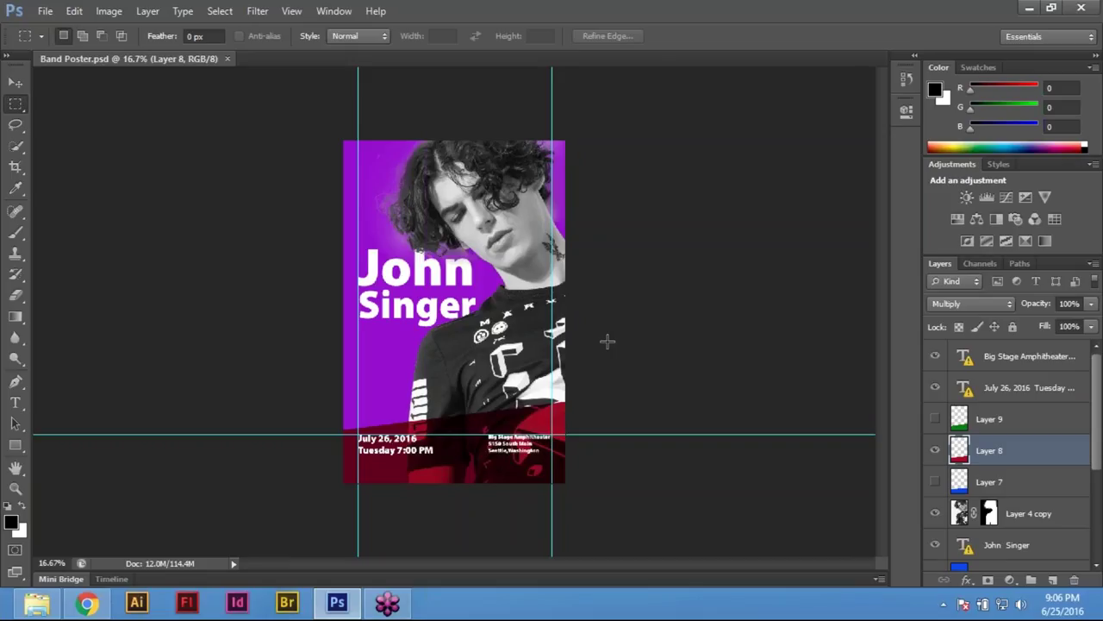
Switch to Chrome, review the Photoshop sections 003 and 002 of the Graphic Design Bootcamp outline, and return to Photoshop
{"action": "left_click", "coordinate": [86, 602]}
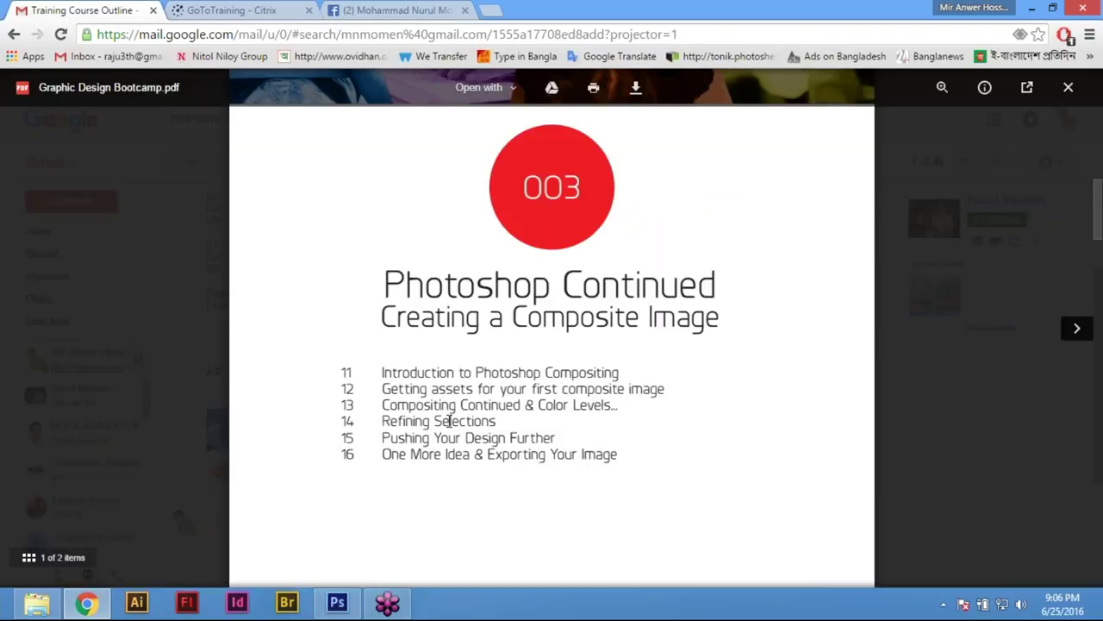
{"action": "scroll", "coordinate": [450, 413], "scroll_direction": "up", "scroll_amount": 2}
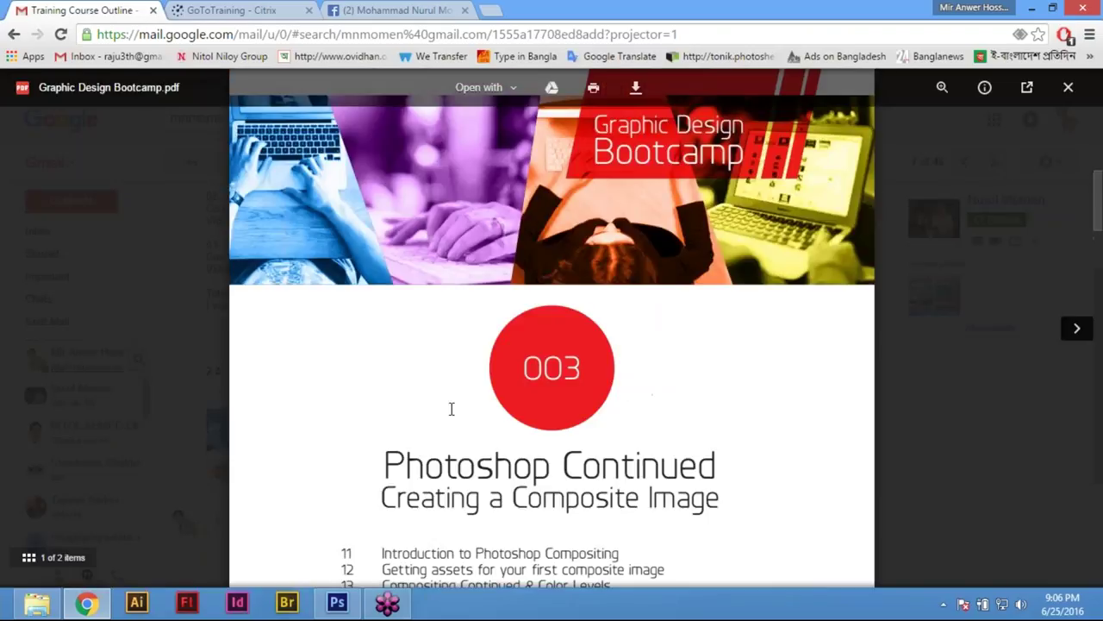
{"action": "scroll", "coordinate": [451, 409], "scroll_direction": "up", "scroll_amount": 9}
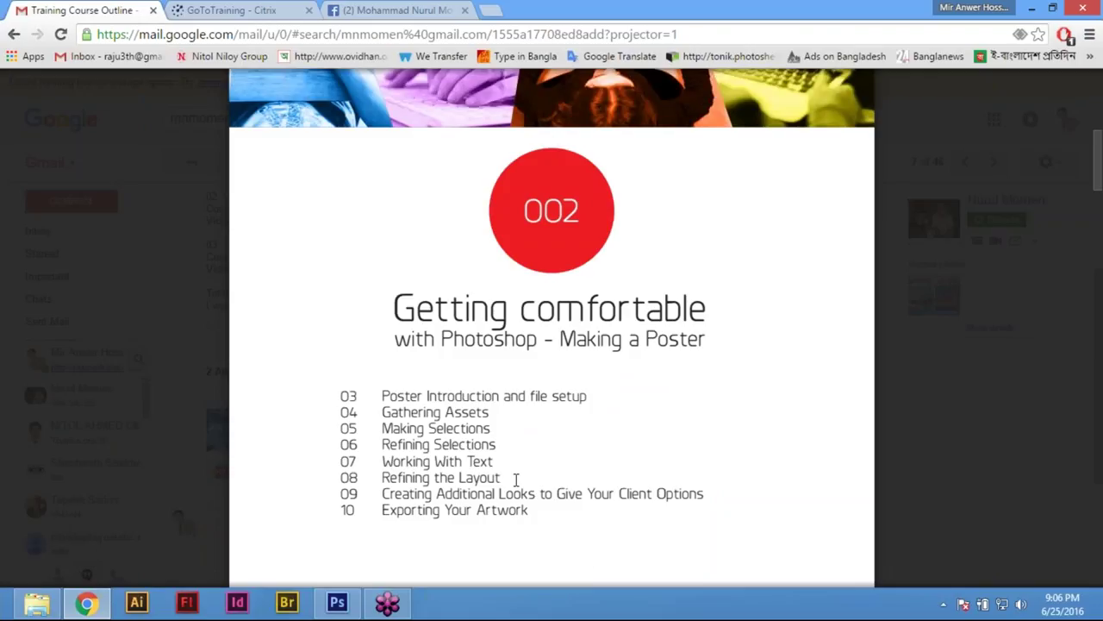
{"action": "left_click", "coordinate": [337, 601]}
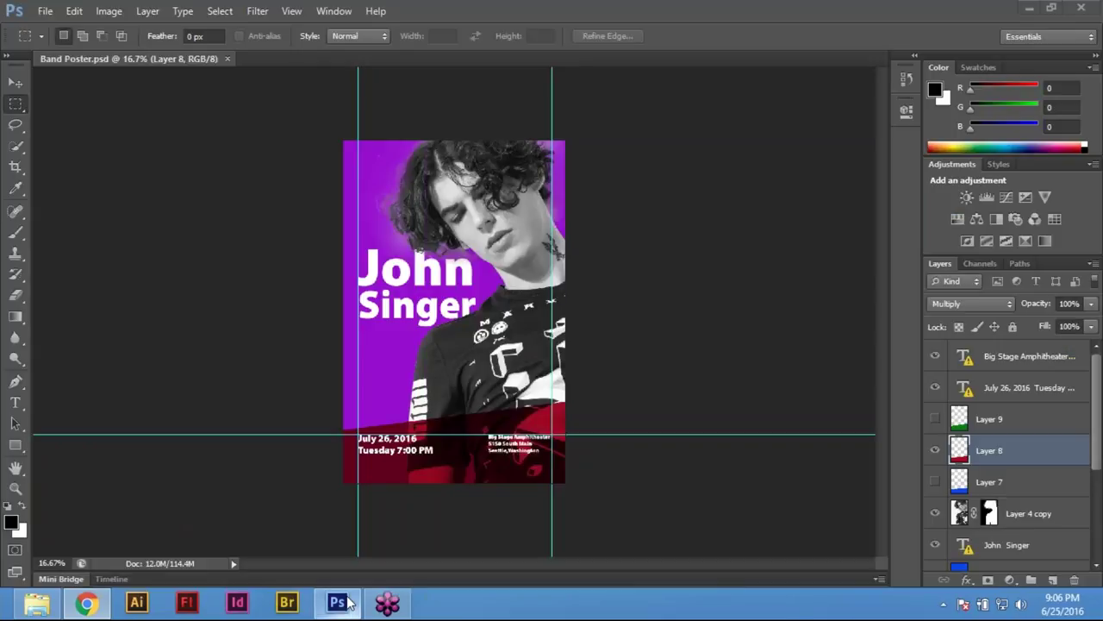
Examine the band poster's portrait, title text and bottom event details up close and as a whole
{"action": "left_click", "coordinate": [446, 252], "text": "ctrl"}
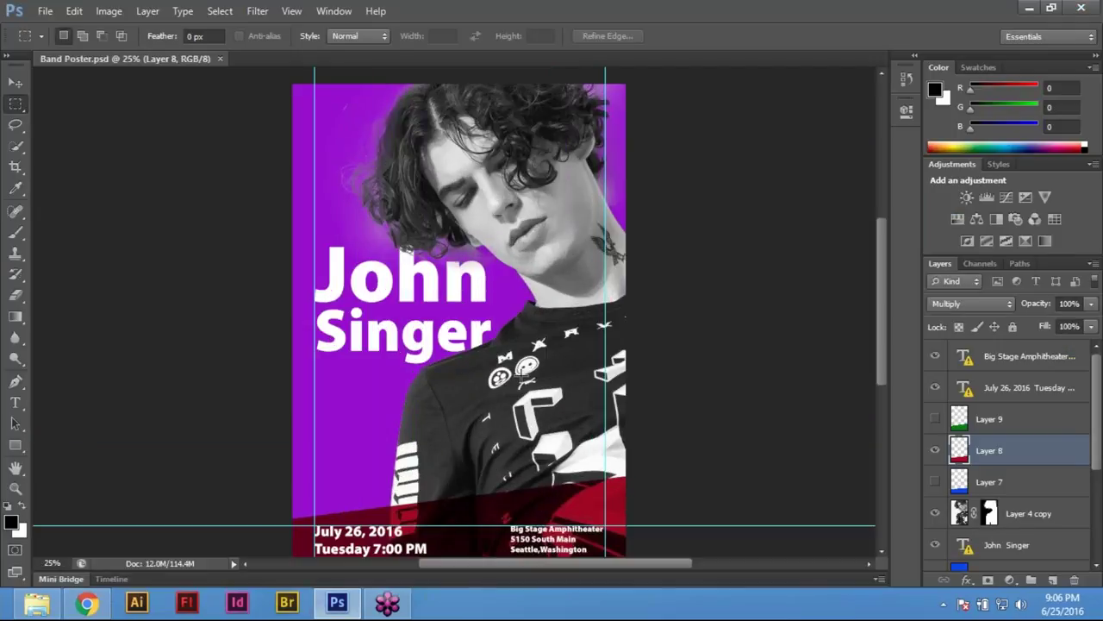
{"action": "left_click", "coordinate": [520, 336], "text": "ctrl"}
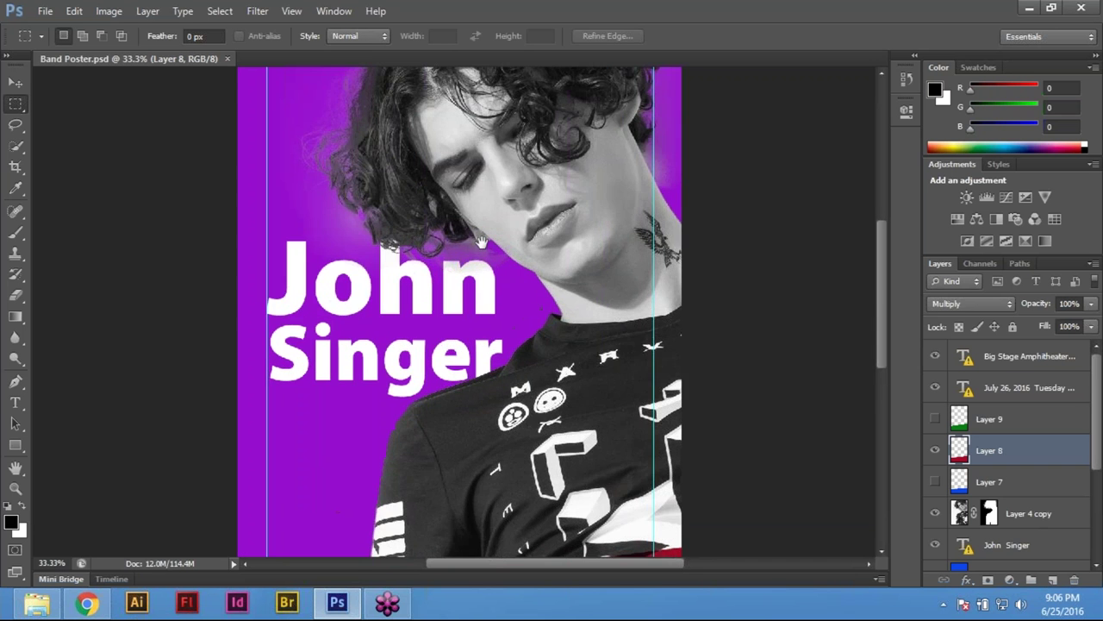
{"action": "left_click_drag", "start_coordinate": [520, 336], "coordinate": [569, 351]}
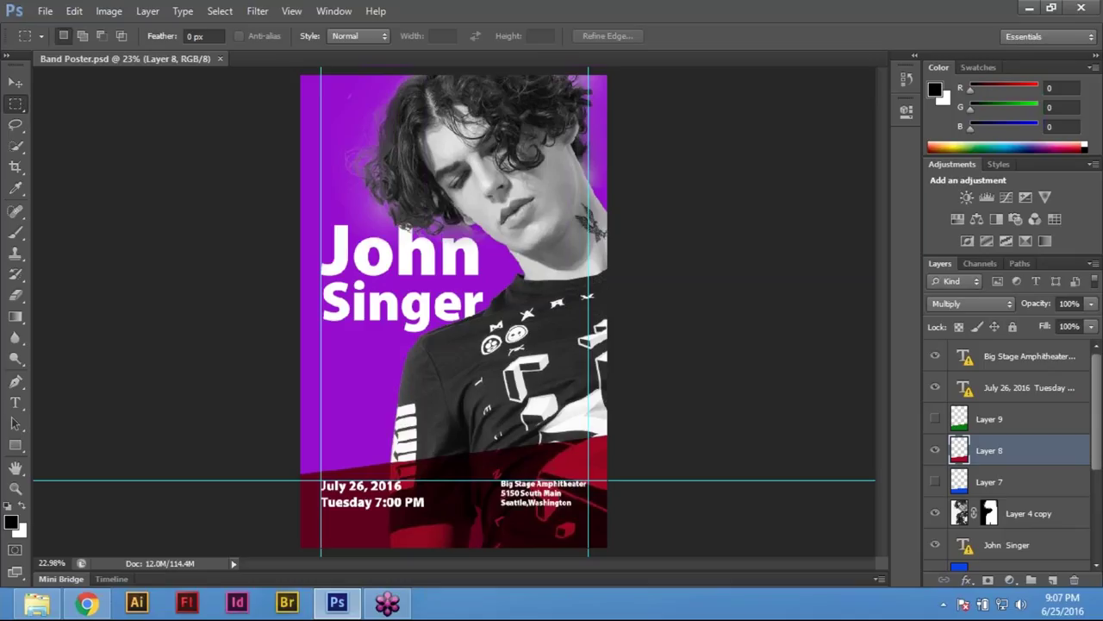
{"action": "mouse_move", "coordinate": [1096, 7]}
{"action": "scroll", "coordinate": [364, 421], "scroll_direction": "up", "scroll_amount": 1}
{"action": "scroll", "coordinate": [388, 362], "scroll_direction": "up", "scroll_amount": 3}
{"action": "scroll", "coordinate": [457, 293], "scroll_direction": "up", "scroll_amount": 1}
{"action": "scroll", "coordinate": [457, 293], "scroll_direction": "up", "scroll_amount": 6}
{"action": "key", "text": "ctrl+0"}
{"action": "scroll", "coordinate": [362, 353], "scroll_direction": "up", "scroll_amount": 1}
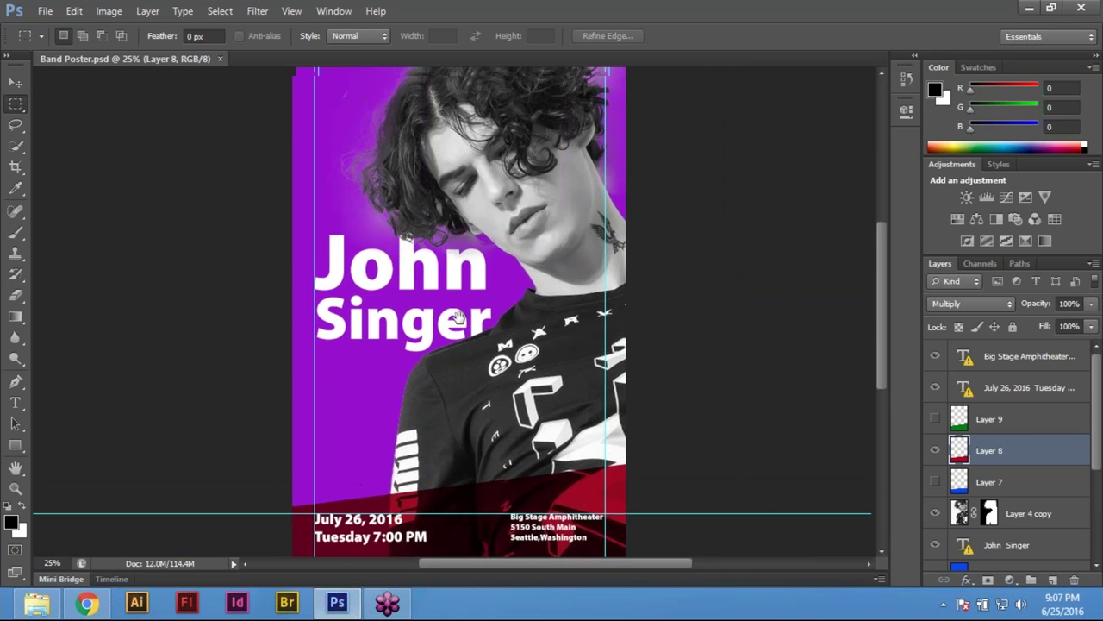
{"action": "scroll", "coordinate": [431, 327], "scroll_direction": "up", "scroll_amount": 3}
{"action": "scroll", "coordinate": [497, 399], "scroll_direction": "down", "scroll_amount": 2}
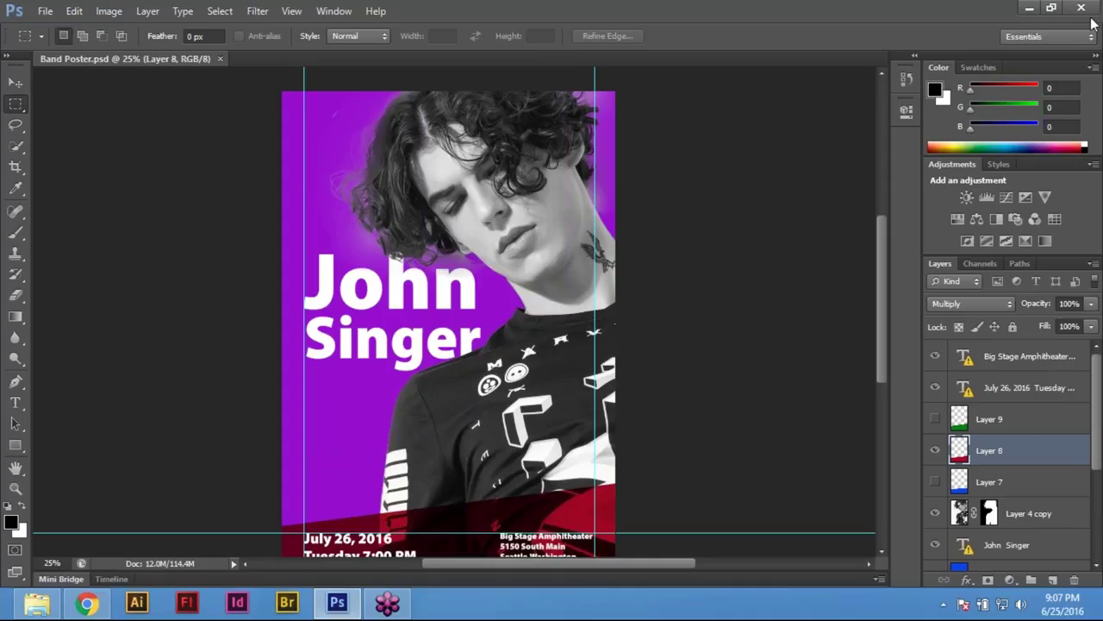
{"action": "mouse_move", "coordinate": [1095, 26]}
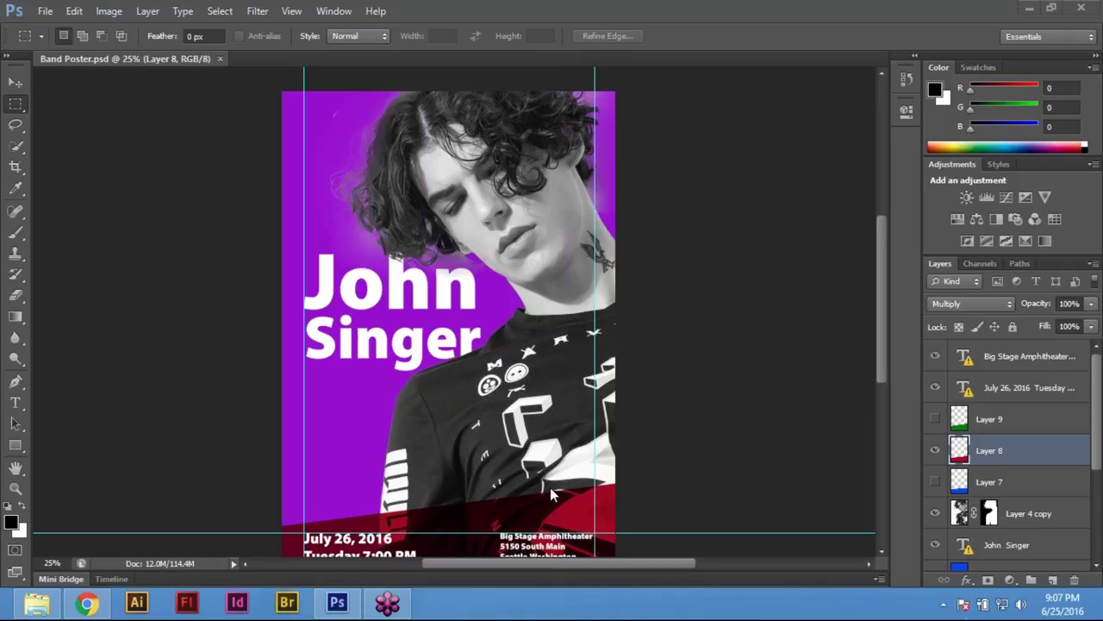
{"action": "left_click", "coordinate": [778, 331]}
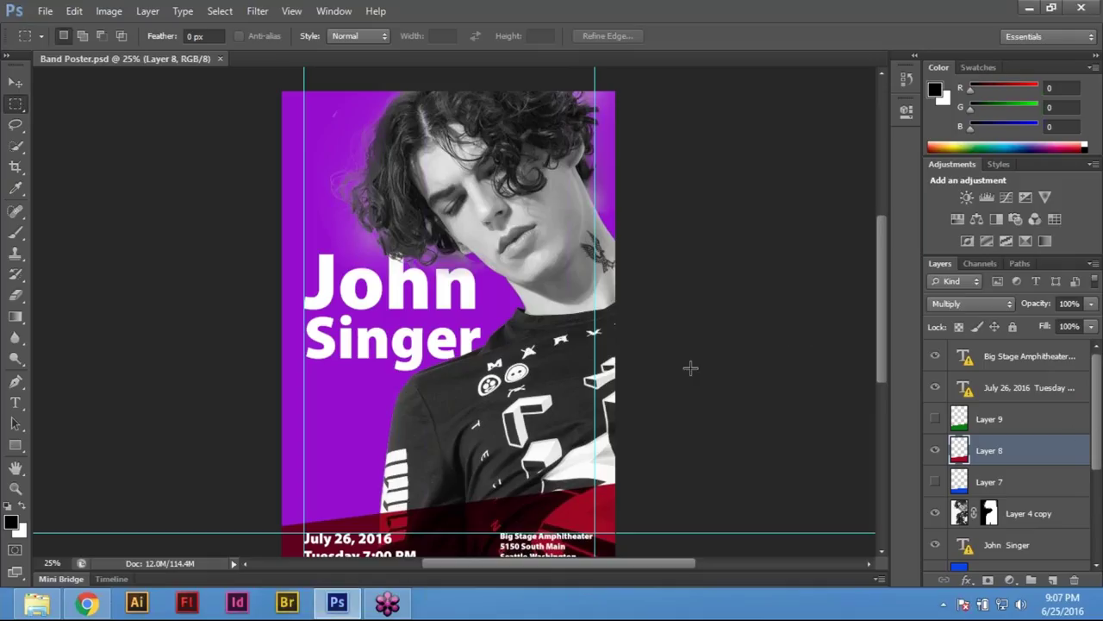
{"action": "left_click_drag", "start_coordinate": [452, 280], "coordinate": [503, 348]}
{"action": "left_click_drag", "start_coordinate": [390, 168], "coordinate": [665, 543]}
{"action": "scroll", "coordinate": [357, 296], "scroll_direction": "up", "scroll_amount": 1}
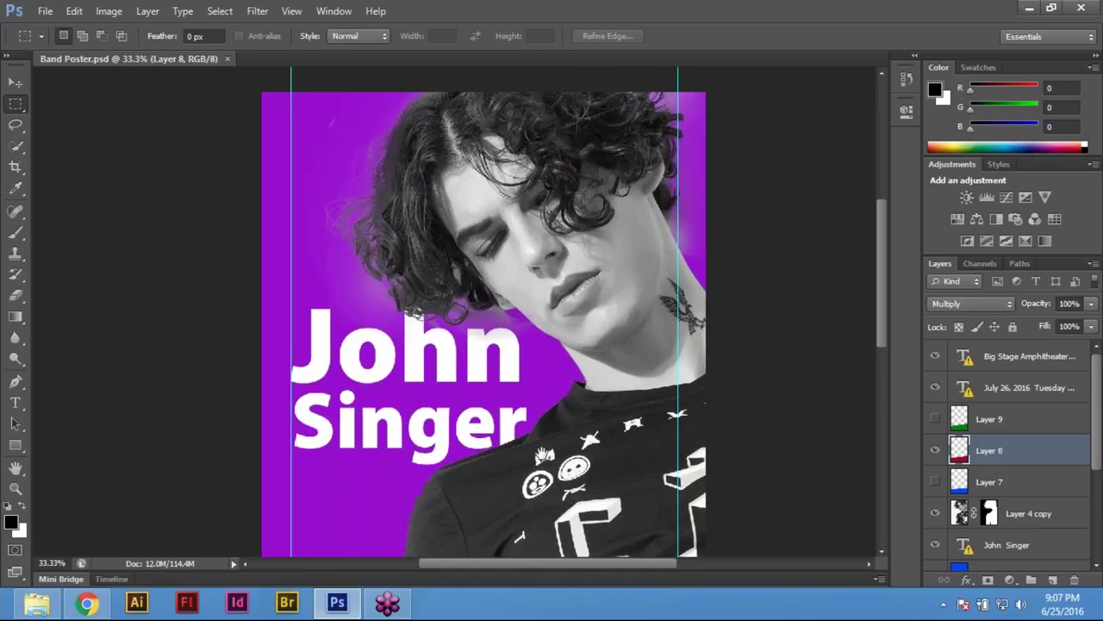
Hide the guides on the band poster
{"action": "scroll", "coordinate": [357, 295], "scroll_direction": "down", "scroll_amount": 3}
{"action": "key", "text": "ctrl+plus"}
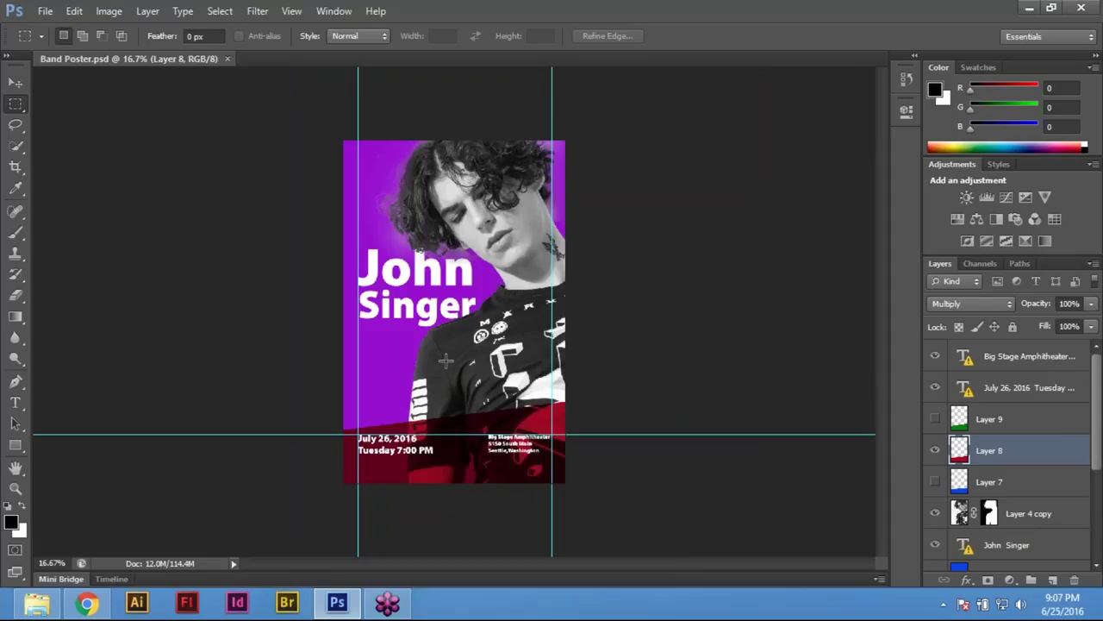
{"action": "key", "text": "ctrl+plus"}
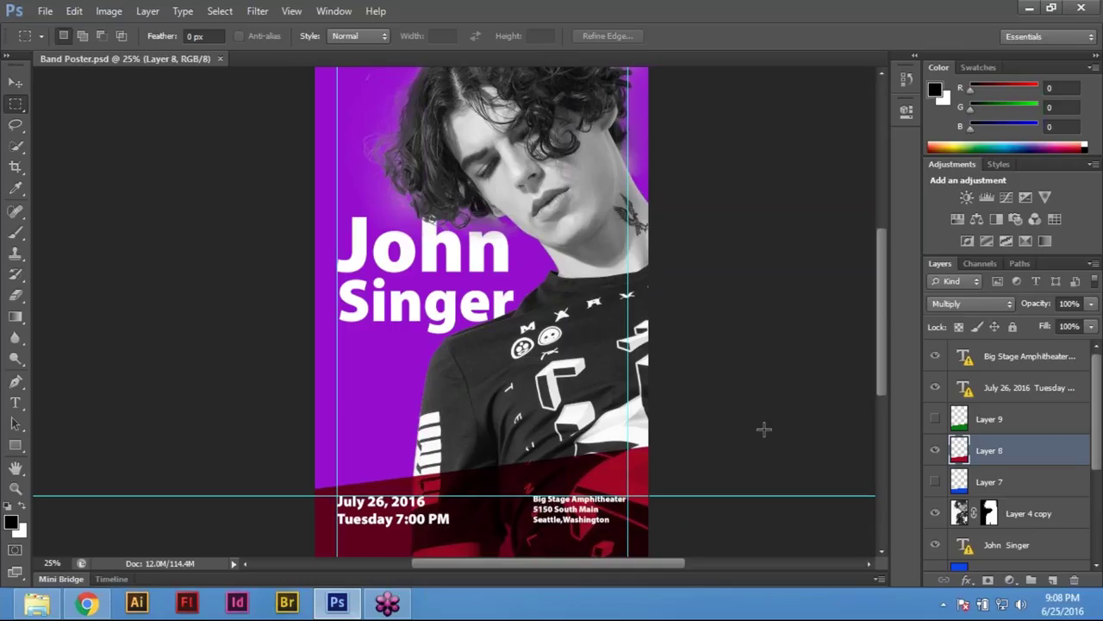
{"action": "key", "text": "ctrl+semicolon"}
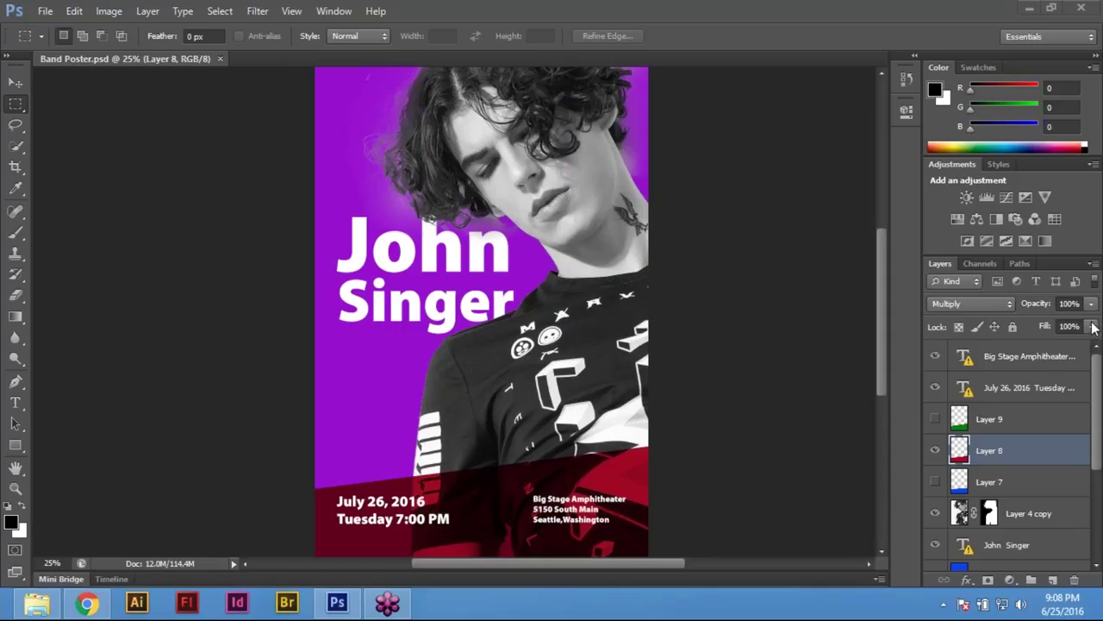
{"action": "left_click", "coordinate": [710, 494]}
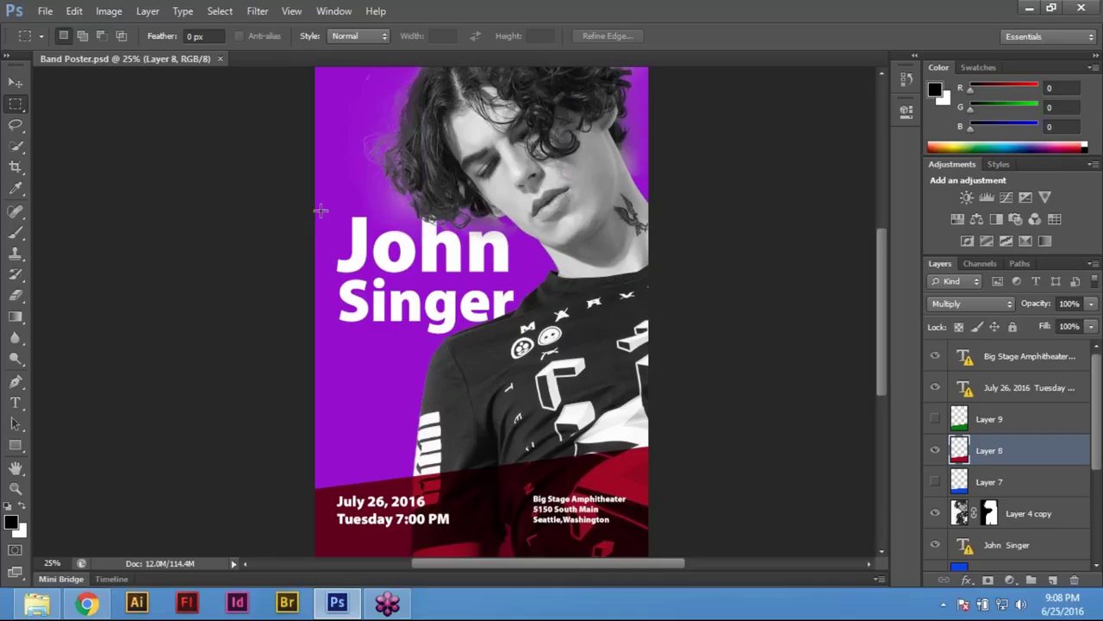
Open pexels-photo-63703-2 from the photos folder inside the desktop folder "2 - Getting comfortable with Photoshop - Making a Poster"
{"action": "left_click", "coordinate": [45, 11]}
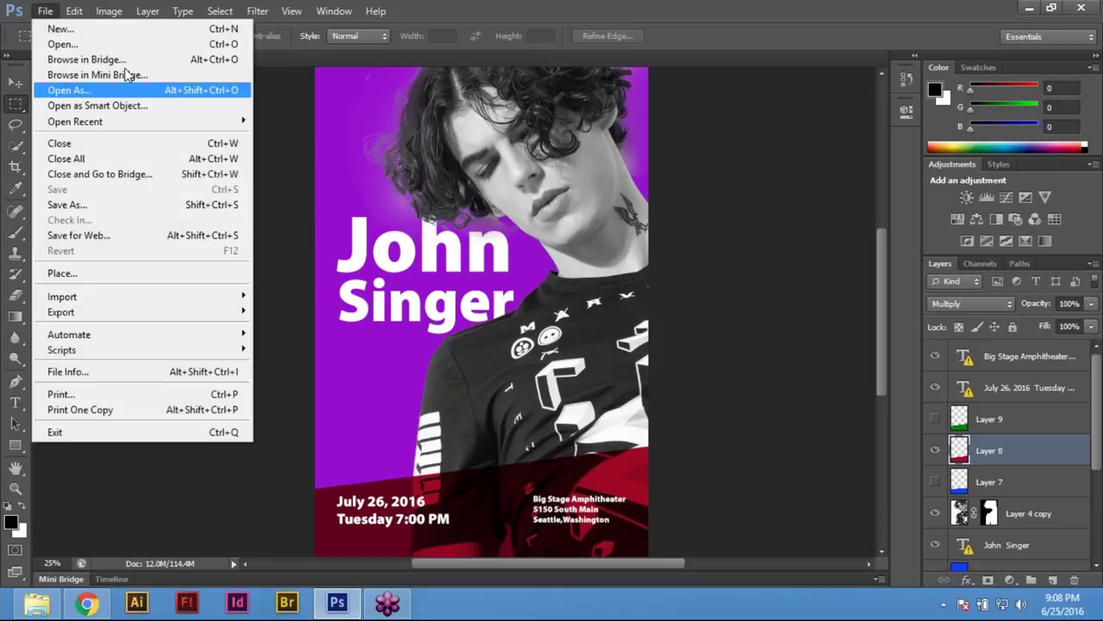
{"action": "left_click", "coordinate": [278, 90]}
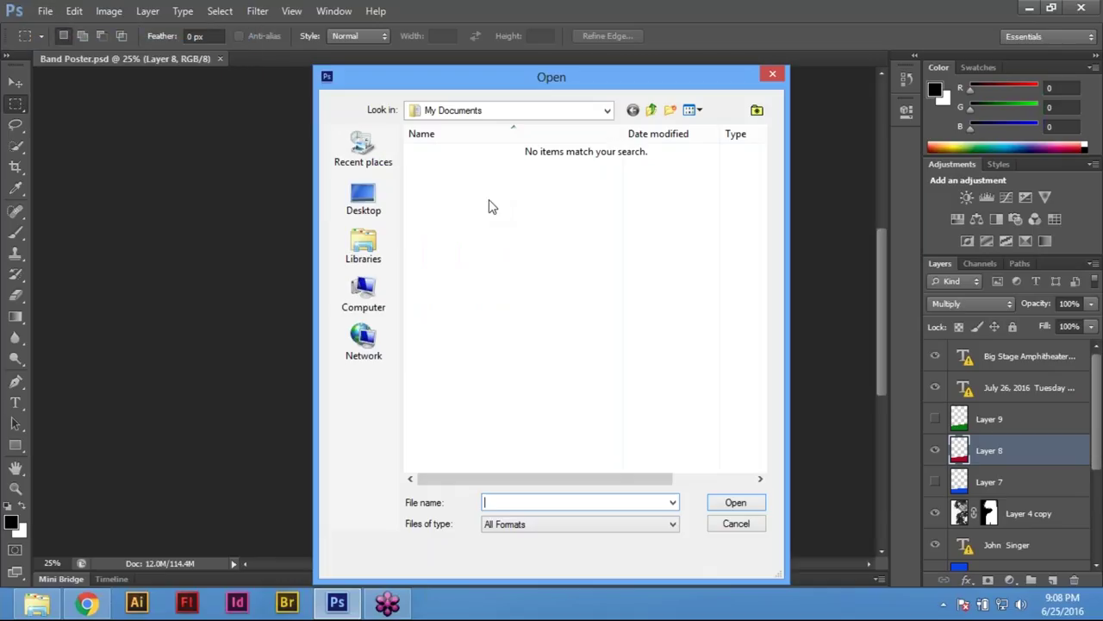
{"action": "left_click", "coordinate": [366, 198]}
{"action": "left_click", "coordinate": [661, 248]}
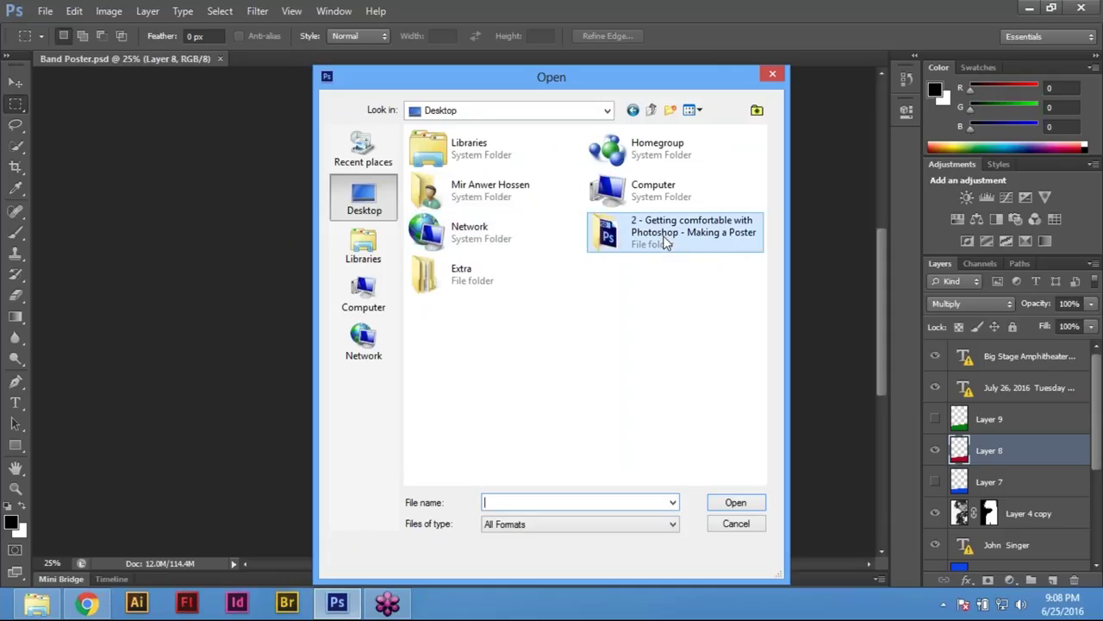
{"action": "double_click", "coordinate": [663, 244]}
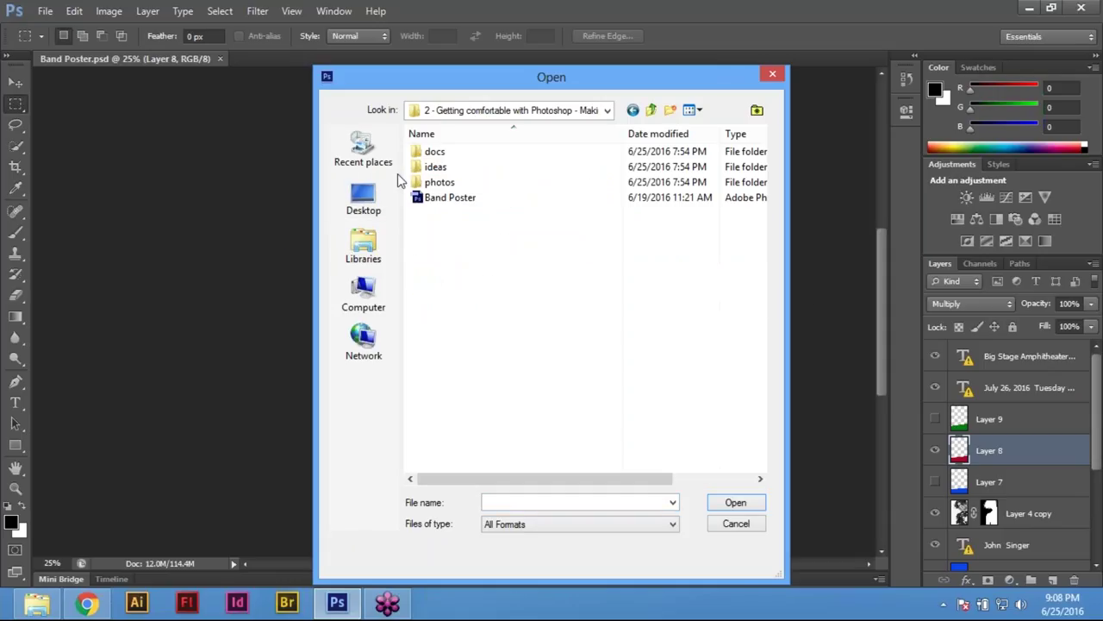
{"action": "double_click", "coordinate": [441, 166]}
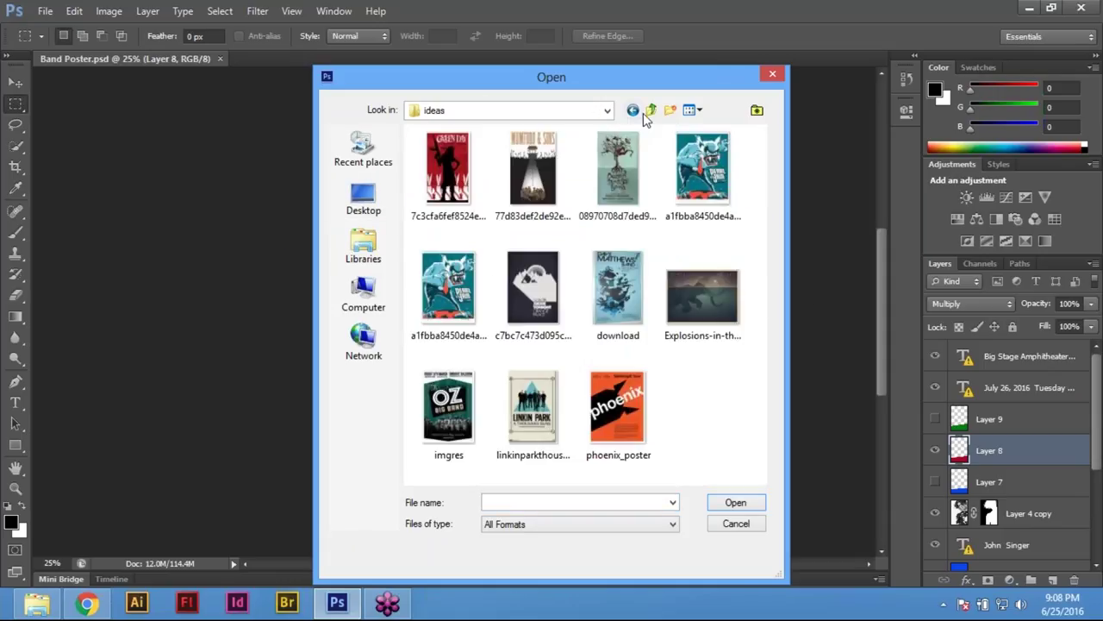
{"action": "left_click", "coordinate": [648, 110]}
{"action": "double_click", "coordinate": [450, 180]}
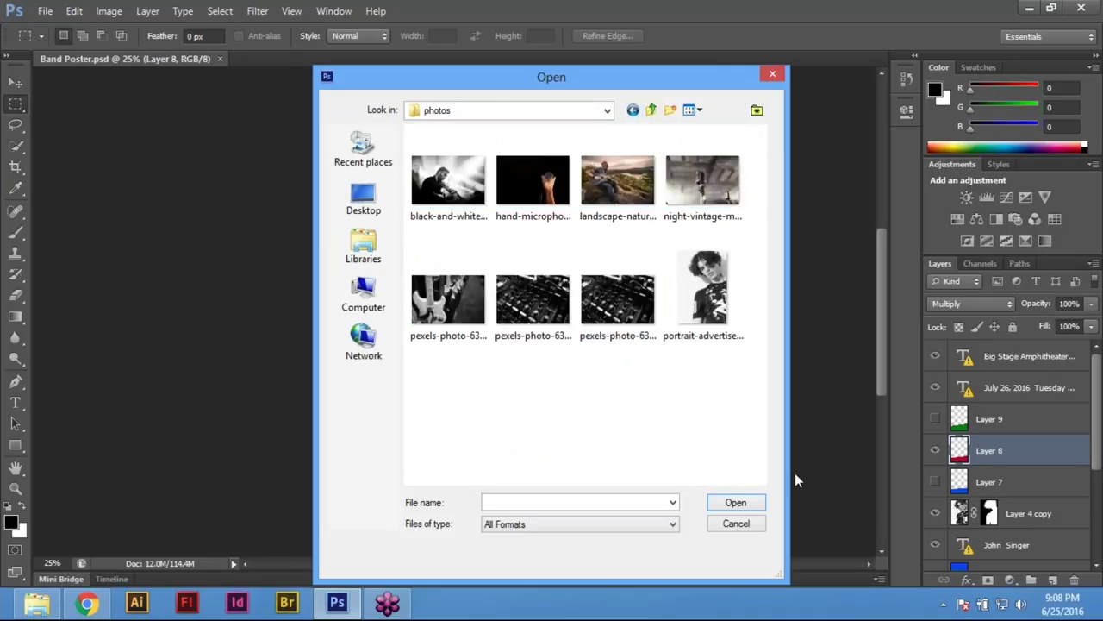
{"action": "left_click", "coordinate": [629, 299]}
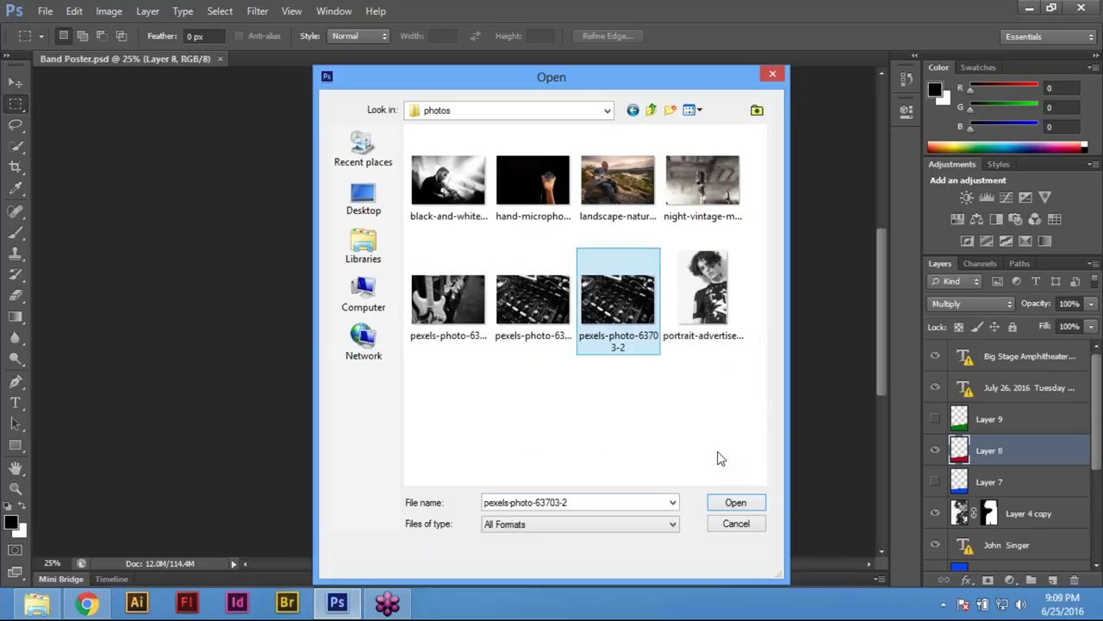
{"action": "left_click", "coordinate": [747, 504]}
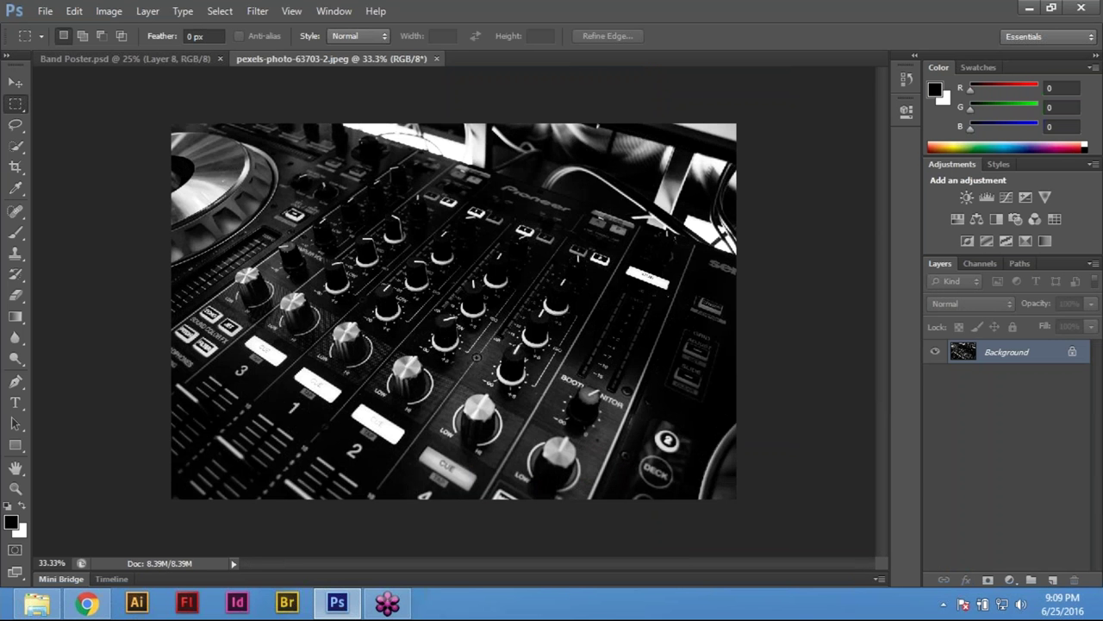
Examine the DJ mixer photo at several magnifications and compare it with the band poster document
{"action": "key", "text": "ctrl+minus"}
{"action": "key", "text": "ctrl+plus"}
{"action": "key", "text": "ctrl+plus"}
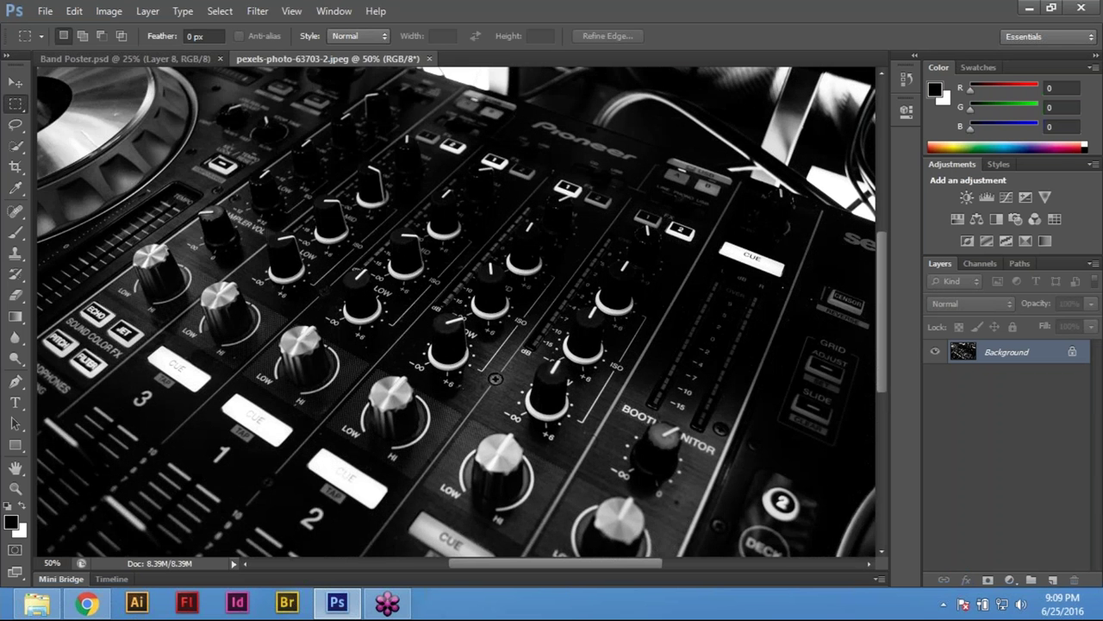
{"action": "key", "text": "ctrl+minus"}
{"action": "key", "text": "ctrl+a"}
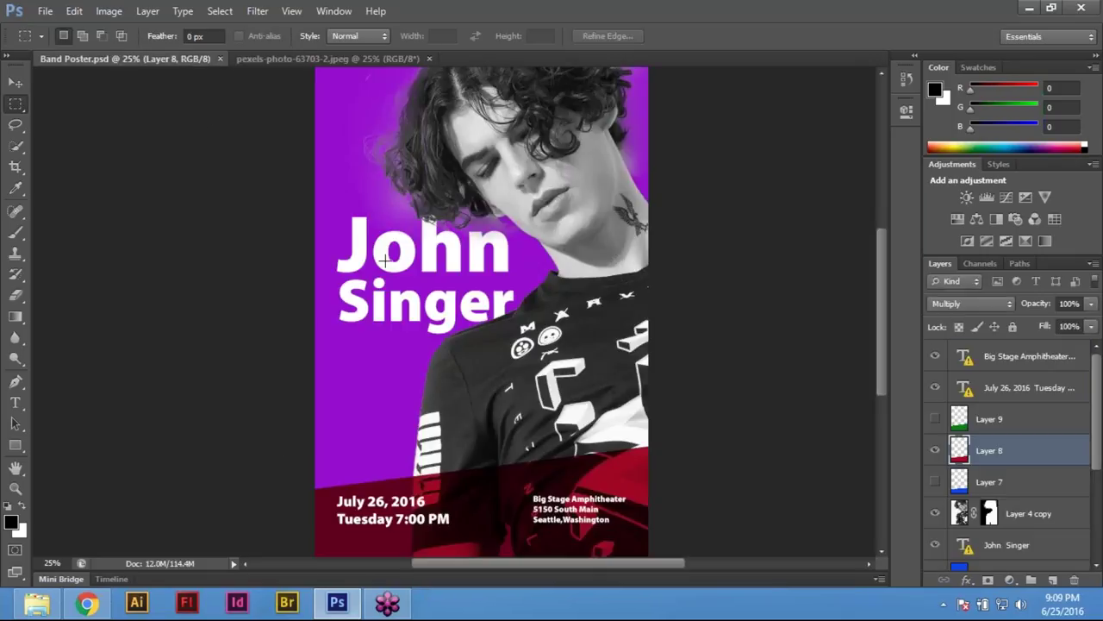
{"action": "left_click", "coordinate": [327, 58]}
{"action": "left_click", "coordinate": [169, 134]}
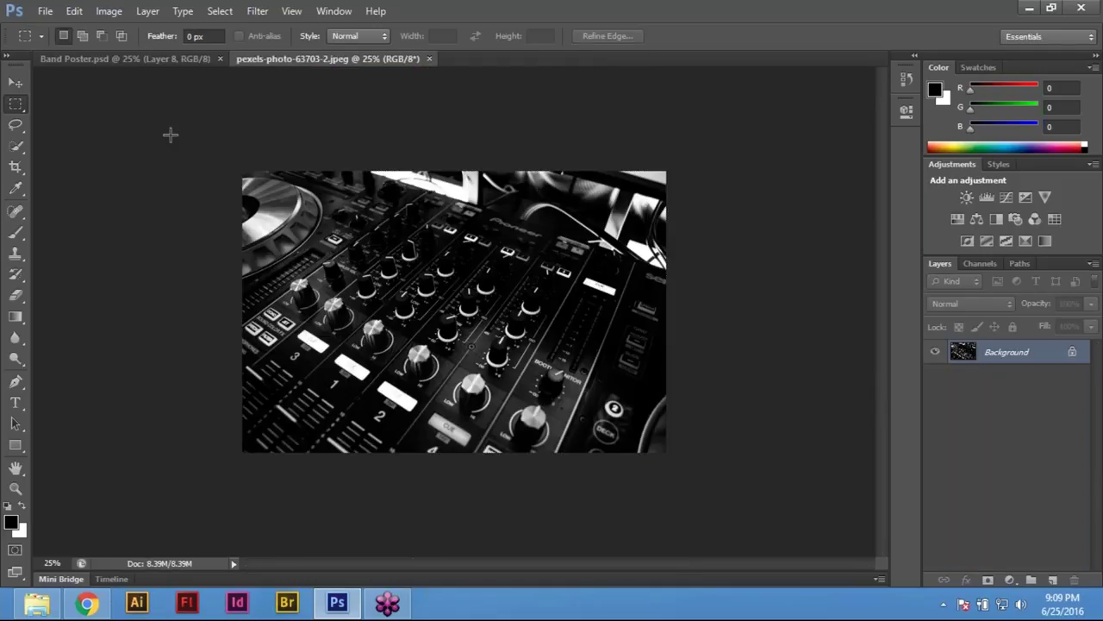
Try selecting the whole mixer photo with Select All and with a rectangular marquee, clearing each selection
{"action": "key", "text": "ctrl+a"}
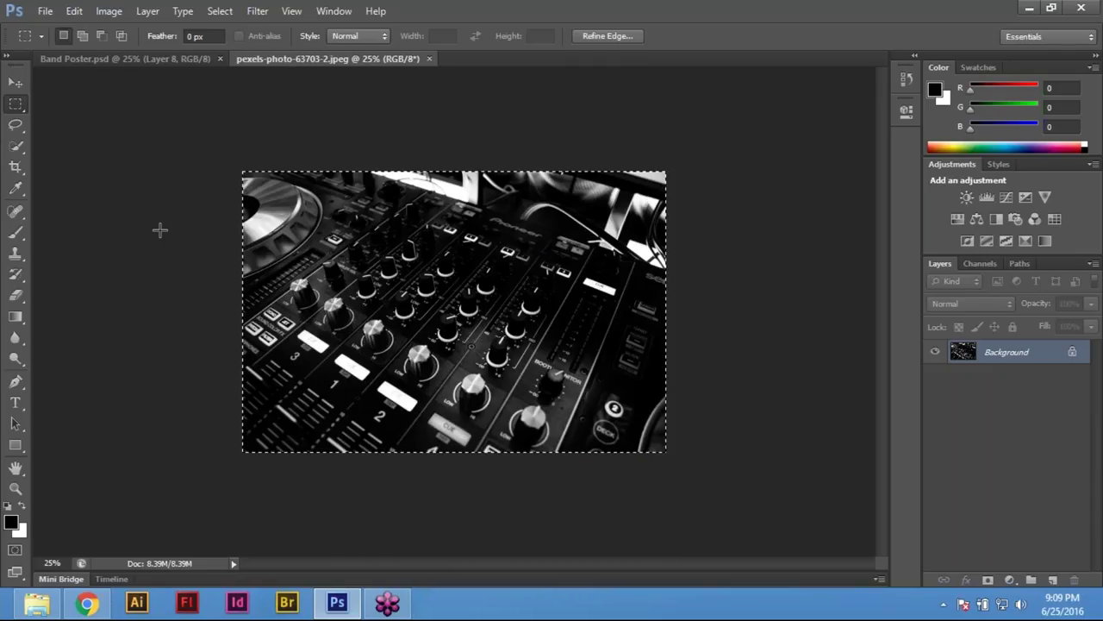
{"action": "key", "text": "ctrl+d"}
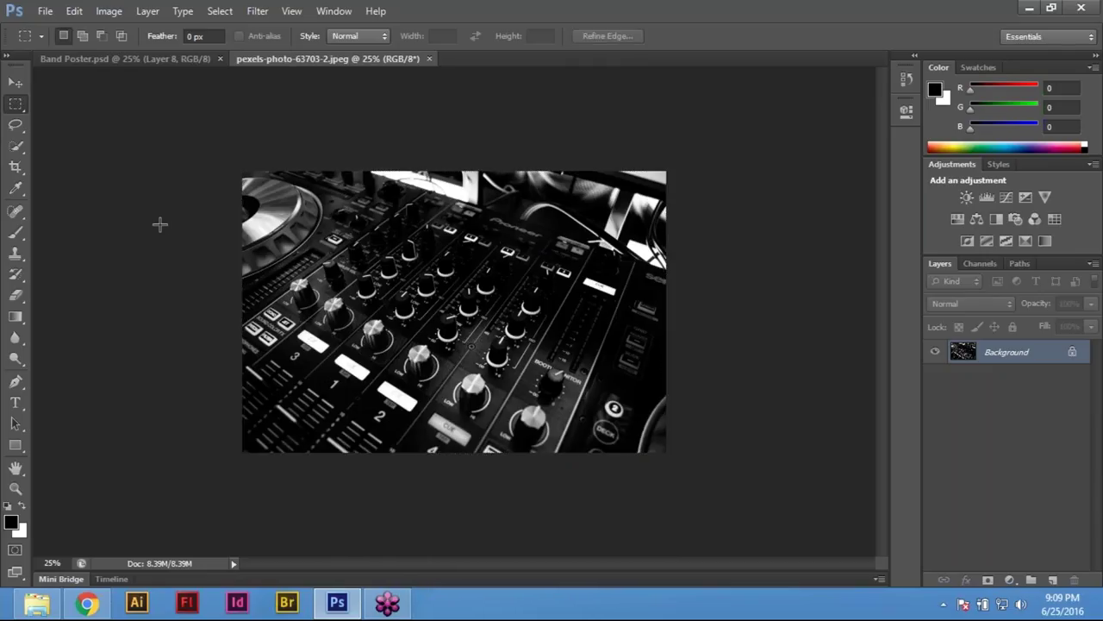
{"action": "left_click_drag", "start_coordinate": [234, 163], "coordinate": [780, 492]}
{"action": "left_click_drag", "start_coordinate": [198, 124], "coordinate": [776, 475]}
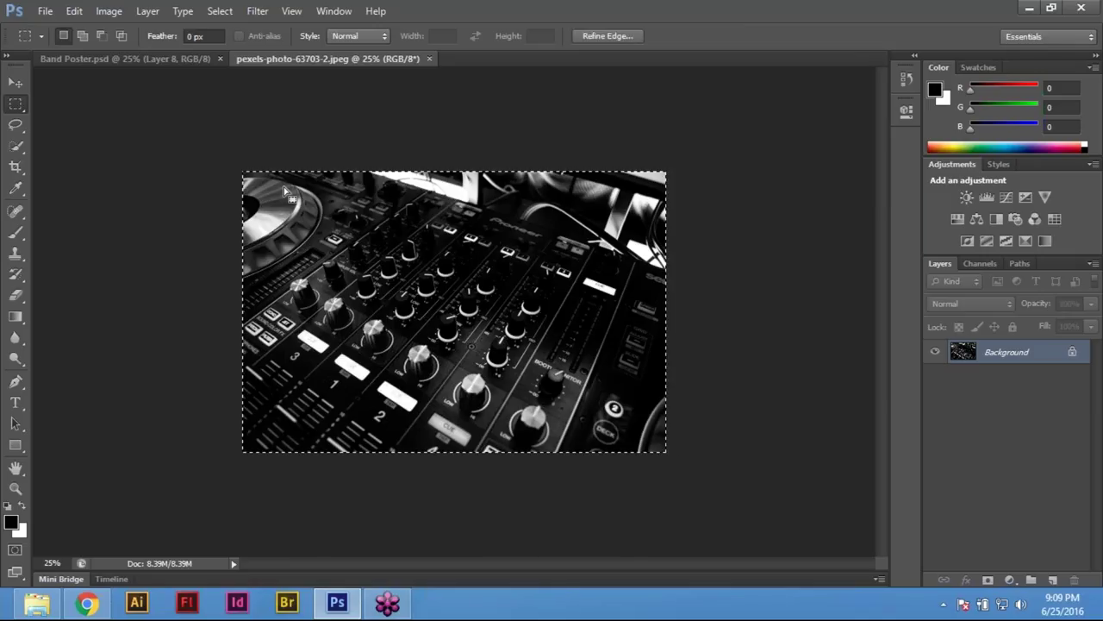
{"action": "left_click", "coordinate": [333, 198]}
Select the entire mixer photo and copy it
{"action": "key", "text": "ctrl+a"}
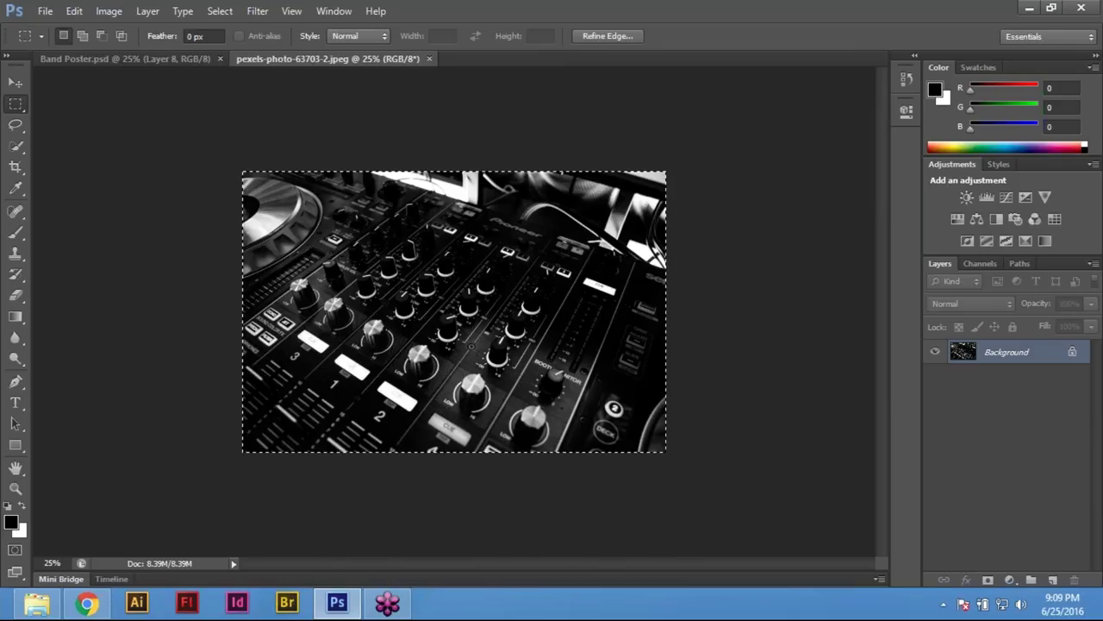
{"action": "left_click", "coordinate": [75, 11]}
{"action": "left_click", "coordinate": [141, 106]}
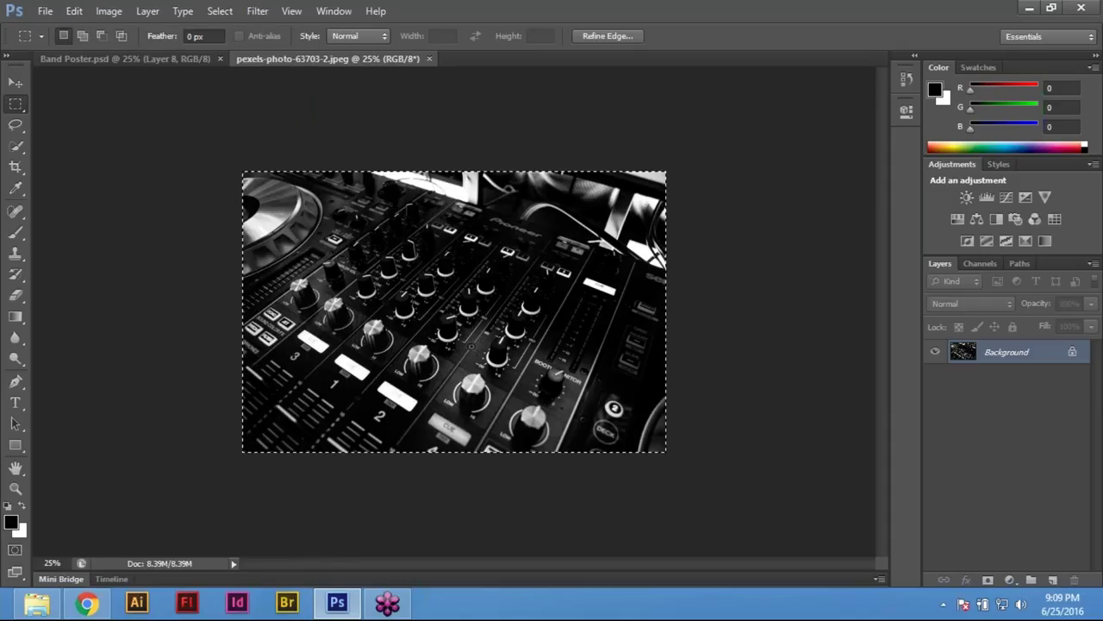
Hide the panels in Band Poster.psd, fit the poster to the screen, and paste the copied mixer photo into it
{"action": "left_click", "coordinate": [94, 54]}
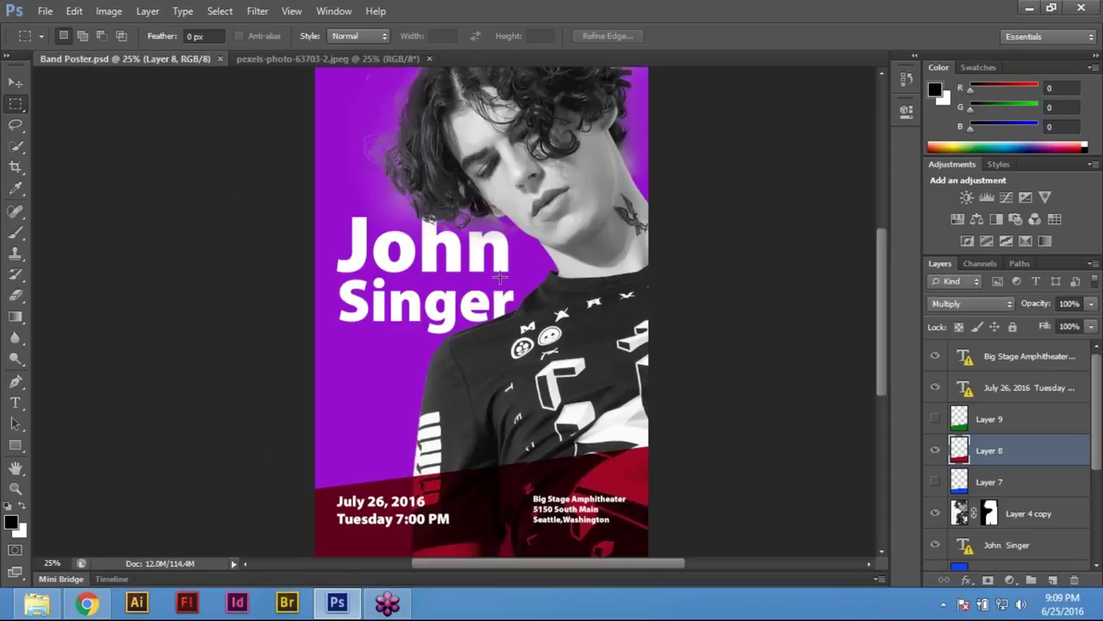
{"action": "key", "text": "Tab"}
{"action": "key", "text": "ctrl+0"}
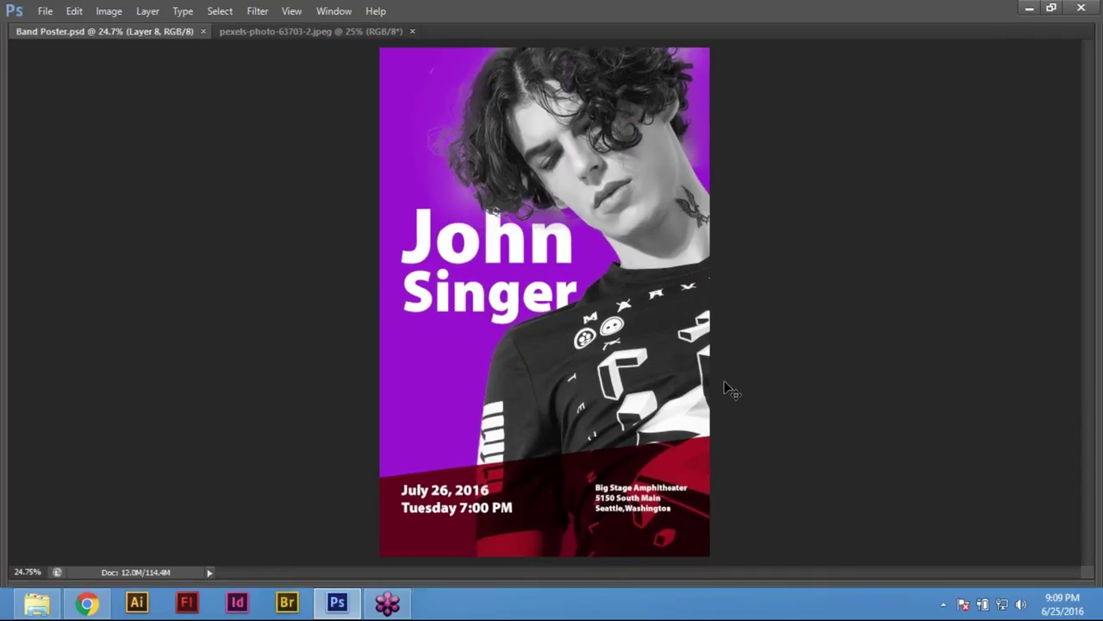
{"action": "key", "text": "ctrl+v"}
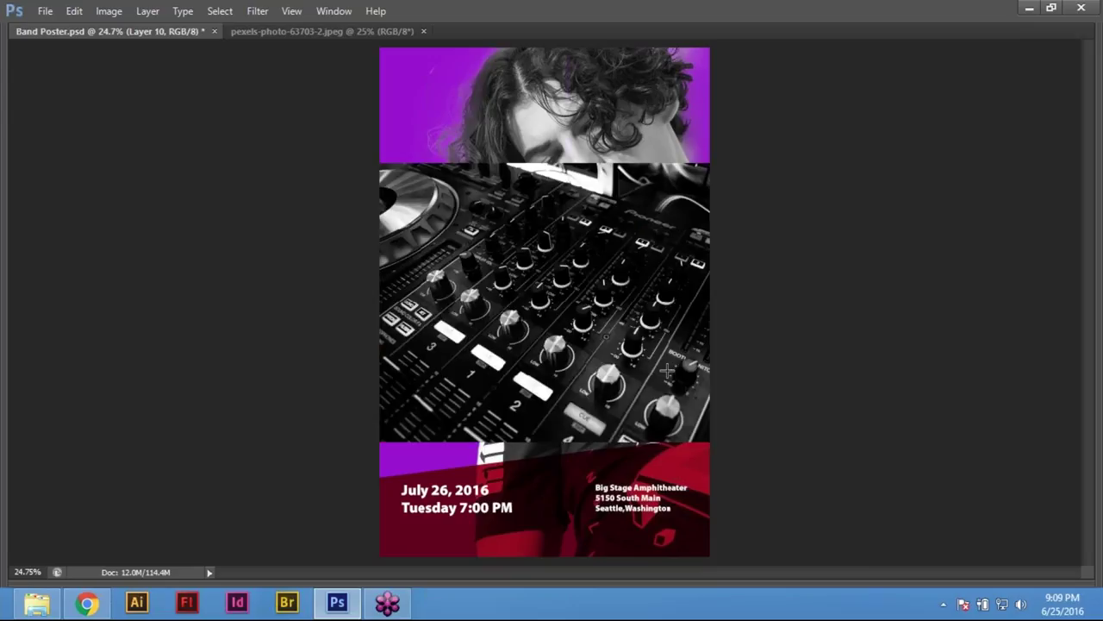
Zoom the poster out to 16.67%, show the Layers panel and switch to the Move tool
{"action": "key", "text": "ctrl+minus"}
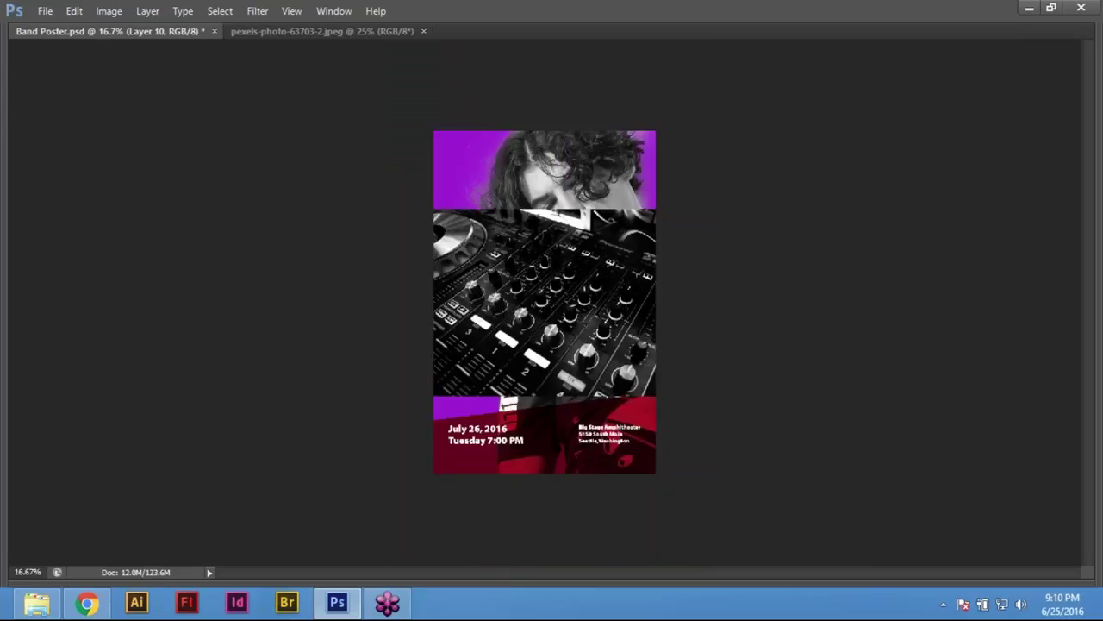
{"action": "key", "text": "F7"}
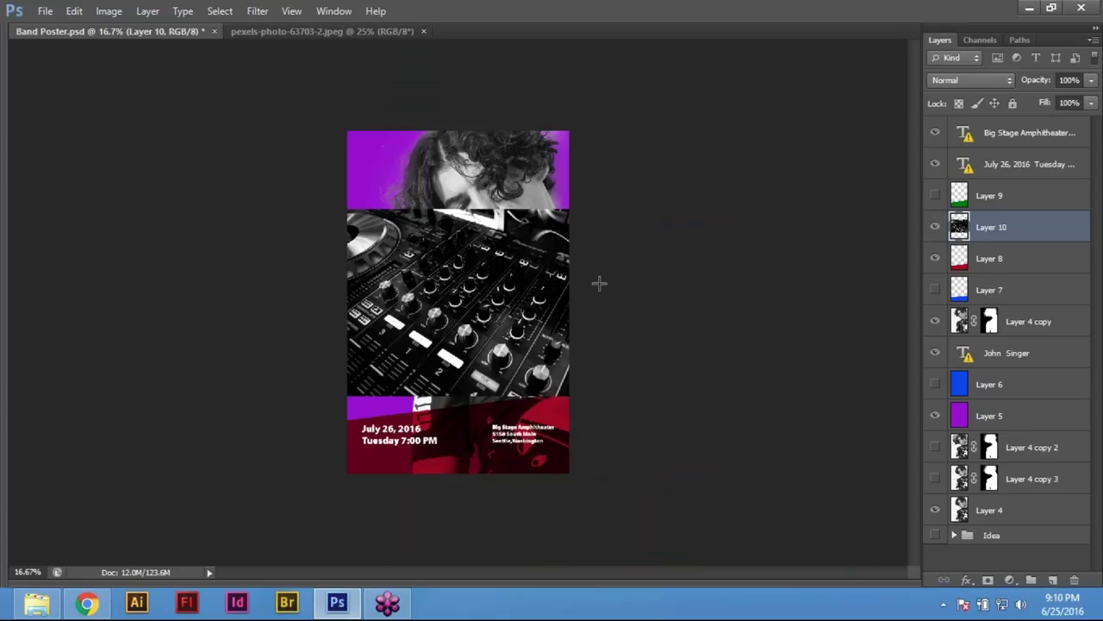
{"action": "key", "text": "v"}
{"action": "key", "text": "ctrl+t"}
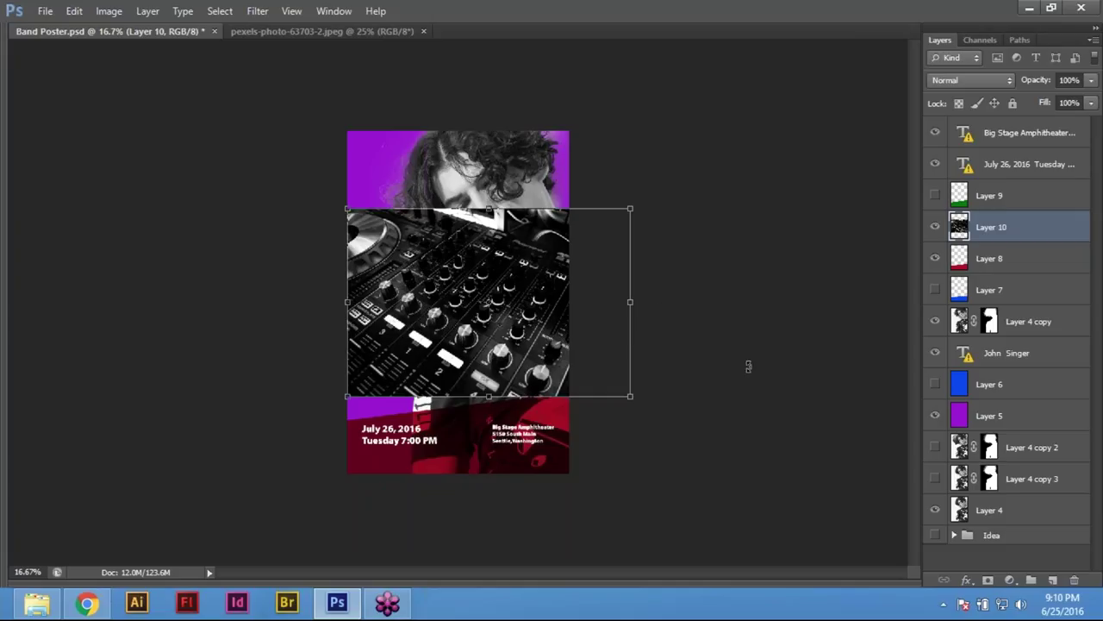
{"action": "key", "text": "Return"}
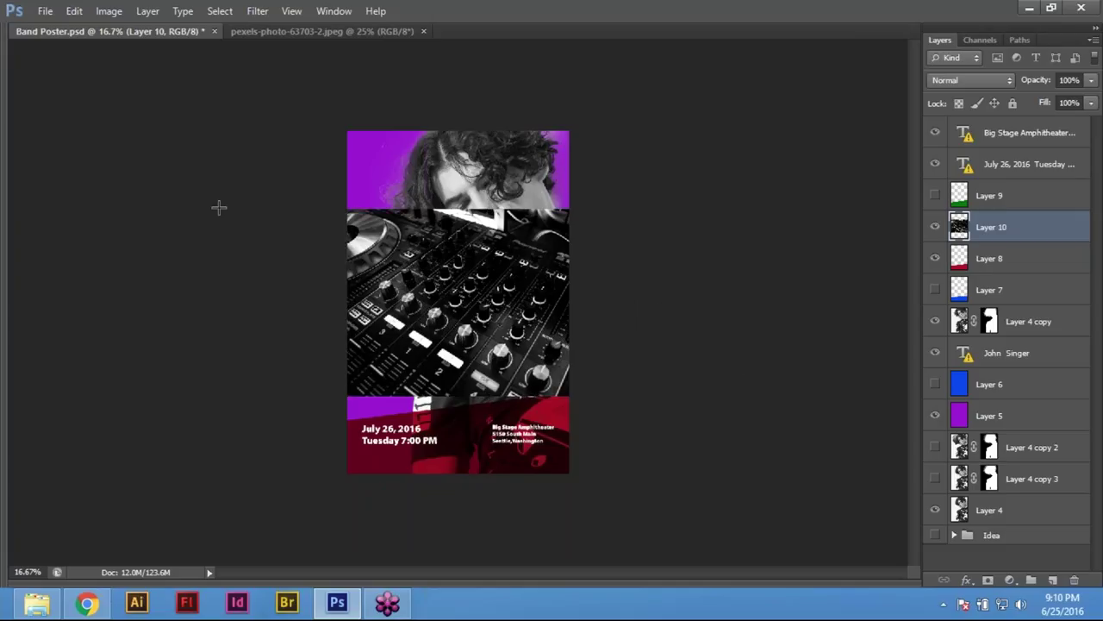
{"action": "left_click", "coordinate": [75, 12]}
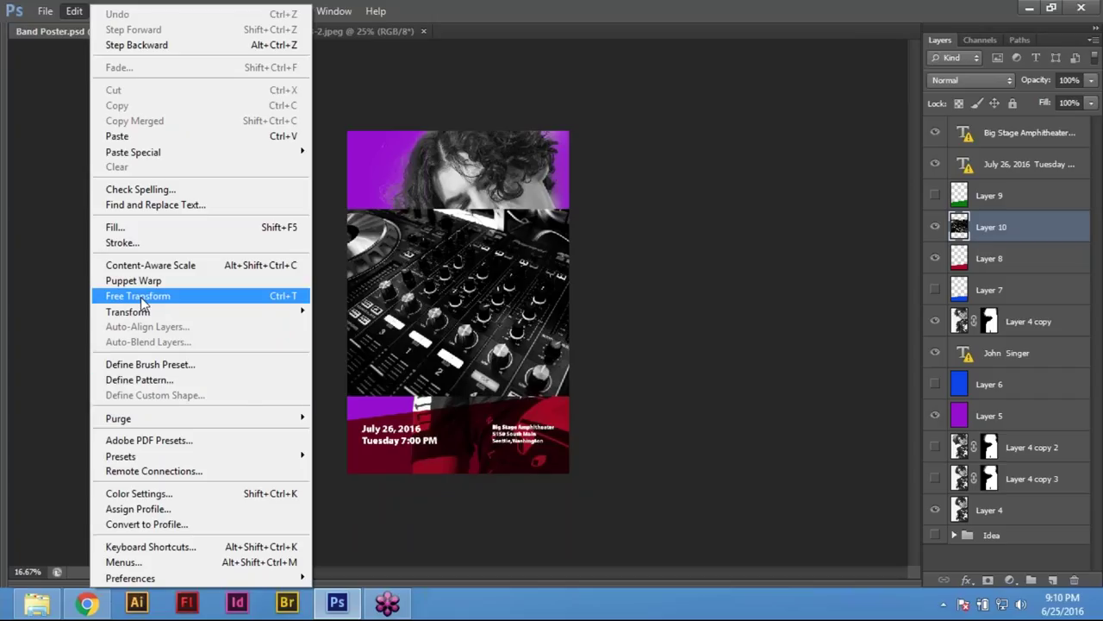
{"action": "left_click", "coordinate": [140, 296]}
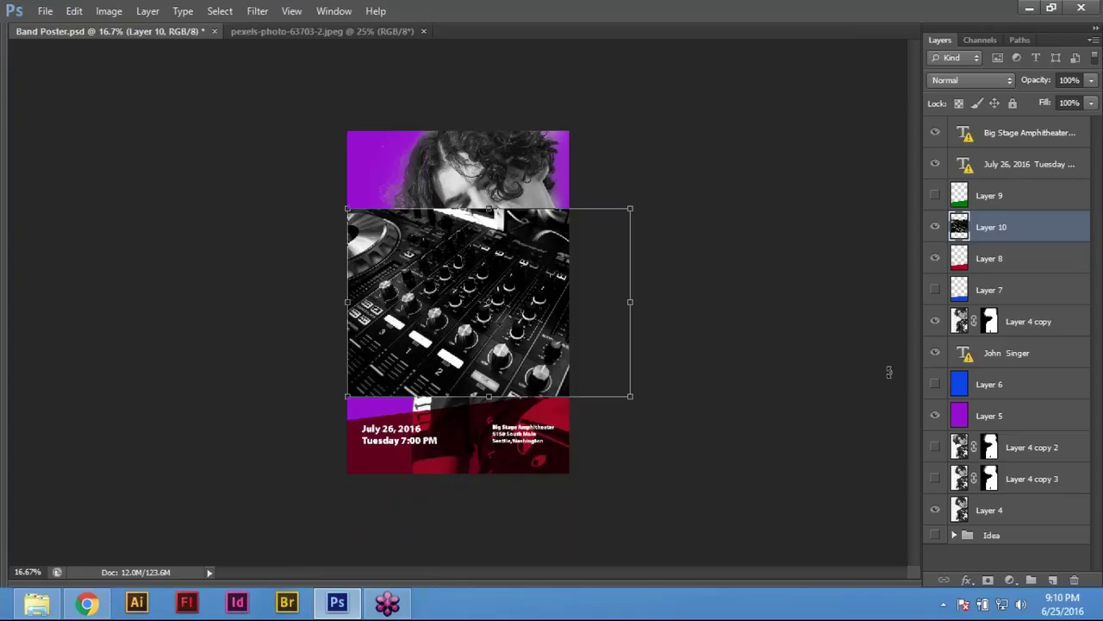
{"action": "key", "text": "Return"}
{"action": "key", "text": "ctrl+t"}
{"action": "key", "text": "Return"}
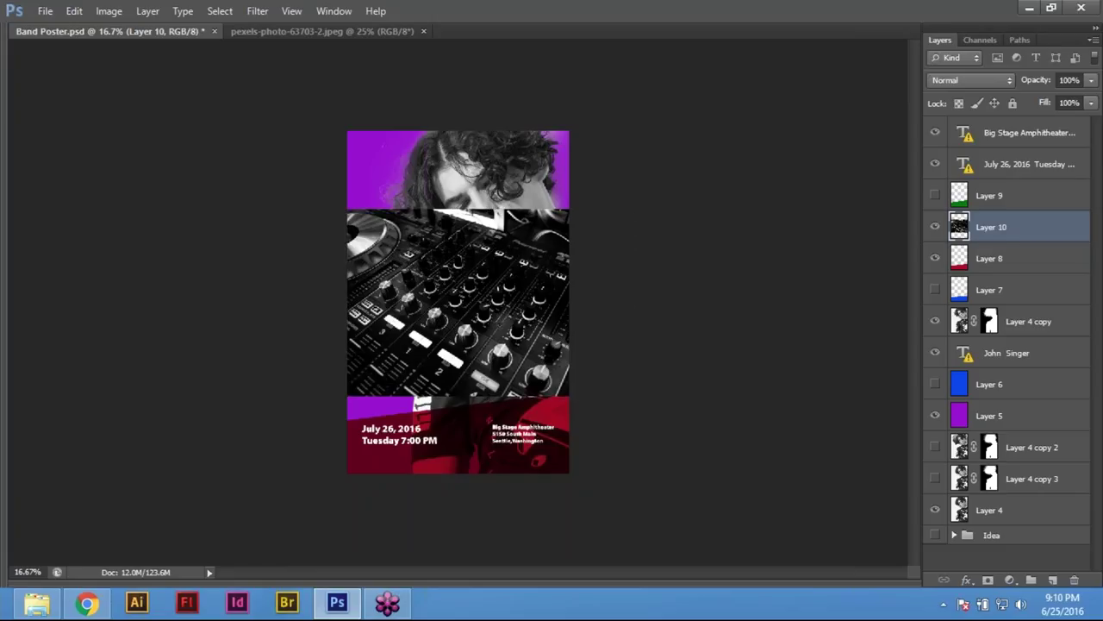
Enlarge the mixer photo on Layer 10 proportionally from its center with Free Transform until it covers the whole poster
{"action": "left_click", "coordinate": [74, 10]}
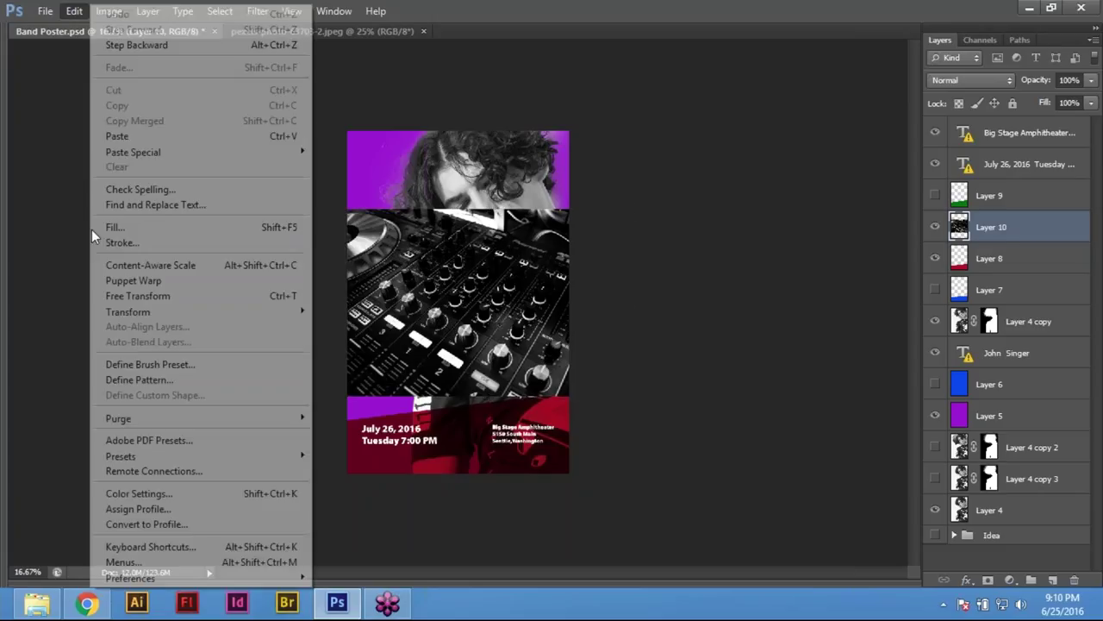
{"action": "left_click", "coordinate": [159, 297]}
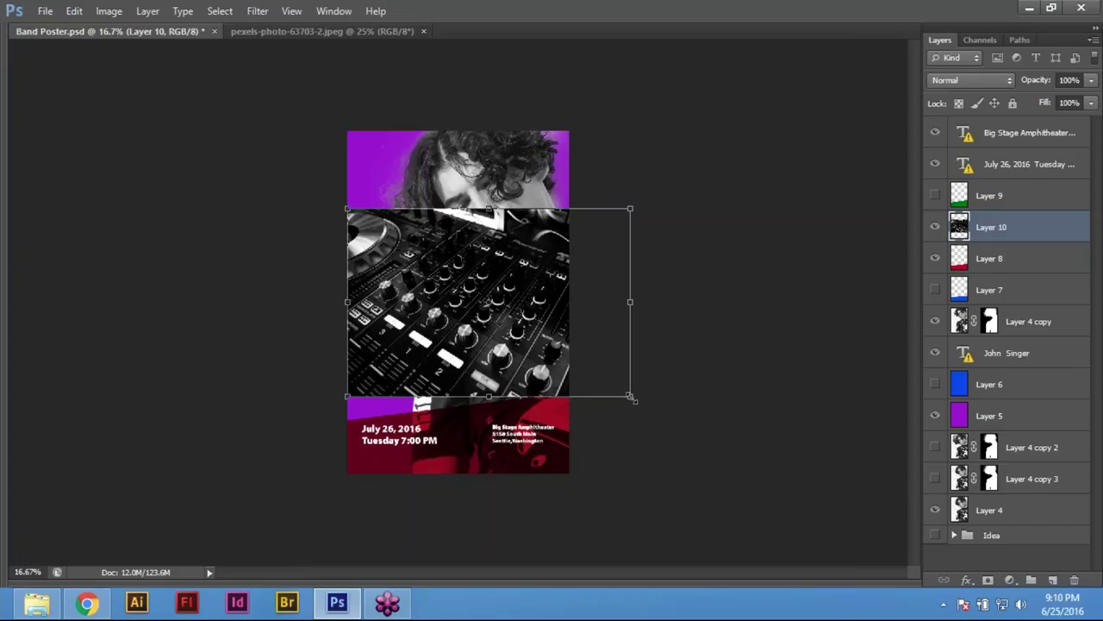
{"action": "left_click_drag", "start_coordinate": [631, 397], "coordinate": [746, 490]}
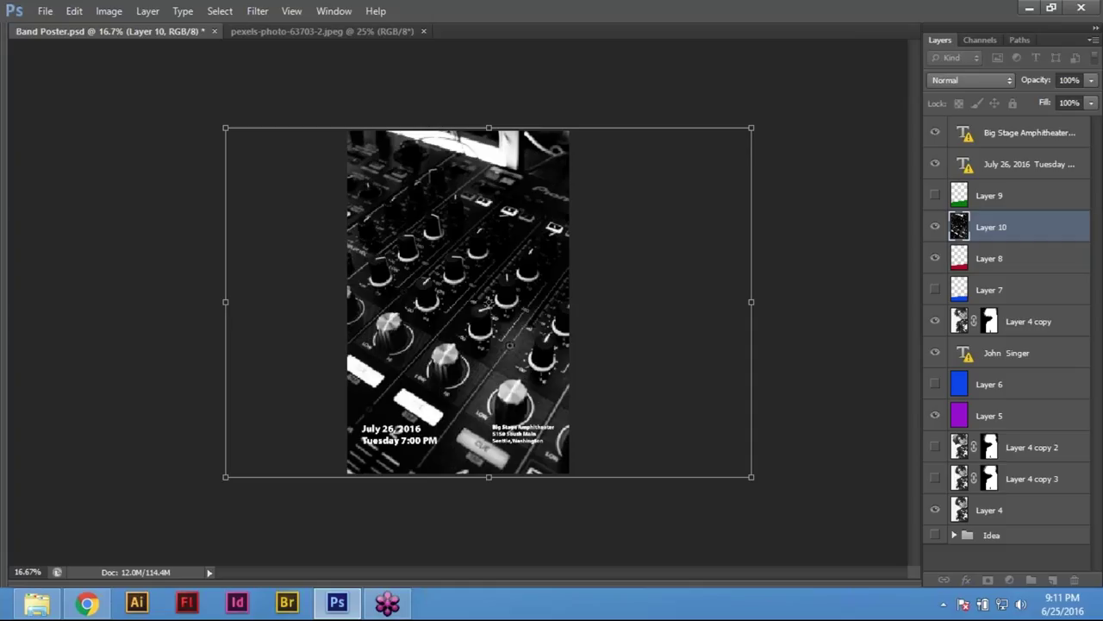
{"action": "key", "text": "Return"}
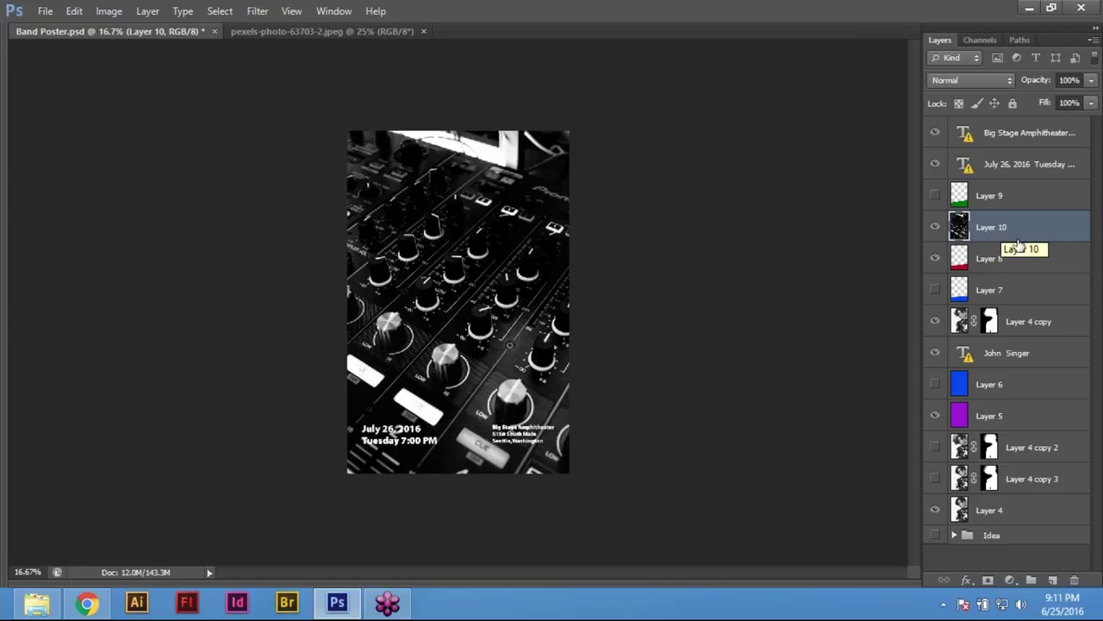
Move Layer 10 with the mixer photo down the layer stack, directly beneath the large name text layer and above Layer 6
{"action": "left_click_drag", "start_coordinate": [1025, 233], "coordinate": [1021, 362]}
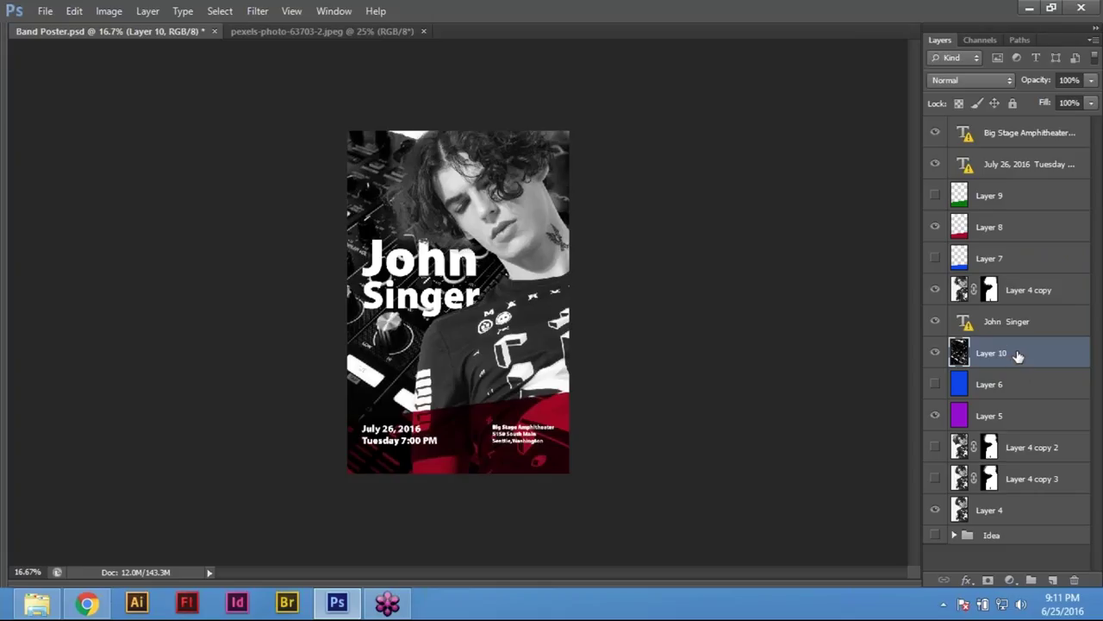
{"action": "mouse_move", "coordinate": [1018, 354]}
{"action": "left_mouse_down"}
{"action": "mouse_move", "coordinate": [1027, 246]}
{"action": "mouse_move", "coordinate": [1034, 371]}
{"action": "mouse_move", "coordinate": [1037, 256]}
{"action": "mouse_move", "coordinate": [1040, 352]}
{"action": "left_mouse_up"}
{"action": "key", "text": "ctrl+equal"}
{"action": "key", "text": "ctrl+equal"}
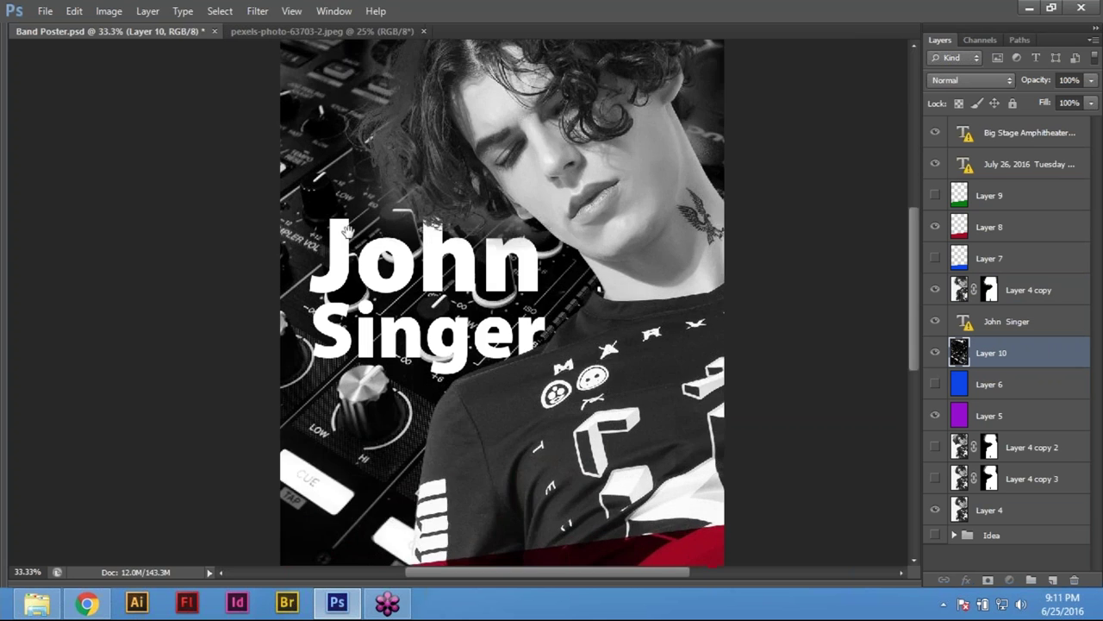
{"action": "left_click_drag", "start_coordinate": [381, 243], "coordinate": [354, 310]}
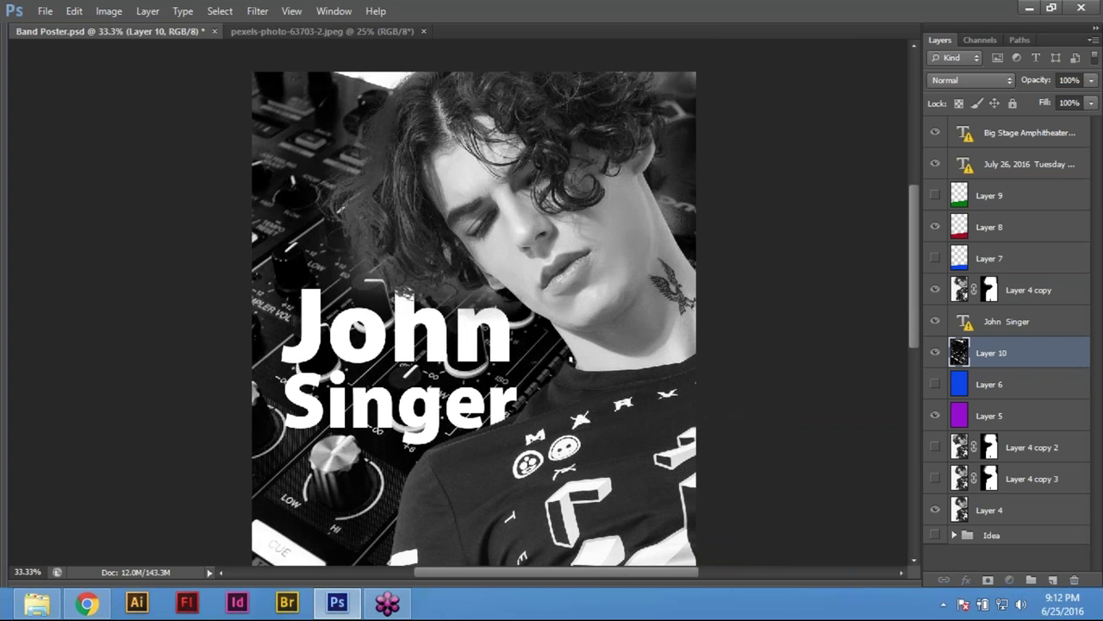
{"action": "key", "text": "ctrl+0"}
{"action": "key", "text": "ctrl+equal"}
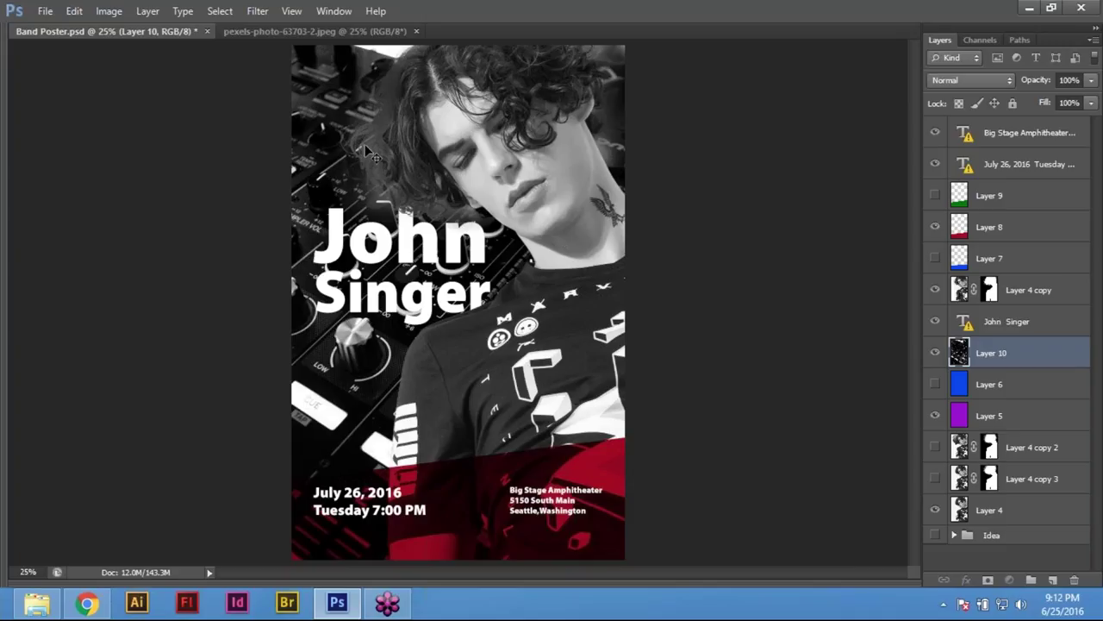
Show all panels and reposition the mixer photo behind the singer so its knobs fill the area around the large name text
{"action": "key", "text": "Tab"}
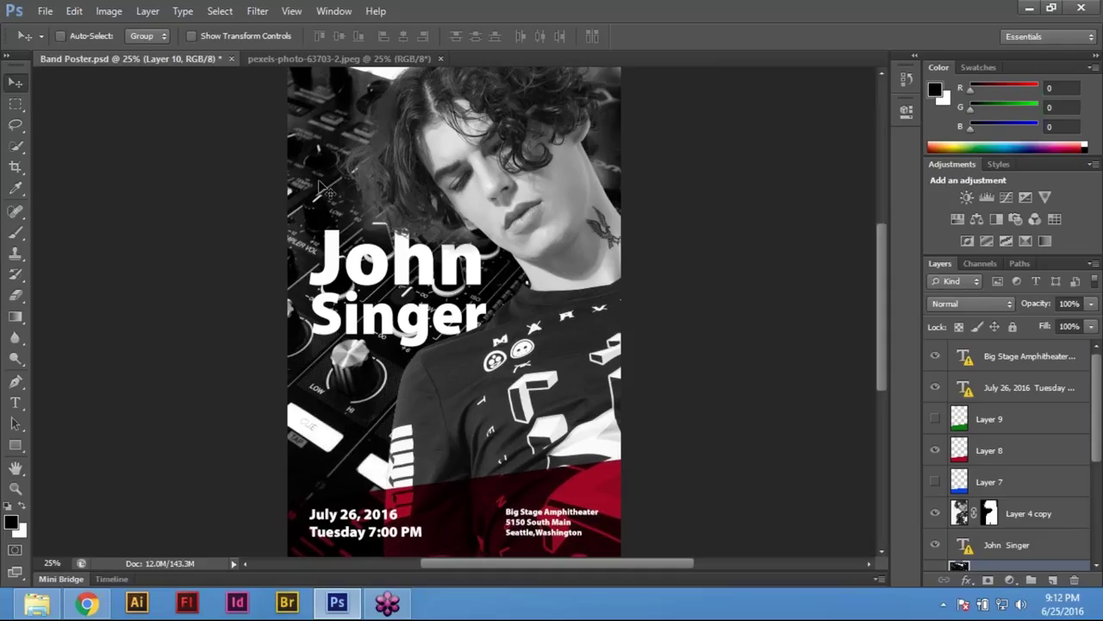
{"action": "left_click_drag", "start_coordinate": [325, 191], "coordinate": [176, 216]}
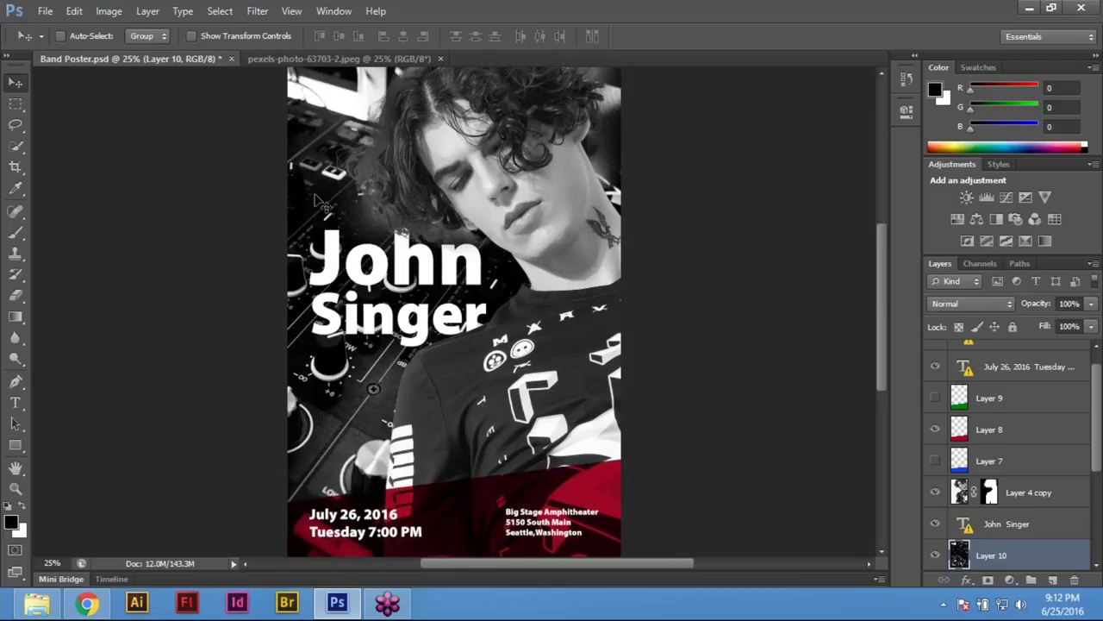
{"action": "left_click_drag", "start_coordinate": [432, 177], "coordinate": [603, 242]}
{"action": "key", "text": "ctrl+z"}
{"action": "left_click_drag", "start_coordinate": [336, 197], "coordinate": [449, 191]}
{"action": "left_click_drag", "start_coordinate": [477, 192], "coordinate": [294, 193]}
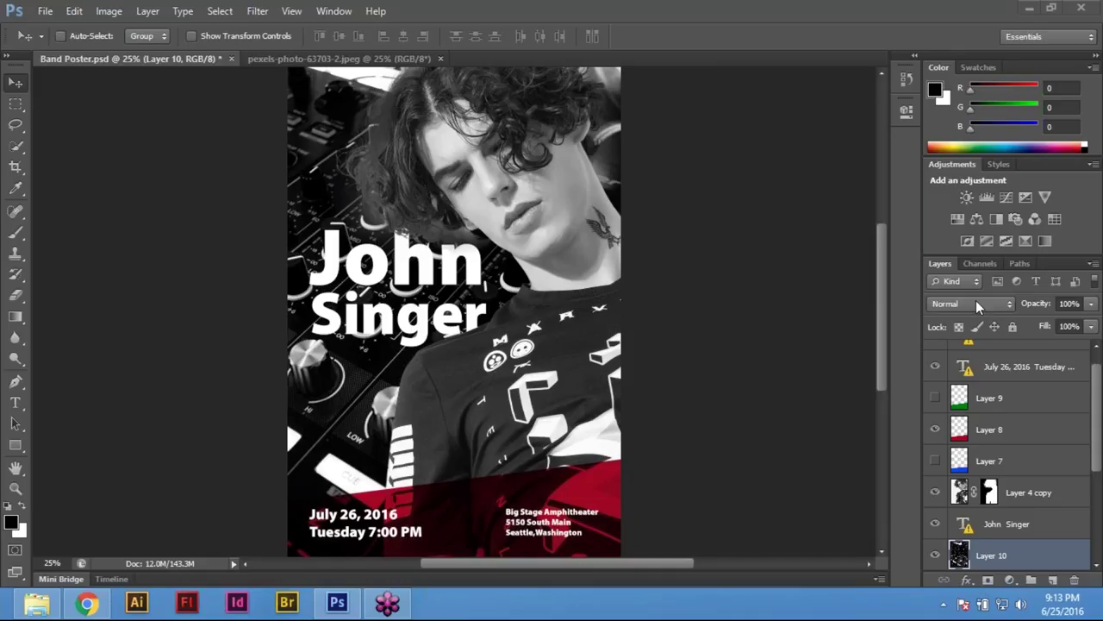
Try opacities of 80%, 70%, 60% and 50% on the mixer photo layer
{"action": "left_click", "coordinate": [1084, 303]}
{"action": "left_click", "coordinate": [1073, 303]}
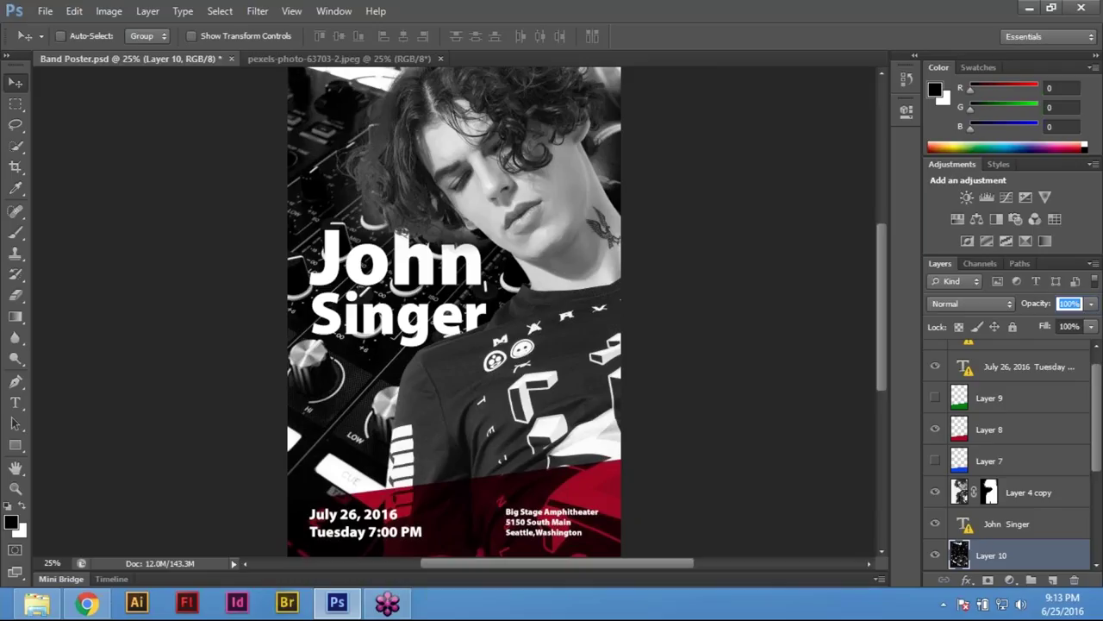
{"action": "type", "text": "80"}
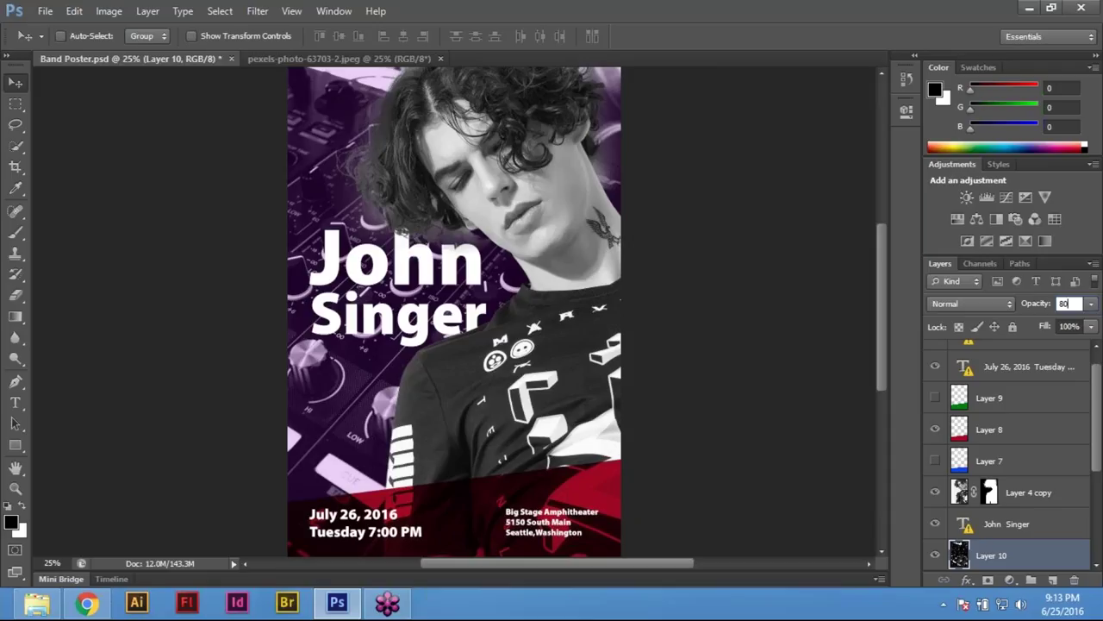
{"action": "key", "text": "Return"}
{"action": "type", "text": "70"}
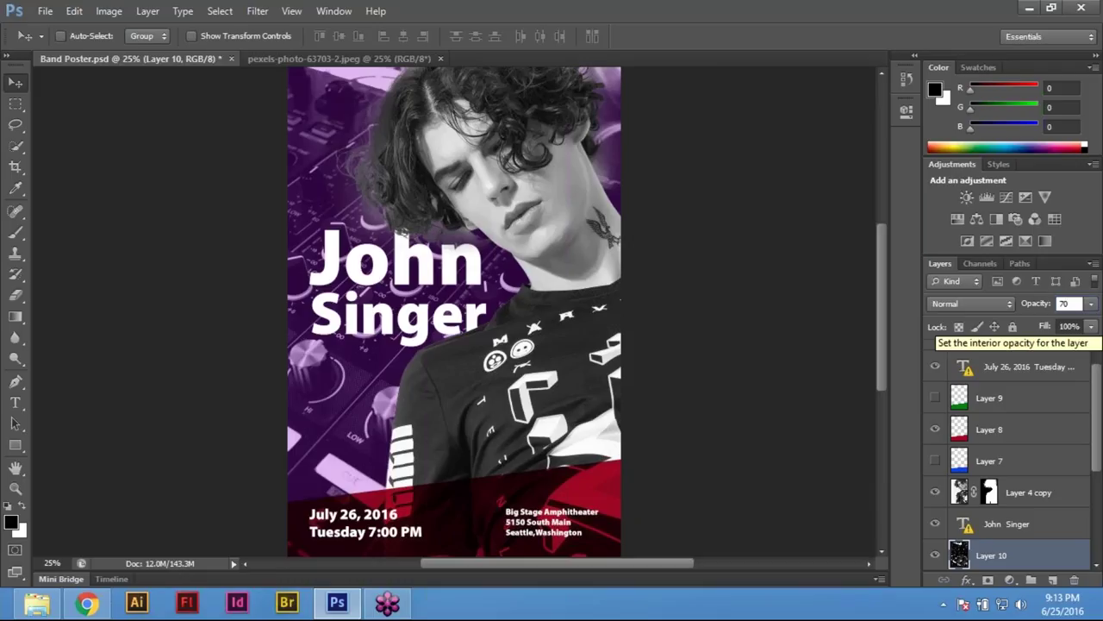
{"action": "left_click", "coordinate": [1067, 303]}
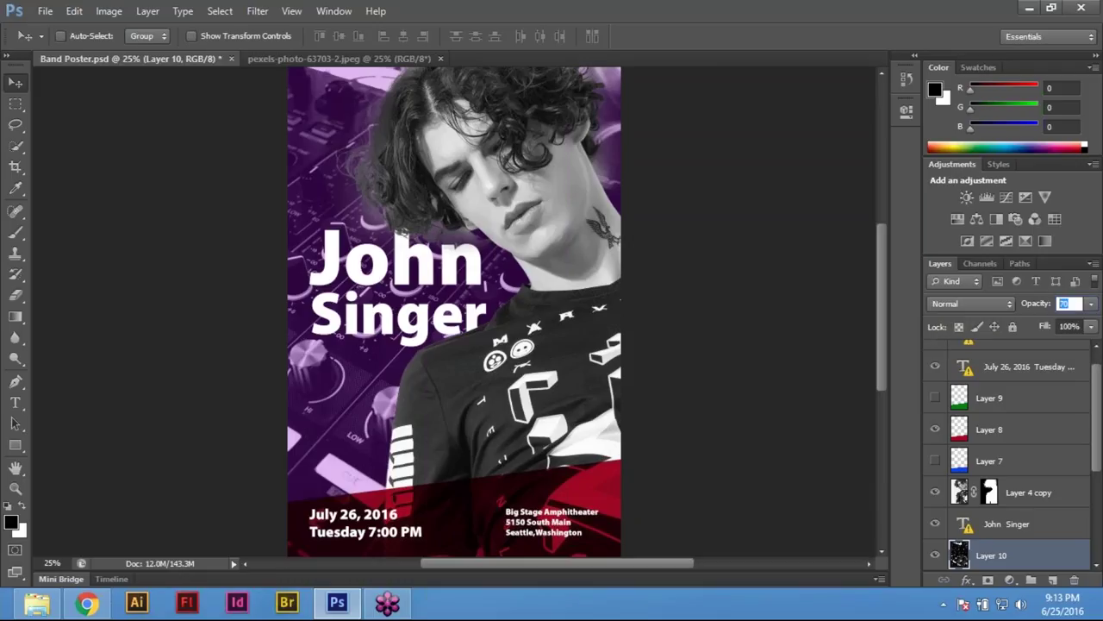
{"action": "type", "text": "60"}
{"action": "key", "text": "Return"}
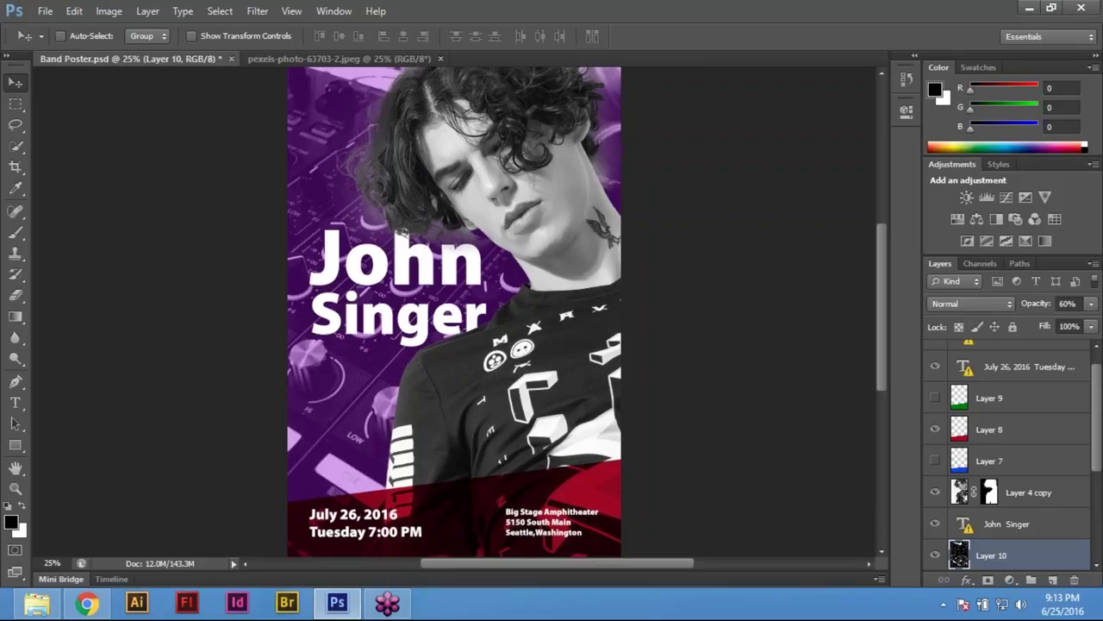
{"action": "left_click", "coordinate": [1067, 304]}
{"action": "type", "text": "50"}
{"action": "key", "text": "Return"}
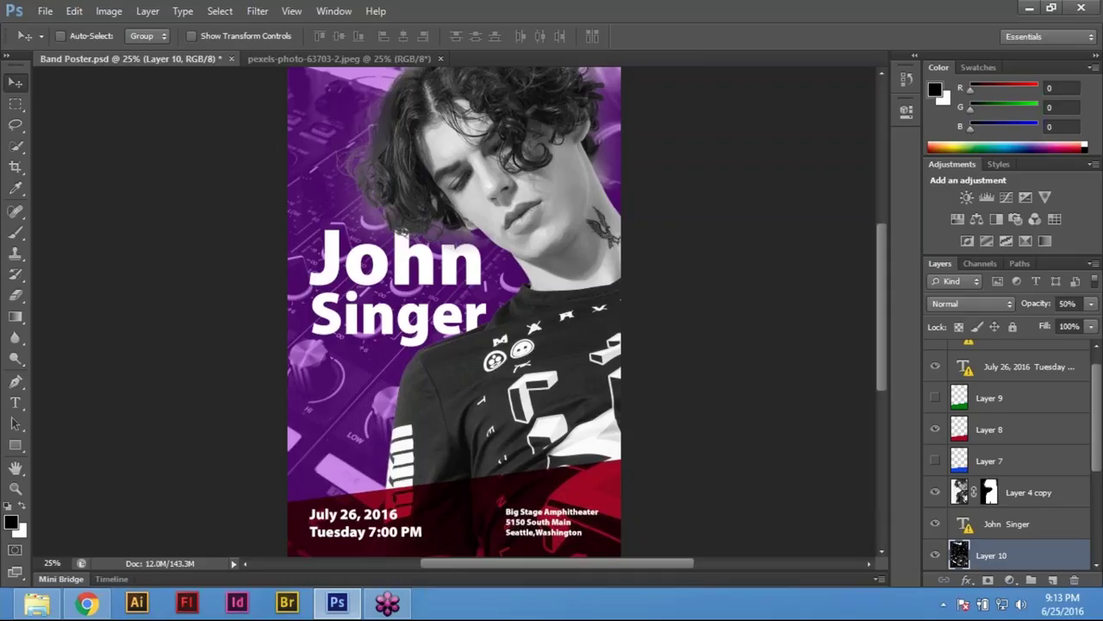
Set the mixer photo layer's opacity to 30%
{"action": "left_click", "coordinate": [1071, 305]}
{"action": "type", "text": "30"}
{"action": "key", "text": "Return"}
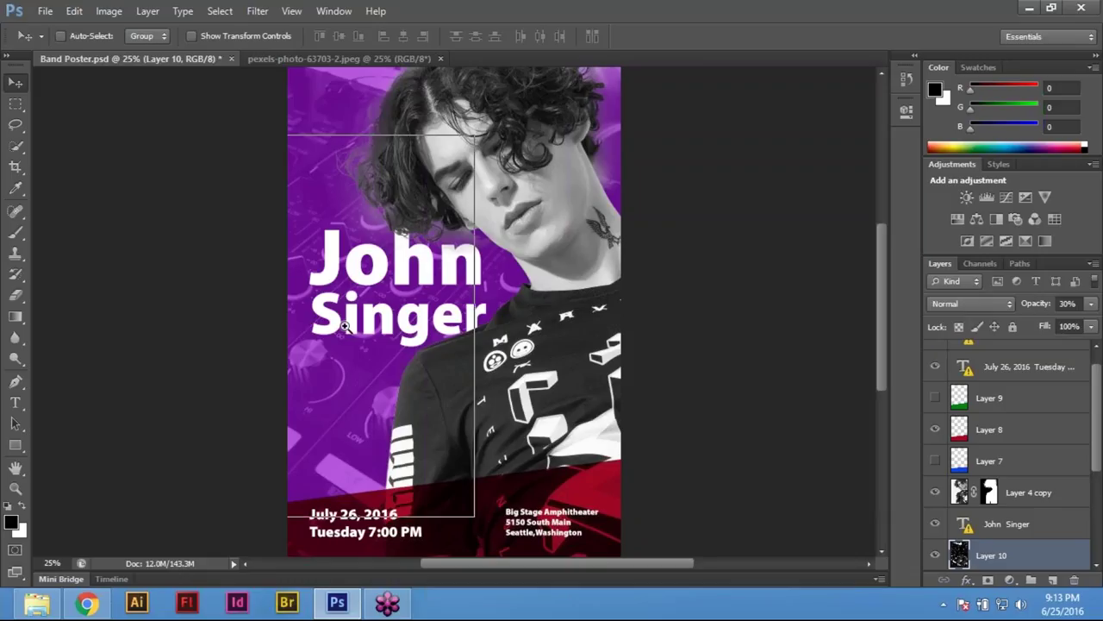
Examine the faded mixer background around the singer and the text up close, finishing with the poster fitted to the screen
{"action": "left_click", "coordinate": [414, 344], "text": "ctrl"}
{"action": "scroll", "coordinate": [414, 344], "scroll_direction": "up", "scroll_amount": 3}
{"action": "scroll", "coordinate": [414, 345], "scroll_direction": "down", "scroll_amount": 3}
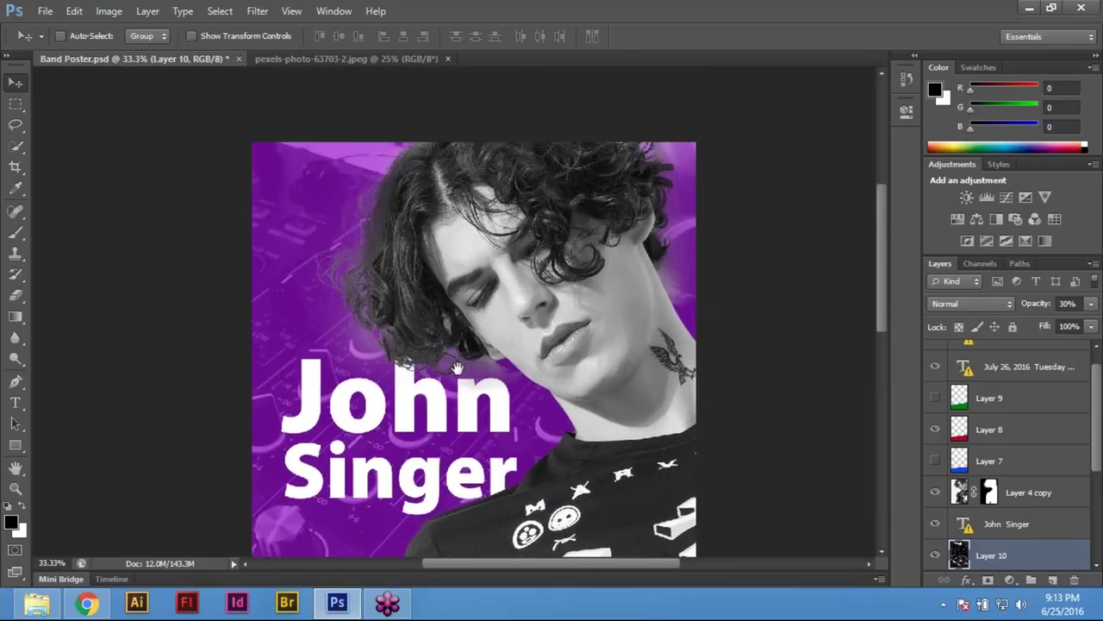
{"action": "scroll", "coordinate": [414, 344], "scroll_direction": "down", "scroll_amount": 1}
{"action": "scroll", "coordinate": [454, 311], "scroll_direction": "down", "scroll_amount": 2}
{"action": "scroll", "coordinate": [454, 311], "scroll_direction": "up", "scroll_amount": 2}
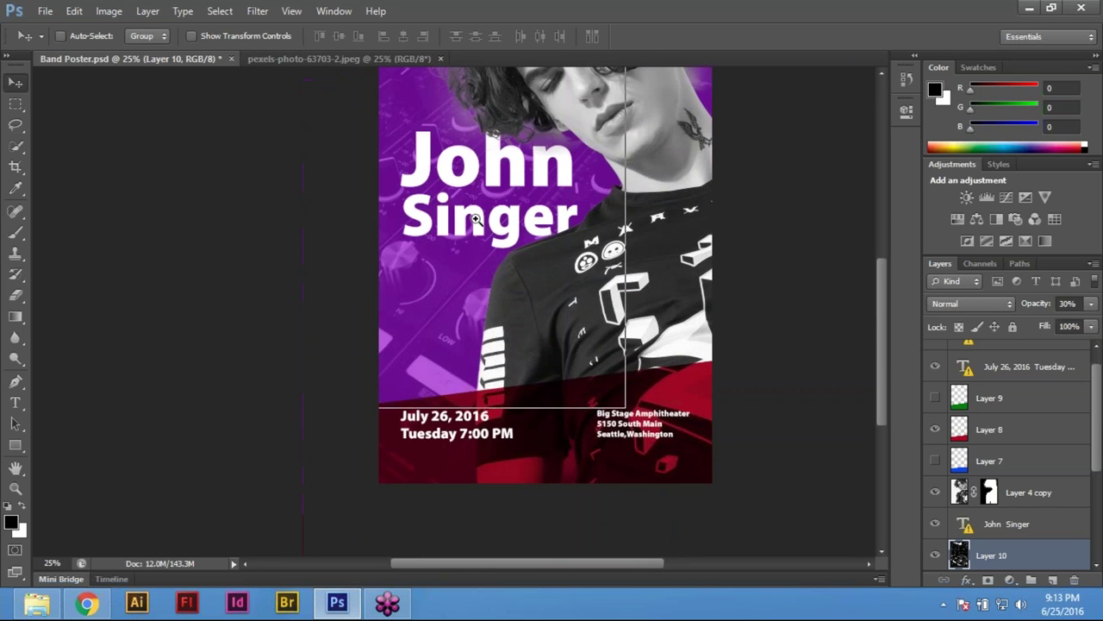
{"action": "scroll", "coordinate": [442, 235], "scroll_direction": "up", "scroll_amount": 1}
{"action": "left_click_drag", "start_coordinate": [485, 167], "coordinate": [492, 279]}
{"action": "key", "text": "ctrl+0"}
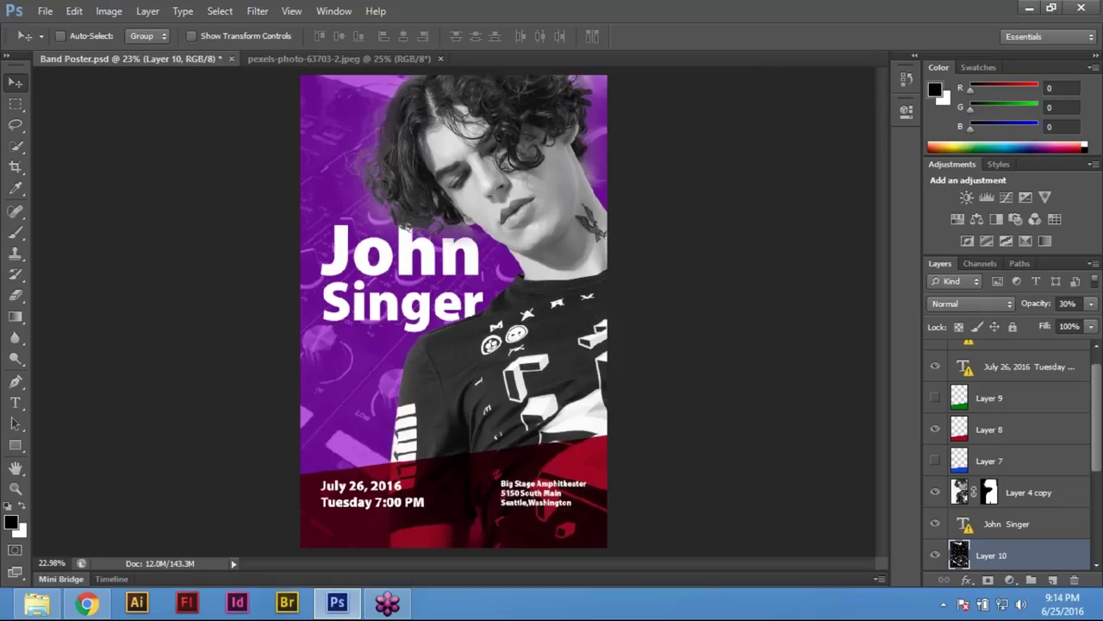
Pick the red band's Layer 8 directly on the canvas, and the mixer photo's Layer 10 after it
{"action": "right_click", "coordinate": [464, 487]}
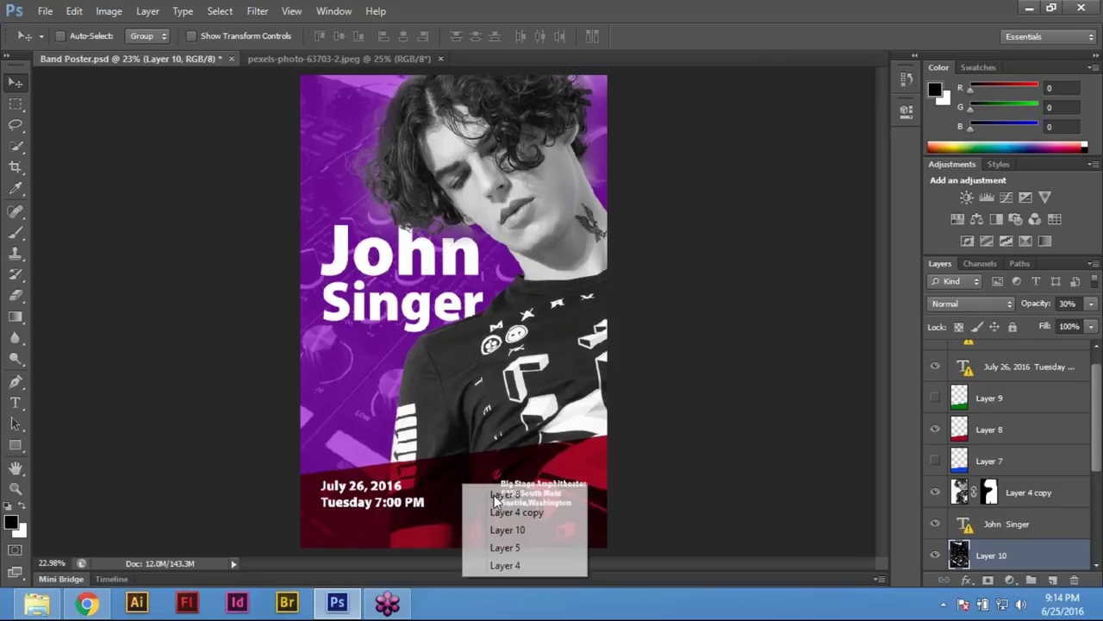
{"action": "left_click", "coordinate": [500, 496]}
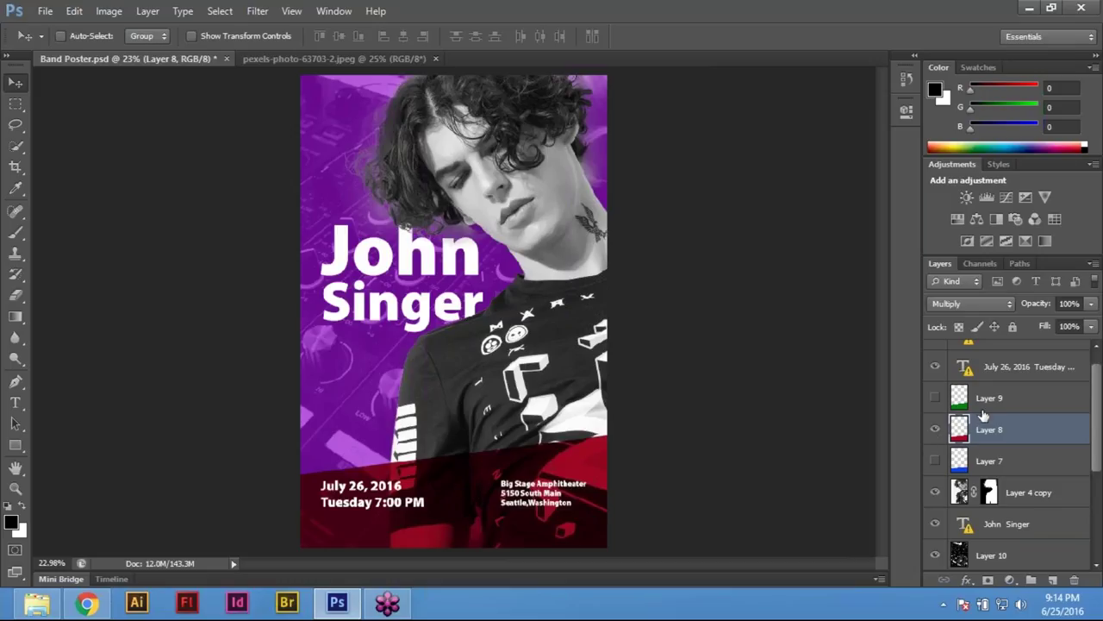
{"action": "right_click", "coordinate": [337, 369]}
{"action": "left_click", "coordinate": [372, 379]}
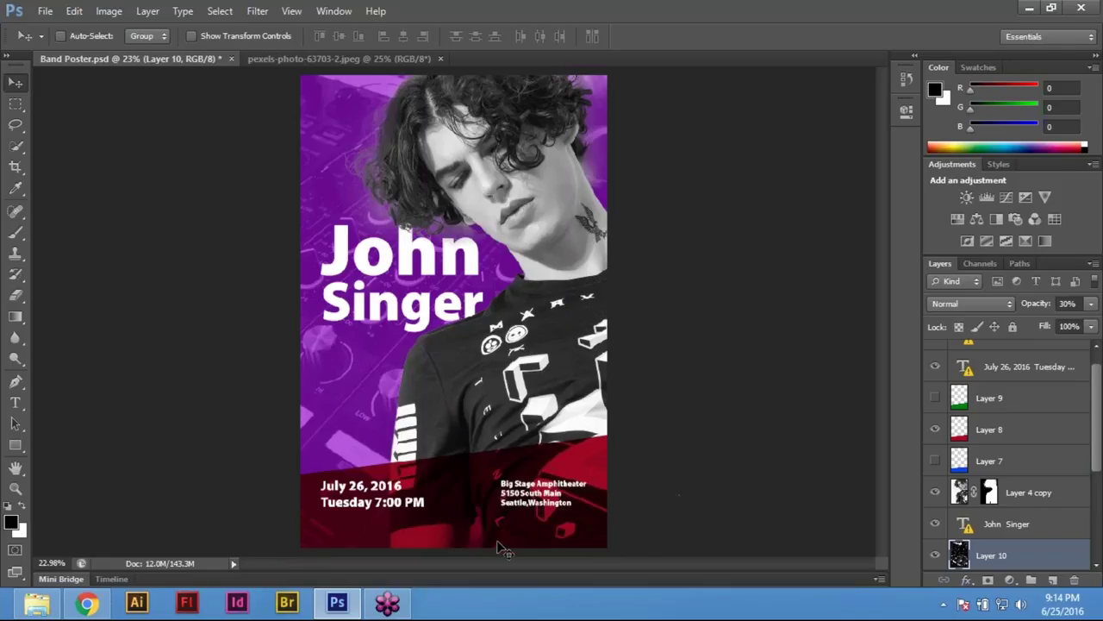
Make the red band's Layer 8 active from the canvas and load its pixels as a selection
{"action": "right_click", "coordinate": [448, 476]}
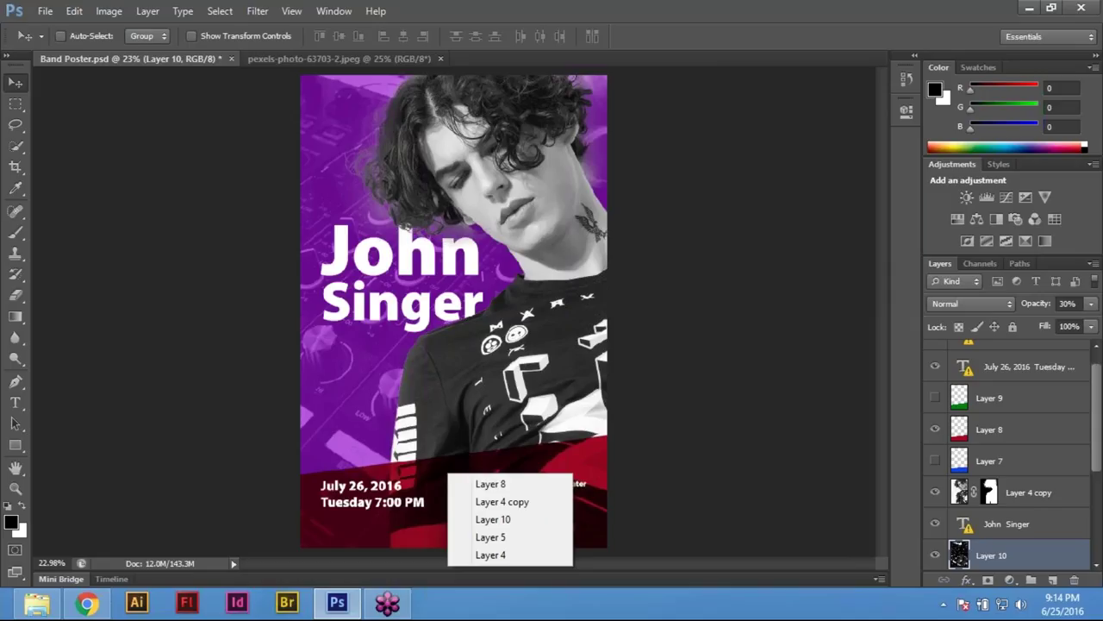
{"action": "left_click", "coordinate": [529, 485]}
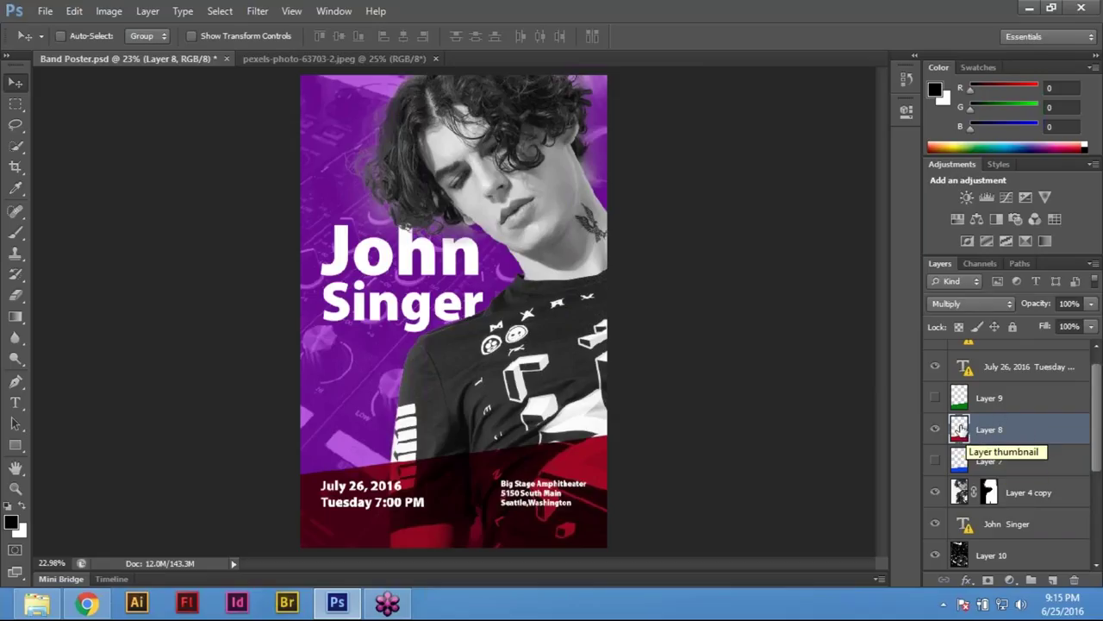
{"action": "right_click", "coordinate": [959, 428]}
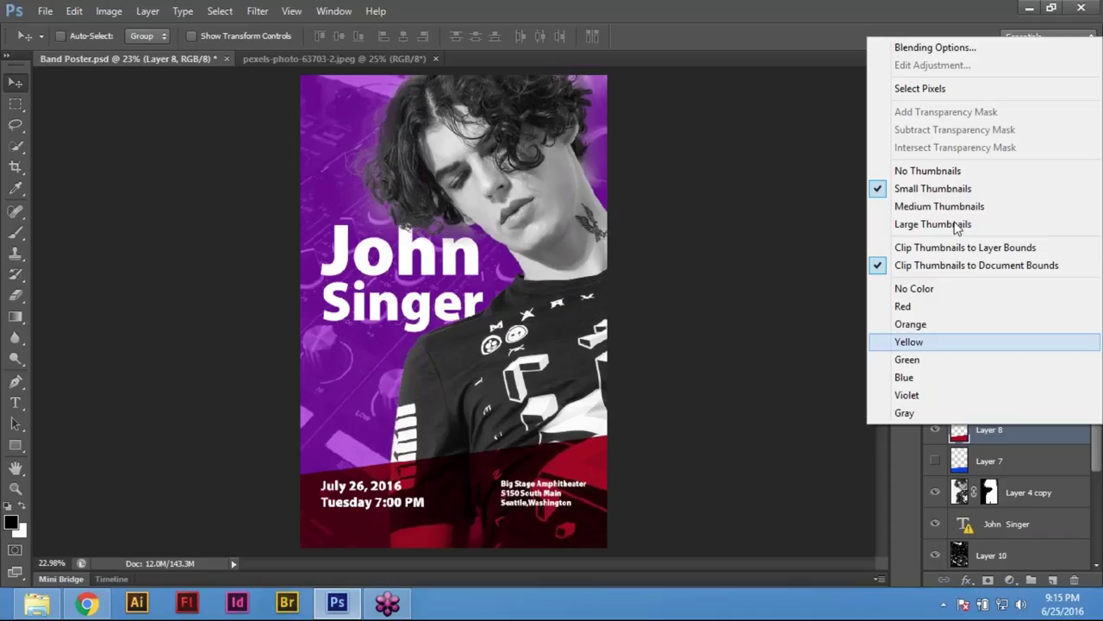
{"action": "left_click", "coordinate": [917, 89]}
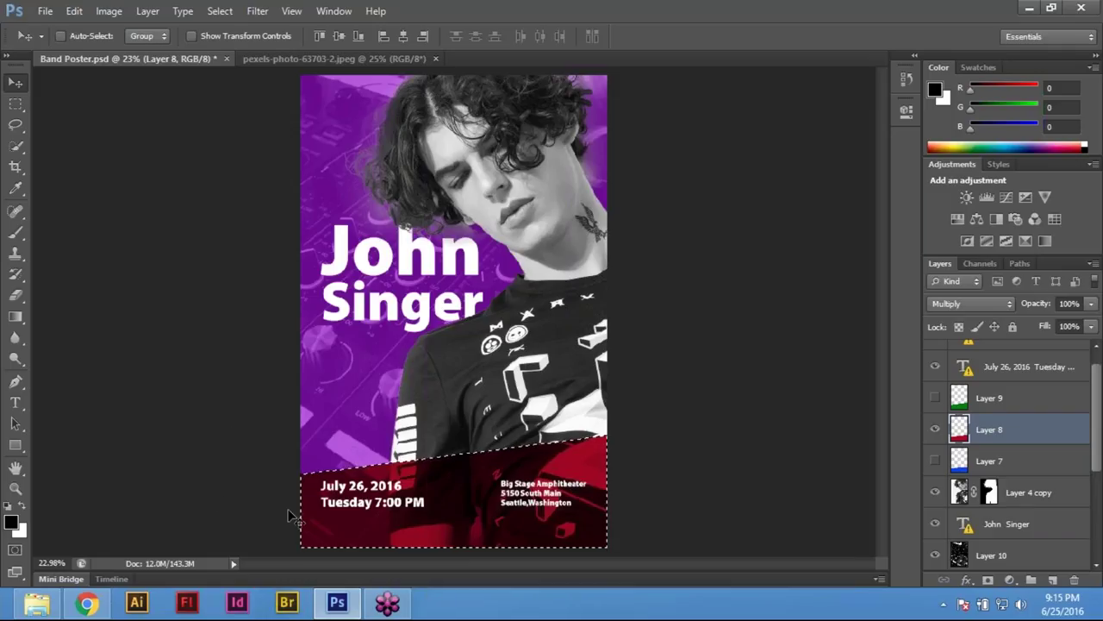
Define the background colour as C 0, M 20, Y 100
{"action": "left_click", "coordinate": [22, 532]}
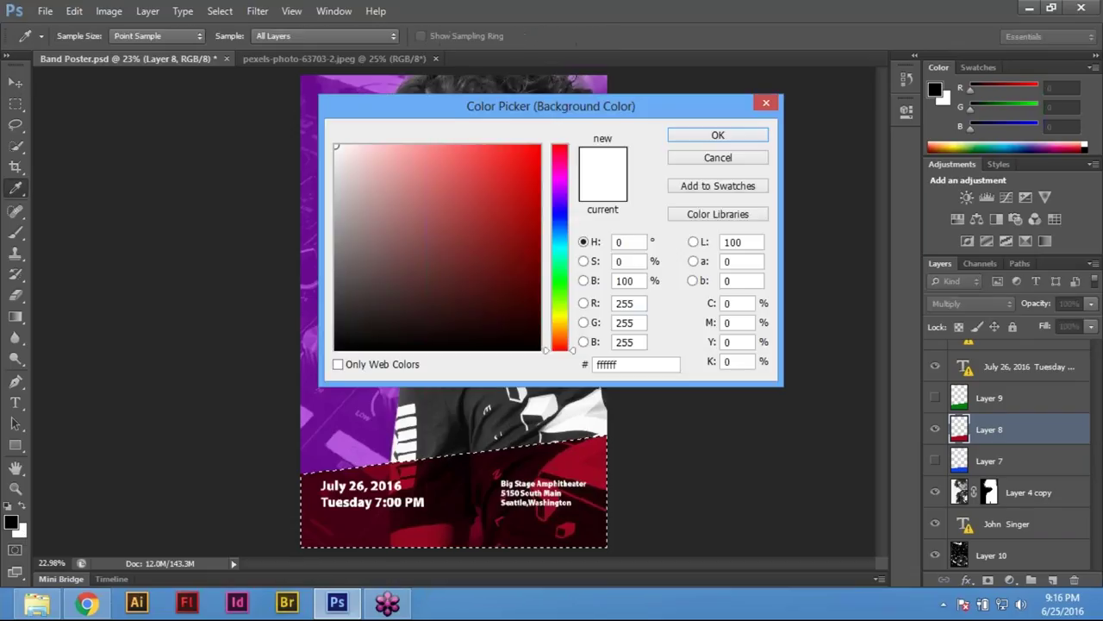
{"action": "left_click", "coordinate": [739, 303]}
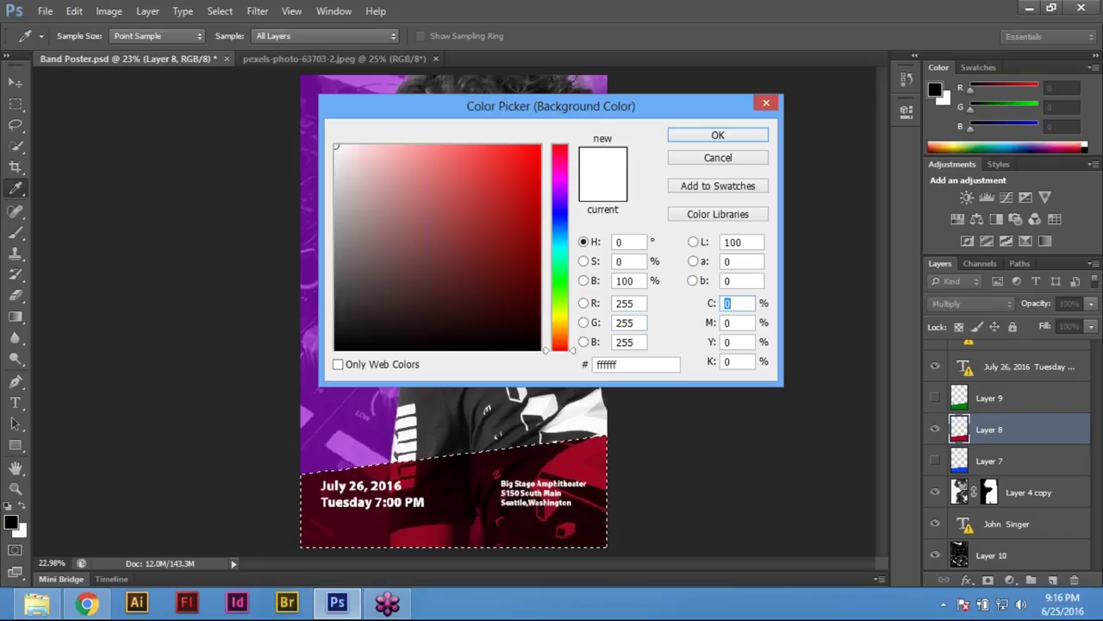
{"action": "key", "text": "Tab"}
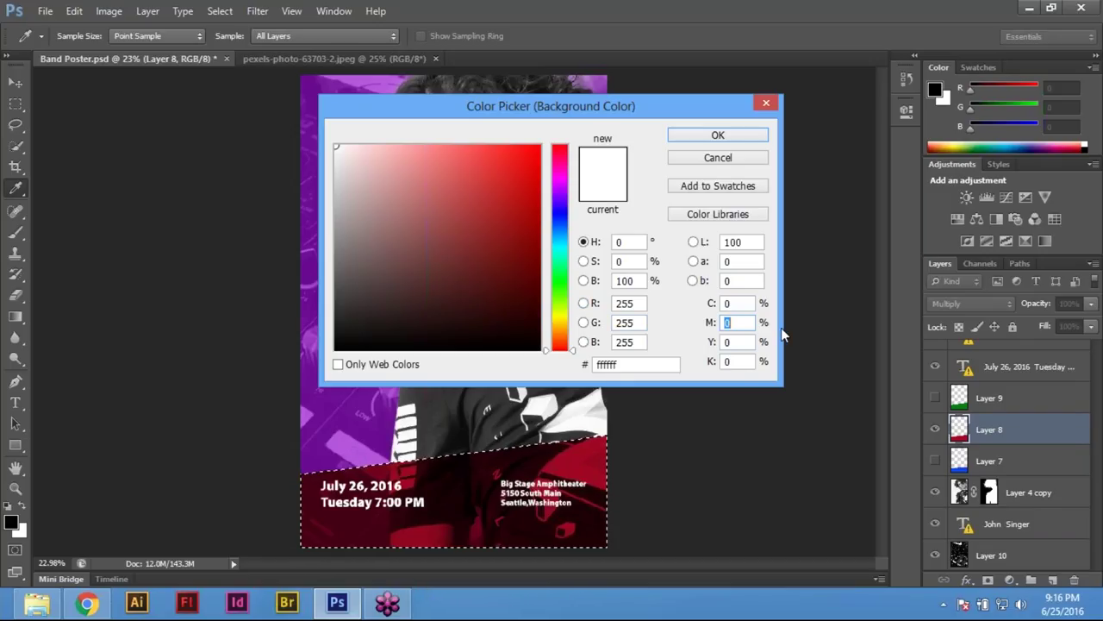
{"action": "type", "text": "20"}
{"action": "key", "text": "Tab"}
{"action": "type", "text": "100"}
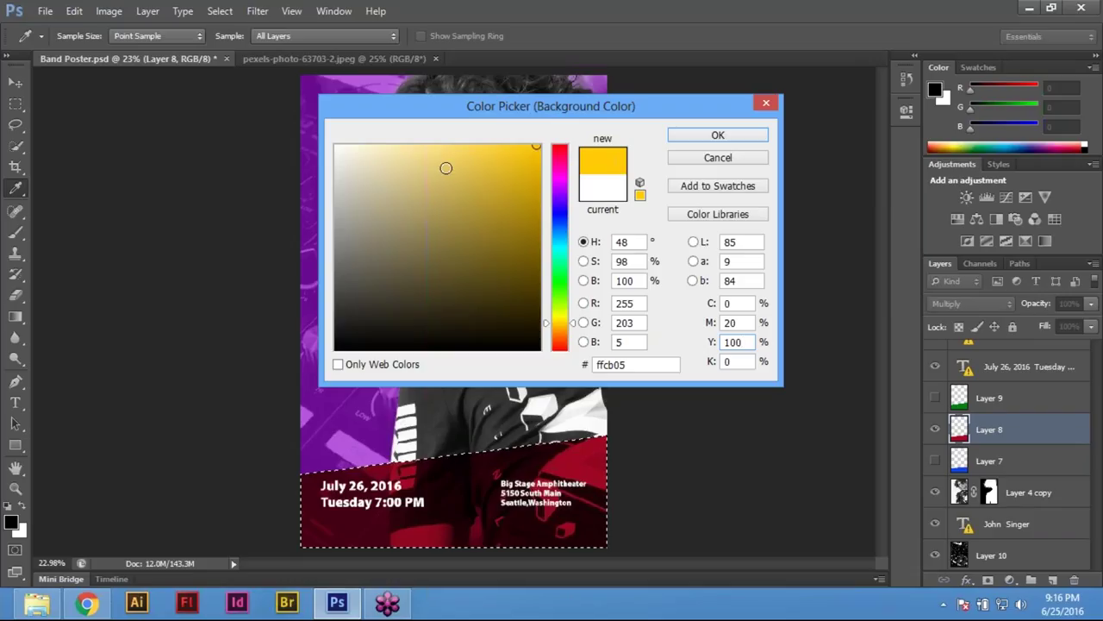
Try a dark teal shade with a hue of 176 as the background colour
{"action": "left_click_drag", "start_coordinate": [548, 327], "coordinate": [563, 256]}
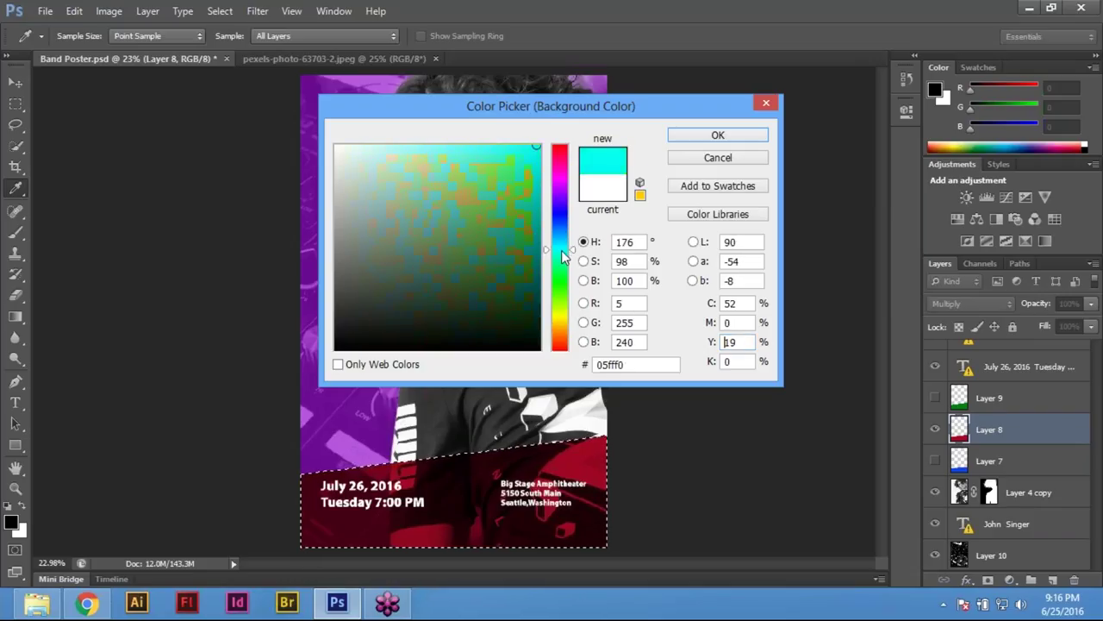
{"action": "left_click", "coordinate": [500, 185]}
{"action": "left_click", "coordinate": [477, 164]}
{"action": "left_click", "coordinate": [520, 237]}
Set the background colour to yellow with C 0, M 20, Y 100, K 0 and accept it
{"action": "left_click", "coordinate": [735, 303]}
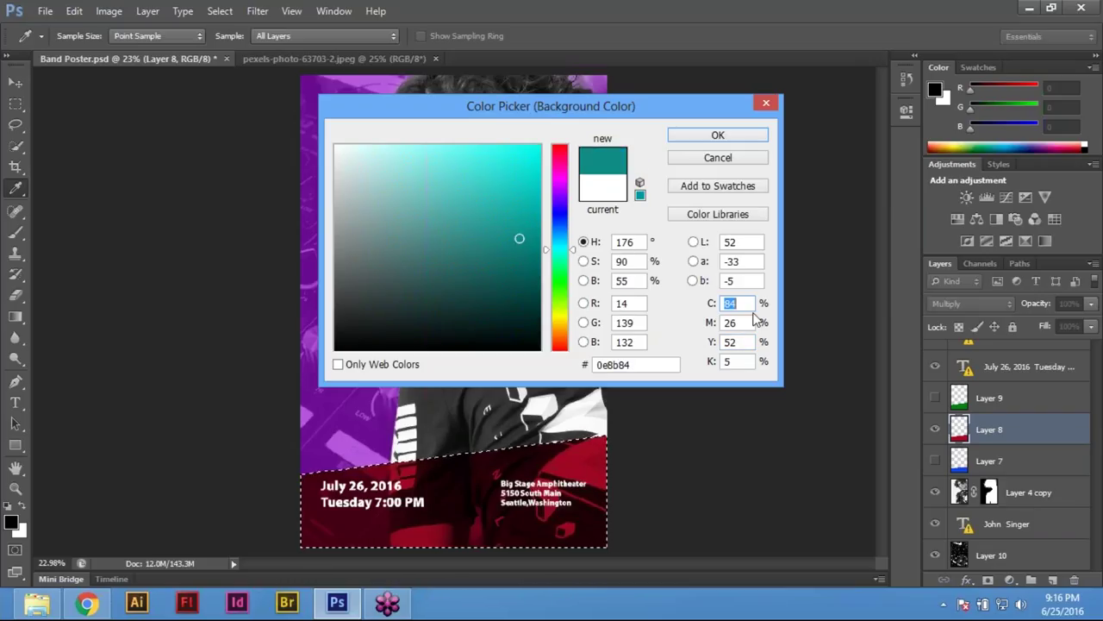
{"action": "type", "text": "0"}
{"action": "key", "text": "Tab"}
{"action": "type", "text": "20"}
{"action": "key", "text": "Tab"}
{"action": "type", "text": "1000"}
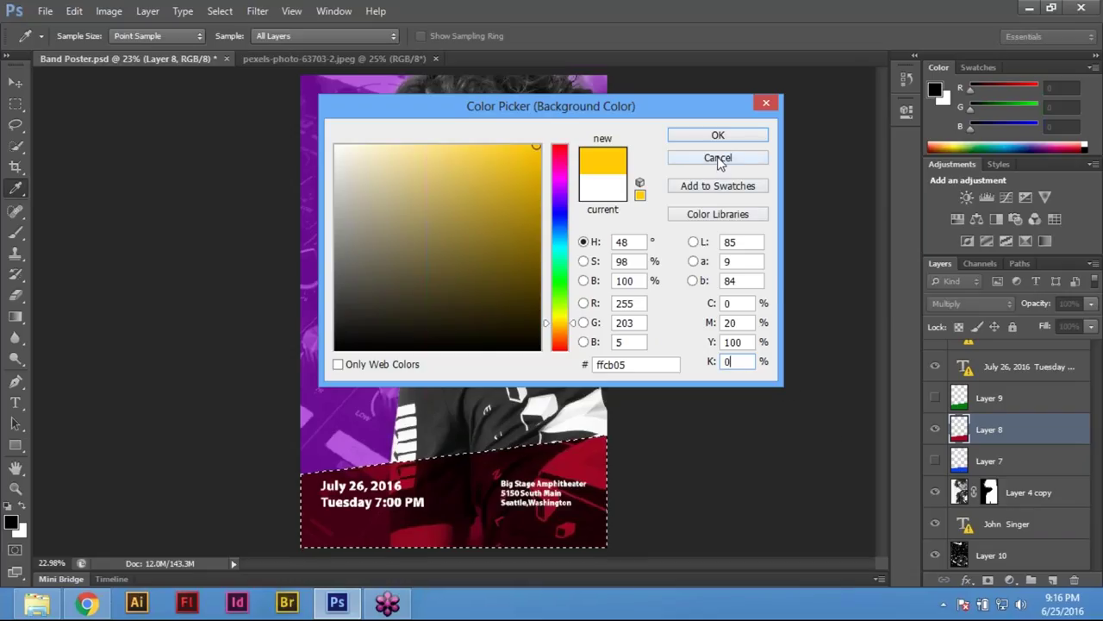
{"action": "left_click", "coordinate": [746, 138]}
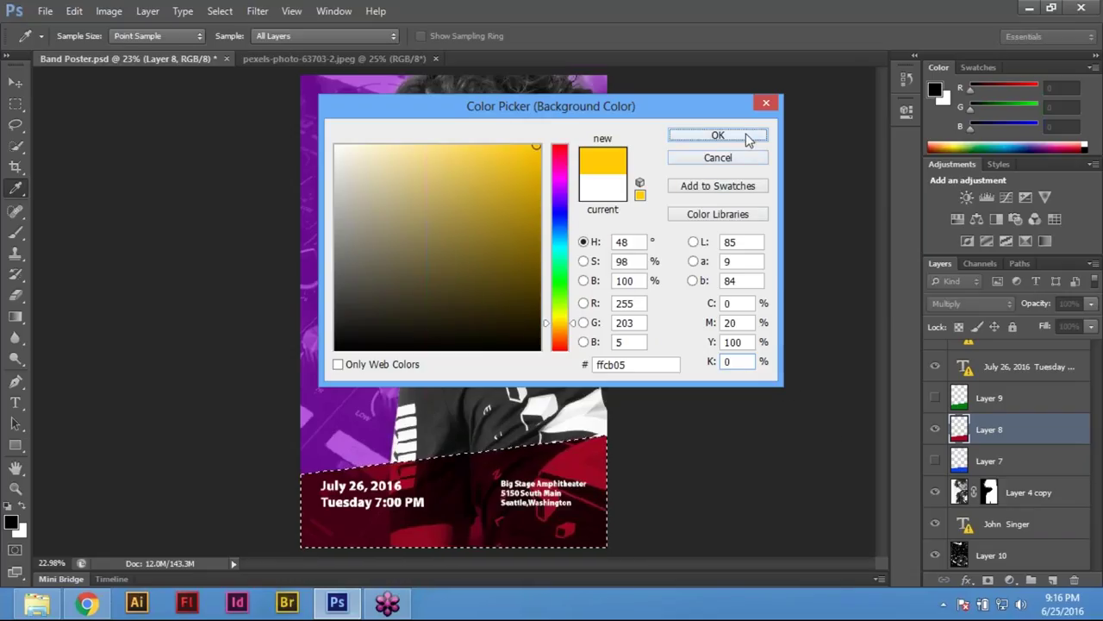
Fill the selected band on Layer 8 with the yellow background colour
{"action": "key", "text": "v"}
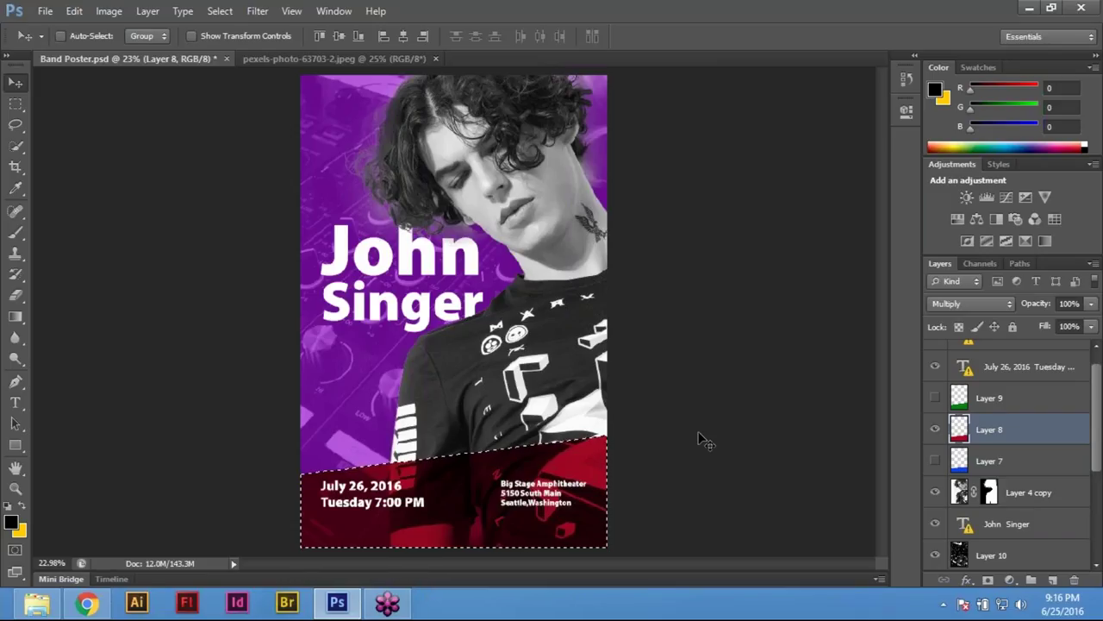
{"action": "right_click", "coordinate": [962, 428]}
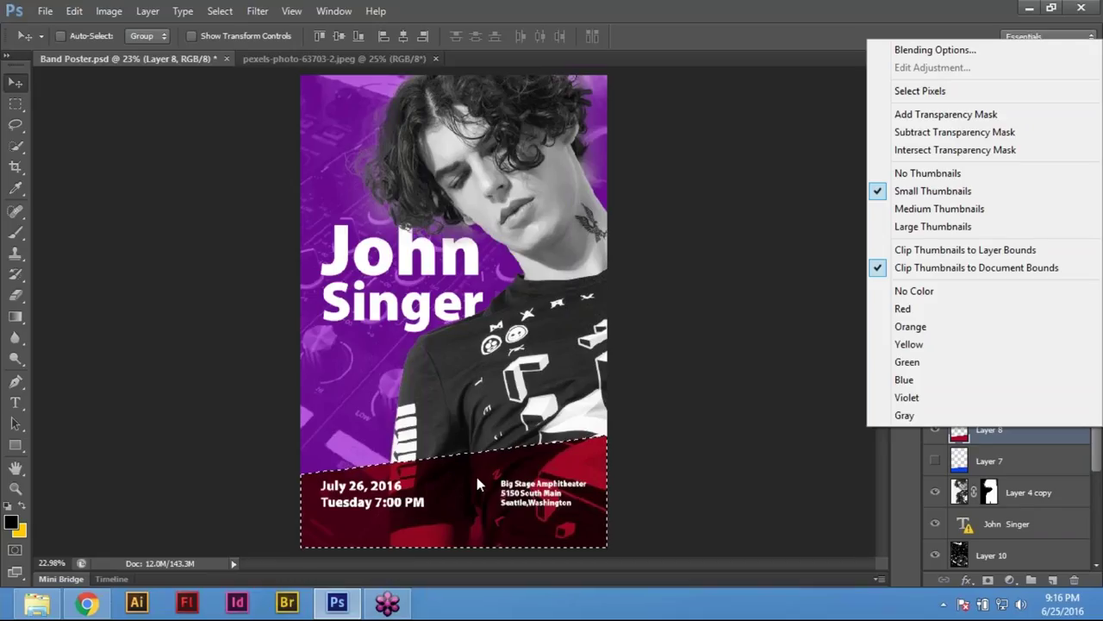
{"action": "left_click", "coordinate": [665, 462]}
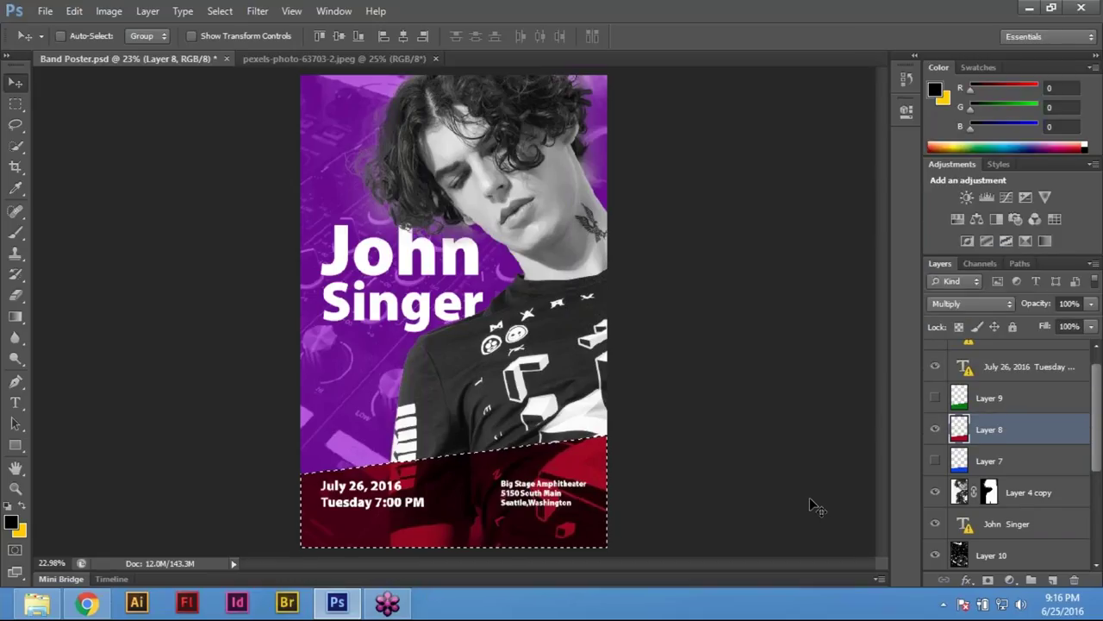
{"action": "key", "text": "ctrl+BackSpace"}
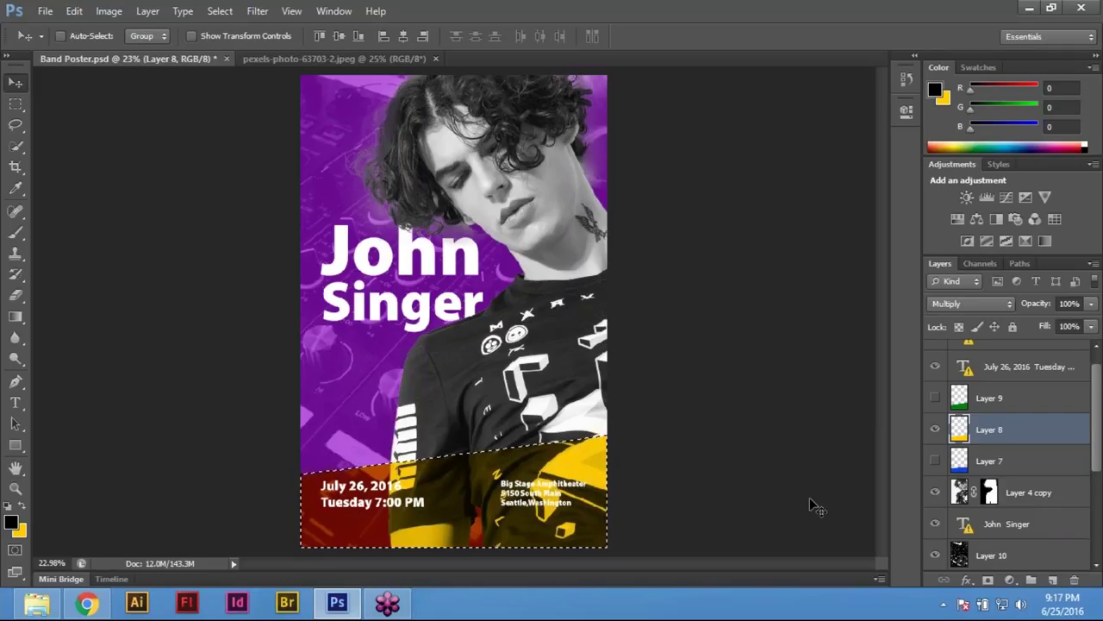
Try the Normal and Overlay blend modes on the yellow band's Layer 8
{"action": "left_click", "coordinate": [935, 429]}
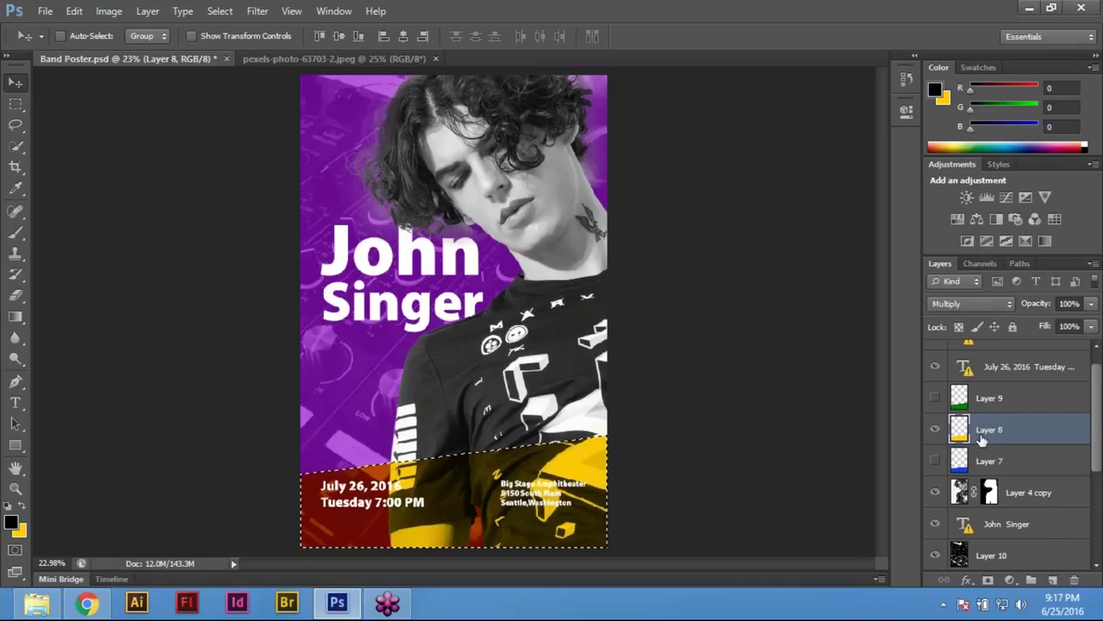
{"action": "left_click", "coordinate": [987, 304]}
{"action": "left_click", "coordinate": [949, 8]}
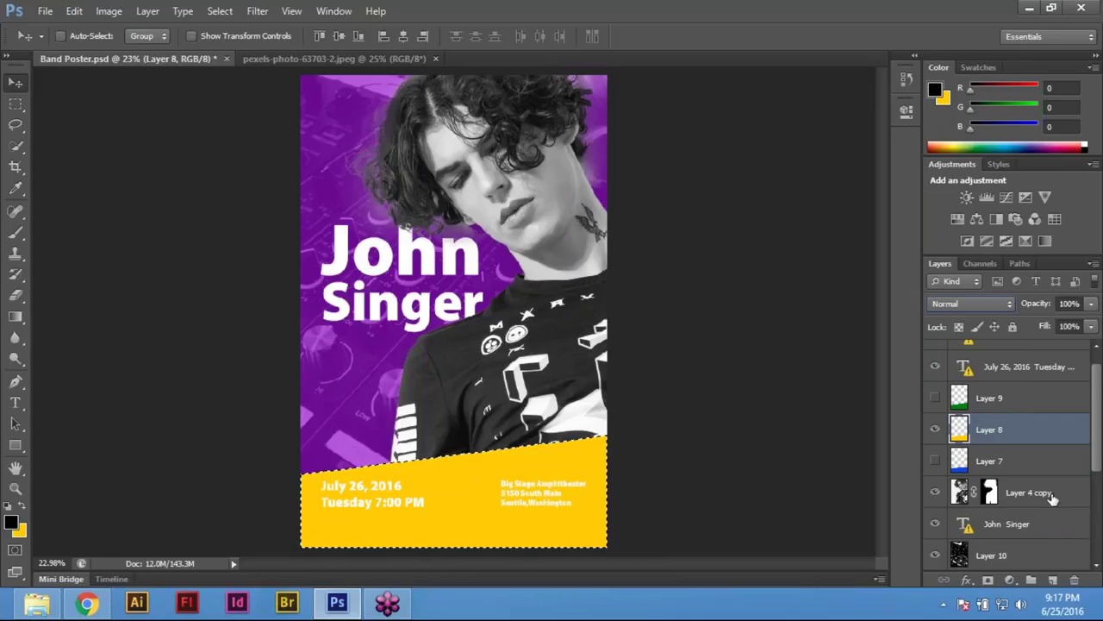
{"action": "left_click", "coordinate": [982, 303]}
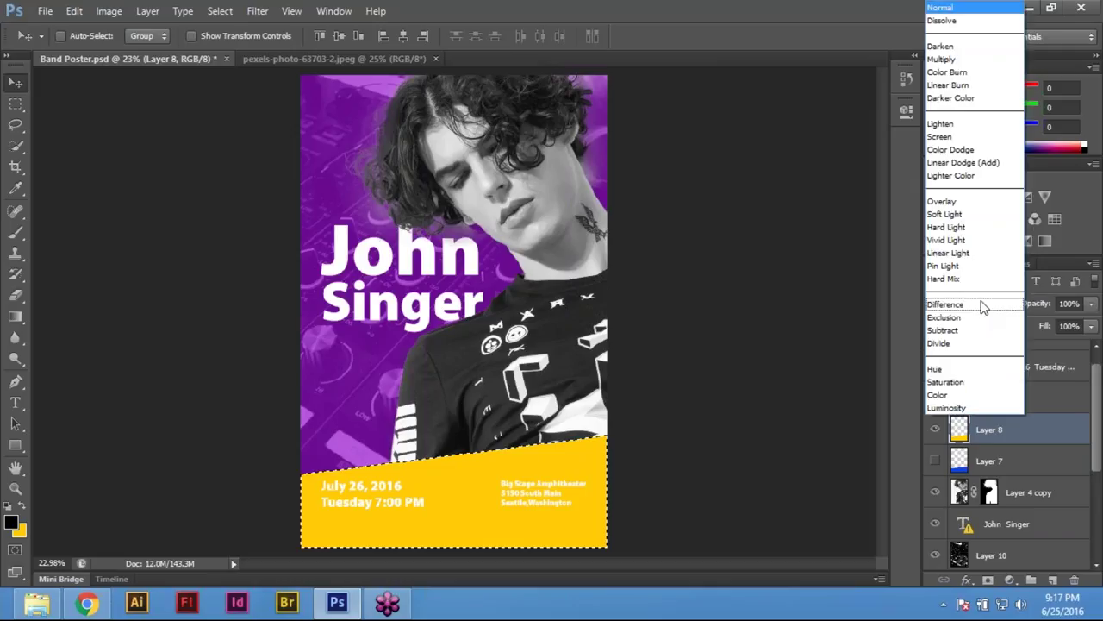
{"action": "left_click", "coordinate": [977, 201]}
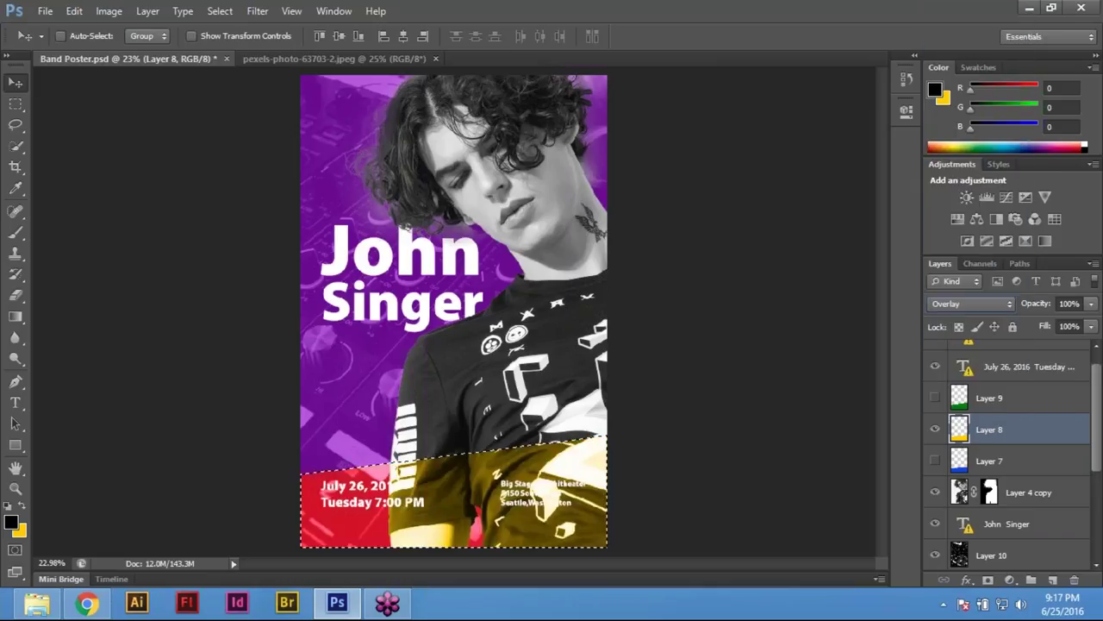
Compare the Darken, Color Dodge, Color and Lighten blend modes on the yellow band's layer
{"action": "left_click", "coordinate": [971, 304]}
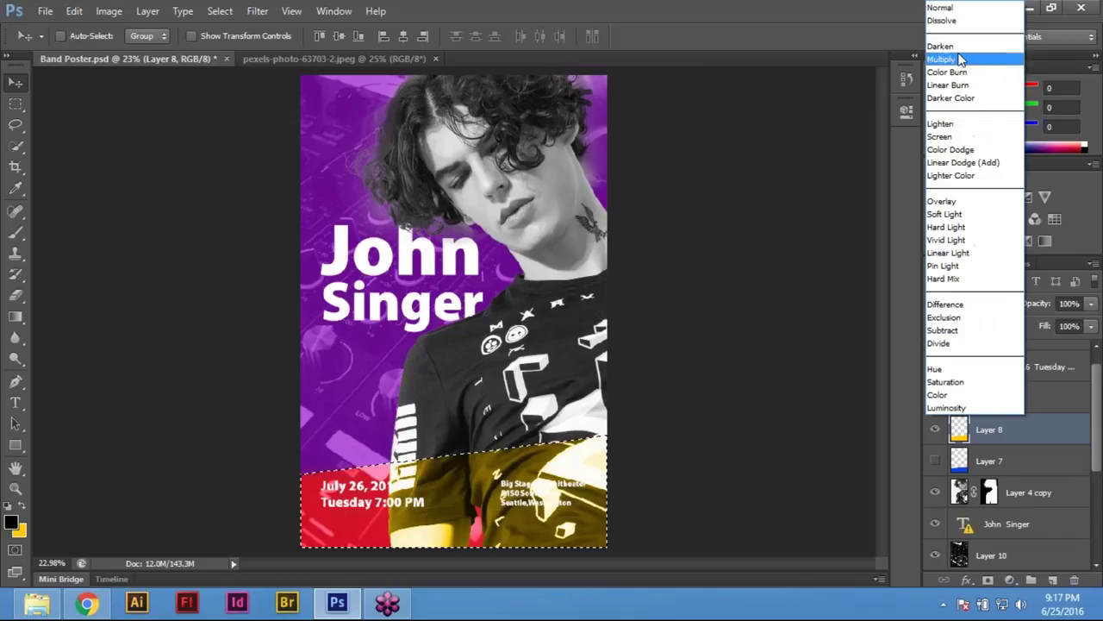
{"action": "left_click", "coordinate": [958, 48]}
{"action": "left_click", "coordinate": [971, 304]}
{"action": "left_click", "coordinate": [955, 144]}
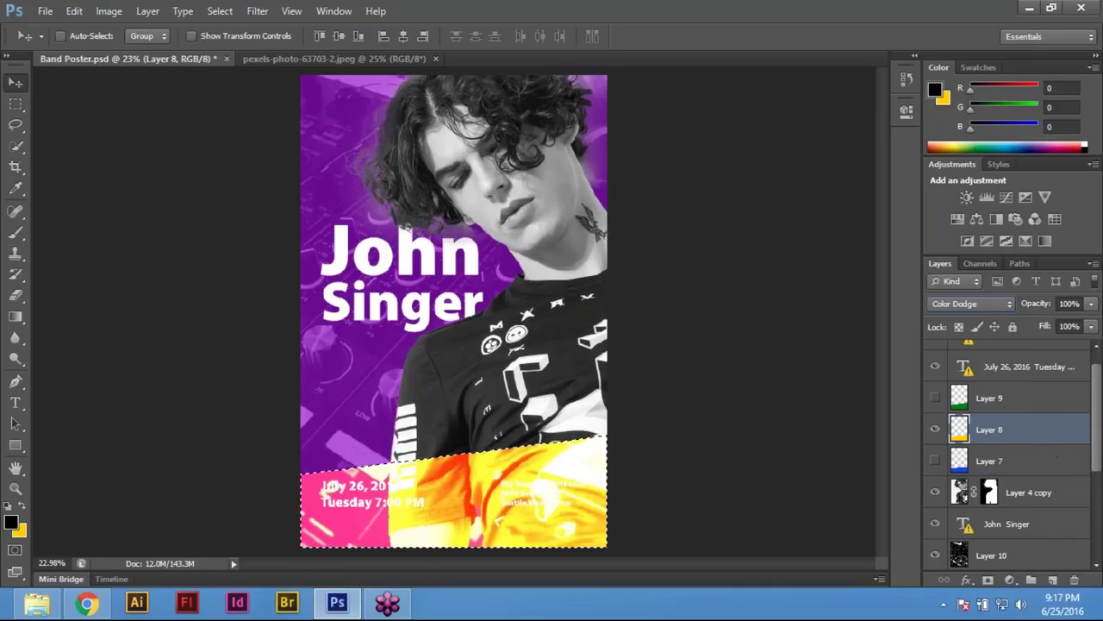
{"action": "left_click", "coordinate": [954, 303]}
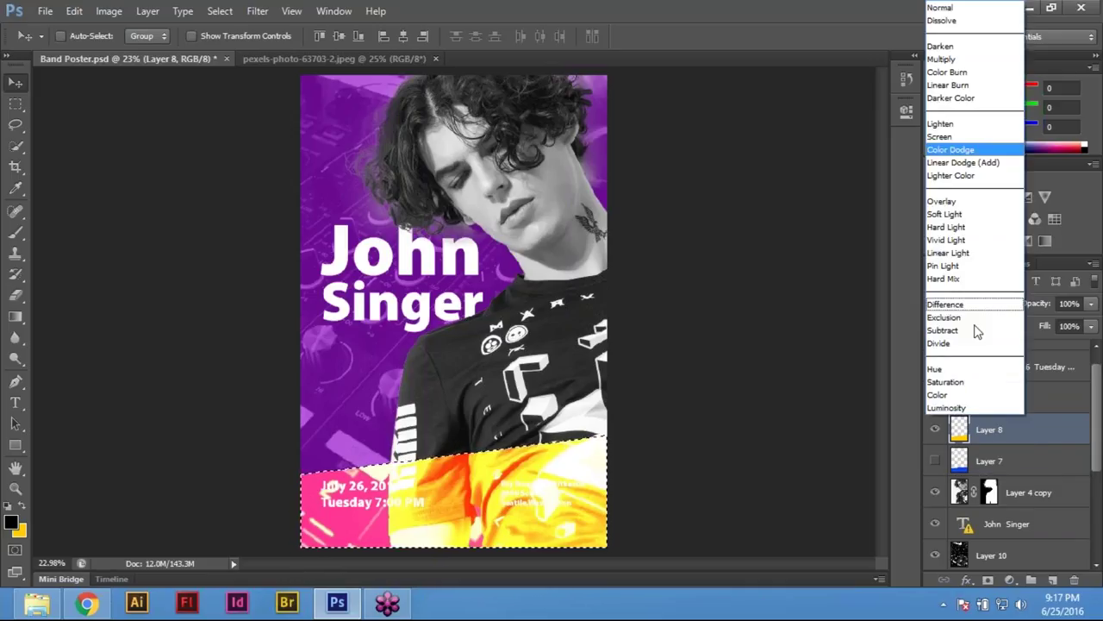
{"action": "left_click", "coordinate": [948, 395]}
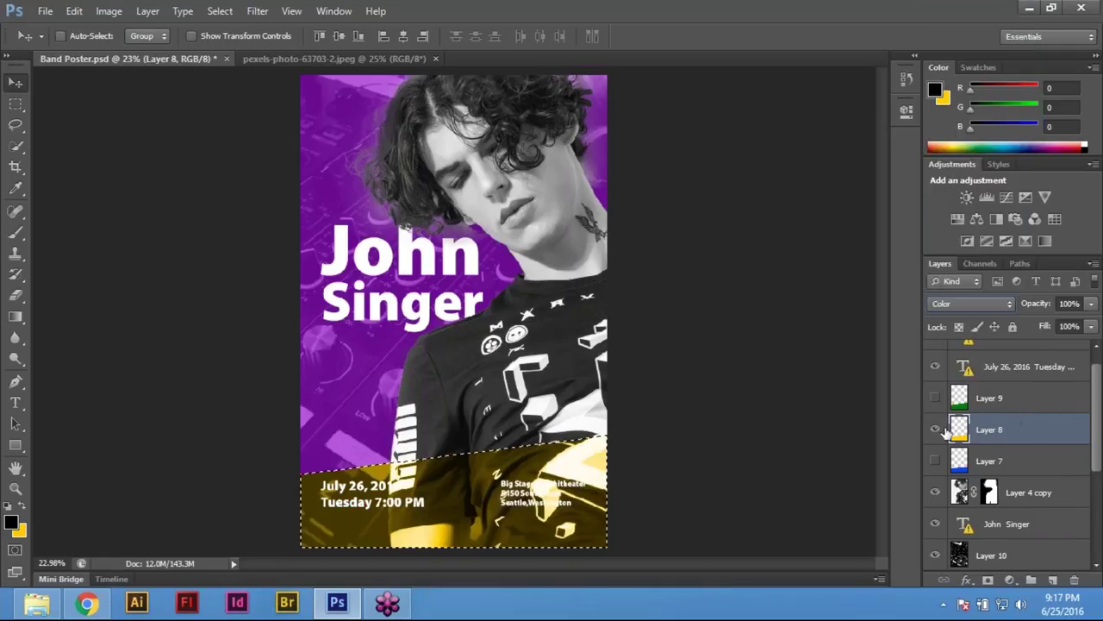
{"action": "left_click", "coordinate": [971, 303]}
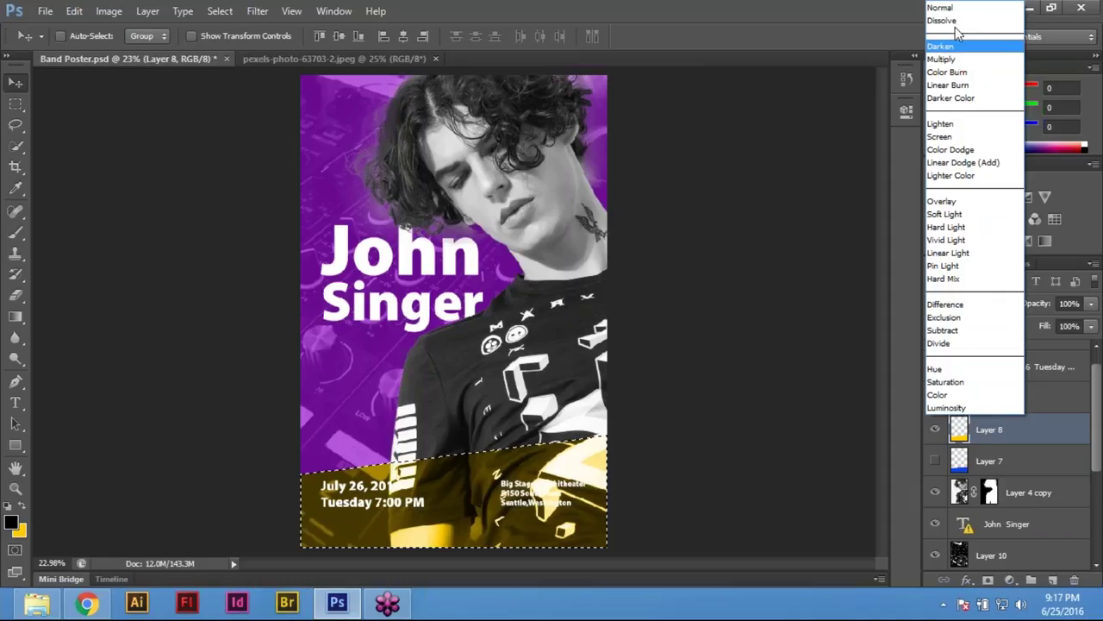
{"action": "left_click", "coordinate": [958, 124]}
Cycle through the blend modes for Layer 8 and settle on Linear Light for the yellow band
{"action": "key", "text": "shift+minus"}
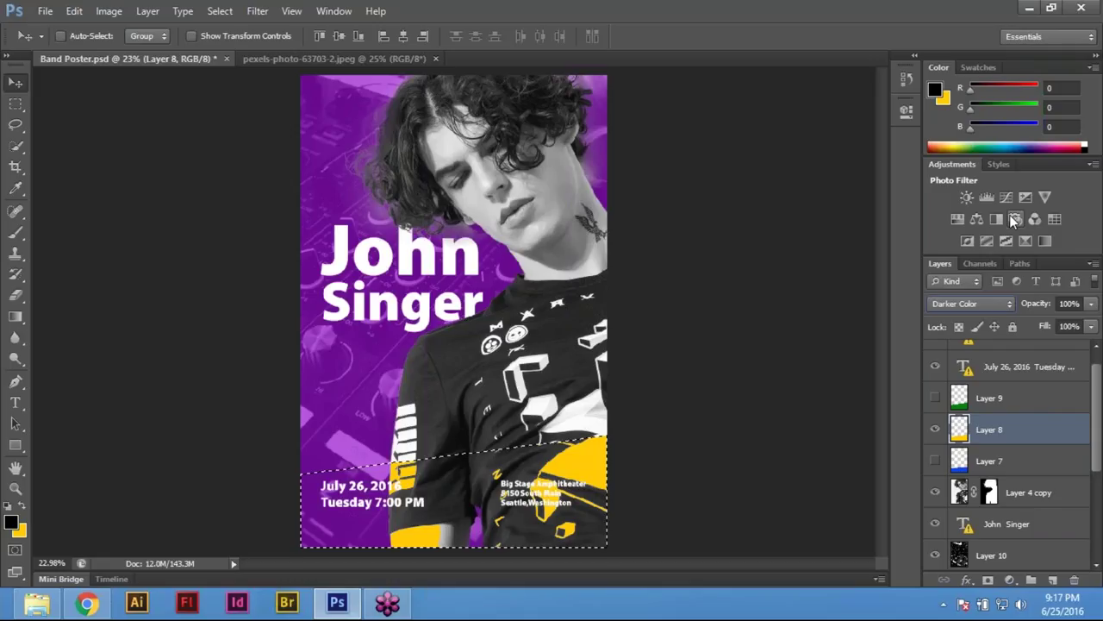
{"action": "key", "text": "shift+plus"}
{"action": "key", "text": "shift+plus"}
{"action": "key", "text": "shift+plus"}
{"action": "key", "text": "shift+plus"}
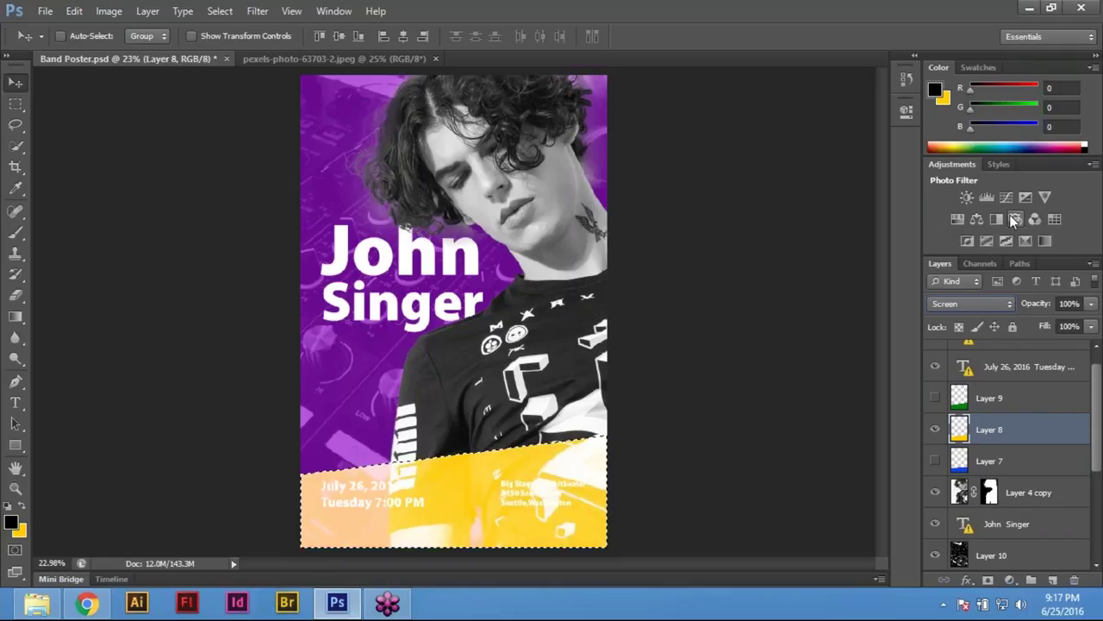
{"action": "key", "text": "shift+plus"}
{"action": "key", "text": "shift+plus"}
{"action": "key", "text": "shift+minus"}
{"action": "key", "text": "shift+plus"}
{"action": "key", "text": "shift+plus"}
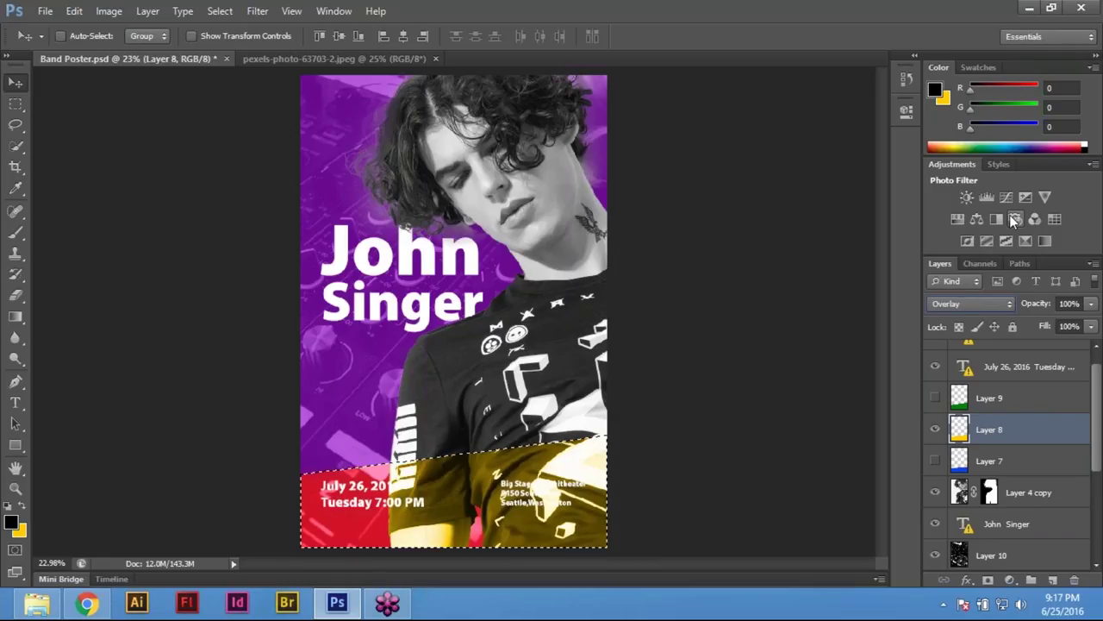
{"action": "key", "text": "shift+plus"}
{"action": "key", "text": "shift+plus"}
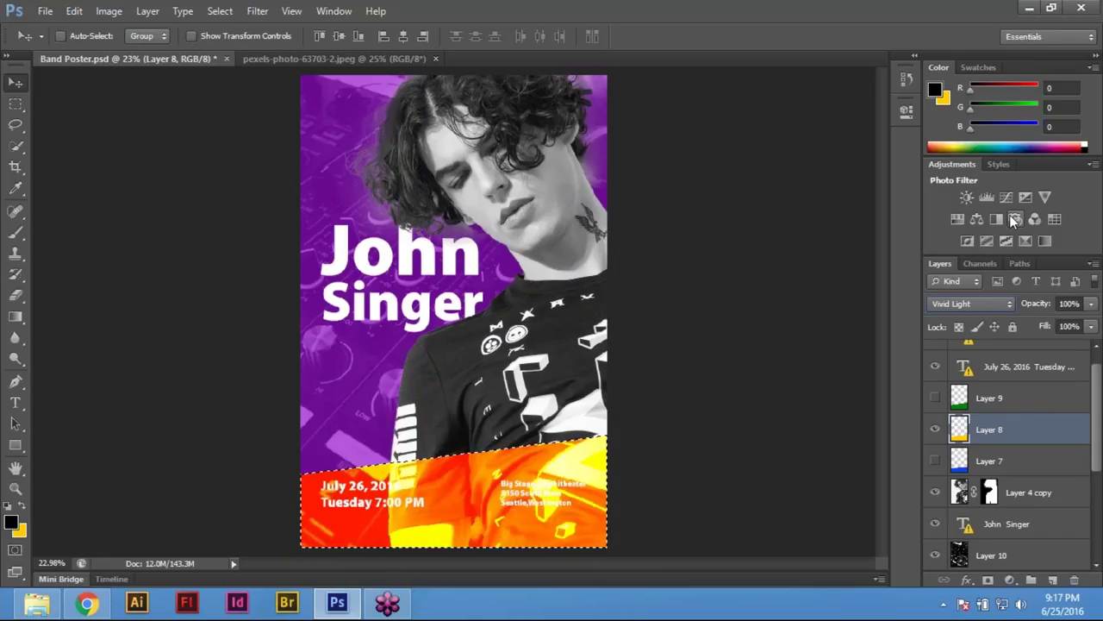
{"action": "key", "text": "shift+plus"}
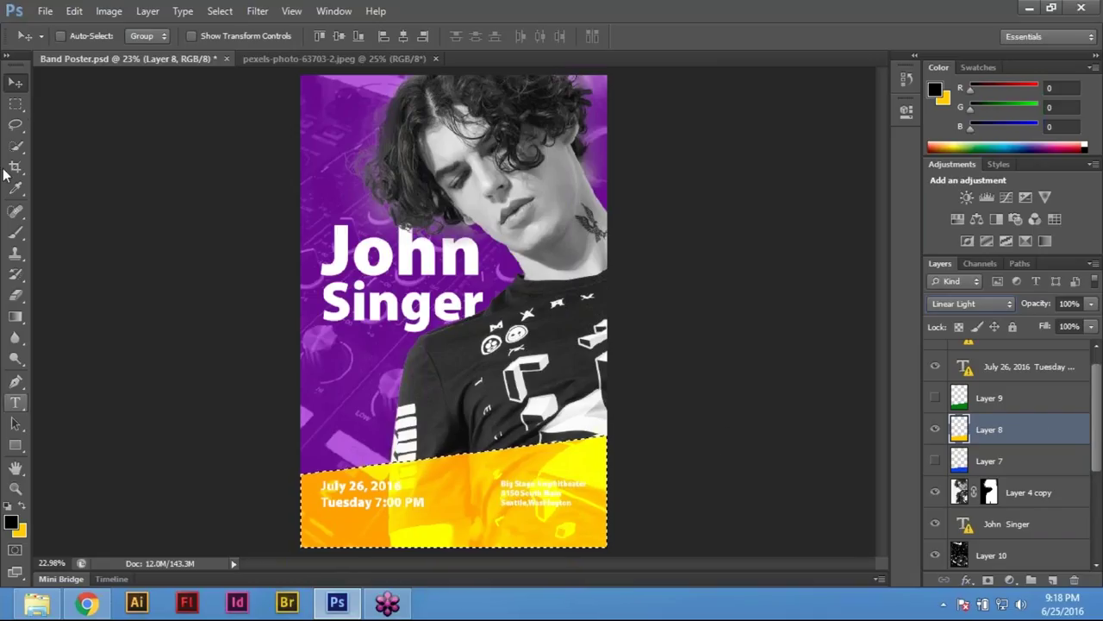
Clear the selection around the yellow band with the Rectangular Marquee tool
{"action": "left_click", "coordinate": [16, 103]}
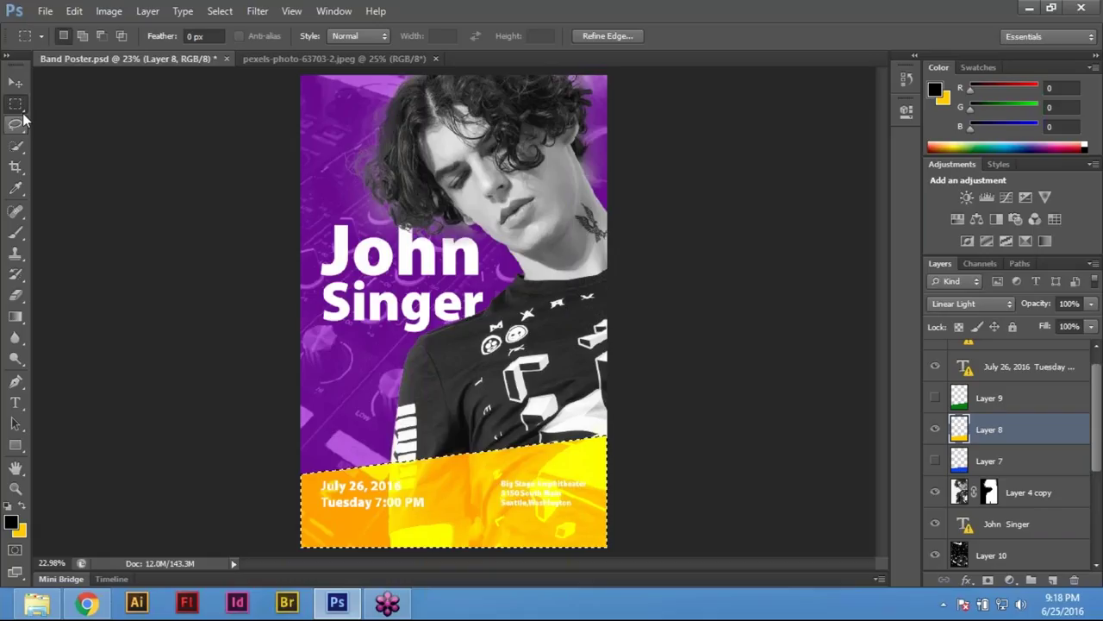
{"action": "left_click", "coordinate": [18, 105]}
{"action": "left_click", "coordinate": [17, 104]}
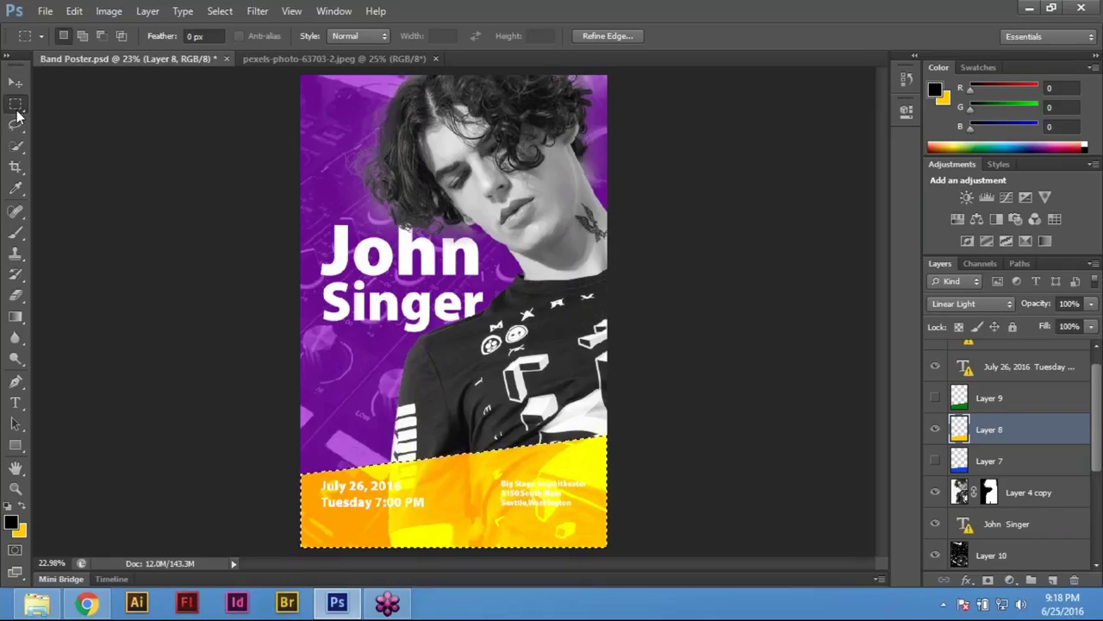
{"action": "left_click", "coordinate": [275, 449]}
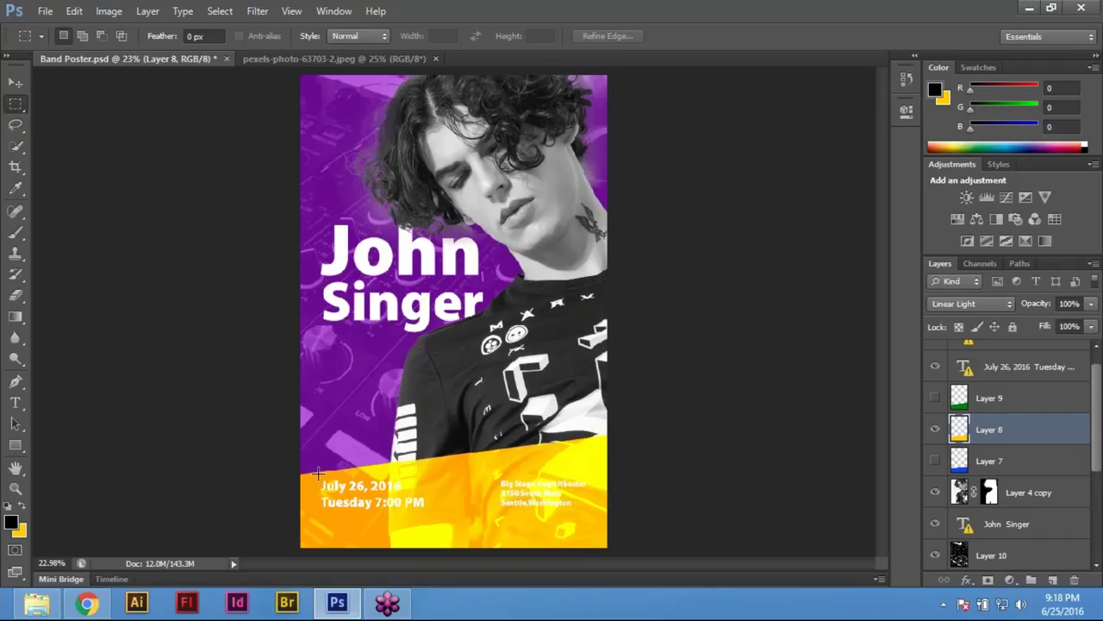
Load Layer 8's pixels as a selection again and switch to the Move tool
{"action": "right_click", "coordinate": [959, 431]}
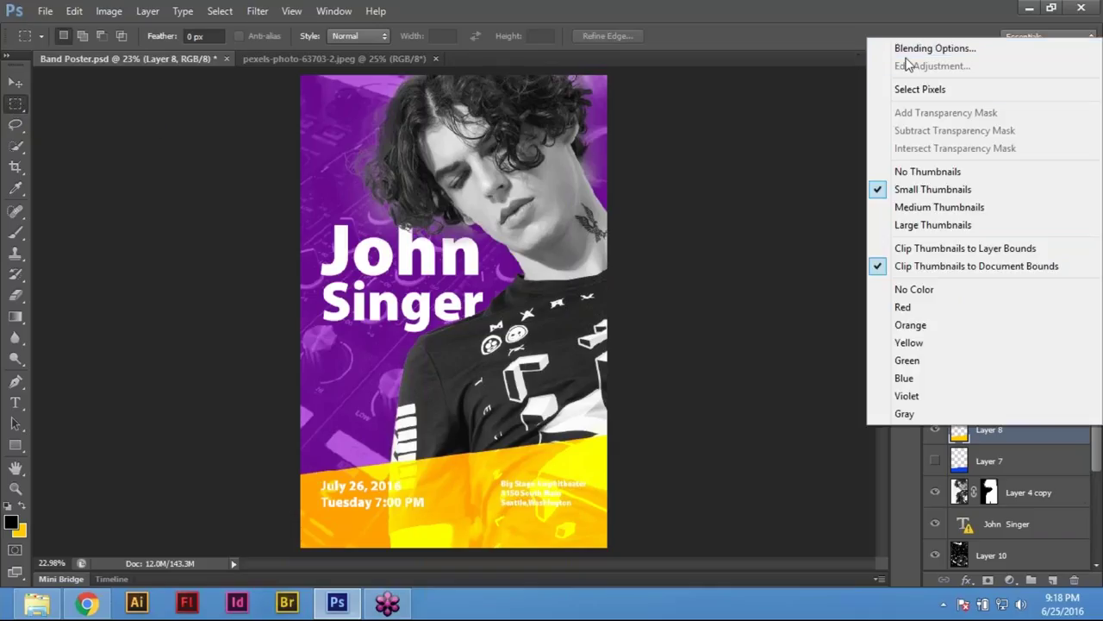
{"action": "left_click", "coordinate": [931, 92]}
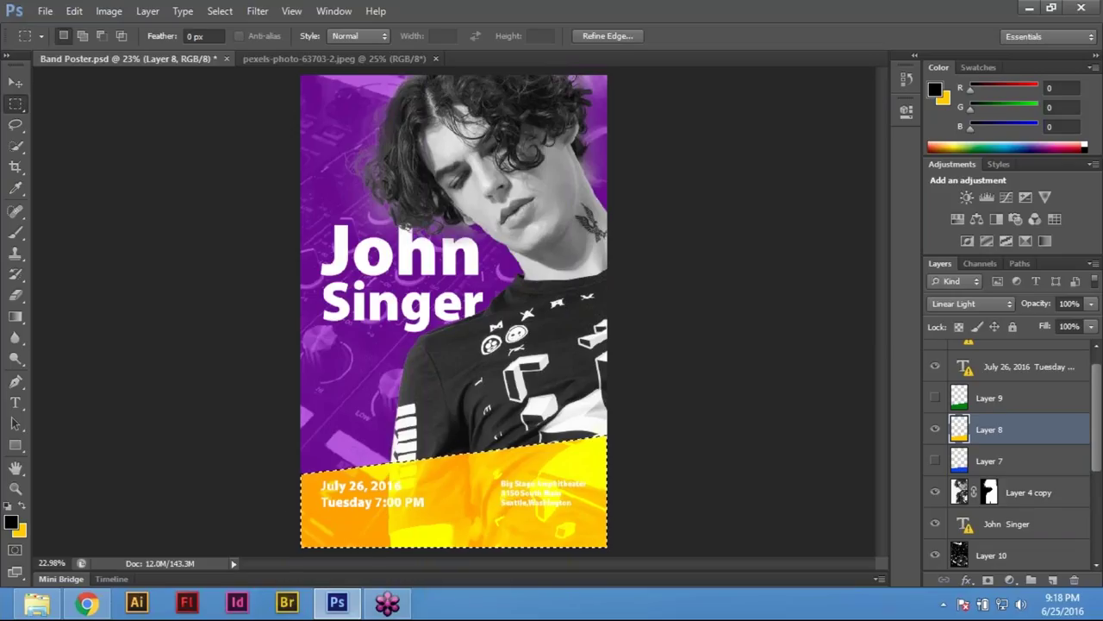
{"action": "left_click", "coordinate": [15, 82]}
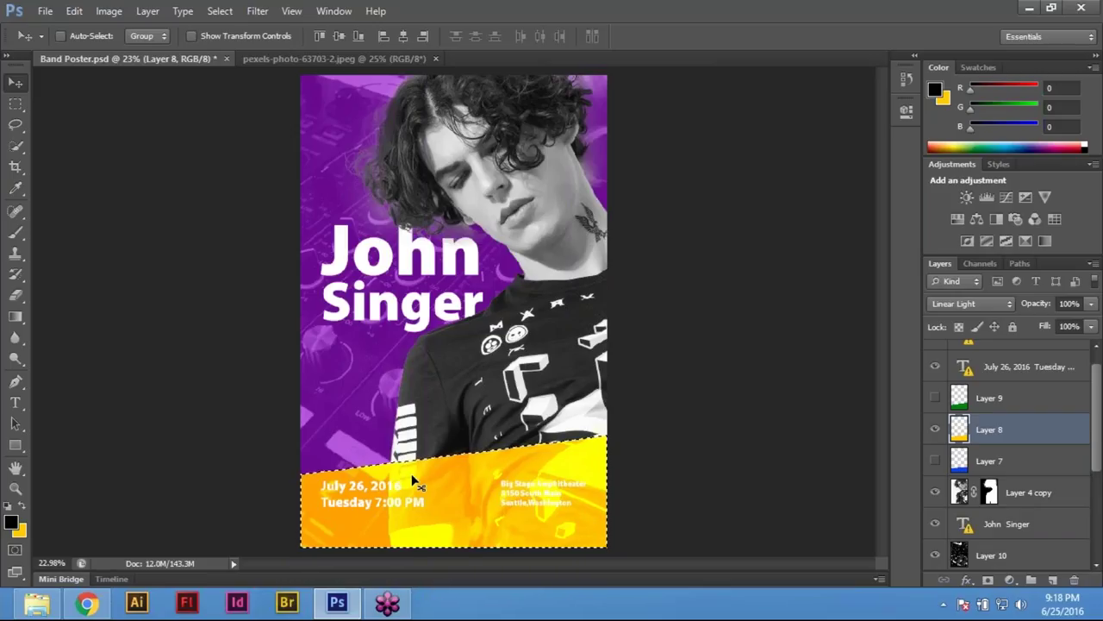
Deselect the band using the Rectangular Marquee tool and return to the Move tool
{"action": "left_click", "coordinate": [15, 104]}
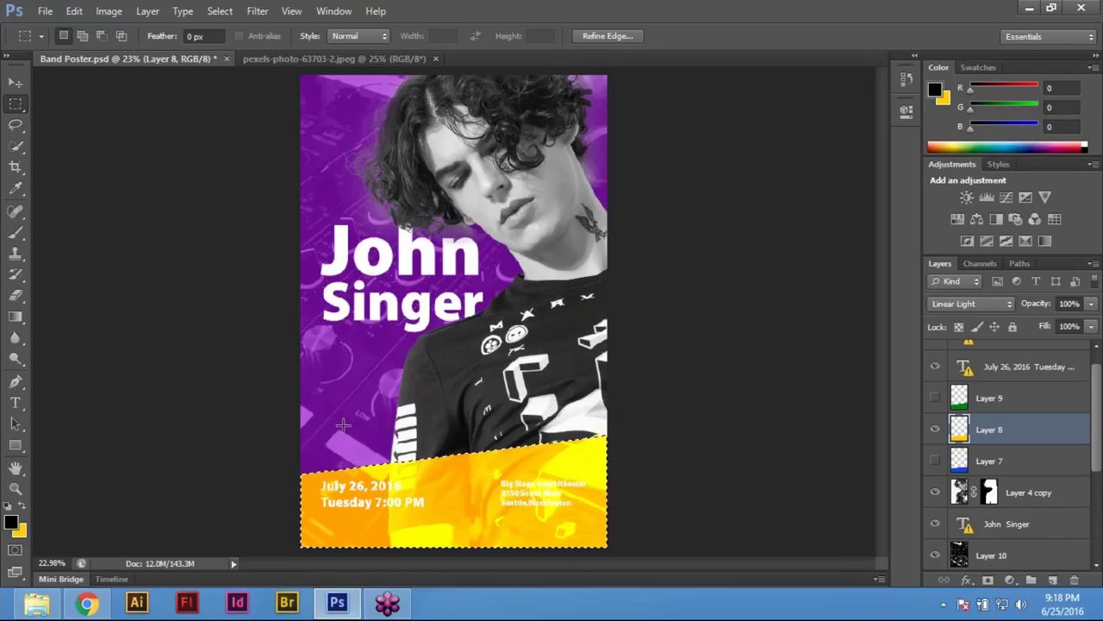
{"action": "left_click", "coordinate": [449, 458]}
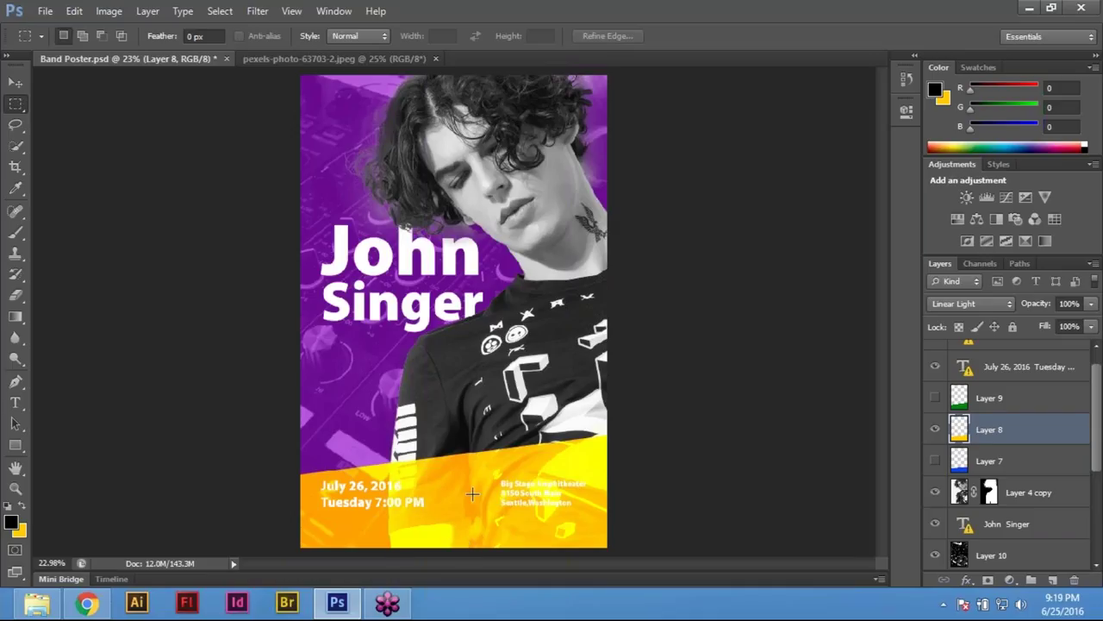
{"action": "key", "text": "v"}
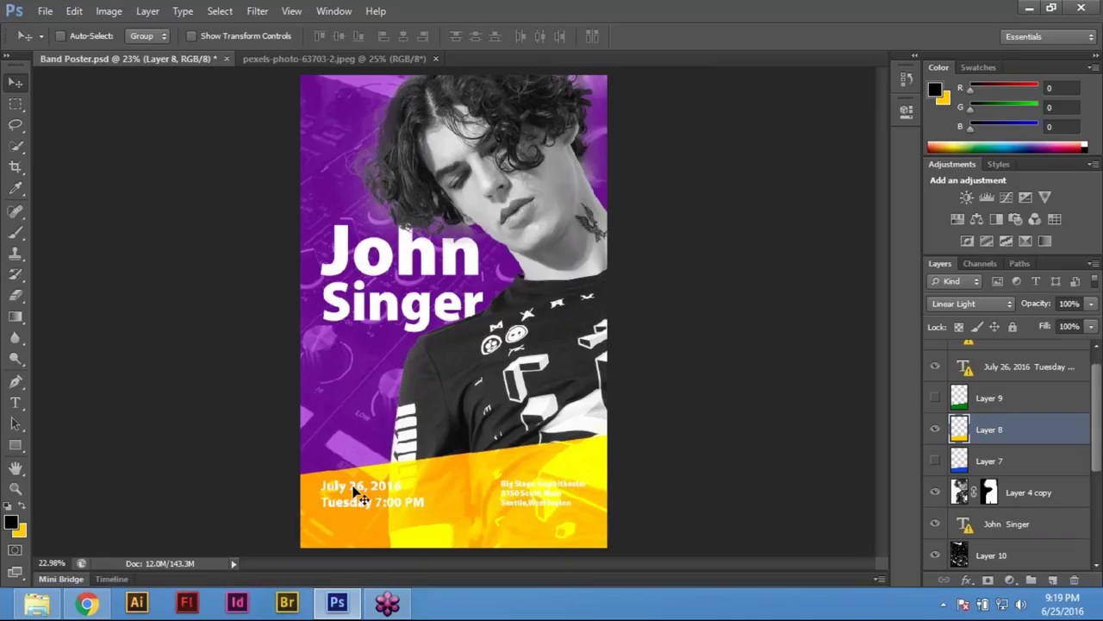
Select the "July 26, 2016 Tuesday 7:00 PM" text layer by picking it directly on the poster
{"action": "right_click", "coordinate": [355, 489]}
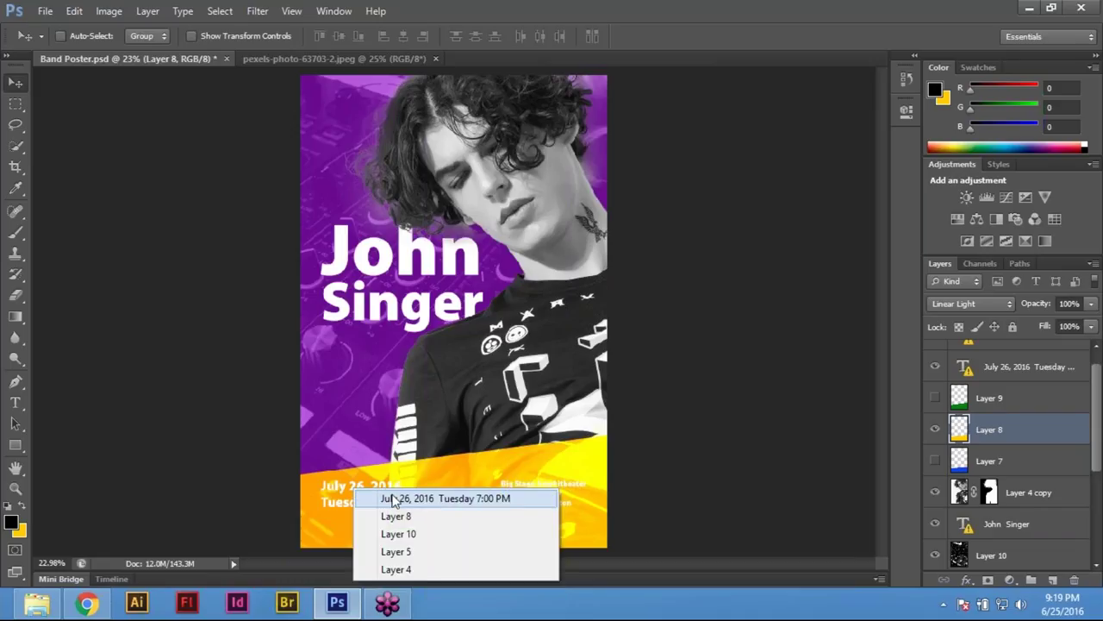
{"action": "left_click", "coordinate": [393, 499]}
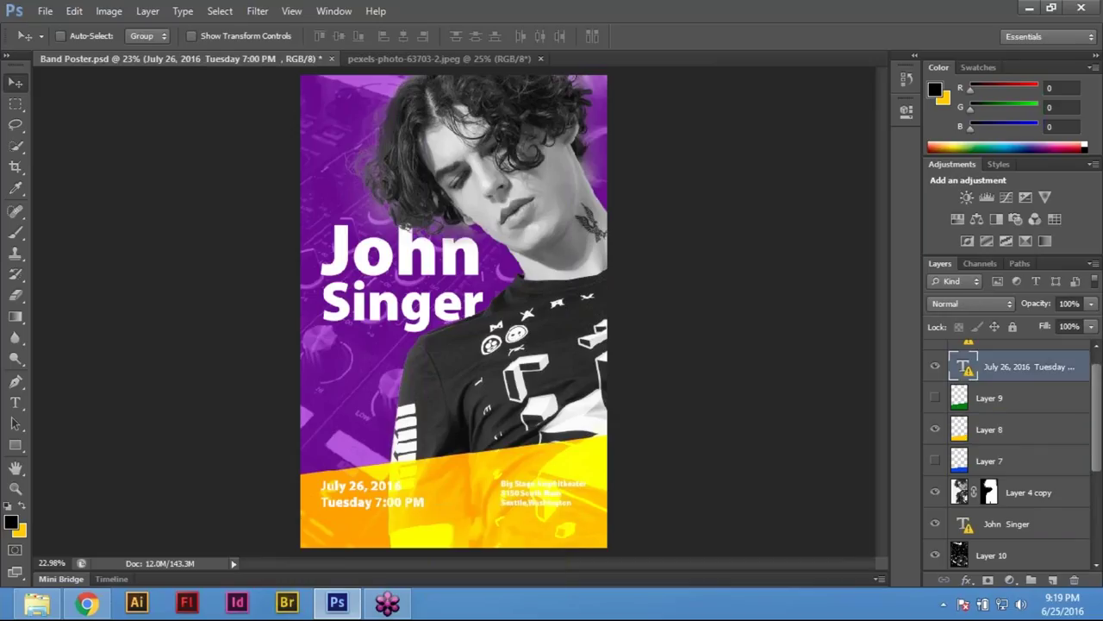
{"action": "right_click", "coordinate": [382, 488]}
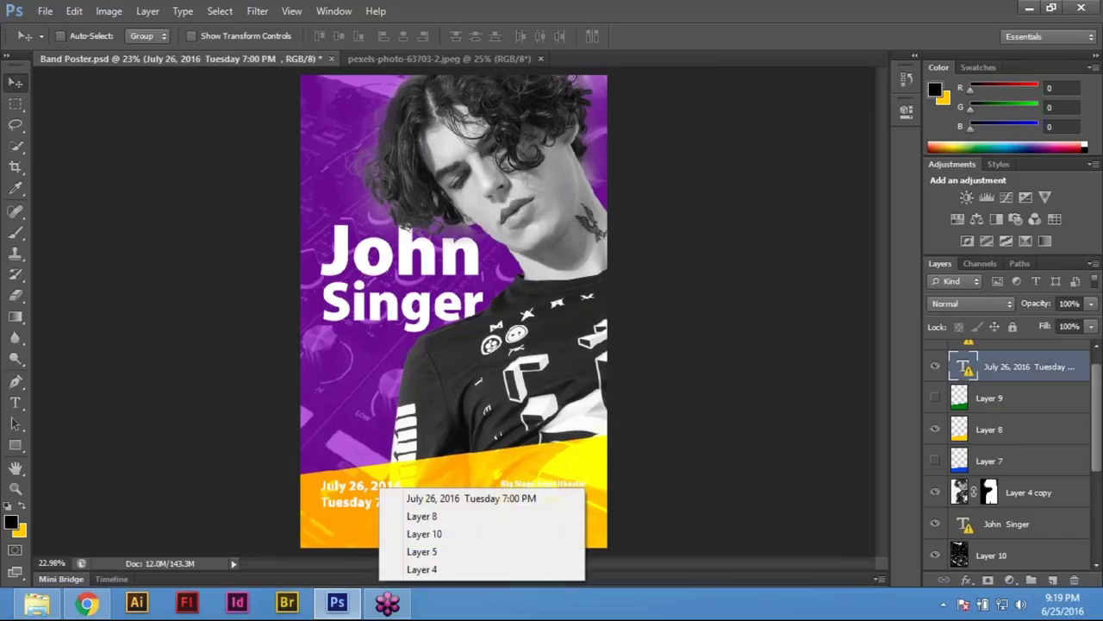
{"action": "right_click", "coordinate": [366, 489]}
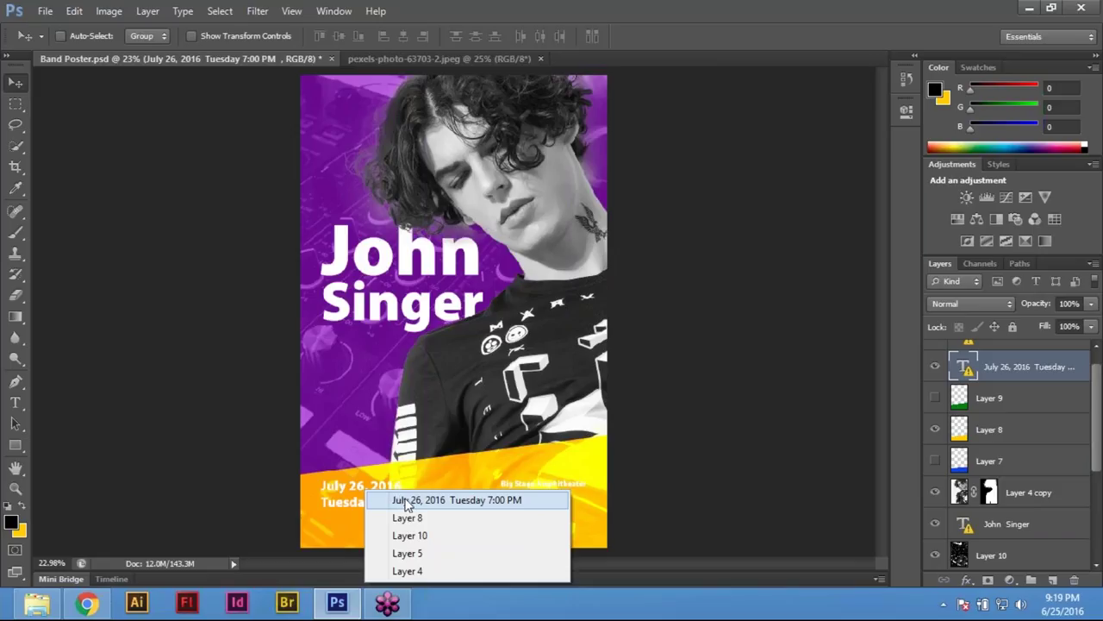
{"action": "left_click", "coordinate": [456, 503]}
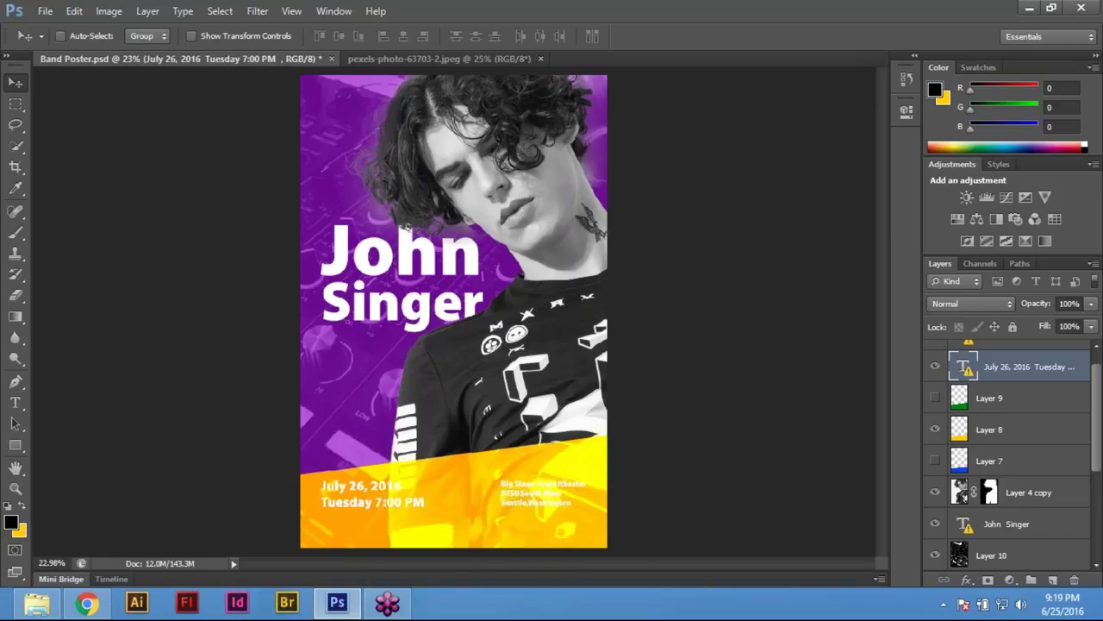
{"action": "right_click", "coordinate": [357, 488]}
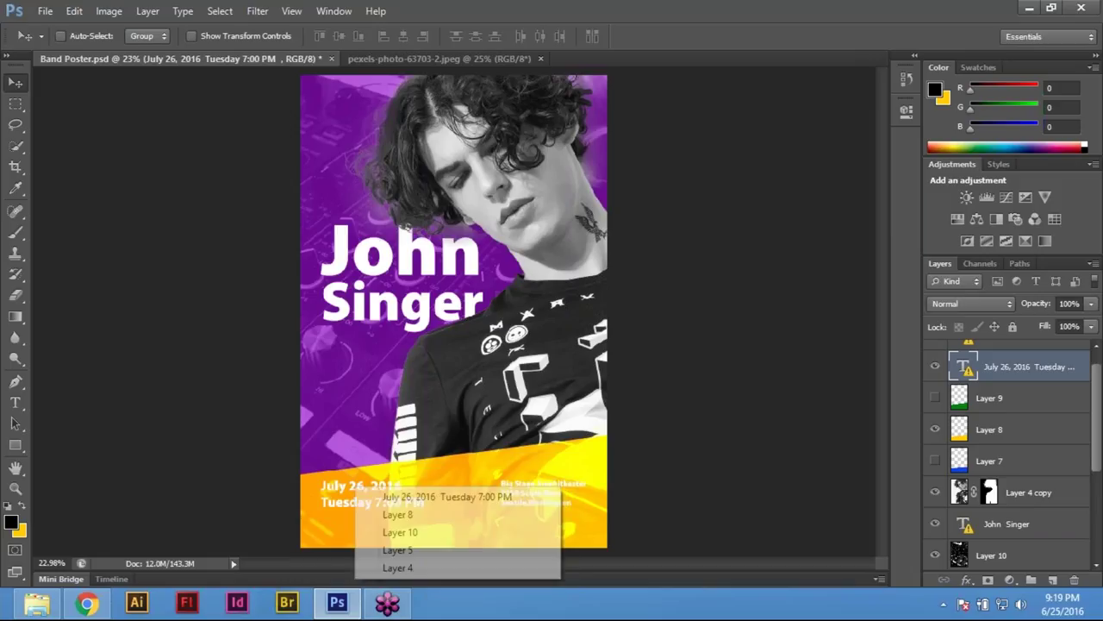
{"action": "left_click", "coordinate": [401, 498]}
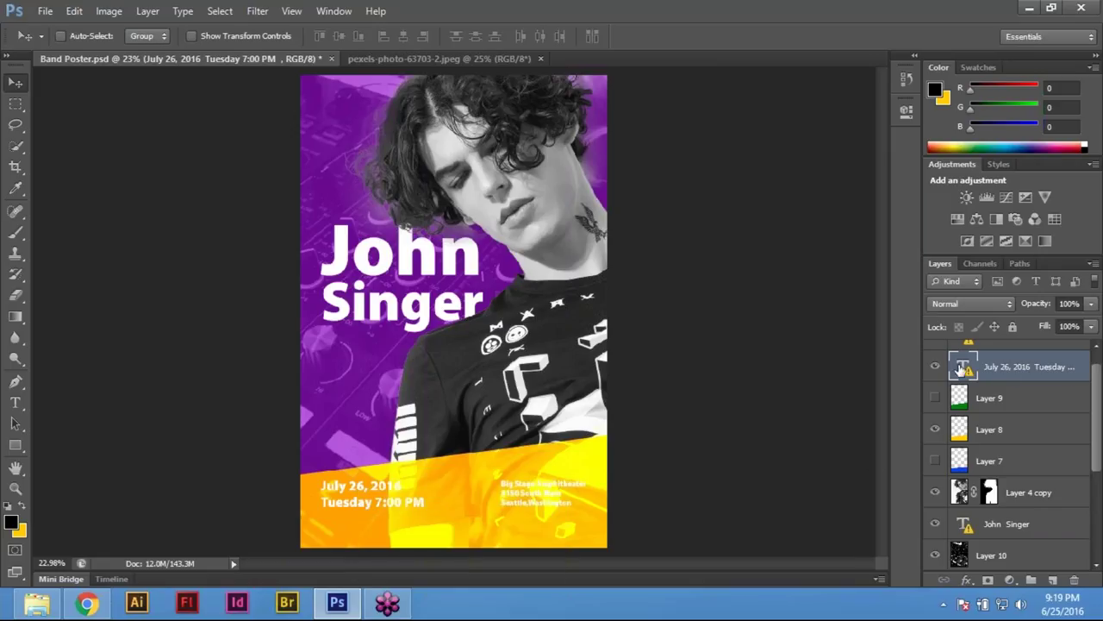
{"action": "double_click", "coordinate": [962, 368]}
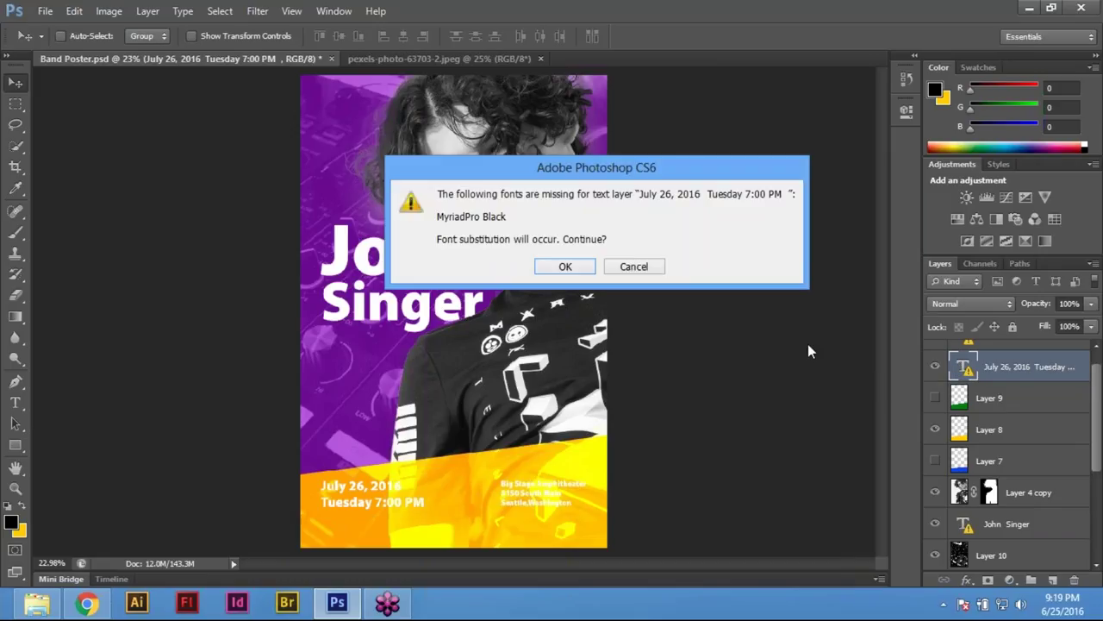
{"action": "left_click", "coordinate": [582, 269]}
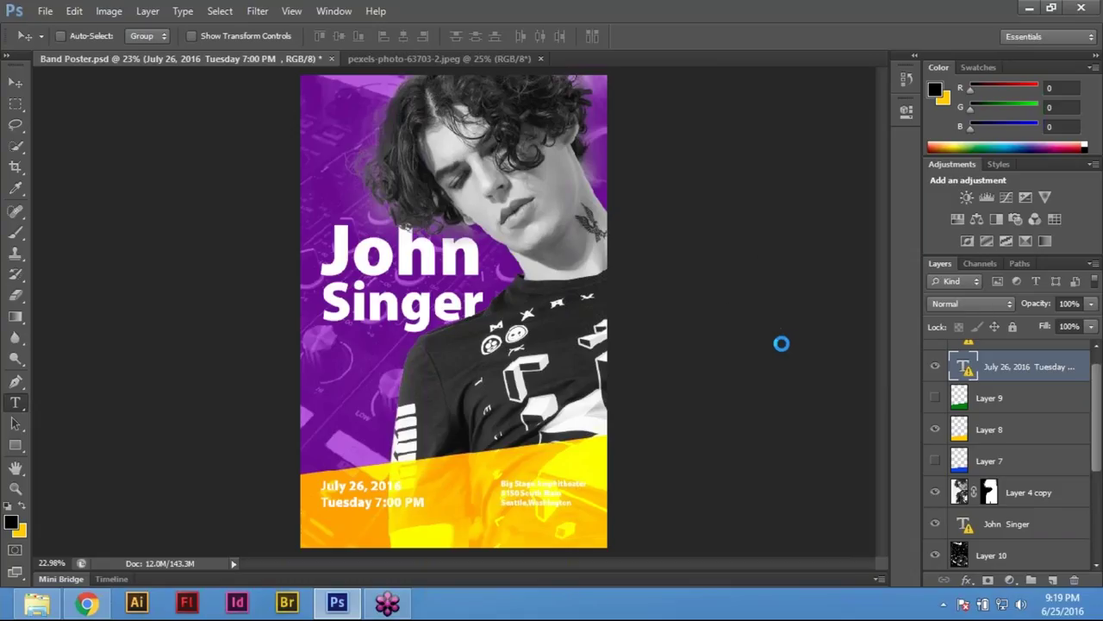
{"action": "key", "text": "ctrl+a"}
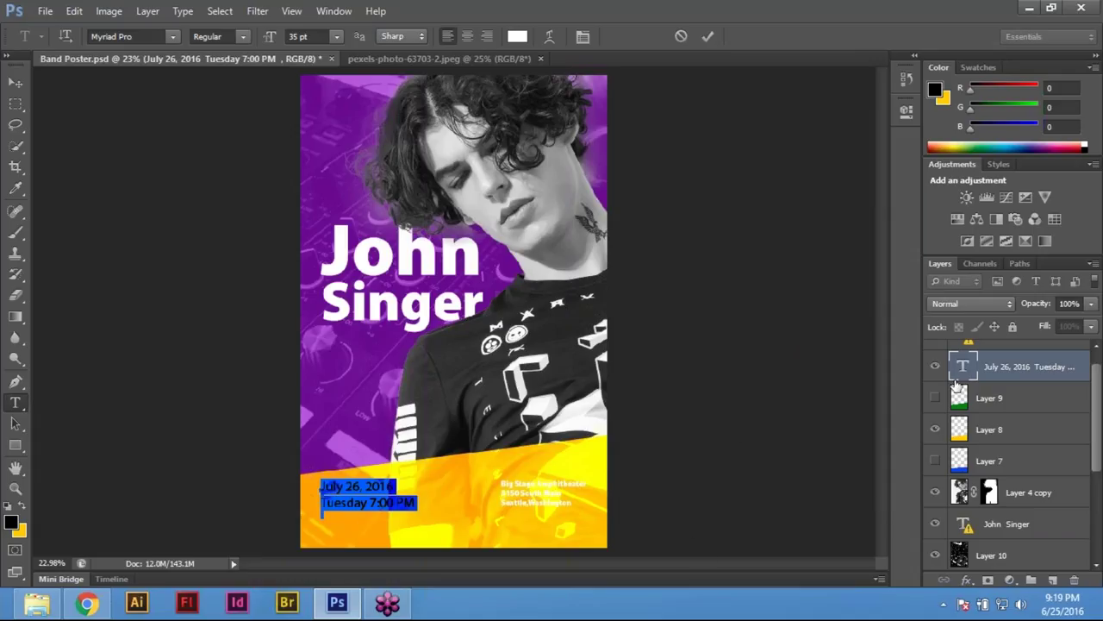
{"action": "left_click", "coordinate": [1008, 400]}
{"action": "key", "text": "v"}
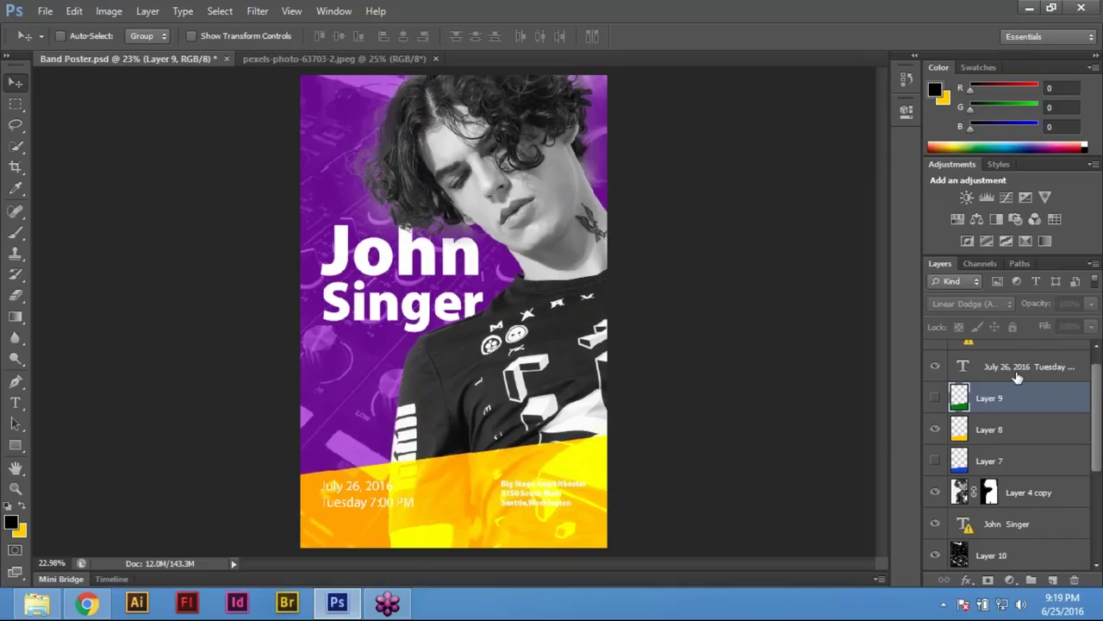
{"action": "key", "text": "alt+["}
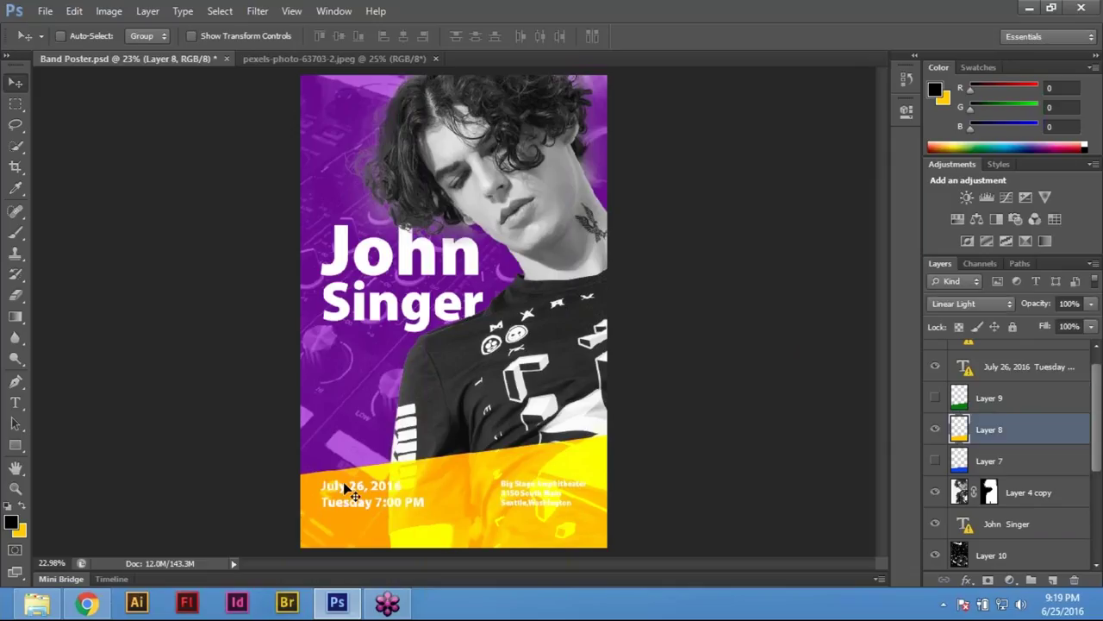
Reselect the date and time text layer and activate the Type tool
{"action": "left_click", "coordinate": [1002, 371]}
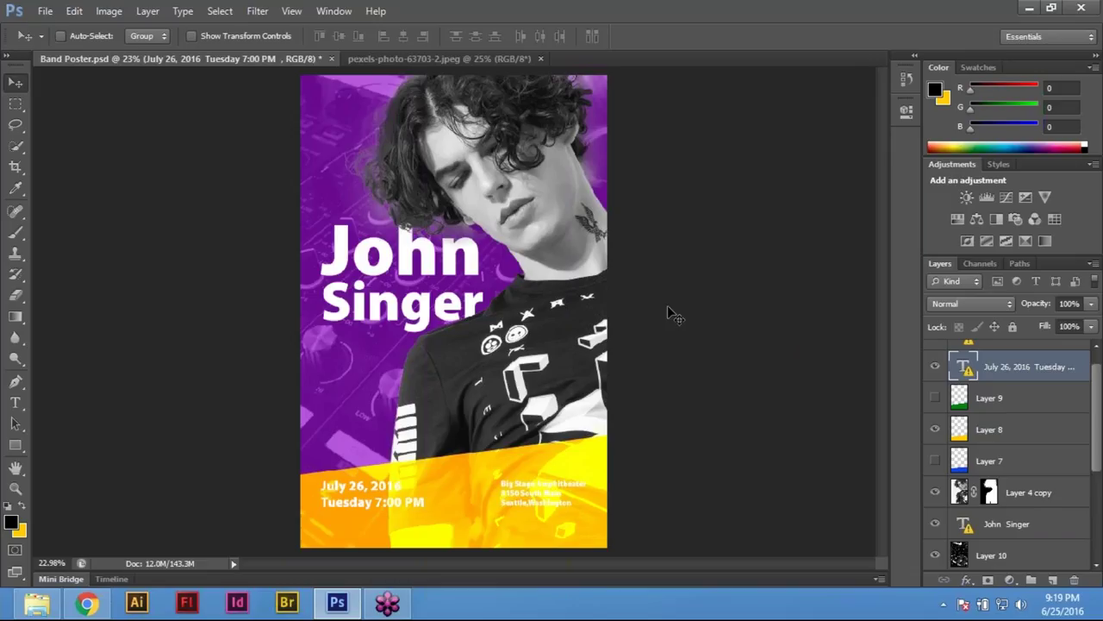
{"action": "left_click", "coordinate": [15, 403]}
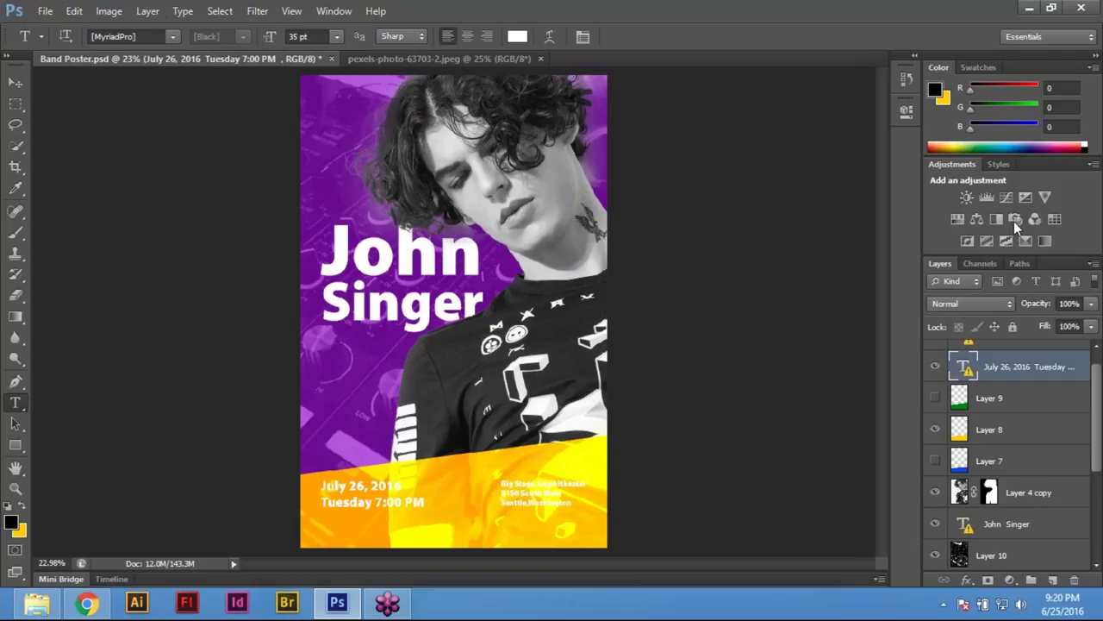
{"action": "left_click", "coordinate": [866, 360]}
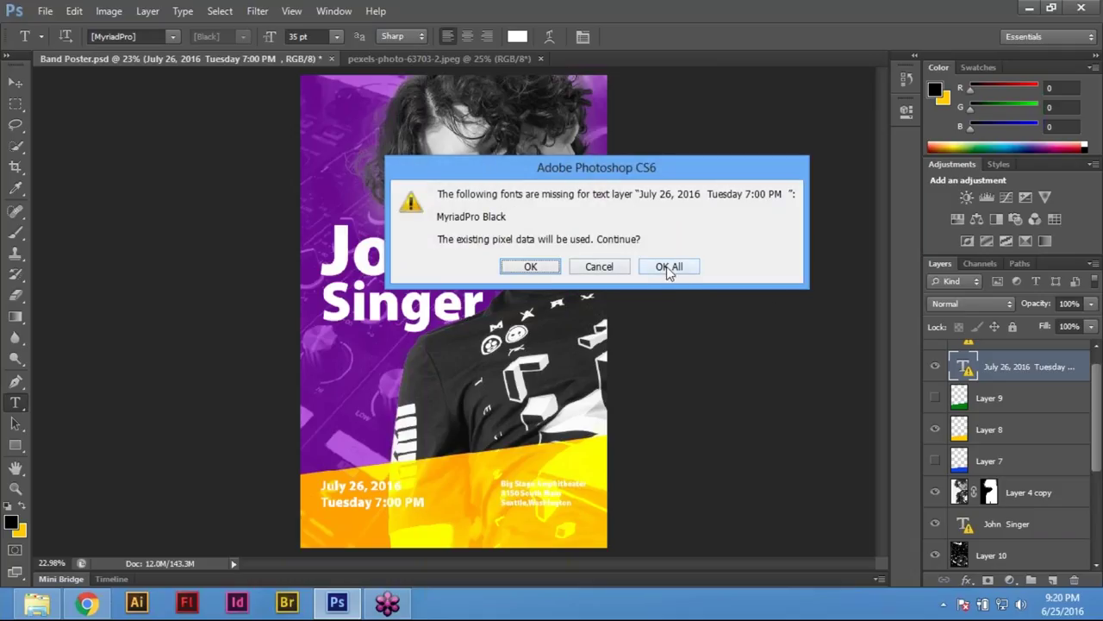
{"action": "left_click", "coordinate": [530, 267]}
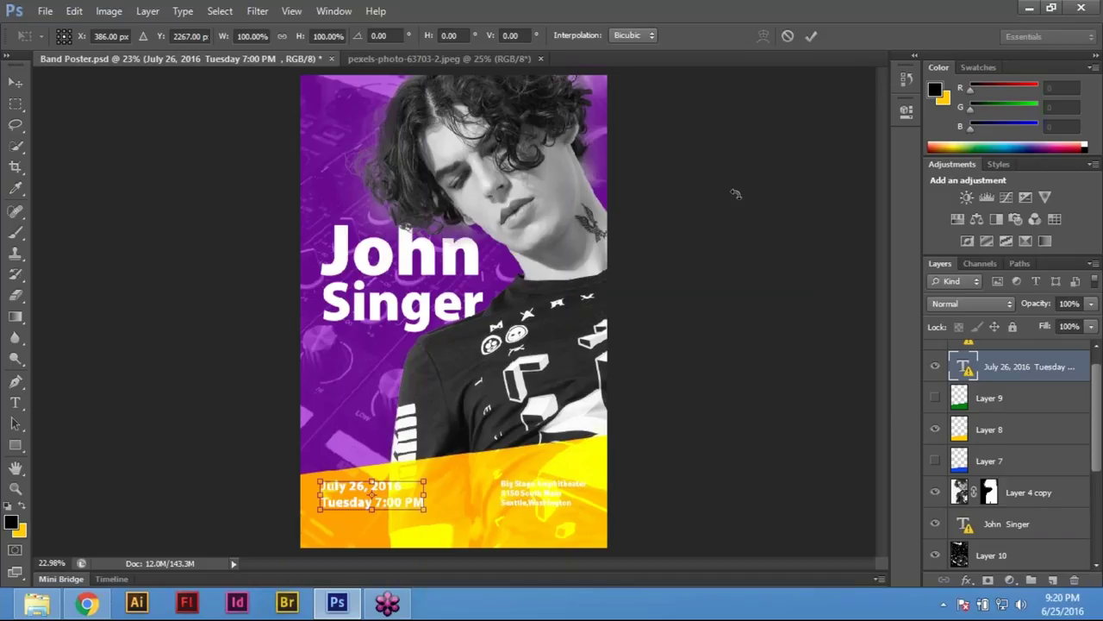
{"action": "key", "text": "Return"}
{"action": "key", "text": "t"}
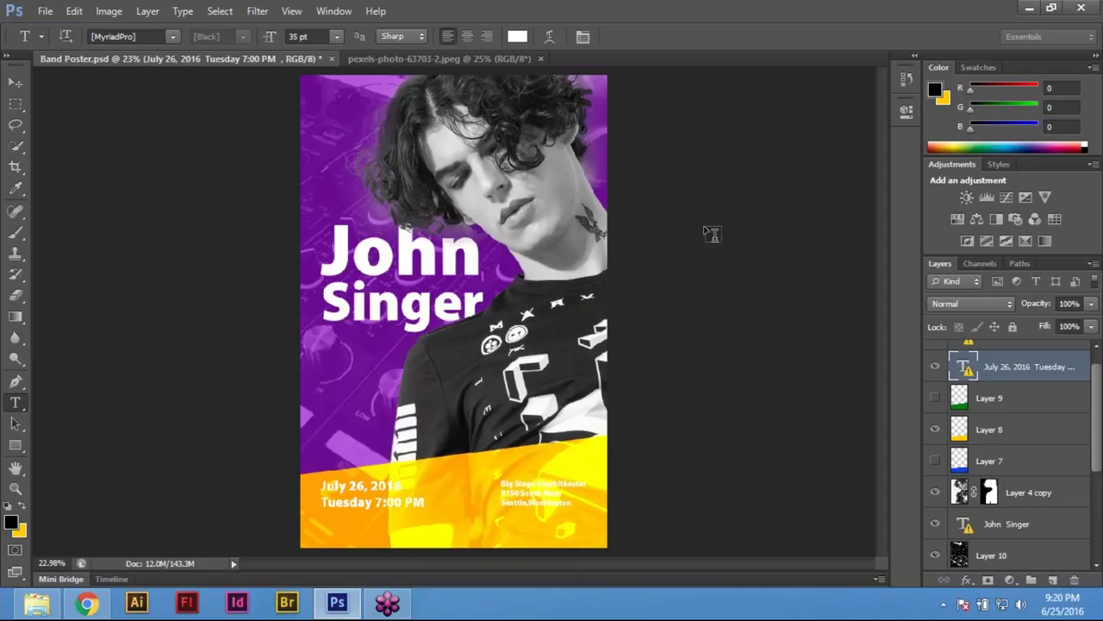
Show the character settings, accept the font substitution and set the whole date and time text to Ubuntu Bold
{"action": "left_click", "coordinate": [344, 16]}
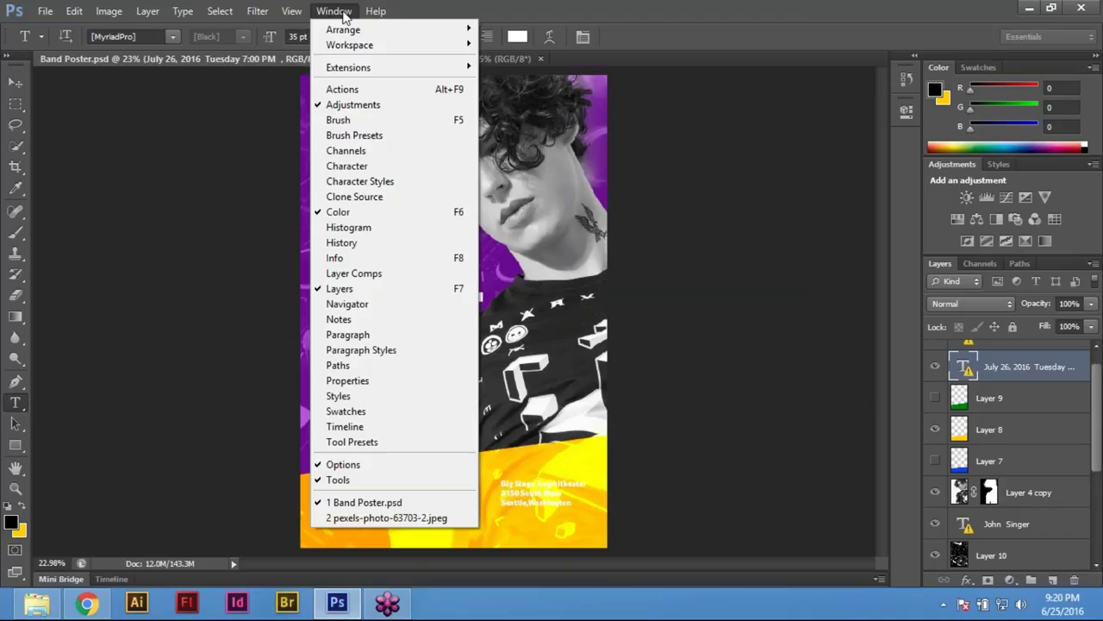
{"action": "left_click", "coordinate": [370, 166]}
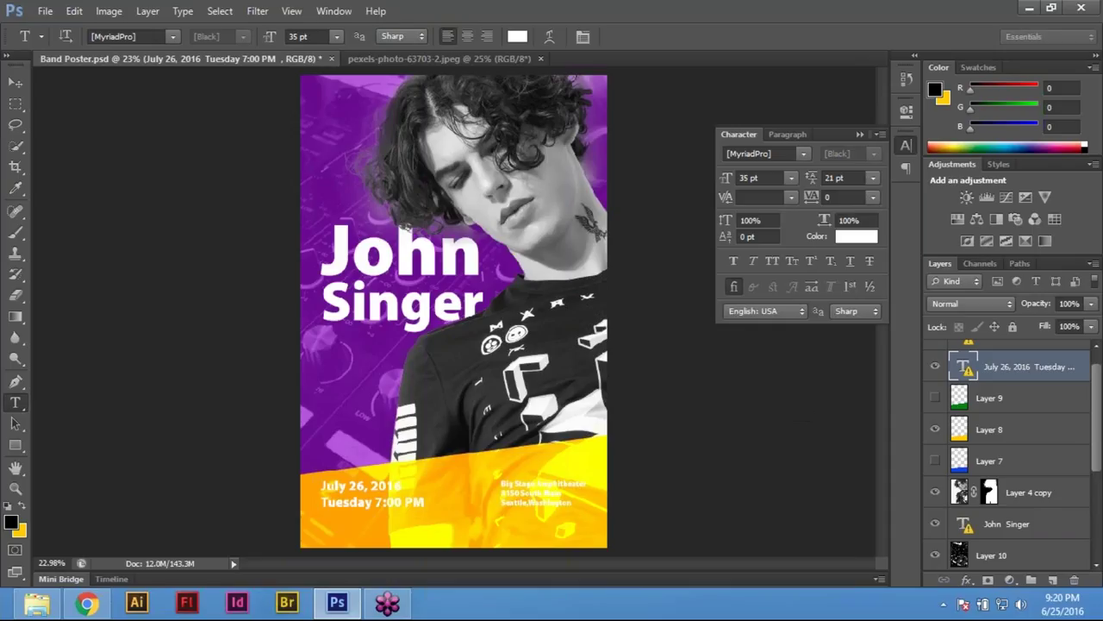
{"action": "left_click", "coordinate": [335, 488]}
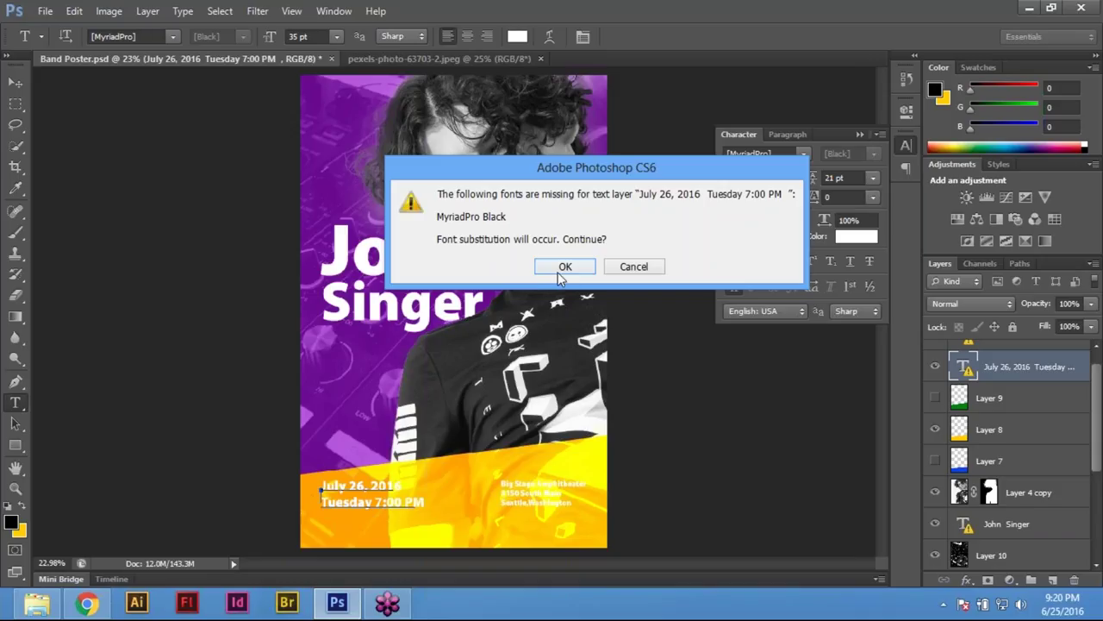
{"action": "left_click", "coordinate": [564, 263]}
{"action": "left_click_drag", "start_coordinate": [315, 483], "coordinate": [473, 513]}
{"action": "left_click", "coordinate": [770, 154]}
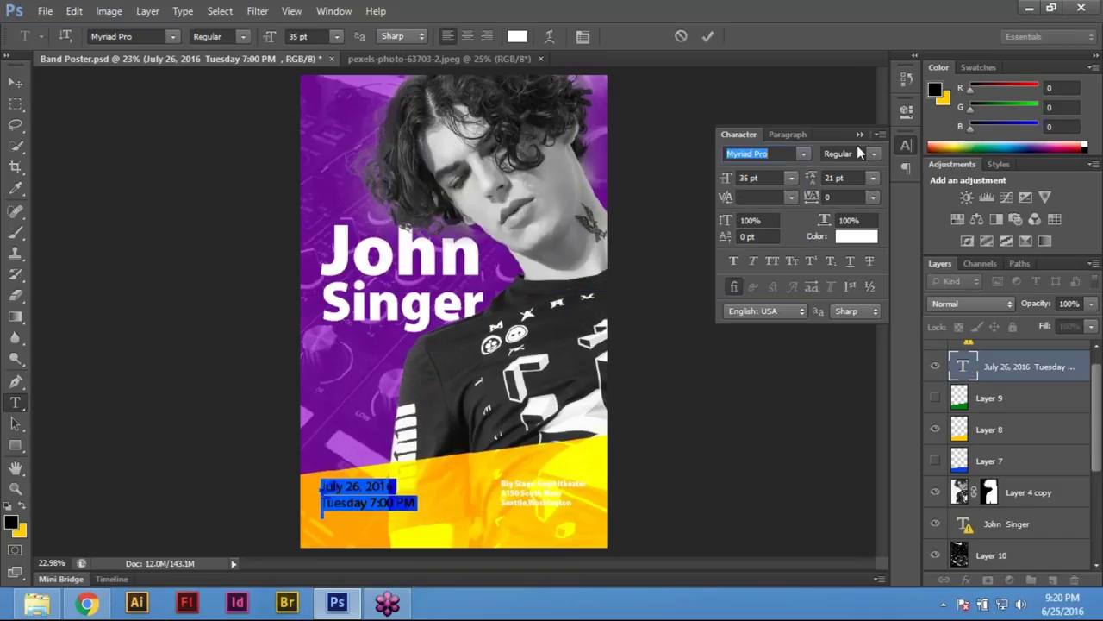
{"action": "type", "text": "Ubuntu"}
{"action": "key", "text": "Return"}
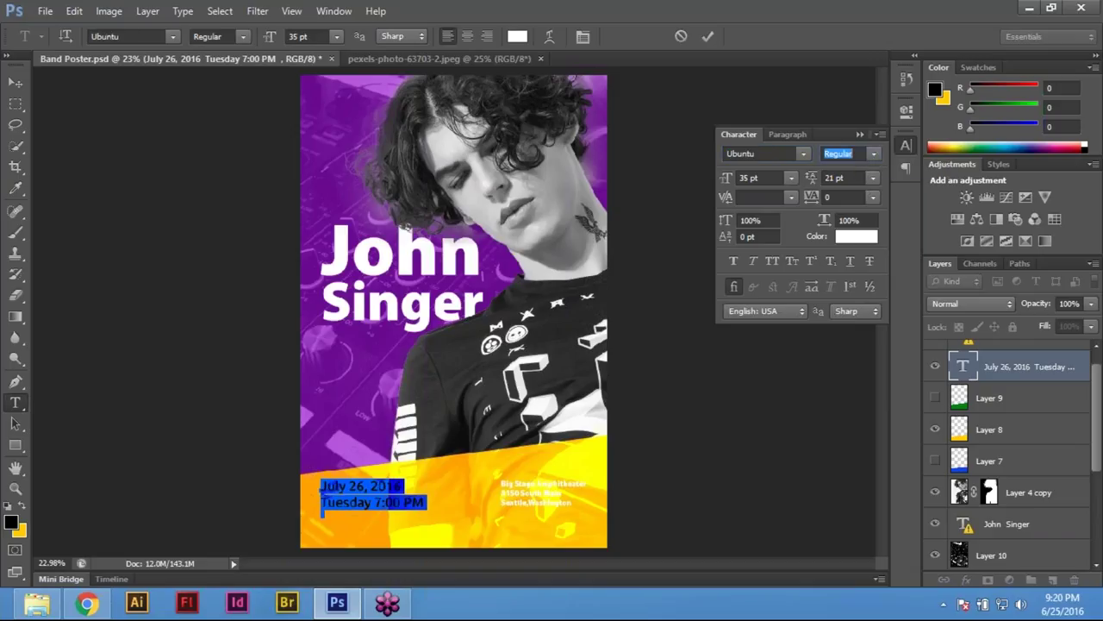
{"action": "type", "text": "Bold"}
{"action": "key", "text": "Return"}
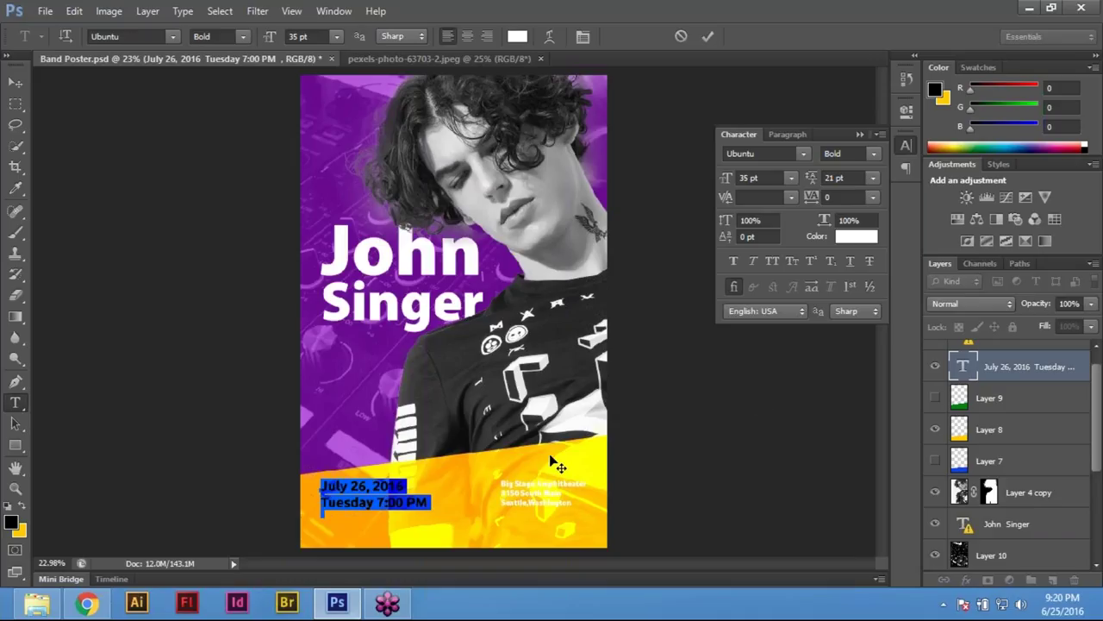
Recolour both lines of the date and time text to black with K at 100% and commit the text edit
{"action": "left_click", "coordinate": [320, 485]}
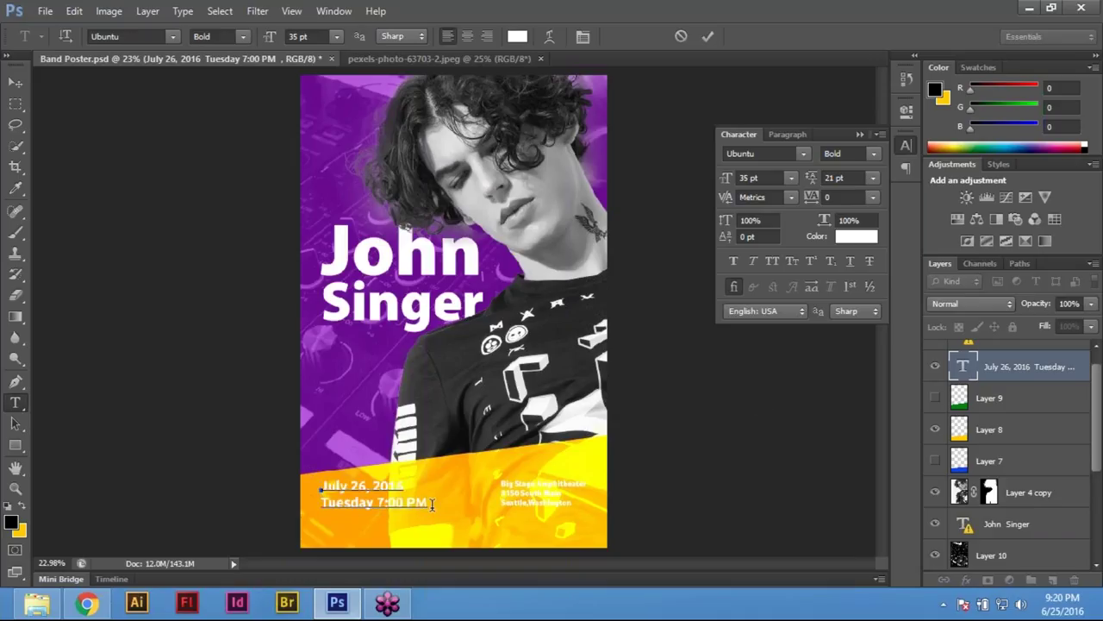
{"action": "left_click_drag", "start_coordinate": [431, 501], "coordinate": [350, 461]}
{"action": "key", "text": "ctrl+h"}
{"action": "left_click", "coordinate": [517, 36]}
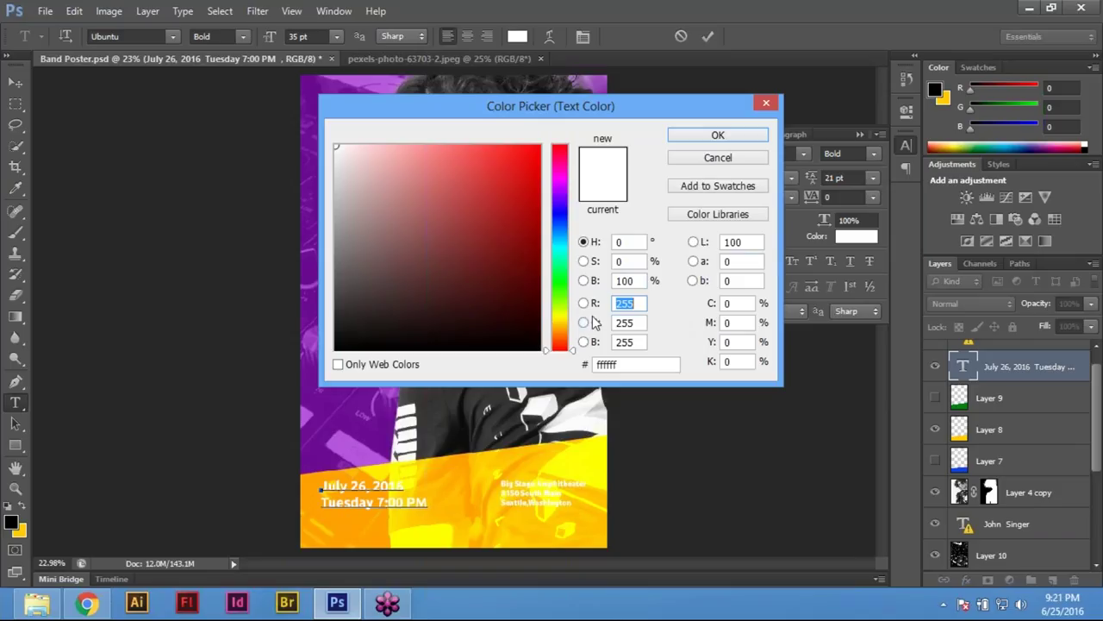
{"action": "left_click", "coordinate": [733, 302]}
{"action": "key", "text": "Tab"}
{"action": "key", "text": "Tab"}
{"action": "key", "text": "Tab"}
{"action": "type", "text": "100"}
{"action": "key", "text": "Return"}
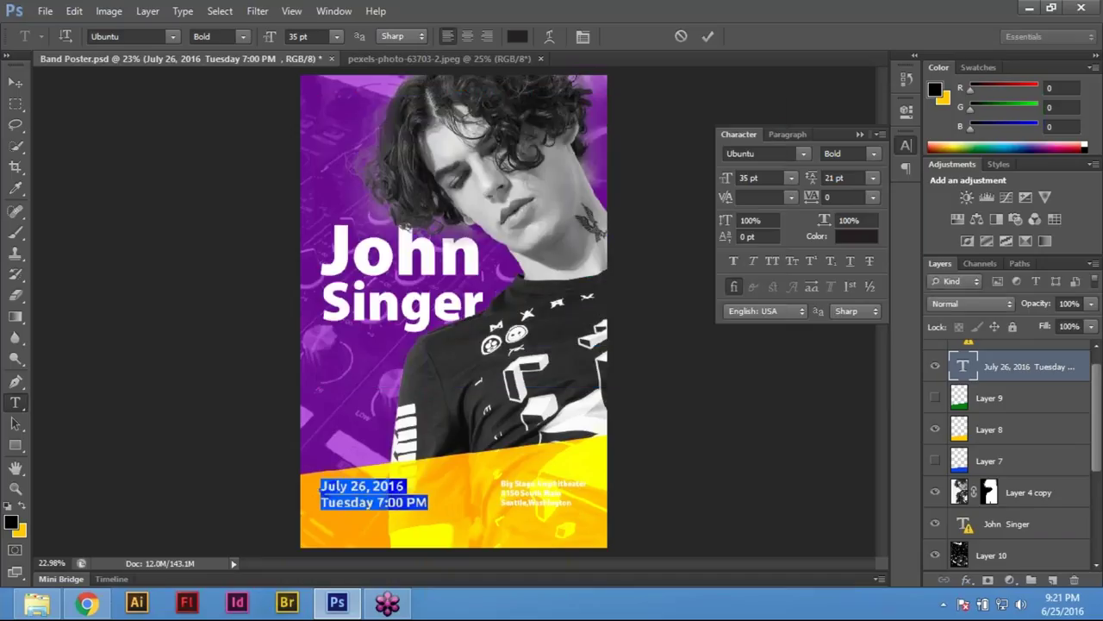
{"action": "left_click", "coordinate": [17, 105]}
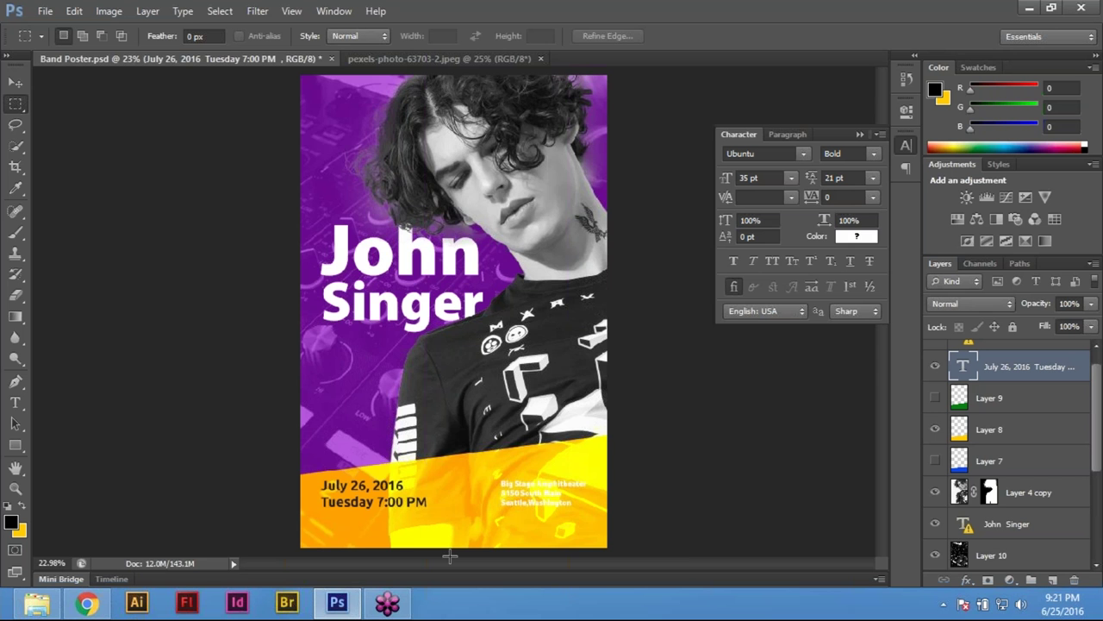
{"action": "key", "text": "ctrl+plus"}
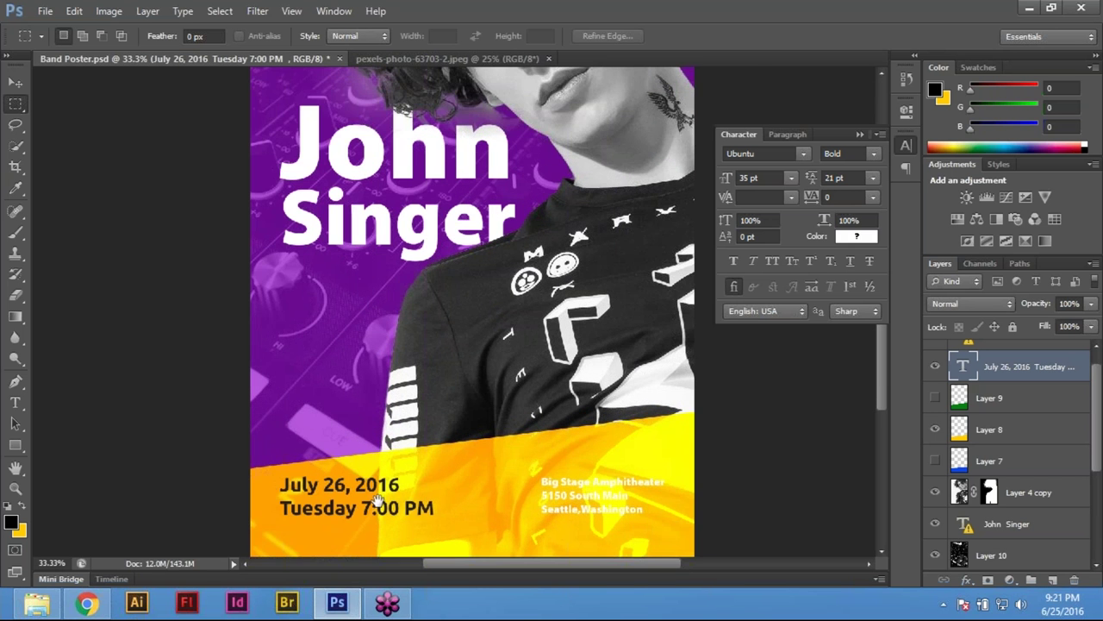
{"action": "key", "text": "ctrl+plus"}
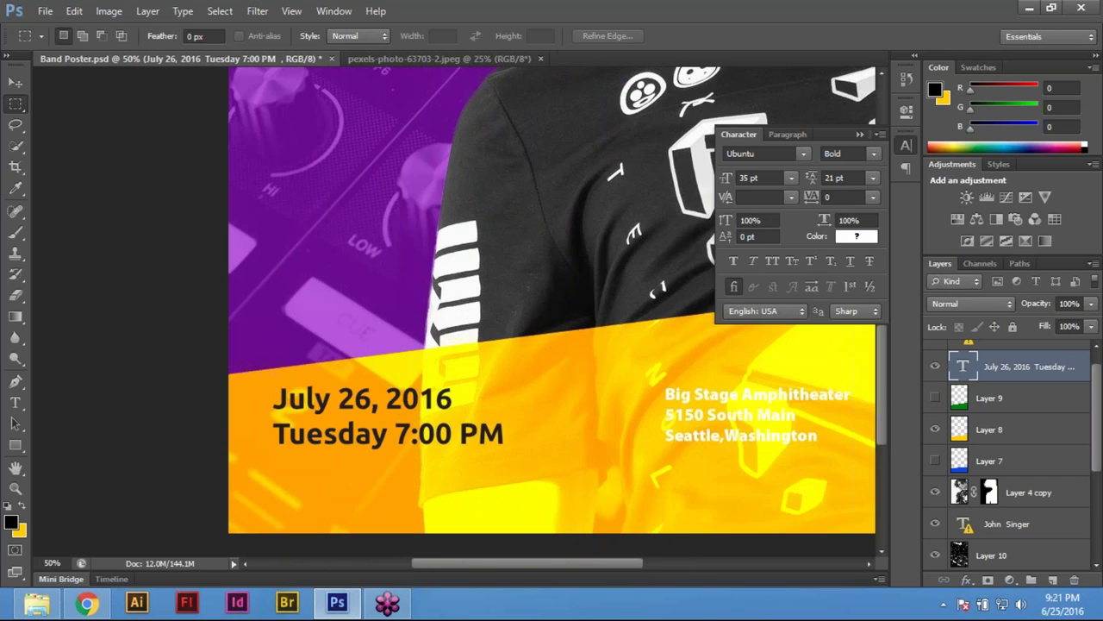
{"action": "key", "text": "ctrl+0"}
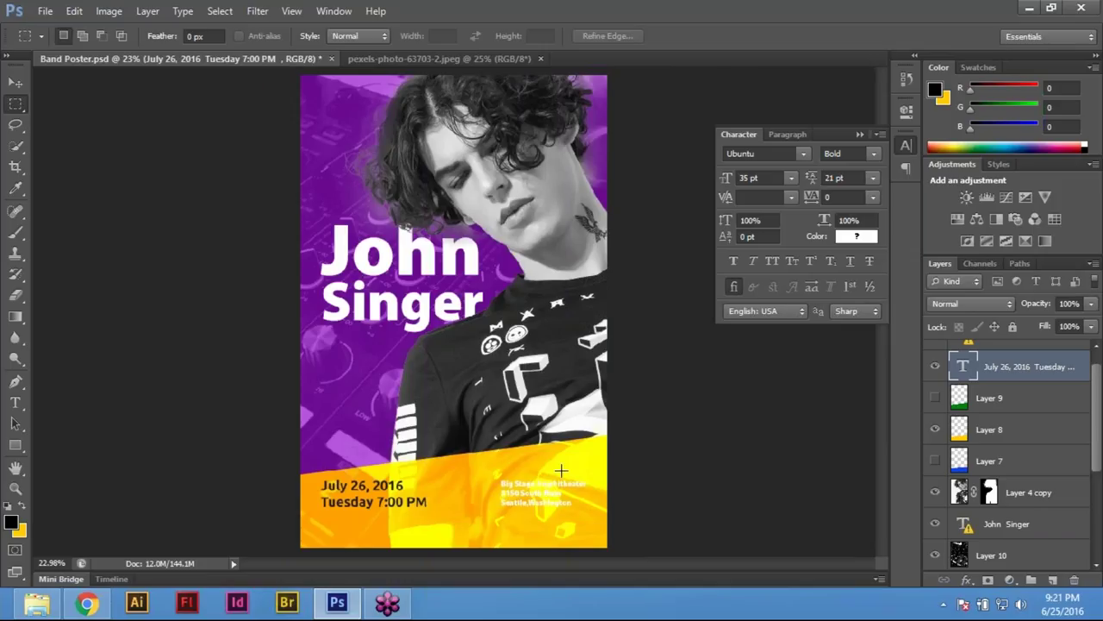
Select the Big Stage Amphitheater venue text layer and open it for editing, accepting the font substitution
{"action": "left_click", "coordinate": [16, 82]}
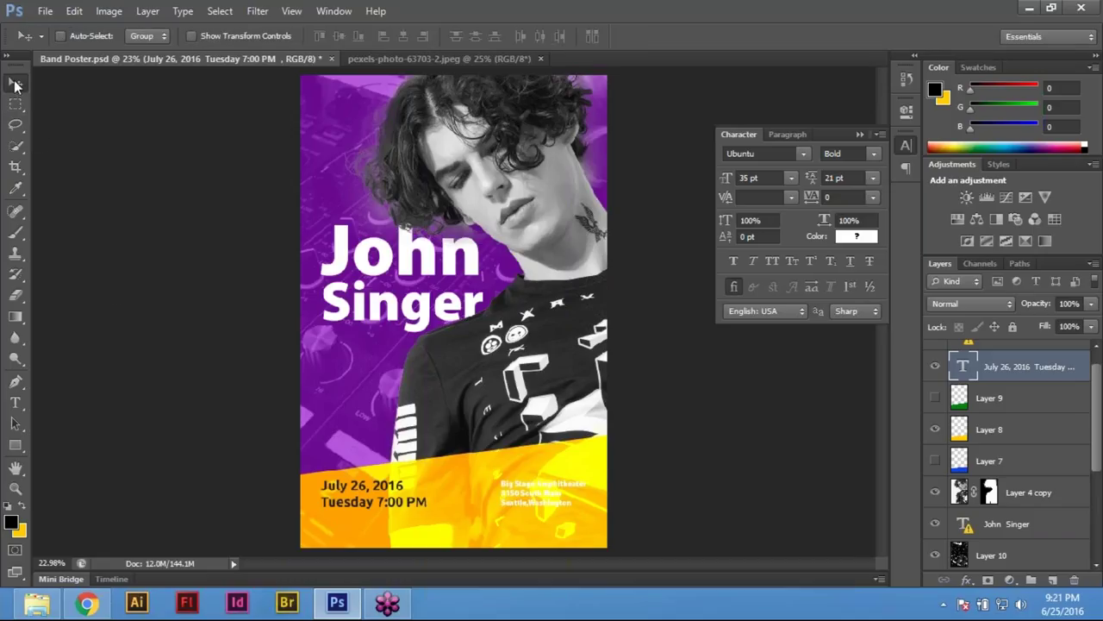
{"action": "right_click", "coordinate": [522, 492]}
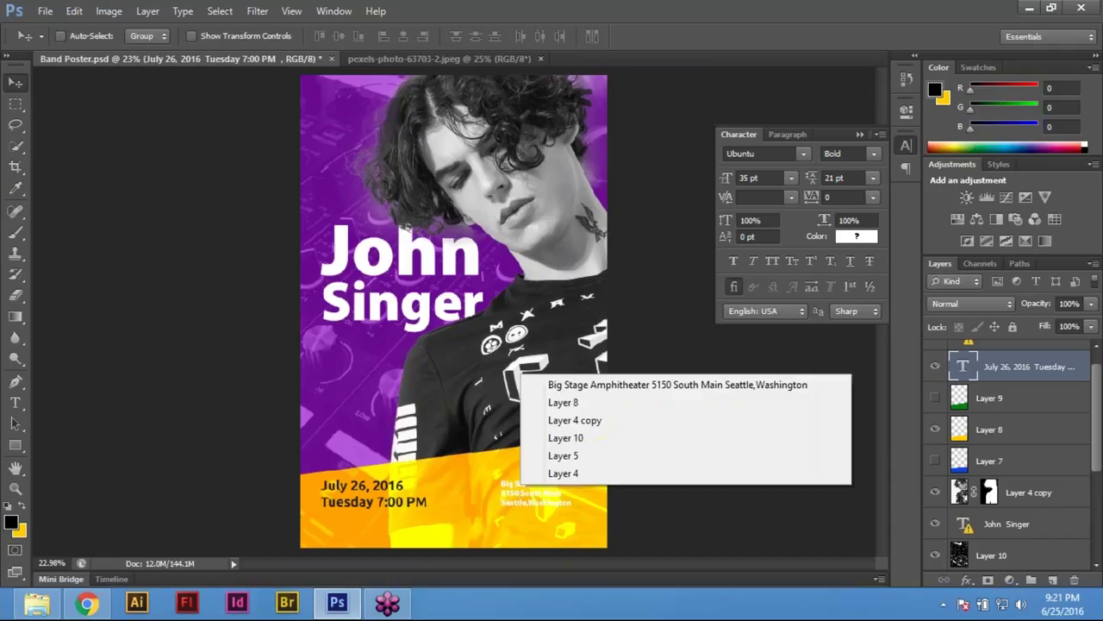
{"action": "left_click", "coordinate": [601, 385]}
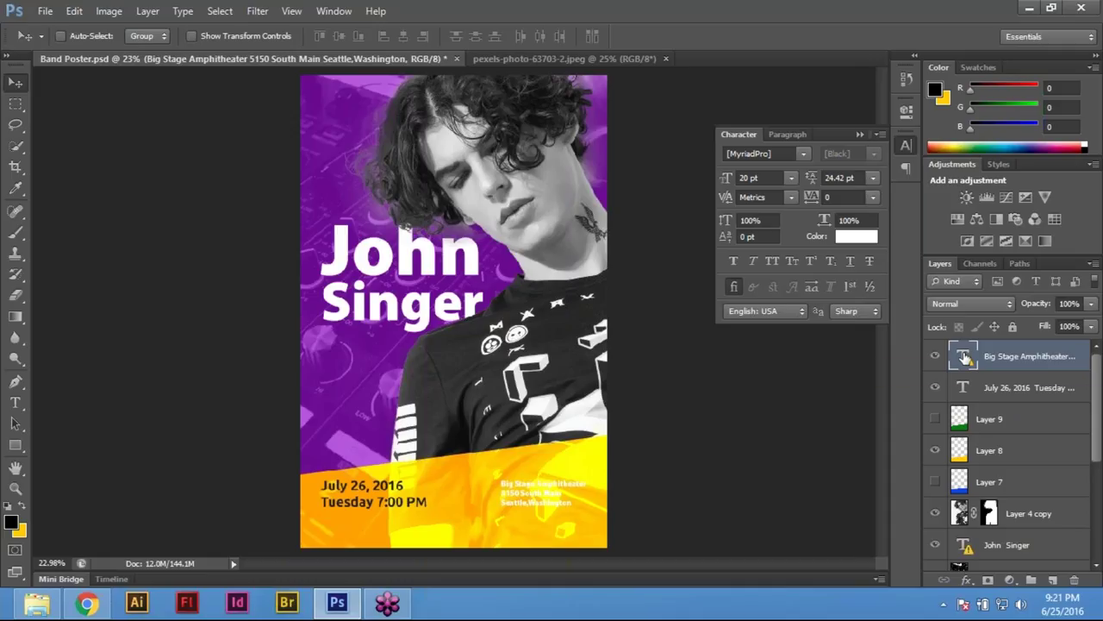
{"action": "key", "text": "t"}
{"action": "left_click", "coordinate": [501, 488]}
{"action": "left_click", "coordinate": [579, 278]}
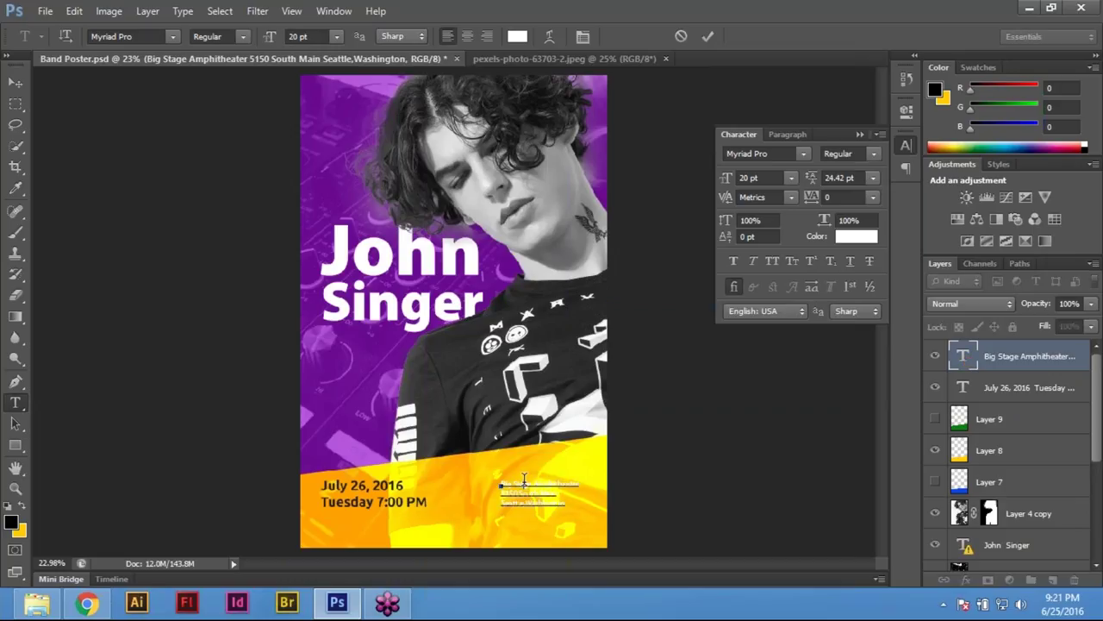
Set the font of all the venue text to Ubuntu Bold
{"action": "key", "text": "ctrl+a"}
{"action": "left_click", "coordinate": [766, 155]}
{"action": "type", "text": "Ubuntu"}
{"action": "key", "text": "Return"}
{"action": "left_click", "coordinate": [852, 153]}
{"action": "type", "text": "Bold"}
{"action": "key", "text": "Return"}
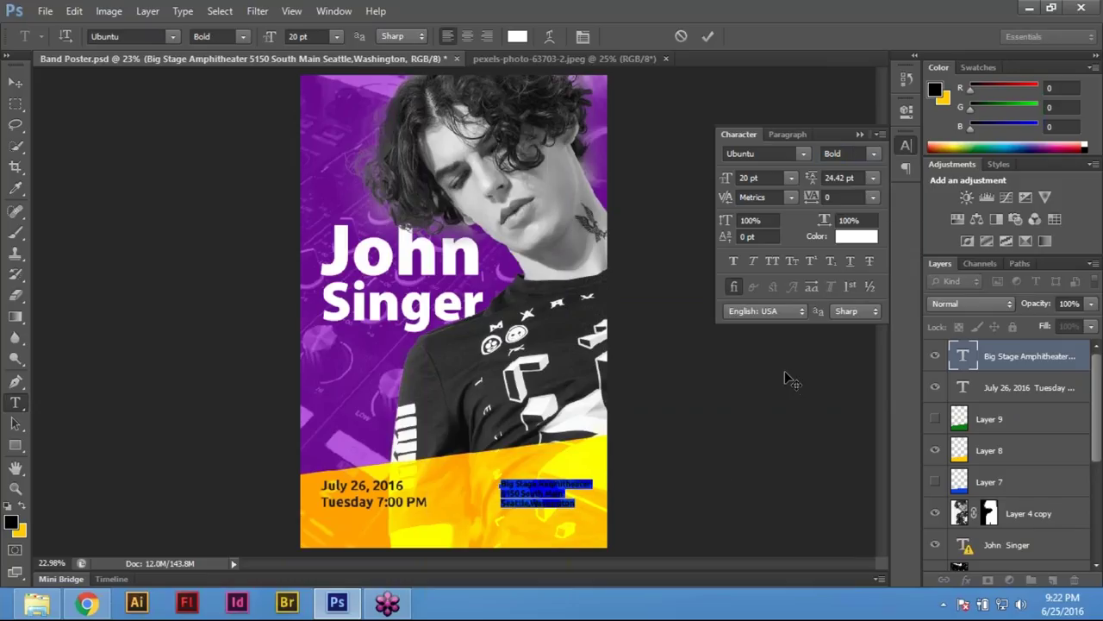
Recolour all the venue text to black with K at 100% and commit the text edit
{"action": "left_click", "coordinate": [559, 496]}
{"action": "key", "text": "ctrl+a"}
{"action": "left_click", "coordinate": [517, 36]}
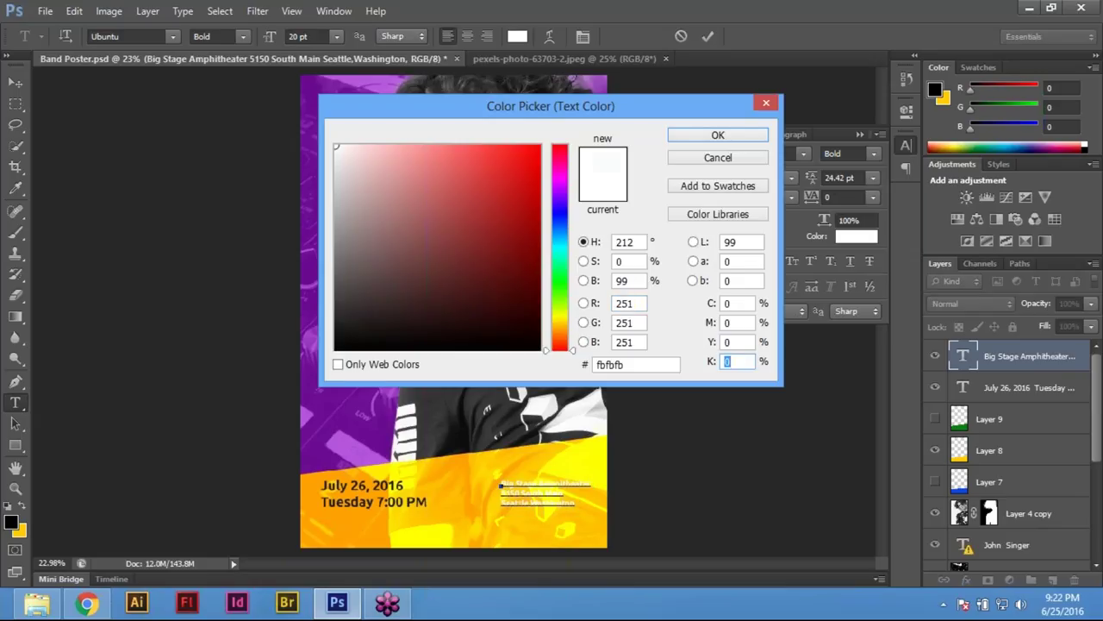
{"action": "type", "text": "100"}
{"action": "key", "text": "Return"}
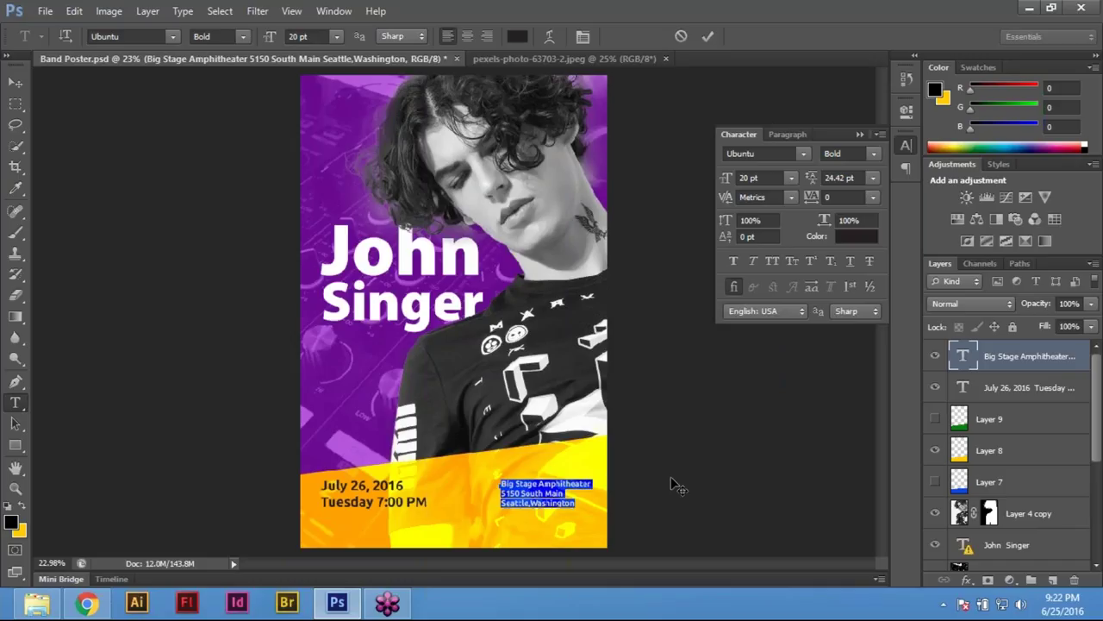
{"action": "left_click", "coordinate": [15, 105]}
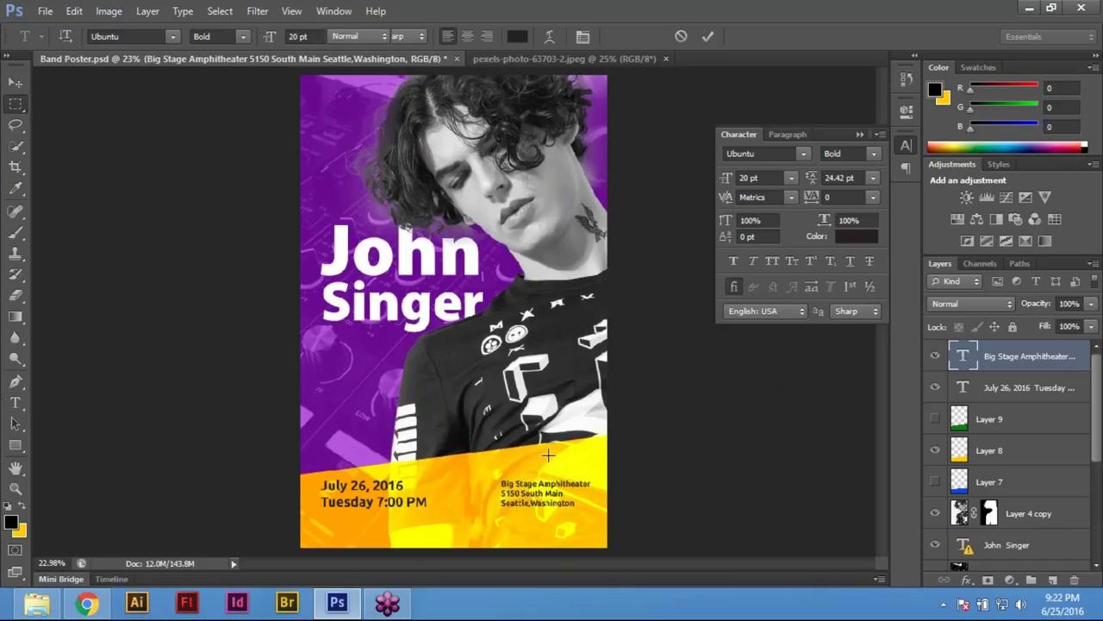
Examine the whole poster and its event text up close and in full-screen view without panels, returning to the standard workspace
{"action": "left_click_drag", "start_coordinate": [732, 483], "coordinate": [357, 256]}
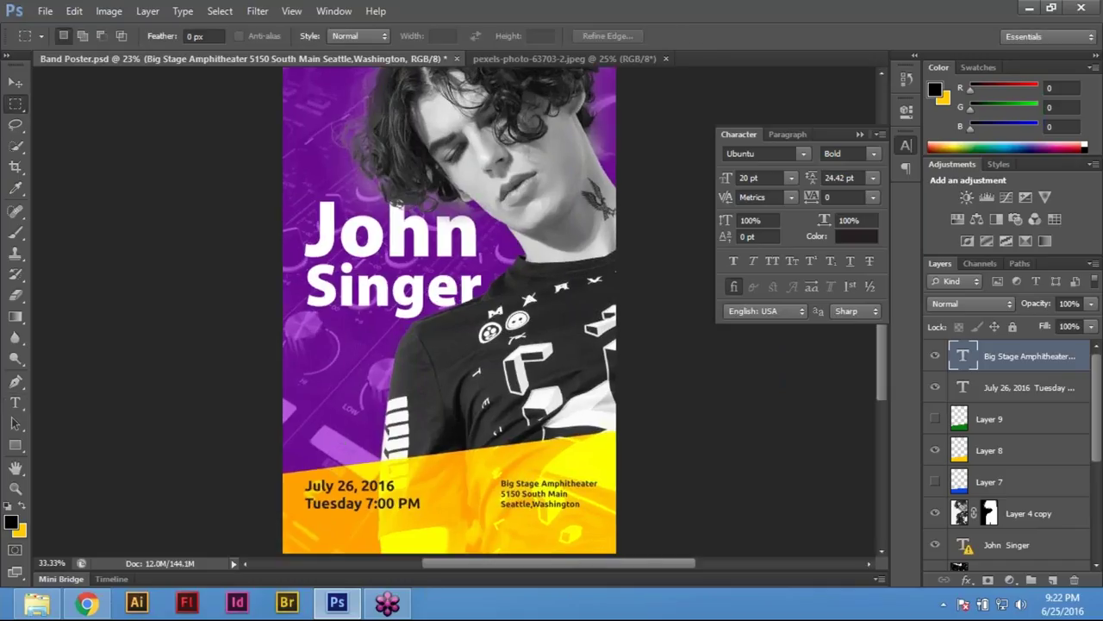
{"action": "key", "text": "ctrl+plus"}
{"action": "key", "text": "ctrl+plus"}
{"action": "left_click_drag", "start_coordinate": [358, 350], "coordinate": [429, 409]}
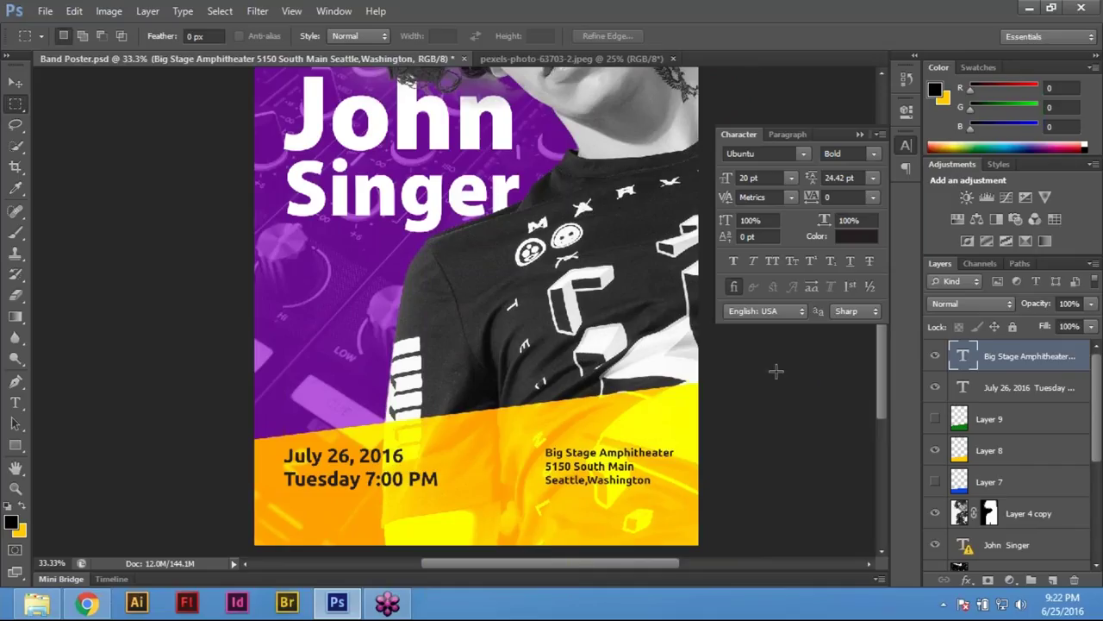
{"action": "key", "text": "Tab"}
{"action": "scroll", "coordinate": [775, 371], "scroll_direction": "down", "scroll_amount": 2}
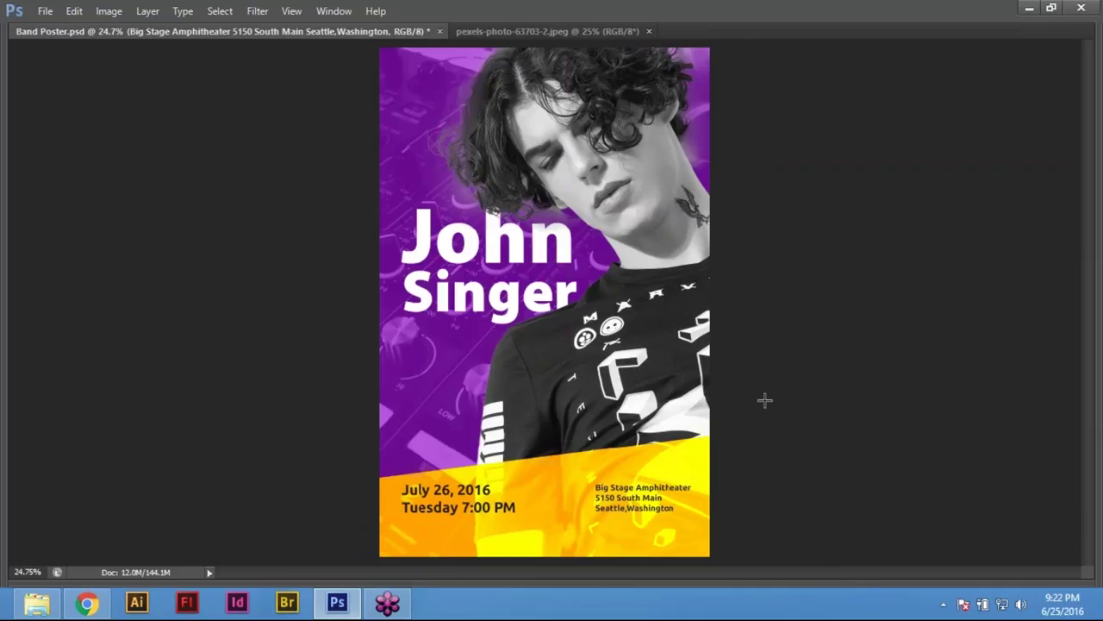
{"action": "key", "text": "z"}
{"action": "left_click_drag", "start_coordinate": [500, 108], "coordinate": [503, 108]}
{"action": "left_click", "coordinate": [503, 107]}
{"action": "key", "text": "ctrl+0"}
{"action": "key", "text": "ctrl+plus"}
{"action": "key", "text": "ctrl+0"}
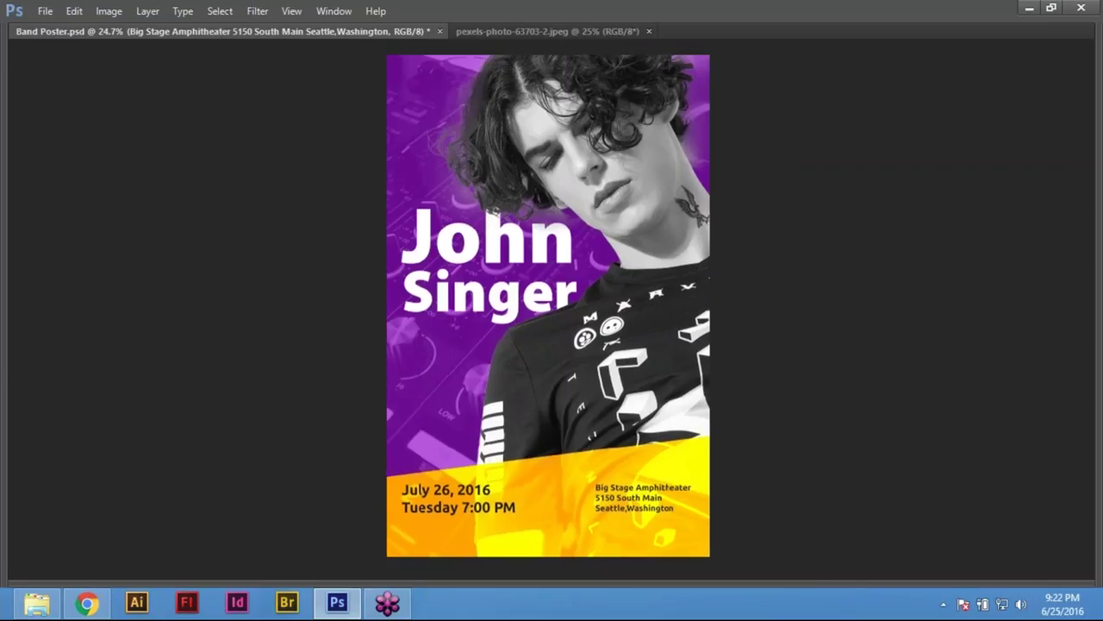
{"action": "key", "text": "f"}
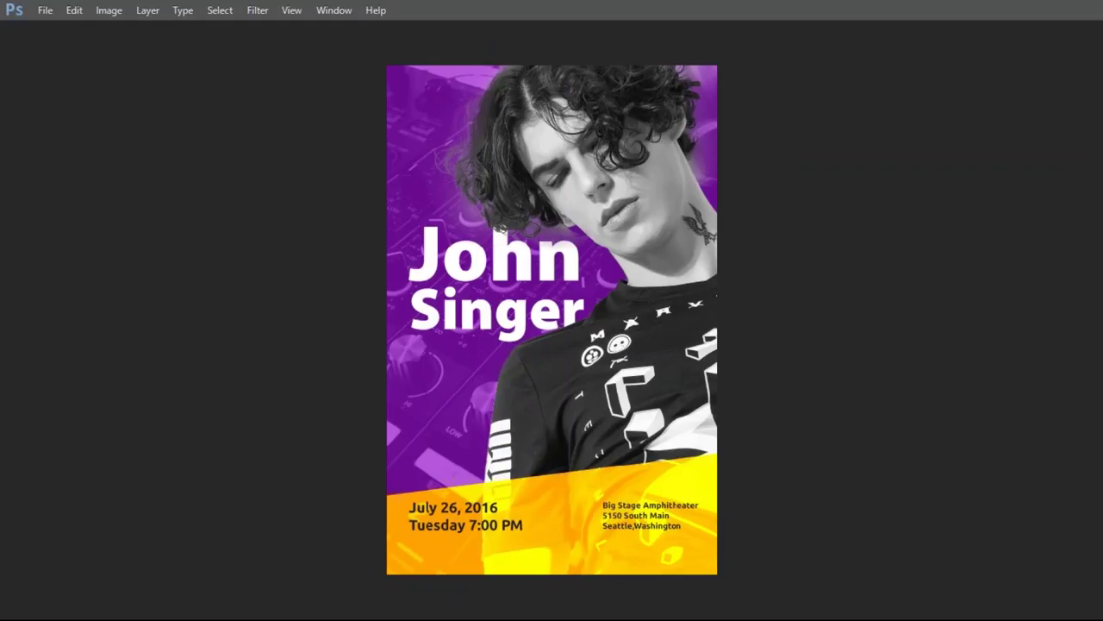
{"action": "key", "text": "f"}
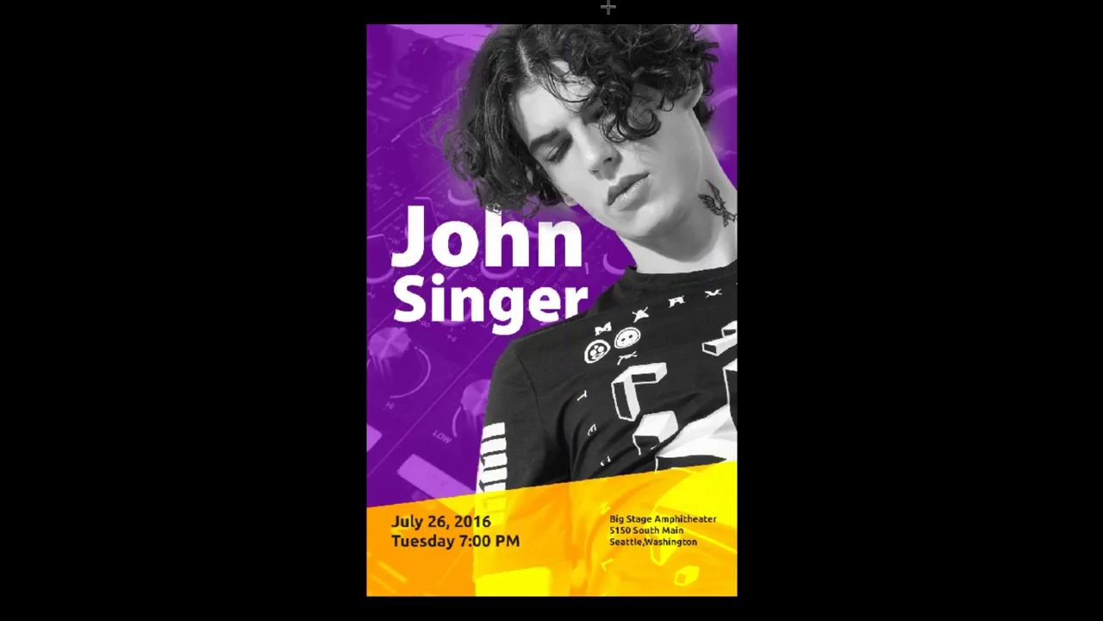
{"action": "left_click", "coordinate": [556, 261]}
{"action": "key", "text": "f"}
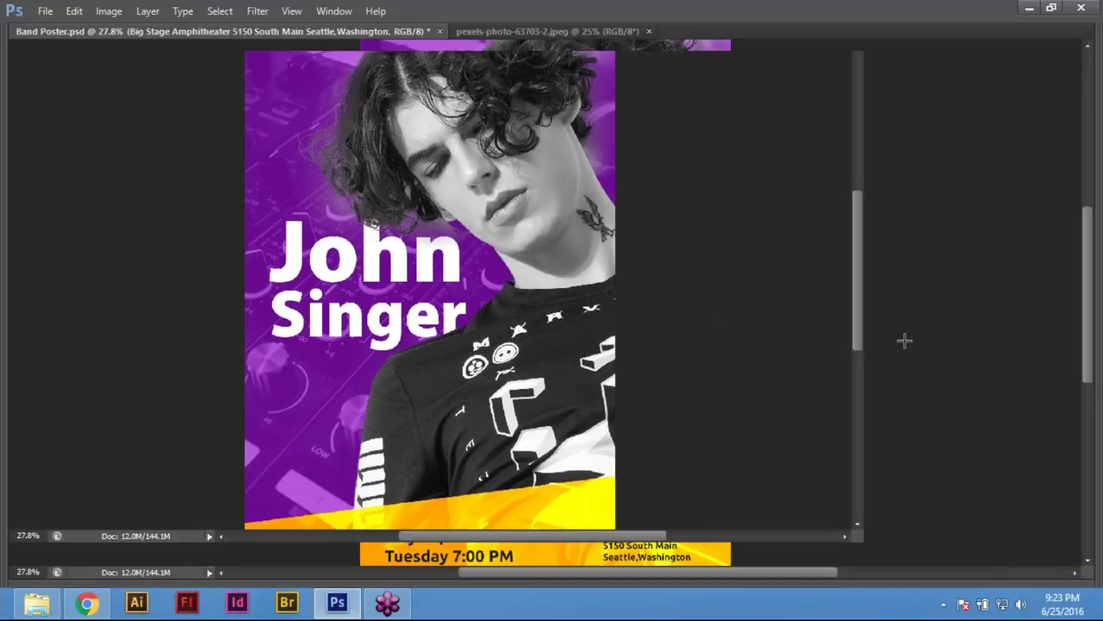
{"action": "key", "text": "Tab"}
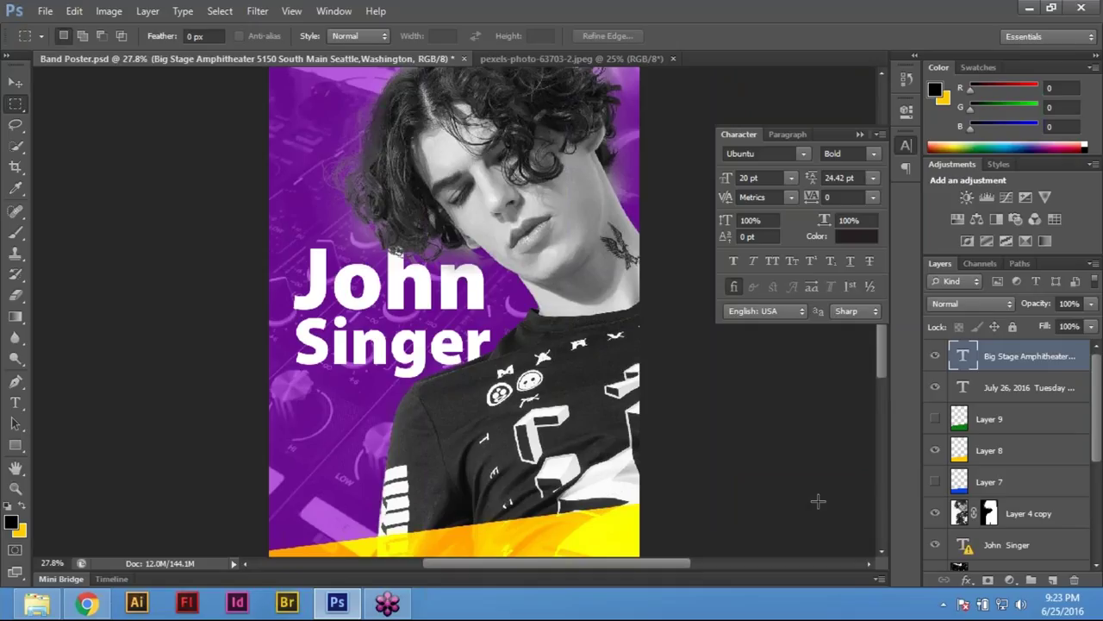
Save the poster as a separate Photoshop file named Band Poster V2 with layers and maximum compatibility
{"action": "left_click", "coordinate": [49, 11]}
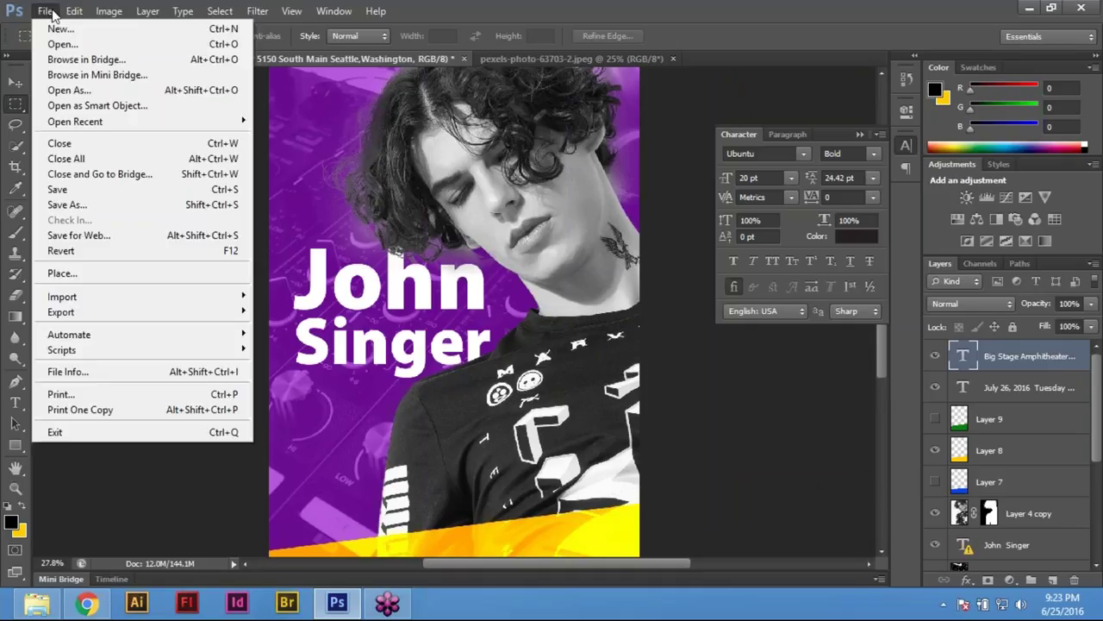
{"action": "left_click", "coordinate": [151, 212]}
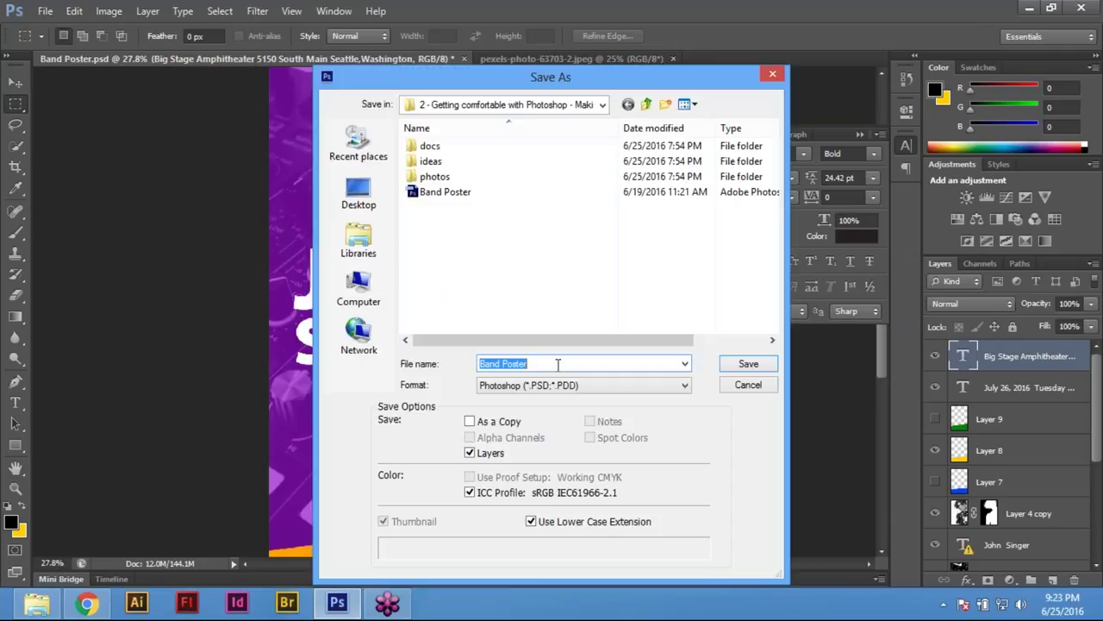
{"action": "left_click", "coordinate": [558, 363]}
{"action": "type", "text": "V"}
{"action": "type", "text": "2"}
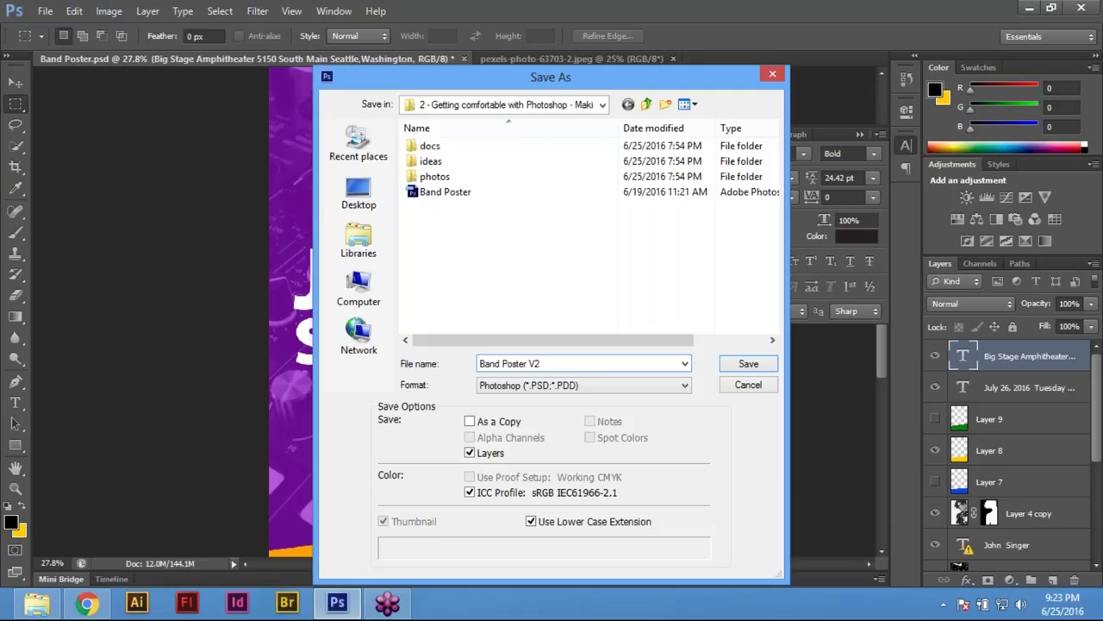
{"action": "left_click", "coordinate": [748, 364]}
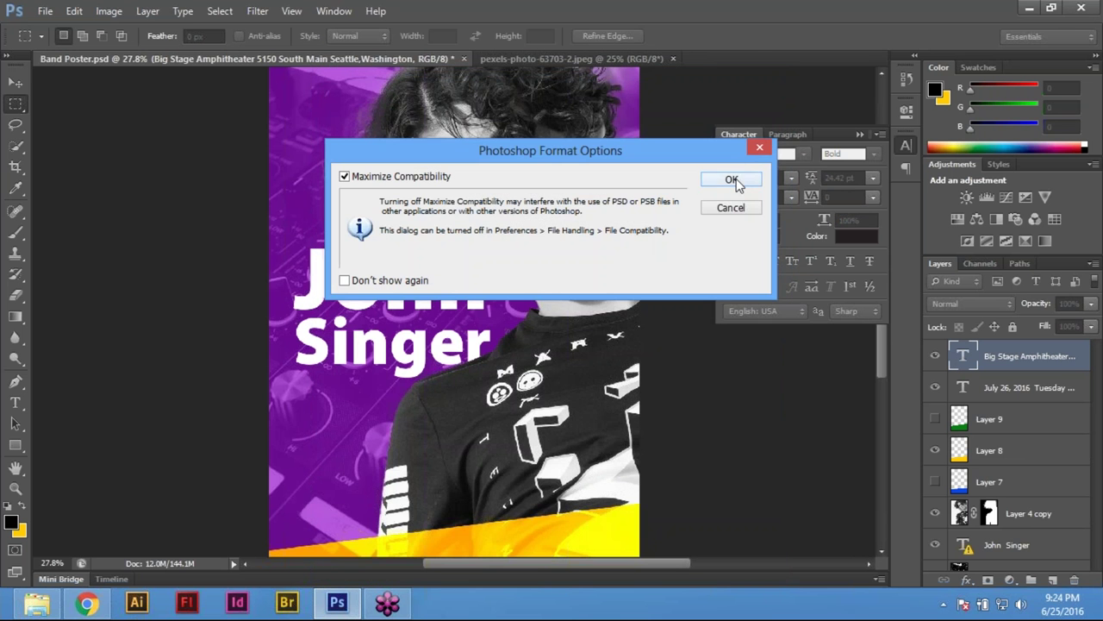
{"action": "left_click", "coordinate": [731, 180]}
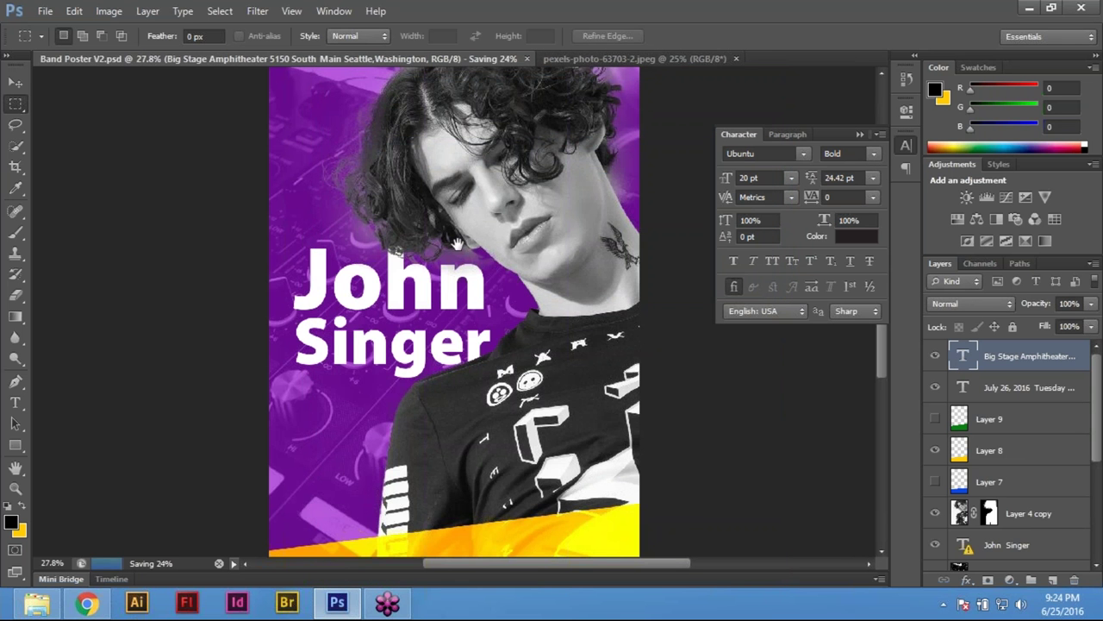
Open the original Band Poster file beside Band Poster V2 for comparison, accepting the missing-font notice
{"action": "key", "text": "ctrl+plus"}
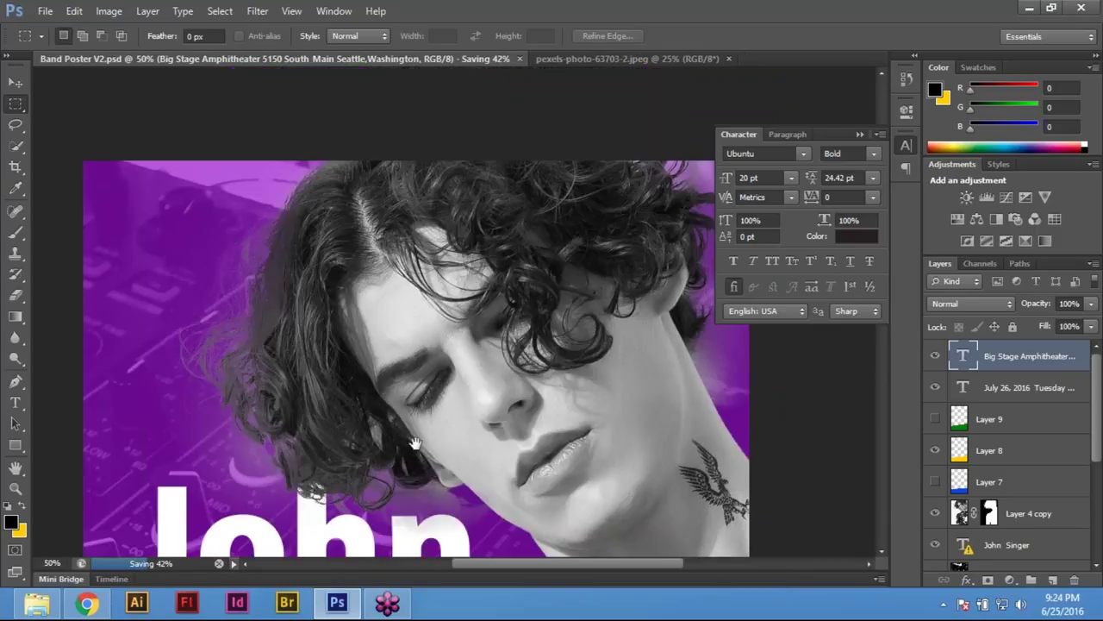
{"action": "key", "text": "ctrl+0"}
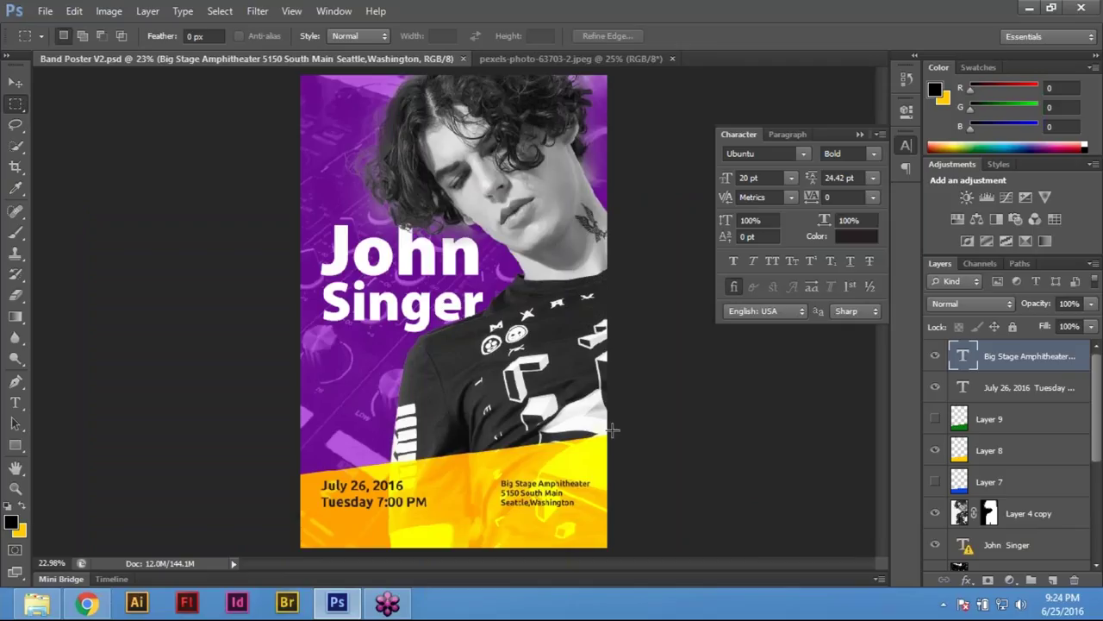
{"action": "key", "text": "ctrl+o"}
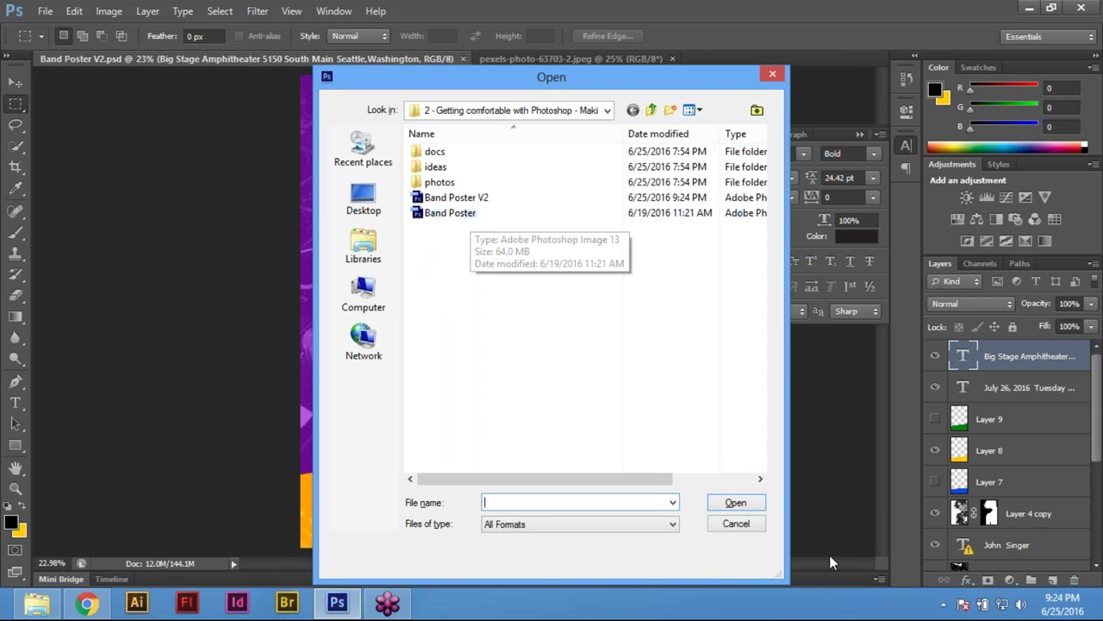
{"action": "left_click", "coordinate": [736, 523]}
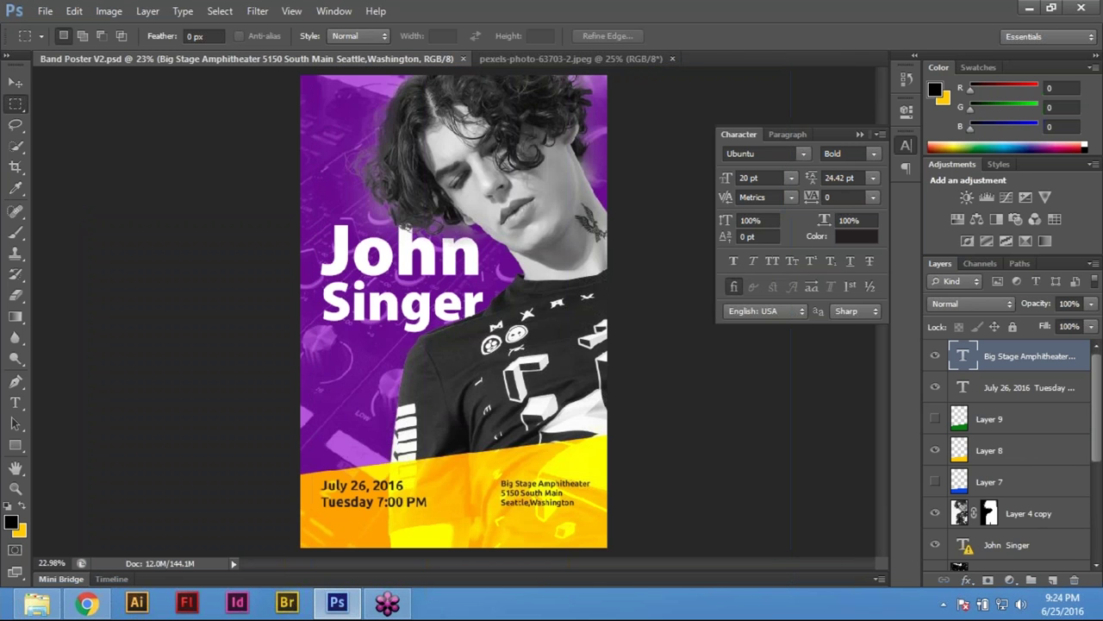
{"action": "key", "text": "ctrl+o"}
{"action": "double_click", "coordinate": [382, 212]}
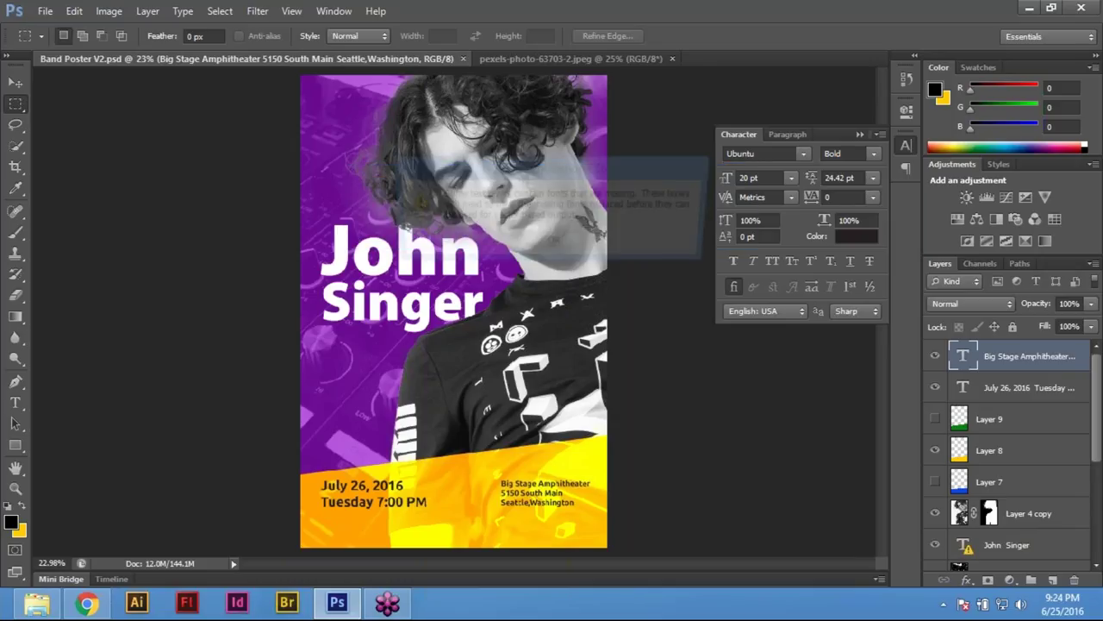
{"action": "left_click", "coordinate": [554, 245]}
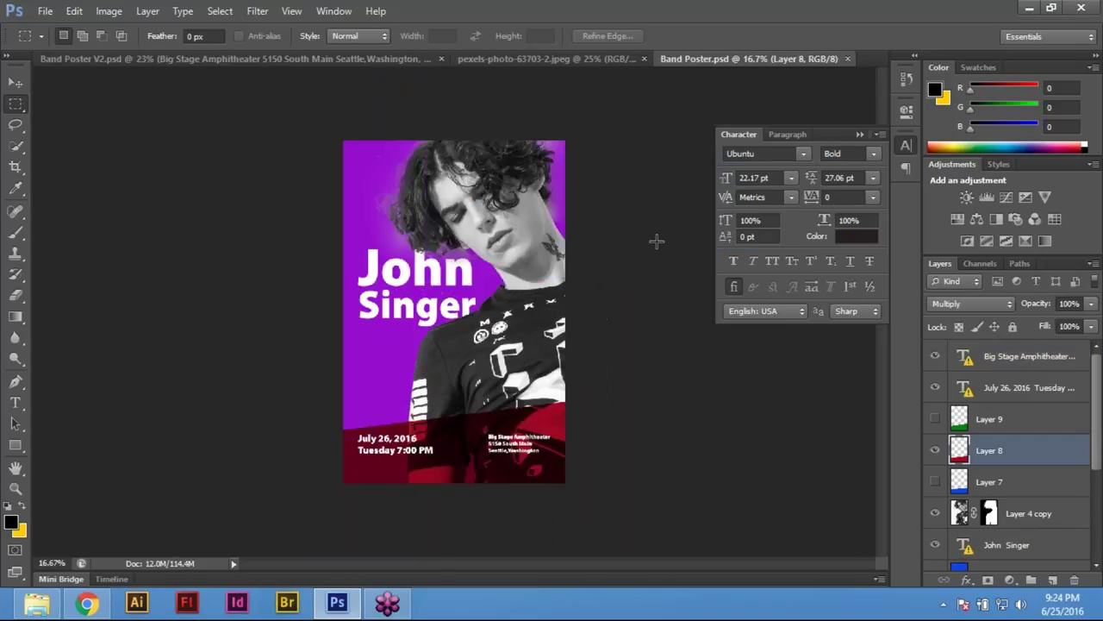
{"action": "key", "text": "ctrl+0"}
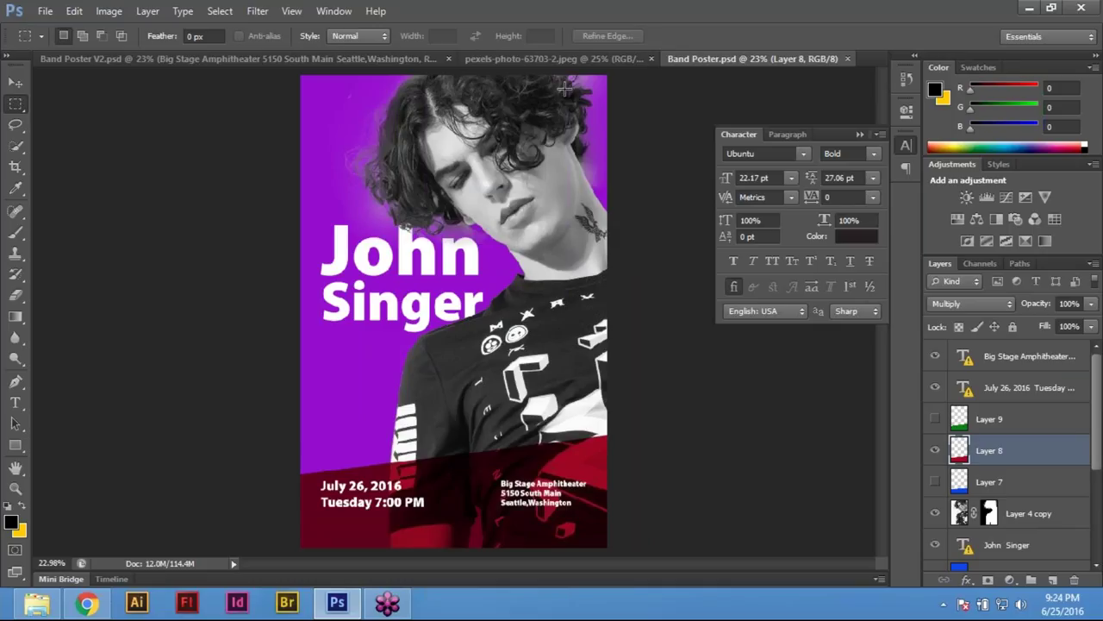
Compare the original Band Poster with Band Poster V2 by switching between the two documents
{"action": "left_click", "coordinate": [573, 61]}
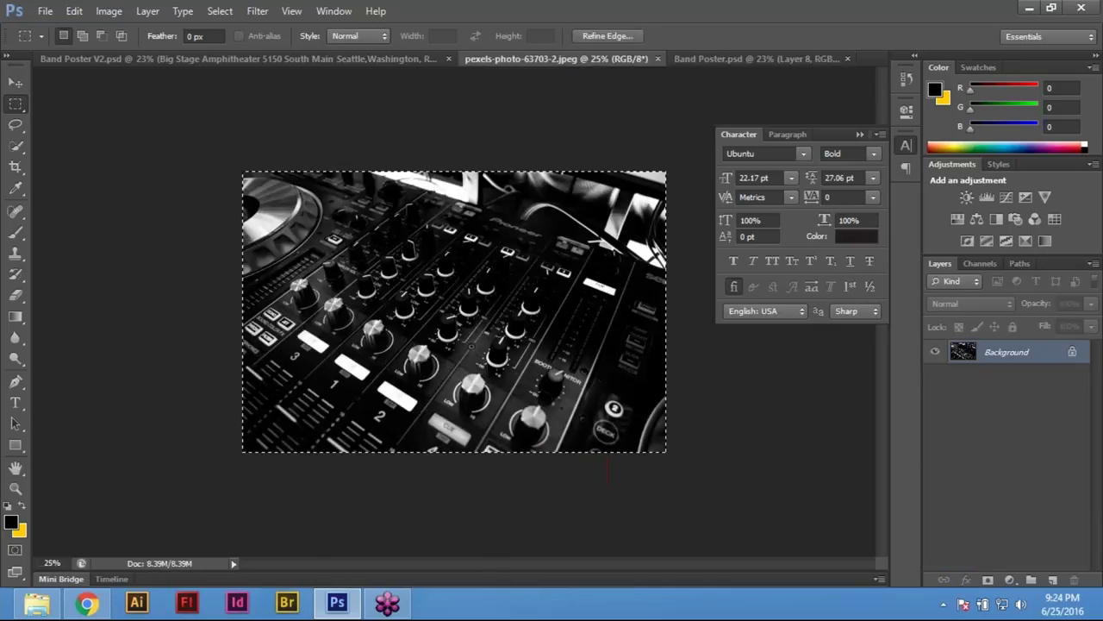
{"action": "left_click", "coordinate": [751, 59]}
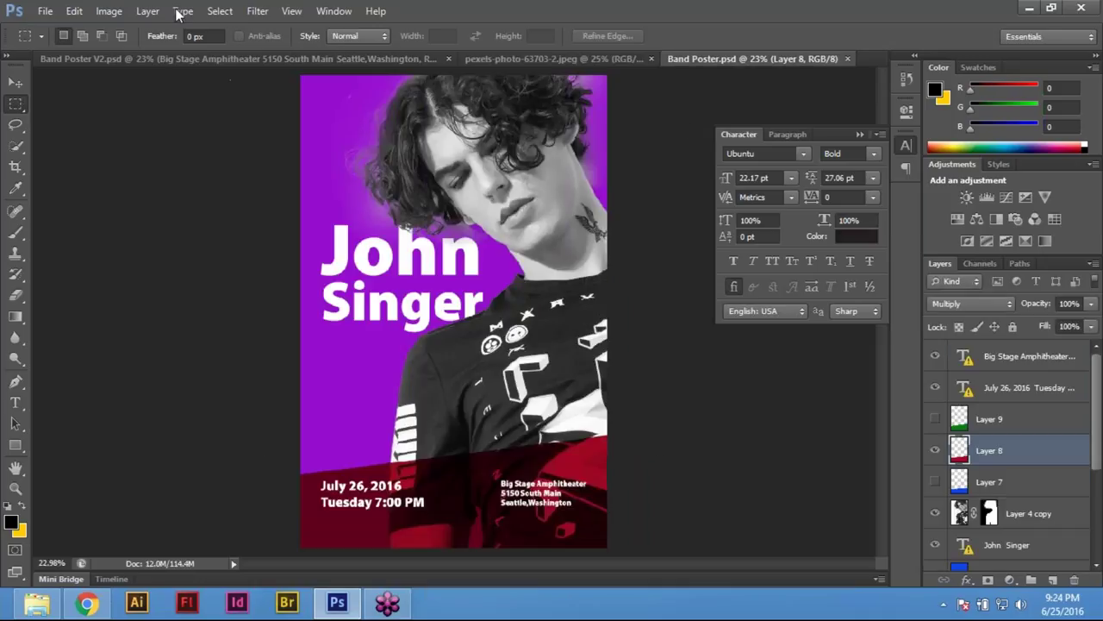
{"action": "left_click", "coordinate": [175, 60]}
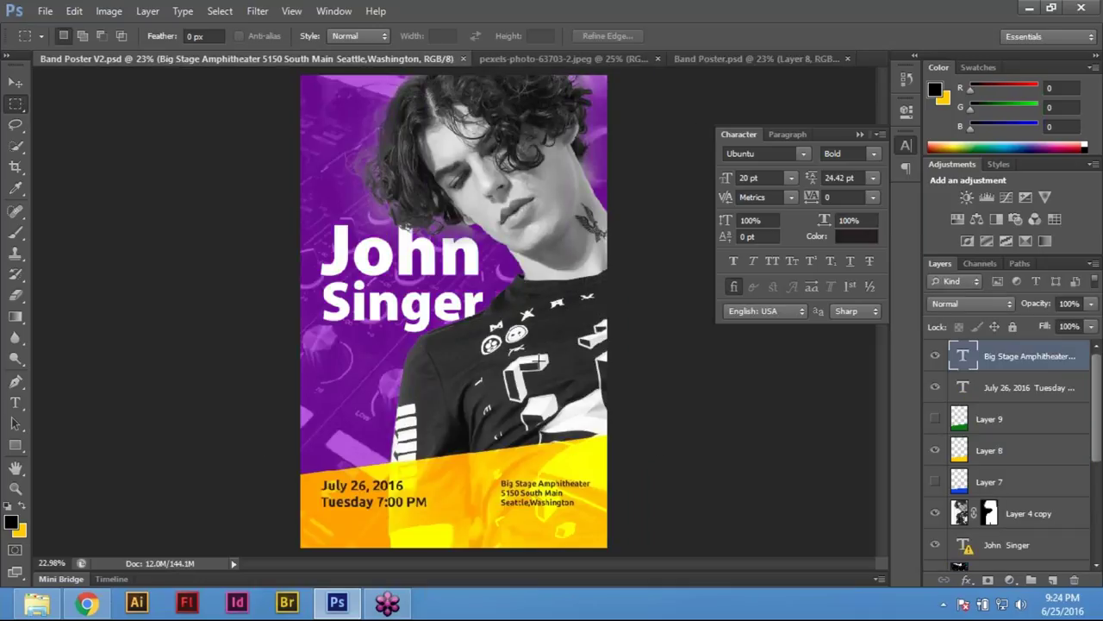
{"action": "left_click", "coordinate": [759, 57]}
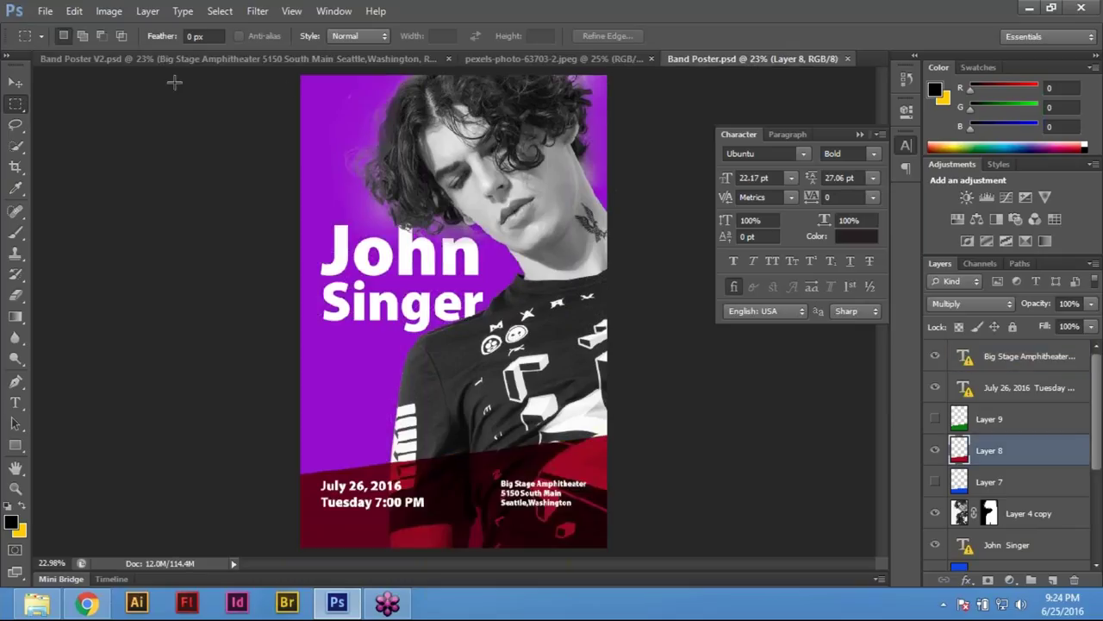
{"action": "left_click", "coordinate": [141, 60]}
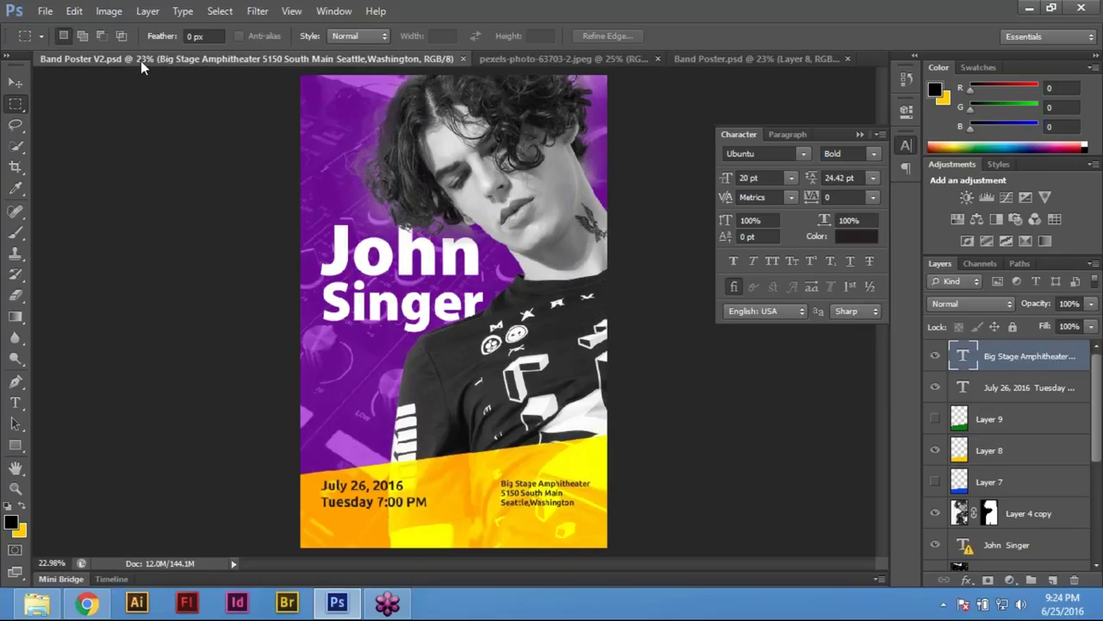
{"action": "left_click", "coordinate": [729, 58]}
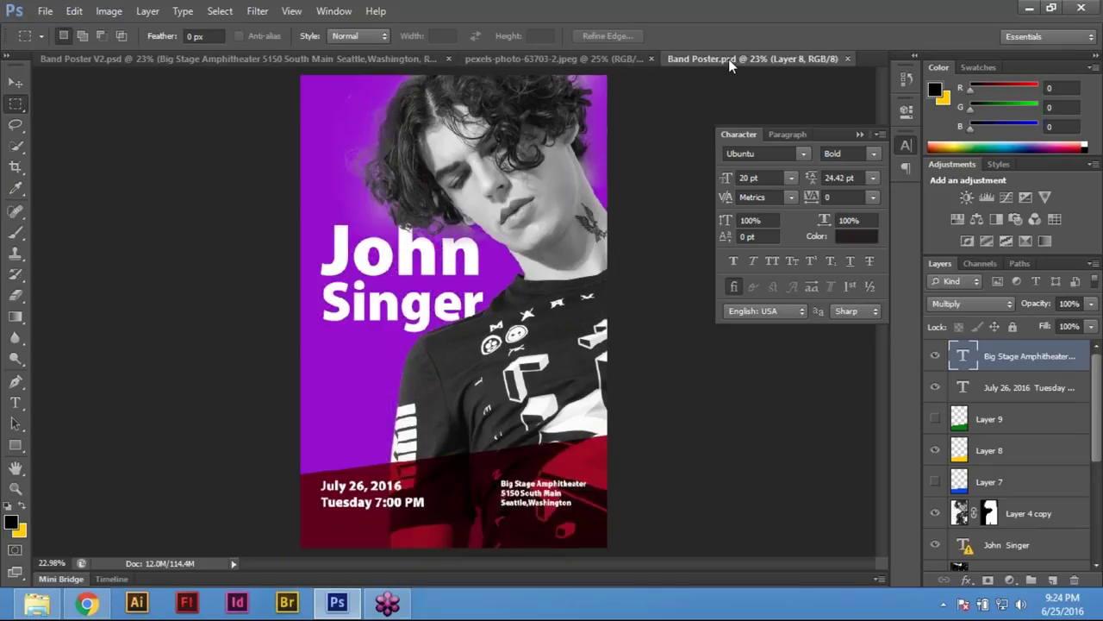
{"action": "left_click", "coordinate": [162, 60]}
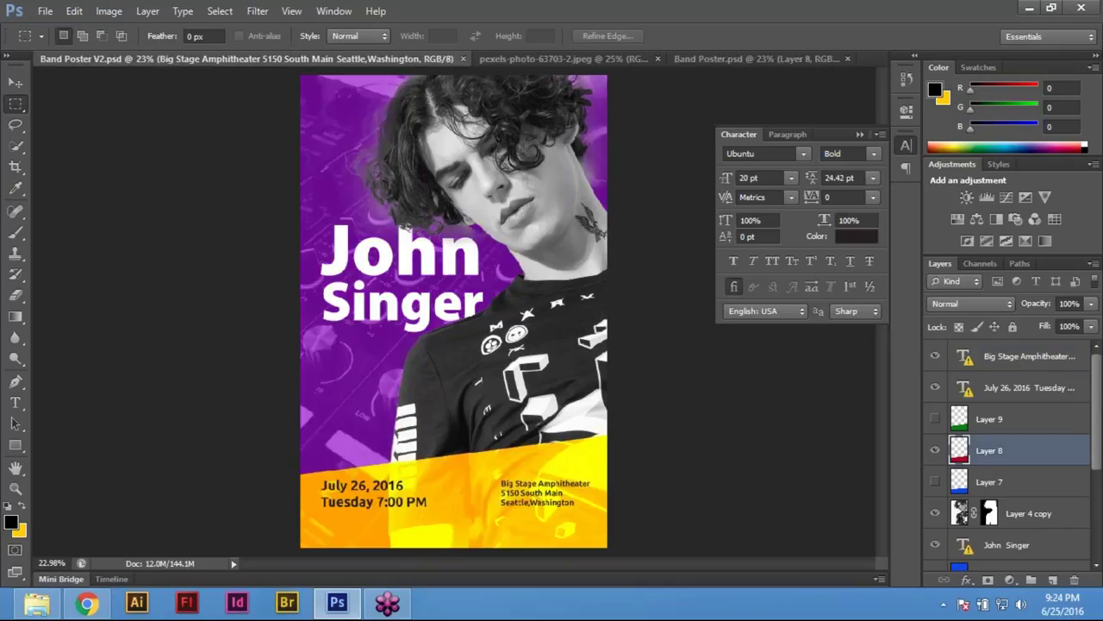
Close the pexels-photo-63703-2.jpeg mixer photo and the original Band Poster, keeping only Band Poster V2 open
{"action": "left_click", "coordinate": [658, 59]}
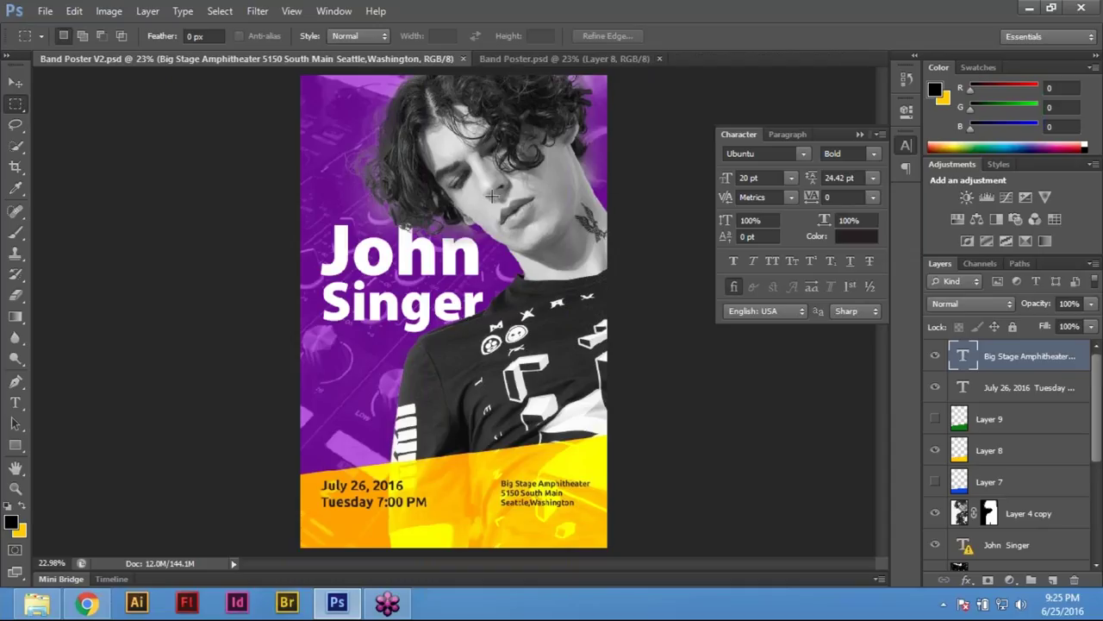
{"action": "left_click", "coordinate": [44, 10]}
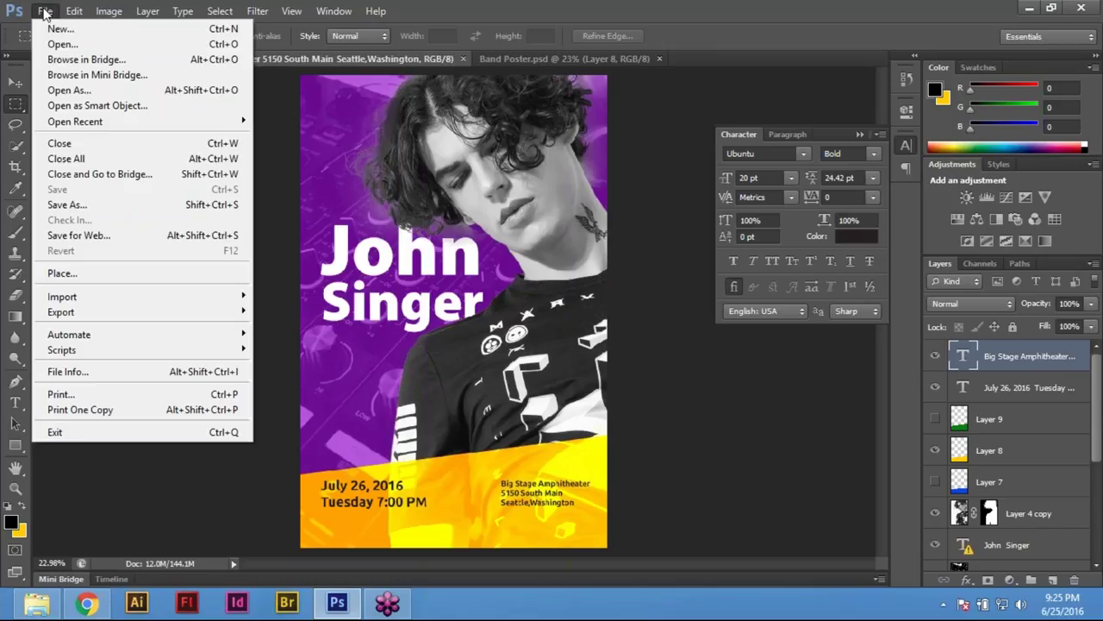
{"action": "left_click", "coordinate": [177, 512]}
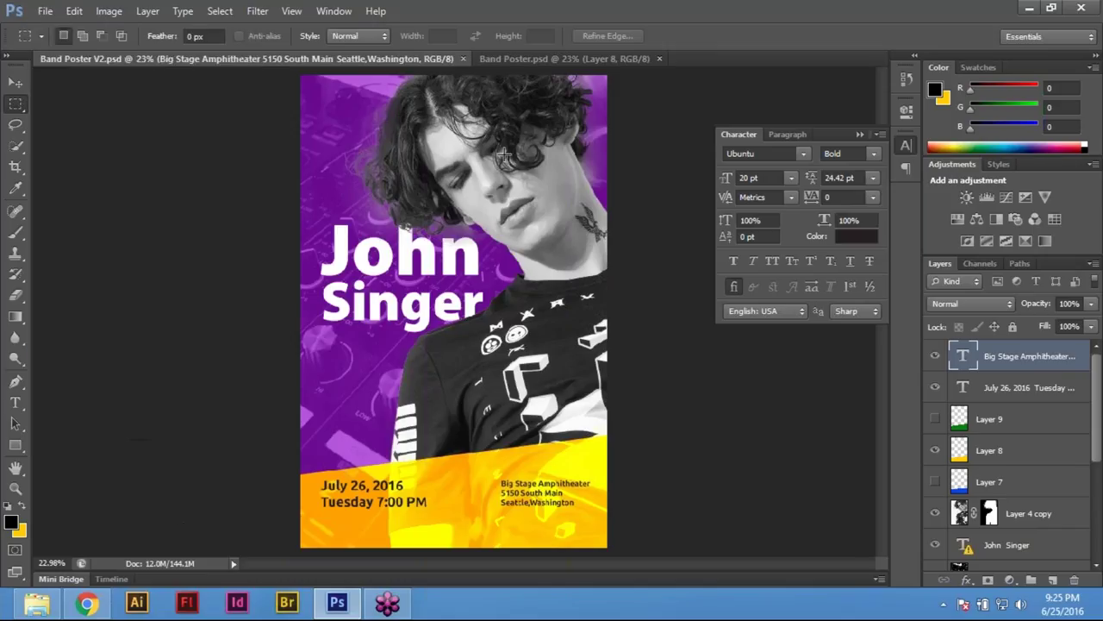
{"action": "left_click", "coordinate": [574, 60]}
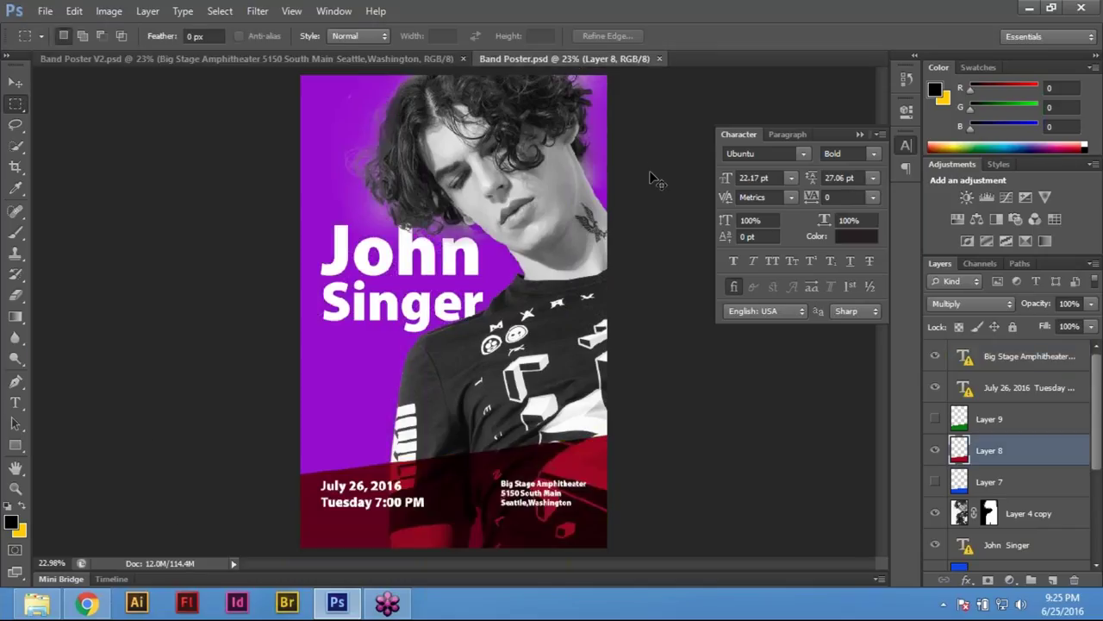
{"action": "key", "text": "ctrl+w"}
{"action": "key", "text": "ctrl+o"}
{"action": "left_click", "coordinate": [509, 214]}
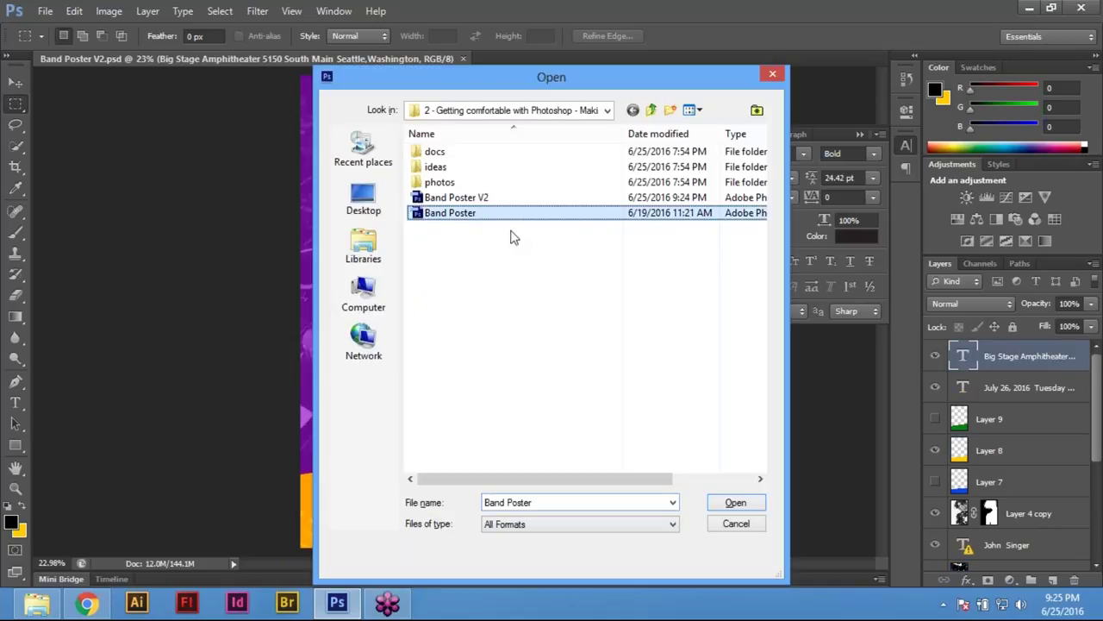
{"action": "left_click", "coordinate": [754, 528]}
Rename the original Band Poster file in the project folder as Band Poster V1
{"action": "key", "text": "ctrl+o"}
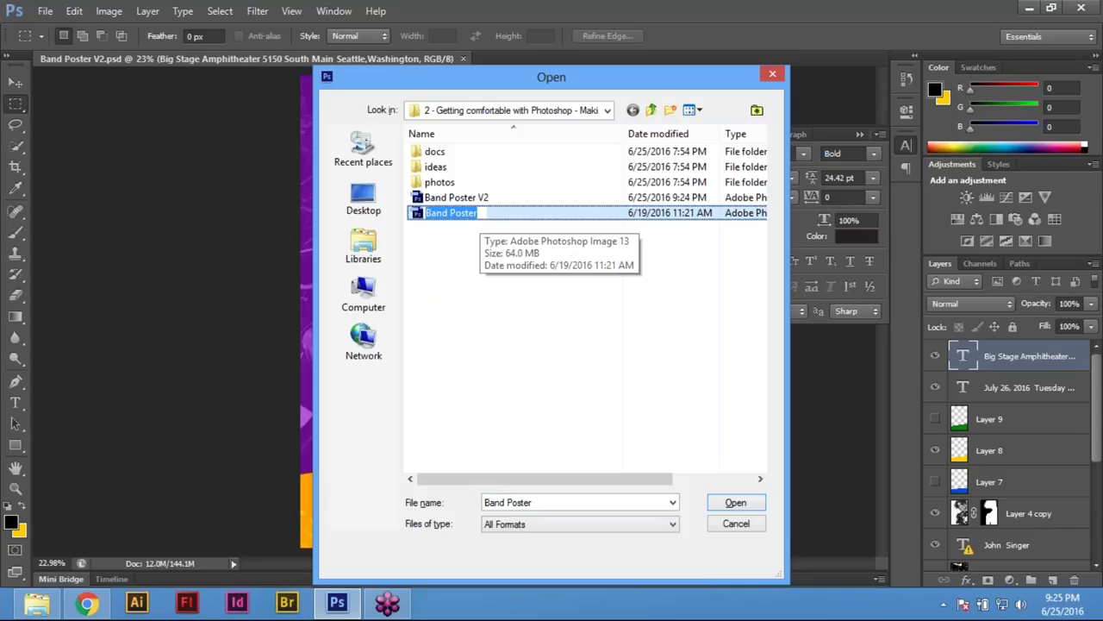
{"action": "left_click", "coordinate": [479, 214]}
{"action": "left_click", "coordinate": [481, 213]}
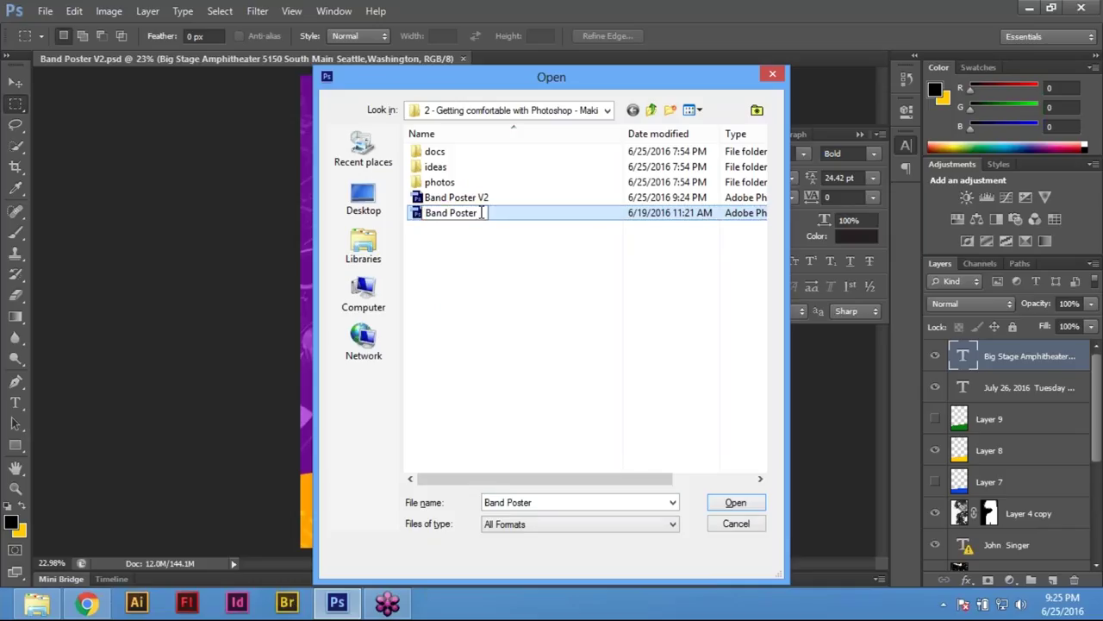
{"action": "right_click", "coordinate": [462, 212]}
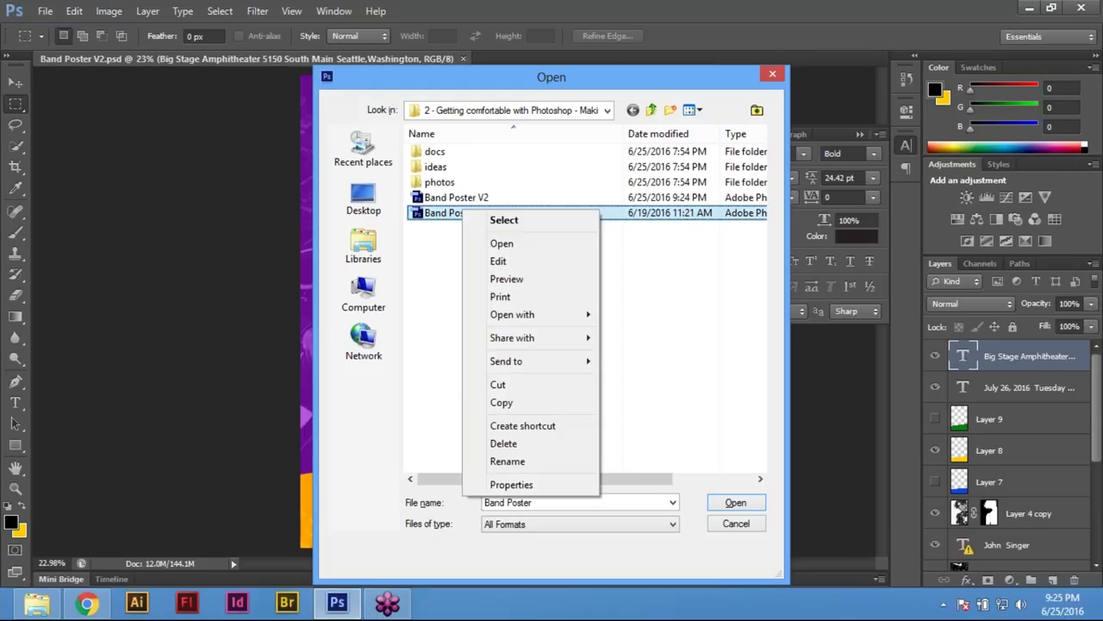
{"action": "left_click", "coordinate": [507, 461]}
{"action": "key", "text": "End"}
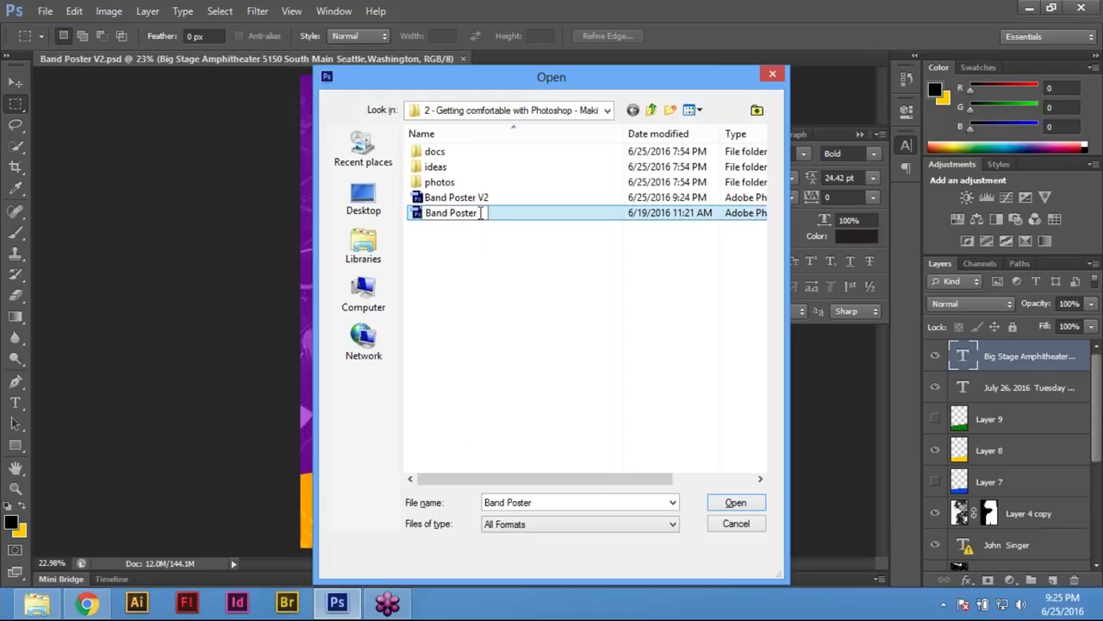
{"action": "type", "text": "V1"}
{"action": "left_click", "coordinate": [553, 311]}
Open Band Poster V1 beside Band Poster V2, accepting the missing-font notice, and fit the whole poster in view
{"action": "left_click", "coordinate": [482, 216]}
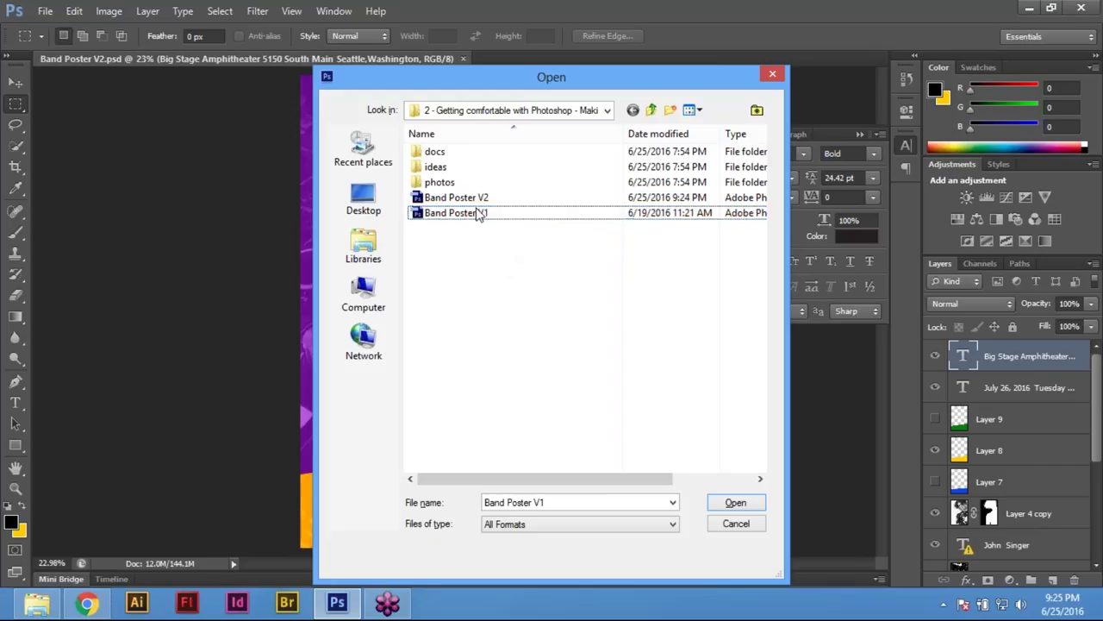
{"action": "double_click", "coordinate": [477, 214]}
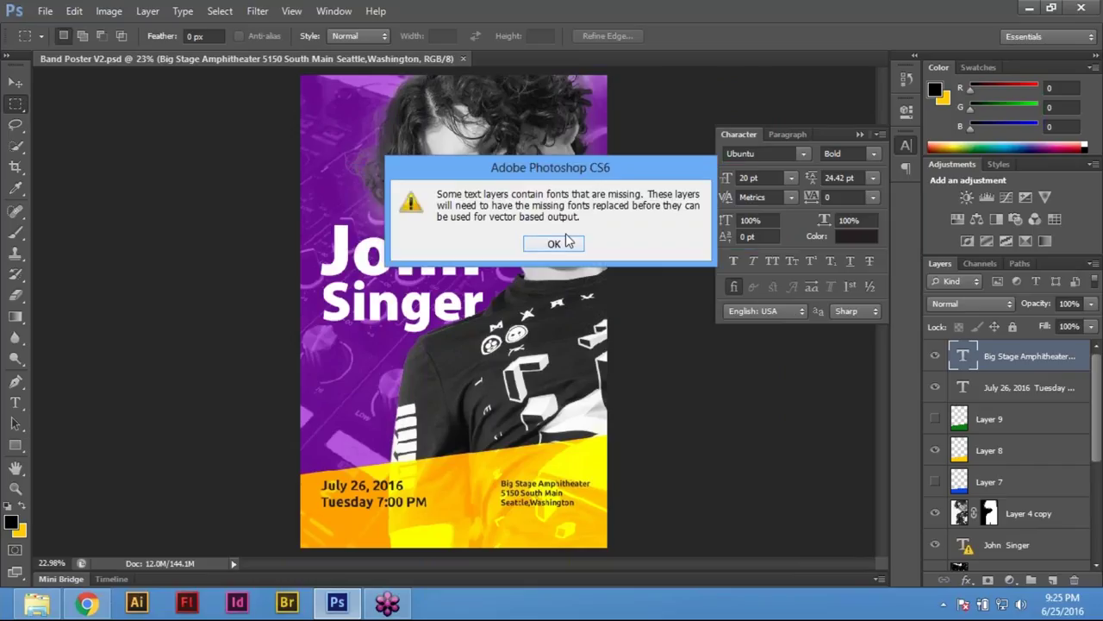
{"action": "left_click", "coordinate": [554, 245]}
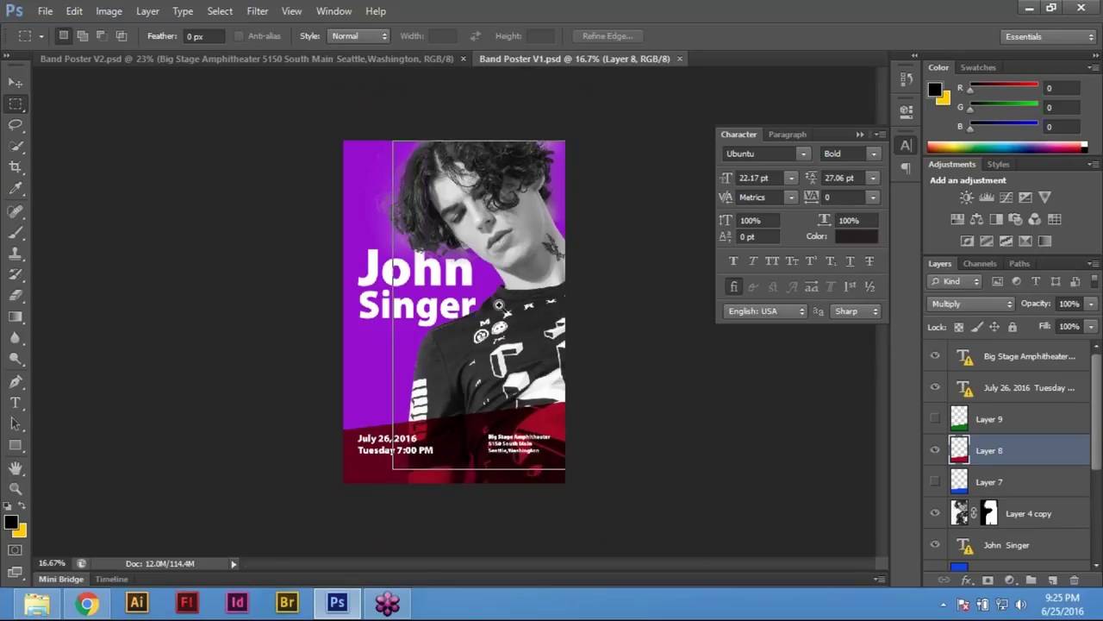
{"action": "scroll", "coordinate": [498, 304], "scroll_direction": "up", "scroll_amount": 2}
{"action": "key", "text": "ctrl+0"}
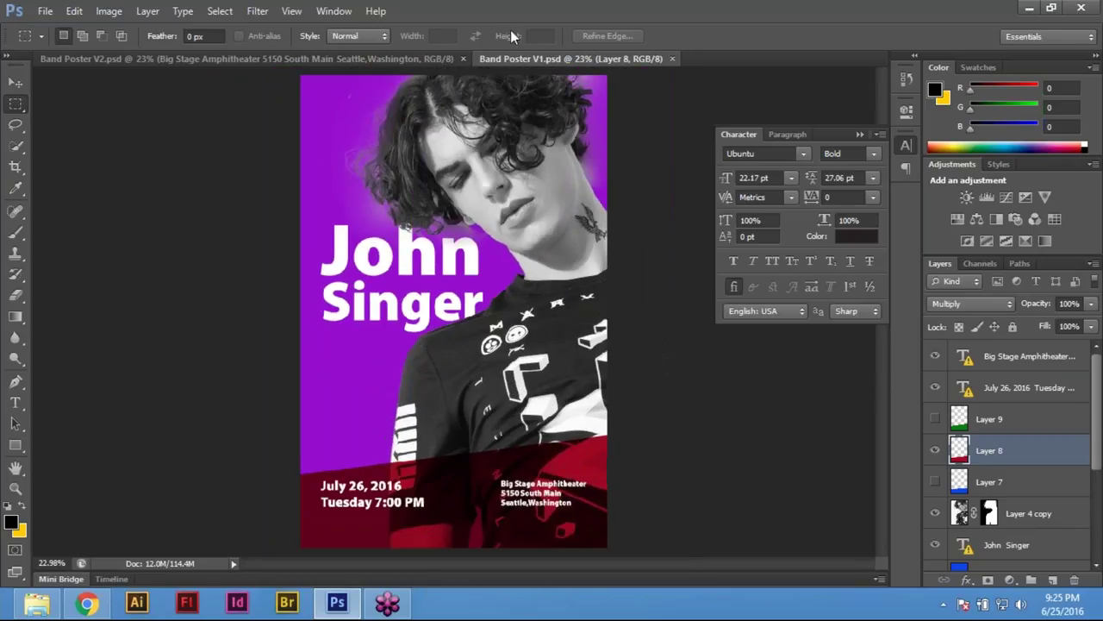
Compare Band Poster V1 with Band Poster V2 by switching between the documents, ending on Band Poster V2
{"action": "left_click", "coordinate": [274, 58]}
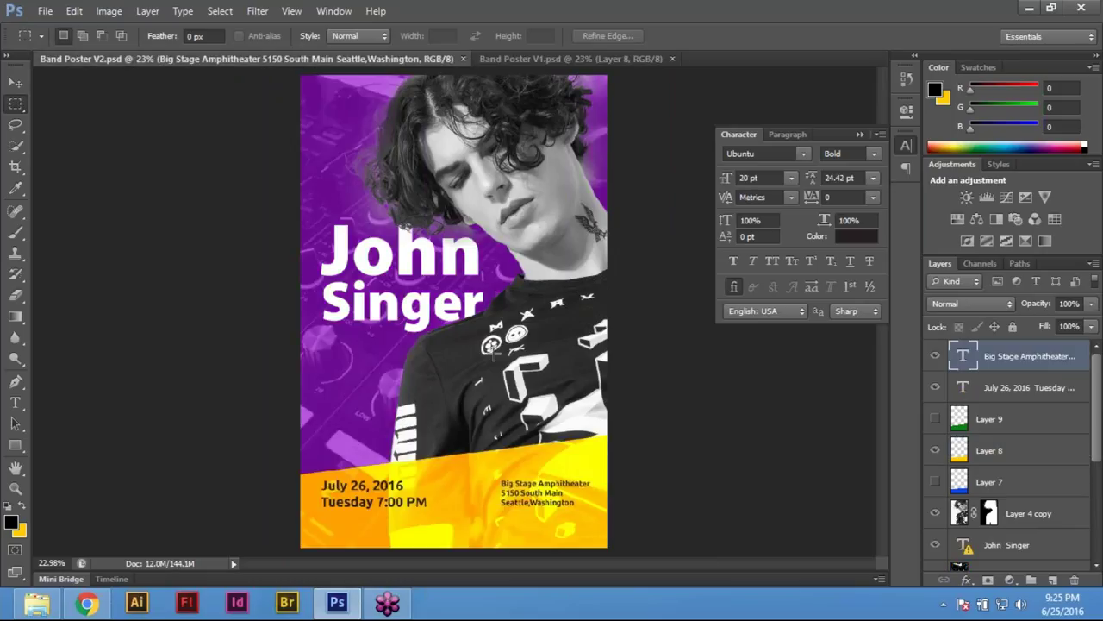
{"action": "left_click", "coordinate": [547, 60]}
{"action": "left_click", "coordinate": [388, 58]}
{"action": "left_click", "coordinate": [1045, 423]}
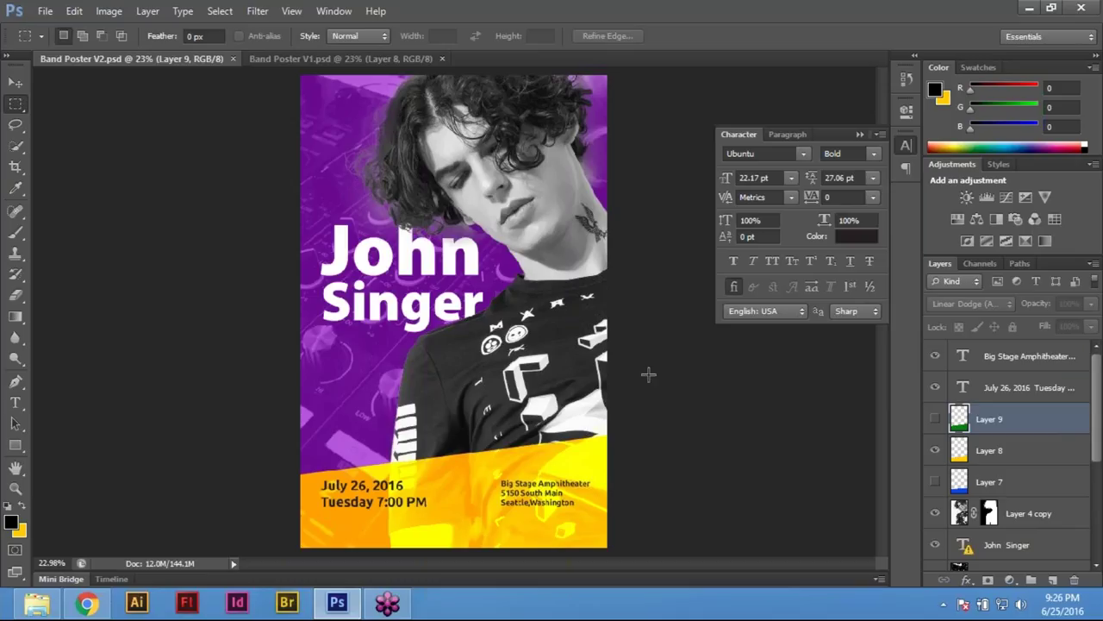
Save Band Poster V2 as a new Photoshop file named Band Poster V3, keeping its layers
{"action": "left_click", "coordinate": [45, 11]}
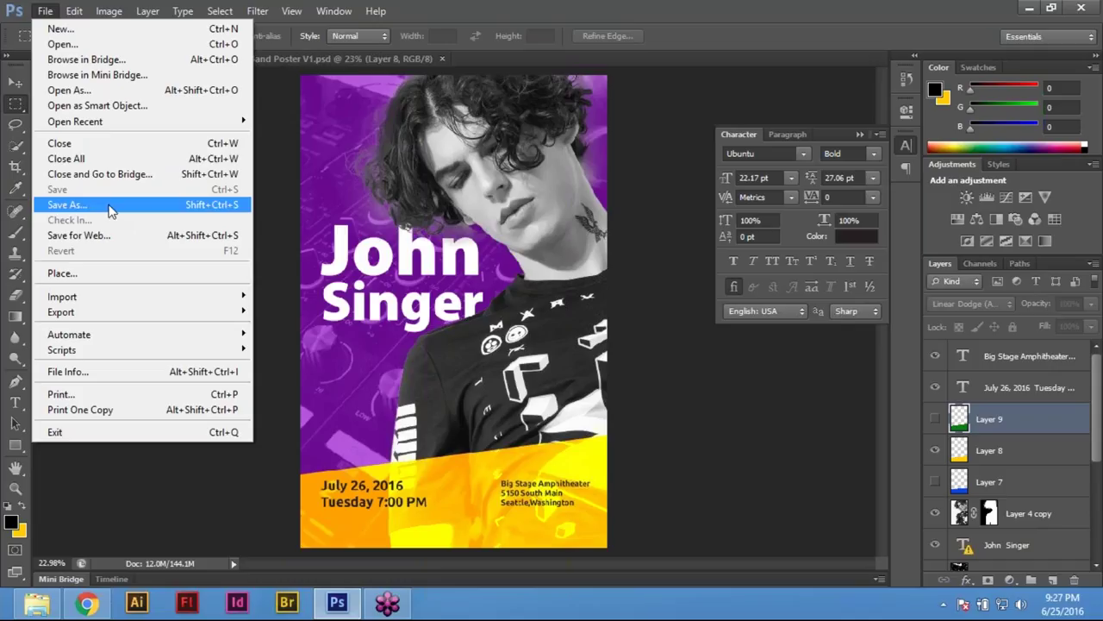
{"action": "left_click", "coordinate": [111, 207]}
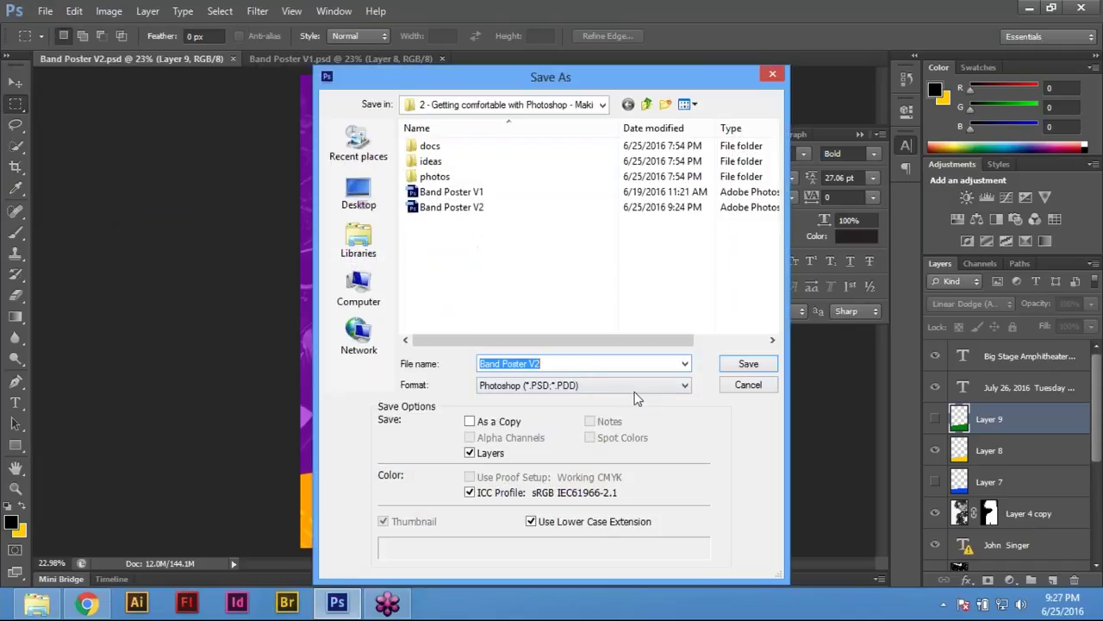
{"action": "left_click", "coordinate": [581, 365]}
{"action": "key", "text": "BackSpace"}
{"action": "type", "text": "3"}
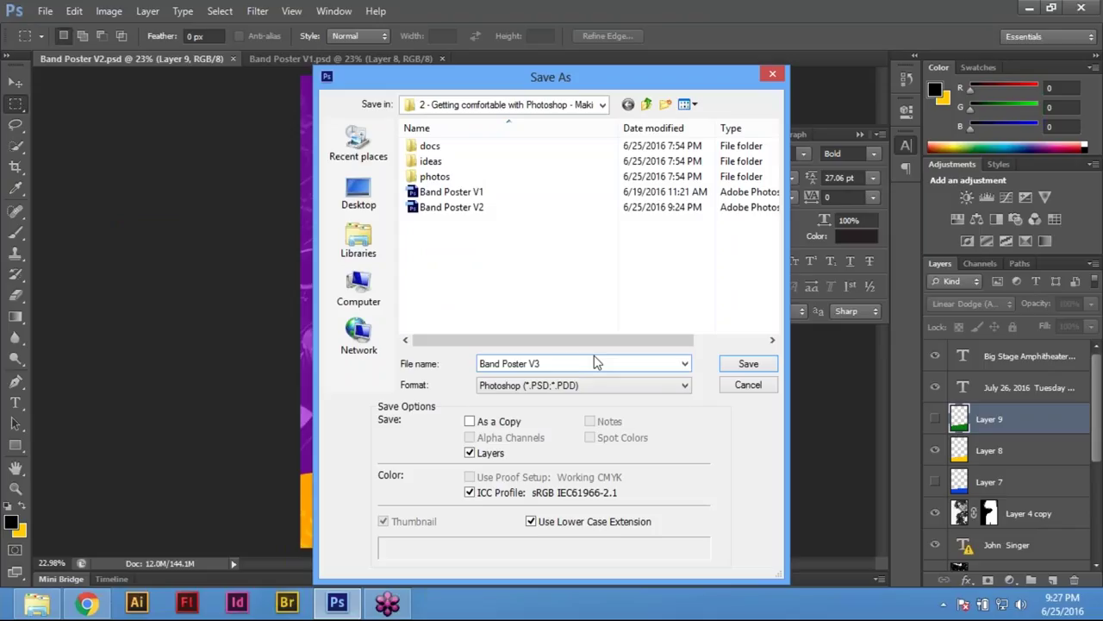
{"action": "key", "text": "Return"}
{"action": "key", "text": "Return"}
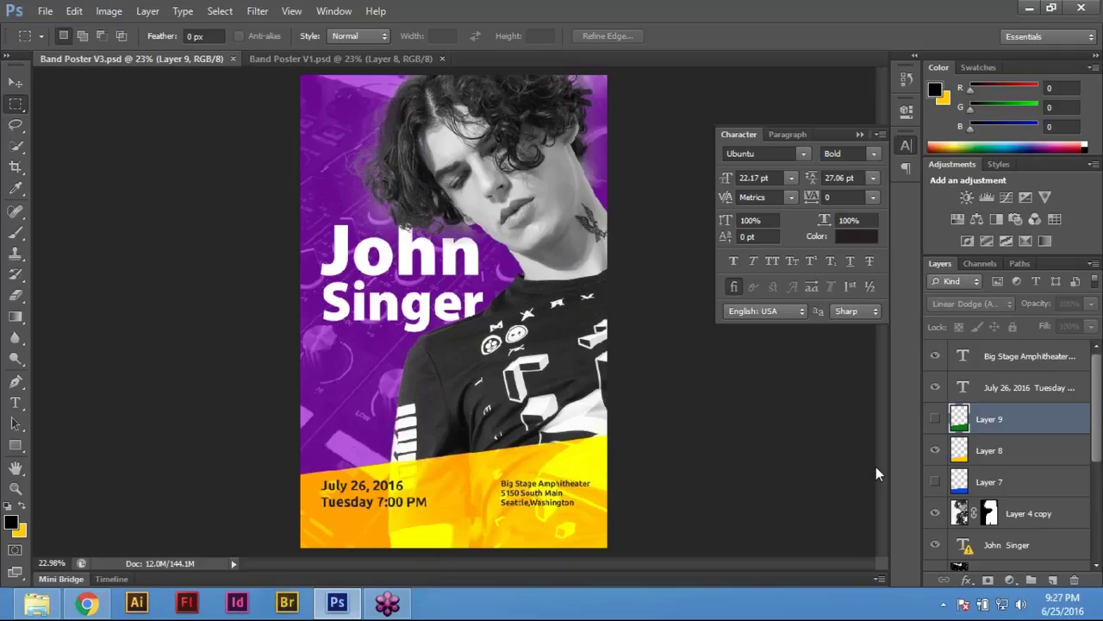
Hide the yellow base band on Layer 8 and the mixer background photo on Layer 10
{"action": "left_click", "coordinate": [936, 450]}
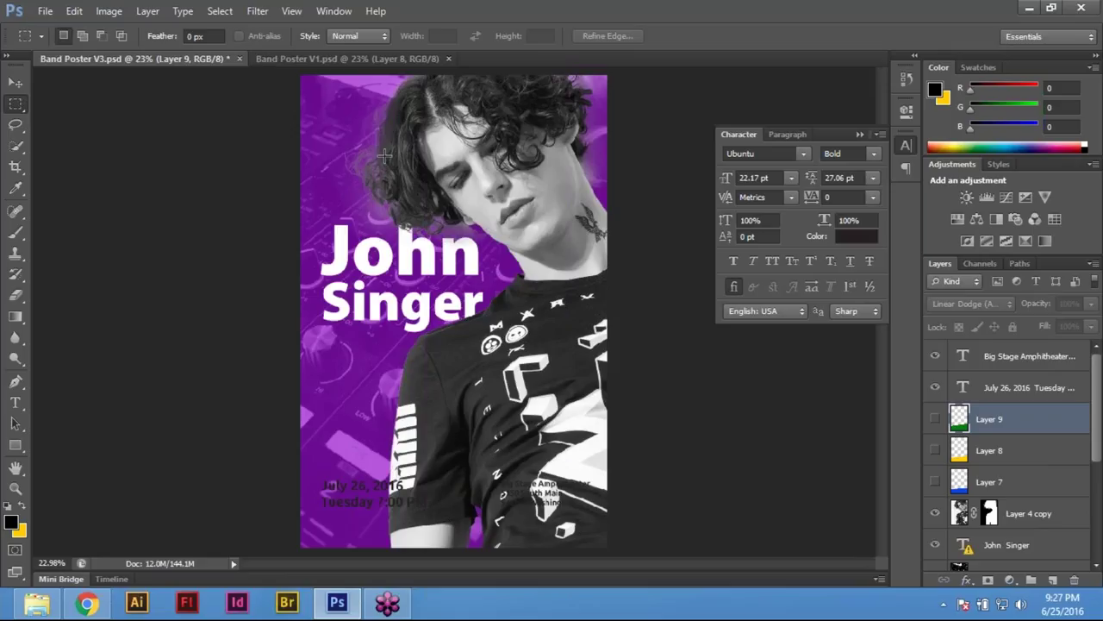
{"action": "right_click", "coordinate": [327, 141]}
{"action": "left_click", "coordinate": [379, 151]}
{"action": "left_click", "coordinate": [16, 82]}
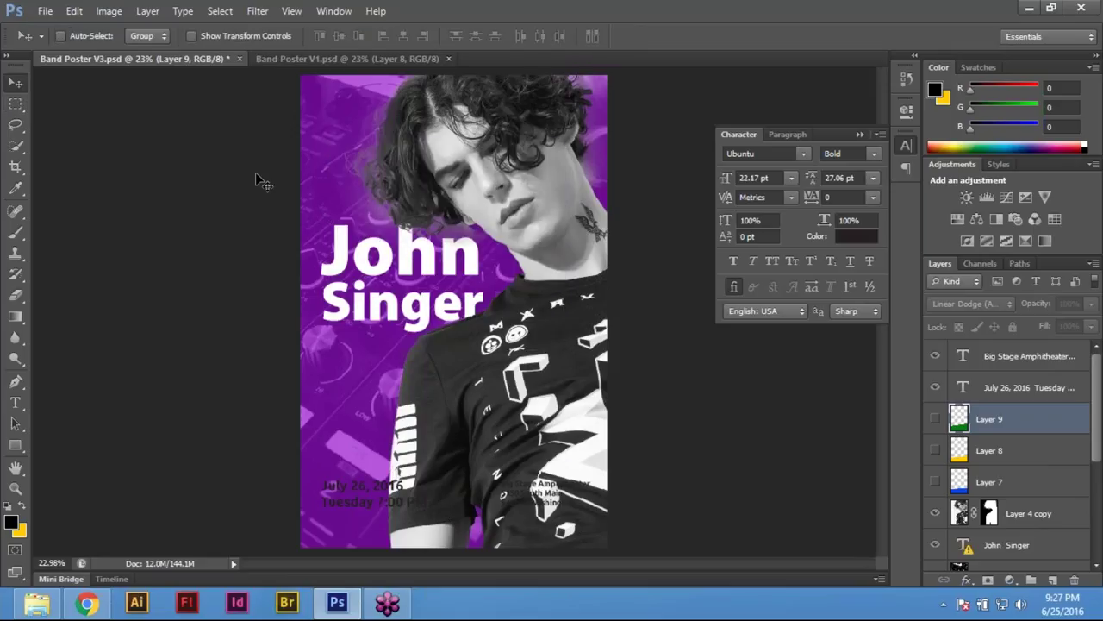
{"action": "right_click", "coordinate": [321, 138]}
{"action": "left_click", "coordinate": [362, 150]}
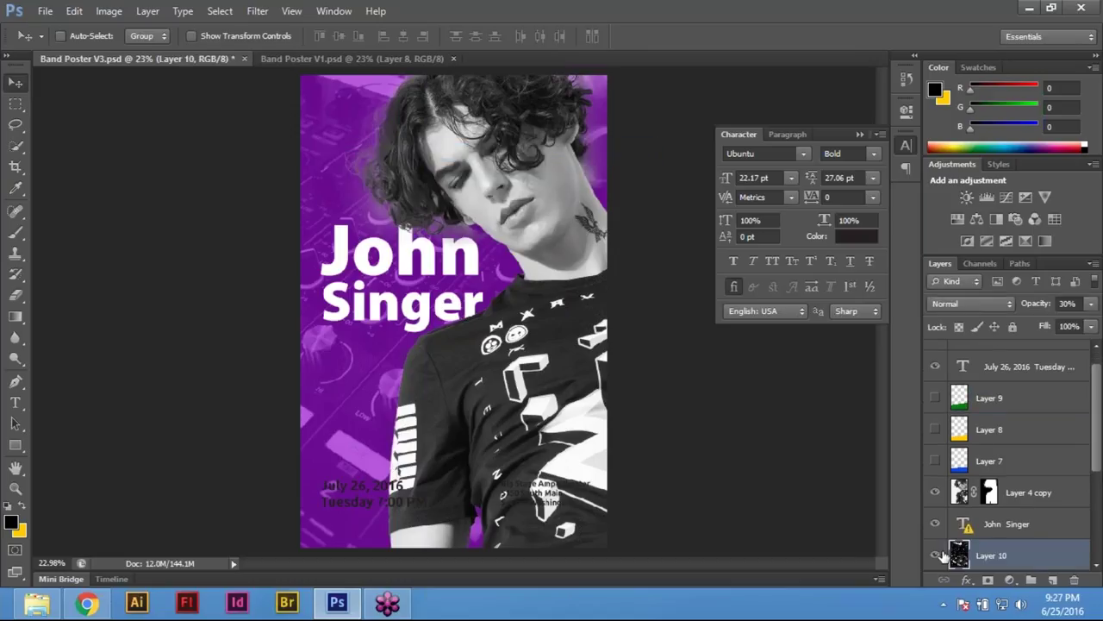
{"action": "left_click", "coordinate": [935, 556]}
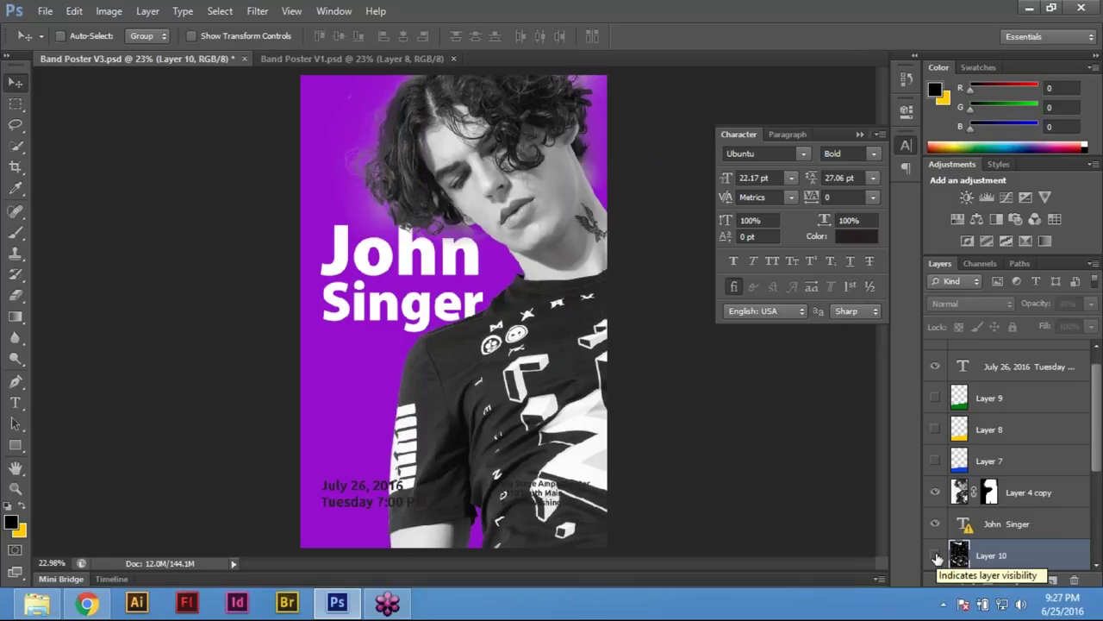
Move the date and time text from the poster's base to directly beneath the performer's name
{"action": "right_click", "coordinate": [362, 488]}
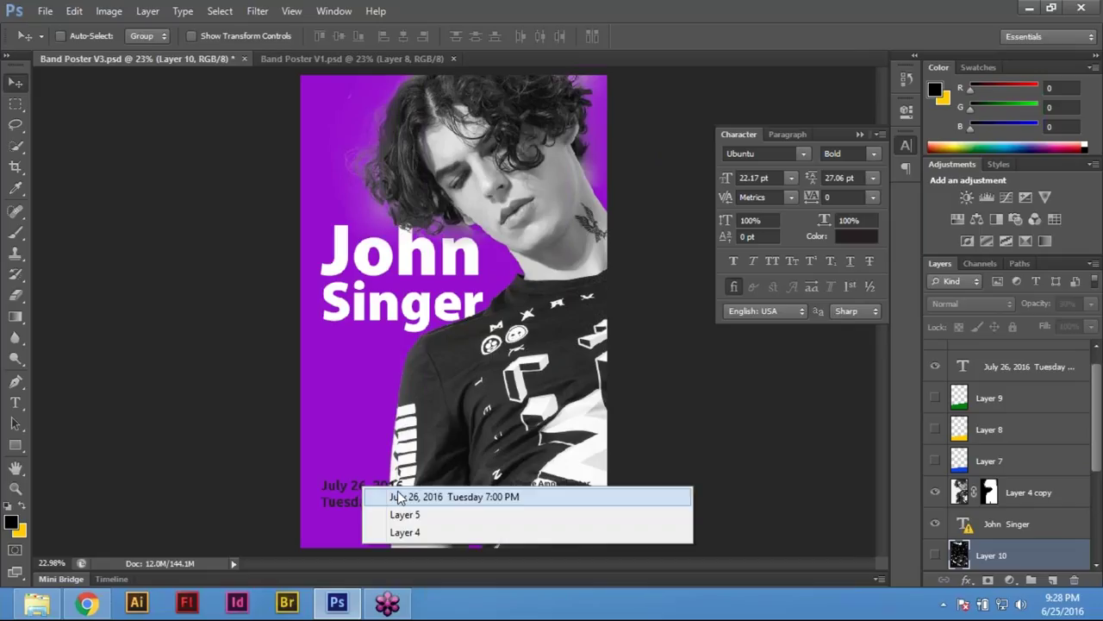
{"action": "left_click", "coordinate": [399, 497]}
{"action": "left_click_drag", "start_coordinate": [343, 490], "coordinate": [352, 343]}
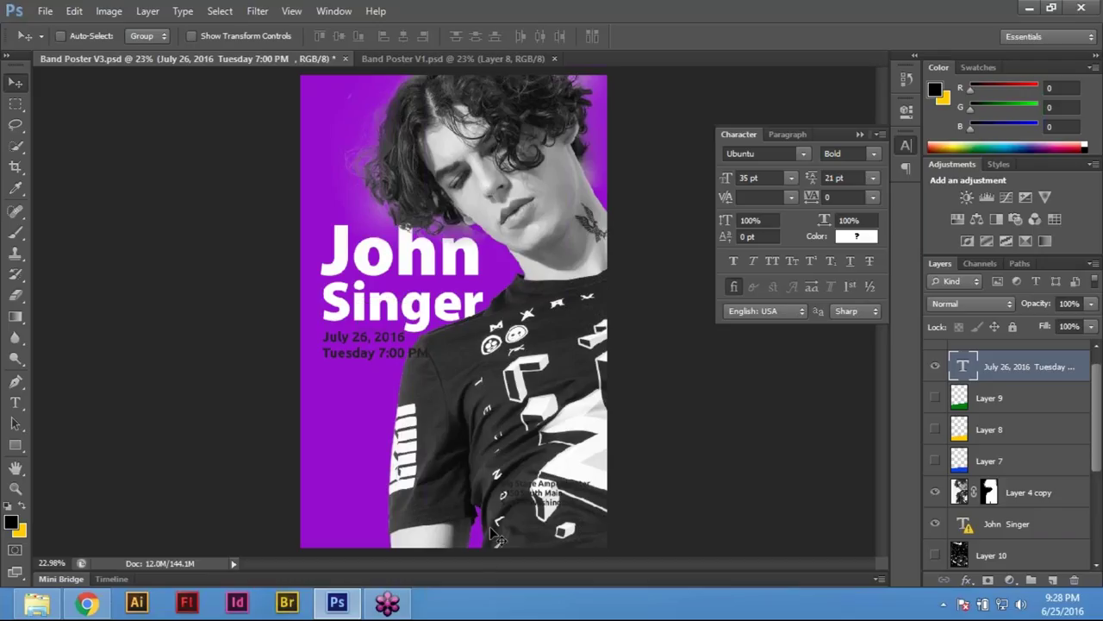
Shift the singer photo on Layer 4 copy slightly to the right on the poster
{"action": "right_click", "coordinate": [523, 211]}
{"action": "left_click", "coordinate": [552, 218]}
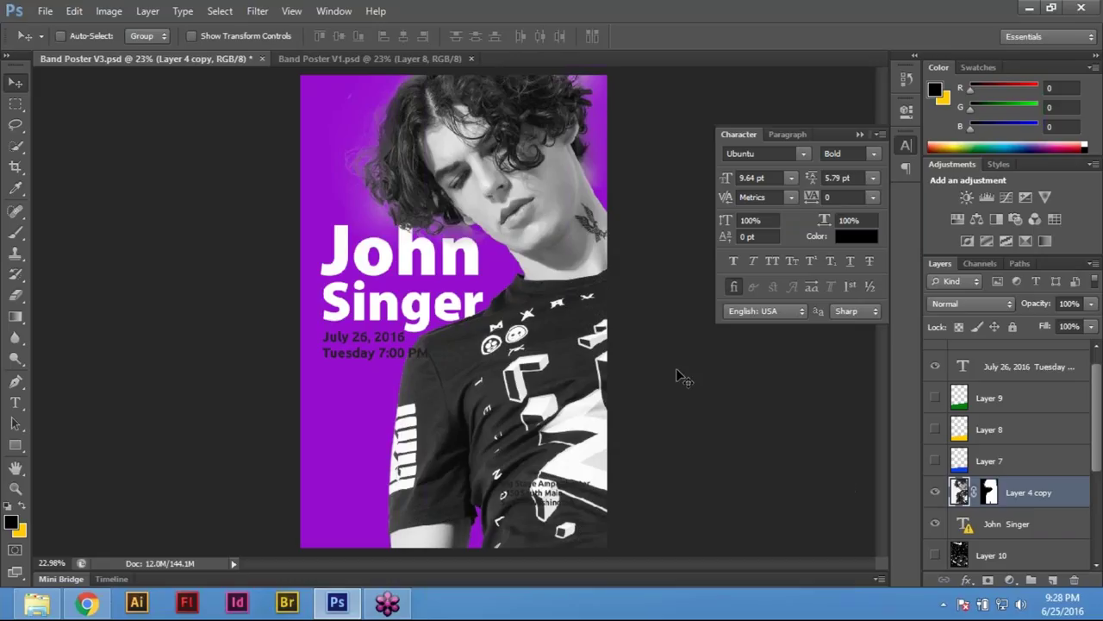
{"action": "key", "text": "ctrl+minus"}
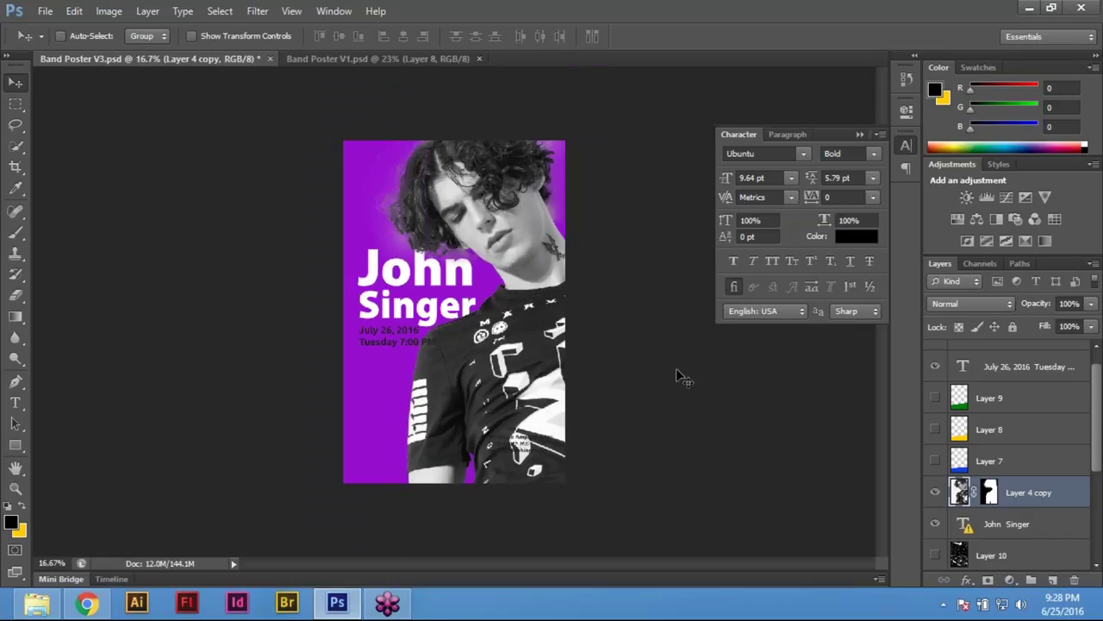
Move the venue text to just beneath the date and time, aligned with their left edge, and check the placement up close
{"action": "right_click", "coordinate": [516, 440]}
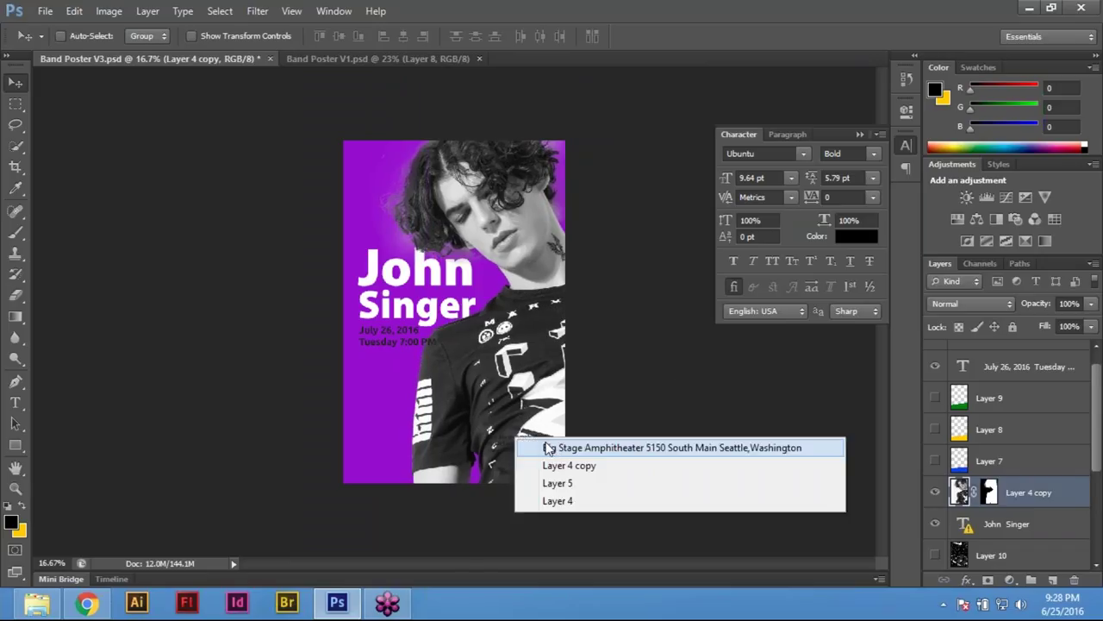
{"action": "left_click", "coordinate": [548, 450]}
{"action": "left_click_drag", "start_coordinate": [548, 449], "coordinate": [388, 363]}
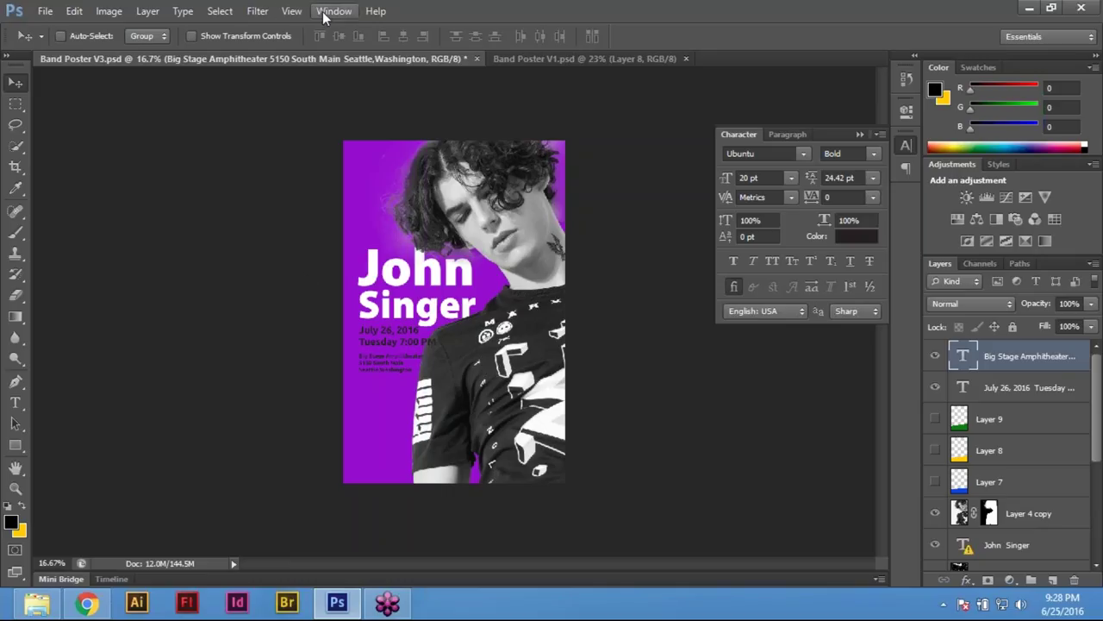
{"action": "left_click", "coordinate": [434, 337], "text": "ctrl"}
{"action": "left_click", "coordinate": [436, 340], "text": "ctrl"}
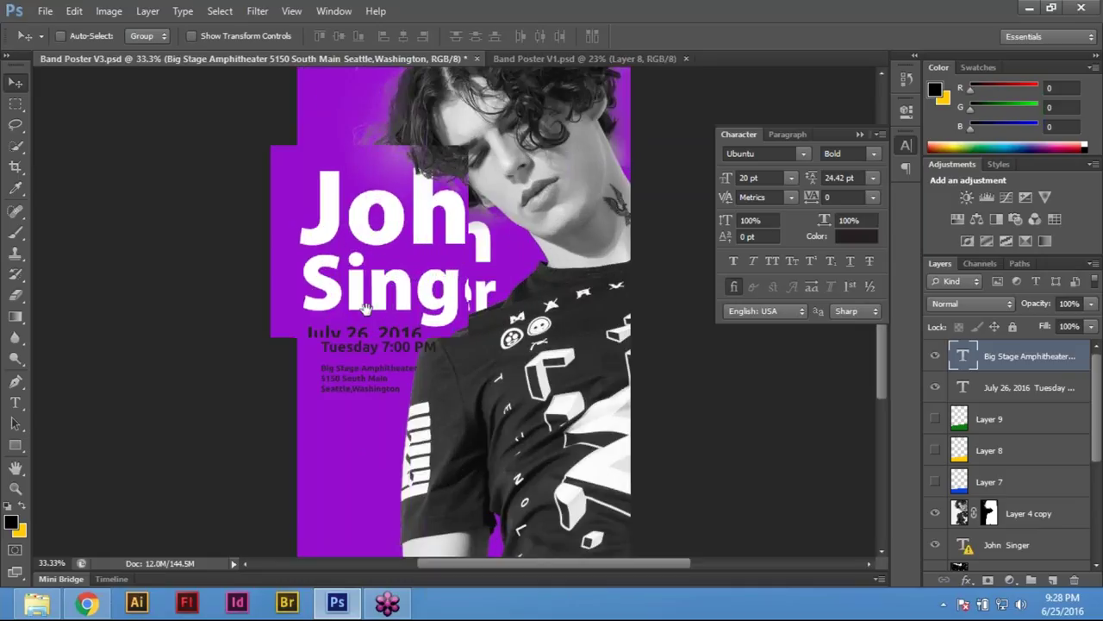
{"action": "left_click_drag", "start_coordinate": [442, 289], "coordinate": [388, 445]}
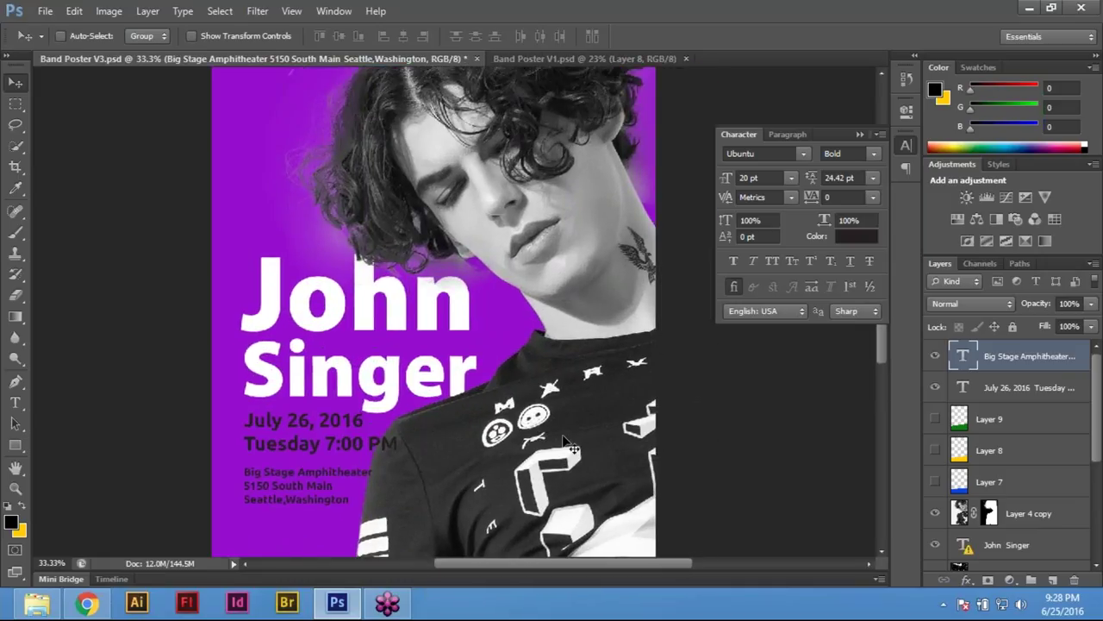
{"action": "key", "text": "ctrl+0"}
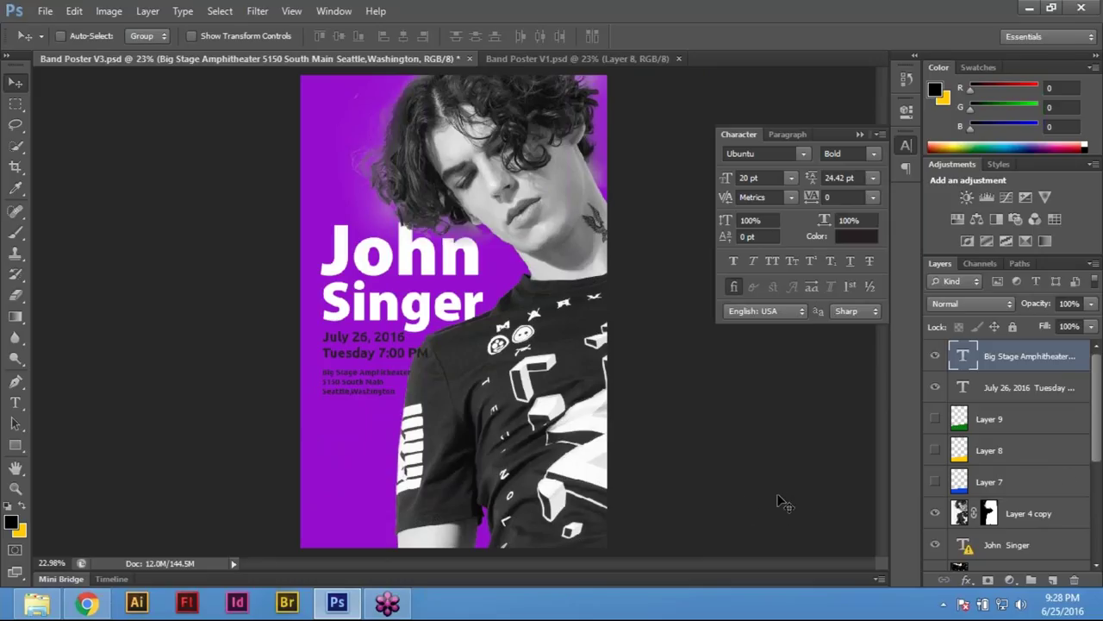
Select the purple background layer, Layer 5, from the poster's empty upper-left area
{"action": "right_click", "coordinate": [329, 162]}
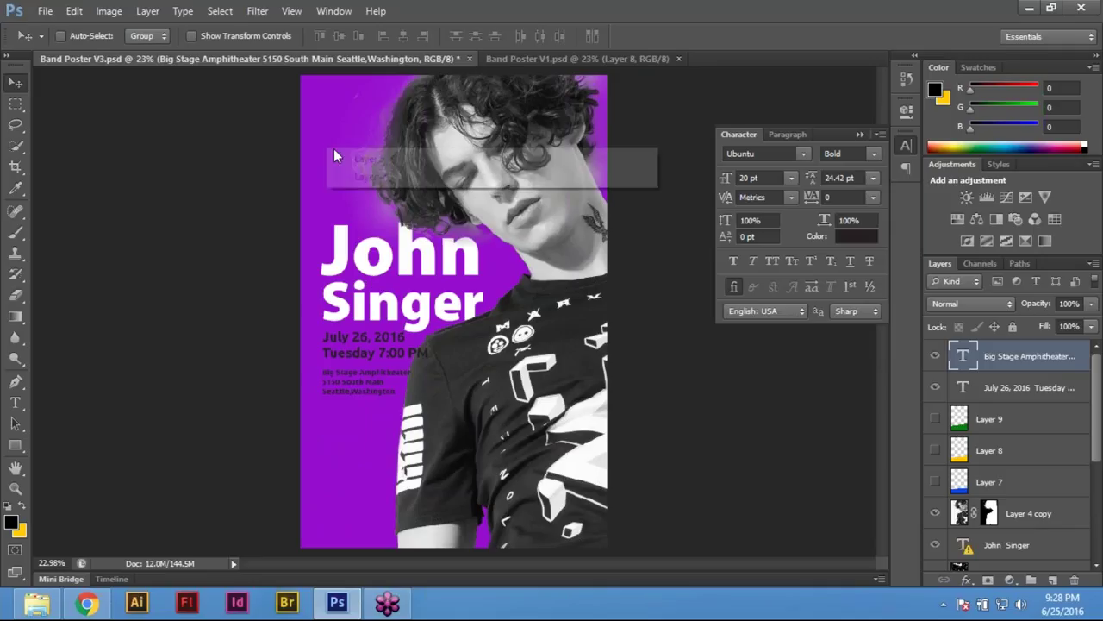
{"action": "left_click", "coordinate": [362, 157]}
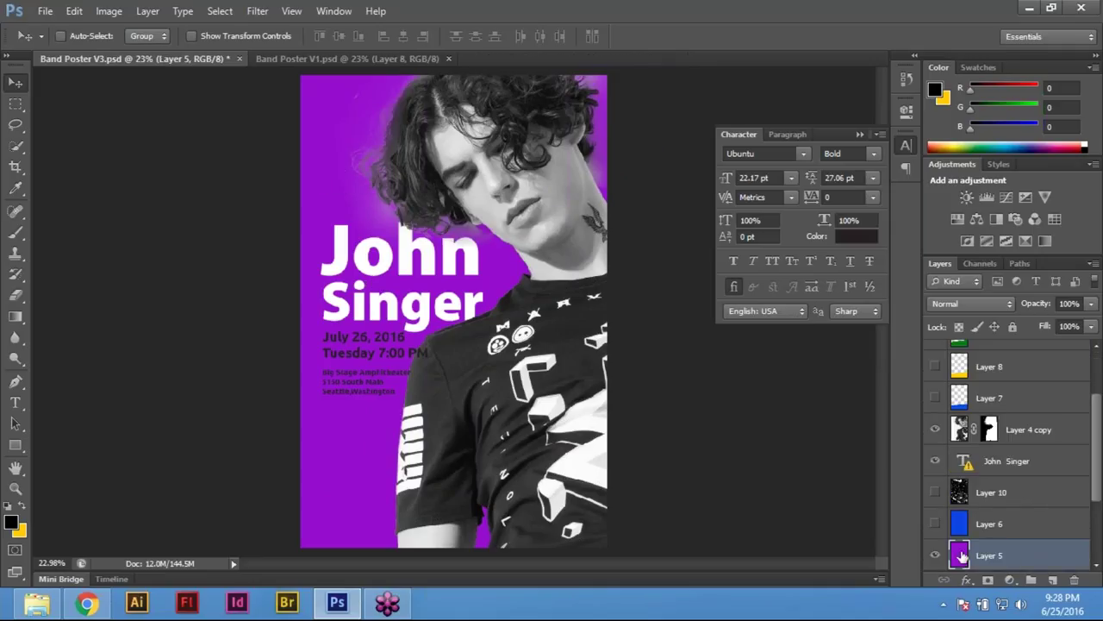
{"action": "double_click", "coordinate": [959, 556]}
{"action": "left_click", "coordinate": [760, 129]}
{"action": "key", "text": "i"}
{"action": "left_click", "coordinate": [19, 530]}
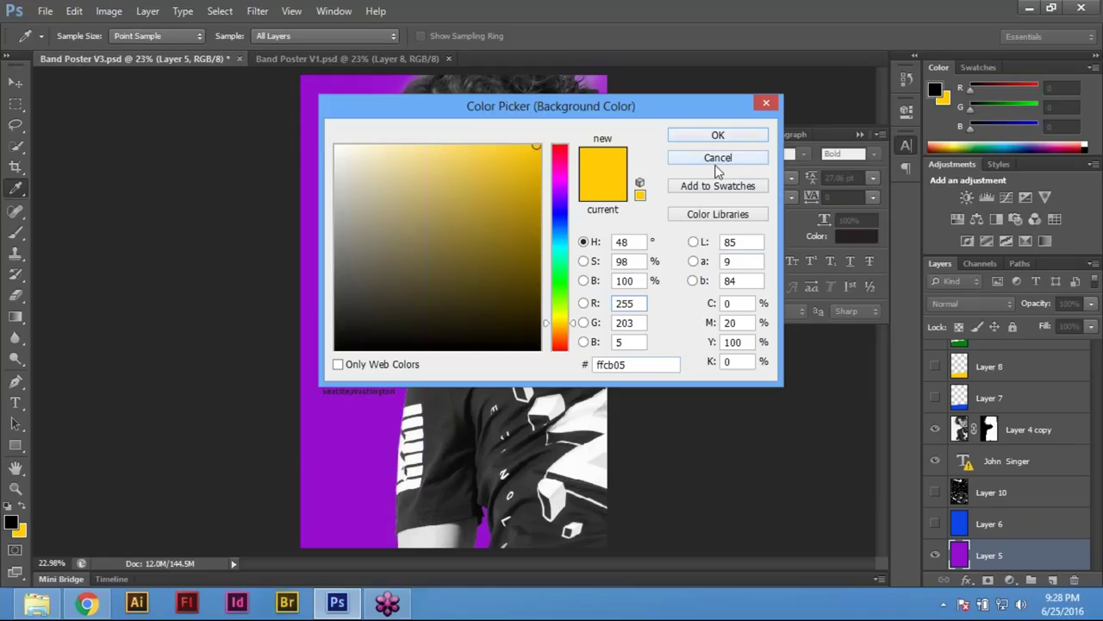
{"action": "left_click", "coordinate": [716, 158]}
{"action": "key", "text": "v"}
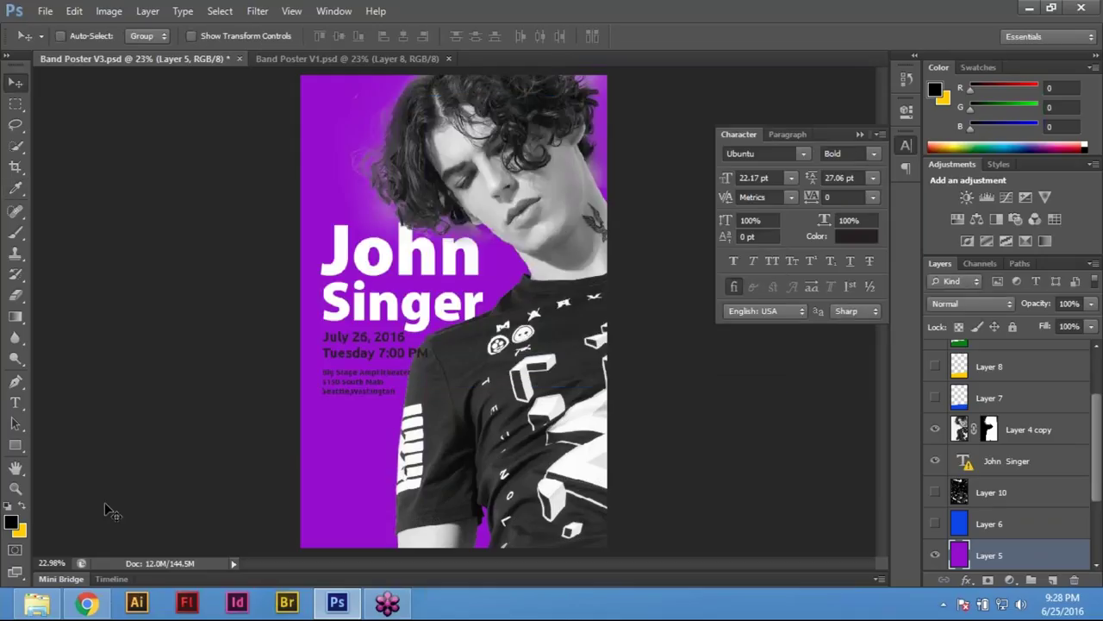
Load Layer 5's pixels as a selection, fill it with an orange background color of 75% magenta, and deselect
{"action": "right_click", "coordinate": [959, 559]}
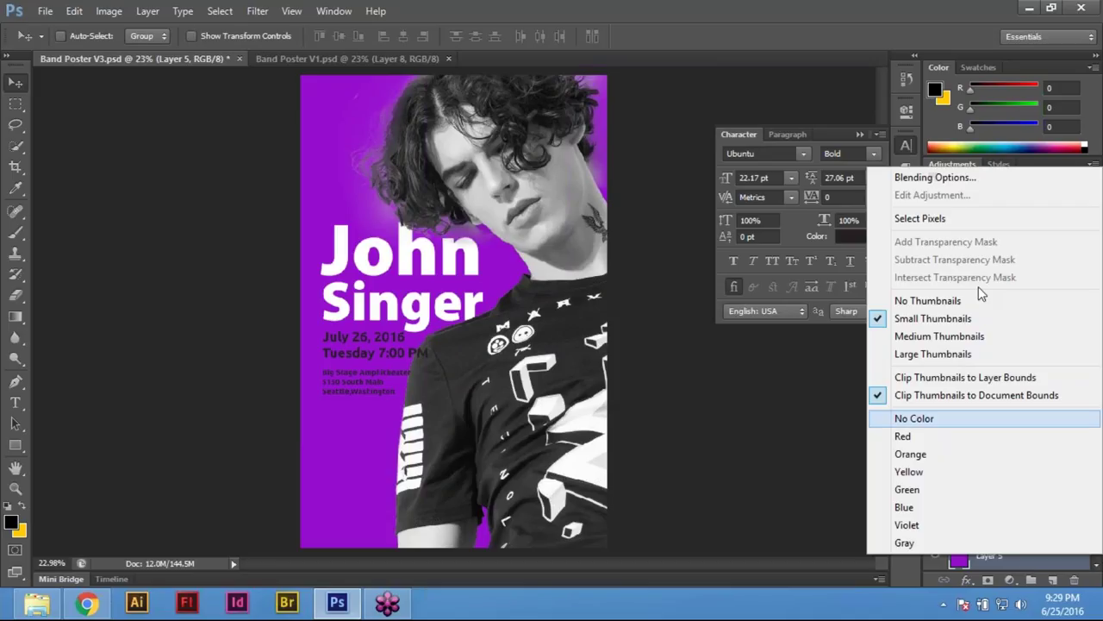
{"action": "left_click", "coordinate": [949, 217]}
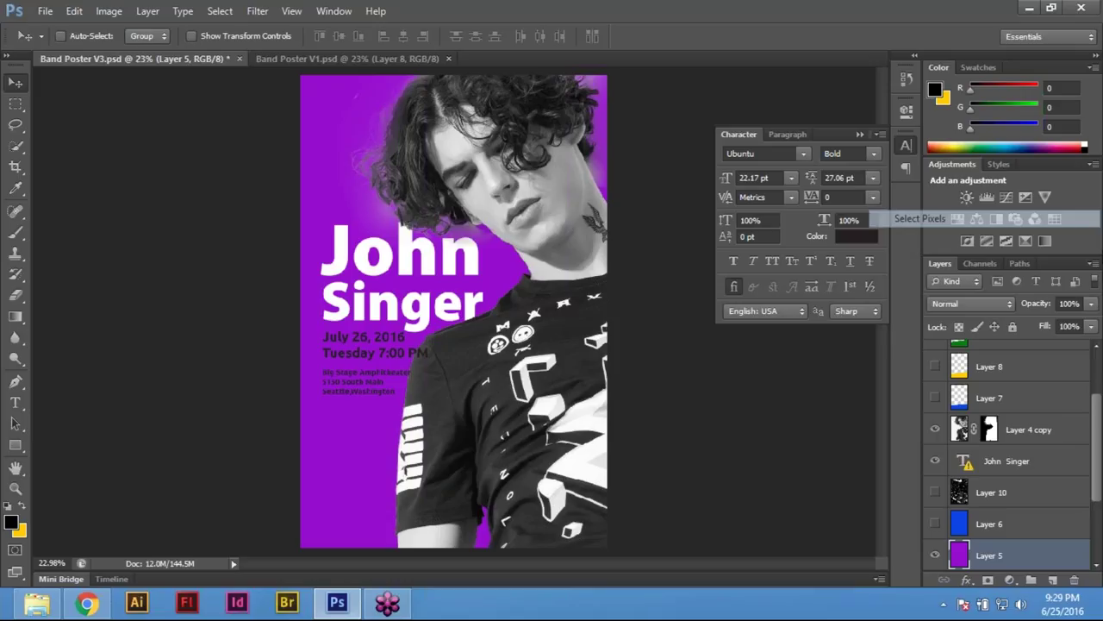
{"action": "left_click", "coordinate": [20, 531]}
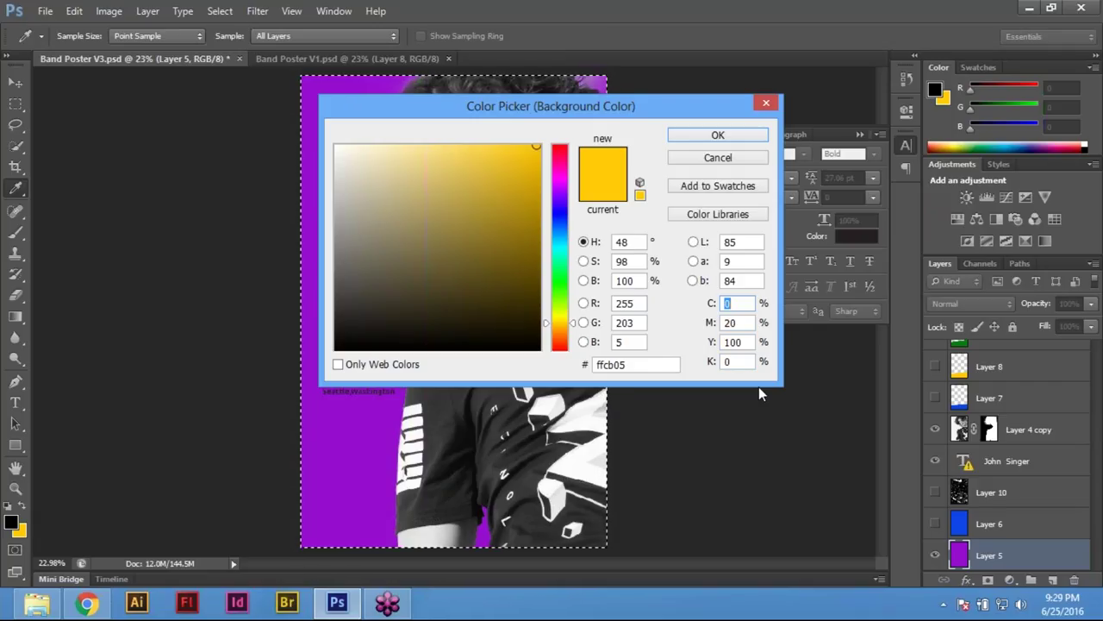
{"action": "key", "text": "Tab"}
{"action": "type", "text": "75"}
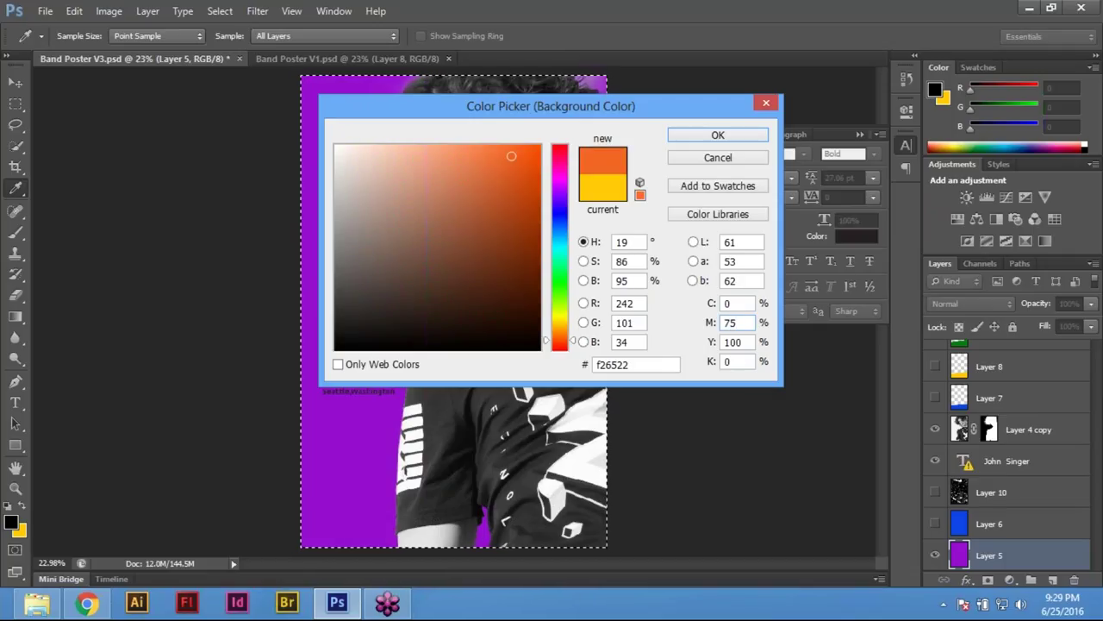
{"action": "key", "text": "Return"}
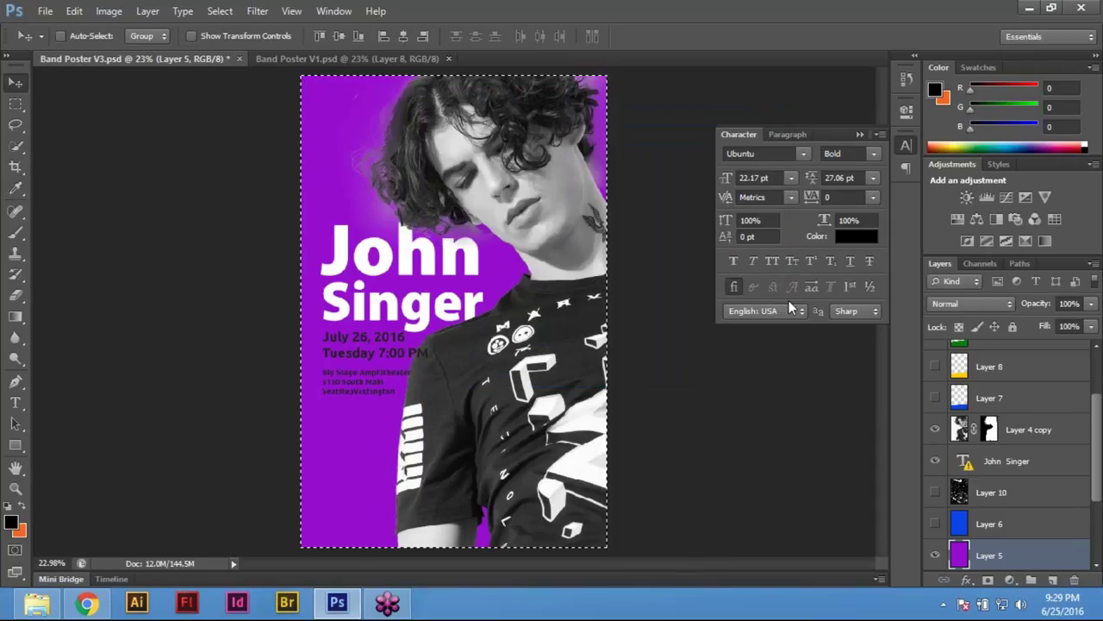
{"action": "key", "text": "ctrl+BackSpace"}
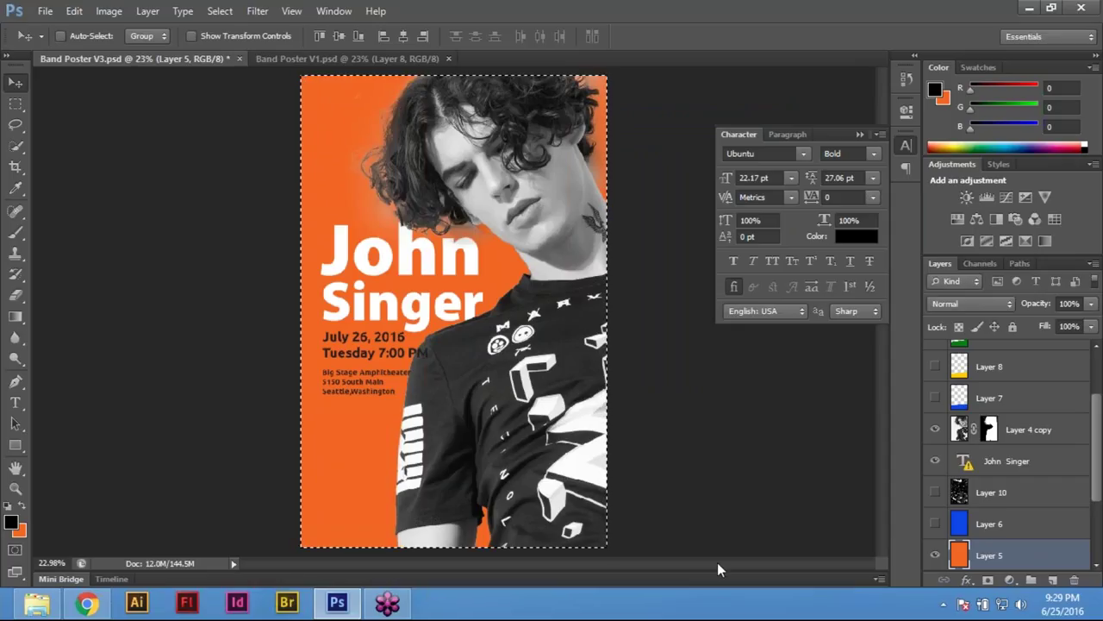
{"action": "key", "text": "m"}
{"action": "left_click", "coordinate": [716, 457]}
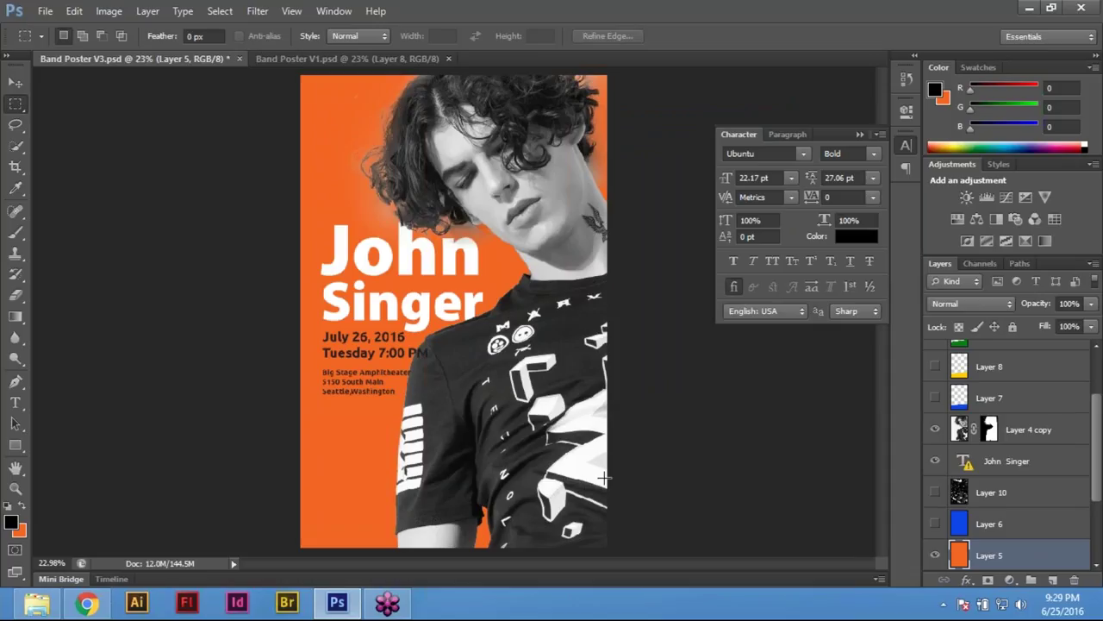
Check the date and venue text up close against the orange background and return to the full poster view
{"action": "left_click_drag", "start_coordinate": [457, 381], "coordinate": [387, 353]}
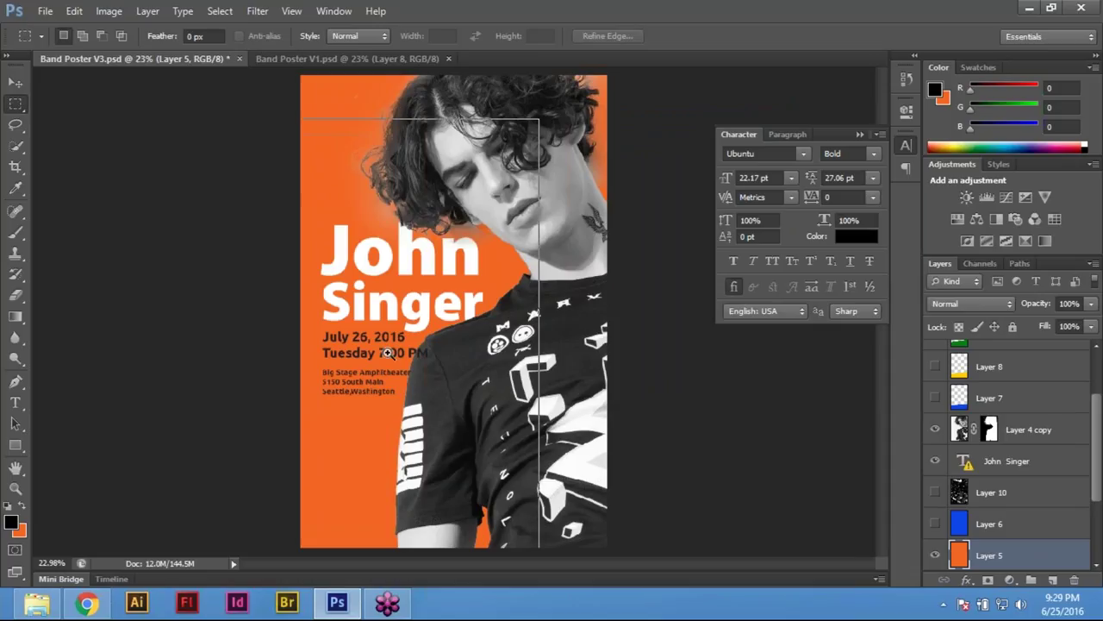
{"action": "left_click", "coordinate": [387, 352], "text": "ctrl"}
{"action": "left_click", "coordinate": [351, 327], "text": "ctrl"}
{"action": "left_click", "coordinate": [393, 355], "text": "ctrl"}
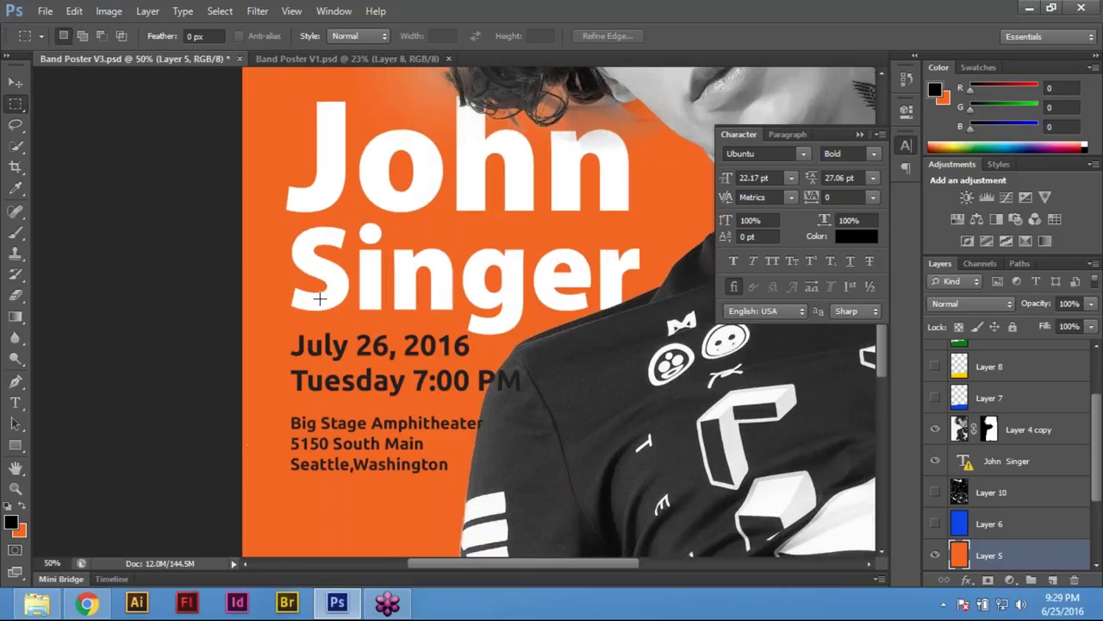
{"action": "left_click", "coordinate": [333, 12]}
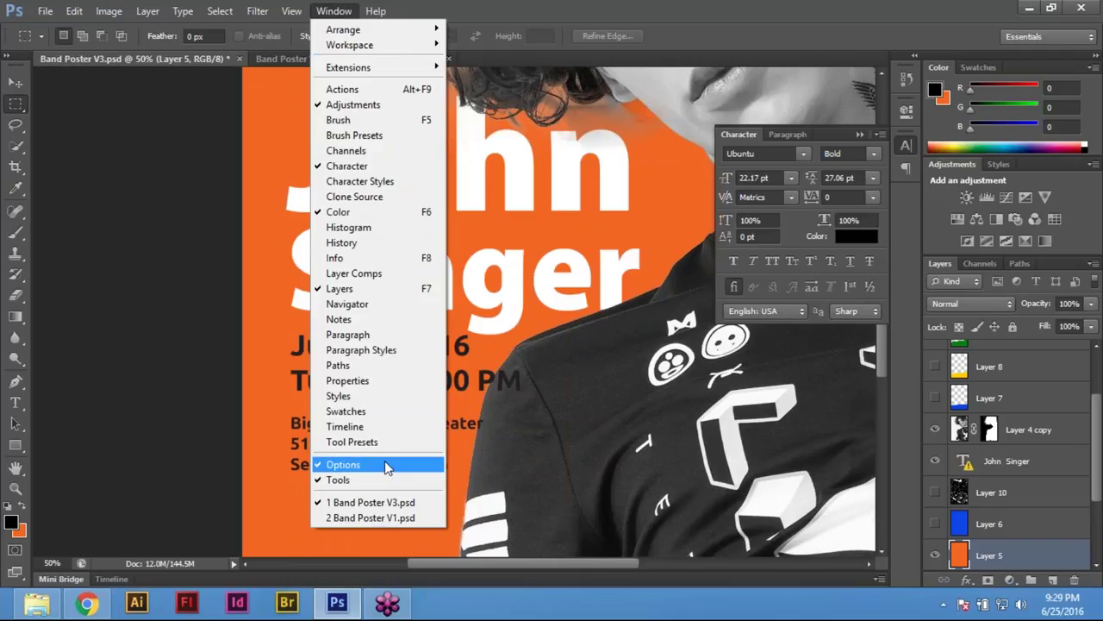
{"action": "left_click", "coordinate": [639, 284]}
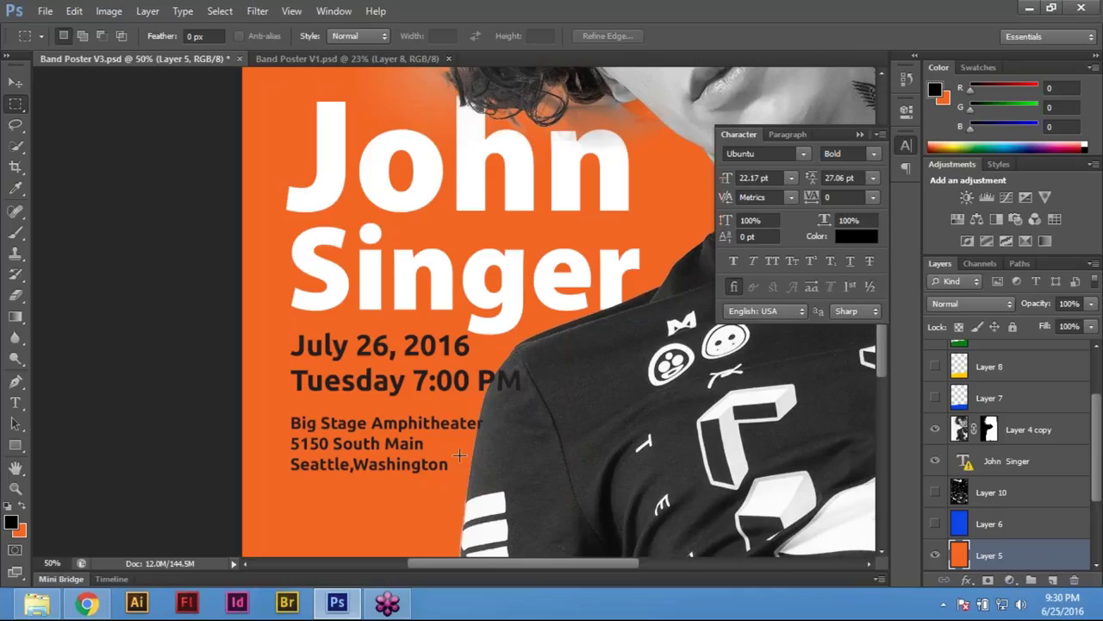
{"action": "key", "text": "ctrl+0"}
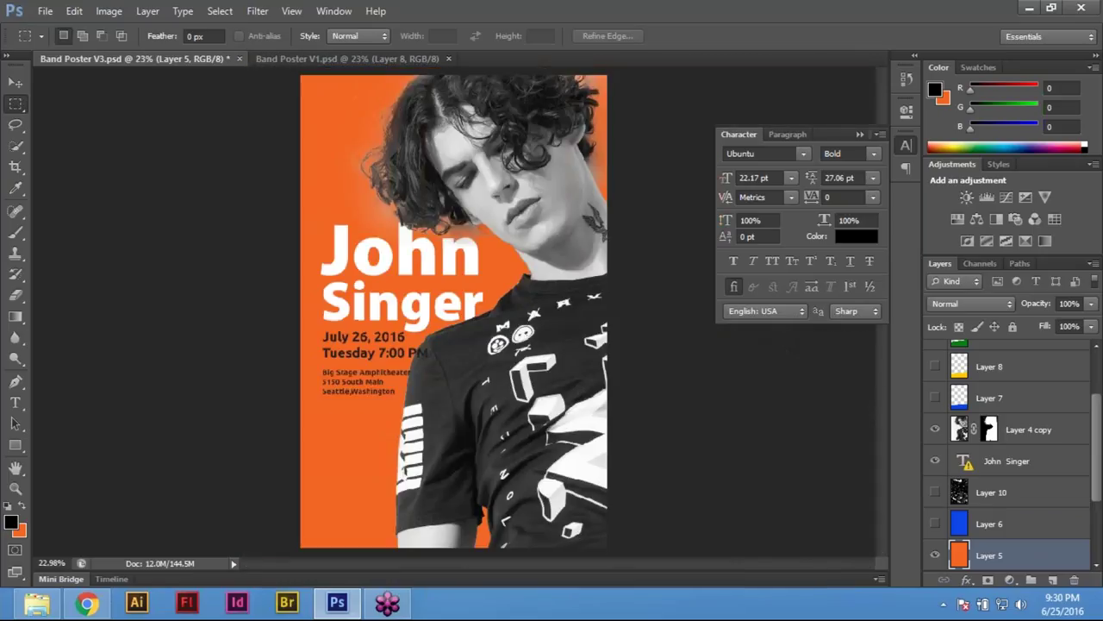
Undo the orange fill on Layer 5 and load the layer's pixels as a selection again
{"action": "left_click", "coordinate": [956, 559], "text": "ctrl"}
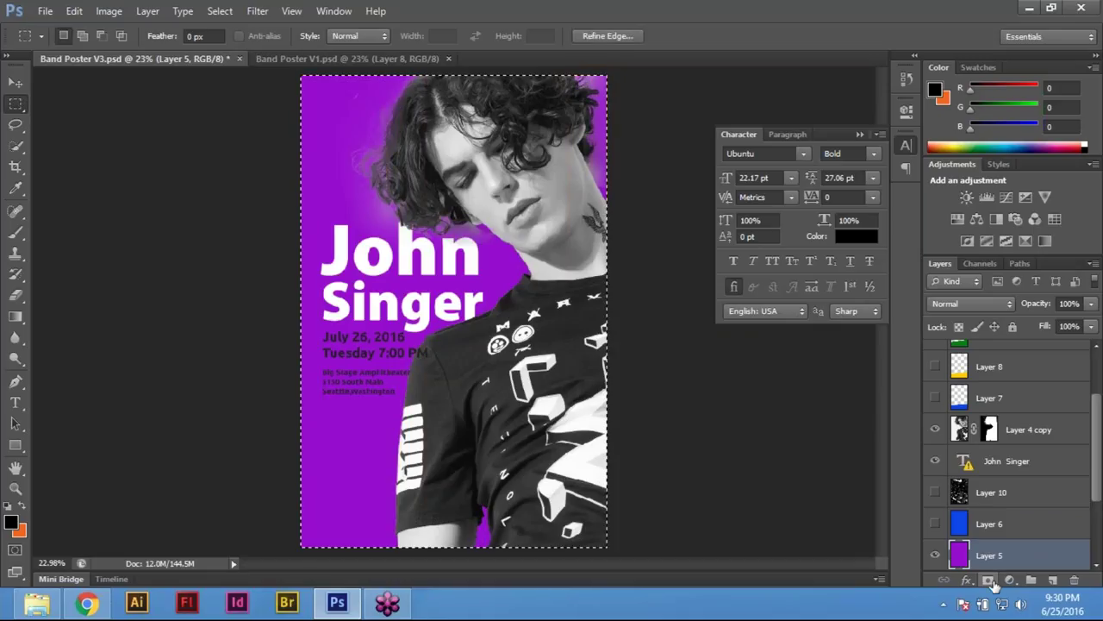
{"action": "key", "text": "ctrl+d"}
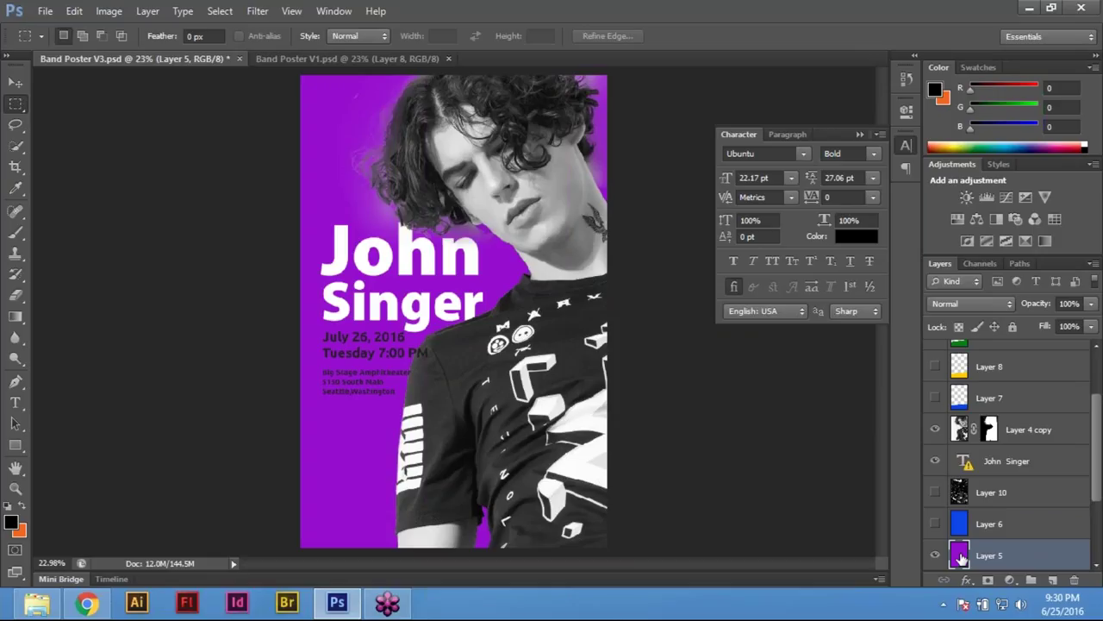
{"action": "right_click", "coordinate": [960, 558]}
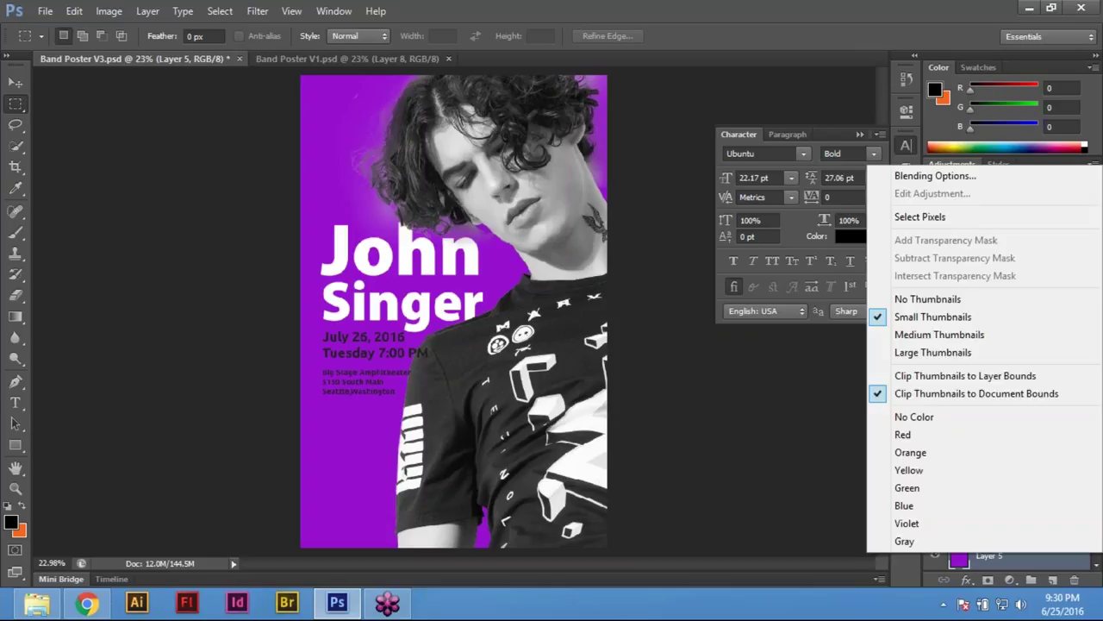
{"action": "left_click", "coordinate": [939, 216]}
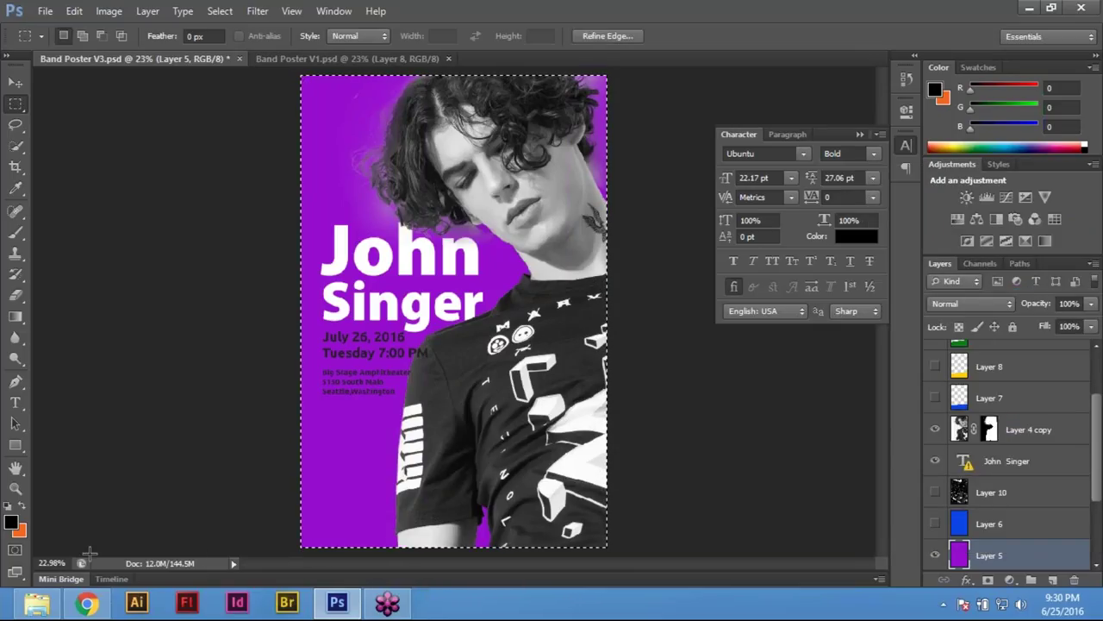
Fill the Layer 5 selection with an orange background color of 75% magenta and 100% yellow, and deselect
{"action": "left_click", "coordinate": [24, 535]}
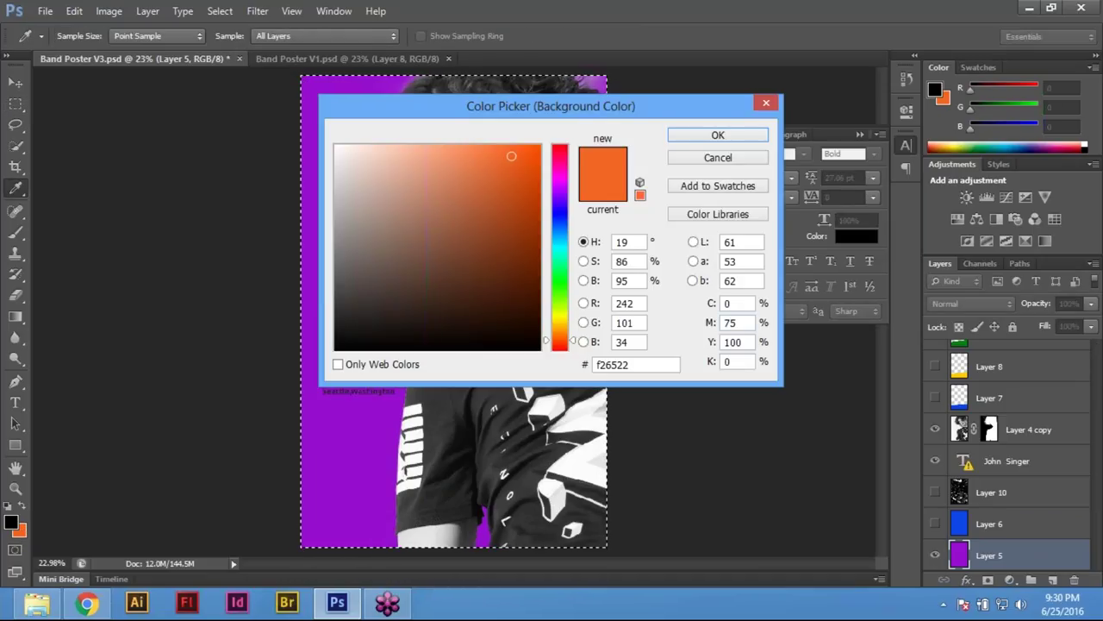
{"action": "left_click", "coordinate": [751, 321]}
{"action": "double_click", "coordinate": [751, 321]}
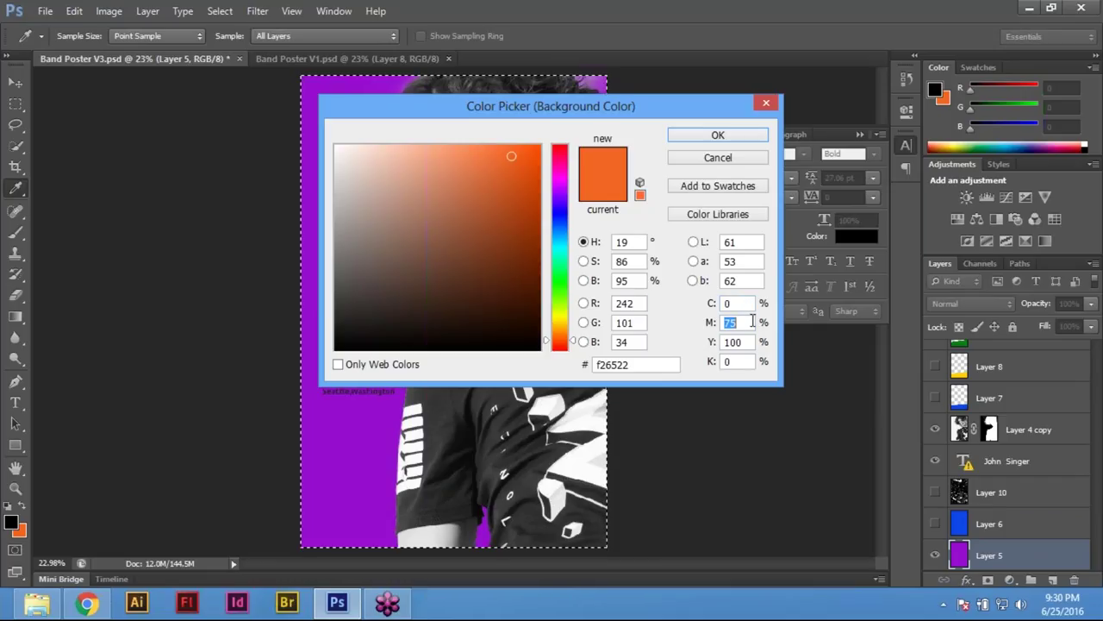
{"action": "type", "text": "75"}
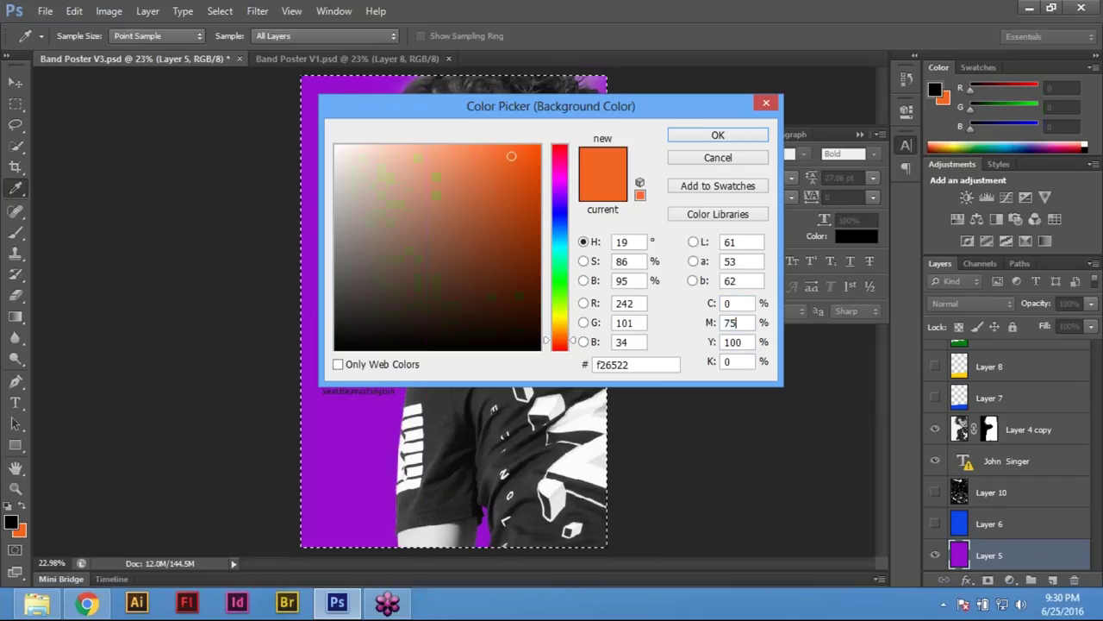
{"action": "key", "text": "Tab"}
{"action": "type", "text": "100"}
{"action": "key", "text": "Return"}
{"action": "key", "text": "m"}
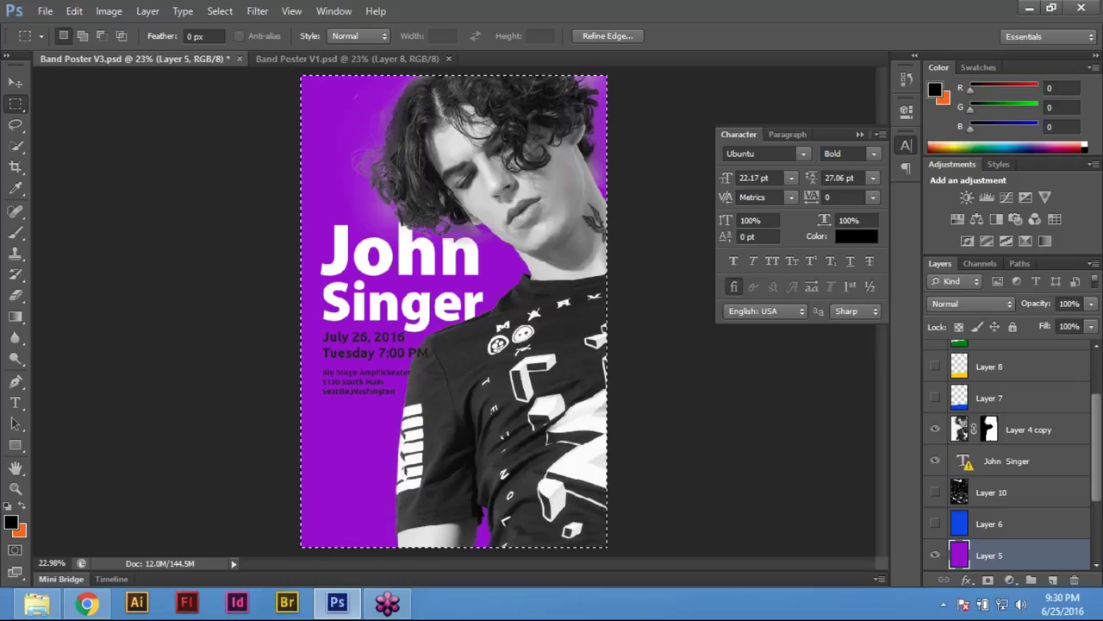
{"action": "key", "text": "ctrl+BackSpace"}
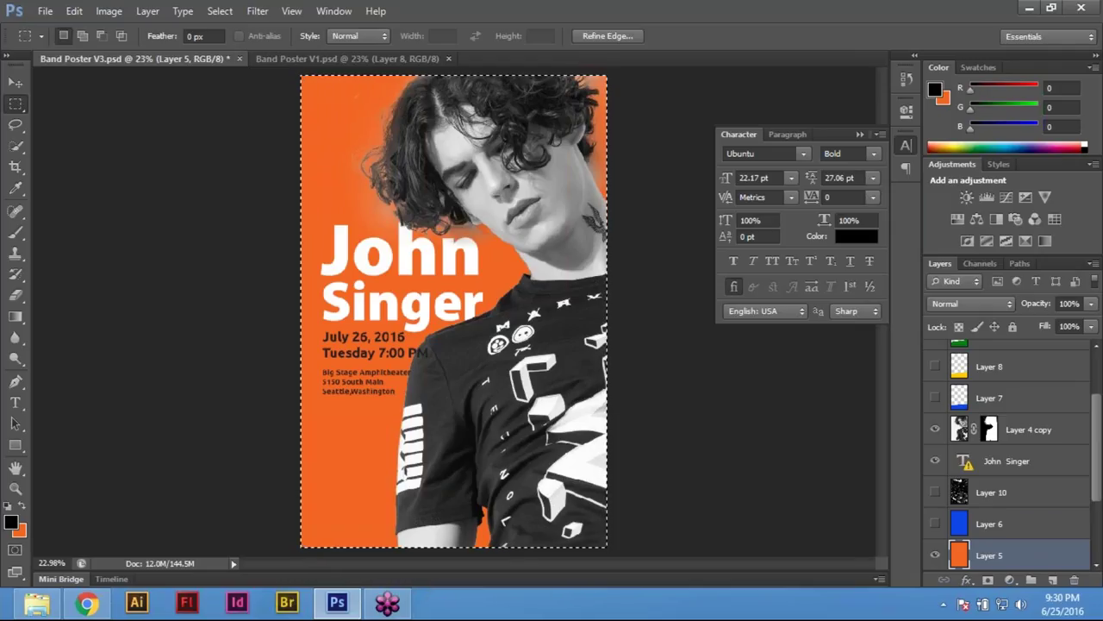
{"action": "key", "text": "ctrl+d"}
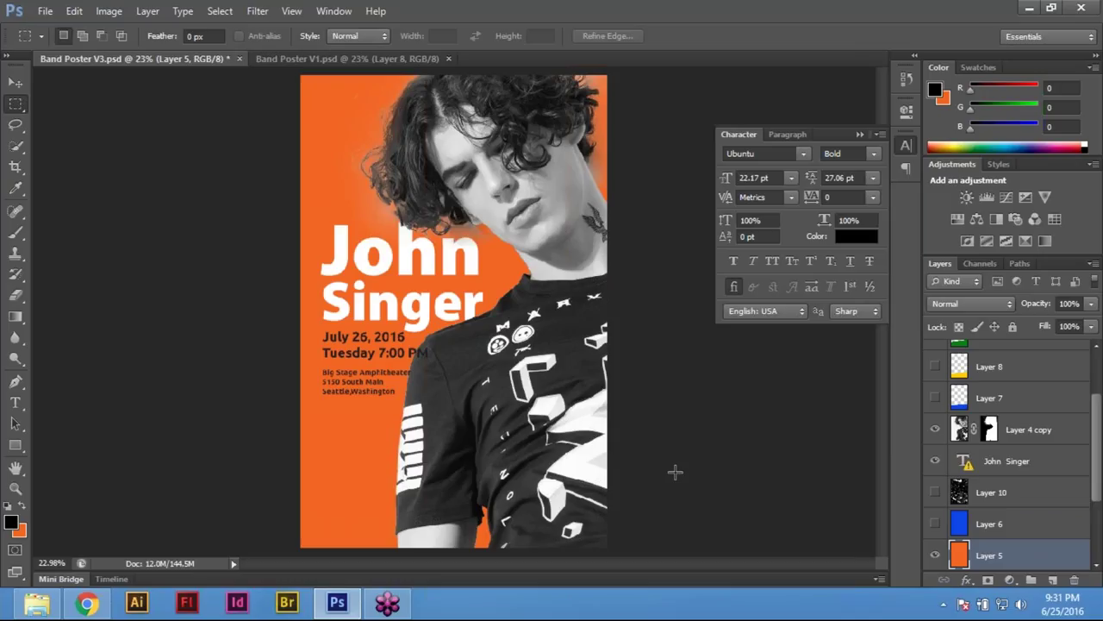
{"action": "key", "text": "ctrl+o"}
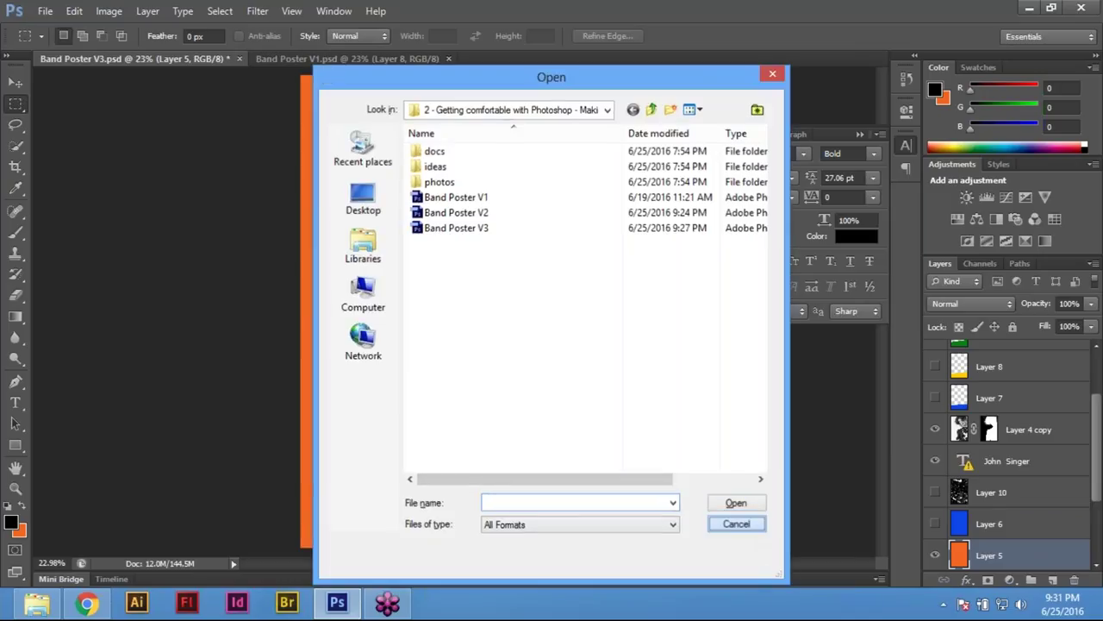
{"action": "left_click", "coordinate": [735, 523]}
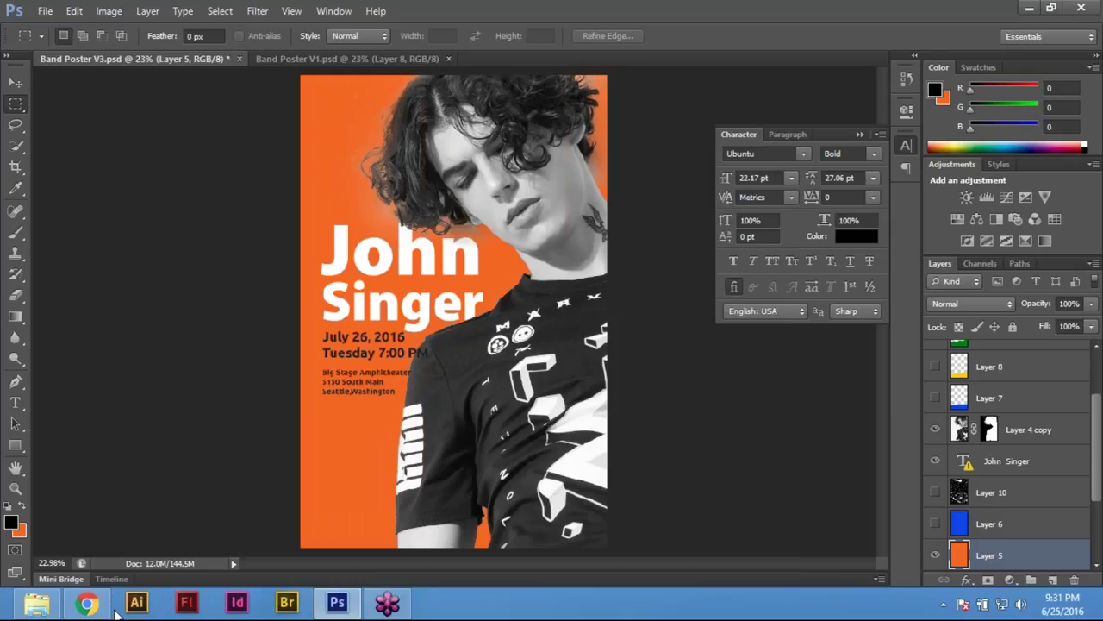
Select the date and time text layer beneath the performer's name on the poster
{"action": "mouse_move", "coordinate": [87, 601]}
{"action": "key", "text": "ctrl"}
{"action": "scroll", "coordinate": [386, 347], "scroll_direction": "up", "scroll_amount": 2}
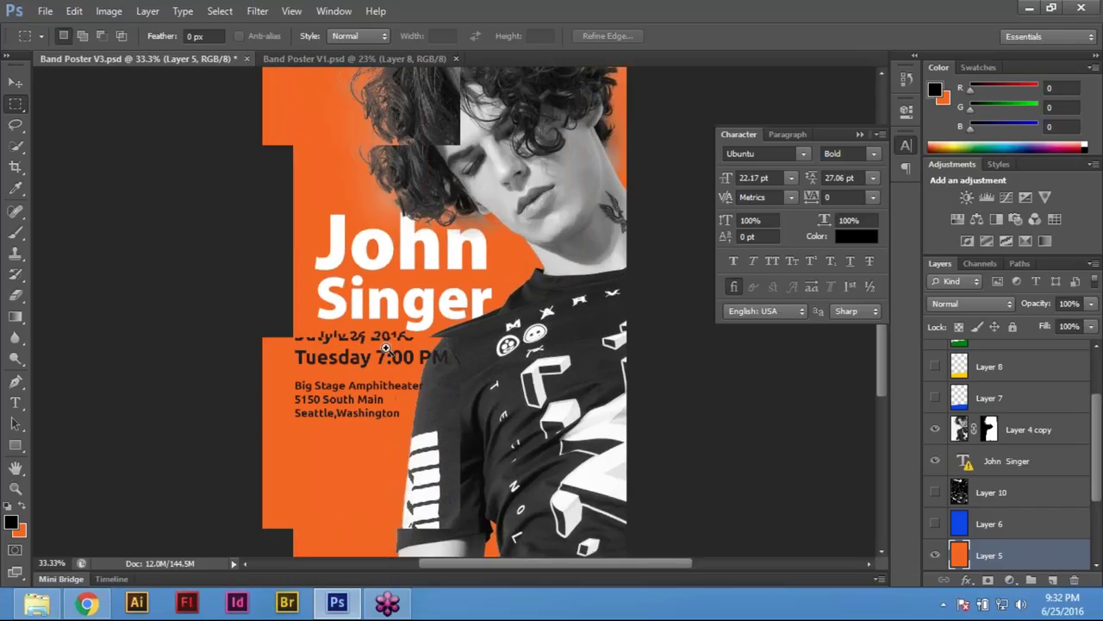
{"action": "scroll", "coordinate": [385, 348], "scroll_direction": "up", "scroll_amount": 2}
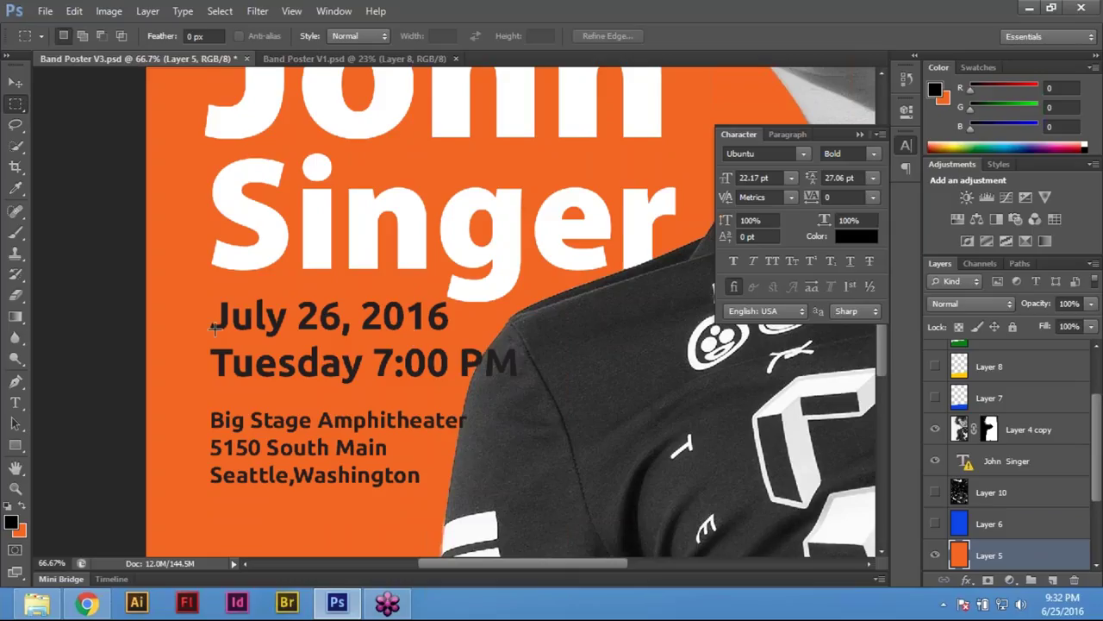
{"action": "left_click", "coordinate": [15, 84]}
{"action": "right_click", "coordinate": [292, 316]}
{"action": "left_click_drag", "start_coordinate": [343, 329], "coordinate": [345, 331]}
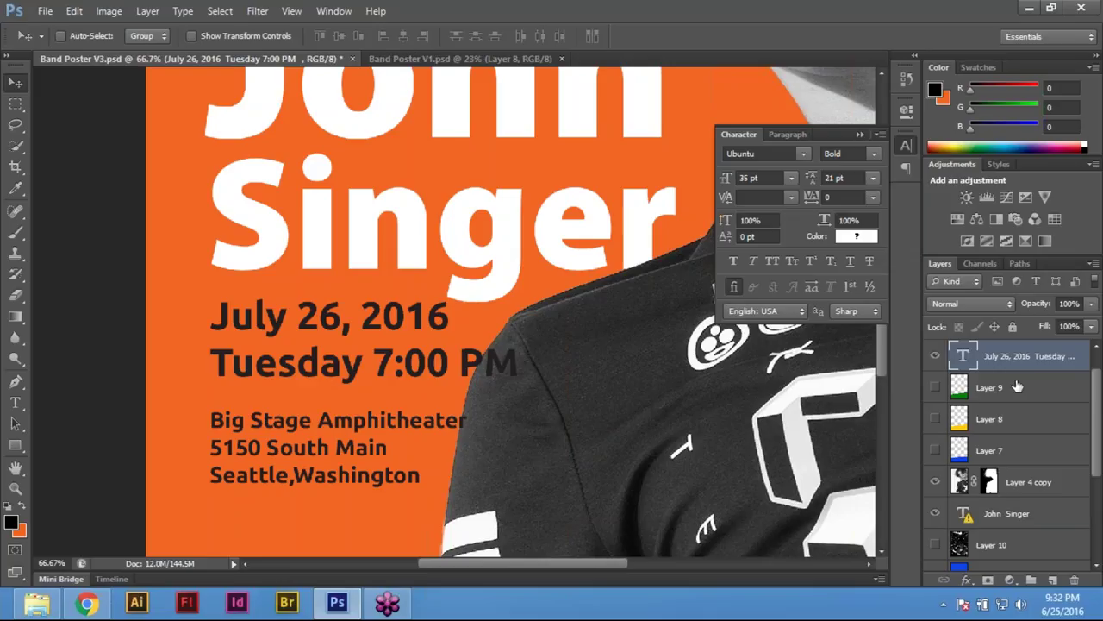
{"action": "scroll", "coordinate": [1018, 388], "scroll_direction": "up", "scroll_amount": 1}
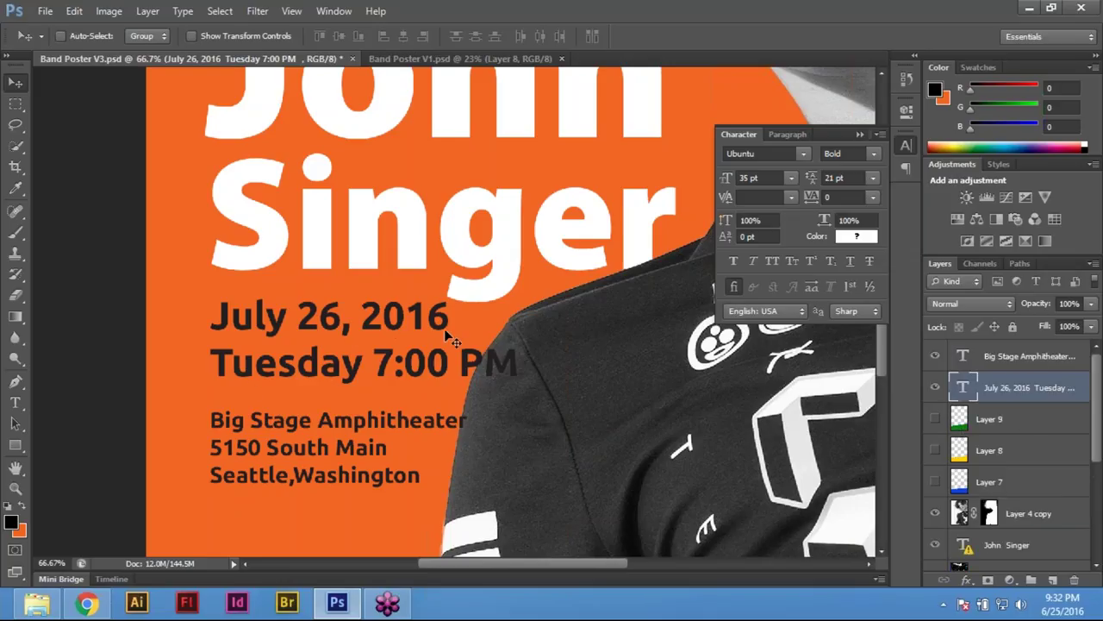
Scale the date and time text down to about 29 pt, clear of the singer's sleeve and left-aligned with the venue text
{"action": "left_click", "coordinate": [80, 13]}
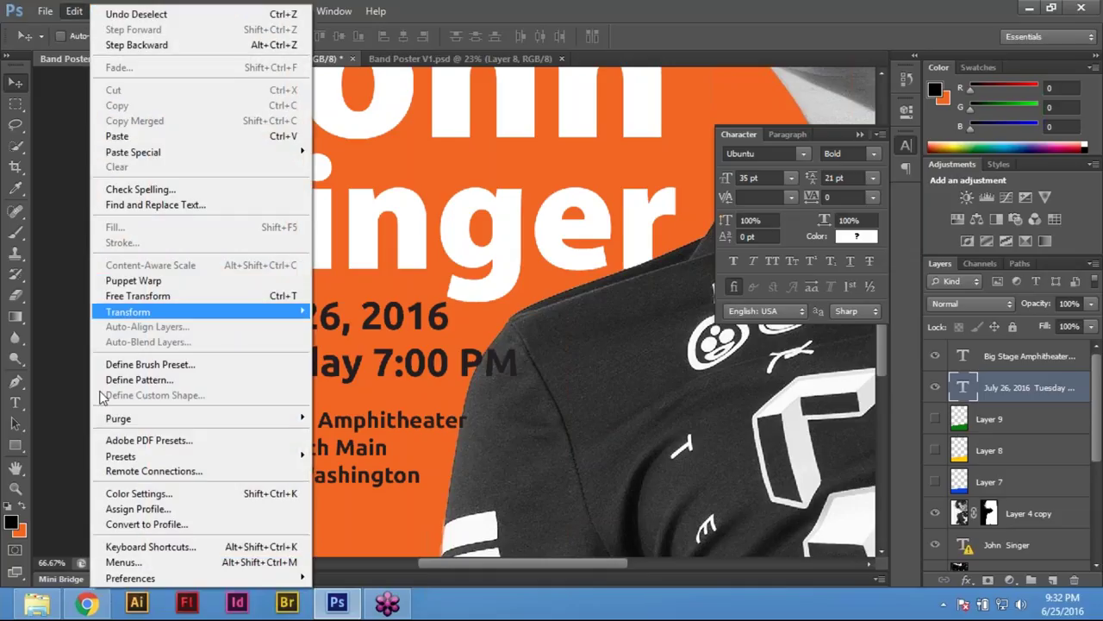
{"action": "left_click", "coordinate": [175, 297]}
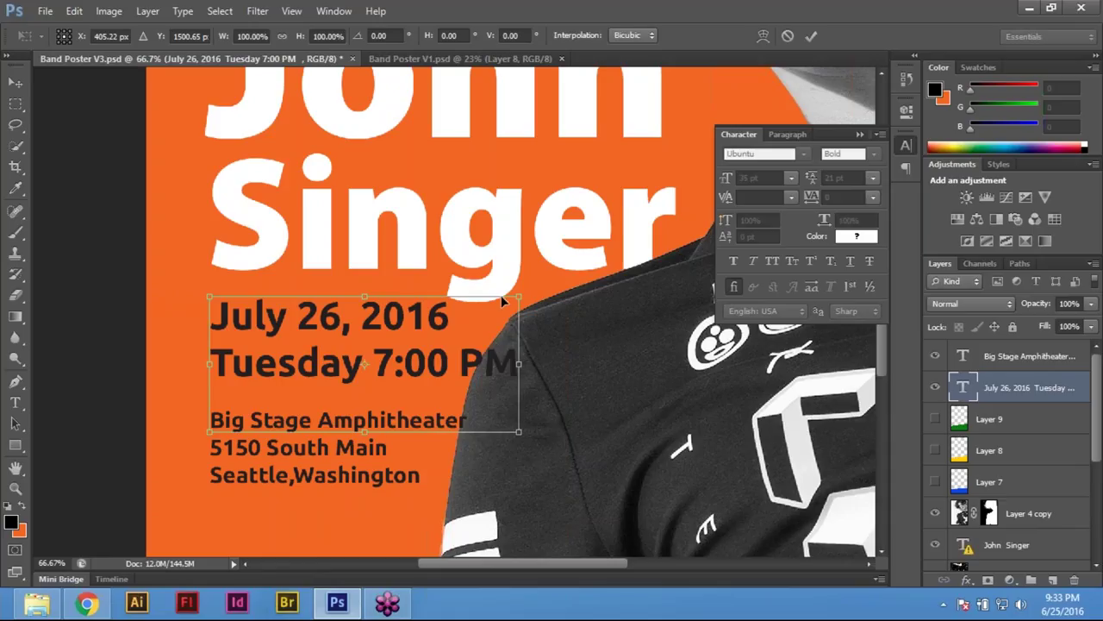
{"action": "left_click_drag", "start_coordinate": [523, 296], "coordinate": [501, 305]}
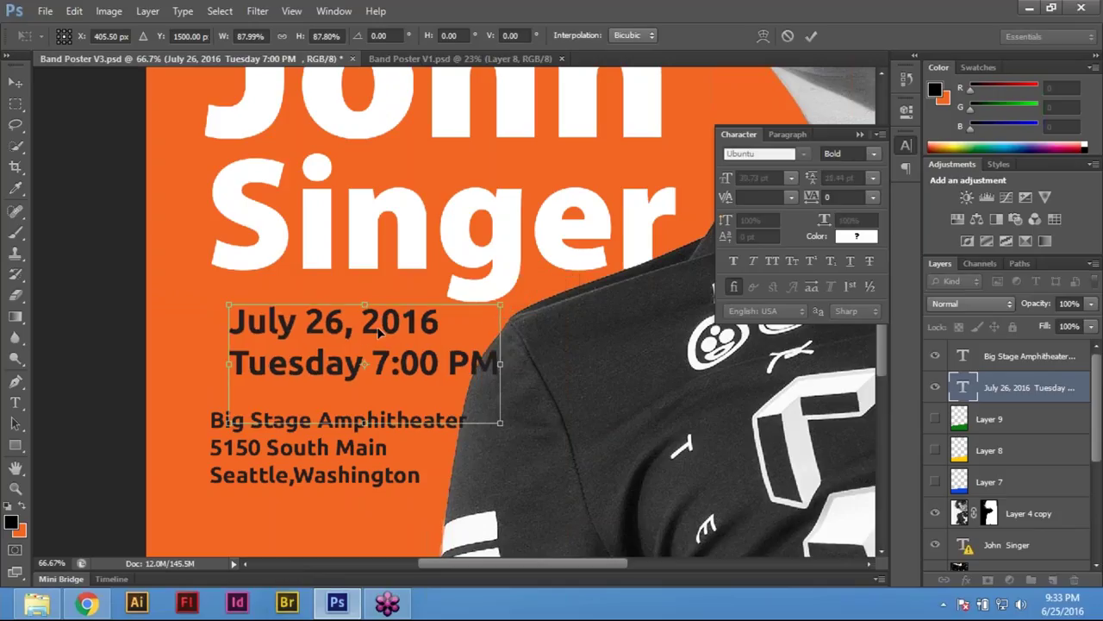
{"action": "mouse_move", "coordinate": [358, 332]}
{"action": "left_mouse_down"}
{"action": "mouse_move", "coordinate": [384, 331]}
{"action": "mouse_move", "coordinate": [365, 332]}
{"action": "left_mouse_up"}
{"action": "left_click_drag", "start_coordinate": [482, 305], "coordinate": [468, 310]}
{"action": "left_click_drag", "start_coordinate": [308, 330], "coordinate": [308, 336]}
{"action": "key", "text": "Return"}
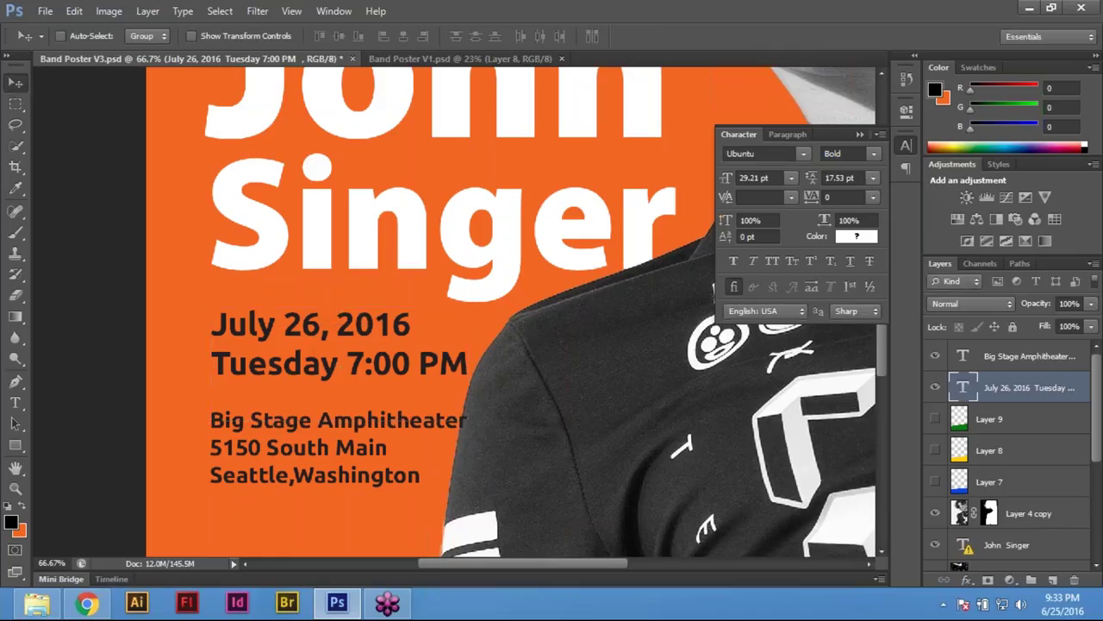
Scale the venue text layer down to about 94% and move it slightly up, closer beneath the date and time text
{"action": "right_click", "coordinate": [277, 423]}
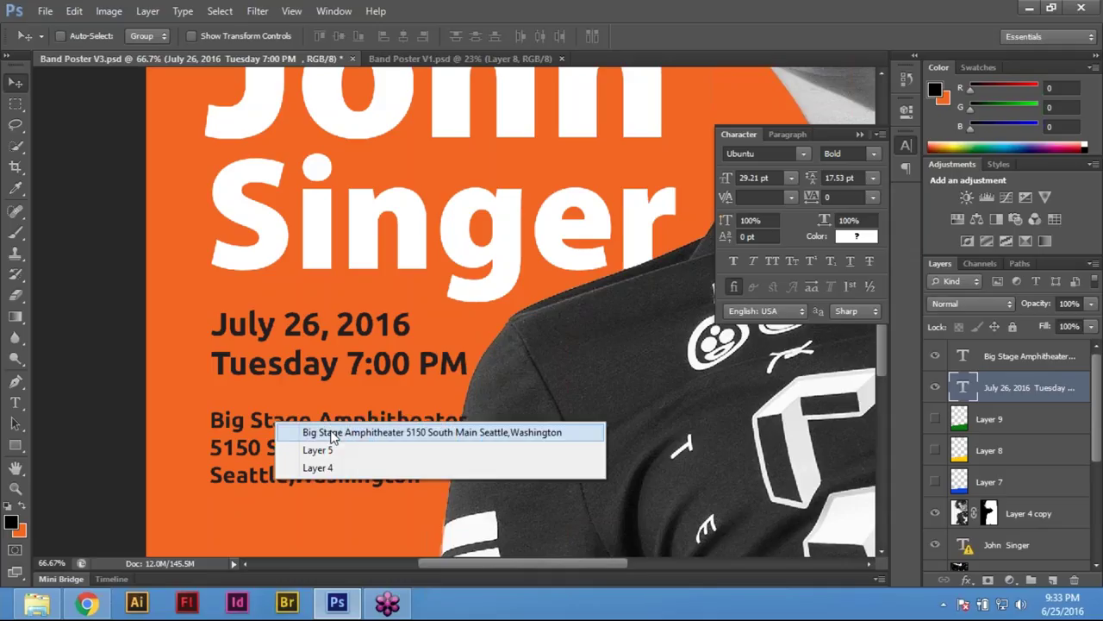
{"action": "left_click", "coordinate": [243, 418]}
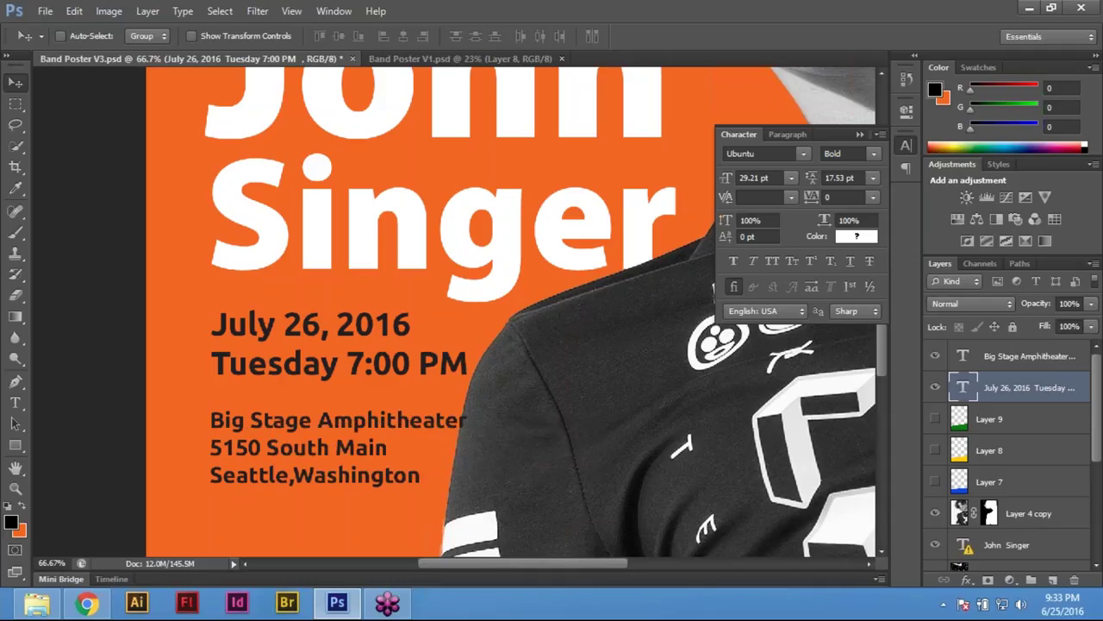
{"action": "right_click", "coordinate": [247, 422]}
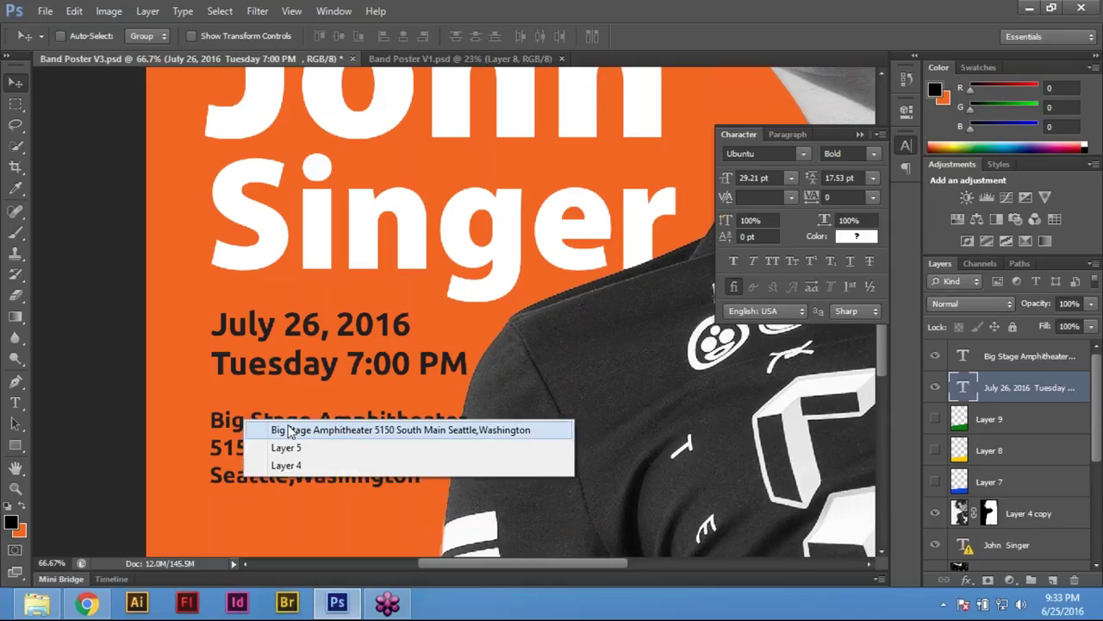
{"action": "right_click", "coordinate": [234, 424]}
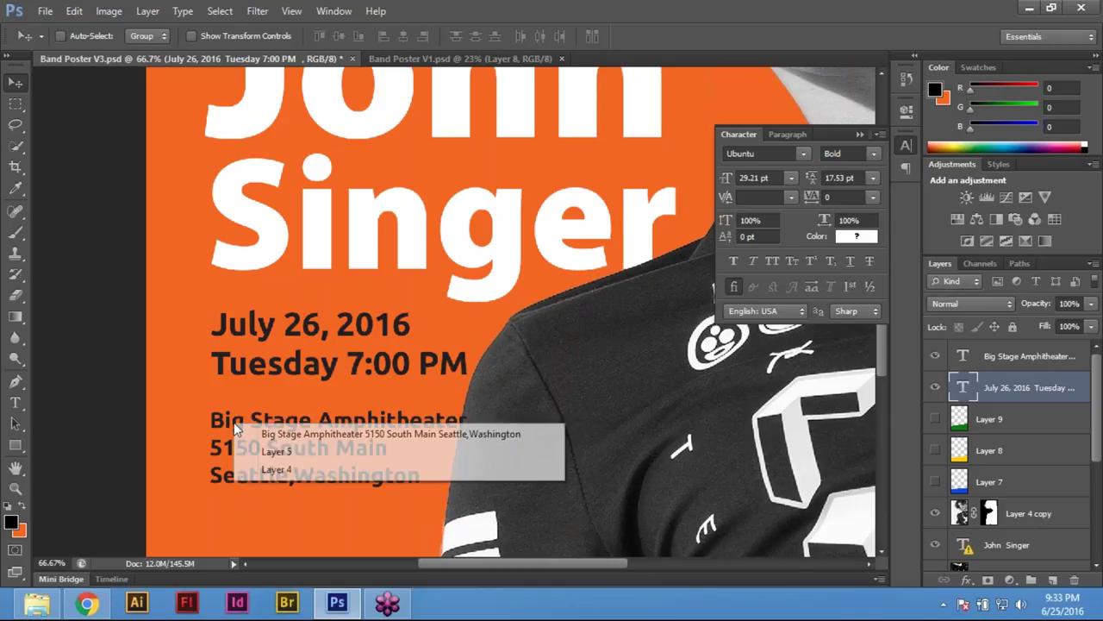
{"action": "left_click", "coordinate": [288, 434]}
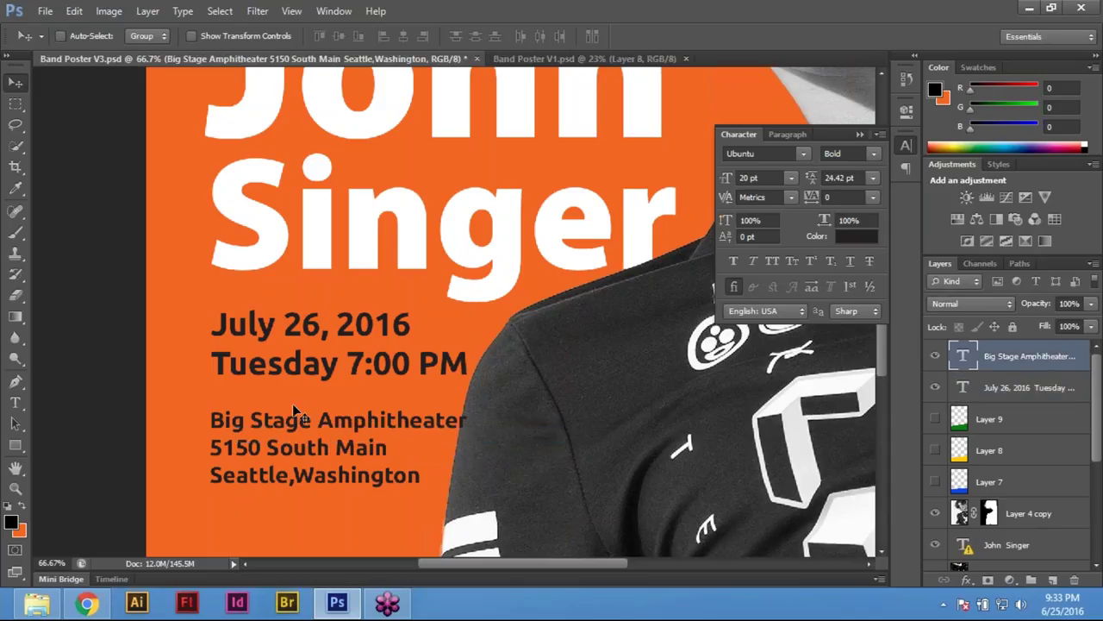
{"action": "key", "text": "ctrl+t"}
{"action": "left_click_drag", "start_coordinate": [465, 407], "coordinate": [461, 408]}
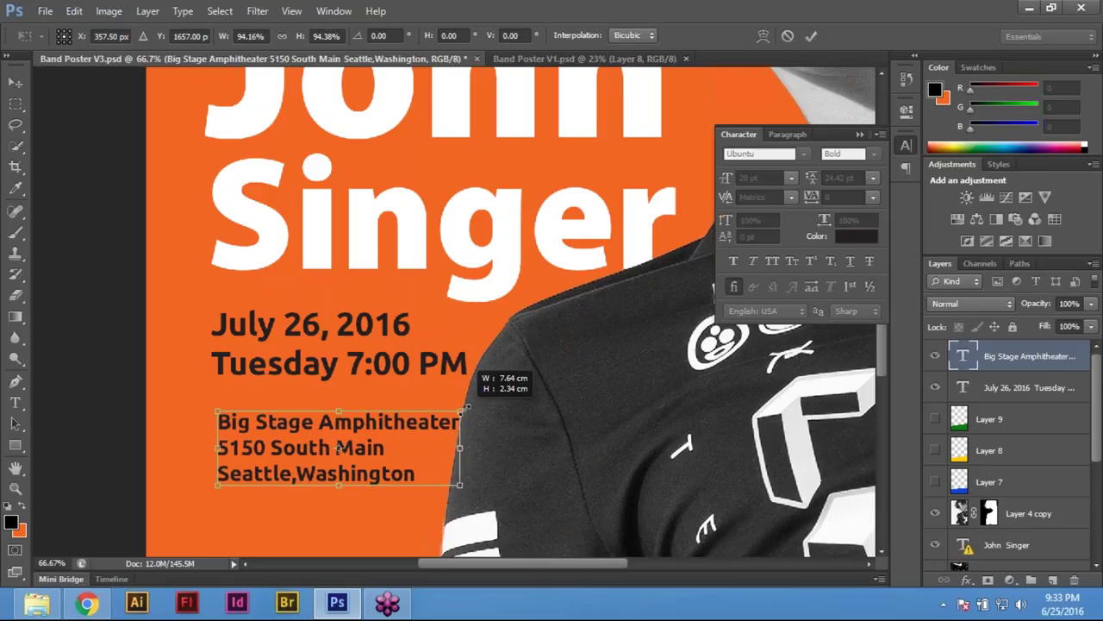
{"action": "left_click_drag", "start_coordinate": [461, 408], "coordinate": [462, 409]}
{"action": "left_click_drag", "start_coordinate": [339, 447], "coordinate": [338, 438]}
{"action": "key", "text": "Left"}
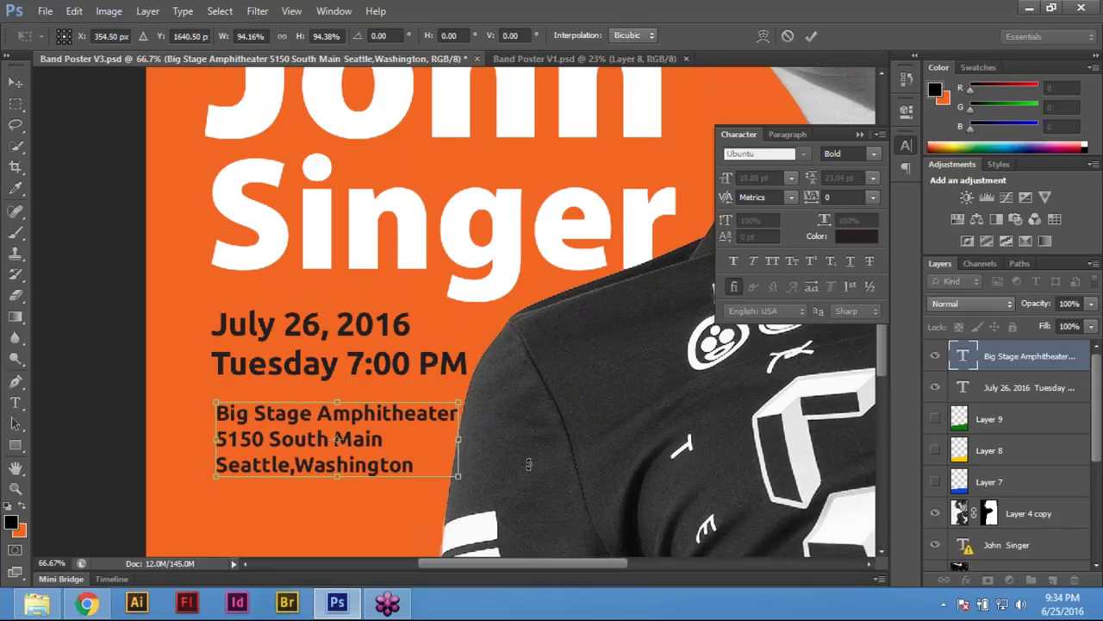
{"action": "key", "text": "Return"}
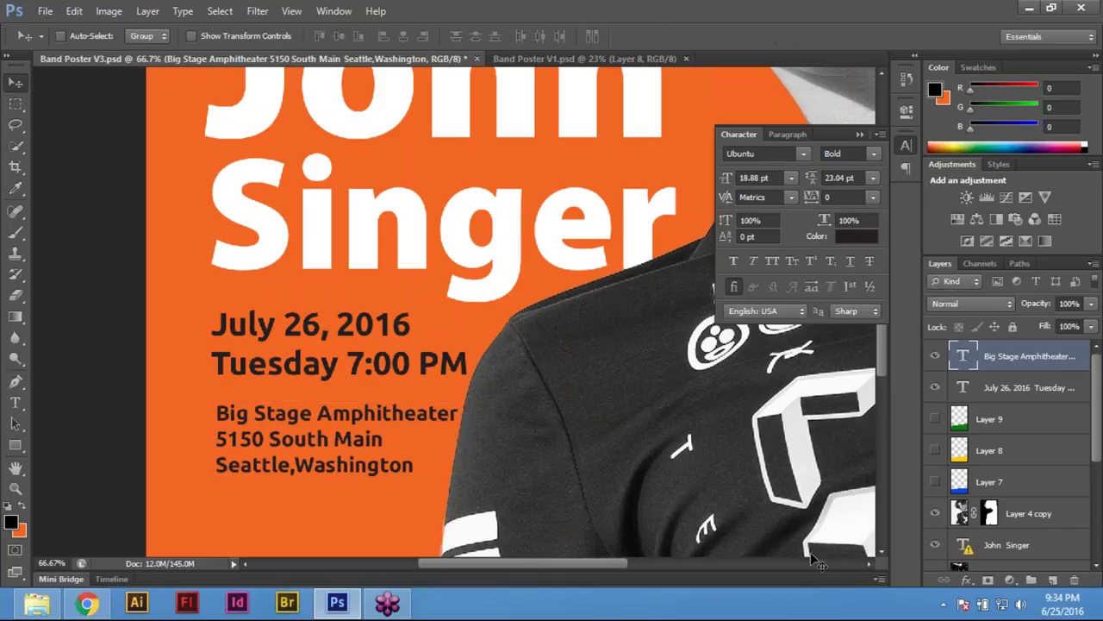
Show the guides and examine the left edges of the date and venue text against them and the performer's name
{"action": "left_click", "coordinate": [1018, 390], "text": "shift"}
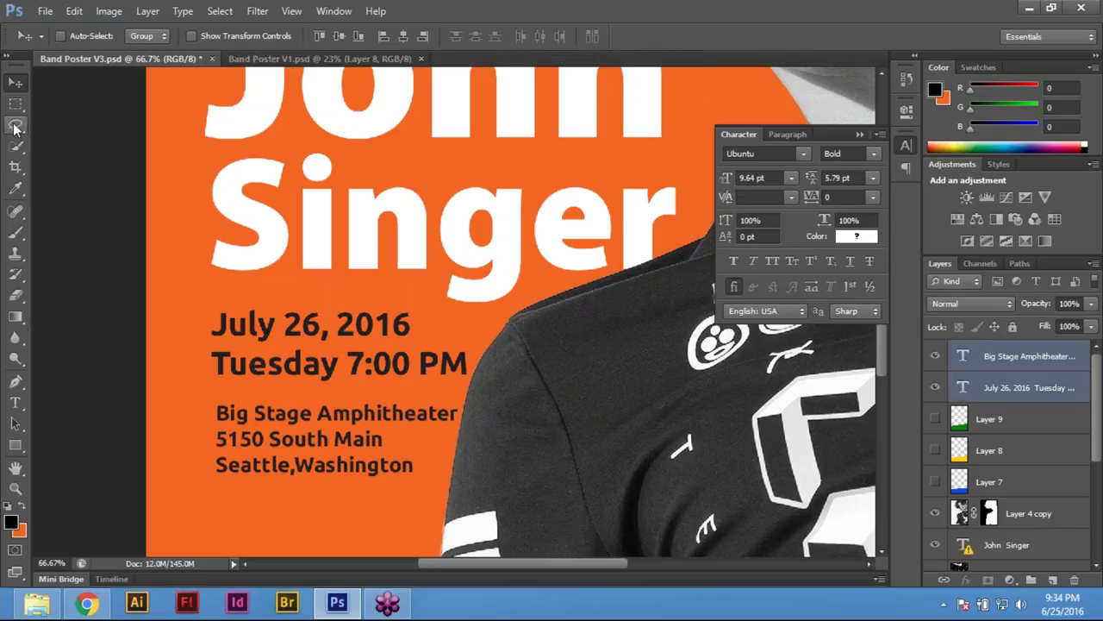
{"action": "left_click", "coordinate": [14, 110]}
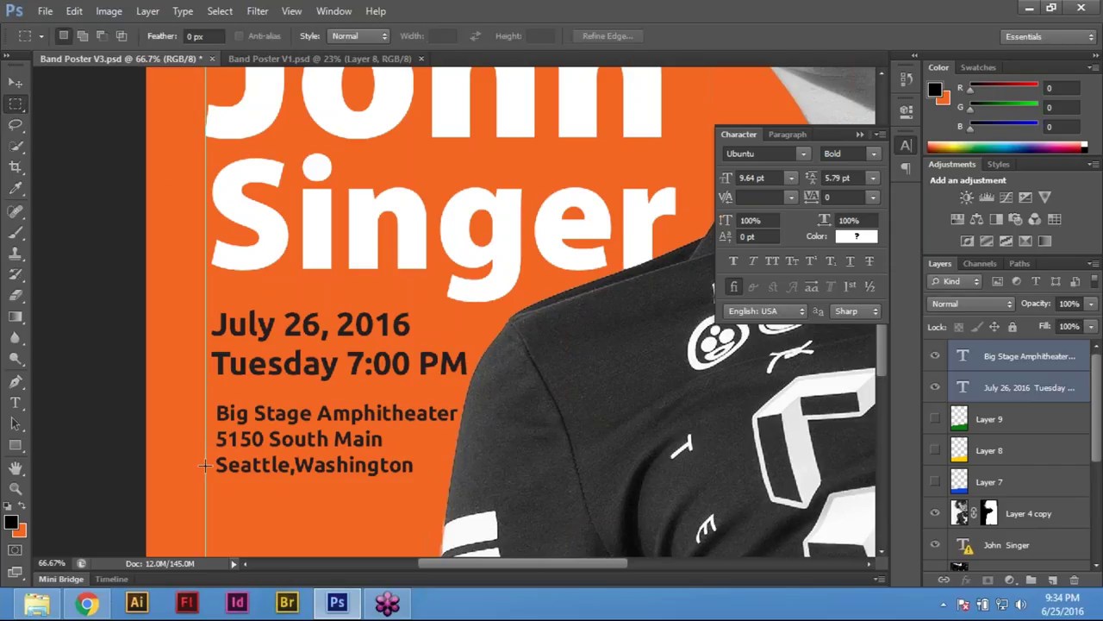
{"action": "left_click_drag", "start_coordinate": [216, 328], "coordinate": [565, 94]}
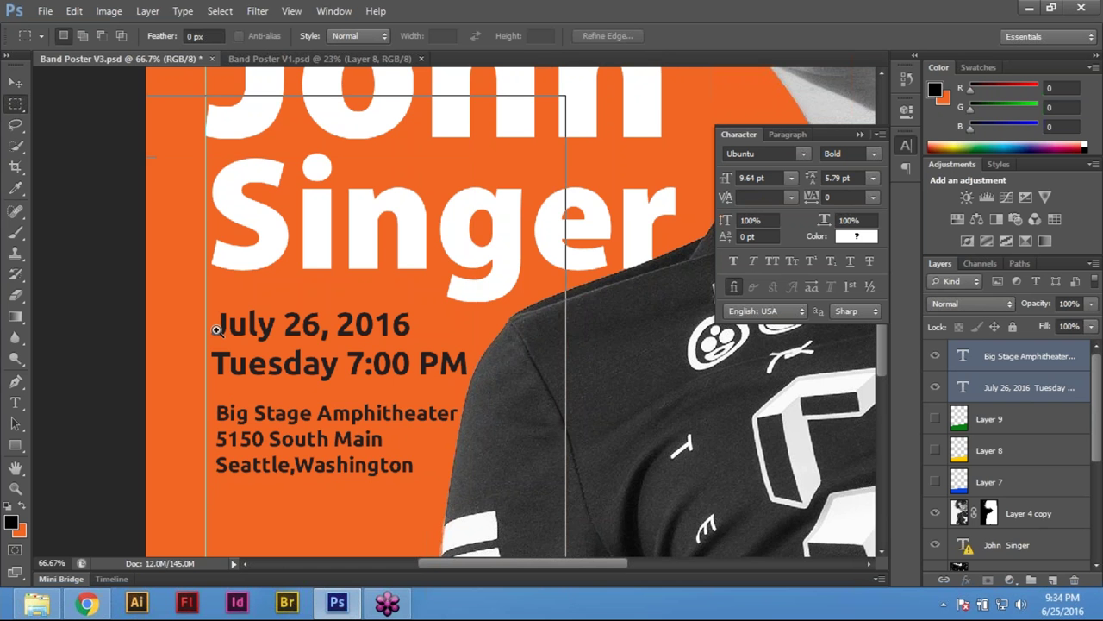
{"action": "left_click", "coordinate": [216, 330], "text": "ctrl"}
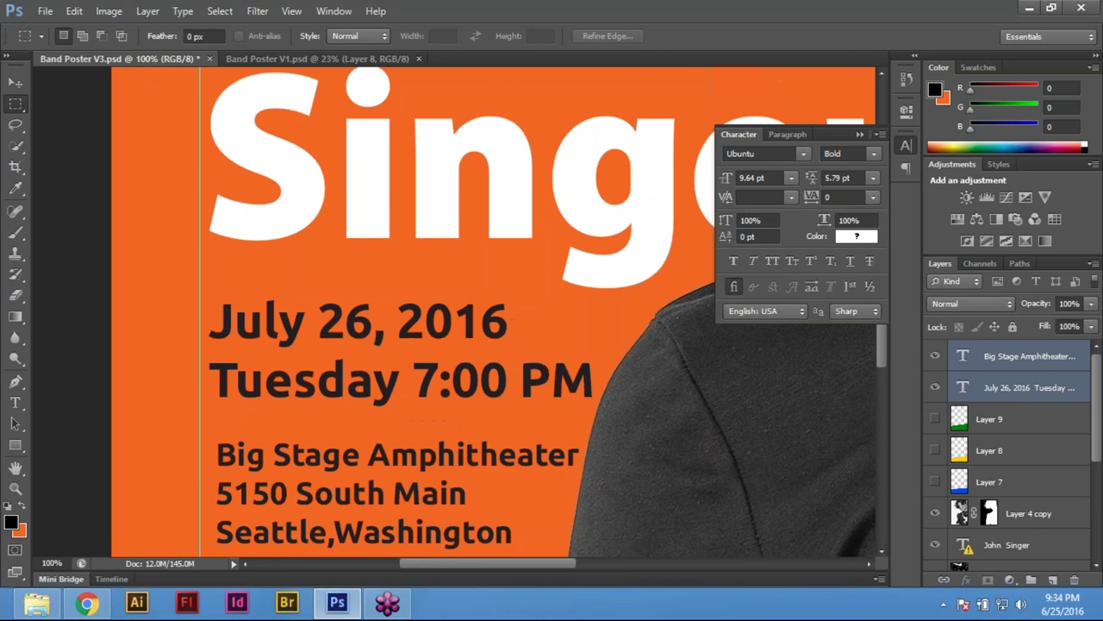
{"action": "left_click_drag", "start_coordinate": [256, 136], "coordinate": [256, 269]}
{"action": "key", "text": "ctrl+minus"}
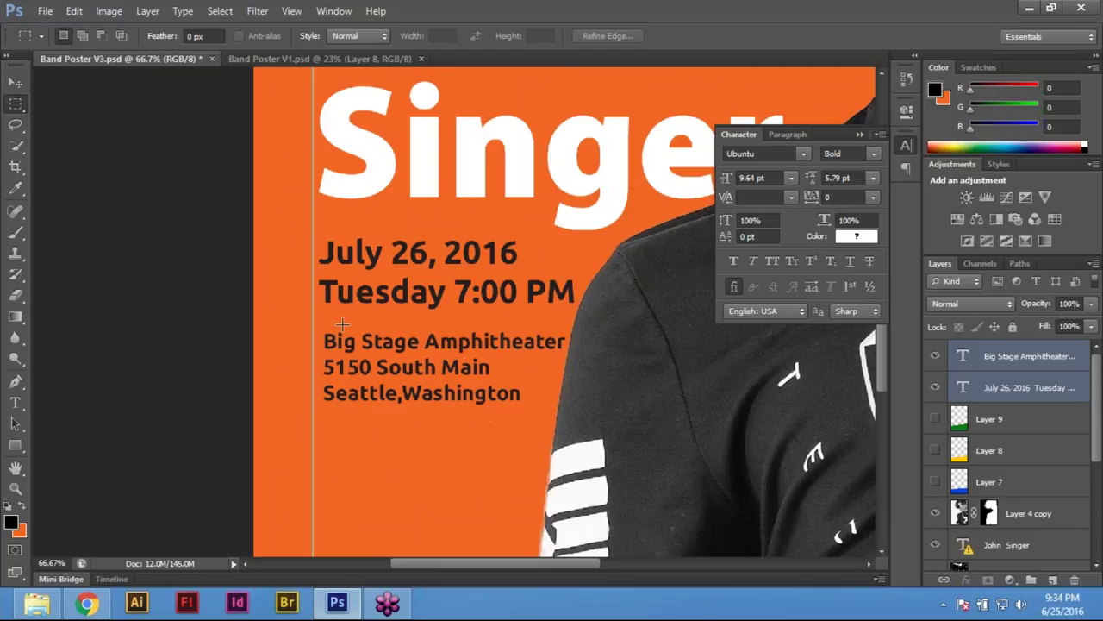
{"action": "scroll", "coordinate": [438, 287], "scroll_direction": "up", "scroll_amount": 3}
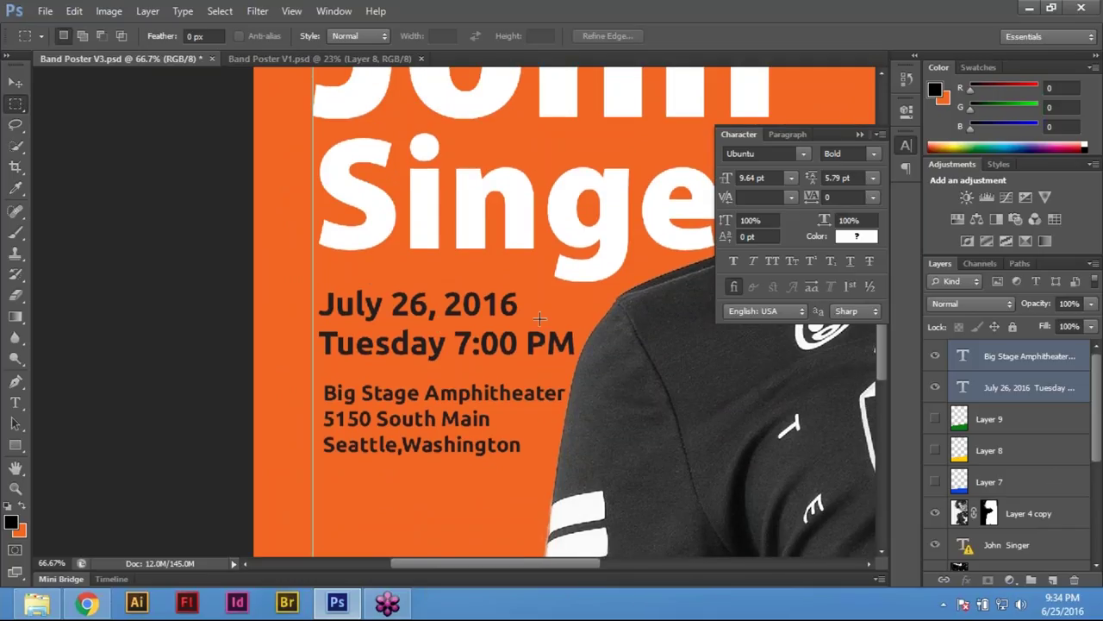
Nudge the date and time text layer horizontally until its left edge lines up with the venue text
{"action": "left_click", "coordinate": [15, 83]}
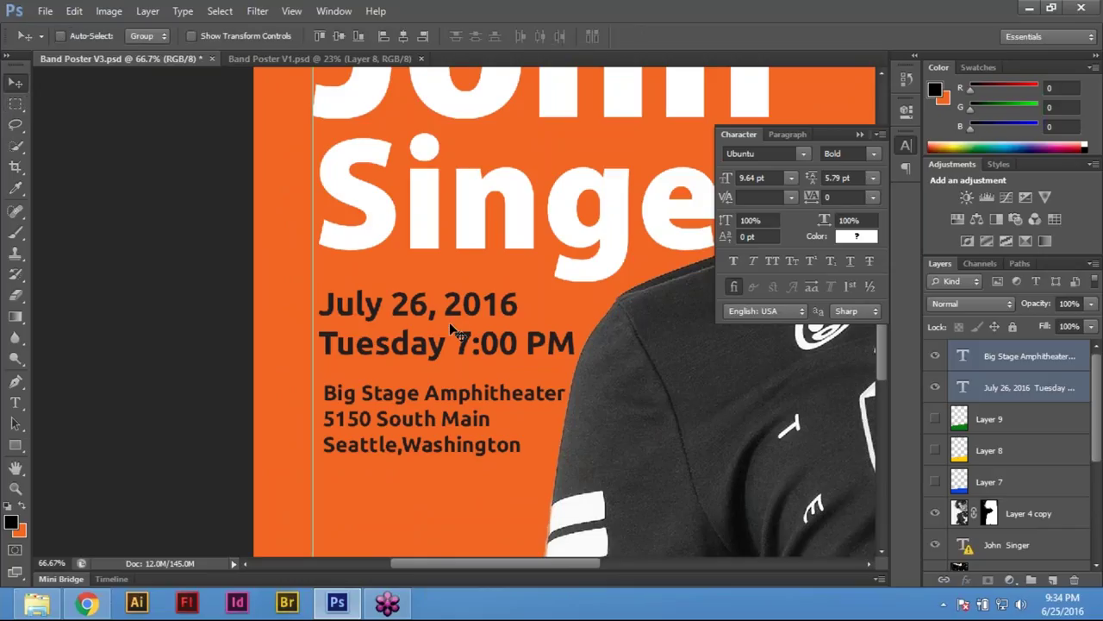
{"action": "right_click", "coordinate": [455, 308]}
{"action": "left_click", "coordinate": [529, 314]}
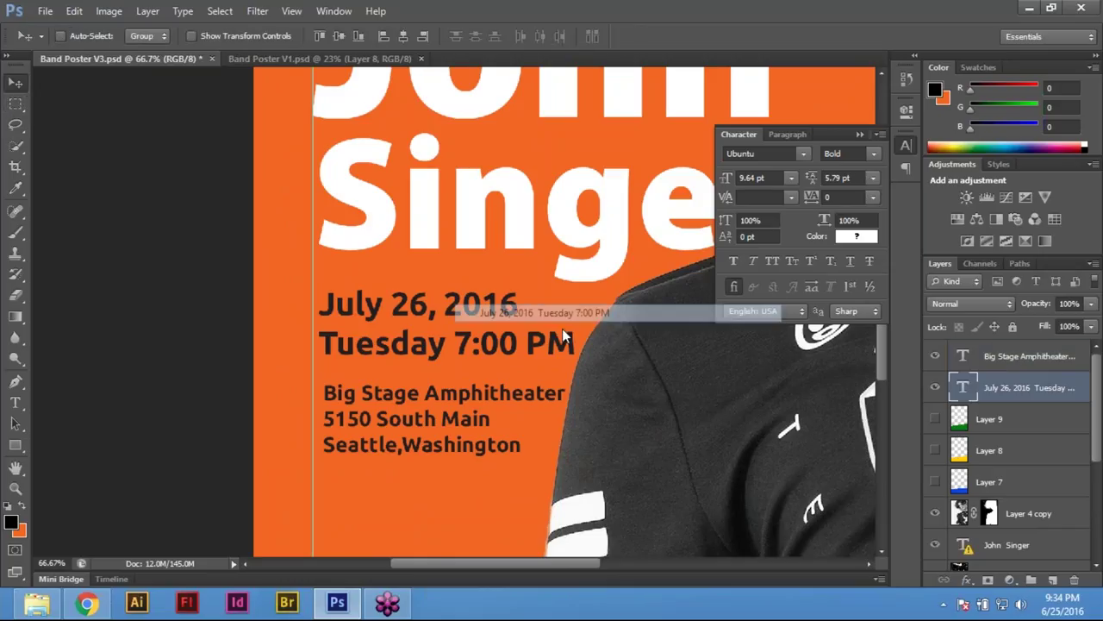
{"action": "key", "text": "Left"}
{"action": "key", "text": "Left"}
{"action": "key", "text": "Left"}
{"action": "key", "text": "Left"}
{"action": "key", "text": "Left"}
{"action": "key", "text": "Left"}
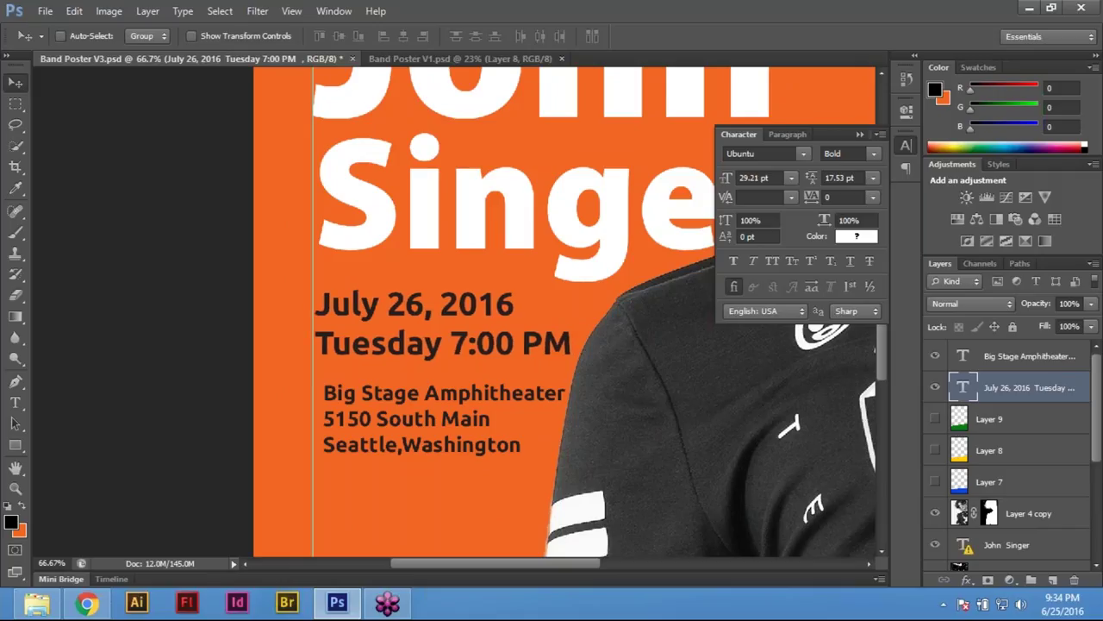
{"action": "key", "text": "Right"}
{"action": "key", "text": "Right"}
{"action": "key", "text": "Right"}
{"action": "key", "text": "Right"}
{"action": "key", "text": "Right"}
{"action": "key", "text": "Right"}
{"action": "key", "text": "Right"}
{"action": "key", "text": "Right"}
{"action": "key", "text": "Right"}
{"action": "key", "text": "Right"}
{"action": "key", "text": "Right"}
{"action": "key", "text": "Right"}
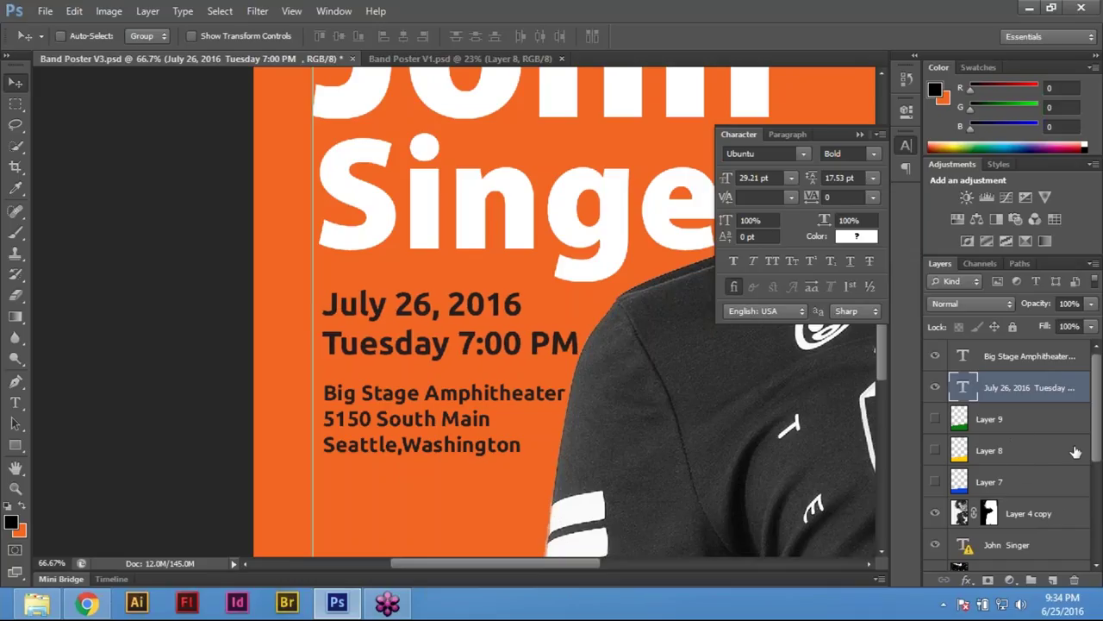
Hide the tools and all panels except Layers around the canvas
{"action": "left_click", "coordinate": [972, 393]}
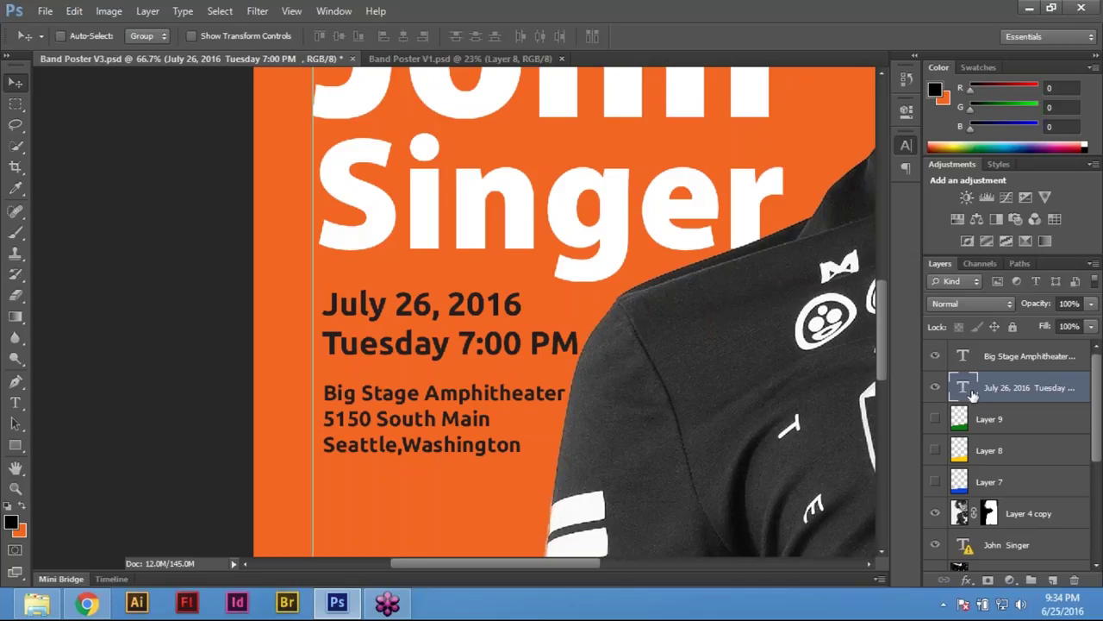
{"action": "key", "text": "Tab"}
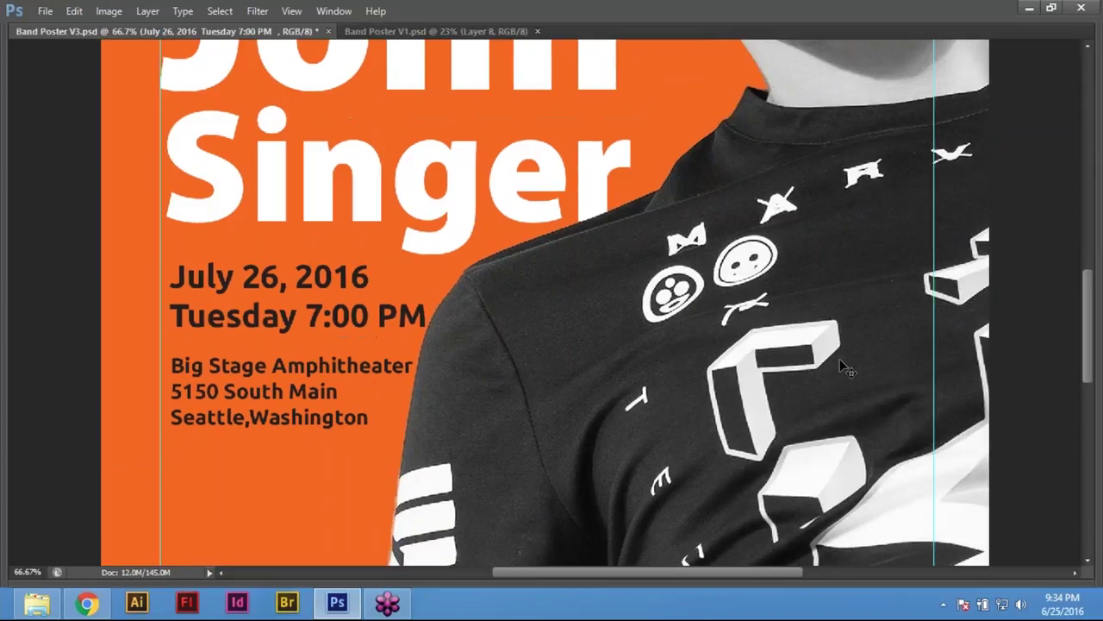
{"action": "key", "text": "shift+Tab"}
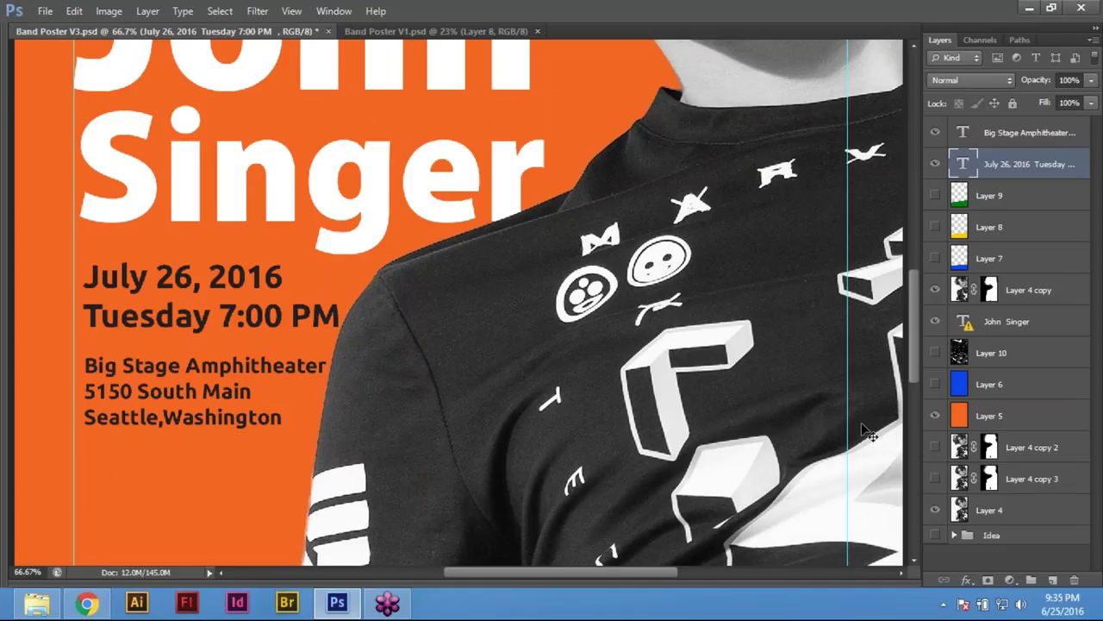
{"action": "left_click", "coordinate": [332, 12]}
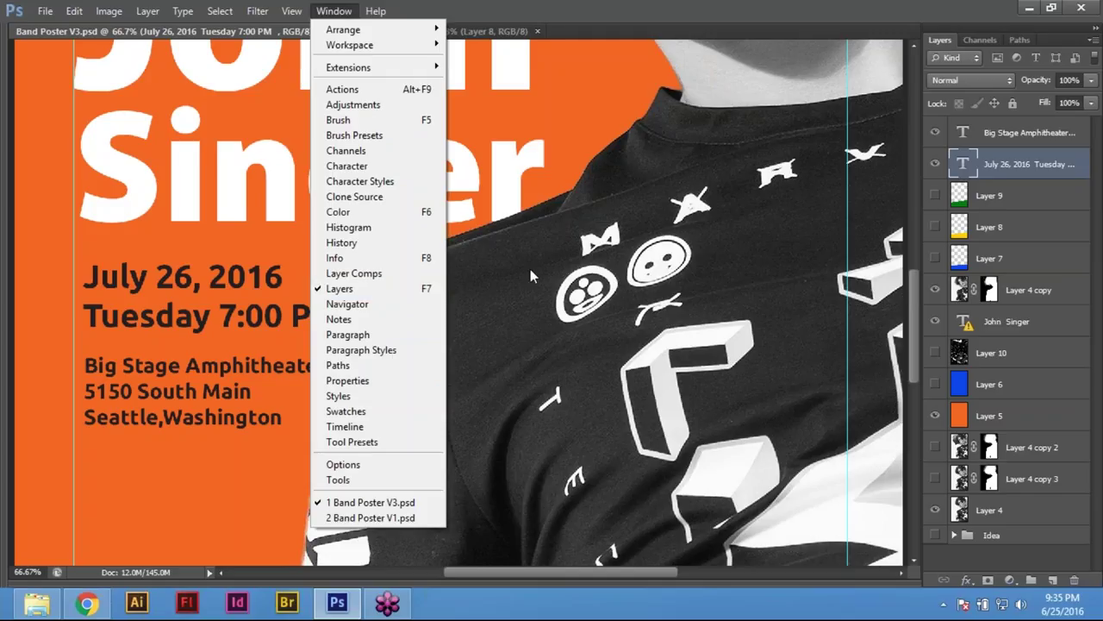
{"action": "left_click", "coordinate": [515, 207]}
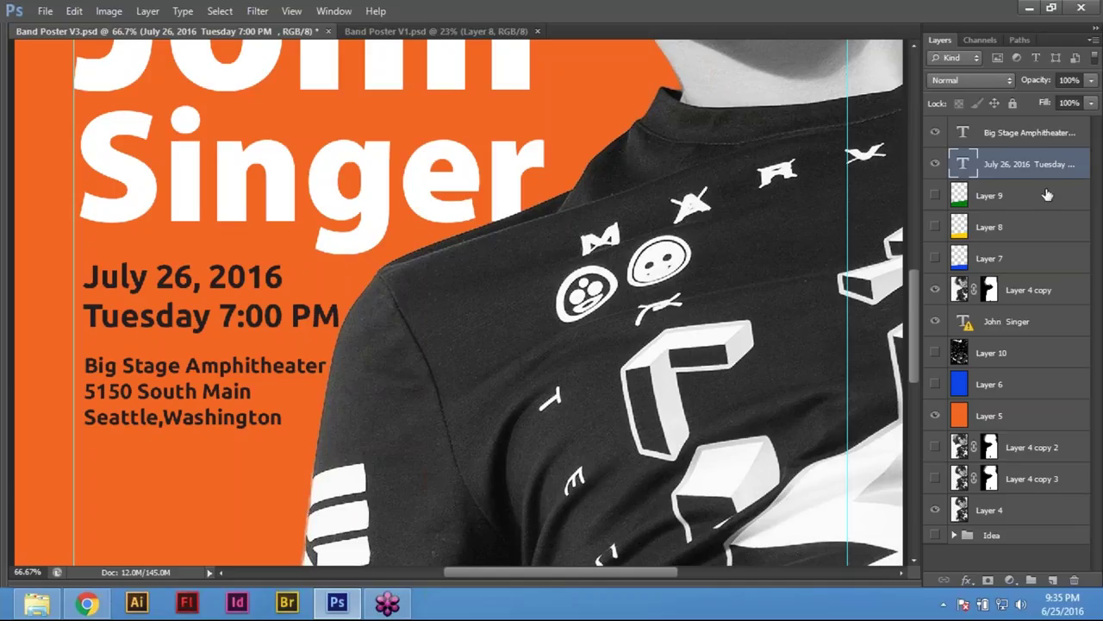
Align the left edges of the venue, date and time, and performer's name text layers
{"action": "left_click", "coordinate": [1034, 136], "text": "shift"}
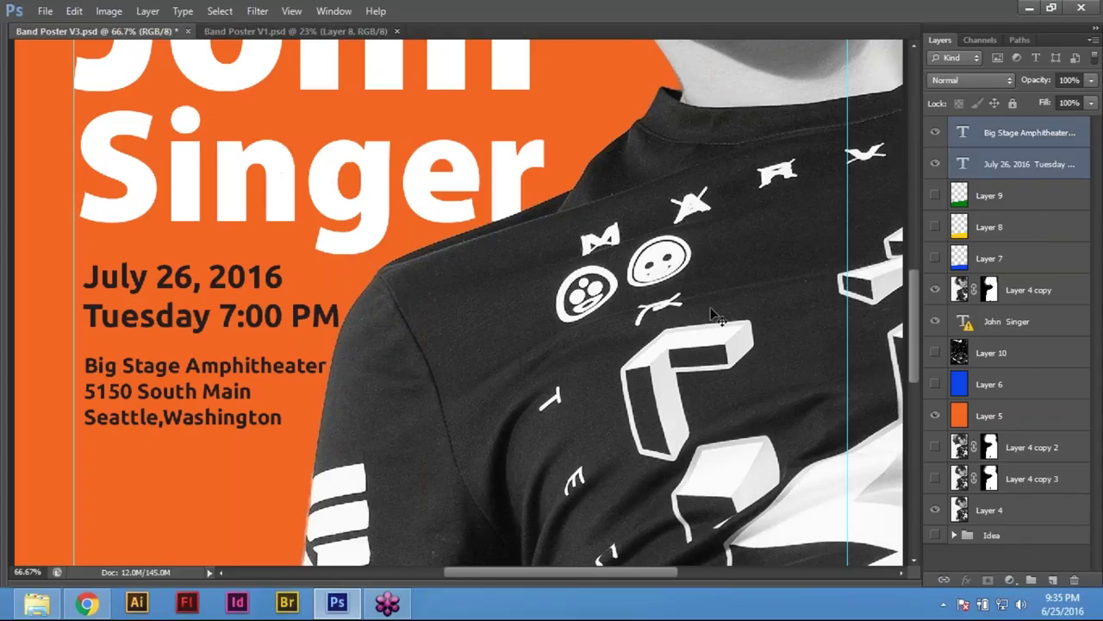
{"action": "left_click", "coordinate": [1033, 321], "text": "ctrl"}
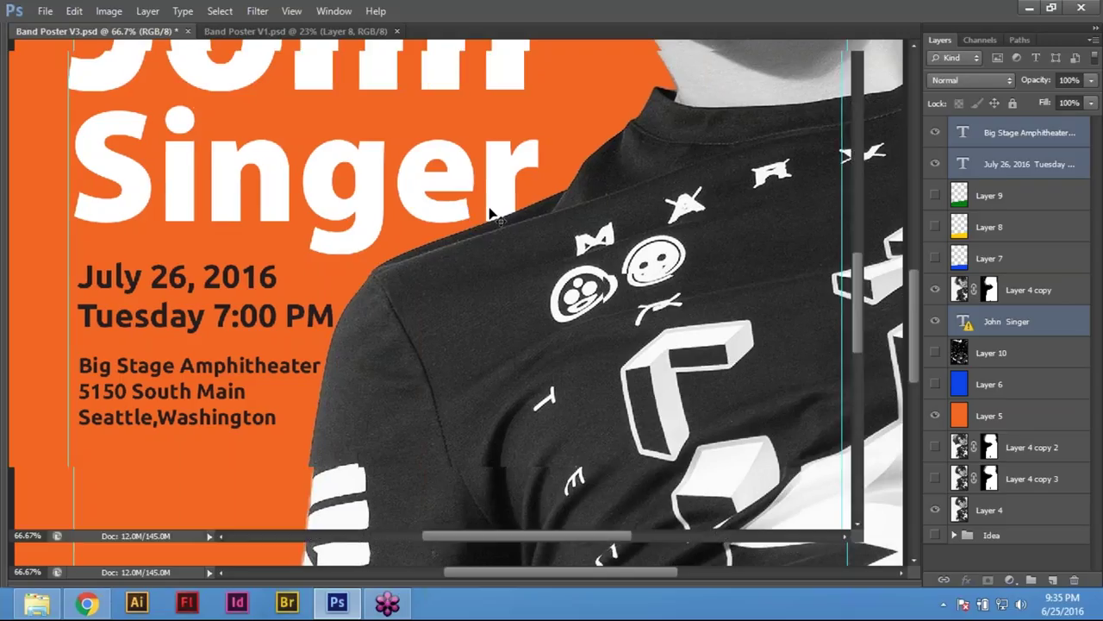
{"action": "key", "text": "Tab"}
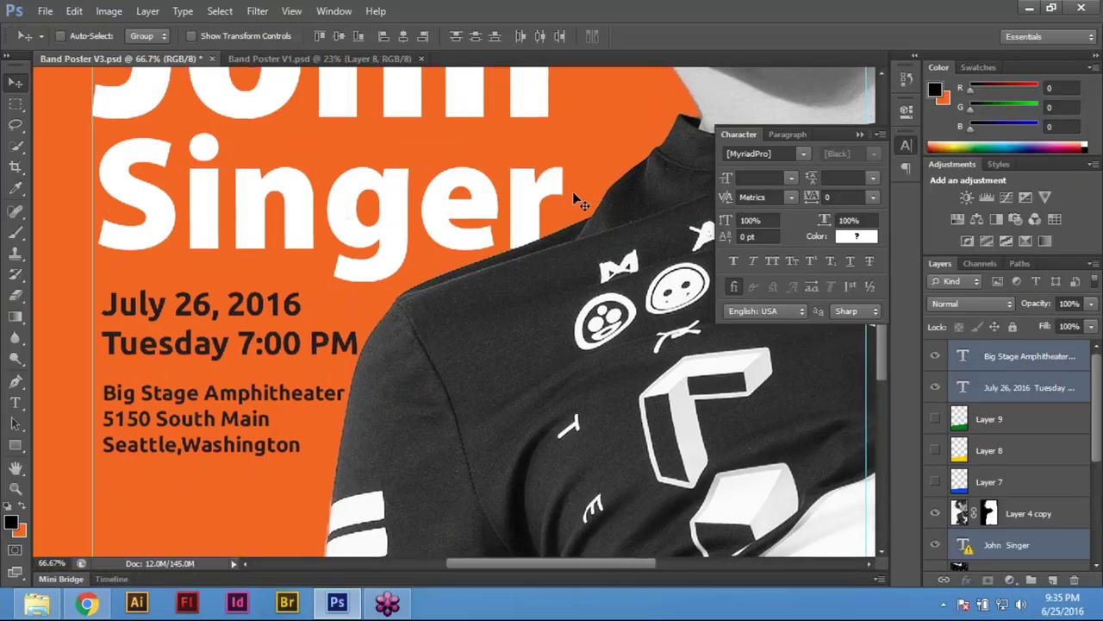
{"action": "left_click", "coordinate": [382, 37]}
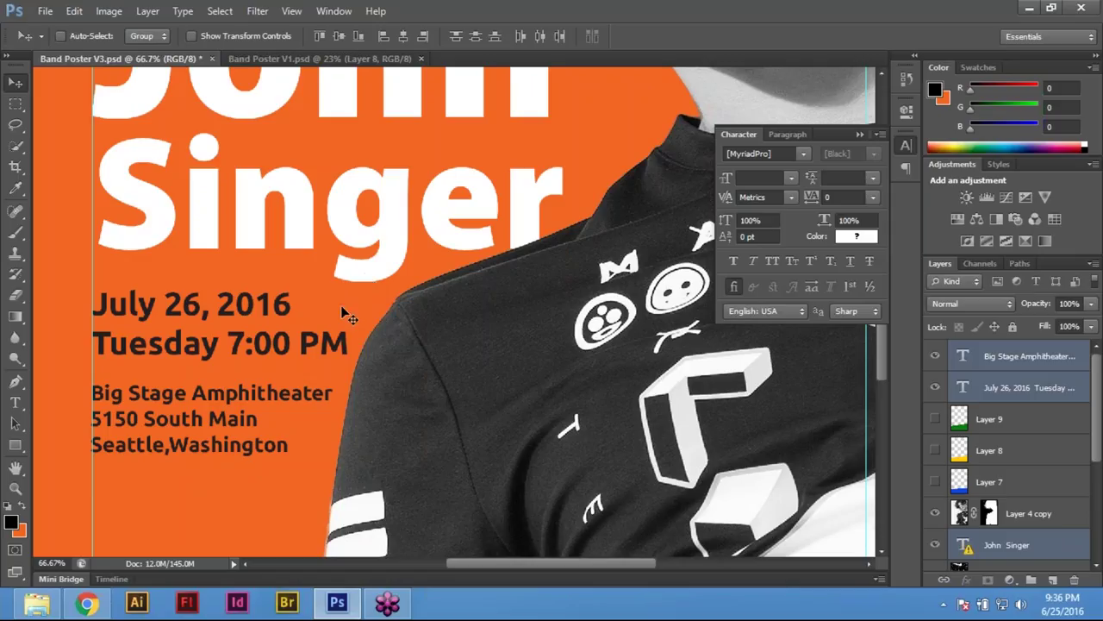
Undo the left-edge alignment of the three text layers
{"action": "key", "text": "m"}
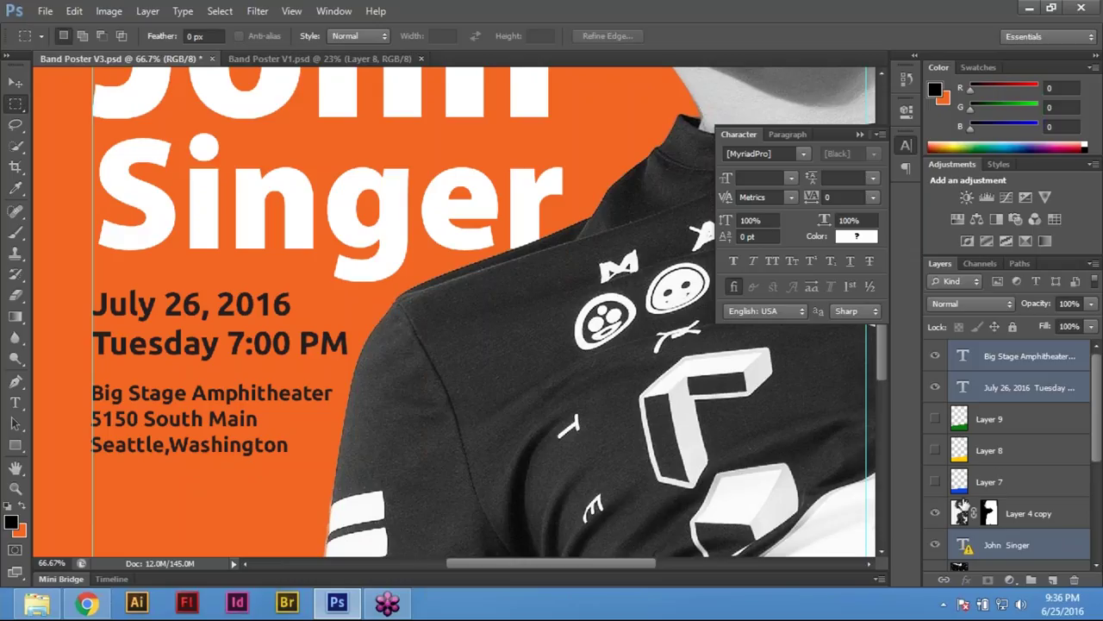
{"action": "left_click", "coordinate": [1035, 421]}
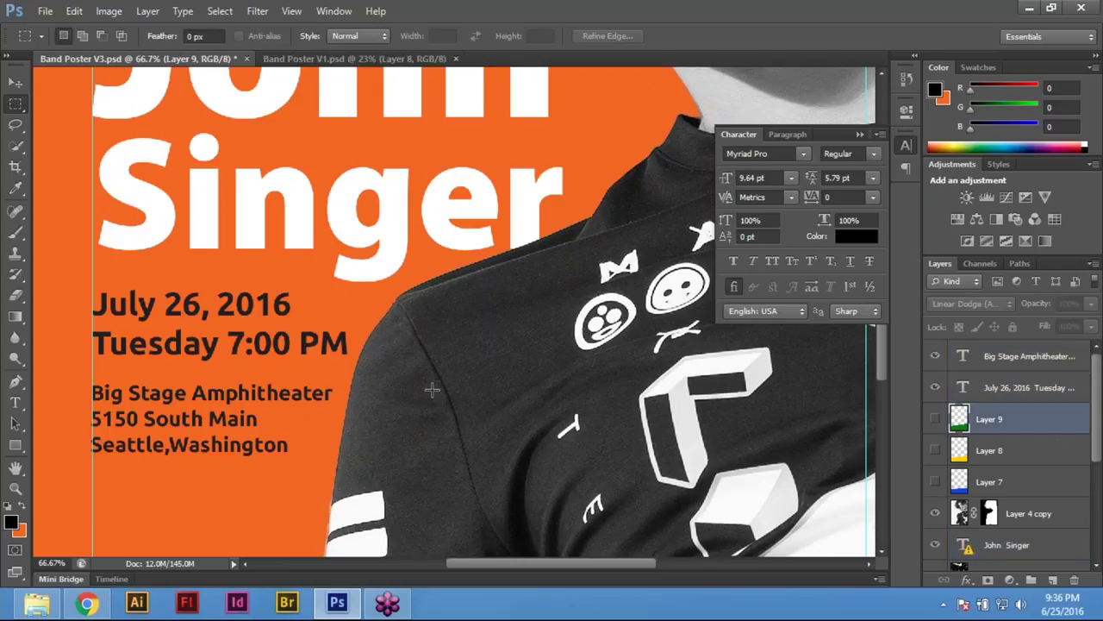
{"action": "key", "text": "ctrl+z"}
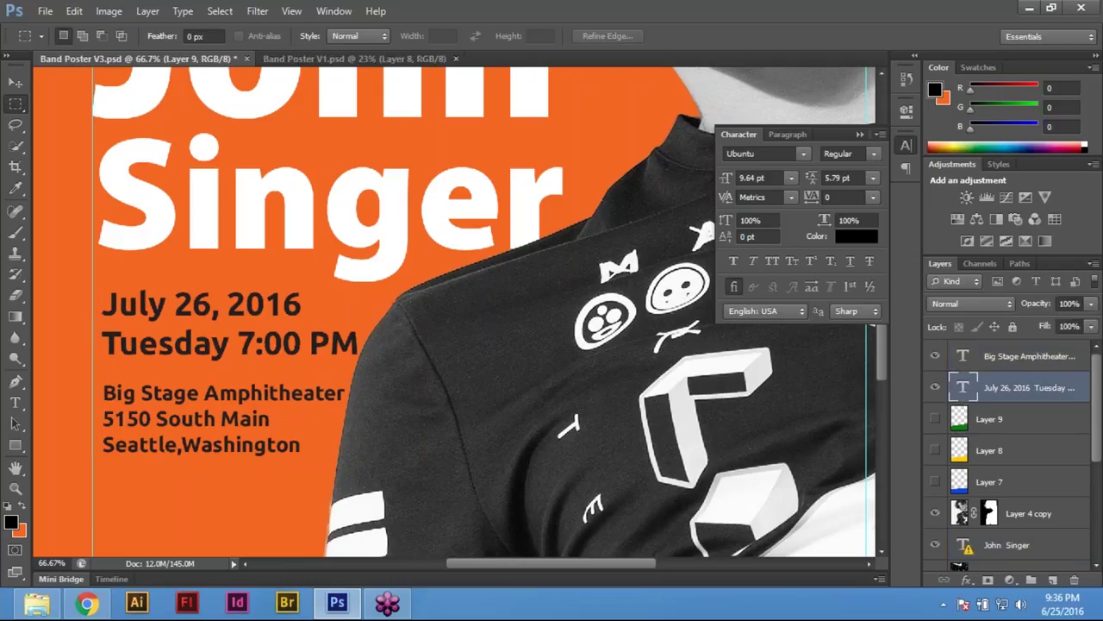
Nudge the date and time text layer slightly horizontally with the Move tool to match the venue text's left edge
{"action": "key", "text": "ctrl+minus"}
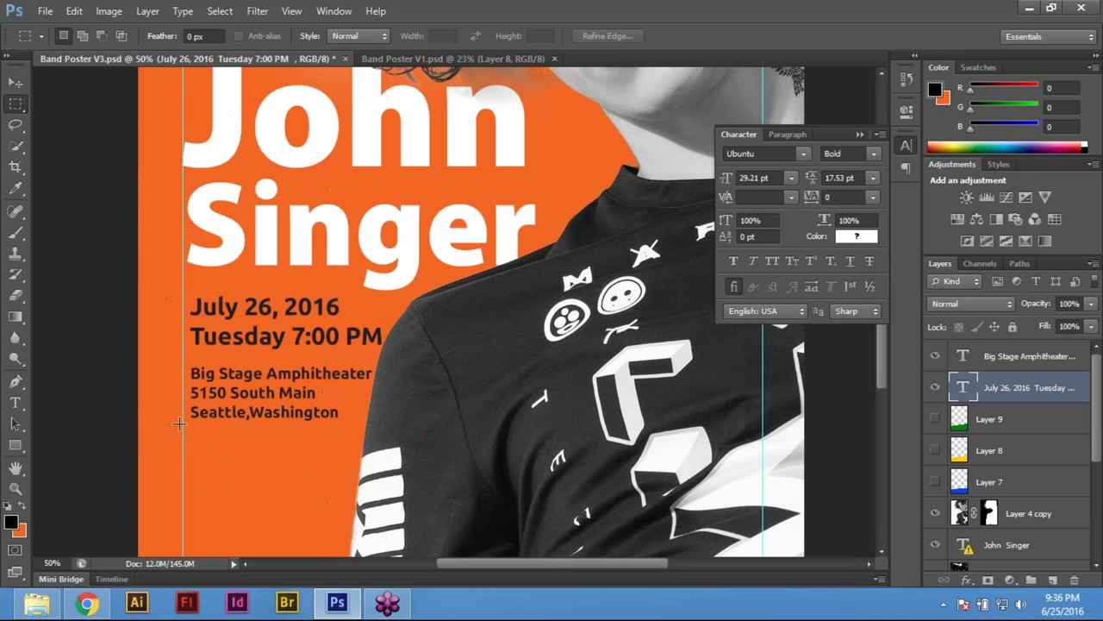
{"action": "key", "text": "ctrl+plus"}
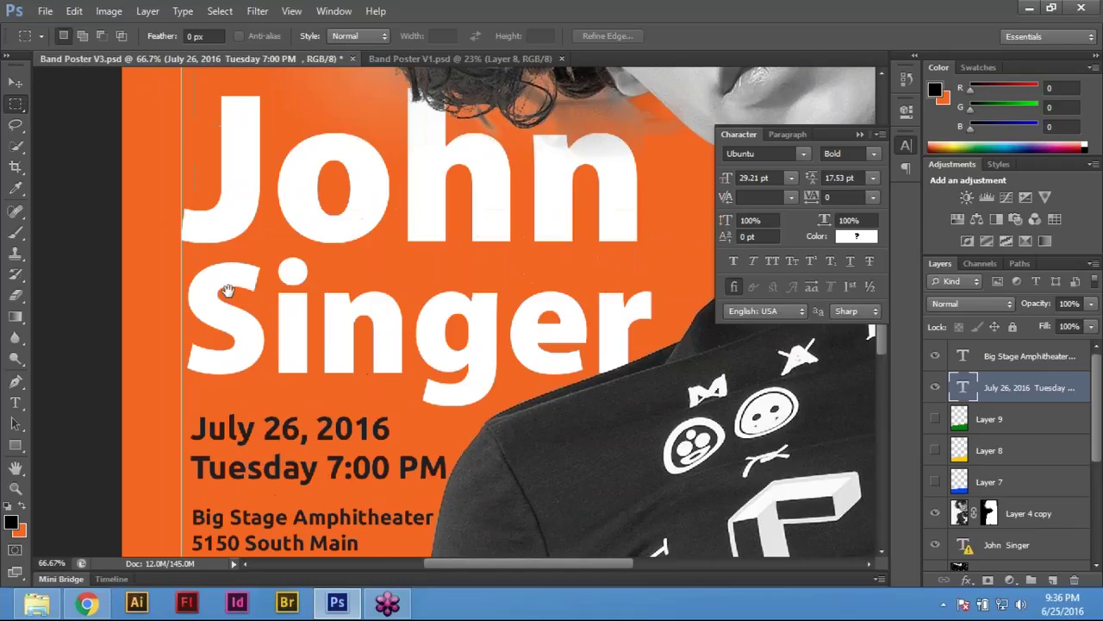
{"action": "left_click_drag", "start_coordinate": [240, 303], "coordinate": [232, 386]}
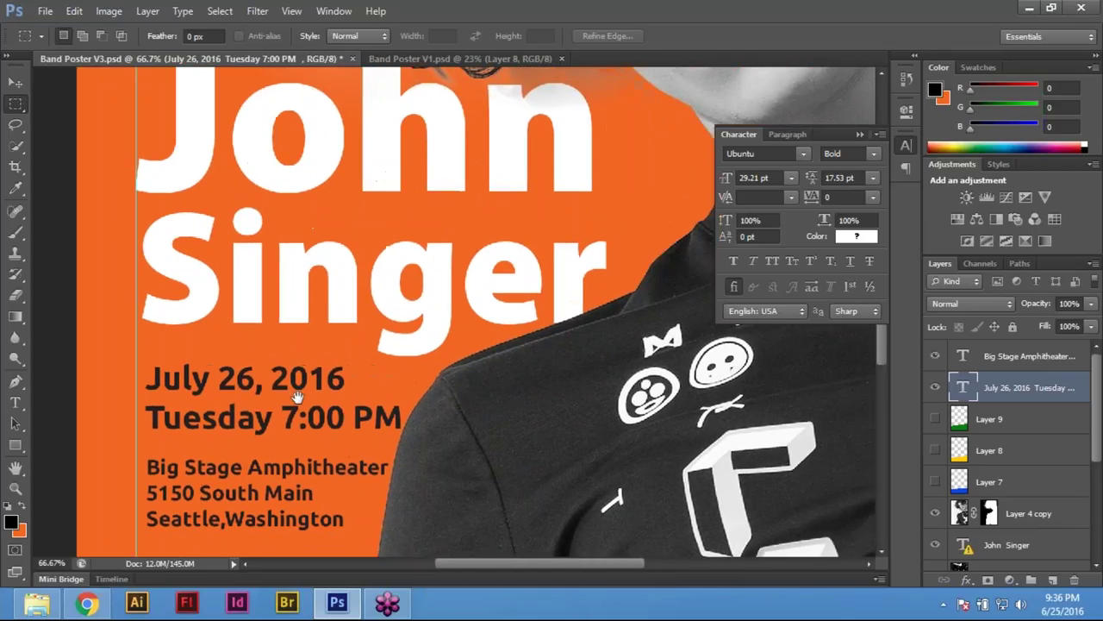
{"action": "key", "text": "v"}
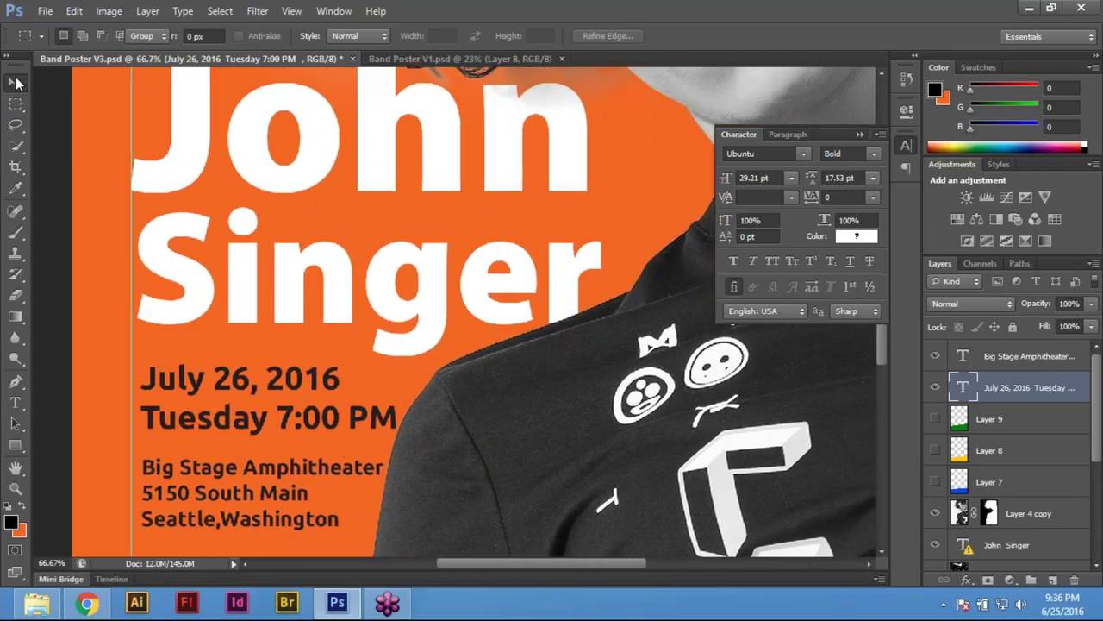
{"action": "right_click", "coordinate": [246, 386]}
{"action": "left_click", "coordinate": [320, 397]}
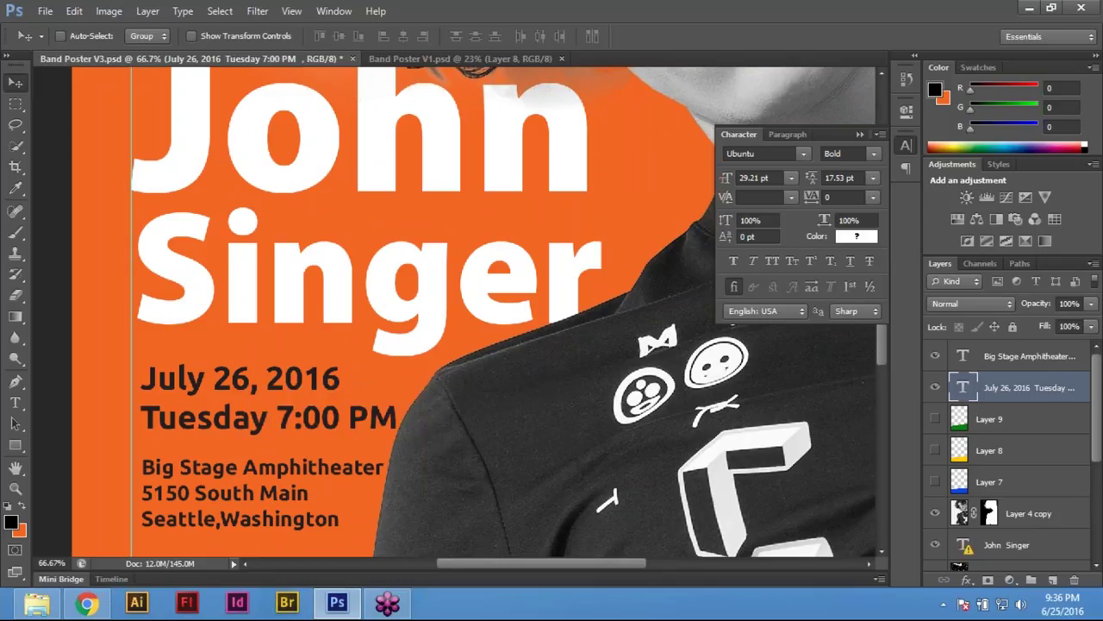
{"action": "key", "text": "Left"}
{"action": "key", "text": "Left"}
{"action": "key", "text": "Left"}
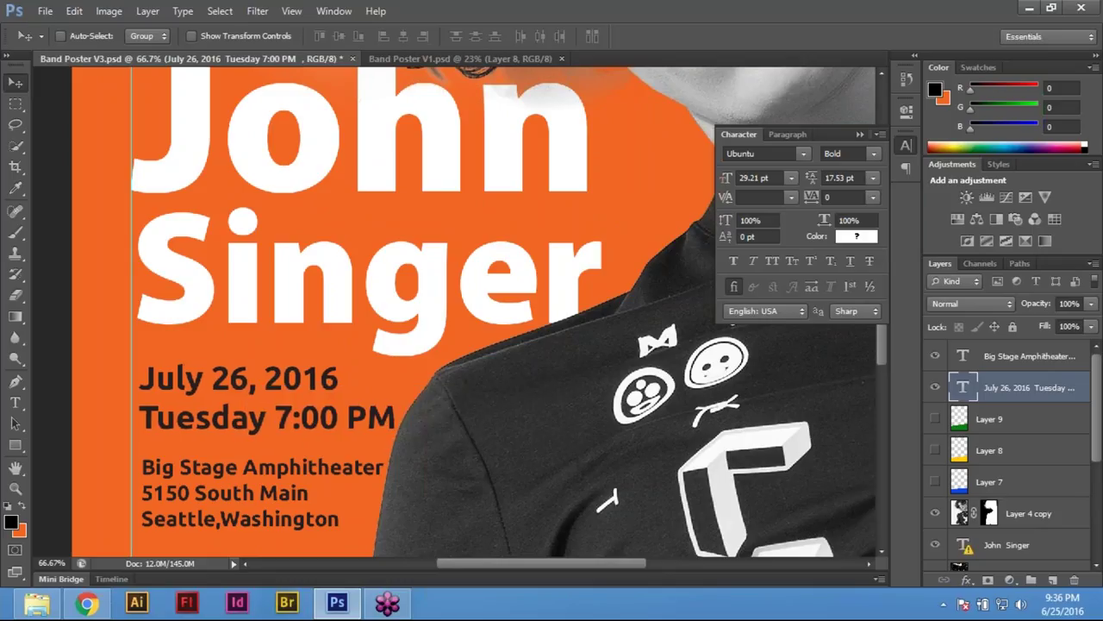
{"action": "key", "text": "Right"}
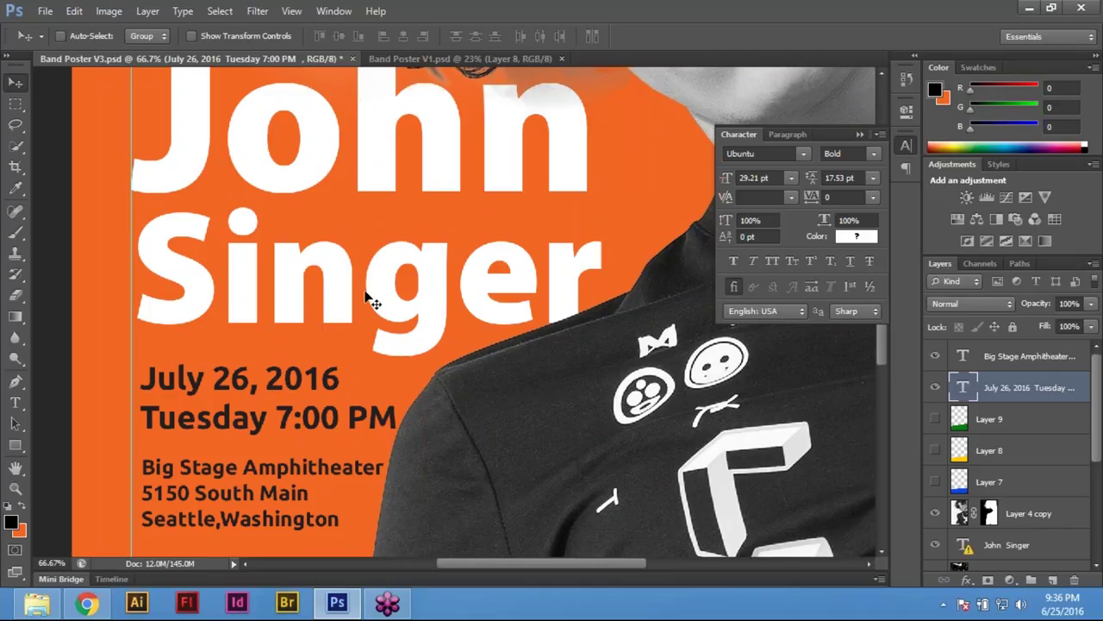
Select the venue, date and time, and performer's name text layers together
{"action": "key", "text": "ctrl+minus"}
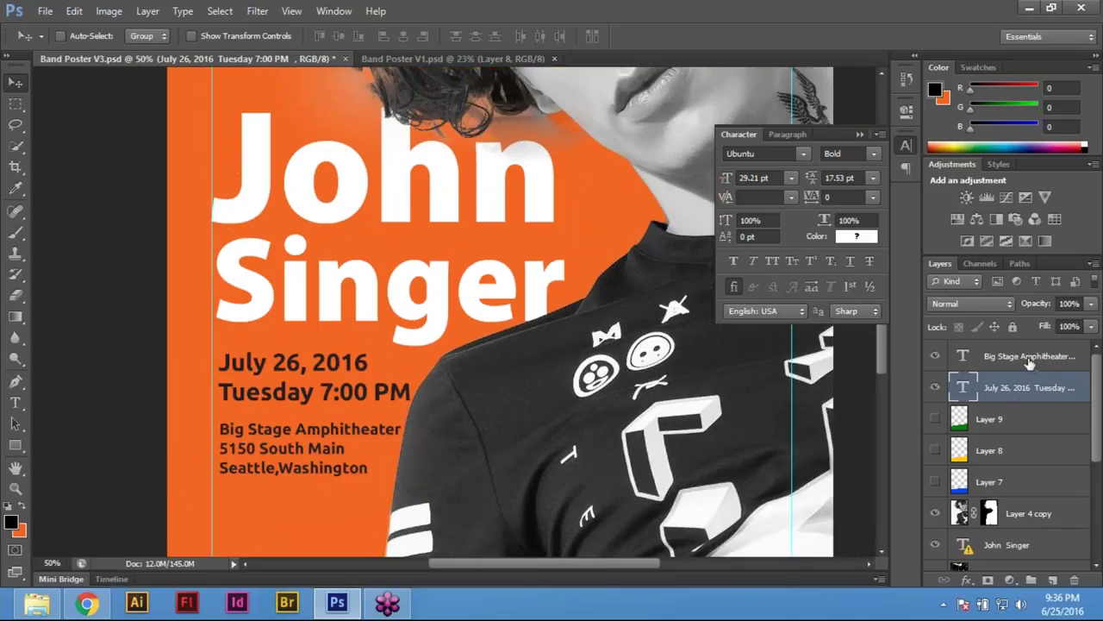
{"action": "left_click", "coordinate": [1030, 364], "text": "shift"}
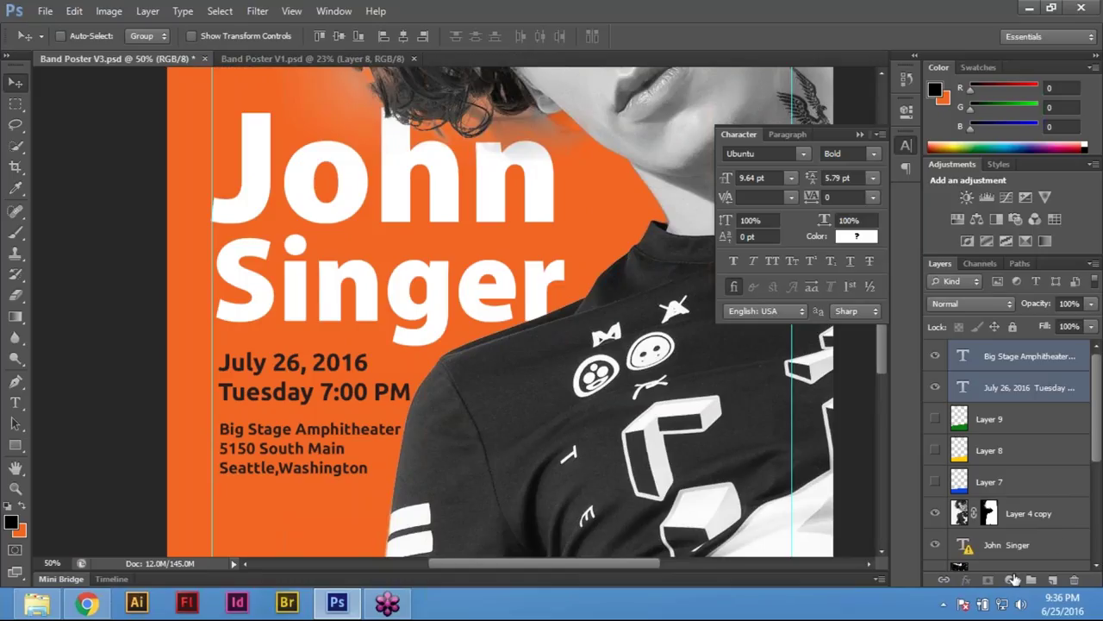
{"action": "left_click", "coordinate": [1023, 552], "text": "ctrl"}
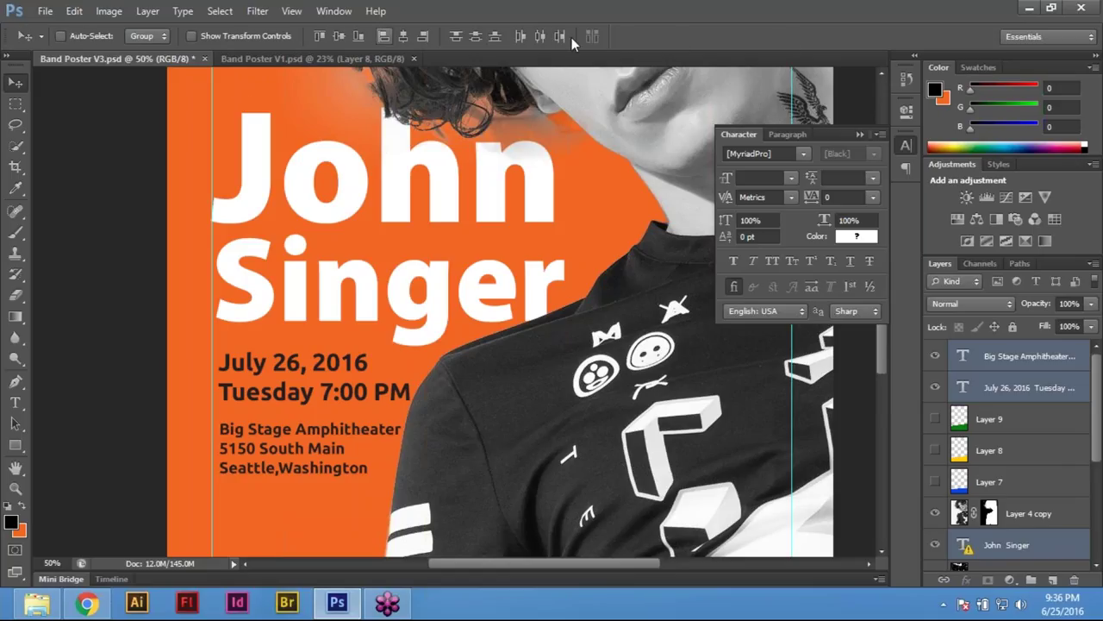
Hide the options bar and show it again
{"action": "left_click", "coordinate": [333, 10]}
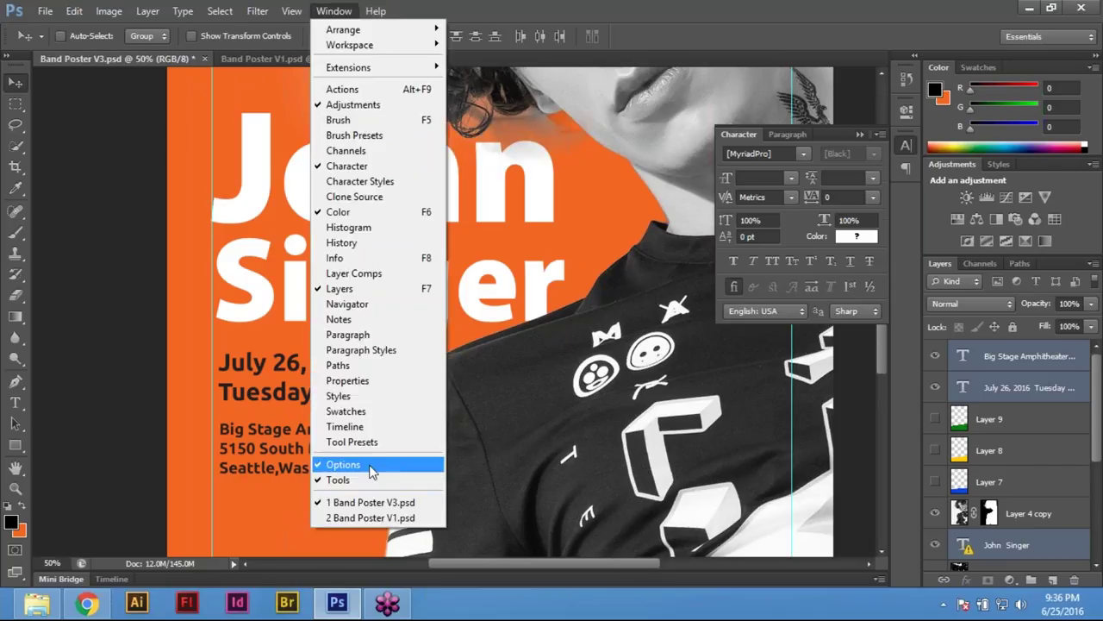
{"action": "left_click", "coordinate": [370, 469]}
{"action": "left_click", "coordinate": [332, 10]}
{"action": "left_click", "coordinate": [366, 463]}
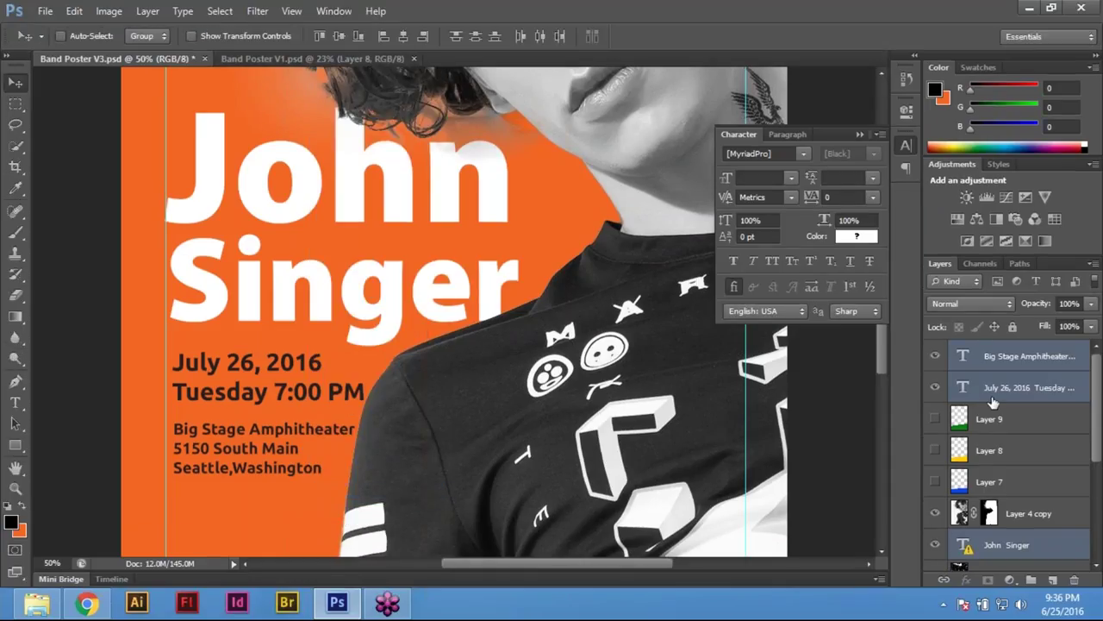
Align the left edges of the three selected text layers and check the result at several magnifications
{"action": "left_click", "coordinate": [384, 37]}
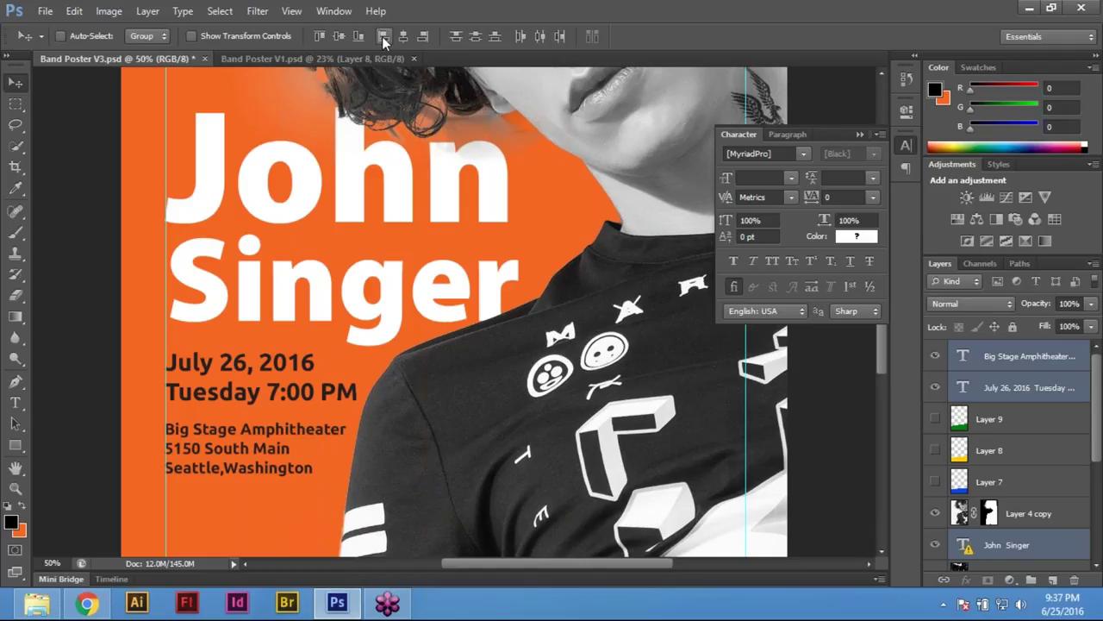
{"action": "key", "text": "ctrl+0"}
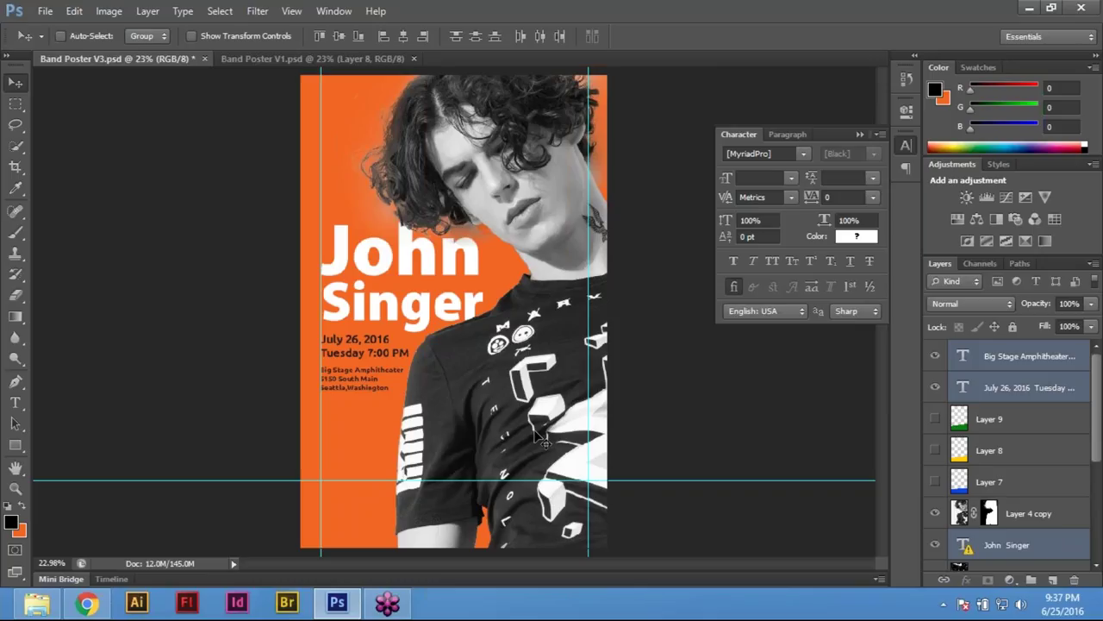
{"action": "left_click", "coordinate": [463, 297], "text": "ctrl"}
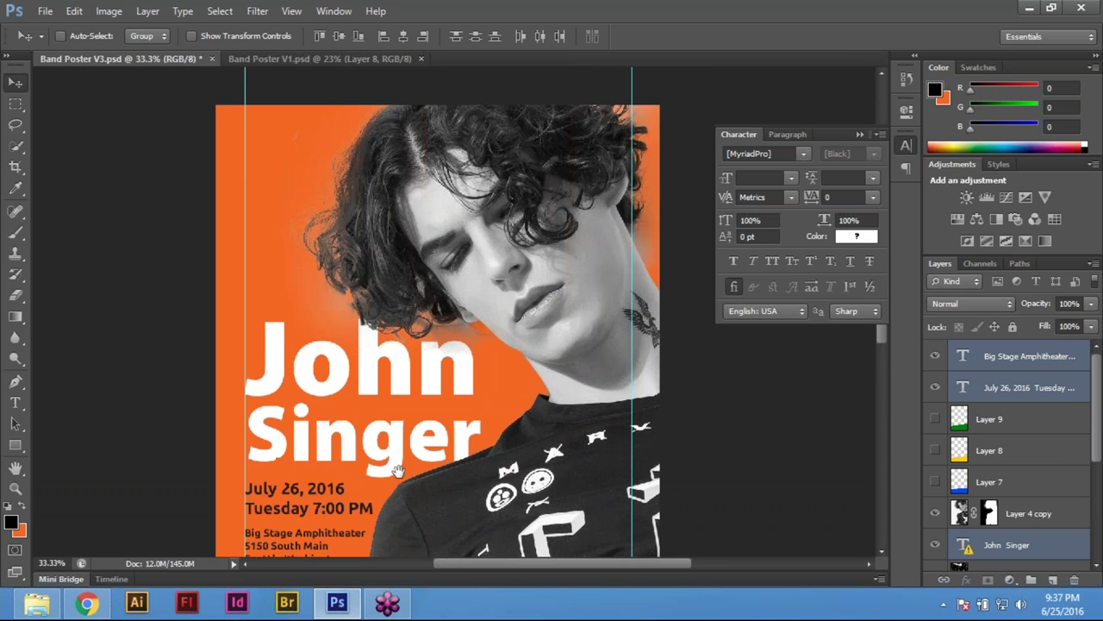
{"action": "left_click", "coordinate": [460, 362], "text": "ctrl"}
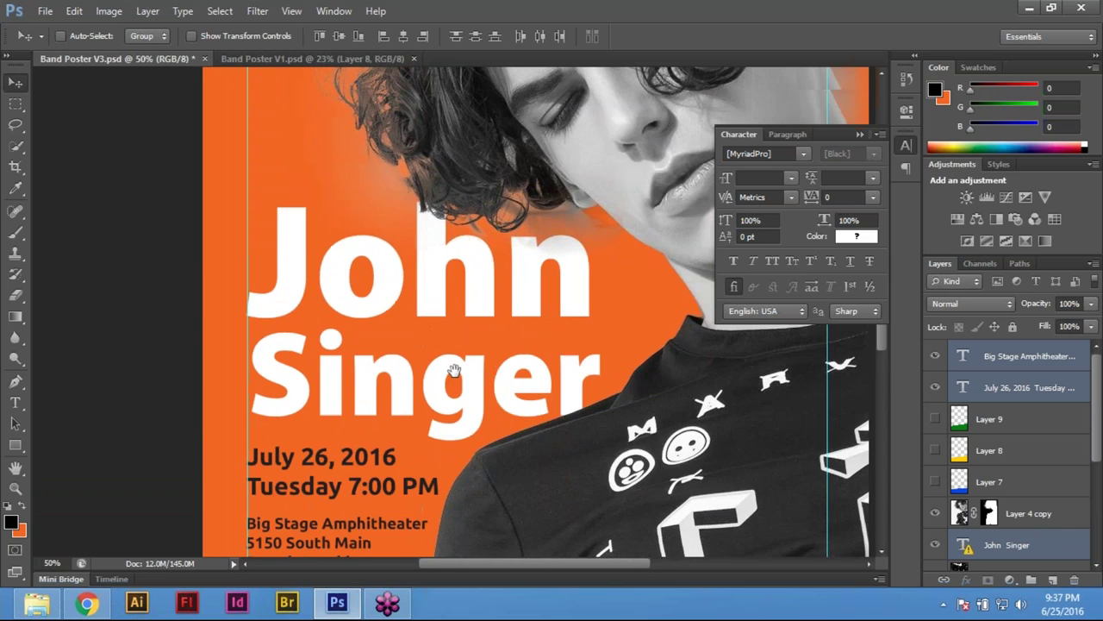
{"action": "key", "text": "ctrl+0"}
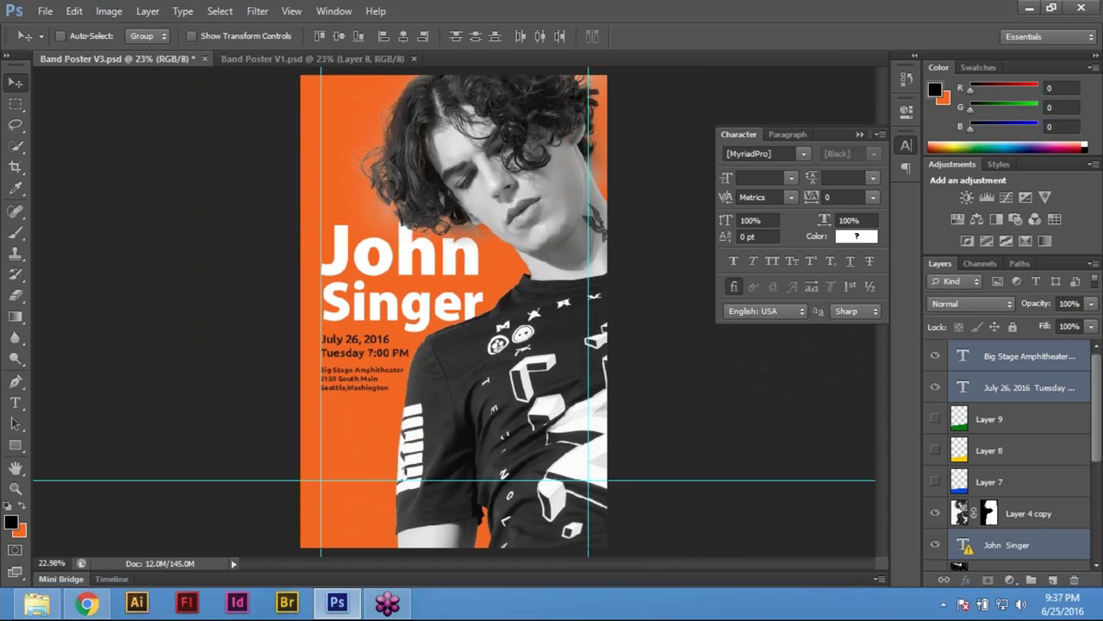
{"action": "left_click", "coordinate": [419, 251], "text": "ctrl"}
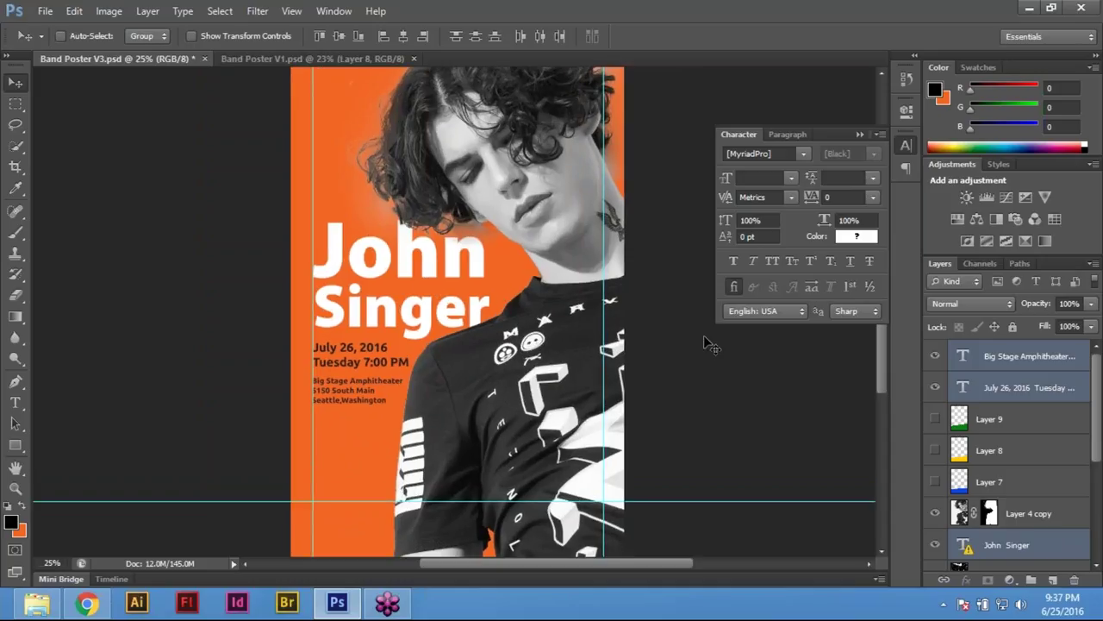
Select Layer 9 and view the options offered for the Rectangular Marquee and Lasso tools
{"action": "left_click", "coordinate": [1031, 425]}
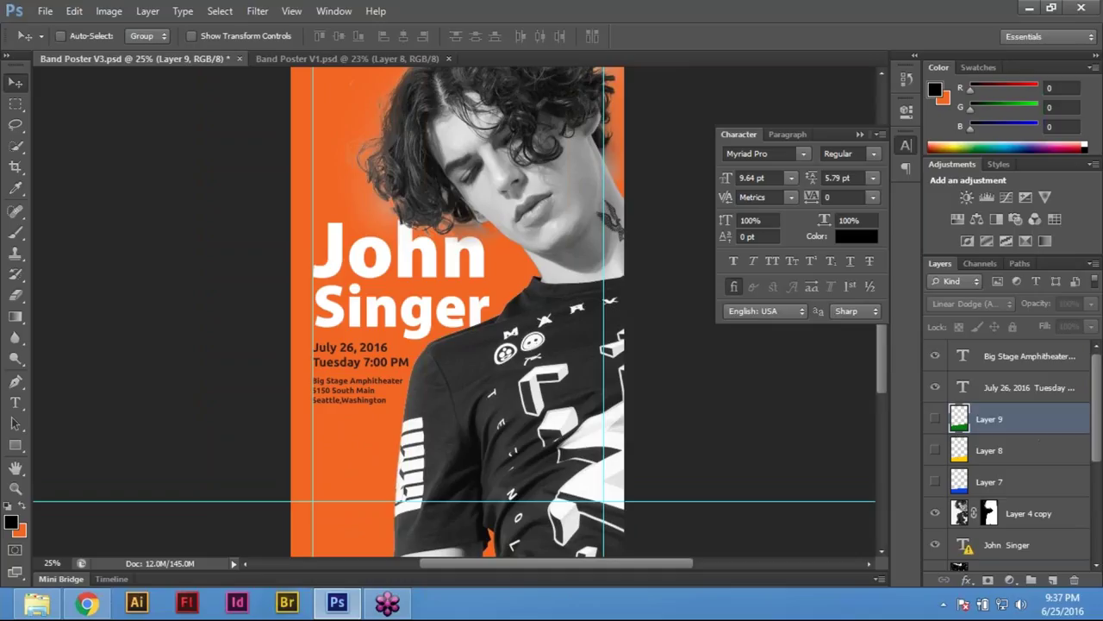
{"action": "left_click", "coordinate": [334, 11]}
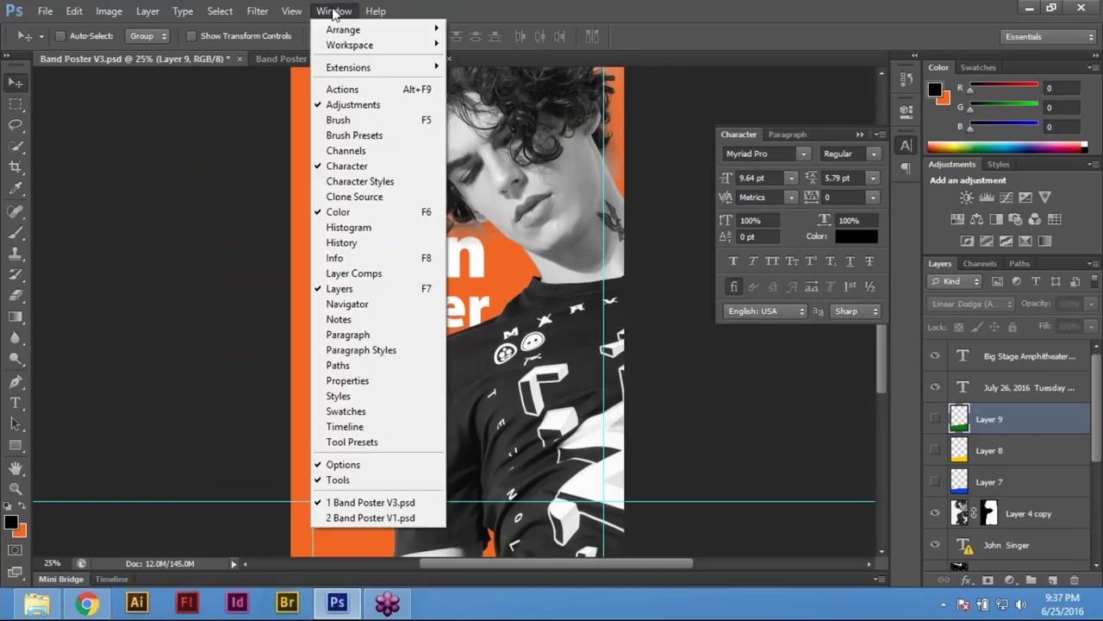
{"action": "left_click", "coordinate": [624, 35]}
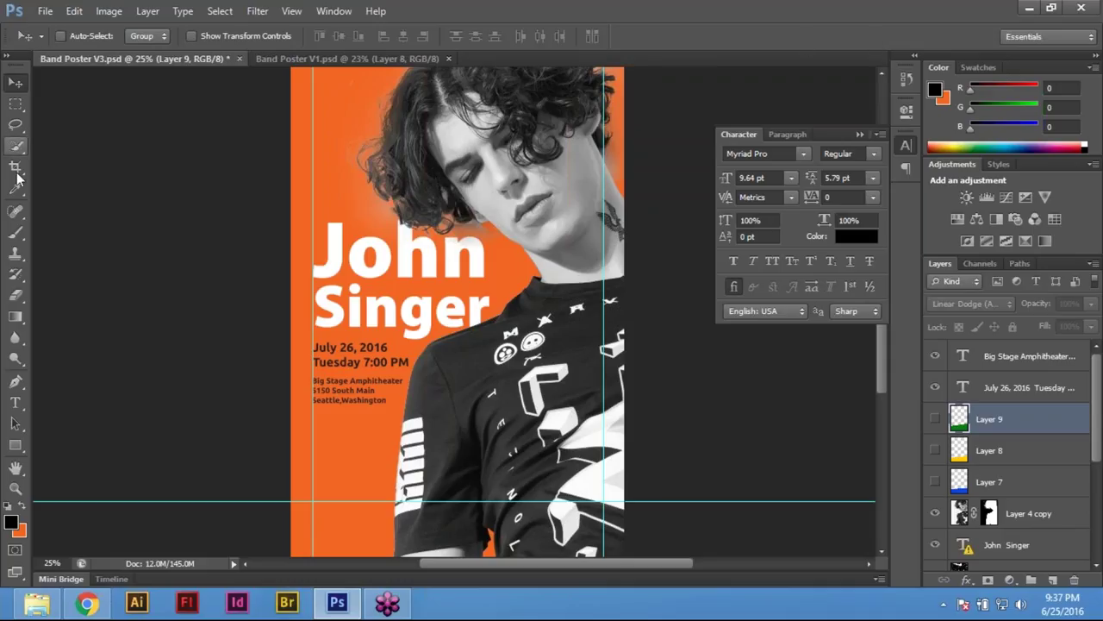
{"action": "left_click", "coordinate": [14, 104]}
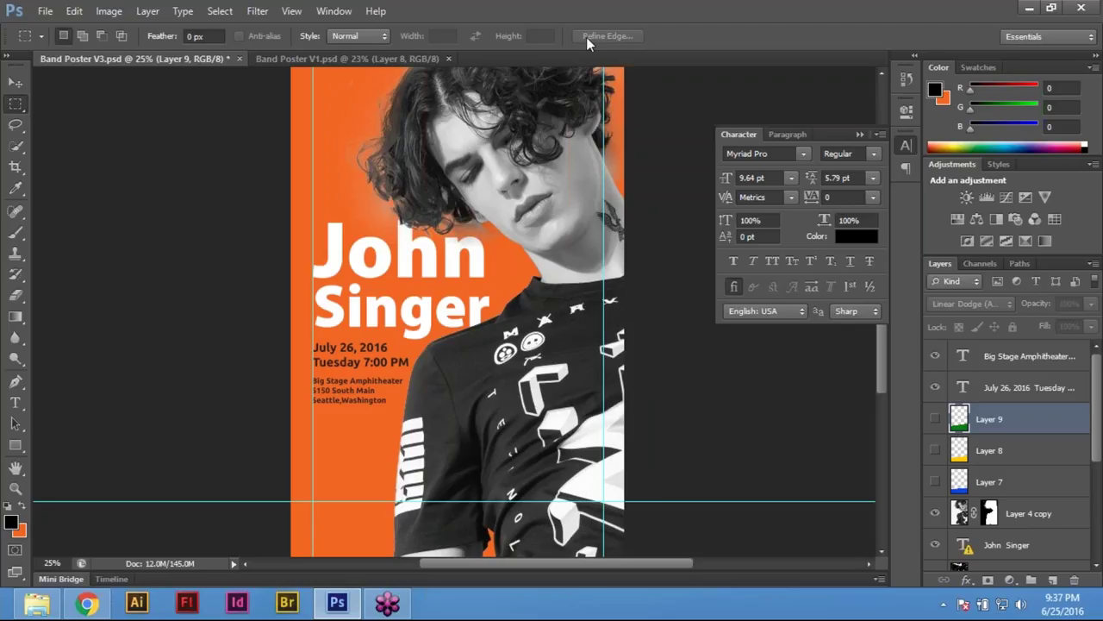
{"action": "left_click", "coordinate": [15, 125]}
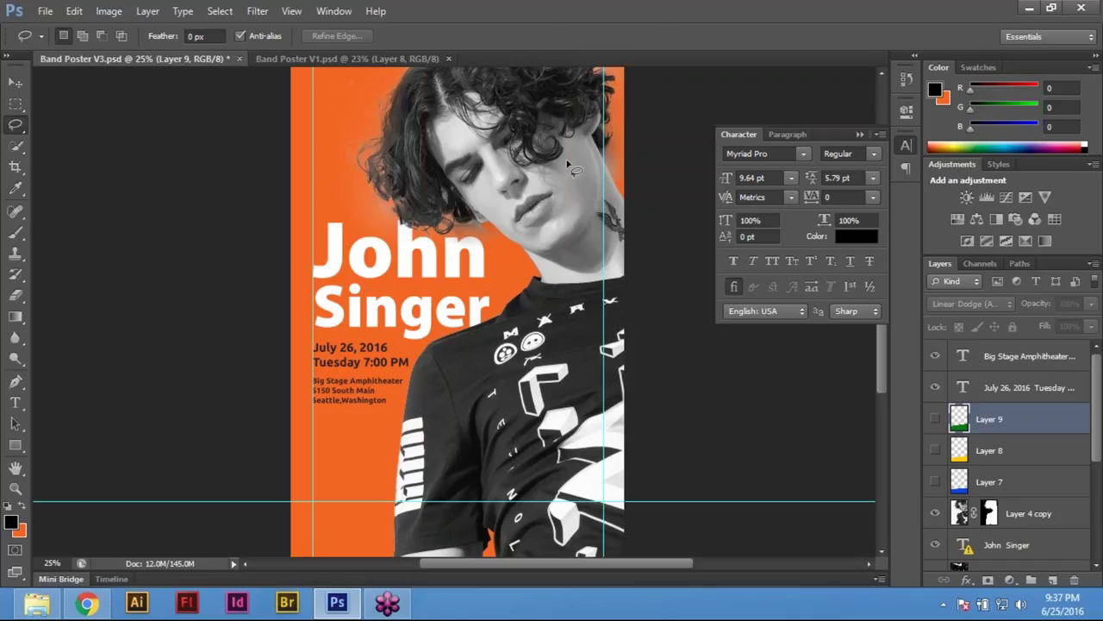
Undo the left-edge alignment of the venue, date and time, and performer's name text layers
{"action": "key", "text": "alt+bracketright"}
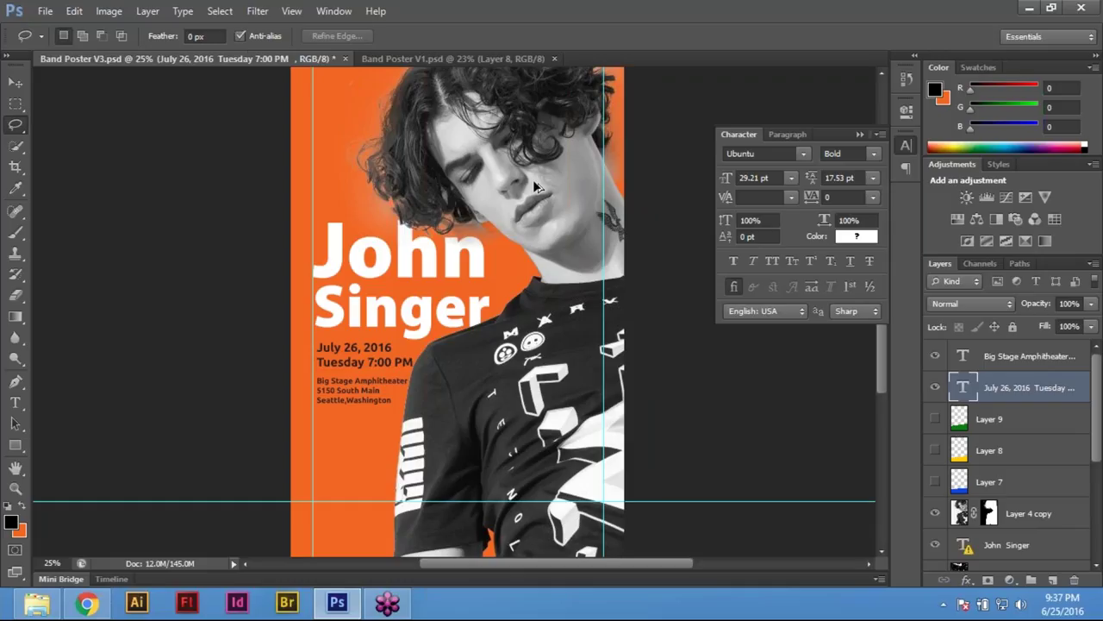
Turn the options bar display off and back on, and check its setting
{"action": "left_click", "coordinate": [341, 10]}
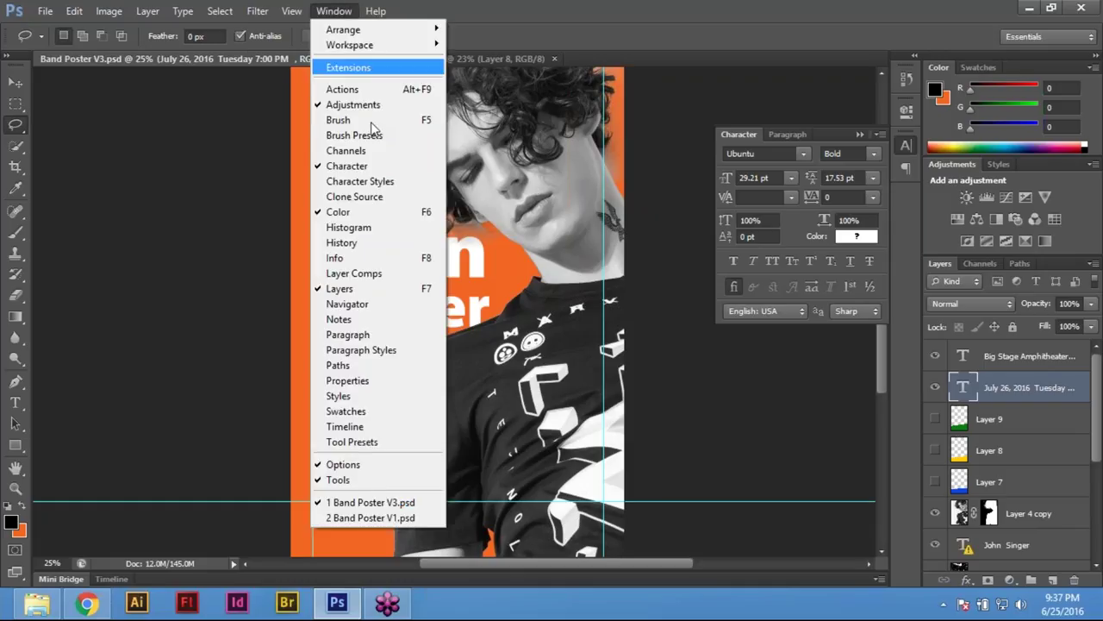
{"action": "left_click", "coordinate": [335, 464]}
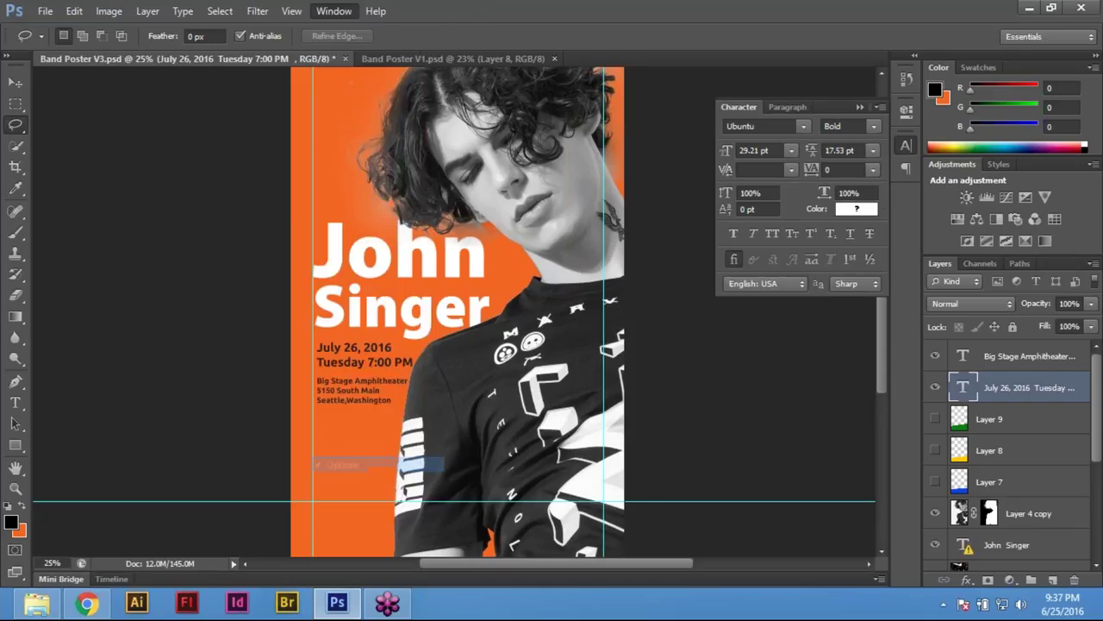
{"action": "left_click", "coordinate": [333, 11]}
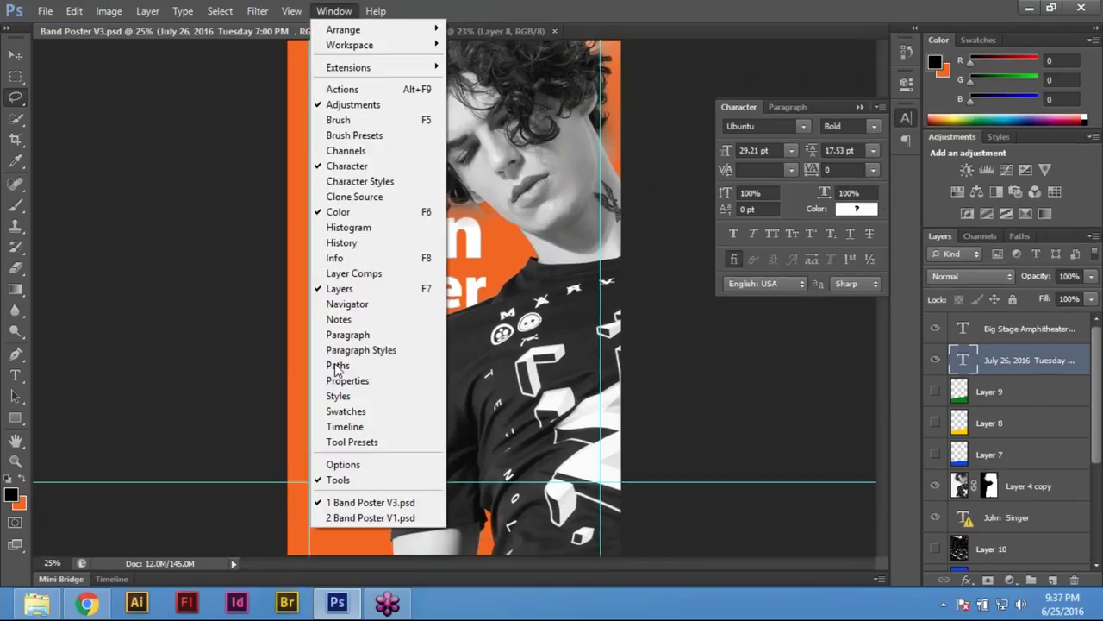
{"action": "left_click", "coordinate": [362, 467]}
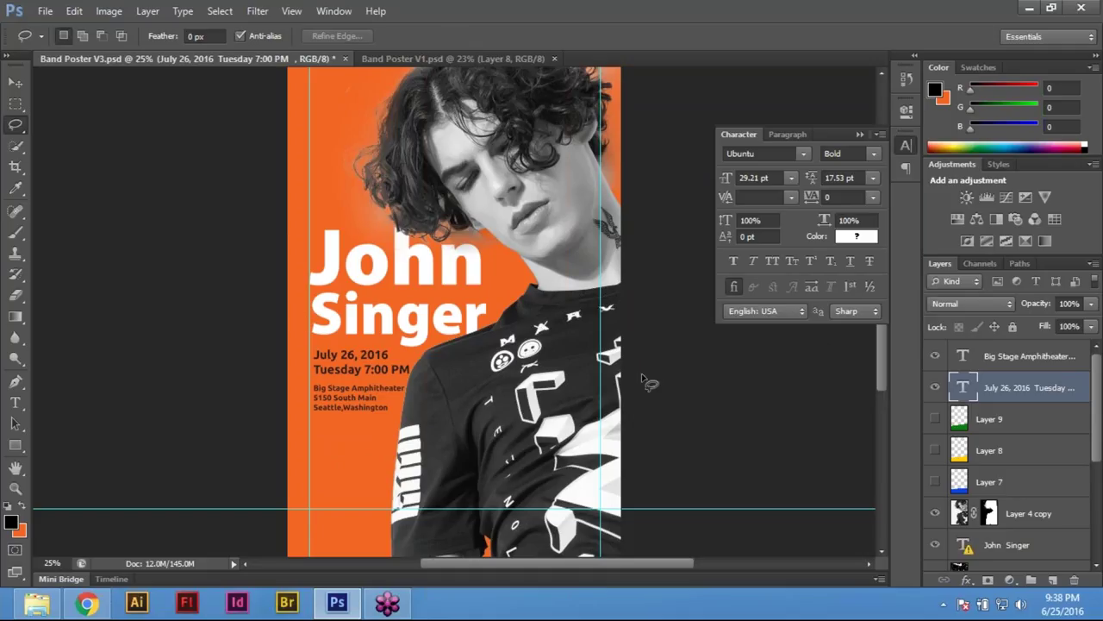
{"action": "left_click", "coordinate": [335, 12]}
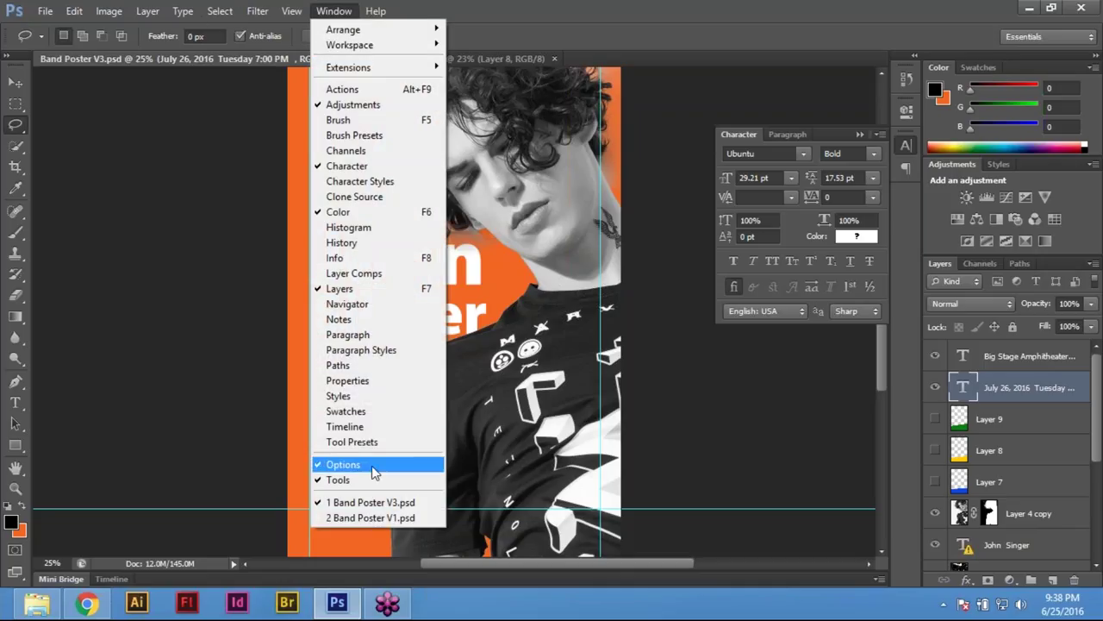
{"action": "left_click", "coordinate": [148, 207]}
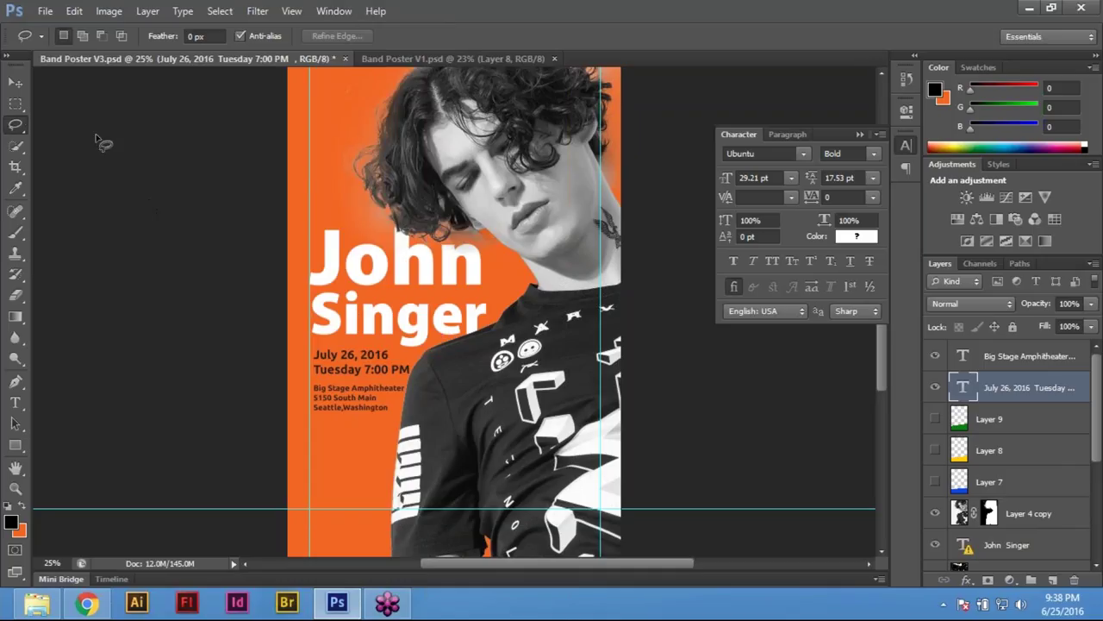
Activate the Move tool, select the three text layers together, and reduce the selection to the date and time layer
{"action": "left_click", "coordinate": [16, 103]}
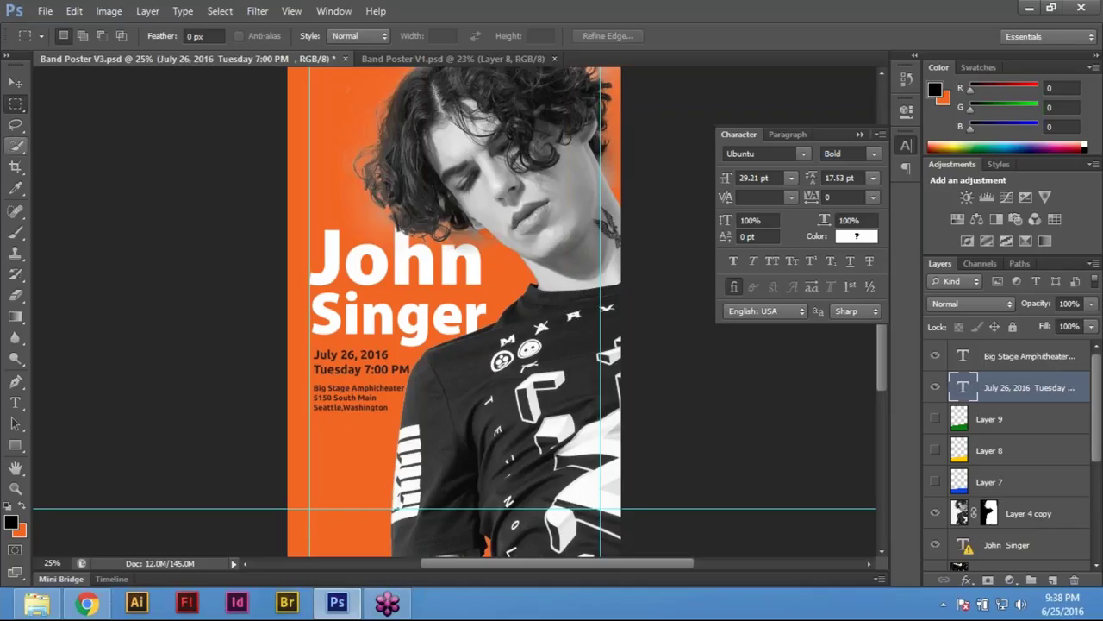
{"action": "left_click", "coordinate": [15, 84]}
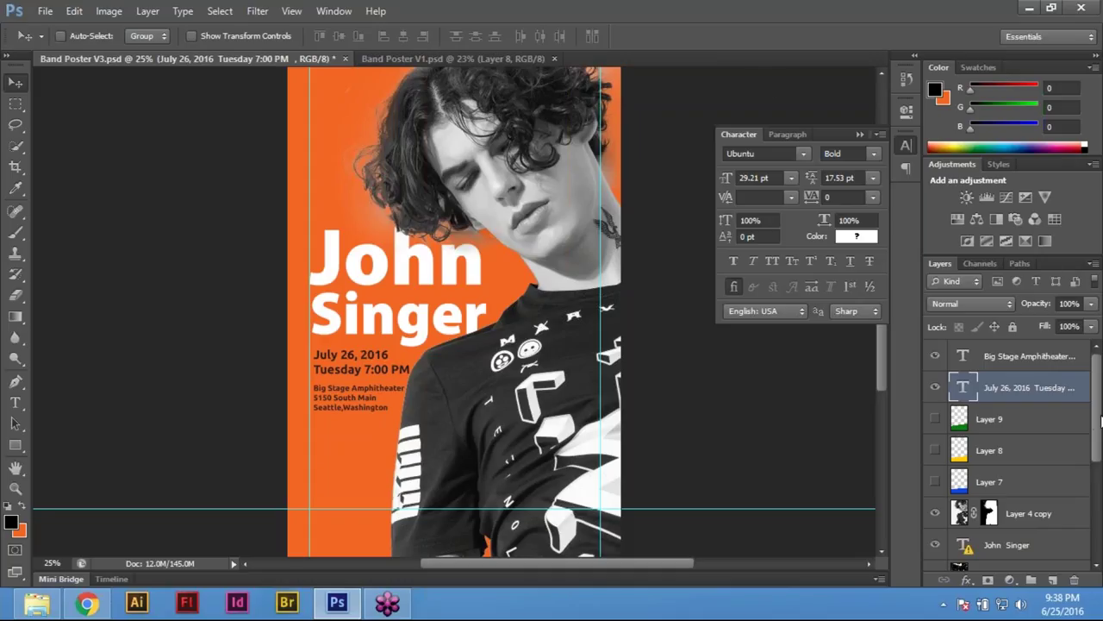
{"action": "left_click", "coordinate": [1025, 358], "text": "shift"}
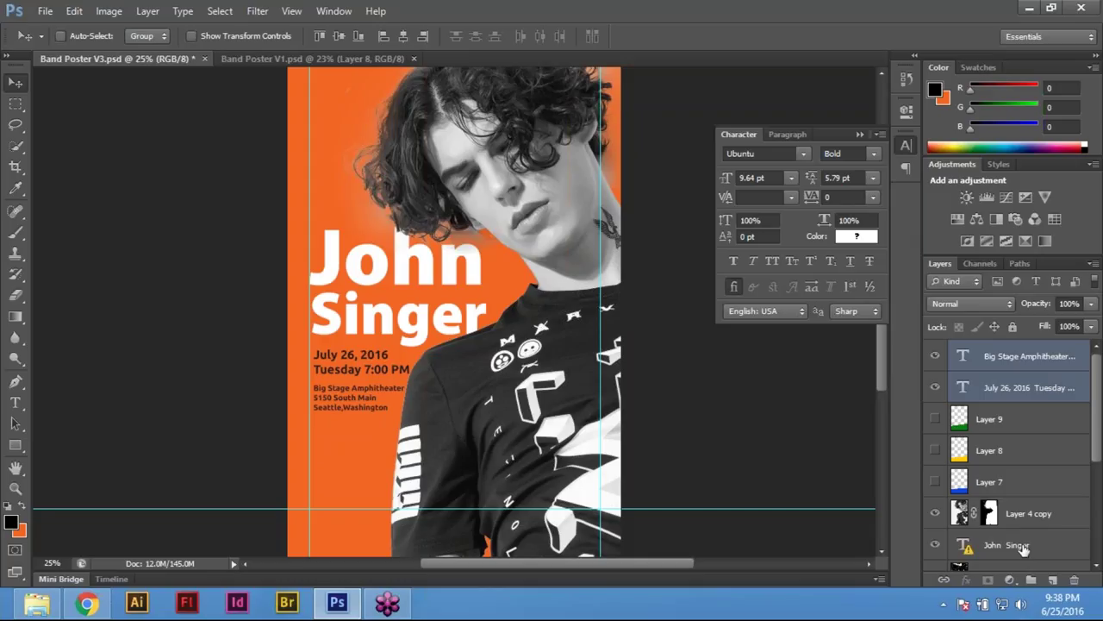
{"action": "left_click", "coordinate": [1022, 548], "text": "ctrl"}
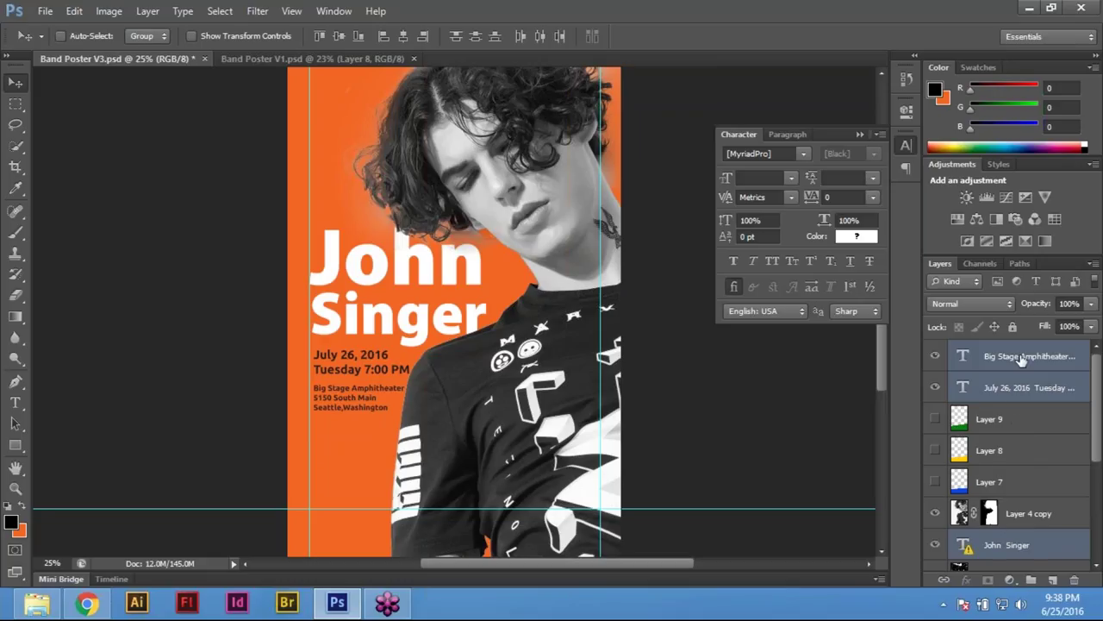
{"action": "left_click", "coordinate": [1010, 389]}
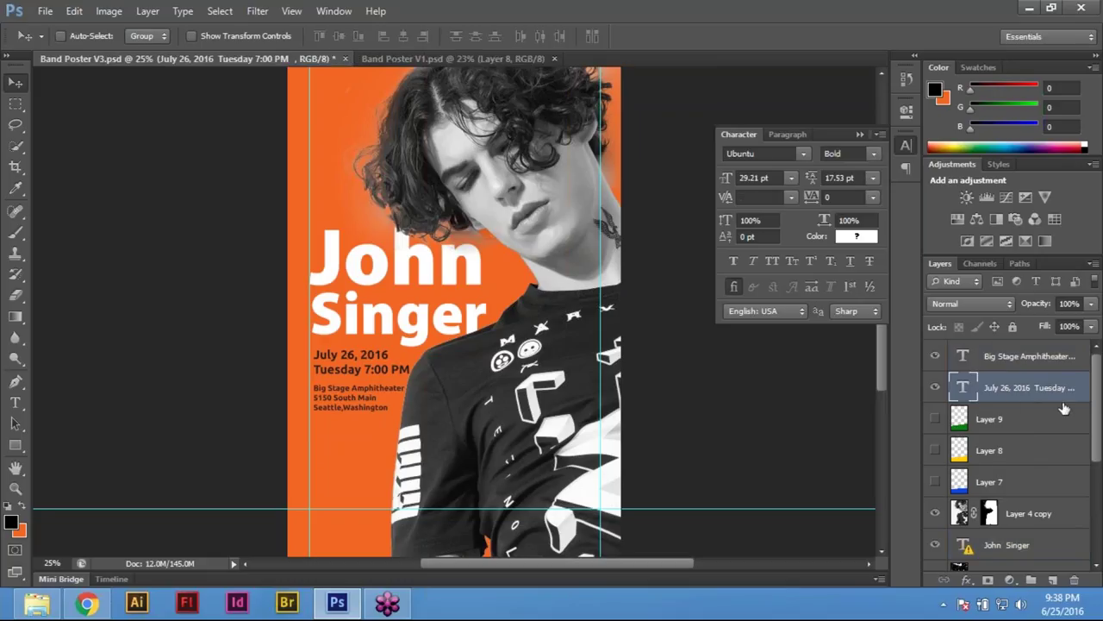
Select the venue, date and time, and performer's name text layers together and align their left edges
{"action": "left_click", "coordinate": [1032, 356], "text": "ctrl"}
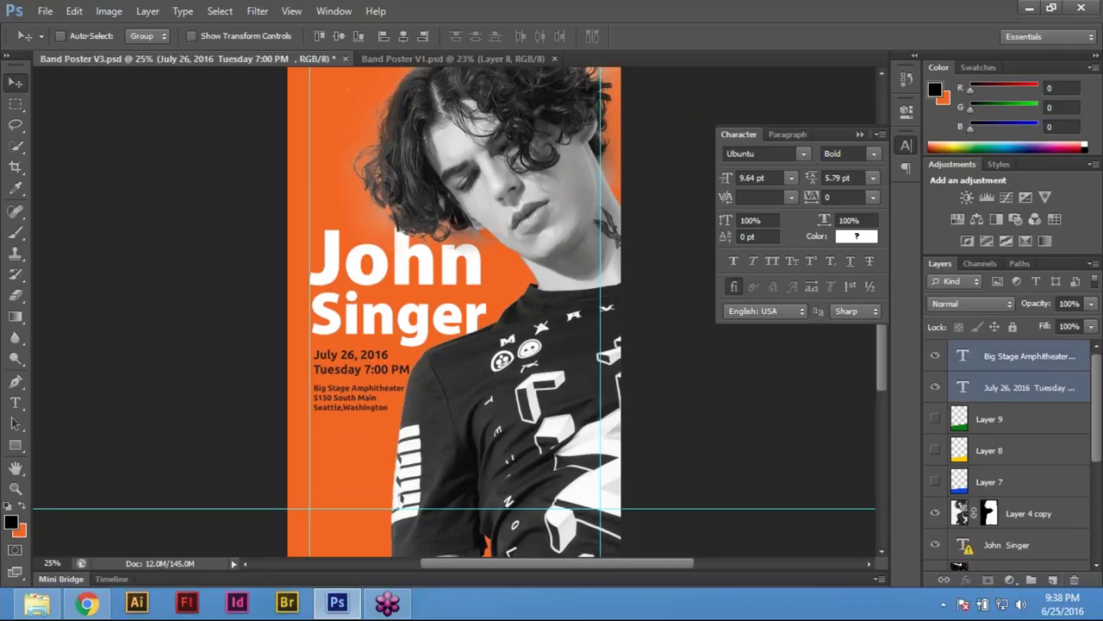
{"action": "left_click", "coordinate": [1034, 547], "text": "ctrl"}
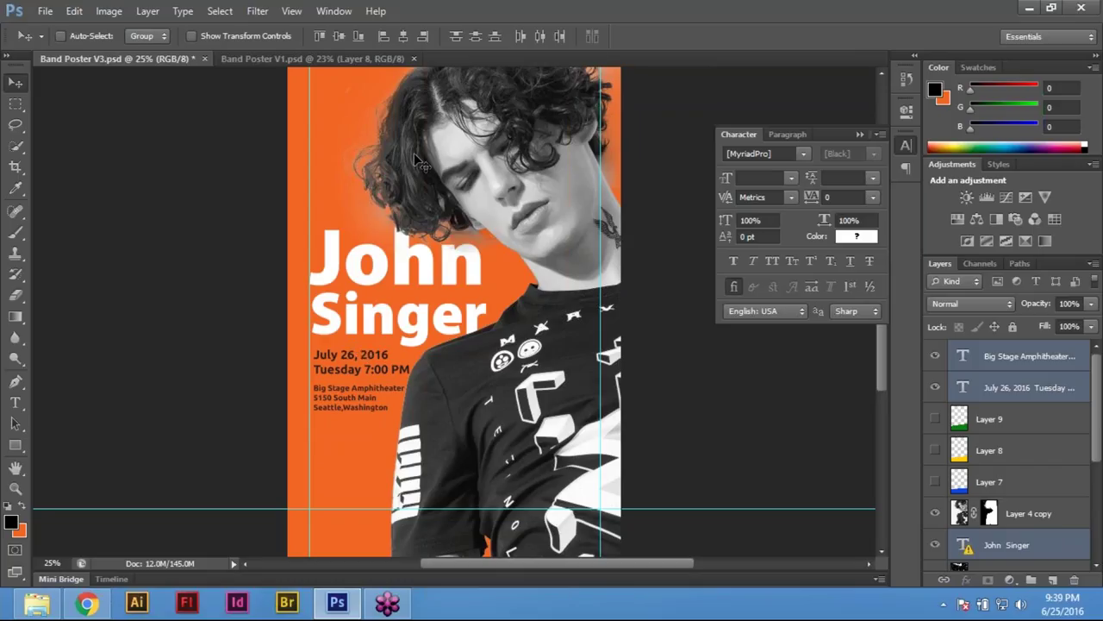
{"action": "left_click", "coordinate": [384, 38]}
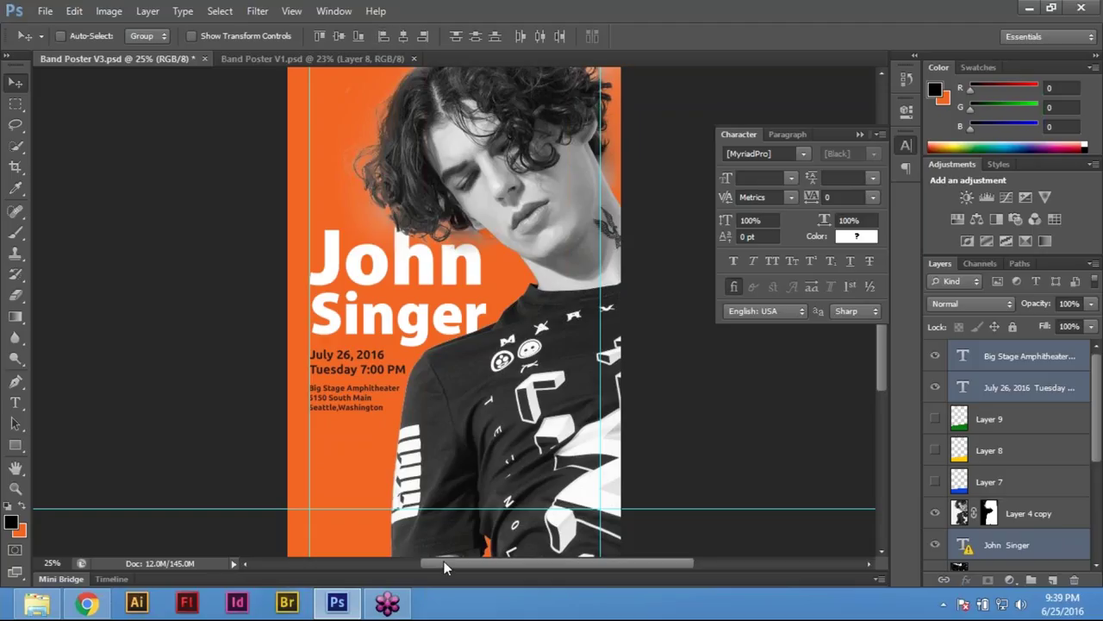
Open the guitar photo pexels-photo-63695 from the photos folder
{"action": "key", "text": "ctrl+o"}
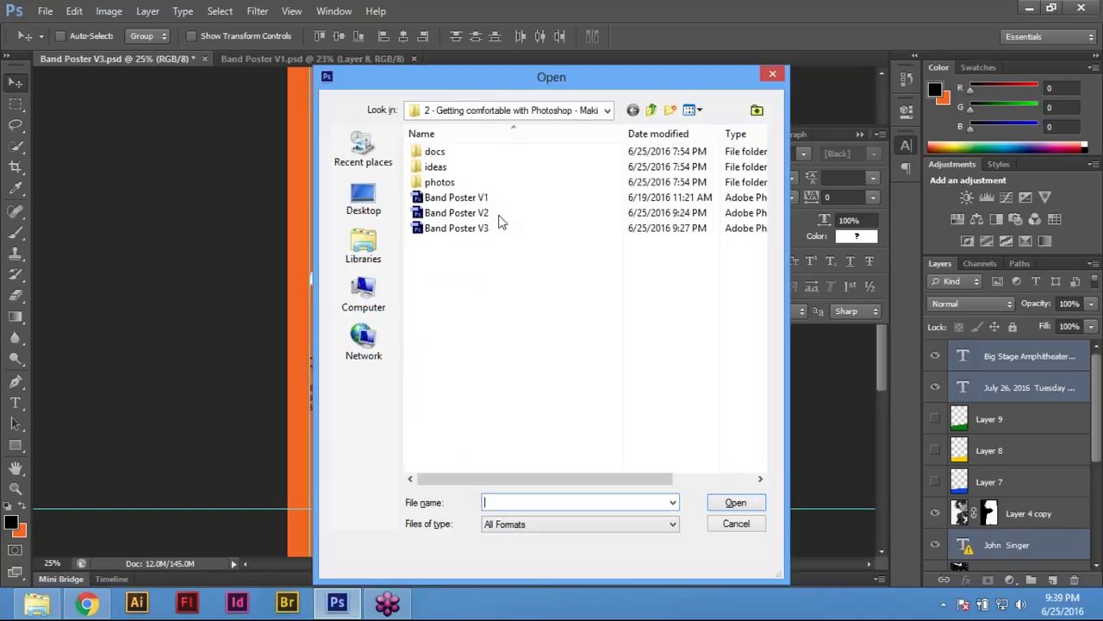
{"action": "left_click", "coordinate": [457, 185]}
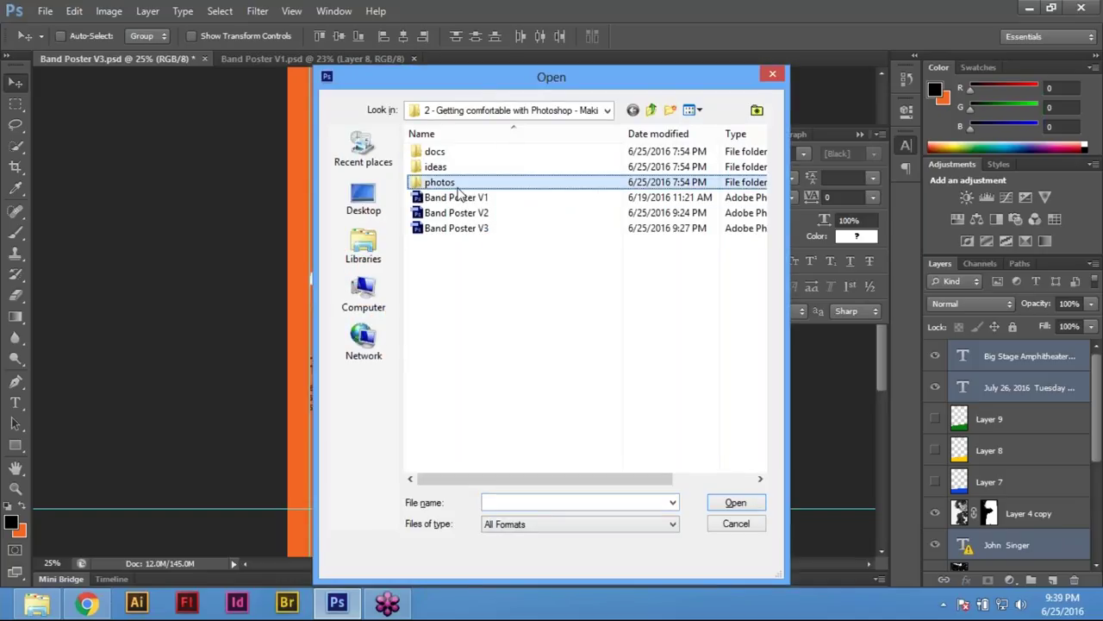
{"action": "double_click", "coordinate": [450, 184]}
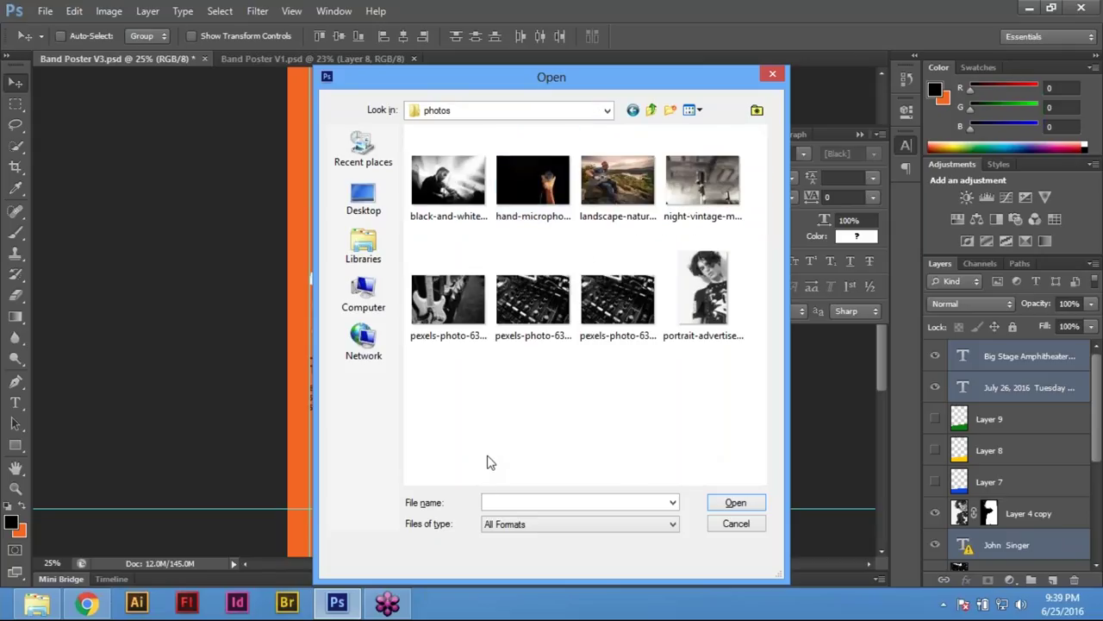
{"action": "left_click", "coordinate": [436, 307]}
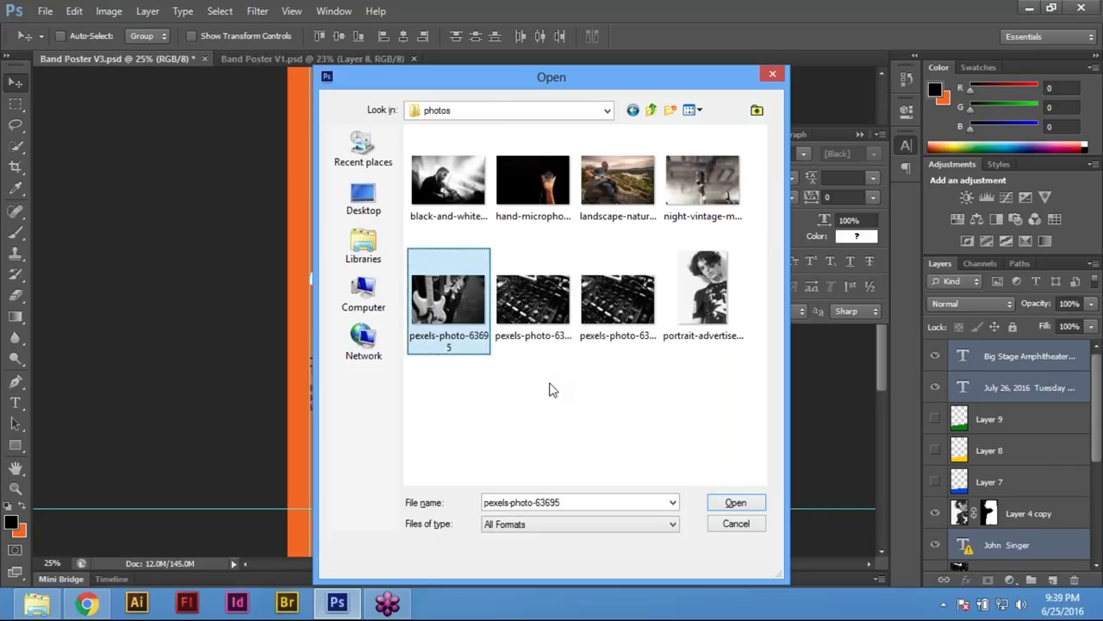
{"action": "left_click", "coordinate": [472, 383]}
{"action": "left_click", "coordinate": [458, 312]}
{"action": "key", "text": "Escape"}
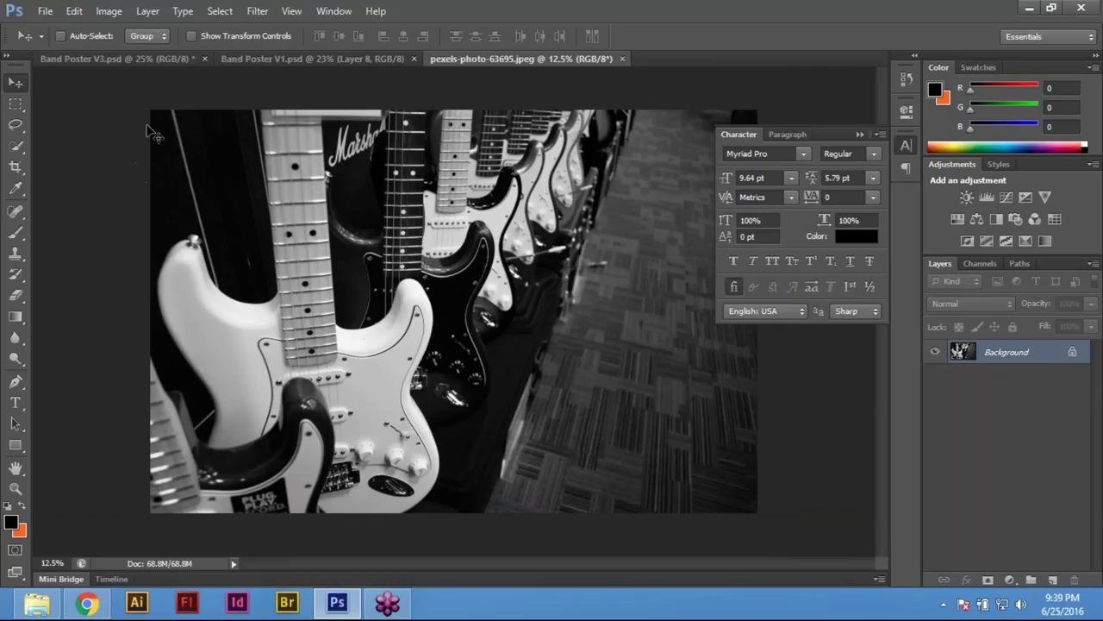
{"action": "key", "text": "ctrl+a"}
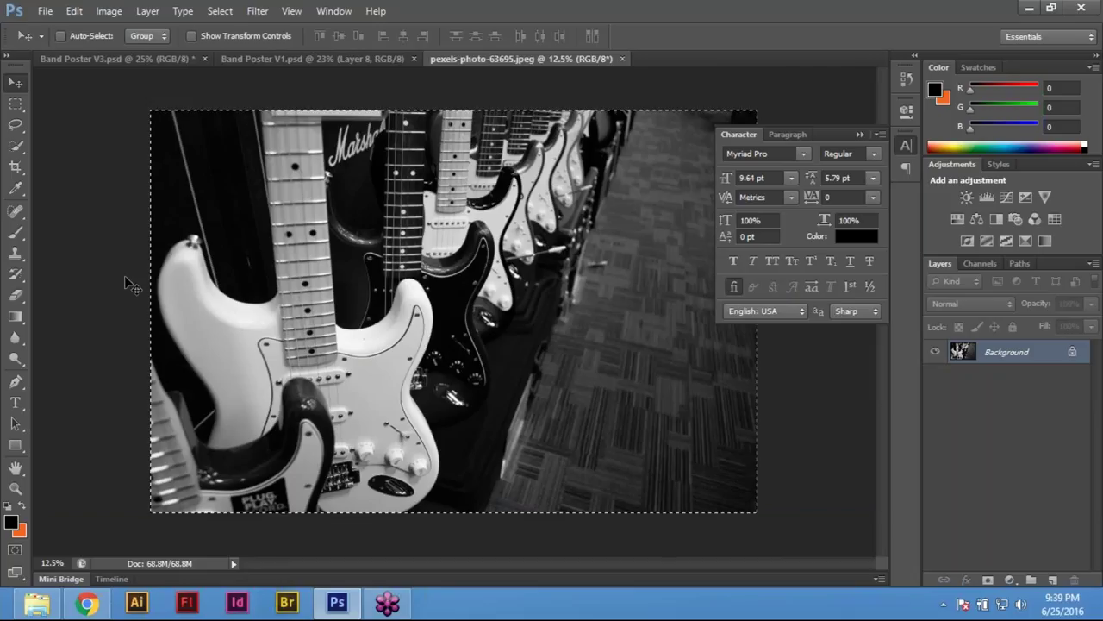
{"action": "key", "text": "m"}
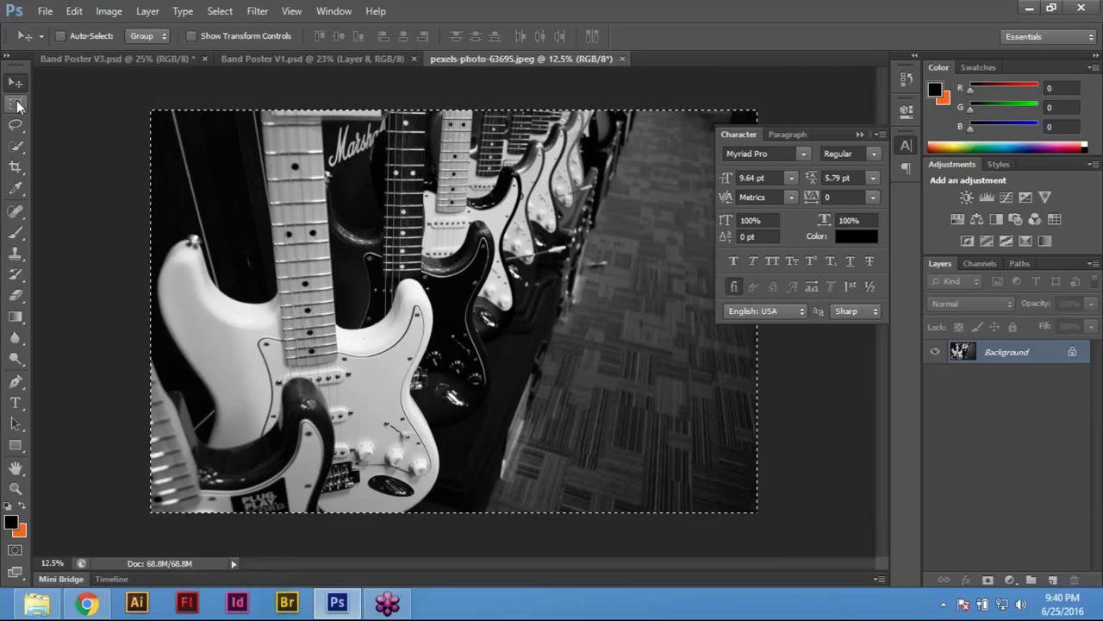
{"action": "left_click", "coordinate": [87, 112]}
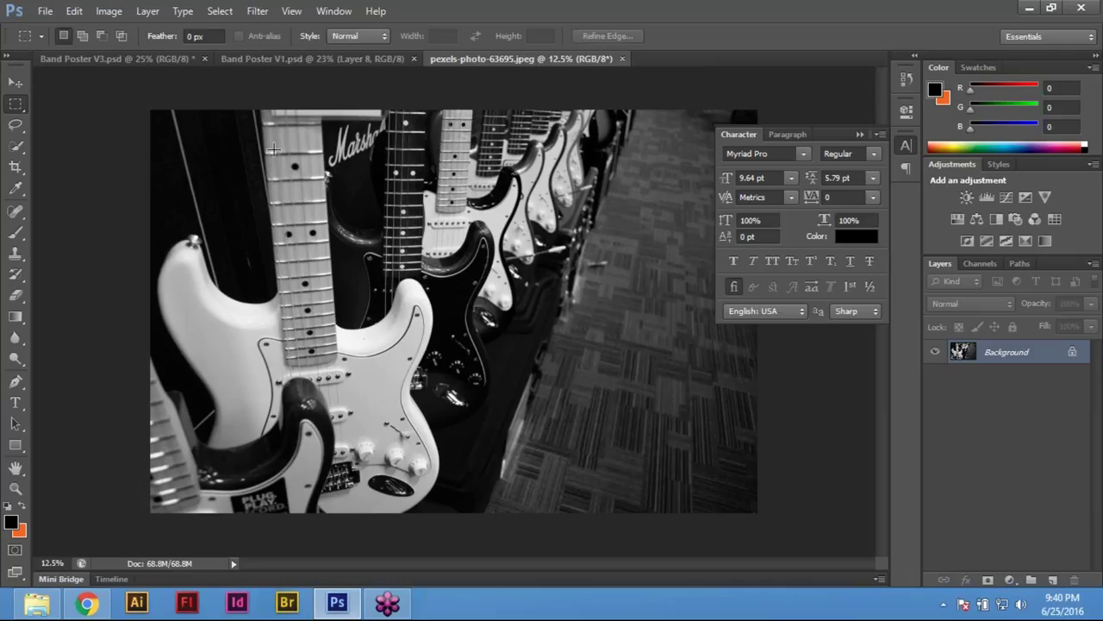
{"action": "left_click_drag", "start_coordinate": [813, 525], "coordinate": [929, 593]}
{"action": "key", "text": "ctrl+a"}
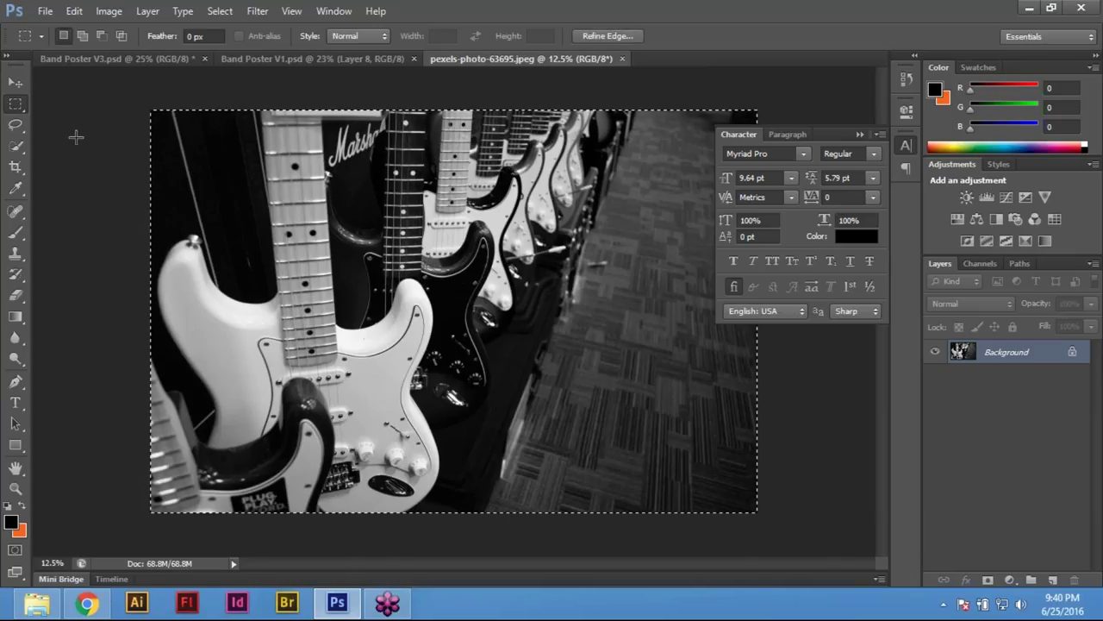
{"action": "key", "text": "ctrl+d"}
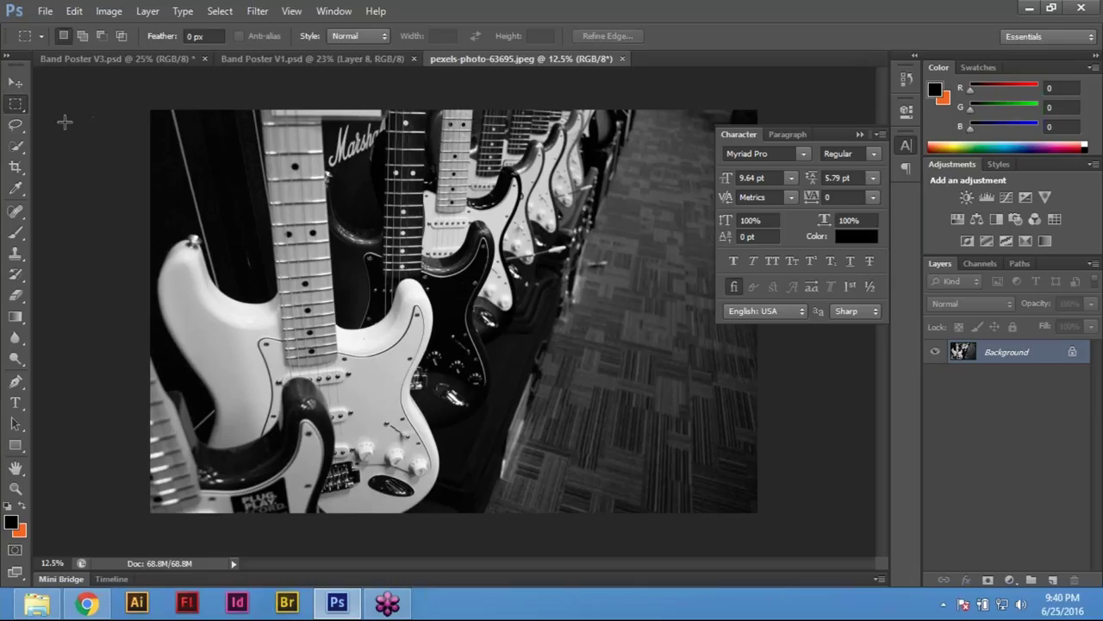
Copy the entire guitar photo and paste it into the Band Poster V3 document
{"action": "key", "text": "ctrl+a"}
{"action": "left_click", "coordinate": [76, 11]}
{"action": "left_click", "coordinate": [140, 107]}
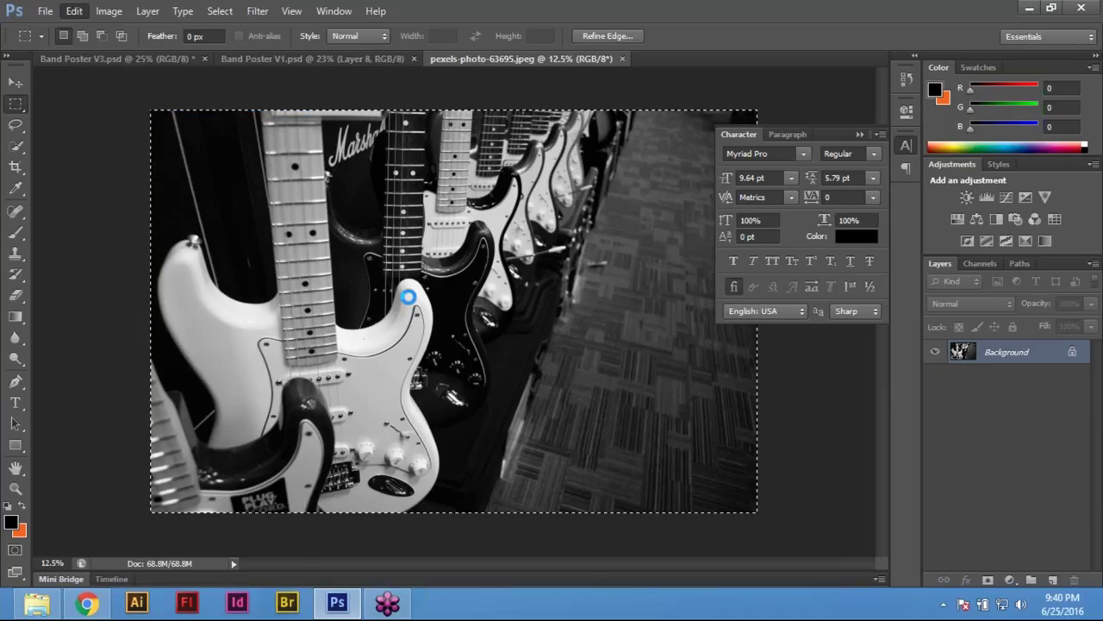
{"action": "left_click", "coordinate": [137, 58]}
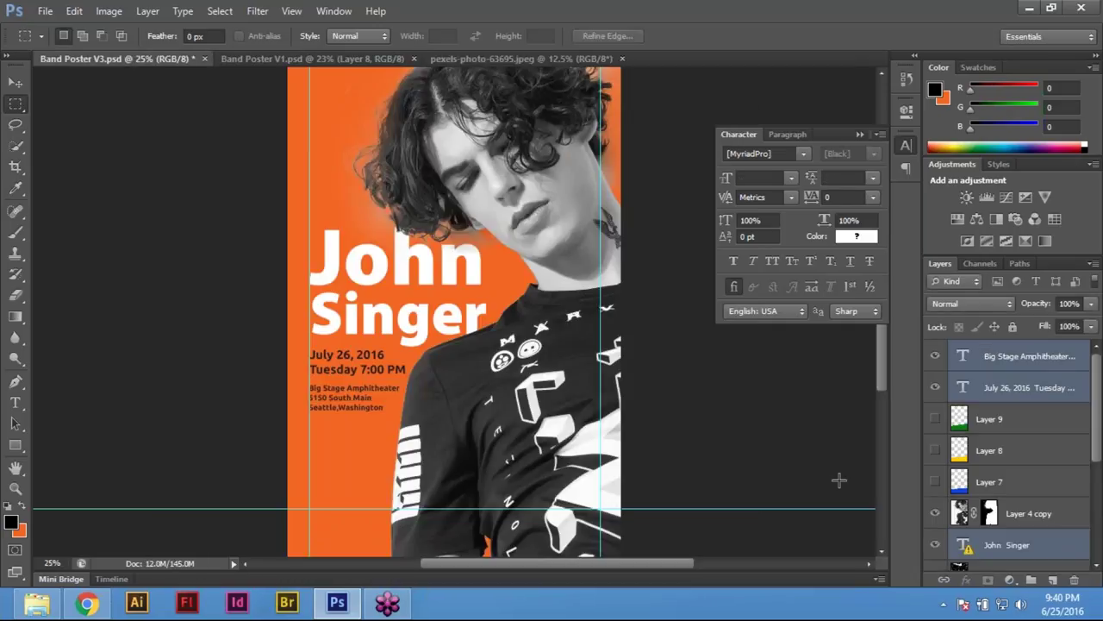
{"action": "key", "text": "ctrl+minus"}
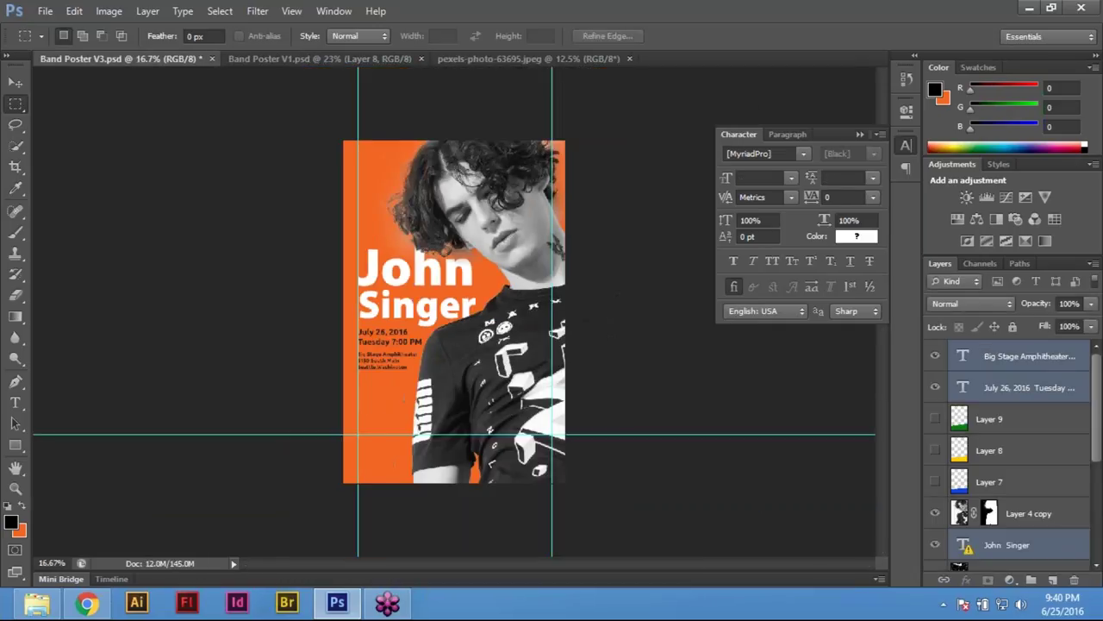
{"action": "left_click", "coordinate": [75, 12]}
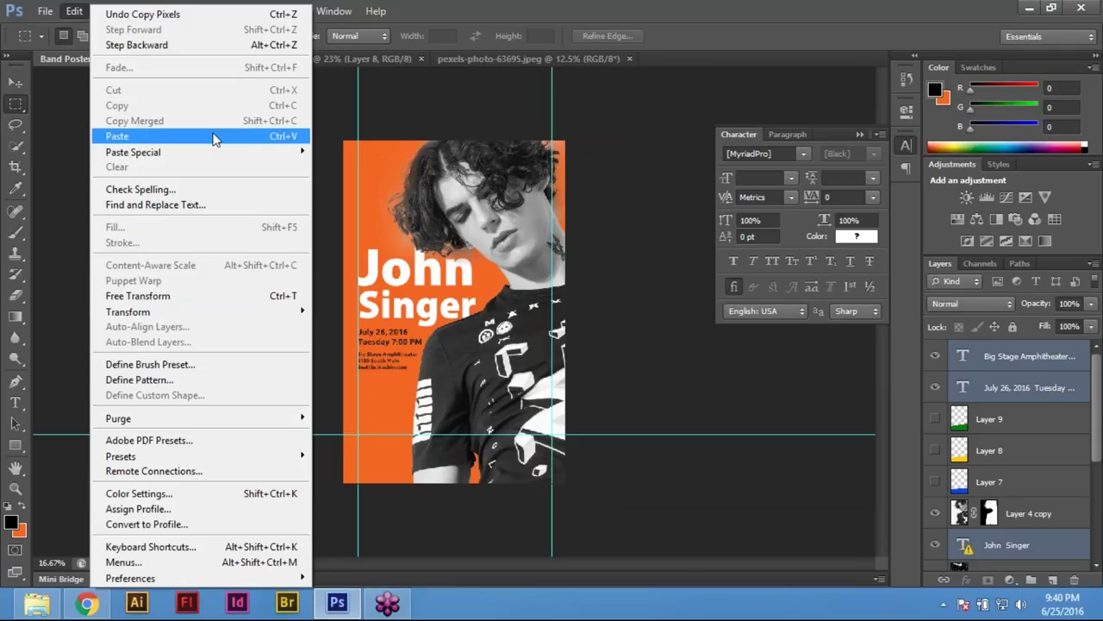
{"action": "key", "text": "Escape"}
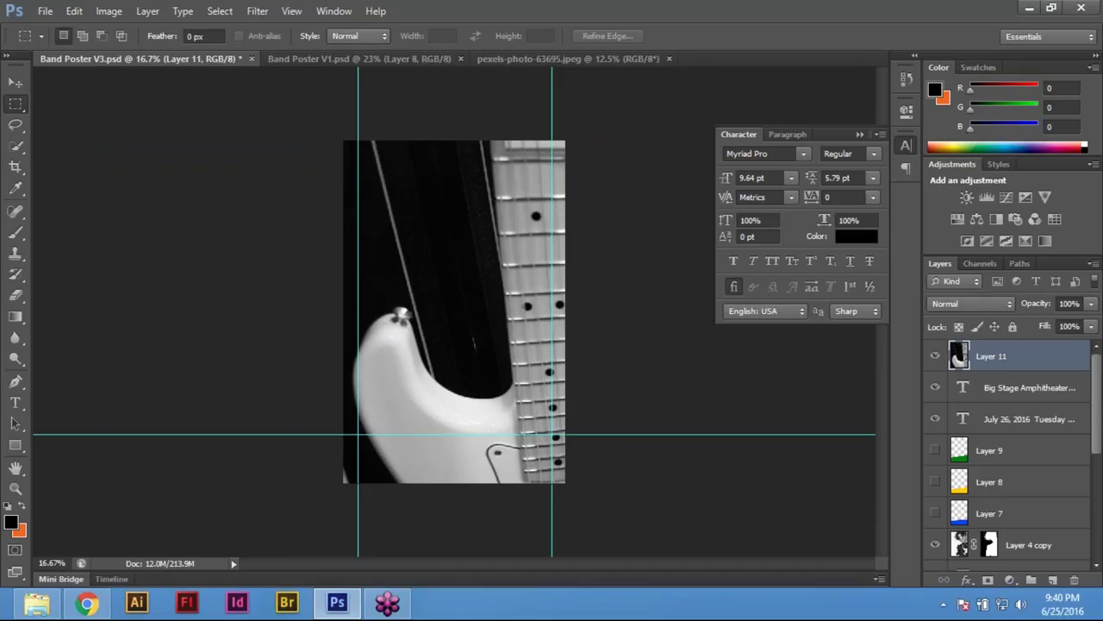
Hide the guides and scale the pasted guitar photo proportionally to about 71% with Free Transform
{"action": "key", "text": "ctrl+minus"}
{"action": "key", "text": "ctrl+minus"}
{"action": "key", "text": "ctrl+minus"}
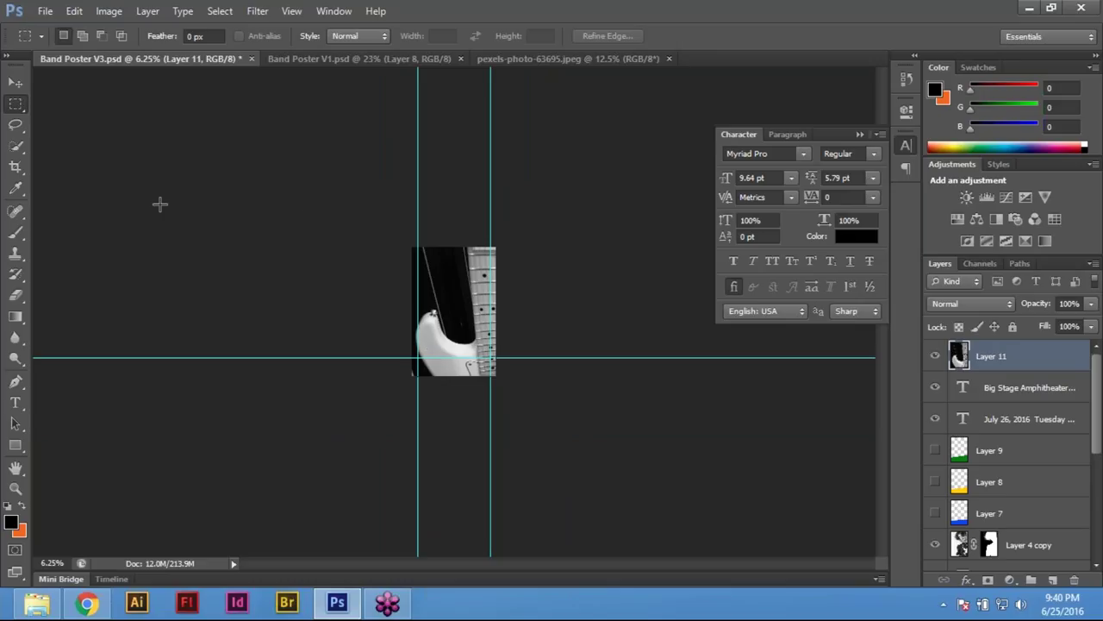
{"action": "key", "text": "ctrl+semicolon"}
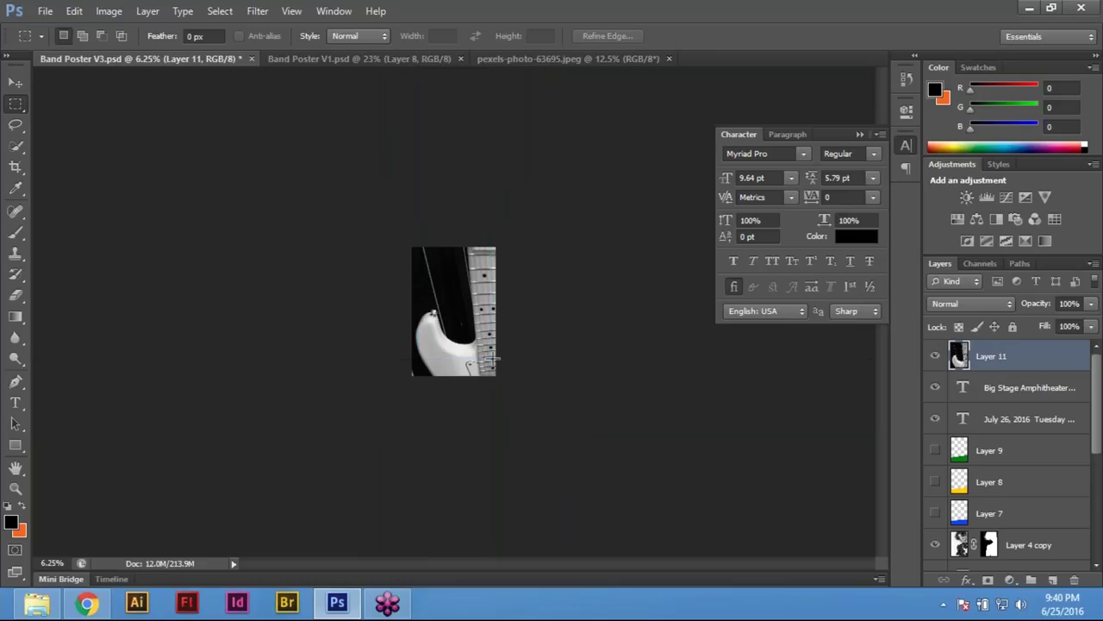
{"action": "left_click", "coordinate": [73, 10]}
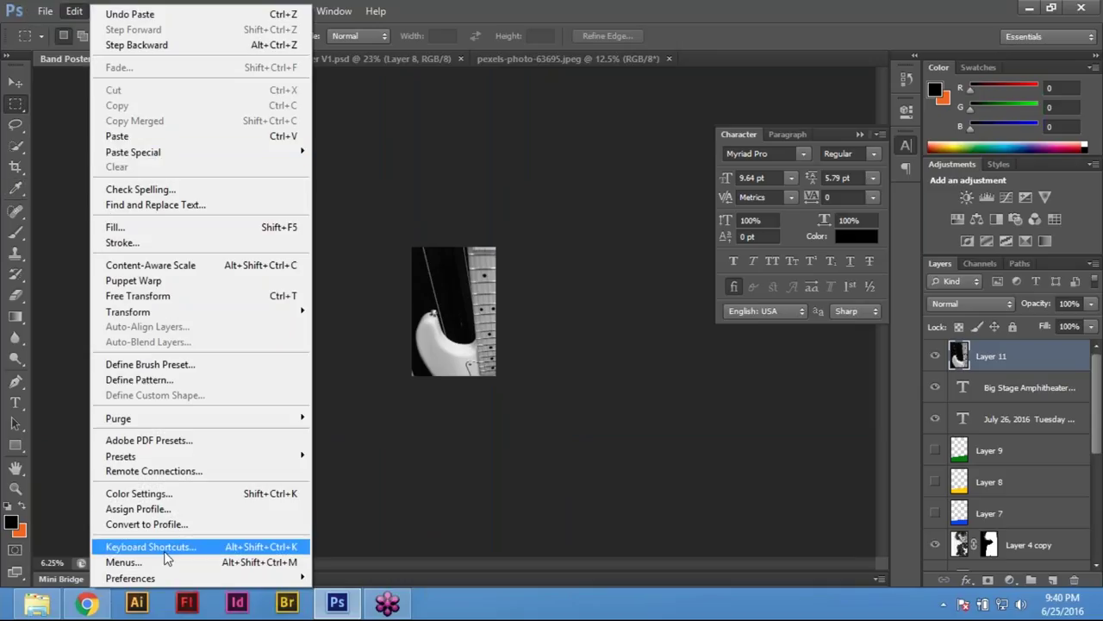
{"action": "left_click", "coordinate": [154, 293]}
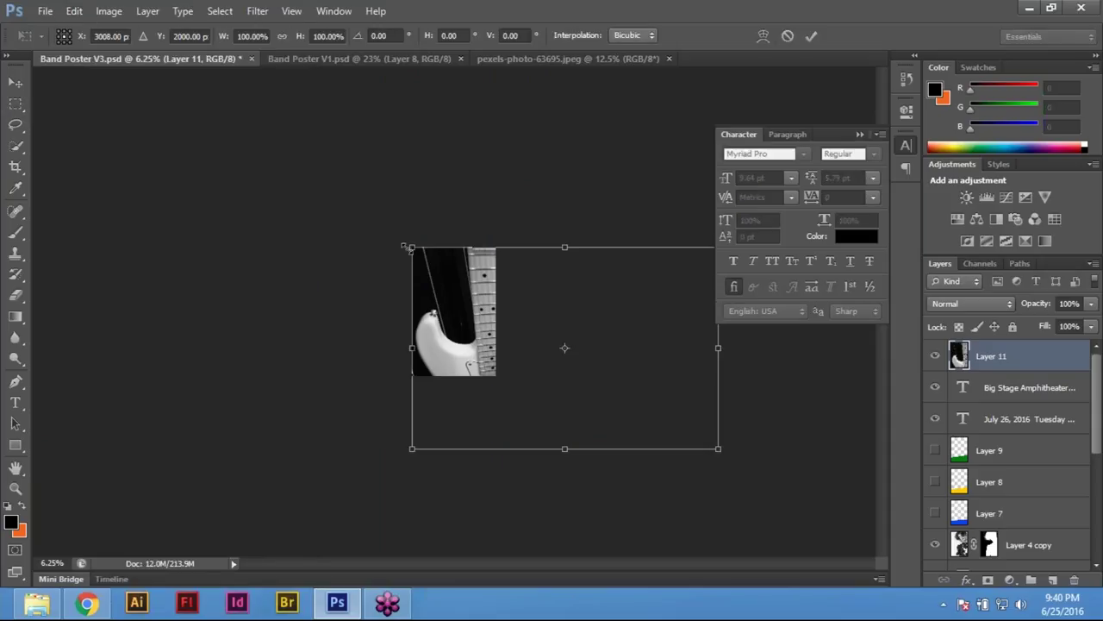
{"action": "left_click_drag", "start_coordinate": [405, 247], "coordinate": [456, 276]}
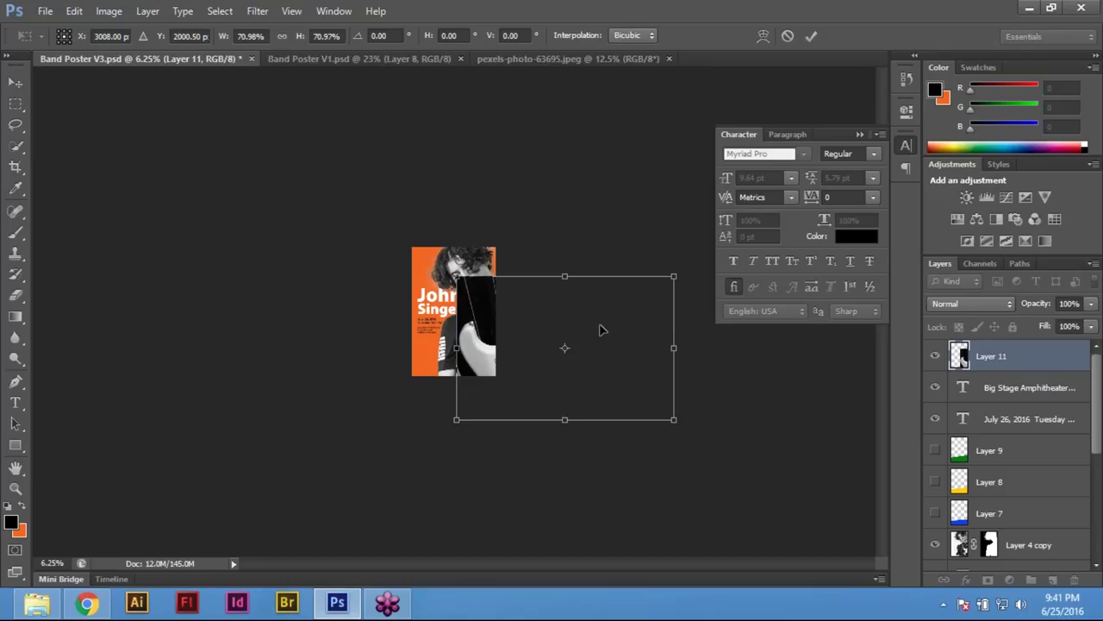
Move the guitar photo over the poster and scale it proportionally around its centre to about 65%
{"action": "left_click_drag", "start_coordinate": [560, 321], "coordinate": [497, 293]}
{"action": "key", "text": "ctrl+plus"}
{"action": "key", "text": "ctrl+plus"}
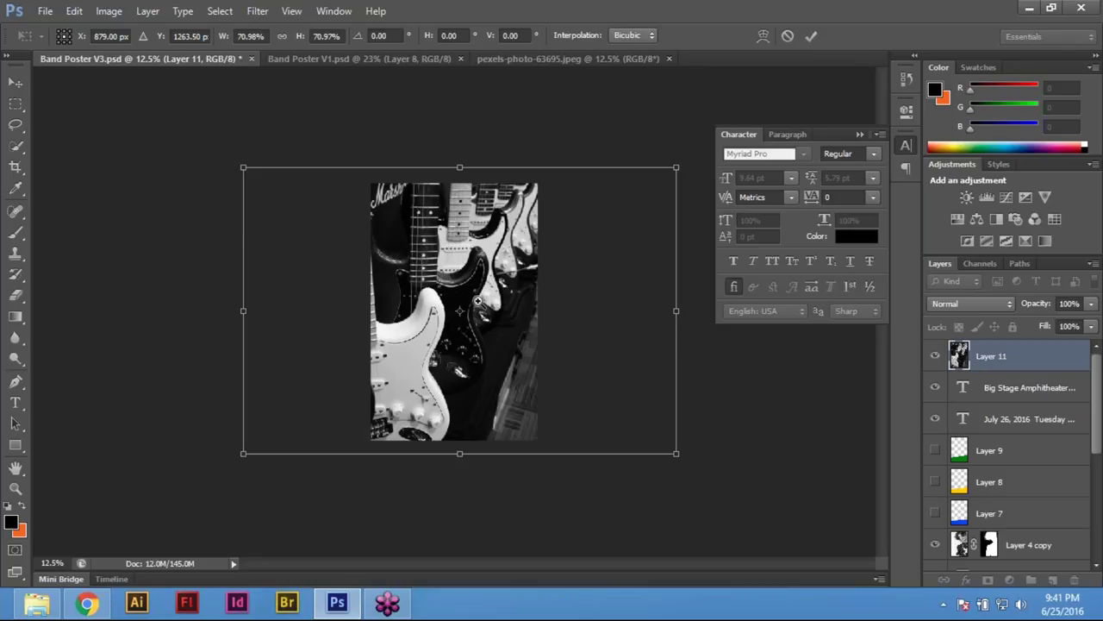
{"action": "key", "text": "ctrl+plus"}
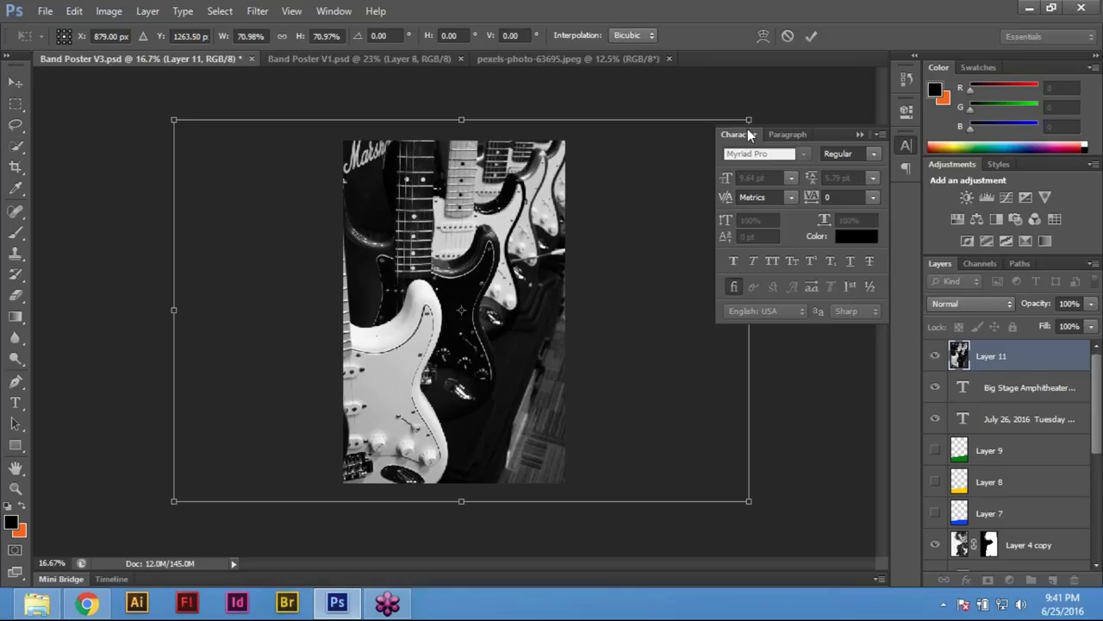
{"action": "left_click_drag", "start_coordinate": [748, 118], "coordinate": [725, 136]}
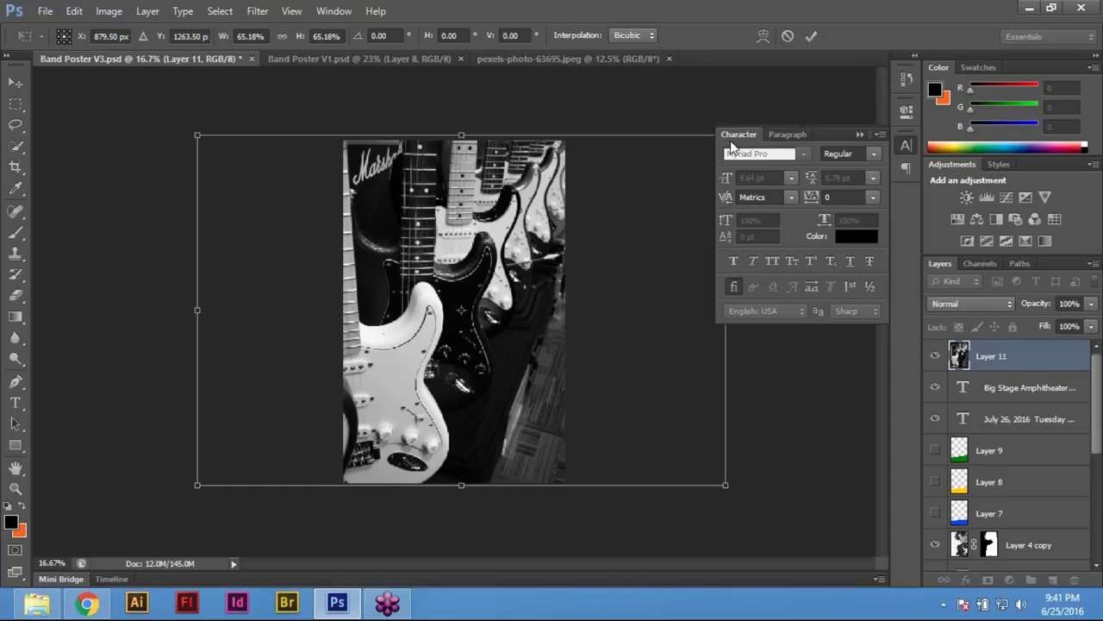
Shift the guitar photo horizontally toward the poster's left side, to X about 414.5 px, and apply the transform
{"action": "key", "text": "shift+Left"}
{"action": "key", "text": "shift+Left"}
{"action": "key", "text": "shift+Left"}
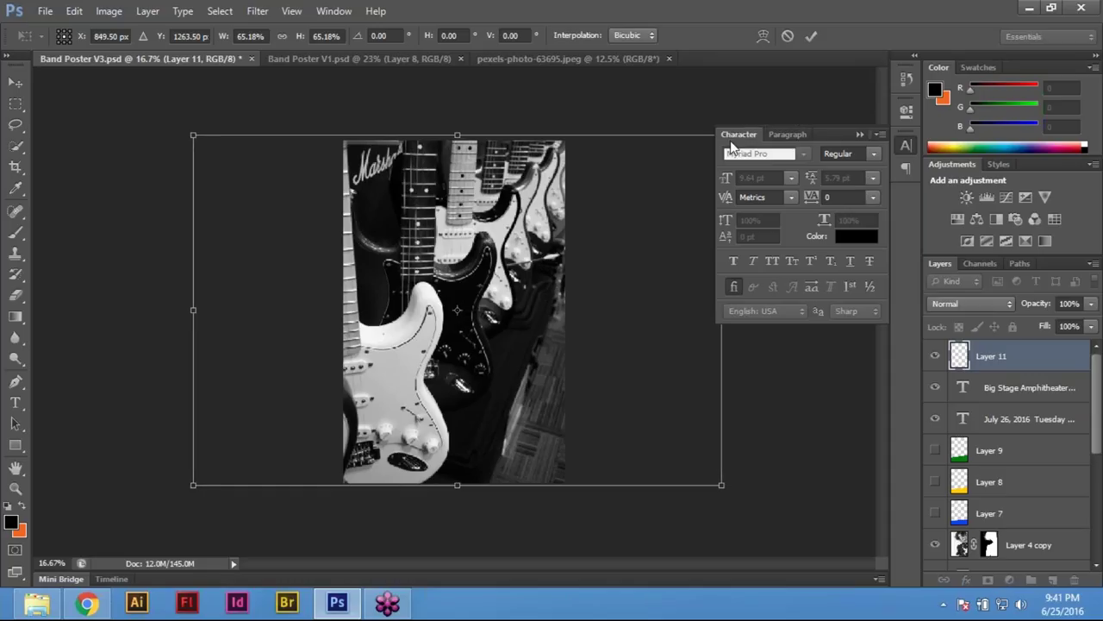
{"action": "left_click_drag", "start_coordinate": [619, 307], "coordinate": [580, 303]}
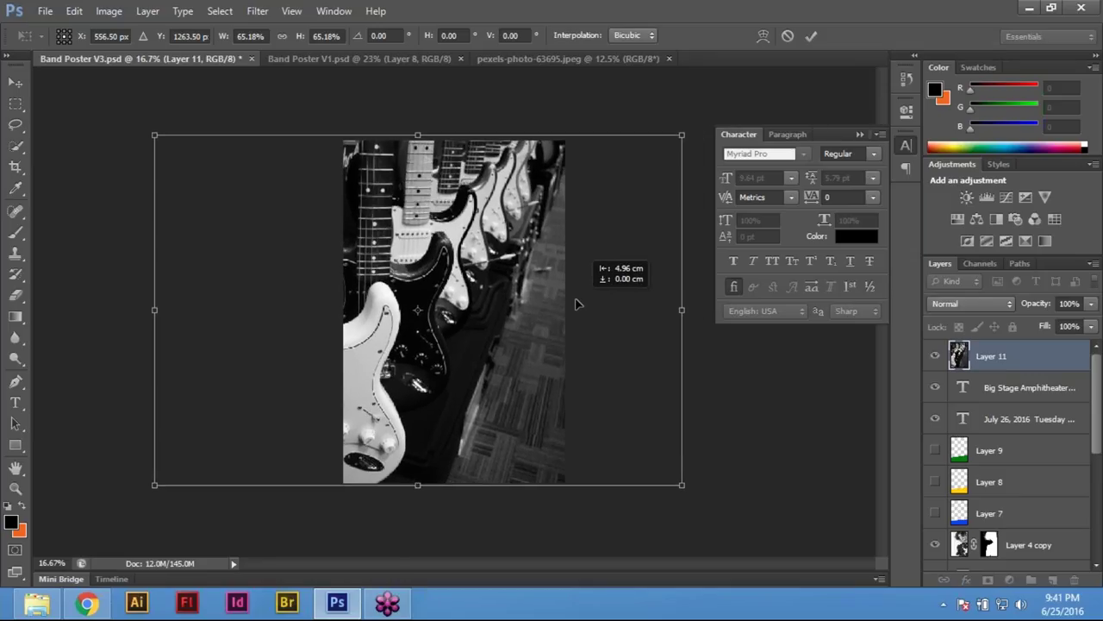
{"action": "left_click_drag", "start_coordinate": [577, 303], "coordinate": [573, 303]}
{"action": "key", "text": "Left"}
{"action": "key", "text": "Left"}
{"action": "key", "text": "Left"}
{"action": "key", "text": "Left"}
{"action": "key", "text": "Left"}
{"action": "key", "text": "Left"}
{"action": "key", "text": "Left"}
{"action": "key", "text": "Left"}
{"action": "key", "text": "Left"}
{"action": "key", "text": "Left"}
{"action": "key", "text": "Left"}
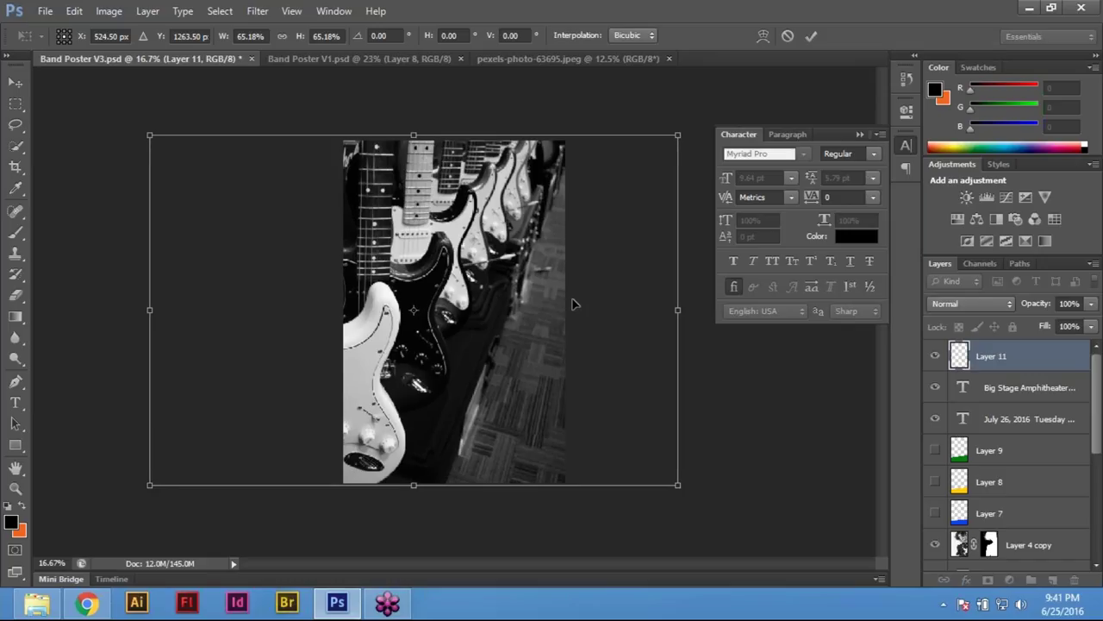
{"action": "key", "text": "Left"}
{"action": "key", "text": "Left"}
{"action": "key", "text": "Left"}
{"action": "key", "text": "Left"}
{"action": "key", "text": "Left"}
{"action": "key", "text": "Left"}
{"action": "key", "text": "Left"}
{"action": "key", "text": "Left"}
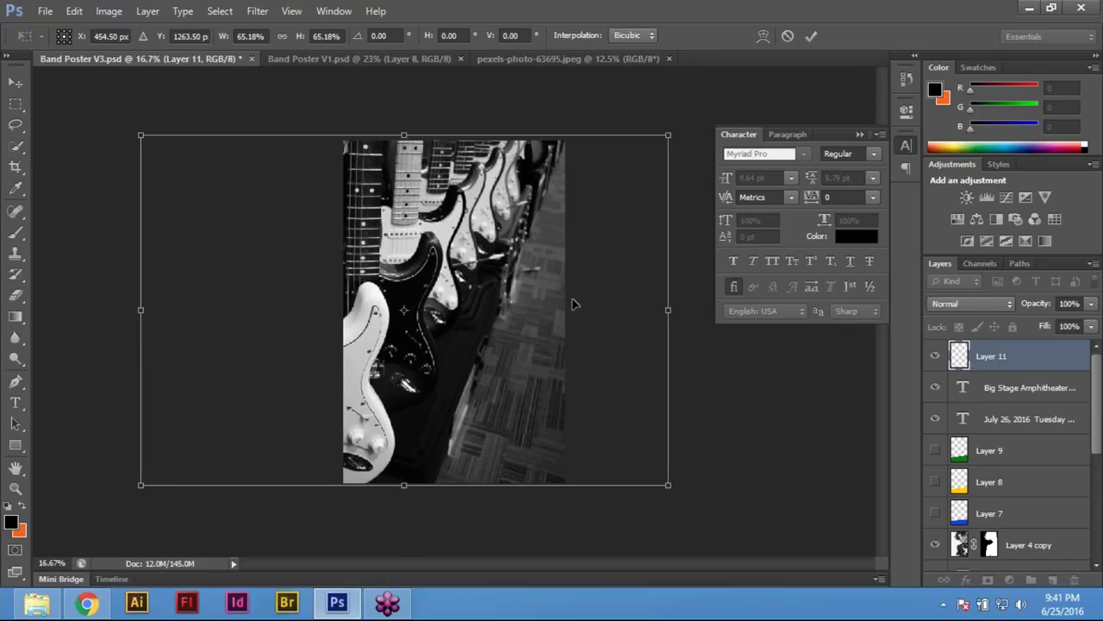
{"action": "key", "text": "Left"}
{"action": "key", "text": "Left"}
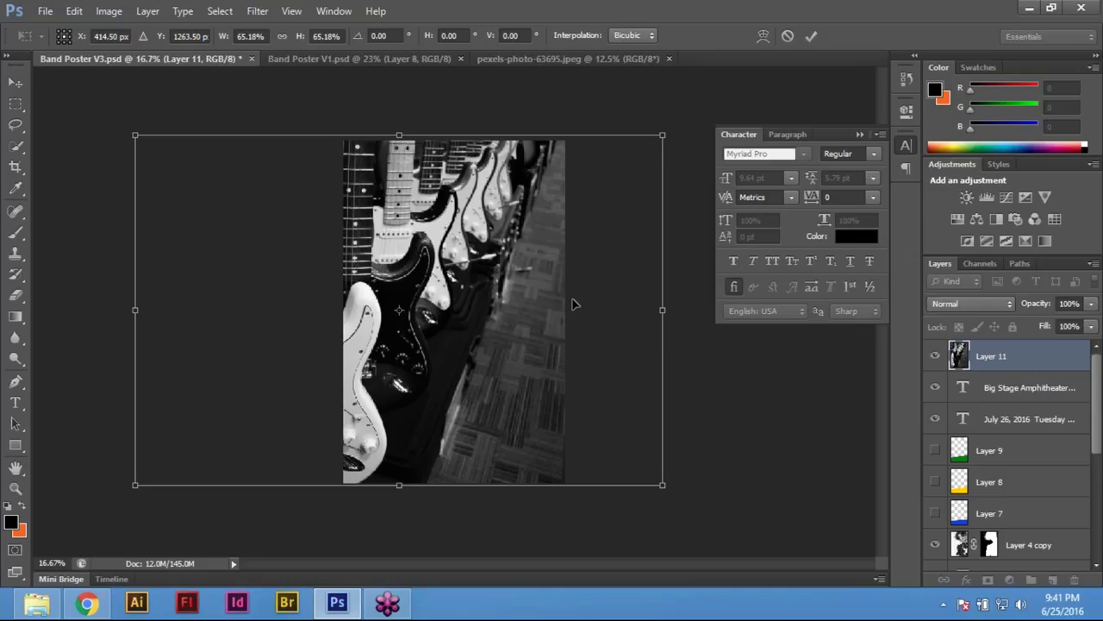
{"action": "key", "text": "m"}
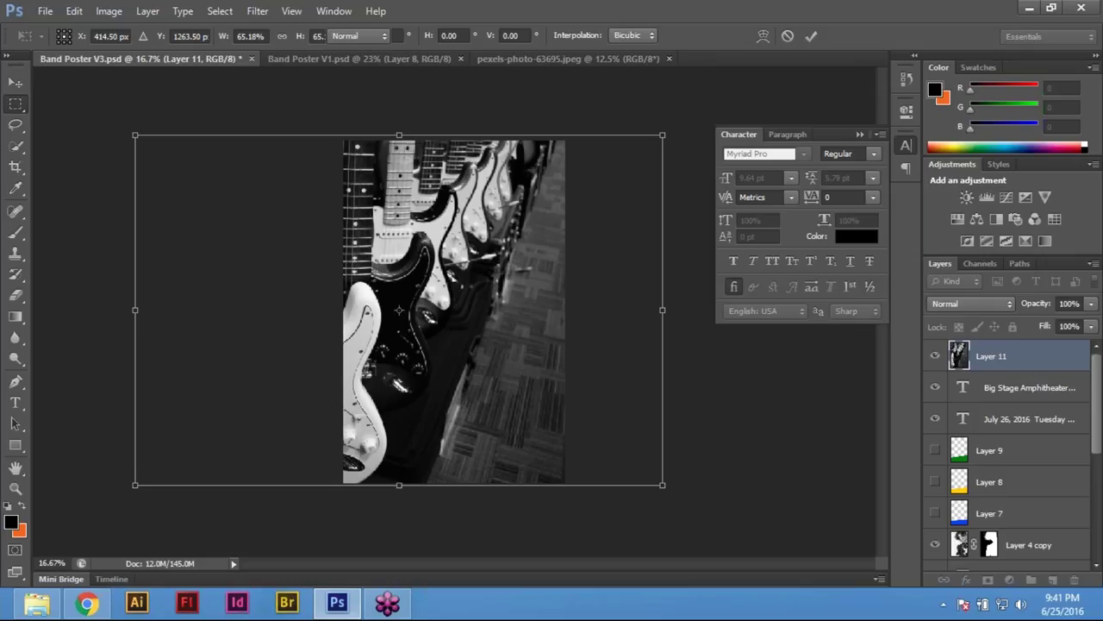
{"action": "key", "text": "Return"}
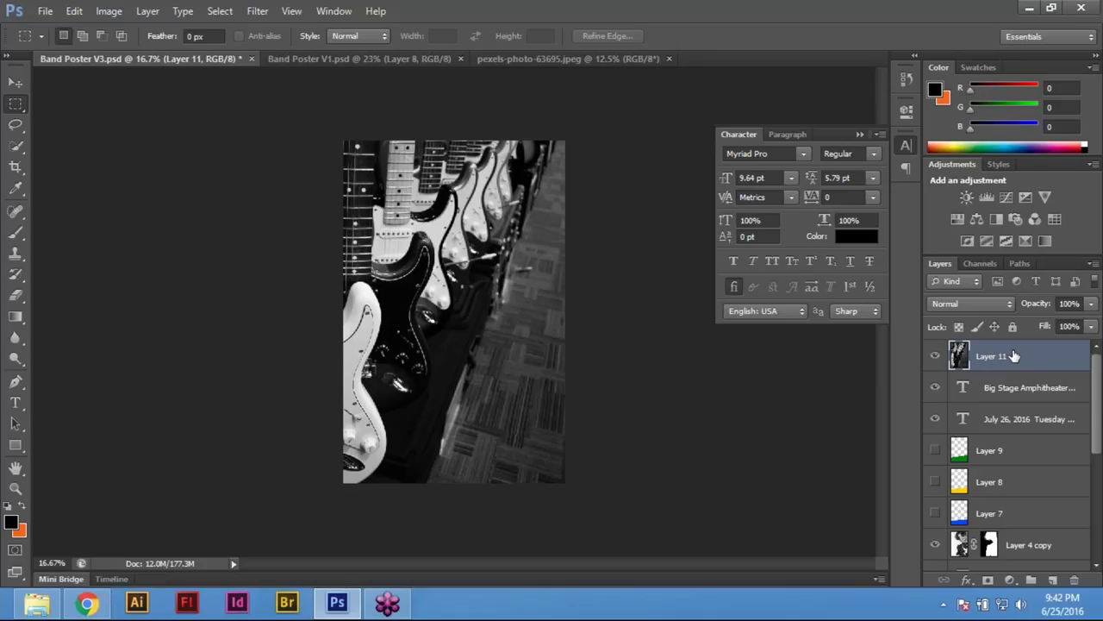
Move the guitar photo layer down the layer stack to sit directly below the singer's name text and above Layer 10
{"action": "left_click_drag", "start_coordinate": [1014, 356], "coordinate": [1001, 497]}
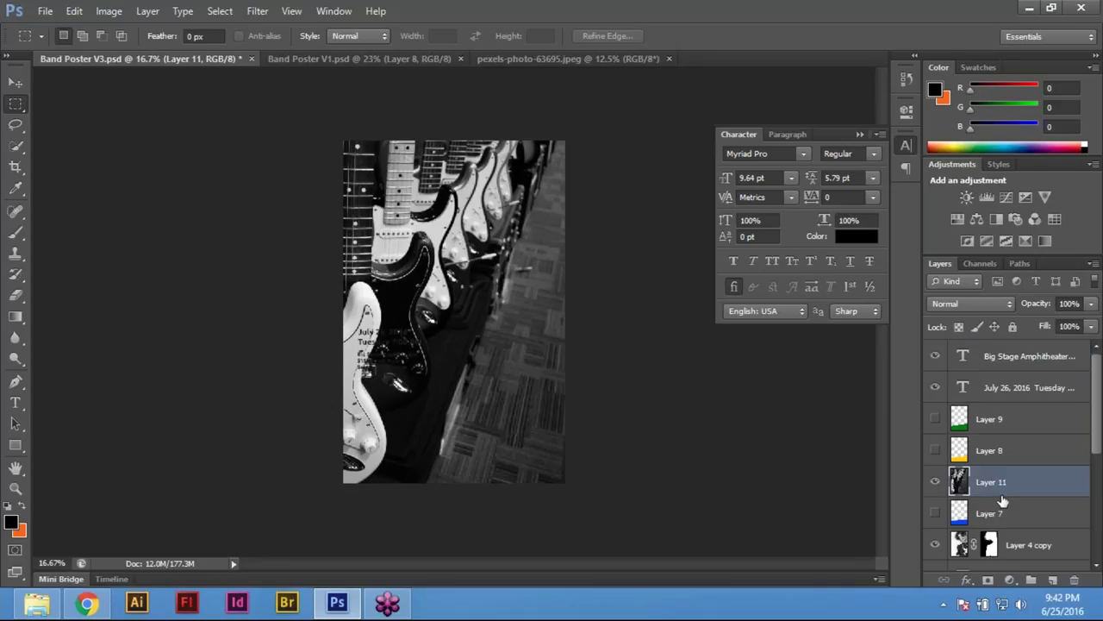
{"action": "scroll", "coordinate": [1002, 500], "scroll_direction": "down", "scroll_amount": 3}
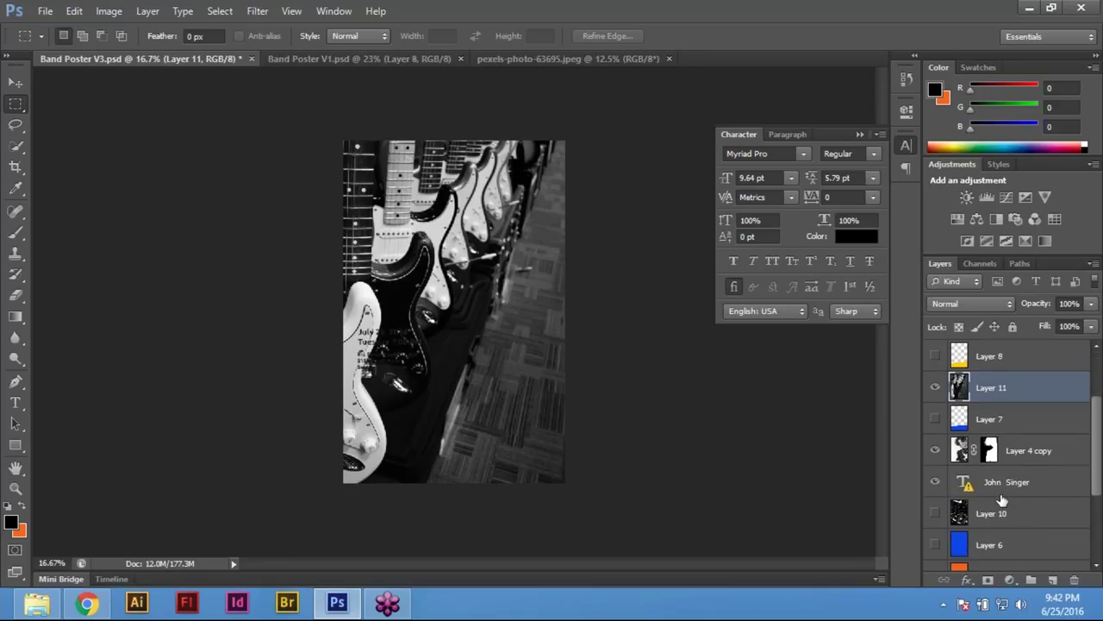
{"action": "left_click_drag", "start_coordinate": [1002, 389], "coordinate": [993, 512]}
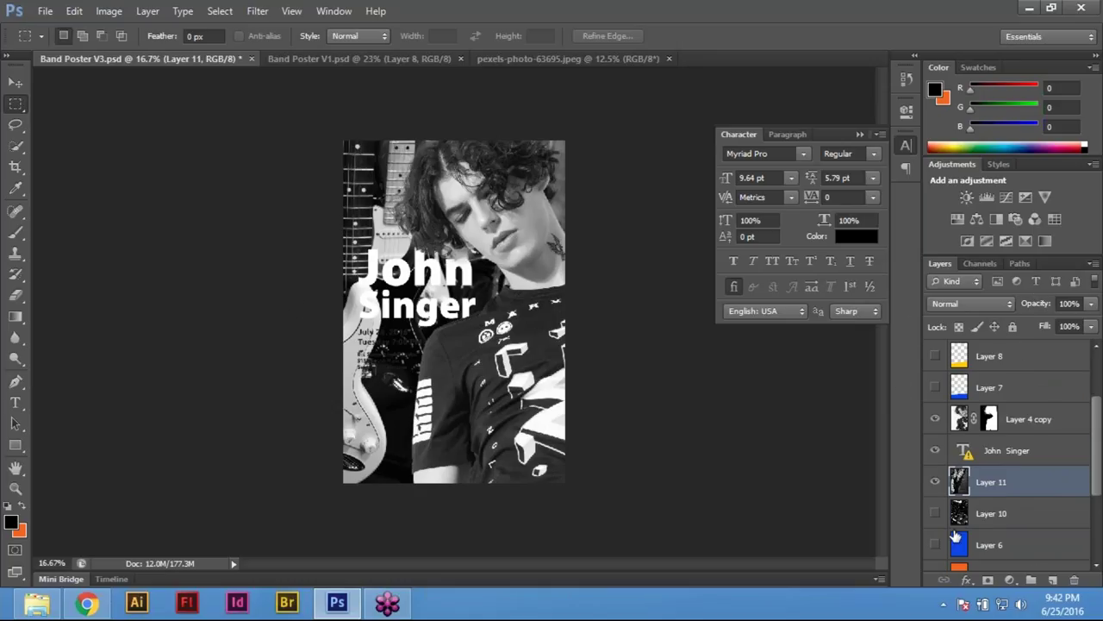
{"action": "scroll", "coordinate": [955, 536], "scroll_direction": "down", "scroll_amount": 1}
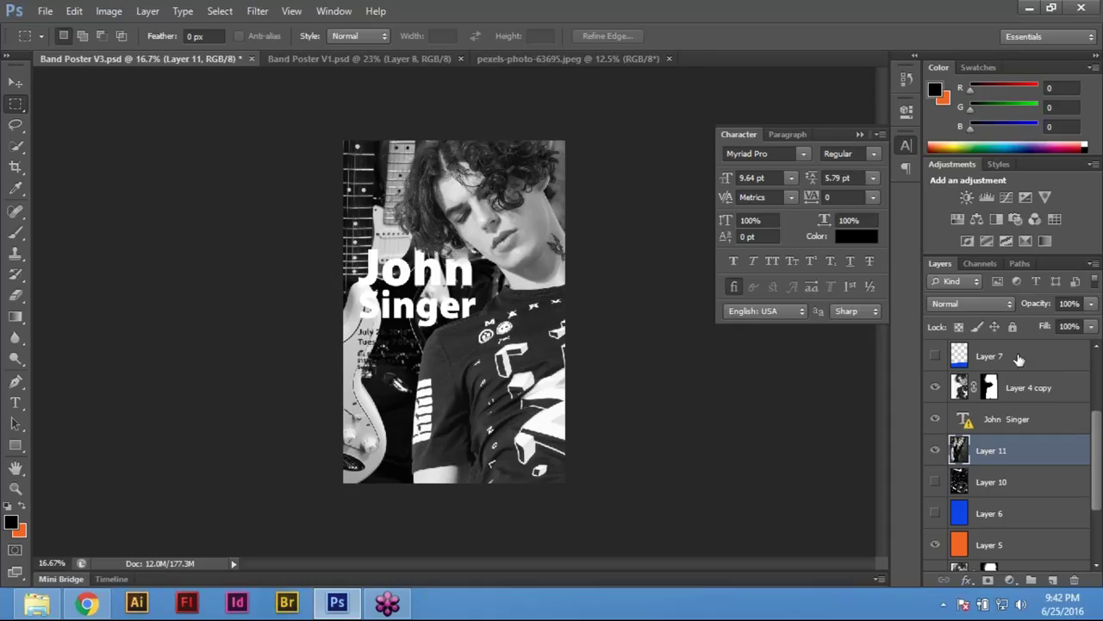
Lower the guitar photo layer's opacity to 20%, trying 30% first
{"action": "left_click", "coordinate": [1065, 302]}
{"action": "type", "text": "30"}
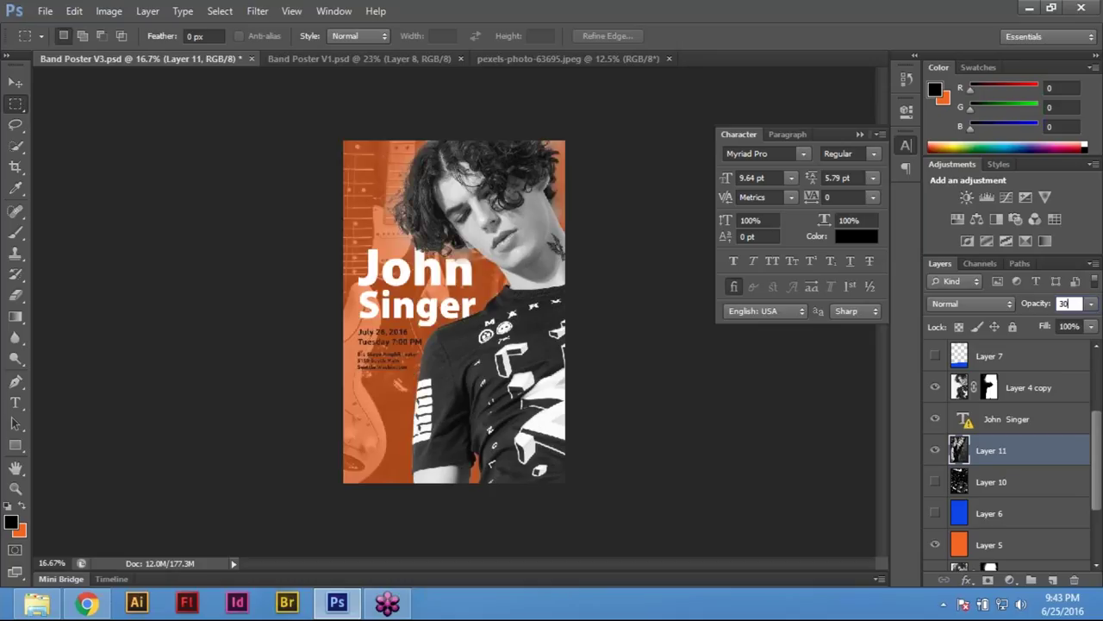
{"action": "left_click", "coordinate": [1069, 303]}
{"action": "type", "text": "20"}
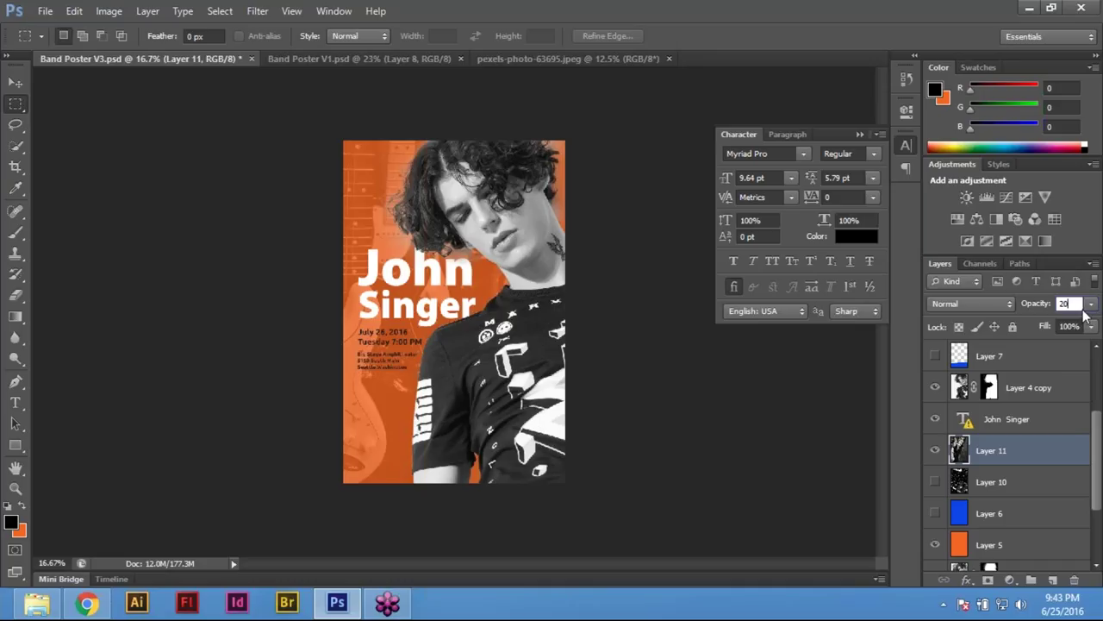
{"action": "key", "text": "Return"}
{"action": "key", "text": "Return"}
Examine the faded guitar background behind the title and event text up close and at full-poster size
{"action": "left_click_drag", "start_coordinate": [408, 278], "coordinate": [371, 418]}
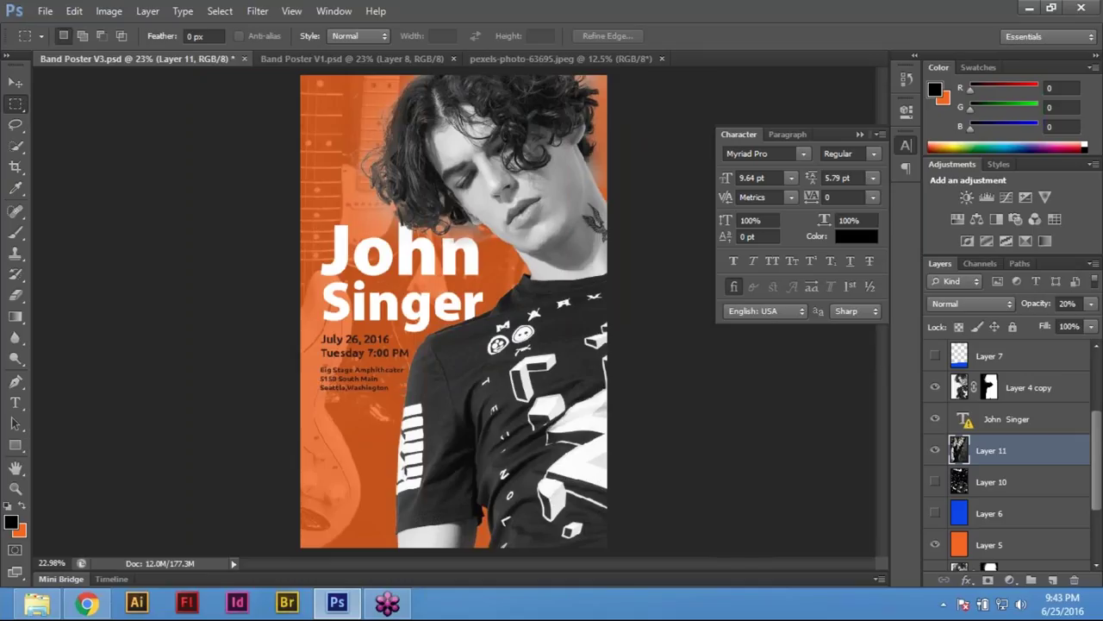
{"action": "left_click", "coordinate": [388, 342]}
{"action": "left_click_drag", "start_coordinate": [477, 312], "coordinate": [489, 207]}
{"action": "left_click_drag", "start_coordinate": [422, 277], "coordinate": [418, 487]}
{"action": "left_click_drag", "start_coordinate": [516, 125], "coordinate": [446, 180]}
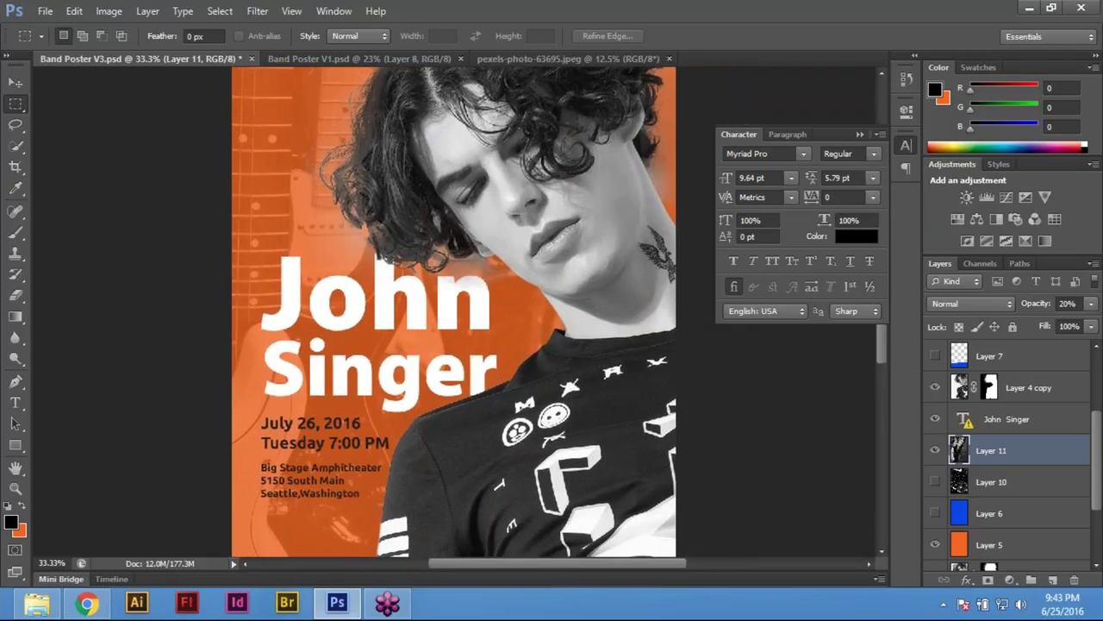
{"action": "key", "text": "ctrl+minus"}
{"action": "key", "text": "ctrl+minus"}
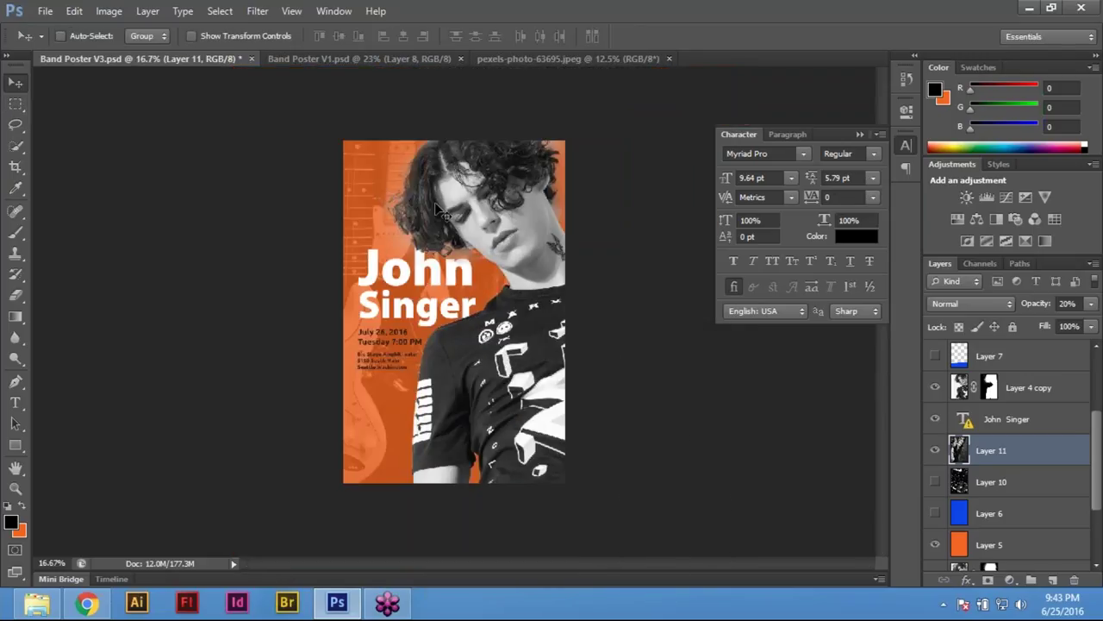
Shift the guitar photo horizontally with Free Transform until its X position is 358.5 px, and apply the transformation
{"action": "key", "text": "ctrl+t"}
{"action": "key", "text": "shift+Left"}
{"action": "key", "text": "shift+Left"}
{"action": "key", "text": "shift+Left"}
{"action": "key", "text": "shift+Left"}
{"action": "key", "text": "shift+Left"}
{"action": "key", "text": "Left"}
{"action": "key", "text": "Left"}
{"action": "key", "text": "Left"}
{"action": "key", "text": "Left"}
{"action": "key", "text": "Left"}
{"action": "key", "text": "Left"}
{"action": "key", "text": "shift+Left"}
{"action": "key", "text": "shift+Left"}
{"action": "key", "text": "shift+Left"}
{"action": "key", "text": "shift+Left"}
{"action": "key", "text": "shift+Left"}
{"action": "key", "text": "shift+Left"}
{"action": "key", "text": "shift+Left"}
{"action": "key", "text": "shift+Left"}
{"action": "key", "text": "shift+Left"}
{"action": "key", "text": "shift+Left"}
{"action": "key", "text": "shift+Left"}
{"action": "key", "text": "shift+Left"}
{"action": "key", "text": "shift+Left"}
{"action": "key", "text": "shift+Left"}
{"action": "key", "text": "shift+Left"}
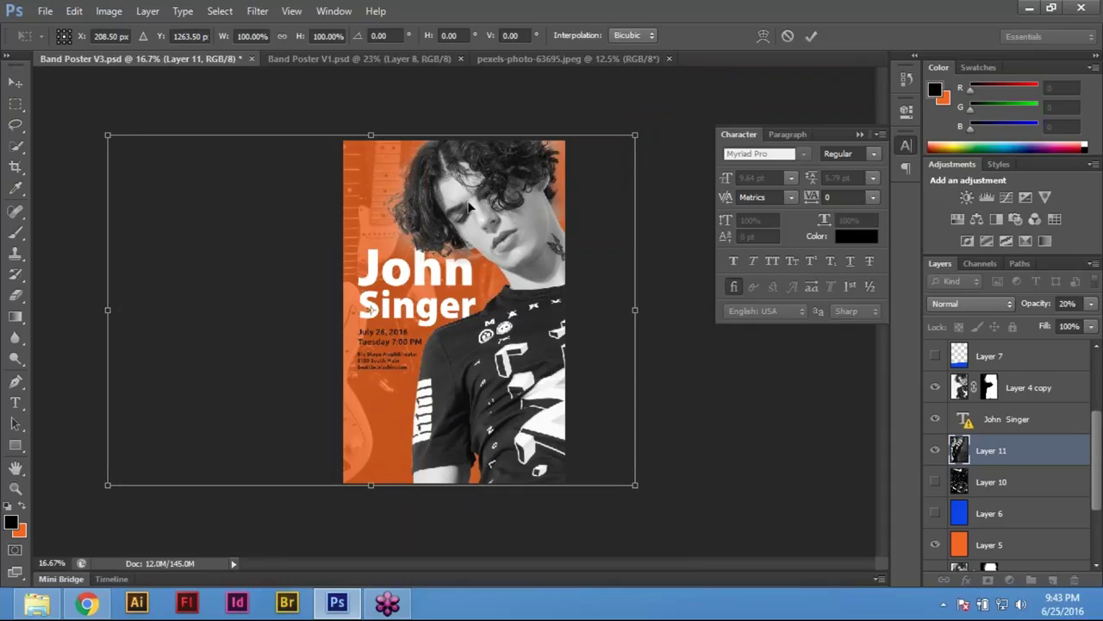
{"action": "key", "text": "shift+Left"}
{"action": "key", "text": "shift+Right"}
{"action": "key", "text": "shift+Right"}
{"action": "key", "text": "shift+Right"}
{"action": "key", "text": "shift+Right"}
{"action": "key", "text": "shift+Right"}
{"action": "key", "text": "shift+Right"}
{"action": "key", "text": "shift+Right"}
{"action": "key", "text": "shift+Right"}
{"action": "key", "text": "shift+Right"}
{"action": "key", "text": "shift+Right"}
{"action": "key", "text": "shift+Right"}
{"action": "key", "text": "shift+Right"}
{"action": "key", "text": "shift+Right"}
{"action": "key", "text": "shift+Right"}
{"action": "key", "text": "shift+Right"}
{"action": "key", "text": "shift+Right"}
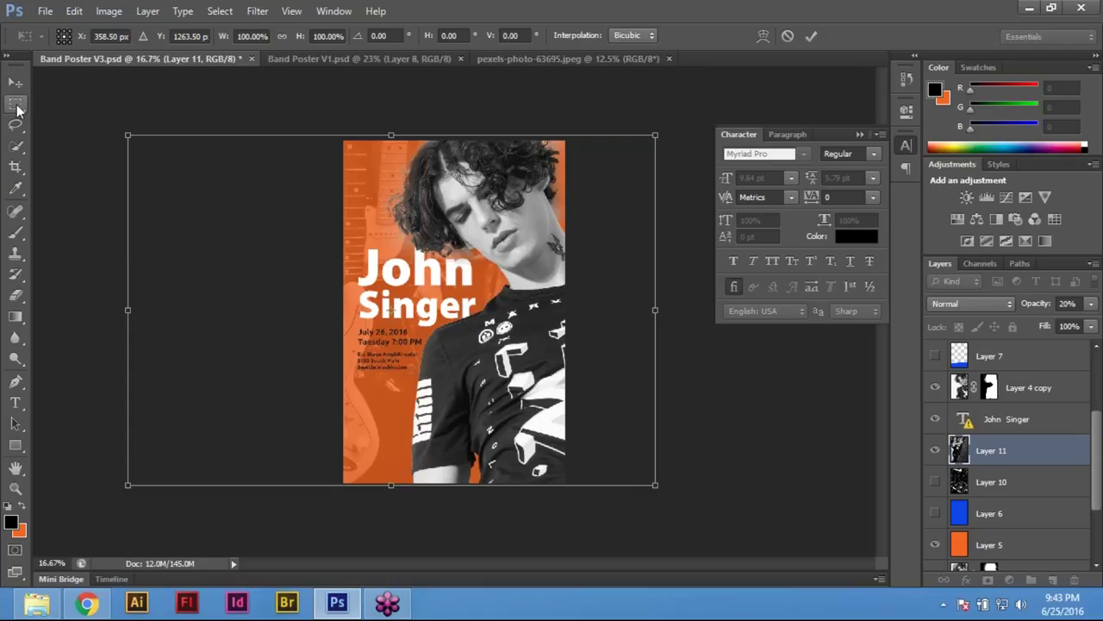
{"action": "left_click", "coordinate": [18, 107]}
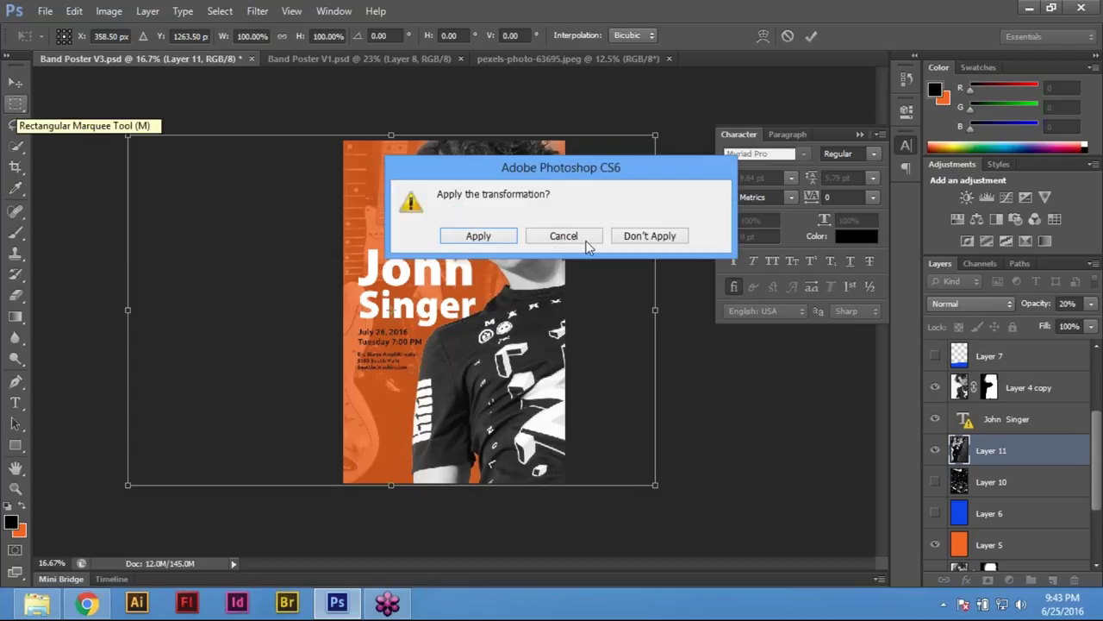
{"action": "left_click", "coordinate": [472, 234]}
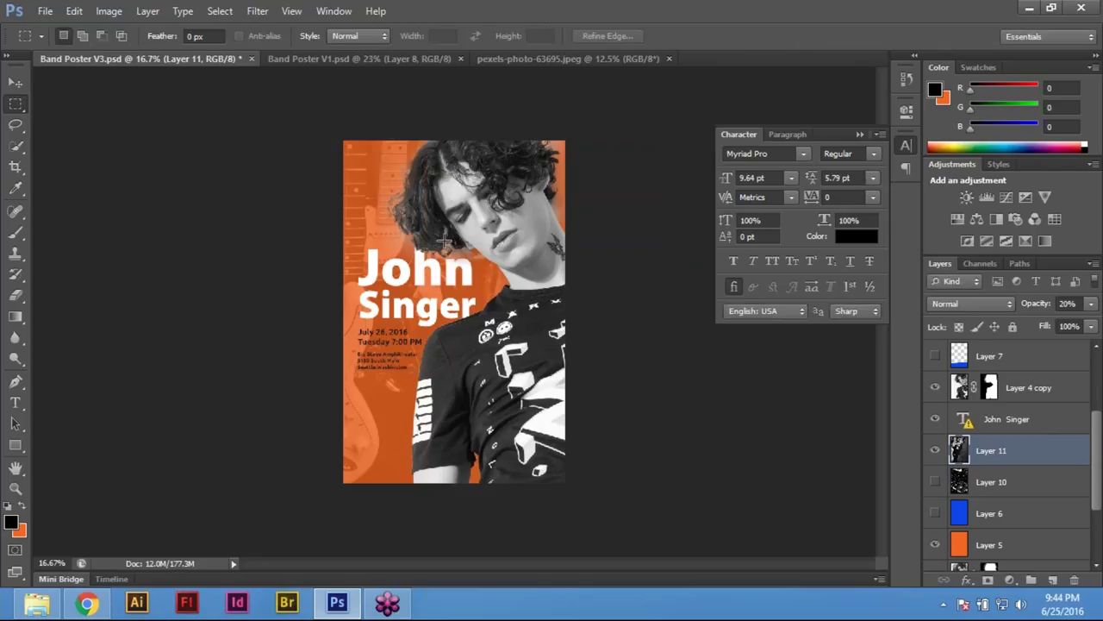
Set the blend mode of the guitar image on Layer 11 to Multiply
{"action": "left_click", "coordinate": [383, 178]}
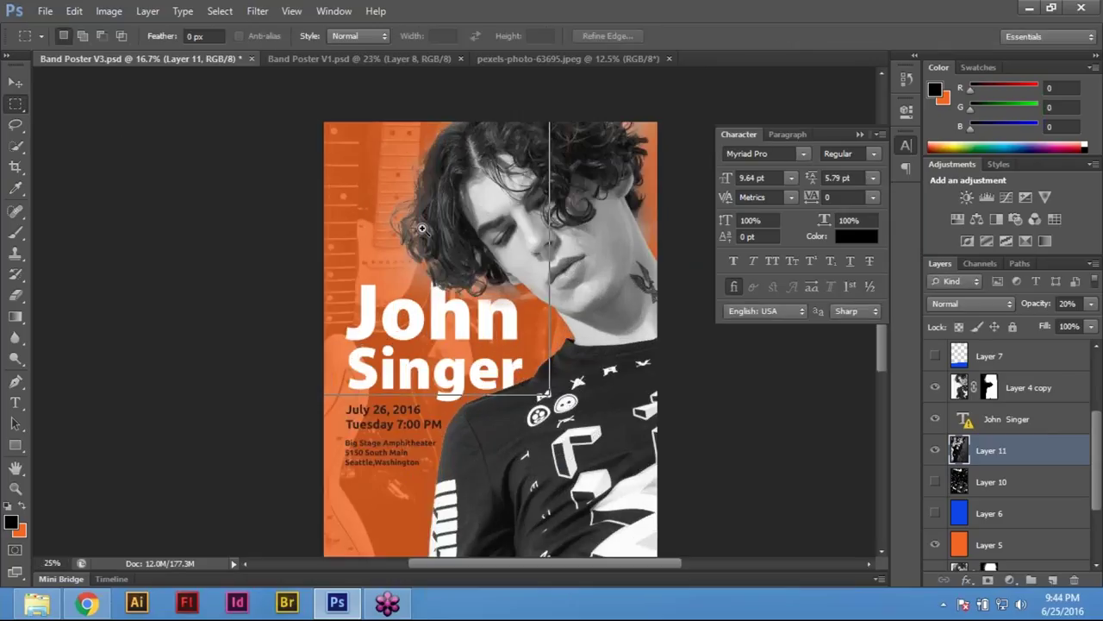
{"action": "left_click", "coordinate": [383, 177]}
{"action": "left_click_drag", "start_coordinate": [384, 178], "coordinate": [392, 138]}
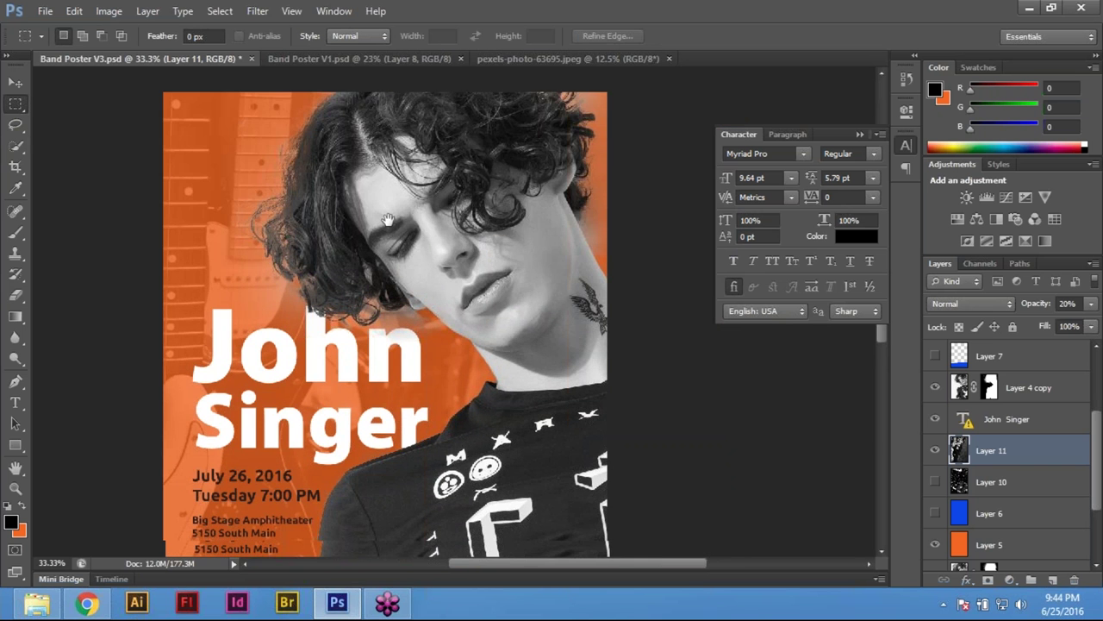
{"action": "left_click_drag", "start_coordinate": [315, 303], "coordinate": [345, 466]}
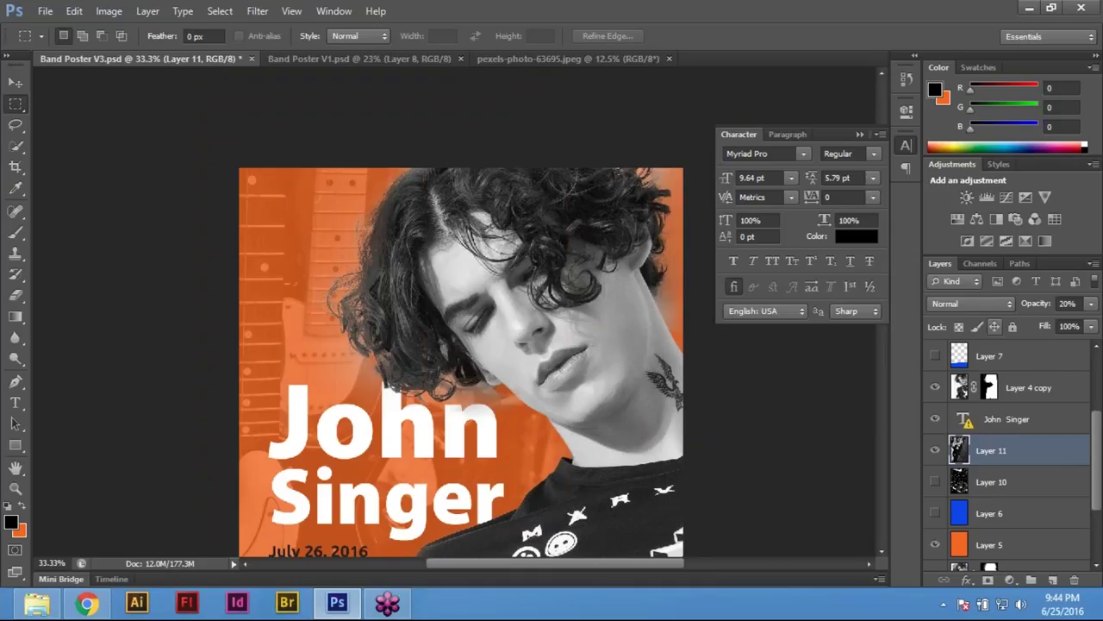
{"action": "left_click", "coordinate": [969, 305]}
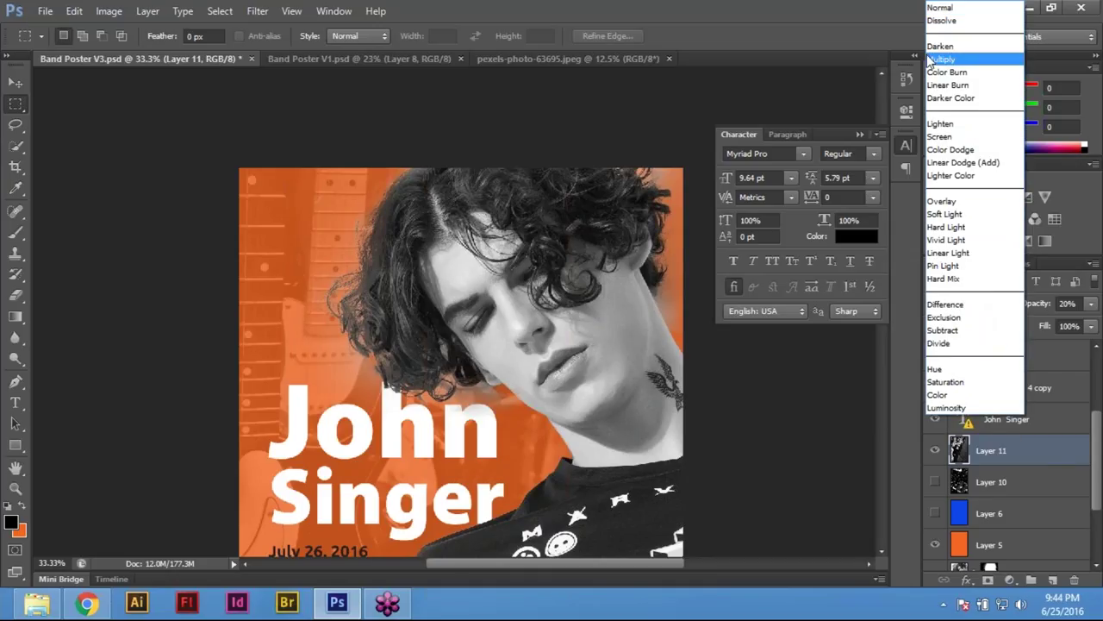
{"action": "left_click", "coordinate": [948, 61]}
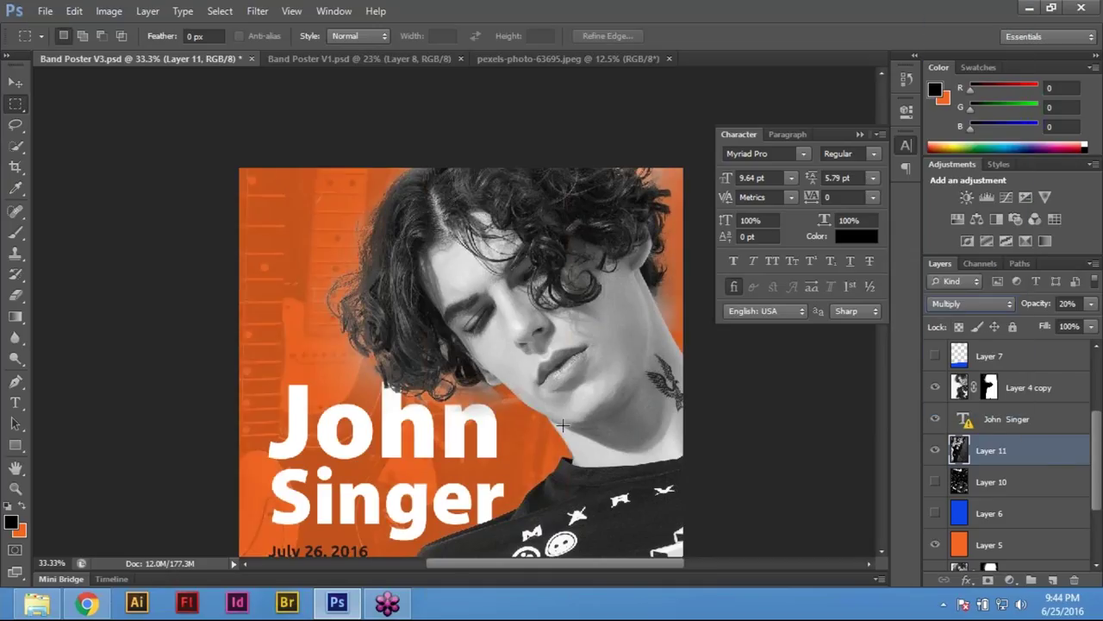
{"action": "key", "text": "ctrl+0"}
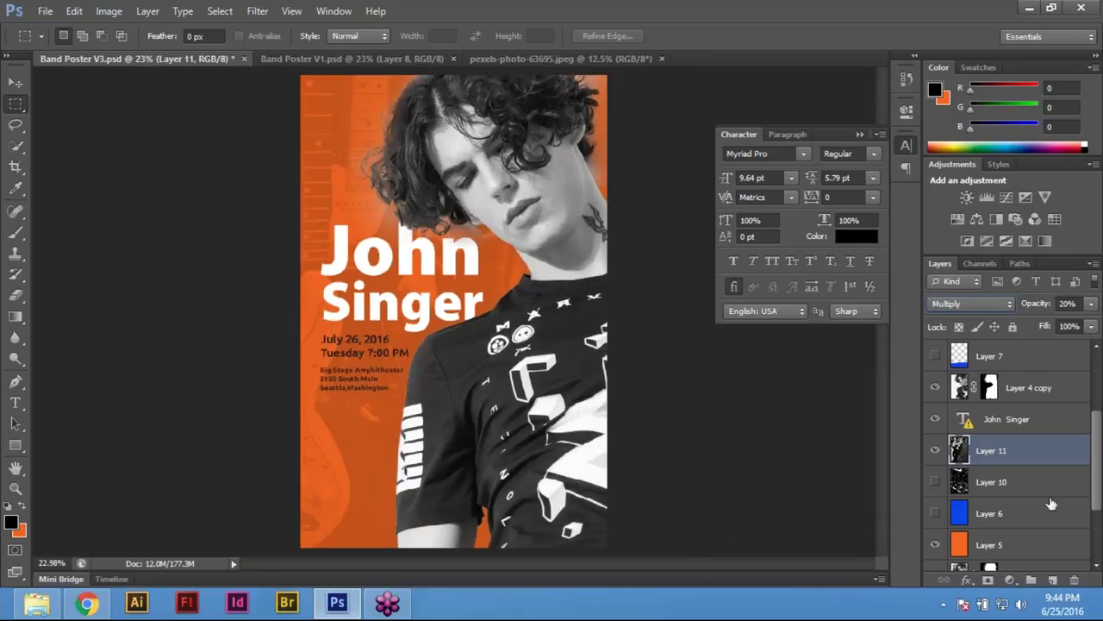
Switch Layer 11's blend mode to Normal for comparison and return it to Multiply
{"action": "left_click", "coordinate": [959, 303]}
{"action": "left_click", "coordinate": [952, 8]}
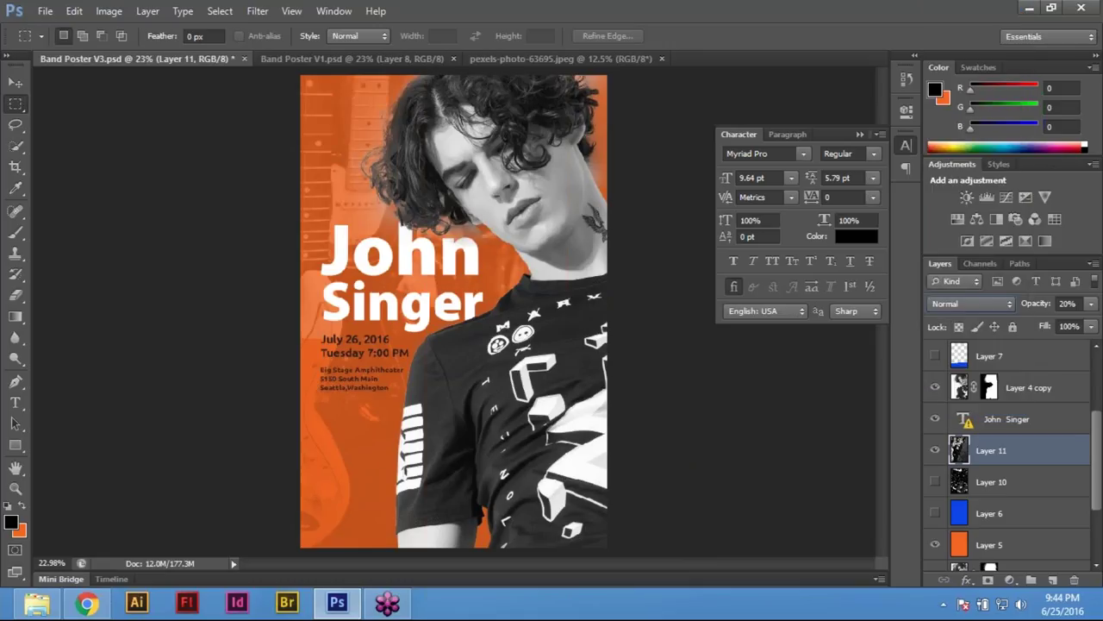
{"action": "left_click", "coordinate": [975, 303]}
{"action": "left_click", "coordinate": [974, 56]}
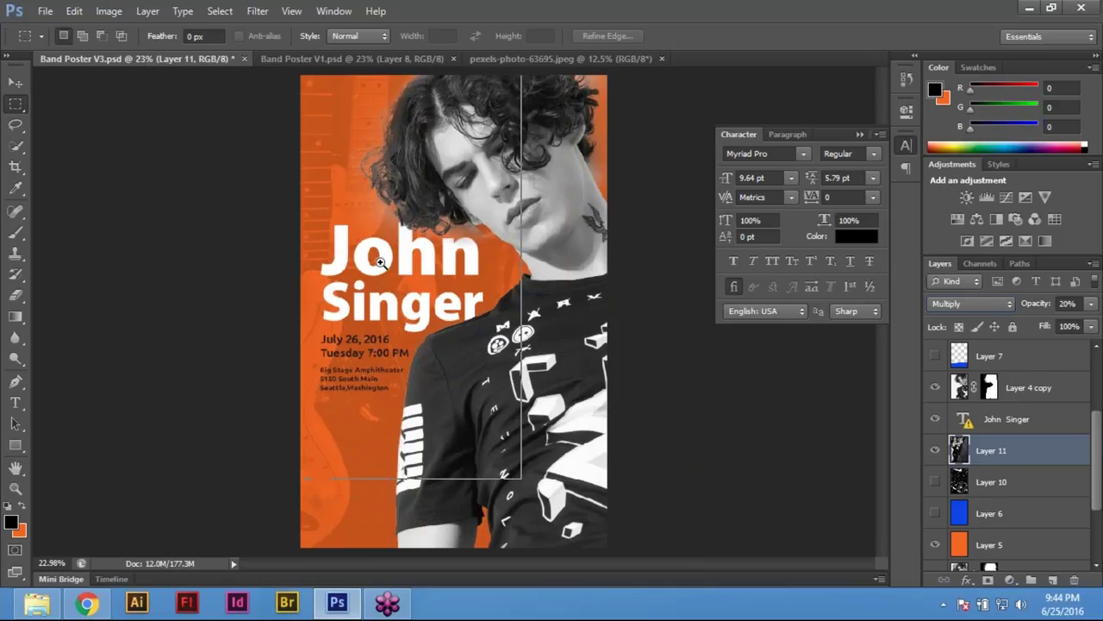
Recolor the "July 26, 2016 Tuesday 7:00 PM" text layer white with CMYK values 0, 0, 0, 0
{"action": "key", "text": "ctrl+plus"}
{"action": "key", "text": "ctrl+plus"}
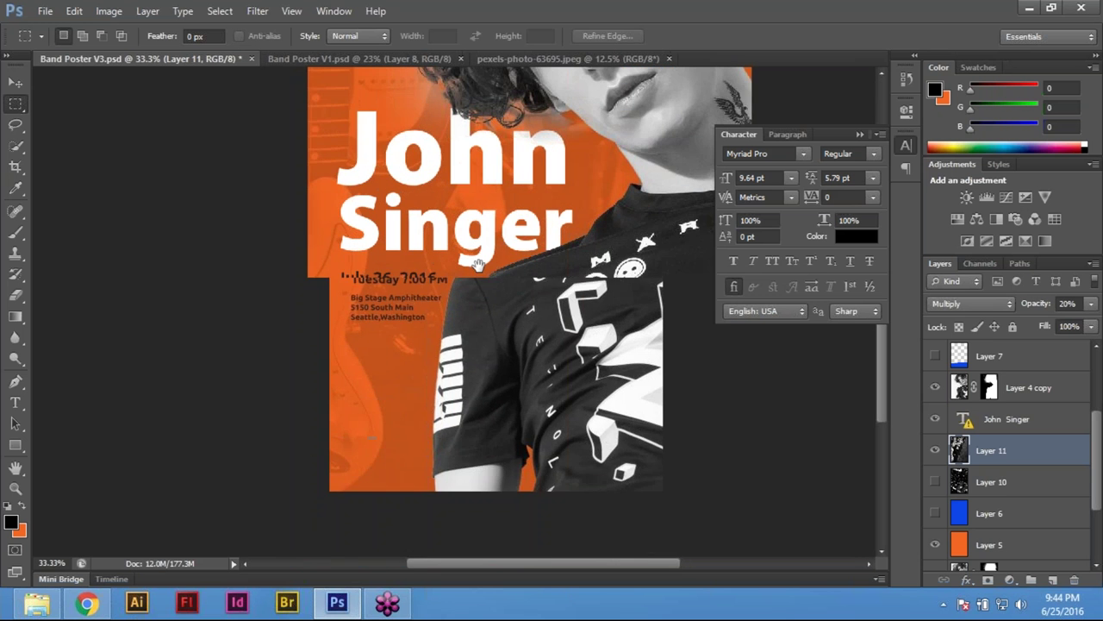
{"action": "key", "text": "ctrl+plus"}
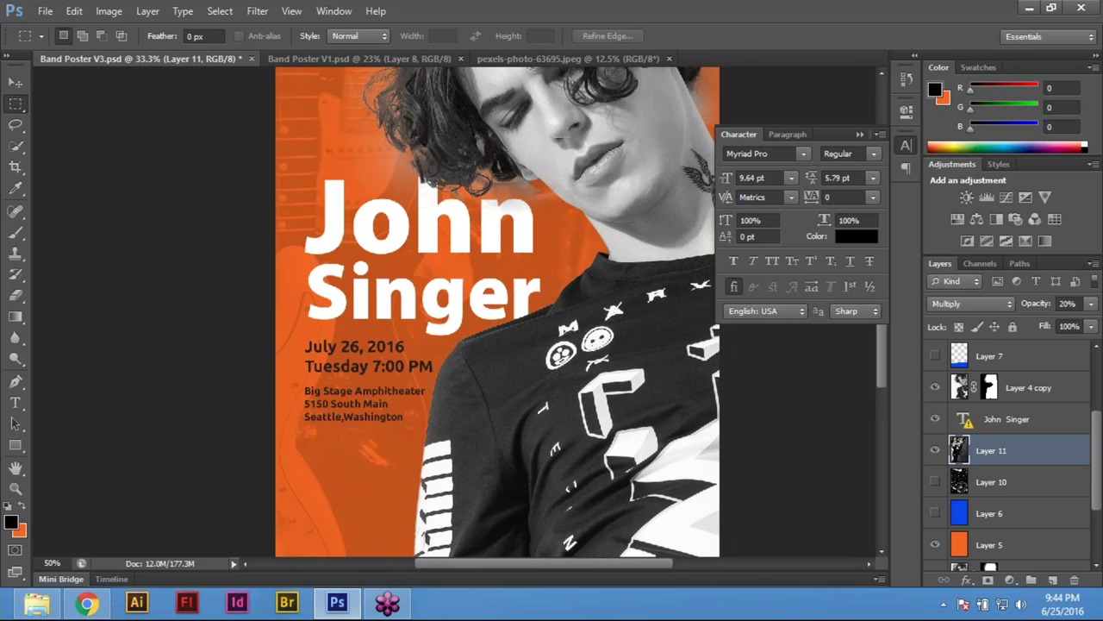
{"action": "key", "text": "ctrl+plus"}
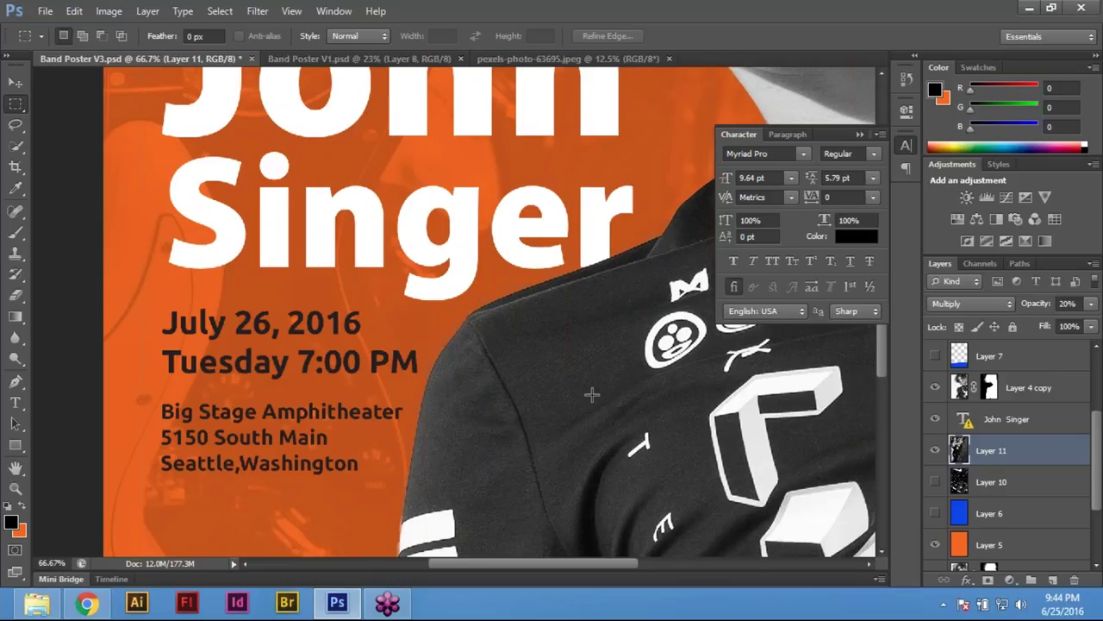
{"action": "scroll", "coordinate": [1010, 490], "scroll_direction": "up", "scroll_amount": 3}
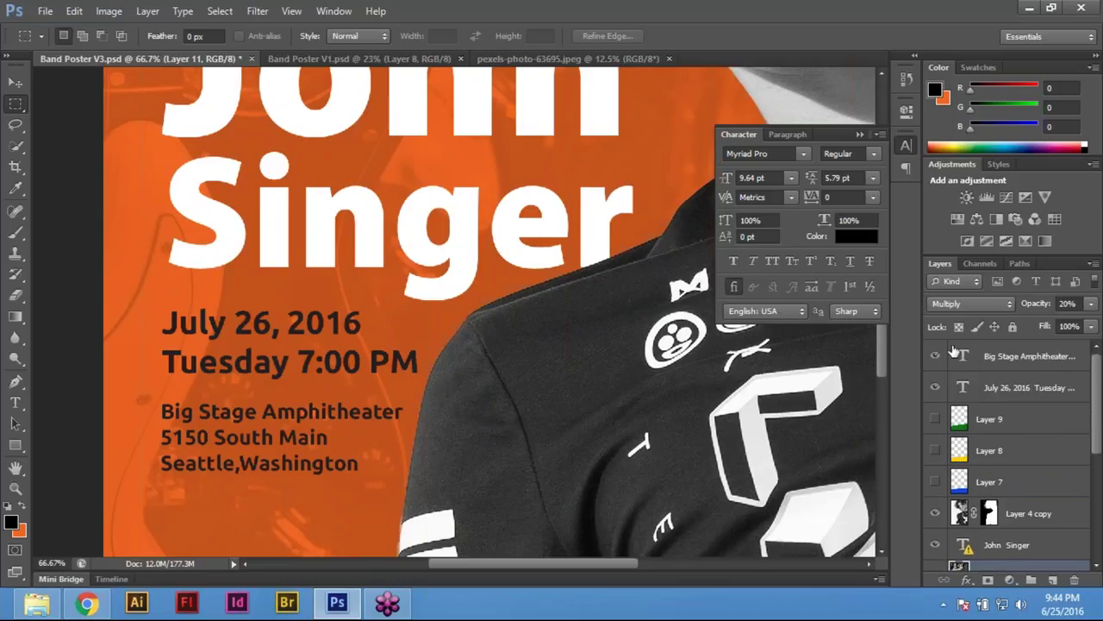
{"action": "left_click", "coordinate": [1023, 388]}
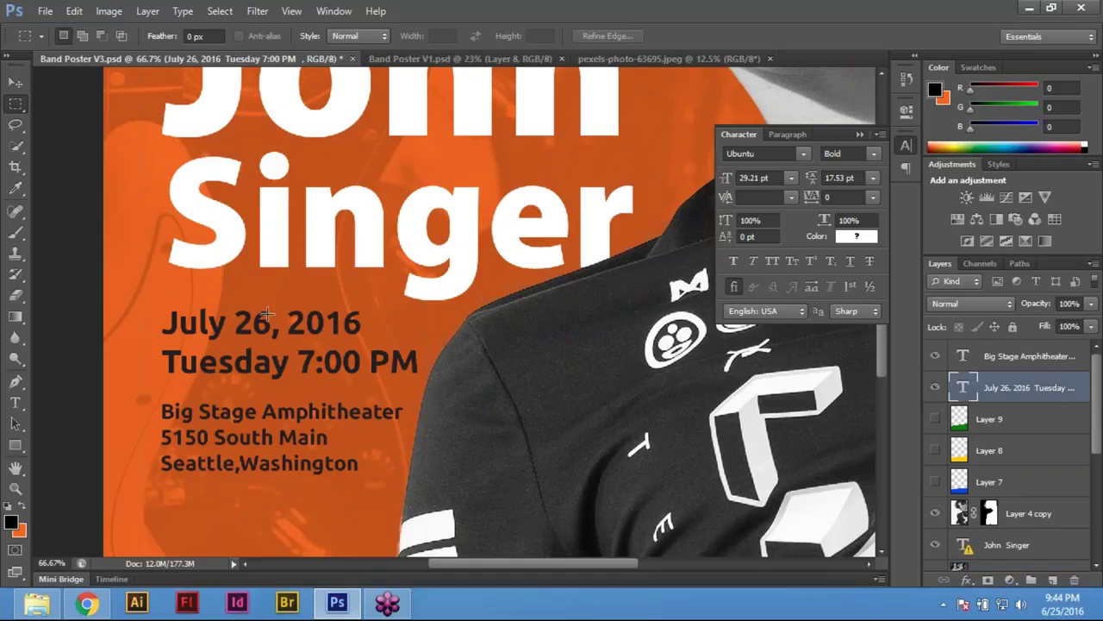
{"action": "right_click", "coordinate": [239, 320], "text": "ctrl"}
{"action": "left_click", "coordinate": [493, 418]}
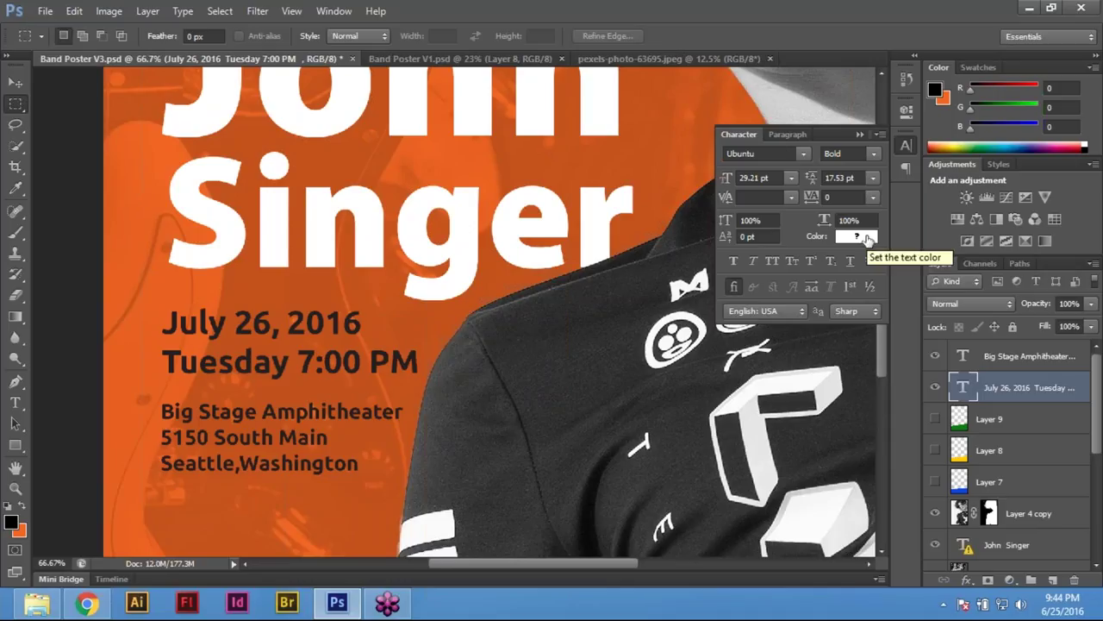
{"action": "left_click", "coordinate": [868, 238]}
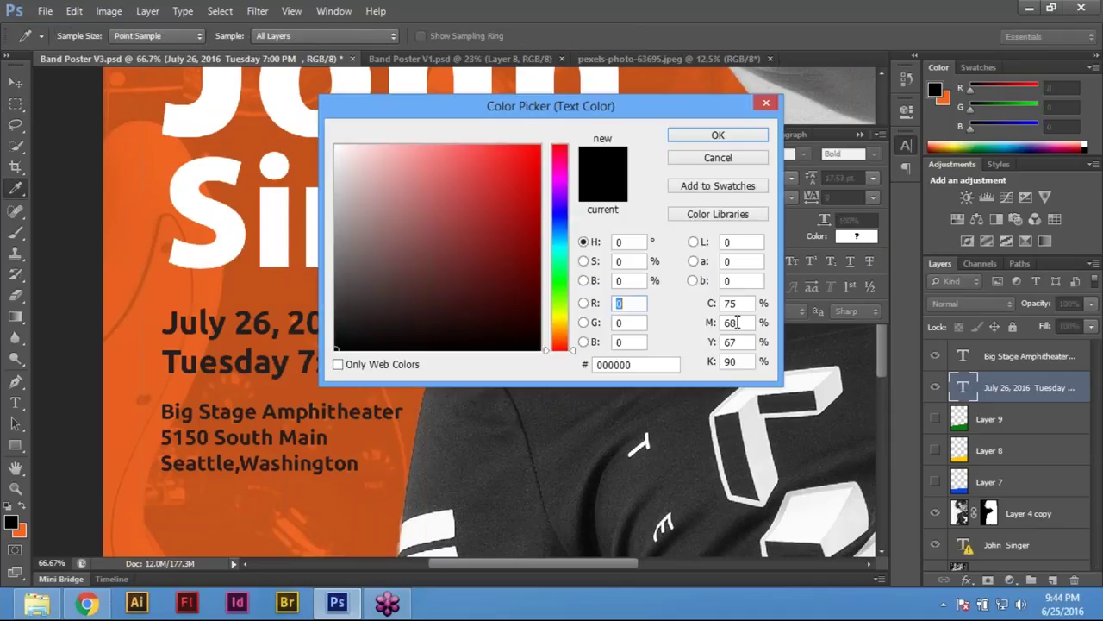
{"action": "double_click", "coordinate": [740, 307]}
{"action": "type", "text": "0"}
{"action": "key", "text": "Tab"}
{"action": "type", "text": "0"}
{"action": "key", "text": "Tab"}
{"action": "type", "text": "0"}
{"action": "key", "text": "Tab"}
{"action": "type", "text": "0"}
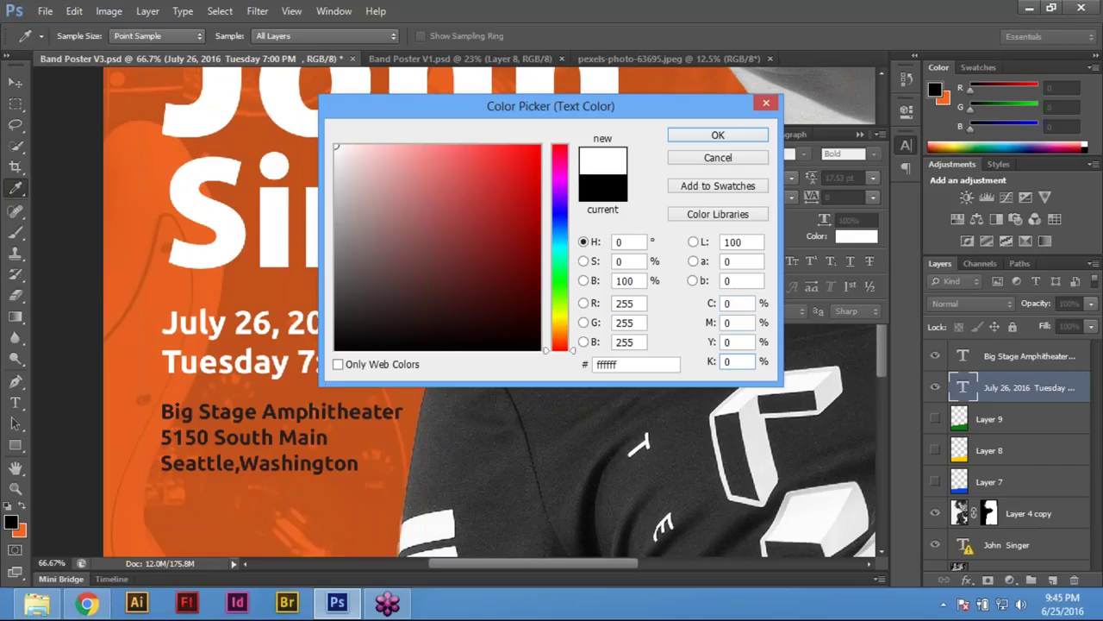
{"action": "left_click", "coordinate": [719, 136]}
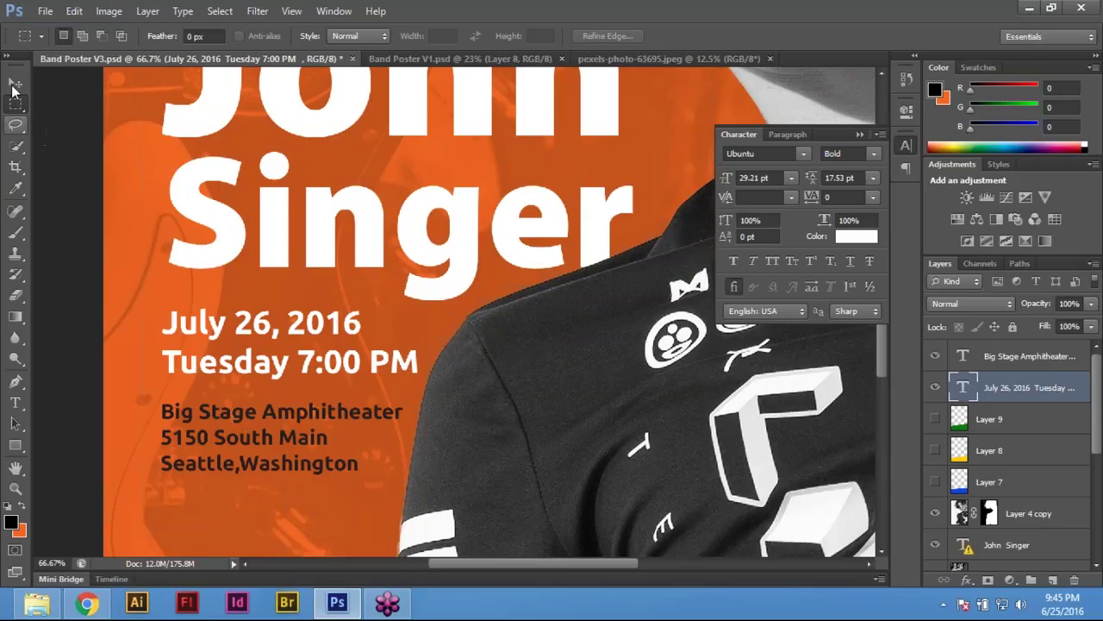
Select the Big Stage Amphitheater venue text layer from the poster with the Move tool
{"action": "left_click", "coordinate": [16, 82]}
{"action": "right_click", "coordinate": [270, 411]}
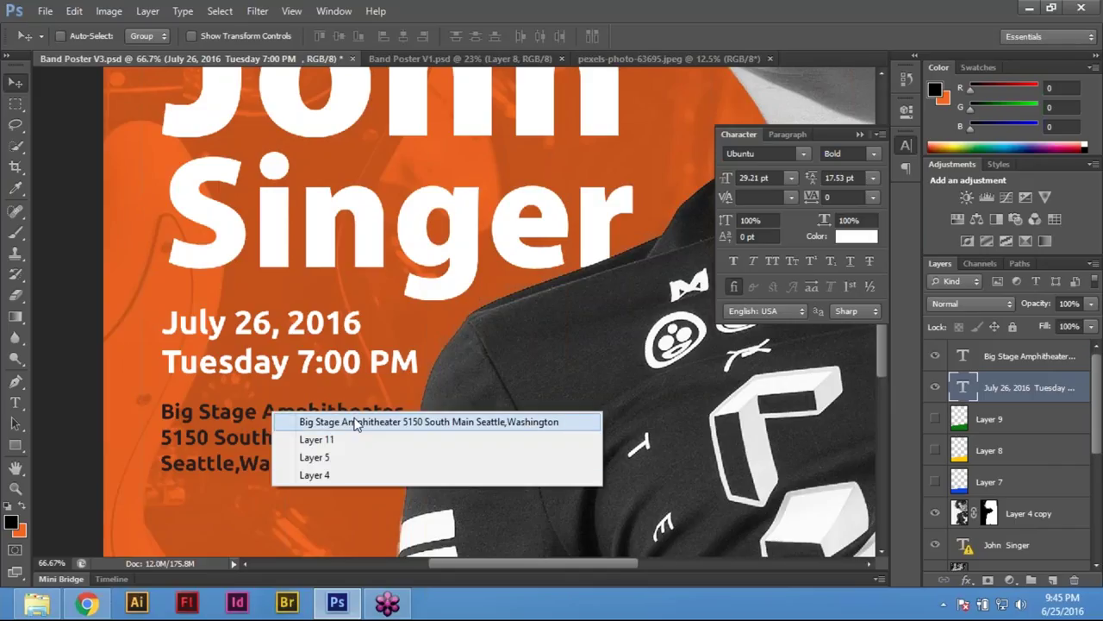
{"action": "left_click", "coordinate": [356, 423]}
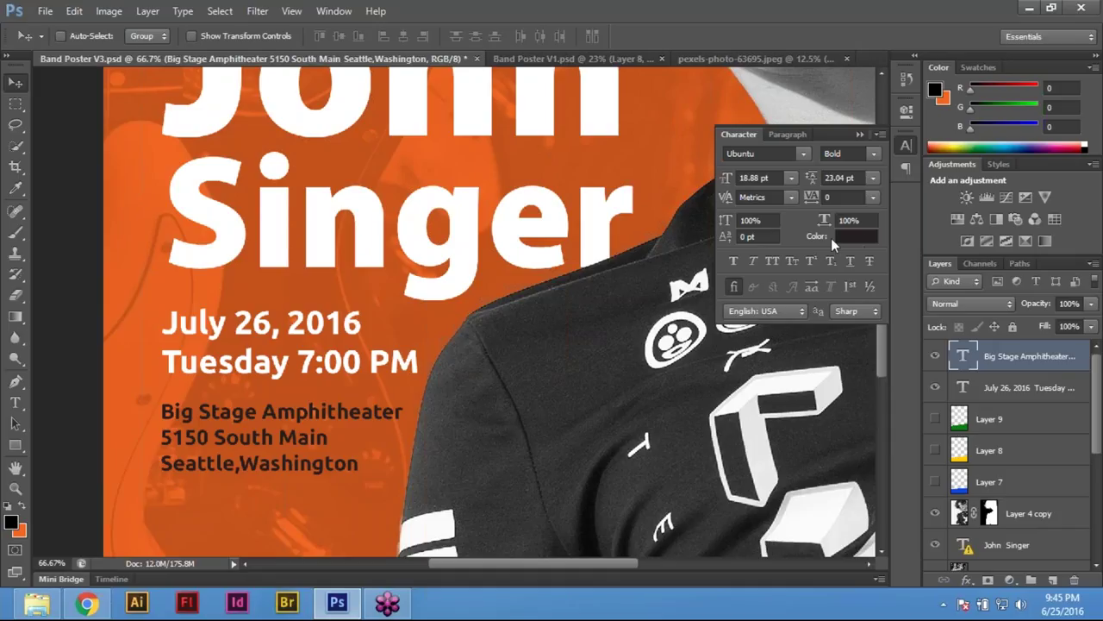
{"action": "left_click", "coordinate": [864, 238]}
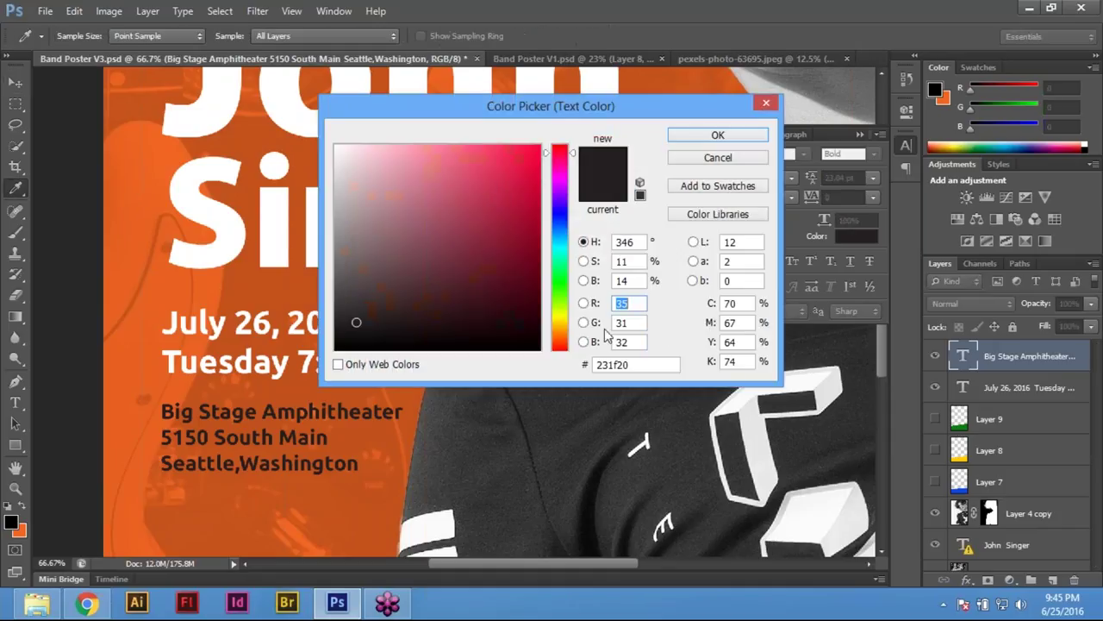
{"action": "left_click", "coordinate": [730, 303]}
{"action": "type", "text": "0"}
{"action": "key", "text": "Tab"}
{"action": "type", "text": "0"}
{"action": "key", "text": "Tab"}
{"action": "type", "text": "0"}
{"action": "key", "text": "Tab"}
{"action": "type", "text": "0"}
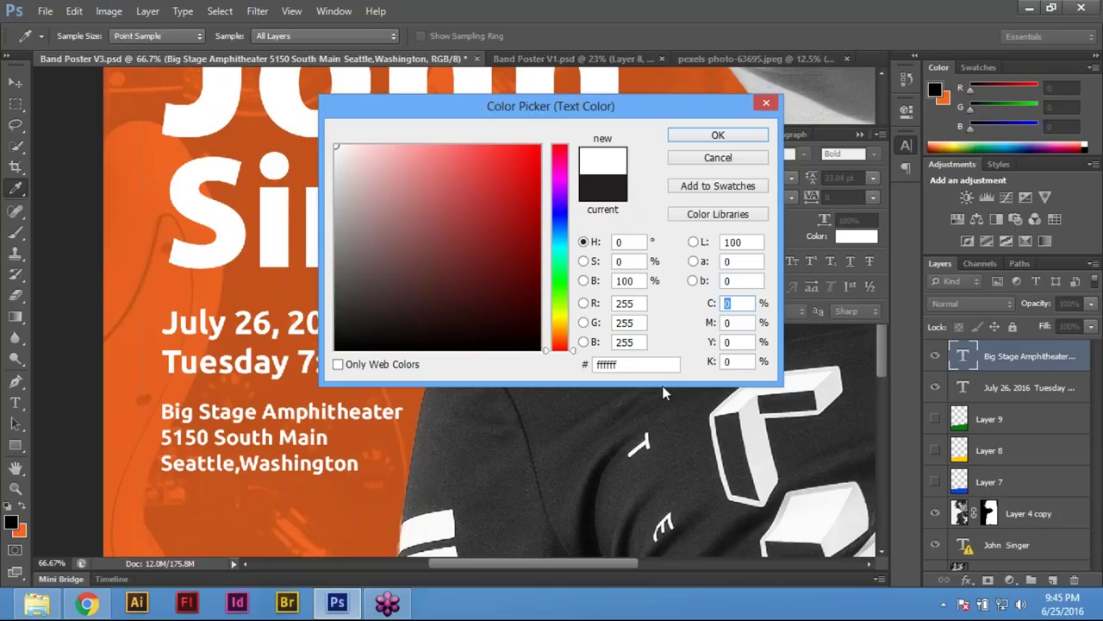
{"action": "type", "text": "75"}
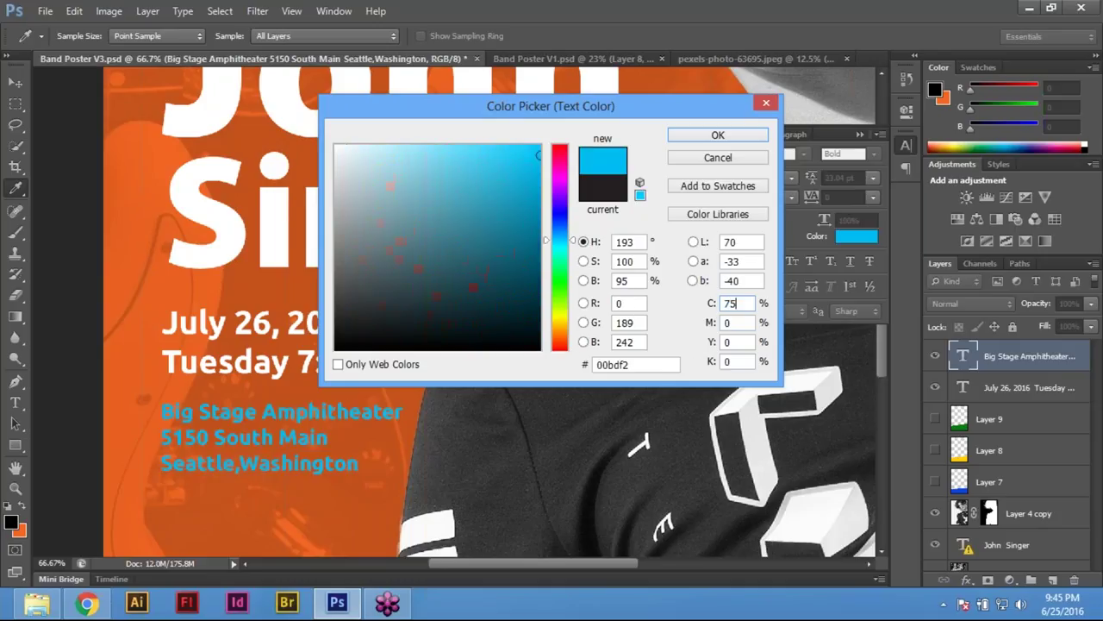
{"action": "left_click", "coordinate": [746, 156]}
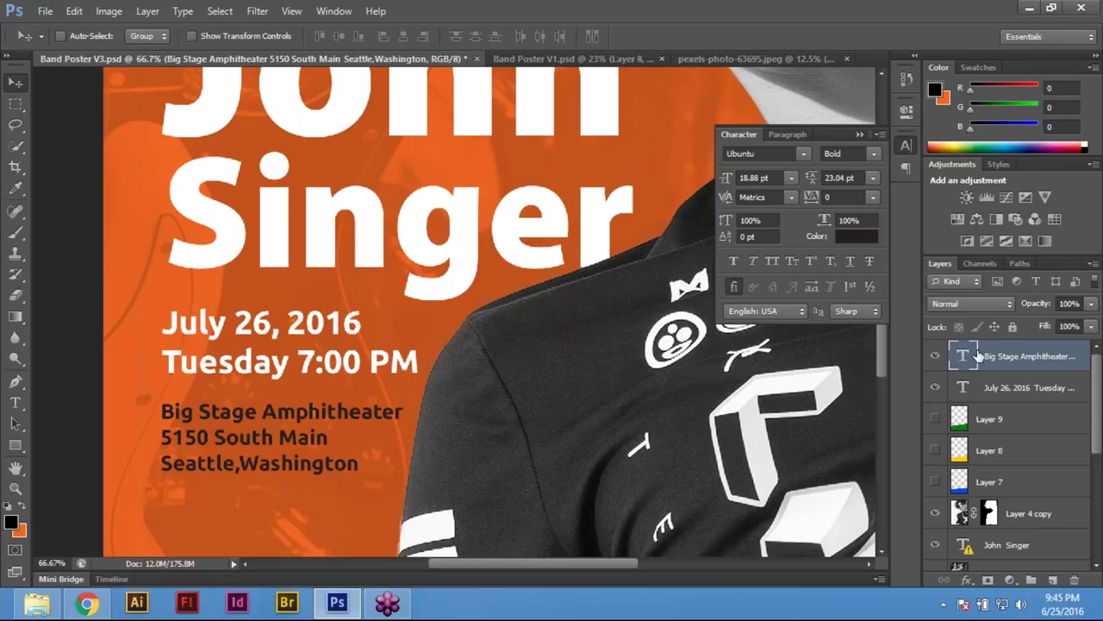
Recolor the Big Stage Amphitheater venue text layer white with CMYK values 0, 0, 0, 0
{"action": "right_click", "coordinate": [258, 418]}
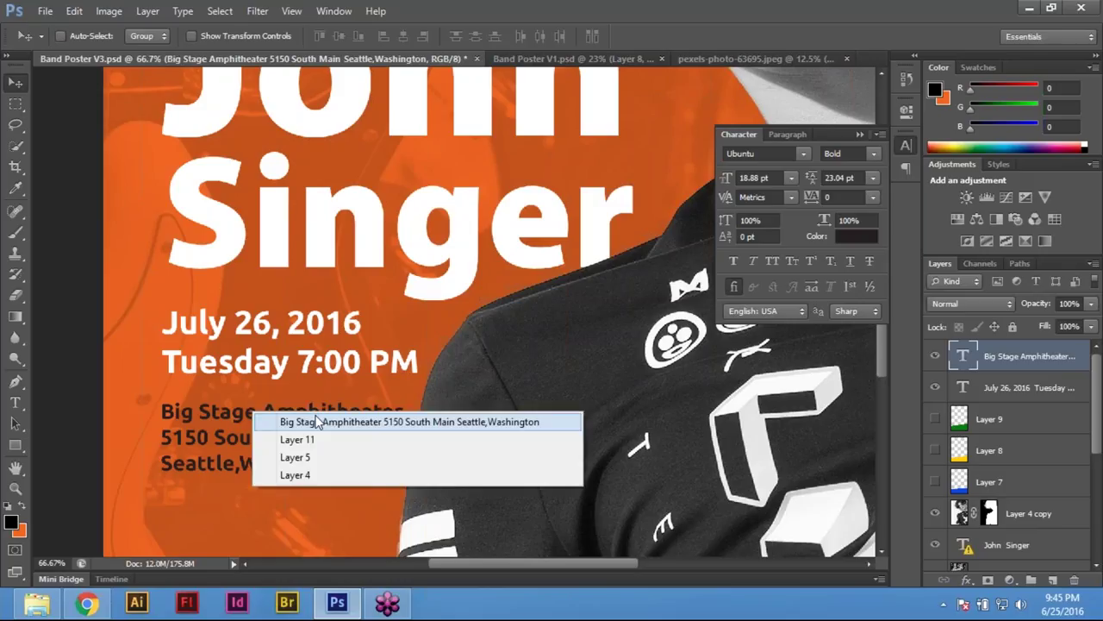
{"action": "left_click", "coordinate": [320, 422]}
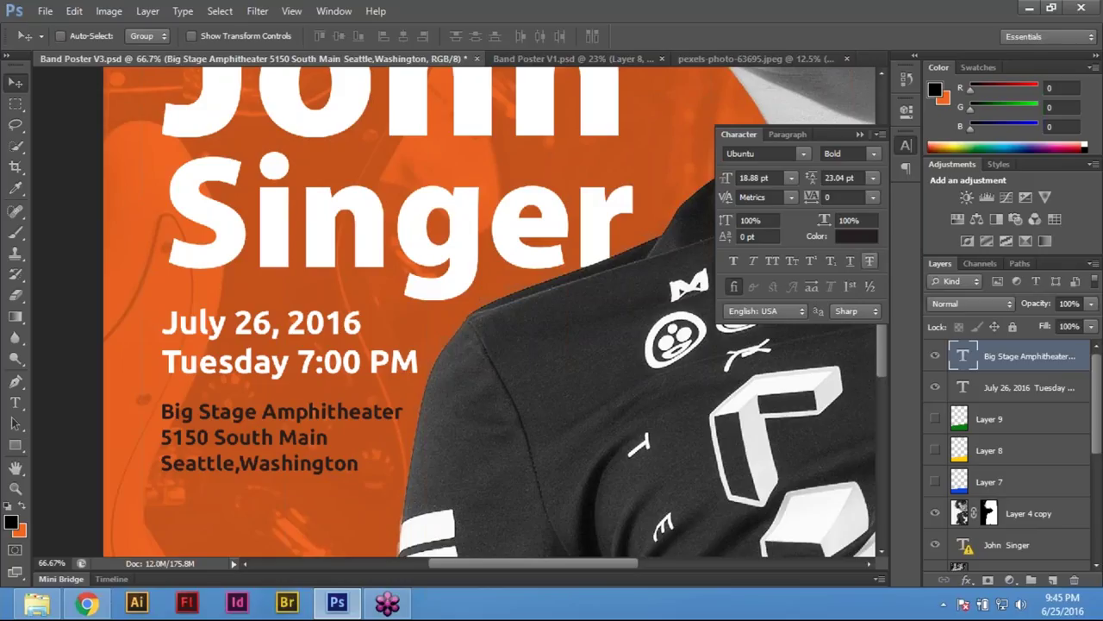
{"action": "left_click", "coordinate": [863, 240]}
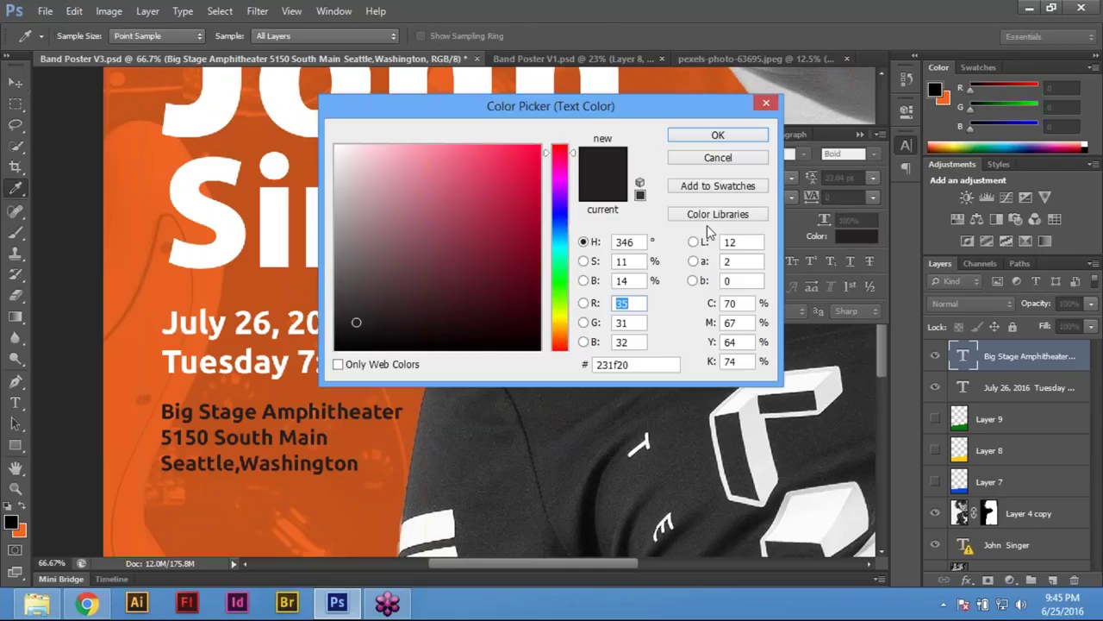
{"action": "left_click", "coordinate": [740, 303]}
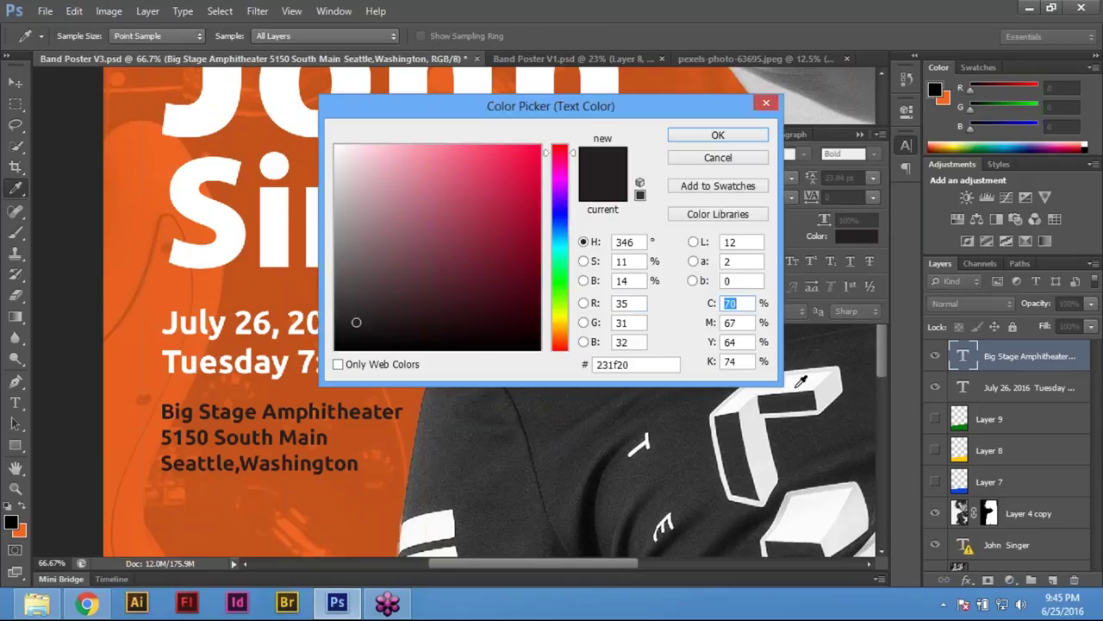
{"action": "type", "text": "0"}
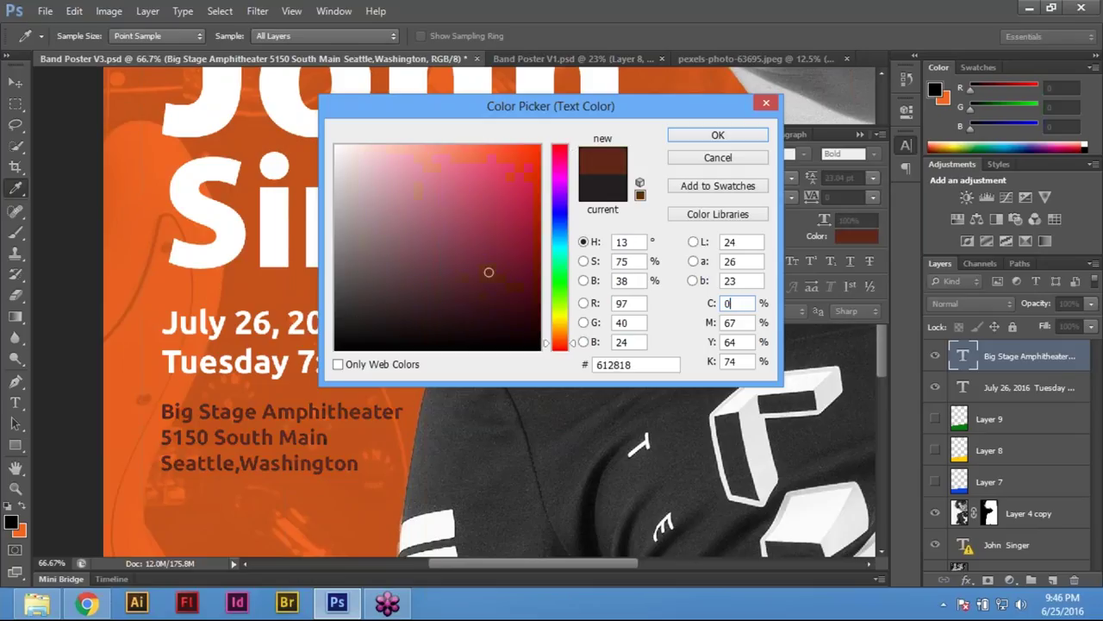
{"action": "key", "text": "Tab"}
{"action": "type", "text": "0"}
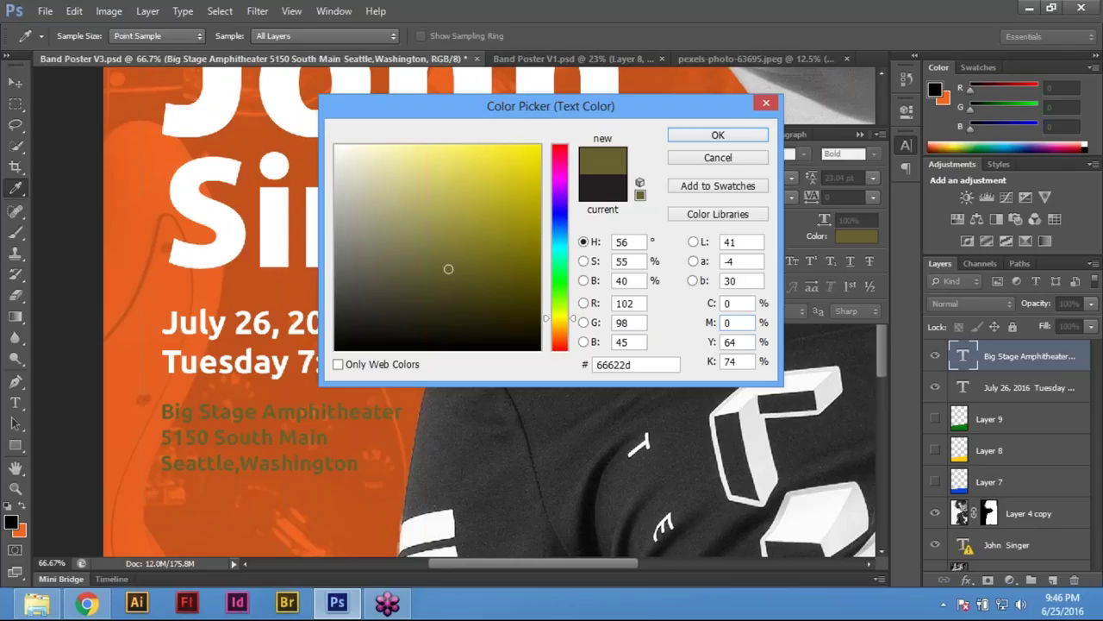
{"action": "key", "text": "Tab"}
{"action": "type", "text": "0"}
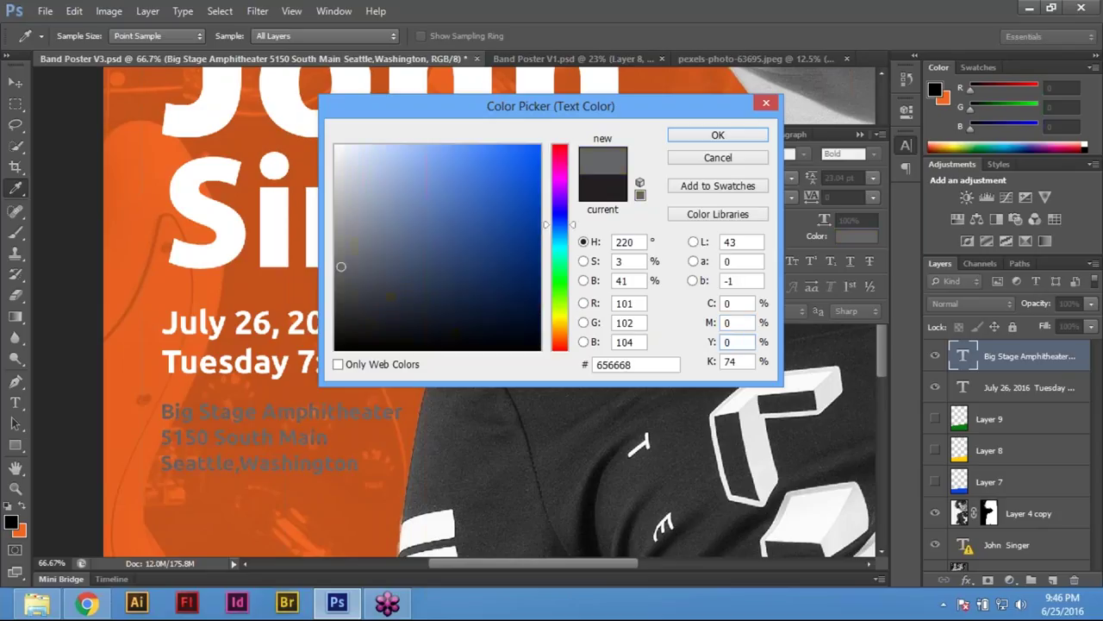
{"action": "key", "text": "Tab"}
{"action": "type", "text": "0"}
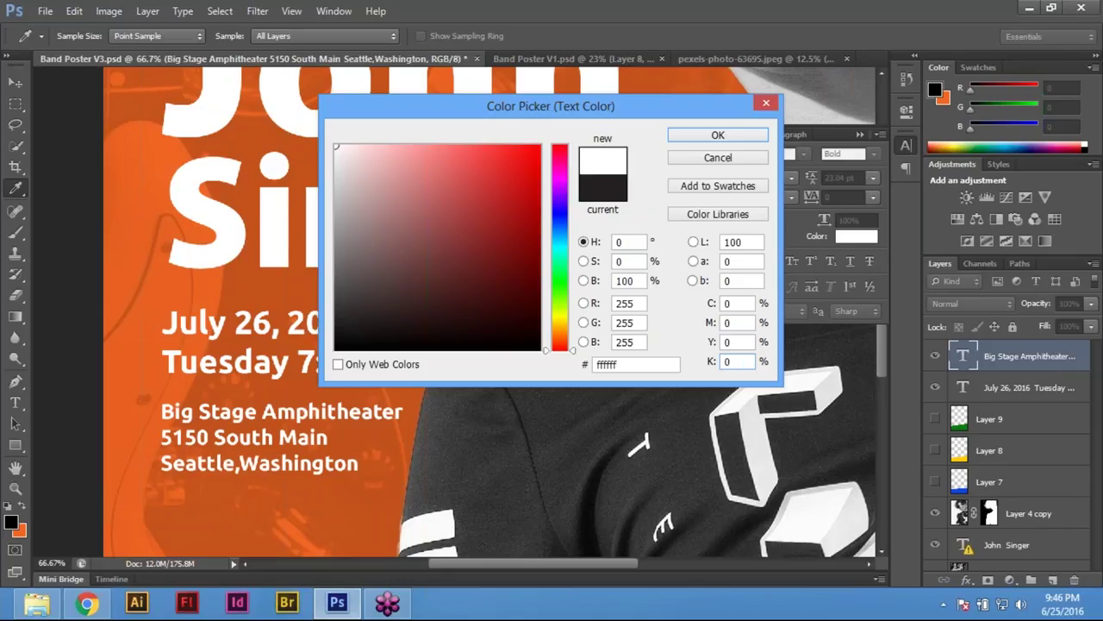
{"action": "key", "text": "Return"}
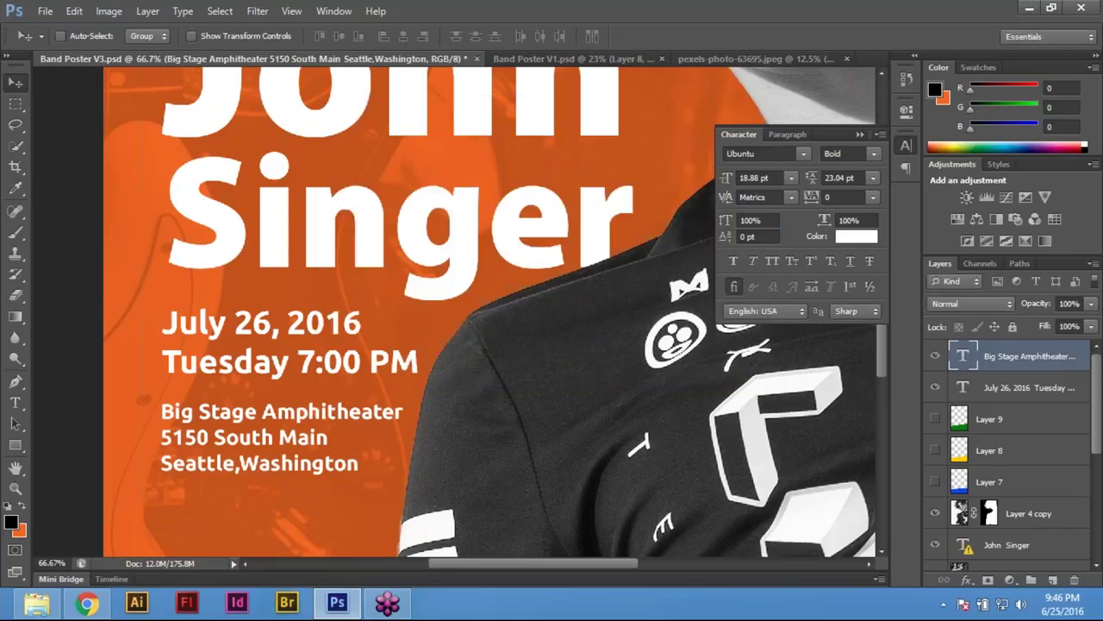
{"action": "key", "text": "ctrl+0"}
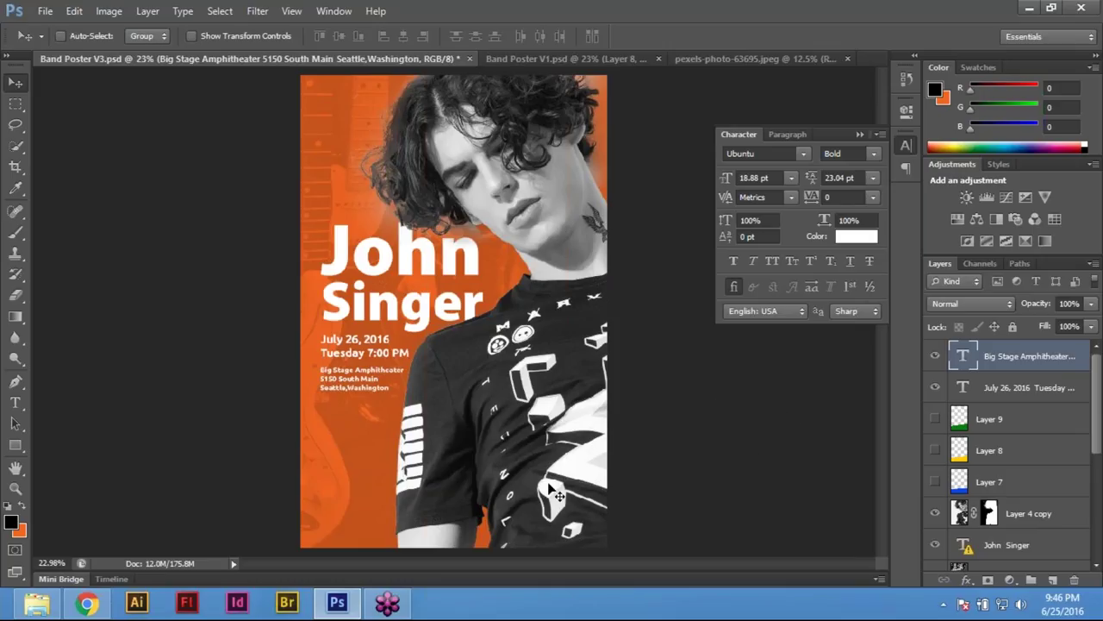
{"action": "left_click", "coordinate": [581, 431], "text": "ctrl"}
{"action": "left_click", "coordinate": [582, 431], "text": "ctrl"}
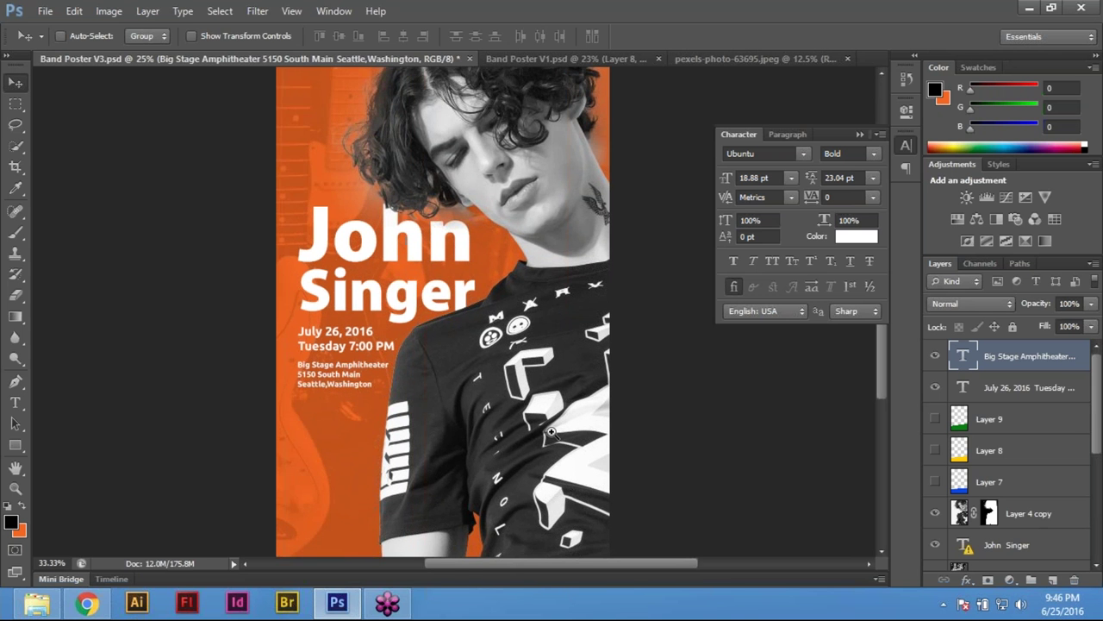
{"action": "left_click", "coordinate": [552, 432], "text": "ctrl"}
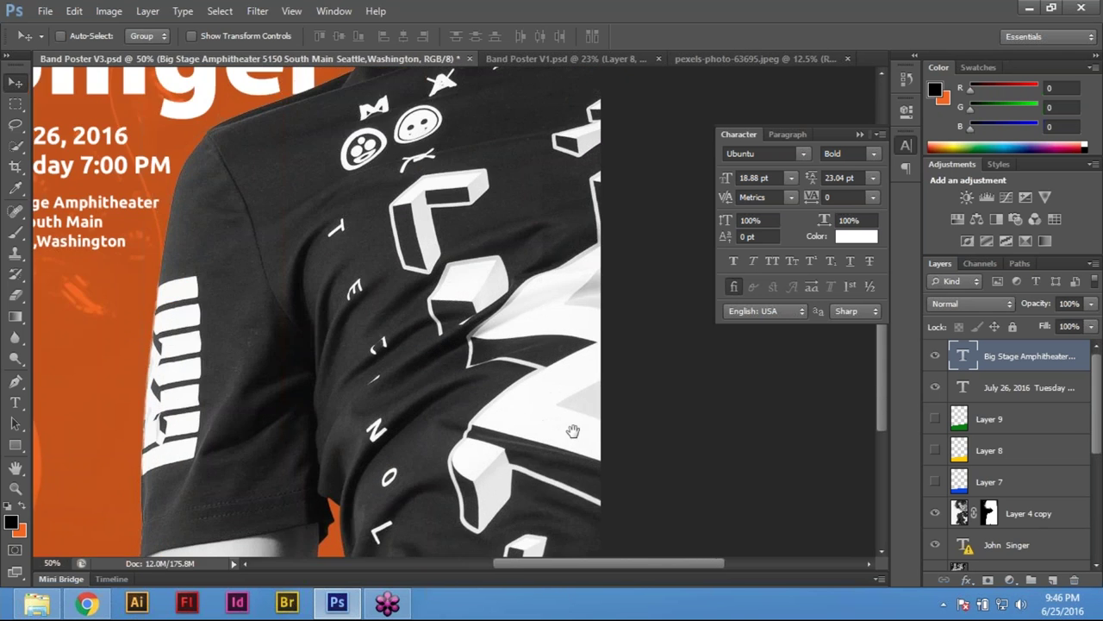
Try to select the large white shirt graphic with the Magic Wand tool and clear the resulting selection
{"action": "left_click", "coordinate": [573, 431], "text": "ctrl"}
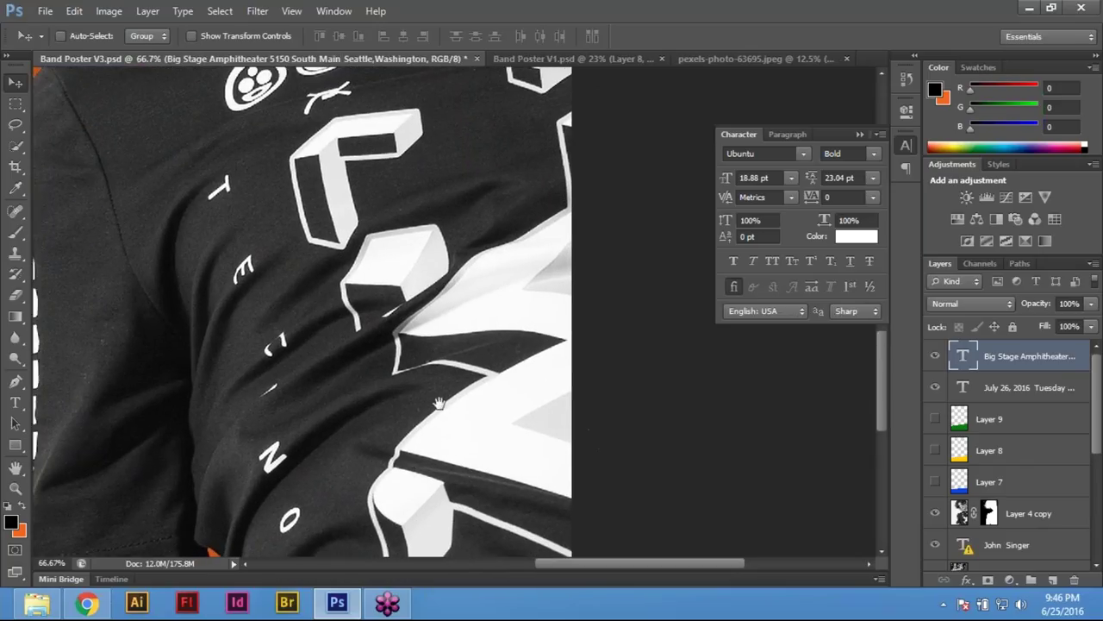
{"action": "left_click_drag", "start_coordinate": [439, 403], "coordinate": [500, 340]}
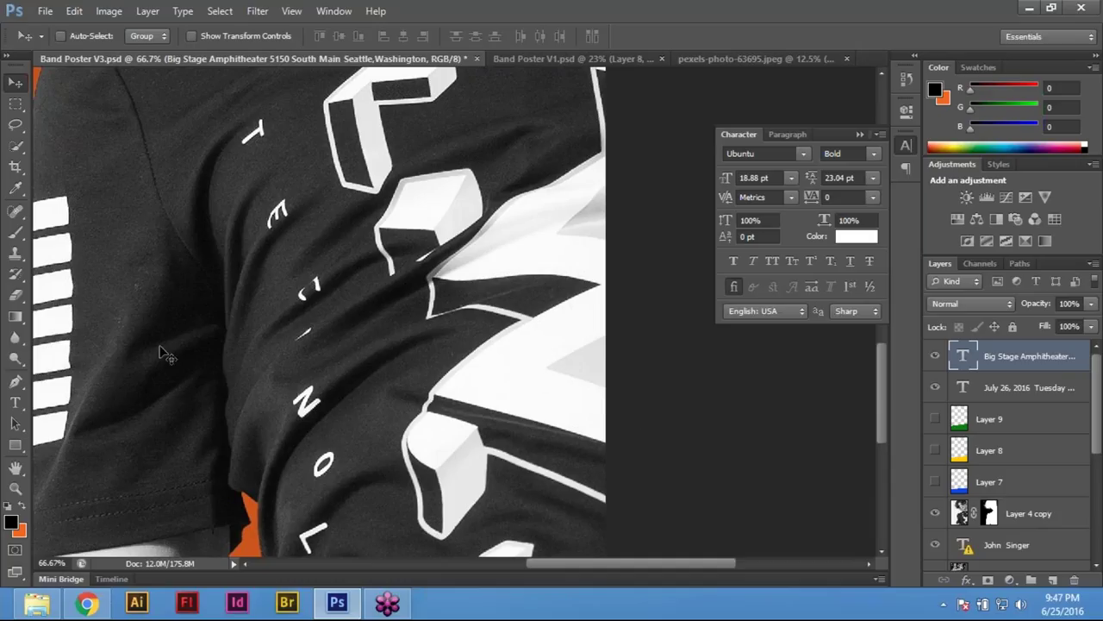
{"action": "left_click", "coordinate": [15, 216]}
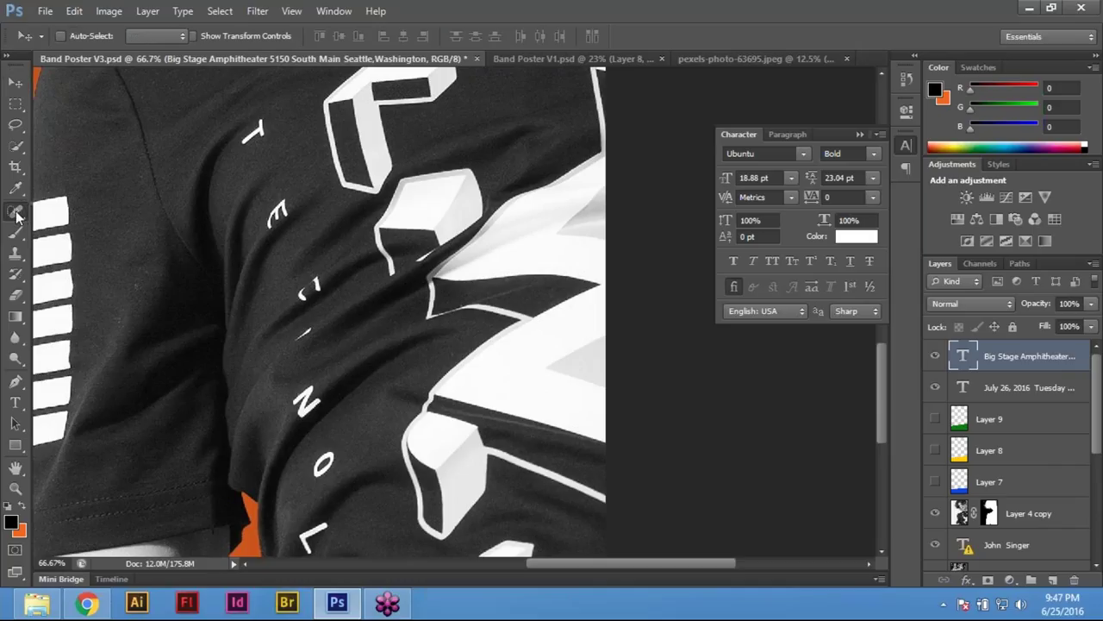
{"action": "left_click", "coordinate": [15, 147]}
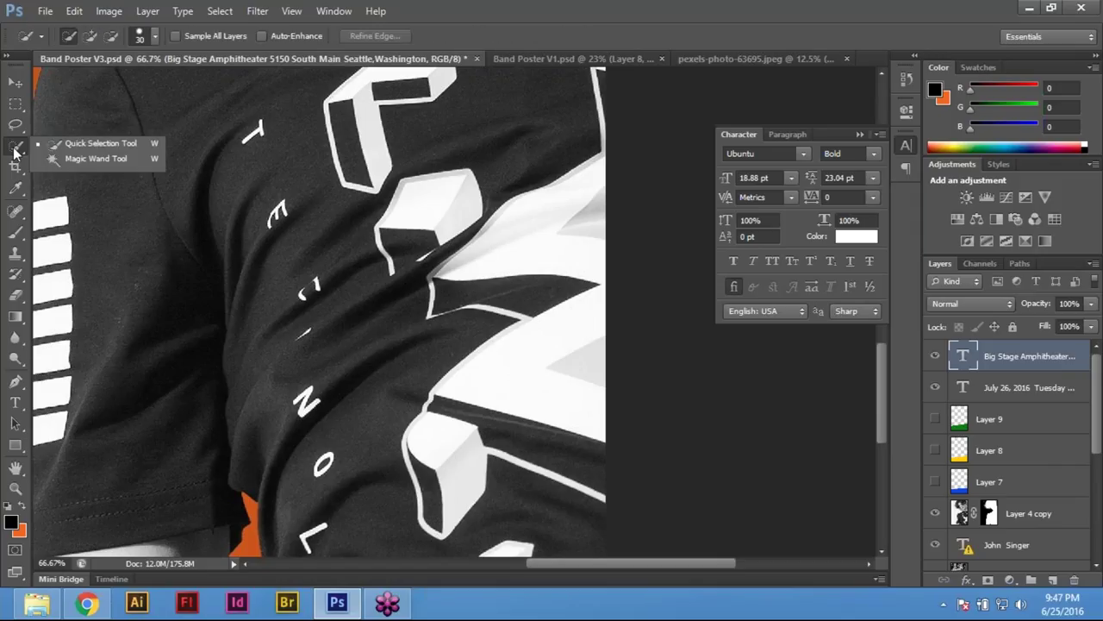
{"action": "left_click", "coordinate": [88, 160]}
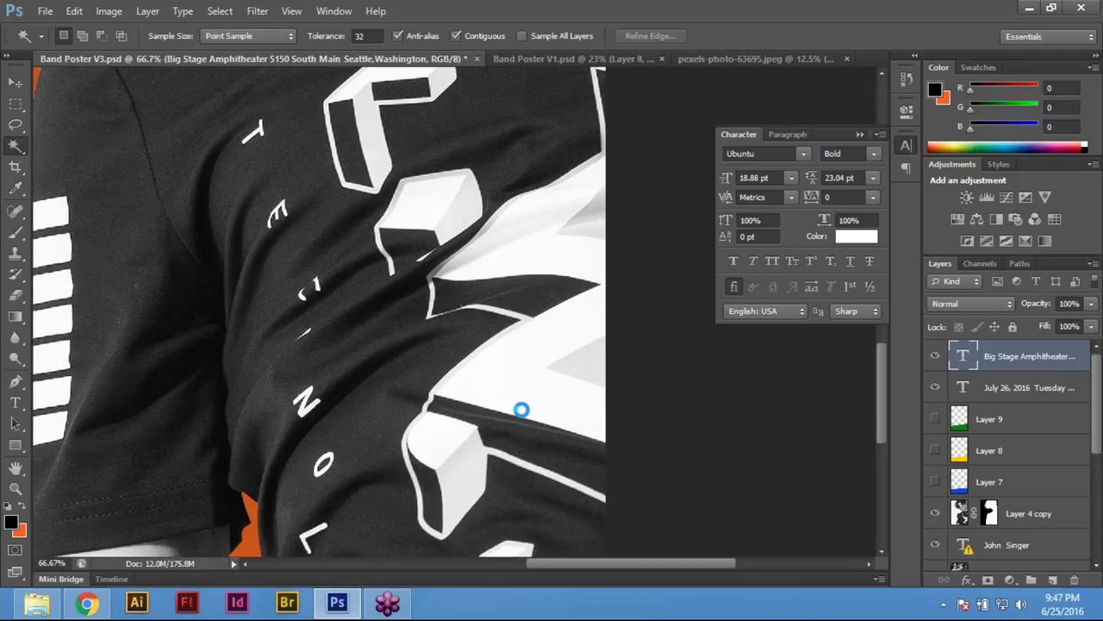
{"action": "left_click", "coordinate": [522, 400]}
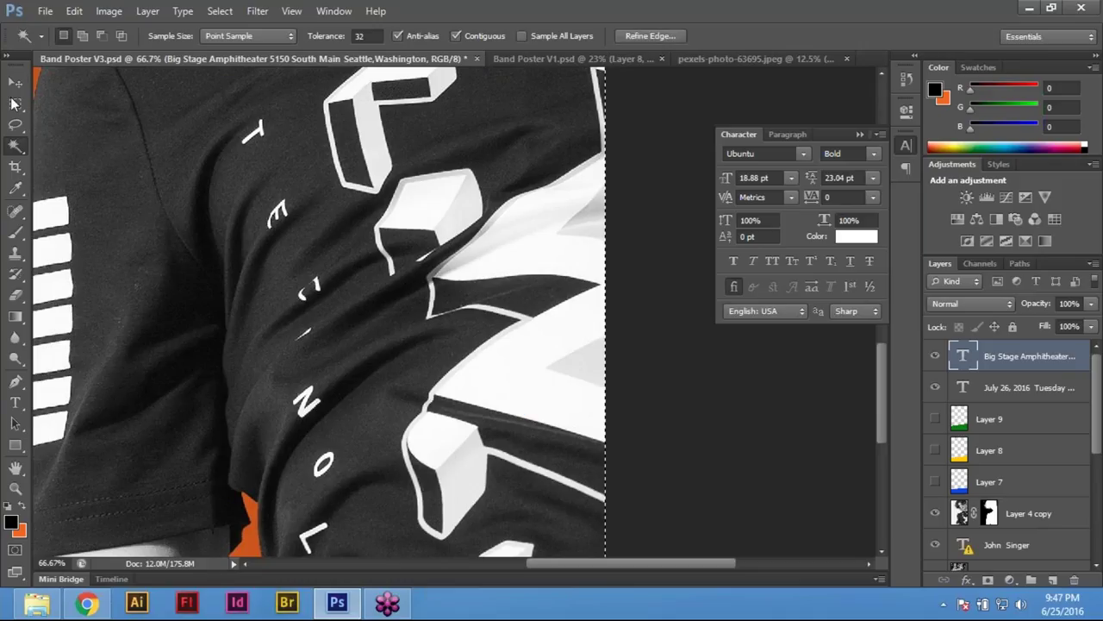
{"action": "left_click", "coordinate": [14, 102]}
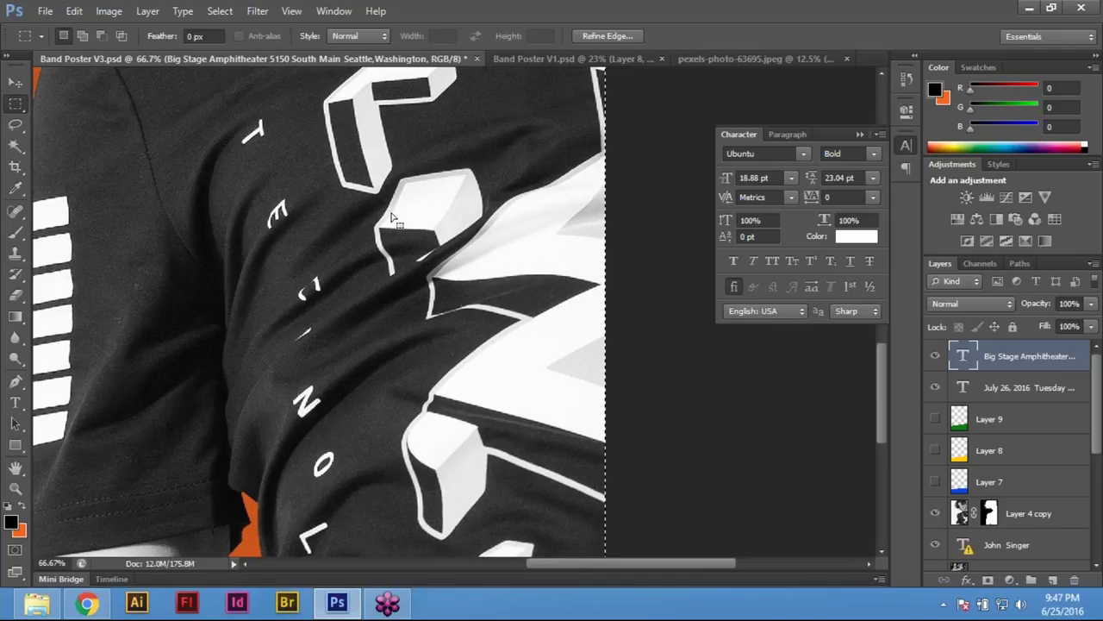
{"action": "left_click", "coordinate": [431, 378]}
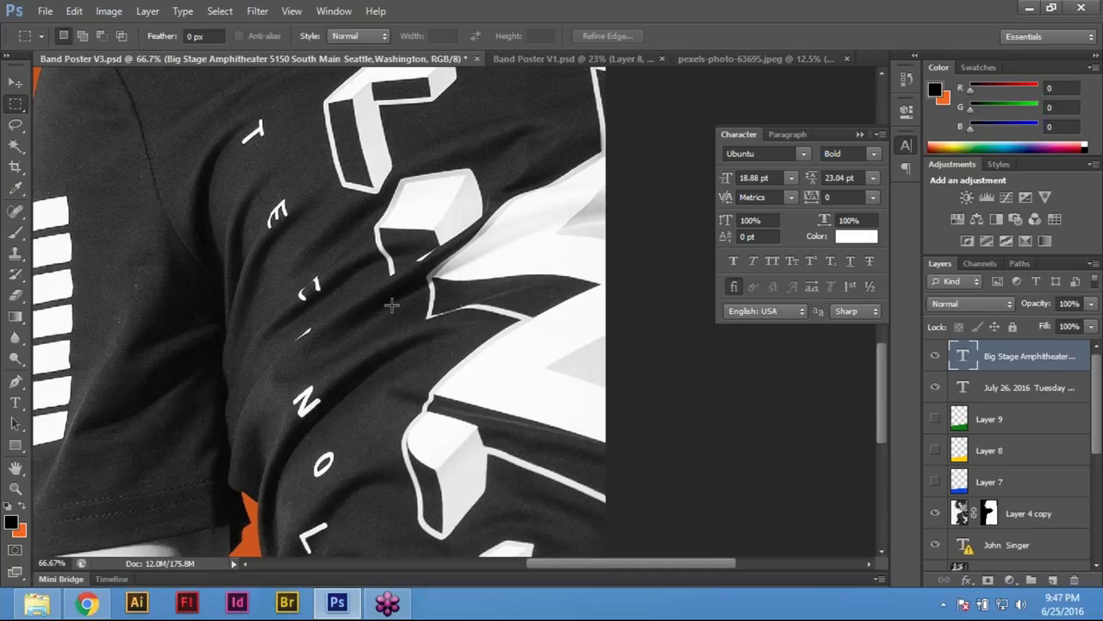
Pick Layer 4 copy, the singer's photo layer, from the shirt area of the poster with the Move tool
{"action": "left_click", "coordinate": [16, 82]}
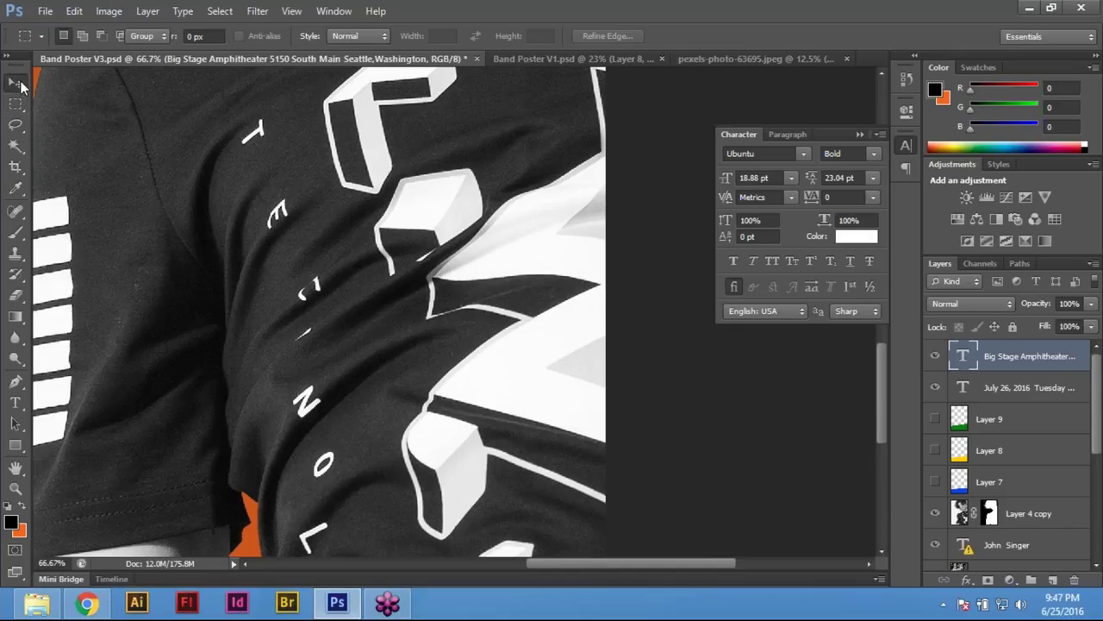
{"action": "right_click", "coordinate": [408, 271]}
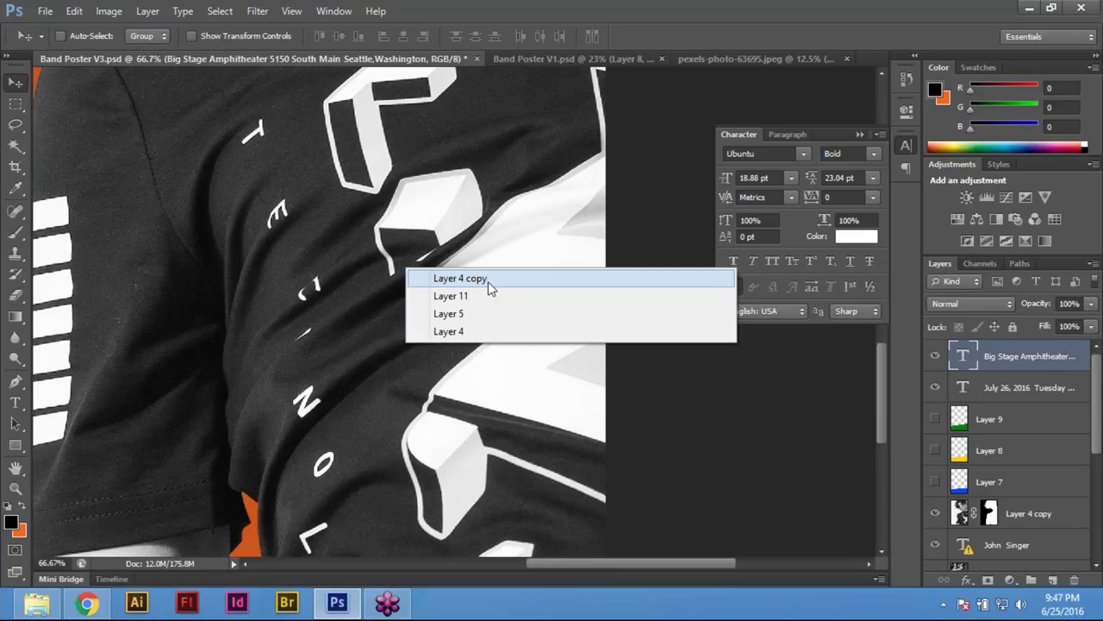
{"action": "right_click", "coordinate": [346, 205]}
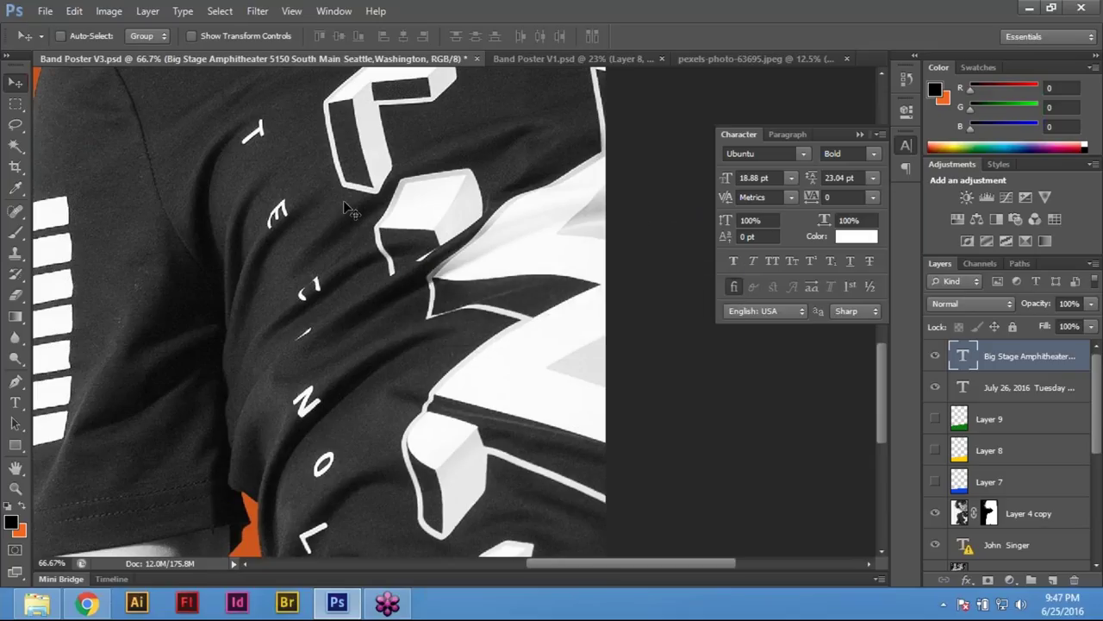
{"action": "left_click", "coordinate": [404, 219]}
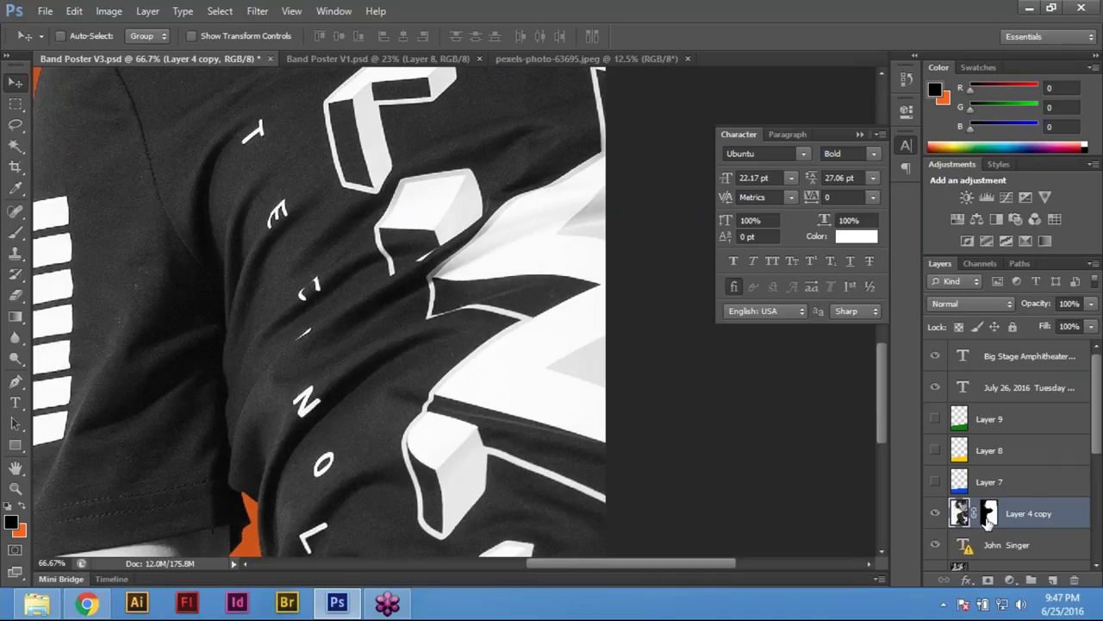
Select the large white graphic on the shirt, including its grey shaded areas, with the Magic Wand tool
{"action": "left_click", "coordinate": [15, 146]}
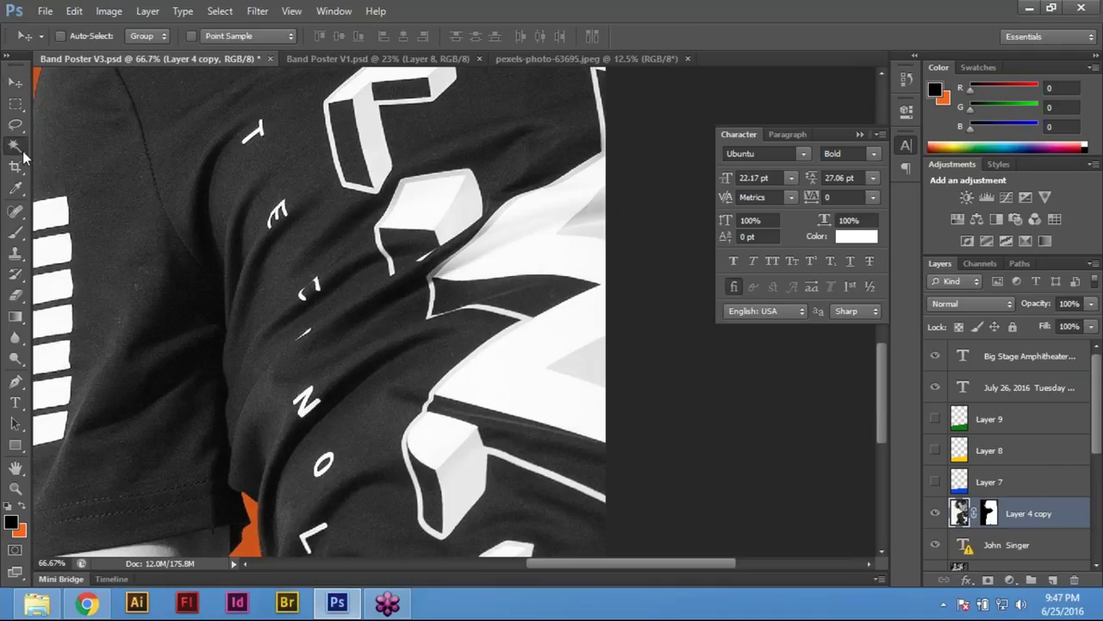
{"action": "left_click", "coordinate": [595, 440]}
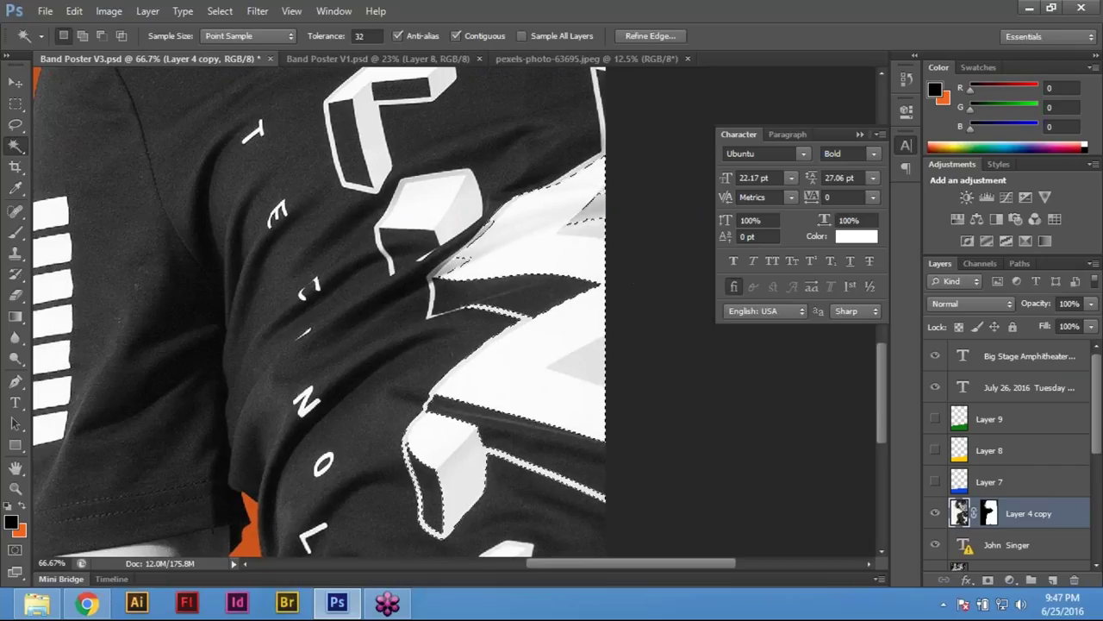
{"action": "left_click", "coordinate": [463, 264], "text": "shift"}
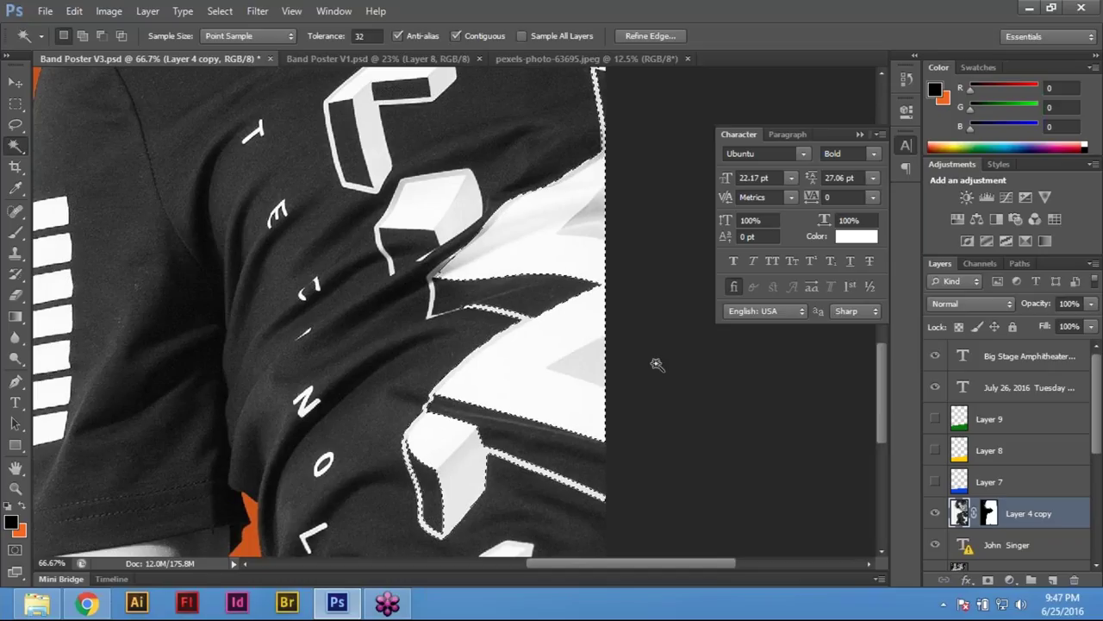
{"action": "scroll", "coordinate": [608, 327], "scroll_direction": "up", "scroll_amount": 1}
{"action": "left_click_drag", "start_coordinate": [488, 347], "coordinate": [508, 320]}
{"action": "scroll", "coordinate": [487, 380], "scroll_direction": "up", "scroll_amount": 1}
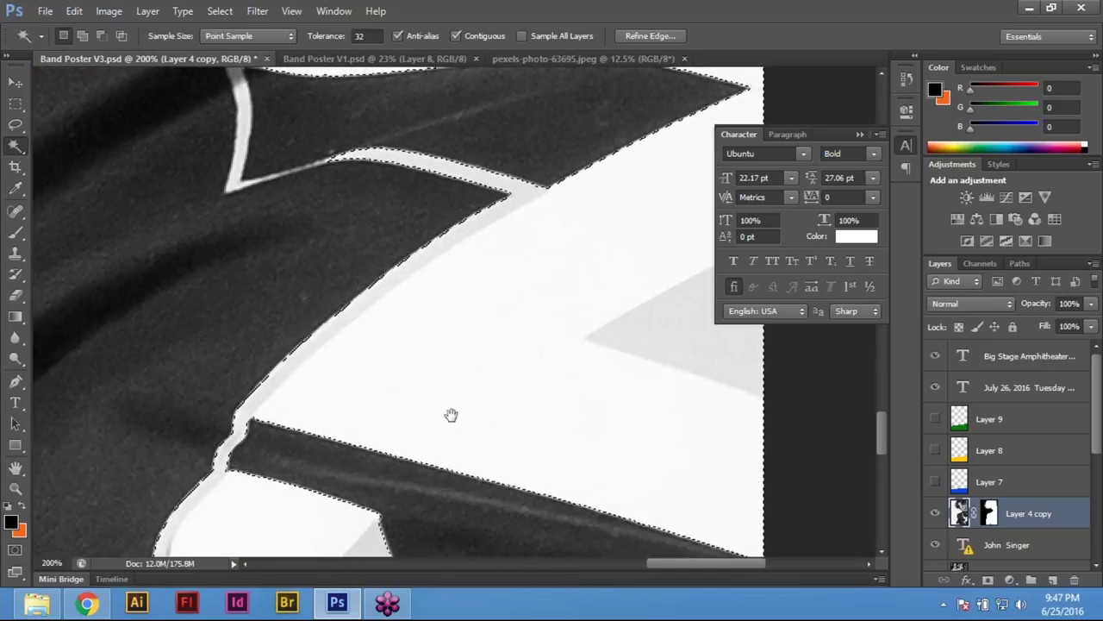
{"action": "left_click_drag", "start_coordinate": [451, 415], "coordinate": [483, 302]}
{"action": "scroll", "coordinate": [483, 302], "scroll_direction": "down", "scroll_amount": 3}
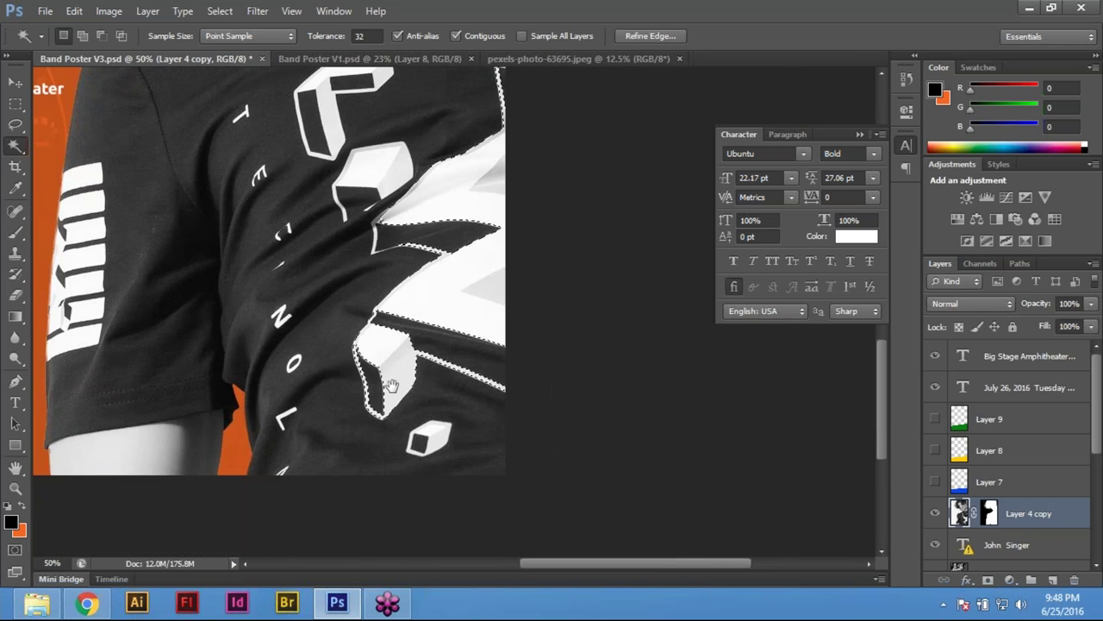
Add the cube and the L-shaped block above the large shirt graphic to the Magic Wand selection
{"action": "scroll", "coordinate": [392, 383], "scroll_direction": "up", "scroll_amount": 1}
{"action": "left_click_drag", "start_coordinate": [392, 259], "coordinate": [422, 551]}
{"action": "scroll", "coordinate": [335, 410], "scroll_direction": "up", "scroll_amount": 1}
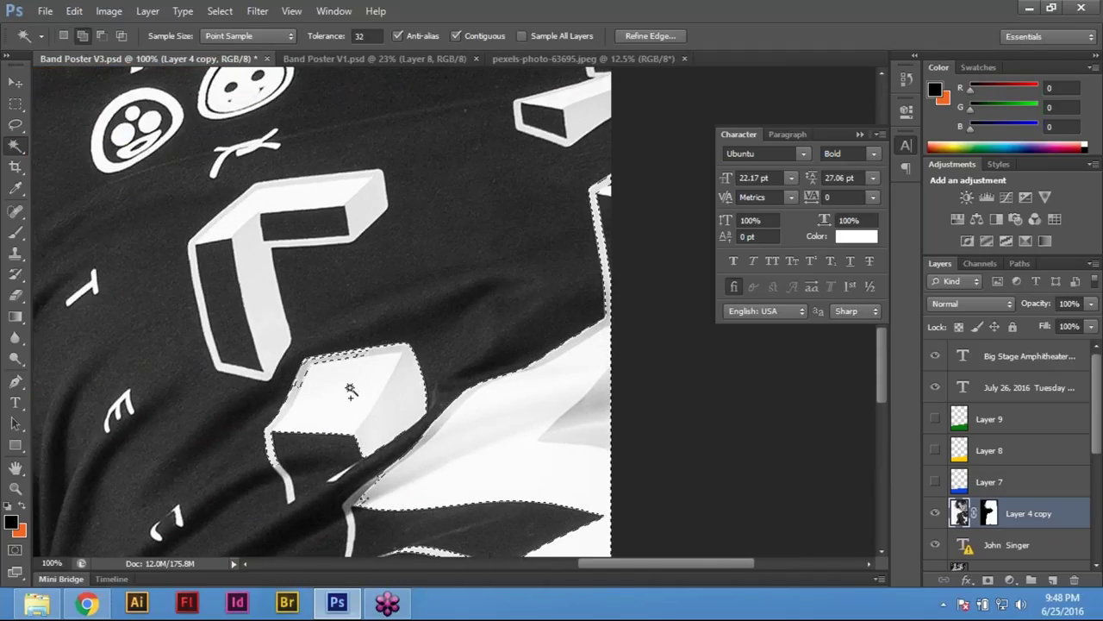
{"action": "key", "text": "shift"}
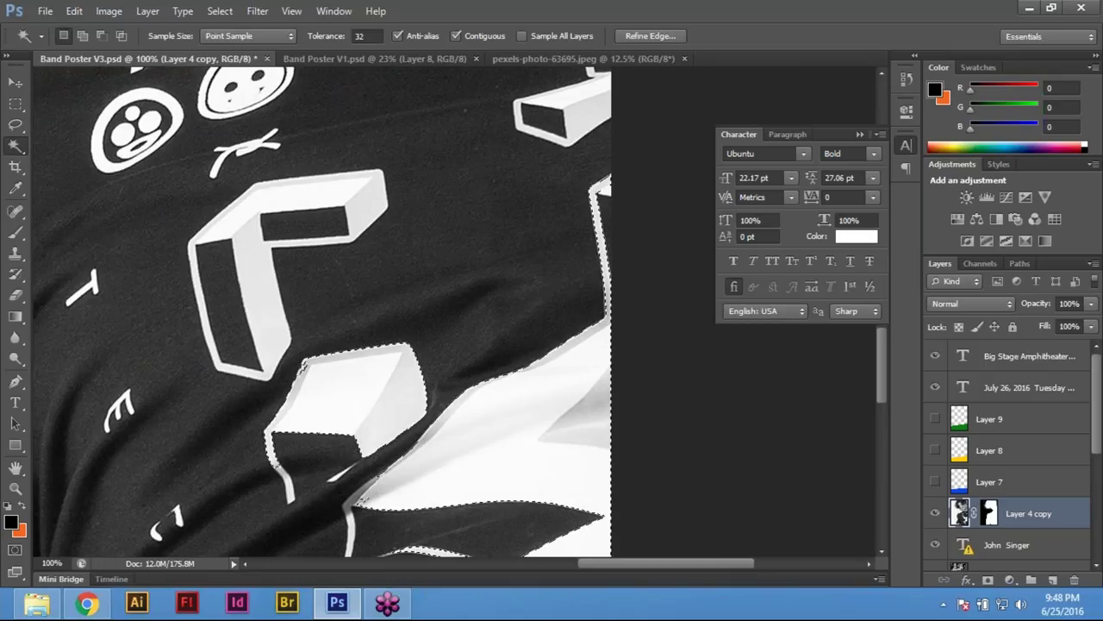
{"action": "left_click", "coordinate": [250, 261], "text": "shift"}
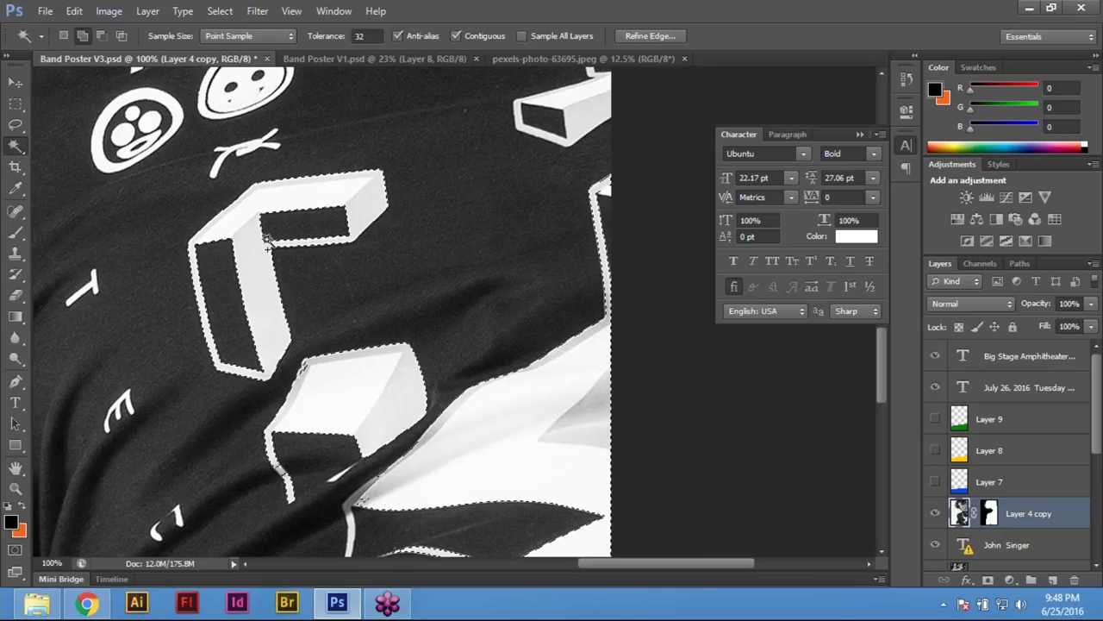
Add the small block near the shirt's lower edge to the selection and deselect everything
{"action": "key", "text": "ctrl+minus"}
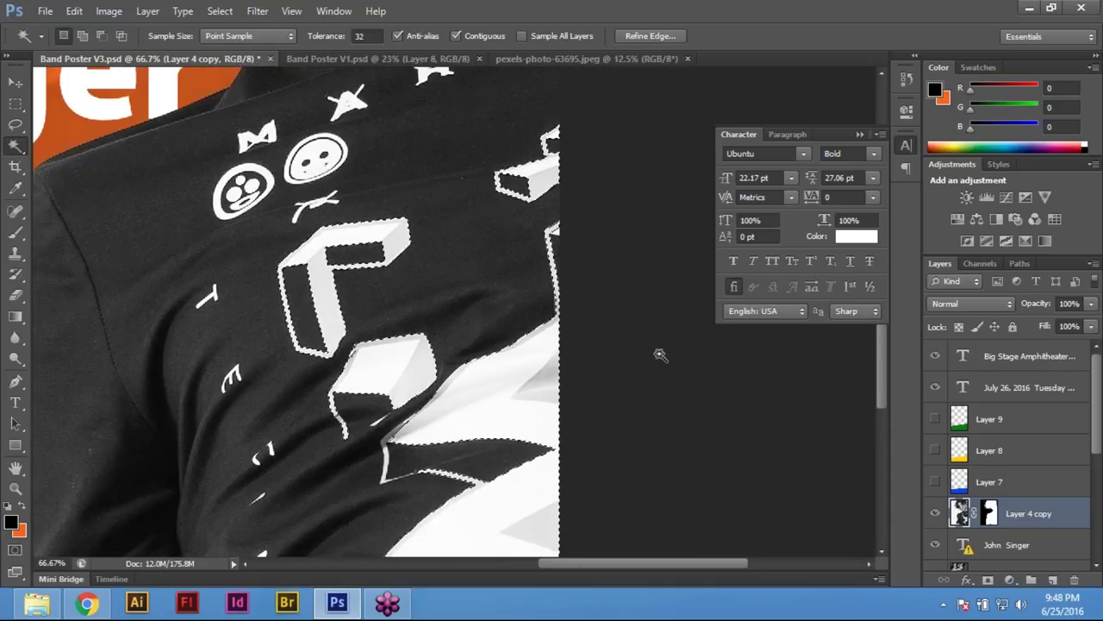
{"action": "left_click_drag", "start_coordinate": [506, 410], "coordinate": [523, 190]}
{"action": "left_click", "coordinate": [491, 522], "text": "shift"}
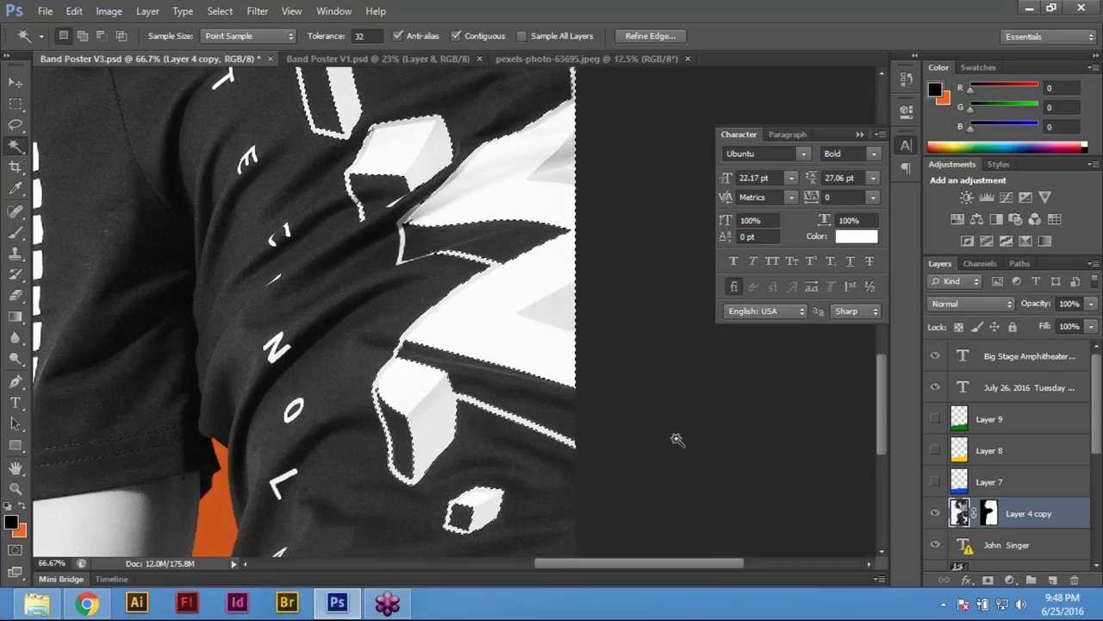
{"action": "key", "text": "ctrl+0"}
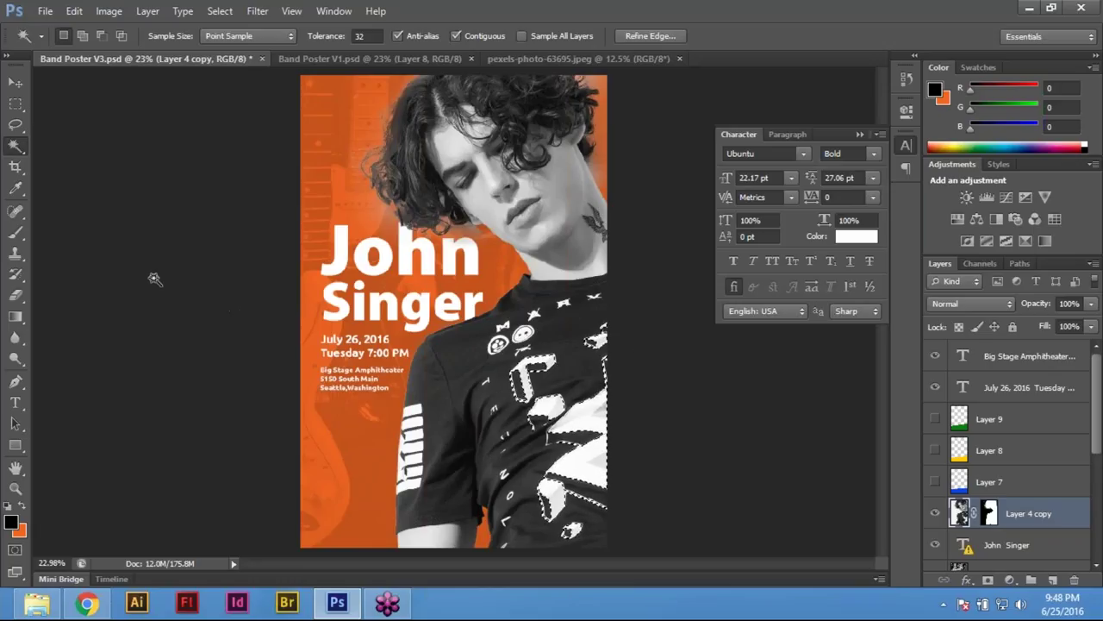
{"action": "key", "text": "ctrl+d"}
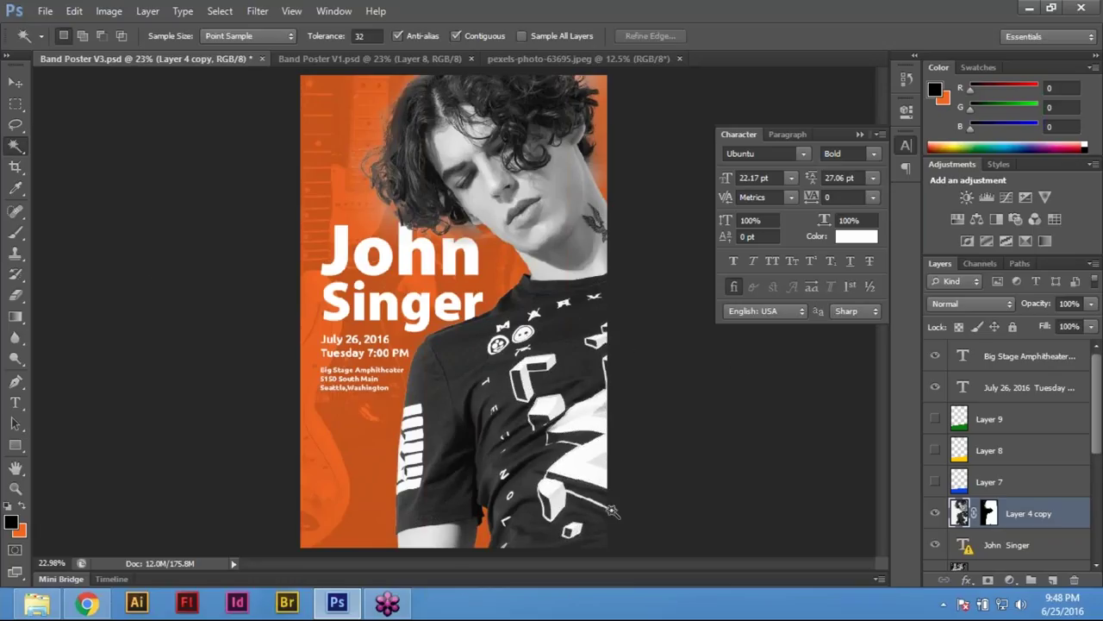
Try the Magic Wand tool on the black shirt fabric beside the small lower block and clear that selection
{"action": "left_click", "coordinate": [534, 498]}
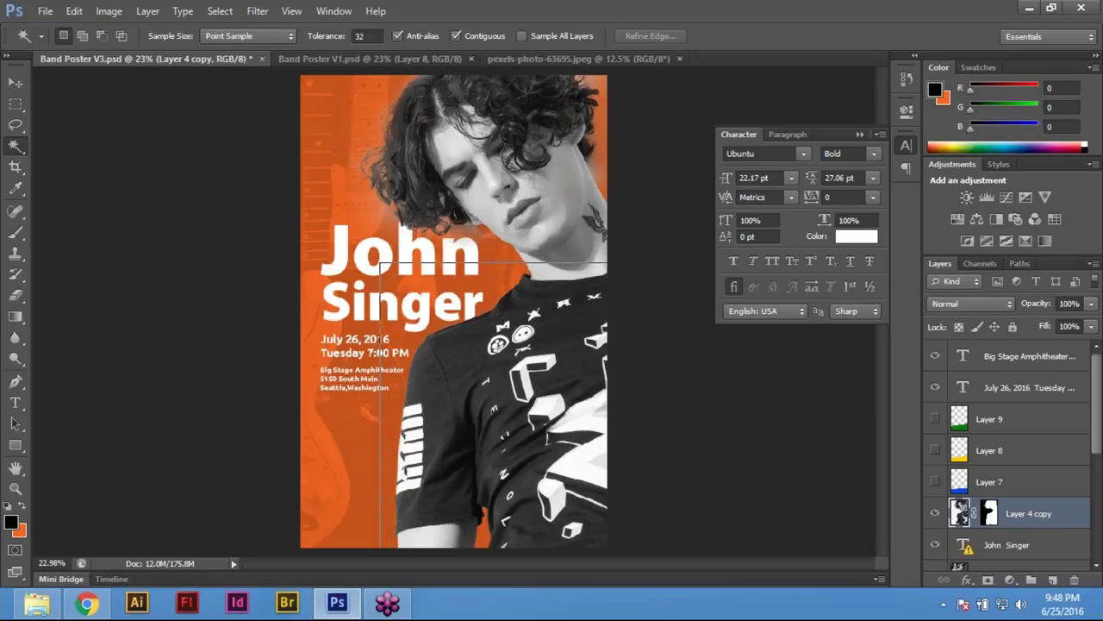
{"action": "key", "text": "ctrl+plus"}
{"action": "key", "text": "ctrl+plus"}
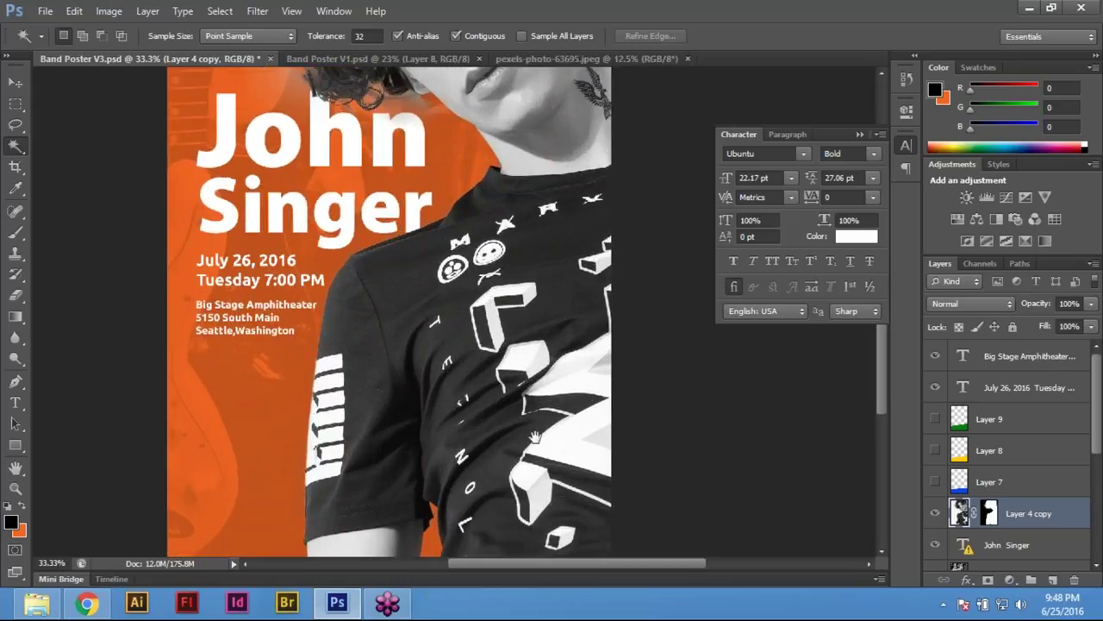
{"action": "key", "text": "ctrl+plus"}
{"action": "key", "text": "ctrl+plus"}
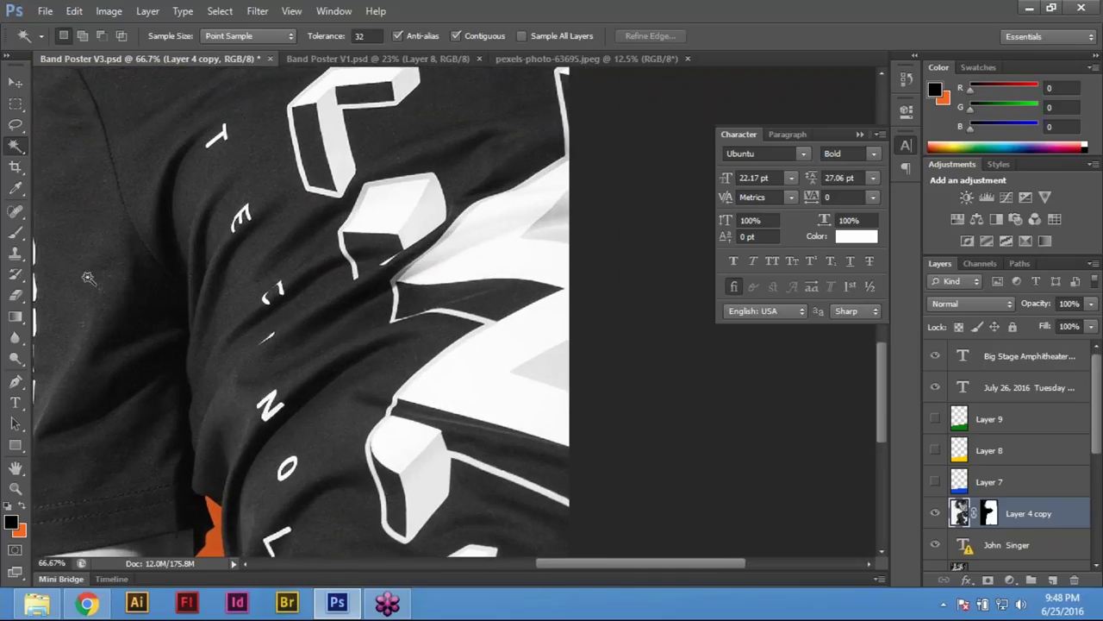
{"action": "left_click_drag", "start_coordinate": [475, 426], "coordinate": [452, 365]}
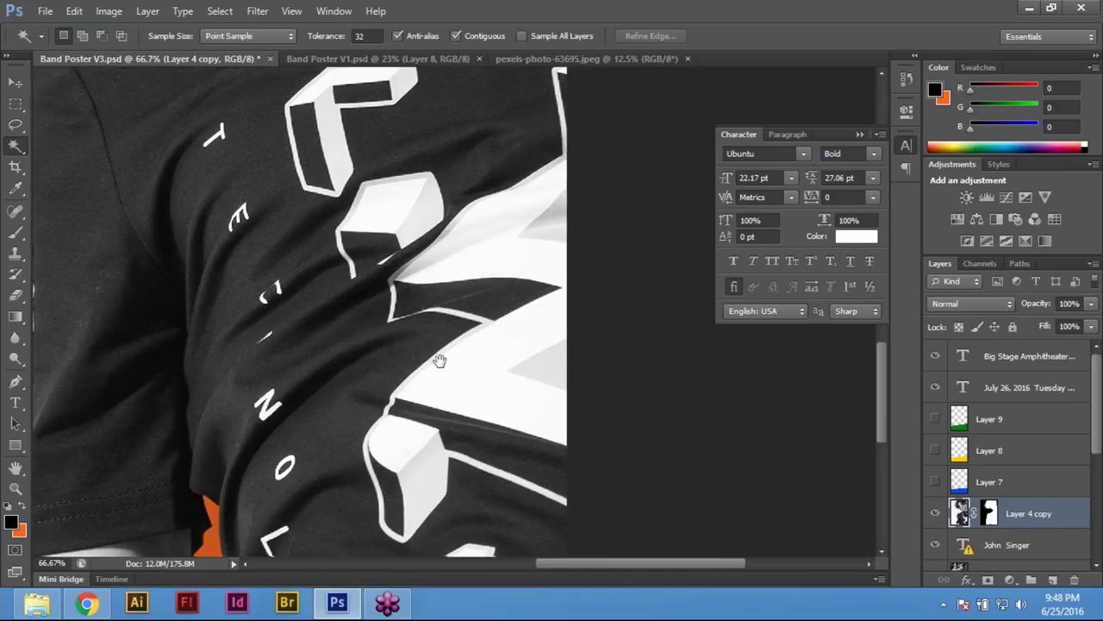
{"action": "left_click_drag", "start_coordinate": [463, 445], "coordinate": [481, 406]}
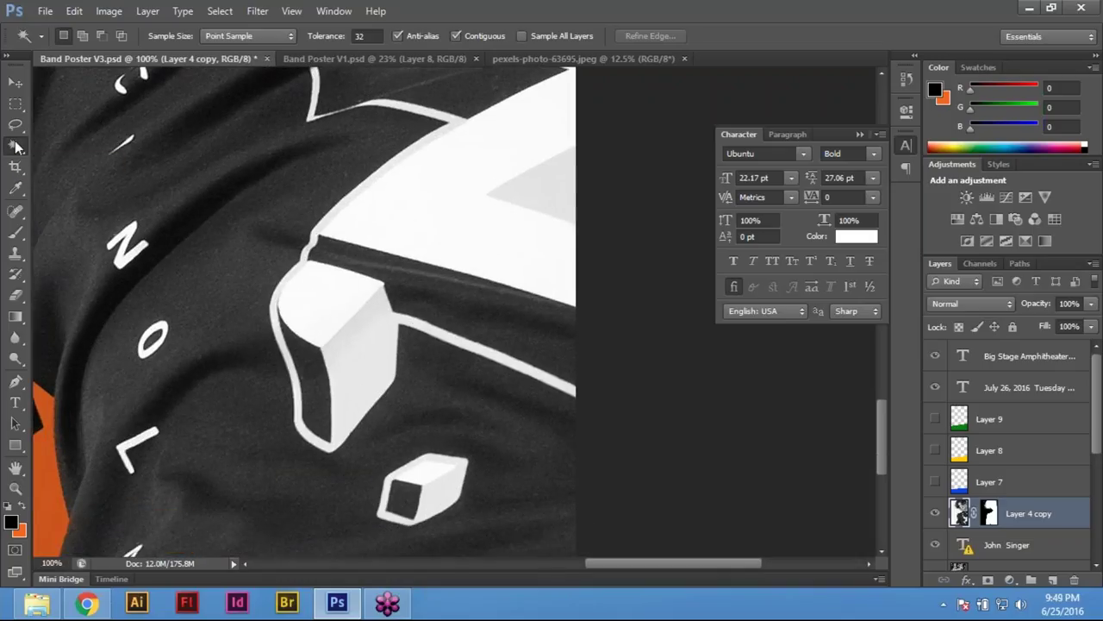
{"action": "left_click", "coordinate": [16, 147]}
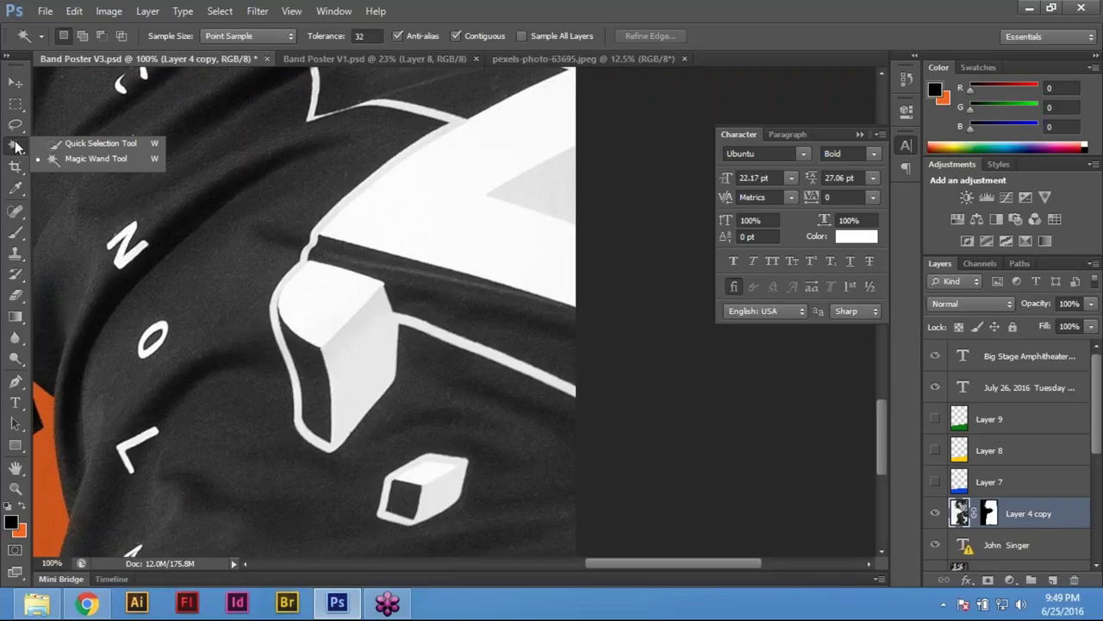
{"action": "left_click", "coordinate": [78, 143]}
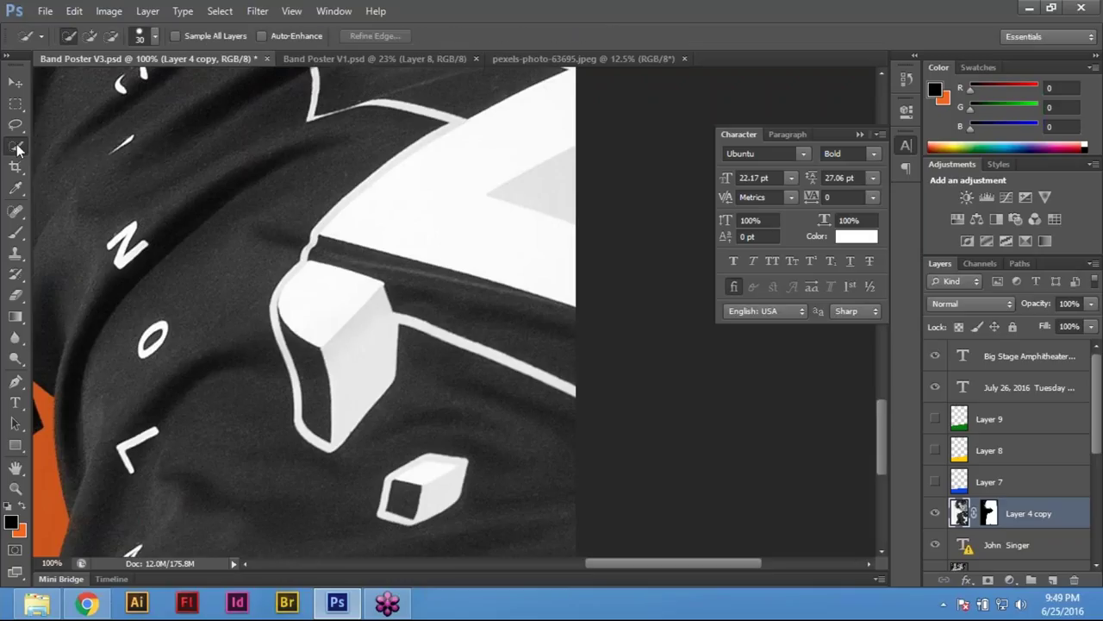
{"action": "left_click", "coordinate": [16, 149]}
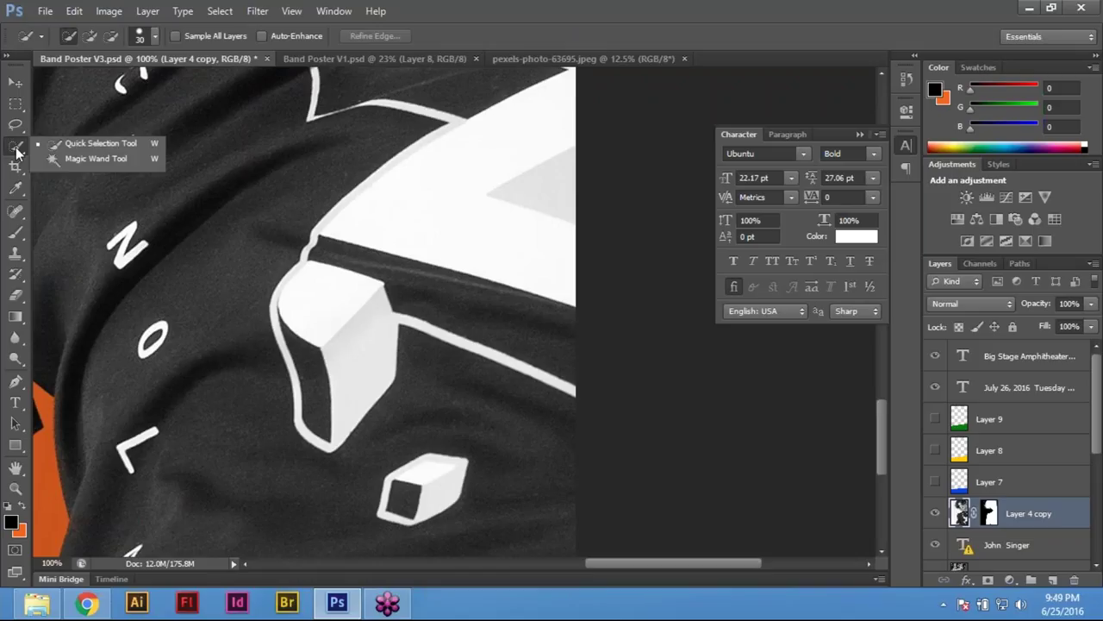
{"action": "left_click", "coordinate": [118, 158]}
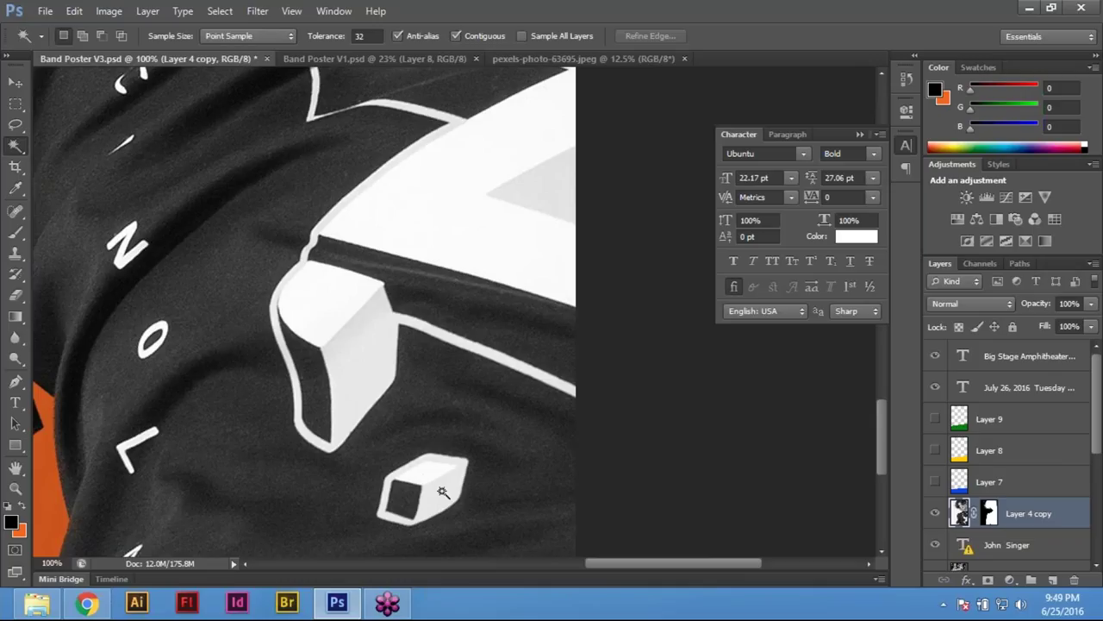
{"action": "left_click", "coordinate": [517, 483]}
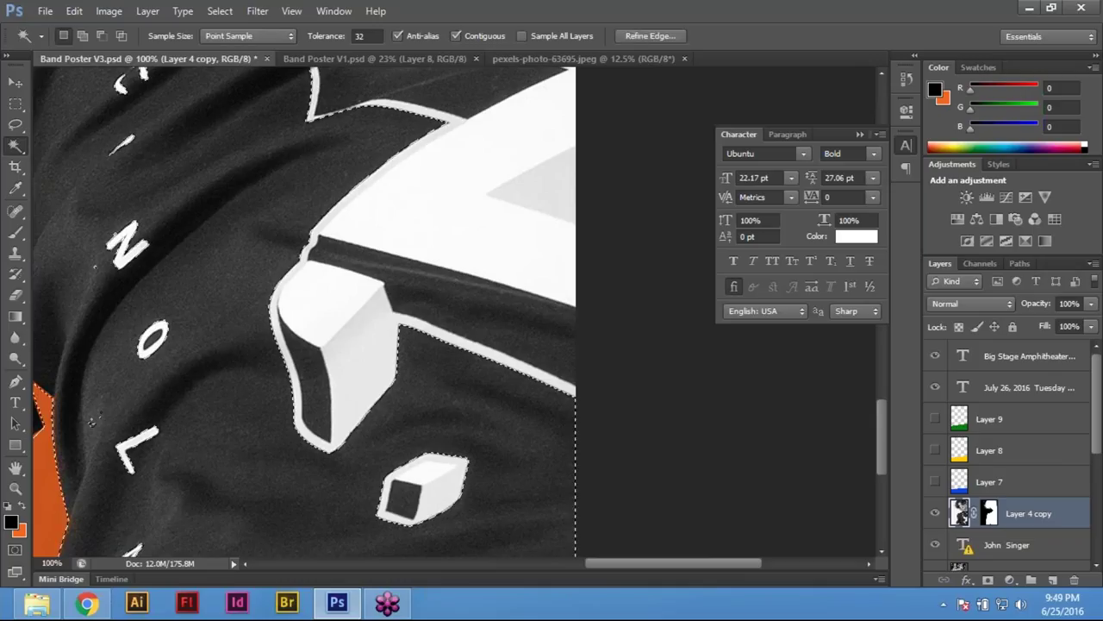
{"action": "key", "text": "ctrl+d"}
{"action": "left_click", "coordinate": [438, 489]}
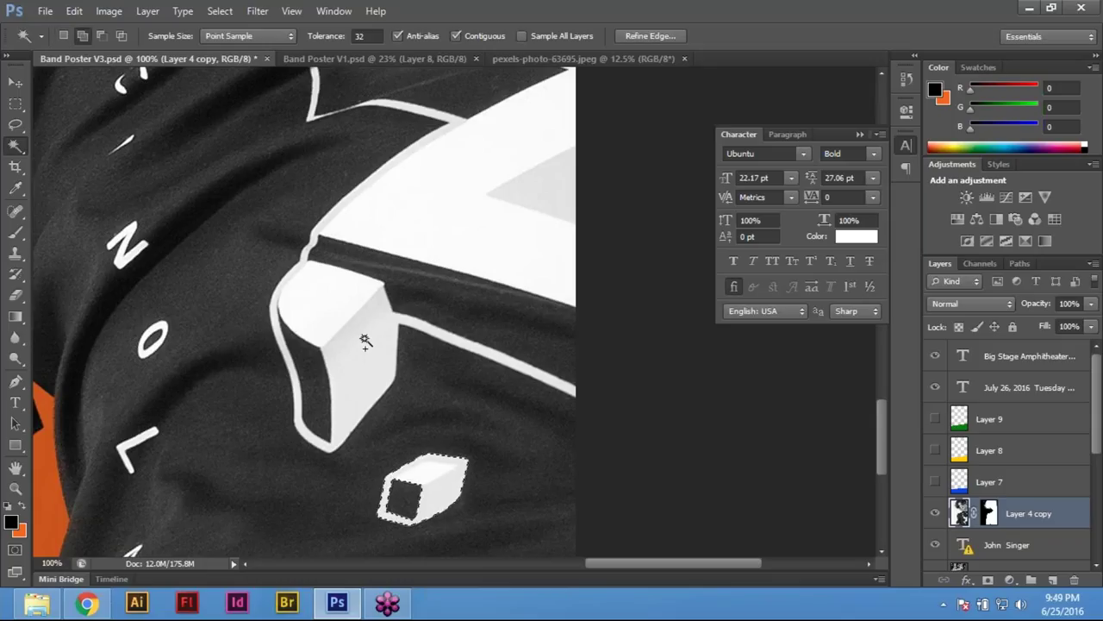
{"action": "left_click", "coordinate": [366, 341], "text": "shift"}
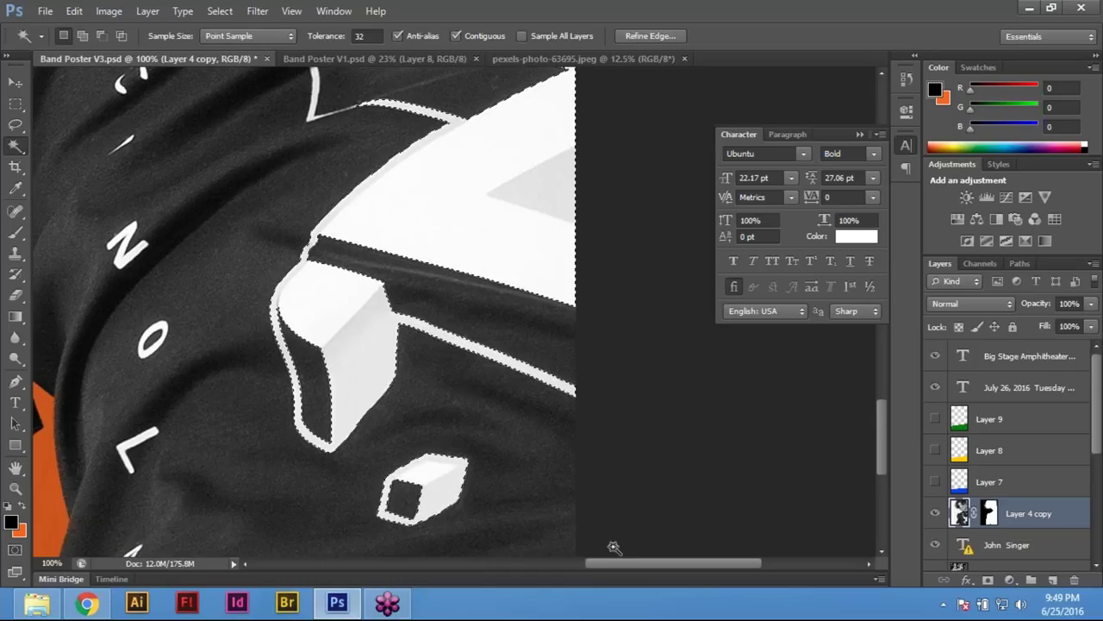
{"action": "key", "text": "ctrl+shift+i"}
{"action": "key", "text": "ctrl+d"}
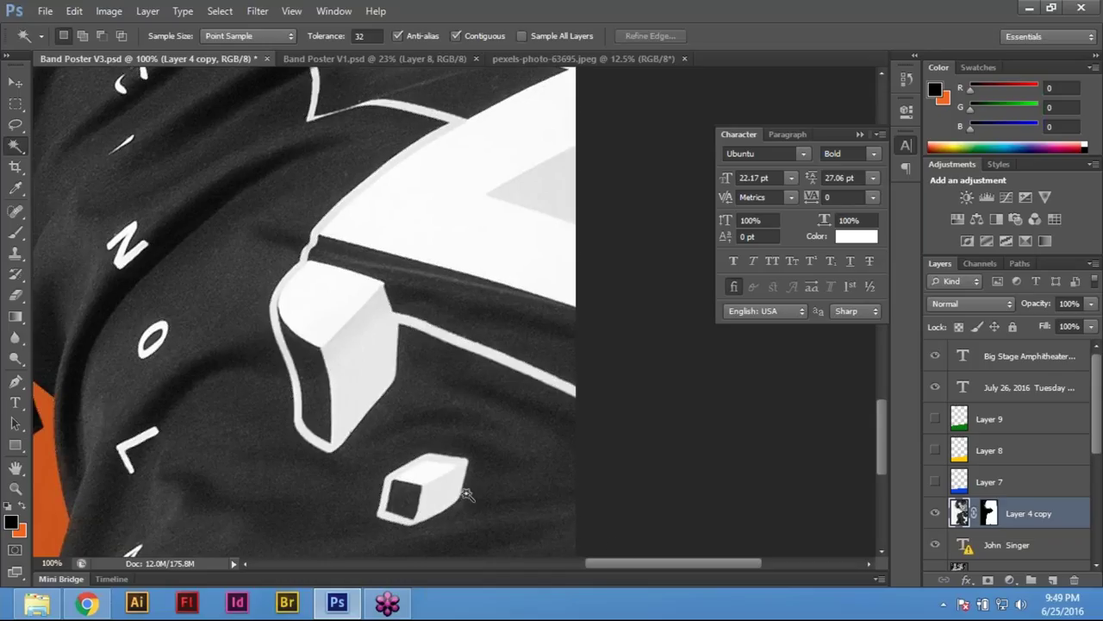
Select the small lower block, the tall block and the large white shirt graphic, shaded parts included, with the Magic Wand tool
{"action": "left_click", "coordinate": [442, 488]}
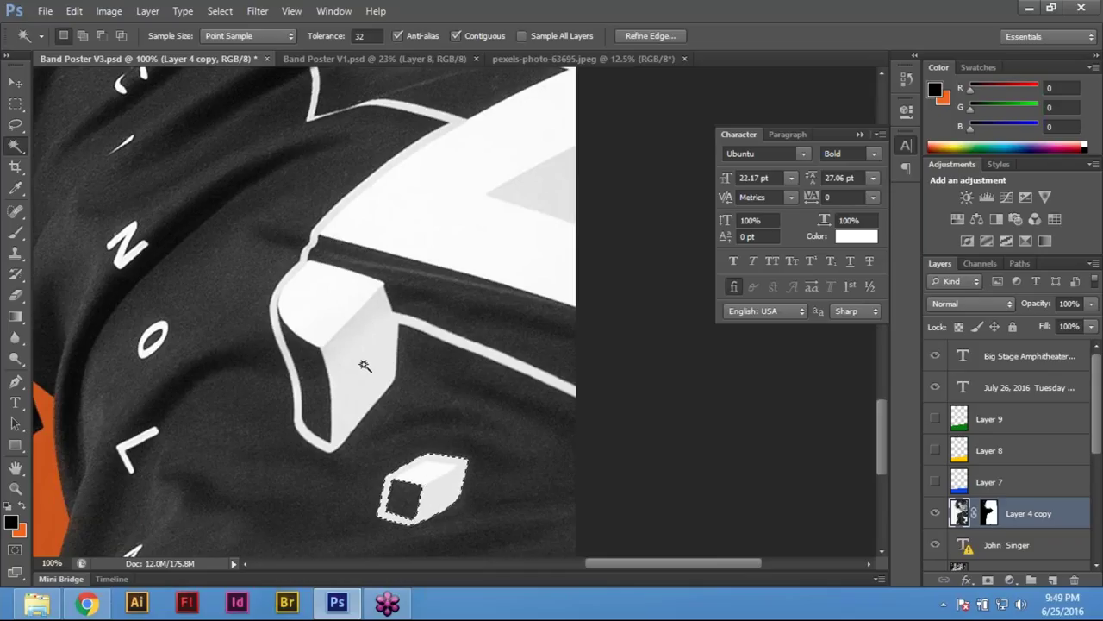
{"action": "key", "text": "shift"}
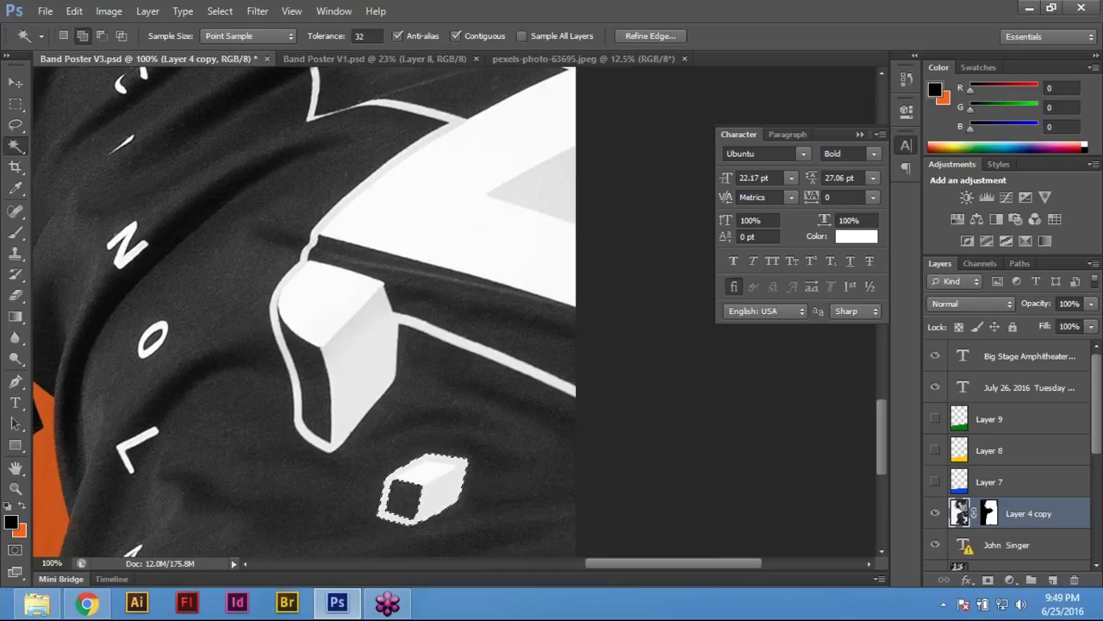
{"action": "left_click", "coordinate": [344, 362], "text": "shift"}
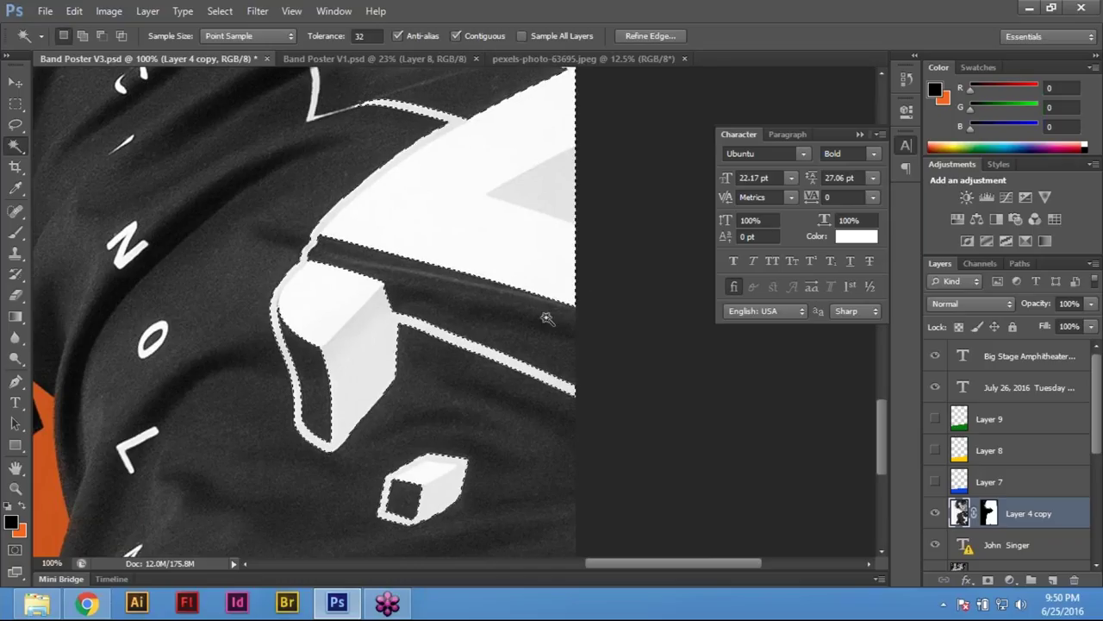
{"action": "left_click_drag", "start_coordinate": [431, 188], "coordinate": [444, 366]}
{"action": "left_click", "coordinate": [444, 366], "text": "ctrl"}
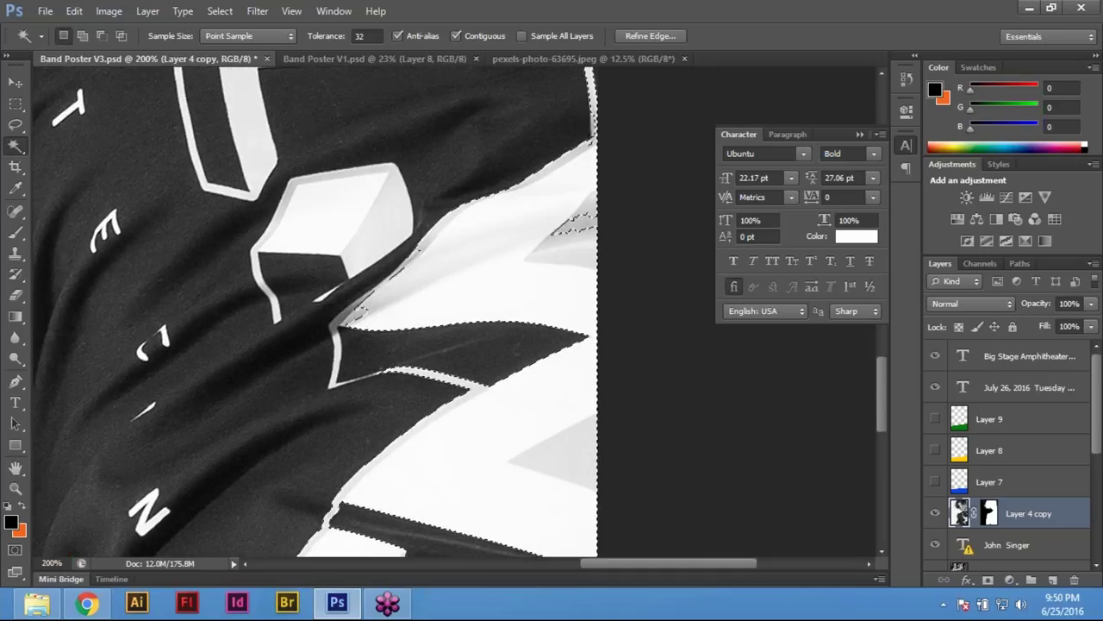
{"action": "key", "text": "ctrl+plus"}
{"action": "left_click", "coordinate": [182, 395], "text": "shift"}
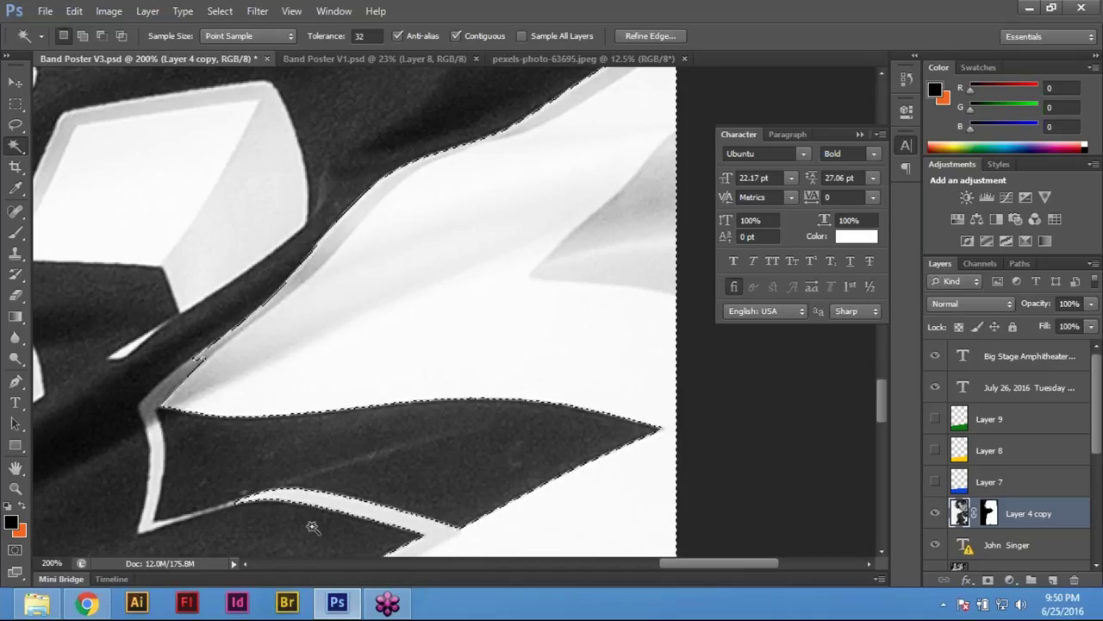
Add the cube, the L-shaped block and the small blocks at the shirt's right edge to the Magic Wand selection
{"action": "left_click_drag", "start_coordinate": [513, 127], "coordinate": [521, 418]}
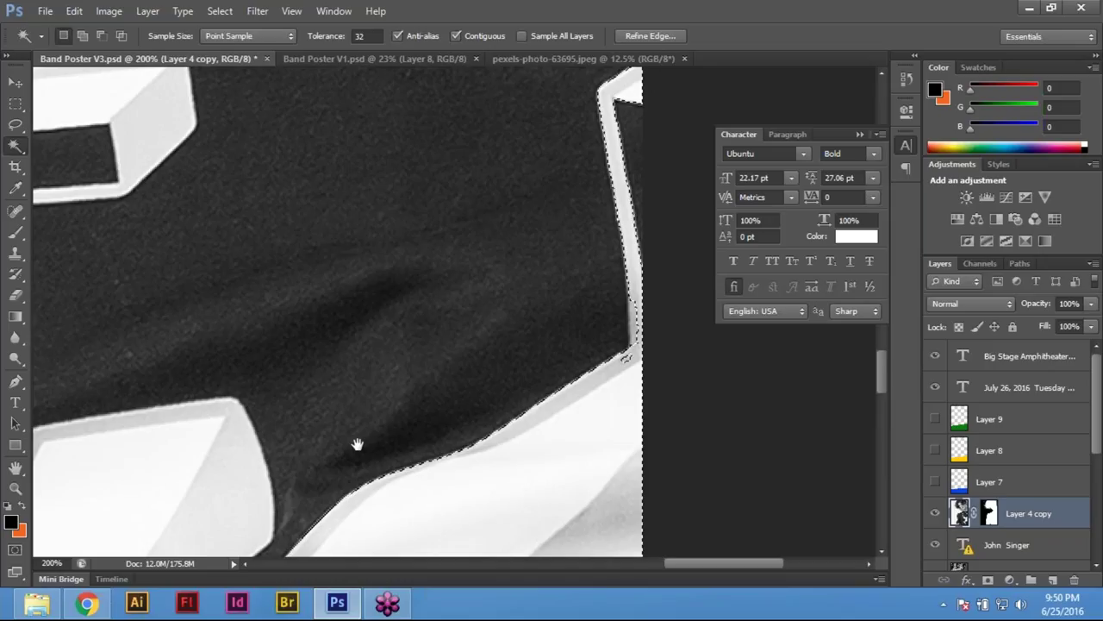
{"action": "left_click_drag", "start_coordinate": [358, 444], "coordinate": [572, 313]}
{"action": "left_click", "coordinate": [451, 431], "text": "shift"}
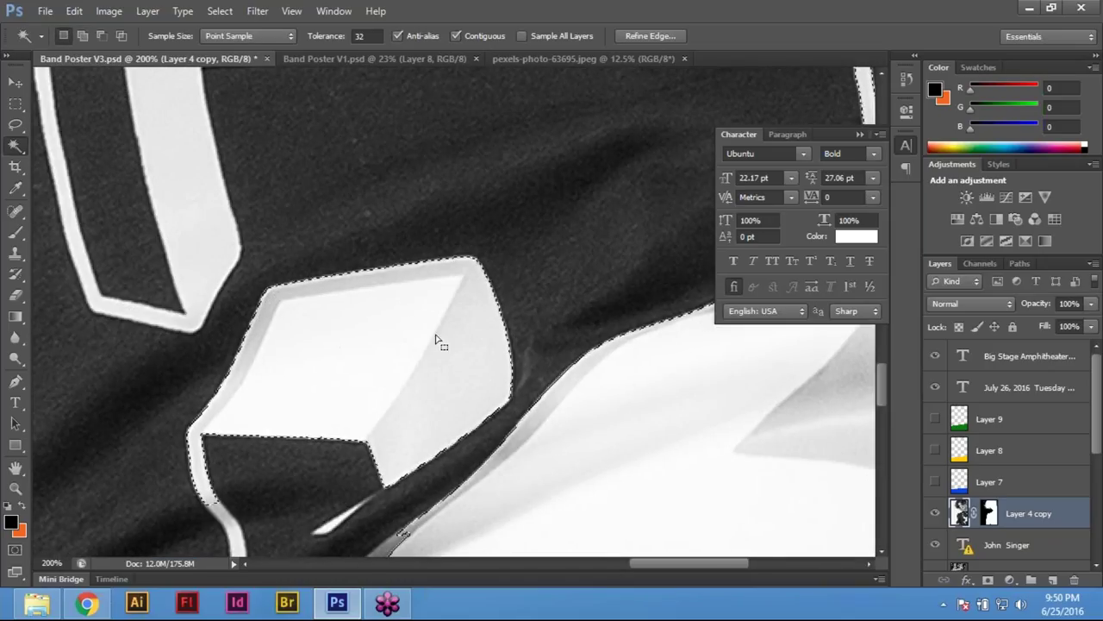
{"action": "key", "text": "ctrl+minus"}
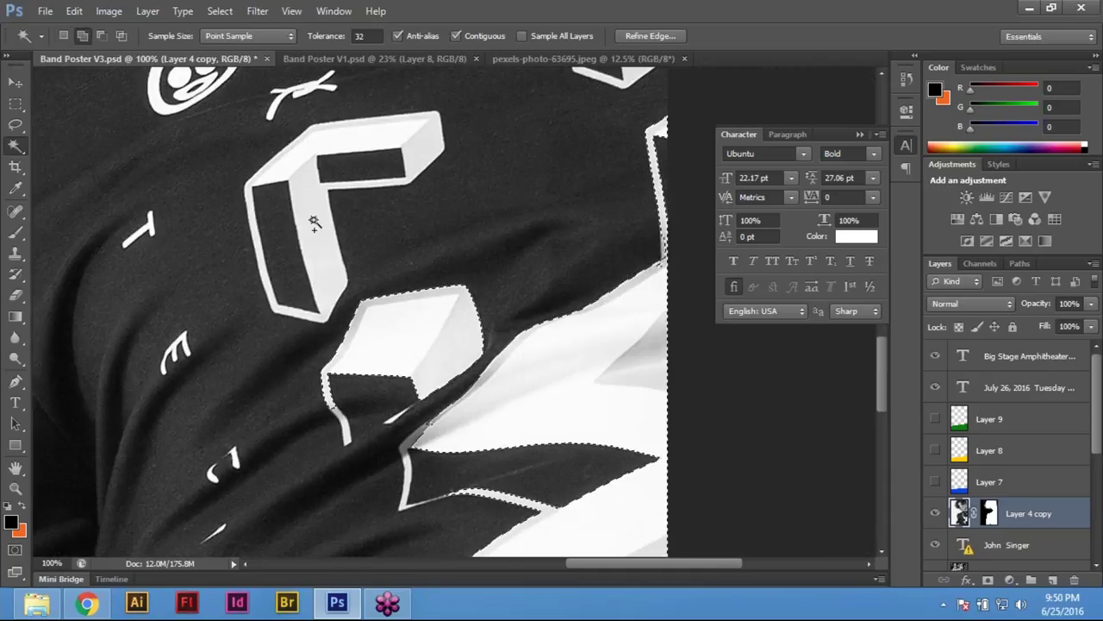
{"action": "left_click", "coordinate": [336, 297]}
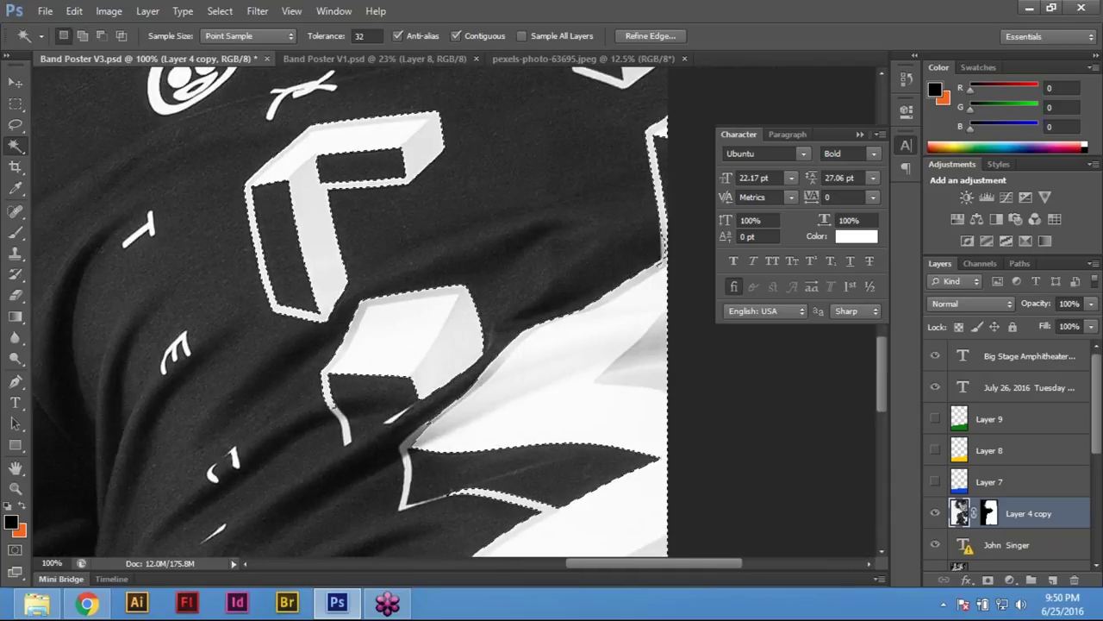
{"action": "scroll", "coordinate": [473, 439], "scroll_direction": "up", "scroll_amount": 5}
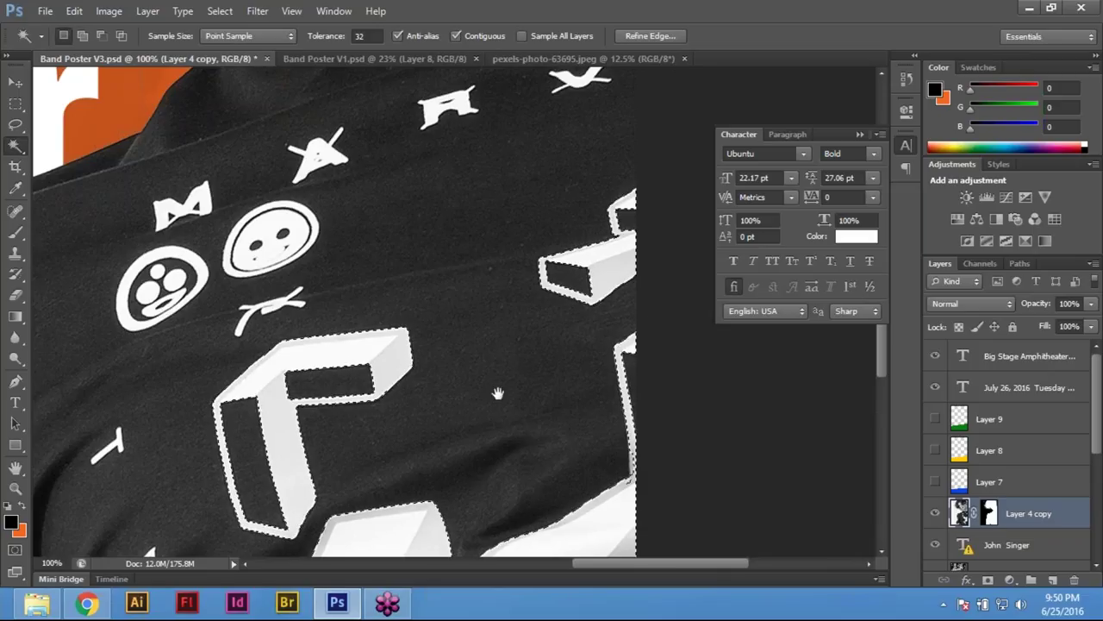
Create a new layer above the singer's photo layer, fill the selected shirt graphics with the orange background colour, and deselect
{"action": "scroll", "coordinate": [473, 473], "scroll_direction": "down", "scroll_amount": 4}
{"action": "scroll", "coordinate": [473, 472], "scroll_direction": "down", "scroll_amount": 10}
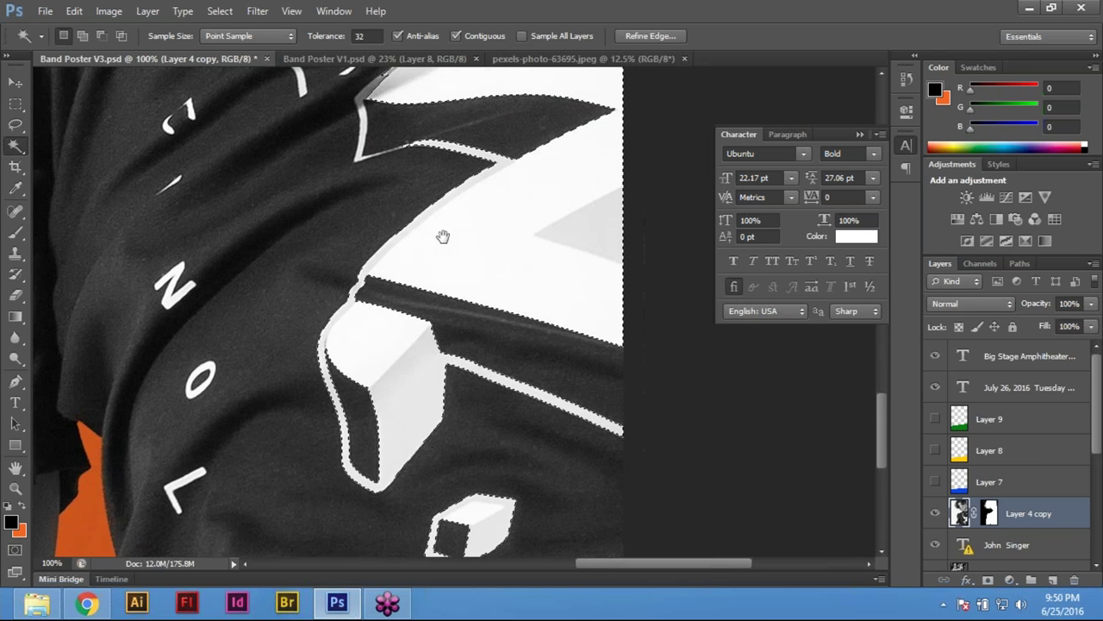
{"action": "scroll", "coordinate": [442, 236], "scroll_direction": "up", "scroll_amount": 12}
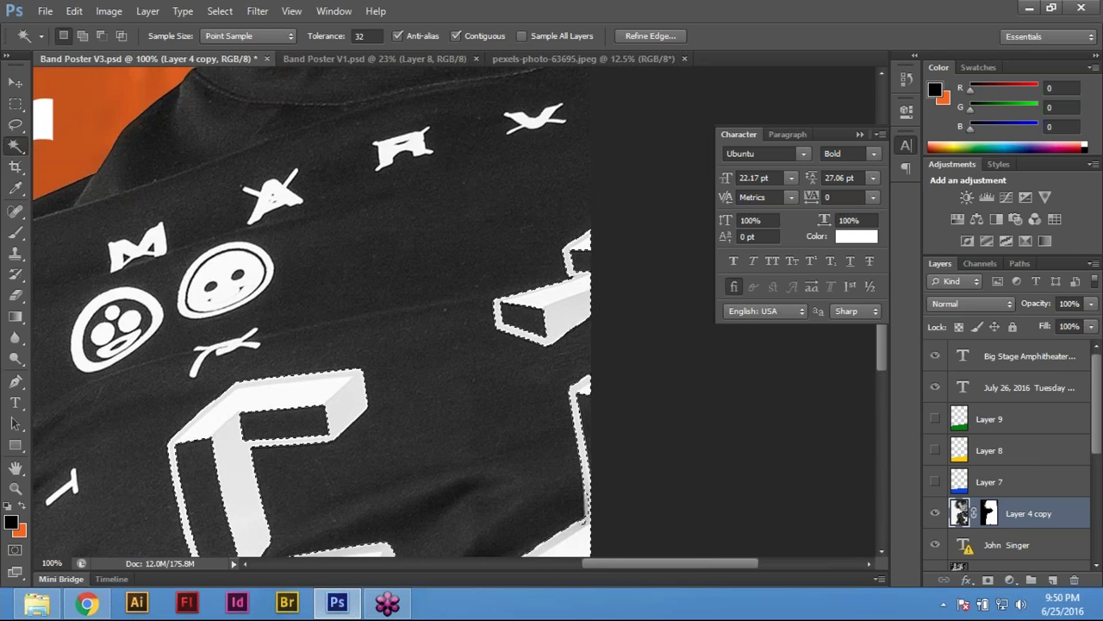
{"action": "key", "text": "ctrl+0"}
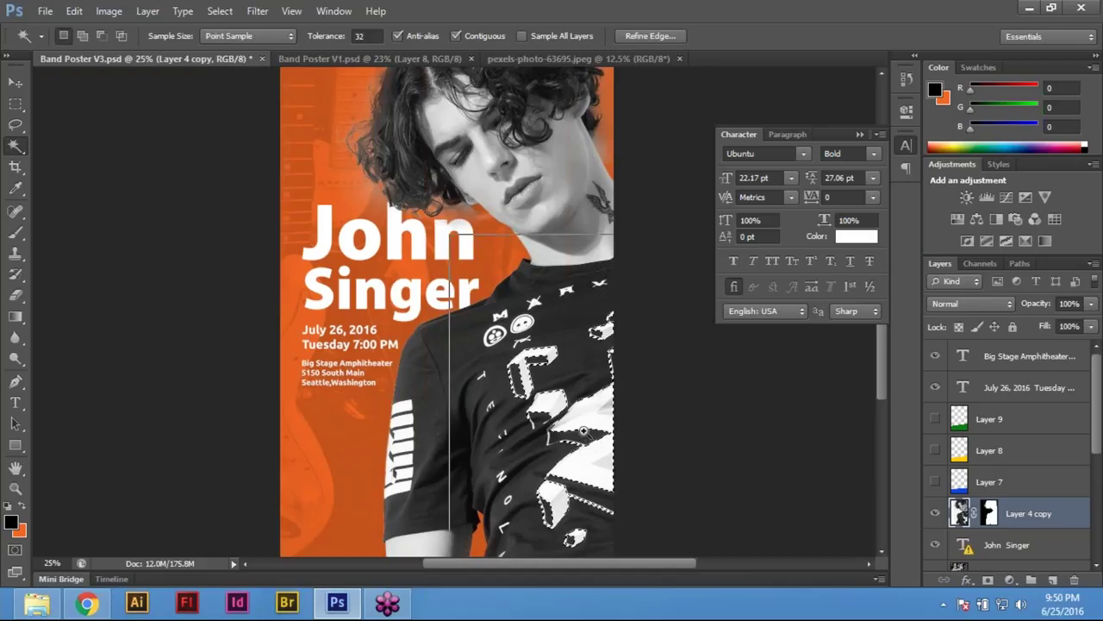
{"action": "scroll", "coordinate": [568, 421], "scroll_direction": "up", "scroll_amount": 1}
{"action": "left_click_drag", "start_coordinate": [636, 479], "coordinate": [578, 426]}
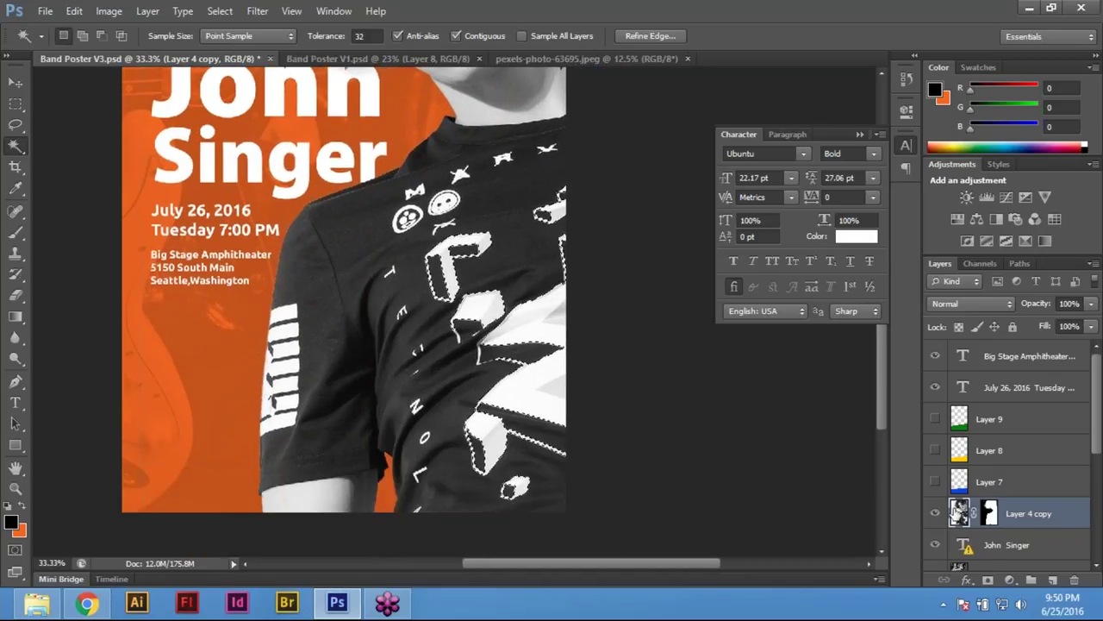
{"action": "left_click", "coordinate": [1052, 581]}
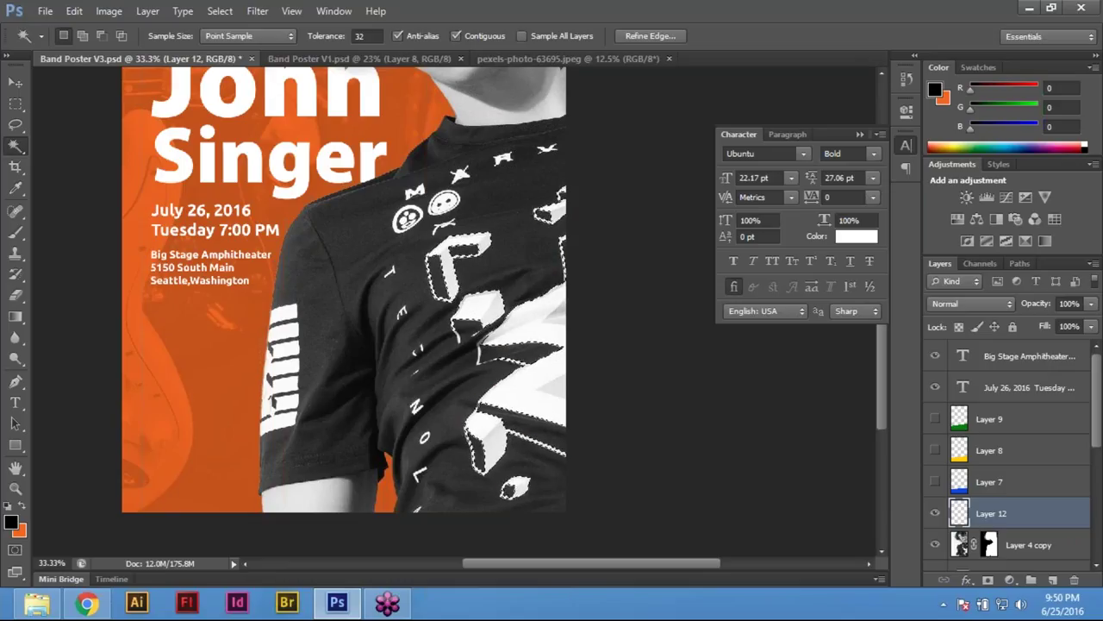
{"action": "key", "text": "ctrl+BackSpace"}
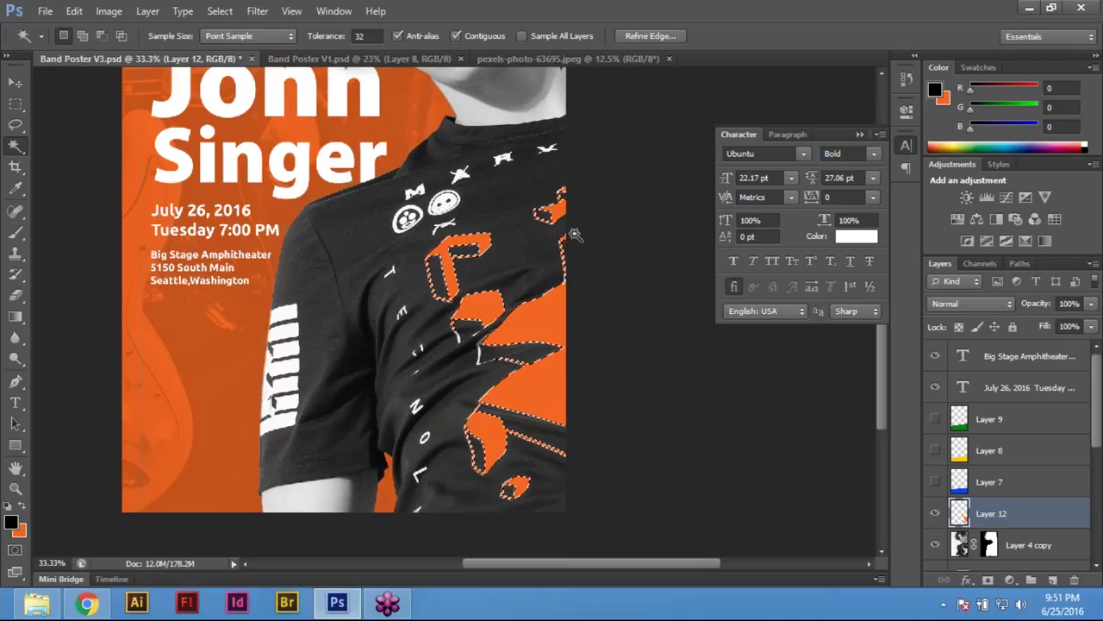
{"action": "left_click", "coordinate": [16, 103]}
{"action": "left_click", "coordinate": [593, 200]}
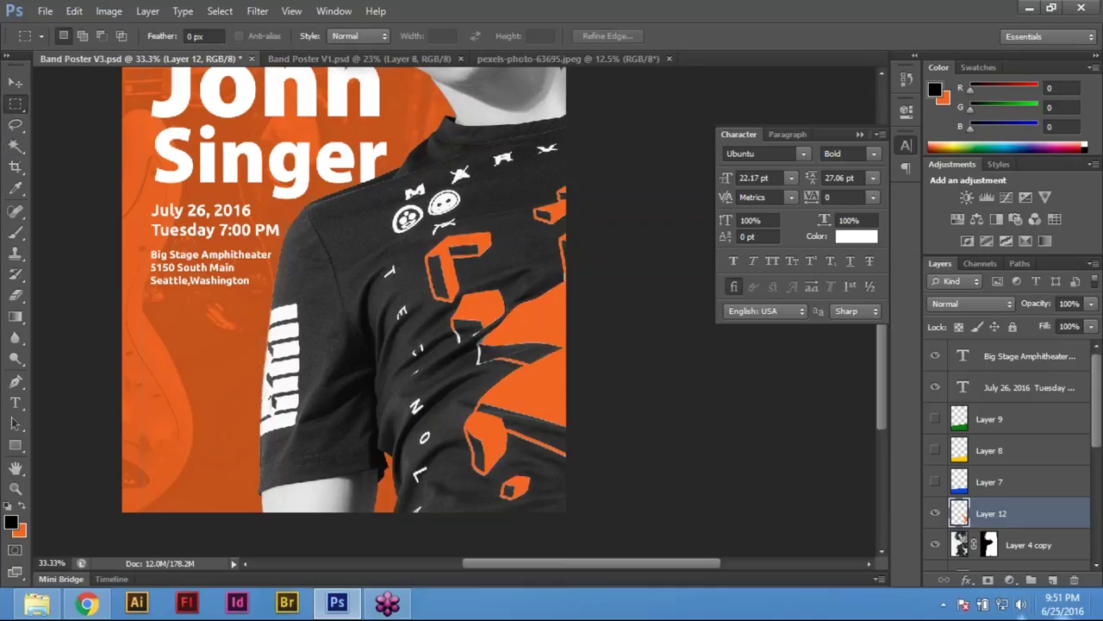
Examine the orange-filled shirt graphics up close and in the context of the whole poster
{"action": "left_click_drag", "start_coordinate": [593, 199], "coordinate": [319, 504]}
{"action": "left_click_drag", "start_coordinate": [508, 363], "coordinate": [470, 414]}
{"action": "scroll", "coordinate": [470, 414], "scroll_direction": "up", "scroll_amount": 1}
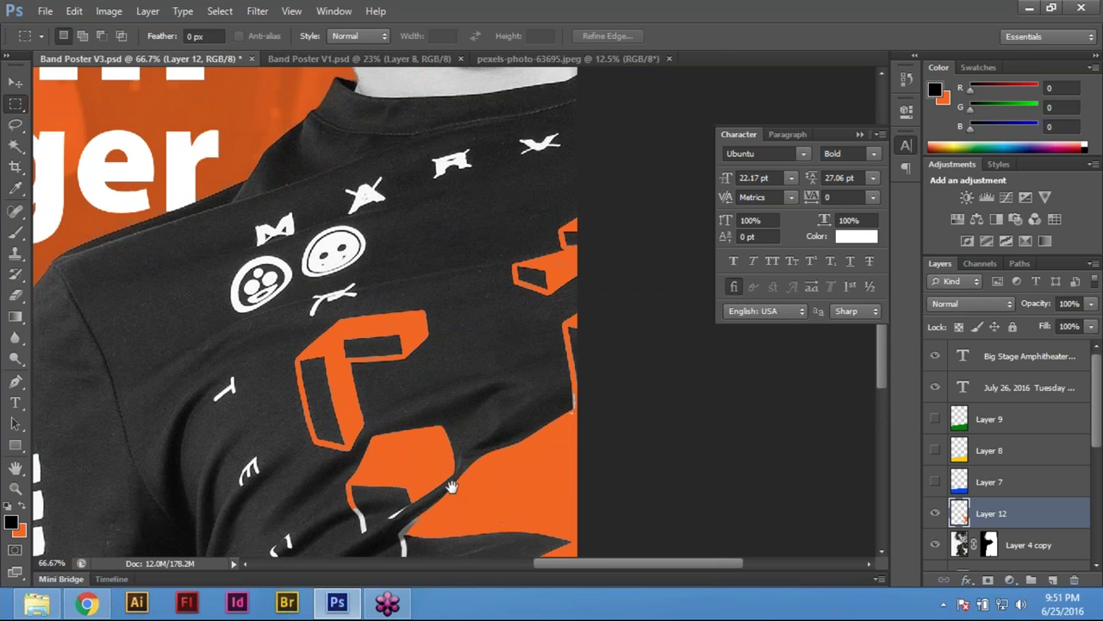
{"action": "scroll", "coordinate": [465, 319], "scroll_direction": "up", "scroll_amount": 1}
{"action": "left_click_drag", "start_coordinate": [583, 399], "coordinate": [540, 301]}
{"action": "scroll", "coordinate": [483, 362], "scroll_direction": "up", "scroll_amount": 1}
{"action": "key", "text": "ctrl+0"}
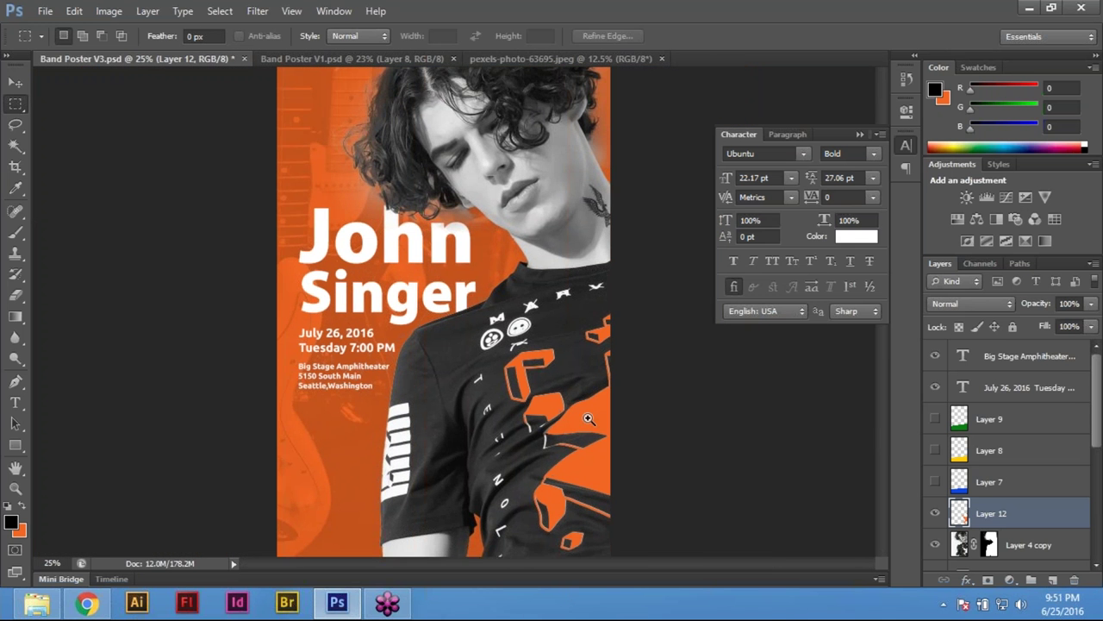
Set the blending mode of the orange shirt graphics layer to Multiply
{"action": "left_click", "coordinate": [570, 415]}
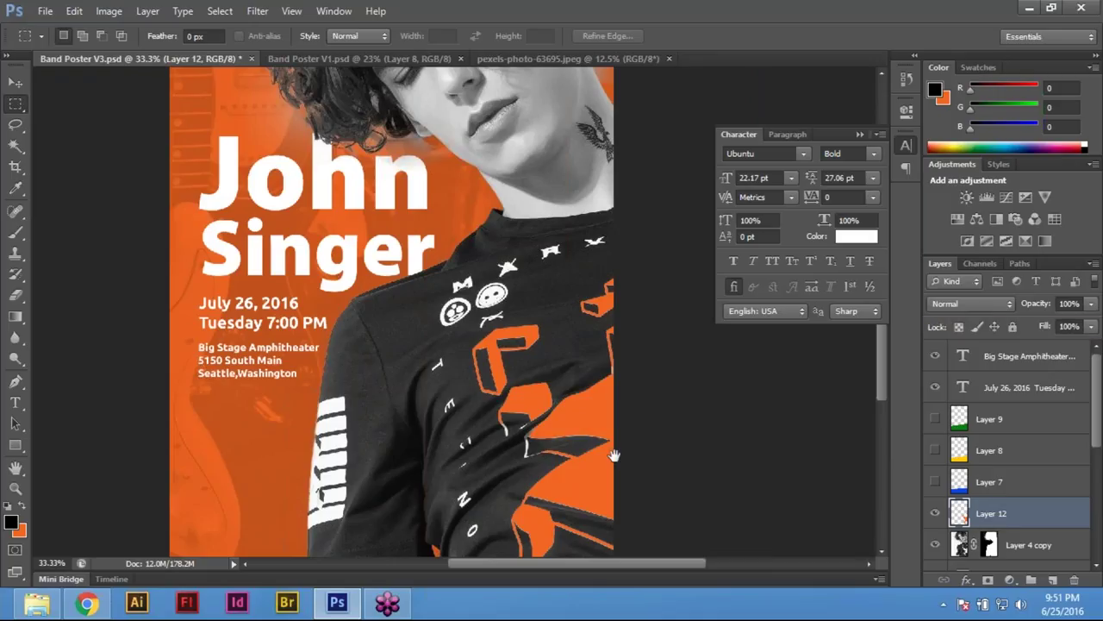
{"action": "left_click_drag", "start_coordinate": [614, 455], "coordinate": [608, 371]}
{"action": "scroll", "coordinate": [593, 379], "scroll_direction": "up", "scroll_amount": 1}
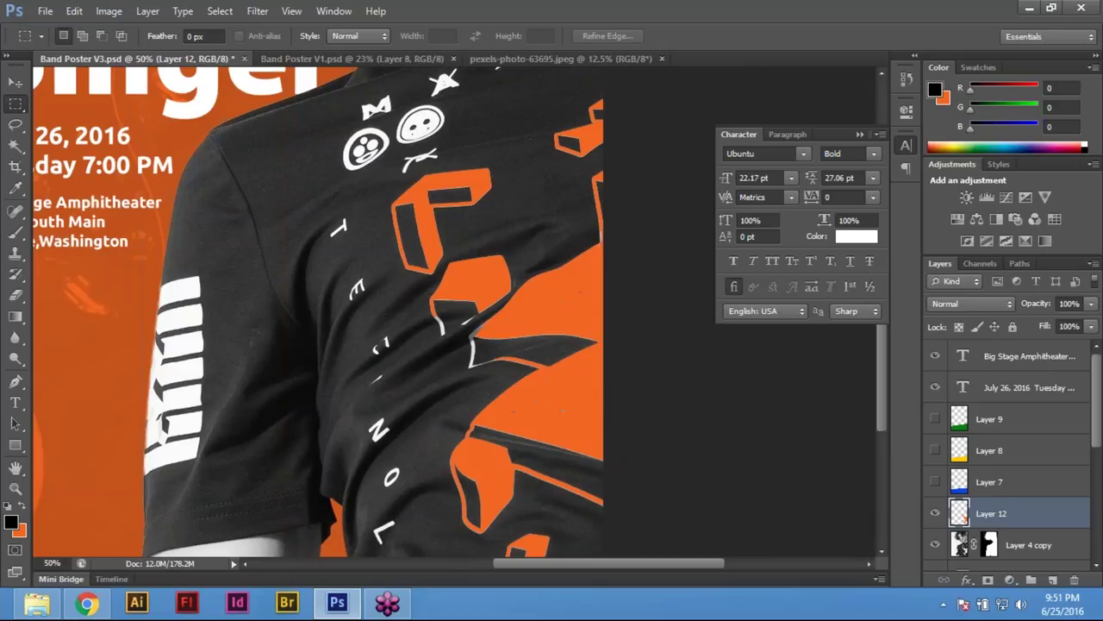
{"action": "left_click", "coordinate": [972, 305]}
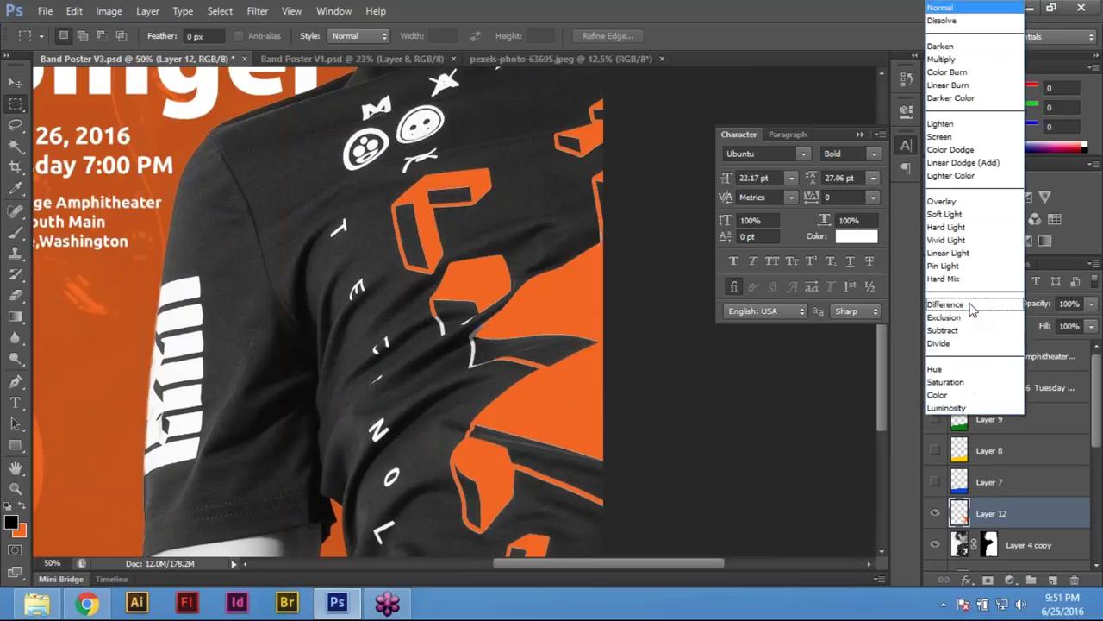
{"action": "left_click", "coordinate": [971, 60]}
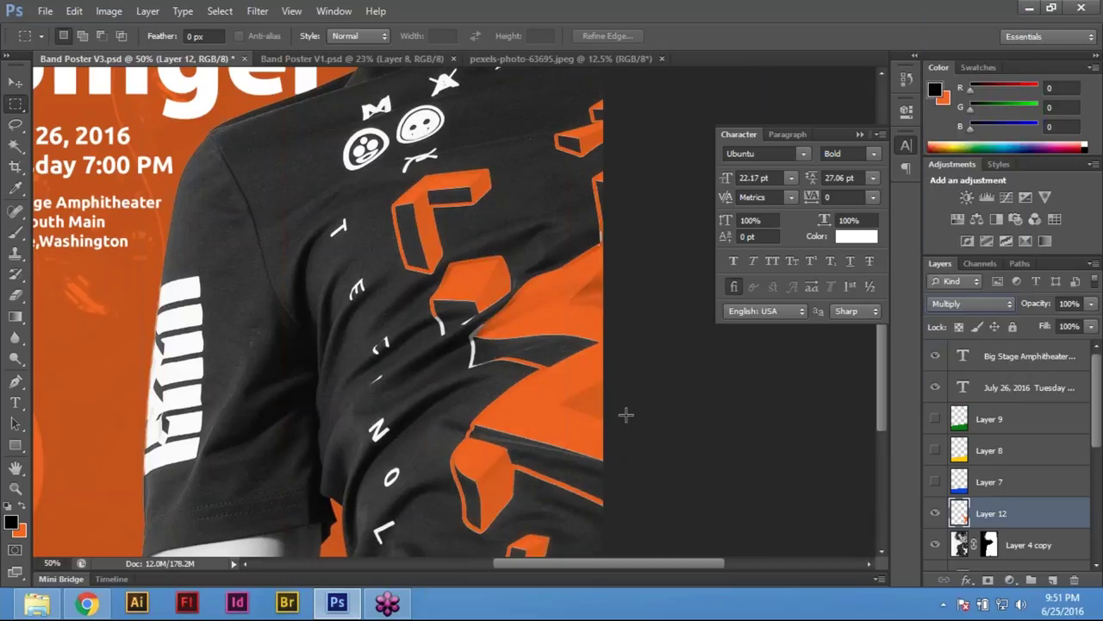
Compare the shirt graphics by returning the orange layer's blending mode to Normal
{"action": "left_click", "coordinate": [462, 305], "text": "ctrl"}
{"action": "mouse_move", "coordinate": [463, 305]}
{"action": "left_mouse_down"}
{"action": "mouse_move", "coordinate": [529, 284]}
{"action": "mouse_move", "coordinate": [502, 308]}
{"action": "mouse_move", "coordinate": [526, 276]}
{"action": "mouse_move", "coordinate": [356, 382]}
{"action": "mouse_move", "coordinate": [466, 293]}
{"action": "left_mouse_up"}
{"action": "key", "text": "ctrl+0"}
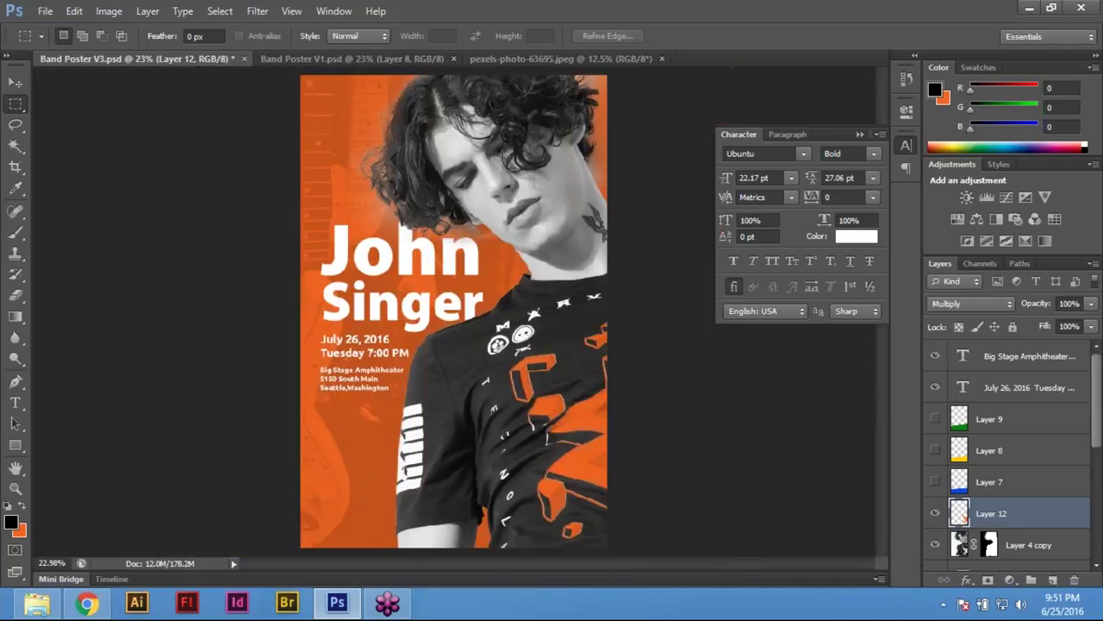
{"action": "left_click", "coordinate": [972, 303]}
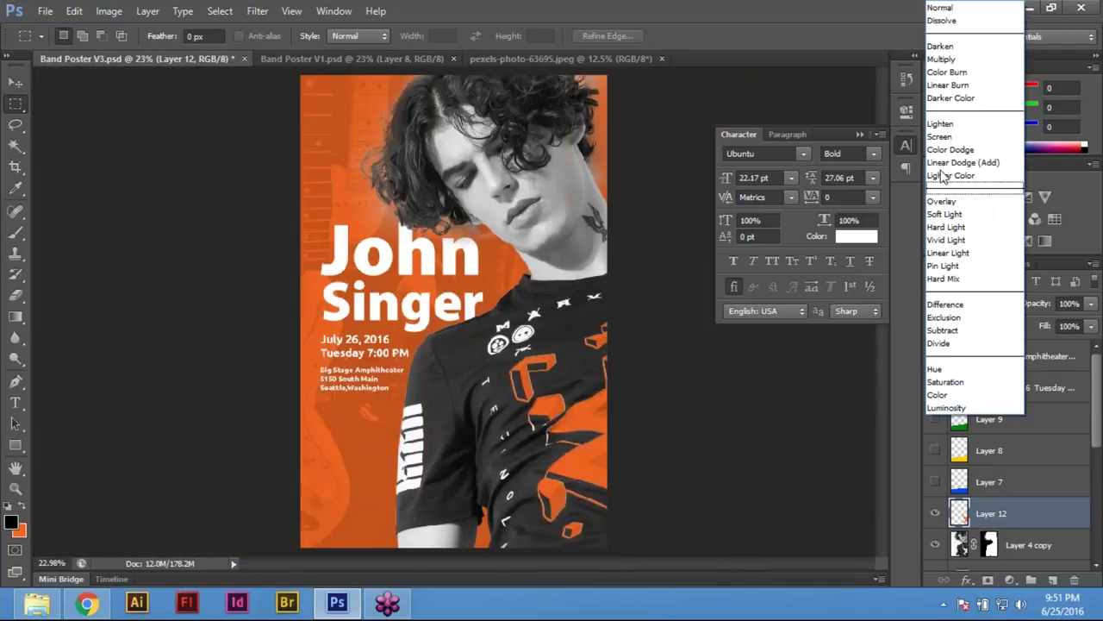
{"action": "left_click", "coordinate": [951, 17]}
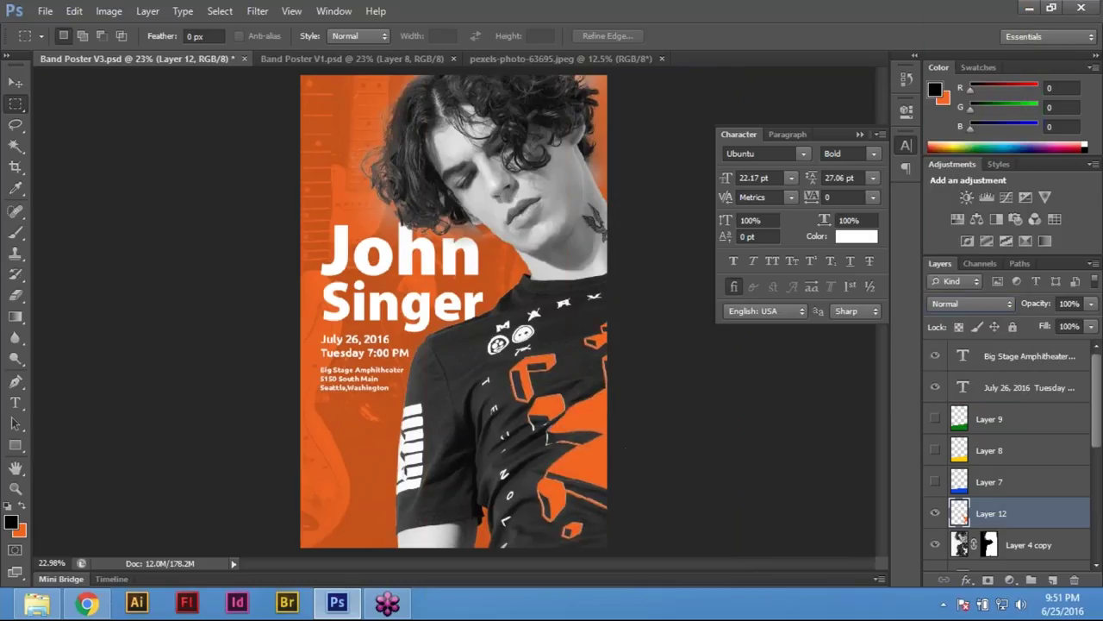
Reapply the Multiply blending mode to the orange shirt graphics layer, Layer 12
{"action": "left_click_drag", "start_coordinate": [630, 416], "coordinate": [572, 392]}
{"action": "left_click", "coordinate": [603, 259]}
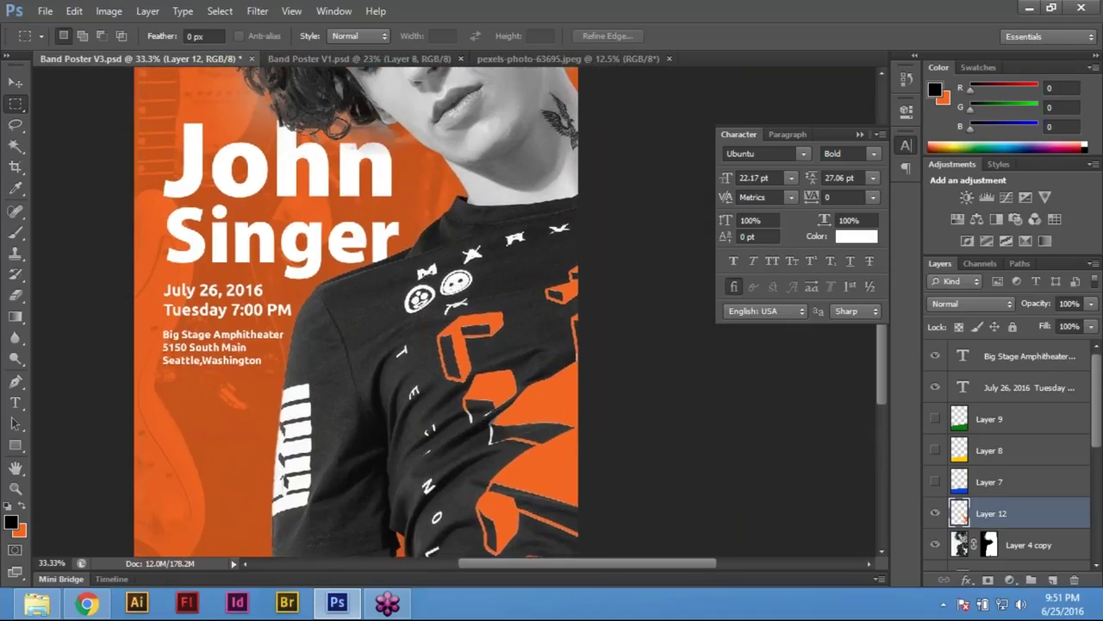
{"action": "left_click", "coordinate": [992, 307]}
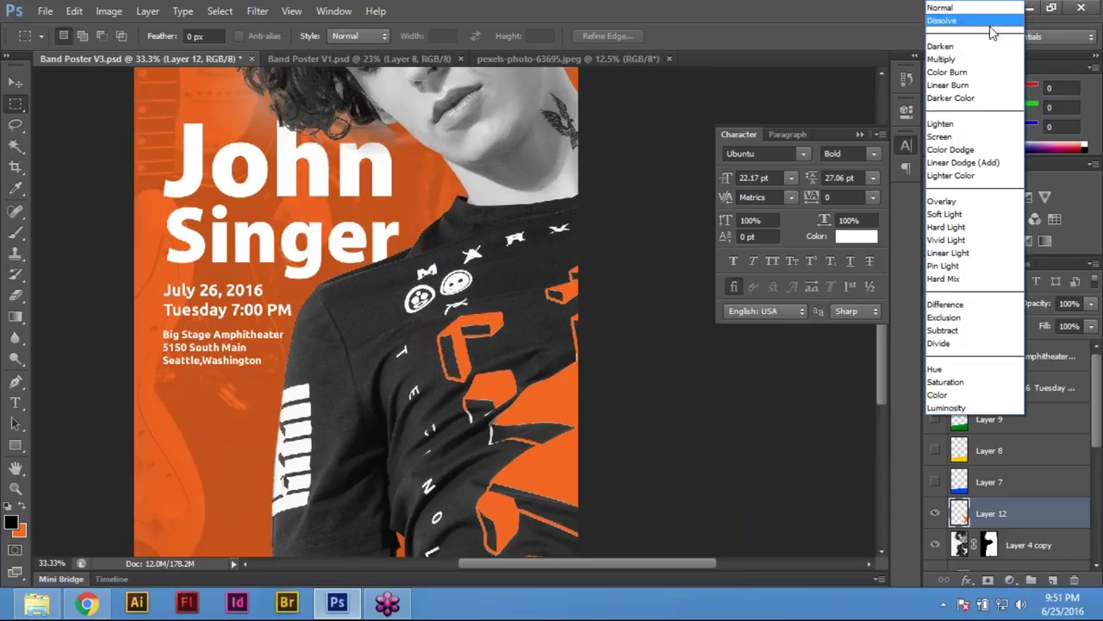
{"action": "left_click", "coordinate": [941, 59]}
Examine the edges and shading of the multiplied orange graphics across the shirt at 100% zoom
{"action": "left_click_drag", "start_coordinate": [369, 276], "coordinate": [578, 557]}
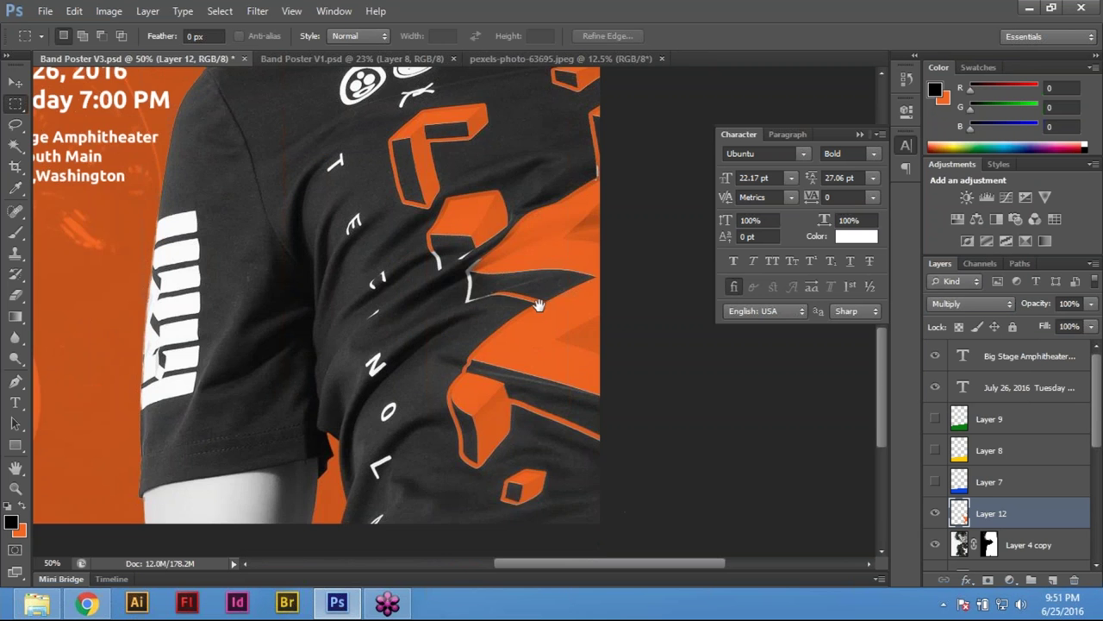
{"action": "scroll", "coordinate": [537, 305], "scroll_direction": "up", "scroll_amount": 2}
{"action": "key", "text": "ctrl+plus"}
{"action": "key", "text": "ctrl+plus"}
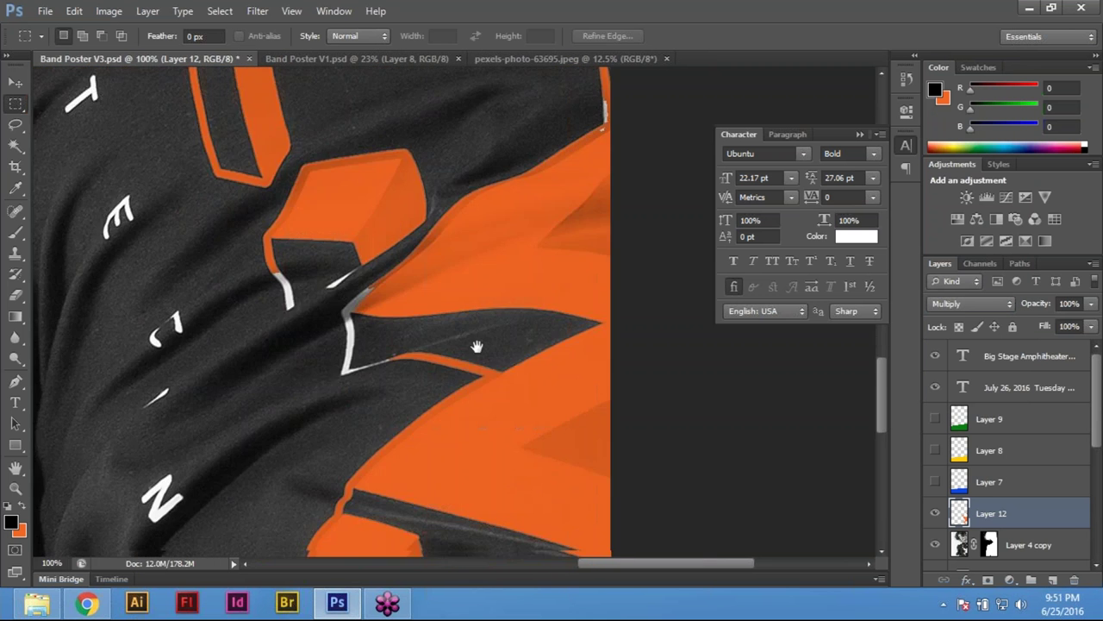
{"action": "scroll", "coordinate": [477, 345], "scroll_direction": "down", "scroll_amount": 5}
{"action": "scroll", "coordinate": [399, 316], "scroll_direction": "up", "scroll_amount": 2}
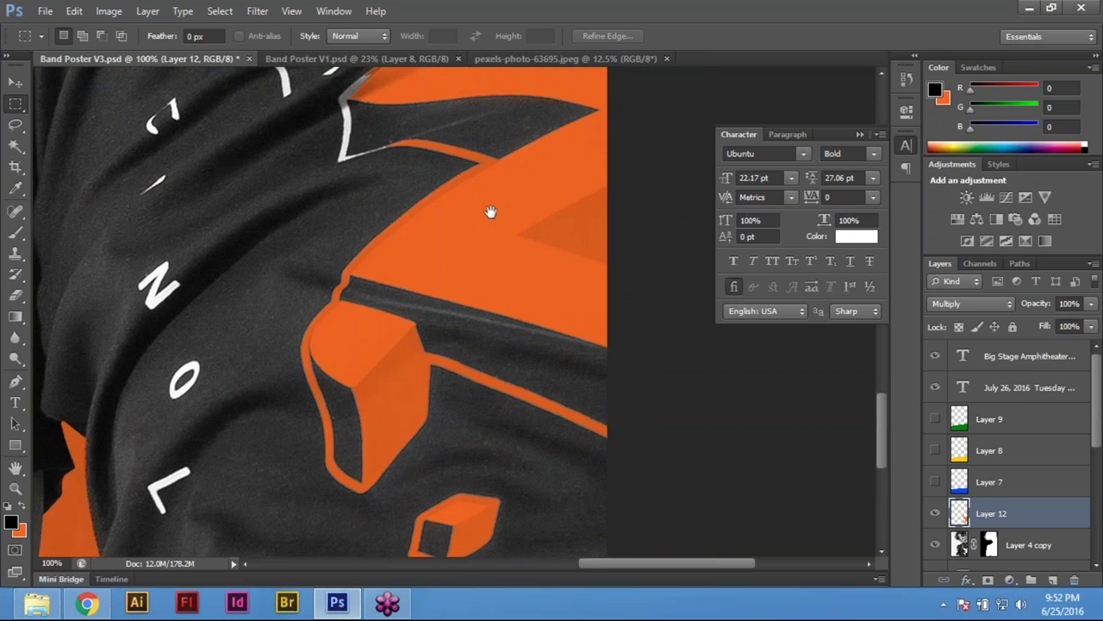
{"action": "scroll", "coordinate": [490, 212], "scroll_direction": "up", "scroll_amount": 6}
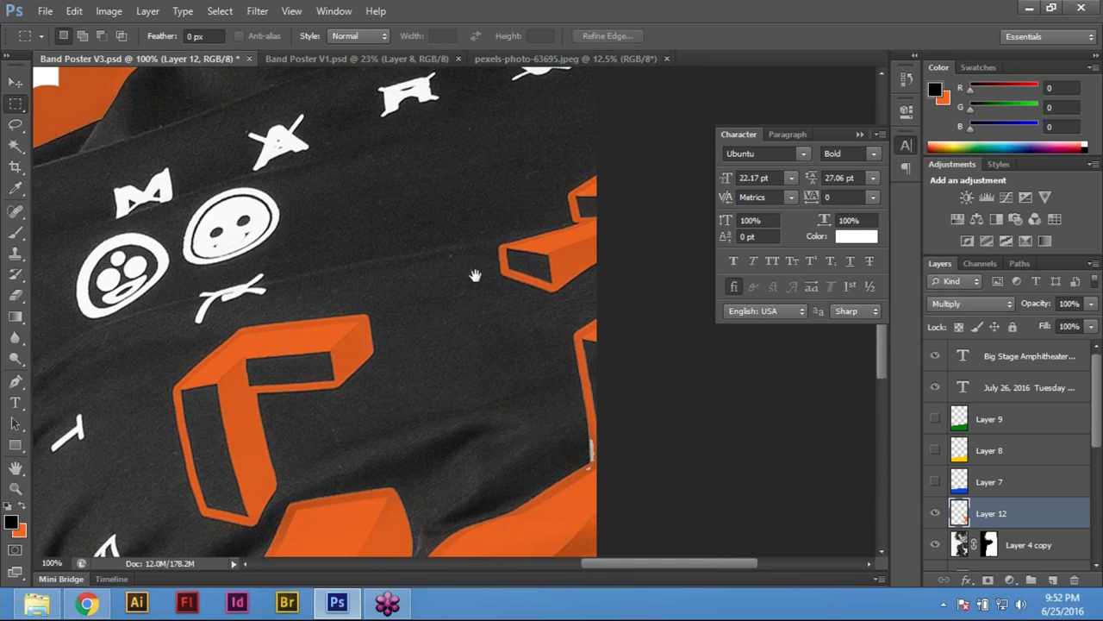
Review the multiplied orange shirt graphics up close and across the whole poster
{"action": "scroll", "coordinate": [474, 284], "scroll_direction": "down", "scroll_amount": 5}
{"action": "scroll", "coordinate": [479, 310], "scroll_direction": "left", "scroll_amount": 3}
{"action": "scroll", "coordinate": [487, 298], "scroll_direction": "up", "scroll_amount": 8}
{"action": "scroll", "coordinate": [505, 434], "scroll_direction": "right", "scroll_amount": 3}
{"action": "left_click_drag", "start_coordinate": [360, 383], "coordinate": [374, 389]}
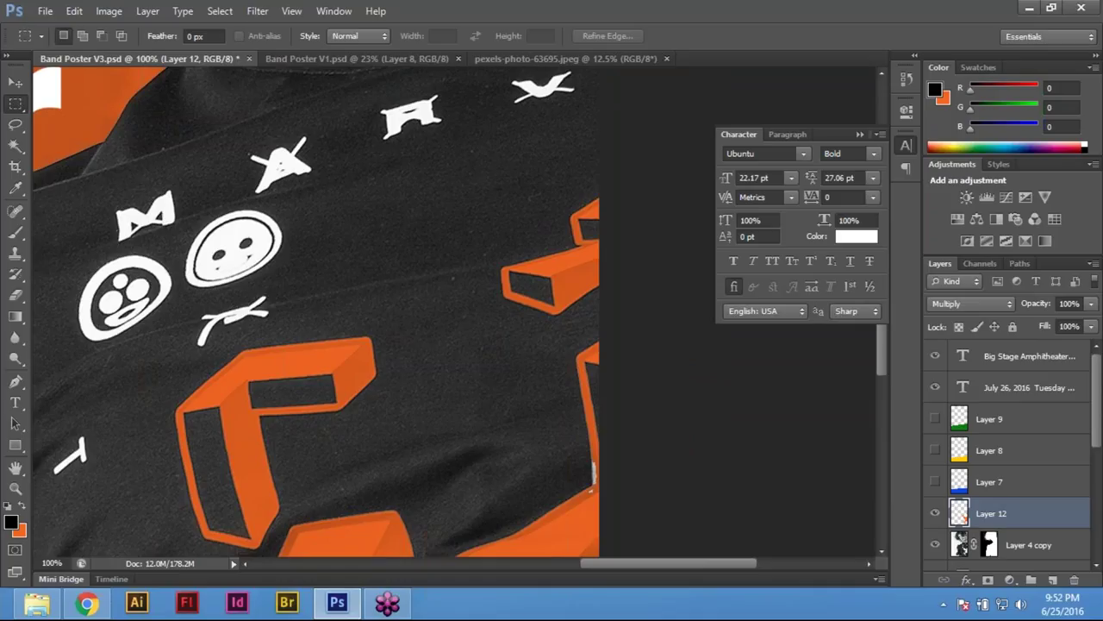
{"action": "key", "text": "ctrl+0"}
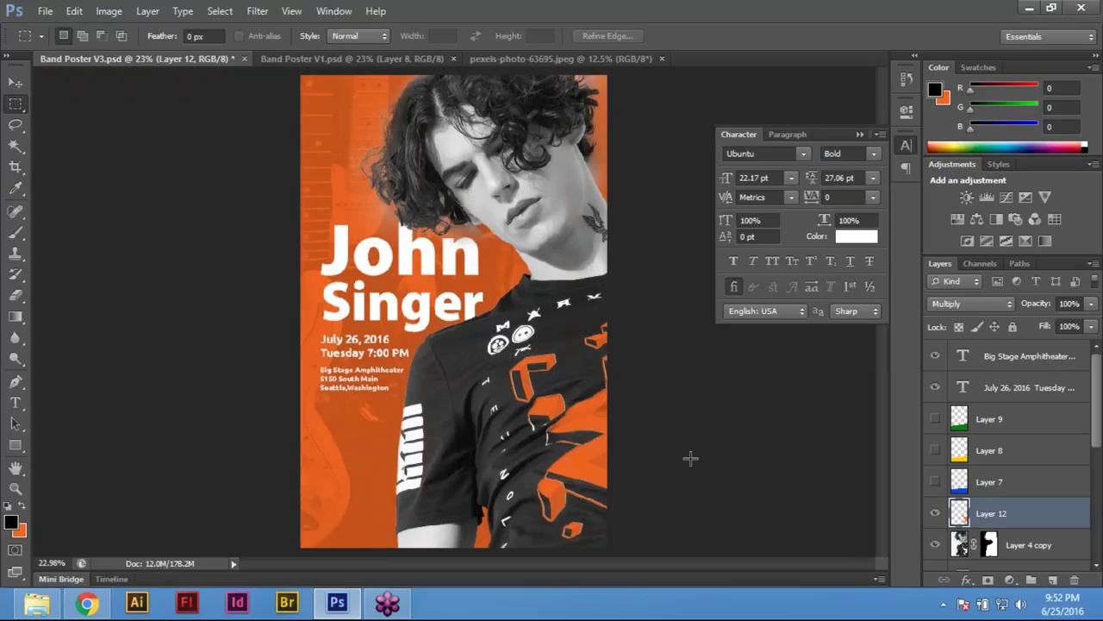
{"action": "left_click", "coordinate": [553, 372]}
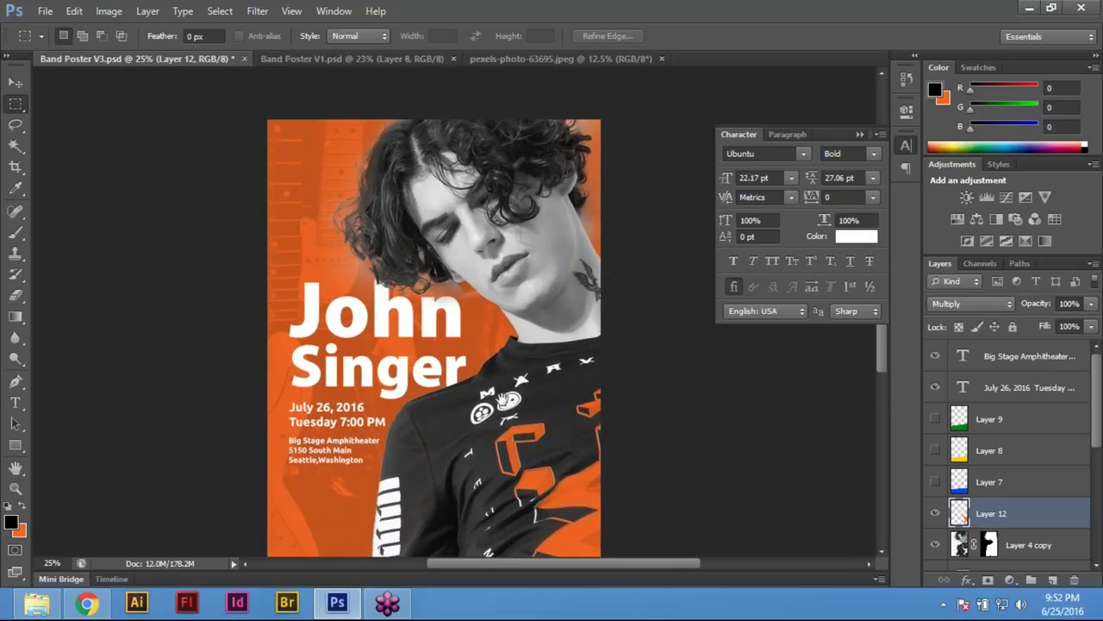
{"action": "left_click_drag", "start_coordinate": [553, 371], "coordinate": [541, 272]}
{"action": "scroll", "coordinate": [540, 273], "scroll_direction": "up", "scroll_amount": 5}
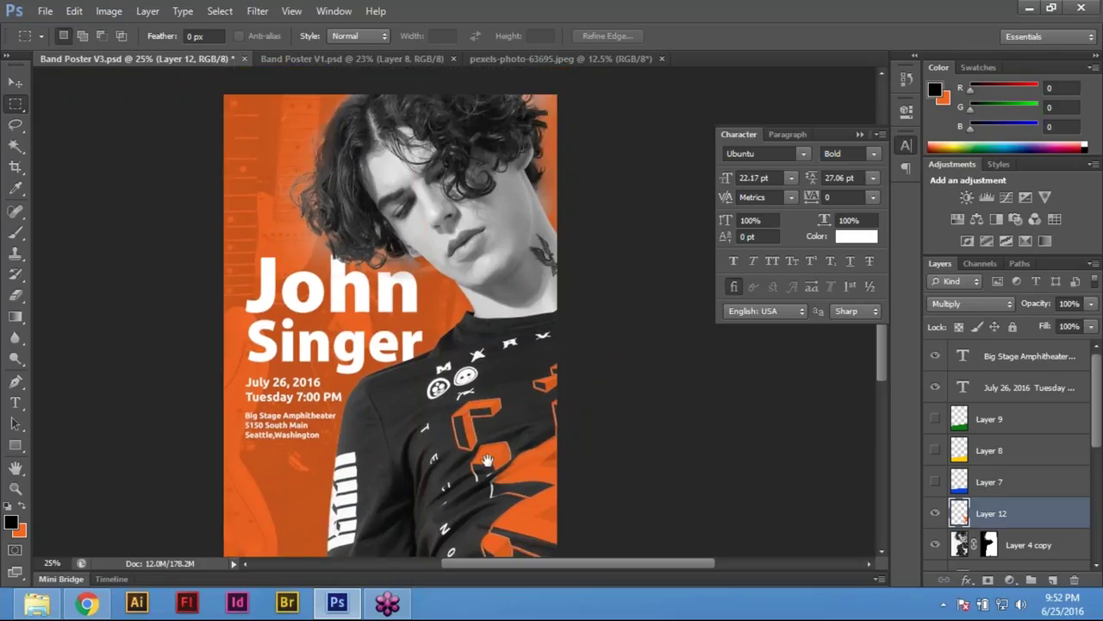
{"action": "scroll", "coordinate": [515, 282], "scroll_direction": "down", "scroll_amount": 5}
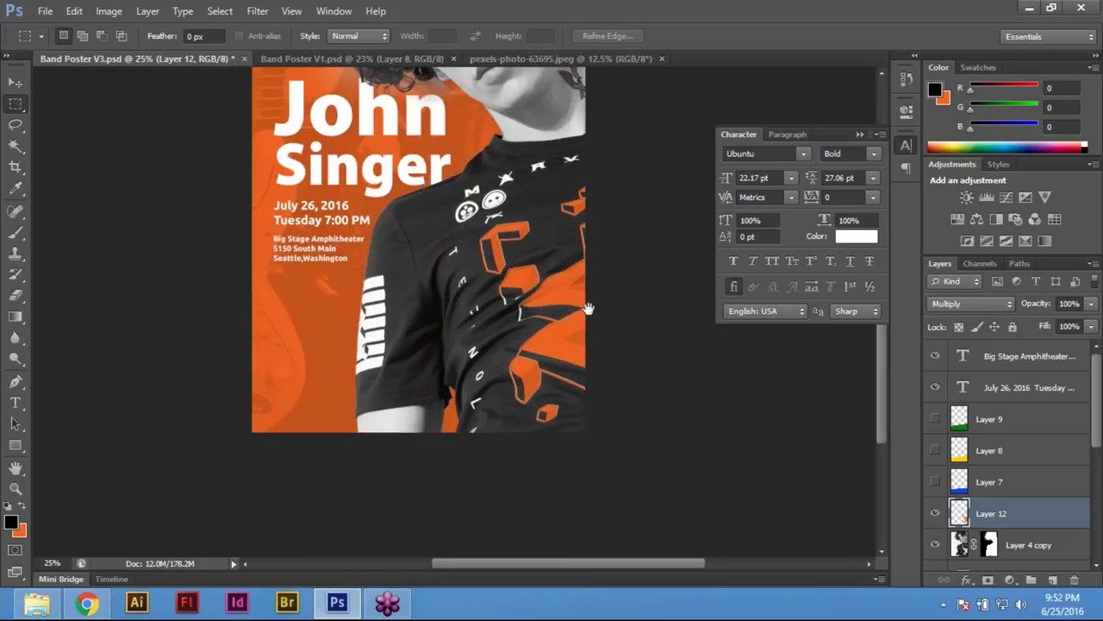
{"action": "left_click", "coordinate": [482, 398], "text": "ctrl"}
{"action": "left_click", "coordinate": [524, 385], "text": "ctrl"}
{"action": "left_click_drag", "start_coordinate": [402, 193], "coordinate": [589, 392]}
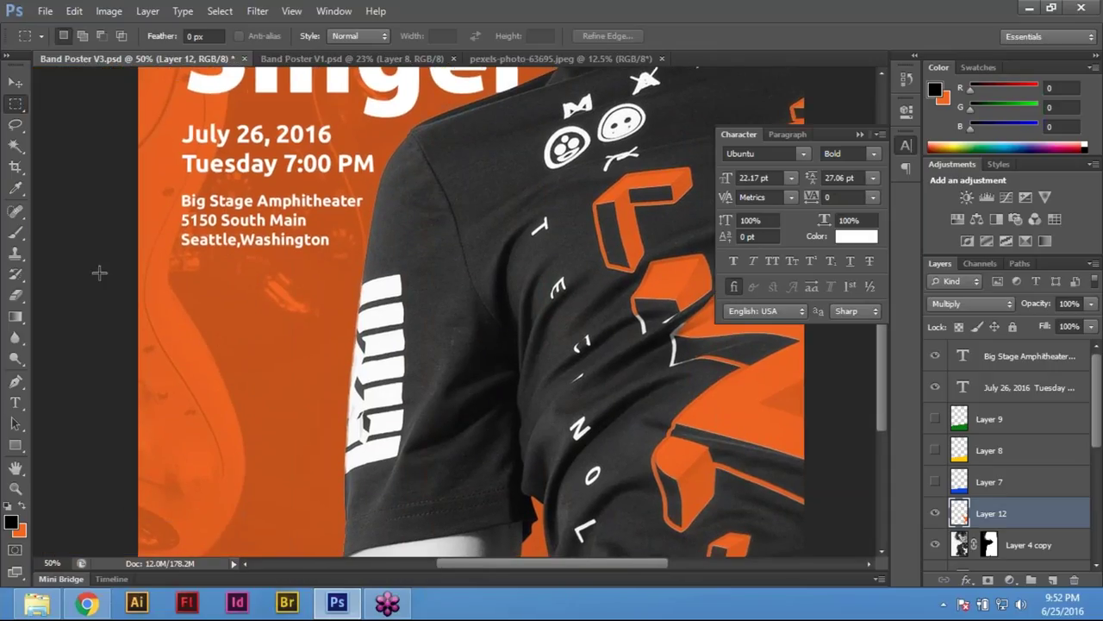
{"action": "left_click", "coordinate": [21, 152], "text": "alt"}
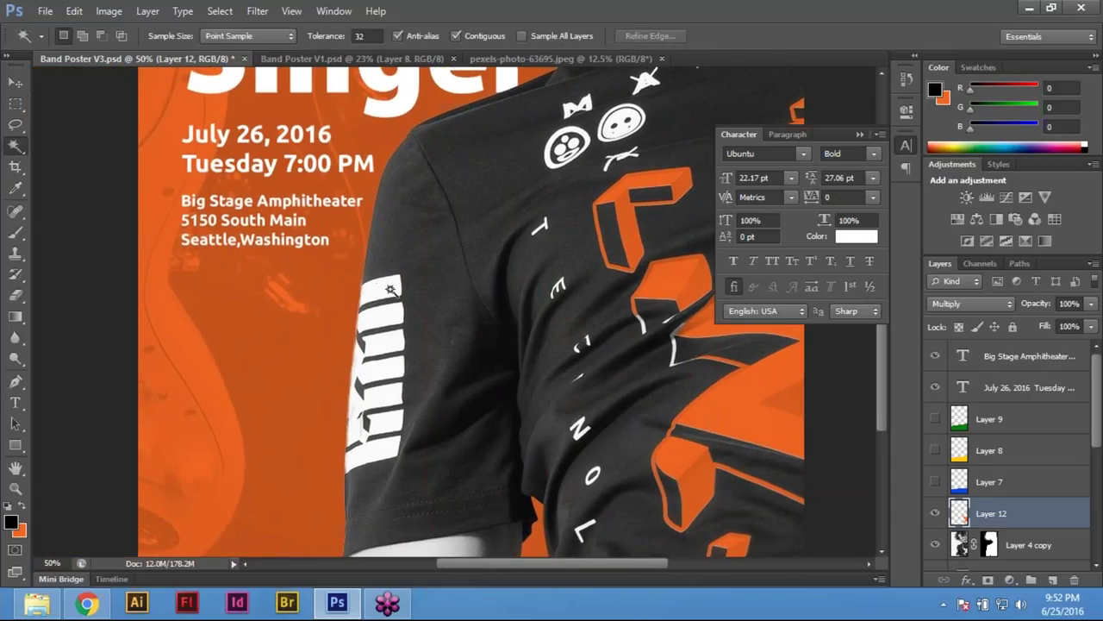
{"action": "left_click", "coordinate": [386, 287]}
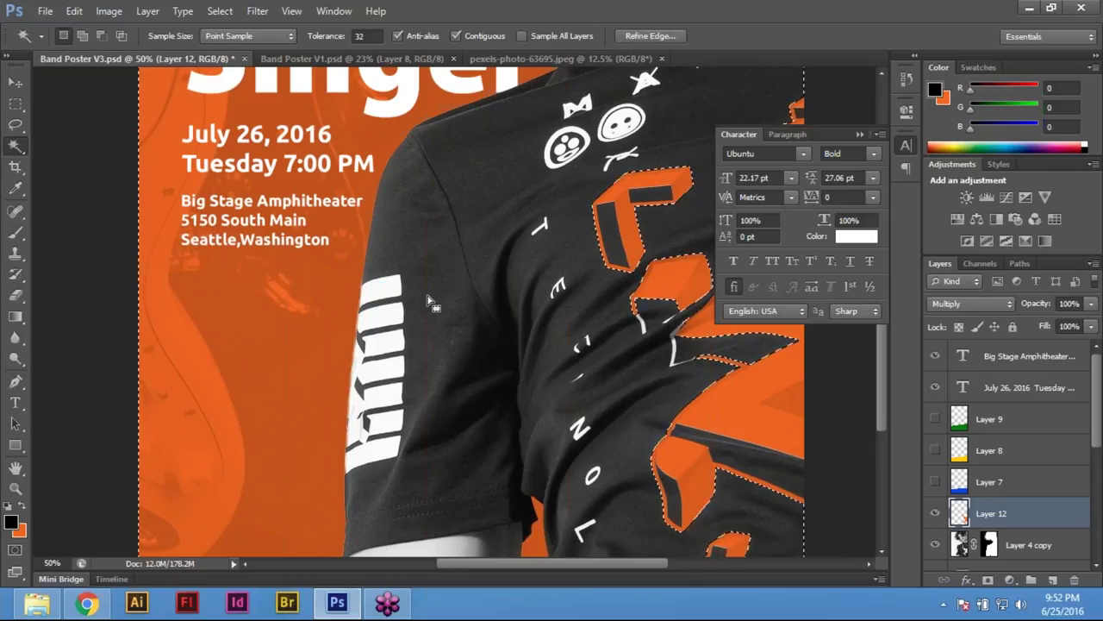
{"action": "key", "text": "ctrl+d"}
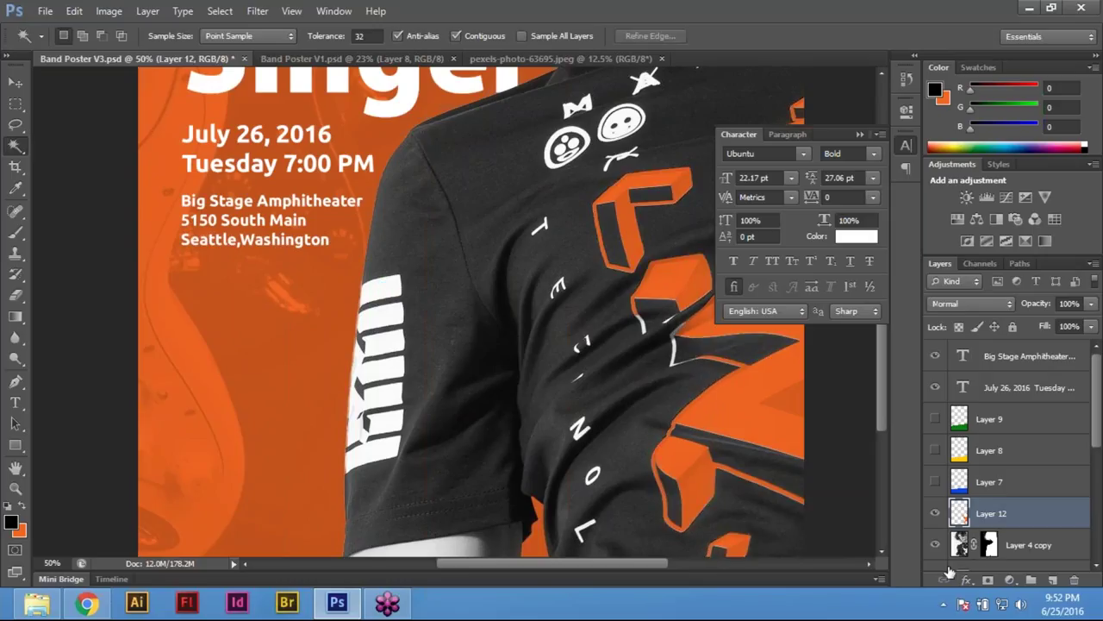
Select the white sleeve graphics on the singer's photo layer, Layer 4 copy, with the Magic Wand
{"action": "left_click", "coordinate": [970, 545]}
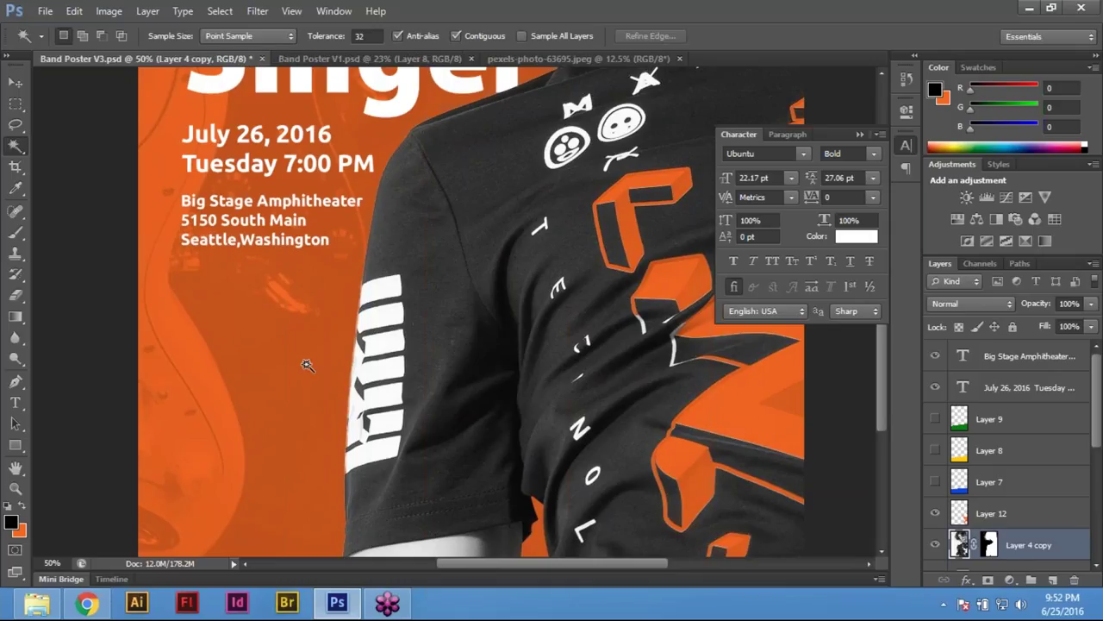
{"action": "left_click", "coordinate": [375, 319]}
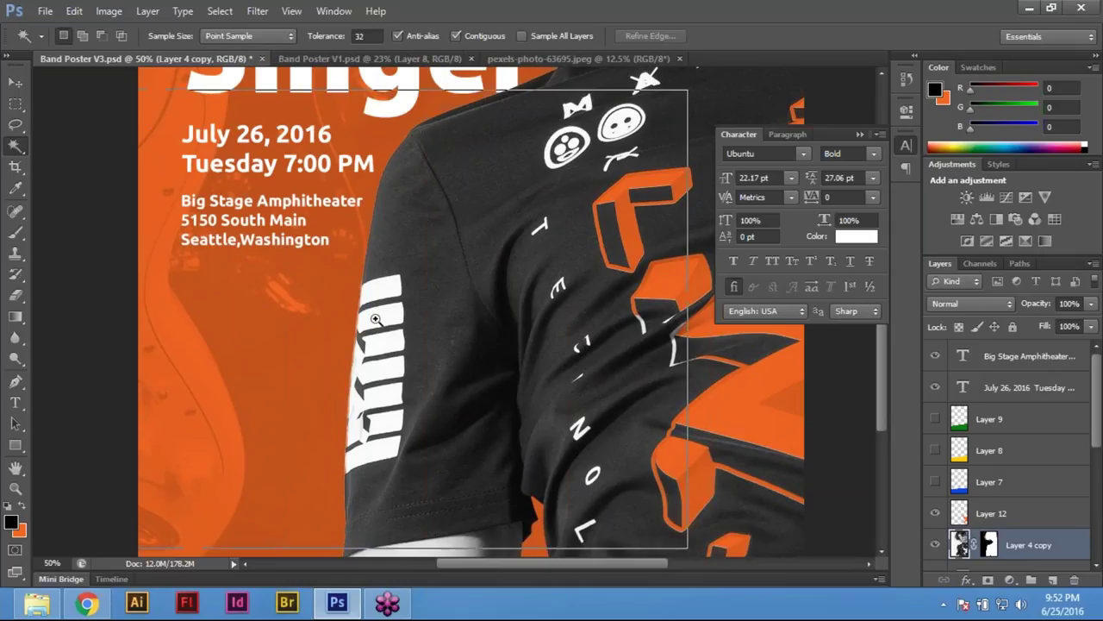
{"action": "left_click", "coordinate": [375, 319]}
{"action": "left_click", "coordinate": [375, 319]}
{"action": "left_click_drag", "start_coordinate": [457, 362], "coordinate": [464, 307]}
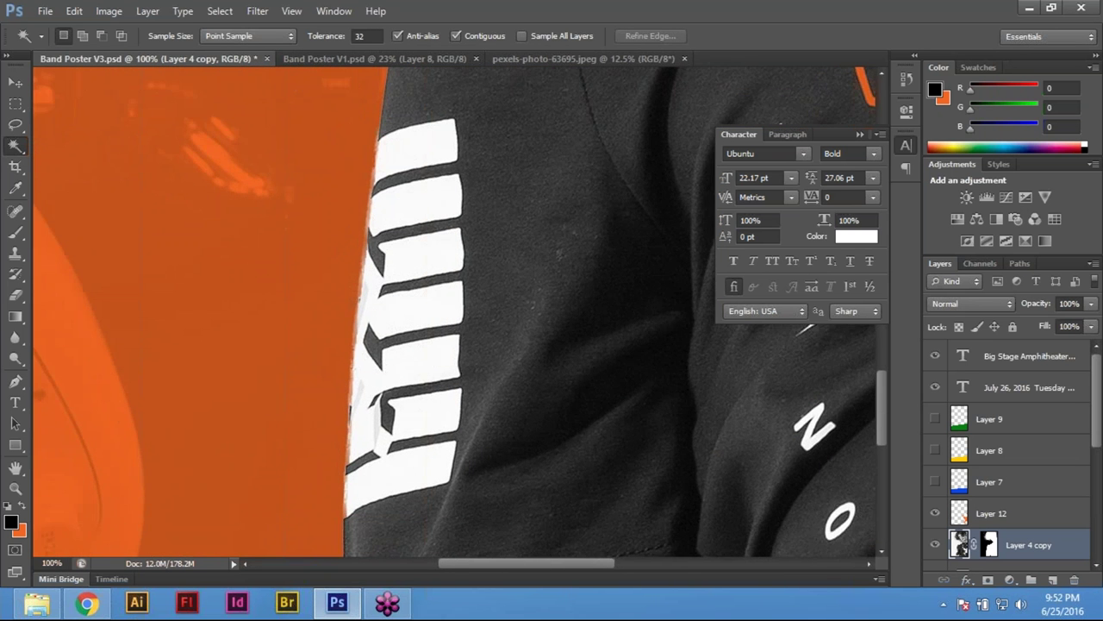
{"action": "left_click", "coordinate": [464, 306], "text": "ctrl"}
{"action": "left_click", "coordinate": [462, 306], "text": "alt"}
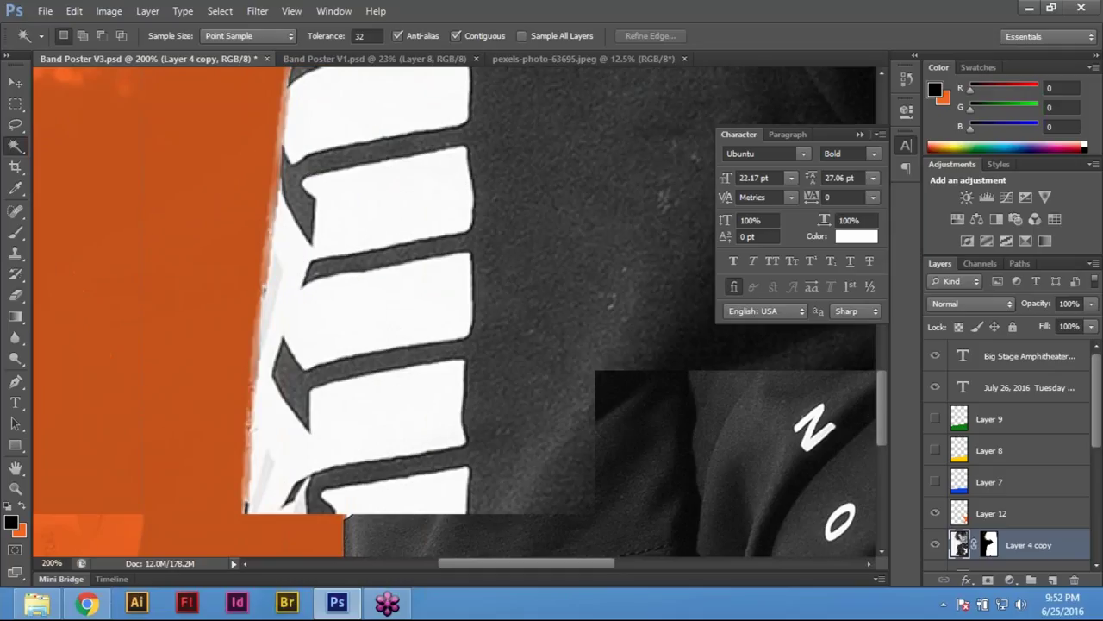
{"action": "left_click", "coordinate": [431, 147]}
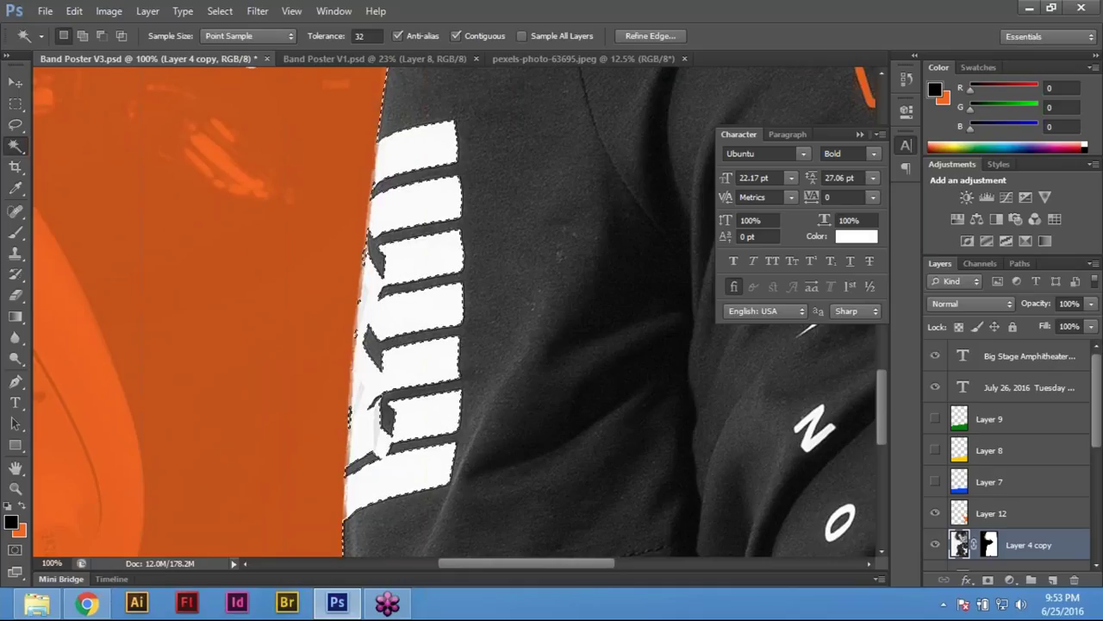
Clear the selection and reselect the white sleeve stripes on the photo layer with the Magic Wand
{"action": "key", "text": "ctrl+0"}
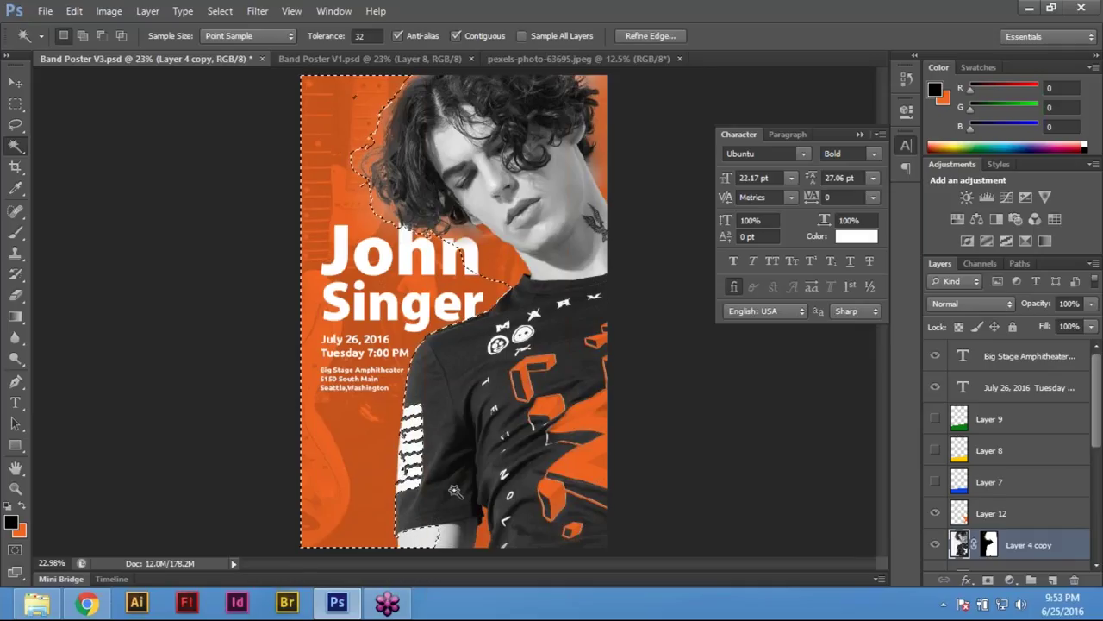
{"action": "key", "text": "ctrl+plus"}
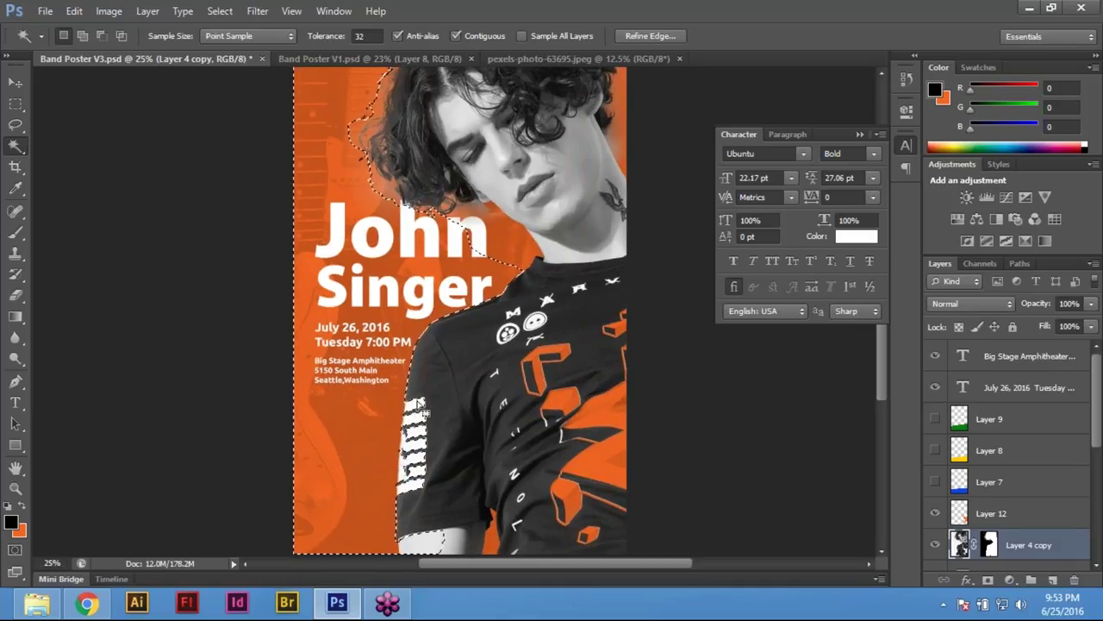
{"action": "key", "text": "ctrl+d"}
{"action": "key", "text": "ctrl+plus"}
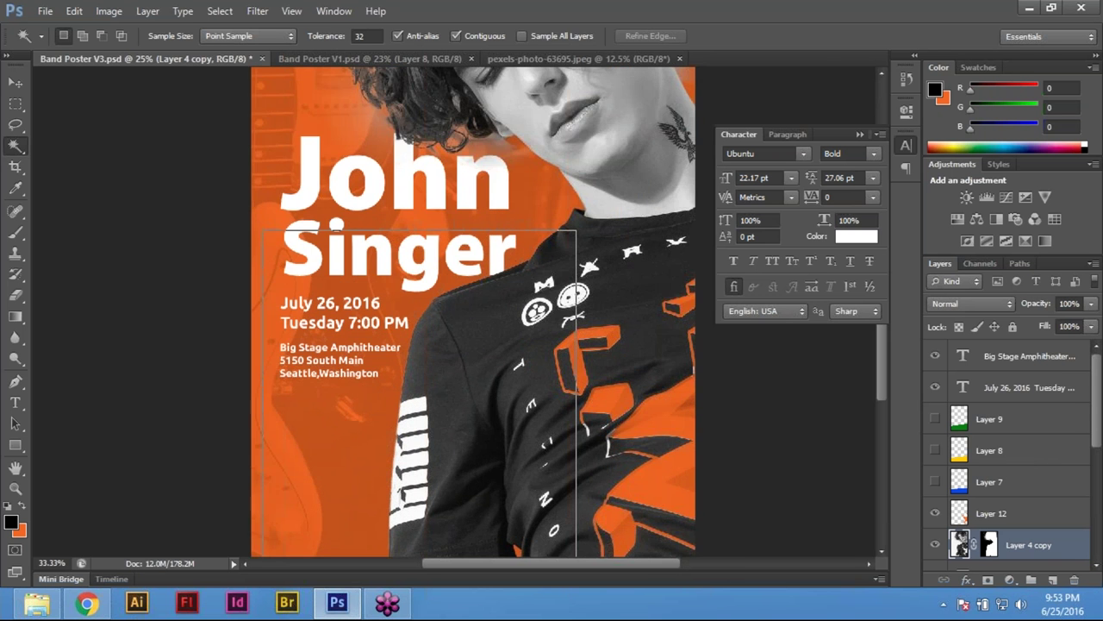
{"action": "scroll", "coordinate": [388, 435], "scroll_direction": "up", "scroll_amount": 3}
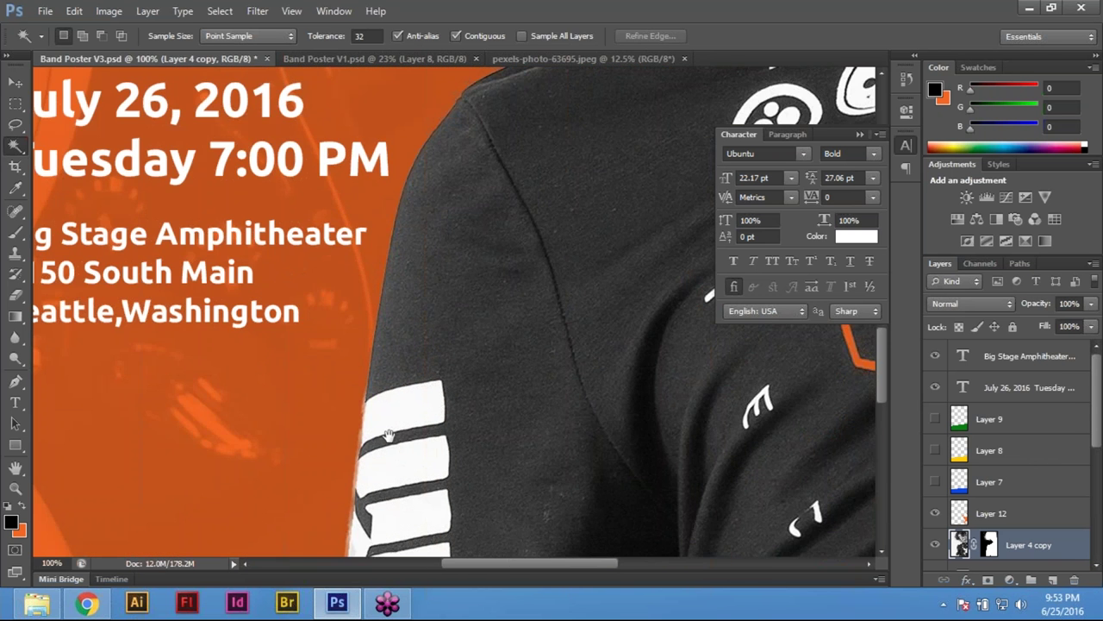
{"action": "left_click_drag", "start_coordinate": [388, 435], "coordinate": [416, 316]}
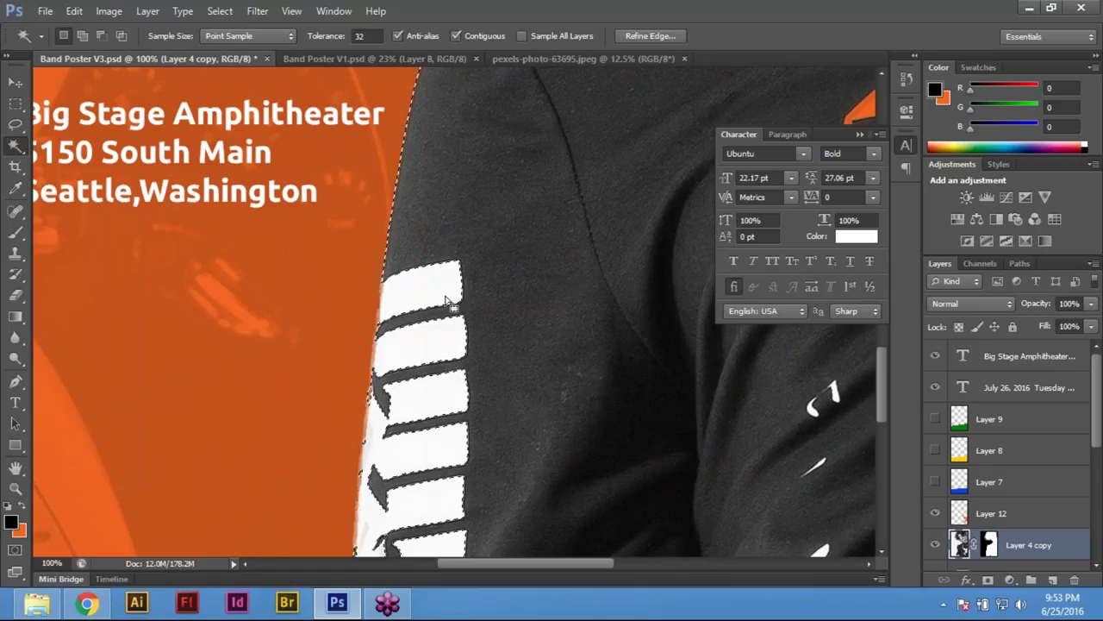
{"action": "key", "text": "ctrl+d"}
{"action": "left_click", "coordinate": [439, 290]}
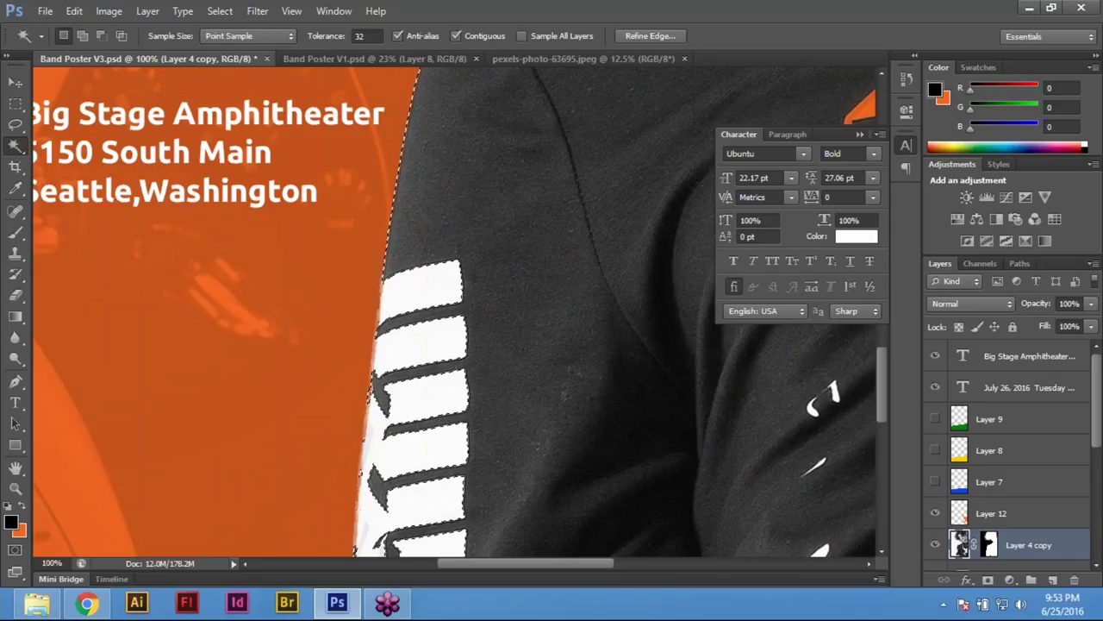
{"action": "key", "text": "ctrl+0"}
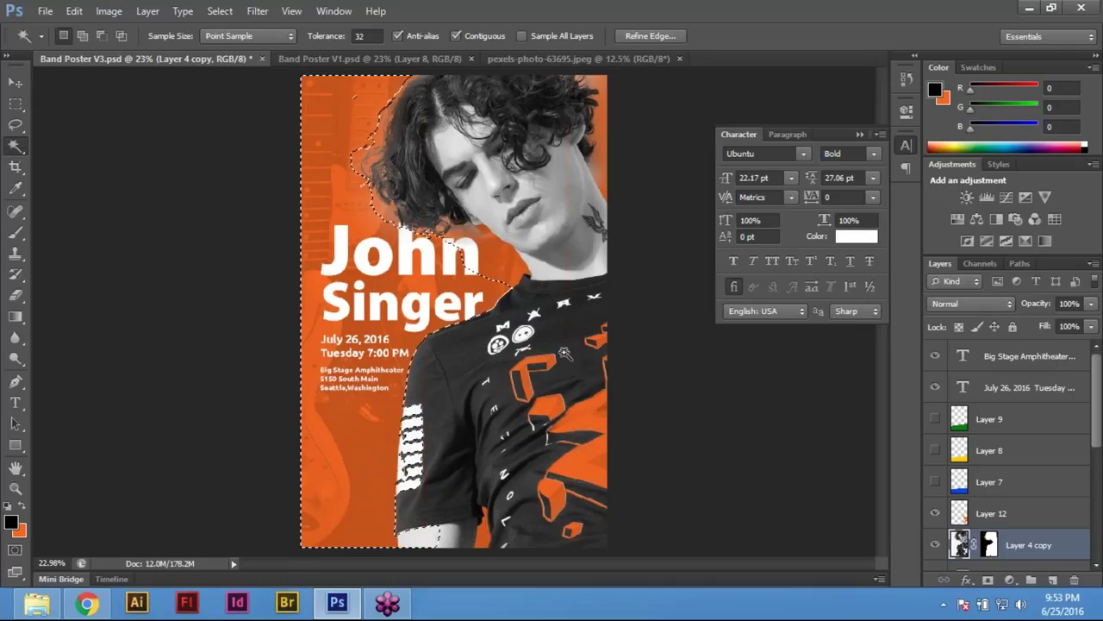
Fill the selection with the orange background colour on a new layer, deselect, and set the layer's blending mode to Multiply
{"action": "left_click", "coordinate": [1052, 581]}
{"action": "key", "text": "ctrl+BackSpace"}
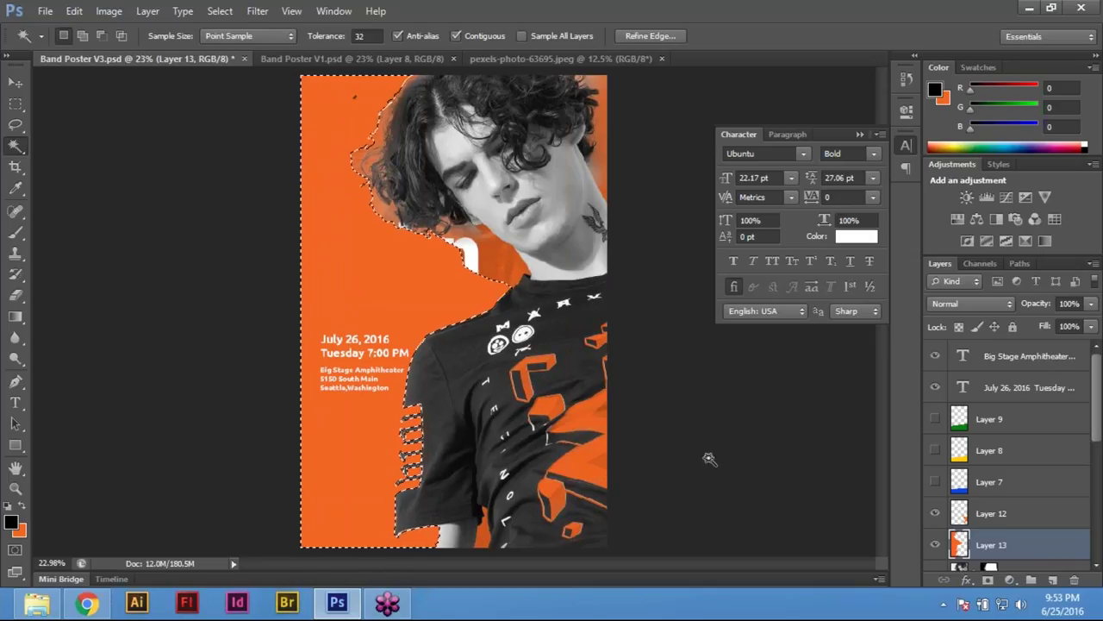
{"action": "key", "text": "m"}
{"action": "left_click", "coordinate": [705, 370]}
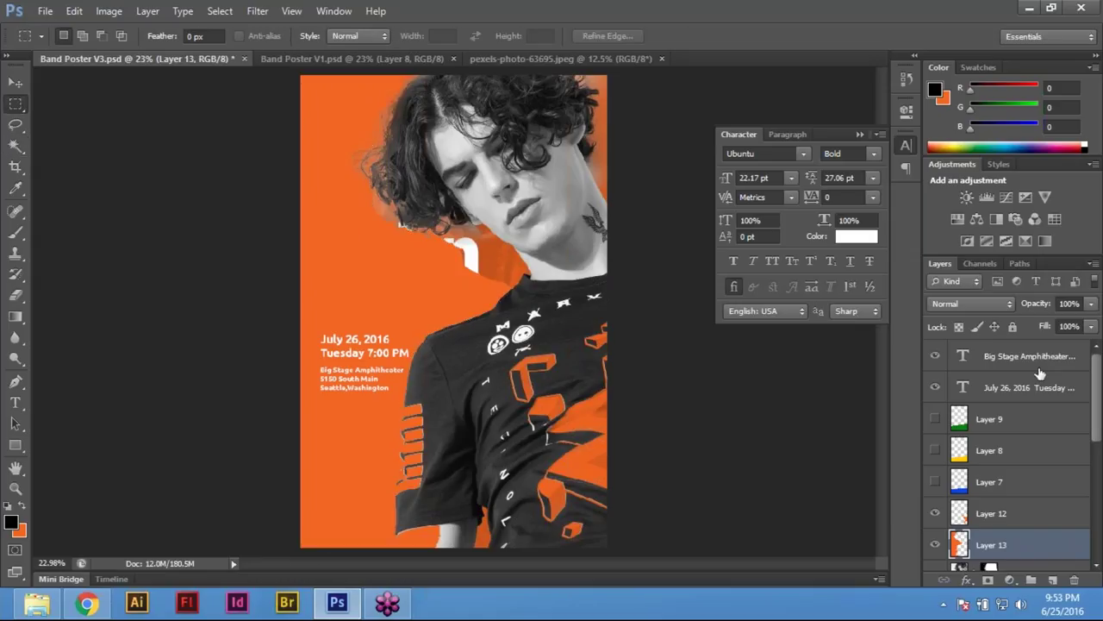
{"action": "left_click", "coordinate": [972, 304]}
{"action": "left_click", "coordinate": [964, 69]}
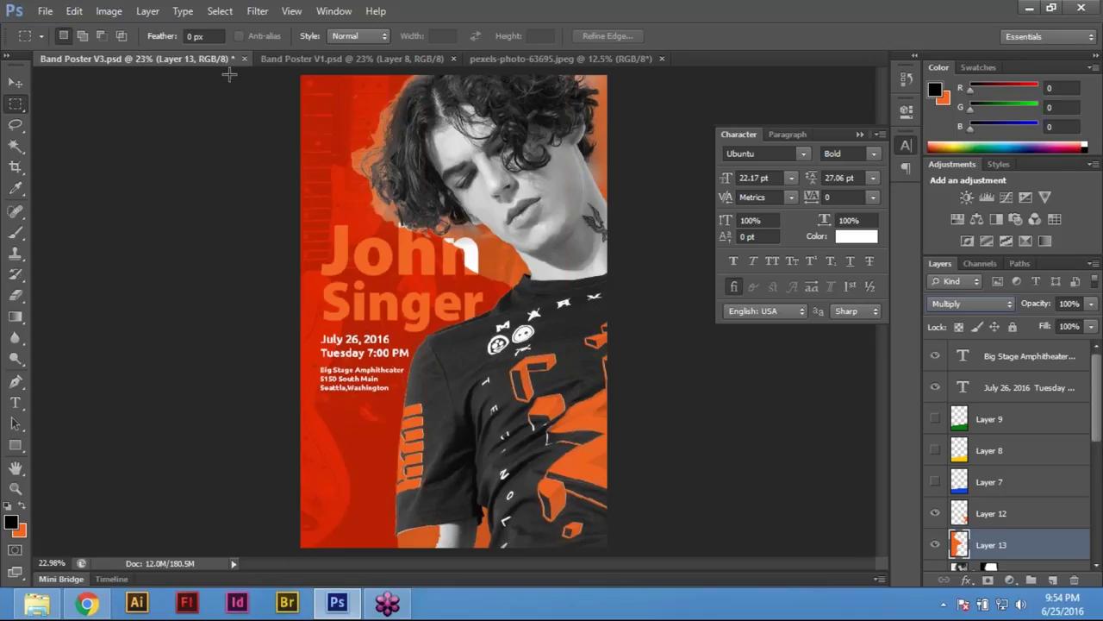
Delete Layer 13's orange fill from the upper part of the poster down to just below the "Tuesday 7:00 PM" line
{"action": "left_click_drag", "start_coordinate": [280, 69], "coordinate": [504, 337]}
{"action": "key", "text": "Delete"}
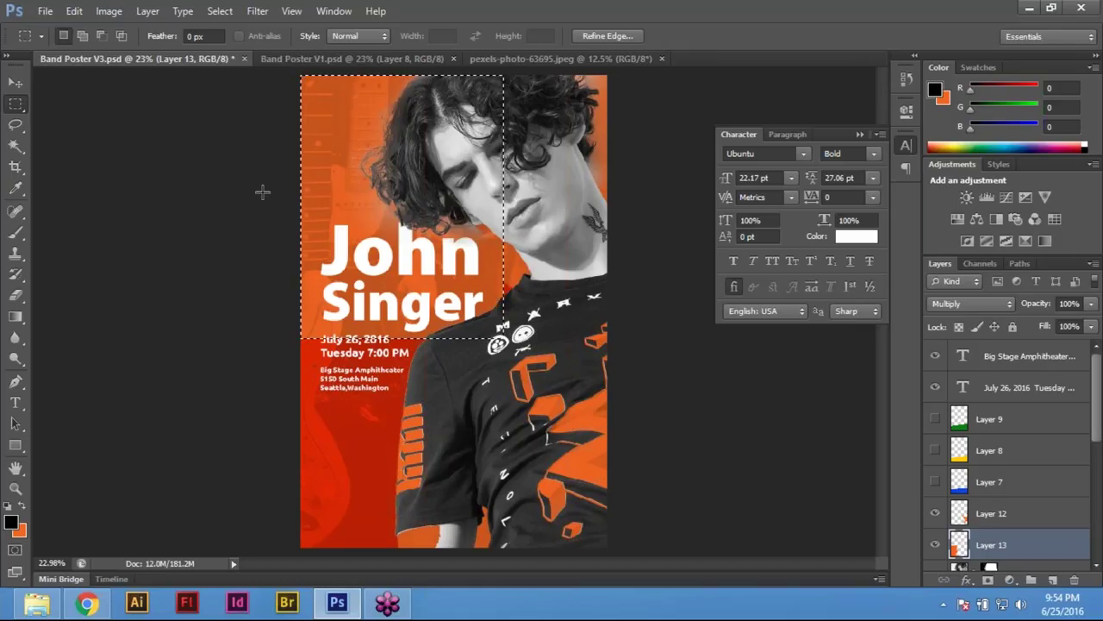
{"action": "key", "text": "ctrl+d"}
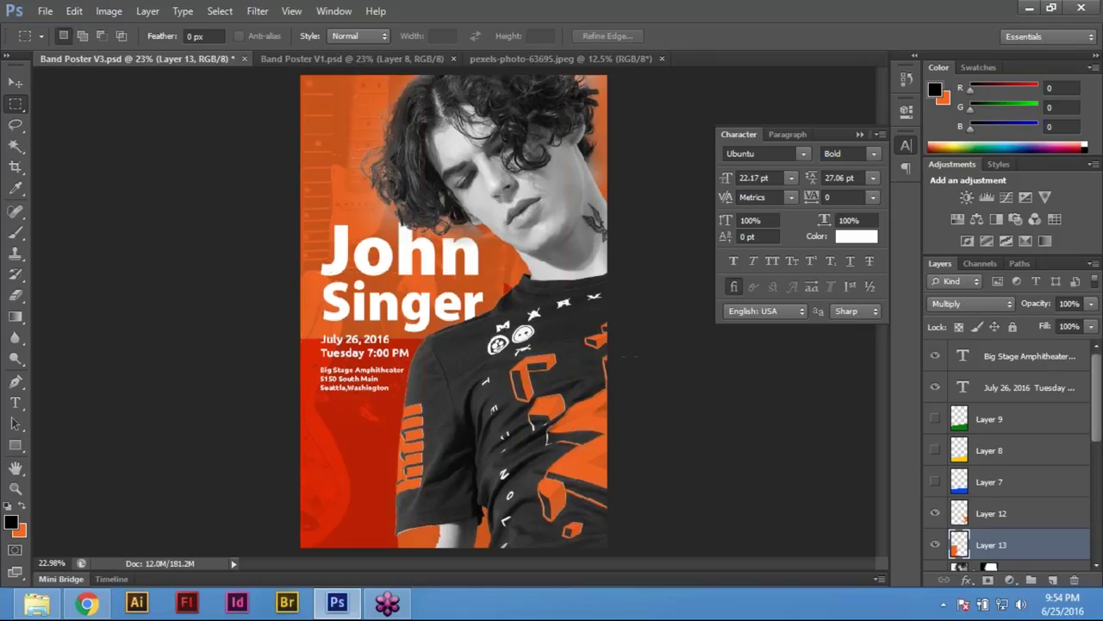
{"action": "left_click", "coordinate": [447, 367], "text": "ctrl"}
{"action": "left_click_drag", "start_coordinate": [264, 310], "coordinate": [527, 362]}
{"action": "left_click", "coordinate": [527, 362]}
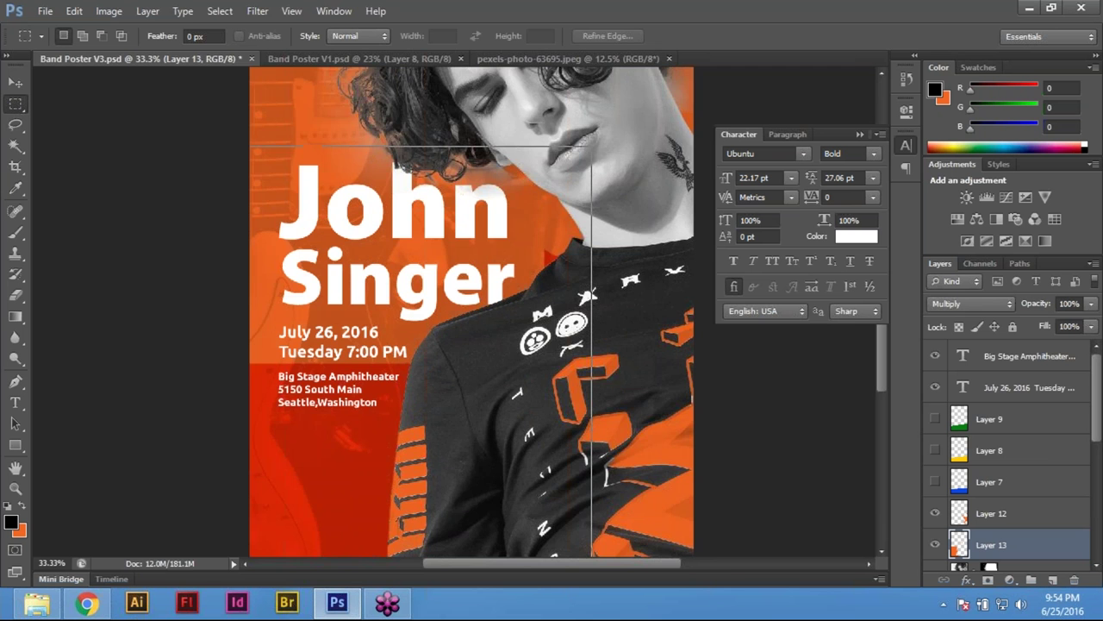
Examine the multiplied orange sleeve graphics and their edges at 50% zoom
{"action": "key", "text": "ctrl+plus"}
{"action": "key", "text": "ctrl+plus"}
{"action": "left_click_drag", "start_coordinate": [431, 435], "coordinate": [403, 425]}
{"action": "key", "text": "ctrl+0"}
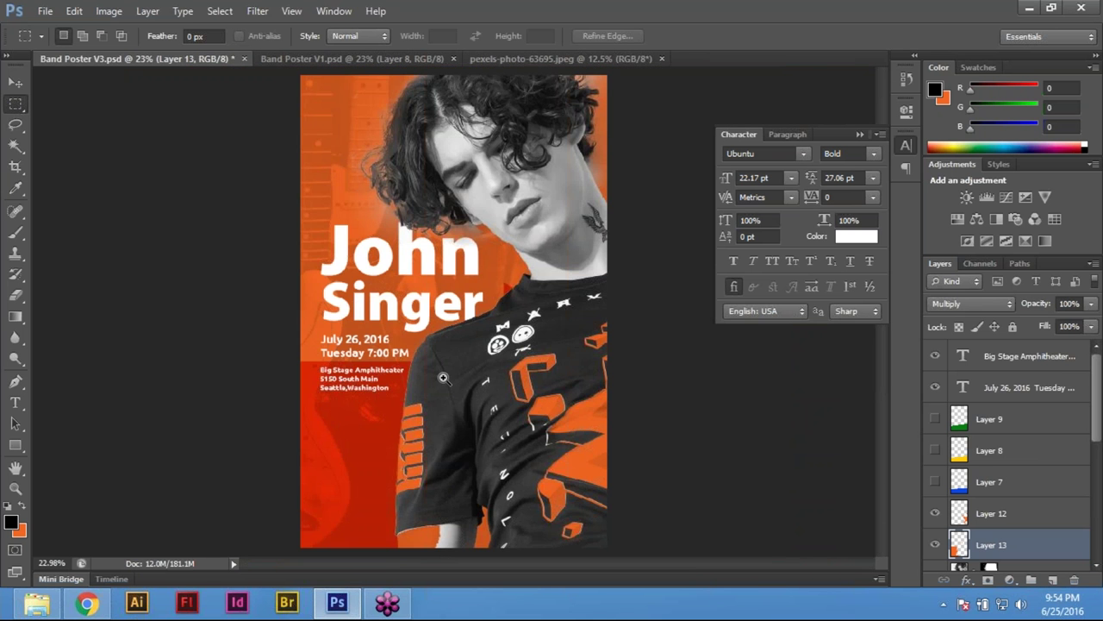
{"action": "key", "text": "ctrl+plus"}
{"action": "left_click_drag", "start_coordinate": [443, 403], "coordinate": [443, 346]}
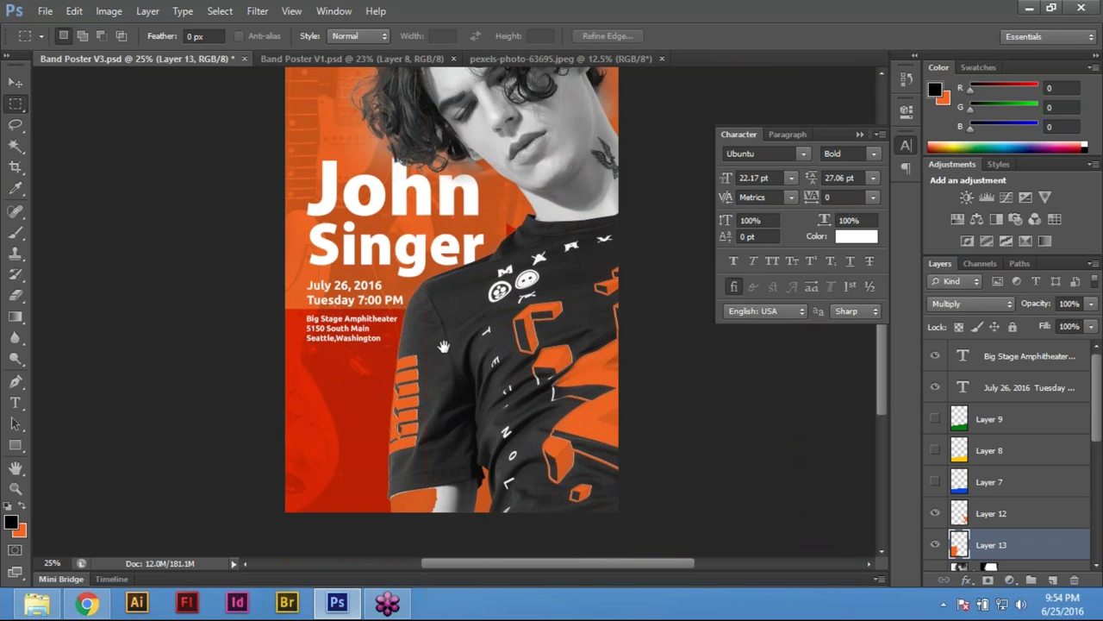
{"action": "left_click", "coordinate": [487, 347], "text": "ctrl"}
{"action": "left_click", "coordinate": [487, 346], "text": "ctrl"}
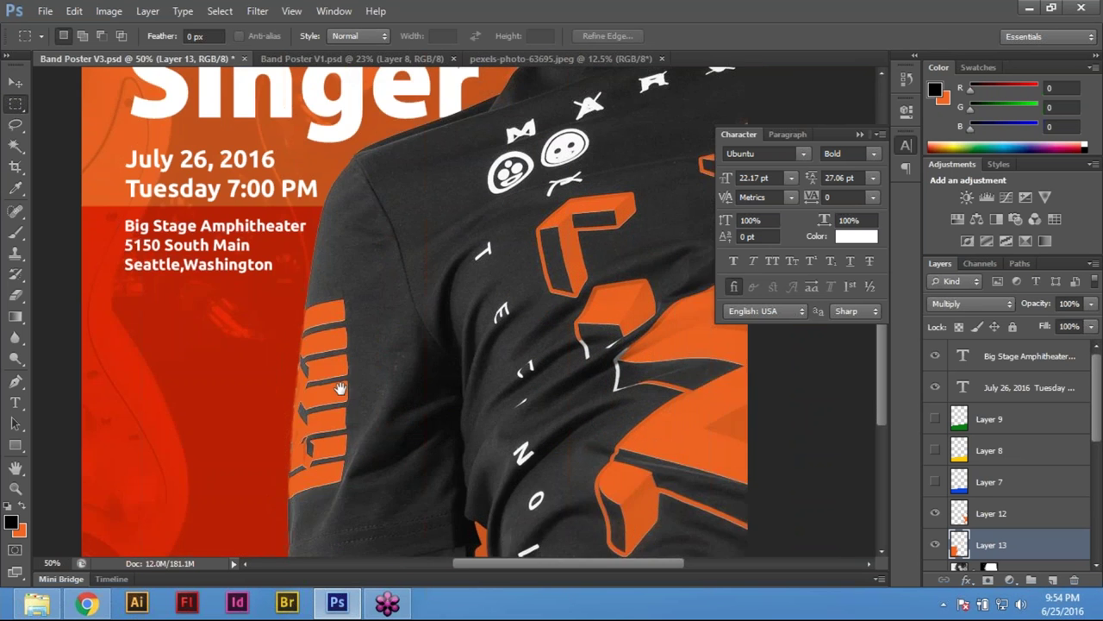
{"action": "scroll", "coordinate": [440, 311], "scroll_direction": "up", "scroll_amount": 3}
Save the poster document, Band Poster V3.psd, with the whole artwork fitted in view
{"action": "key", "text": "ctrl+0"}
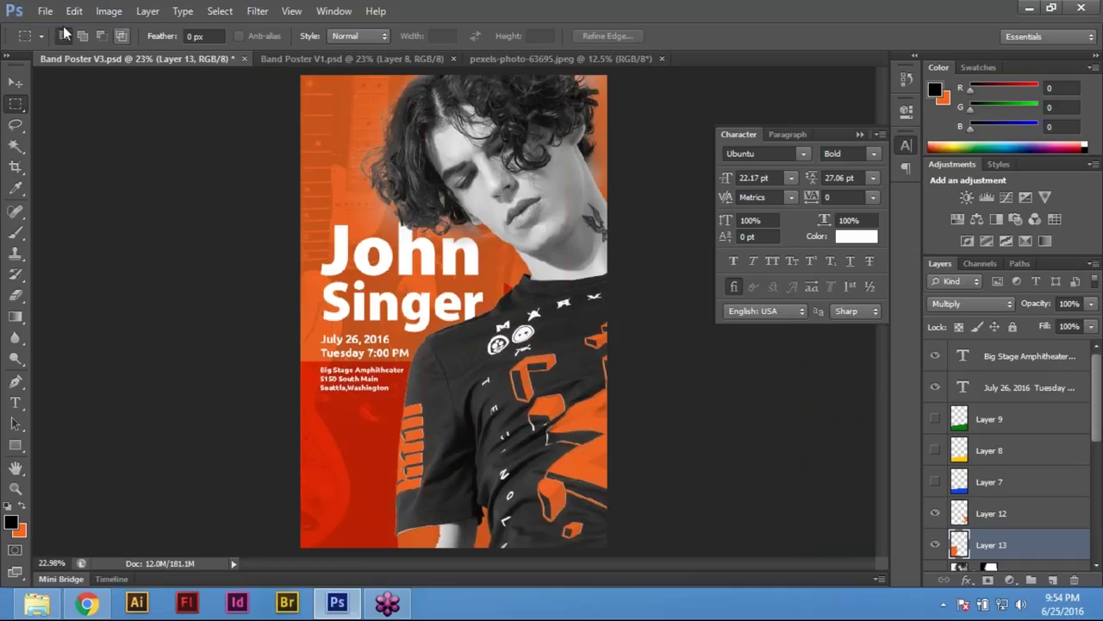
{"action": "left_click", "coordinate": [43, 10]}
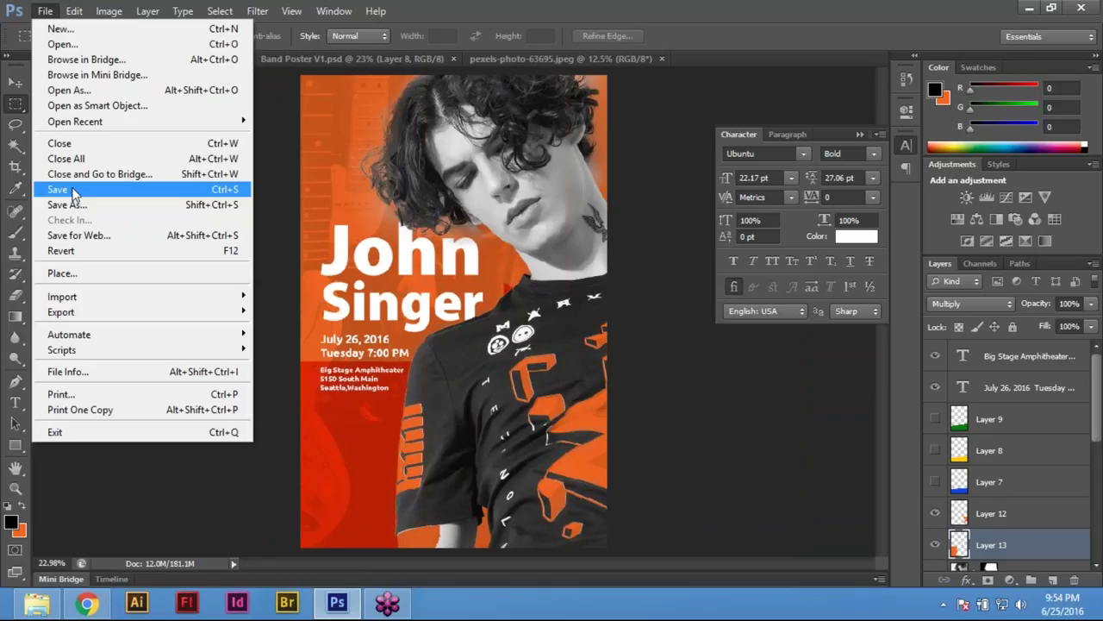
{"action": "left_click", "coordinate": [73, 191]}
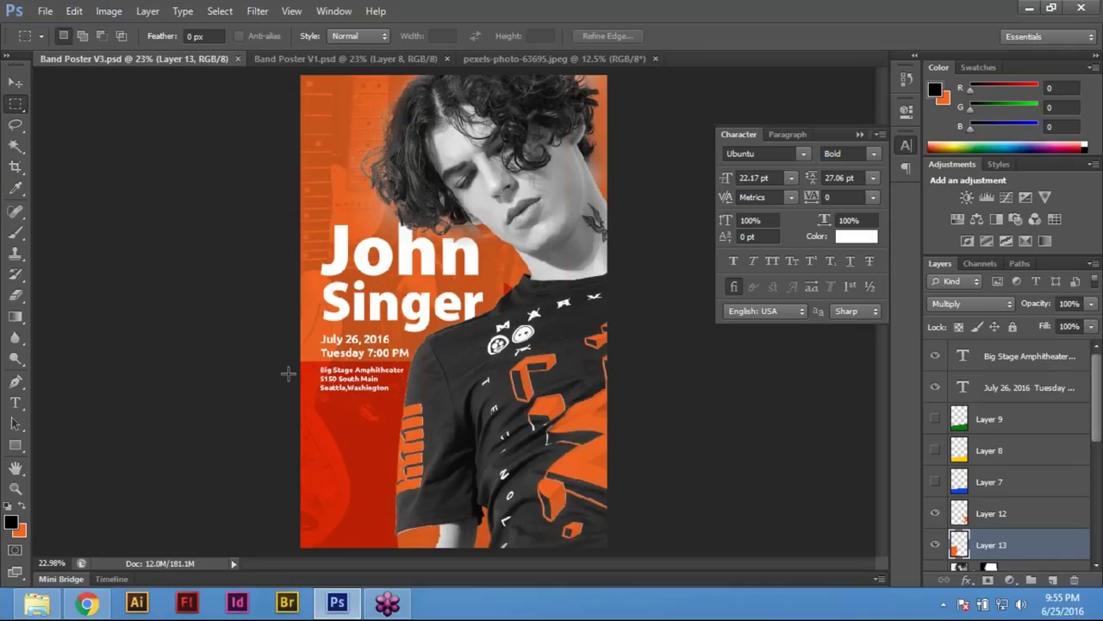
Delete Layer 13's orange fill over the bare arm below the sleeve using a lasso selection, and deselect
{"action": "key", "text": "ctrl+shift+d"}
{"action": "left_click_drag", "start_coordinate": [385, 517], "coordinate": [391, 305]}
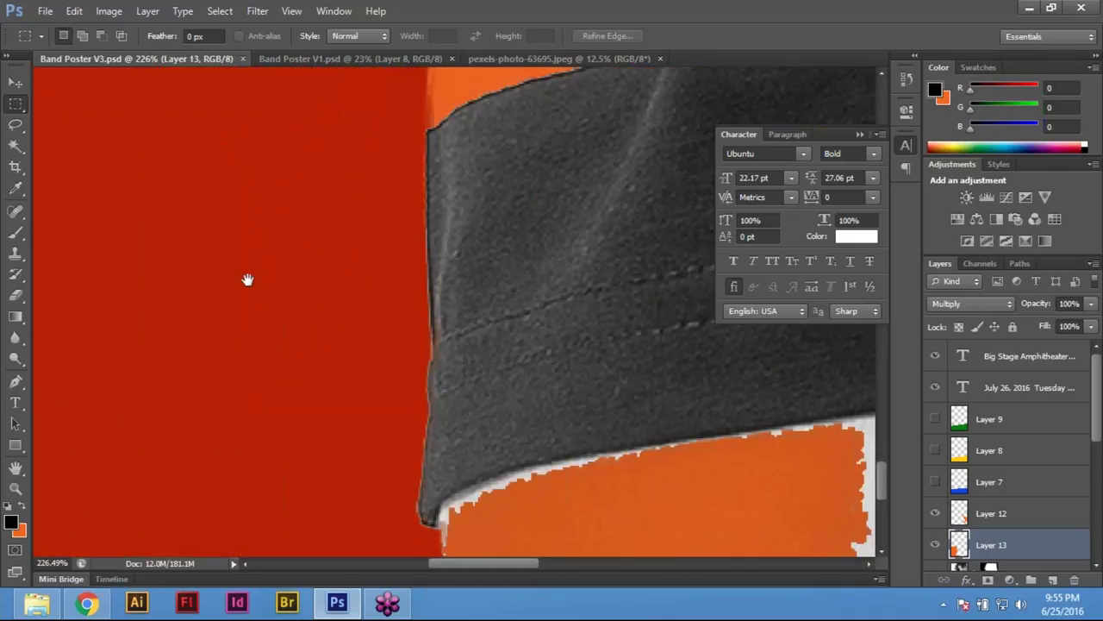
{"action": "left_click_drag", "start_coordinate": [247, 280], "coordinate": [201, 235]}
{"action": "key", "text": "ctrl+minus"}
{"action": "key", "text": "ctrl+minus"}
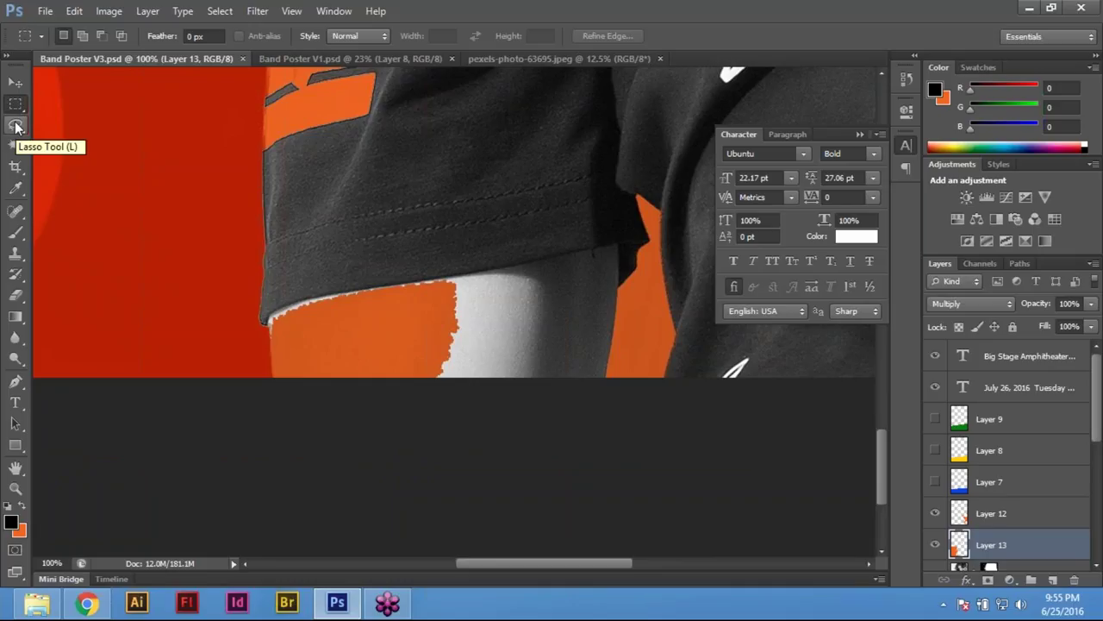
{"action": "left_click", "coordinate": [15, 127]}
{"action": "left_click_drag", "start_coordinate": [266, 321], "coordinate": [385, 421]}
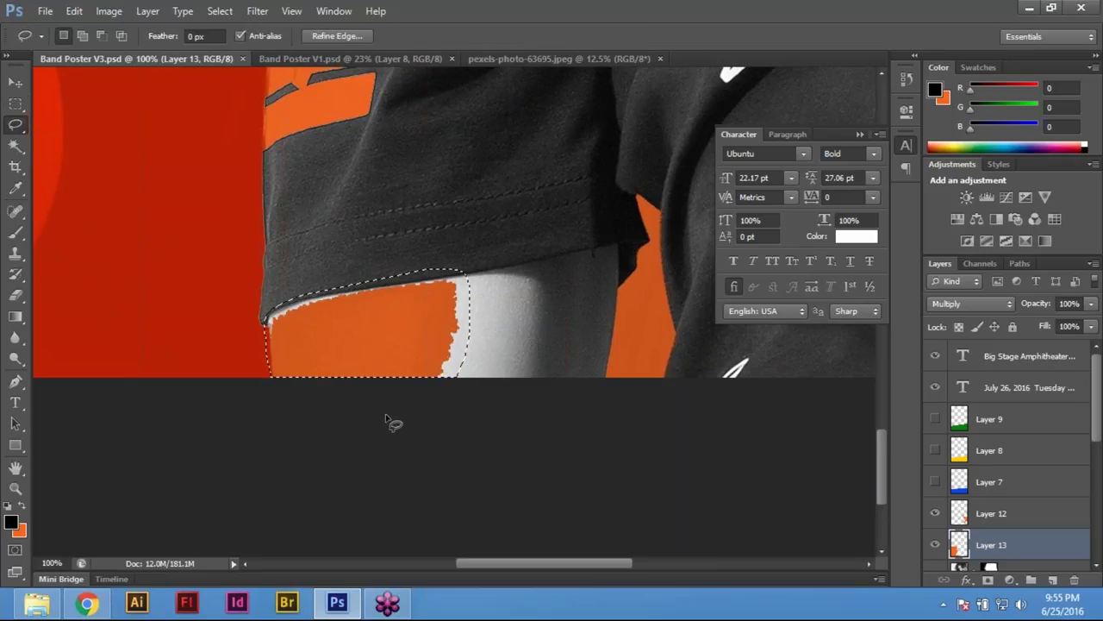
{"action": "key", "text": "Delete"}
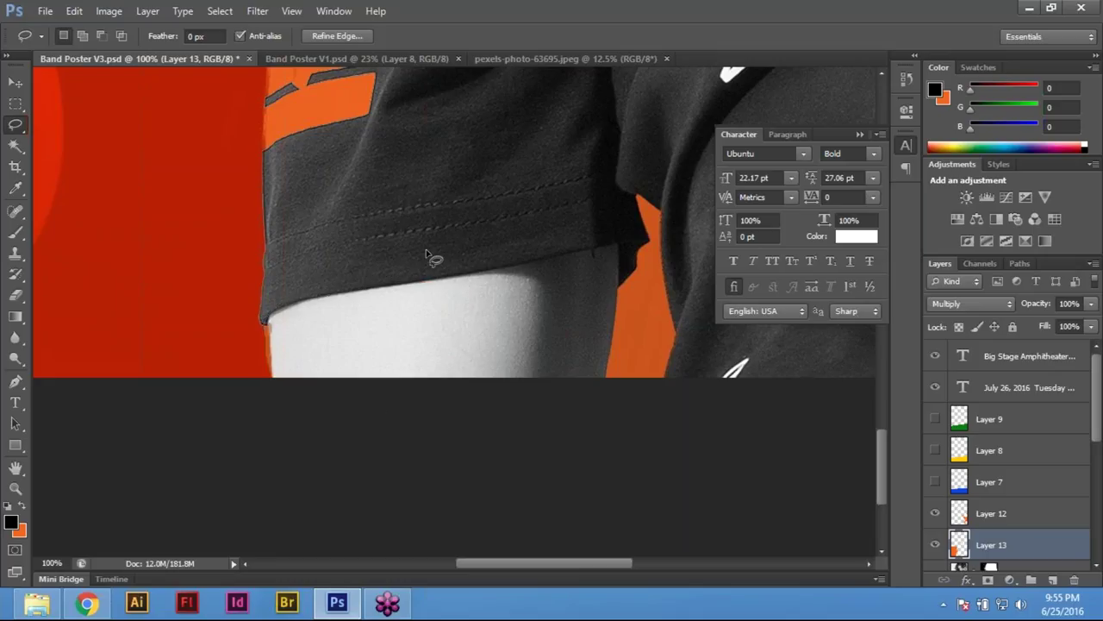
{"action": "key", "text": "ctrl+d"}
{"action": "key", "text": "ctrl+0"}
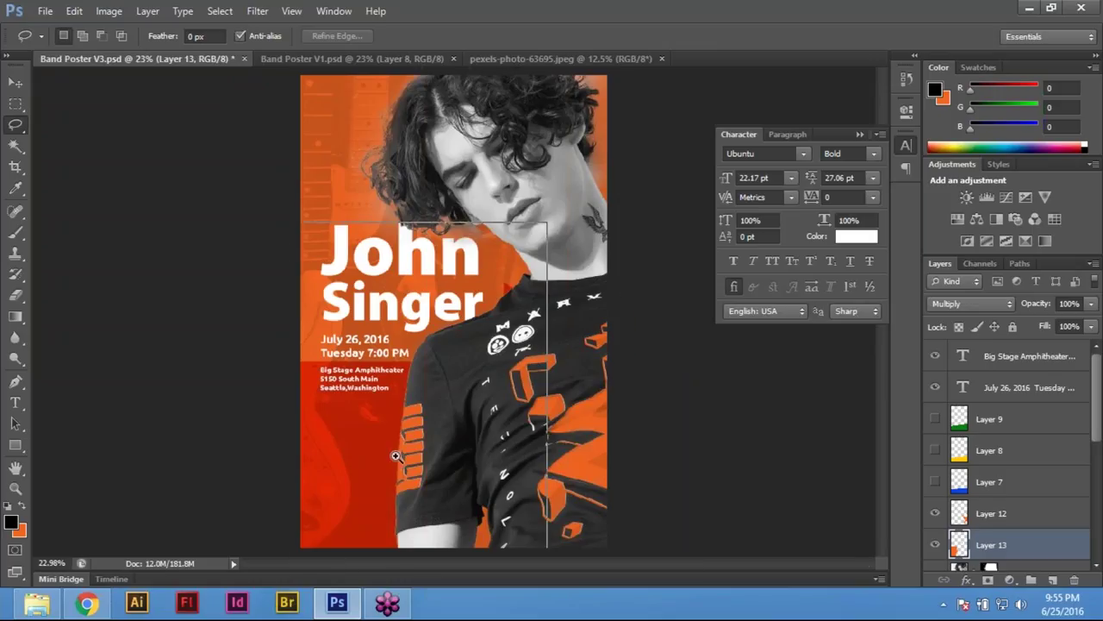
Examine the poster's shirt, sleeve, arm and title areas at 33.3% zoom
{"action": "scroll", "coordinate": [397, 455], "scroll_direction": "down", "scroll_amount": 3}
{"action": "key", "text": "ctrl+plus"}
{"action": "left_click_drag", "start_coordinate": [368, 364], "coordinate": [390, 349]}
{"action": "scroll", "coordinate": [449, 373], "scroll_direction": "down", "scroll_amount": 1}
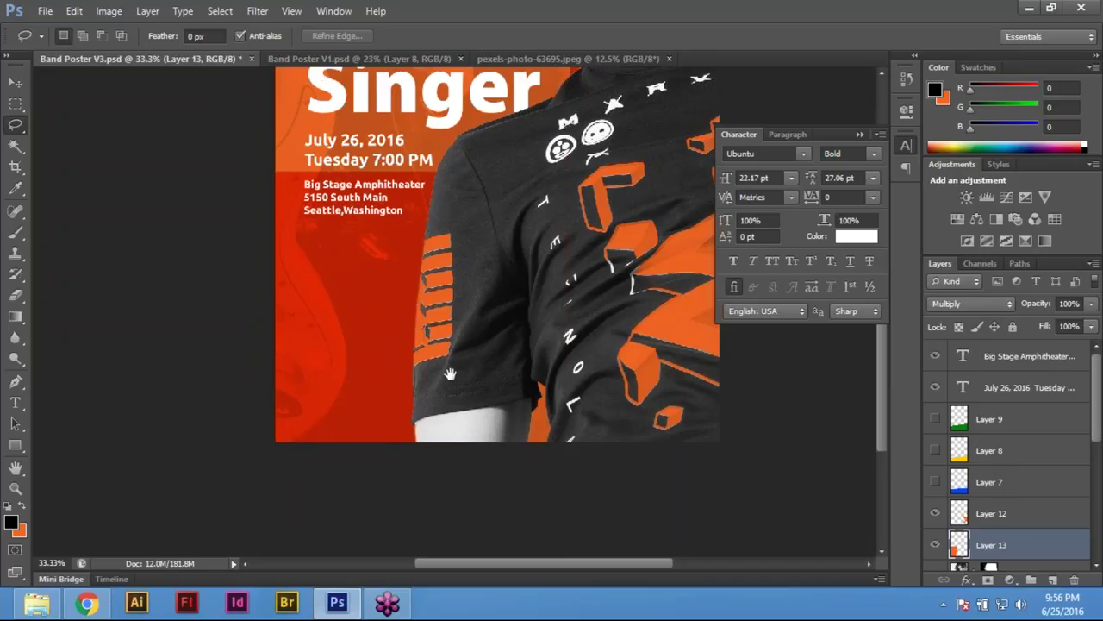
{"action": "scroll", "coordinate": [382, 275], "scroll_direction": "up", "scroll_amount": 5}
{"action": "scroll", "coordinate": [465, 319], "scroll_direction": "up", "scroll_amount": 2}
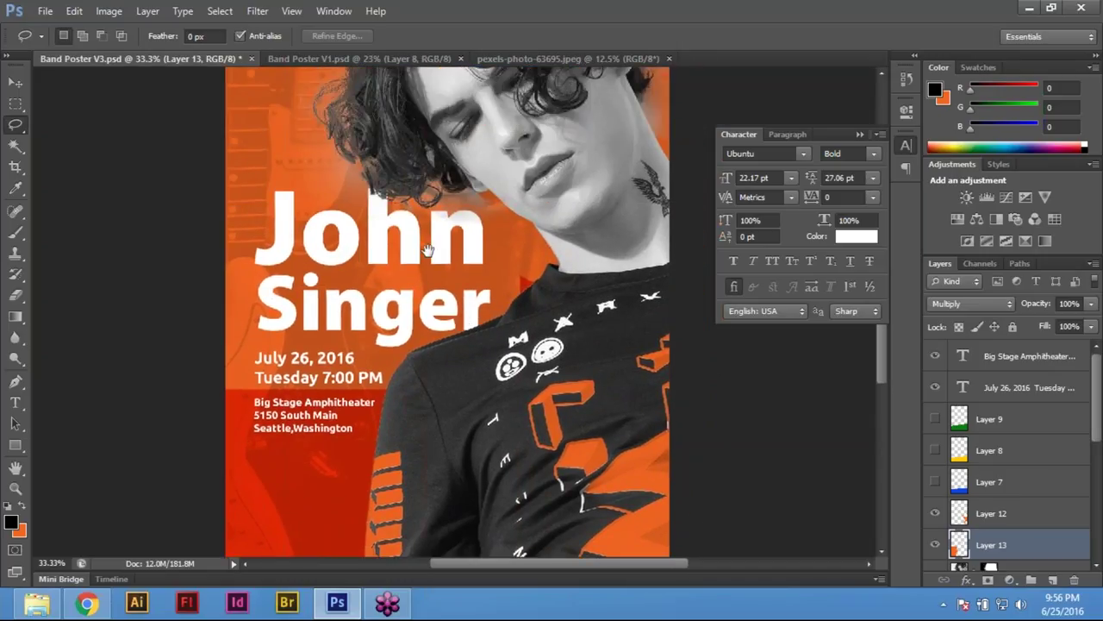
{"action": "scroll", "coordinate": [427, 250], "scroll_direction": "up", "scroll_amount": 4}
{"action": "scroll", "coordinate": [337, 213], "scroll_direction": "down", "scroll_amount": 8}
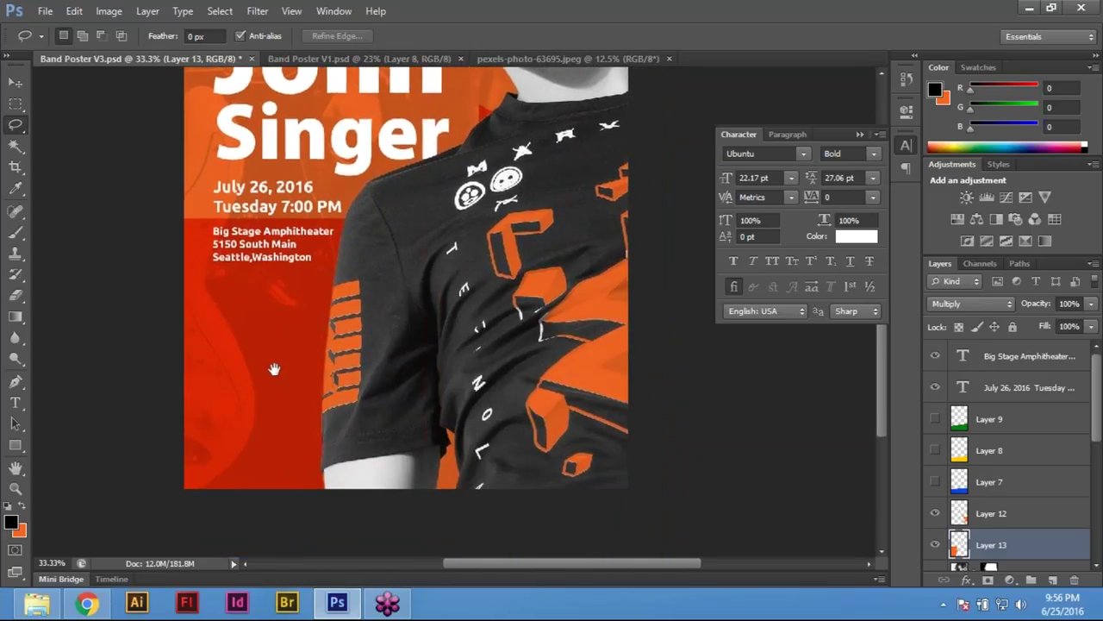
Fit the whole poster in view and save the changes to Band Poster V3.psd
{"action": "key", "text": "ctrl+0"}
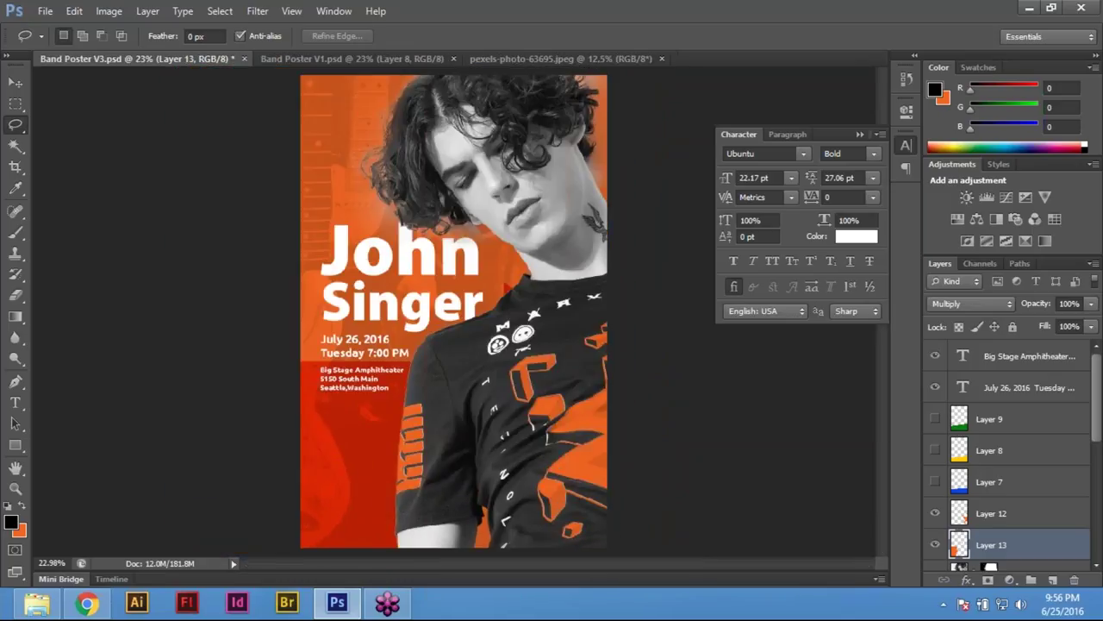
{"action": "left_click", "coordinate": [50, 19]}
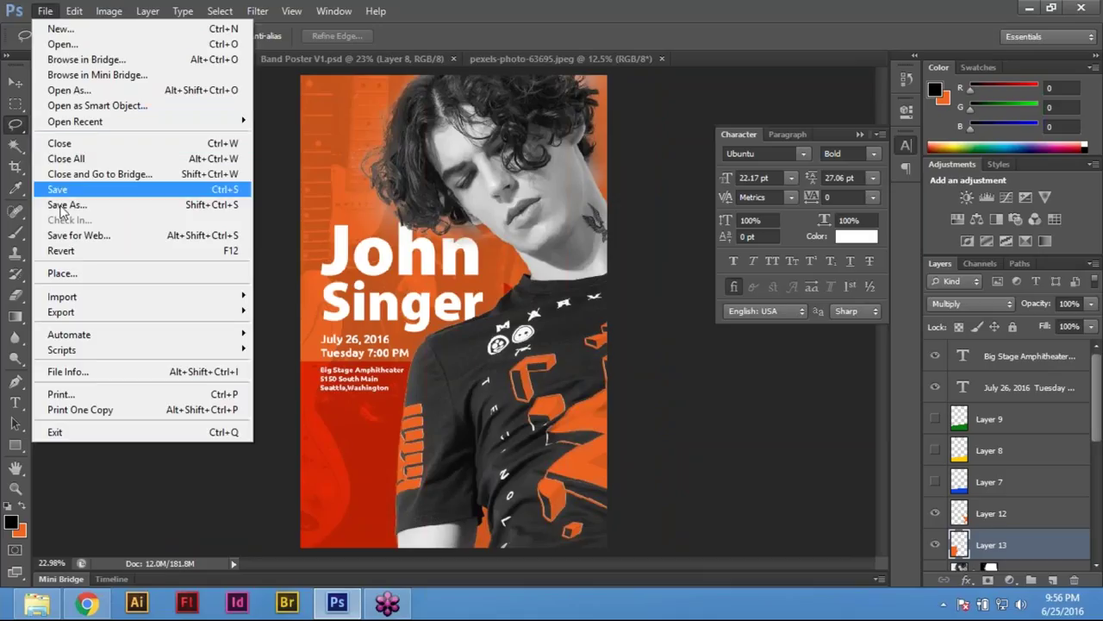
{"action": "left_click", "coordinate": [64, 193]}
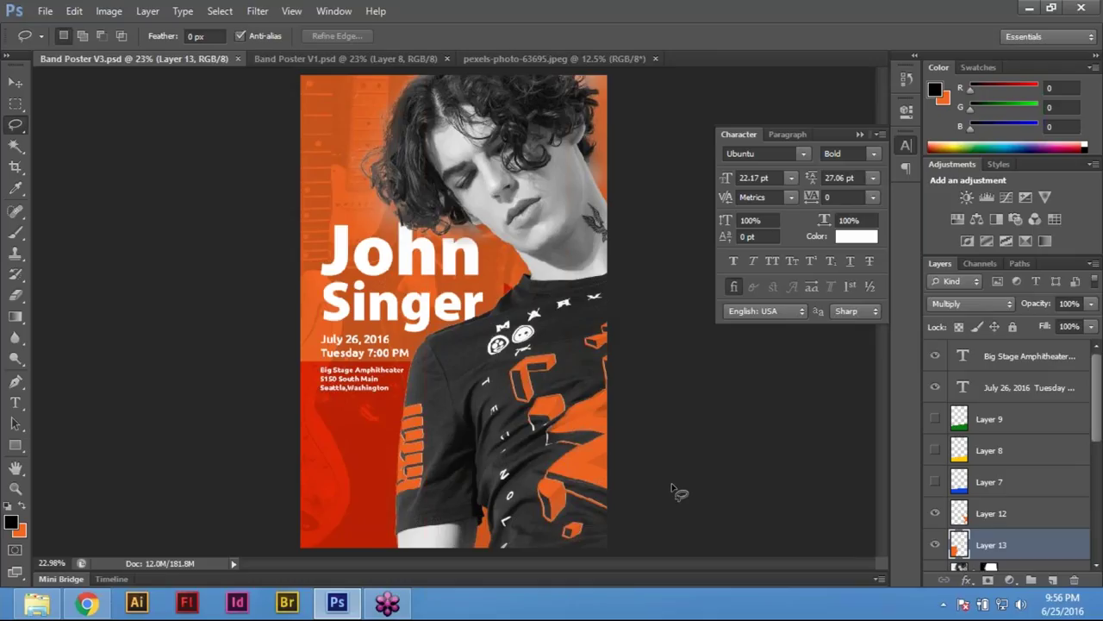
Preview the poster in full-screen mode on black with the interface hidden and the artwork fitted to the screen
{"action": "key", "text": "Tab"}
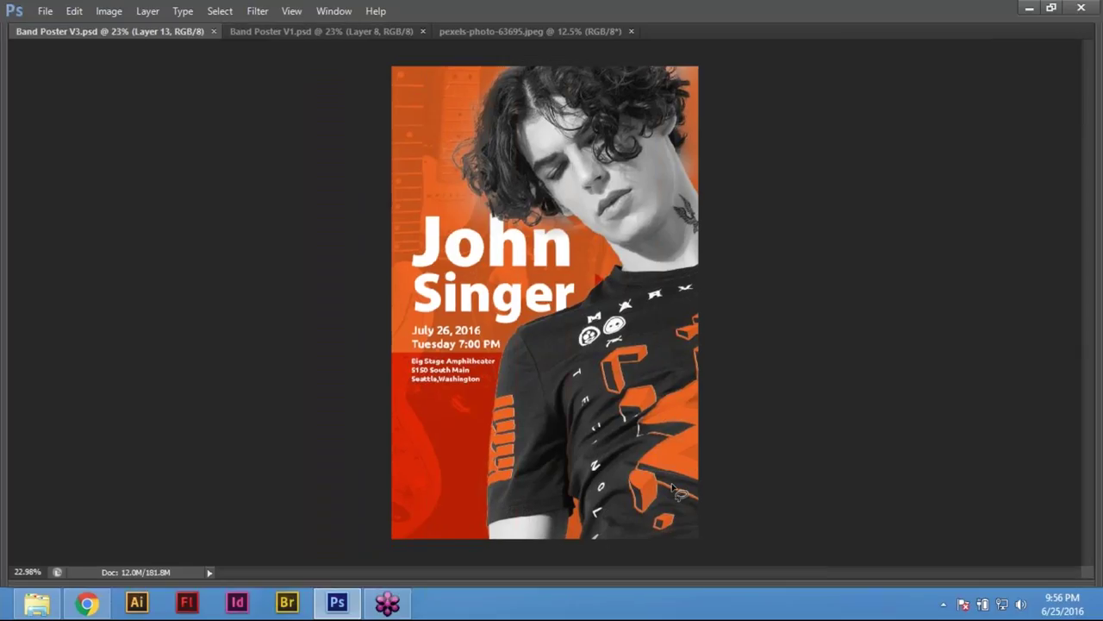
{"action": "key", "text": "Tab"}
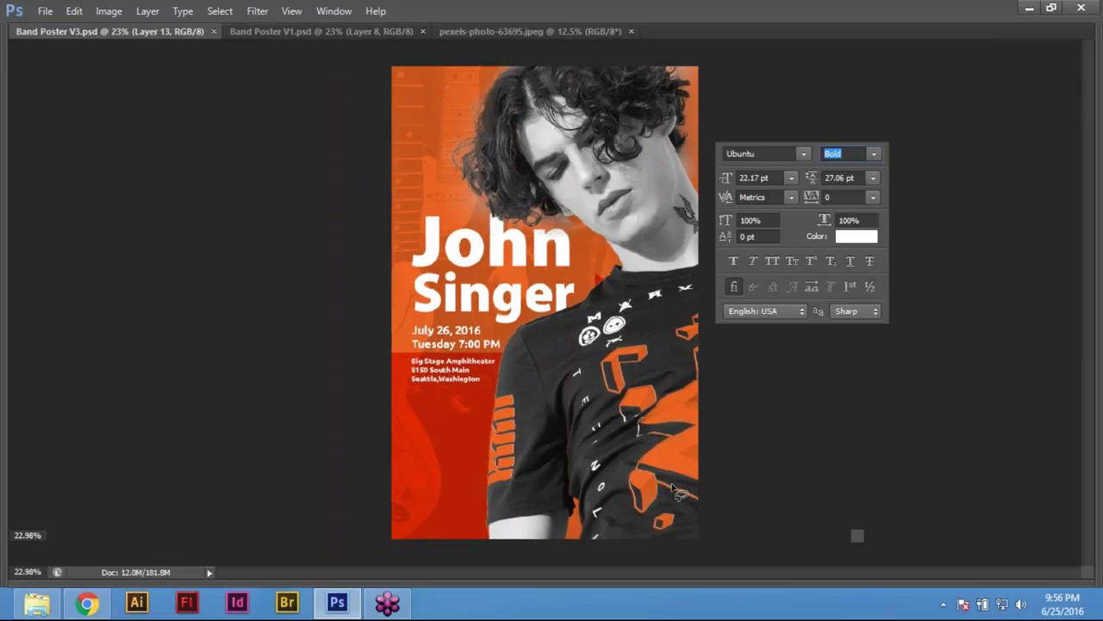
{"action": "key", "text": "Tab"}
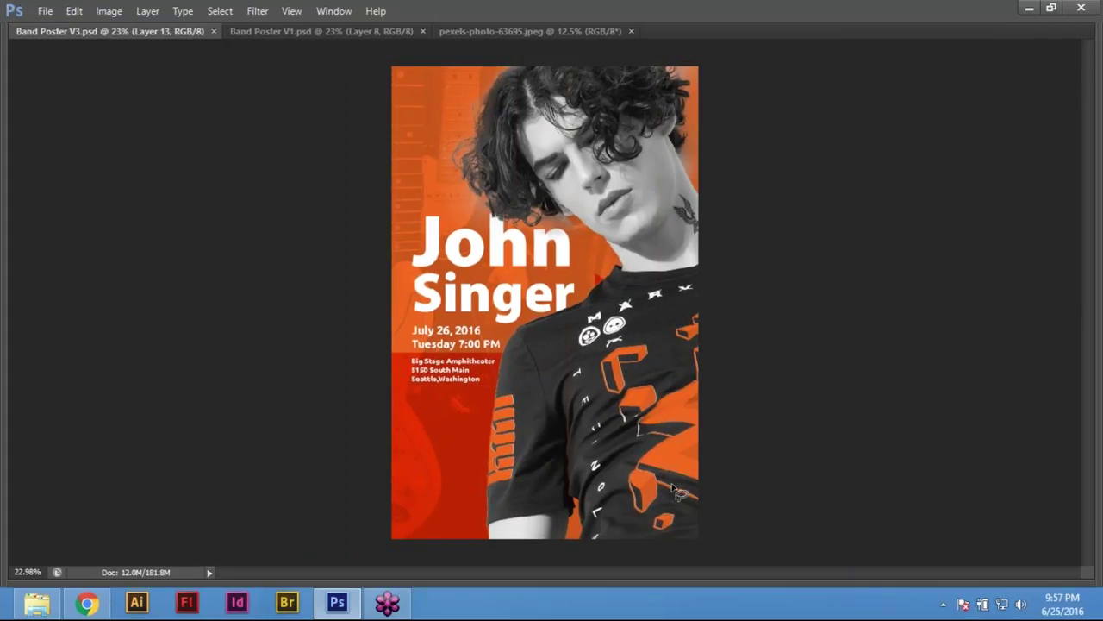
{"action": "key", "text": "f"}
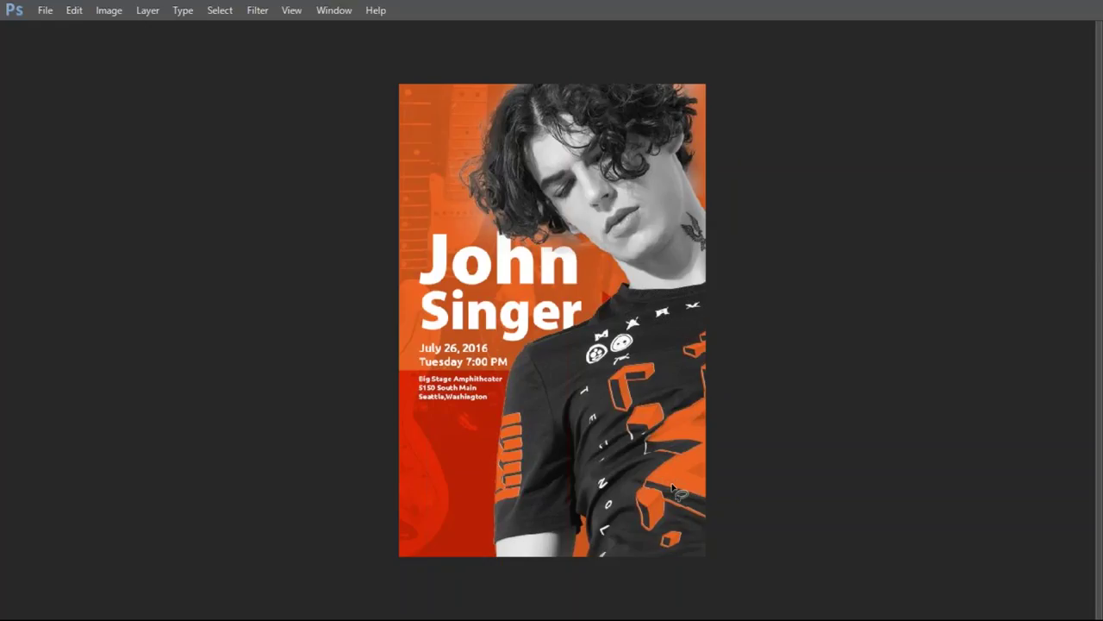
{"action": "key", "text": "f"}
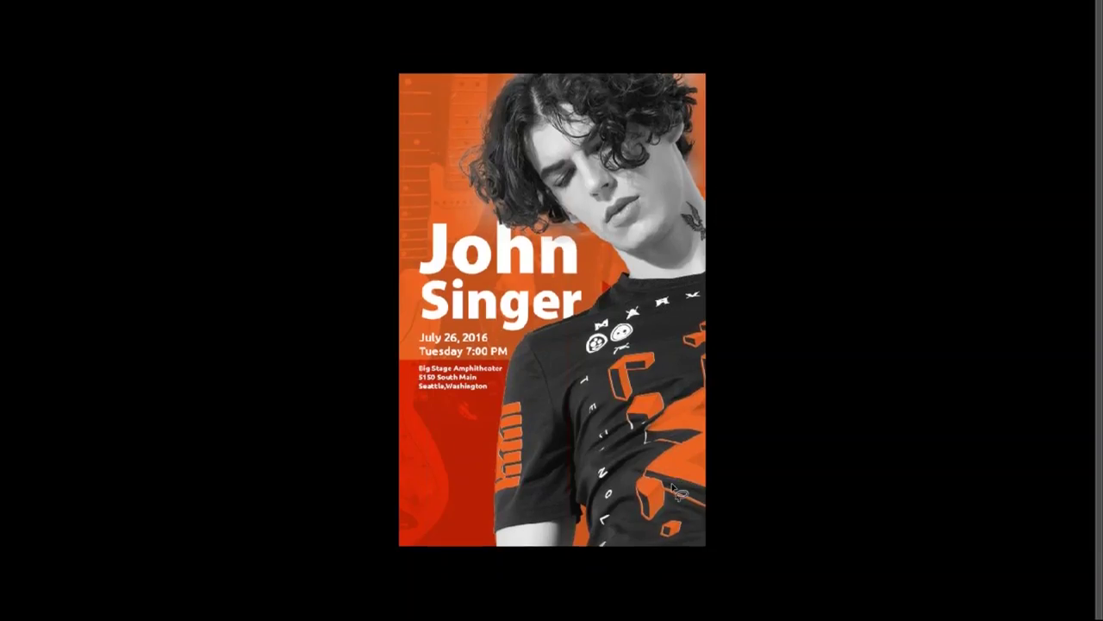
{"action": "key", "text": "ctrl+0"}
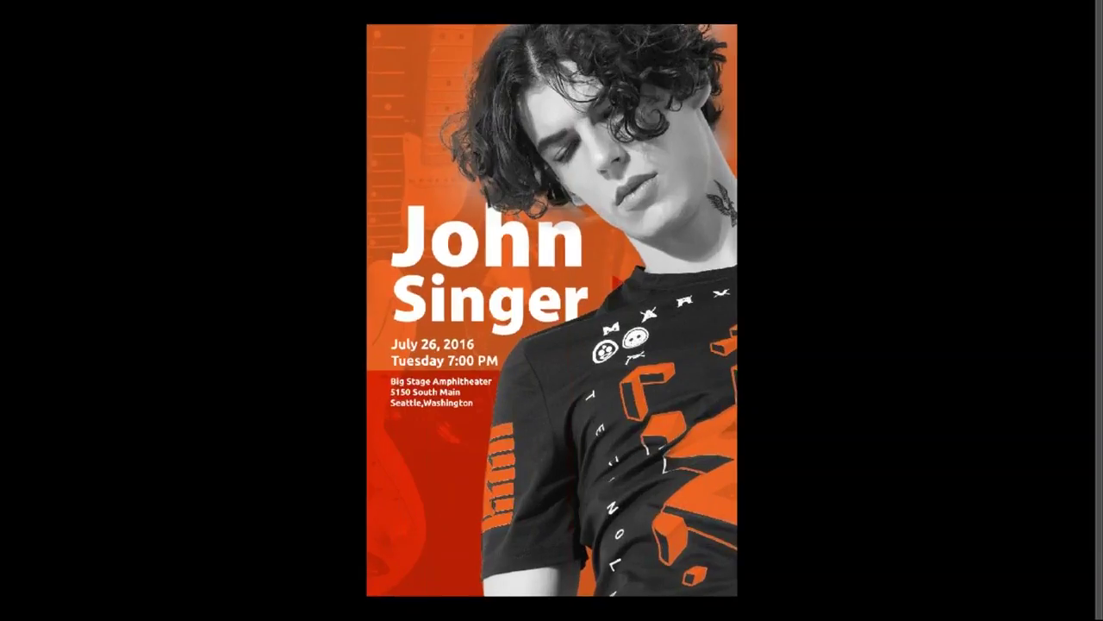
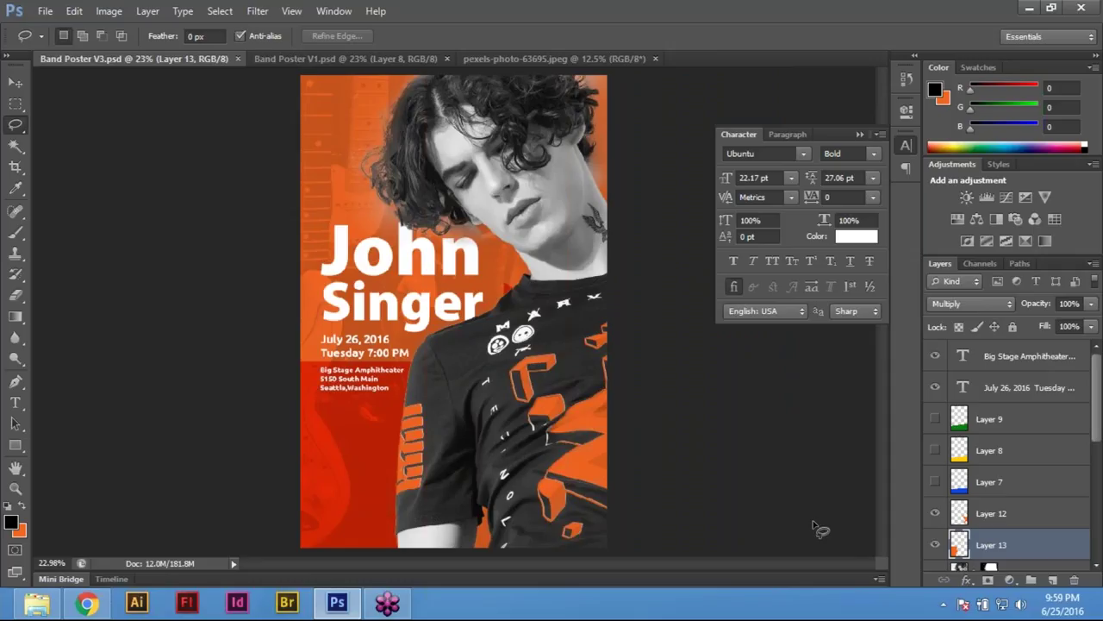
Save the document as a new Photoshop version named Band Poster V4 with Maximize Compatibility on
{"action": "left_click", "coordinate": [43, 12]}
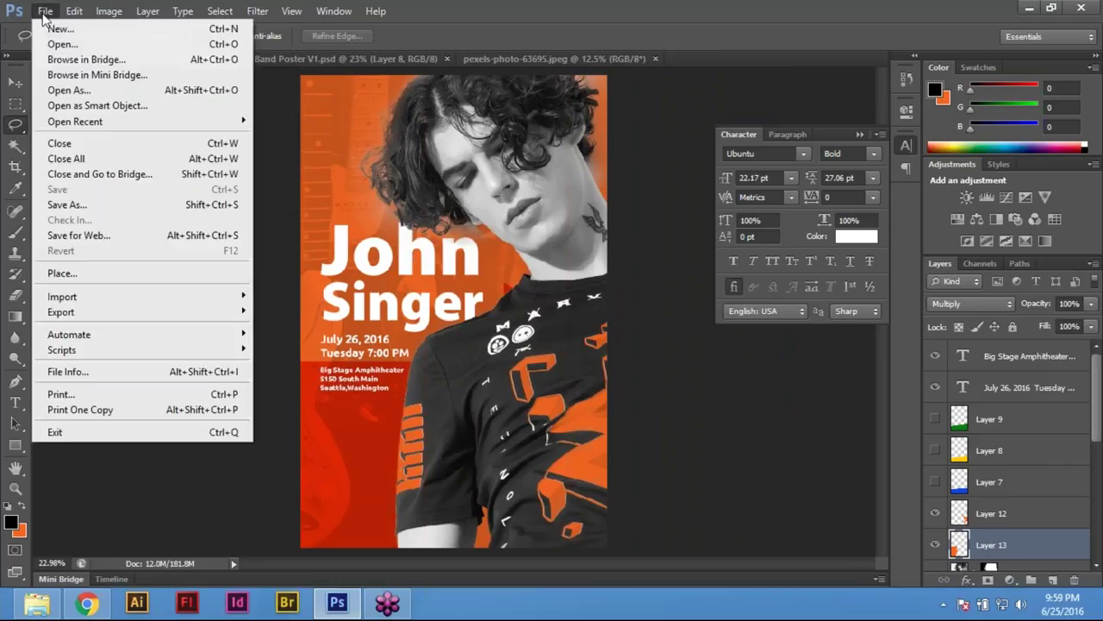
{"action": "left_click", "coordinate": [69, 205]}
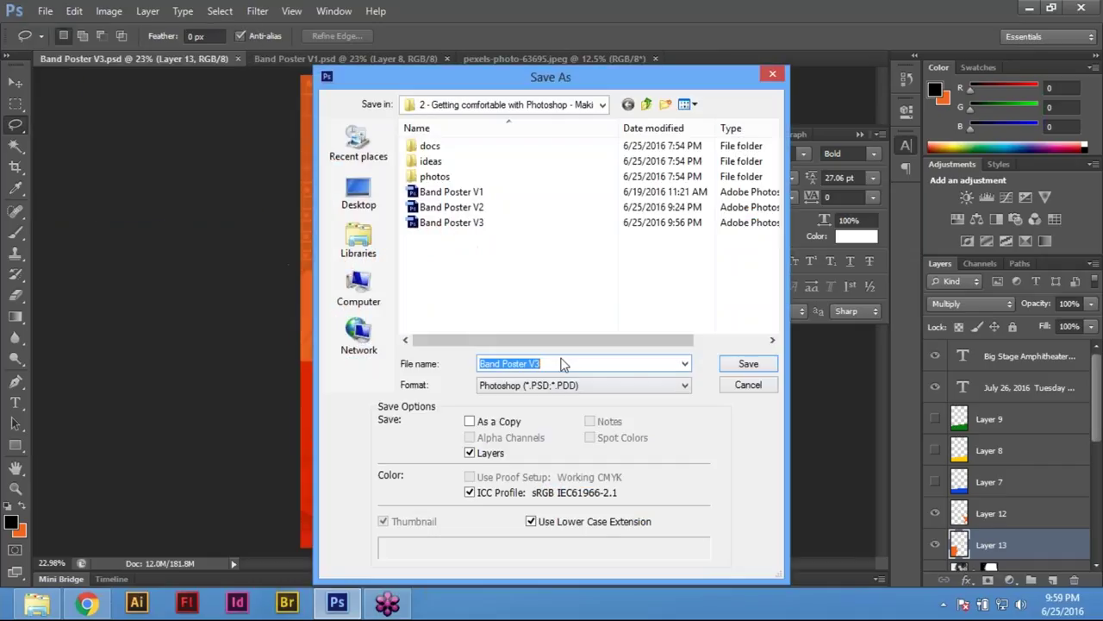
{"action": "left_click", "coordinate": [590, 363]}
{"action": "key", "text": "BackSpace"}
{"action": "type", "text": "4"}
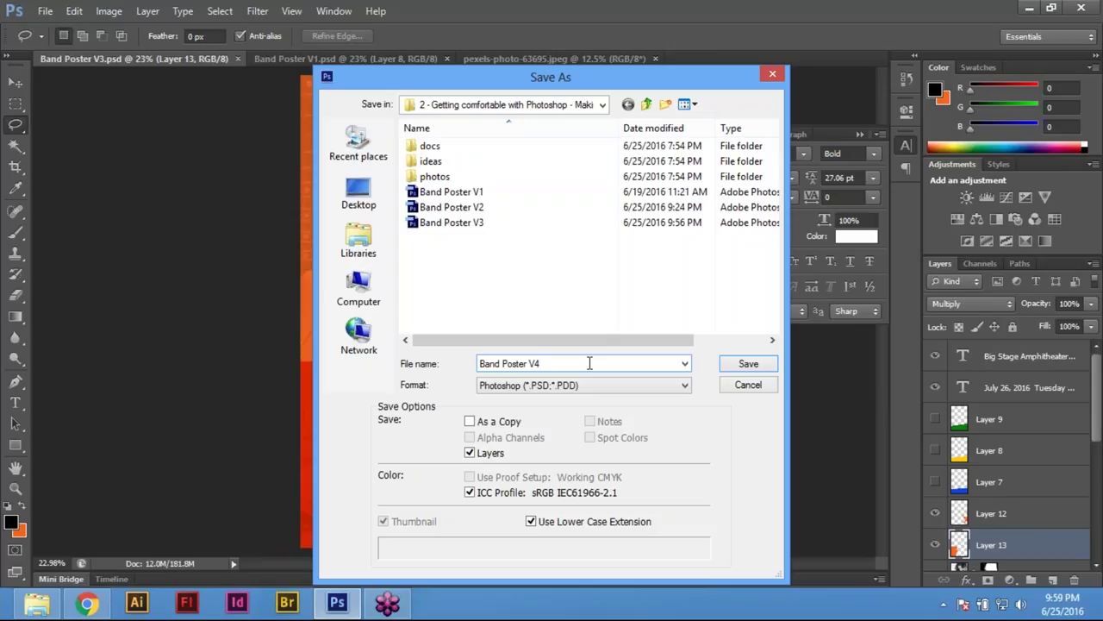
{"action": "key", "text": "ctrl+a"}
{"action": "key", "text": "Return"}
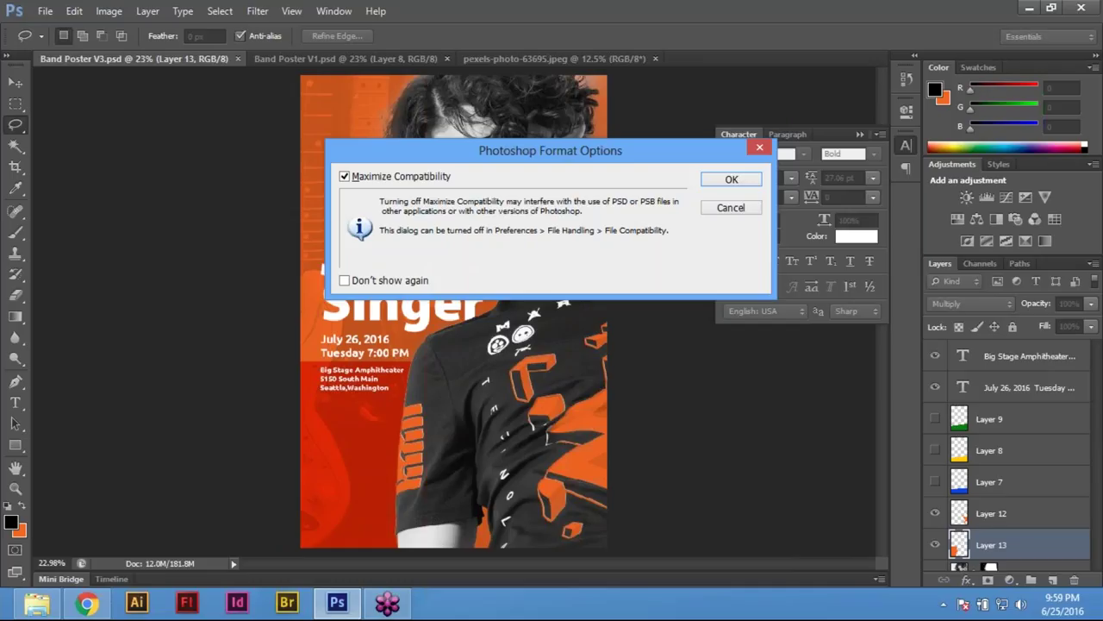
{"action": "key", "text": "Return"}
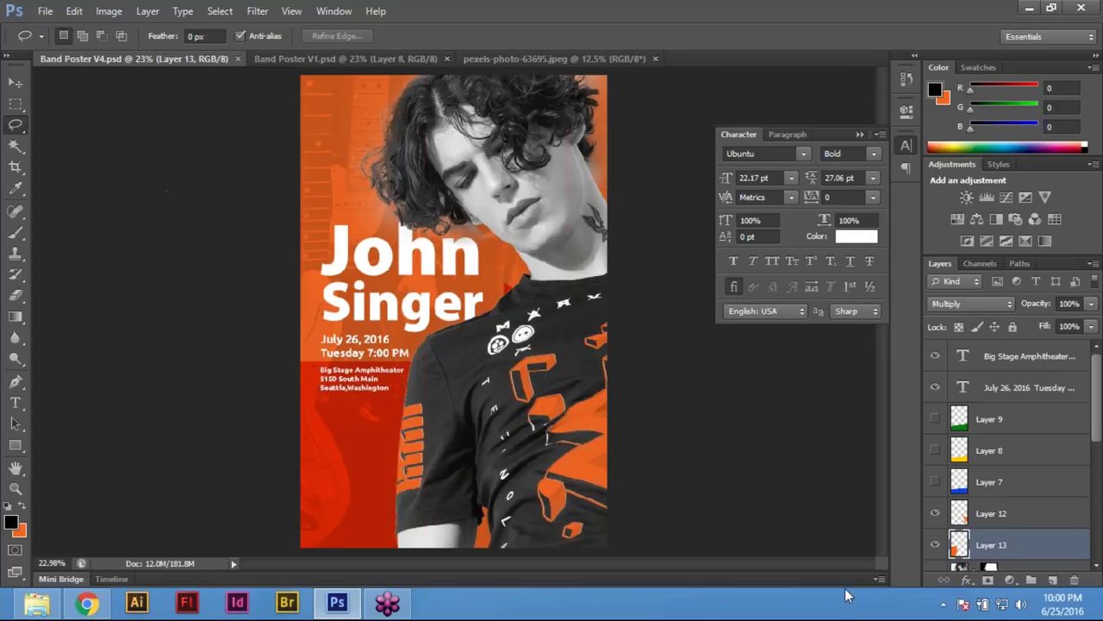
Hide the orange graphic fills on Layer 13 and Layer 12, and the background photo texture on Layer 11
{"action": "left_click", "coordinate": [935, 544]}
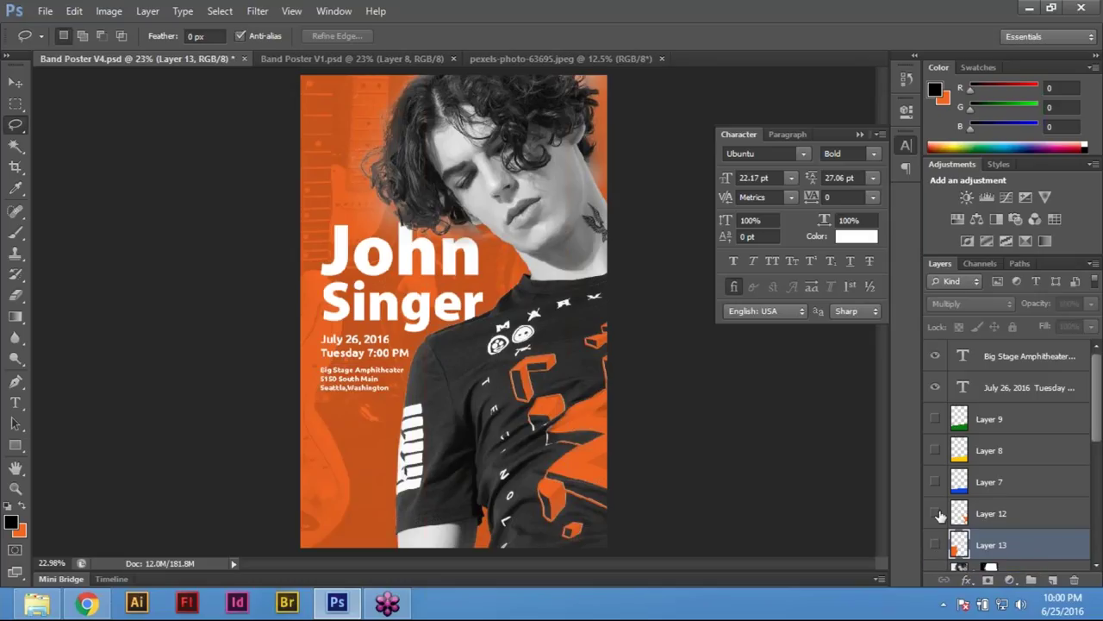
{"action": "left_click", "coordinate": [935, 512]}
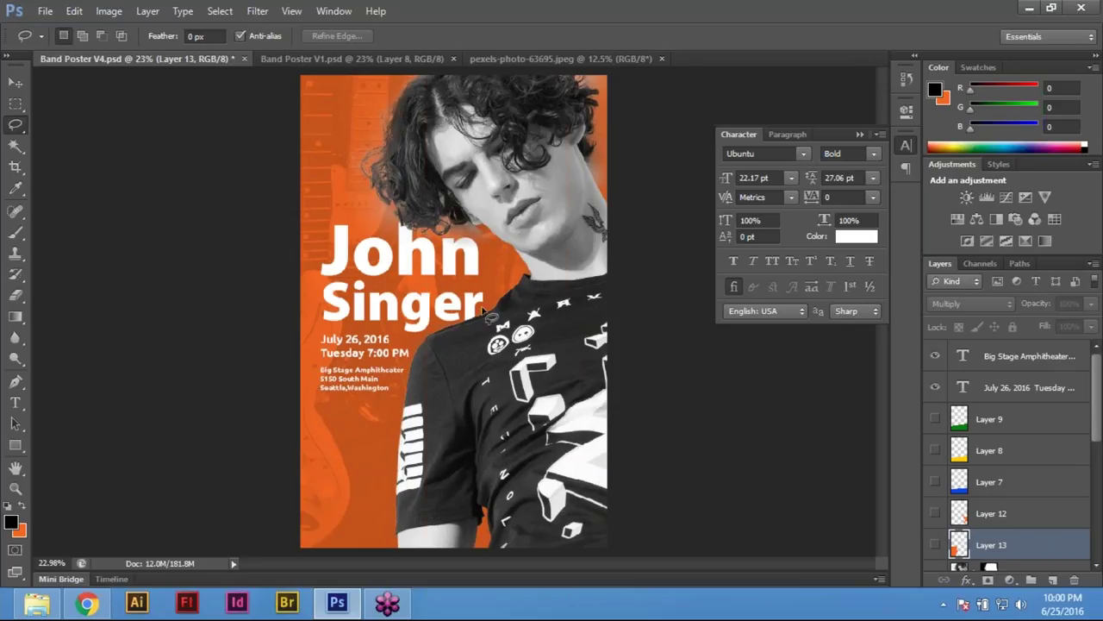
{"action": "key", "text": "ctrl+plus"}
{"action": "left_click_drag", "start_coordinate": [533, 222], "coordinate": [541, 364]}
{"action": "key", "text": "ctrl+plus"}
{"action": "mouse_move", "coordinate": [506, 403]}
{"action": "left_mouse_down"}
{"action": "mouse_move", "coordinate": [270, 273]}
{"action": "mouse_move", "coordinate": [443, 431]}
{"action": "mouse_move", "coordinate": [486, 332]}
{"action": "left_mouse_up"}
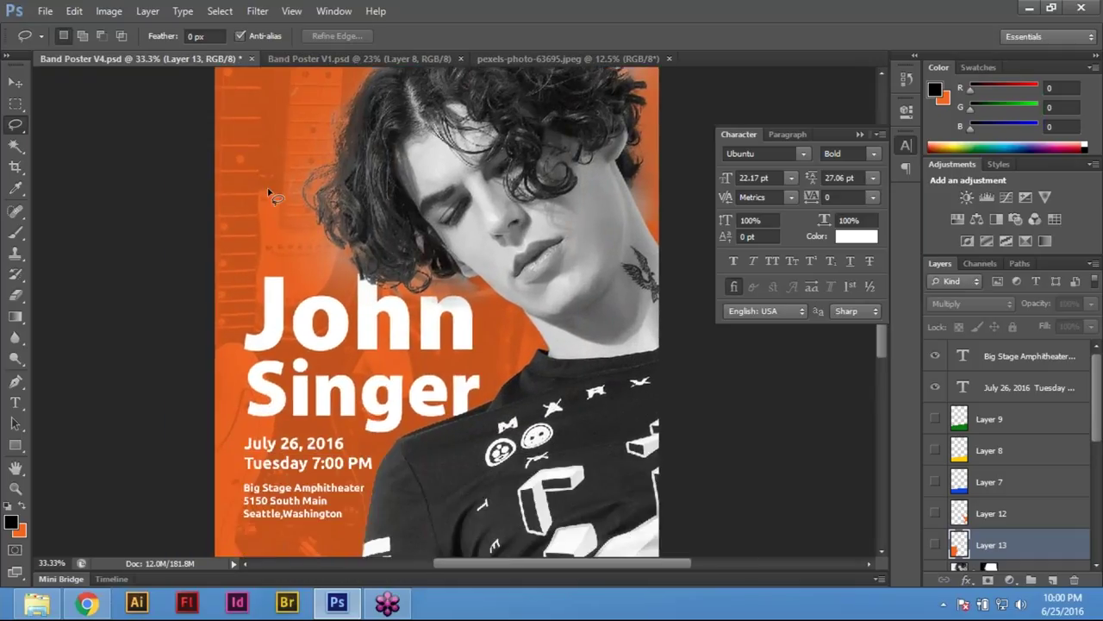
{"action": "right_click", "coordinate": [254, 175]}
{"action": "left_click", "coordinate": [244, 229]}
{"action": "left_click", "coordinate": [13, 85]}
{"action": "right_click", "coordinate": [242, 213]}
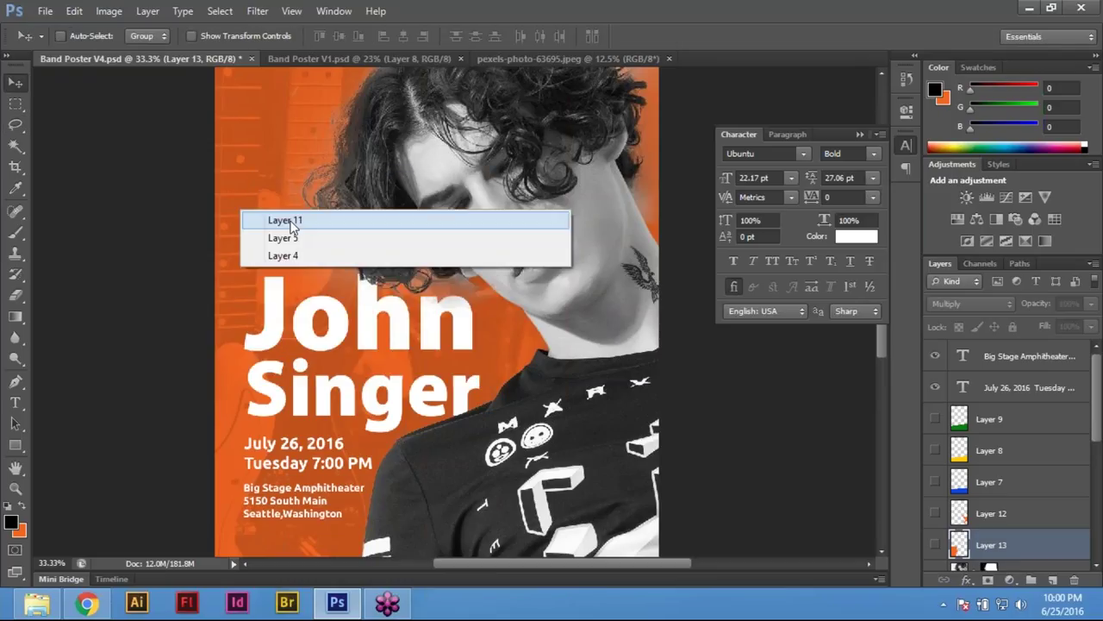
{"action": "left_click", "coordinate": [291, 221]}
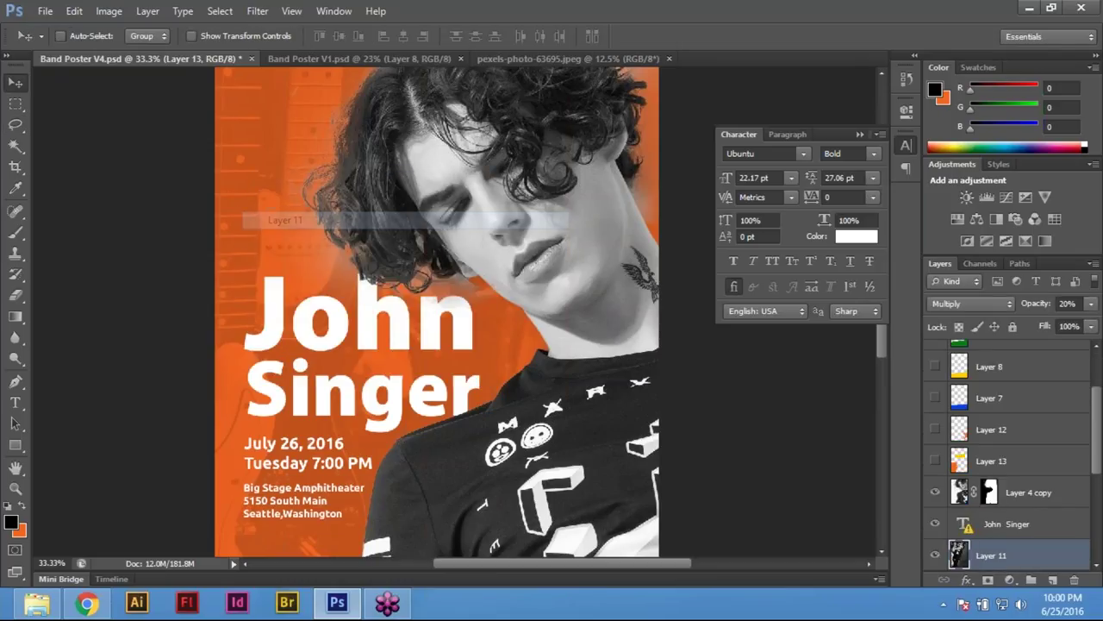
{"action": "left_click", "coordinate": [929, 561]}
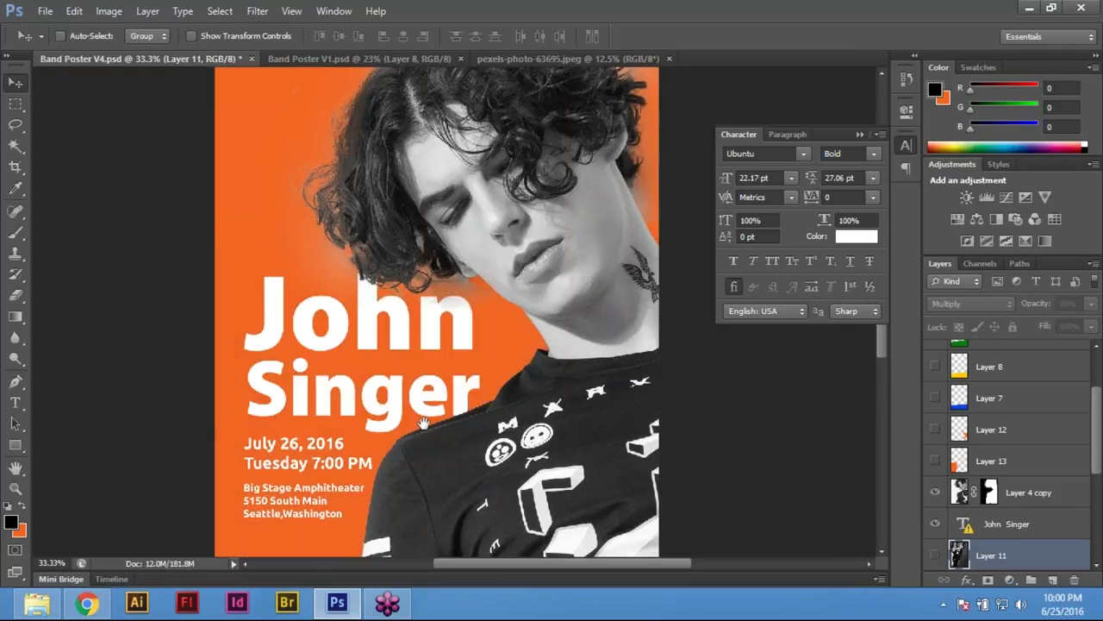
{"action": "left_click_drag", "start_coordinate": [454, 310], "coordinate": [460, 298]}
{"action": "scroll", "coordinate": [459, 298], "scroll_direction": "down", "scroll_amount": 3}
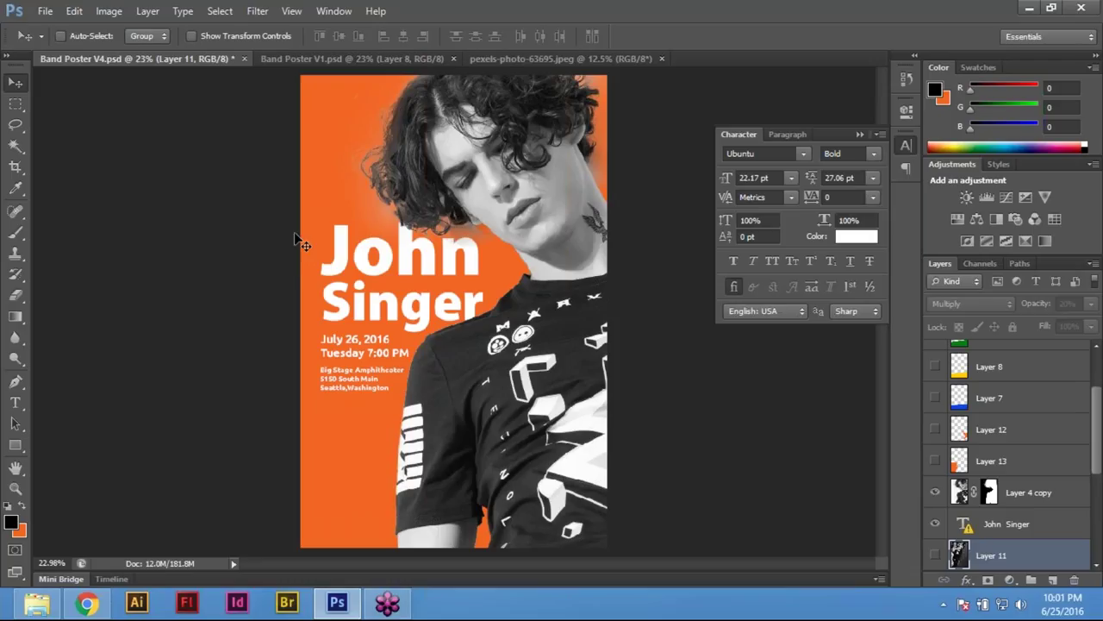
Select the orange background Layer 5 and temporarily swap it for the blue Layer 6 to compare the colours
{"action": "right_click", "coordinate": [323, 112]}
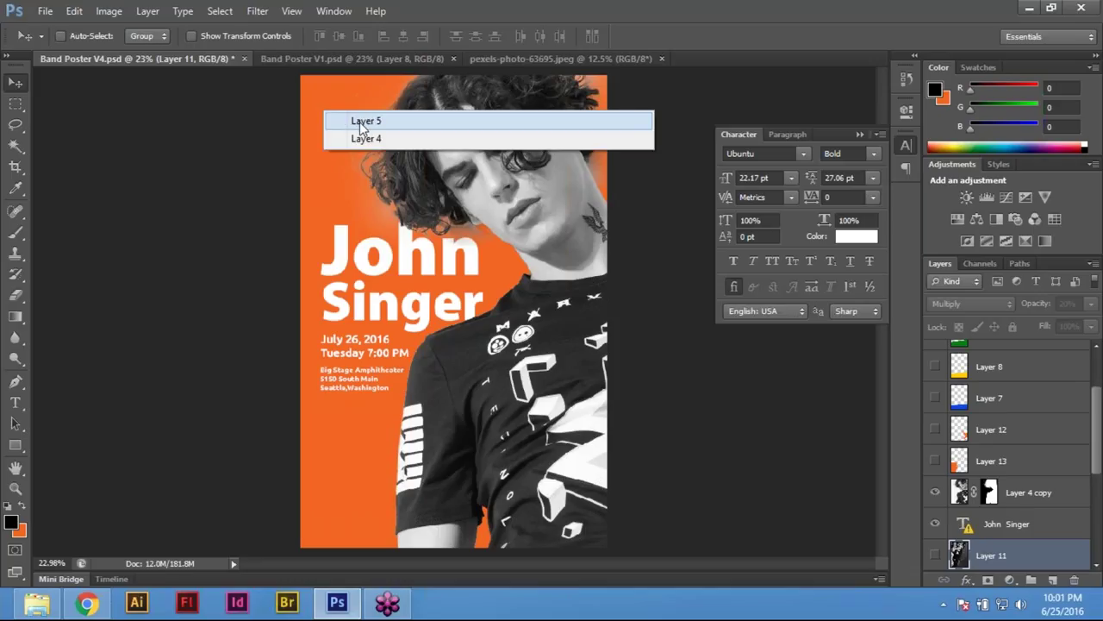
{"action": "left_click", "coordinate": [364, 122]}
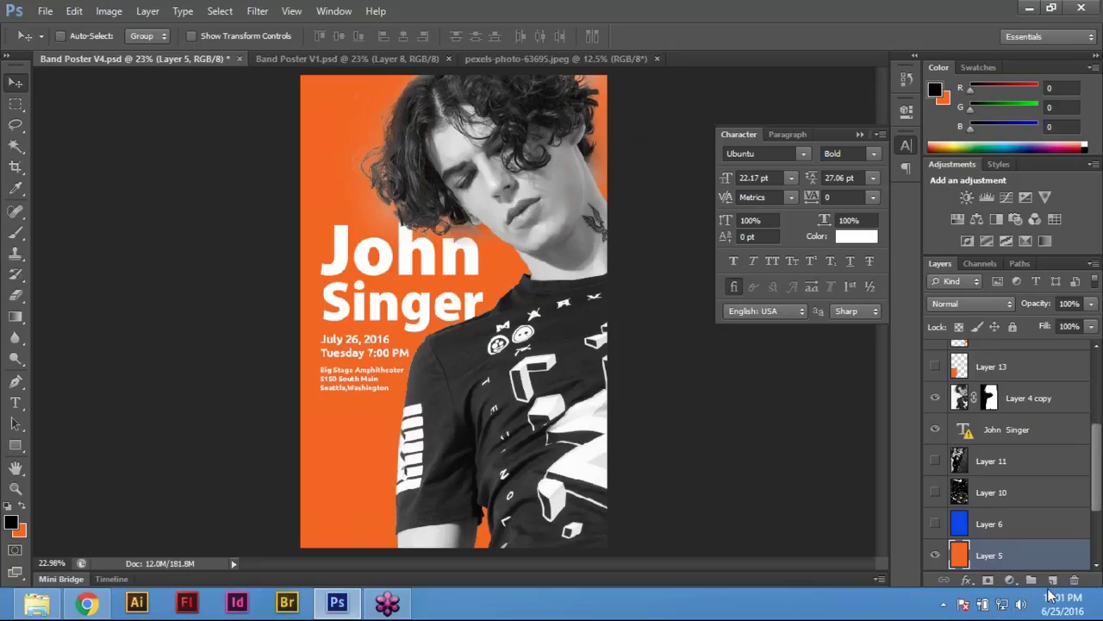
{"action": "left_click", "coordinate": [935, 555]}
{"action": "left_click", "coordinate": [936, 523]}
{"action": "left_click", "coordinate": [935, 523]}
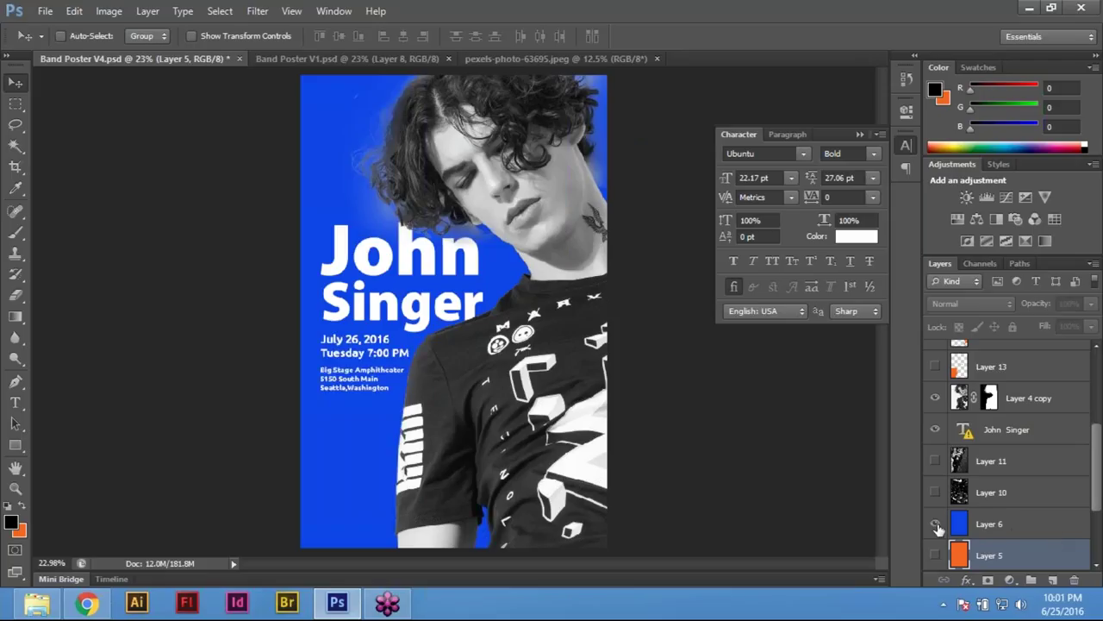
{"action": "left_click", "coordinate": [935, 555]}
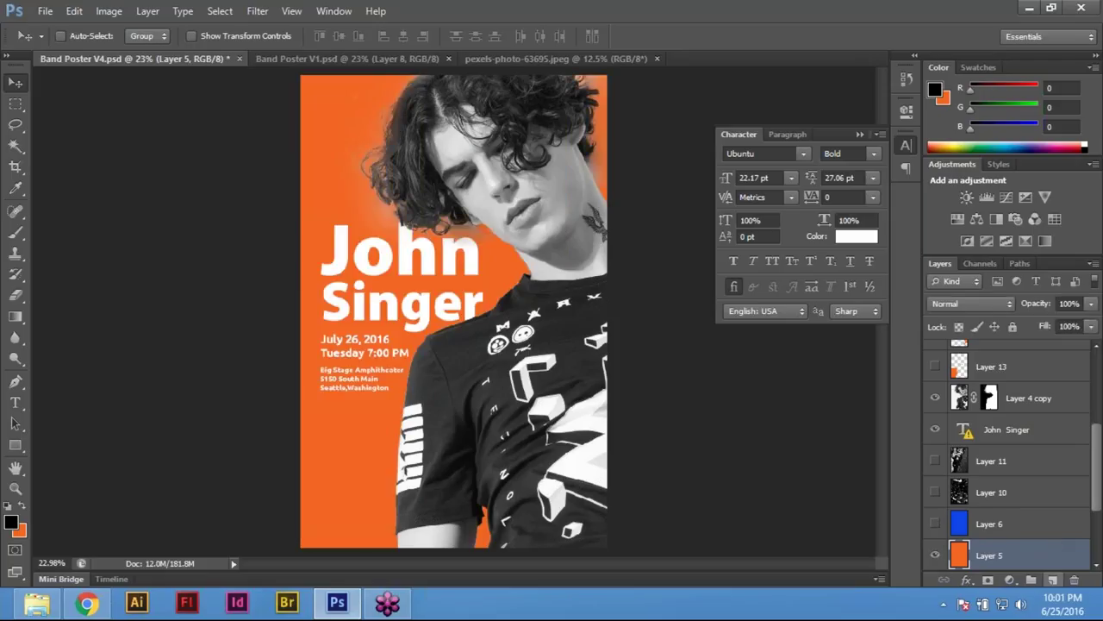
Add a new empty layer directly above the orange background Layer 5
{"action": "left_click", "coordinate": [1052, 579]}
{"action": "scroll", "coordinate": [921, 565], "scroll_direction": "down", "scroll_amount": 2}
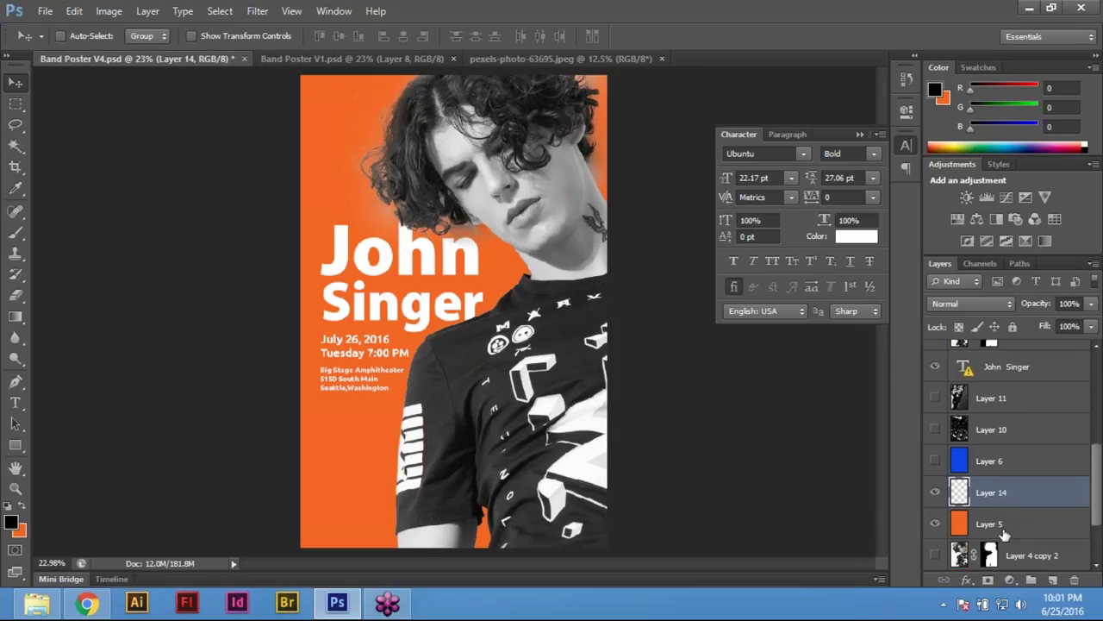
Set the background colour to cyan 100, magenta 65, yellow 0, then try it as a fill on Layer 14 and undo it
{"action": "left_click", "coordinate": [935, 524]}
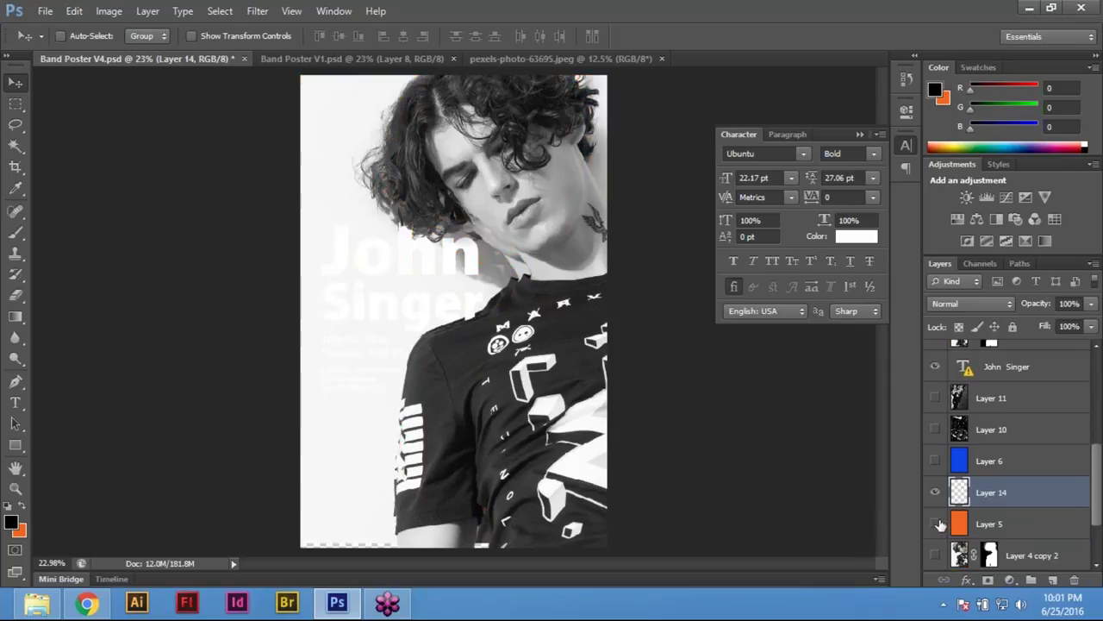
{"action": "left_click", "coordinate": [935, 524]}
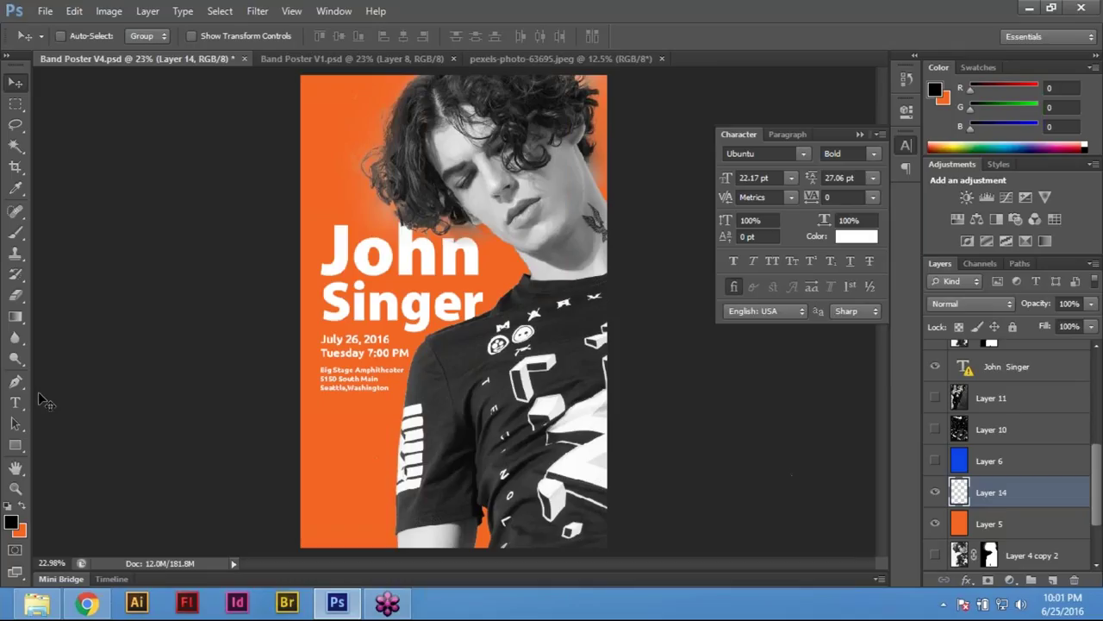
{"action": "left_click", "coordinate": [19, 529]}
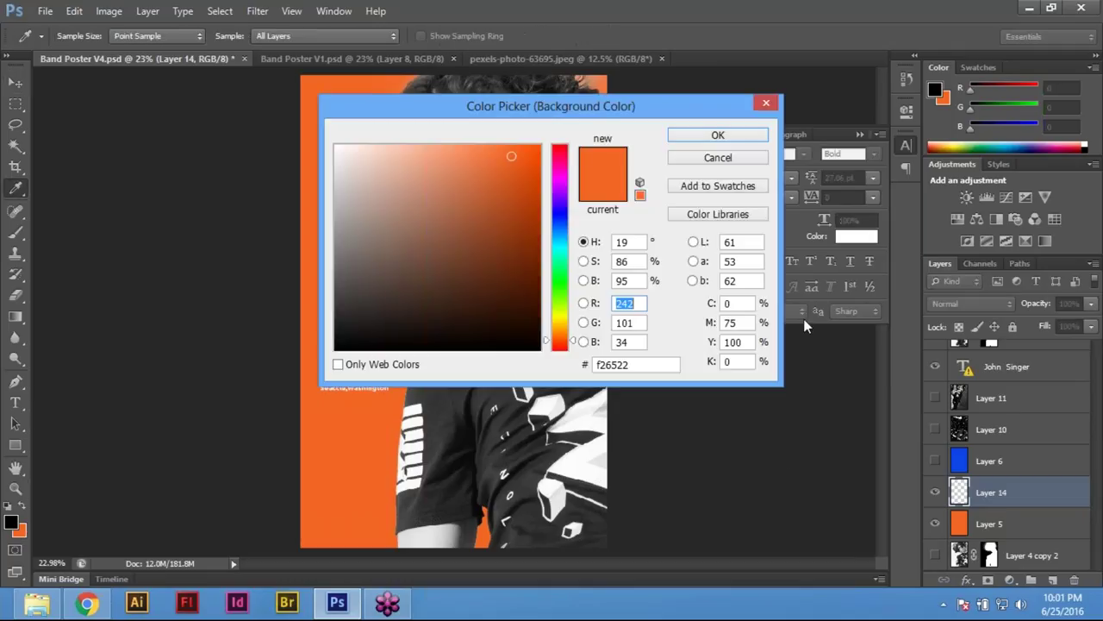
{"action": "left_click", "coordinate": [737, 303]}
{"action": "type", "text": "100"}
{"action": "key", "text": "Tab"}
{"action": "type", "text": "65"}
{"action": "key", "text": "Tab"}
{"action": "type", "text": "0"}
{"action": "key", "text": "Tab"}
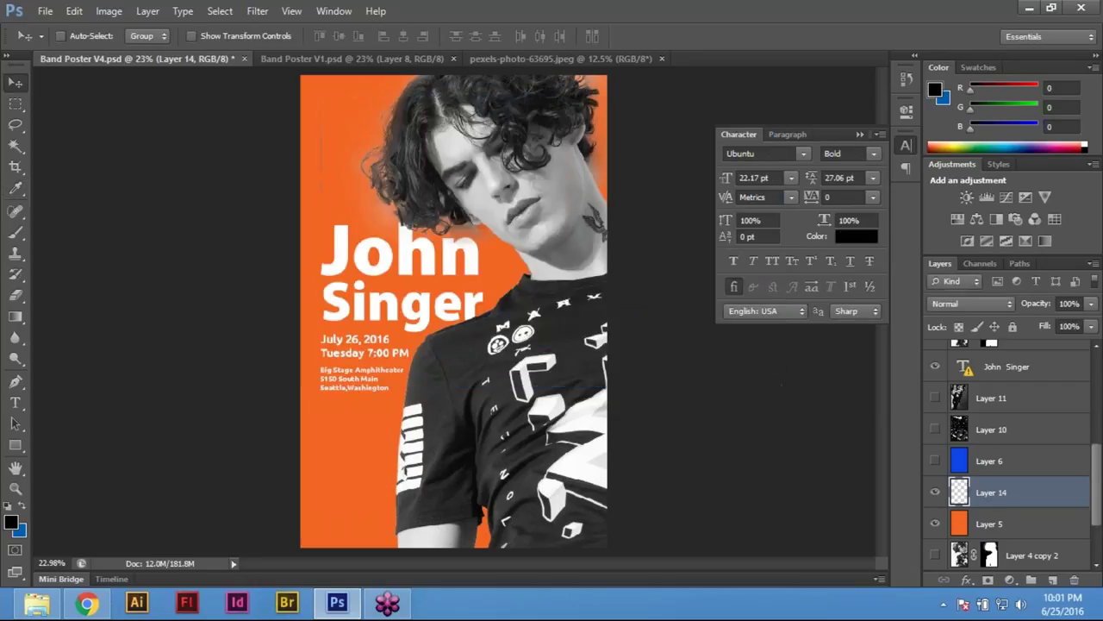
{"action": "key", "text": "ctrl+BackSpace"}
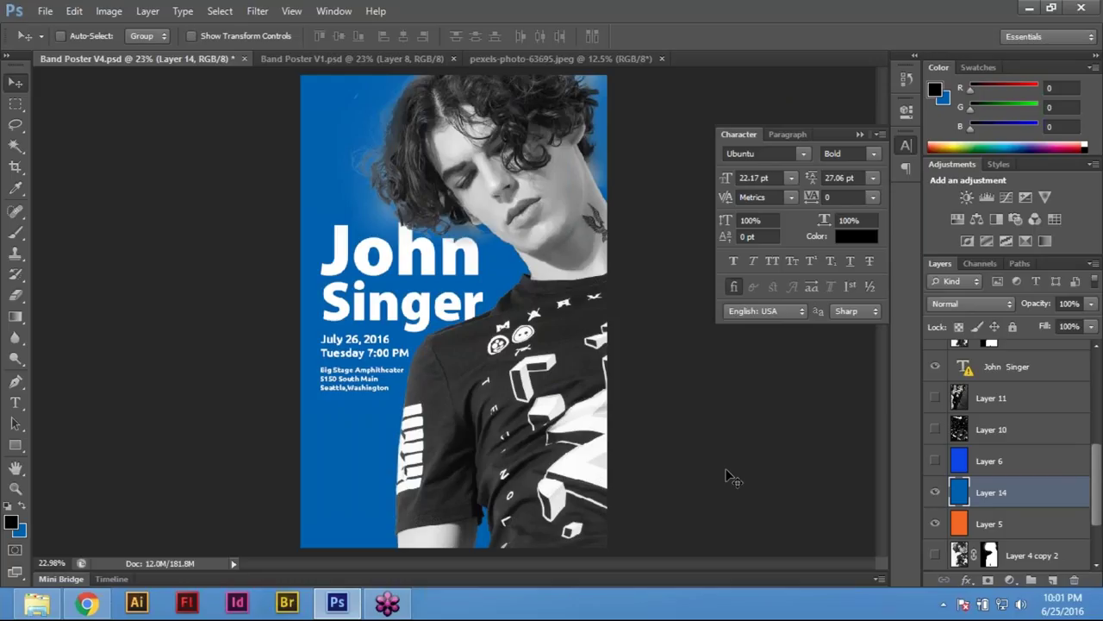
{"action": "key", "text": "ctrl+z"}
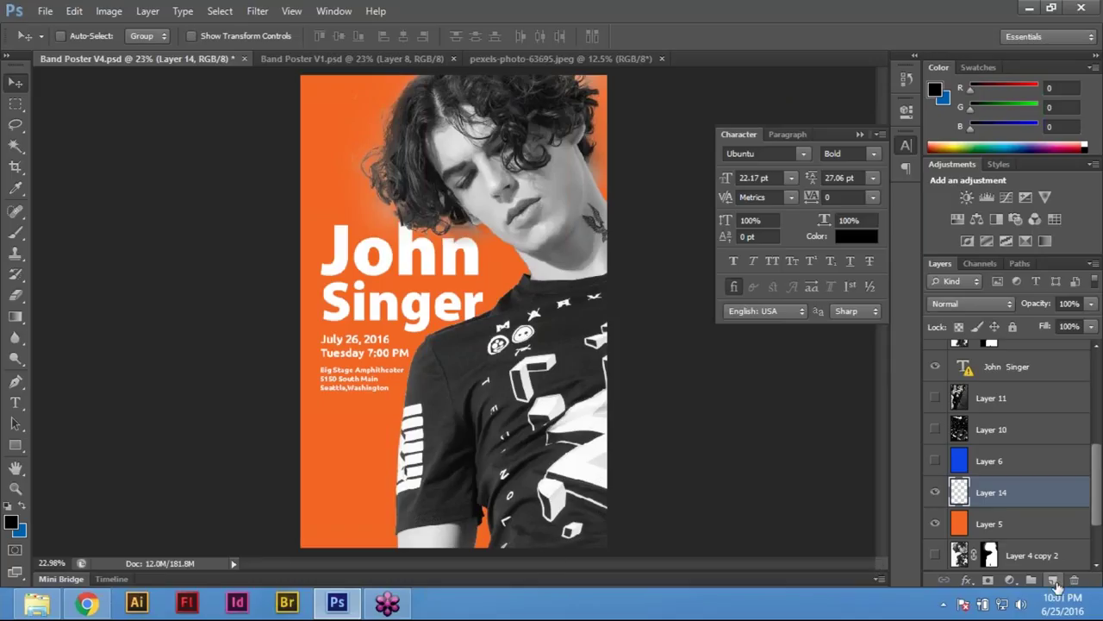
Re-enter the background colour as cyan 100 and magenta 65 and fill Layer 14 with this blue
{"action": "key", "text": "i"}
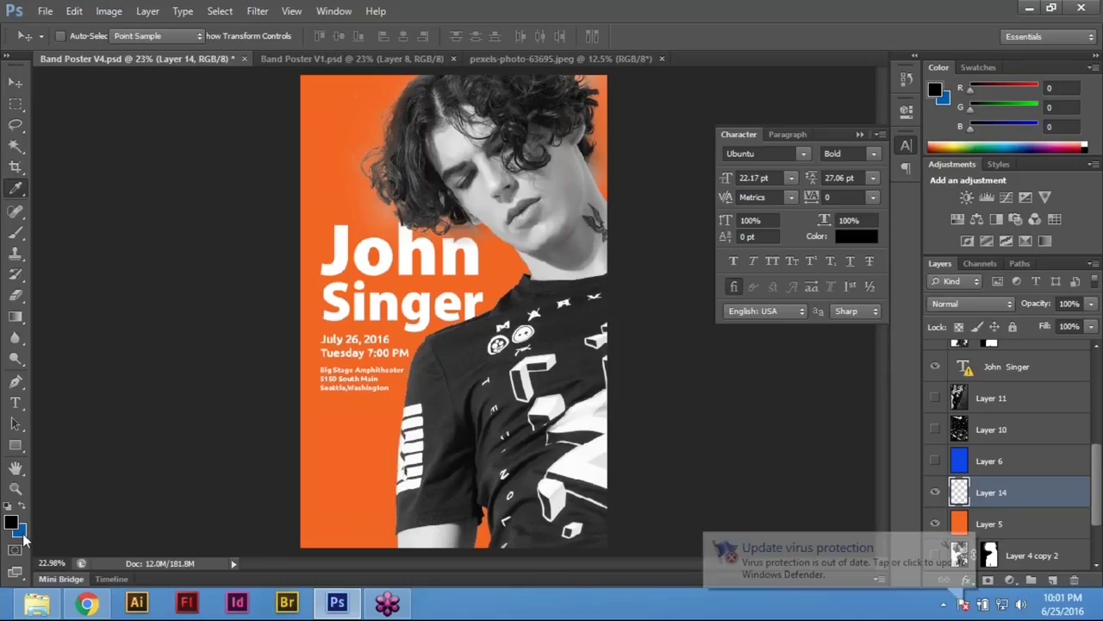
{"action": "left_click", "coordinate": [21, 530]}
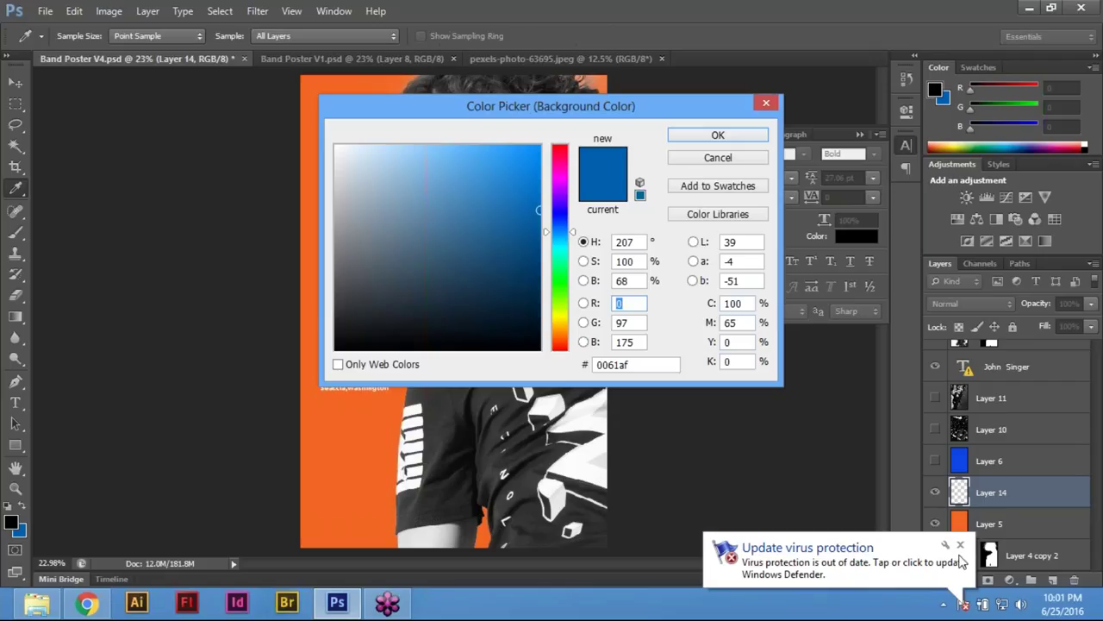
{"action": "left_click", "coordinate": [962, 546]}
{"action": "left_click", "coordinate": [962, 545]}
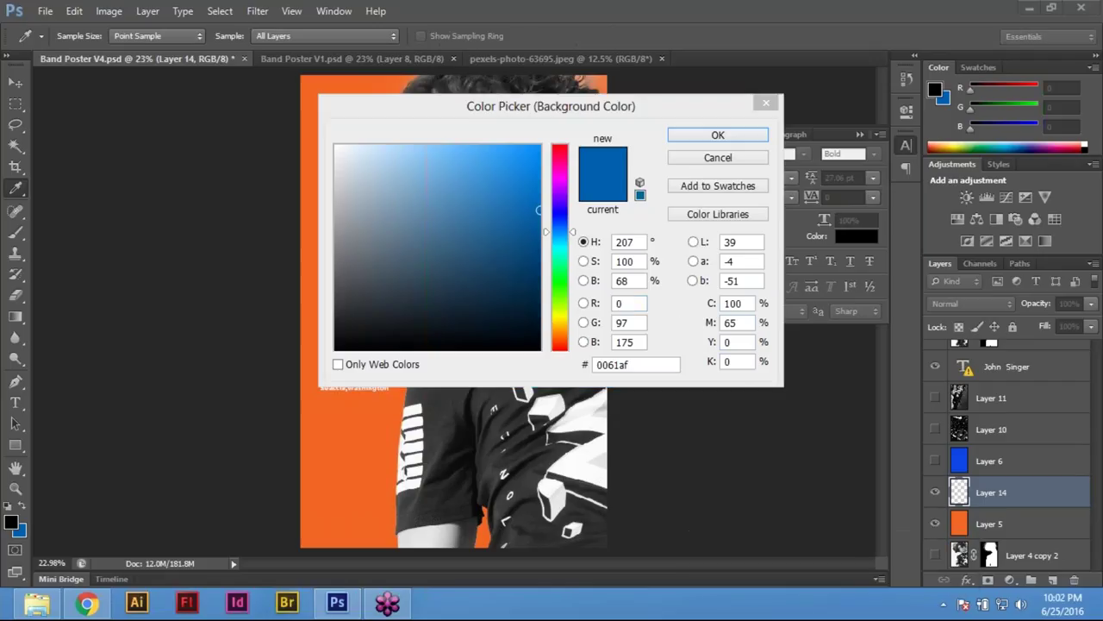
{"action": "left_click", "coordinate": [764, 319]}
{"action": "double_click", "coordinate": [733, 303]}
{"action": "type", "text": "100"}
{"action": "key", "text": "Tab"}
{"action": "type", "text": "65"}
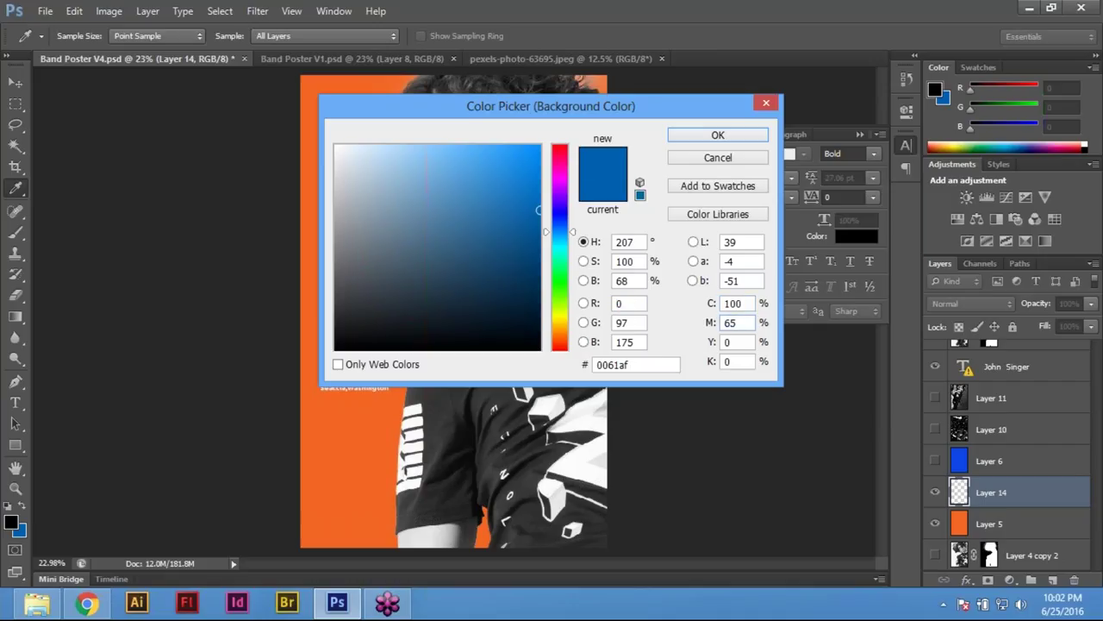
{"action": "key", "text": "Return"}
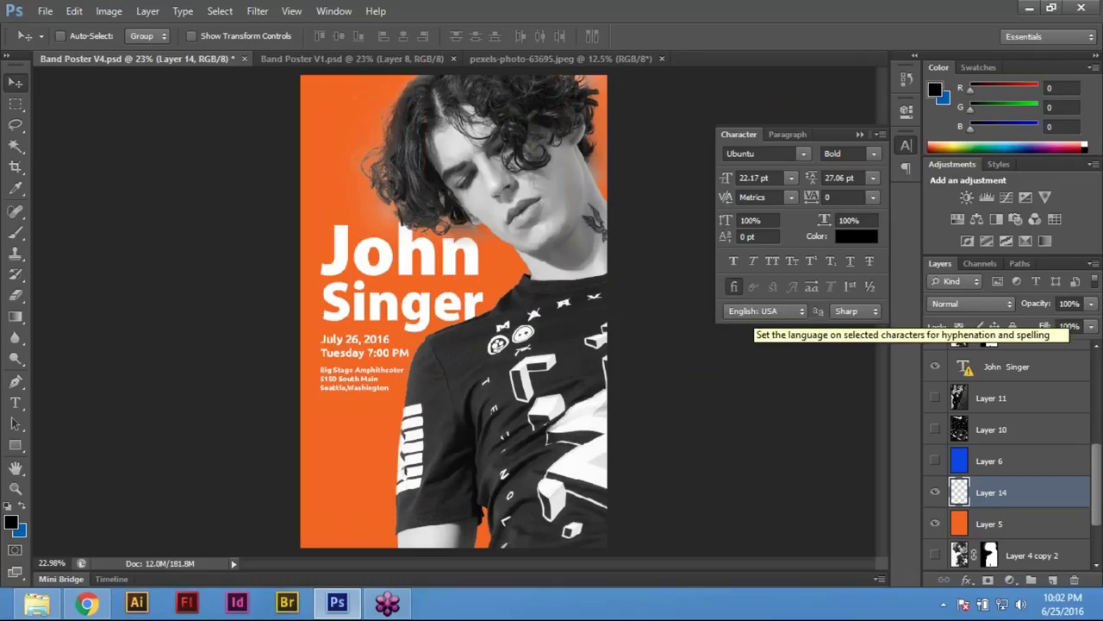
{"action": "key", "text": "ctrl+BackSpace"}
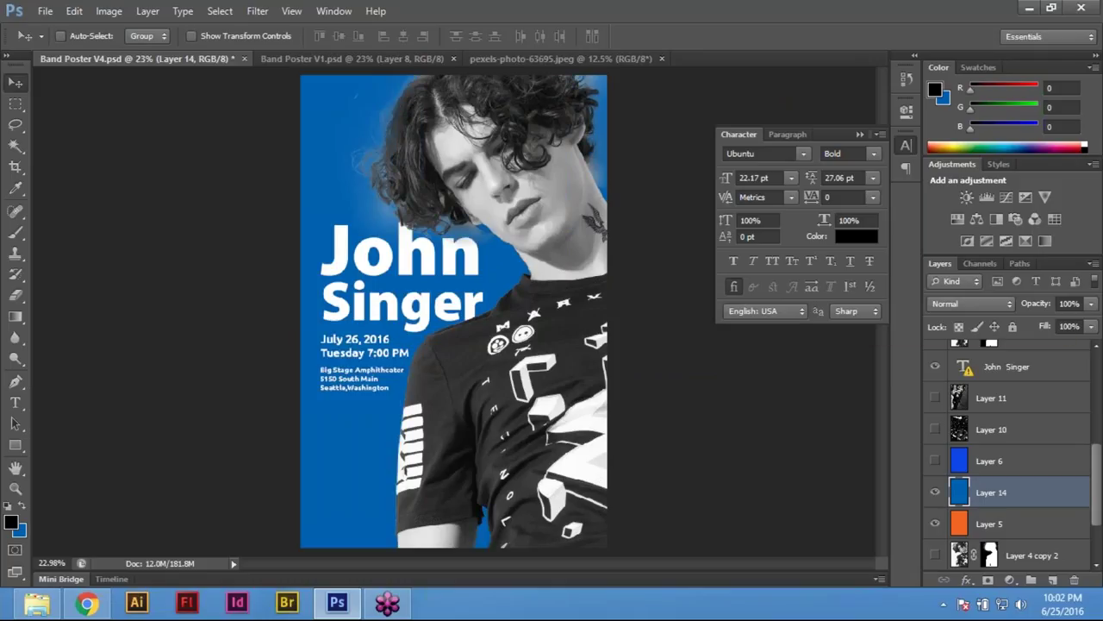
Hide the orange background Layer 5 beneath the blue Layer 14
{"action": "left_click", "coordinate": [936, 525]}
{"action": "key", "text": "shift+Down"}
{"action": "key", "text": "shift+Right"}
{"action": "left_click", "coordinate": [421, 178]}
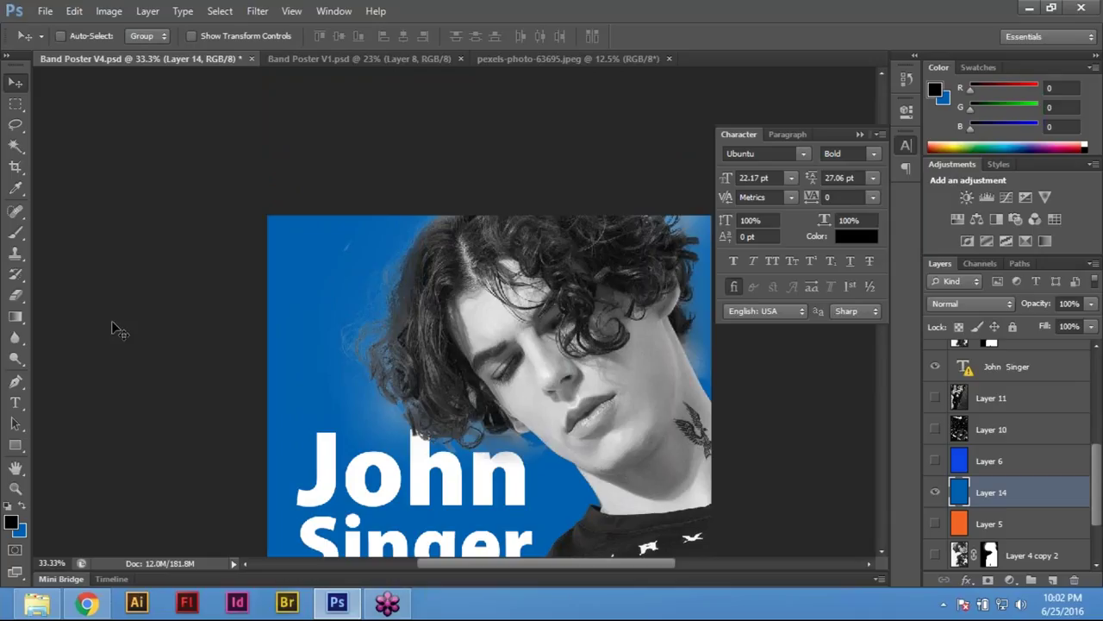
Activate the Brush tool and open the Brush Presets with the preset list enlarged to show more brushes
{"action": "left_click", "coordinate": [18, 297]}
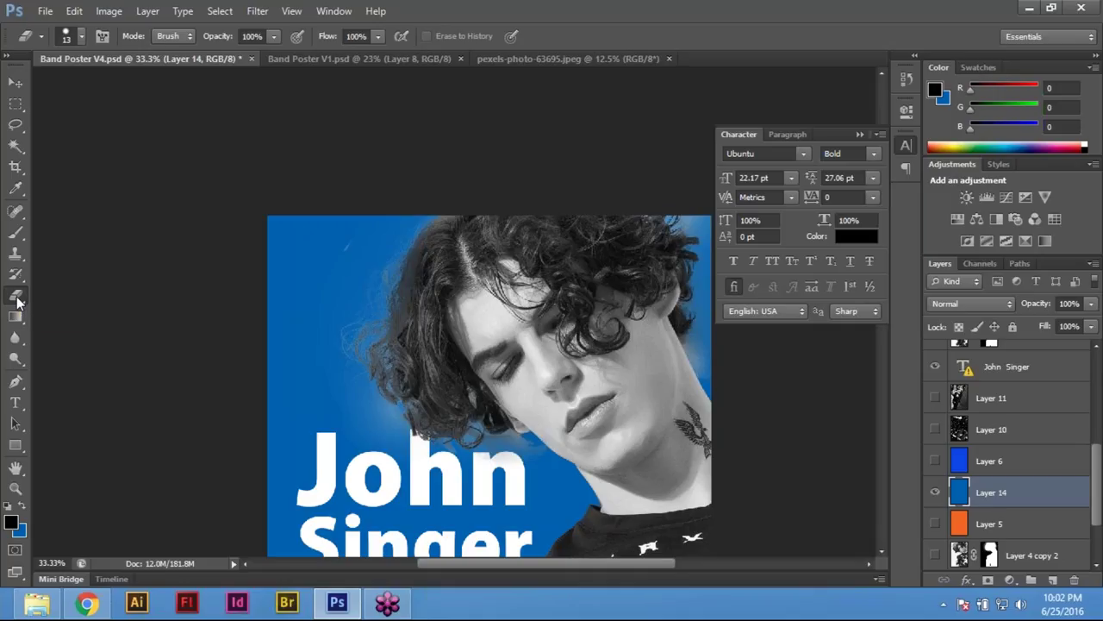
{"action": "left_click", "coordinate": [17, 235]}
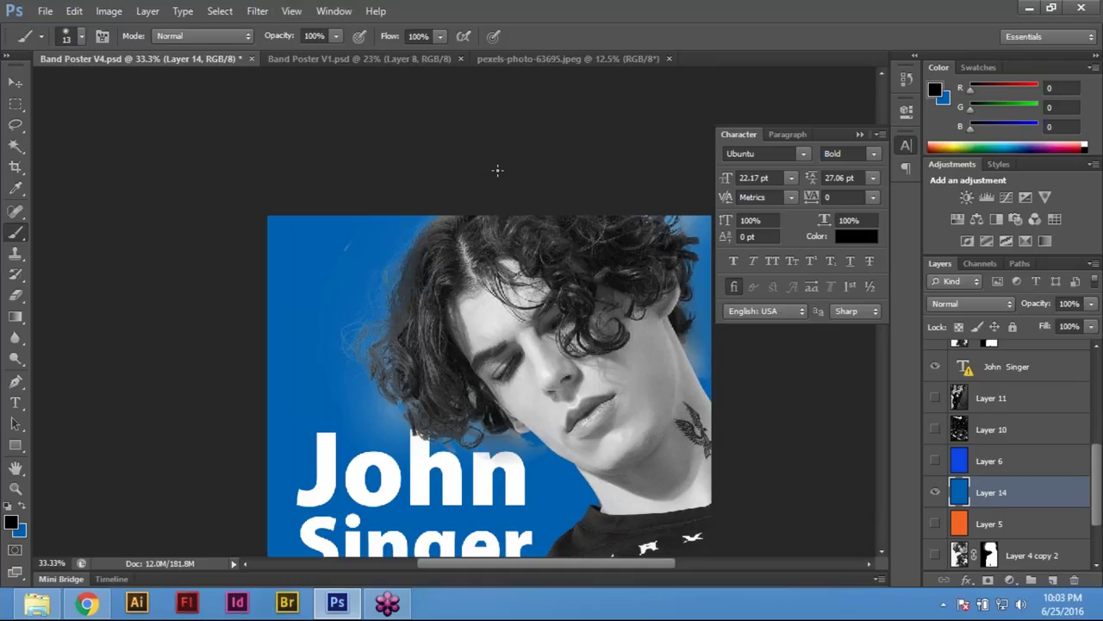
{"action": "left_click", "coordinate": [337, 14]}
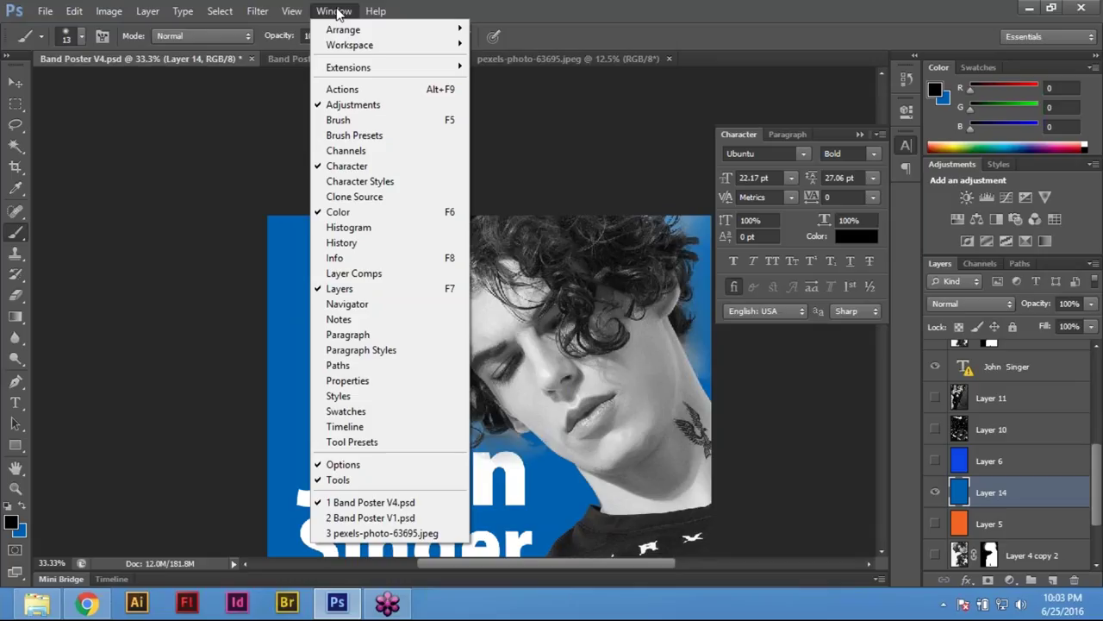
{"action": "left_click", "coordinate": [353, 136]}
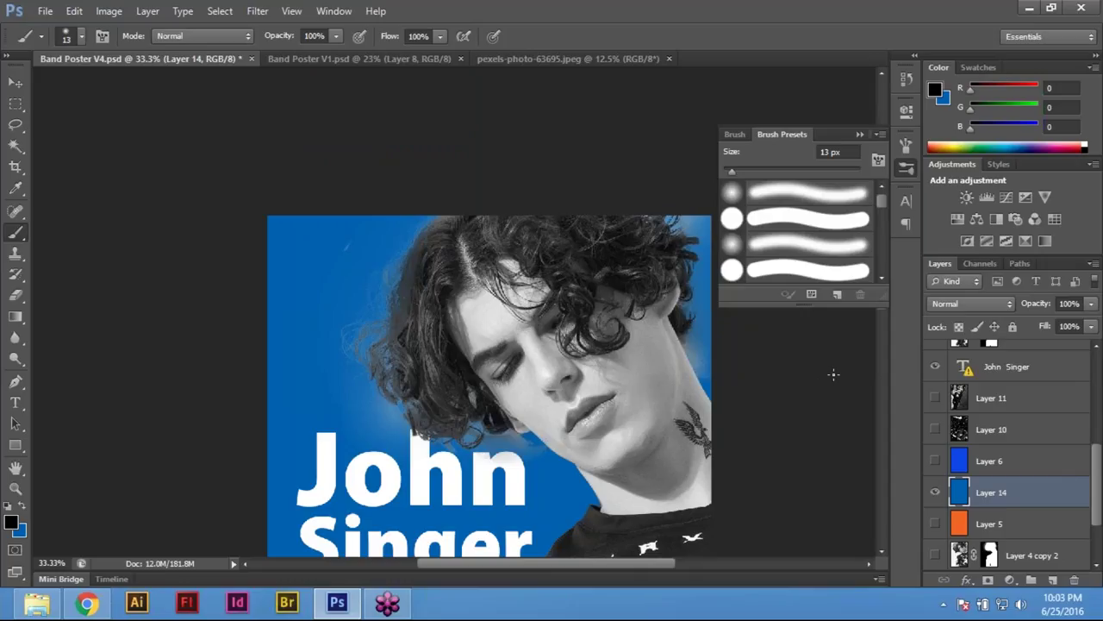
{"action": "scroll", "coordinate": [811, 246], "scroll_direction": "down", "scroll_amount": 1}
{"action": "scroll", "coordinate": [812, 245], "scroll_direction": "down", "scroll_amount": 3}
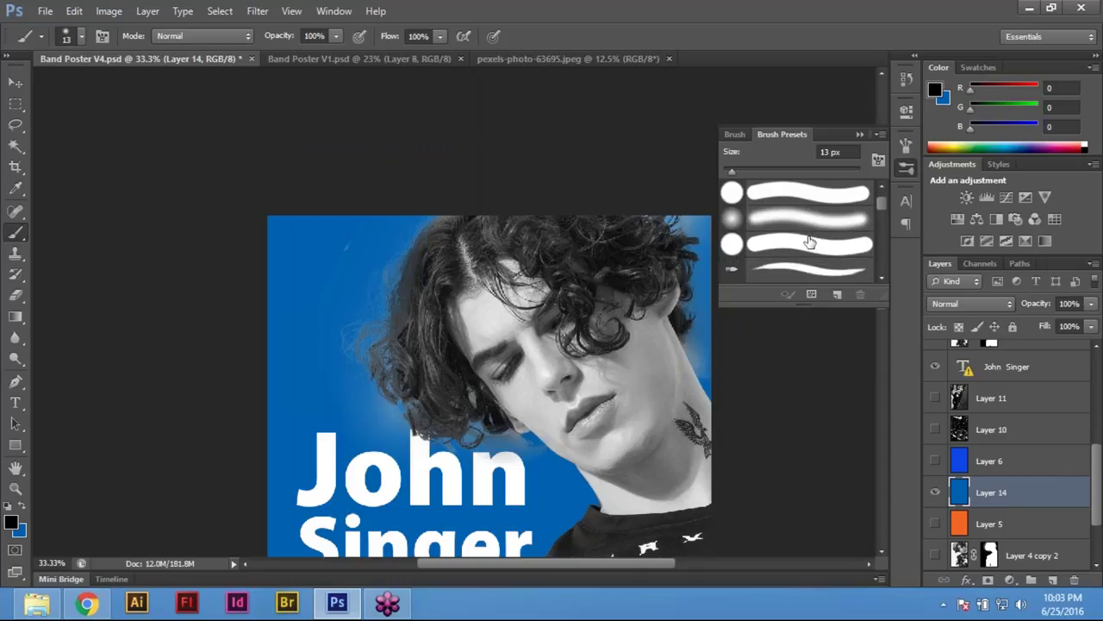
{"action": "scroll", "coordinate": [804, 244], "scroll_direction": "down", "scroll_amount": 4}
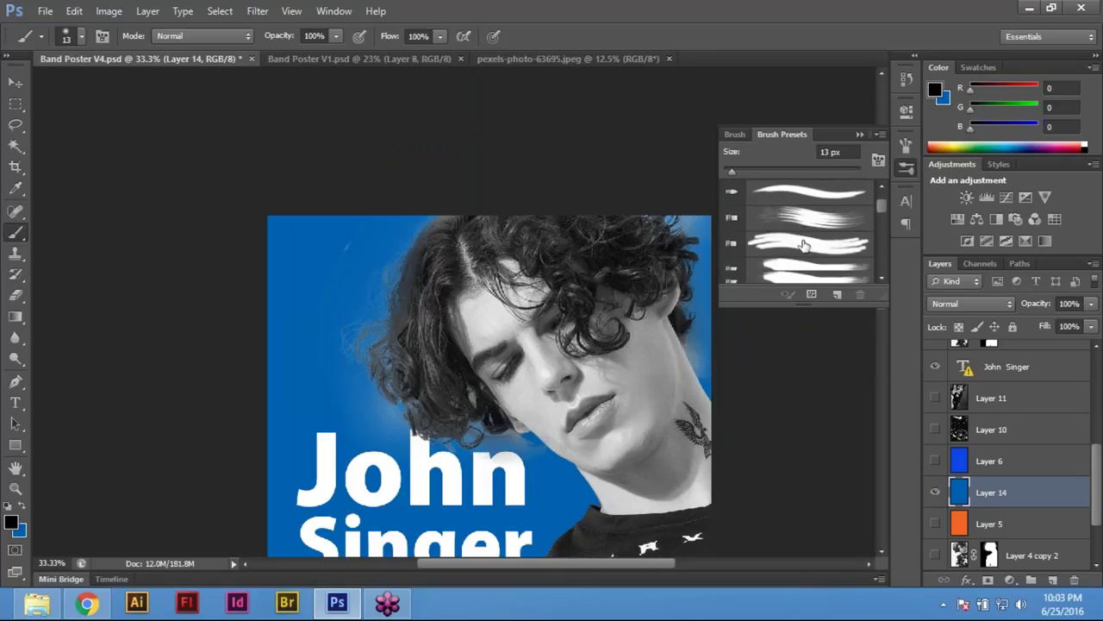
{"action": "scroll", "coordinate": [803, 246], "scroll_direction": "down", "scroll_amount": 5}
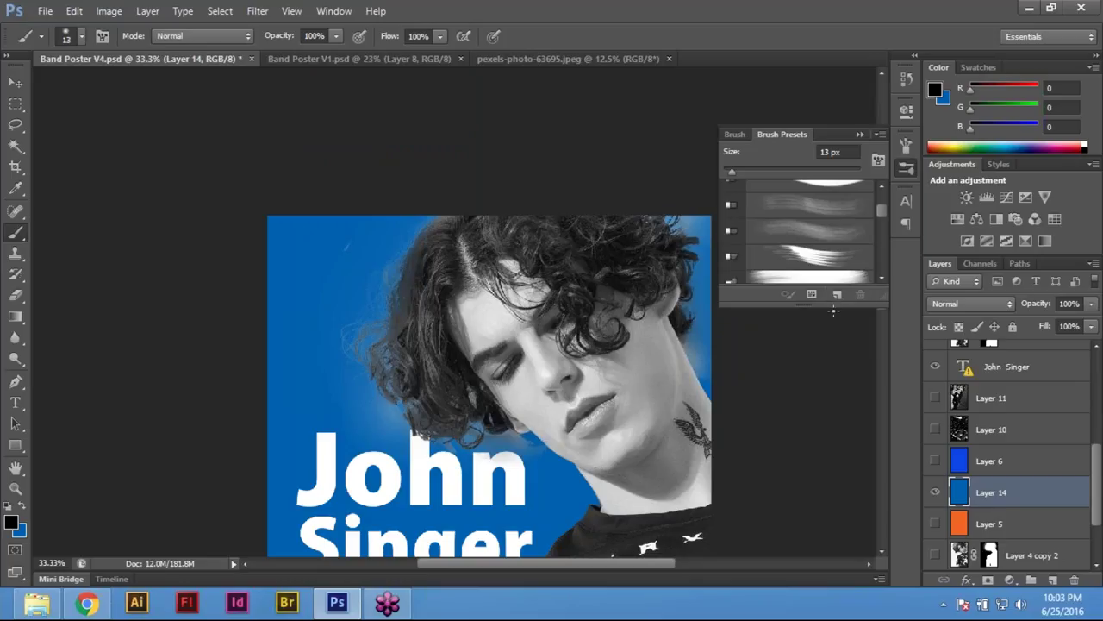
{"action": "left_click_drag", "start_coordinate": [824, 307], "coordinate": [835, 502]}
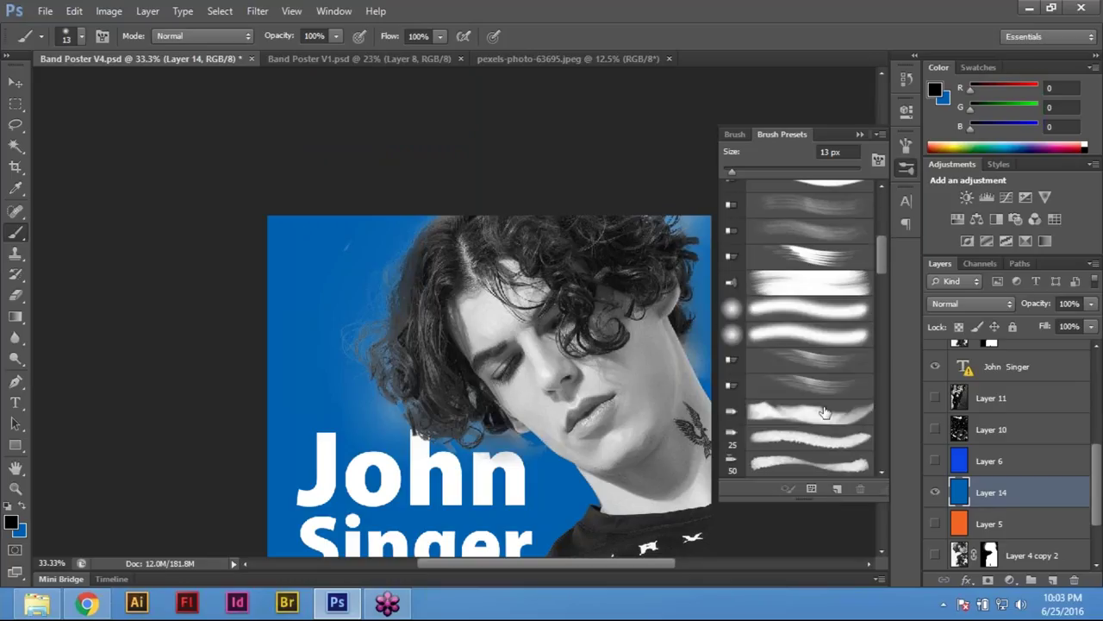
Try the thick tapered flat-tip brush preset just above the 25 px one and enlarge it to 300 px
{"action": "scroll", "coordinate": [825, 412], "scroll_direction": "down", "scroll_amount": 1}
{"action": "left_click", "coordinate": [823, 386]}
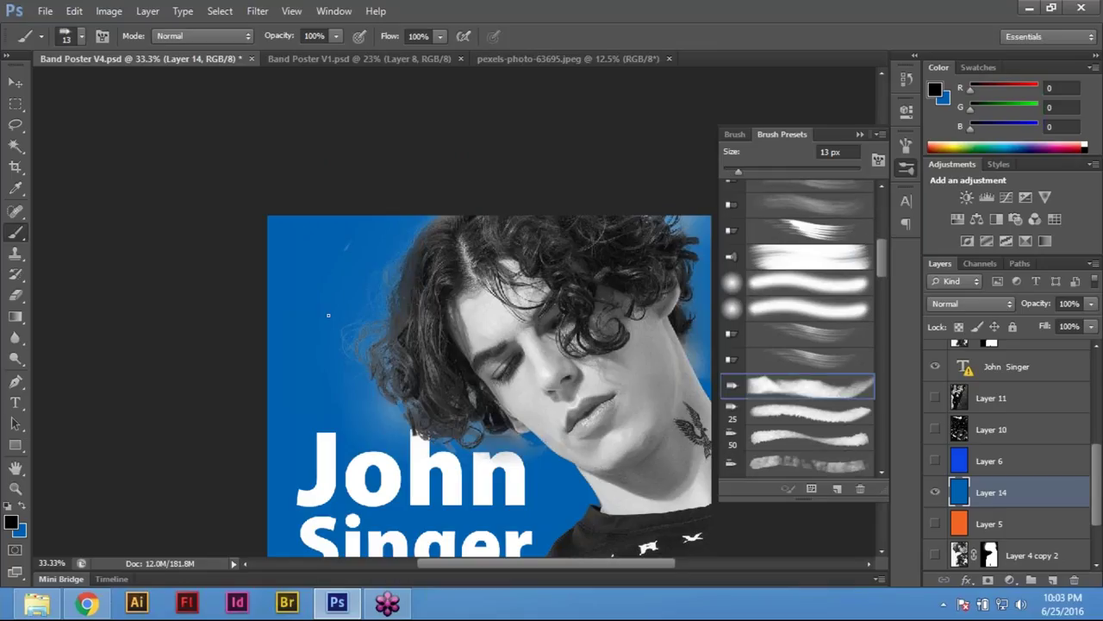
{"action": "key", "text": "bracketright"}
{"action": "key", "text": "bracketright"}
{"action": "key", "text": "bracketright"}
{"action": "key", "text": "bracketright"}
{"action": "key", "text": "bracketright"}
{"action": "key", "text": "bracketright"}
{"action": "key", "text": "bracketright"}
{"action": "key", "text": "bracketright"}
{"action": "key", "text": "bracketright"}
{"action": "key", "text": "bracketright"}
{"action": "key", "text": "bracketright"}
{"action": "key", "text": "bracketright"}
{"action": "key", "text": "bracketright"}
{"action": "key", "text": "bracketright"}
{"action": "key", "text": "bracketright"}
{"action": "key", "text": "bracketright"}
{"action": "key", "text": "bracketright"}
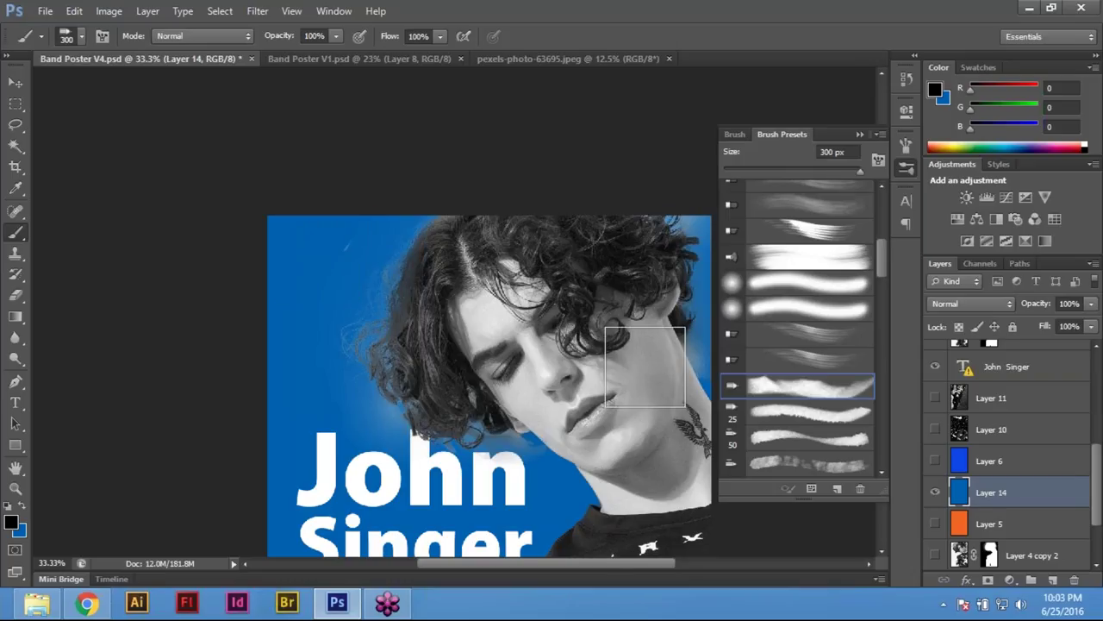
Try the 25 px, 50 px and spatter brush presets, then the 74 px star brush
{"action": "left_click", "coordinate": [825, 420]}
{"action": "left_click", "coordinate": [816, 444]}
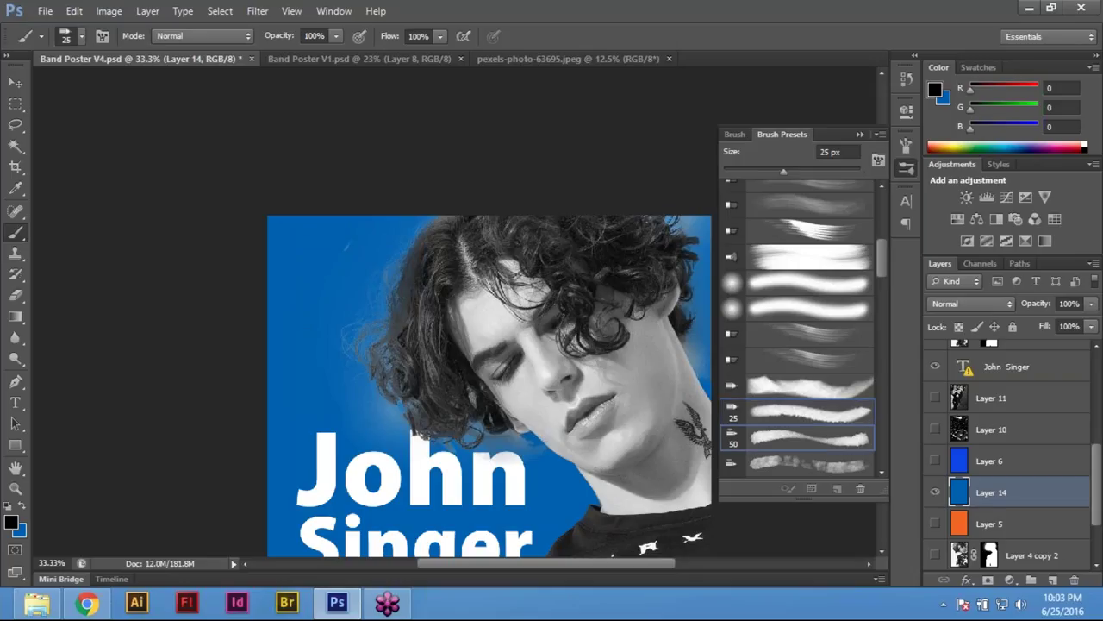
{"action": "scroll", "coordinate": [818, 441], "scroll_direction": "down", "scroll_amount": 5}
{"action": "scroll", "coordinate": [832, 438], "scroll_direction": "down", "scroll_amount": 5}
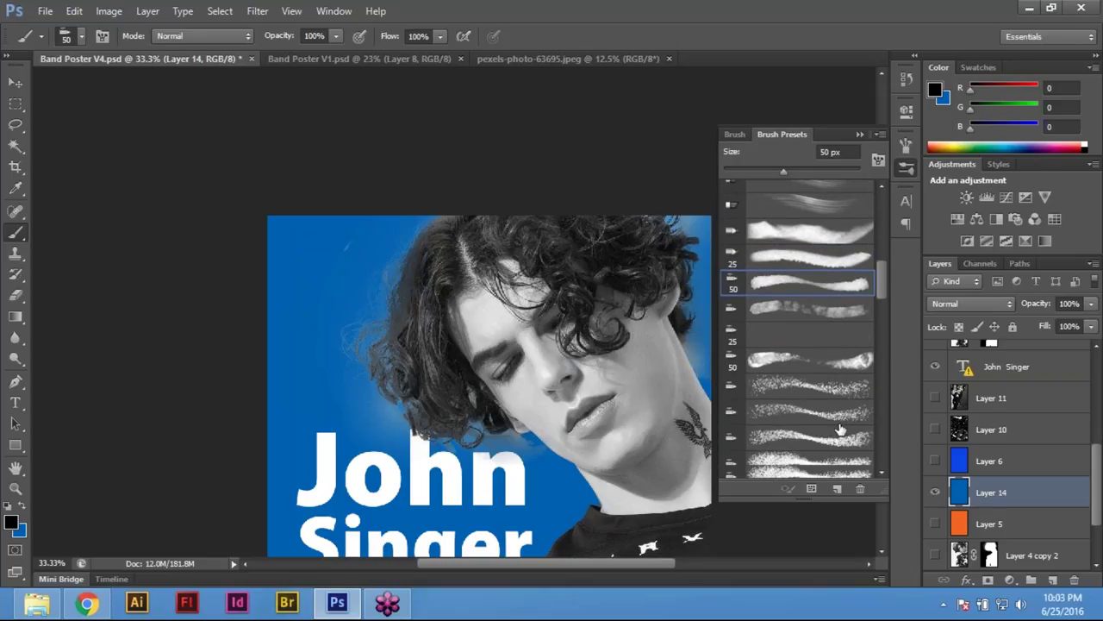
{"action": "scroll", "coordinate": [841, 439], "scroll_direction": "down", "scroll_amount": 2}
{"action": "left_click", "coordinate": [820, 346]}
{"action": "scroll", "coordinate": [858, 410], "scroll_direction": "down", "scroll_amount": 7}
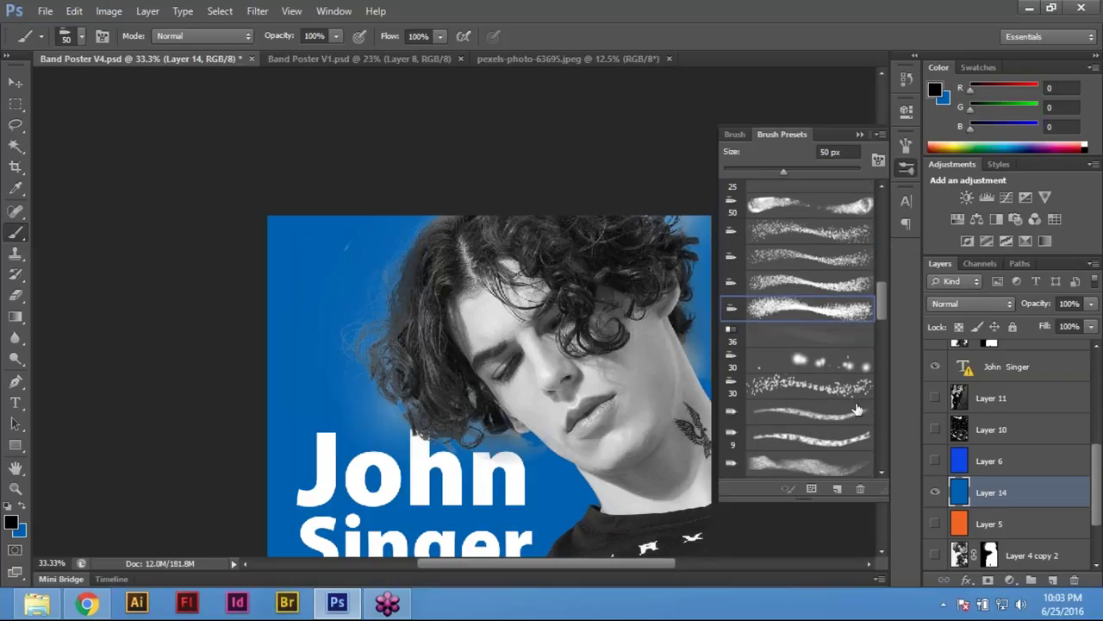
{"action": "scroll", "coordinate": [858, 409], "scroll_direction": "down", "scroll_amount": 10}
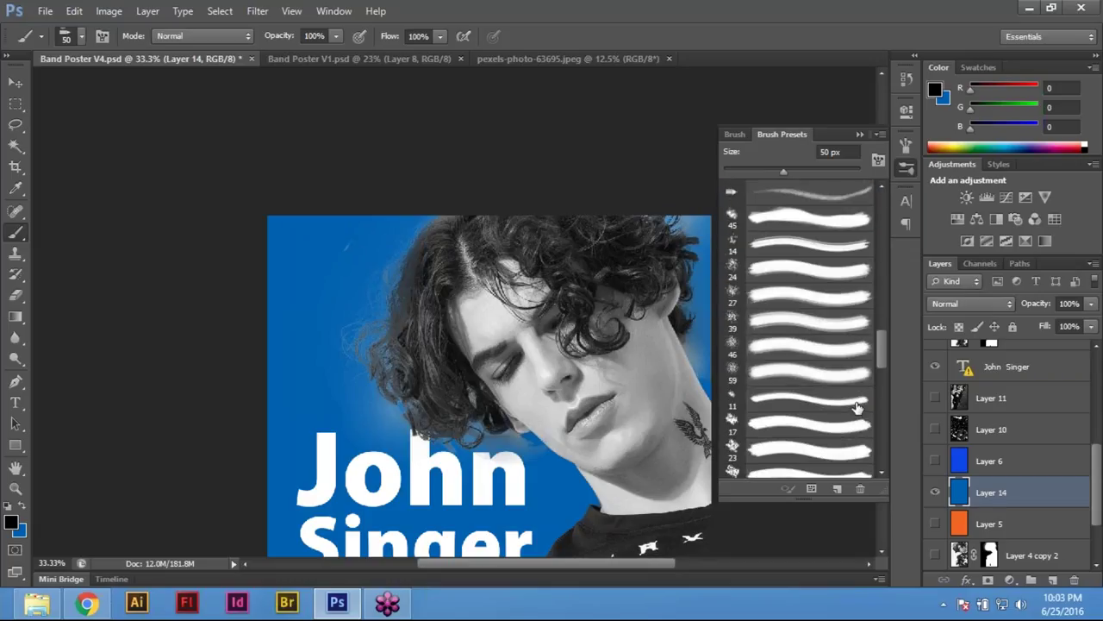
{"action": "scroll", "coordinate": [857, 405], "scroll_direction": "down", "scroll_amount": 6}
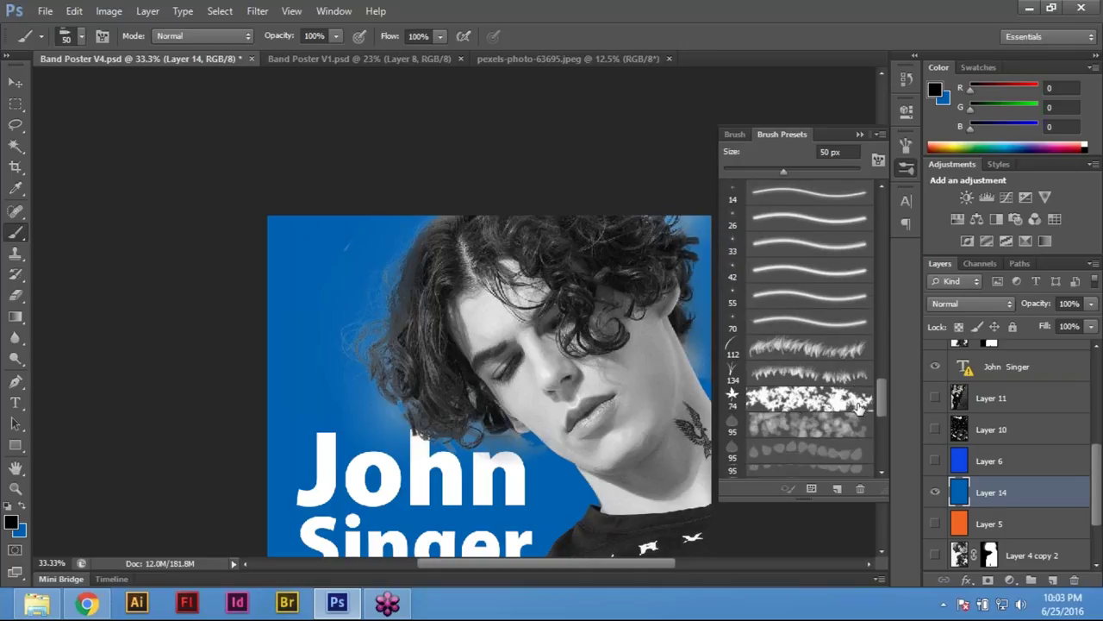
{"action": "left_click", "coordinate": [788, 390]}
{"action": "scroll", "coordinate": [815, 420], "scroll_direction": "down", "scroll_amount": 3}
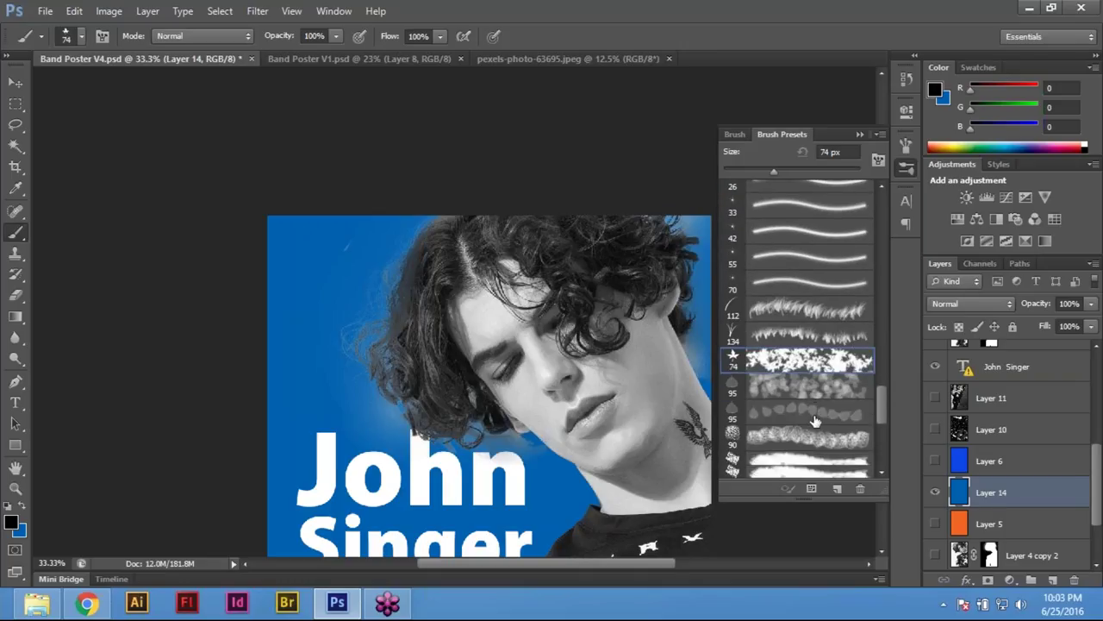
{"action": "scroll", "coordinate": [814, 420], "scroll_direction": "down", "scroll_amount": 4}
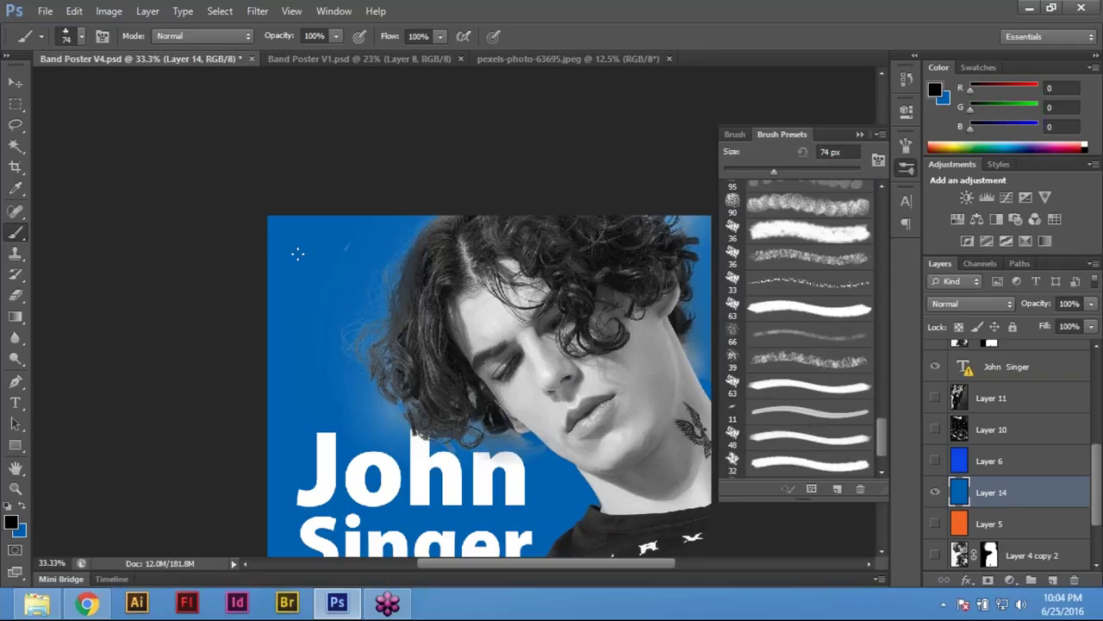
Try other sizes for the star brush, first enlarging it and then reducing it in steps
{"action": "left_click_drag", "start_coordinate": [774, 170], "coordinate": [846, 170]}
{"action": "key", "text": "bracketleft"}
{"action": "key", "text": "bracketleft"}
{"action": "key", "text": "bracketleft"}
{"action": "key", "text": "bracketleft"}
{"action": "key", "text": "bracketleft"}
{"action": "key", "text": "bracketleft"}
{"action": "key", "text": "bracketleft"}
{"action": "key", "text": "bracketleft"}
{"action": "key", "text": "bracketleft"}
Try the rough-textured 39 px and 36 px brush presets below the 90 px one
{"action": "left_click", "coordinate": [823, 367]}
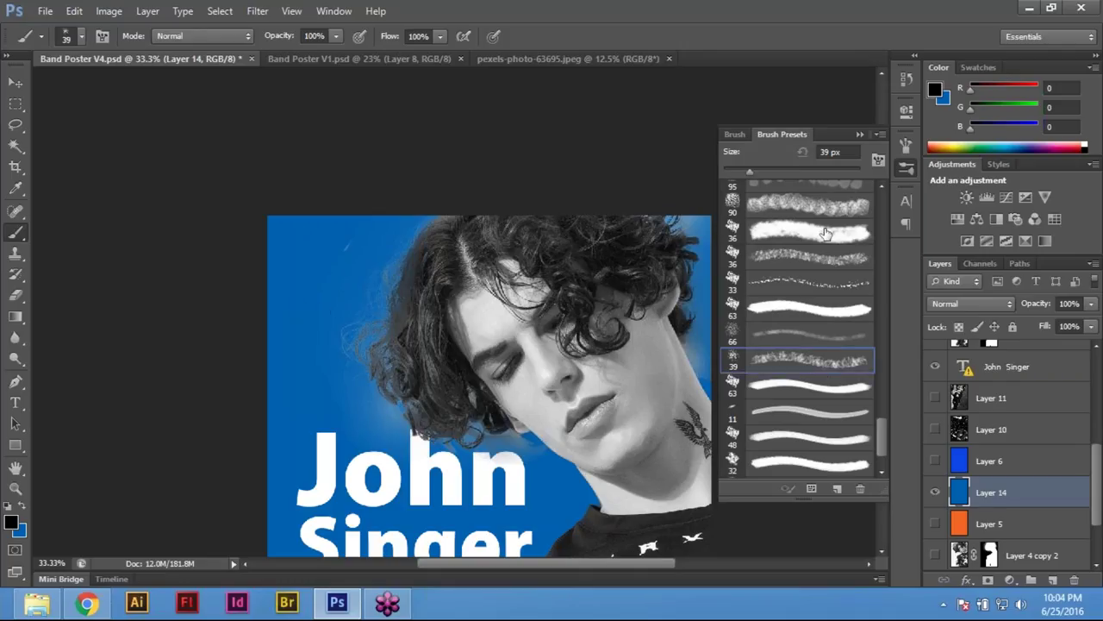
{"action": "left_click", "coordinate": [810, 257]}
{"action": "scroll", "coordinate": [821, 393], "scroll_direction": "down", "scroll_amount": 2}
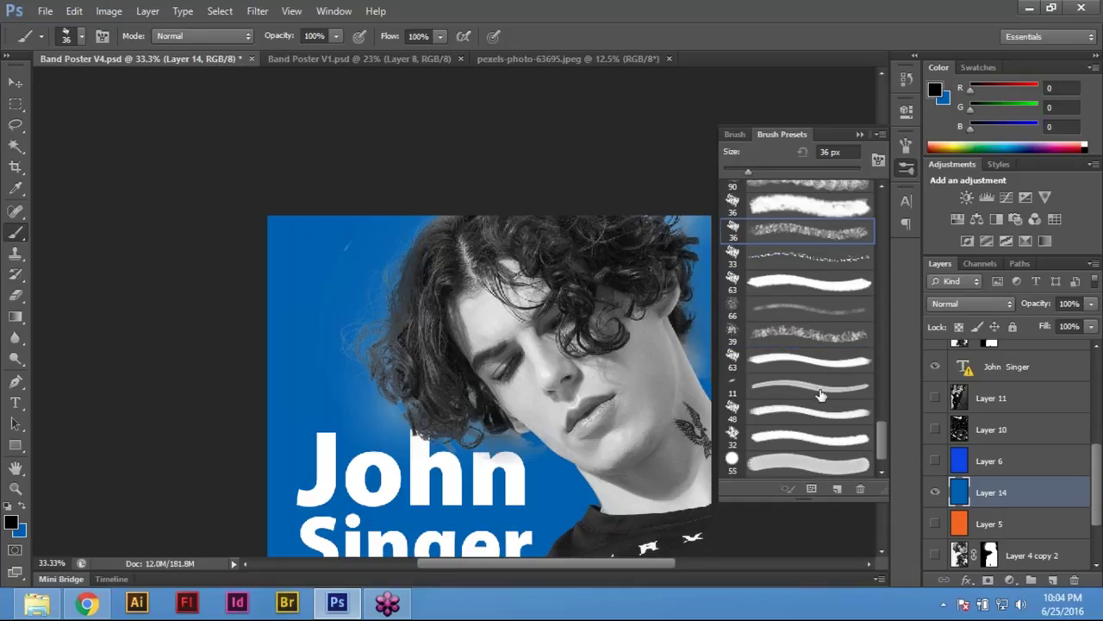
{"action": "scroll", "coordinate": [823, 393], "scroll_direction": "up", "scroll_amount": 2}
{"action": "left_click", "coordinate": [823, 358]}
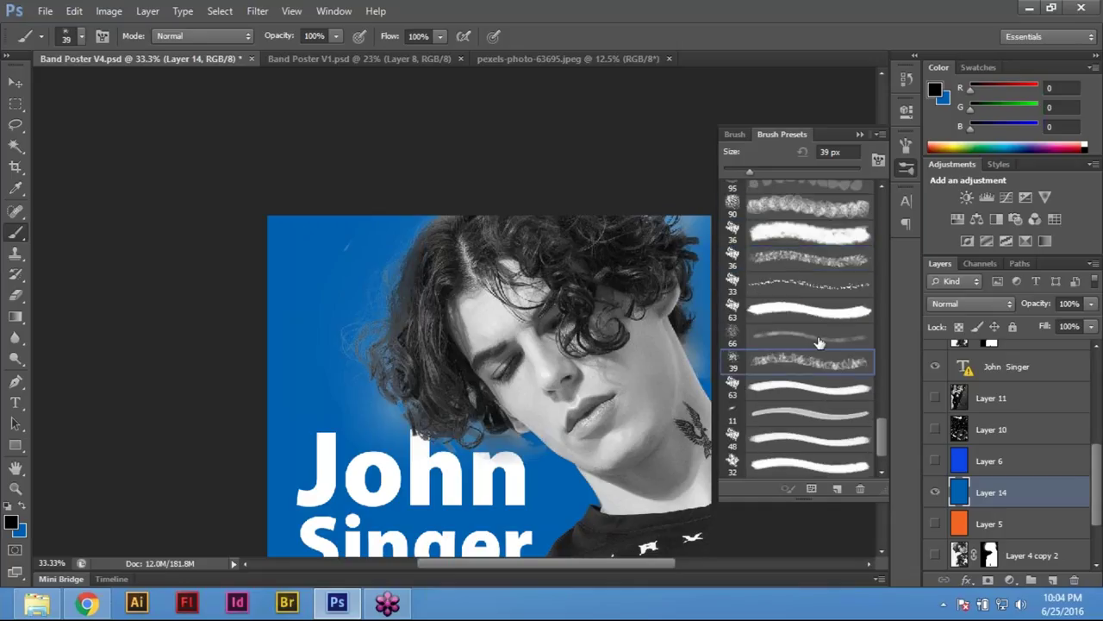
Choose the 30 px scattered-speckle brush preset above the 9 px ones and enlarge it to 300 px
{"action": "scroll", "coordinate": [815, 336], "scroll_direction": "up", "scroll_amount": 5}
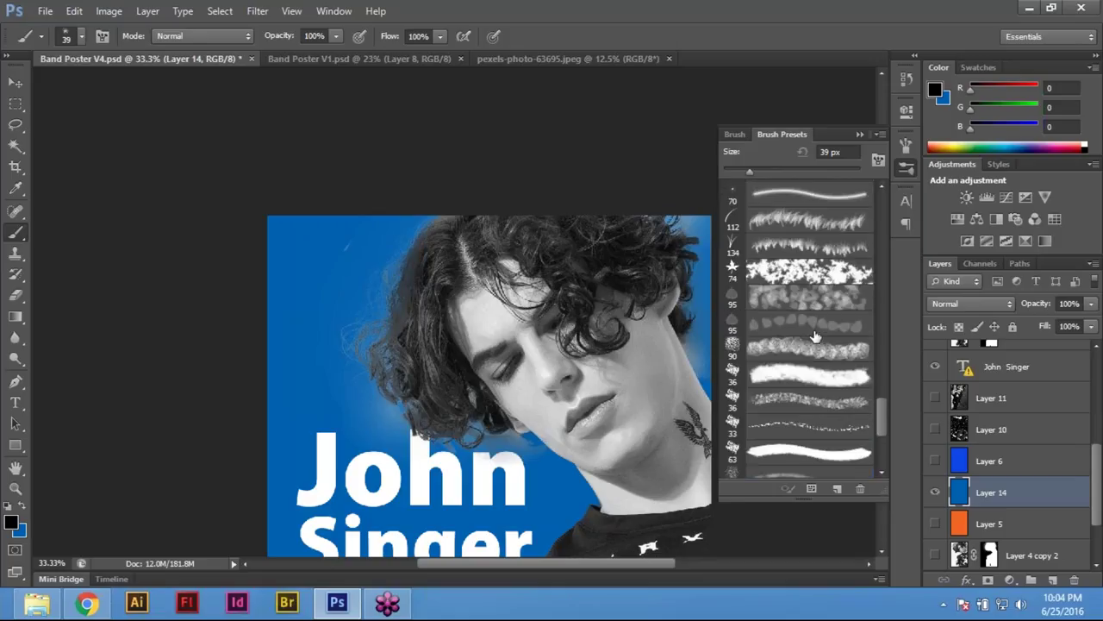
{"action": "scroll", "coordinate": [815, 336], "scroll_direction": "up", "scroll_amount": 8}
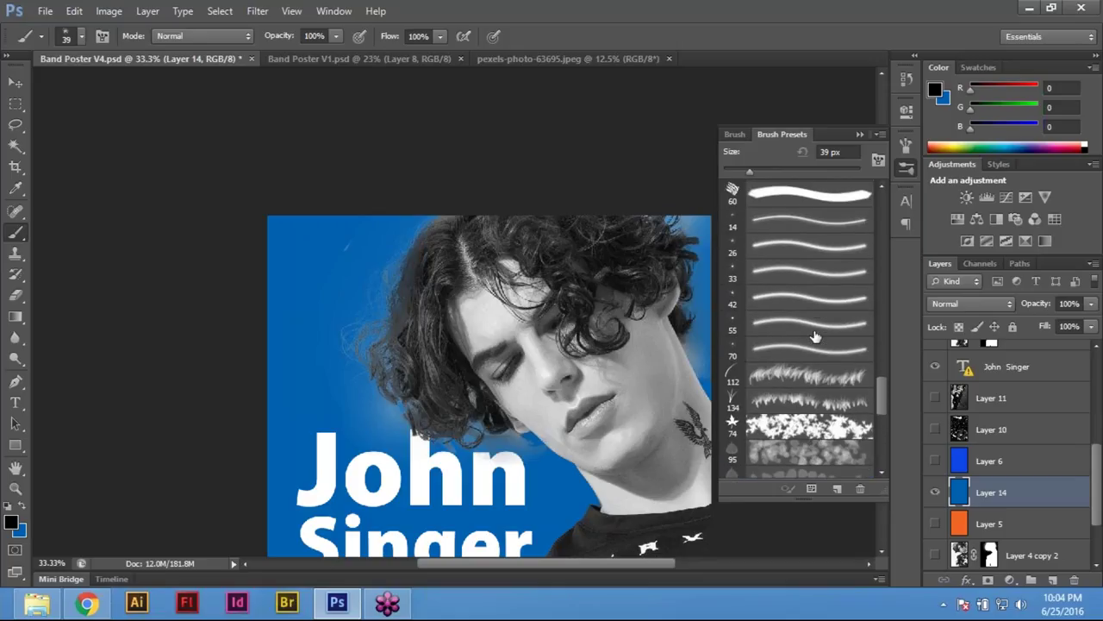
{"action": "scroll", "coordinate": [815, 336], "scroll_direction": "up", "scroll_amount": 9}
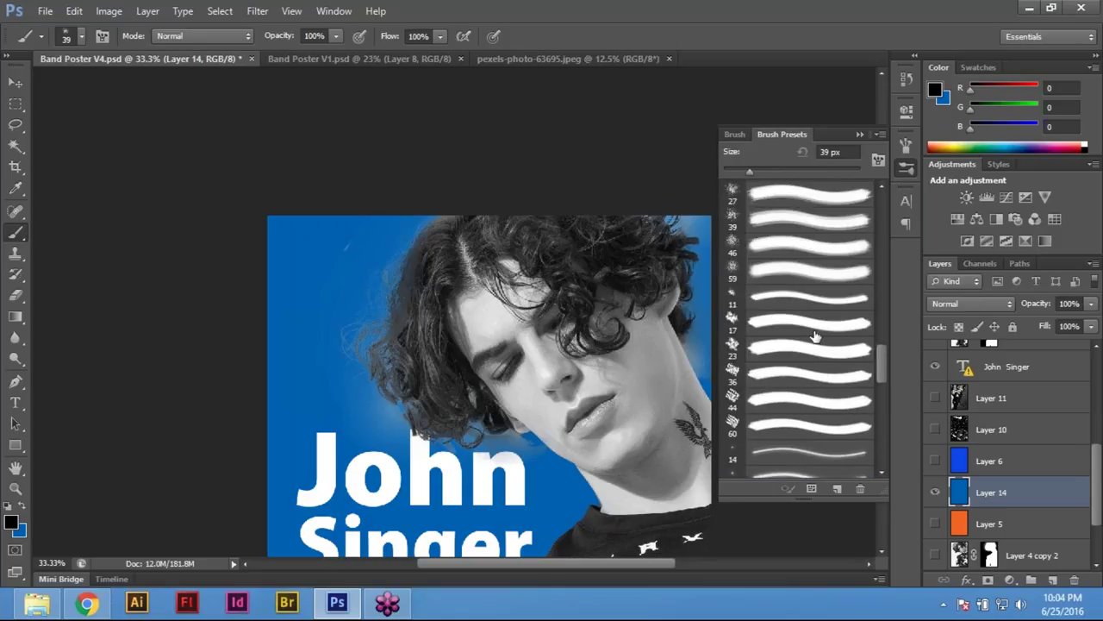
{"action": "scroll", "coordinate": [815, 336], "scroll_direction": "up", "scroll_amount": 7}
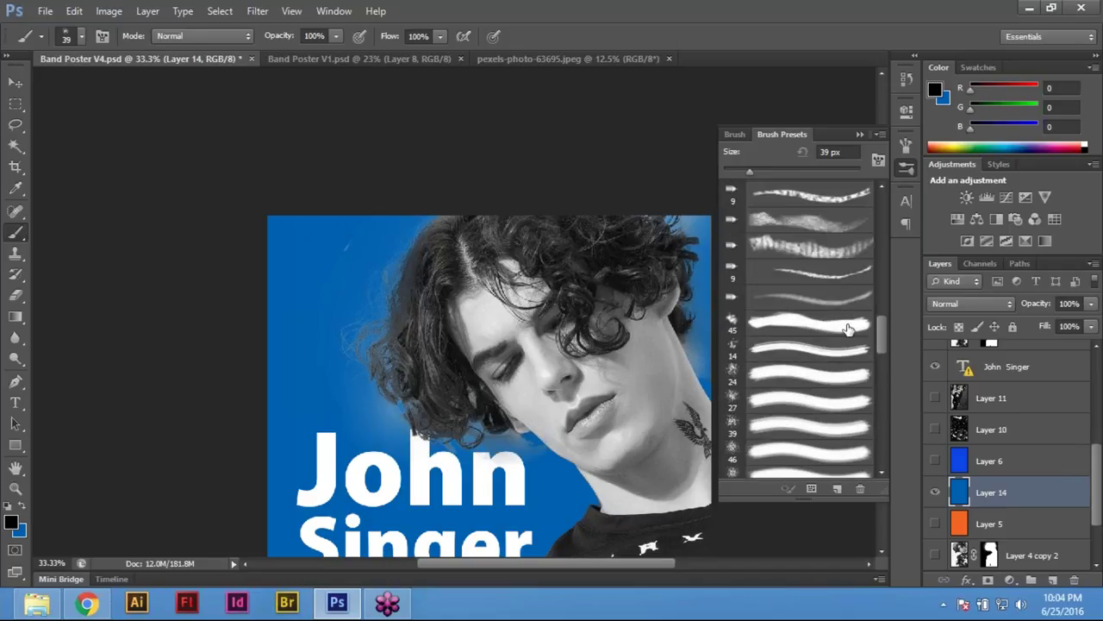
{"action": "scroll", "coordinate": [849, 328], "scroll_direction": "up", "scroll_amount": 1}
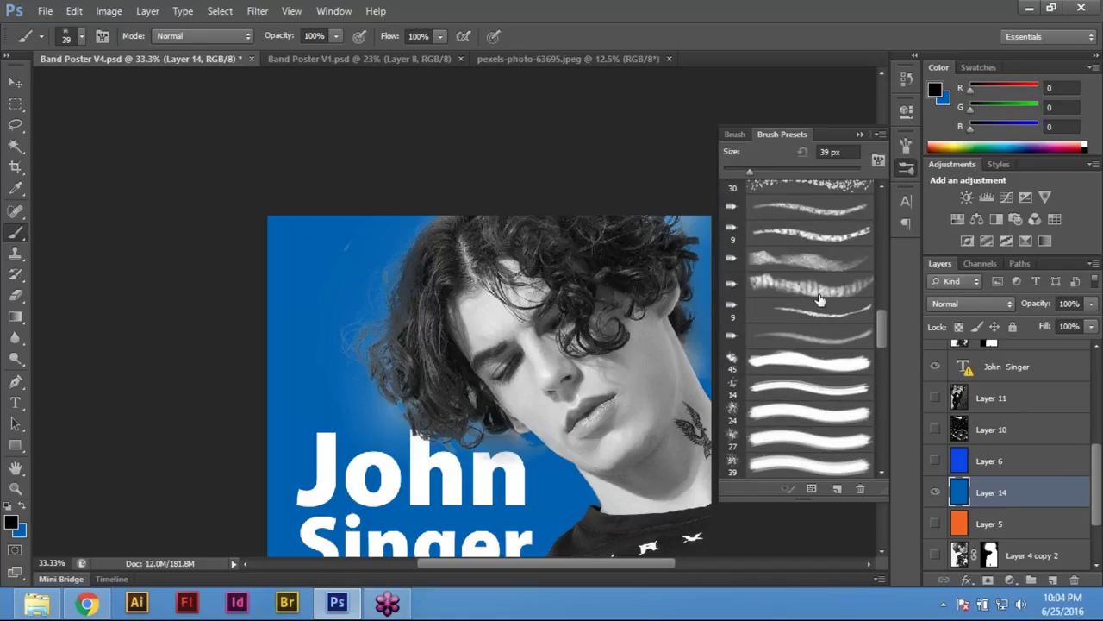
{"action": "left_click", "coordinate": [838, 200]}
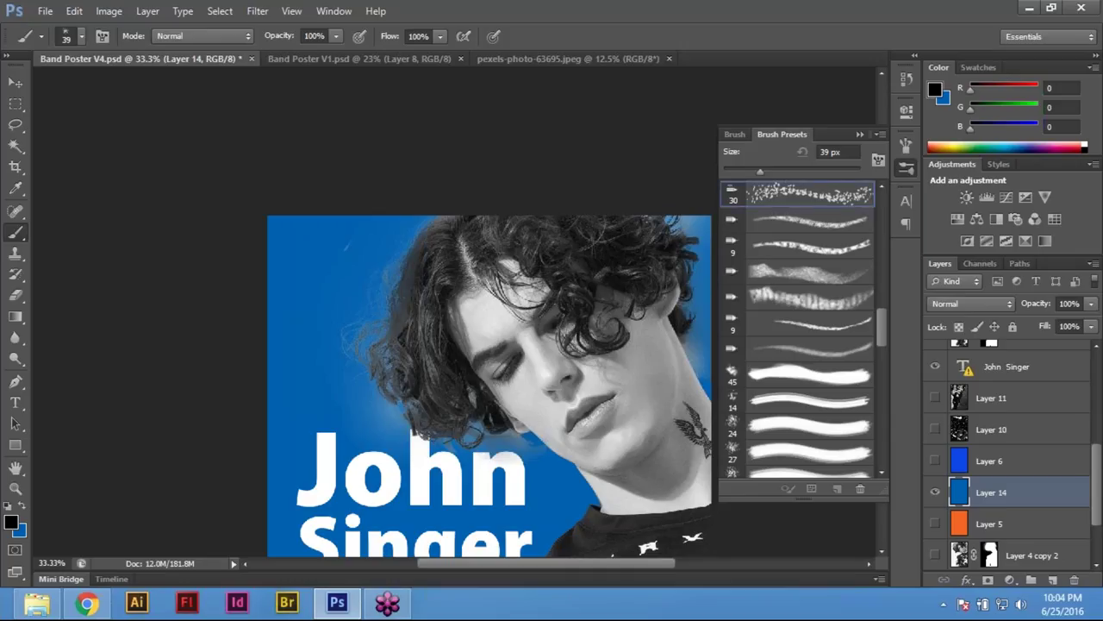
{"action": "scroll", "coordinate": [849, 263], "scroll_direction": "up", "scroll_amount": 1}
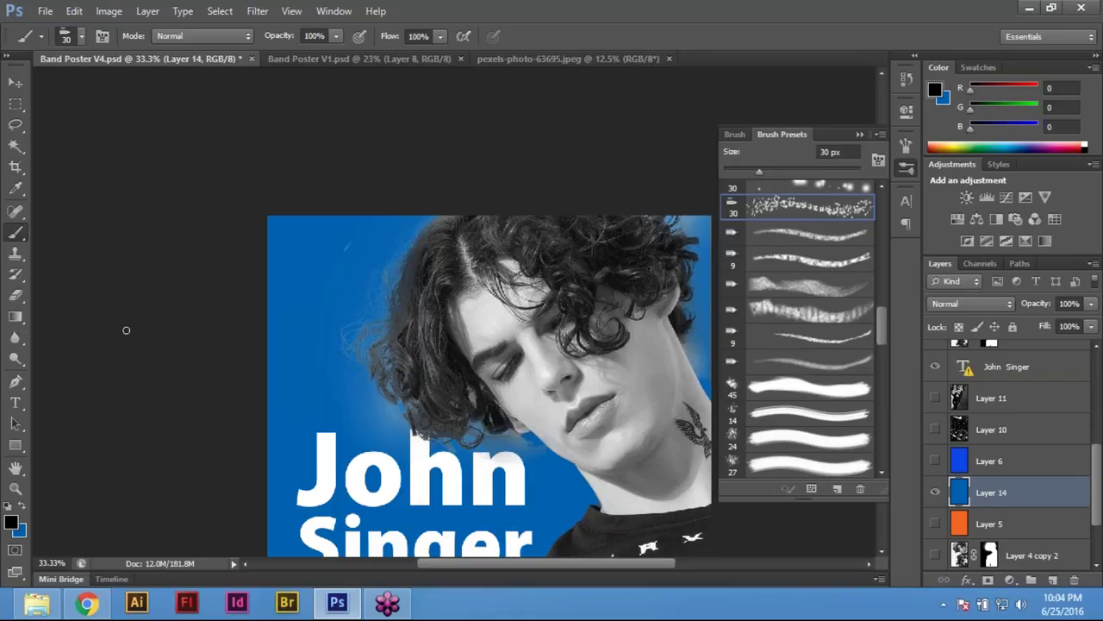
{"action": "key", "text": "bracketright"}
{"action": "key", "text": "bracketright"}
{"action": "key", "text": "bracketright"}
{"action": "key", "text": "bracketright"}
{"action": "key", "text": "bracketright"}
{"action": "key", "text": "bracketright"}
{"action": "key", "text": "bracketright"}
{"action": "key", "text": "bracketright"}
{"action": "key", "text": "bracketright"}
{"action": "key", "text": "bracketright"}
{"action": "key", "text": "bracketright"}
{"action": "key", "text": "bracketright"}
{"action": "key", "text": "bracketright"}
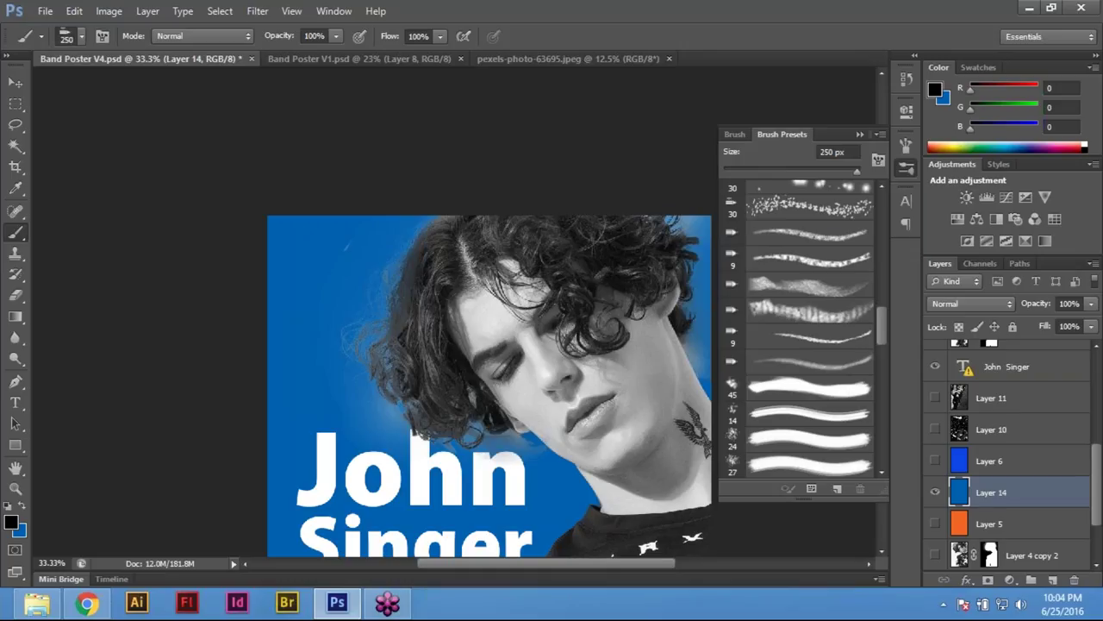
Add a new layer above Layer 14 and darken the background colour by setting its black (K) value to 20%
{"action": "left_click", "coordinate": [1055, 584]}
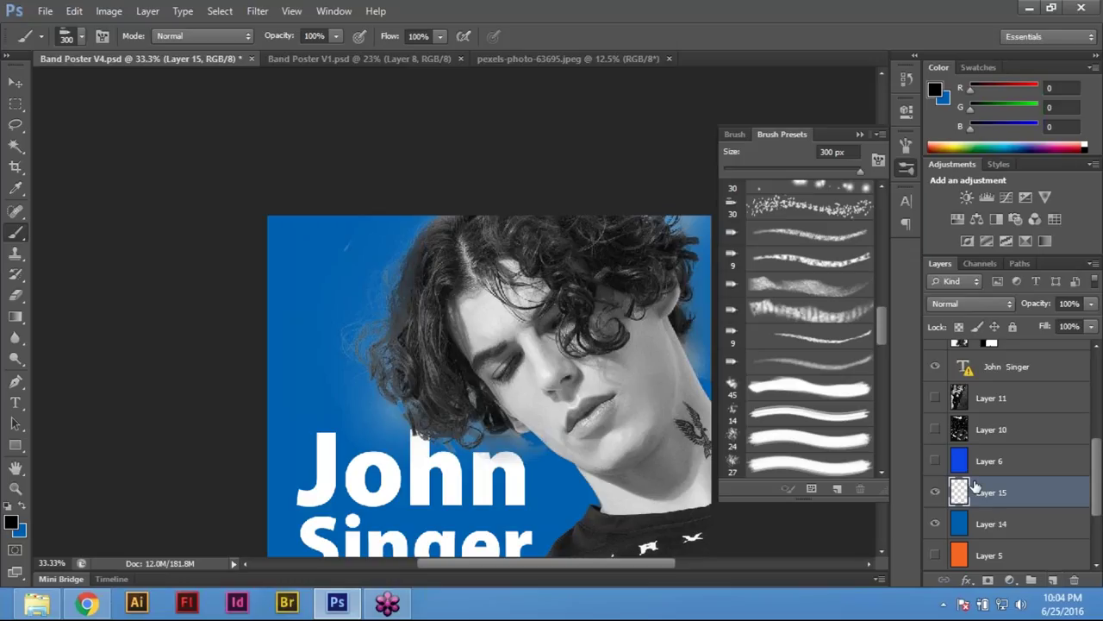
{"action": "left_click", "coordinate": [19, 529]}
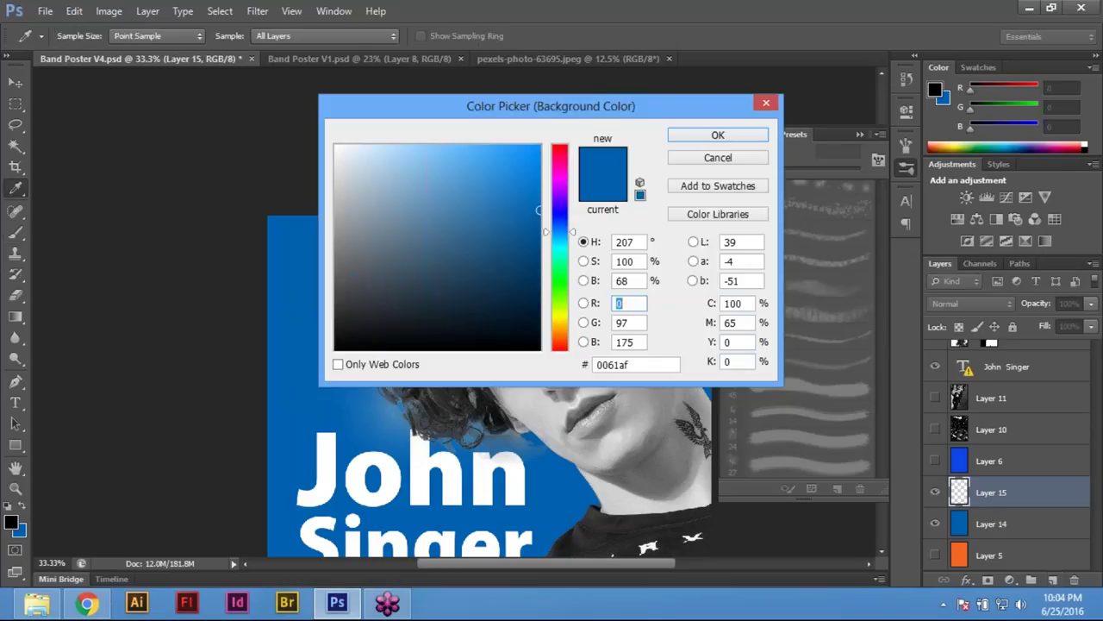
{"action": "left_click", "coordinate": [730, 361]}
{"action": "type", "text": "30"}
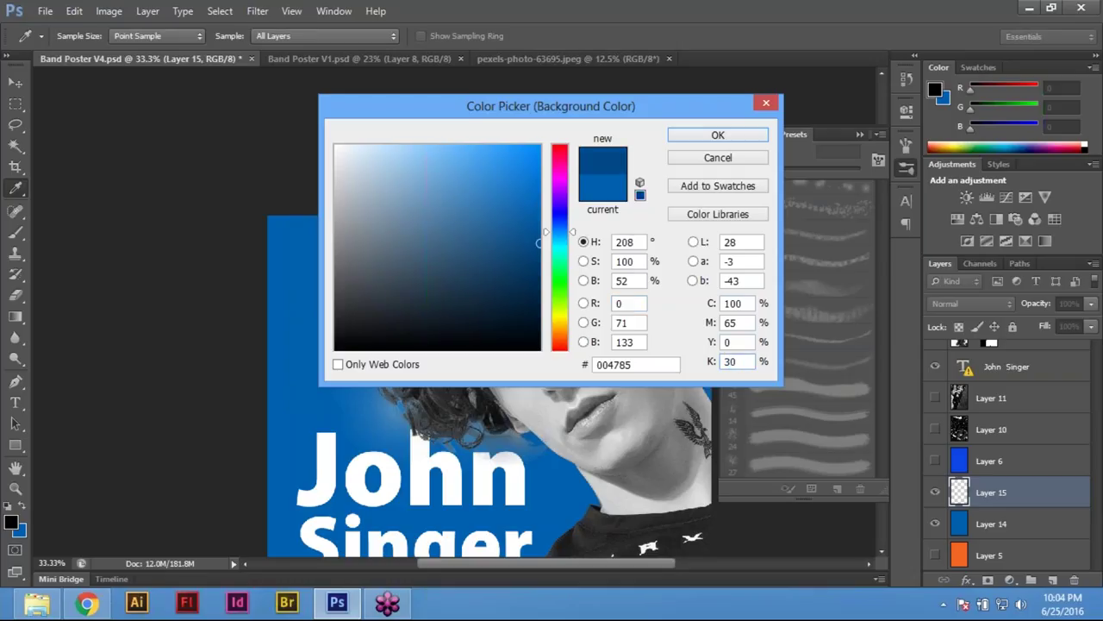
{"action": "key", "text": "BackSpace"}
{"action": "key", "text": "BackSpace"}
{"action": "type", "text": "20"}
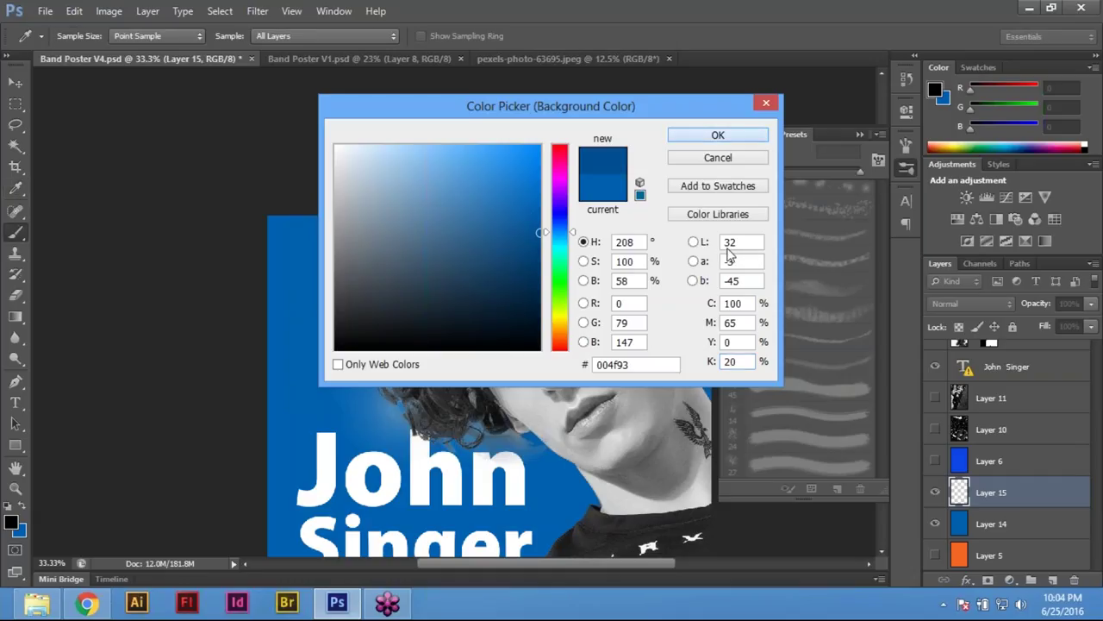
{"action": "key", "text": "Return"}
Paint black speckles over the whole blue background on Layer 15, from the top of the poster down to the bottom
{"action": "mouse_move", "coordinate": [310, 360]}
{"action": "left_mouse_down"}
{"action": "mouse_move", "coordinate": [287, 392]}
{"action": "mouse_move", "coordinate": [293, 248]}
{"action": "mouse_move", "coordinate": [314, 368]}
{"action": "mouse_move", "coordinate": [405, 210]}
{"action": "mouse_move", "coordinate": [413, 355]}
{"action": "mouse_move", "coordinate": [365, 391]}
{"action": "mouse_move", "coordinate": [587, 464]}
{"action": "mouse_move", "coordinate": [497, 505]}
{"action": "mouse_move", "coordinate": [259, 470]}
{"action": "mouse_move", "coordinate": [355, 411]}
{"action": "mouse_move", "coordinate": [311, 387]}
{"action": "mouse_move", "coordinate": [258, 425]}
{"action": "mouse_move", "coordinate": [383, 396]}
{"action": "left_mouse_up"}
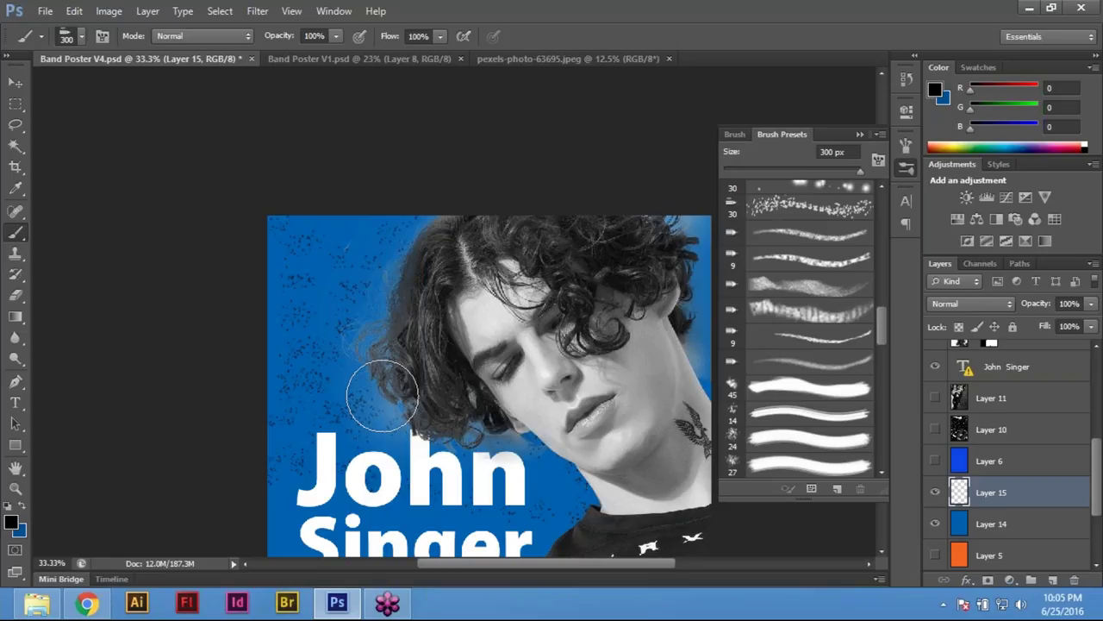
{"action": "key", "text": "ctrl+minus"}
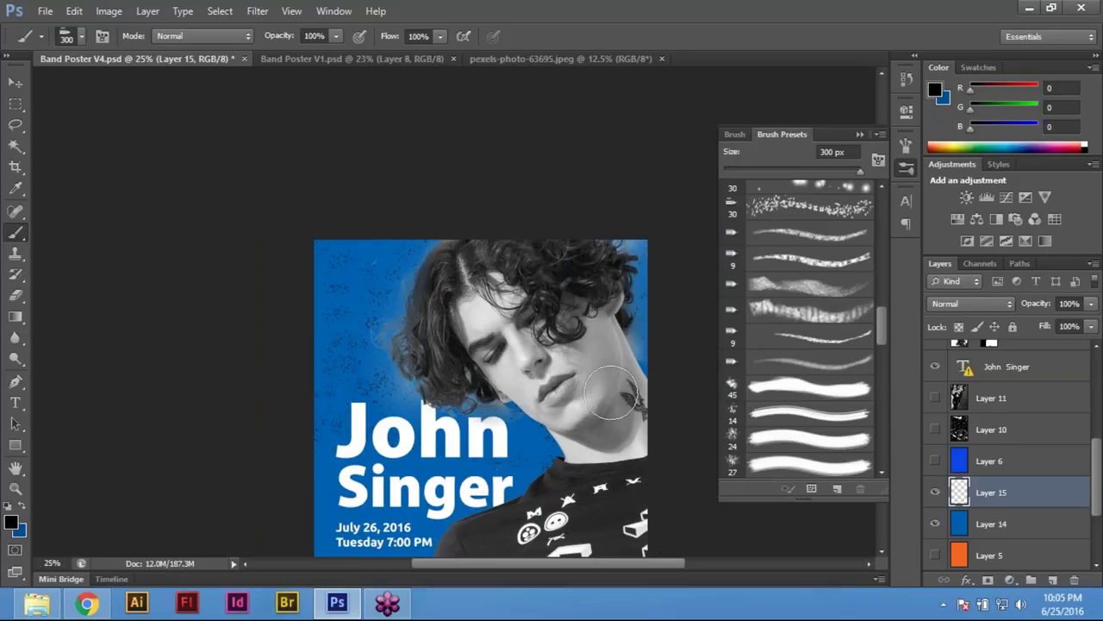
{"action": "mouse_move", "coordinate": [533, 450]}
{"action": "left_mouse_down"}
{"action": "mouse_move", "coordinate": [412, 474]}
{"action": "mouse_move", "coordinate": [502, 227]}
{"action": "left_mouse_up"}
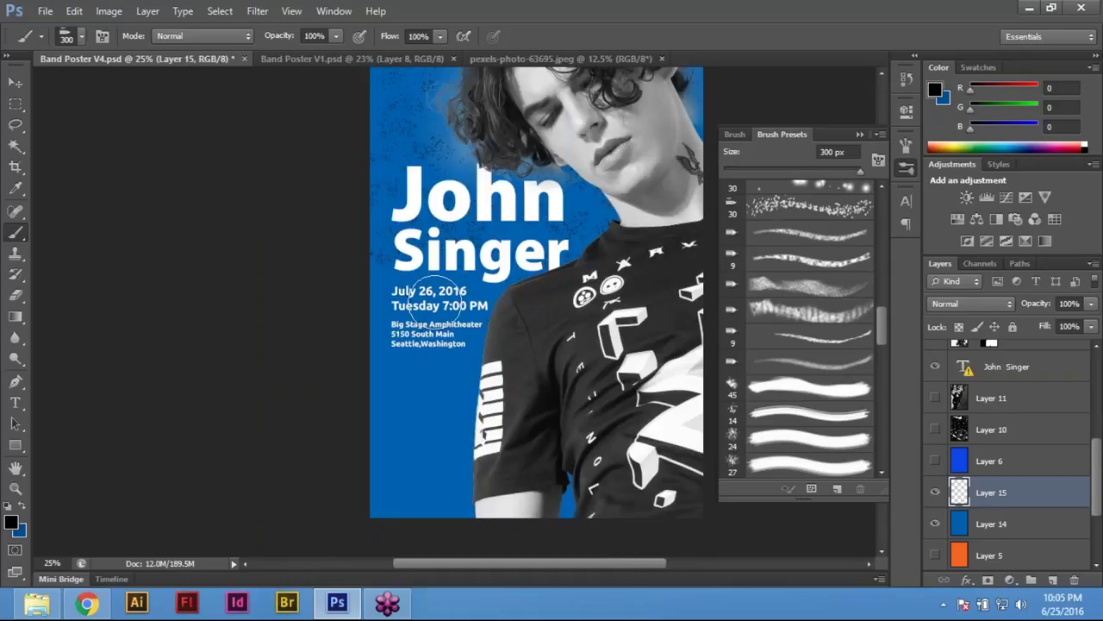
{"action": "mouse_move", "coordinate": [488, 365]}
{"action": "left_mouse_down"}
{"action": "mouse_move", "coordinate": [438, 365]}
{"action": "mouse_move", "coordinate": [365, 462]}
{"action": "mouse_move", "coordinate": [451, 510]}
{"action": "mouse_move", "coordinate": [410, 403]}
{"action": "left_mouse_up"}
{"action": "scroll", "coordinate": [481, 290], "scroll_direction": "up", "scroll_amount": 3}
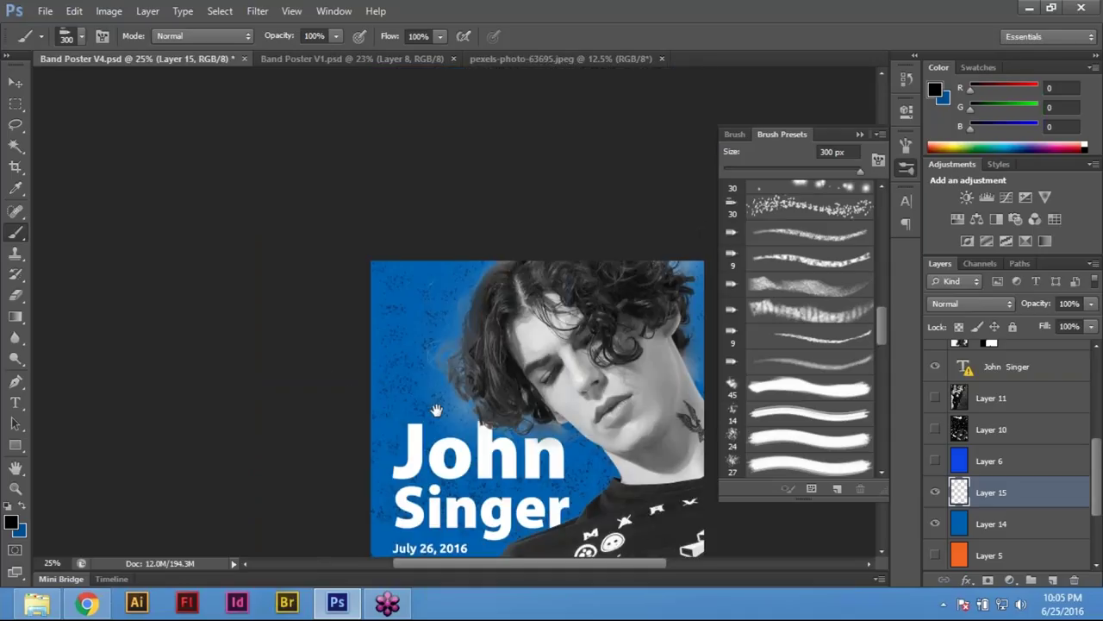
{"action": "mouse_move", "coordinate": [340, 201]}
{"action": "left_mouse_down"}
{"action": "mouse_move", "coordinate": [206, 13]}
{"action": "mouse_move", "coordinate": [280, 9]}
{"action": "left_mouse_up"}
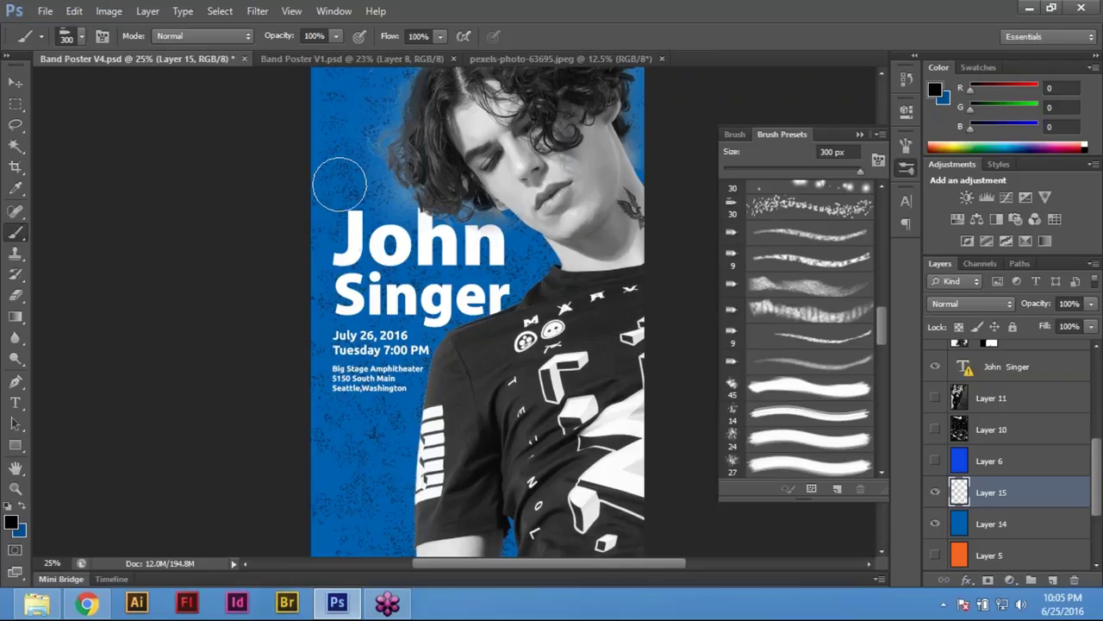
{"action": "scroll", "coordinate": [517, 207], "scroll_direction": "up", "scroll_amount": 3}
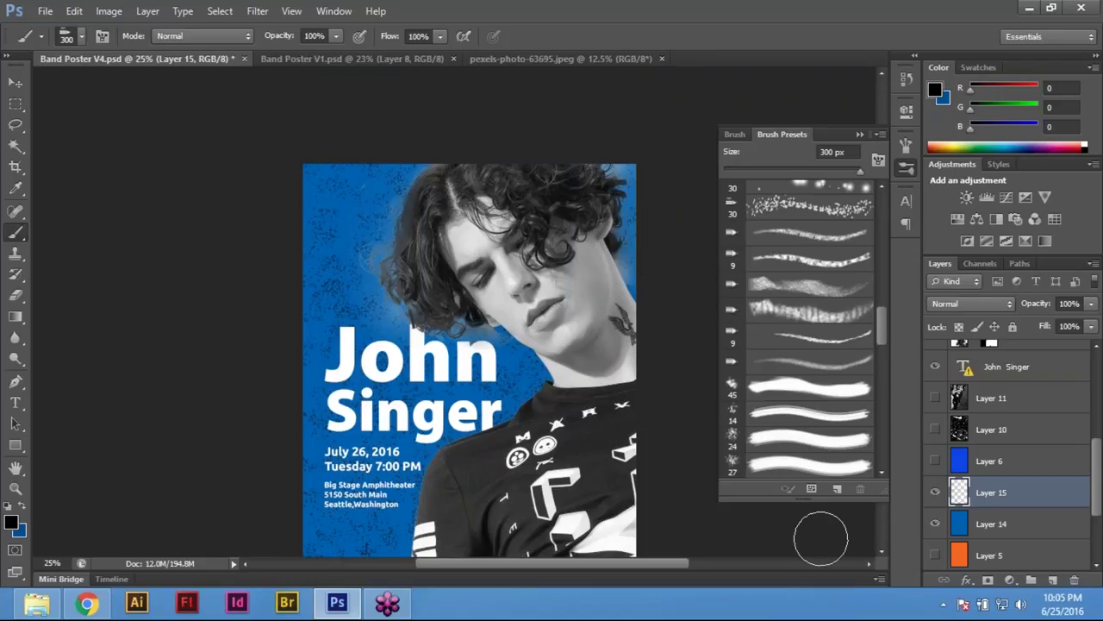
{"action": "scroll", "coordinate": [821, 538], "scroll_direction": "down", "scroll_amount": 1}
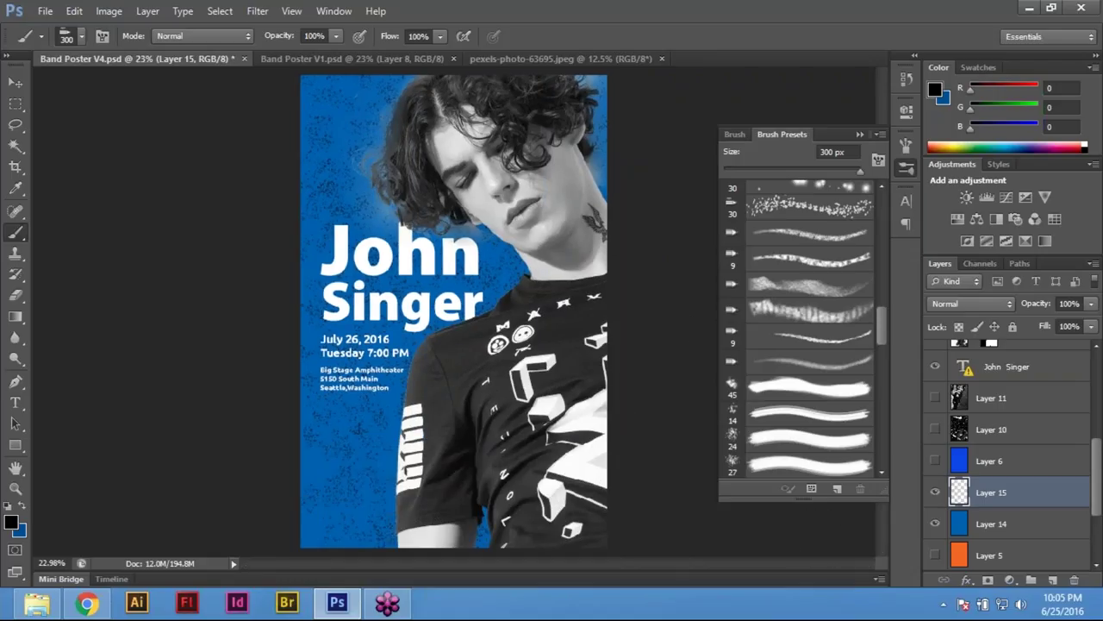
Try the Spatter 24 pixels brush preset and return to the 300 px speckle brush
{"action": "left_click", "coordinate": [730, 441]}
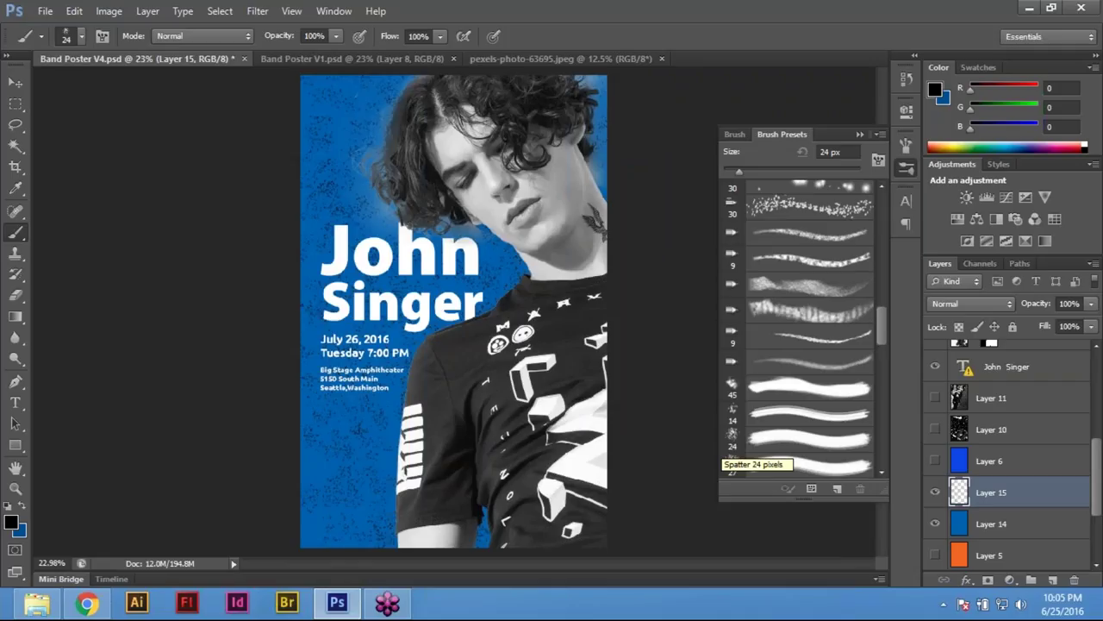
{"action": "left_click_drag", "start_coordinate": [739, 170], "coordinate": [860, 171]}
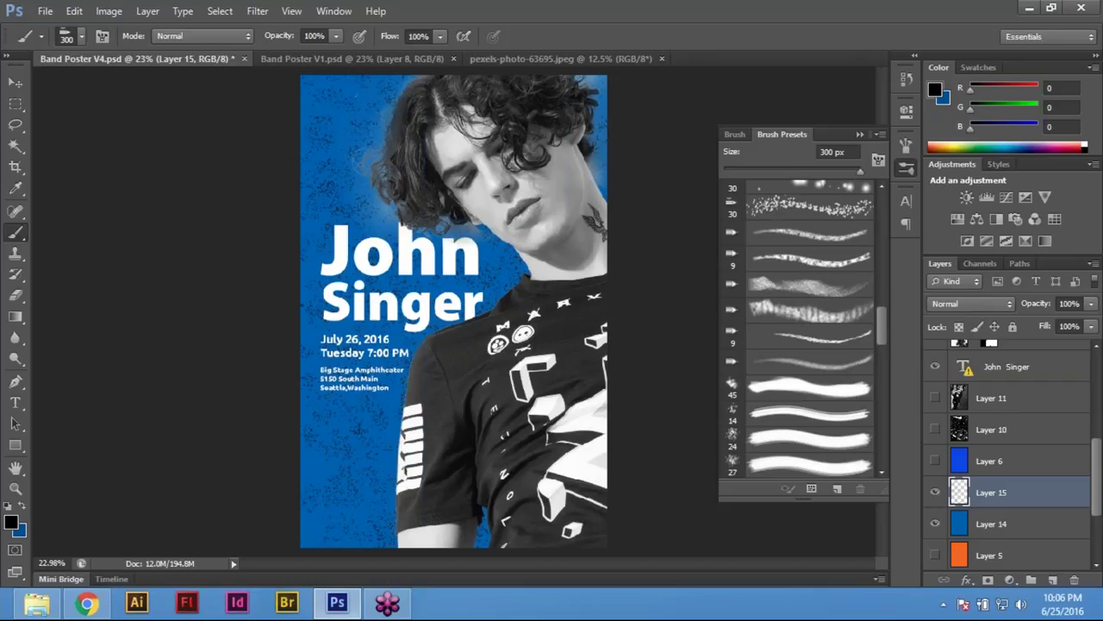
Compare the poster with and without the speckles on Layer 15, leave that layer hidden and add a new layer above it
{"action": "left_click", "coordinate": [935, 492]}
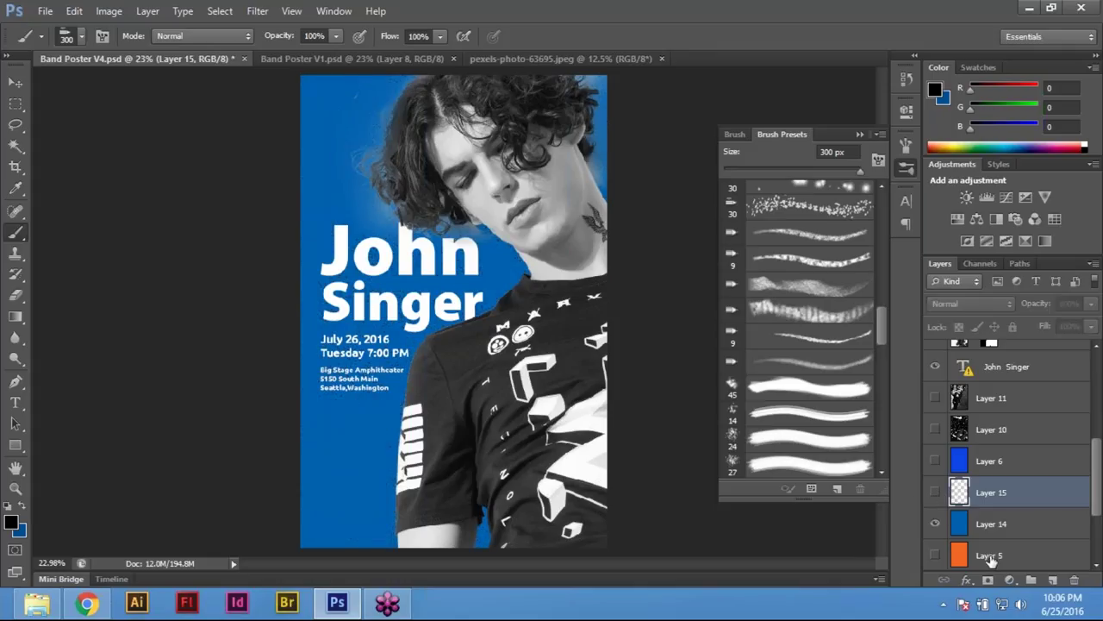
{"action": "left_click", "coordinate": [935, 492]}
{"action": "left_click", "coordinate": [935, 492]}
{"action": "left_click", "coordinate": [1054, 579]}
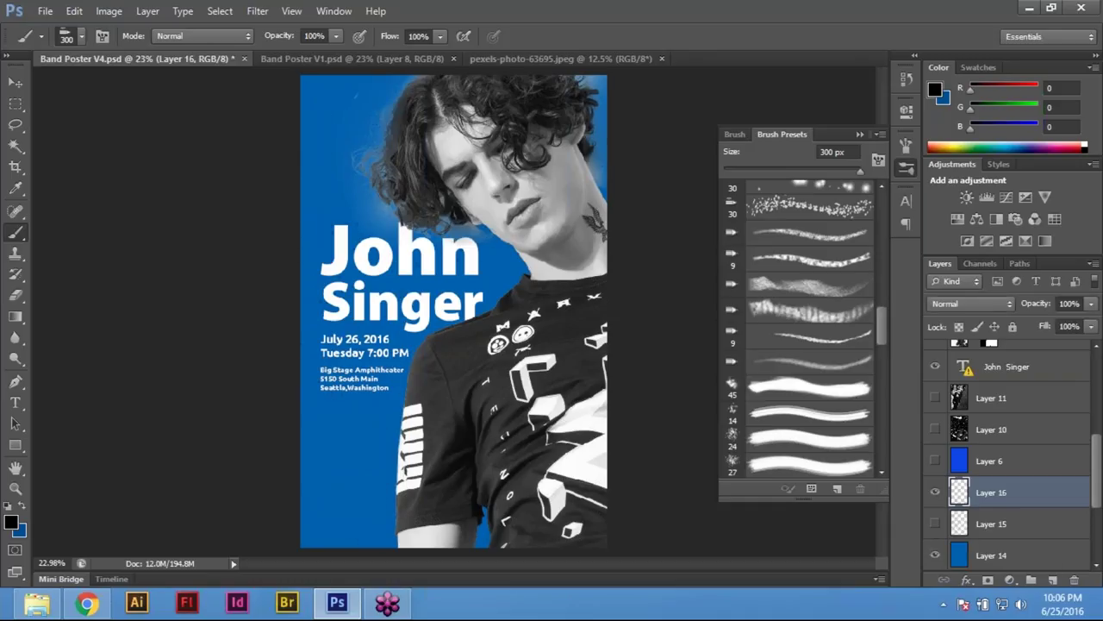
{"action": "left_click", "coordinate": [935, 523]}
{"action": "left_click", "coordinate": [935, 523]}
Choose the grainy brush preset just below the 50 px one and paint loose 300 px strokes over the blue background on Layer 16
{"action": "scroll", "coordinate": [812, 309], "scroll_direction": "up", "scroll_amount": 1}
{"action": "scroll", "coordinate": [813, 309], "scroll_direction": "up", "scroll_amount": 5}
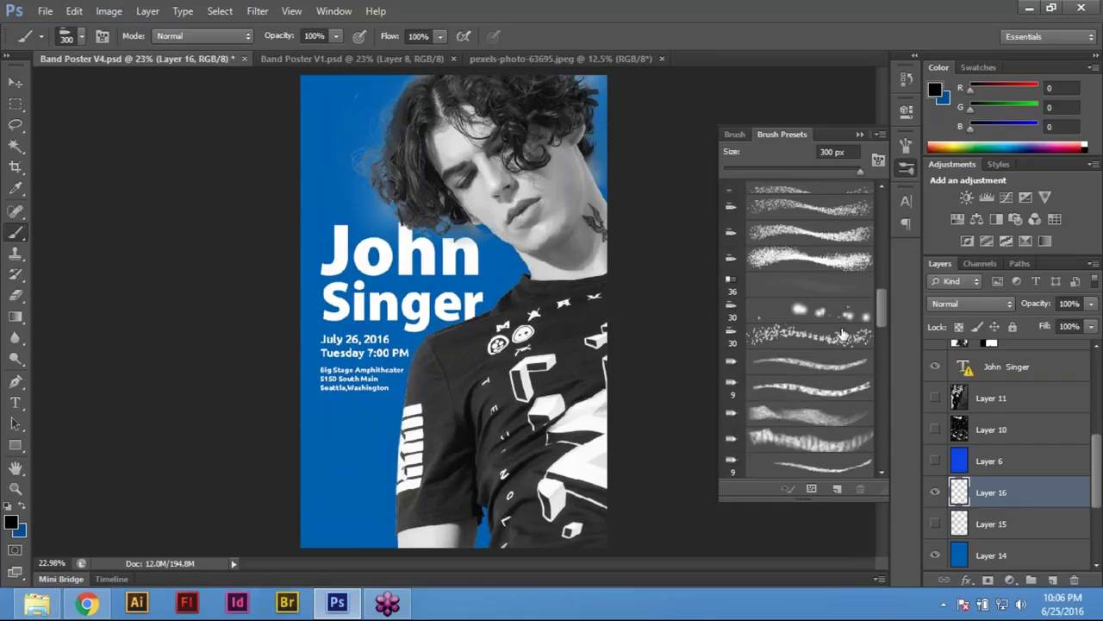
{"action": "left_click", "coordinate": [797, 235]}
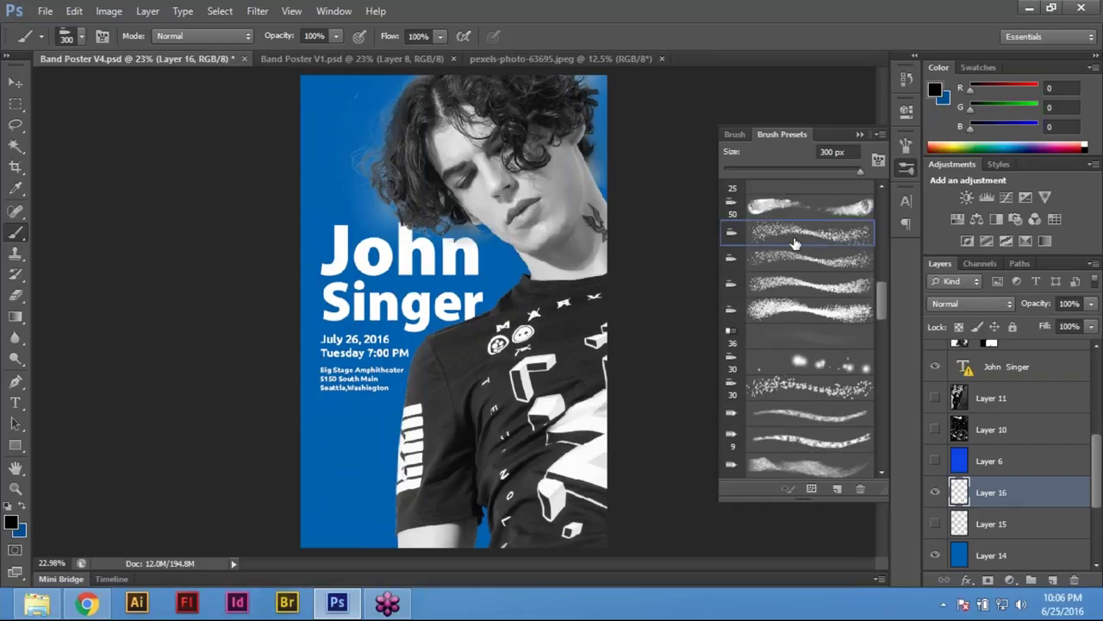
{"action": "mouse_move", "coordinate": [419, 104]}
{"action": "left_mouse_down"}
{"action": "mouse_move", "coordinate": [302, 155]}
{"action": "mouse_move", "coordinate": [345, 185]}
{"action": "left_mouse_up"}
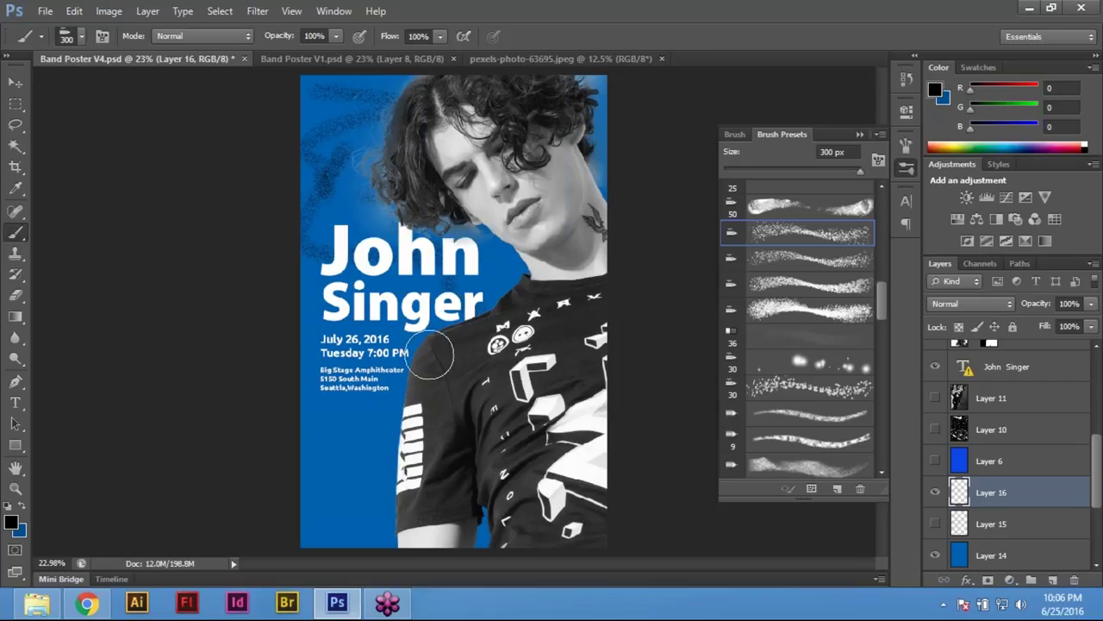
{"action": "left_click_drag", "start_coordinate": [392, 424], "coordinate": [374, 483]}
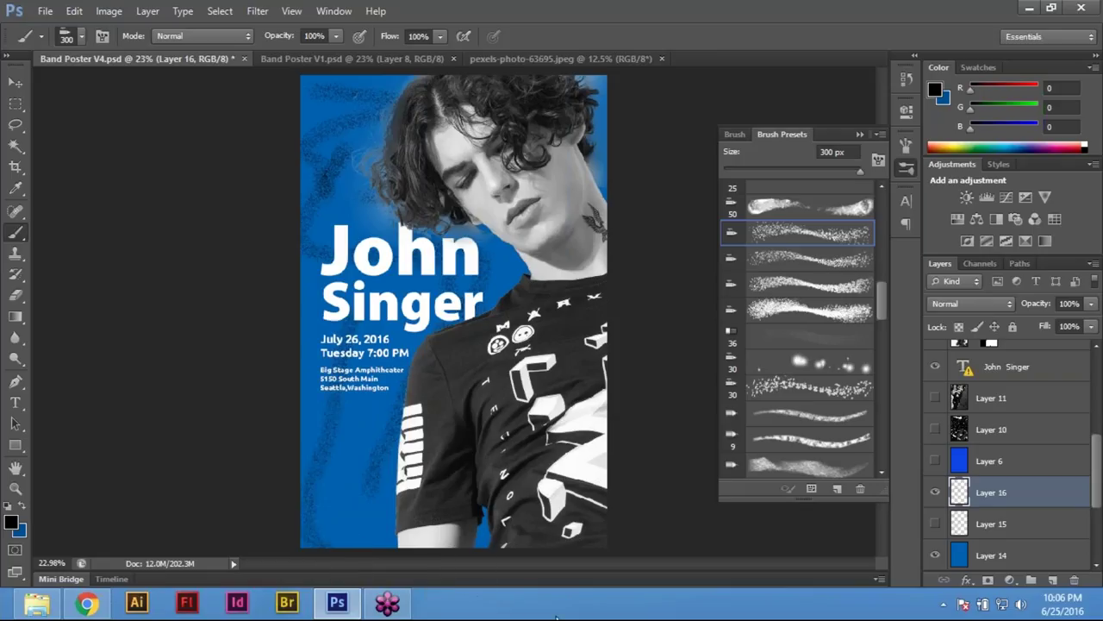
{"action": "left_click_drag", "start_coordinate": [354, 517], "coordinate": [337, 419]}
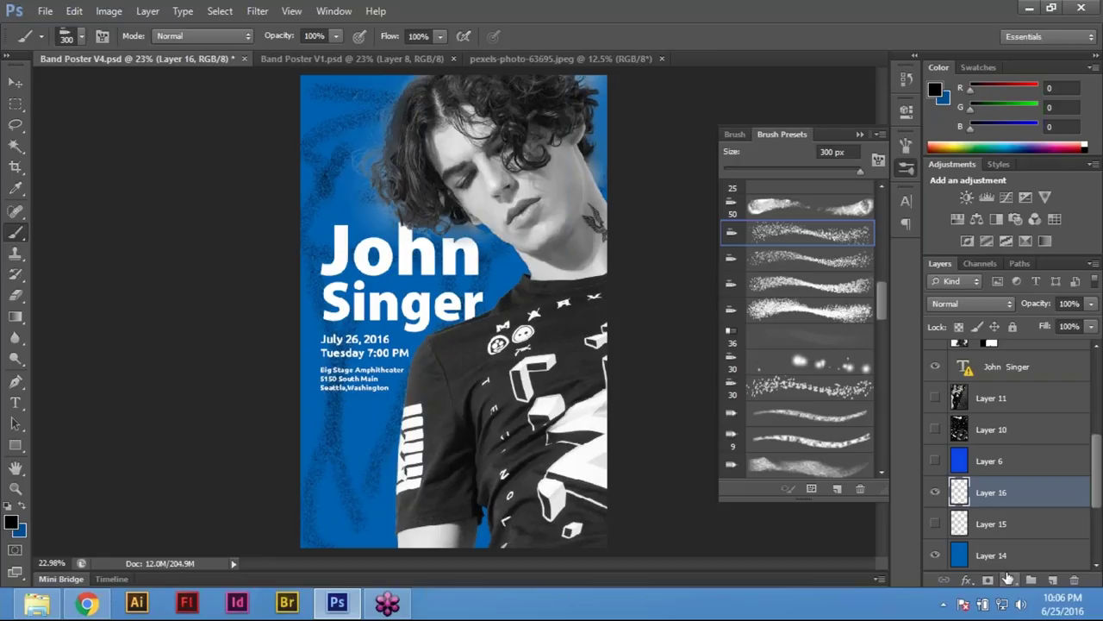
Choose the 30 px soft-blob brush preset, enlarge it to 250 px and dab black spots on the blue background around the hair and title
{"action": "key", "text": "ctrl+plus"}
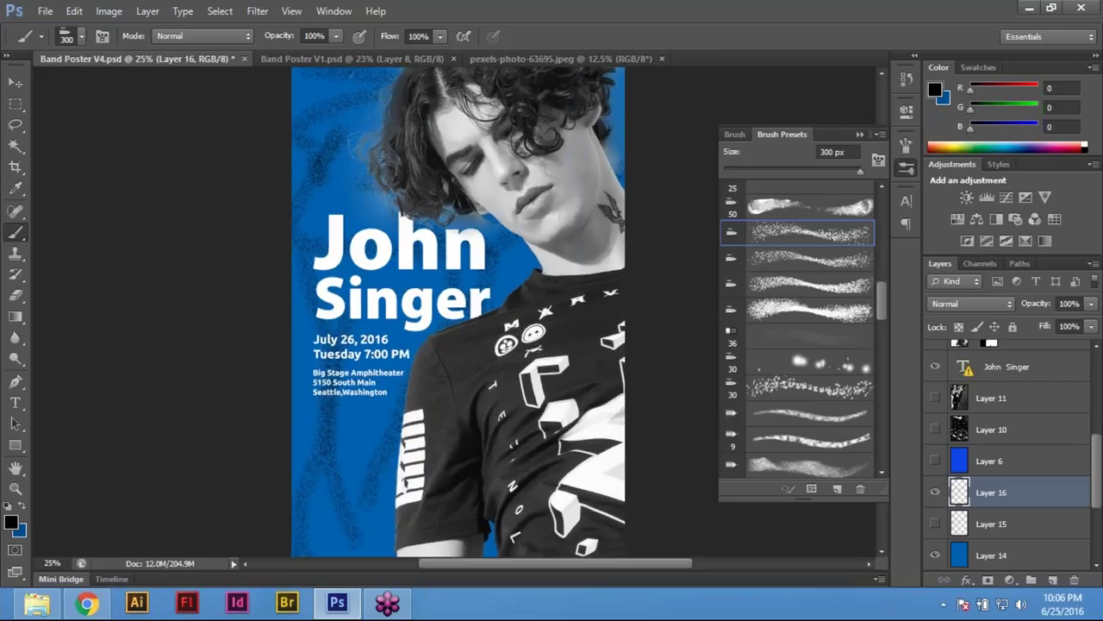
{"action": "scroll", "coordinate": [459, 311], "scroll_direction": "up", "scroll_amount": 3}
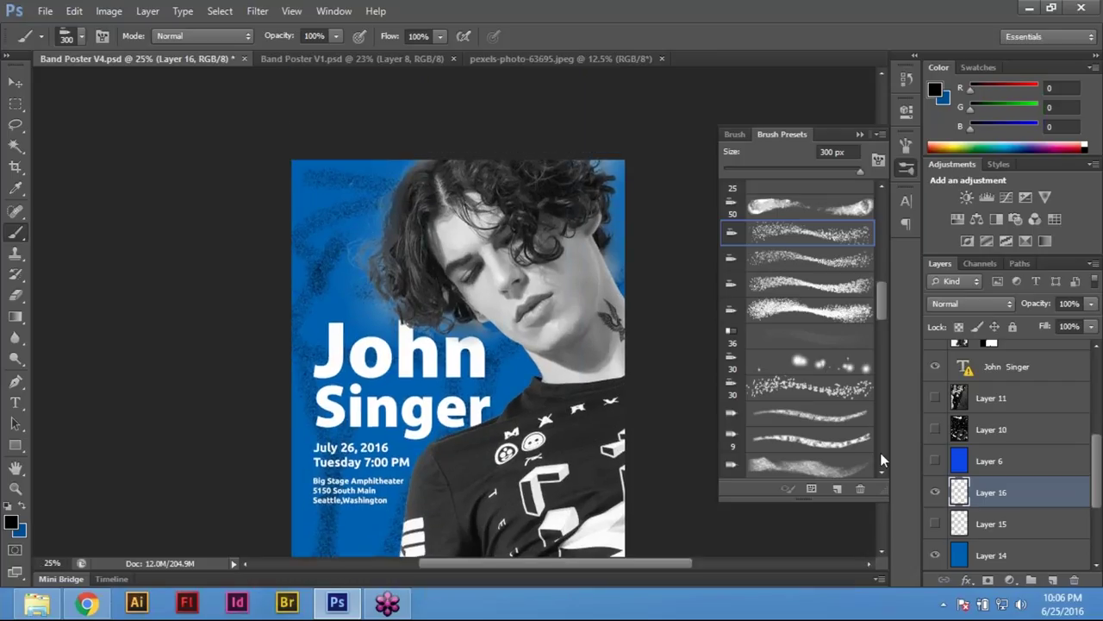
{"action": "left_click", "coordinate": [816, 368]}
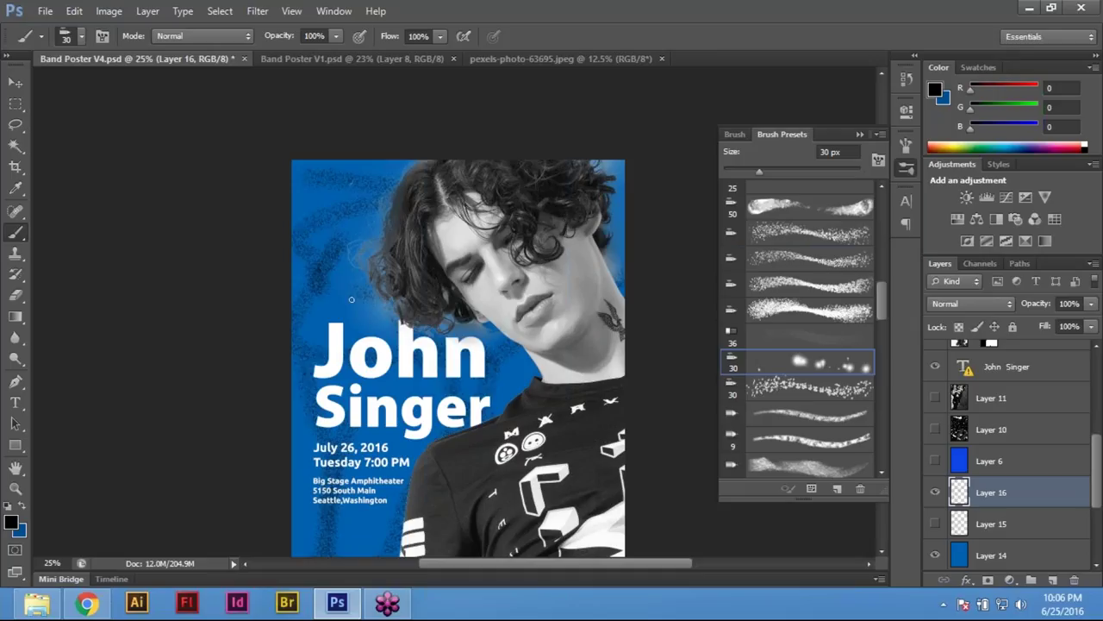
{"action": "key", "text": "bracketright"}
{"action": "key", "text": "bracketright"}
{"action": "key", "text": "bracketright"}
{"action": "key", "text": "bracketright"}
{"action": "key", "text": "bracketright"}
{"action": "key", "text": "bracketright"}
{"action": "key", "text": "bracketright"}
{"action": "key", "text": "bracketright"}
{"action": "key", "text": "bracketright"}
{"action": "key", "text": "bracketright"}
{"action": "key", "text": "bracketright"}
{"action": "key", "text": "bracketright"}
{"action": "left_click", "coordinate": [353, 293]}
{"action": "left_click", "coordinate": [374, 238]}
{"action": "left_click", "coordinate": [331, 218]}
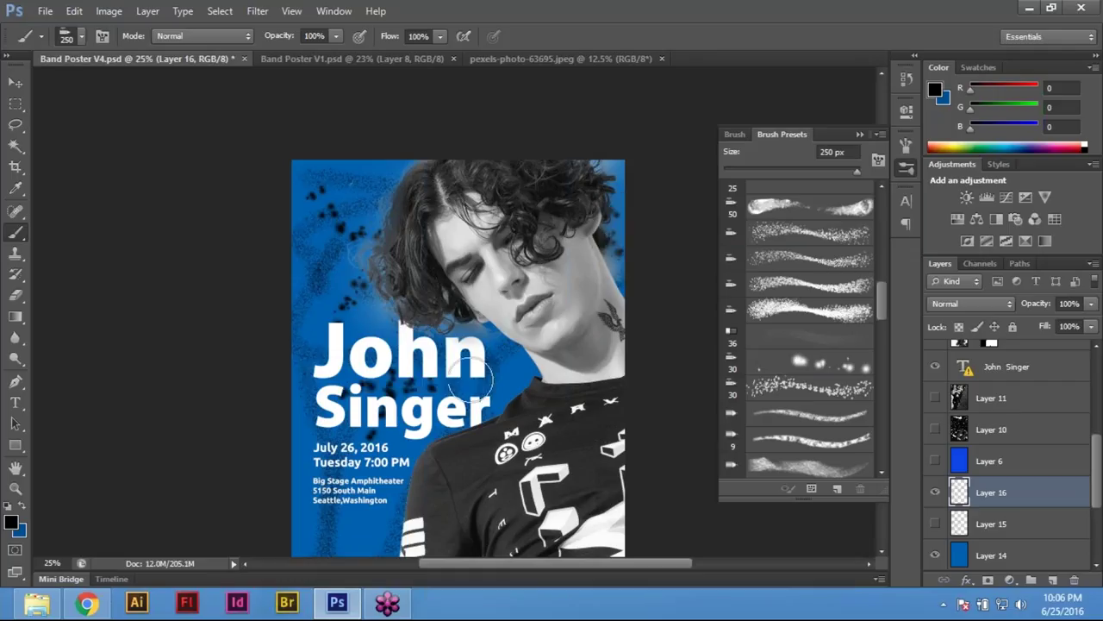
Dab more black spots with the 250 px brush over the blue background in the poster's lower corner beside the shirt sleeve
{"action": "scroll", "coordinate": [362, 474], "scroll_direction": "down", "scroll_amount": 3}
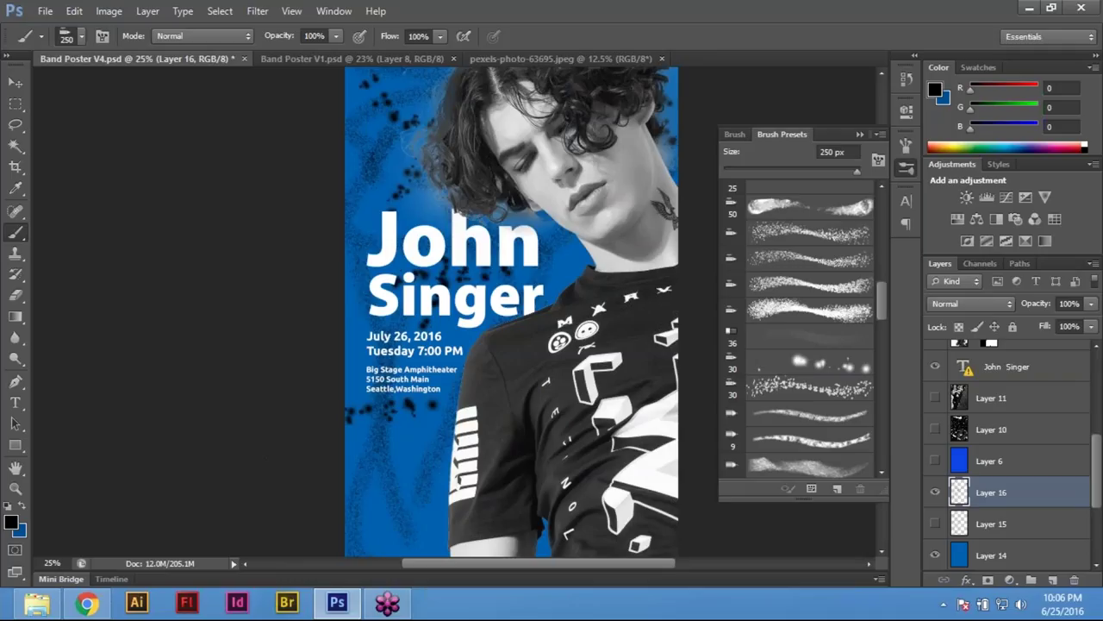
{"action": "mouse_move", "coordinate": [407, 498]}
{"action": "left_mouse_down"}
{"action": "mouse_move", "coordinate": [381, 357]}
{"action": "mouse_move", "coordinate": [340, 328]}
{"action": "left_mouse_up"}
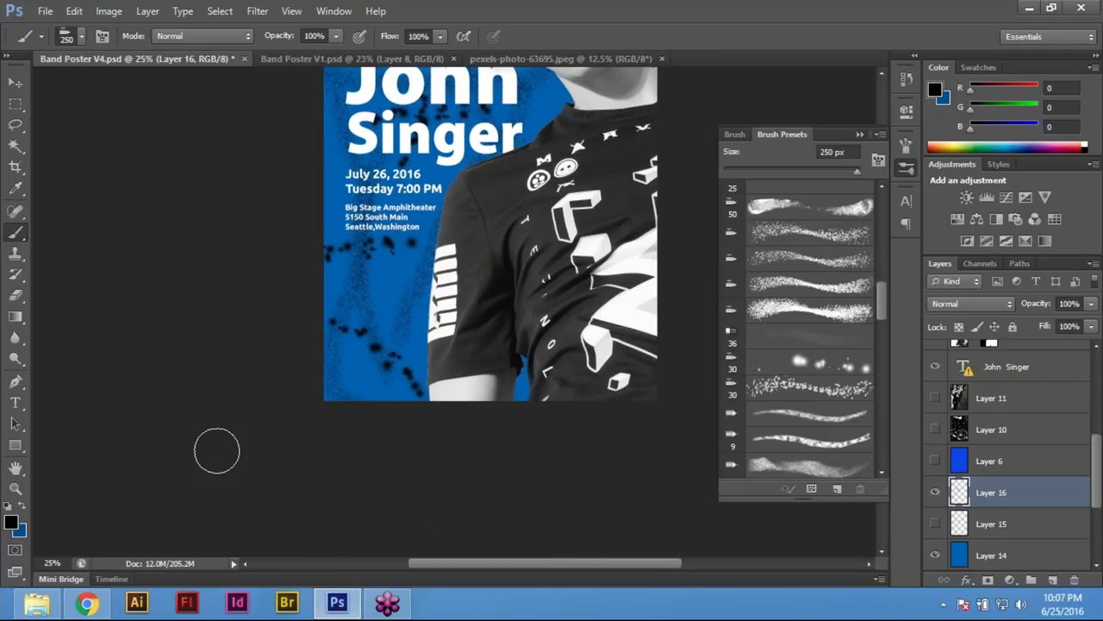
{"action": "scroll", "coordinate": [419, 446], "scroll_direction": "up", "scroll_amount": 6}
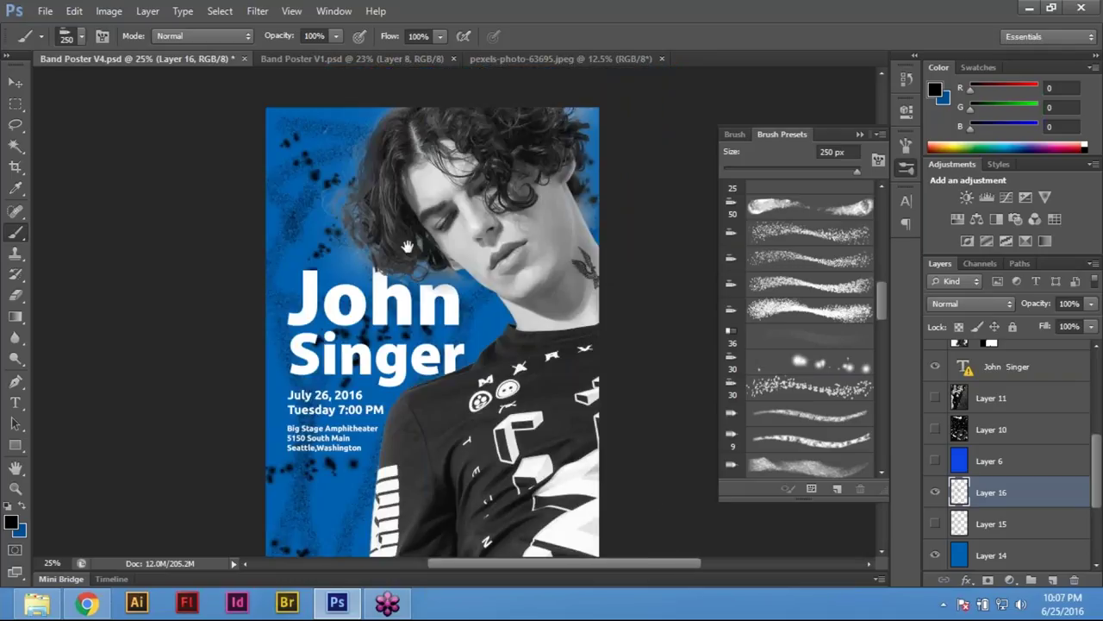
{"action": "left_click_drag", "start_coordinate": [407, 246], "coordinate": [376, 308]}
{"action": "key", "text": "ctrl+0"}
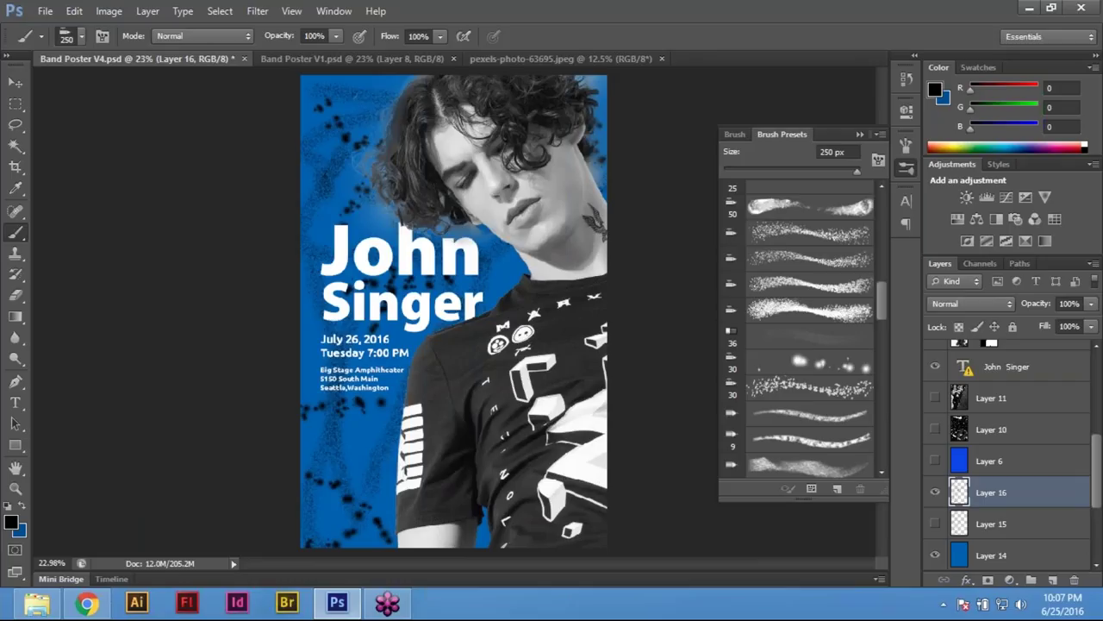
Try the 19 px Spot Healing Brush on the upper wing of the neck tattoo with Layer 16 active
{"action": "left_click", "coordinate": [521, 245]}
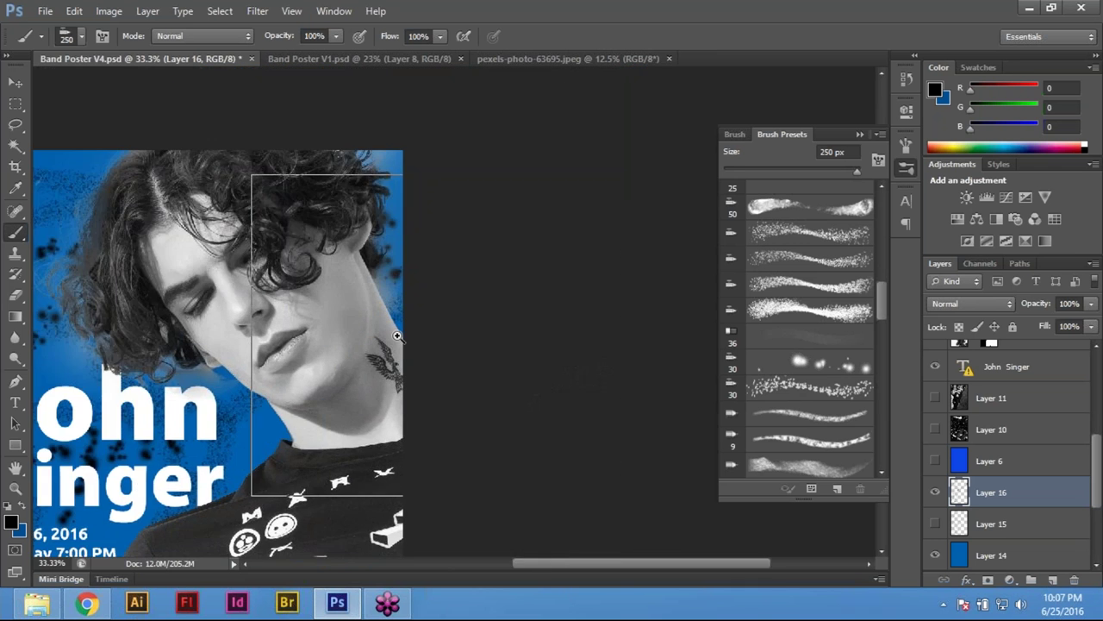
{"action": "left_click", "coordinate": [396, 336]}
{"action": "key", "text": "ctrl+plus"}
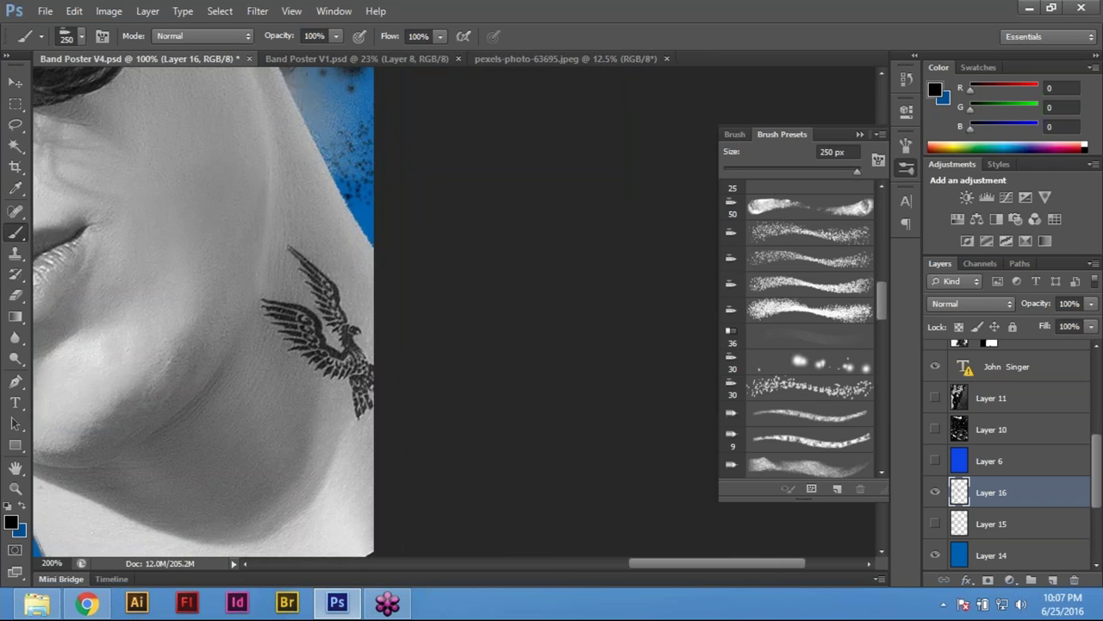
{"action": "key", "text": "ctrl+plus"}
{"action": "left_click_drag", "start_coordinate": [352, 377], "coordinate": [365, 356]}
{"action": "key", "text": "ctrl+0"}
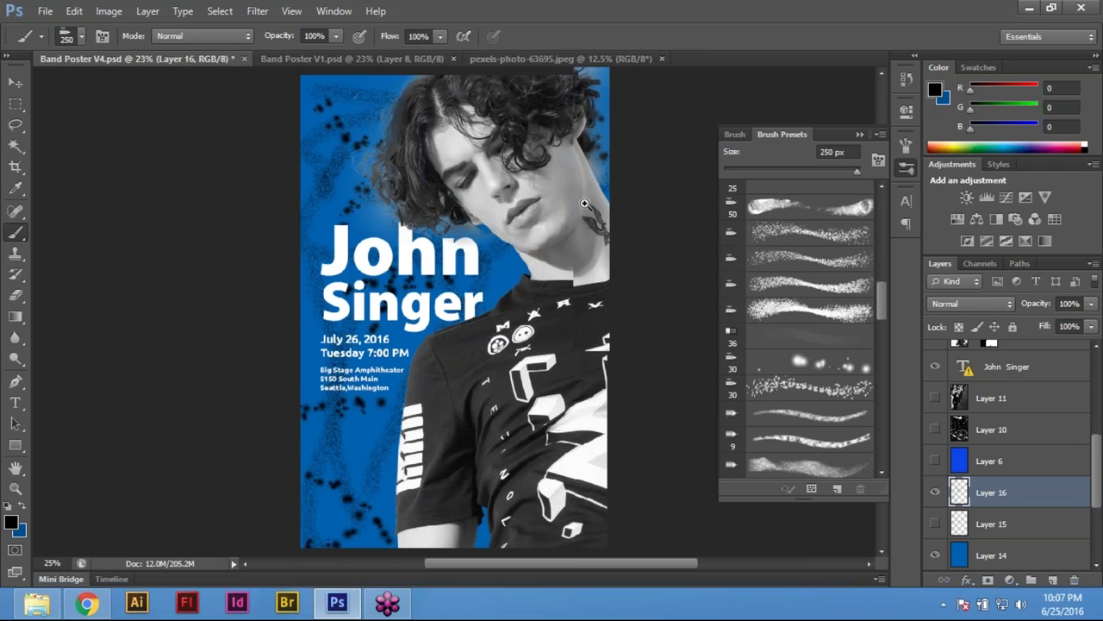
{"action": "left_click", "coordinate": [584, 204]}
{"action": "left_click_drag", "start_coordinate": [584, 203], "coordinate": [402, 407]}
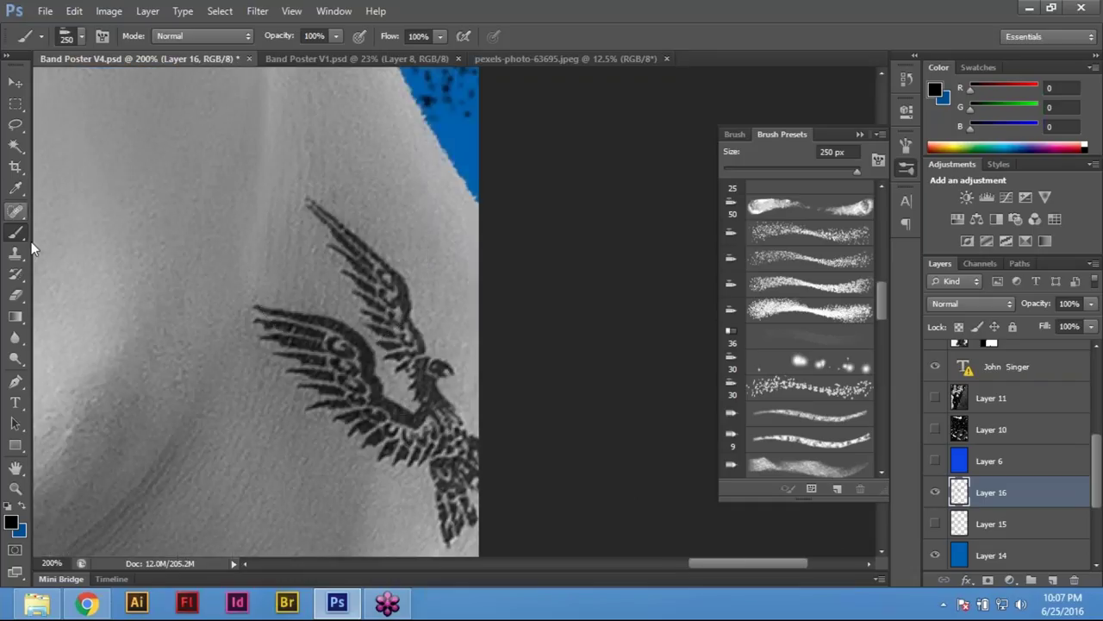
{"action": "left_click", "coordinate": [15, 213]}
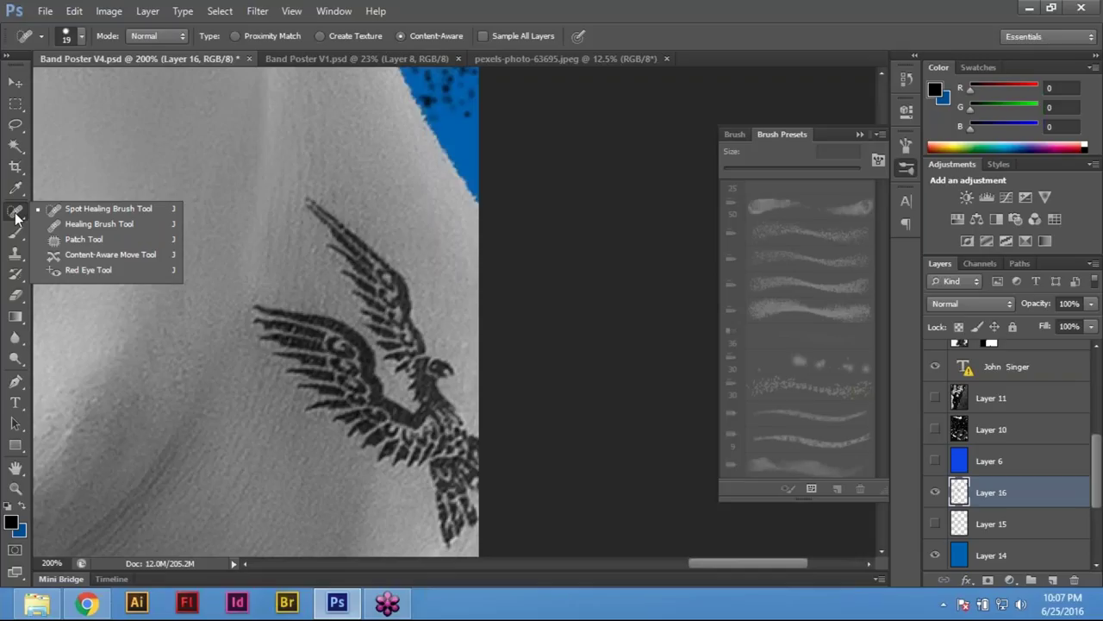
{"action": "left_click", "coordinate": [319, 211]}
{"action": "left_click_drag", "start_coordinate": [338, 239], "coordinate": [347, 233]}
{"action": "left_click", "coordinate": [539, 238]}
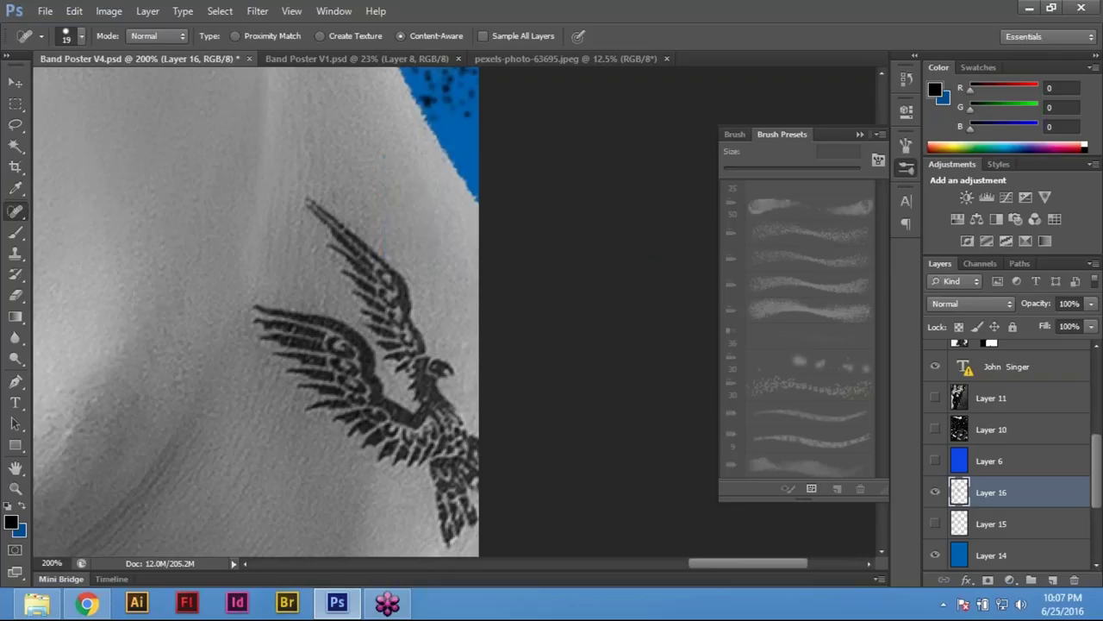
Make the singer's photo layer, Layer 4 copy, the active layer by picking it from the neck area
{"action": "right_click", "coordinate": [222, 200], "text": "ctrl"}
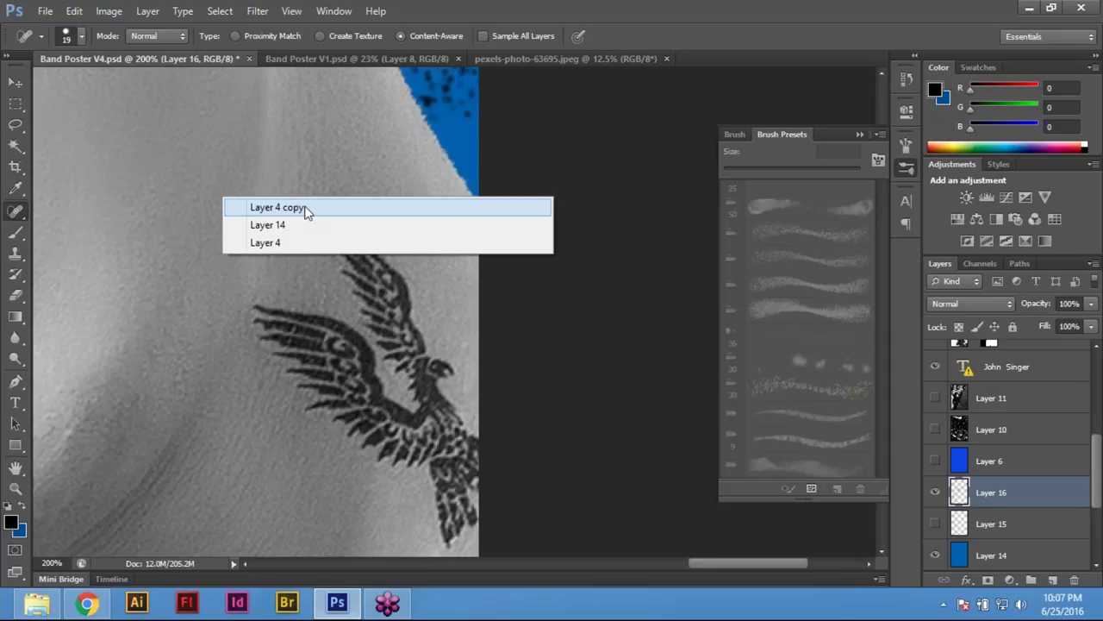
{"action": "left_click", "coordinate": [17, 86]}
{"action": "left_click", "coordinate": [17, 86]}
{"action": "right_click", "coordinate": [259, 194]}
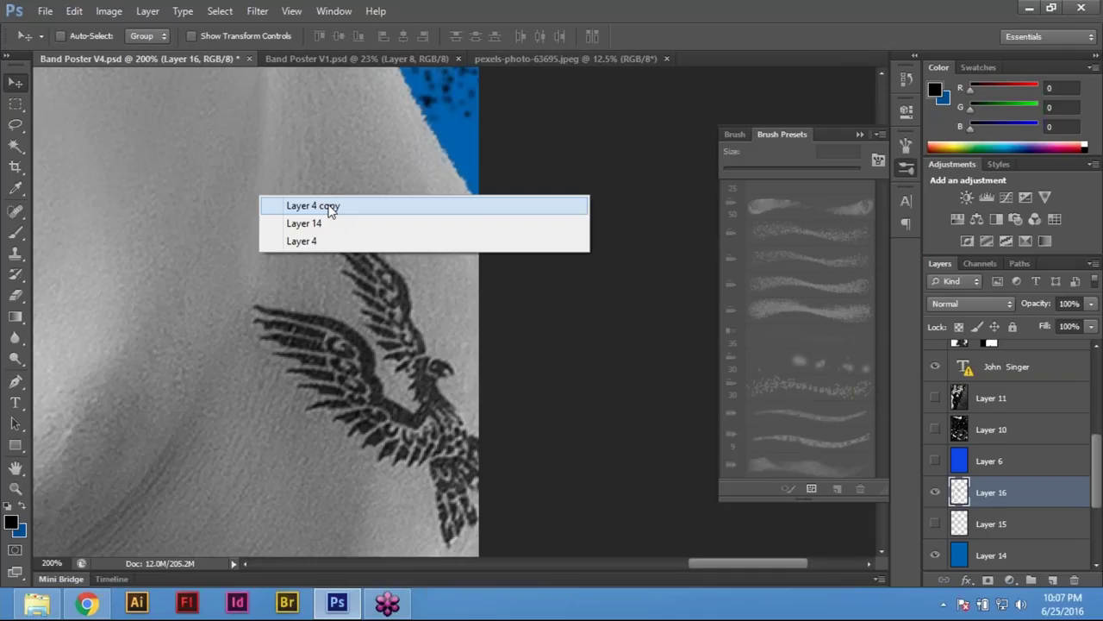
{"action": "left_click", "coordinate": [330, 206]}
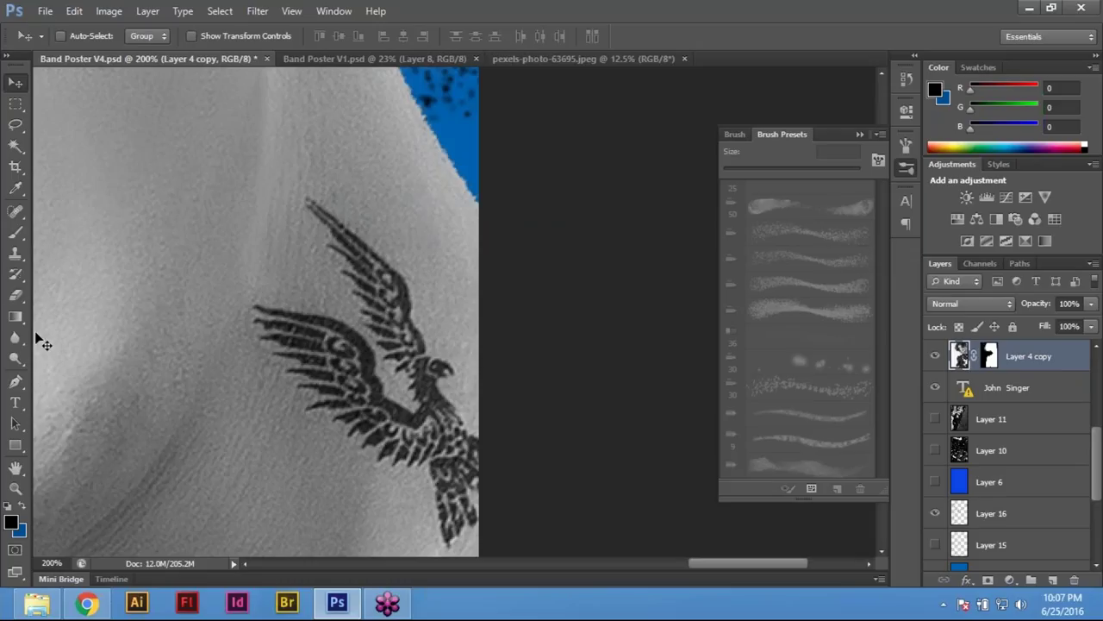
Remove the bird tattoo from the singer's neck with a 19 px Content-Aware Spot Healing Brush
{"action": "left_click", "coordinate": [15, 211]}
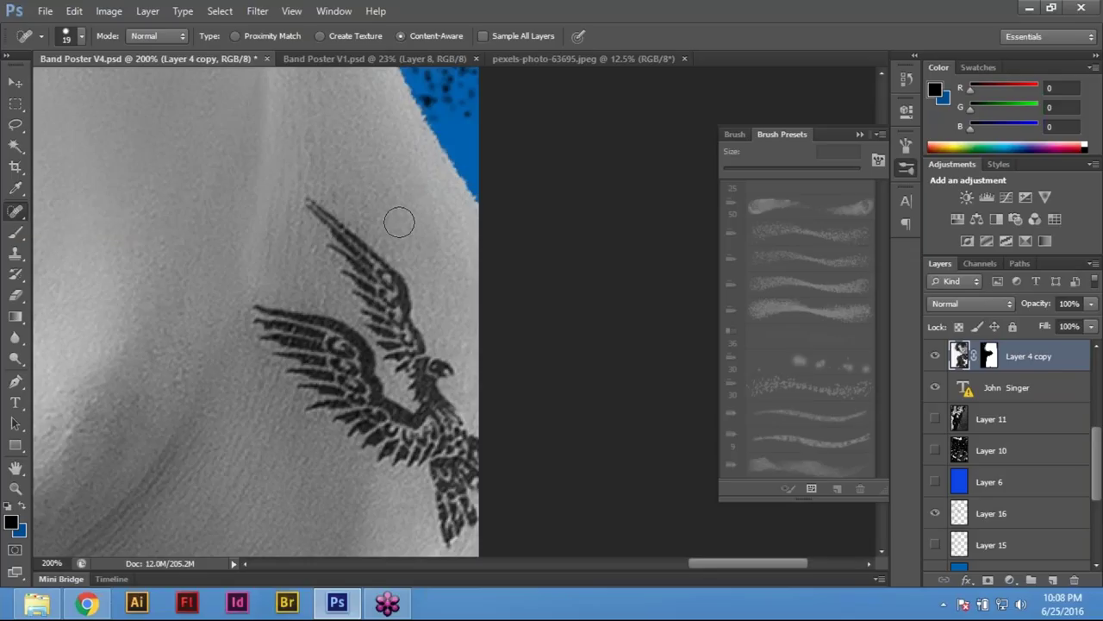
{"action": "mouse_move", "coordinate": [310, 205]}
{"action": "left_mouse_down"}
{"action": "mouse_move", "coordinate": [352, 257]}
{"action": "mouse_move", "coordinate": [397, 281]}
{"action": "mouse_move", "coordinate": [355, 266]}
{"action": "mouse_move", "coordinate": [370, 325]}
{"action": "mouse_move", "coordinate": [407, 323]}
{"action": "mouse_move", "coordinate": [394, 364]}
{"action": "mouse_move", "coordinate": [420, 359]}
{"action": "mouse_move", "coordinate": [440, 376]}
{"action": "mouse_move", "coordinate": [423, 389]}
{"action": "mouse_move", "coordinate": [476, 445]}
{"action": "mouse_move", "coordinate": [475, 519]}
{"action": "mouse_move", "coordinate": [451, 535]}
{"action": "mouse_move", "coordinate": [453, 461]}
{"action": "mouse_move", "coordinate": [446, 474]}
{"action": "mouse_move", "coordinate": [436, 433]}
{"action": "mouse_move", "coordinate": [408, 425]}
{"action": "mouse_move", "coordinate": [410, 452]}
{"action": "mouse_move", "coordinate": [381, 441]}
{"action": "mouse_move", "coordinate": [384, 398]}
{"action": "mouse_move", "coordinate": [367, 424]}
{"action": "mouse_move", "coordinate": [357, 392]}
{"action": "mouse_move", "coordinate": [335, 406]}
{"action": "mouse_move", "coordinate": [358, 439]}
{"action": "mouse_move", "coordinate": [320, 402]}
{"action": "mouse_move", "coordinate": [372, 376]}
{"action": "mouse_move", "coordinate": [348, 351]}
{"action": "mouse_move", "coordinate": [353, 341]}
{"action": "mouse_move", "coordinate": [269, 307]}
{"action": "mouse_move", "coordinate": [267, 333]}
{"action": "mouse_move", "coordinate": [310, 355]}
{"action": "mouse_move", "coordinate": [304, 382]}
{"action": "mouse_move", "coordinate": [320, 362]}
{"action": "mouse_move", "coordinate": [306, 407]}
{"action": "left_mouse_up"}
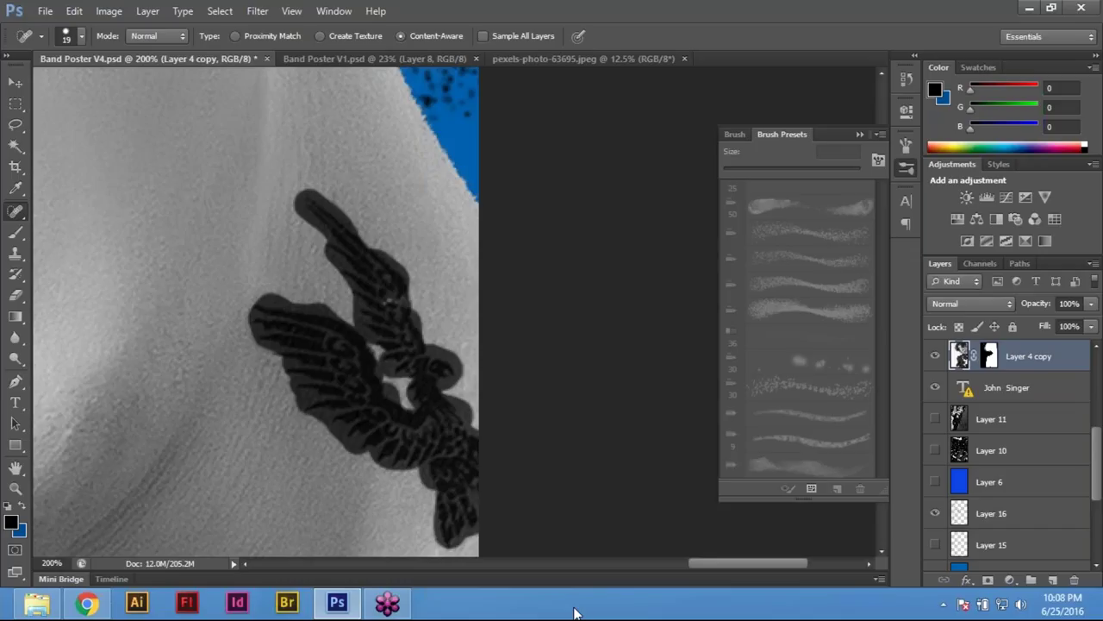
{"action": "mouse_move", "coordinate": [367, 235]}
{"action": "left_mouse_down"}
{"action": "mouse_move", "coordinate": [361, 262]}
{"action": "mouse_move", "coordinate": [404, 313]}
{"action": "mouse_move", "coordinate": [369, 349]}
{"action": "mouse_move", "coordinate": [377, 363]}
{"action": "mouse_move", "coordinate": [369, 373]}
{"action": "mouse_move", "coordinate": [269, 358]}
{"action": "left_mouse_up"}
{"action": "mouse_move", "coordinate": [403, 369]}
{"action": "left_mouse_down"}
{"action": "mouse_move", "coordinate": [401, 454]}
{"action": "mouse_move", "coordinate": [436, 436]}
{"action": "mouse_move", "coordinate": [468, 443]}
{"action": "mouse_move", "coordinate": [457, 504]}
{"action": "mouse_move", "coordinate": [489, 439]}
{"action": "mouse_move", "coordinate": [570, 435]}
{"action": "left_mouse_up"}
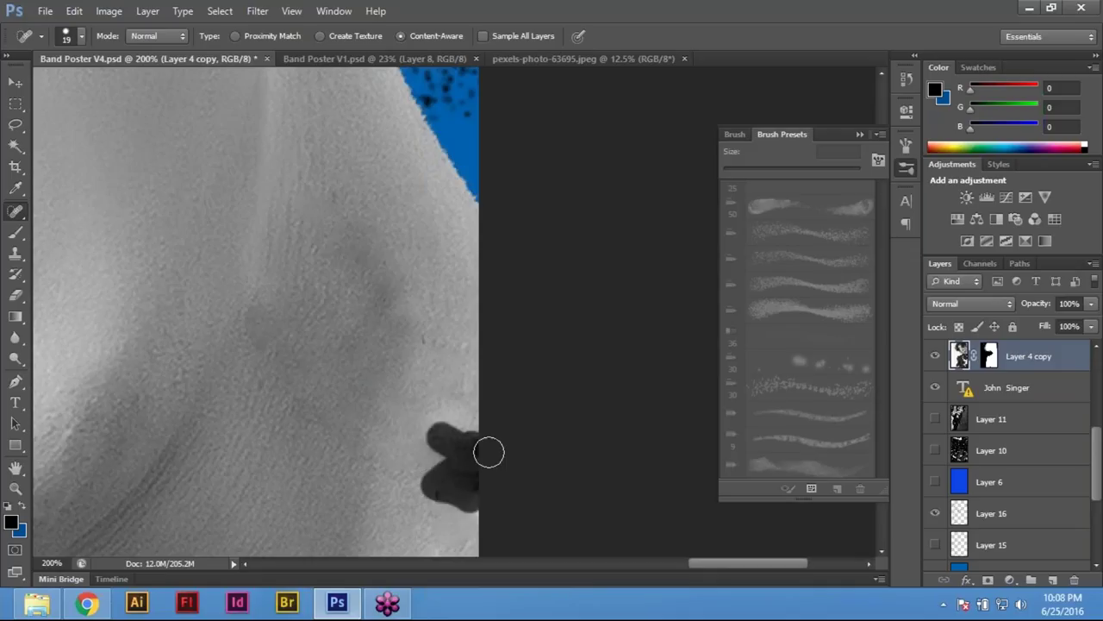
{"action": "left_click_drag", "start_coordinate": [443, 439], "coordinate": [441, 487]}
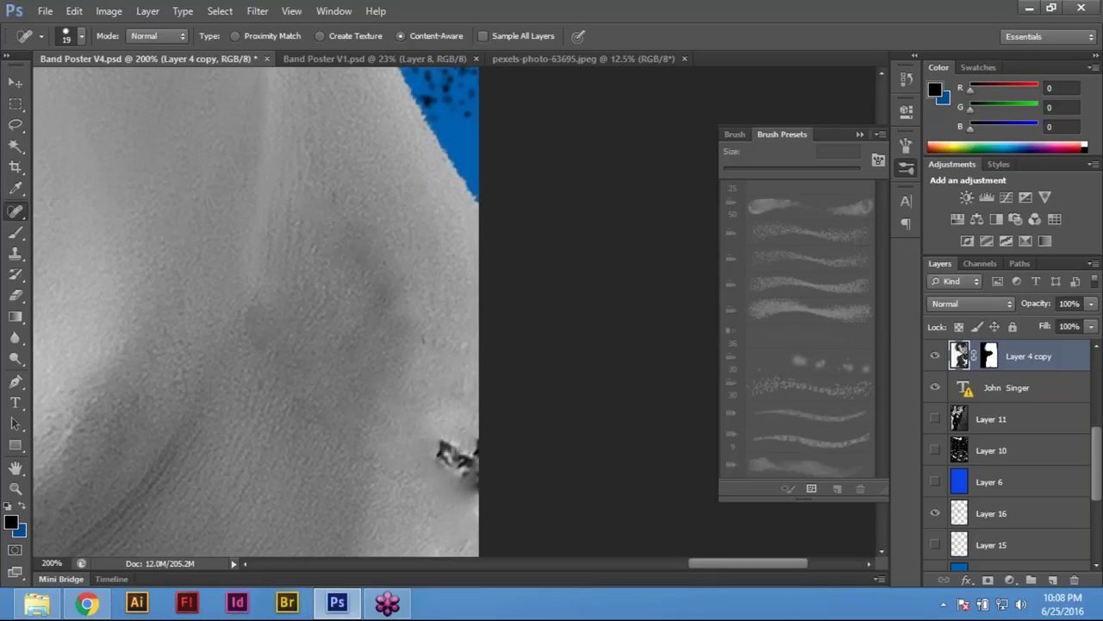
Clear the dark tattoo remnants at the neck's outer edge with a 50 px Spot Healing Brush and a 21 px Clone Stamp
{"action": "key", "text": "bracketright"}
{"action": "key", "text": "bracketright"}
{"action": "mouse_move", "coordinate": [462, 399]}
{"action": "left_mouse_down"}
{"action": "mouse_move", "coordinate": [455, 382]}
{"action": "mouse_move", "coordinate": [468, 481]}
{"action": "mouse_move", "coordinate": [613, 456]}
{"action": "left_mouse_up"}
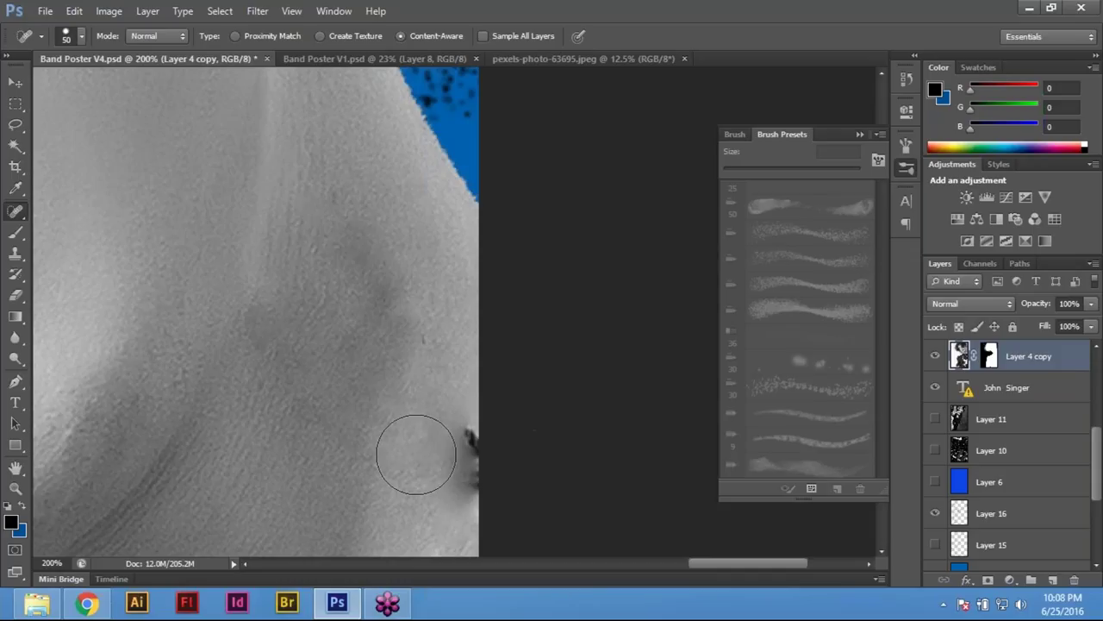
{"action": "left_click", "coordinate": [17, 255]}
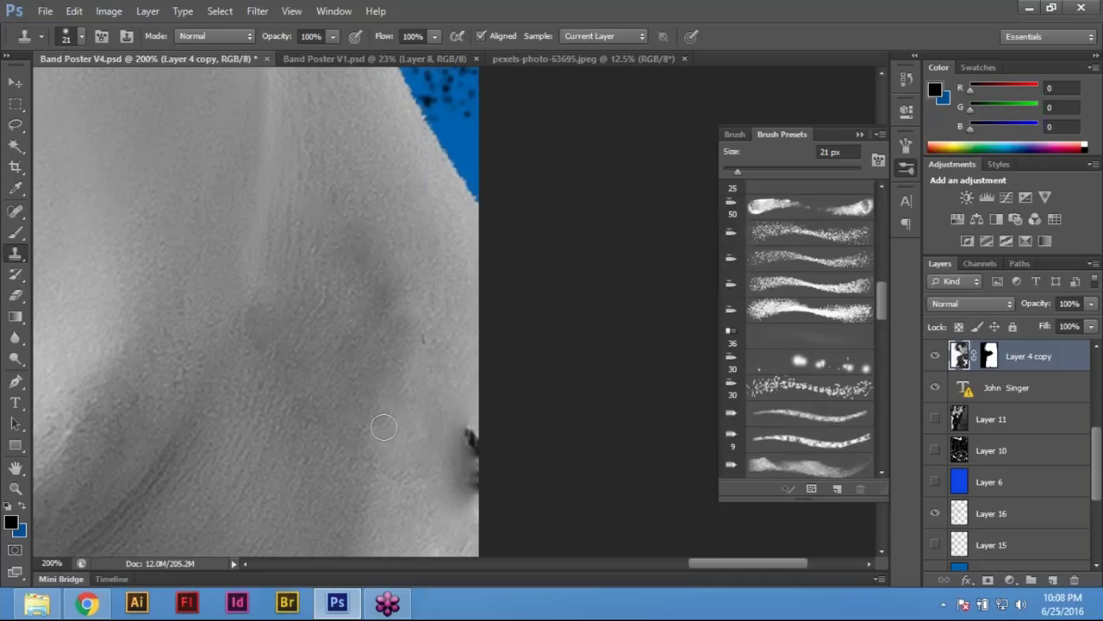
{"action": "mouse_move", "coordinate": [465, 444]}
{"action": "left_mouse_down"}
{"action": "mouse_move", "coordinate": [473, 479]}
{"action": "mouse_move", "coordinate": [473, 437]}
{"action": "mouse_move", "coordinate": [471, 503]}
{"action": "mouse_move", "coordinate": [454, 465]}
{"action": "mouse_move", "coordinate": [459, 388]}
{"action": "mouse_move", "coordinate": [450, 462]}
{"action": "mouse_move", "coordinate": [443, 444]}
{"action": "mouse_move", "coordinate": [458, 505]}
{"action": "mouse_move", "coordinate": [458, 405]}
{"action": "left_mouse_up"}
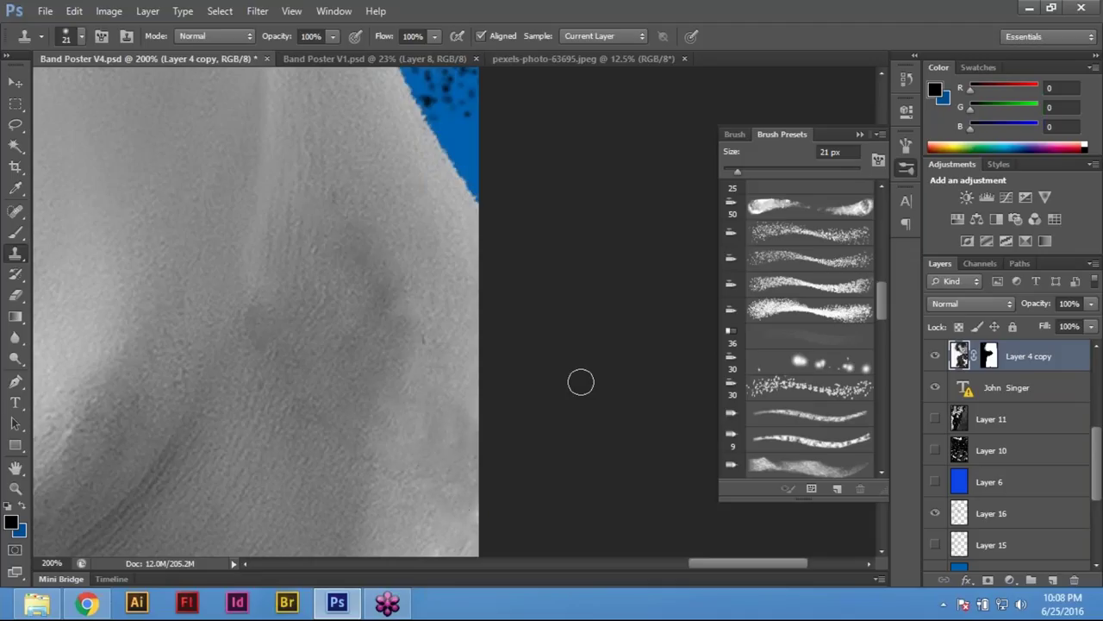
Check the retouched neck against the whole poster and save Band Poster V4.psd
{"action": "key", "text": "ctrl+0"}
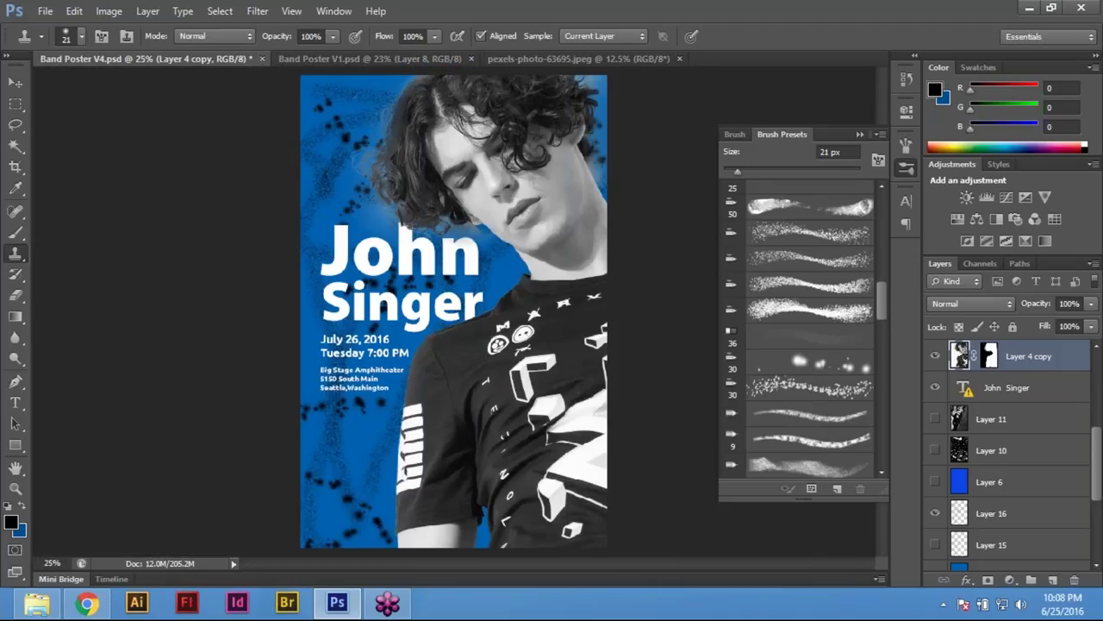
{"action": "key", "text": "ctrl+plus"}
{"action": "scroll", "coordinate": [443, 317], "scroll_direction": "up", "scroll_amount": 2}
{"action": "scroll", "coordinate": [522, 459], "scroll_direction": "up", "scroll_amount": 1}
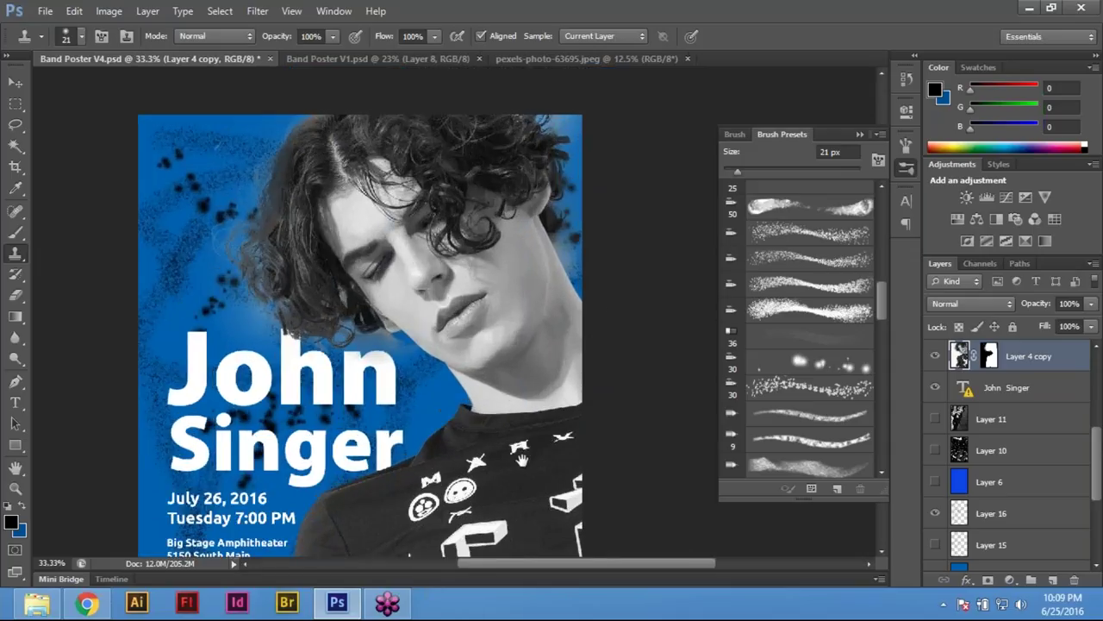
{"action": "left_click_drag", "start_coordinate": [522, 459], "coordinate": [354, 388]}
{"action": "key", "text": "ctrl+0"}
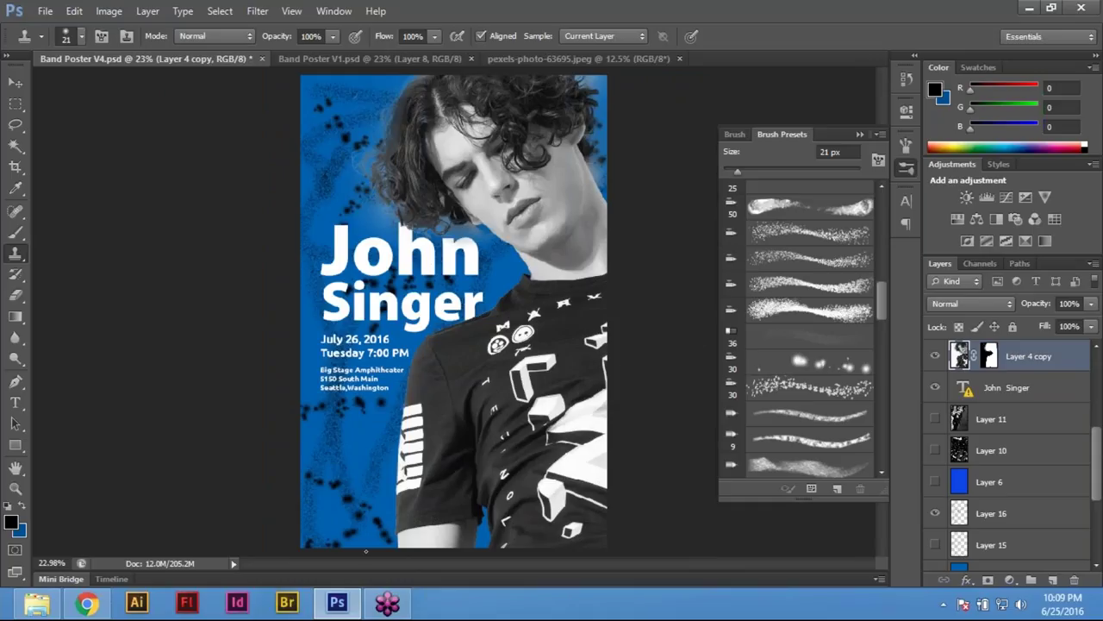
{"action": "left_click", "coordinate": [45, 11]}
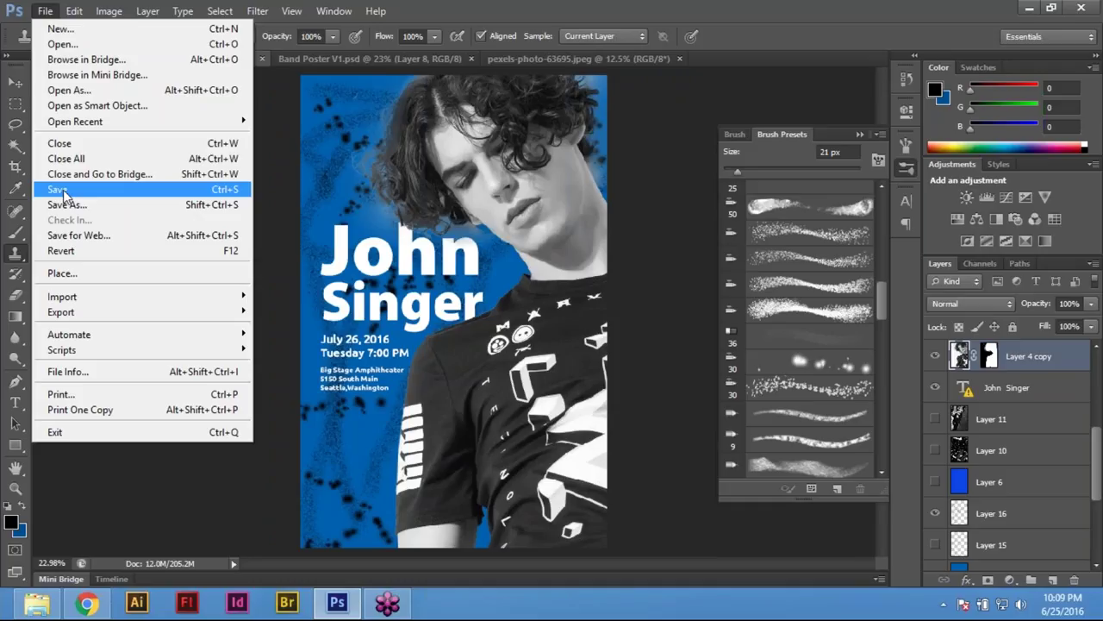
{"action": "left_click", "coordinate": [63, 189]}
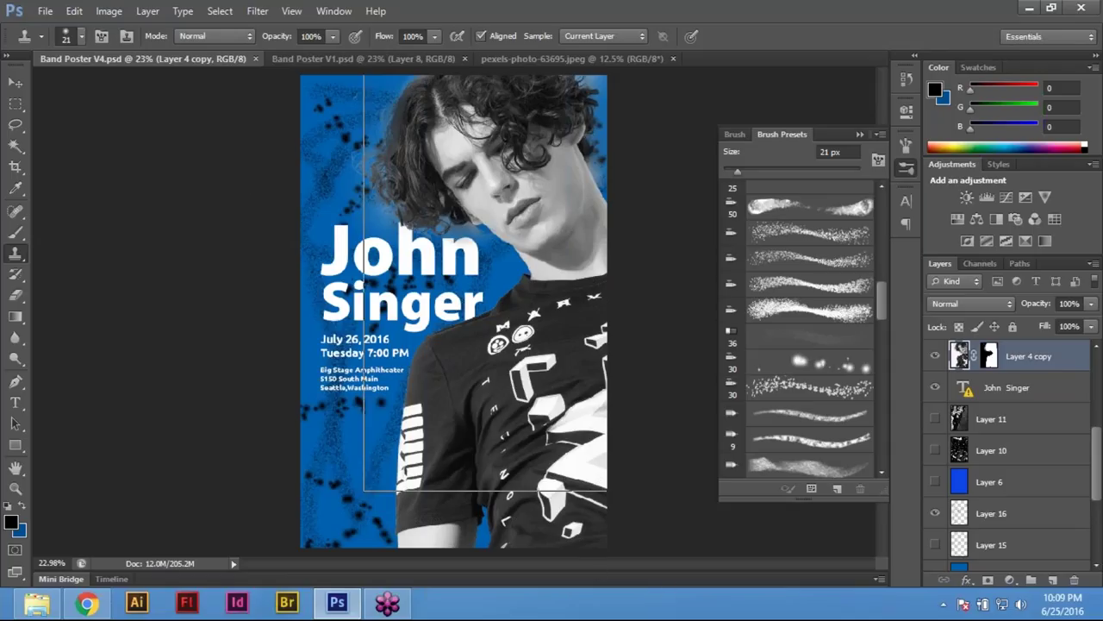
{"action": "key", "text": "ctrl+plus"}
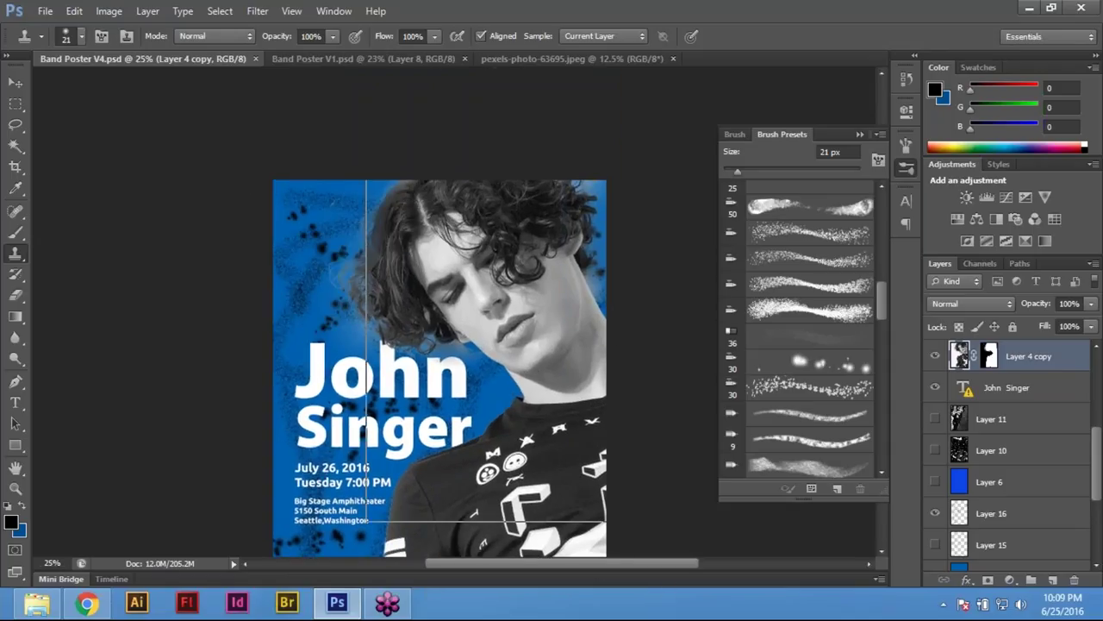
{"action": "key", "text": "ctrl+plus"}
{"action": "key", "text": "ctrl+plus"}
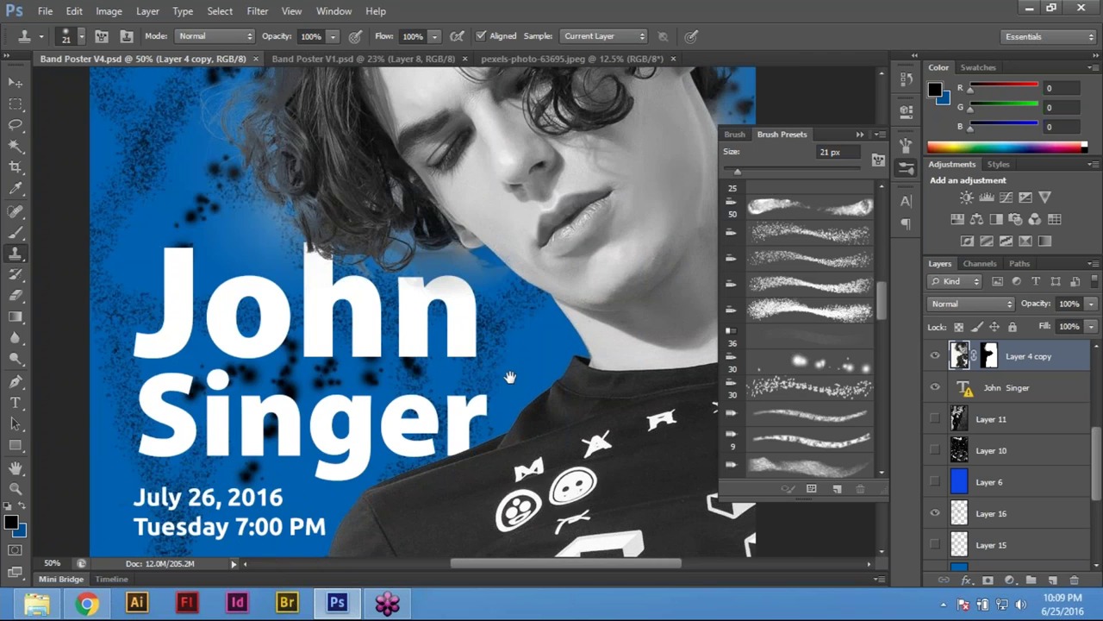
{"action": "key", "text": "ctrl+0"}
{"action": "left_click", "coordinate": [45, 11]}
{"action": "left_click", "coordinate": [142, 523]}
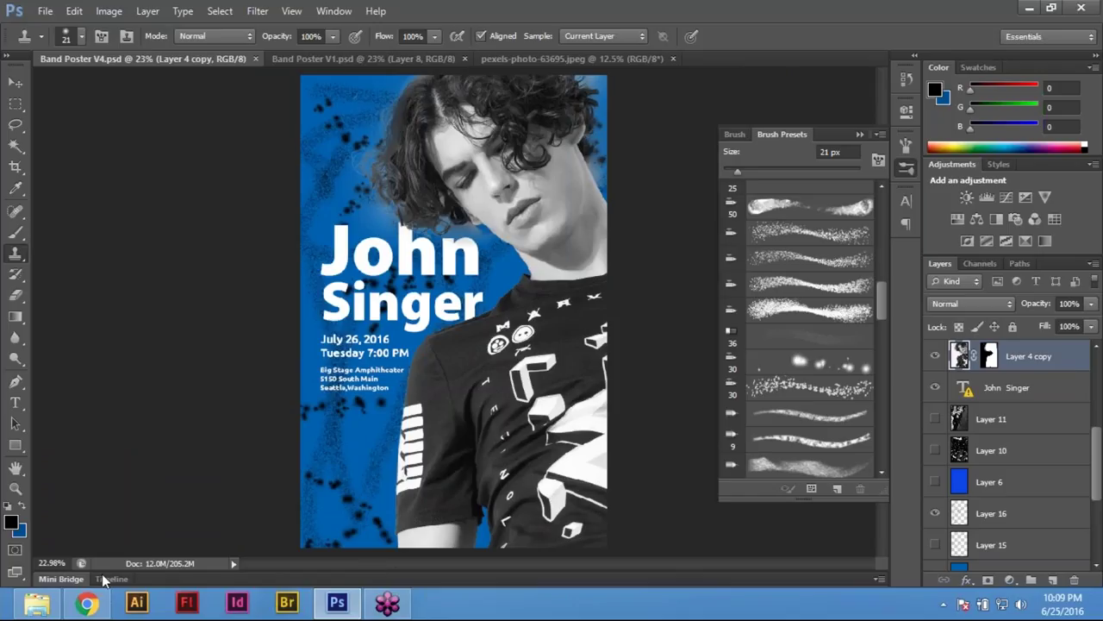
Switch to Chrome, highlight item 09 on creating additional looks in the Graphic Design Bootcamp outline, and return to Photoshop
{"action": "mouse_move", "coordinate": [93, 607]}
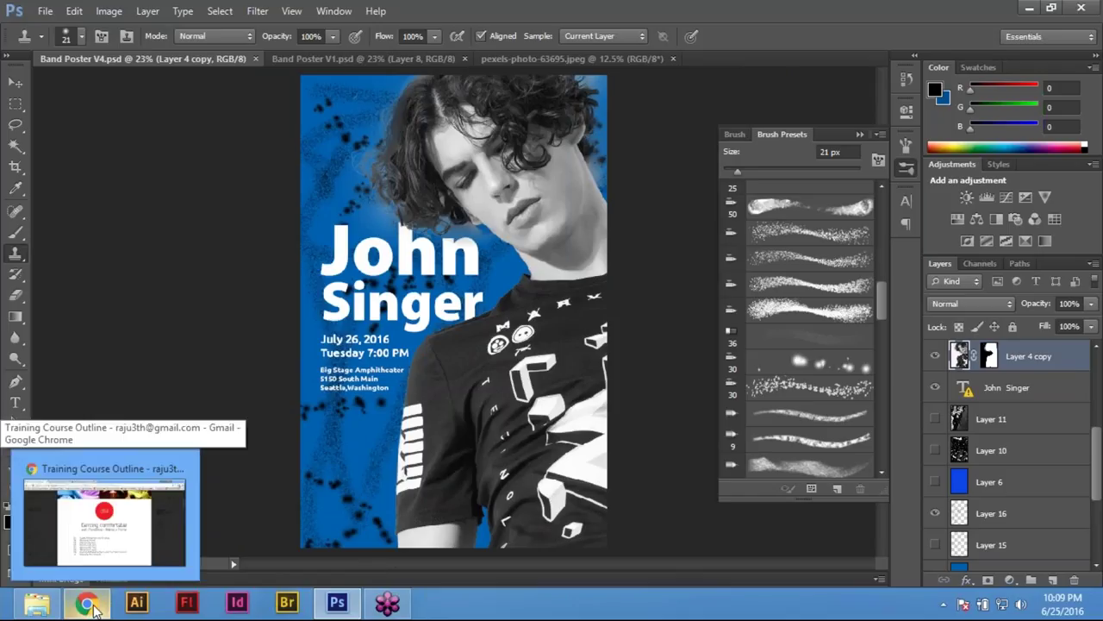
{"action": "left_click", "coordinate": [95, 609]}
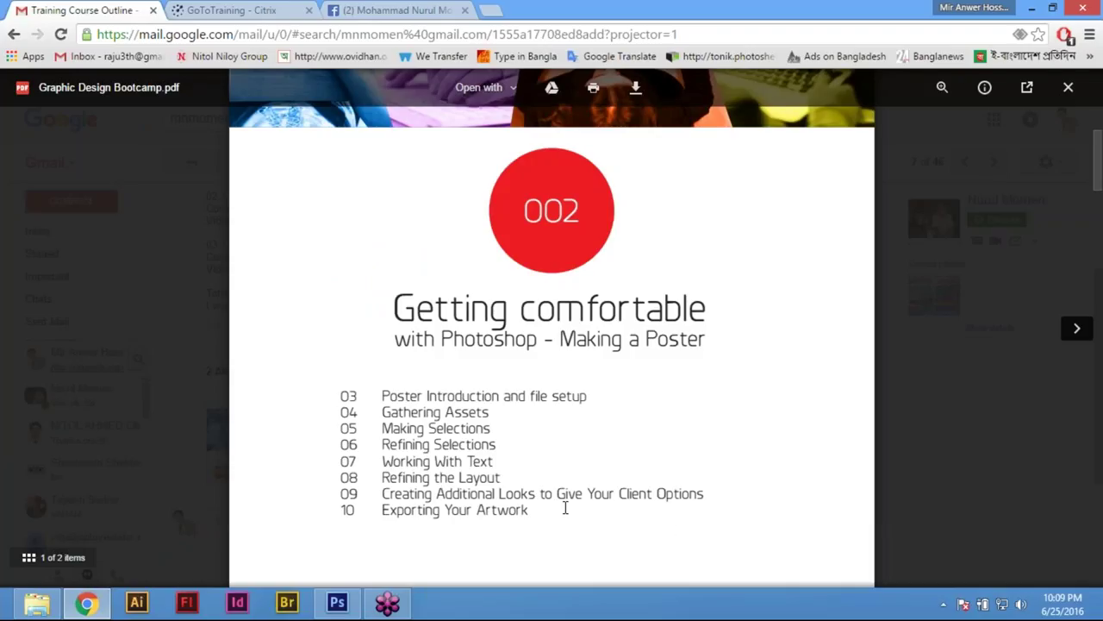
{"action": "left_click_drag", "start_coordinate": [705, 493], "coordinate": [341, 493]}
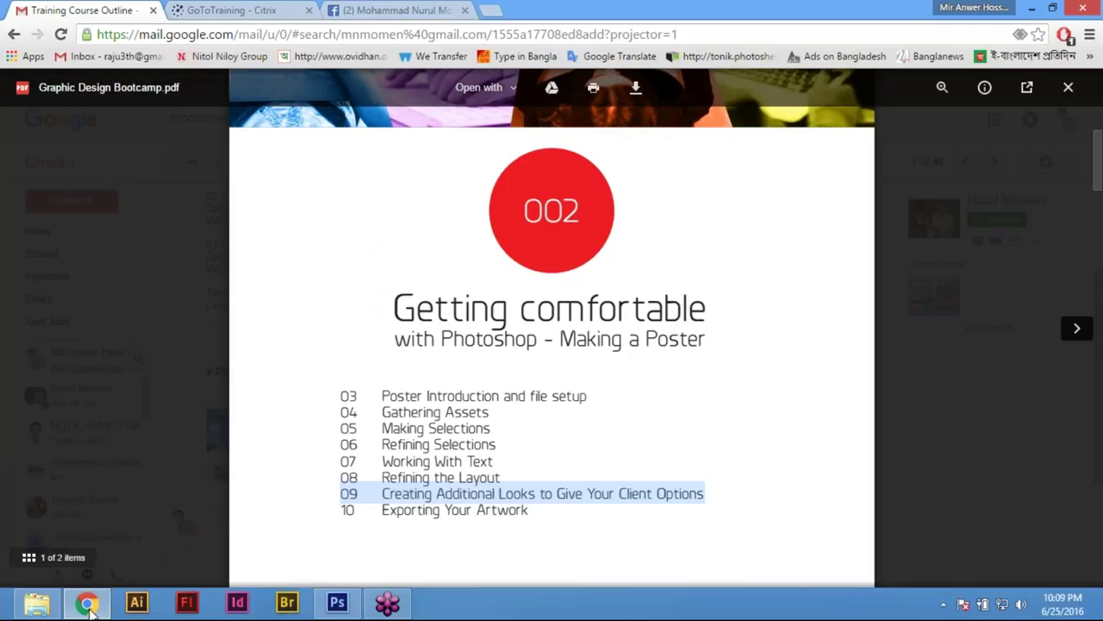
{"action": "left_click", "coordinate": [337, 602]}
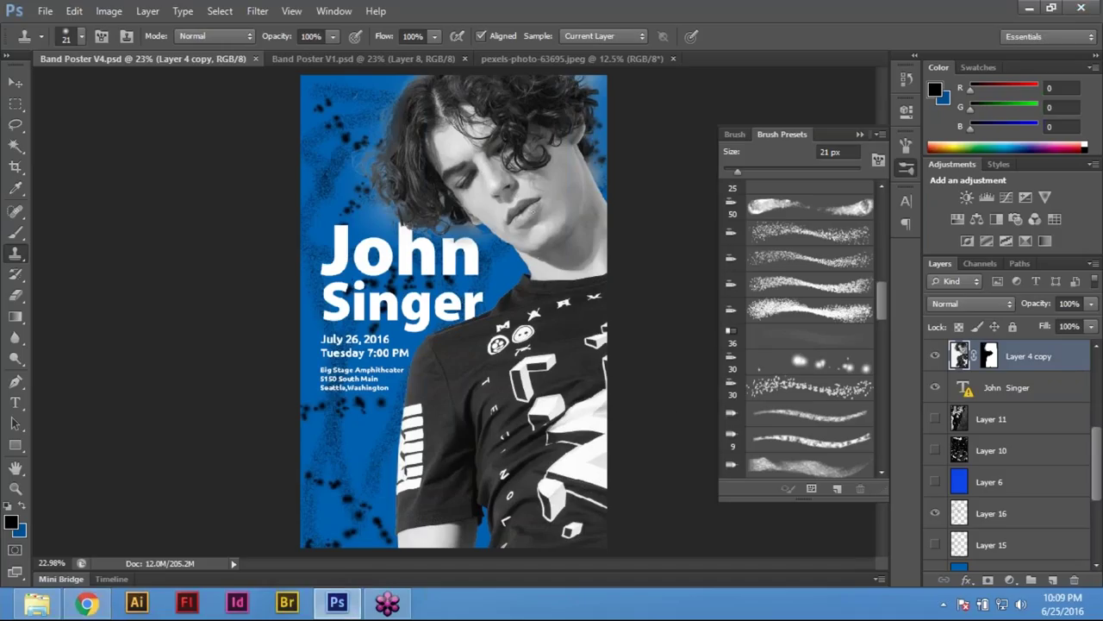
{"action": "scroll", "coordinate": [479, 172], "scroll_direction": "up", "scroll_amount": 2}
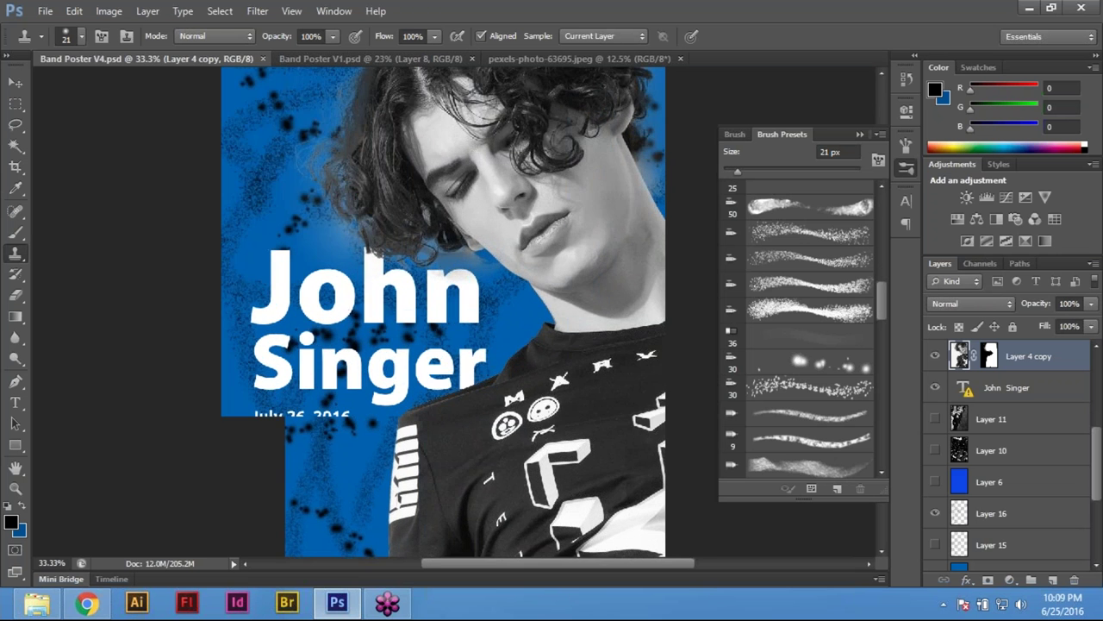
{"action": "scroll", "coordinate": [466, 267], "scroll_direction": "up", "scroll_amount": 1}
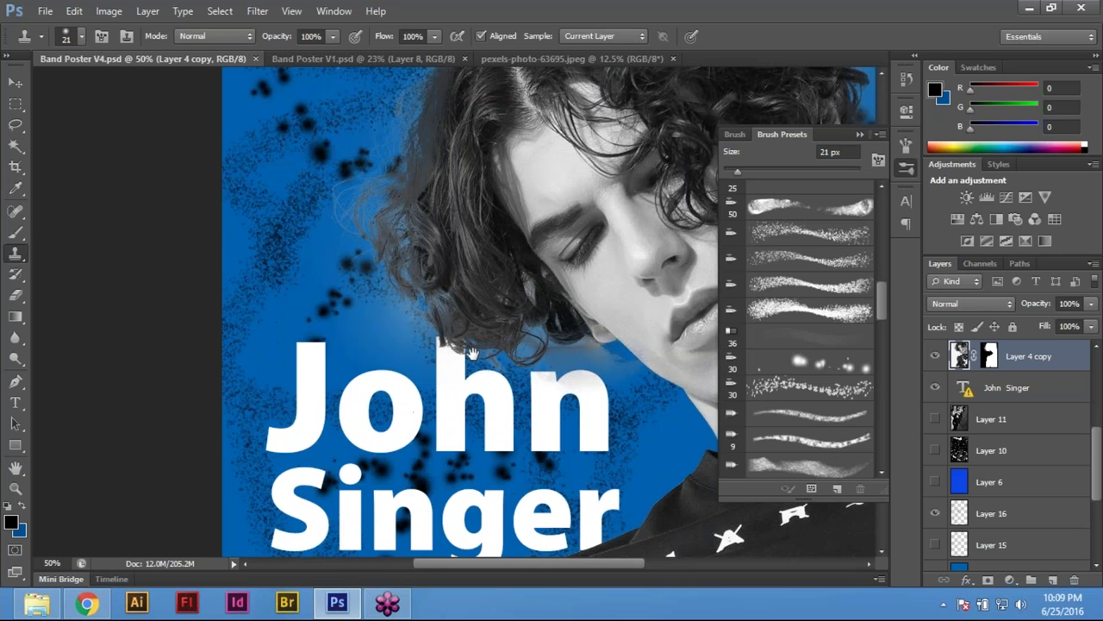
{"action": "scroll", "coordinate": [517, 318], "scroll_direction": "down", "scroll_amount": 3}
{"action": "scroll", "coordinate": [517, 319], "scroll_direction": "up", "scroll_amount": 1}
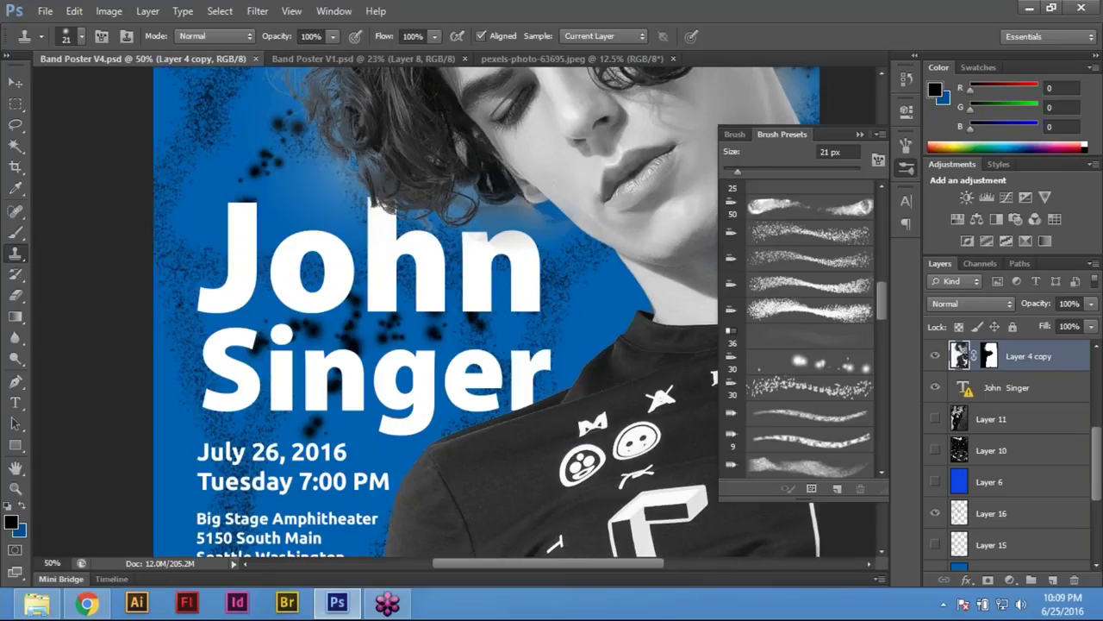
{"action": "left_click", "coordinate": [731, 362]}
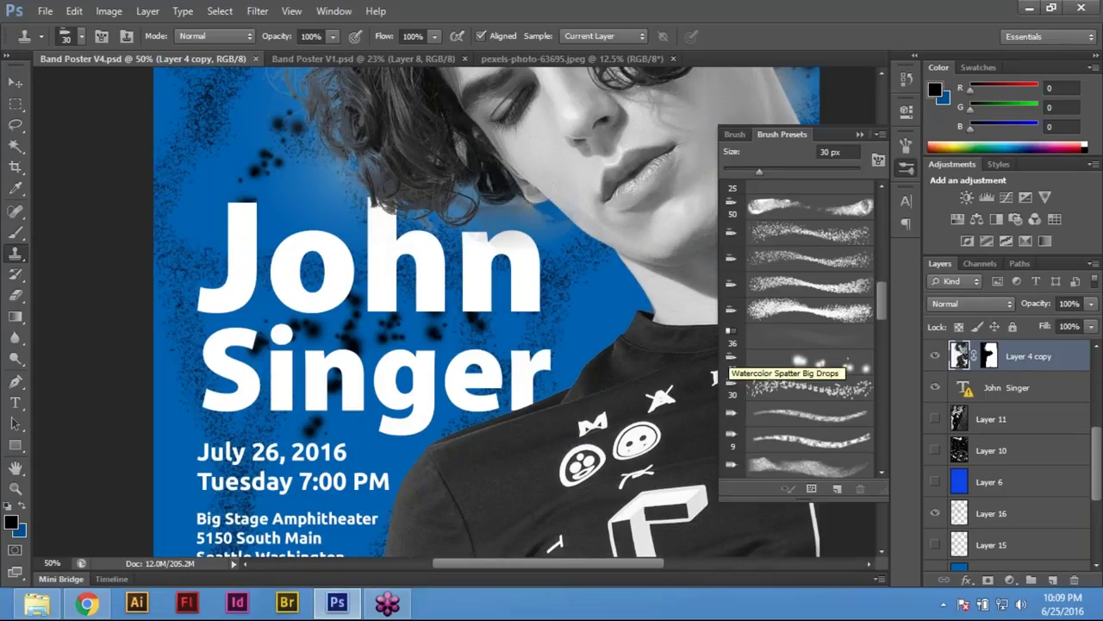
{"action": "key", "text": "bracketleft"}
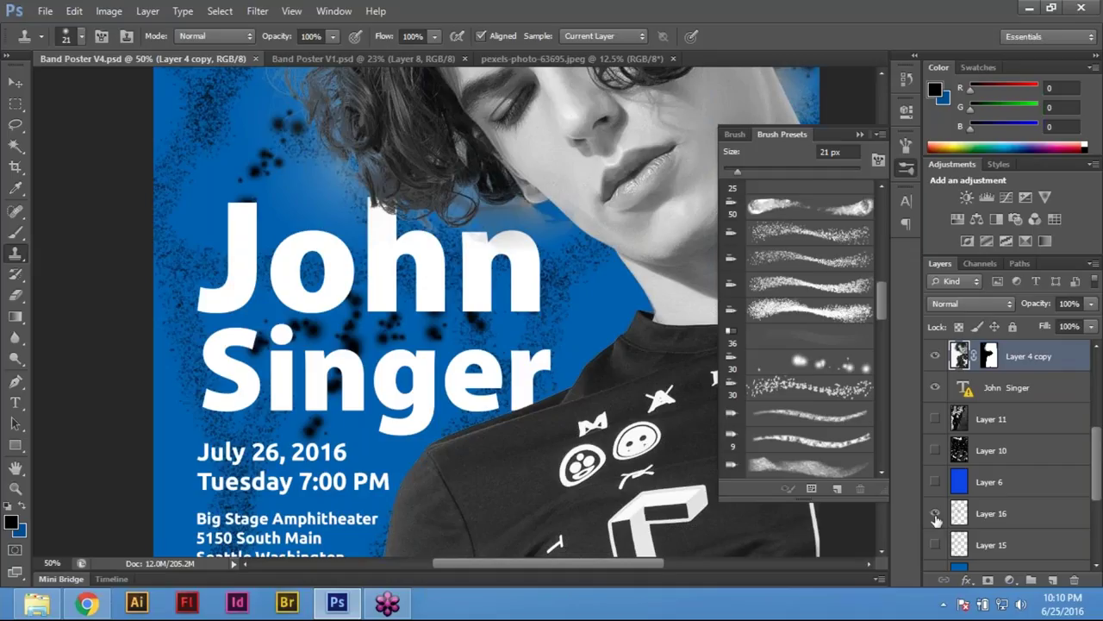
Hide Layer 16, show Layer 15, and examine its fine spatter texture up close and across the whole poster
{"action": "key", "text": "ctrl+0"}
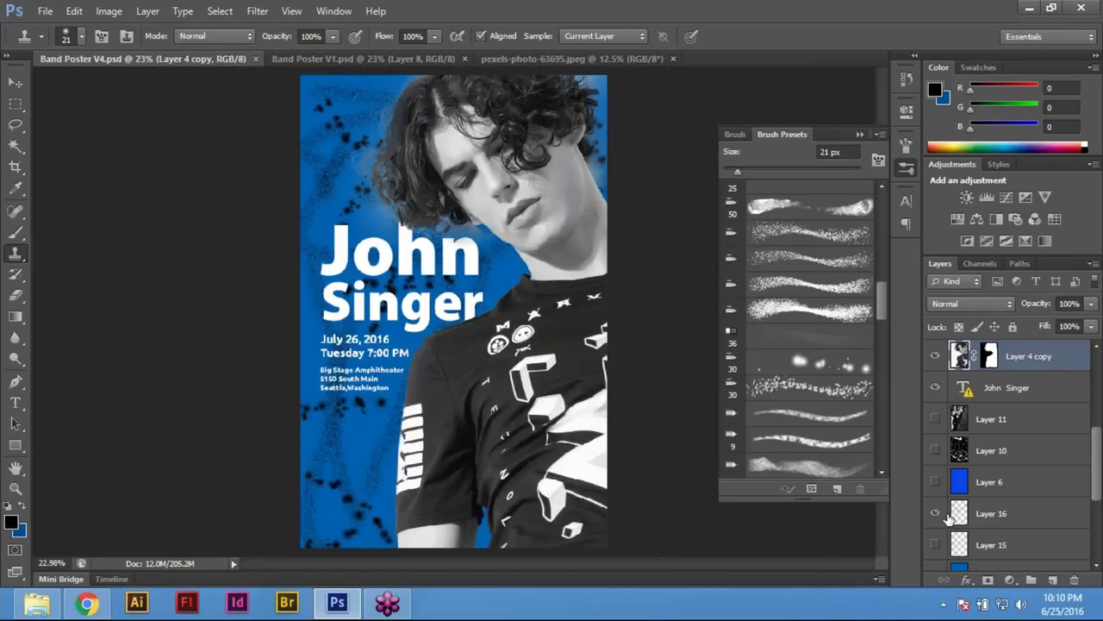
{"action": "left_click", "coordinate": [935, 514]}
{"action": "left_click", "coordinate": [935, 545]}
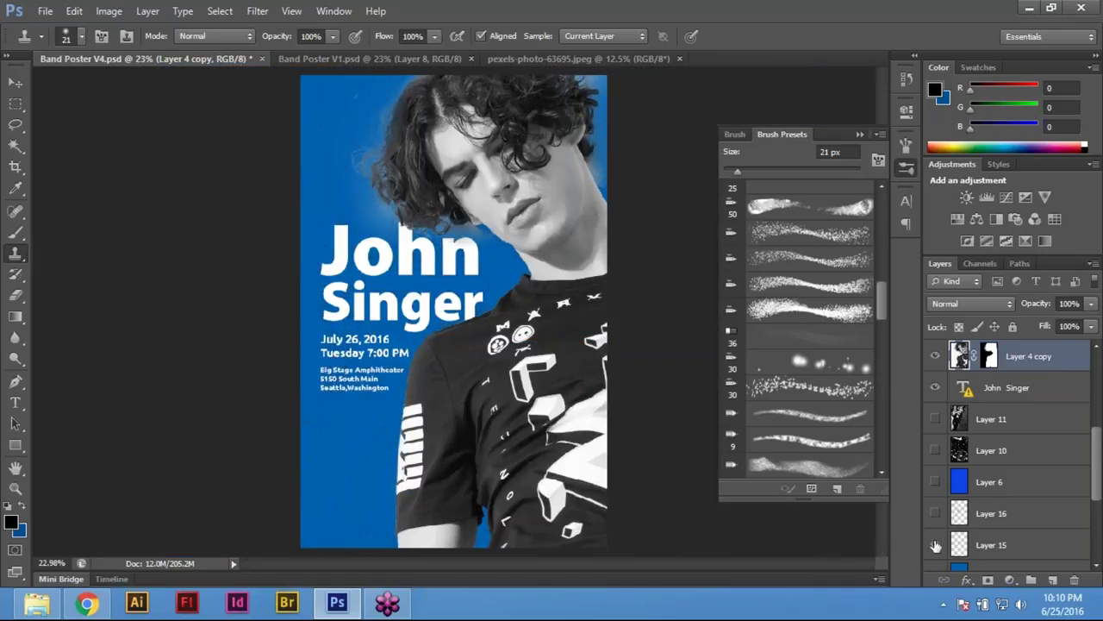
{"action": "left_click", "coordinate": [347, 181]}
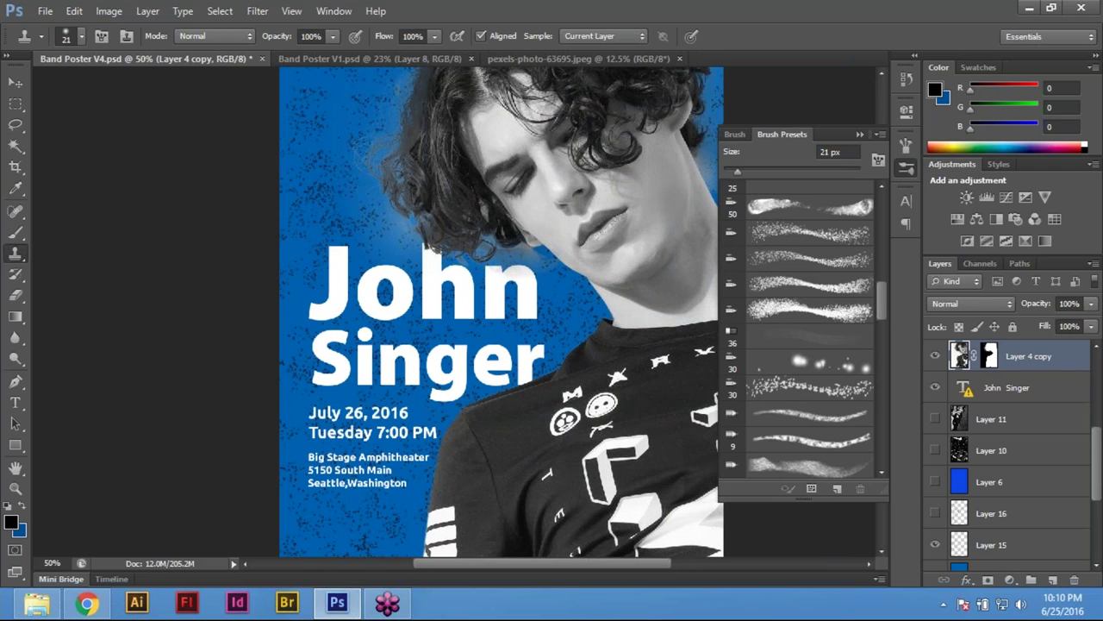
{"action": "scroll", "coordinate": [361, 406], "scroll_direction": "up", "scroll_amount": 2}
{"action": "left_click_drag", "start_coordinate": [362, 406], "coordinate": [245, 246]}
{"action": "scroll", "coordinate": [245, 246], "scroll_direction": "down", "scroll_amount": 10}
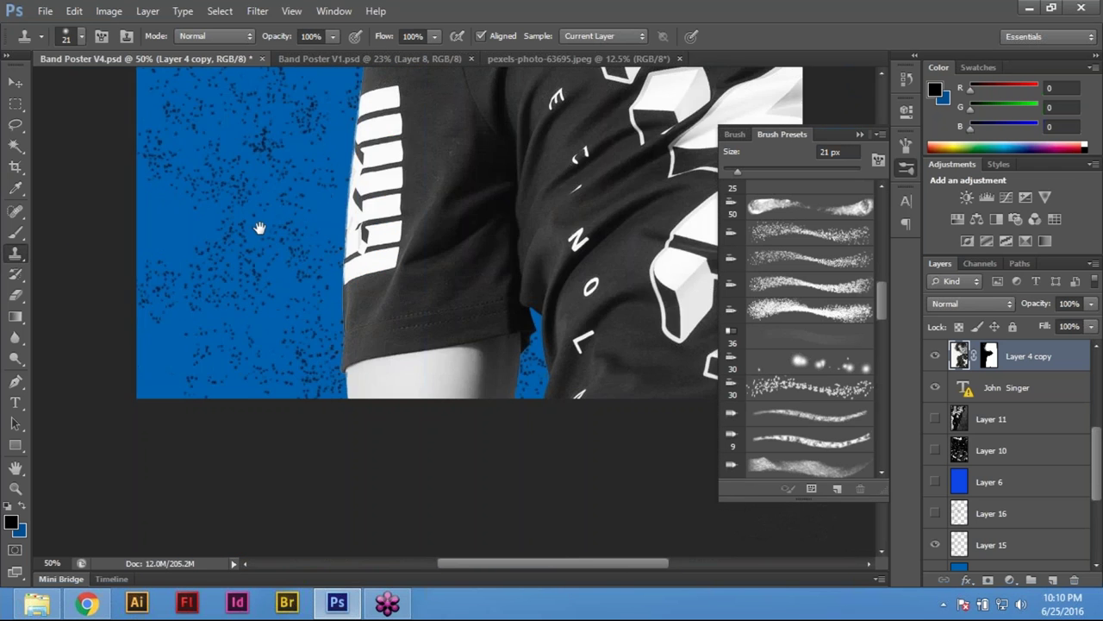
{"action": "key", "text": "ctrl+0"}
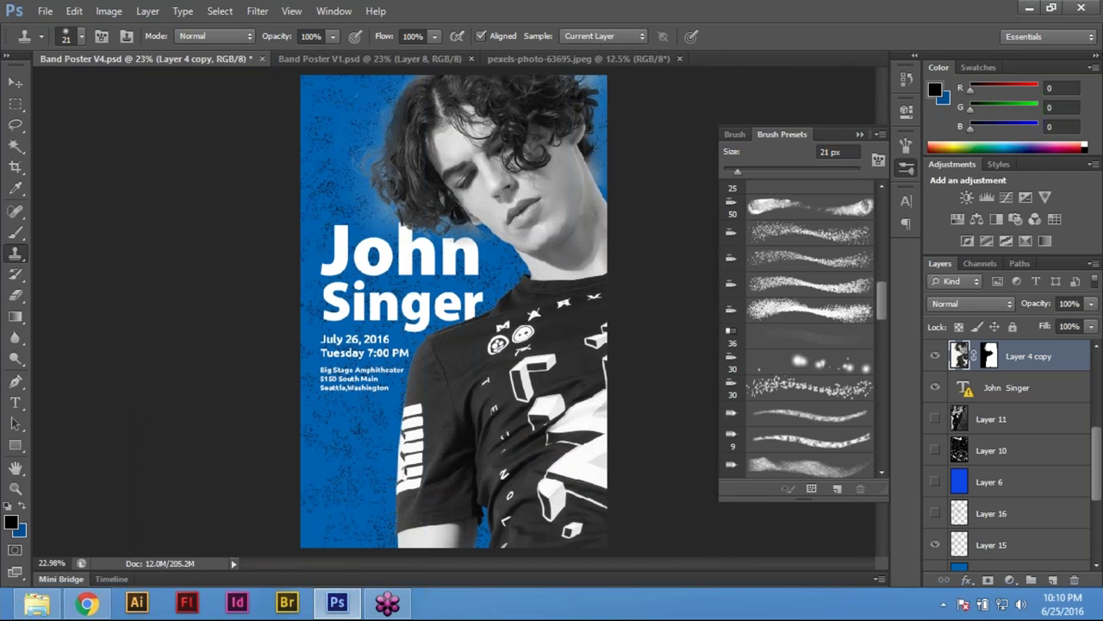
Hide Layer 15, show Layer 16 and make Layer 16 the active layer
{"action": "left_click", "coordinate": [935, 544]}
{"action": "left_click", "coordinate": [935, 513]}
{"action": "left_click", "coordinate": [1018, 523]}
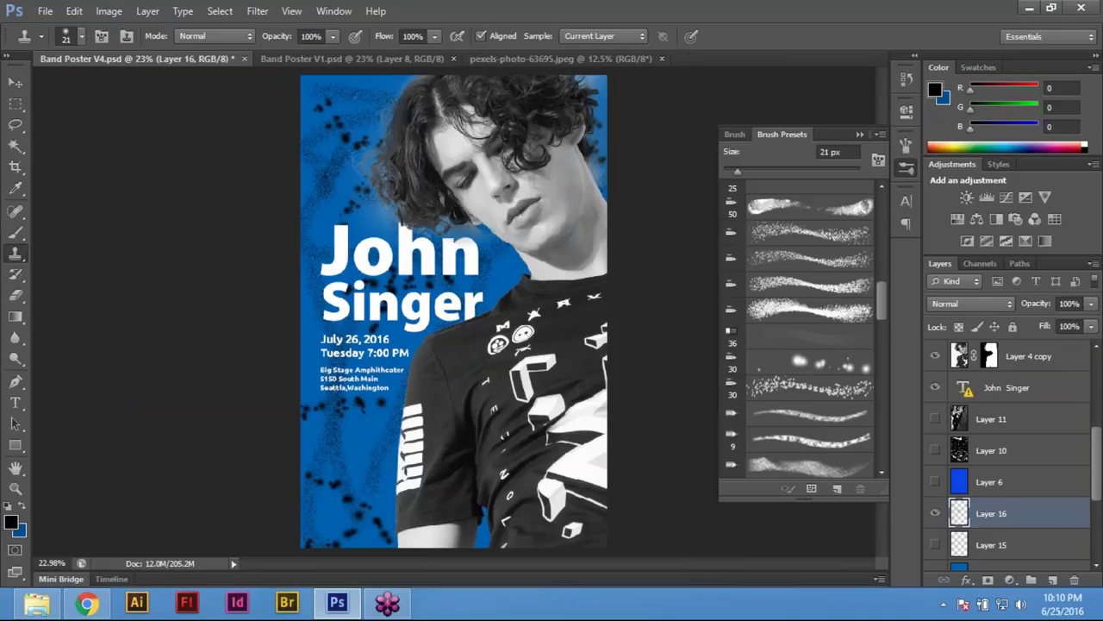
{"action": "left_click", "coordinate": [640, 268]}
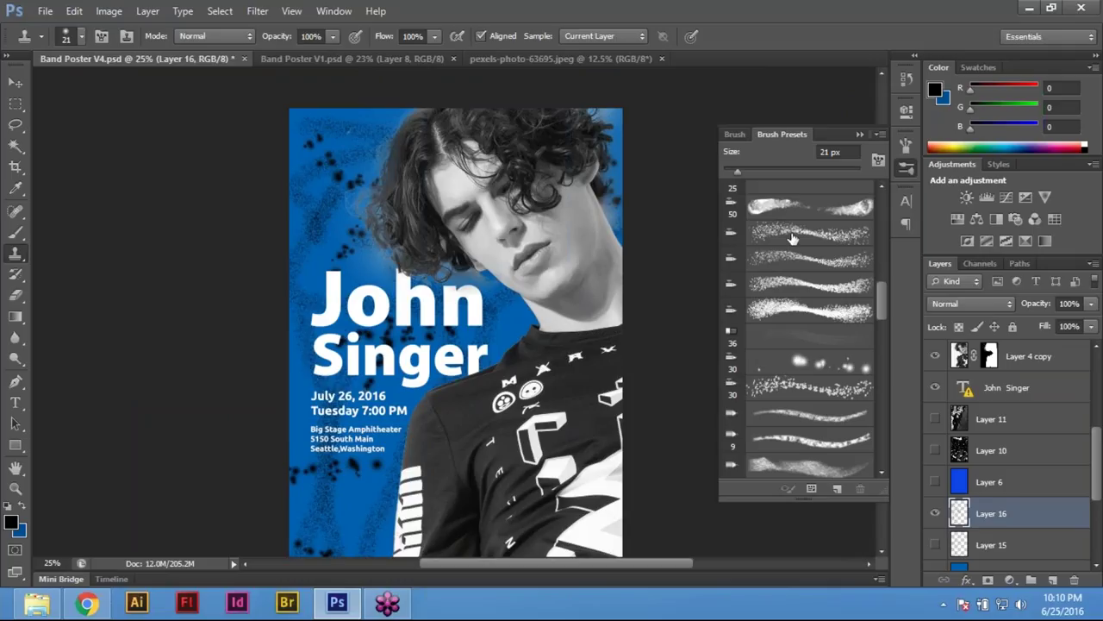
{"action": "left_click", "coordinate": [830, 214]}
{"action": "left_click", "coordinate": [847, 312]}
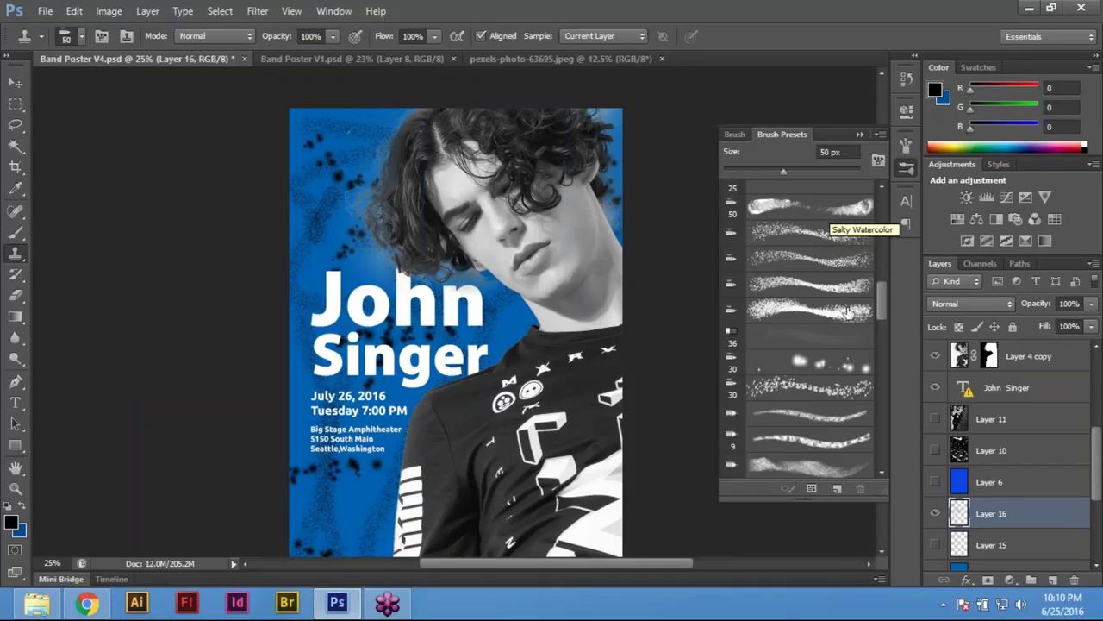
Compare the Layer 15 and Layer 16 spatter textures on the blue background by alternating their visibility
{"action": "left_click", "coordinate": [935, 513]}
{"action": "left_click", "coordinate": [938, 545]}
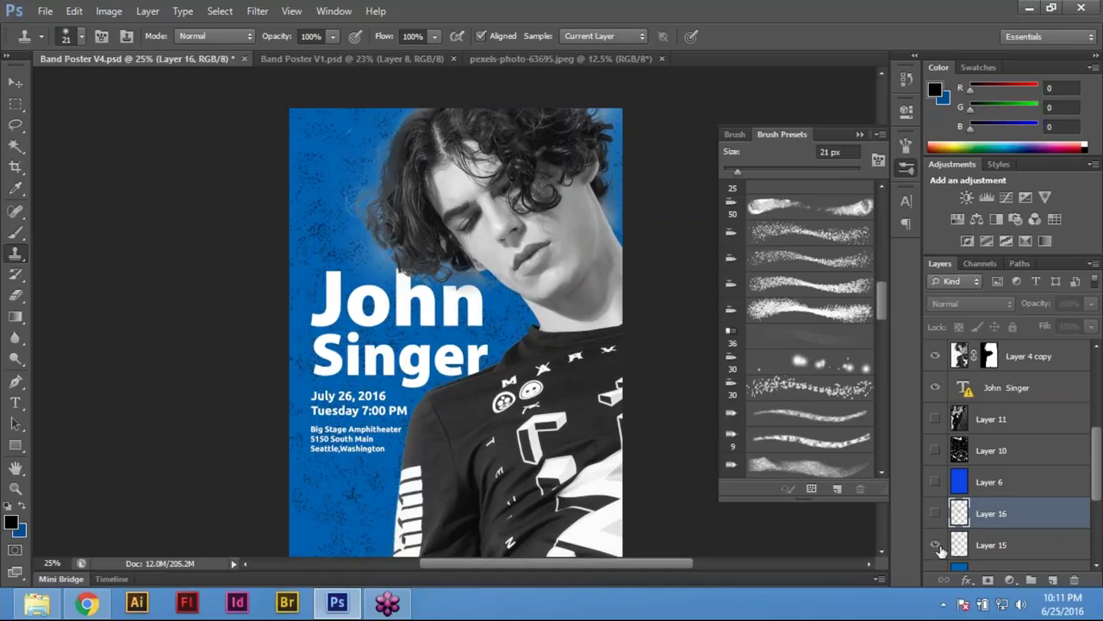
{"action": "left_click", "coordinate": [936, 514]}
{"action": "left_click", "coordinate": [936, 513]}
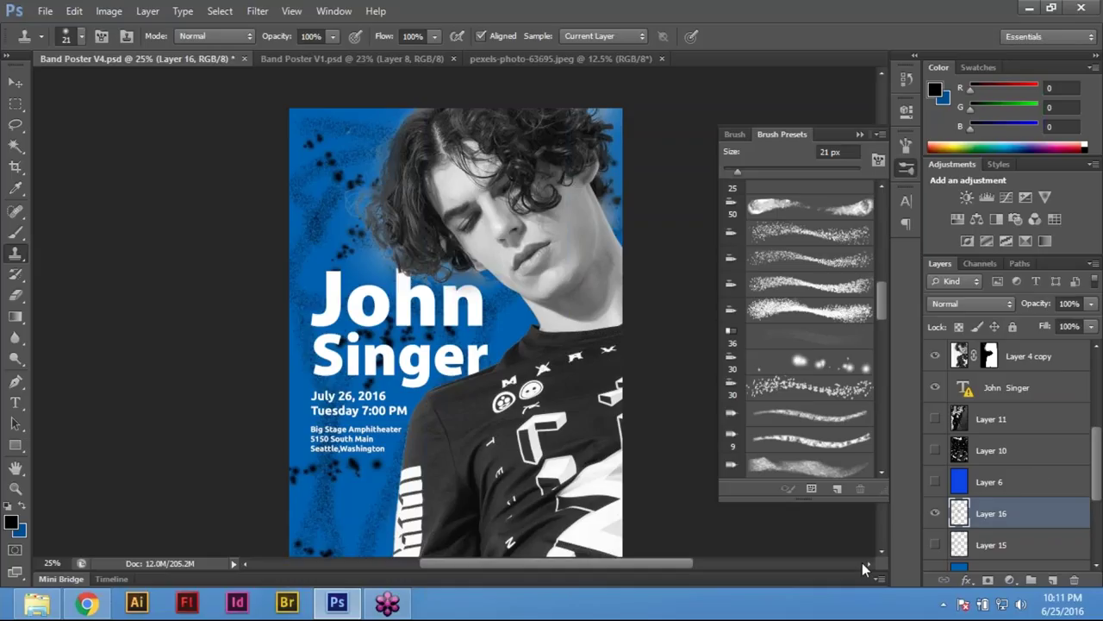
{"action": "left_click", "coordinate": [936, 513]}
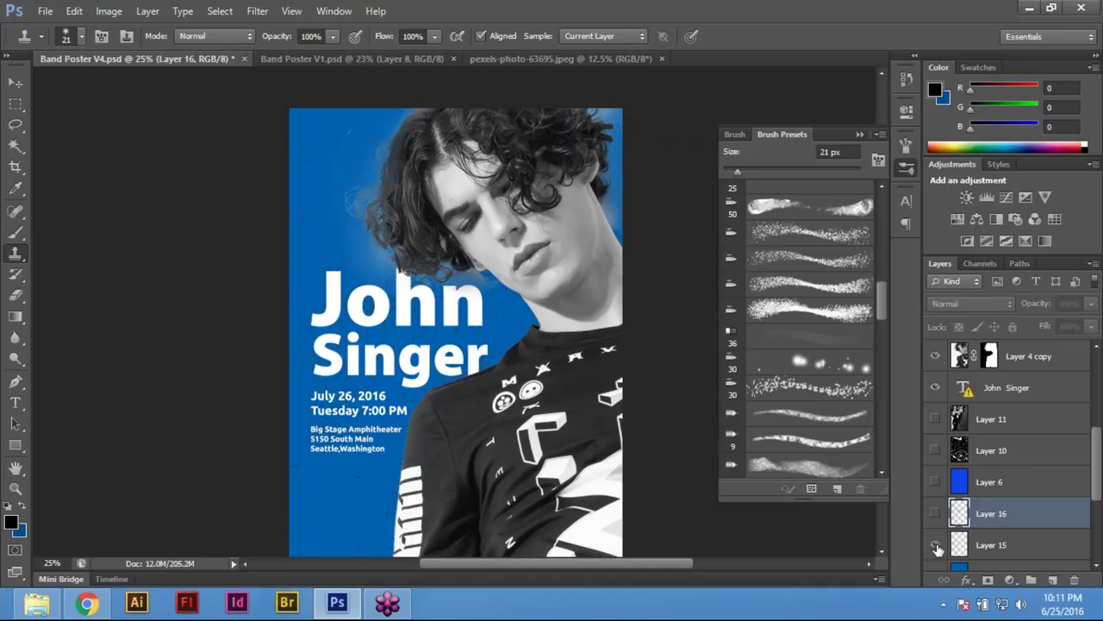
{"action": "left_click", "coordinate": [937, 514]}
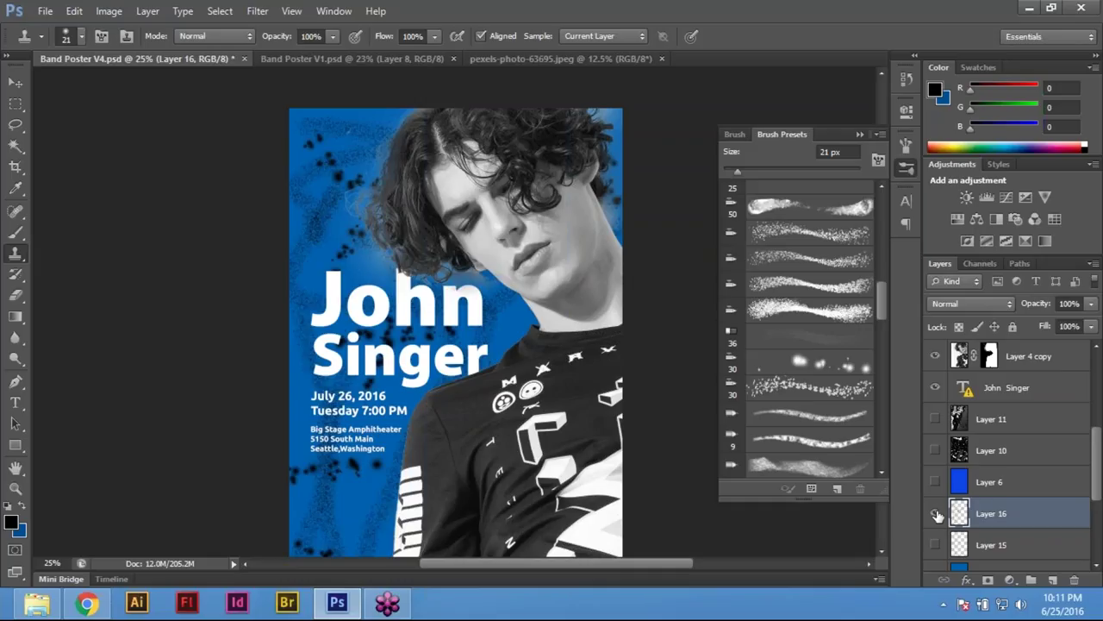
Preview Layer 6 over the plain background with Layer 16 hidden, and bring the Layer 16 spatter back
{"action": "left_click", "coordinate": [936, 514]}
{"action": "left_click", "coordinate": [936, 482]}
{"action": "left_click", "coordinate": [936, 482]}
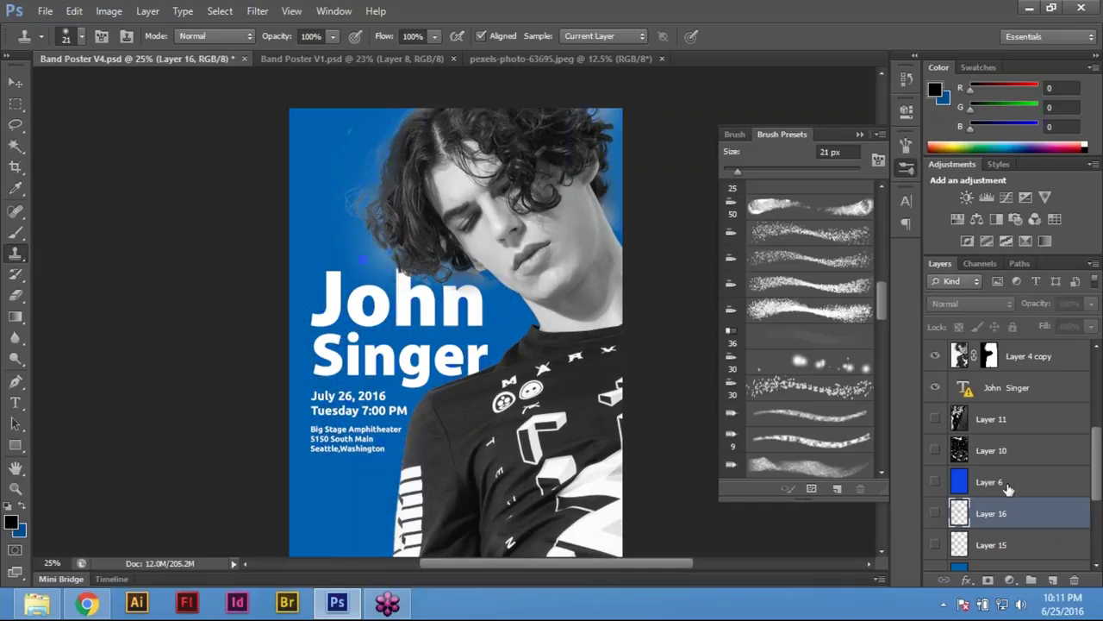
{"action": "left_click", "coordinate": [948, 490]}
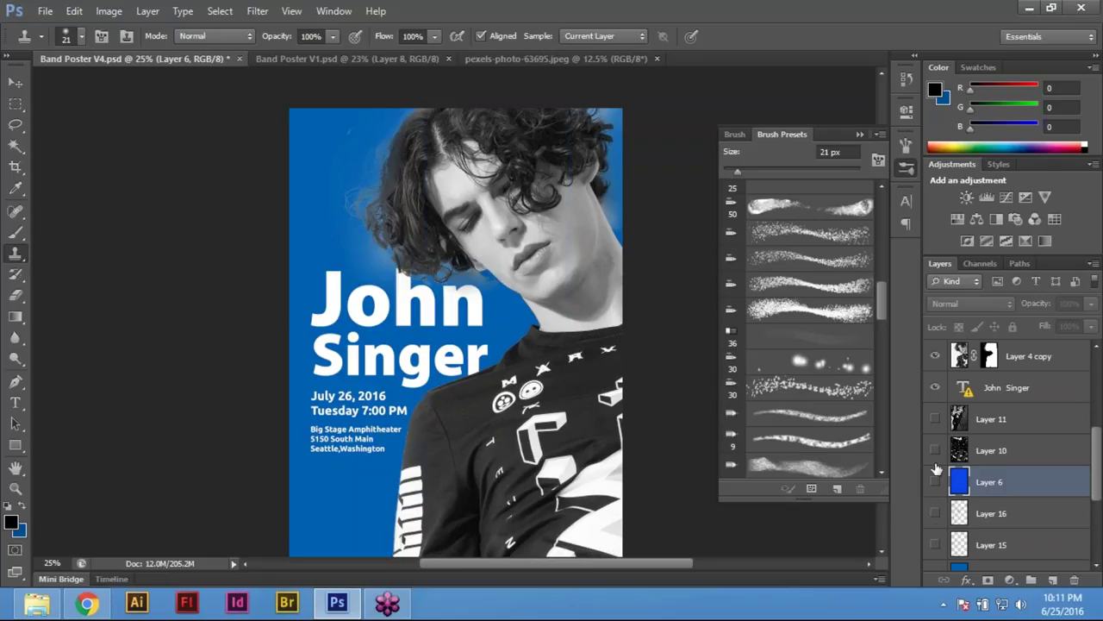
{"action": "left_click", "coordinate": [937, 510]}
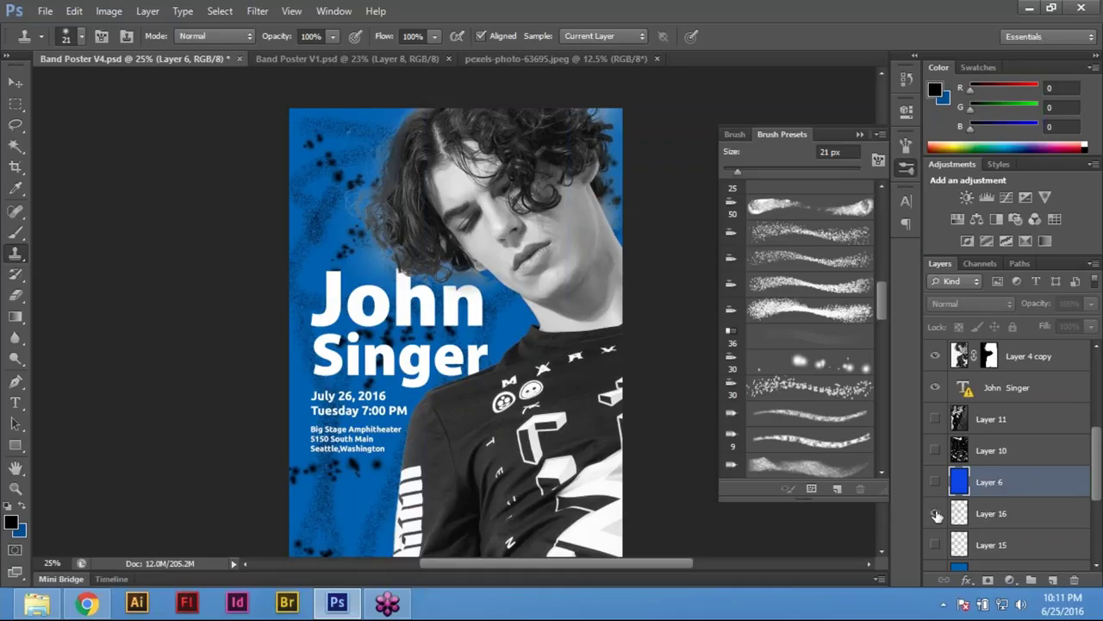
Move Layer 6 directly above Layer 14 and show it in place of Layer 14 as the poster's background
{"action": "scroll", "coordinate": [937, 514], "scroll_direction": "down", "scroll_amount": 1}
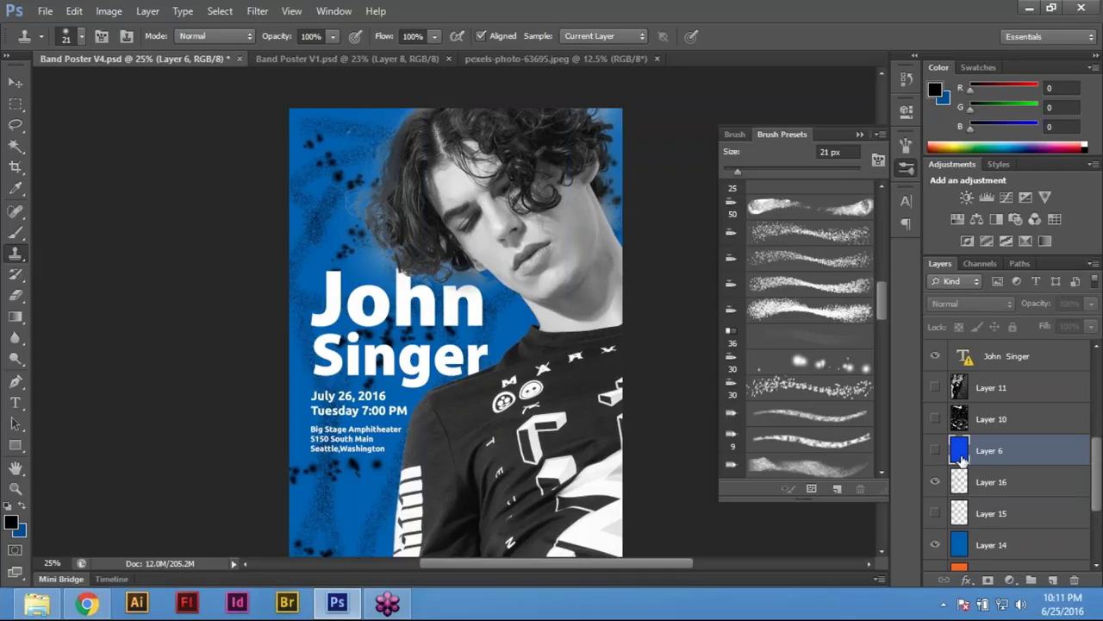
{"action": "left_click", "coordinate": [1010, 550]}
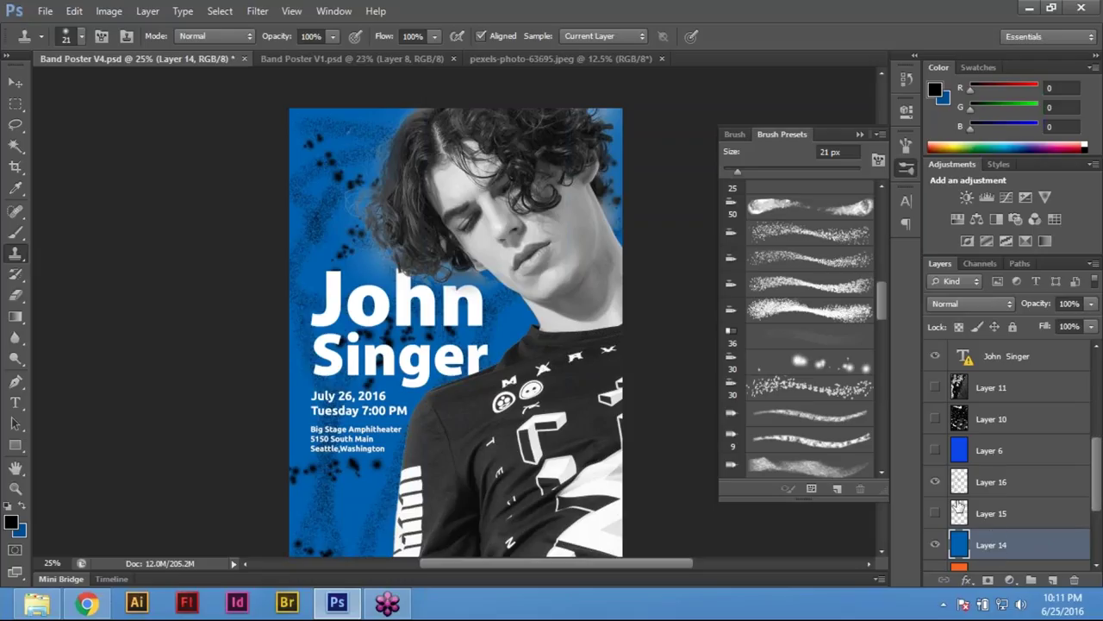
{"action": "left_click_drag", "start_coordinate": [1005, 455], "coordinate": [982, 539]}
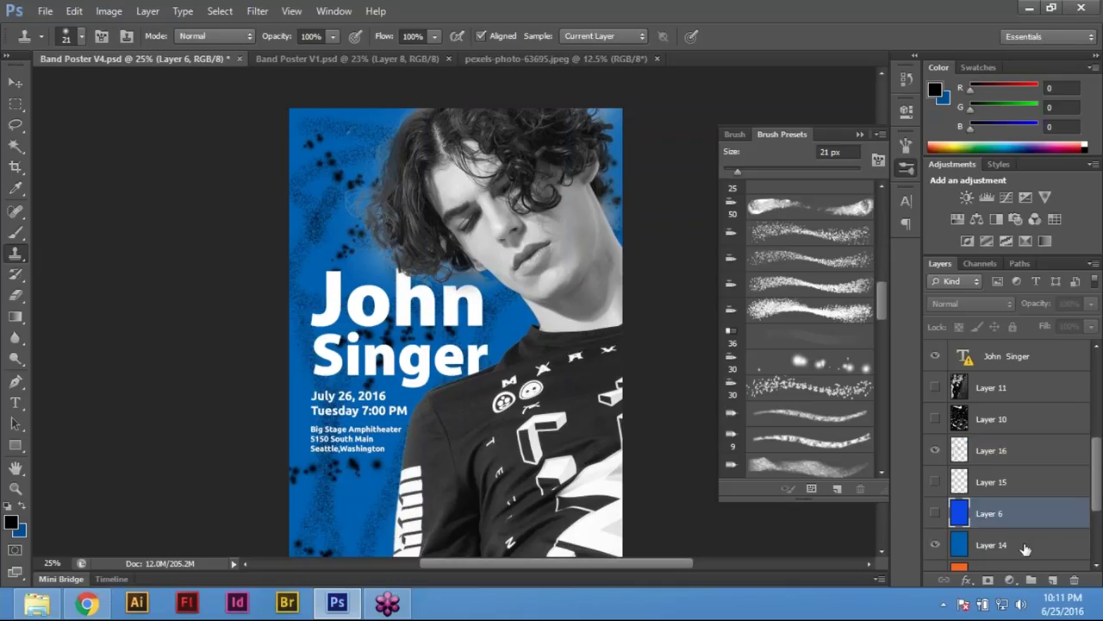
{"action": "left_click", "coordinate": [936, 545]}
{"action": "left_click", "coordinate": [936, 513]}
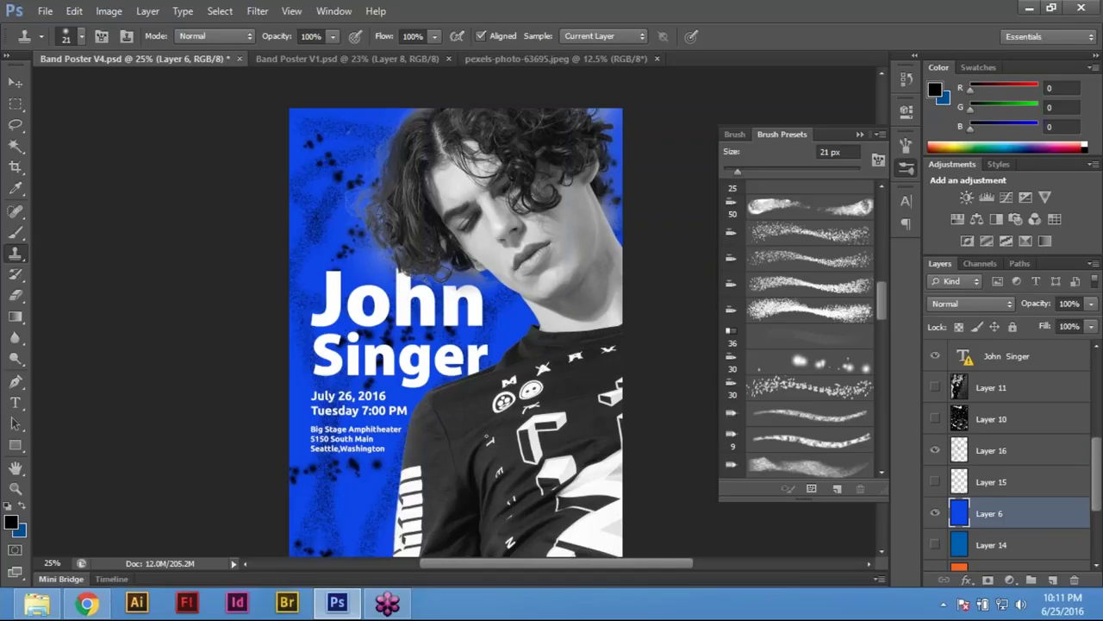
Compare the Layer 6 and Layer 14 blue backgrounds beneath the Layer 16 spatter across the whole poster
{"action": "scroll", "coordinate": [457, 328], "scroll_direction": "down", "scroll_amount": 4}
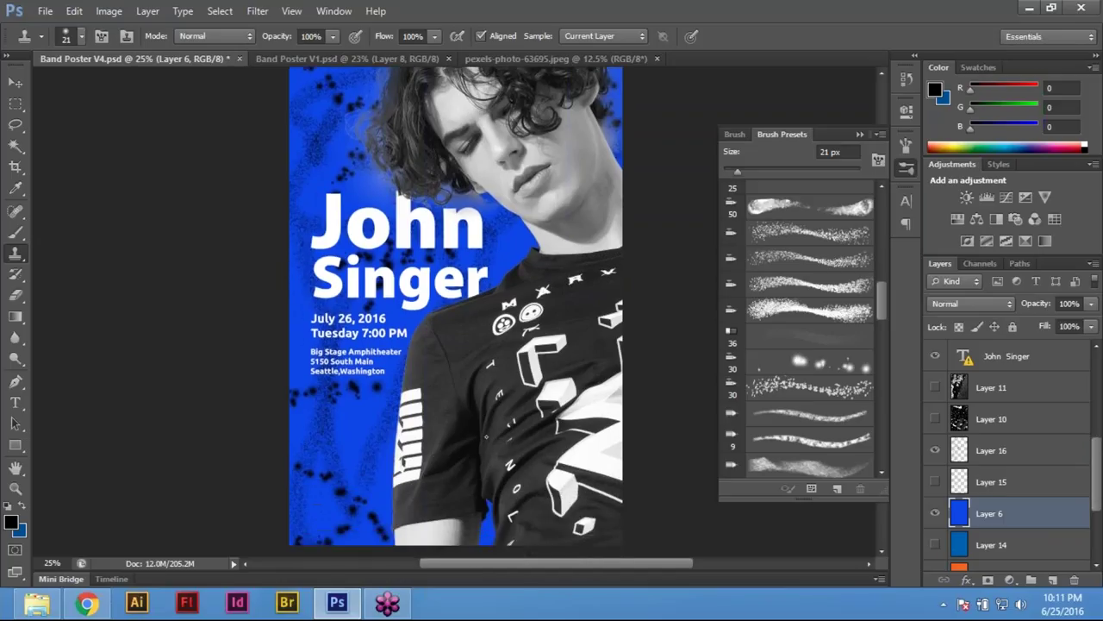
{"action": "scroll", "coordinate": [487, 438], "scroll_direction": "up", "scroll_amount": 4}
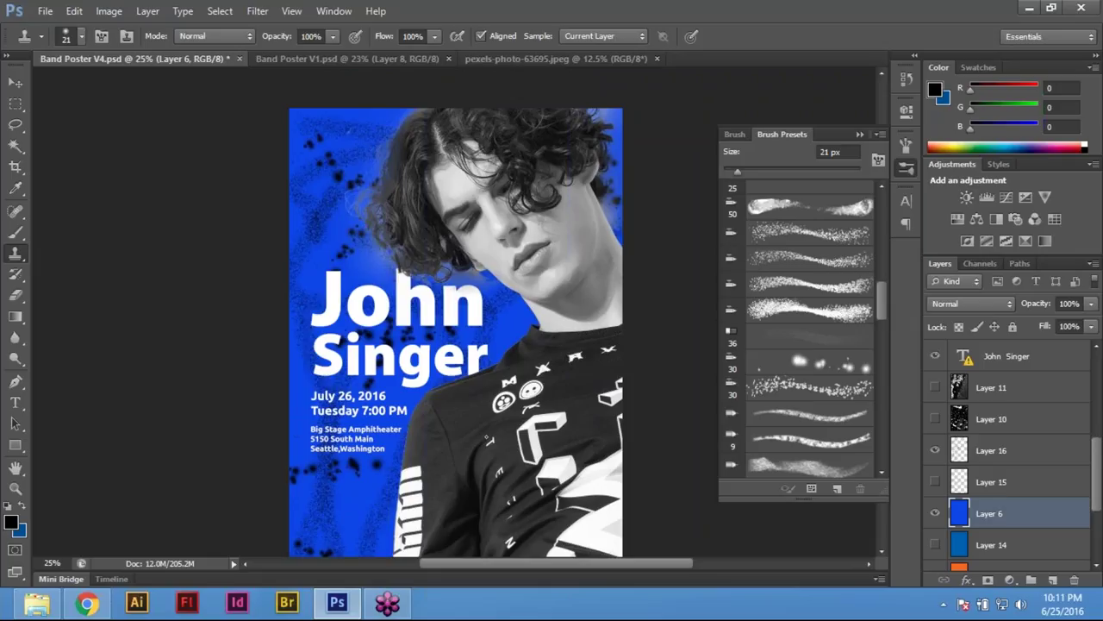
{"action": "scroll", "coordinate": [457, 313], "scroll_direction": "down", "scroll_amount": 5}
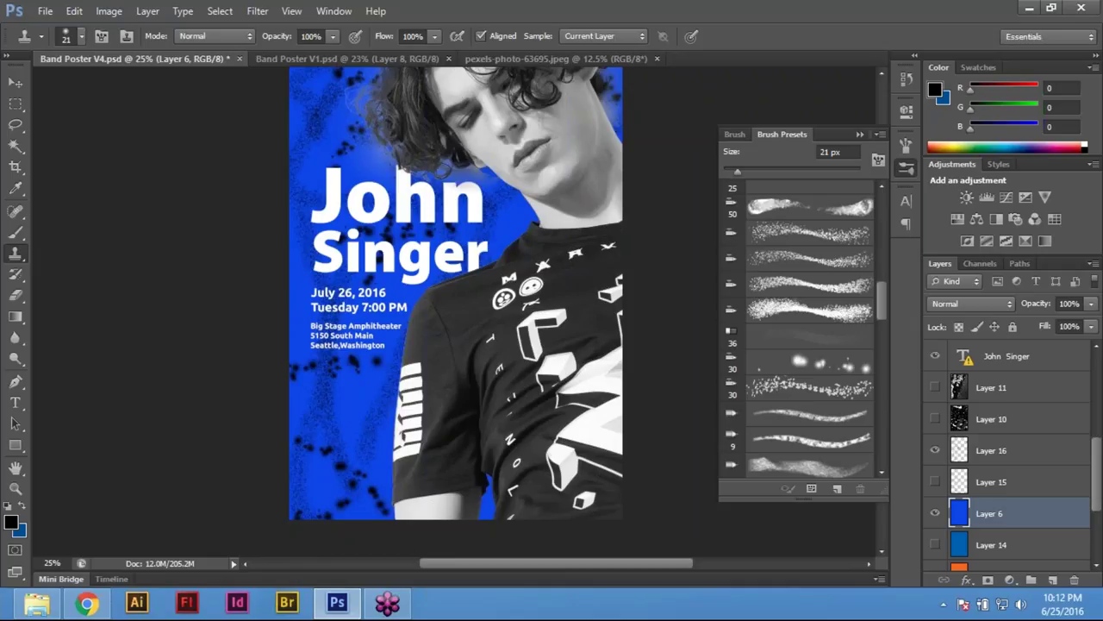
{"action": "left_click", "coordinate": [936, 514]}
{"action": "left_click", "coordinate": [936, 514]}
{"action": "left_click", "coordinate": [934, 515]}
{"action": "left_click", "coordinate": [936, 545]}
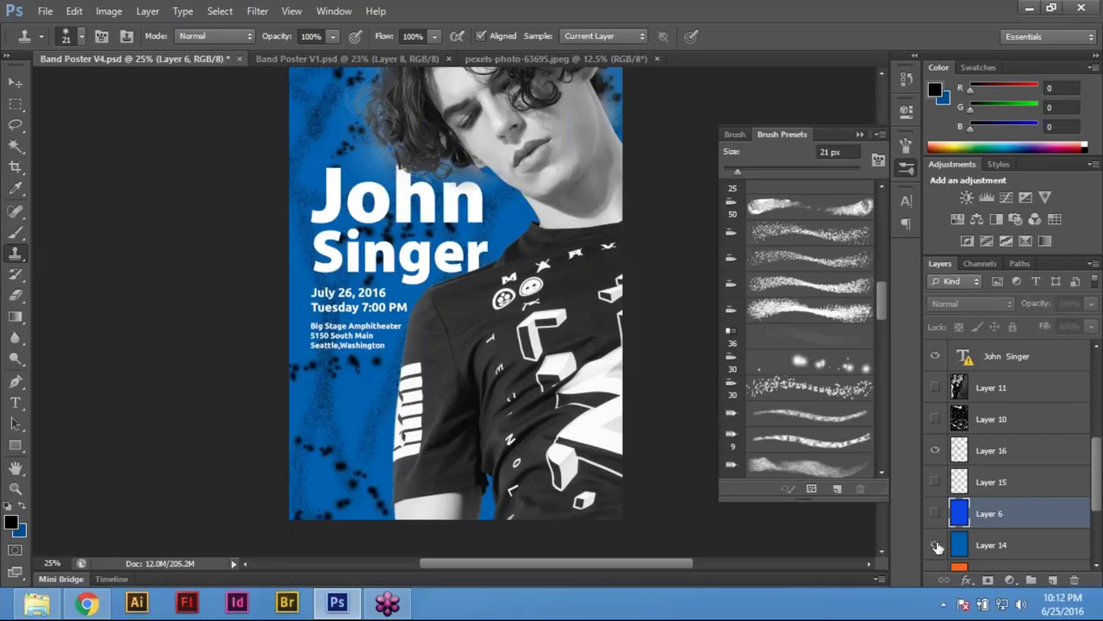
{"action": "left_click", "coordinate": [938, 543]}
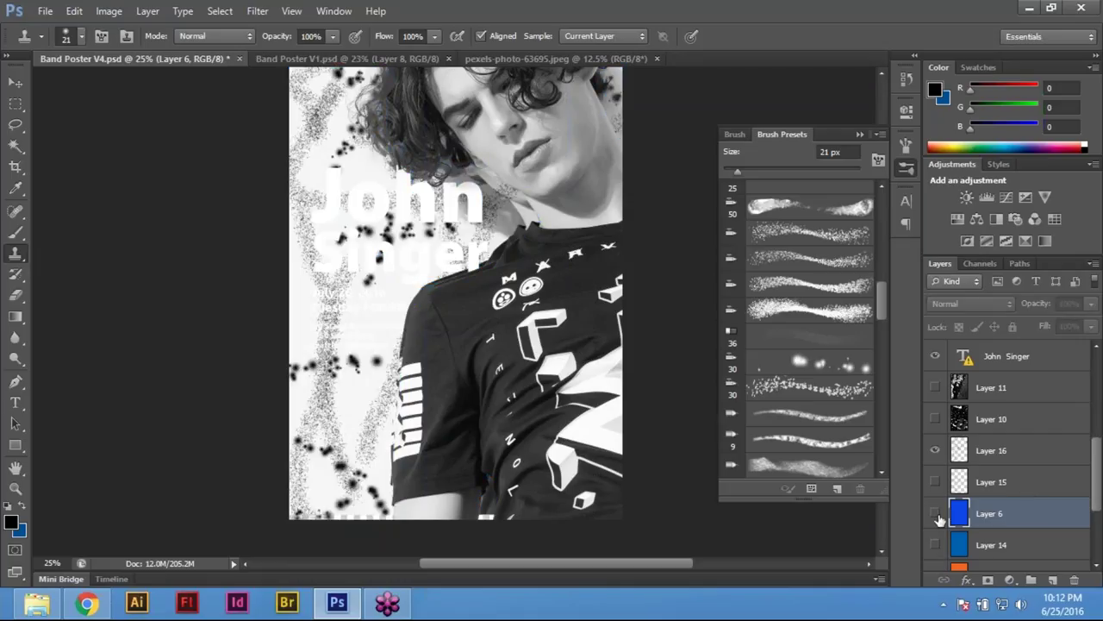
{"action": "left_click", "coordinate": [936, 515]}
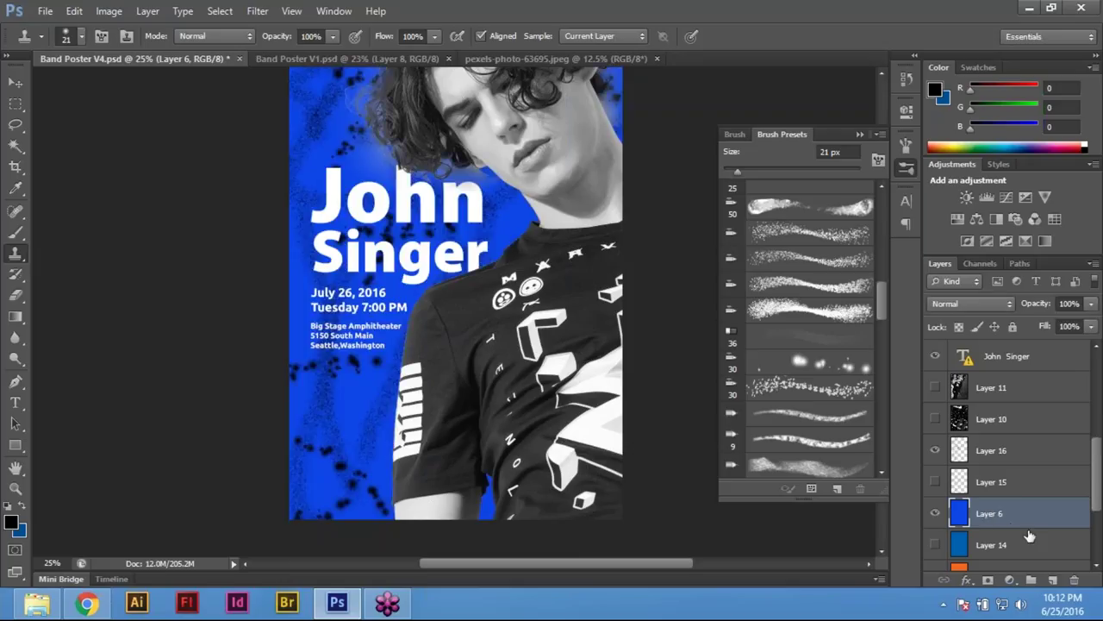
{"action": "left_click", "coordinate": [936, 514]}
{"action": "left_click", "coordinate": [935, 544]}
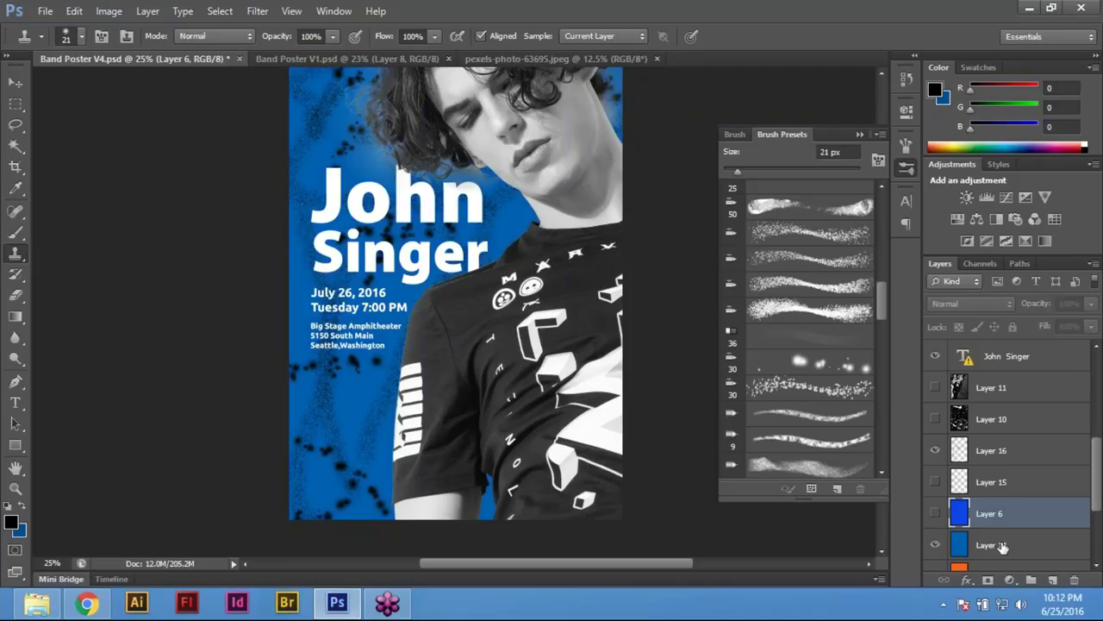
{"action": "left_click", "coordinate": [995, 545]}
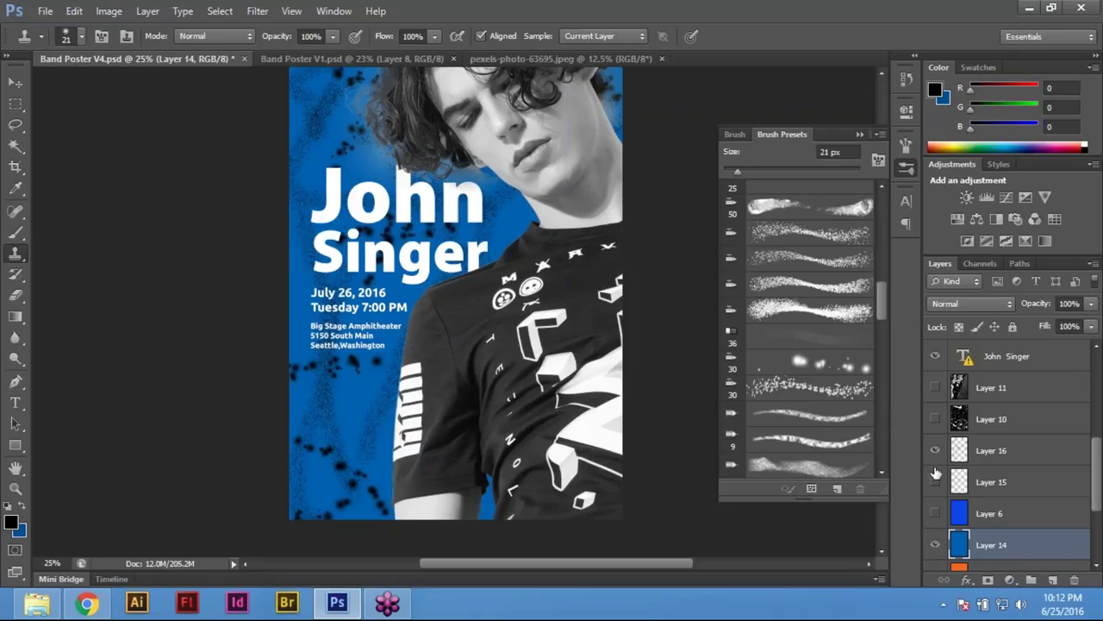
Hide Layer 14, show Layer 6 as the background and make Layer 6 the active layer
{"action": "left_click", "coordinate": [938, 545]}
{"action": "left_click", "coordinate": [935, 513]}
{"action": "left_click", "coordinate": [980, 513]}
Compare the Layer 15 and Layer 16 spatter textures one at a time over the plain Layer 6 blue background
{"action": "left_click", "coordinate": [936, 450]}
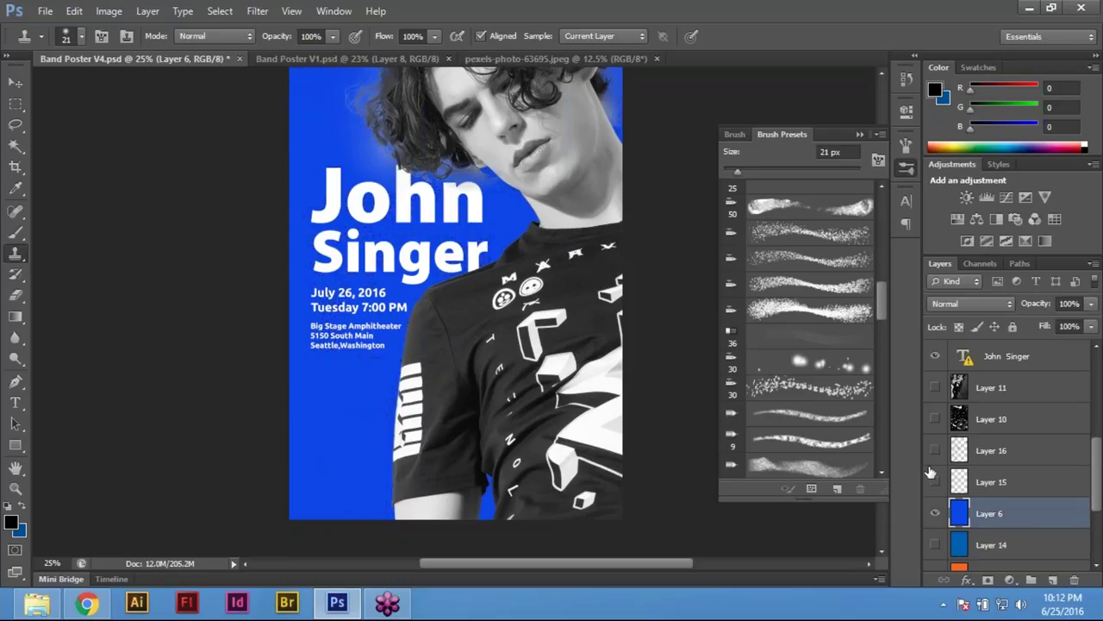
{"action": "left_click", "coordinate": [935, 482]}
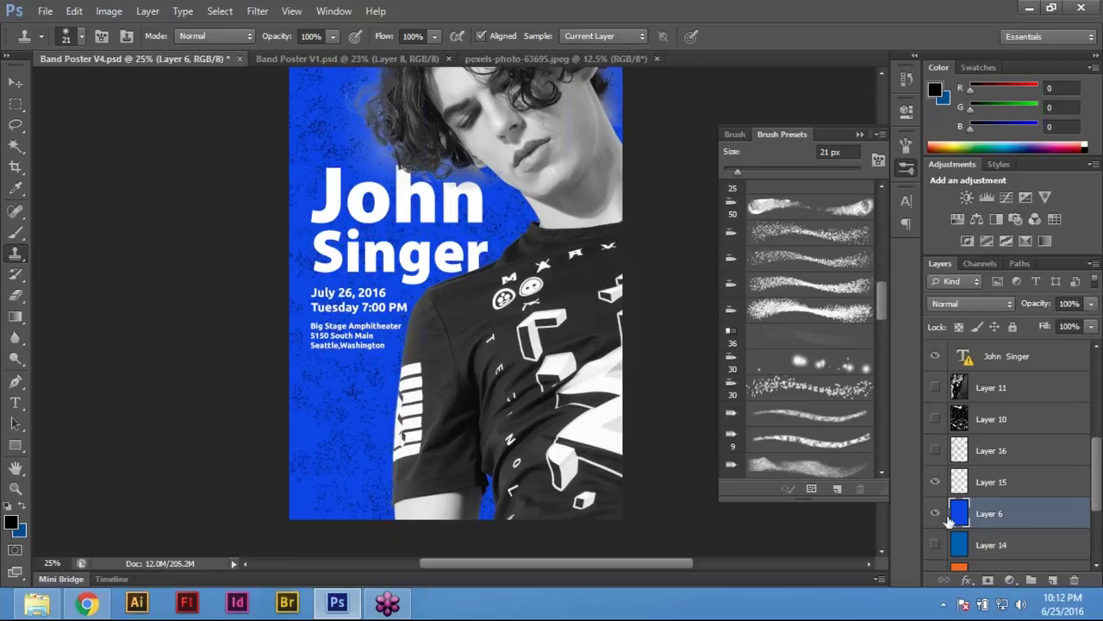
{"action": "left_click", "coordinate": [935, 482]}
{"action": "left_click", "coordinate": [935, 450]}
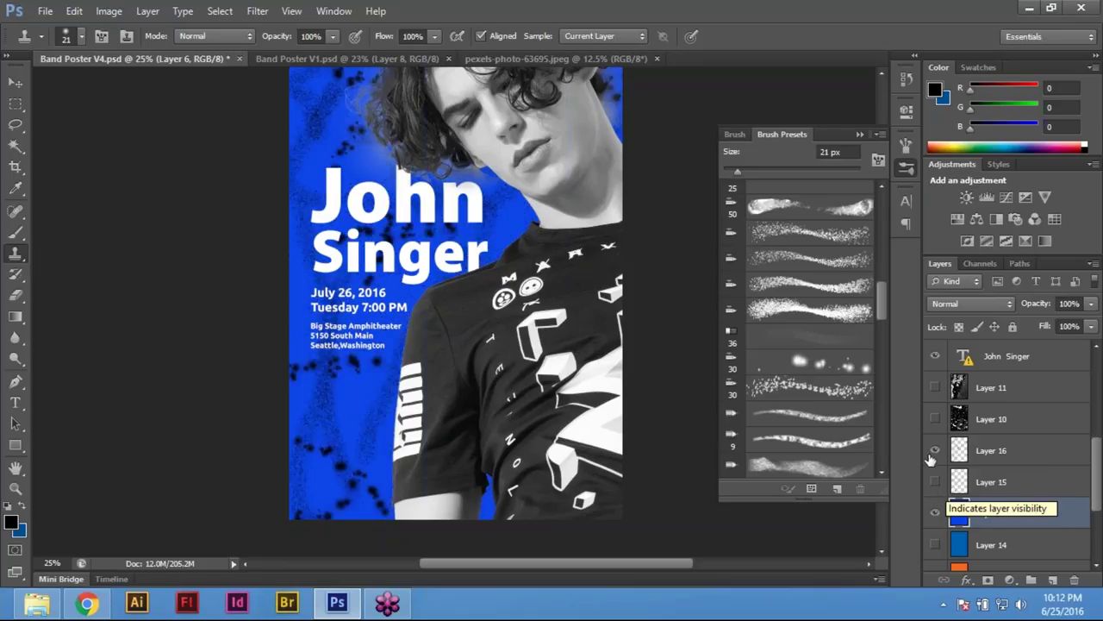
{"action": "left_click", "coordinate": [936, 452]}
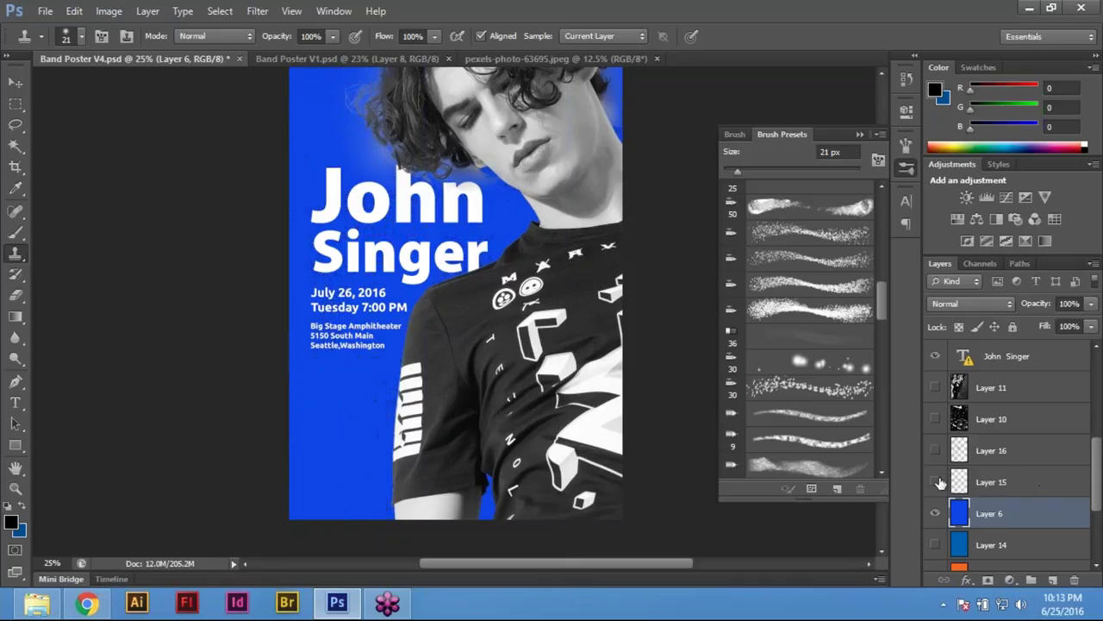
{"action": "left_click", "coordinate": [937, 452]}
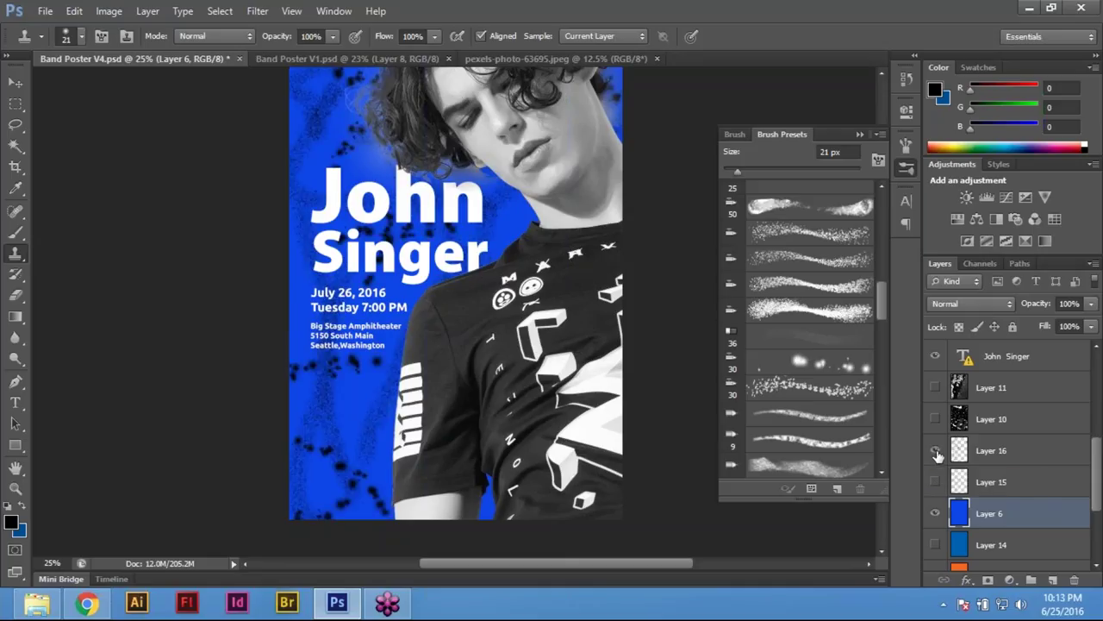
{"action": "left_click", "coordinate": [937, 452]}
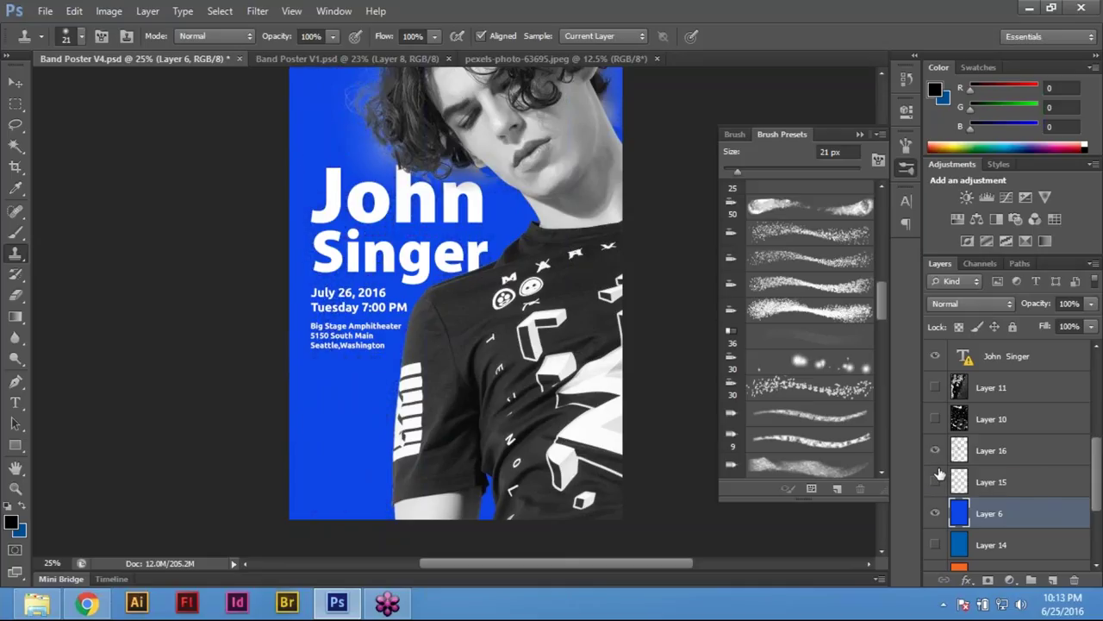
Show the Layer 16 and Layer 15 spatters together over the Layer 6 blue background
{"action": "left_click", "coordinate": [937, 453]}
{"action": "left_click", "coordinate": [936, 482]}
{"action": "left_click", "coordinate": [937, 483]}
{"action": "left_click", "coordinate": [936, 483]}
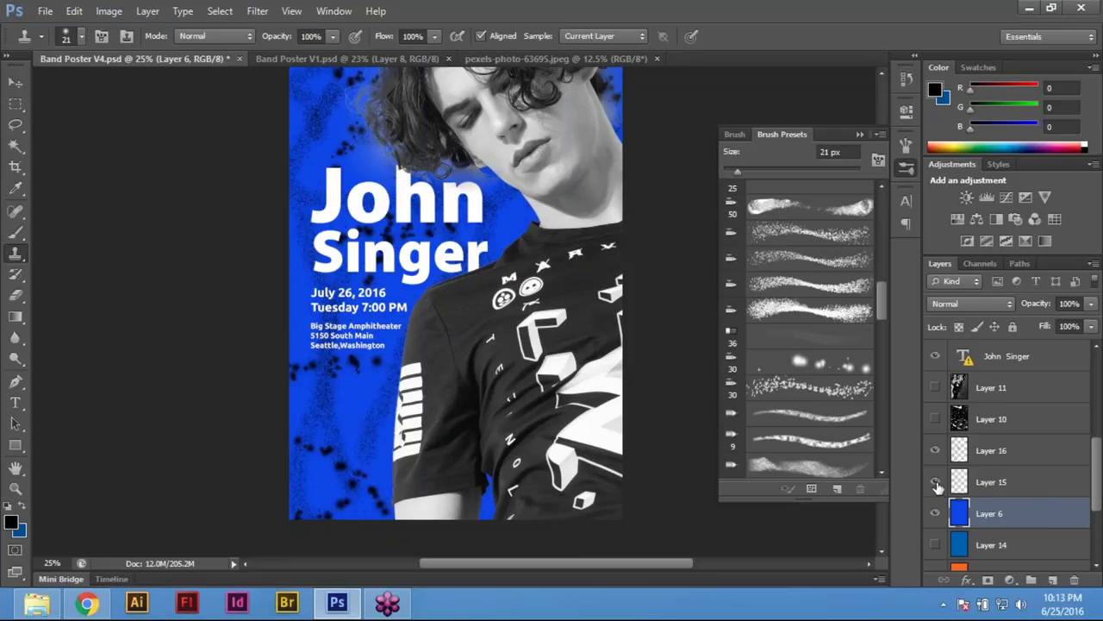
Make Layer 14 the active layer and show it in place of Layer 6 beneath the combined spatters
{"action": "left_click", "coordinate": [957, 552]}
{"action": "key", "text": "alt+bracketright"}
{"action": "left_click", "coordinate": [1001, 546]}
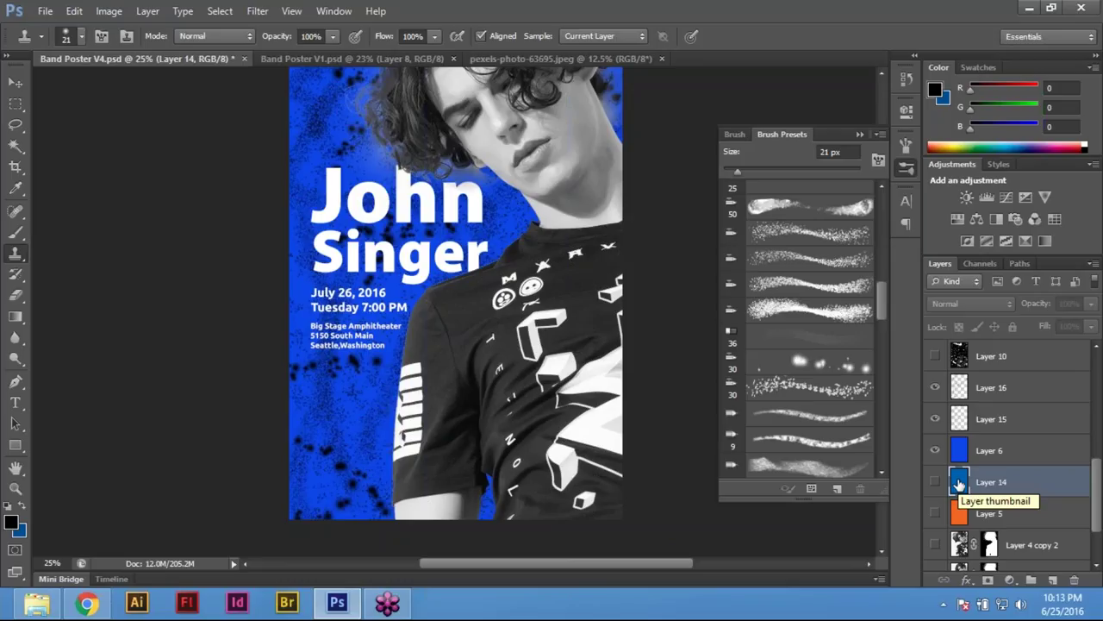
{"action": "scroll", "coordinate": [959, 485], "scroll_direction": "up", "scroll_amount": 1}
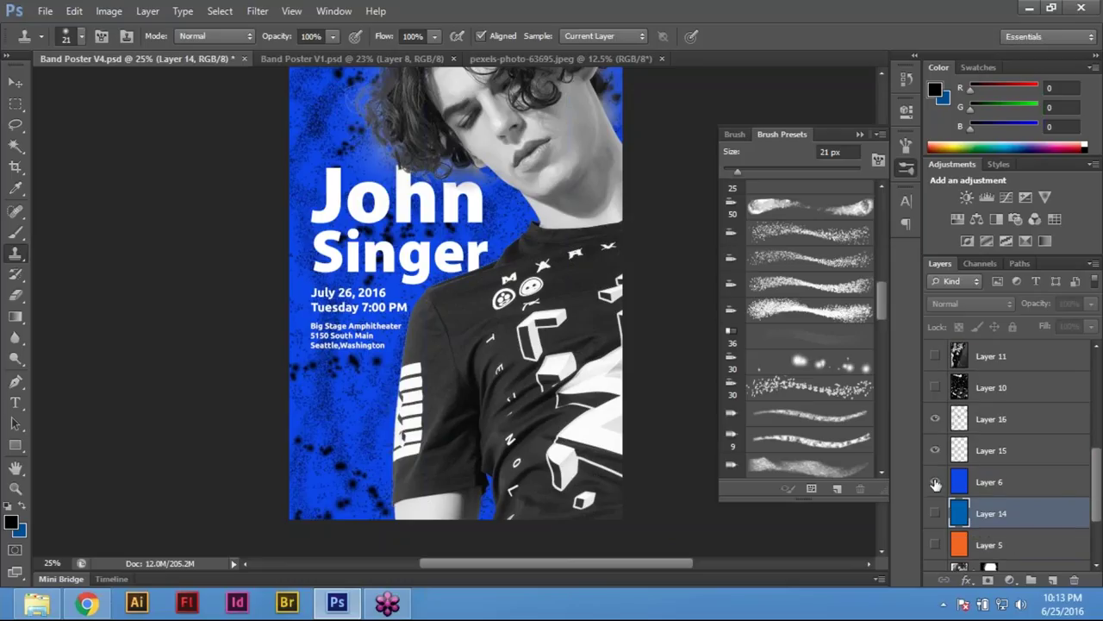
{"action": "left_click", "coordinate": [935, 482]}
{"action": "left_click", "coordinate": [935, 483]}
{"action": "left_click", "coordinate": [936, 514]}
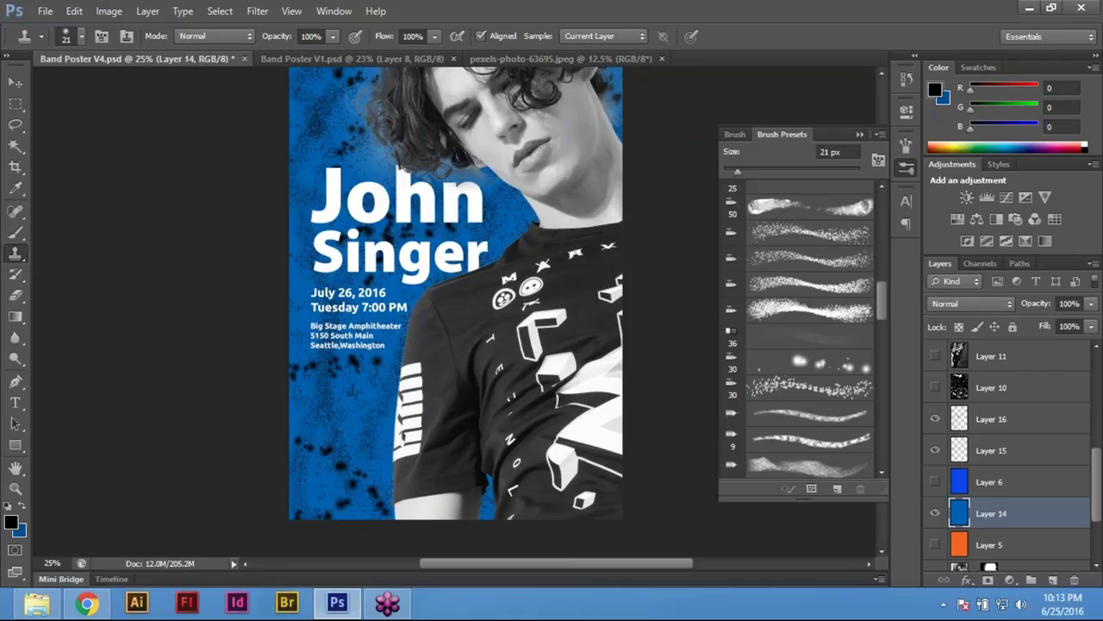
Compare the Layer 6 background with Layer 14 under both spatters, and bring Layer 14 back
{"action": "scroll", "coordinate": [458, 293], "scroll_direction": "up", "scroll_amount": 1}
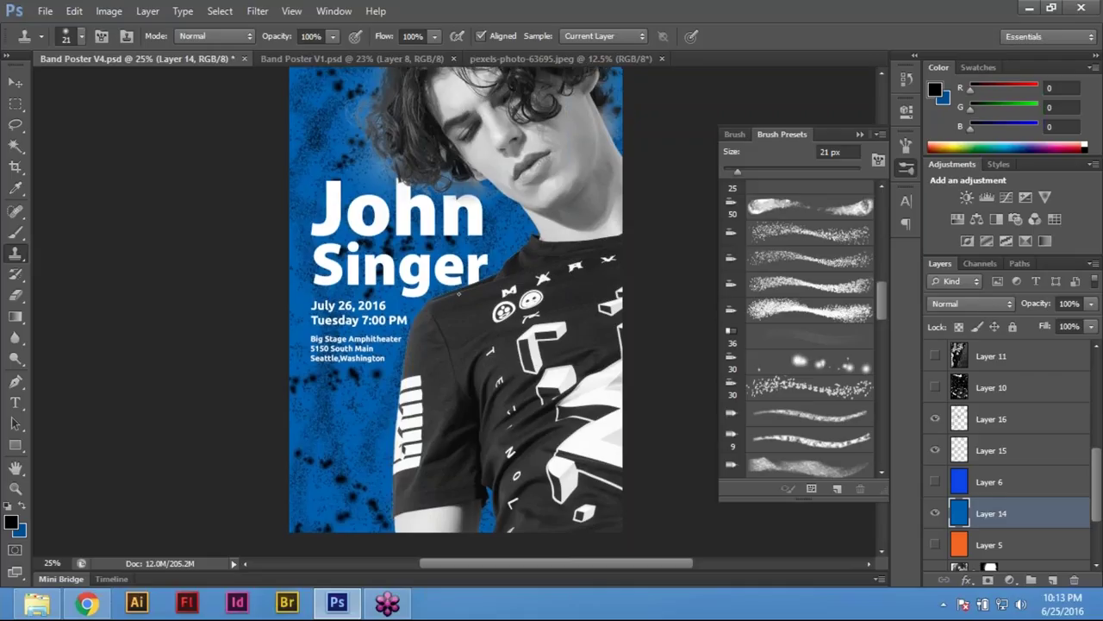
{"action": "left_click", "coordinate": [935, 515]}
{"action": "left_click", "coordinate": [934, 482]}
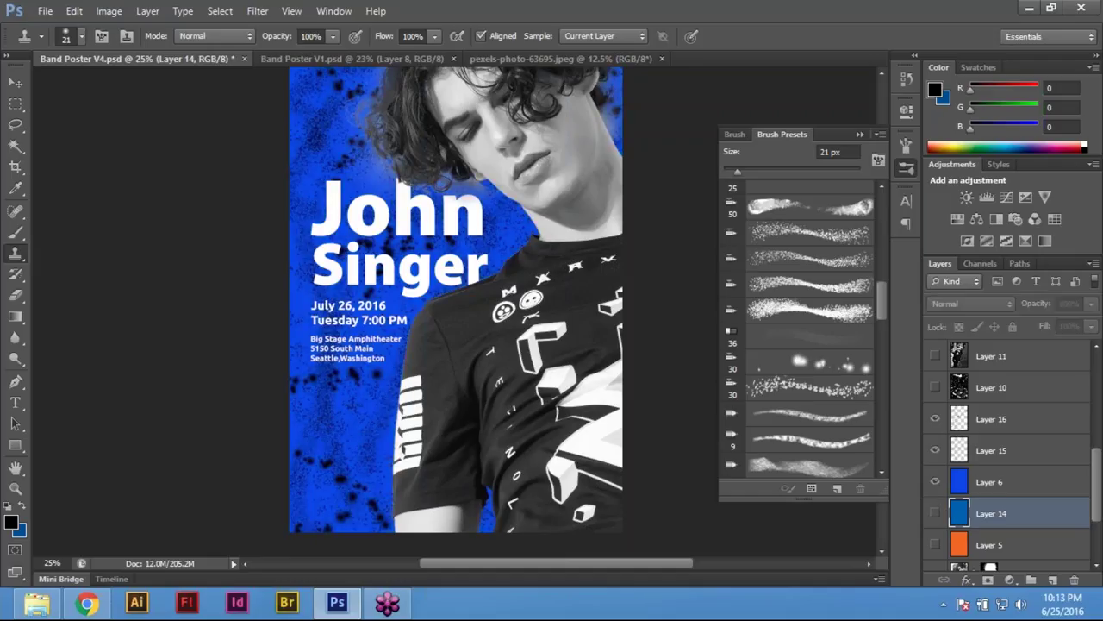
{"action": "scroll", "coordinate": [917, 498], "scroll_direction": "up", "scroll_amount": 10}
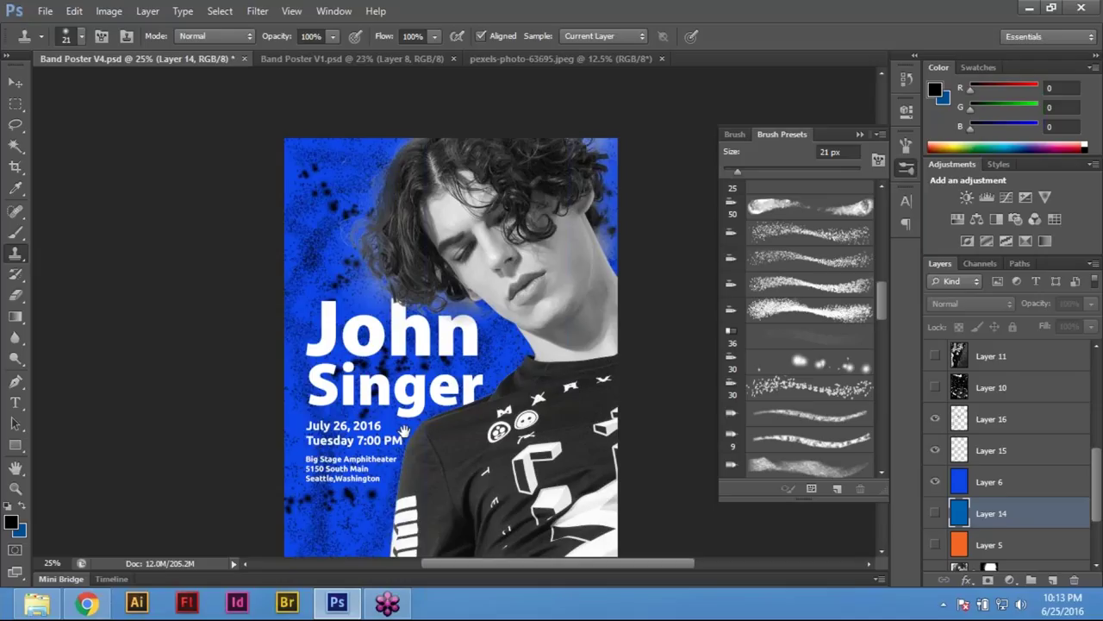
{"action": "scroll", "coordinate": [485, 407], "scroll_direction": "down", "scroll_amount": 9}
{"action": "left_click", "coordinate": [934, 482]}
{"action": "left_click", "coordinate": [935, 512]}
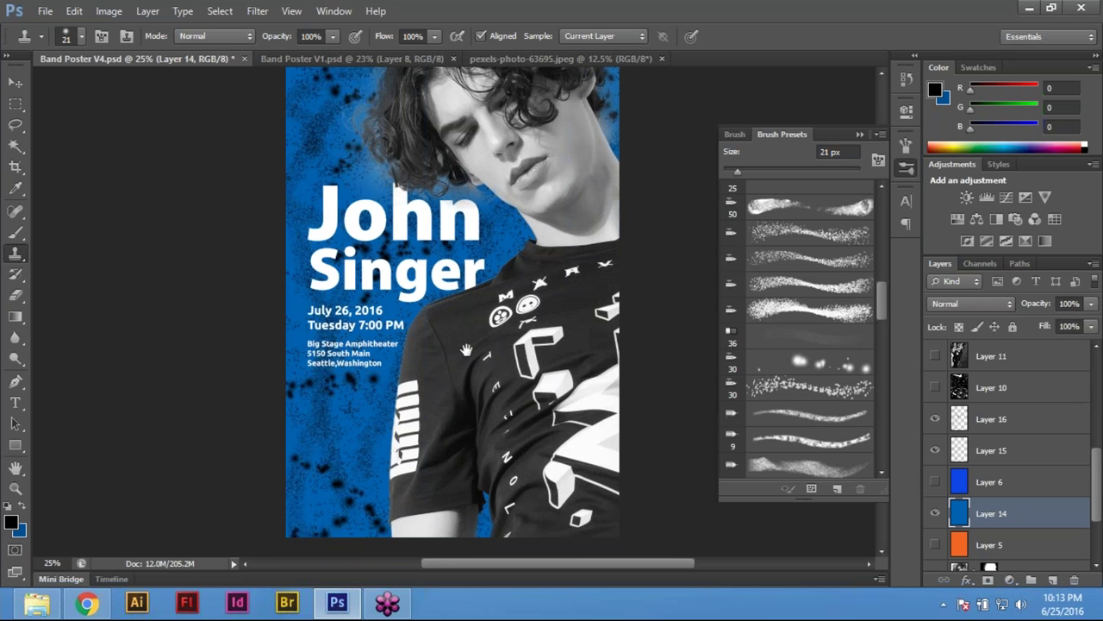
Examine the finished Layer 14 version up close from the hair to the shirt, and as a whole poster
{"action": "scroll", "coordinate": [441, 284], "scroll_direction": "up", "scroll_amount": 1, "text": "alt"}
{"action": "left_click_drag", "start_coordinate": [525, 133], "coordinate": [519, 330]}
{"action": "left_click_drag", "start_coordinate": [483, 418], "coordinate": [452, 271]}
{"action": "key", "text": "ctrl+0"}
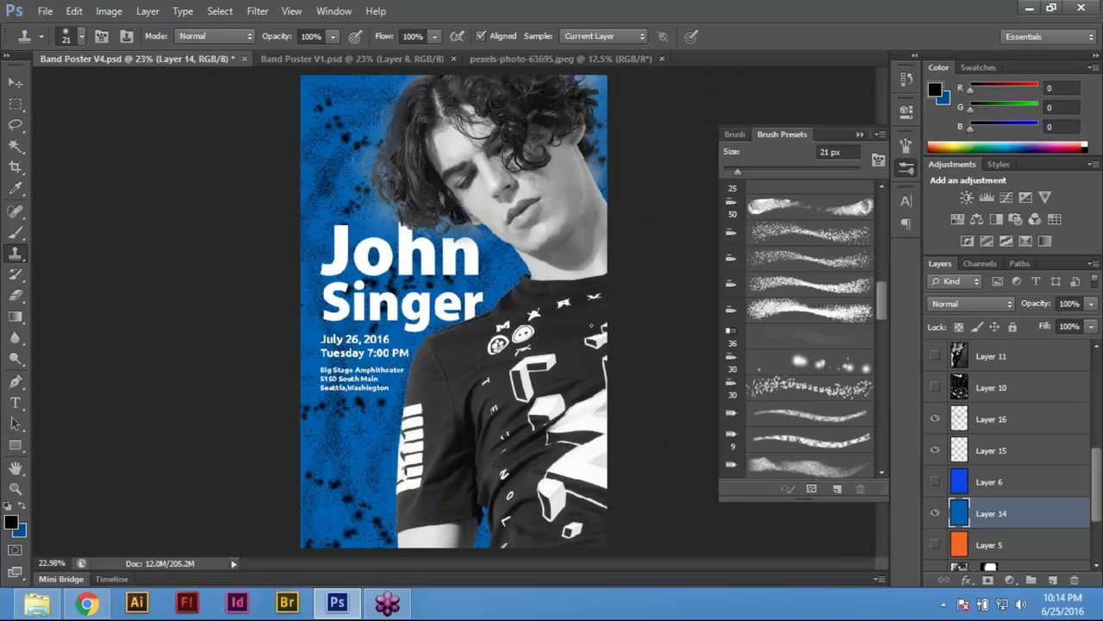
{"action": "left_click", "coordinate": [541, 242], "text": "alt"}
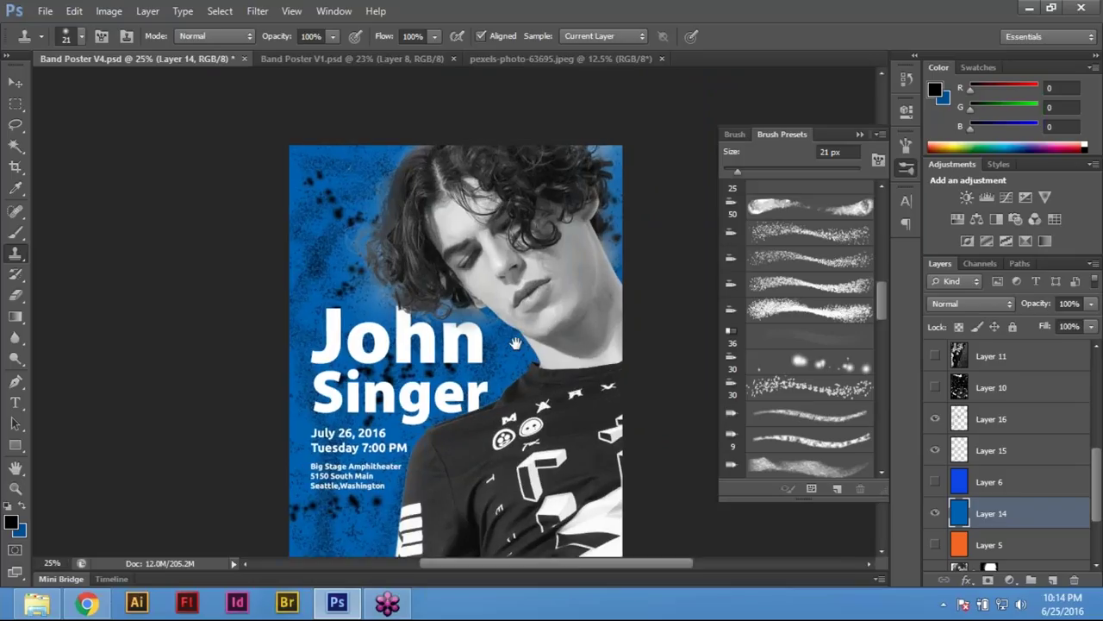
{"action": "key", "text": "ctrl+plus"}
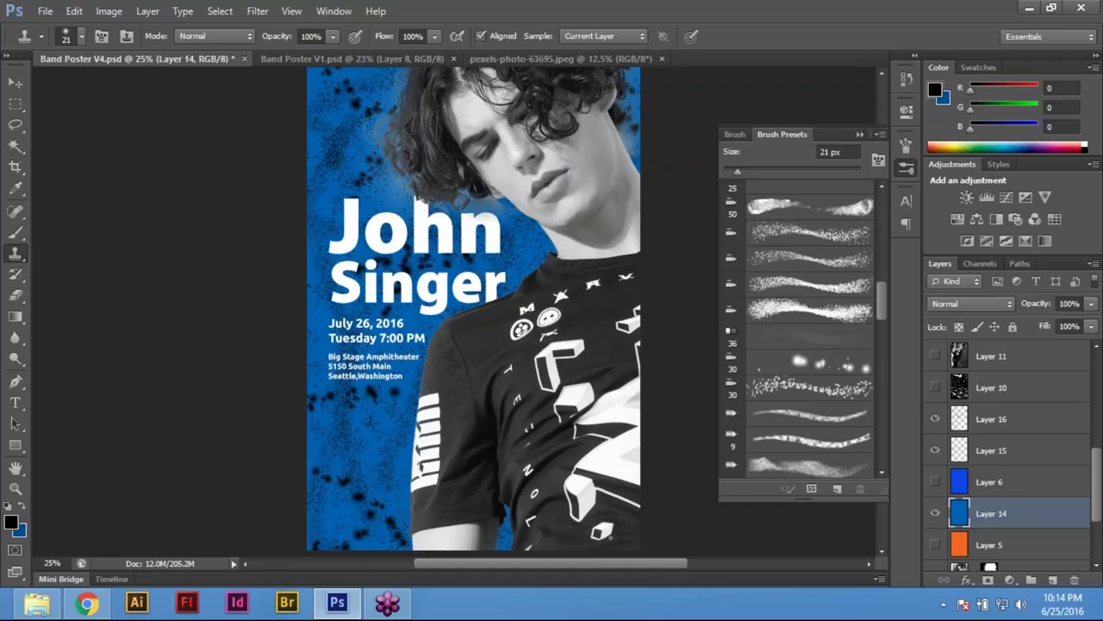
{"action": "key", "text": "ctrl+0"}
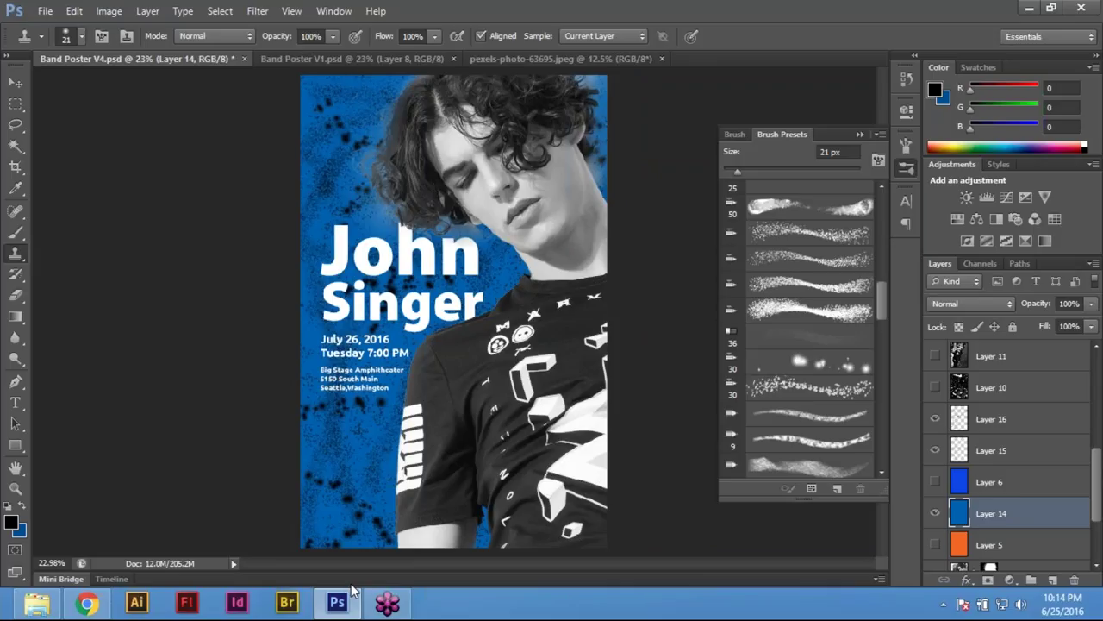
Switch to Chrome, highlight the "10 Exporting Your Artwork" line in the course outline PDF, and return to Photoshop
{"action": "left_click", "coordinate": [102, 601]}
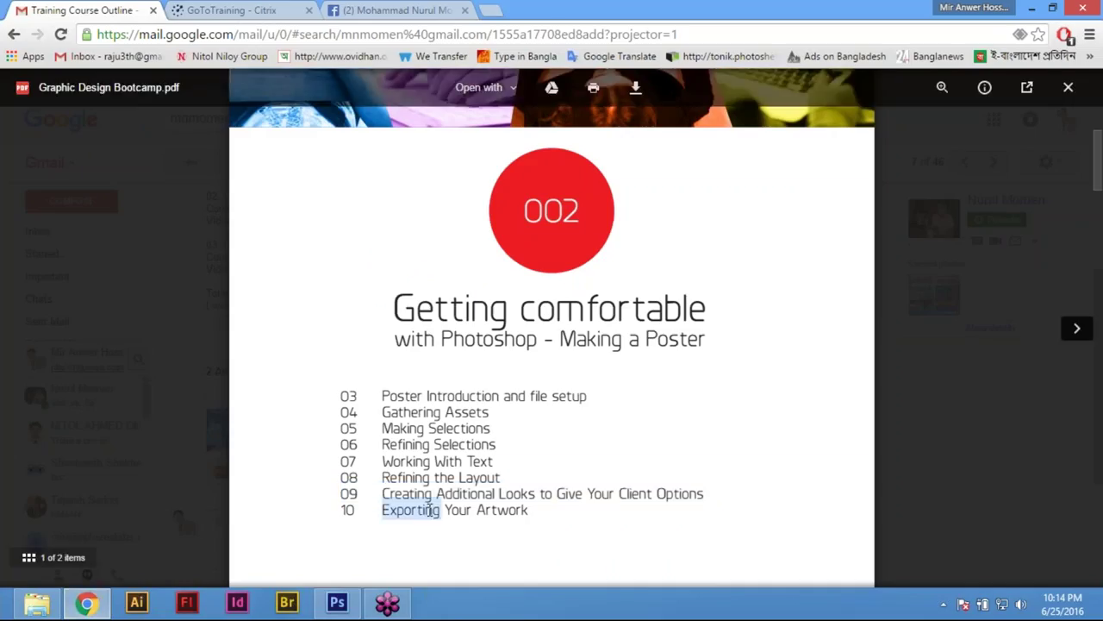
{"action": "left_click_drag", "start_coordinate": [536, 509], "coordinate": [315, 510]}
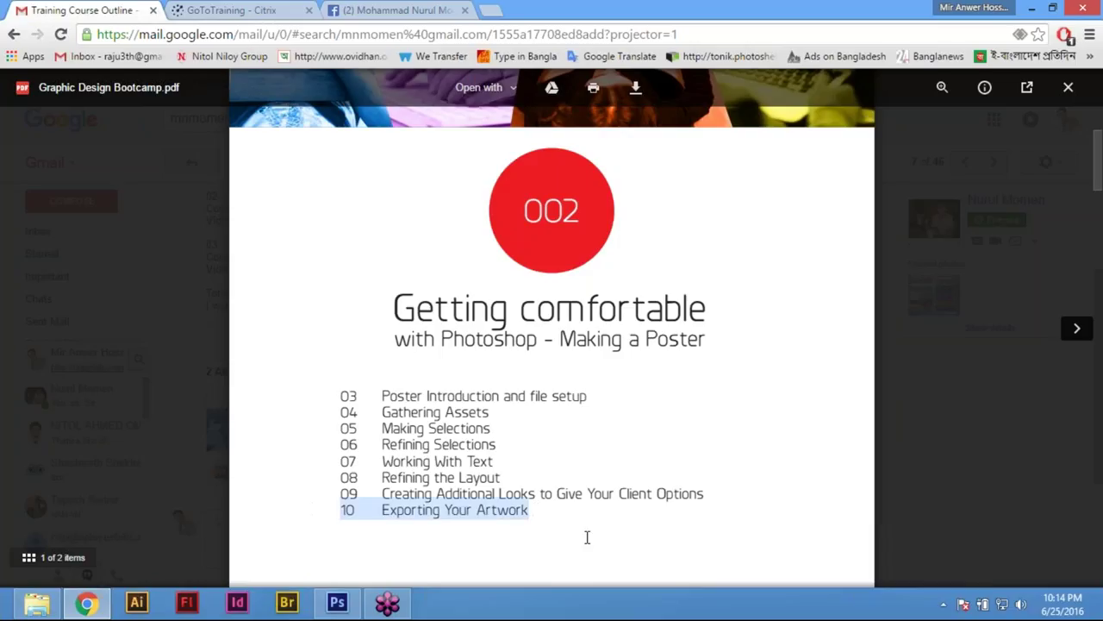
{"action": "left_click", "coordinate": [541, 511]}
{"action": "left_click_drag", "start_coordinate": [541, 511], "coordinate": [337, 509]}
{"action": "left_click", "coordinate": [338, 602]}
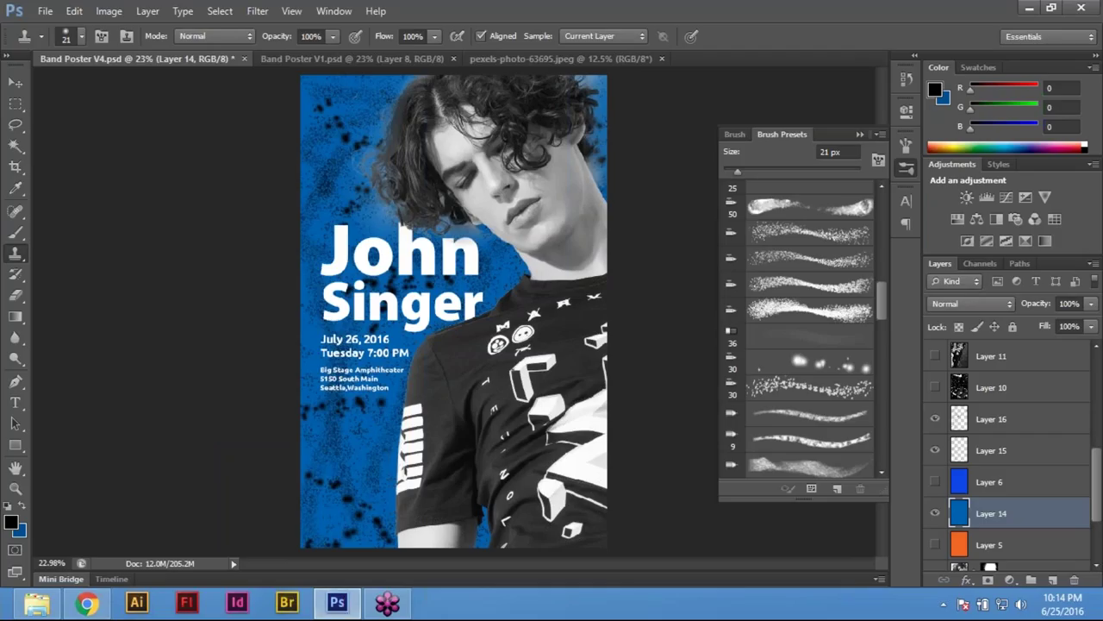
Save the Band Poster V4 document with its current layer visibility
{"action": "key", "text": "alt+f"}
{"action": "left_click", "coordinate": [74, 144]}
{"action": "left_click", "coordinate": [608, 236]}
{"action": "left_click", "coordinate": [45, 11]}
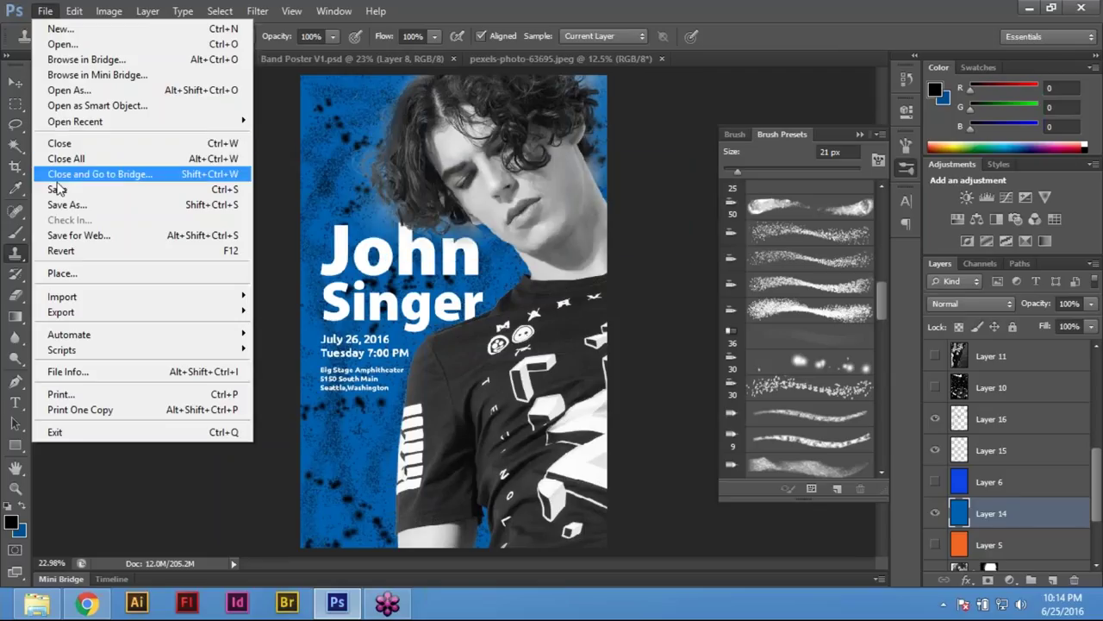
{"action": "left_click", "coordinate": [215, 189]}
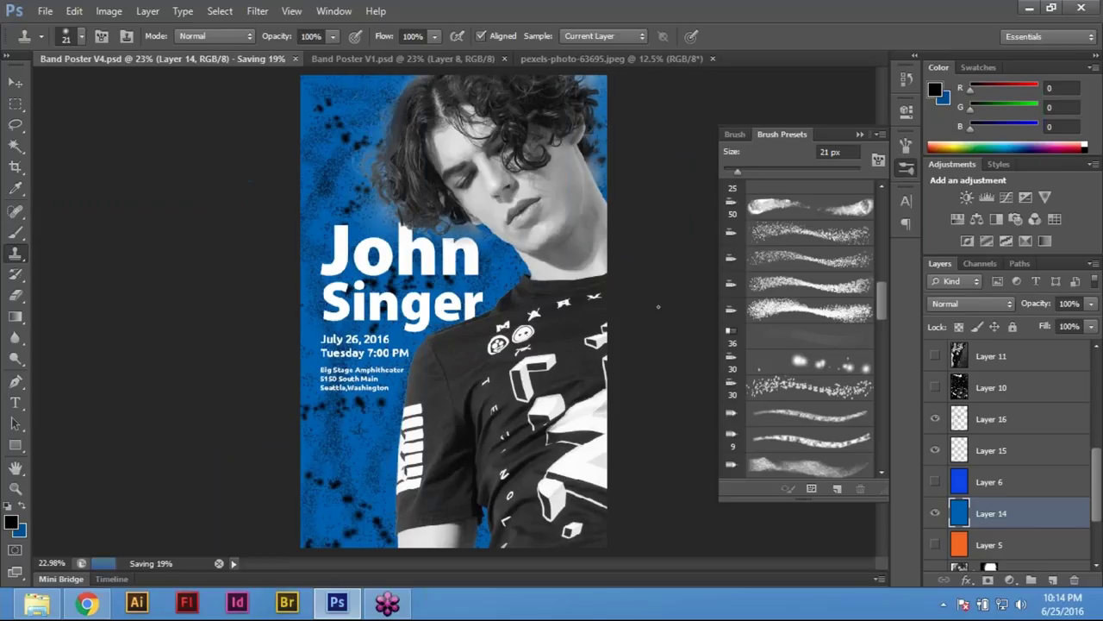
Close Band Poster V4 and all the other open documents
{"action": "left_click", "coordinate": [45, 11]}
{"action": "left_click", "coordinate": [102, 145]}
{"action": "left_click", "coordinate": [528, 233]}
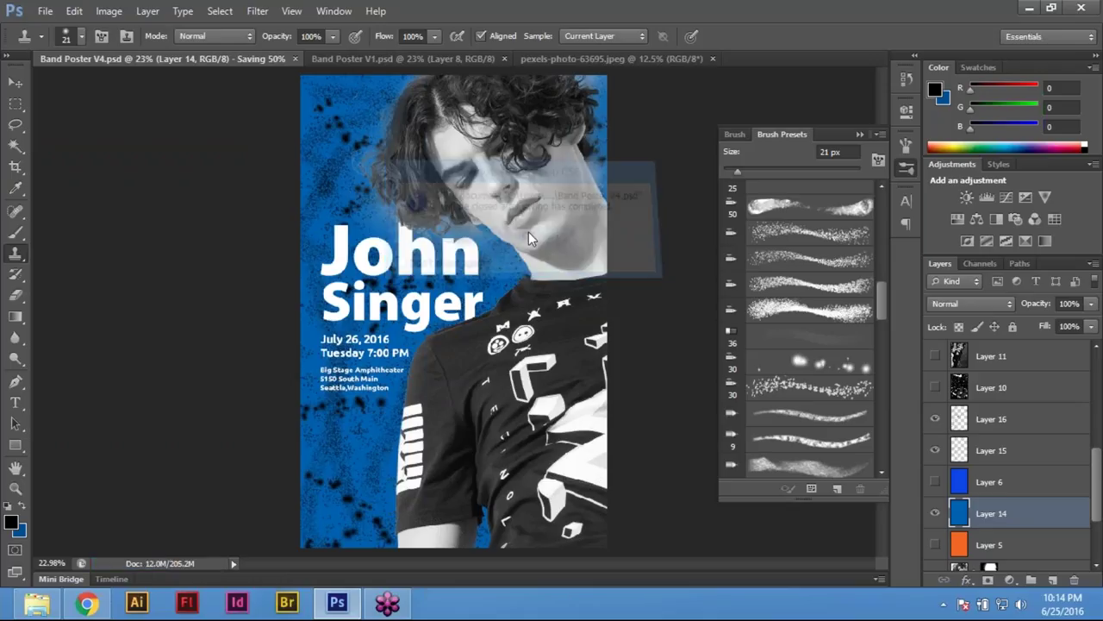
{"action": "key", "text": "ctrl+w"}
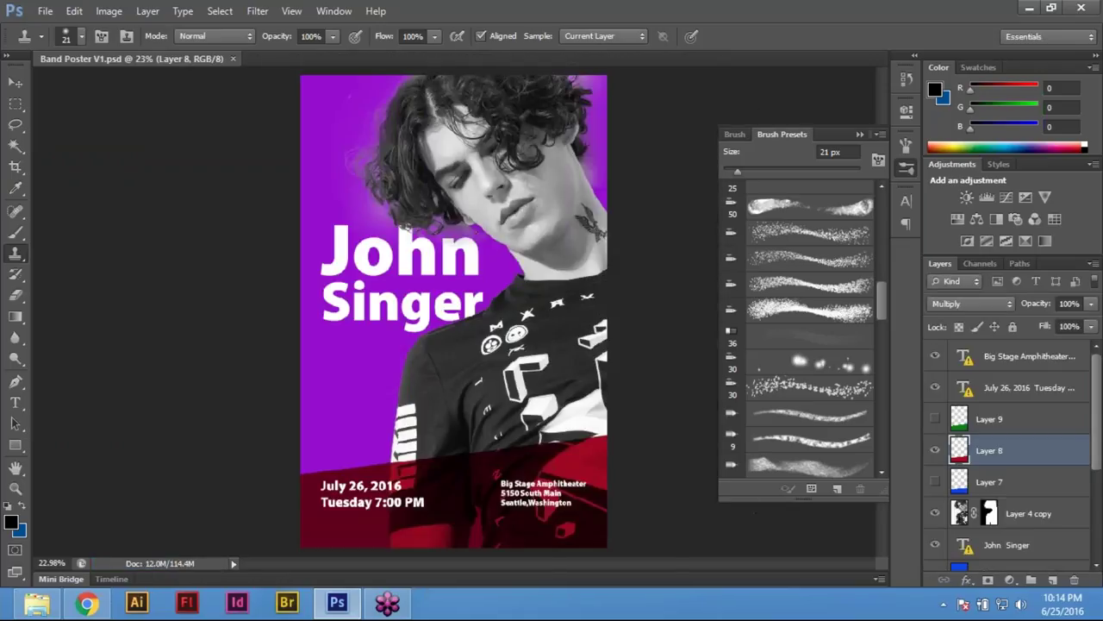
{"action": "key", "text": "ctrl+w"}
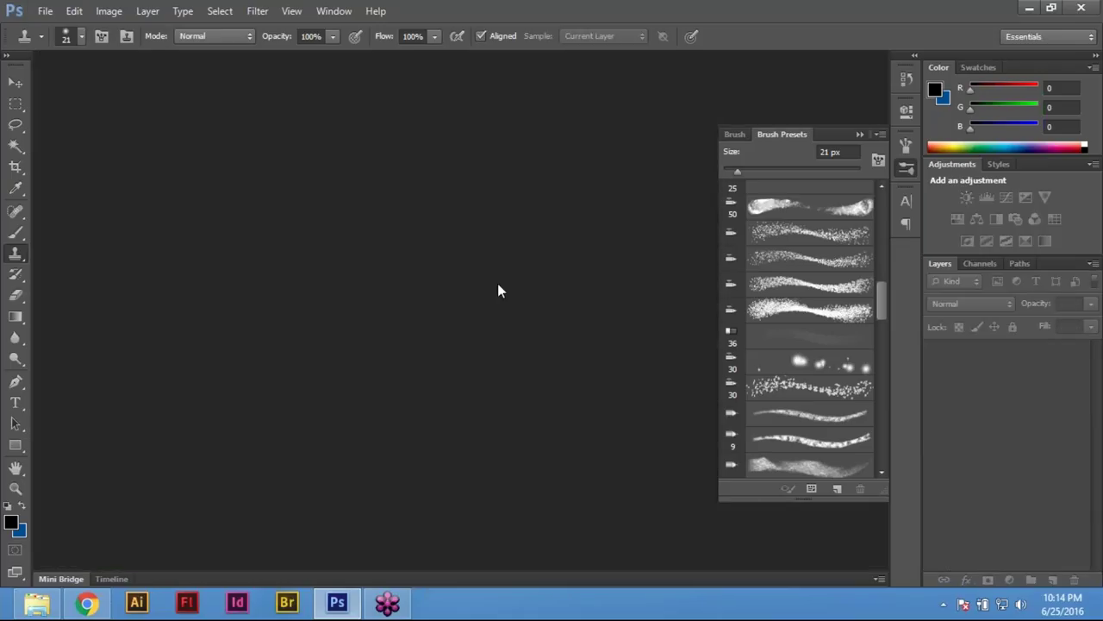
Open Band Poster V1, V2, V3 and V4 together, accepting the missing-font alert for each file
{"action": "left_click", "coordinate": [43, 10]}
{"action": "left_click", "coordinate": [60, 41]}
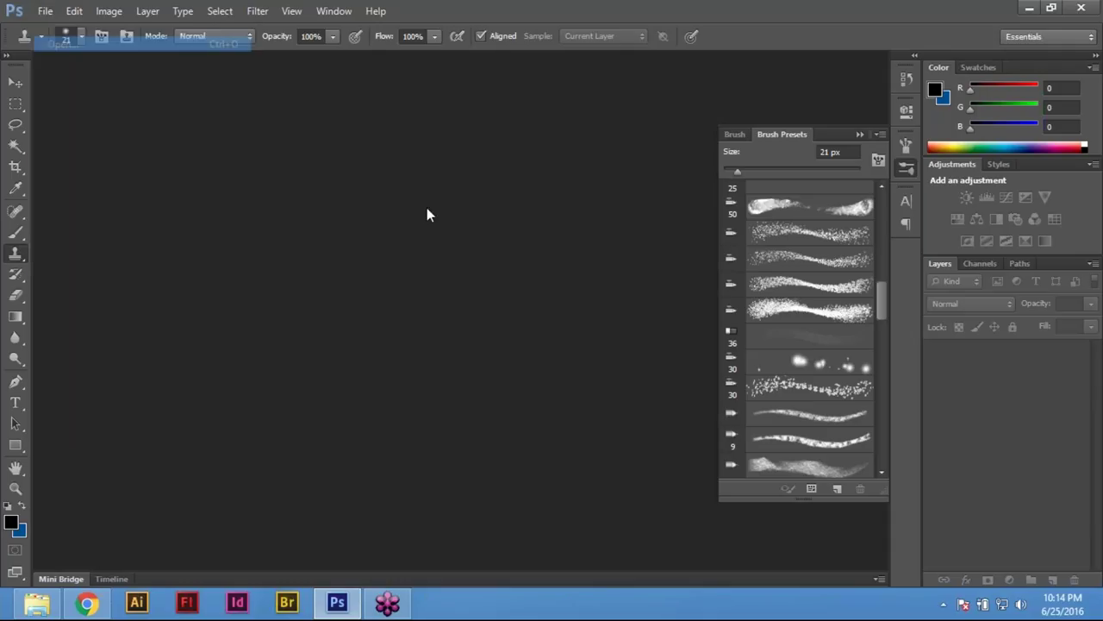
{"action": "left_click", "coordinate": [702, 177]}
{"action": "left_click", "coordinate": [469, 327], "text": "ctrl"}
{"action": "left_click", "coordinate": [522, 324], "text": "ctrl"}
{"action": "left_click", "coordinate": [614, 327], "text": "ctrl"}
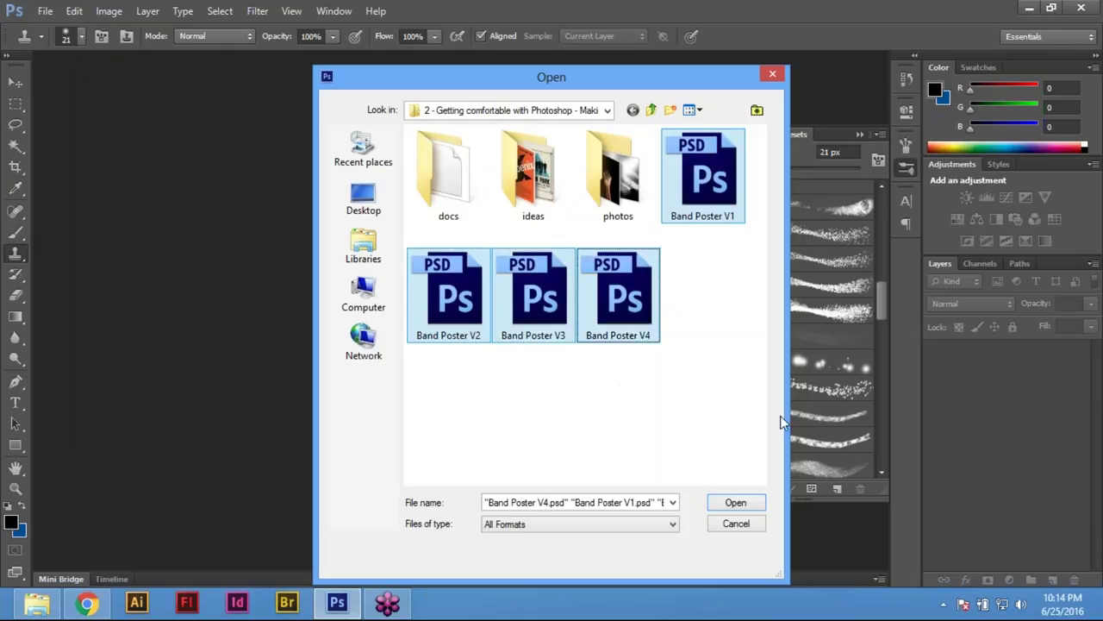
{"action": "key", "text": "Return"}
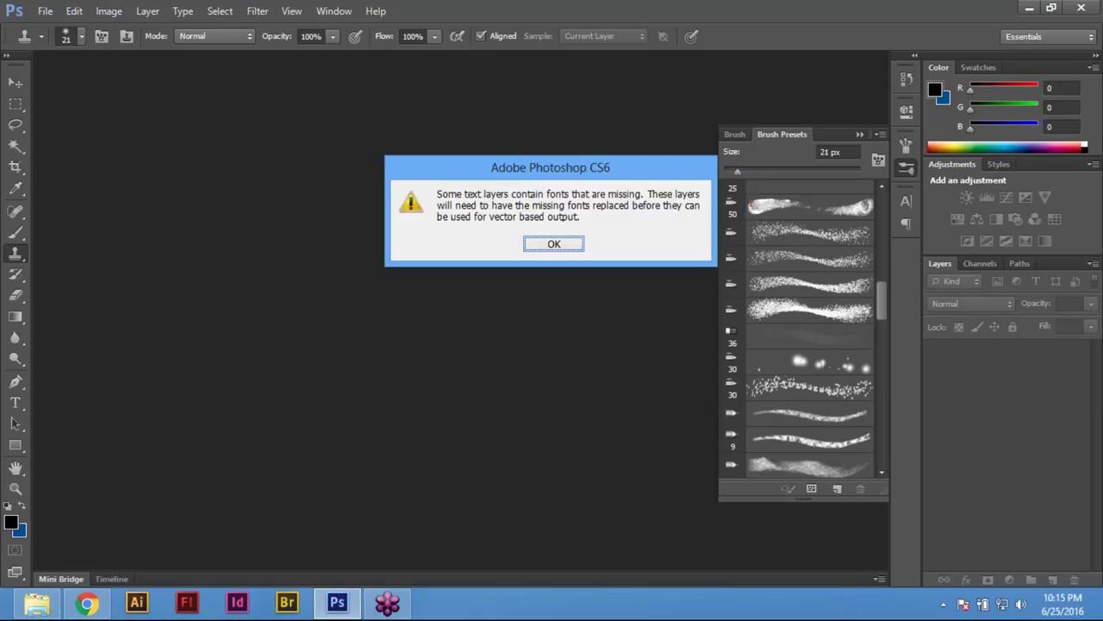
{"action": "key", "text": "Return"}
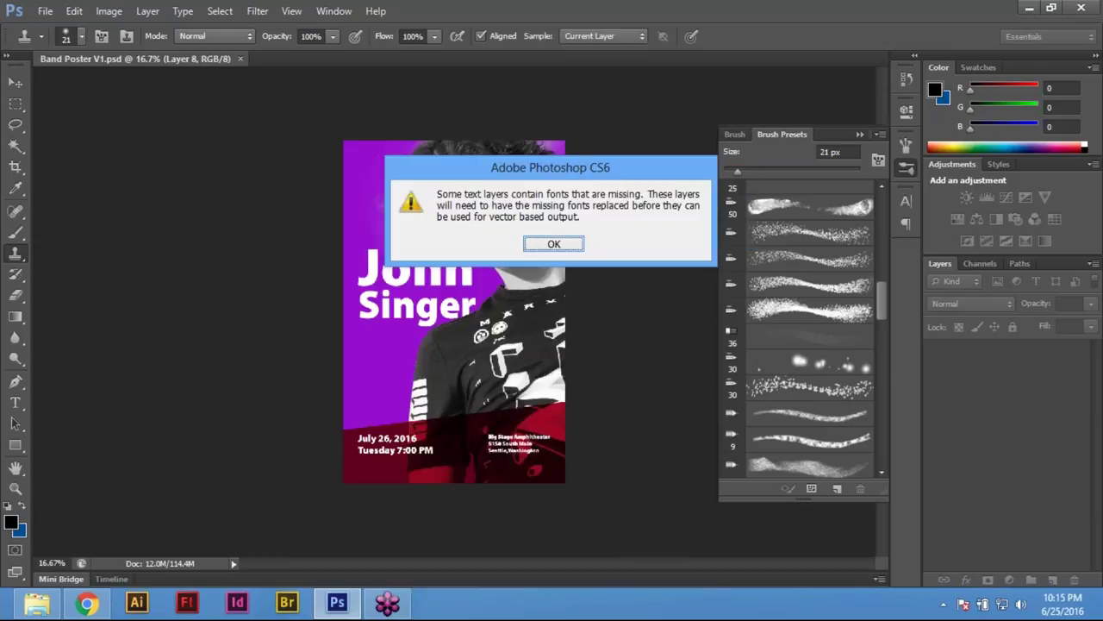
{"action": "key", "text": "Return"}
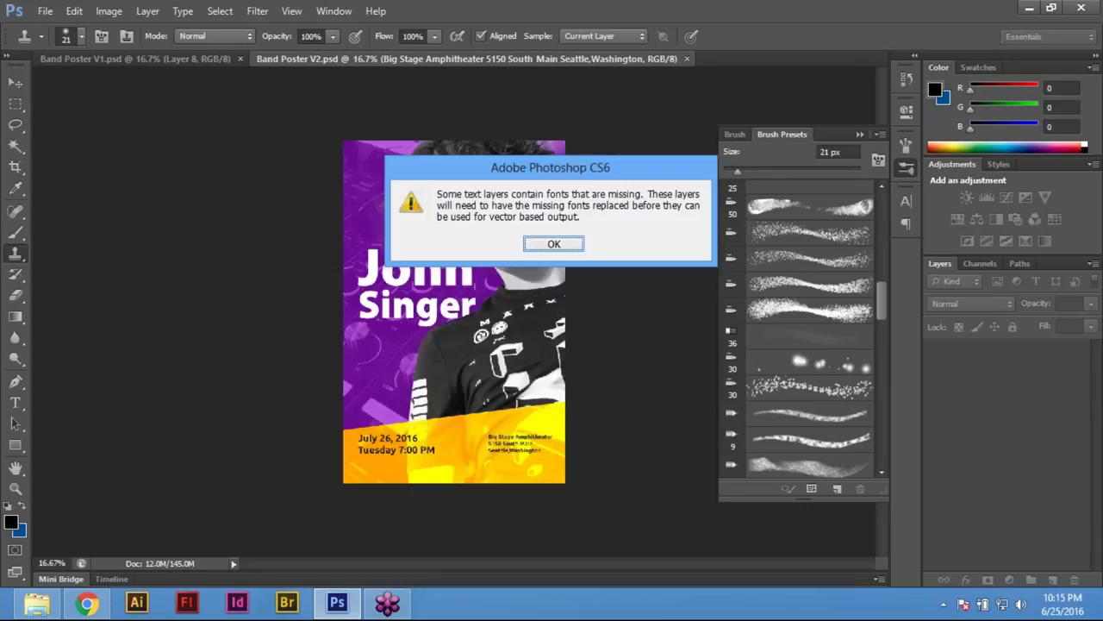
{"action": "left_click", "coordinate": [554, 244]}
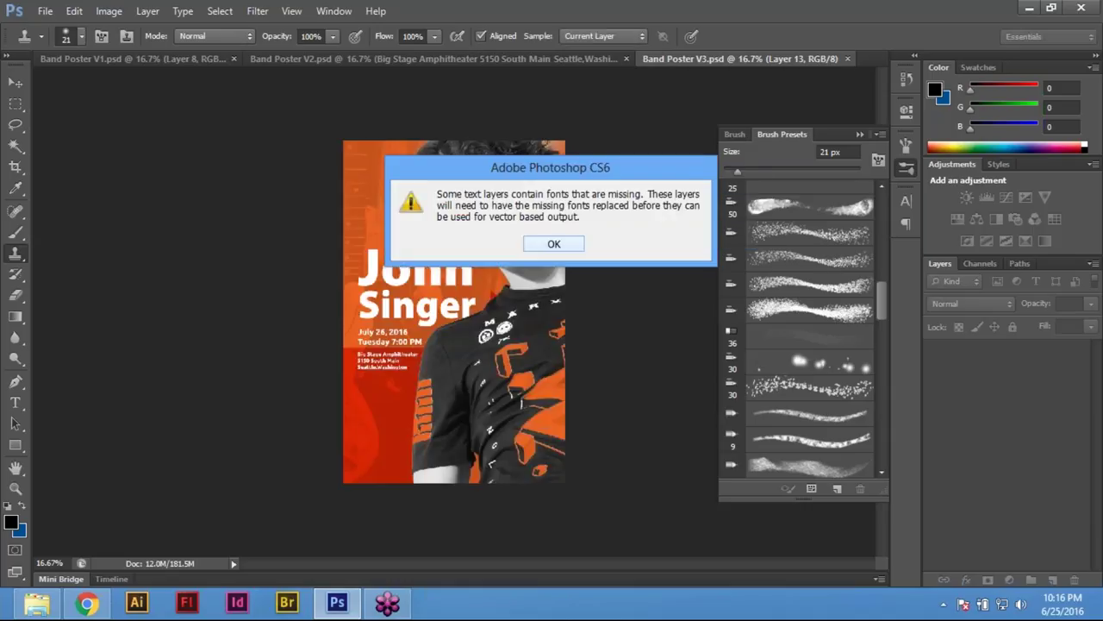
{"action": "left_click", "coordinate": [555, 245]}
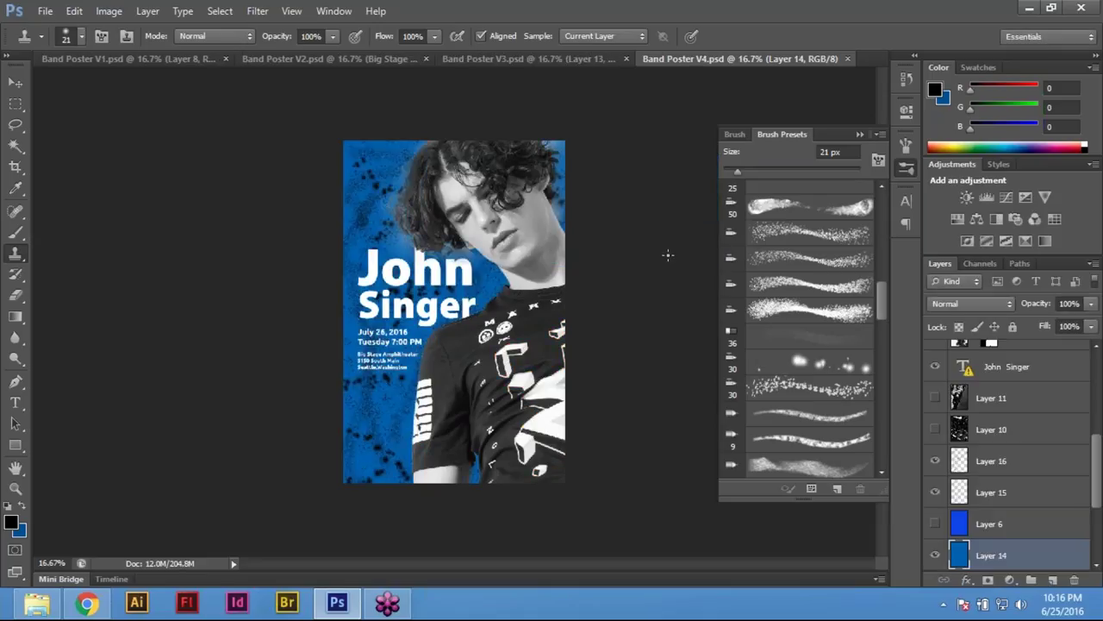
Enlarge Band Poster V4 to 25% and hide all the panels for an uncluttered view of the poster
{"action": "left_click", "coordinate": [461, 227], "text": "alt"}
{"action": "key", "text": "ctrl+plus"}
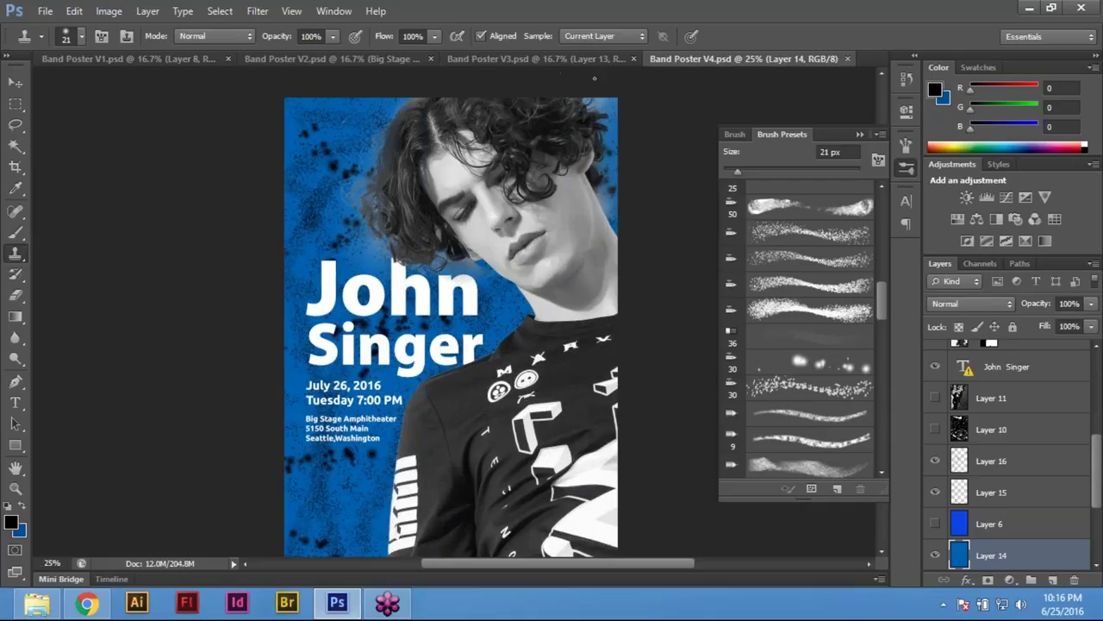
{"action": "key", "text": "F5"}
{"action": "key", "text": "Tab"}
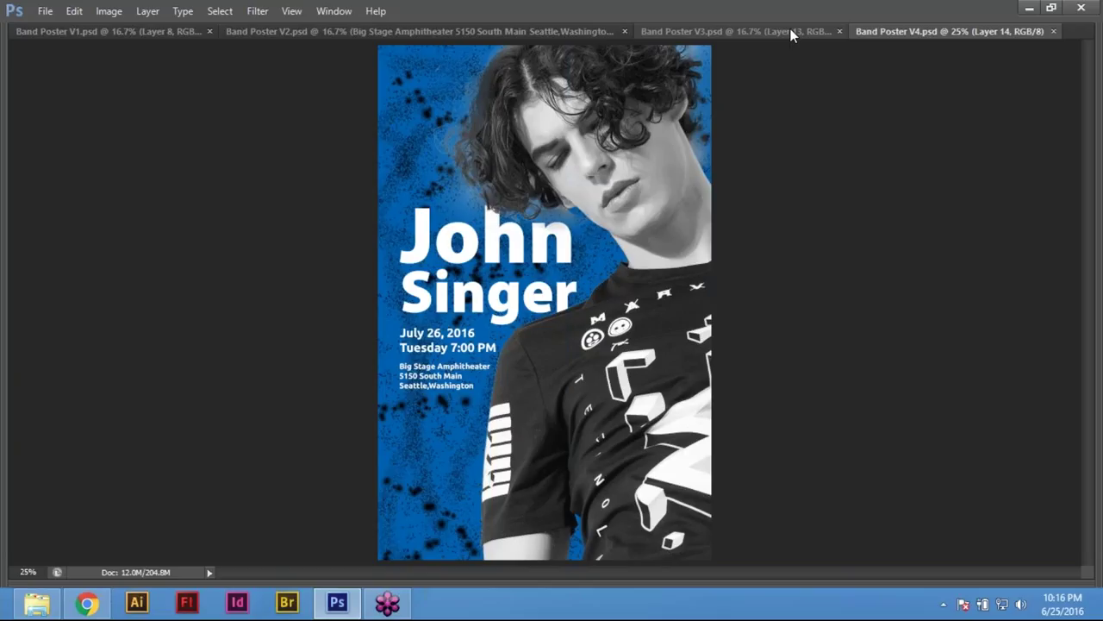
Review Band Poster V1, V2, V3 and V4 one after another, enlarging each poster to about 24.7%
{"action": "left_click", "coordinate": [791, 34]}
{"action": "left_click", "coordinate": [512, 27]}
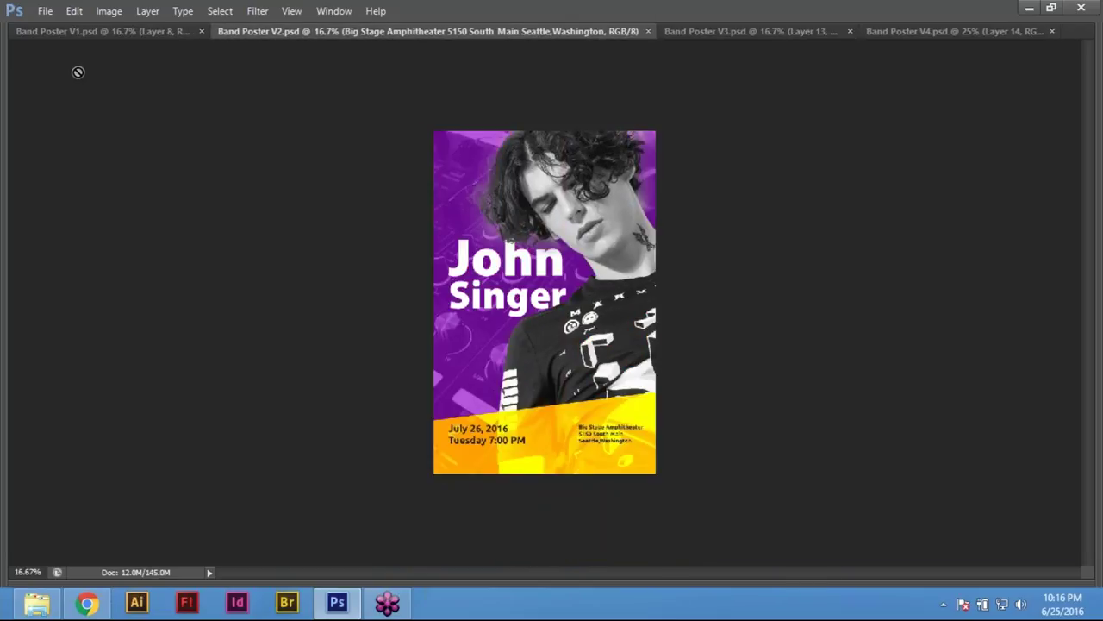
{"action": "left_click", "coordinate": [395, 74]}
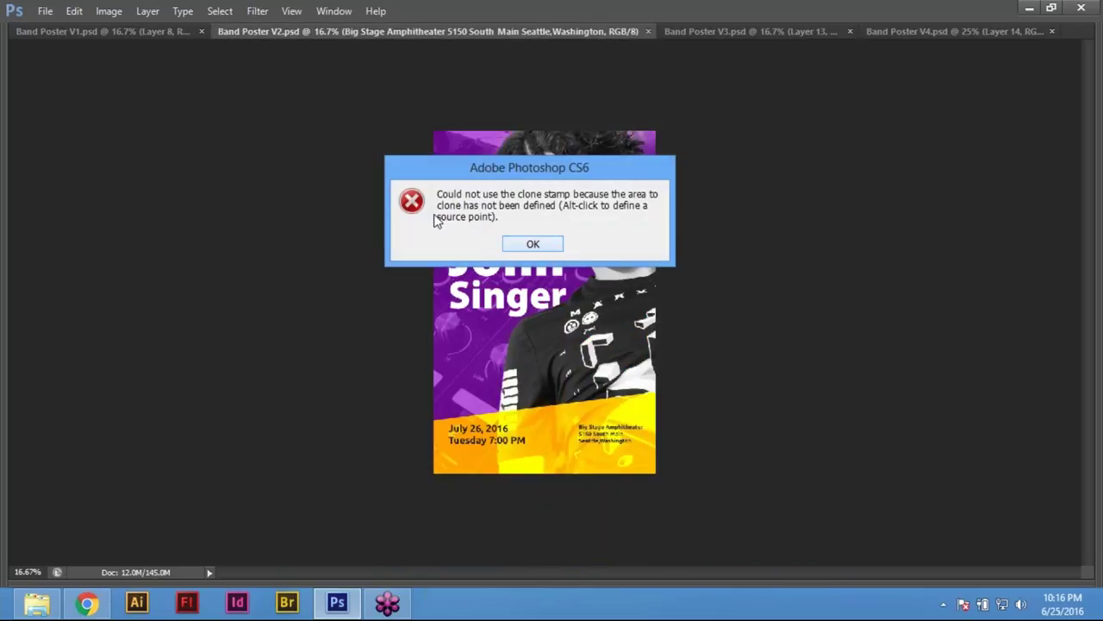
{"action": "key", "text": "Return"}
{"action": "left_click", "coordinate": [151, 32]}
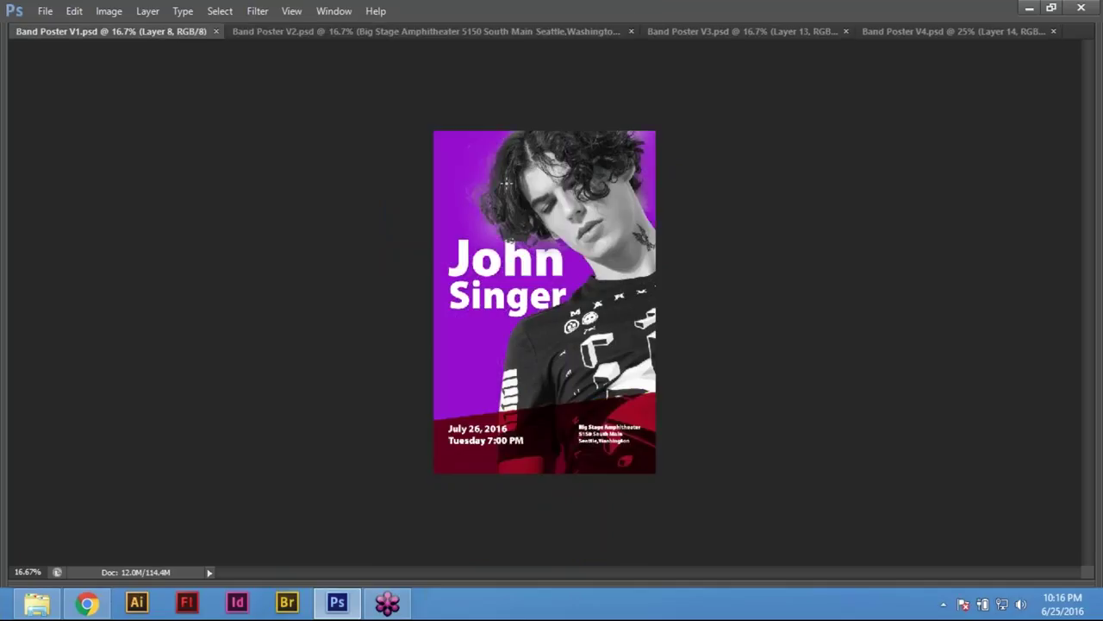
{"action": "scroll", "coordinate": [508, 183], "scroll_direction": "up", "scroll_amount": 2}
{"action": "left_click", "coordinate": [364, 31]}
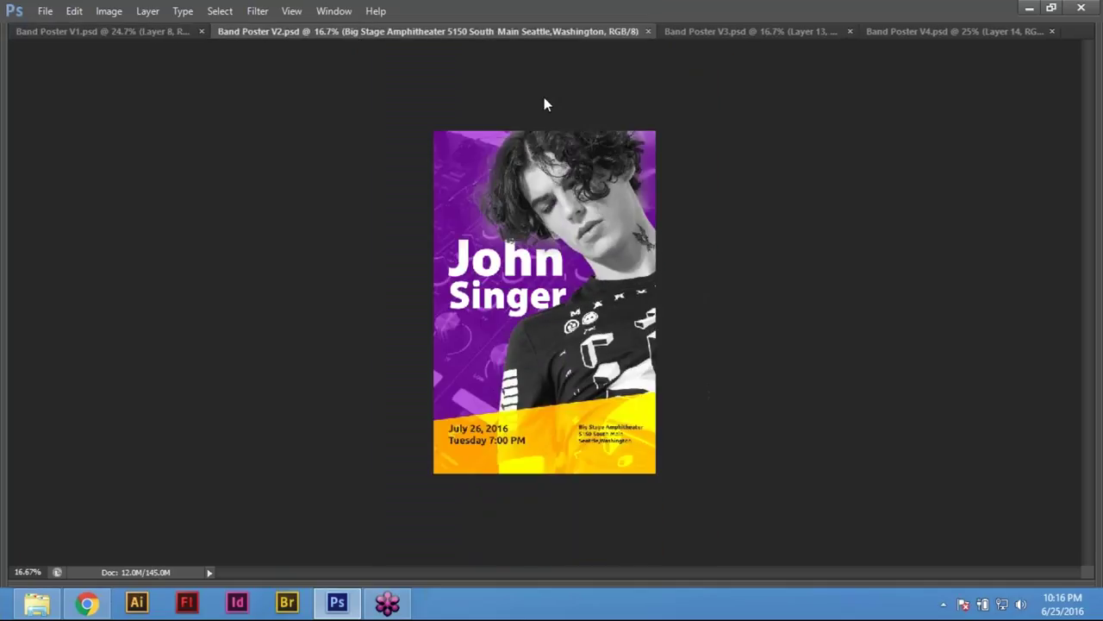
{"action": "left_click", "coordinate": [765, 31]}
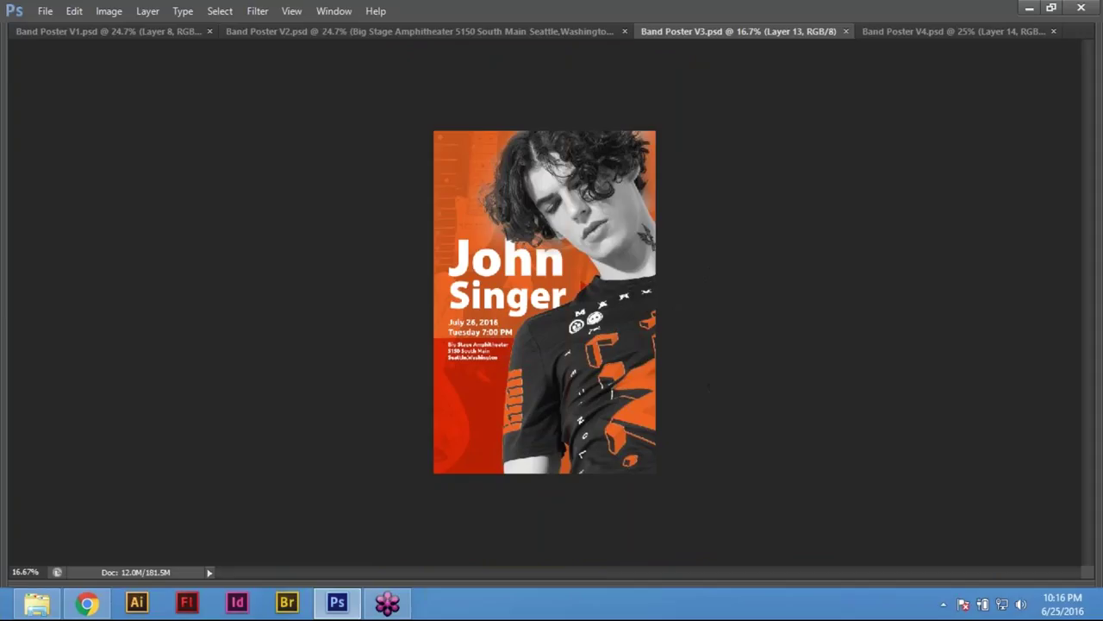
{"action": "left_click", "coordinate": [931, 31]}
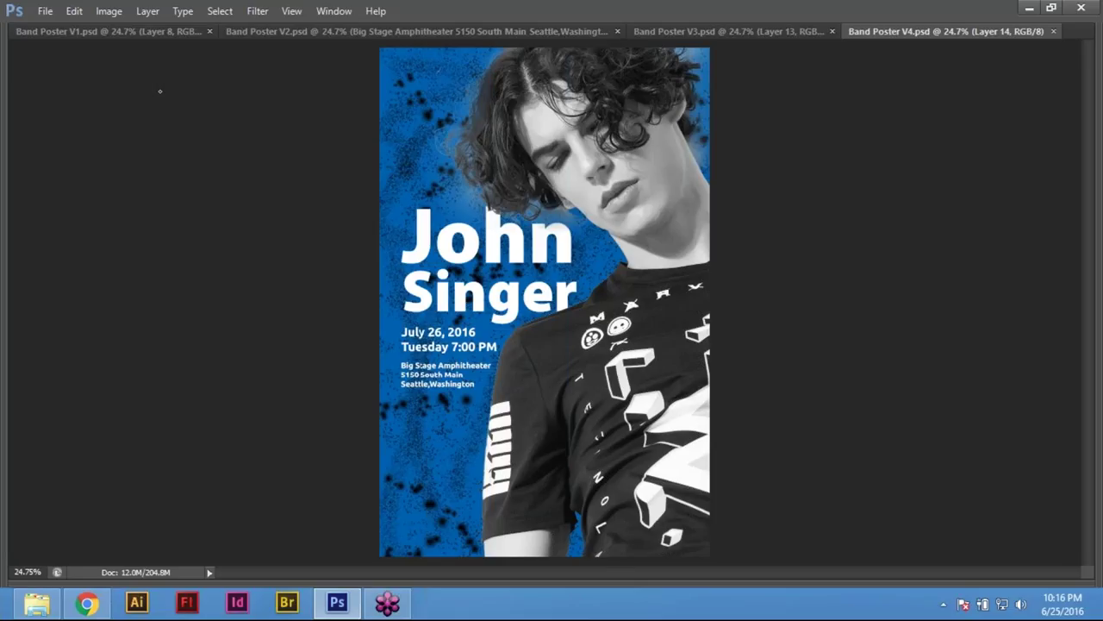
Check the file properties of Band Poster V4 from the file browser, leaving the document itself open without reopening it
{"action": "key", "text": "ctrl+o"}
{"action": "left_click", "coordinate": [631, 289]}
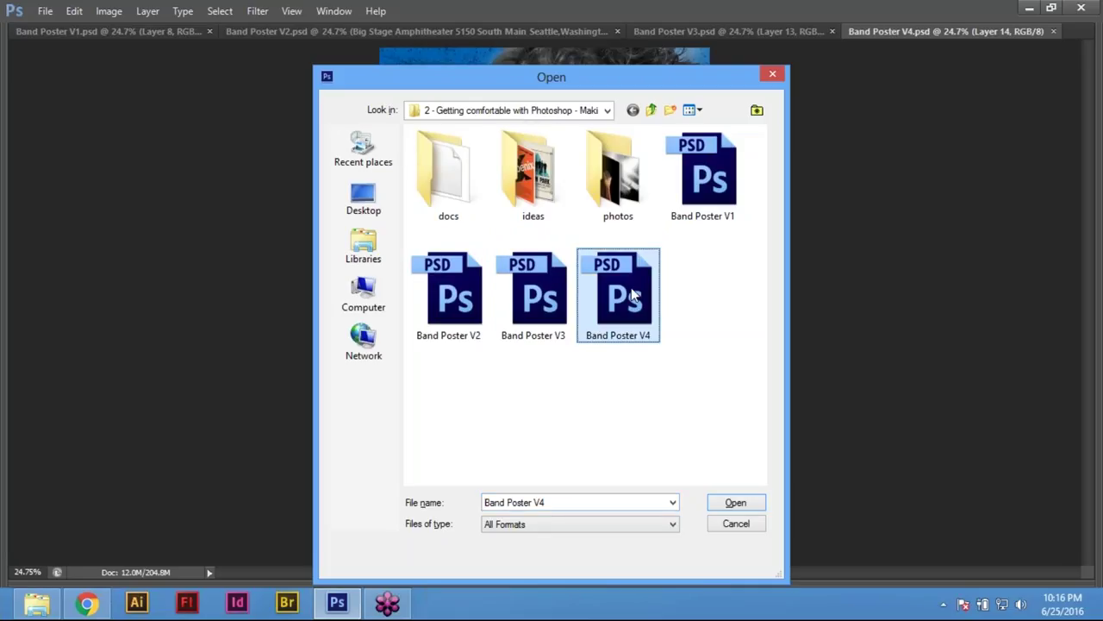
{"action": "right_click", "coordinate": [631, 287]}
{"action": "left_click", "coordinate": [678, 564]}
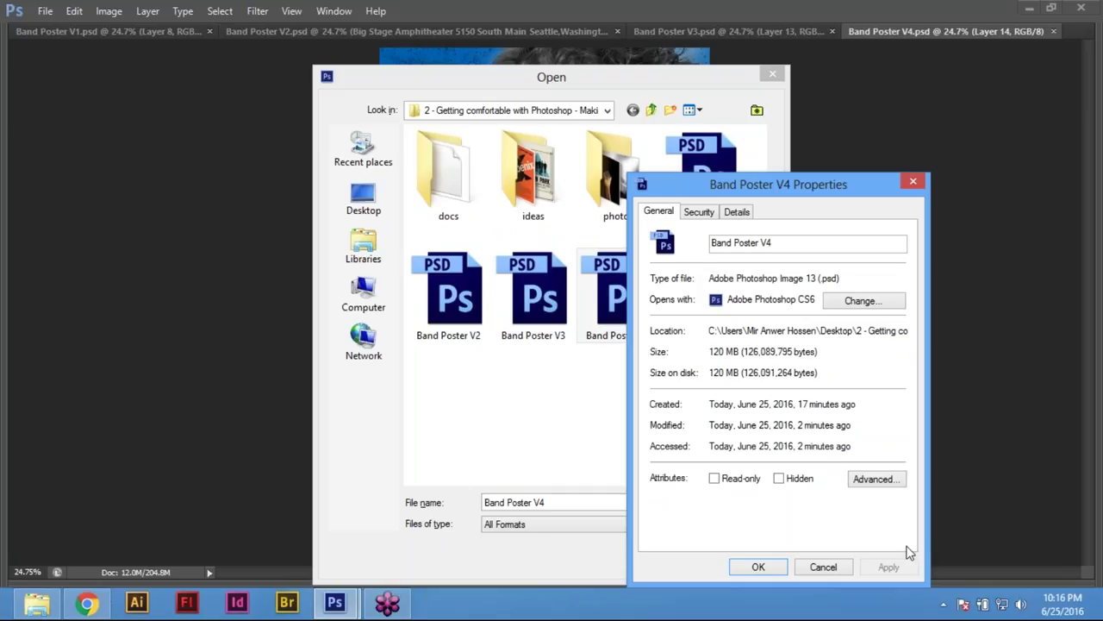
{"action": "left_click", "coordinate": [823, 567]}
{"action": "left_click", "coordinate": [738, 523]}
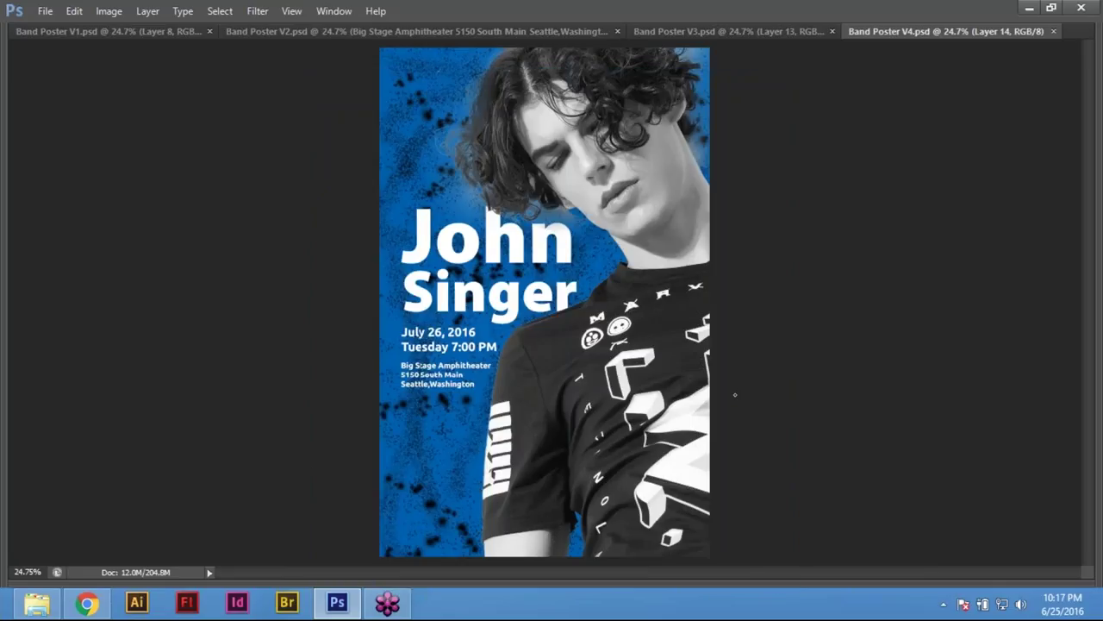
Show the Layers panel for Band Poster V4 and bring up the commands for saving the file
{"action": "key", "text": "F7"}
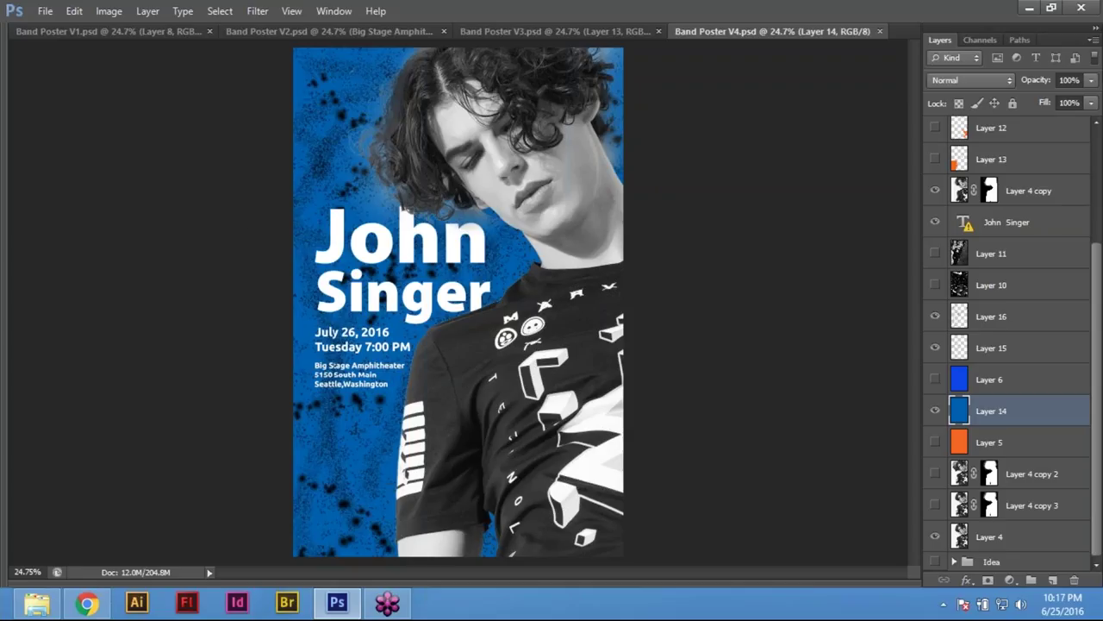
{"action": "left_click", "coordinate": [45, 13]}
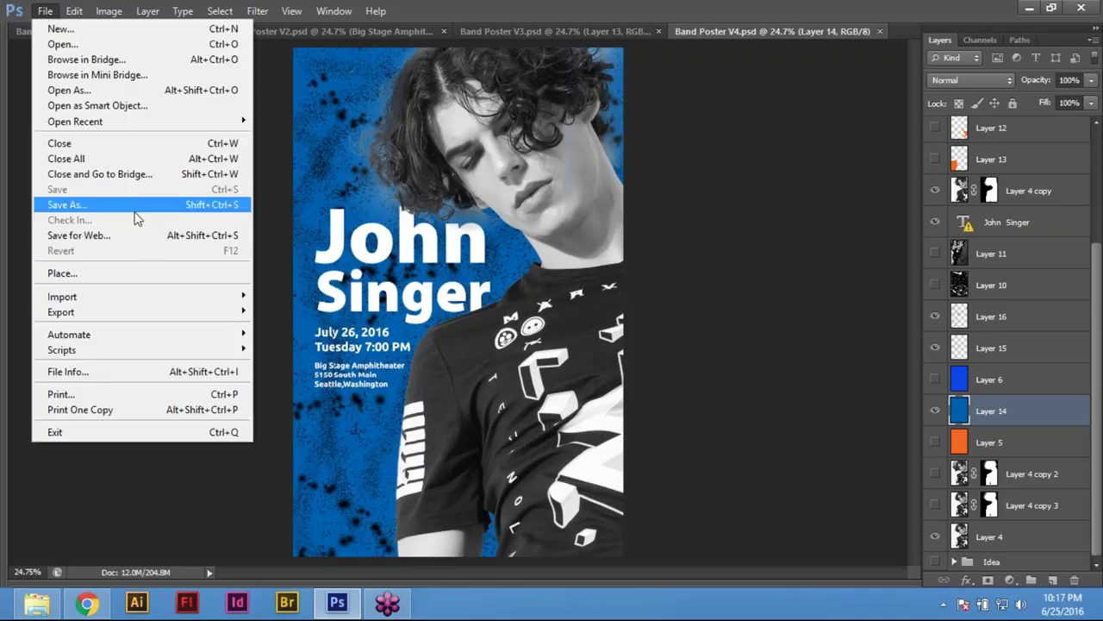
{"action": "left_click", "coordinate": [696, 199]}
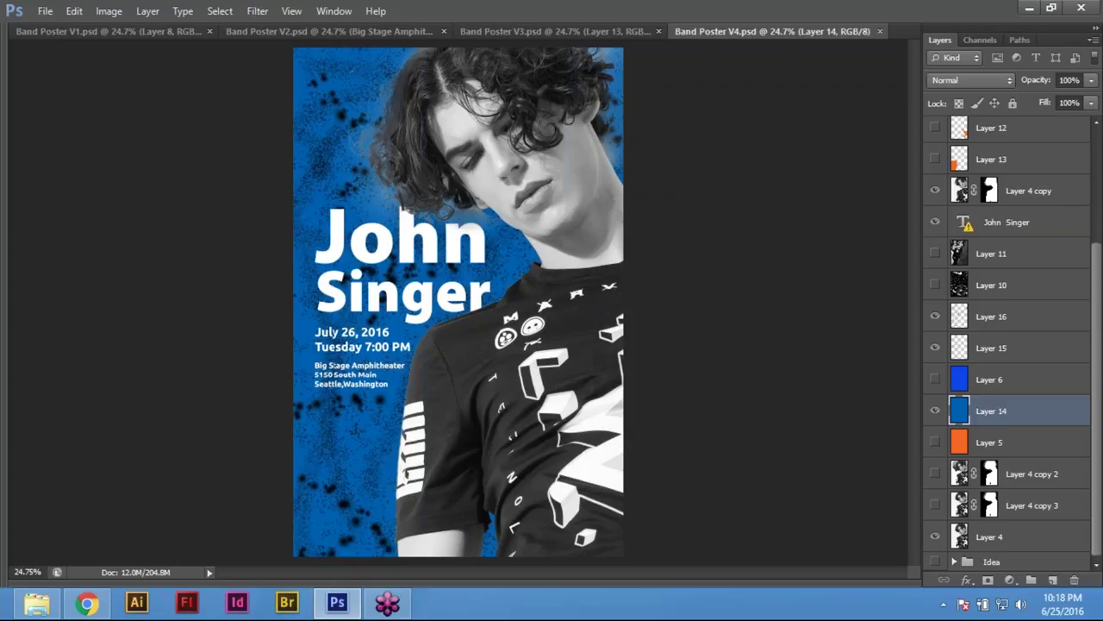
{"action": "left_click", "coordinate": [52, 10]}
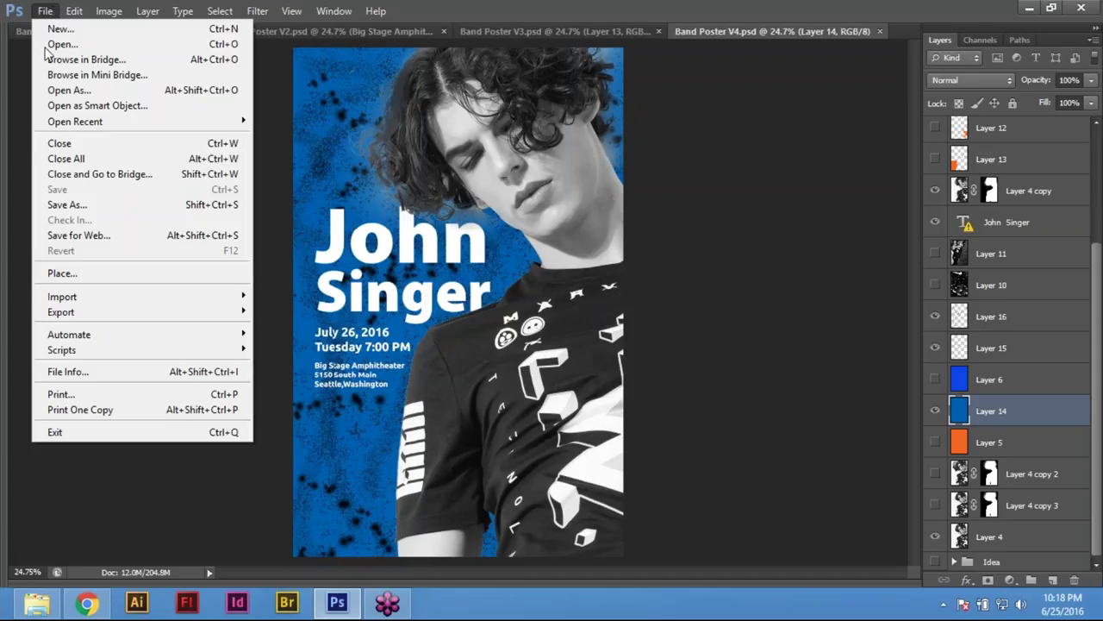
Save a copy of the Band Poster V4 document in JPEG format as Band Poster V4.jpg
{"action": "left_click", "coordinate": [97, 205]}
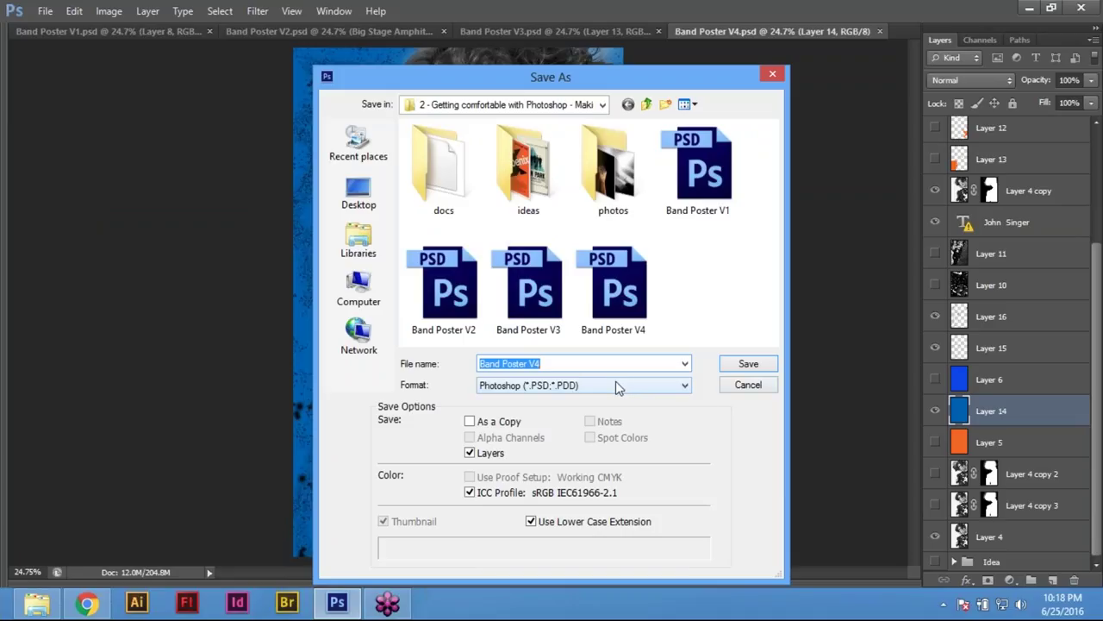
{"action": "left_click", "coordinate": [615, 382]}
{"action": "left_click", "coordinate": [616, 382]}
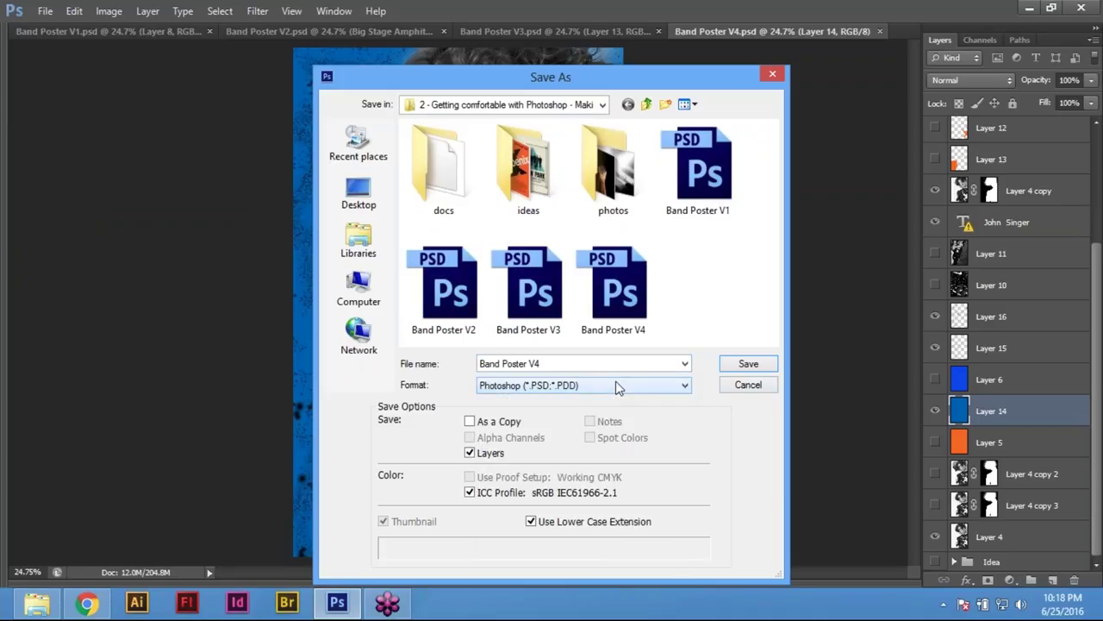
{"action": "left_click", "coordinate": [617, 386]}
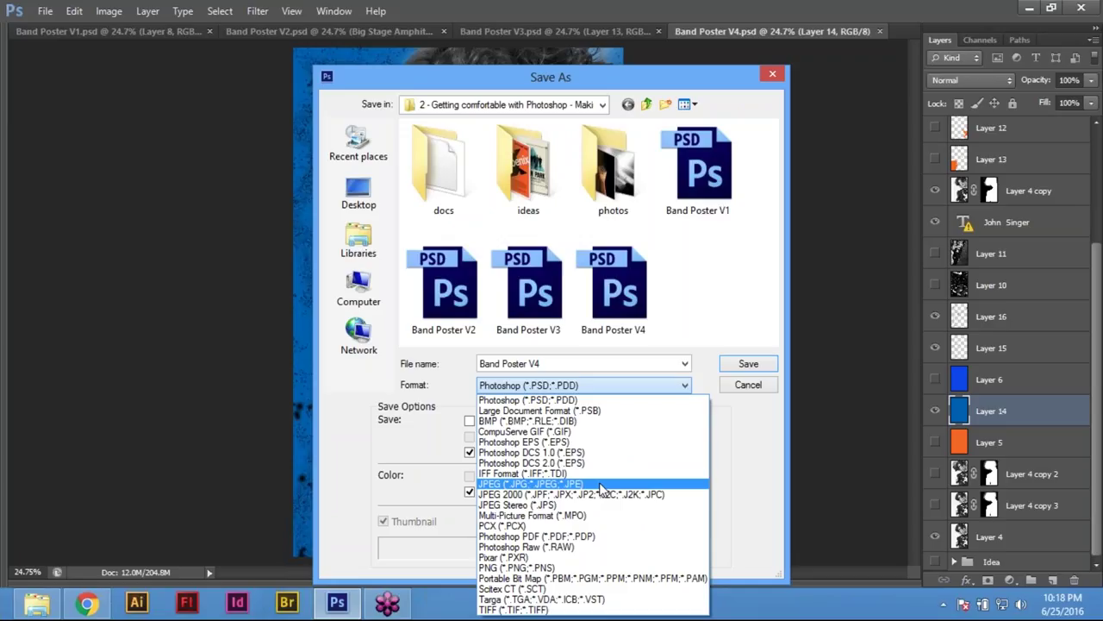
{"action": "left_click", "coordinate": [602, 485]}
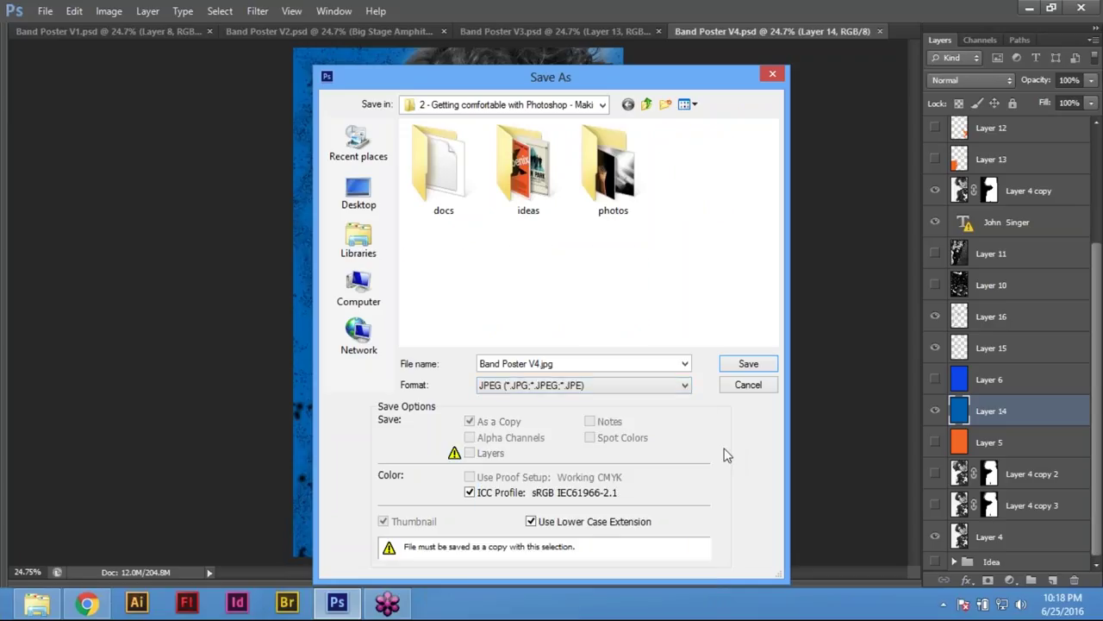
{"action": "left_click", "coordinate": [748, 364]}
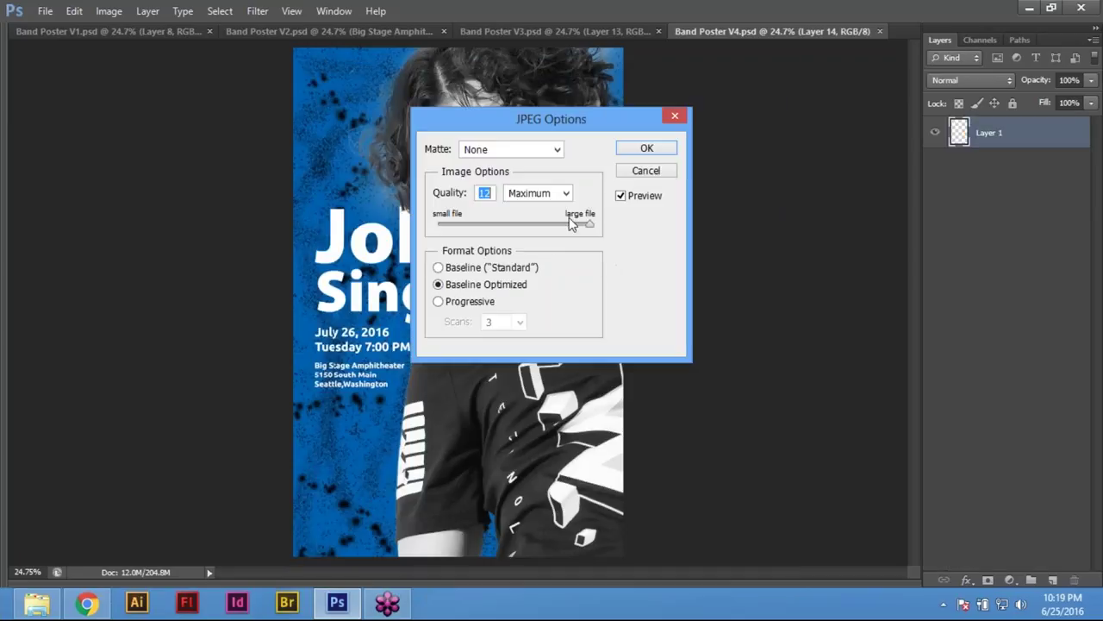
Set the JPEG quality to 8 (High) with the Baseline Optimized format and complete the export
{"action": "left_click", "coordinate": [565, 193]}
{"action": "left_click", "coordinate": [530, 219]}
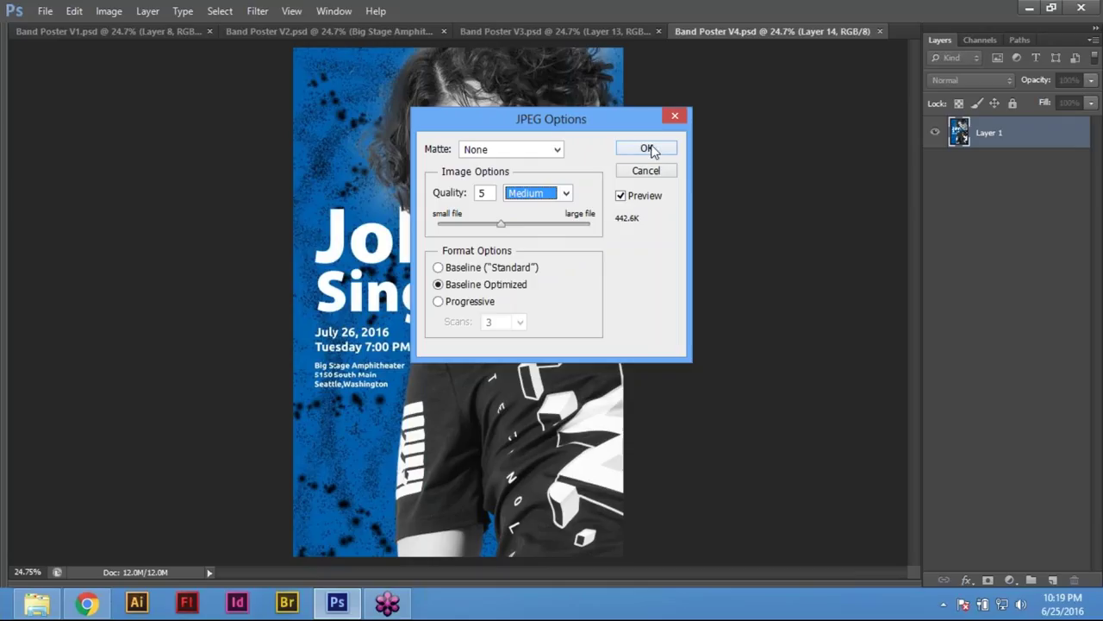
{"action": "left_click_drag", "start_coordinate": [505, 225], "coordinate": [540, 222]}
{"action": "left_click", "coordinate": [540, 193]}
{"action": "left_click", "coordinate": [525, 234]}
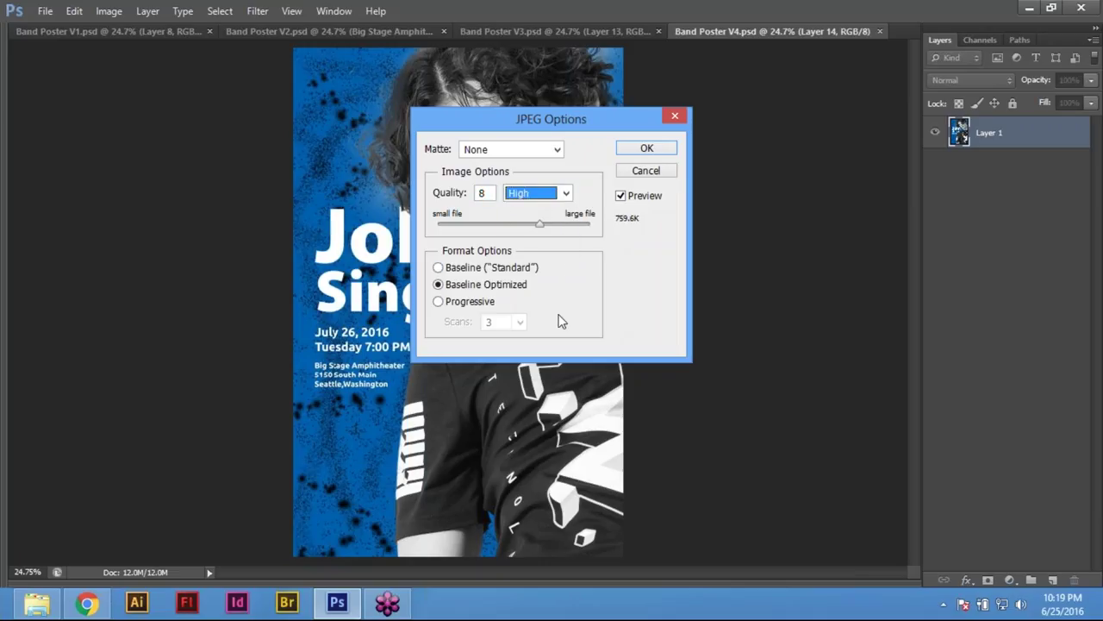
{"action": "left_click", "coordinate": [648, 150]}
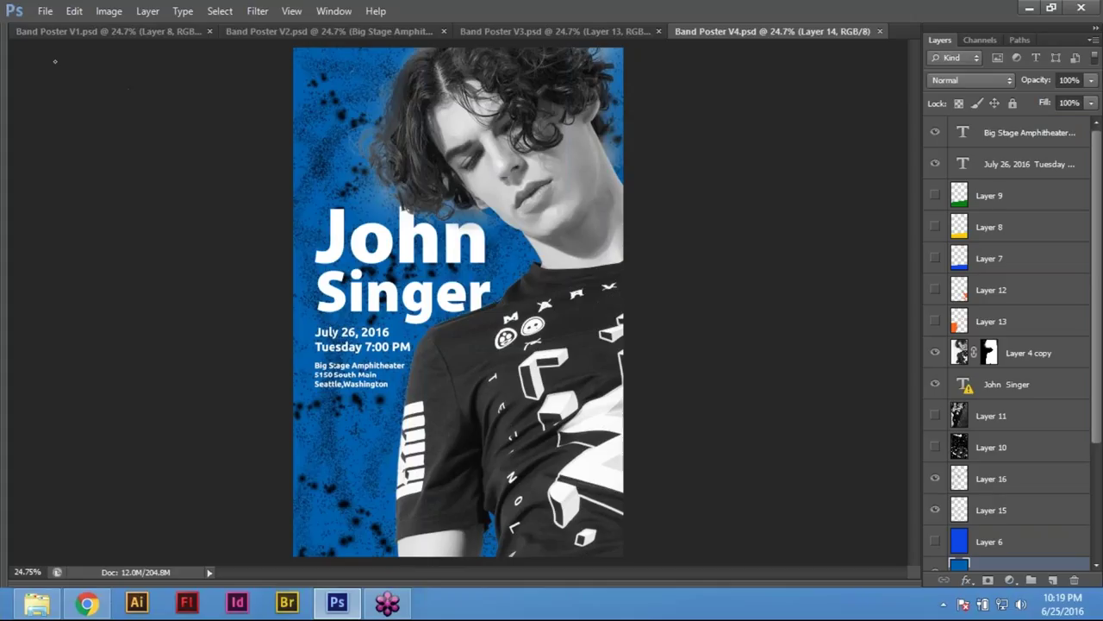
Preview the exported Band Poster V4 JPEG in a maximized Windows Photo Viewer window
{"action": "left_click", "coordinate": [45, 11]}
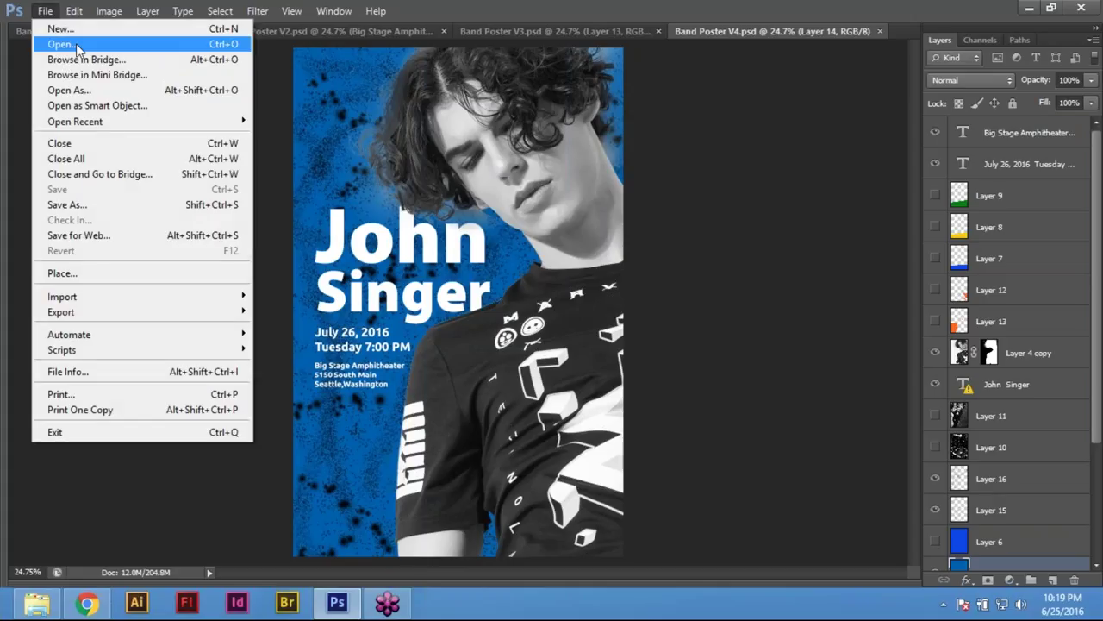
{"action": "left_click", "coordinate": [62, 44]}
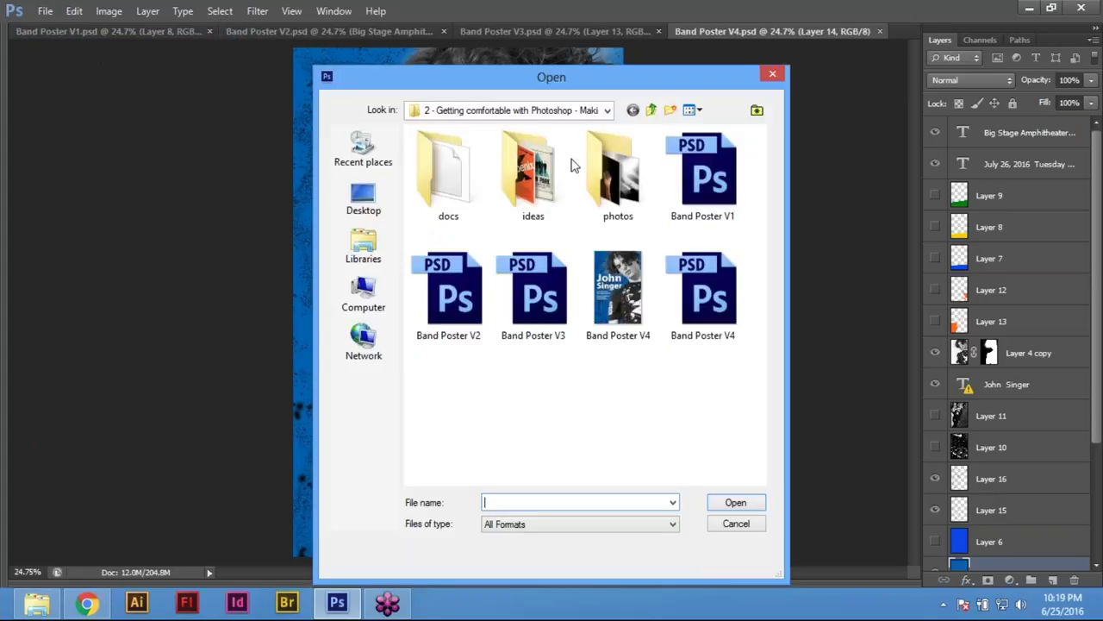
{"action": "right_click", "coordinate": [608, 311]}
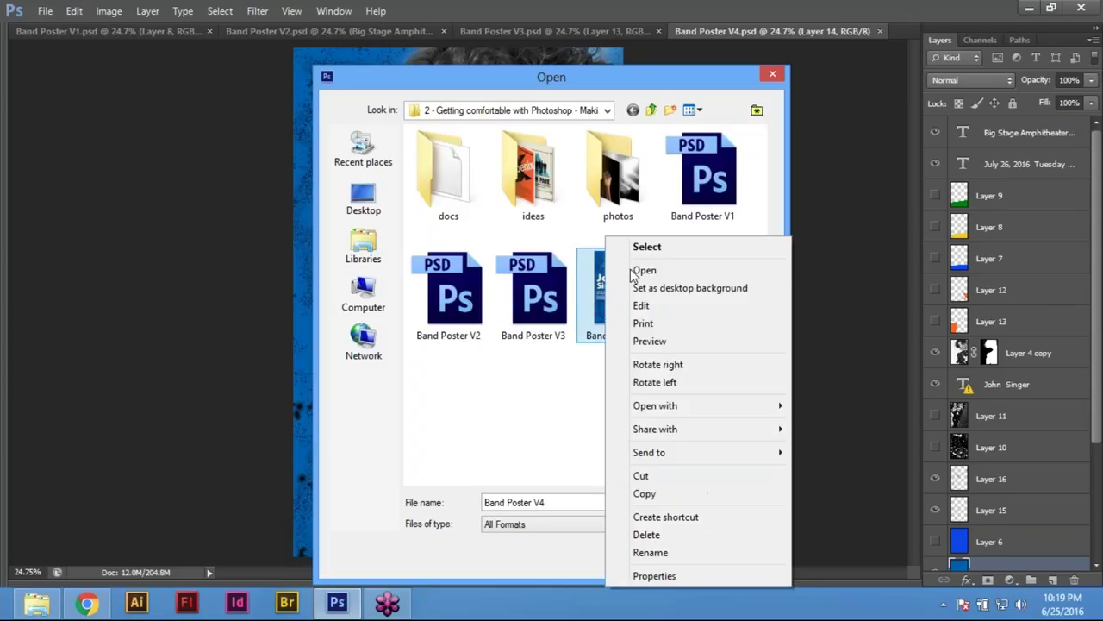
{"action": "left_click", "coordinate": [665, 341]}
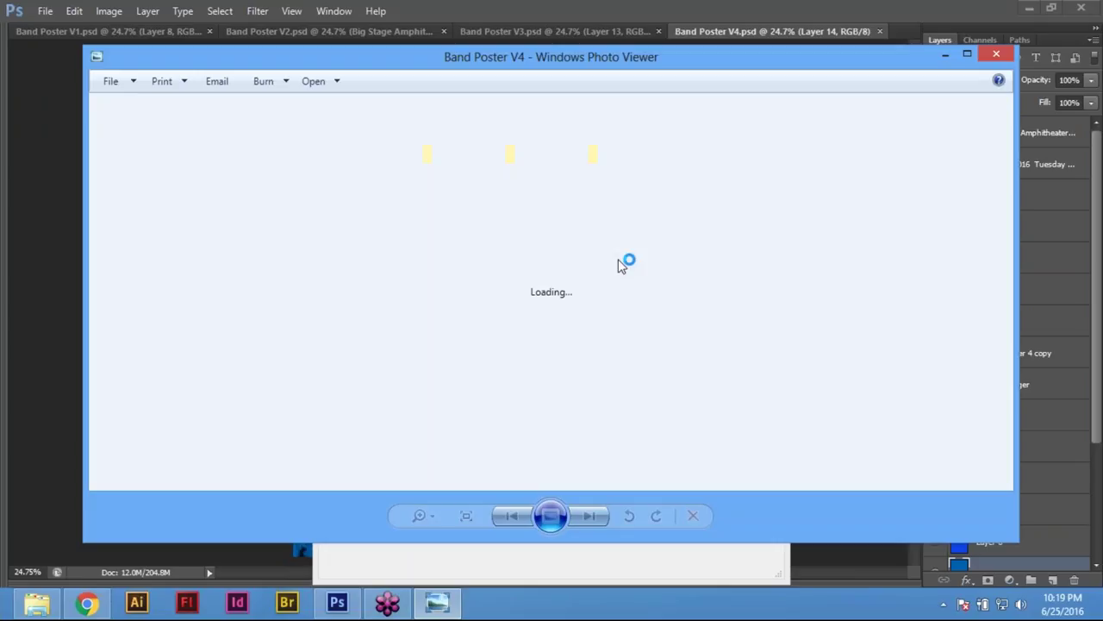
{"action": "left_click", "coordinate": [967, 55]}
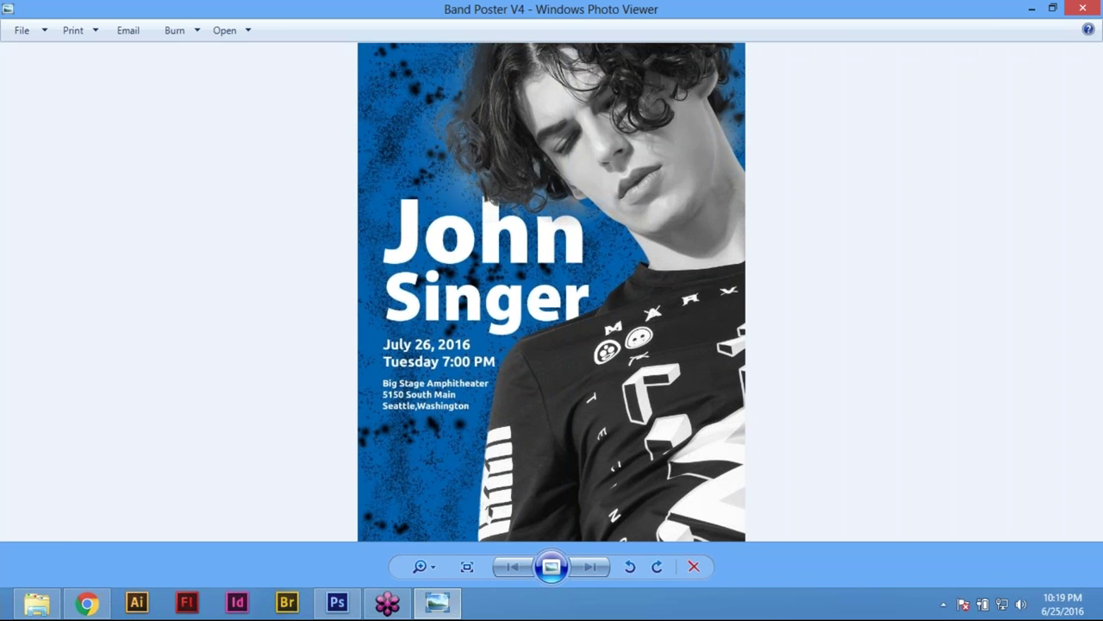
Examine the exported poster's text, shirt and background spatter up close, then return to Photoshop without opening a file
{"action": "scroll", "coordinate": [547, 208], "scroll_direction": "up", "scroll_amount": 4}
{"action": "scroll", "coordinate": [550, 410], "scroll_direction": "down", "scroll_amount": 4}
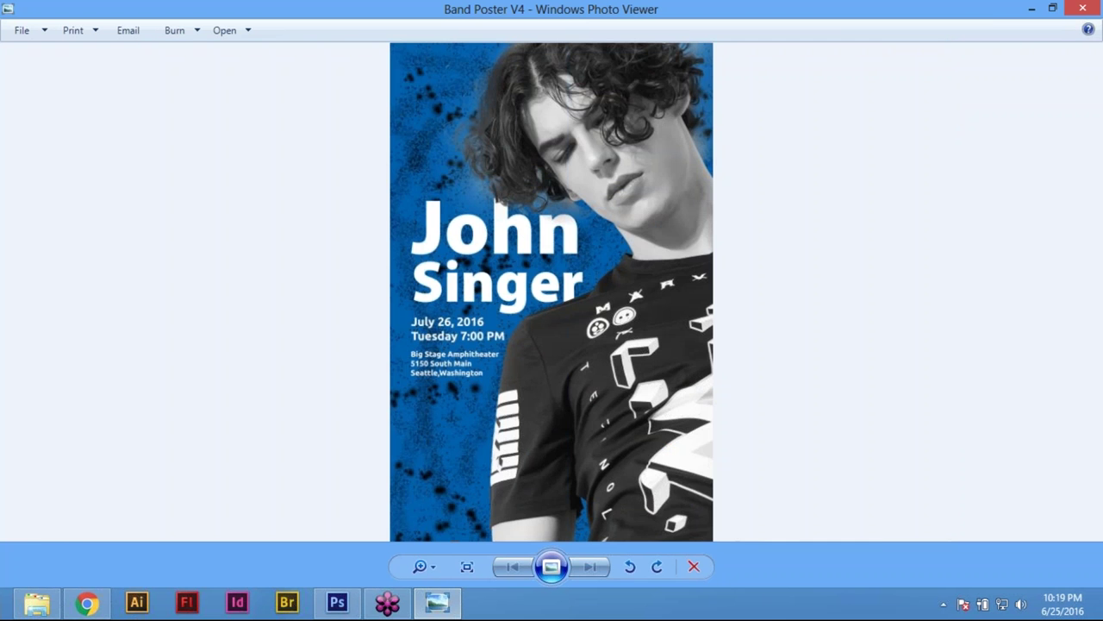
{"action": "scroll", "coordinate": [530, 351], "scroll_direction": "up", "scroll_amount": 3}
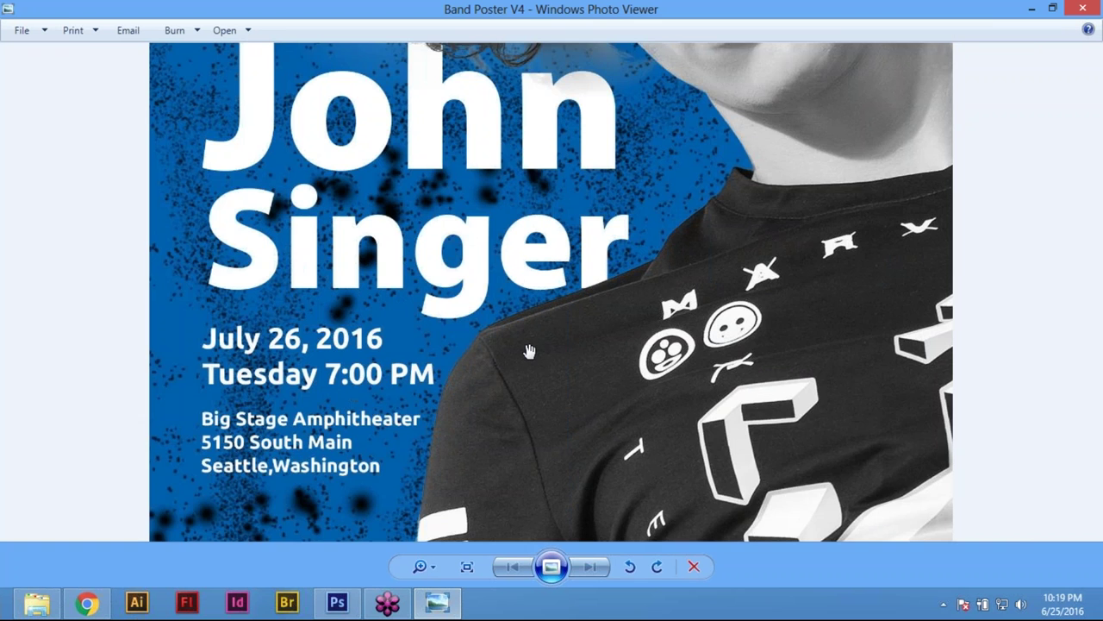
{"action": "scroll", "coordinate": [529, 351], "scroll_direction": "up", "scroll_amount": 1}
{"action": "scroll", "coordinate": [530, 351], "scroll_direction": "down", "scroll_amount": 4}
{"action": "scroll", "coordinate": [541, 455], "scroll_direction": "up", "scroll_amount": 2}
{"action": "scroll", "coordinate": [541, 455], "scroll_direction": "up", "scroll_amount": 1}
{"action": "scroll", "coordinate": [541, 455], "scroll_direction": "up", "scroll_amount": 1}
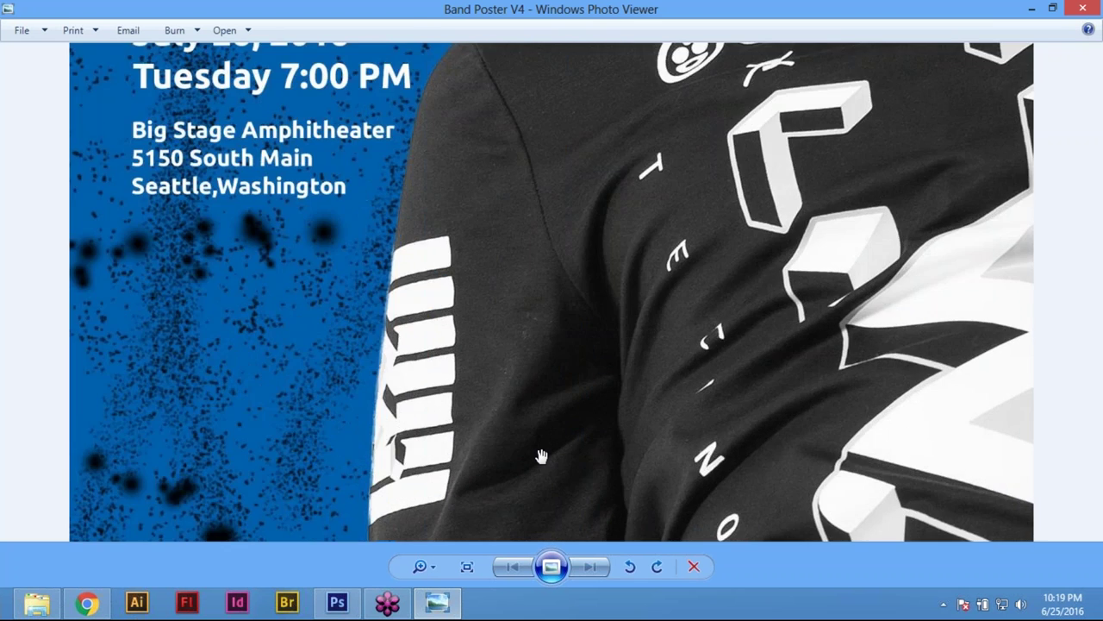
{"action": "scroll", "coordinate": [541, 455], "scroll_direction": "down", "scroll_amount": 3}
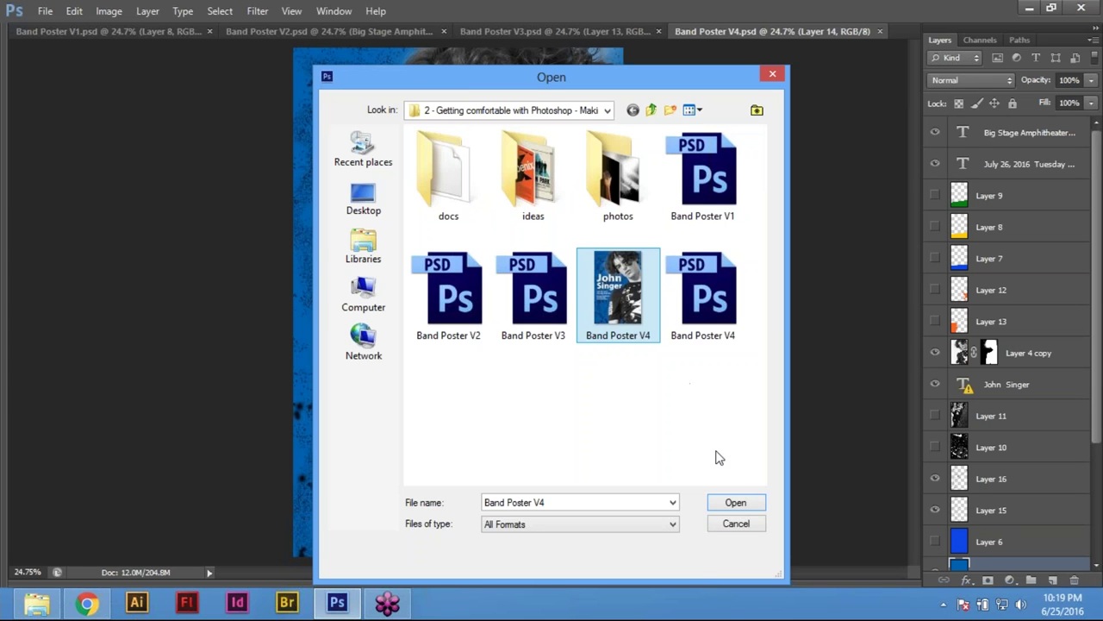
{"action": "left_click", "coordinate": [740, 525]}
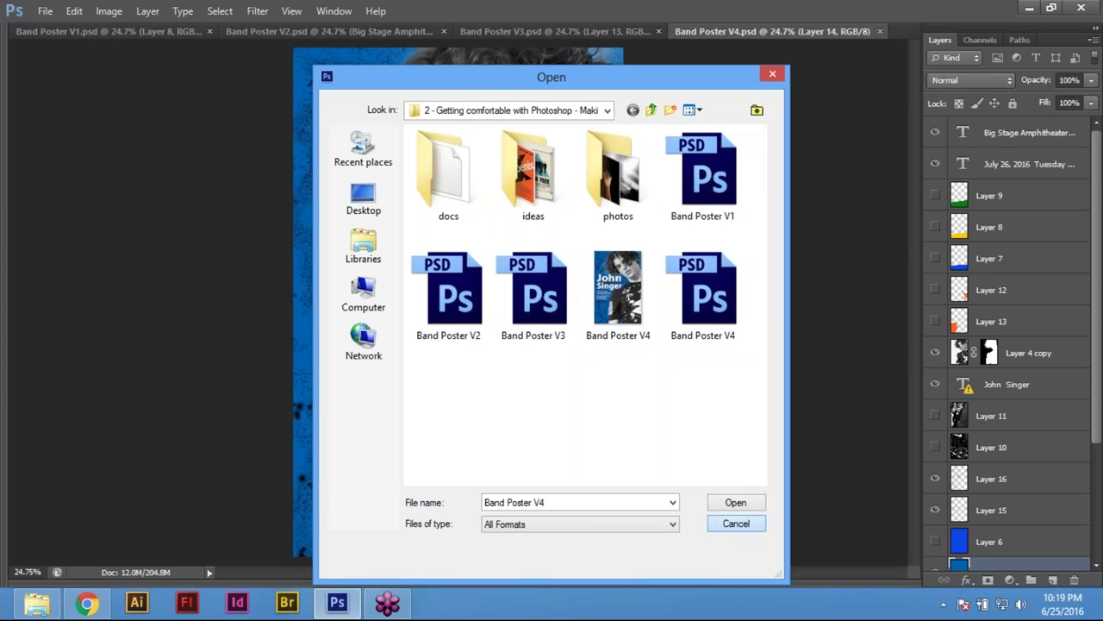
Save a copy of the Band Poster V3 document as Band Poster V3.jpg in JPEG format at quality 8 (High)
{"action": "left_click", "coordinate": [576, 31]}
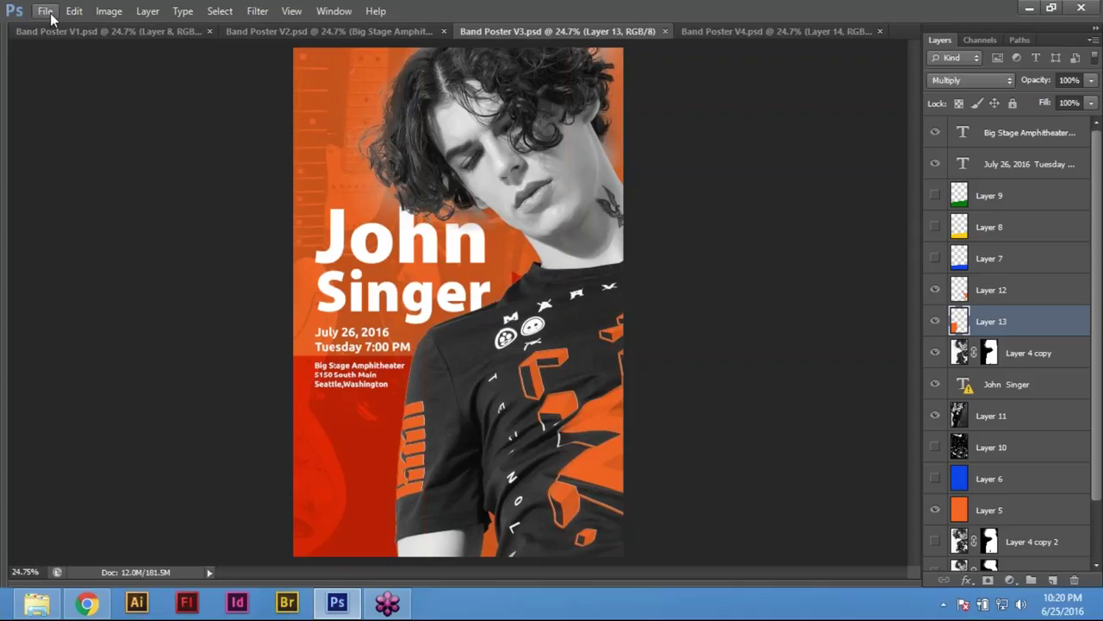
{"action": "left_click", "coordinate": [47, 12]}
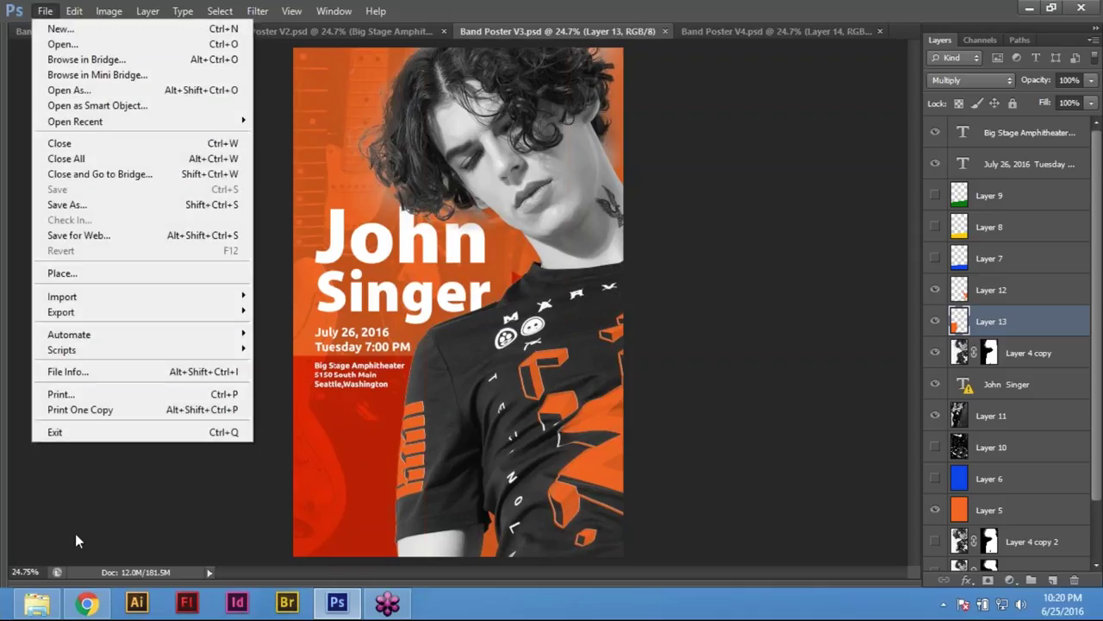
{"action": "left_click", "coordinate": [97, 205]}
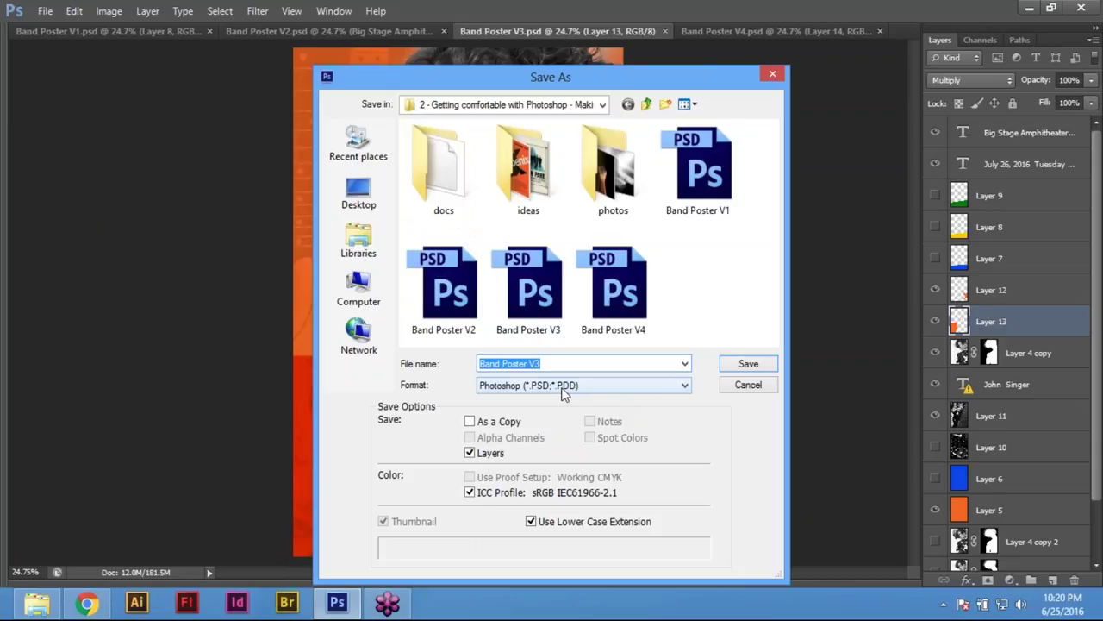
{"action": "left_click", "coordinate": [569, 390]}
{"action": "left_click", "coordinate": [817, 447]}
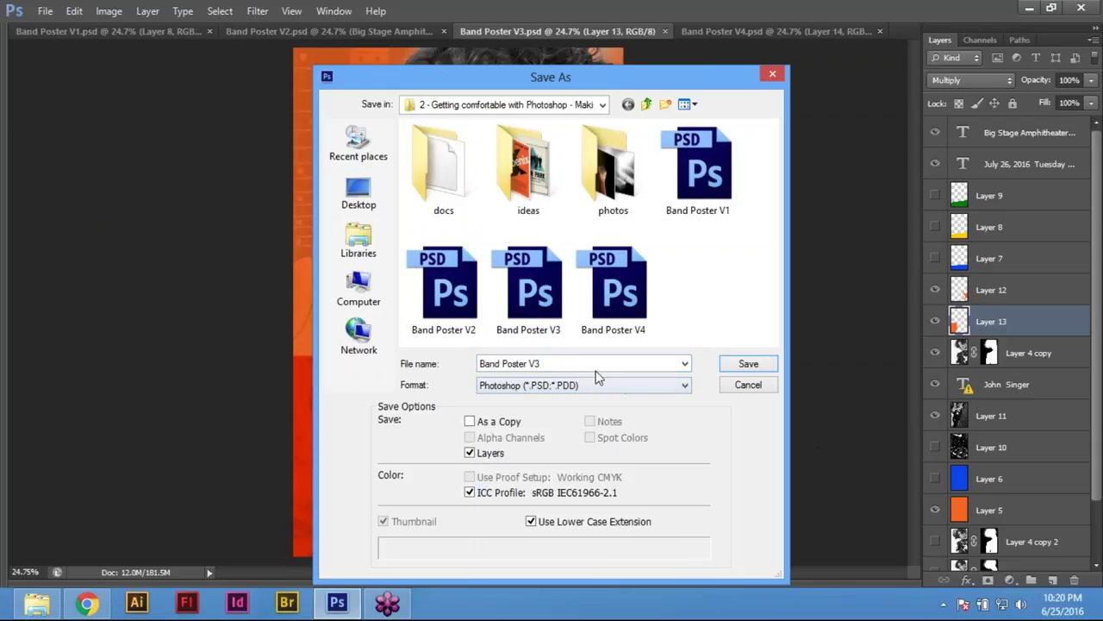
{"action": "left_click", "coordinate": [578, 385]}
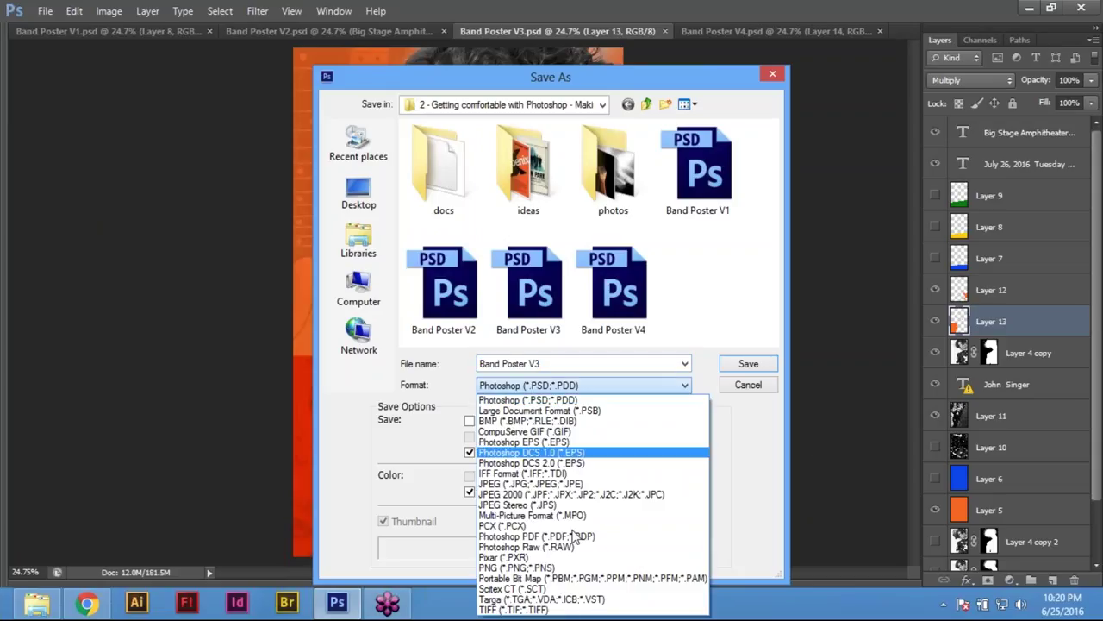
{"action": "left_click", "coordinate": [571, 484]}
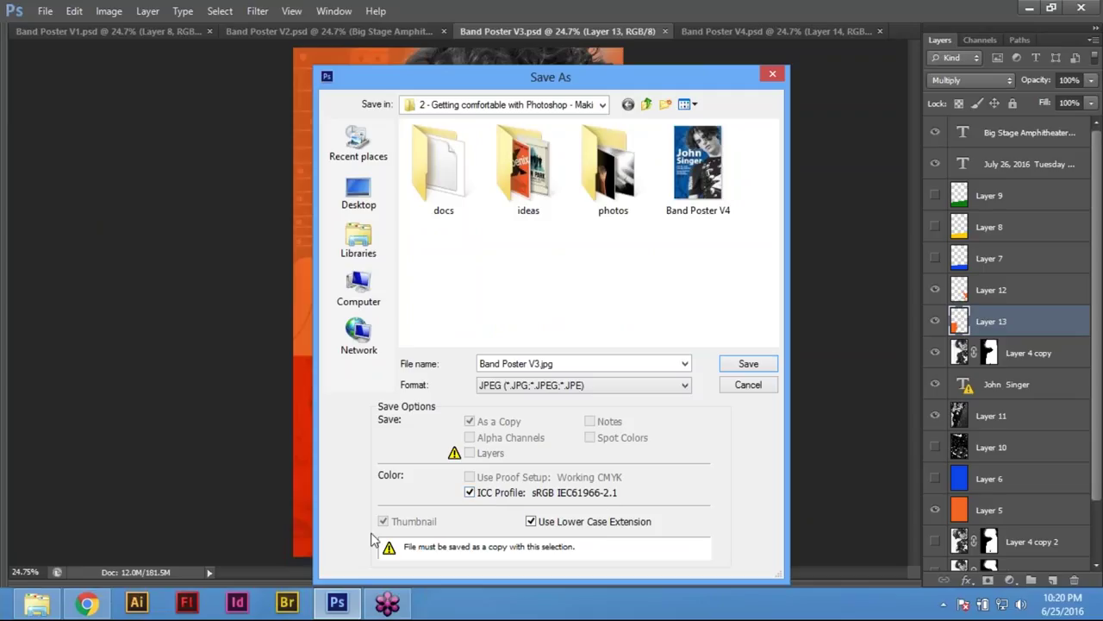
{"action": "left_click", "coordinate": [748, 364]}
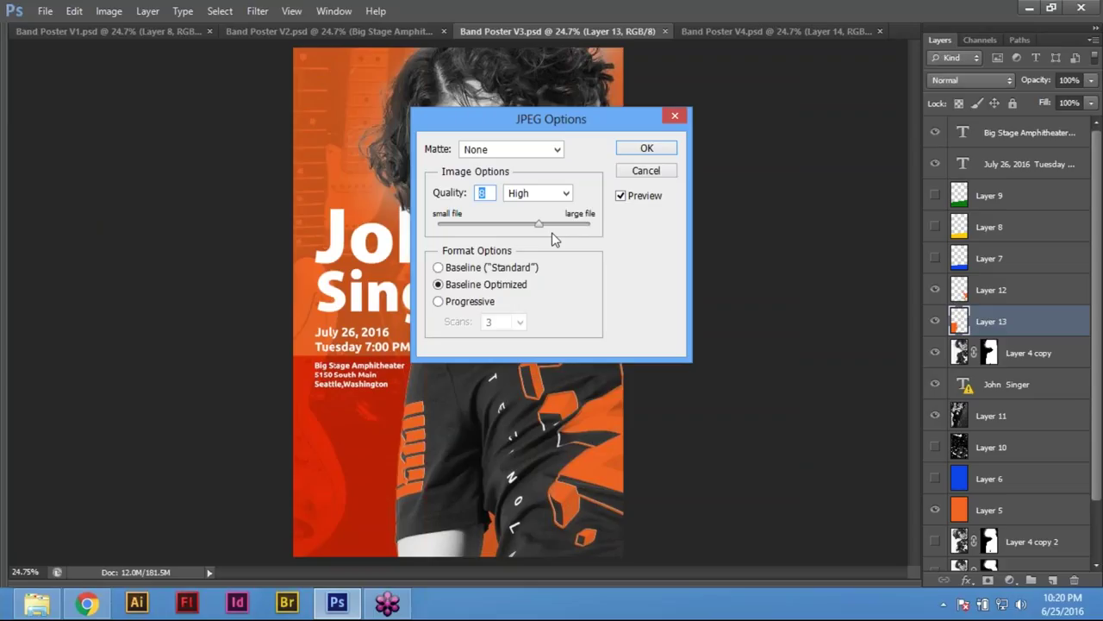
{"action": "left_click", "coordinate": [647, 148]}
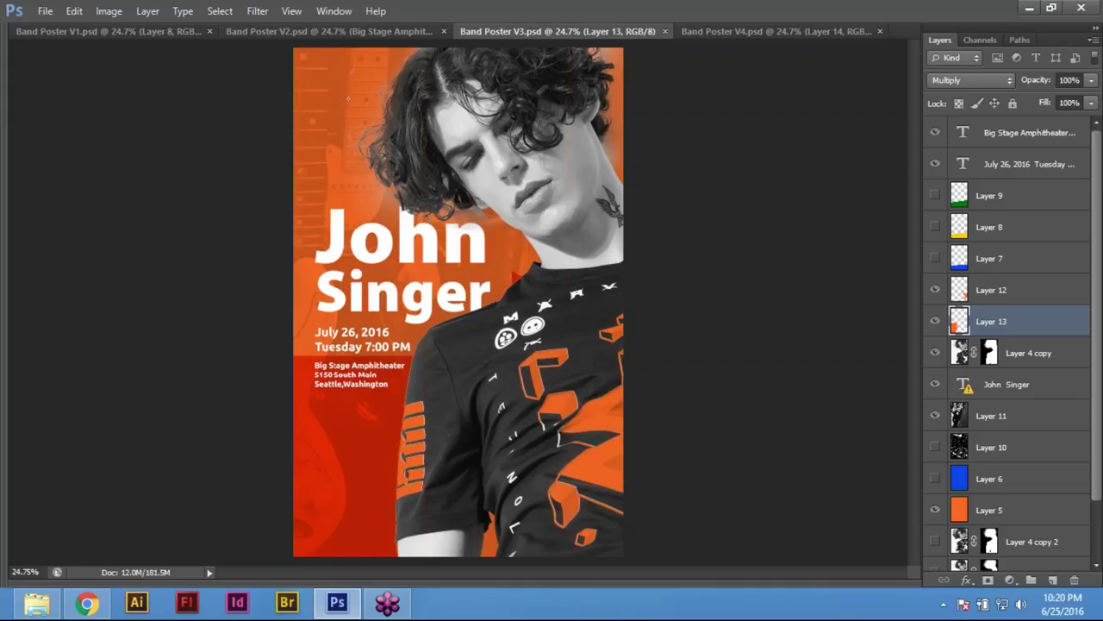
Save a copy of the Band Poster V2 document as Band Poster V2.jpg in JPEG format at quality 8 (High)
{"action": "left_click", "coordinate": [349, 32]}
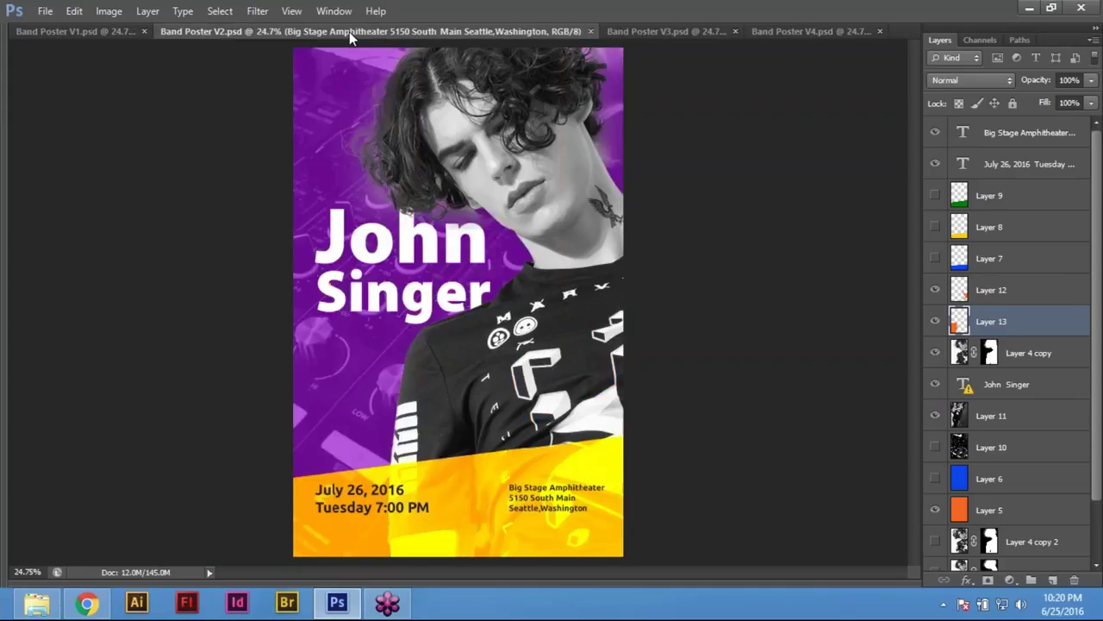
{"action": "left_click", "coordinate": [40, 11]}
{"action": "left_click", "coordinate": [152, 266]}
{"action": "left_click", "coordinate": [74, 10]}
{"action": "mouse_move", "coordinate": [95, 10]}
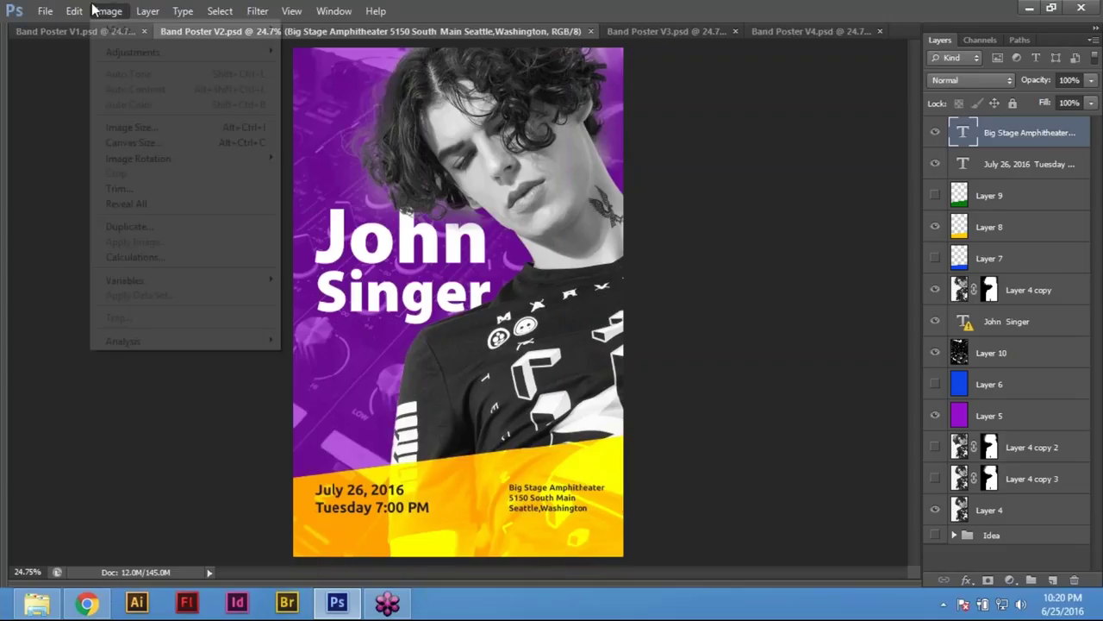
{"action": "left_click", "coordinate": [45, 10]}
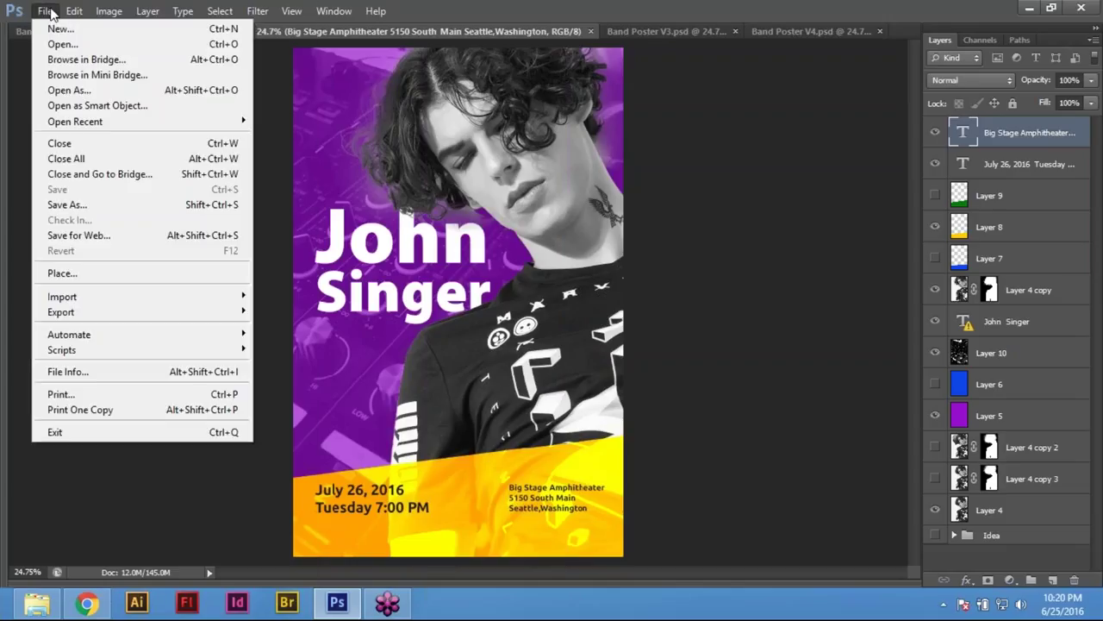
{"action": "left_click", "coordinate": [76, 205]}
{"action": "left_click", "coordinate": [685, 385]}
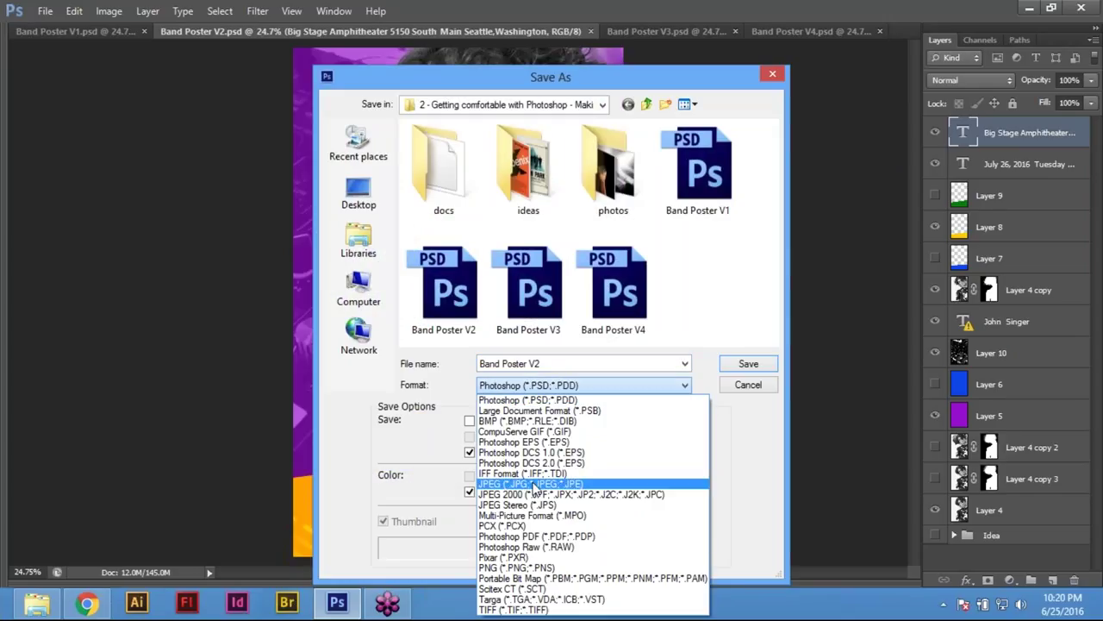
{"action": "left_click", "coordinate": [533, 485]}
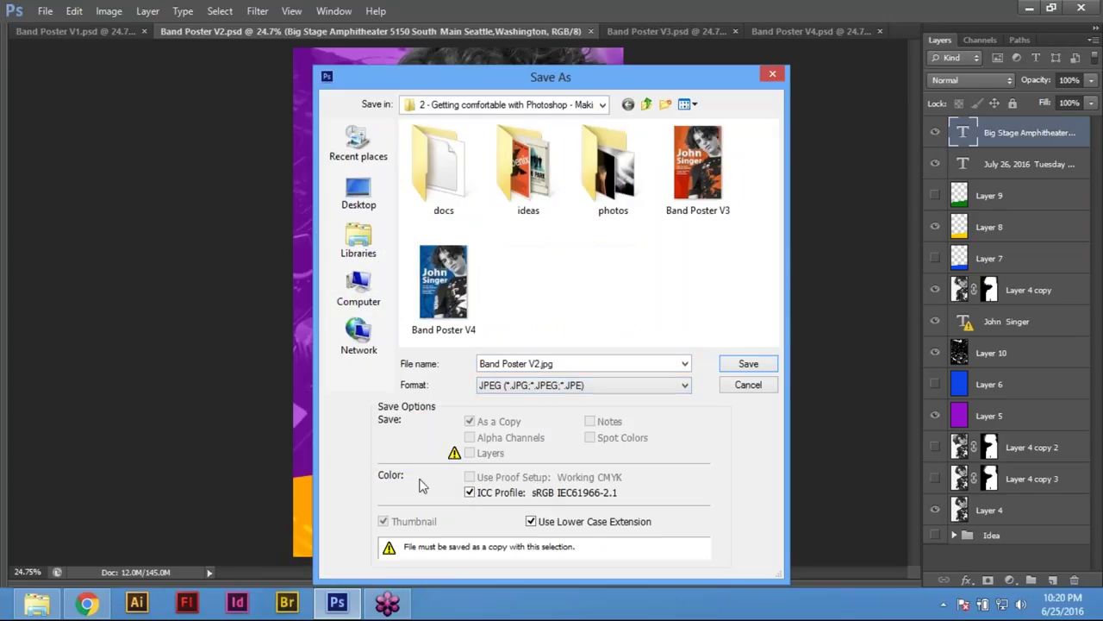
{"action": "left_click", "coordinate": [748, 364]}
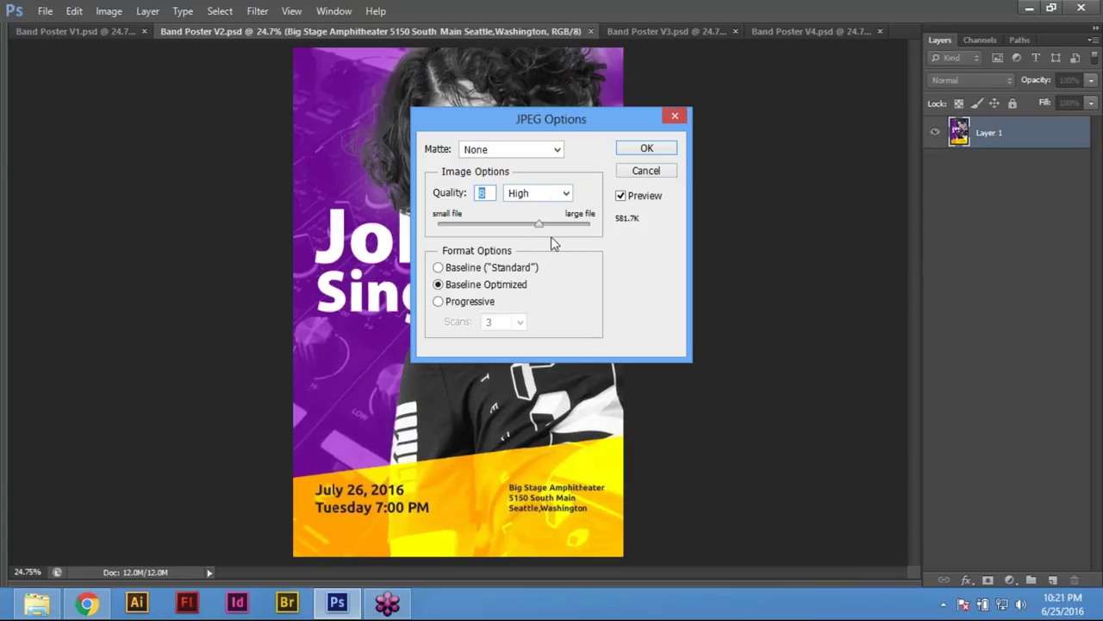
{"action": "left_click", "coordinate": [661, 153]}
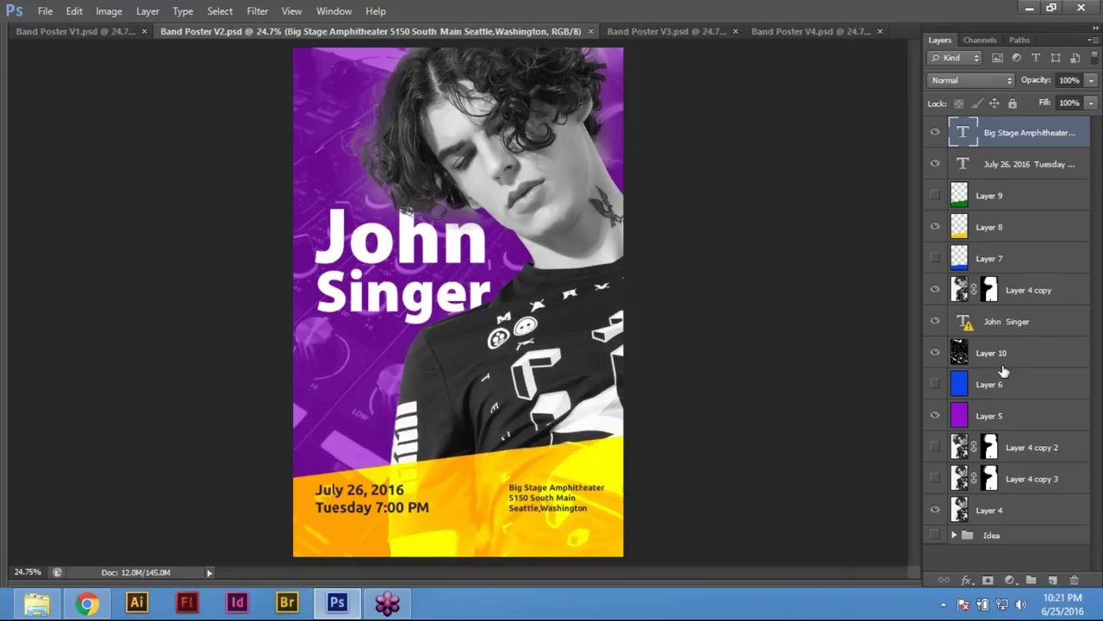
Save a copy of the Band Poster V1 document as Band Poster V1.jpg in JPEG format at quality 8 (High)
{"action": "left_click", "coordinate": [1043, 291]}
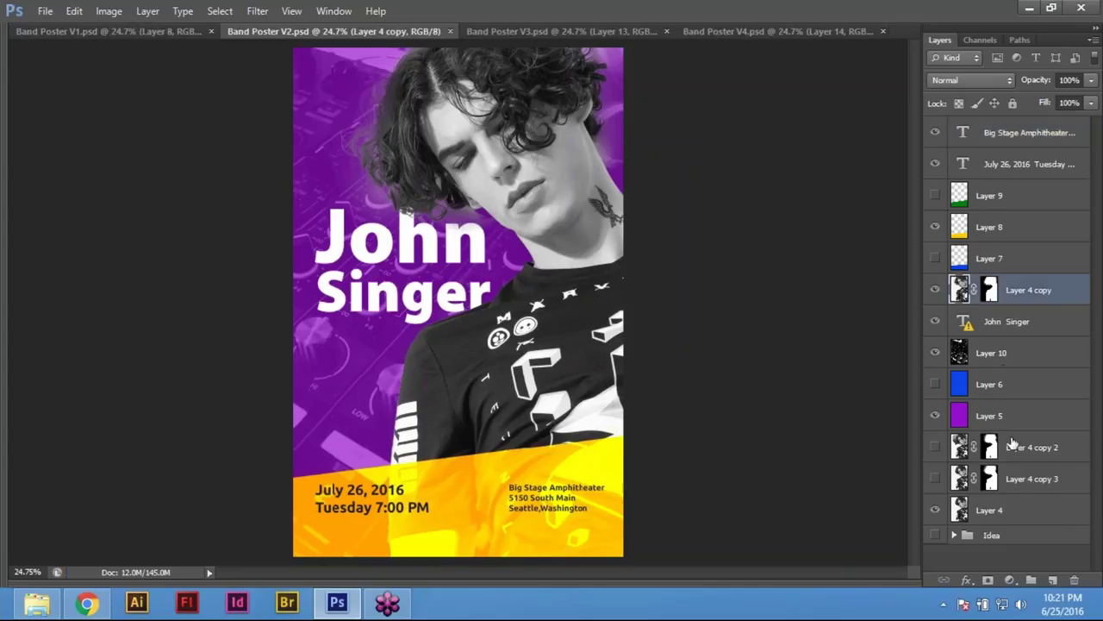
{"action": "left_click", "coordinate": [152, 29]}
{"action": "left_click", "coordinate": [44, 11]}
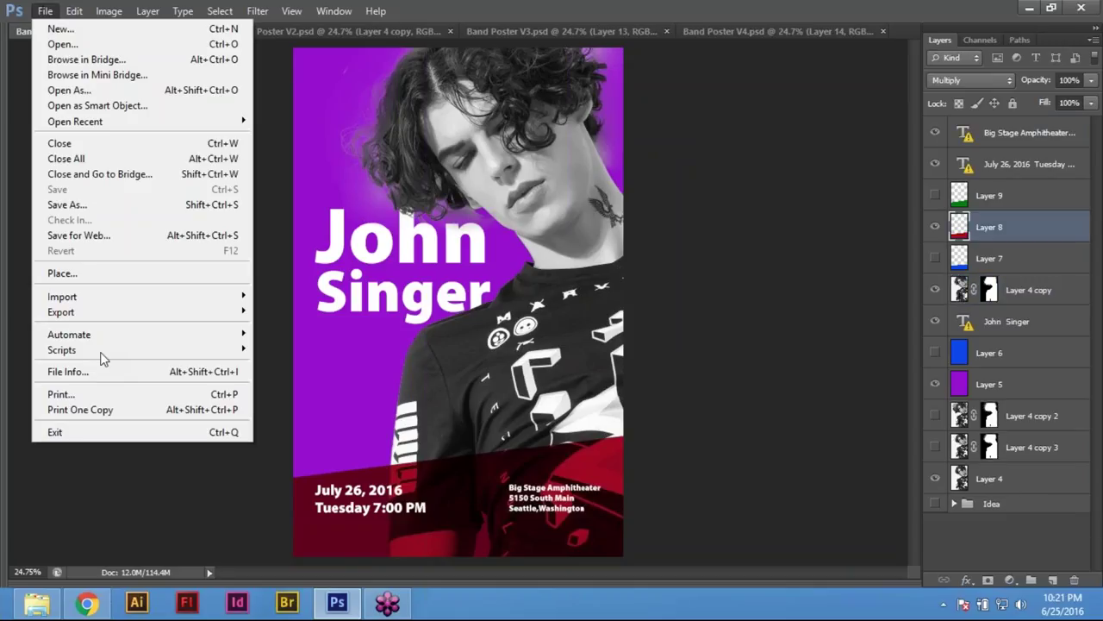
{"action": "left_click", "coordinate": [135, 205]}
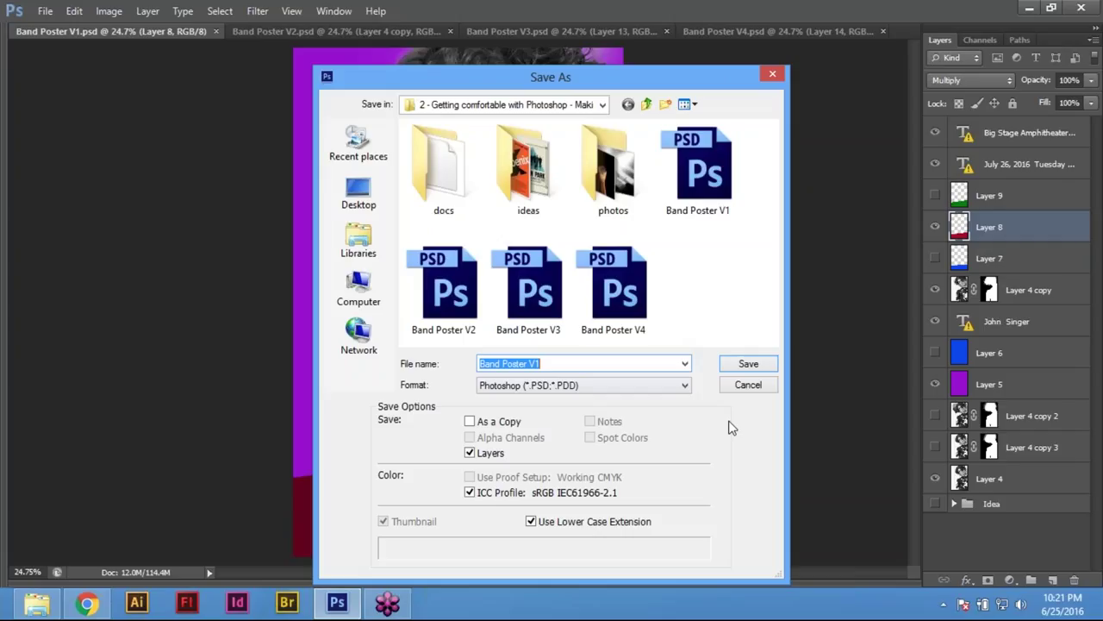
{"action": "left_click", "coordinate": [592, 386]}
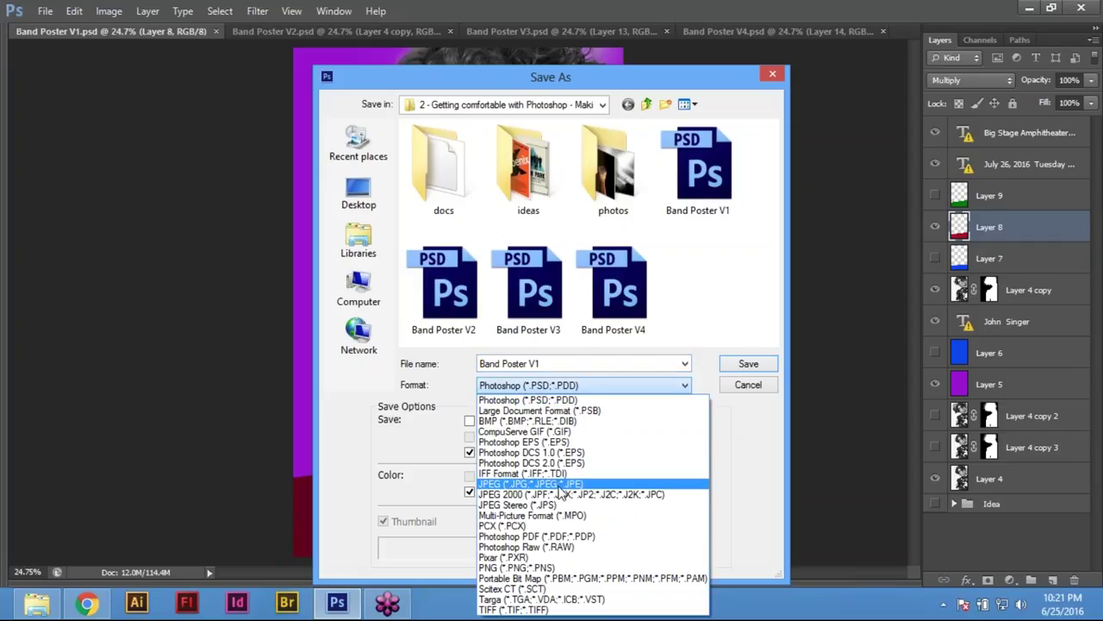
{"action": "left_click", "coordinate": [560, 484]}
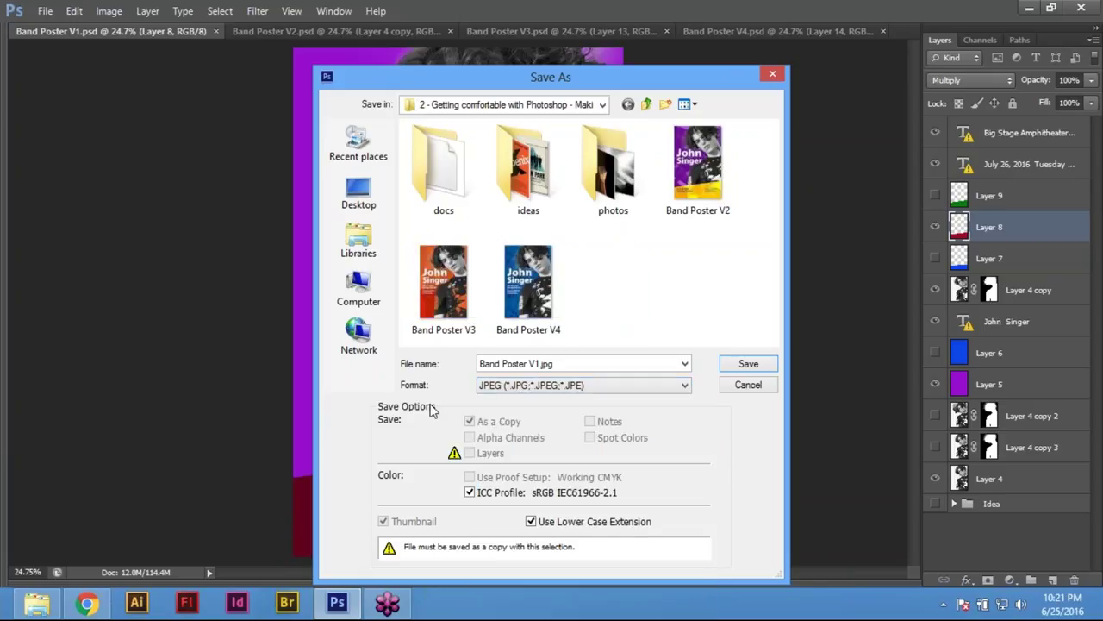
{"action": "left_click", "coordinate": [760, 367]}
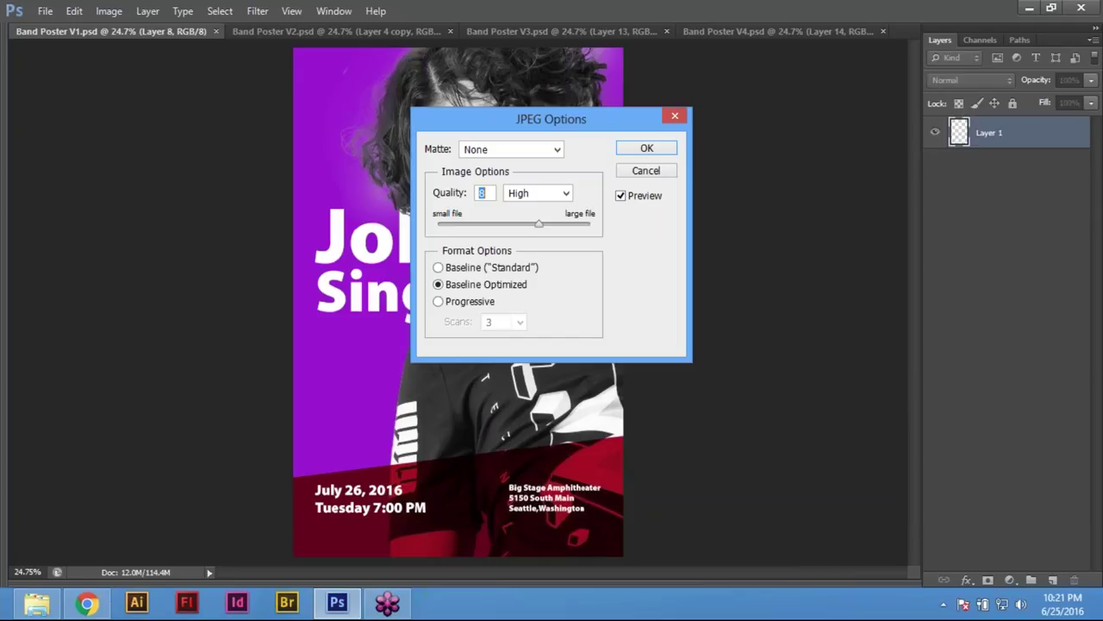
{"action": "left_click", "coordinate": [655, 148]}
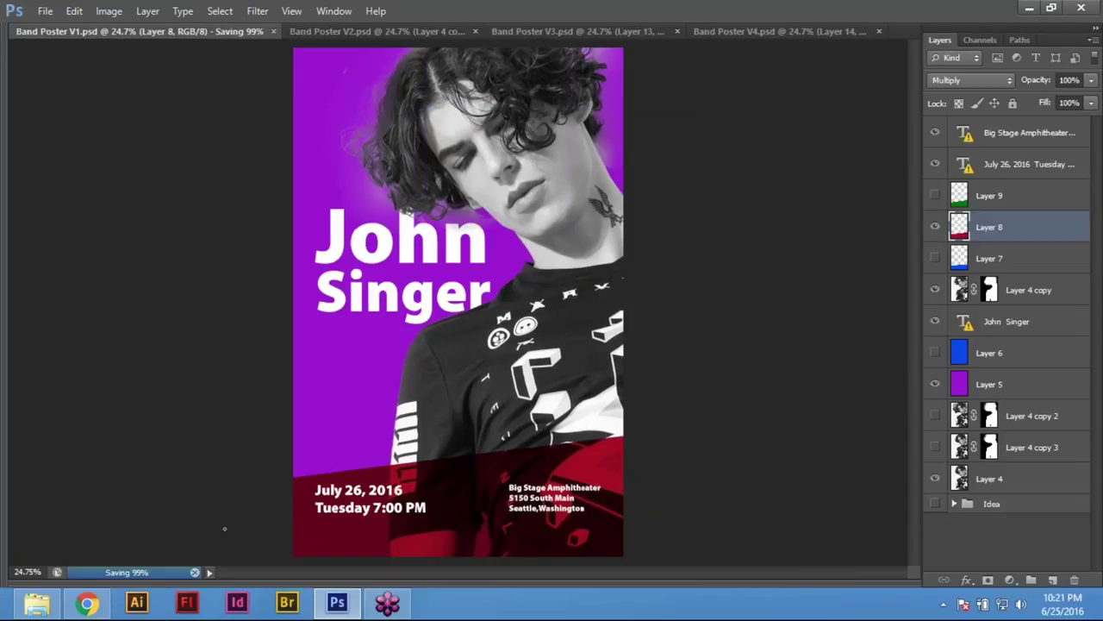
Switch to the poster project folder in File Explorer and display its contents as large icons
{"action": "mouse_move", "coordinate": [52, 609]}
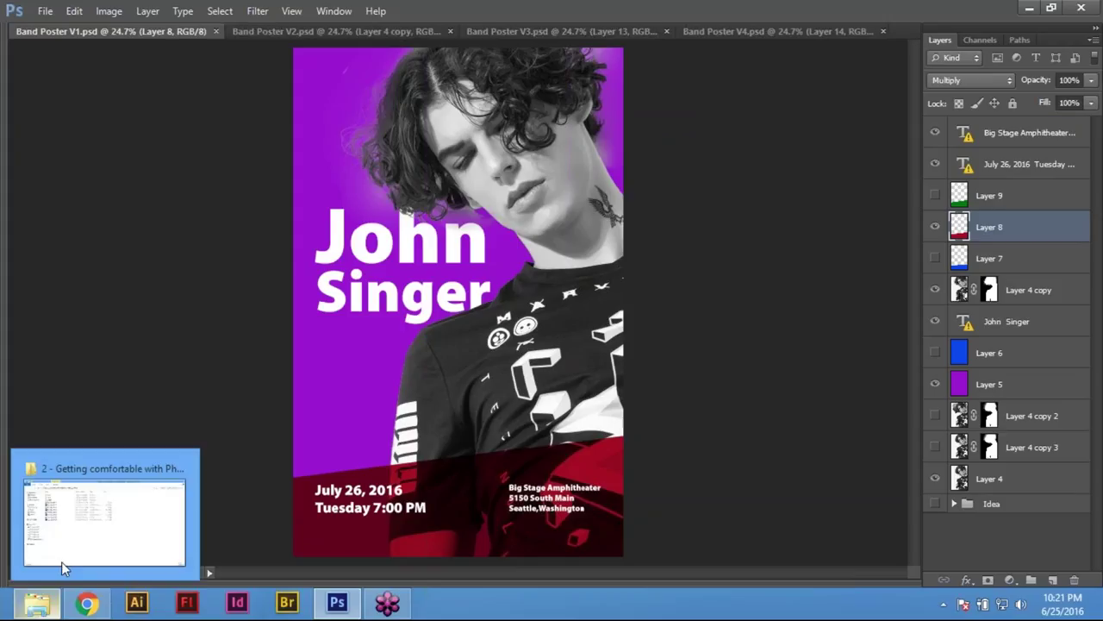
{"action": "left_click", "coordinate": [80, 536]}
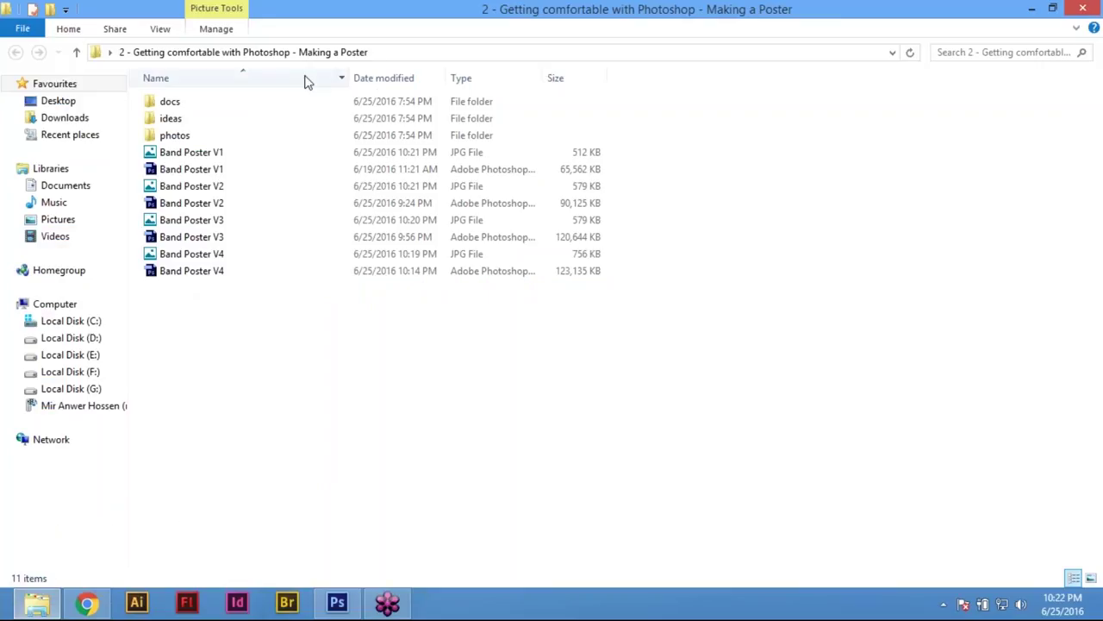
{"action": "left_click", "coordinate": [162, 32]}
{"action": "left_click", "coordinate": [274, 57]}
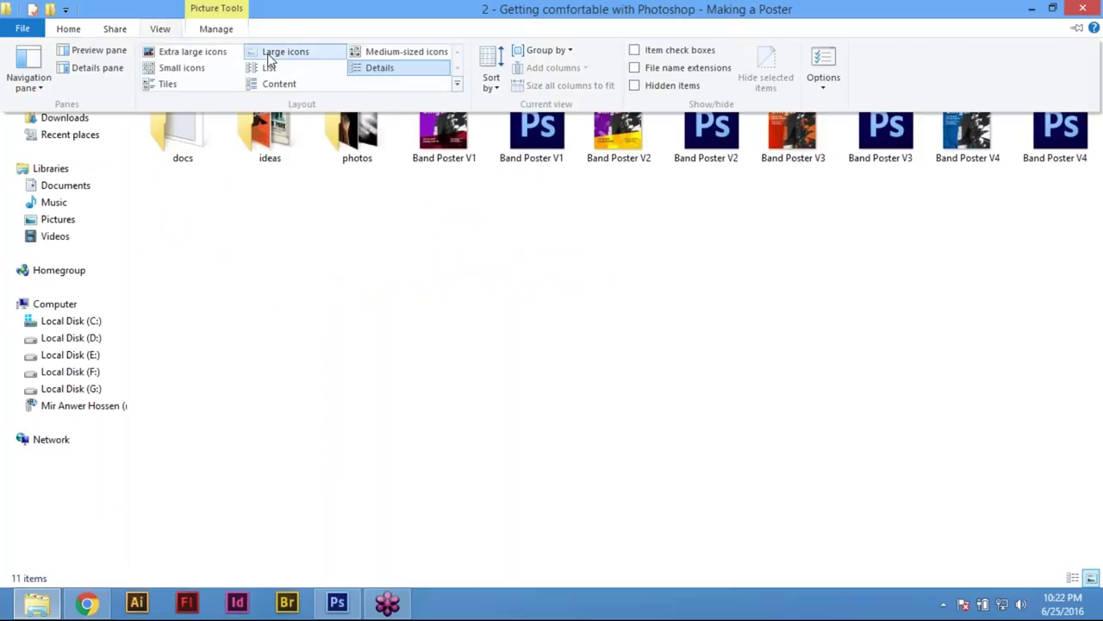
{"action": "double_click", "coordinate": [444, 117]}
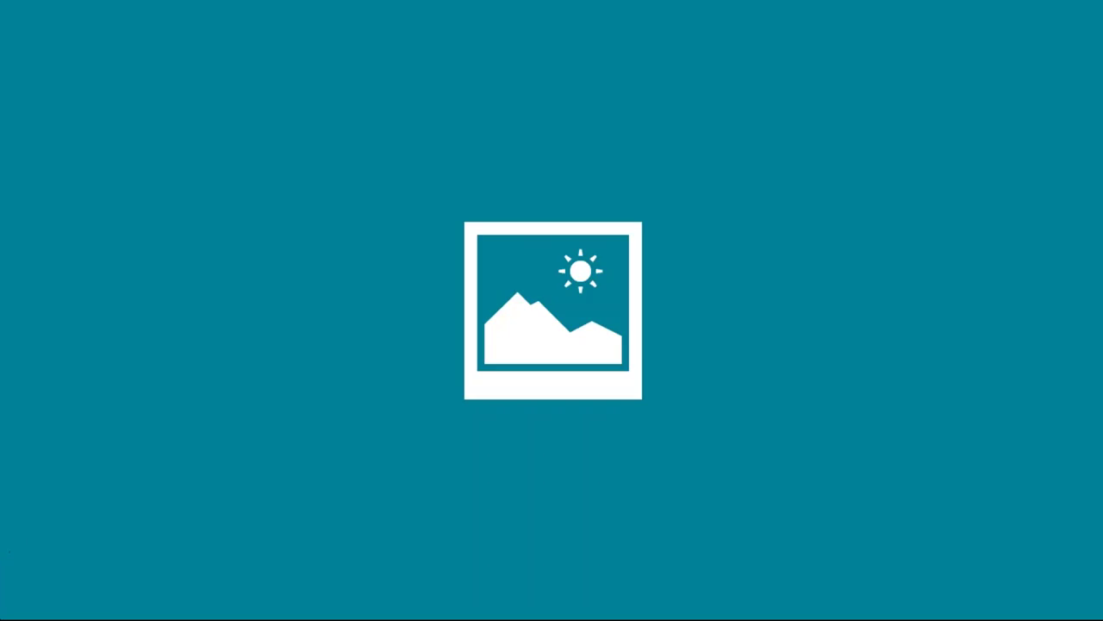
{"action": "mouse_move", "coordinate": [3, 616]}
{"action": "left_click", "coordinate": [38, 595]}
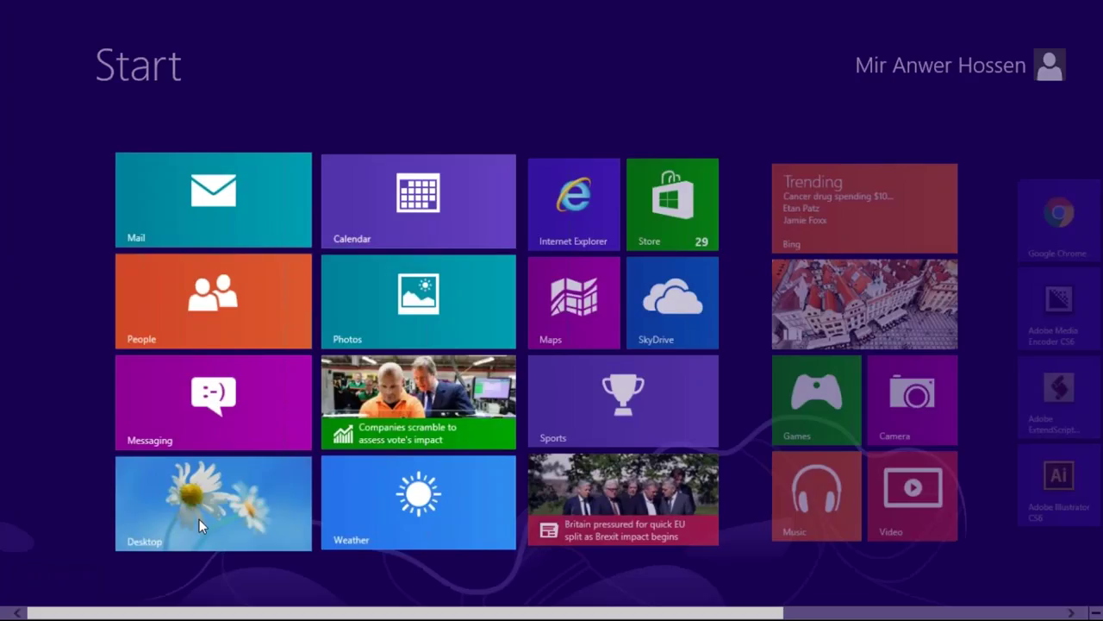
{"action": "left_click", "coordinate": [199, 519]}
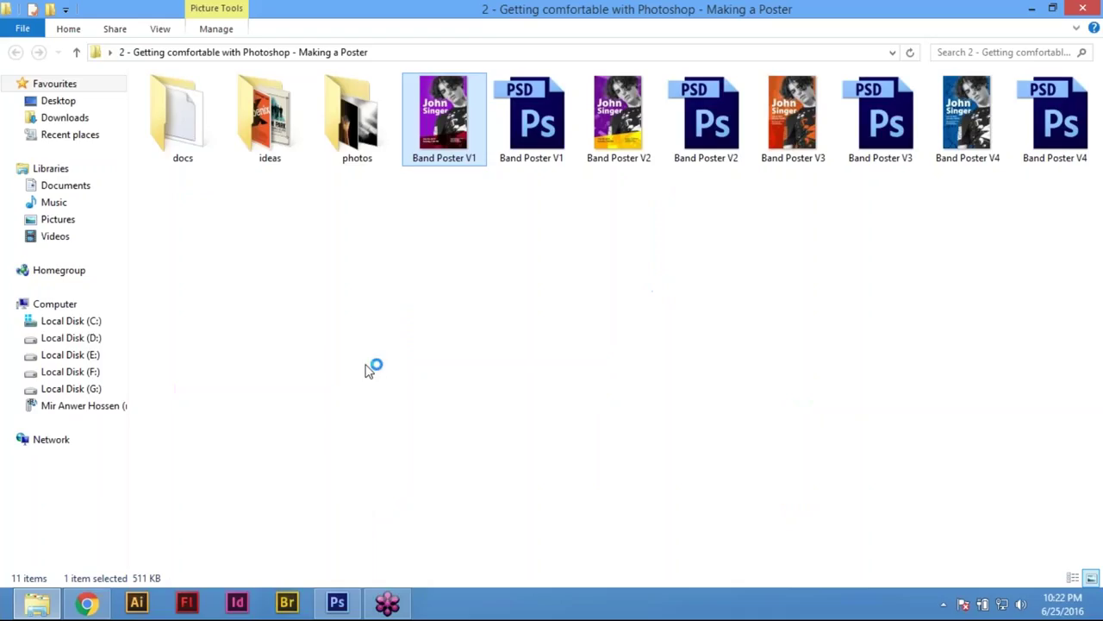
Open the Band Poster V1 JPEG with Windows Photo Viewer
{"action": "right_click", "coordinate": [442, 136]}
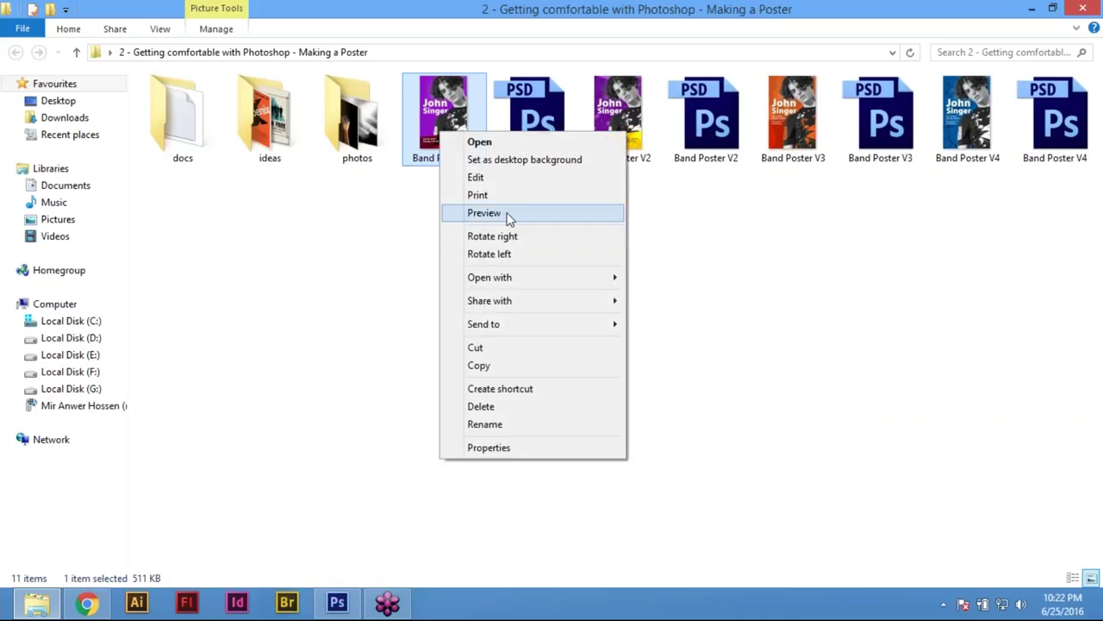
{"action": "mouse_move", "coordinate": [479, 280]}
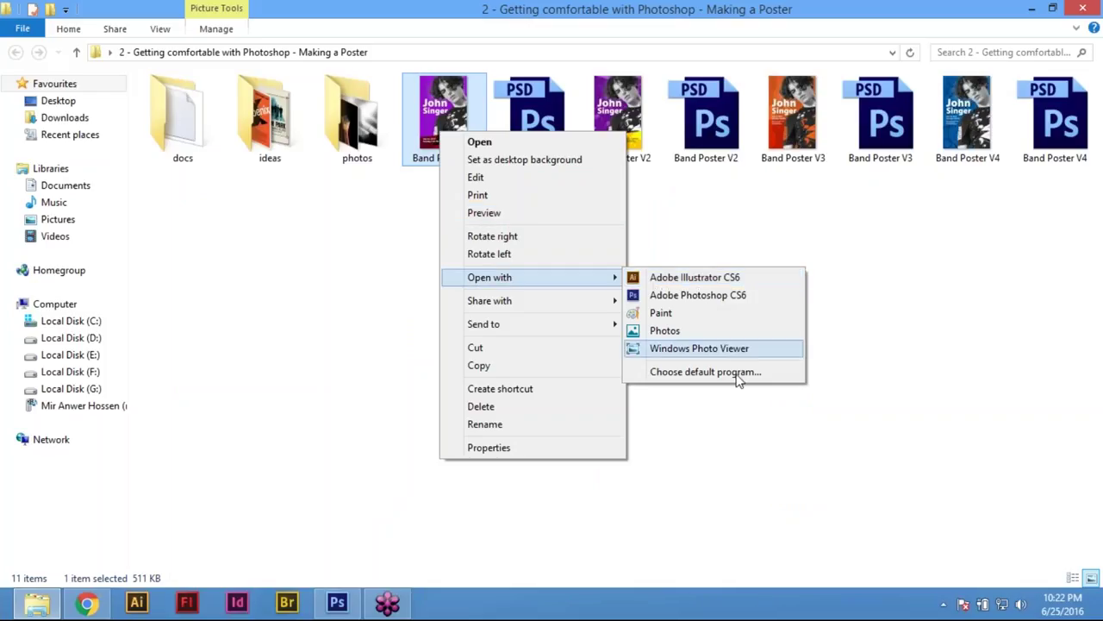
{"action": "left_click", "coordinate": [649, 349]}
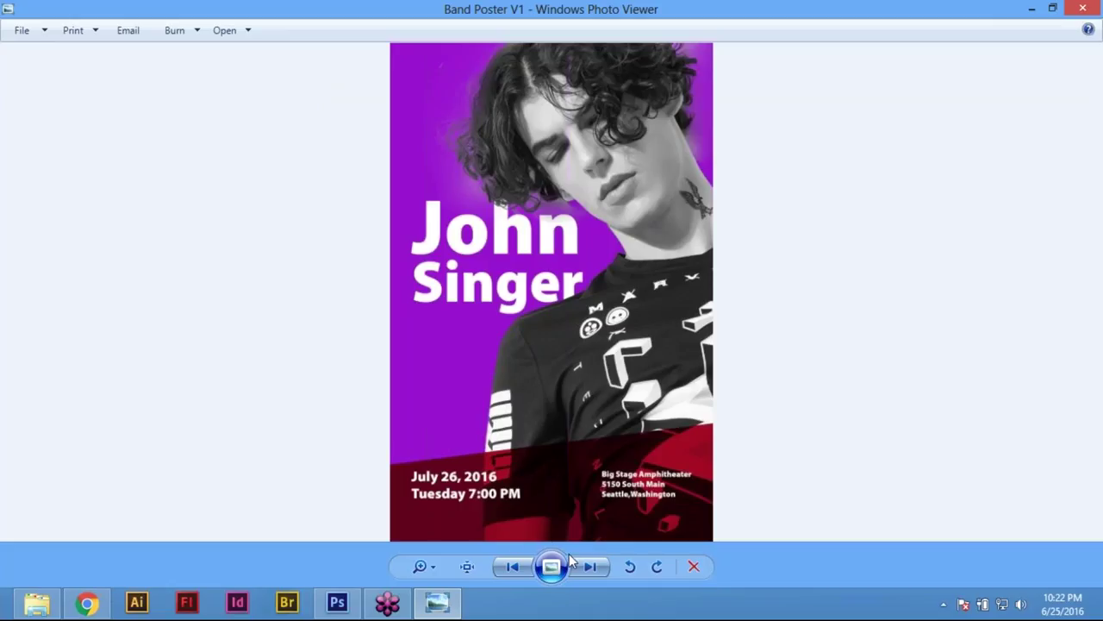
Browse back and forth through the four exported poster JPEGs to compare the versions, then close the viewer
{"action": "left_click", "coordinate": [593, 565]}
{"action": "left_click", "coordinate": [594, 566]}
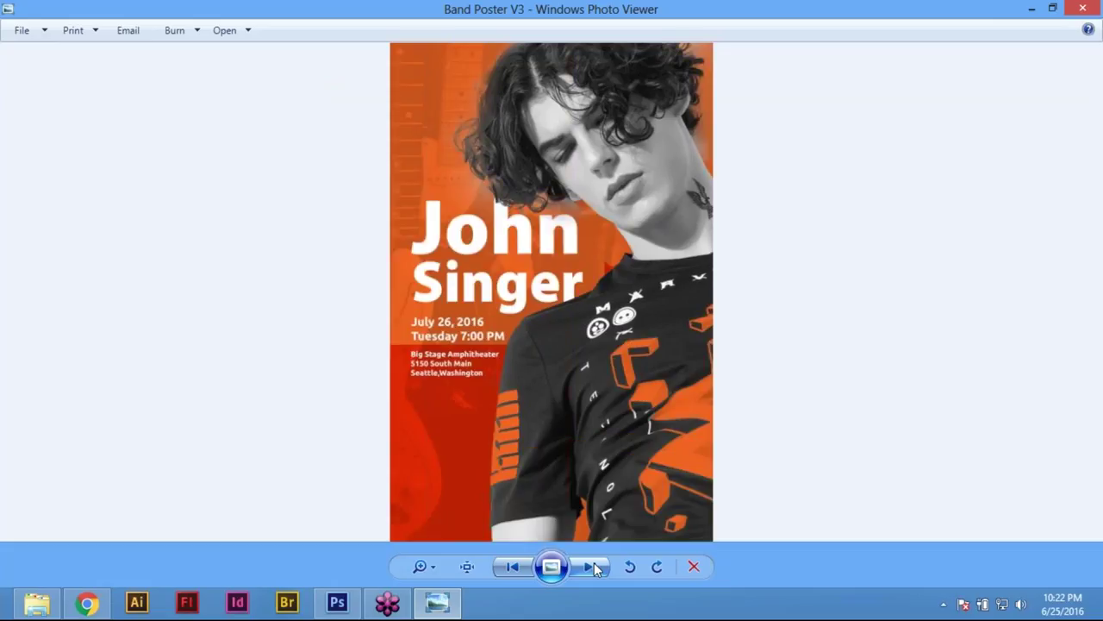
{"action": "left_click", "coordinate": [594, 566]}
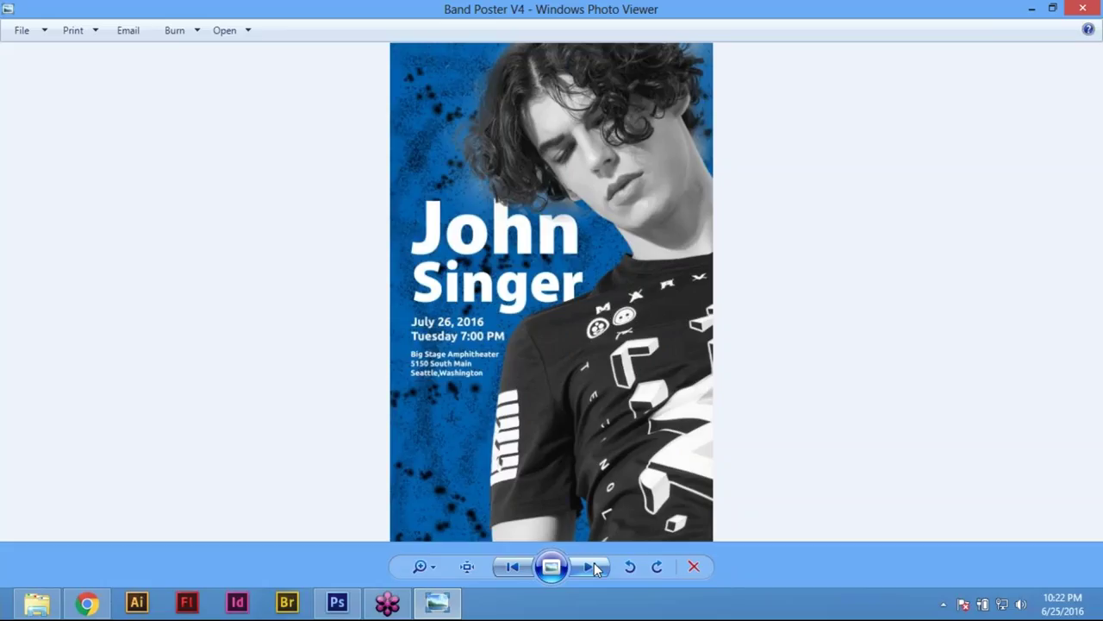
{"action": "left_click", "coordinate": [512, 566]}
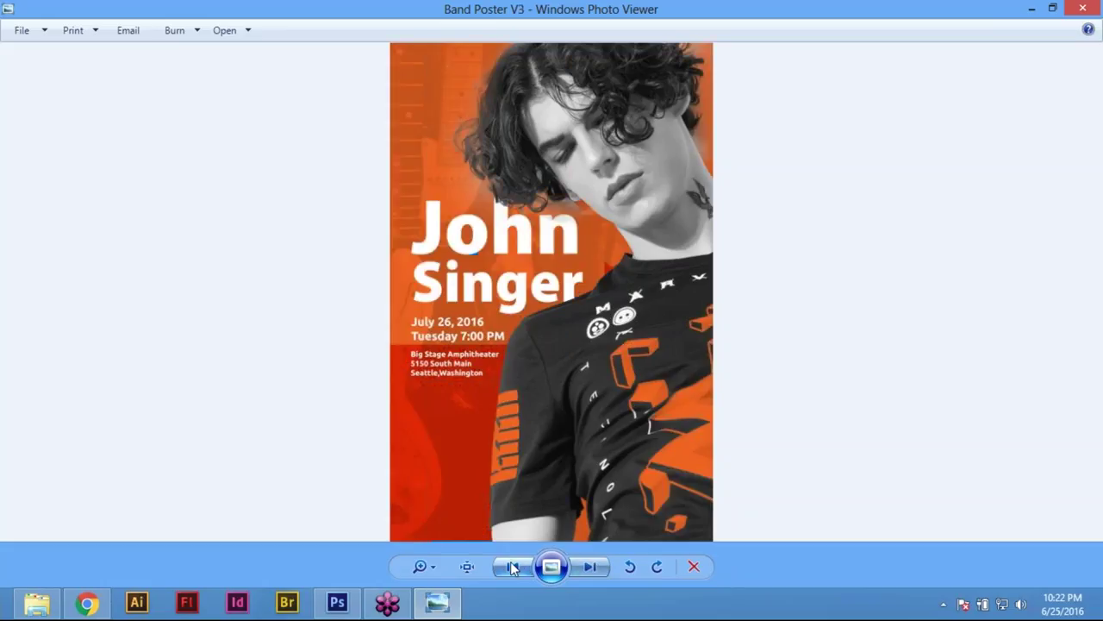
{"action": "left_click", "coordinate": [511, 566]}
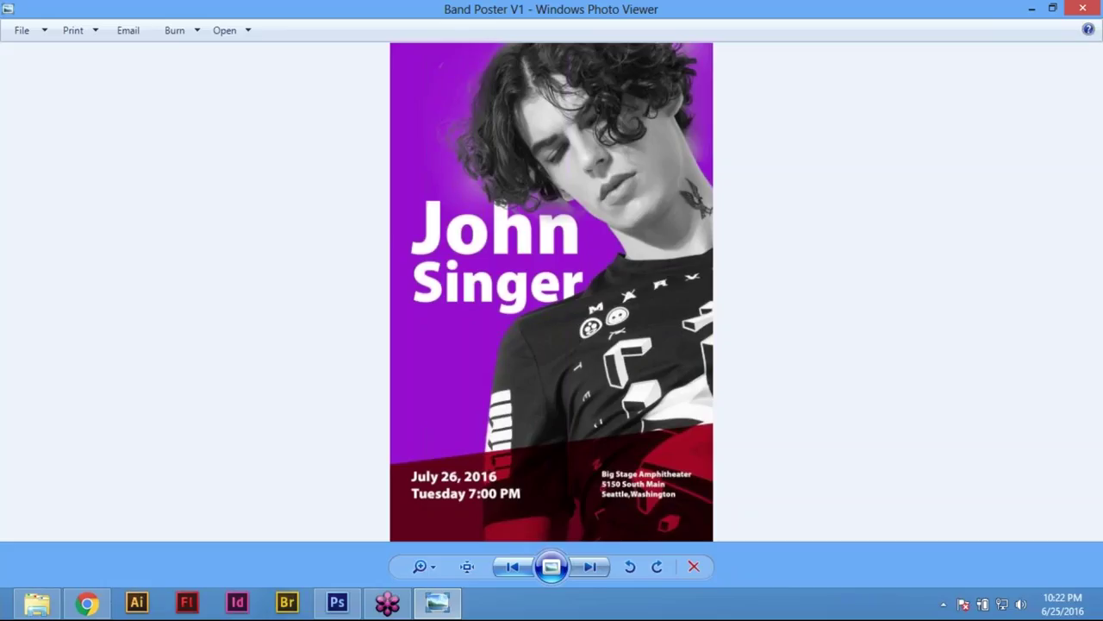
{"action": "left_click", "coordinate": [584, 566]}
{"action": "left_click", "coordinate": [512, 569]}
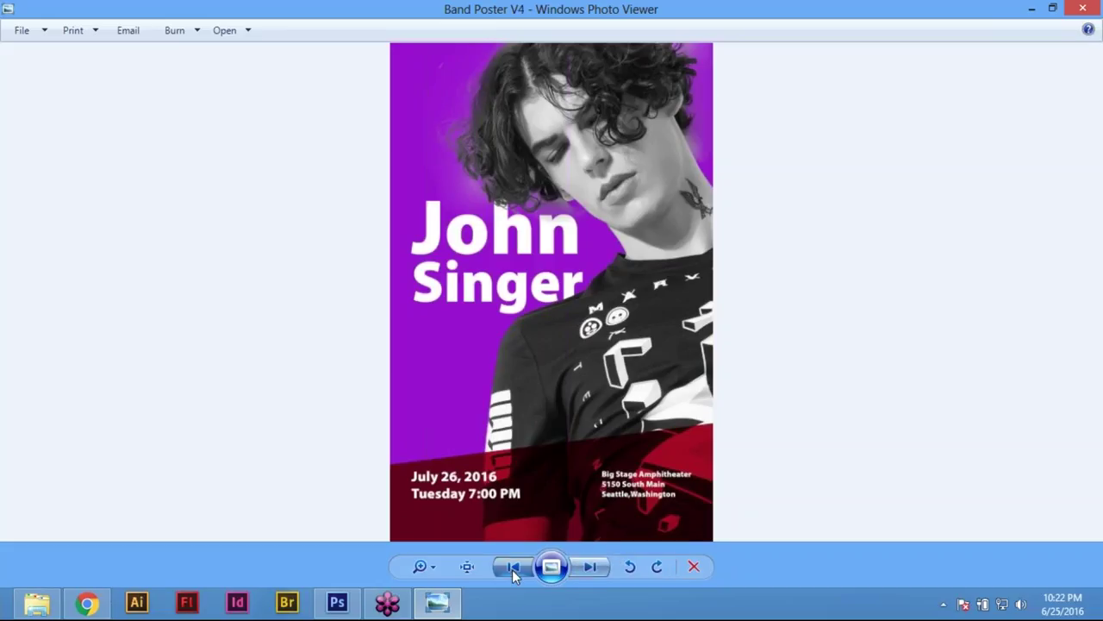
{"action": "left_click", "coordinate": [512, 568]}
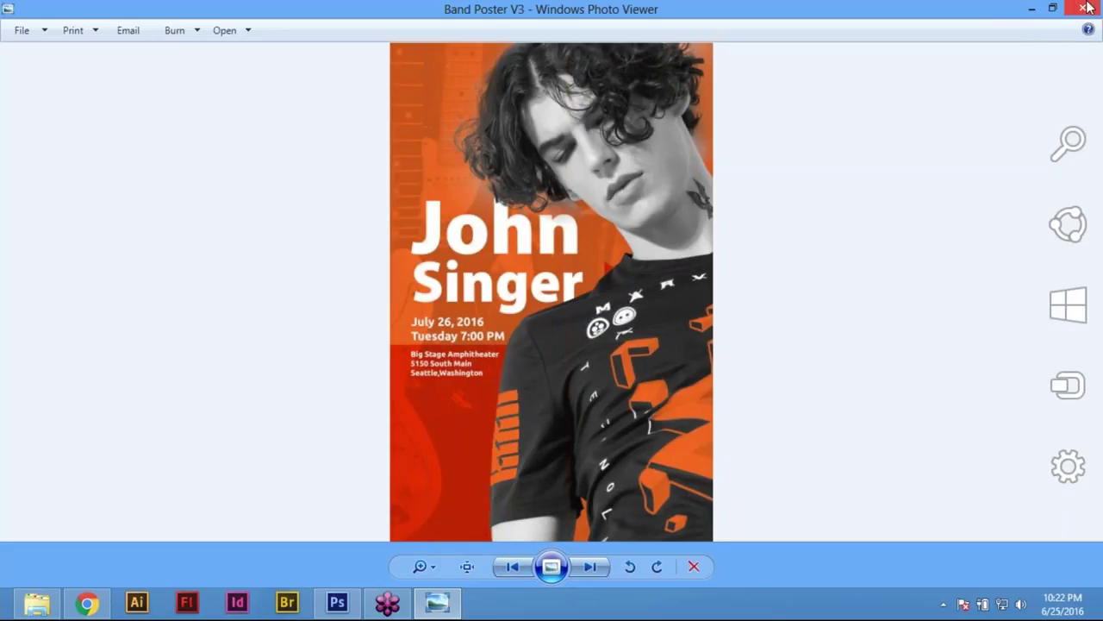
{"action": "left_click", "coordinate": [590, 310]}
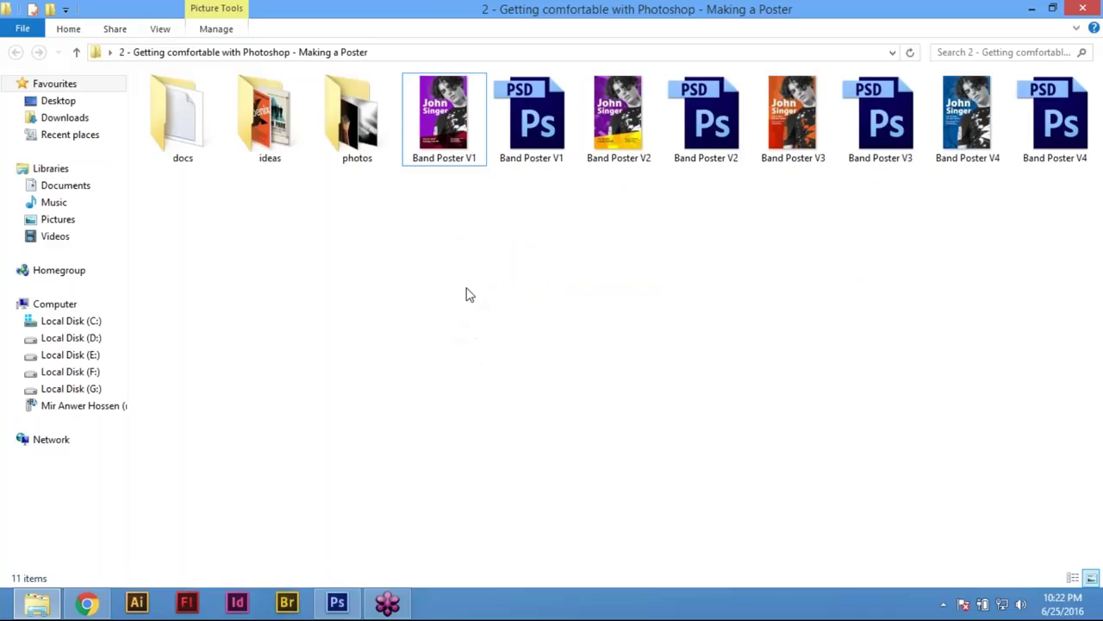
Create a new folder named Preview Version in the poster project folder
{"action": "right_click", "coordinate": [433, 213]}
{"action": "mouse_move", "coordinate": [560, 404]}
{"action": "left_click", "coordinate": [690, 401]}
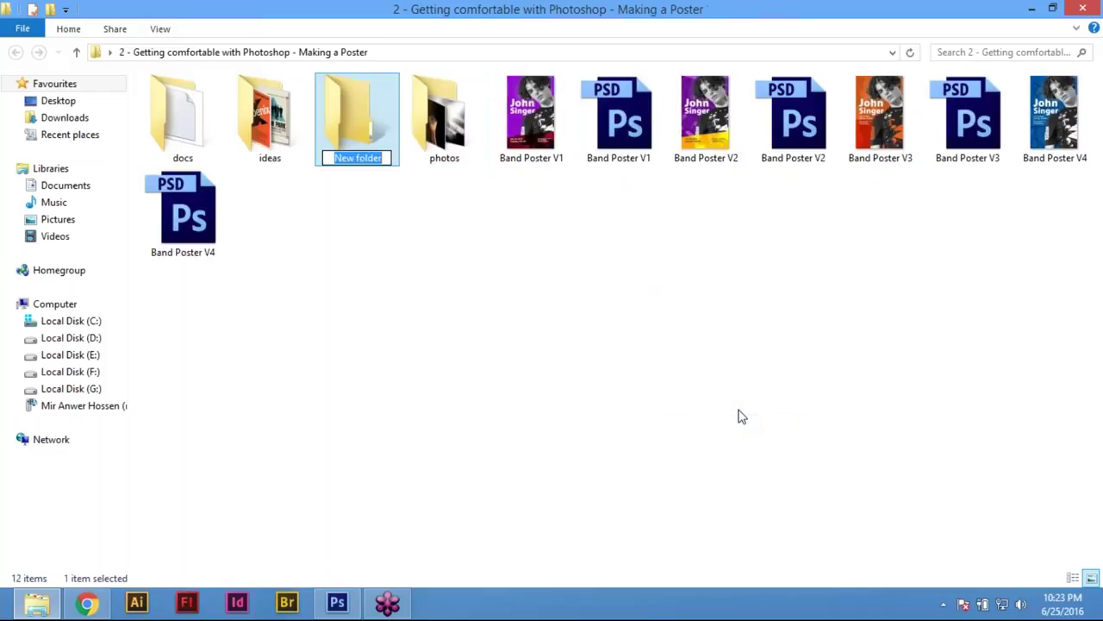
{"action": "type", "text": "Per"}
{"action": "key", "text": "BackSpace"}
{"action": "key", "text": "BackSpace"}
{"action": "type", "text": "review V"}
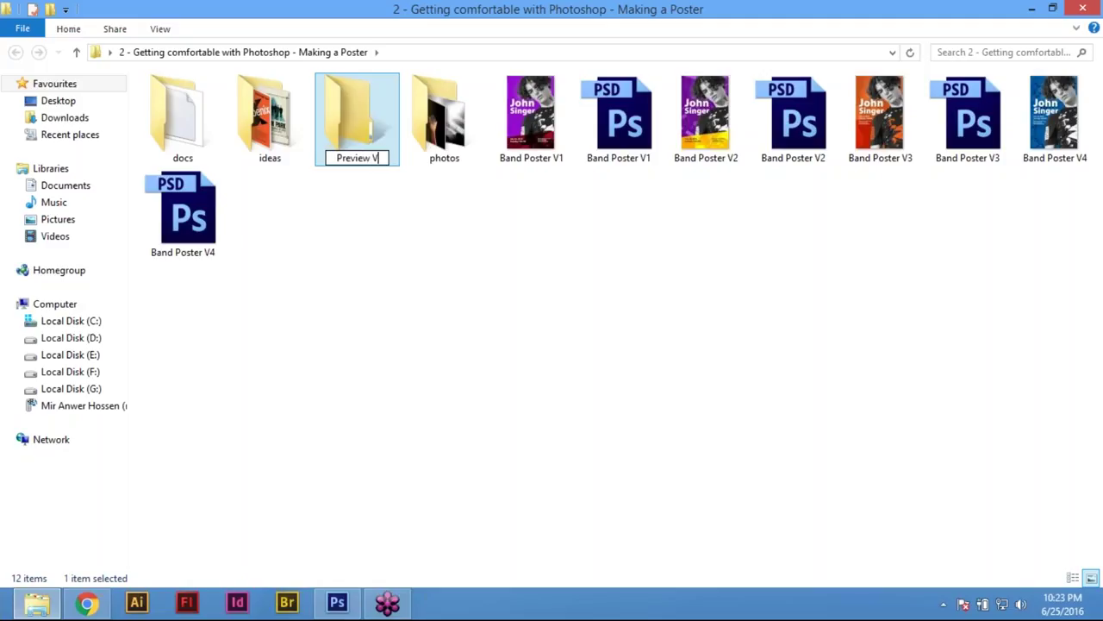
{"action": "type", "text": "erision"}
{"action": "left_click", "coordinate": [439, 311]}
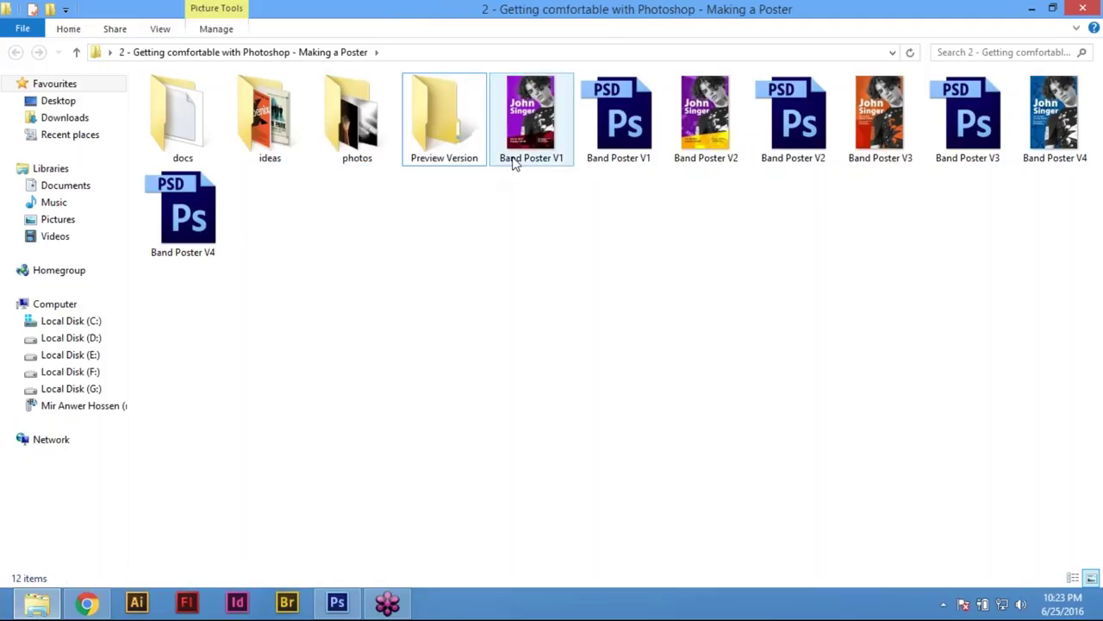
Rename the Preview Version folder as Preview Poster Version
{"action": "left_click", "coordinate": [530, 138]}
{"action": "left_click", "coordinate": [450, 136]}
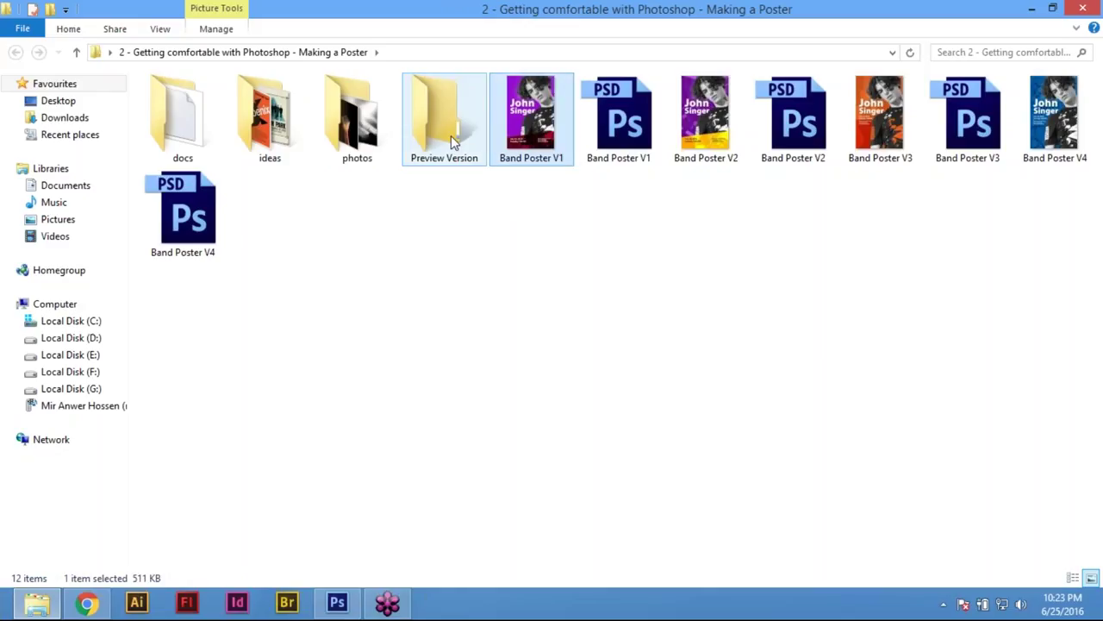
{"action": "left_click", "coordinate": [457, 167]}
{"action": "key", "text": "ctrl+Left"}
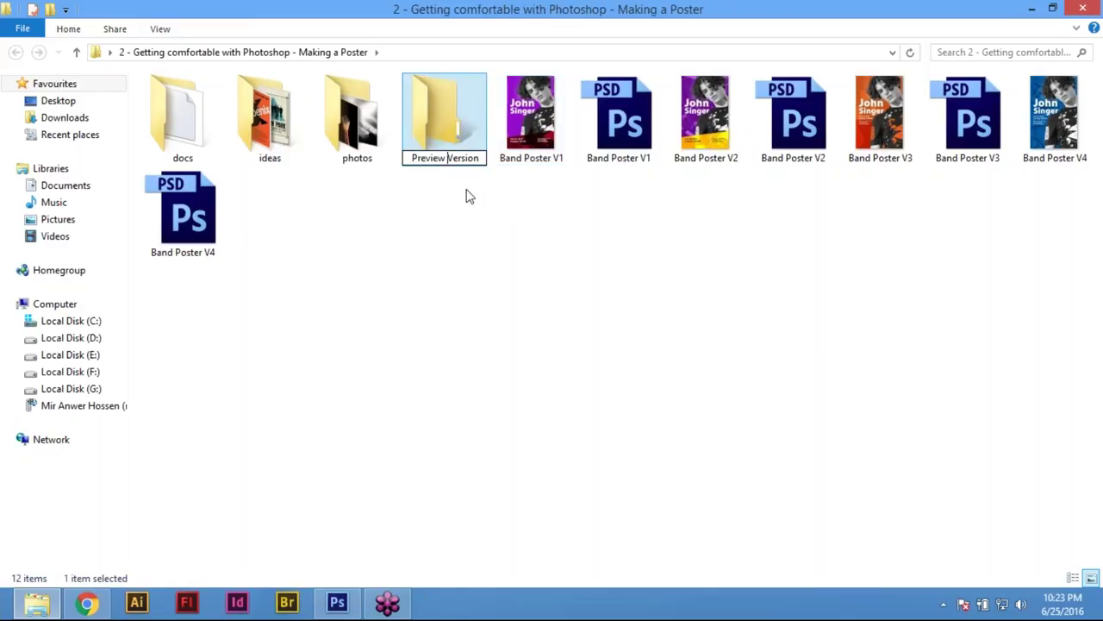
{"action": "type", "text": "Poster"}
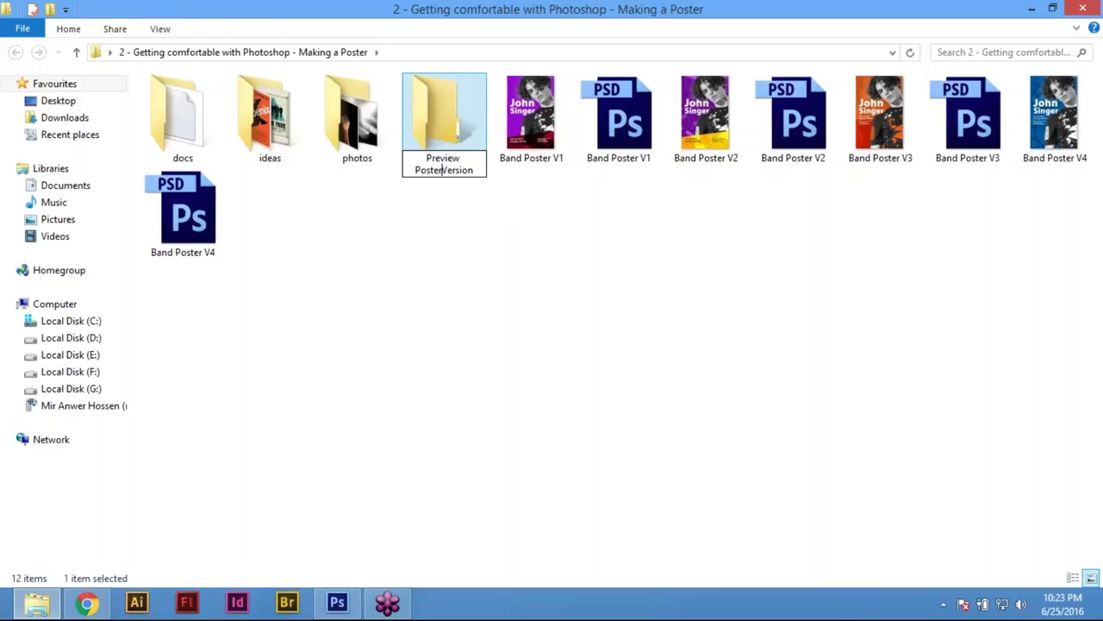
{"action": "left_click", "coordinate": [522, 233]}
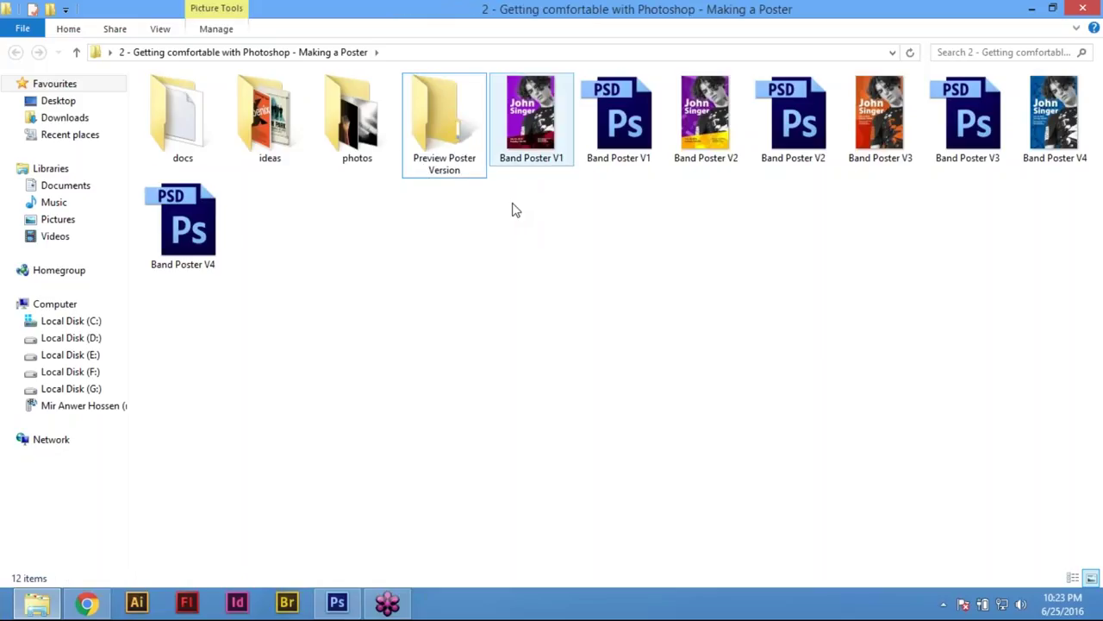
Move the Band Poster V1, V2, V3 and V4 JPEG files into the Preview Poster Version folder
{"action": "left_click", "coordinate": [531, 123]}
{"action": "left_click", "coordinate": [702, 129], "text": "ctrl"}
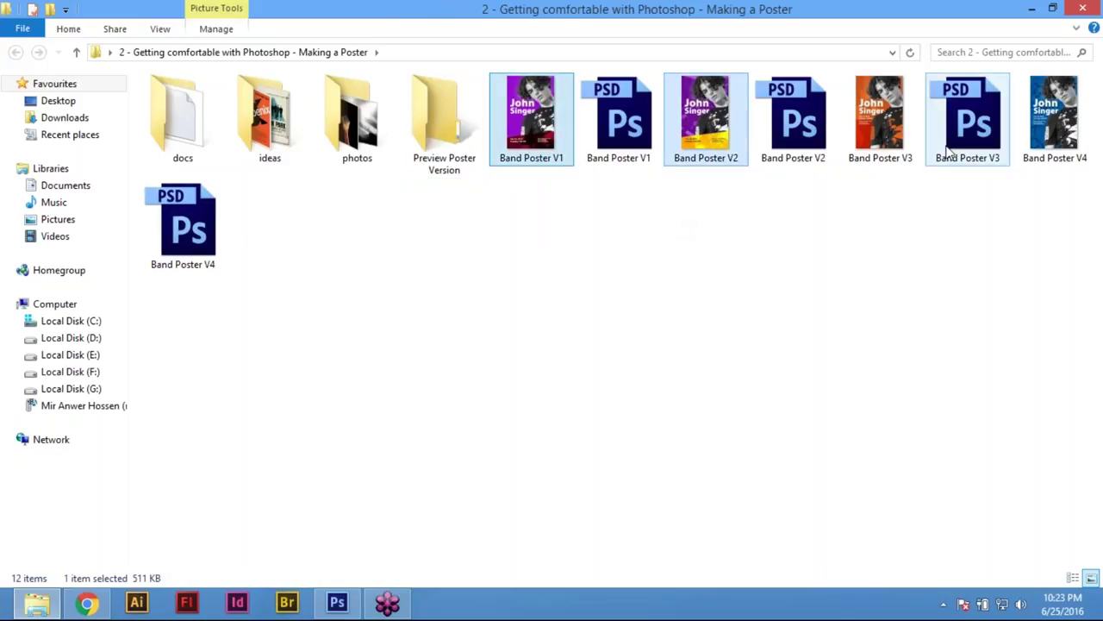
{"action": "left_click", "coordinate": [880, 129], "text": "ctrl"}
{"action": "left_click", "coordinate": [1051, 129], "text": "ctrl"}
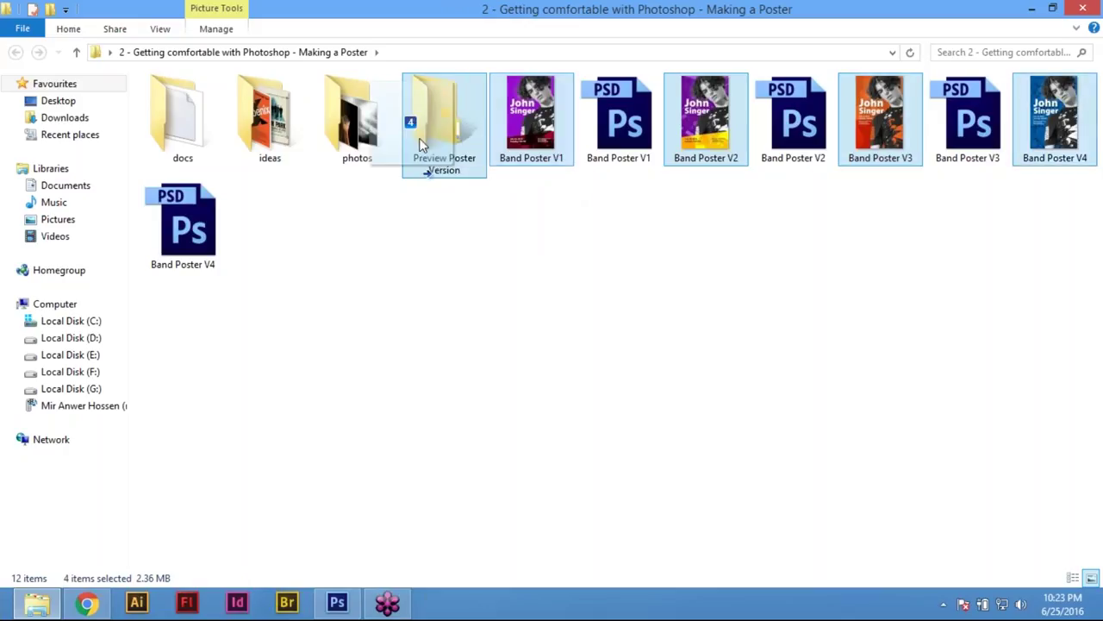
{"action": "left_click_drag", "start_coordinate": [480, 167], "coordinate": [480, 166]}
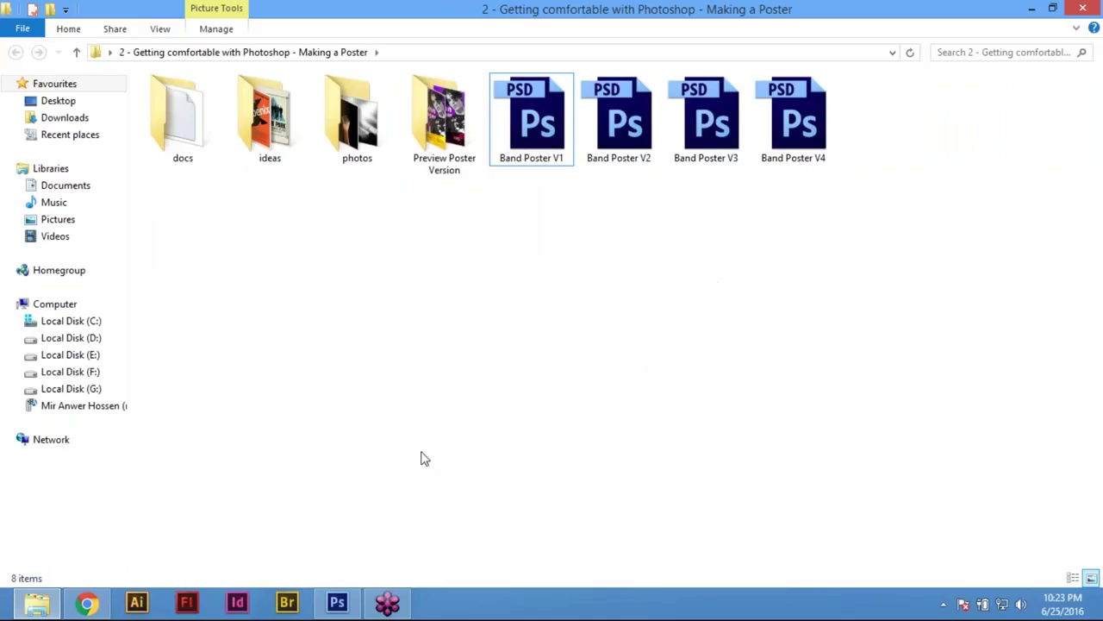
Switch back to the Band Poster V1 document in Photoshop
{"action": "left_click", "coordinate": [345, 608]}
{"action": "left_click", "coordinate": [370, 237]}
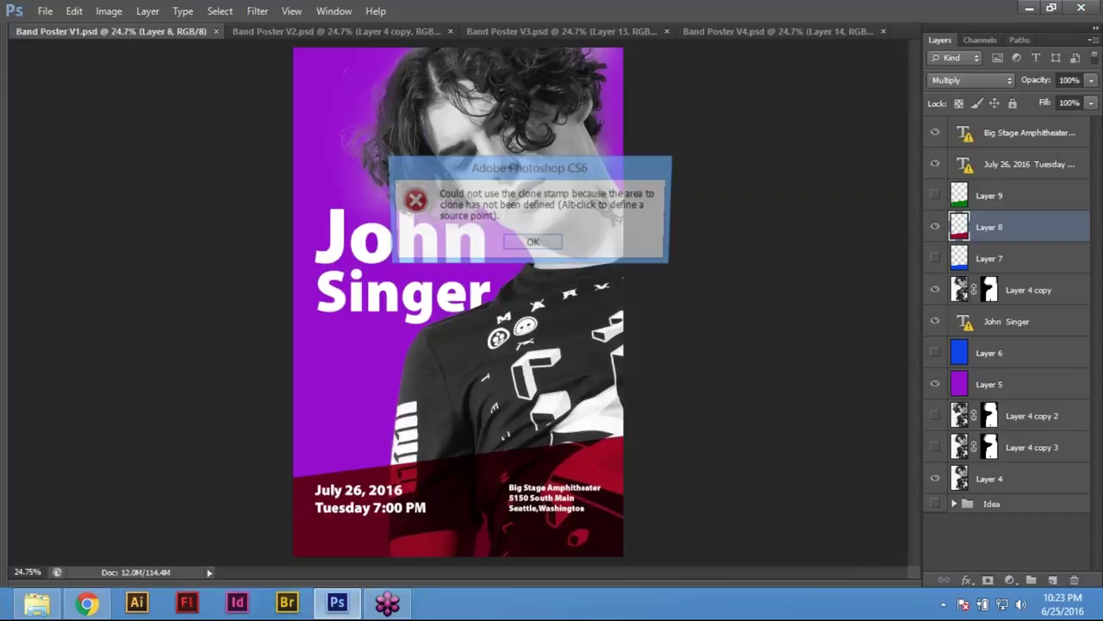
{"action": "left_click", "coordinate": [529, 245]}
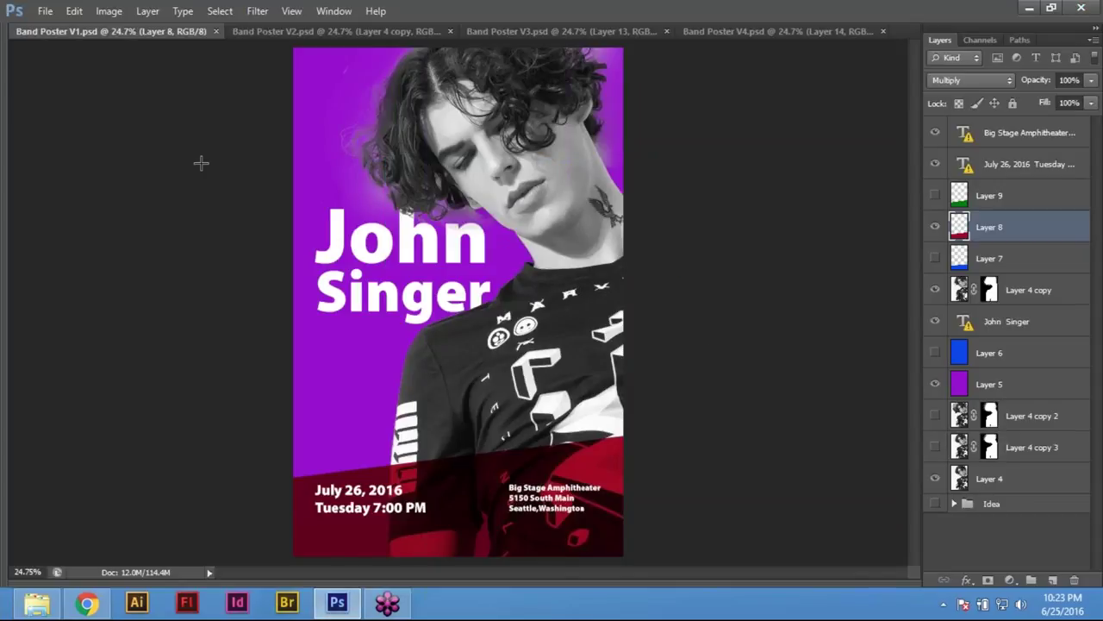
Start saving the Band Poster V1 document under a new format and choose Photoshop PDF
{"action": "left_click", "coordinate": [45, 11]}
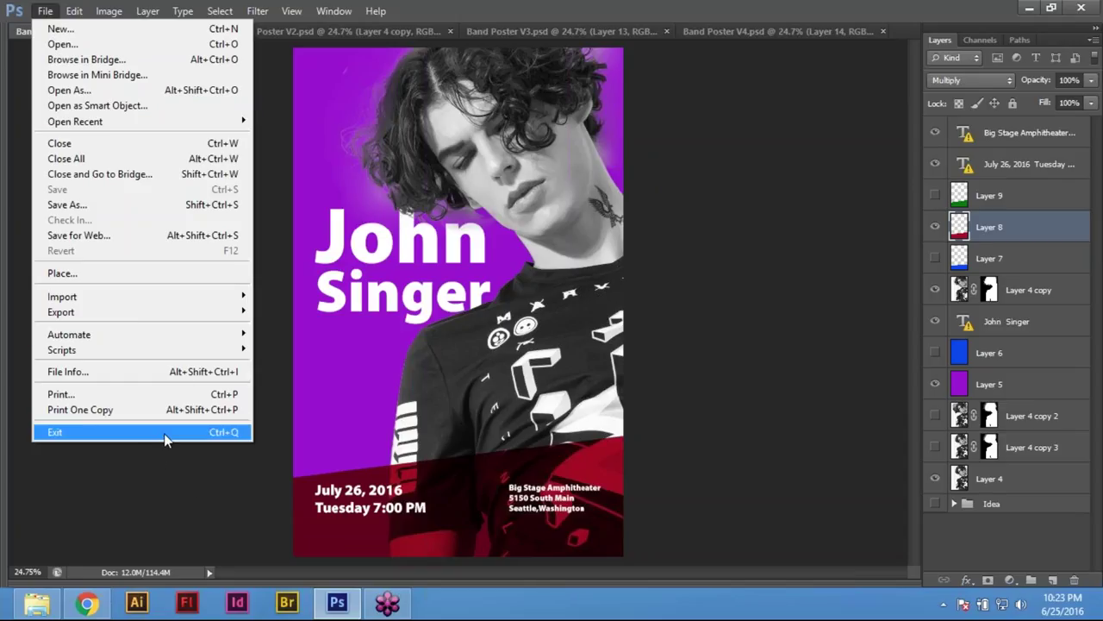
{"action": "left_click", "coordinate": [95, 213]}
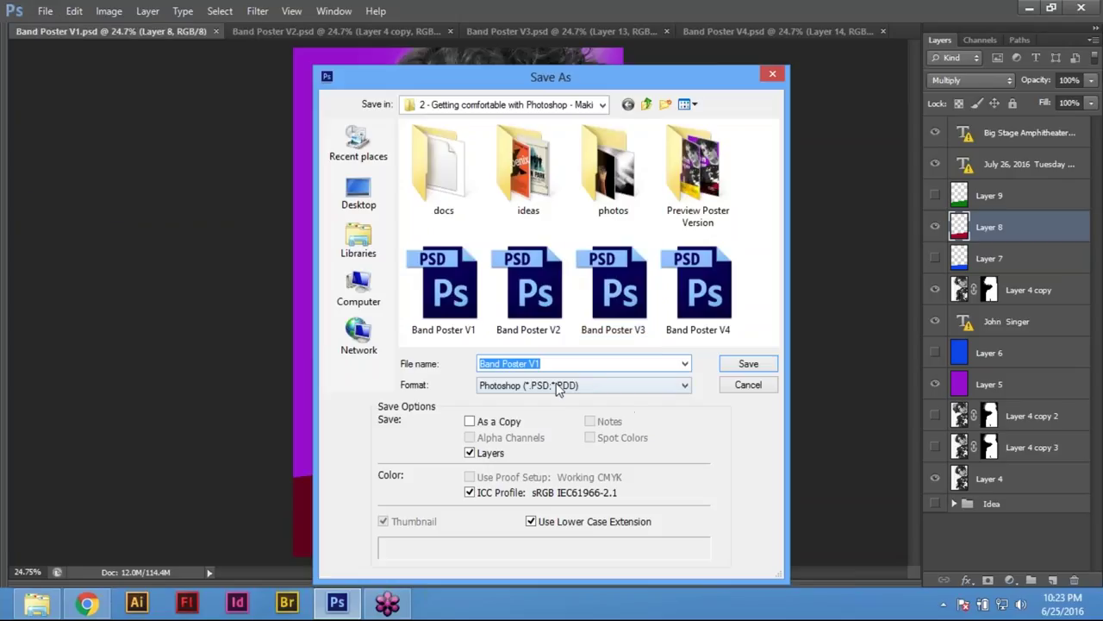
{"action": "left_click", "coordinate": [564, 389]}
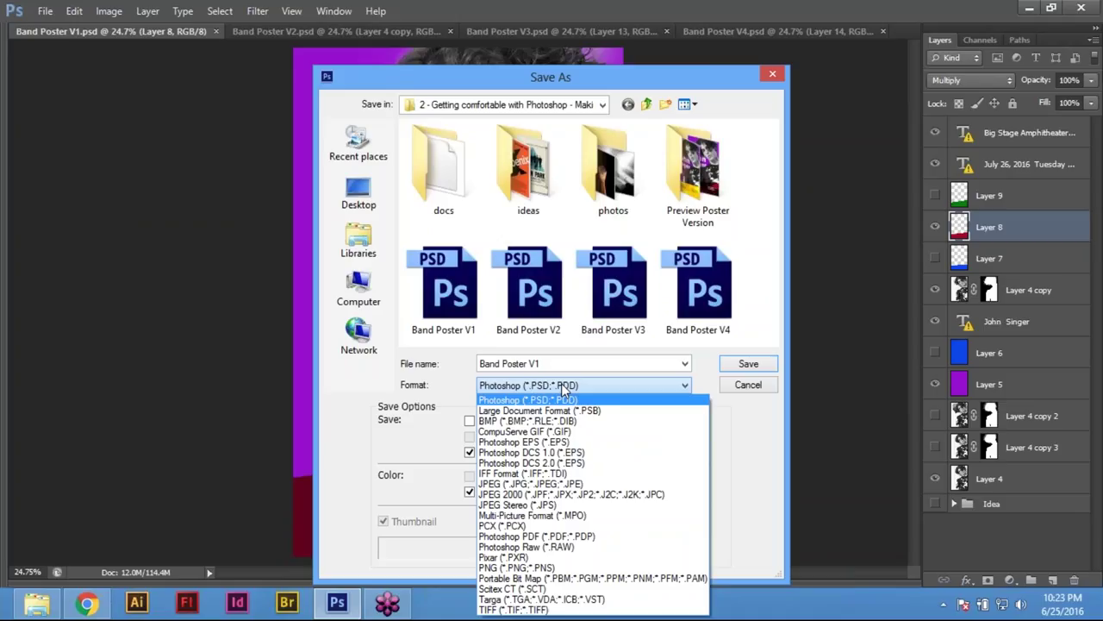
{"action": "left_click", "coordinate": [606, 539]}
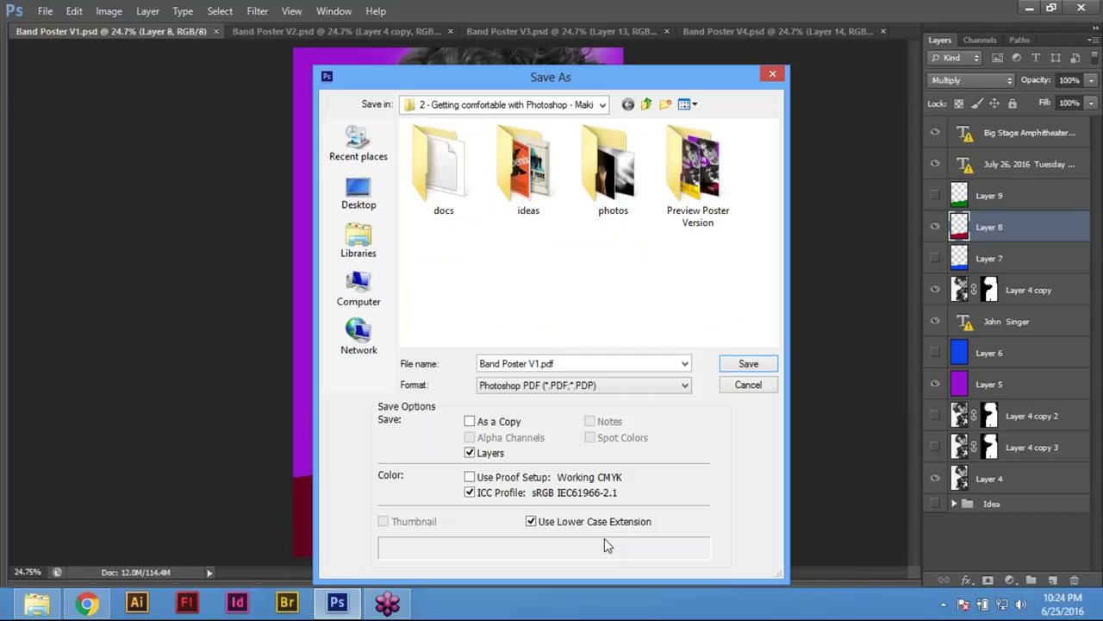
Create a folder named Output Version in the poster project folder and open it as the save location
{"action": "left_click", "coordinate": [665, 104]}
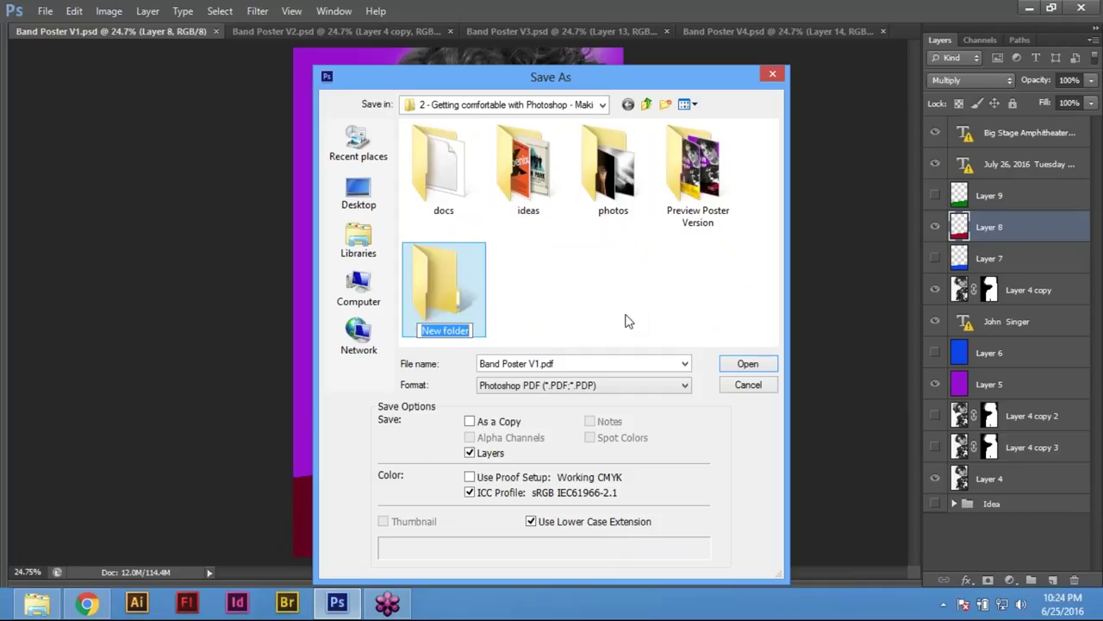
{"action": "type", "text": "Outpu"}
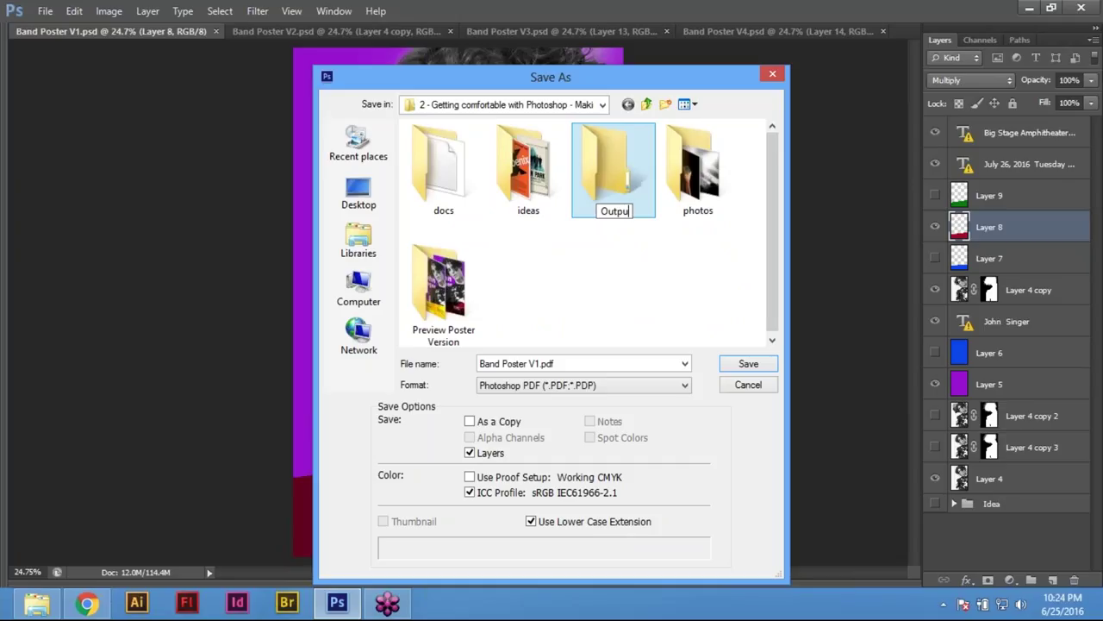
{"action": "type", "text": "t Version"}
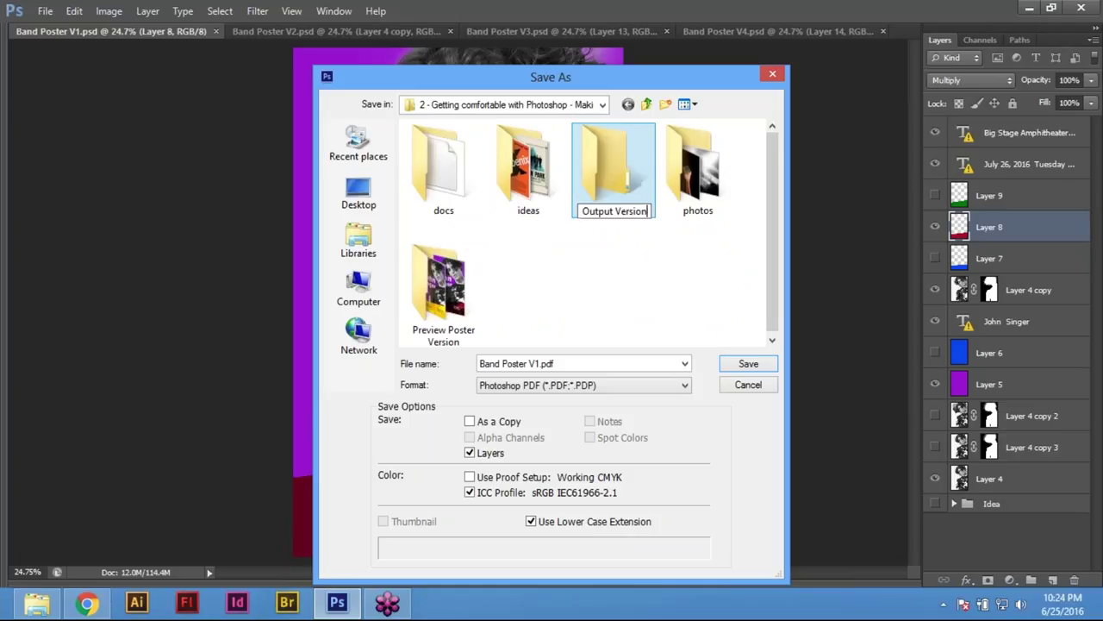
{"action": "key", "text": "Return"}
{"action": "key", "text": "Return"}
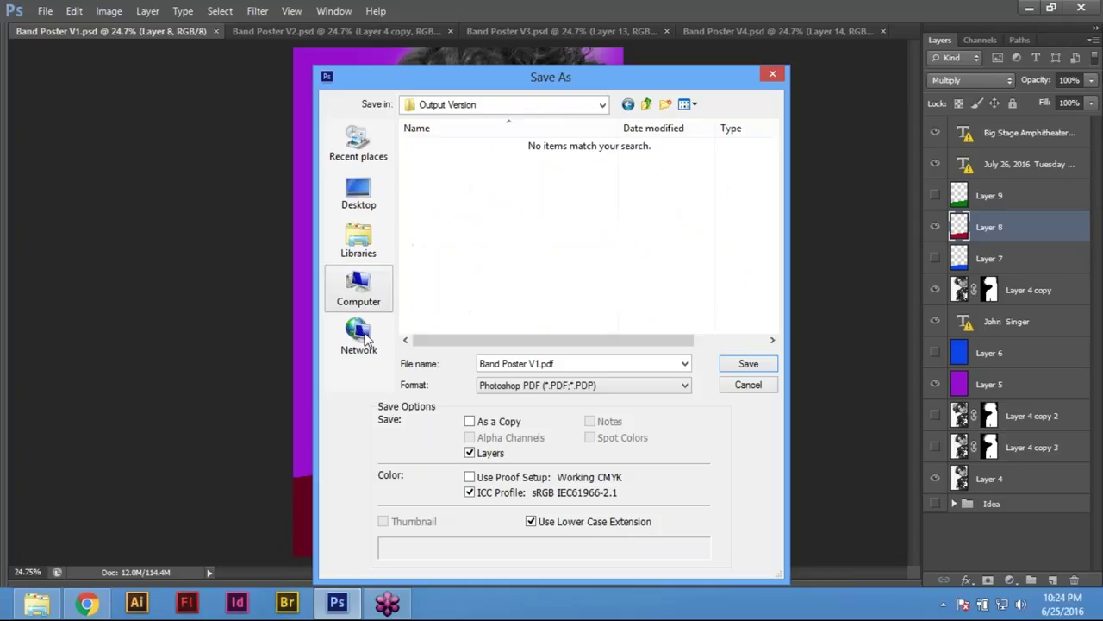
Save Band Poster V1.pdf to the Output Version folder, dismissing the settings override notice for good
{"action": "left_click", "coordinate": [632, 389]}
{"action": "left_click", "coordinate": [641, 386]}
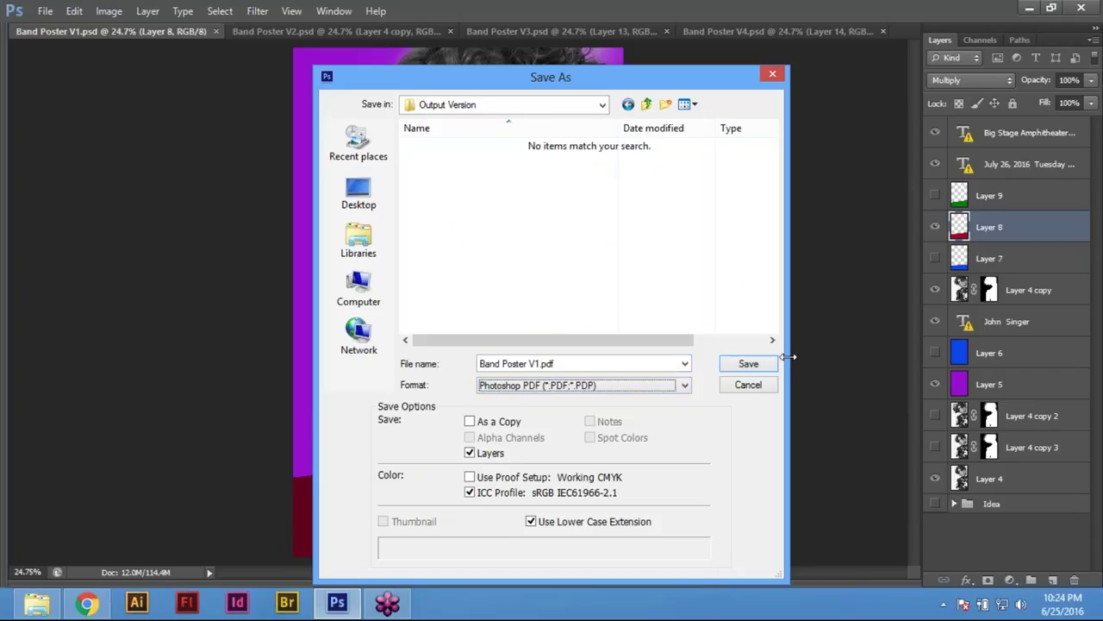
{"action": "left_click", "coordinate": [754, 366]}
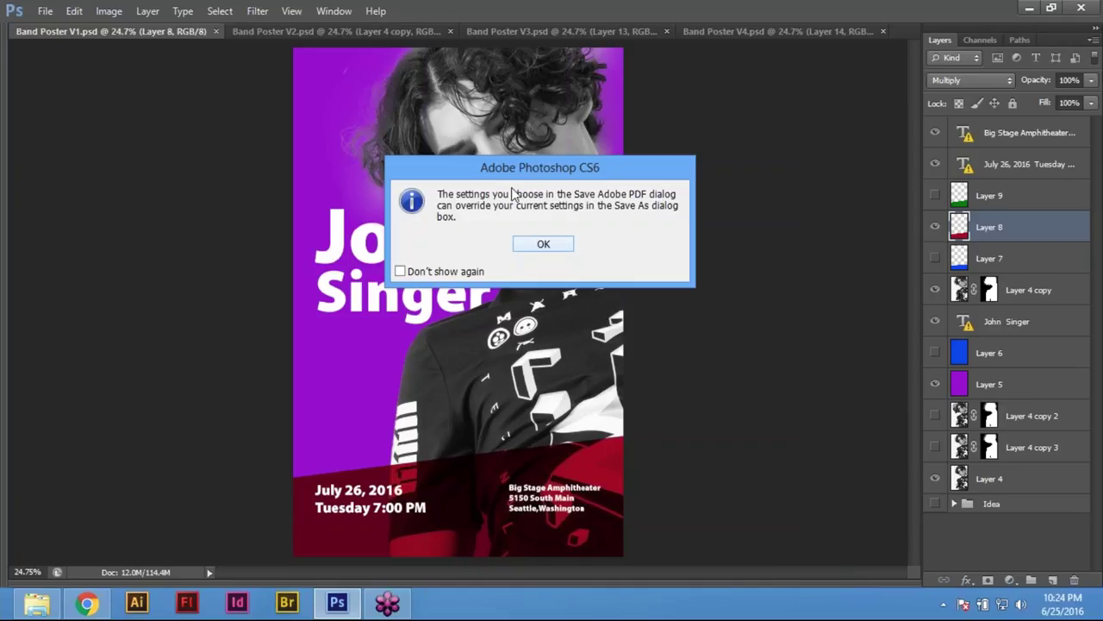
{"action": "left_click", "coordinate": [427, 273]}
{"action": "left_click", "coordinate": [544, 244]}
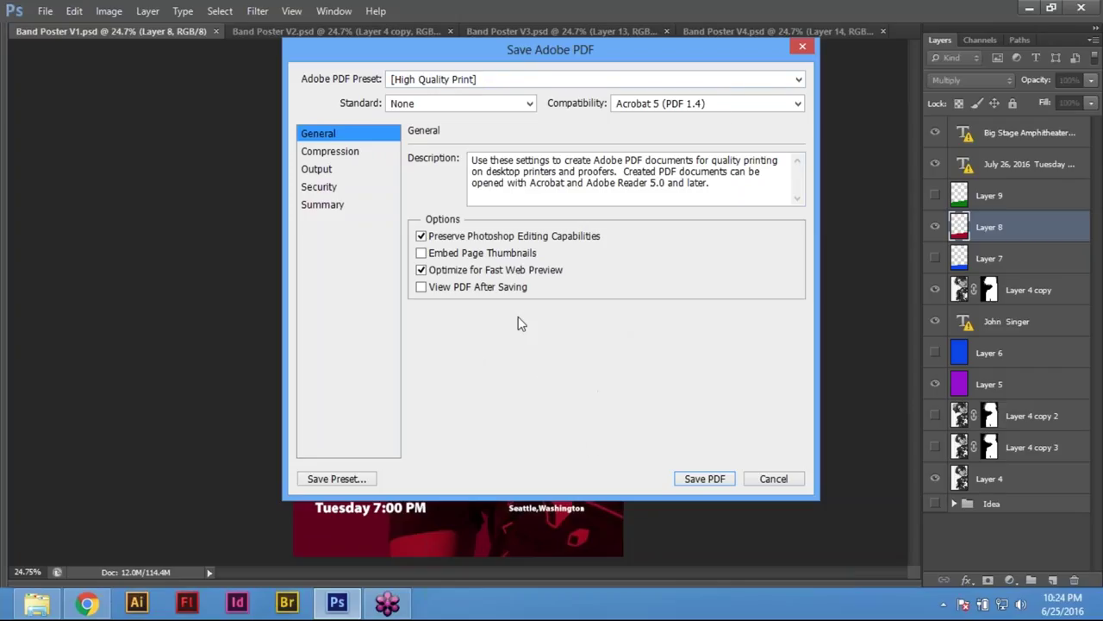
Try the Smallest File Size preset for the PDF
{"action": "left_click", "coordinate": [499, 81]}
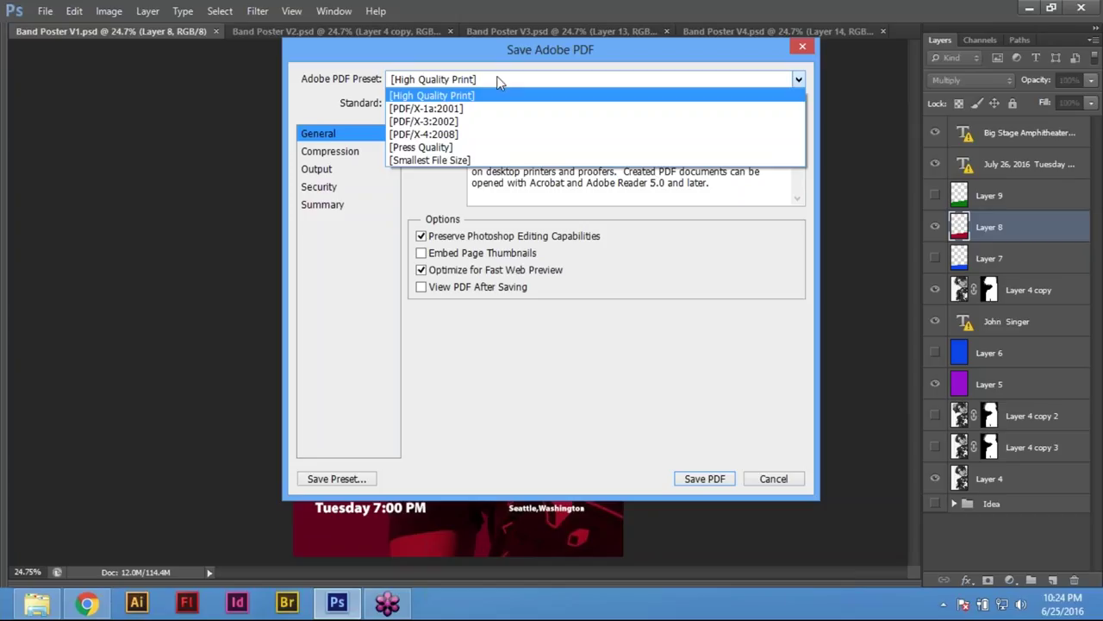
{"action": "left_click", "coordinate": [498, 80]}
{"action": "left_click", "coordinate": [498, 80]}
{"action": "left_click", "coordinate": [498, 80]}
{"action": "left_click", "coordinate": [499, 80]}
{"action": "left_click", "coordinate": [449, 162]}
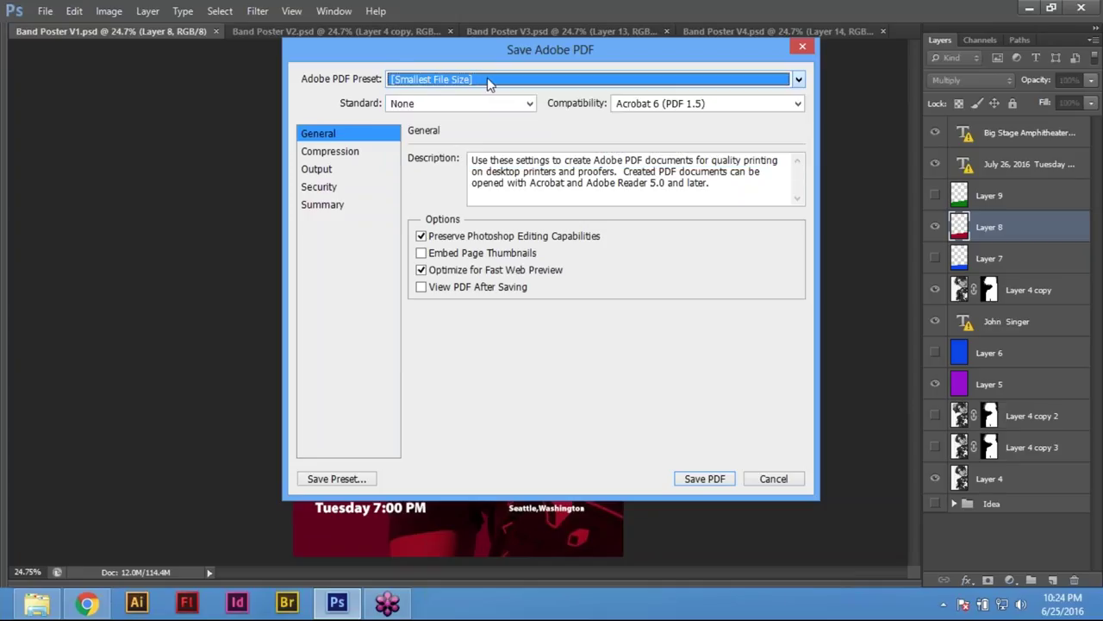
Set the Adobe PDF preset to High Quality Print
{"action": "left_click", "coordinate": [561, 82]}
{"action": "left_click", "coordinate": [628, 176]}
{"action": "left_click", "coordinate": [509, 84]}
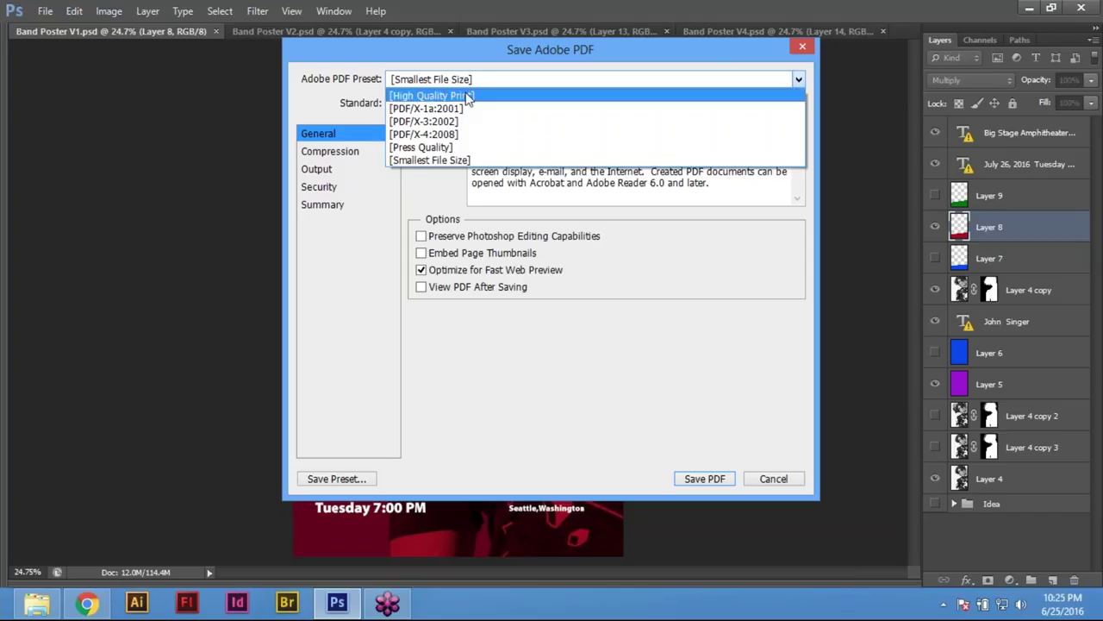
{"action": "left_click", "coordinate": [468, 96]}
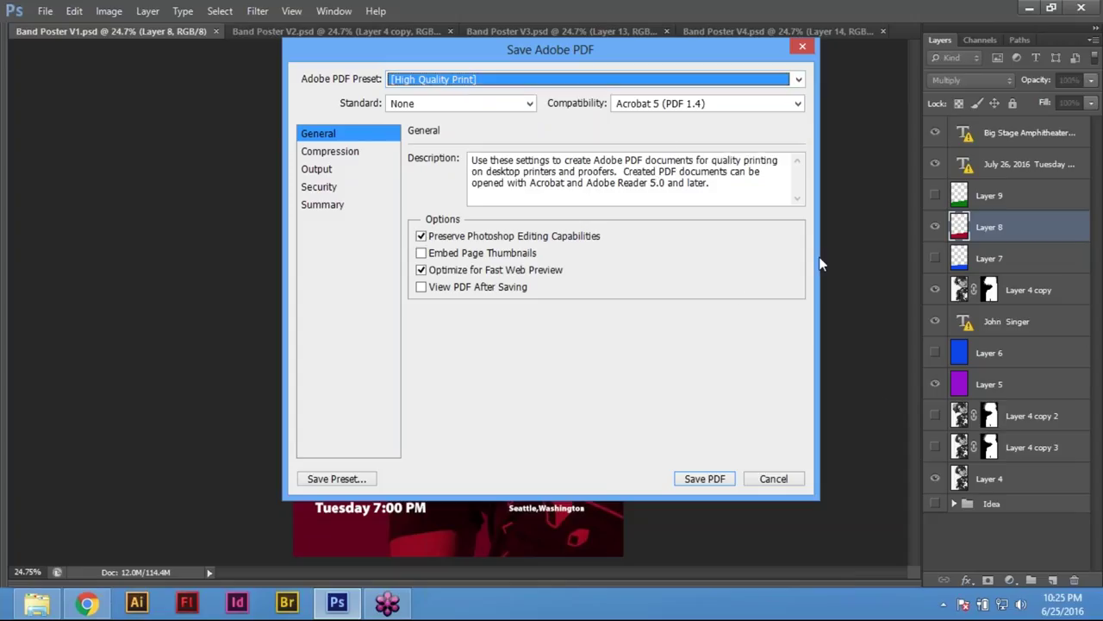
{"action": "left_click", "coordinate": [506, 79]}
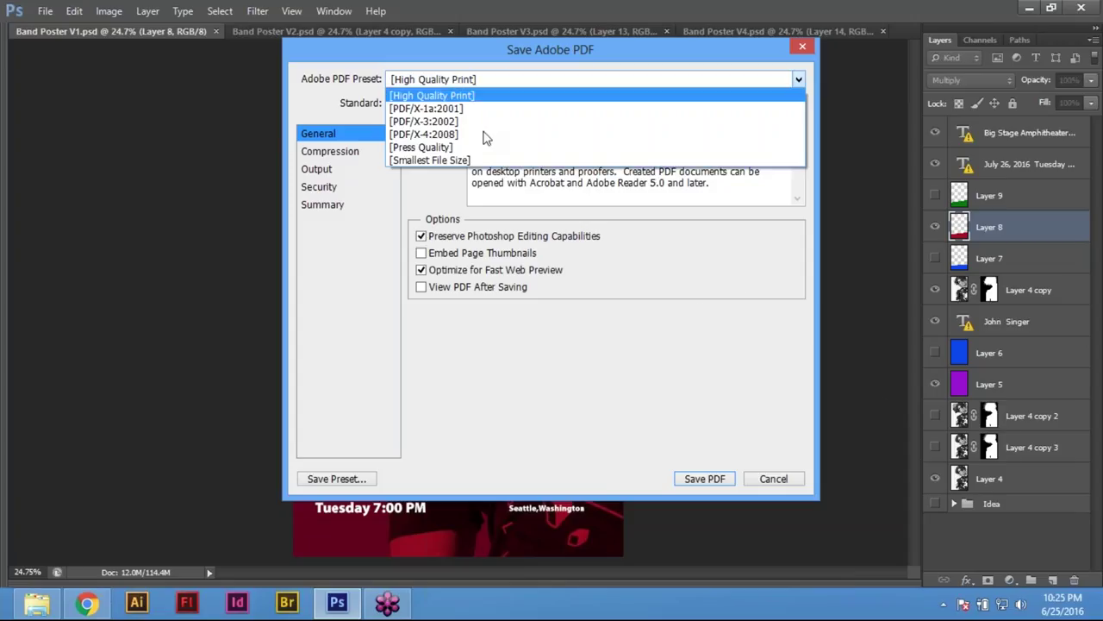
{"action": "left_click", "coordinate": [483, 95]}
{"action": "left_click", "coordinate": [530, 79]}
{"action": "left_click", "coordinate": [530, 79]}
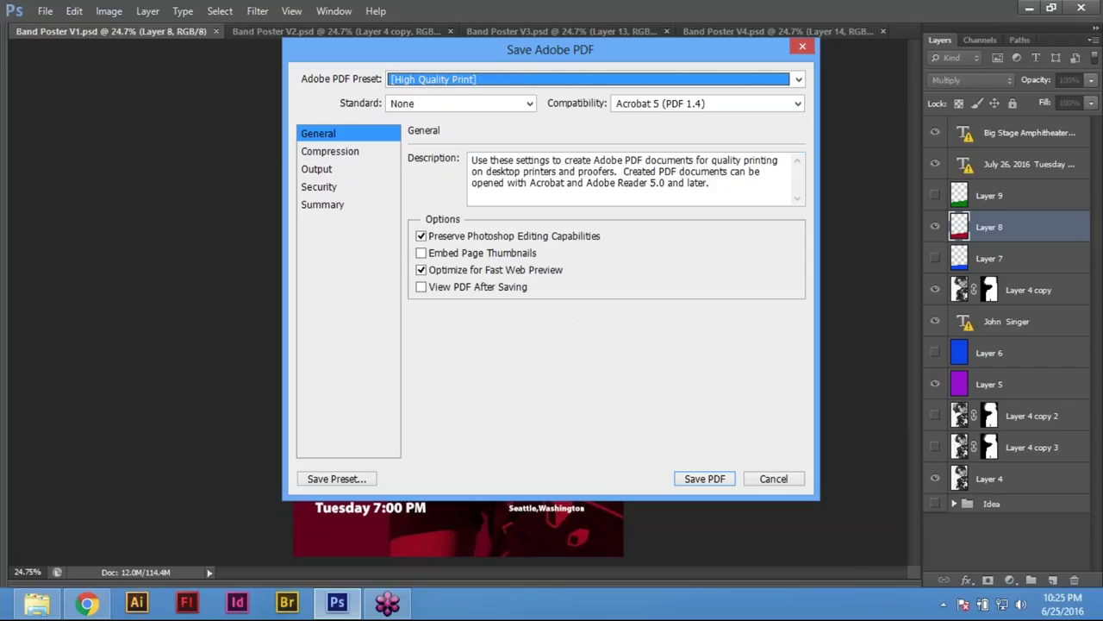
Review the PDF standard, compression and output settings
{"action": "left_click", "coordinate": [438, 102]}
{"action": "left_click", "coordinate": [438, 102]}
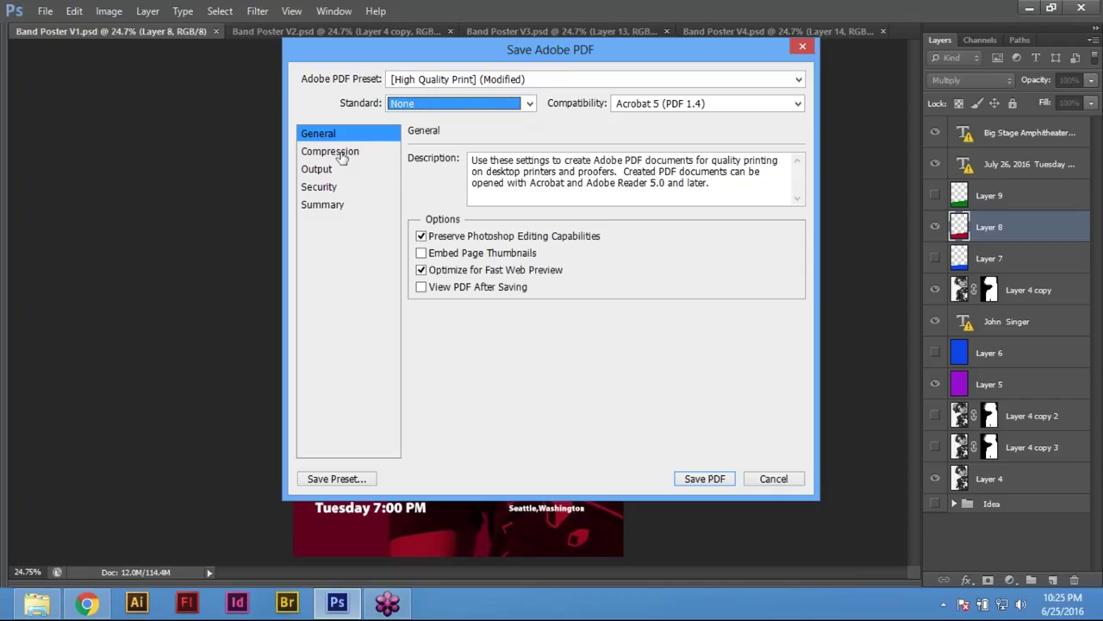
{"action": "left_click", "coordinate": [342, 156]}
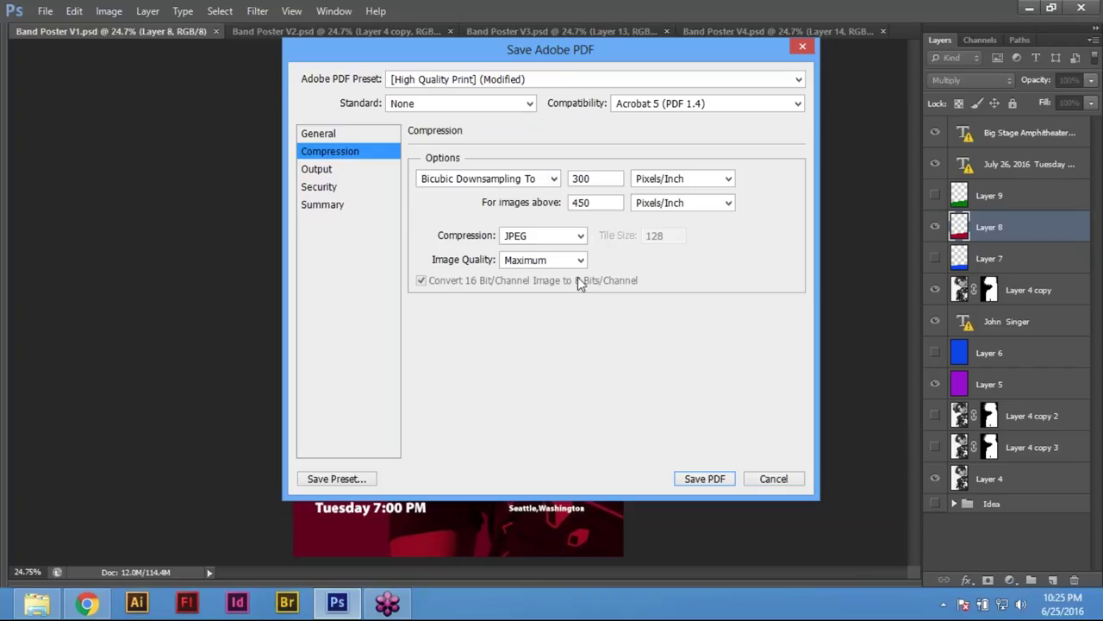
{"action": "left_click", "coordinate": [317, 171]}
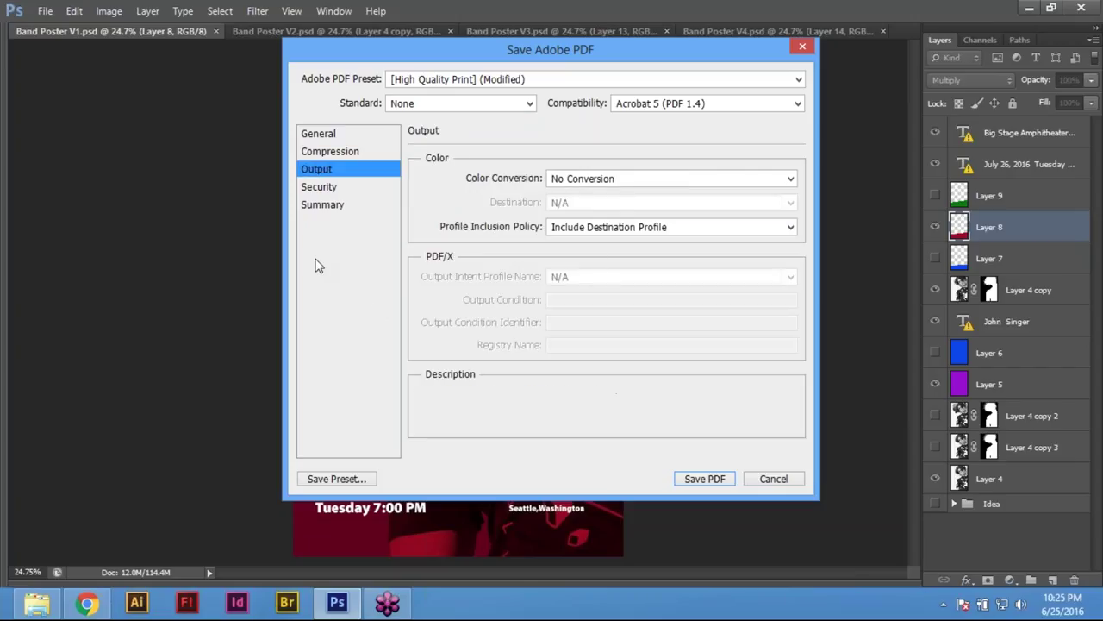
Try out the document-open and permissions password requirements in the PDF security settings, leaving both off
{"action": "left_click", "coordinate": [319, 187]}
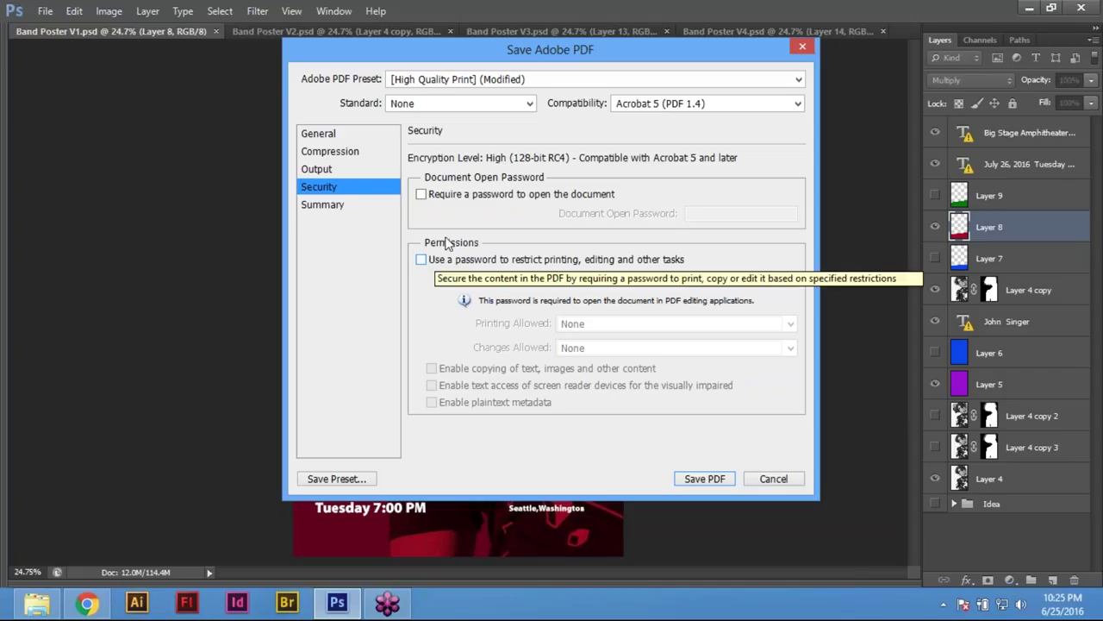
{"action": "left_click", "coordinate": [430, 196]}
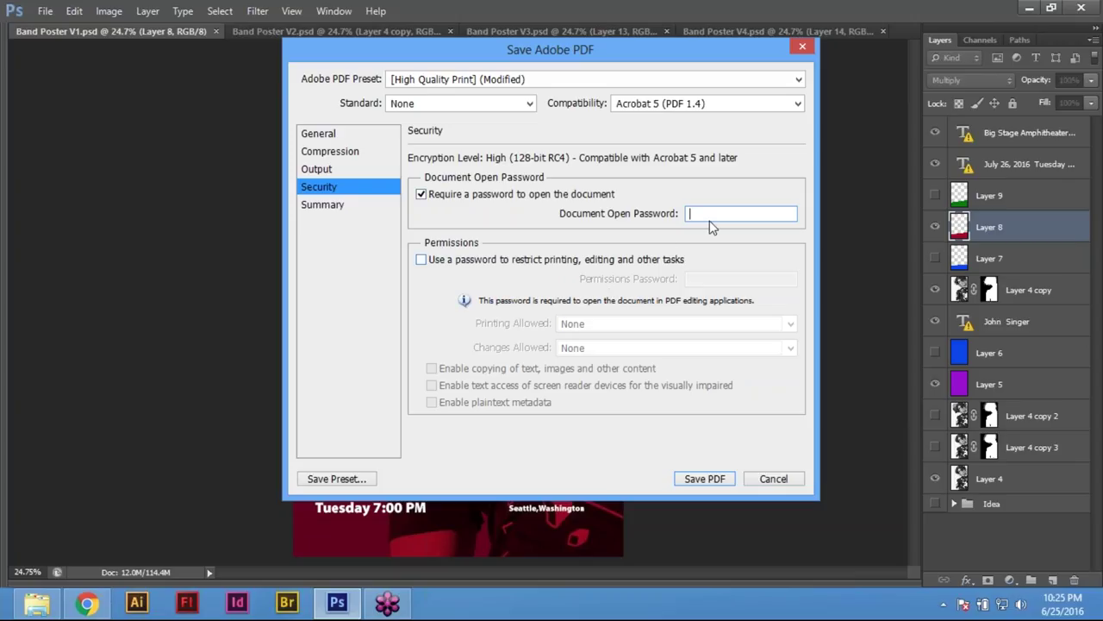
{"action": "left_click", "coordinate": [434, 204]}
{"action": "left_click", "coordinate": [441, 208]}
{"action": "left_click", "coordinate": [426, 196]}
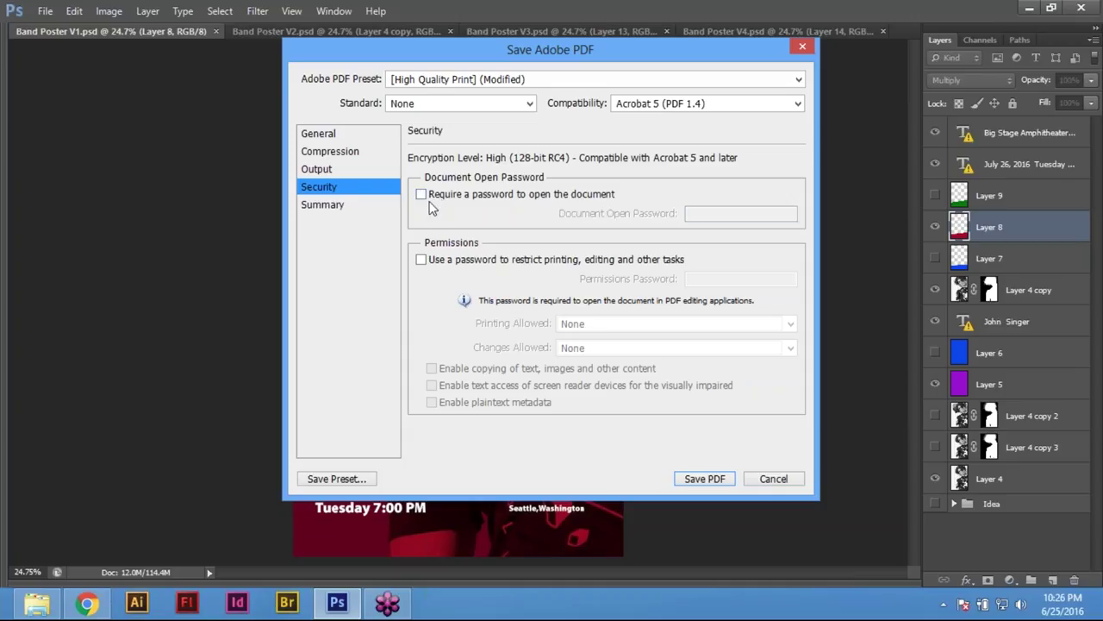
{"action": "left_click", "coordinate": [425, 261]}
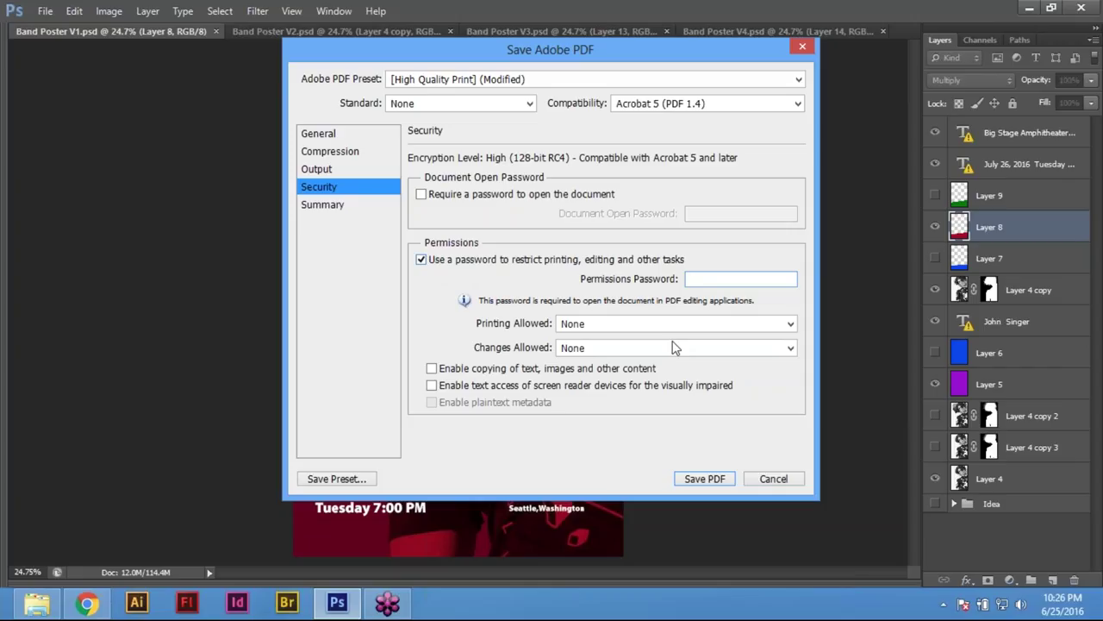
{"action": "left_click", "coordinate": [426, 261]}
{"action": "left_click", "coordinate": [431, 194]}
{"action": "left_click", "coordinate": [431, 194]}
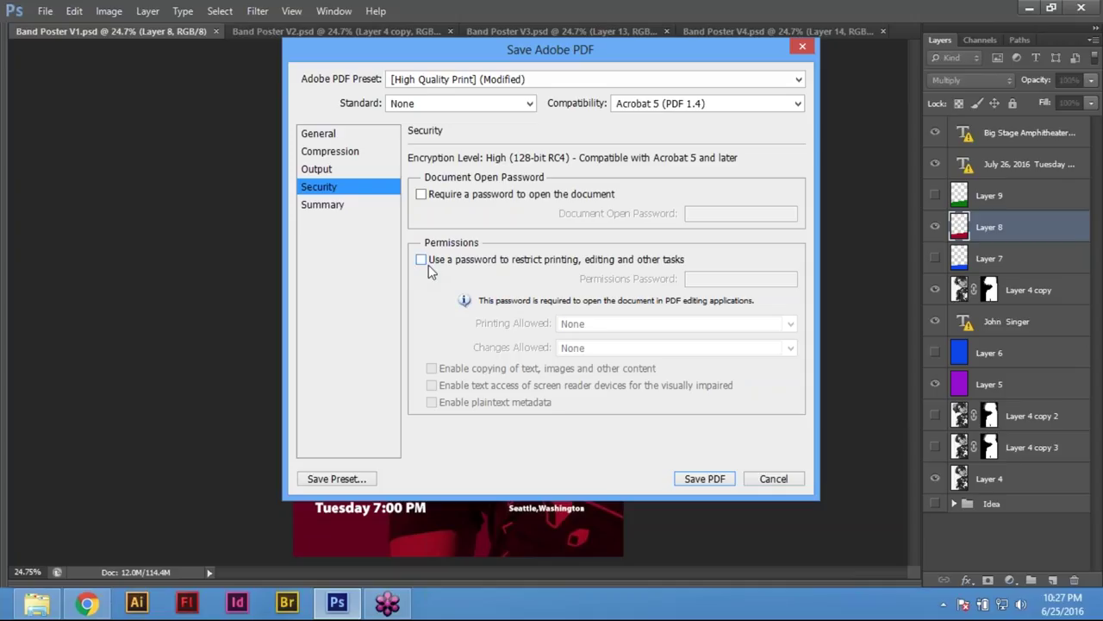
Require a permissions password for the PDF, allowing High Resolution printing and setting allowed changes to None
{"action": "left_click", "coordinate": [423, 260]}
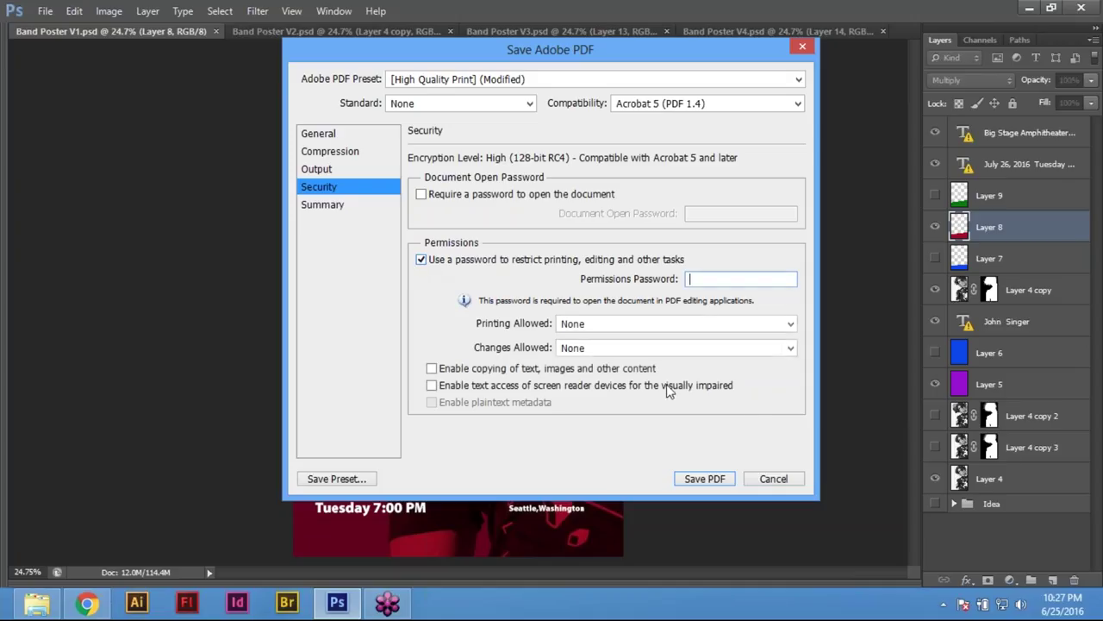
{"action": "left_click", "coordinate": [651, 326]}
{"action": "left_click", "coordinate": [650, 325]}
{"action": "left_click", "coordinate": [651, 324]}
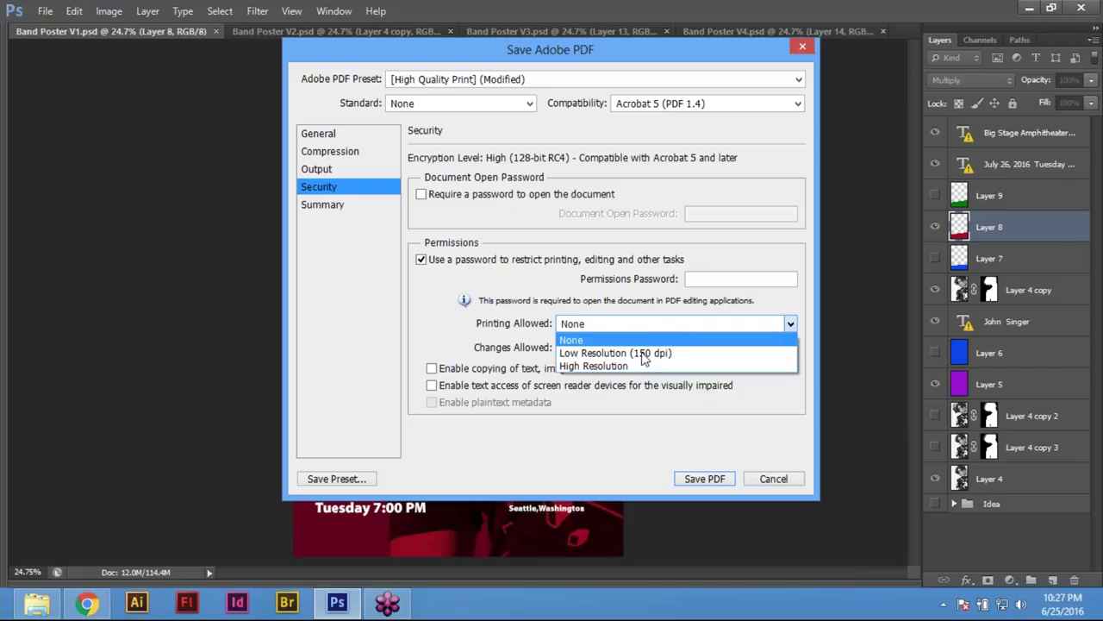
{"action": "left_click", "coordinate": [614, 367]}
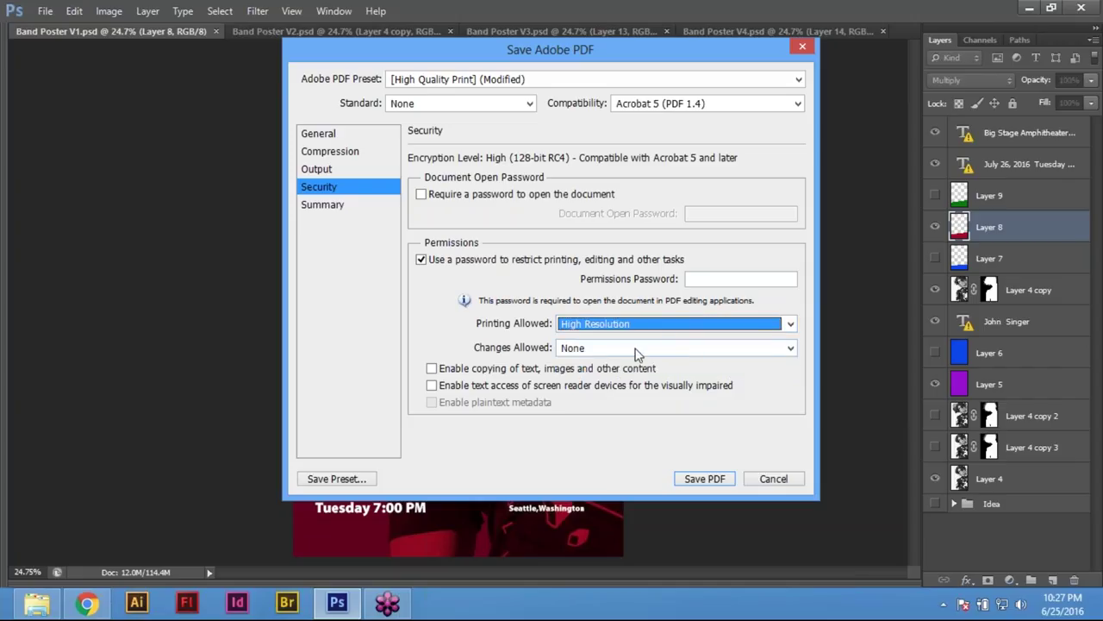
{"action": "left_click", "coordinate": [636, 352]}
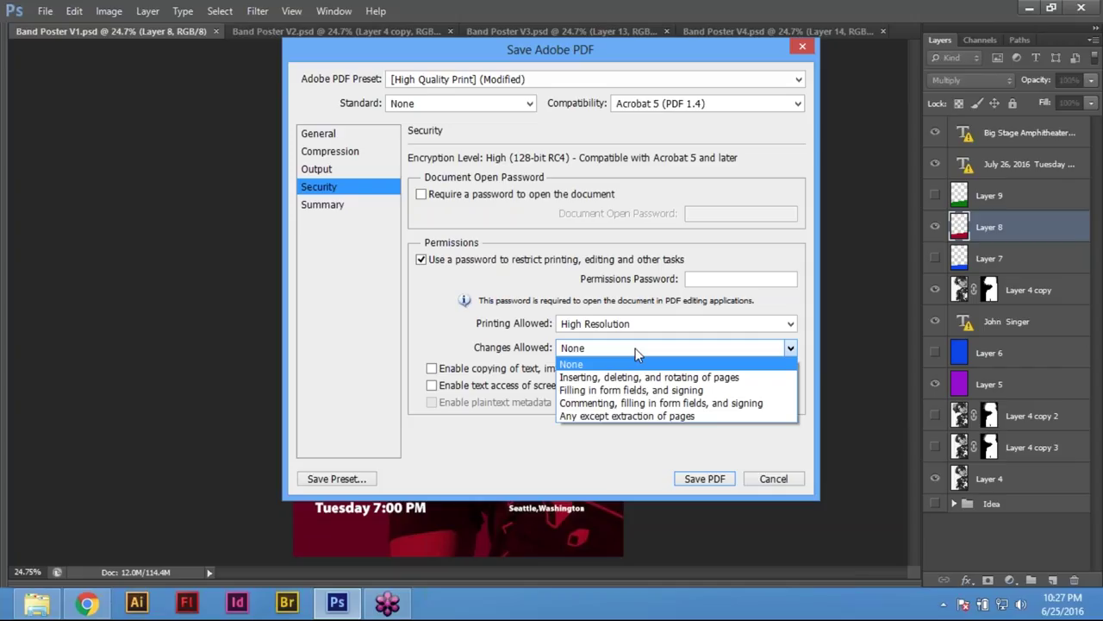
{"action": "left_click", "coordinate": [635, 348]}
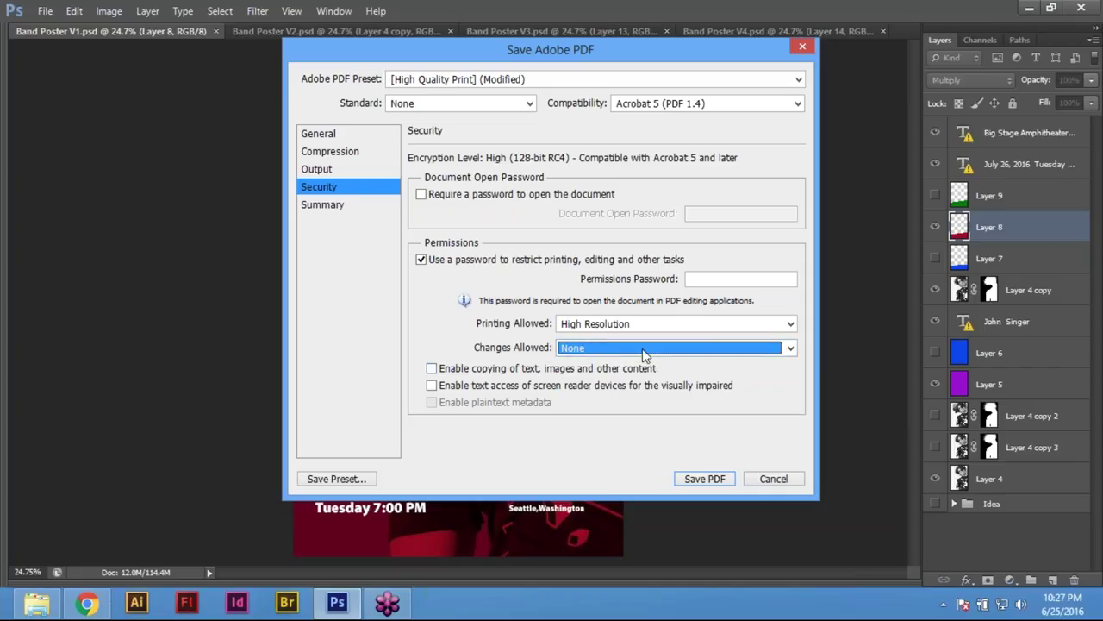
Enter and confirm the permissions password, then save the PDF with Photoshop editing capabilities preserved
{"action": "left_click", "coordinate": [717, 279]}
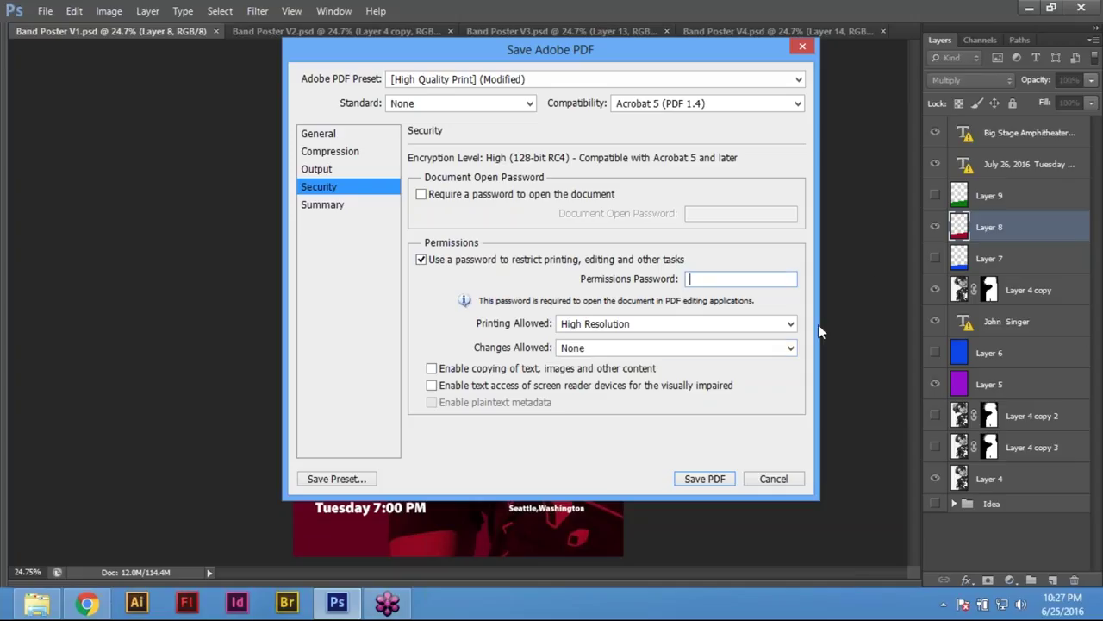
{"action": "type", "text": "****"}
{"action": "left_click", "coordinate": [707, 479]}
{"action": "type", "text": "****"}
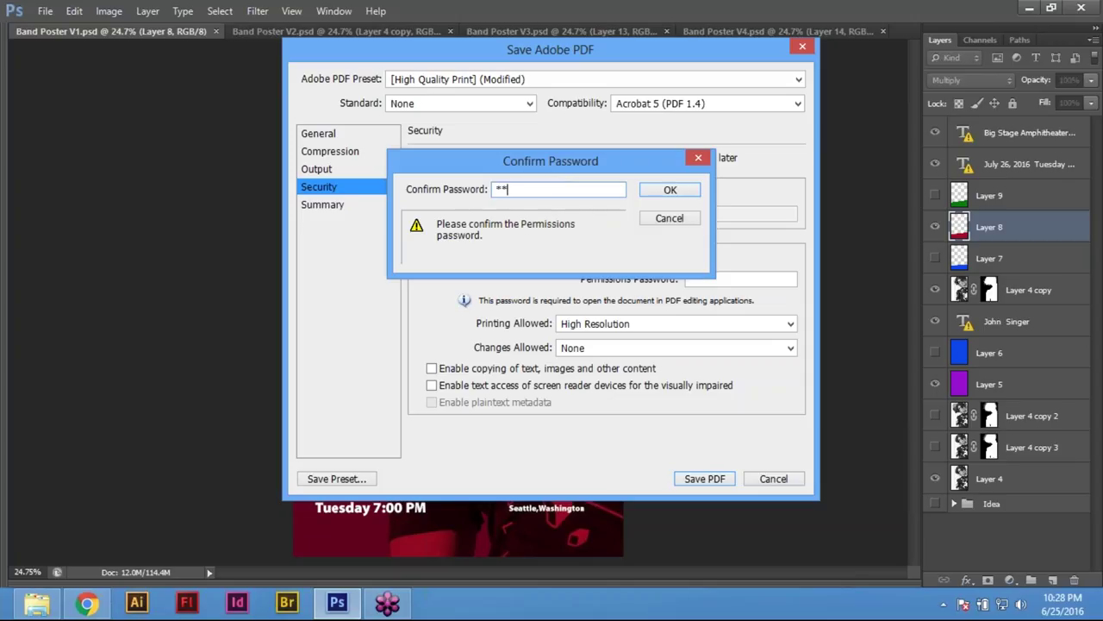
{"action": "left_click", "coordinate": [669, 190]}
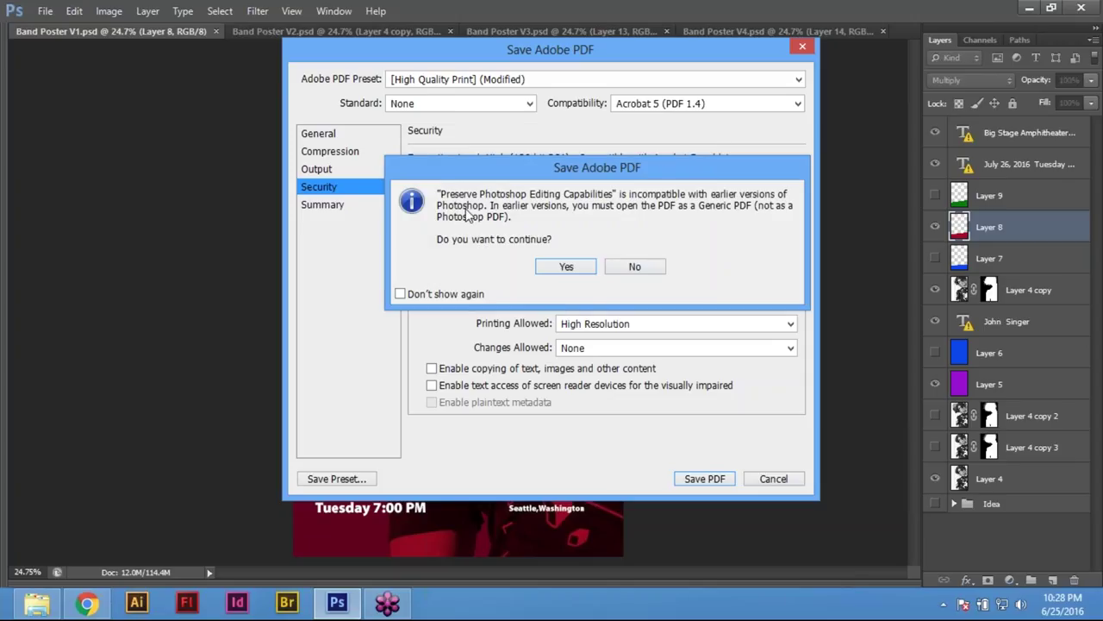
{"action": "left_click", "coordinate": [435, 293]}
{"action": "left_click", "coordinate": [576, 269]}
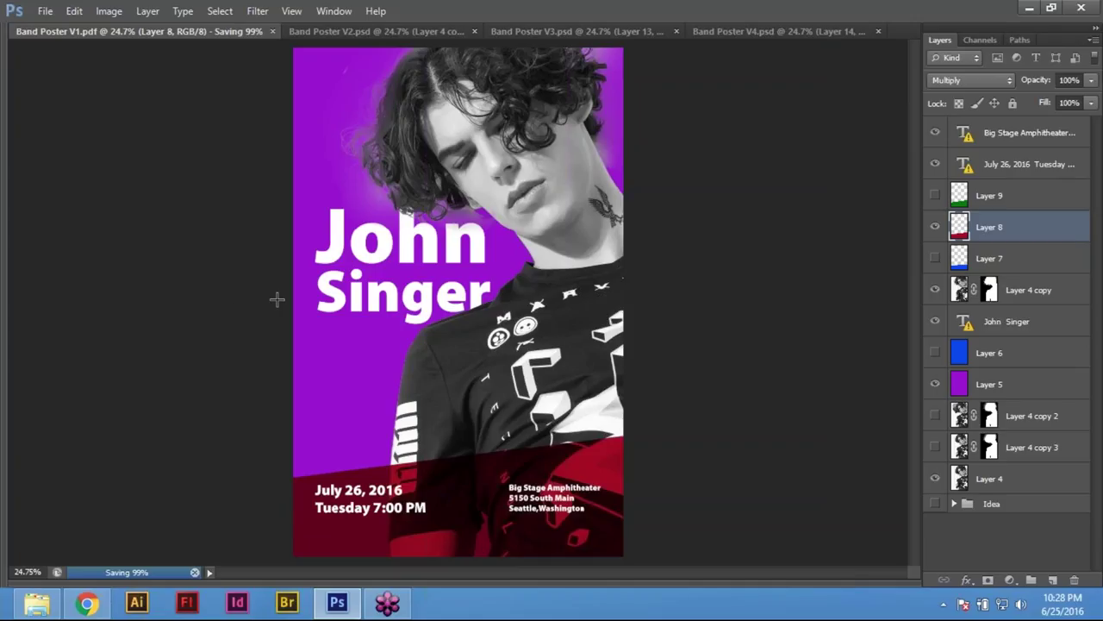
Try to find the saved poster PDF in the Output Version folder with the file filter set to Photoshop (*.PSD;*.PDD)
{"action": "key", "text": "ctrl+o"}
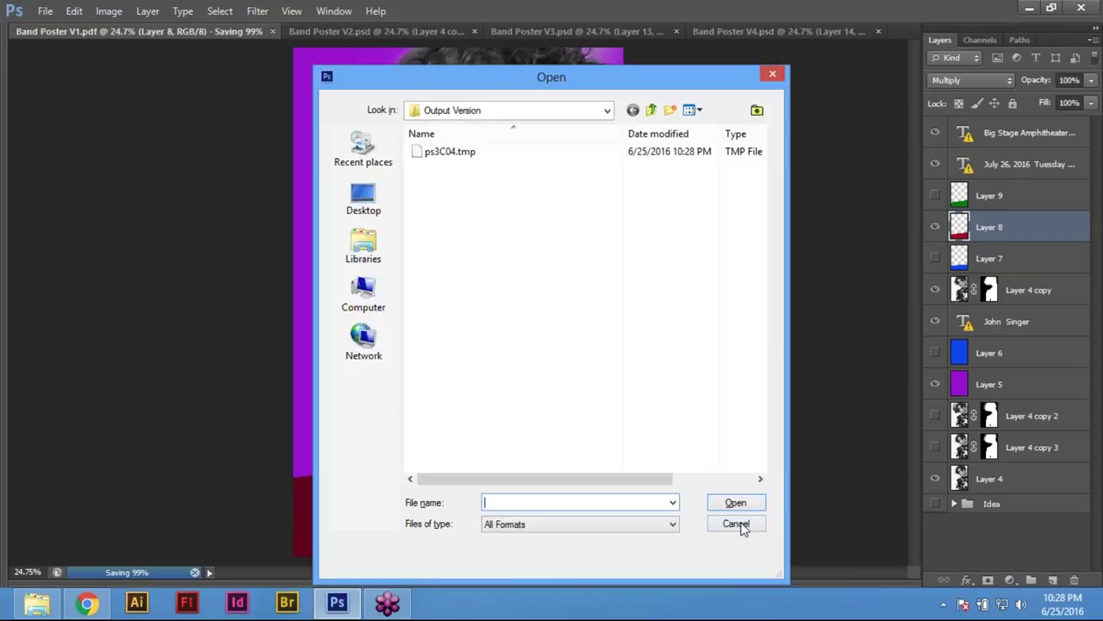
{"action": "left_click", "coordinate": [737, 524]}
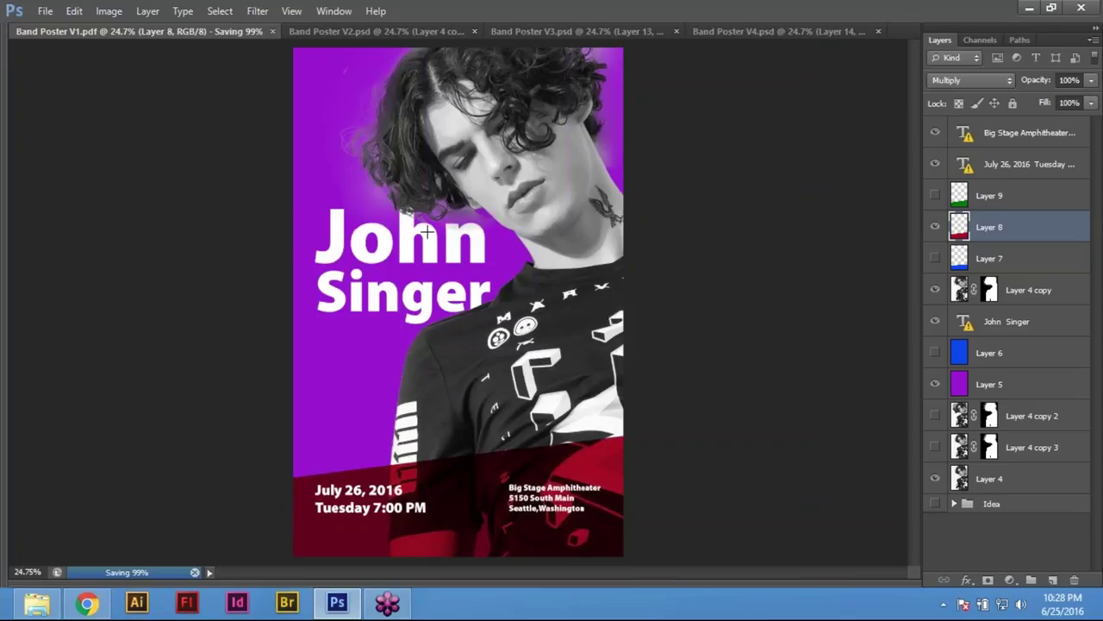
{"action": "left_click", "coordinate": [44, 12]}
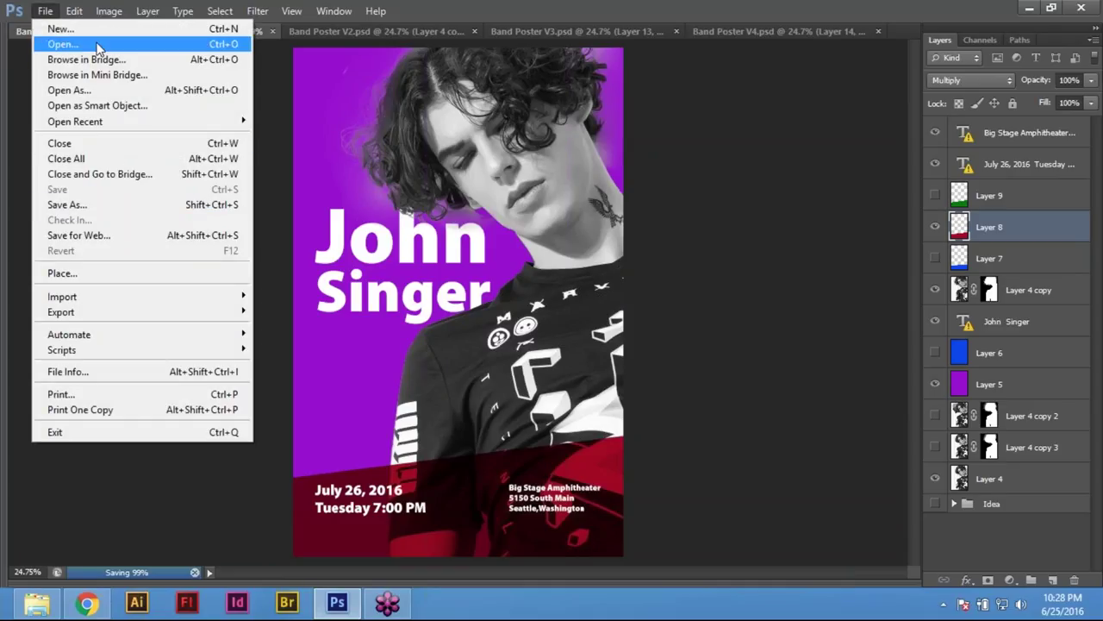
{"action": "left_click", "coordinate": [93, 44]}
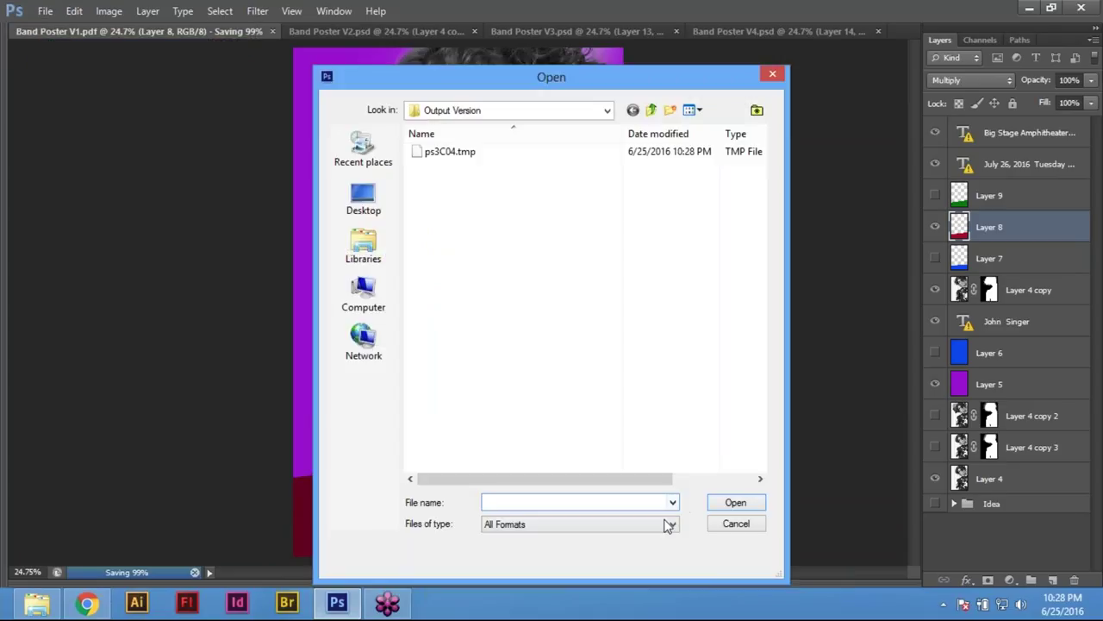
{"action": "left_click", "coordinate": [625, 524]}
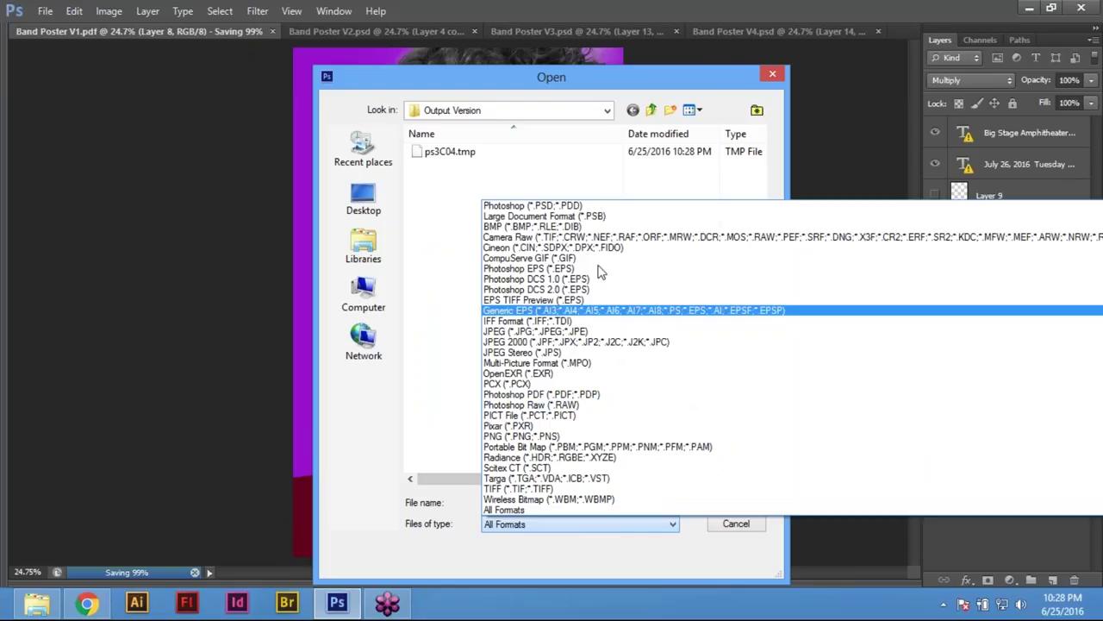
{"action": "left_click", "coordinate": [594, 206]}
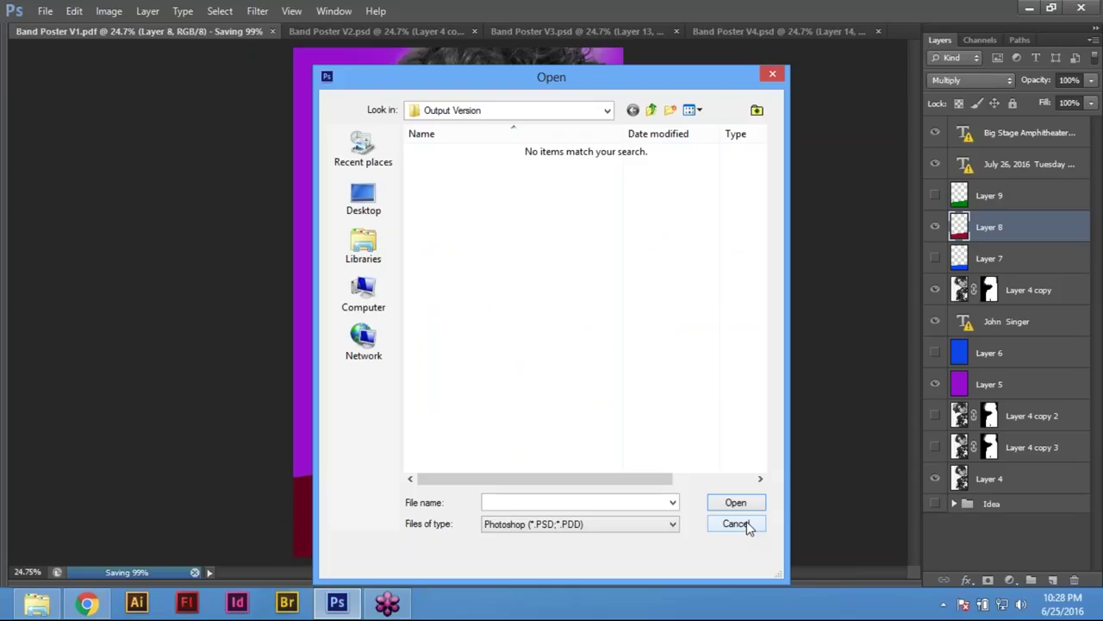
{"action": "left_click", "coordinate": [651, 110]}
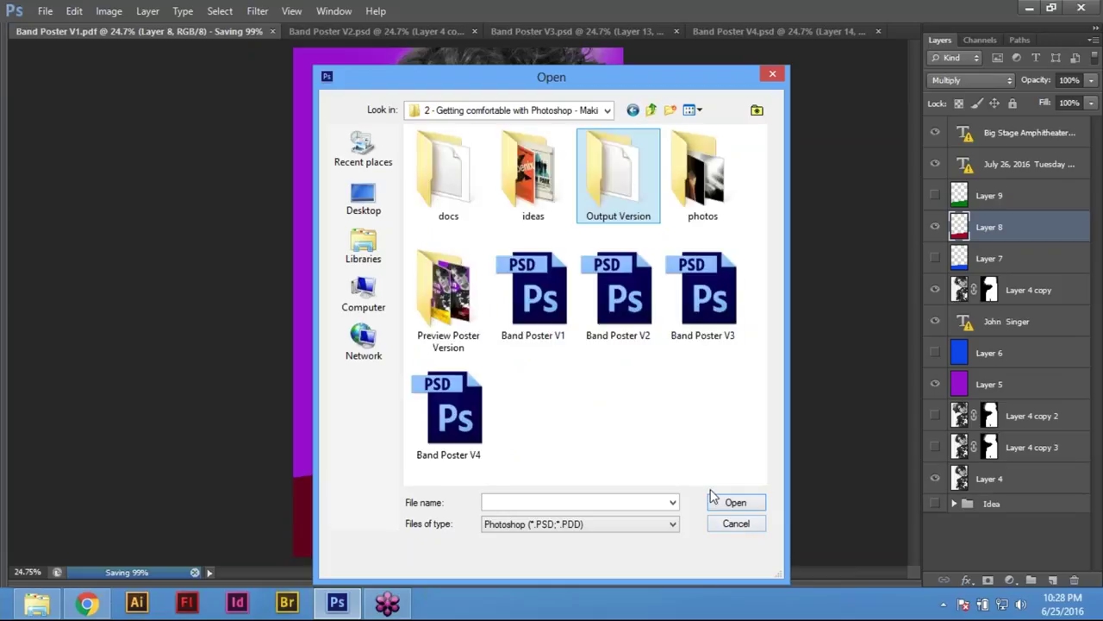
{"action": "left_click", "coordinate": [622, 438]}
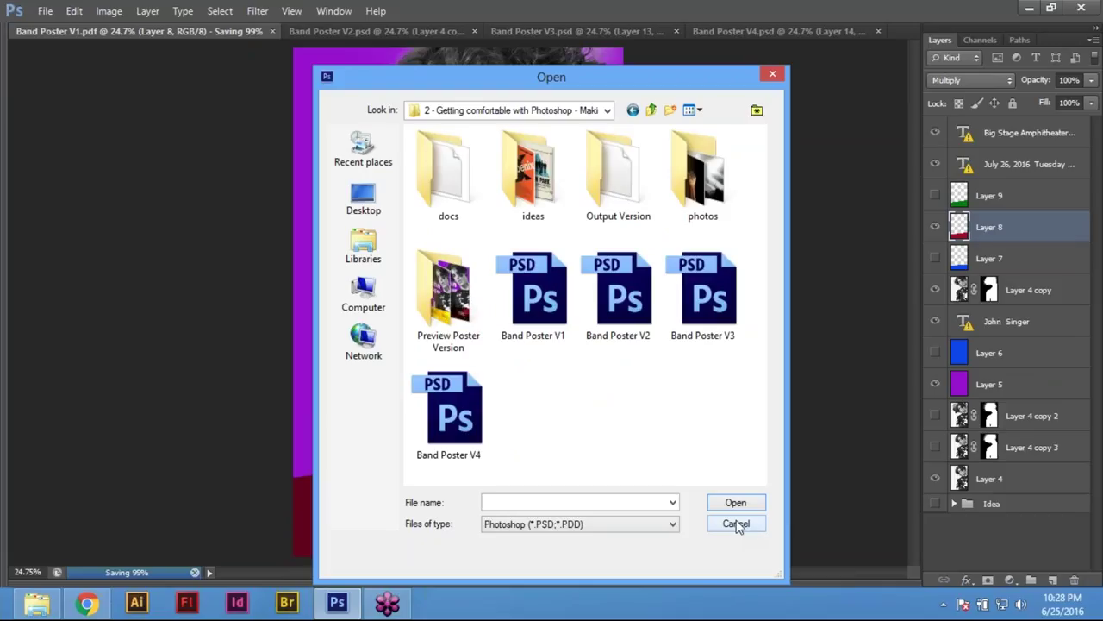
{"action": "double_click", "coordinate": [584, 188]}
{"action": "right_click", "coordinate": [513, 218]}
{"action": "left_click", "coordinate": [606, 275]}
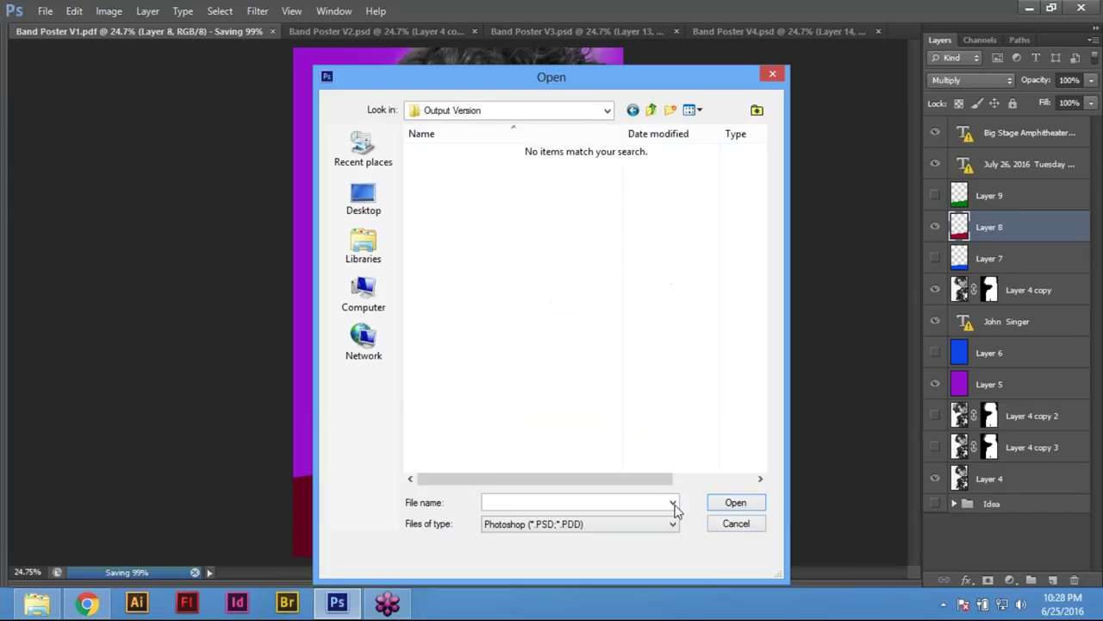
Switch to File Explorer and compare the file size of the Band Poster V1 PDF in Output Version with the Band Poster V1 PSD
{"action": "left_click", "coordinate": [50, 609]}
{"action": "left_click", "coordinate": [360, 148]}
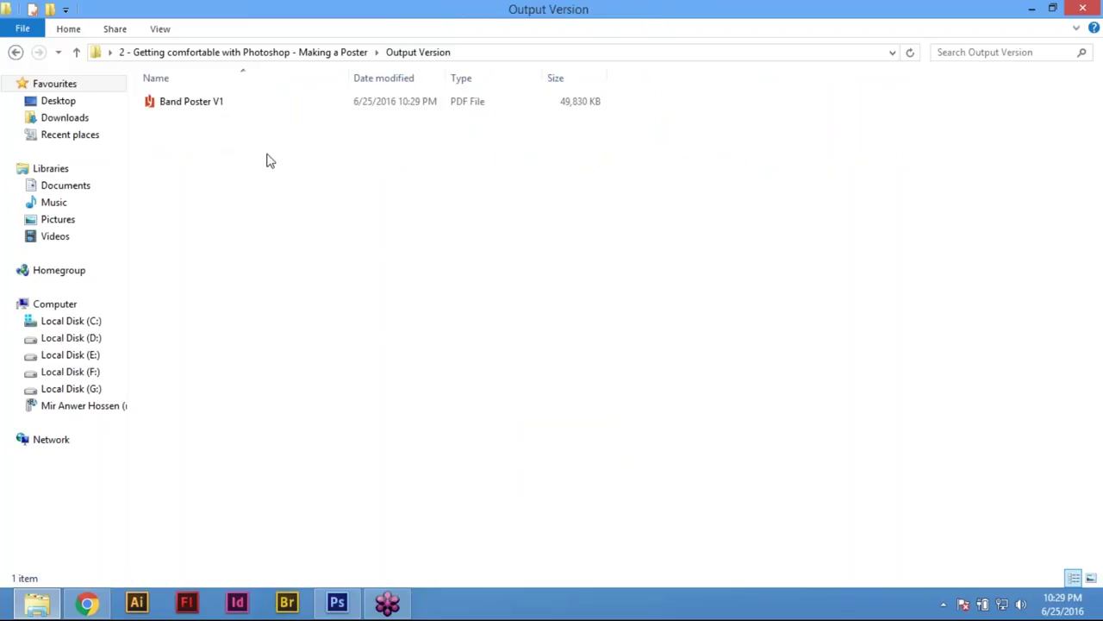
{"action": "left_click", "coordinate": [191, 104]}
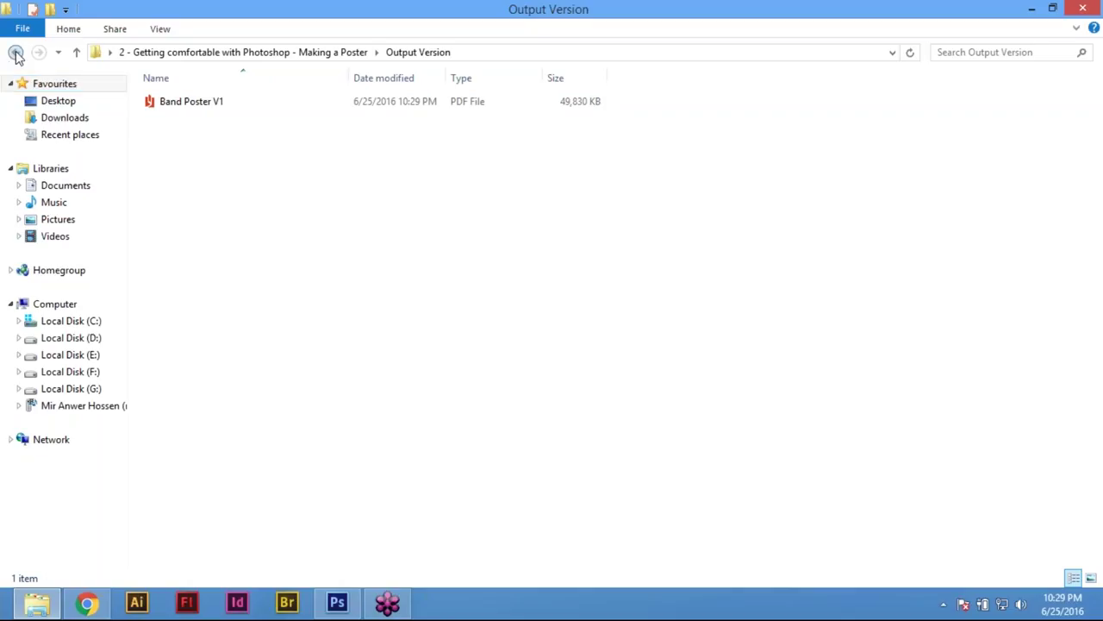
{"action": "left_click", "coordinate": [16, 53]}
{"action": "left_click", "coordinate": [609, 136]}
{"action": "left_click", "coordinate": [609, 136]}
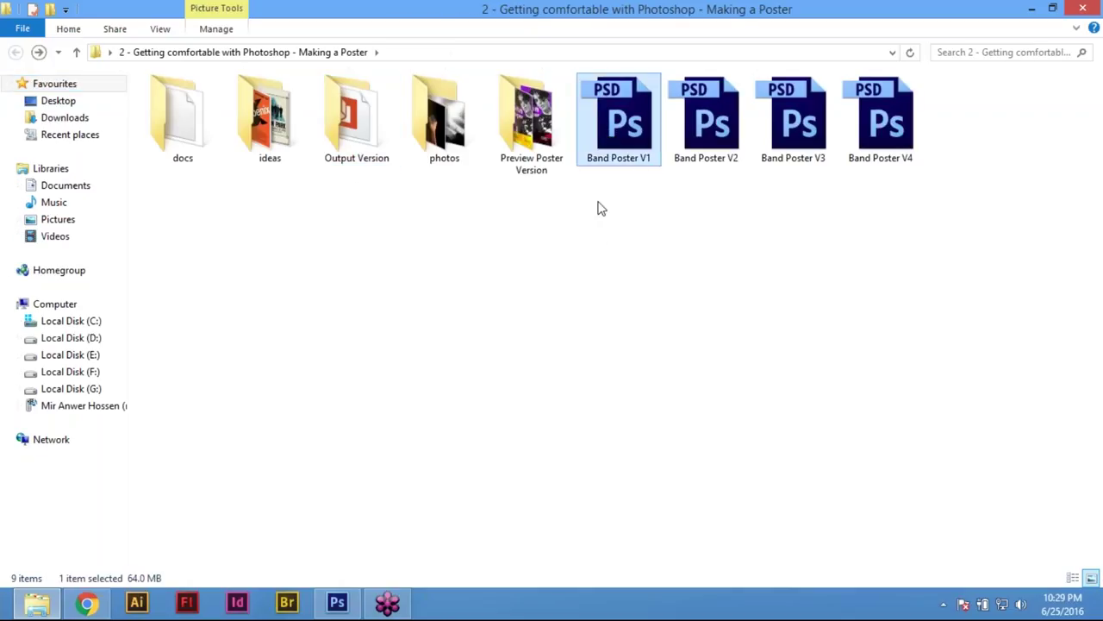
{"action": "double_click", "coordinate": [364, 140]}
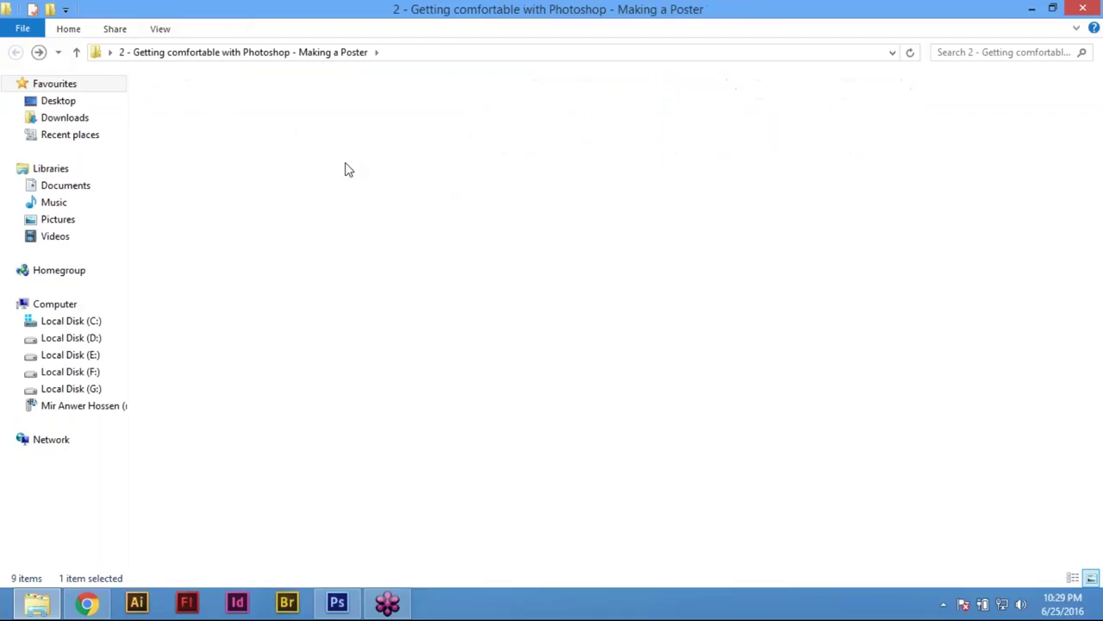
Switch back to Photoshop, list All Formats in the Output Version folder and open the Band Poster V1 PDF
{"action": "left_click", "coordinate": [354, 601]}
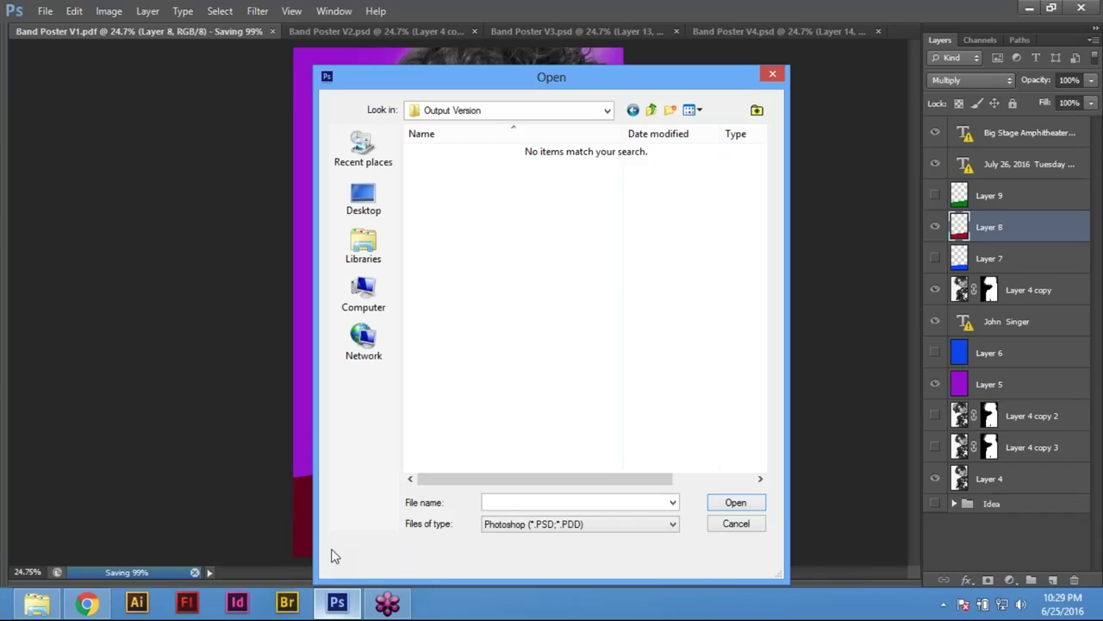
{"action": "left_click", "coordinate": [652, 111]}
{"action": "double_click", "coordinate": [620, 199]}
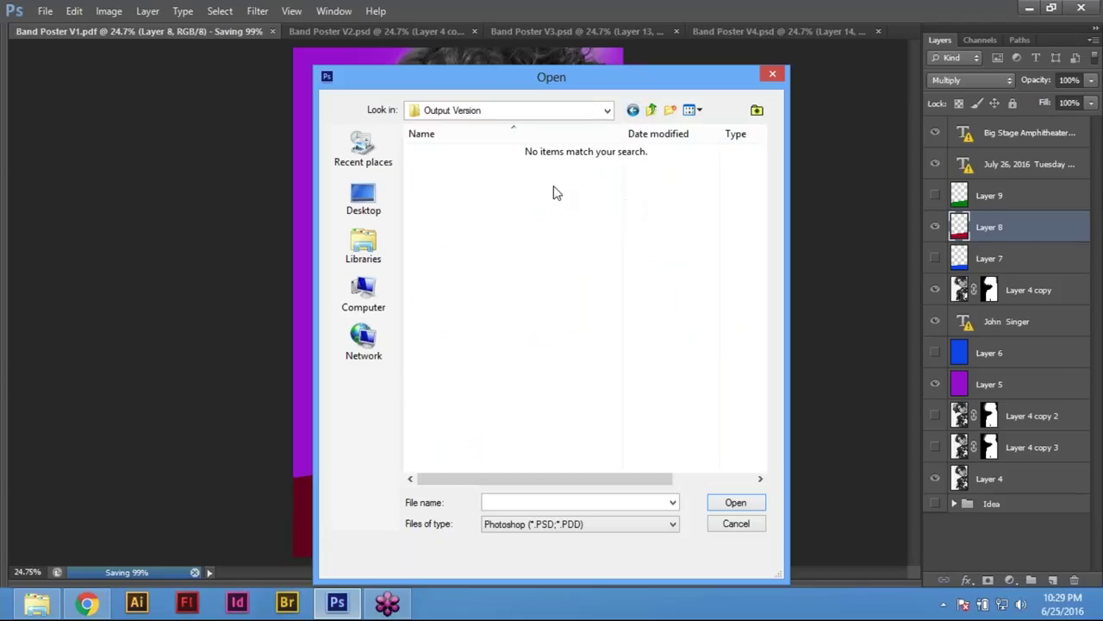
{"action": "left_click", "coordinate": [556, 525]}
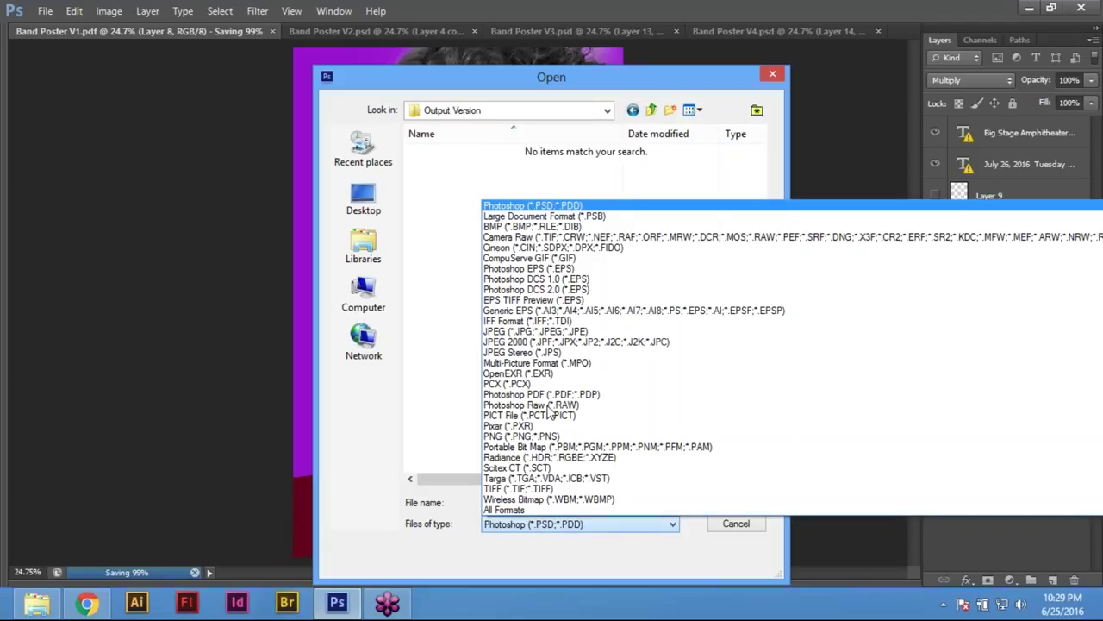
{"action": "left_click", "coordinate": [521, 510]}
{"action": "left_click", "coordinate": [461, 153]}
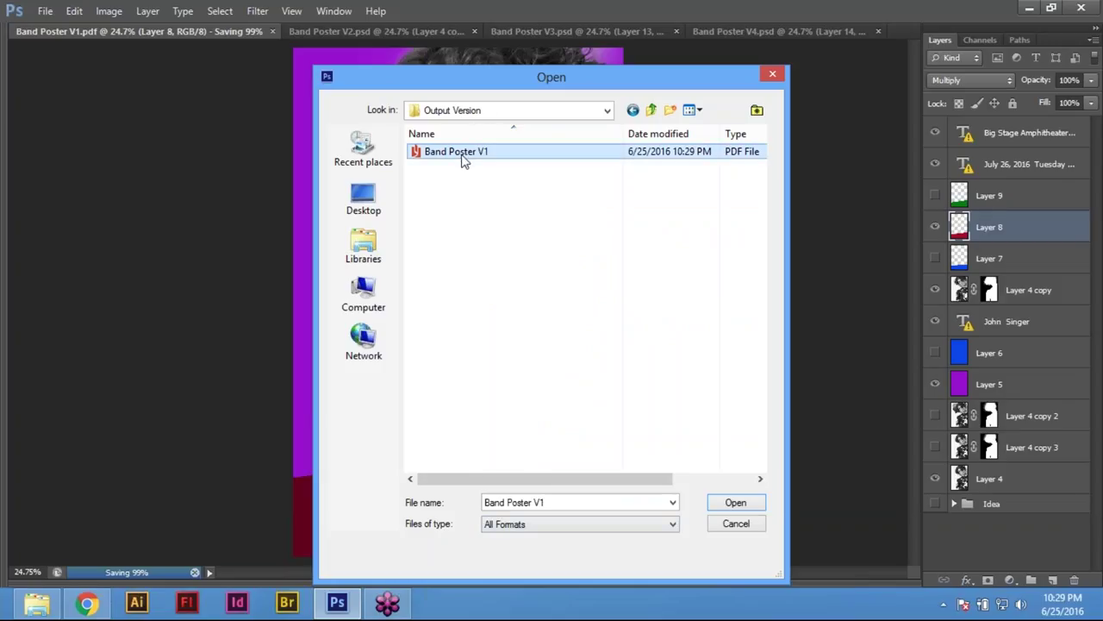
{"action": "left_click", "coordinate": [738, 507]}
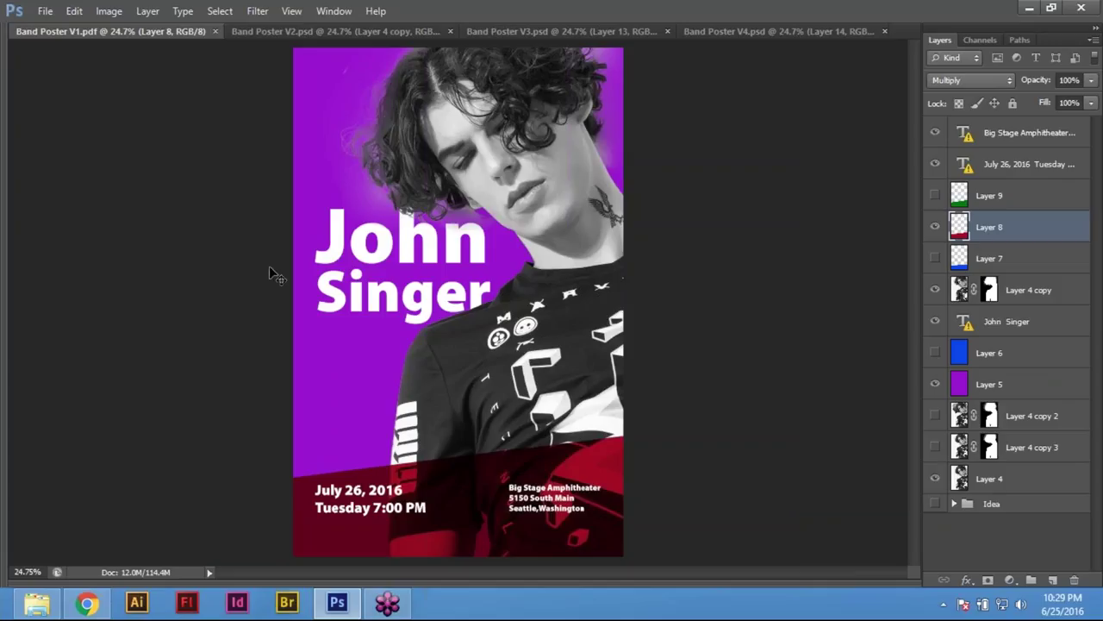
Close Band Poster V1, reopen its PDF by entering the permissions password, dismiss the font warning and close the PDF again
{"action": "key", "text": "ctrl+w"}
{"action": "key", "text": "ctrl+o"}
{"action": "double_click", "coordinate": [440, 157]}
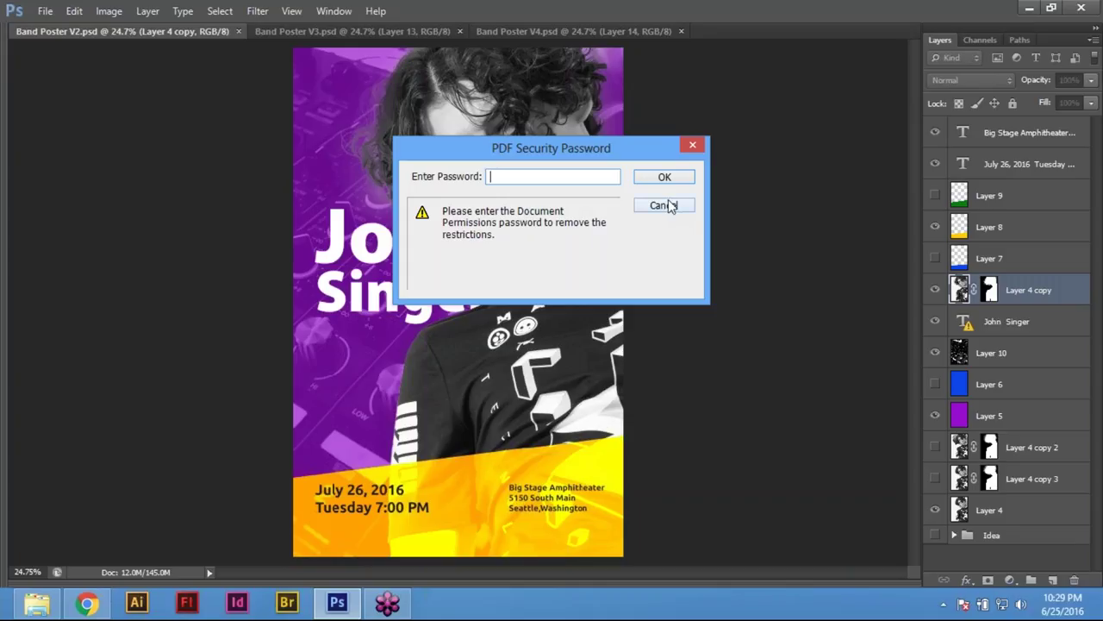
{"action": "type", "text": "****"}
{"action": "key", "text": "Return"}
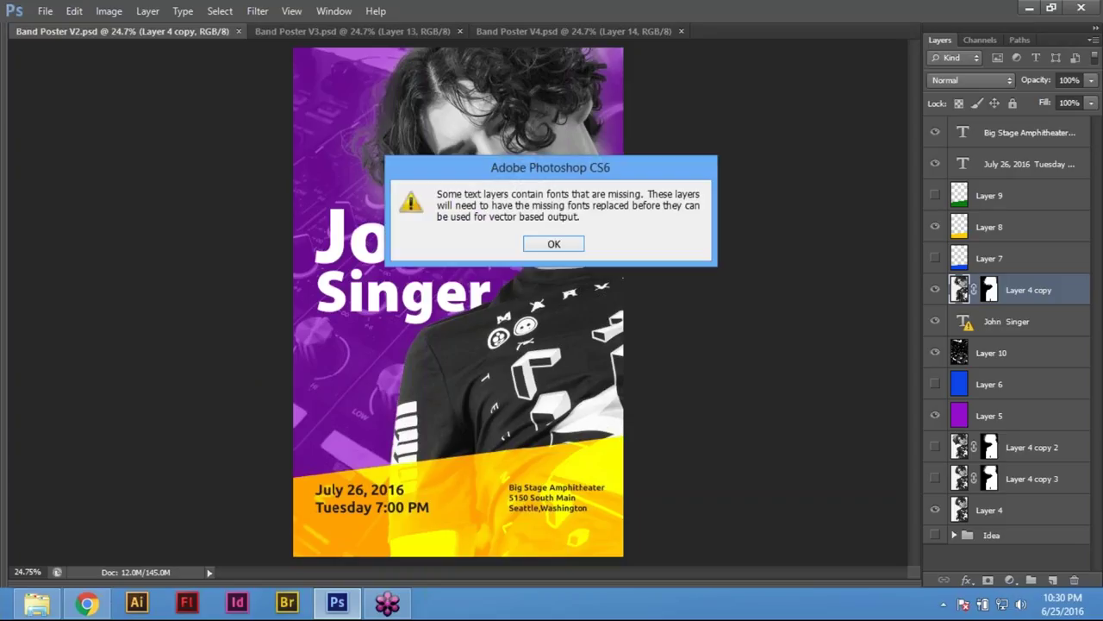
{"action": "left_click", "coordinate": [559, 244]}
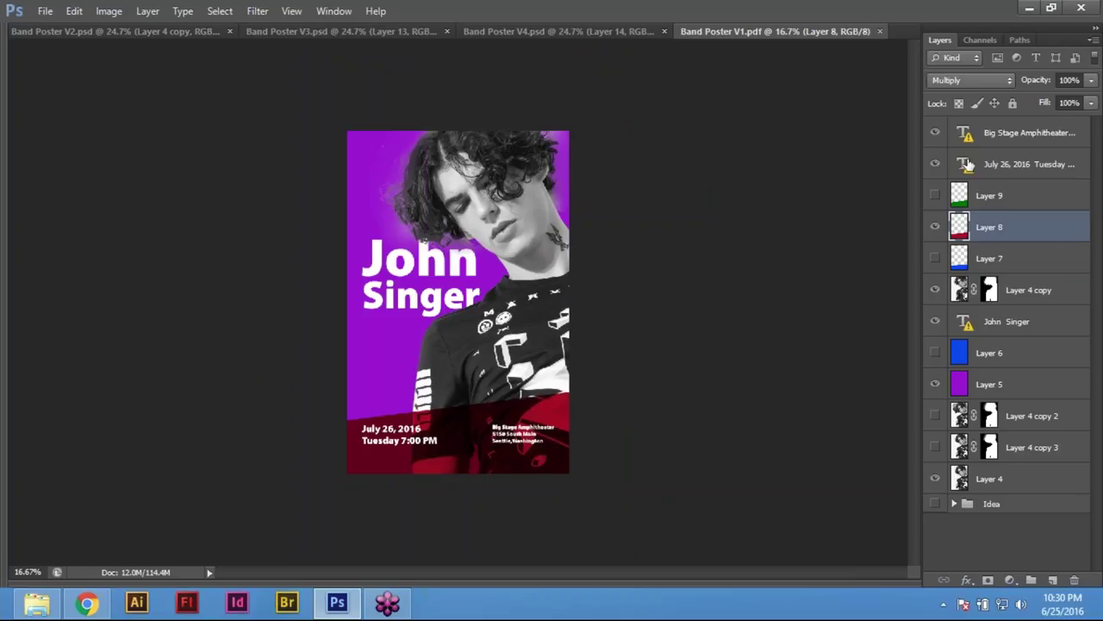
{"action": "left_click", "coordinate": [880, 31]}
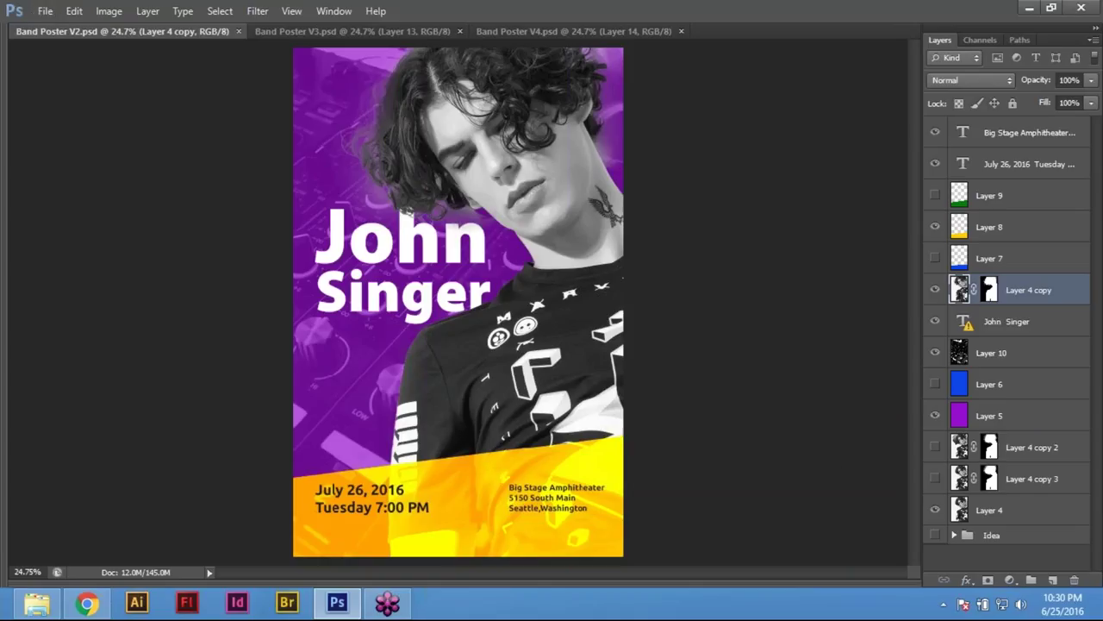
In File Explorer, check the size of the output PDF and of each JPEG in the Preview Poster Version folder
{"action": "left_click", "coordinate": [37, 605]}
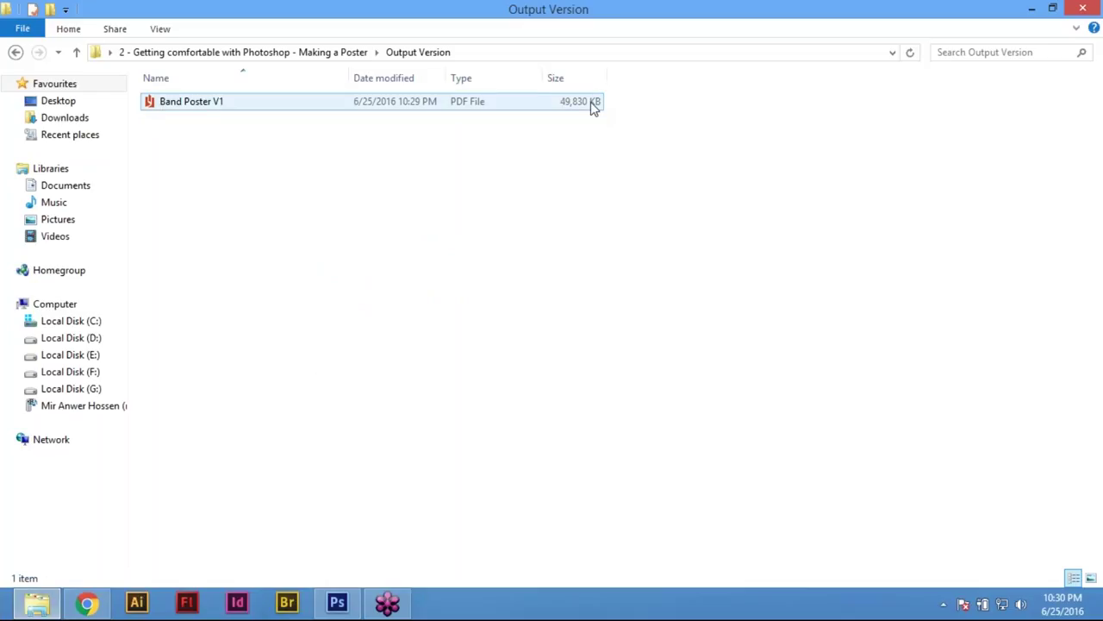
{"action": "left_click", "coordinate": [362, 52]}
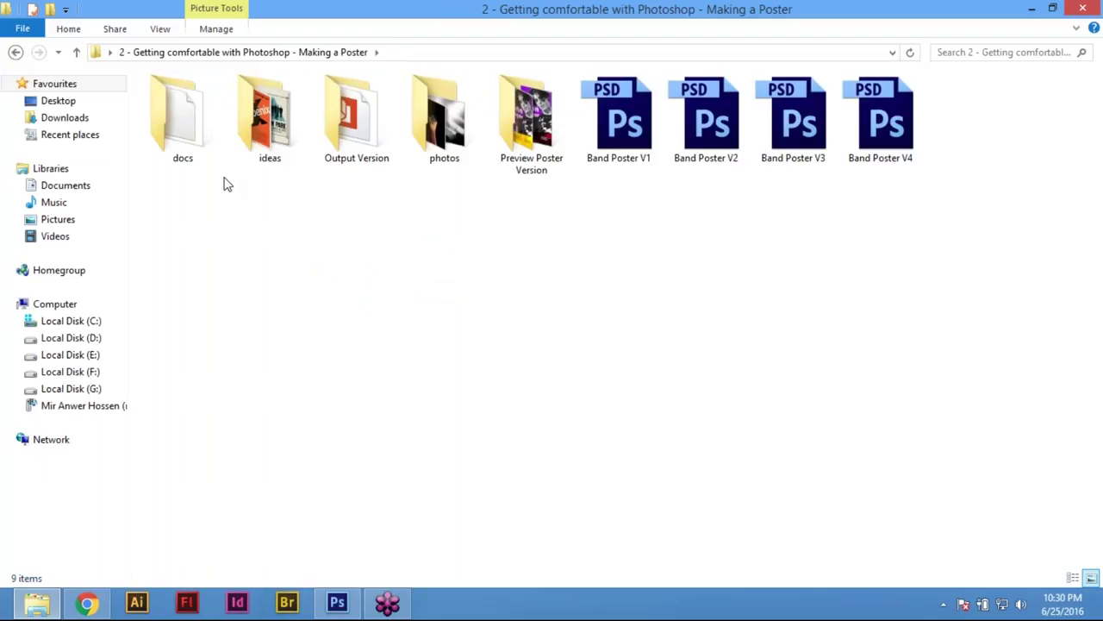
{"action": "double_click", "coordinate": [527, 116]}
{"action": "left_click", "coordinate": [203, 145]}
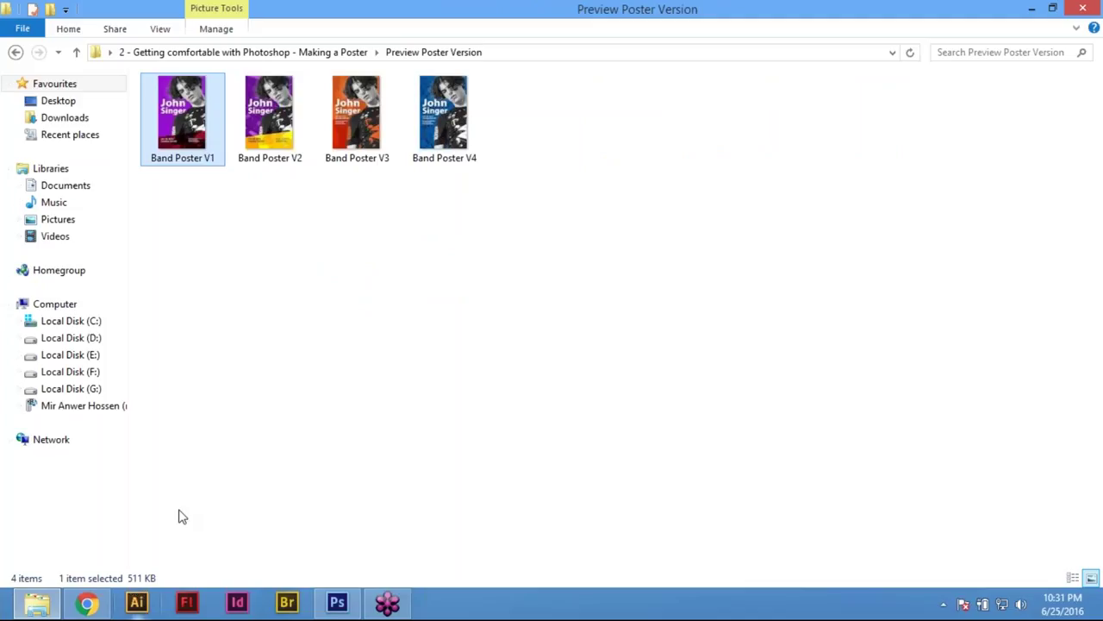
{"action": "left_click", "coordinate": [275, 143]}
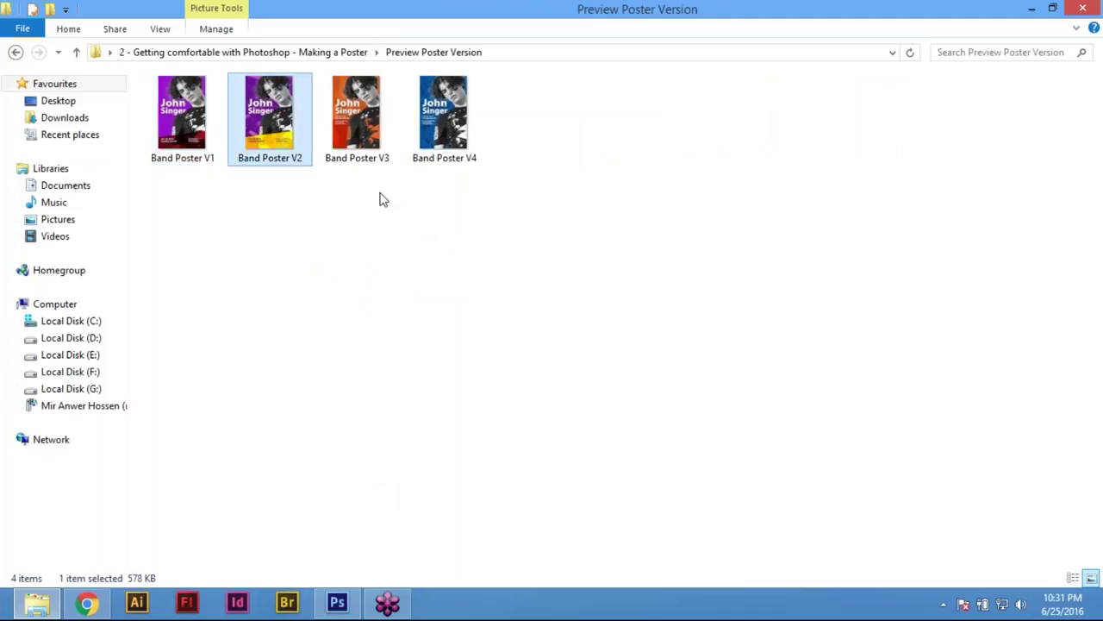
{"action": "left_click", "coordinate": [377, 155]}
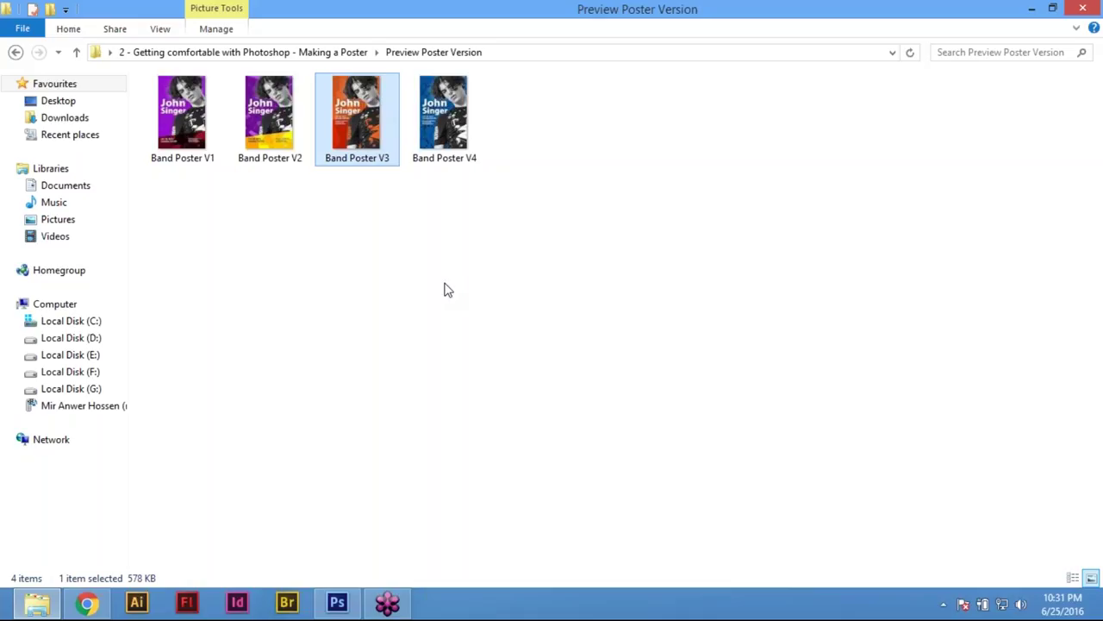
{"action": "left_click", "coordinate": [457, 138]}
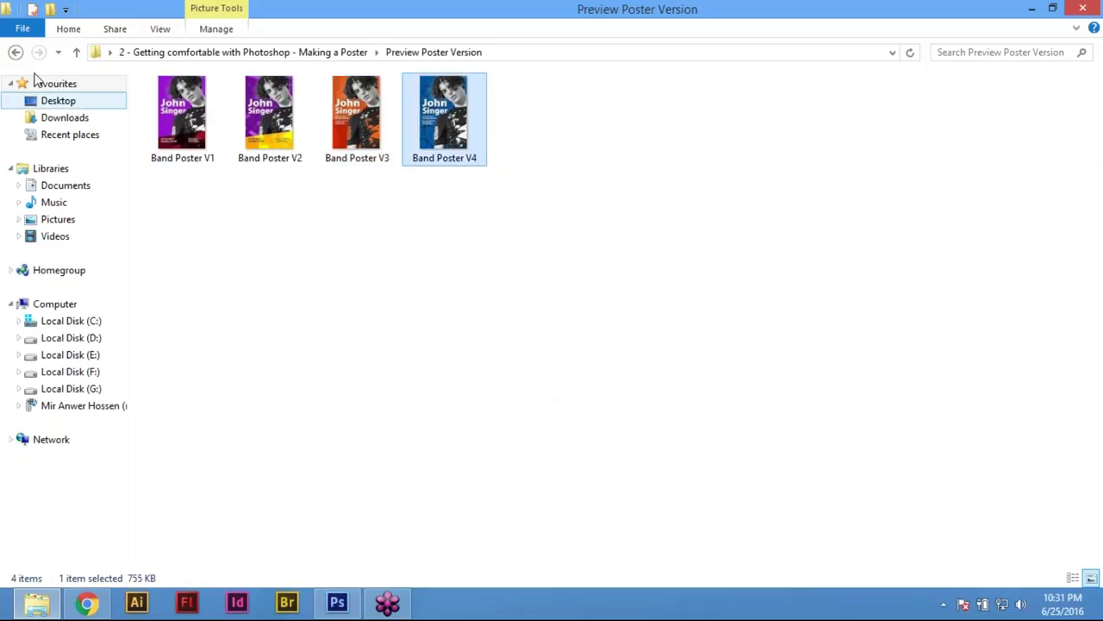
{"action": "left_click", "coordinate": [15, 54]}
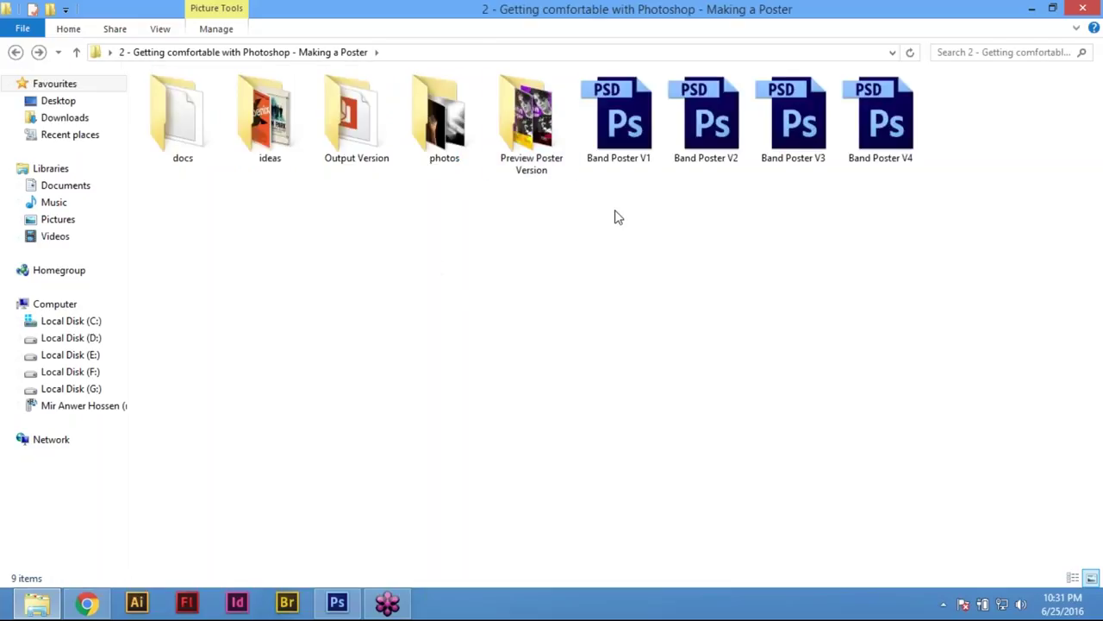
Create a folder named Web Preview Version in the poster project folder
{"action": "right_click", "coordinate": [418, 216]}
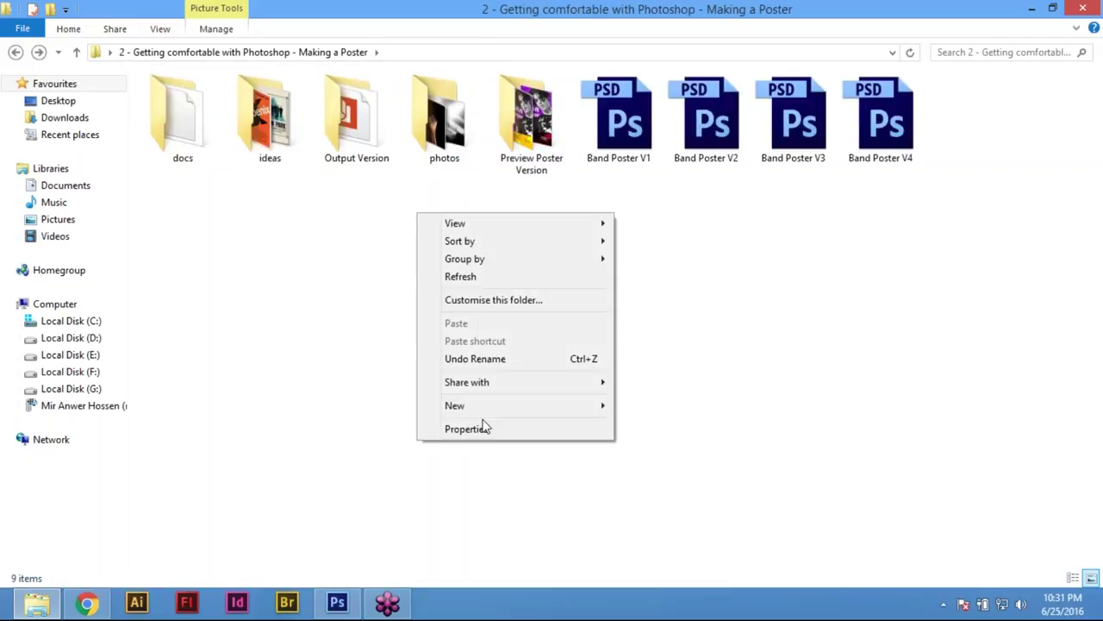
{"action": "mouse_move", "coordinate": [479, 404]}
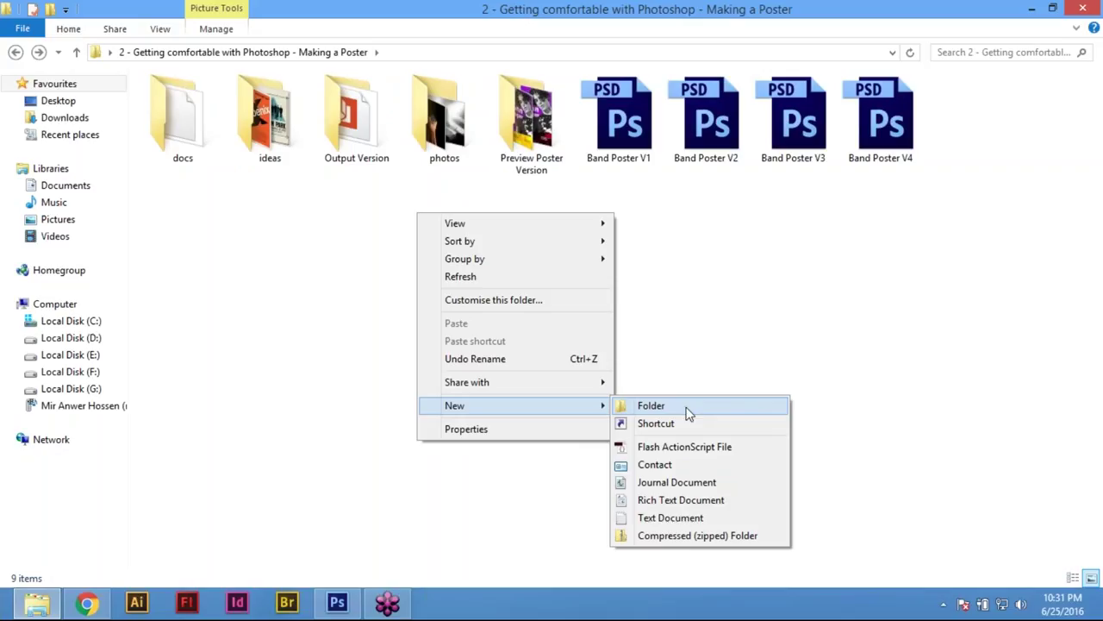
{"action": "left_click", "coordinate": [680, 406]}
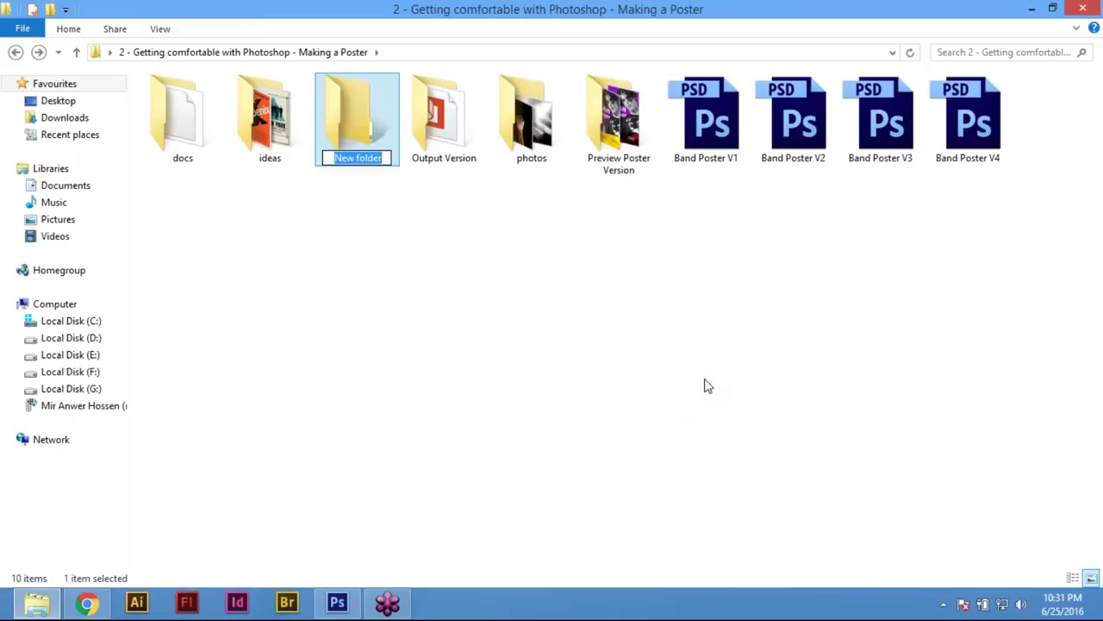
{"action": "type", "text": "WE"}
{"action": "key", "text": "BackSpace"}
{"action": "type", "text": "e"}
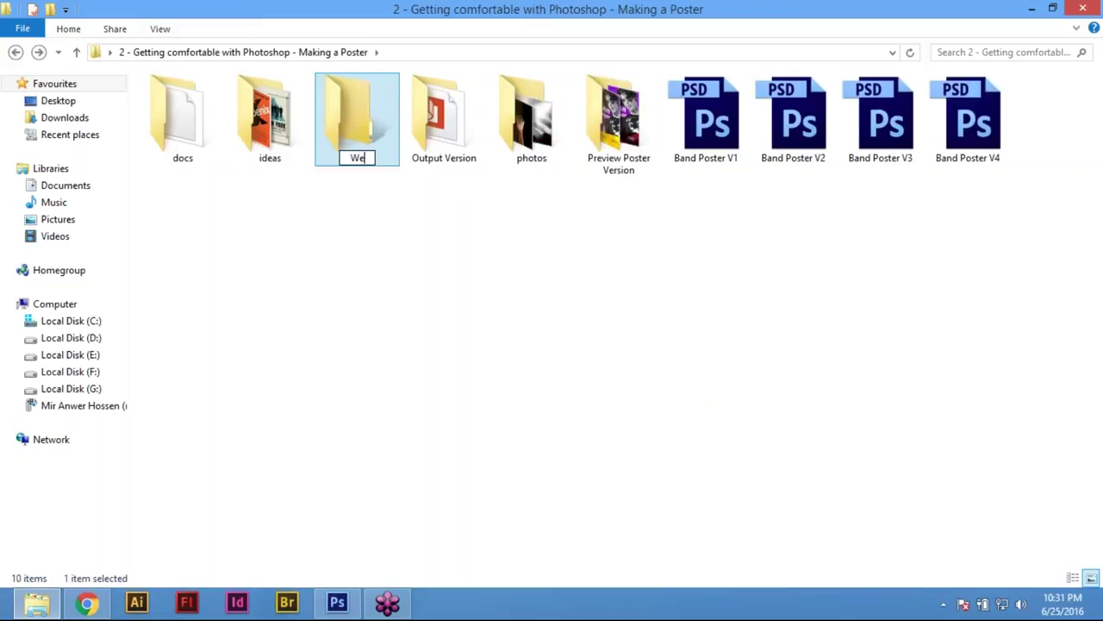
{"action": "type", "text": "b Preview V"}
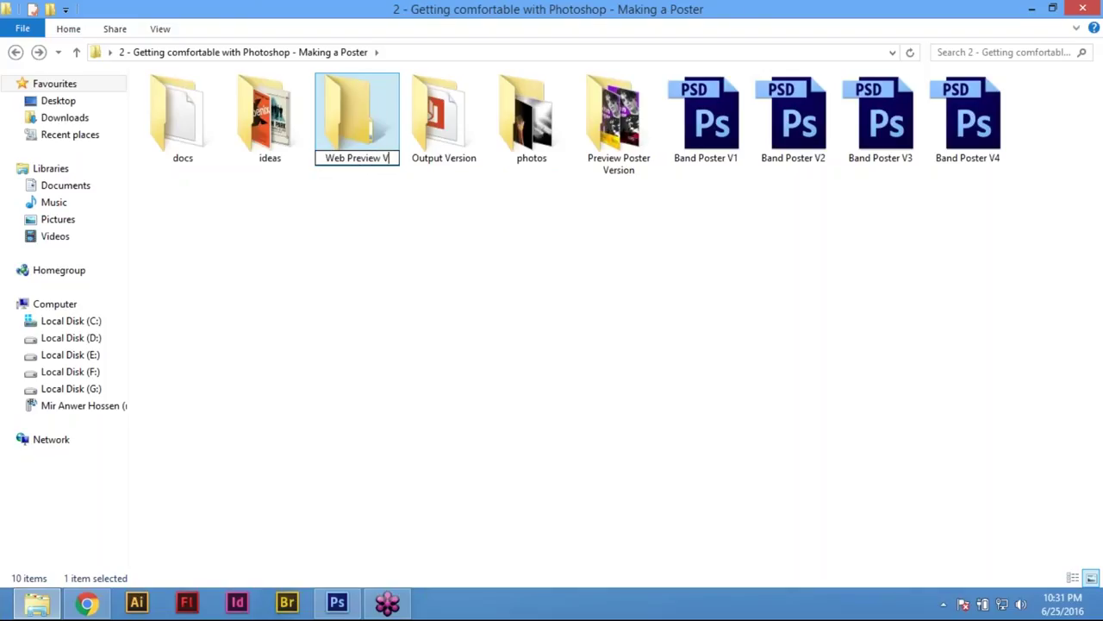
{"action": "type", "text": "ersion"}
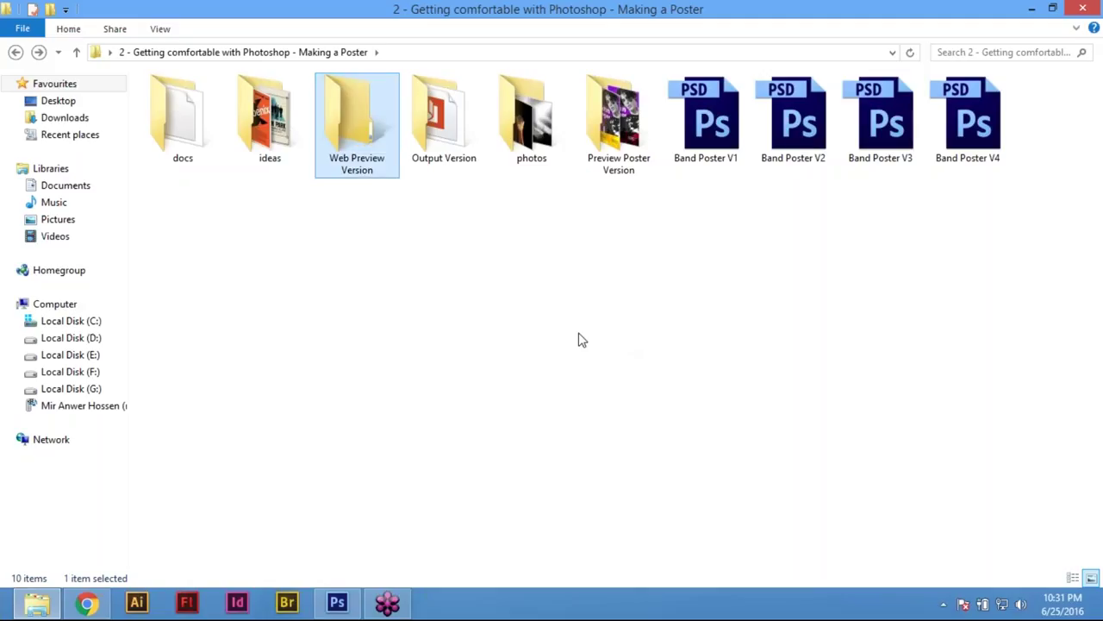
Clear the folder selection in File Explorer and switch back to Photoshop
{"action": "left_click", "coordinate": [508, 331]}
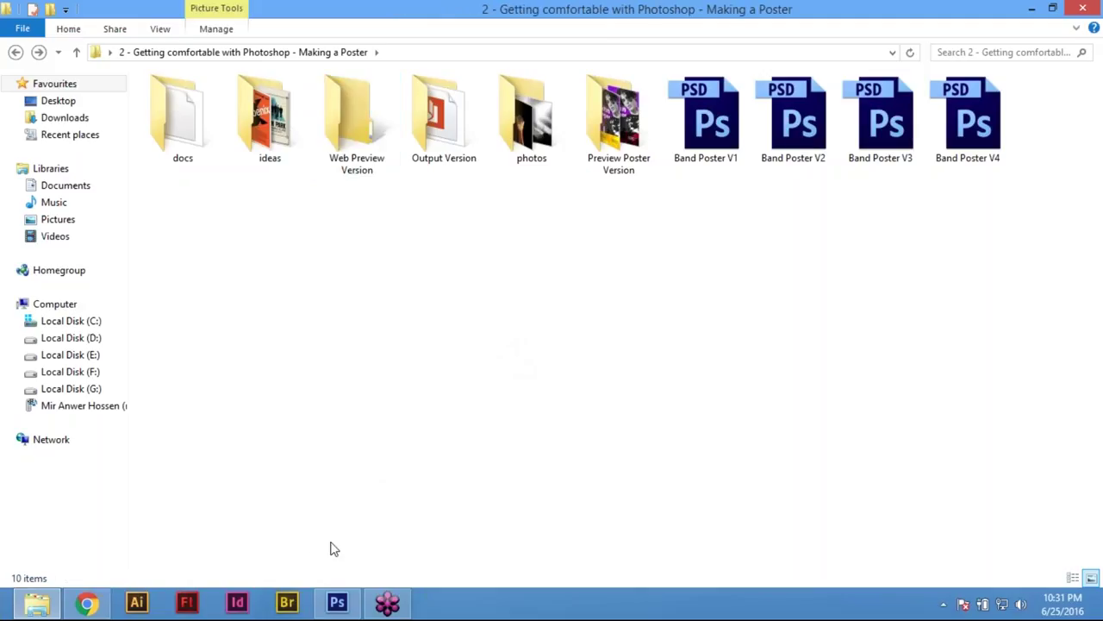
{"action": "mouse_move", "coordinate": [343, 606]}
{"action": "mouse_move", "coordinate": [613, 164]}
{"action": "left_click", "coordinate": [91, 605]}
{"action": "left_click", "coordinate": [337, 602]}
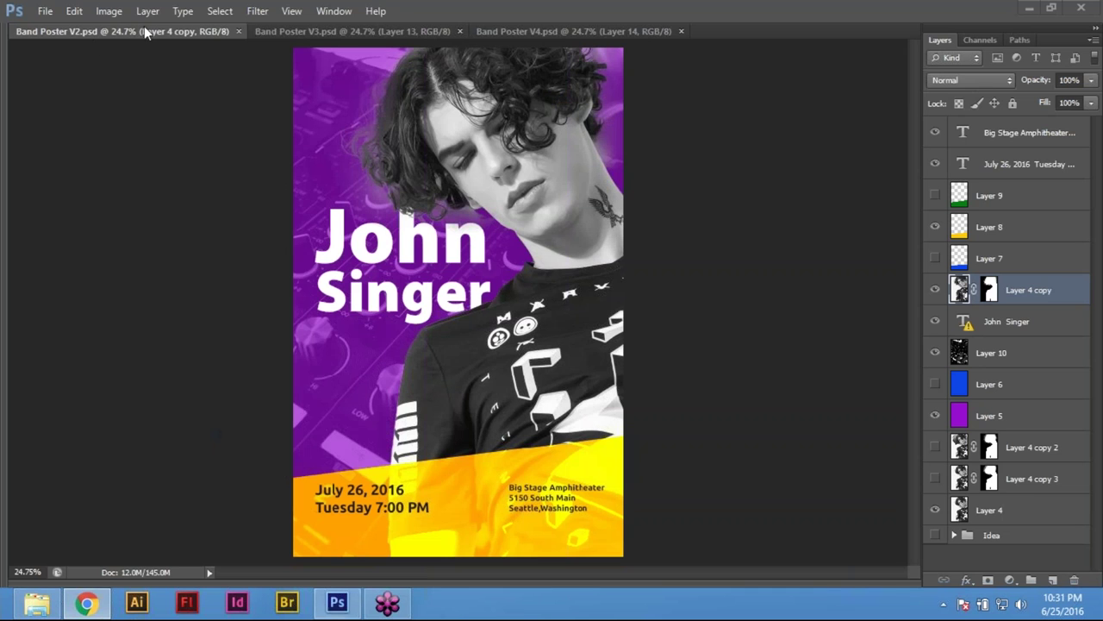
Open the Band Poster V4 image from the Preview Poster Version folder
{"action": "left_click", "coordinate": [45, 11]}
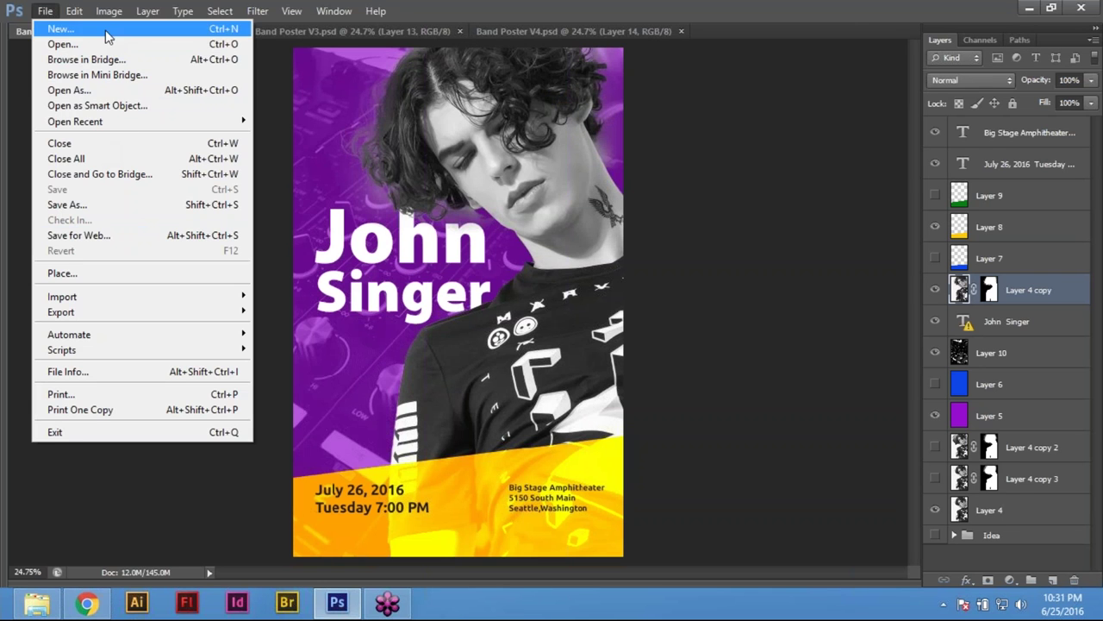
{"action": "left_click", "coordinate": [727, 276]}
{"action": "key", "text": "ctrl+o"}
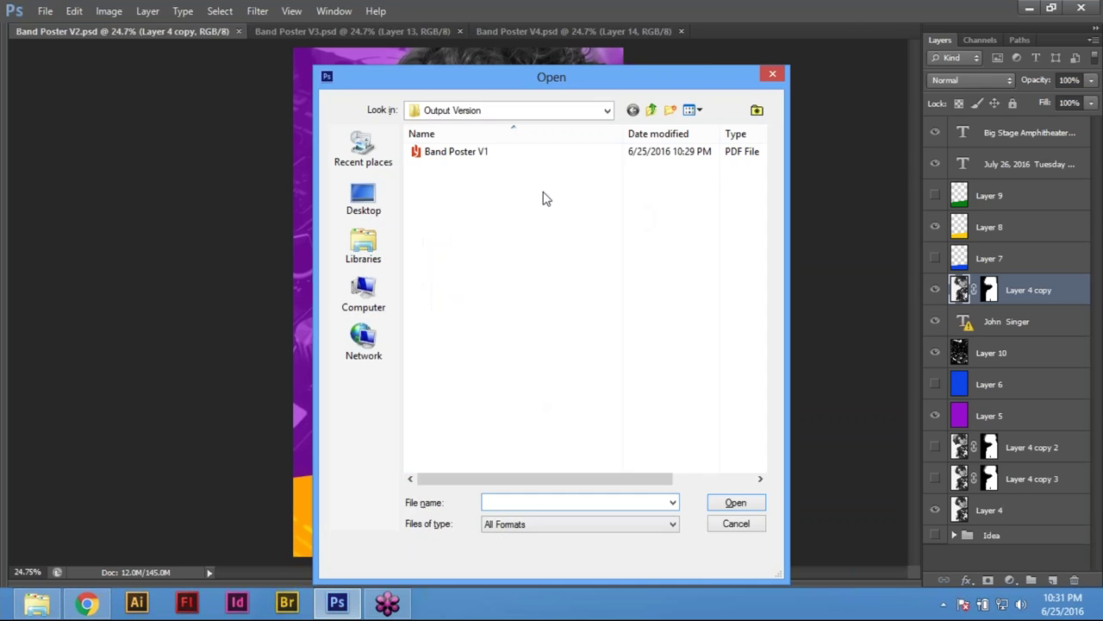
{"action": "left_click", "coordinate": [650, 109]}
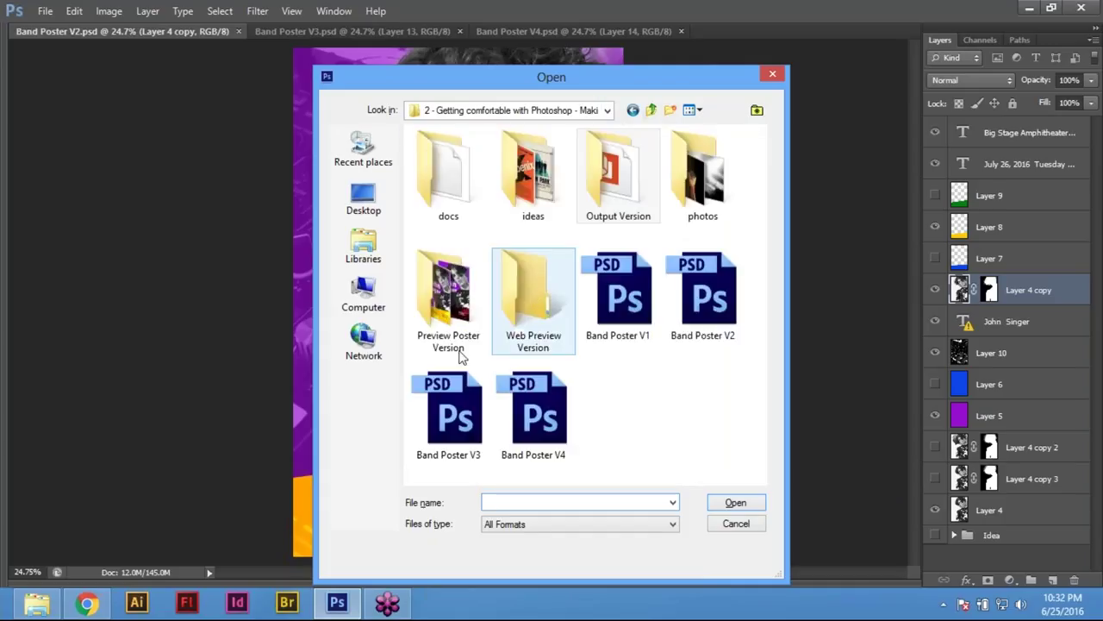
{"action": "double_click", "coordinate": [448, 293]}
{"action": "left_click", "coordinate": [465, 173]}
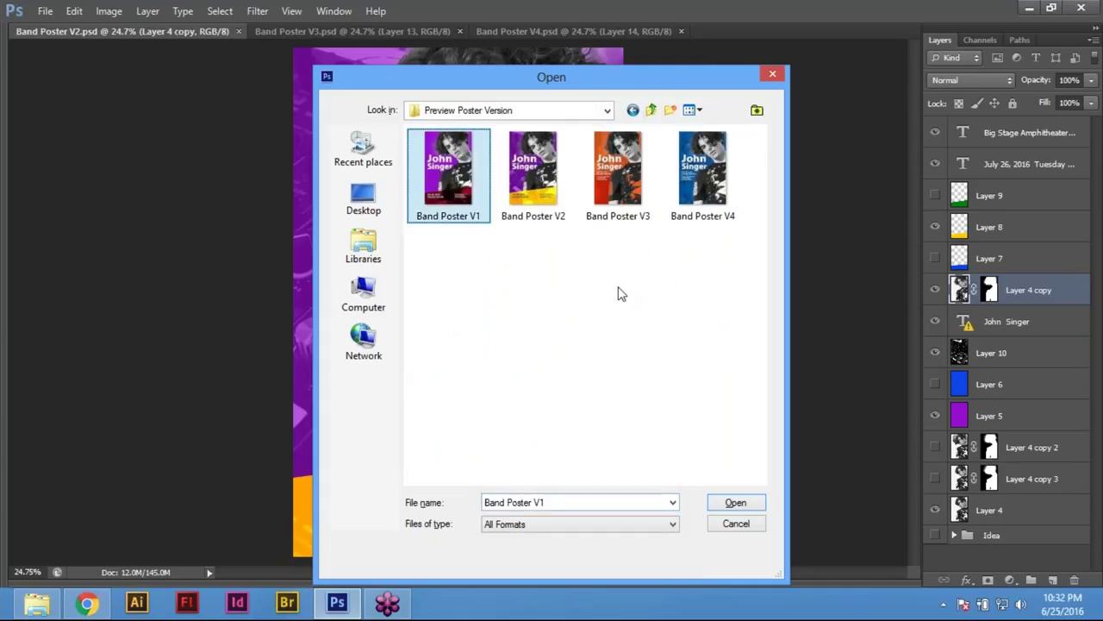
{"action": "left_click", "coordinate": [694, 203]}
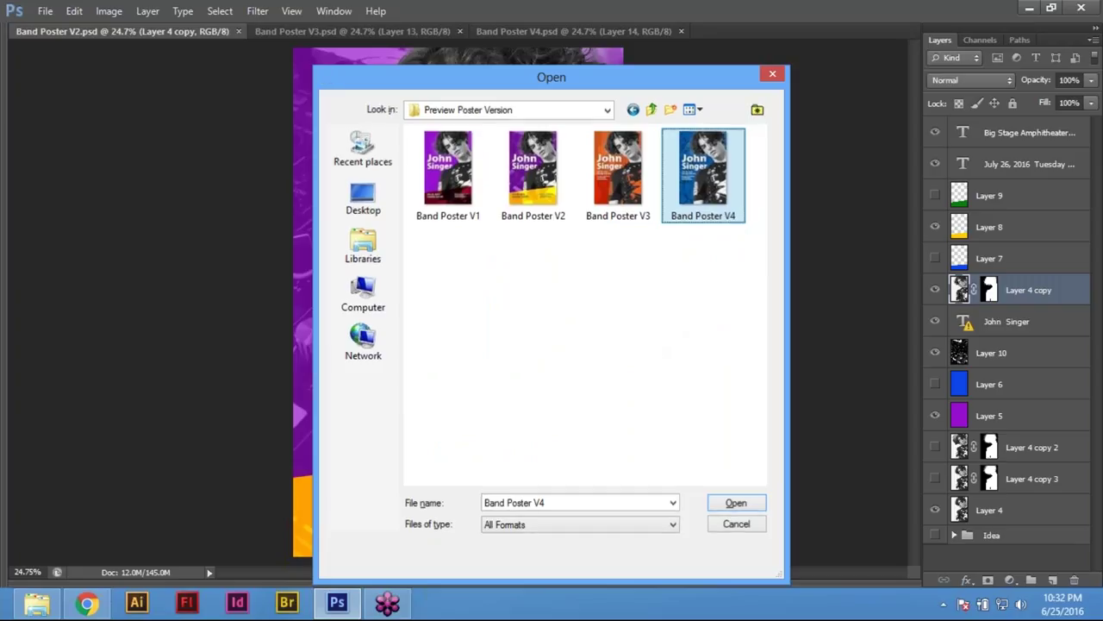
{"action": "key", "text": "Return"}
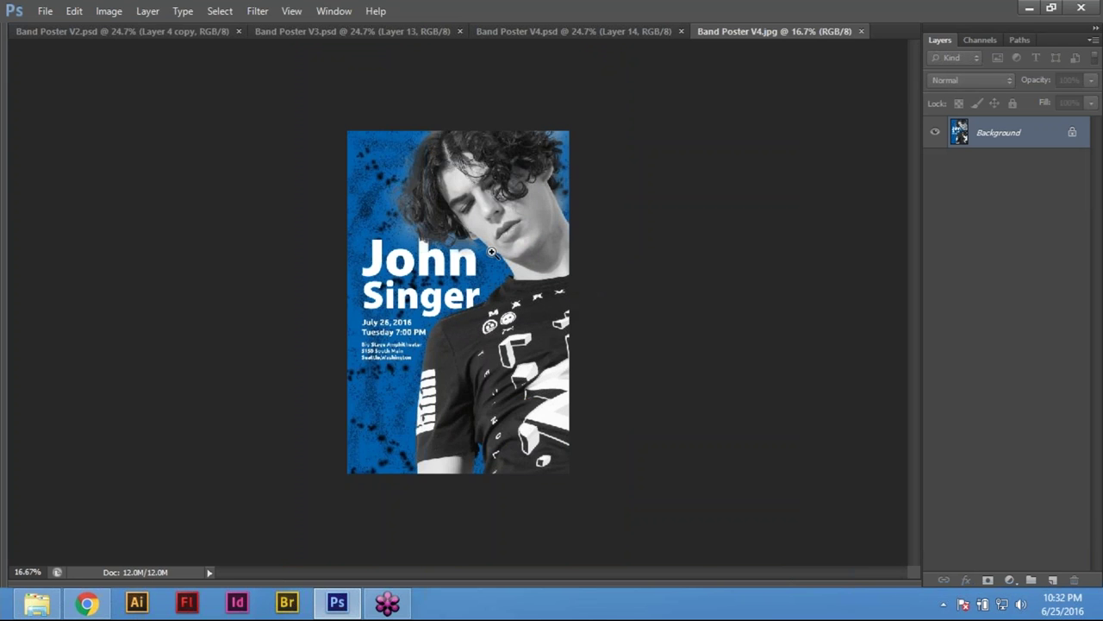
Open Save for Web for the Band Poster V4 image
{"action": "scroll", "coordinate": [474, 279], "scroll_direction": "up", "scroll_amount": 2}
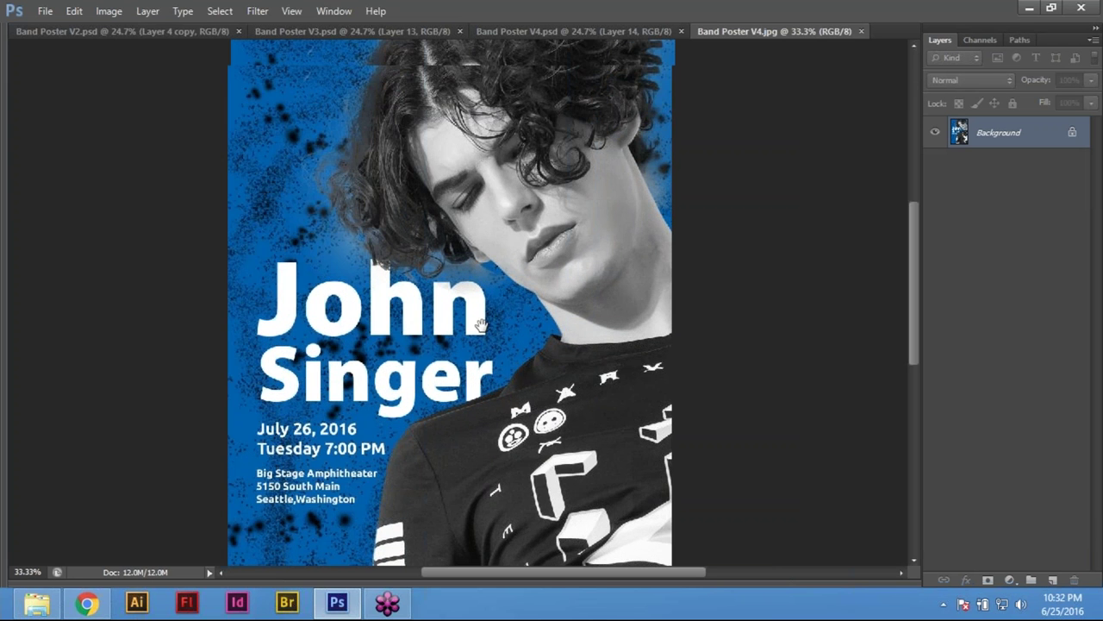
{"action": "key", "text": "ctrl+0"}
{"action": "left_click", "coordinate": [43, 11]}
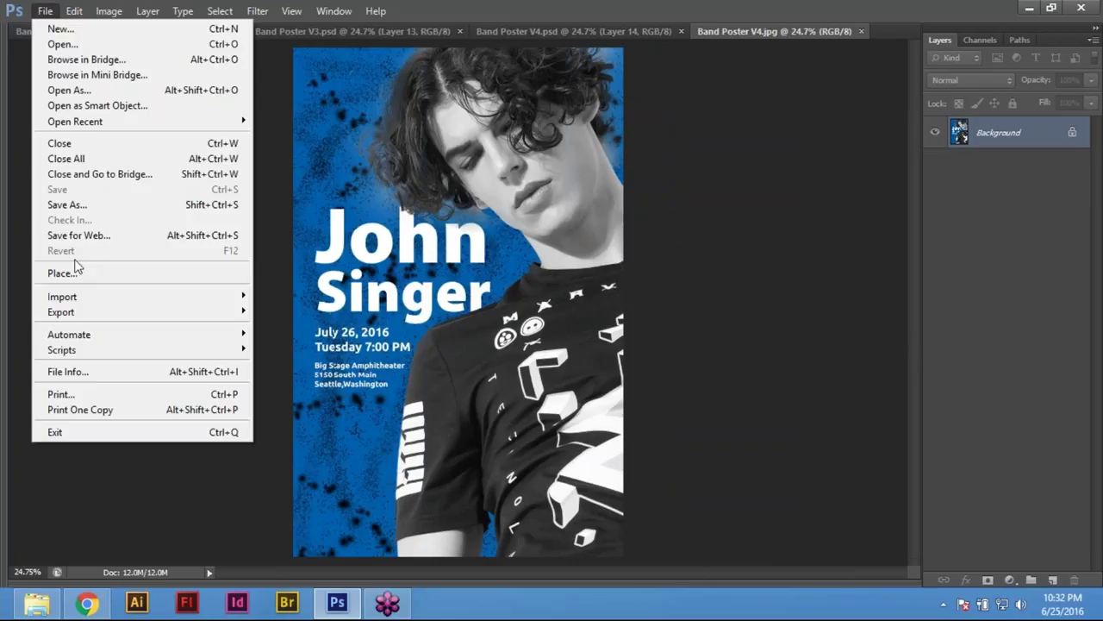
{"action": "left_click", "coordinate": [95, 237]}
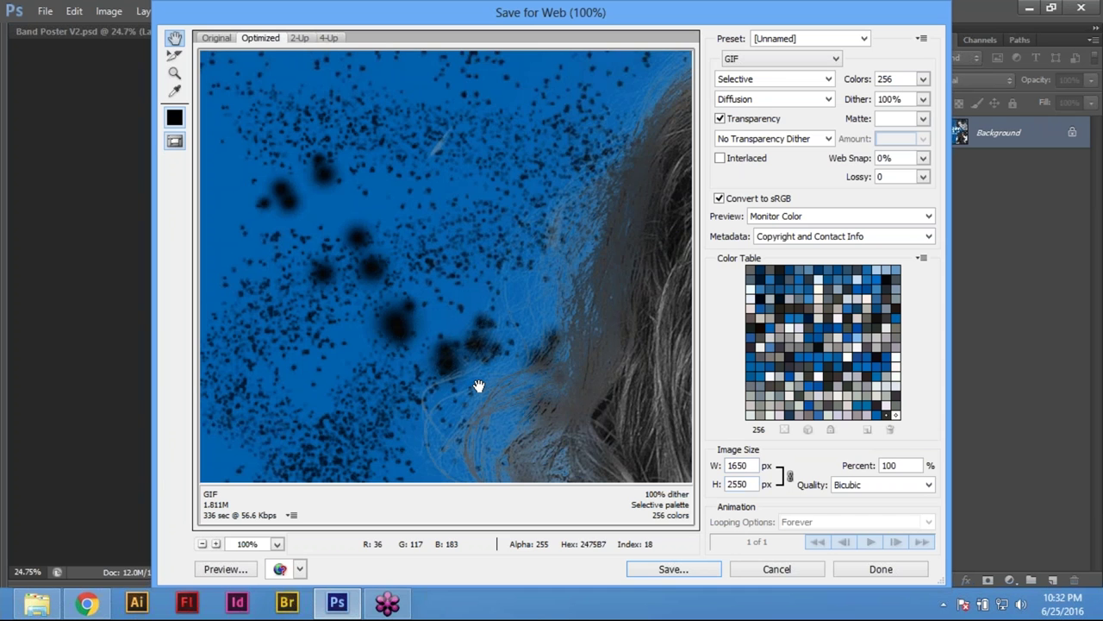
Examine the optimized GIF preview from the hair down to the sleeve at 100%, and the whole poster at 25%
{"action": "scroll", "coordinate": [478, 385], "scroll_direction": "down", "scroll_amount": 3}
{"action": "scroll", "coordinate": [514, 371], "scroll_direction": "down", "scroll_amount": 8}
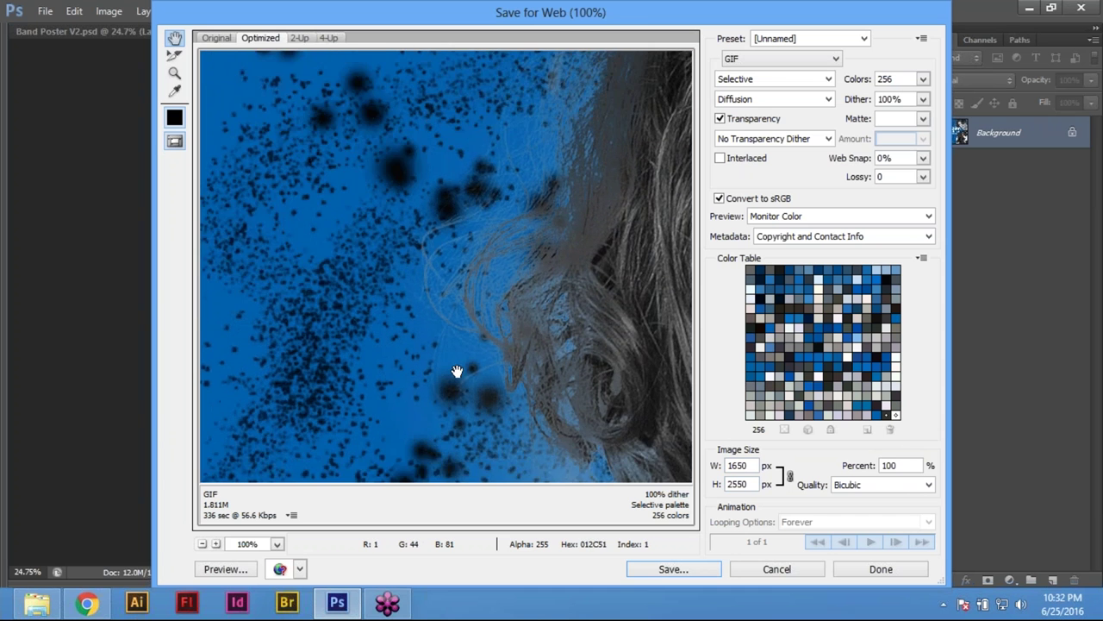
{"action": "scroll", "coordinate": [477, 379], "scroll_direction": "down", "scroll_amount": 20}
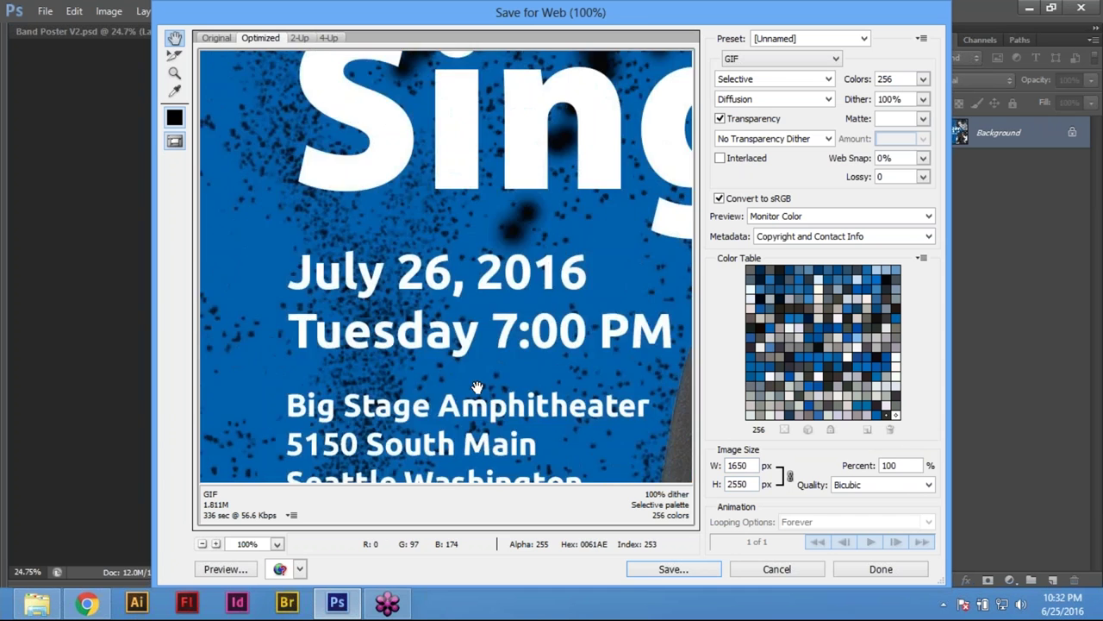
{"action": "scroll", "coordinate": [493, 388], "scroll_direction": "up", "scroll_amount": 7}
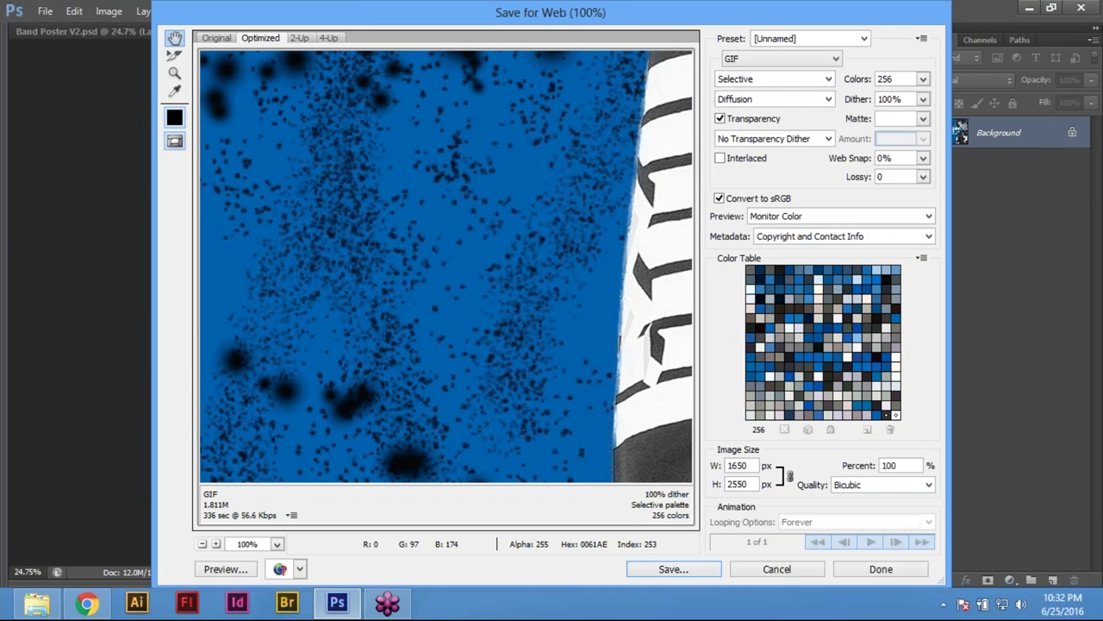
{"action": "scroll", "coordinate": [443, 375], "scroll_direction": "right", "scroll_amount": 5}
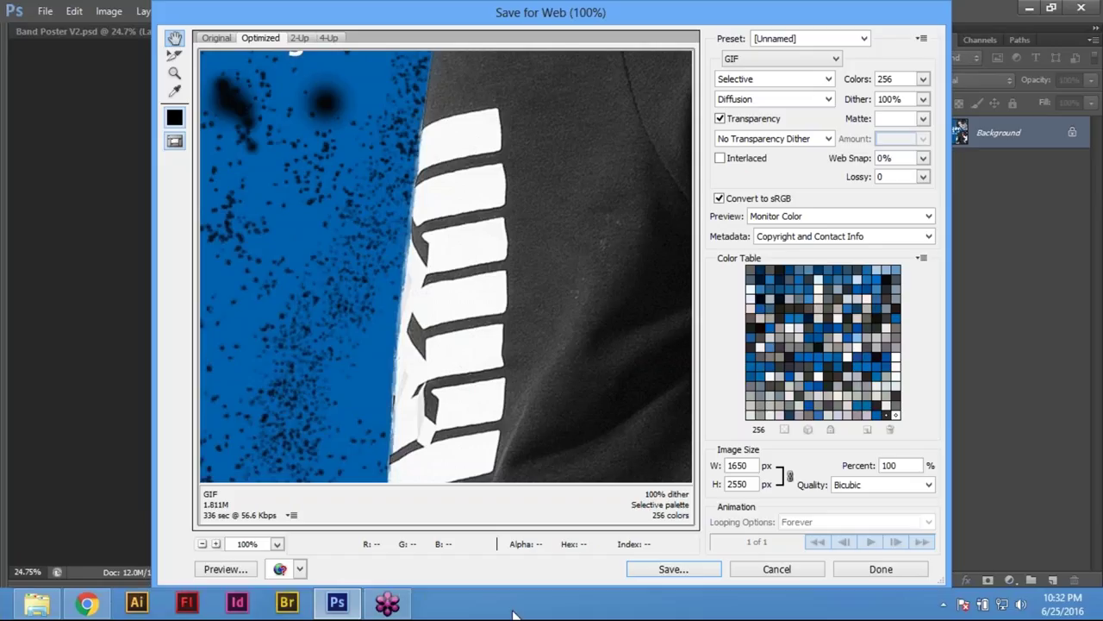
{"action": "left_click", "coordinate": [202, 545]}
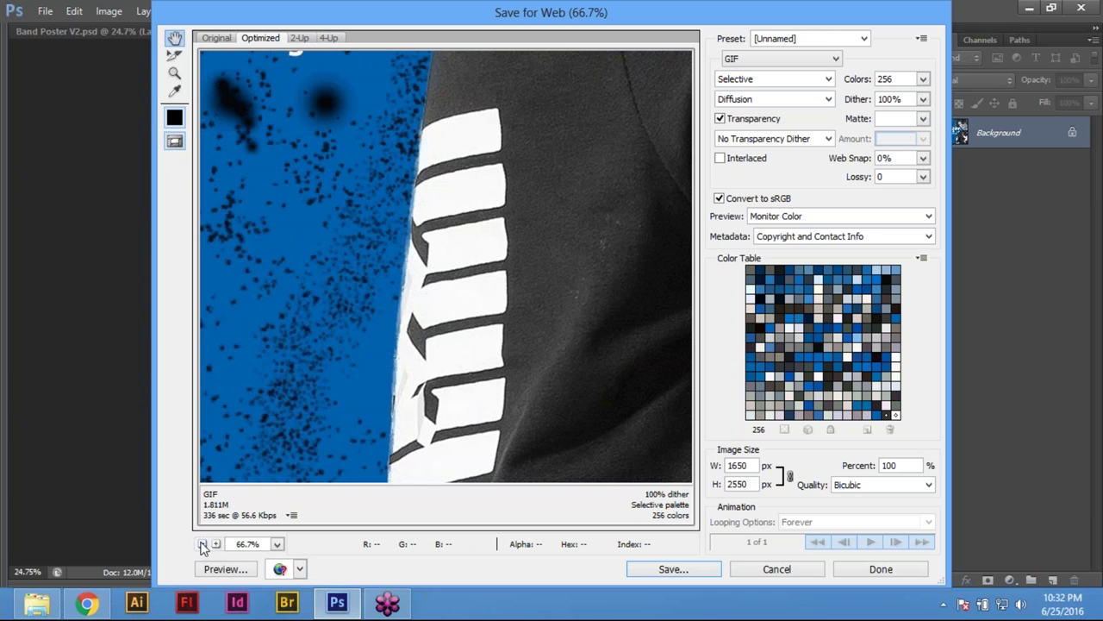
{"action": "left_click", "coordinate": [202, 545]}
{"action": "left_click", "coordinate": [202, 544]}
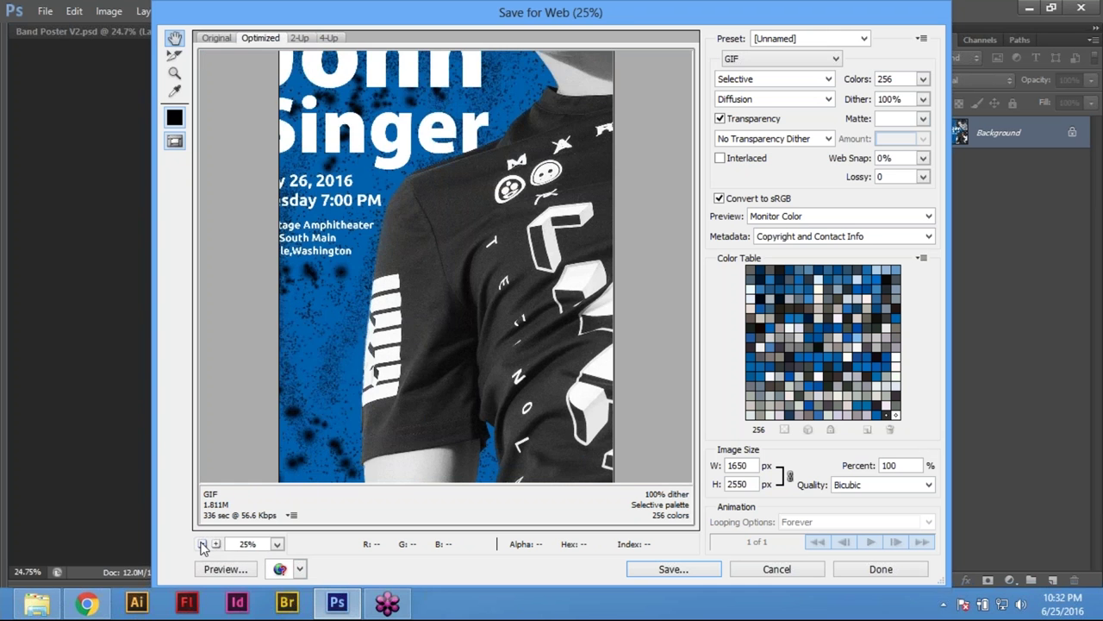
{"action": "left_click", "coordinate": [202, 544]}
{"action": "left_click", "coordinate": [216, 544]}
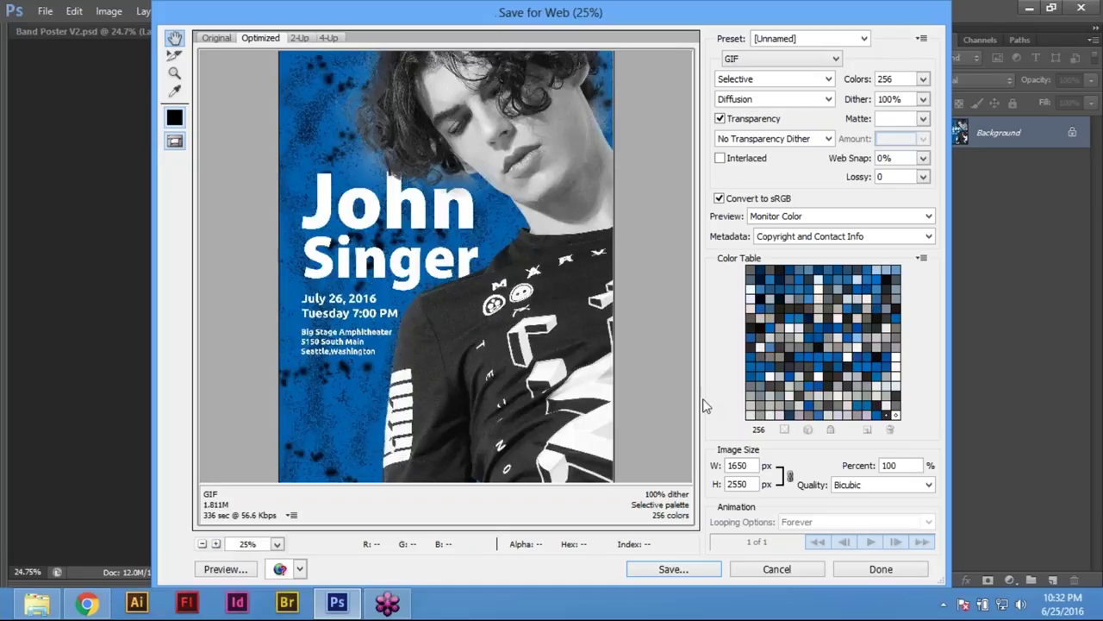
Save the optimized image as Band-Poster-V4.gif in the Web Preview Version folder of the poster project
{"action": "left_click", "coordinate": [671, 569]}
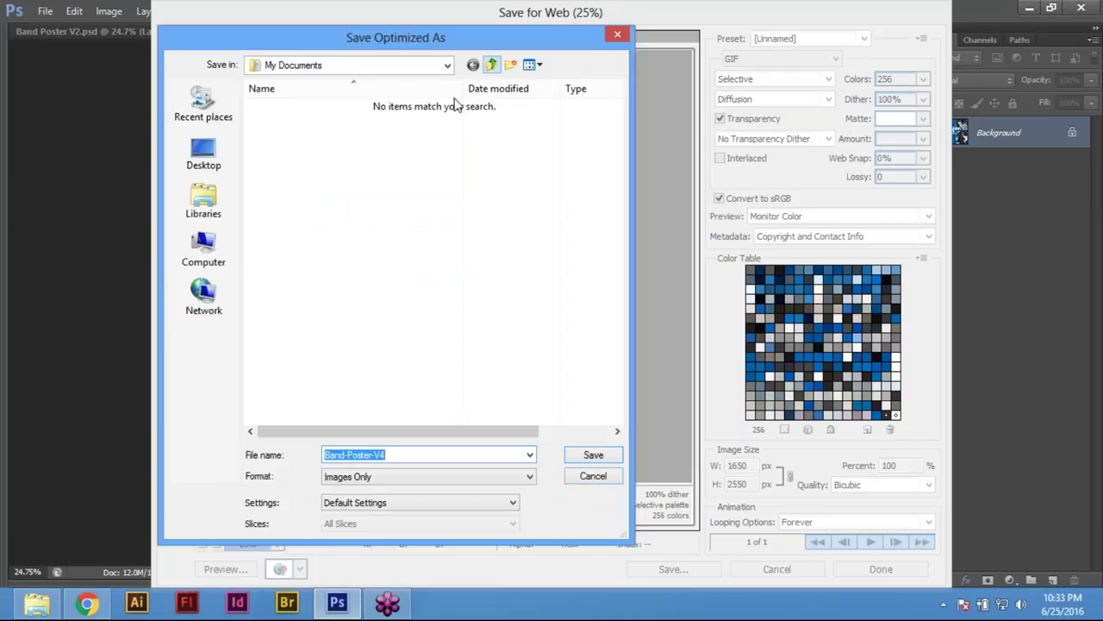
{"action": "left_click", "coordinate": [205, 248]}
{"action": "left_click", "coordinate": [207, 154]}
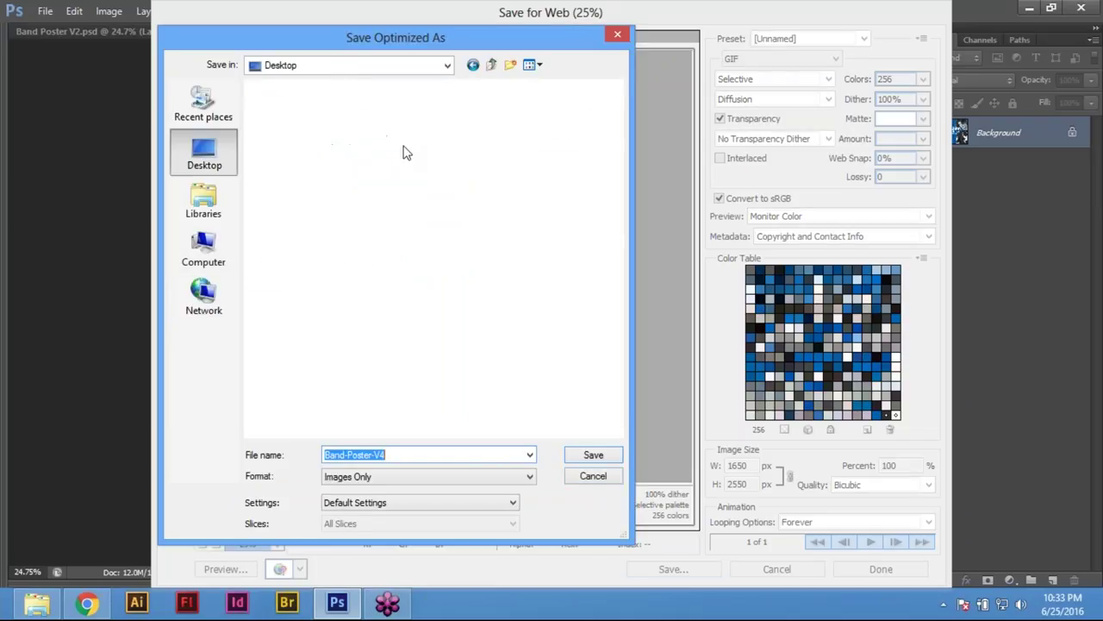
{"action": "double_click", "coordinate": [534, 205]}
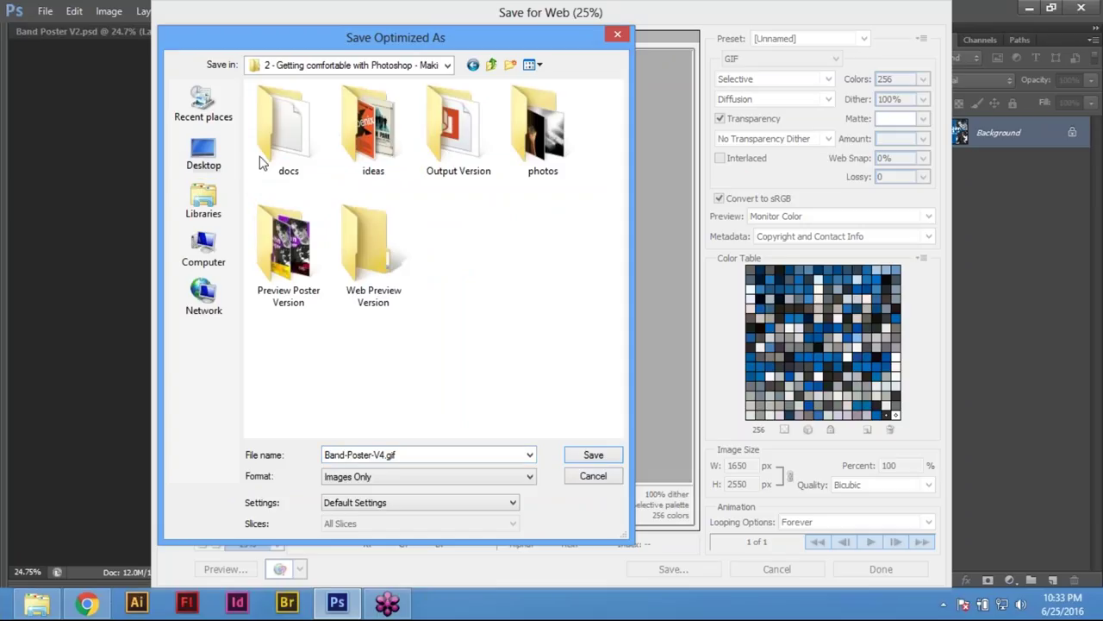
{"action": "double_click", "coordinate": [367, 272]}
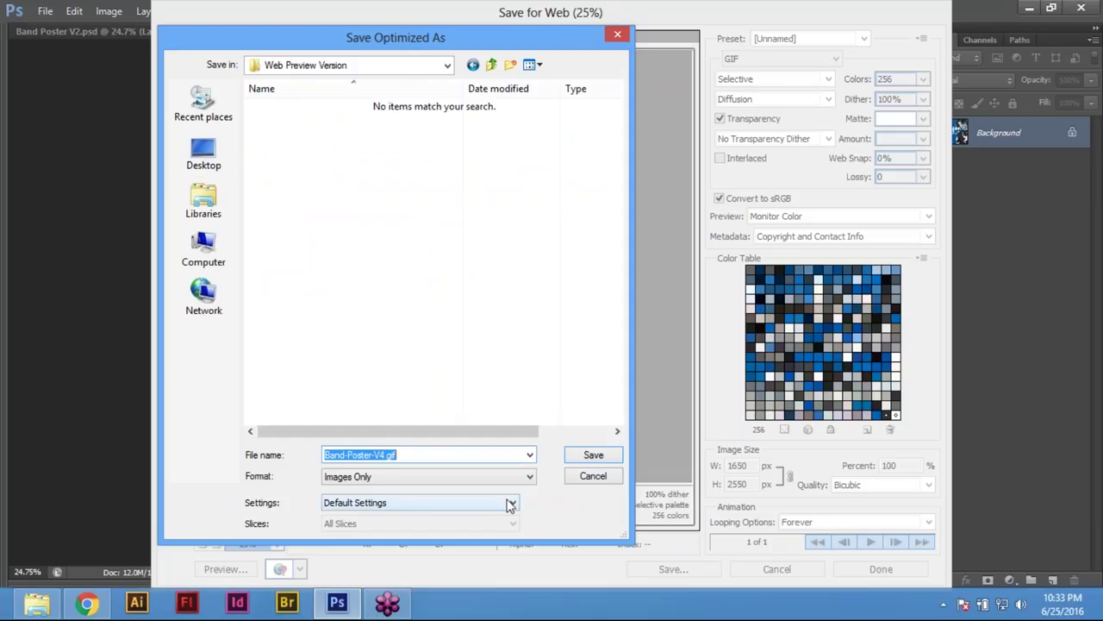
{"action": "left_click", "coordinate": [593, 457]}
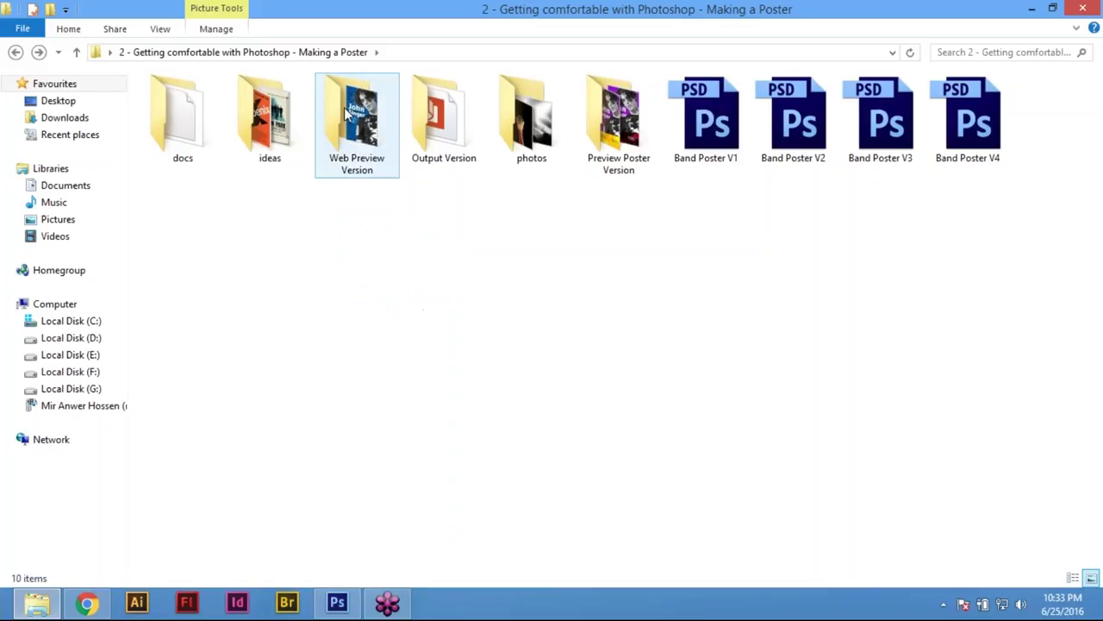
In File Explorer, check the file size of Band-Poster-V4 in the Web Preview Version folder
{"action": "double_click", "coordinate": [349, 112]}
{"action": "left_click", "coordinate": [198, 138]}
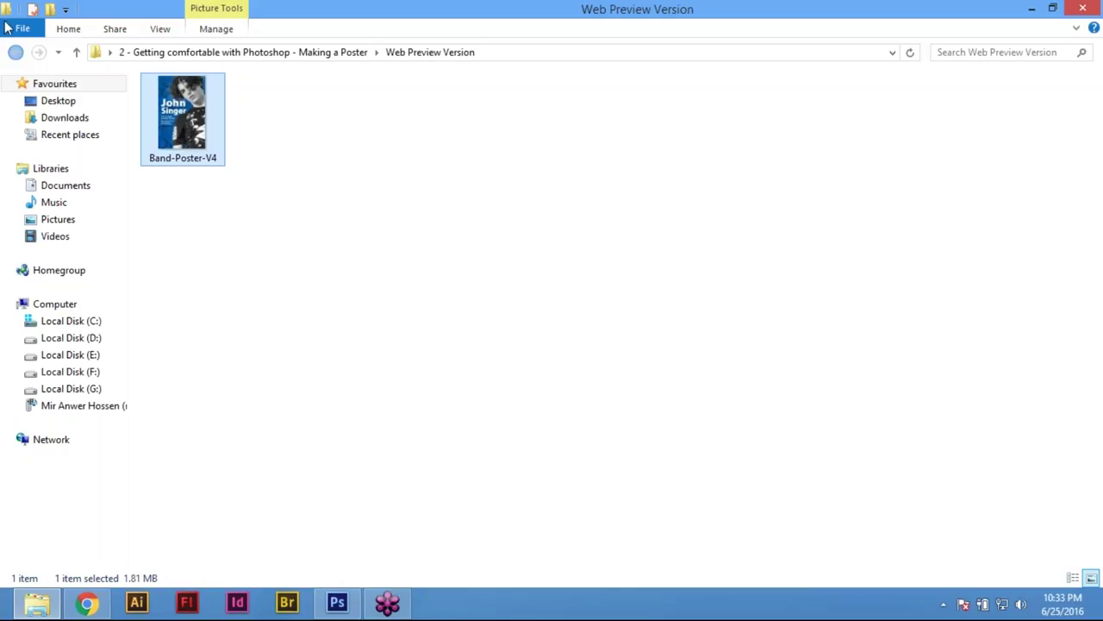
{"action": "left_click", "coordinate": [14, 51]}
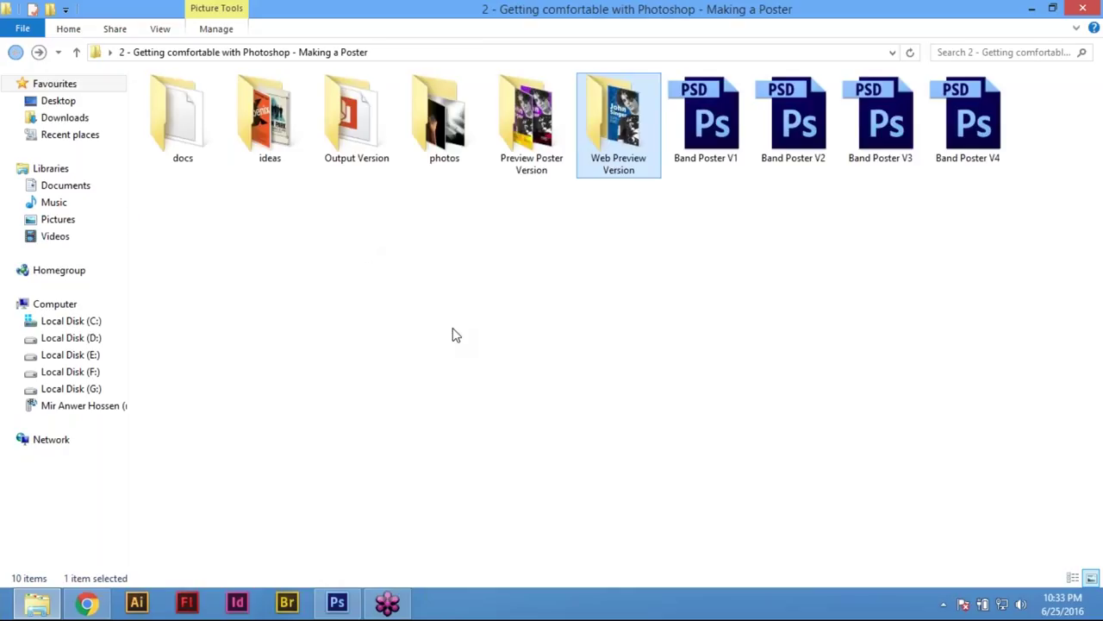
{"action": "double_click", "coordinate": [613, 153]}
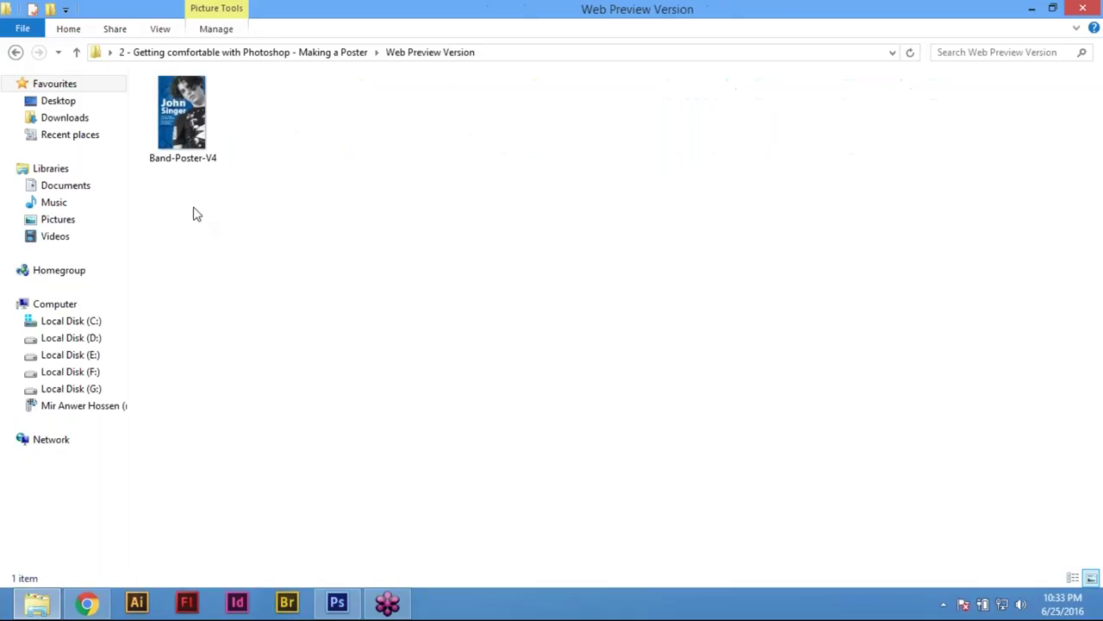
{"action": "left_click", "coordinate": [179, 125]}
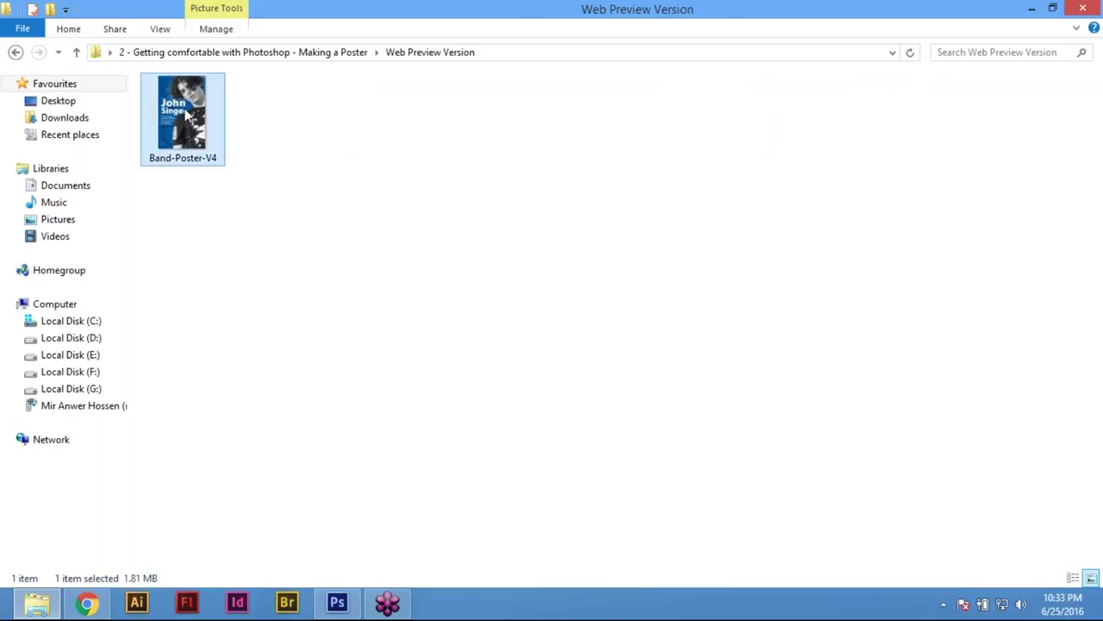
View the exported Band-Poster-V4 image in its default viewer, return to the folder and check which other programs can open it
{"action": "right_click", "coordinate": [186, 117]}
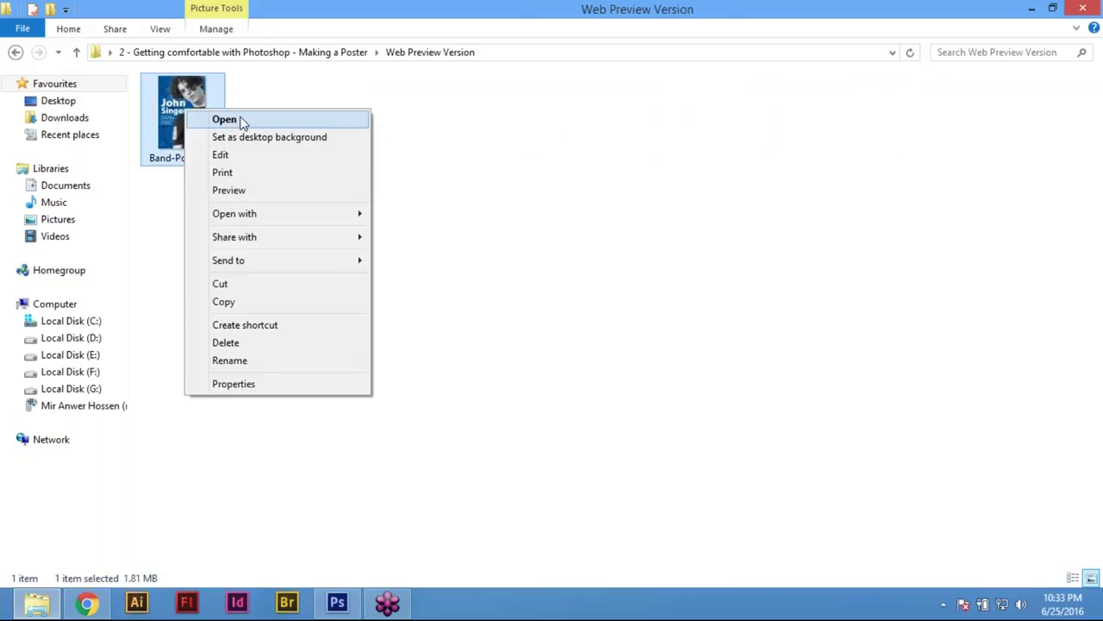
{"action": "left_click", "coordinate": [448, 163]}
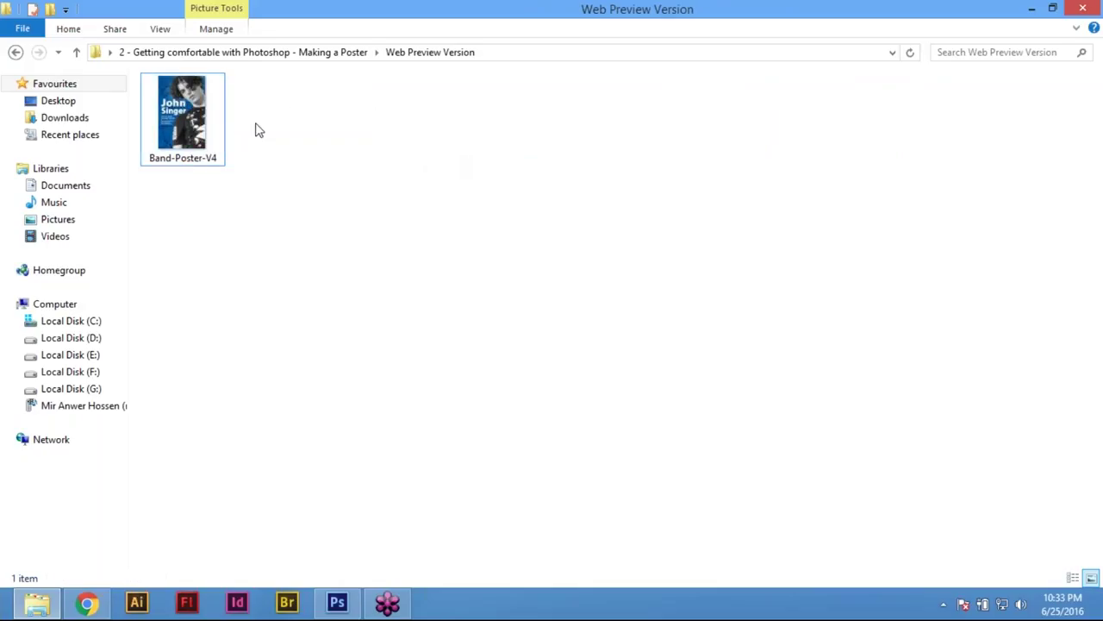
{"action": "double_click", "coordinate": [186, 127]}
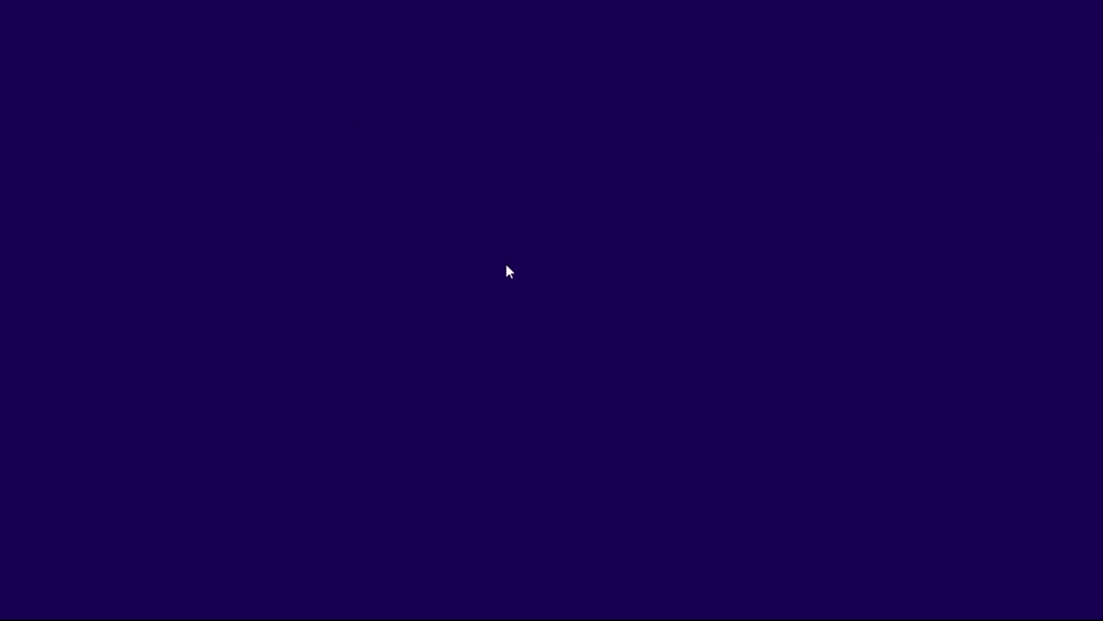
{"action": "key", "text": "super"}
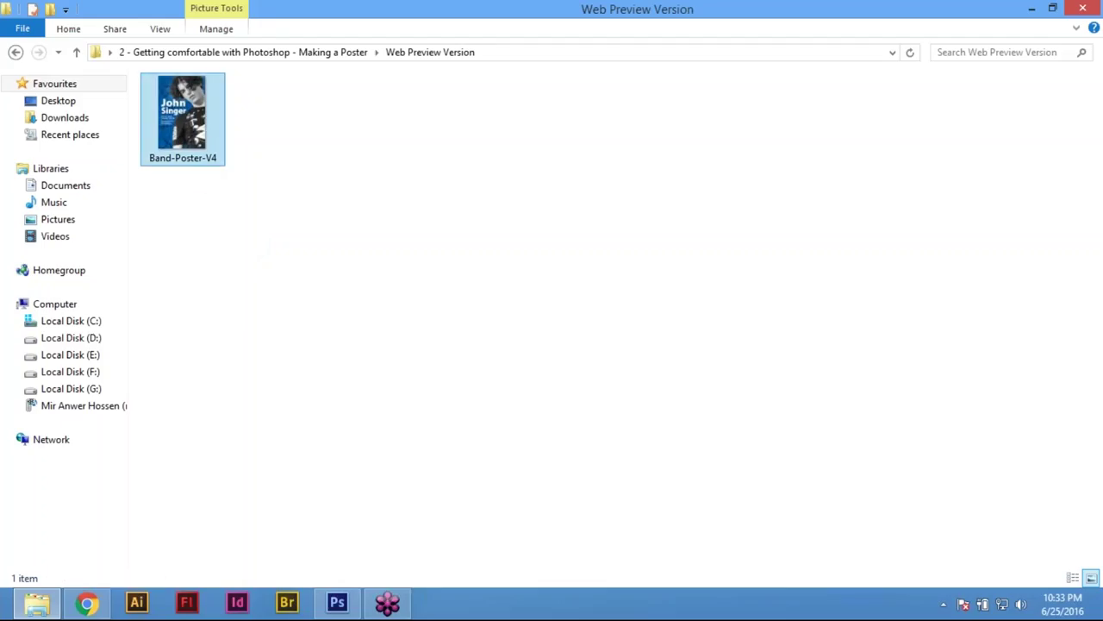
{"action": "right_click", "coordinate": [189, 116]}
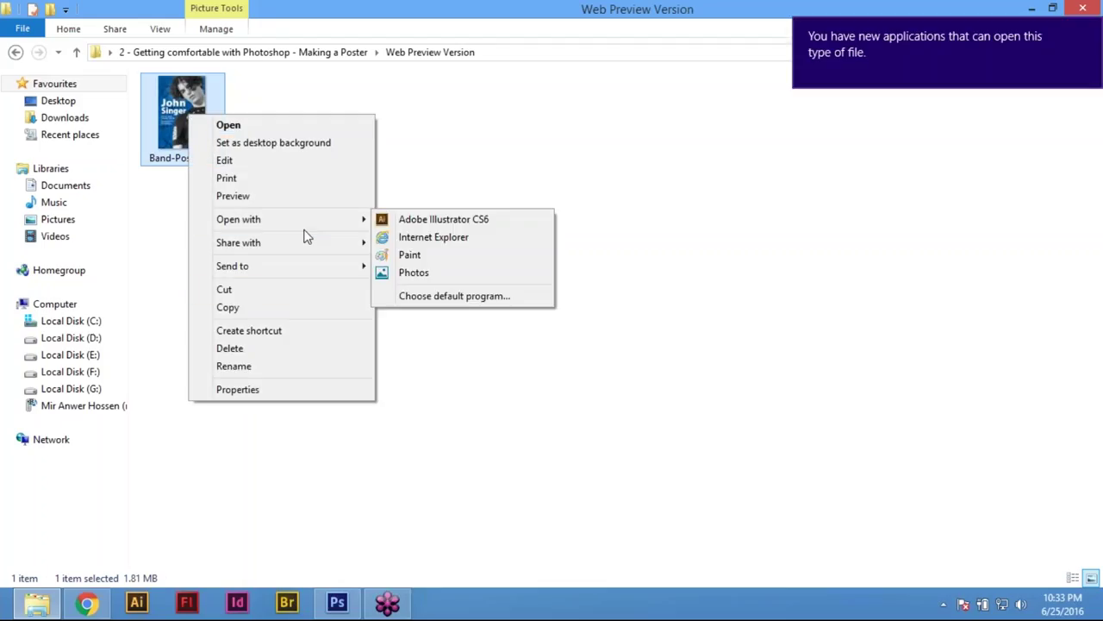
{"action": "mouse_move", "coordinate": [275, 219]}
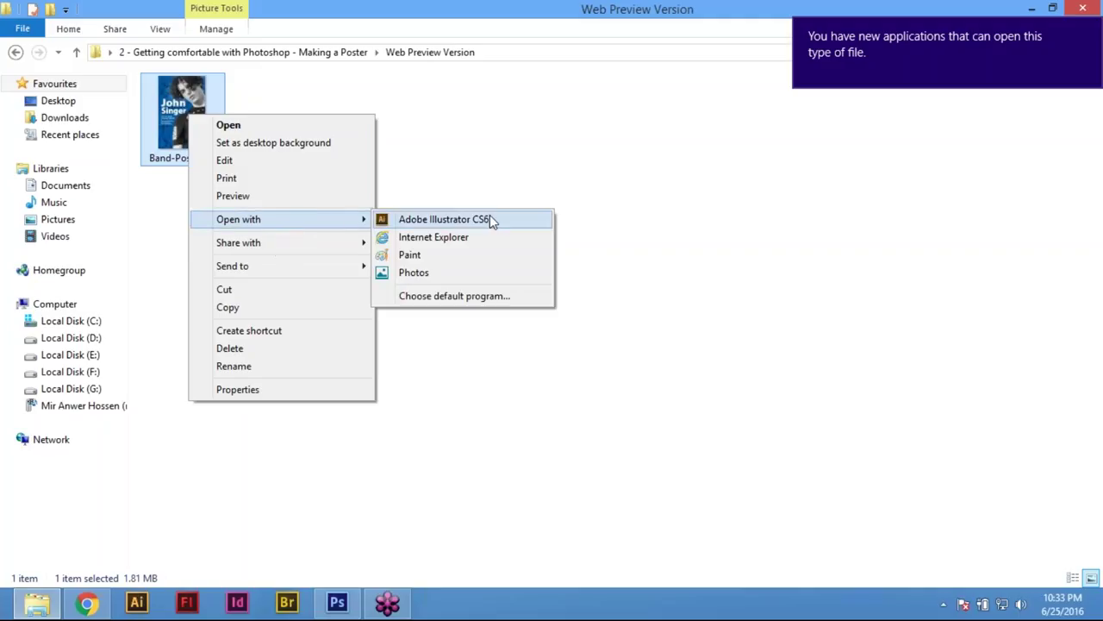
{"action": "left_click", "coordinate": [510, 371]}
Switch from File Explorer to Photoshop
{"action": "left_click", "coordinate": [337, 602]}
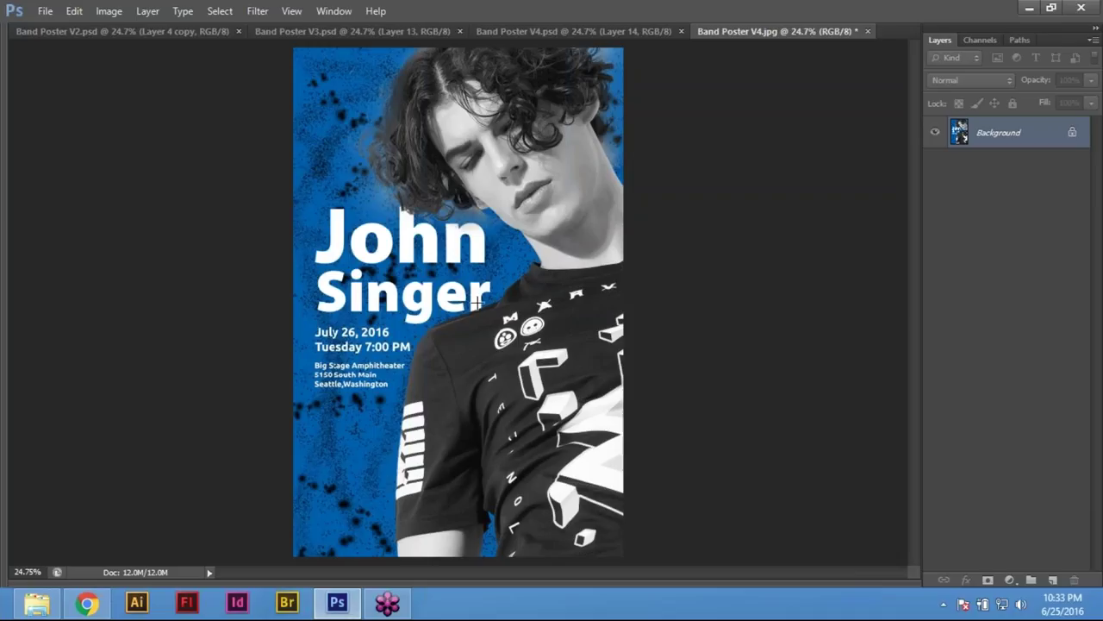
{"action": "left_click", "coordinate": [39, 10]}
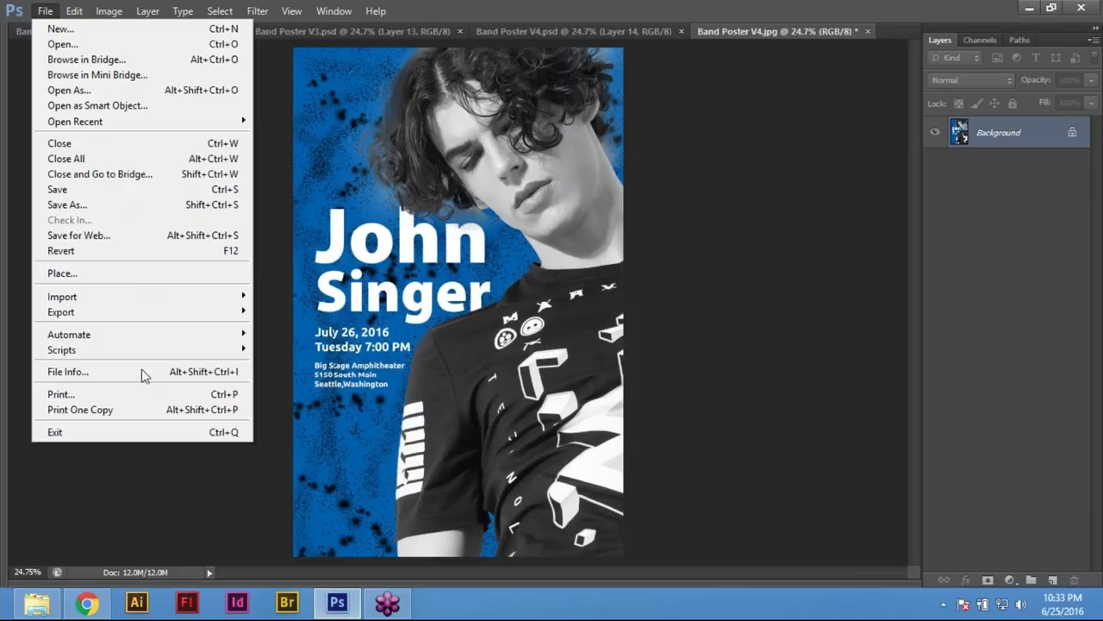
{"action": "left_click", "coordinate": [134, 207]}
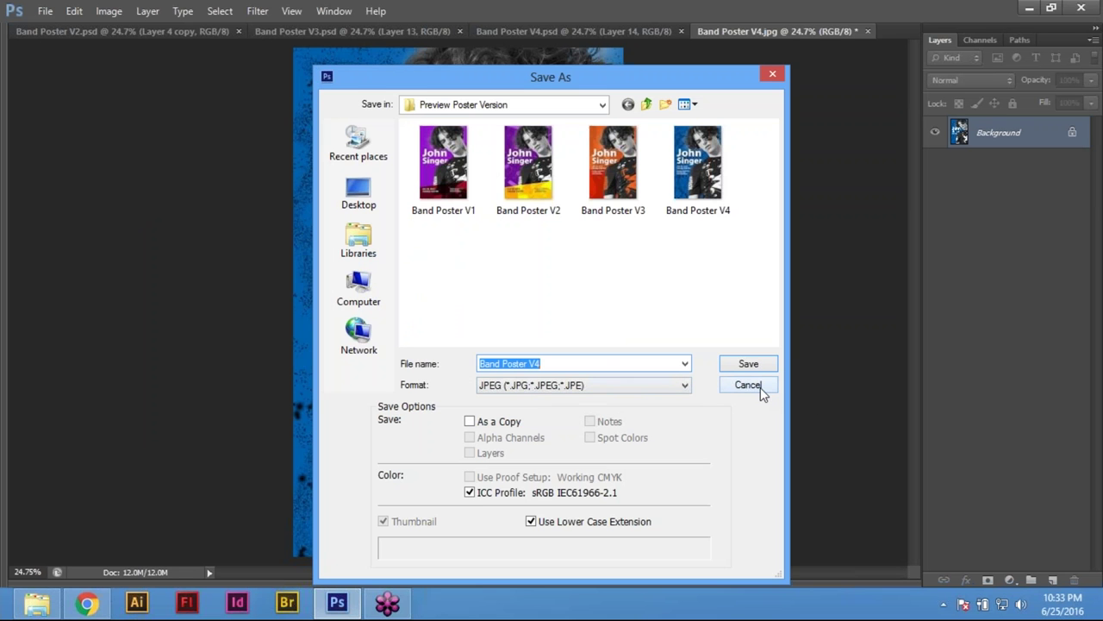
{"action": "left_click", "coordinate": [760, 387]}
Open the Band Poster V3 JPEG from the Preview Poster Version folder
{"action": "key", "text": "ctrl+o"}
{"action": "double_click", "coordinate": [618, 200]}
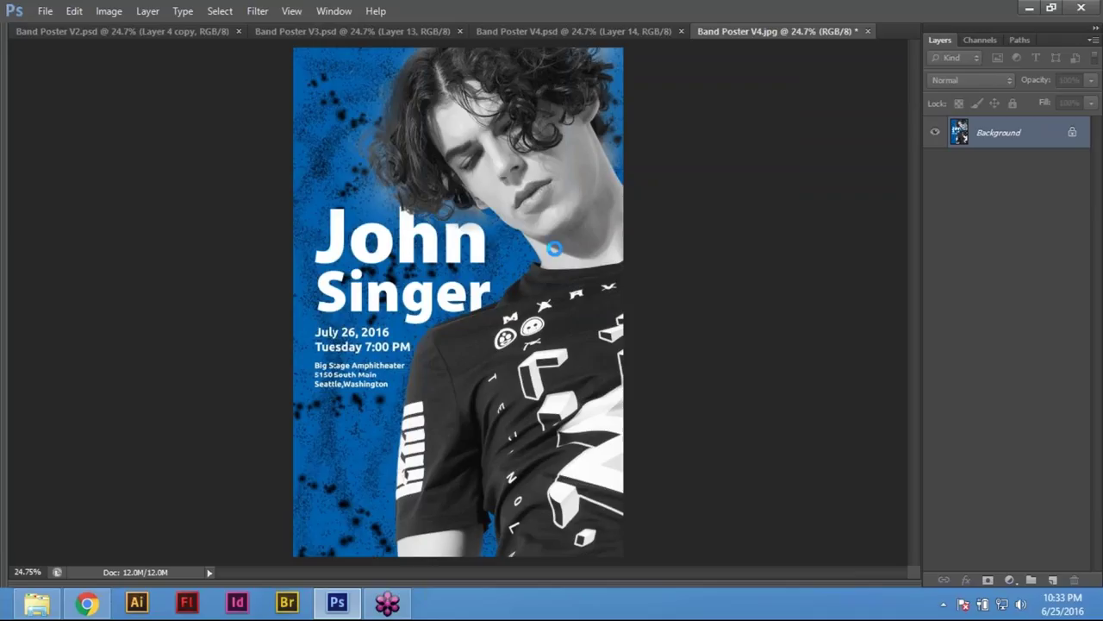
{"action": "left_click", "coordinate": [45, 11]}
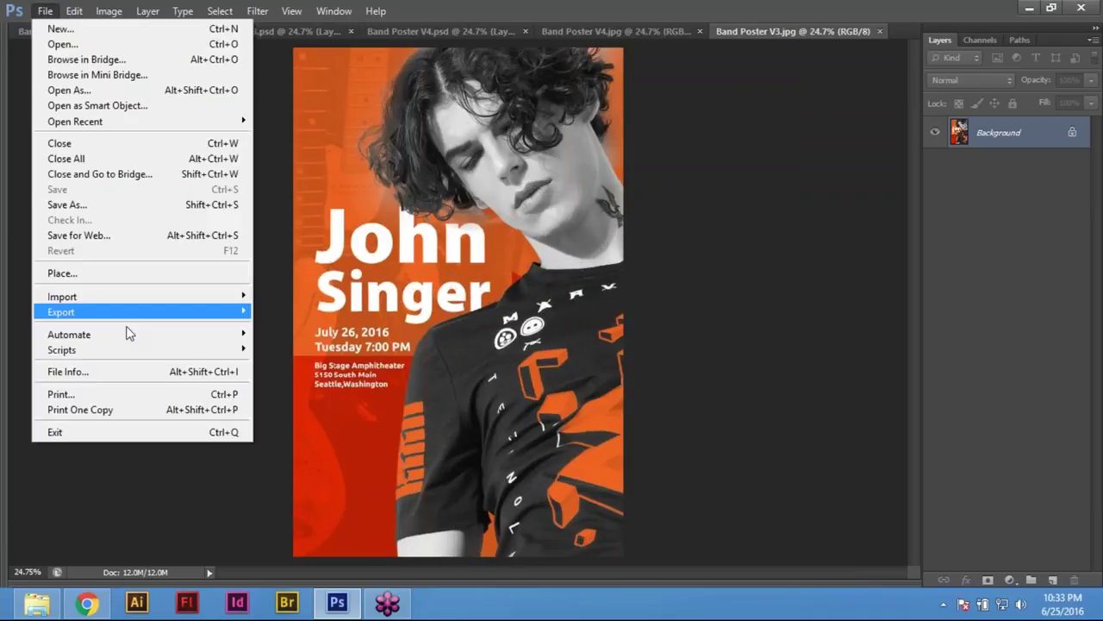
{"action": "left_click", "coordinate": [108, 238]}
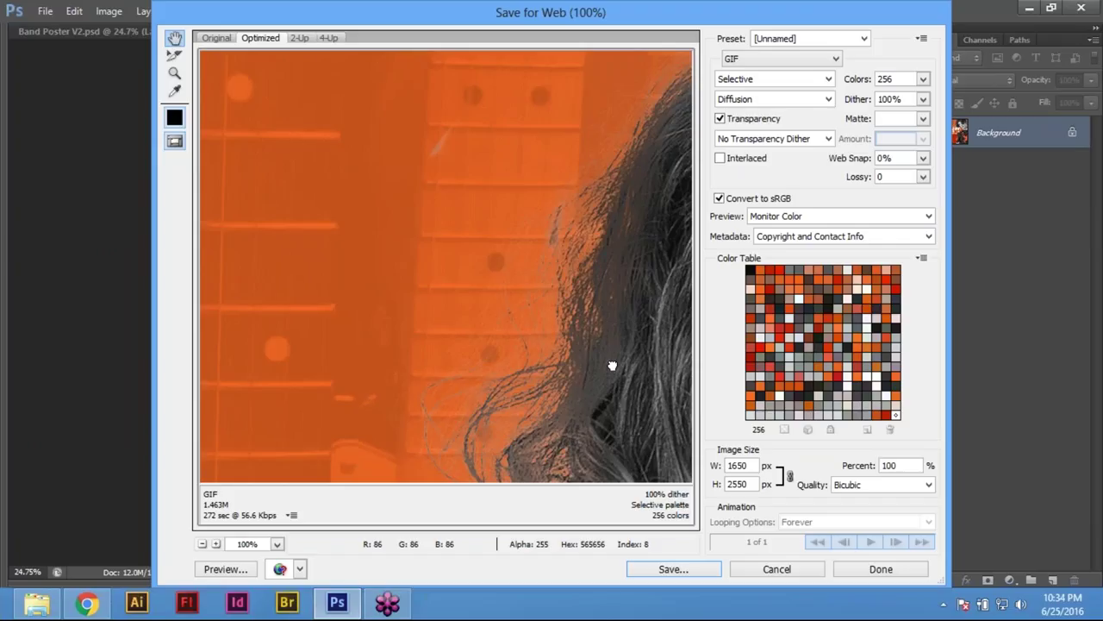
{"action": "left_click_drag", "start_coordinate": [612, 366], "coordinate": [563, 328]}
{"action": "double_click", "coordinate": [729, 466]}
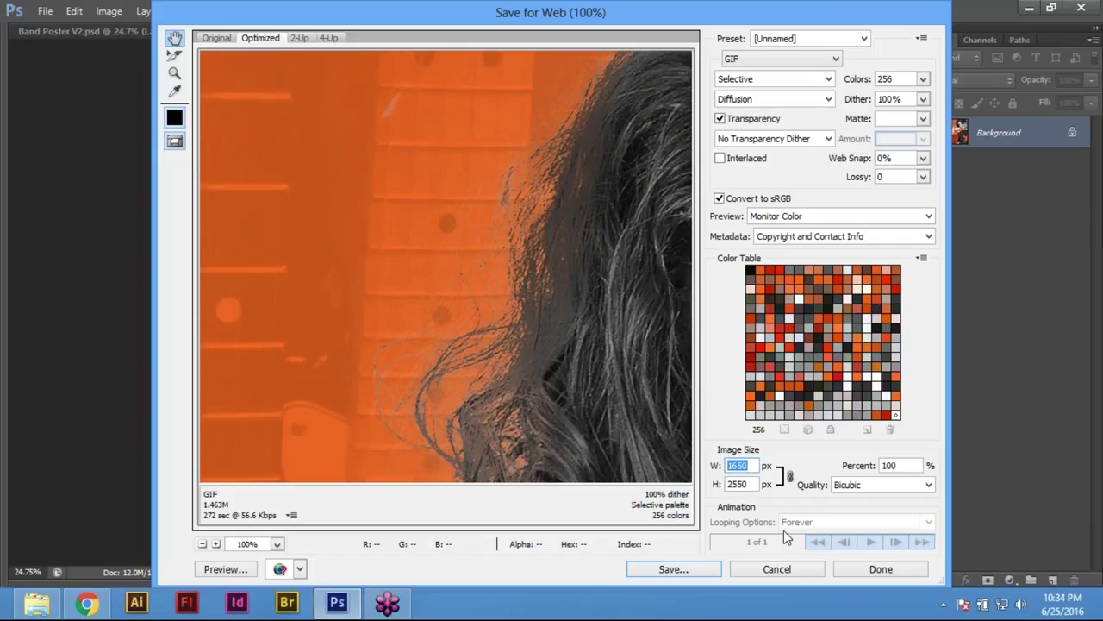
{"action": "type", "text": "1000"}
{"action": "key", "text": "BackSpace"}
{"action": "key", "text": "BackSpace"}
{"action": "key", "text": "BackSpace"}
{"action": "key", "text": "BackSpace"}
{"action": "type", "text": "700"}
{"action": "left_click", "coordinate": [905, 582]}
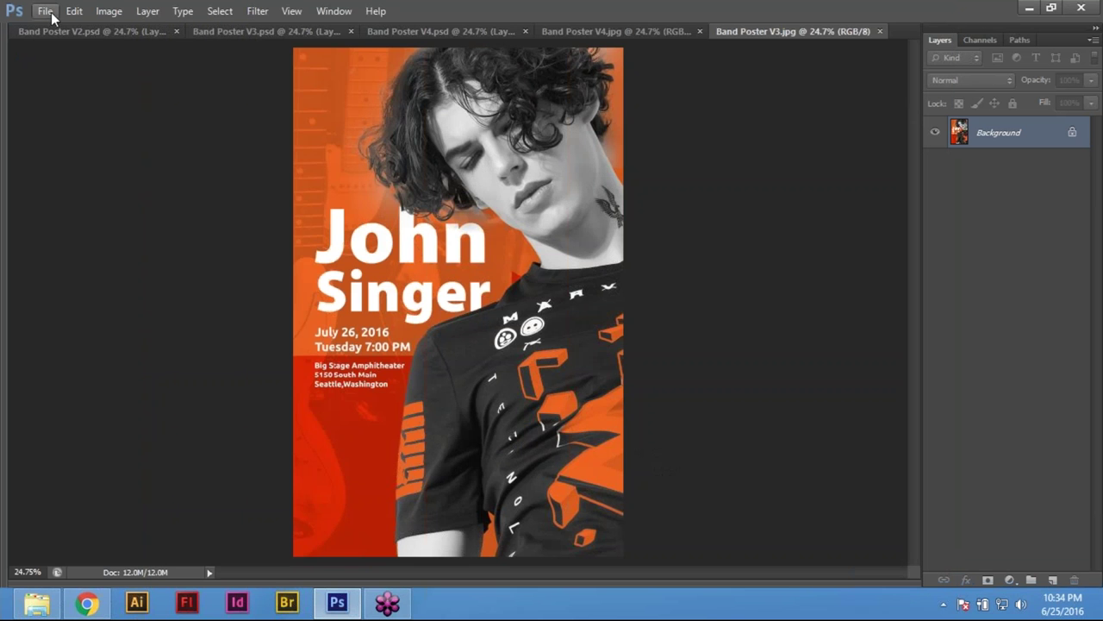
Open Save for Web for the Band Poster V3 JPEG and scale the GIF output to 50 percent
{"action": "left_click", "coordinate": [45, 10]}
{"action": "left_click", "coordinate": [102, 236]}
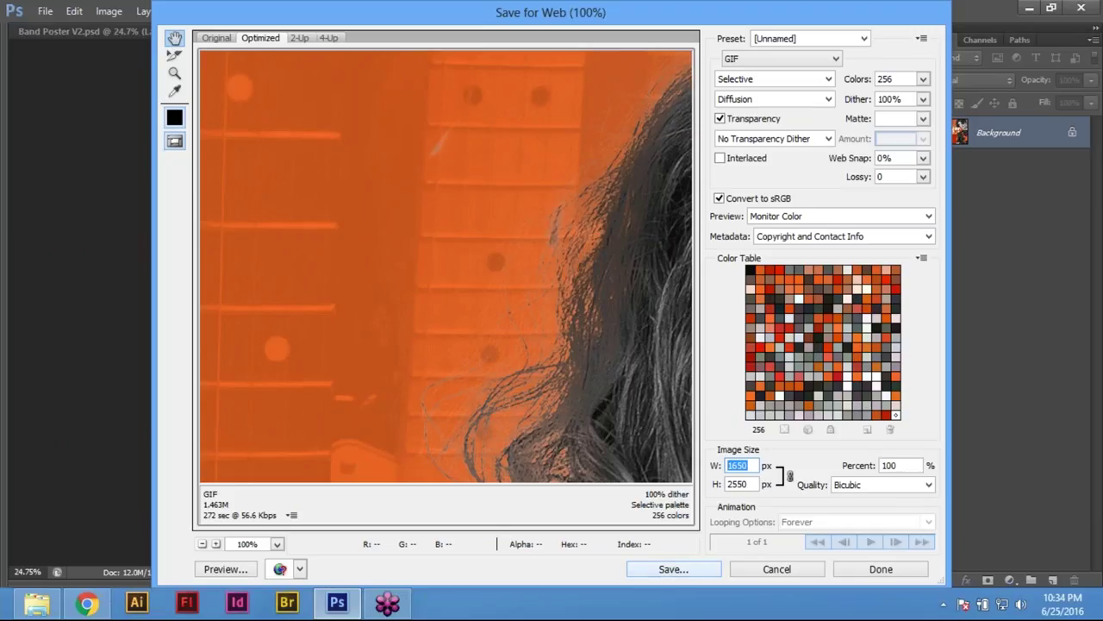
{"action": "key", "text": "Tab"}
{"action": "type", "text": "50"}
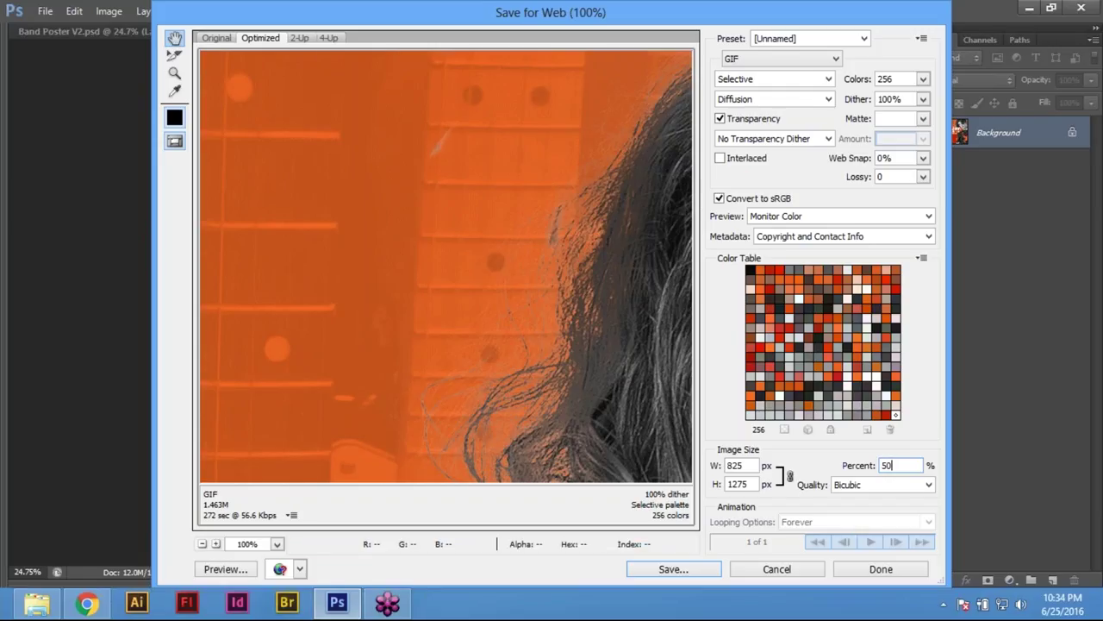
{"action": "key", "text": "Tab"}
{"action": "key", "text": "shift+Tab"}
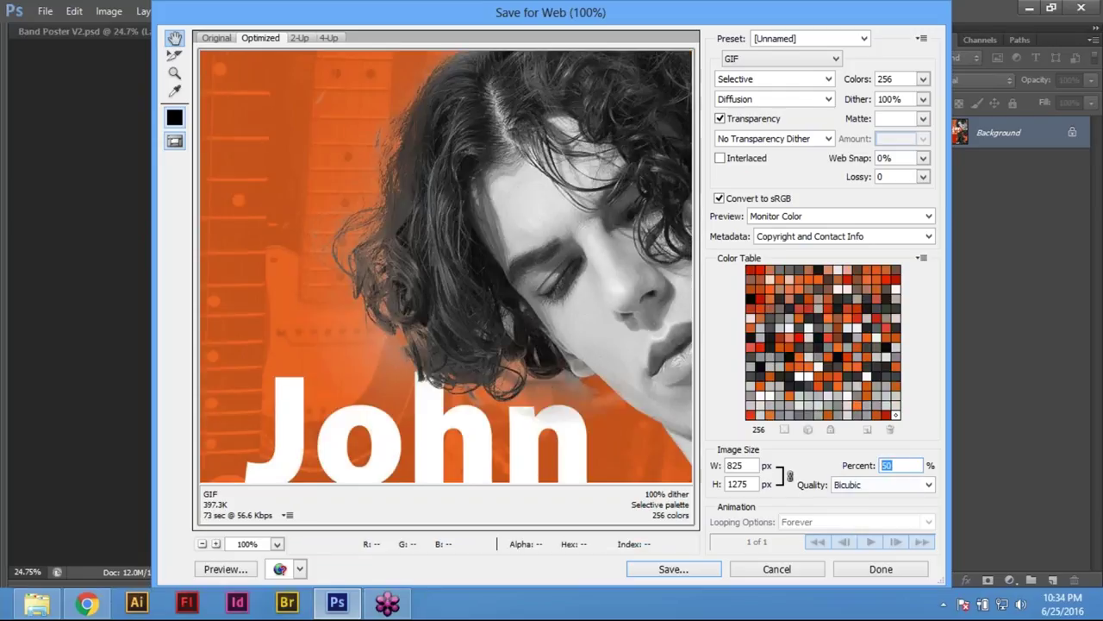
Reduce the output scale to 25 percent and save the optimized GIF as Band-Poster-V3 in the Web Preview Version folder
{"action": "type", "text": "25"}
{"action": "key", "text": "Tab"}
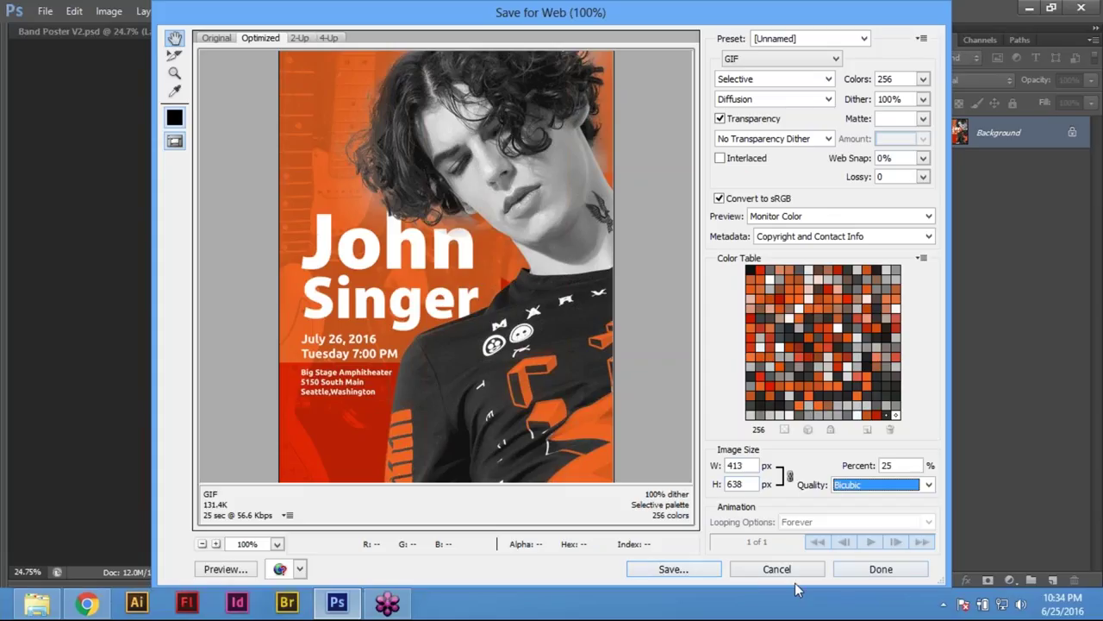
{"action": "left_click", "coordinate": [686, 570]}
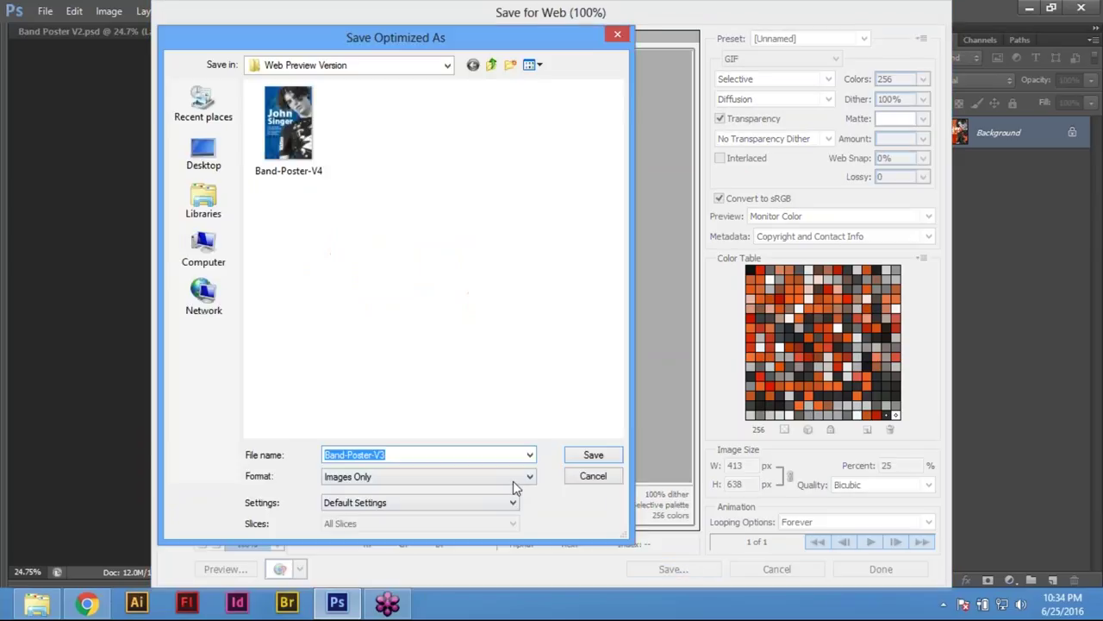
{"action": "left_click", "coordinate": [593, 455]}
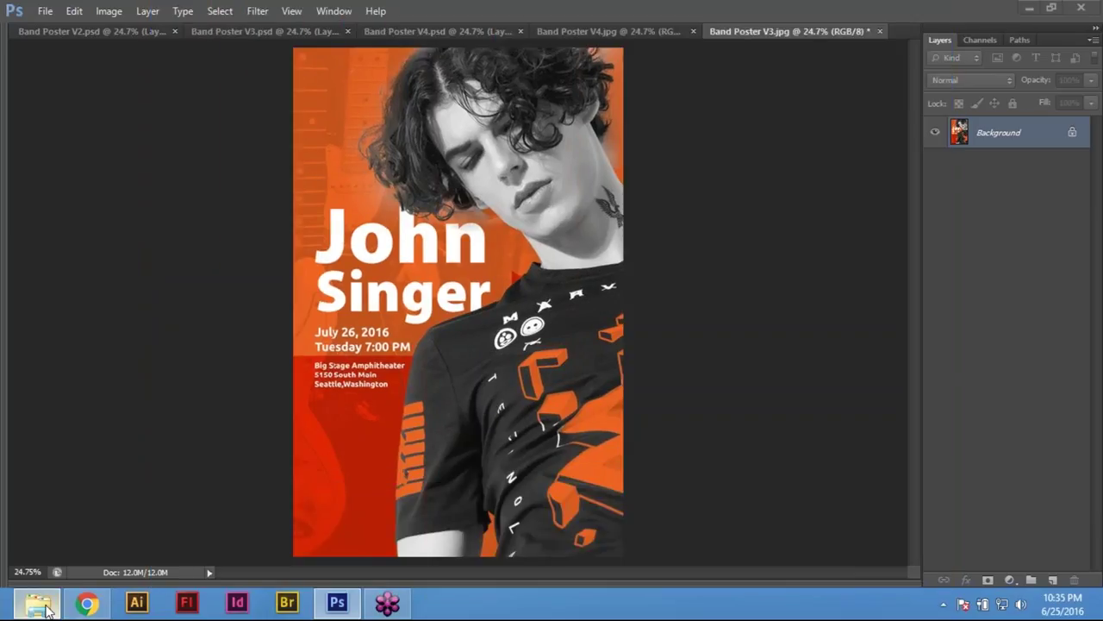
In File Explorer, check the file size of Band-Poster-V3 in the Web Preview Version folder
{"action": "left_click", "coordinate": [38, 604]}
{"action": "left_click", "coordinate": [182, 136]}
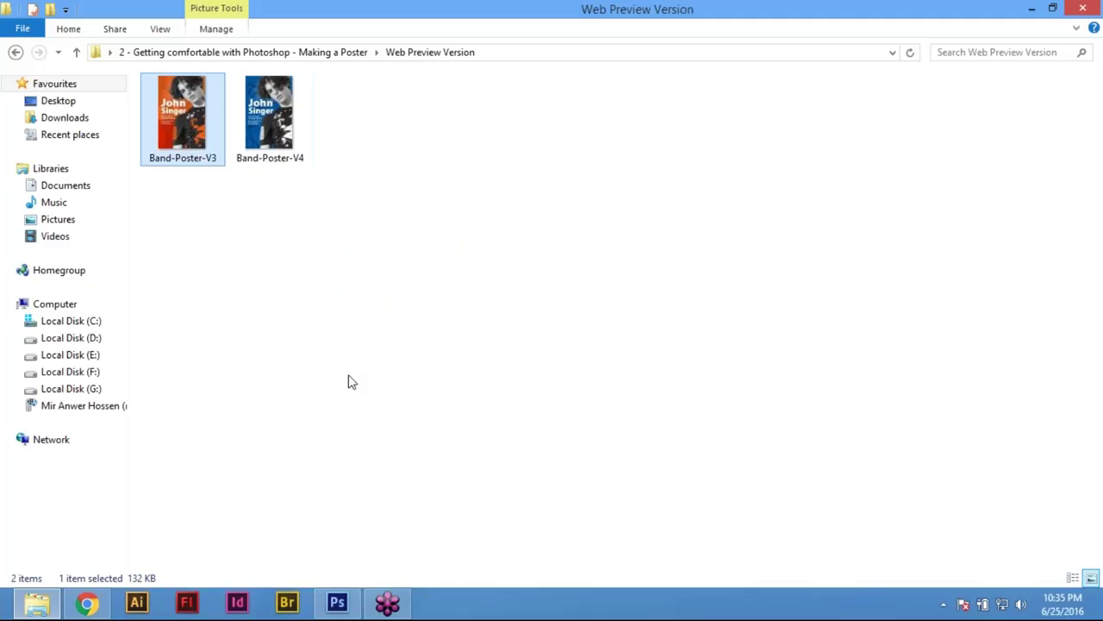
{"action": "left_click", "coordinate": [204, 170]}
{"action": "left_click", "coordinate": [182, 145]}
Go to the Preview Poster Version folder and check the file size of the Band Poster V3 JPEG for comparison
{"action": "left_click", "coordinate": [16, 54]}
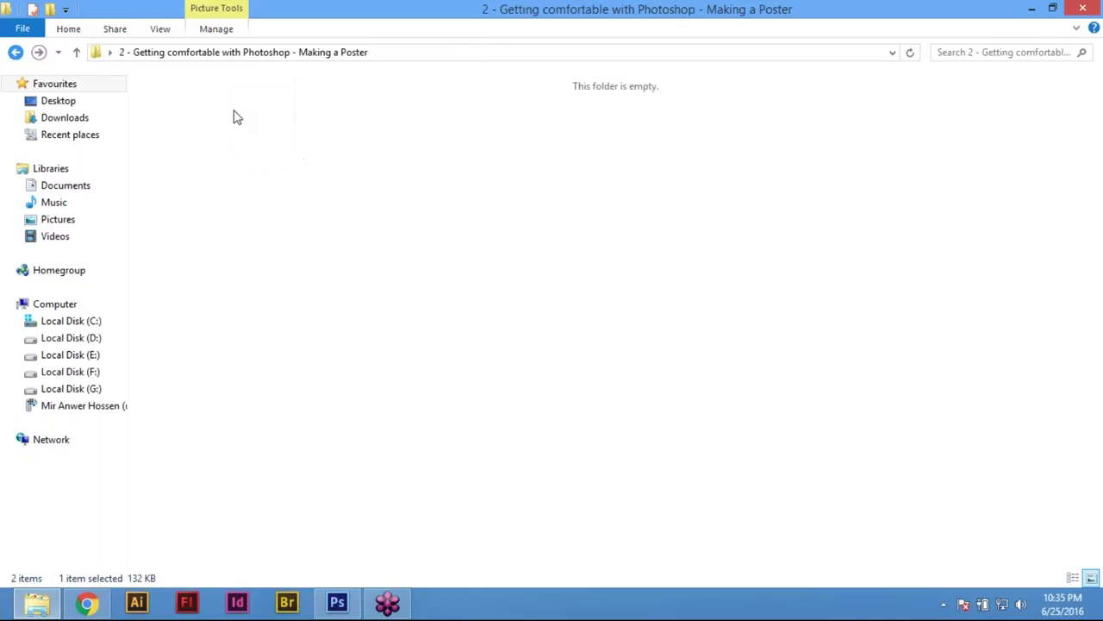
{"action": "left_click", "coordinate": [492, 198]}
{"action": "double_click", "coordinate": [515, 135]}
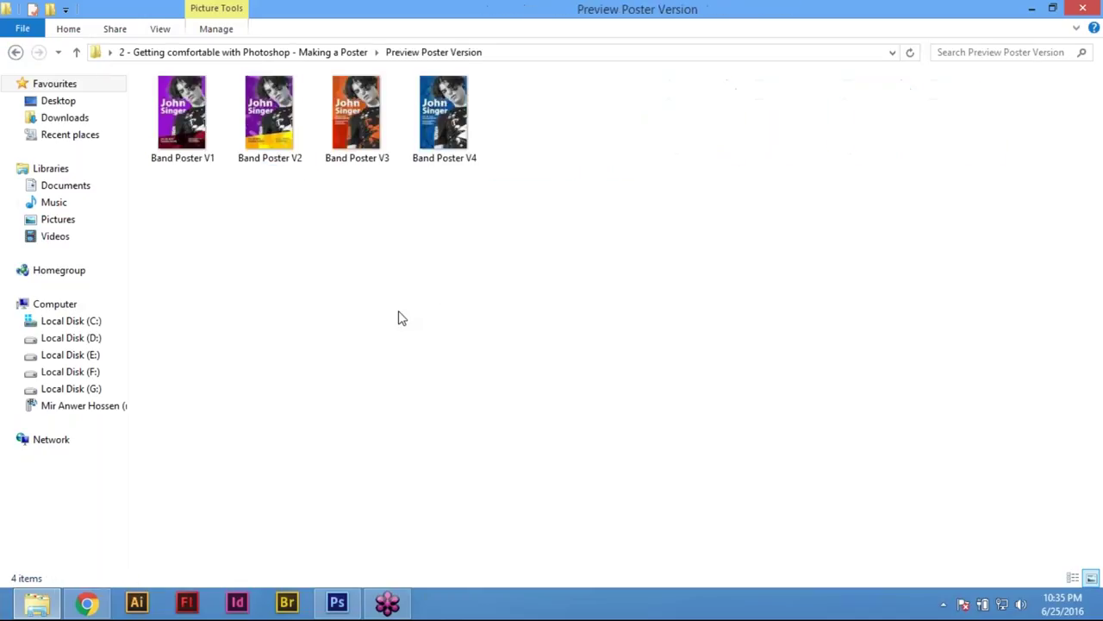
{"action": "left_click", "coordinate": [275, 137]}
{"action": "left_click", "coordinate": [349, 143]}
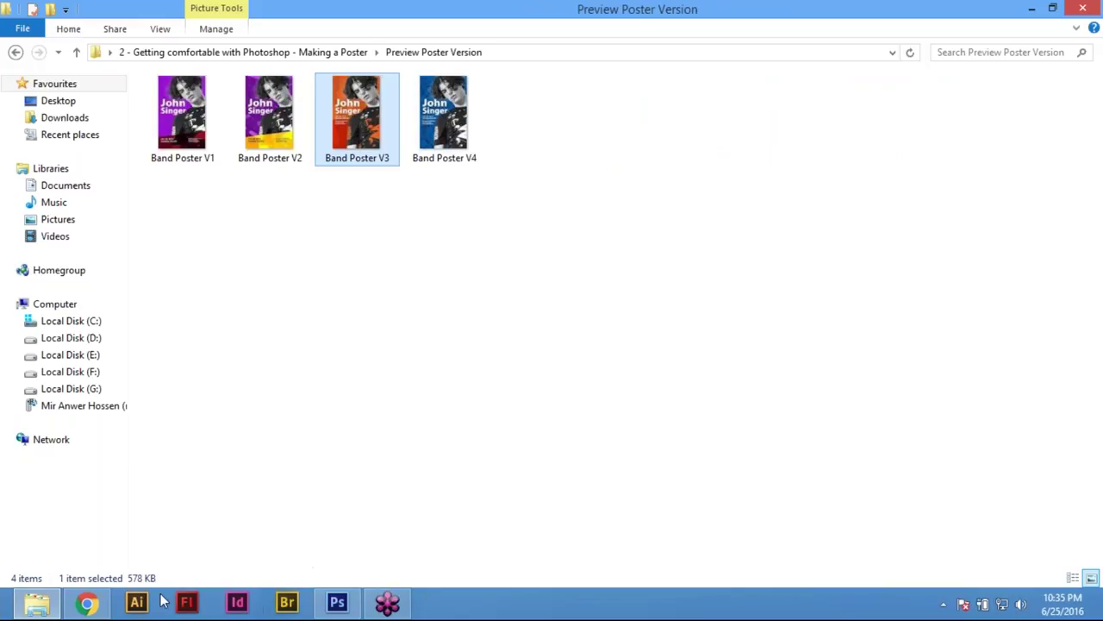
Switch to Photoshop and close all open poster documents, discarding the changes to the Band Poster V4 and V3 JPEGs
{"action": "left_click", "coordinate": [347, 611]}
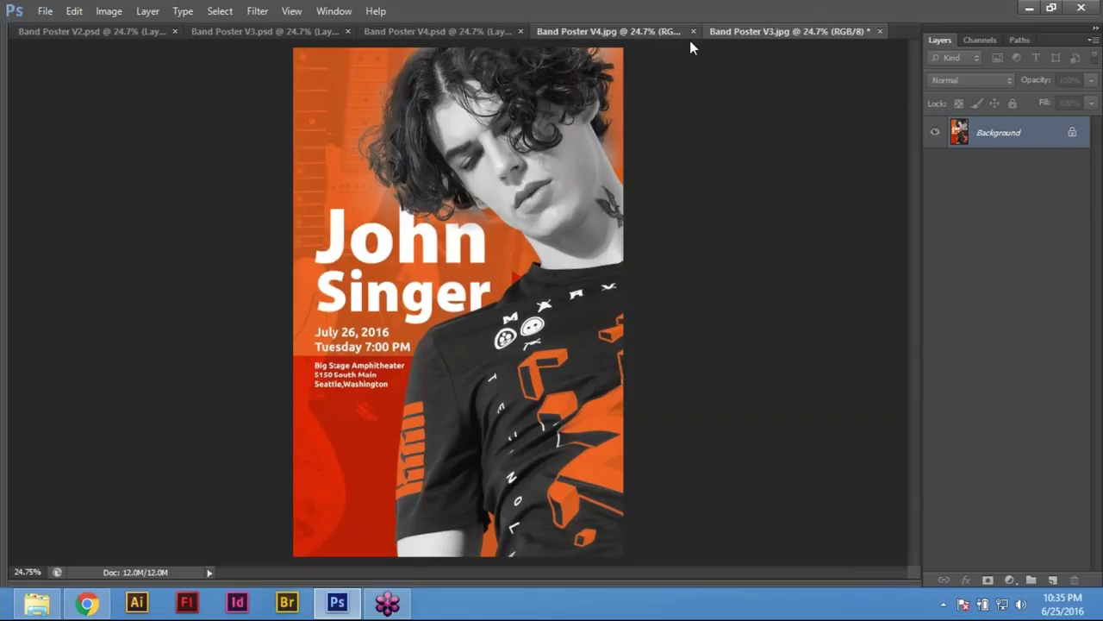
{"action": "left_click", "coordinate": [688, 35]}
{"action": "left_click", "coordinate": [759, 31]}
{"action": "left_click", "coordinate": [632, 31]}
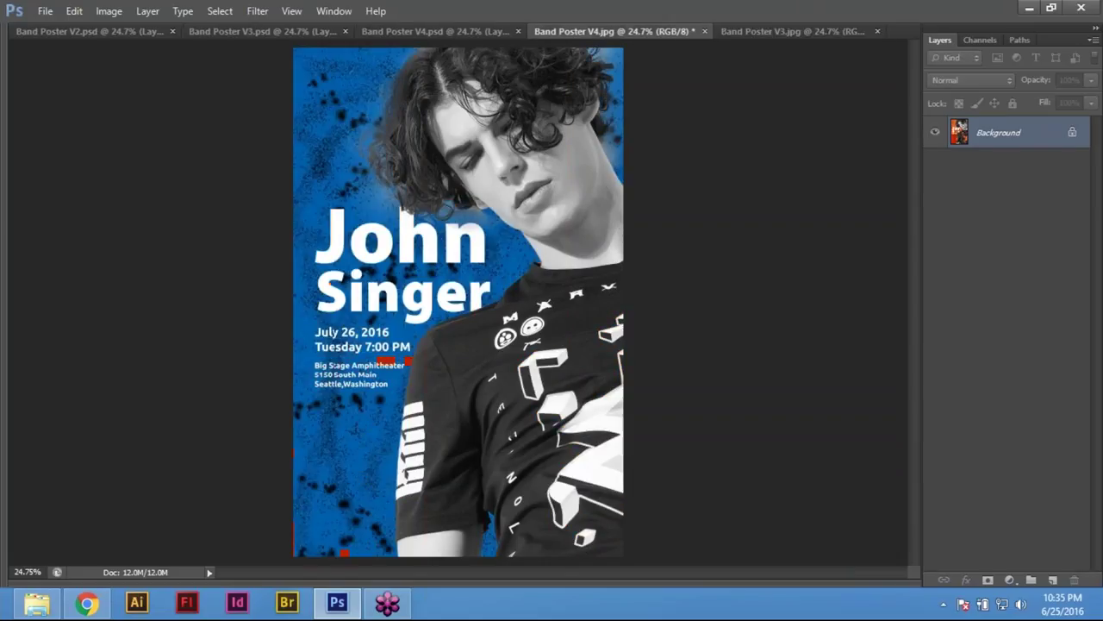
{"action": "left_click", "coordinate": [435, 31]}
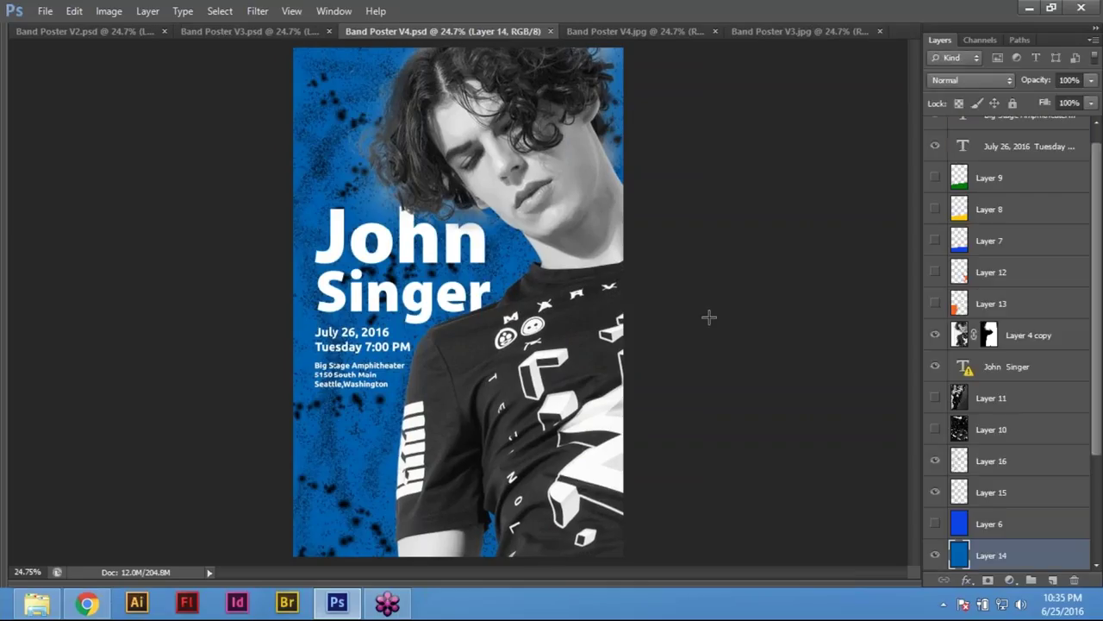
{"action": "key", "text": "ctrl+w"}
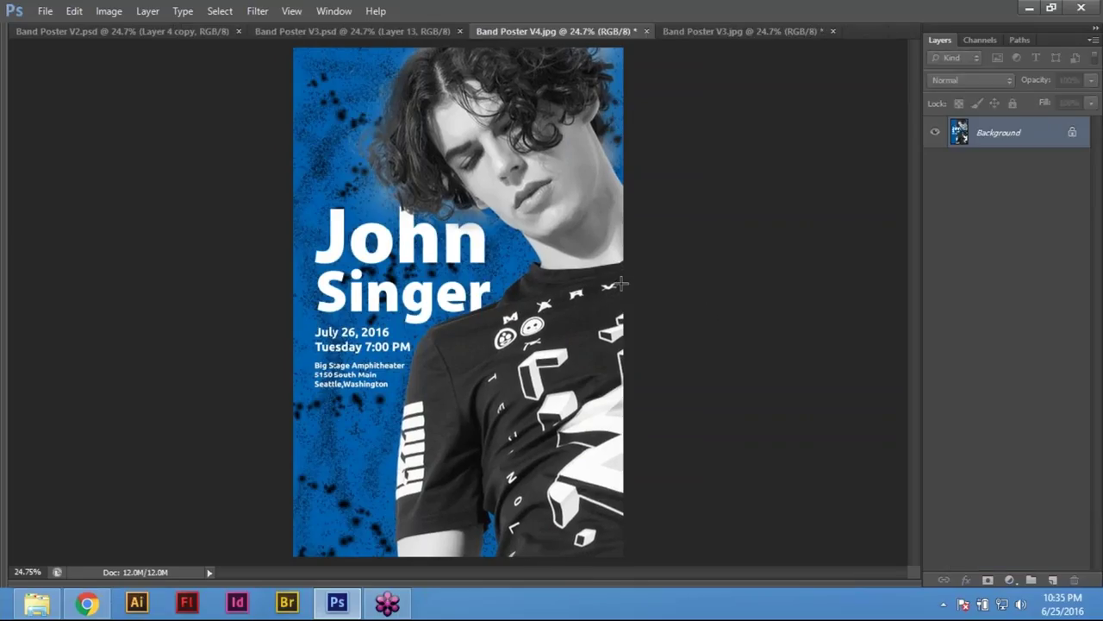
{"action": "key", "text": "ctrl+w"}
{"action": "left_click", "coordinate": [530, 241]}
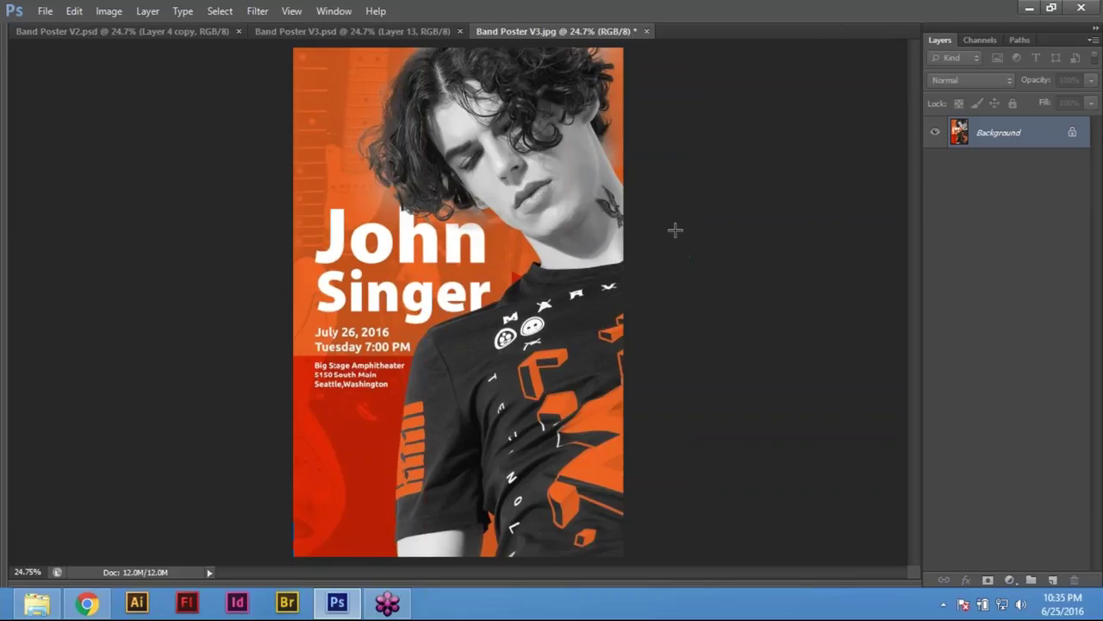
{"action": "key", "text": "ctrl+w"}
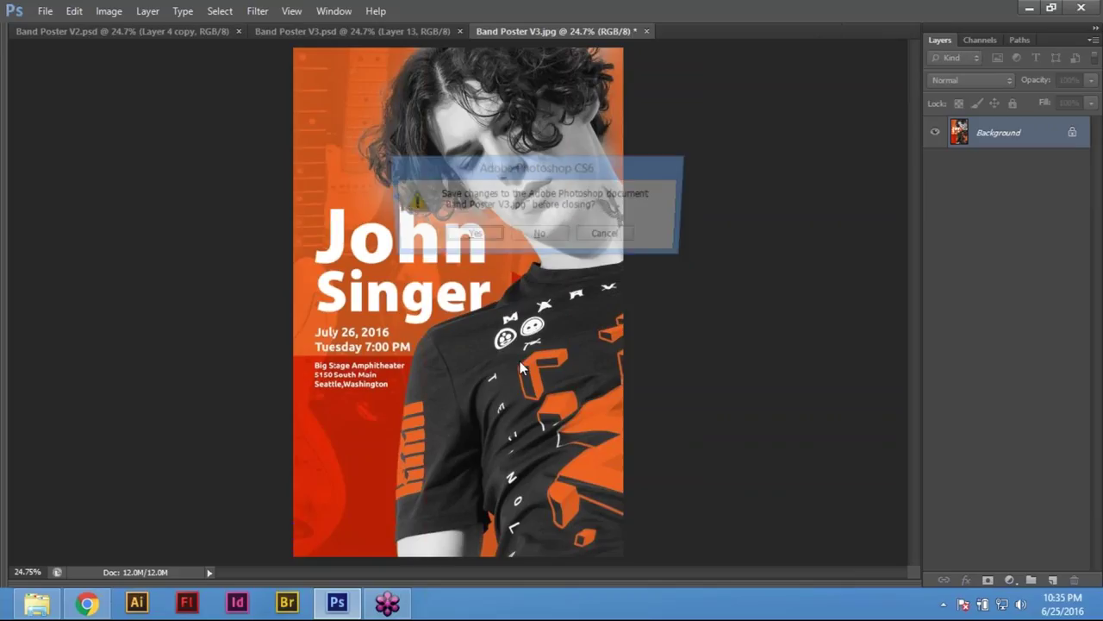
{"action": "left_click", "coordinate": [551, 236]}
{"action": "key", "text": "ctrl+w"}
{"action": "key", "text": "ctrl+w"}
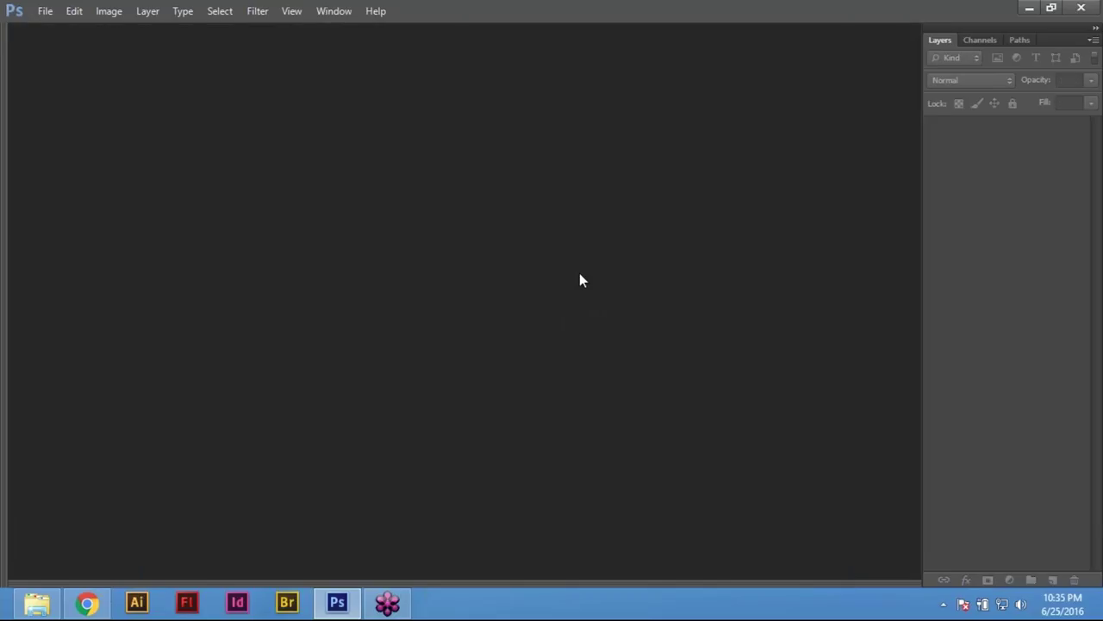
{"action": "key", "text": "ctrl+o"}
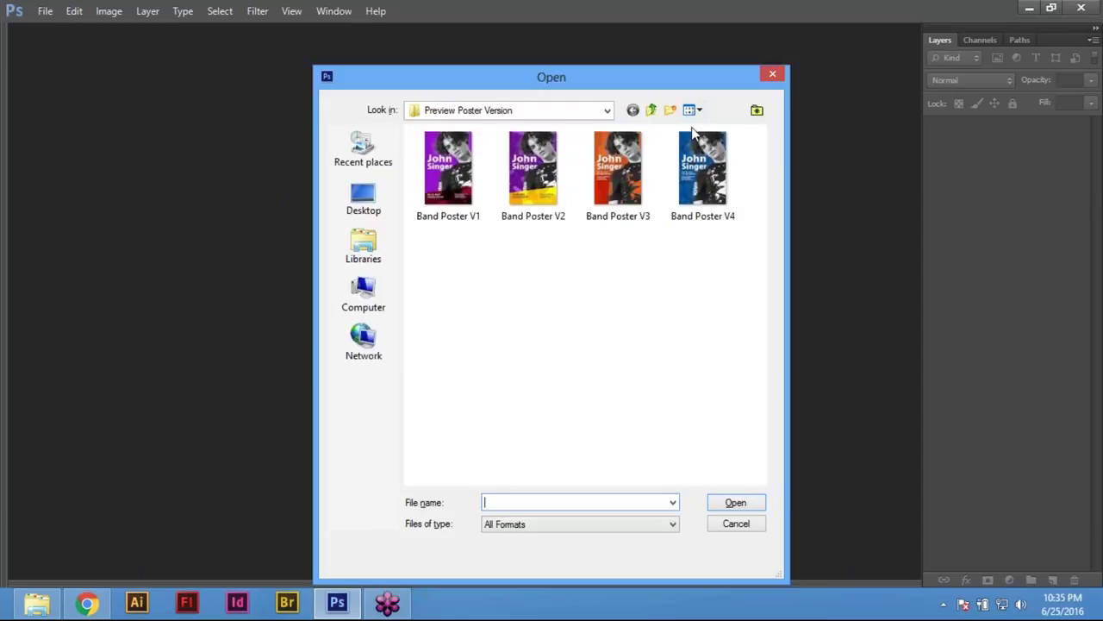
{"action": "left_click", "coordinate": [653, 112]}
{"action": "left_click", "coordinate": [736, 523]}
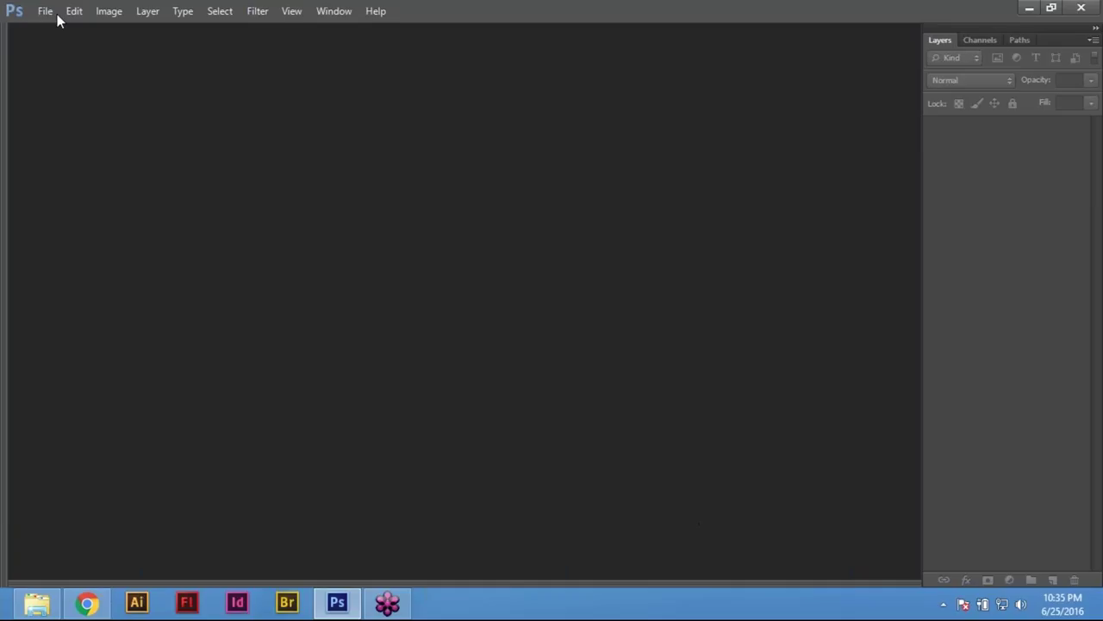
{"action": "left_click", "coordinate": [57, 13]}
{"action": "left_click", "coordinate": [62, 44]}
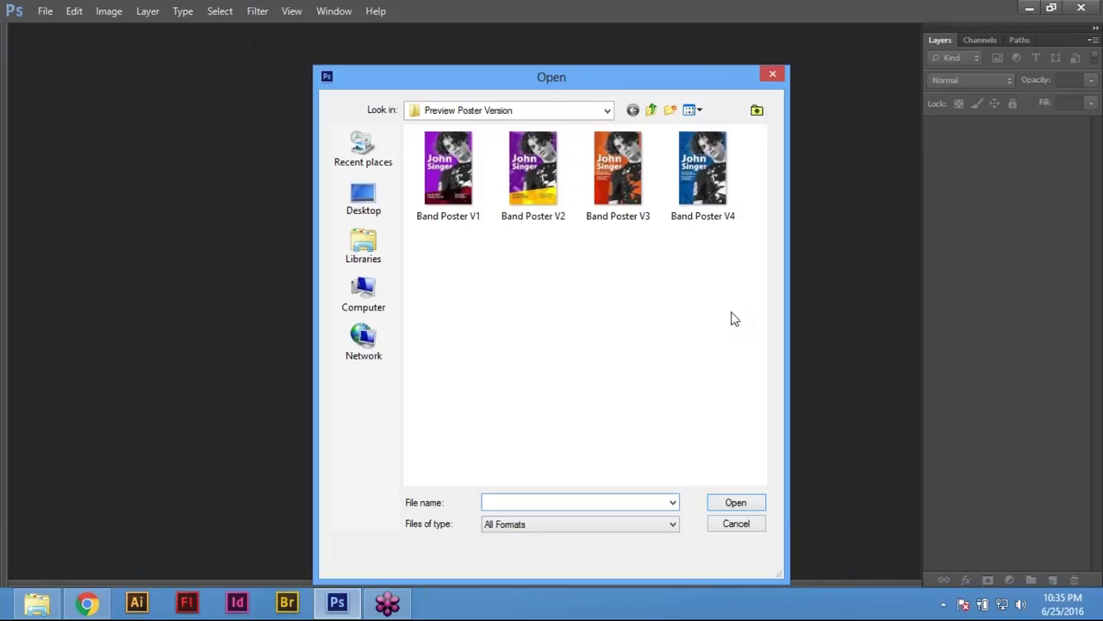
{"action": "left_click", "coordinate": [652, 112]}
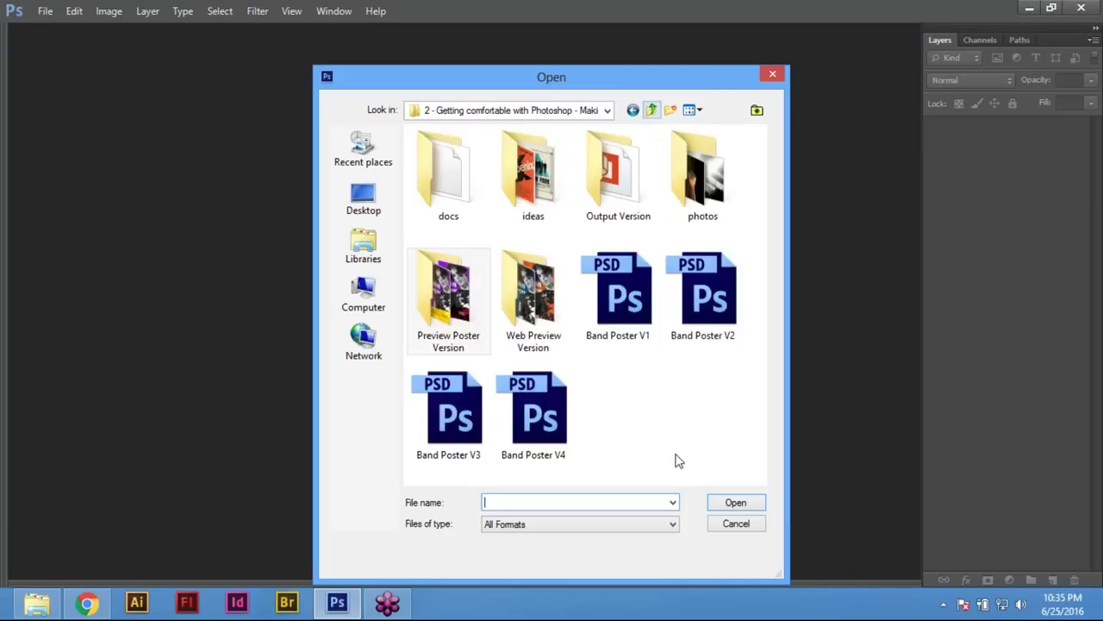
{"action": "left_click", "coordinate": [719, 528]}
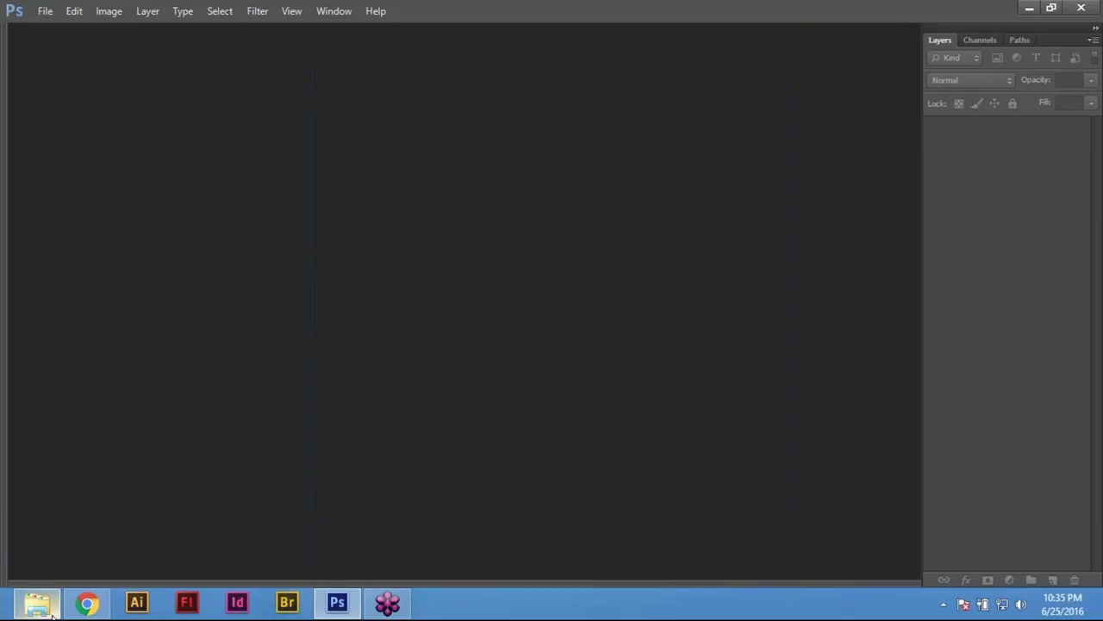
In File Explorer, show the Preview Poster Version folder as extra large icons, and return to the main poster project folder
{"action": "left_click", "coordinate": [37, 603]}
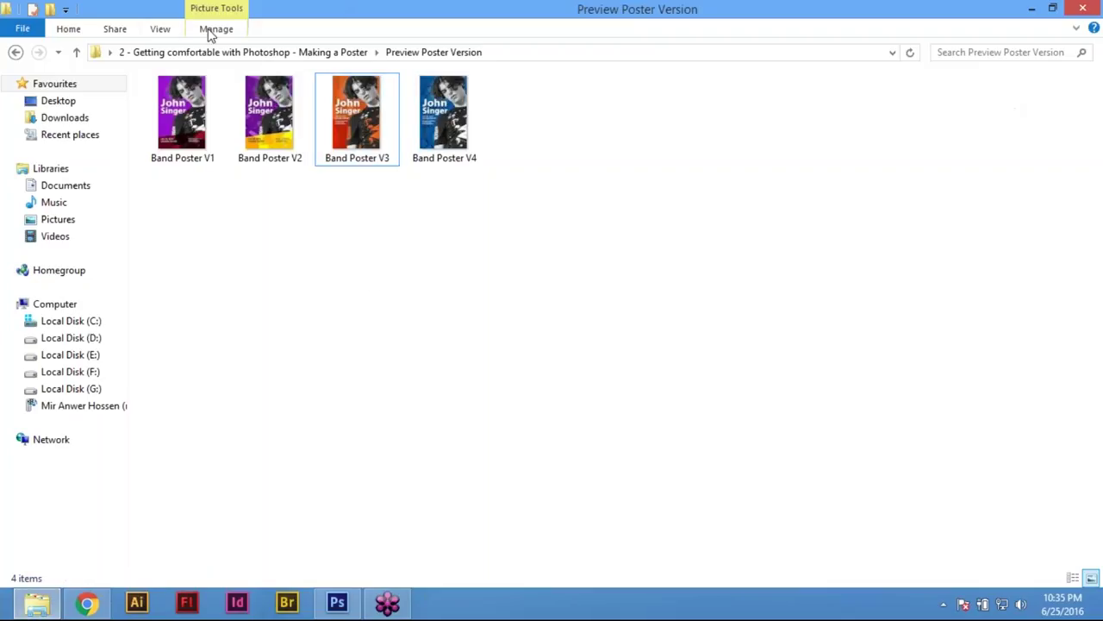
{"action": "left_click", "coordinate": [160, 31]}
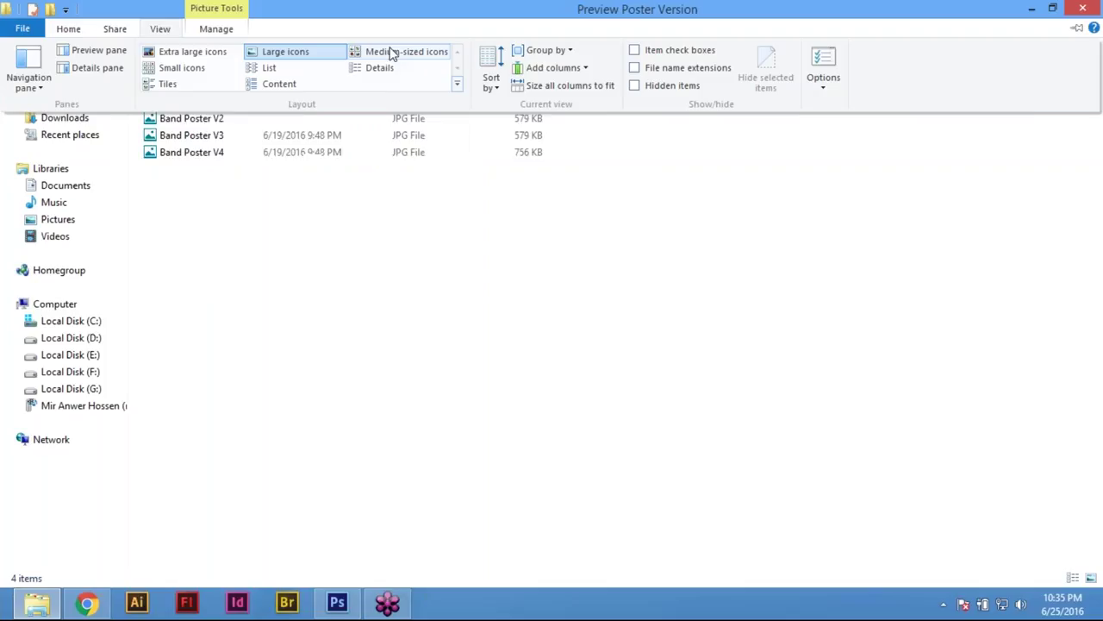
{"action": "left_click", "coordinate": [483, 364]}
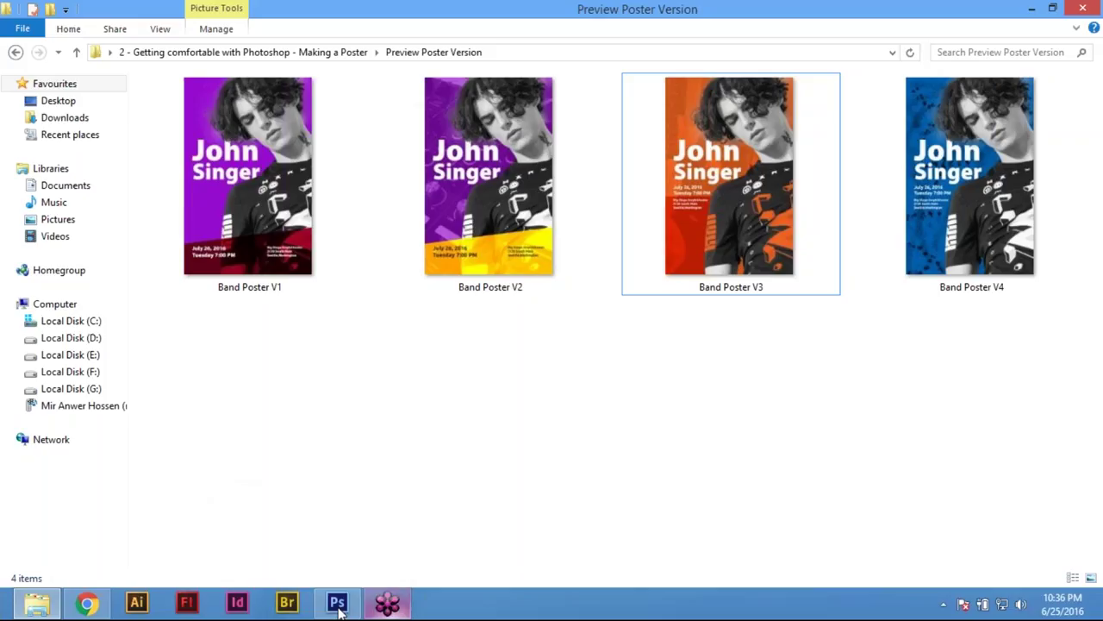
{"action": "mouse_move", "coordinate": [376, 609]}
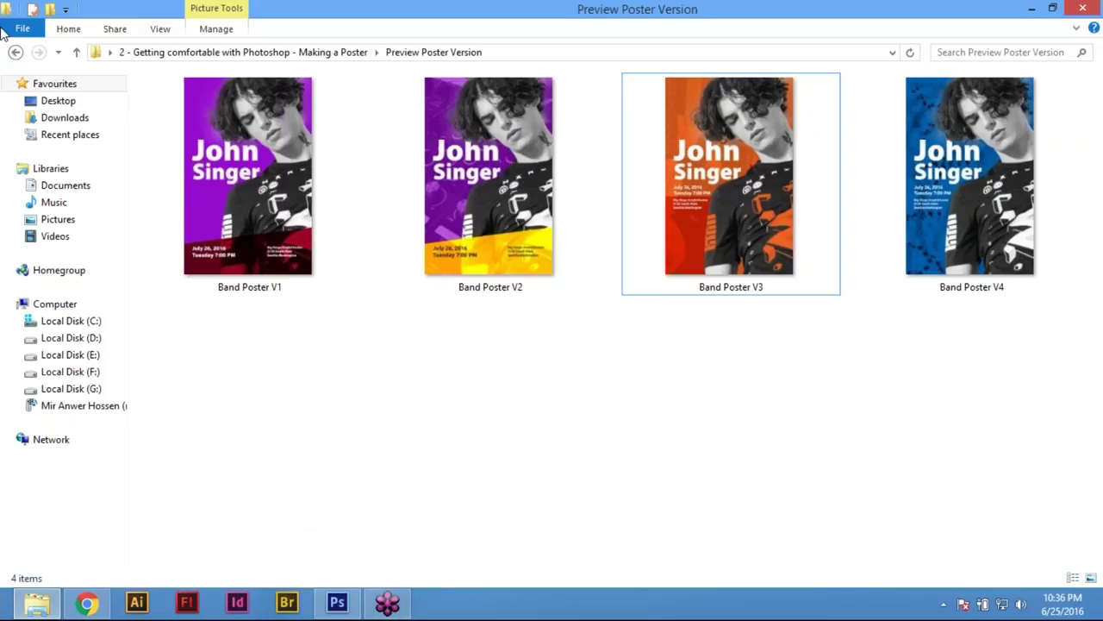
{"action": "left_click", "coordinate": [15, 54]}
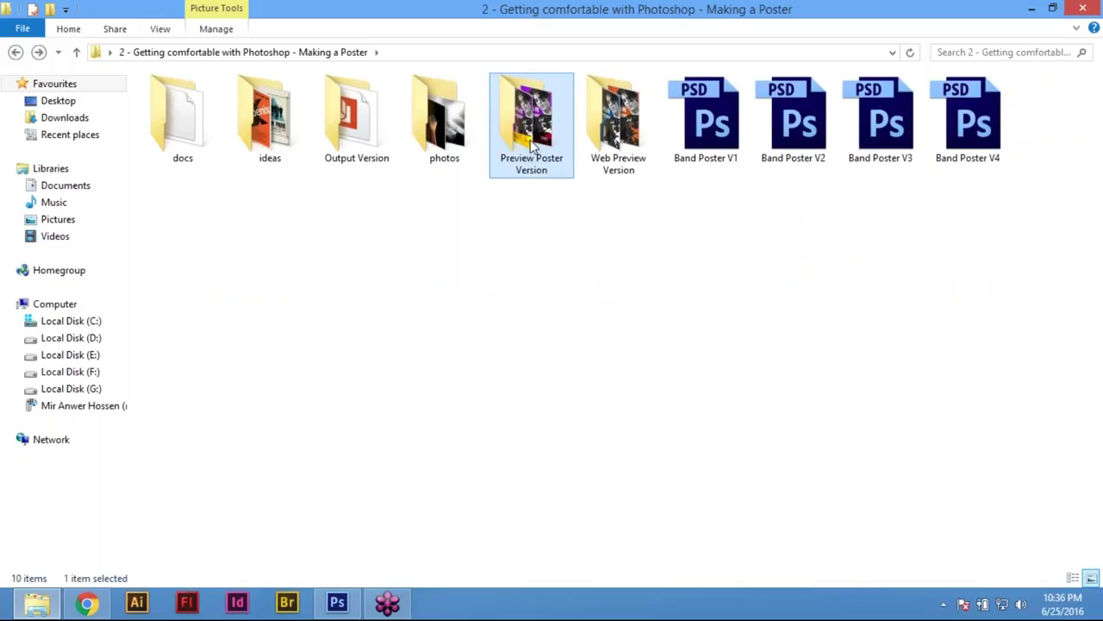
Look through the four Band Poster JPEGs in the Preview Poster Version folder, and return to the main poster project folder
{"action": "double_click", "coordinate": [558, 166]}
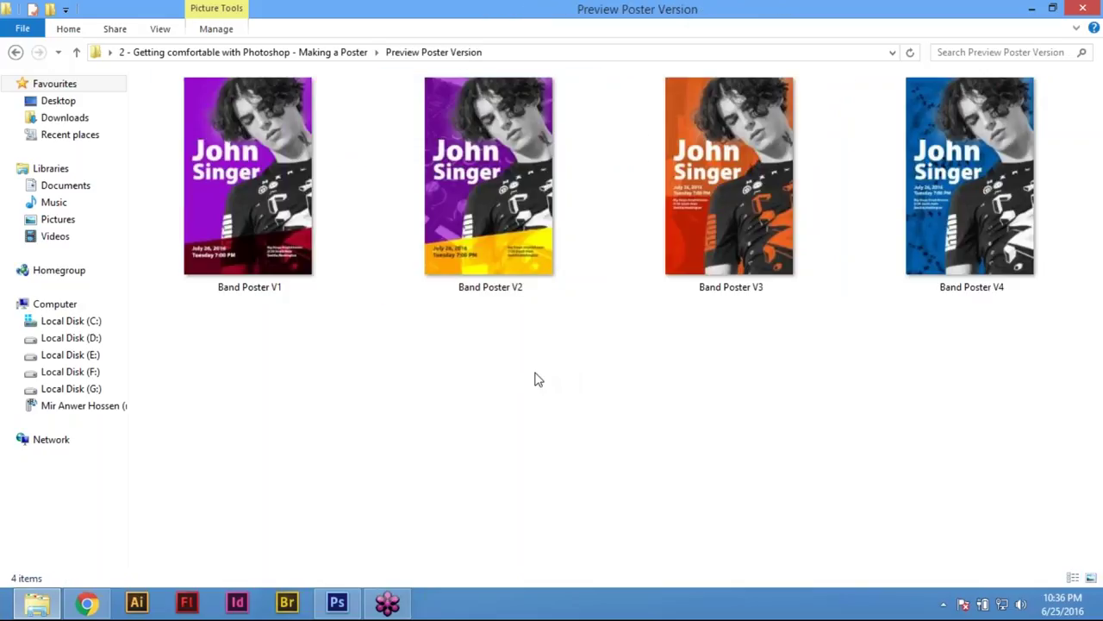
{"action": "left_click", "coordinate": [264, 235]}
{"action": "left_click", "coordinate": [795, 246]}
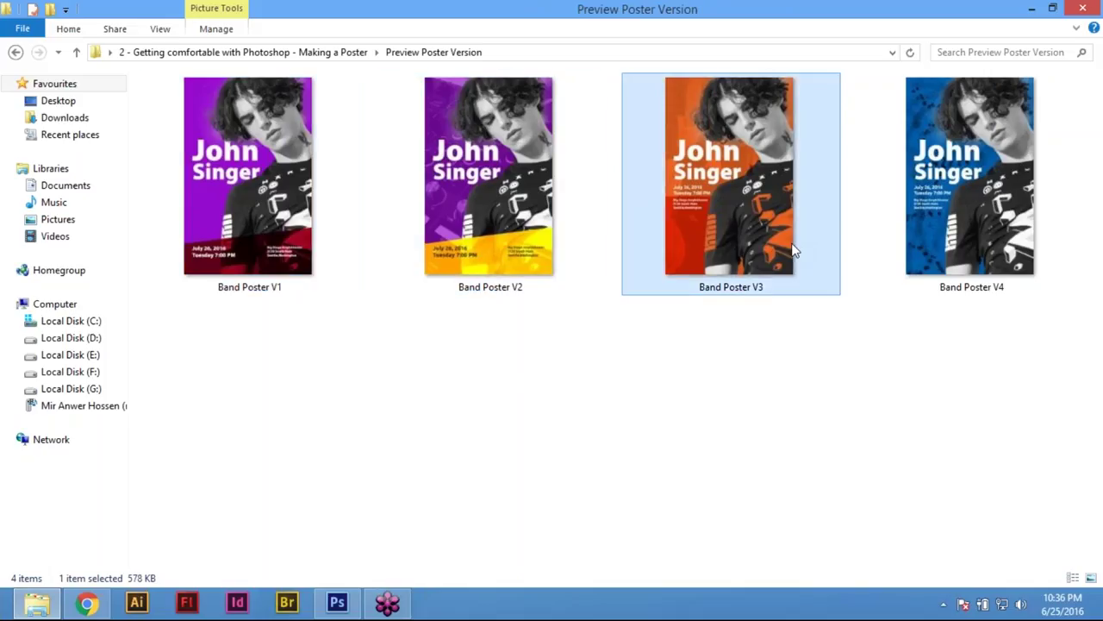
{"action": "left_click", "coordinate": [967, 227]}
{"action": "left_click", "coordinate": [454, 252]}
{"action": "left_click", "coordinate": [283, 253]}
{"action": "left_click", "coordinate": [498, 232]}
{"action": "left_click", "coordinate": [705, 230]}
{"action": "left_click", "coordinate": [986, 213]}
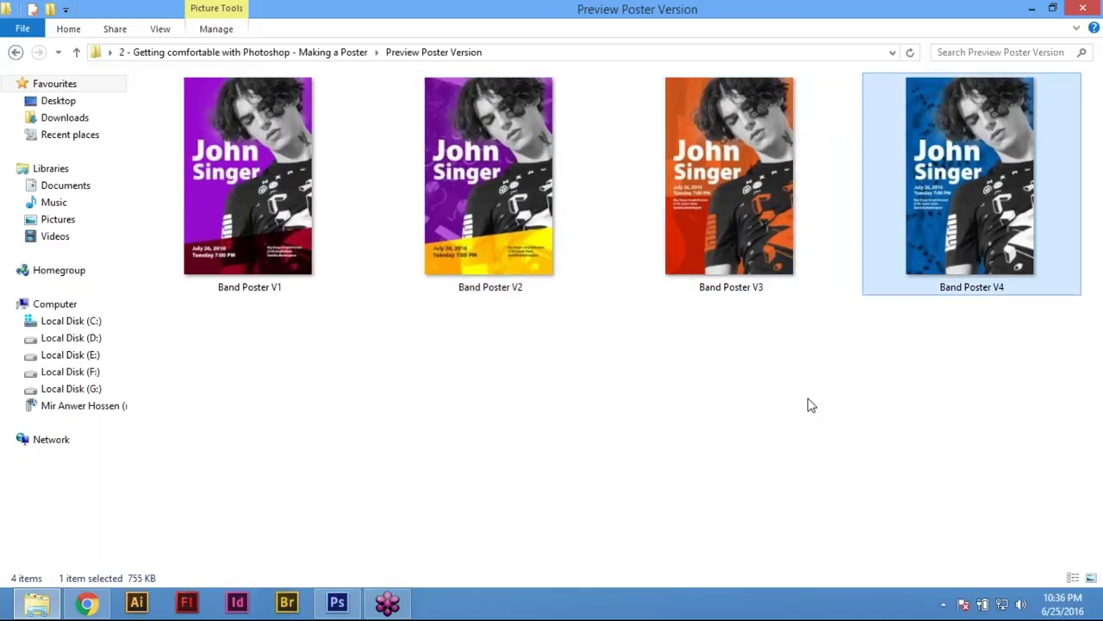
{"action": "left_click", "coordinate": [815, 410]}
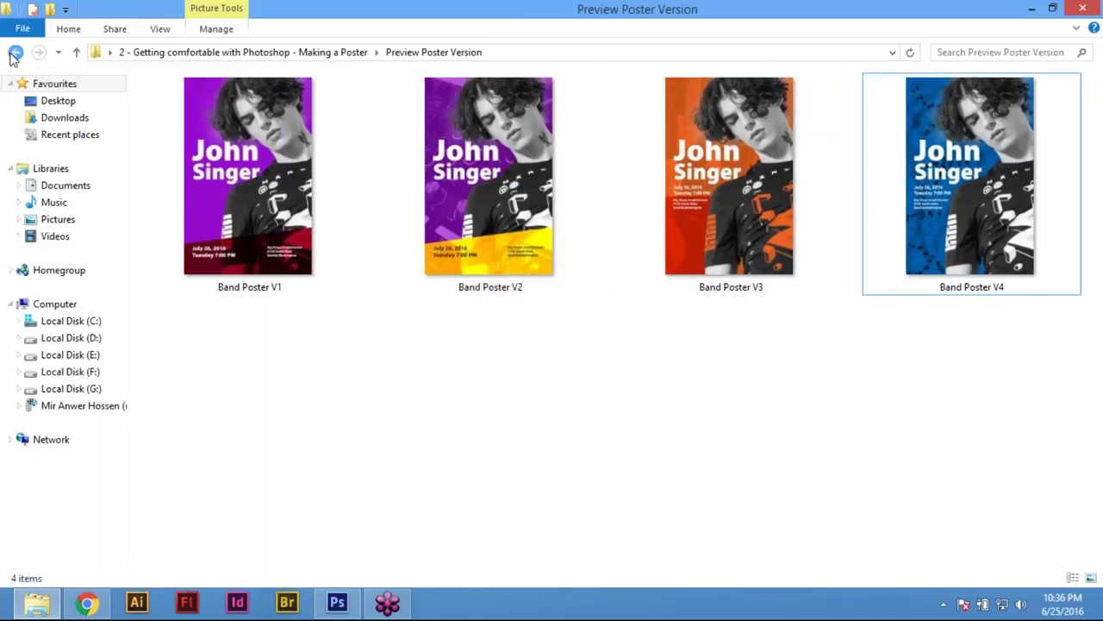
{"action": "left_click", "coordinate": [14, 54]}
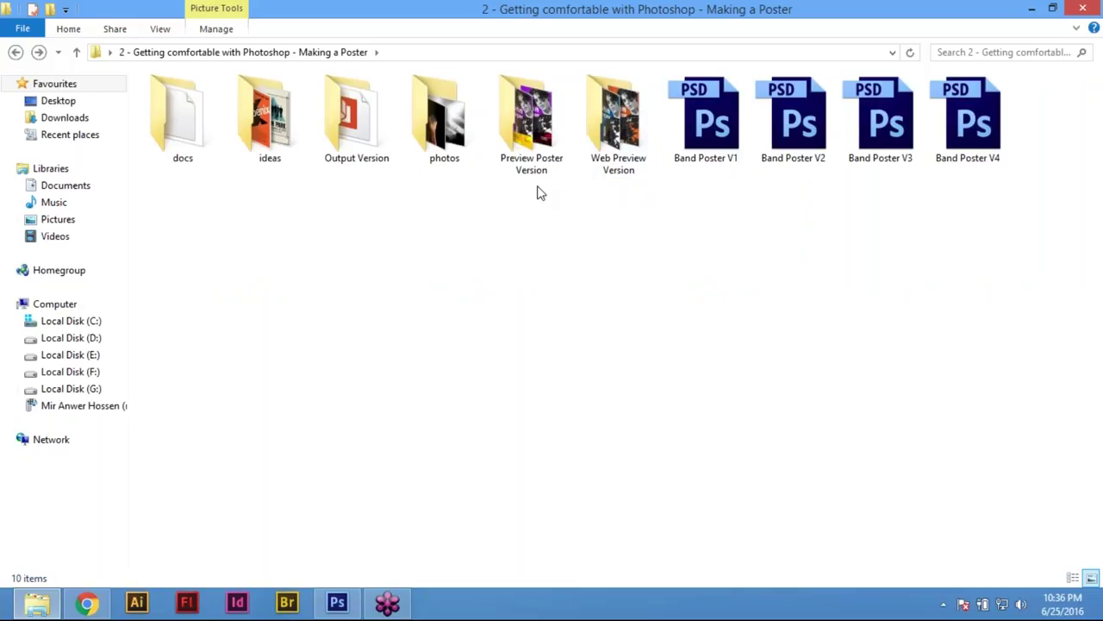
Check the file size of the Band Poster V1 PDF in the Output Version folder, and return to the project folder
{"action": "left_click_drag", "start_coordinate": [1022, 205], "coordinate": [745, 205]}
{"action": "left_click", "coordinate": [770, 290]}
{"action": "left_click", "coordinate": [325, 163]}
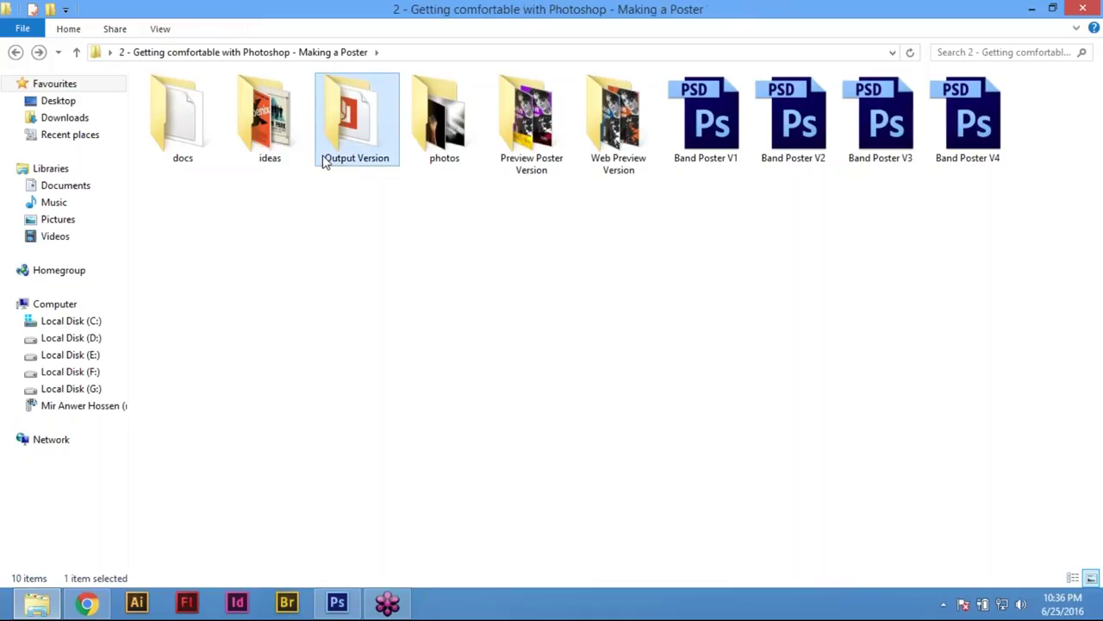
{"action": "double_click", "coordinate": [326, 164]}
{"action": "left_click", "coordinate": [209, 105]}
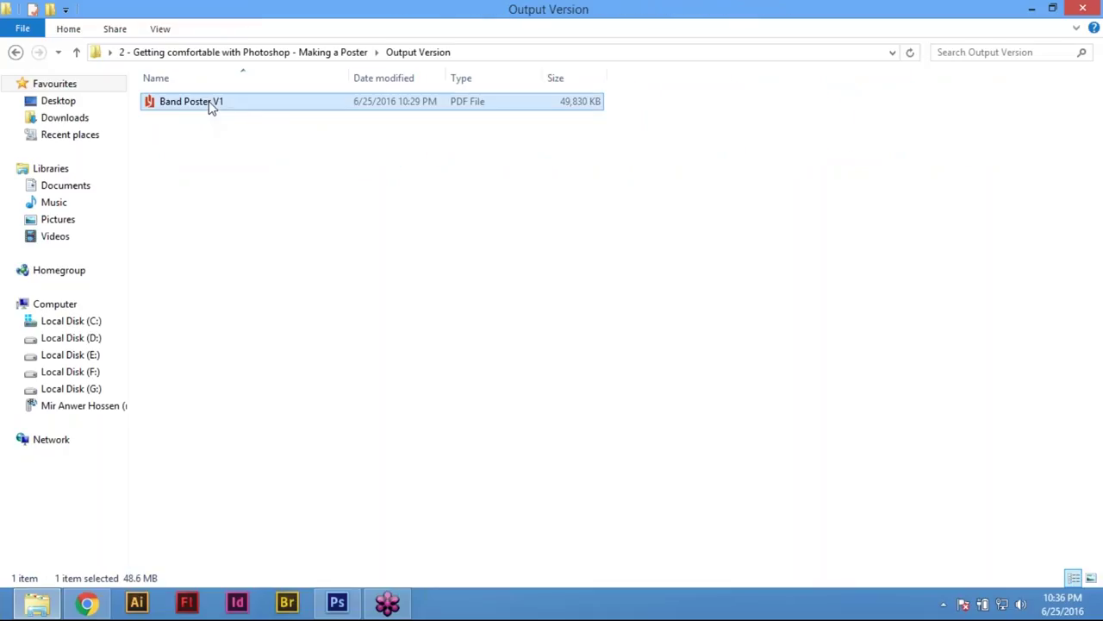
{"action": "left_click", "coordinate": [16, 53]}
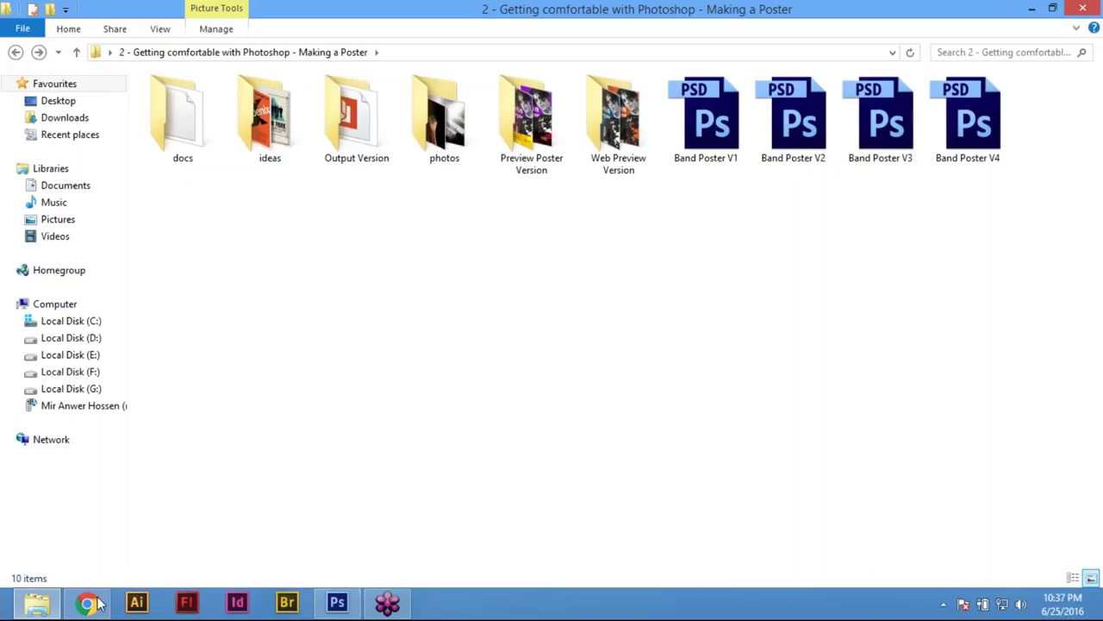
{"action": "left_click", "coordinate": [337, 603]}
{"action": "left_click", "coordinate": [42, 10]}
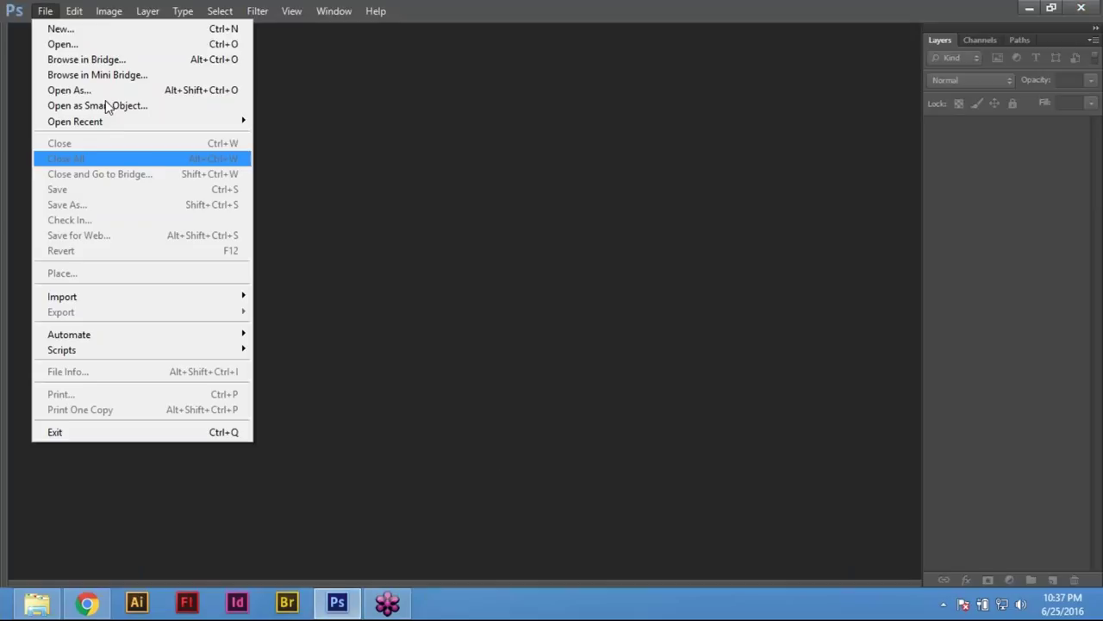
{"action": "left_click", "coordinate": [105, 44]}
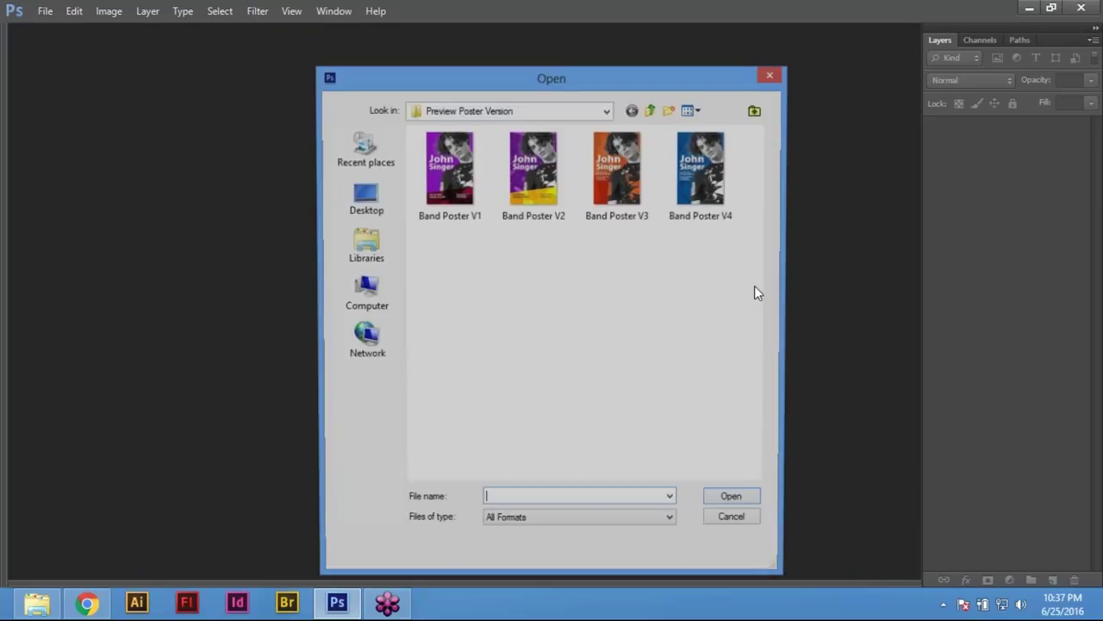
{"action": "left_click", "coordinate": [728, 532]}
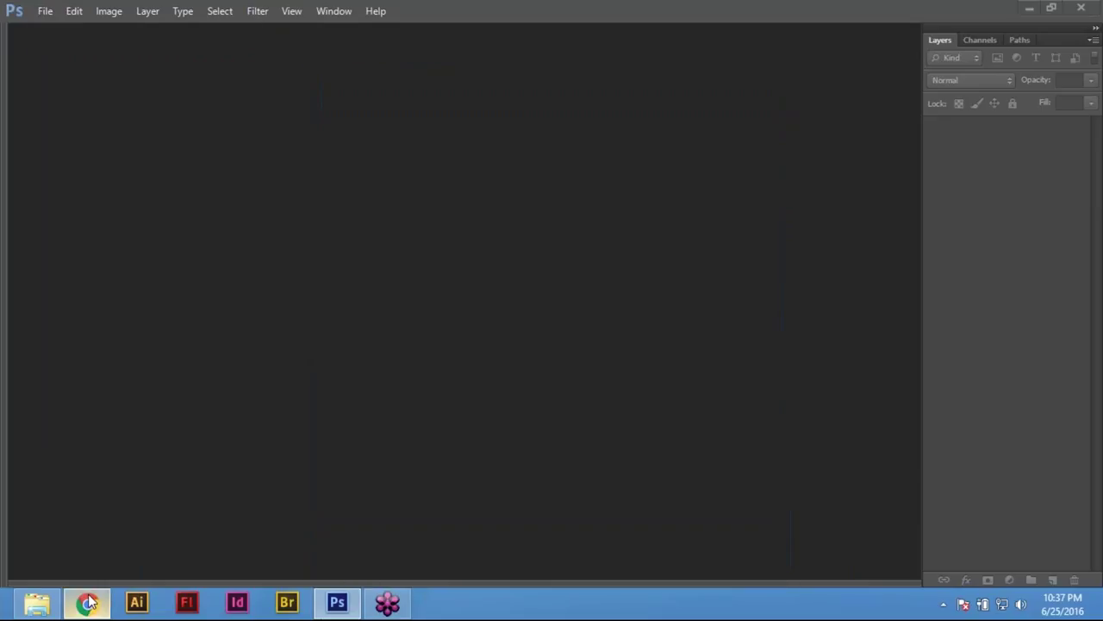
Switch to Chrome and review topics 03 to 09 of section 002 in Graphic Design Bootcamp.pdf one by one
{"action": "key", "text": "alt+Tab"}
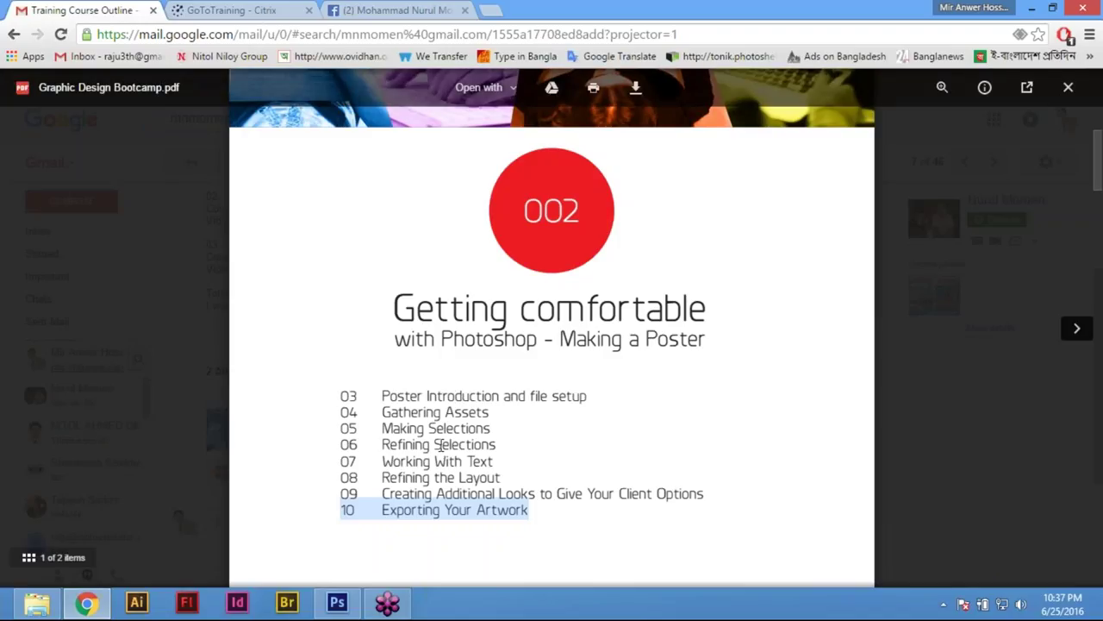
{"action": "left_click", "coordinate": [403, 390]}
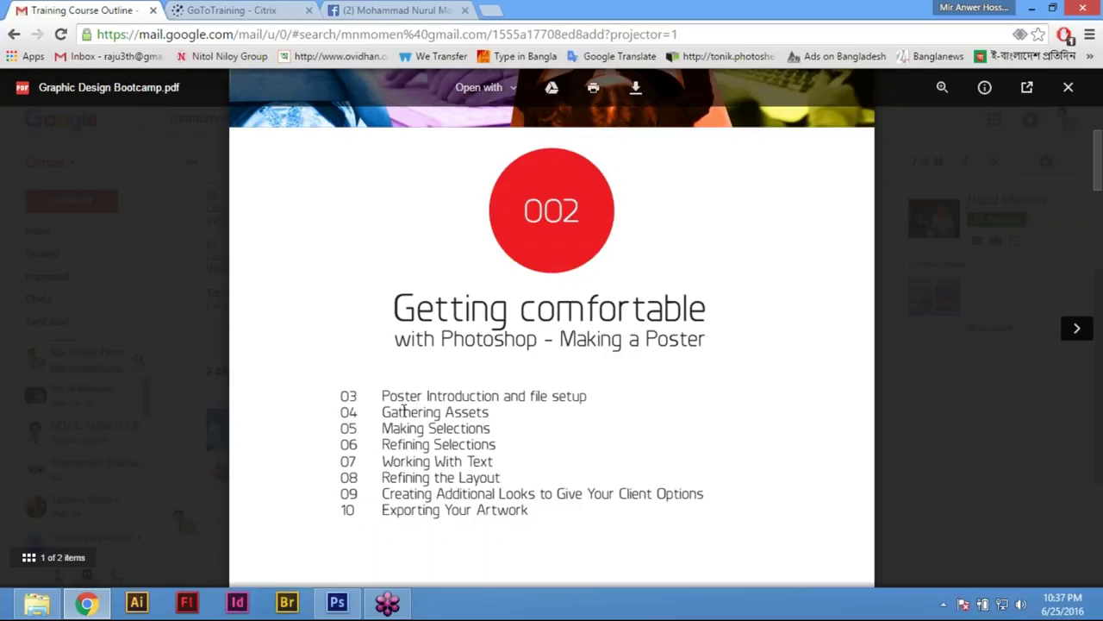
{"action": "triple_click", "coordinate": [457, 406]}
{"action": "left_click", "coordinate": [429, 428]}
{"action": "double_click", "coordinate": [428, 429]}
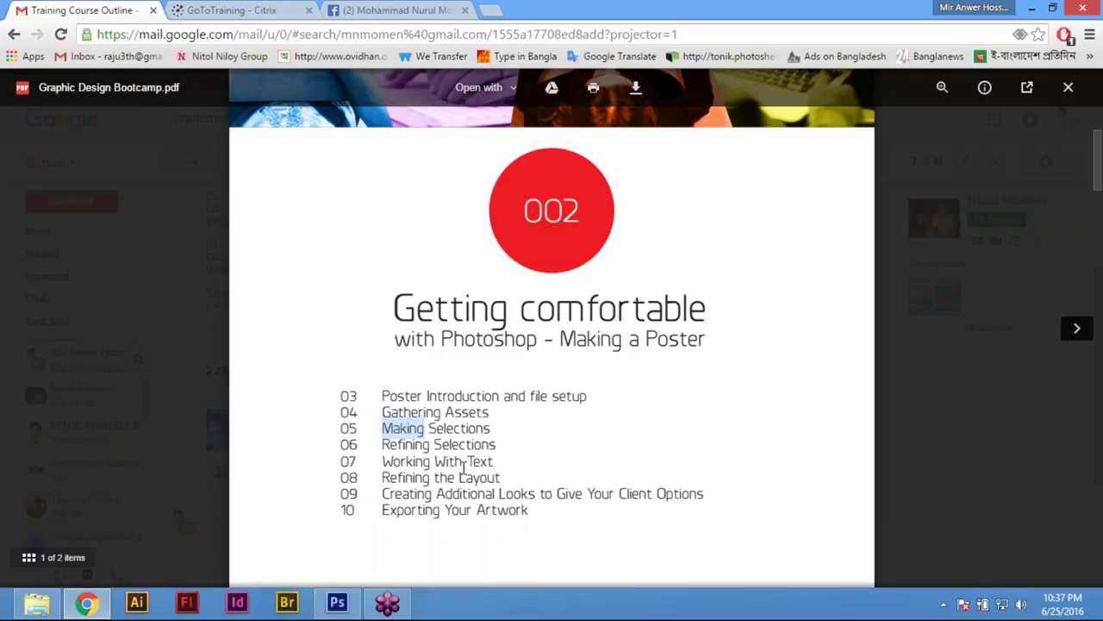
{"action": "double_click", "coordinate": [405, 444]}
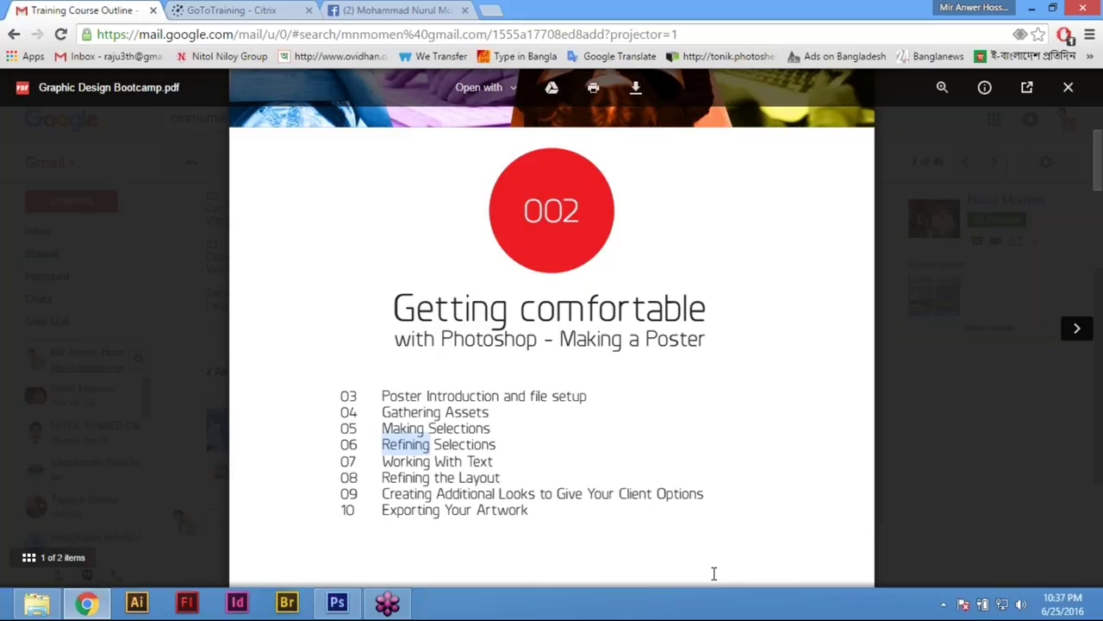
{"action": "left_click", "coordinate": [419, 463]}
{"action": "double_click", "coordinate": [419, 463]}
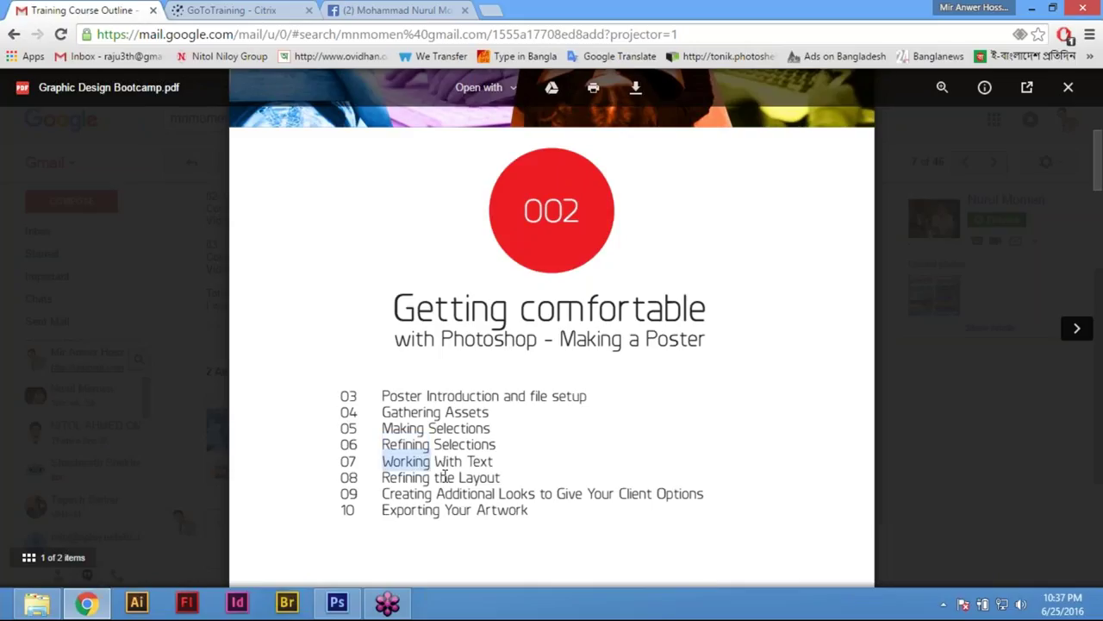
{"action": "left_click", "coordinate": [633, 498]}
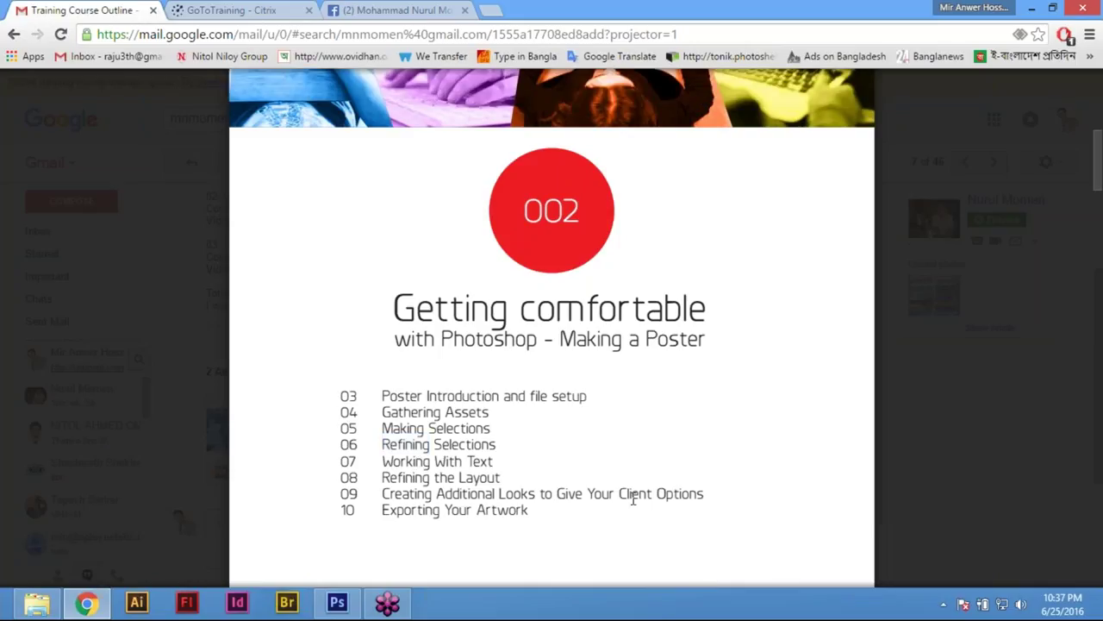
{"action": "double_click", "coordinate": [416, 480]}
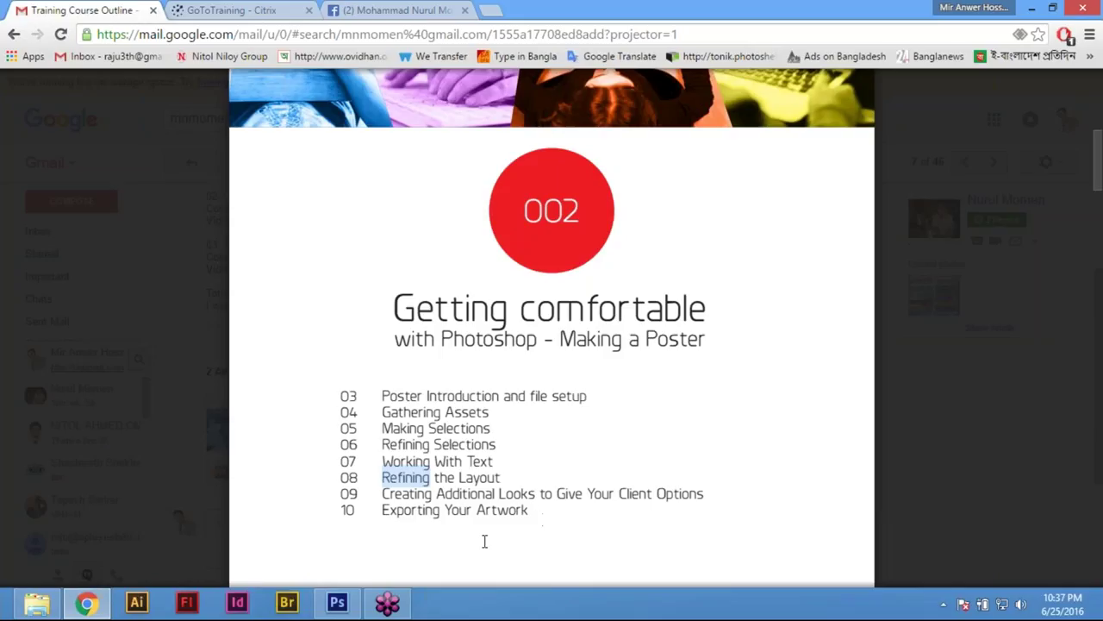
{"action": "double_click", "coordinate": [406, 493]}
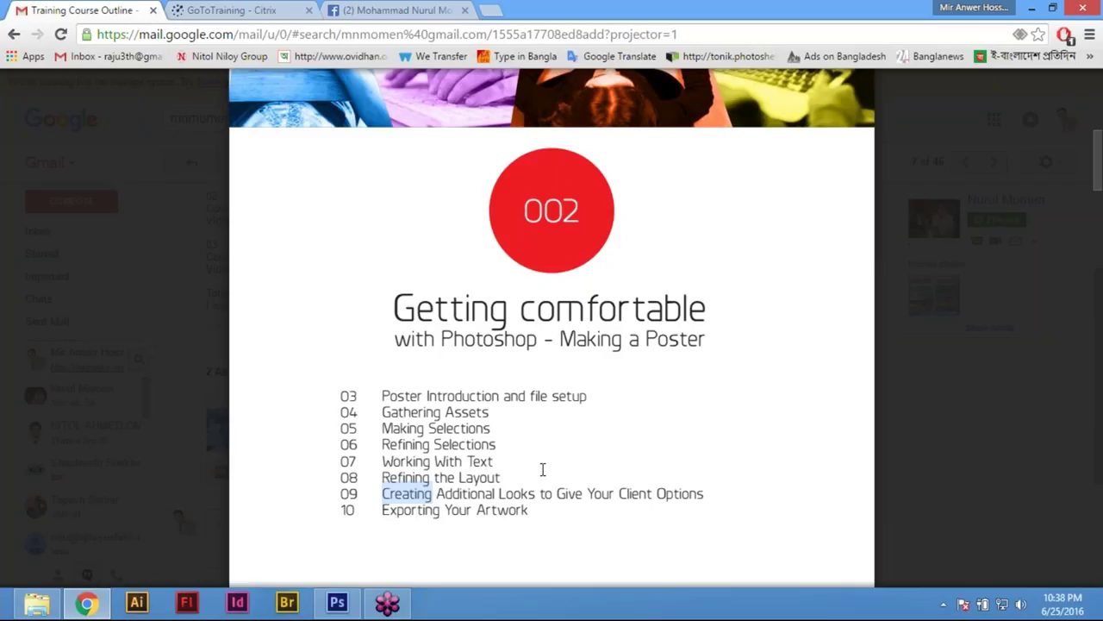
Highlight the whole section 002 topic list, from Poster Introduction and file setup to Exporting Your Artwork
{"action": "scroll", "coordinate": [542, 468], "scroll_direction": "down", "scroll_amount": 2}
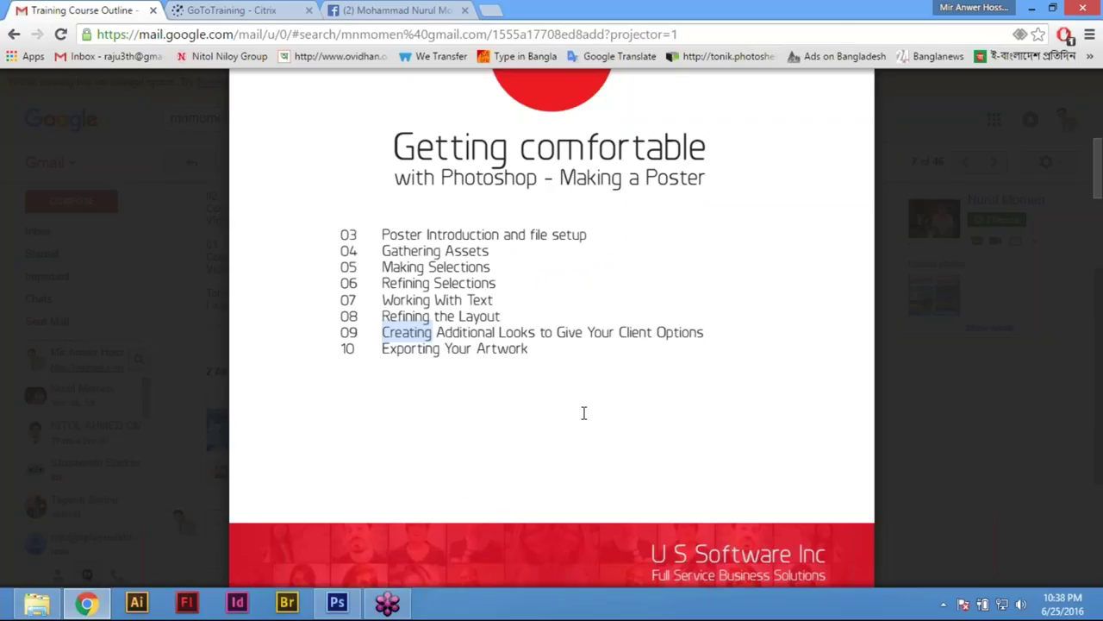
{"action": "scroll", "coordinate": [584, 413], "scroll_direction": "up", "scroll_amount": 1}
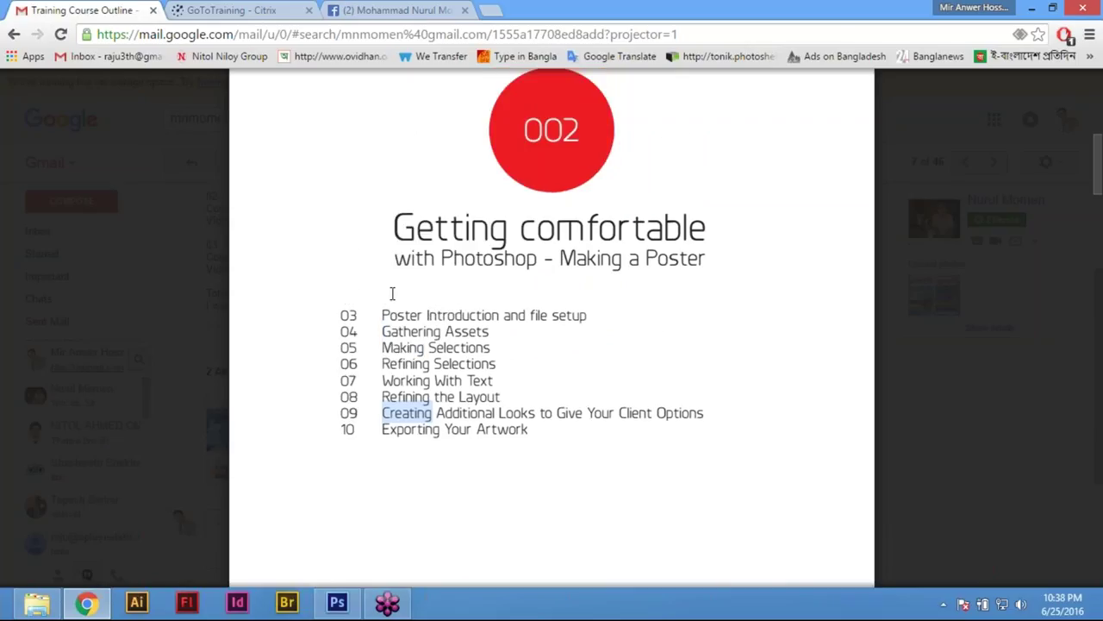
{"action": "left_click", "coordinate": [408, 325]}
{"action": "double_click", "coordinate": [409, 316]}
{"action": "left_click", "coordinate": [551, 367]}
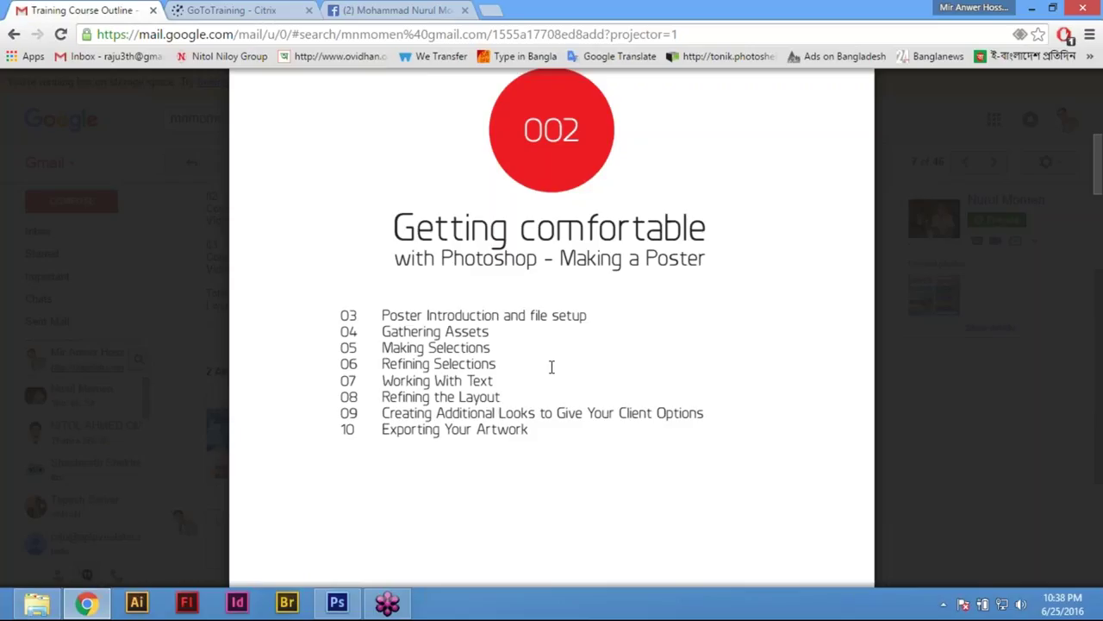
{"action": "mouse_move", "coordinate": [544, 433]}
{"action": "left_click_drag", "start_coordinate": [536, 427], "coordinate": [352, 319]}
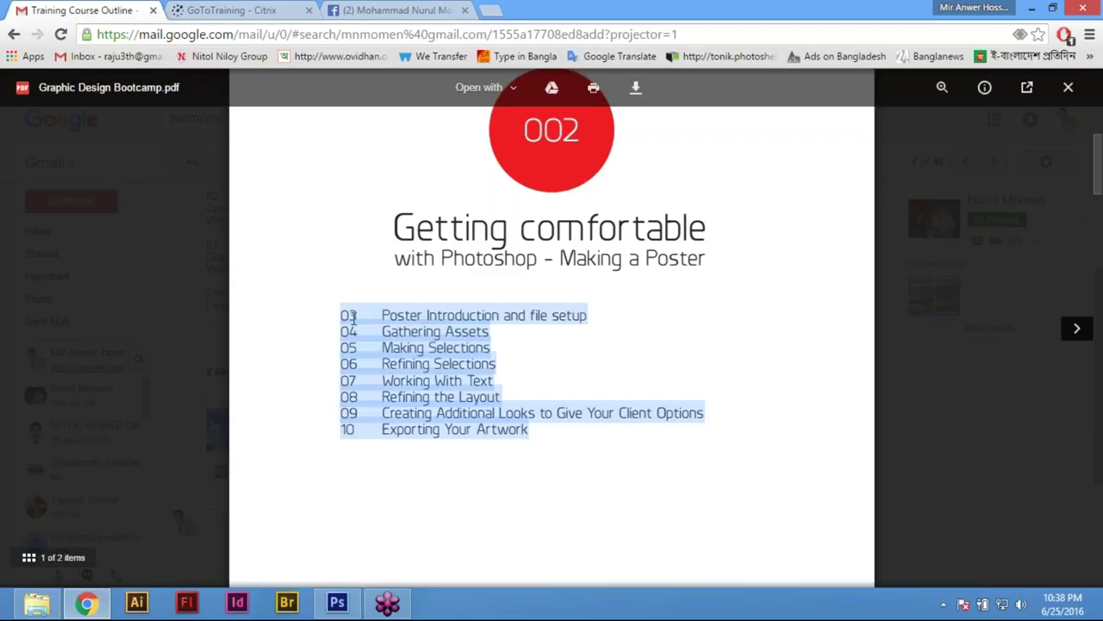
{"action": "left_click_drag", "start_coordinate": [528, 433], "coordinate": [315, 309]}
{"action": "left_click", "coordinate": [396, 311]}
{"action": "left_click_drag", "start_coordinate": [343, 315], "coordinate": [558, 432]}
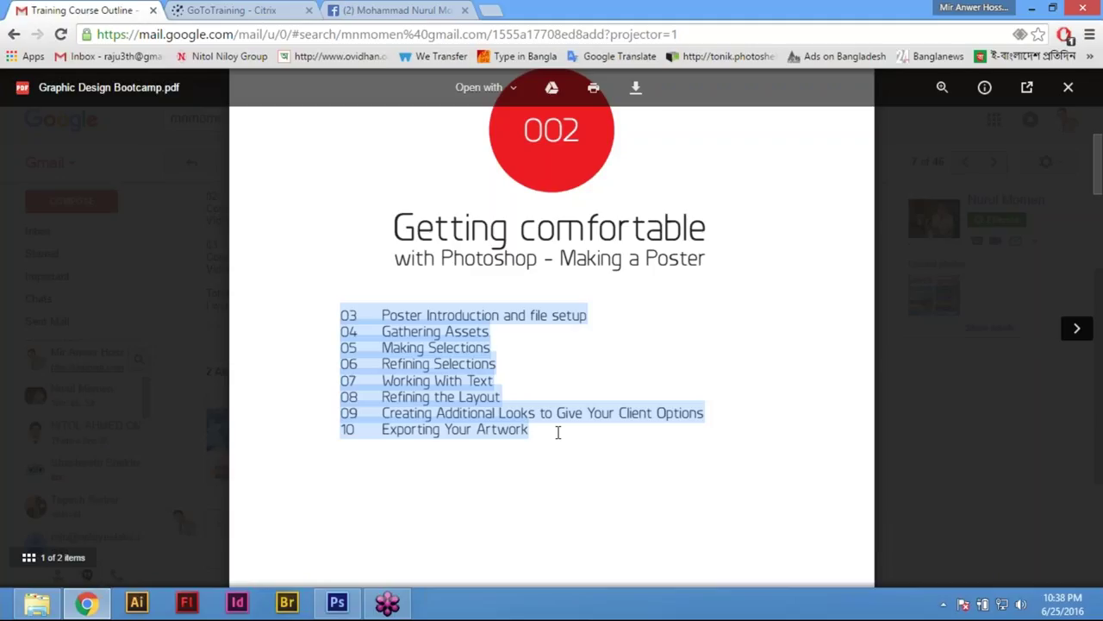
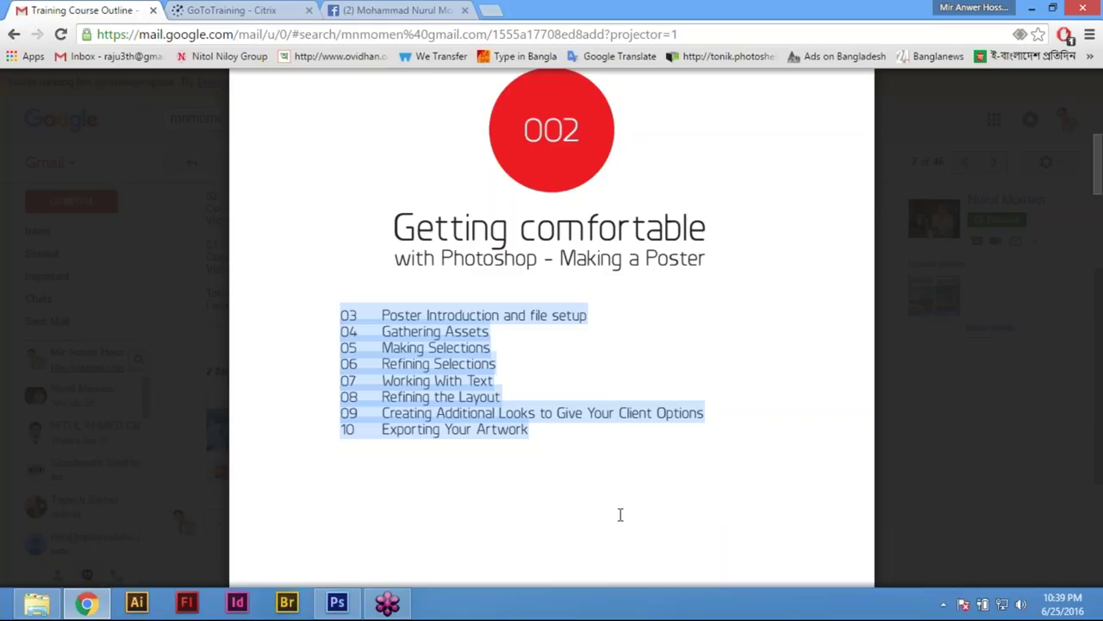
Preview the topics of section 003, Photoshop Continued - Creating a Composite Image, in the course outline
{"action": "scroll", "coordinate": [673, 487], "scroll_direction": "down", "scroll_amount": 4}
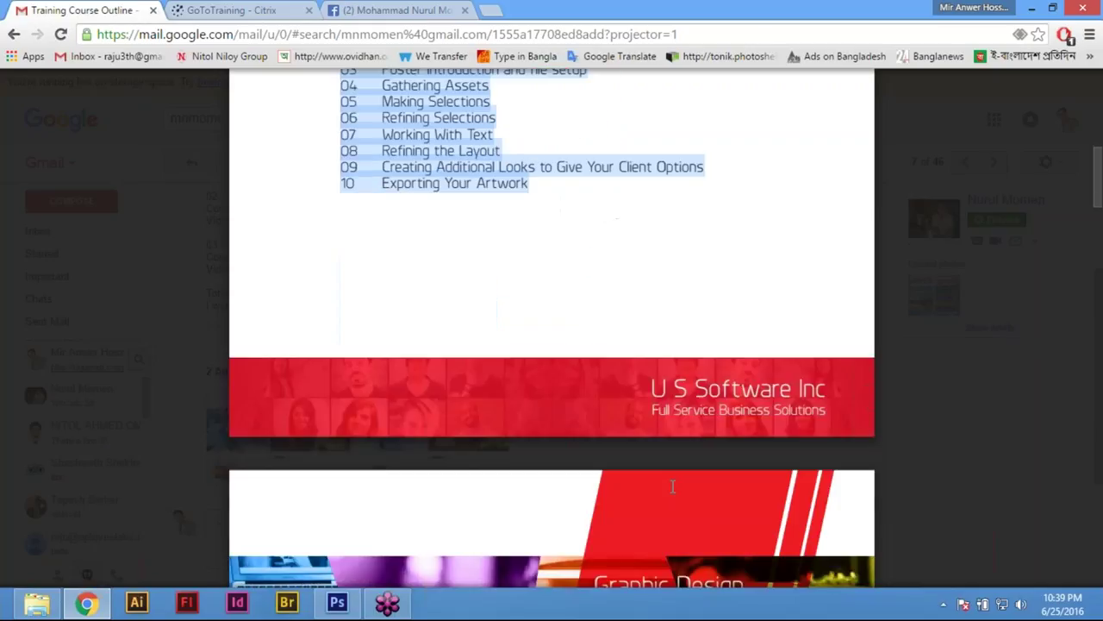
{"action": "scroll", "coordinate": [673, 486], "scroll_direction": "down", "scroll_amount": 3}
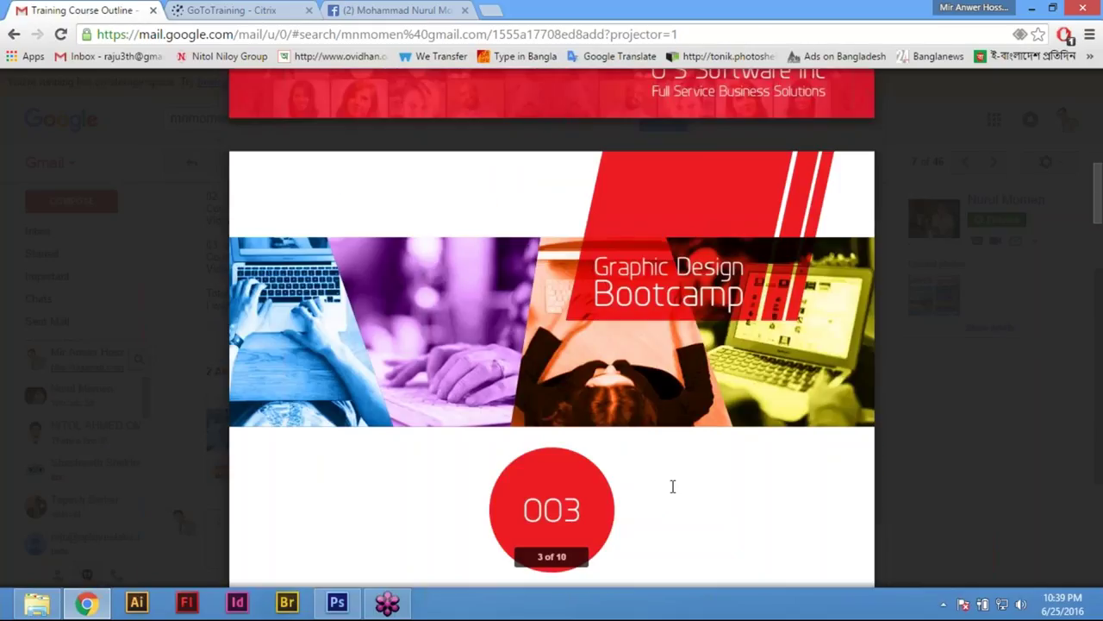
{"action": "scroll", "coordinate": [682, 457], "scroll_direction": "down", "scroll_amount": 2}
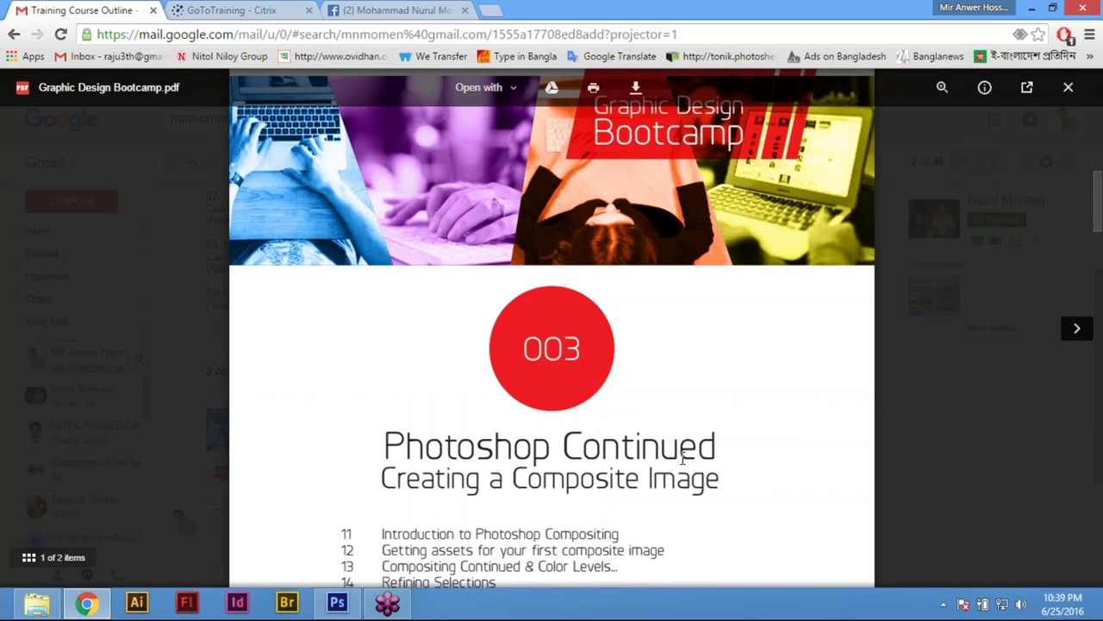
{"action": "scroll", "coordinate": [682, 457], "scroll_direction": "up", "scroll_amount": 1}
{"action": "scroll", "coordinate": [681, 457], "scroll_direction": "up", "scroll_amount": 7}
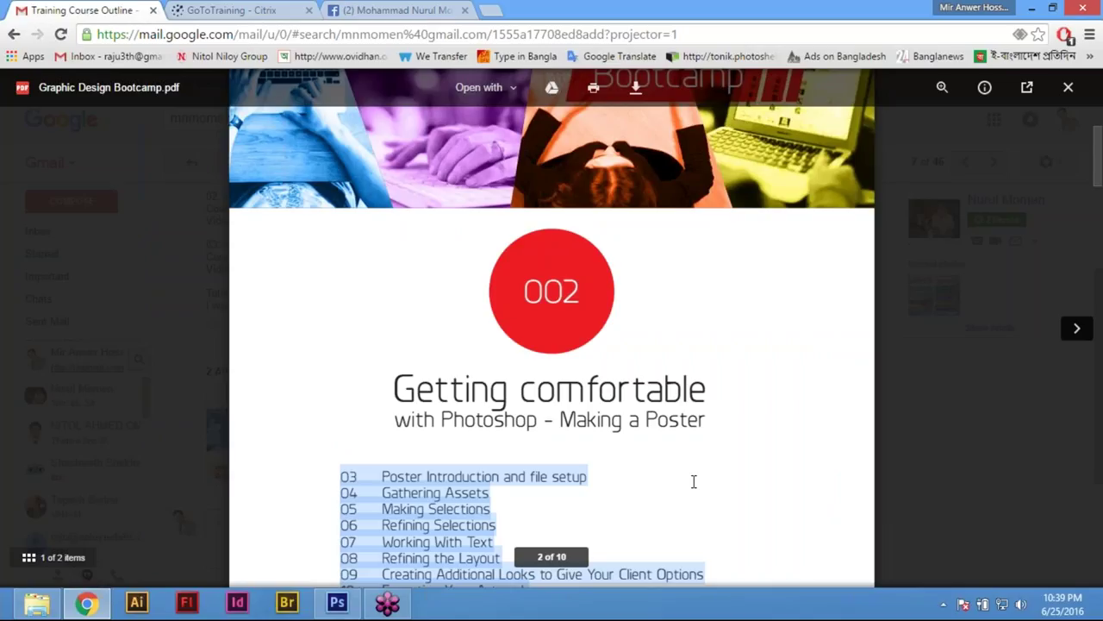
{"action": "scroll", "coordinate": [693, 481], "scroll_direction": "down", "scroll_amount": 2}
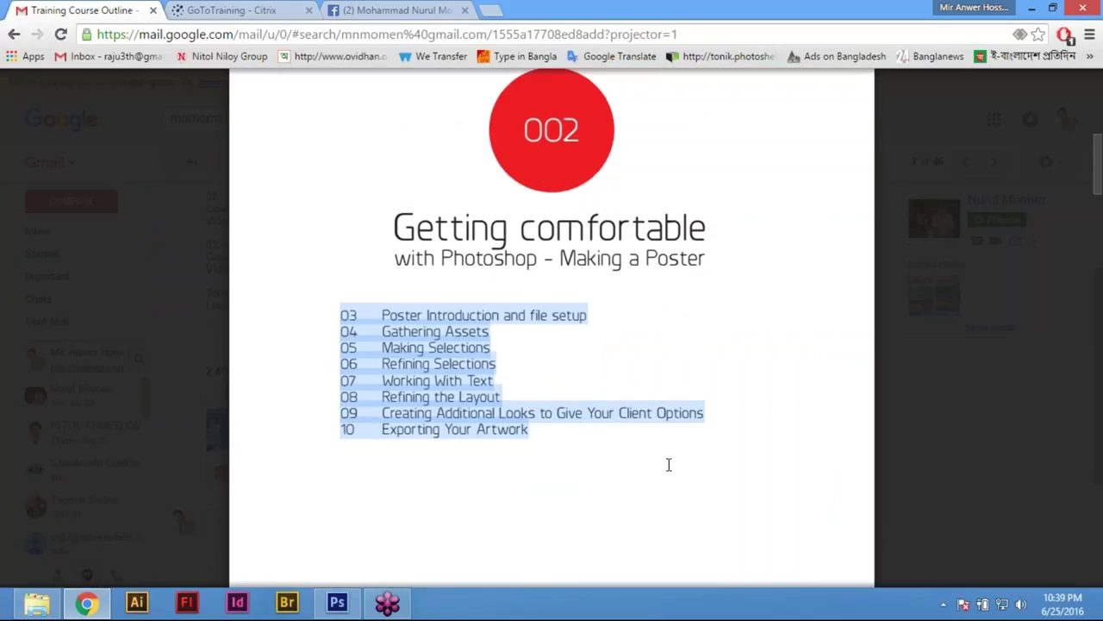
{"action": "scroll", "coordinate": [668, 465], "scroll_direction": "down", "scroll_amount": 3}
{"action": "scroll", "coordinate": [667, 463], "scroll_direction": "down", "scroll_amount": 3}
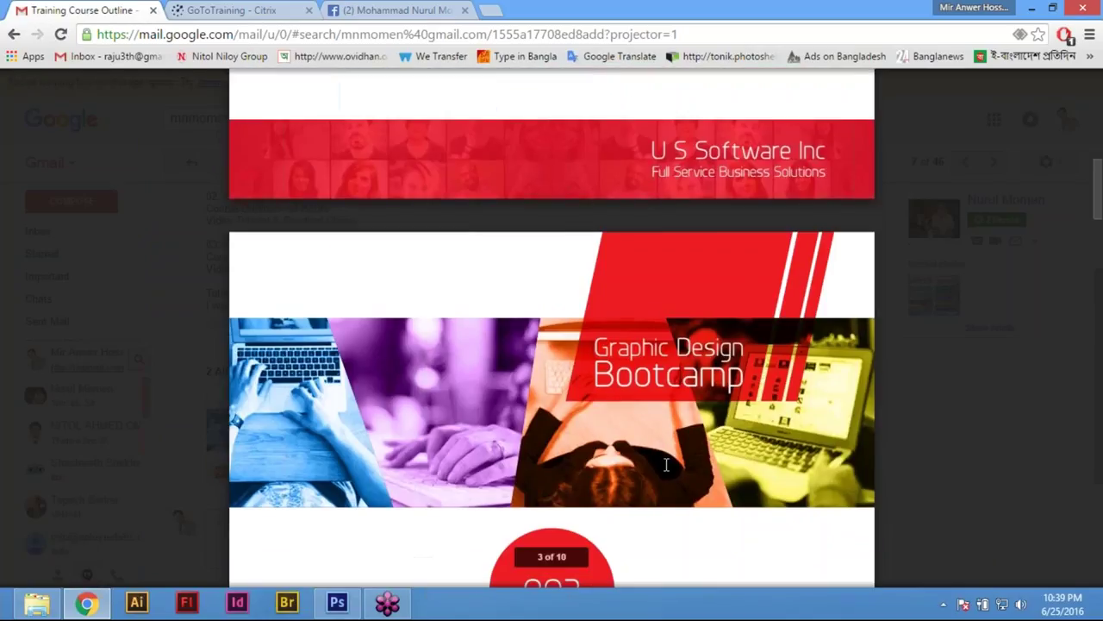
{"action": "scroll", "coordinate": [685, 480], "scroll_direction": "down", "scroll_amount": 2}
{"action": "scroll", "coordinate": [685, 480], "scroll_direction": "down", "scroll_amount": 3}
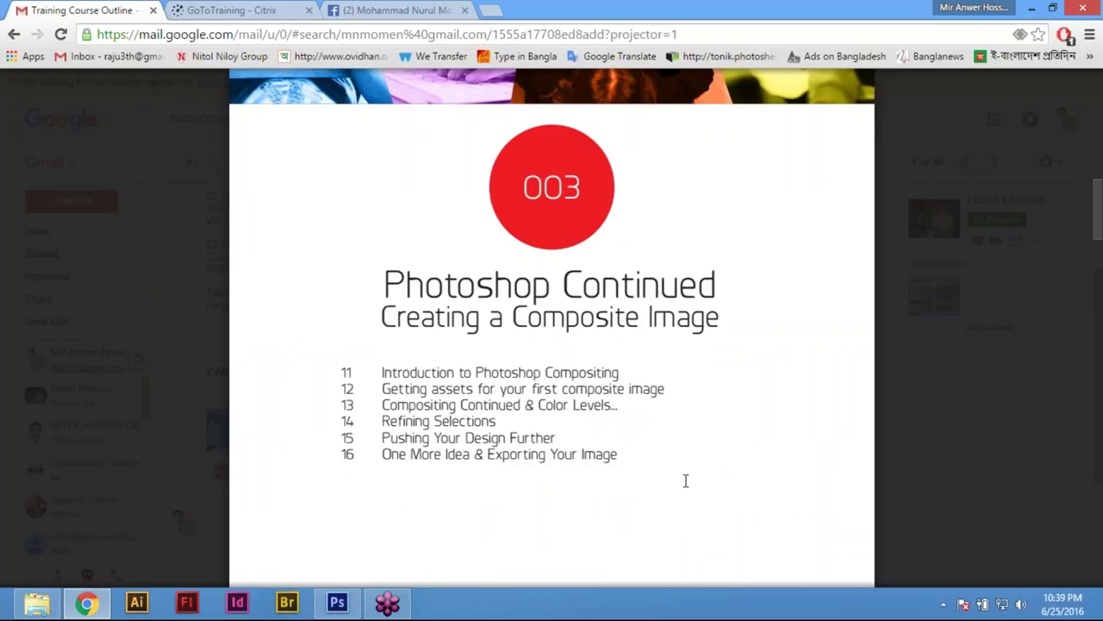
Return to section 002 of the outline and highlight topics 03 to 10 again
{"action": "scroll", "coordinate": [685, 480], "scroll_direction": "up", "scroll_amount": 7}
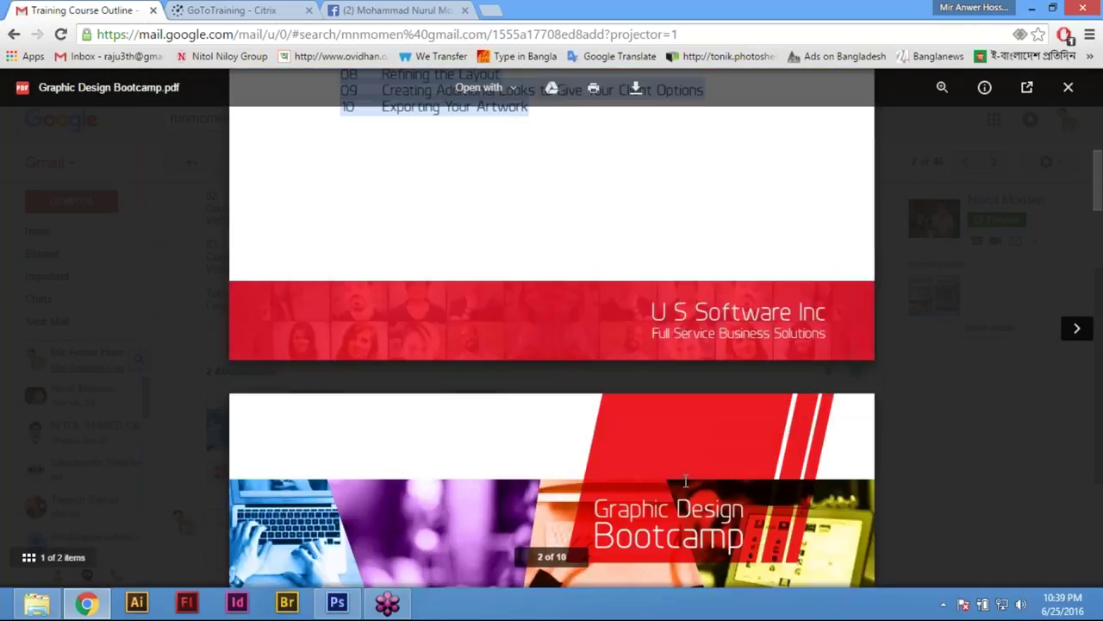
{"action": "scroll", "coordinate": [686, 480], "scroll_direction": "up", "scroll_amount": 3}
{"action": "left_click", "coordinate": [479, 337]}
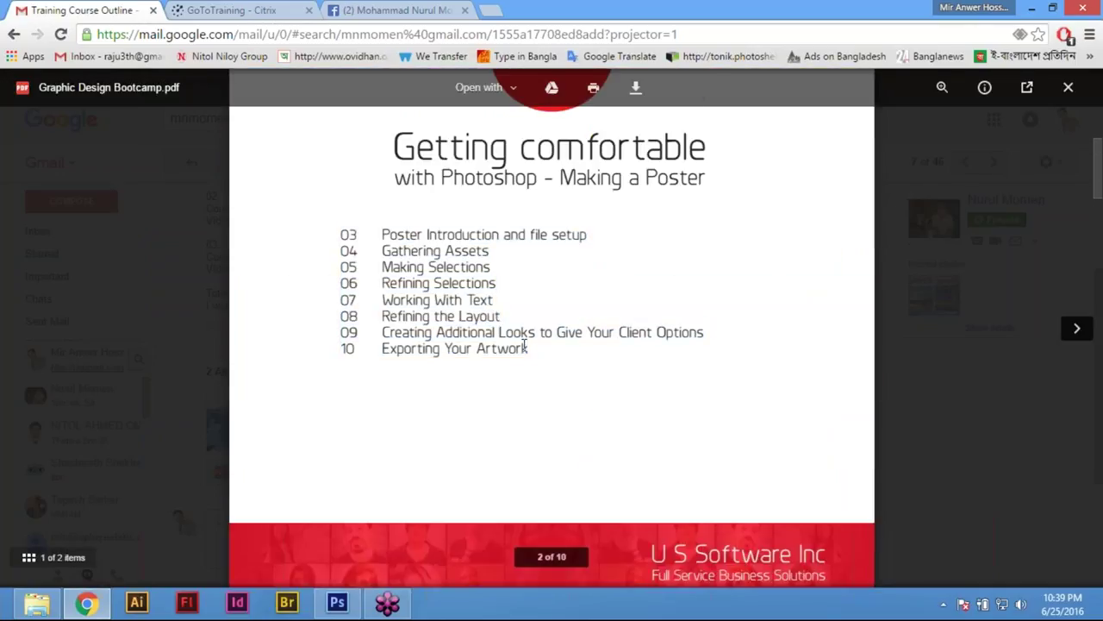
{"action": "left_click_drag", "start_coordinate": [554, 349], "coordinate": [335, 229]}
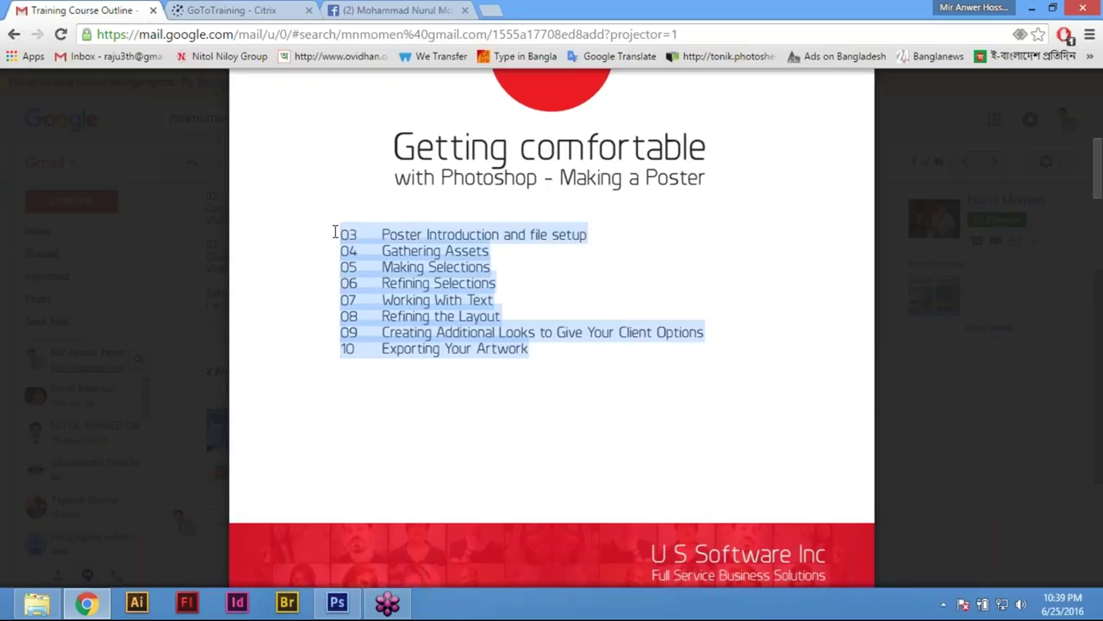
Highlight topics 03 to 10 of section 002 again, glance at the section 003 page and return to section 002
{"action": "left_click", "coordinate": [572, 352]}
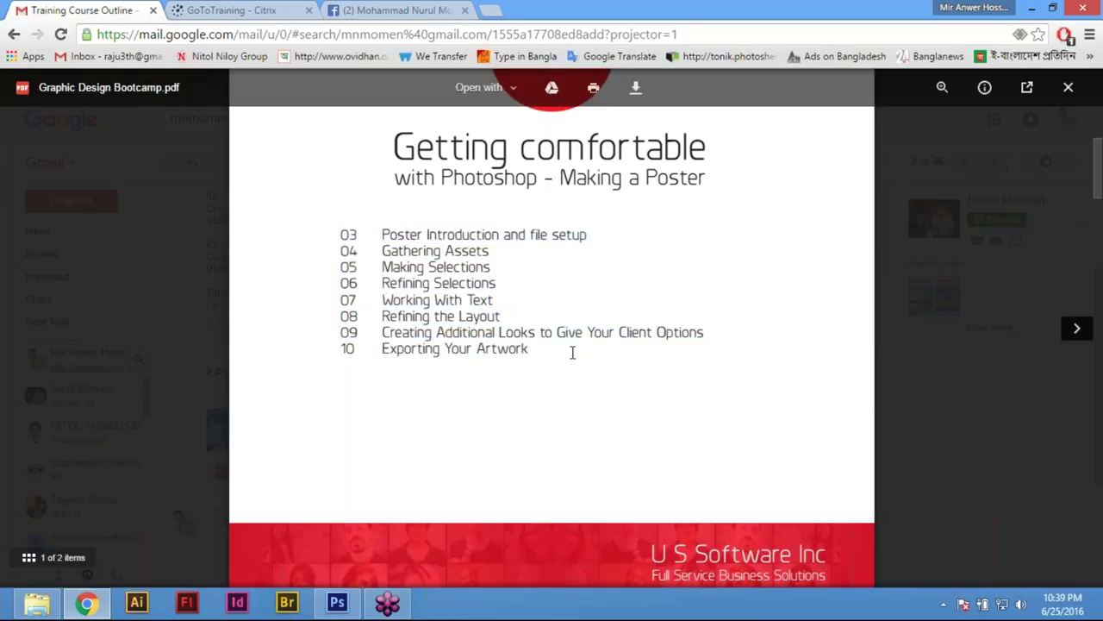
{"action": "left_click_drag", "start_coordinate": [543, 350], "coordinate": [337, 235]}
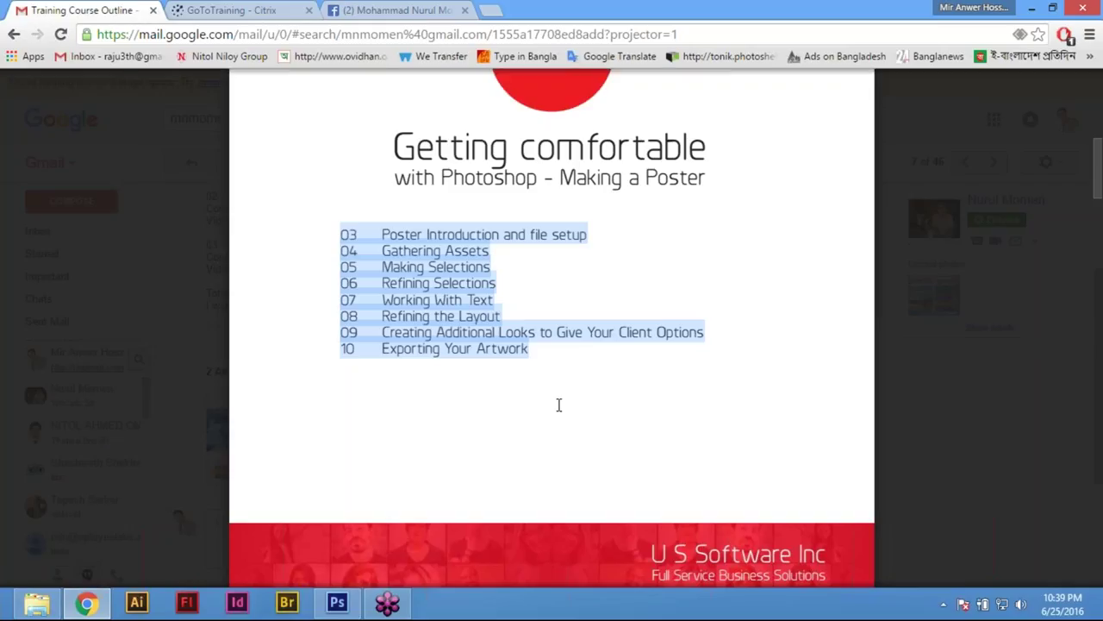
{"action": "scroll", "coordinate": [558, 405], "scroll_direction": "down", "scroll_amount": 5}
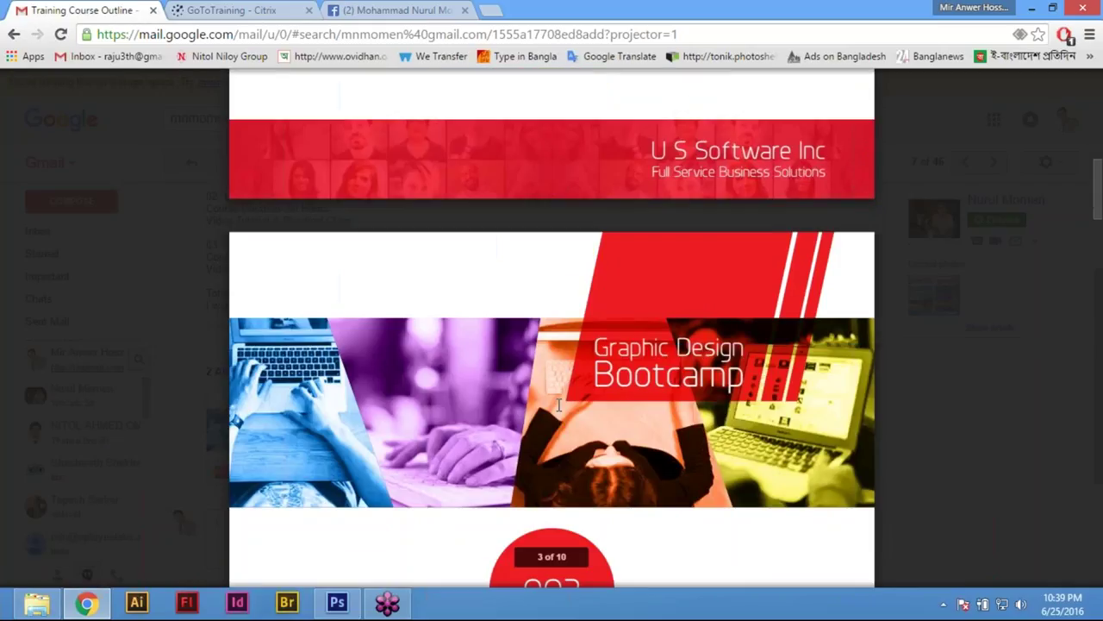
{"action": "scroll", "coordinate": [558, 405], "scroll_direction": "up", "scroll_amount": 5}
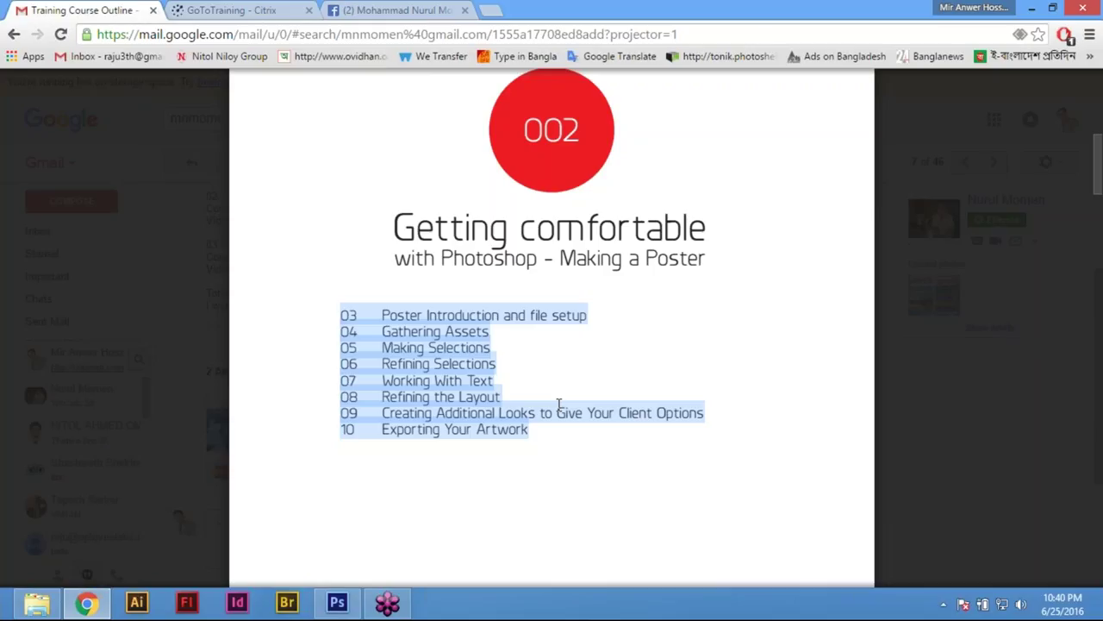
Switch to Photoshop and open the black-and-white-man-person-musician-large photo from the project's photos folder
{"action": "left_click", "coordinate": [337, 601]}
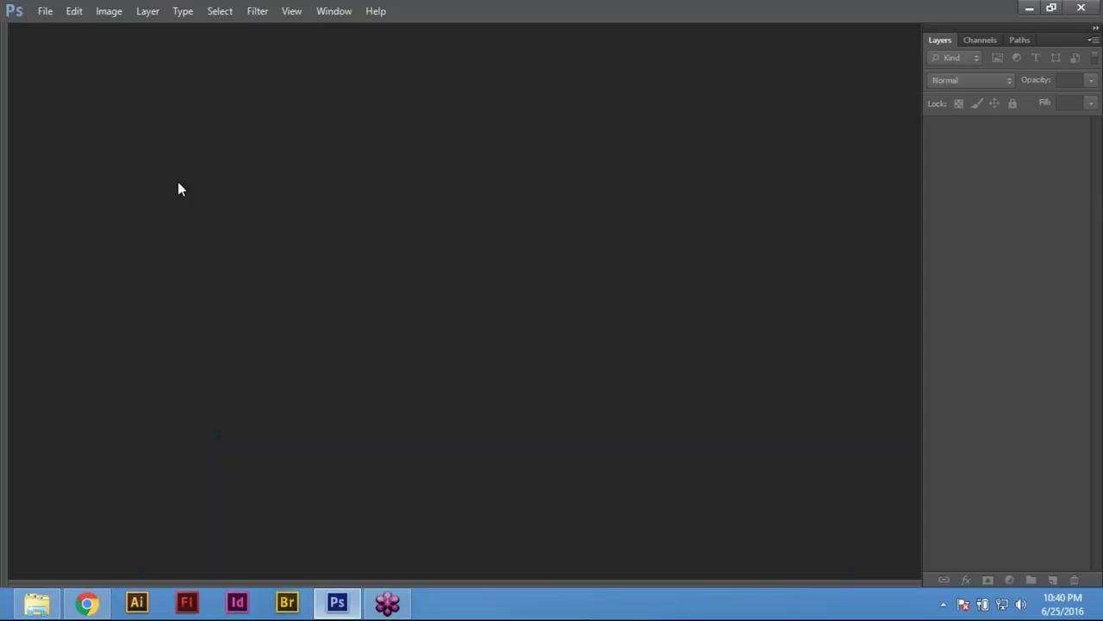
{"action": "left_click", "coordinate": [43, 10]}
{"action": "left_click", "coordinate": [69, 43]}
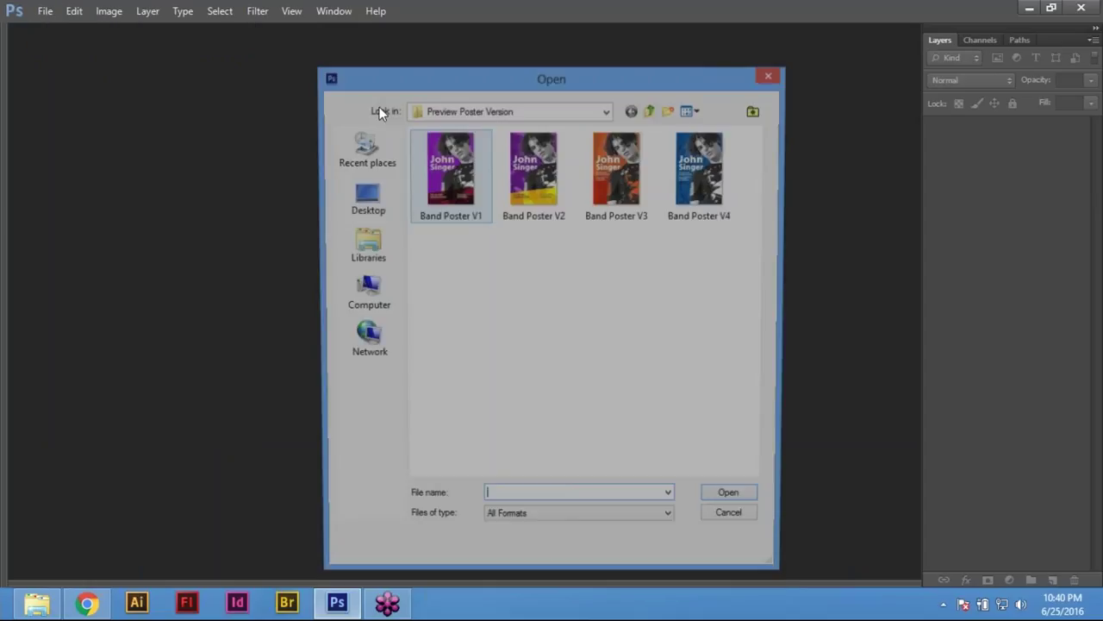
{"action": "left_click", "coordinate": [653, 110]}
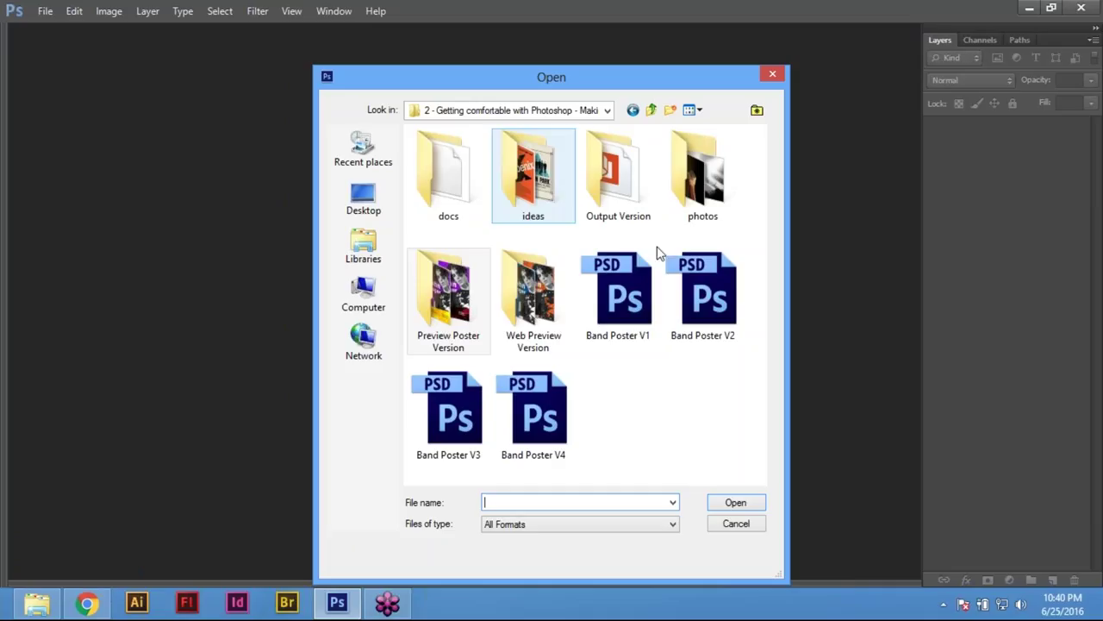
{"action": "double_click", "coordinate": [702, 172]}
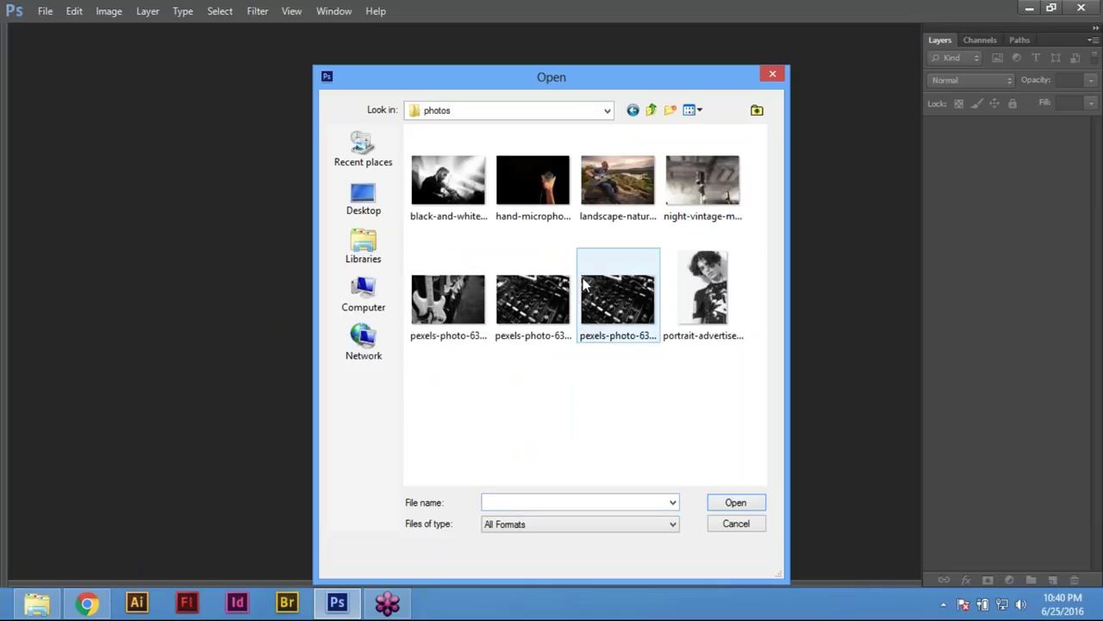
{"action": "left_click", "coordinate": [444, 180]}
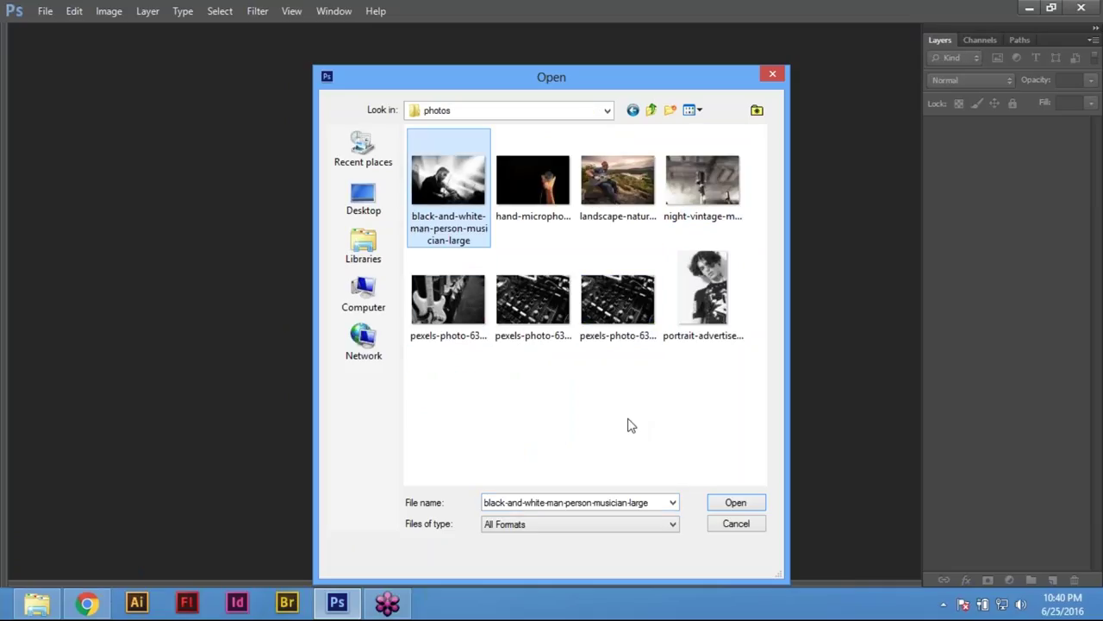
{"action": "double_click", "coordinate": [465, 194]}
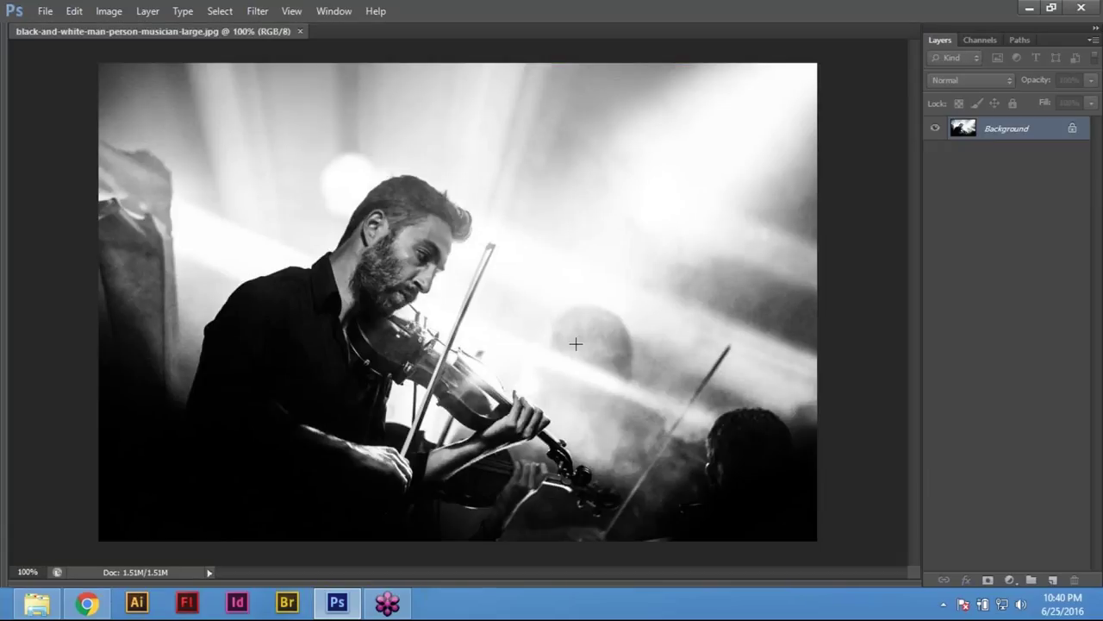
{"action": "key", "text": "ctrl+minus"}
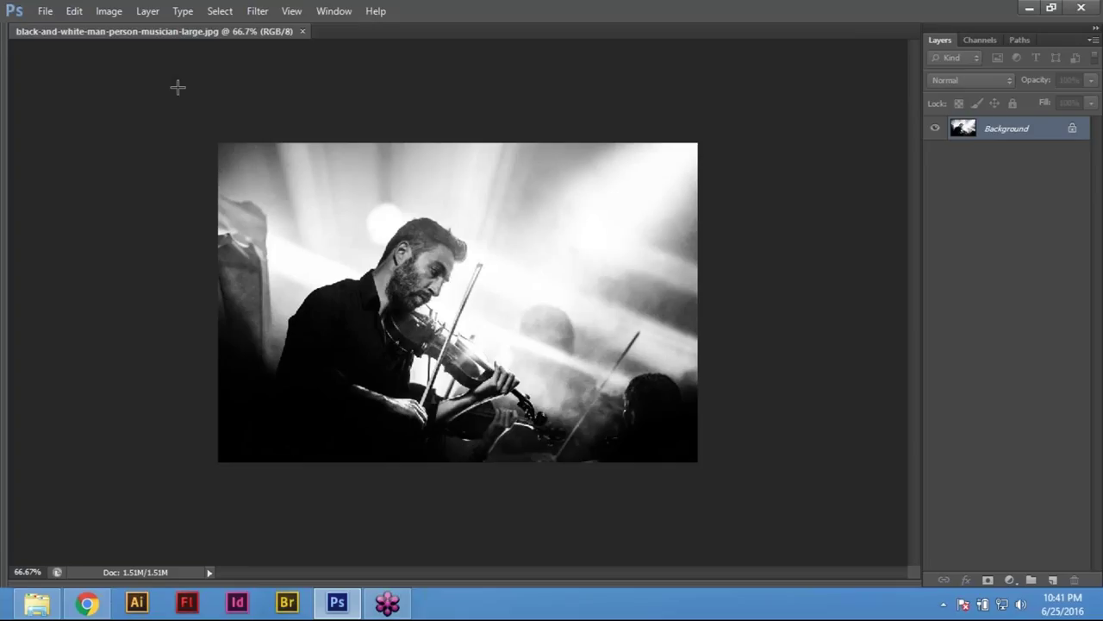
Start a new document measured in inches, with a width of 11 and a height of 17
{"action": "left_click", "coordinate": [44, 14]}
{"action": "left_click", "coordinate": [54, 34]}
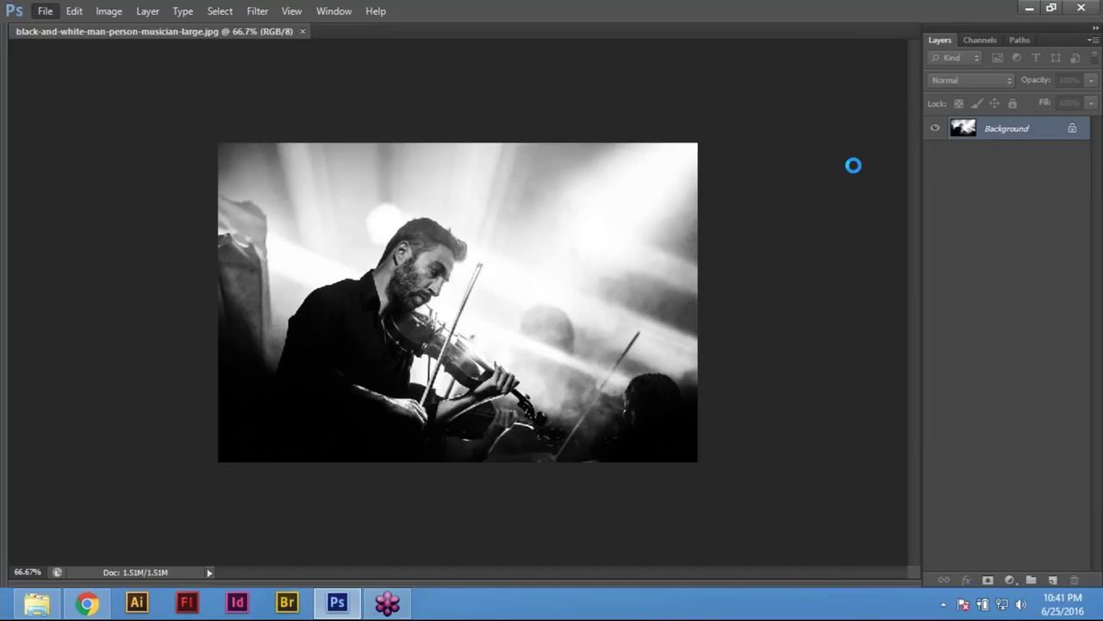
{"action": "left_click", "coordinate": [593, 195]}
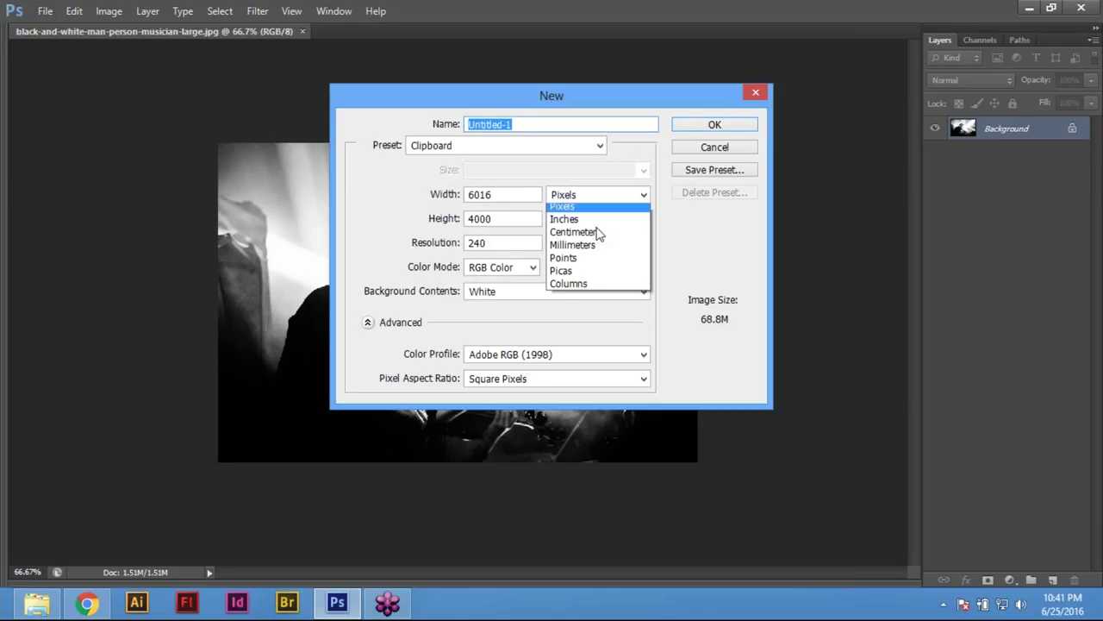
{"action": "left_click", "coordinate": [576, 219]}
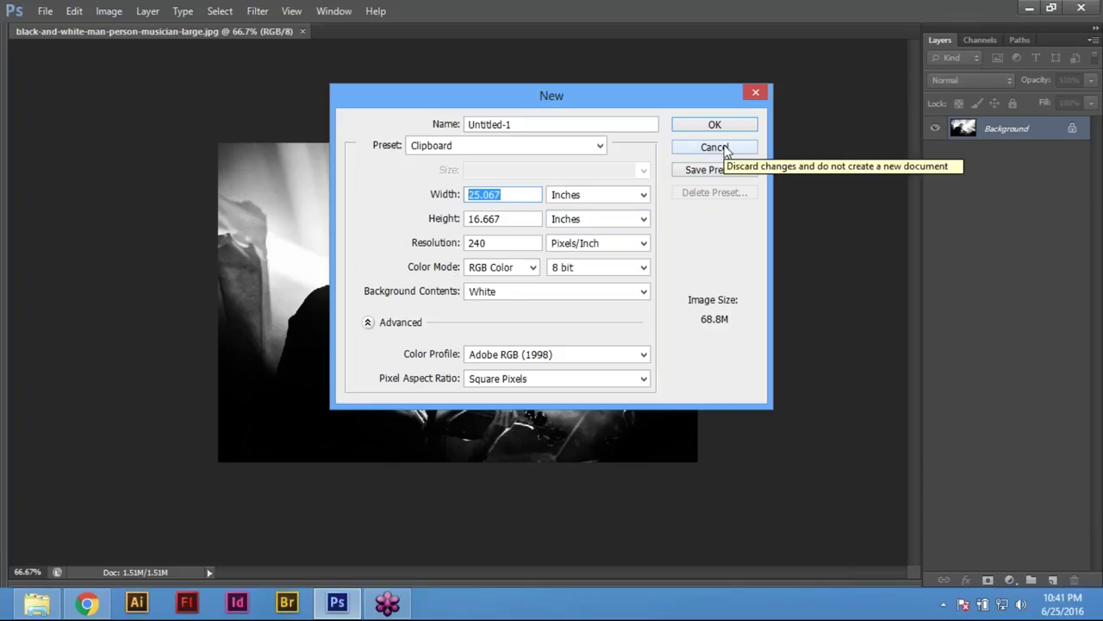
{"action": "type", "text": "11"}
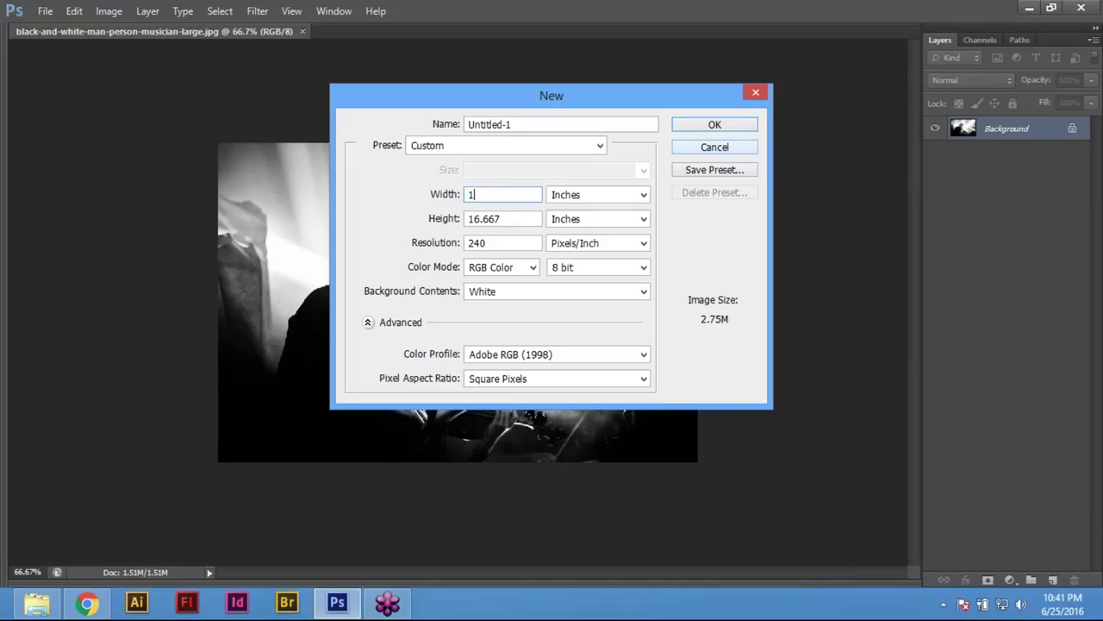
{"action": "key", "text": "Tab"}
{"action": "key", "text": "Tab"}
{"action": "type", "text": "17"}
{"action": "key", "text": "Tab"}
{"action": "key", "text": "Tab"}
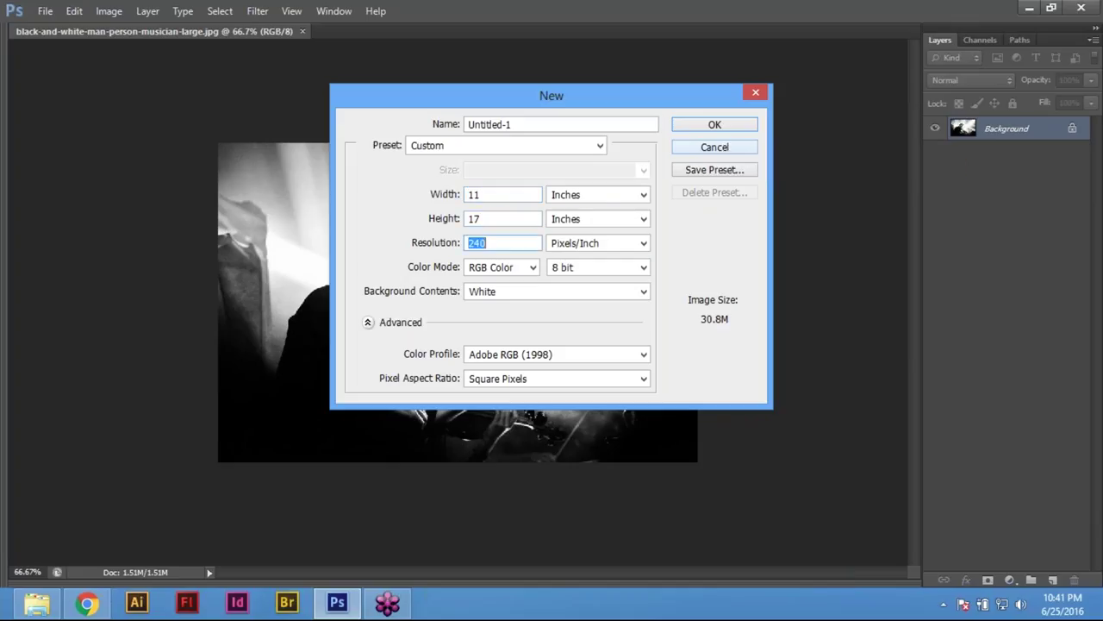
Set the new document's resolution to 150 pixels/inch and its background contents to Transparent, and create it
{"action": "type", "text": "150"}
{"action": "key", "text": "Tab"}
{"action": "key", "text": "Tab"}
{"action": "key", "text": "Tab"}
{"action": "key", "text": "Tab"}
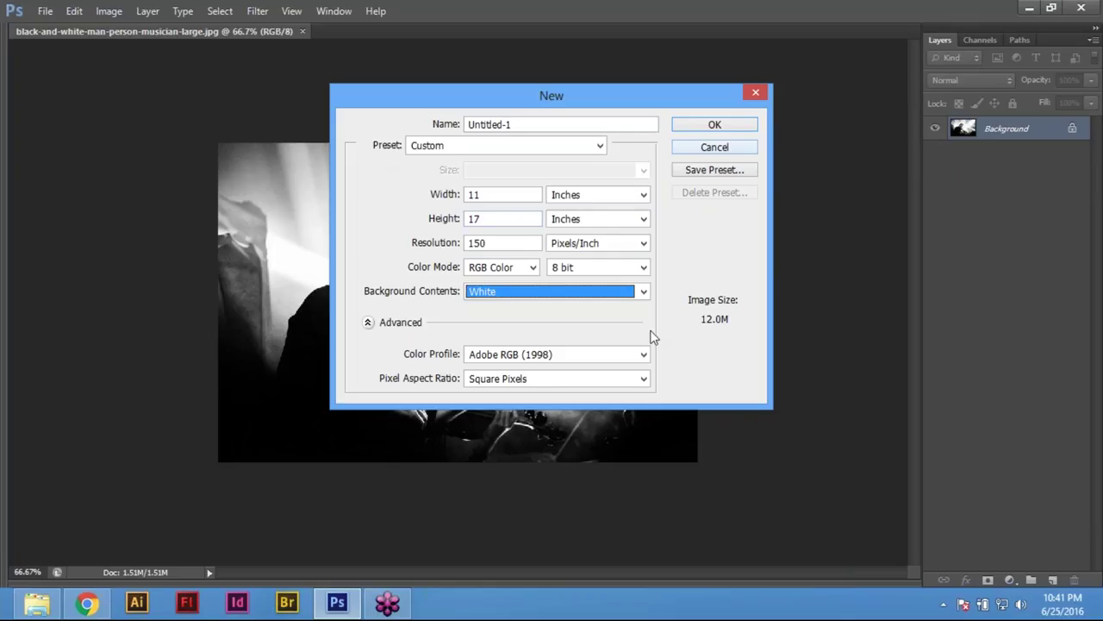
{"action": "left_click", "coordinate": [538, 297]}
{"action": "left_click", "coordinate": [505, 335]}
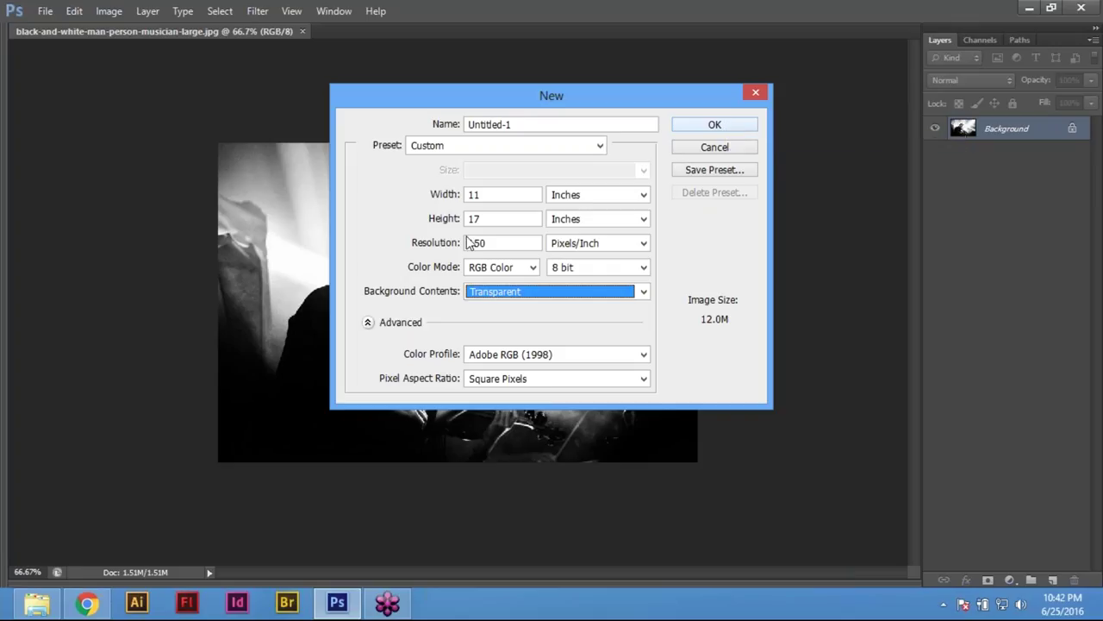
{"action": "left_click", "coordinate": [724, 126]}
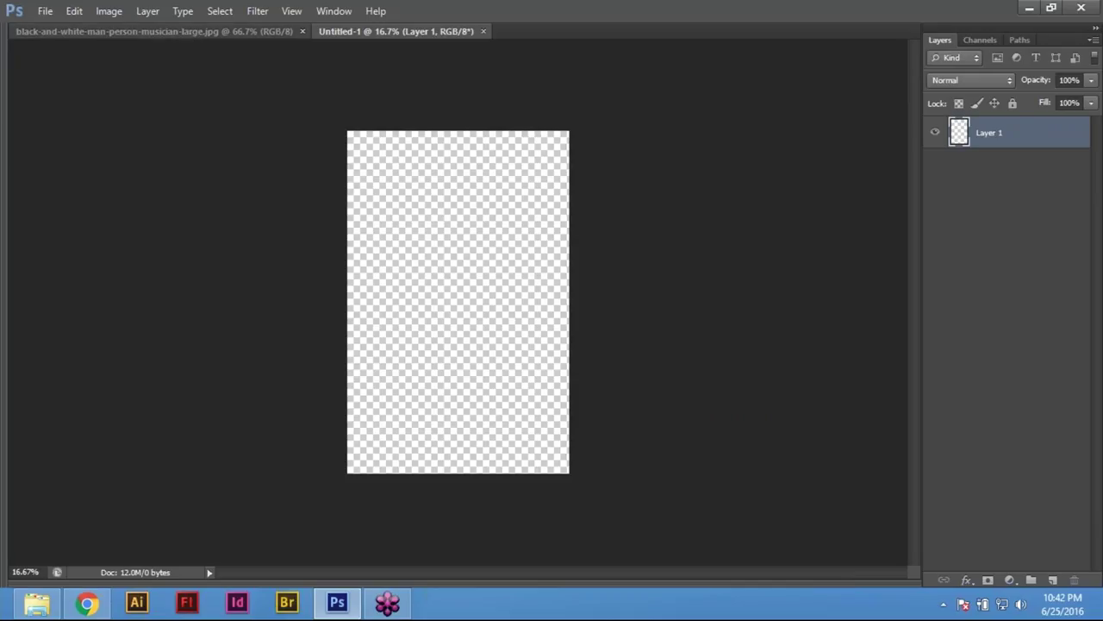
Copy the entire violinist photo and paste it into Untitled-1, accepting the color profile conversion
{"action": "left_click", "coordinate": [205, 33]}
{"action": "key", "text": "ctrl+a"}
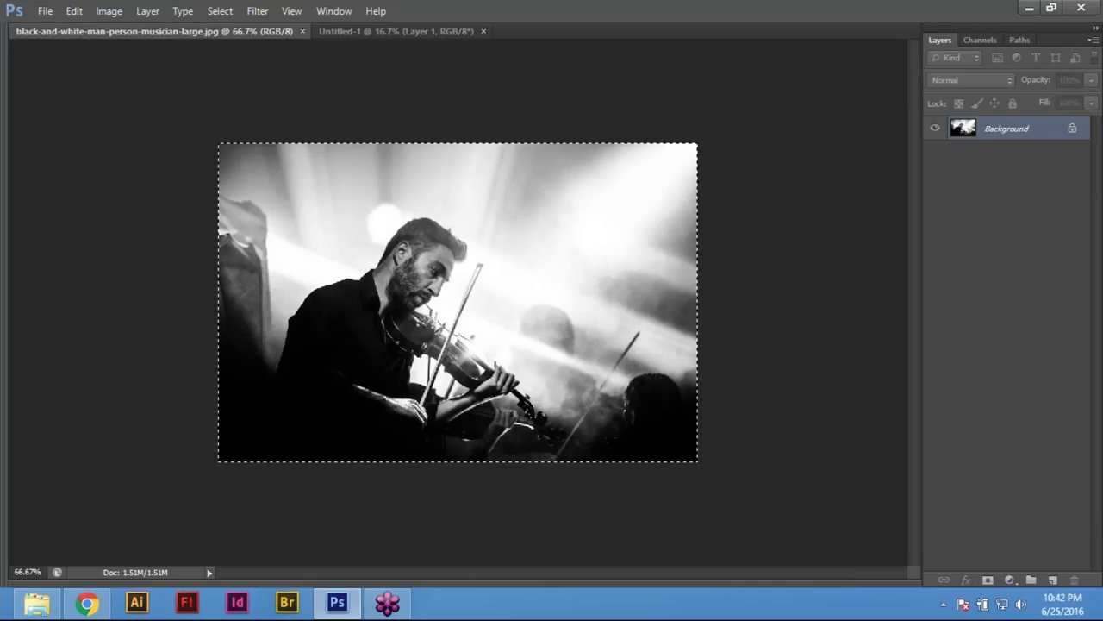
{"action": "left_click", "coordinate": [399, 33]}
{"action": "key", "text": "ctrl+v"}
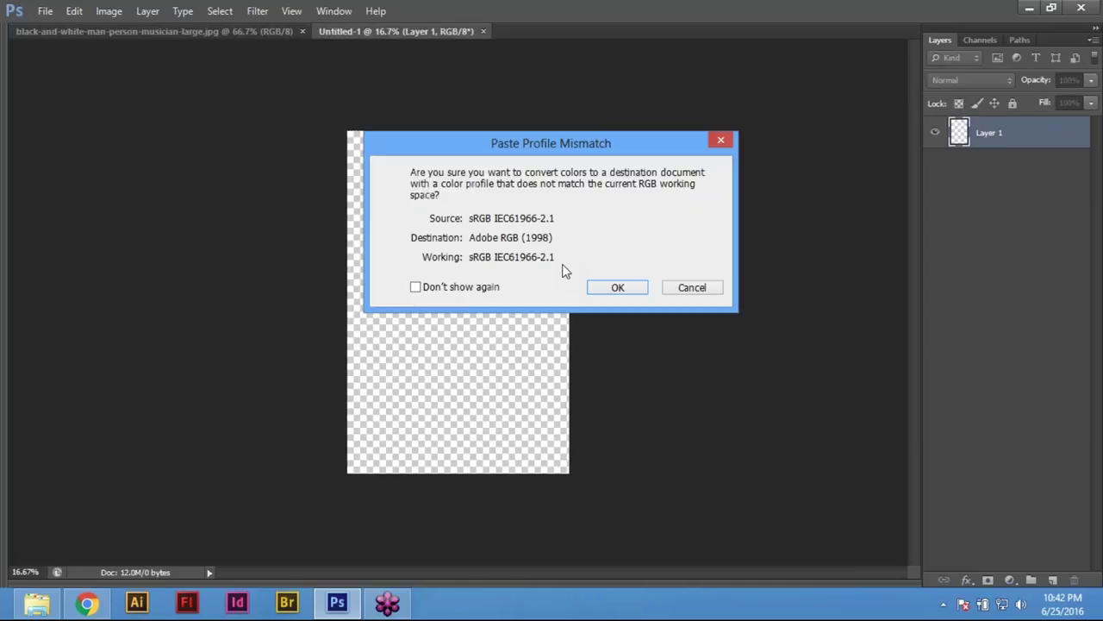
{"action": "left_click", "coordinate": [593, 292]}
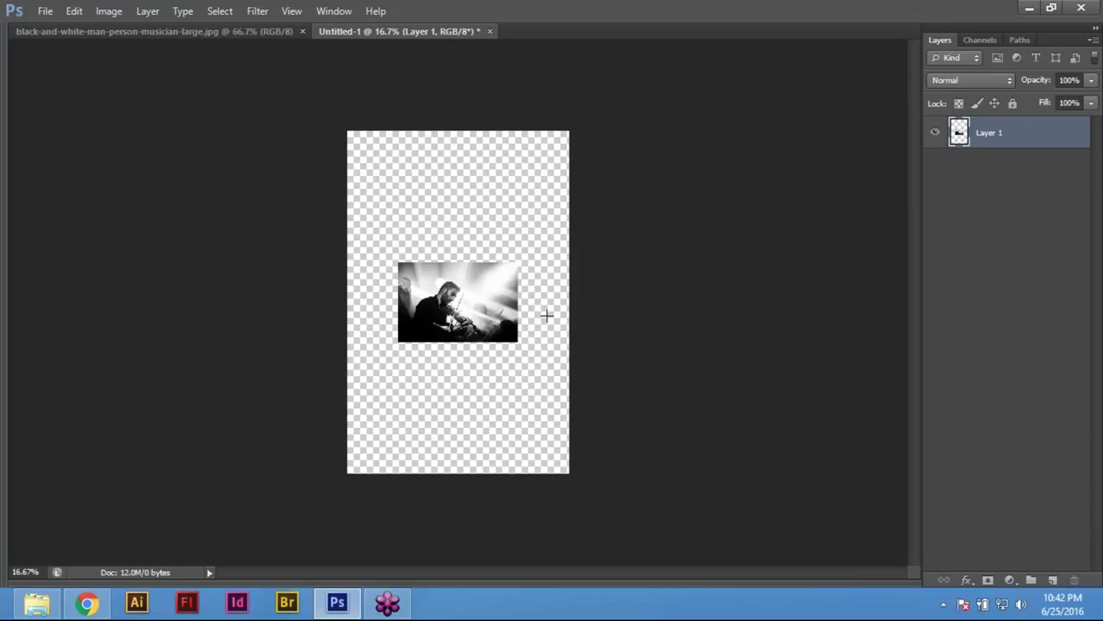
Enlarge the pasted violinist photo to cover the whole canvas and nudge it right so the violinist sits within the poster
{"action": "key", "text": "ctrl+t"}
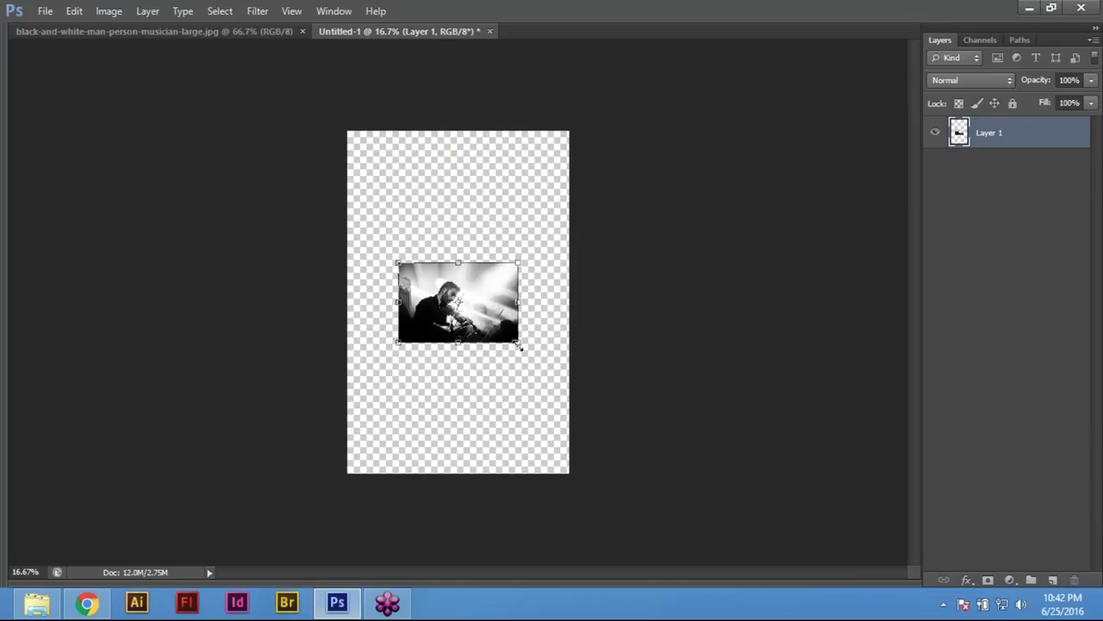
{"action": "left_click_drag", "start_coordinate": [518, 344], "coordinate": [698, 520]}
{"action": "key", "text": "Right"}
{"action": "key", "text": "Right"}
{"action": "key", "text": "Right"}
{"action": "key", "text": "Right"}
{"action": "key", "text": "Right"}
{"action": "key", "text": "Right"}
{"action": "key", "text": "Right"}
{"action": "key", "text": "Right"}
{"action": "key", "text": "Right"}
{"action": "key", "text": "Right"}
{"action": "key", "text": "Right"}
{"action": "key", "text": "Right"}
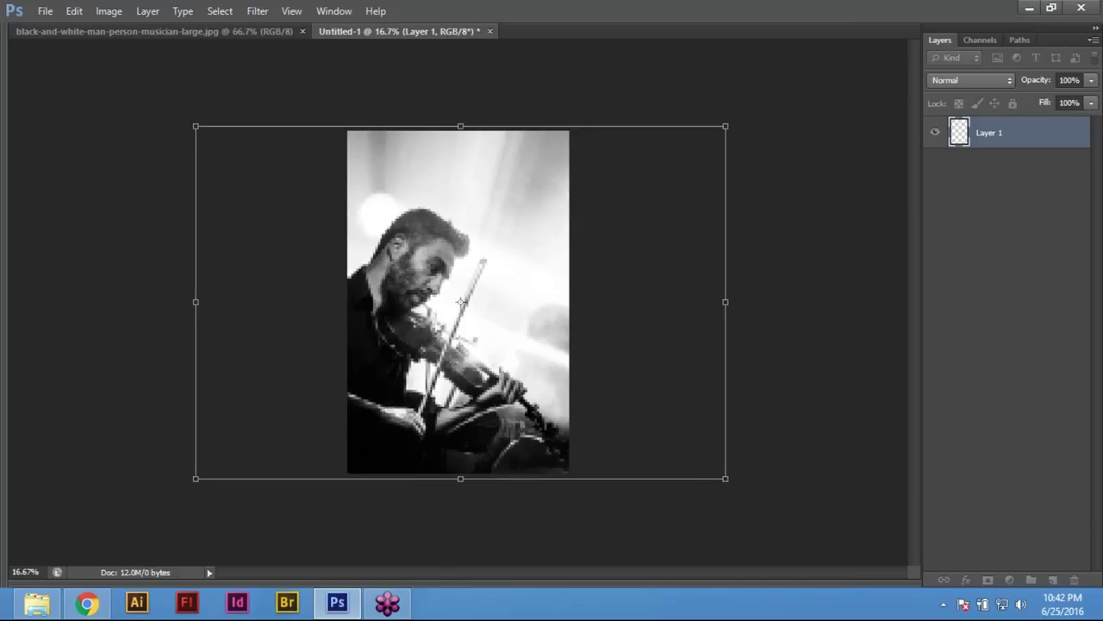
{"action": "key", "text": "Right"}
{"action": "key", "text": "Right"}
{"action": "key", "text": "Right"}
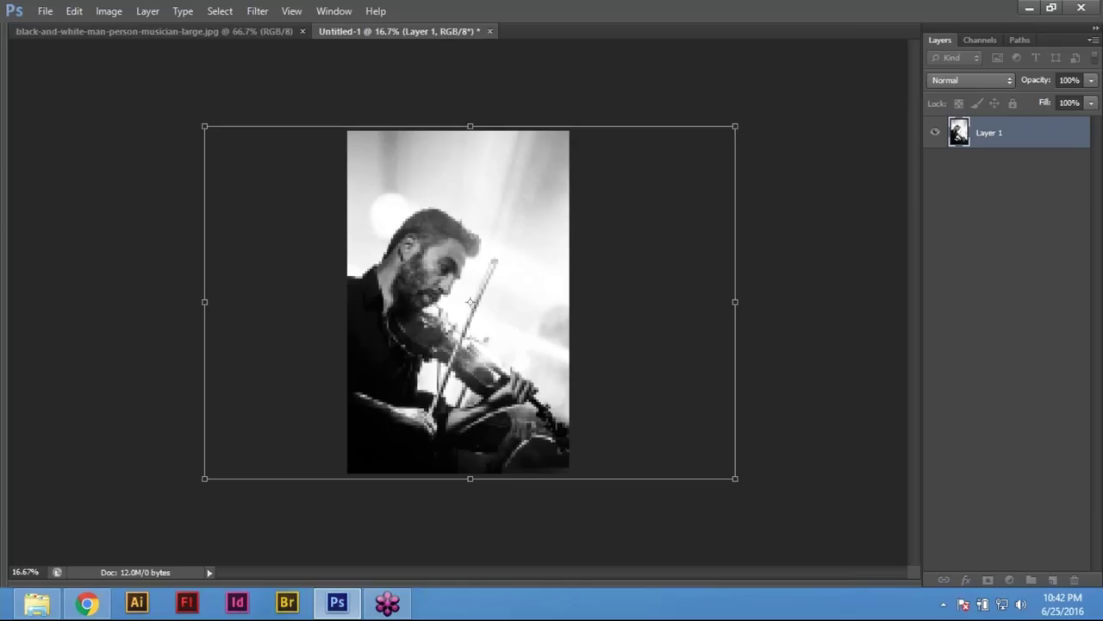
{"action": "key", "text": "Return"}
Examine the enlarged violinist image up close around the face, violin and hands
{"action": "left_click_drag", "start_coordinate": [348, 472], "coordinate": [536, 177]}
{"action": "key", "text": "ctrl+plus"}
{"action": "key", "text": "ctrl+plus"}
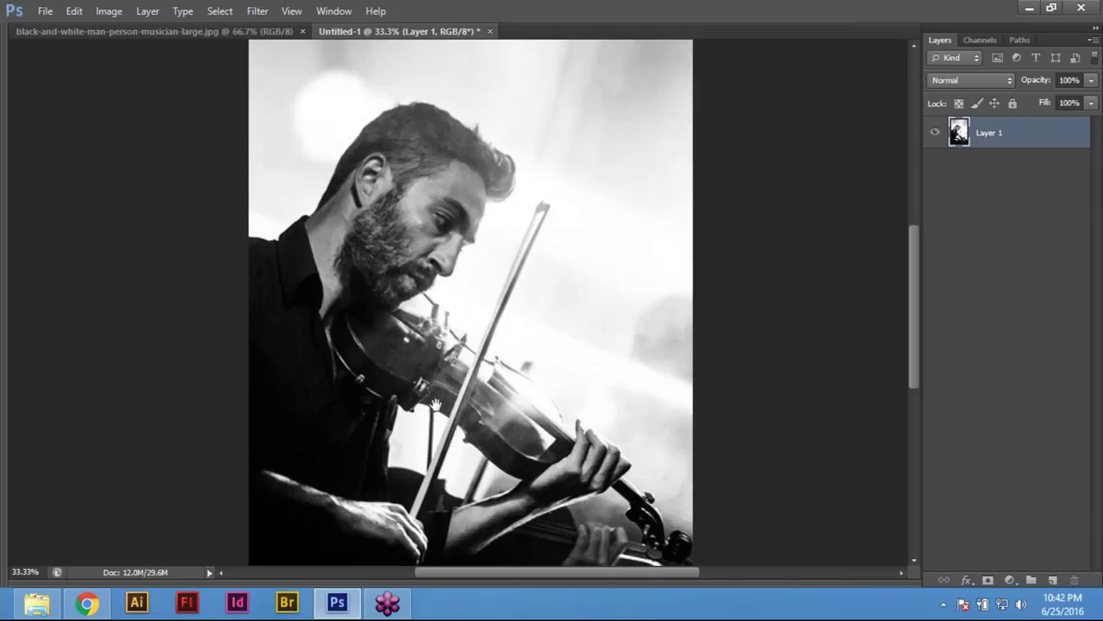
{"action": "left_click_drag", "start_coordinate": [455, 386], "coordinate": [415, 349]}
{"action": "left_click_drag", "start_coordinate": [380, 306], "coordinate": [445, 228]}
{"action": "left_click_drag", "start_coordinate": [464, 420], "coordinate": [456, 307]}
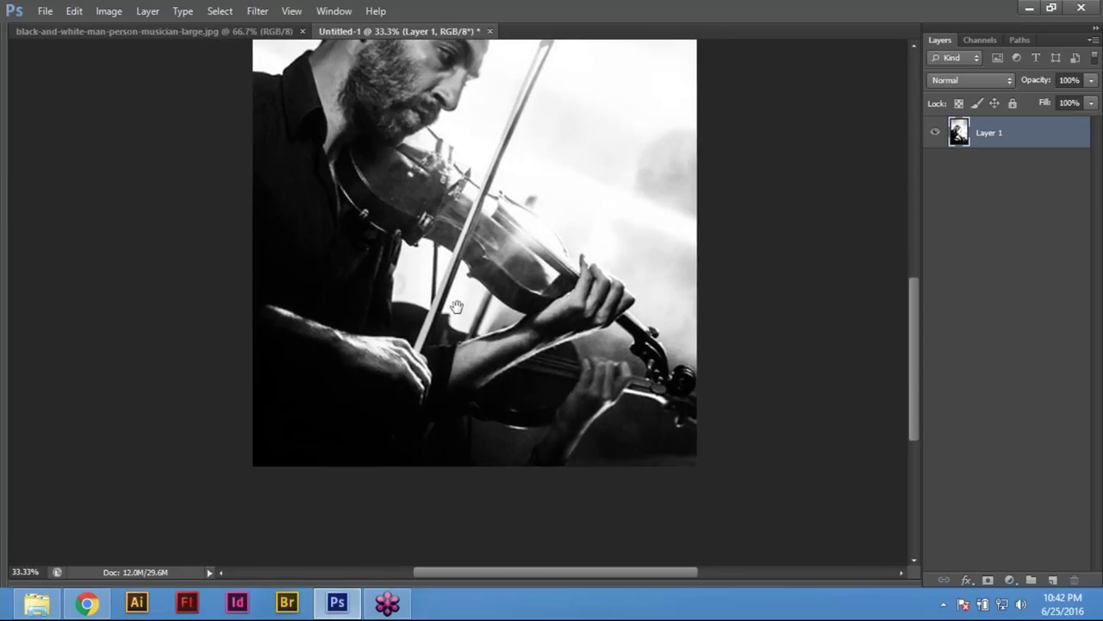
{"action": "left_click_drag", "start_coordinate": [681, 369], "coordinate": [634, 304]}
{"action": "left_click_drag", "start_coordinate": [474, 490], "coordinate": [585, 392]}
{"action": "key", "text": "ctrl+0"}
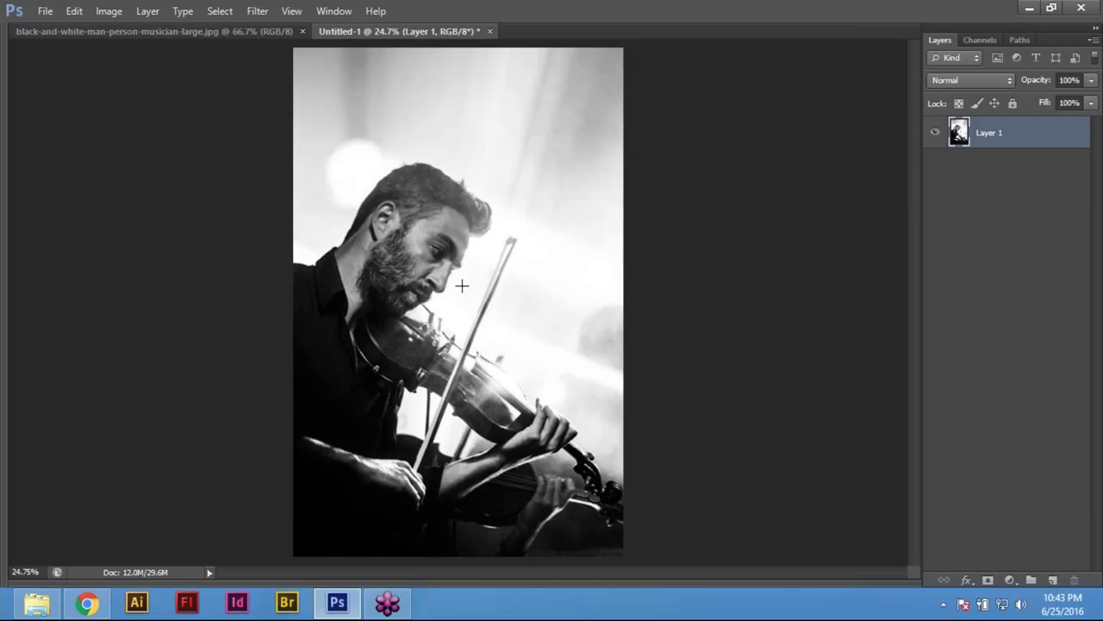
Show the hidden panels and start a Pen tool path along the violinist's shoulder from the canvas edge to the shirt collar
{"action": "key", "text": "z"}
{"action": "left_click", "coordinate": [310, 276]}
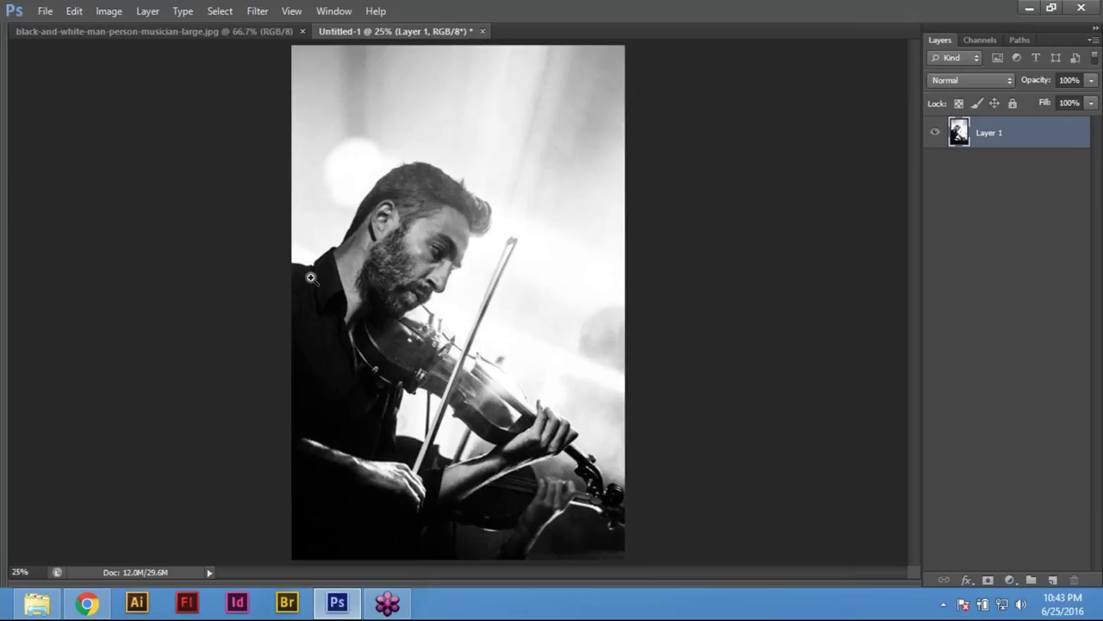
{"action": "left_click", "coordinate": [311, 277]}
{"action": "left_click", "coordinate": [310, 276]}
{"action": "left_click", "coordinate": [426, 389]}
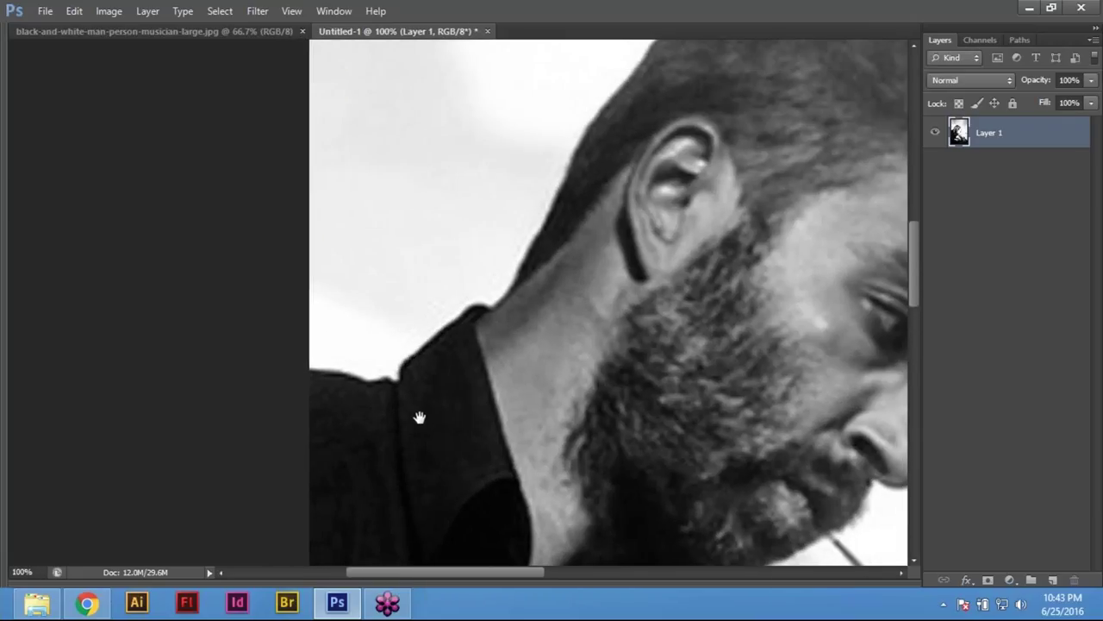
{"action": "key", "text": "p"}
{"action": "left_click_drag", "start_coordinate": [333, 379], "coordinate": [593, 150]}
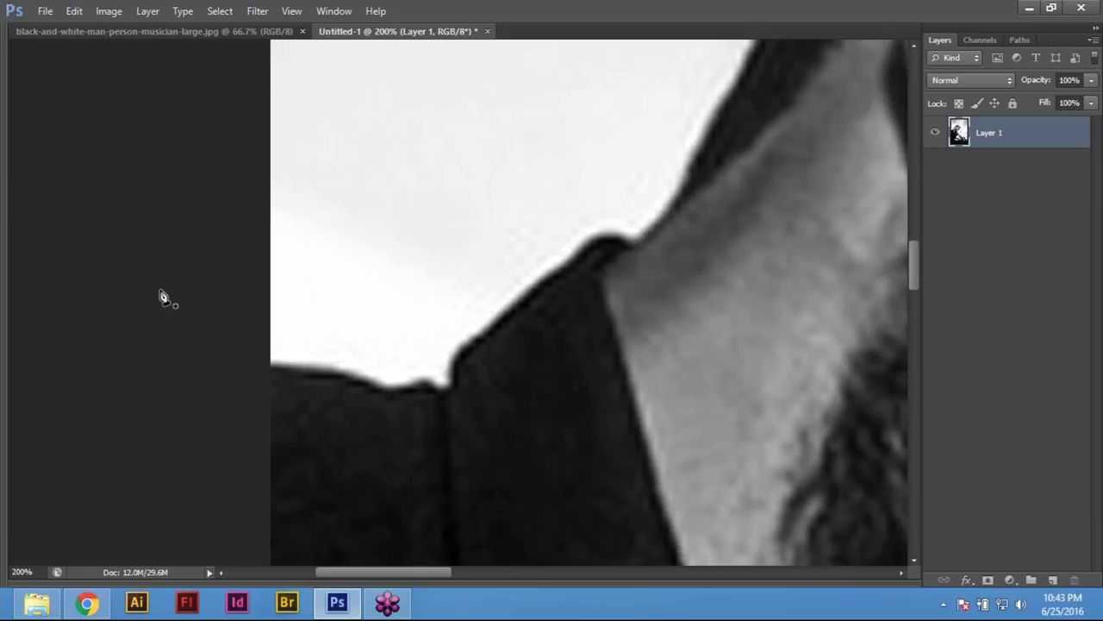
{"action": "key", "text": "Tab"}
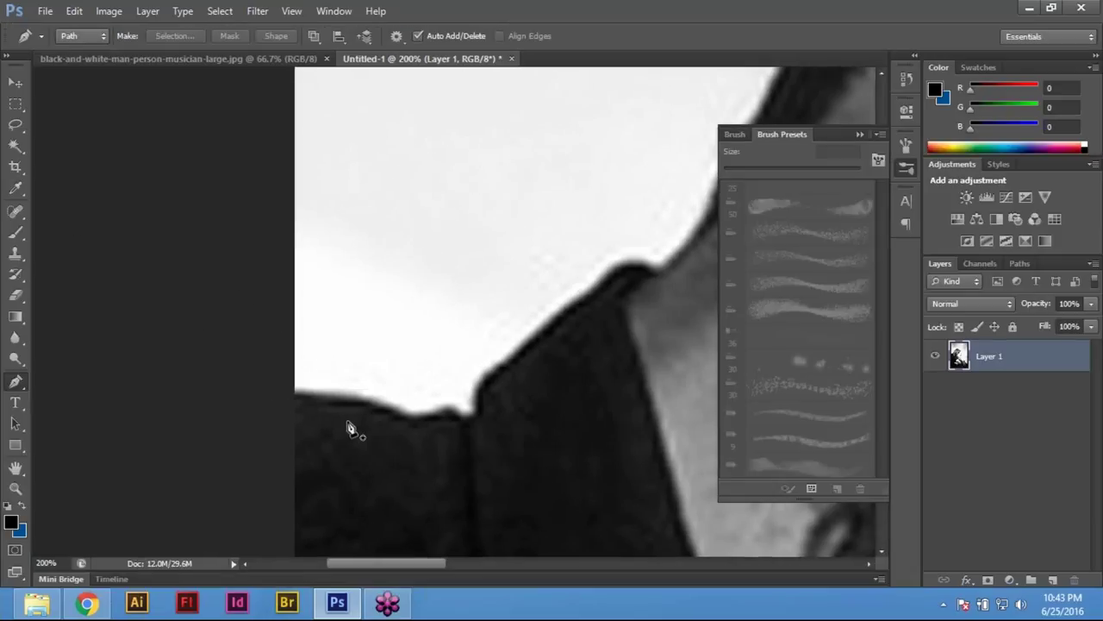
{"action": "left_click", "coordinate": [289, 394]}
{"action": "left_click_drag", "start_coordinate": [364, 403], "coordinate": [457, 413]}
{"action": "left_click", "coordinate": [479, 415]}
Continue the path along the collar edge to the back of the violinist's neck and dismiss it from the canvas
{"action": "left_click_drag", "start_coordinate": [490, 373], "coordinate": [335, 510]}
{"action": "key", "text": "ctrl+plus"}
{"action": "left_click_drag", "start_coordinate": [353, 369], "coordinate": [434, 307]}
{"action": "left_click", "coordinate": [472, 305]}
{"action": "left_click_drag", "start_coordinate": [513, 294], "coordinate": [531, 283]}
{"action": "scroll", "coordinate": [551, 249], "scroll_direction": "up", "scroll_amount": 2}
{"action": "scroll", "coordinate": [563, 249], "scroll_direction": "right", "scroll_amount": 1}
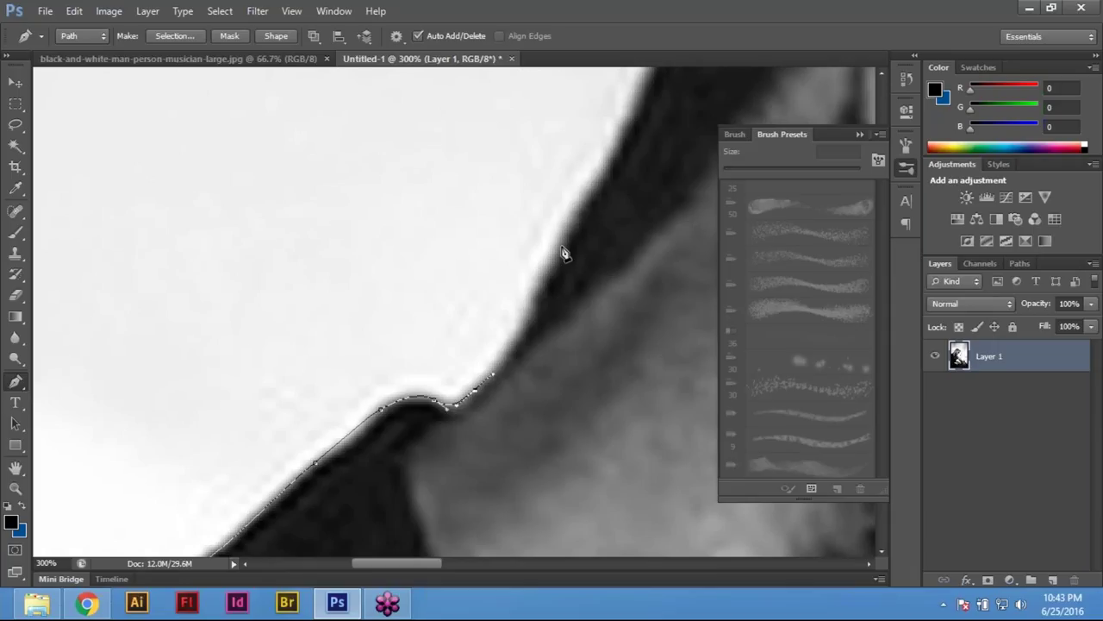
{"action": "key", "text": "ctrl+0"}
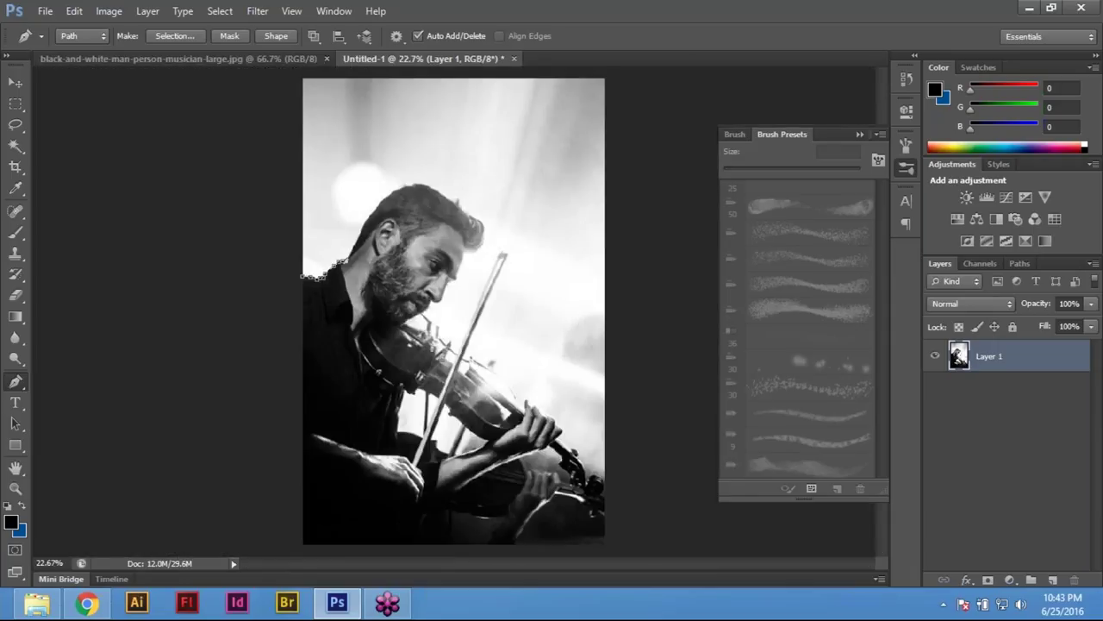
{"action": "key", "text": "Return"}
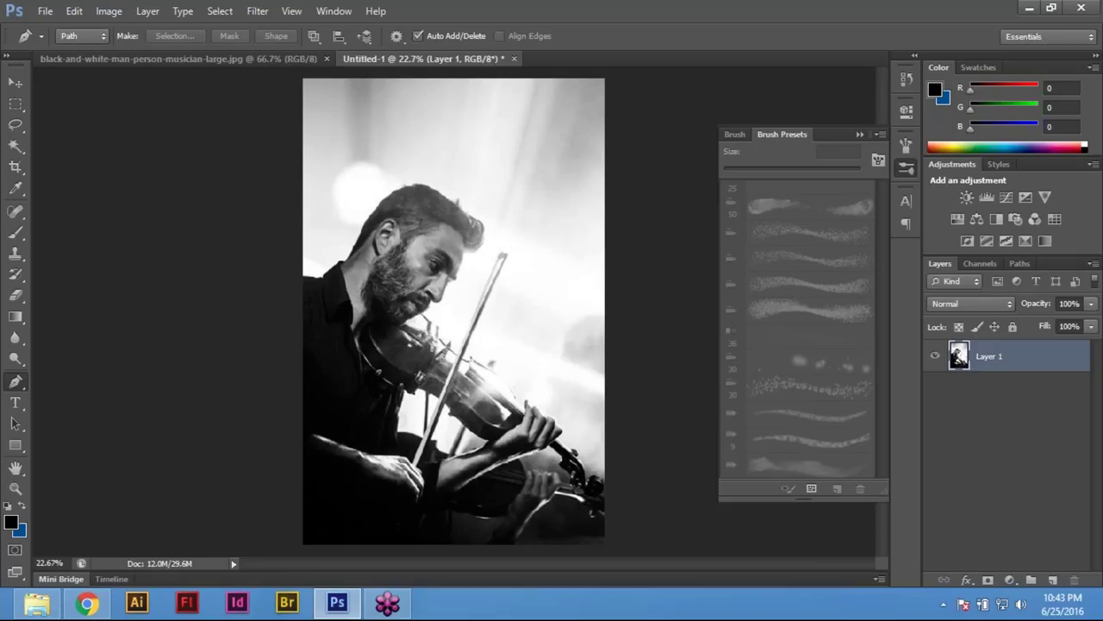
Undo the enlargement of the violinist photo on the poster canvas
{"action": "left_click", "coordinate": [14, 104]}
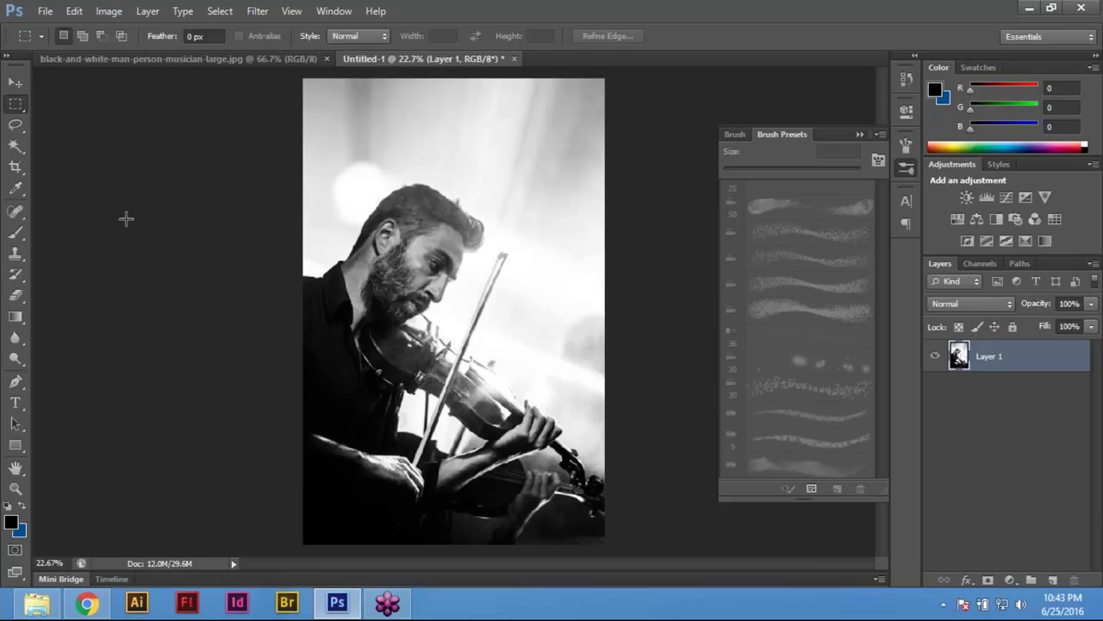
{"action": "left_click", "coordinate": [302, 293]}
{"action": "key", "text": "ctrl+minus"}
{"action": "key", "text": "ctrl+minus"}
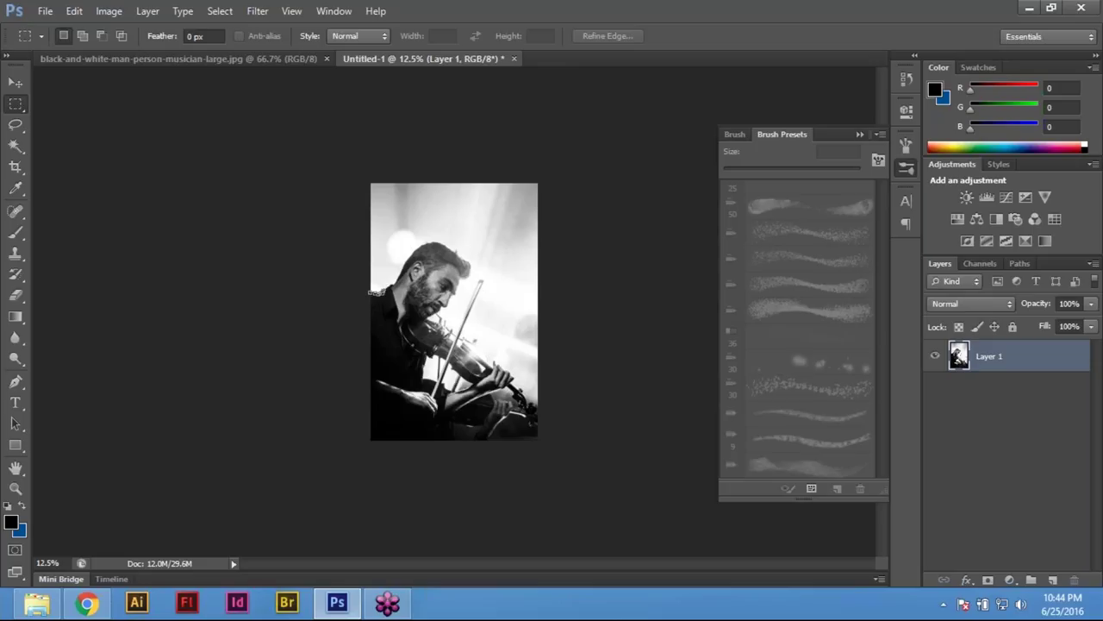
{"action": "key", "text": "ctrl+z"}
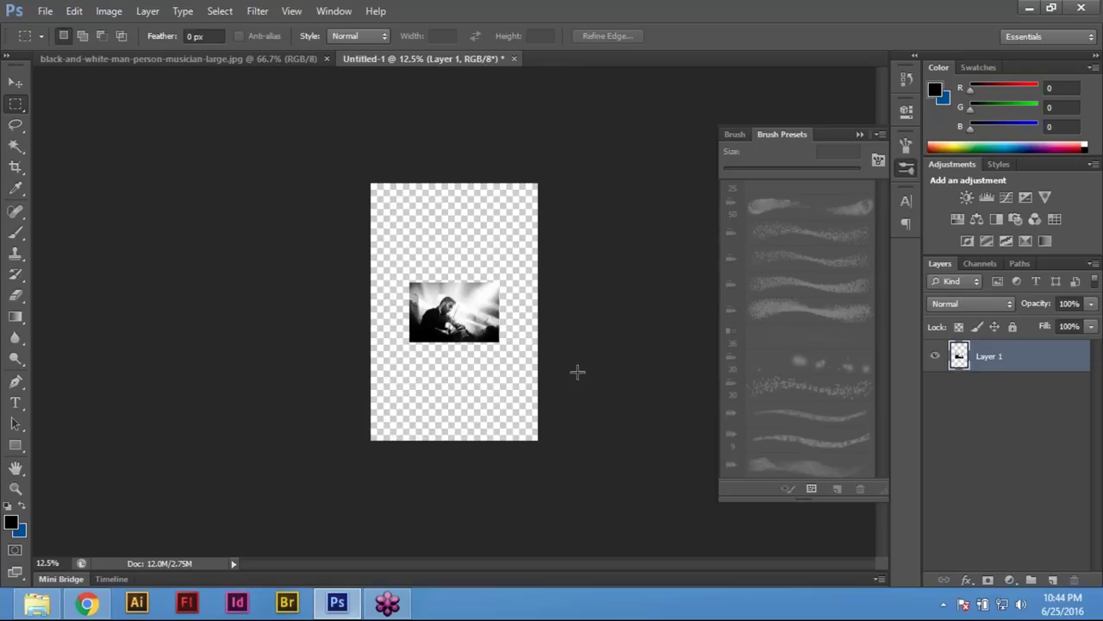
{"action": "key", "text": "ctrl+plus"}
{"action": "key", "text": "ctrl+plus"}
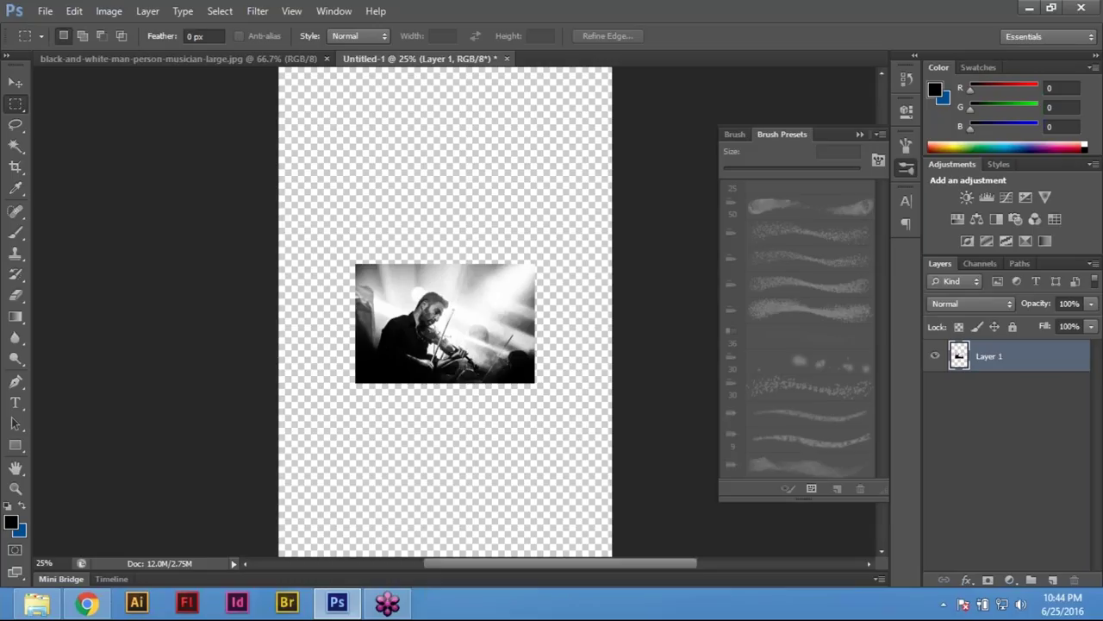
{"action": "left_click", "coordinate": [74, 11]}
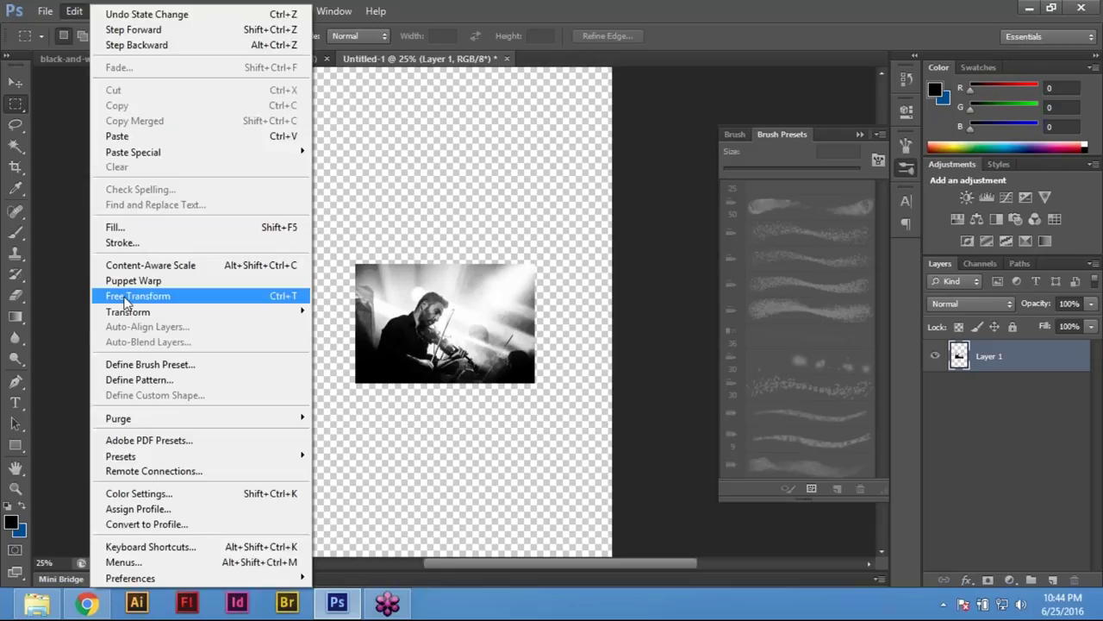
{"action": "left_click", "coordinate": [155, 296]}
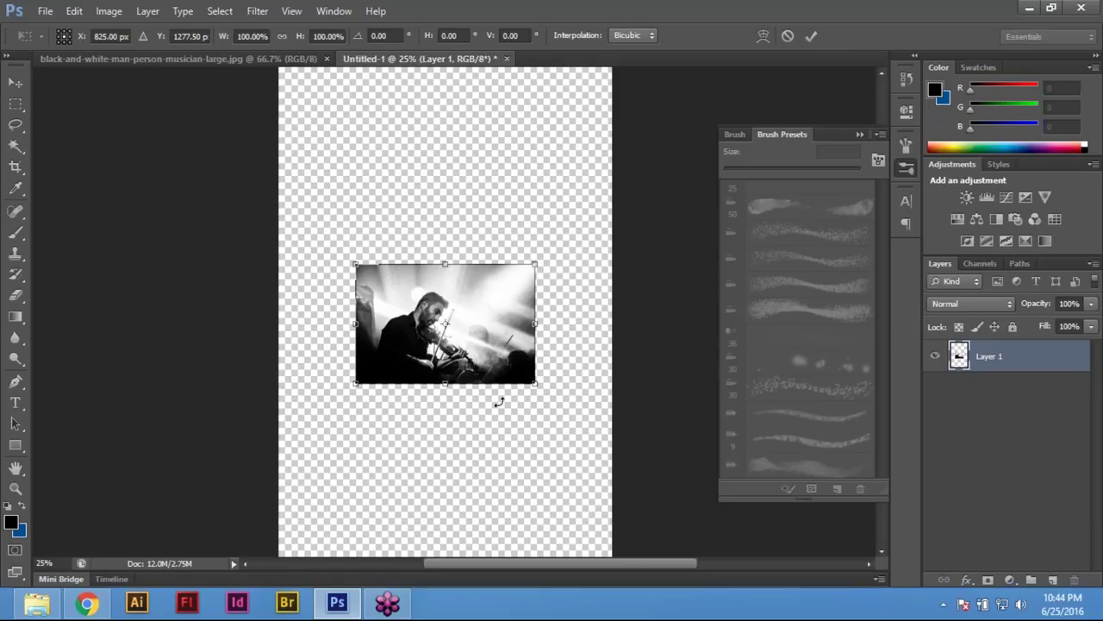
{"action": "key", "text": "Return"}
{"action": "key", "text": "m"}
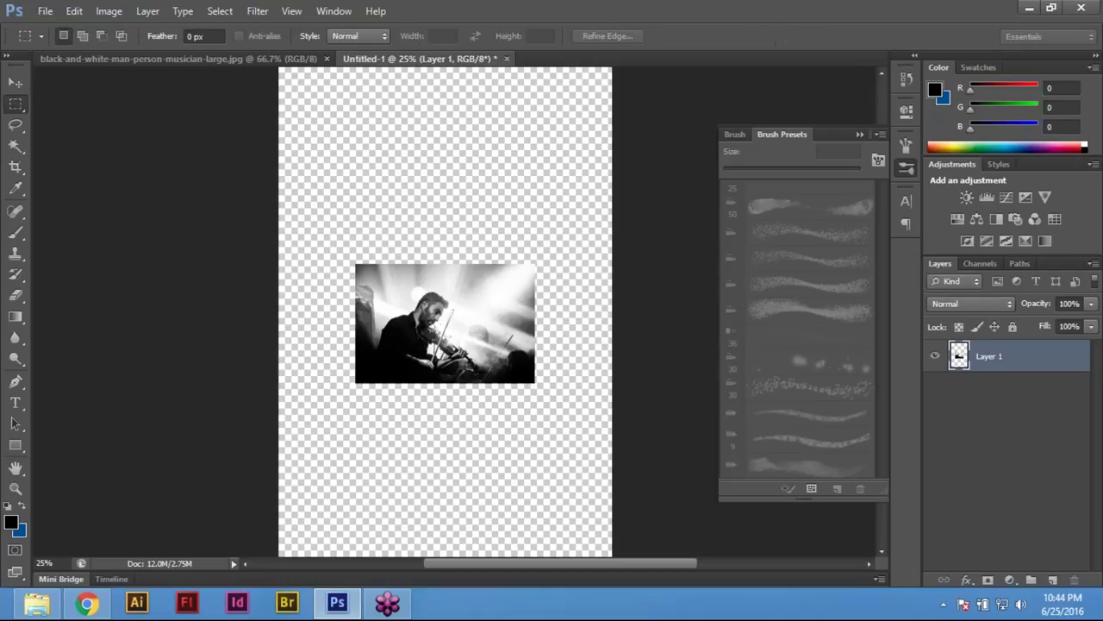
{"action": "key", "text": "ctrl+t"}
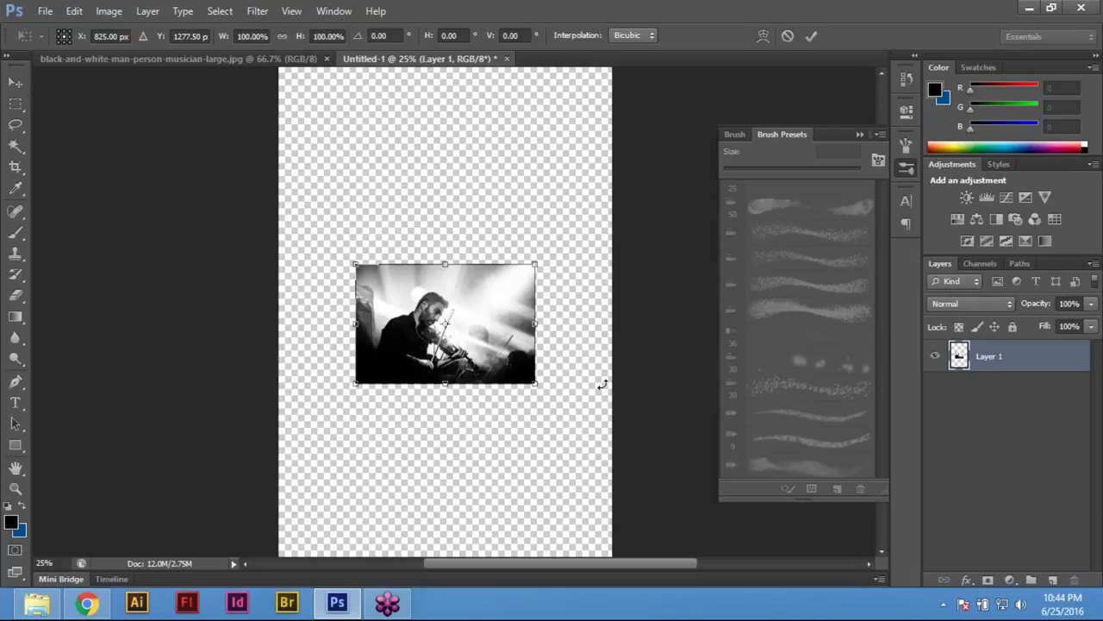
{"action": "key", "text": "Escape"}
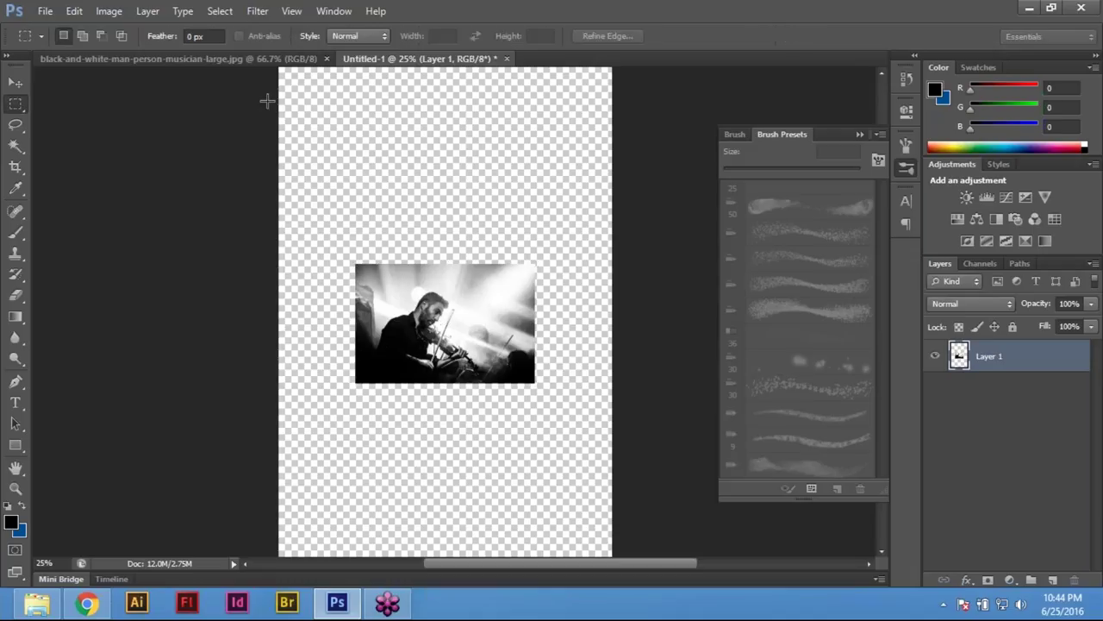
Free-transform the violinist photo about its centre to about 436% so that it covers the whole canvas, and apply it
{"action": "left_click", "coordinate": [74, 10]}
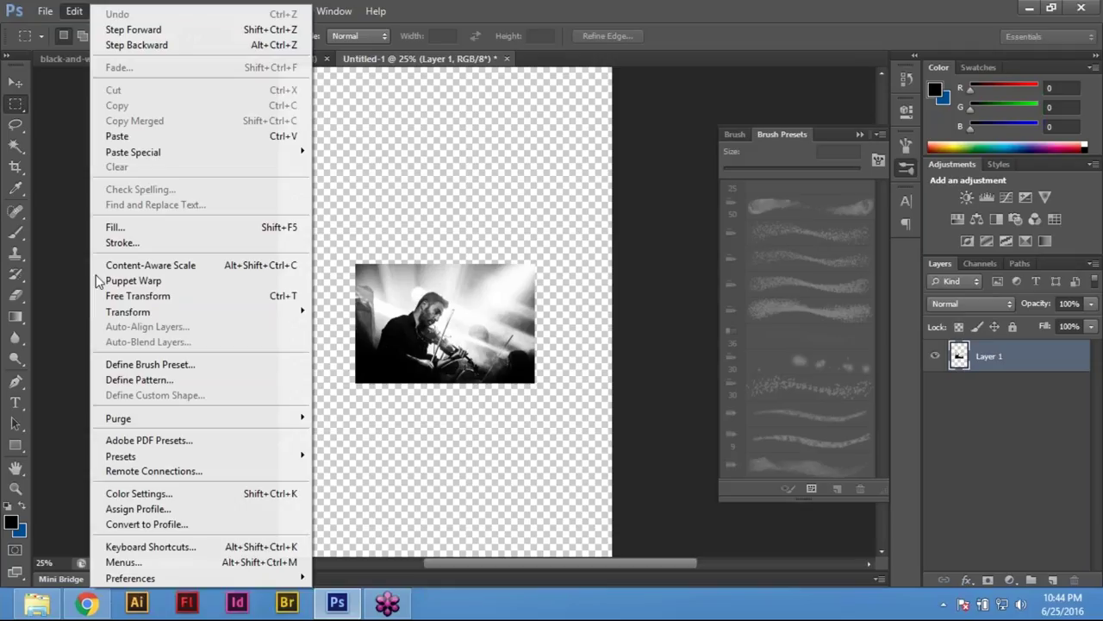
{"action": "left_click", "coordinate": [289, 301]}
{"action": "key", "text": "ctrl+minus"}
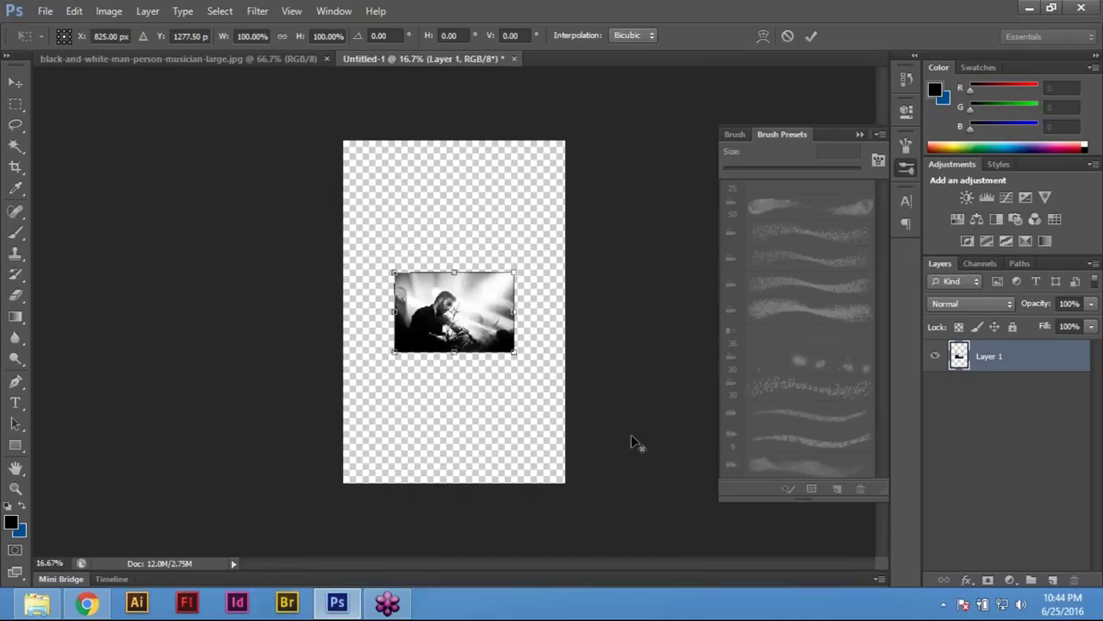
{"action": "left_click_drag", "start_coordinate": [516, 354], "coordinate": [724, 481]}
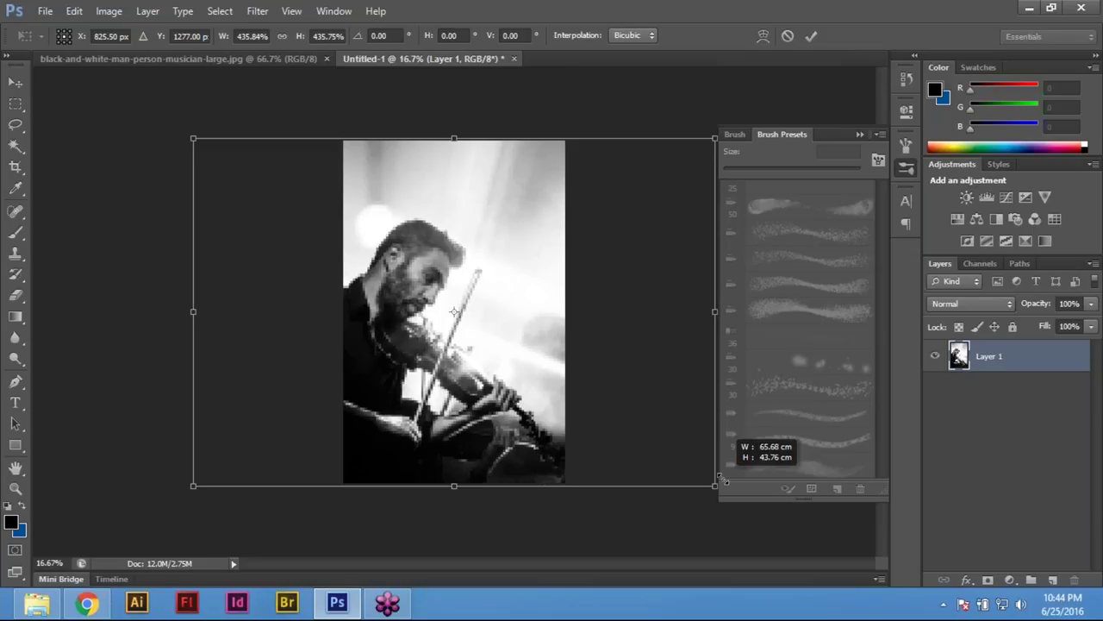
{"action": "left_click_drag", "start_coordinate": [724, 481], "coordinate": [723, 480]}
{"action": "key", "text": "m"}
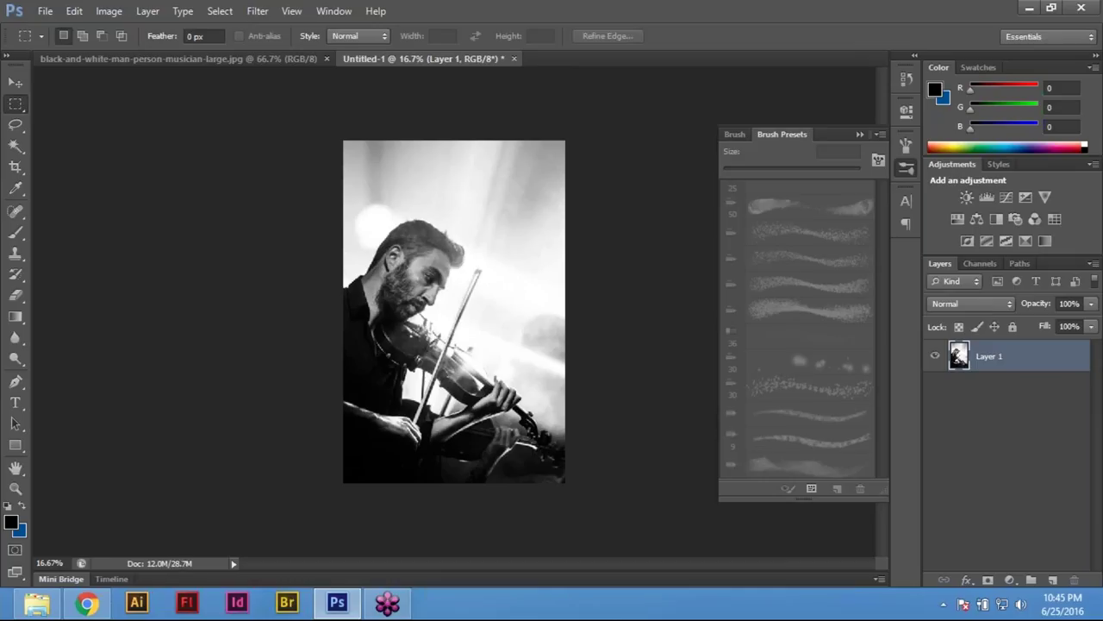
Examine the enlarged photo up close around the violin, the hands and the violinist's face
{"action": "left_click", "coordinate": [583, 423], "text": "ctrl"}
{"action": "left_click_drag", "start_coordinate": [442, 449], "coordinate": [507, 347]}
{"action": "left_click_drag", "start_coordinate": [604, 229], "coordinate": [299, 388]}
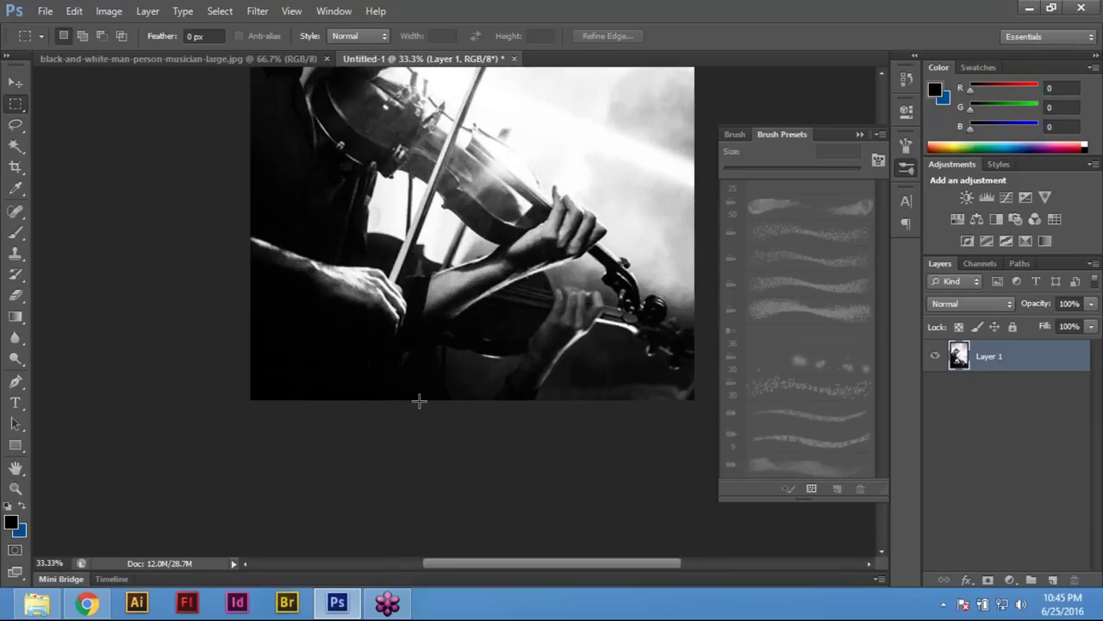
{"action": "scroll", "coordinate": [399, 423], "scroll_direction": "up", "scroll_amount": 5}
{"action": "left_click", "coordinate": [311, 360], "text": "ctrl"}
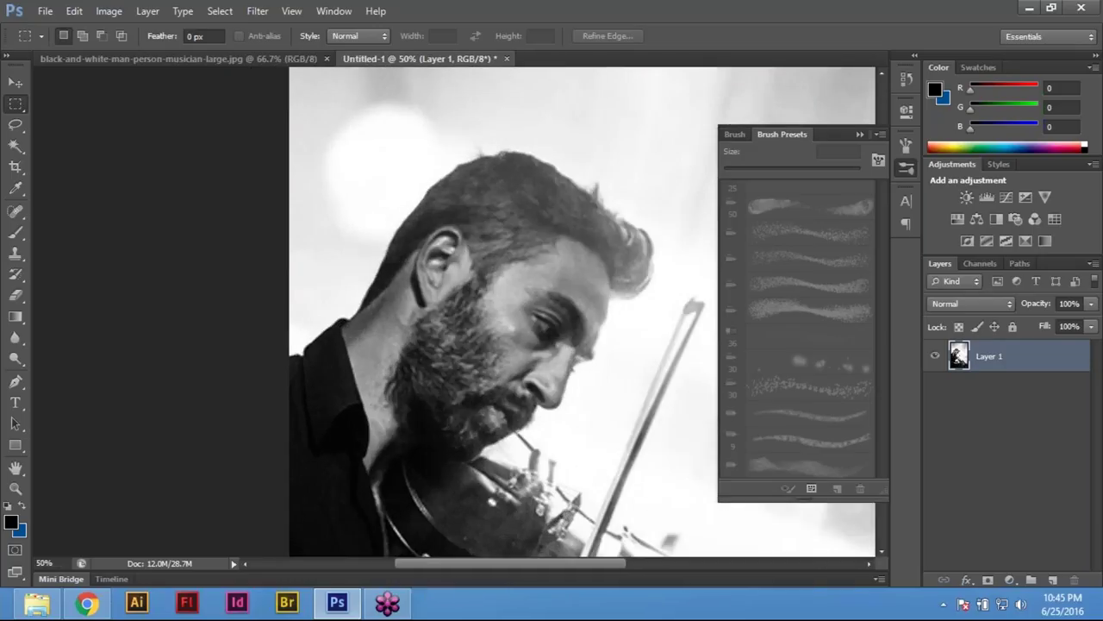
{"action": "left_click_drag", "start_coordinate": [440, 400], "coordinate": [466, 369]}
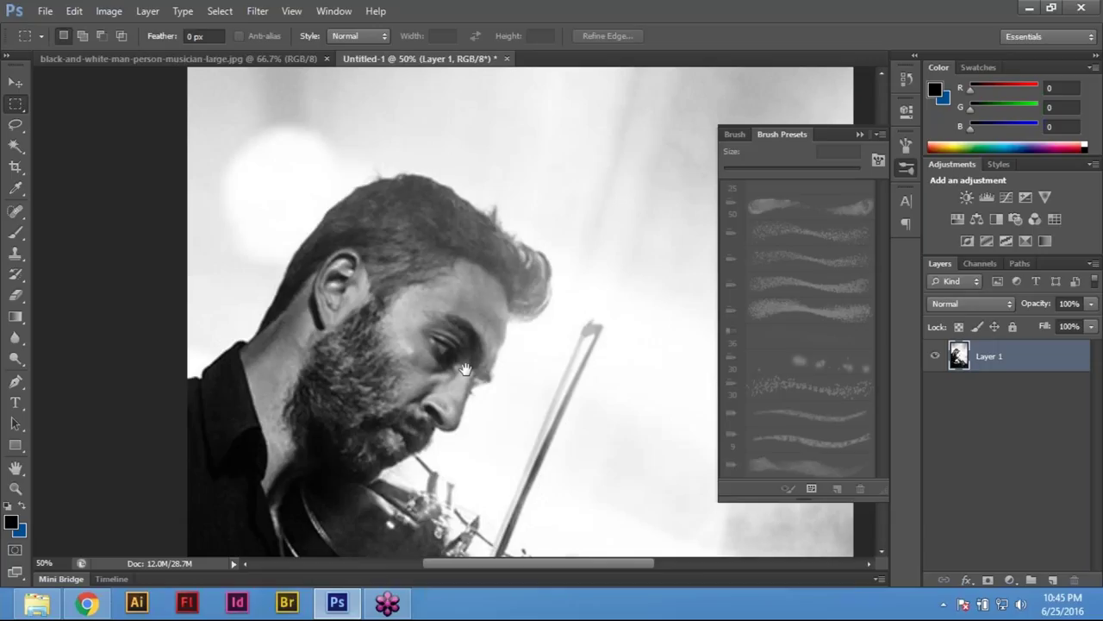
{"action": "key", "text": "ctrl+0"}
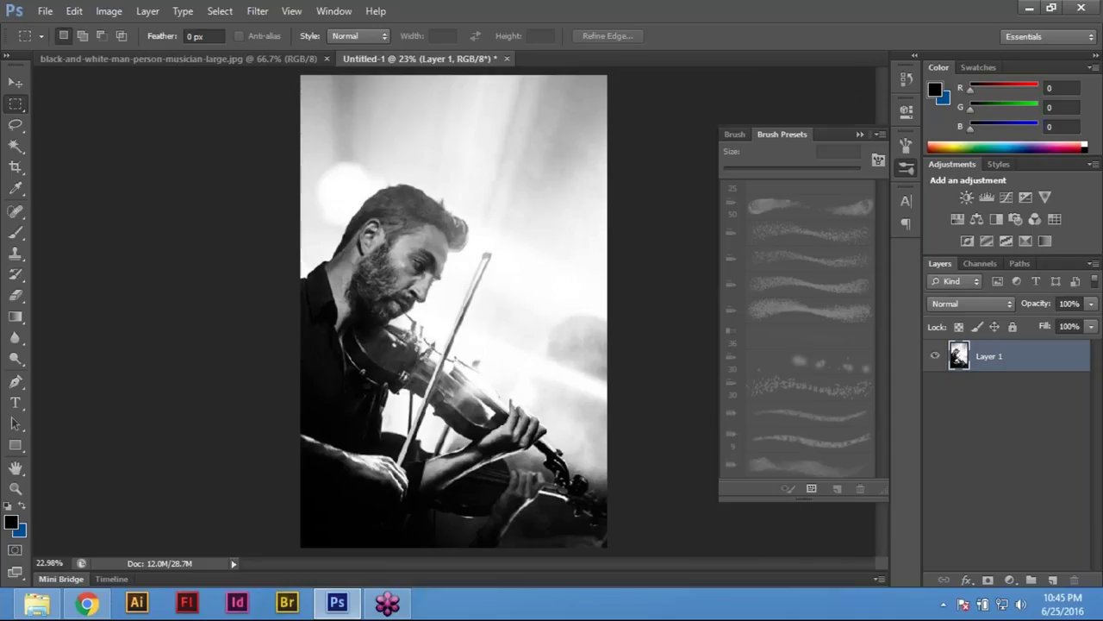
Examine the edge of the violinist's shoulder, shirt collar and neck at 100%
{"action": "left_click", "coordinate": [336, 281]}
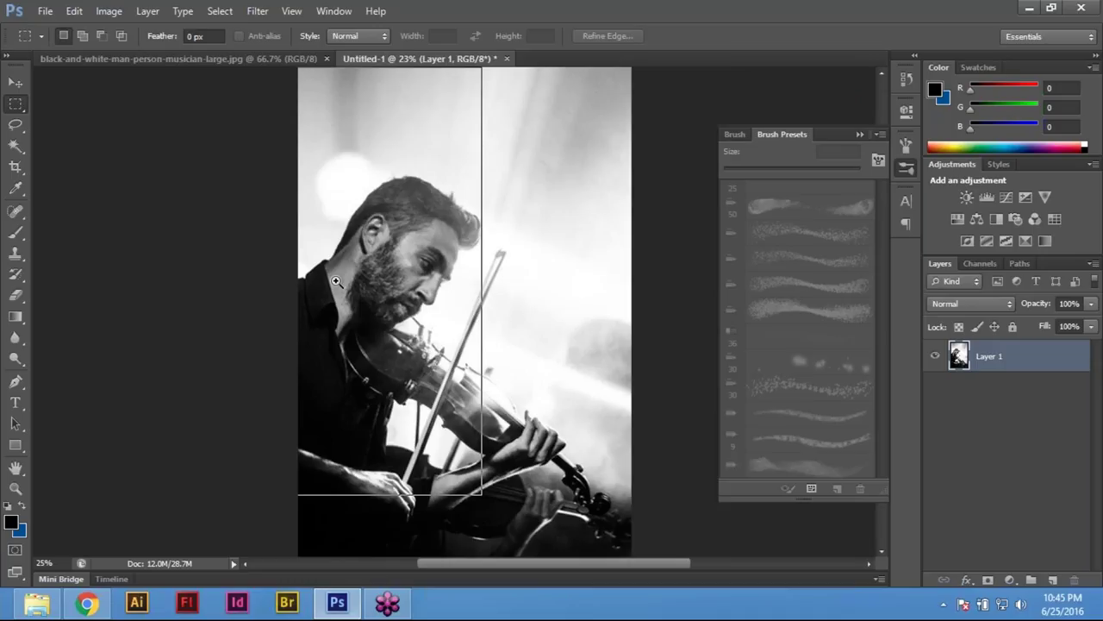
{"action": "left_click", "coordinate": [334, 285]}
{"action": "left_click", "coordinate": [316, 348]}
{"action": "left_click", "coordinate": [317, 347]}
{"action": "left_click", "coordinate": [326, 429]}
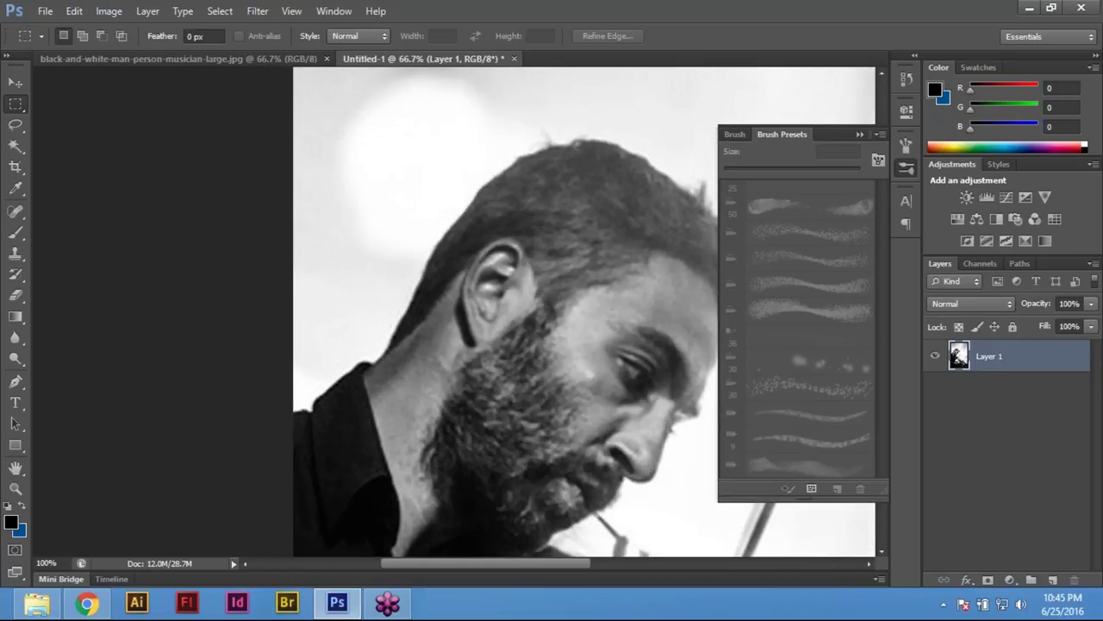
{"action": "left_click", "coordinate": [261, 456]}
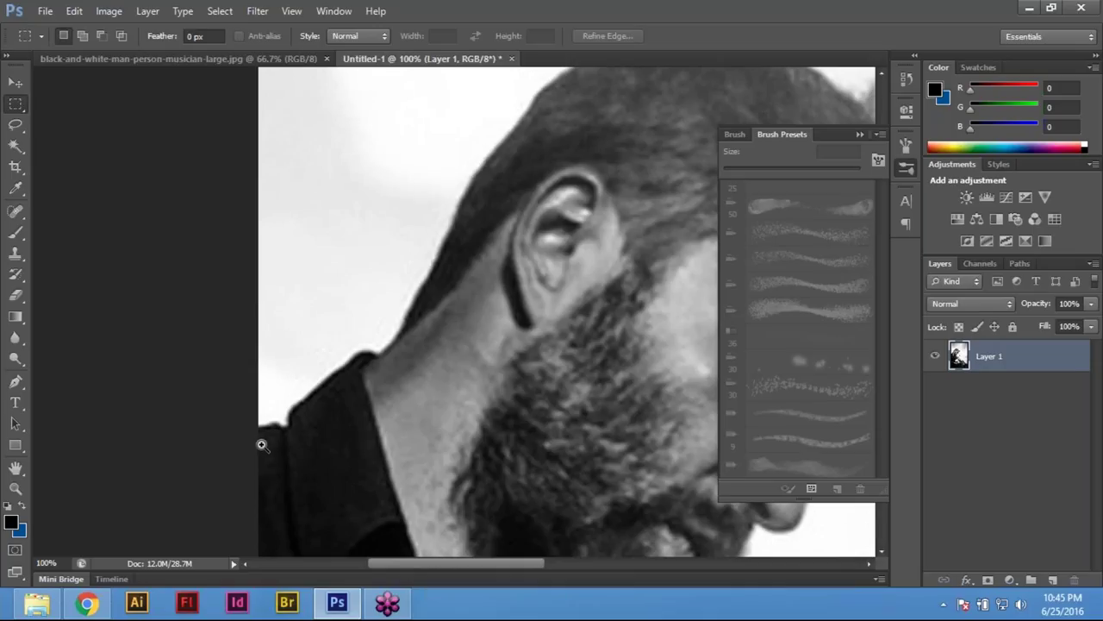
{"action": "key", "text": "ctrl+0"}
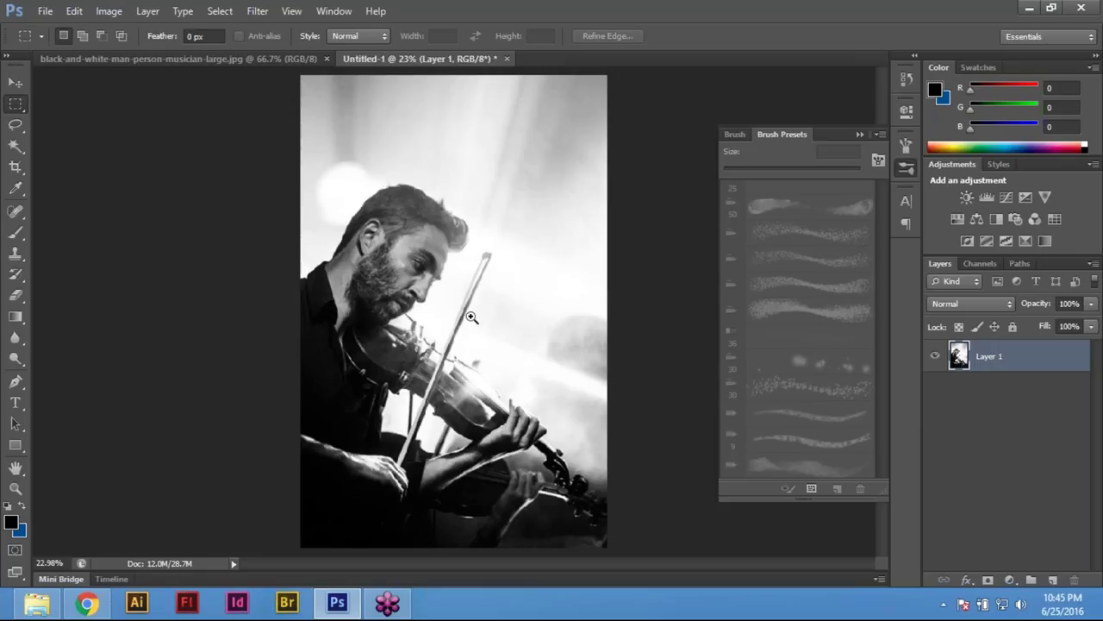
Examine the tip of the violin bow against the bright background at 300%
{"action": "left_click", "coordinate": [489, 259]}
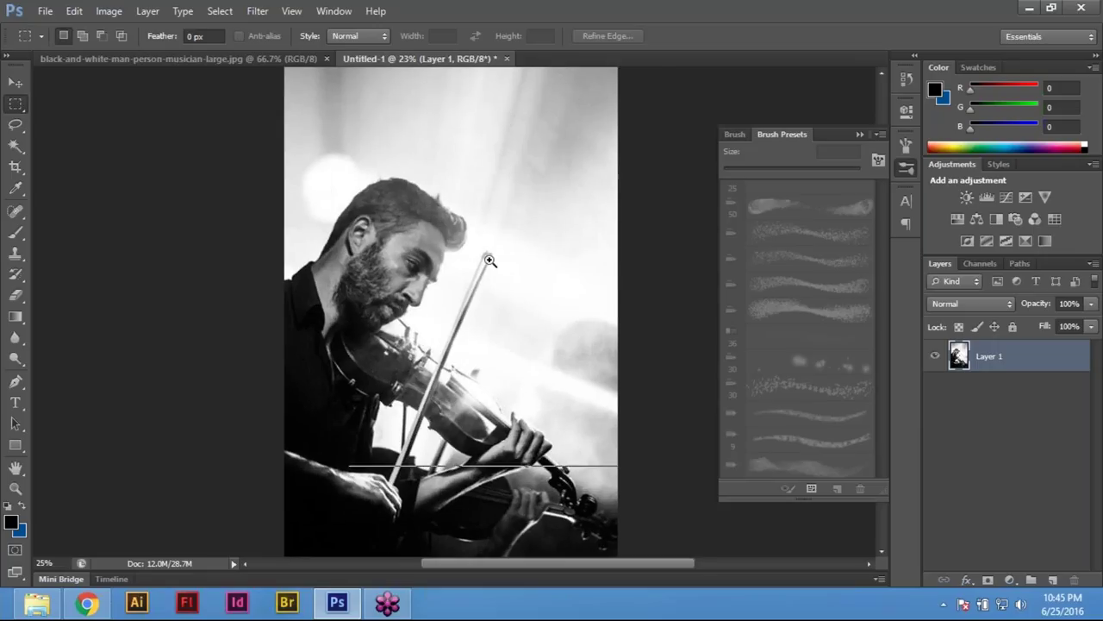
{"action": "left_click", "coordinate": [489, 260]}
{"action": "left_click", "coordinate": [488, 259]}
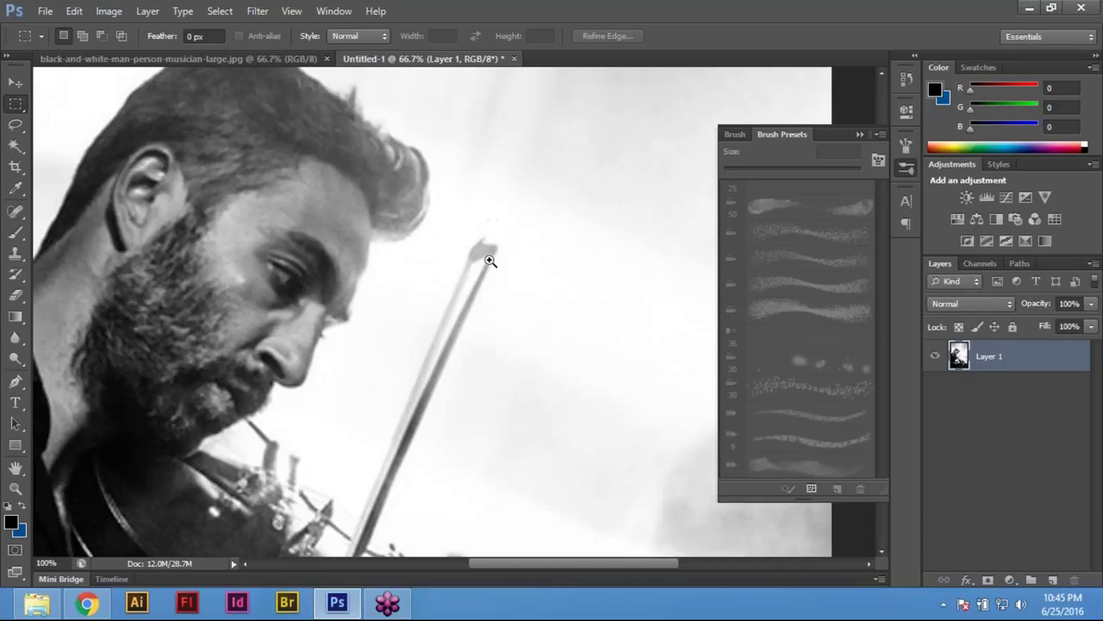
{"action": "left_click", "coordinate": [488, 260]}
{"action": "left_click", "coordinate": [489, 260]}
{"action": "left_click", "coordinate": [489, 260]}
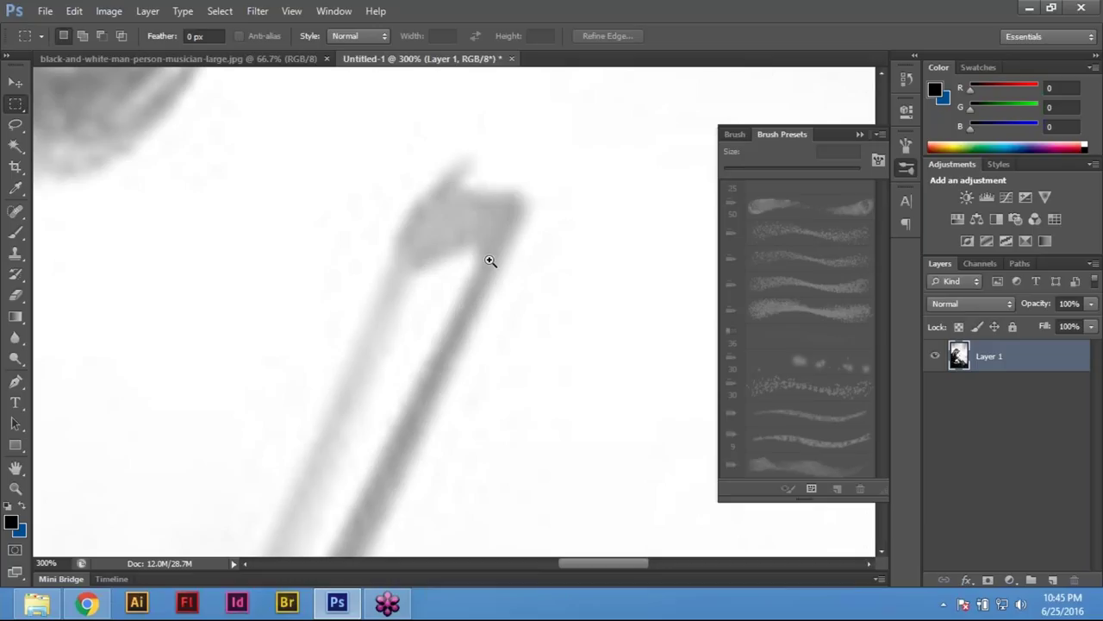
{"action": "key", "text": "ctrl+0"}
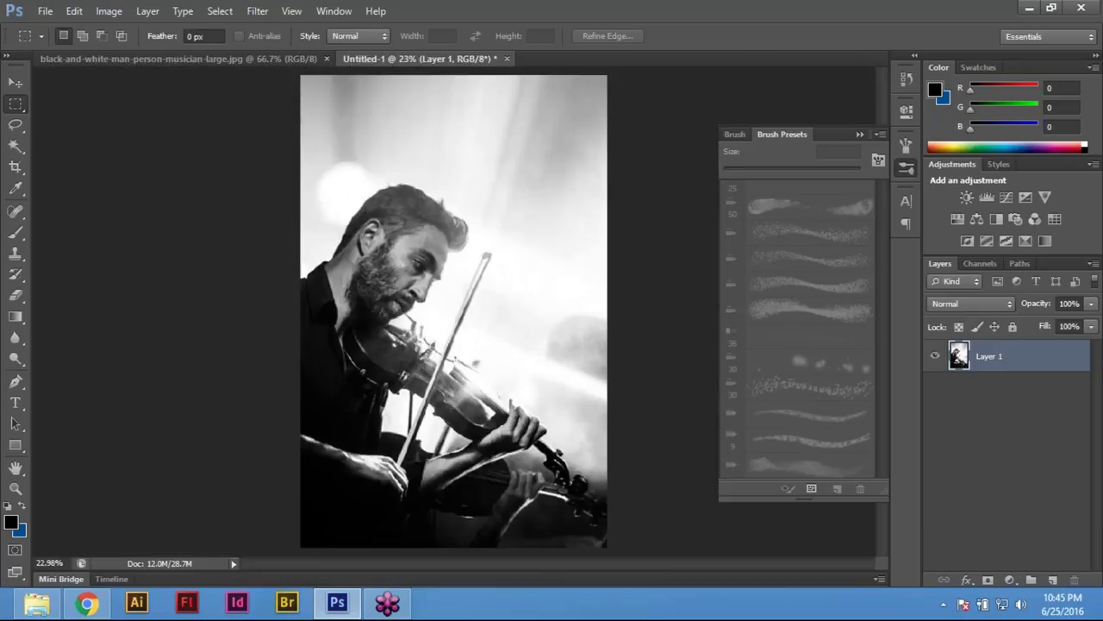
Start a Pen tool path just outside the canvas edge and trace the violinist's shoulder to the base of the shirt collar
{"action": "left_click", "coordinate": [297, 278]}
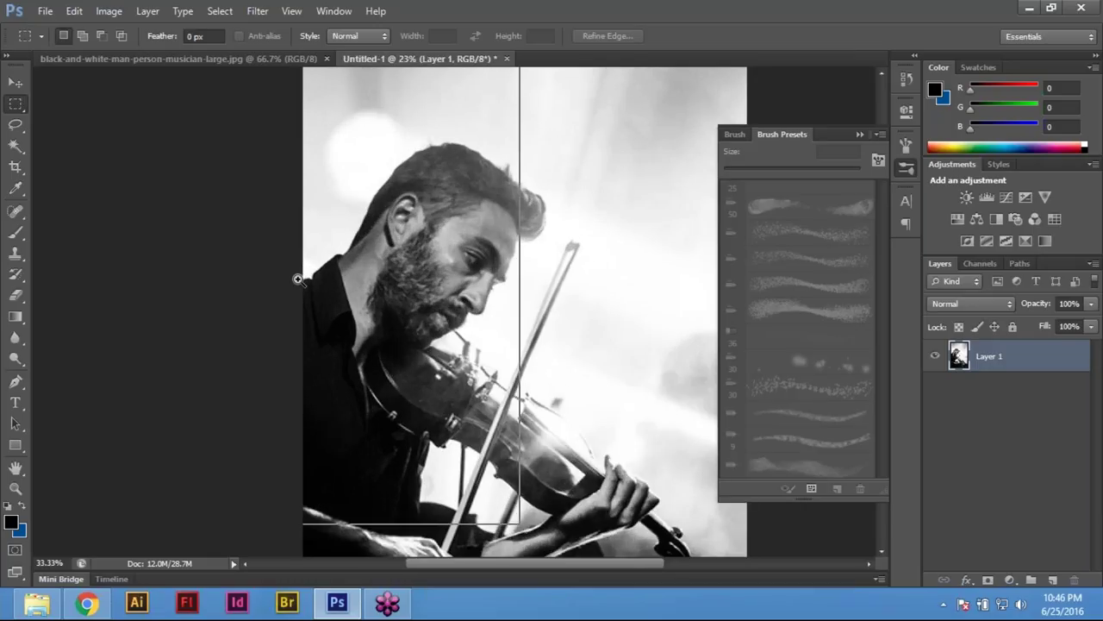
{"action": "left_click", "coordinate": [297, 278]}
{"action": "left_click", "coordinate": [293, 279]}
{"action": "left_click", "coordinate": [286, 278]}
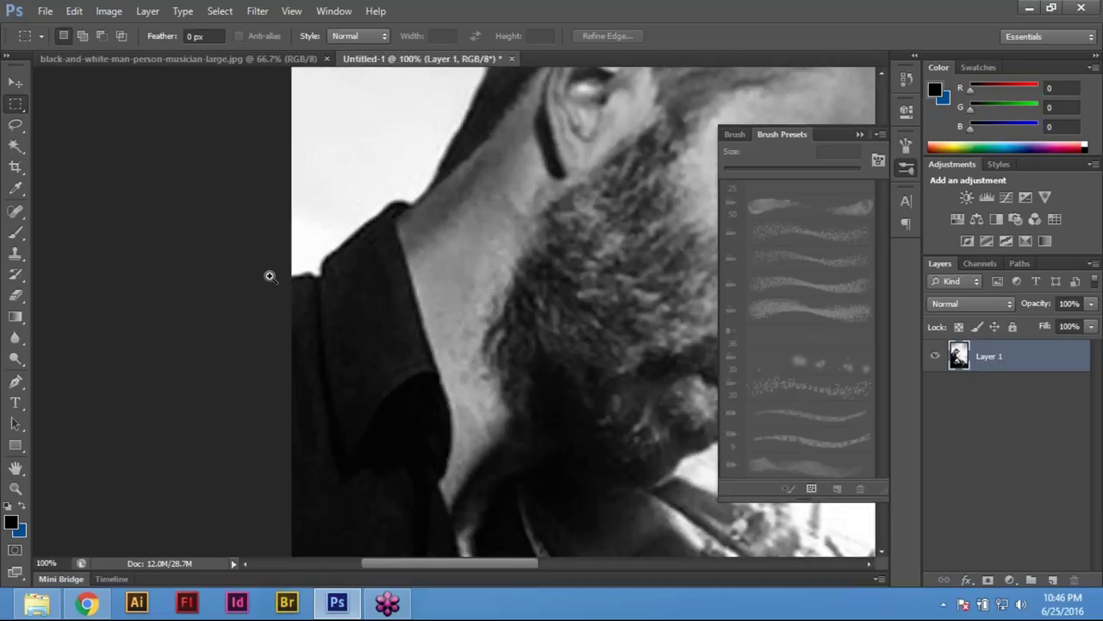
{"action": "left_click", "coordinate": [315, 276]}
{"action": "left_click_drag", "start_coordinate": [330, 357], "coordinate": [325, 402]}
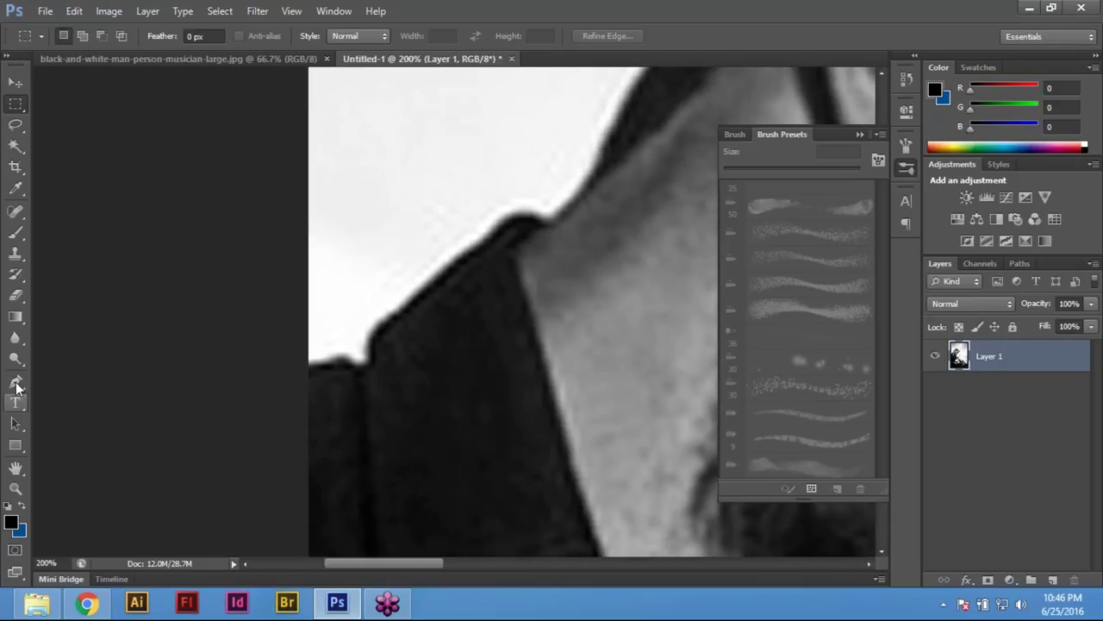
{"action": "left_click", "coordinate": [17, 383]}
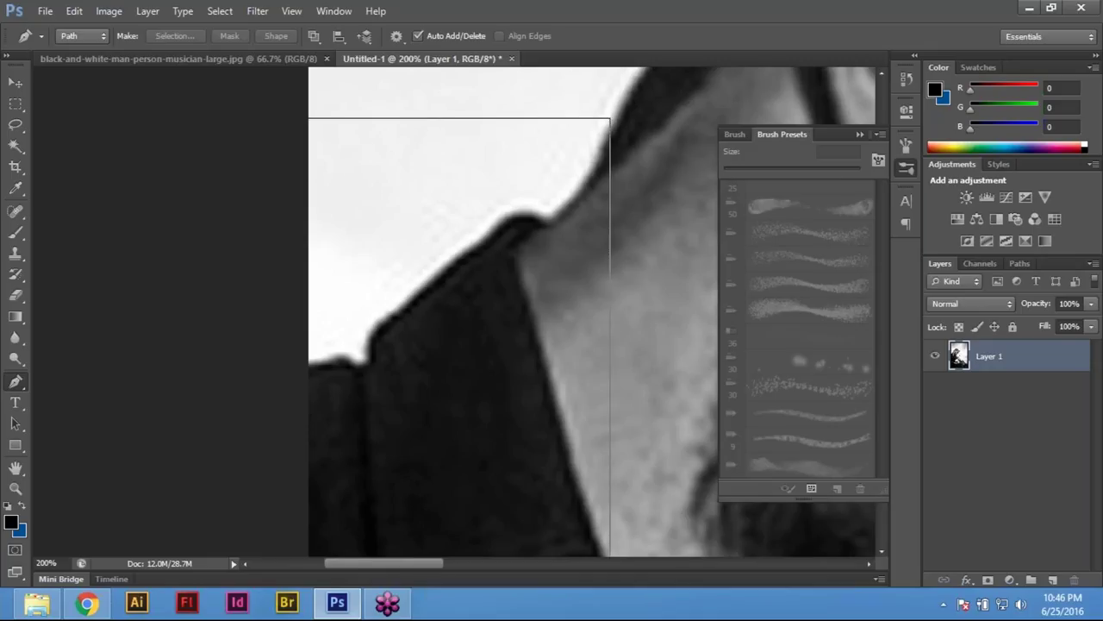
{"action": "scroll", "coordinate": [345, 399], "scroll_direction": "up", "scroll_amount": 1}
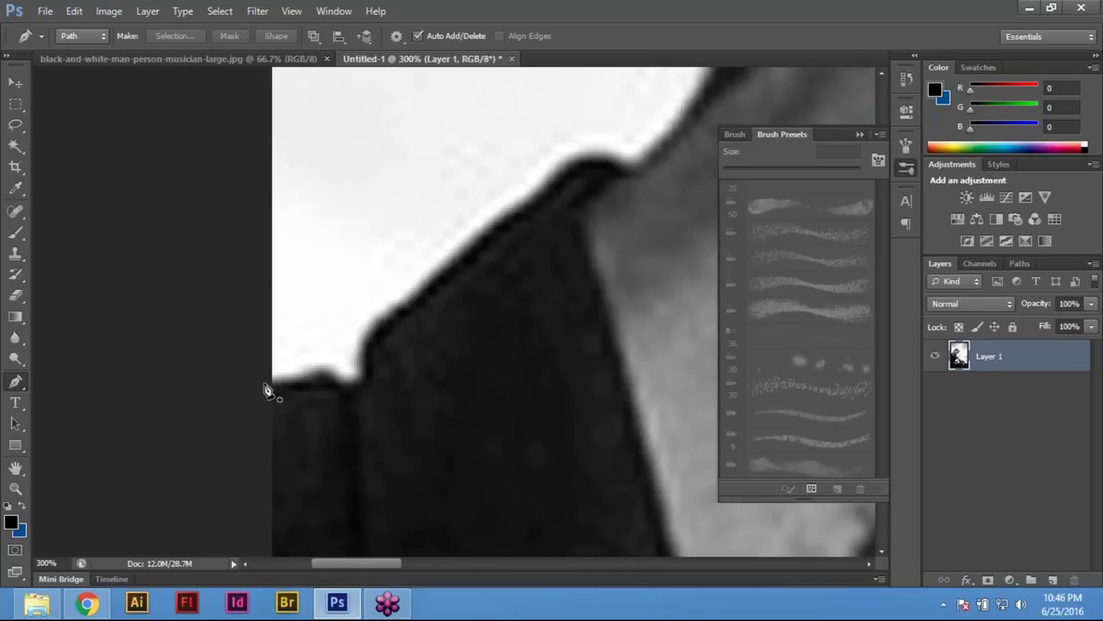
{"action": "left_click", "coordinate": [265, 382]}
{"action": "left_click", "coordinate": [309, 369]}
{"action": "left_click", "coordinate": [326, 366]}
{"action": "left_click", "coordinate": [337, 376]}
{"action": "left_click", "coordinate": [343, 384]}
{"action": "left_click", "coordinate": [357, 371]}
Continue the path up the outer edge of the shirt collar and curve it over the collar's peak
{"action": "left_click", "coordinate": [372, 327]}
{"action": "left_click", "coordinate": [402, 301]}
{"action": "left_click", "coordinate": [431, 276]}
{"action": "left_click", "coordinate": [442, 267]}
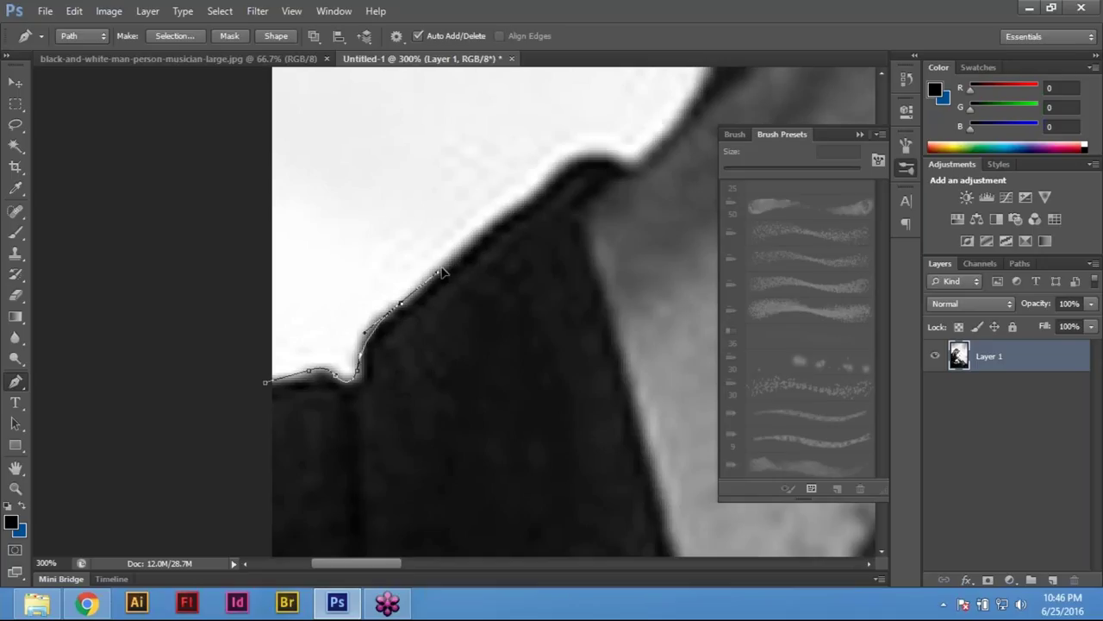
{"action": "left_click_drag", "start_coordinate": [466, 237], "coordinate": [322, 355]}
{"action": "left_click", "coordinate": [338, 351]}
{"action": "left_click", "coordinate": [357, 333]}
{"action": "left_click", "coordinate": [375, 316]}
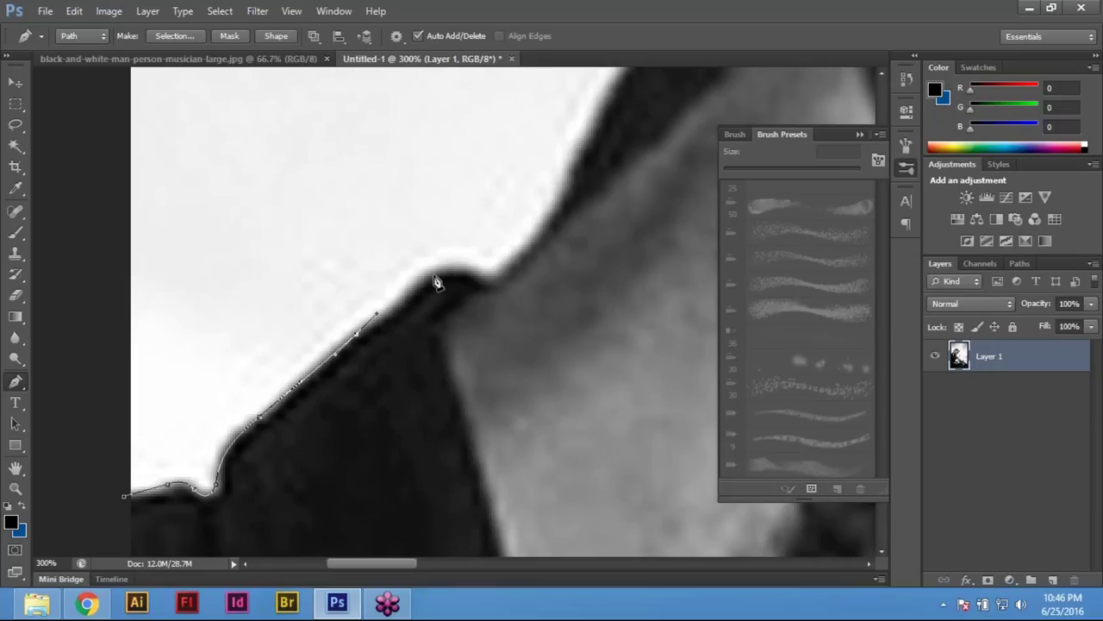
{"action": "left_click", "coordinate": [405, 296]}
{"action": "left_click", "coordinate": [418, 282]}
{"action": "left_click_drag", "start_coordinate": [459, 268], "coordinate": [482, 279]}
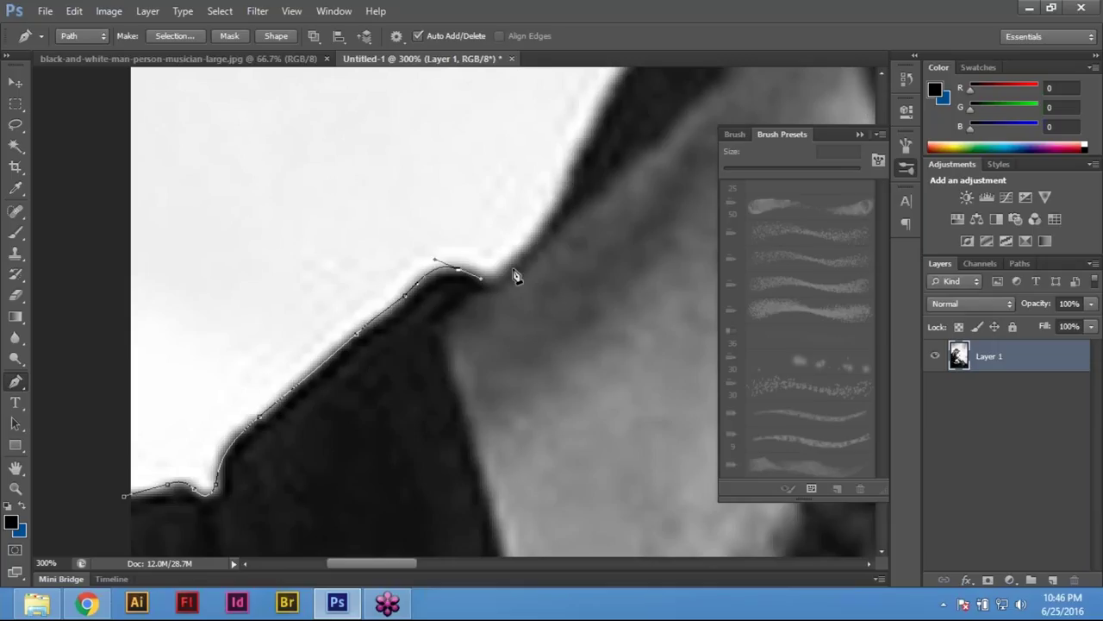
Continue the Pen tool path from the collar's peak along the back of the violinist's neck to the hairline
{"action": "left_click_drag", "start_coordinate": [508, 266], "coordinate": [531, 250]}
{"action": "left_click_drag", "start_coordinate": [530, 249], "coordinate": [511, 271]}
{"action": "left_click_drag", "start_coordinate": [542, 222], "coordinate": [558, 195]}
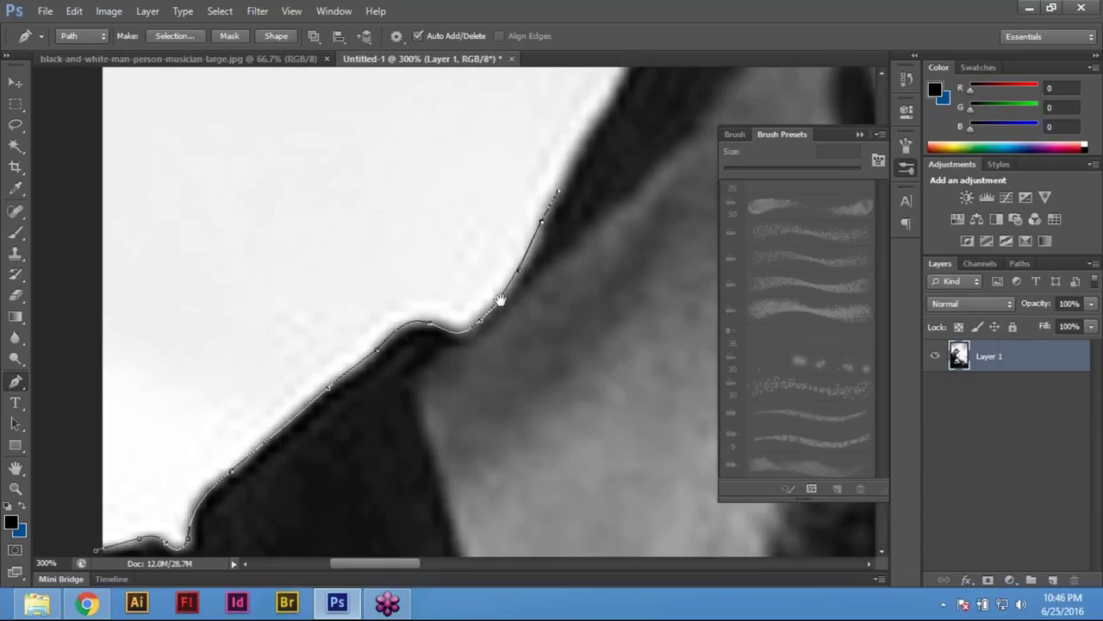
Extend the path up the dark hair edge along the back of the head behind the ear
{"action": "left_click_drag", "start_coordinate": [499, 298], "coordinate": [305, 330]}
{"action": "left_click_drag", "start_coordinate": [325, 253], "coordinate": [331, 247]}
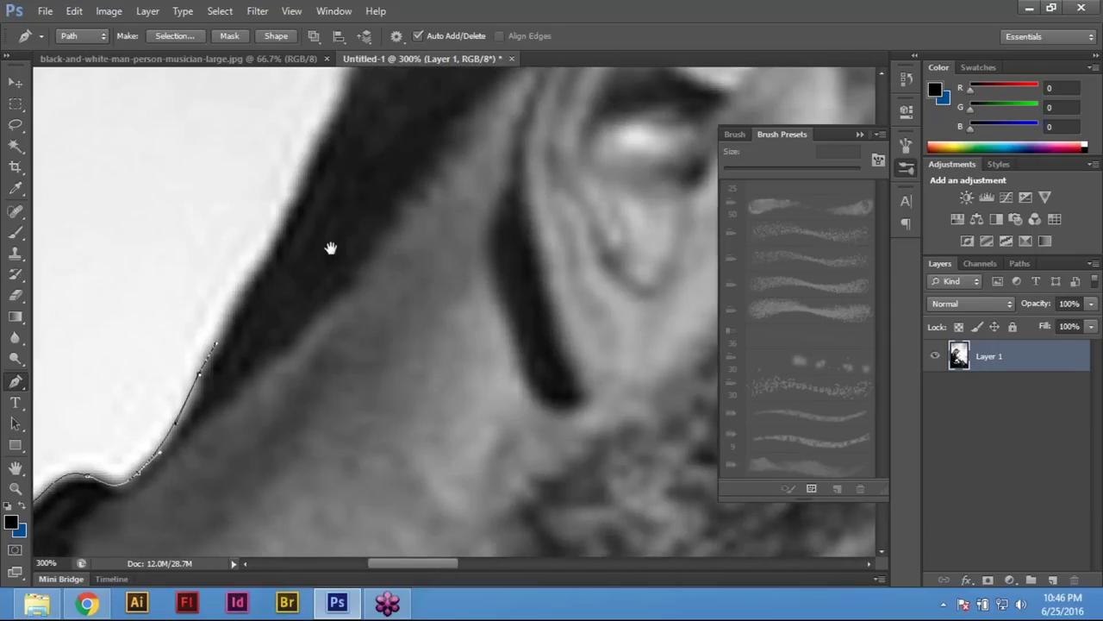
{"action": "left_click_drag", "start_coordinate": [324, 288], "coordinate": [342, 339]}
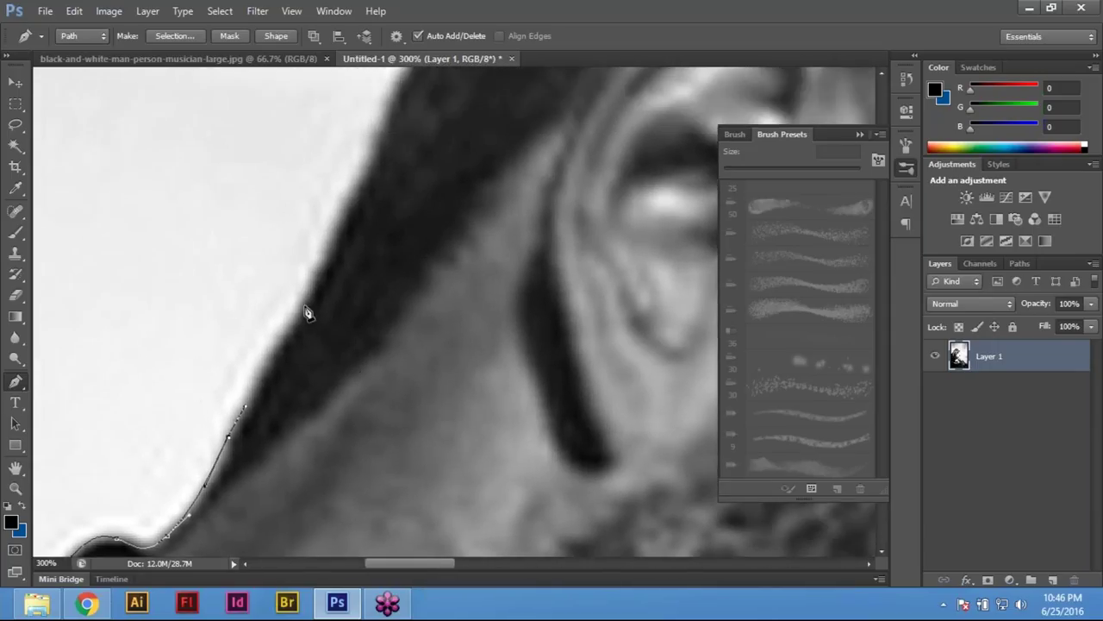
{"action": "left_click", "coordinate": [309, 295]}
{"action": "left_click_drag", "start_coordinate": [351, 325], "coordinate": [353, 345]}
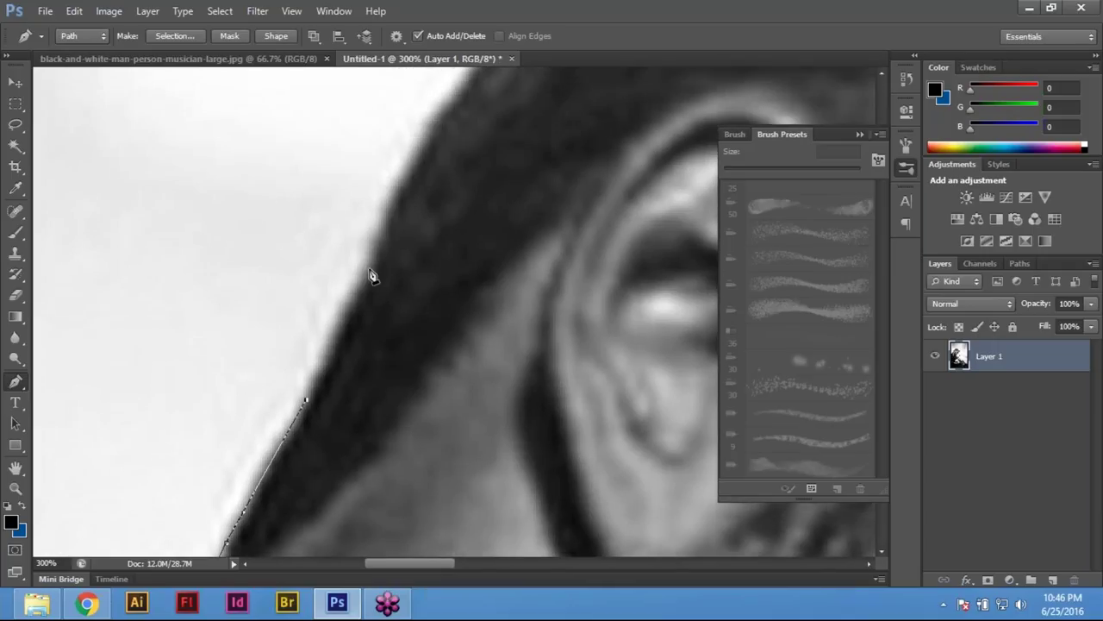
{"action": "left_click", "coordinate": [368, 273]}
{"action": "left_click_drag", "start_coordinate": [337, 397], "coordinate": [320, 427]}
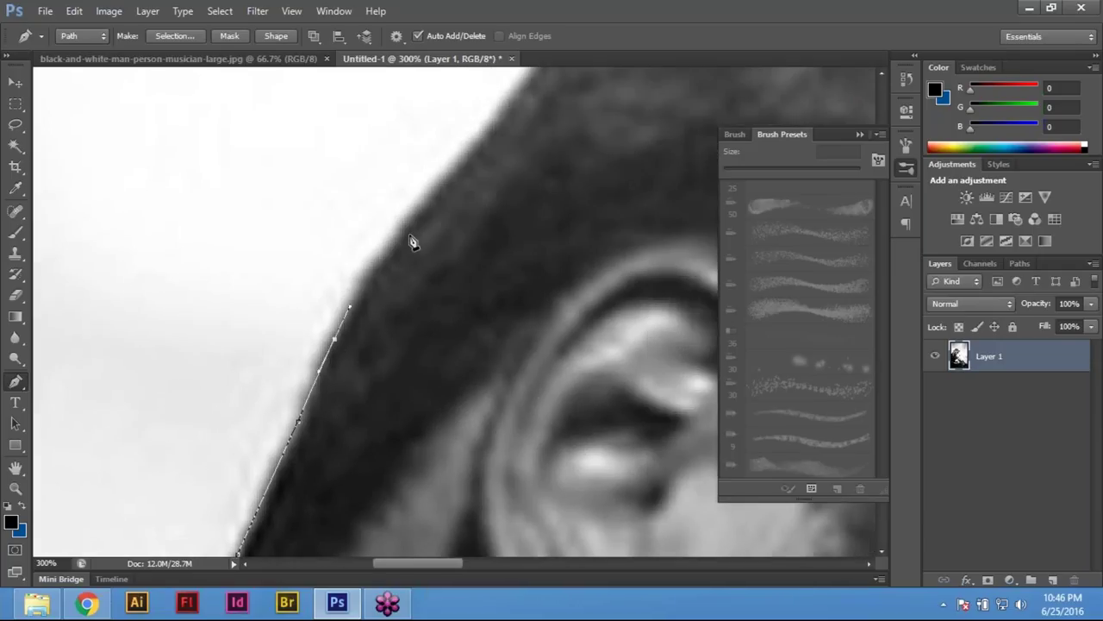
{"action": "left_click_drag", "start_coordinate": [441, 183], "coordinate": [457, 300]}
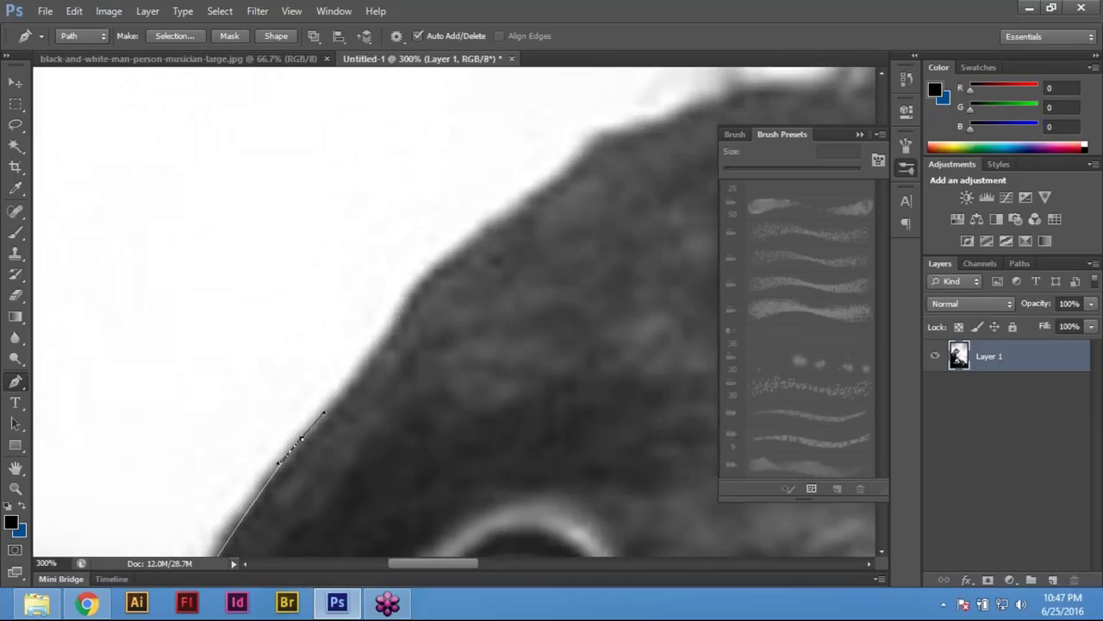
Trace the path over the crown of the violinist's head, cutting off the stray hairs
{"action": "left_click_drag", "start_coordinate": [499, 216], "coordinate": [192, 357]}
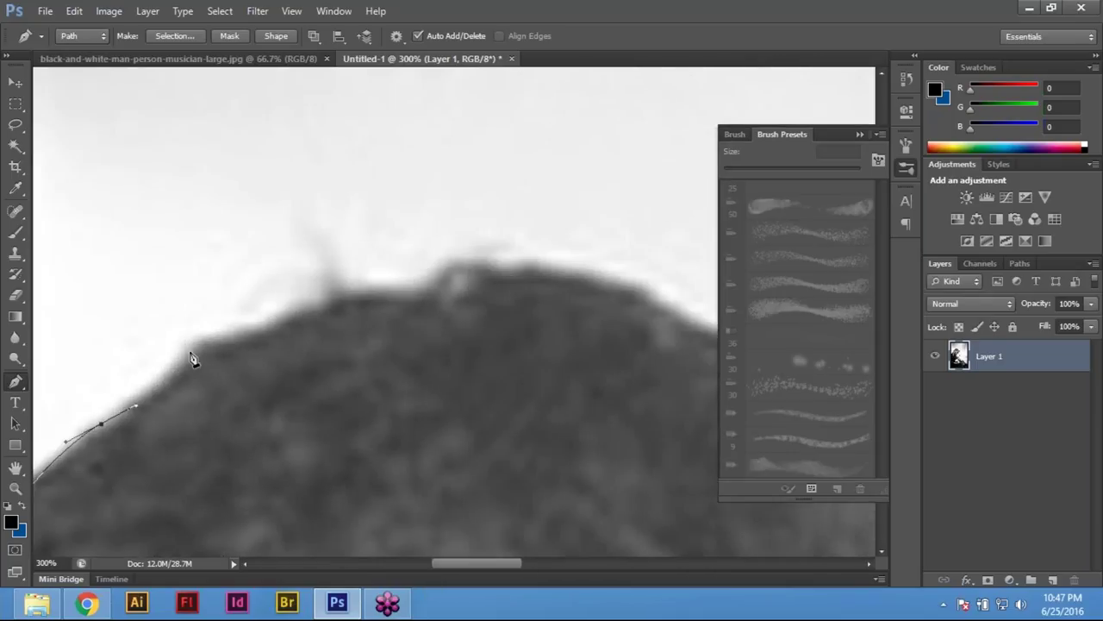
{"action": "left_click_drag", "start_coordinate": [269, 326], "coordinate": [303, 312]}
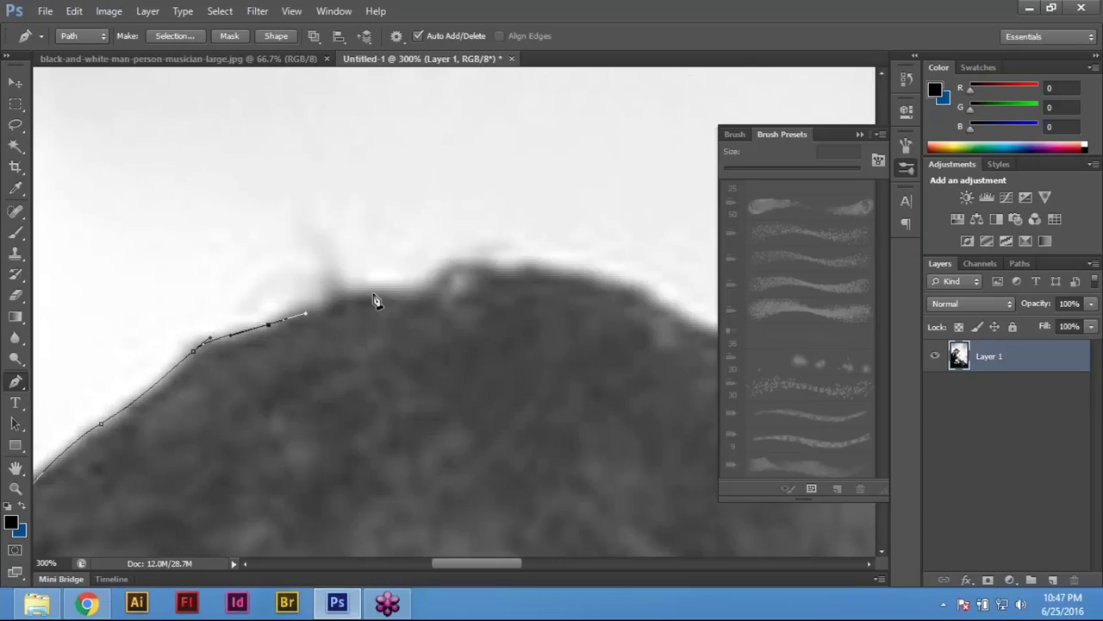
{"action": "left_click_drag", "start_coordinate": [375, 292], "coordinate": [482, 267]}
{"action": "left_click_drag", "start_coordinate": [553, 265], "coordinate": [590, 272]}
Continue the path down the front slope of the hair, cutting across the stray tufts
{"action": "left_click_drag", "start_coordinate": [679, 305], "coordinate": [501, 345]}
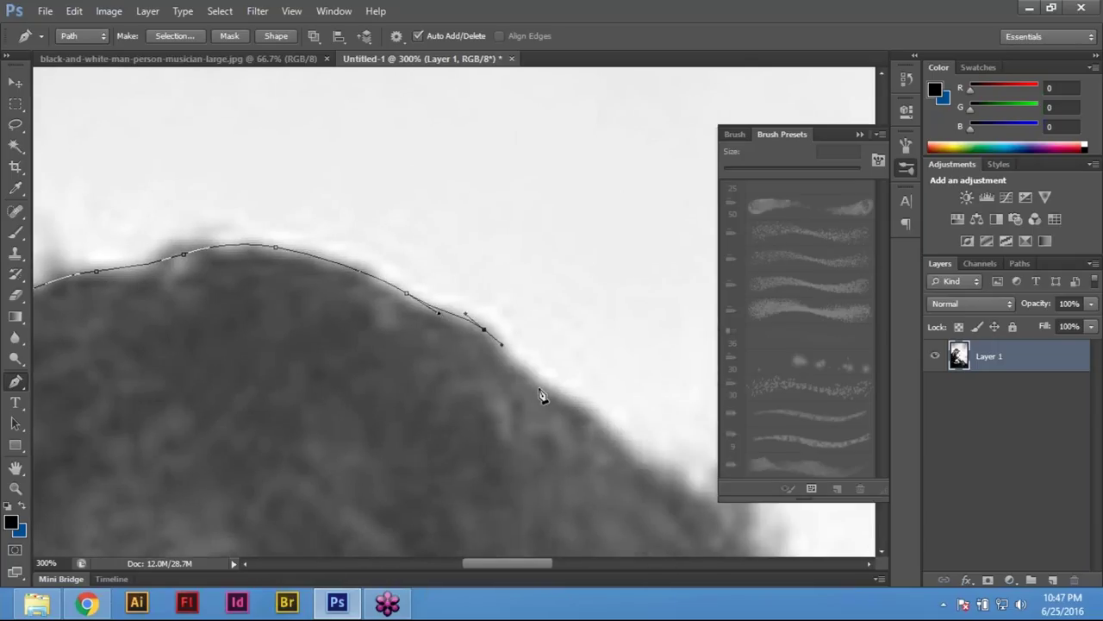
{"action": "left_click_drag", "start_coordinate": [544, 385], "coordinate": [569, 400]}
{"action": "left_click_drag", "start_coordinate": [624, 453], "coordinate": [485, 346]}
{"action": "left_click_drag", "start_coordinate": [552, 385], "coordinate": [576, 397]}
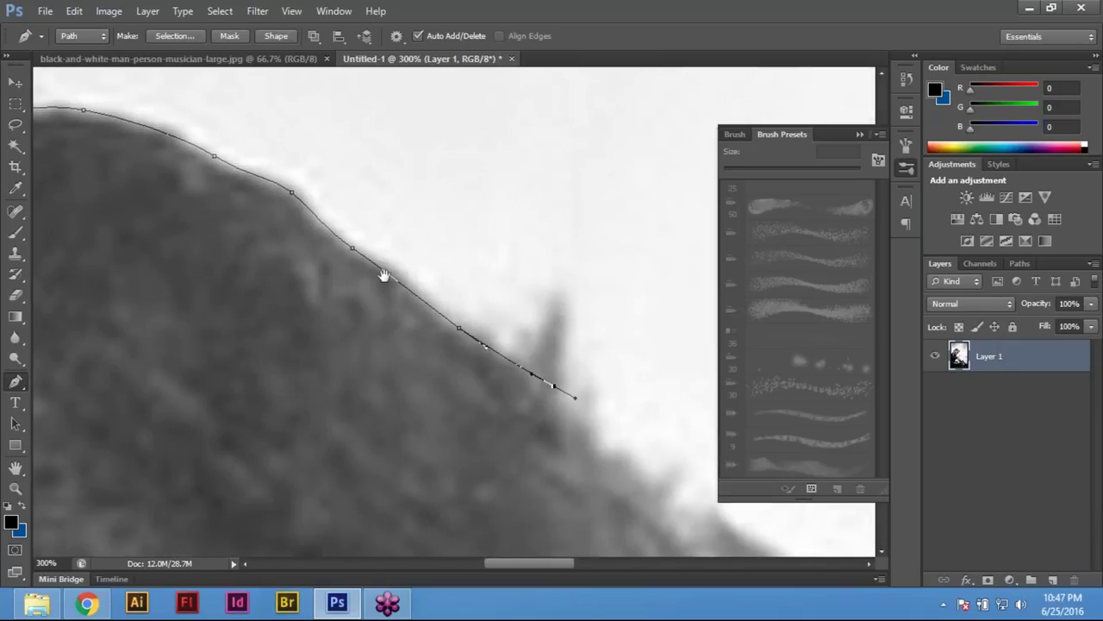
{"action": "left_click_drag", "start_coordinate": [384, 275], "coordinate": [155, 114]}
{"action": "left_click_drag", "start_coordinate": [366, 277], "coordinate": [388, 293]}
{"action": "left_click_drag", "start_coordinate": [433, 328], "coordinate": [471, 349]}
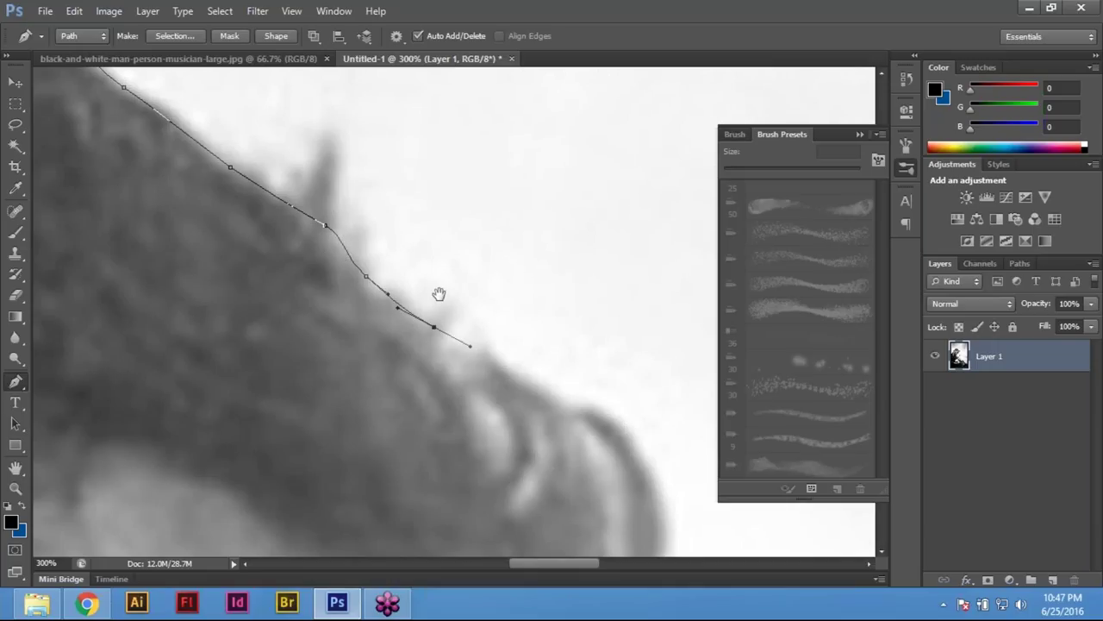
Curve the path around the front of the hair and back underneath to where it meets the forehead
{"action": "left_click_drag", "start_coordinate": [438, 294], "coordinate": [378, 208]}
{"action": "left_click_drag", "start_coordinate": [478, 298], "coordinate": [573, 348]}
{"action": "left_click_drag", "start_coordinate": [509, 326], "coordinate": [433, 190]}
{"action": "left_click_drag", "start_coordinate": [533, 306], "coordinate": [491, 209]}
{"action": "left_click_drag", "start_coordinate": [503, 252], "coordinate": [504, 276]}
{"action": "left_click_drag", "start_coordinate": [492, 350], "coordinate": [476, 382]}
{"action": "left_click_drag", "start_coordinate": [421, 450], "coordinate": [386, 376]}
{"action": "left_click", "coordinate": [364, 368]}
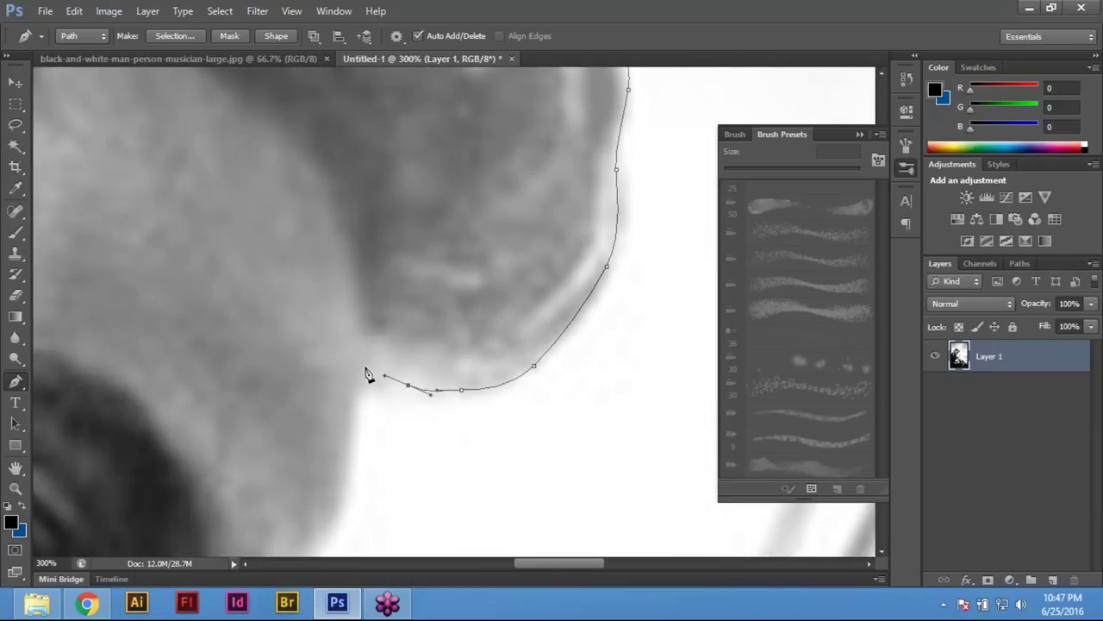
Trace the path down the violinist's forehead and around the tip of the brow
{"action": "left_click_drag", "start_coordinate": [380, 441], "coordinate": [377, 352]}
{"action": "left_click_drag", "start_coordinate": [374, 271], "coordinate": [403, 153]}
{"action": "mouse_move", "coordinate": [375, 301]}
{"action": "left_mouse_down"}
{"action": "mouse_move", "coordinate": [362, 333]}
{"action": "mouse_move", "coordinate": [387, 256]}
{"action": "mouse_move", "coordinate": [364, 308]}
{"action": "left_mouse_up"}
{"action": "left_click", "coordinate": [350, 356]}
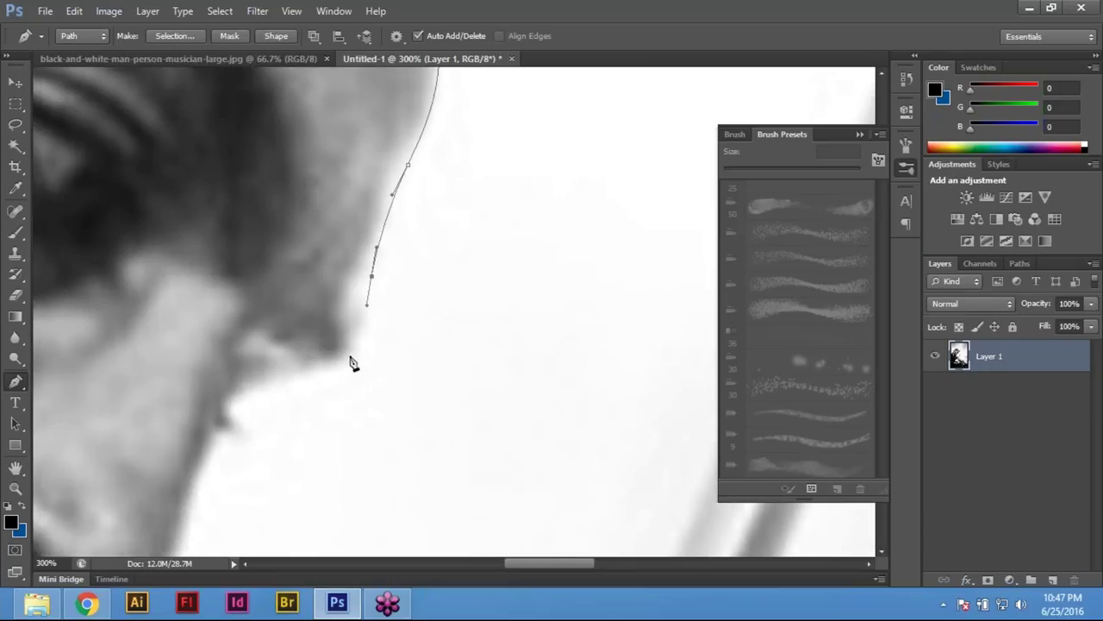
{"action": "left_click", "coordinate": [333, 367]}
Continue the path down the bridge of the nose and around its tip to the moustache
{"action": "left_click_drag", "start_coordinate": [332, 368], "coordinate": [395, 180]}
{"action": "left_click", "coordinate": [336, 241]}
{"action": "key", "text": "ctrl+z"}
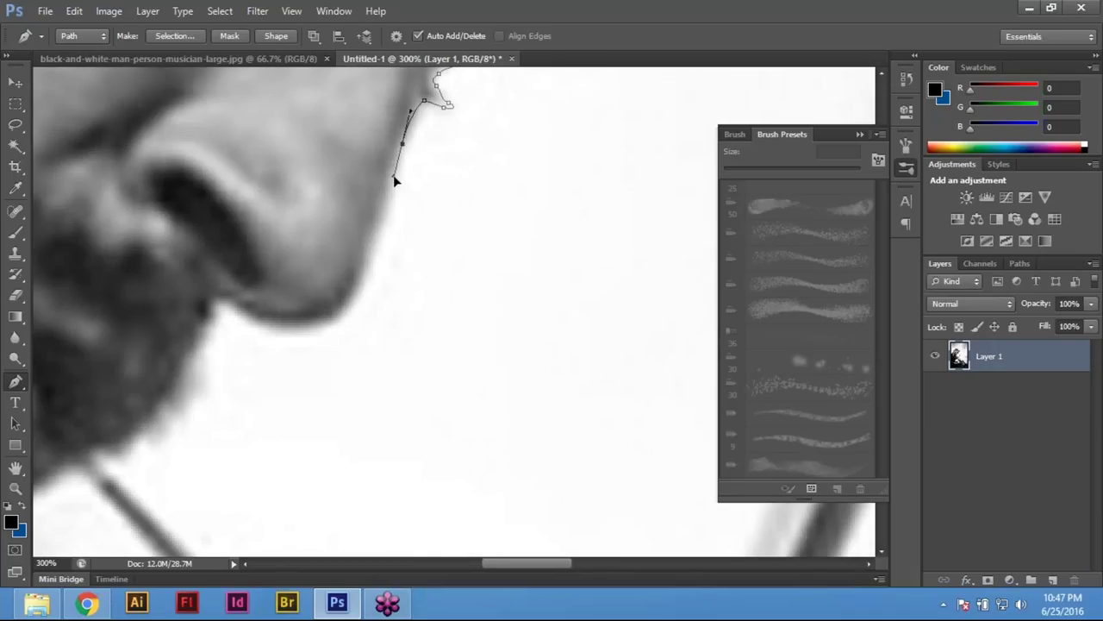
{"action": "left_click", "coordinate": [367, 265]}
{"action": "left_click_drag", "start_coordinate": [337, 311], "coordinate": [260, 311]}
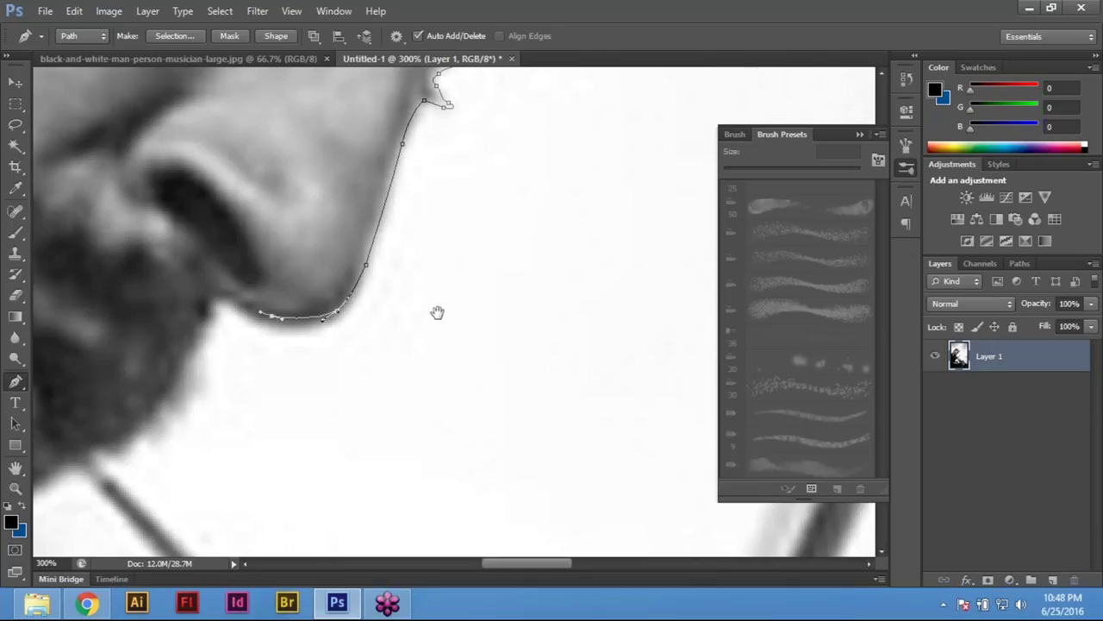
{"action": "left_click_drag", "start_coordinate": [438, 312], "coordinate": [711, 325]}
{"action": "left_click_drag", "start_coordinate": [488, 313], "coordinate": [485, 319]}
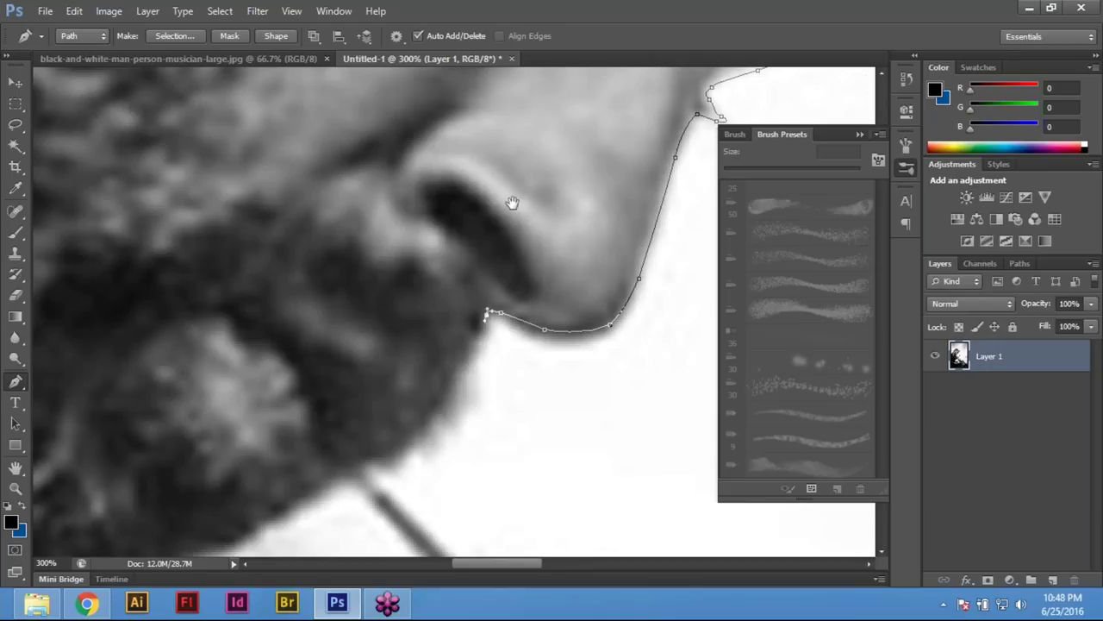
Trace the path along the edge of the moustache and beard toward the violin
{"action": "left_click_drag", "start_coordinate": [512, 202], "coordinate": [584, 38]}
{"action": "left_click_drag", "start_coordinate": [520, 235], "coordinate": [500, 274]}
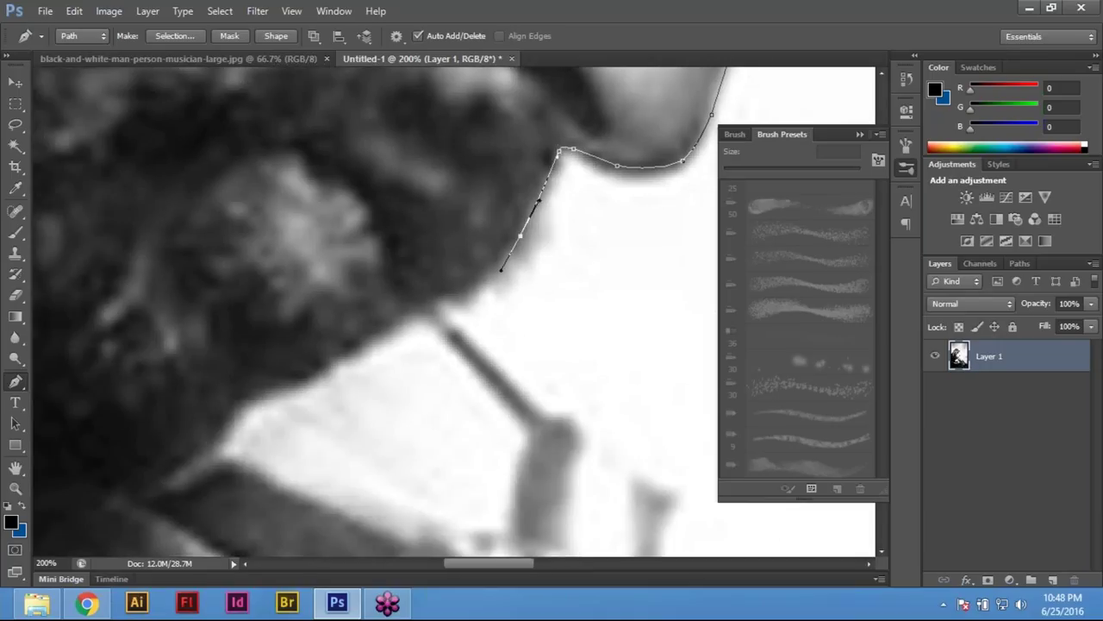
{"action": "key", "text": "ctrl+minus"}
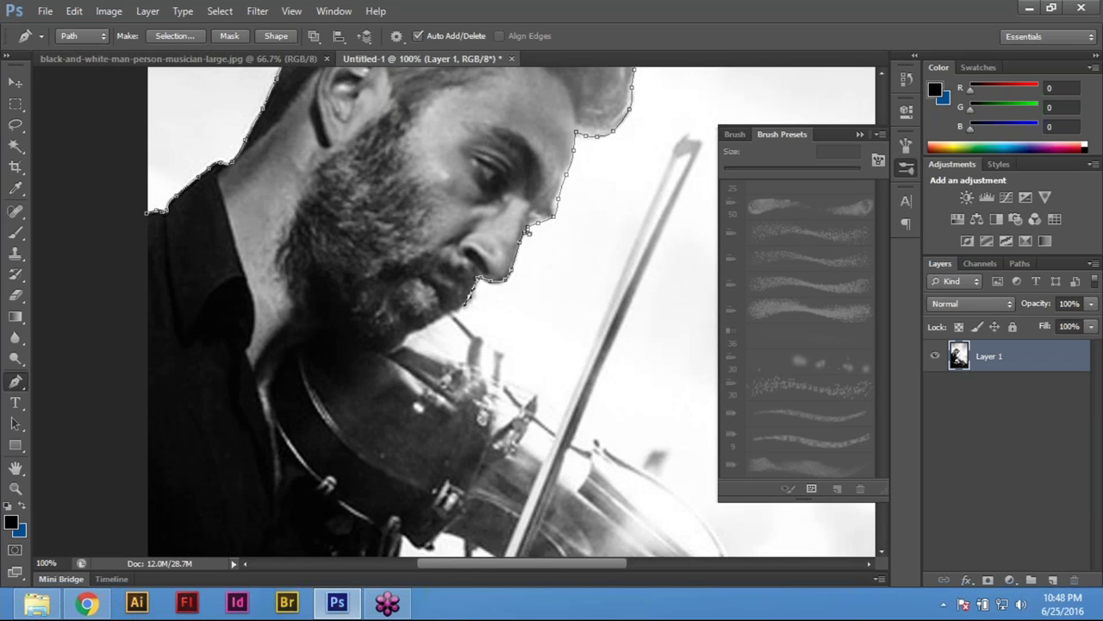
{"action": "left_click_drag", "start_coordinate": [184, 135], "coordinate": [714, 443]}
{"action": "left_click_drag", "start_coordinate": [419, 288], "coordinate": [340, 119]}
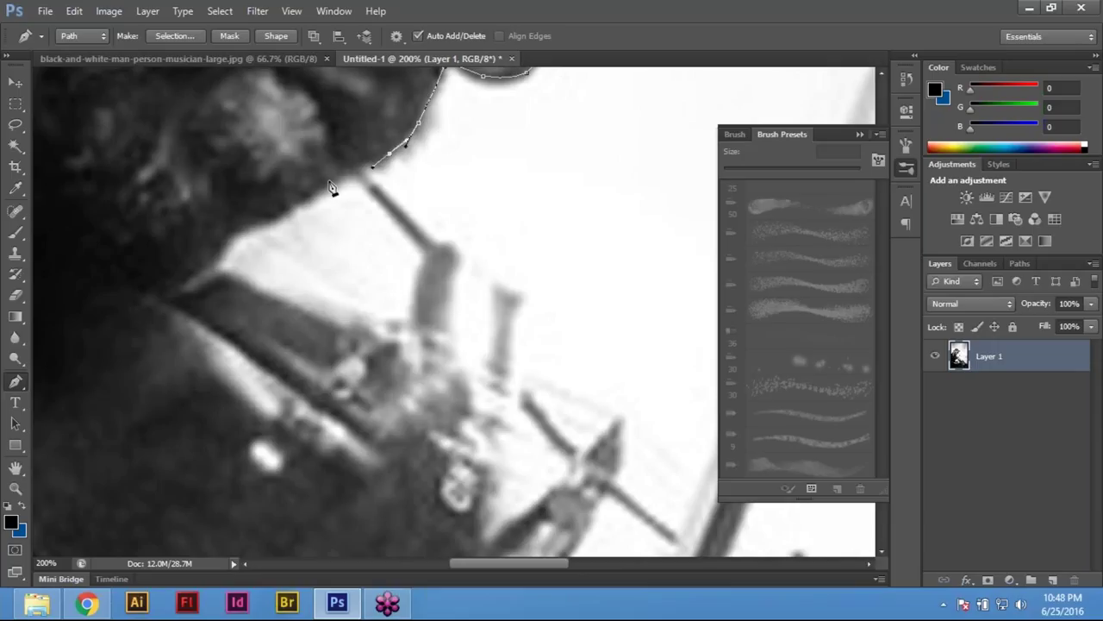
{"action": "left_click_drag", "start_coordinate": [326, 188], "coordinate": [378, 184]}
{"action": "key", "text": "ctrl+z"}
Carry the path from the beard across the bright gap and over the first upright fitting on the violin
{"action": "left_click_drag", "start_coordinate": [461, 205], "coordinate": [479, 219]}
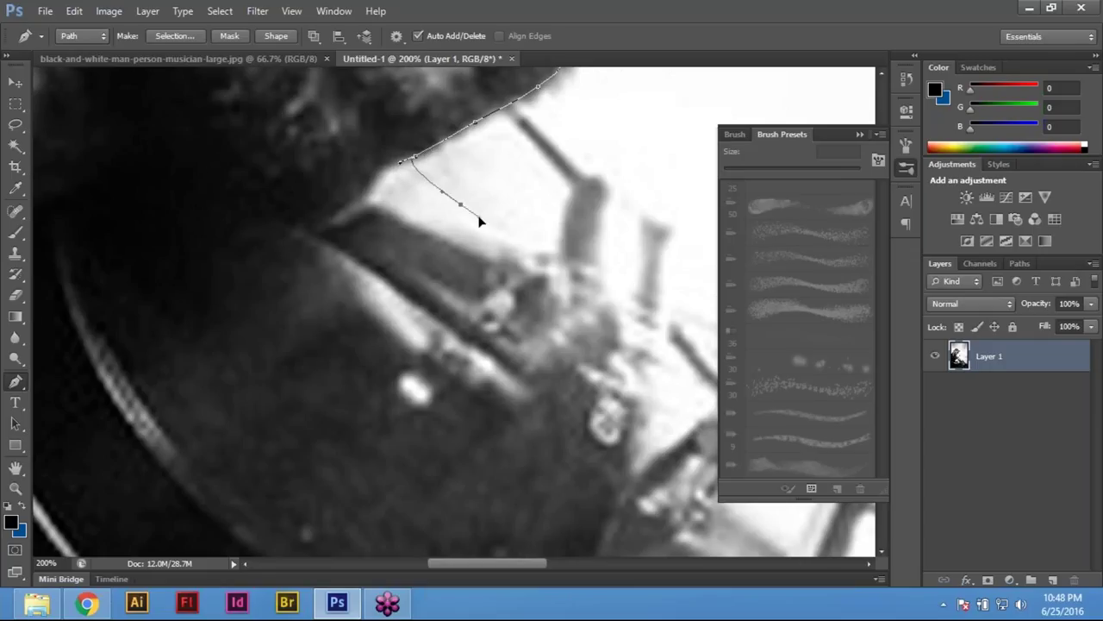
{"action": "left_click_drag", "start_coordinate": [538, 251], "coordinate": [556, 250]}
{"action": "left_click", "coordinate": [569, 198]}
{"action": "left_click_drag", "start_coordinate": [573, 183], "coordinate": [585, 176]}
{"action": "left_click", "coordinate": [612, 183]}
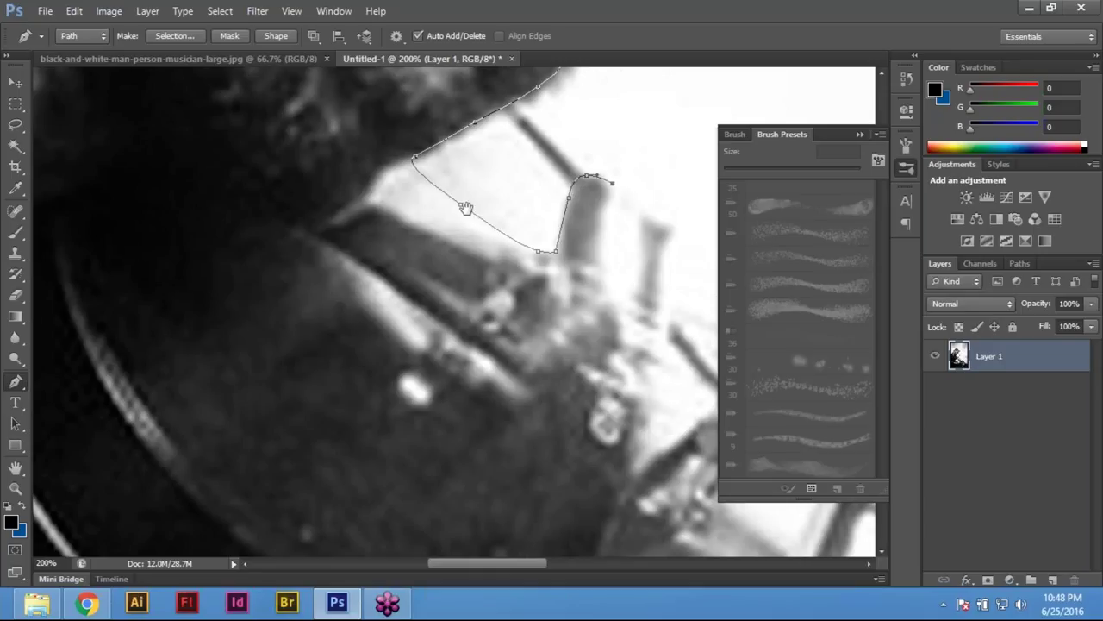
Continue the path around the second upright fitting and past the tip of the violin's bridge to the bow
{"action": "left_click_drag", "start_coordinate": [465, 208], "coordinate": [208, 204]}
{"action": "left_click", "coordinate": [409, 216]}
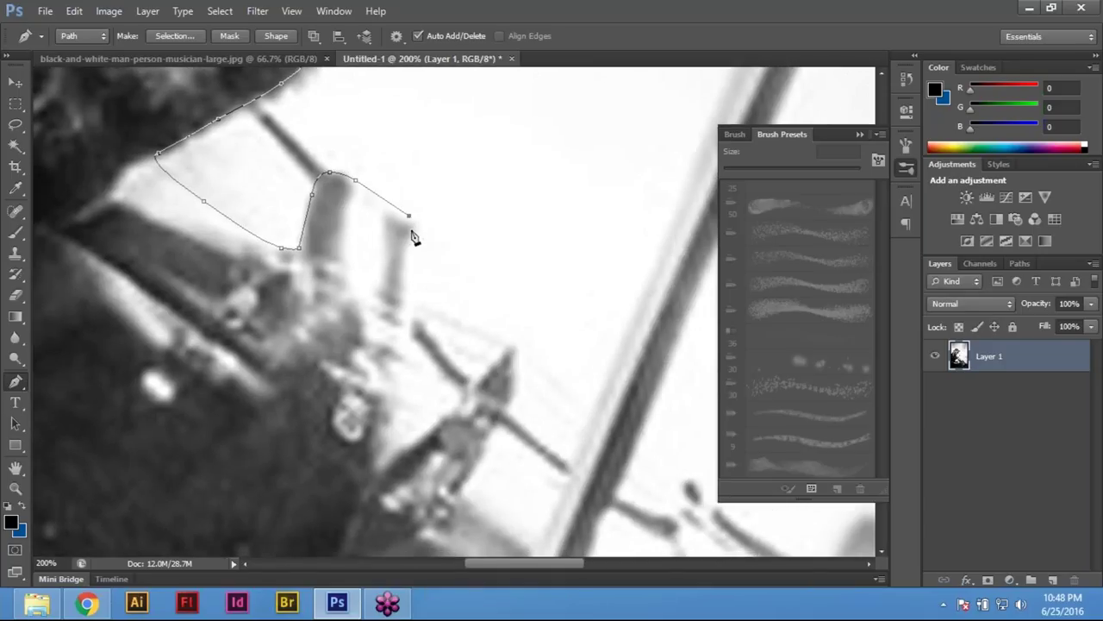
{"action": "left_click", "coordinate": [410, 301]}
{"action": "left_click_drag", "start_coordinate": [424, 266], "coordinate": [349, 133]}
{"action": "left_click", "coordinate": [438, 210]}
{"action": "left_click_drag", "start_coordinate": [492, 257], "coordinate": [500, 270]}
{"action": "left_click", "coordinate": [514, 280]}
Run the path up the pale bow-hair edge of the bow on the side facing the violinist's face
{"action": "left_click_drag", "start_coordinate": [557, 231], "coordinate": [527, 347]}
{"action": "left_click_drag", "start_coordinate": [582, 164], "coordinate": [593, 130]}
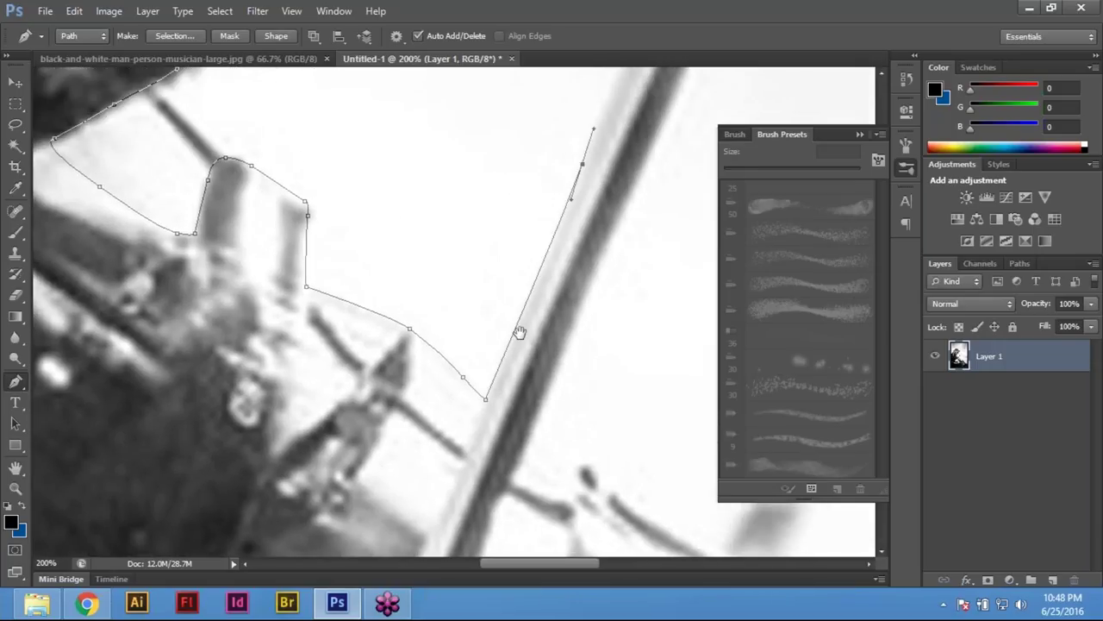
{"action": "left_click_drag", "start_coordinate": [520, 332], "coordinate": [438, 550]}
{"action": "left_click_drag", "start_coordinate": [593, 151], "coordinate": [610, 113]}
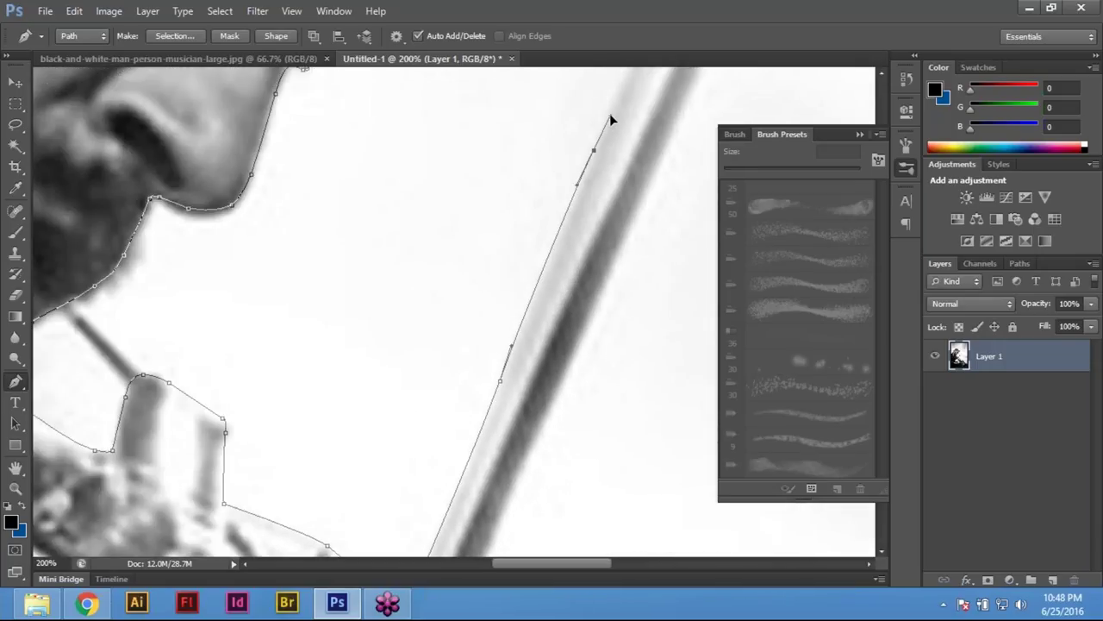
Trace the path around the tip of the violin bow, including its small notch
{"action": "left_click_drag", "start_coordinate": [554, 313], "coordinate": [504, 370]}
{"action": "left_click", "coordinate": [547, 271]}
{"action": "left_click", "coordinate": [573, 238]}
{"action": "left_click", "coordinate": [592, 233]}
{"action": "left_click_drag", "start_coordinate": [602, 244], "coordinate": [626, 265]}
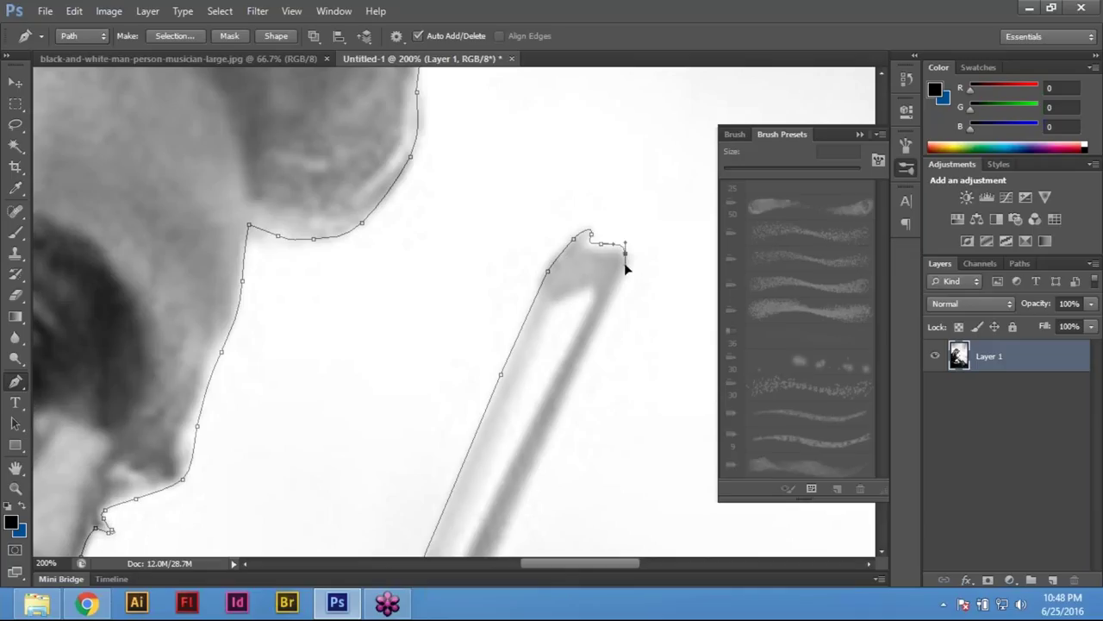
Trace the path back down the dark outer edge of the bow toward the violin body
{"action": "scroll", "coordinate": [626, 267], "scroll_direction": "down", "scroll_amount": 2}
{"action": "left_click_drag", "start_coordinate": [591, 174], "coordinate": [576, 209]}
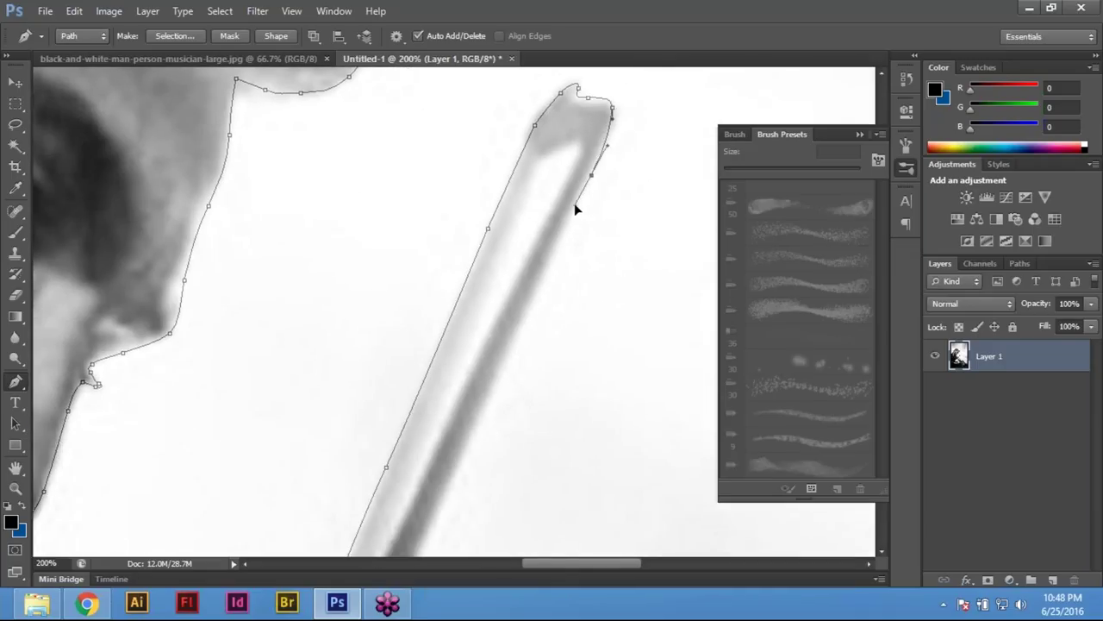
{"action": "scroll", "coordinate": [581, 145], "scroll_direction": "down", "scroll_amount": 2}
{"action": "left_click_drag", "start_coordinate": [441, 404], "coordinate": [429, 441]}
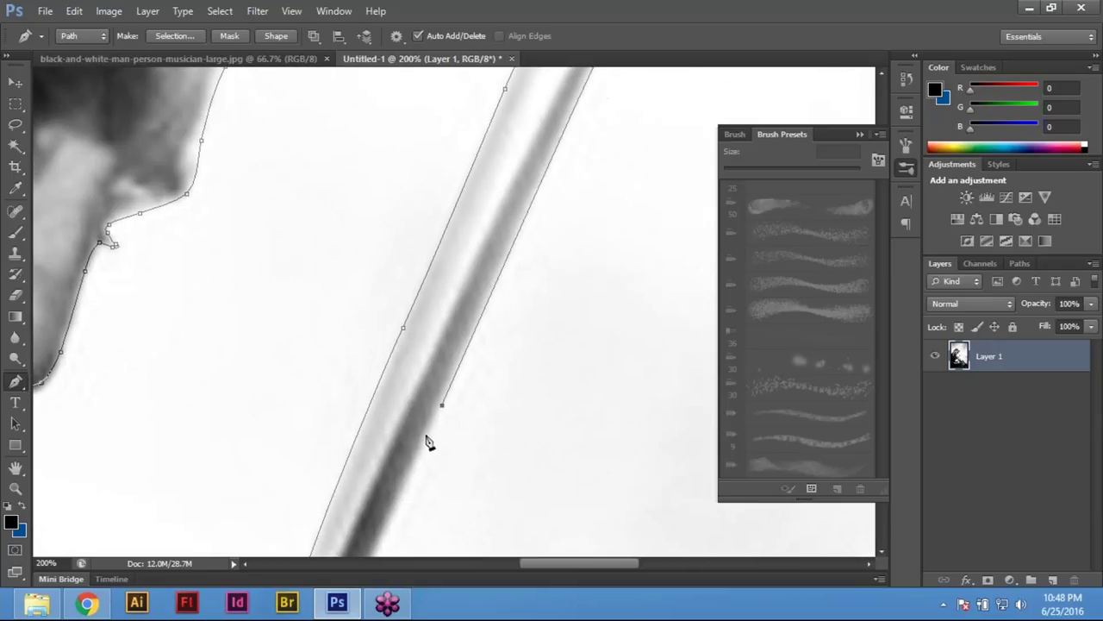
{"action": "scroll", "coordinate": [429, 441], "scroll_direction": "down", "scroll_amount": 4}
{"action": "left_click_drag", "start_coordinate": [383, 399], "coordinate": [375, 445]}
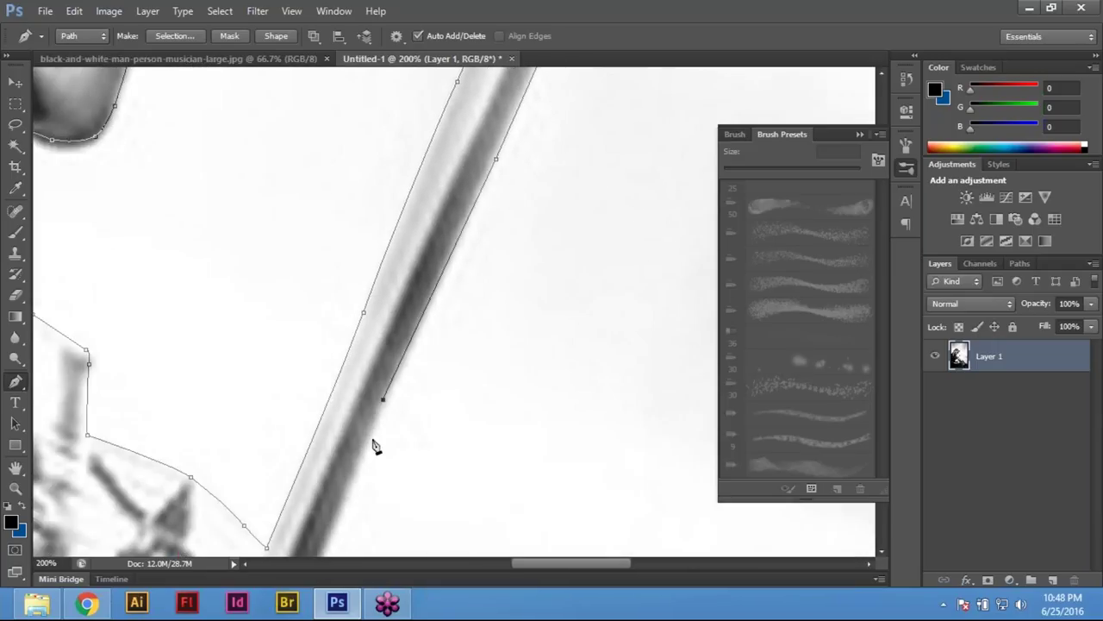
{"action": "scroll", "coordinate": [416, 210], "scroll_direction": "down", "scroll_amount": 4}
{"action": "left_click_drag", "start_coordinate": [389, 289], "coordinate": [369, 363]}
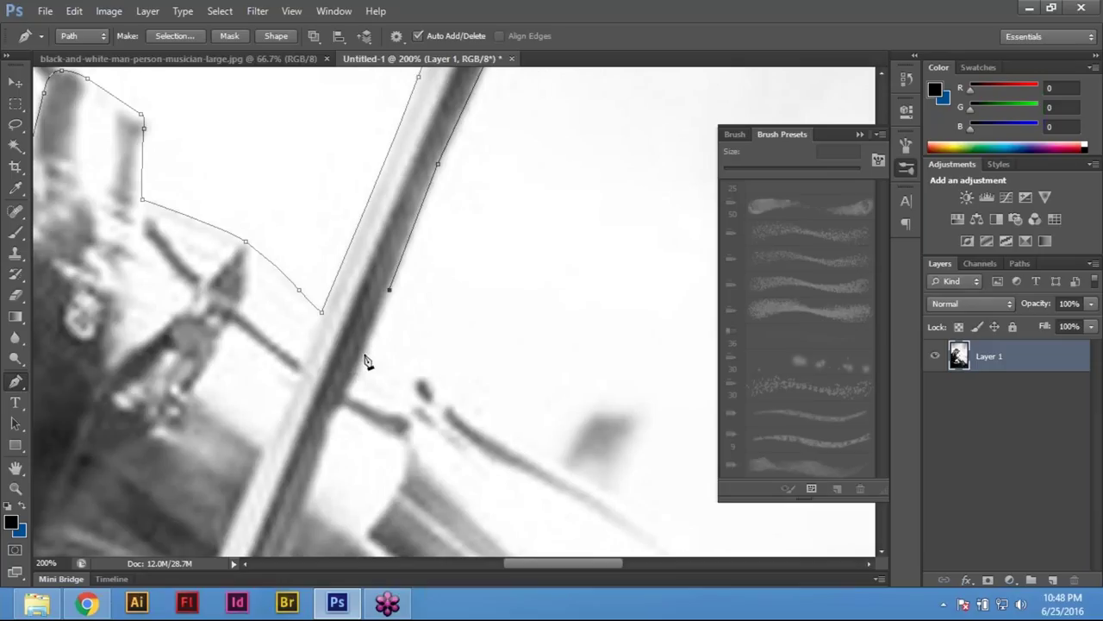
{"action": "left_click", "coordinate": [366, 351]}
Continue the path from the bow along the violin body's curved upper edge to the raised fingertip
{"action": "scroll", "coordinate": [402, 362], "scroll_direction": "down", "scroll_amount": 4}
{"action": "left_click_drag", "start_coordinate": [315, 242], "coordinate": [351, 257]}
{"action": "left_click", "coordinate": [404, 297]}
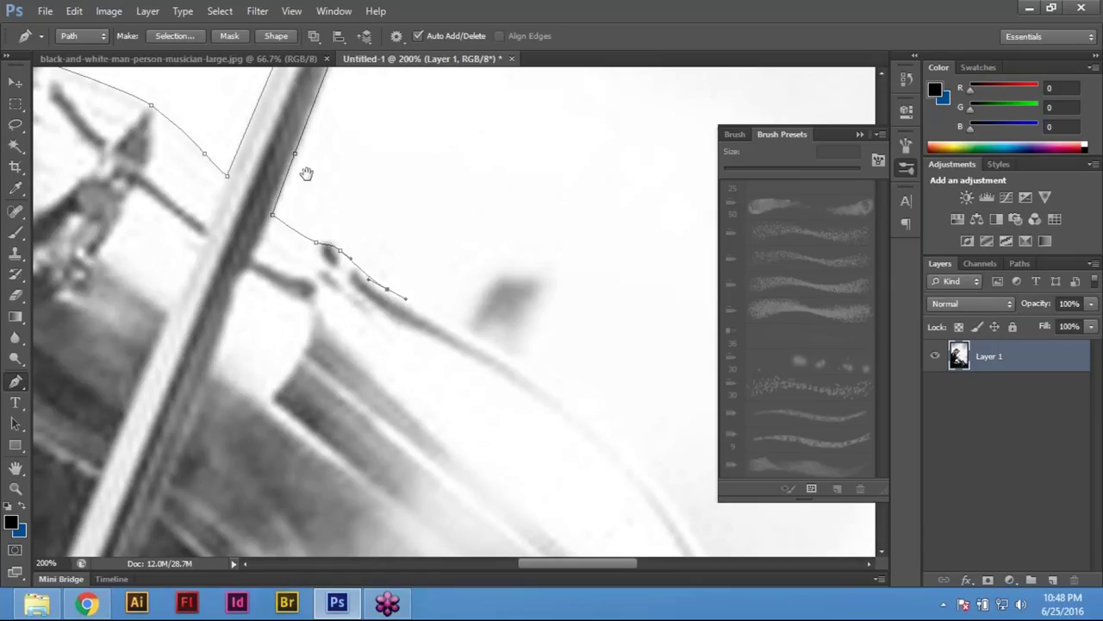
{"action": "left_click_drag", "start_coordinate": [306, 173], "coordinate": [280, 73]}
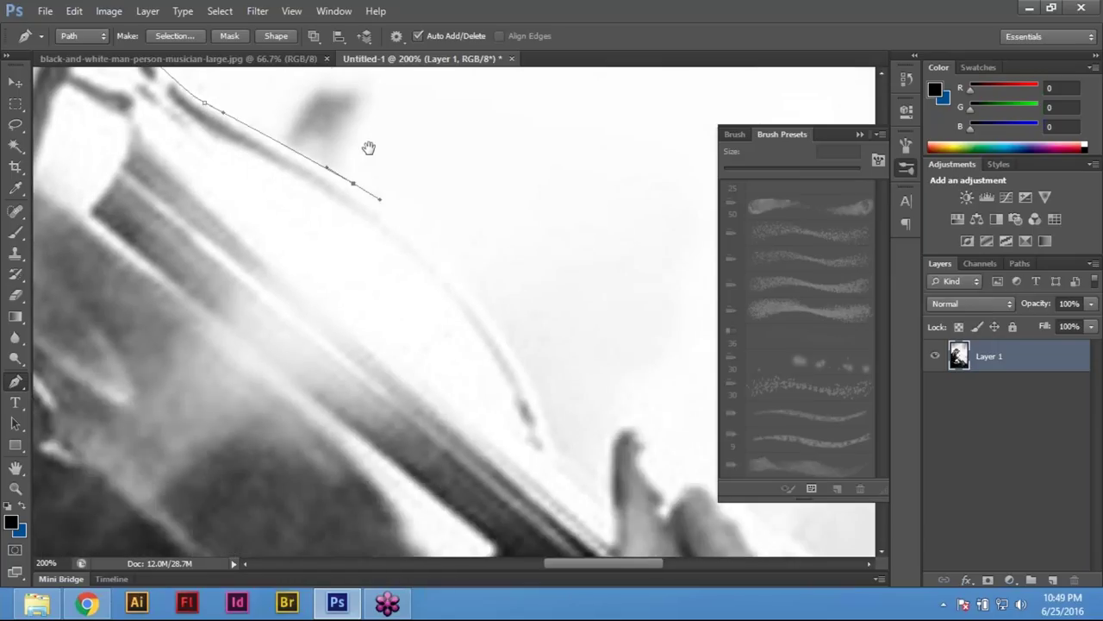
{"action": "left_click_drag", "start_coordinate": [368, 147], "coordinate": [312, 35]}
{"action": "left_click_drag", "start_coordinate": [441, 212], "coordinate": [388, 181]}
{"action": "left_click_drag", "start_coordinate": [407, 250], "coordinate": [410, 260]}
{"action": "left_click", "coordinate": [461, 295]}
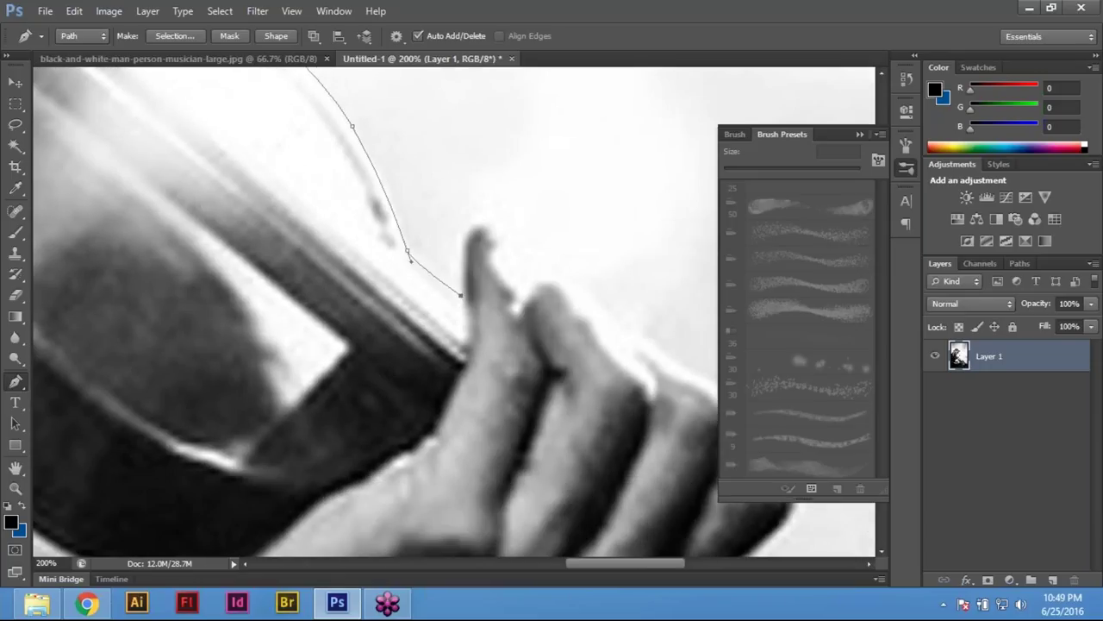
Trace the path over the fingertips and knuckles of the hand down to the violin's neck
{"action": "left_click", "coordinate": [466, 234]}
{"action": "left_click_drag", "start_coordinate": [489, 230], "coordinate": [500, 266]}
{"action": "left_click_drag", "start_coordinate": [413, 230], "coordinate": [308, 170]}
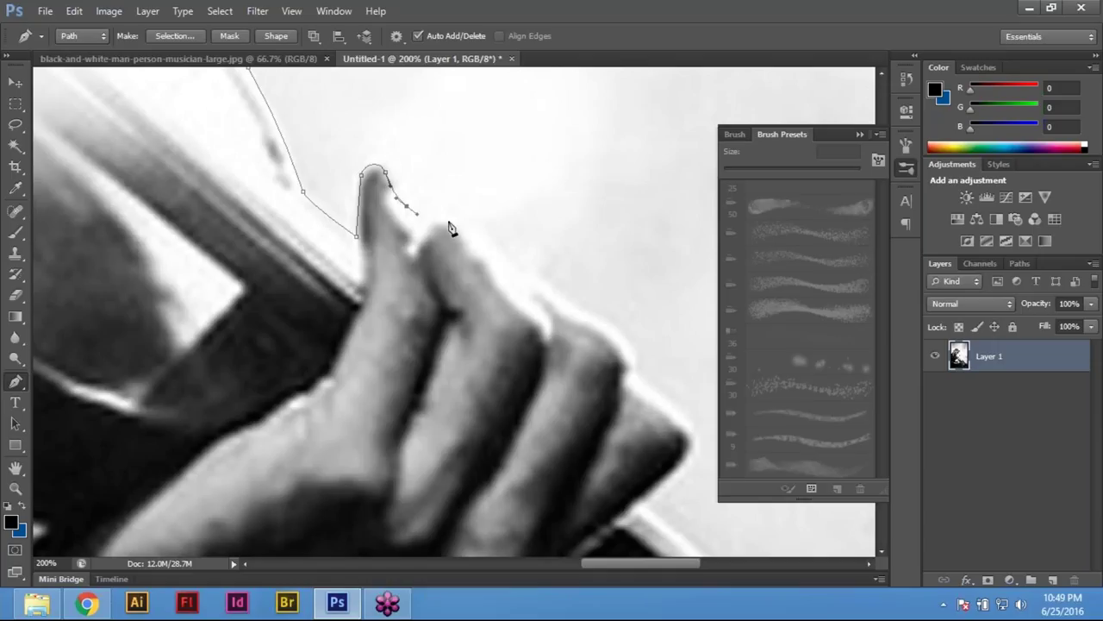
{"action": "left_click_drag", "start_coordinate": [446, 222], "coordinate": [456, 223]}
{"action": "left_click_drag", "start_coordinate": [504, 253], "coordinate": [378, 138]}
{"action": "left_click_drag", "start_coordinate": [431, 183], "coordinate": [431, 204]}
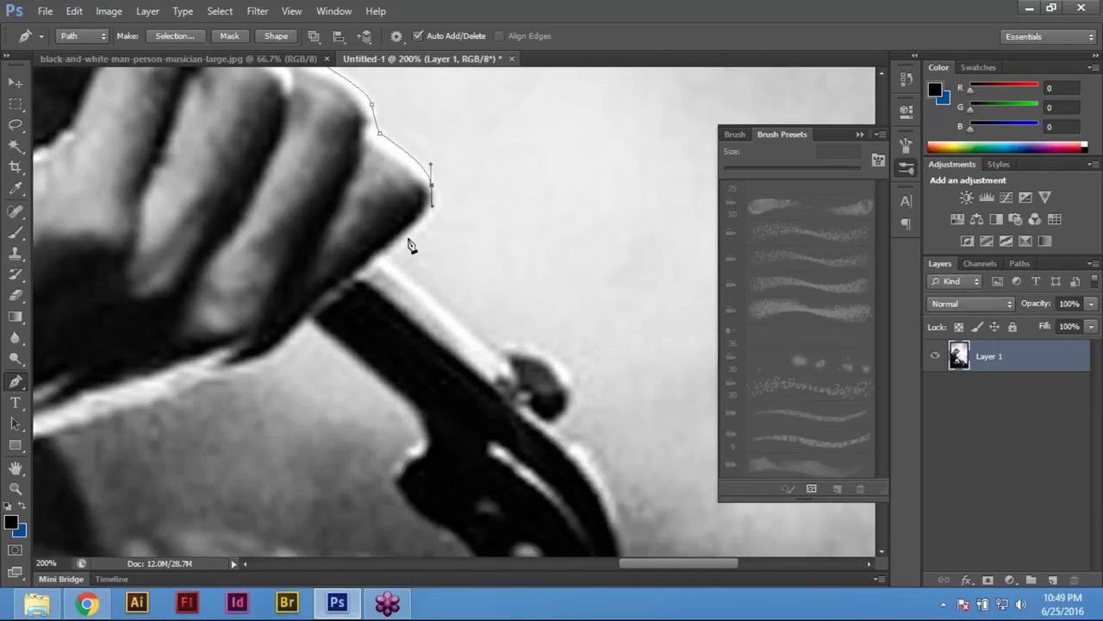
{"action": "left_click", "coordinate": [384, 254]}
Trace the path from the hand along the upper edge of the violin's neck and around the protruding tuning peg
{"action": "left_click_drag", "start_coordinate": [312, 181], "coordinate": [309, 172]}
{"action": "left_click", "coordinate": [392, 205]}
{"action": "left_click_drag", "start_coordinate": [414, 221], "coordinate": [482, 262]}
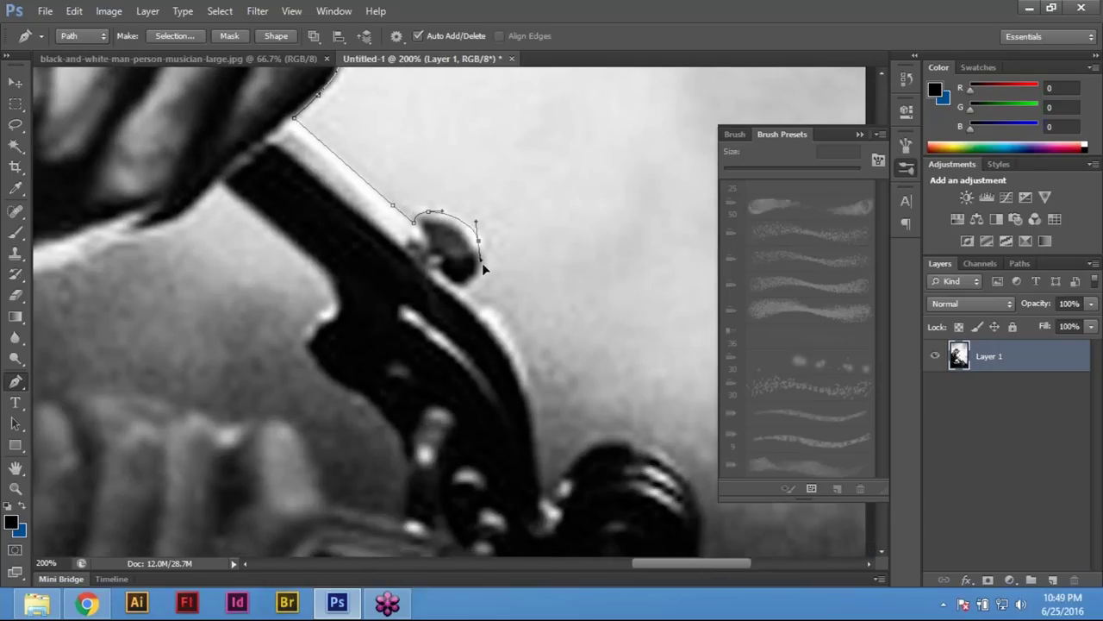
{"action": "left_click_drag", "start_coordinate": [461, 198], "coordinate": [450, 86]}
{"action": "left_click", "coordinate": [456, 176]}
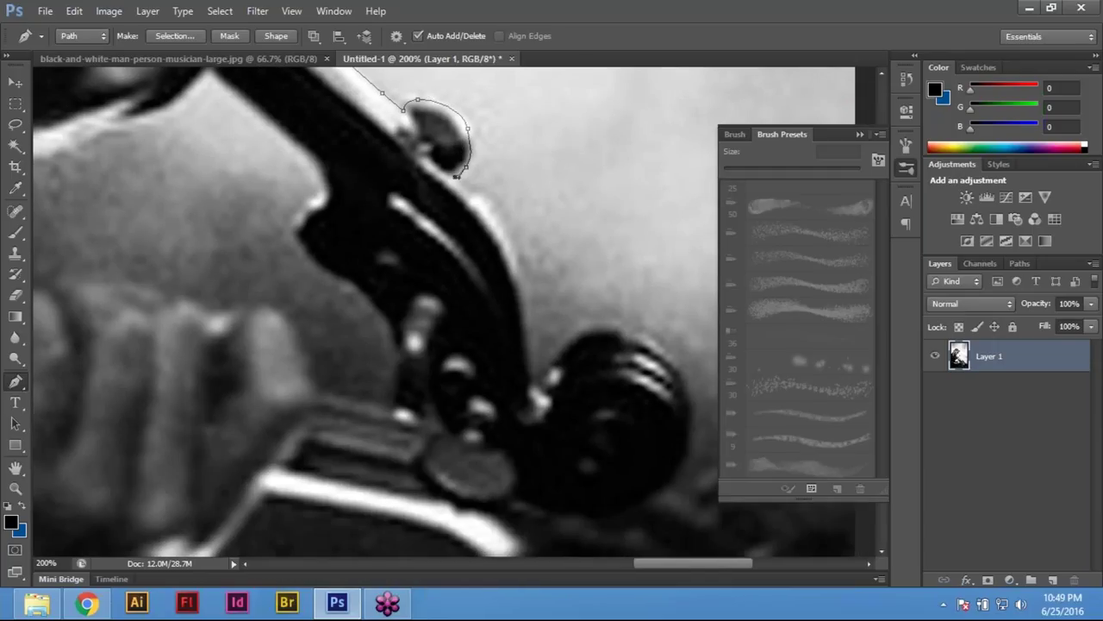
Continue the path from the tuning peg down the curved outer edge of the pegbox to the notch beside the scroll
{"action": "left_click_drag", "start_coordinate": [435, 189], "coordinate": [424, 175]}
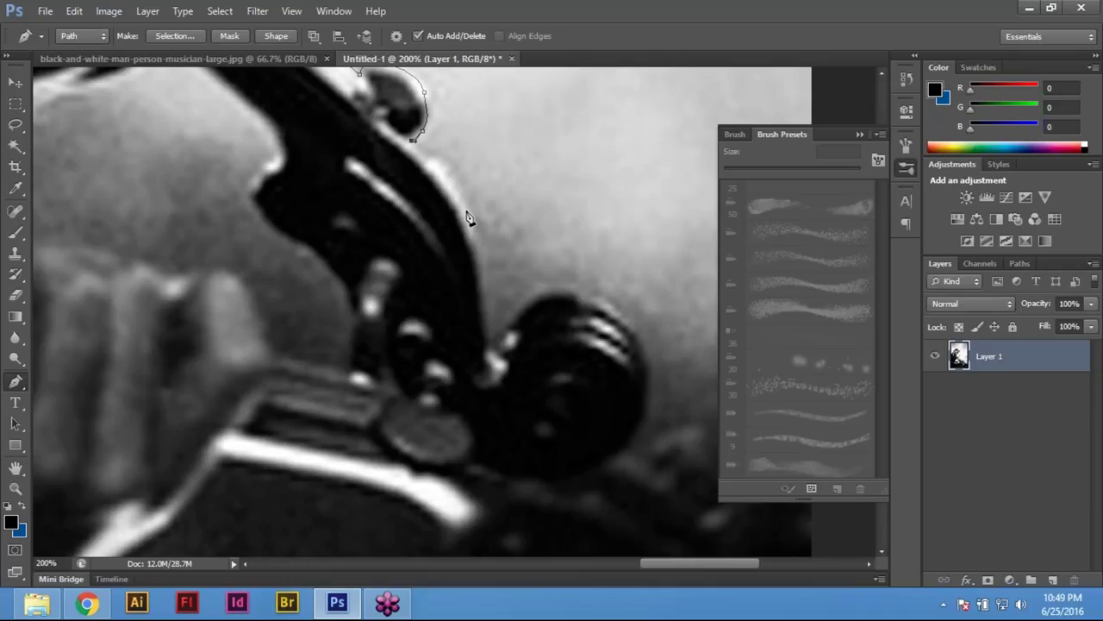
{"action": "left_click_drag", "start_coordinate": [466, 212], "coordinate": [502, 207]}
{"action": "left_click_drag", "start_coordinate": [495, 289], "coordinate": [505, 305]}
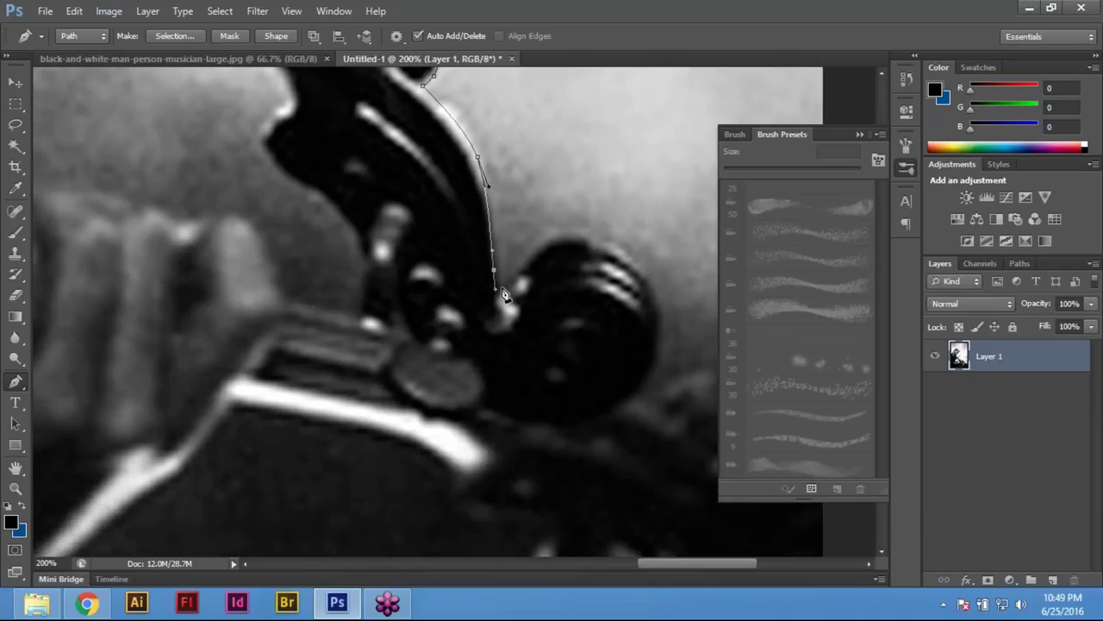
Trace the path out of the notch, over the top of the violin's scroll and down its rounded outer side
{"action": "left_click", "coordinate": [554, 236]}
{"action": "left_click_drag", "start_coordinate": [475, 123], "coordinate": [395, 18]}
{"action": "left_click_drag", "start_coordinate": [521, 140], "coordinate": [545, 154]}
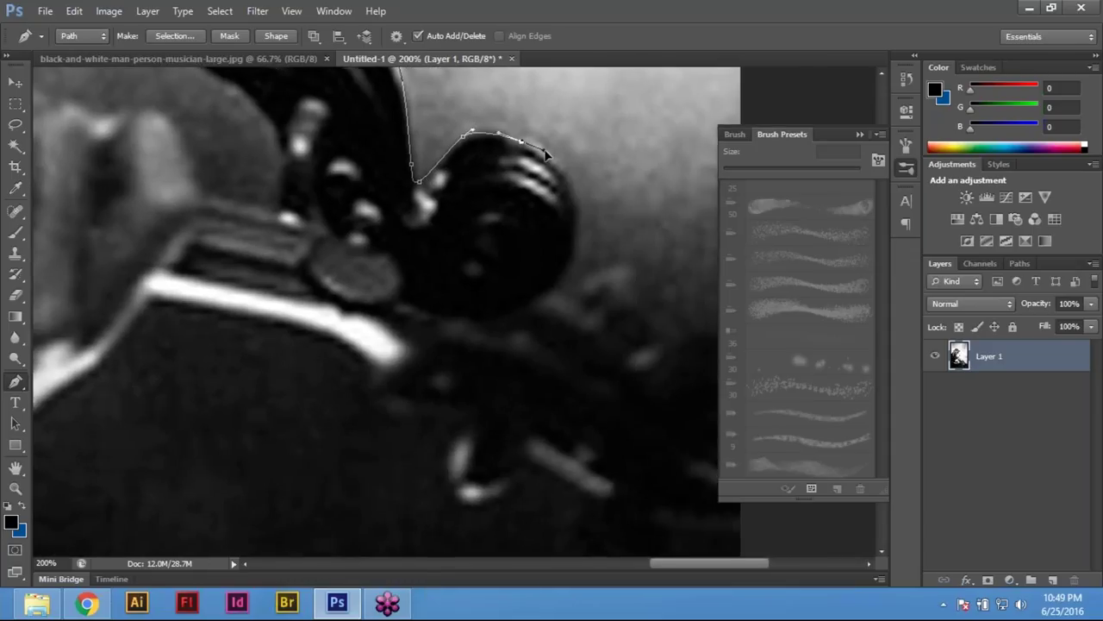
{"action": "left_click_drag", "start_coordinate": [577, 199], "coordinate": [583, 240]}
{"action": "left_click_drag", "start_coordinate": [569, 287], "coordinate": [566, 301]}
Extend the path with a short curved segment from the scroll's lower outer edge along the top of the dark blurred shape beside it
{"action": "scroll", "coordinate": [422, 164], "scroll_direction": "down", "scroll_amount": 3}
{"action": "scroll", "coordinate": [421, 164], "scroll_direction": "right", "scroll_amount": 4}
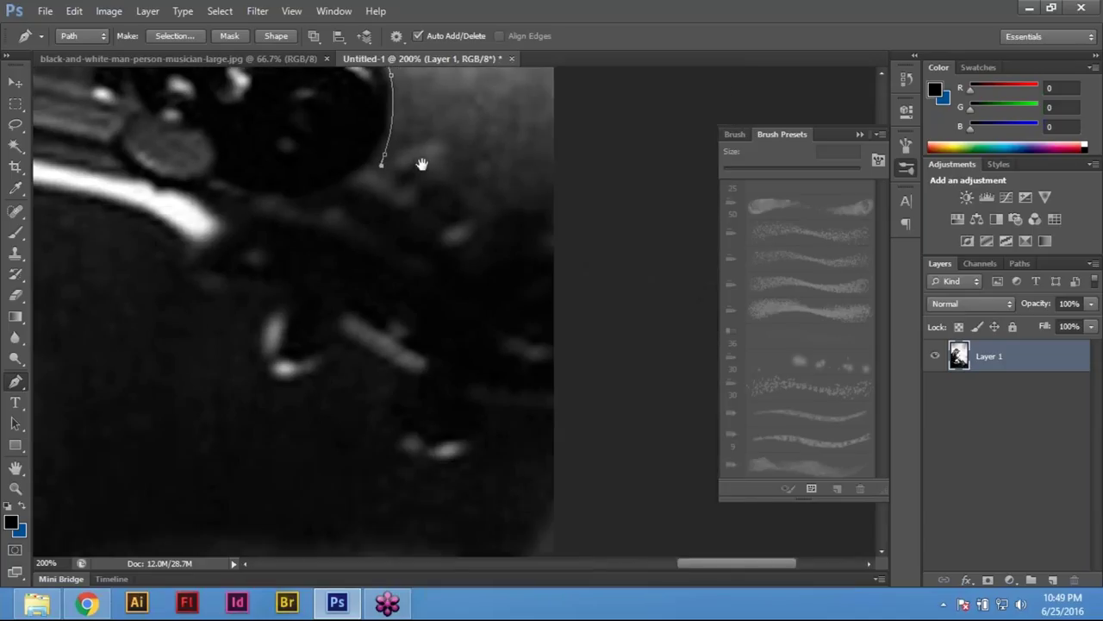
{"action": "scroll", "coordinate": [424, 256], "scroll_direction": "up", "scroll_amount": 1}
{"action": "scroll", "coordinate": [424, 256], "scroll_direction": "left", "scroll_amount": 1}
{"action": "left_click_drag", "start_coordinate": [436, 193], "coordinate": [449, 191]}
{"action": "scroll", "coordinate": [482, 307], "scroll_direction": "up", "scroll_amount": 2}
{"action": "scroll", "coordinate": [506, 320], "scroll_direction": "left", "scroll_amount": 2}
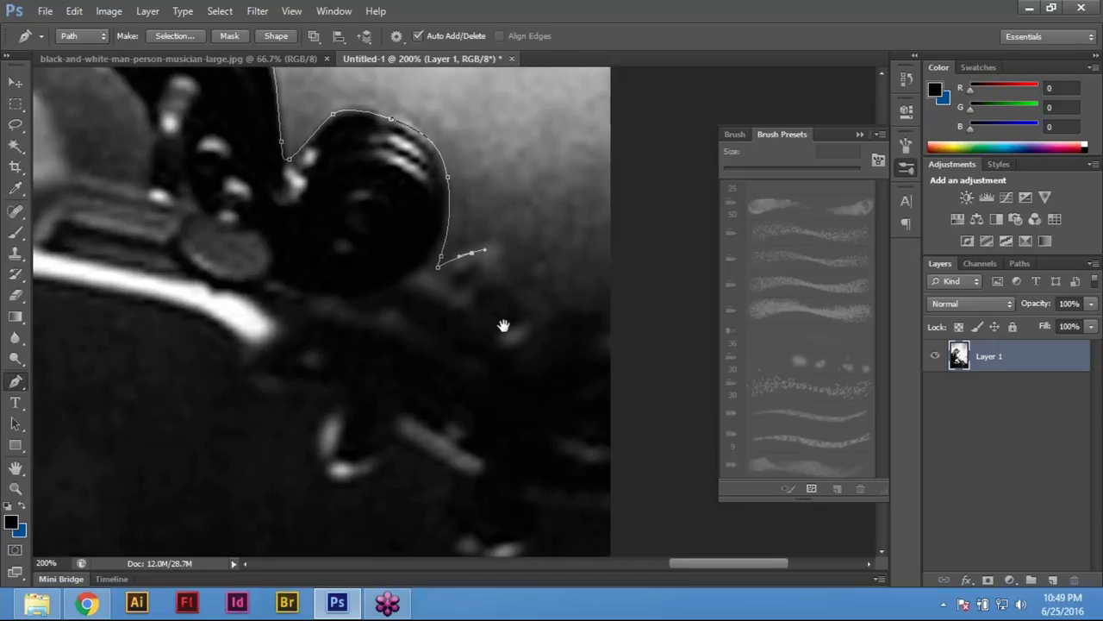
{"action": "key", "text": "ctrl+minus"}
{"action": "key", "text": "ctrl+minus"}
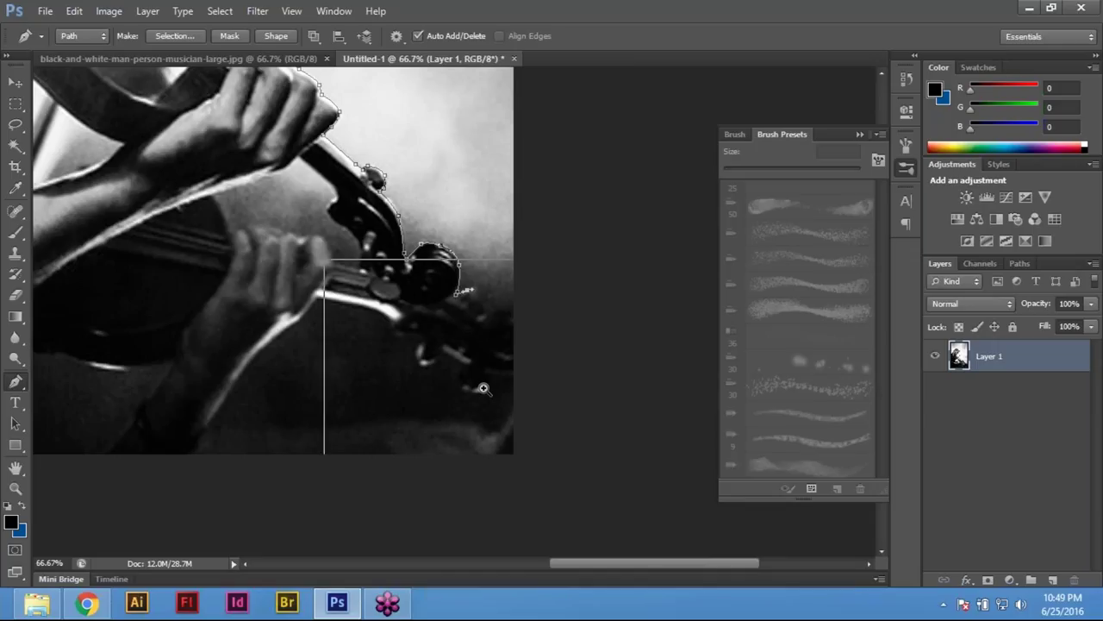
Extend the pen path around the outer contour of the second violin's pegs, just past the photo's edge and back
{"action": "left_click", "coordinate": [487, 355]}
{"action": "left_click_drag", "start_coordinate": [487, 267], "coordinate": [506, 311]}
{"action": "left_click_drag", "start_coordinate": [575, 314], "coordinate": [586, 331]}
{"action": "left_click_drag", "start_coordinate": [559, 463], "coordinate": [521, 474]}
{"action": "scroll", "coordinate": [539, 245], "scroll_direction": "down", "scroll_amount": 6}
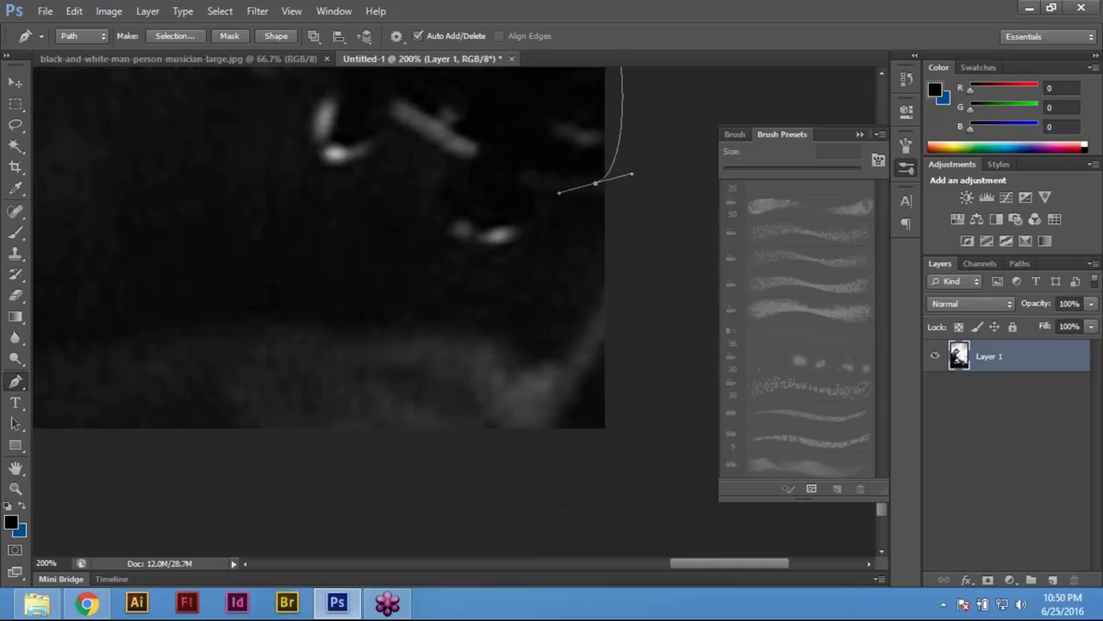
{"action": "left_click_drag", "start_coordinate": [513, 328], "coordinate": [458, 328]}
{"action": "scroll", "coordinate": [534, 334], "scroll_direction": "up", "scroll_amount": 3}
{"action": "left_click", "coordinate": [532, 303]}
{"action": "scroll", "coordinate": [458, 355], "scroll_direction": "up", "scroll_amount": 2}
{"action": "left_click", "coordinate": [417, 307]}
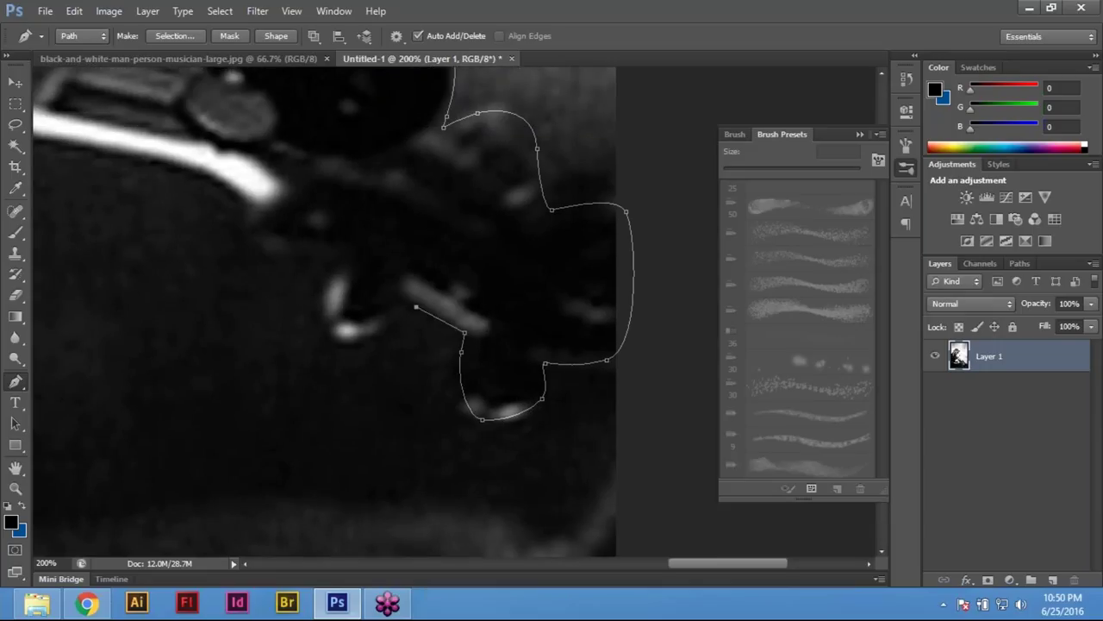
Continue the pen path around the remaining peg and along the bright underside of the second violin's neck
{"action": "left_click_drag", "start_coordinate": [524, 436], "coordinate": [534, 439]}
{"action": "left_click", "coordinate": [525, 433]}
{"action": "left_click_drag", "start_coordinate": [498, 395], "coordinate": [630, 399]}
{"action": "left_click_drag", "start_coordinate": [568, 330], "coordinate": [542, 285]}
{"action": "left_click_drag", "start_coordinate": [553, 302], "coordinate": [534, 296]}
{"action": "left_click_drag", "start_coordinate": [415, 271], "coordinate": [456, 184]}
{"action": "left_click", "coordinate": [380, 274]}
{"action": "left_click_drag", "start_coordinate": [396, 248], "coordinate": [360, 274]}
Trace the pen path from the second violinist's wrist along the lit outer forearm to the photo's lower edge
{"action": "left_click_drag", "start_coordinate": [257, 372], "coordinate": [204, 444]}
{"action": "left_click_drag", "start_coordinate": [301, 366], "coordinate": [300, 392]}
{"action": "left_click", "coordinate": [261, 463]}
{"action": "left_click", "coordinate": [234, 500]}
{"action": "left_click_drag", "start_coordinate": [461, 504], "coordinate": [705, 506]}
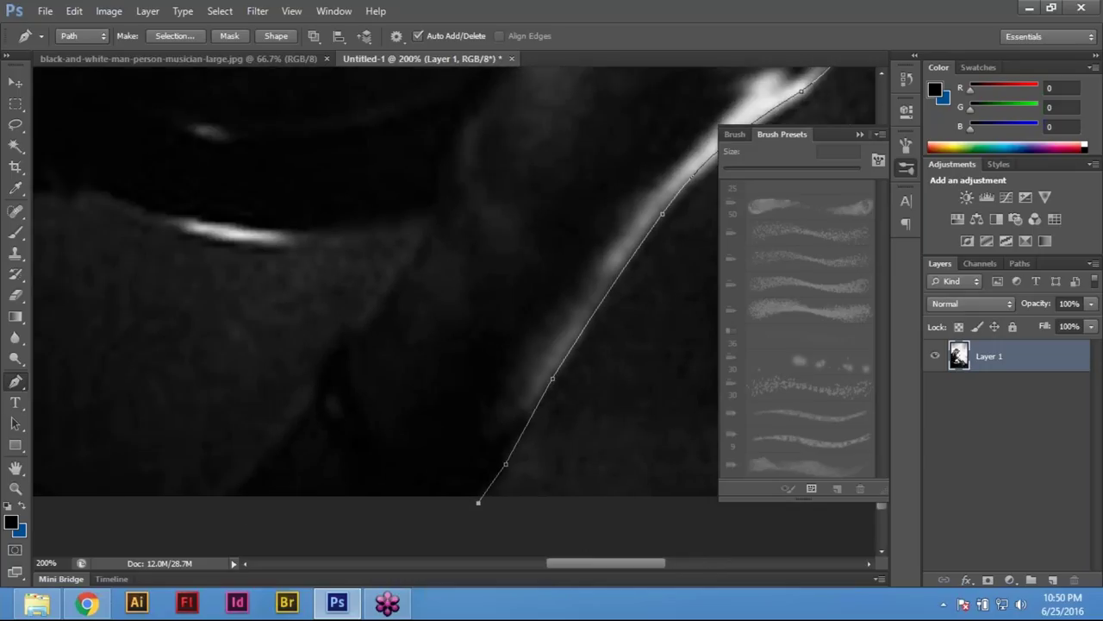
Run the pen path just below the photo and back up the inner side of the second violinist's forearm to the violin
{"action": "key", "text": "ctrl+minus"}
{"action": "key", "text": "ctrl+minus"}
{"action": "left_click_drag", "start_coordinate": [326, 376], "coordinate": [347, 445]}
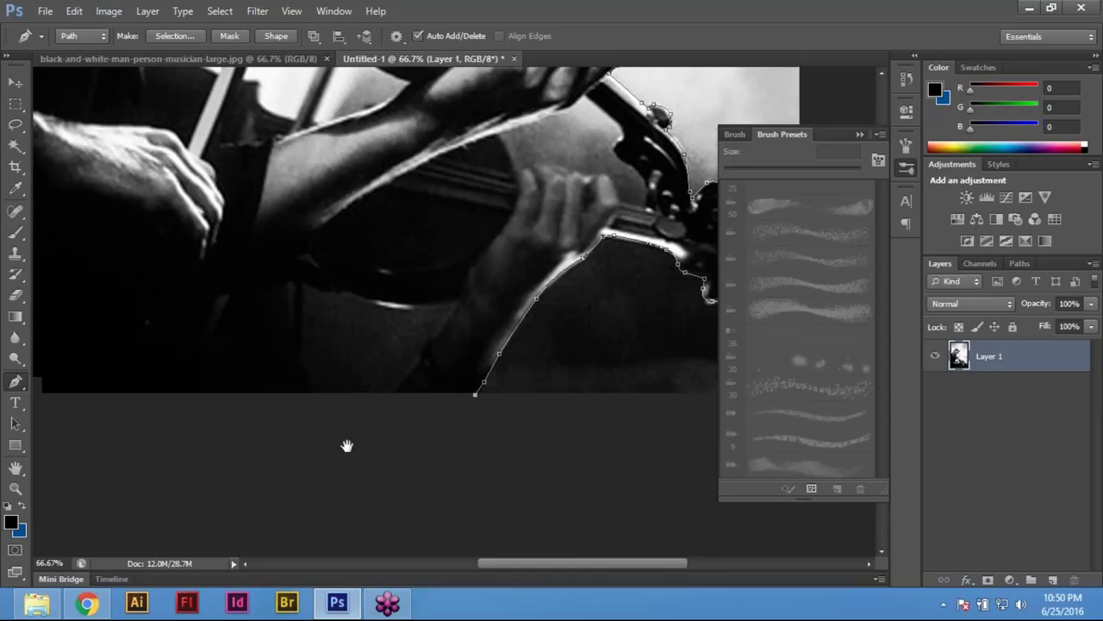
{"action": "left_click_drag", "start_coordinate": [416, 427], "coordinate": [213, 466]}
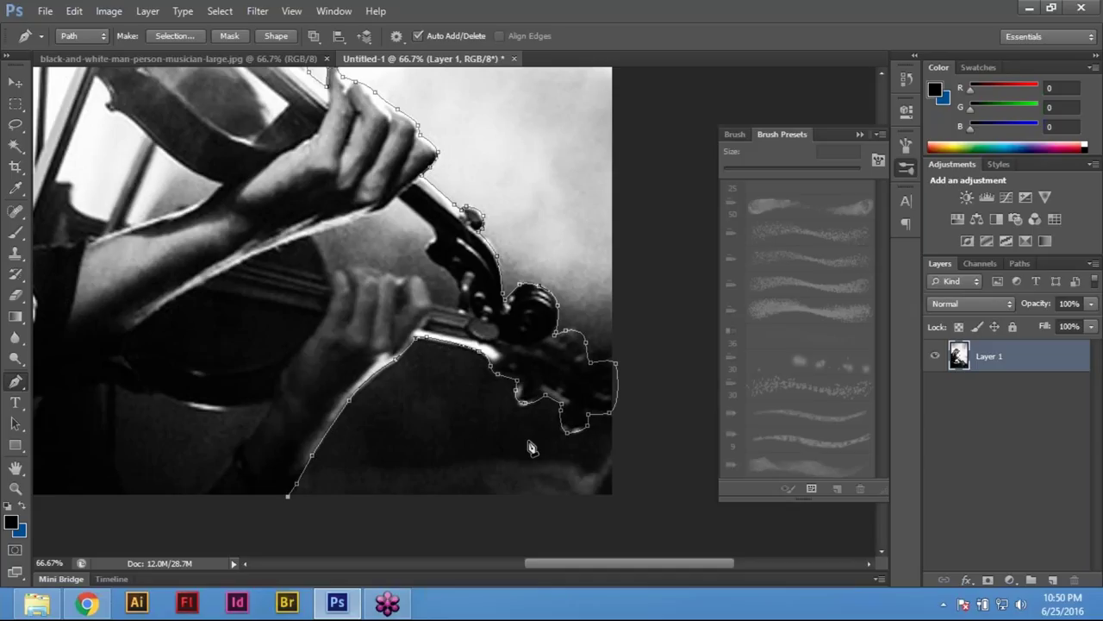
{"action": "left_click", "coordinate": [293, 478], "text": "ctrl"}
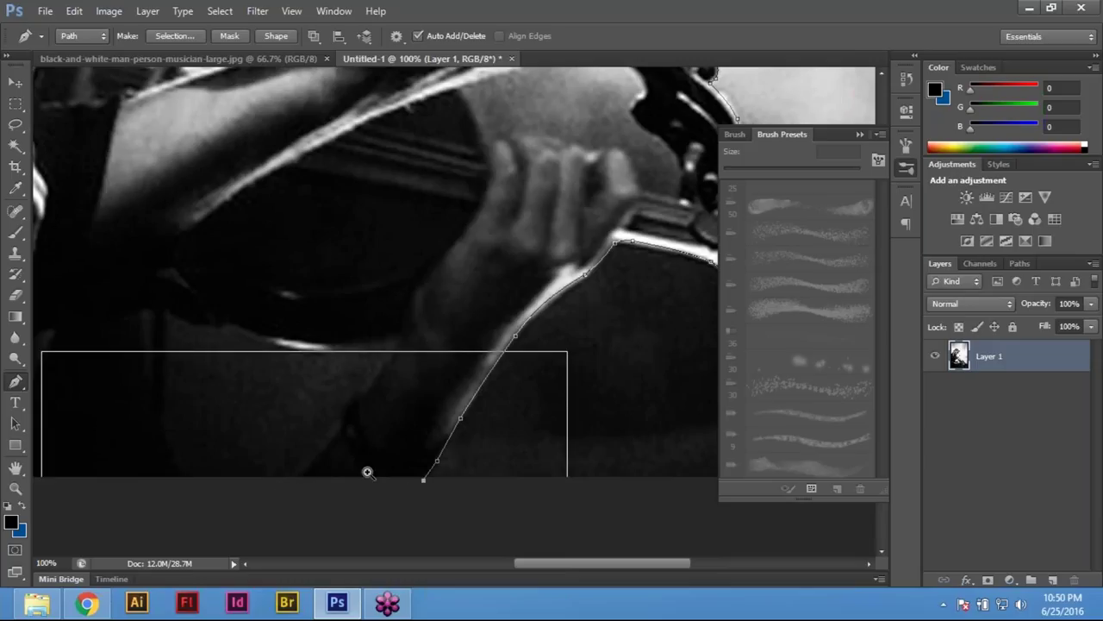
{"action": "left_click", "coordinate": [304, 480], "text": "ctrl"}
{"action": "left_click", "coordinate": [285, 490]}
{"action": "left_click", "coordinate": [439, 308]}
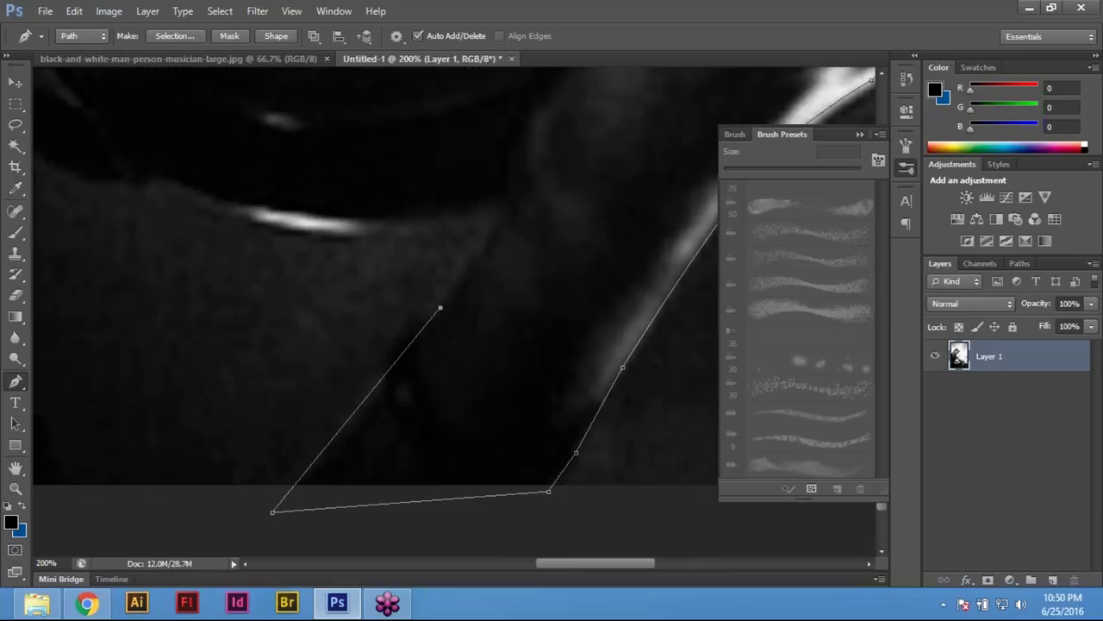
{"action": "left_click_drag", "start_coordinate": [464, 358], "coordinate": [445, 462]}
{"action": "left_click", "coordinate": [505, 208]}
Trace the pen path along the lower edge of the second violin's body to the main violinist's dark clothing
{"action": "left_click_drag", "start_coordinate": [488, 313], "coordinate": [647, 369]}
{"action": "left_click_drag", "start_coordinate": [546, 387], "coordinate": [465, 395]}
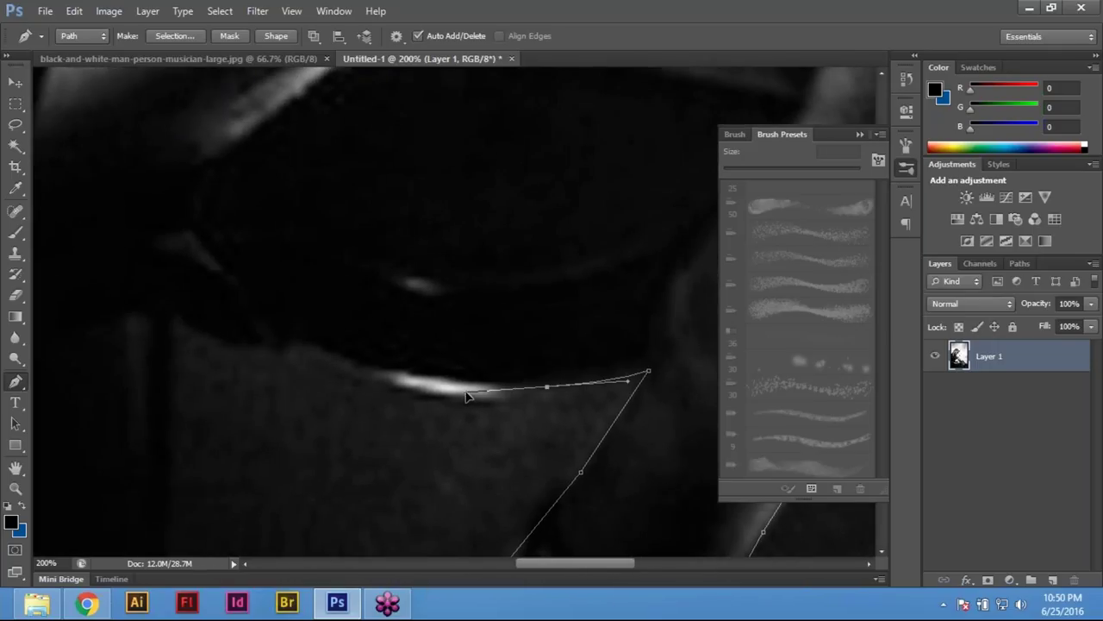
{"action": "left_click_drag", "start_coordinate": [306, 349], "coordinate": [472, 347]}
{"action": "left_click_drag", "start_coordinate": [341, 345], "coordinate": [321, 334]}
{"action": "left_click", "coordinate": [290, 324]}
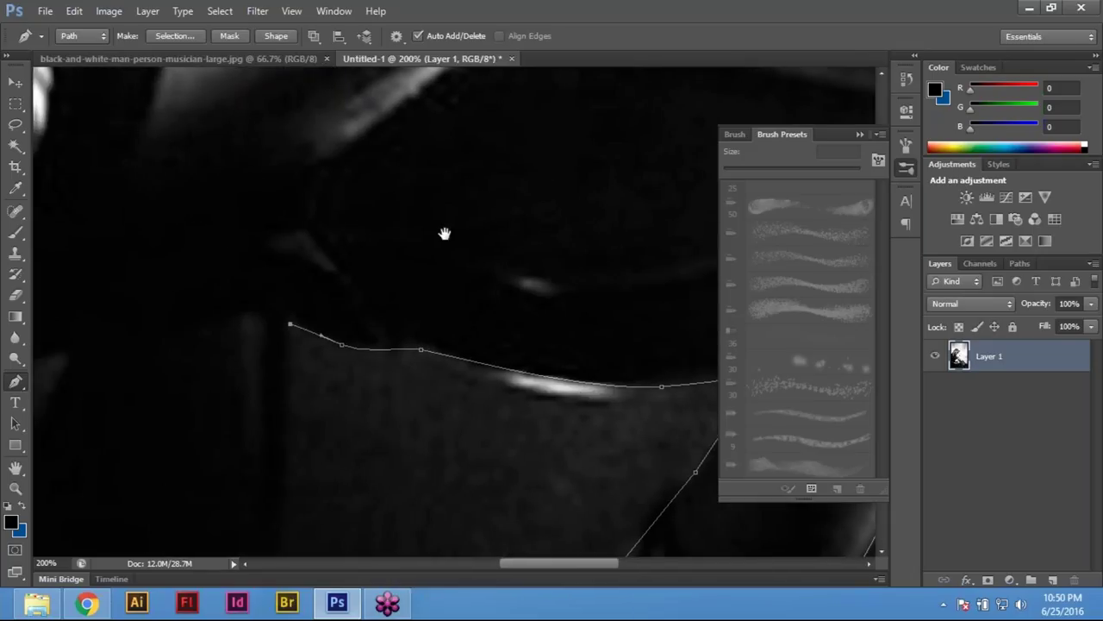
Continue the pen path down the edge of the dark clothing to just below the photo's lower edge
{"action": "left_click_drag", "start_coordinate": [445, 234], "coordinate": [631, 116]}
{"action": "key", "text": "ctrl+minus"}
{"action": "key", "text": "ctrl+minus"}
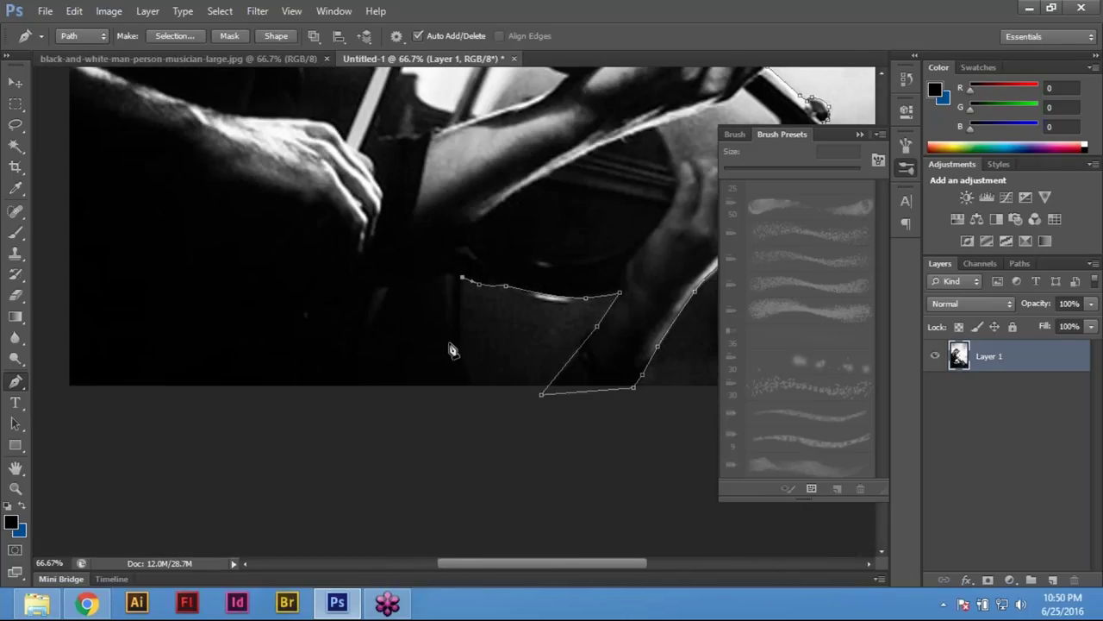
{"action": "left_click", "coordinate": [460, 320]}
{"action": "left_click", "coordinate": [438, 391]}
{"action": "left_click_drag", "start_coordinate": [438, 391], "coordinate": [439, 402]}
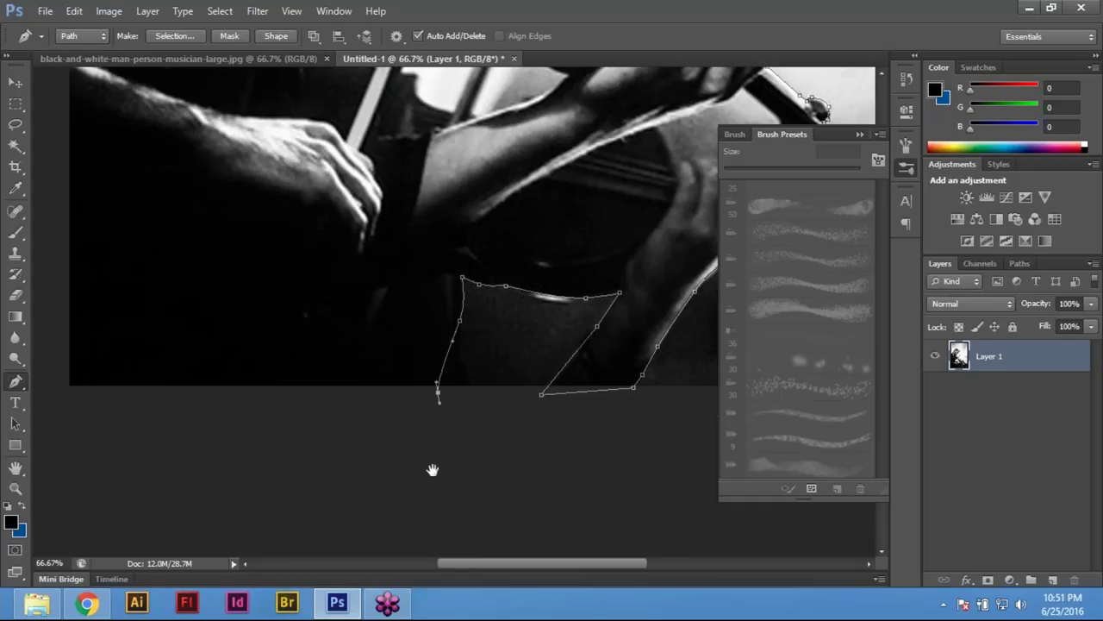
Carry the pen path outside the canvas around the violinist's back and close it at the shoulder
{"action": "left_click_drag", "start_coordinate": [432, 470], "coordinate": [532, 498]}
{"action": "left_click", "coordinate": [216, 445]}
{"action": "left_click", "coordinate": [142, 427]}
{"action": "left_click_drag", "start_coordinate": [82, 217], "coordinate": [153, 423]}
{"action": "left_click", "coordinate": [132, 346]}
{"action": "left_click_drag", "start_coordinate": [151, 78], "coordinate": [155, 258]}
{"action": "left_click", "coordinate": [155, 258]}
{"action": "left_click_drag", "start_coordinate": [203, 138], "coordinate": [206, 239]}
{"action": "left_click", "coordinate": [207, 238]}
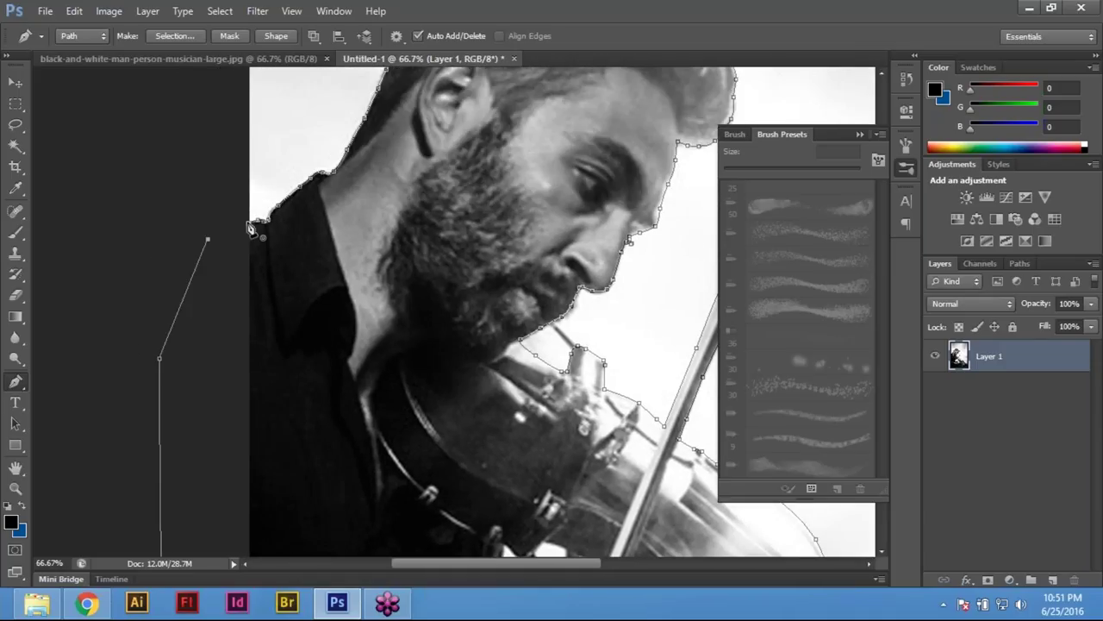
{"action": "left_click", "coordinate": [251, 228]}
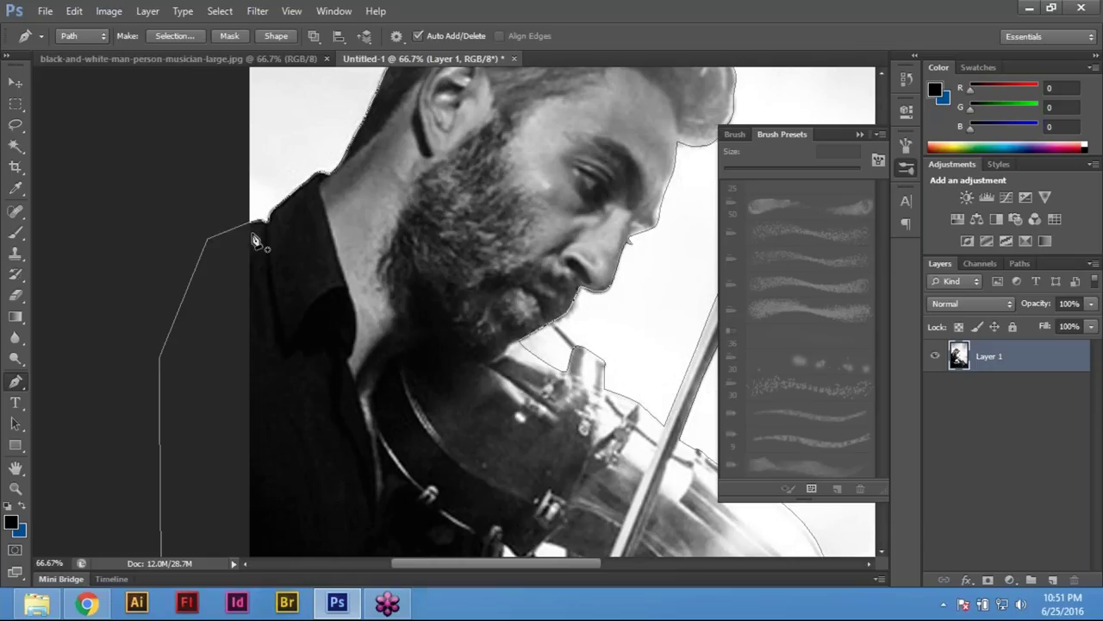
Start a new subpath in the bright gap beside the shirt, tracing the main violin's lower edge to the dark vertical rod
{"action": "key", "text": "ctrl+1"}
{"action": "key", "text": "ctrl+plus"}
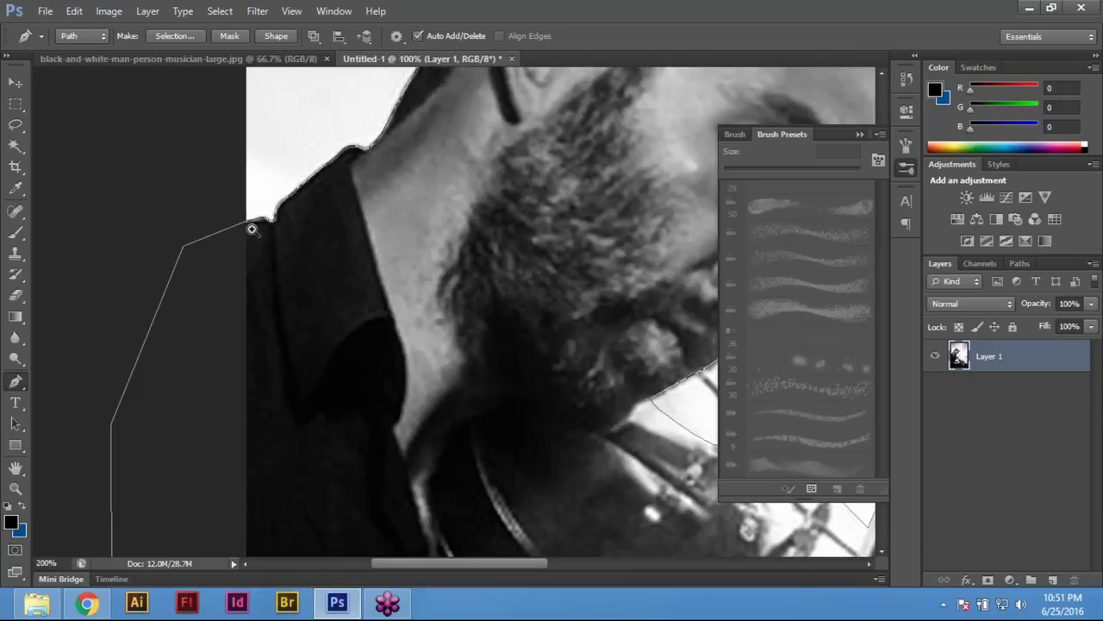
{"action": "left_click", "coordinate": [251, 228], "text": "ctrl"}
{"action": "key", "text": "ctrl+0"}
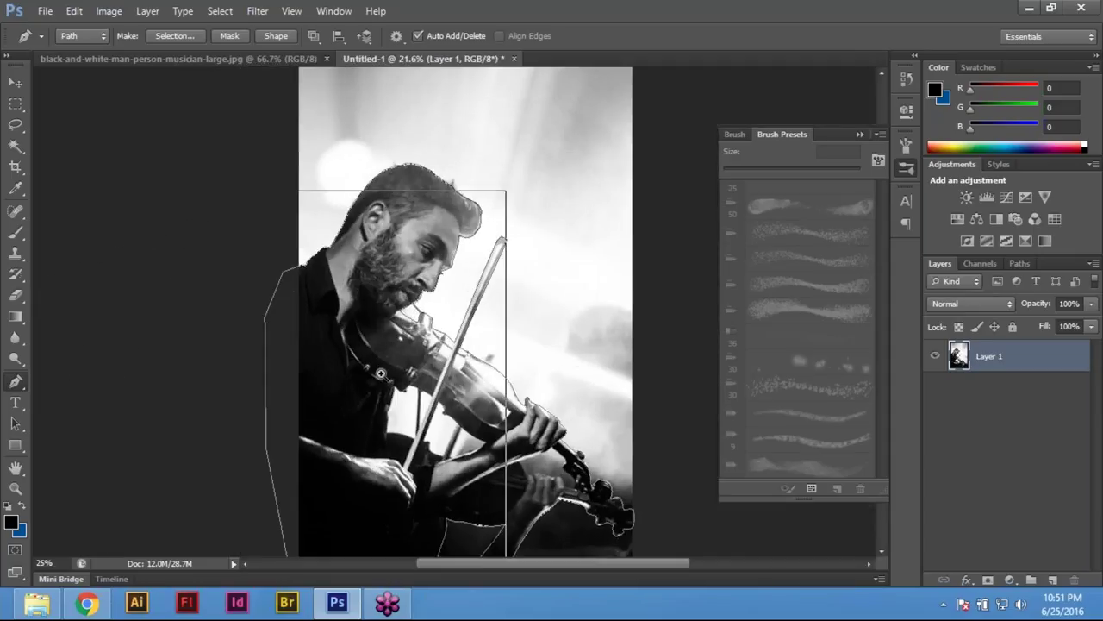
{"action": "key", "text": "ctrl+plus"}
{"action": "key", "text": "ctrl+plus"}
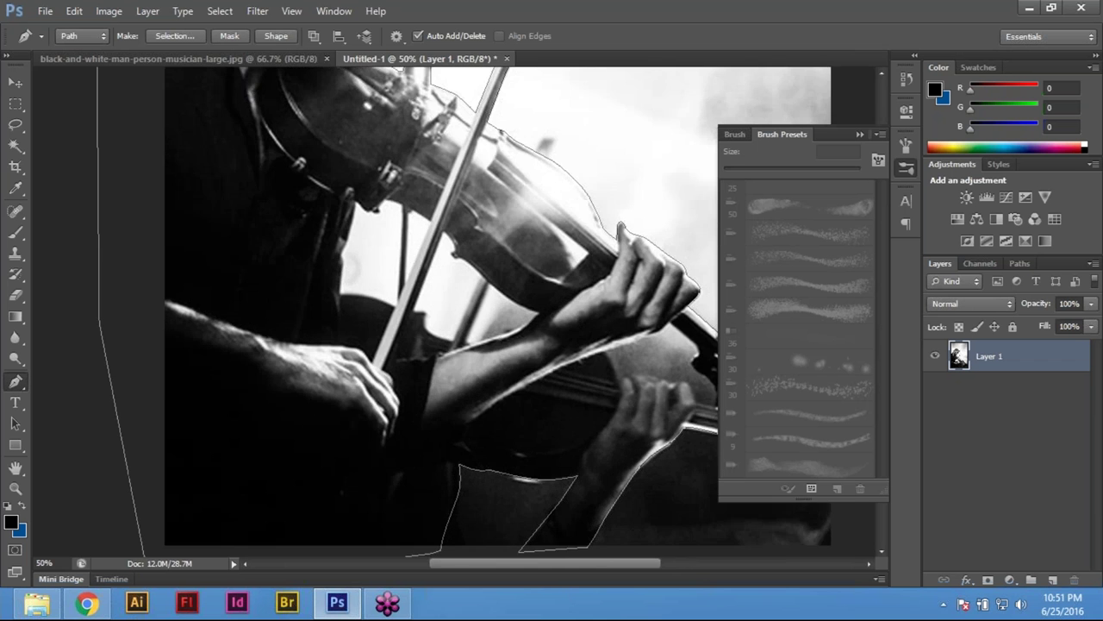
{"action": "key", "text": "ctrl+plus"}
{"action": "key", "text": "ctrl+plus"}
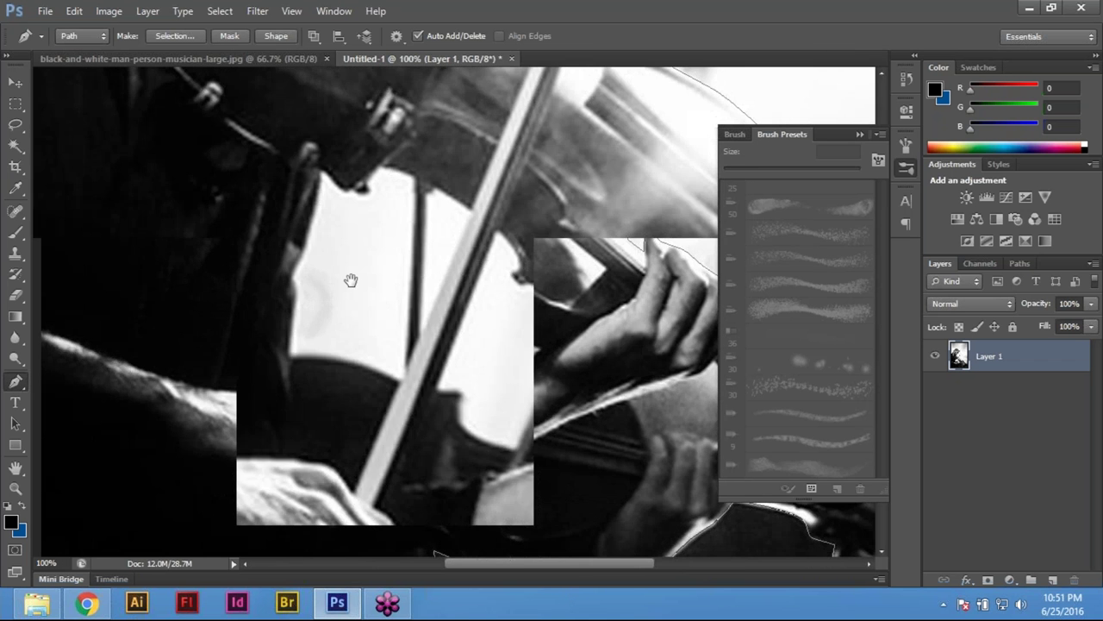
{"action": "key", "text": "ctrl+plus"}
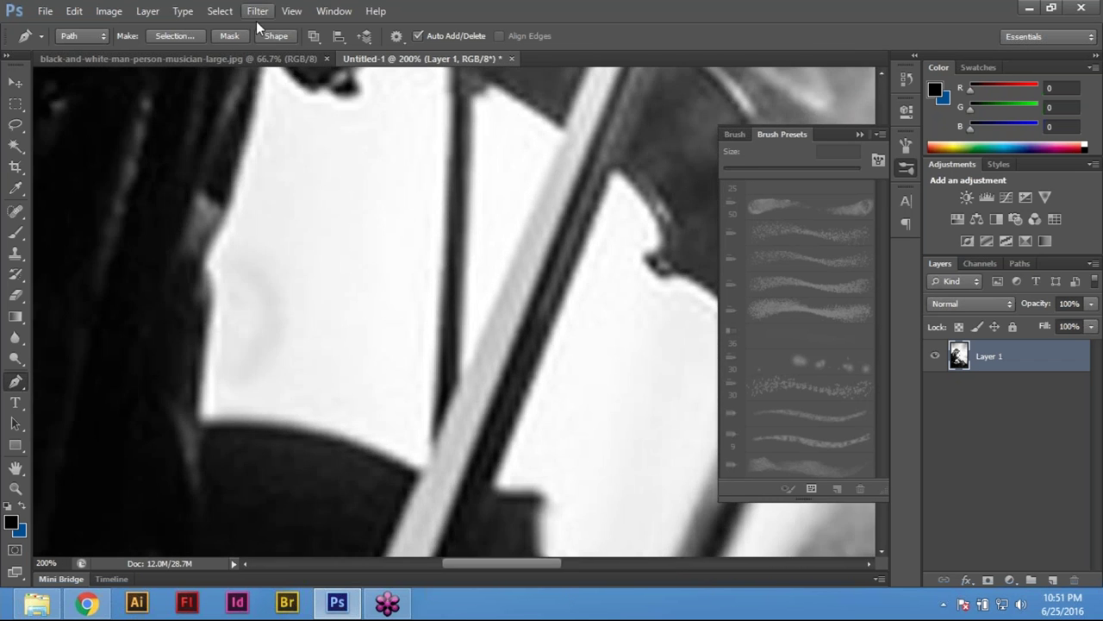
{"action": "scroll", "coordinate": [247, 147], "scroll_direction": "up", "scroll_amount": 3}
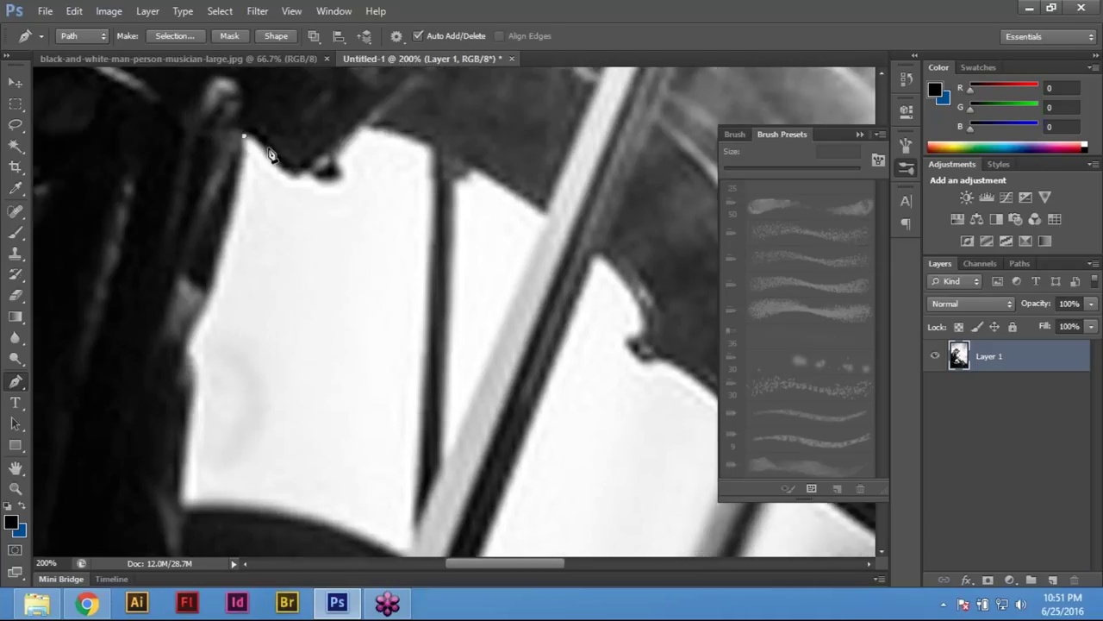
{"action": "left_click", "coordinate": [277, 166]}
{"action": "left_click", "coordinate": [306, 172]}
{"action": "left_click_drag", "start_coordinate": [337, 182], "coordinate": [338, 149]}
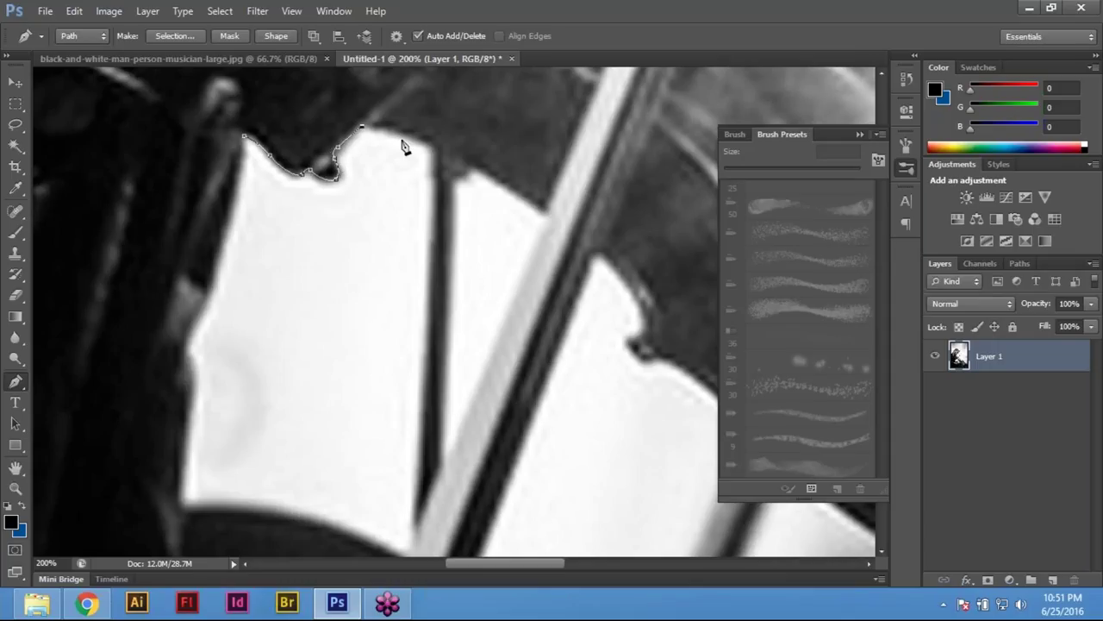
{"action": "left_click", "coordinate": [435, 168]}
Continue the subpath down the dark rod to the bow and along the curved top of the second violin
{"action": "left_click", "coordinate": [418, 481]}
{"action": "left_click_drag", "start_coordinate": [410, 523], "coordinate": [429, 336]}
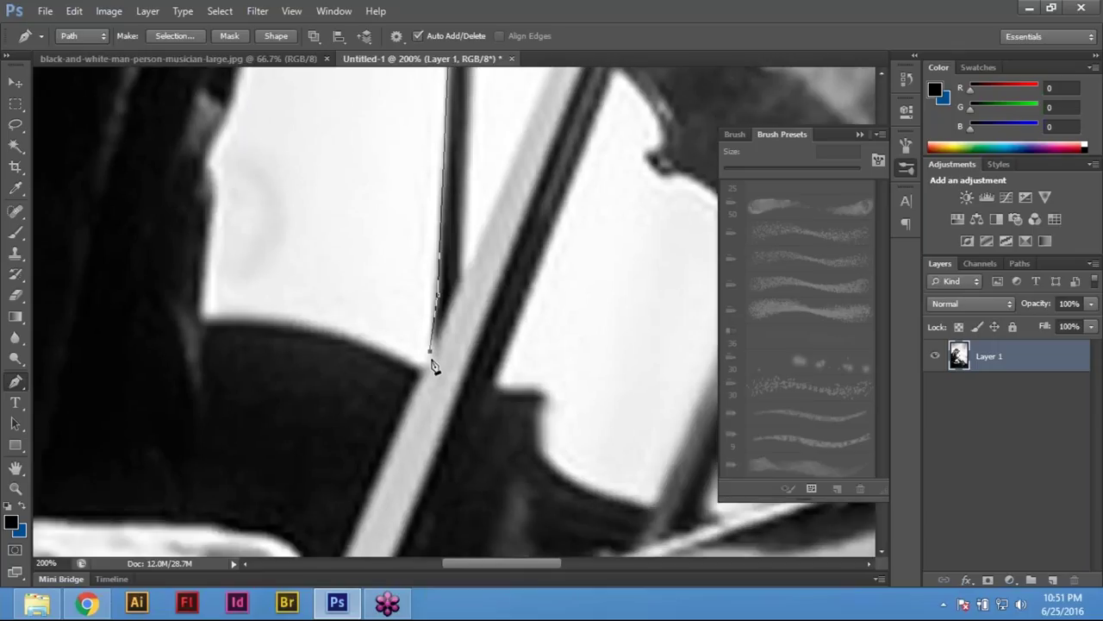
{"action": "left_click", "coordinate": [434, 349]}
{"action": "left_click", "coordinate": [424, 369]}
{"action": "left_click_drag", "start_coordinate": [306, 327], "coordinate": [263, 322]}
{"action": "left_click", "coordinate": [208, 321]}
Trace the gap's remaining side up along the shirt edge and close the subpath at its starting point
{"action": "left_click", "coordinate": [203, 281]}
{"action": "left_click", "coordinate": [208, 254]}
{"action": "left_click", "coordinate": [212, 198]}
{"action": "left_click", "coordinate": [212, 183]}
{"action": "left_click", "coordinate": [212, 171]}
{"action": "left_click_drag", "start_coordinate": [209, 161], "coordinate": [213, 145]}
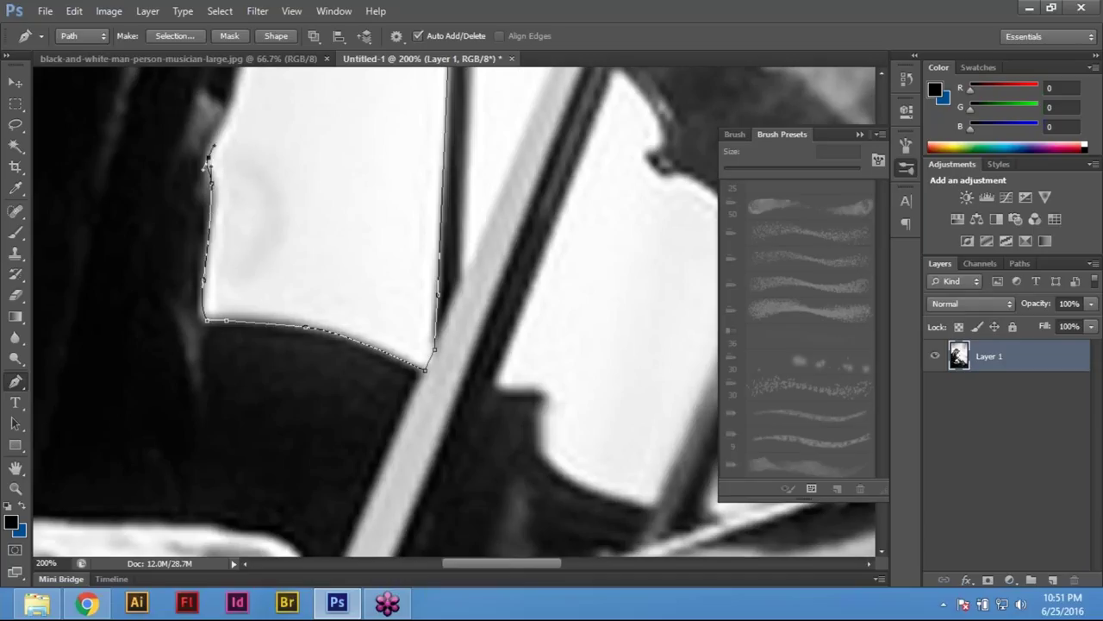
{"action": "scroll", "coordinate": [229, 340], "scroll_direction": "up", "scroll_amount": 3}
{"action": "left_click", "coordinate": [255, 220]}
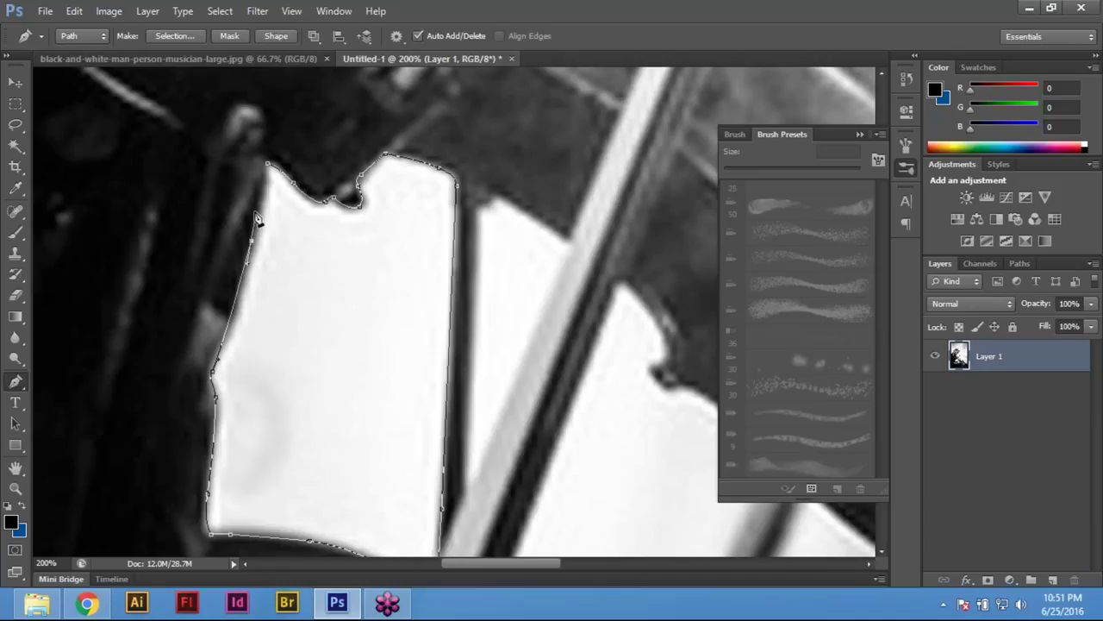
{"action": "left_click", "coordinate": [267, 163]}
Draw a closed subpath around the narrow bright gap between the dark vertical rod and the bow
{"action": "scroll", "coordinate": [374, 318], "scroll_direction": "right", "scroll_amount": 3}
{"action": "scroll", "coordinate": [374, 318], "scroll_direction": "up", "scroll_amount": 1}
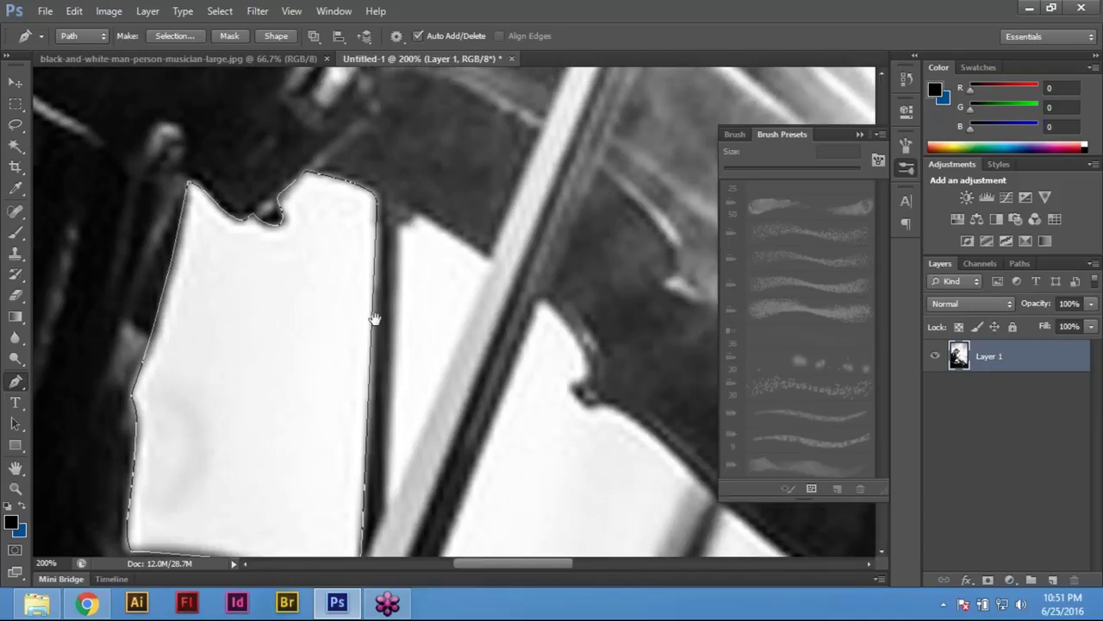
{"action": "left_click", "coordinate": [414, 212]}
{"action": "left_click_drag", "start_coordinate": [446, 231], "coordinate": [484, 256]}
{"action": "left_click", "coordinate": [487, 261]}
{"action": "left_click_drag", "start_coordinate": [457, 244], "coordinate": [447, 183]}
{"action": "left_click", "coordinate": [398, 409]}
{"action": "left_click", "coordinate": [377, 445]}
{"action": "left_click", "coordinate": [384, 261]}
{"action": "left_click", "coordinate": [386, 186]}
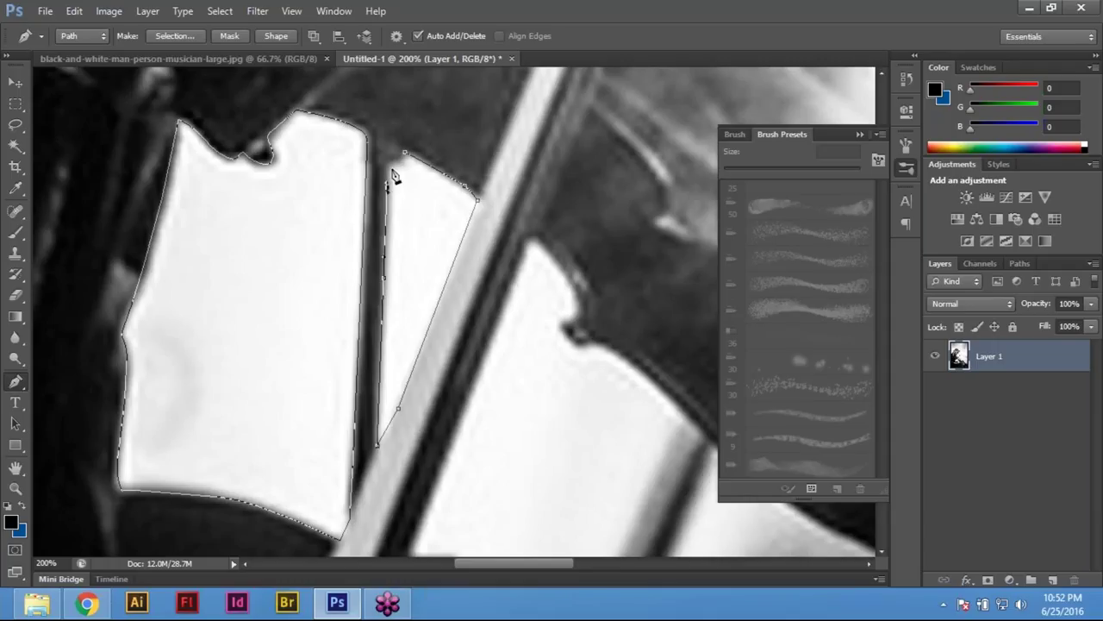
{"action": "left_click", "coordinate": [404, 153]}
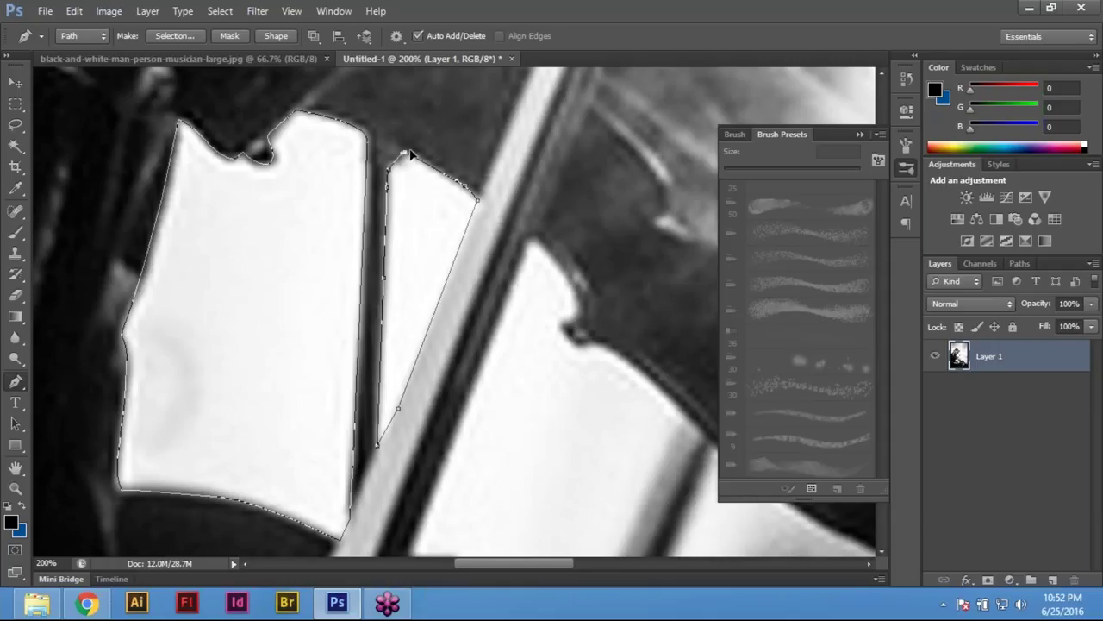
Start a subpath in the bright gap past the bow, following the main violin's lower contour to the slanted dark bow
{"action": "left_click_drag", "start_coordinate": [478, 270], "coordinate": [397, 216]}
{"action": "left_click", "coordinate": [453, 182]}
{"action": "left_click", "coordinate": [492, 237]}
{"action": "left_click", "coordinate": [496, 263]}
{"action": "left_click", "coordinate": [484, 274]}
{"action": "left_click", "coordinate": [494, 289]}
{"action": "left_click", "coordinate": [514, 285]}
{"action": "left_click", "coordinate": [525, 288]}
{"action": "left_click_drag", "start_coordinate": [534, 302], "coordinate": [493, 176]}
{"action": "left_click", "coordinate": [565, 237]}
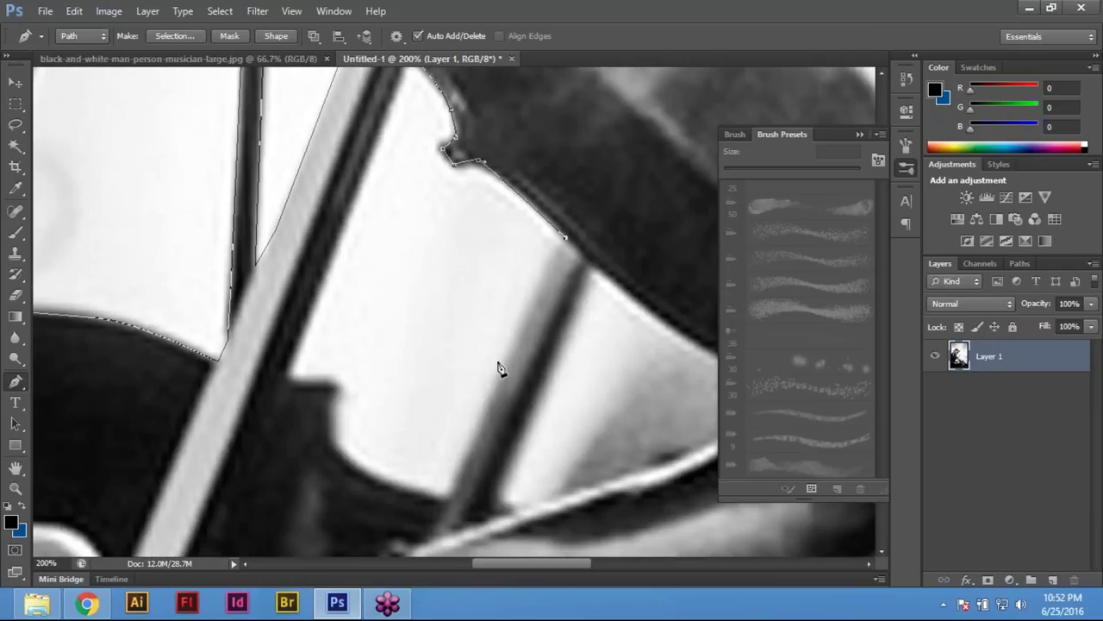
Trace down the slanted bow and around the second violin's stepped edge, closing the subpath along the main bow
{"action": "left_click", "coordinate": [453, 489]}
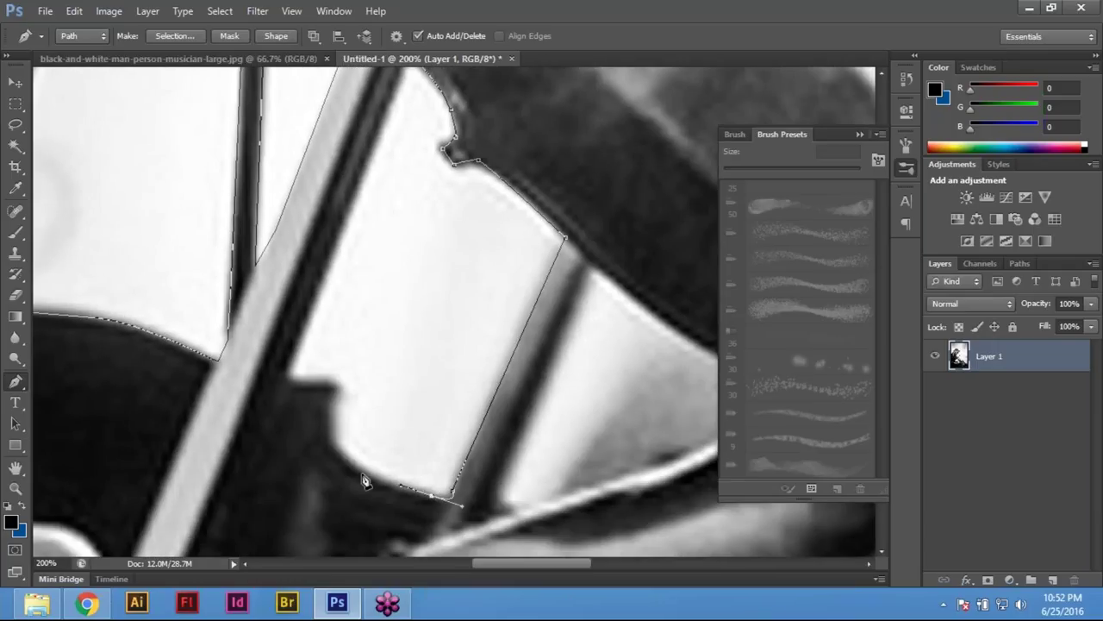
{"action": "left_click_drag", "start_coordinate": [353, 461], "coordinate": [297, 384]}
{"action": "left_click", "coordinate": [294, 383]}
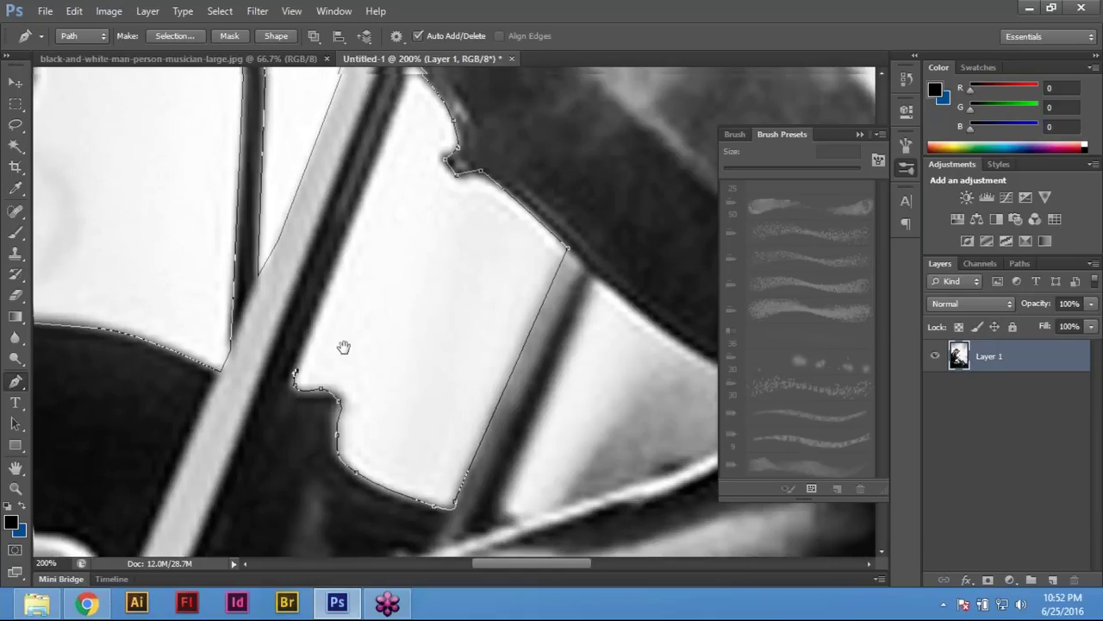
{"action": "left_click_drag", "start_coordinate": [342, 345], "coordinate": [346, 472]}
Draw a closed subpath around the triangular gap between the slanted bow, the main violin and the forearm
{"action": "left_click_drag", "start_coordinate": [455, 432], "coordinate": [173, 198]}
{"action": "left_click", "coordinate": [520, 279]}
{"action": "left_click", "coordinate": [594, 313]}
{"action": "left_click", "coordinate": [612, 322]}
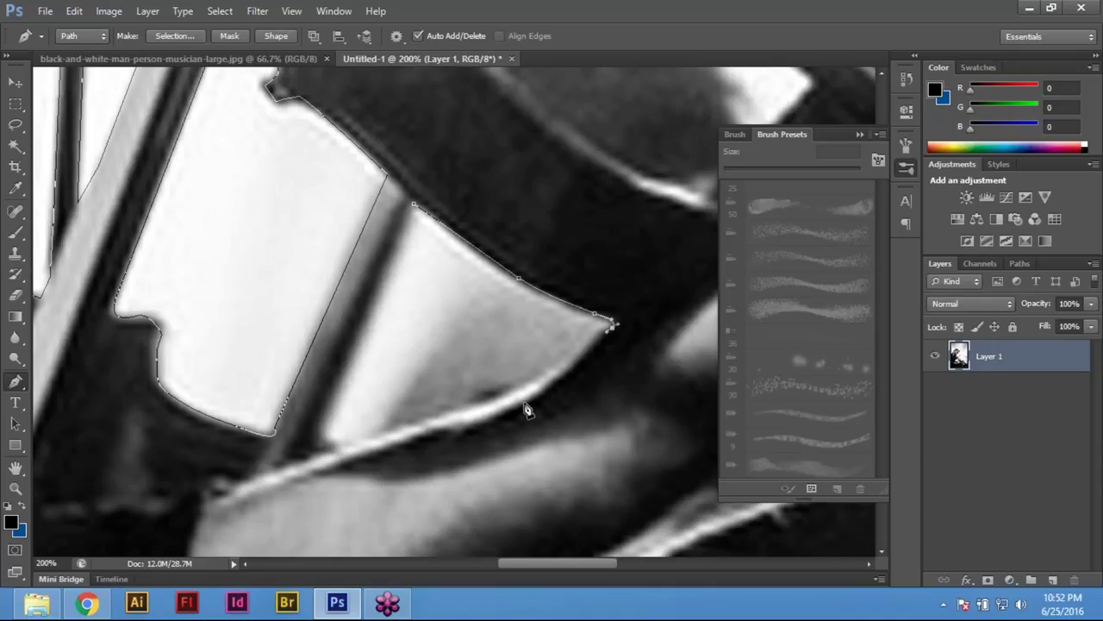
{"action": "left_click_drag", "start_coordinate": [526, 394], "coordinate": [492, 410]}
{"action": "left_click_drag", "start_coordinate": [432, 433], "coordinate": [393, 439]}
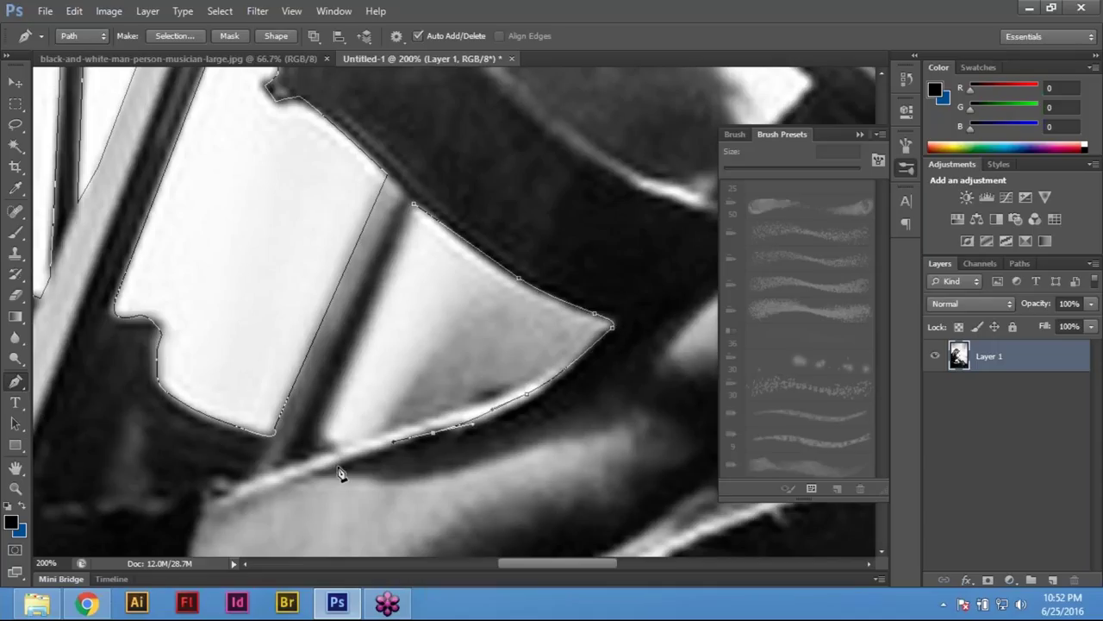
{"action": "left_click", "coordinate": [337, 463]}
{"action": "left_click_drag", "start_coordinate": [315, 457], "coordinate": [312, 438]}
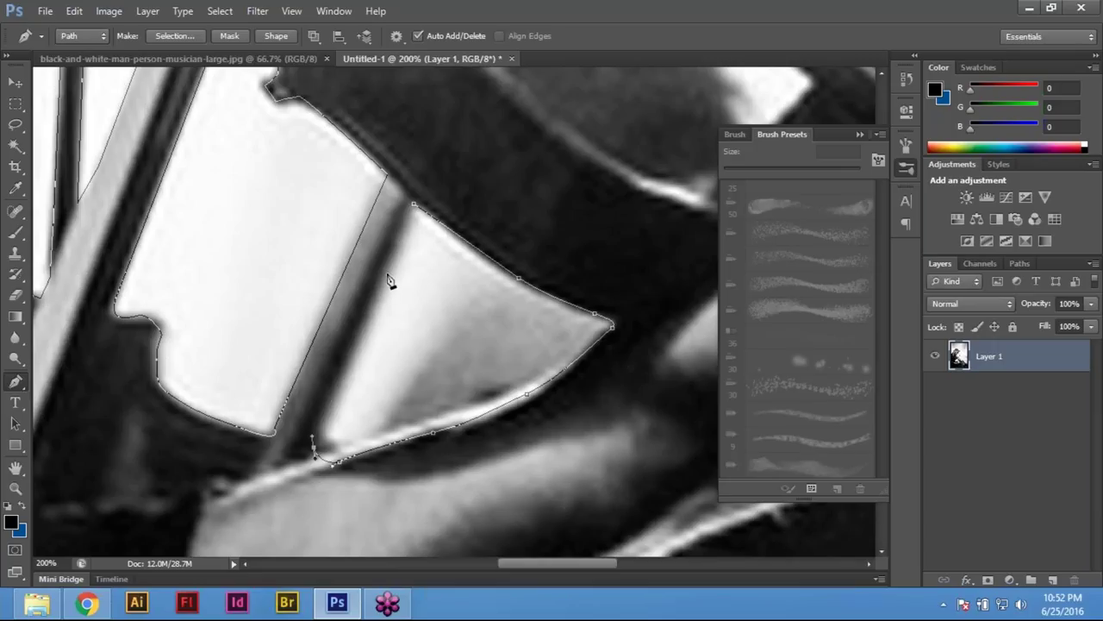
{"action": "left_click", "coordinate": [413, 206]}
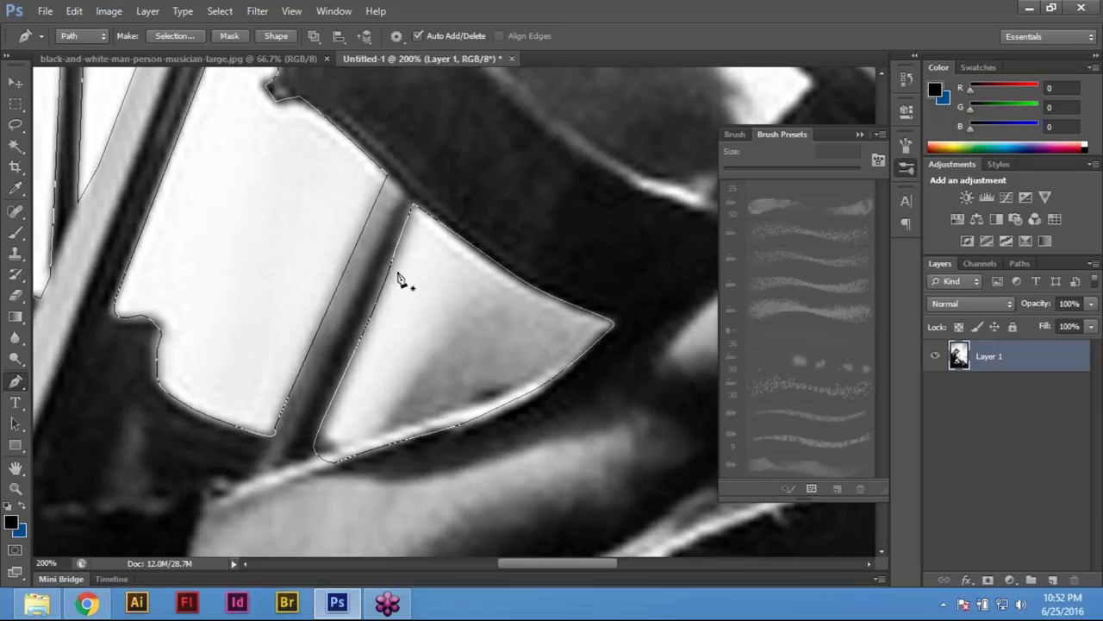
{"action": "key", "text": "ctrl+minus"}
{"action": "key", "text": "ctrl+minus"}
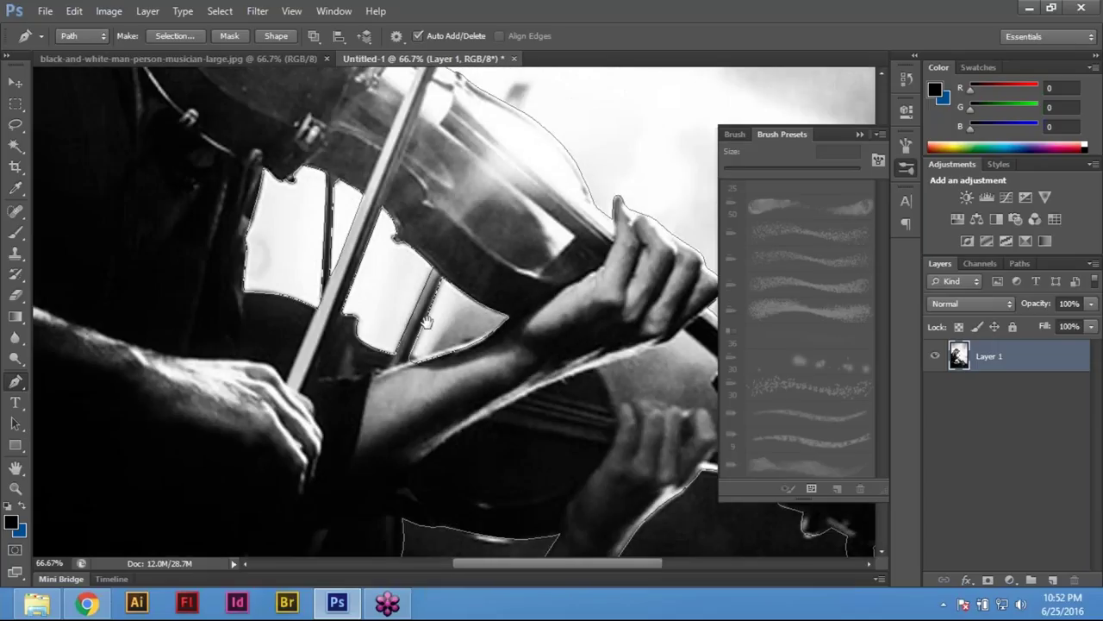
{"action": "scroll", "coordinate": [327, 351], "scroll_direction": "right", "scroll_amount": 3}
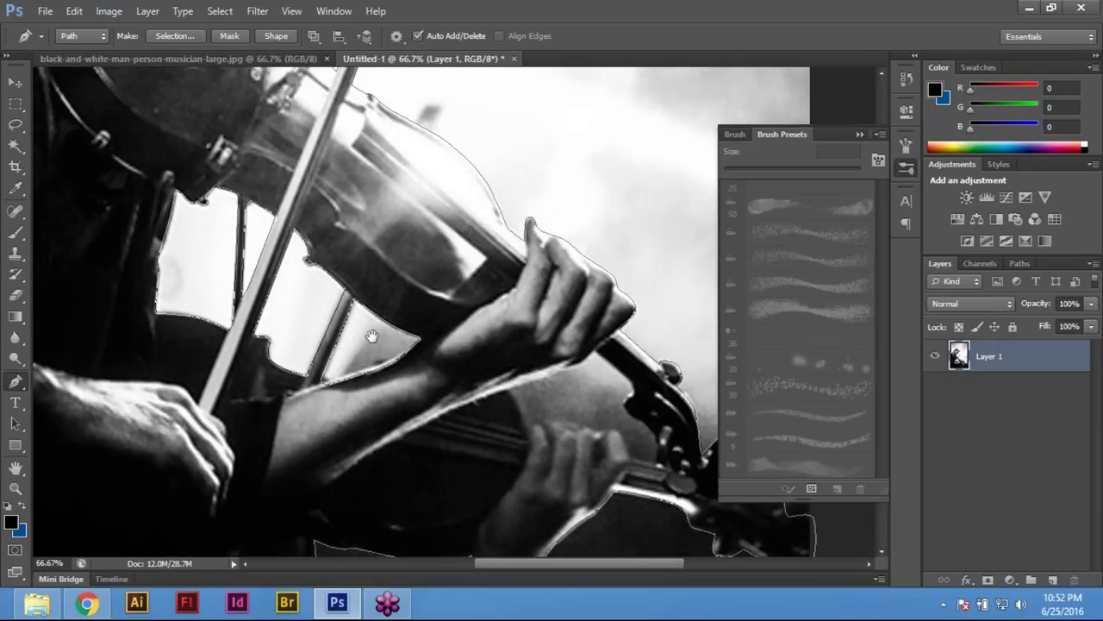
Start a subpath along the bright lower edge of the main violinist's forearm, running up to the violin neck
{"action": "scroll", "coordinate": [371, 337], "scroll_direction": "right", "scroll_amount": 3}
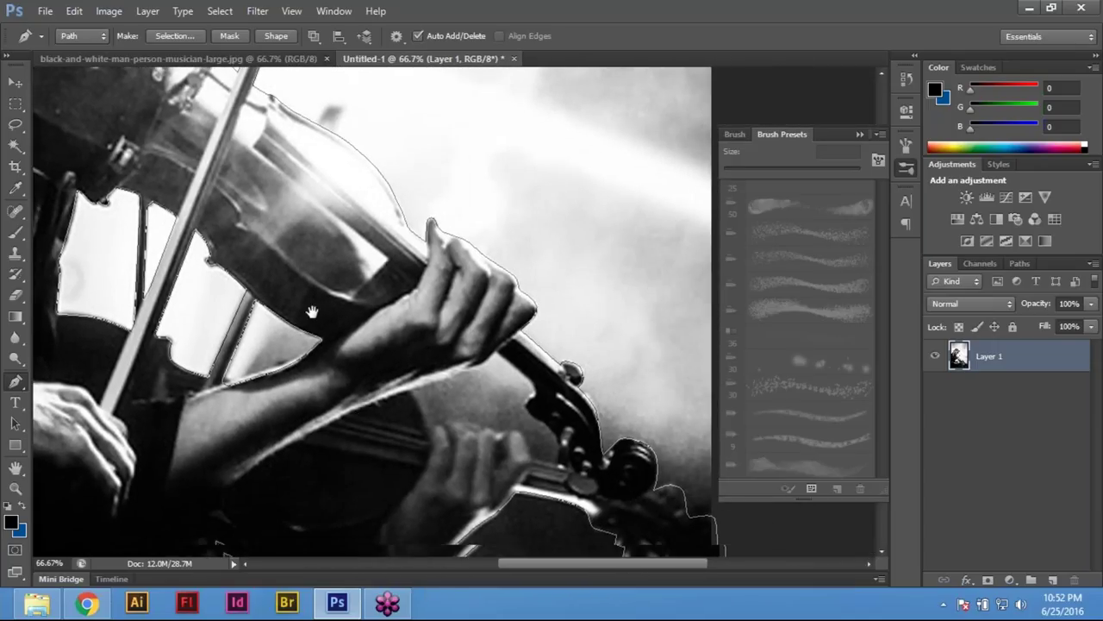
{"action": "key", "text": "ctrl+plus"}
{"action": "key", "text": "ctrl+plus"}
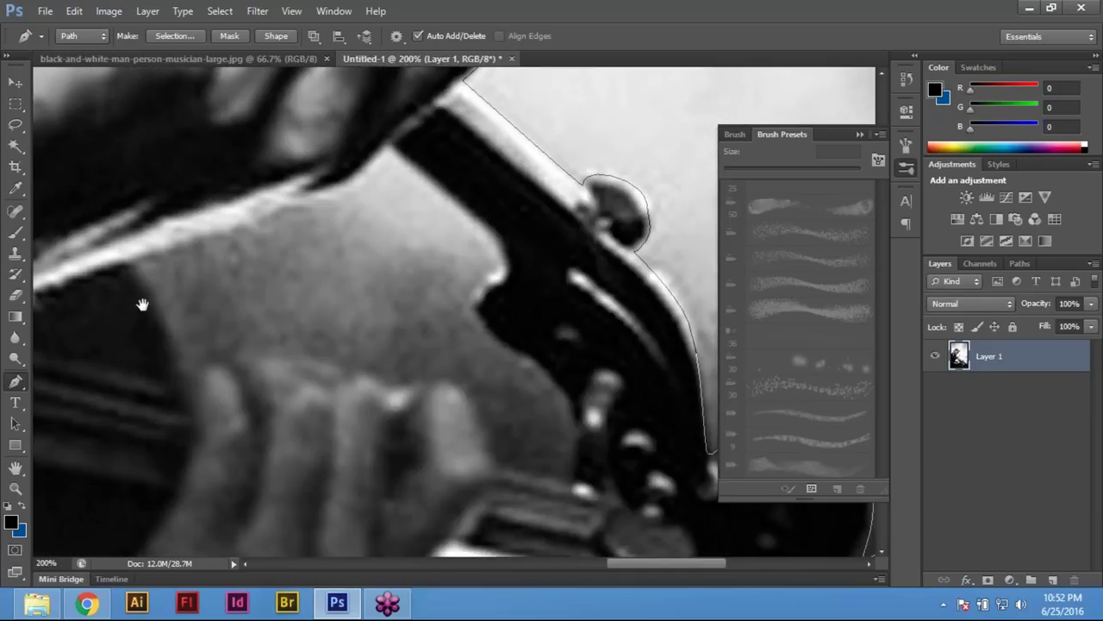
{"action": "left_click_drag", "start_coordinate": [292, 206], "coordinate": [389, 149]}
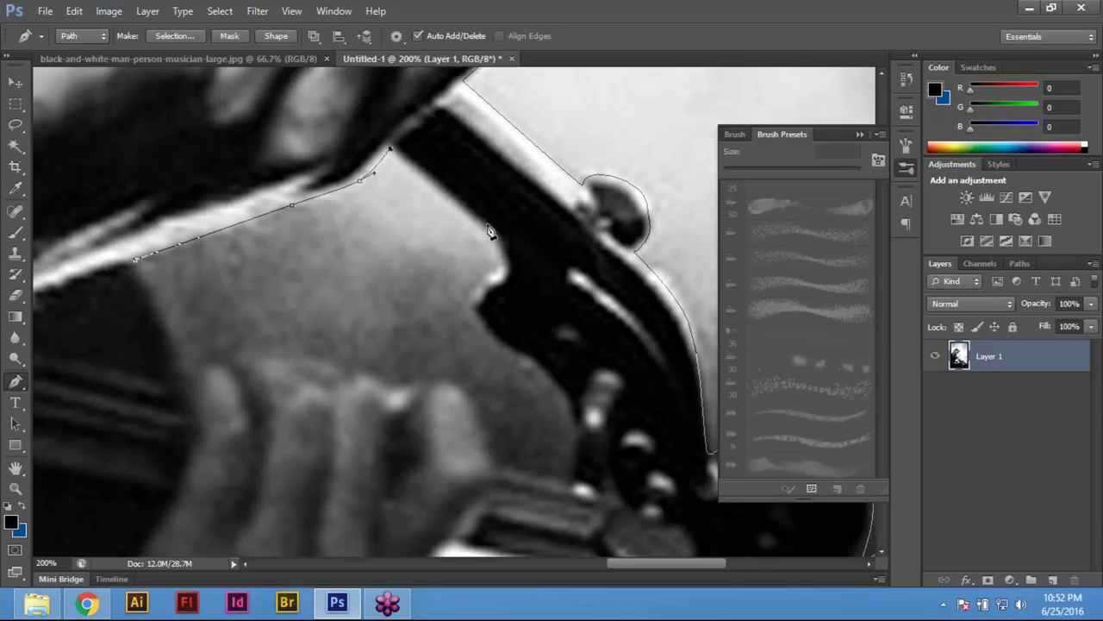
Continue the subpath down the underside of the violin neck and around the notch at the start of the pegbox
{"action": "left_click_drag", "start_coordinate": [487, 233], "coordinate": [507, 271]}
{"action": "left_click", "coordinate": [479, 297]}
{"action": "left_click", "coordinate": [479, 287]}
{"action": "left_click", "coordinate": [473, 298]}
{"action": "left_click", "coordinate": [481, 315]}
{"action": "left_click", "coordinate": [489, 329]}
{"action": "left_click_drag", "start_coordinate": [453, 252], "coordinate": [399, 131]}
Trace the pegbox's curved inner edge down to the second violin's neck and across to the second player's nearest finger
{"action": "left_click", "coordinate": [479, 242]}
{"action": "left_click", "coordinate": [501, 254]}
{"action": "left_click", "coordinate": [513, 273]}
{"action": "left_click", "coordinate": [517, 284]}
{"action": "left_click", "coordinate": [522, 299]}
{"action": "left_click", "coordinate": [524, 316]}
{"action": "left_click", "coordinate": [514, 354]}
{"action": "left_click", "coordinate": [500, 356]}
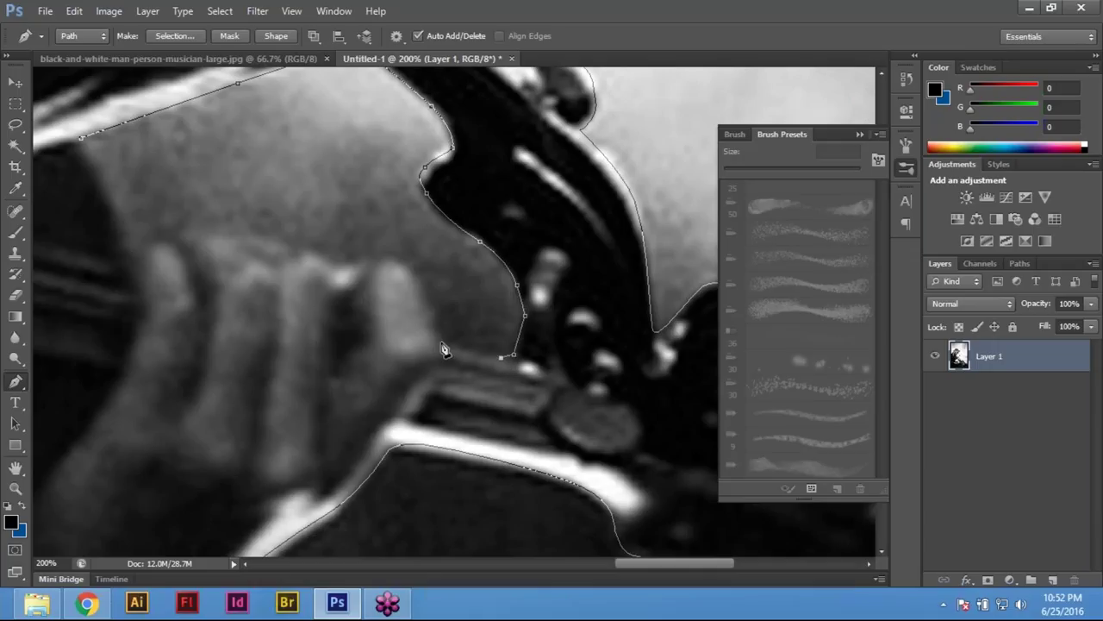
{"action": "left_click", "coordinate": [447, 344]}
Trace up the second player's nearest finger and along the tops of the adjoining fingertips
{"action": "left_click_drag", "start_coordinate": [401, 332], "coordinate": [554, 390]}
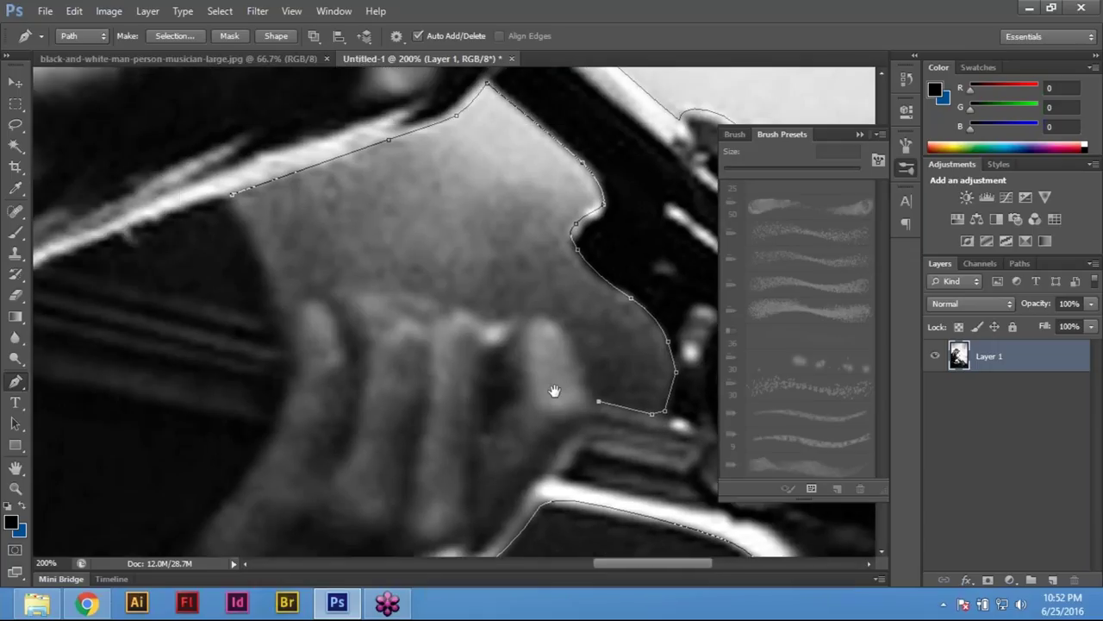
{"action": "left_click", "coordinate": [564, 330]}
{"action": "left_click", "coordinate": [545, 316]}
{"action": "left_click", "coordinate": [515, 319]}
{"action": "left_click", "coordinate": [498, 323]}
{"action": "left_click", "coordinate": [481, 324]}
{"action": "left_click", "coordinate": [471, 310]}
{"action": "left_click", "coordinate": [461, 308]}
{"action": "left_click", "coordinate": [436, 312]}
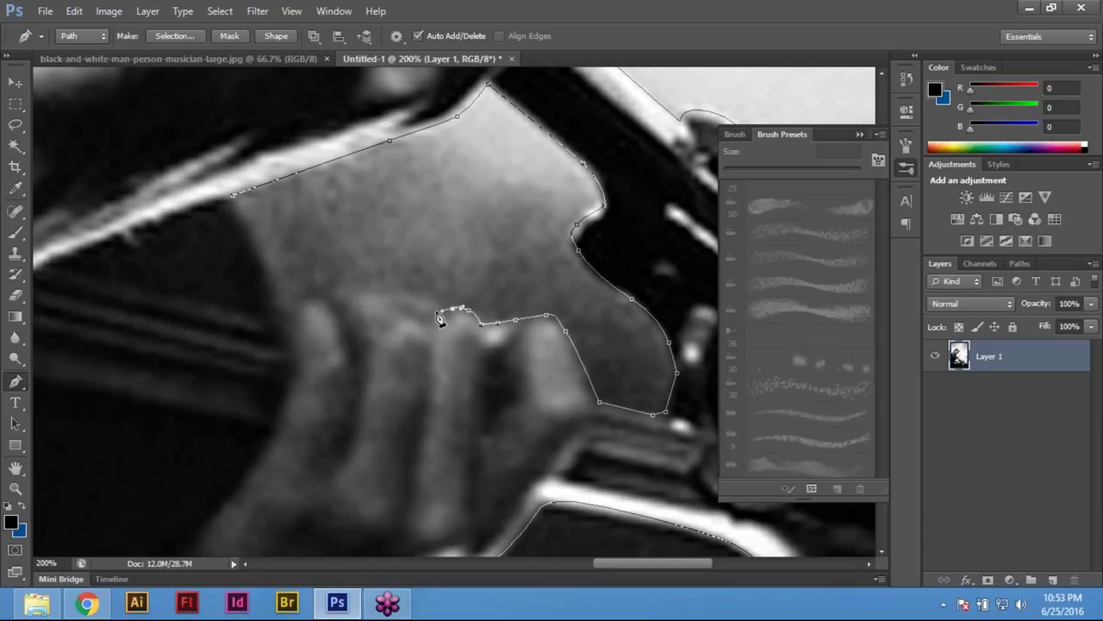
Follow the remaining knuckles of the second player's hand and close the subpath at its start below the forearm
{"action": "left_click", "coordinate": [417, 300]}
{"action": "left_click", "coordinate": [387, 293]}
{"action": "left_click", "coordinate": [364, 293]}
{"action": "left_click", "coordinate": [340, 295]}
{"action": "left_click", "coordinate": [334, 303]}
{"action": "left_click", "coordinate": [303, 299]}
{"action": "left_click", "coordinate": [284, 311]}
{"action": "left_click", "coordinate": [234, 197]}
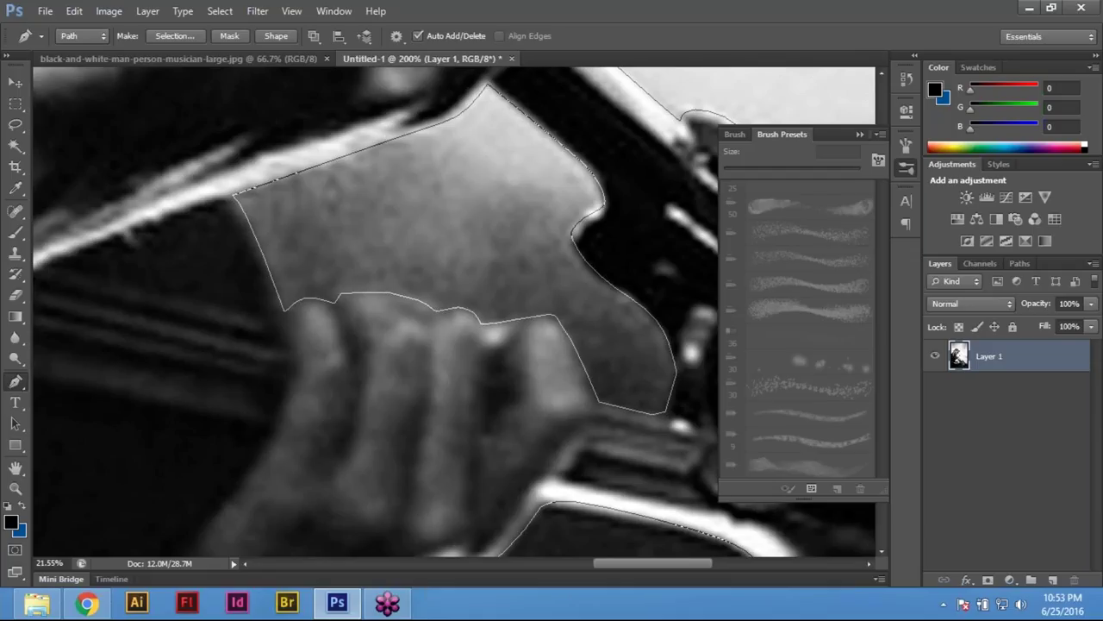
Examine the completed path around the violinists and instruments, both up close and across the whole image
{"action": "key", "text": "ctrl+0"}
{"action": "left_click_drag", "start_coordinate": [604, 543], "coordinate": [337, 217]}
{"action": "left_click_drag", "start_coordinate": [509, 492], "coordinate": [222, 189]}
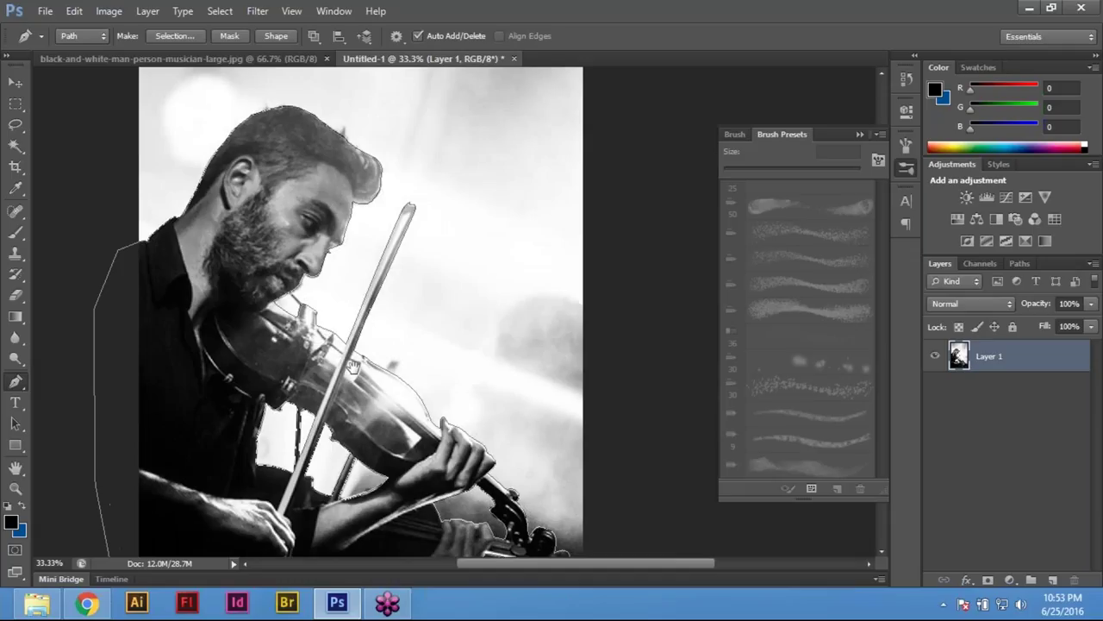
{"action": "key", "text": "ctrl+0"}
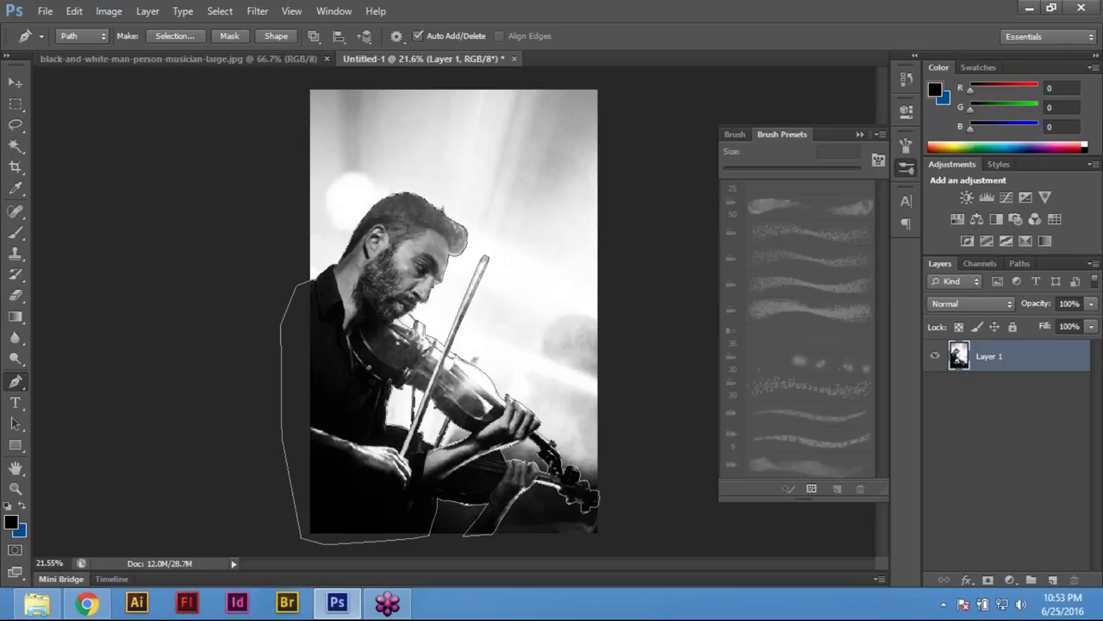
{"action": "left_click_drag", "start_coordinate": [597, 534], "coordinate": [342, 210]}
{"action": "mouse_move", "coordinate": [500, 362]}
{"action": "left_mouse_down"}
{"action": "mouse_move", "coordinate": [482, 259]}
{"action": "mouse_move", "coordinate": [506, 364]}
{"action": "left_mouse_up"}
{"action": "left_click_drag", "start_coordinate": [555, 256], "coordinate": [551, 293]}
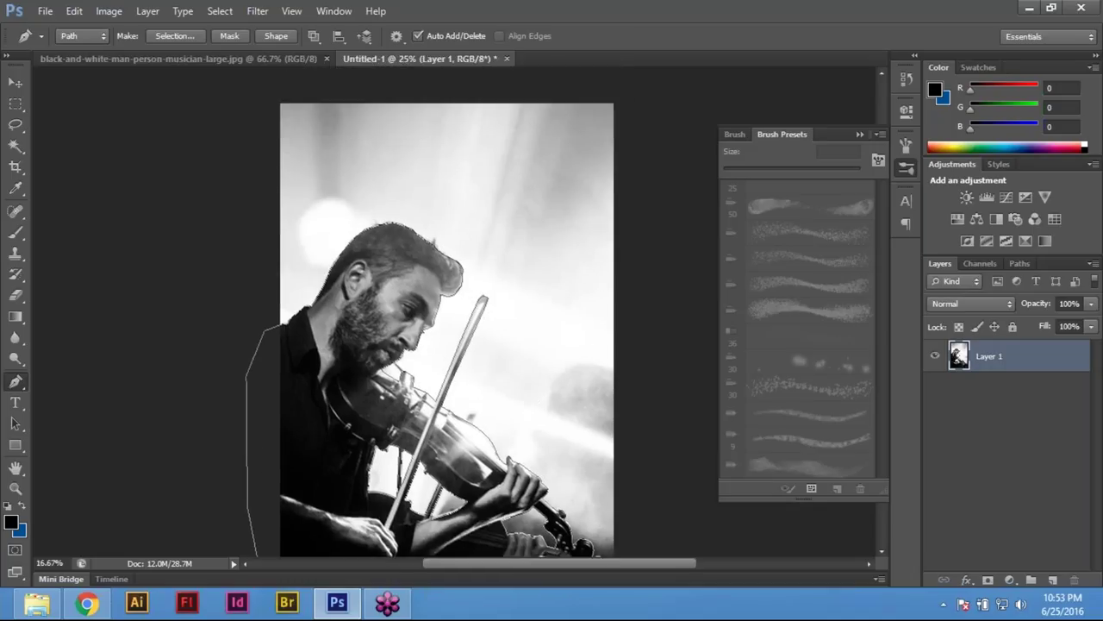
{"action": "key", "text": "ctrl+minus"}
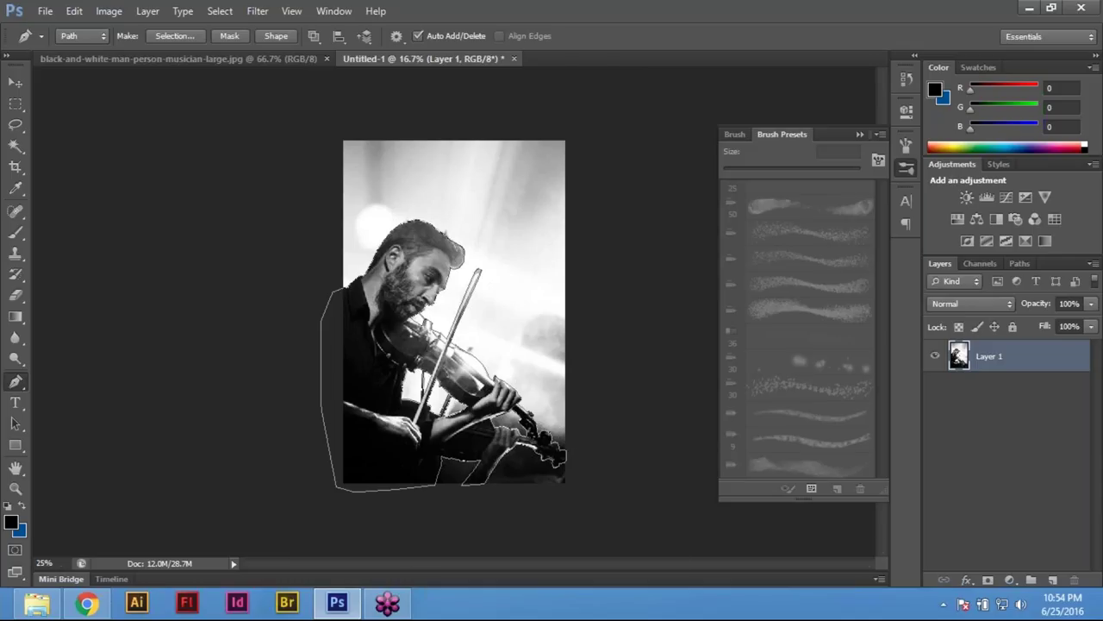
{"action": "scroll", "coordinate": [413, 284], "scroll_direction": "up", "scroll_amount": 1}
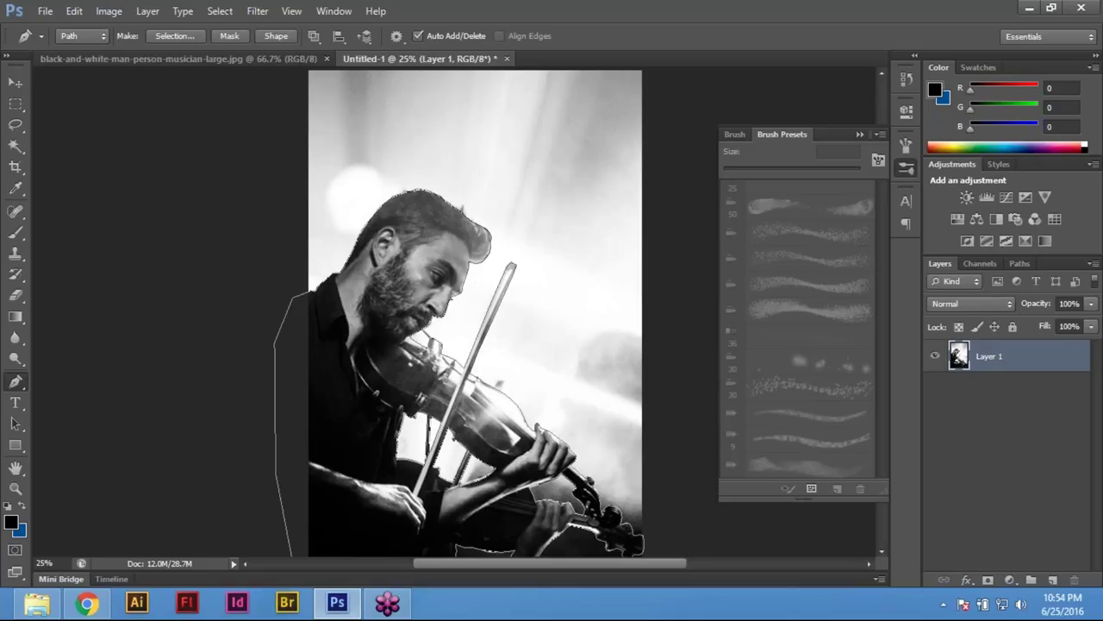
Convert the finished path into a selection and bring the head and bow into view
{"action": "key", "text": "ctrl+Return"}
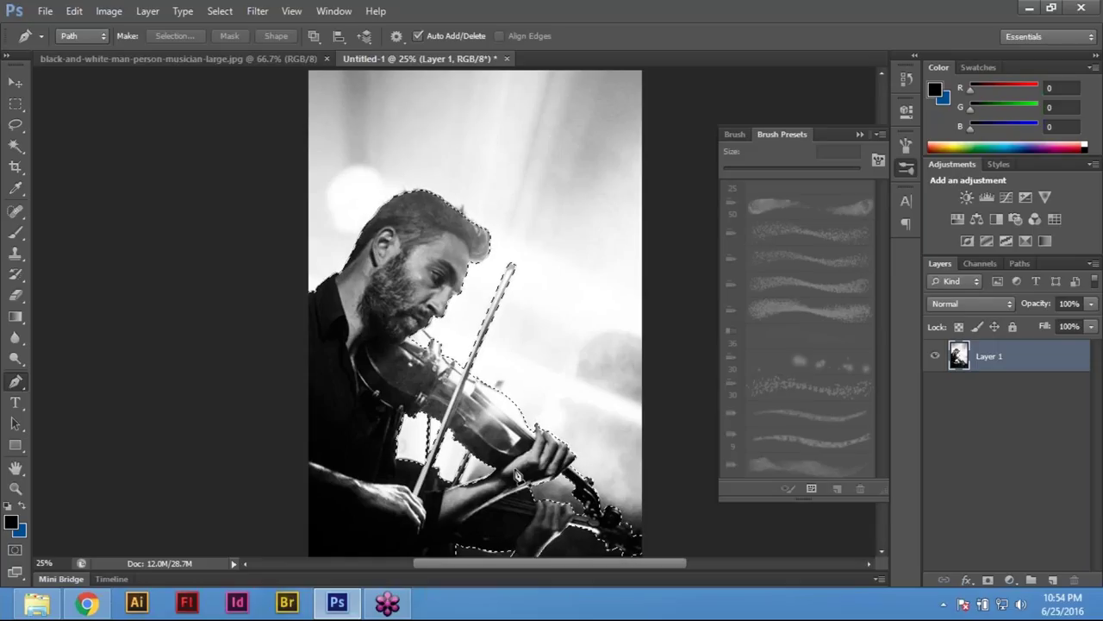
{"action": "scroll", "coordinate": [387, 349], "scroll_direction": "up", "scroll_amount": 1}
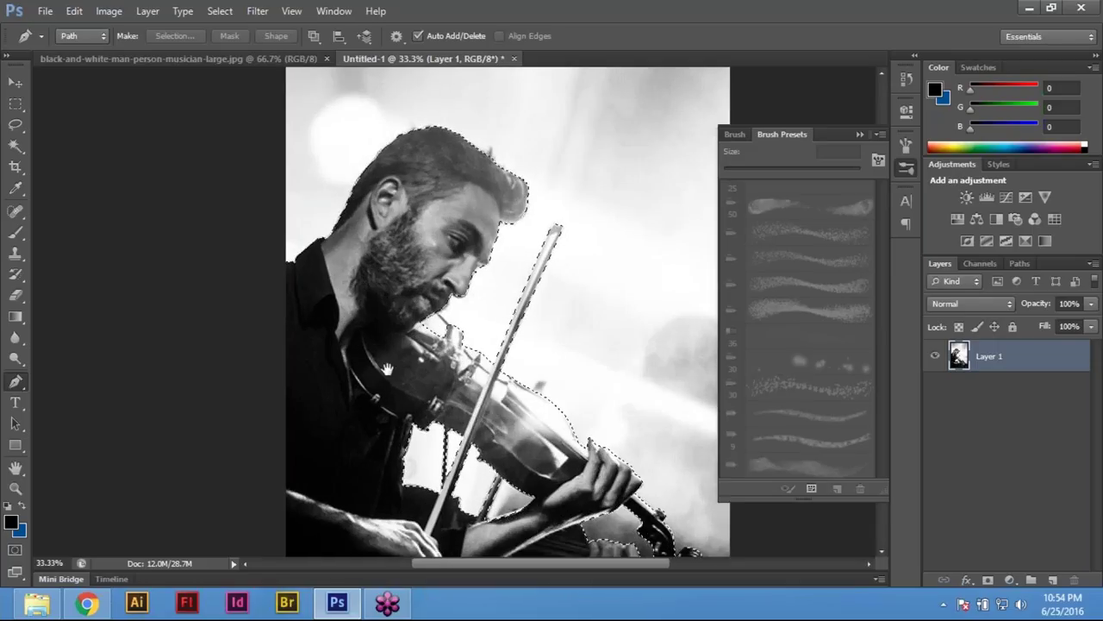
{"action": "left_click_drag", "start_coordinate": [387, 349], "coordinate": [376, 435]}
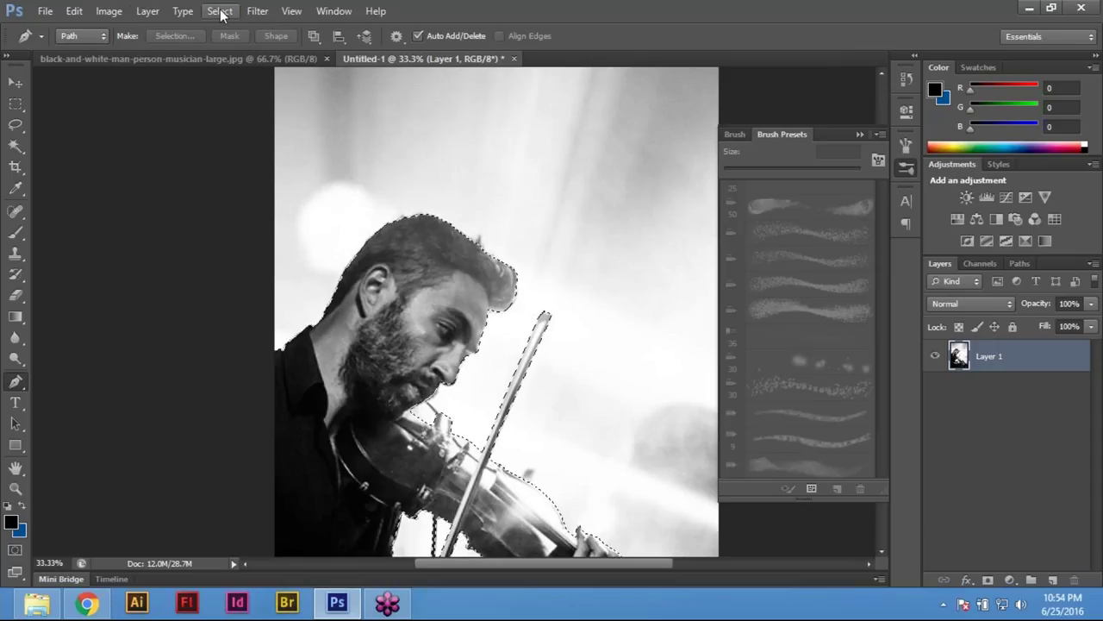
{"action": "left_click", "coordinate": [183, 11]}
{"action": "mouse_move", "coordinate": [220, 11]}
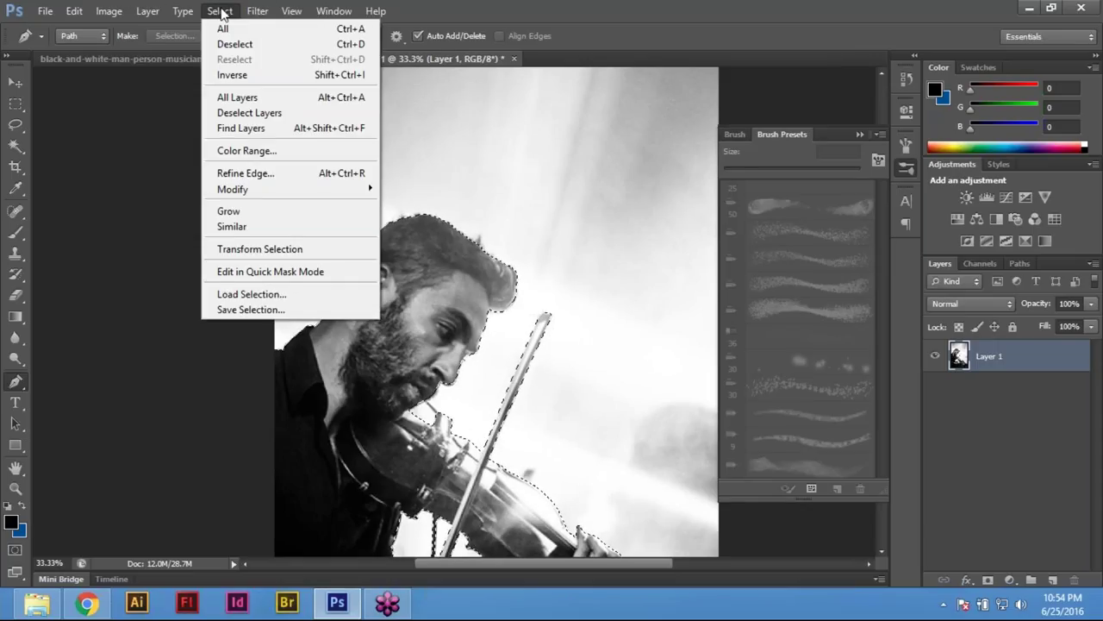
{"action": "left_click", "coordinate": [275, 176]}
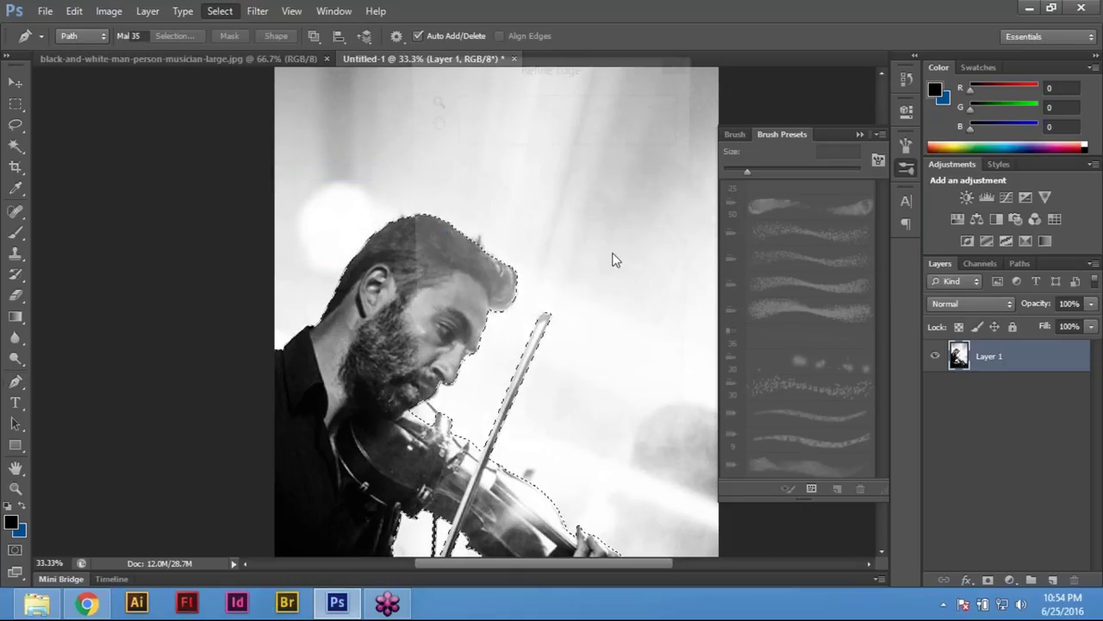
{"action": "left_click_drag", "start_coordinate": [524, 64], "coordinate": [742, 107]}
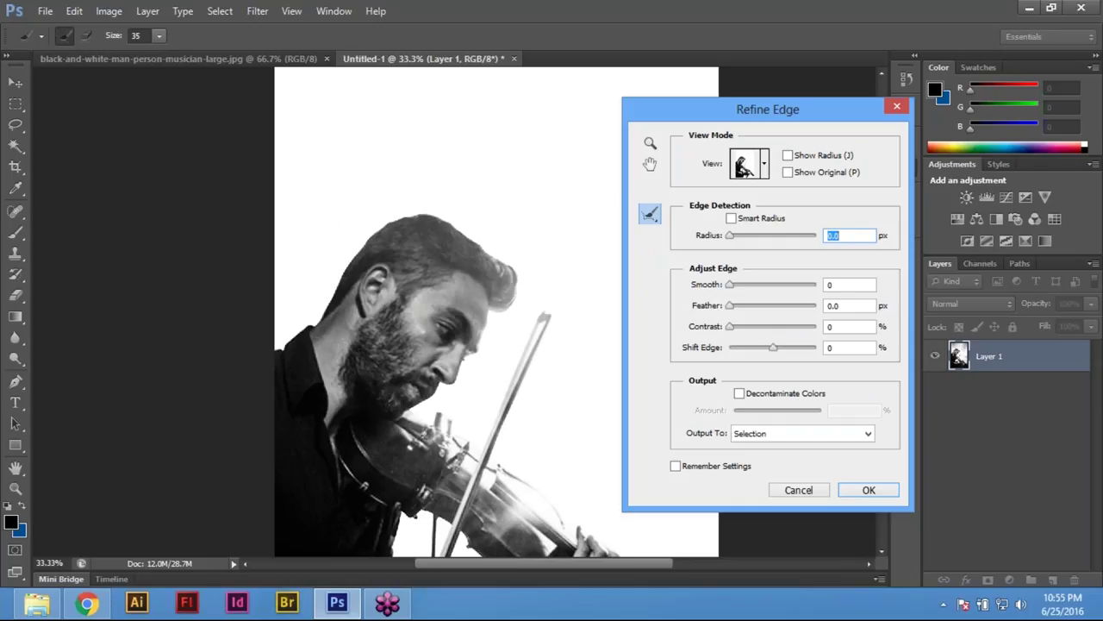
{"action": "left_click", "coordinate": [764, 164]}
{"action": "left_click", "coordinate": [764, 164]}
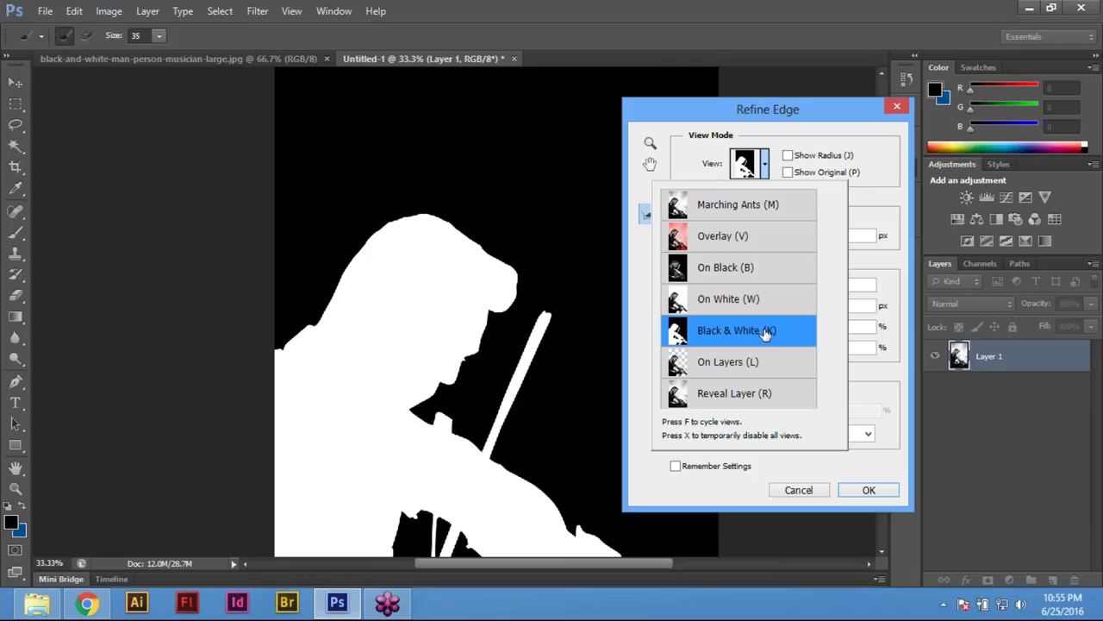
{"action": "left_click", "coordinate": [866, 392]}
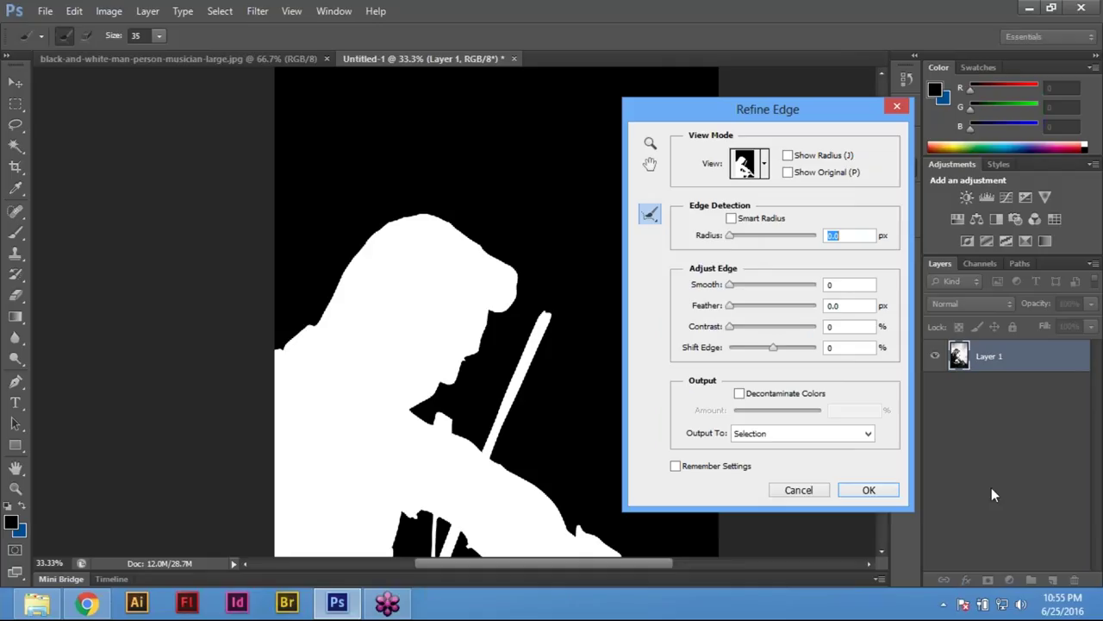
{"action": "left_click", "coordinate": [798, 490]}
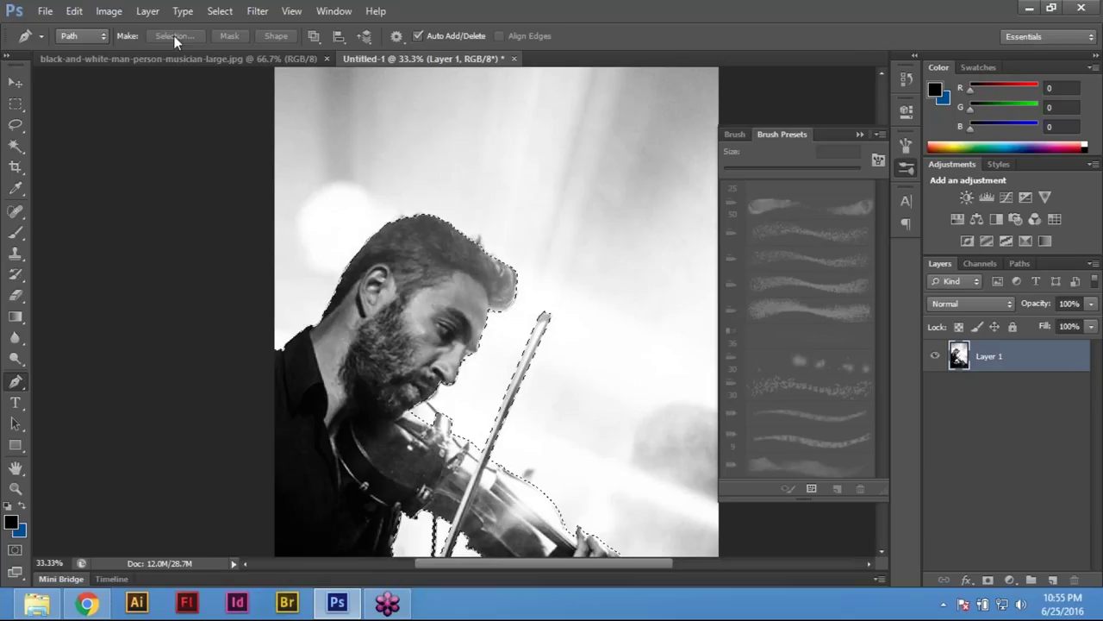
{"action": "left_click", "coordinate": [218, 15]}
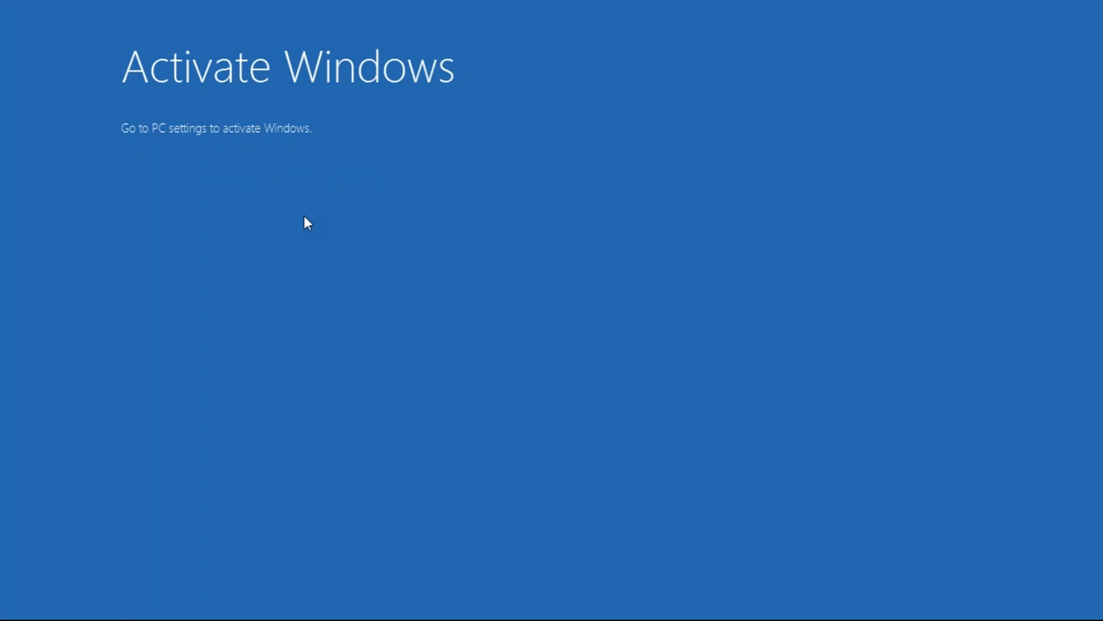
{"action": "left_click", "coordinate": [405, 186]}
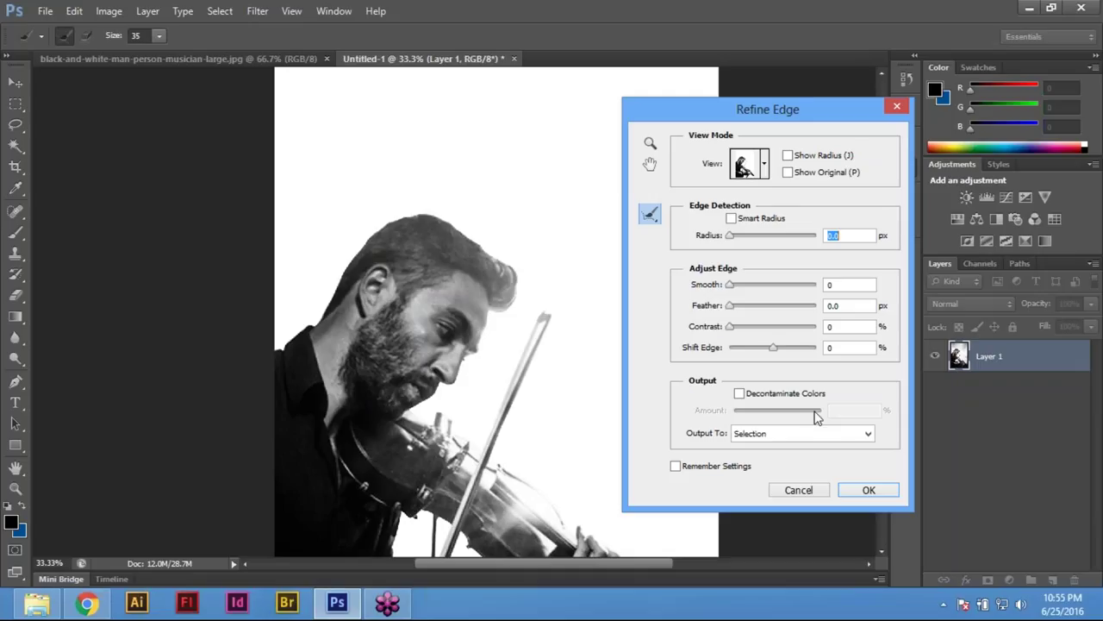
{"action": "left_click", "coordinate": [798, 490]}
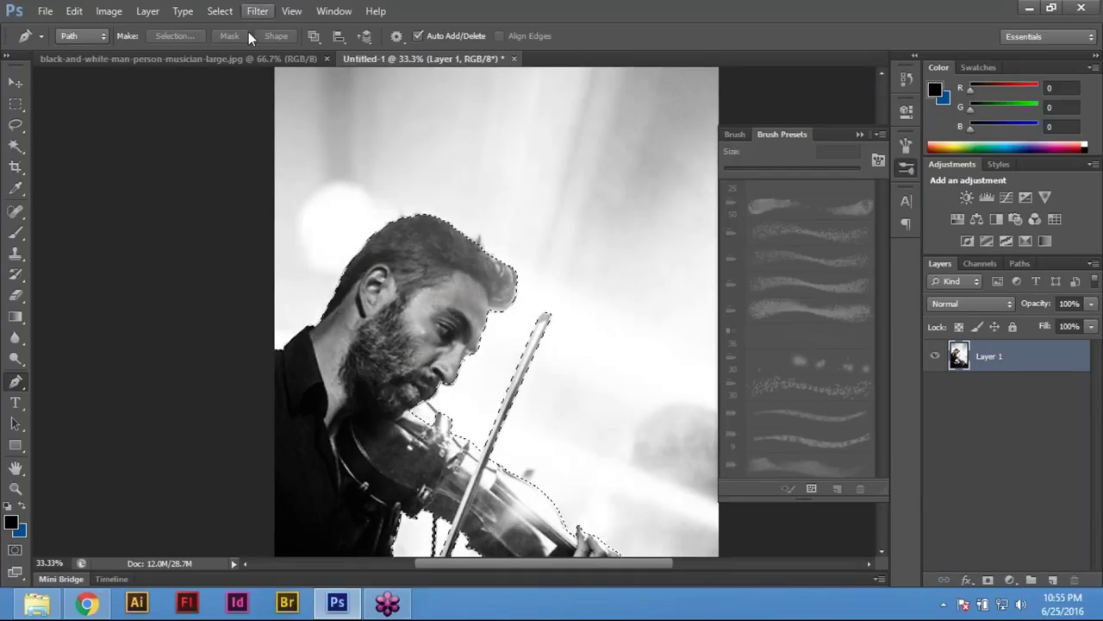
Open Refine Edge for the selection and set its view mode to Black & White
{"action": "left_click", "coordinate": [227, 14]}
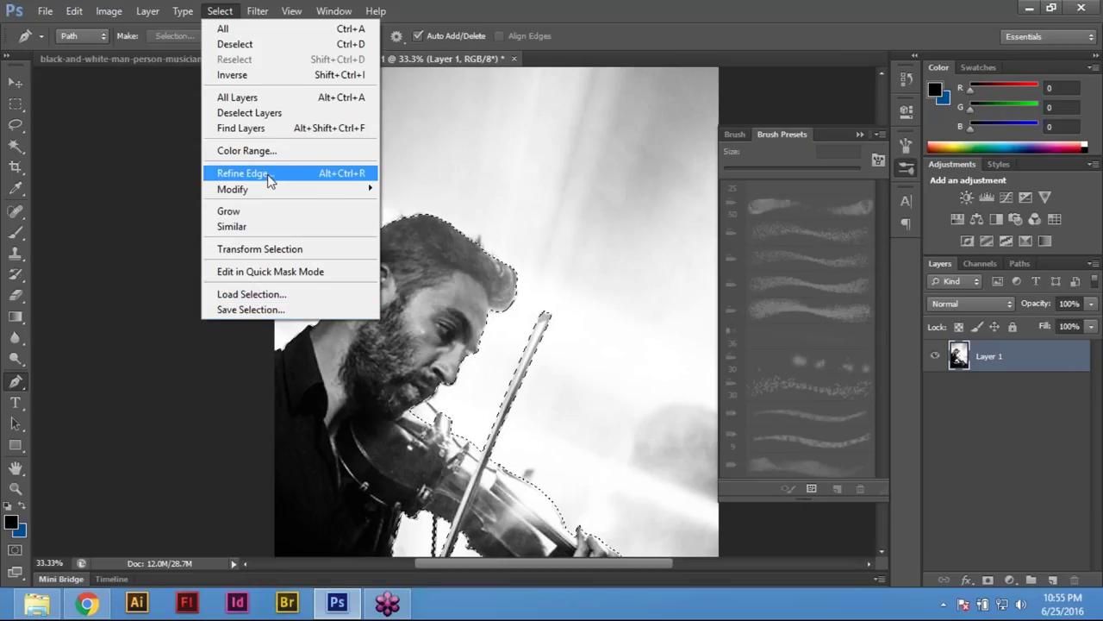
{"action": "left_click", "coordinate": [246, 173]}
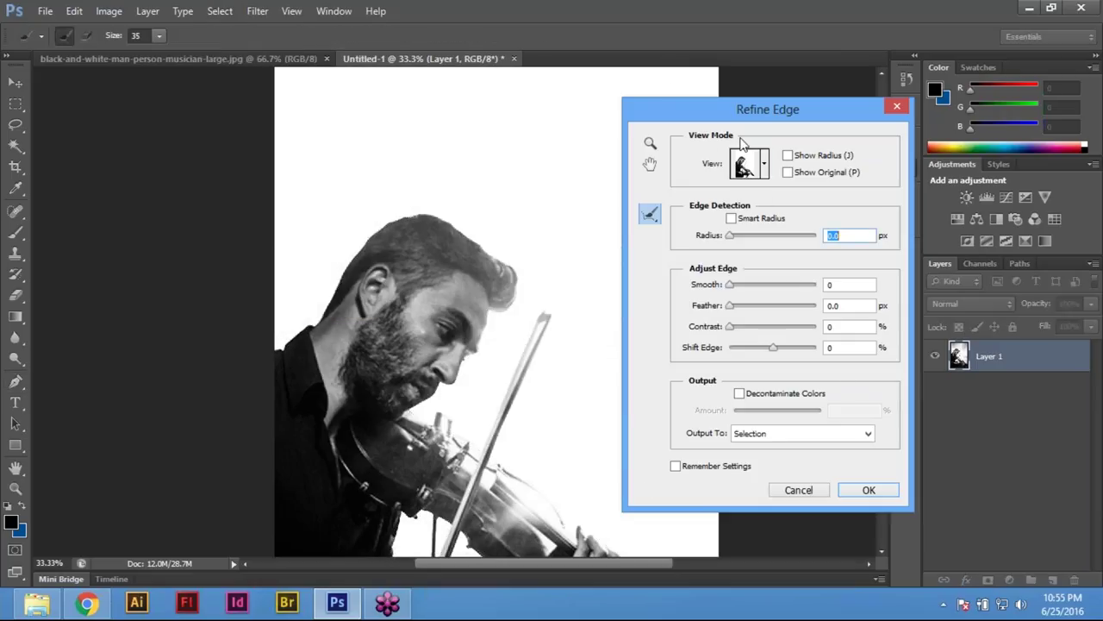
{"action": "left_click", "coordinate": [764, 164]}
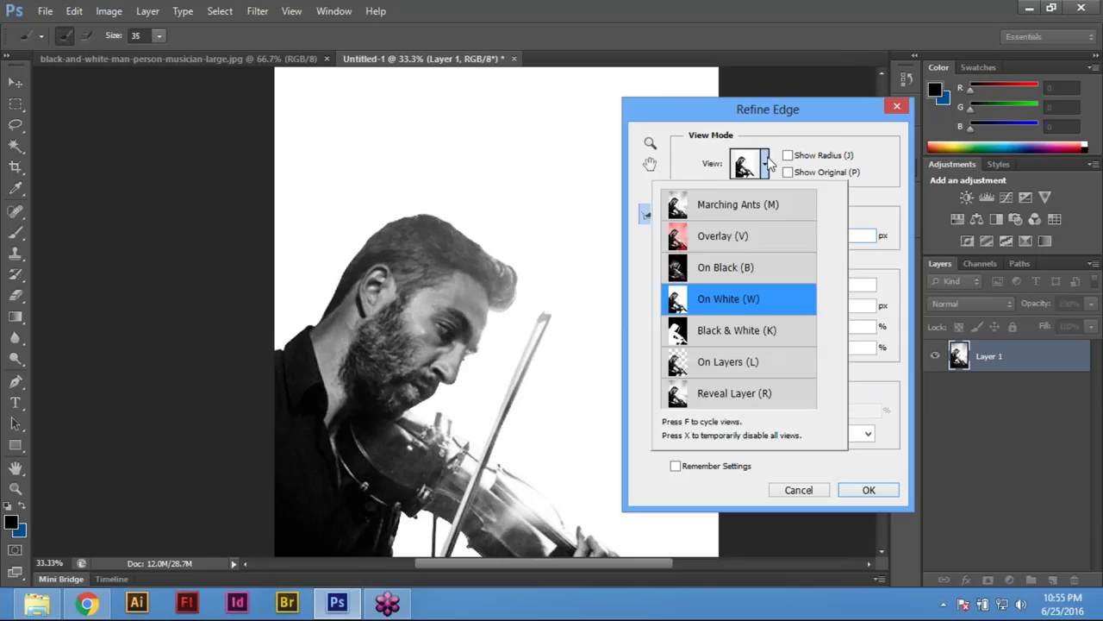
{"action": "left_click", "coordinate": [726, 336]}
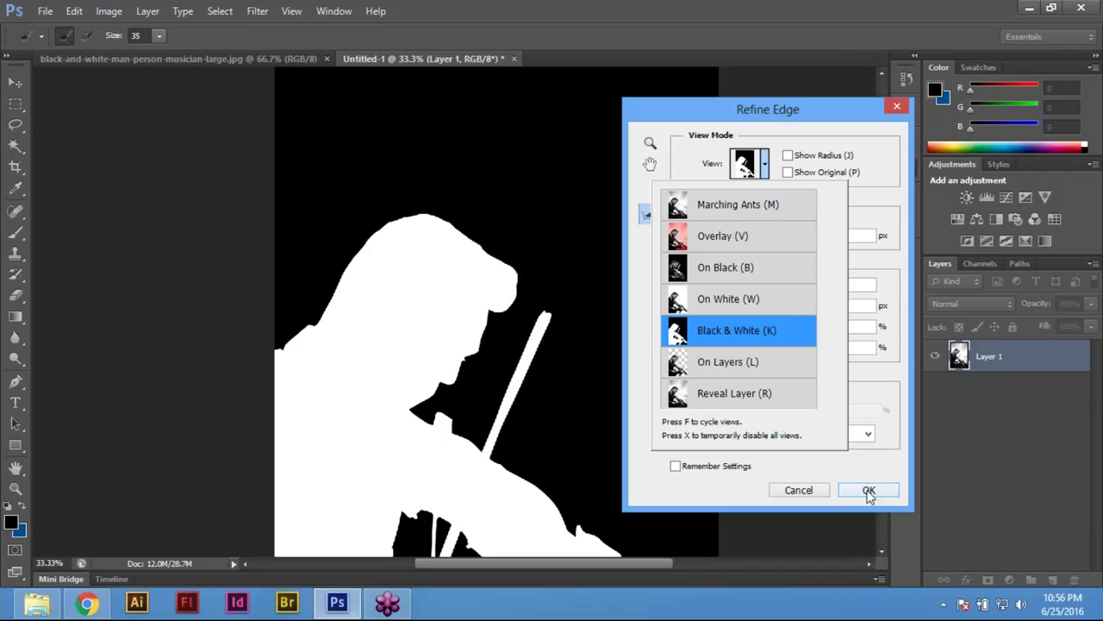
{"action": "left_click", "coordinate": [888, 375]}
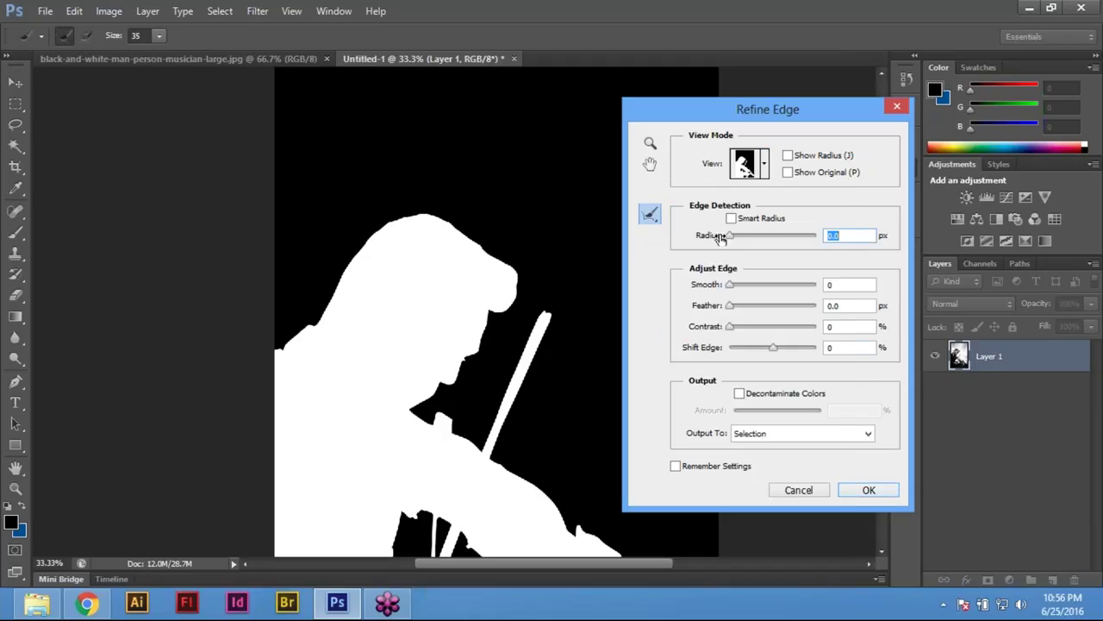
Refine a spot at the top of the hair, with the edge Radius set to 2 px and Smooth to 2
{"action": "left_click", "coordinate": [412, 213]}
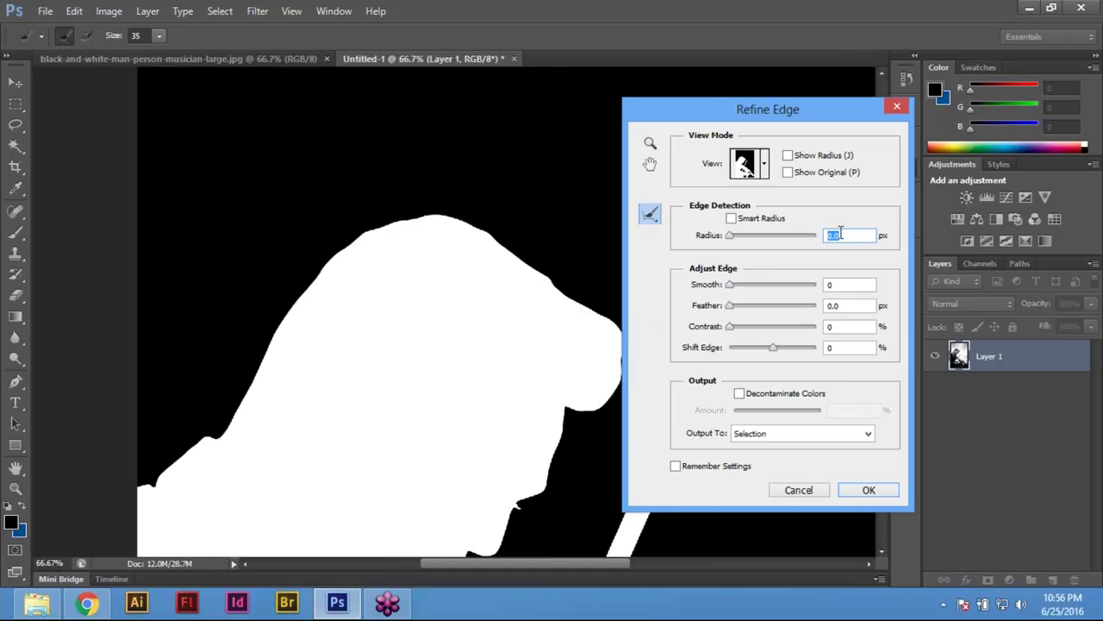
{"action": "type", "text": "2"}
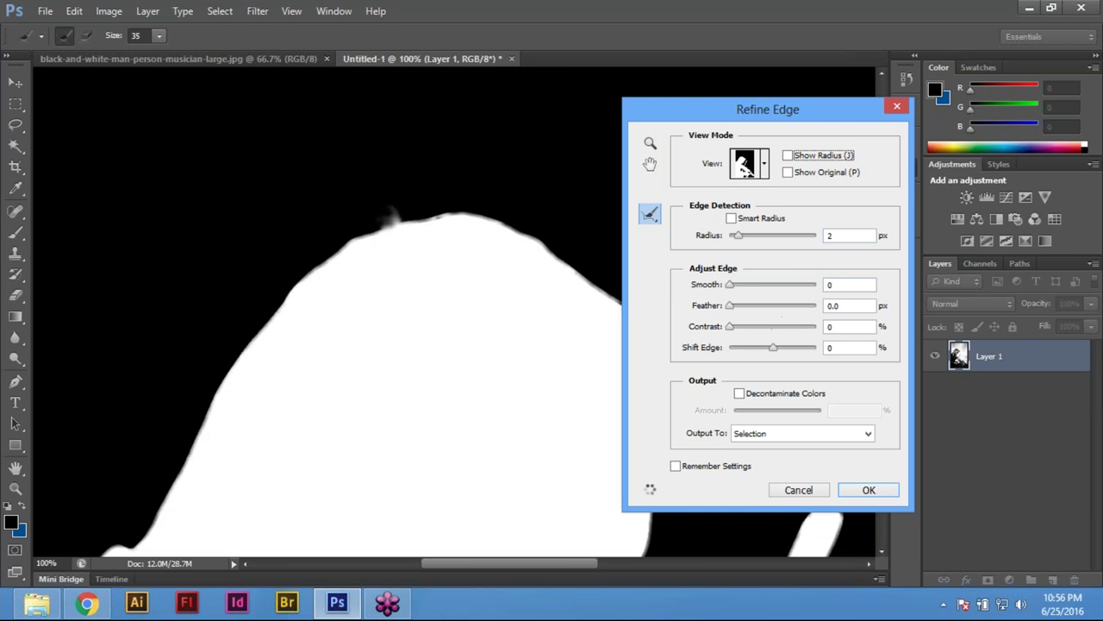
{"action": "left_click", "coordinate": [832, 285]}
{"action": "type", "text": "2"}
{"action": "key", "text": "Tab"}
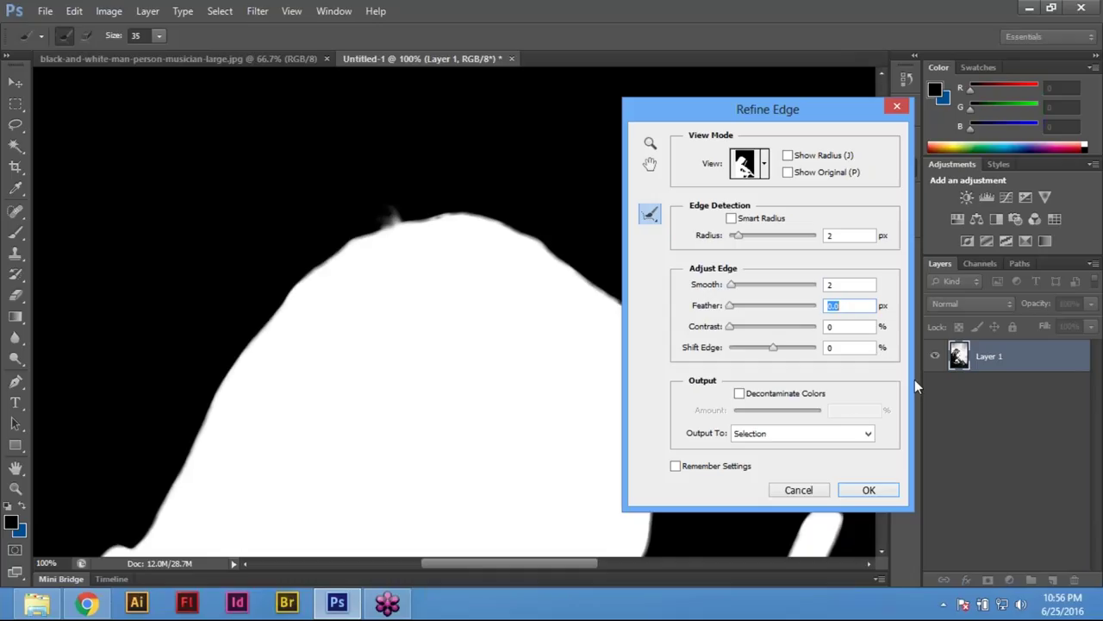
{"action": "key", "text": "Tab"}
{"action": "key", "text": "Tab"}
Enable Decontaminate Colors at 100% and move the Refine Edge dialog aside to uncover the head's outline
{"action": "left_click", "coordinate": [747, 395]}
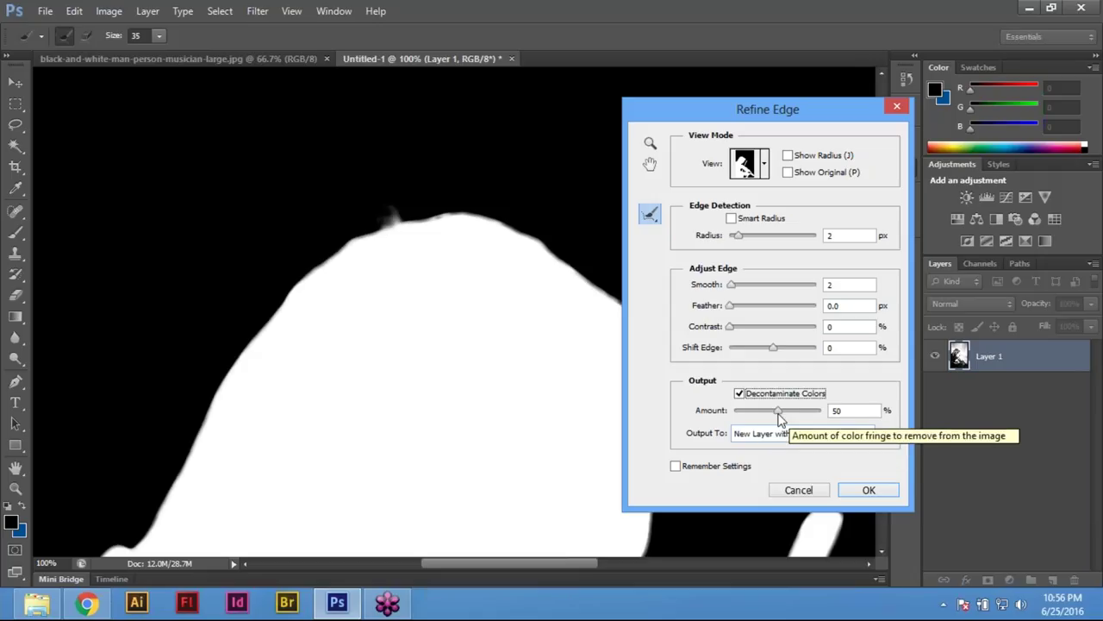
{"action": "left_click_drag", "start_coordinate": [778, 412], "coordinate": [870, 415]}
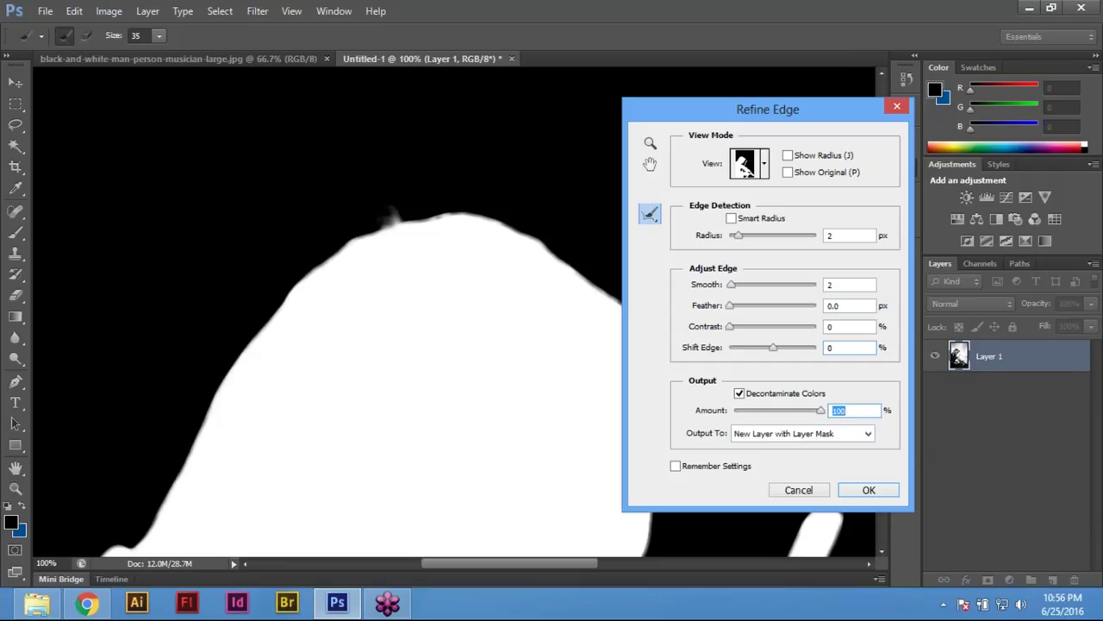
{"action": "left_click_drag", "start_coordinate": [688, 102], "coordinate": [885, 136]}
{"action": "key", "text": "ctrl+minus"}
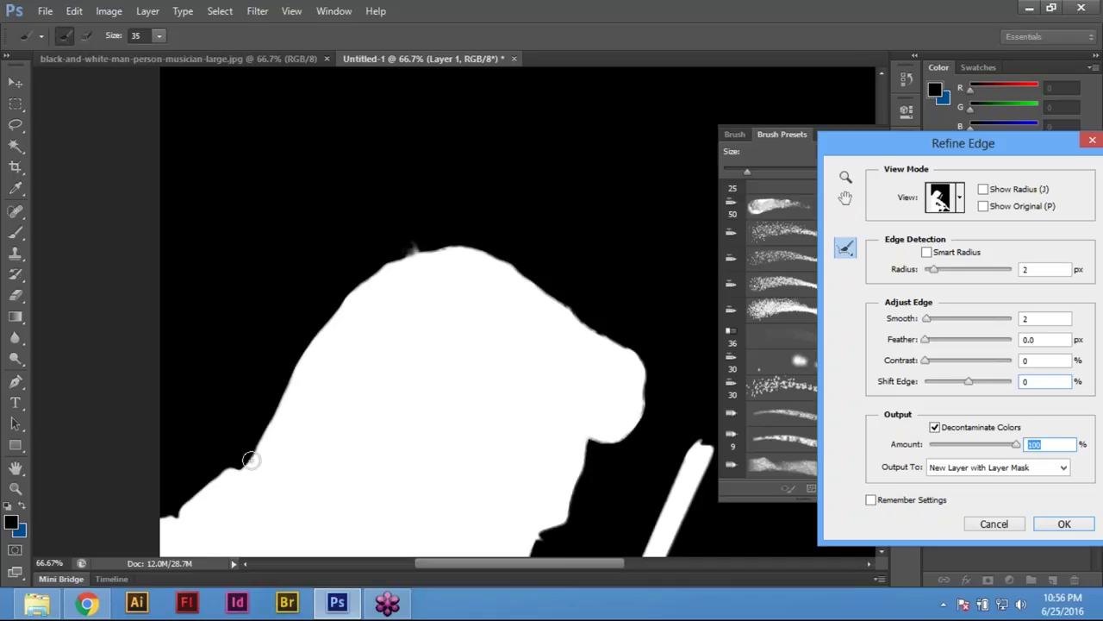
Brush the Refine Radius tool at size 35 along the head's outline and over the front tuft of hair
{"action": "mouse_move", "coordinate": [246, 461]}
{"action": "left_mouse_down"}
{"action": "mouse_move", "coordinate": [308, 343]}
{"action": "mouse_move", "coordinate": [353, 294]}
{"action": "mouse_move", "coordinate": [418, 255]}
{"action": "mouse_move", "coordinate": [456, 249]}
{"action": "mouse_move", "coordinate": [514, 265]}
{"action": "mouse_move", "coordinate": [640, 359]}
{"action": "mouse_move", "coordinate": [635, 426]}
{"action": "mouse_move", "coordinate": [581, 433]}
{"action": "left_mouse_up"}
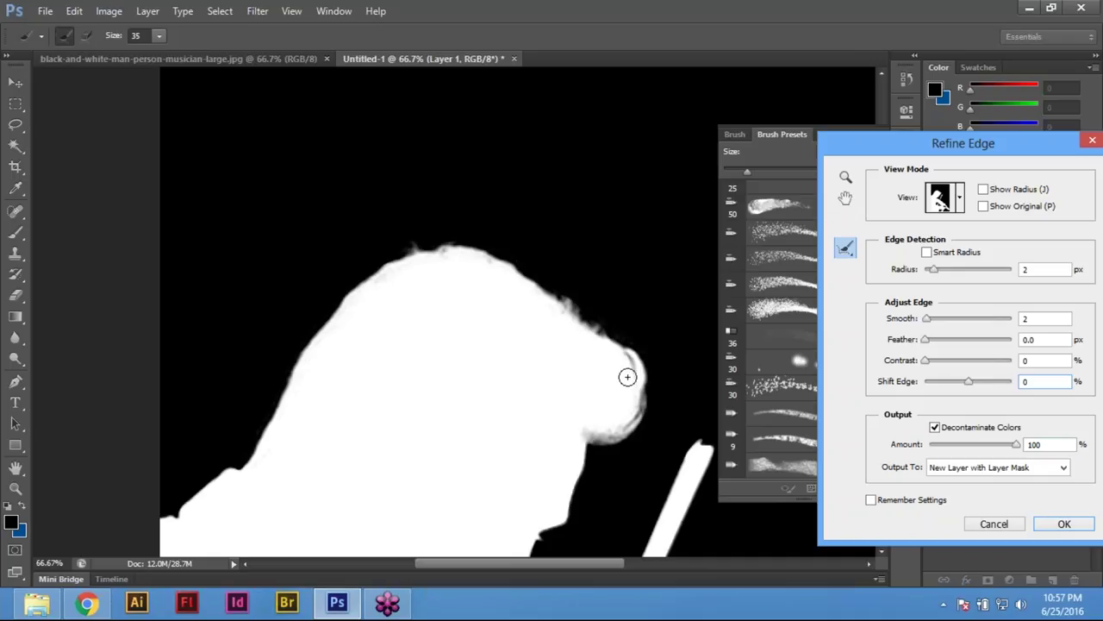
{"action": "mouse_move", "coordinate": [621, 404]}
{"action": "left_mouse_down"}
{"action": "mouse_move", "coordinate": [611, 374]}
{"action": "mouse_move", "coordinate": [611, 397]}
{"action": "mouse_move", "coordinate": [659, 436]}
{"action": "left_mouse_up"}
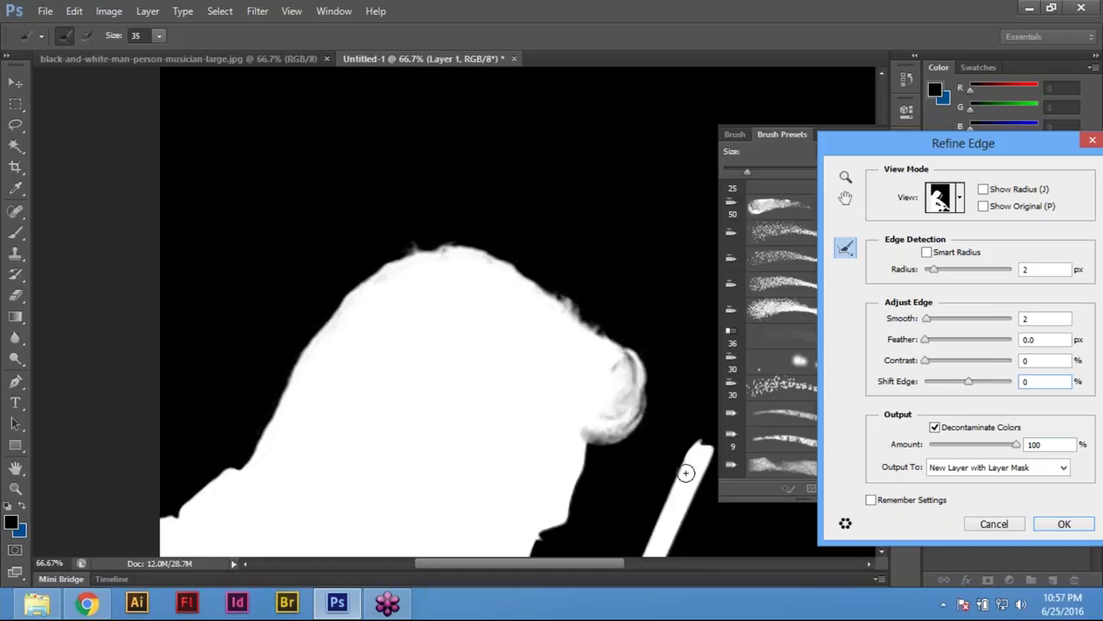
{"action": "left_click_drag", "start_coordinate": [621, 403], "coordinate": [544, 274]}
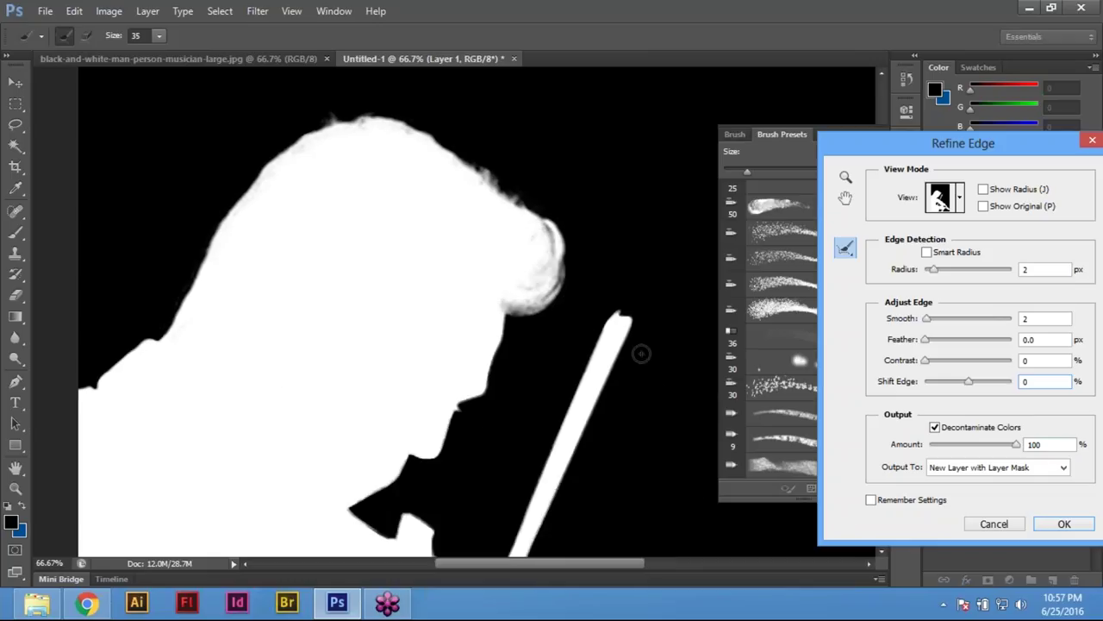
Examine the black-and-white mask edges around the bow, violin, hands and the gaps between the arms
{"action": "key", "text": "ctrl+minus"}
{"action": "scroll", "coordinate": [382, 506], "scroll_direction": "down", "scroll_amount": 3}
{"action": "scroll", "coordinate": [382, 506], "scroll_direction": "down", "scroll_amount": 3}
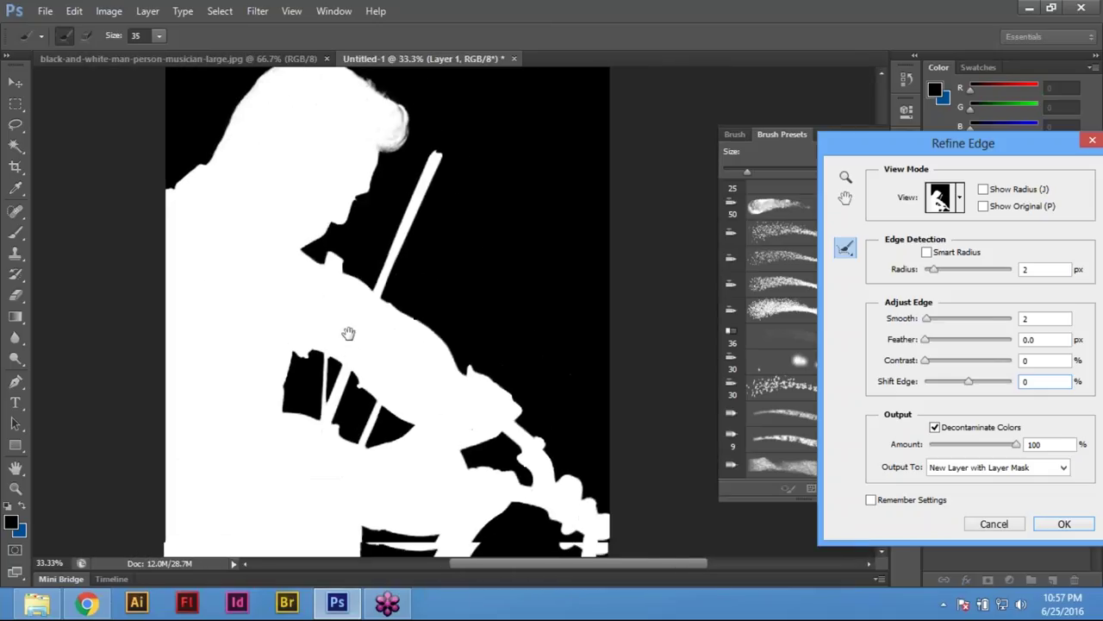
{"action": "key", "text": "ctrl+plus"}
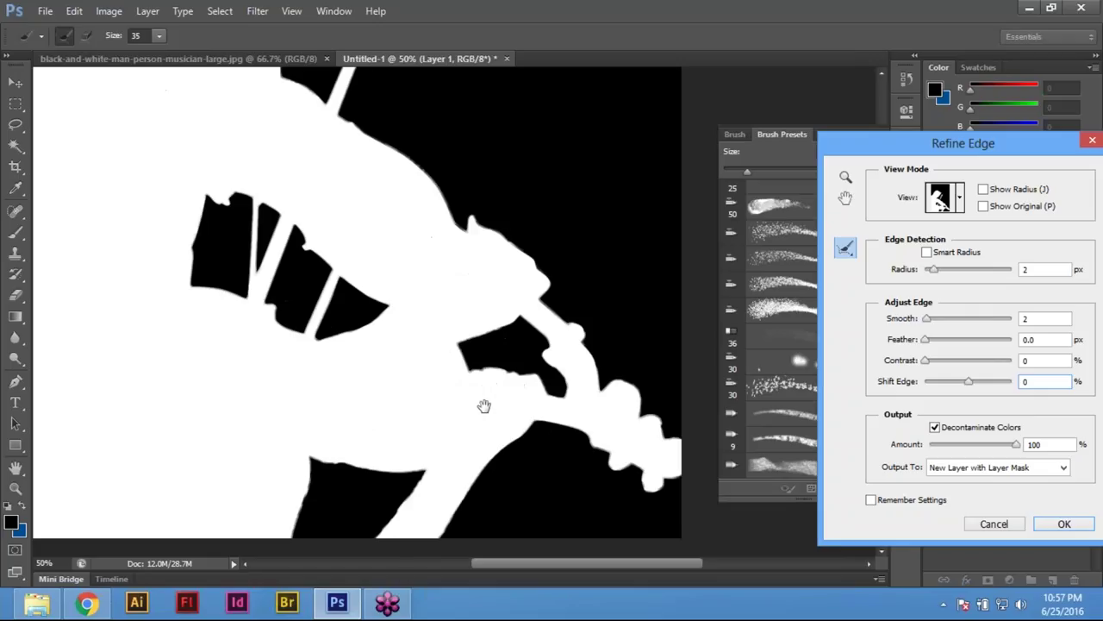
{"action": "scroll", "coordinate": [457, 413], "scroll_direction": "down", "scroll_amount": 3}
{"action": "scroll", "coordinate": [147, 296], "scroll_direction": "up", "scroll_amount": 4}
{"action": "scroll", "coordinate": [325, 320], "scroll_direction": "up", "scroll_amount": 3}
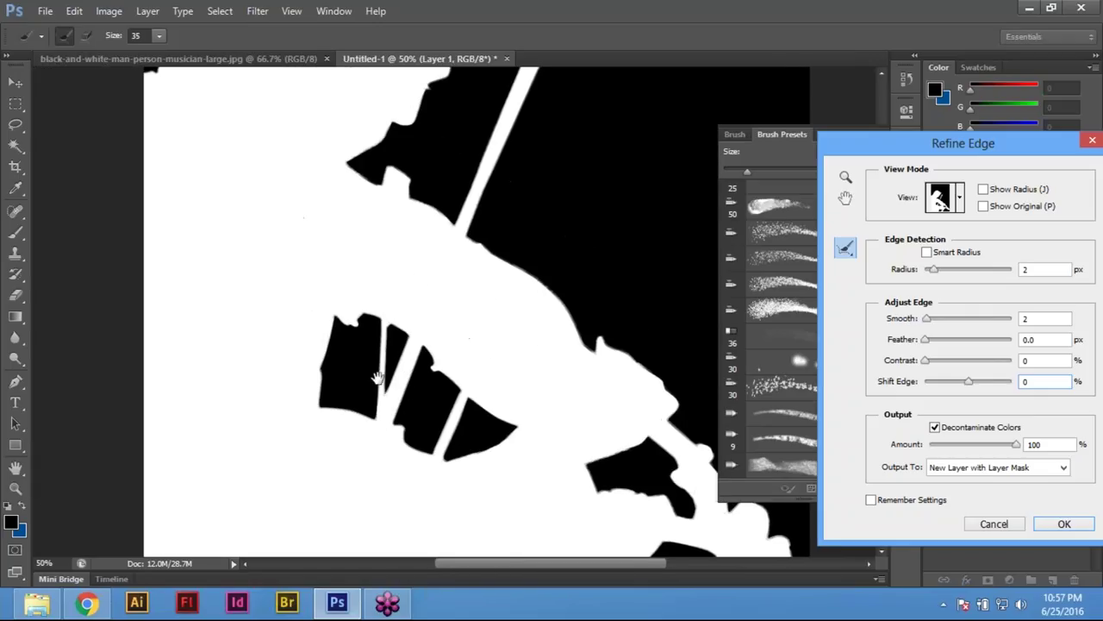
{"action": "scroll", "coordinate": [379, 378], "scroll_direction": "up", "scroll_amount": 2}
{"action": "key", "text": "ctrl+plus"}
{"action": "key", "text": "ctrl+plus"}
{"action": "left_click_drag", "start_coordinate": [377, 280], "coordinate": [369, 313]}
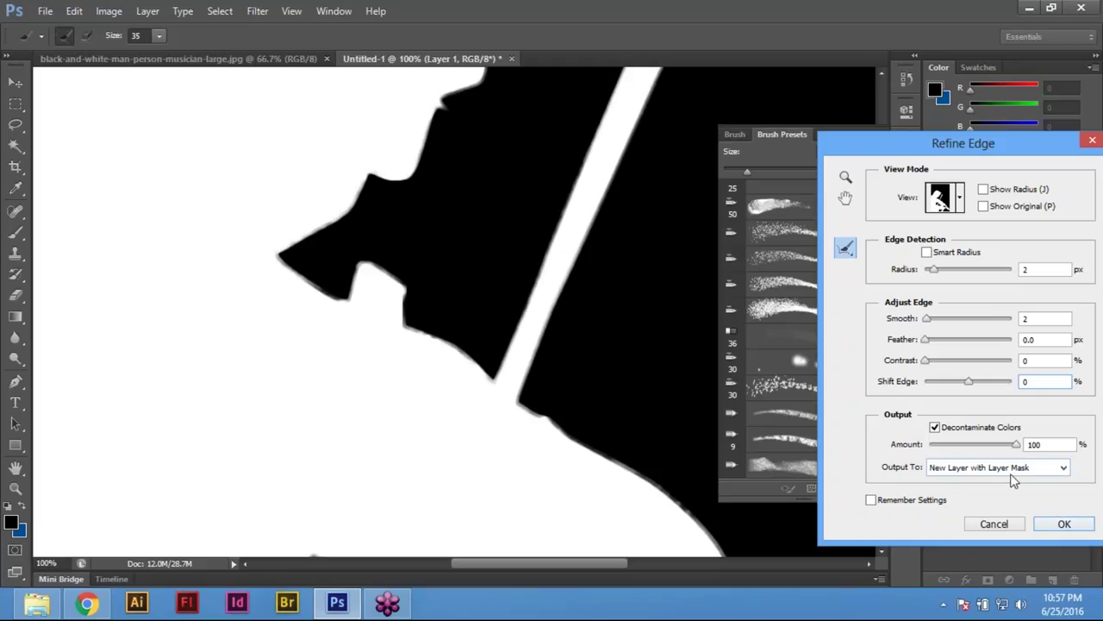
Output the refined selection as a New Layer with Layer Mask
{"action": "left_click", "coordinate": [1056, 470]}
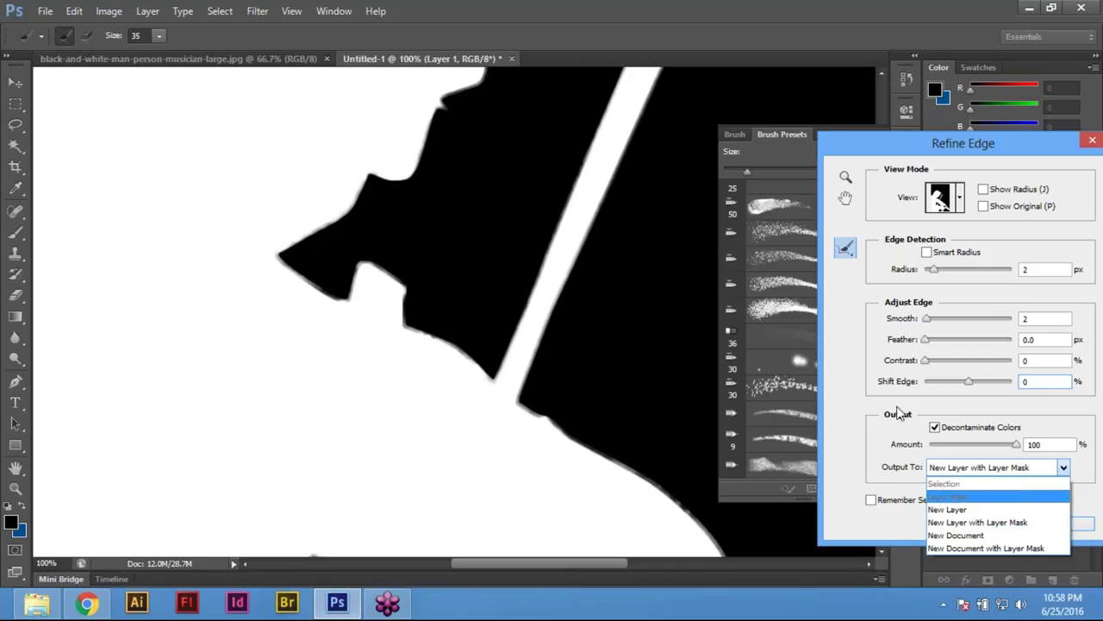
{"action": "left_click", "coordinate": [1017, 521]}
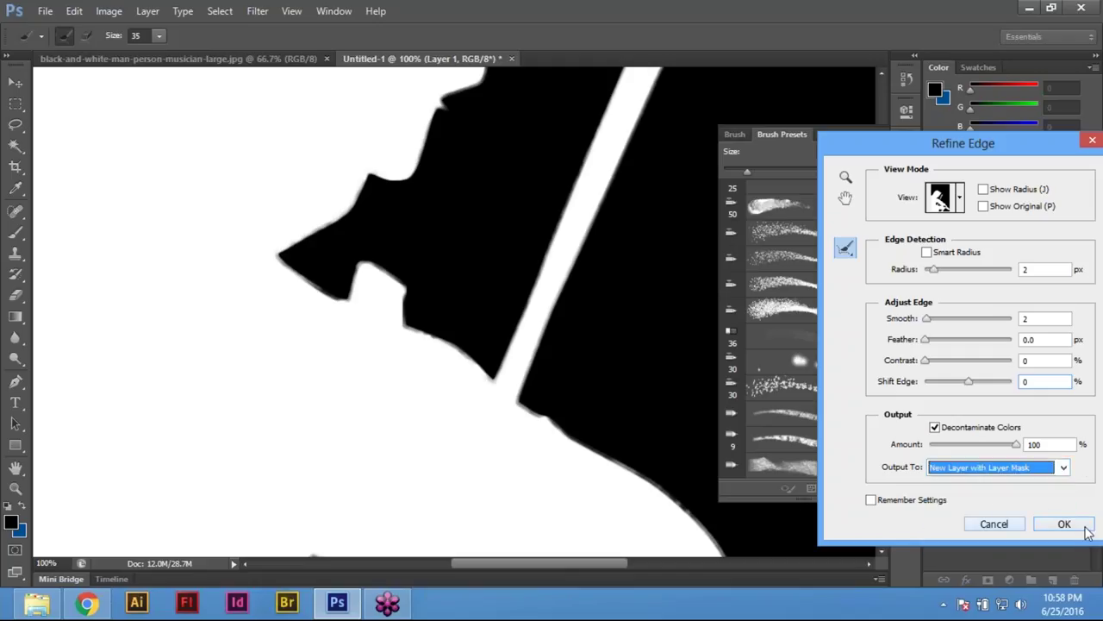
{"action": "left_click", "coordinate": [1067, 524]}
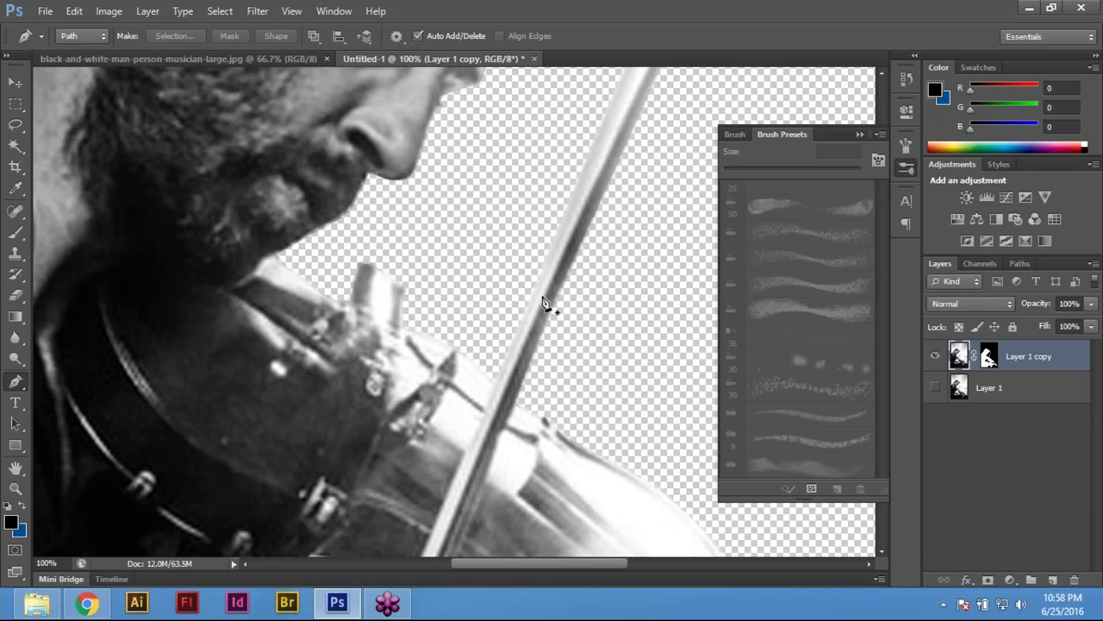
Examine the cutout's edges on transparency around the hair, face and bow, and the figure as a whole
{"action": "key", "text": "ctrl+0"}
{"action": "left_click_drag", "start_coordinate": [405, 183], "coordinate": [525, 270]}
{"action": "key", "text": "ctrl+plus"}
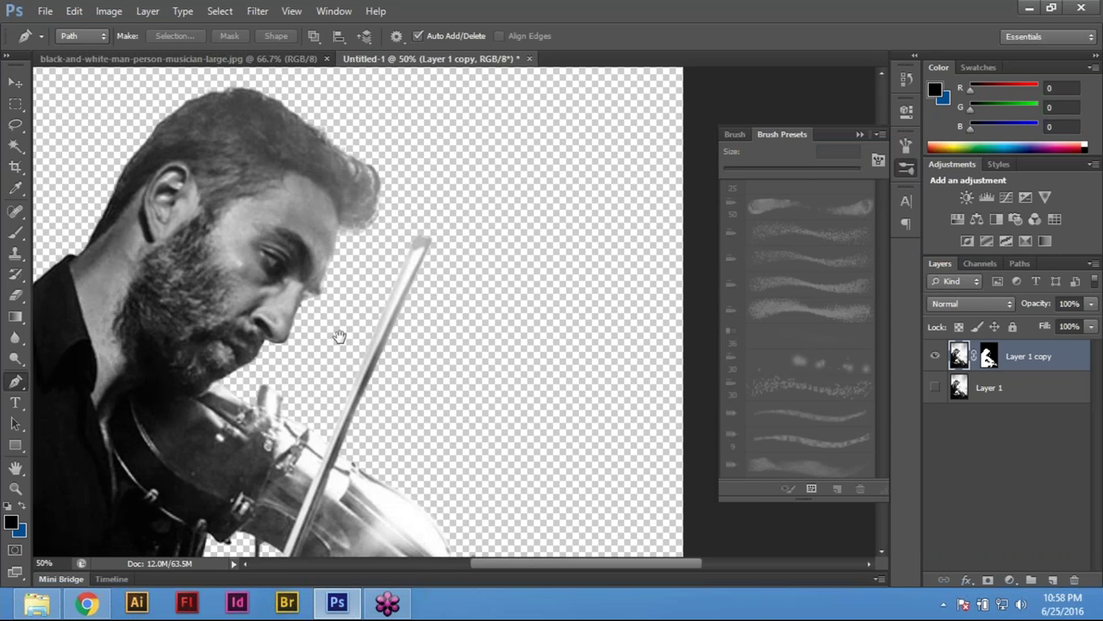
{"action": "key", "text": "ctrl+plus"}
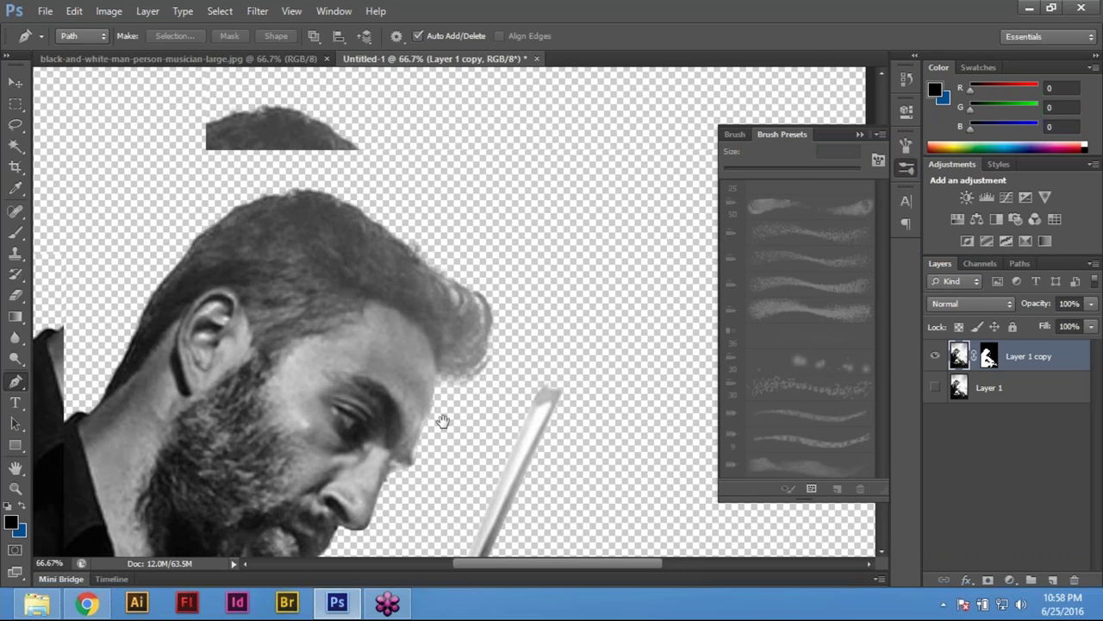
{"action": "key", "text": "ctrl+plus"}
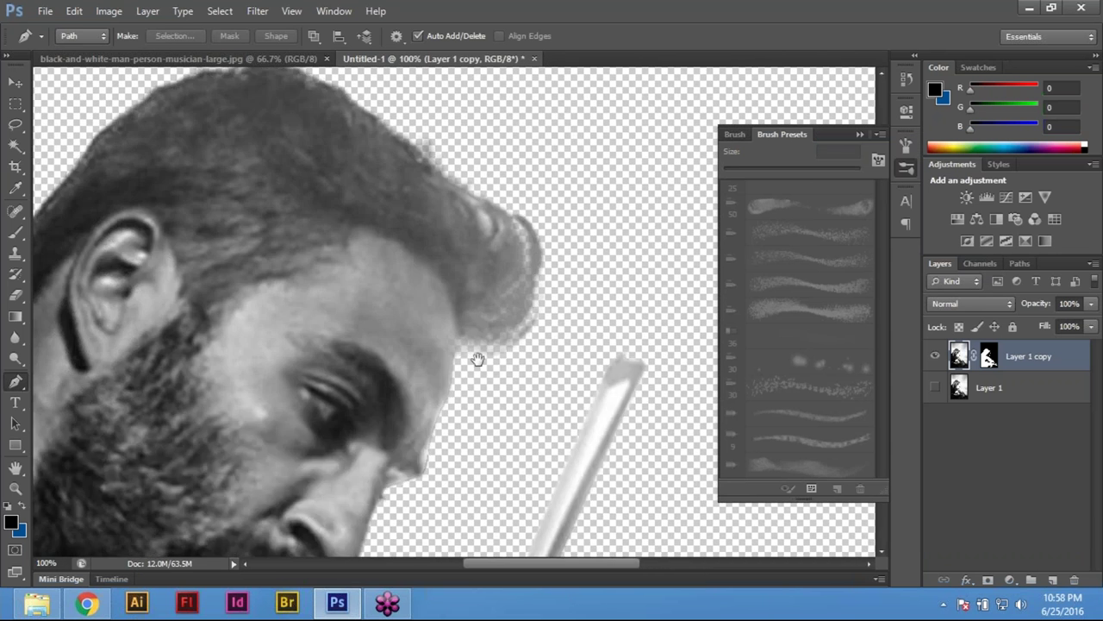
{"action": "key", "text": "ctrl+minus"}
{"action": "key", "text": "ctrl+minus"}
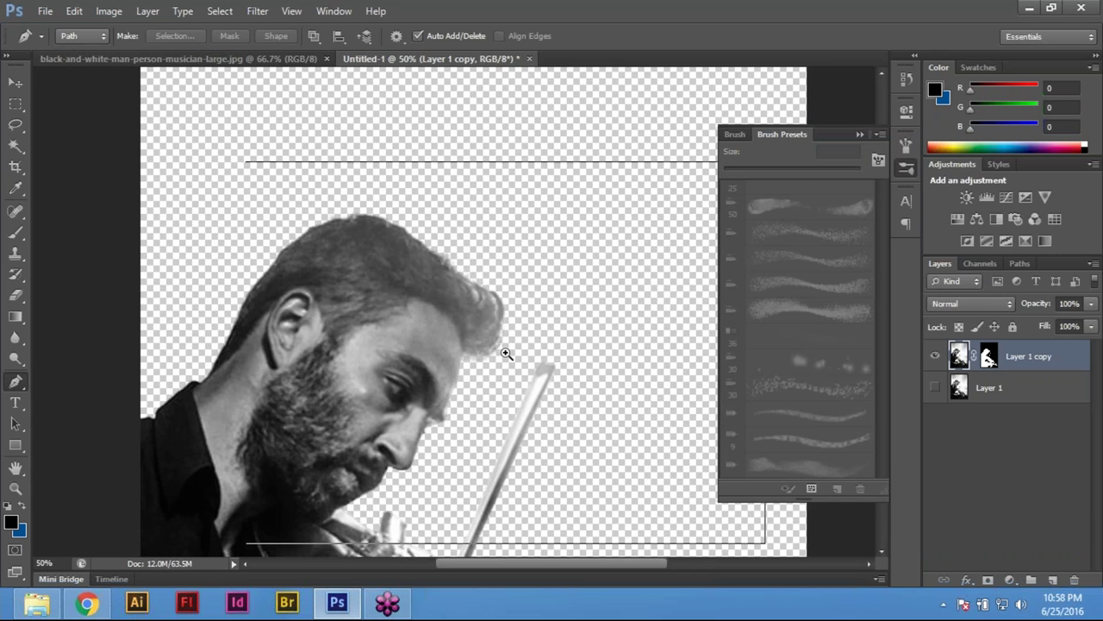
{"action": "key", "text": "ctrl+minus"}
{"action": "key", "text": "ctrl+minus"}
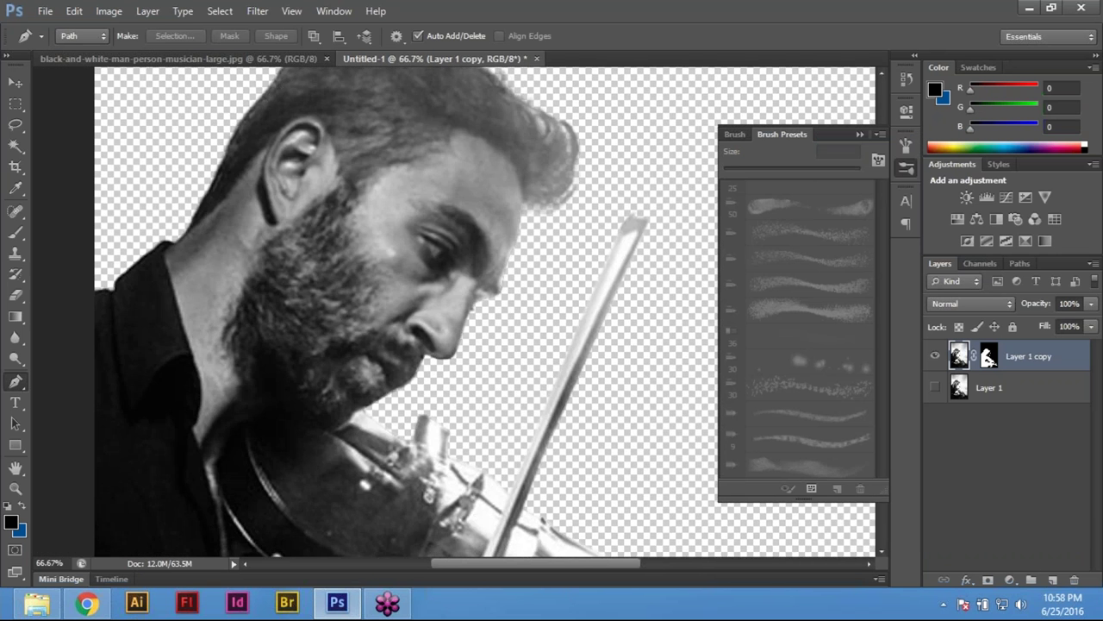
{"action": "key", "text": "v"}
{"action": "key", "text": "ctrl+plus"}
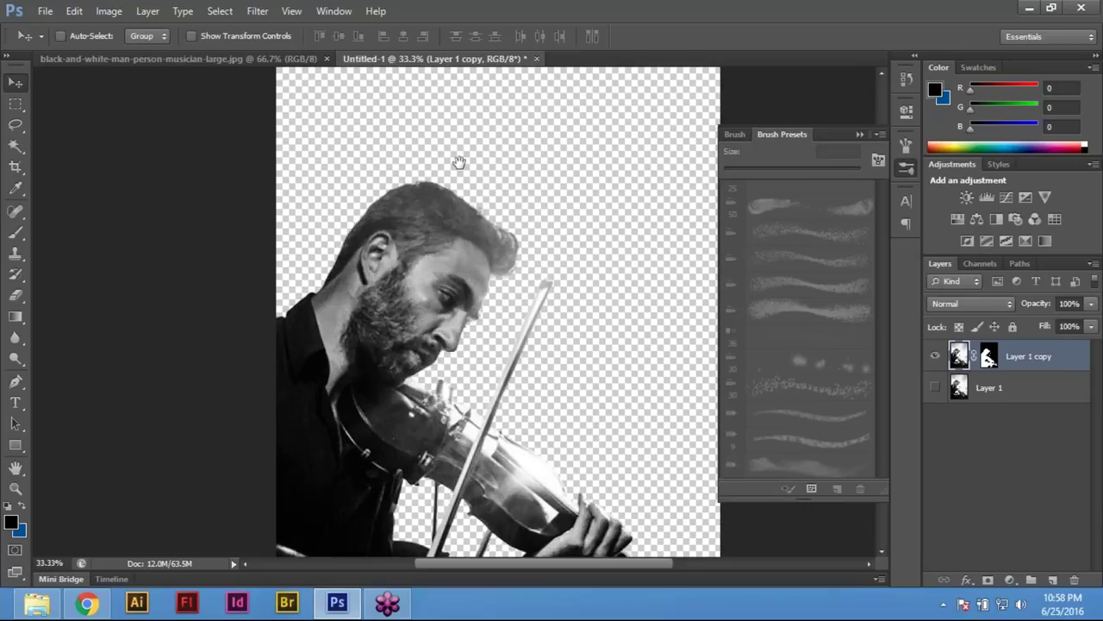
{"action": "left_click_drag", "start_coordinate": [458, 160], "coordinate": [457, 135]}
{"action": "scroll", "coordinate": [458, 136], "scroll_direction": "up", "scroll_amount": 5}
{"action": "key", "text": "ctrl+minus"}
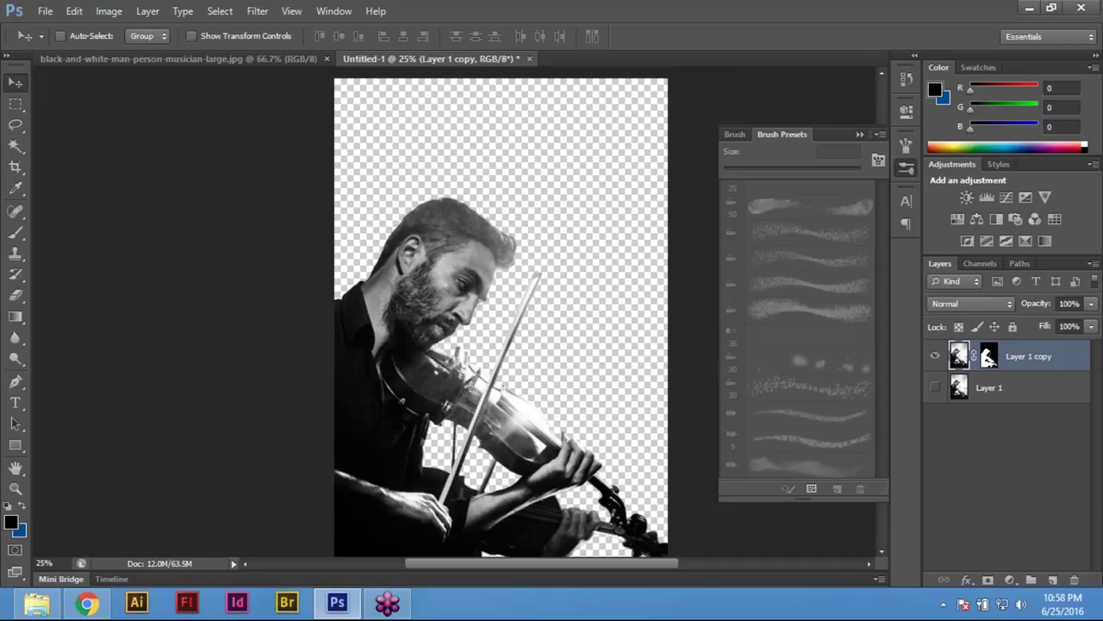
Add a new empty layer above the masked copy
{"action": "left_click", "coordinate": [1053, 581]}
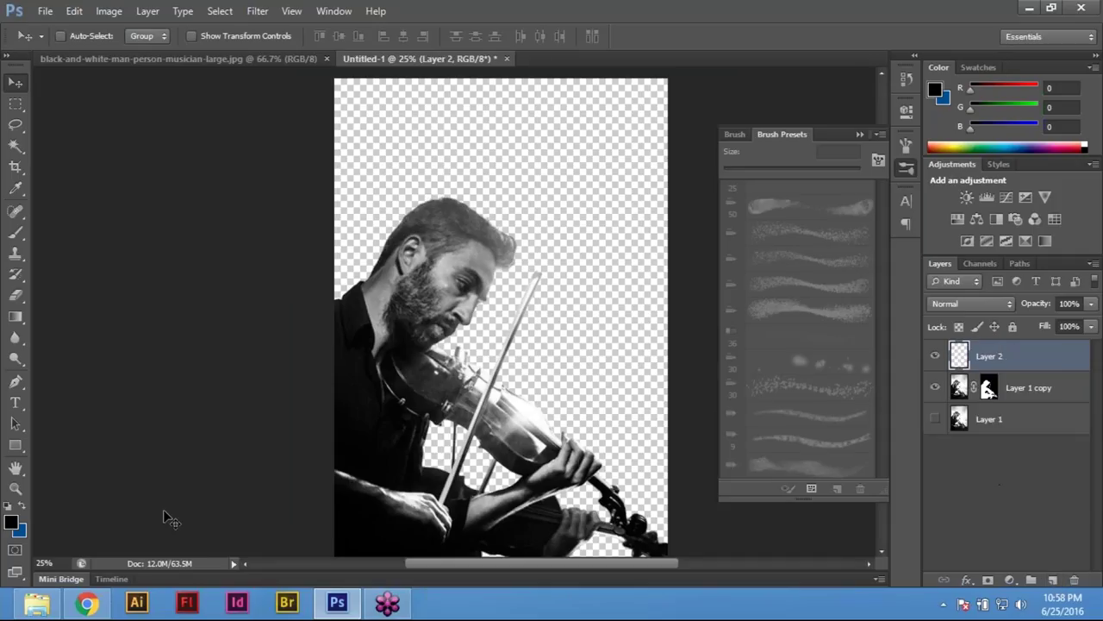
{"action": "left_click", "coordinate": [19, 530]}
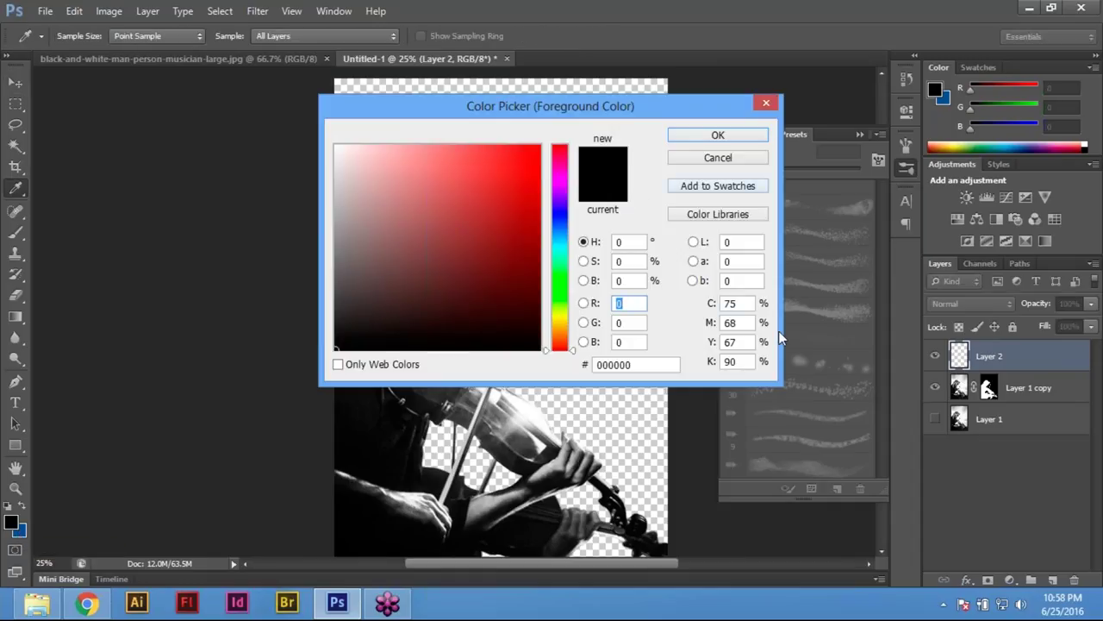
{"action": "double_click", "coordinate": [743, 303]}
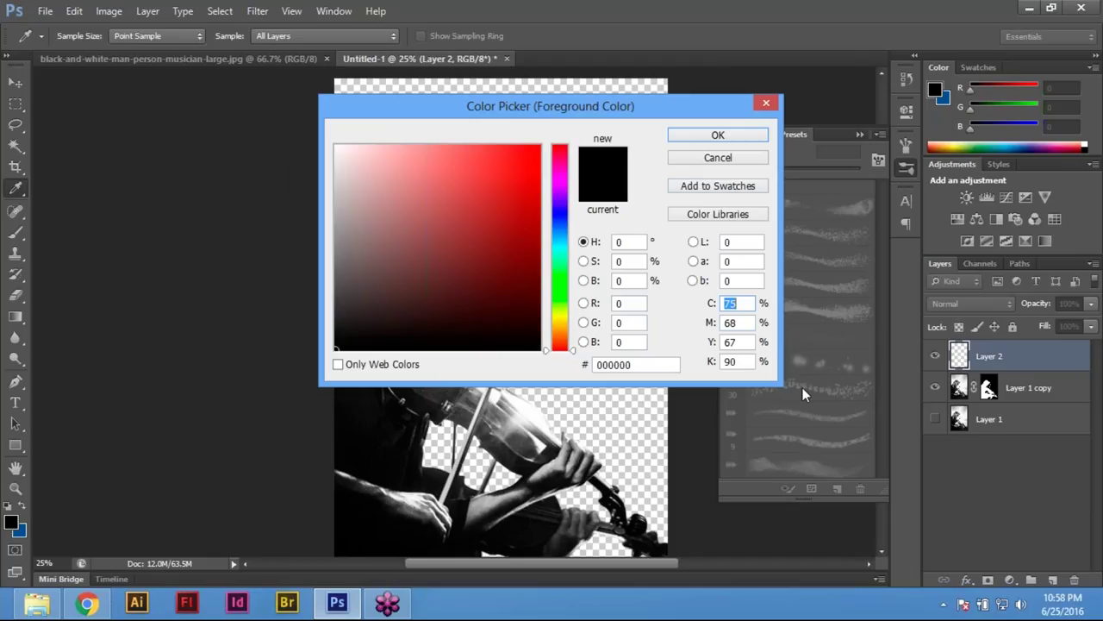
{"action": "left_click", "coordinate": [743, 164]}
{"action": "left_click", "coordinate": [743, 161]}
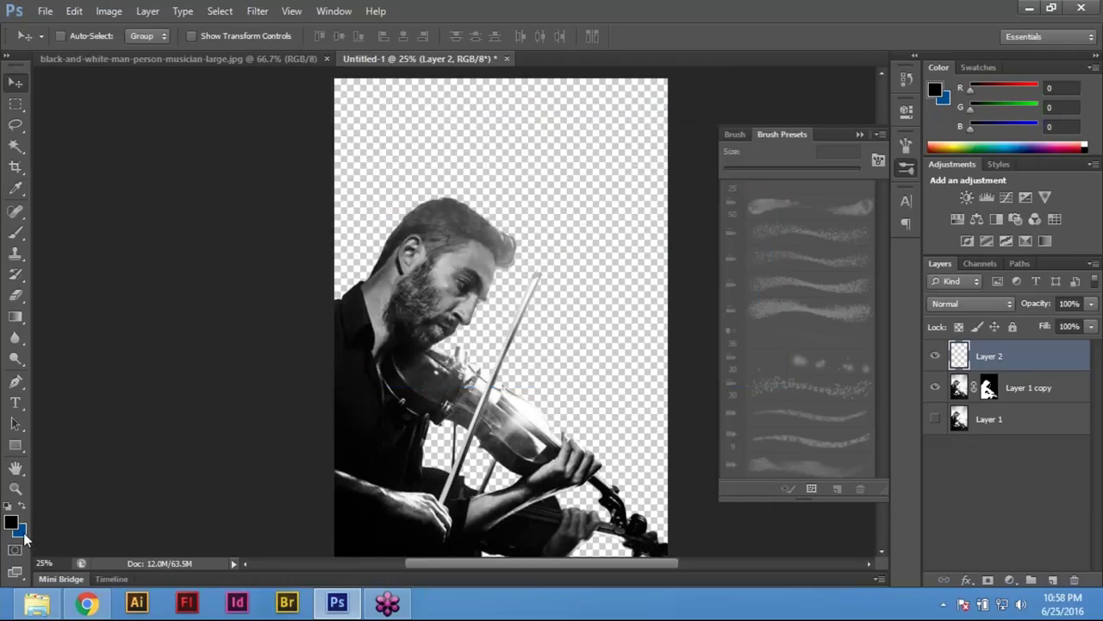
Set the background colour to a yellow of C 0, M 20, Y 100, K 0
{"action": "left_click", "coordinate": [22, 532]}
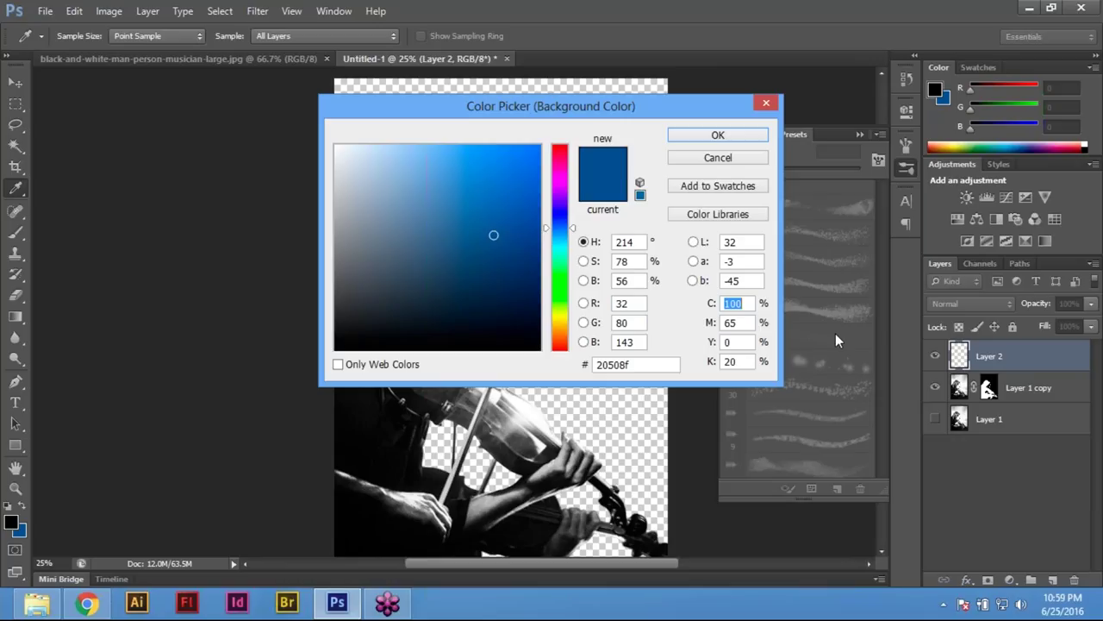
{"action": "type", "text": "0"}
{"action": "key", "text": "Tab"}
{"action": "type", "text": "20"}
{"action": "key", "text": "Tab"}
{"action": "type", "text": "100"}
{"action": "key", "text": "Tab"}
{"action": "type", "text": "0"}
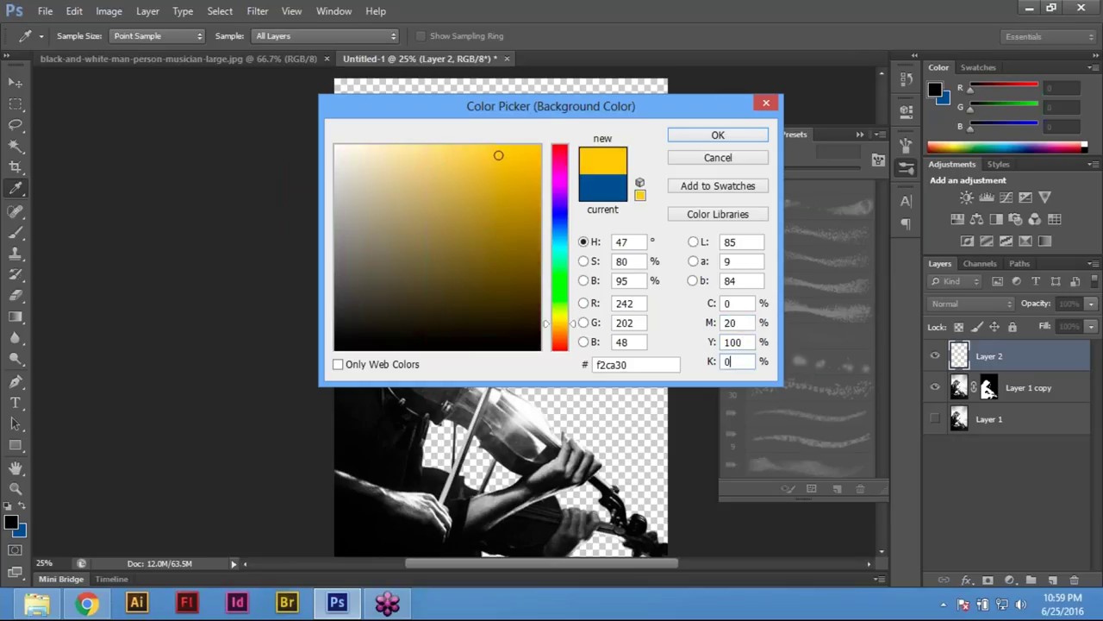
{"action": "key", "text": "Return"}
Fill the new layer with the yellow background colour and place it directly below the masked copy
{"action": "key", "text": "v"}
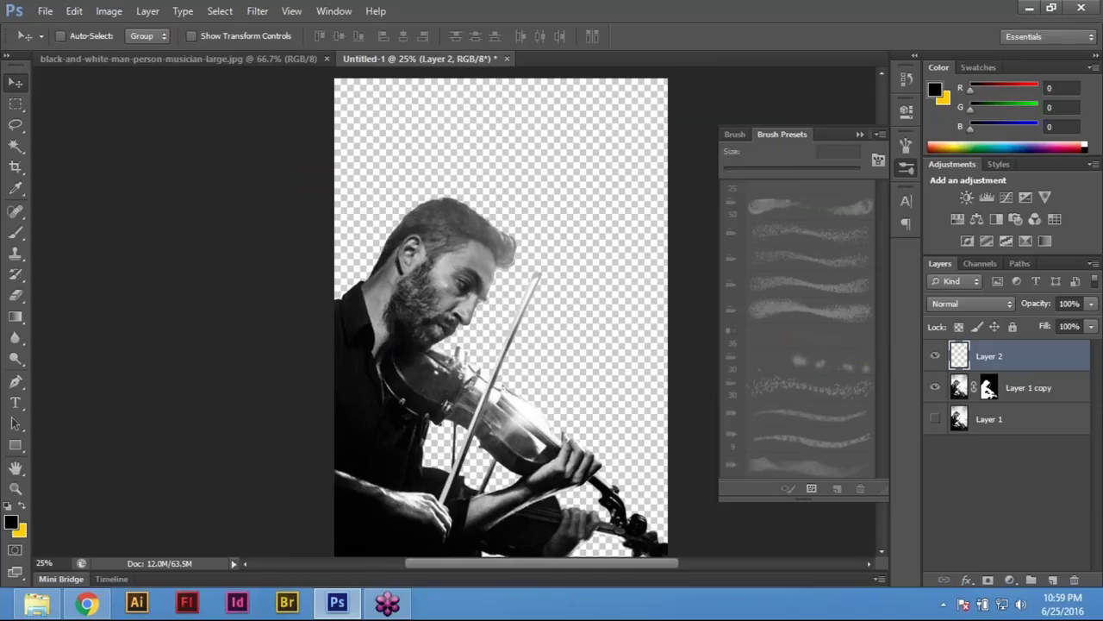
{"action": "key", "text": "ctrl+BackSpace"}
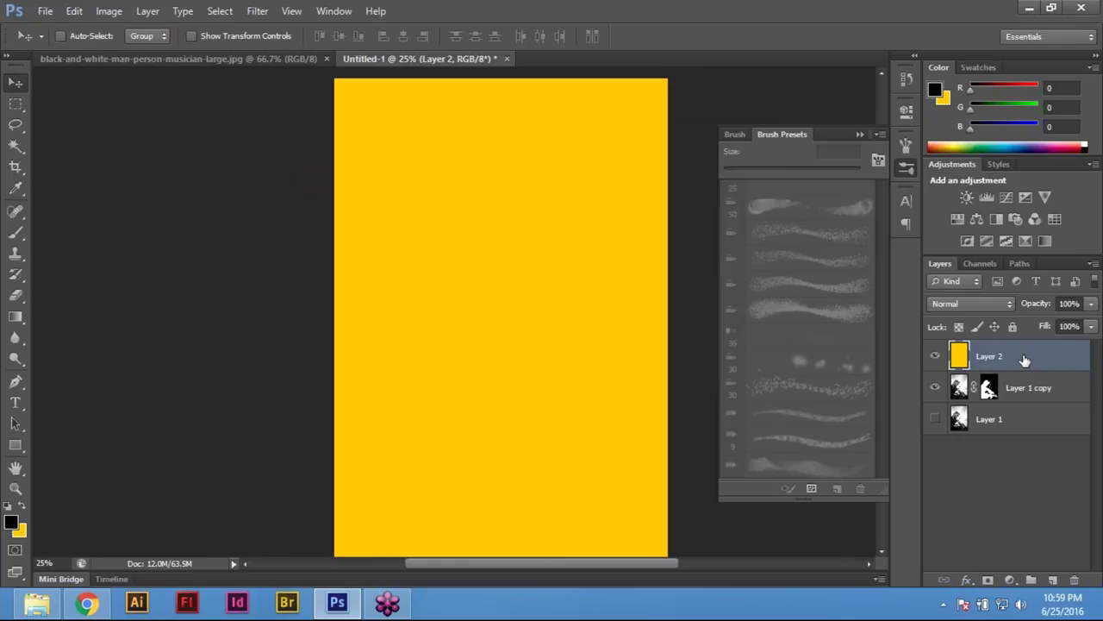
{"action": "left_click_drag", "start_coordinate": [1024, 360], "coordinate": [1022, 416]}
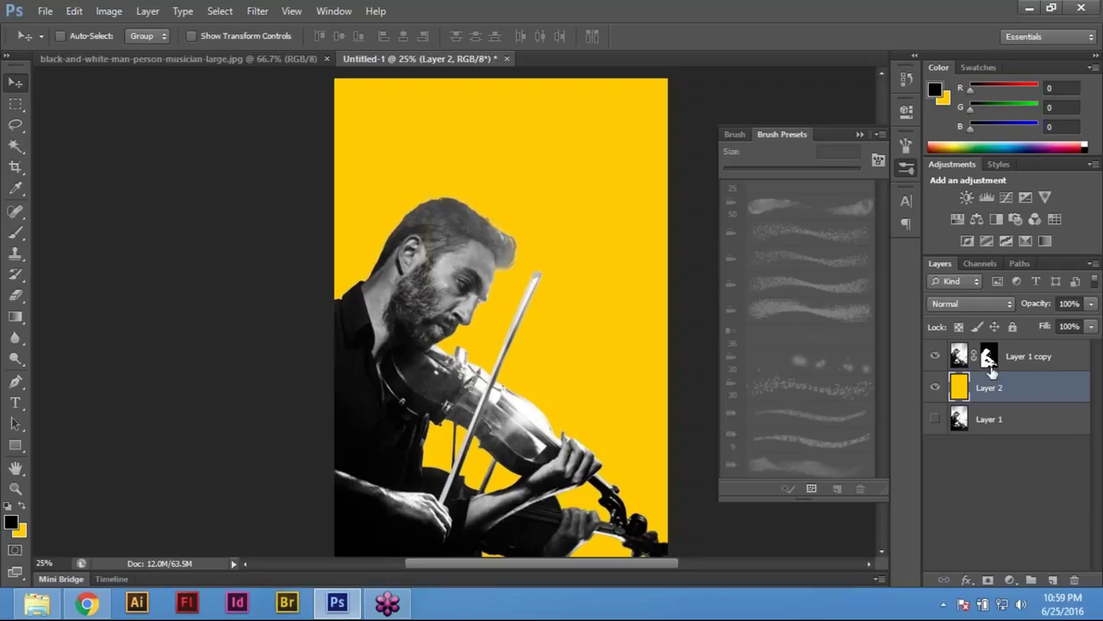
Load the cutout's layer mask as a selection and deselect it
{"action": "right_click", "coordinate": [988, 358]}
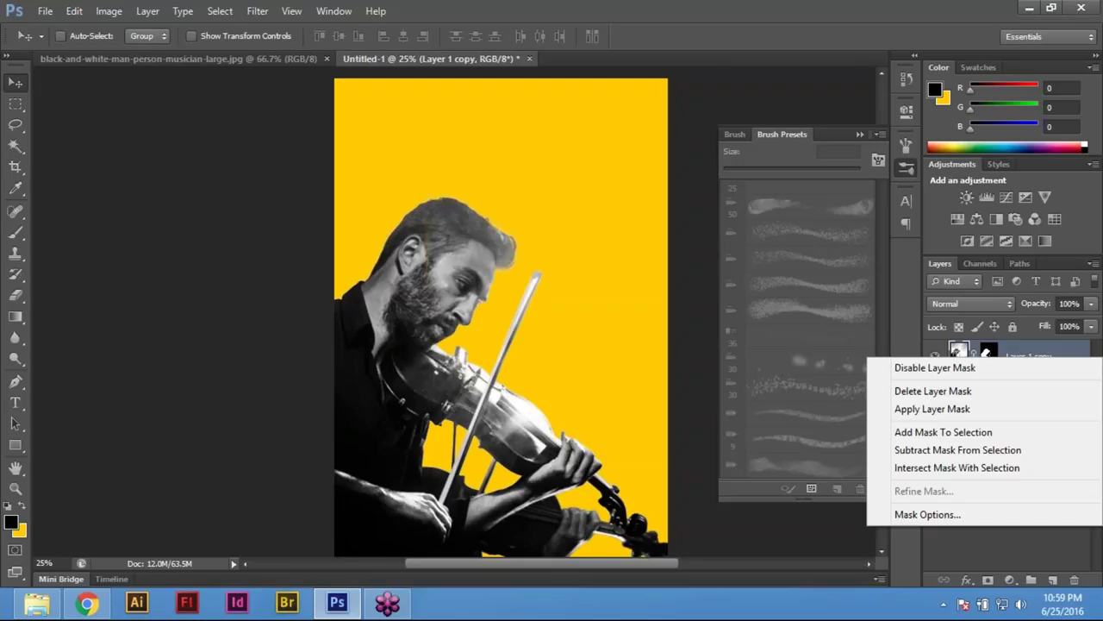
{"action": "left_click", "coordinate": [944, 432]}
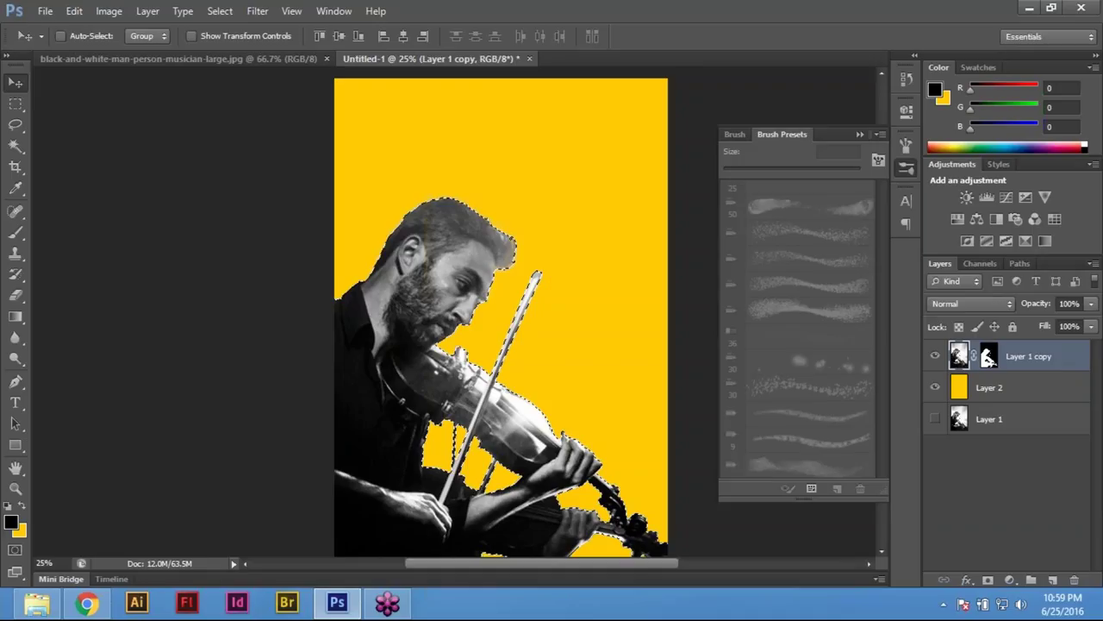
{"action": "key", "text": "m"}
{"action": "left_click", "coordinate": [700, 285]}
Add the mask of Layer 1 copy to the selection to outline the violinist and instruments
{"action": "right_click", "coordinate": [988, 356]}
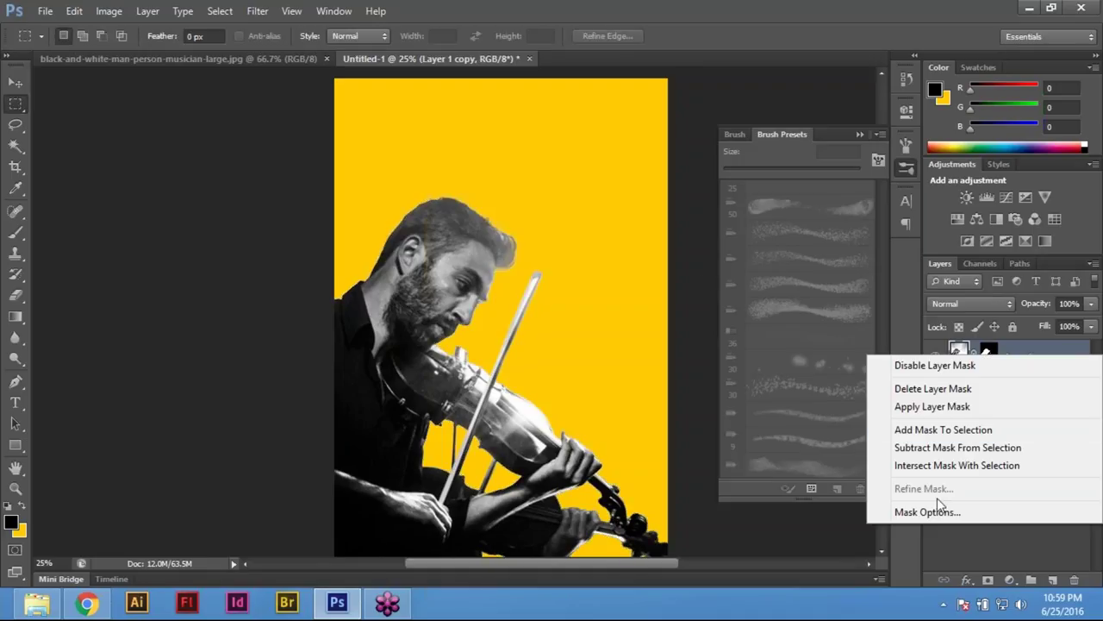
{"action": "left_click", "coordinate": [967, 430]}
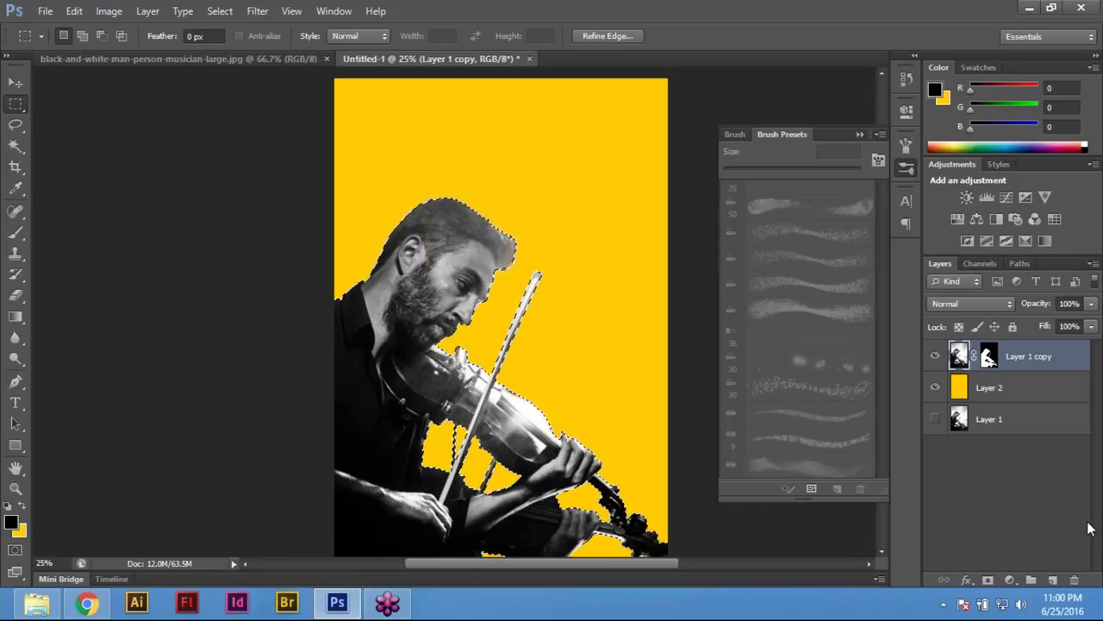
Delete the yellow-filled layer and add a new empty layer above Layer 1 copy, keeping the selection active
{"action": "left_click", "coordinate": [1006, 396]}
{"action": "left_click", "coordinate": [1074, 580]}
{"action": "key", "text": "Return"}
{"action": "left_click", "coordinate": [1028, 369]}
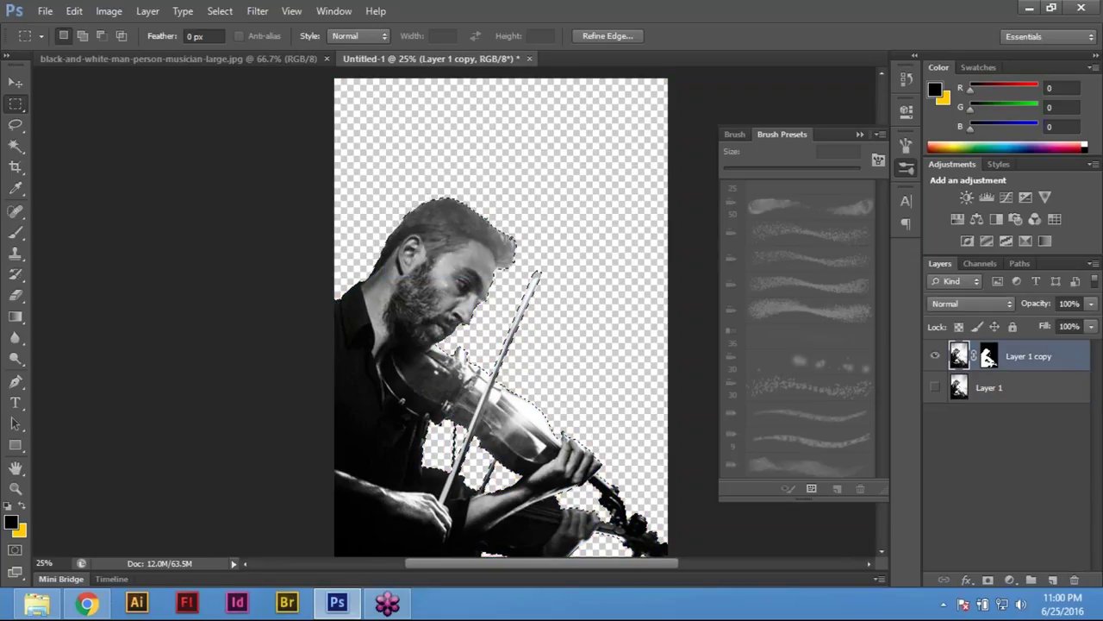
{"action": "left_click", "coordinate": [1053, 580]}
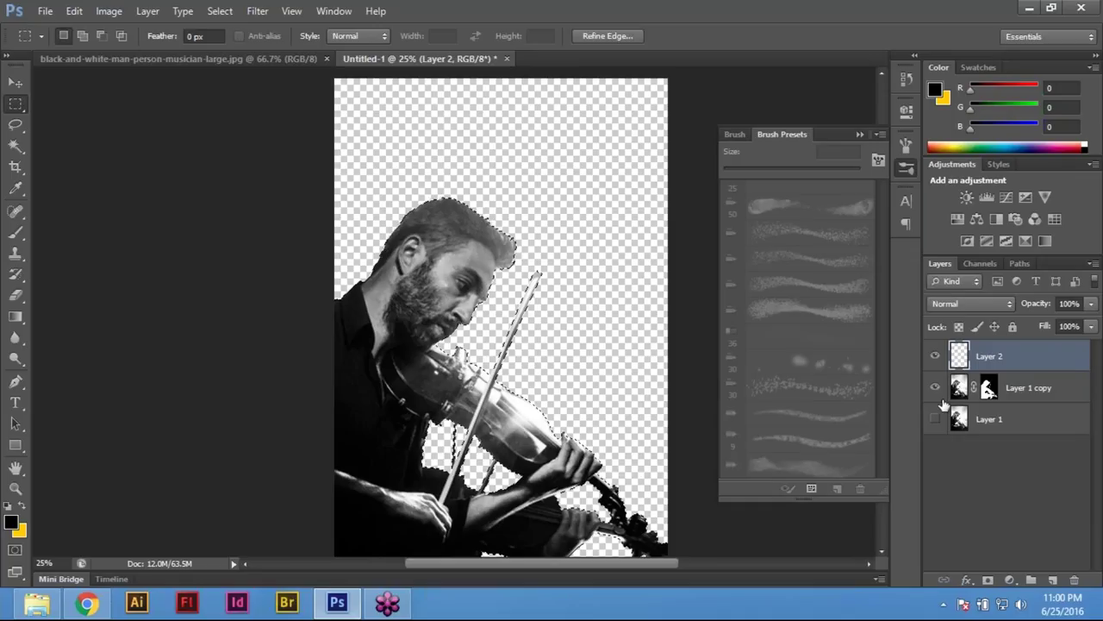
Set the background colour to yellow using the CMYK values C 0, M 20, Y 100, K 0
{"action": "left_click", "coordinate": [21, 531]}
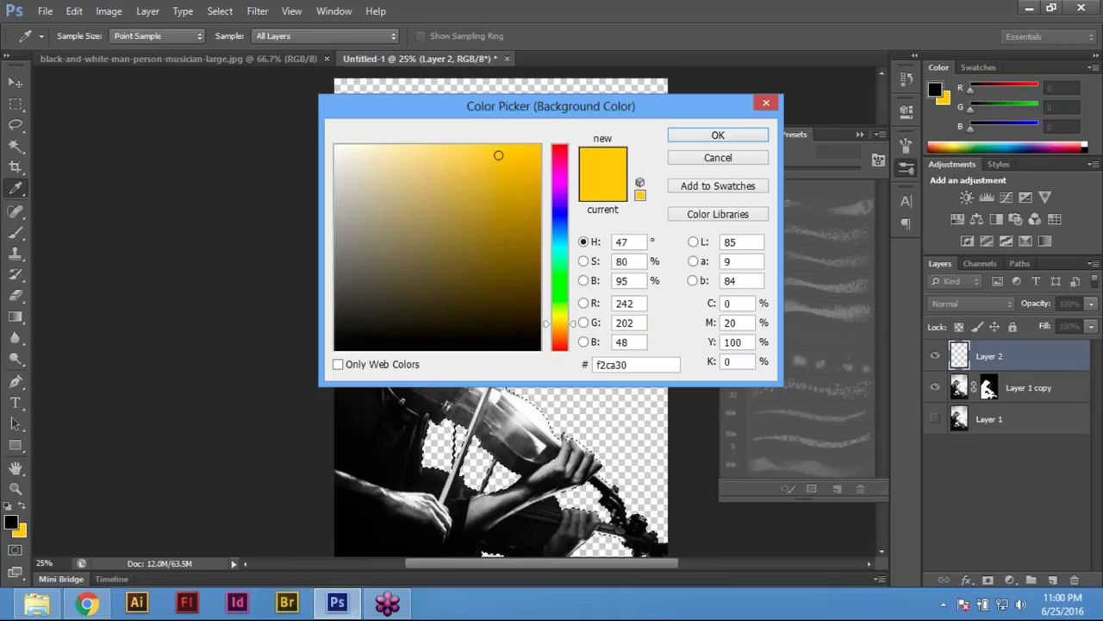
{"action": "left_click", "coordinate": [732, 323]}
{"action": "left_click", "coordinate": [735, 323]}
{"action": "double_click", "coordinate": [735, 322]}
{"action": "key", "text": "Tab"}
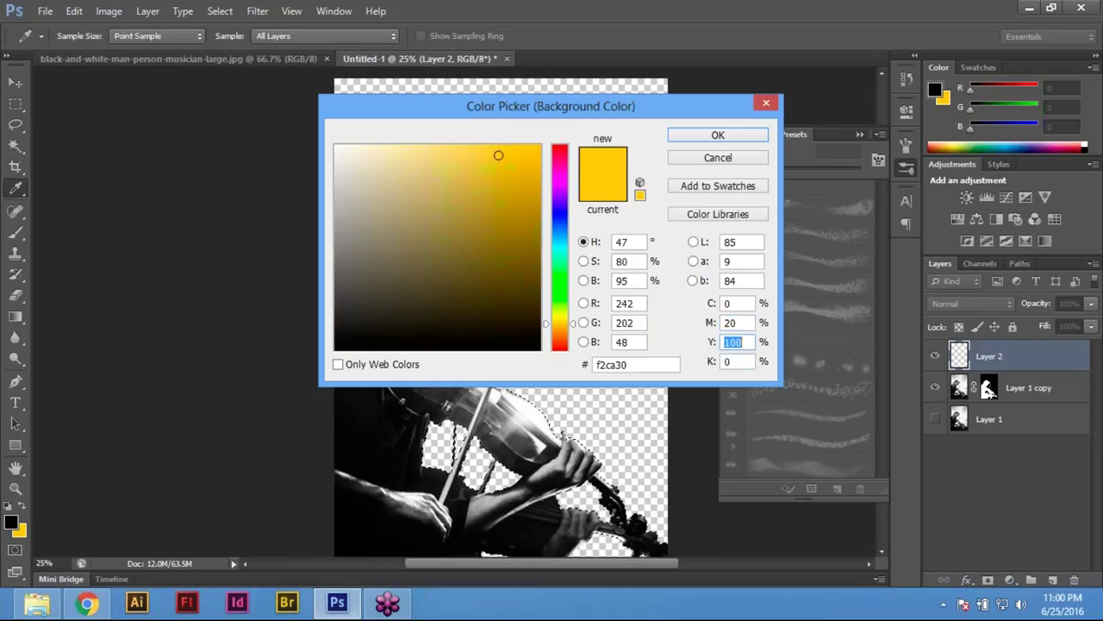
{"action": "left_click", "coordinate": [742, 342]}
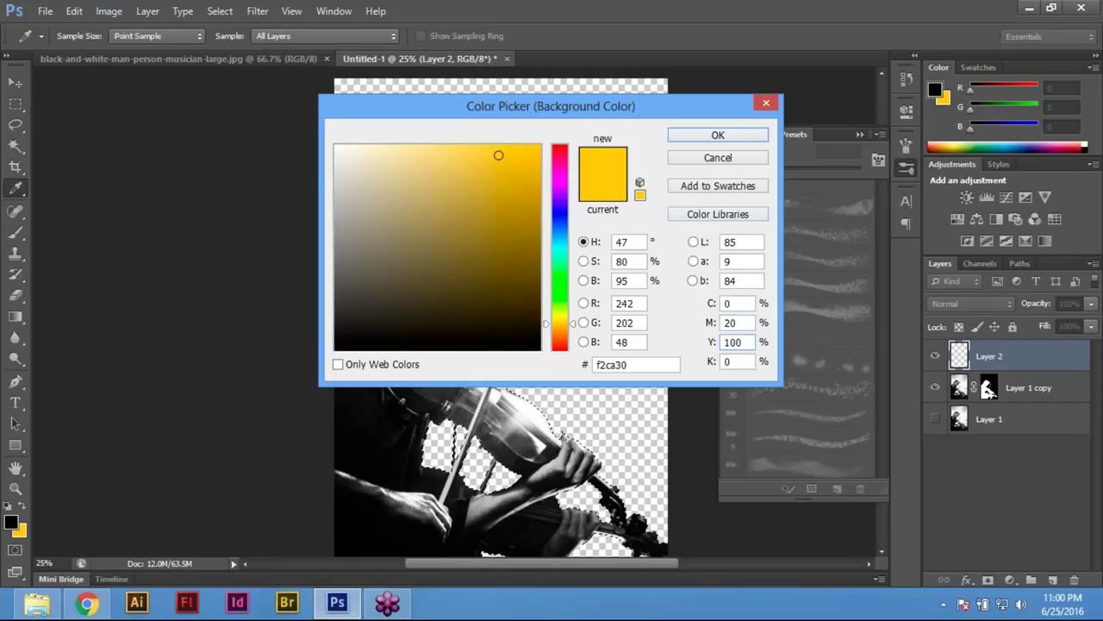
{"action": "double_click", "coordinate": [731, 322]}
{"action": "key", "text": "Tab"}
{"action": "type", "text": "100"}
{"action": "key", "text": "Tab"}
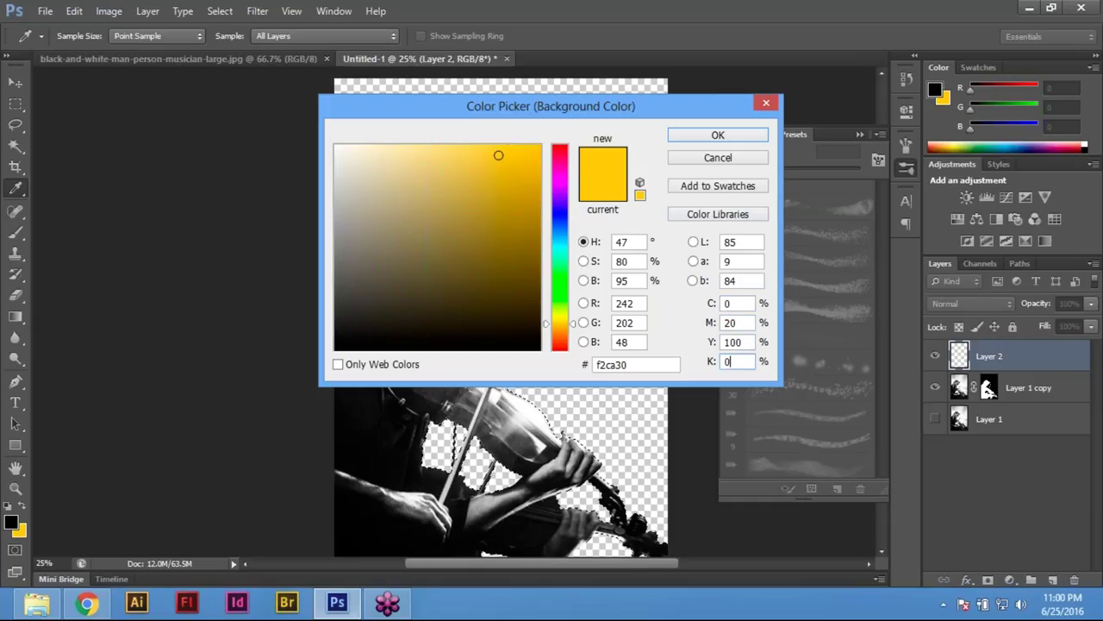
{"action": "left_click", "coordinate": [718, 137]}
{"action": "key", "text": "m"}
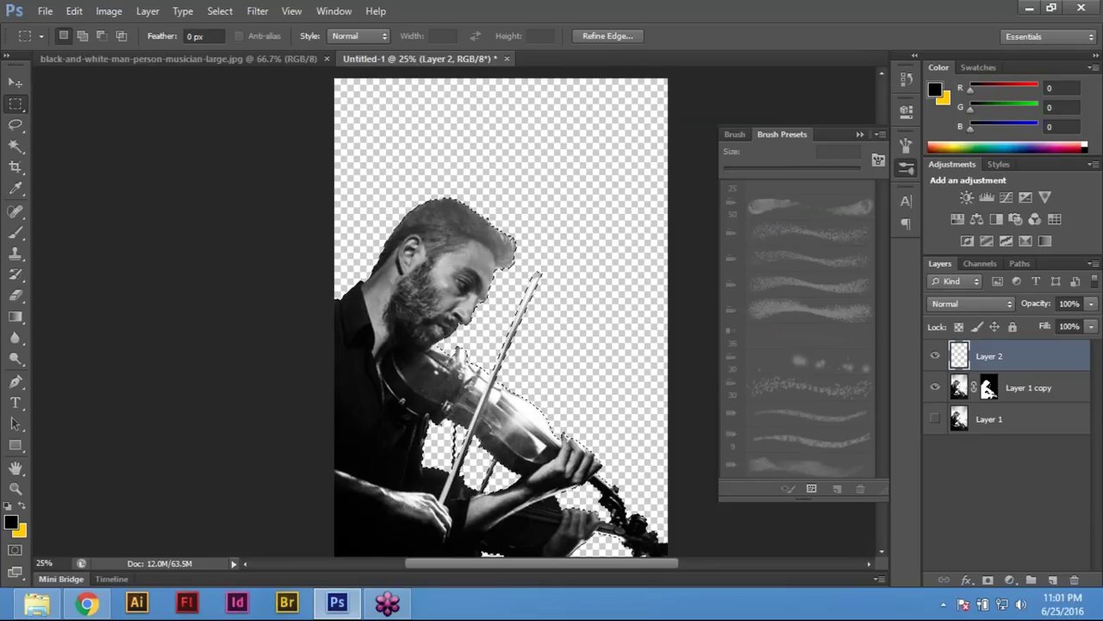
Clear the violinist selection, then fill all of Layer 2 with the yellow background colour and place it directly below Layer 1 copy
{"action": "key", "text": "ctrl+BackSpace"}
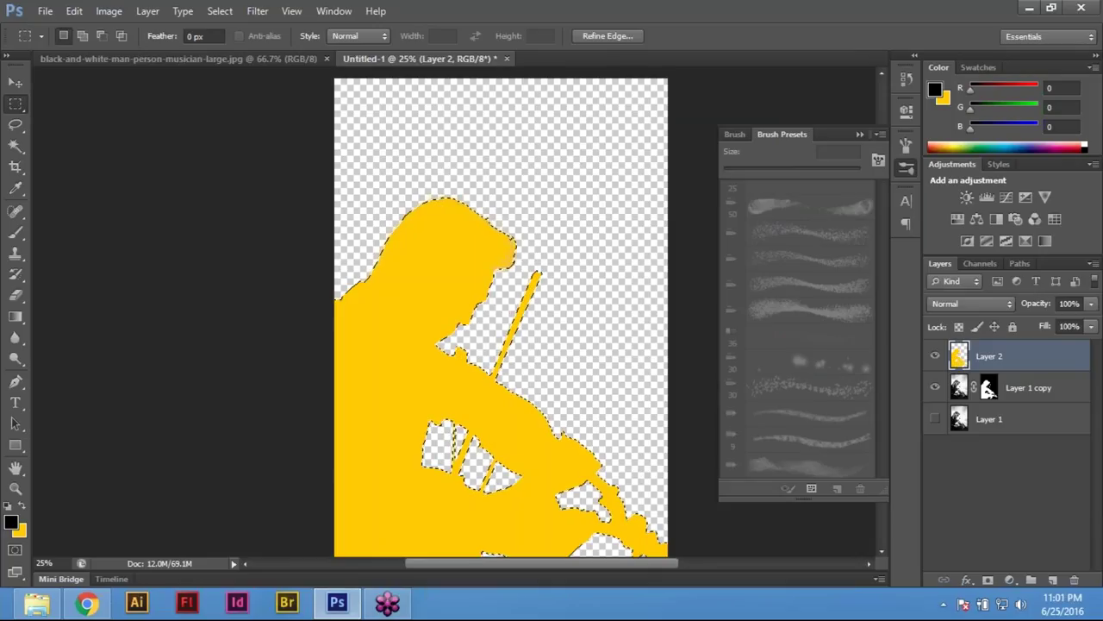
{"action": "key", "text": "ctrl+z"}
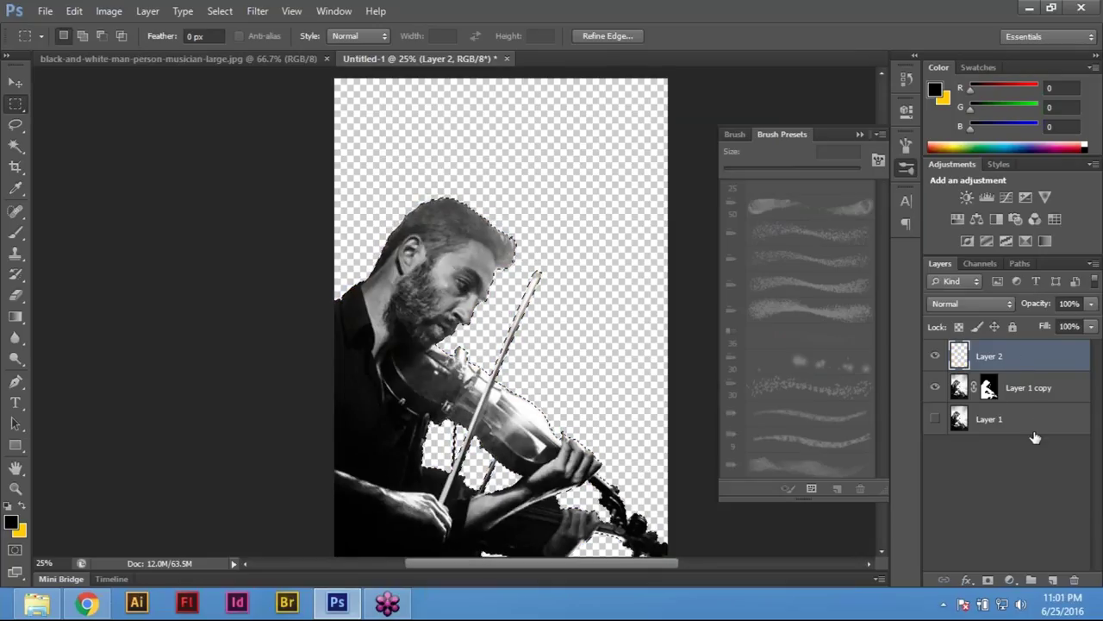
{"action": "left_click", "coordinate": [1032, 439]}
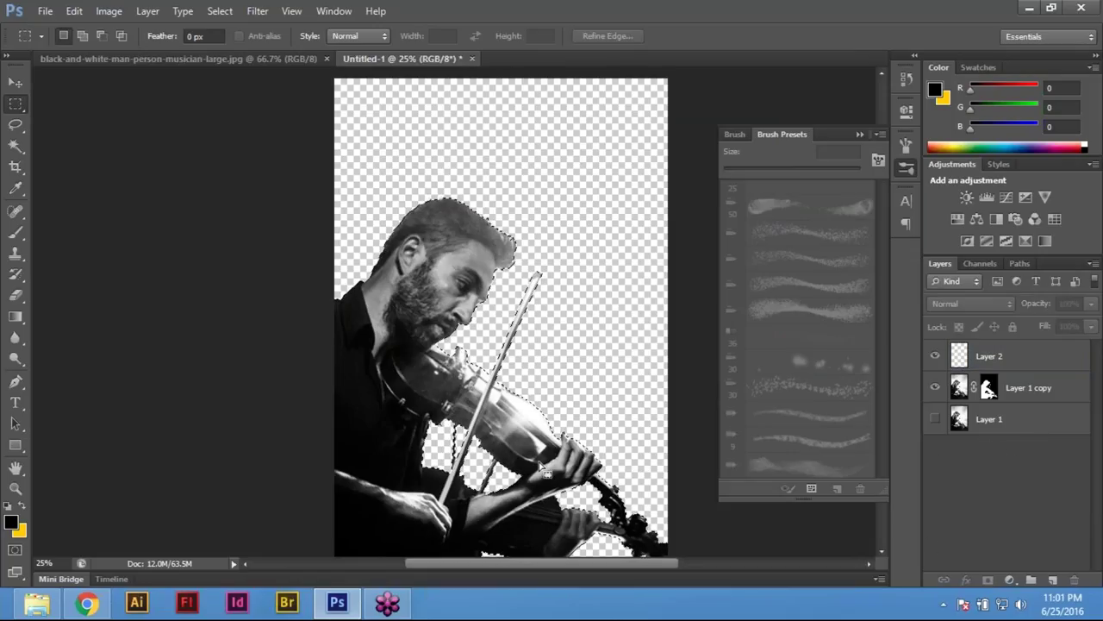
{"action": "key", "text": "ctrl+d"}
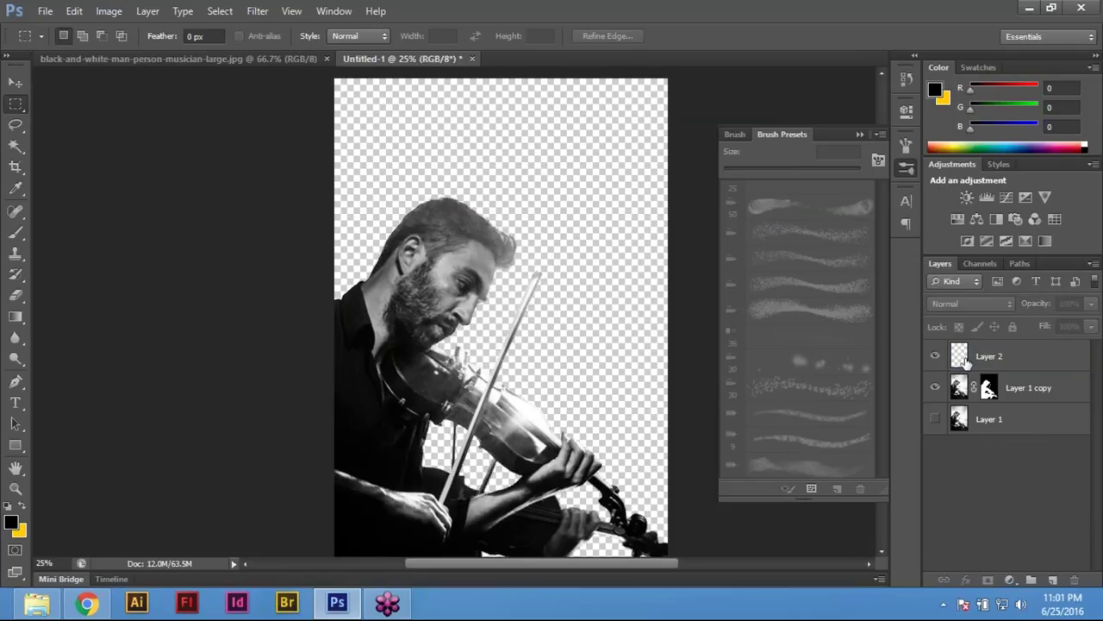
{"action": "left_click", "coordinate": [1000, 362]}
{"action": "key", "text": "ctrl+BackSpace"}
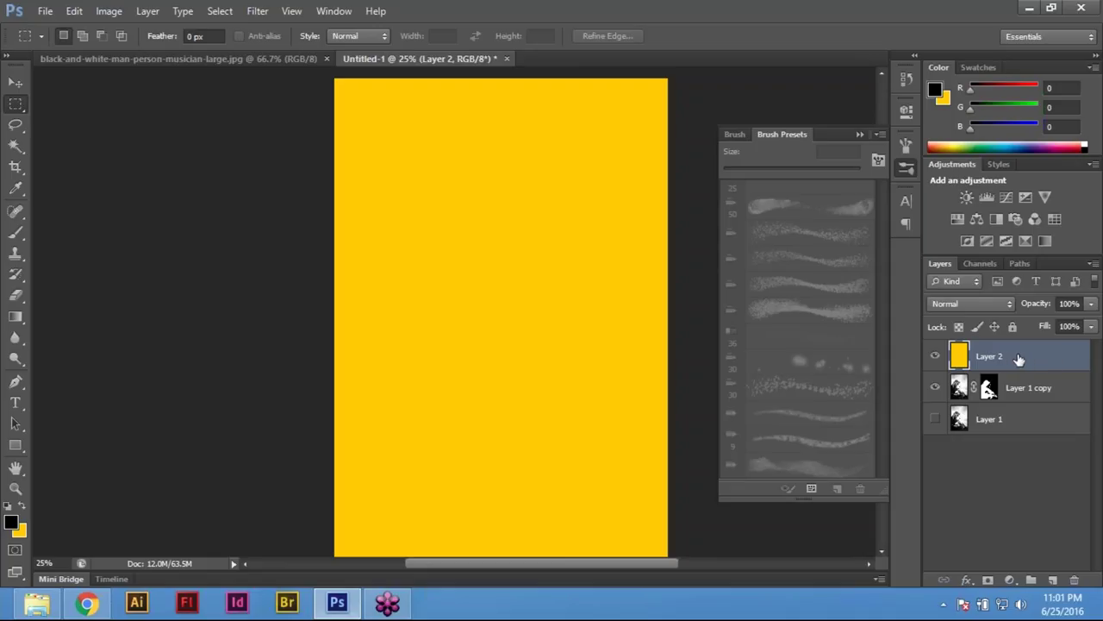
{"action": "left_click_drag", "start_coordinate": [1019, 358], "coordinate": [1026, 417]}
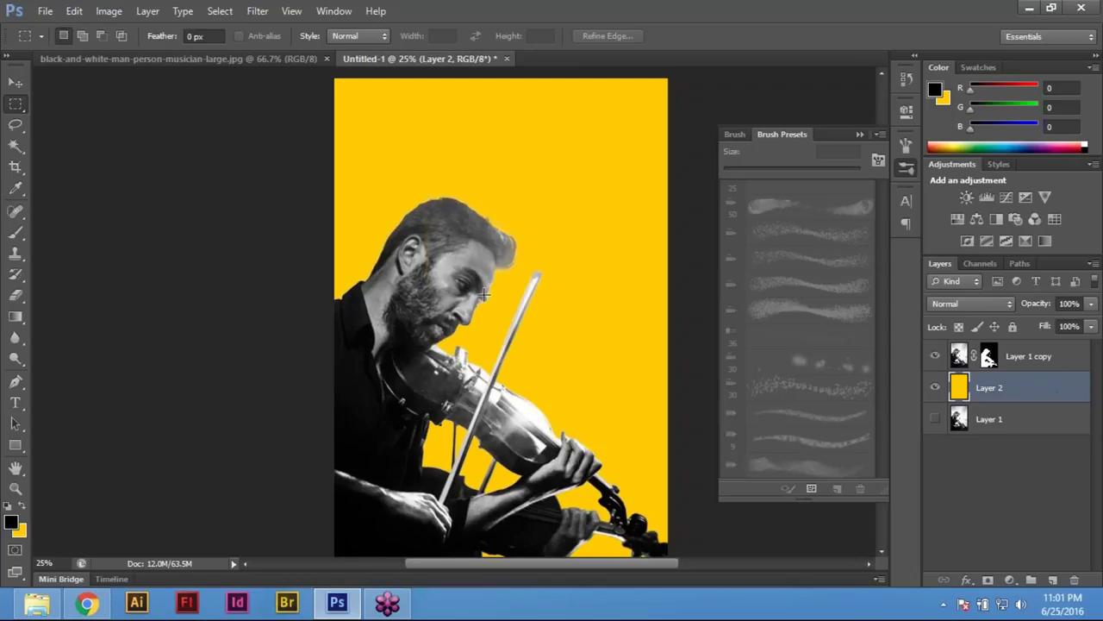
Examine the cutout's edges around the hair, face and violin against the yellow background, ending with the whole image in view
{"action": "scroll", "coordinate": [599, 319], "scroll_direction": "down", "scroll_amount": 1}
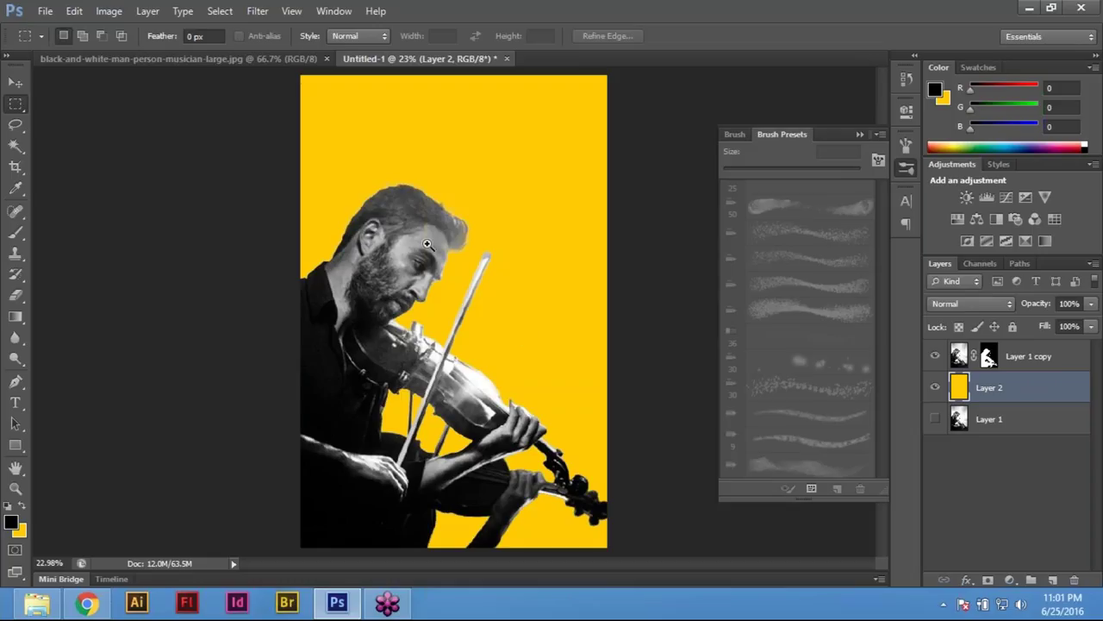
{"action": "scroll", "coordinate": [424, 241], "scroll_direction": "up", "scroll_amount": 1}
{"action": "left_click_drag", "start_coordinate": [423, 242], "coordinate": [414, 390]}
{"action": "scroll", "coordinate": [414, 389], "scroll_direction": "up", "scroll_amount": 1}
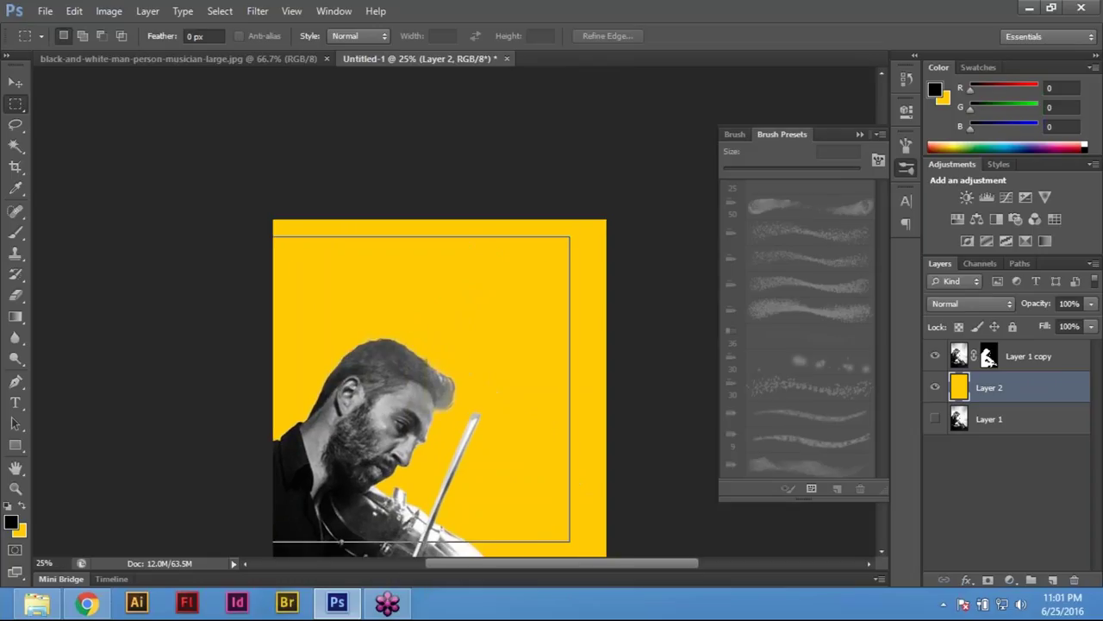
{"action": "left_click_drag", "start_coordinate": [381, 387], "coordinate": [387, 507]}
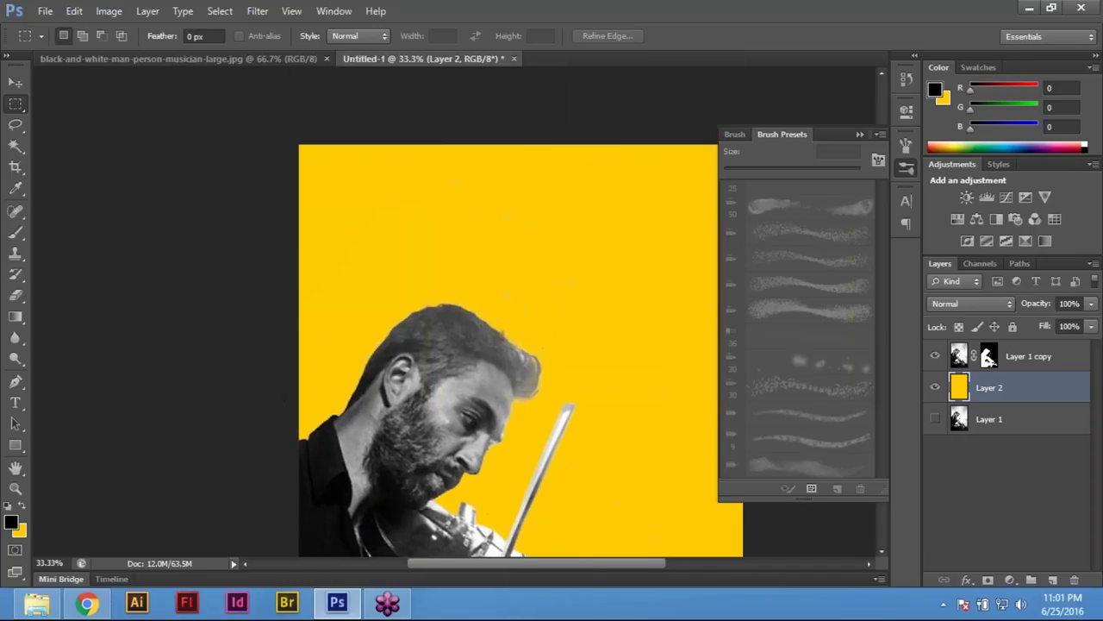
{"action": "scroll", "coordinate": [534, 353], "scroll_direction": "up", "scroll_amount": 2}
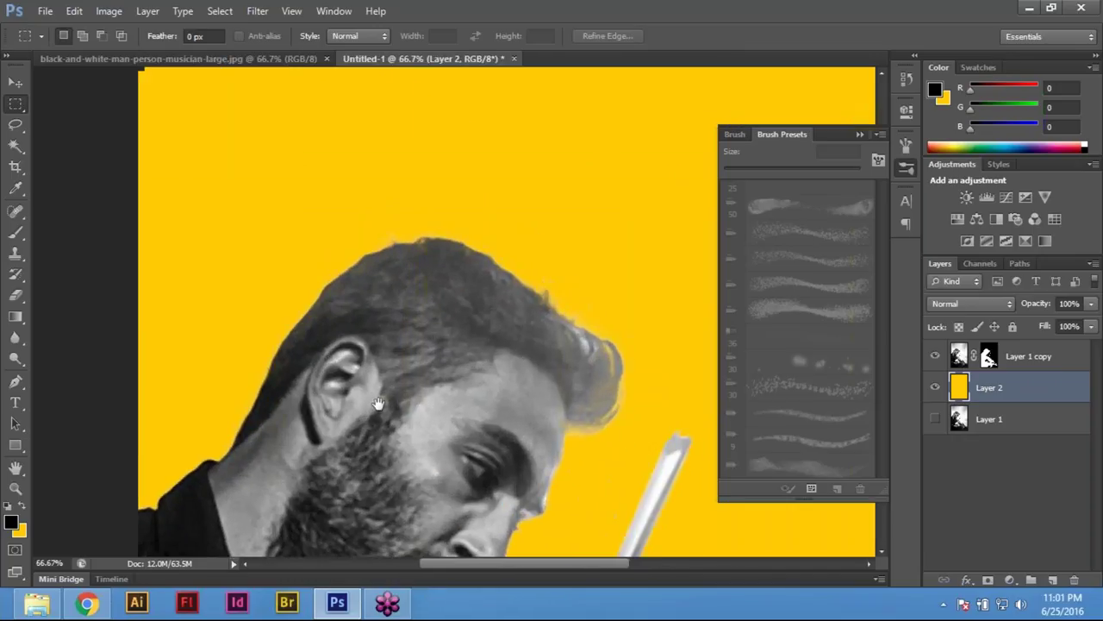
{"action": "key", "text": "ctrl+0"}
{"action": "left_click_drag", "start_coordinate": [300, 158], "coordinate": [515, 410]}
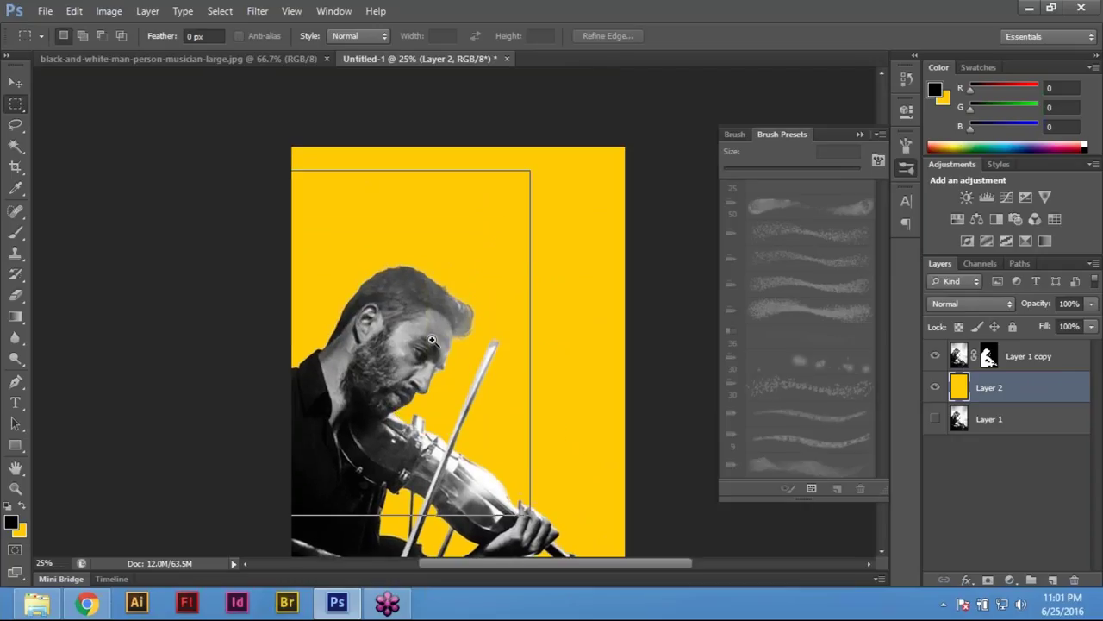
{"action": "scroll", "coordinate": [506, 335], "scroll_direction": "up", "scroll_amount": 1}
{"action": "left_click_drag", "start_coordinate": [505, 335], "coordinate": [562, 198]}
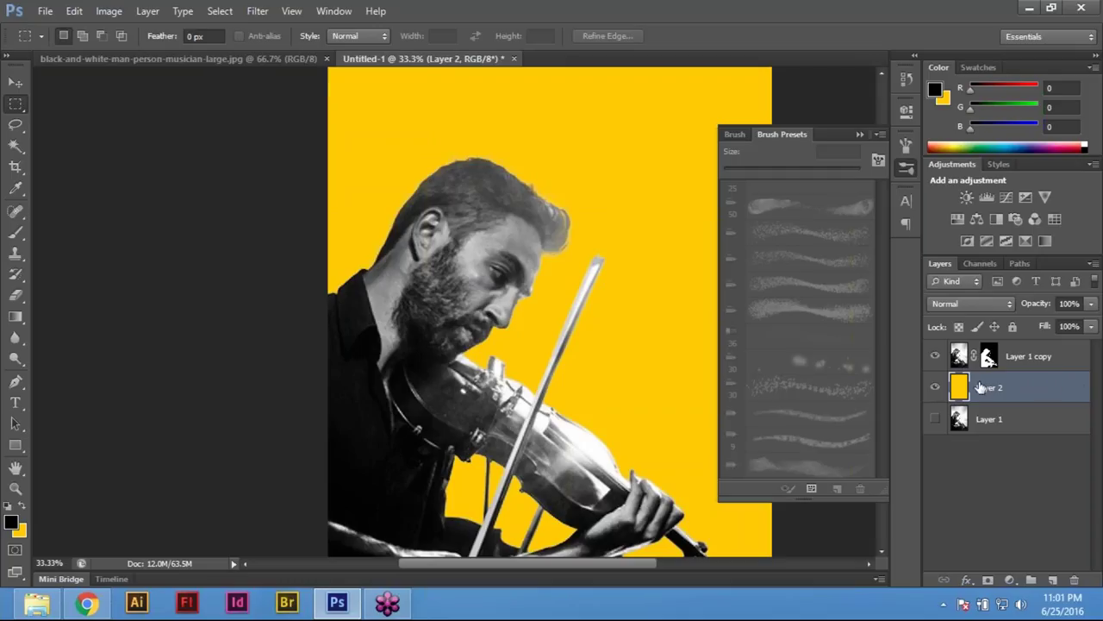
{"action": "key", "text": "ctrl+0"}
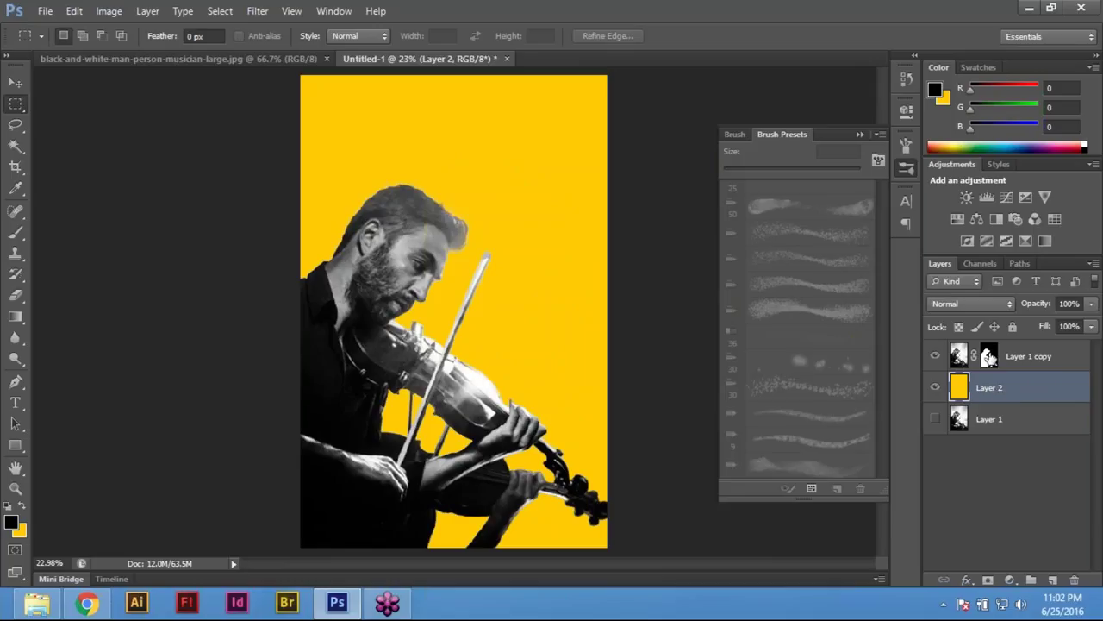
Add the layer mask of Layer 1 copy to the selection to outline the violinist and instruments
{"action": "right_click", "coordinate": [988, 357]}
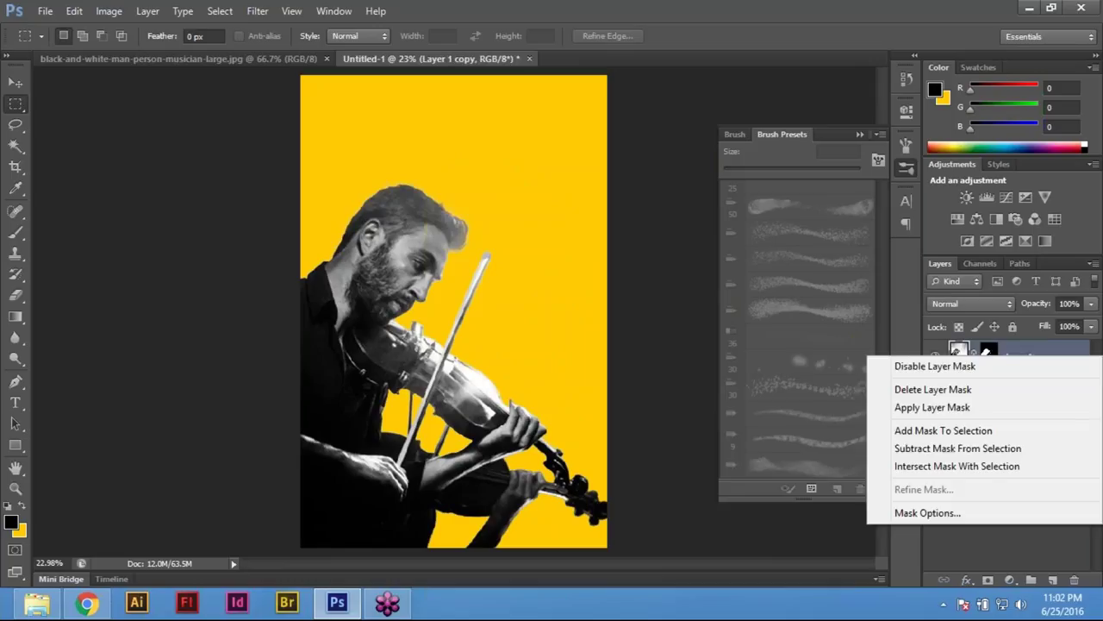
{"action": "left_click", "coordinate": [1040, 562]}
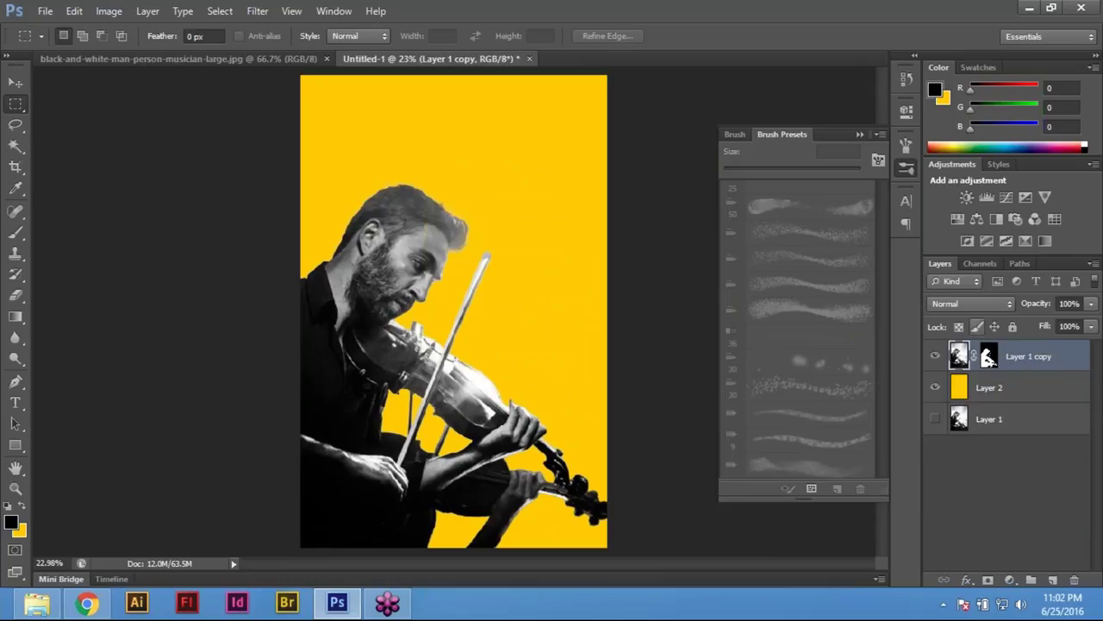
{"action": "right_click", "coordinate": [974, 358]}
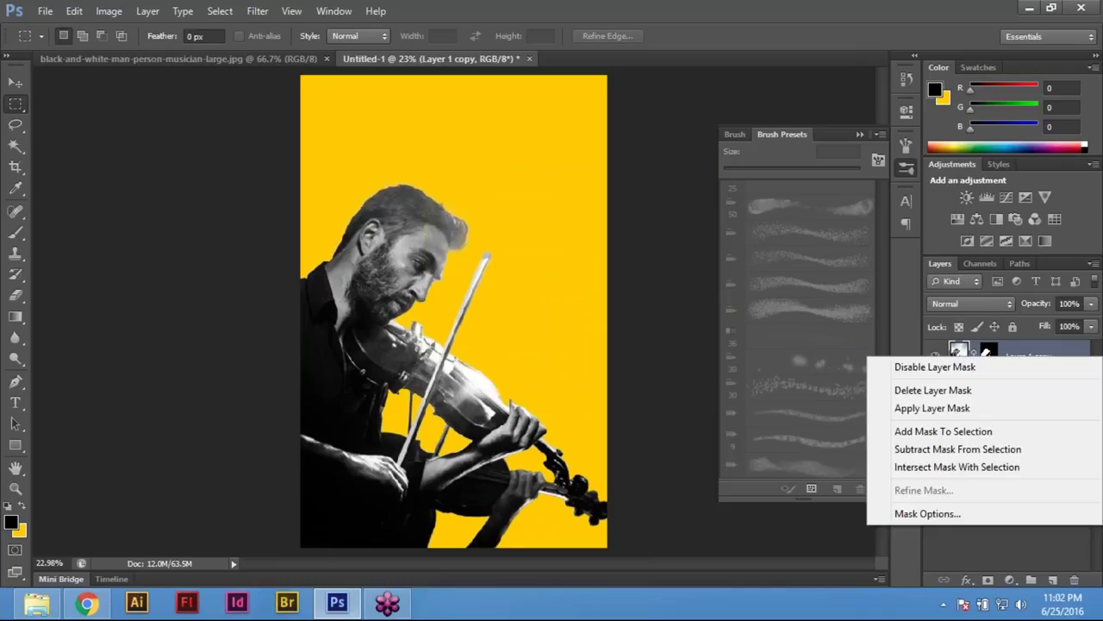
{"action": "left_click", "coordinate": [953, 433]}
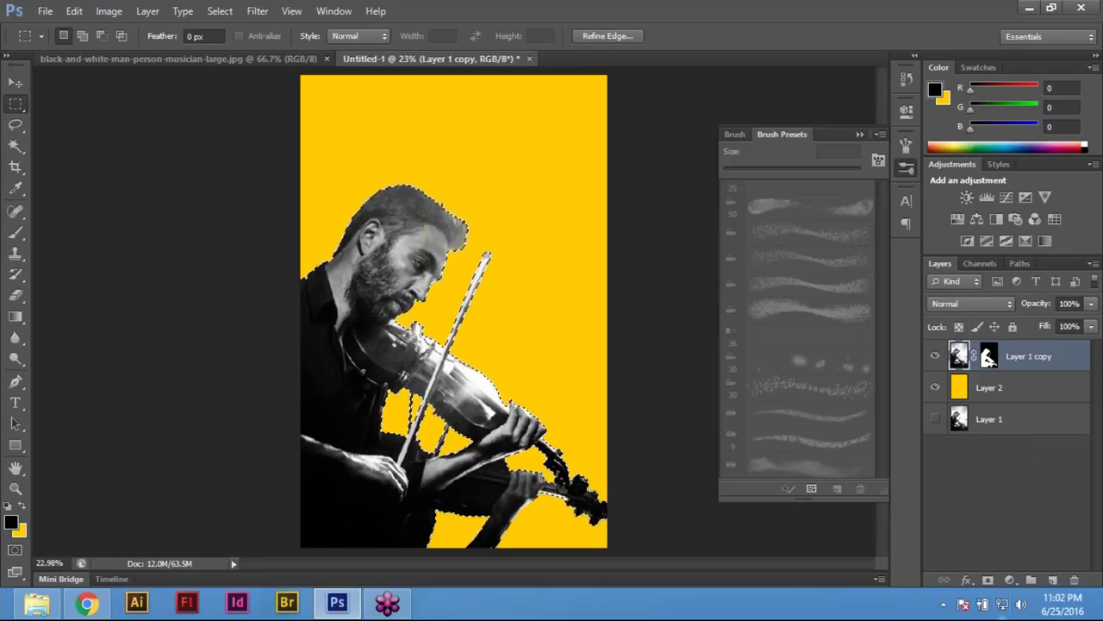
{"action": "right_click", "coordinate": [966, 347]}
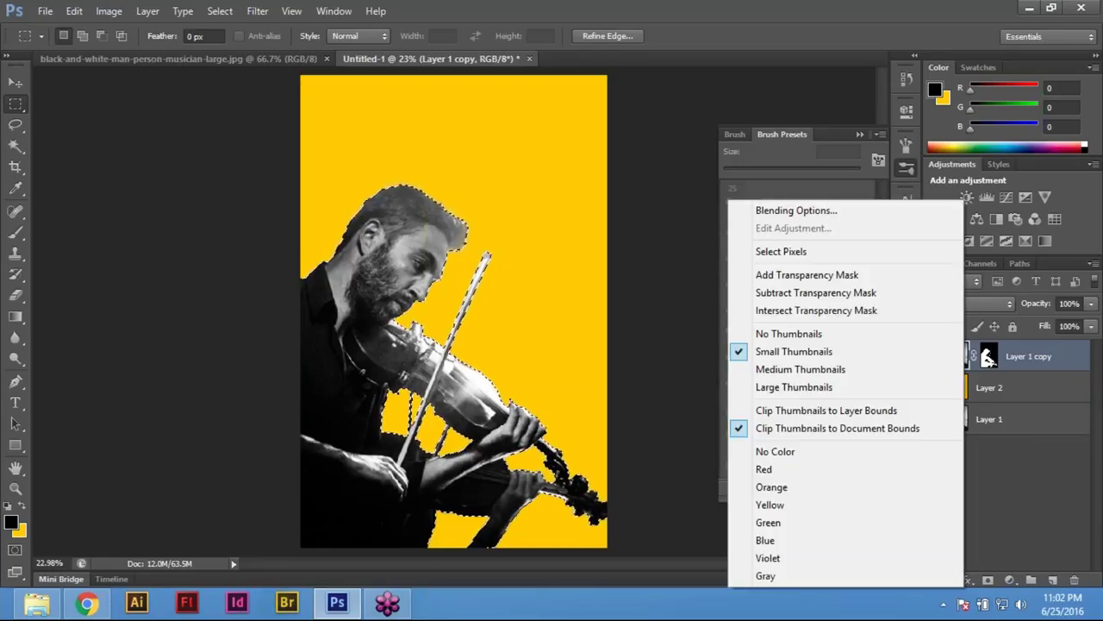
{"action": "left_click", "coordinate": [1062, 498]}
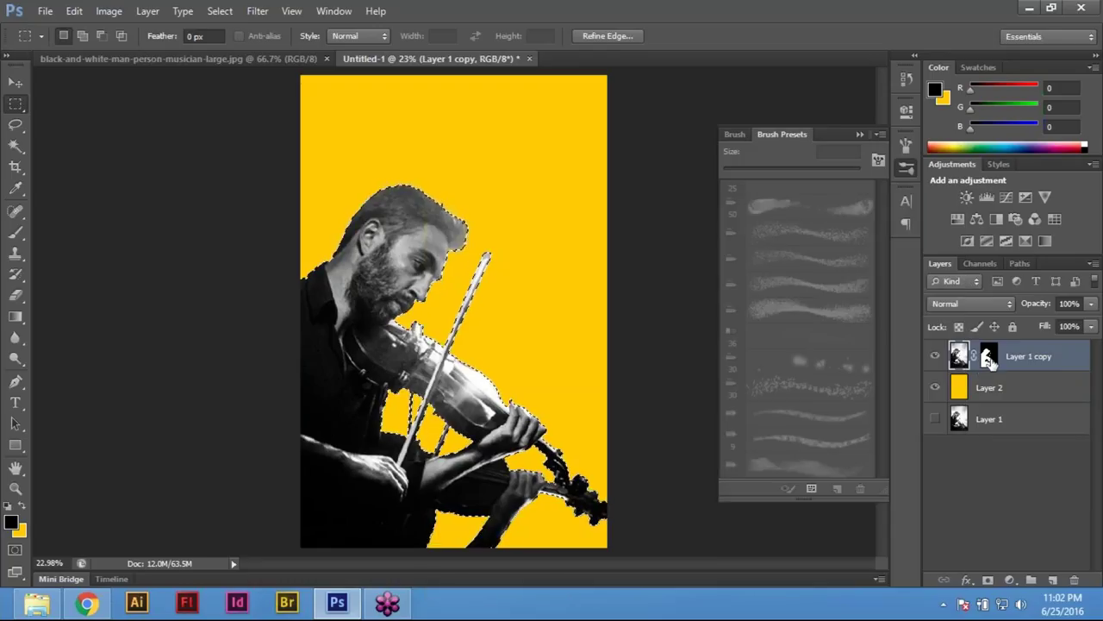
{"action": "right_click", "coordinate": [988, 359]}
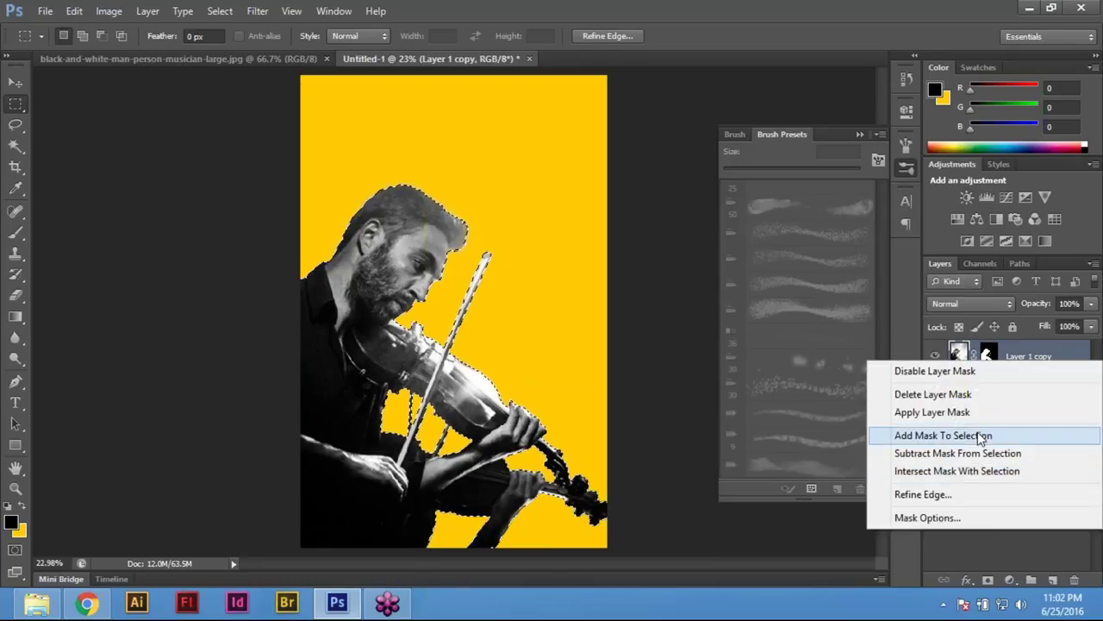
{"action": "left_click", "coordinate": [916, 435]}
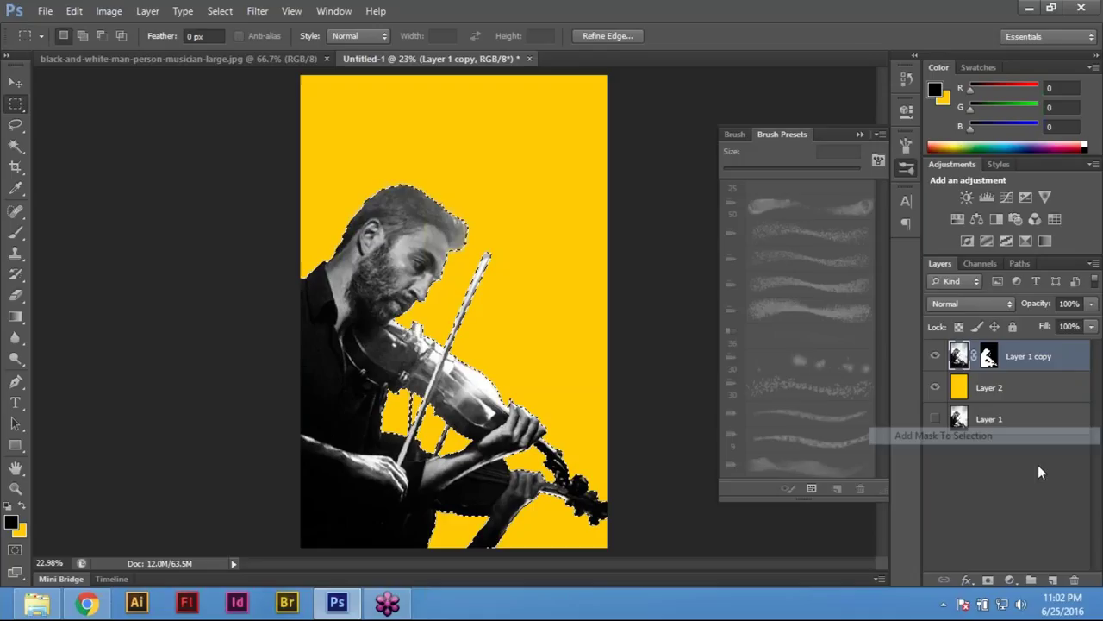
Add a new empty layer above Layer 1 copy and hide Layer 1 copy, keeping the selection active
{"action": "left_click", "coordinate": [1054, 580]}
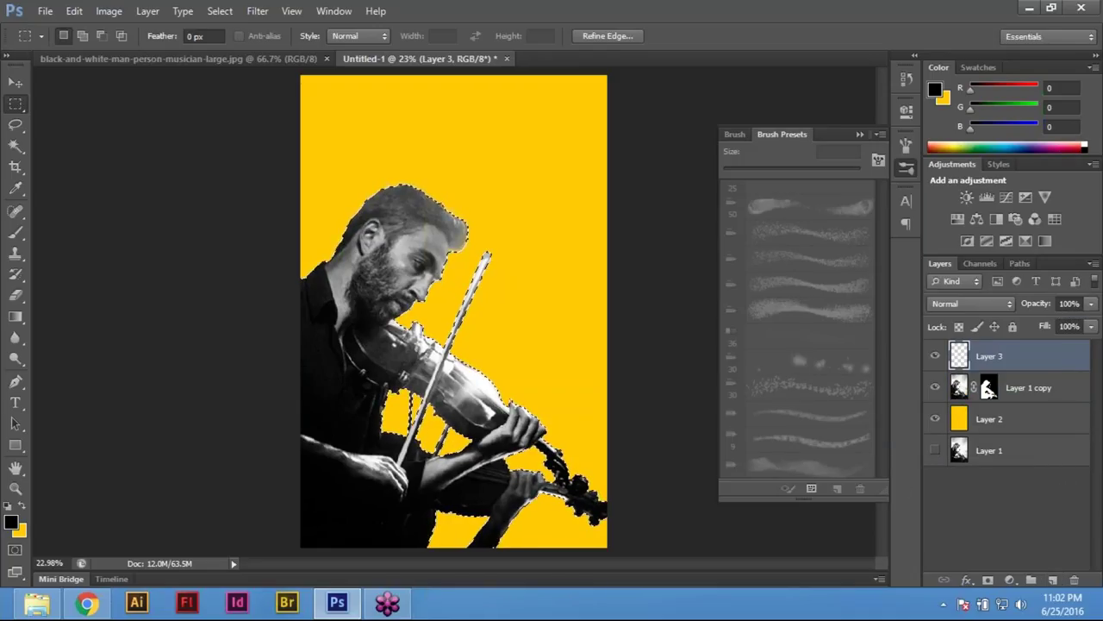
{"action": "left_click", "coordinate": [935, 387]}
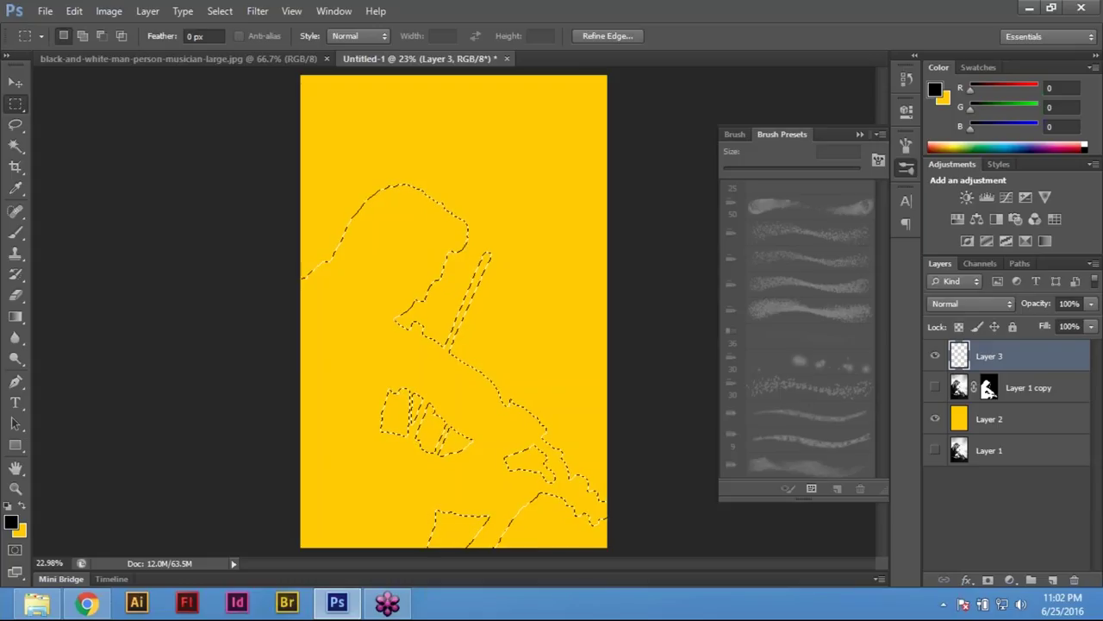
Set the background colour to white with C, M, Y and K all at 0
{"action": "left_click", "coordinate": [20, 530]}
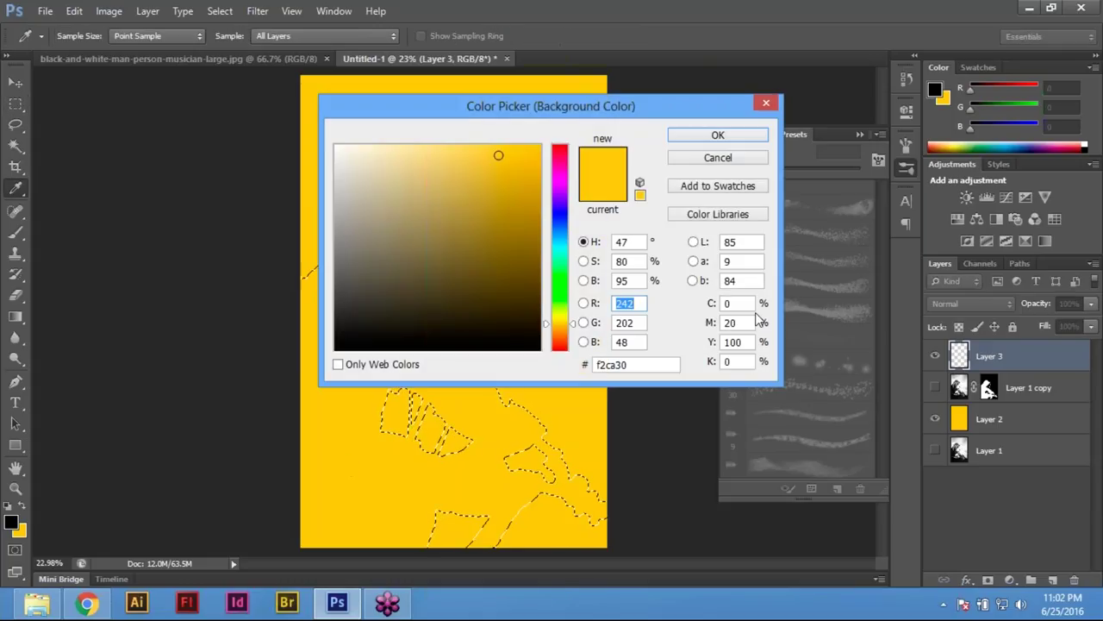
{"action": "key", "text": "Tab"}
{"action": "key", "text": "Tab"}
{"action": "type", "text": "0"}
{"action": "key", "text": "Tab"}
{"action": "type", "text": "0"}
{"action": "key", "text": "Tab"}
{"action": "key", "text": "Tab"}
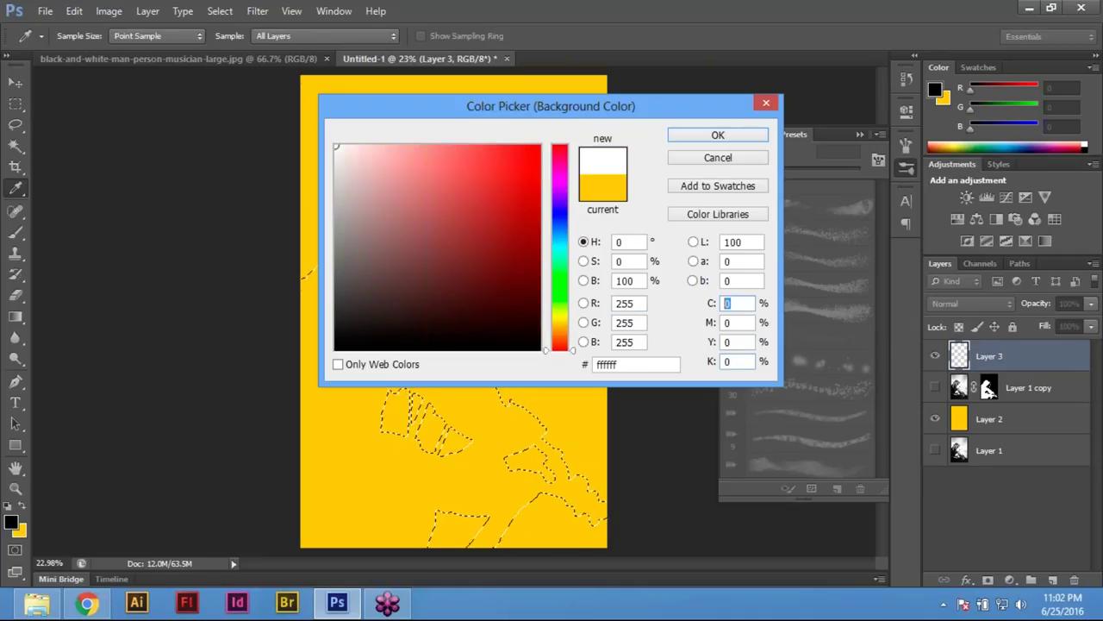
{"action": "type", "text": "0"}
{"action": "key", "text": "Tab"}
{"action": "type", "text": "0"}
{"action": "key", "text": "Tab"}
{"action": "type", "text": "0"}
{"action": "key", "text": "Tab"}
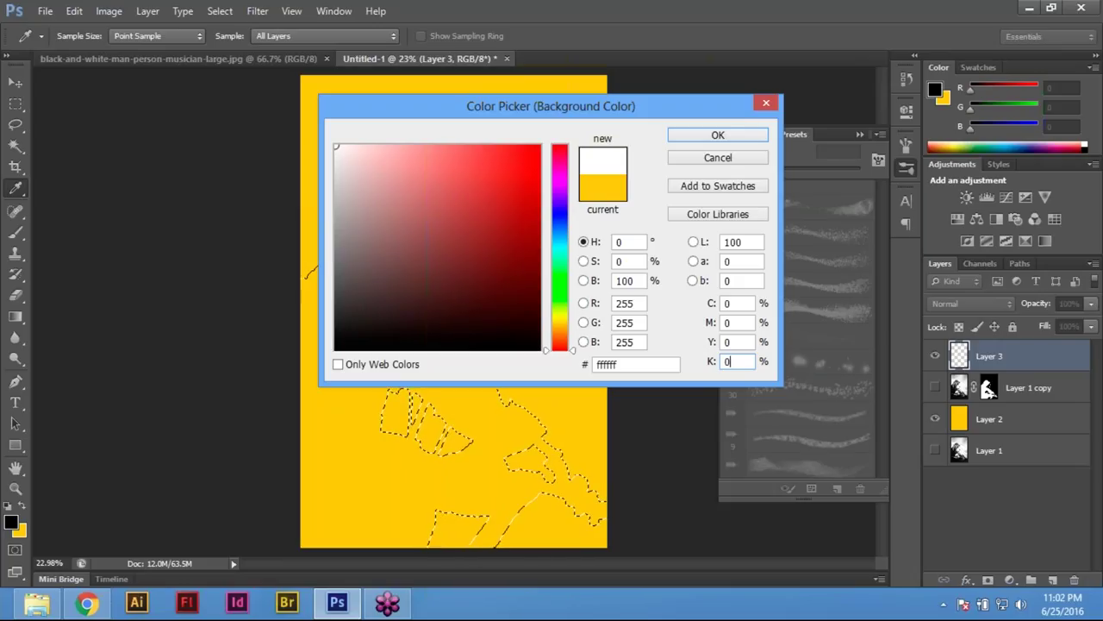
{"action": "key", "text": "Return"}
{"action": "key", "text": "m"}
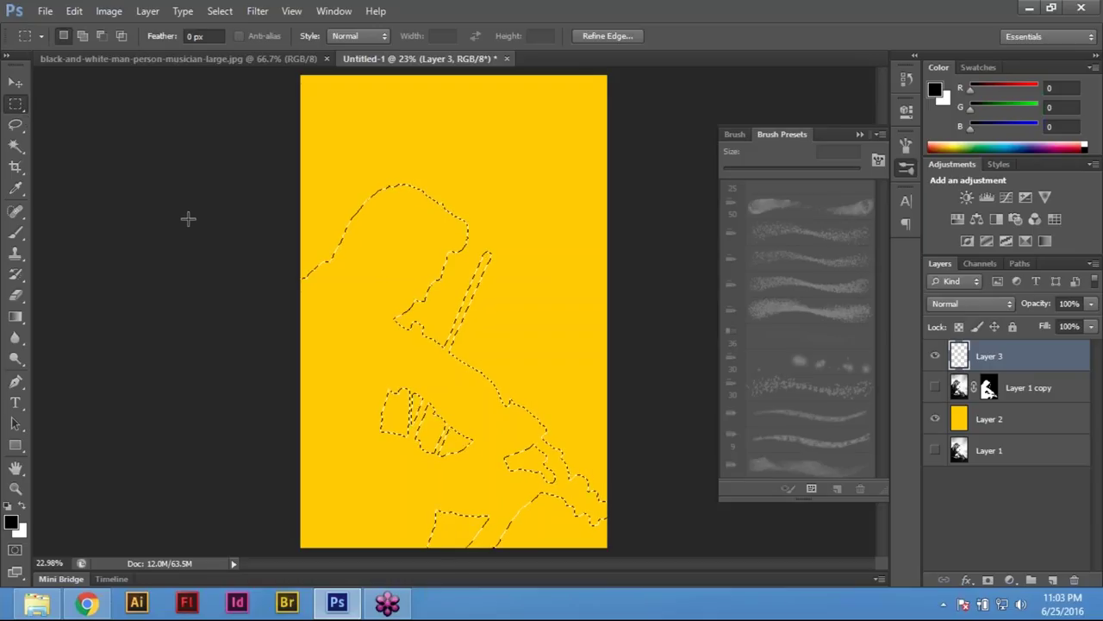
Clear the selection, hide Layer 3 and the yellow Layer 2, and make Layer 1 the active layer
{"action": "left_click", "coordinate": [451, 273]}
{"action": "left_click", "coordinate": [934, 357]}
{"action": "left_click", "coordinate": [1008, 453]}
{"action": "left_click", "coordinate": [936, 421]}
Save the work path of the violinist outline under the name Model Selection
{"action": "left_click", "coordinate": [1015, 264]}
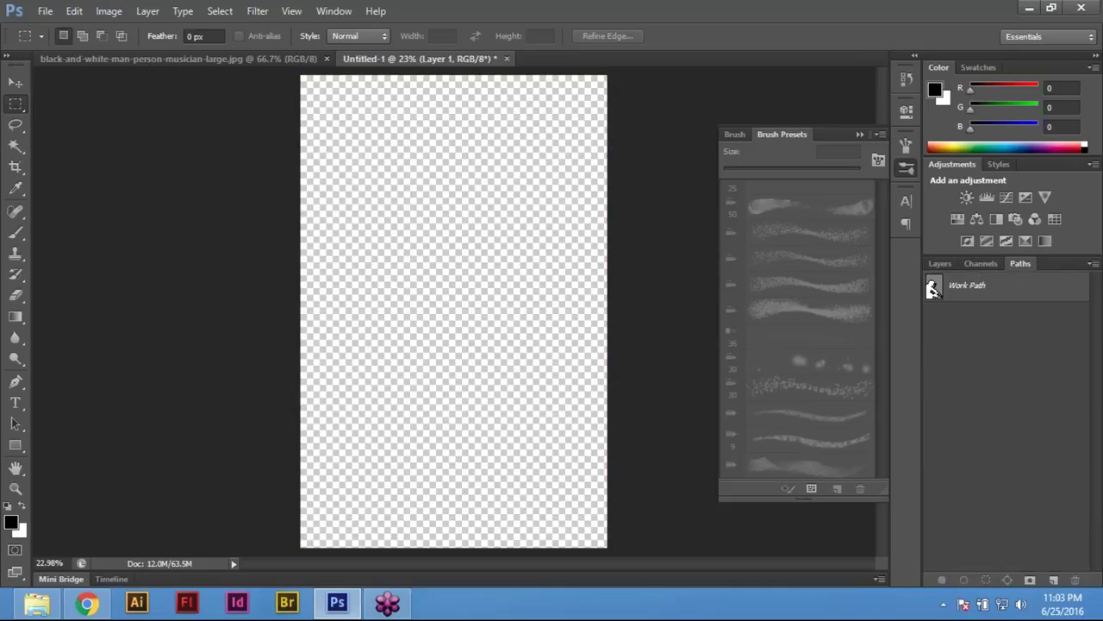
{"action": "double_click", "coordinate": [1015, 293]}
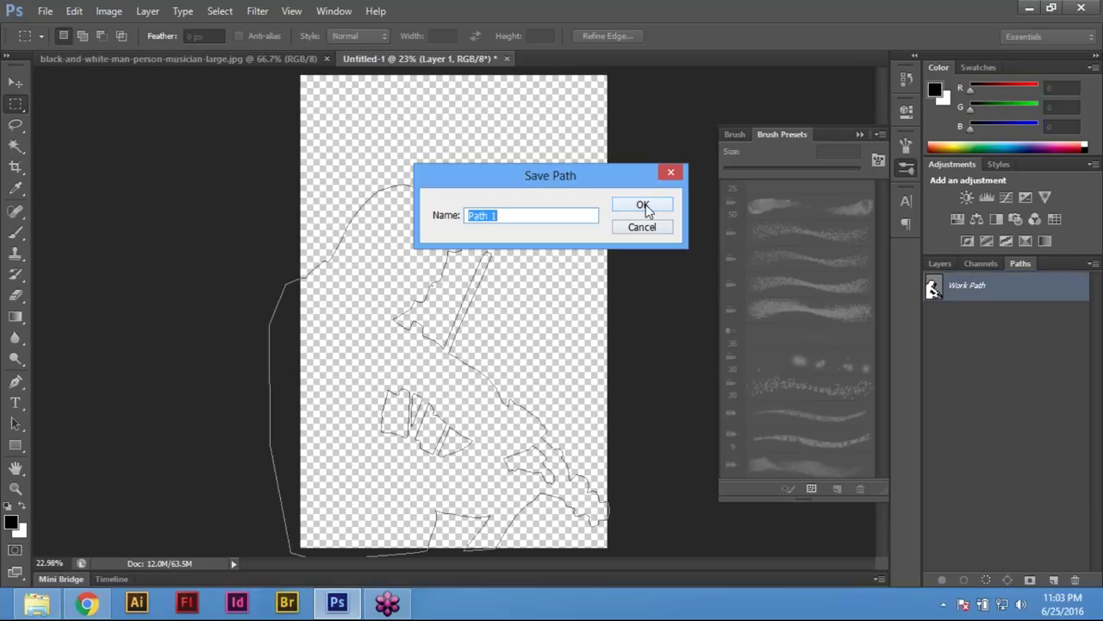
{"action": "type", "text": "Model Se"}
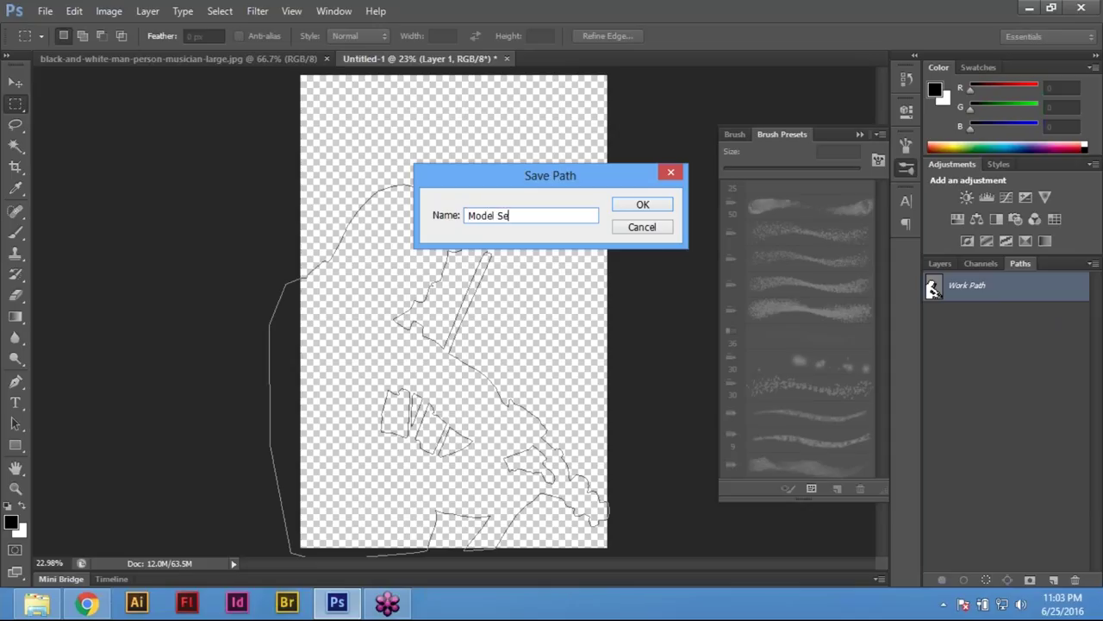
{"action": "type", "text": "lection"}
{"action": "left_click", "coordinate": [642, 204]}
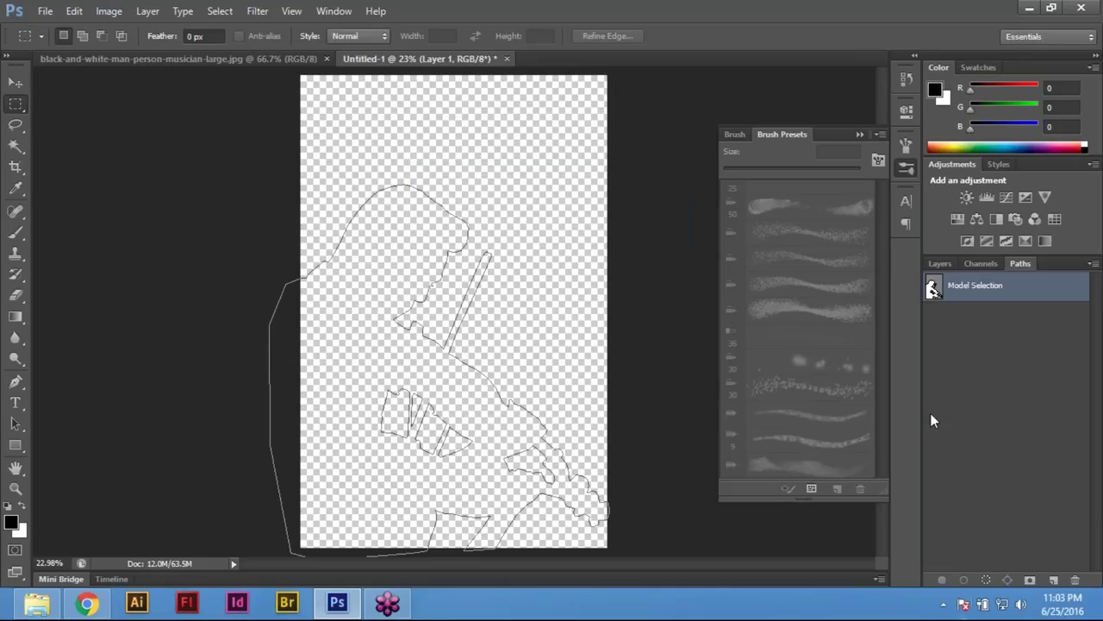
Make Layer 1 visible and load the Model Selection path as a selection
{"action": "left_click", "coordinate": [939, 263]}
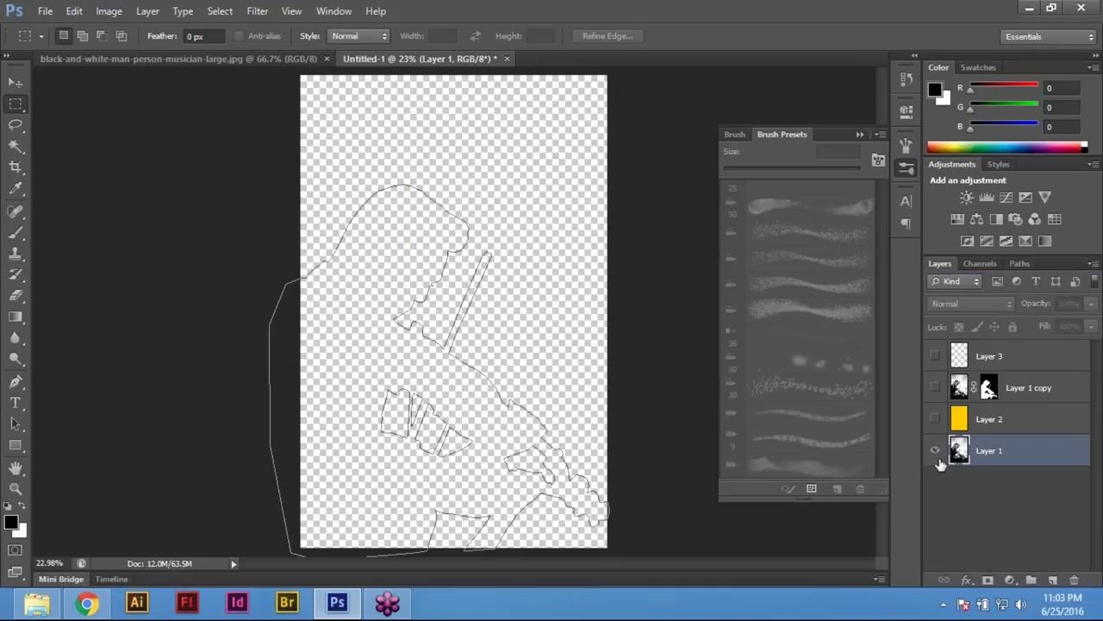
{"action": "left_click", "coordinate": [935, 450]}
{"action": "left_click", "coordinate": [1021, 263]}
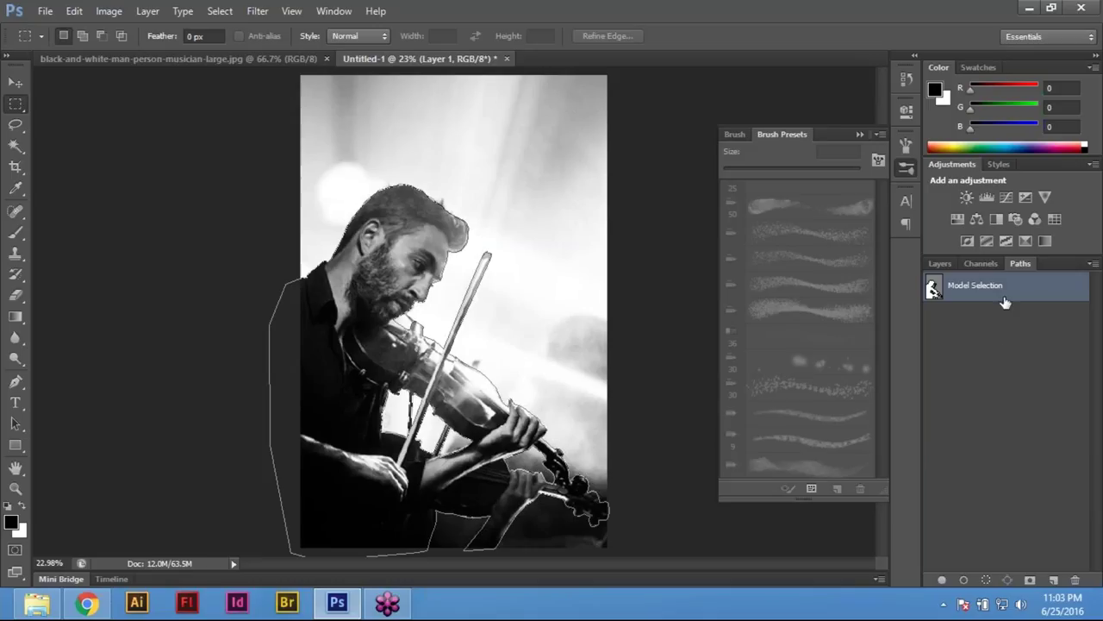
{"action": "key", "text": "ctrl+Return"}
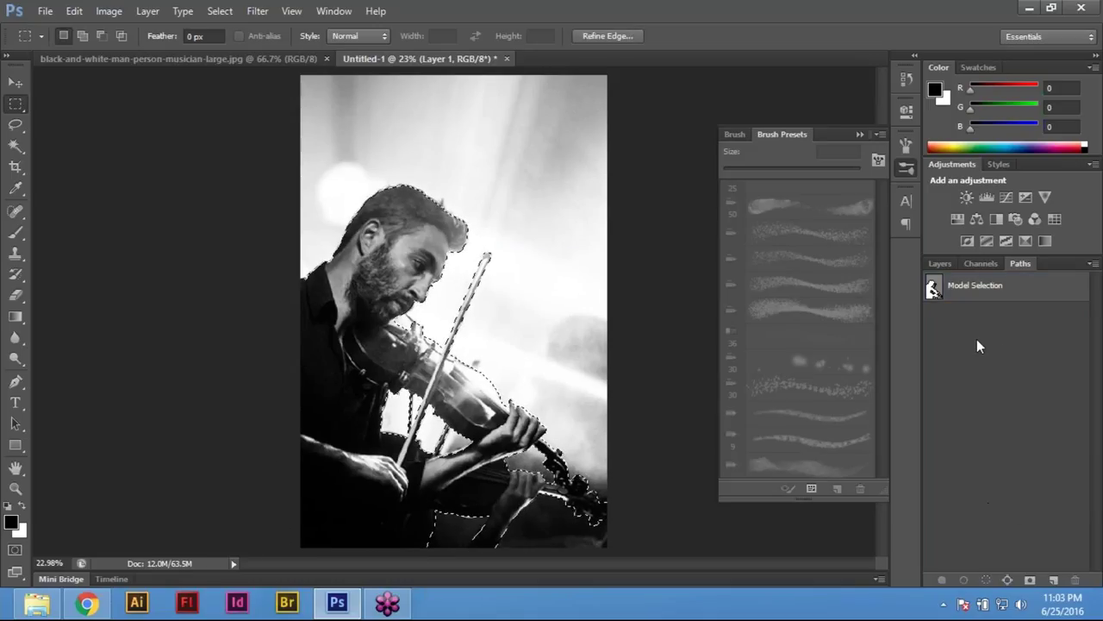
Refine the edge of the selection with a radius of 2 px and a smooth value of 2
{"action": "left_click", "coordinate": [221, 11]}
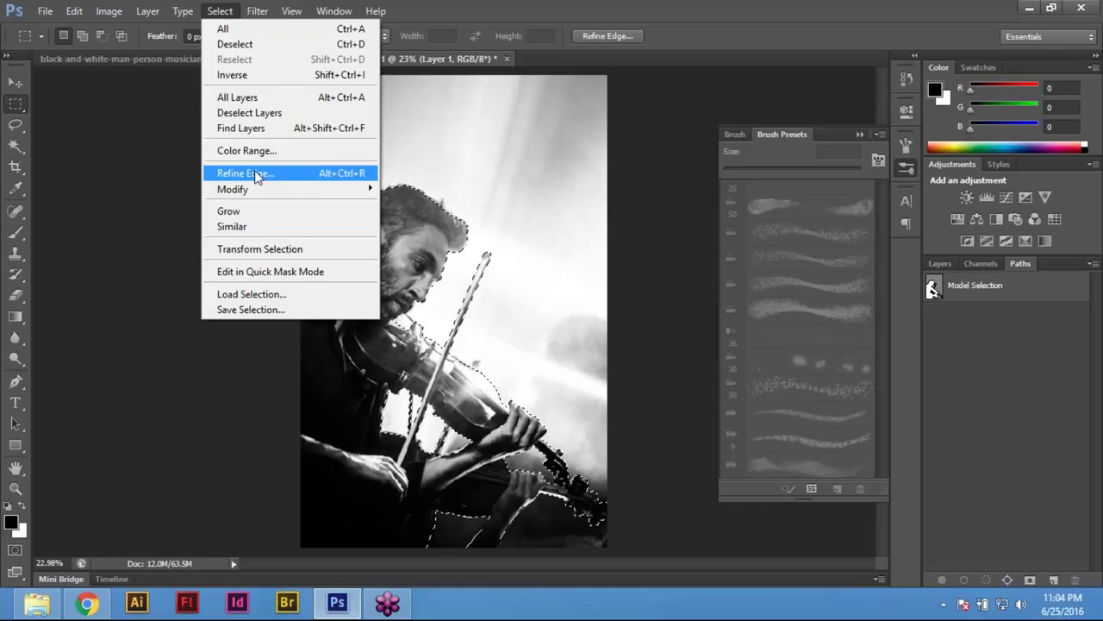
{"action": "left_click", "coordinate": [254, 173]}
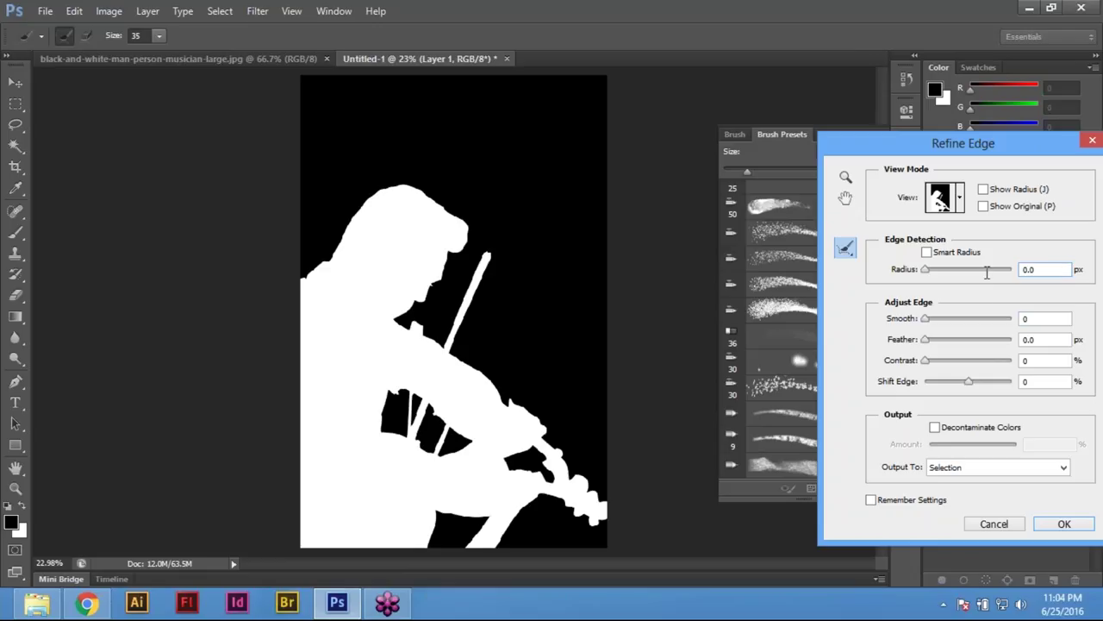
{"action": "type", "text": "2"}
{"action": "key", "text": "Tab"}
{"action": "key", "text": "Tab"}
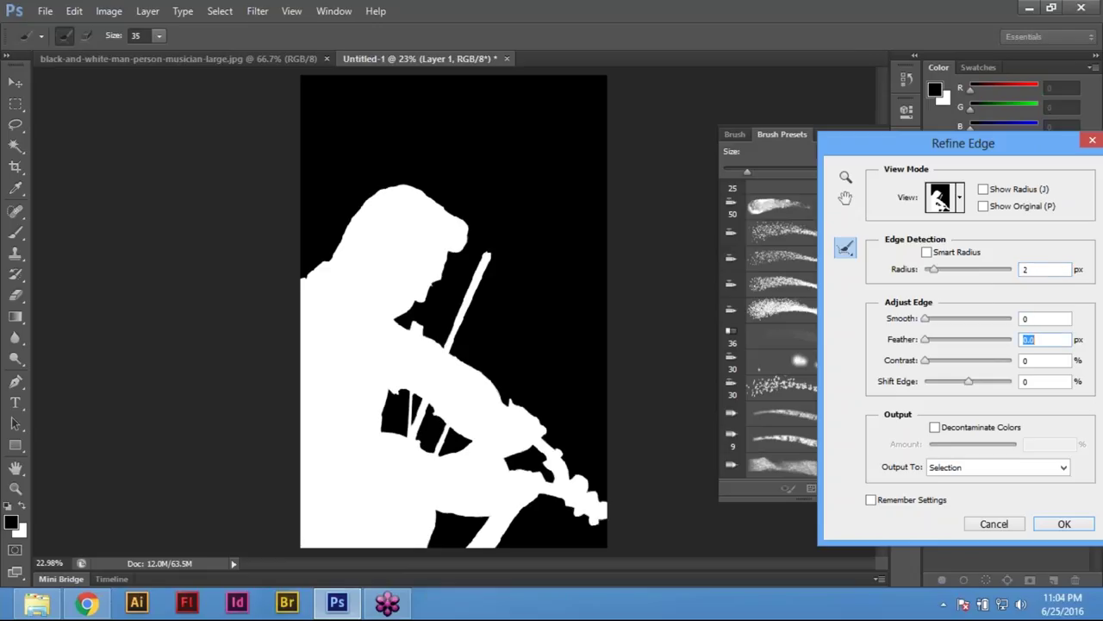
{"action": "left_click", "coordinate": [1037, 320]}
{"action": "type", "text": "2"}
Brush the Refine Radius tool along the violinist's hair outline, from the neck over the head to the front quiff
{"action": "left_click", "coordinate": [847, 249]}
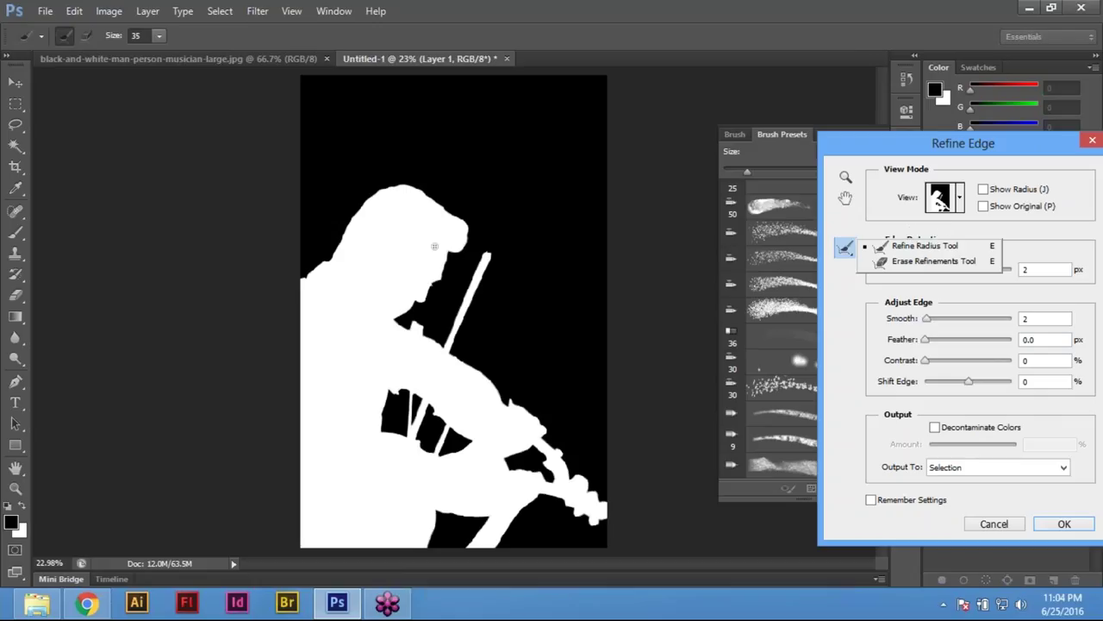
{"action": "left_click", "coordinate": [959, 198]}
{"action": "left_click", "coordinate": [959, 198]}
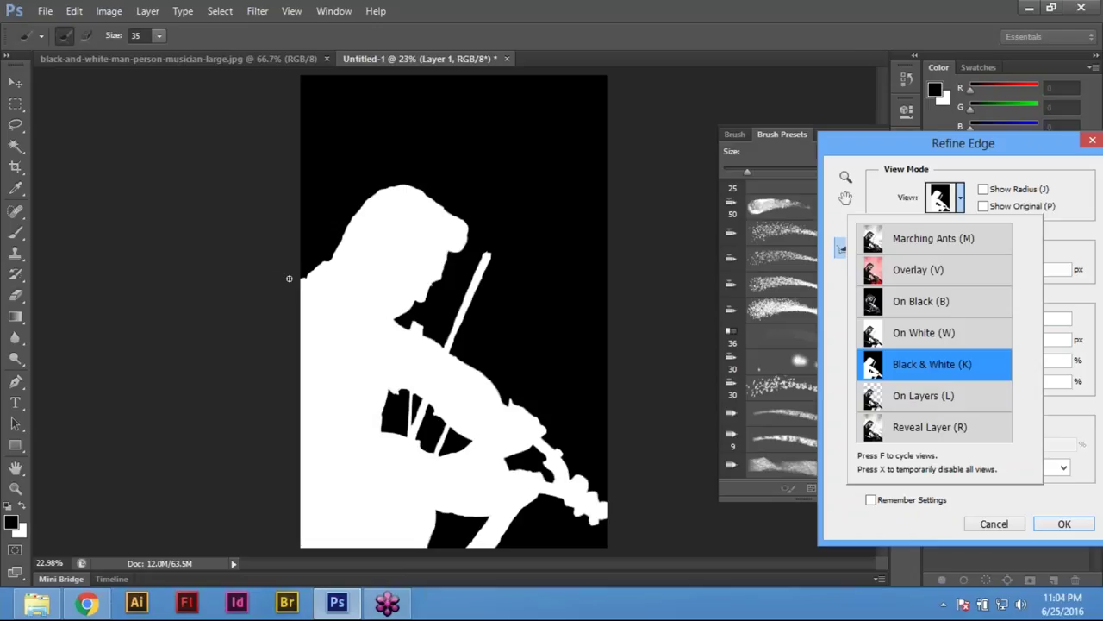
{"action": "left_click", "coordinate": [415, 240]}
{"action": "key", "text": "ctrl+plus"}
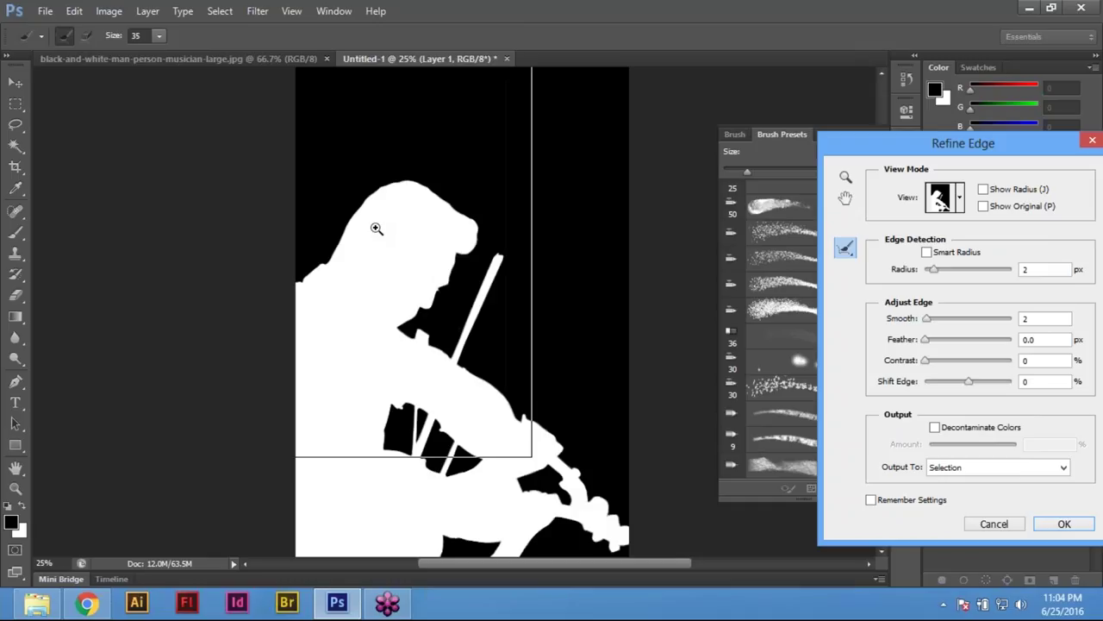
{"action": "left_click", "coordinate": [338, 259]}
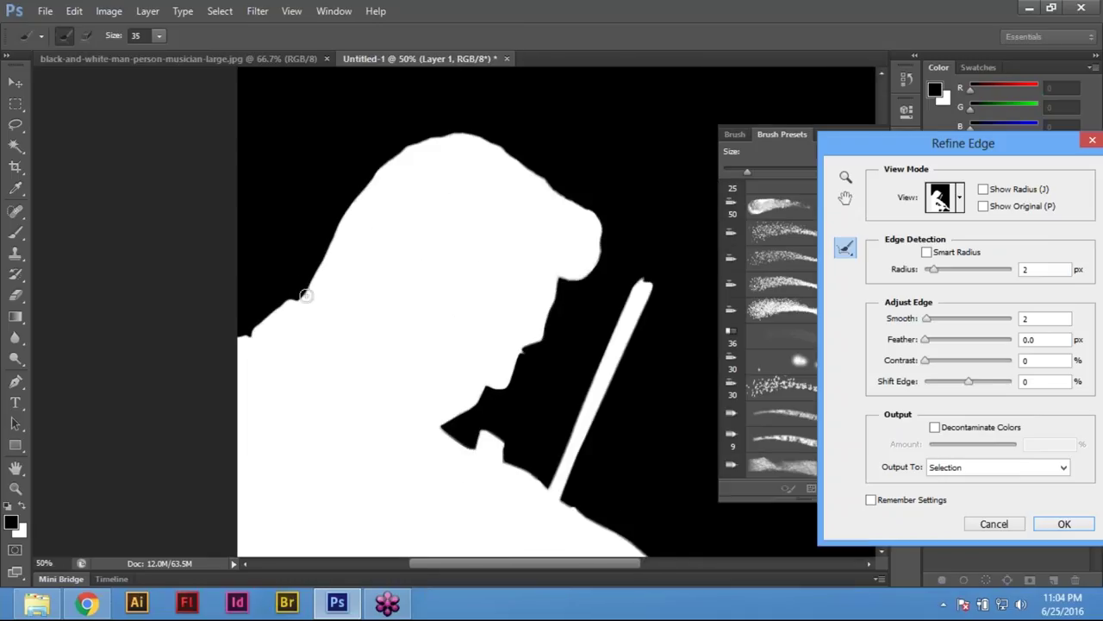
{"action": "mouse_move", "coordinate": [323, 257]}
{"action": "left_mouse_down"}
{"action": "mouse_move", "coordinate": [383, 162]}
{"action": "mouse_move", "coordinate": [461, 132]}
{"action": "mouse_move", "coordinate": [509, 150]}
{"action": "mouse_move", "coordinate": [603, 226]}
{"action": "mouse_move", "coordinate": [591, 272]}
{"action": "mouse_move", "coordinate": [562, 277]}
{"action": "mouse_move", "coordinate": [582, 284]}
{"action": "mouse_move", "coordinate": [628, 271]}
{"action": "left_mouse_up"}
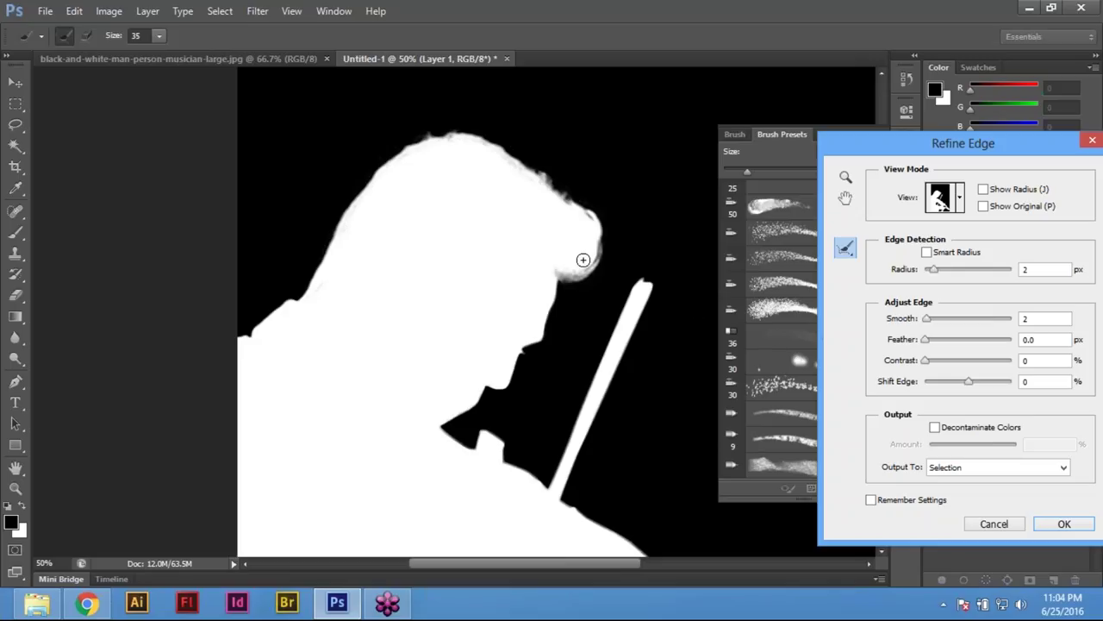
{"action": "mouse_move", "coordinate": [582, 221]}
{"action": "left_mouse_down"}
{"action": "mouse_move", "coordinate": [574, 244]}
{"action": "mouse_move", "coordinate": [569, 222]}
{"action": "mouse_move", "coordinate": [631, 250]}
{"action": "left_mouse_up"}
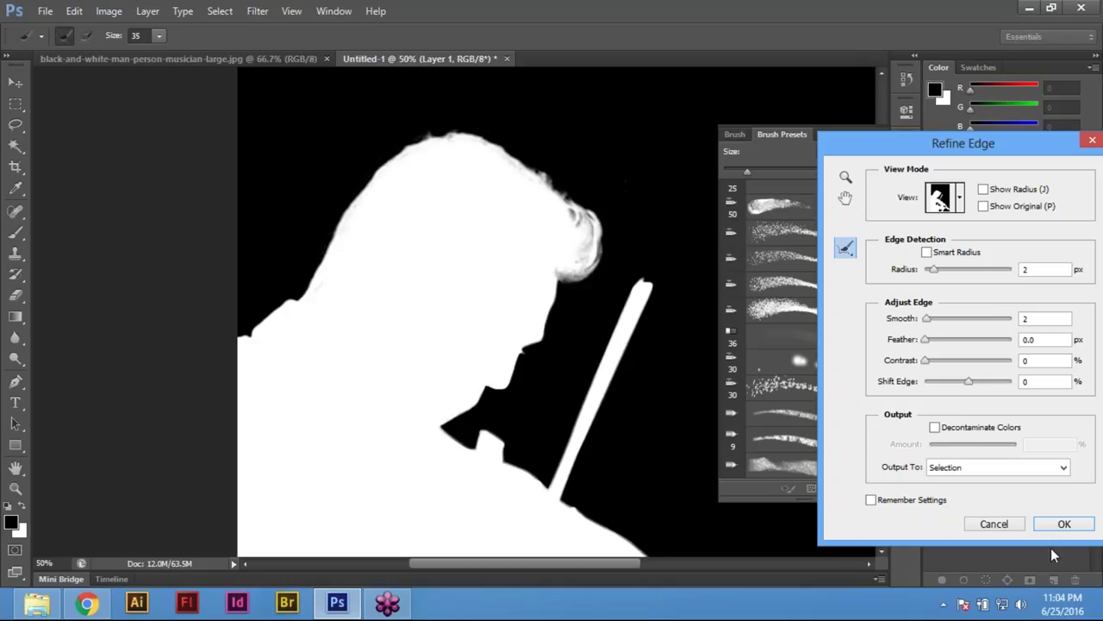
Output the refined selection to a new layer with layer mask, decontaminating colours at 100%
{"action": "left_click", "coordinate": [1021, 468]}
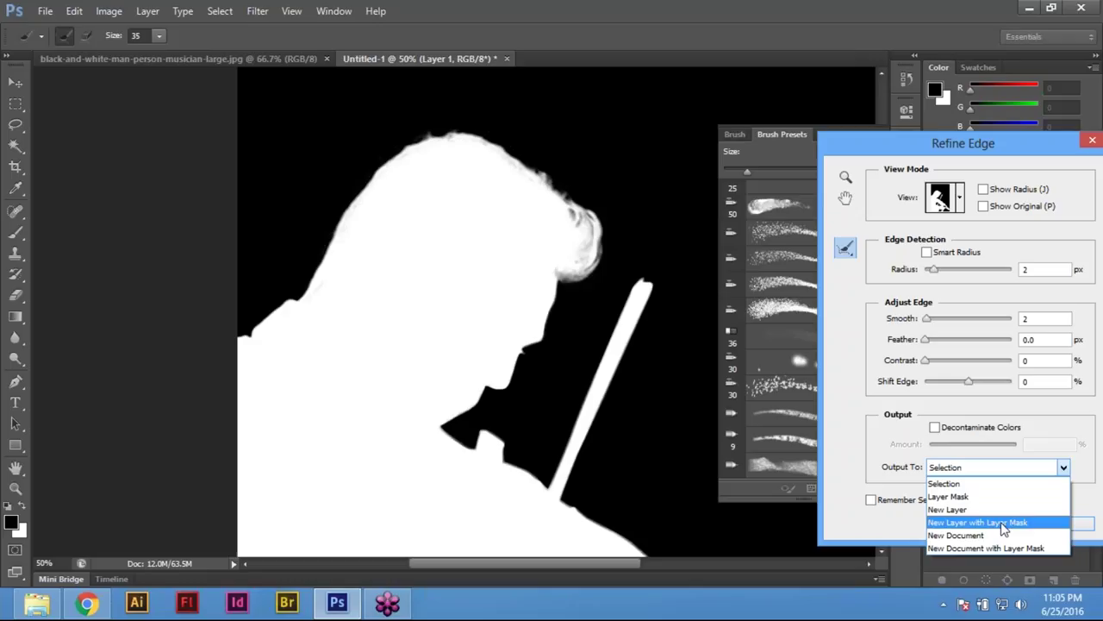
{"action": "left_click", "coordinate": [1020, 523]}
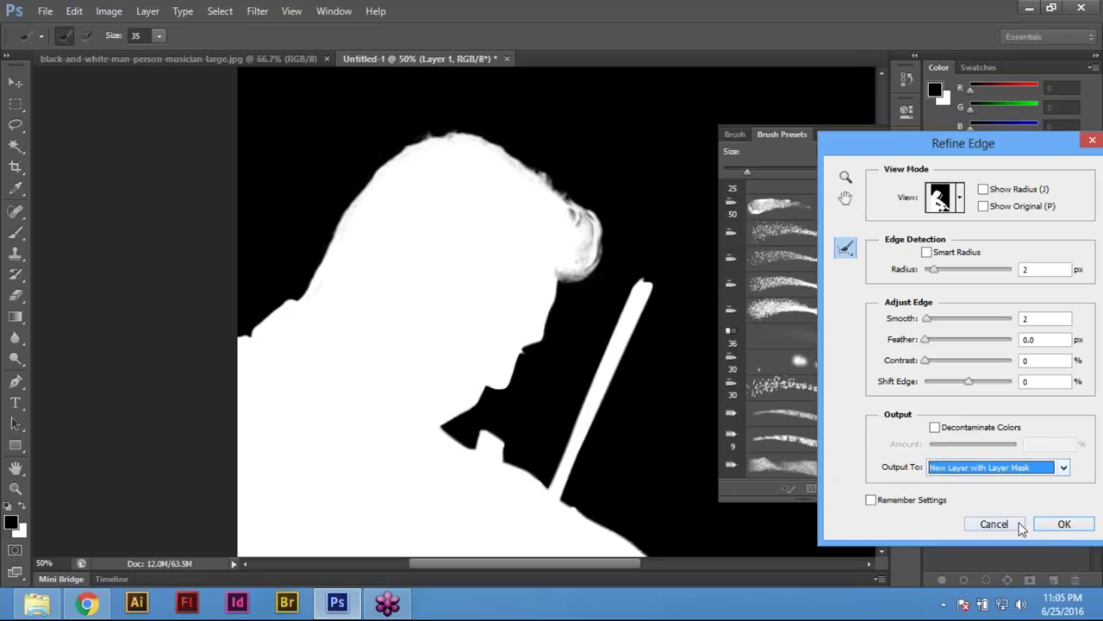
{"action": "left_click", "coordinate": [940, 427]}
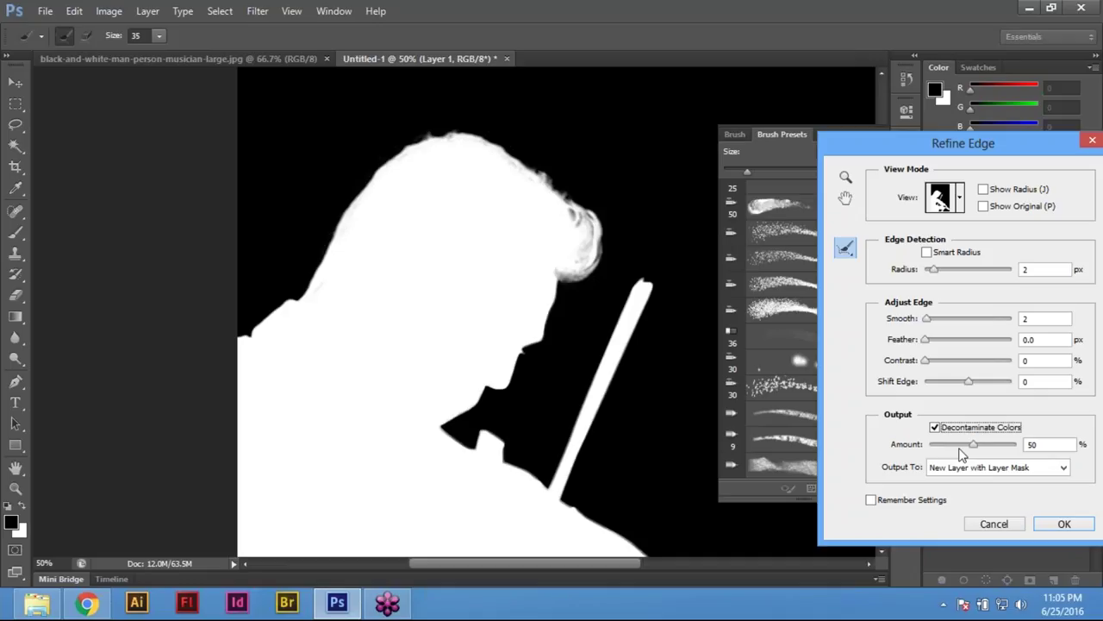
{"action": "left_click_drag", "start_coordinate": [975, 447], "coordinate": [1041, 448]}
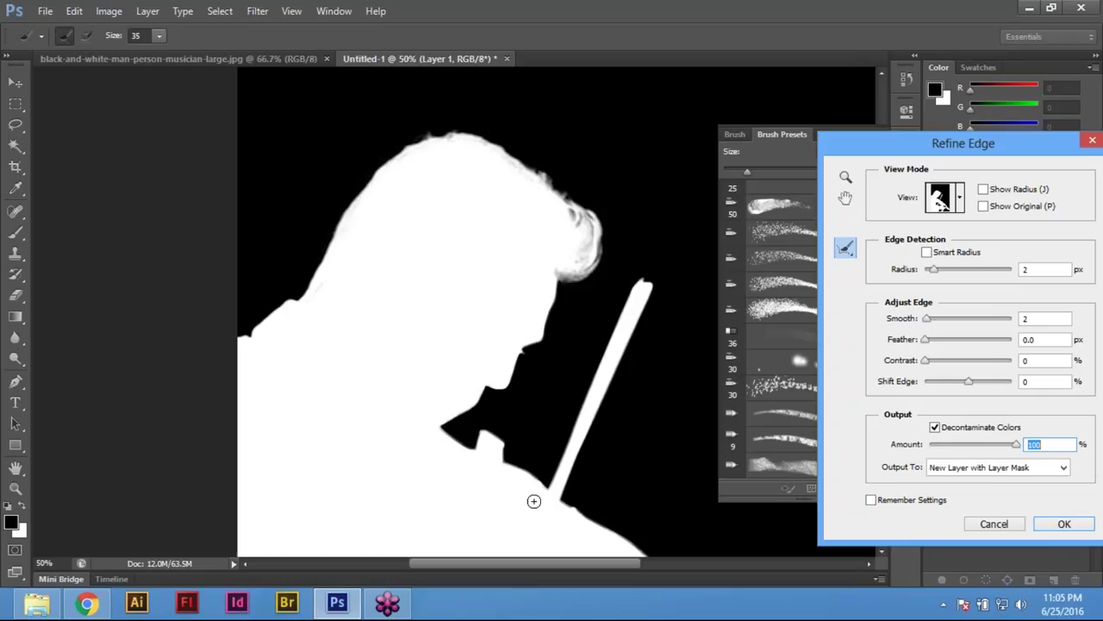
{"action": "left_click", "coordinate": [1067, 526]}
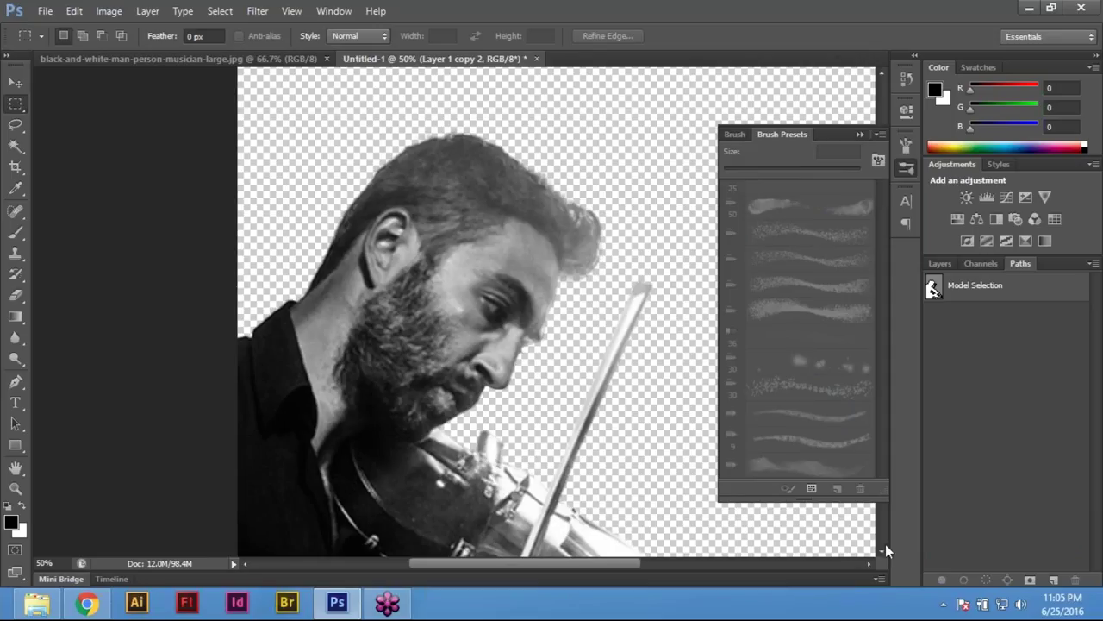
Inspect the cut-out's edges up close around the violin, bow, face and hair with the interface panels hidden
{"action": "left_click", "coordinate": [750, 499]}
{"action": "key", "text": "Tab"}
{"action": "scroll", "coordinate": [750, 499], "scroll_direction": "down", "scroll_amount": 10}
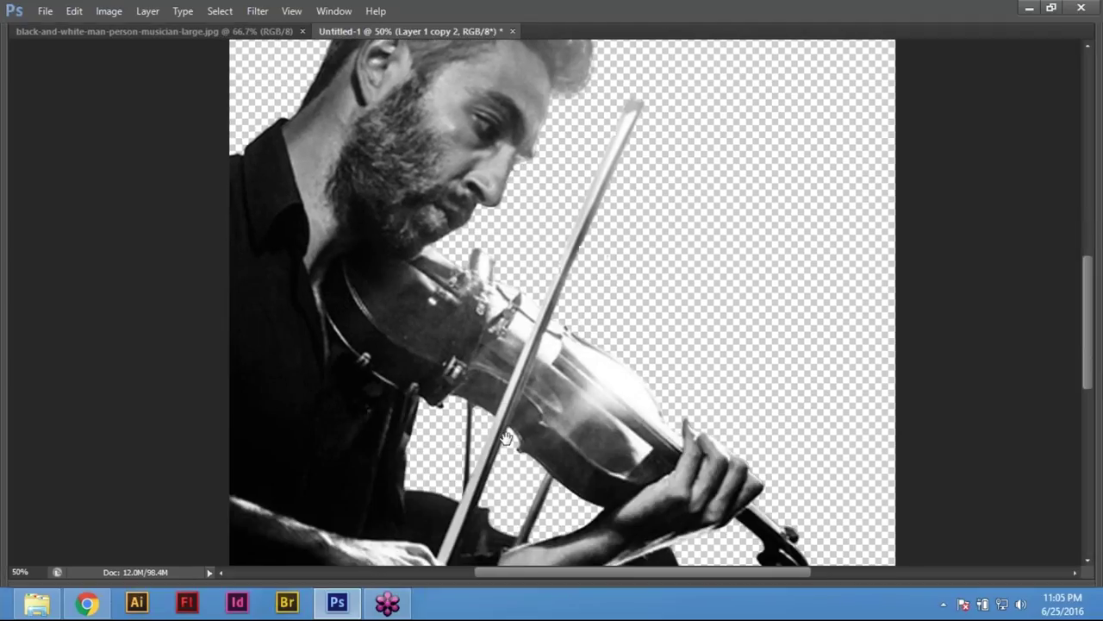
{"action": "scroll", "coordinate": [506, 233], "scroll_direction": "up", "scroll_amount": 8}
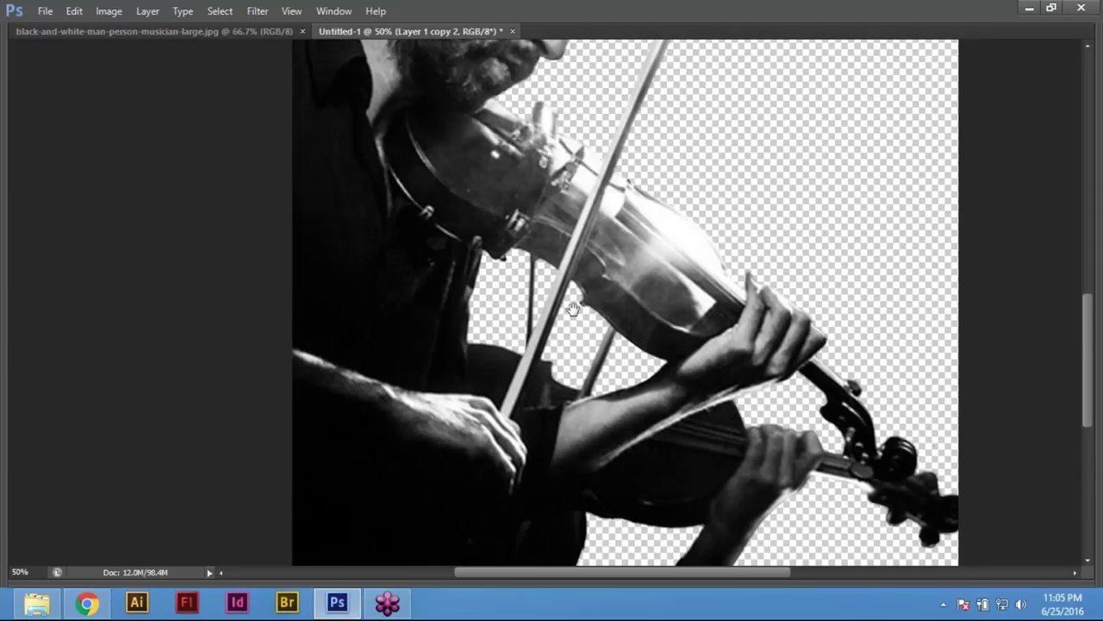
{"action": "scroll", "coordinate": [649, 359], "scroll_direction": "up", "scroll_amount": 4}
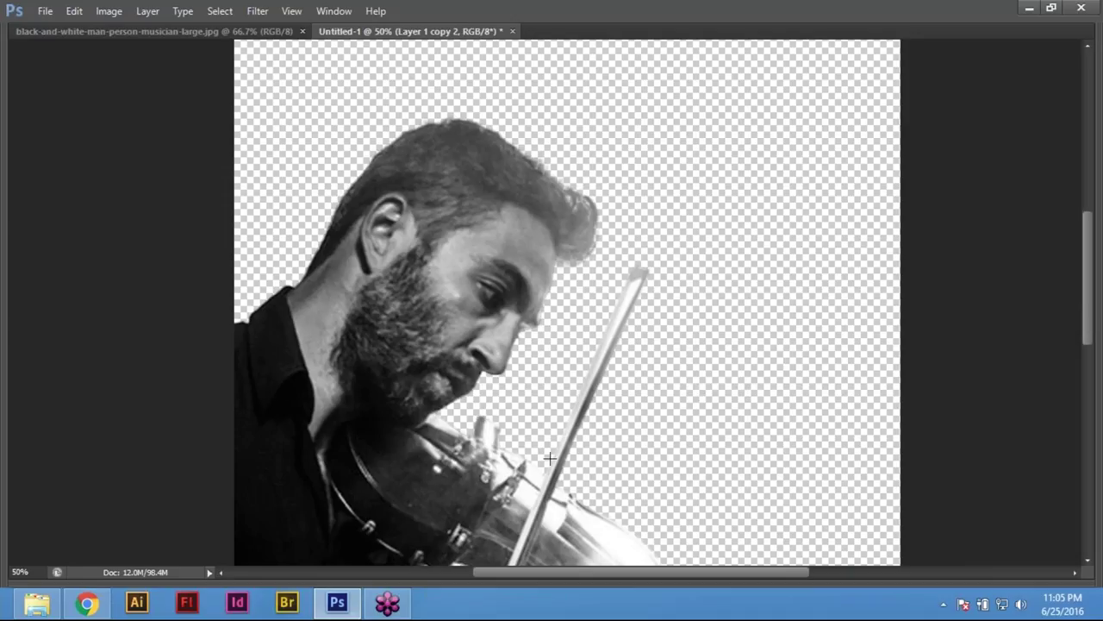
{"action": "key", "text": "ctrl+plus"}
{"action": "key", "text": "ctrl+plus"}
{"action": "scroll", "coordinate": [371, 279], "scroll_direction": "up", "scroll_amount": 5}
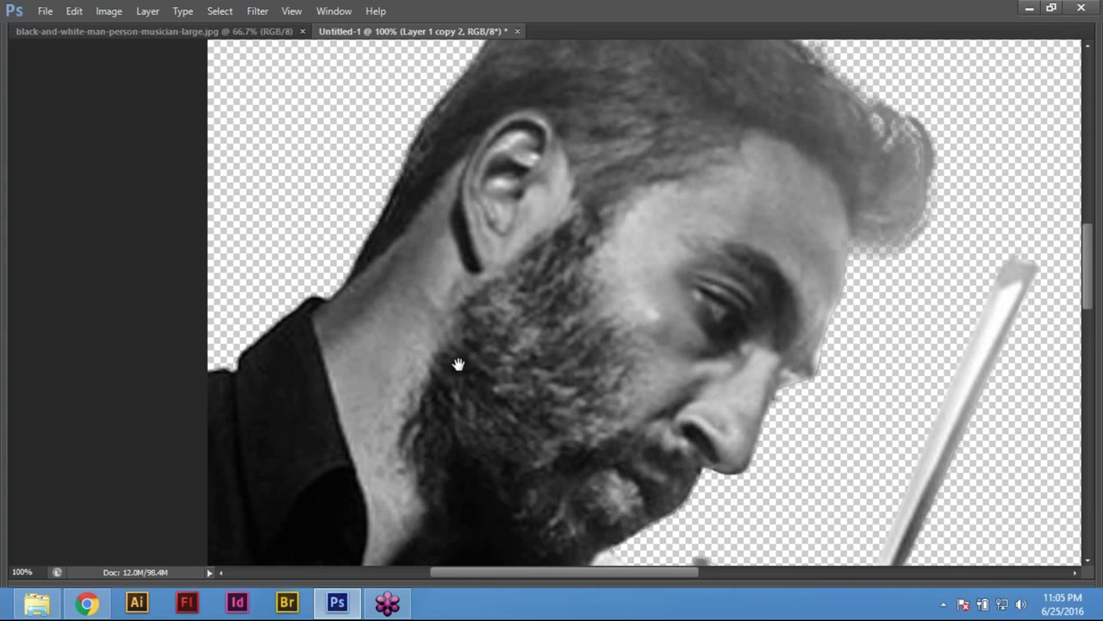
{"action": "scroll", "coordinate": [423, 436], "scroll_direction": "right", "scroll_amount": 5}
{"action": "scroll", "coordinate": [534, 287], "scroll_direction": "right", "scroll_amount": 2}
{"action": "scroll", "coordinate": [603, 392], "scroll_direction": "down", "scroll_amount": 8}
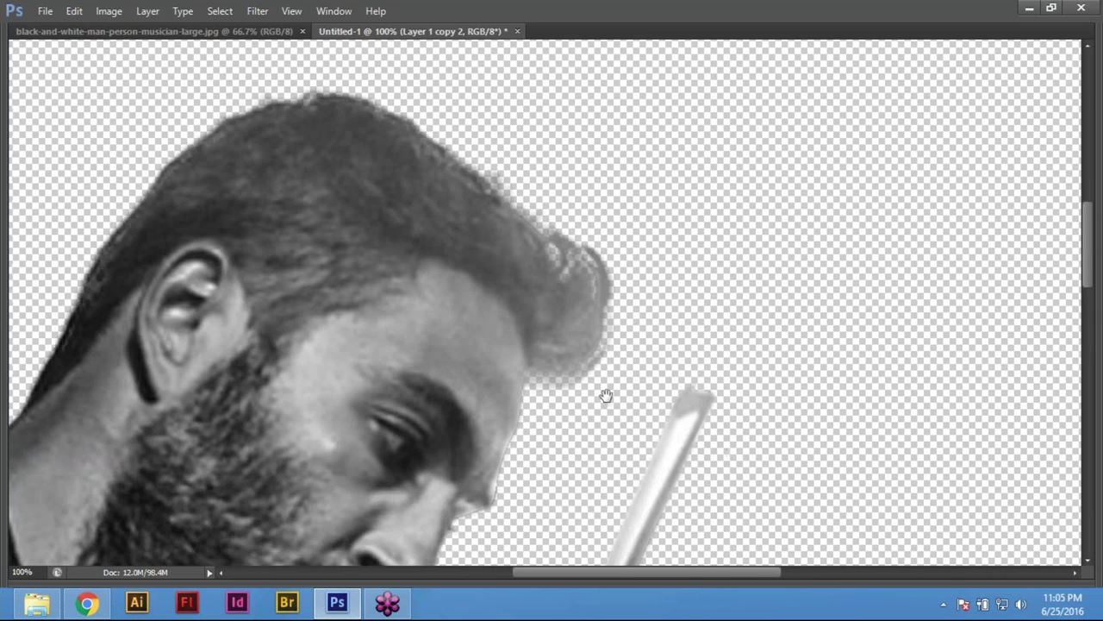
{"action": "scroll", "coordinate": [478, 306], "scroll_direction": "up", "scroll_amount": 3}
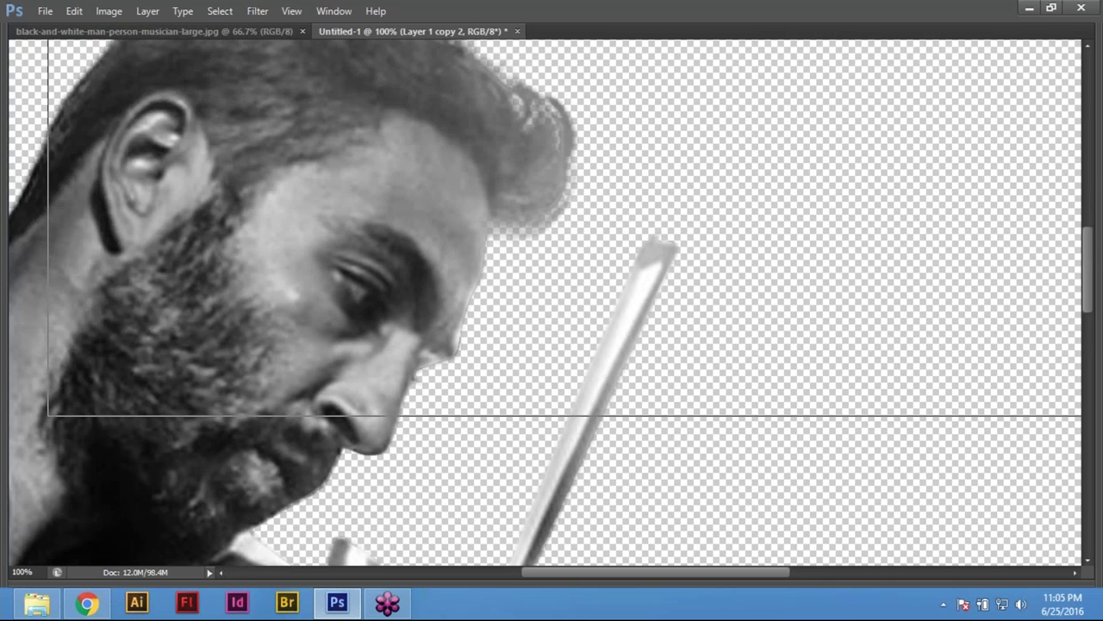
{"action": "key", "text": "ctrl+plus"}
{"action": "key", "text": "ctrl+plus"}
{"action": "left_click_drag", "start_coordinate": [545, 211], "coordinate": [486, 360]}
{"action": "scroll", "coordinate": [485, 360], "scroll_direction": "up", "scroll_amount": 3}
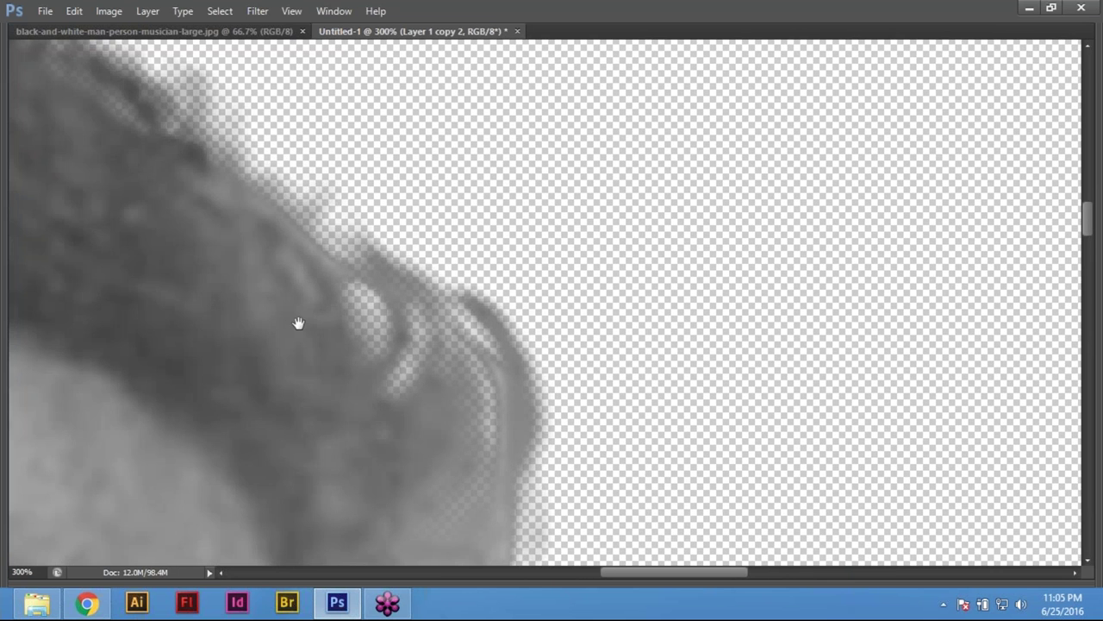
{"action": "scroll", "coordinate": [298, 323], "scroll_direction": "up", "scroll_amount": 5}
{"action": "key", "text": "ctrl+0"}
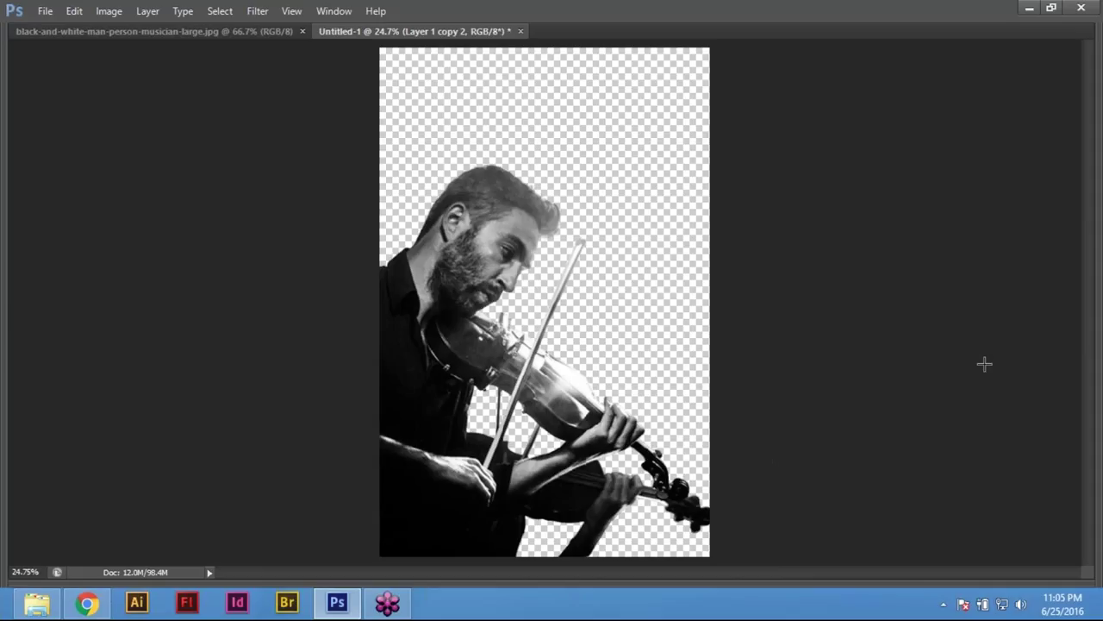
Show the yellow Layer 2 and delete Layer 1 copy 2
{"action": "key", "text": "F7"}
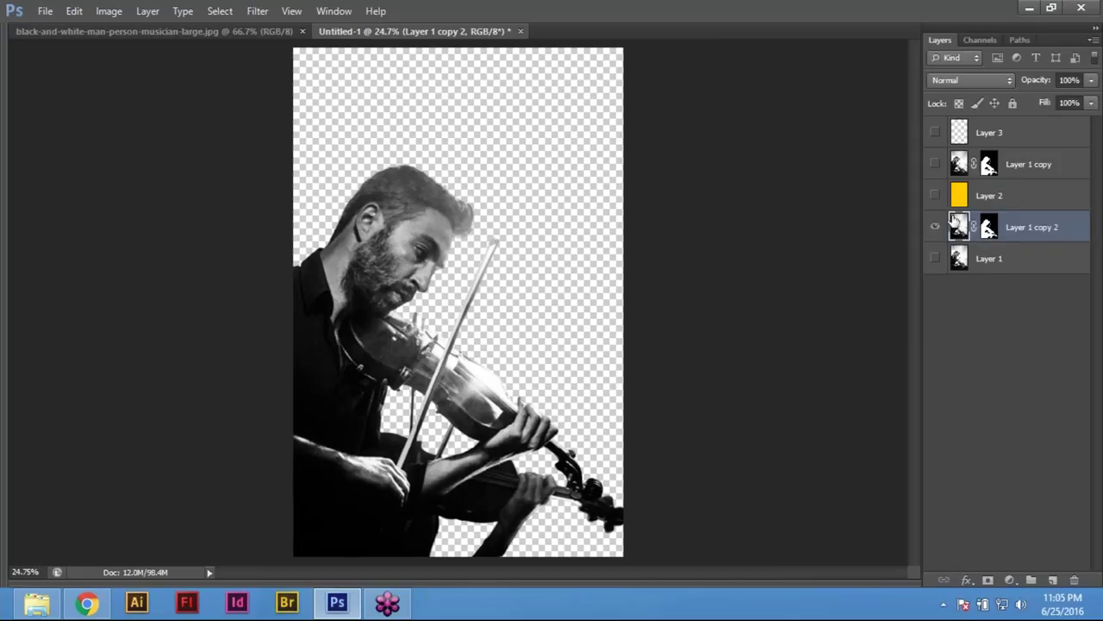
{"action": "left_click", "coordinate": [935, 196]}
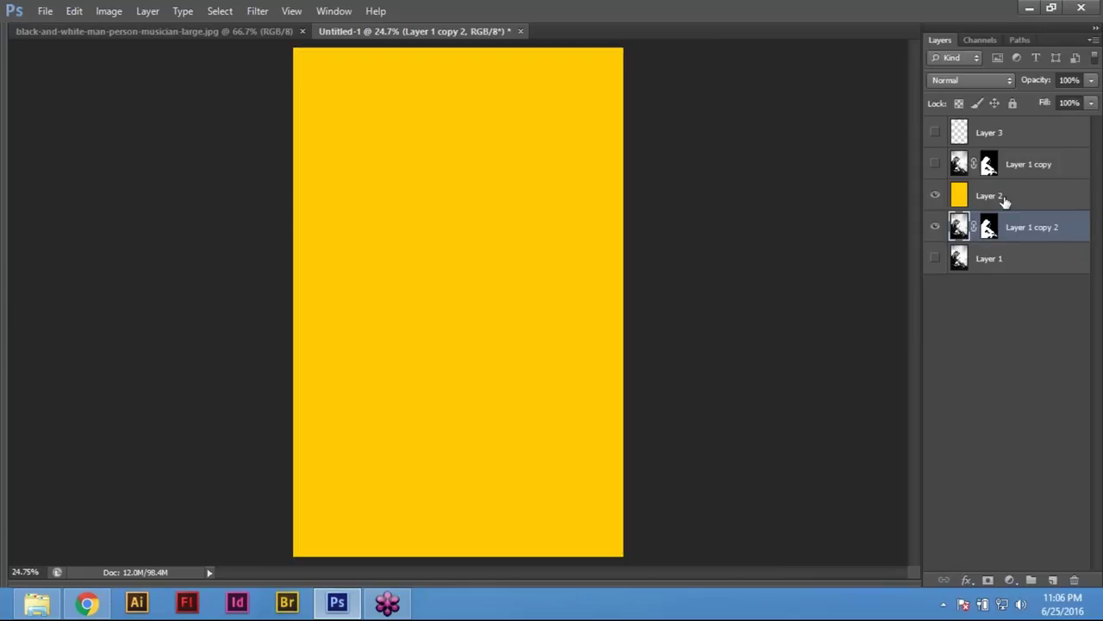
{"action": "left_click", "coordinate": [936, 228]}
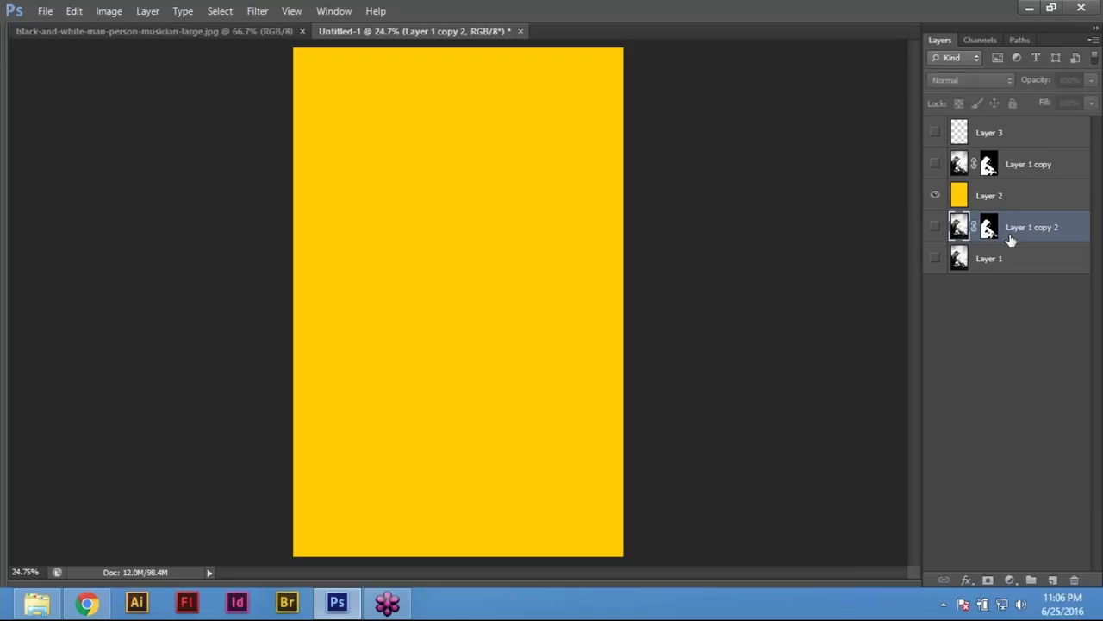
{"action": "left_click", "coordinate": [1074, 580]}
{"action": "left_click", "coordinate": [479, 240]}
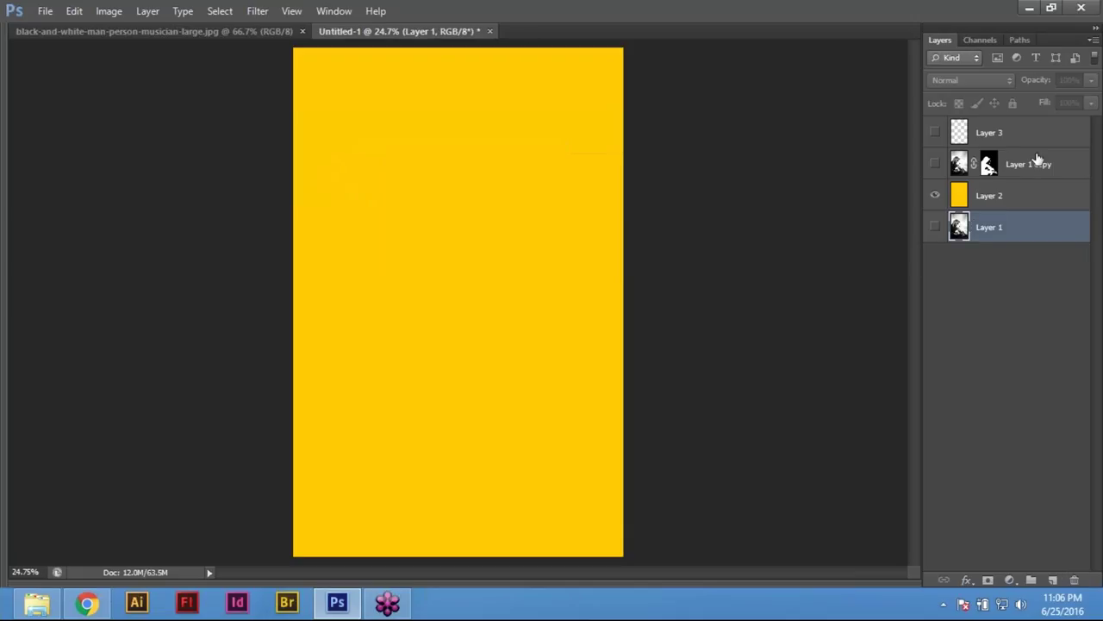
Make Layer 3 the active layer and show the masked Layer 1 copy over the yellow background
{"action": "left_click", "coordinate": [1017, 132]}
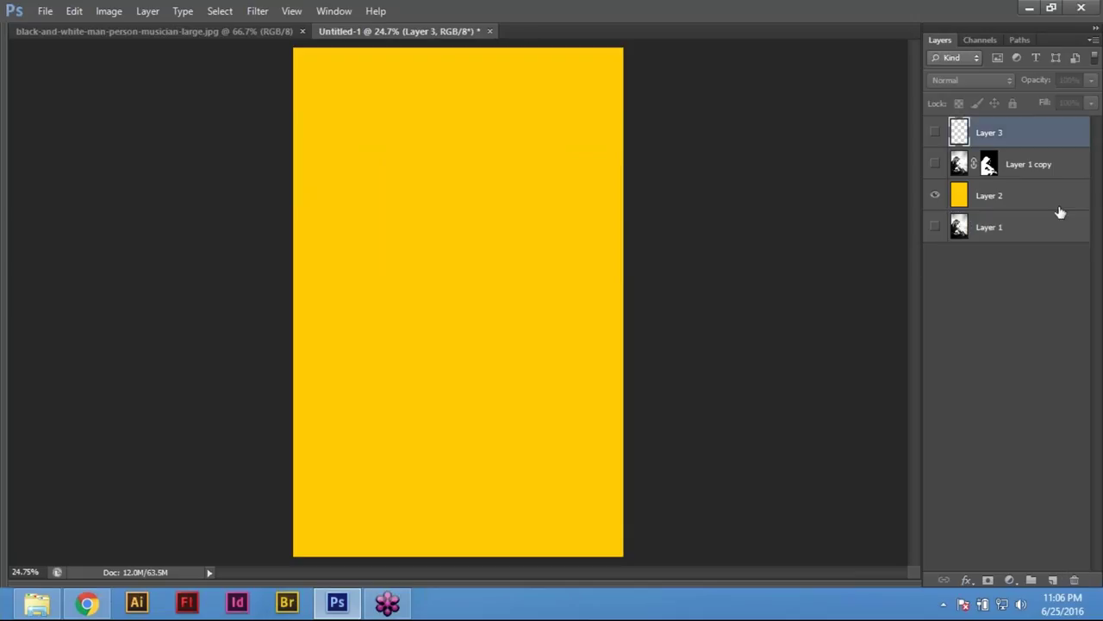
{"action": "left_click", "coordinate": [935, 164]}
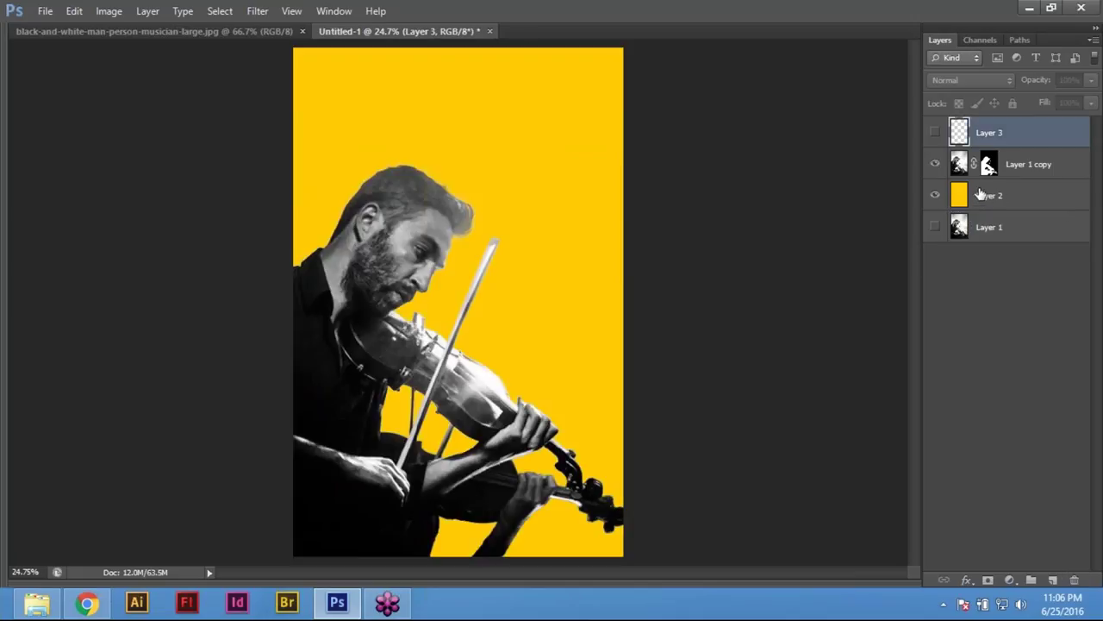
Load the layer mask of Layer 1 copy as a selection around the violinists
{"action": "left_click", "coordinate": [989, 167]}
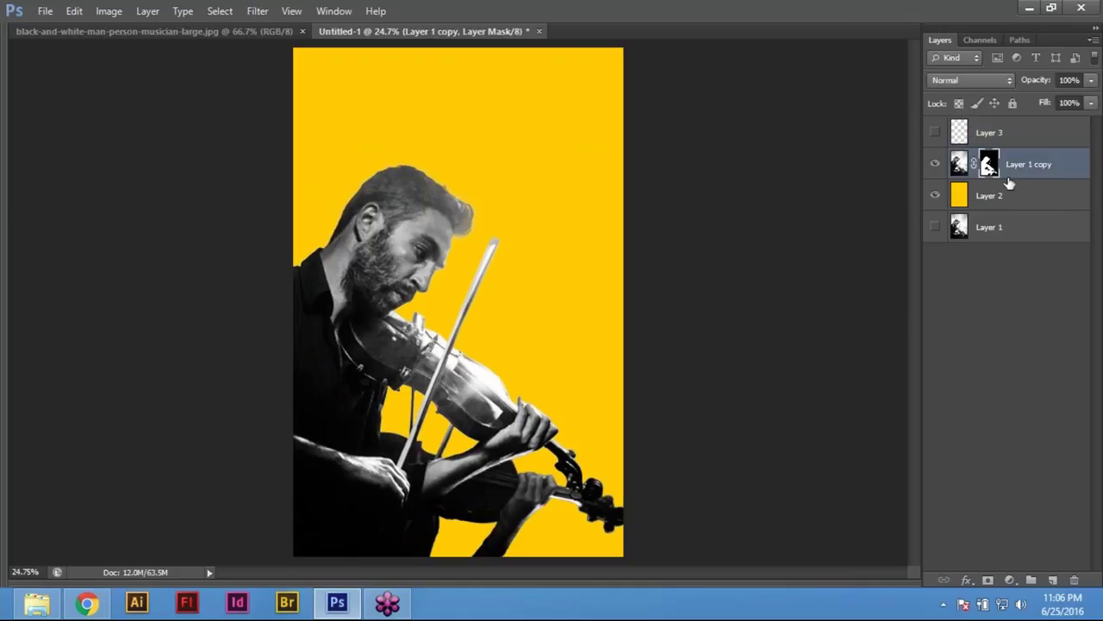
{"action": "right_click", "coordinate": [990, 163]}
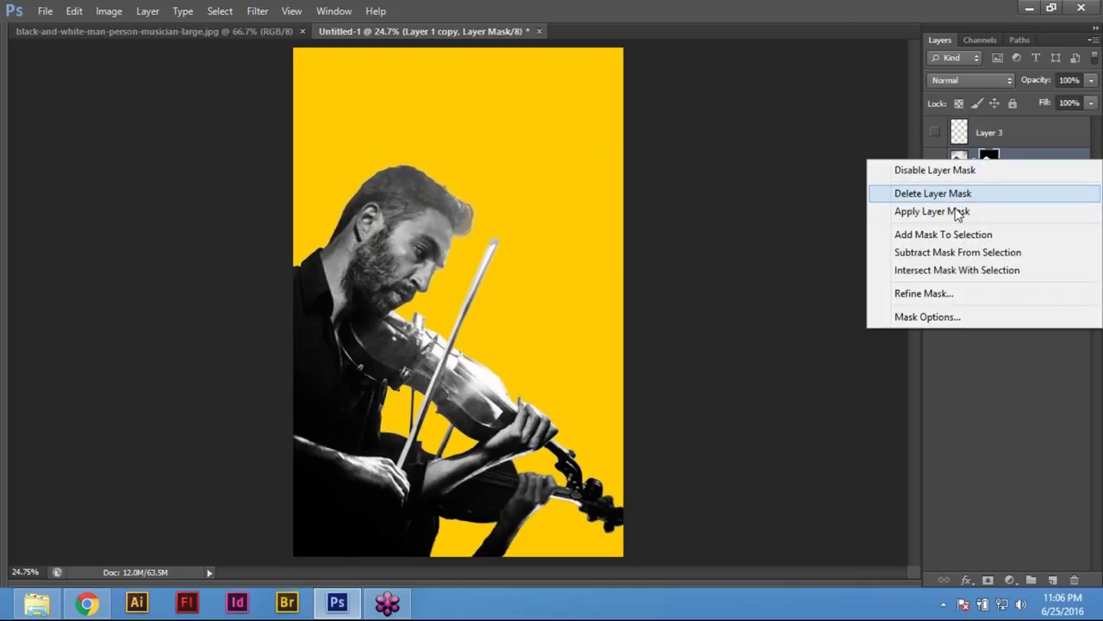
{"action": "left_click", "coordinate": [940, 235]}
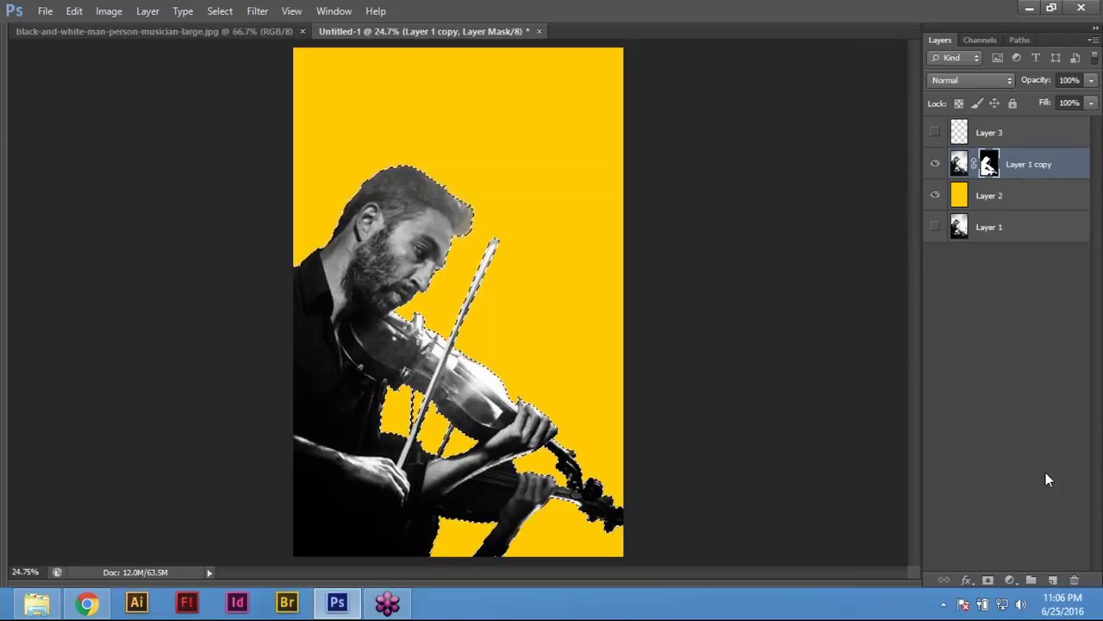
Fill the selected silhouette with white on a new layer above Layer 1 copy and deselect it
{"action": "left_click", "coordinate": [1054, 579]}
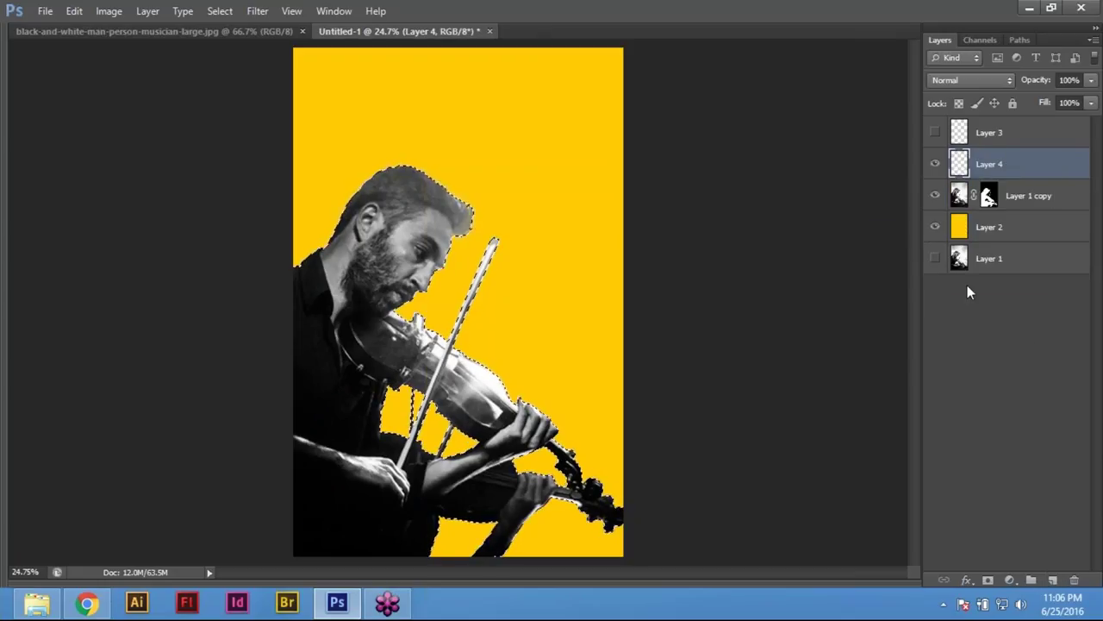
{"action": "key", "text": "Tab"}
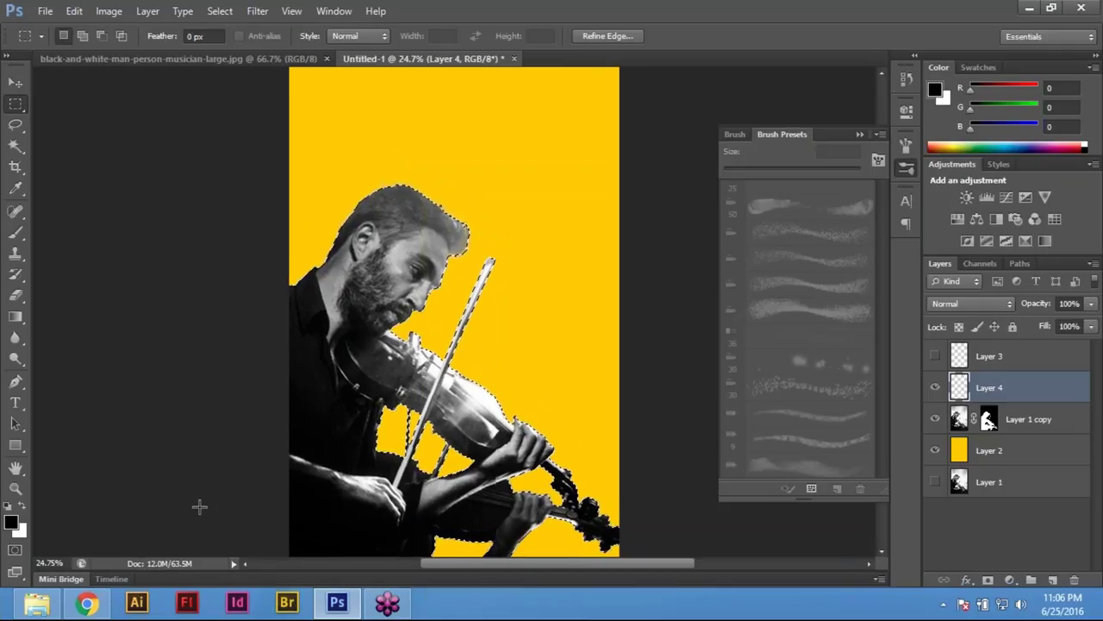
{"action": "key", "text": "ctrl+BackSpace"}
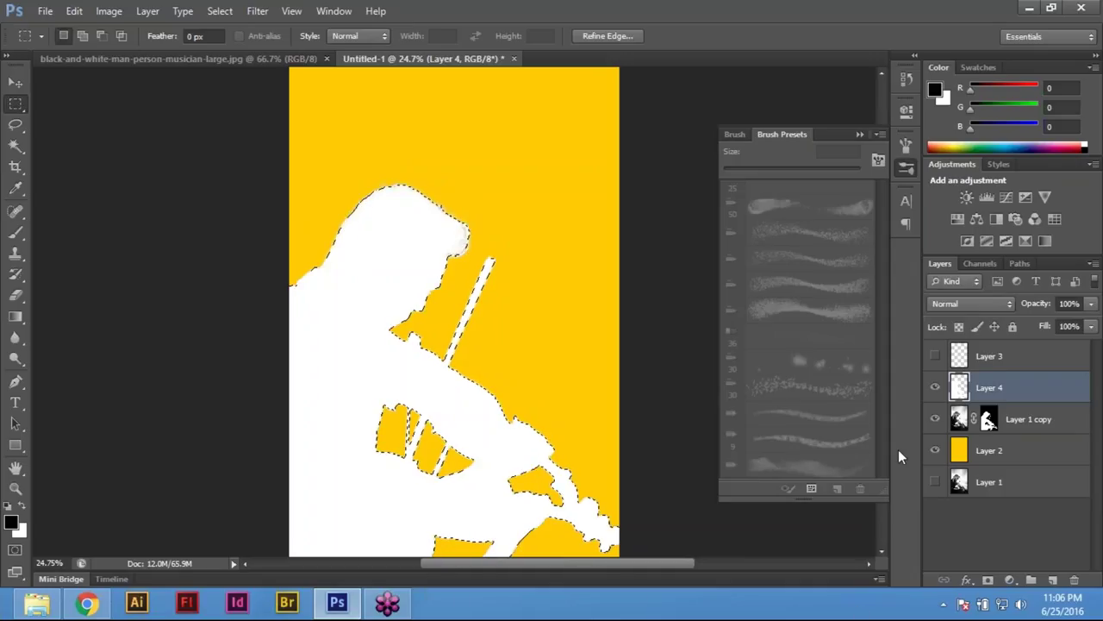
{"action": "key", "text": "ctrl+z"}
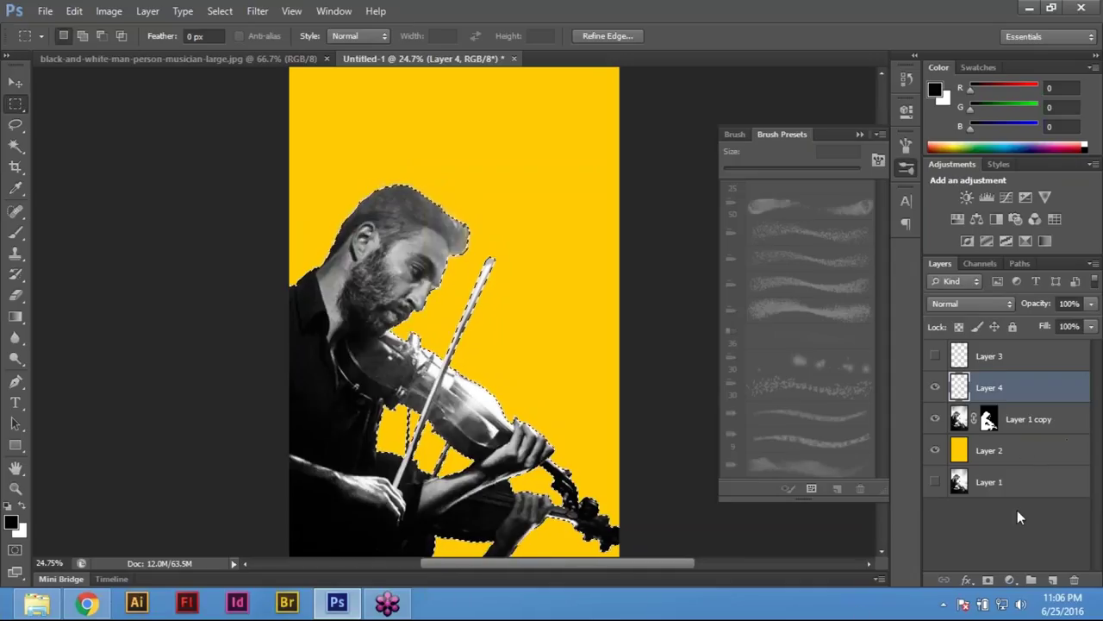
{"action": "key", "text": "ctrl+z"}
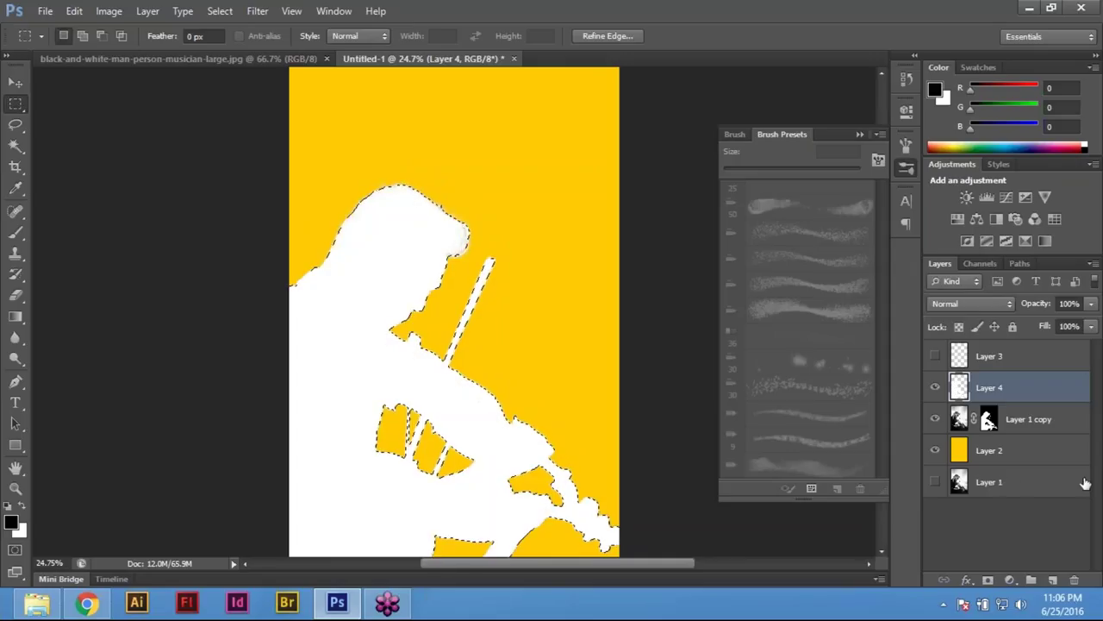
{"action": "key", "text": "ctrl+d"}
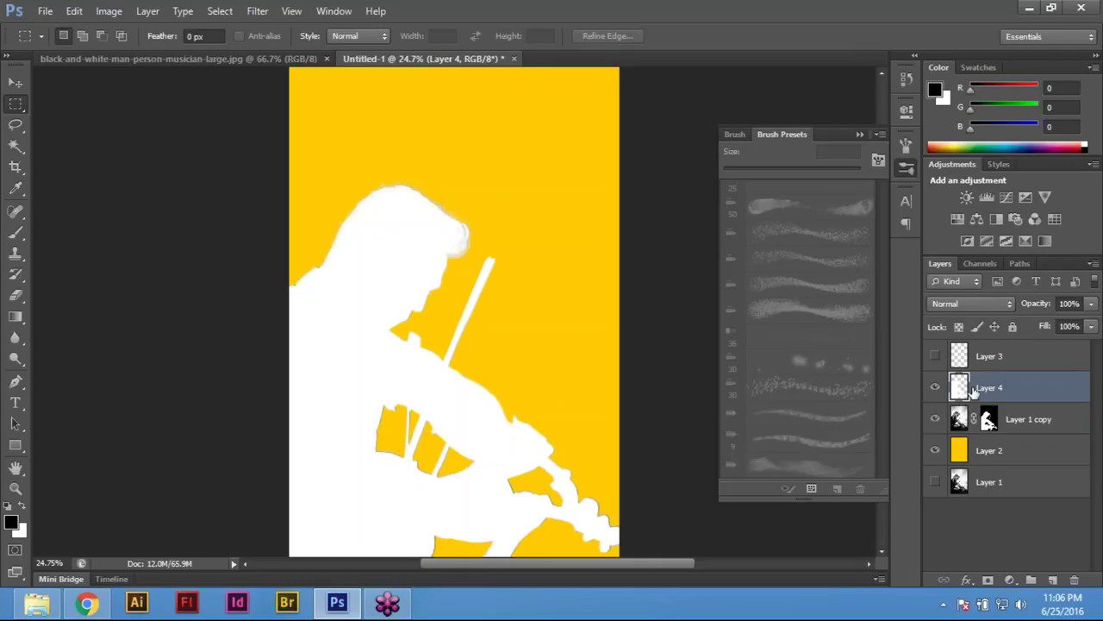
Place the white silhouette on Layer 4 beneath Layer 1 copy and nudge it slightly up and right to form an offset white rim
{"action": "left_click_drag", "start_coordinate": [979, 388], "coordinate": [970, 429]}
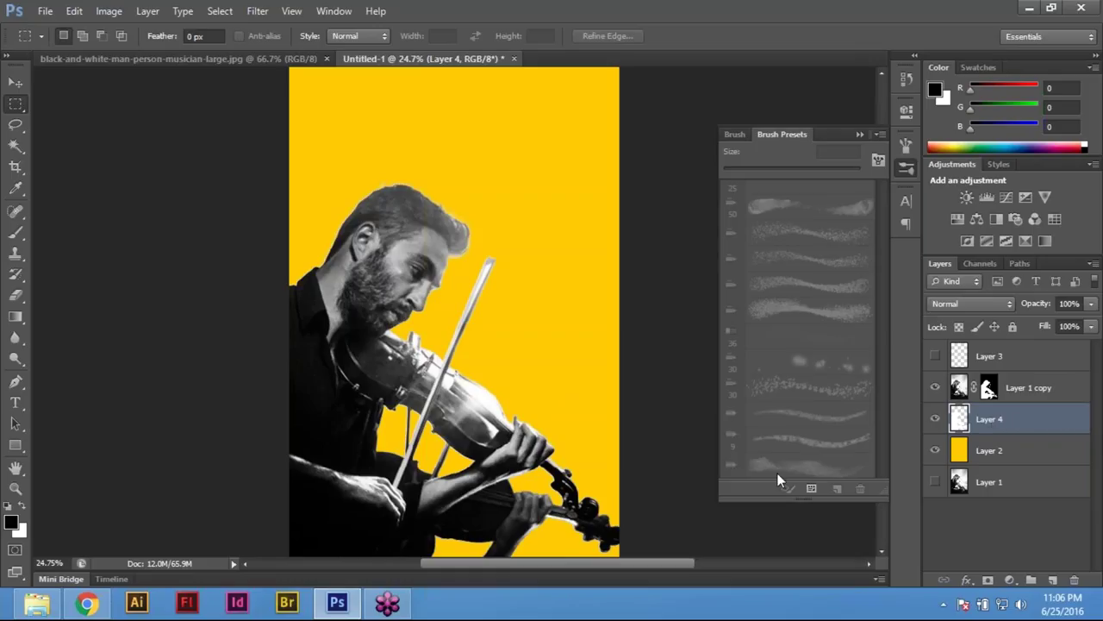
{"action": "key", "text": "v"}
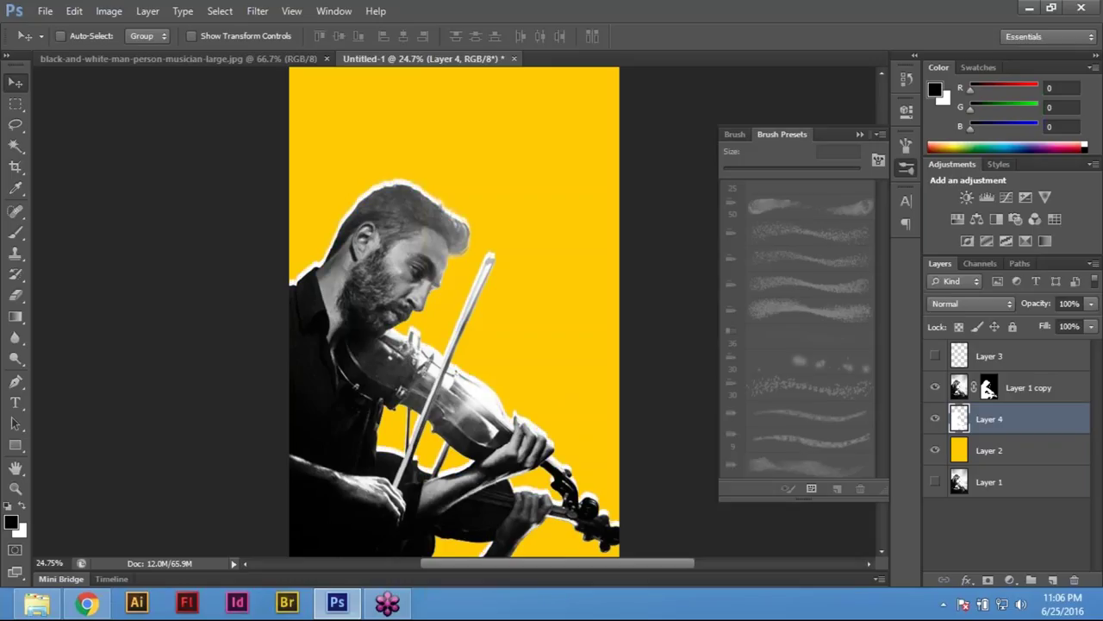
{"action": "key", "text": "Right"}
{"action": "key", "text": "Right"}
{"action": "key", "text": "Right"}
{"action": "key", "text": "Right"}
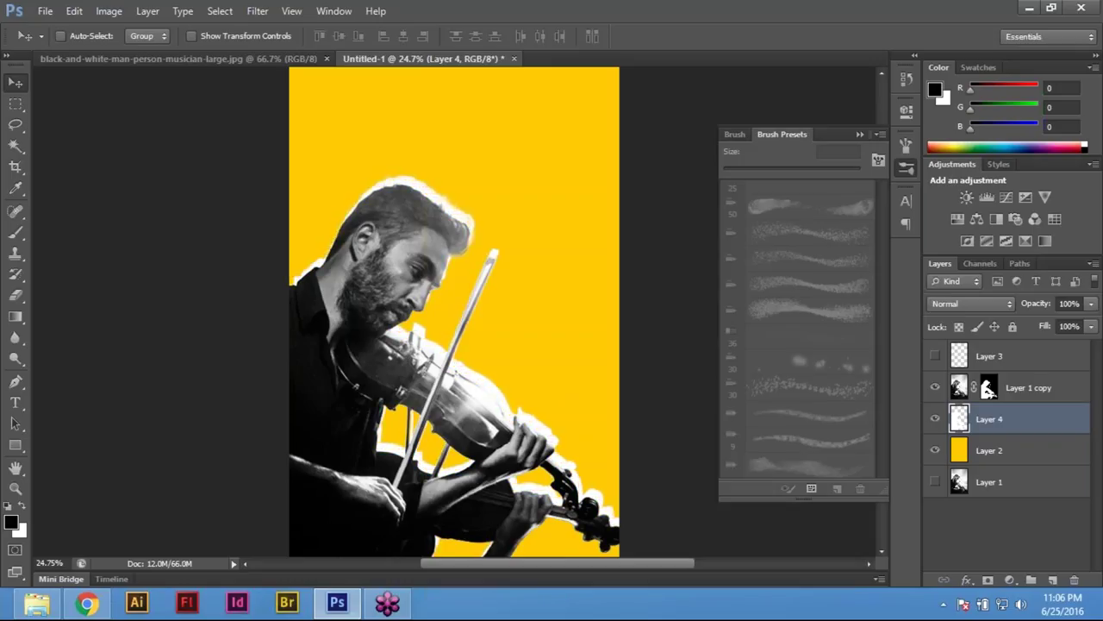
{"action": "key", "text": "Left"}
{"action": "key", "text": "Left"}
{"action": "key", "text": "Left"}
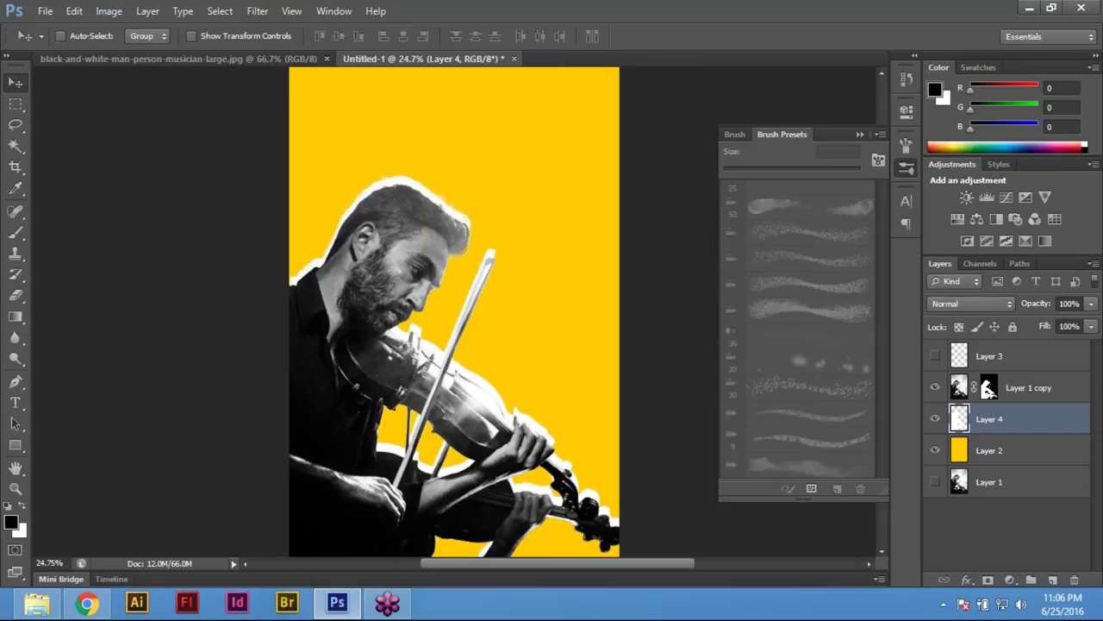
{"action": "key", "text": "Right"}
{"action": "key", "text": "Right"}
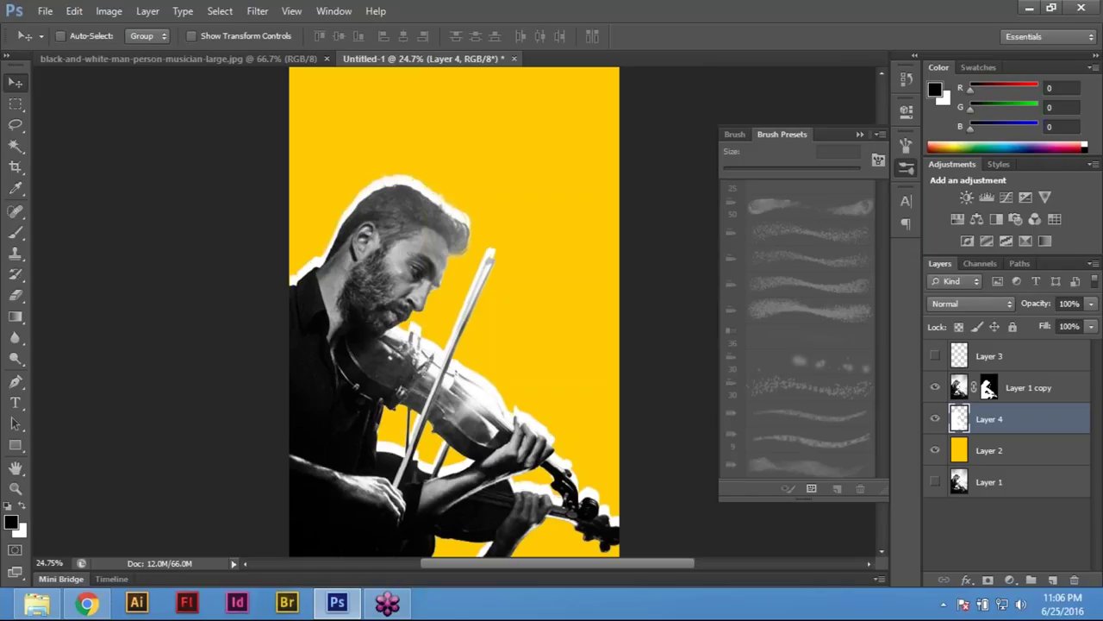
{"action": "key", "text": "Down"}
{"action": "key", "text": "Down"}
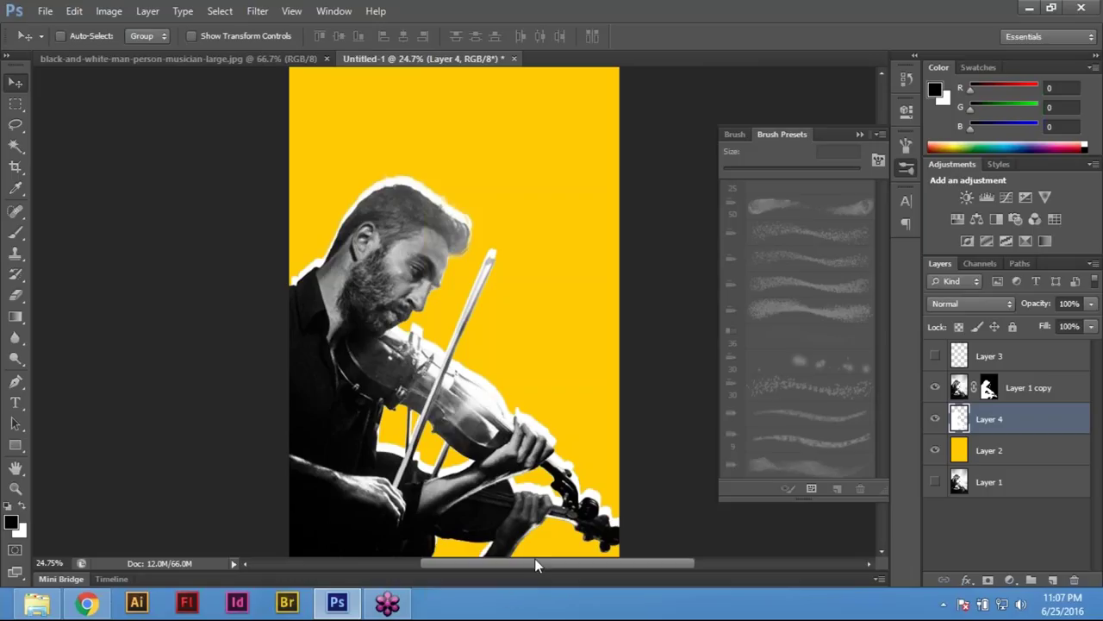
Examine the white rim around the violinist's head, shoulder and bow up close and in the full composition
{"action": "scroll", "coordinate": [407, 407], "scroll_direction": "up", "scroll_amount": 2}
{"action": "scroll", "coordinate": [407, 406], "scroll_direction": "down", "scroll_amount": 1}
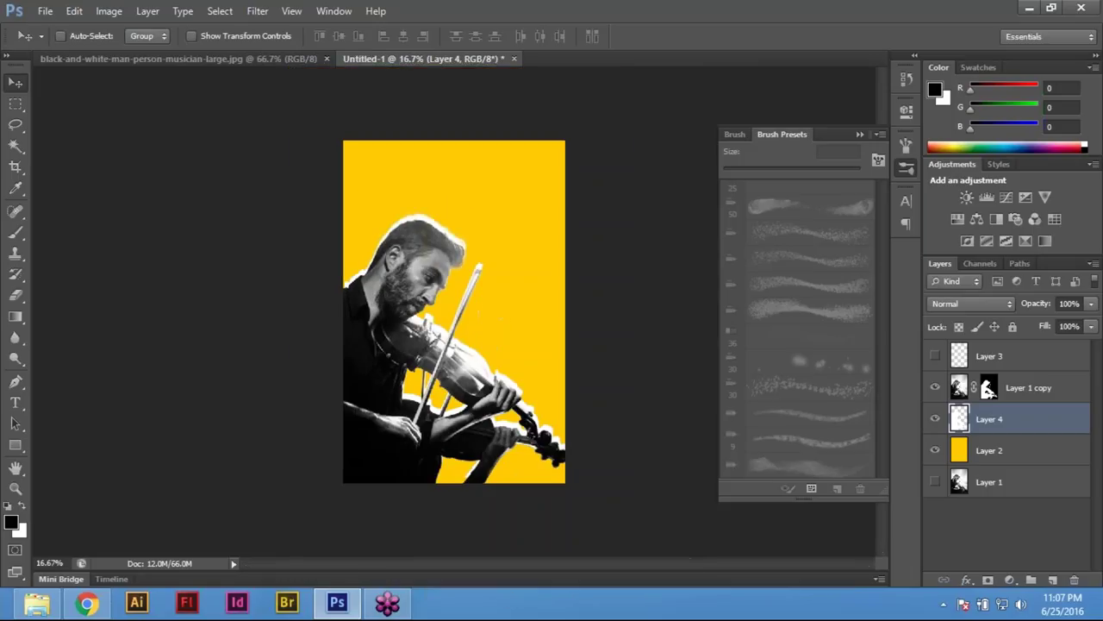
{"action": "scroll", "coordinate": [412, 279], "scroll_direction": "up", "scroll_amount": 1}
{"action": "scroll", "coordinate": [411, 279], "scroll_direction": "up", "scroll_amount": 2}
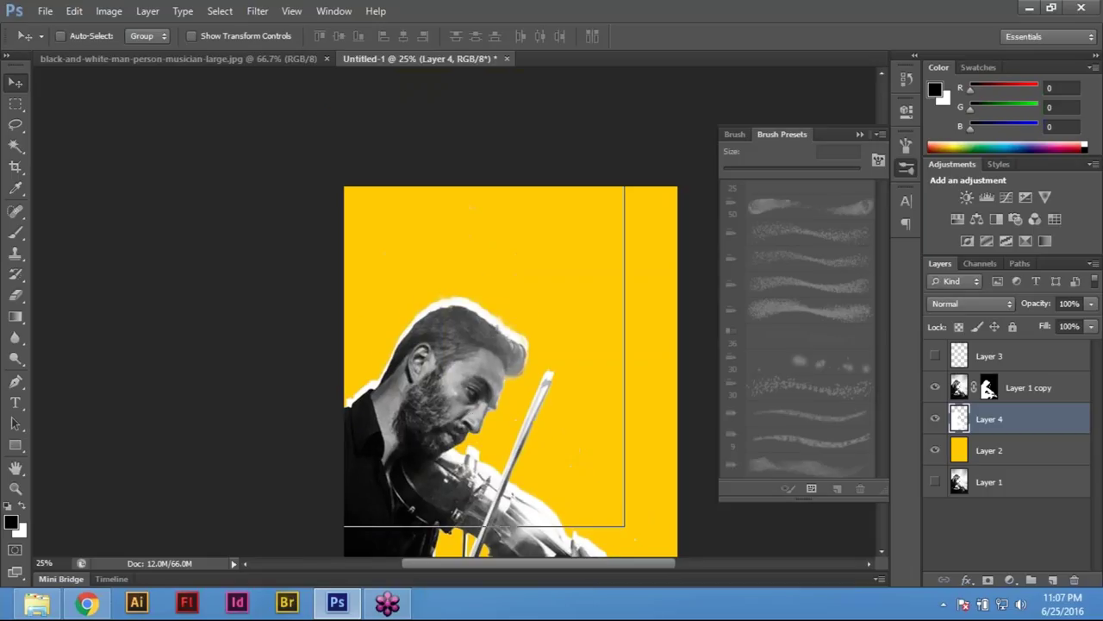
{"action": "scroll", "coordinate": [559, 276], "scroll_direction": "up", "scroll_amount": 2}
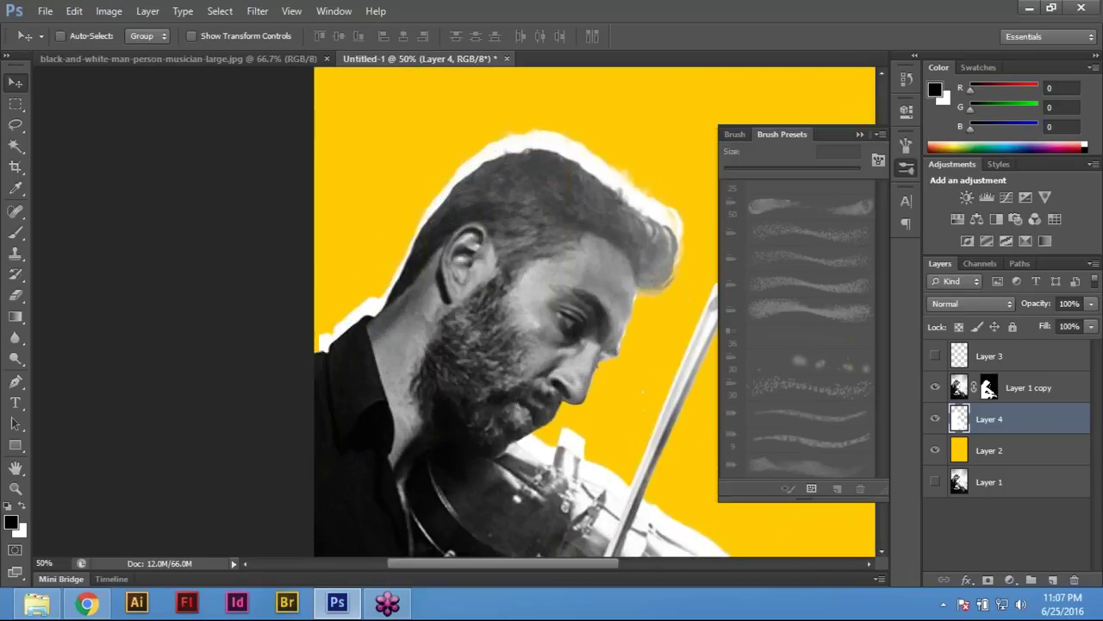
{"action": "scroll", "coordinate": [512, 341], "scroll_direction": "down", "scroll_amount": 3}
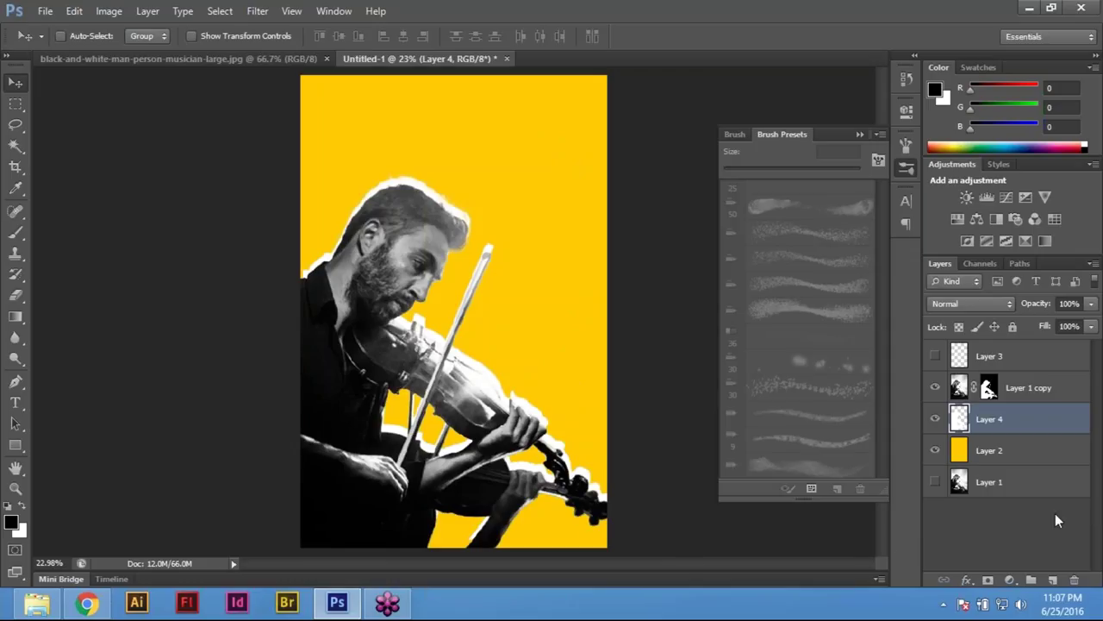
Add a Bevel & Emboss style with Texture enabled to the yellow Layer 2
{"action": "left_click", "coordinate": [960, 459]}
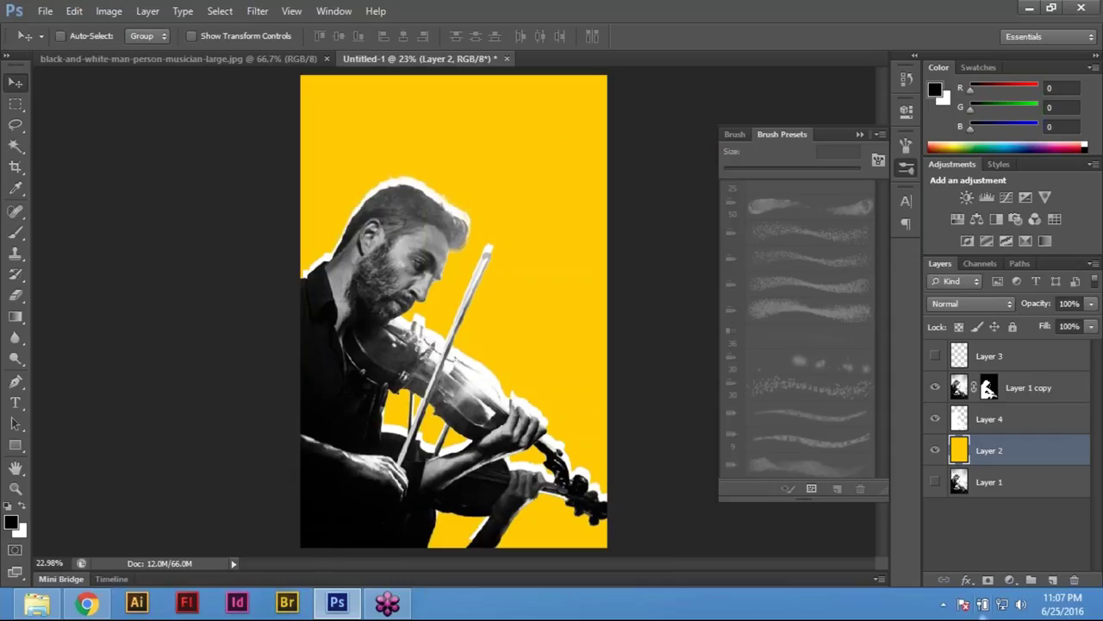
{"action": "left_click", "coordinate": [966, 579]}
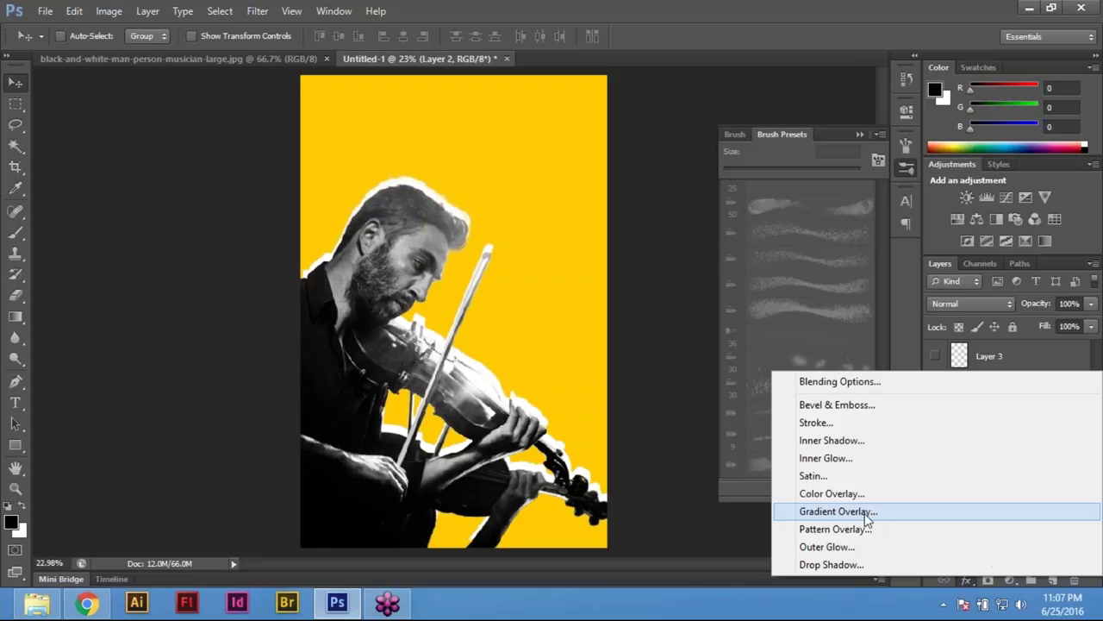
{"action": "left_click", "coordinate": [703, 466]}
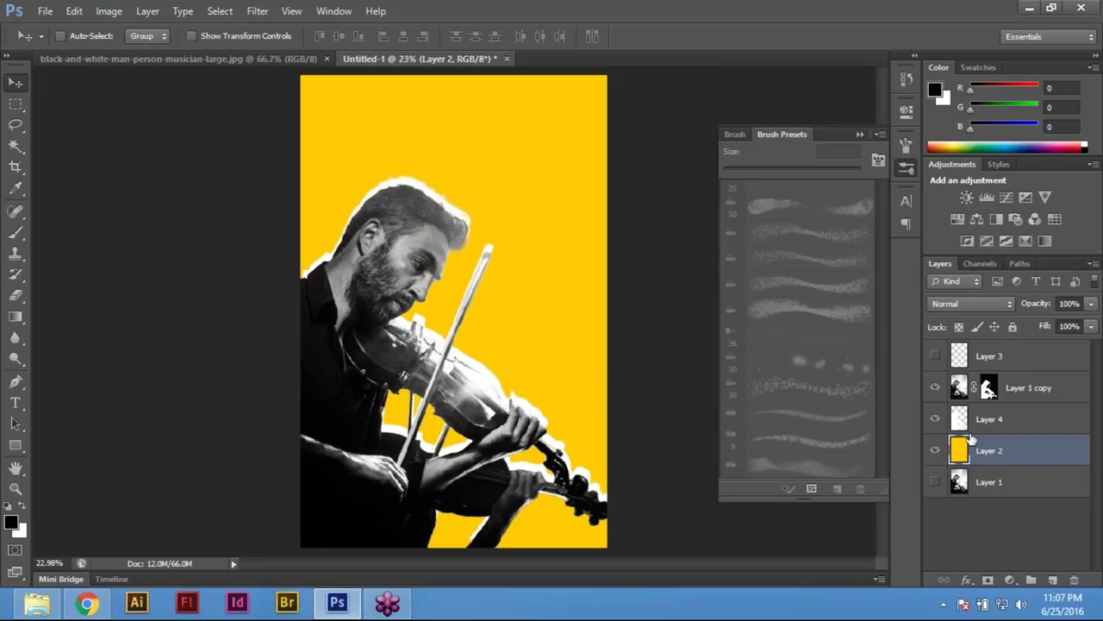
{"action": "left_click", "coordinate": [967, 580]}
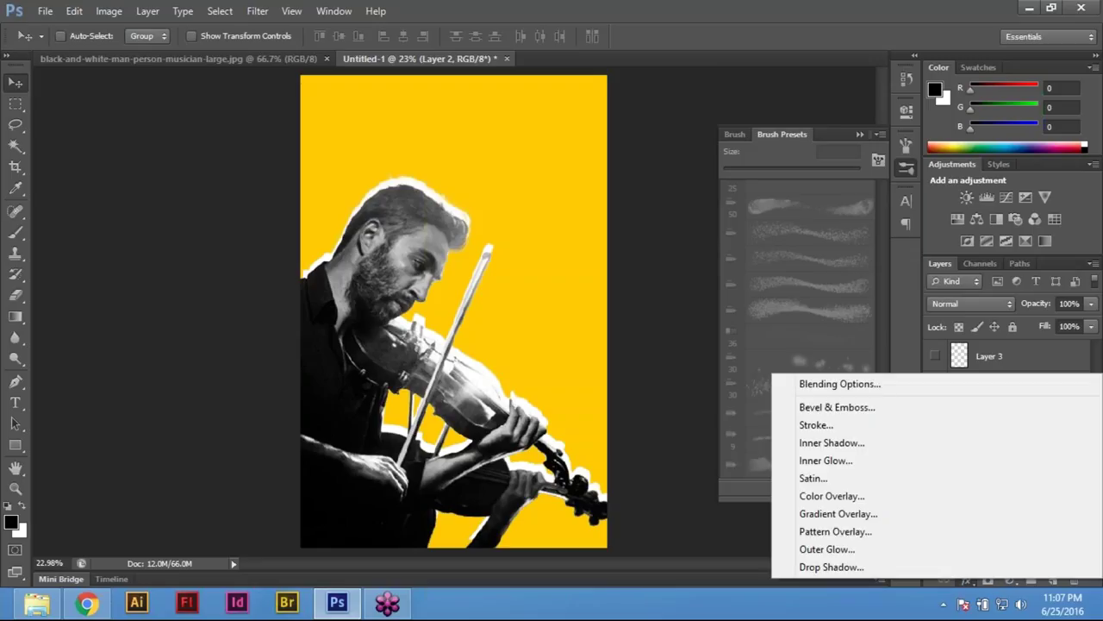
{"action": "left_click", "coordinate": [746, 570]}
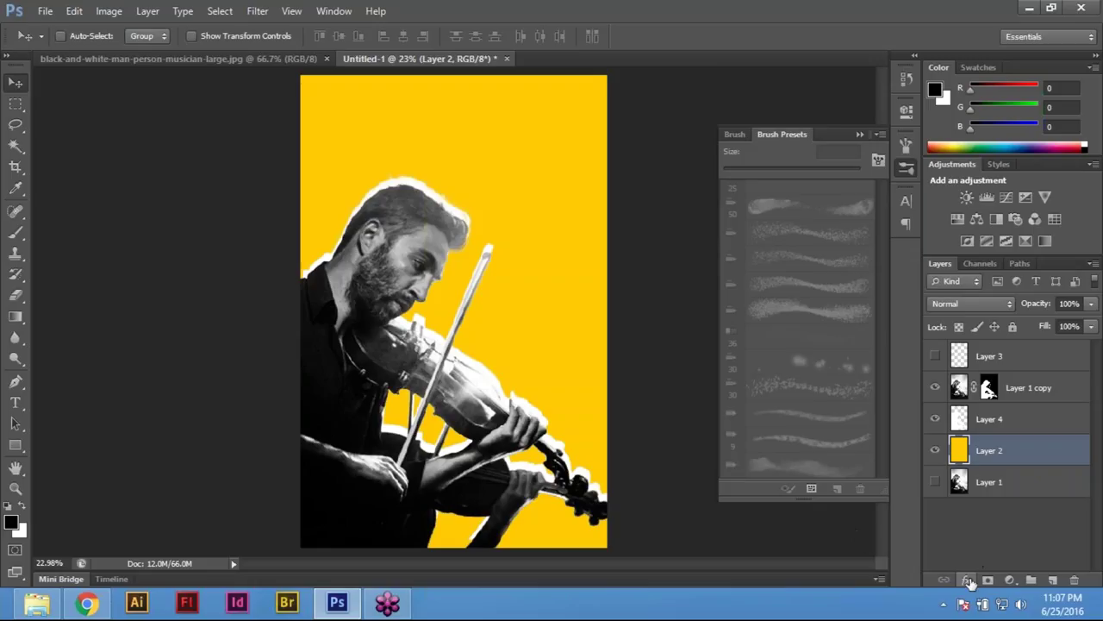
{"action": "left_click", "coordinate": [966, 580]}
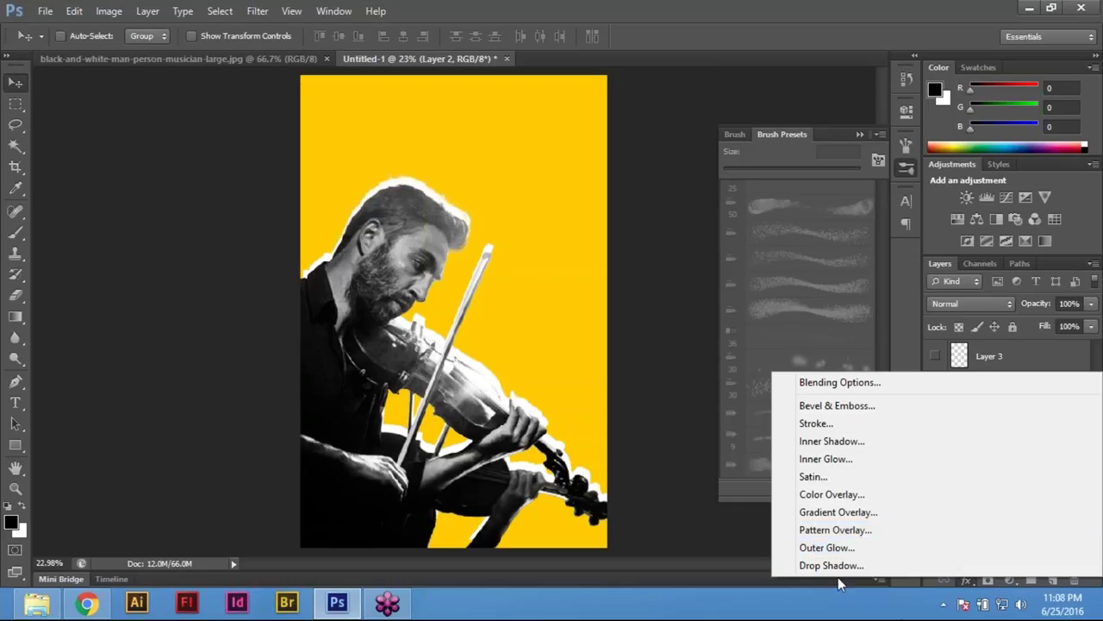
{"action": "left_click", "coordinate": [851, 409]}
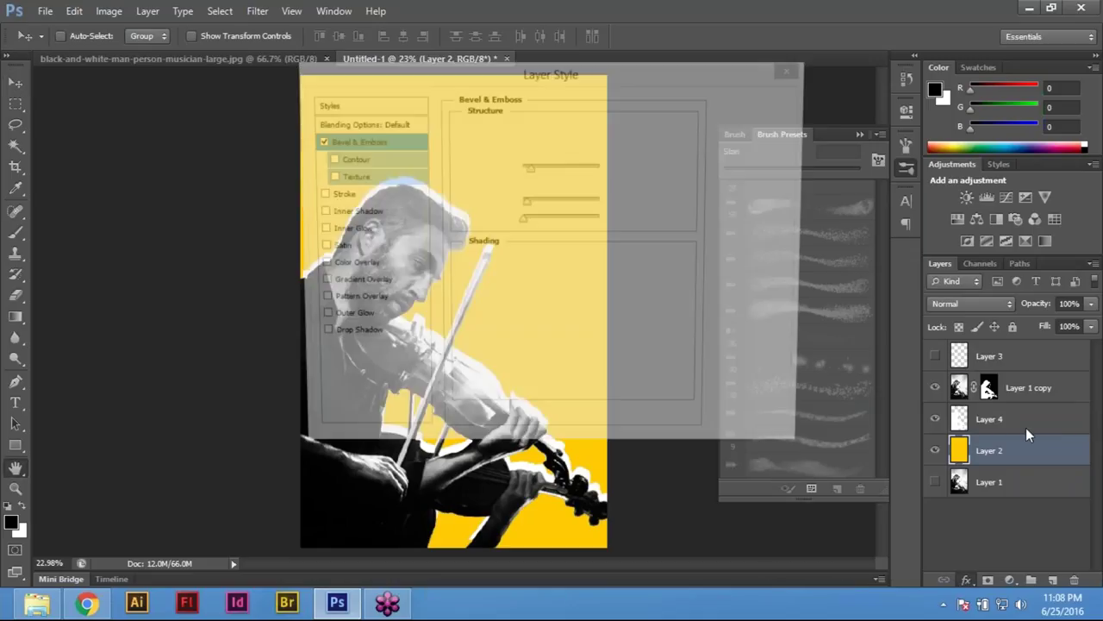
{"action": "mouse_move", "coordinate": [515, 83]}
{"action": "left_mouse_down"}
{"action": "mouse_move", "coordinate": [619, 133]}
{"action": "mouse_move", "coordinate": [705, 218]}
{"action": "mouse_move", "coordinate": [705, 168]}
{"action": "mouse_move", "coordinate": [351, 173]}
{"action": "mouse_move", "coordinate": [398, 213]}
{"action": "mouse_move", "coordinate": [484, 218]}
{"action": "left_mouse_up"}
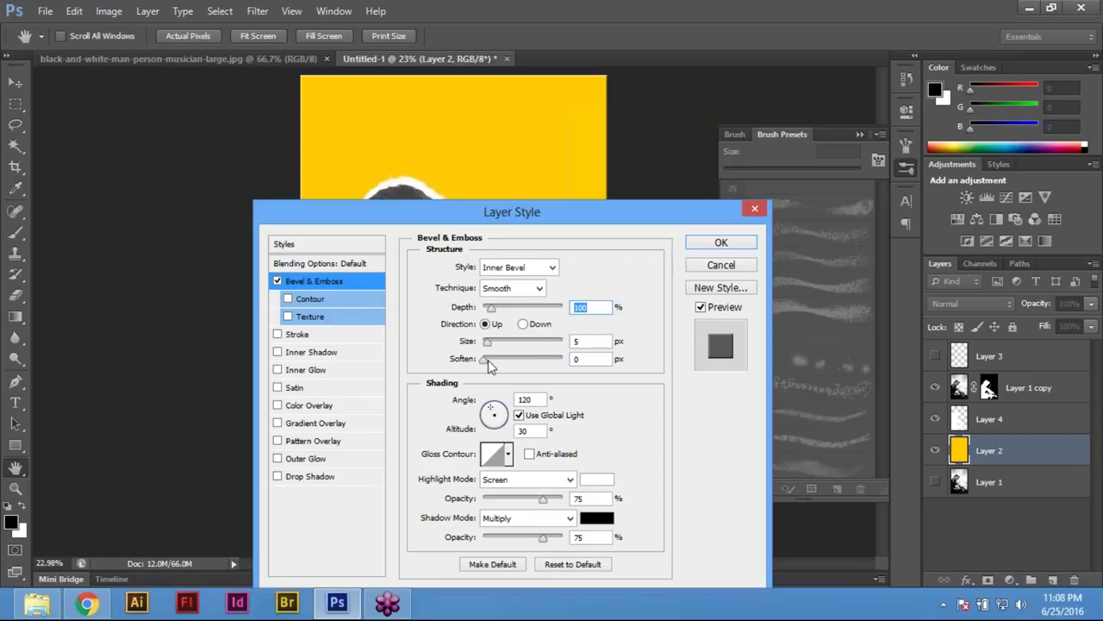
{"action": "left_click", "coordinate": [290, 316]}
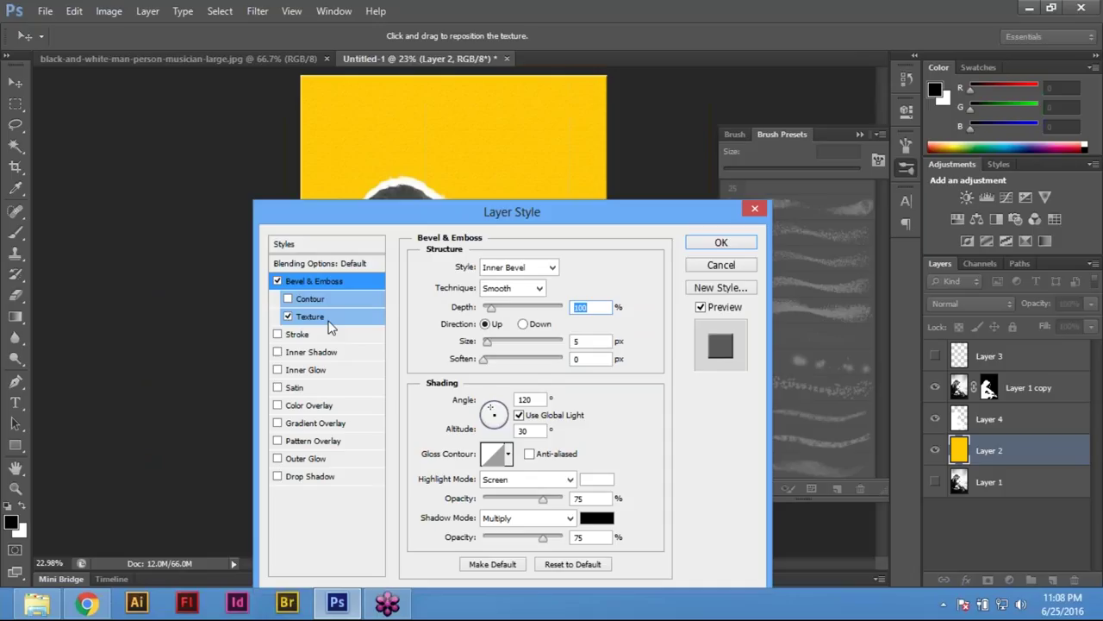
{"action": "left_click", "coordinate": [328, 322]}
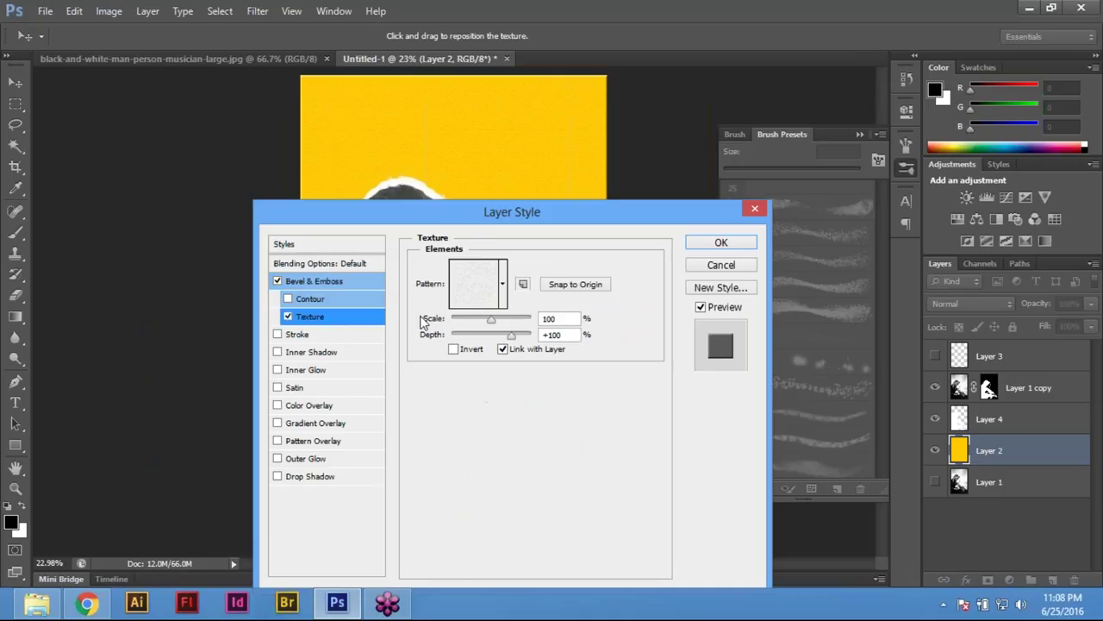
{"action": "left_click", "coordinate": [330, 321]}
Append the Color Paper set to the patterns available for the texture
{"action": "left_click", "coordinate": [504, 288]}
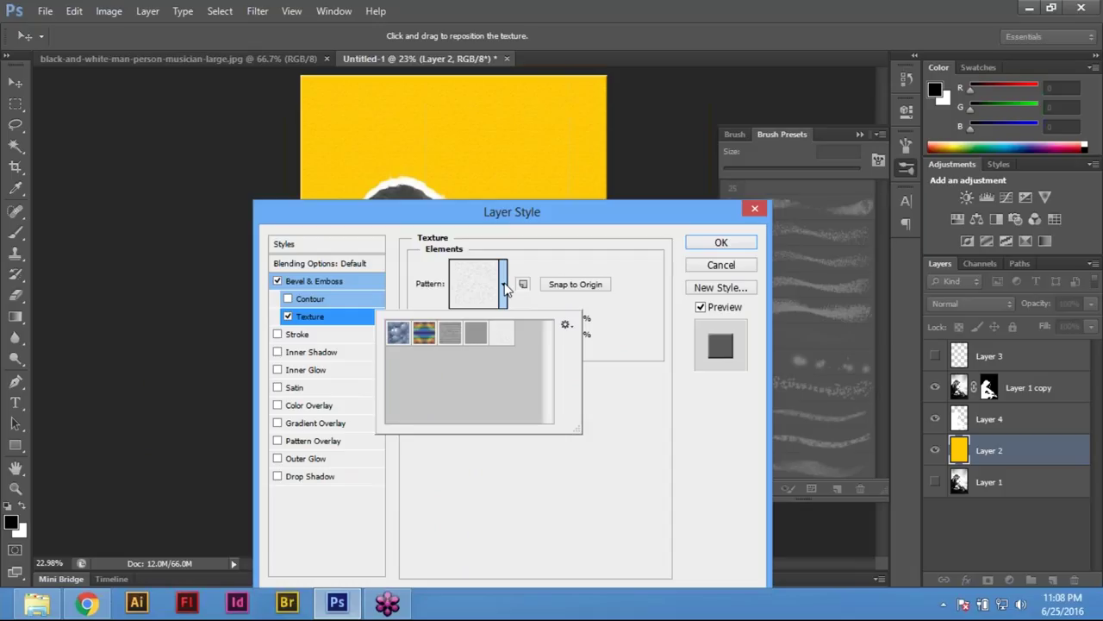
{"action": "left_click", "coordinate": [567, 327]}
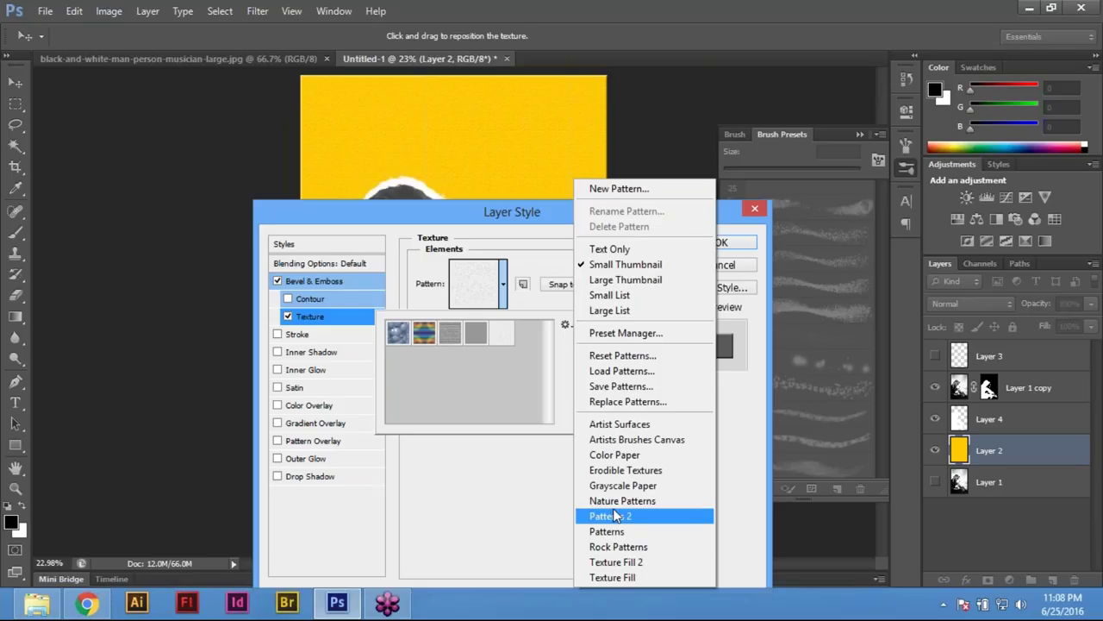
{"action": "left_click", "coordinate": [637, 462]}
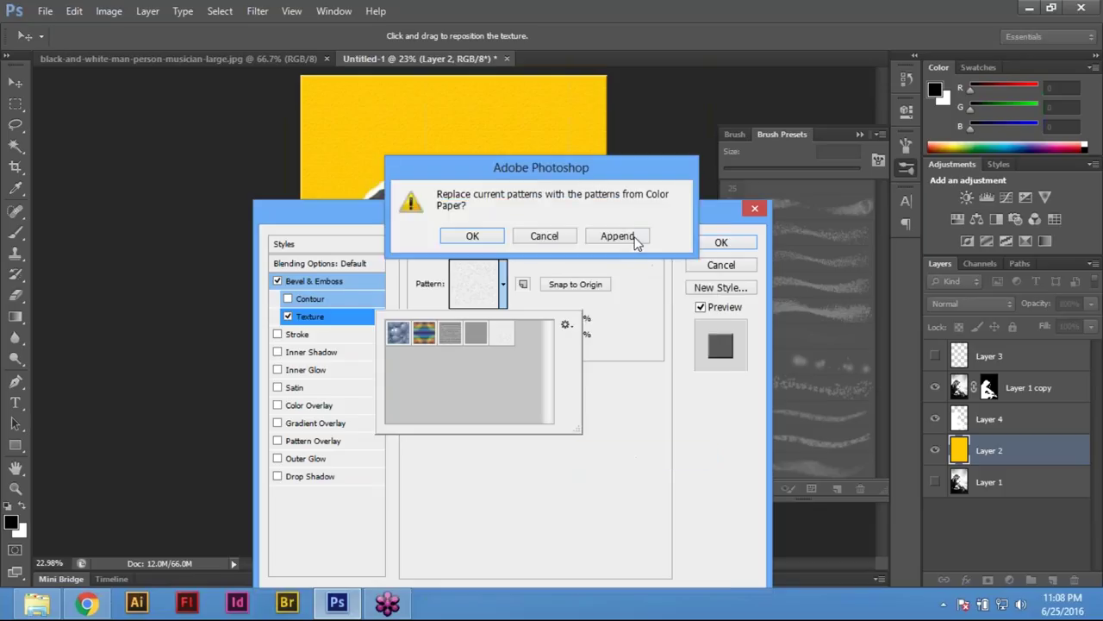
{"action": "left_click", "coordinate": [628, 243]}
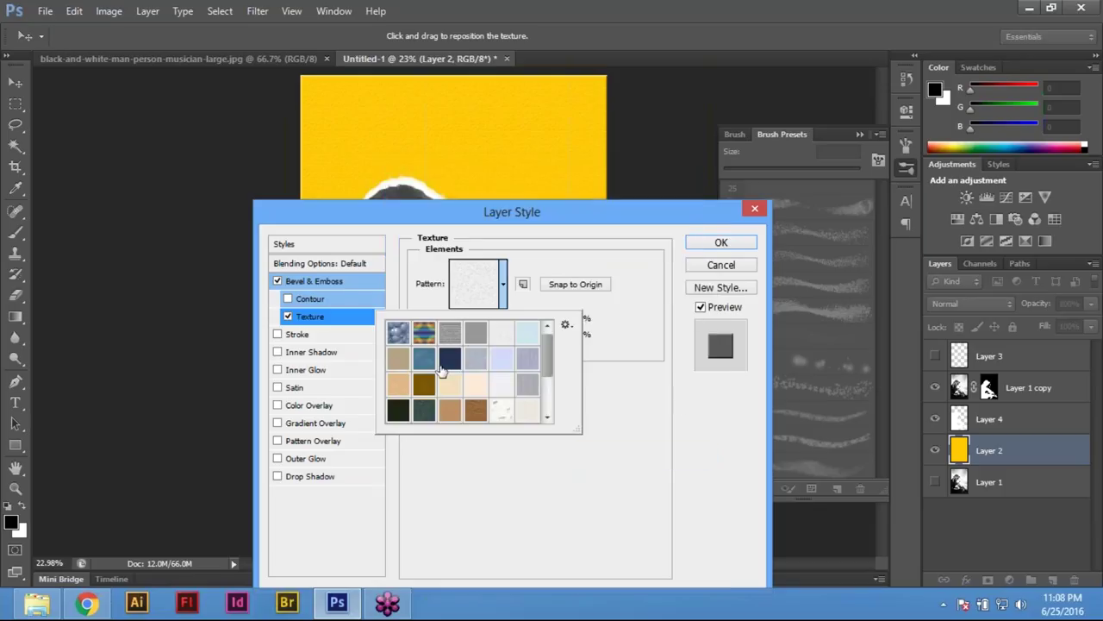
Choose the near-white paper pattern for the texture and check it on the yellow background at 50% zoom
{"action": "left_click", "coordinate": [505, 336]}
{"action": "left_click", "coordinate": [440, 126]}
{"action": "left_click", "coordinate": [441, 126]}
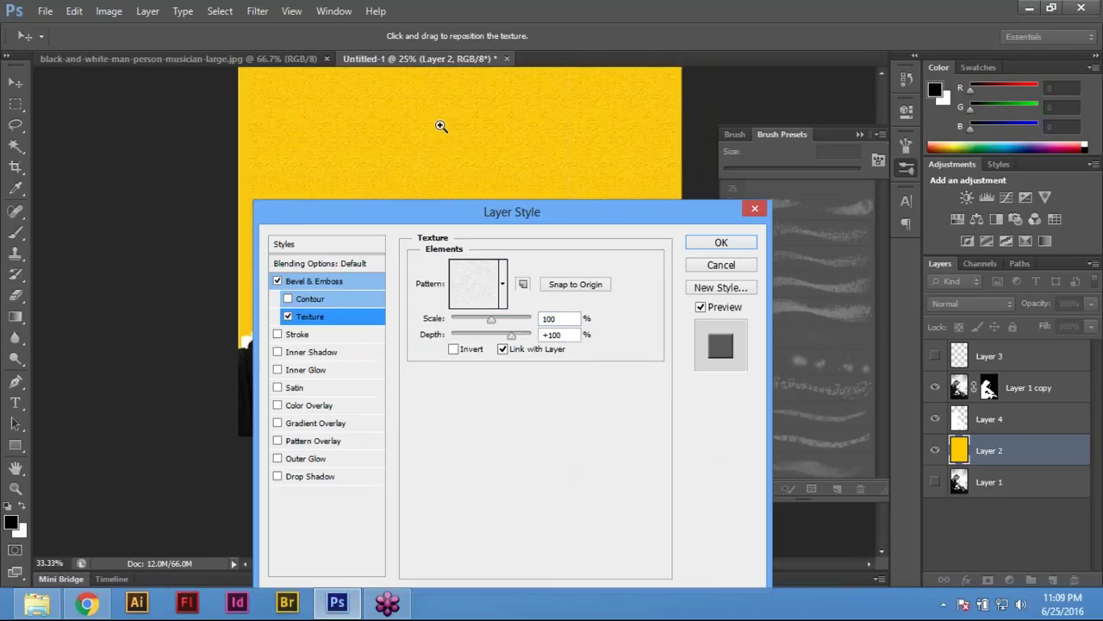
{"action": "left_click", "coordinate": [441, 126]}
{"action": "left_click_drag", "start_coordinate": [178, 185], "coordinate": [8, 259]}
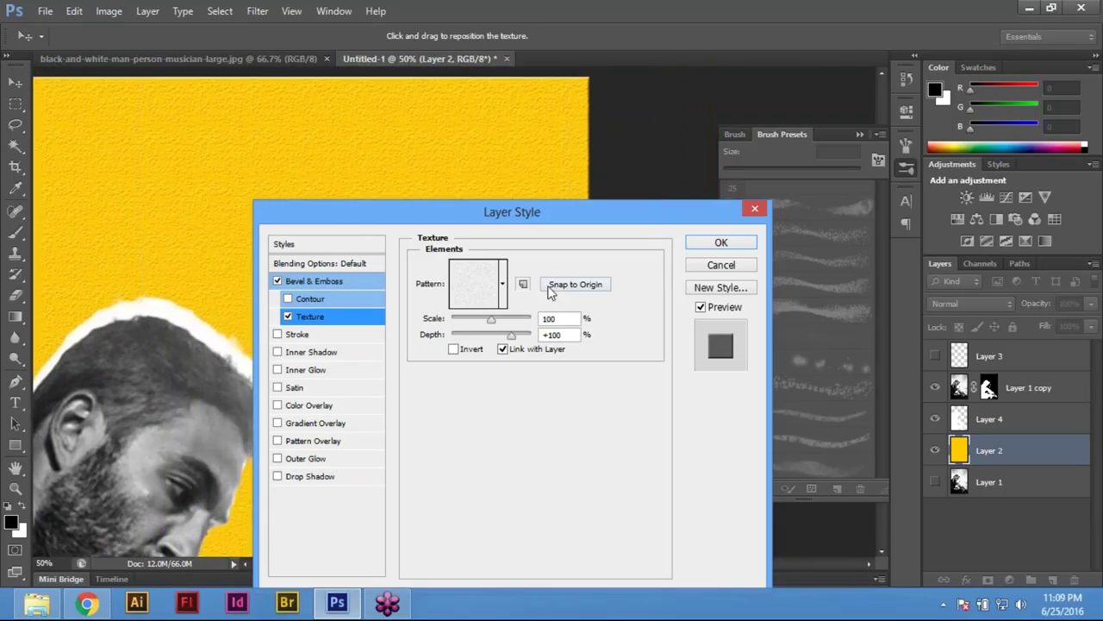
Try the navy, tan, cream and flecked white patterns for Layer 2's texture and move the Layer Style dialog off the artwork
{"action": "left_click", "coordinate": [504, 287]}
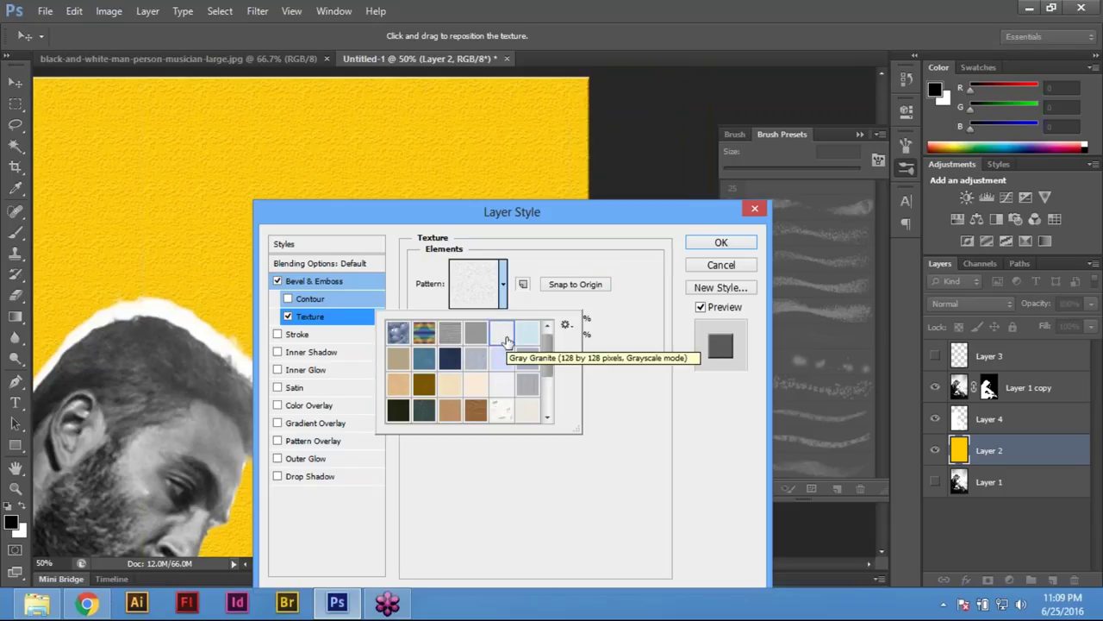
{"action": "left_click", "coordinate": [449, 358]}
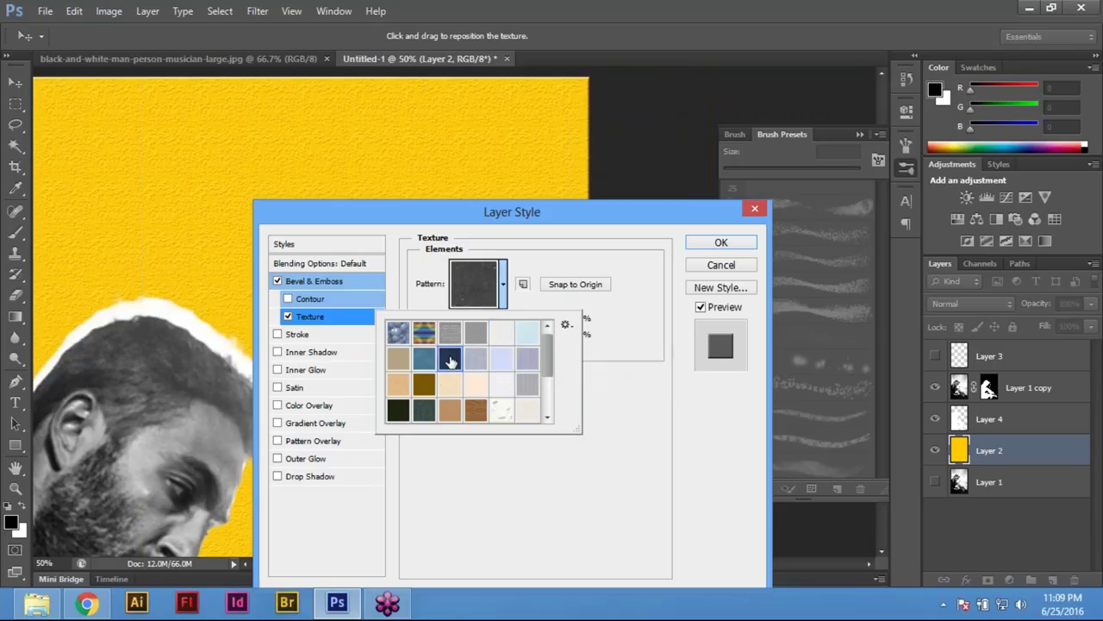
{"action": "left_click", "coordinate": [397, 382]}
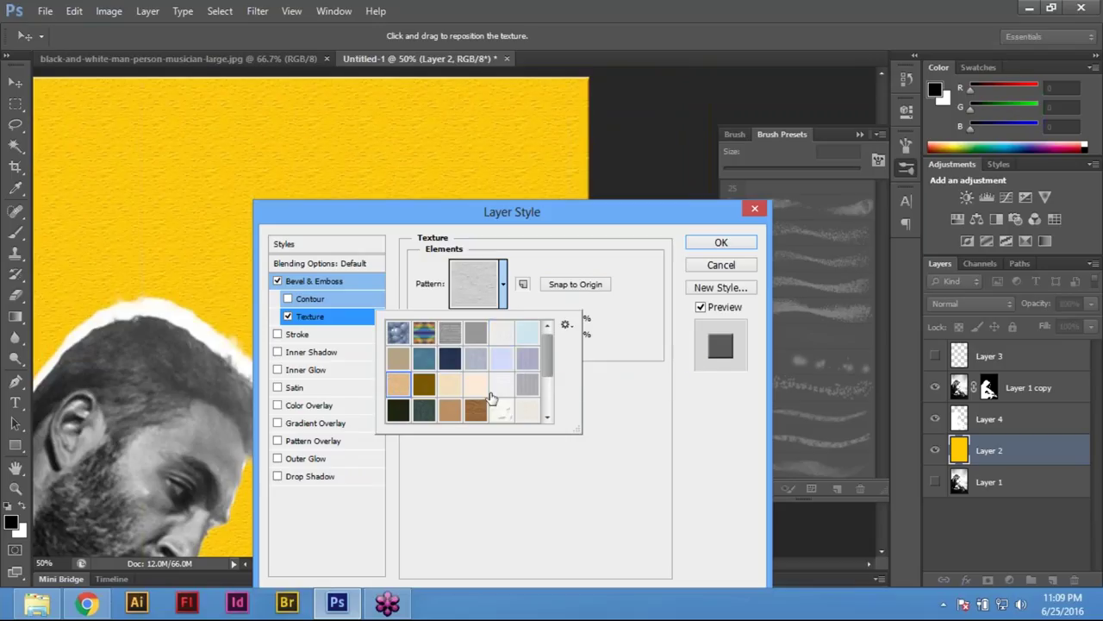
{"action": "left_click", "coordinate": [450, 386]}
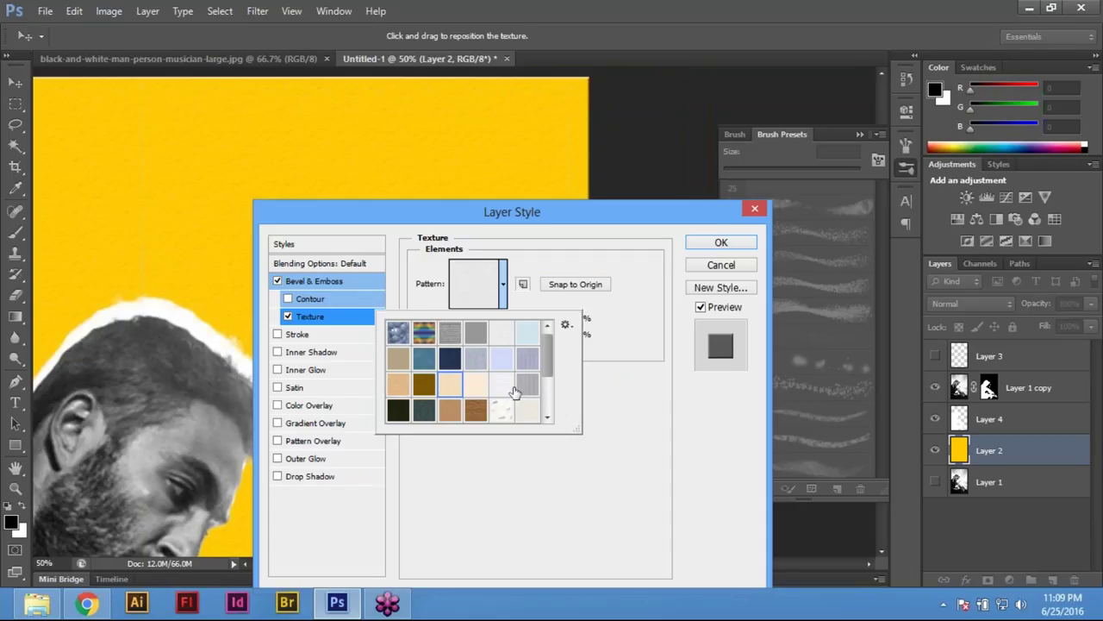
{"action": "left_click", "coordinate": [507, 412]}
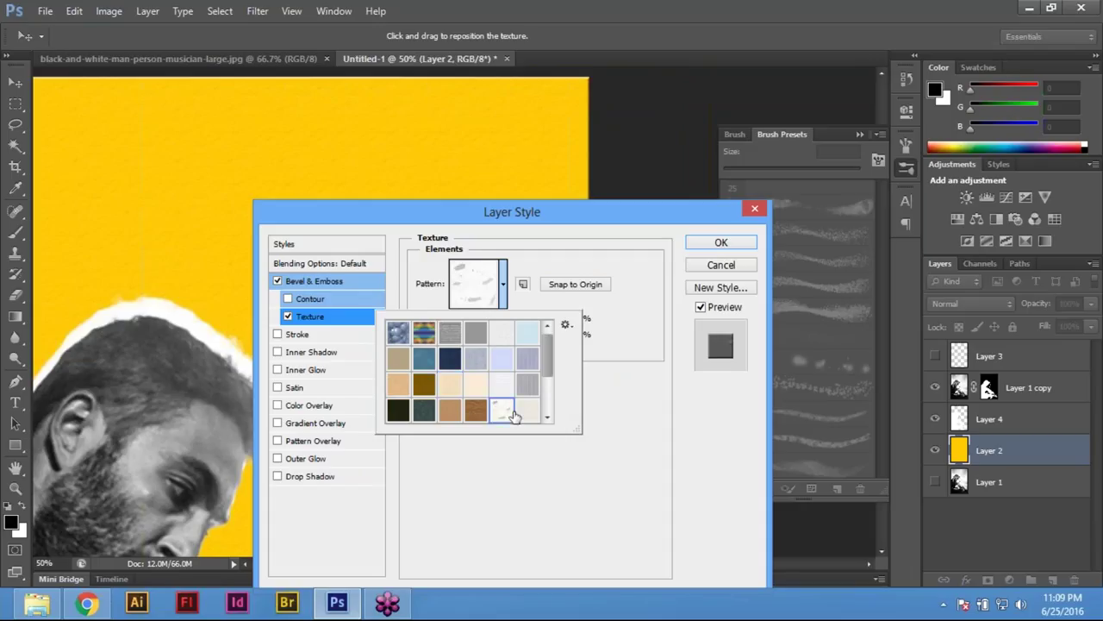
{"action": "left_click", "coordinate": [479, 273]}
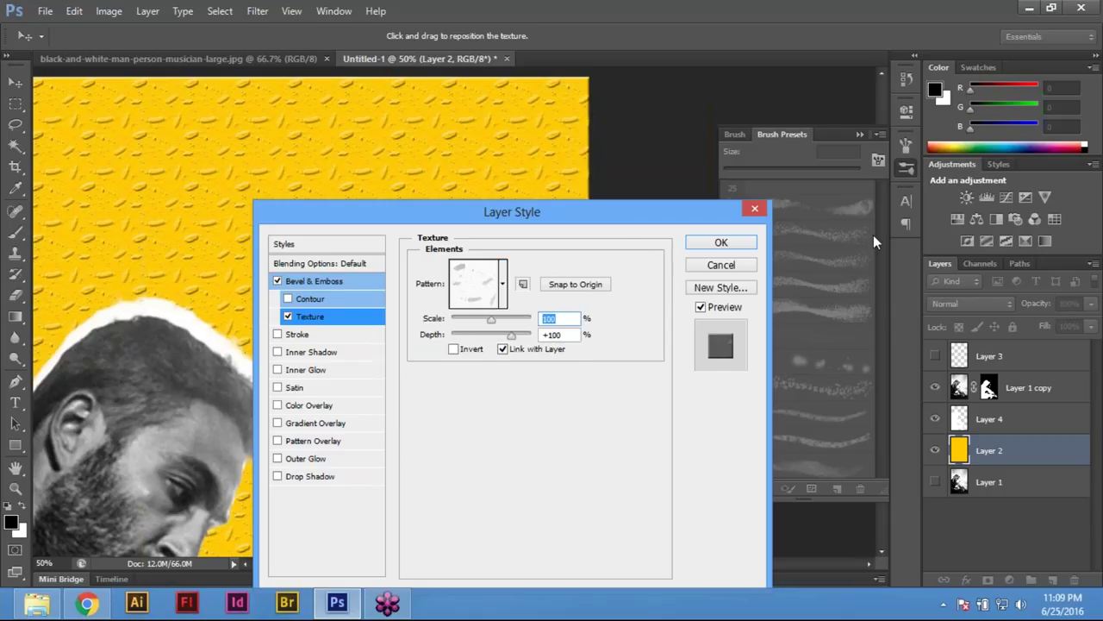
{"action": "left_click_drag", "start_coordinate": [475, 212], "coordinate": [732, 189]}
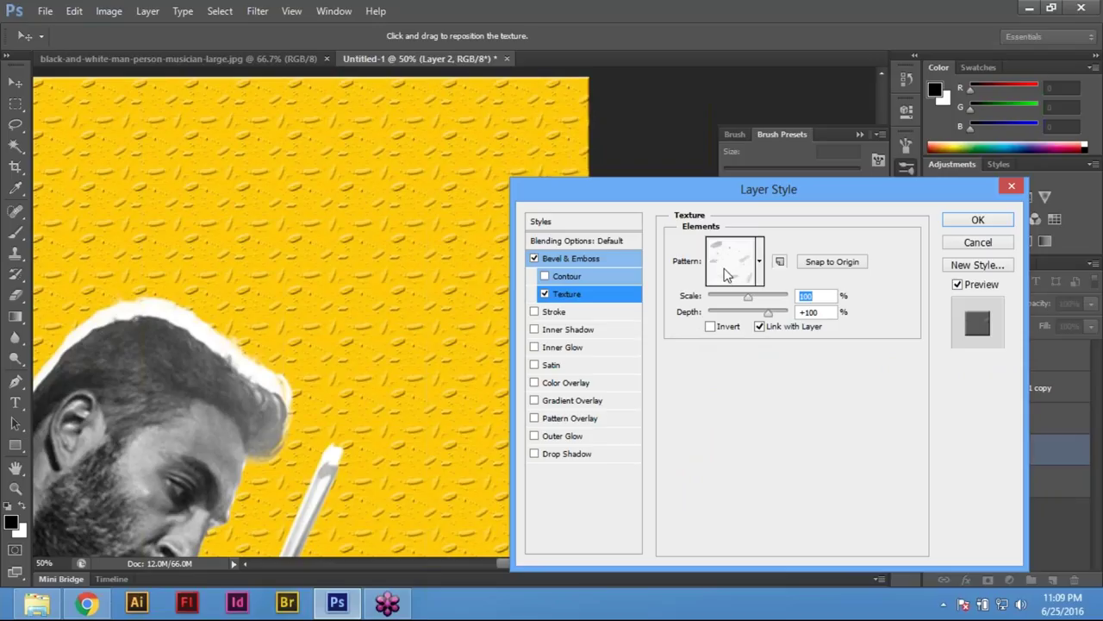
Compare the brown, dark green, olive, cream, white, grey and lavender paper patterns as textures on the yellow background
{"action": "left_click", "coordinate": [759, 262]}
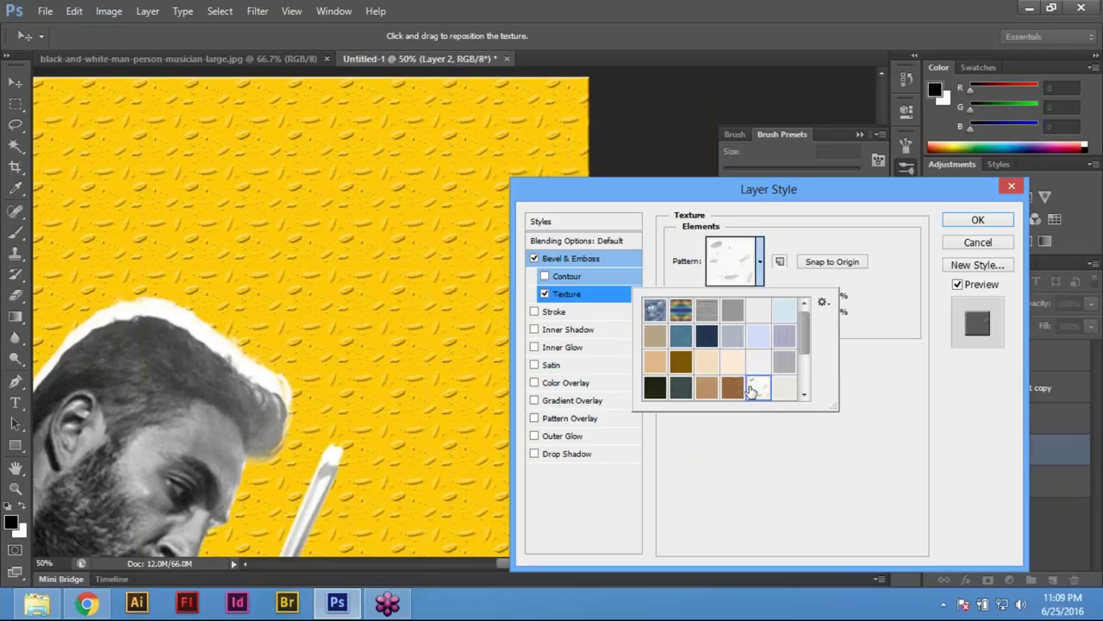
{"action": "left_click", "coordinate": [719, 388]}
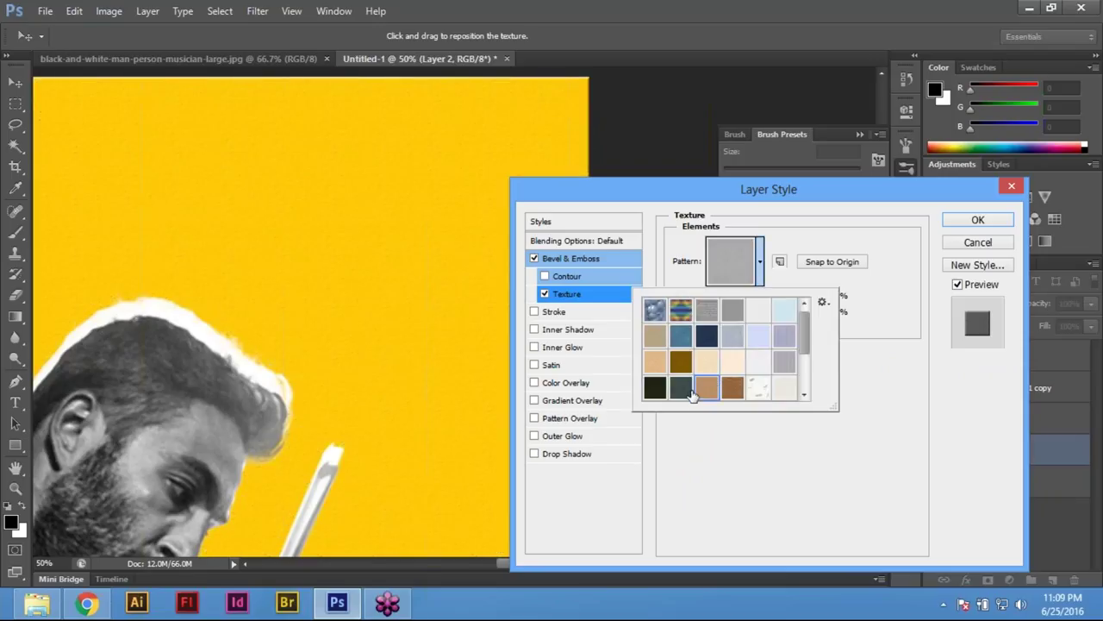
{"action": "left_click", "coordinate": [690, 392]}
{"action": "left_click", "coordinate": [655, 362]}
{"action": "left_click", "coordinate": [683, 364]}
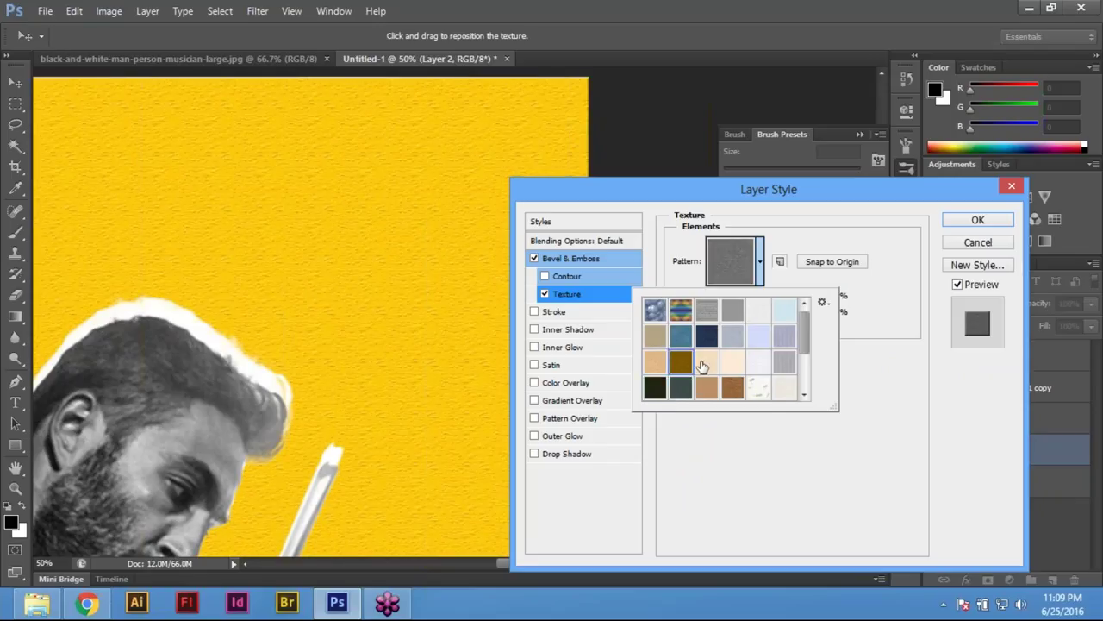
{"action": "left_click", "coordinate": [703, 365]}
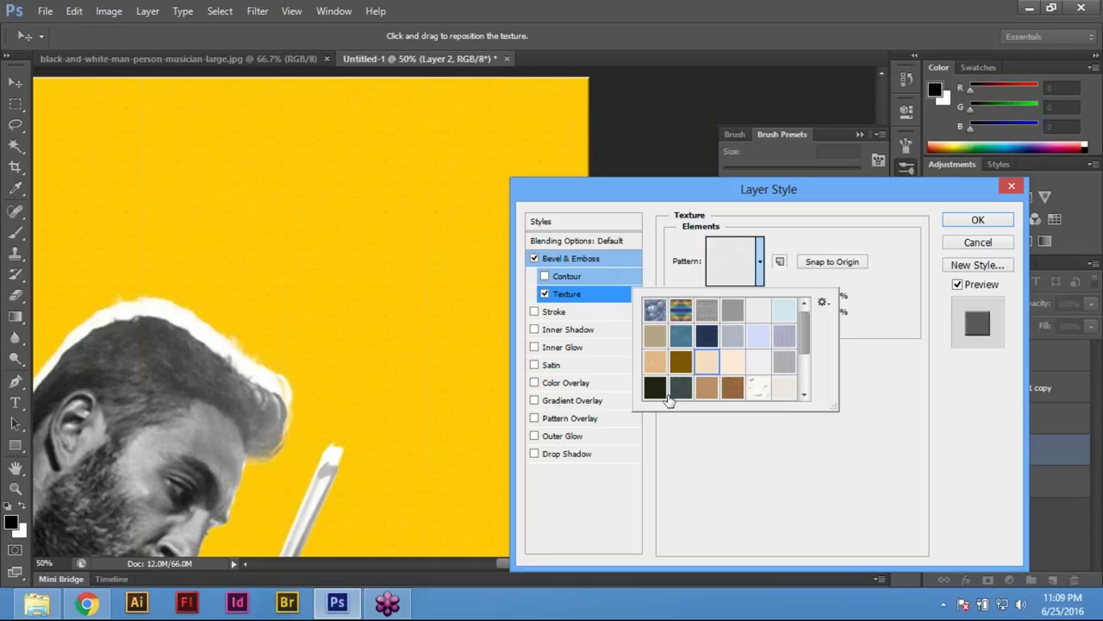
{"action": "left_click", "coordinate": [737, 365]}
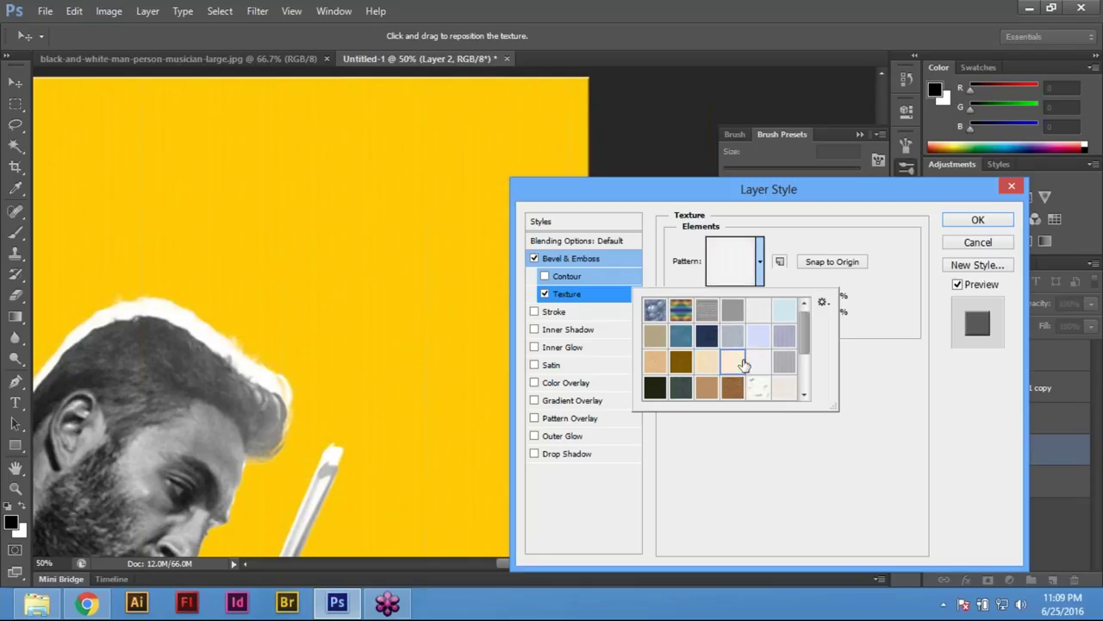
{"action": "left_click", "coordinate": [756, 364]}
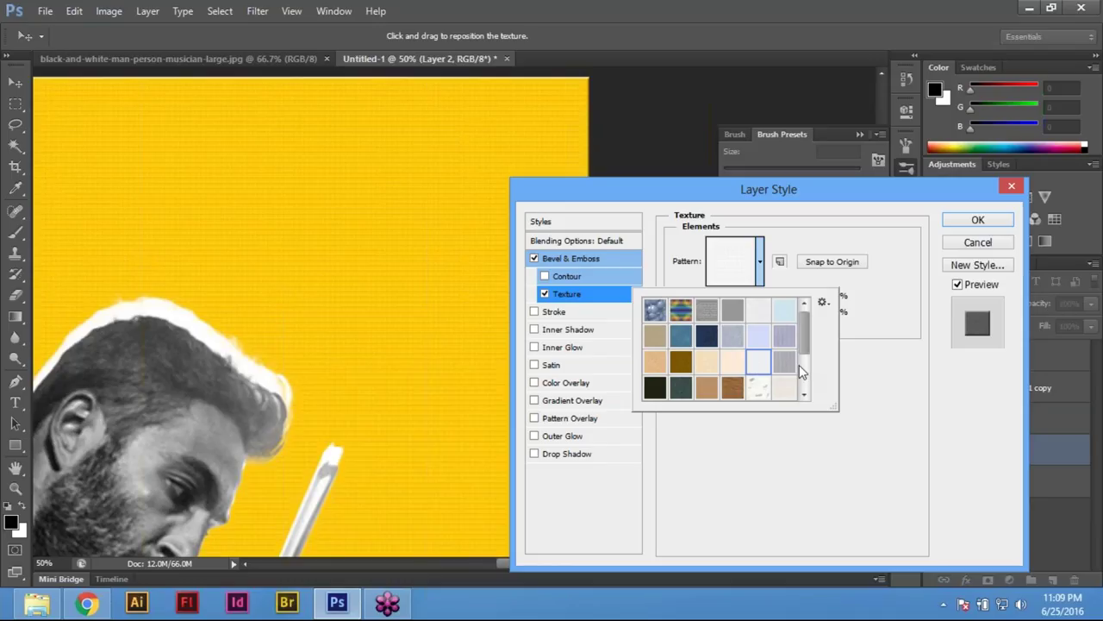
{"action": "left_click", "coordinate": [792, 363]}
{"action": "left_click", "coordinate": [786, 338]}
{"action": "left_click", "coordinate": [756, 337]}
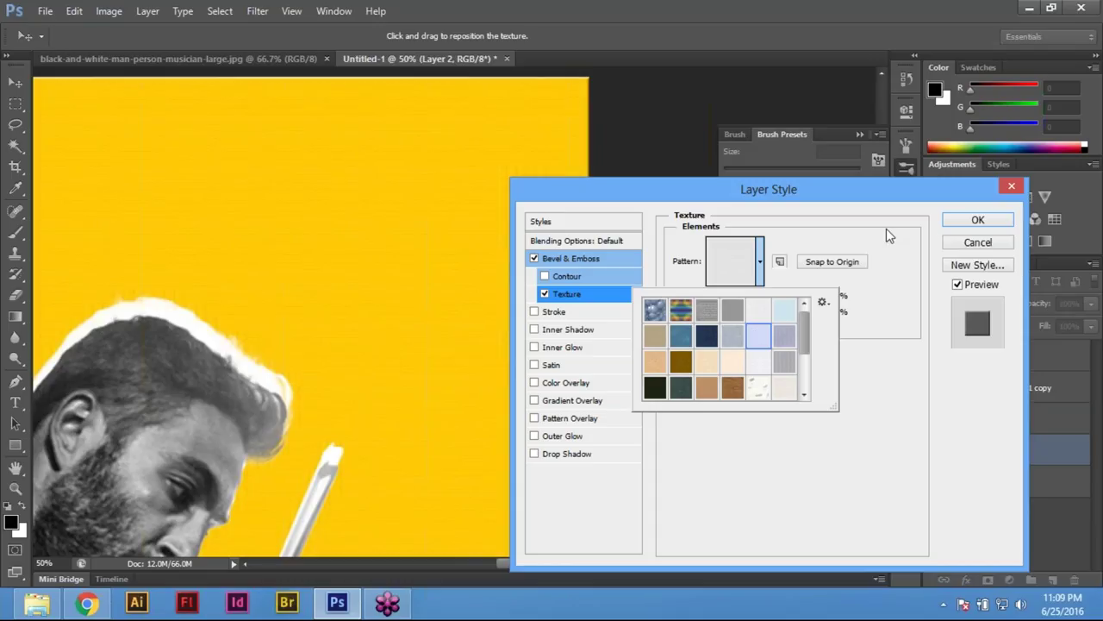
{"action": "left_click", "coordinate": [761, 314]}
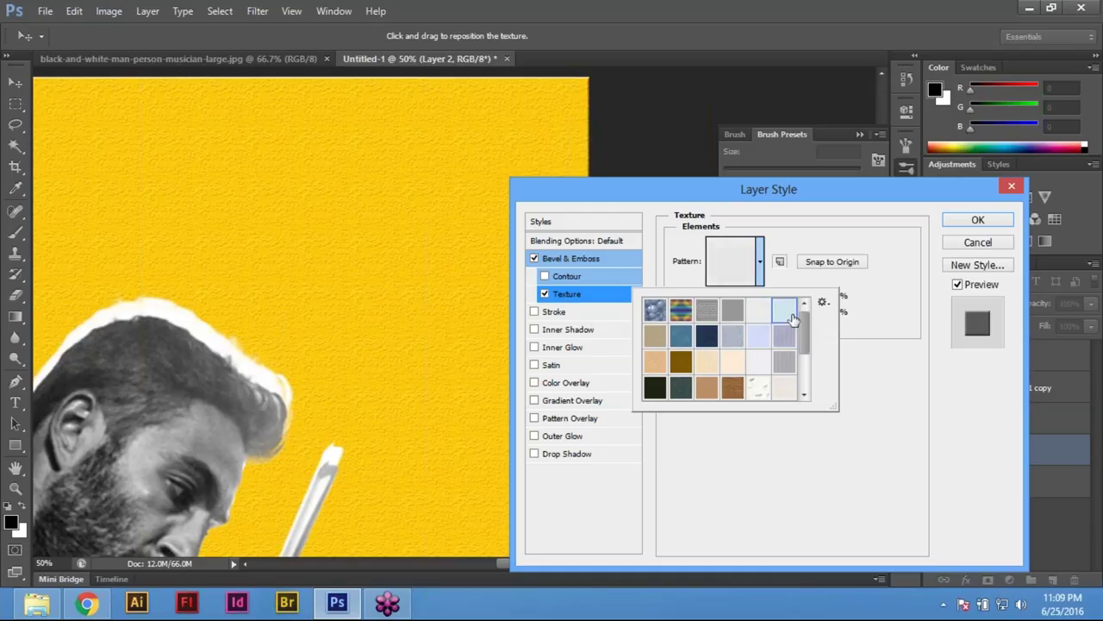
{"action": "left_click", "coordinate": [785, 339]}
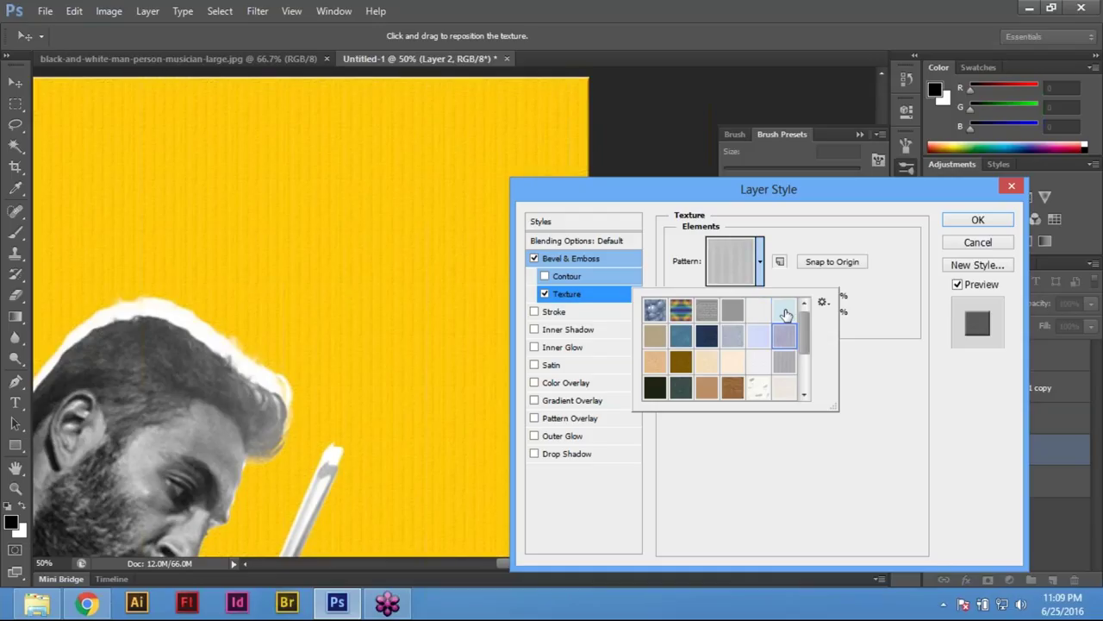
Choose the pale blue paper pattern for the texture and apply the layer style to Layer 2
{"action": "left_click", "coordinate": [784, 311]}
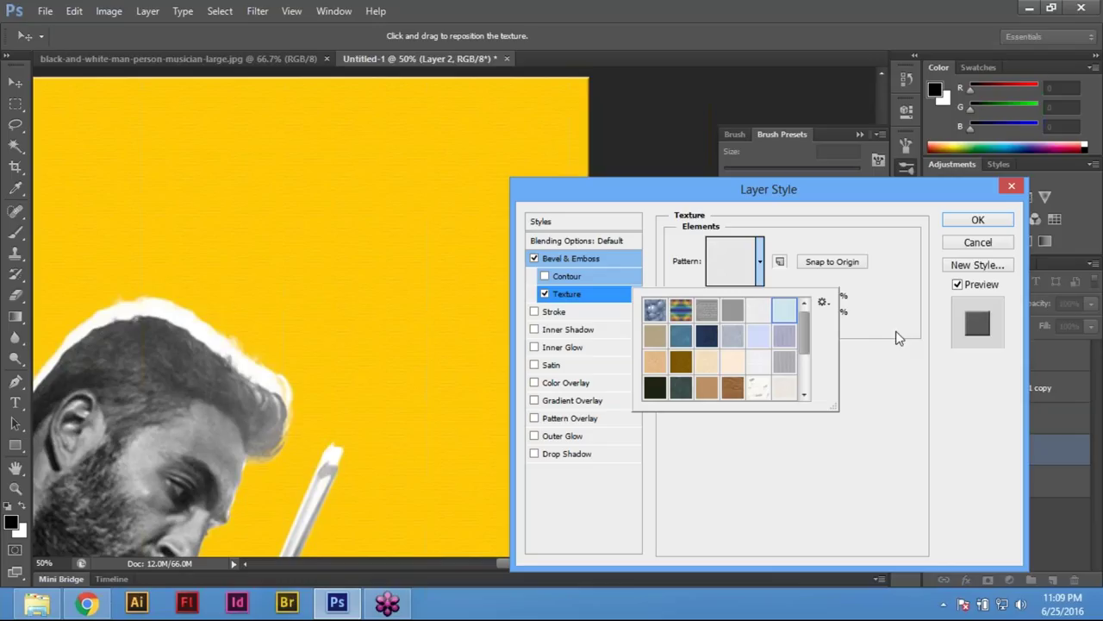
{"action": "left_click", "coordinate": [975, 218]}
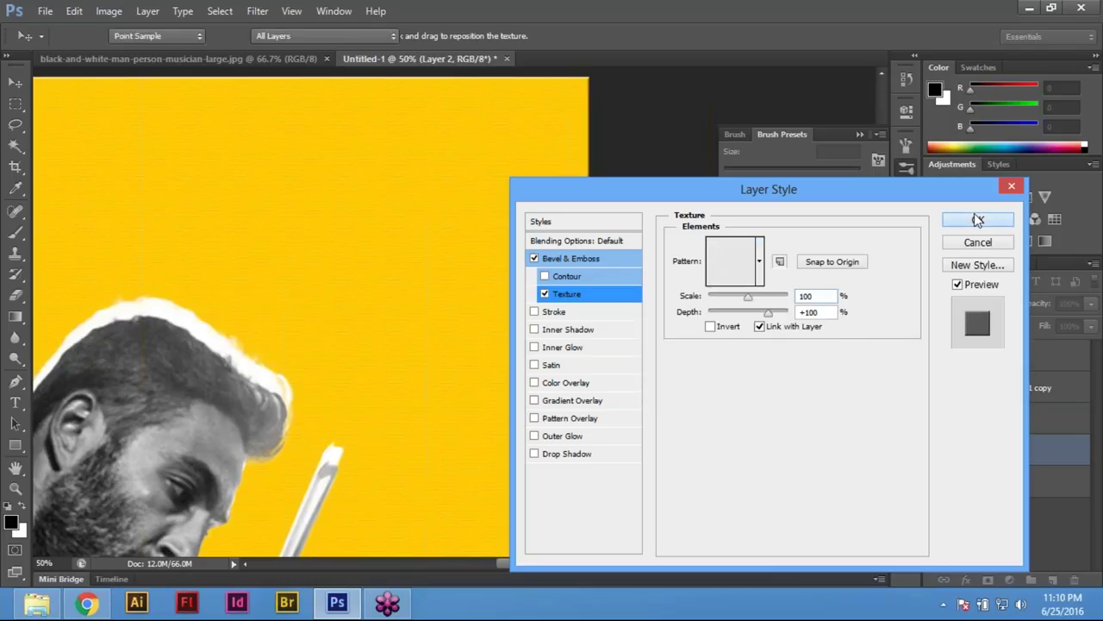
{"action": "left_click", "coordinate": [974, 218]}
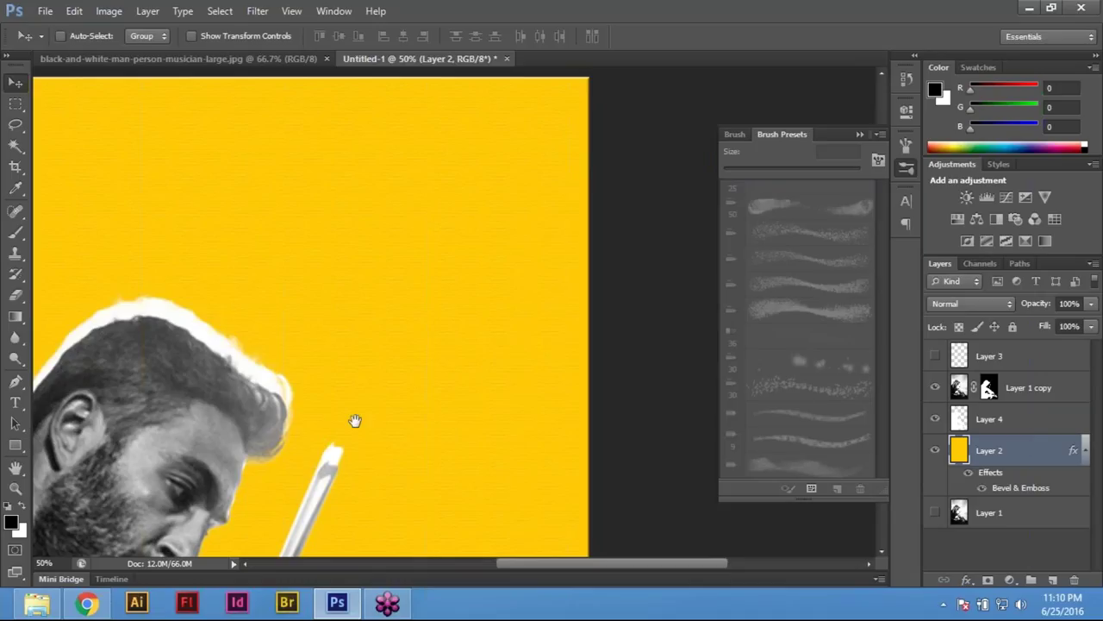
Examine the background's paper texture in the full composition and up close around the violinist's head and bow
{"action": "scroll", "coordinate": [355, 419], "scroll_direction": "down", "scroll_amount": 5}
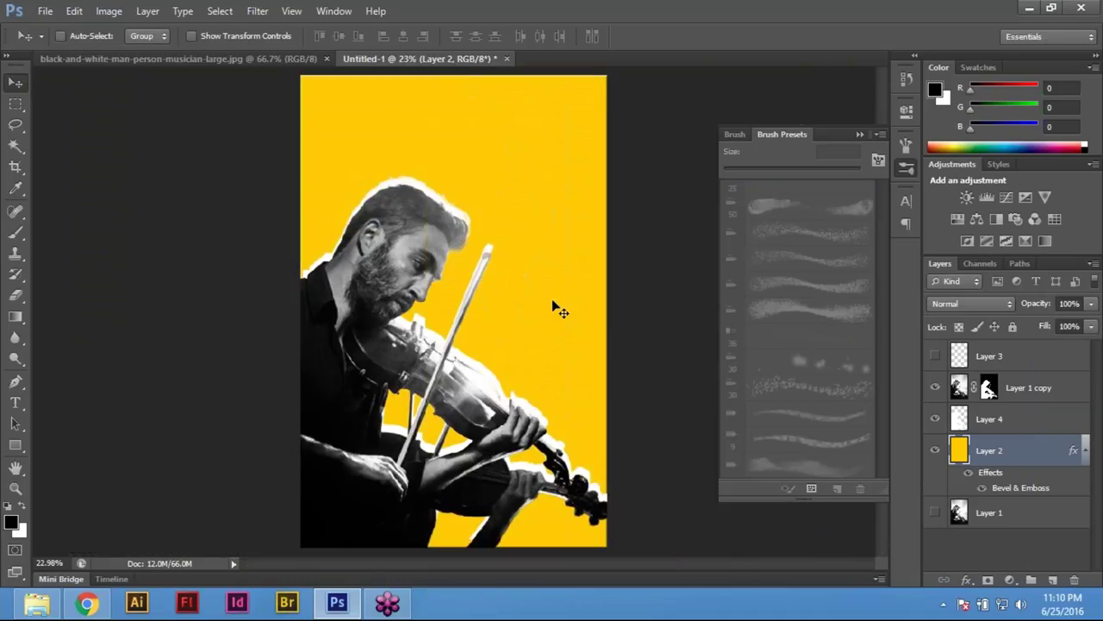
{"action": "scroll", "coordinate": [521, 338], "scroll_direction": "up", "scroll_amount": 5}
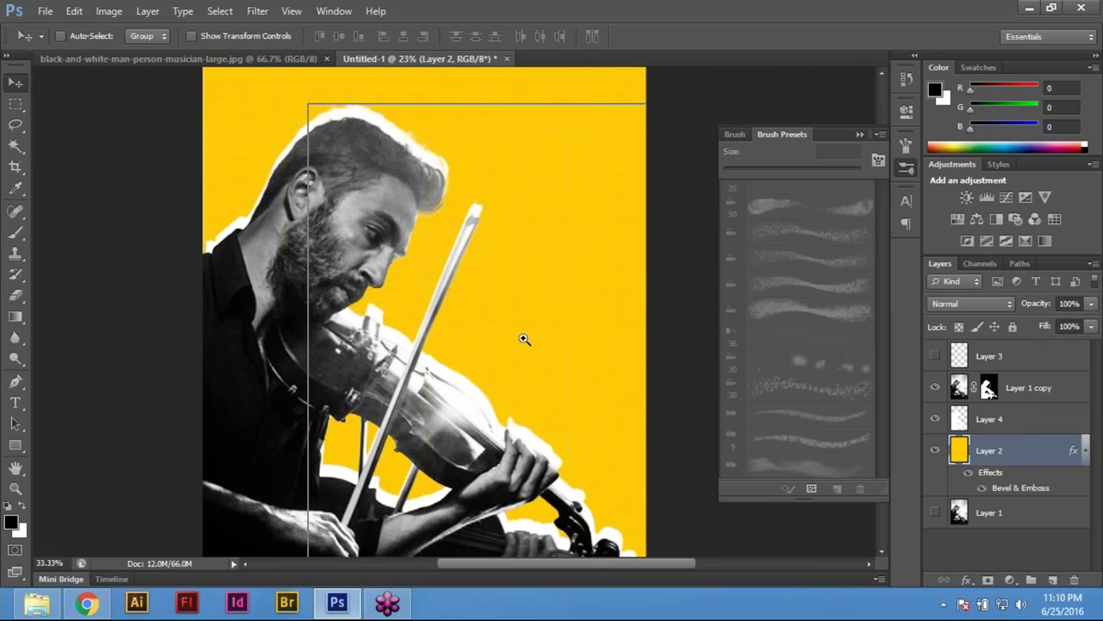
{"action": "scroll", "coordinate": [524, 338], "scroll_direction": "up", "scroll_amount": 1}
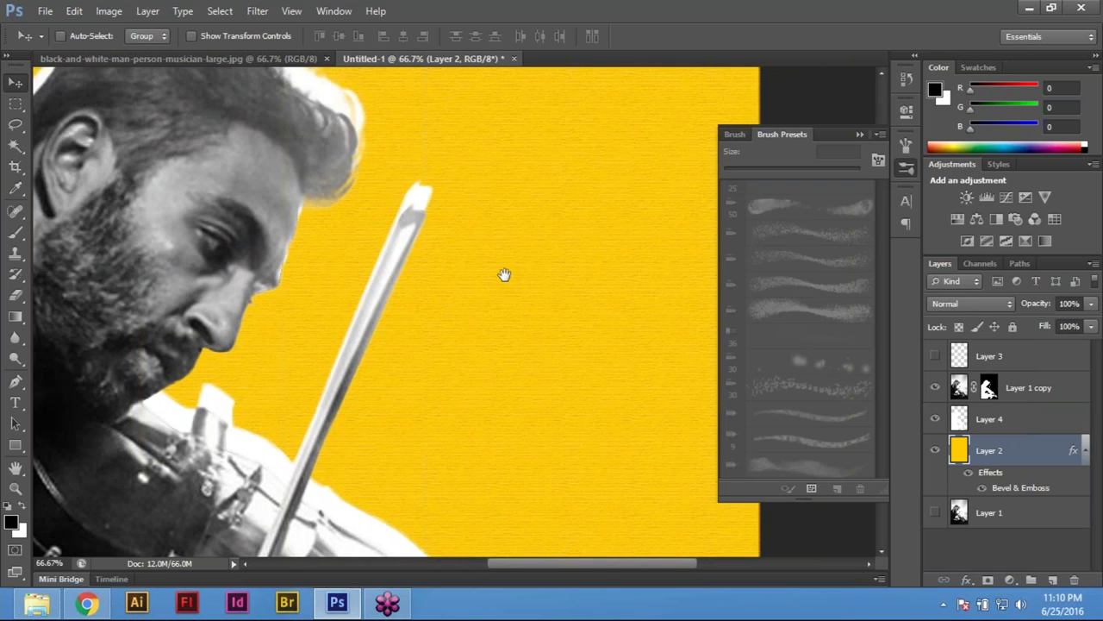
{"action": "scroll", "coordinate": [504, 275], "scroll_direction": "up", "scroll_amount": 5}
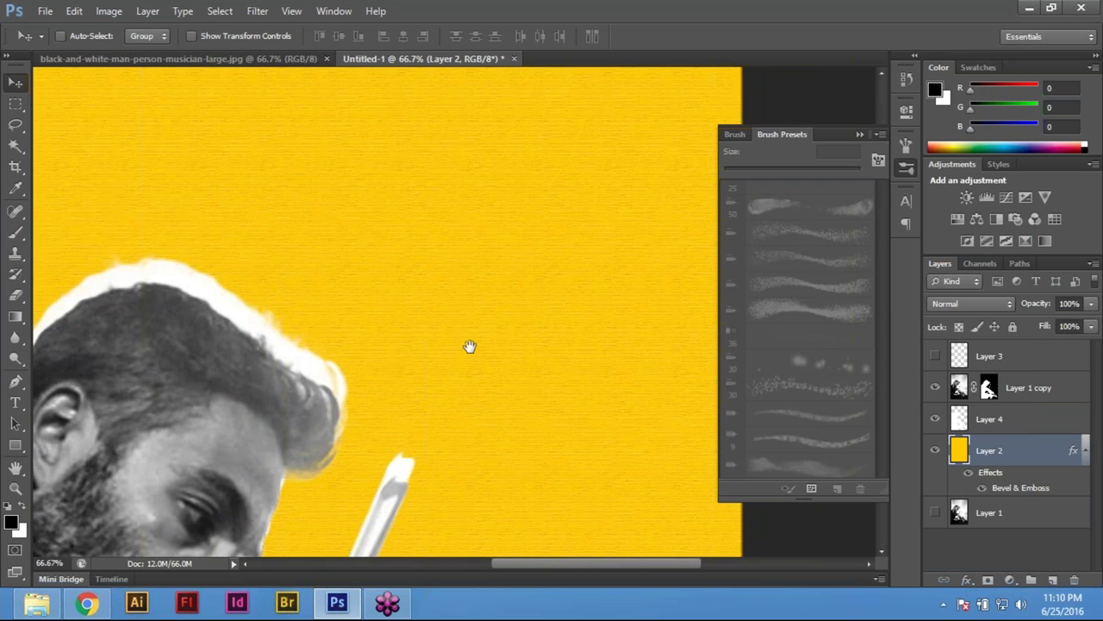
{"action": "key", "text": "ctrl+0"}
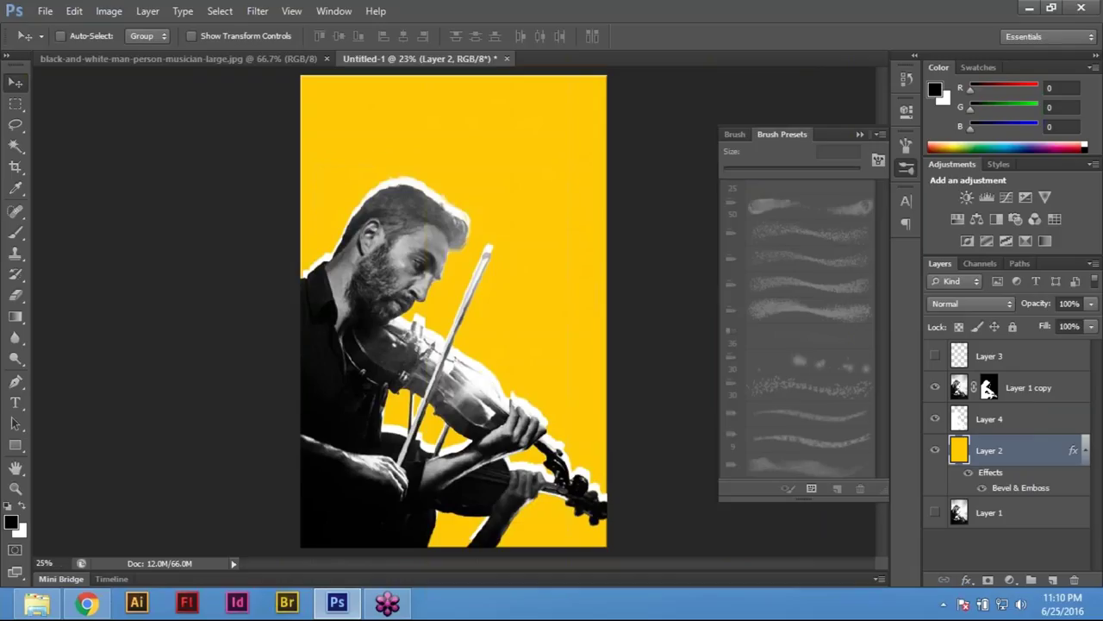
{"action": "scroll", "coordinate": [363, 381], "scroll_direction": "up", "scroll_amount": 1}
{"action": "left_click_drag", "start_coordinate": [364, 381], "coordinate": [357, 469]}
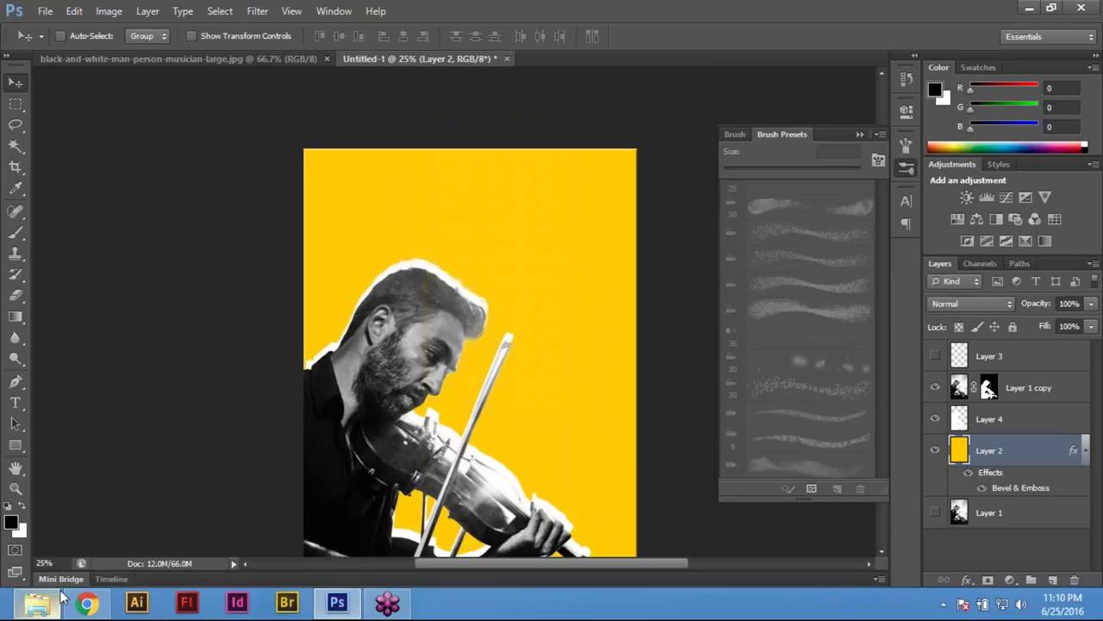
Switch to File Explorer and open the poster content text file in the docs folder
{"action": "mouse_move", "coordinate": [93, 603]}
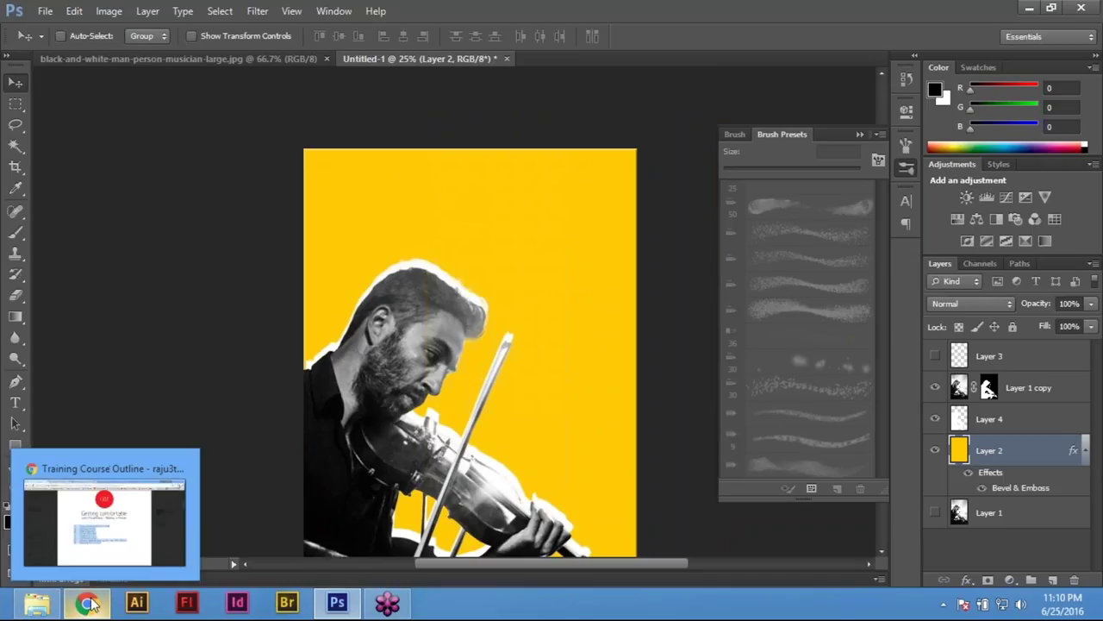
{"action": "left_click", "coordinate": [37, 603]}
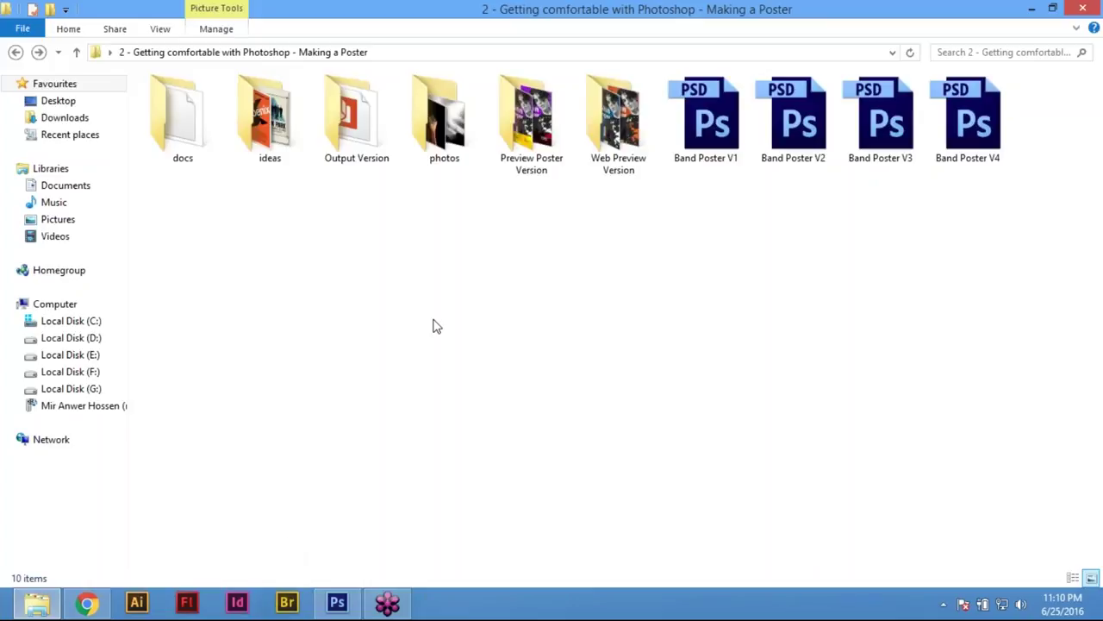
{"action": "left_click", "coordinate": [195, 163]}
{"action": "double_click", "coordinate": [192, 150]}
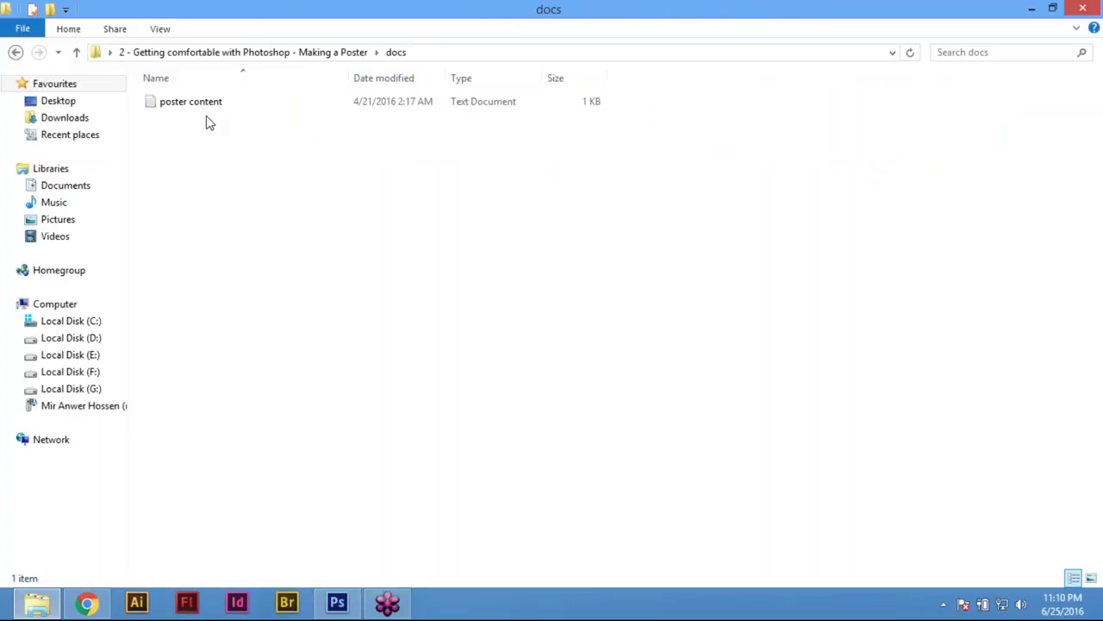
{"action": "double_click", "coordinate": [206, 103]}
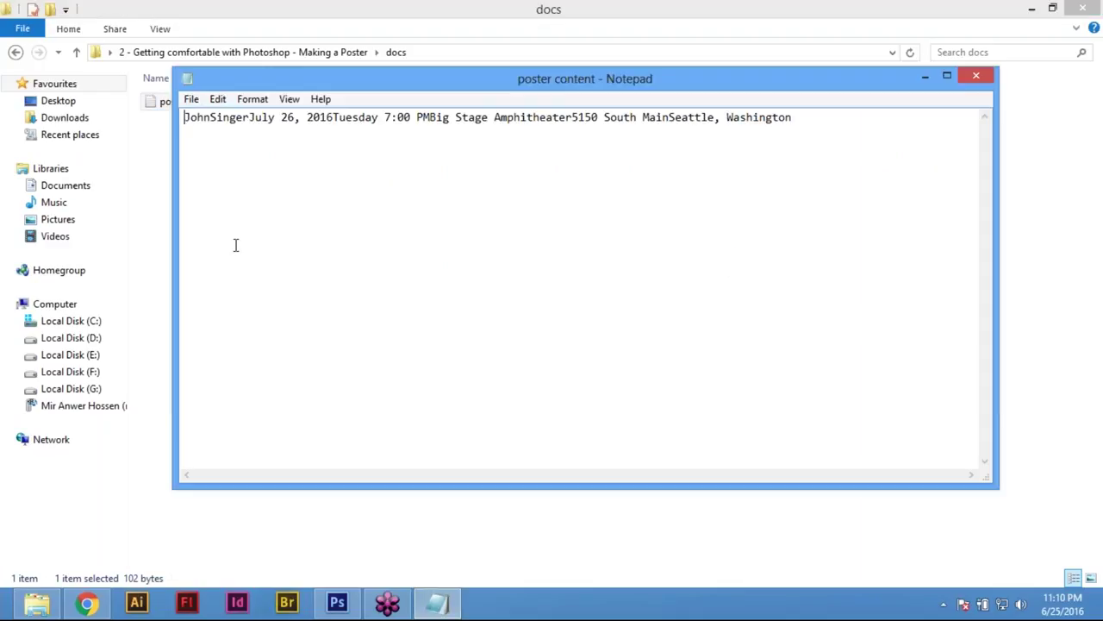
Add spaces between the performer's first name, last name and the date, and select the full name
{"action": "left_click", "coordinate": [209, 119]}
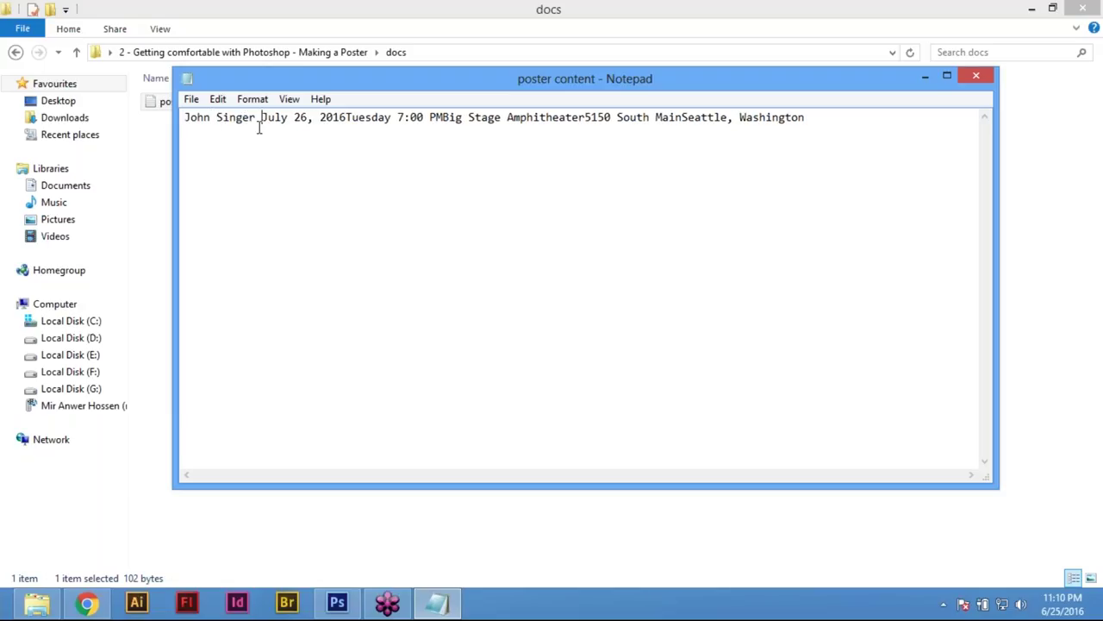
{"action": "left_click_drag", "start_coordinate": [256, 119], "coordinate": [179, 129]}
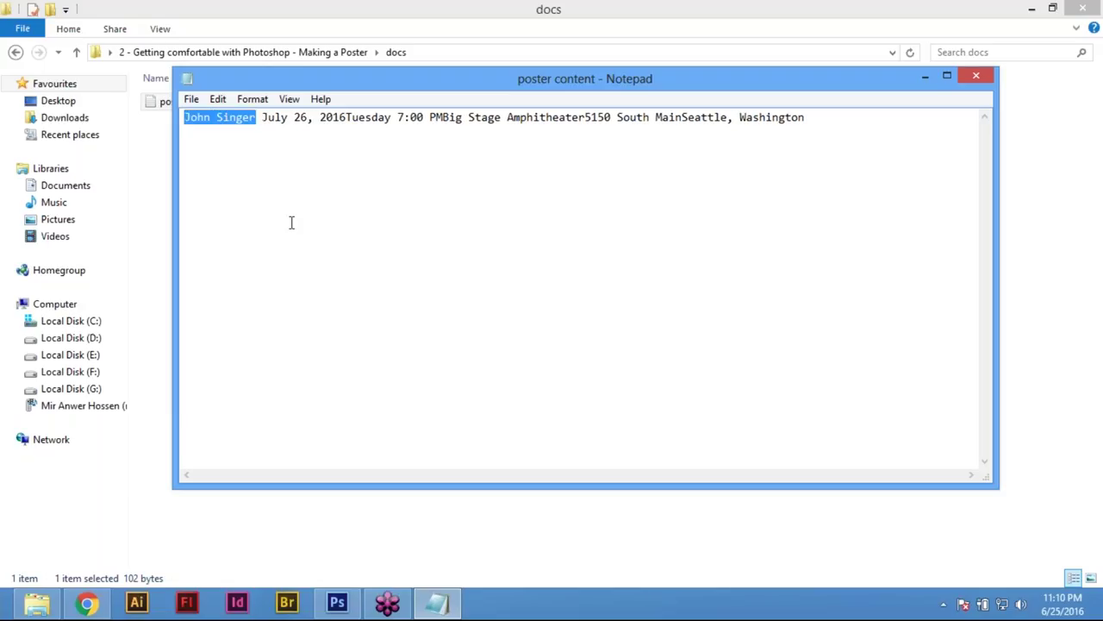
Switch to Photoshop, add the performer's name on one line above the violinist's head, and select the whole text
{"action": "left_click", "coordinate": [138, 604]}
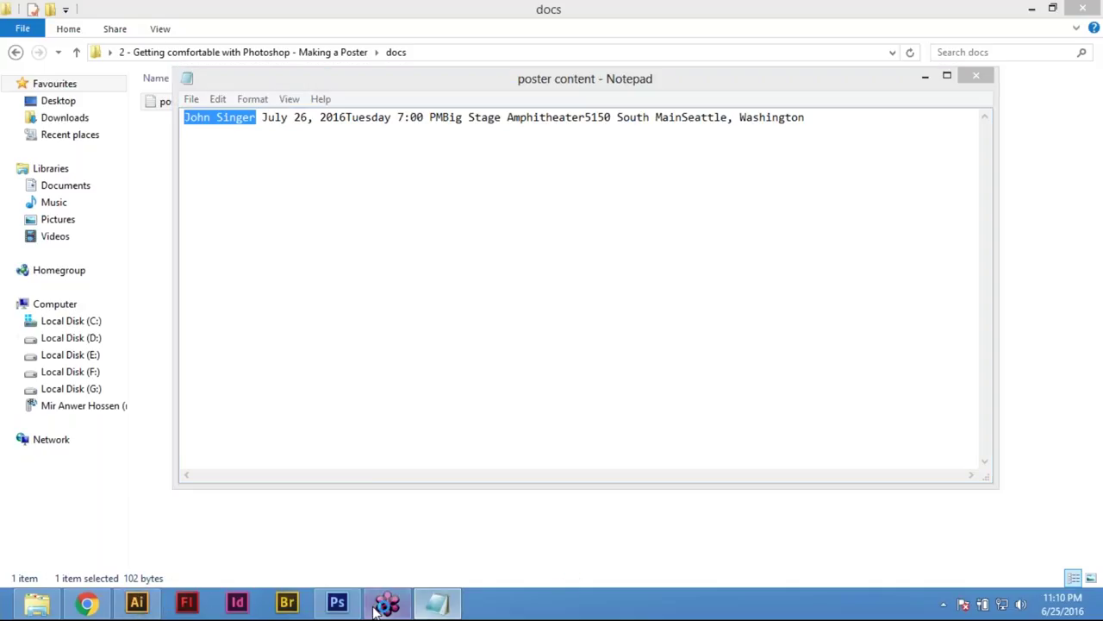
{"action": "left_click", "coordinate": [338, 604]}
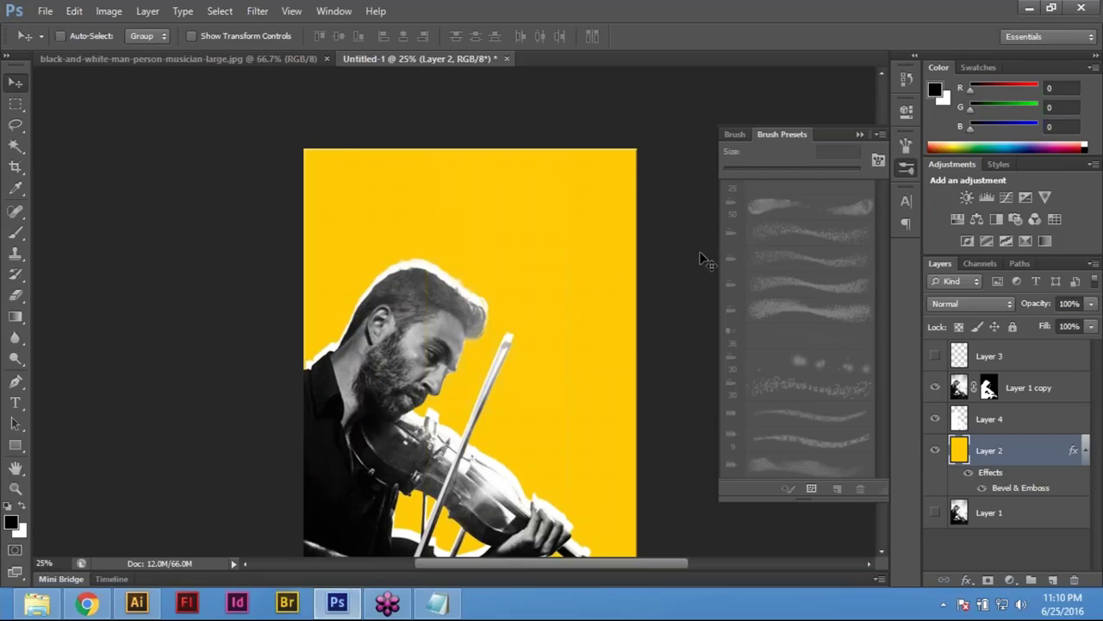
{"action": "scroll", "coordinate": [520, 290], "scroll_direction": "up", "scroll_amount": 1}
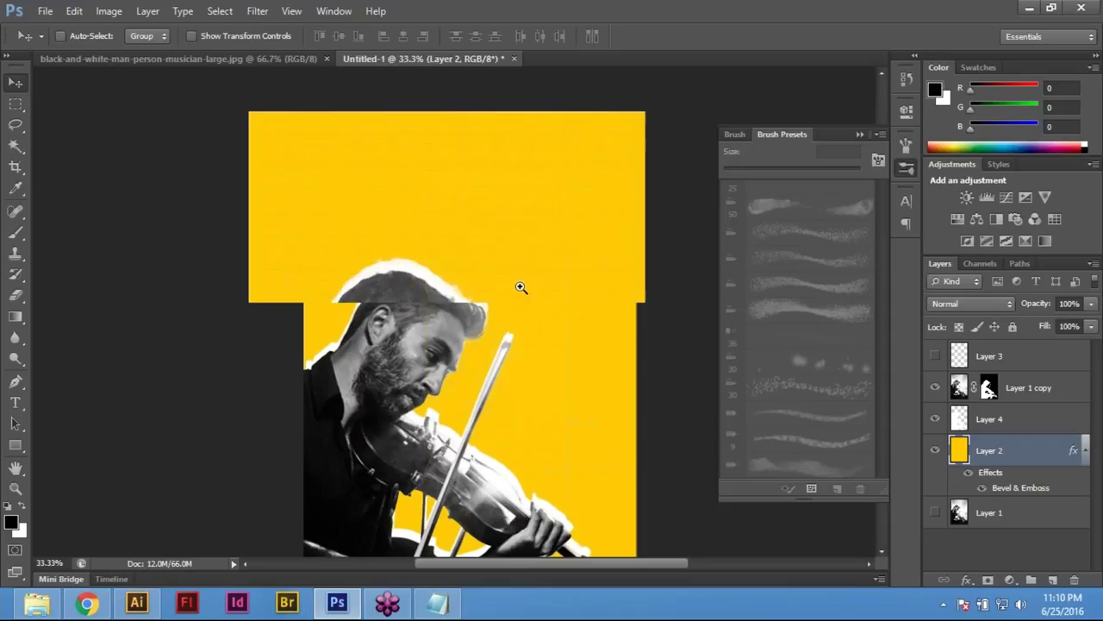
{"action": "left_click", "coordinate": [16, 403]}
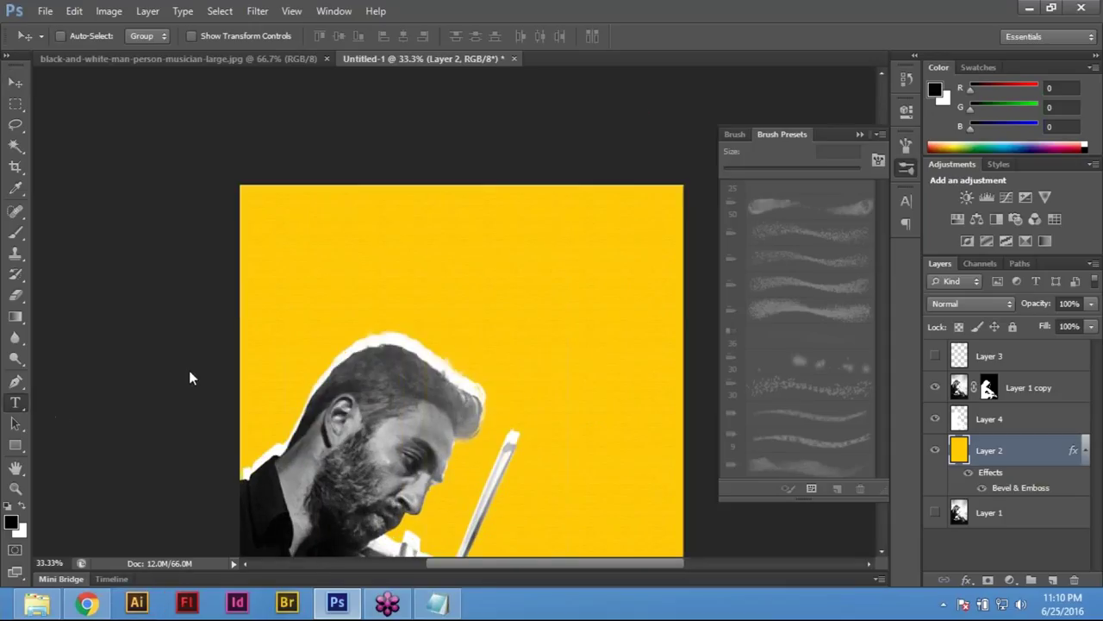
{"action": "left_click", "coordinate": [355, 289]}
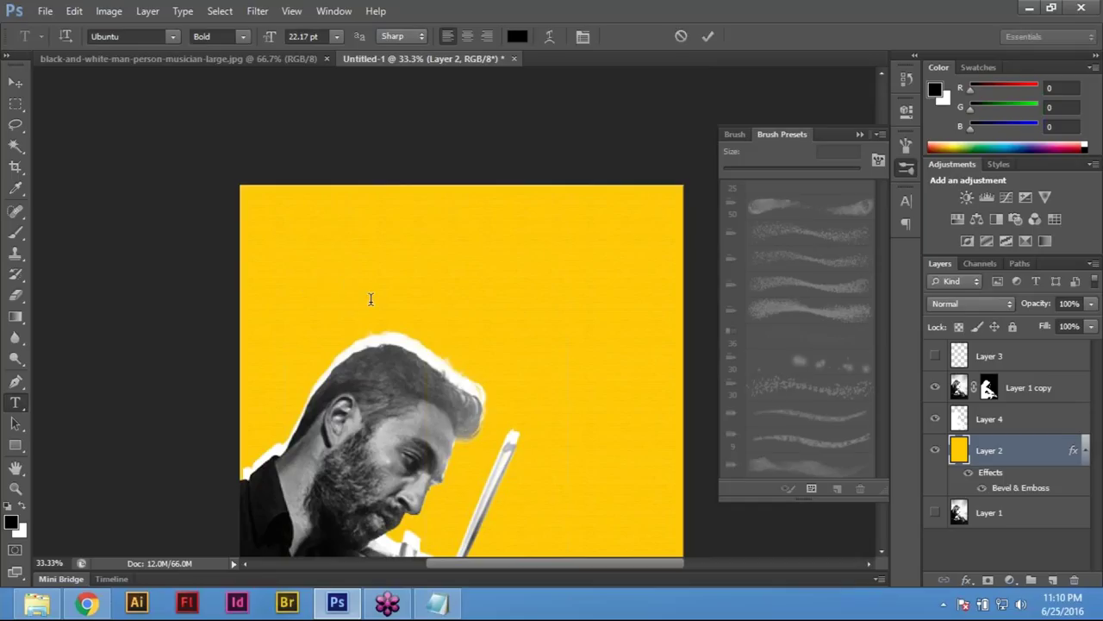
{"action": "left_click", "coordinate": [302, 276]}
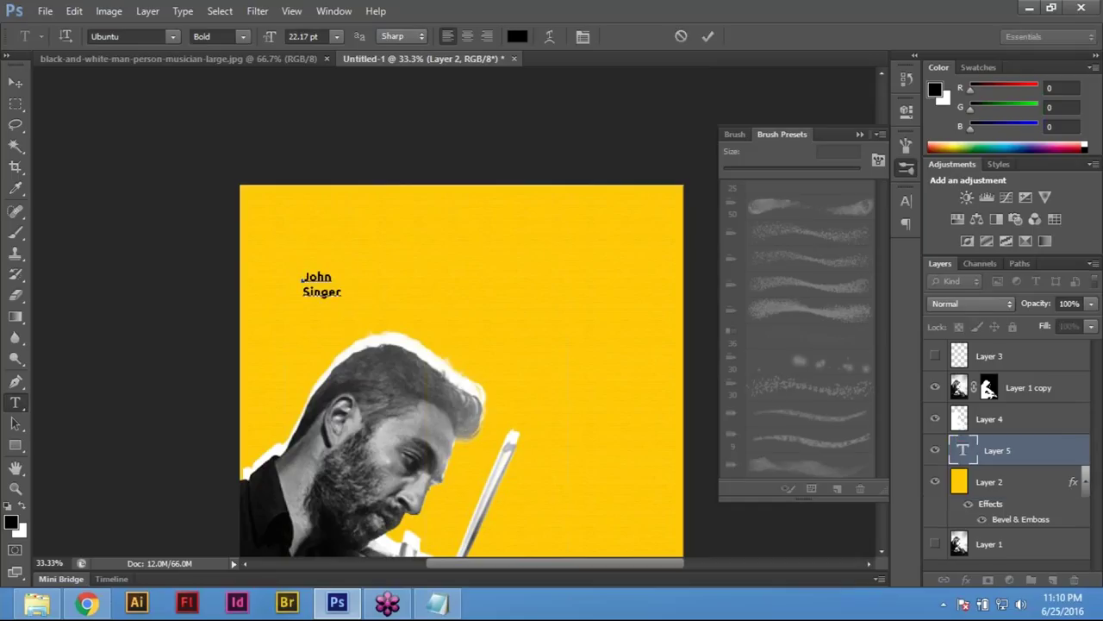
{"action": "double_click", "coordinate": [329, 290]}
{"action": "left_click", "coordinate": [303, 291]}
{"action": "key", "text": "BackSpace"}
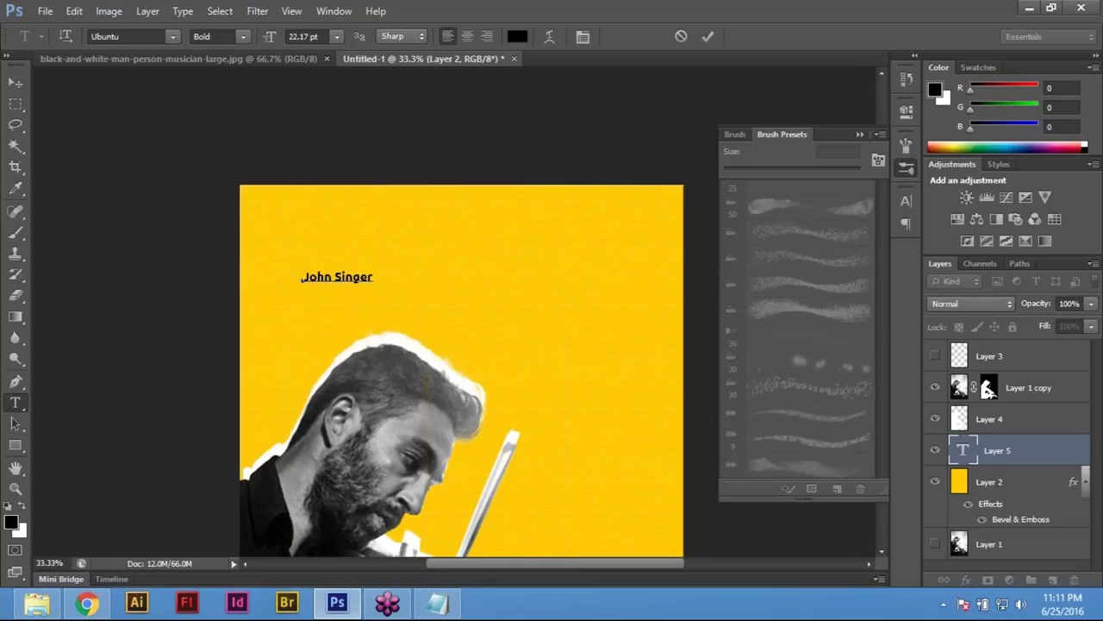
{"action": "double_click", "coordinate": [337, 276]}
{"action": "key", "text": "ctrl+a"}
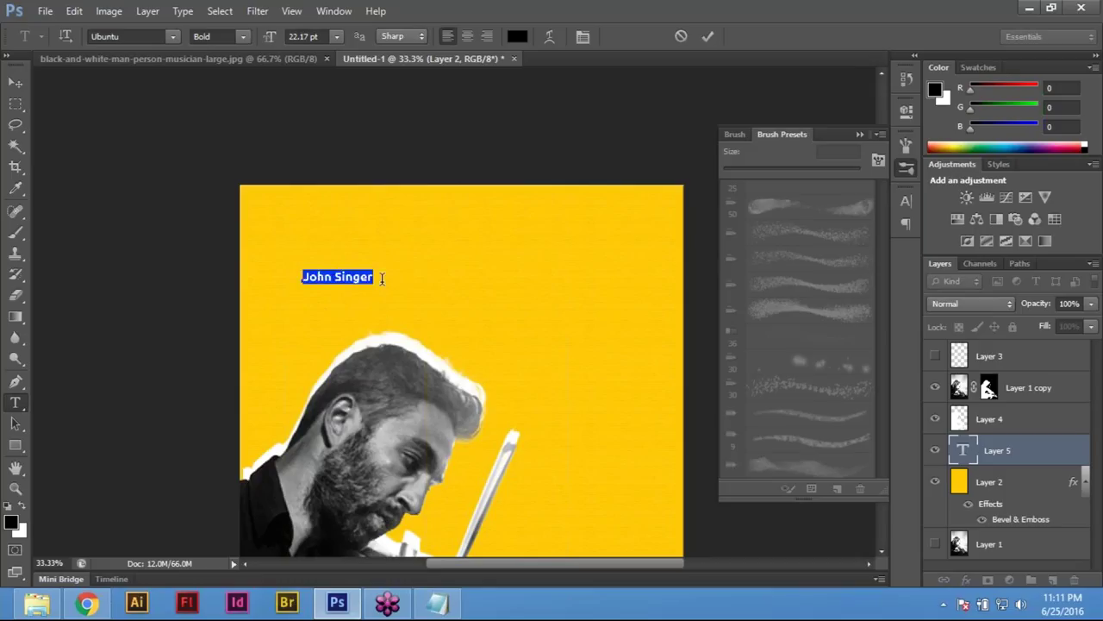
Enlarge the selected performer's name in increments to 82.17 pt
{"action": "key", "text": "ctrl+shift+period"}
{"action": "key", "text": "ctrl+shift+period"}
{"action": "key", "text": "ctrl+shift+period"}
{"action": "key", "text": "ctrl+shift+period"}
{"action": "key", "text": "ctrl+shift+period"}
{"action": "key", "text": "ctrl+shift+period"}
{"action": "key", "text": "ctrl+shift+period"}
{"action": "key", "text": "ctrl+shift+period"}
{"action": "key", "text": "ctrl+shift+period"}
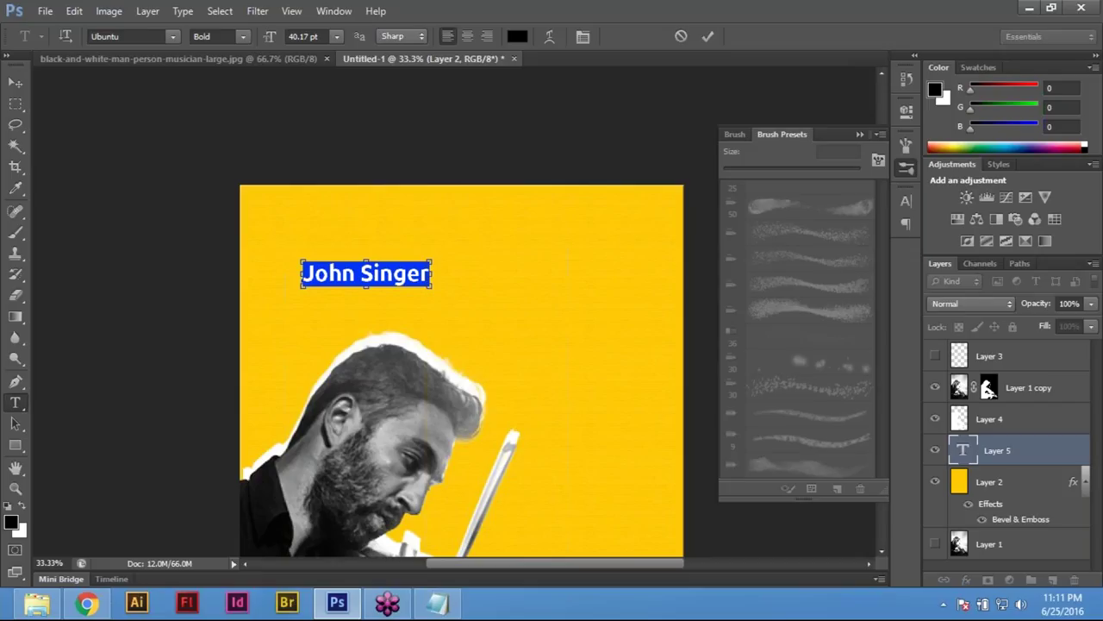
{"action": "key", "text": "ctrl+shift+period"}
{"action": "key", "text": "ctrl+shift+period"}
{"action": "key", "text": "ctrl+shift+period"}
{"action": "key", "text": "ctrl+shift+period"}
{"action": "key", "text": "ctrl+shift+period"}
{"action": "key", "text": "ctrl+shift+period"}
{"action": "key", "text": "ctrl+shift+period"}
{"action": "key", "text": "ctrl+shift+period"}
{"action": "key", "text": "ctrl+shift+period"}
{"action": "key", "text": "ctrl+shift+period"}
{"action": "key", "text": "ctrl+shift+period"}
{"action": "key", "text": "ctrl+shift+period"}
{"action": "key", "text": "ctrl+shift+period"}
{"action": "key", "text": "ctrl+shift+period"}
{"action": "key", "text": "ctrl+shift+period"}
{"action": "key", "text": "ctrl+shift+period"}
{"action": "key", "text": "ctrl+shift+period"}
{"action": "key", "text": "ctrl+shift+period"}
{"action": "key", "text": "ctrl+shift+period"}
{"action": "key", "text": "ctrl+shift+period"}
{"action": "key", "text": "ctrl+shift+period"}
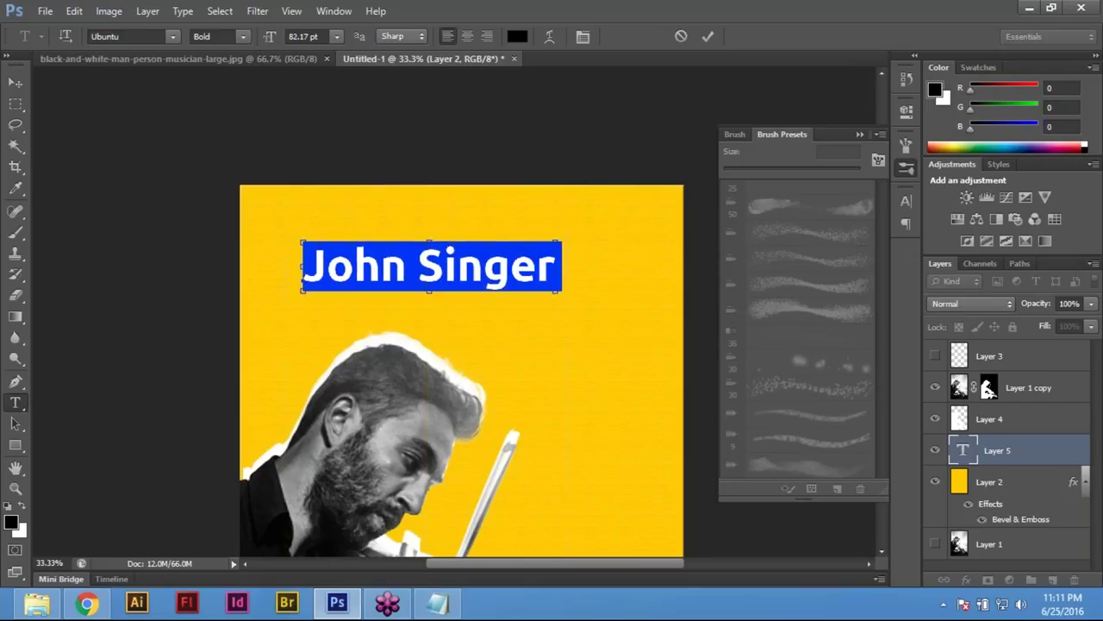
Show the character settings and set the performer's name to a font size of 100 pt
{"action": "left_click", "coordinate": [338, 13]}
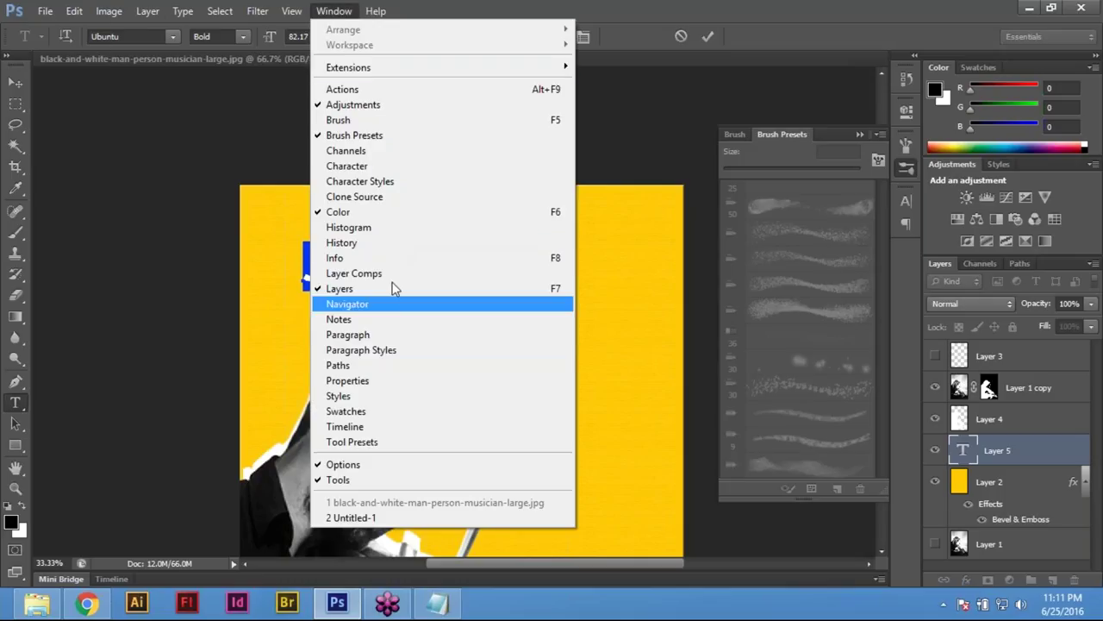
{"action": "key", "text": "Return"}
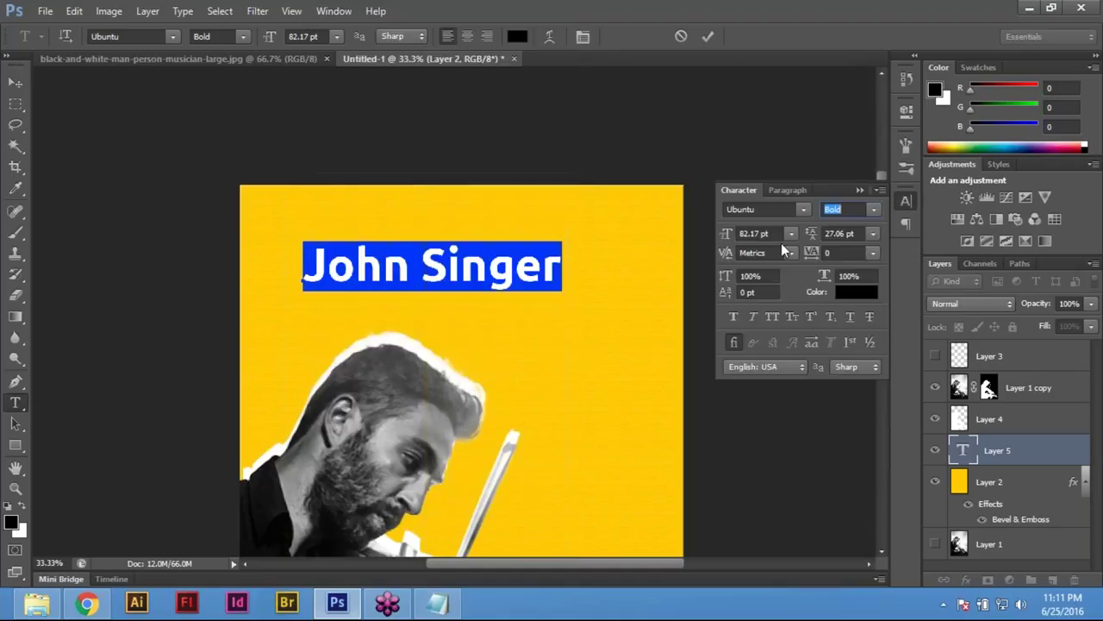
{"action": "key", "text": "Tab"}
{"action": "left_click_drag", "start_coordinate": [787, 241], "coordinate": [740, 233]}
{"action": "type", "text": "100"}
{"action": "key", "text": "Return"}
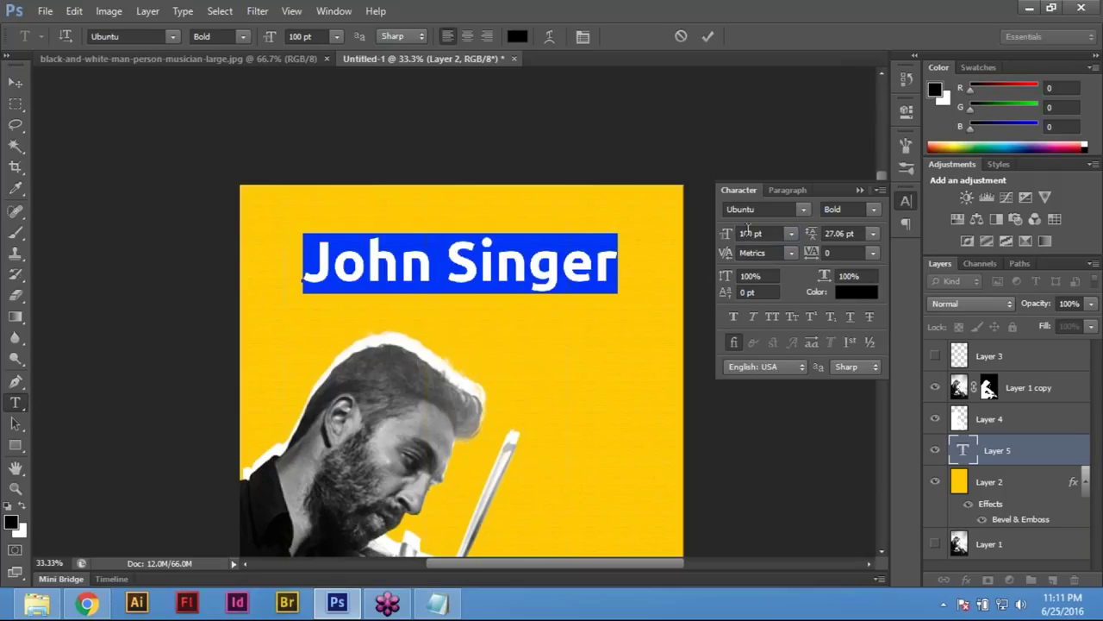
Tighten the tracking of the performer's name to -50 and commit the text
{"action": "left_click", "coordinate": [748, 232]}
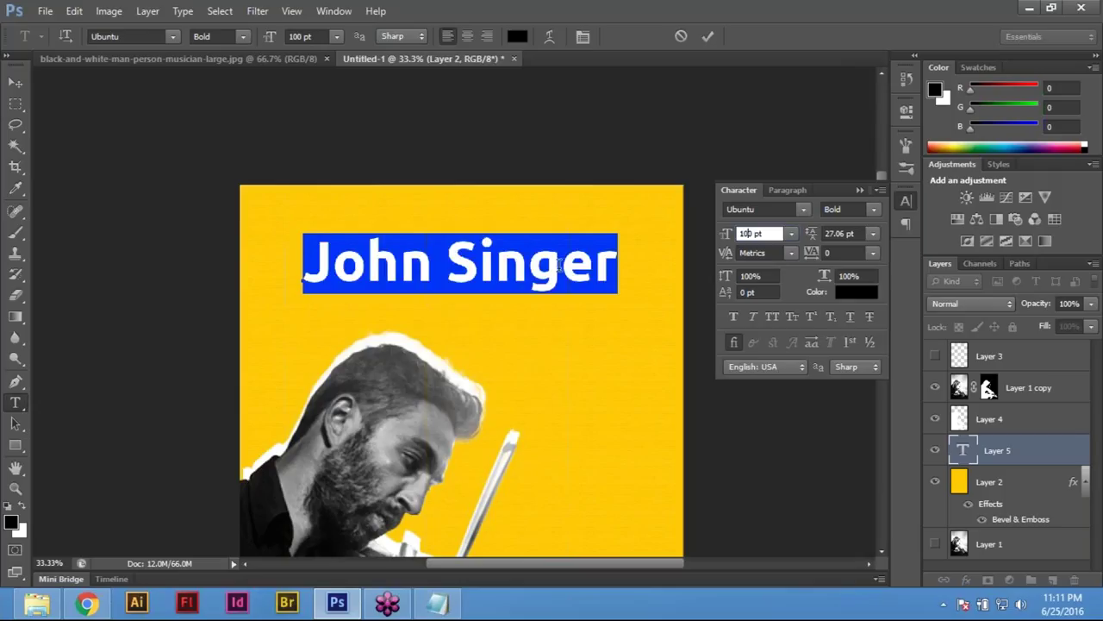
{"action": "left_click", "coordinate": [854, 254]}
{"action": "type", "text": "-20"}
{"action": "key", "text": "Return"}
{"action": "left_click", "coordinate": [841, 252]}
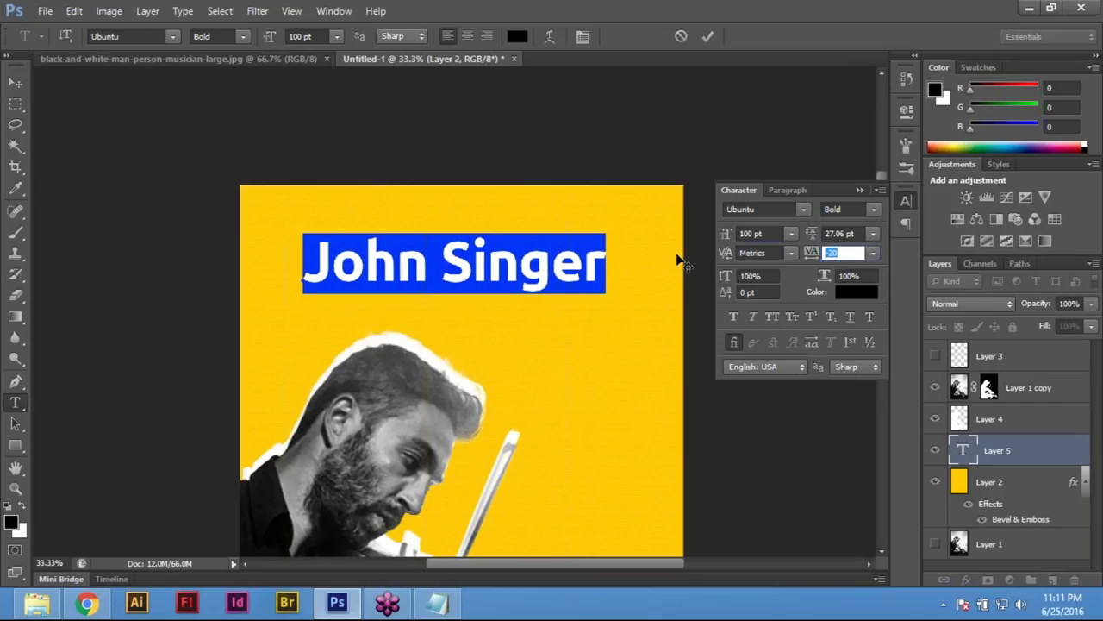
{"action": "type", "text": "-50"}
{"action": "key", "text": "Return"}
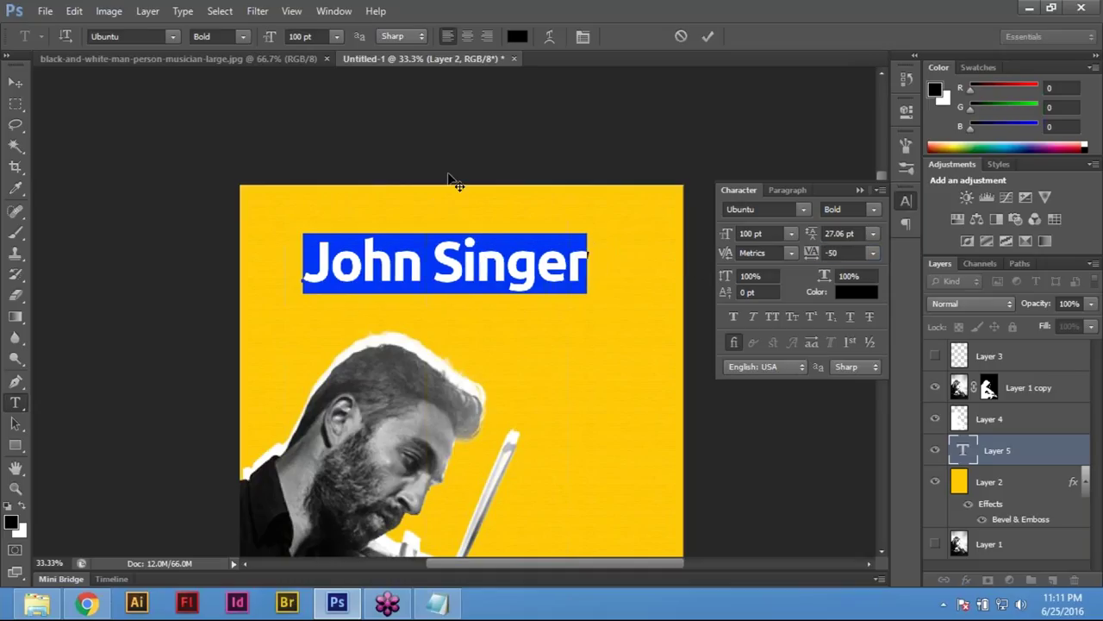
{"action": "left_click", "coordinate": [15, 102]}
{"action": "key", "text": "v"}
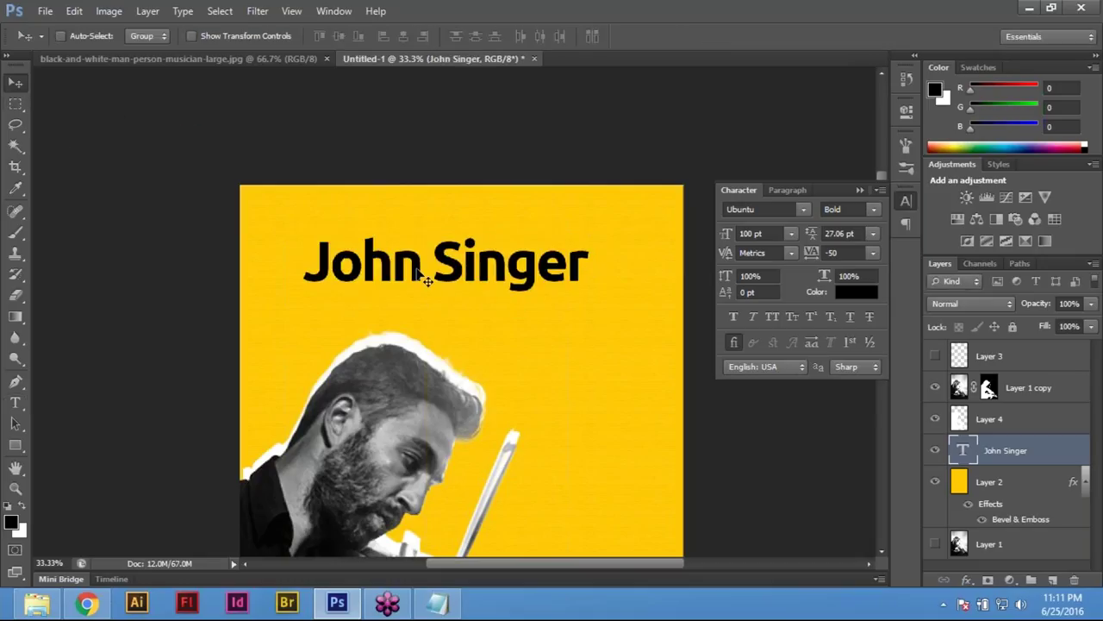
Try Faux Bold on the performer's name and turn it off, set the text in All Caps, and commit it
{"action": "key", "text": "t"}
{"action": "left_click", "coordinate": [500, 278]}
{"action": "key", "text": "ctrl+a"}
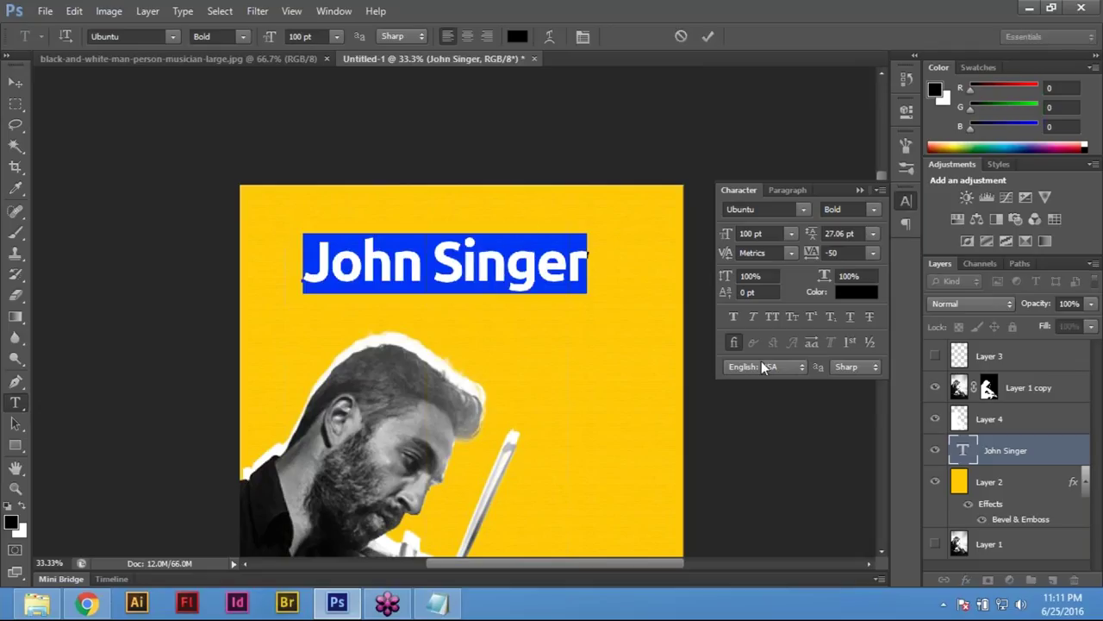
{"action": "left_click", "coordinate": [733, 318]}
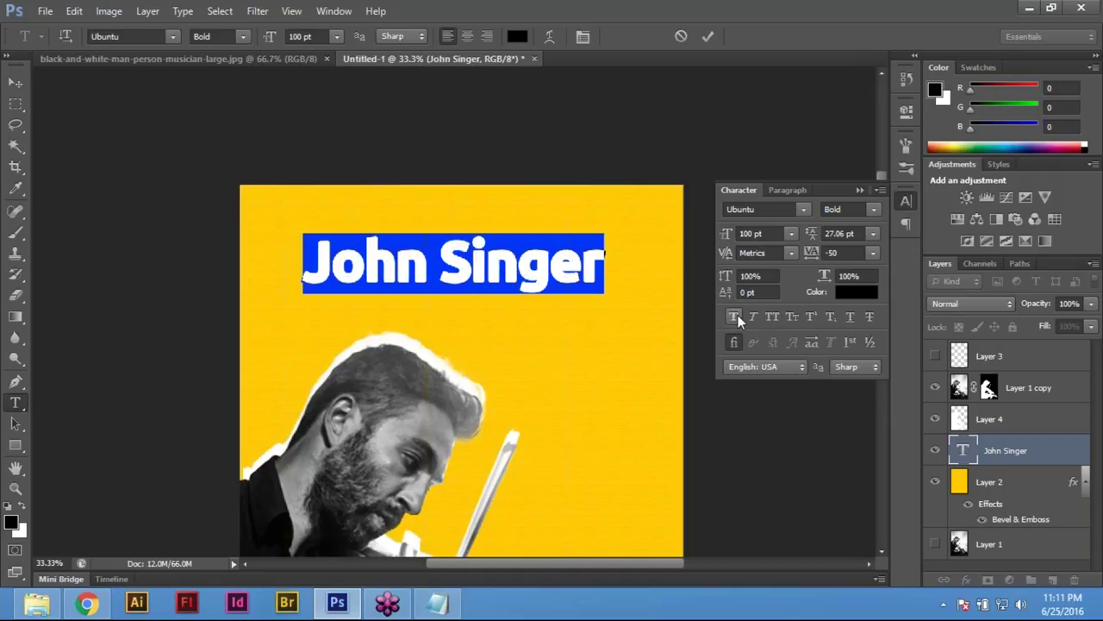
{"action": "left_click", "coordinate": [736, 319]}
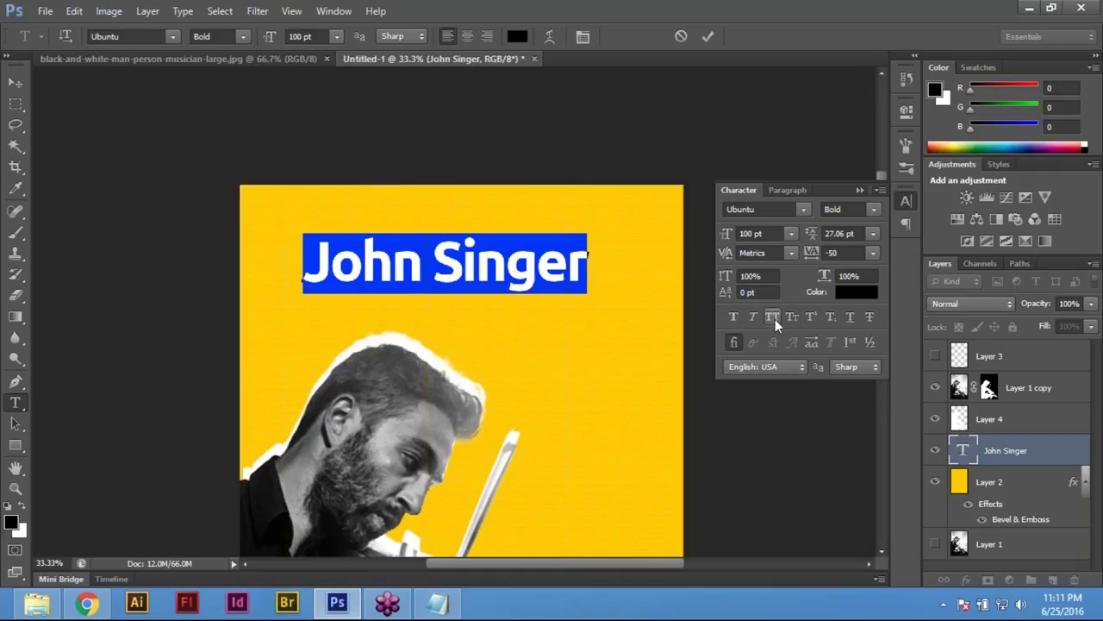
{"action": "left_click", "coordinate": [773, 317]}
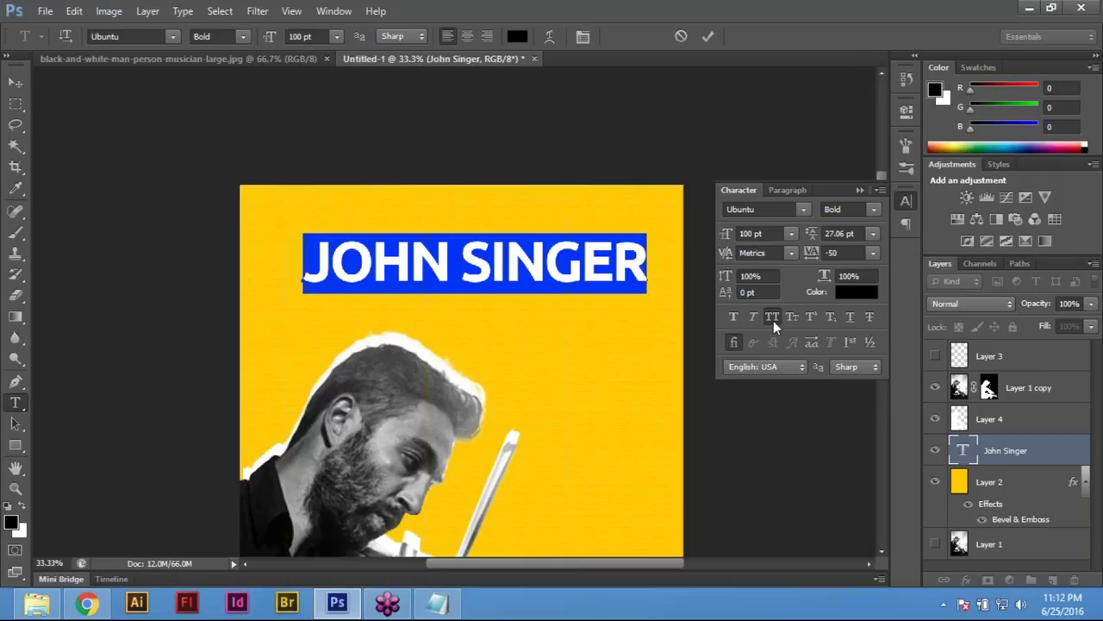
{"action": "left_click", "coordinate": [879, 191]}
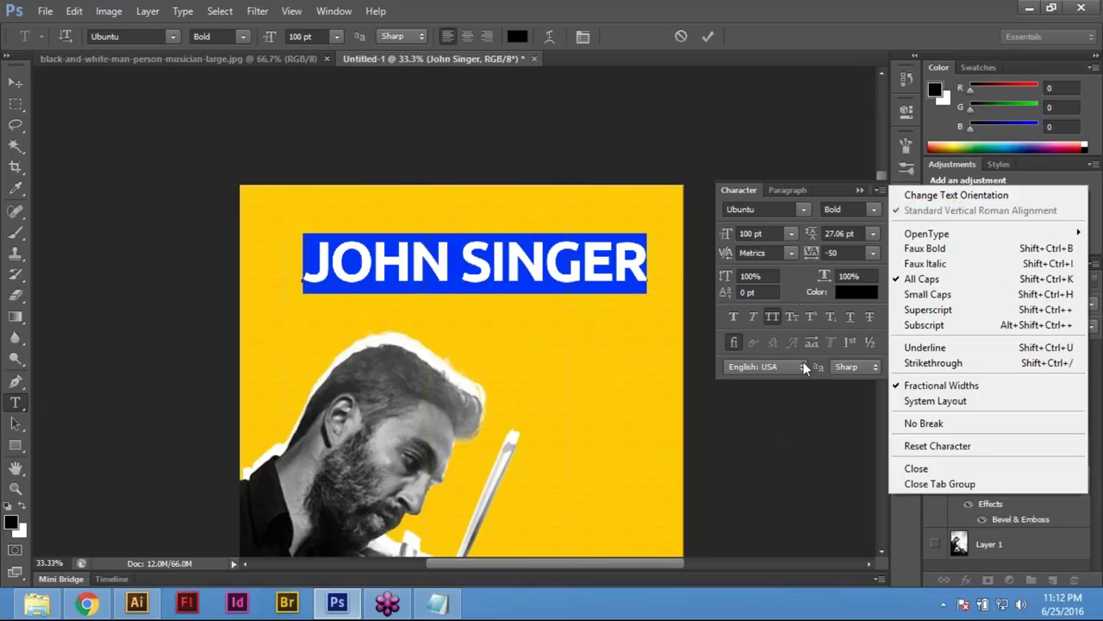
{"action": "left_click", "coordinate": [767, 222]}
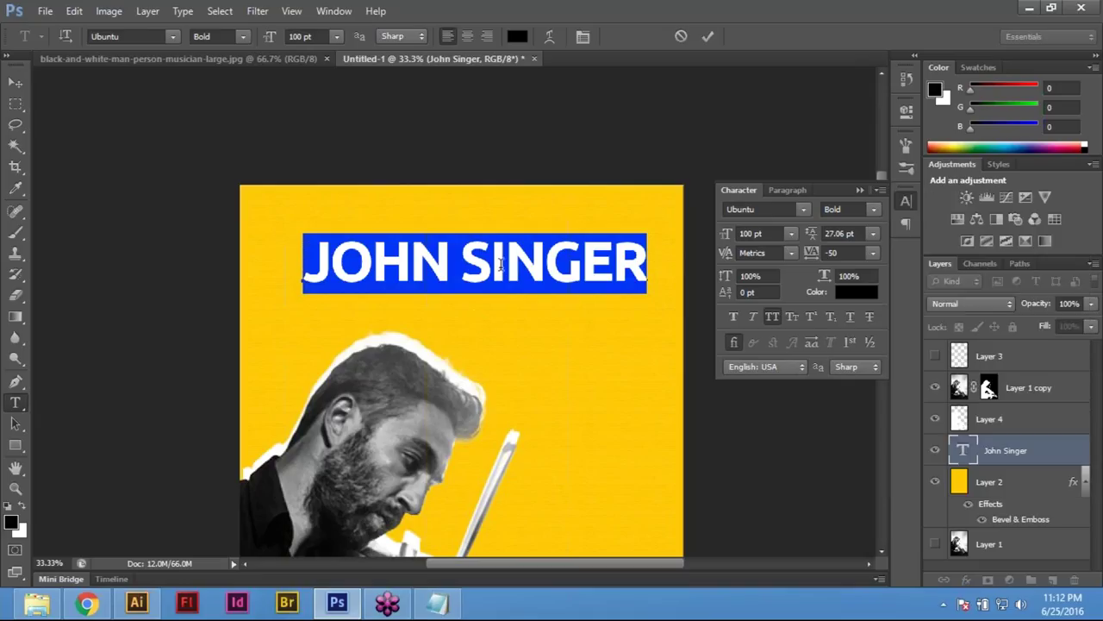
{"action": "double_click", "coordinate": [469, 275]}
{"action": "triple_click", "coordinate": [418, 259]}
{"action": "left_click", "coordinate": [485, 296]}
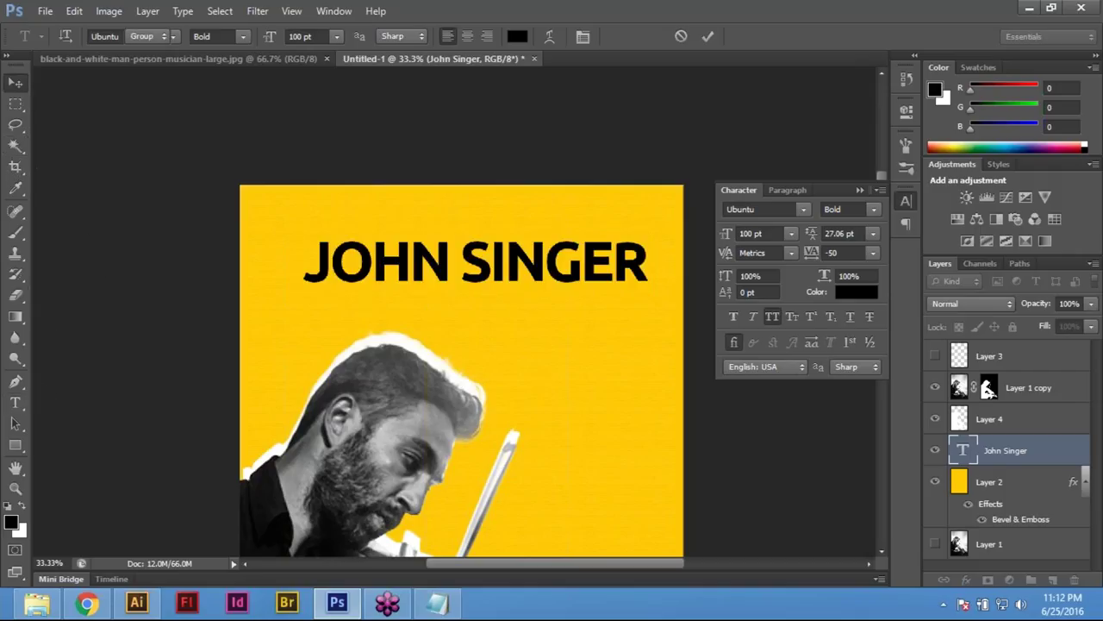
{"action": "key", "text": "v"}
Try rotating the performer's name 7.76° about a reference point placed near the poster's right edge
{"action": "key", "text": "ctrl+t"}
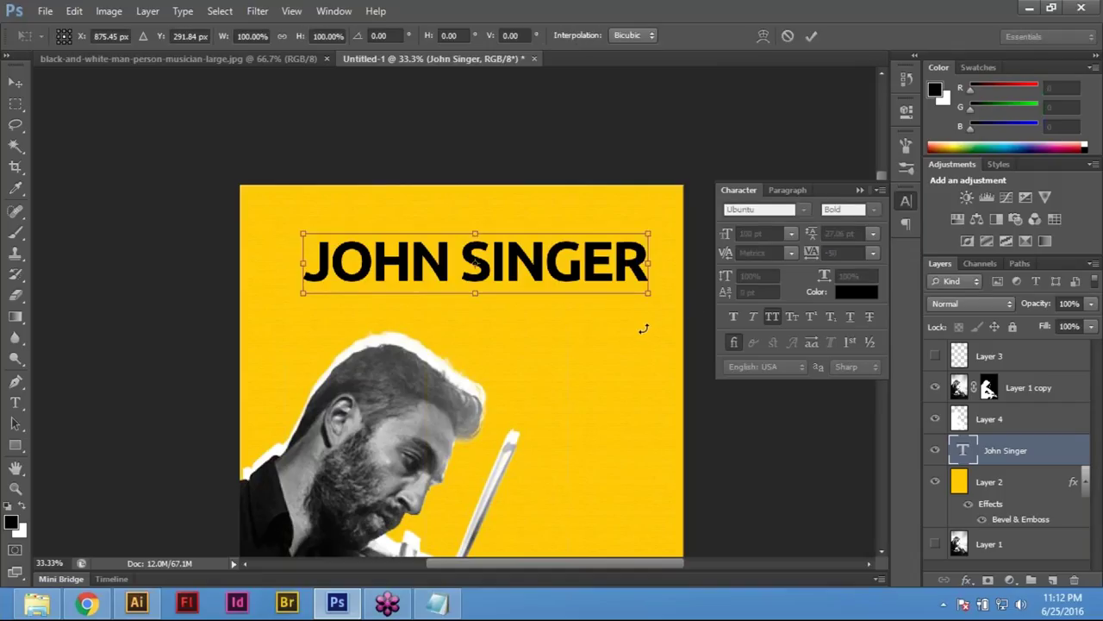
{"action": "left_click", "coordinate": [75, 10]}
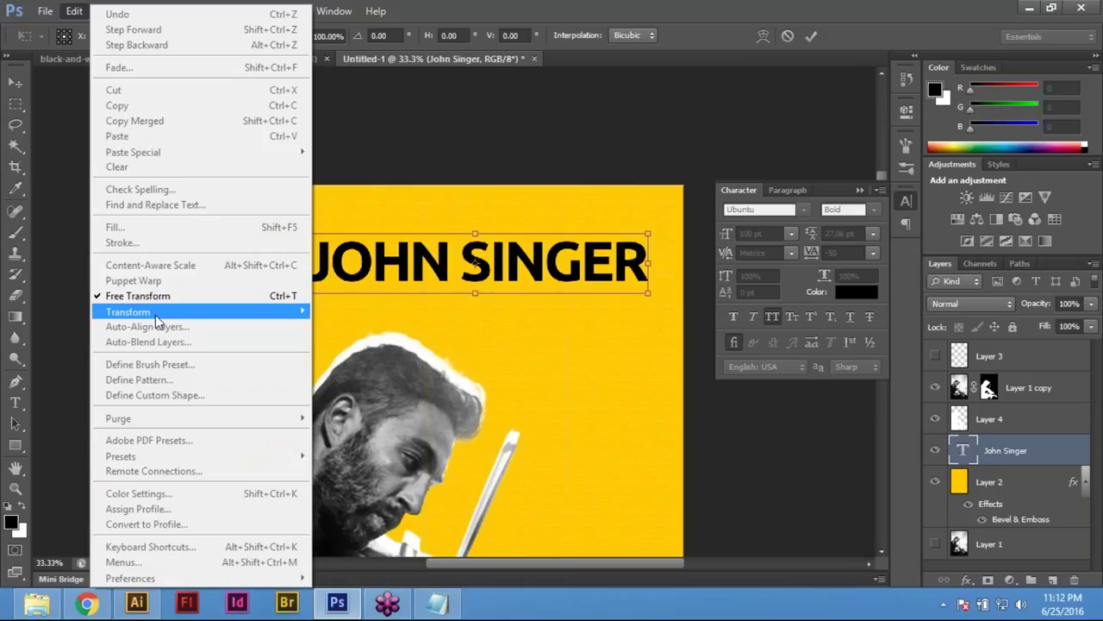
{"action": "left_click", "coordinate": [596, 177]}
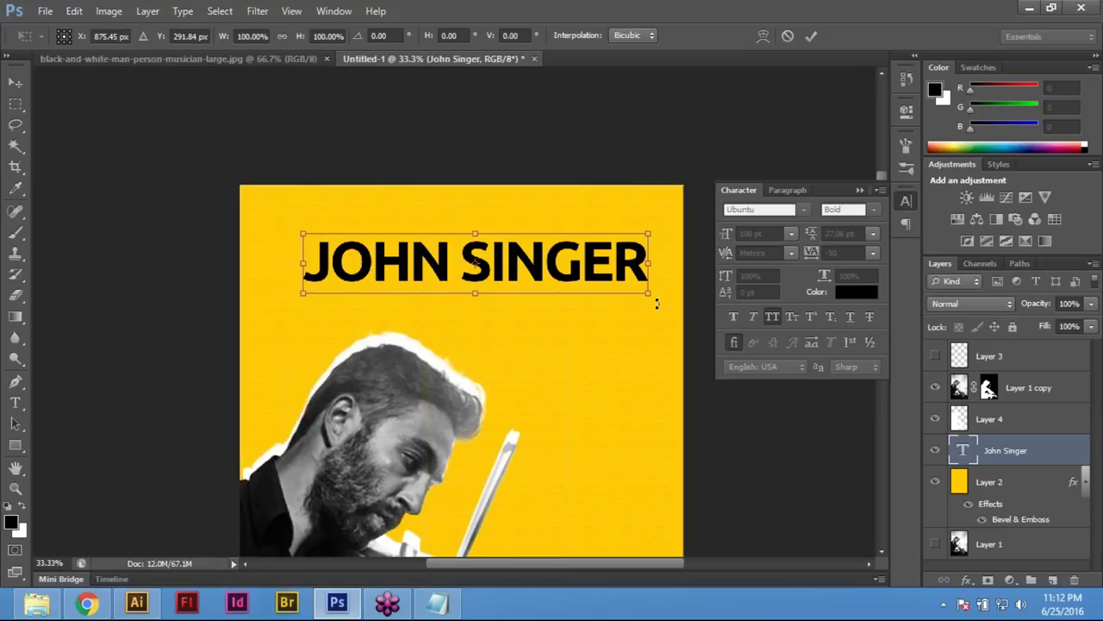
{"action": "left_click_drag", "start_coordinate": [677, 291], "coordinate": [653, 301]}
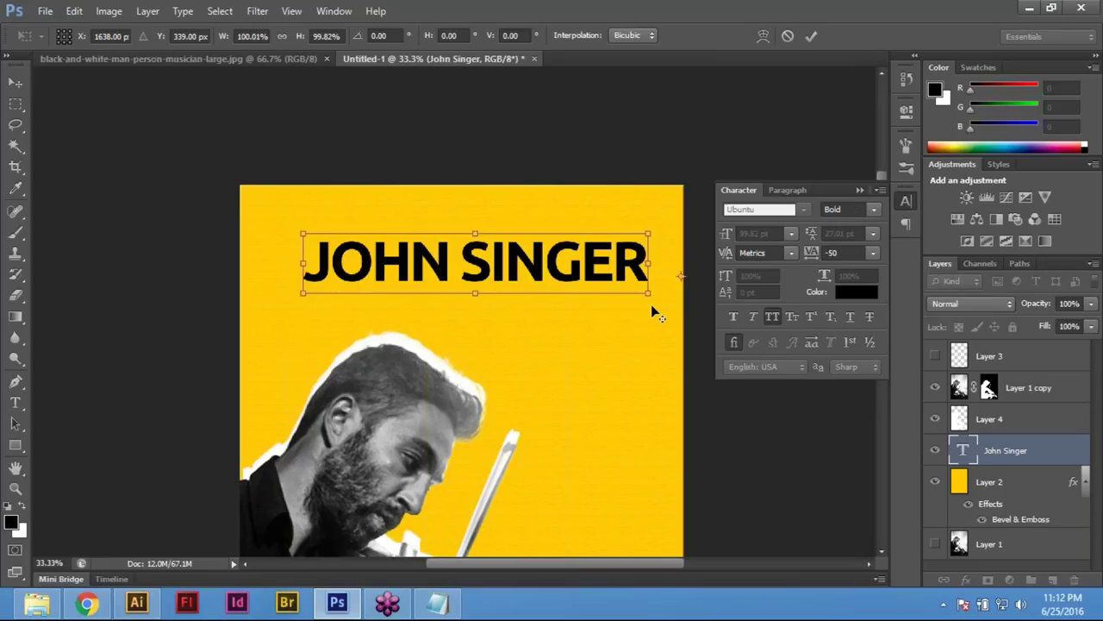
{"action": "left_click_drag", "start_coordinate": [661, 302], "coordinate": [680, 276]}
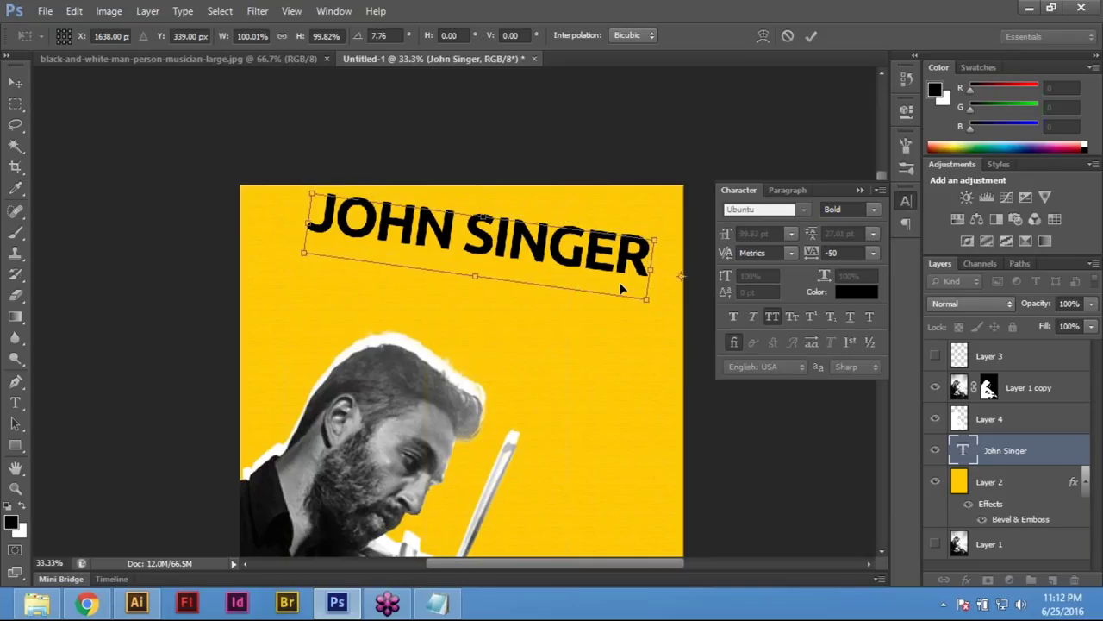
Nudge the rotated name down, apply the transform, and undo it
{"action": "key", "text": "shift+Down"}
{"action": "key", "text": "shift+Down"}
{"action": "key", "text": "shift+Down"}
{"action": "key", "text": "shift+Down"}
{"action": "key", "text": "shift+Down"}
{"action": "key", "text": "shift+Down"}
{"action": "key", "text": "shift+Down"}
{"action": "key", "text": "shift+Down"}
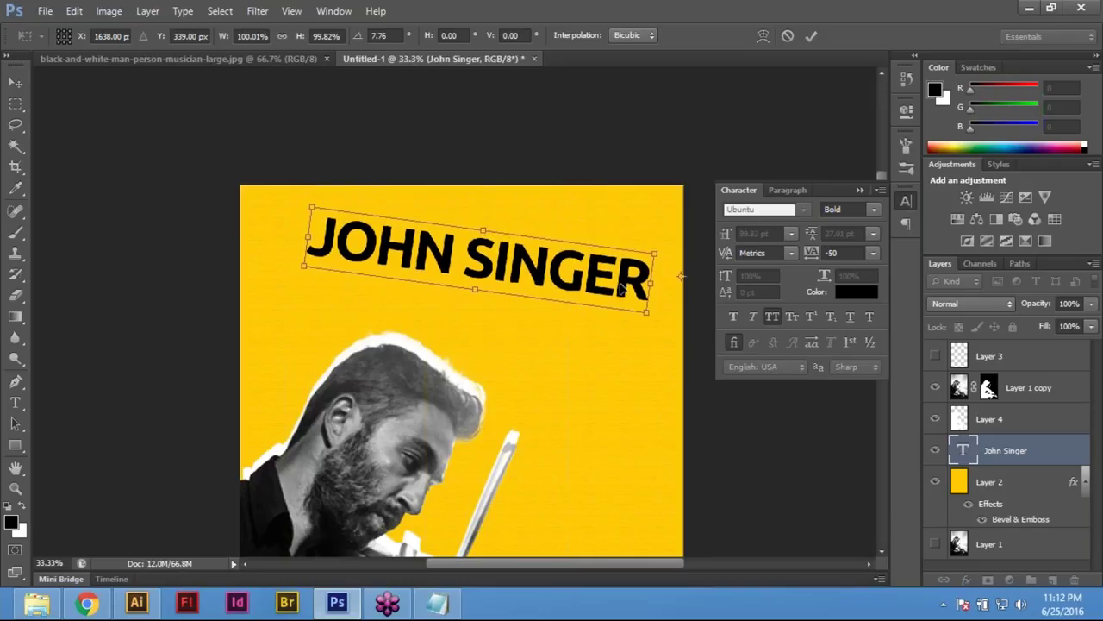
{"action": "key", "text": "shift+Down"}
{"action": "key", "text": "Return"}
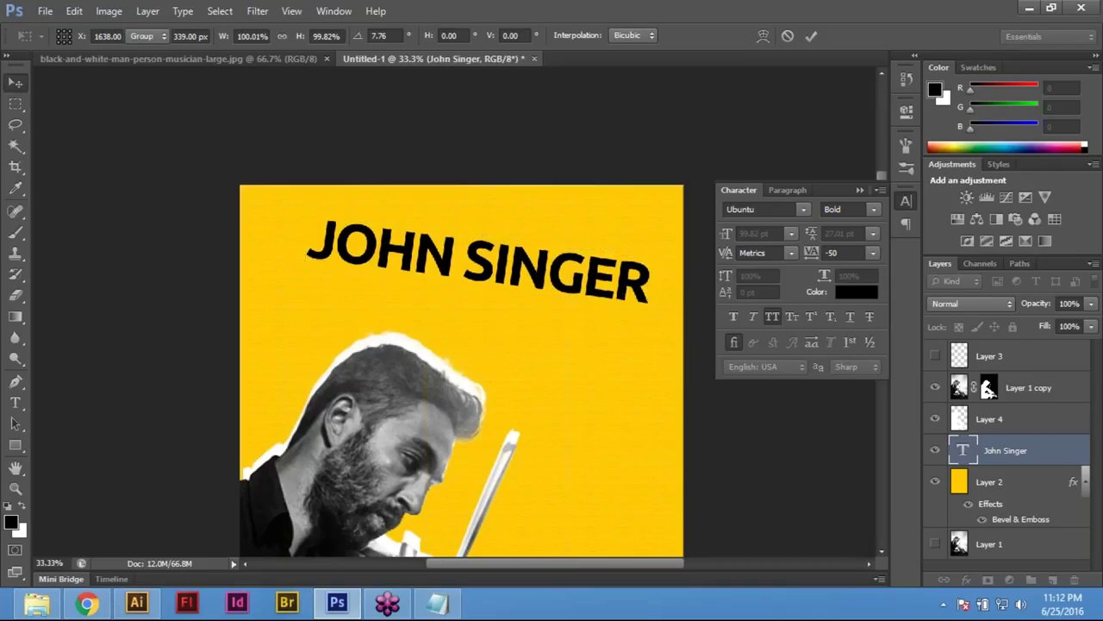
{"action": "key", "text": "ctrl+z"}
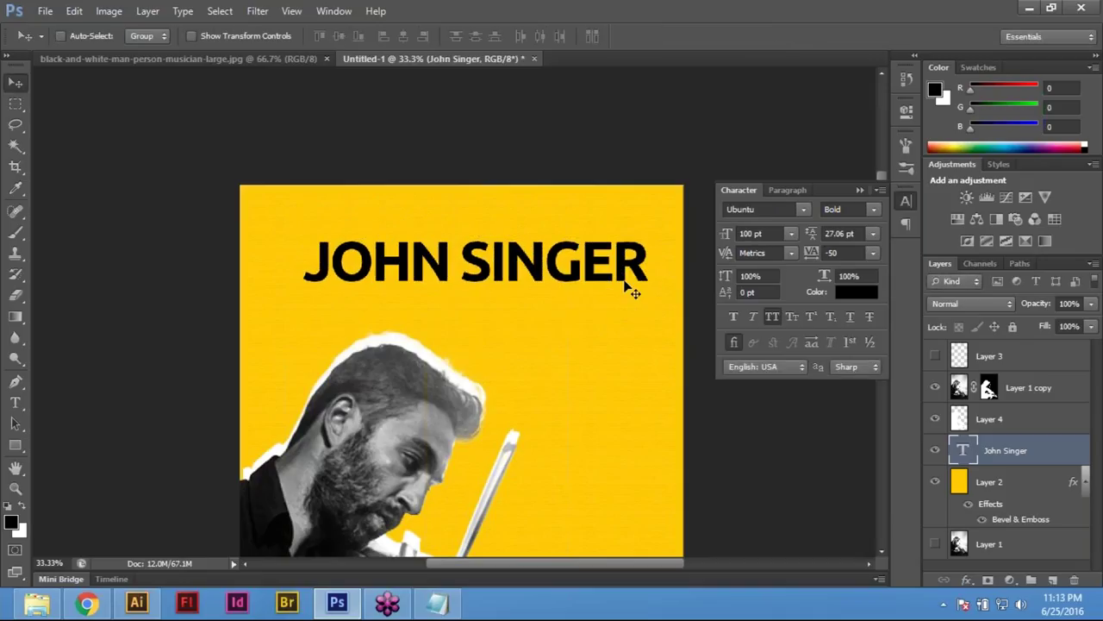
{"action": "key", "text": "ctrl+t"}
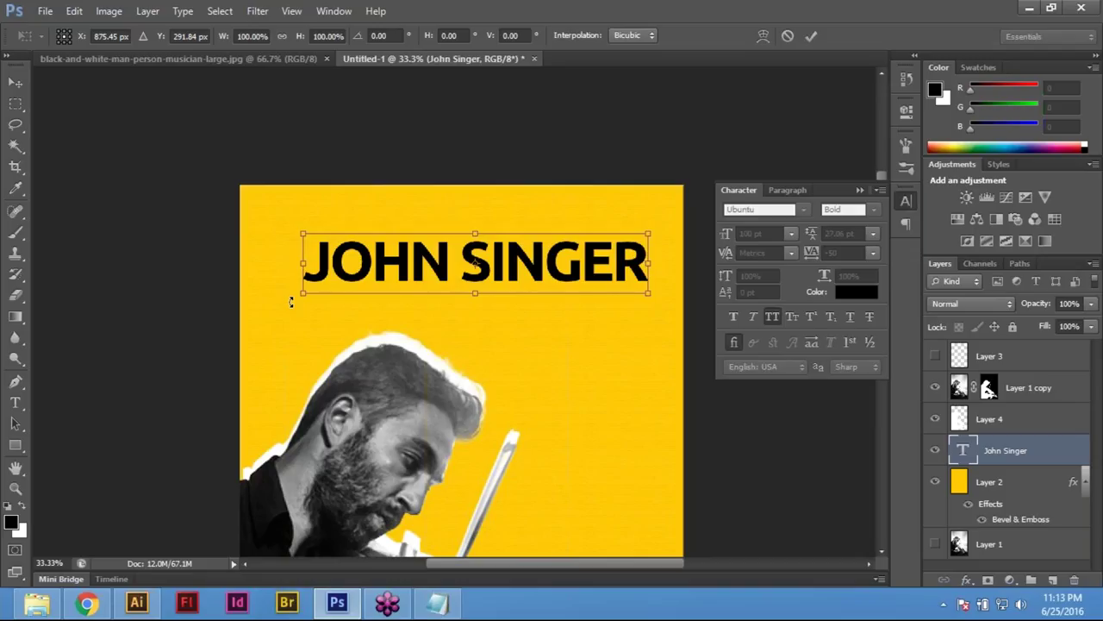
{"action": "left_click_drag", "start_coordinate": [290, 301], "coordinate": [296, 334]}
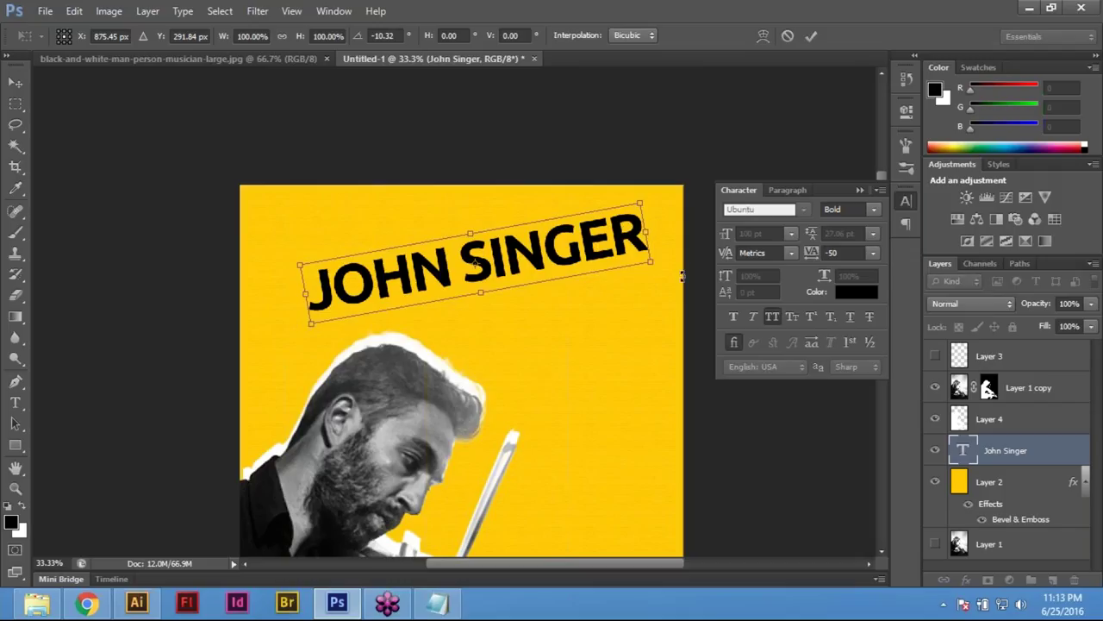
{"action": "left_click_drag", "start_coordinate": [650, 264], "coordinate": [699, 282]}
{"action": "left_click_drag", "start_coordinate": [529, 260], "coordinate": [510, 269]}
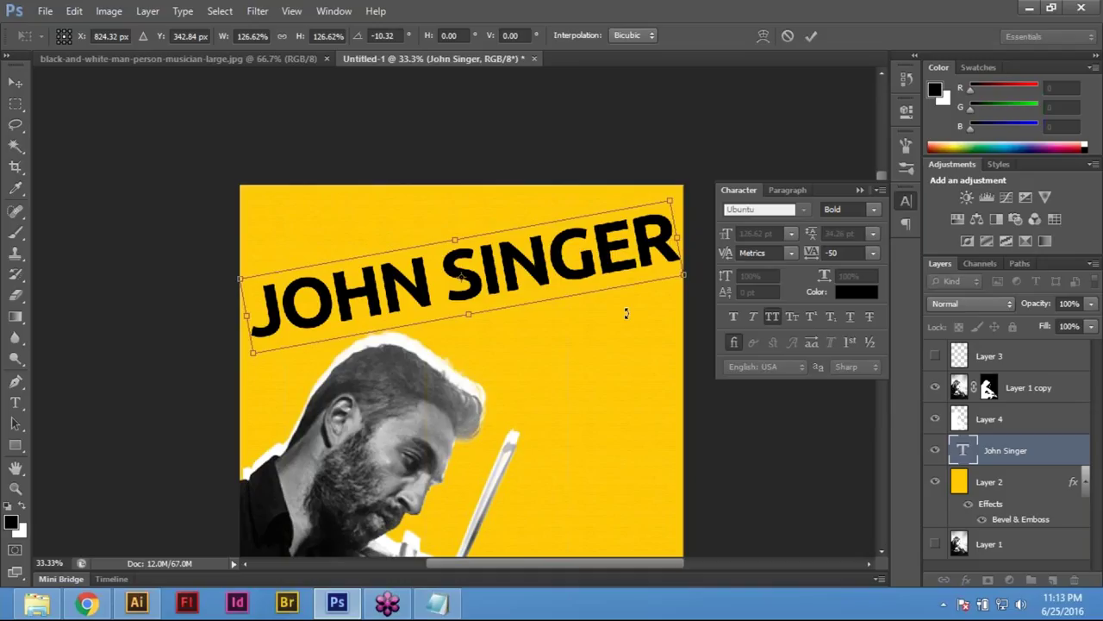
{"action": "key", "text": "Escape"}
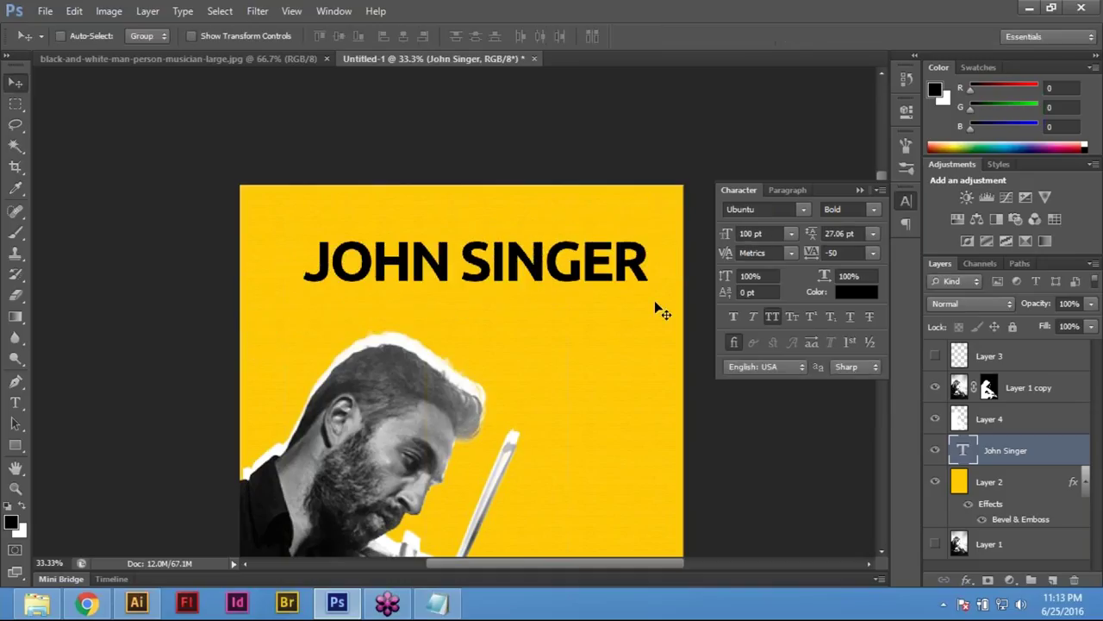
Free-transform the performer's name, rotating it -10.16° and scaling it proportionally to 122.51%
{"action": "key", "text": "ctrl+t"}
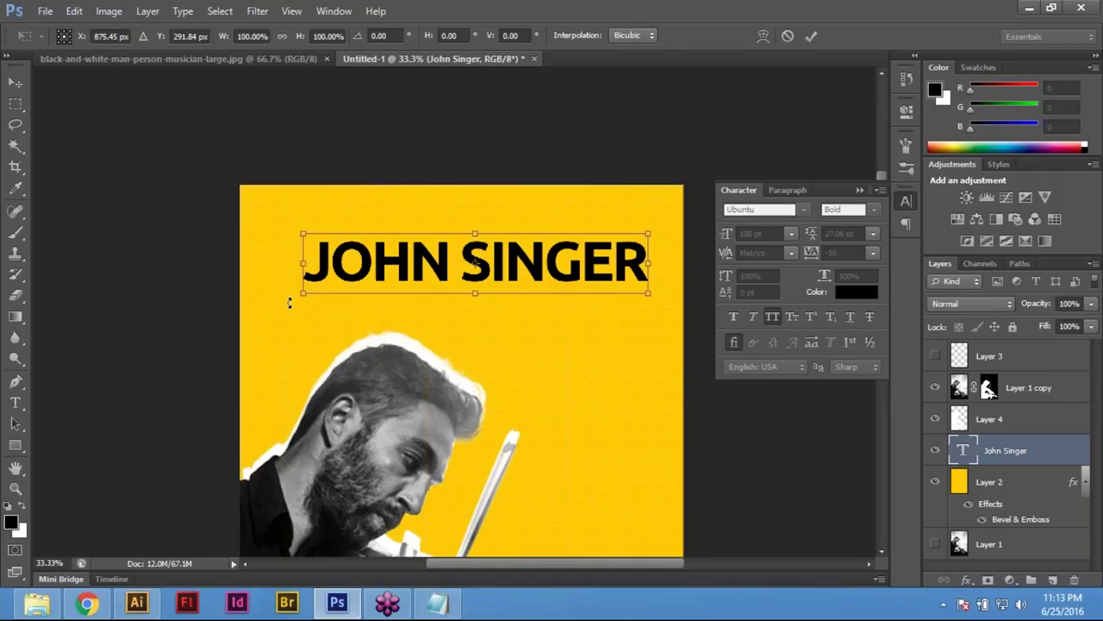
{"action": "left_click_drag", "start_coordinate": [291, 310], "coordinate": [304, 332]}
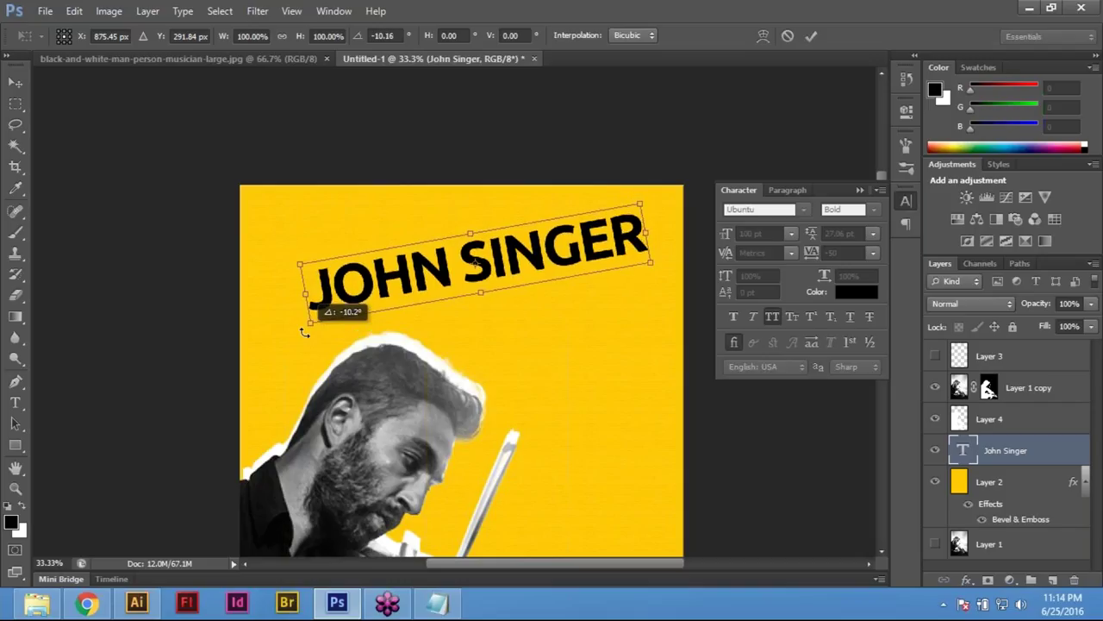
{"action": "left_click_drag", "start_coordinate": [305, 331], "coordinate": [305, 332]}
{"action": "left_click_drag", "start_coordinate": [651, 266], "coordinate": [685, 284]}
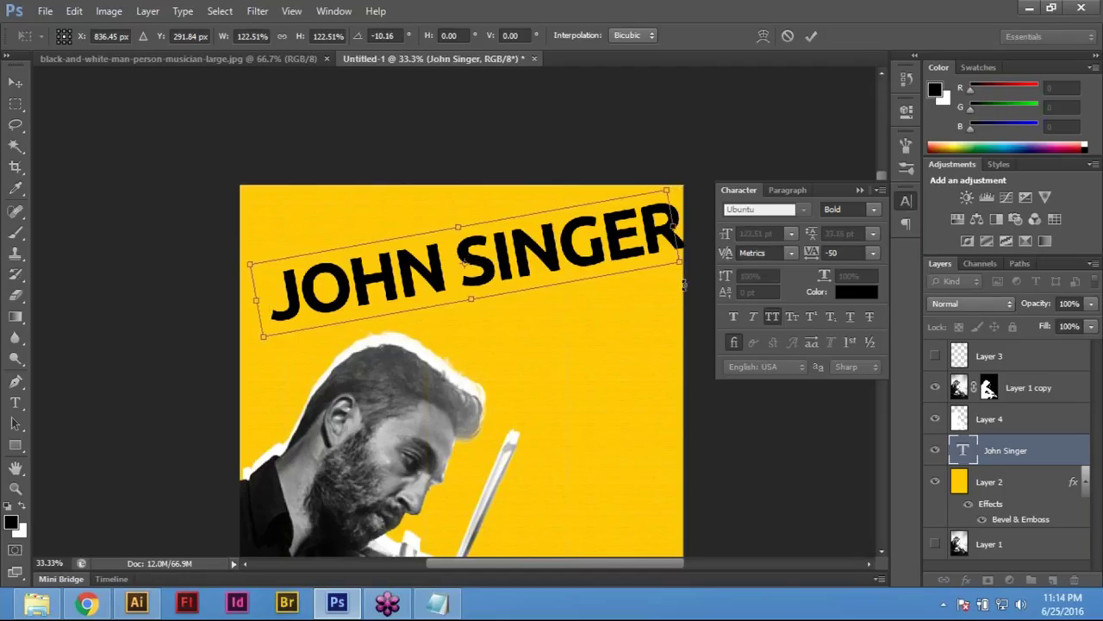
Nudge the tilted name to X 813.45 px, Y 320.84 px, centring it above the violinist's head, and apply the transform
{"action": "key", "text": "shift+Left"}
{"action": "key", "text": "shift+Left"}
{"action": "key", "text": "shift+Left"}
{"action": "key", "text": "shift+Left"}
{"action": "key", "text": "shift+Left"}
{"action": "key", "text": "shift+Left"}
{"action": "key", "text": "shift+Left"}
{"action": "key", "text": "shift+Down"}
{"action": "key", "text": "shift+Down"}
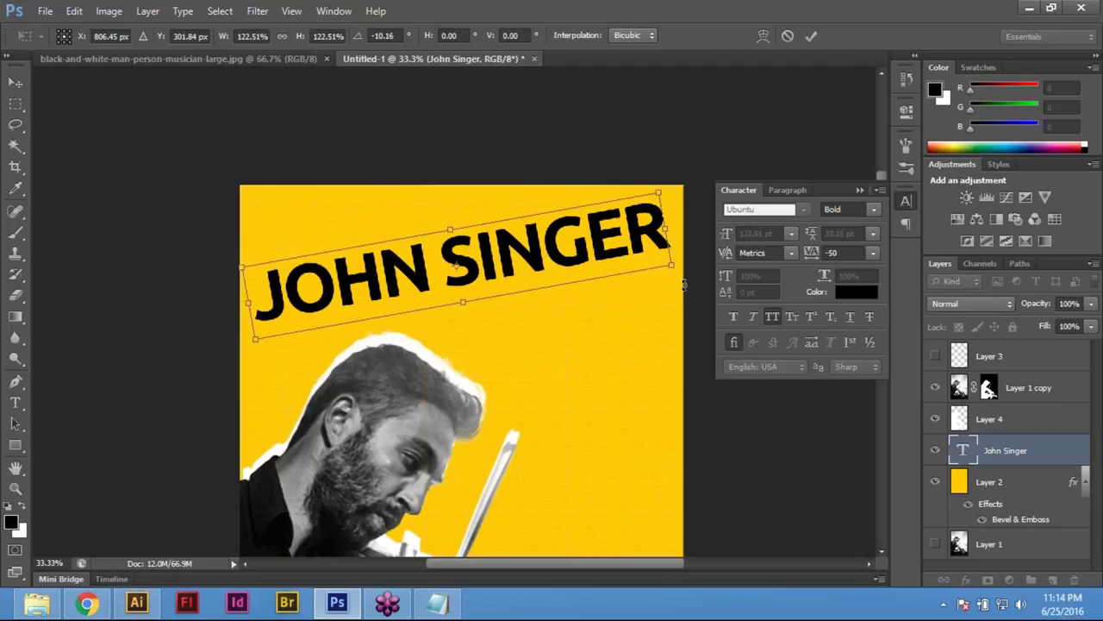
{"action": "key", "text": "shift+Right"}
{"action": "key", "text": "shift+Right"}
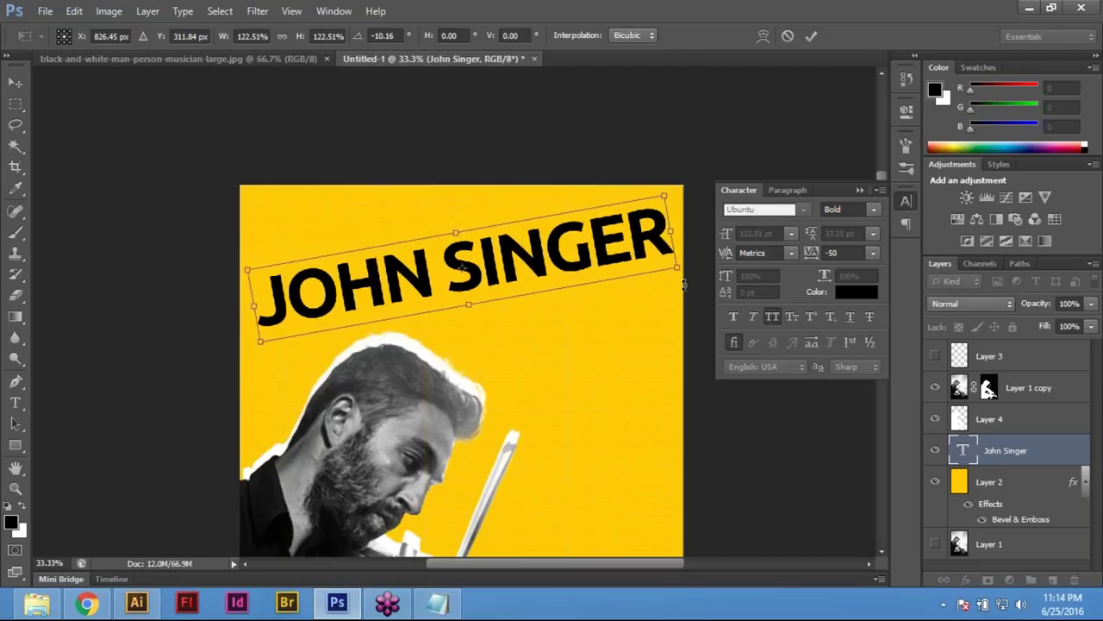
{"action": "key", "text": "shift+Left"}
{"action": "key", "text": "Down"}
{"action": "key", "text": "Down"}
{"action": "key", "text": "Down"}
{"action": "key", "text": "Down"}
{"action": "key", "text": "Down"}
{"action": "key", "text": "Down"}
{"action": "key", "text": "Down"}
{"action": "key", "text": "Down"}
{"action": "key", "text": "Down"}
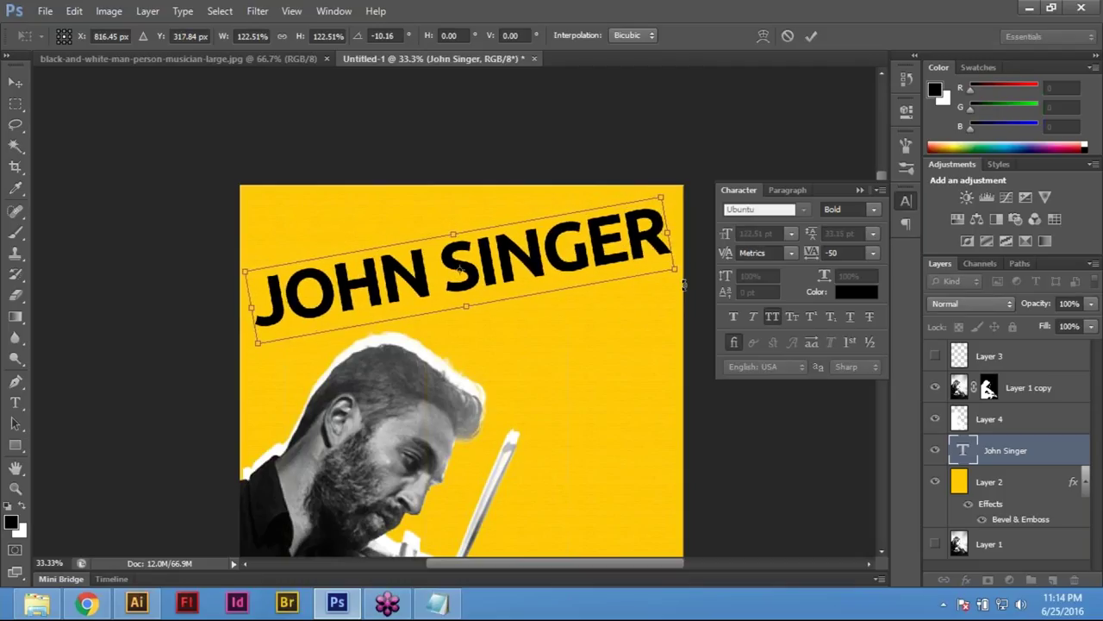
{"action": "key", "text": "Left"}
{"action": "key", "text": "Left"}
{"action": "key", "text": "Left"}
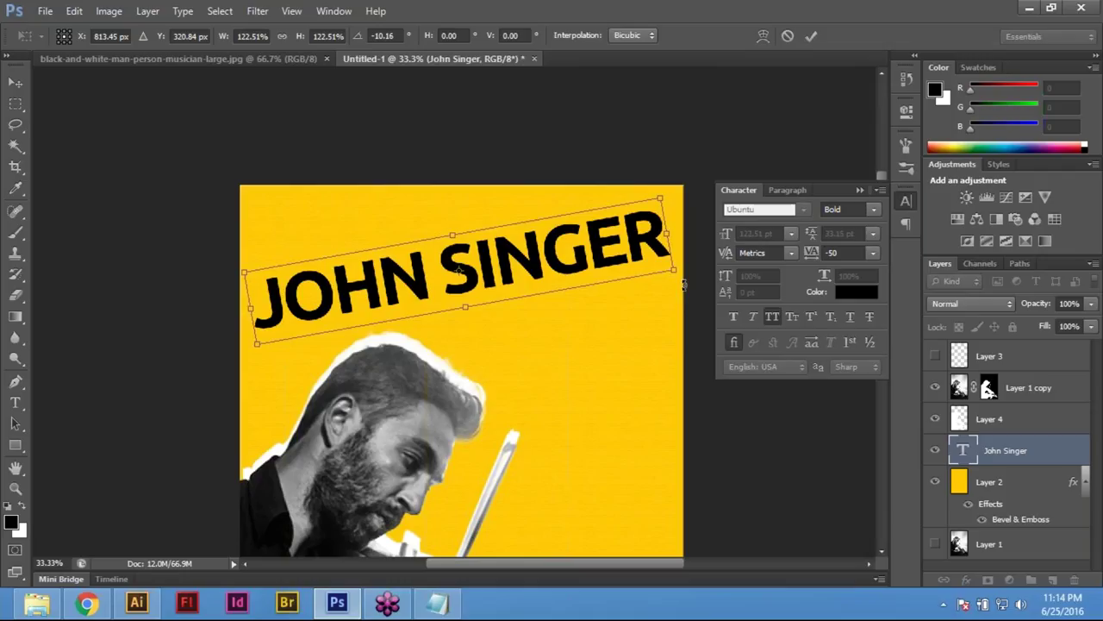
{"action": "key", "text": "Return"}
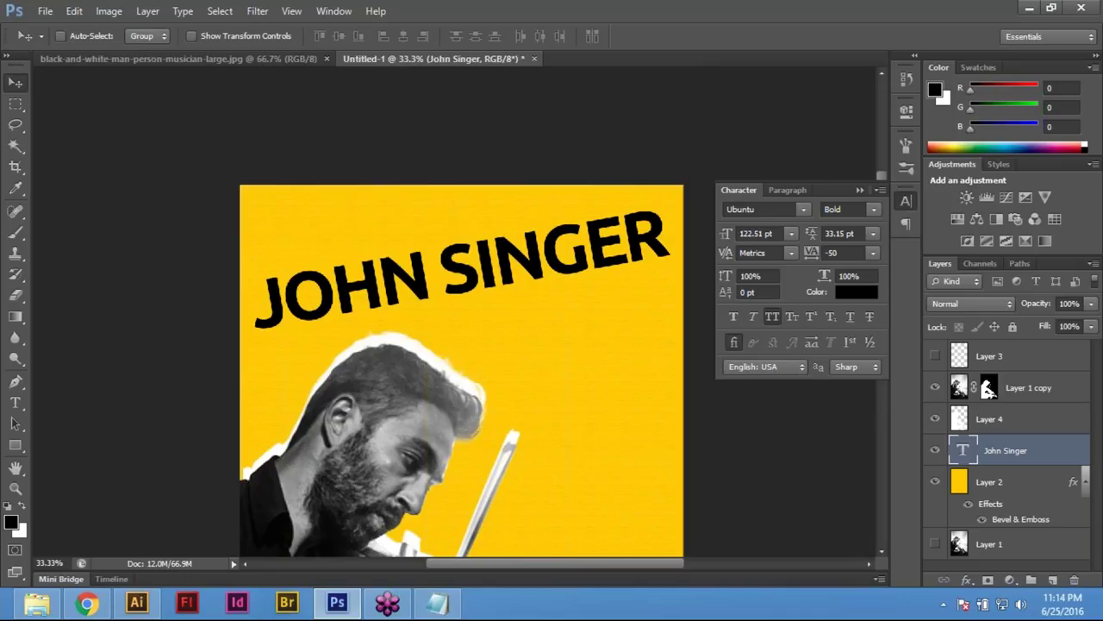
Start a Pen tool path with an anchor point just outside the poster's left edge, below the tilted name
{"action": "key", "text": "ctrl+0"}
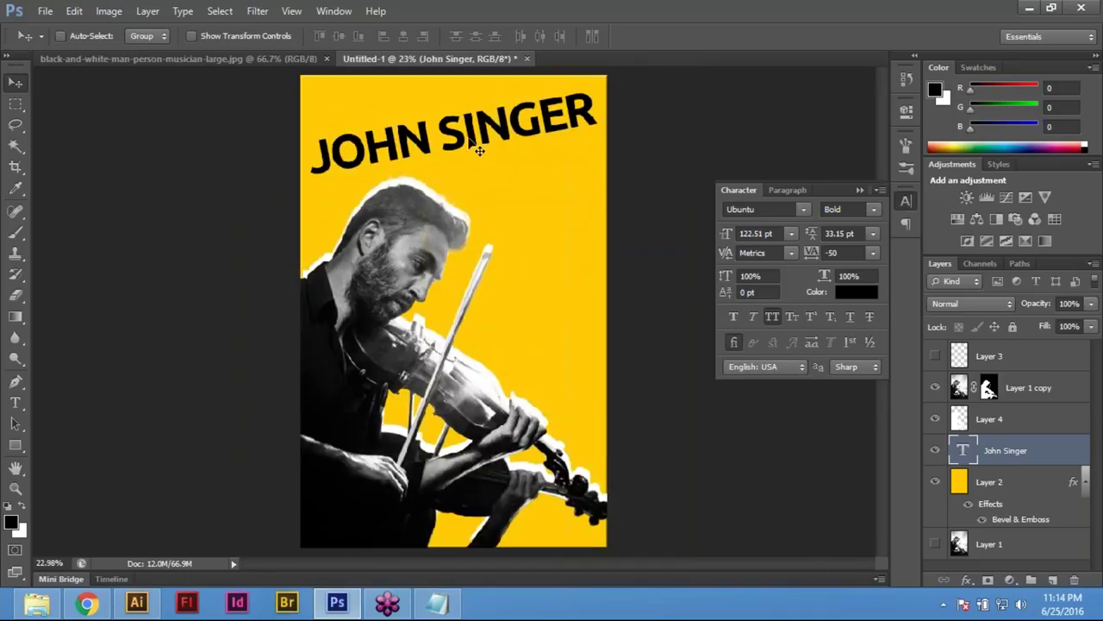
{"action": "left_click", "coordinate": [483, 259], "text": "ctrl"}
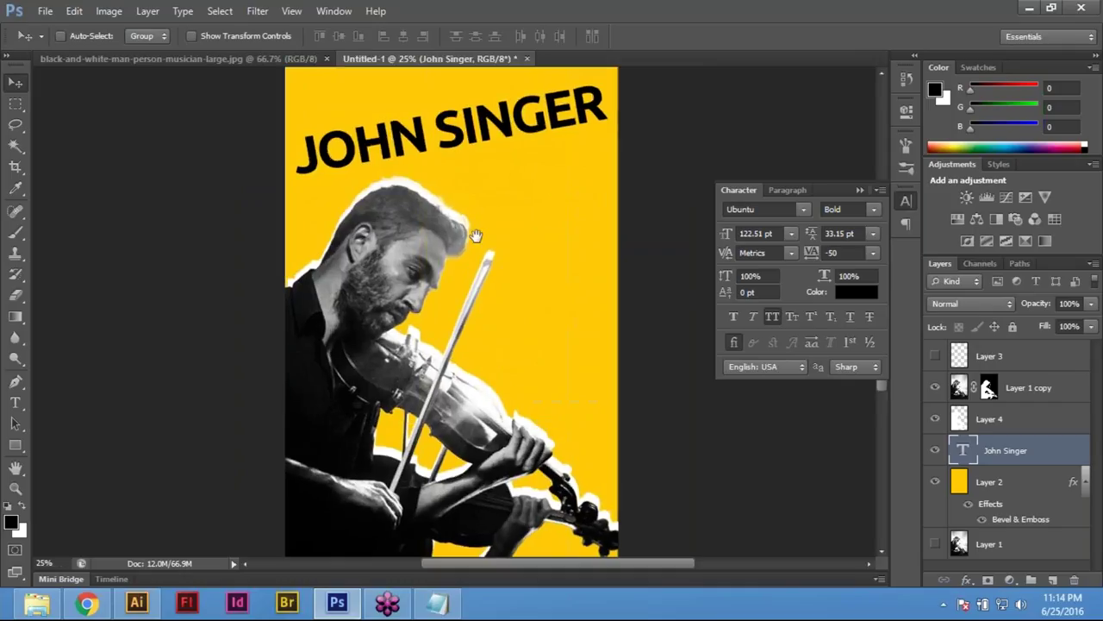
{"action": "left_click", "coordinate": [487, 297], "text": "ctrl"}
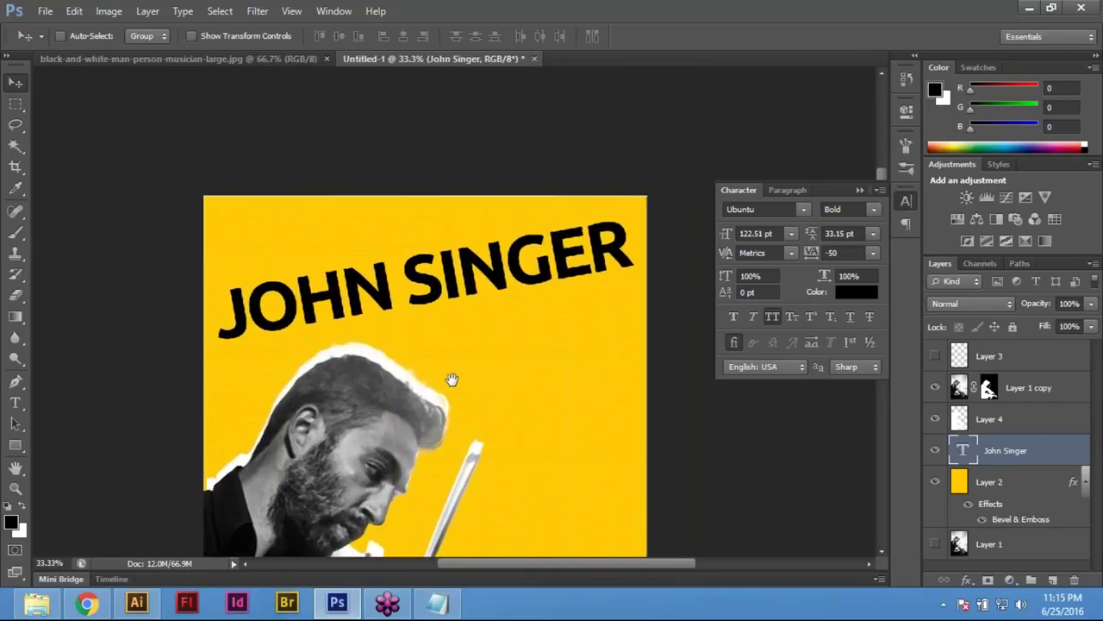
{"action": "key", "text": "p"}
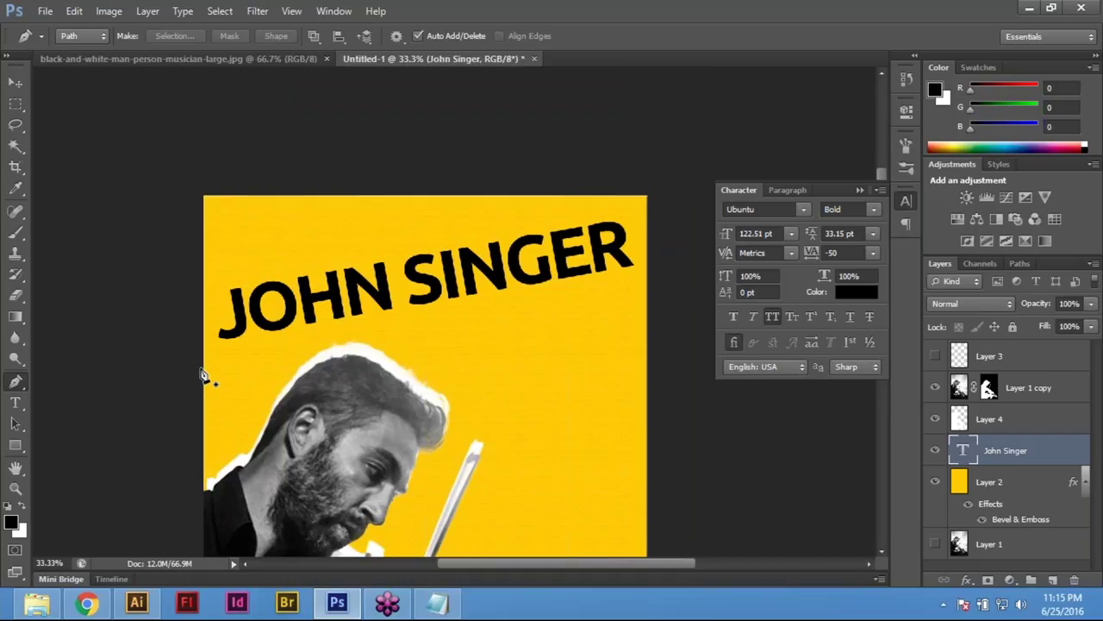
{"action": "left_click", "coordinate": [190, 370]}
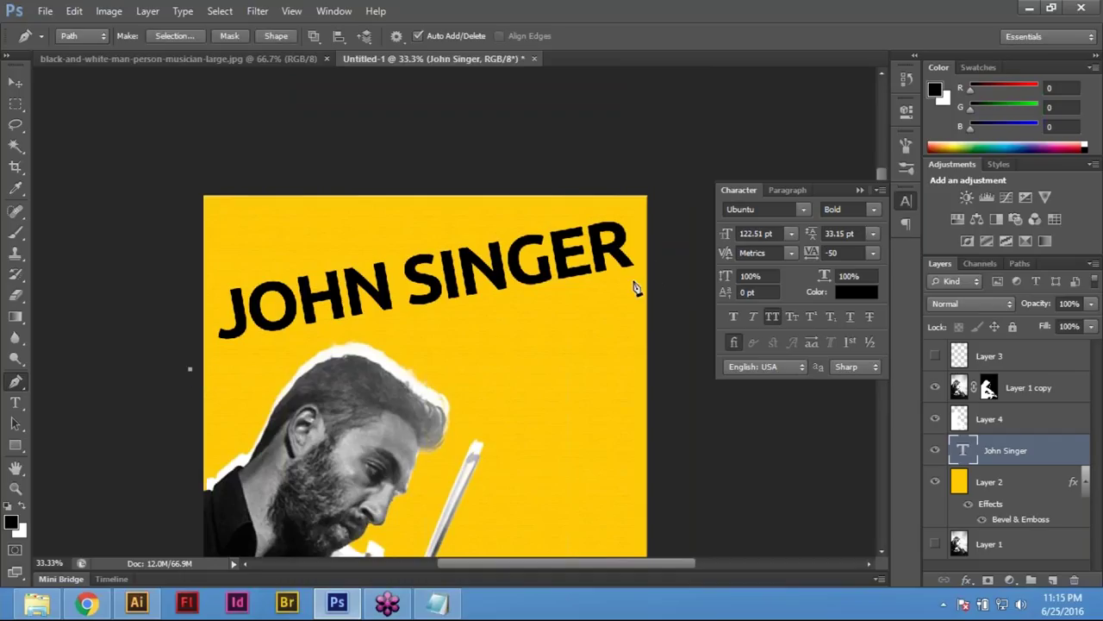
{"action": "key", "text": "ctrl+z"}
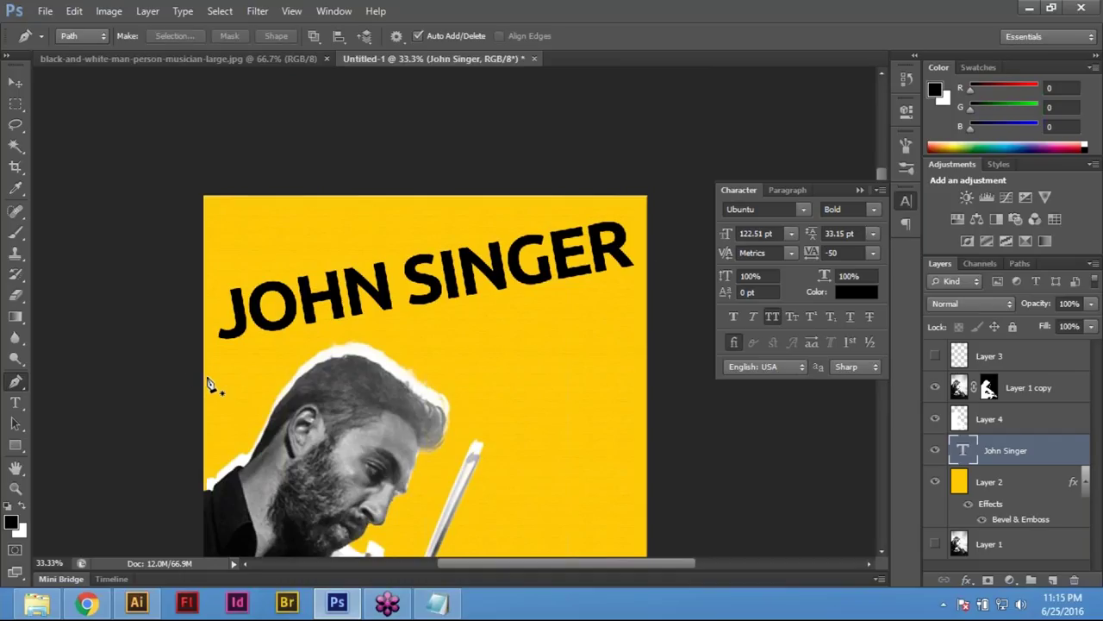
{"action": "left_click", "coordinate": [184, 368]}
Draw the remaining corners of a slanted four-sided path around the performer's name and close it
{"action": "left_click", "coordinate": [668, 268]}
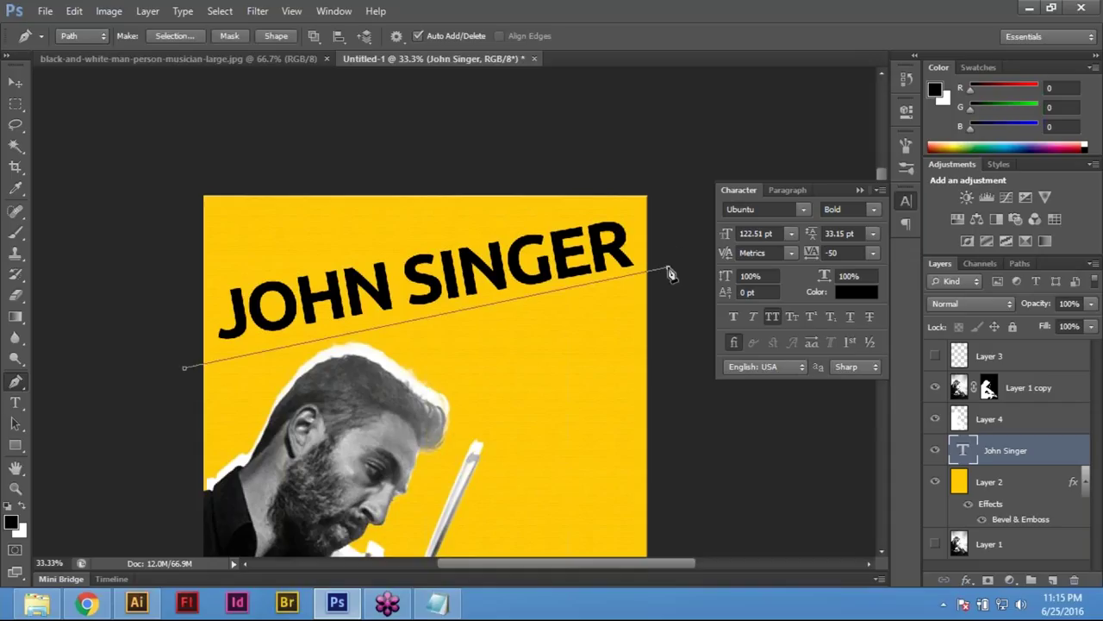
{"action": "left_click", "coordinate": [608, 144]}
{"action": "left_click", "coordinate": [121, 314]}
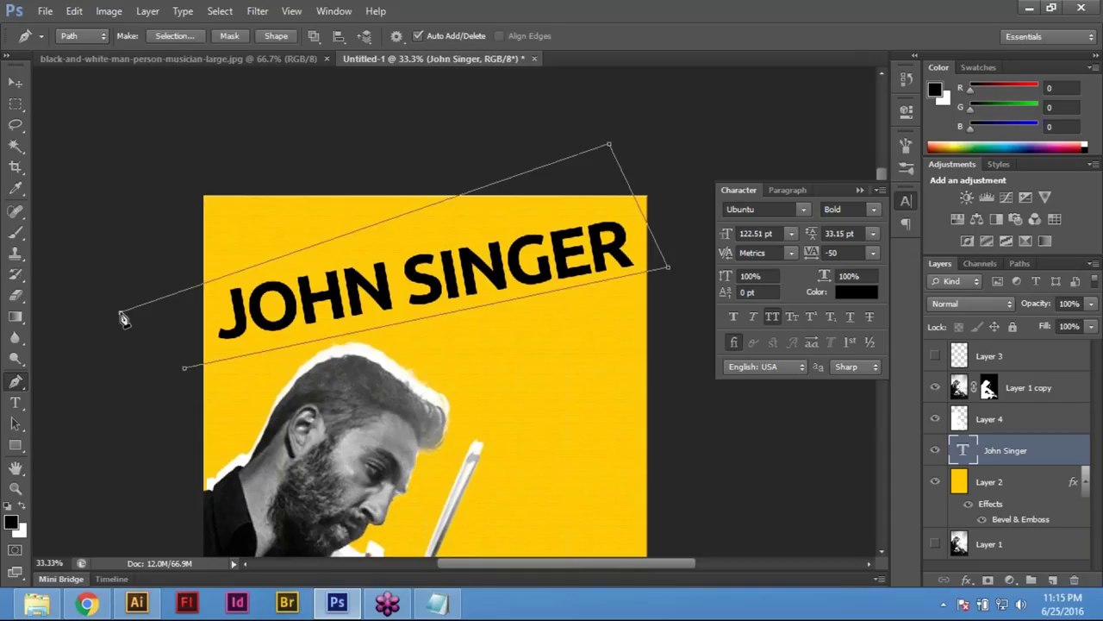
{"action": "left_click", "coordinate": [184, 368]}
Add a new layer above the name's text layer and convert the closed path into a selection
{"action": "left_click", "coordinate": [1052, 580]}
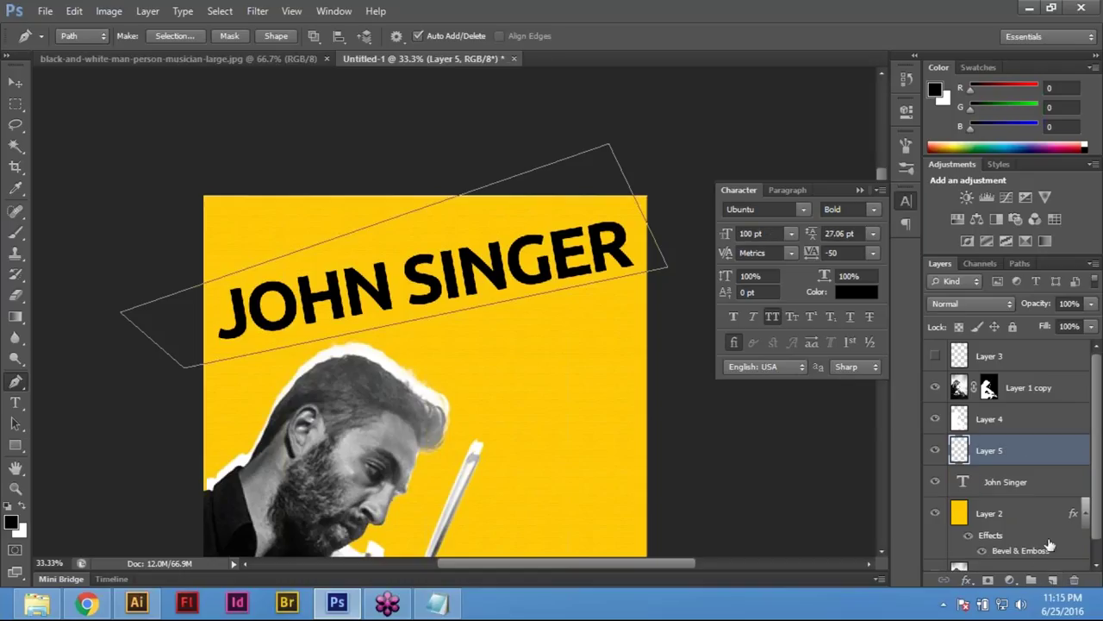
{"action": "left_click", "coordinate": [1019, 264]}
{"action": "key", "text": "ctrl+Return"}
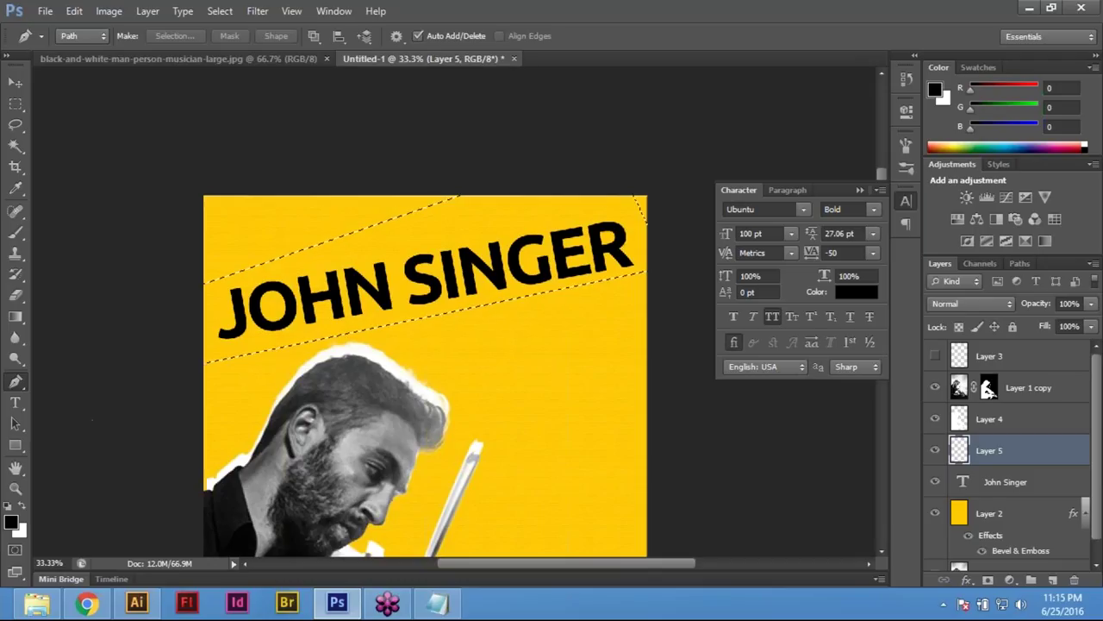
Set the background colour to red with 100% magenta and 100% yellow
{"action": "key", "text": "i"}
{"action": "left_click", "coordinate": [19, 531]}
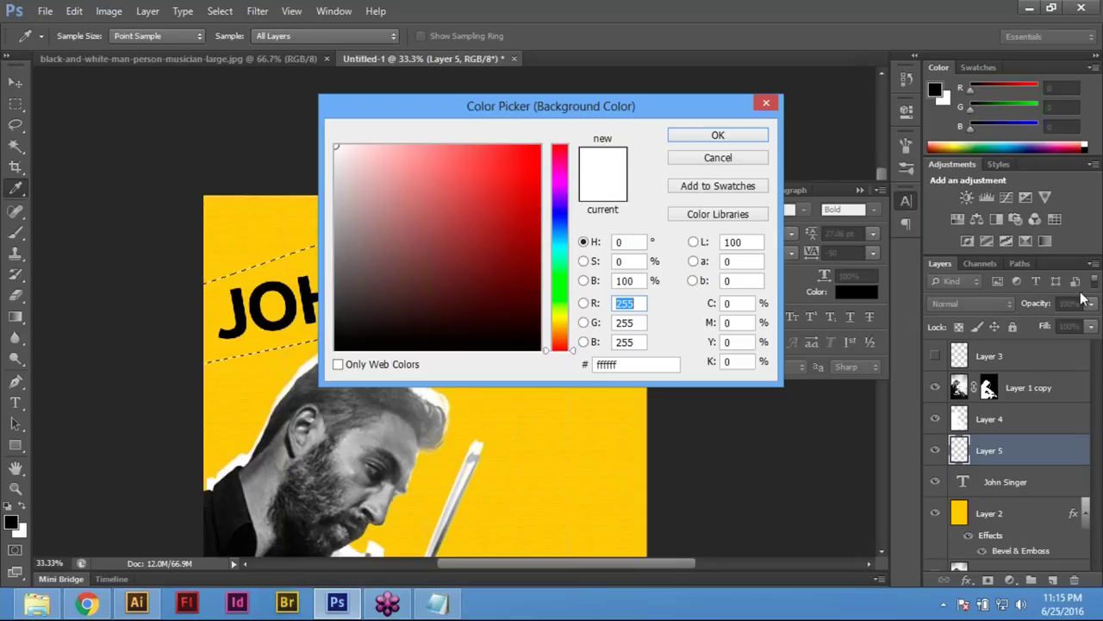
{"action": "left_click", "coordinate": [751, 304]}
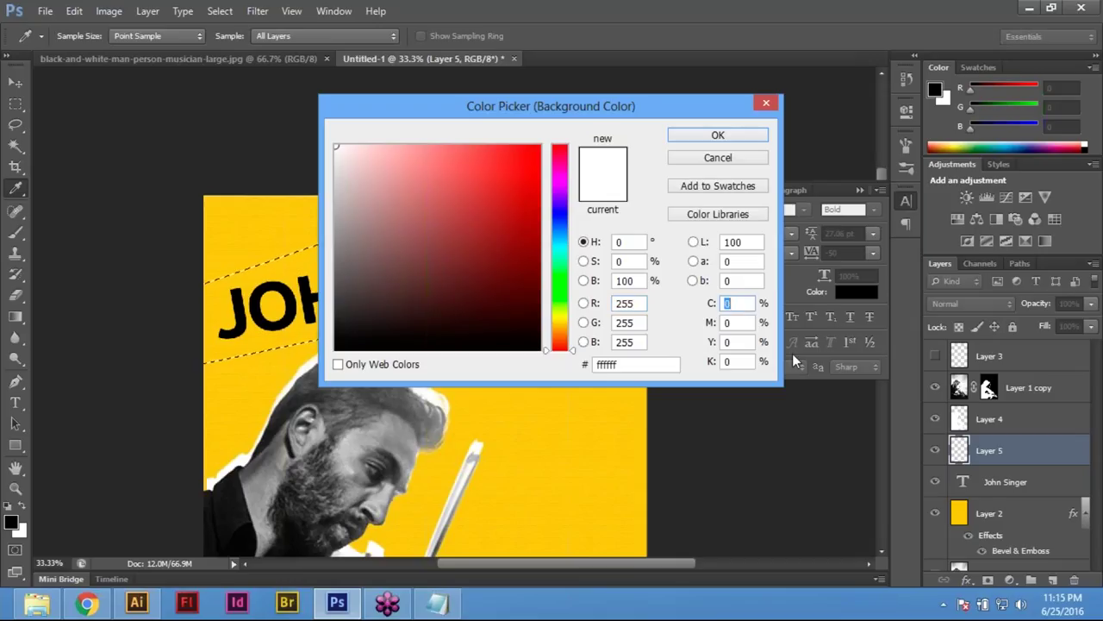
{"action": "key", "text": "Tab"}
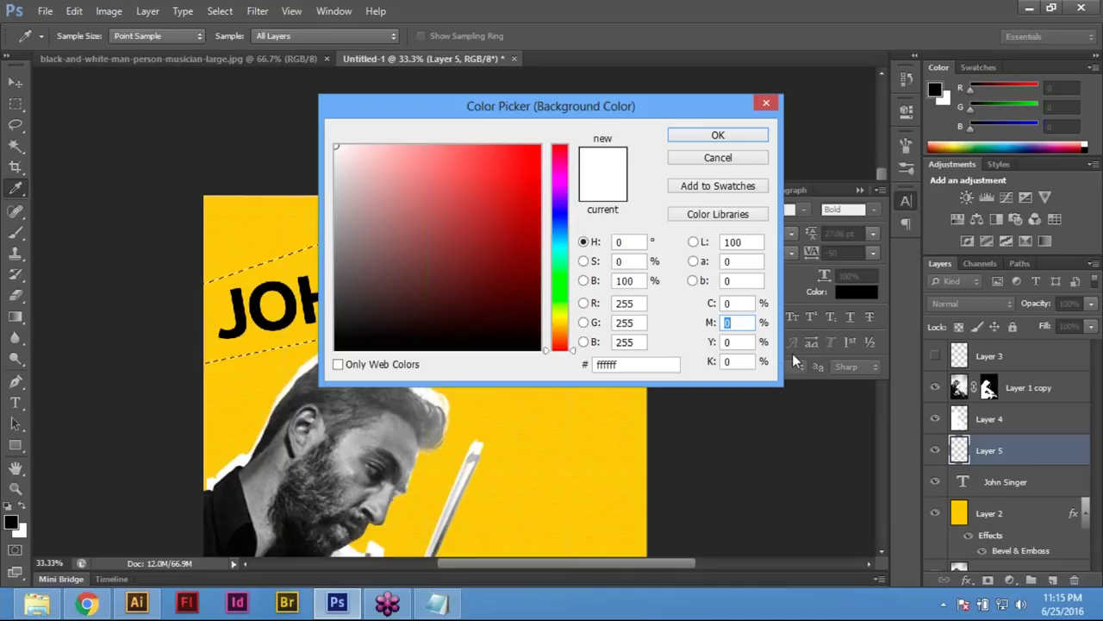
{"action": "type", "text": "100"}
{"action": "key", "text": "Tab"}
{"action": "type", "text": "100"}
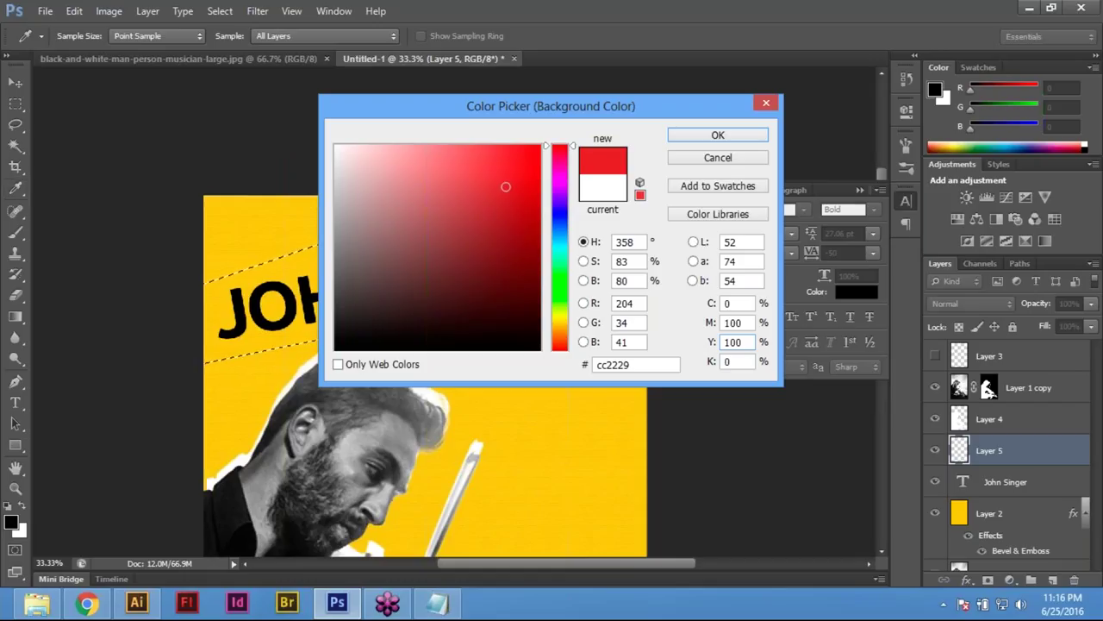
{"action": "key", "text": "Return"}
Fill the slanted selection on the new layer with the red background colour and deselect it
{"action": "key", "text": "p"}
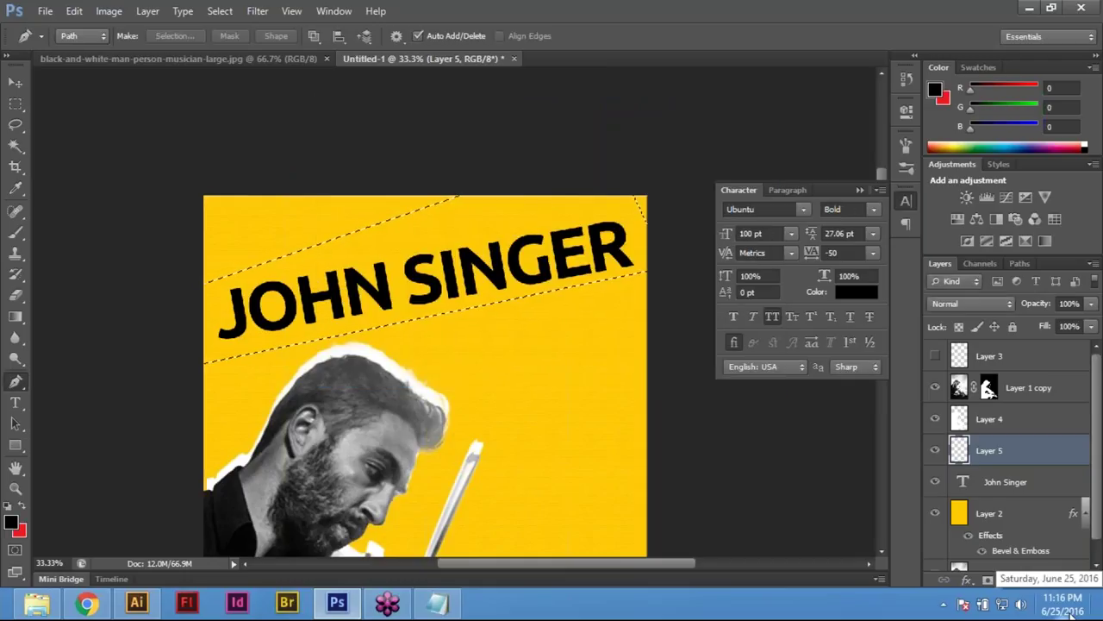
{"action": "key", "text": "ctrl+BackSpace"}
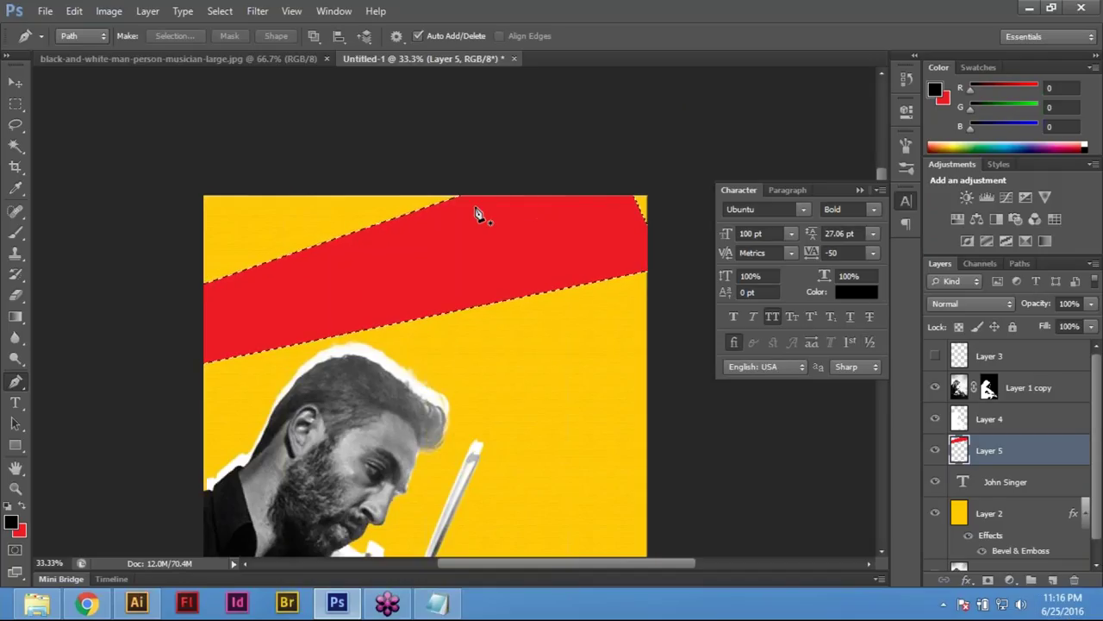
{"action": "key", "text": "m"}
{"action": "key", "text": "ctrl+d"}
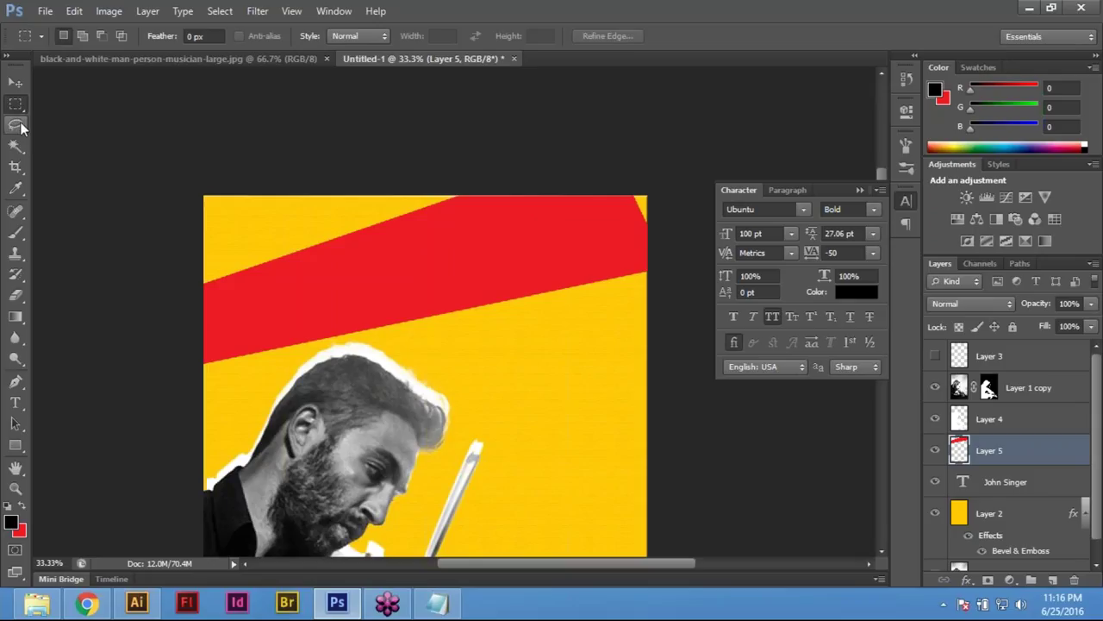
Undo the red band, its selection, the new layer and the path back to its first anchor point
{"action": "key", "text": "ctrl+shift+d"}
{"action": "key", "text": "Delete"}
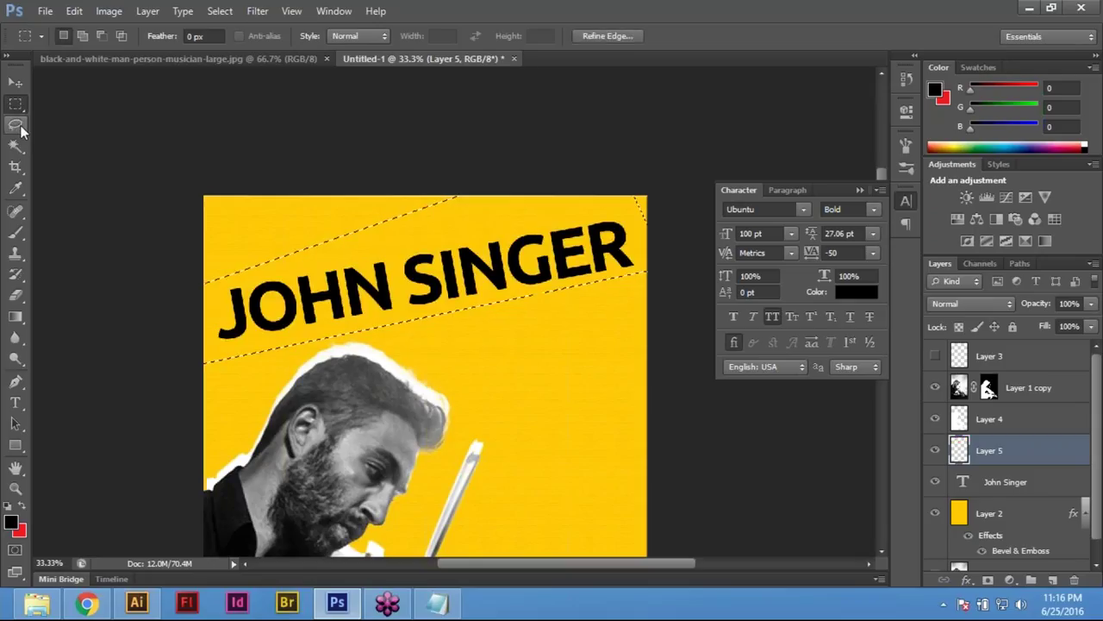
{"action": "key", "text": "ctrl+d"}
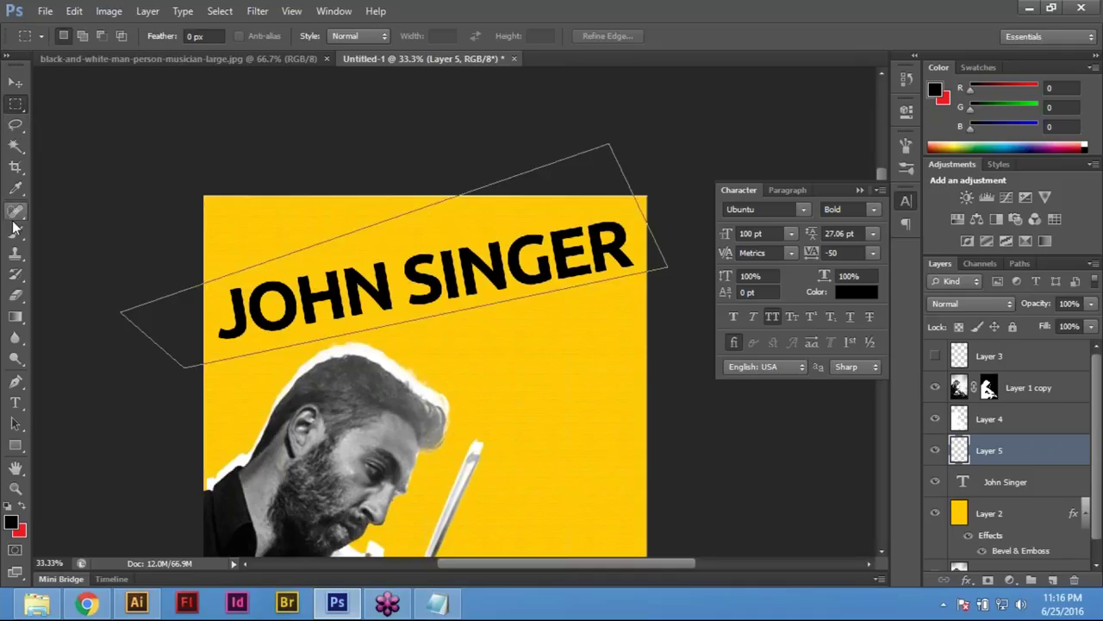
{"action": "key", "text": "Delete"}
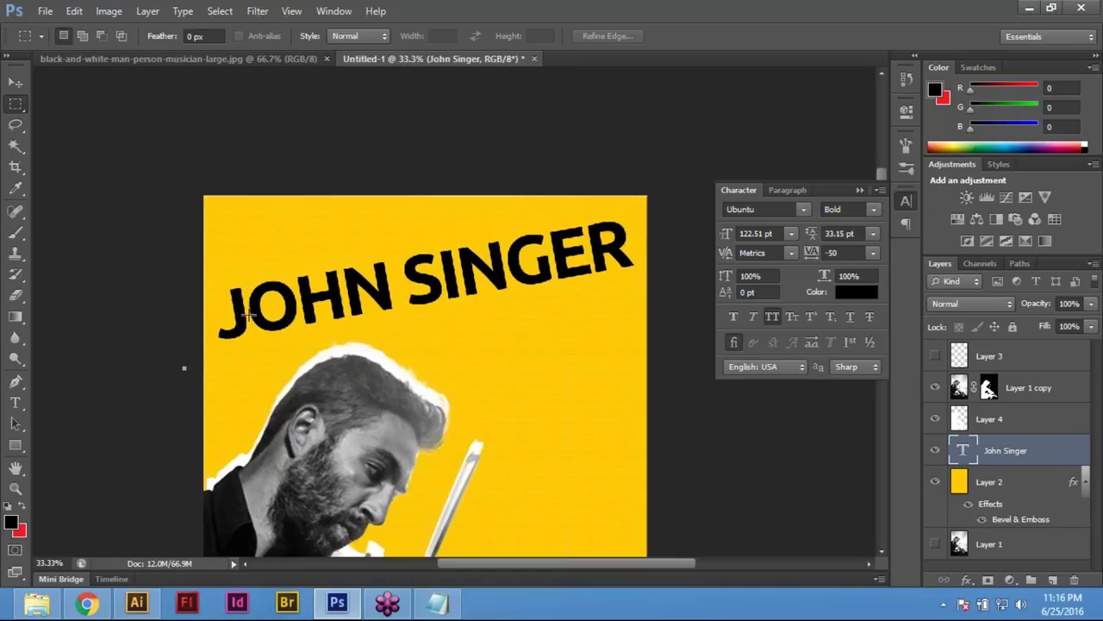
Complete a closed four-cornered path around the tilted name with the Pen tool and convert it into a selection
{"action": "key", "text": "p"}
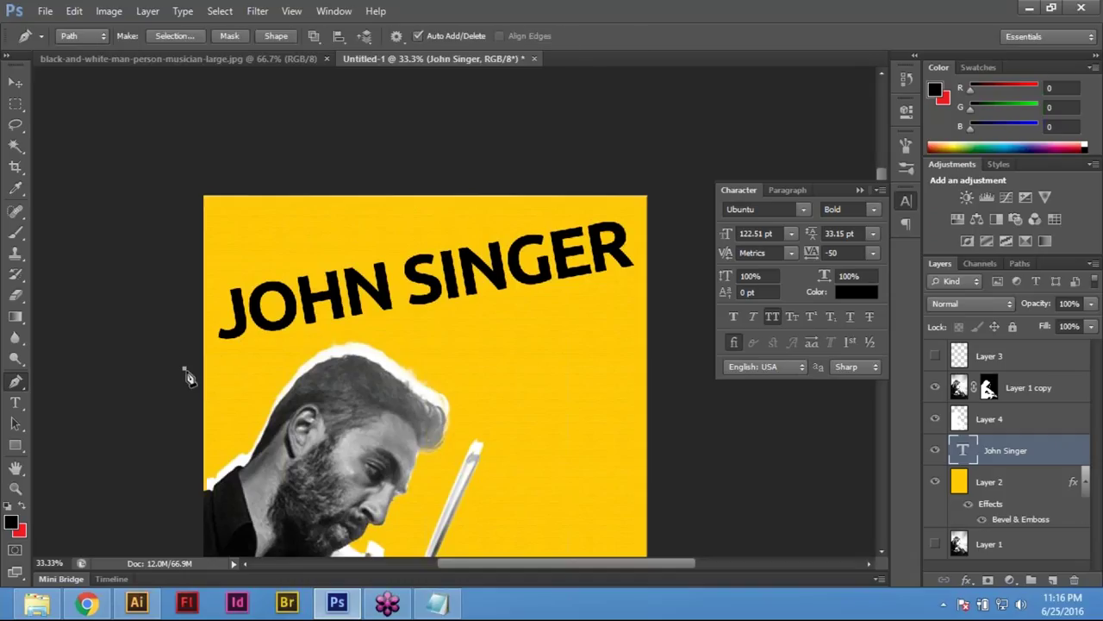
{"action": "left_click", "coordinate": [660, 276]}
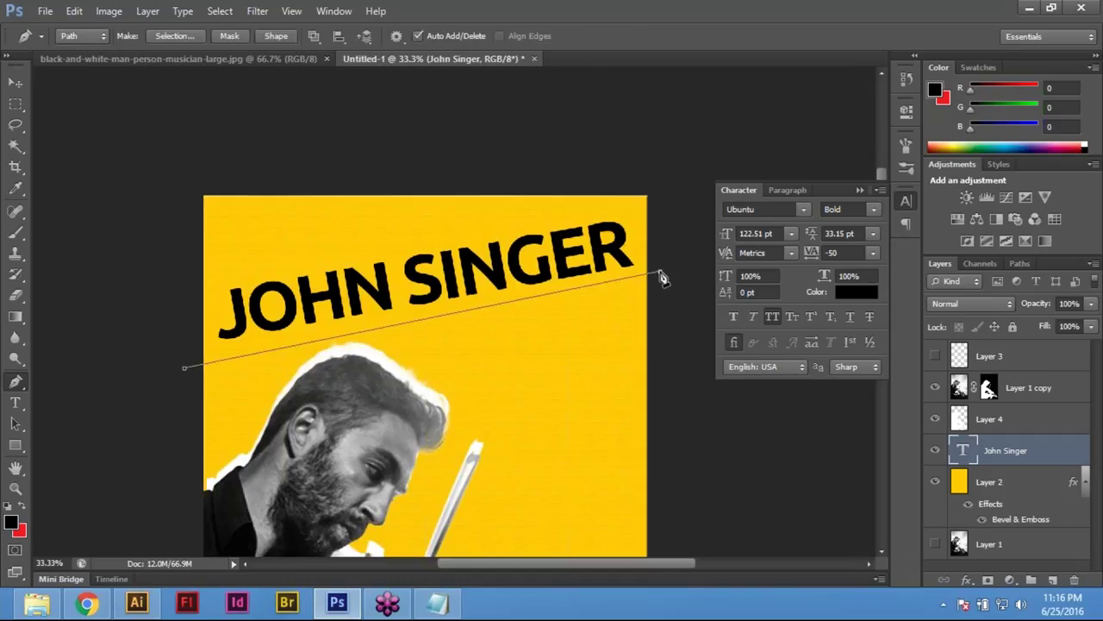
{"action": "left_click", "coordinate": [582, 153]}
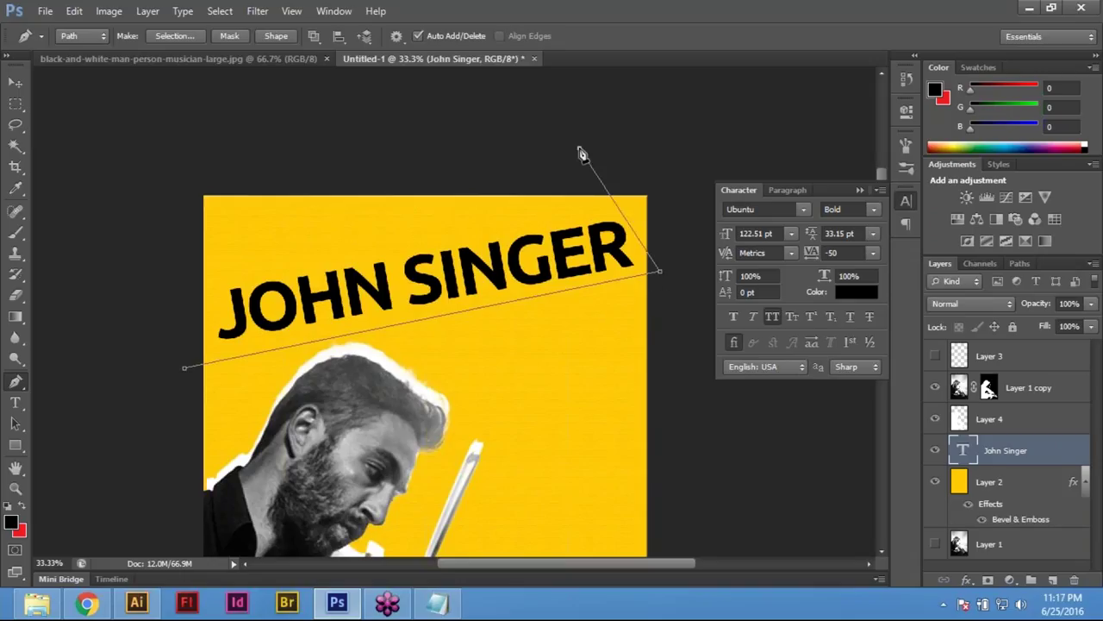
{"action": "left_click", "coordinate": [173, 302]}
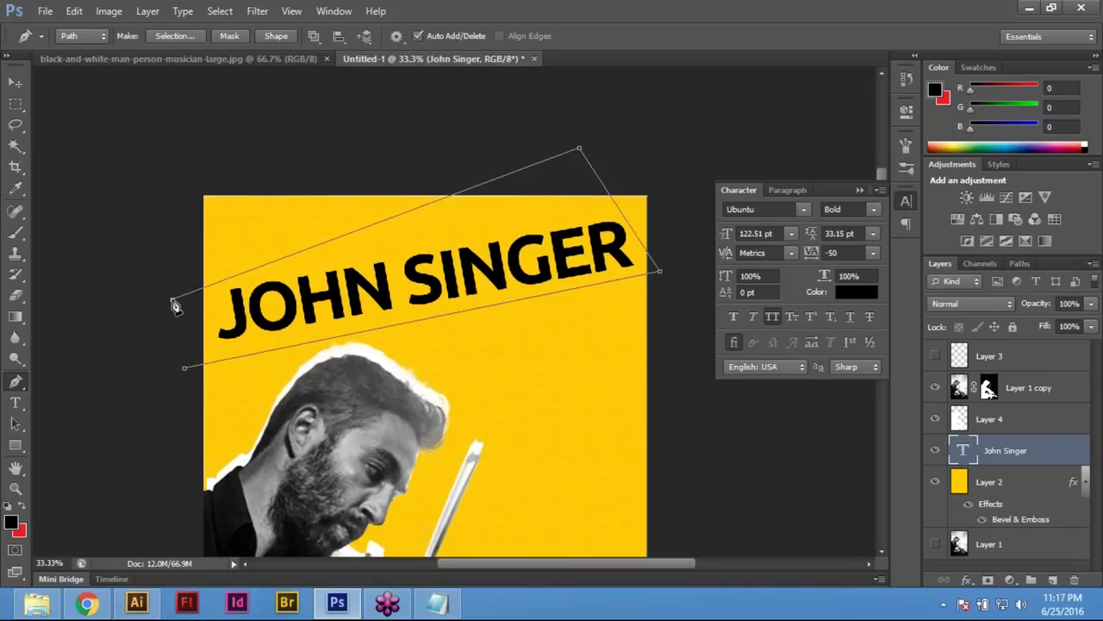
{"action": "left_click", "coordinate": [184, 370]}
{"action": "left_click", "coordinate": [184, 375]}
{"action": "key", "text": "ctrl+Return"}
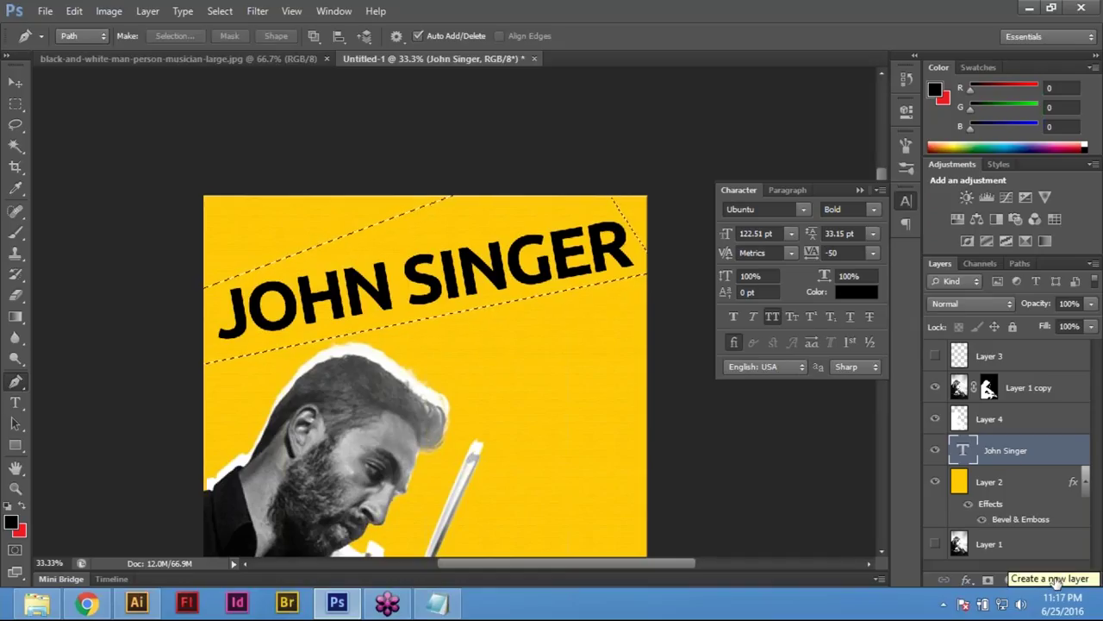
Add a new layer above the name's text layer and set the background colour to red with 100% magenta and 100% yellow
{"action": "left_click", "coordinate": [1055, 581]}
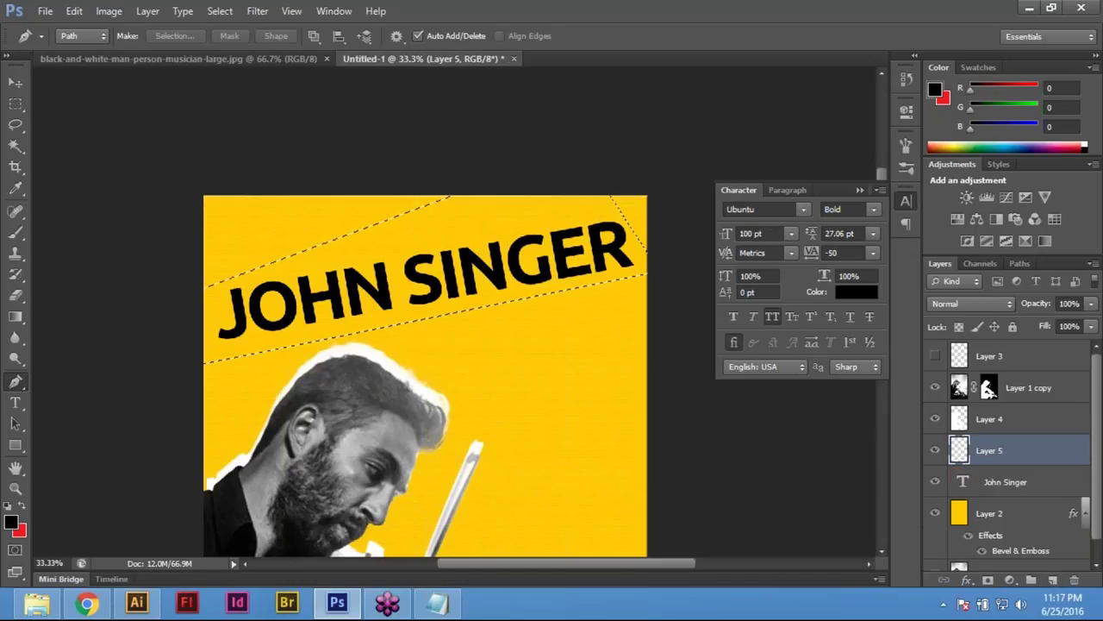
{"action": "left_click", "coordinate": [19, 530]}
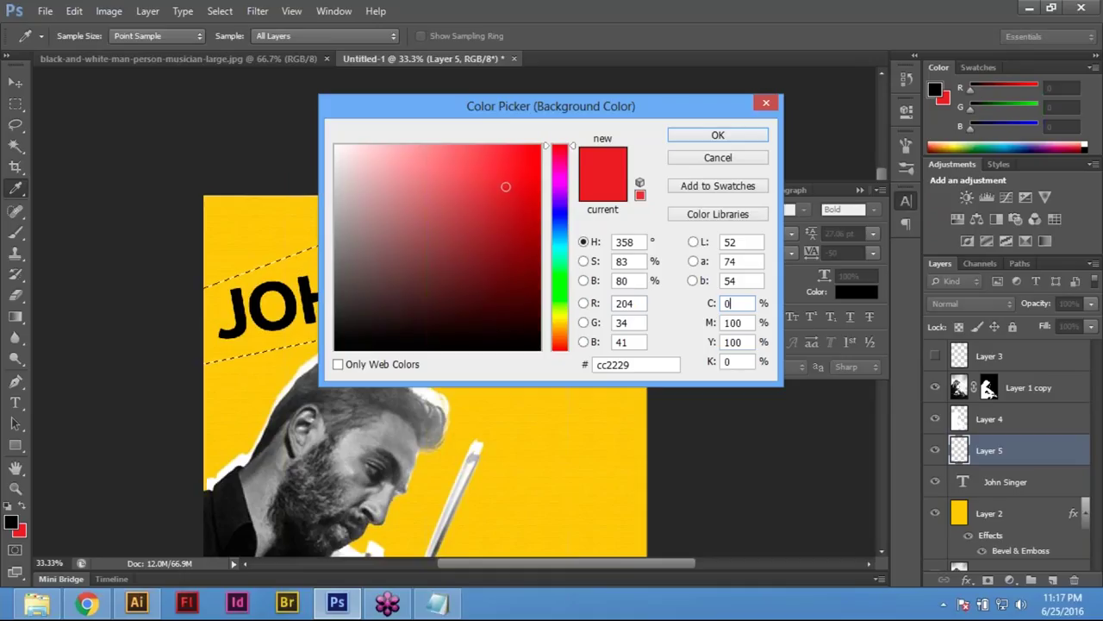
{"action": "key", "text": "Tab"}
{"action": "type", "text": "0"}
{"action": "key", "text": "BackSpace"}
{"action": "type", "text": "100"}
{"action": "key", "text": "Tab"}
{"action": "type", "text": "0"}
{"action": "key", "text": "BackSpace"}
{"action": "type", "text": "100"}
{"action": "key", "text": "Return"}
{"action": "key", "text": "p"}
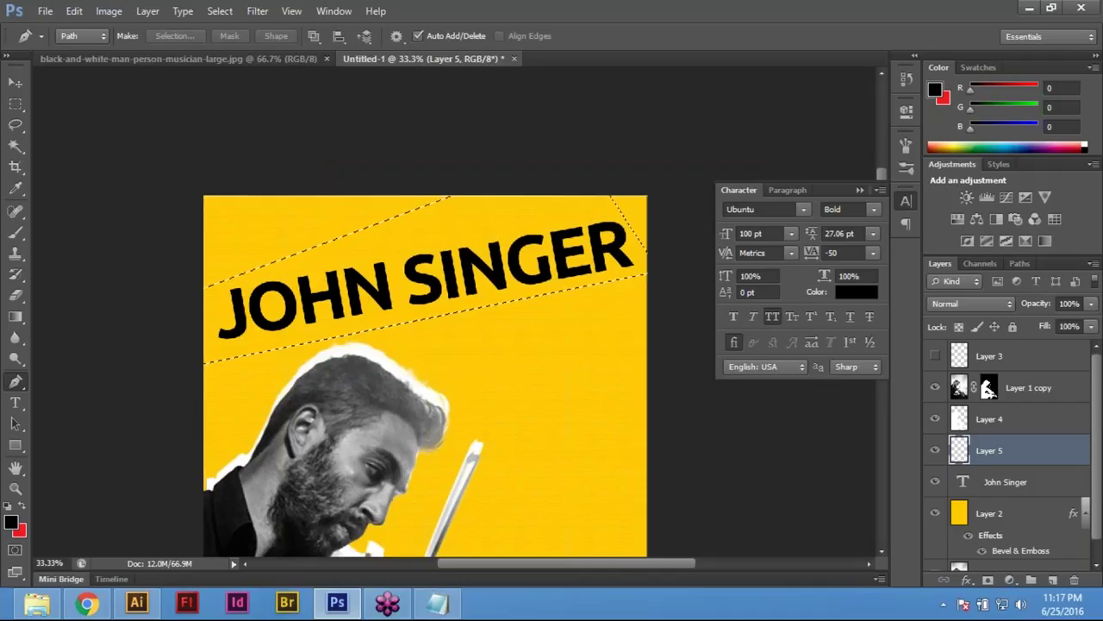
Fill the slanted selection around the name with the red background colour and deselect it
{"action": "key", "text": "ctrl+BackSpace"}
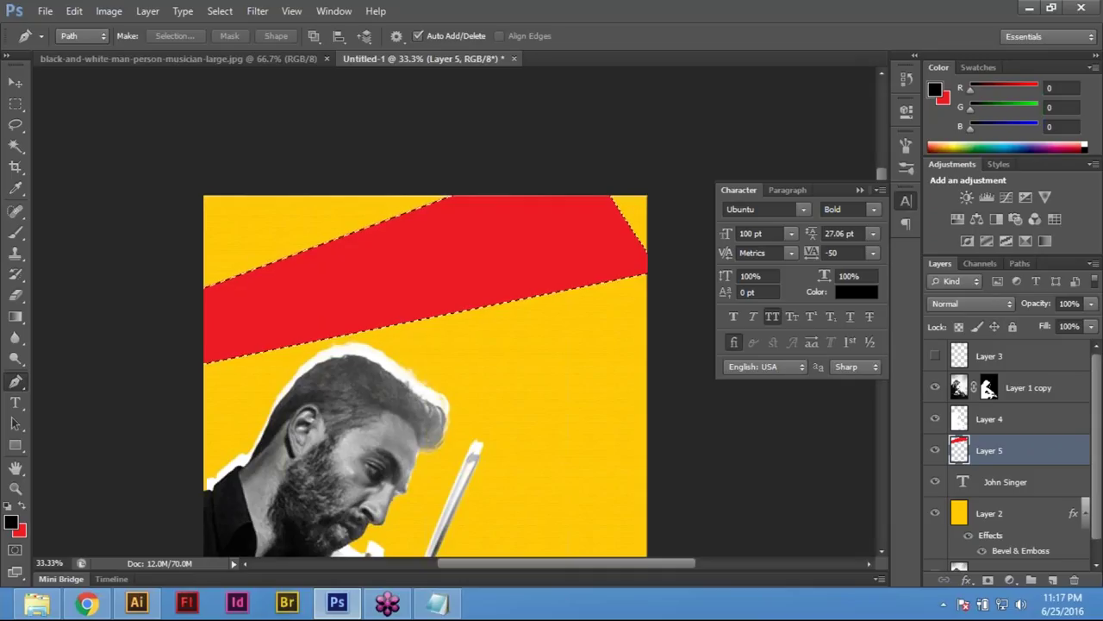
{"action": "left_click", "coordinate": [16, 103]}
{"action": "left_click", "coordinate": [273, 101]}
Set the red band layer's blend mode to Multiply
{"action": "mouse_move", "coordinate": [1101, 618]}
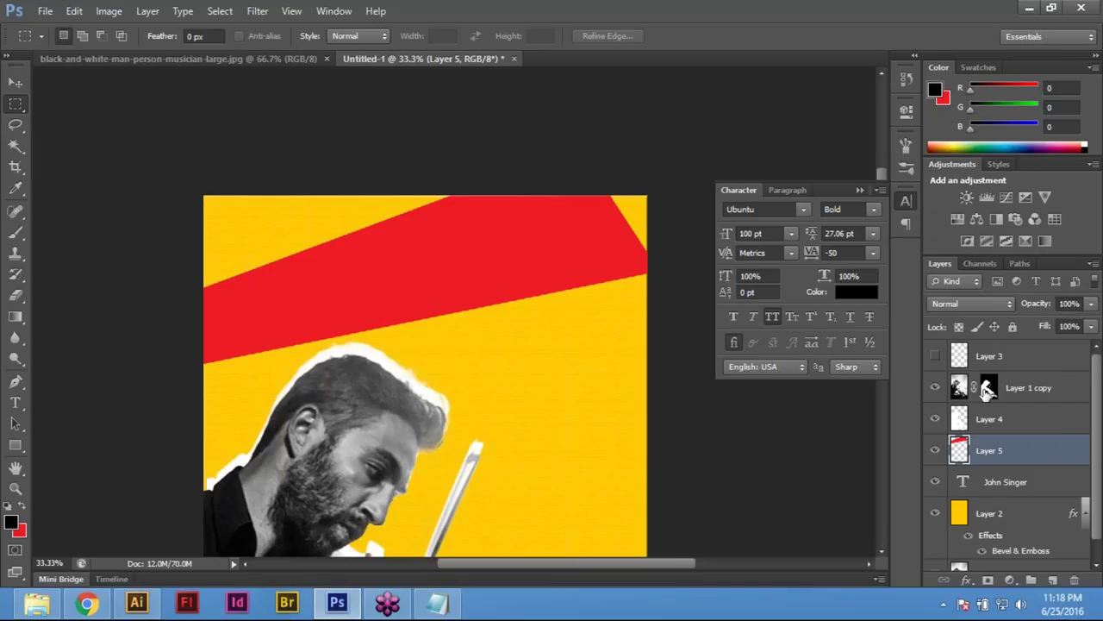
{"action": "left_click", "coordinate": [970, 304]}
{"action": "left_click", "coordinate": [941, 59]}
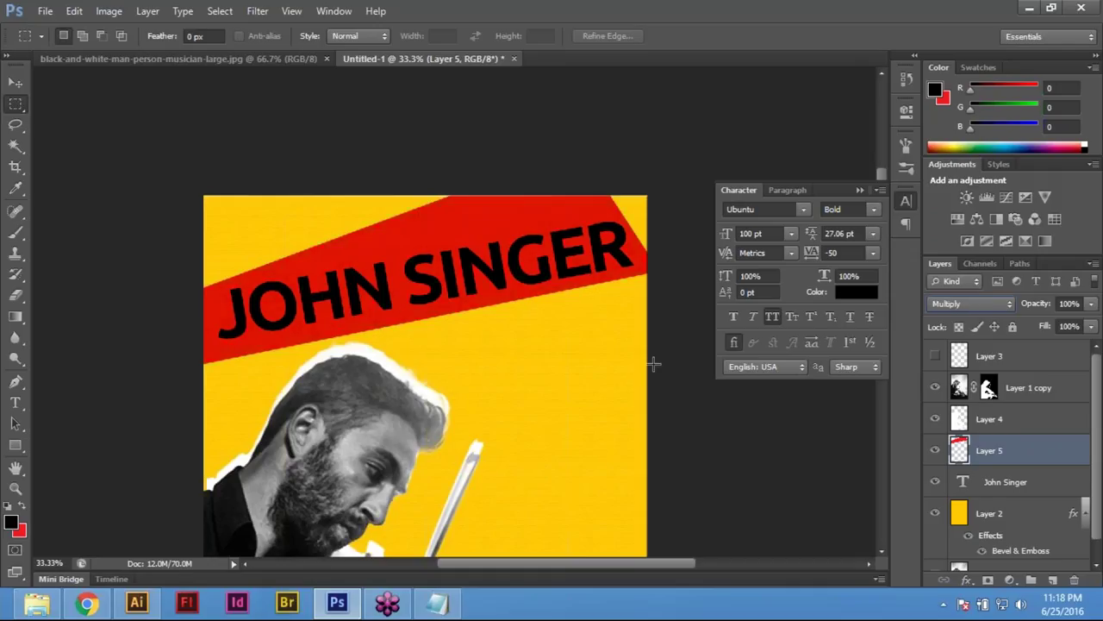
{"action": "left_click", "coordinate": [974, 304]}
{"action": "left_click", "coordinate": [944, 61]}
Switch to the Brush tool and choose the 30 px scattered soft-dot preset from the brush presets
{"action": "left_click", "coordinate": [11, 242]}
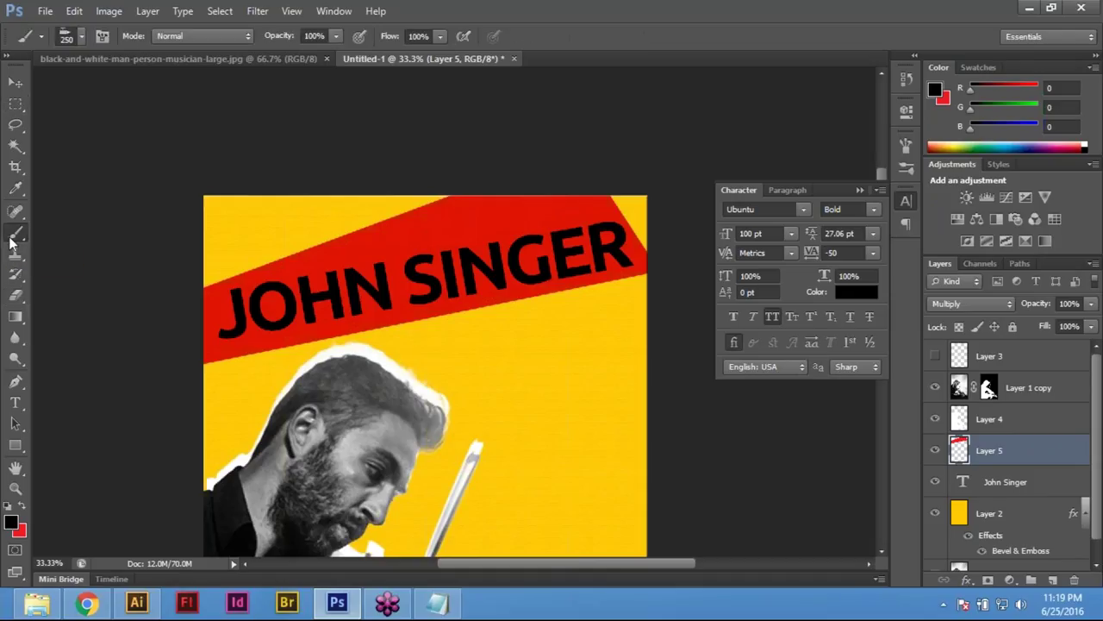
{"action": "left_click", "coordinate": [80, 35]}
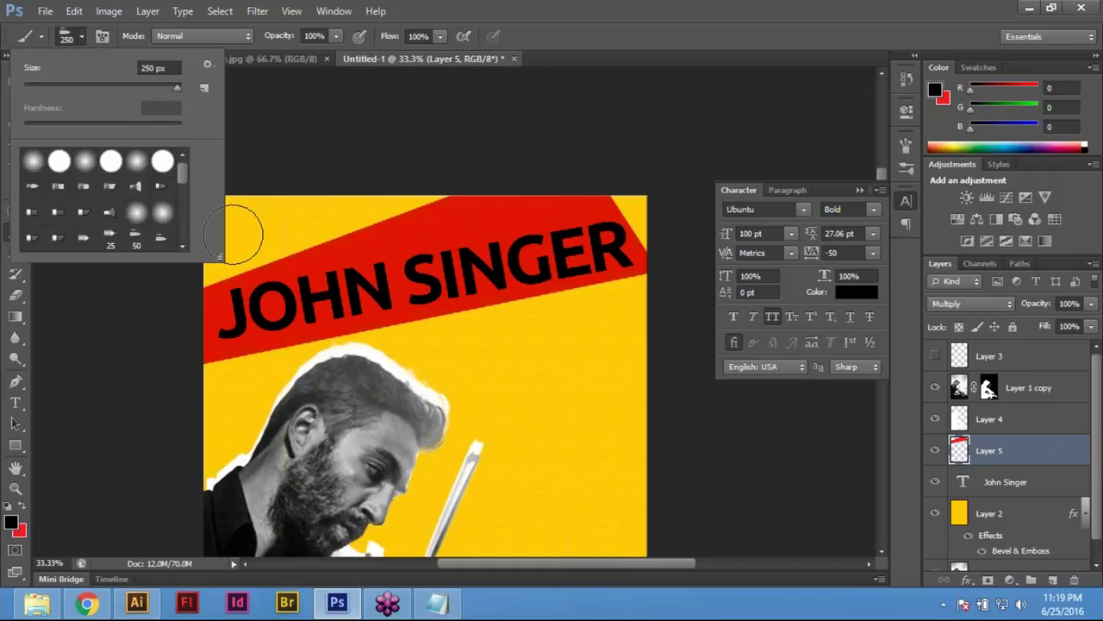
{"action": "left_click", "coordinate": [507, 26]}
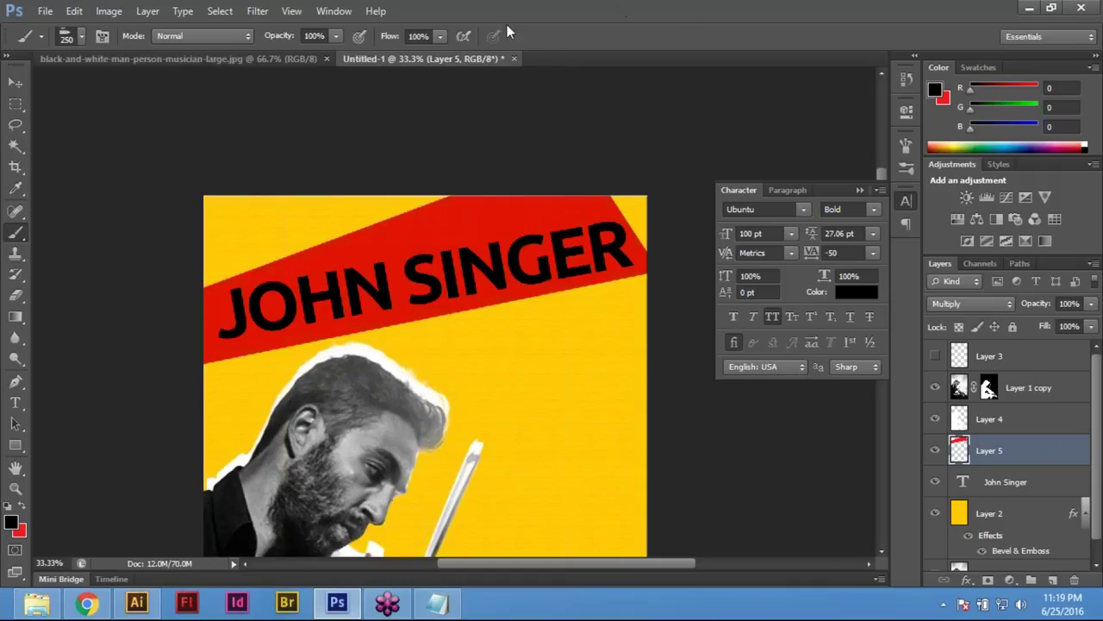
{"action": "left_click", "coordinate": [333, 11]}
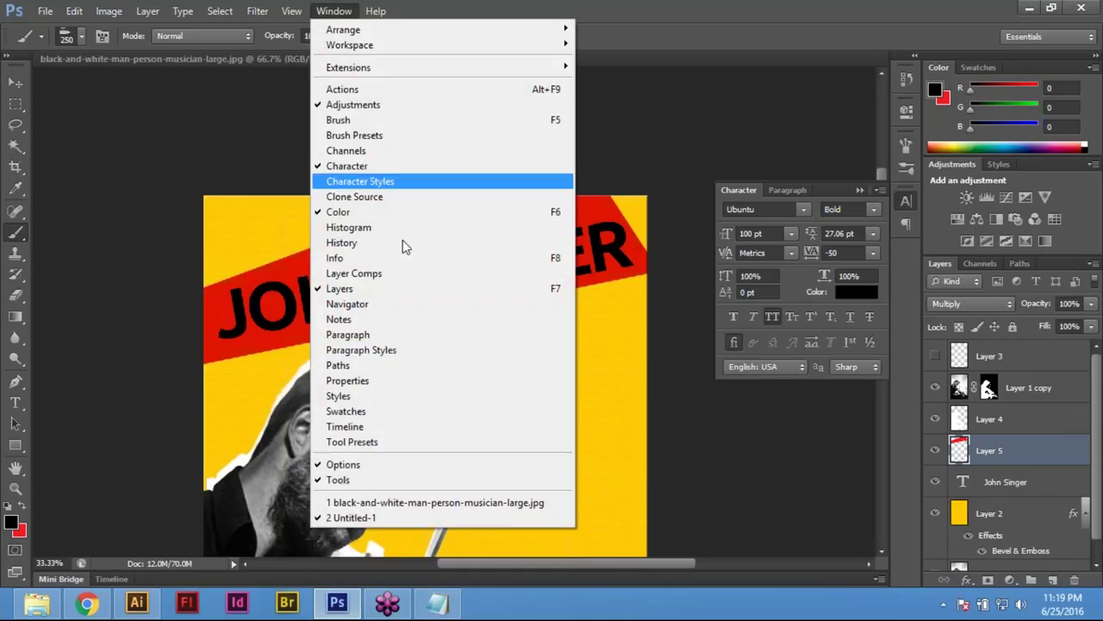
{"action": "left_click", "coordinate": [428, 141]}
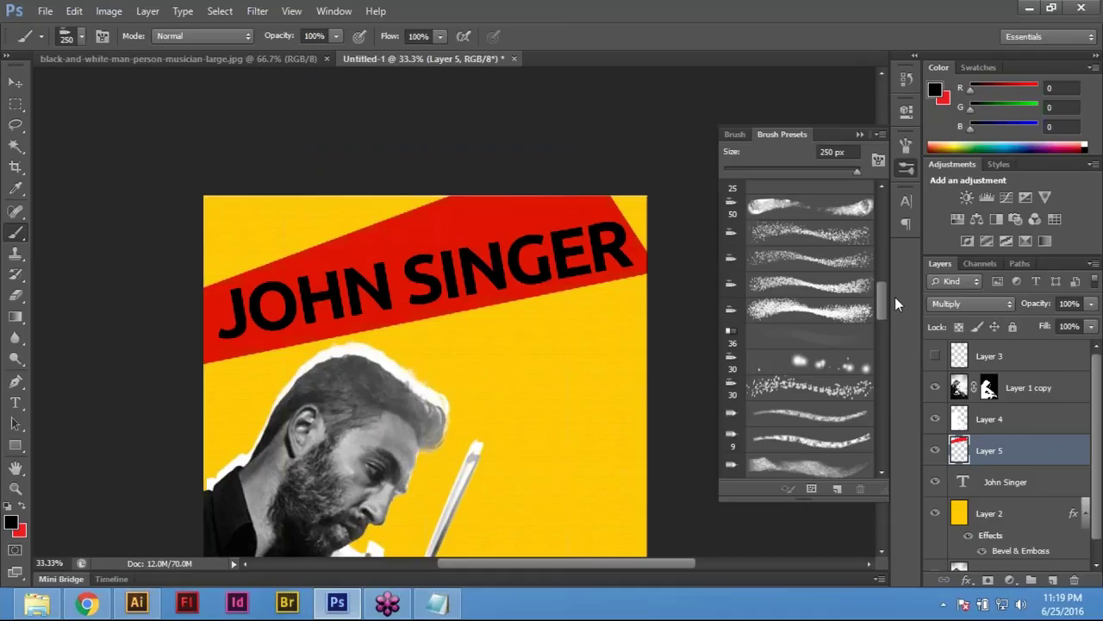
{"action": "left_click_drag", "start_coordinate": [881, 308], "coordinate": [888, 238]}
{"action": "mouse_move", "coordinate": [888, 223]}
{"action": "left_mouse_down"}
{"action": "mouse_move", "coordinate": [892, 199]}
{"action": "mouse_move", "coordinate": [896, 319]}
{"action": "left_mouse_up"}
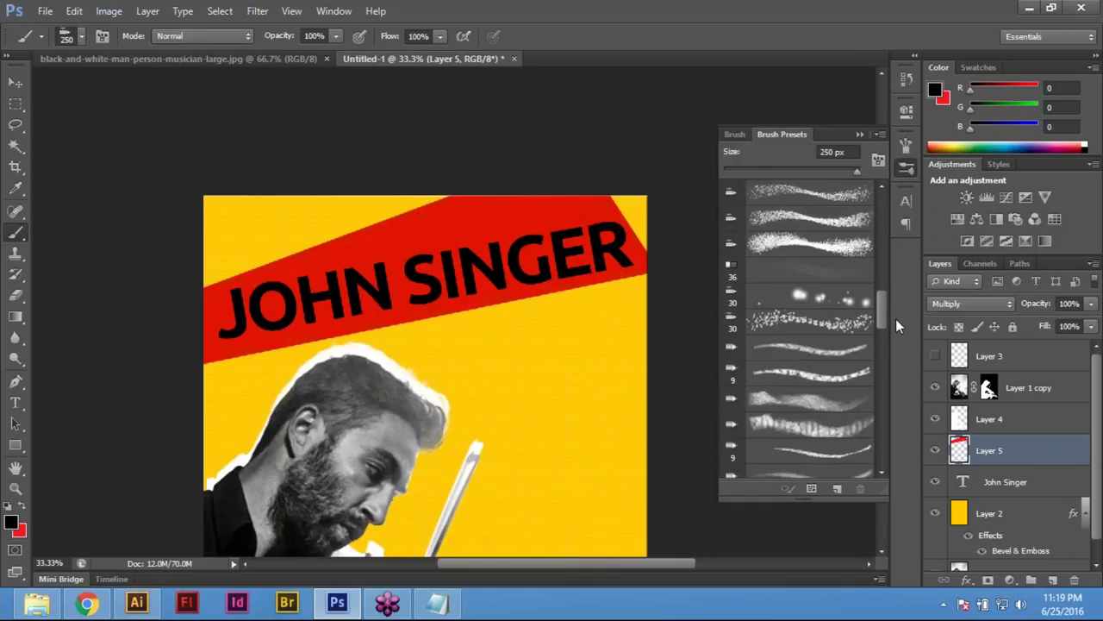
{"action": "left_click", "coordinate": [810, 279]}
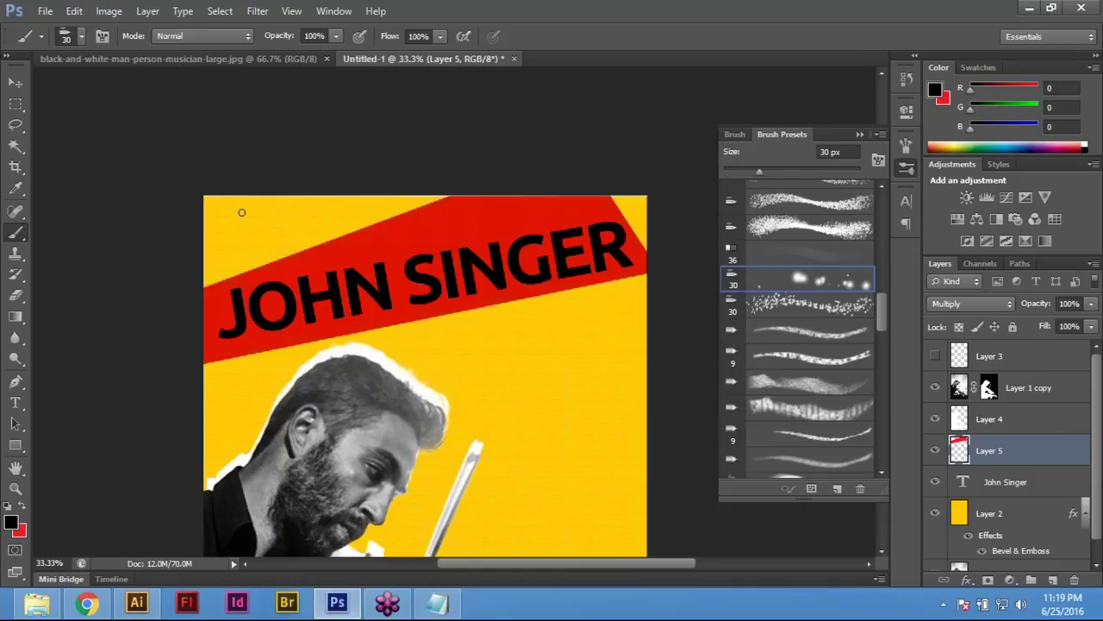
Enlarge the brush to 300 px, try a black dab in the poster's upper-left corner and undo it
{"action": "key", "text": "bracketright"}
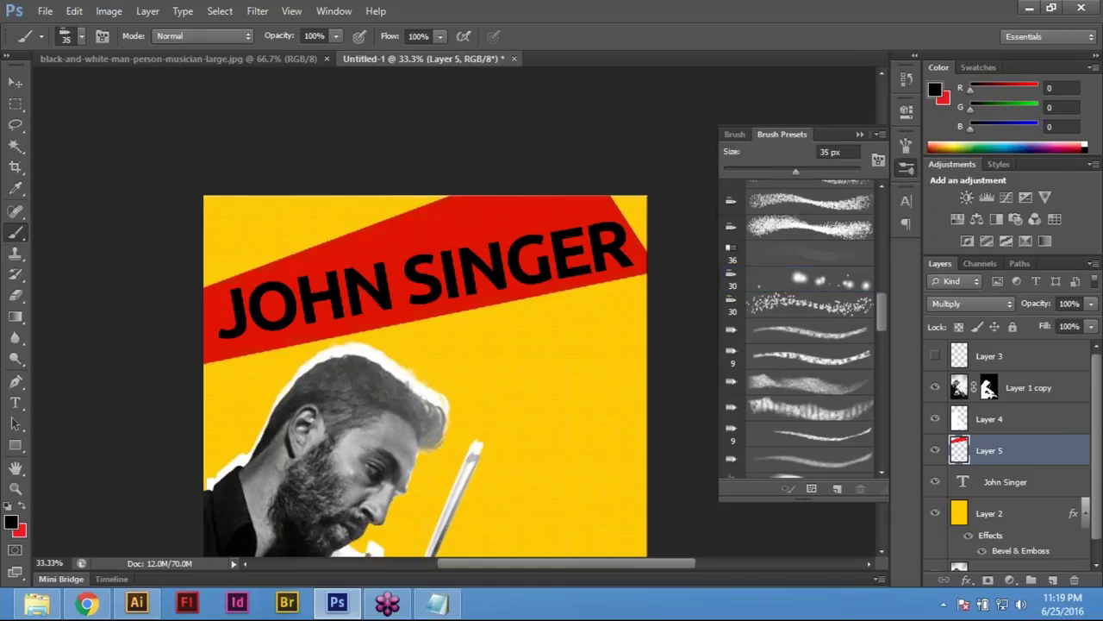
{"action": "key", "text": "bracketright"}
{"action": "key", "text": "bracketright"}
{"action": "key", "text": "bracketright"}
{"action": "key", "text": "bracketright"}
{"action": "key", "text": "bracketright"}
{"action": "key", "text": "bracketright"}
{"action": "key", "text": "bracketright"}
{"action": "key", "text": "bracketright"}
{"action": "key", "text": "bracketright"}
{"action": "key", "text": "bracketright"}
{"action": "key", "text": "bracketright"}
{"action": "key", "text": "bracketright"}
{"action": "key", "text": "bracketright"}
{"action": "left_click", "coordinate": [254, 231]}
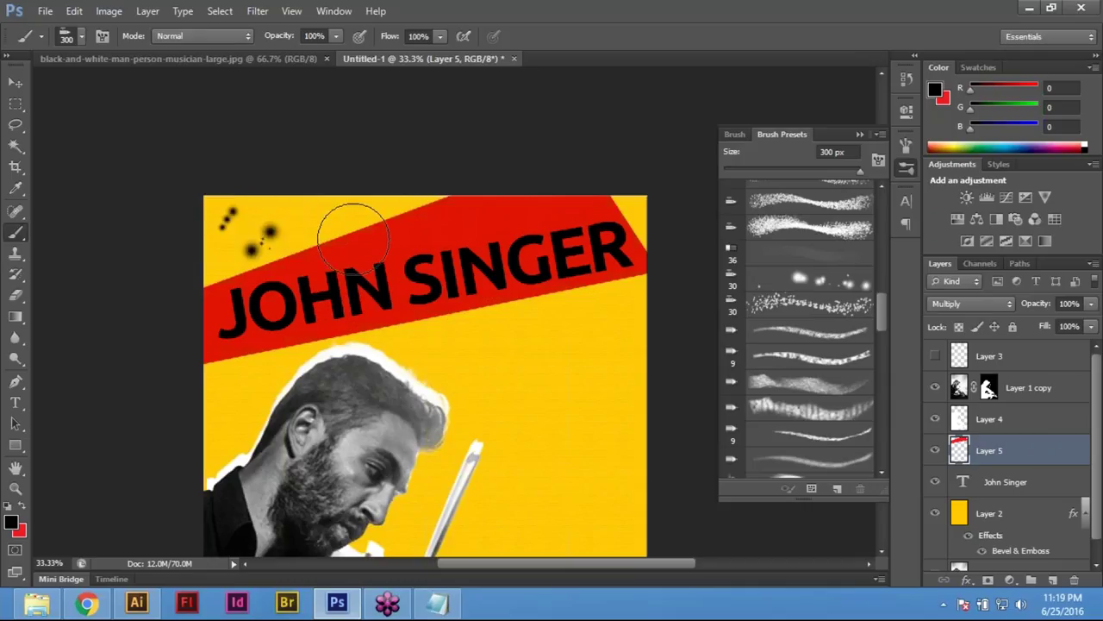
{"action": "key", "text": "ctrl+z"}
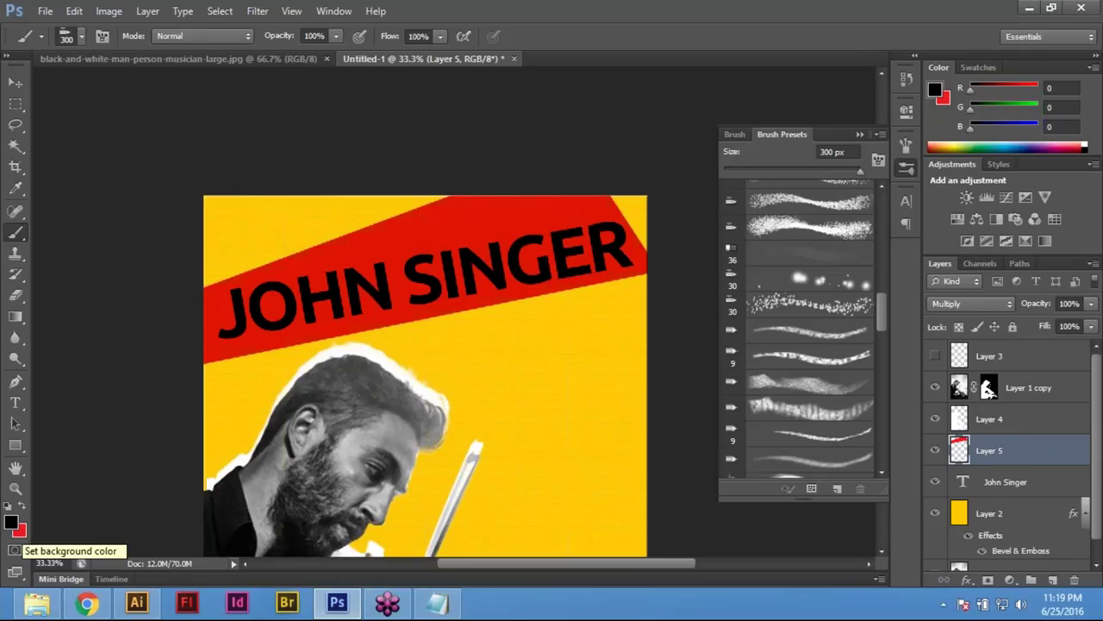
Add a new layer above the red band, try a scattered black dot stroke around the name and undo it
{"action": "left_click", "coordinate": [1051, 578]}
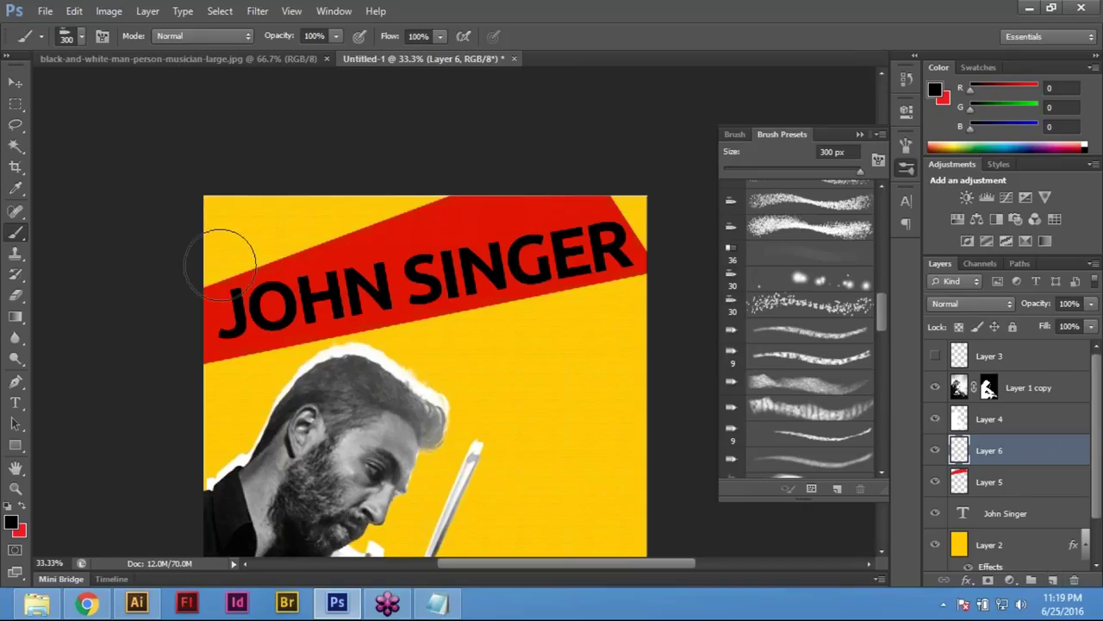
{"action": "mouse_move", "coordinate": [232, 260]}
{"action": "left_mouse_down"}
{"action": "mouse_move", "coordinate": [395, 191]}
{"action": "mouse_move", "coordinate": [492, 181]}
{"action": "mouse_move", "coordinate": [642, 198]}
{"action": "mouse_move", "coordinate": [657, 250]}
{"action": "mouse_move", "coordinate": [653, 296]}
{"action": "mouse_move", "coordinate": [505, 328]}
{"action": "mouse_move", "coordinate": [164, 345]}
{"action": "mouse_move", "coordinate": [362, 263]}
{"action": "mouse_move", "coordinate": [502, 185]}
{"action": "mouse_move", "coordinate": [446, 292]}
{"action": "left_mouse_up"}
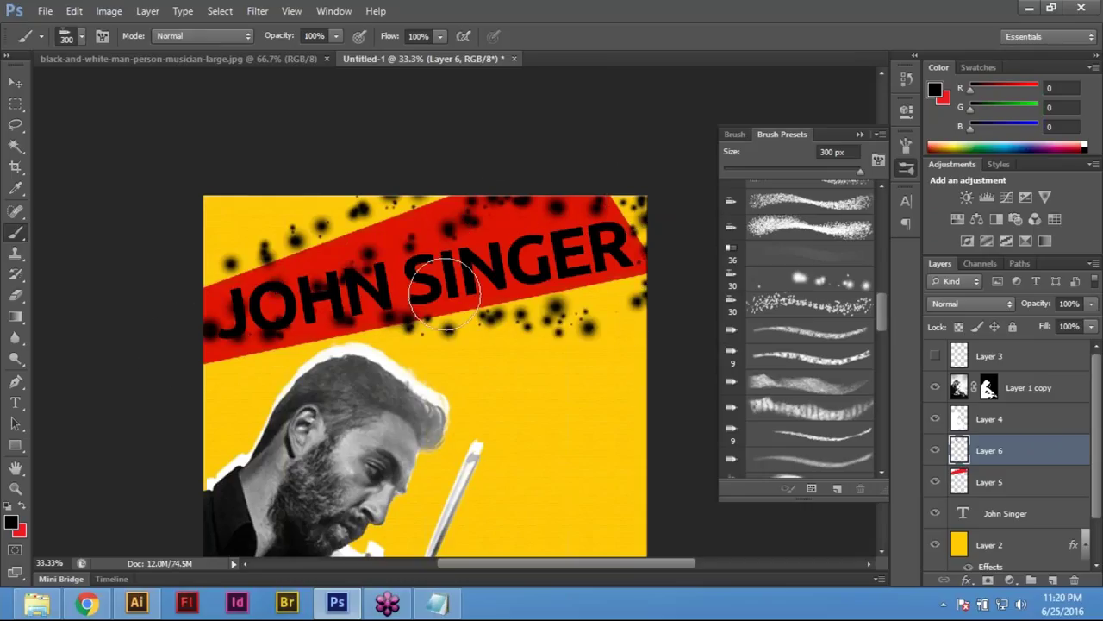
{"action": "key", "text": "ctrl+z"}
Try painting scattered black dots along the upper and lower edges of the red band and undo both strokes
{"action": "left_click_drag", "start_coordinate": [333, 216], "coordinate": [505, 205]}
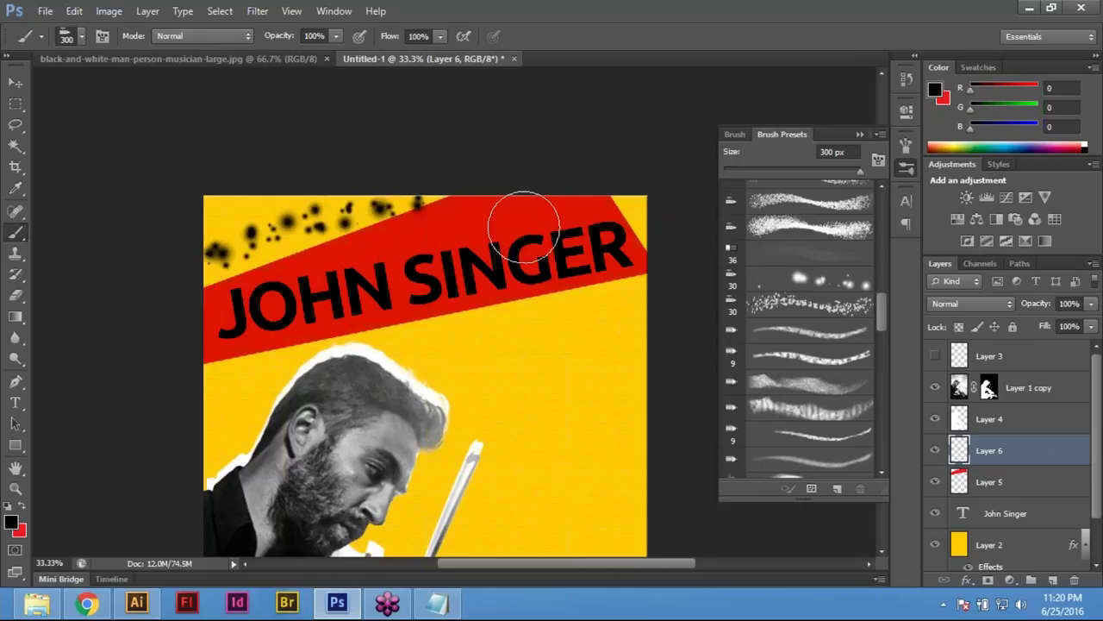
{"action": "mouse_move", "coordinate": [185, 389]}
{"action": "left_mouse_down"}
{"action": "mouse_move", "coordinate": [578, 316]}
{"action": "mouse_move", "coordinate": [703, 280]}
{"action": "left_mouse_up"}
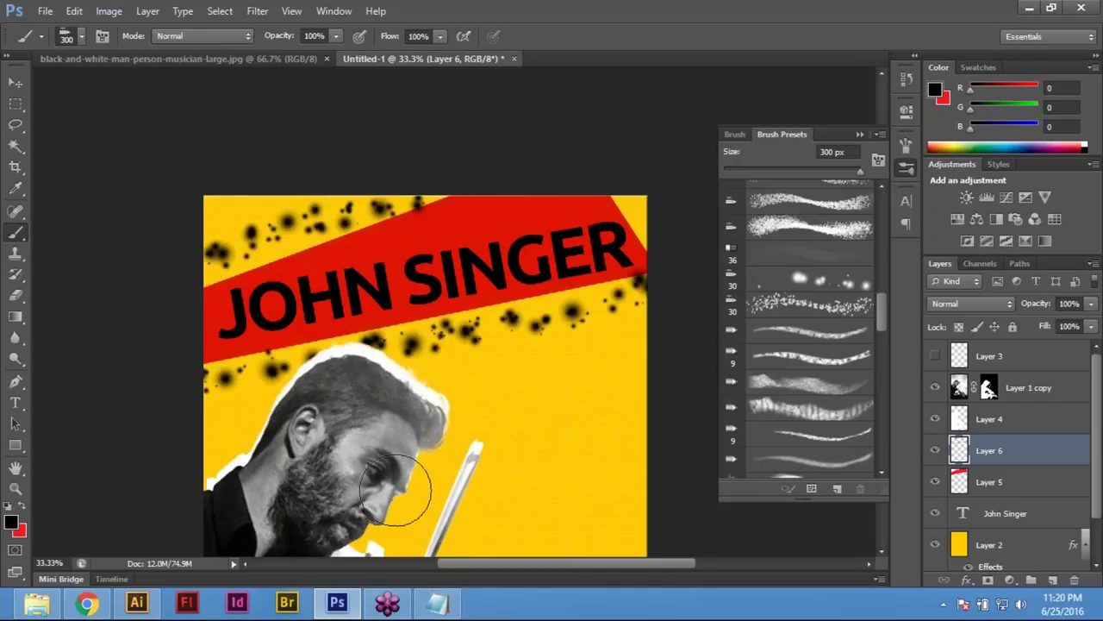
{"action": "key", "text": "space"}
{"action": "left_click_drag", "start_coordinate": [385, 472], "coordinate": [372, 386]}
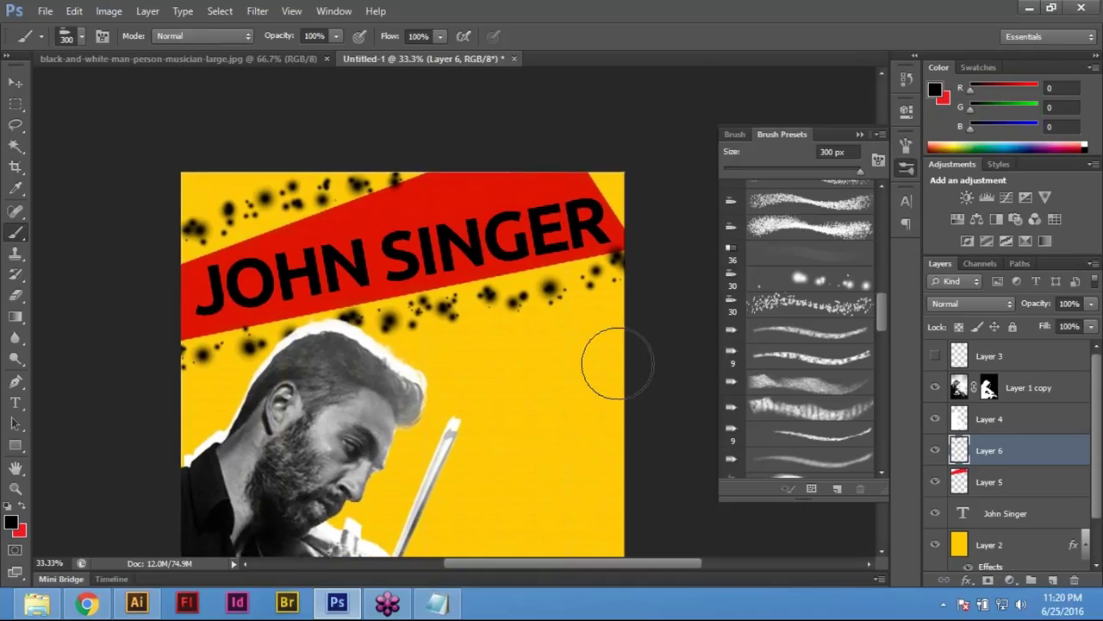
{"action": "key", "text": "ctrl+z"}
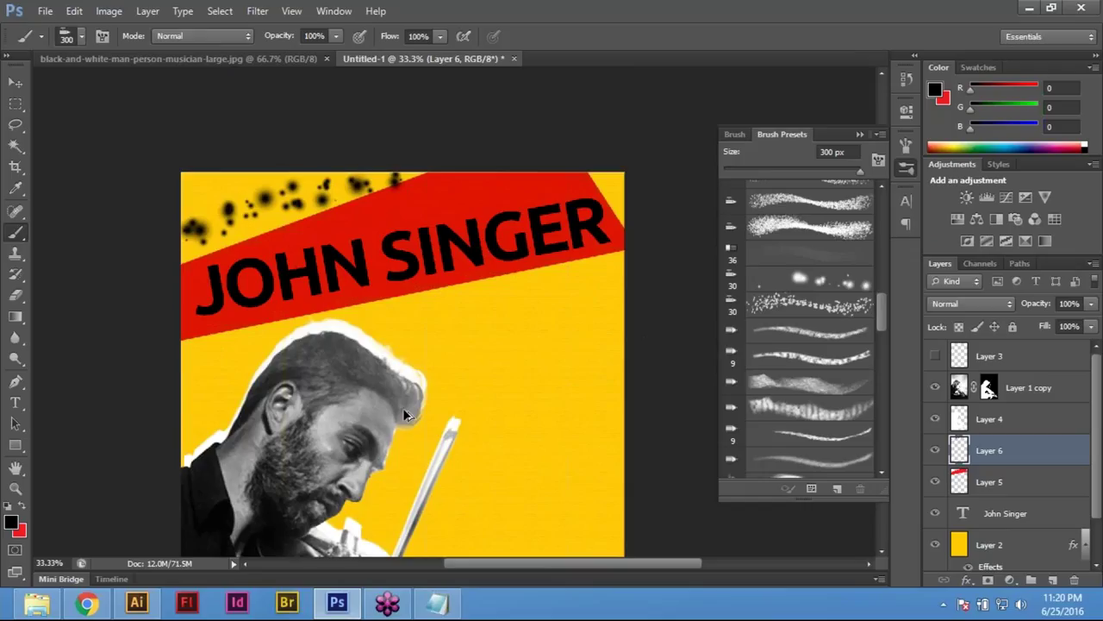
{"action": "key", "text": "ctrl+alt+z"}
Paint black textured strokes along the upper and lower edges of the red band with the broad ribbed brush preset at 300 px
{"action": "left_click", "coordinate": [830, 407]}
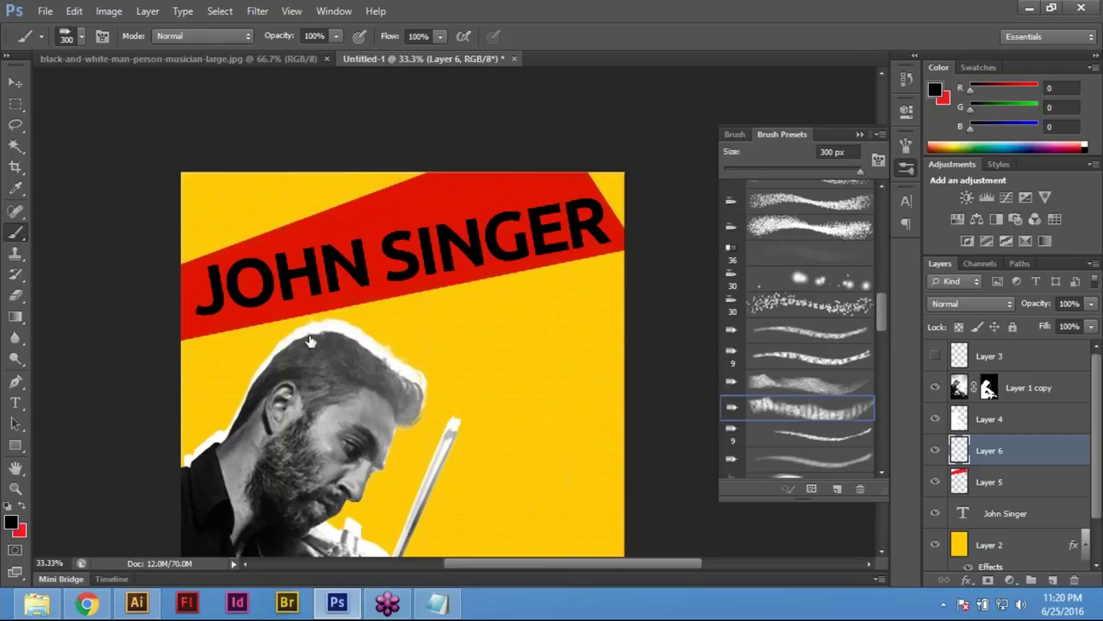
{"action": "mouse_move", "coordinate": [182, 255]}
{"action": "left_mouse_down"}
{"action": "mouse_move", "coordinate": [290, 200]}
{"action": "mouse_move", "coordinate": [493, 143]}
{"action": "mouse_move", "coordinate": [551, 201]}
{"action": "left_mouse_up"}
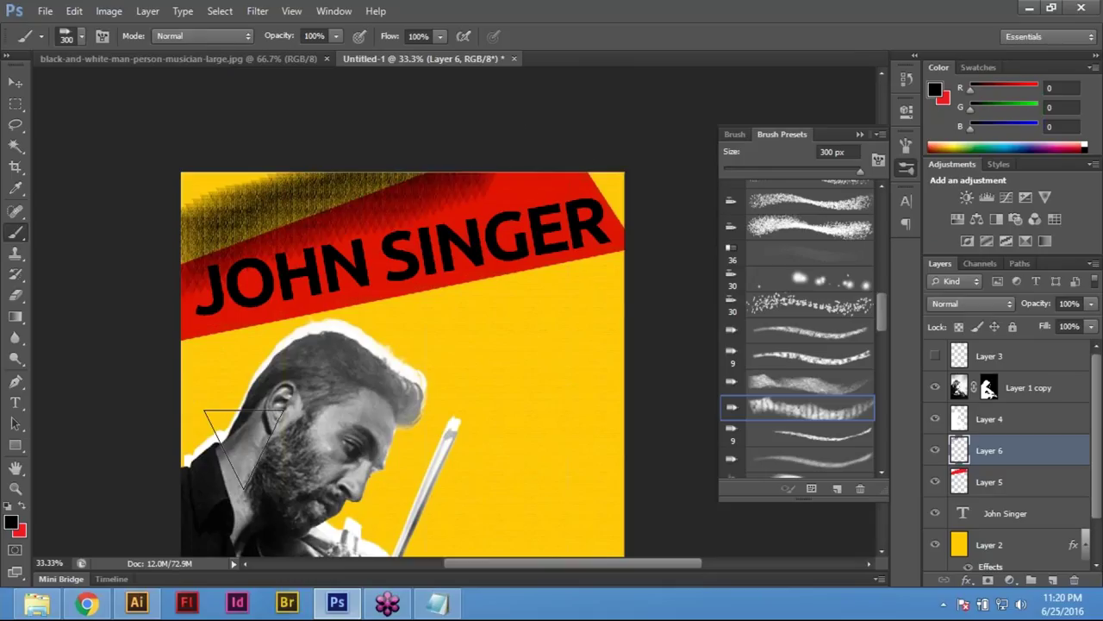
{"action": "left_click_drag", "start_coordinate": [185, 369], "coordinate": [689, 265]}
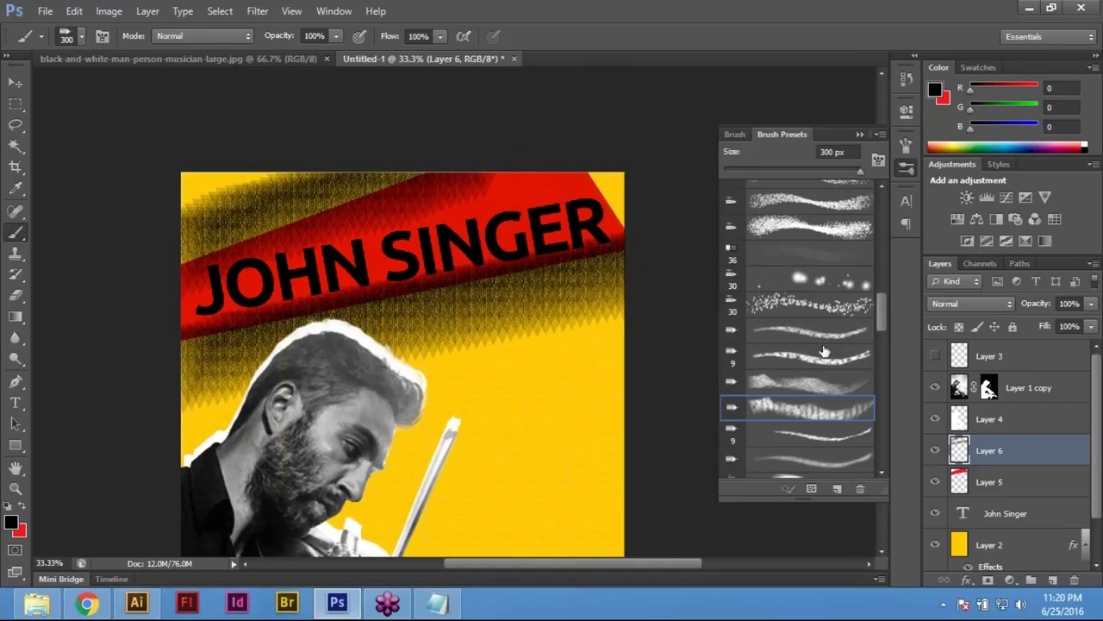
Set the textured brush stroke layer's blend mode to Multiply
{"action": "left_click", "coordinate": [982, 303]}
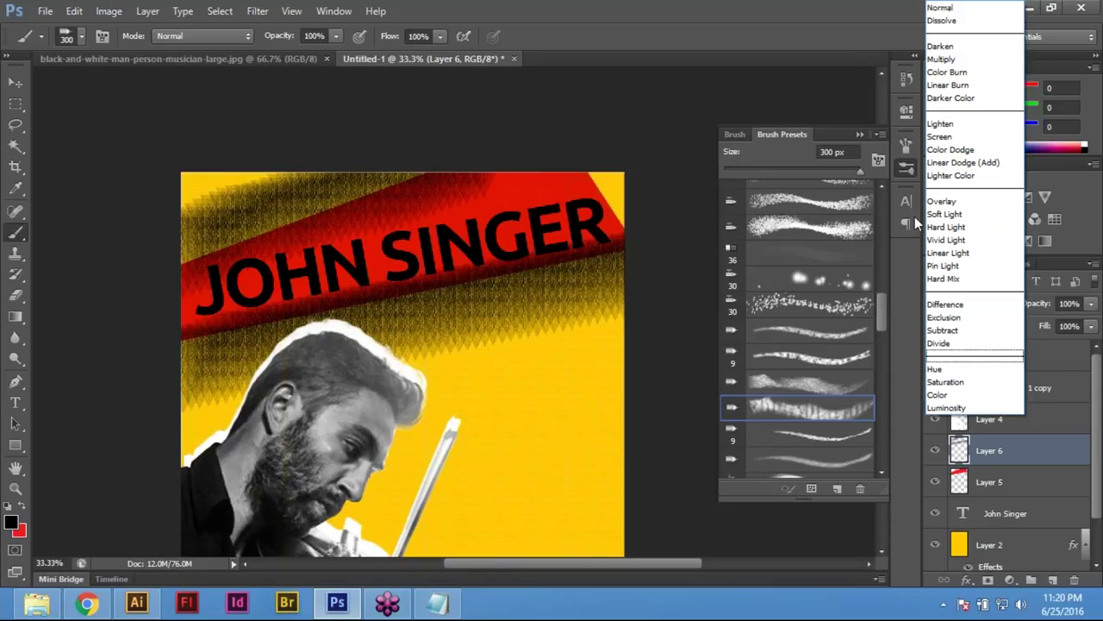
{"action": "left_click", "coordinate": [964, 59]}
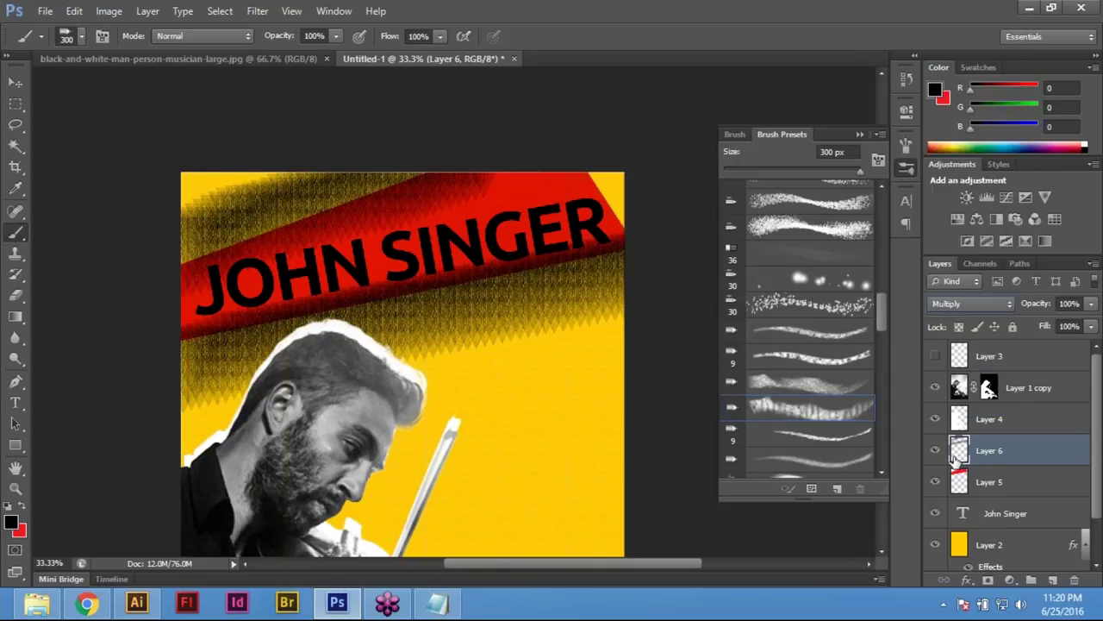
{"action": "key", "text": "ctrl+0"}
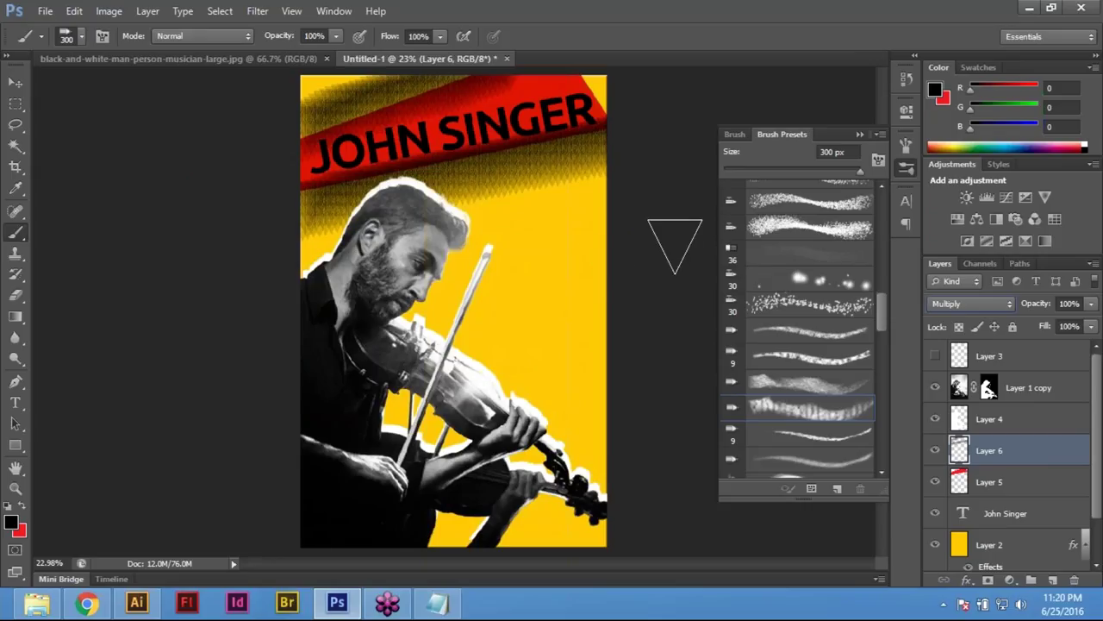
{"action": "key", "text": "ctrl+plus"}
{"action": "left_click_drag", "start_coordinate": [534, 263], "coordinate": [522, 406]}
{"action": "key", "text": "ctrl+plus"}
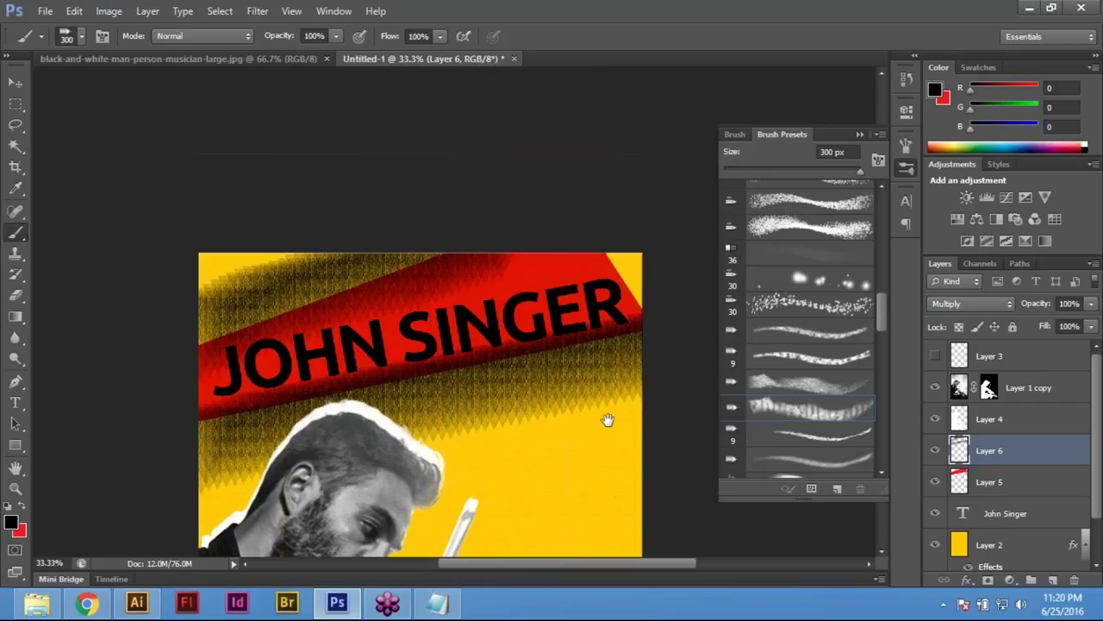
{"action": "left_click_drag", "start_coordinate": [606, 419], "coordinate": [618, 414]}
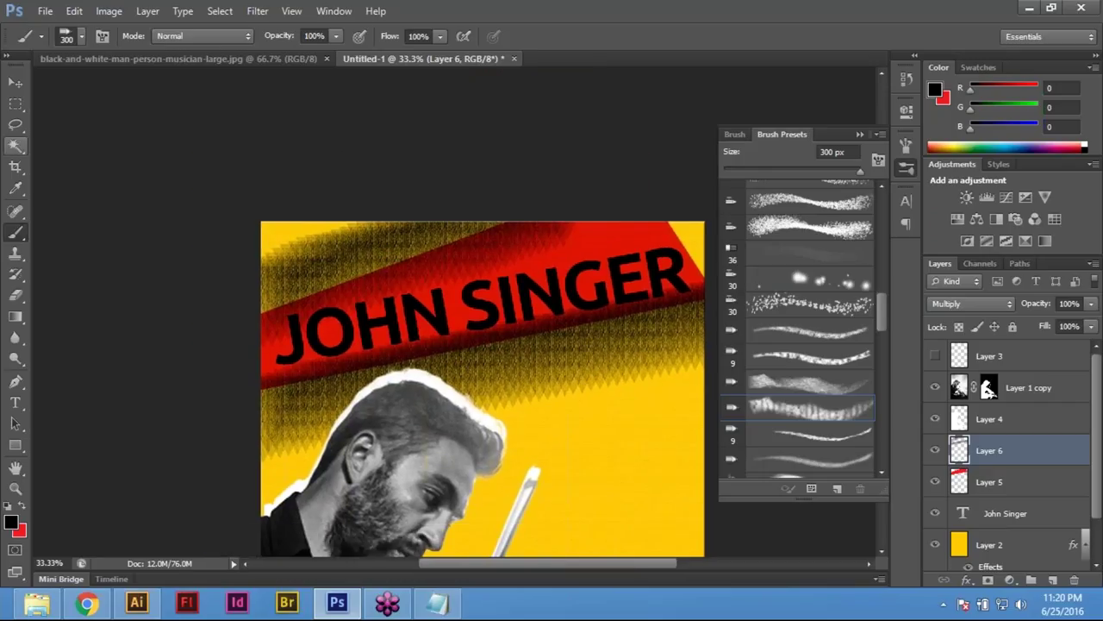
Switch to the poster content file in Notepad and split the performer name, the date and the Tuesday 7:00 PM time onto separate lines
{"action": "left_click", "coordinate": [16, 125]}
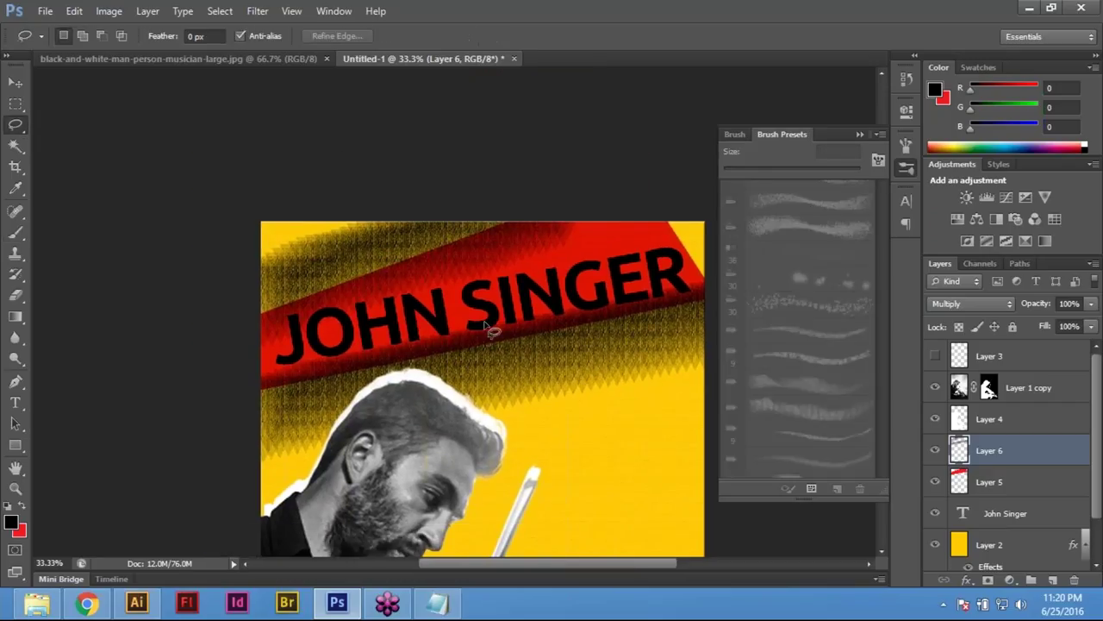
{"action": "left_click_drag", "start_coordinate": [582, 366], "coordinate": [542, 358]}
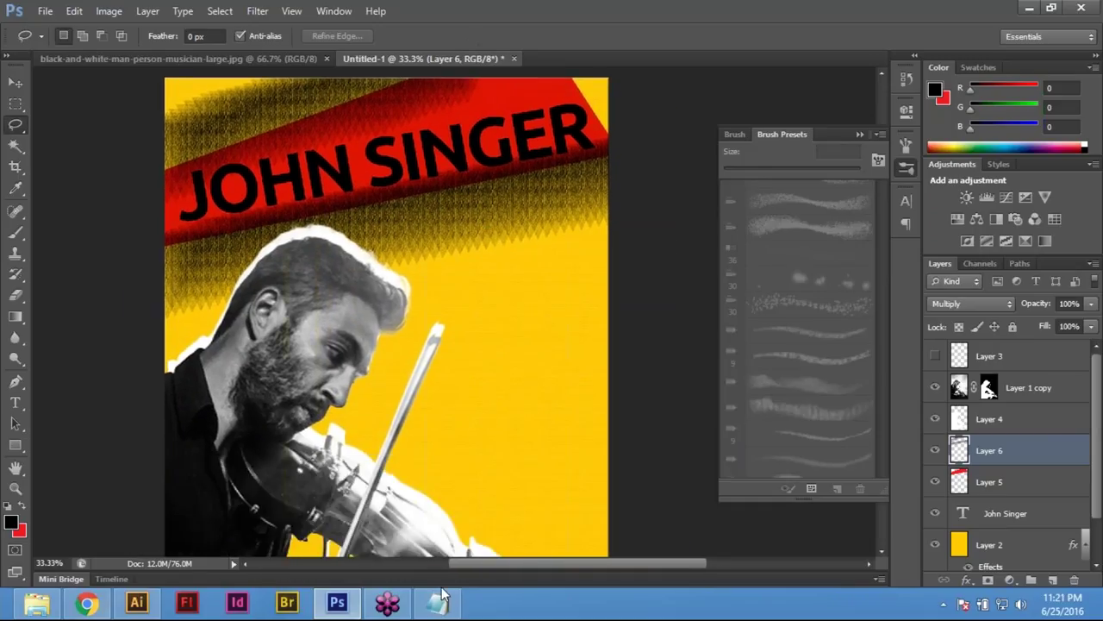
{"action": "left_click", "coordinate": [442, 610]}
{"action": "left_click", "coordinate": [353, 117]}
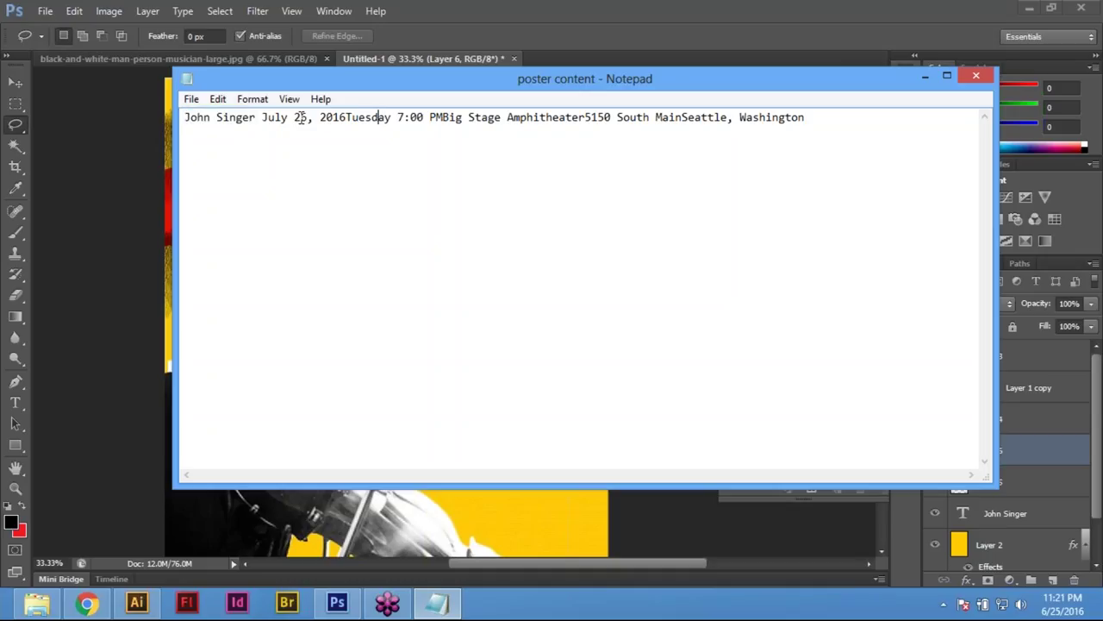
{"action": "left_click", "coordinate": [262, 119]}
{"action": "key", "text": "Return"}
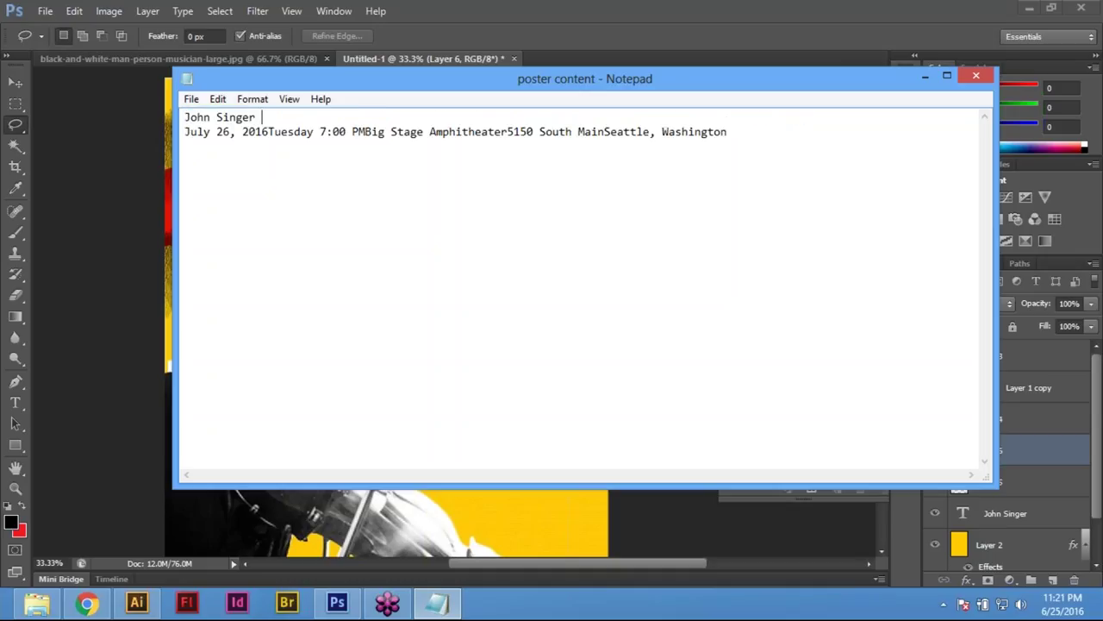
{"action": "left_click", "coordinate": [267, 133]}
{"action": "key", "text": "Return"}
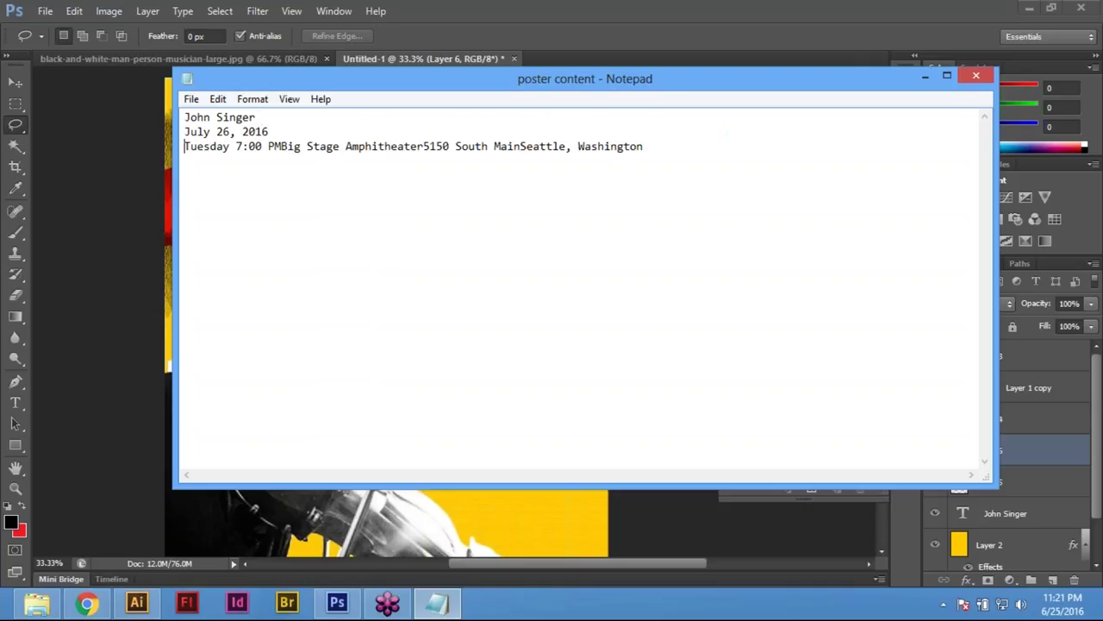
{"action": "left_click", "coordinate": [281, 146]}
{"action": "key", "text": "Return"}
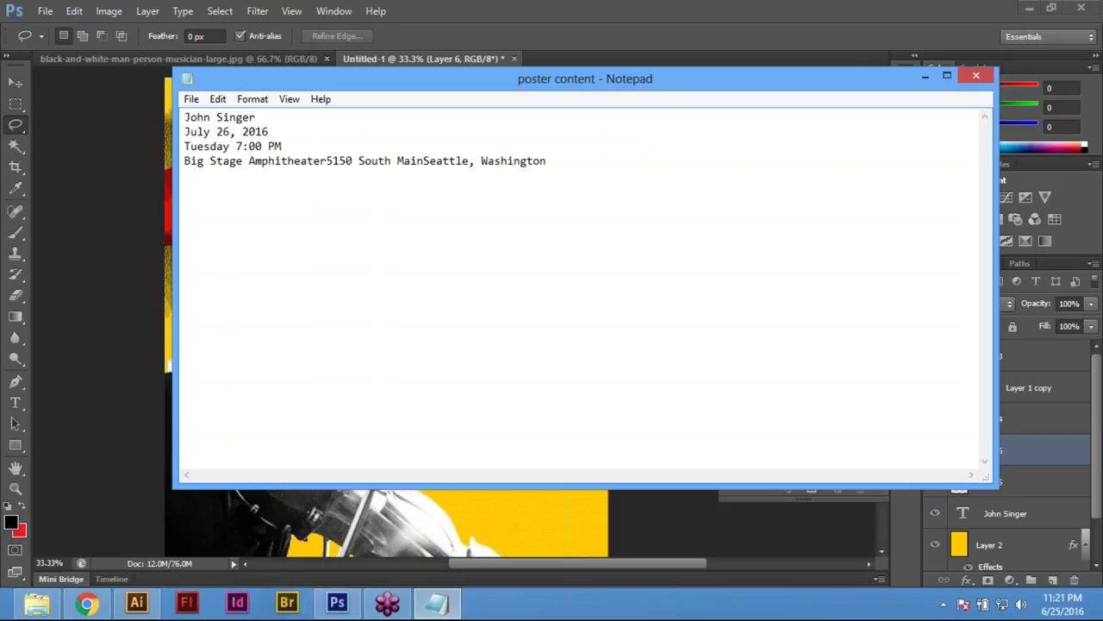
Insert a blank line above Big Stage Amphitheater, and put the street address and Washington on their own lines
{"action": "key", "text": "Return"}
{"action": "key", "text": "Up"}
{"action": "left_click", "coordinate": [328, 175]}
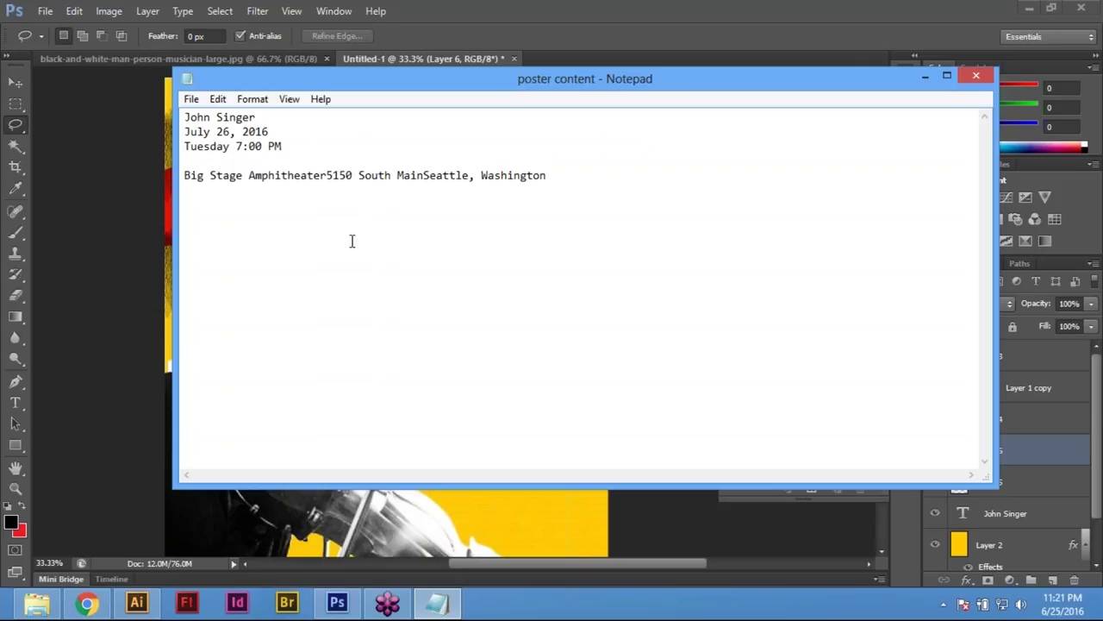
{"action": "key", "text": "Return"}
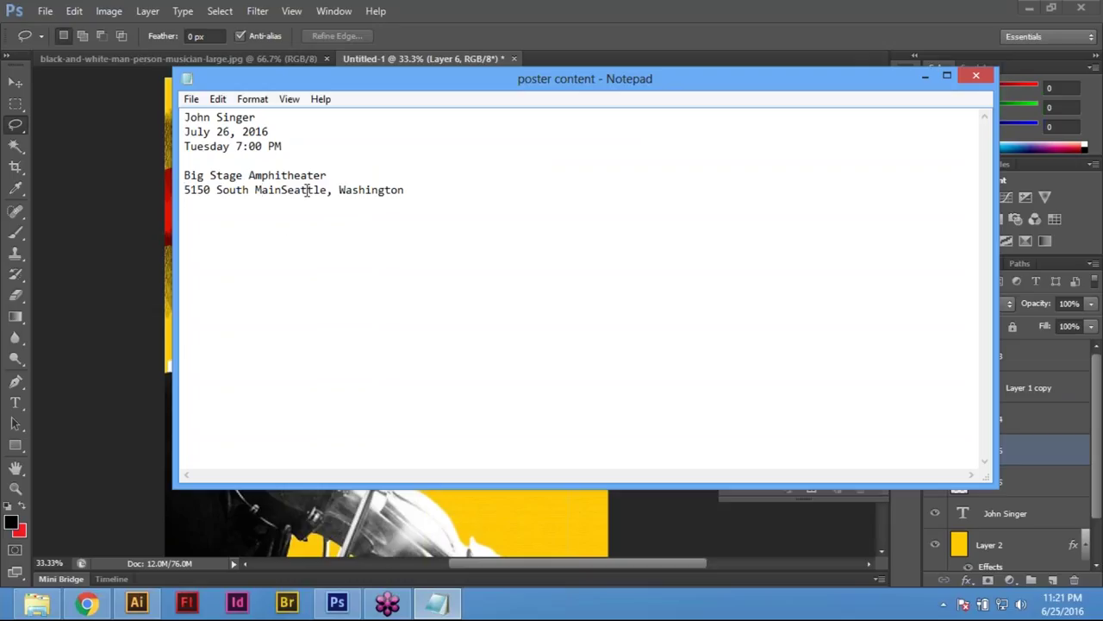
{"action": "left_click", "coordinate": [341, 190]}
{"action": "key", "text": "BackSpace"}
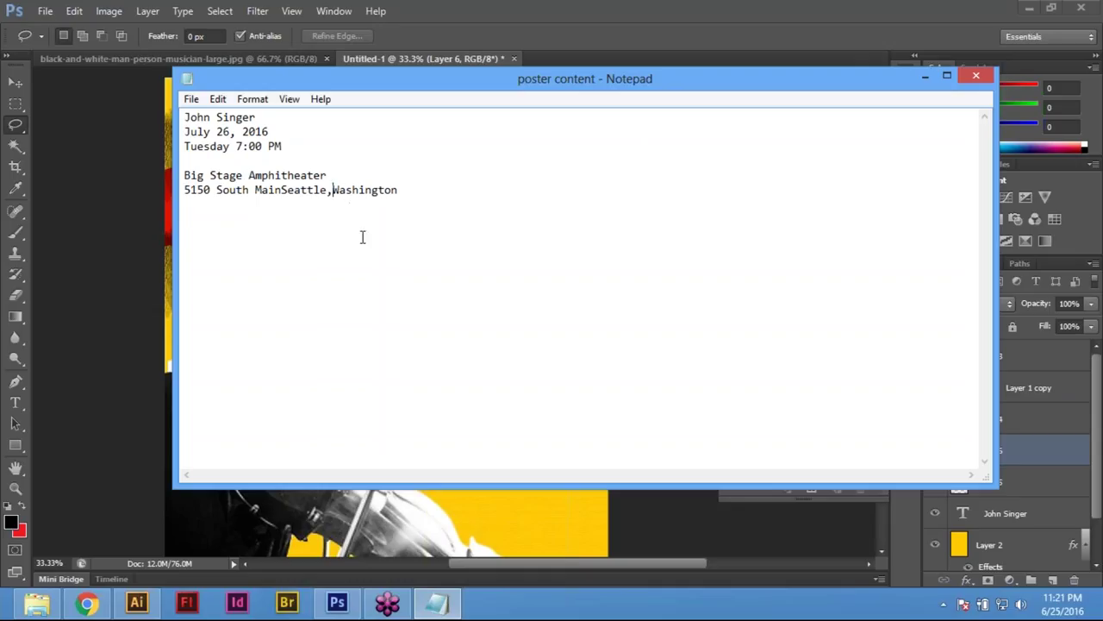
{"action": "key", "text": "Return"}
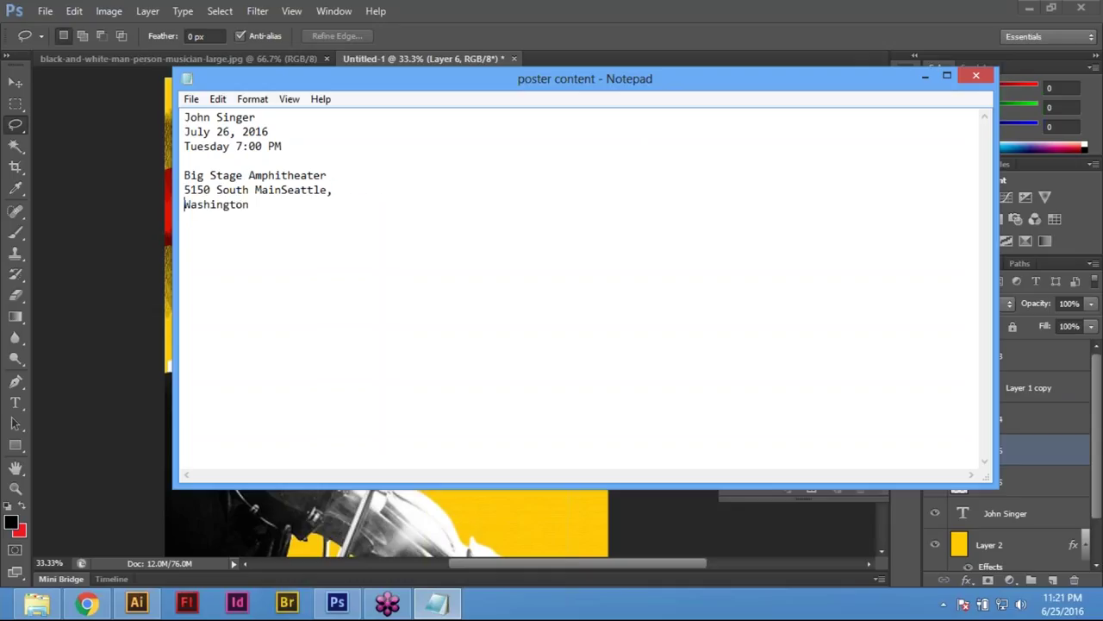
Copy the event details from the July 26, 2016 line through Washington, leaving out the performer name
{"action": "left_click_drag", "start_coordinate": [185, 118], "coordinate": [327, 191]}
{"action": "left_click", "coordinate": [231, 134]}
{"action": "left_click_drag", "start_coordinate": [185, 132], "coordinate": [288, 234]}
{"action": "left_click", "coordinate": [218, 99]}
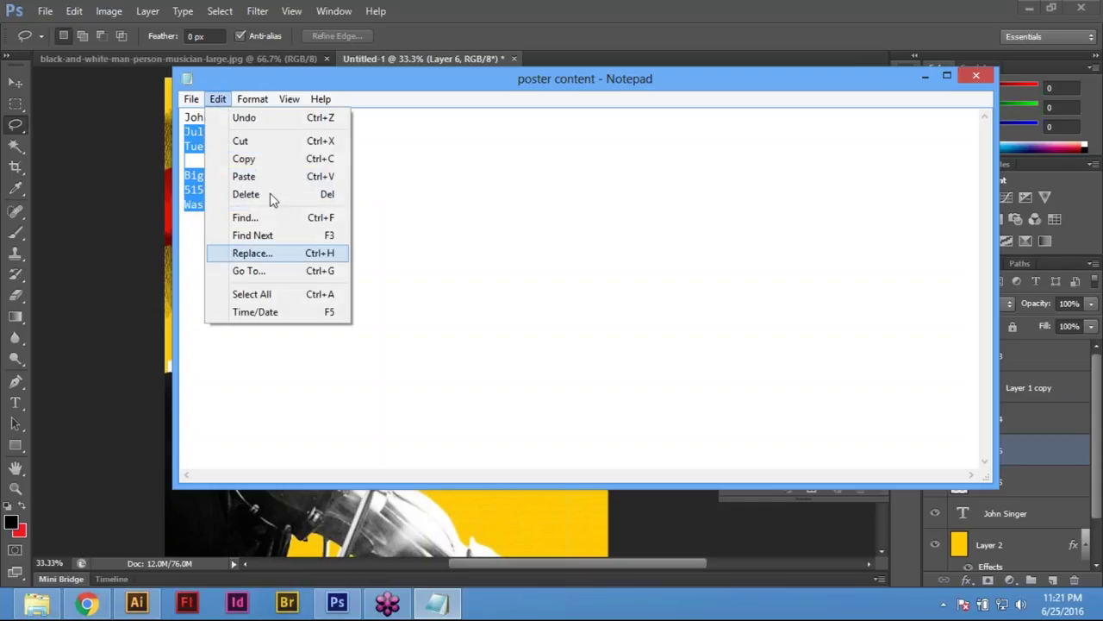
{"action": "left_click", "coordinate": [263, 162]}
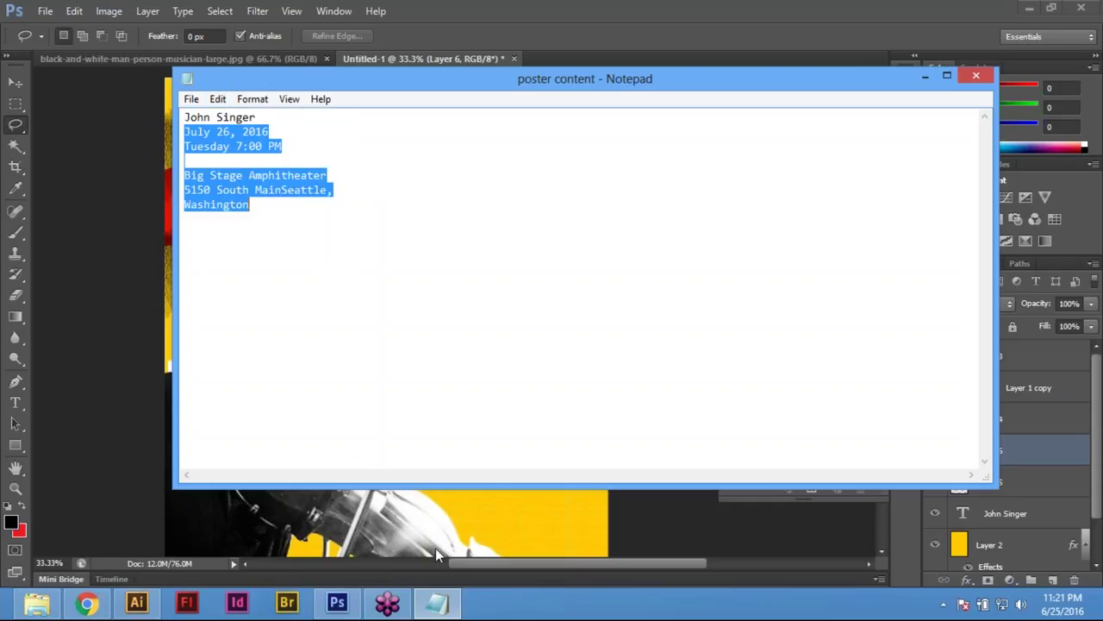
Switch back to Photoshop and start a new text layer just below the red band, beside the violinist's head
{"action": "left_click", "coordinate": [479, 513]}
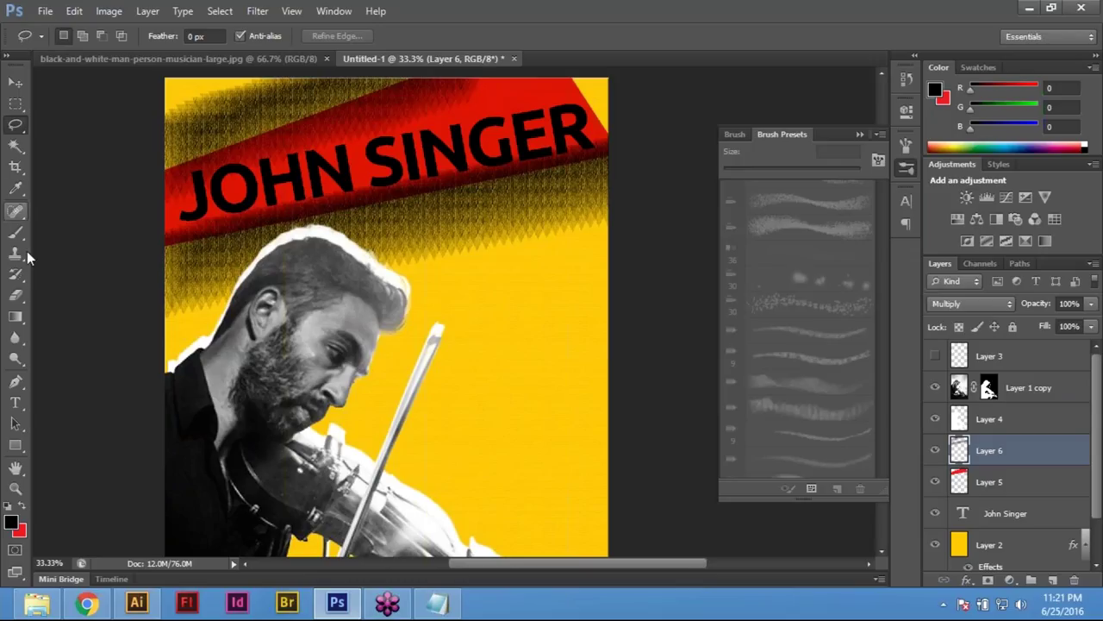
{"action": "left_click", "coordinate": [16, 407]}
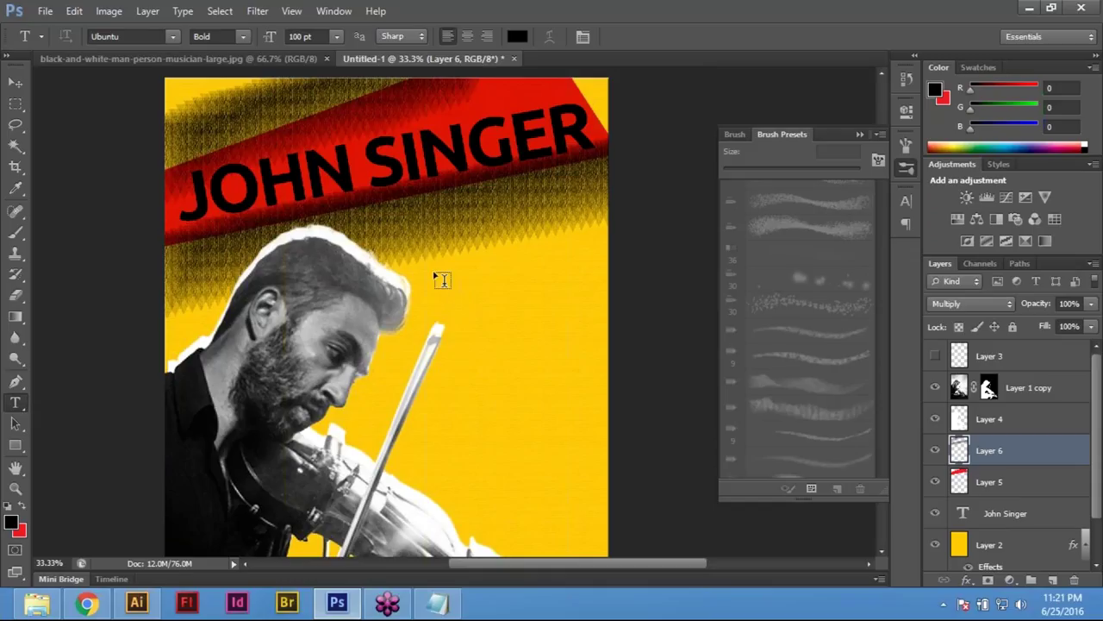
{"action": "left_click", "coordinate": [435, 248]}
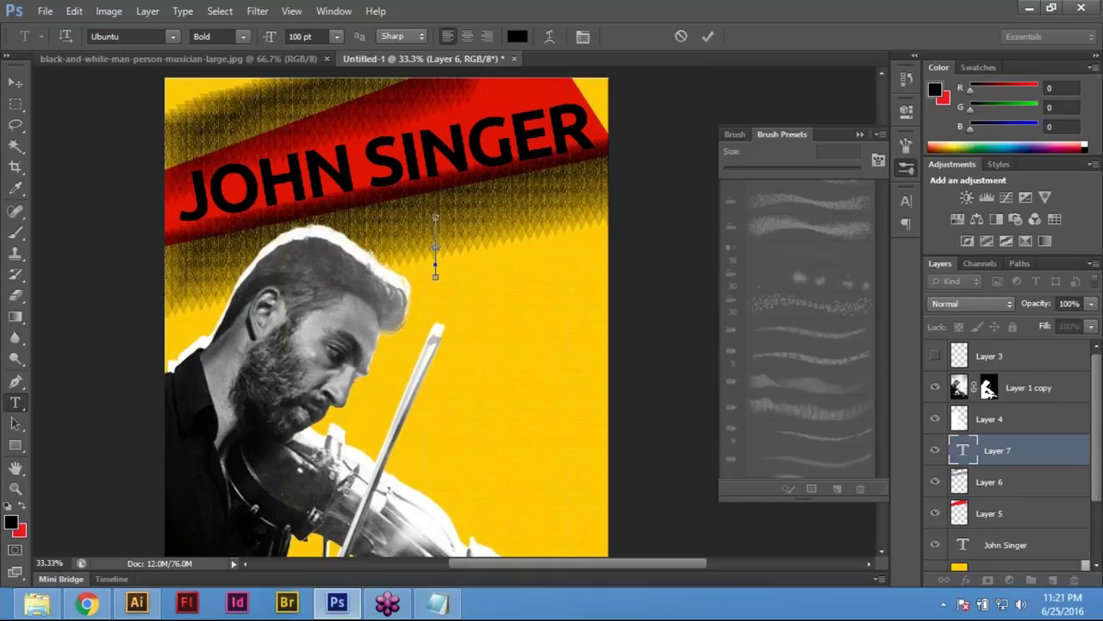
Paste the event details into the new text layer and set all of it to 30 pt with Auto leading
{"action": "key", "text": "ctrl+v"}
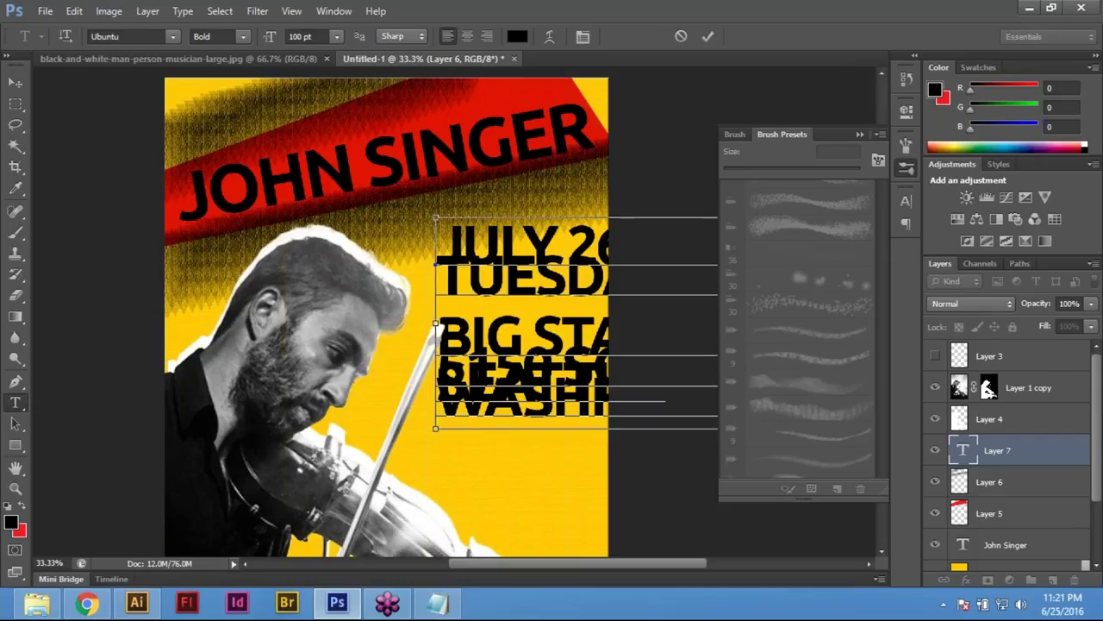
{"action": "key", "text": "ctrl+a"}
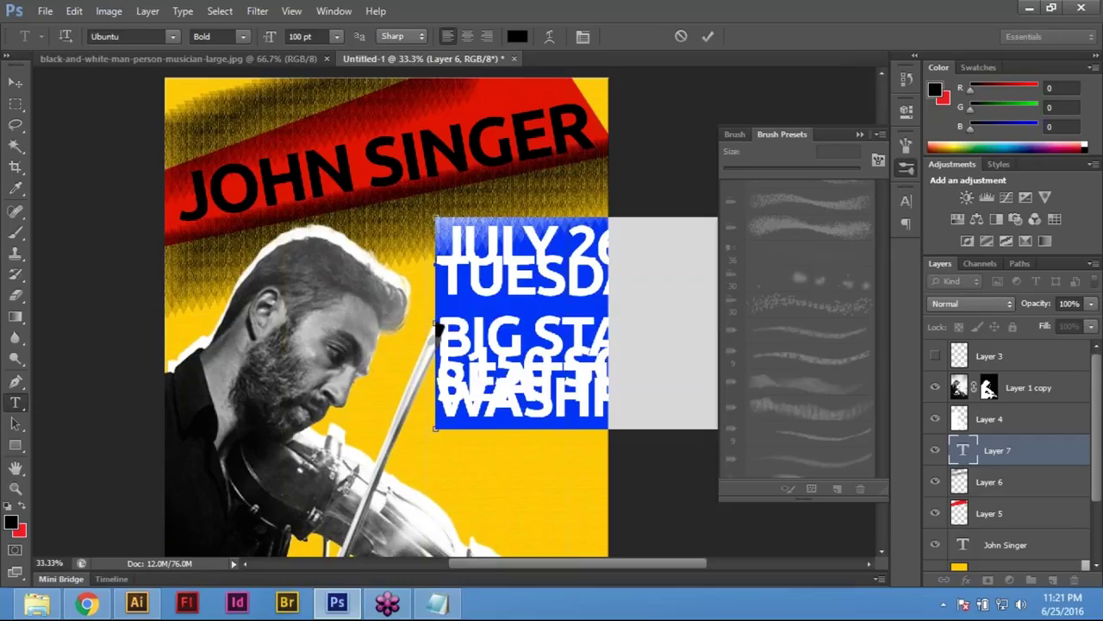
{"action": "left_click", "coordinate": [906, 200]}
{"action": "left_click", "coordinate": [759, 234]}
{"action": "double_click", "coordinate": [758, 234]}
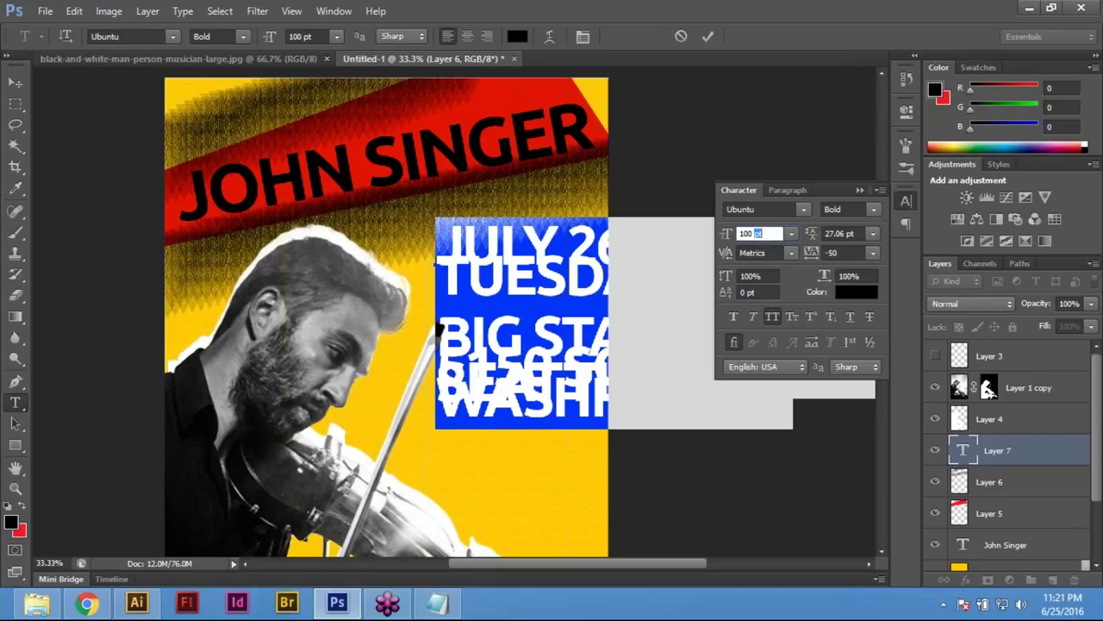
{"action": "left_click_drag", "start_coordinate": [765, 231], "coordinate": [744, 234]}
{"action": "left_click", "coordinate": [873, 233]}
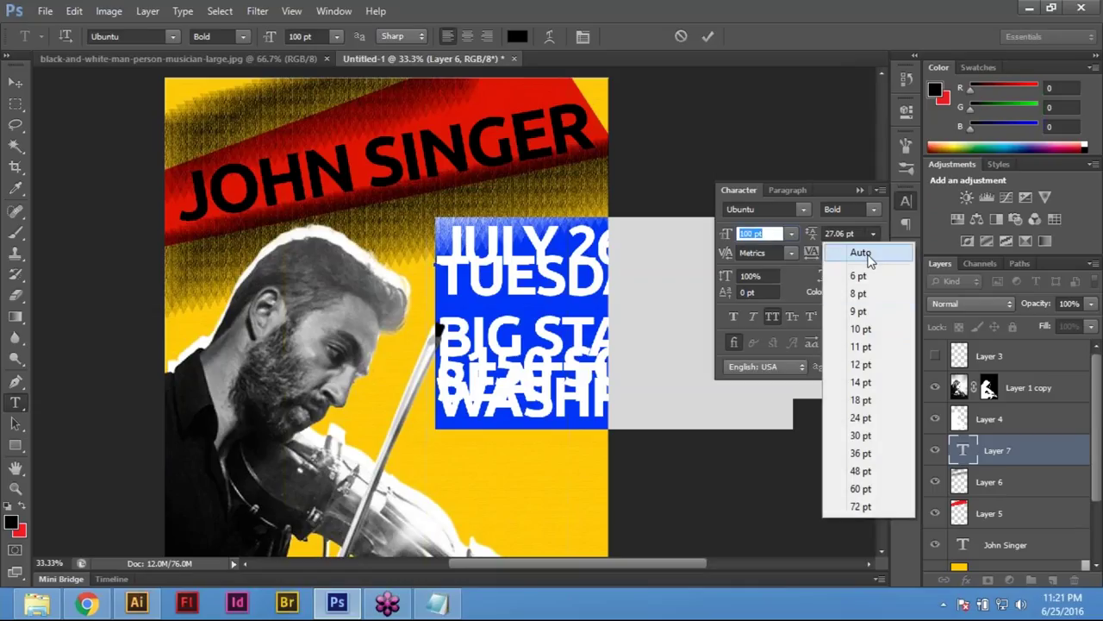
{"action": "left_click", "coordinate": [860, 252]}
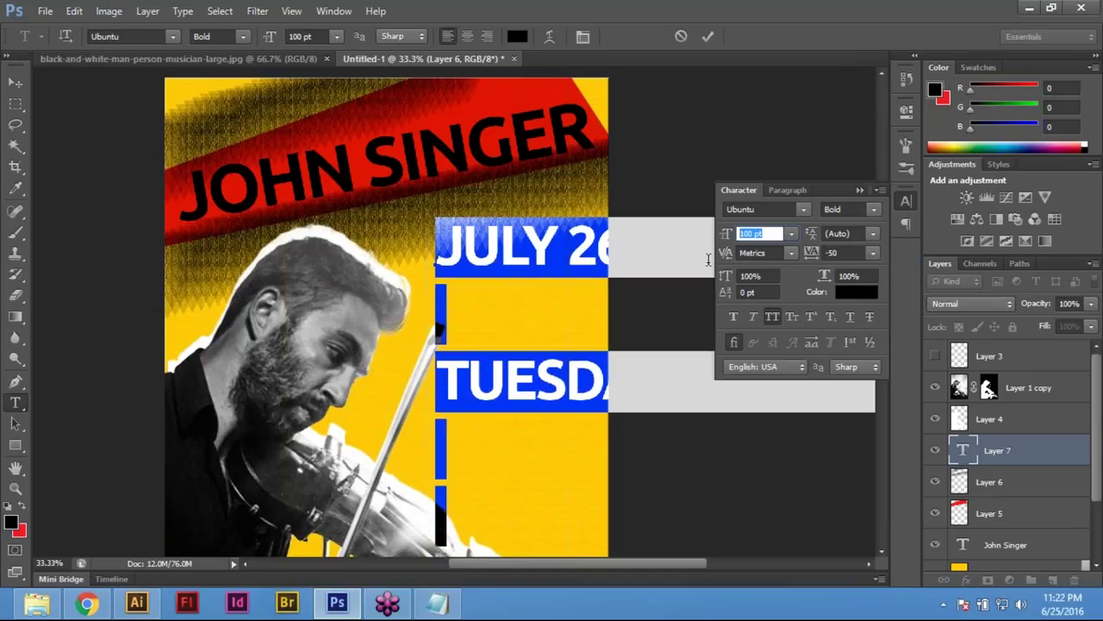
{"action": "type", "text": "30"}
{"action": "key", "text": "Return"}
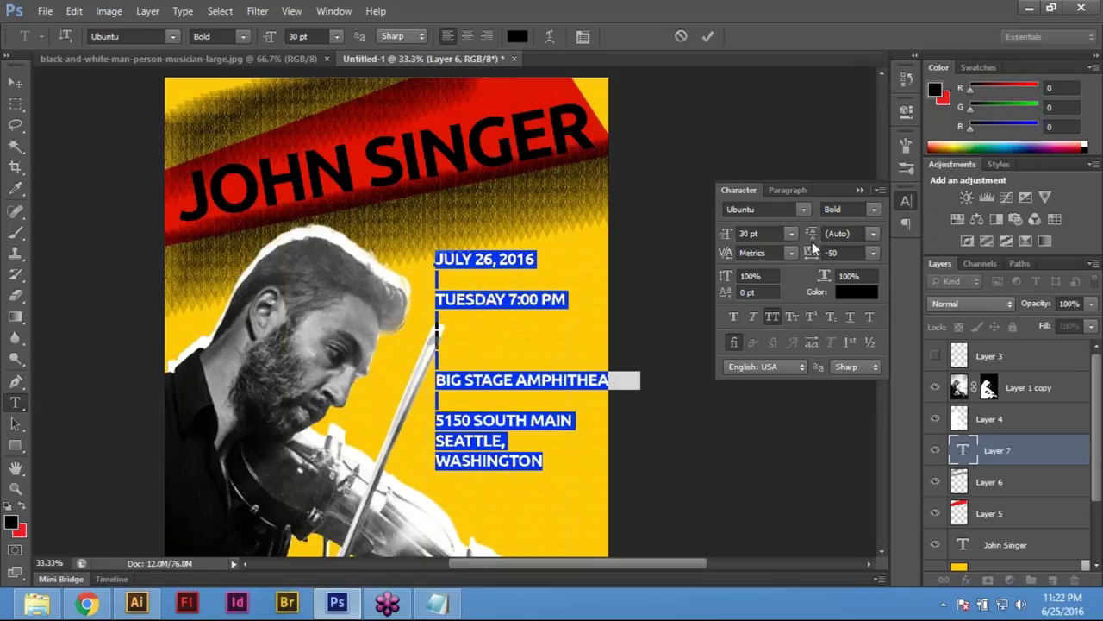
Try 14, 18 and 24 pt leading on the event details, settle on 36 pt, and commit the text
{"action": "left_click", "coordinate": [872, 233]}
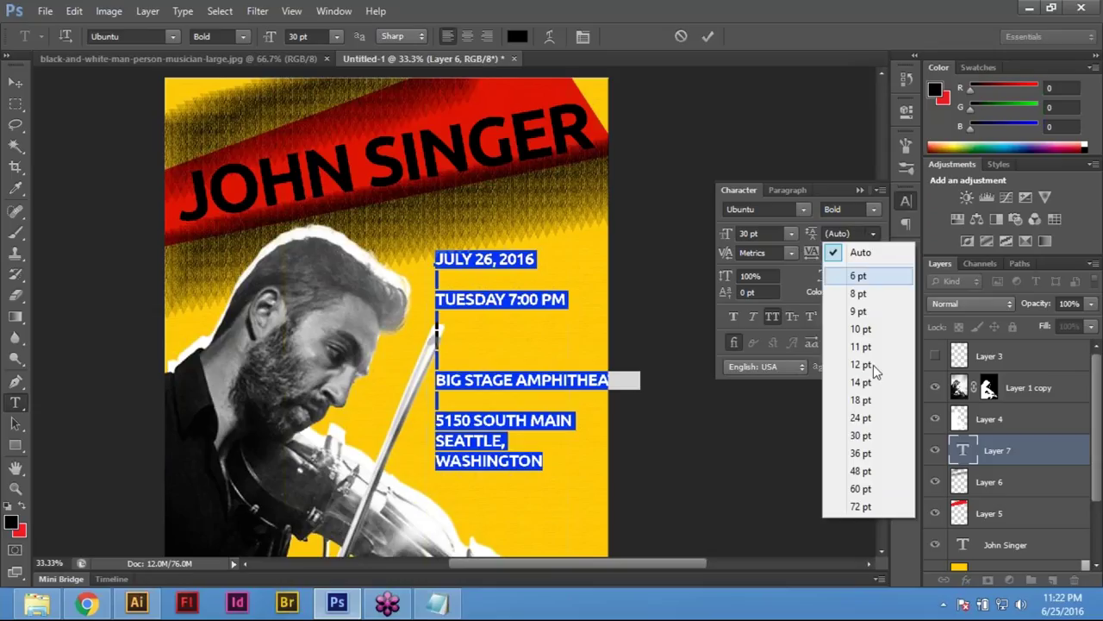
{"action": "left_click", "coordinate": [868, 453]}
{"action": "left_click", "coordinate": [872, 239]}
{"action": "left_click", "coordinate": [862, 381]}
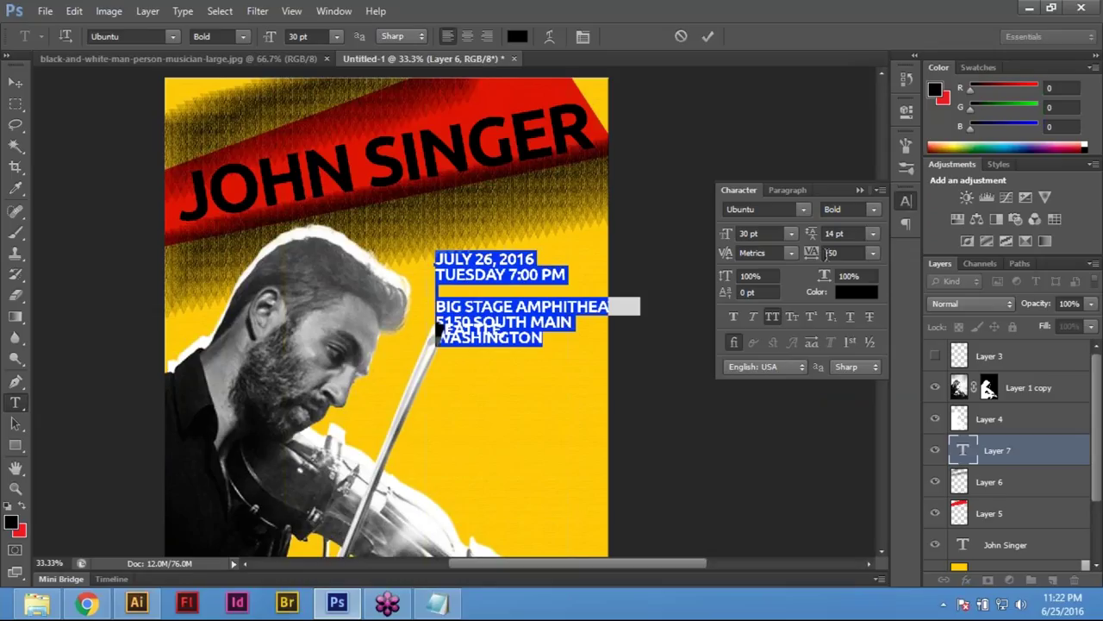
{"action": "left_click", "coordinate": [872, 235]}
{"action": "left_click", "coordinate": [875, 399]}
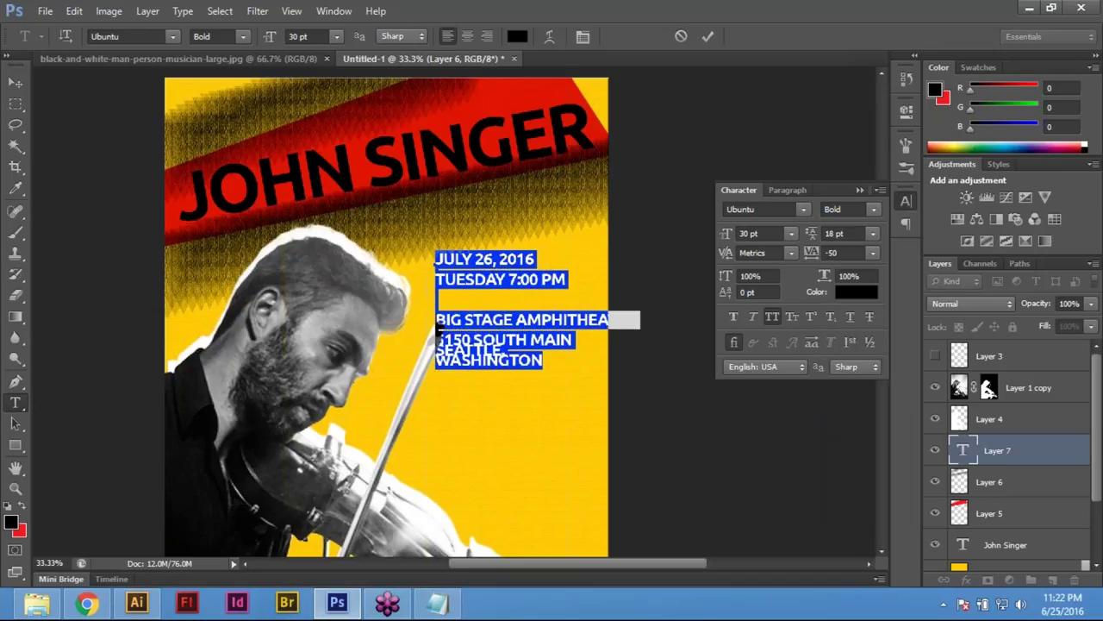
{"action": "left_click", "coordinate": [872, 234]}
{"action": "left_click", "coordinate": [861, 417]}
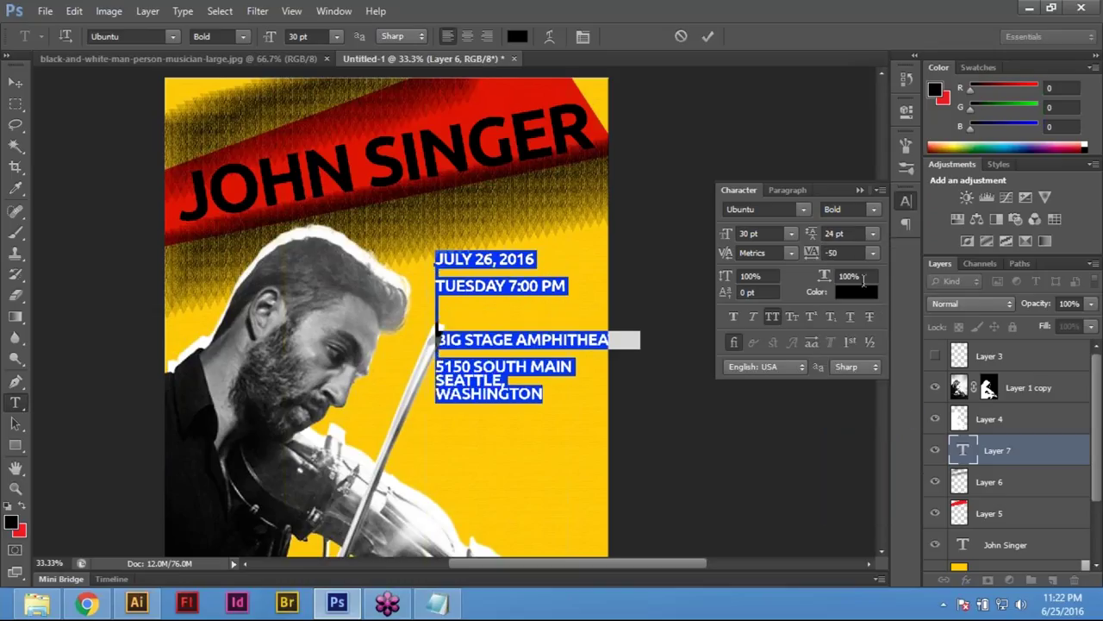
{"action": "left_click", "coordinate": [873, 235]}
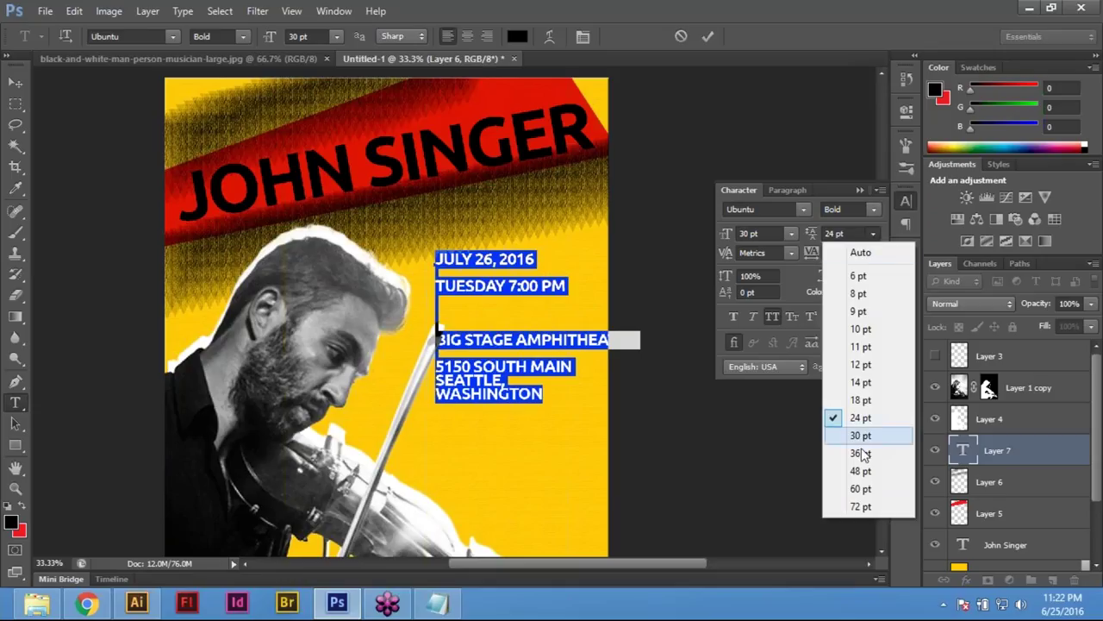
{"action": "left_click", "coordinate": [895, 454]}
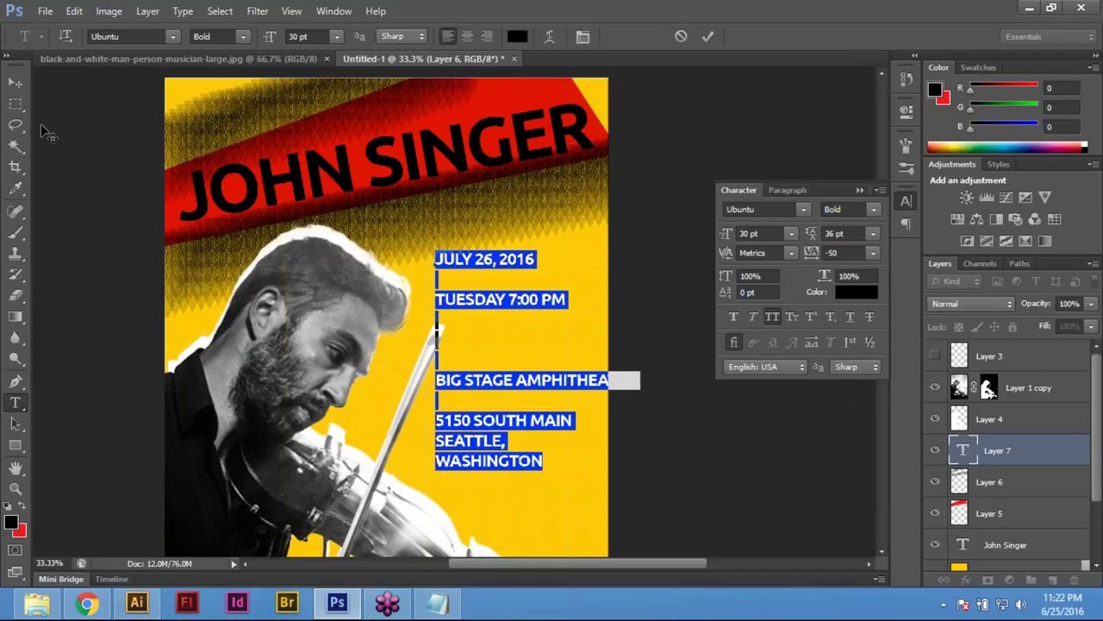
{"action": "left_click", "coordinate": [19, 83]}
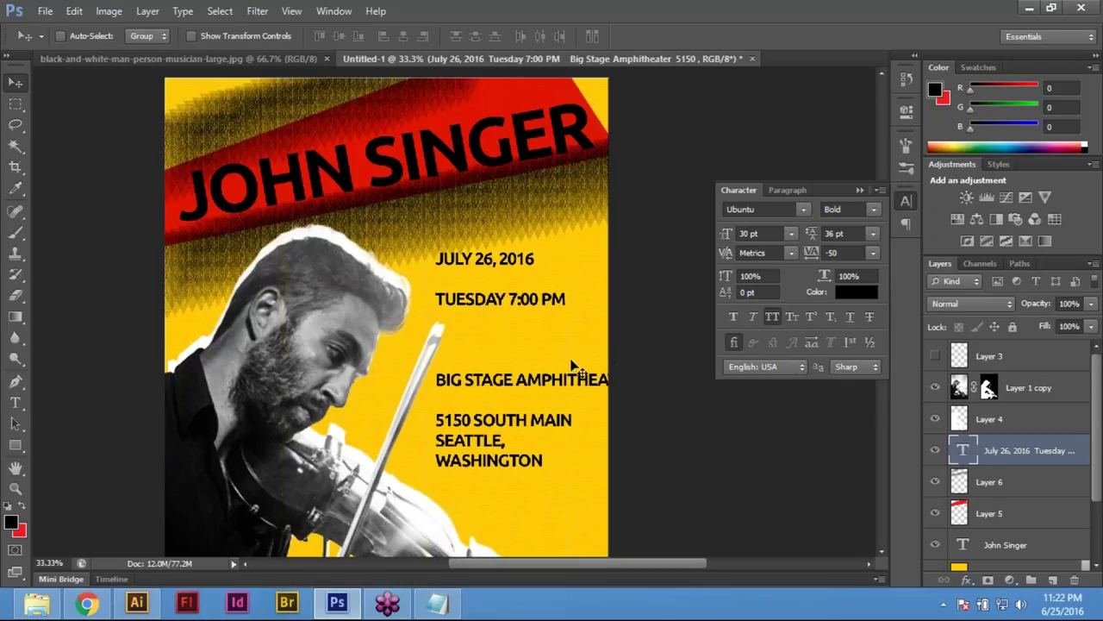
Scale the event details block down to about 74% so that it fits within the poster's edge
{"action": "key", "text": "ctrl+t"}
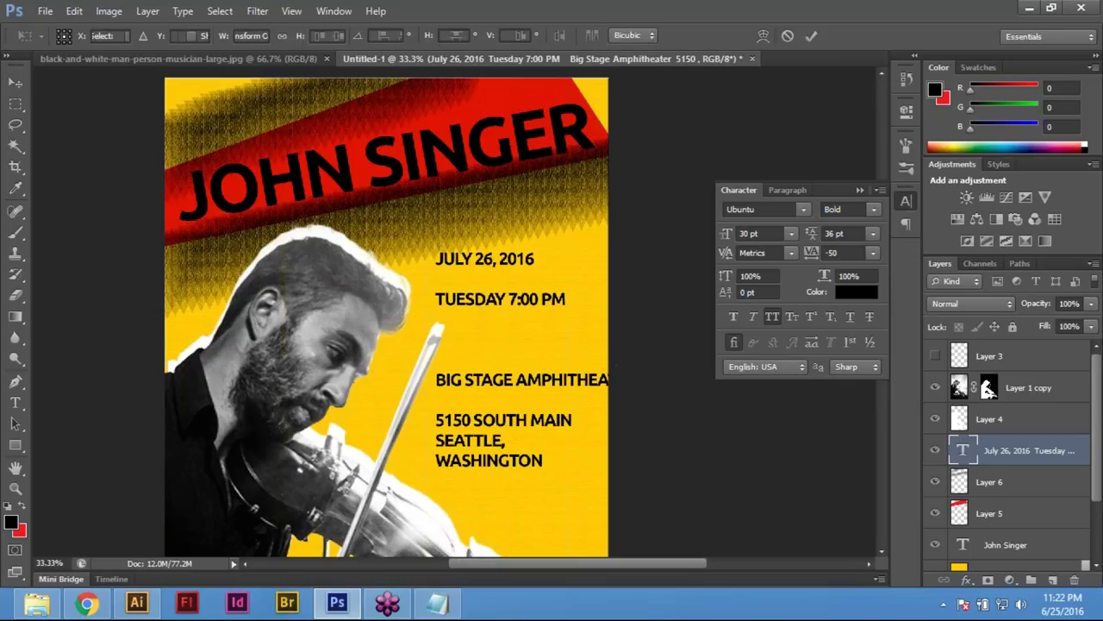
{"action": "left_click_drag", "start_coordinate": [637, 252], "coordinate": [617, 273]}
{"action": "left_click_drag", "start_coordinate": [617, 275], "coordinate": [610, 279]}
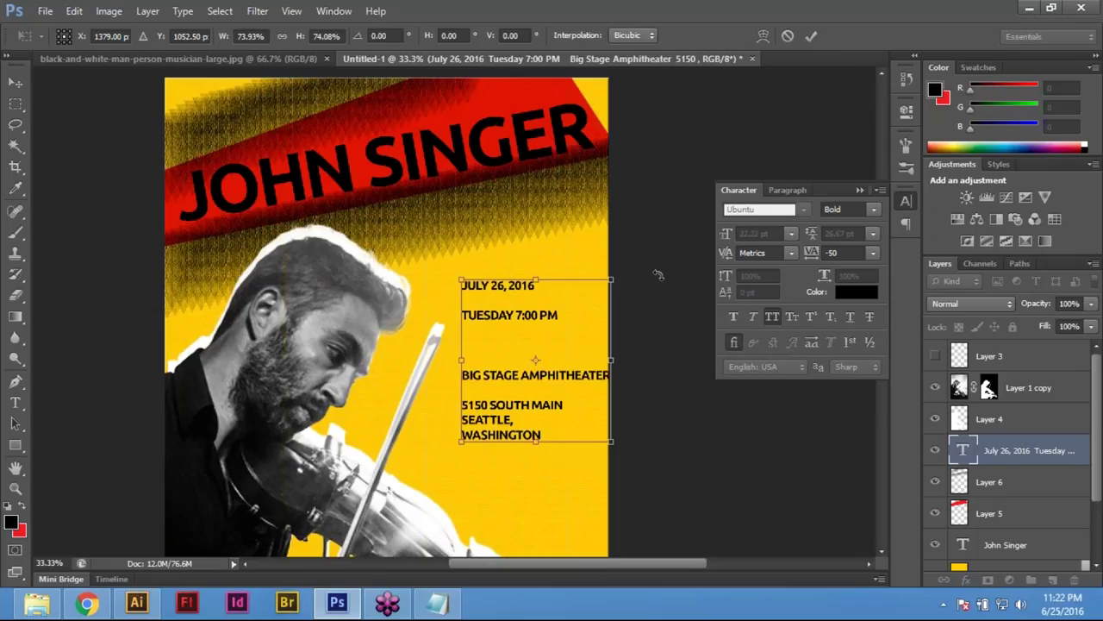
{"action": "key", "text": "Return"}
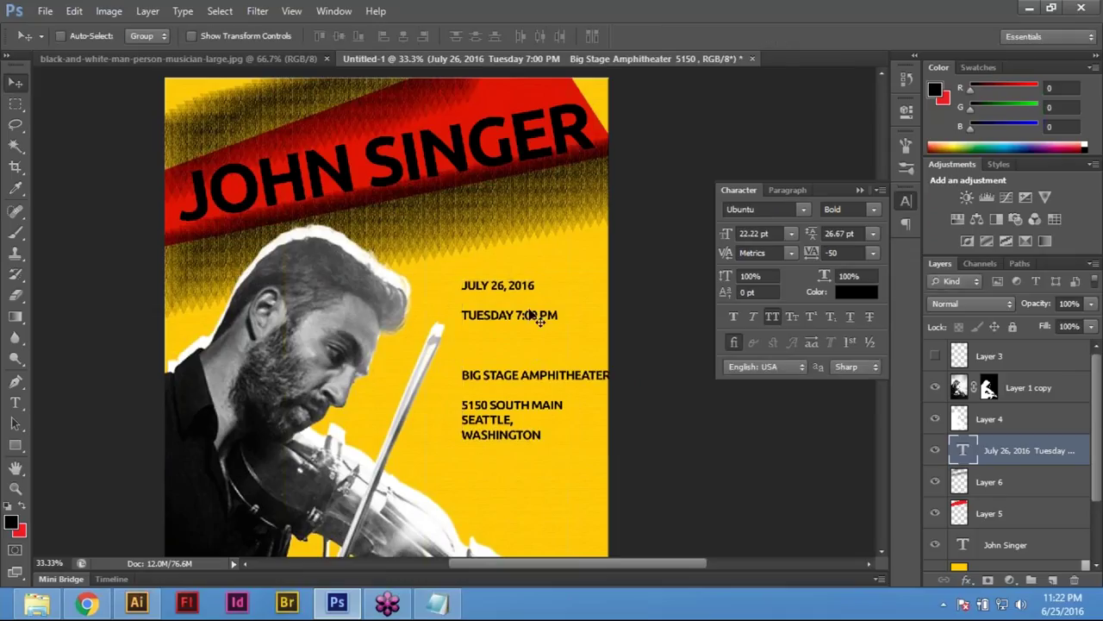
{"action": "key", "text": "ctrl+t"}
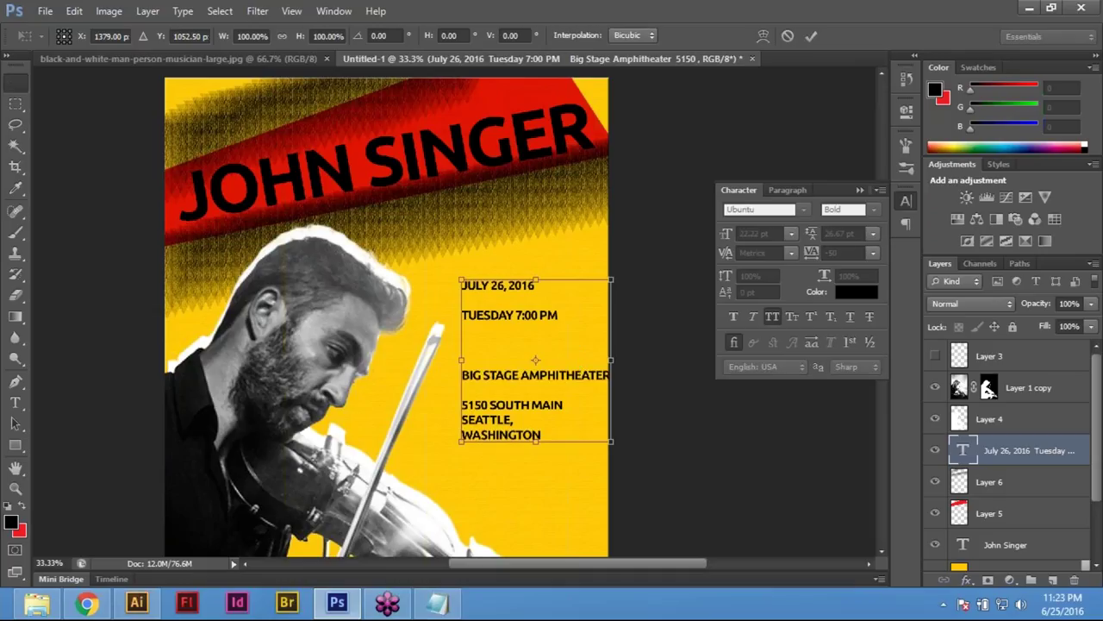
{"action": "key", "text": "Return"}
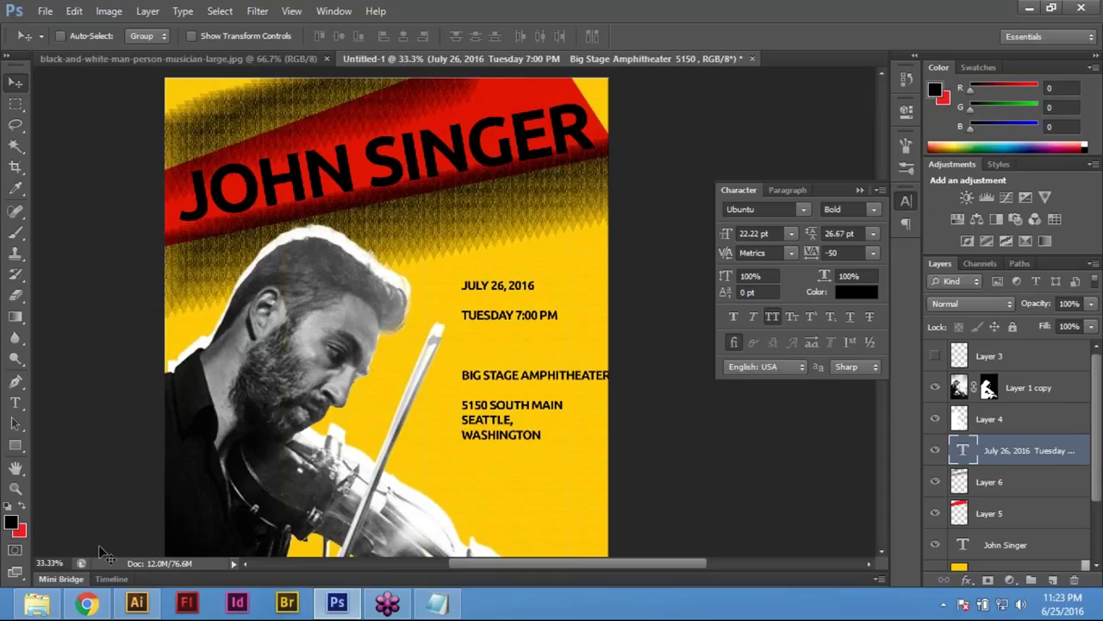
Try pasting the event details into a paragraph text box over the existing block, and delete that duplicate text layer
{"action": "left_click", "coordinate": [15, 402]}
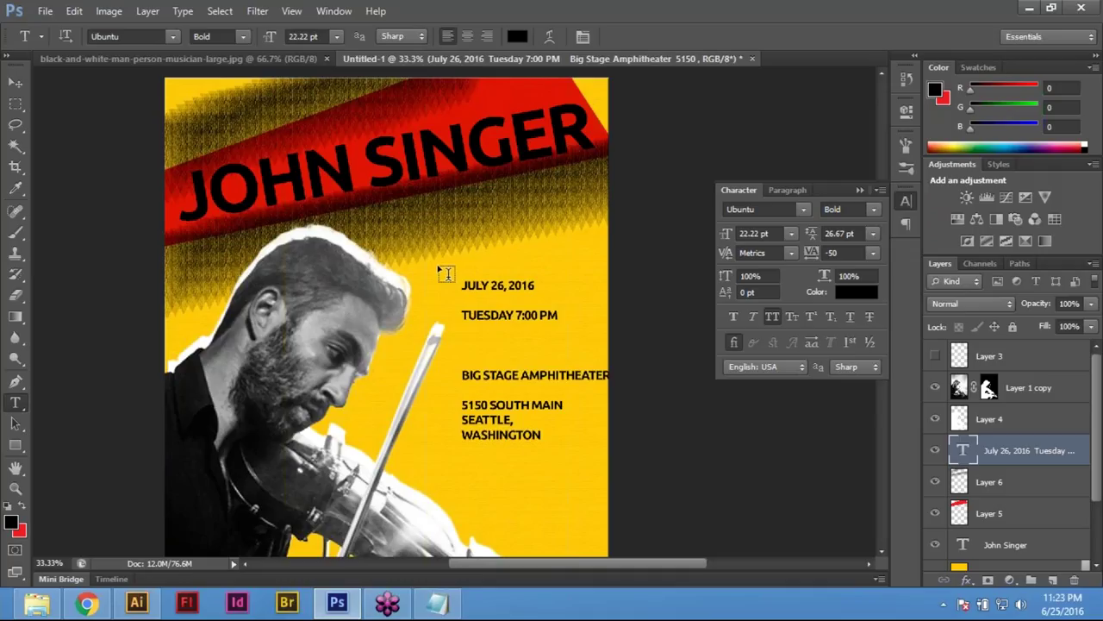
{"action": "left_click_drag", "start_coordinate": [439, 266], "coordinate": [604, 435]}
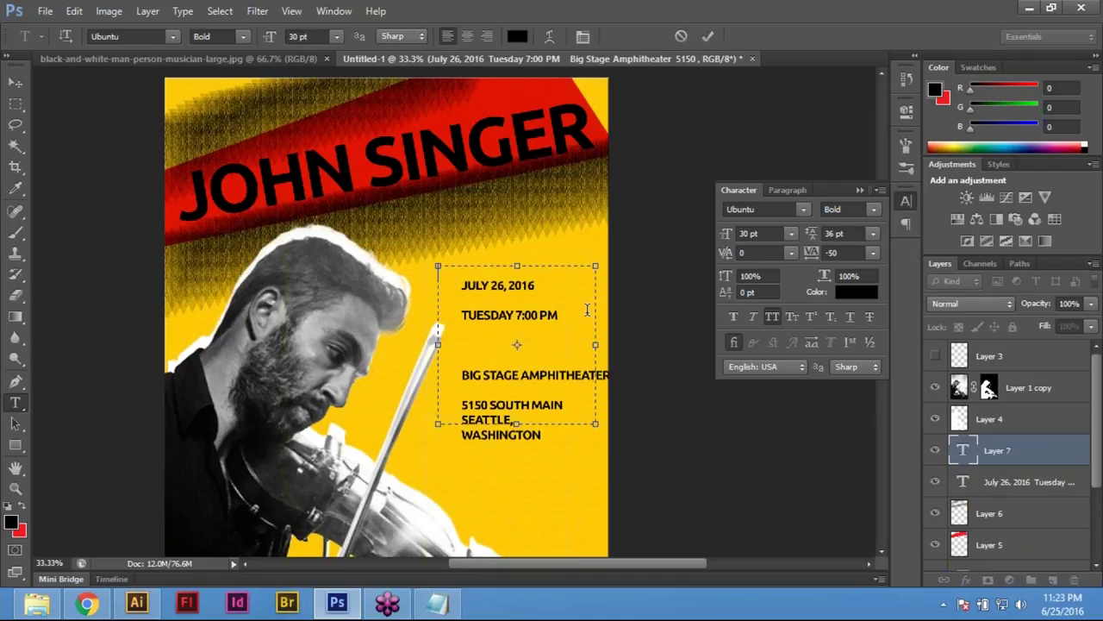
{"action": "key", "text": "ctrl+v"}
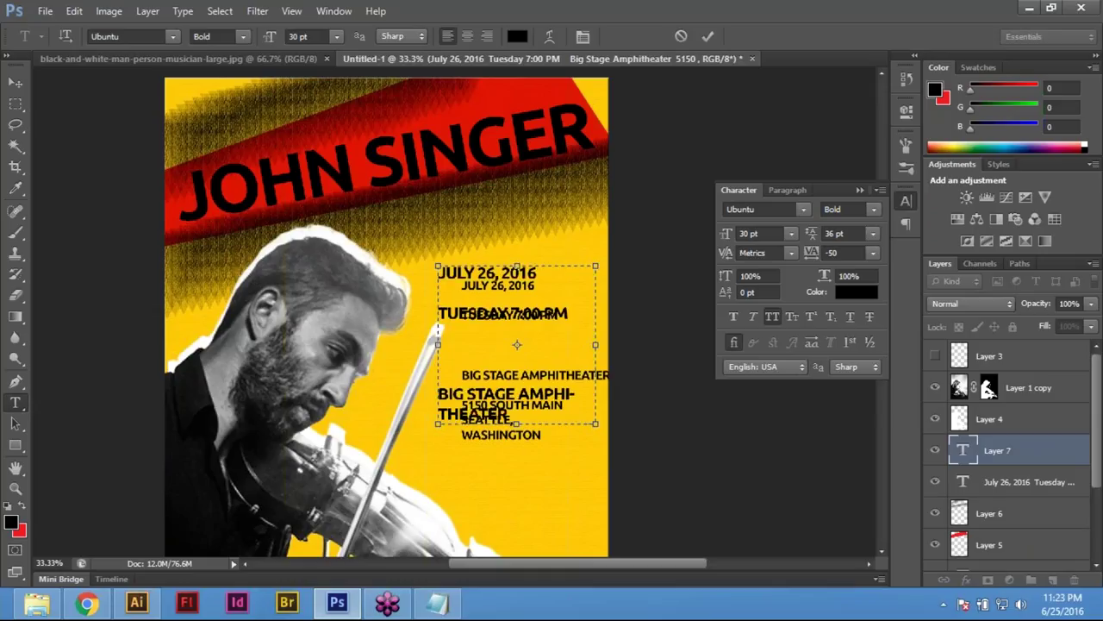
{"action": "left_click", "coordinate": [15, 88]}
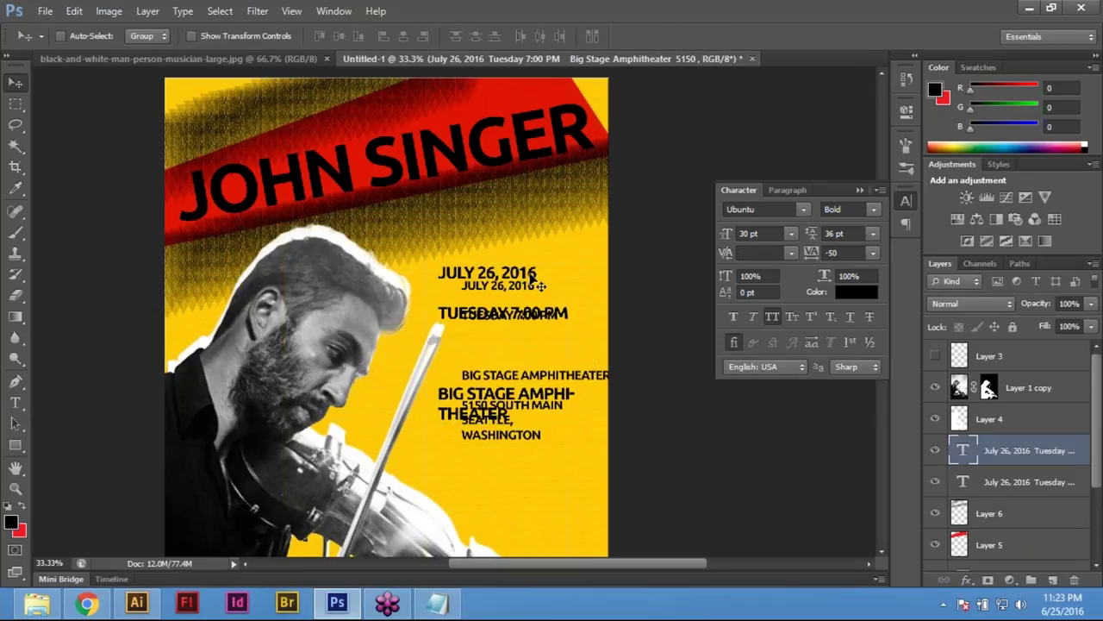
{"action": "left_click", "coordinate": [1071, 580]}
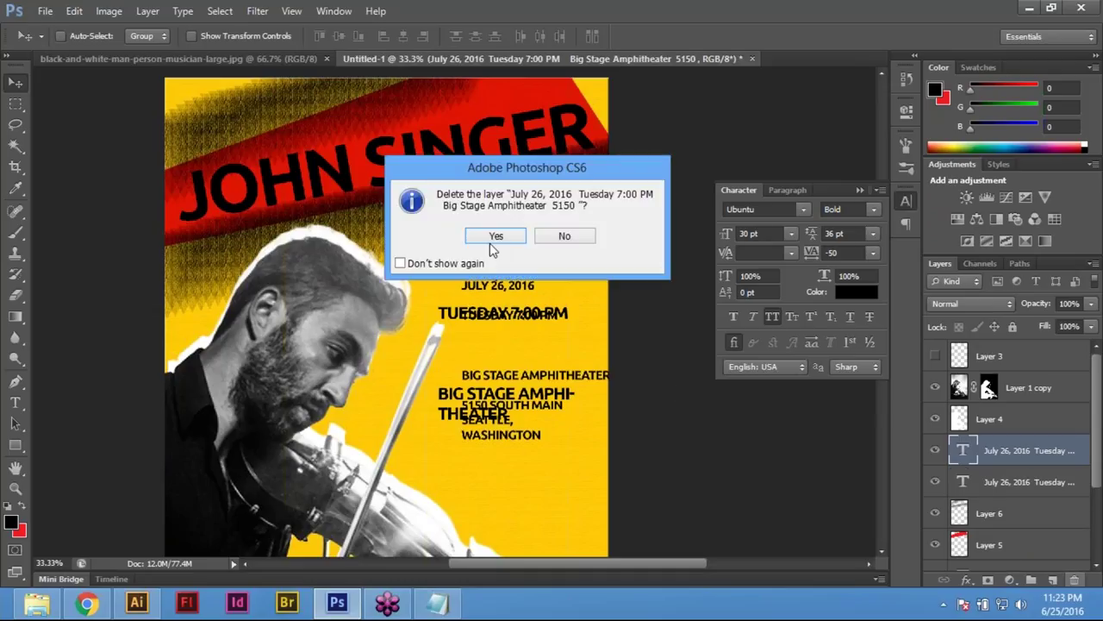
{"action": "key", "text": "Return"}
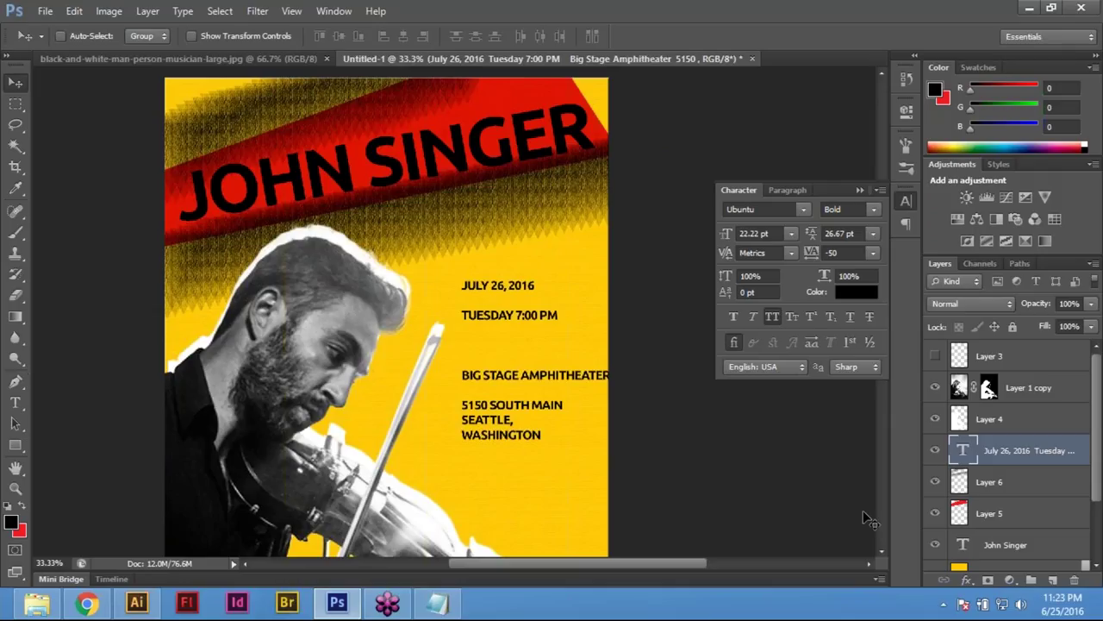
Hide the existing event details layer and paste the details as new point text beside the violin bow
{"action": "left_click", "coordinate": [934, 449]}
{"action": "left_click", "coordinate": [15, 402]}
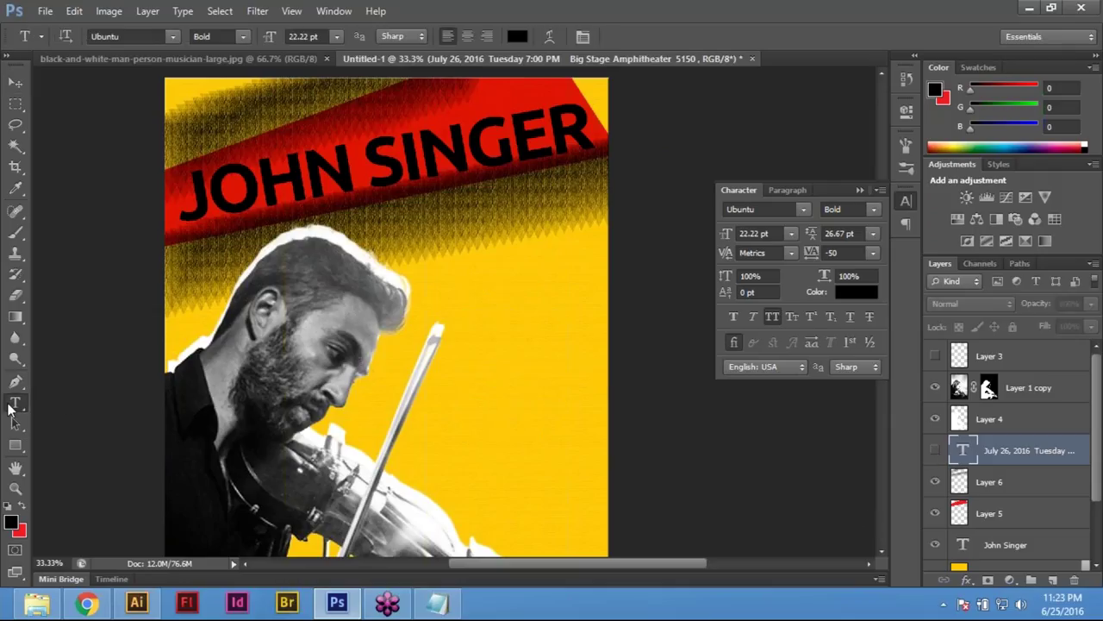
{"action": "left_click", "coordinate": [467, 347]}
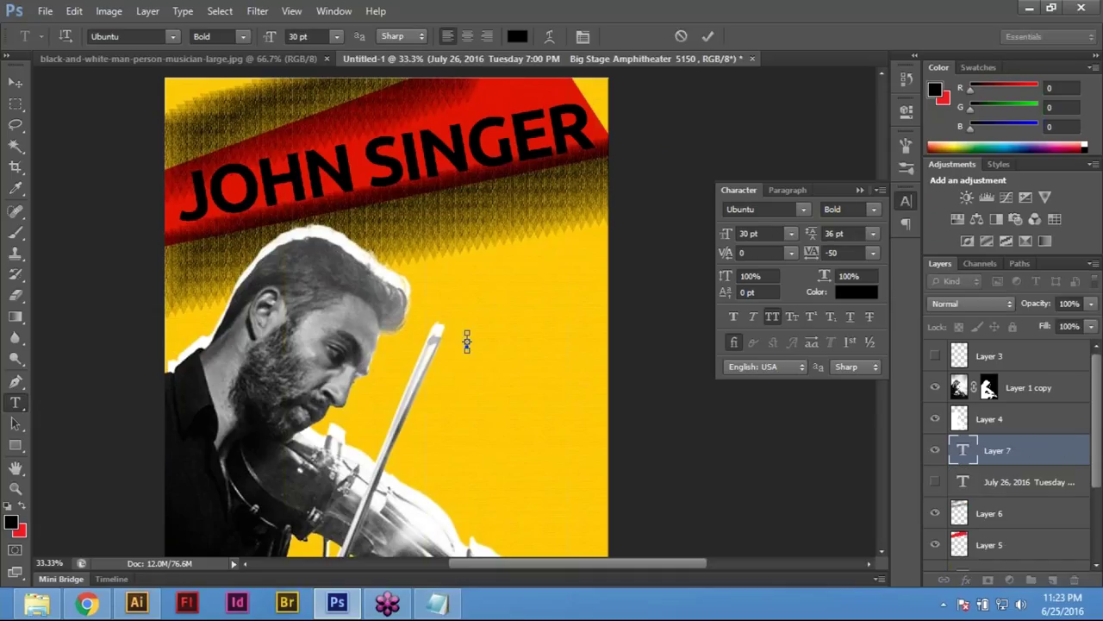
{"action": "key", "text": "ctrl+v"}
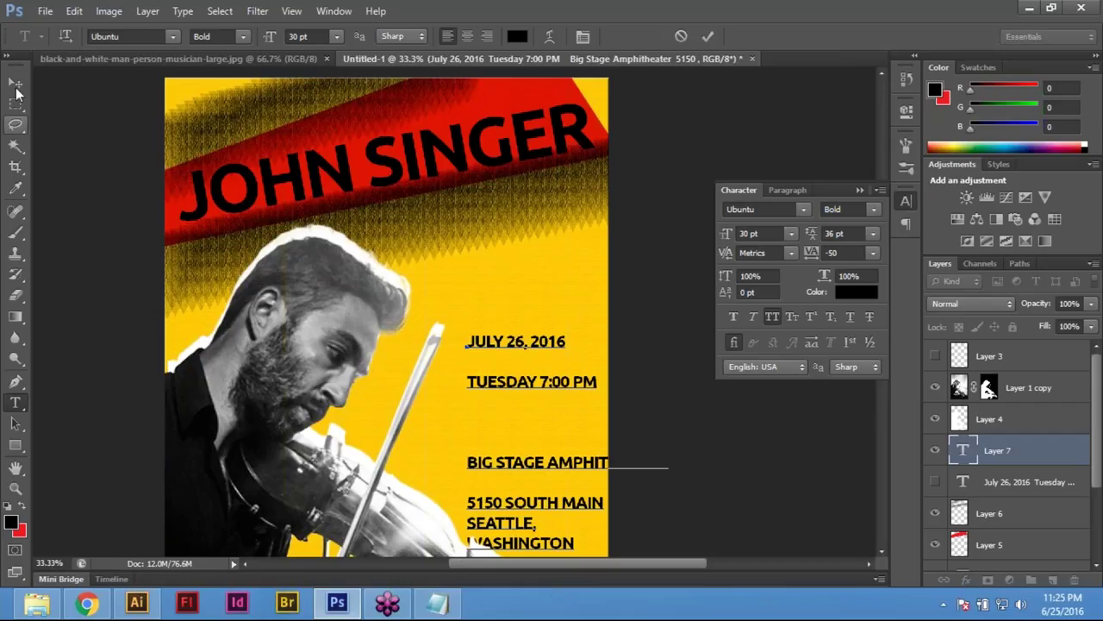
{"action": "left_click", "coordinate": [16, 82]}
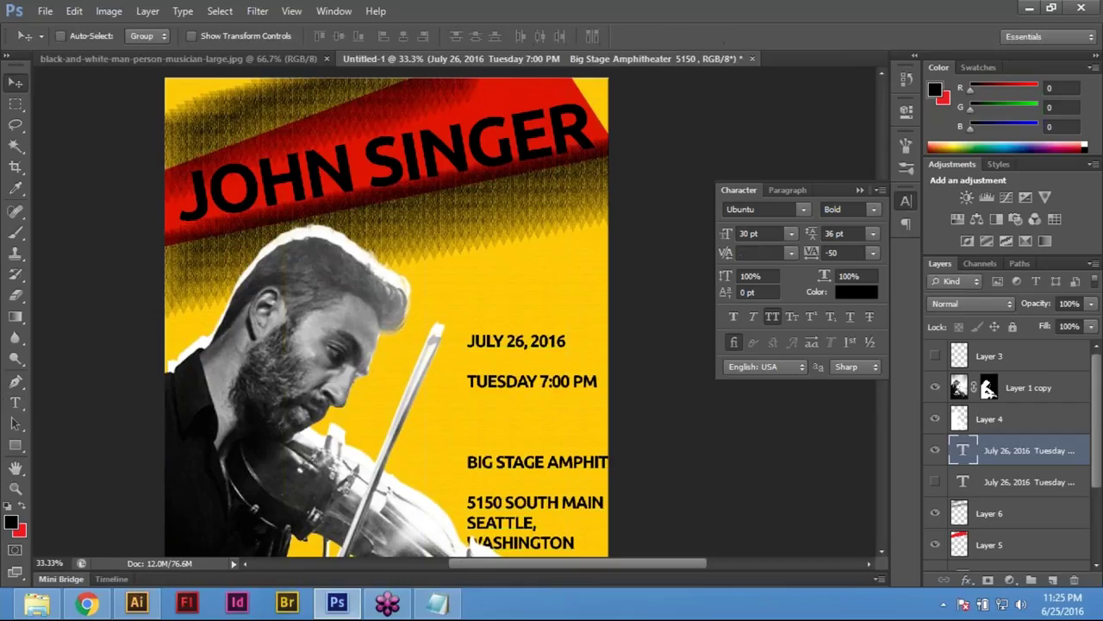
Set the new event text layer's leading to 11 pt and hide that layer
{"action": "left_click", "coordinate": [873, 231]}
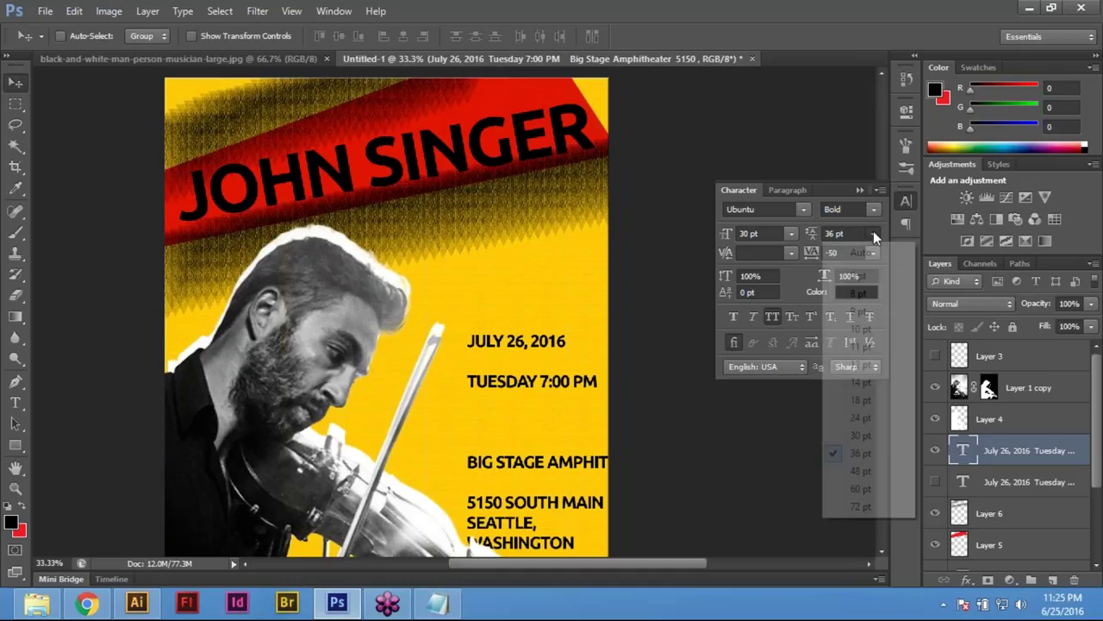
{"action": "left_click", "coordinate": [870, 340]}
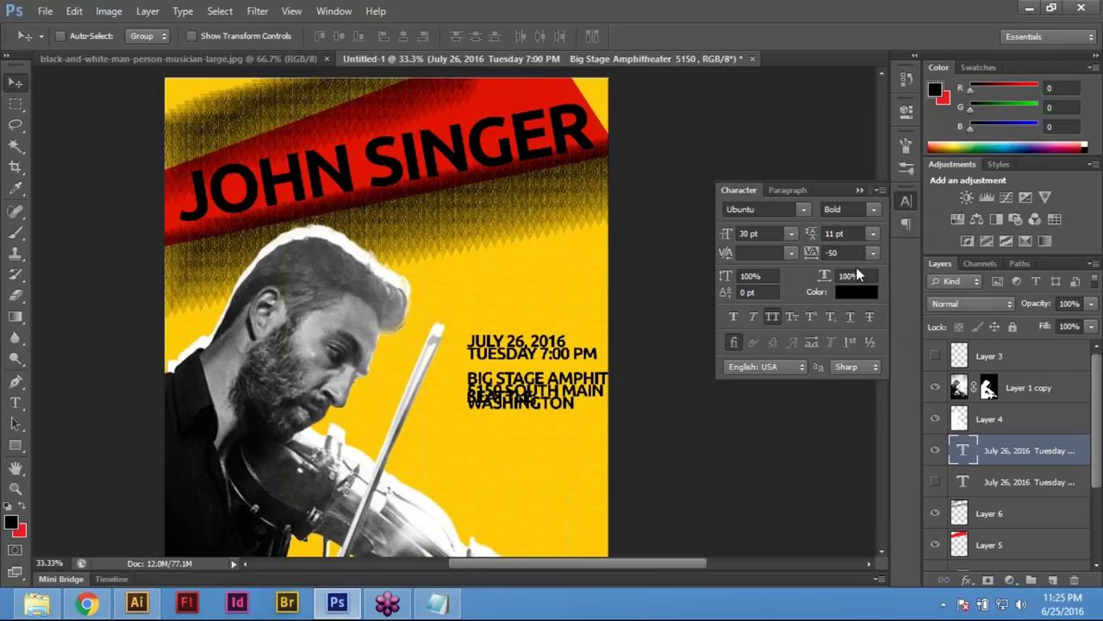
{"action": "left_click", "coordinate": [15, 104]}
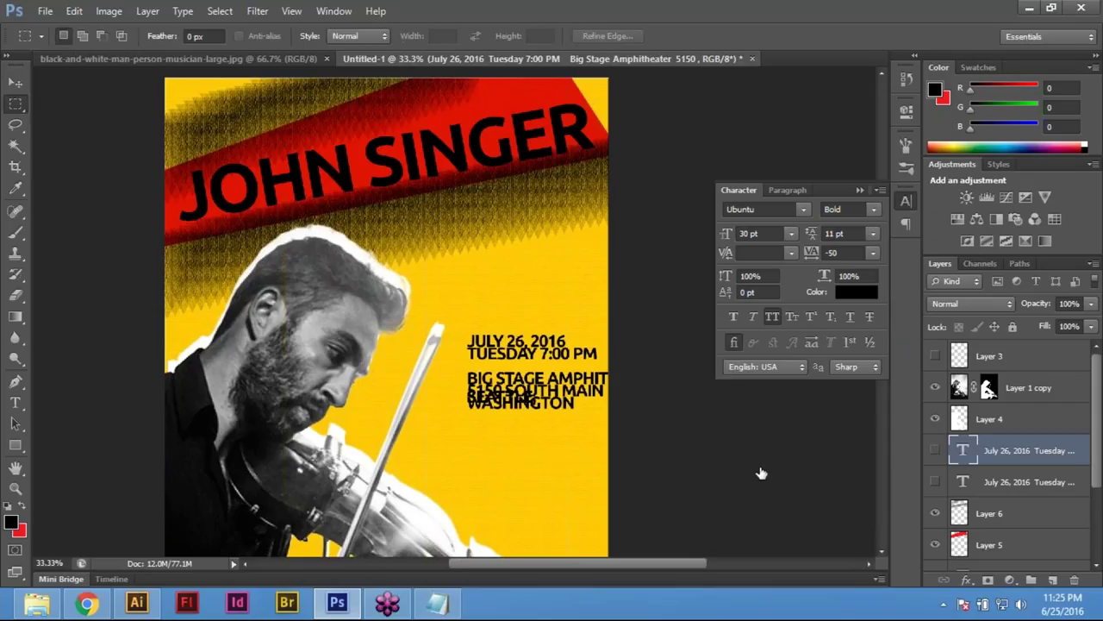
{"action": "left_click", "coordinate": [936, 450]}
Mark out the empty yellow area beside the violinist, create a paragraph text box there, and fill it with the event details
{"action": "left_click_drag", "start_coordinate": [456, 290], "coordinate": [574, 487]}
{"action": "left_click", "coordinate": [15, 402]}
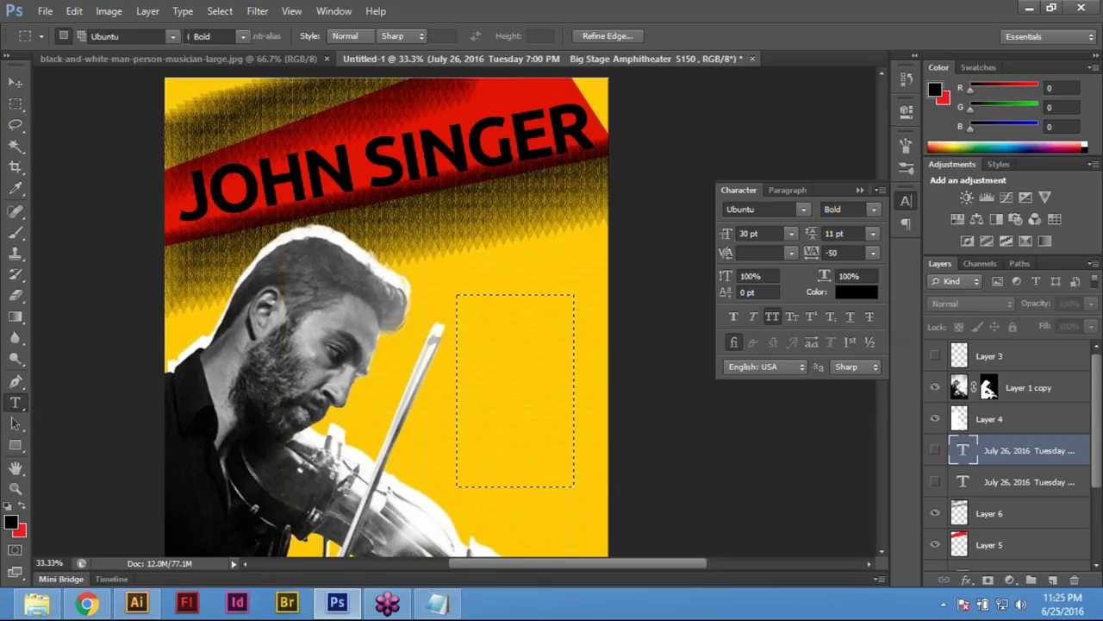
{"action": "left_click_drag", "start_coordinate": [441, 278], "coordinate": [587, 493]}
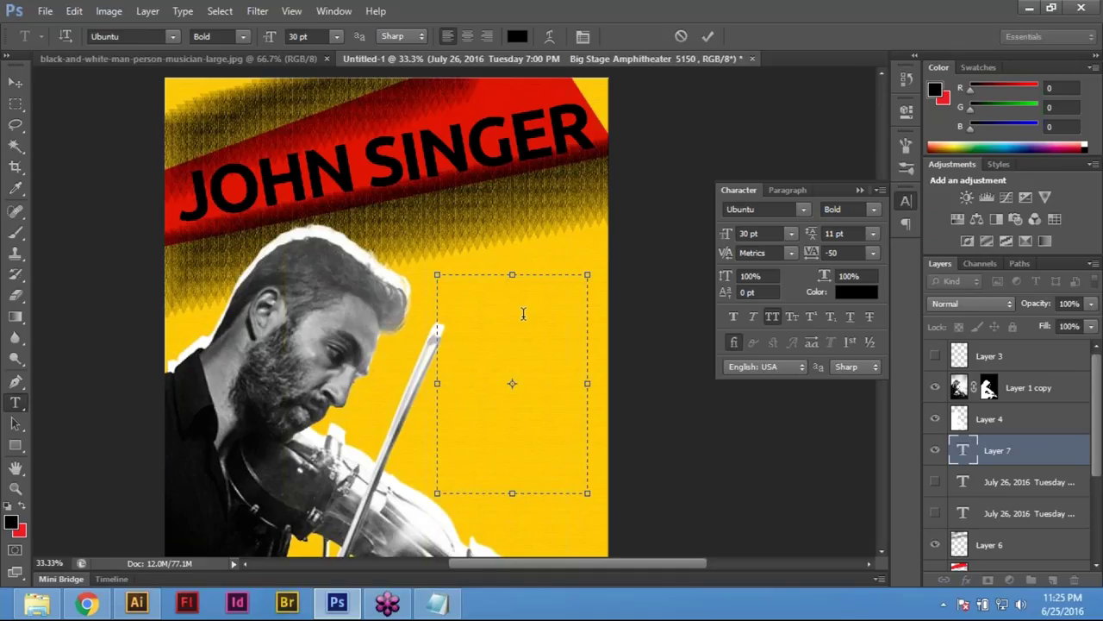
{"action": "type", "text": "JULY 26, 2016 TUESDAY 7:00 PM  BIG STAGE AMPHI- THEATER 5150 SOUTH MAIN WASHINGTON"}
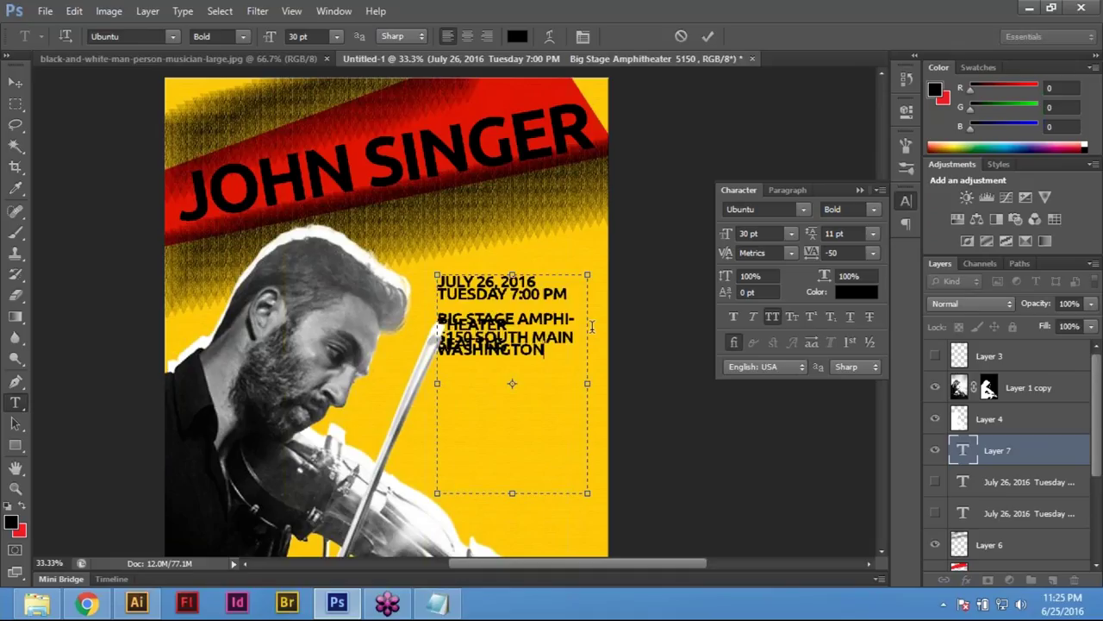
Try selecting different lines of the event details in the paragraph box, and commit the text
{"action": "double_click", "coordinate": [510, 318]}
{"action": "left_click_drag", "start_coordinate": [510, 317], "coordinate": [591, 362]}
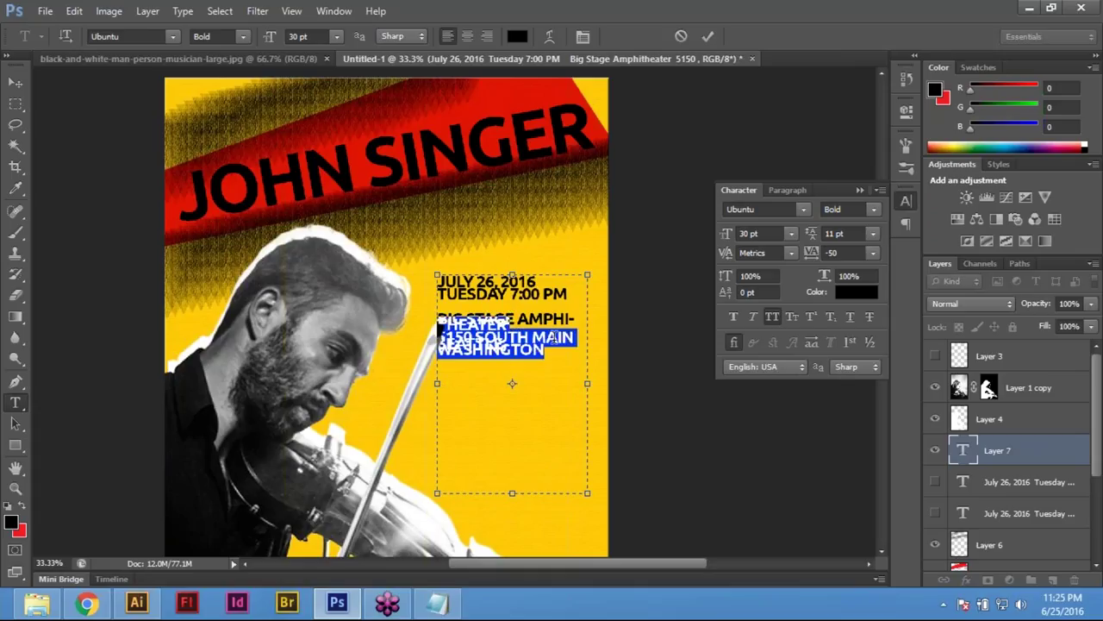
{"action": "left_click", "coordinate": [538, 289]}
{"action": "triple_click", "coordinate": [538, 291]}
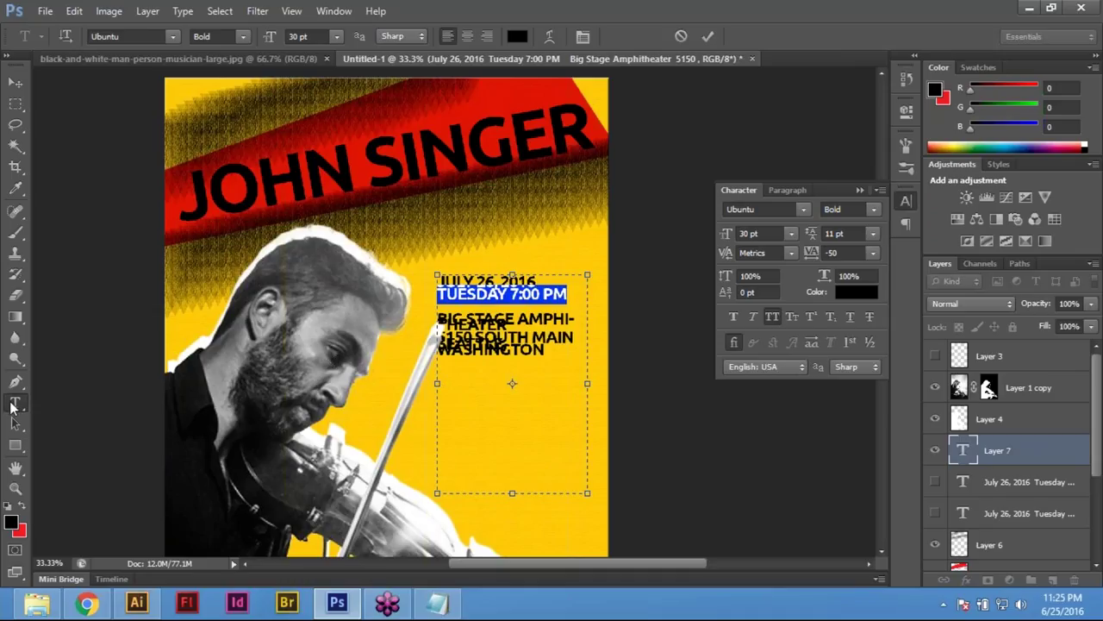
{"action": "left_click", "coordinate": [487, 277]}
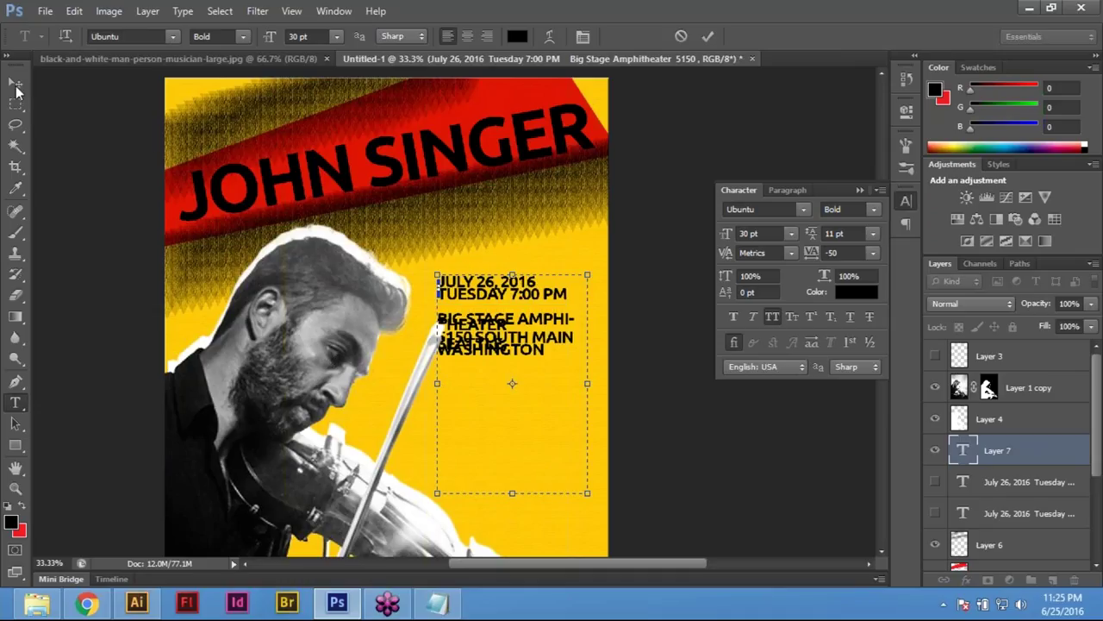
{"action": "left_click", "coordinate": [16, 82]}
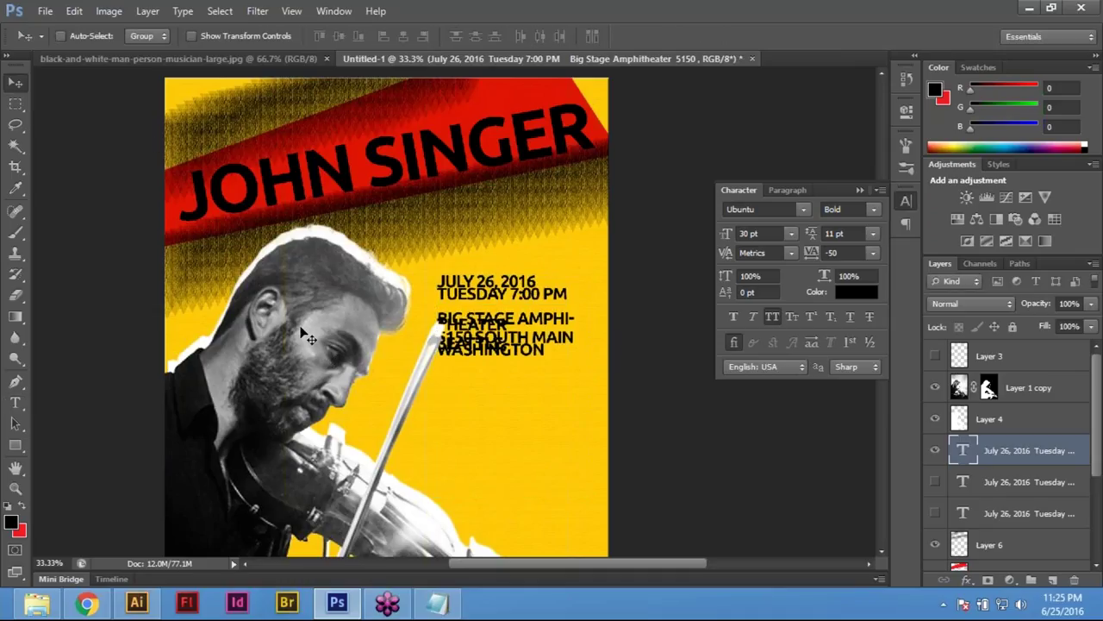
Reopen the event details for editing, try selecting single lines and the whole block, and close the text
{"action": "left_click", "coordinate": [15, 403]}
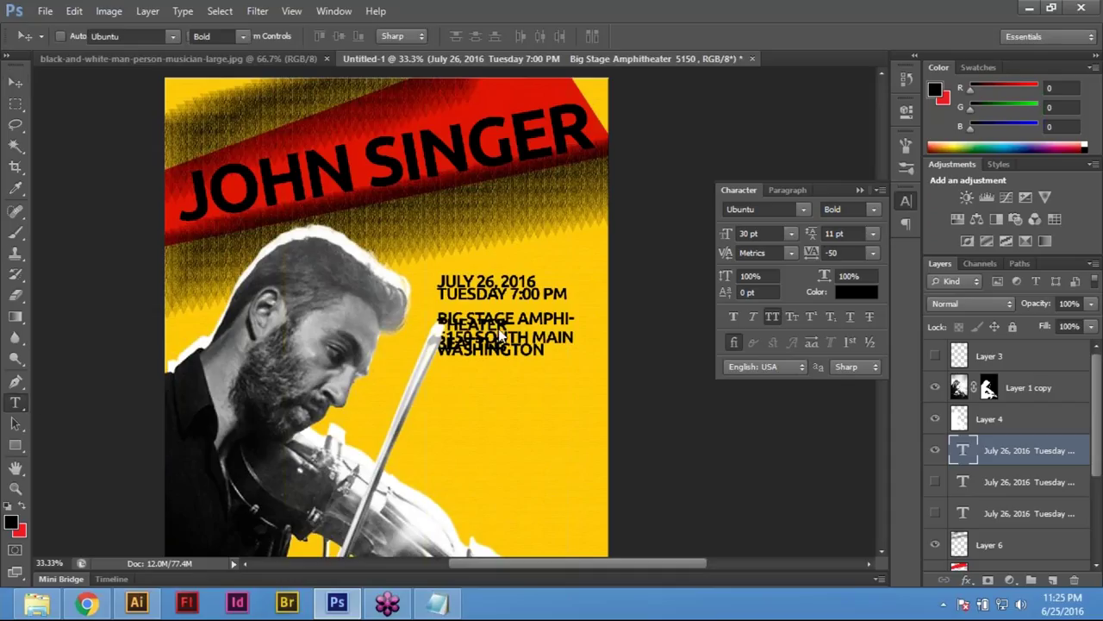
{"action": "left_click", "coordinate": [489, 287]}
{"action": "triple_click", "coordinate": [487, 290]}
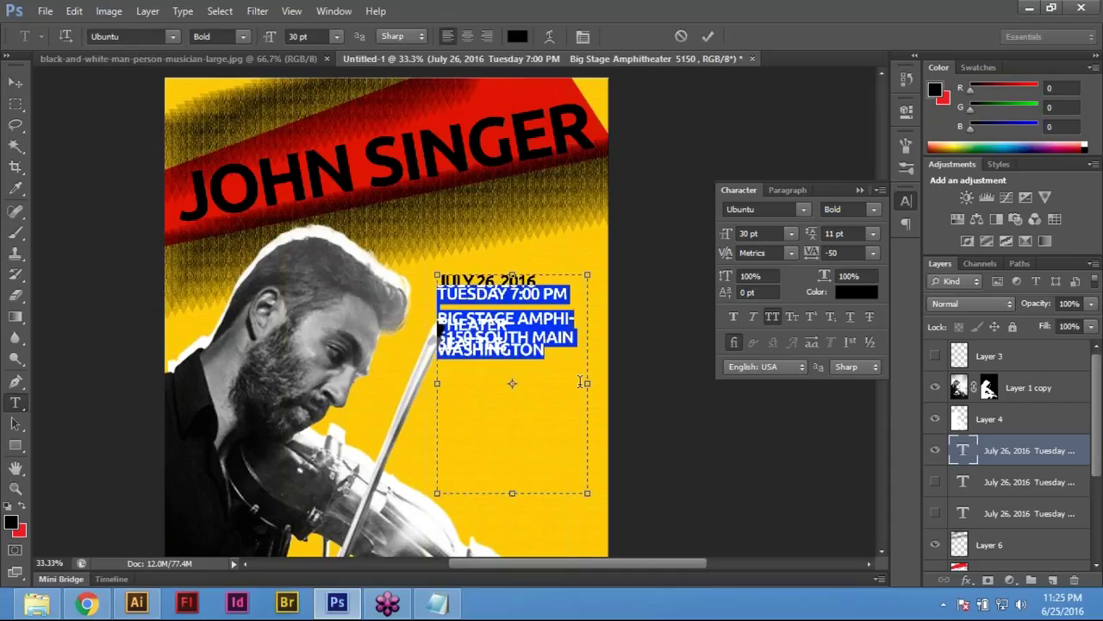
{"action": "left_click", "coordinate": [477, 287]}
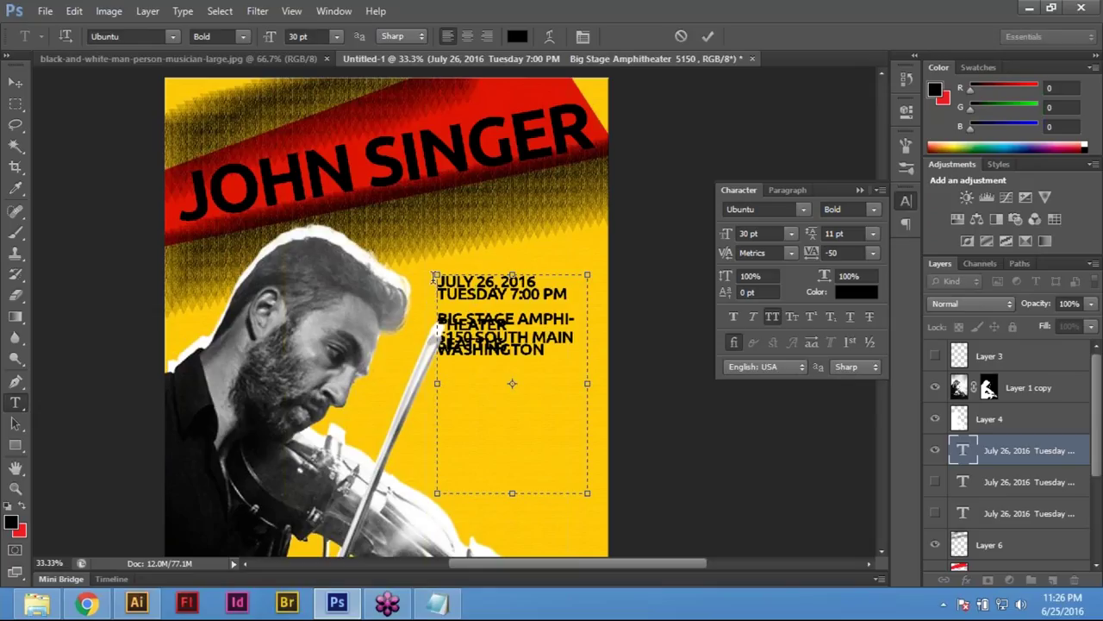
{"action": "triple_click", "coordinate": [480, 291]}
{"action": "left_click", "coordinate": [480, 291]}
{"action": "left_click", "coordinate": [439, 325]}
{"action": "left_click_drag", "start_coordinate": [437, 275], "coordinate": [611, 356]}
{"action": "key", "text": "ctrl+z"}
{"action": "triple_click", "coordinate": [482, 282]}
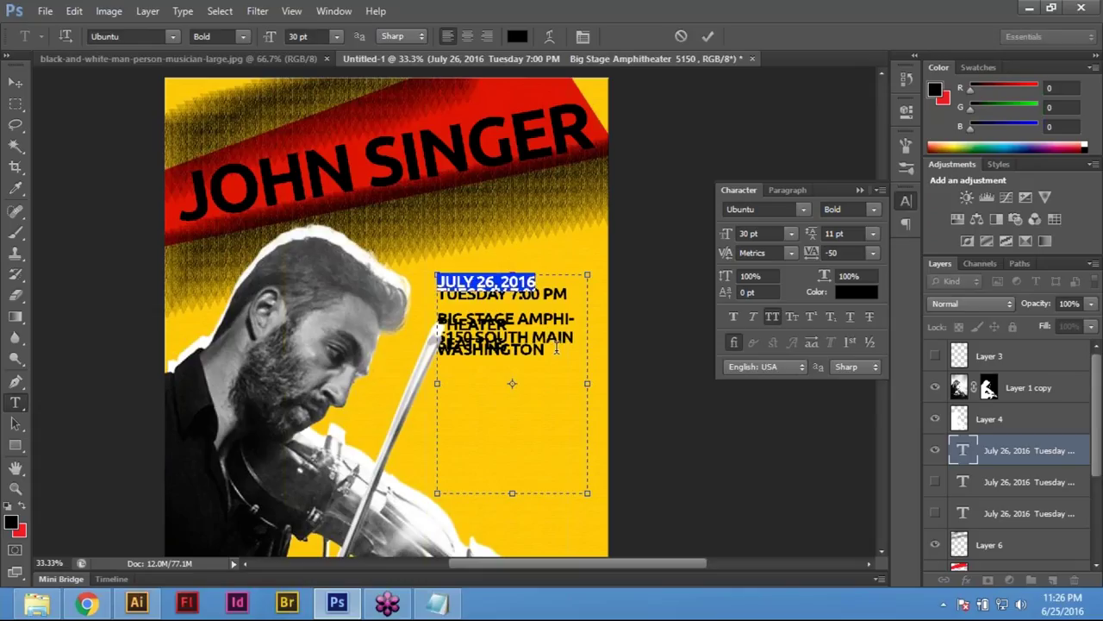
{"action": "left_click", "coordinate": [538, 349], "text": "shift"}
{"action": "triple_click", "coordinate": [465, 290]}
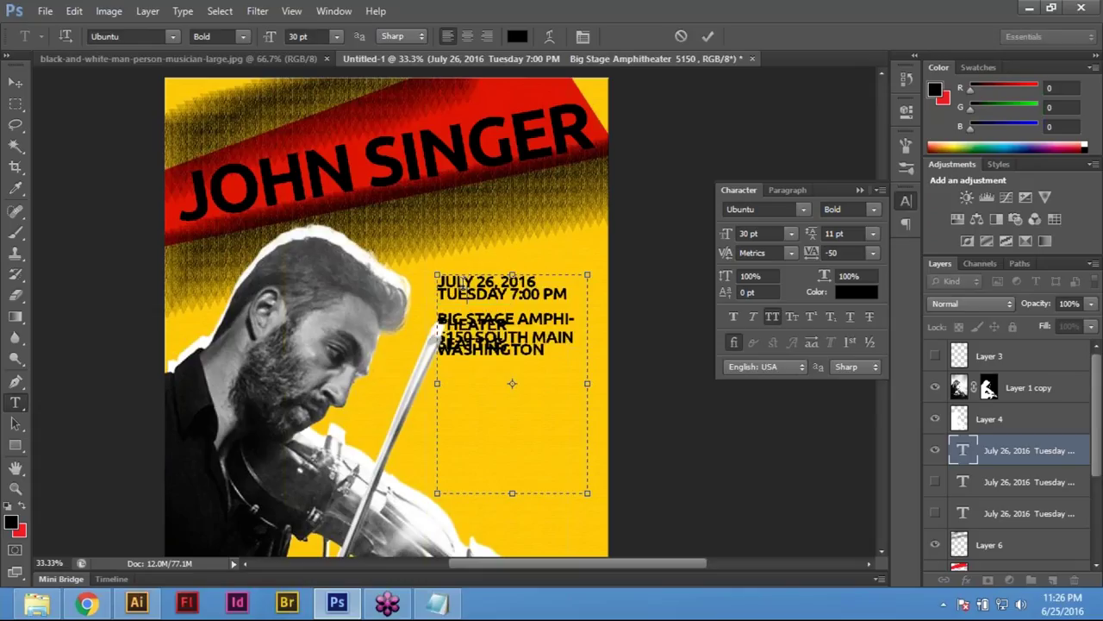
{"action": "left_click", "coordinate": [463, 305]}
{"action": "key", "text": "ctrl+Return"}
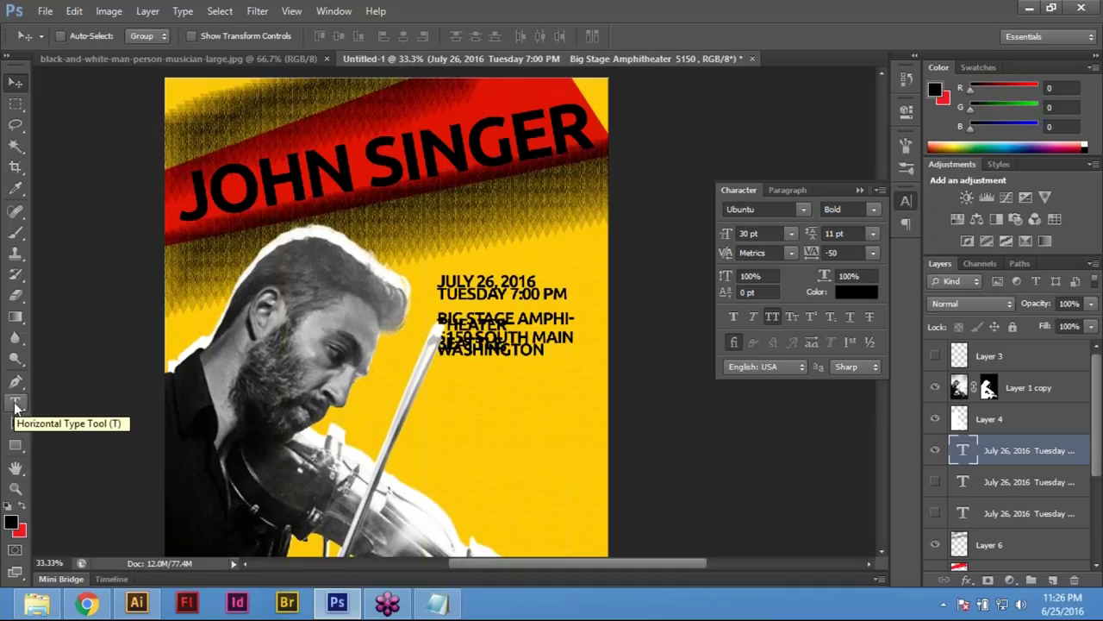
Select the word Tuesday and the 7:00 PM time within the event details, and leave text editing
{"action": "left_click", "coordinate": [15, 403]}
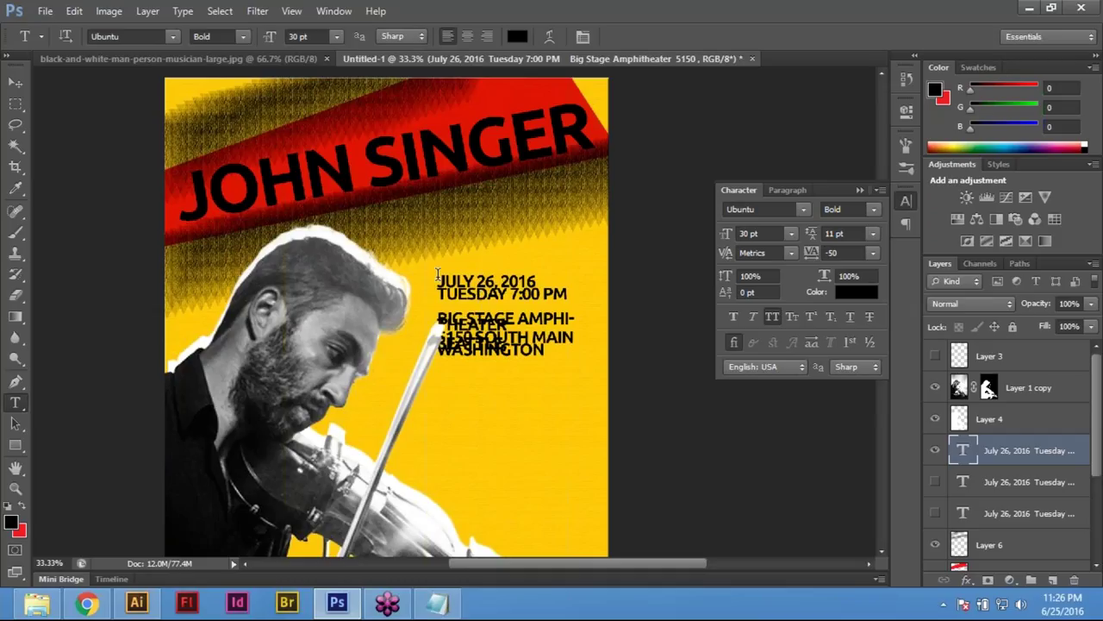
{"action": "left_click", "coordinate": [517, 315]}
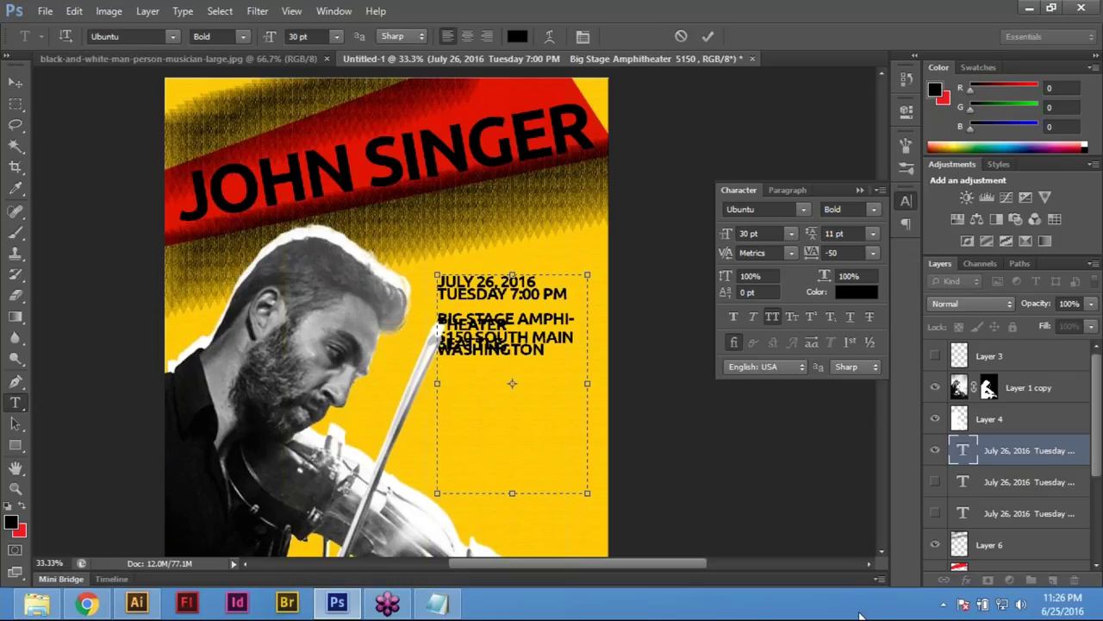
{"action": "double_click", "coordinate": [488, 291]}
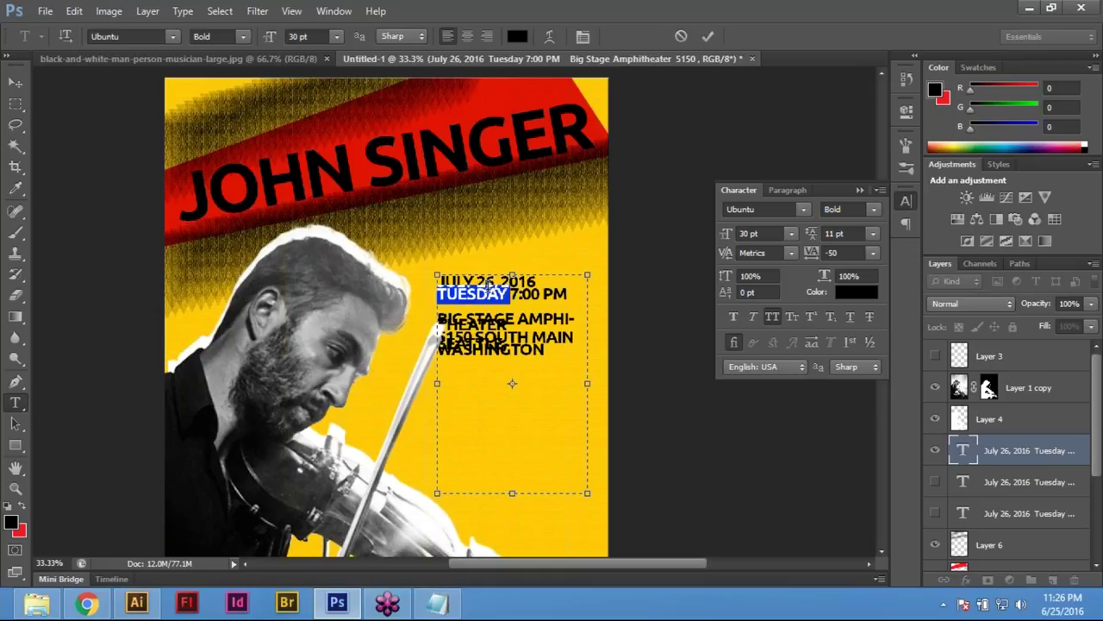
{"action": "left_click", "coordinate": [454, 278]}
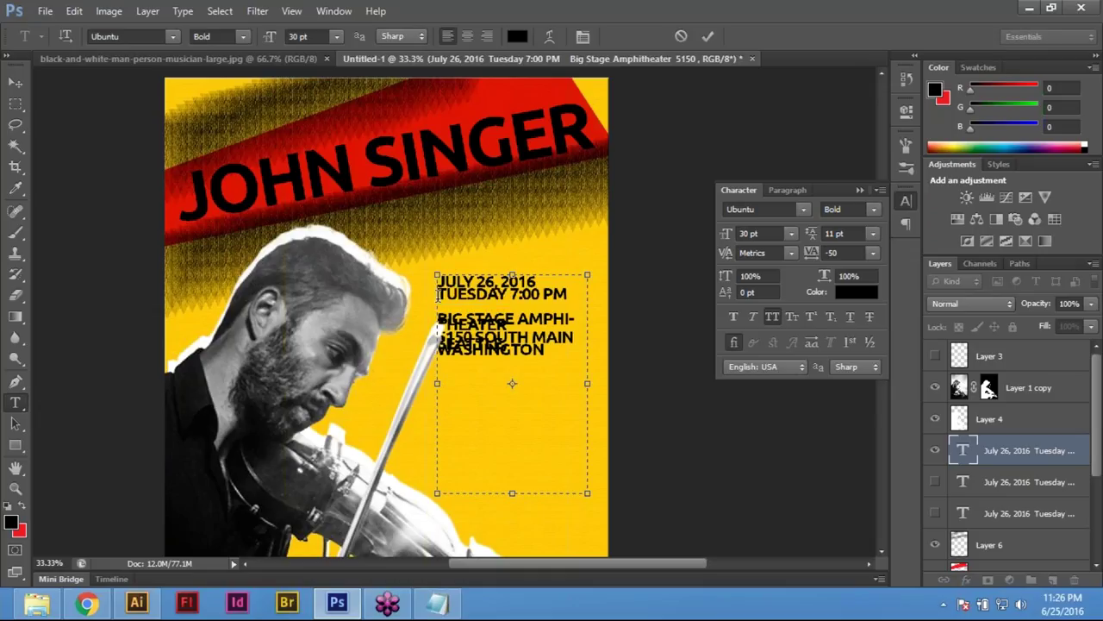
{"action": "left_click", "coordinate": [509, 294]}
{"action": "key", "text": "shift+End"}
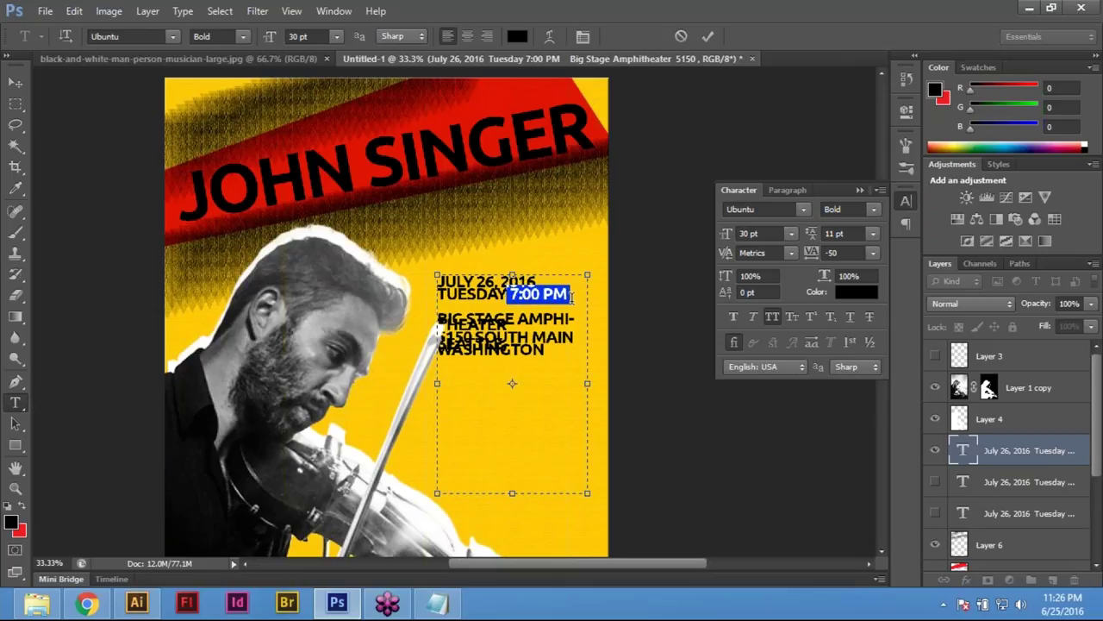
{"action": "left_click", "coordinate": [17, 84]}
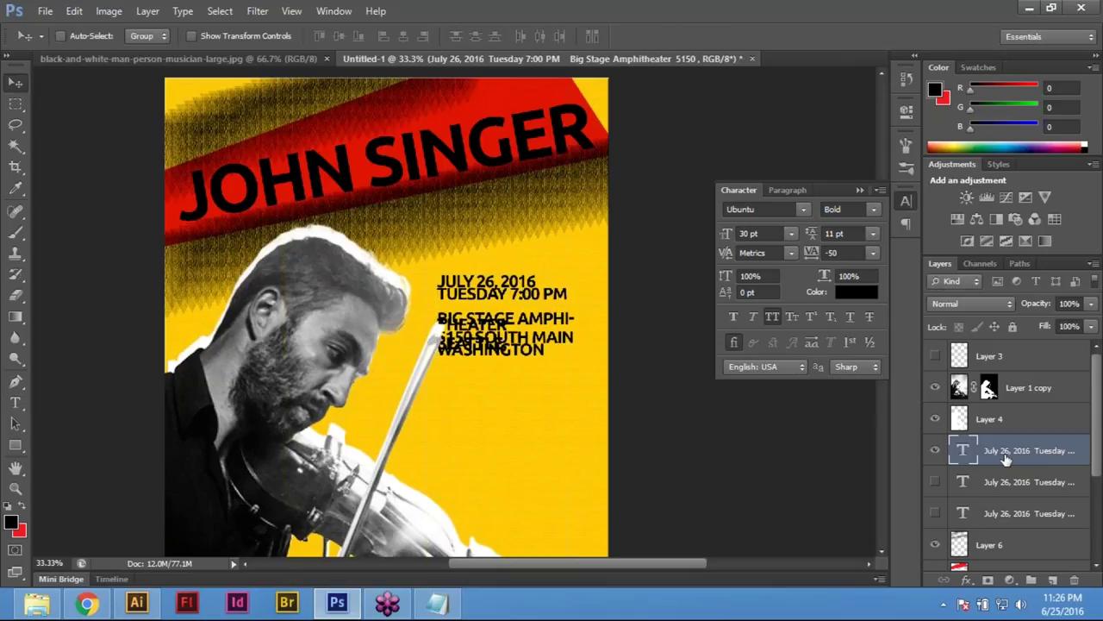
Starting from Layer 4, try selecting the lines from Tuesday through the venue name, and return to Layer 4
{"action": "left_click", "coordinate": [1015, 422]}
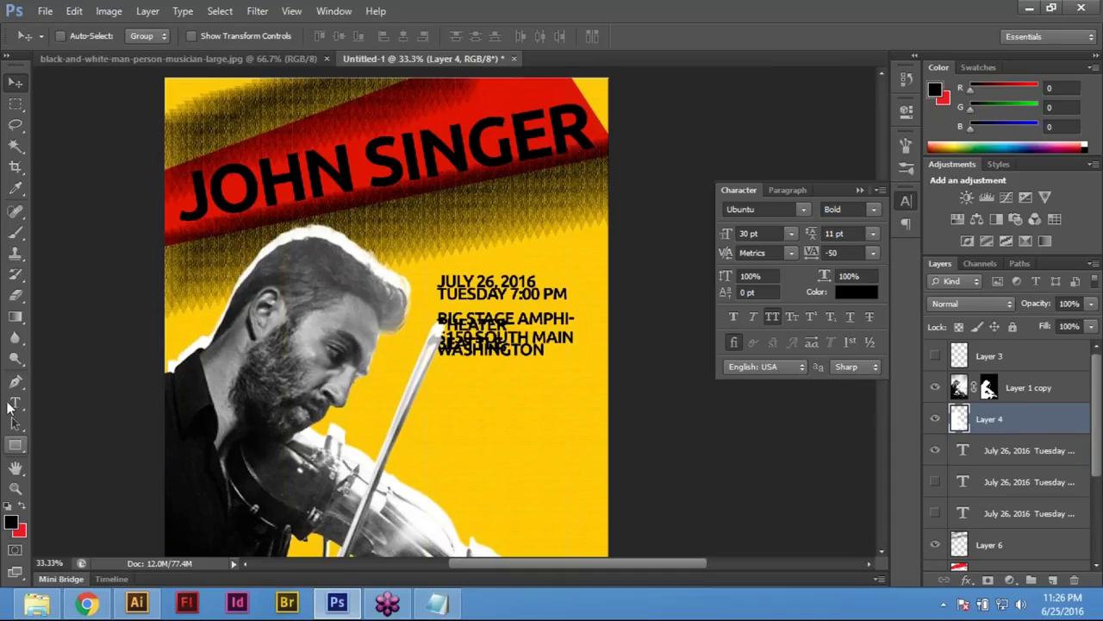
{"action": "left_click", "coordinate": [16, 402]}
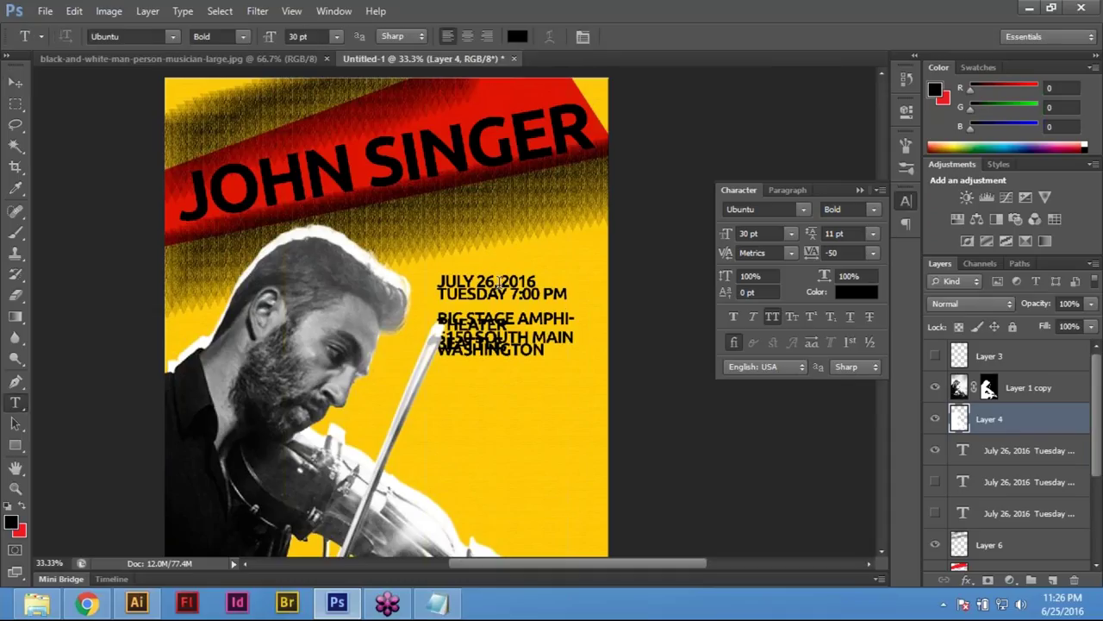
{"action": "triple_click", "coordinate": [565, 295]}
{"action": "left_click", "coordinate": [582, 316], "text": "shift"}
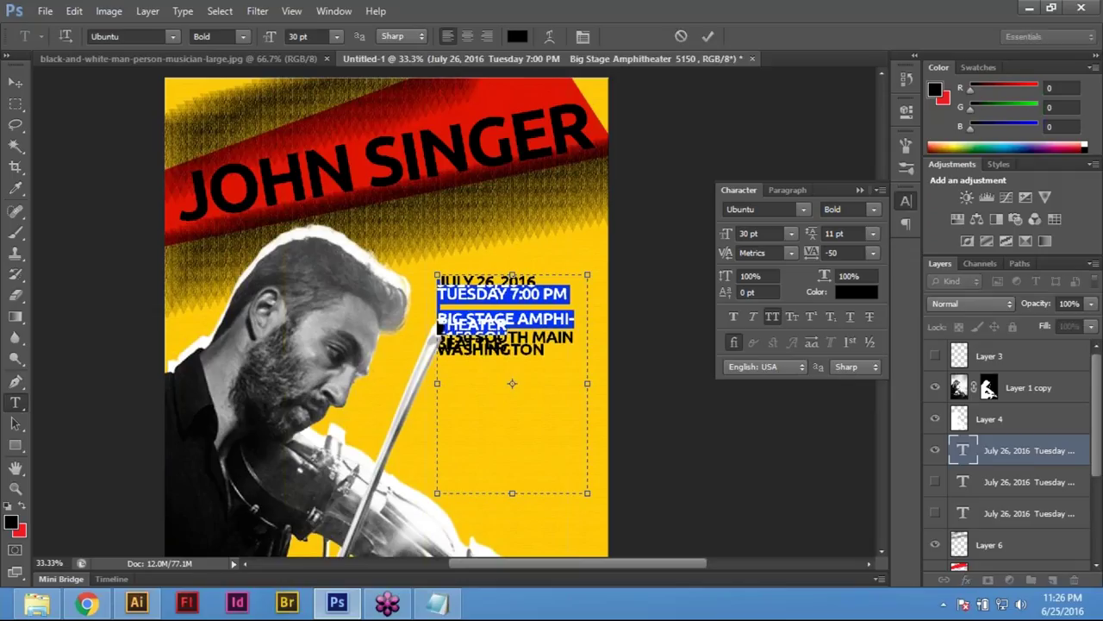
{"action": "left_click", "coordinate": [1003, 418]}
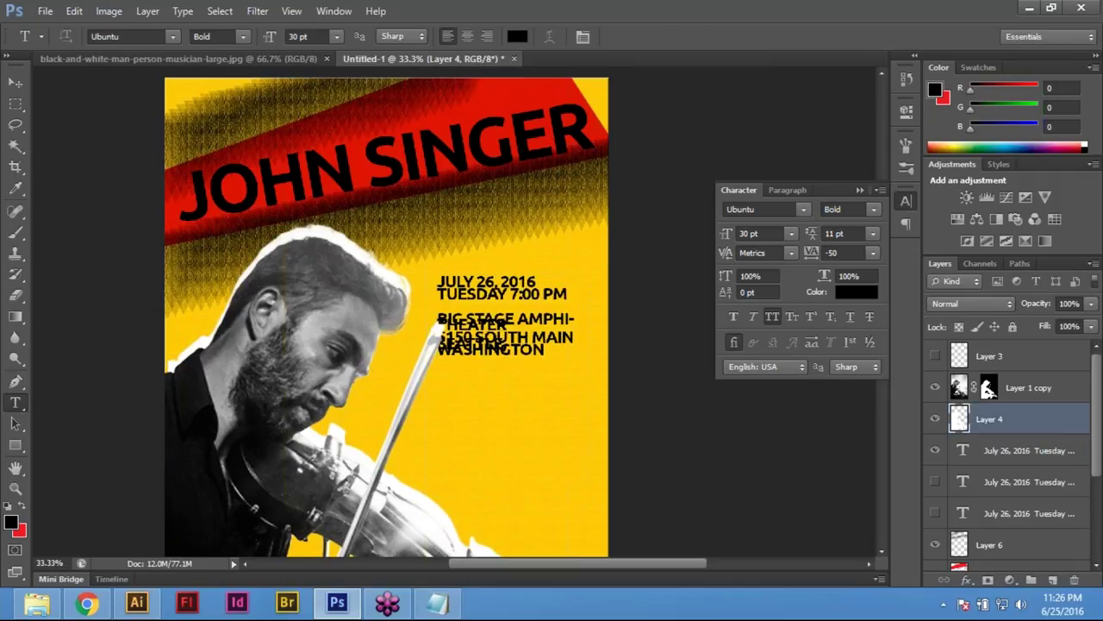
Set the leading of the entire event details text to 18 pt and commit the edit
{"action": "left_click", "coordinate": [1051, 454]}
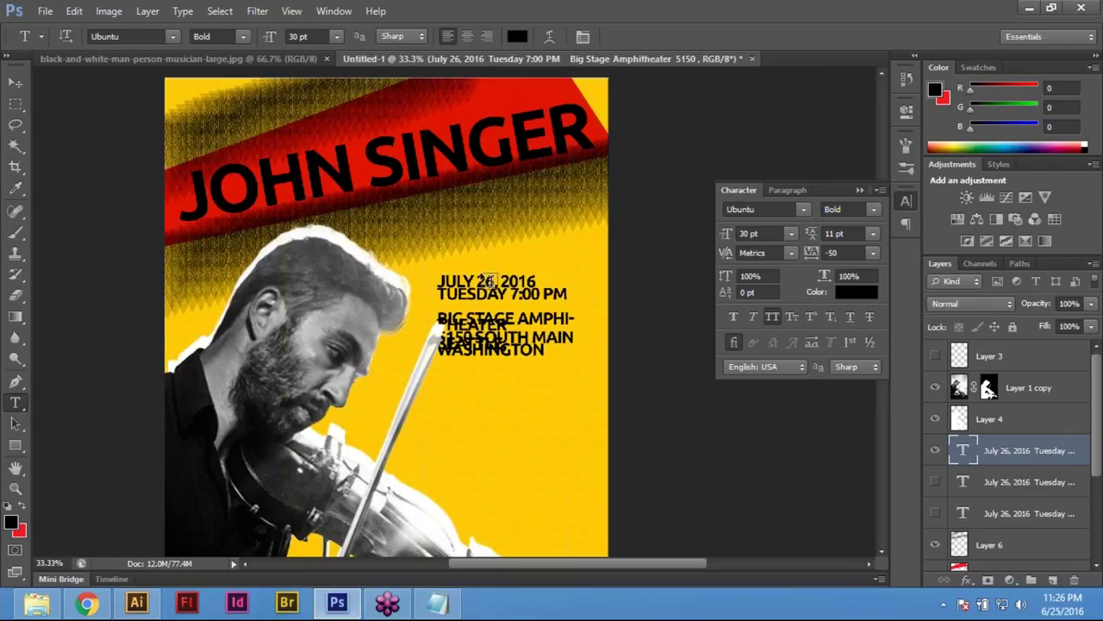
{"action": "left_click_drag", "start_coordinate": [488, 281], "coordinate": [438, 274]}
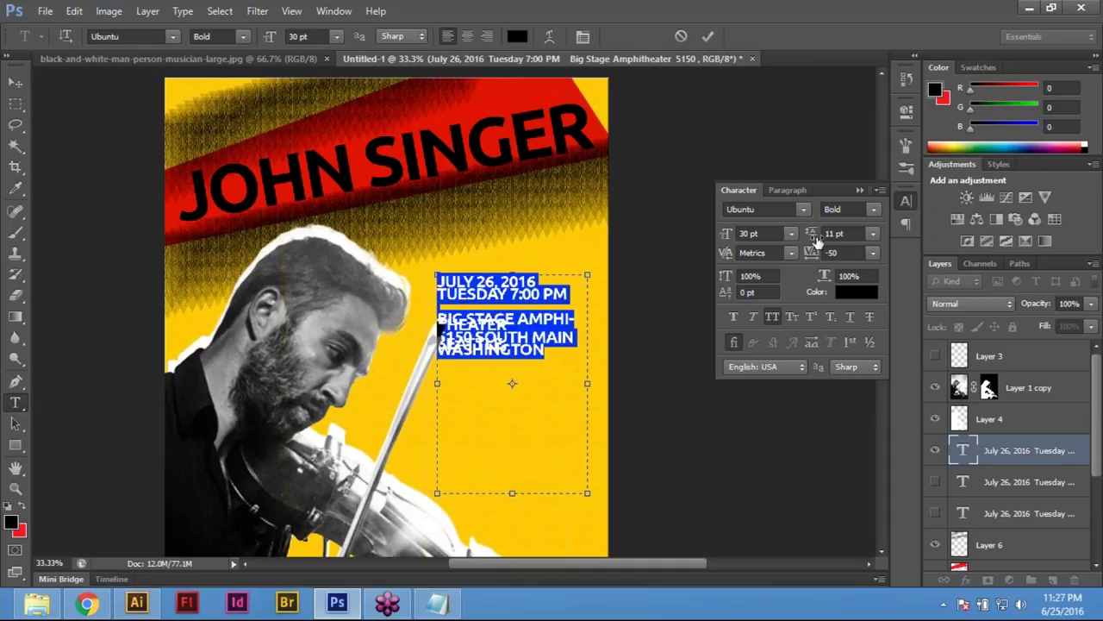
{"action": "left_click", "coordinate": [873, 234]}
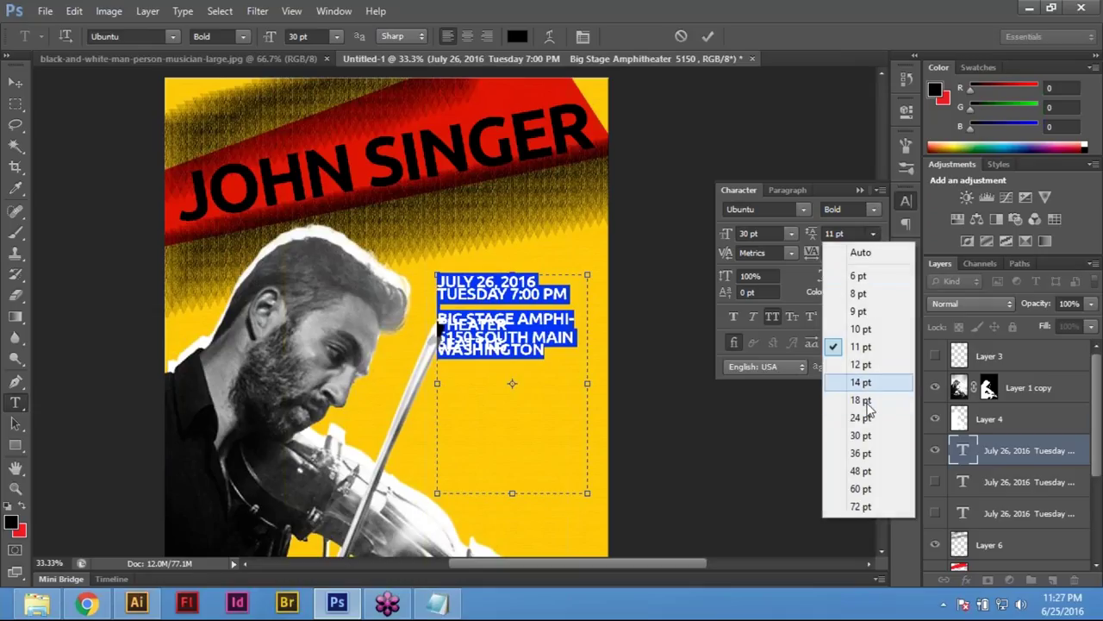
{"action": "left_click", "coordinate": [862, 399]}
{"action": "left_click", "coordinate": [873, 210]}
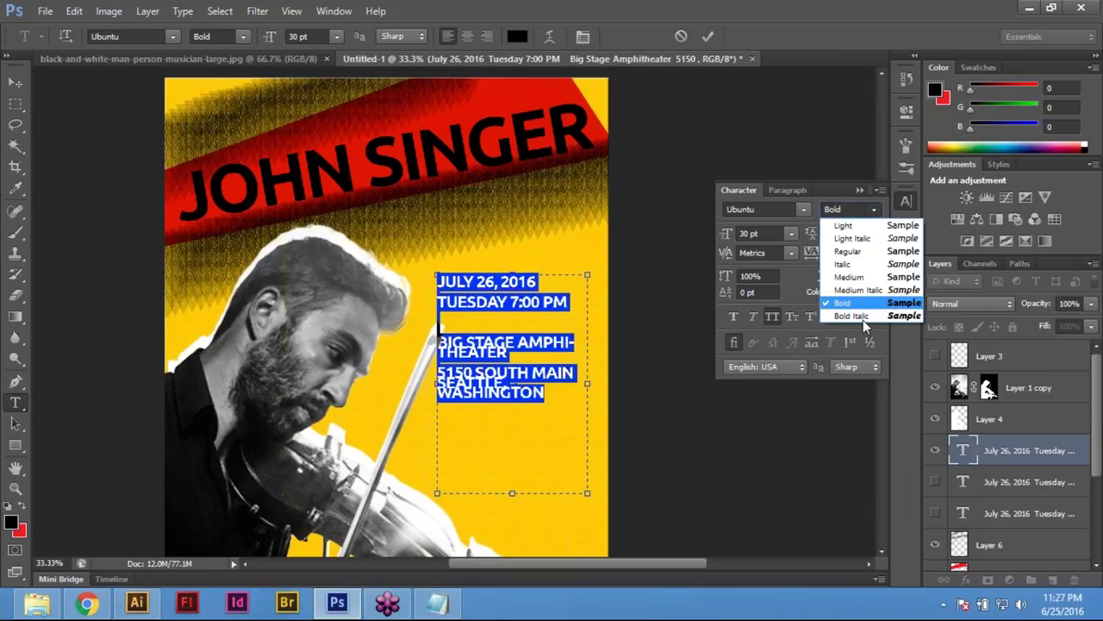
{"action": "left_click", "coordinate": [825, 189]}
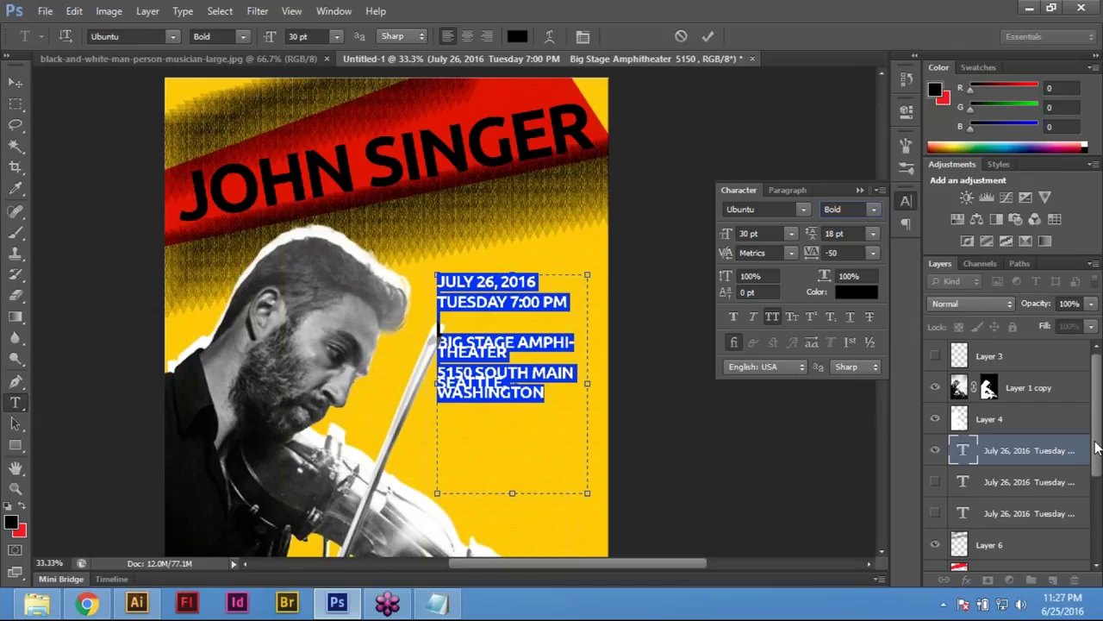
{"action": "left_click", "coordinate": [516, 301]}
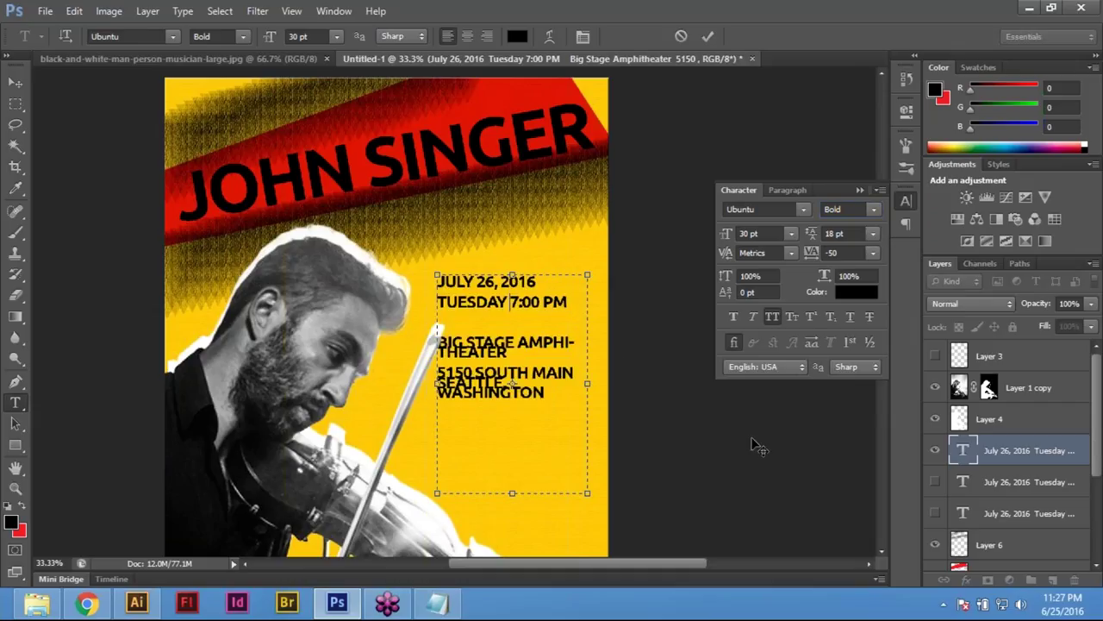
{"action": "left_click", "coordinate": [16, 82]}
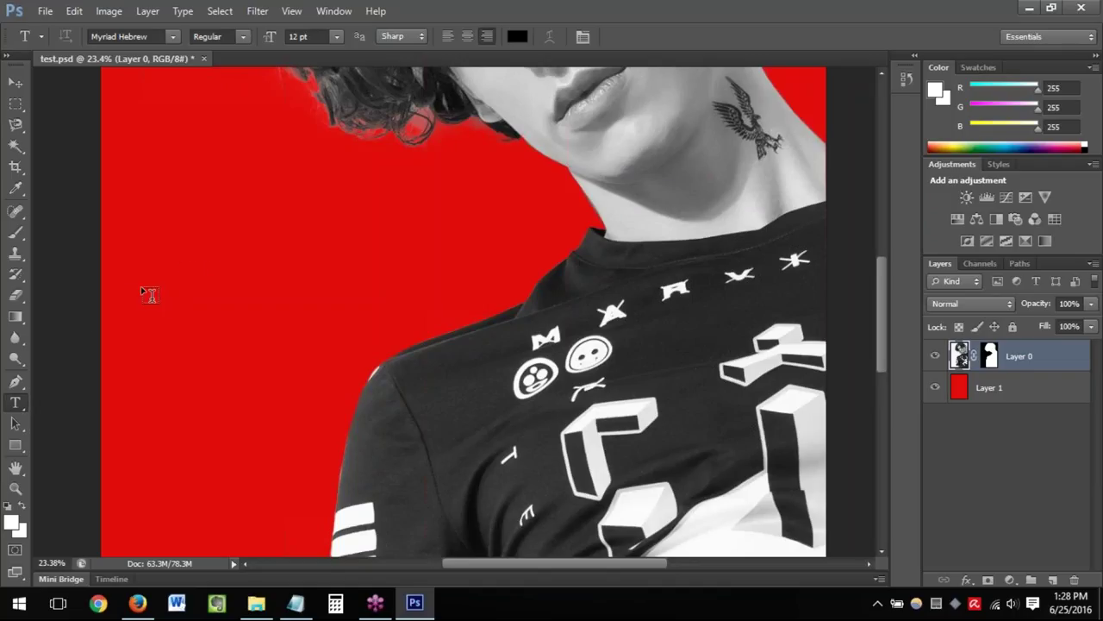
Try out a paragraph text box with sample text on the red background in test.psd, and delete its layer
{"action": "left_click_drag", "start_coordinate": [119, 158], "coordinate": [407, 321]}
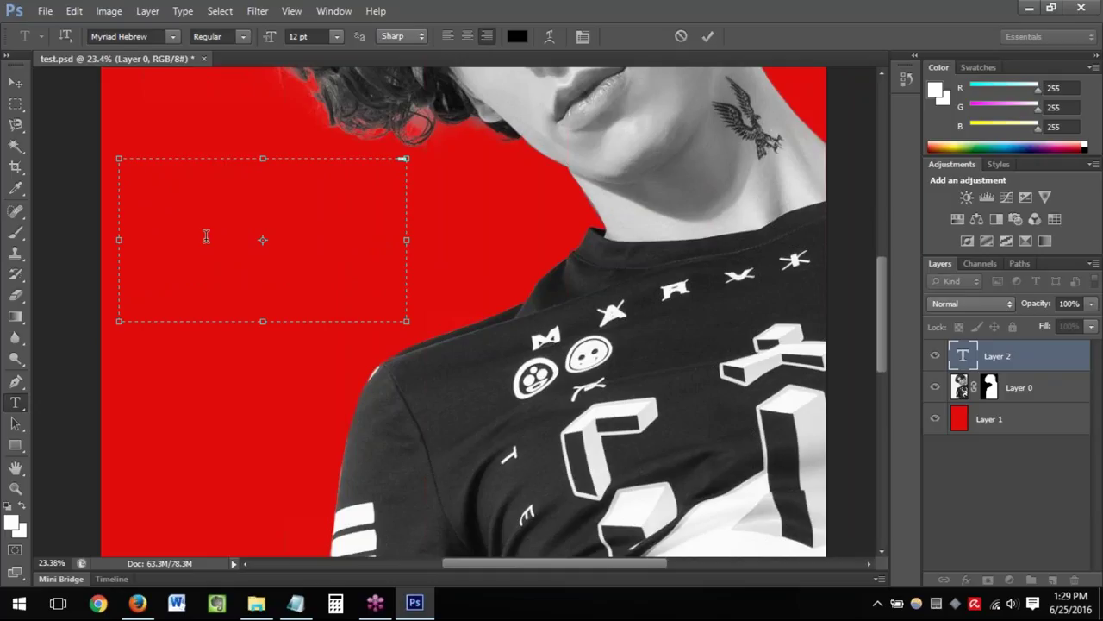
{"action": "right_click", "coordinate": [26, 403]}
{"action": "left_click", "coordinate": [92, 401]}
{"action": "left_click_drag", "start_coordinate": [143, 371], "coordinate": [143, 347]}
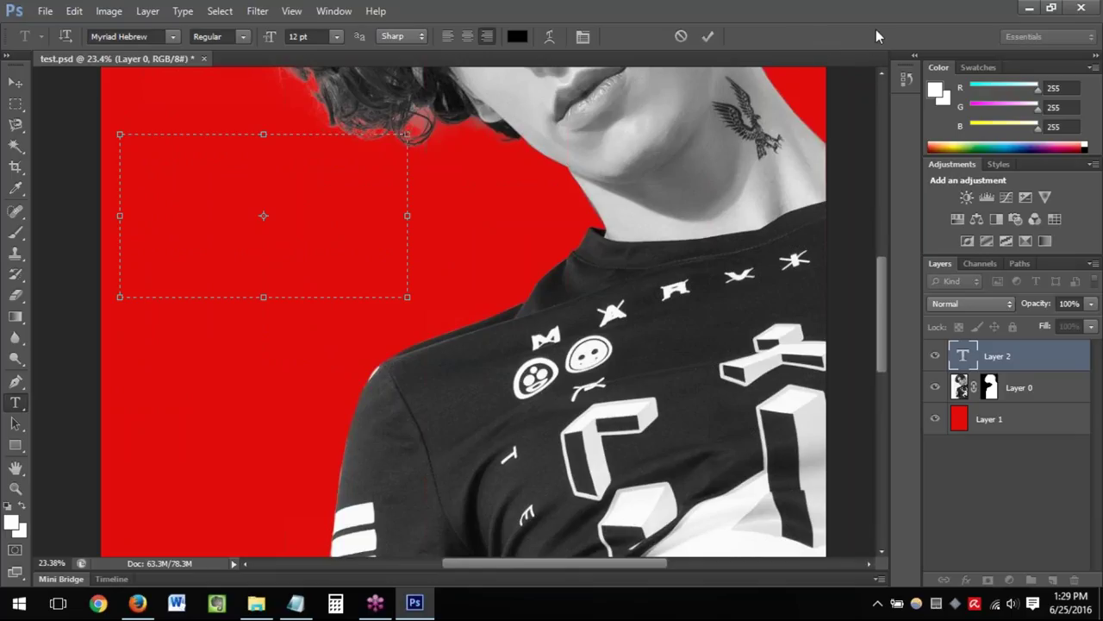
{"action": "left_click", "coordinate": [983, 355]}
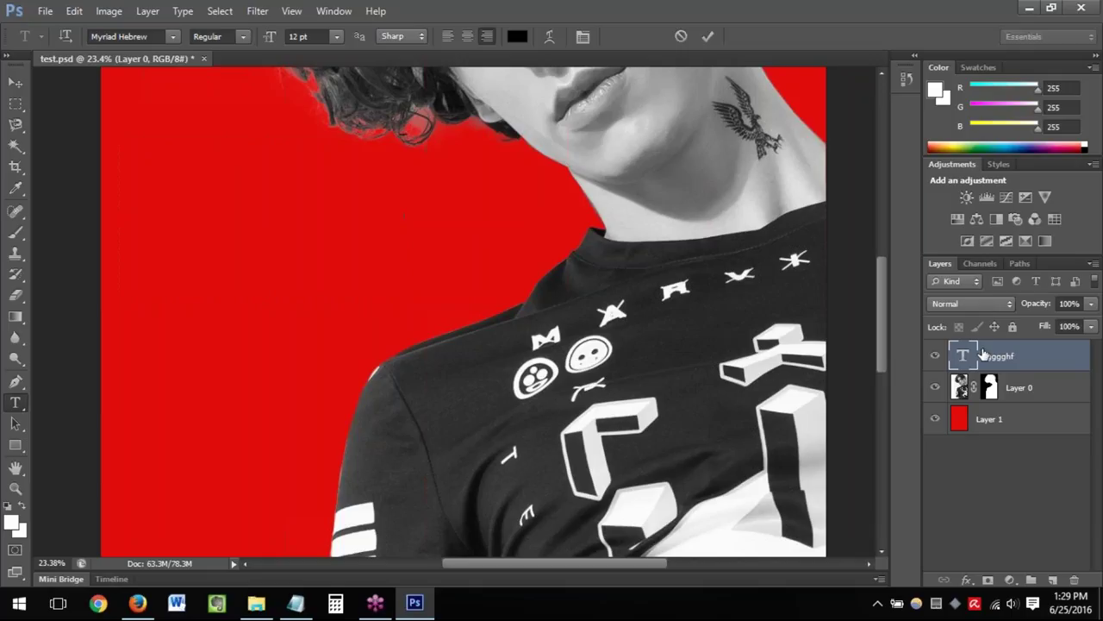
{"action": "right_click", "coordinate": [1000, 356]}
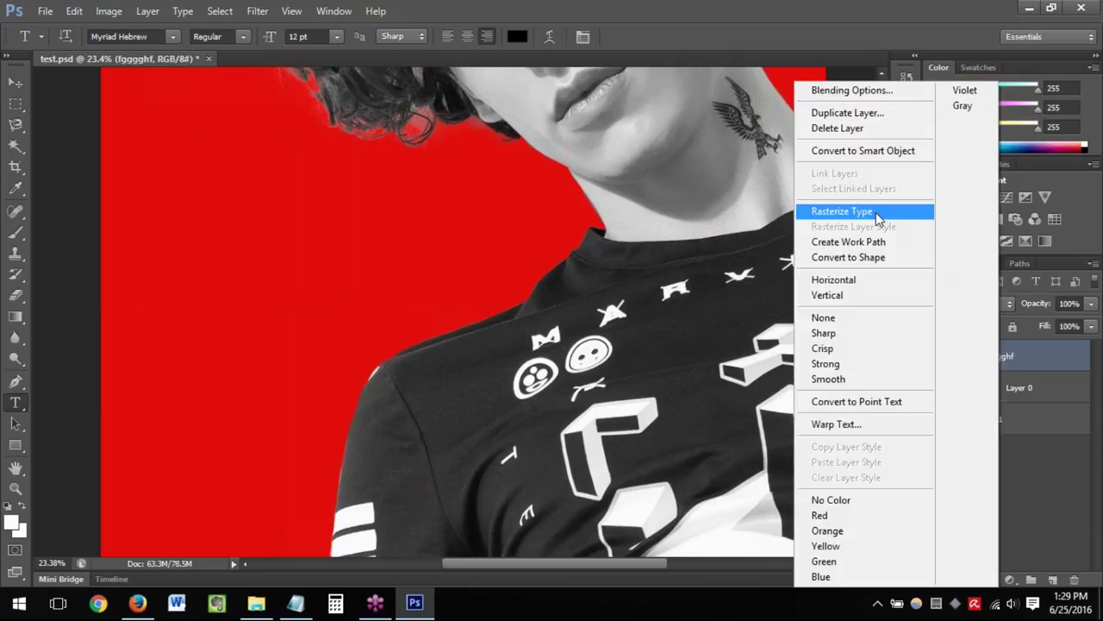
{"action": "left_click", "coordinate": [886, 127]}
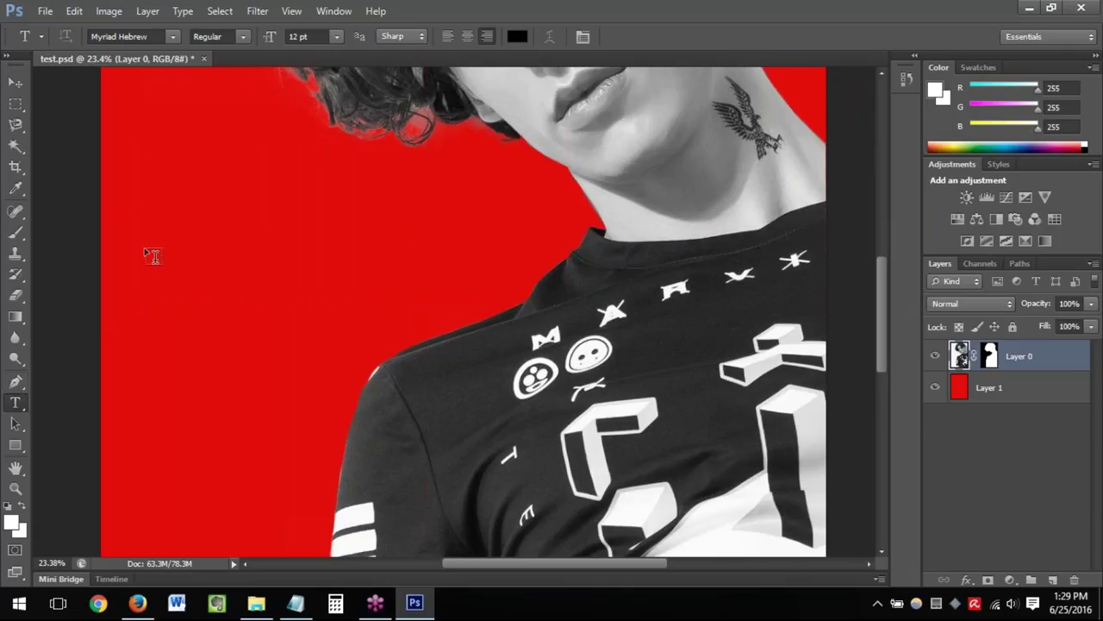
Draw a wider paragraph text box from the red background onto the shirt's shoulder, and look over its text options
{"action": "left_click_drag", "start_coordinate": [129, 165], "coordinate": [526, 359]}
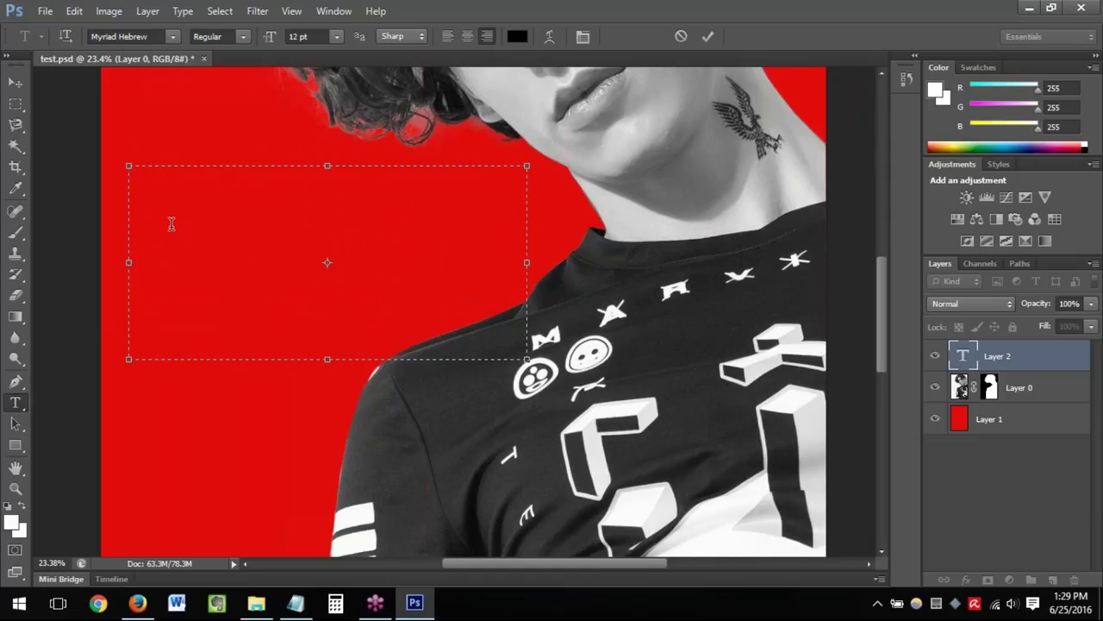
{"action": "right_click", "coordinate": [166, 191]}
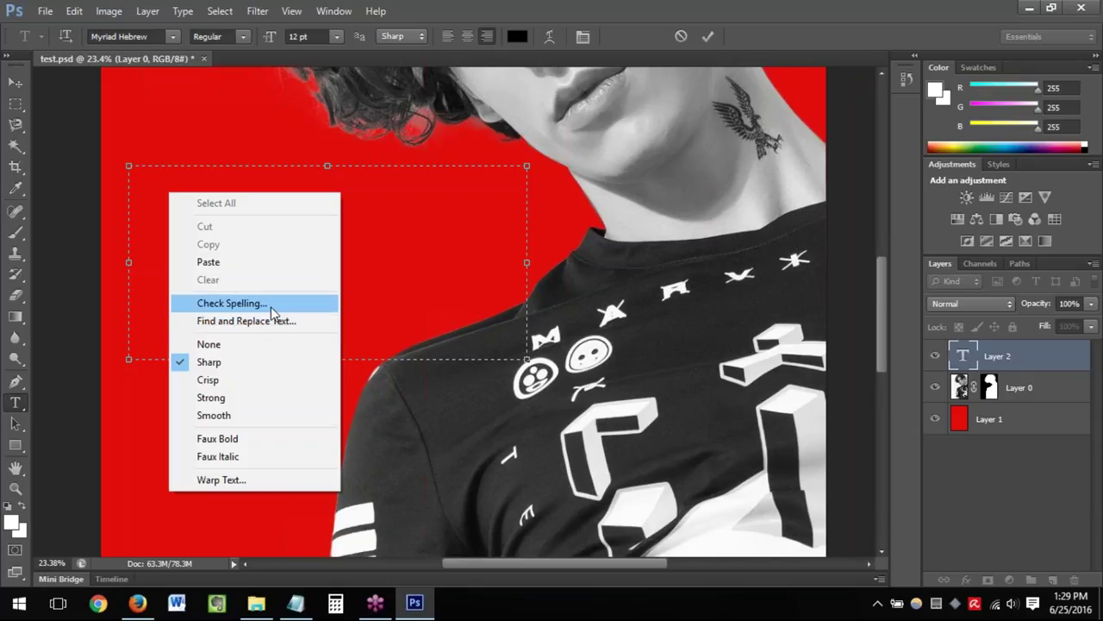
{"action": "left_click", "coordinate": [356, 250]}
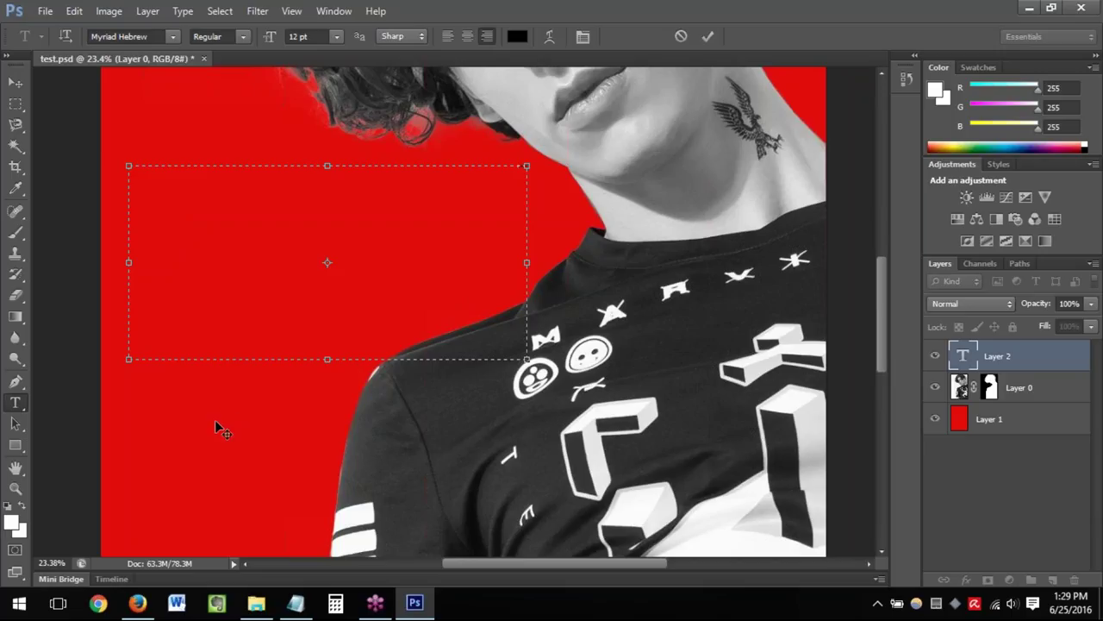
Commit the paragraph text on the red background and delete its Note Pad layer
{"action": "left_click", "coordinate": [16, 82]}
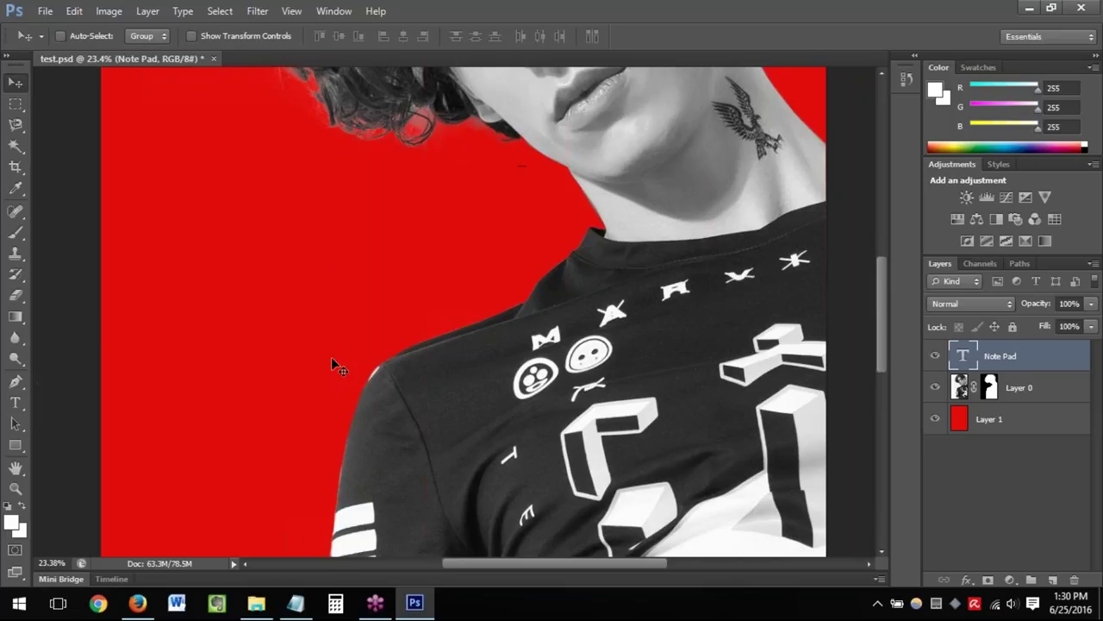
{"action": "scroll", "coordinate": [306, 358], "scroll_direction": "down", "scroll_amount": 1}
{"action": "right_click", "coordinate": [1007, 360]}
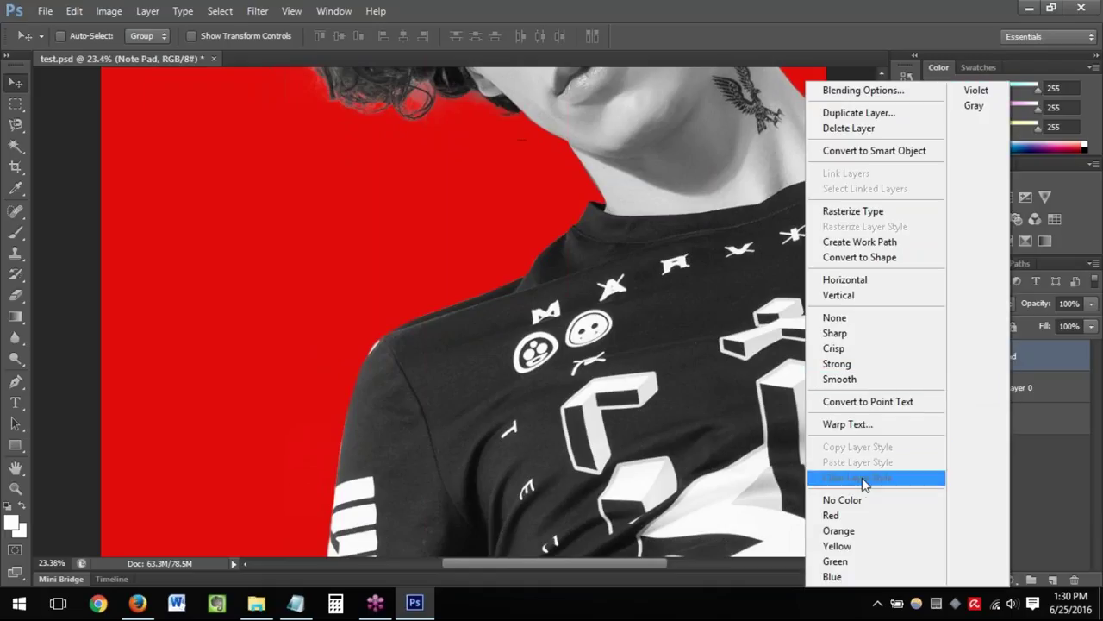
{"action": "left_click", "coordinate": [862, 127]}
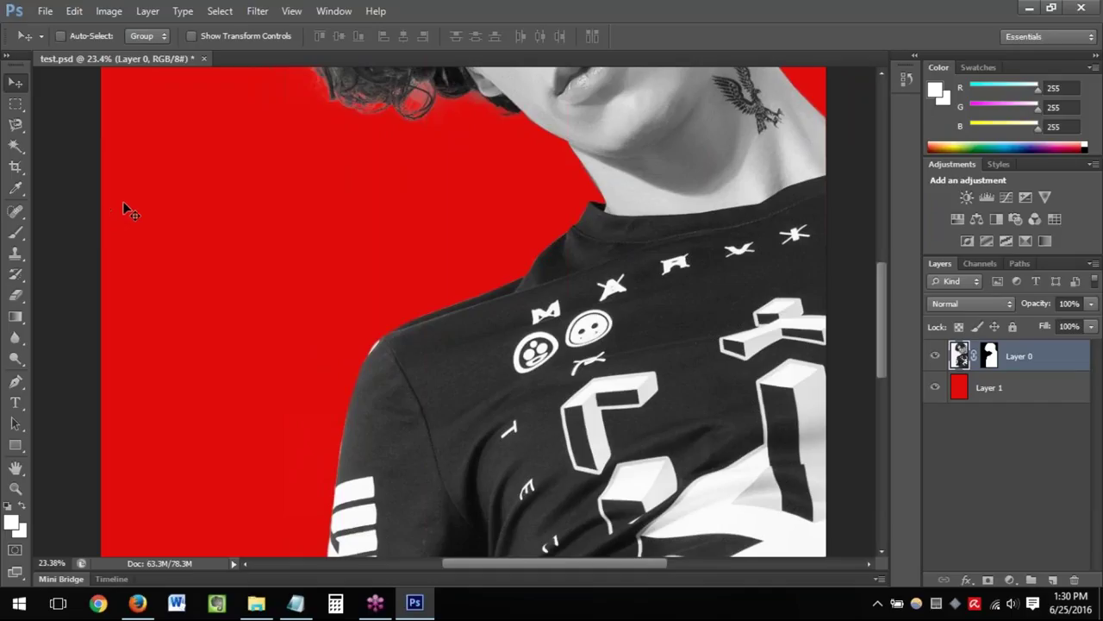
Add the point text "Note Pad" near the upper edge of the red background, and commit it
{"action": "left_click", "coordinate": [16, 402]}
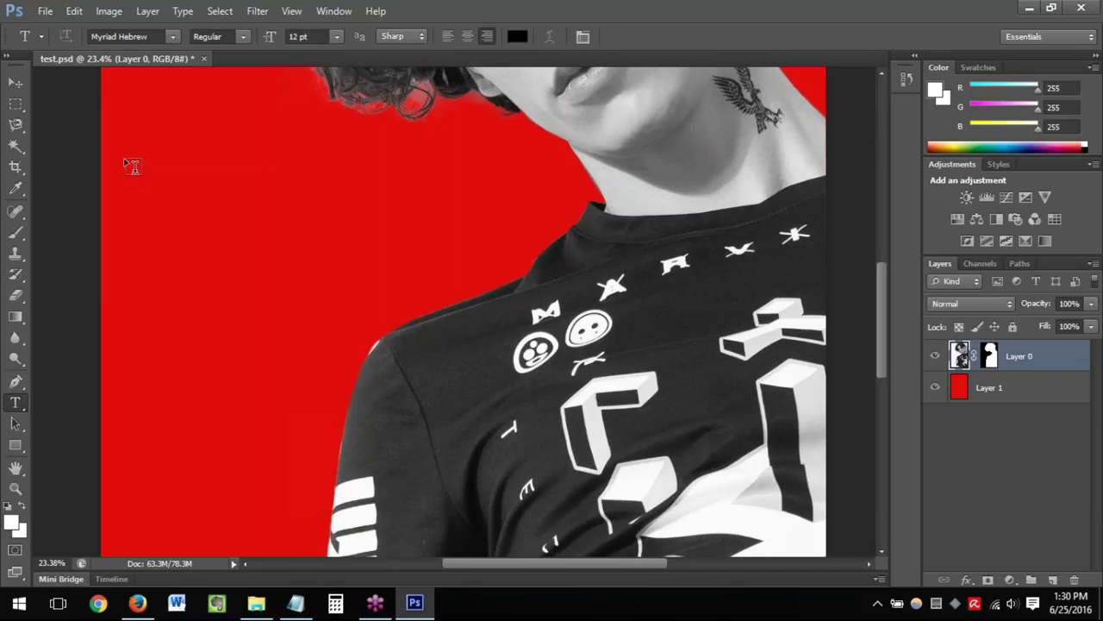
{"action": "left_click", "coordinate": [128, 164]}
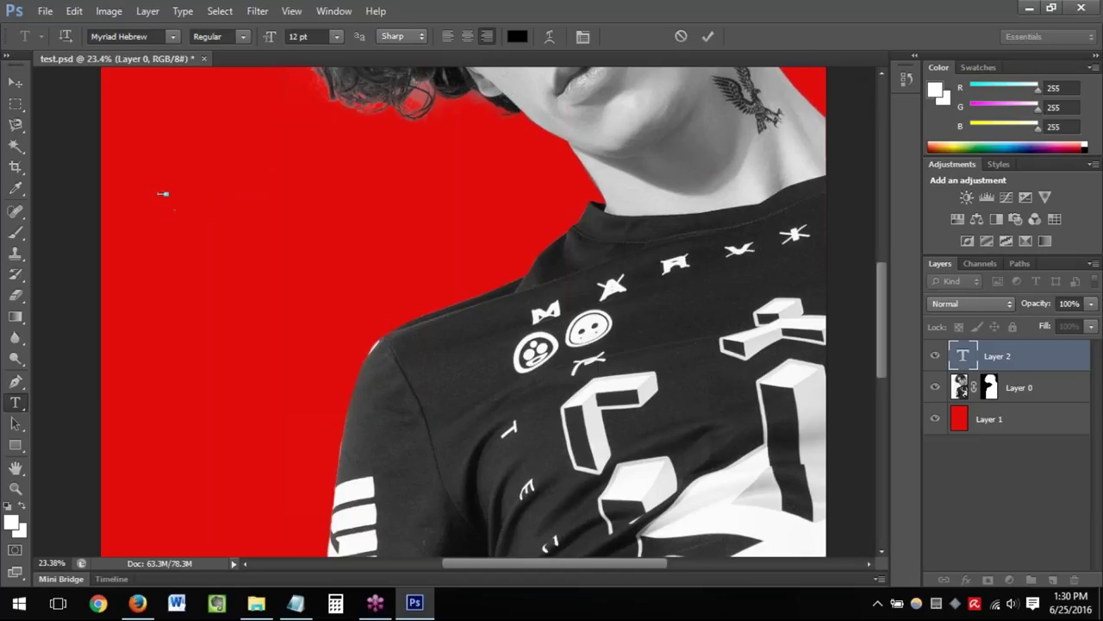
{"action": "left_click_drag", "start_coordinate": [163, 200], "coordinate": [156, 177]}
{"action": "left_click", "coordinate": [16, 82]}
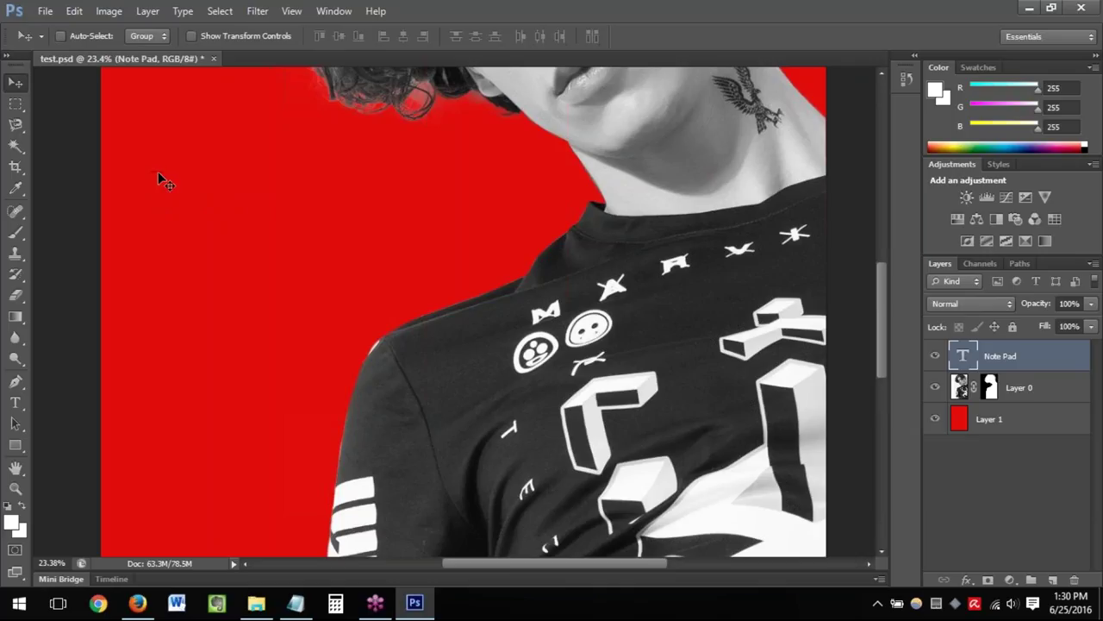
Free-transform the tiny Note Pad text, stretching it taller and wider into a large heading on the red background
{"action": "key", "text": "ctrl+t"}
{"action": "left_click_drag", "start_coordinate": [156, 189], "coordinate": [156, 254]}
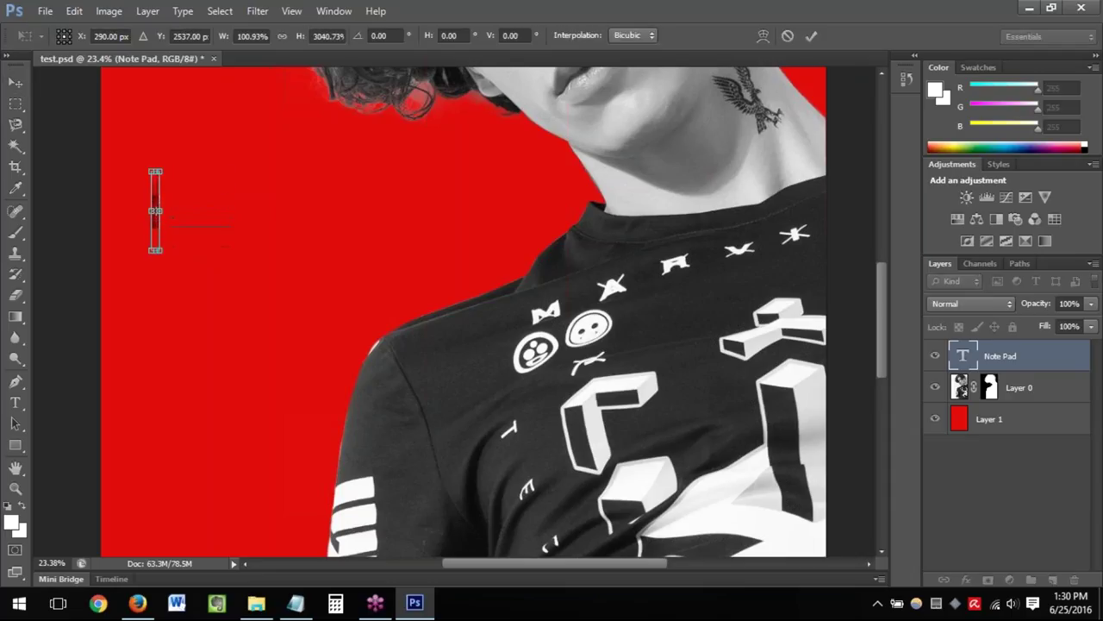
{"action": "left_click_drag", "start_coordinate": [158, 211], "coordinate": [370, 210]}
{"action": "key", "text": "Return"}
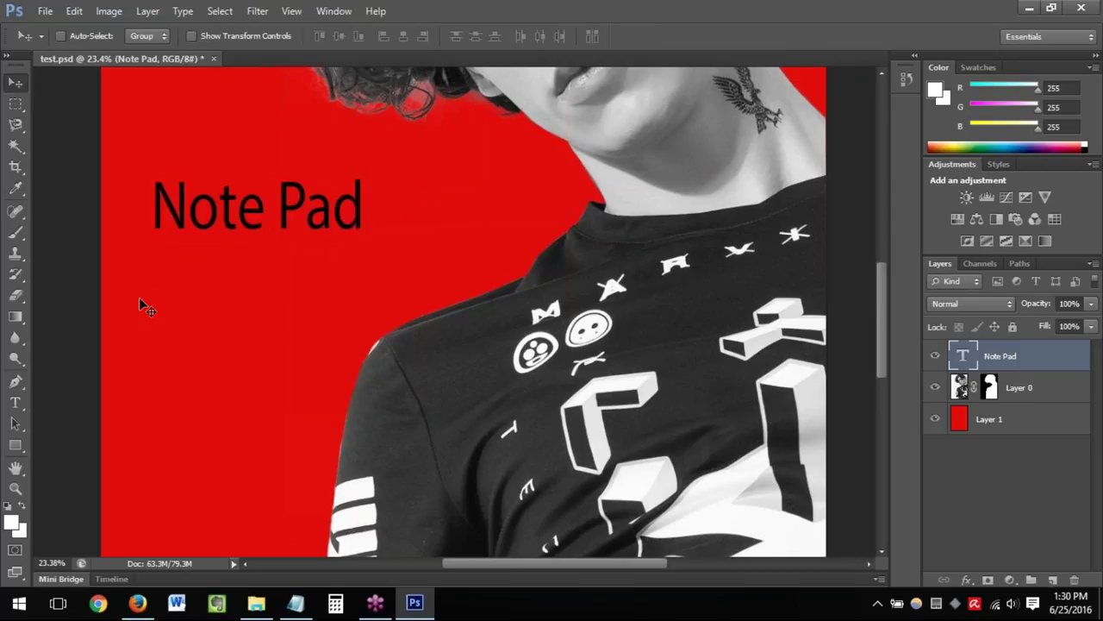
Draw a paragraph text box below the Note Pad heading and set its font size to 72 pt for the repeated Note Pad text
{"action": "left_click", "coordinate": [15, 402]}
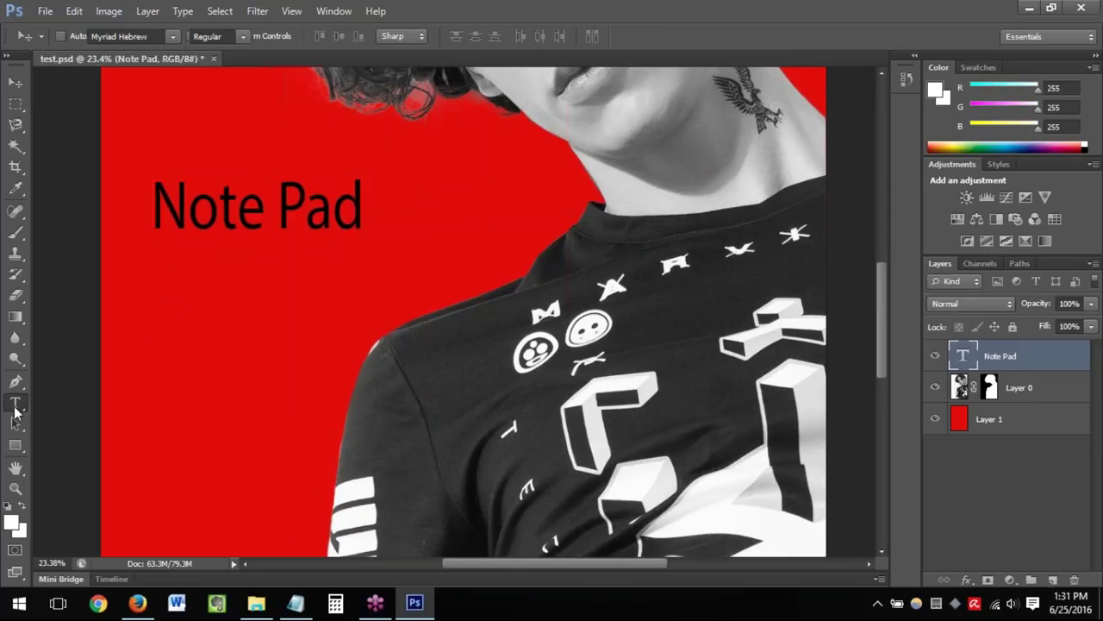
{"action": "left_click_drag", "start_coordinate": [120, 276], "coordinate": [376, 414]}
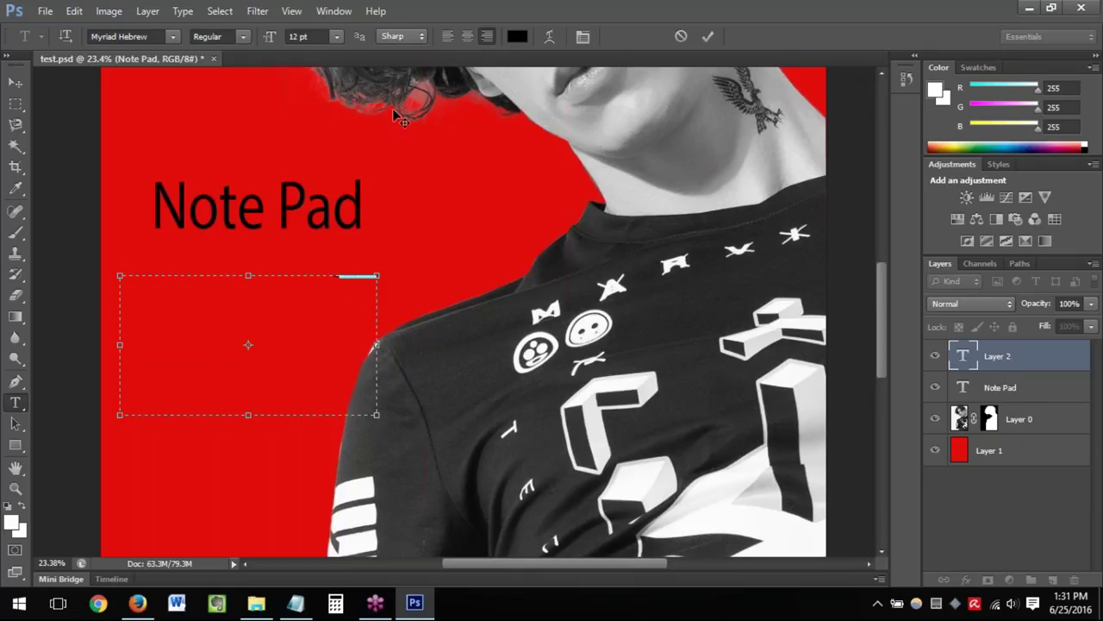
{"action": "left_click", "coordinate": [339, 12]}
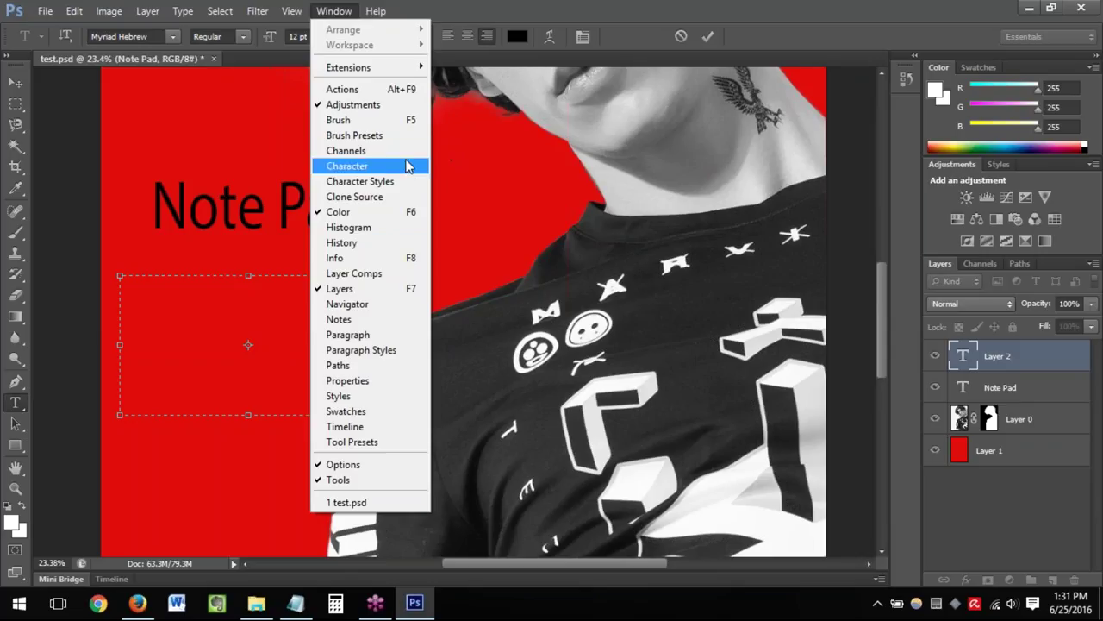
{"action": "left_click", "coordinate": [366, 166]}
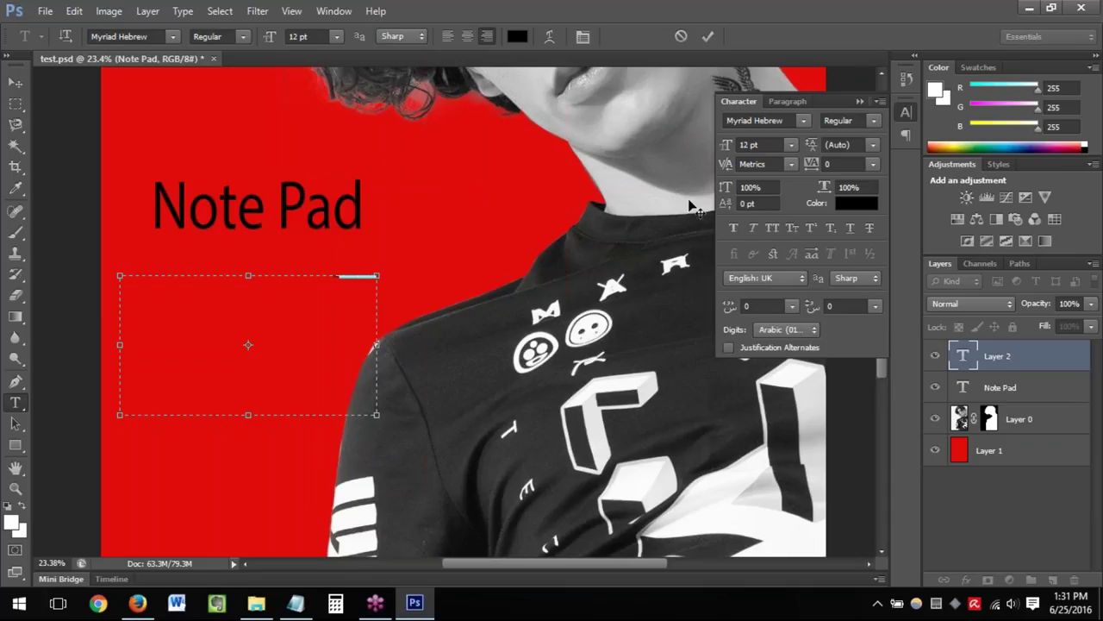
{"action": "left_click", "coordinate": [793, 145]}
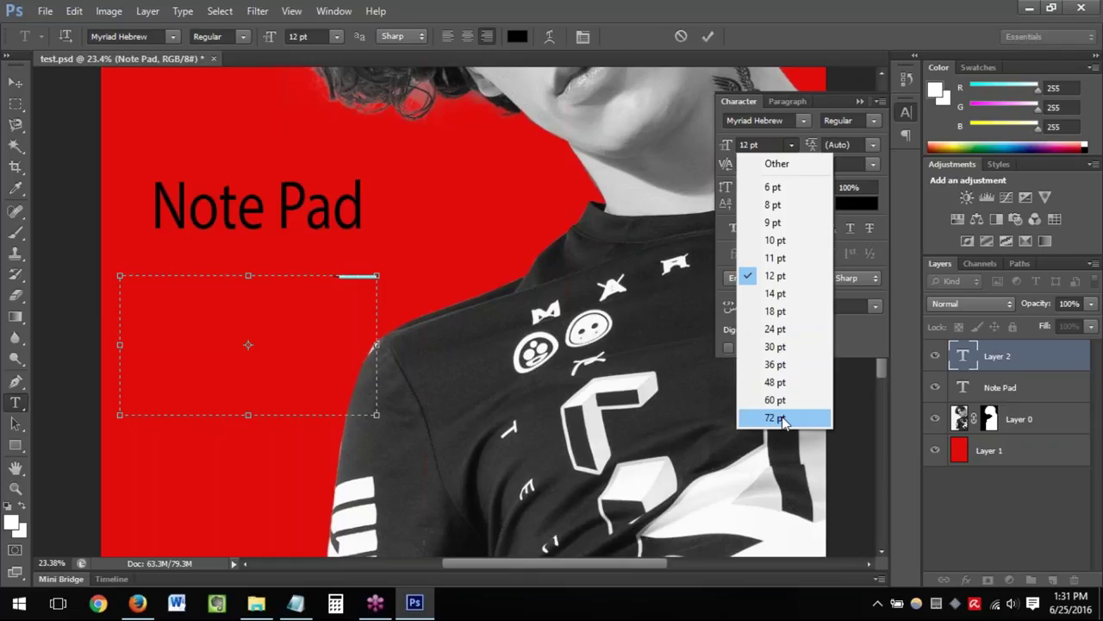
{"action": "left_click", "coordinate": [776, 418]}
{"action": "left_click", "coordinate": [790, 145]}
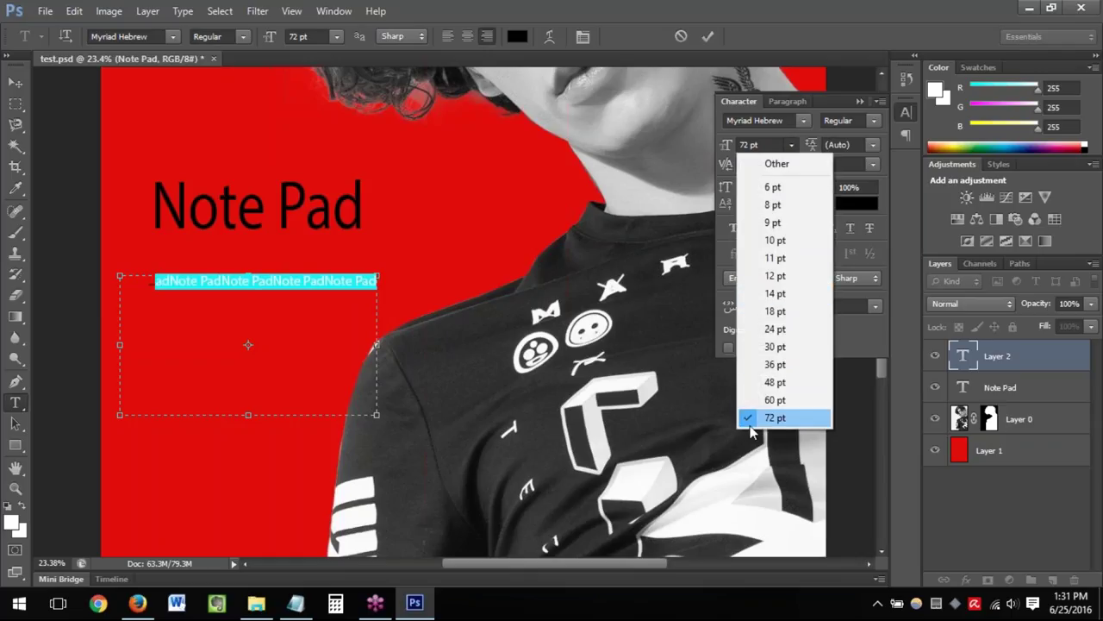
Try to select the repeated Note Pad line in the paragraph box and set its font size to 100 pt
{"action": "left_click", "coordinate": [211, 325]}
{"action": "left_click", "coordinate": [140, 284]}
{"action": "triple_click", "coordinate": [146, 283]}
{"action": "left_click", "coordinate": [376, 284]}
{"action": "left_click", "coordinate": [188, 287], "text": "shift"}
{"action": "left_click", "coordinate": [243, 317]}
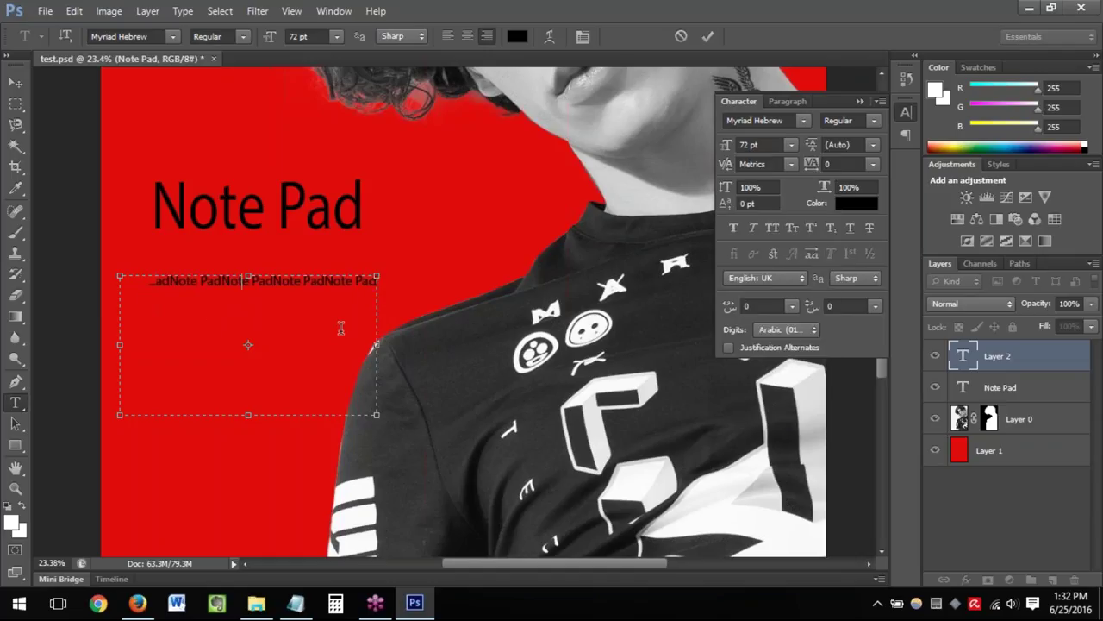
{"action": "left_click", "coordinate": [749, 144]}
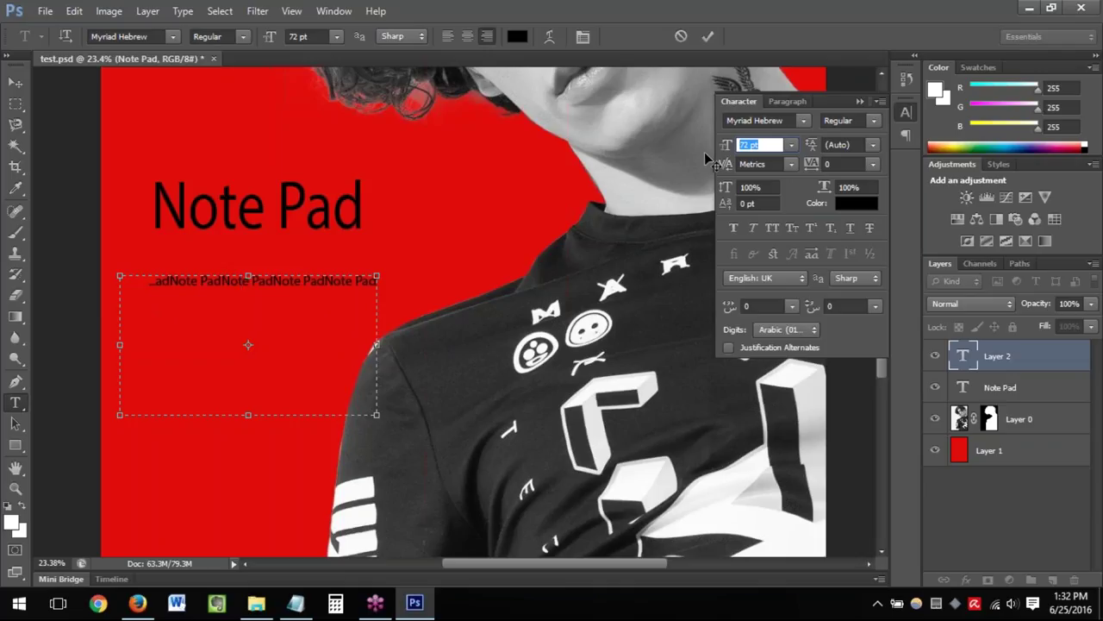
{"action": "type", "text": "100"}
{"action": "key", "text": "Return"}
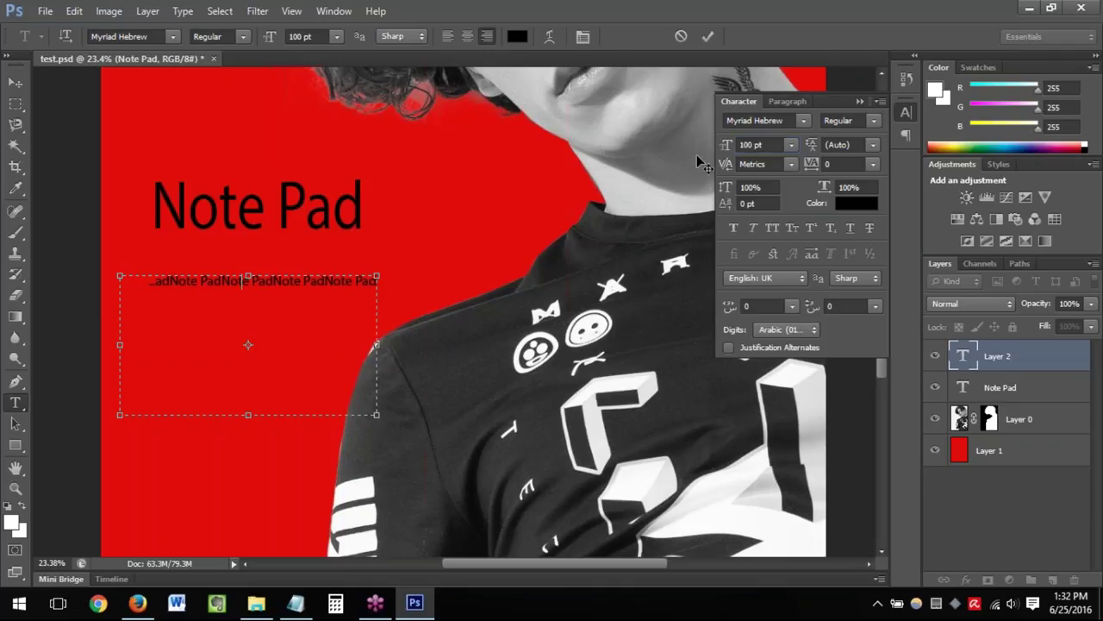
Select all the text in the paragraph box and set its font size to 100 pt
{"action": "key", "text": "ctrl+a"}
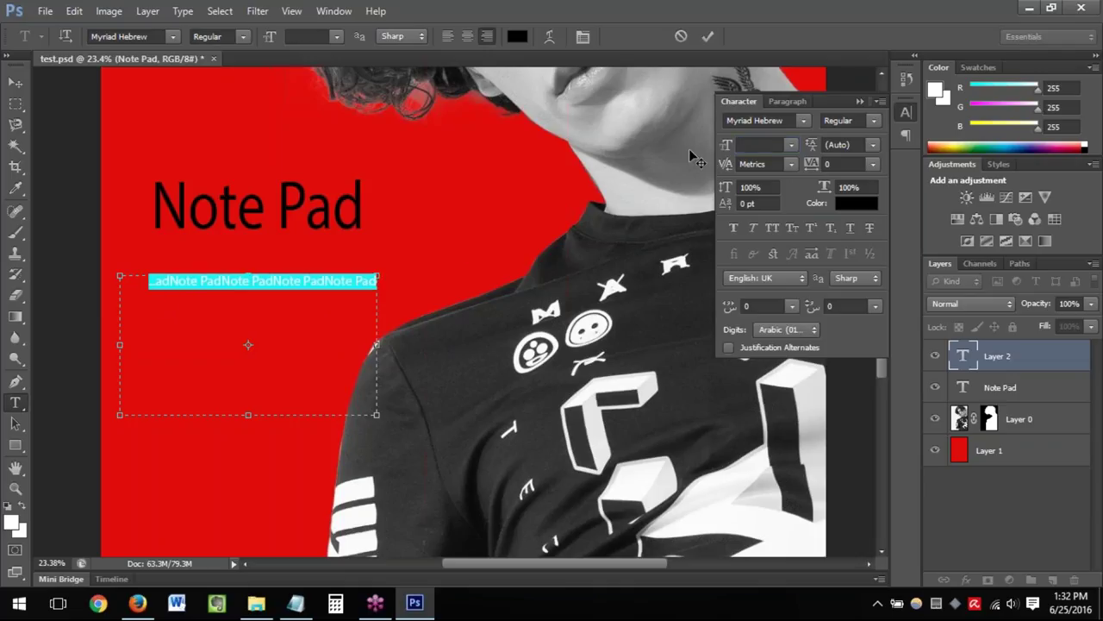
{"action": "left_click", "coordinate": [758, 145]}
{"action": "type", "text": "100"}
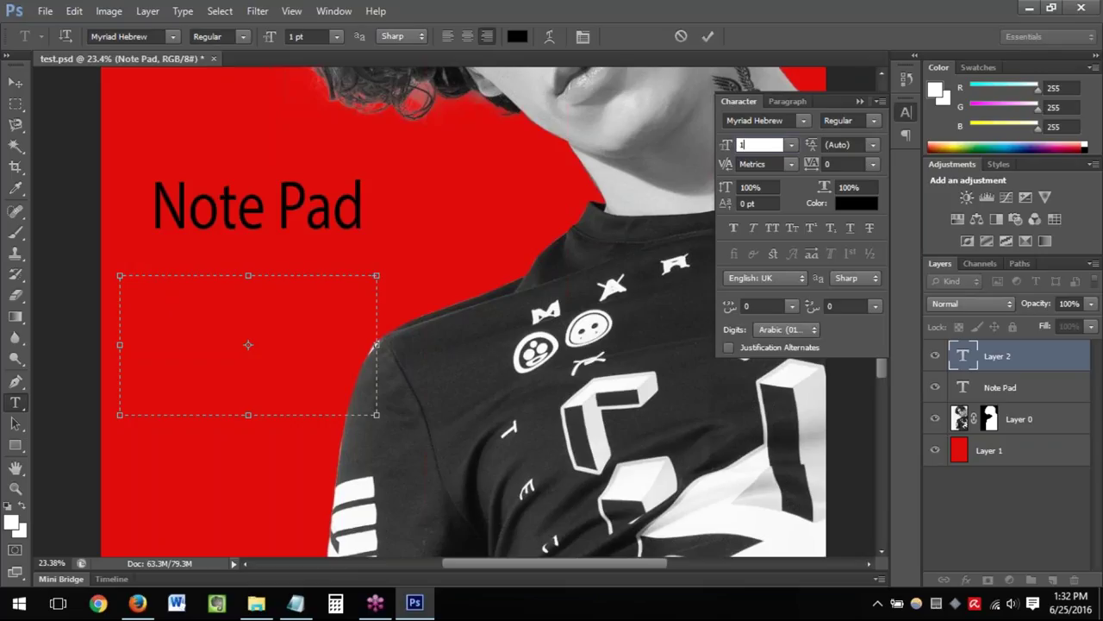
{"action": "key", "text": "Return"}
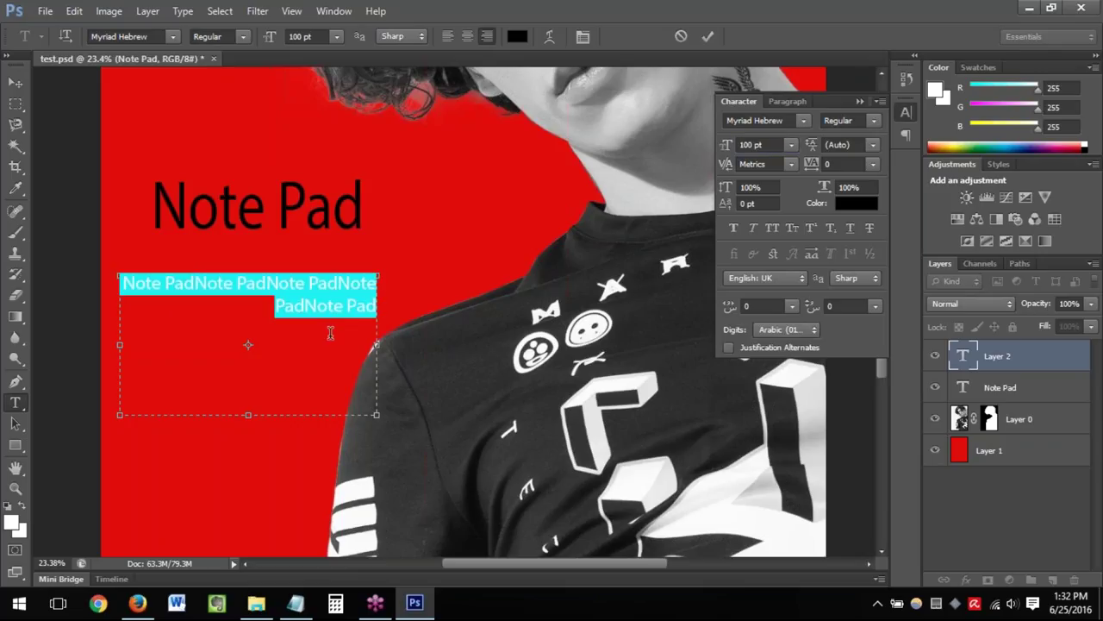
{"action": "left_click", "coordinate": [320, 336]}
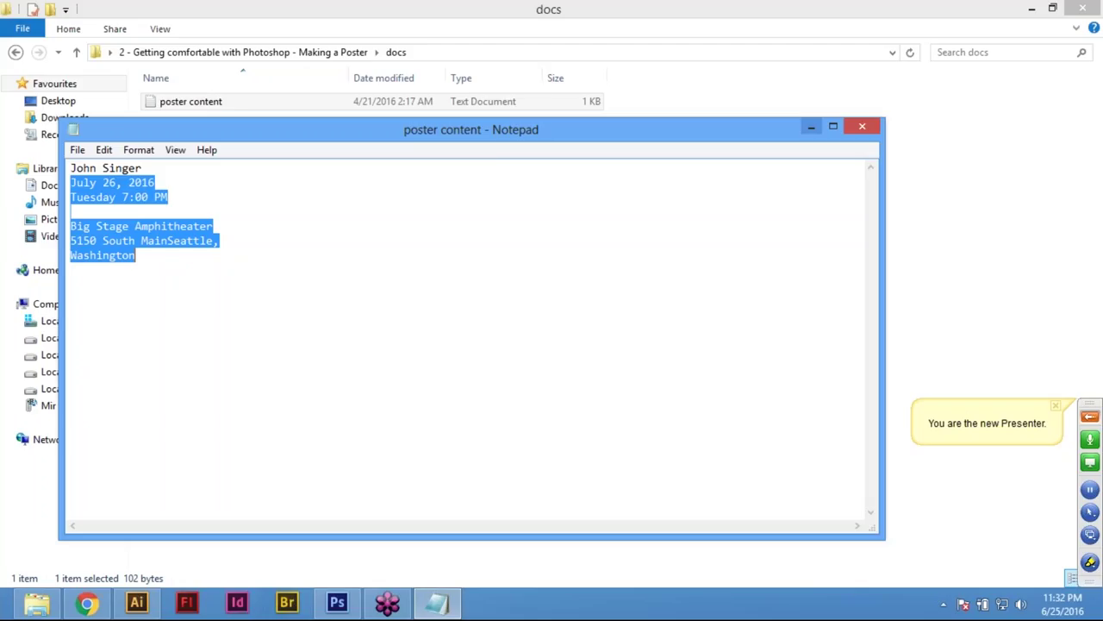
Close the poster content notes, switch to the poster in Photoshop, and set the event details layer's leading to 36 pt
{"action": "key", "text": "alt+F4"}
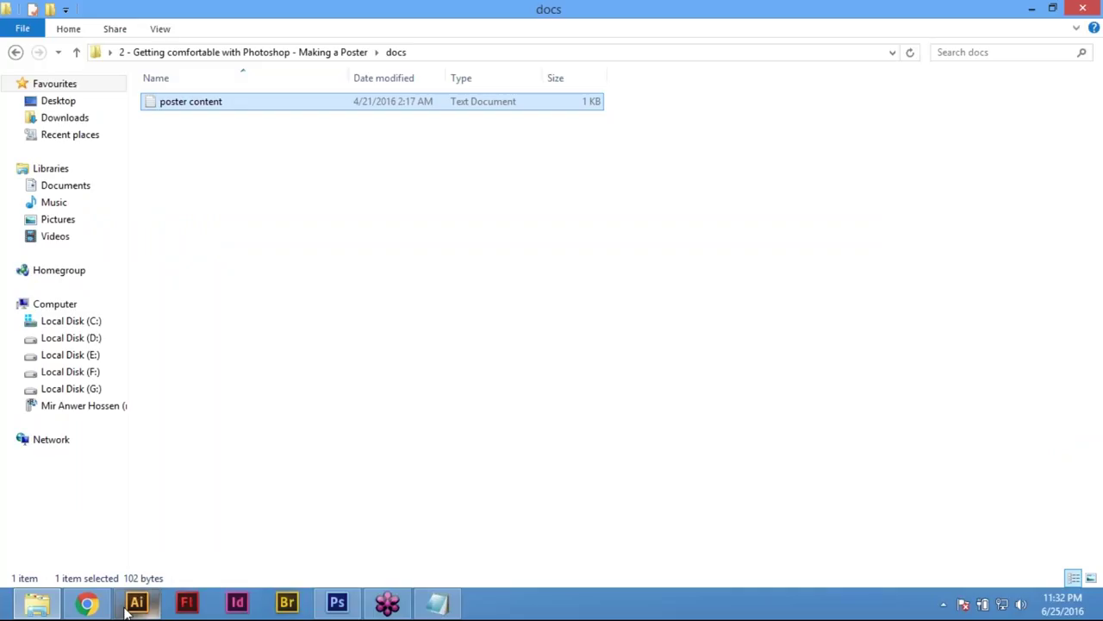
{"action": "left_click", "coordinate": [349, 605]}
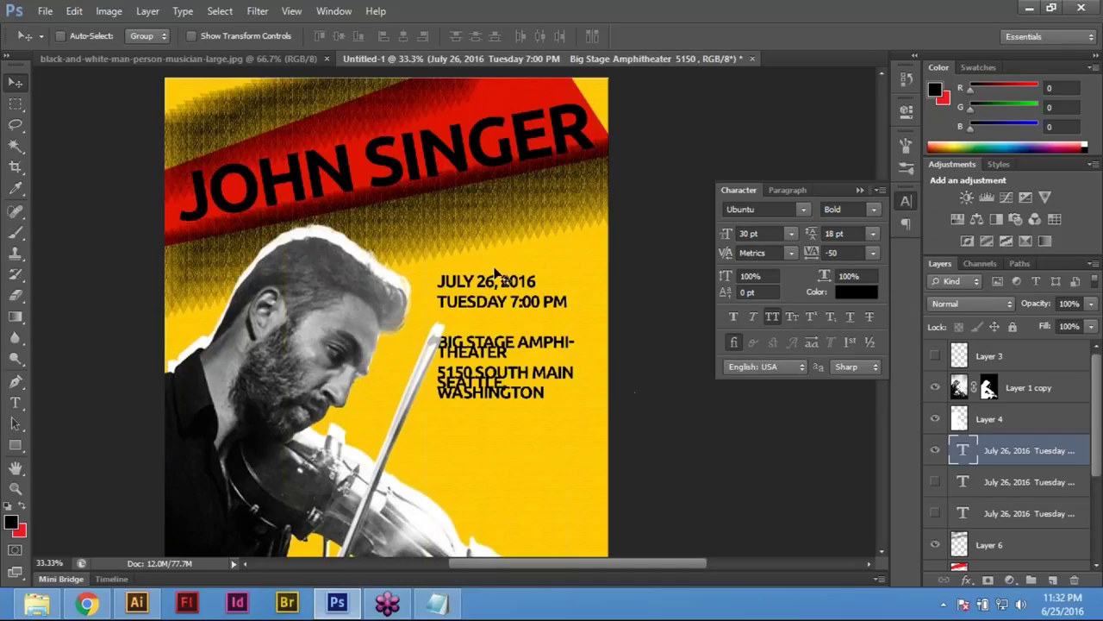
{"action": "left_click", "coordinate": [872, 233]}
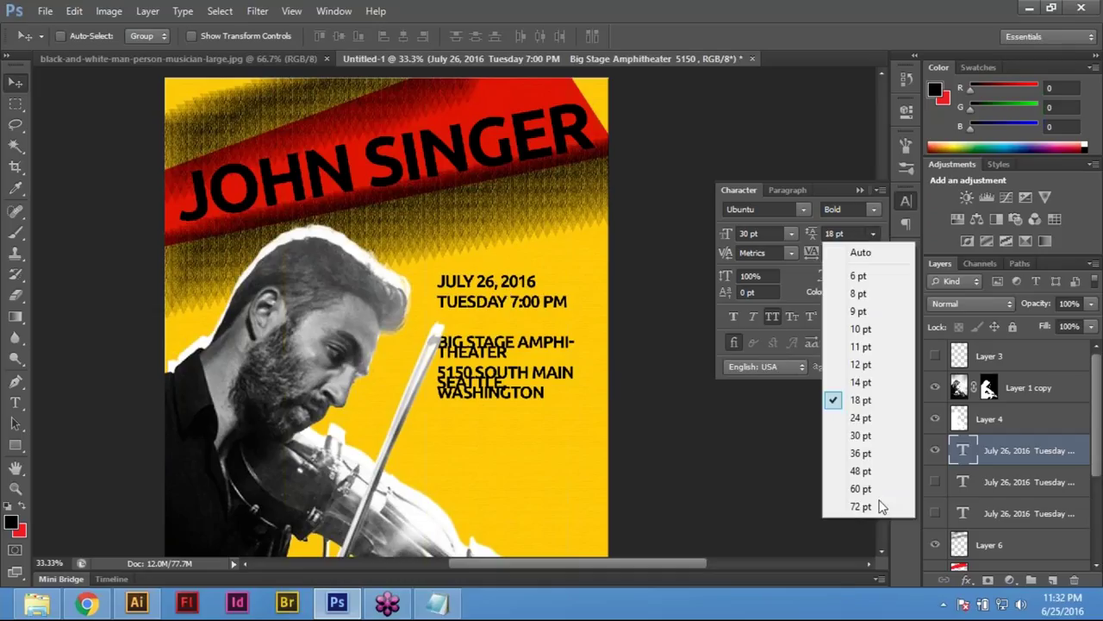
{"action": "left_click", "coordinate": [862, 453]}
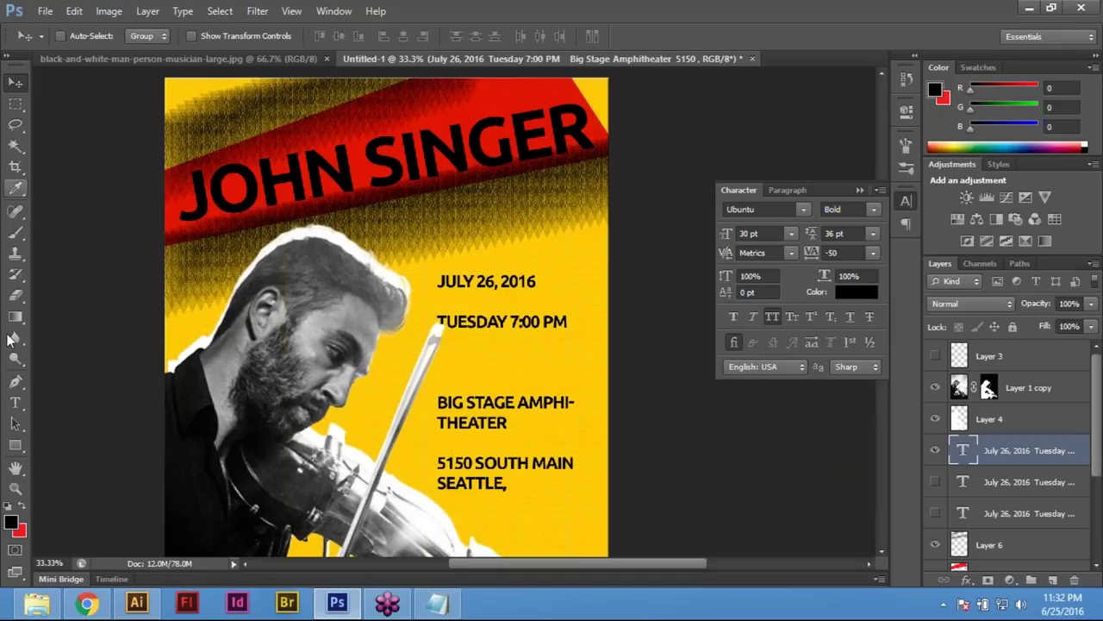
Hide the top event details layer, preview the middle copy, and show only the lowest copy instead
{"action": "left_click", "coordinate": [935, 450]}
{"action": "left_click", "coordinate": [935, 481]}
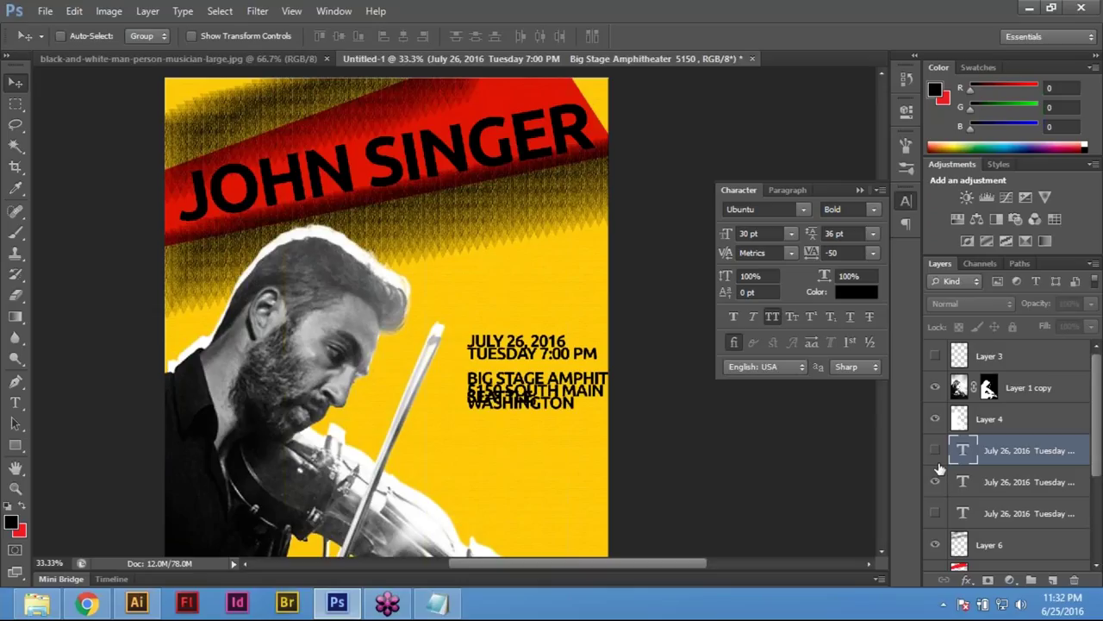
{"action": "left_click", "coordinate": [935, 481]}
{"action": "left_click", "coordinate": [935, 513]}
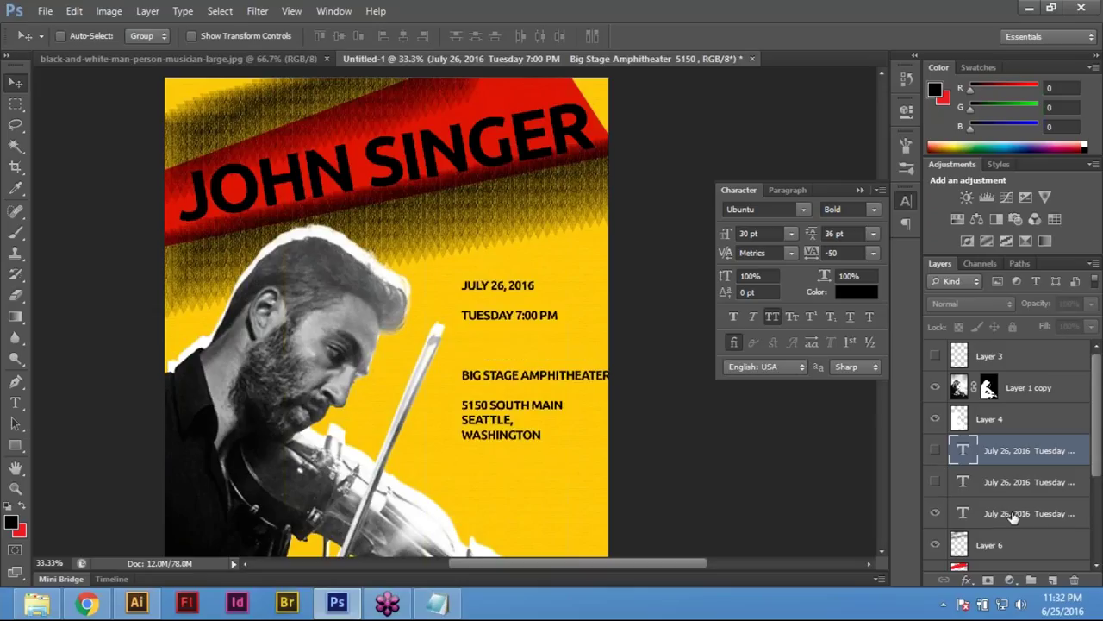
Scale the lowest event details text layer down to about 91.5% around its centre, and apply the transformation
{"action": "left_click", "coordinate": [1013, 514]}
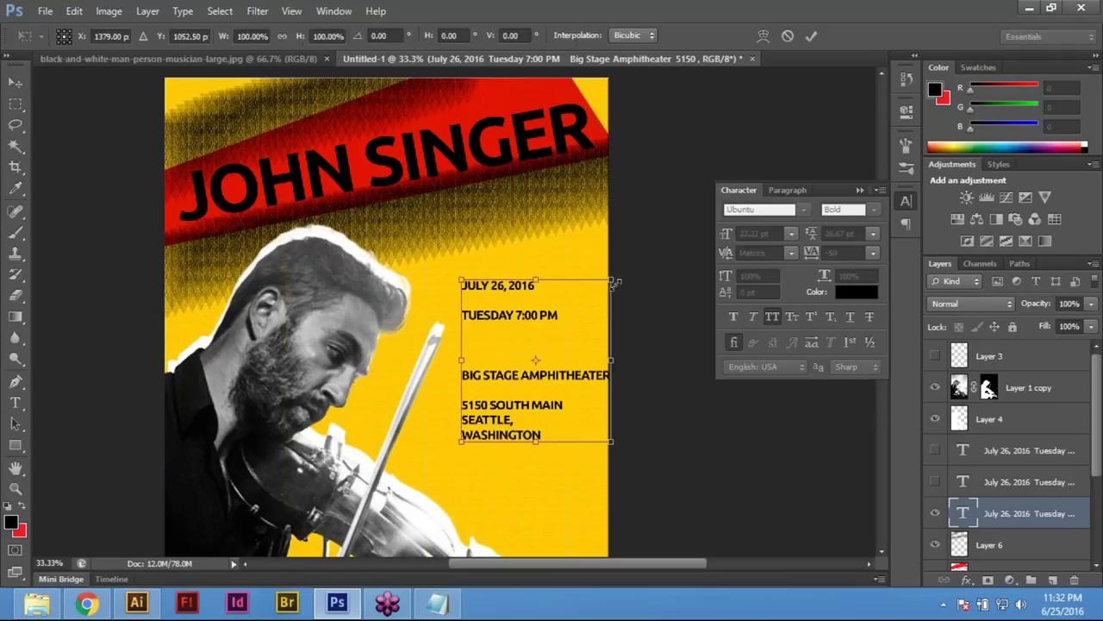
{"action": "left_click_drag", "start_coordinate": [610, 279], "coordinate": [604, 287]}
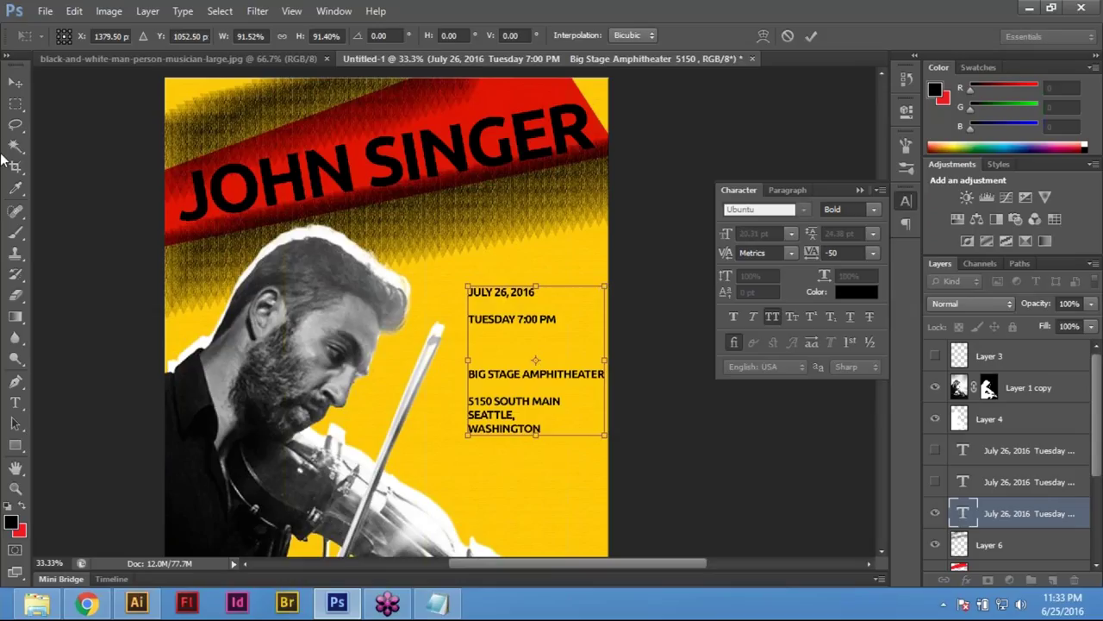
{"action": "left_click", "coordinate": [15, 103]}
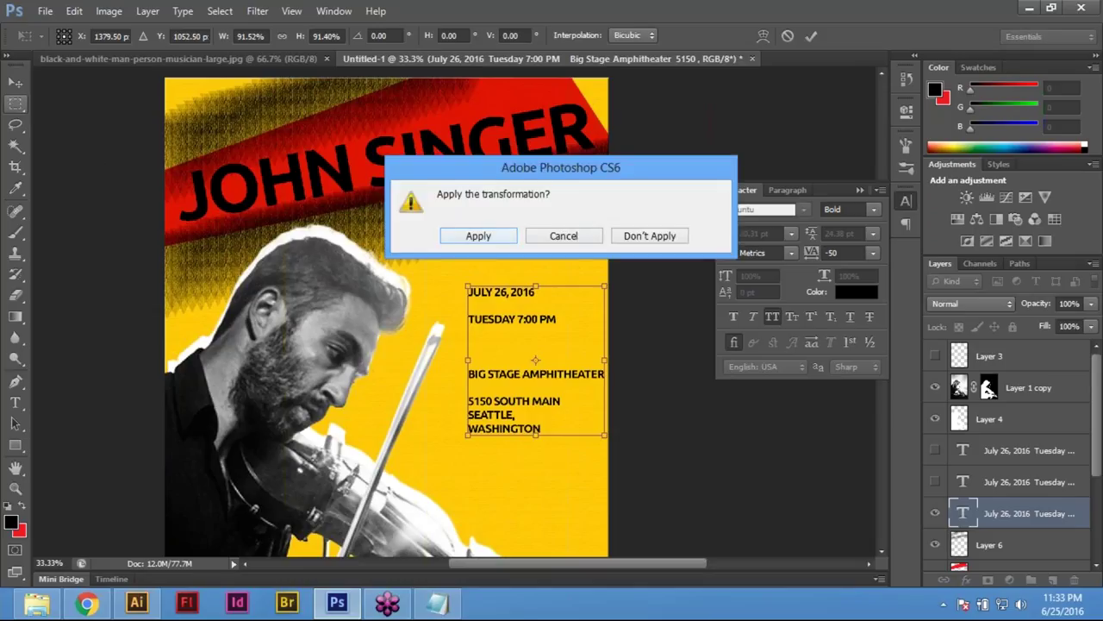
{"action": "key", "text": "Return"}
{"action": "key", "text": "v"}
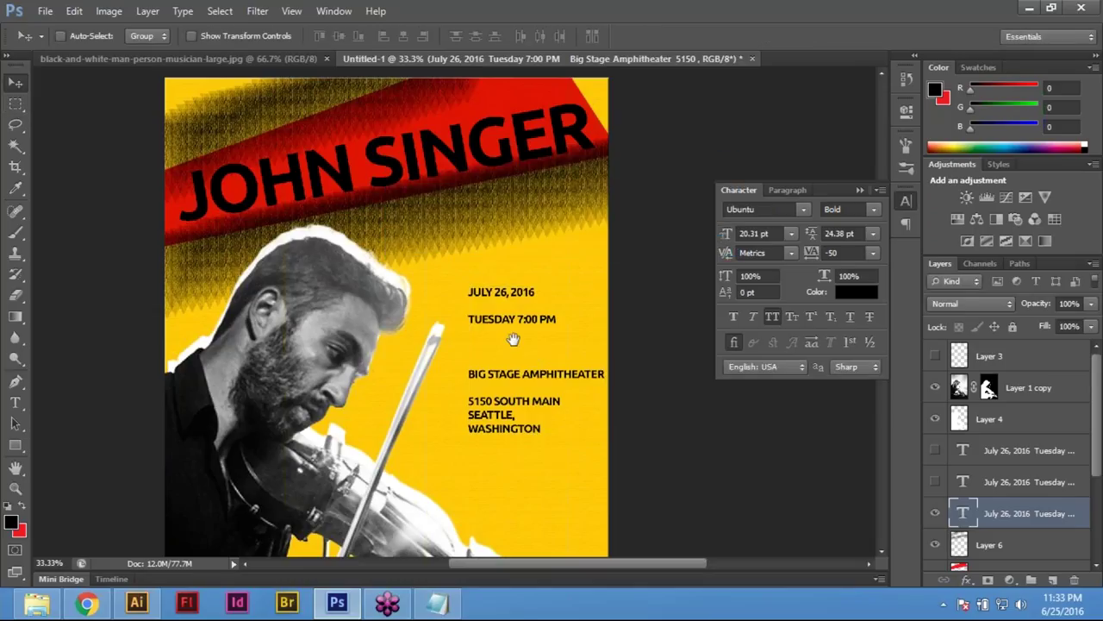
Pick the History Brush, make Layer 5 with the red banner active, and hide the dark texture on Layer 6
{"action": "left_click_drag", "start_coordinate": [513, 339], "coordinate": [528, 448]}
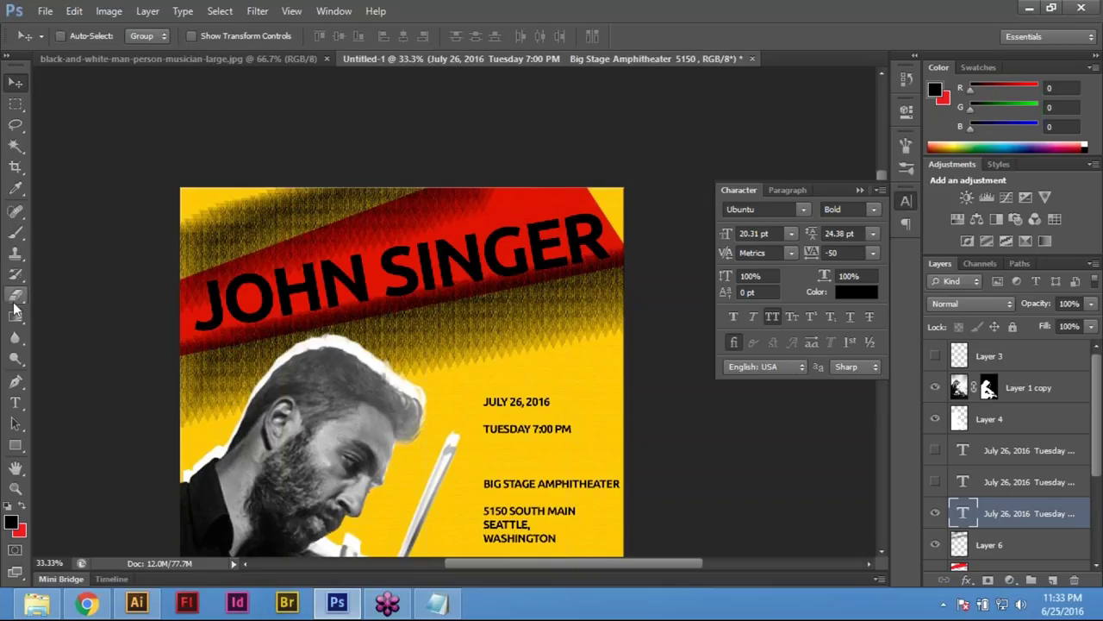
{"action": "left_click", "coordinate": [17, 275]}
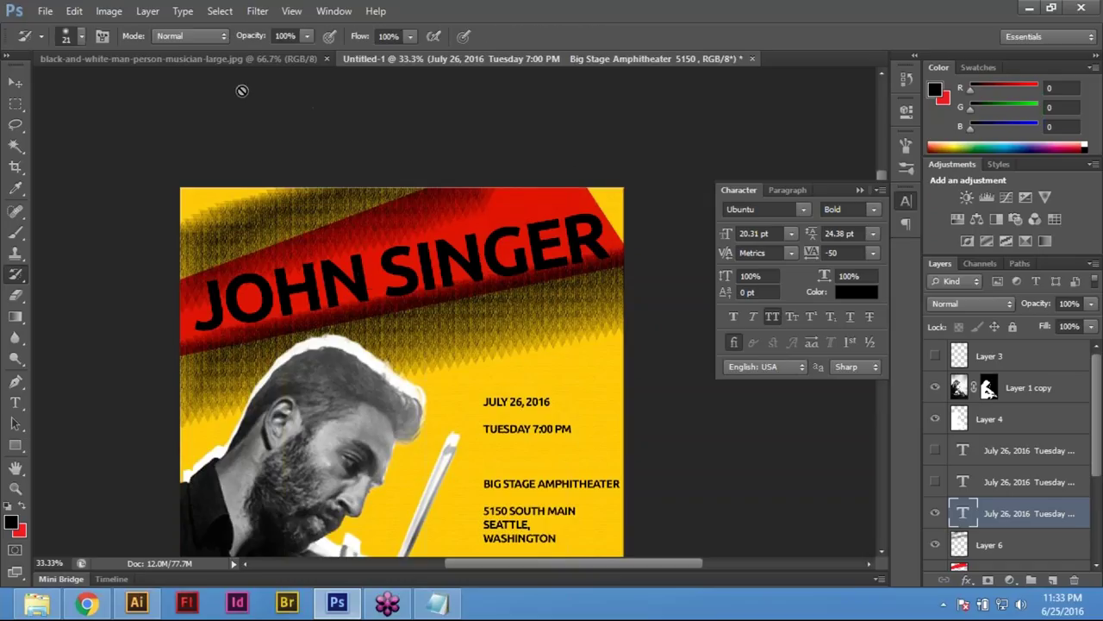
{"action": "left_click", "coordinate": [1026, 387]}
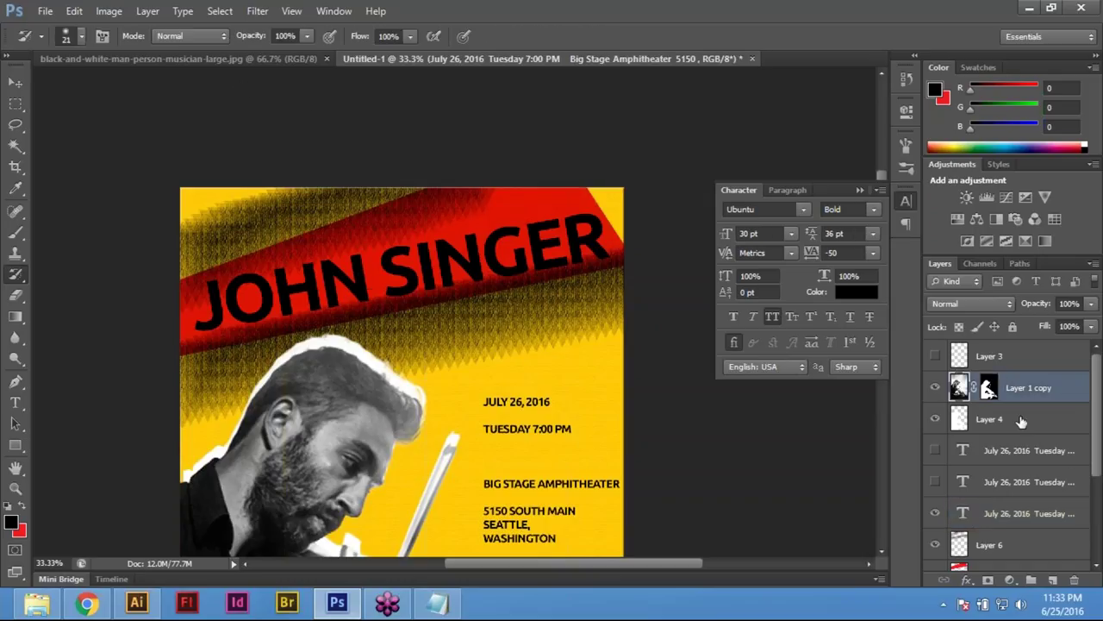
{"action": "scroll", "coordinate": [996, 483], "scroll_direction": "down", "scroll_amount": 2}
{"action": "left_click", "coordinate": [1003, 521]}
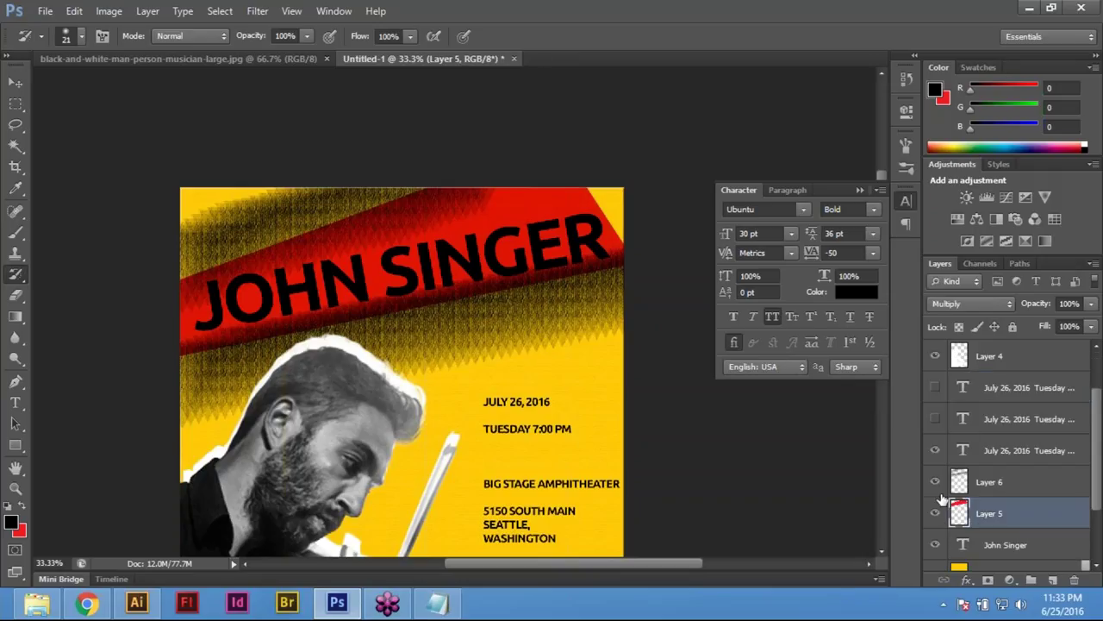
{"action": "left_click", "coordinate": [935, 482]}
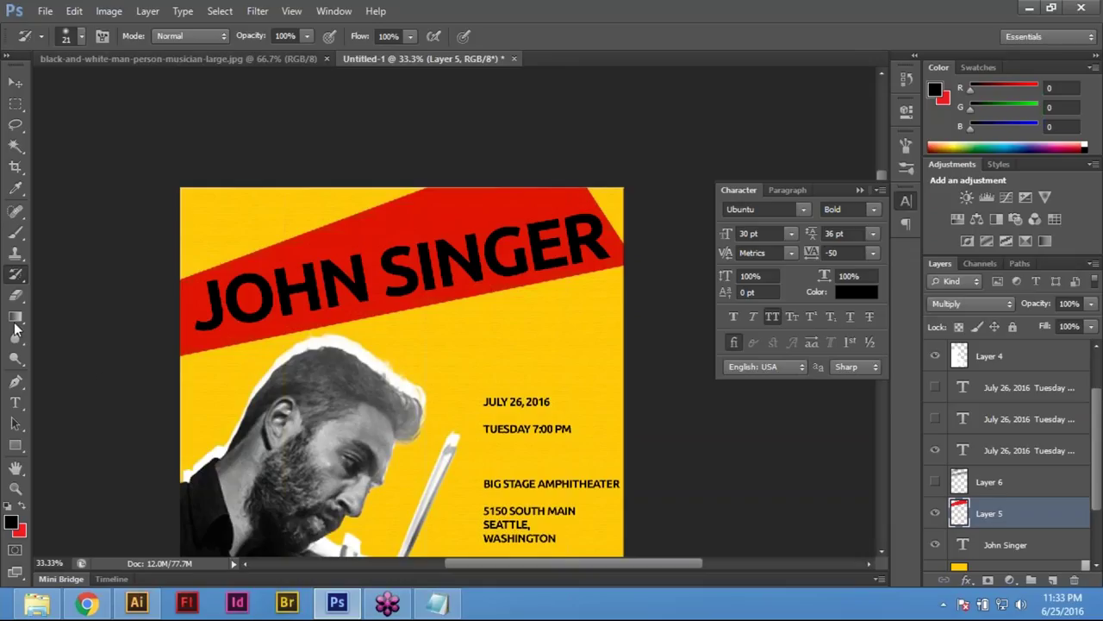
Display the brush presets and choose the 112 px grass-blade brush
{"action": "left_click", "coordinate": [21, 275]}
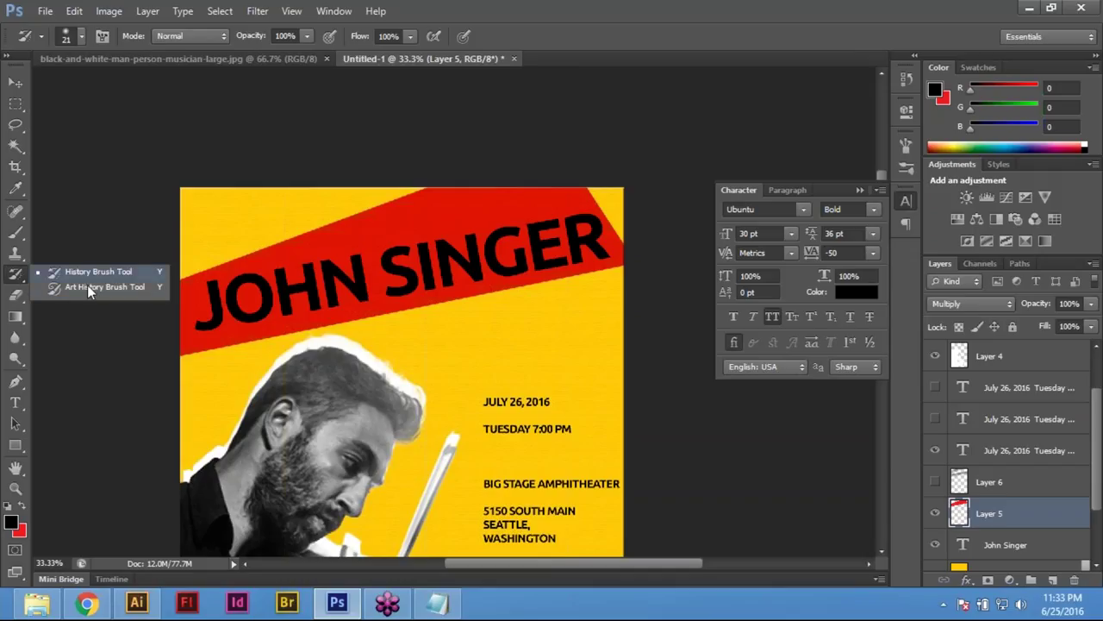
{"action": "left_click", "coordinate": [335, 11]}
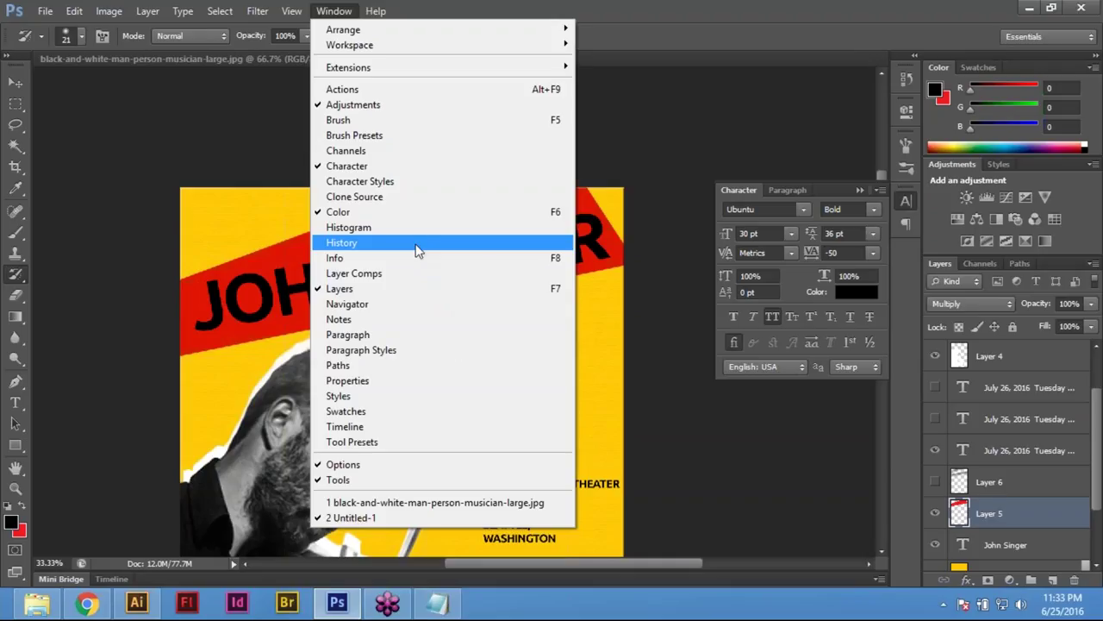
{"action": "left_click", "coordinate": [423, 136]}
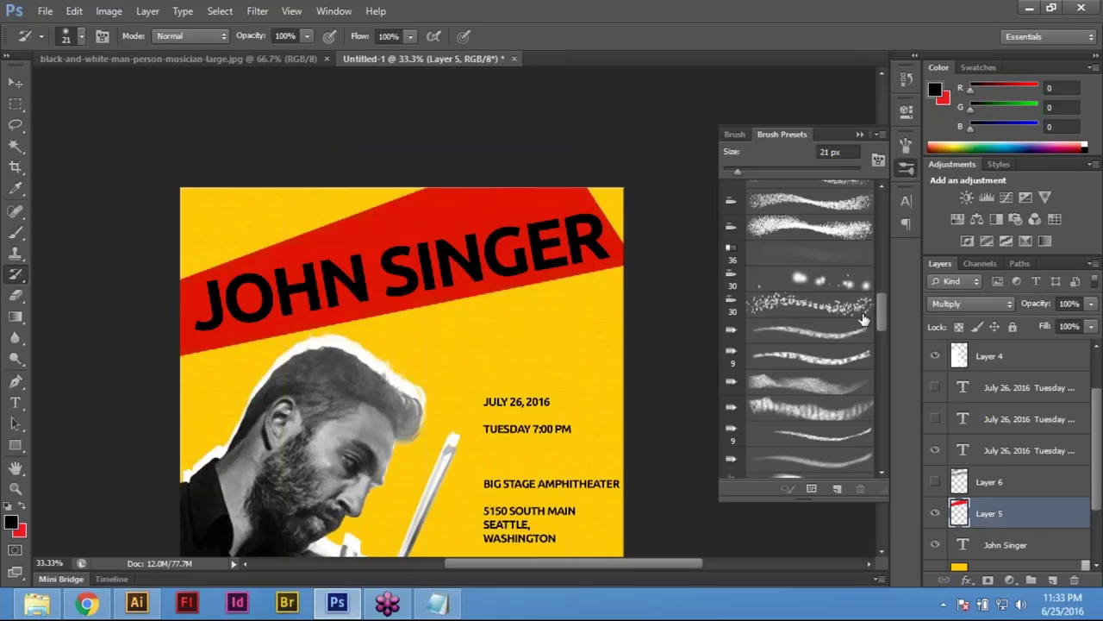
{"action": "left_click_drag", "start_coordinate": [882, 302], "coordinate": [898, 393]}
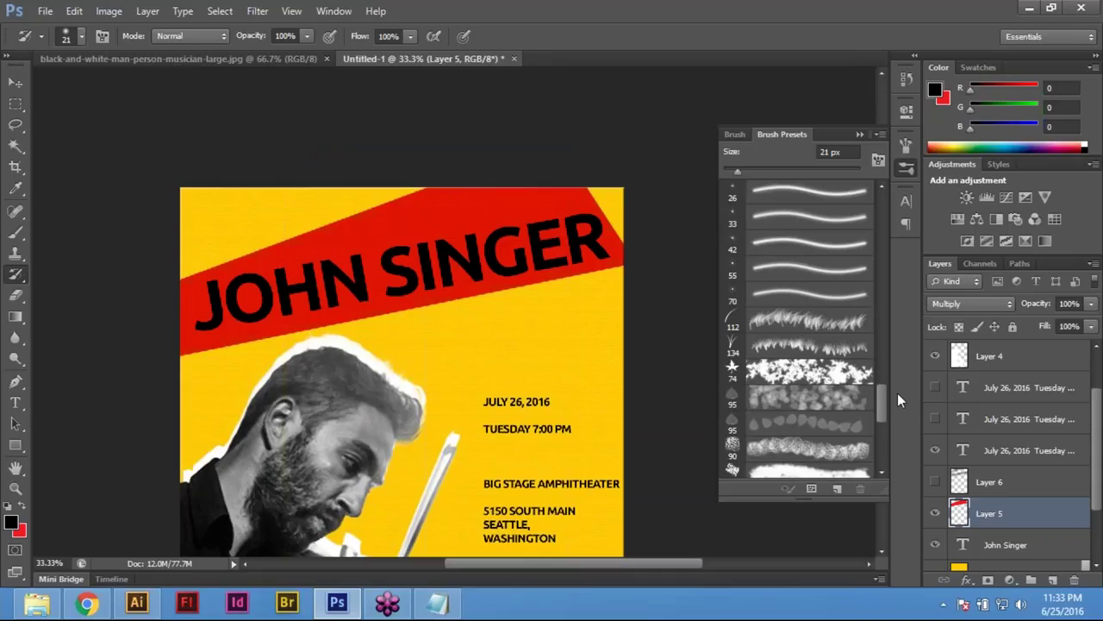
{"action": "left_click", "coordinate": [808, 320]}
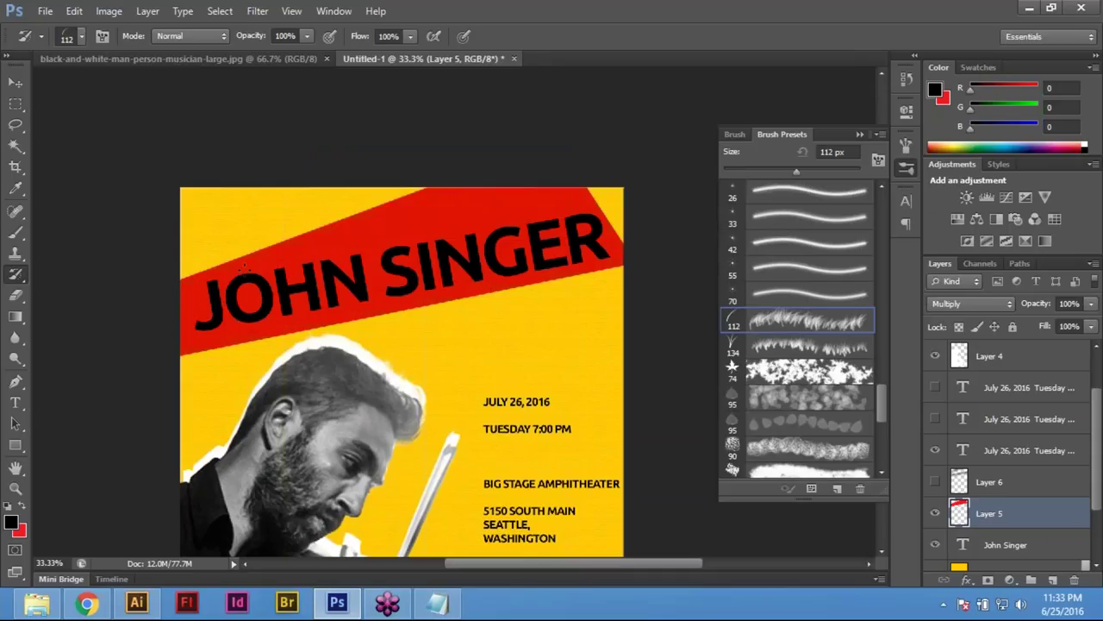
Enlarge the grass-blade brush tip to 1000 px, and shrink it again
{"action": "key", "text": "bracketright"}
{"action": "key", "text": "bracketright"}
{"action": "key", "text": "bracketright"}
{"action": "key", "text": "bracketright"}
{"action": "key", "text": "bracketright"}
{"action": "key", "text": "bracketright"}
{"action": "key", "text": "bracketright"}
{"action": "key", "text": "bracketright"}
{"action": "key", "text": "bracketright"}
{"action": "key", "text": "bracketright"}
{"action": "key", "text": "bracketright"}
{"action": "key", "text": "bracketright"}
{"action": "key", "text": "bracketright"}
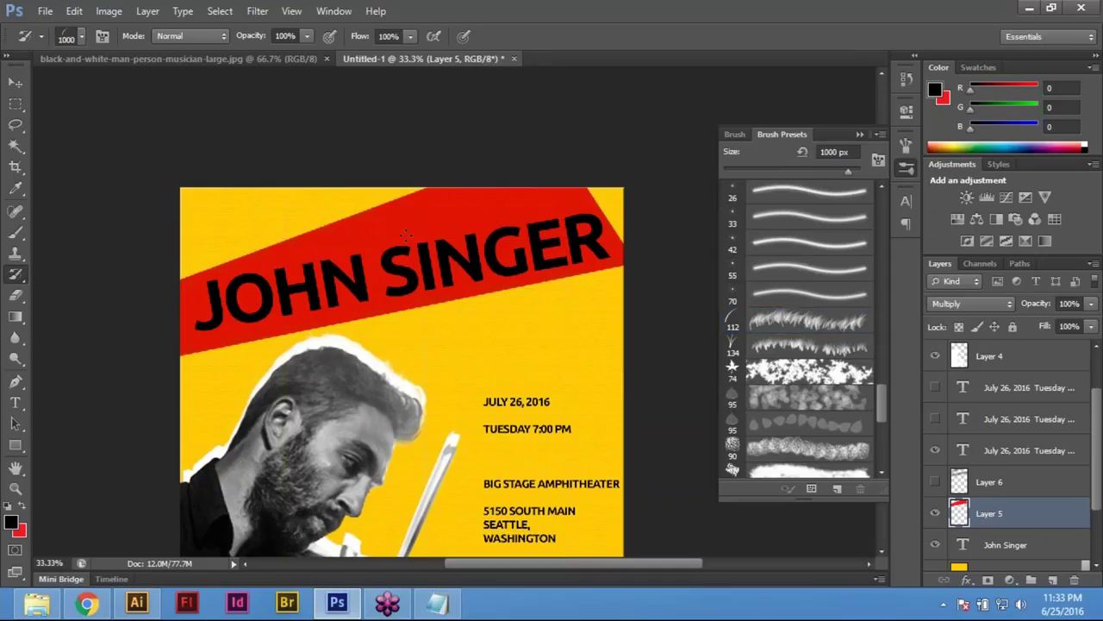
{"action": "key", "text": "bracketleft"}
{"action": "key", "text": "bracketleft"}
{"action": "key", "text": "bracketleft"}
{"action": "key", "text": "bracketleft"}
{"action": "key", "text": "bracketleft"}
{"action": "key", "text": "bracketleft"}
{"action": "key", "text": "bracketleft"}
{"action": "key", "text": "bracketleft"}
{"action": "key", "text": "bracketleft"}
{"action": "key", "text": "bracketleft"}
Try the 134 px grass and 90 px textured brush presets, and settle on a smoky airbrush-style preset at 90 px
{"action": "left_click", "coordinate": [836, 359]}
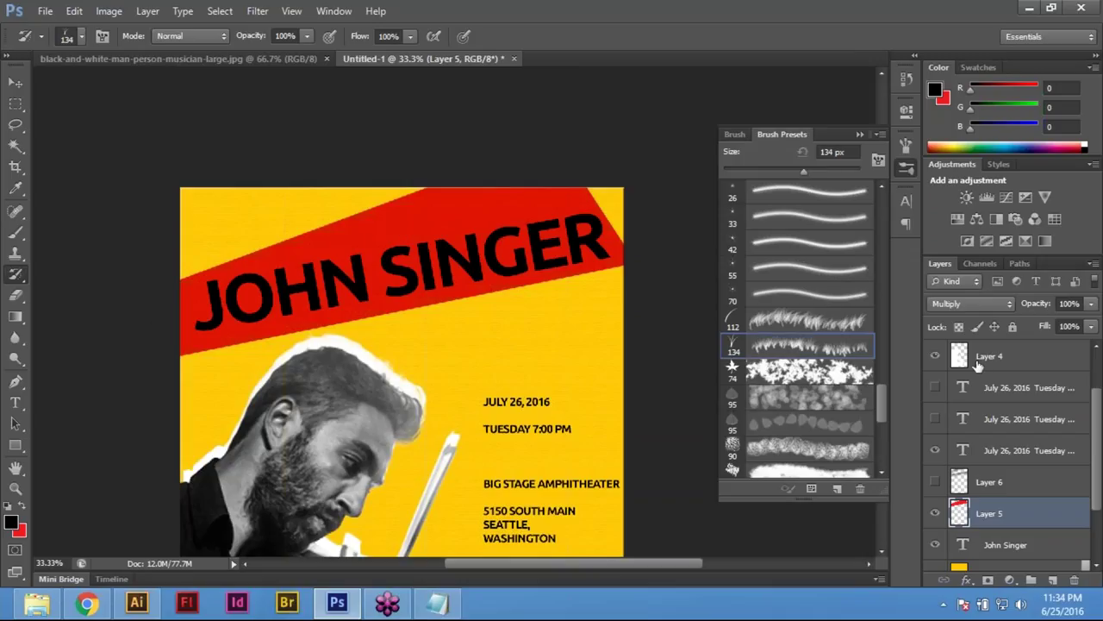
{"action": "left_click", "coordinate": [791, 457]}
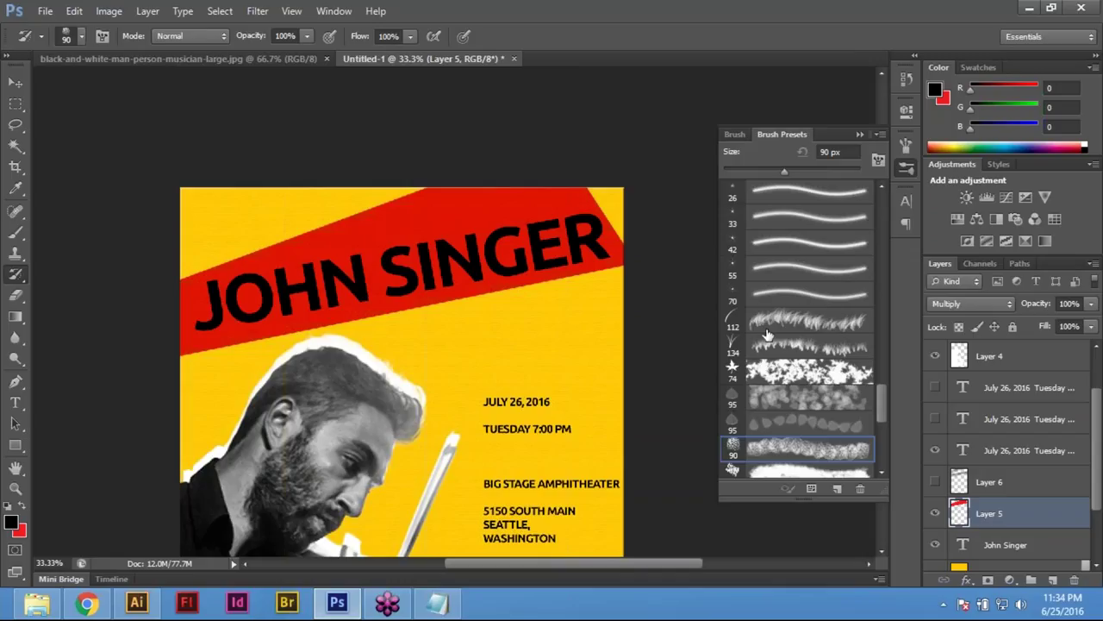
{"action": "scroll", "coordinate": [801, 374], "scroll_direction": "up", "scroll_amount": 5}
{"action": "scroll", "coordinate": [800, 374], "scroll_direction": "up", "scroll_amount": 5}
{"action": "scroll", "coordinate": [801, 374], "scroll_direction": "up", "scroll_amount": 2}
{"action": "scroll", "coordinate": [803, 316], "scroll_direction": "up", "scroll_amount": 2}
{"action": "scroll", "coordinate": [819, 306], "scroll_direction": "up", "scroll_amount": 2}
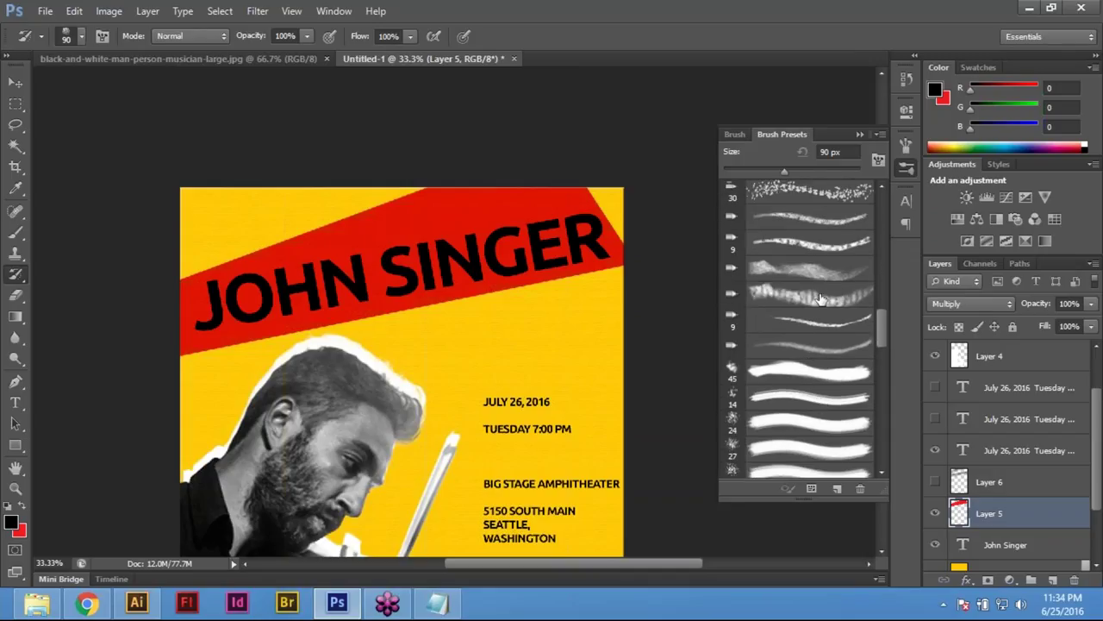
{"action": "left_click", "coordinate": [817, 274]}
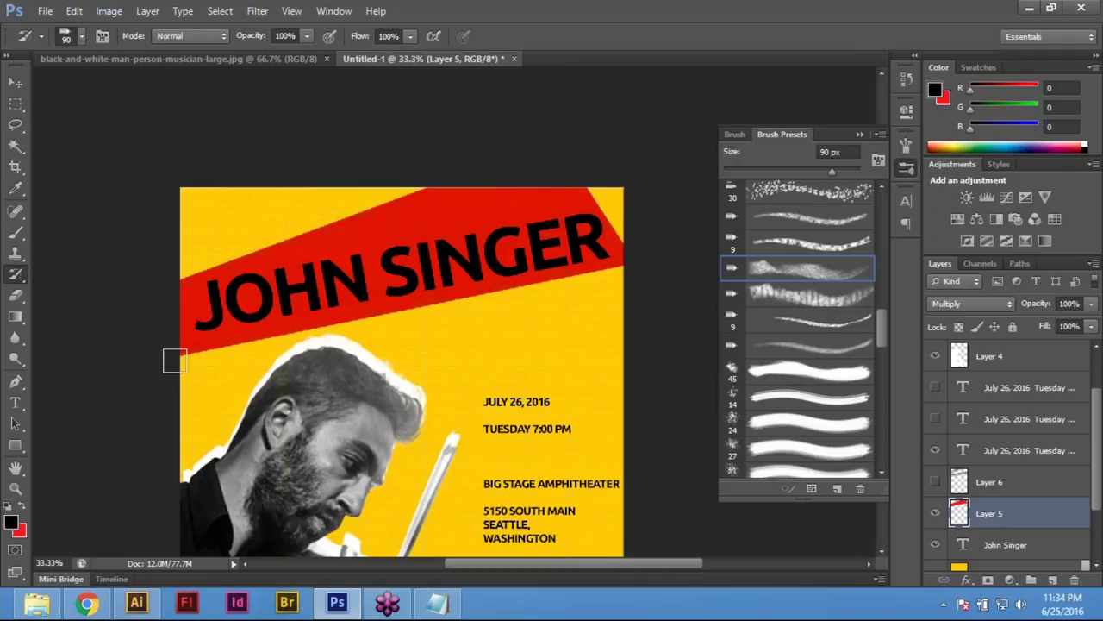
Paint History Brush strokes along the lower edge of the red banner, and undo the last stroke
{"action": "left_click_drag", "start_coordinate": [174, 361], "coordinate": [442, 325]}
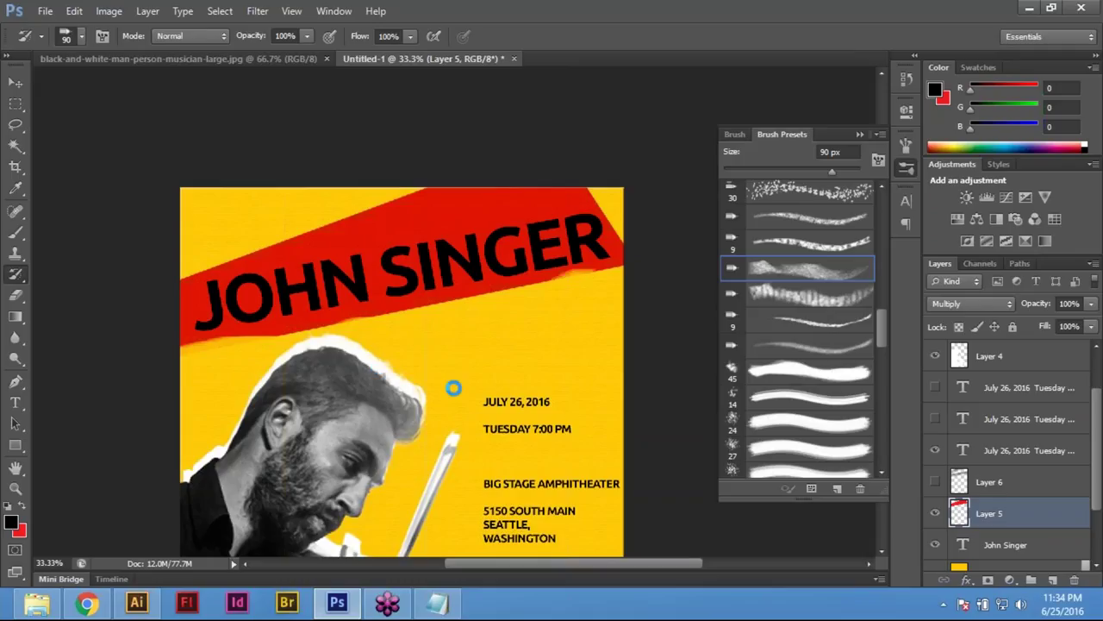
{"action": "left_click_drag", "start_coordinate": [564, 274], "coordinate": [619, 263]}
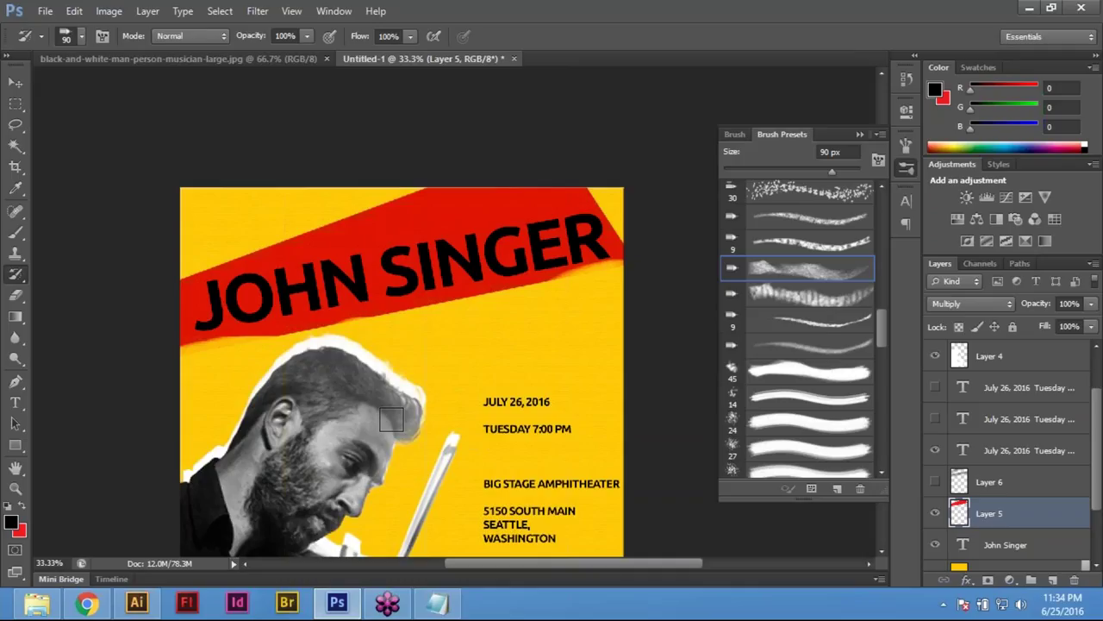
{"action": "key", "text": "ctrl+z"}
{"action": "left_click", "coordinate": [456, 402], "text": "ctrl"}
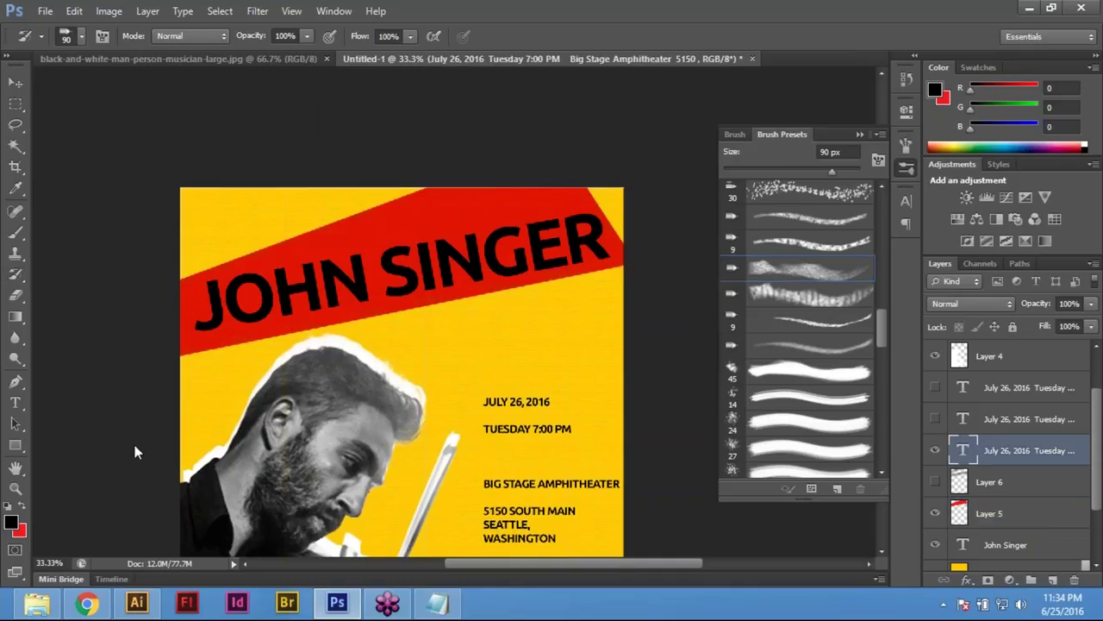
Set the background color to CMYK 0, 0, 0, 100
{"action": "left_click", "coordinate": [19, 531]}
{"action": "double_click", "coordinate": [746, 302]}
{"action": "type", "text": "0"}
{"action": "key", "text": "Tab"}
{"action": "type", "text": "0"}
{"action": "key", "text": "Tab"}
{"action": "type", "text": "0100"}
{"action": "key", "text": "BackSpace"}
{"action": "key", "text": "BackSpace"}
{"action": "key", "text": "BackSpace"}
{"action": "key", "text": "BackSpace"}
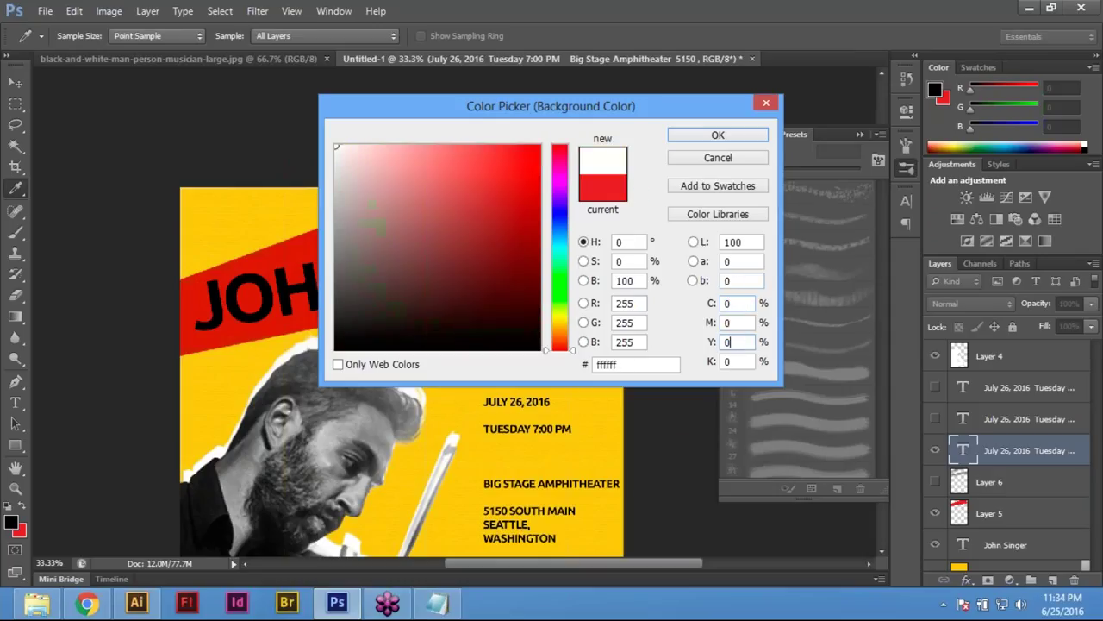
{"action": "type", "text": "100"}
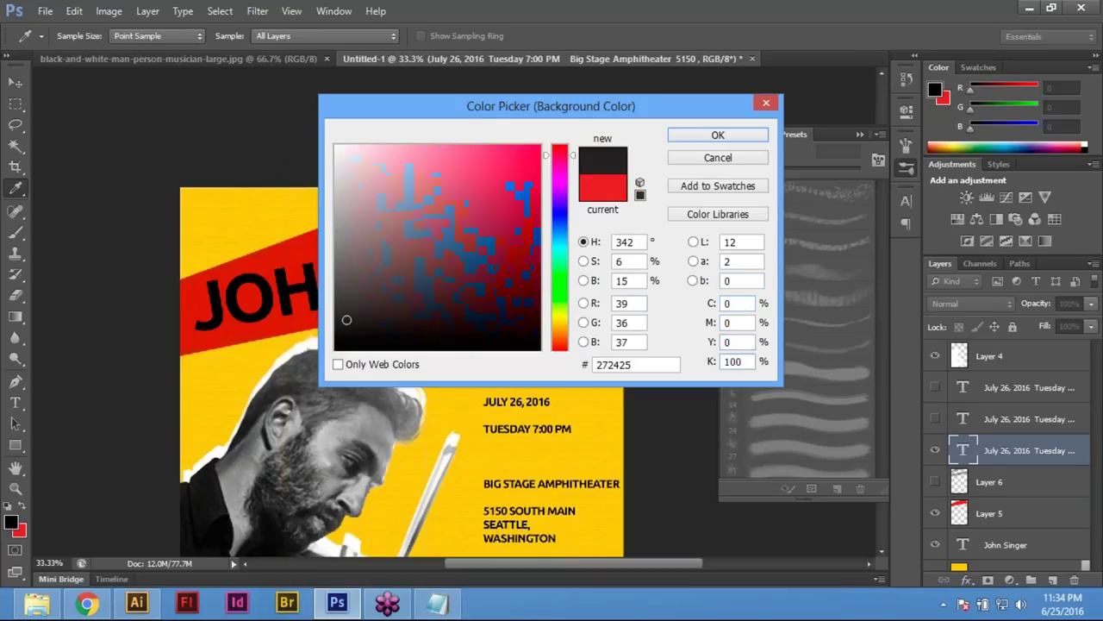
{"action": "key", "text": "Escape"}
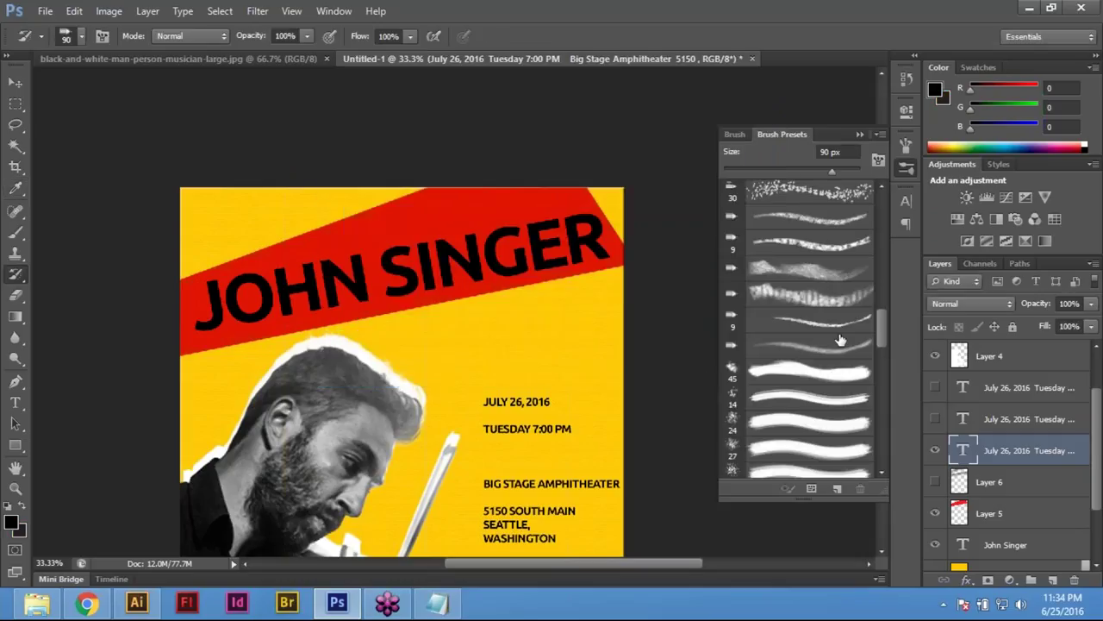
Choose the densest spatter brush preset and add a new empty layer directly above Layer 5
{"action": "scroll", "coordinate": [841, 341], "scroll_direction": "up", "scroll_amount": 4}
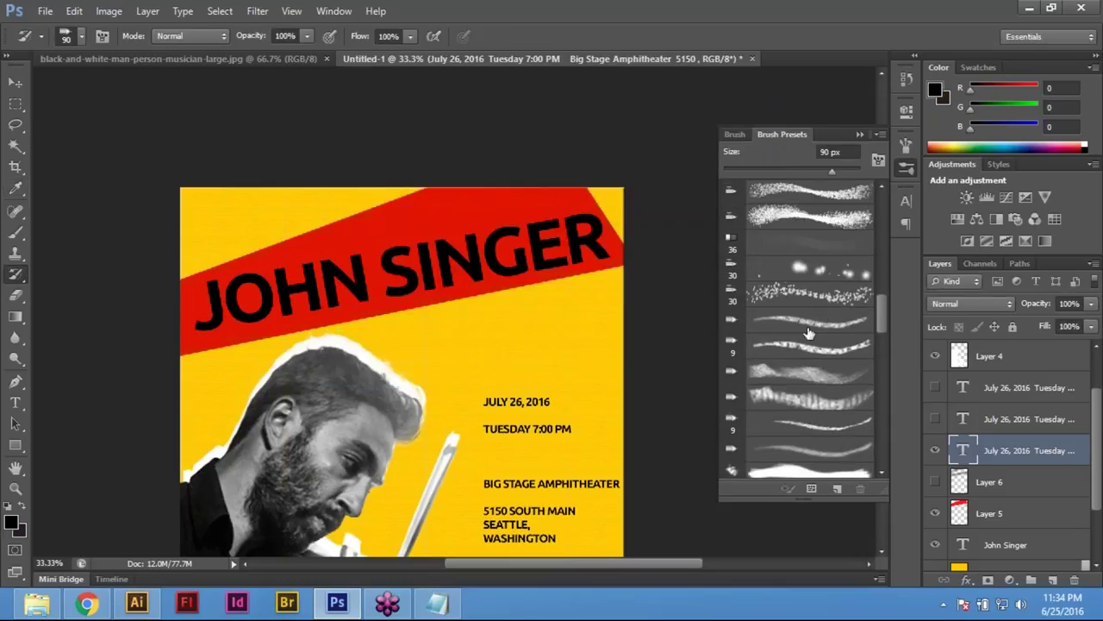
{"action": "scroll", "coordinate": [808, 333], "scroll_direction": "up", "scroll_amount": 1}
{"action": "left_click", "coordinate": [814, 259]}
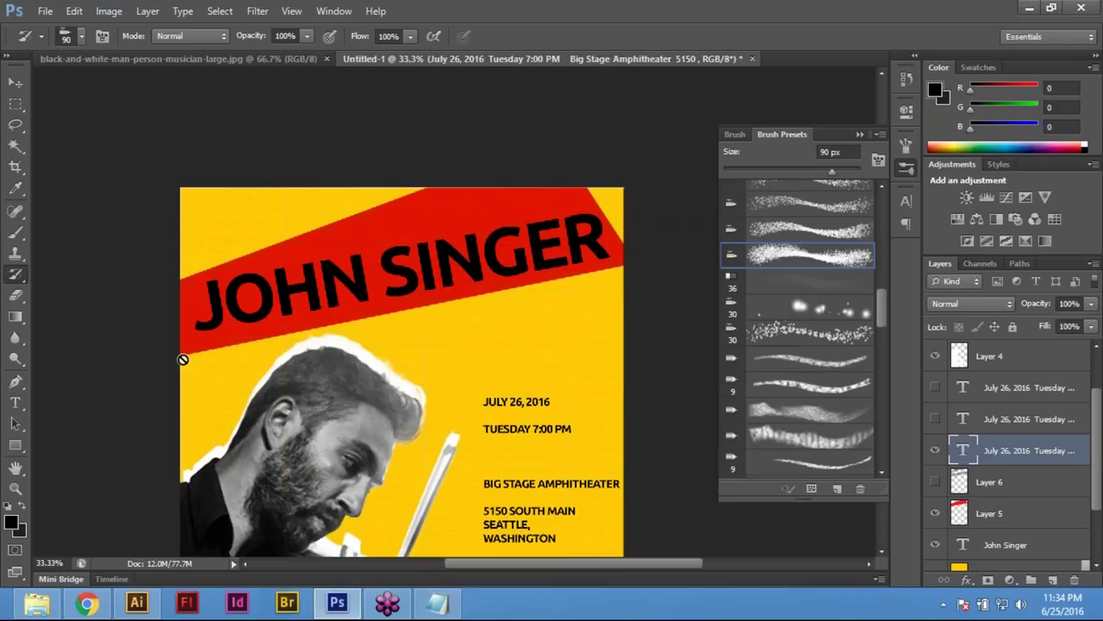
{"action": "left_click", "coordinate": [995, 512]}
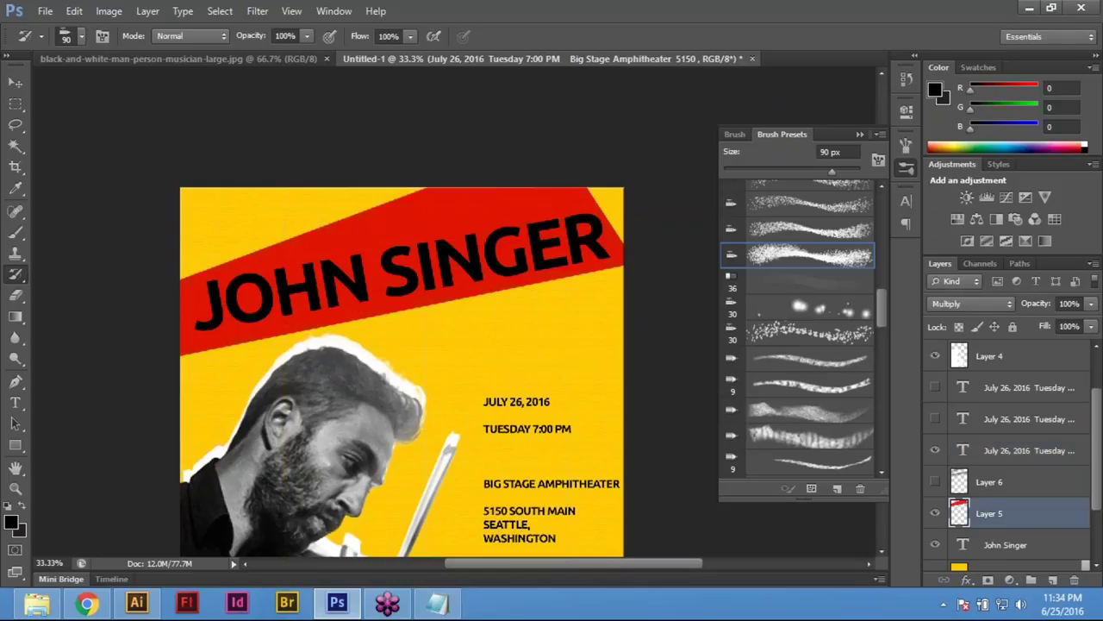
{"action": "left_click", "coordinate": [1052, 580]}
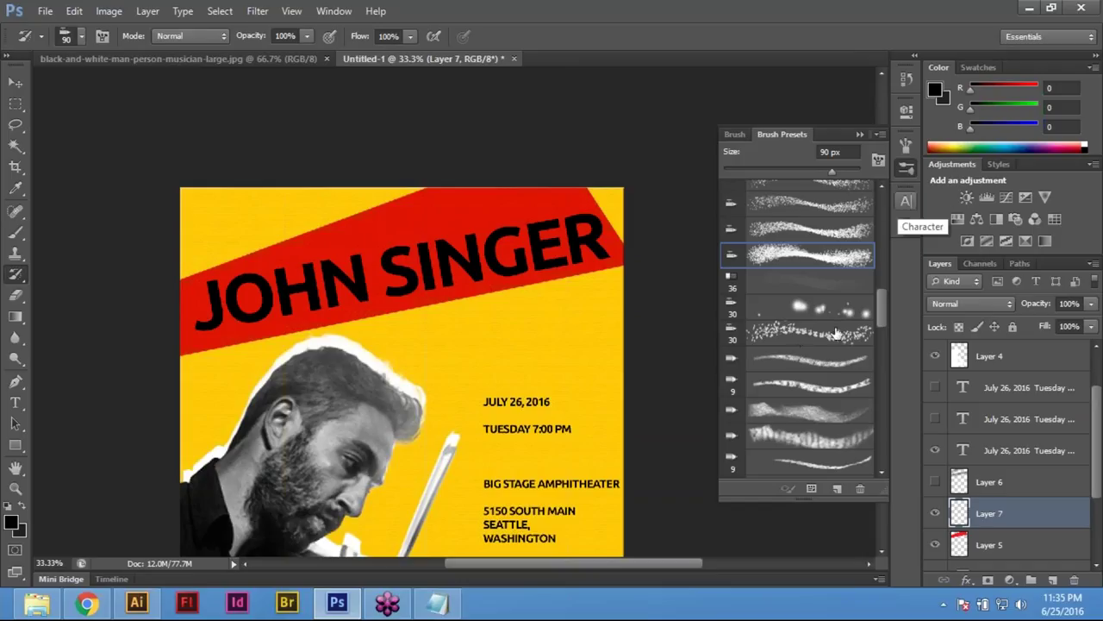
Try the 30 px scattered-dot, 50 px patchy and broad solid airbrush presets
{"action": "left_click", "coordinate": [809, 336]}
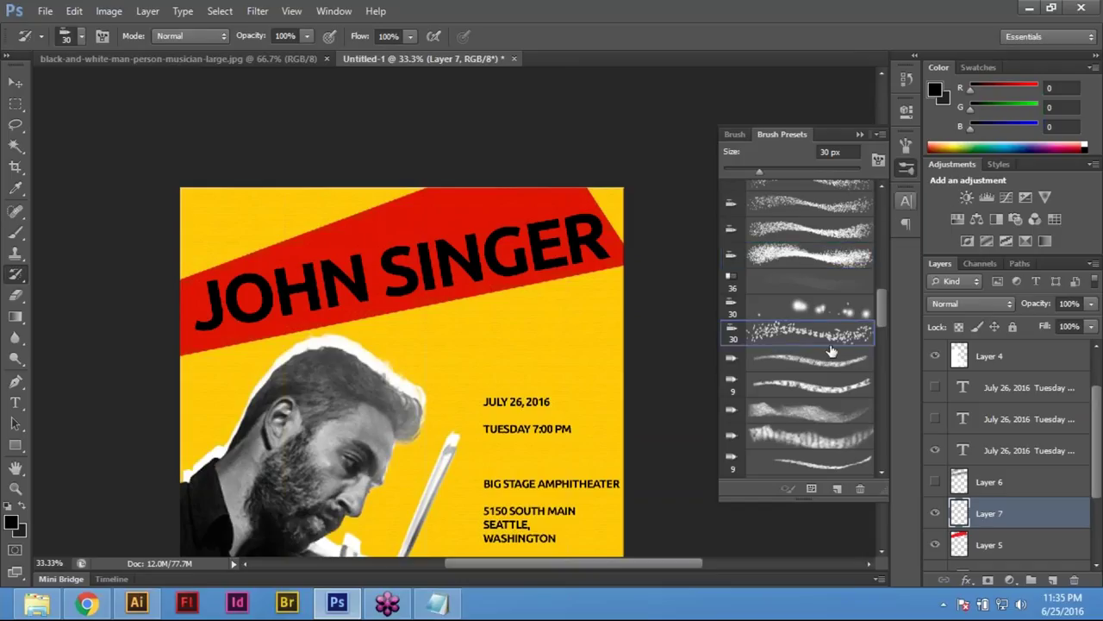
{"action": "scroll", "coordinate": [828, 350], "scroll_direction": "up", "scroll_amount": 4}
{"action": "left_click", "coordinate": [844, 251]}
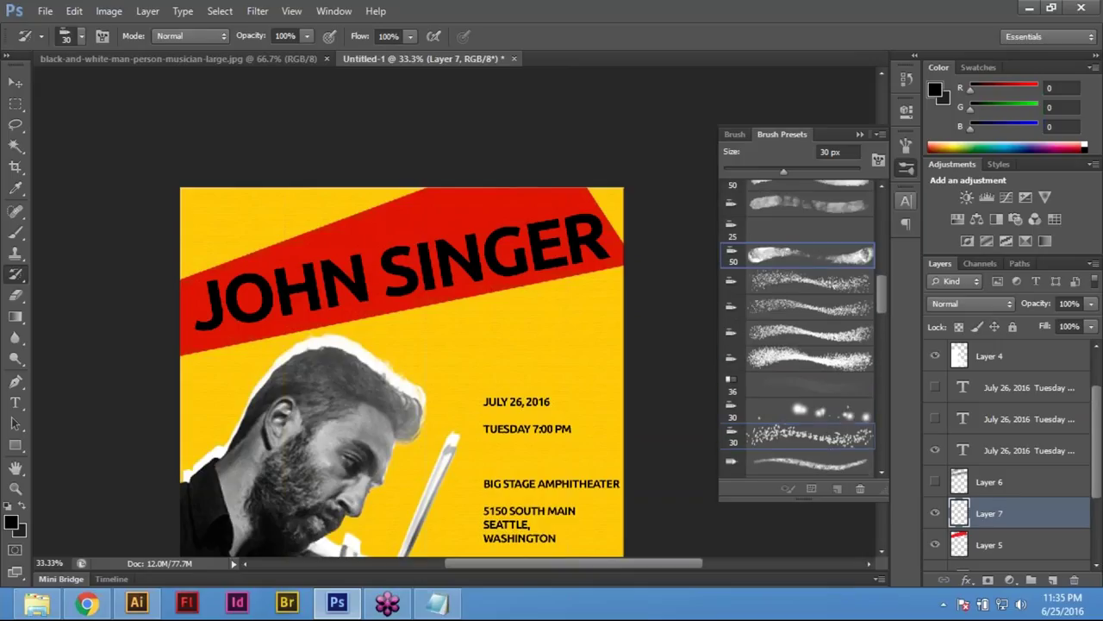
{"action": "scroll", "coordinate": [826, 274], "scroll_direction": "up", "scroll_amount": 1}
{"action": "scroll", "coordinate": [826, 274], "scroll_direction": "up", "scroll_amount": 4}
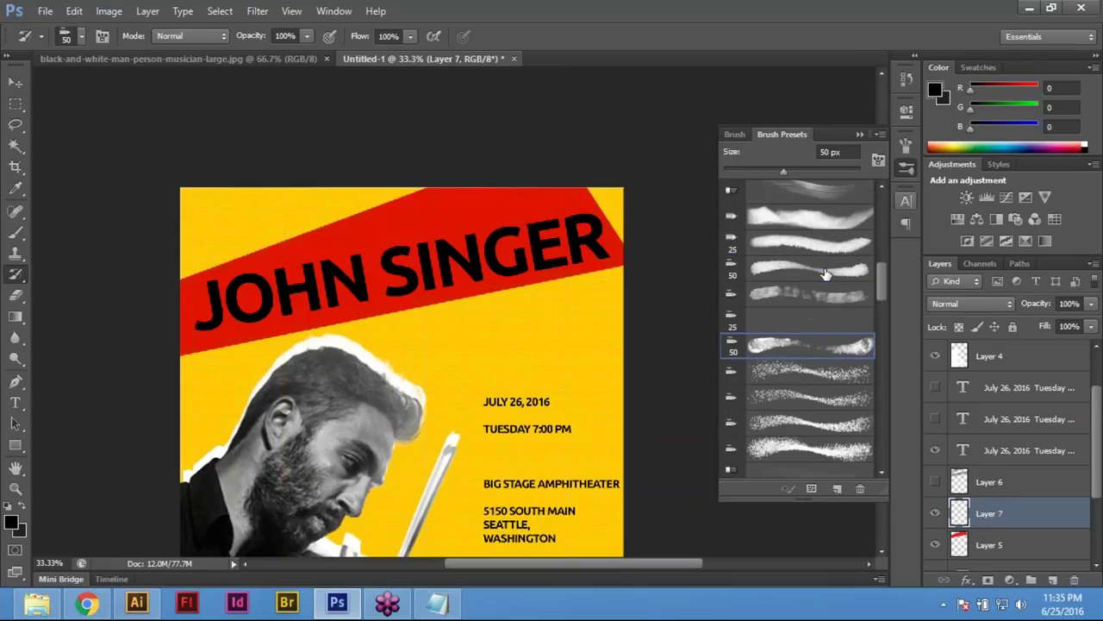
{"action": "left_click", "coordinate": [810, 243]}
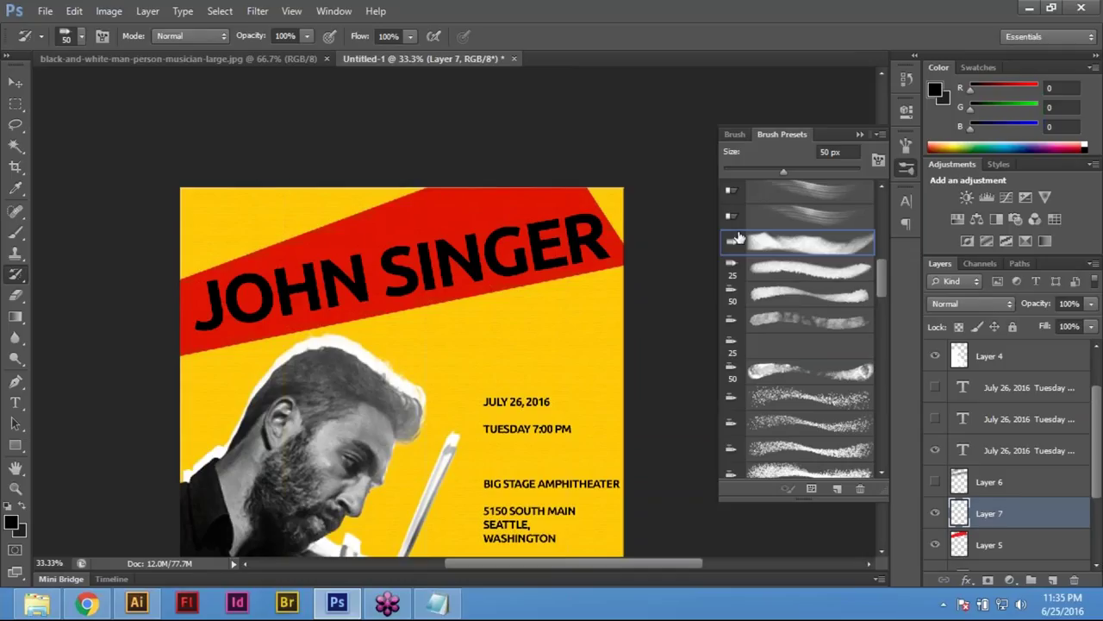
Choose the second soft round brush preset for the History Brush and enlarge its tip well beyond 50 px
{"action": "left_click_drag", "start_coordinate": [882, 284], "coordinate": [885, 206]}
{"action": "left_click", "coordinate": [797, 246]}
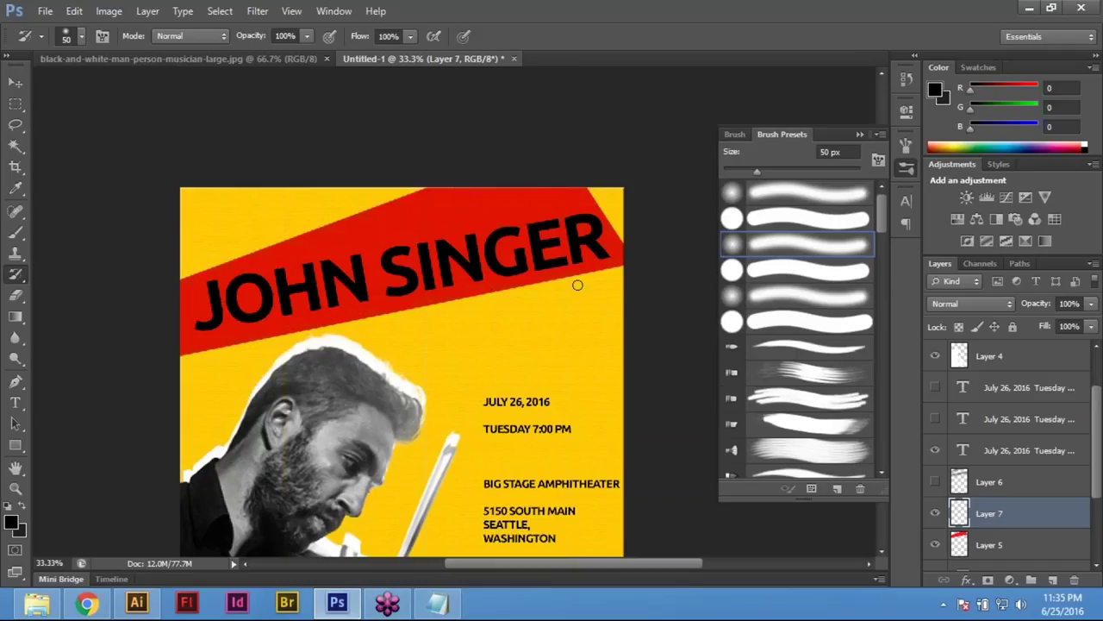
{"action": "key", "text": "bracketright"}
{"action": "key", "text": "bracketright"}
{"action": "key", "text": "bracketright"}
{"action": "key", "text": "bracketright"}
{"action": "key", "text": "bracketright"}
{"action": "key", "text": "bracketright"}
{"action": "key", "text": "bracketright"}
{"action": "key", "text": "bracketright"}
Switch to the Brush tool and reduce its tip size to 175 px
{"action": "left_click", "coordinate": [15, 233]}
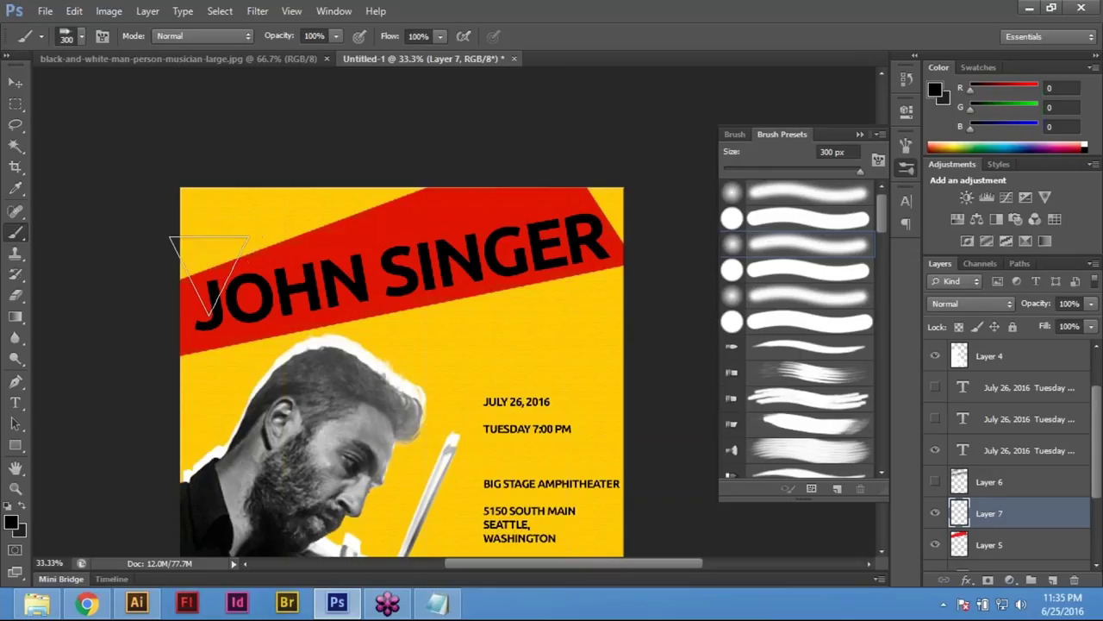
{"action": "key", "text": "bracketleft"}
{"action": "key", "text": "bracketleft"}
{"action": "key", "text": "bracketleft"}
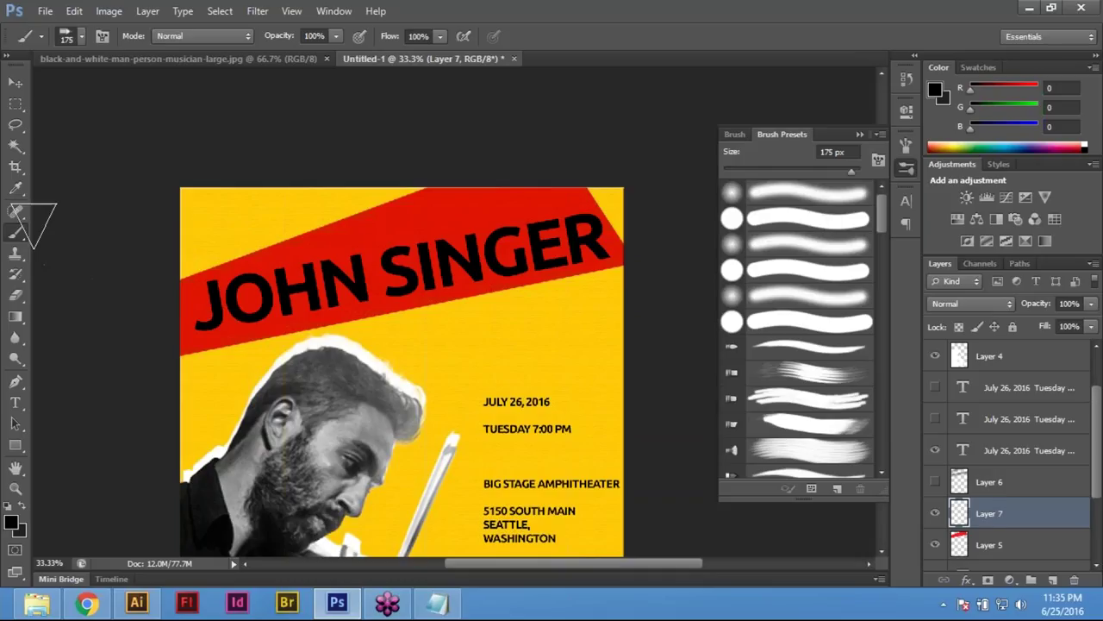
Try the Pencil and Color Replacement tools, and switch to the Mixer Brush tool
{"action": "right_click", "coordinate": [15, 234]}
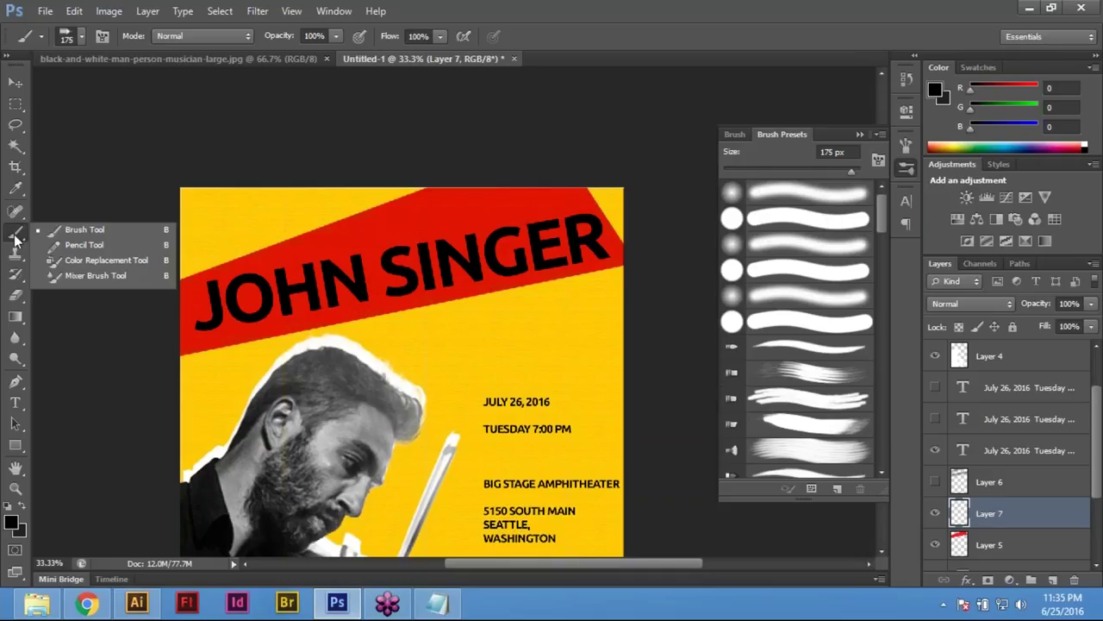
{"action": "left_click", "coordinate": [84, 246]}
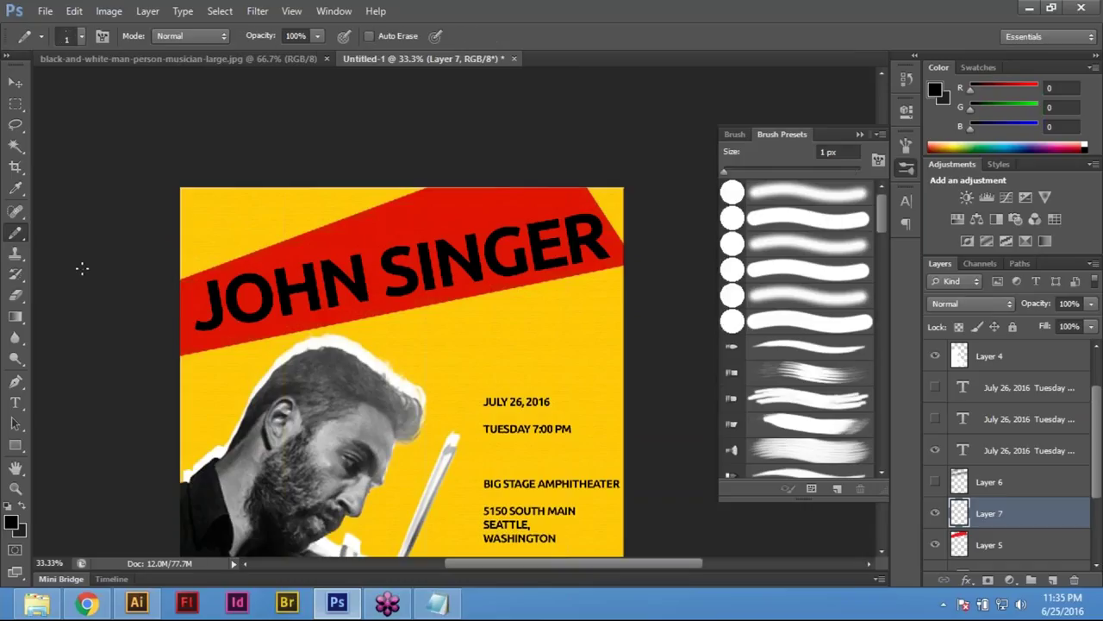
{"action": "right_click", "coordinate": [16, 239]}
{"action": "left_click", "coordinate": [86, 260]}
{"action": "right_click", "coordinate": [17, 240]}
{"action": "left_click", "coordinate": [86, 272]}
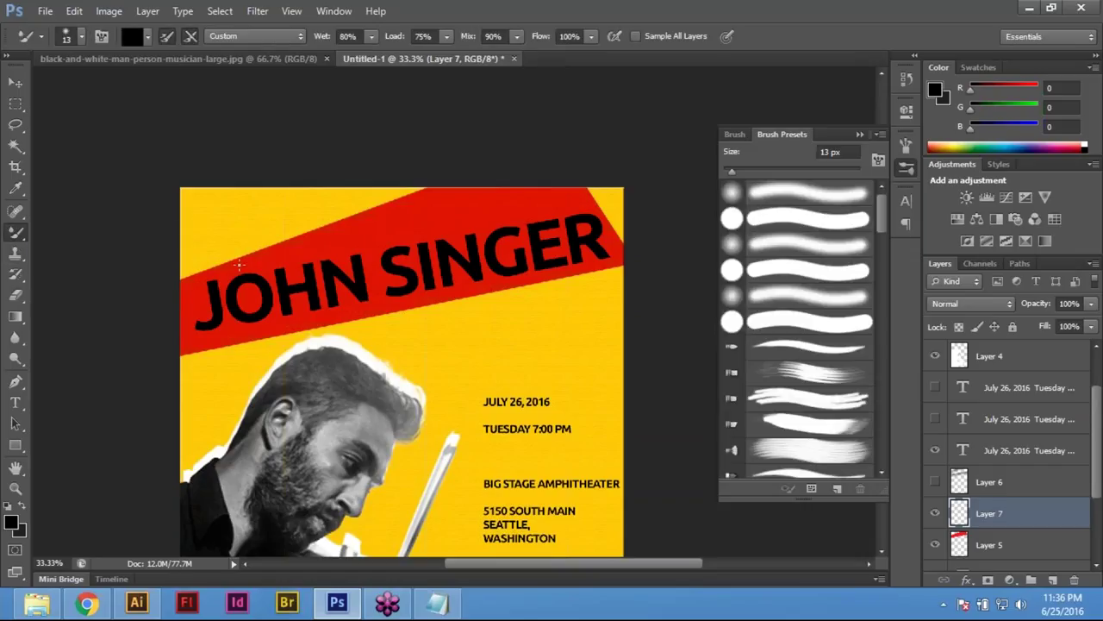
Enlarge the Mixer Brush tip to 125 px
{"action": "key", "text": "bracketright"}
{"action": "key", "text": "bracketright"}
{"action": "key", "text": "bracketright"}
{"action": "key", "text": "bracketright"}
{"action": "key", "text": "bracketright"}
{"action": "key", "text": "bracketright"}
{"action": "key", "text": "bracketright"}
{"action": "key", "text": "bracketright"}
{"action": "key", "text": "bracketright"}
{"action": "key", "text": "bracketright"}
Try soft black Mixer Brush strokes along the red banner's upper and lower edges, undoing each one
{"action": "mouse_move", "coordinate": [186, 274]}
{"action": "left_mouse_down"}
{"action": "mouse_move", "coordinate": [295, 230]}
{"action": "mouse_move", "coordinate": [550, 166]}
{"action": "left_mouse_up"}
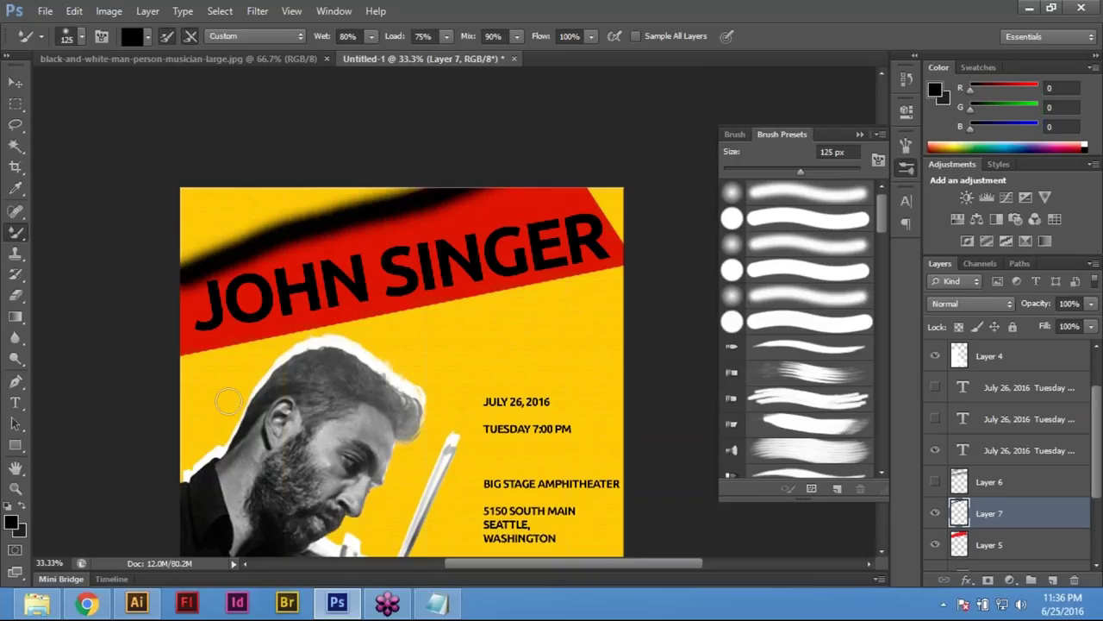
{"action": "key", "text": "ctrl+z"}
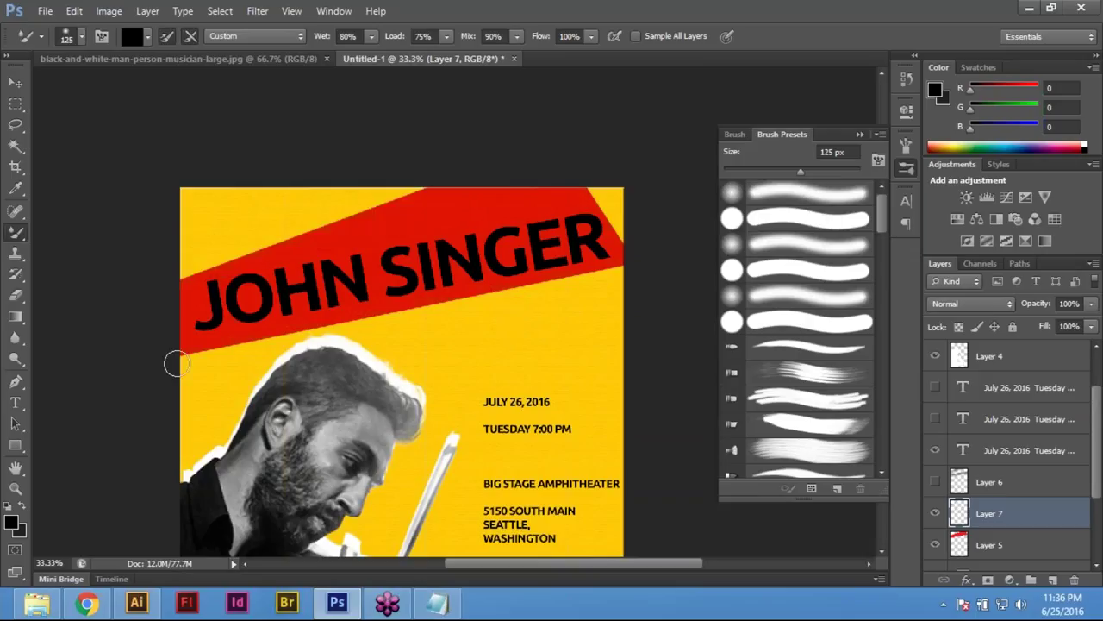
{"action": "left_click_drag", "start_coordinate": [175, 364], "coordinate": [621, 280]}
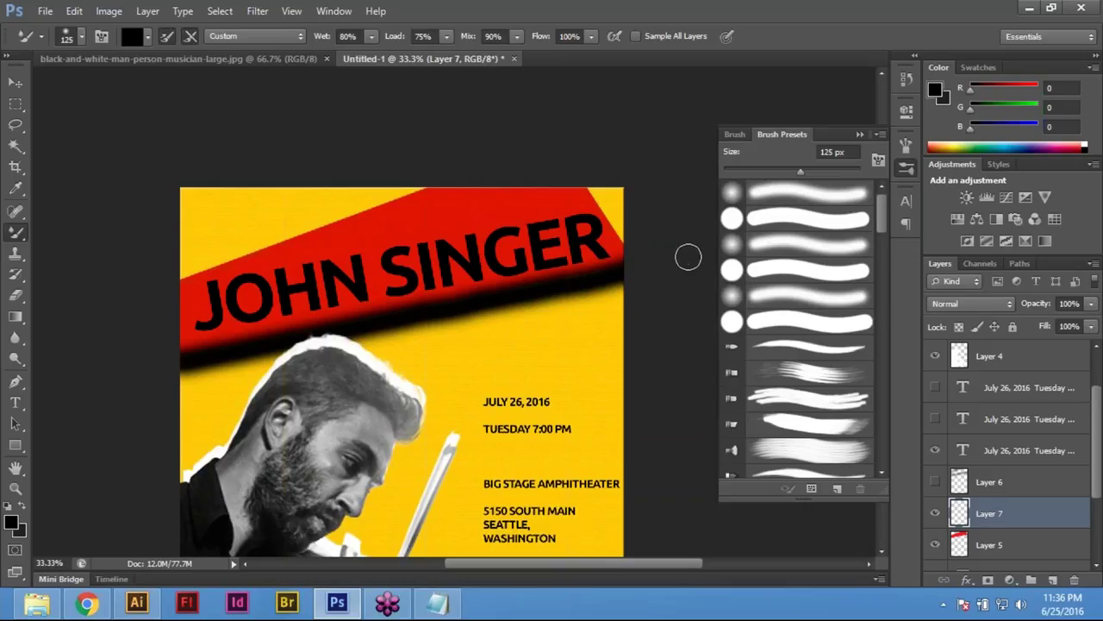
{"action": "key", "text": "ctrl+z"}
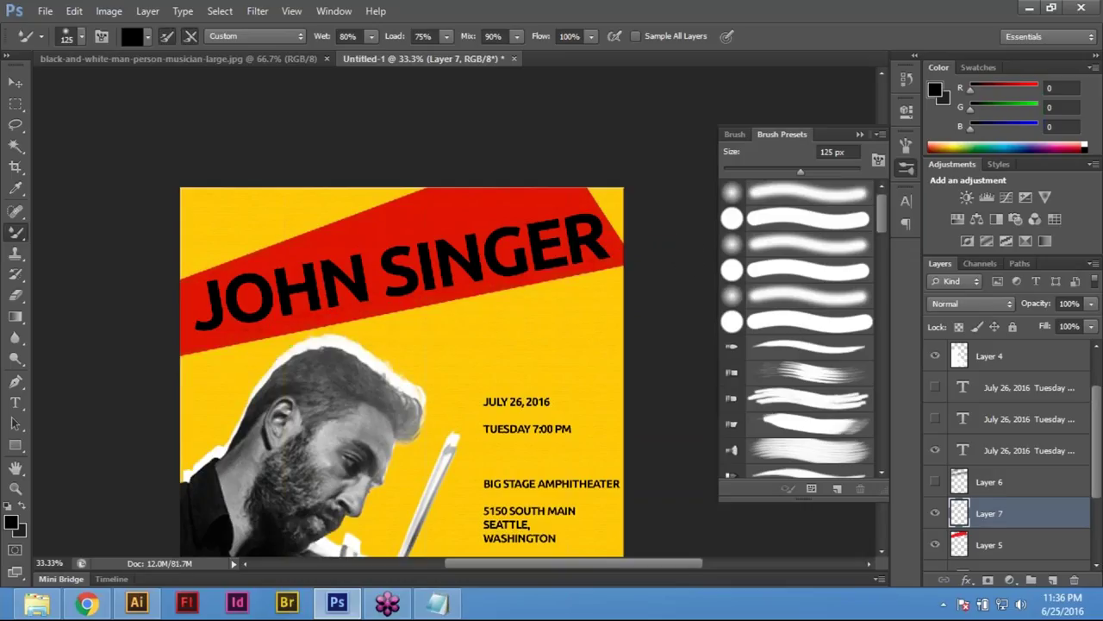
Try the streaky flat bristle preset with the Mixer Brush along the banner's lower and upper edges, and undo both strokes
{"action": "left_click", "coordinate": [804, 383]}
{"action": "left_click_drag", "start_coordinate": [188, 363], "coordinate": [379, 307]}
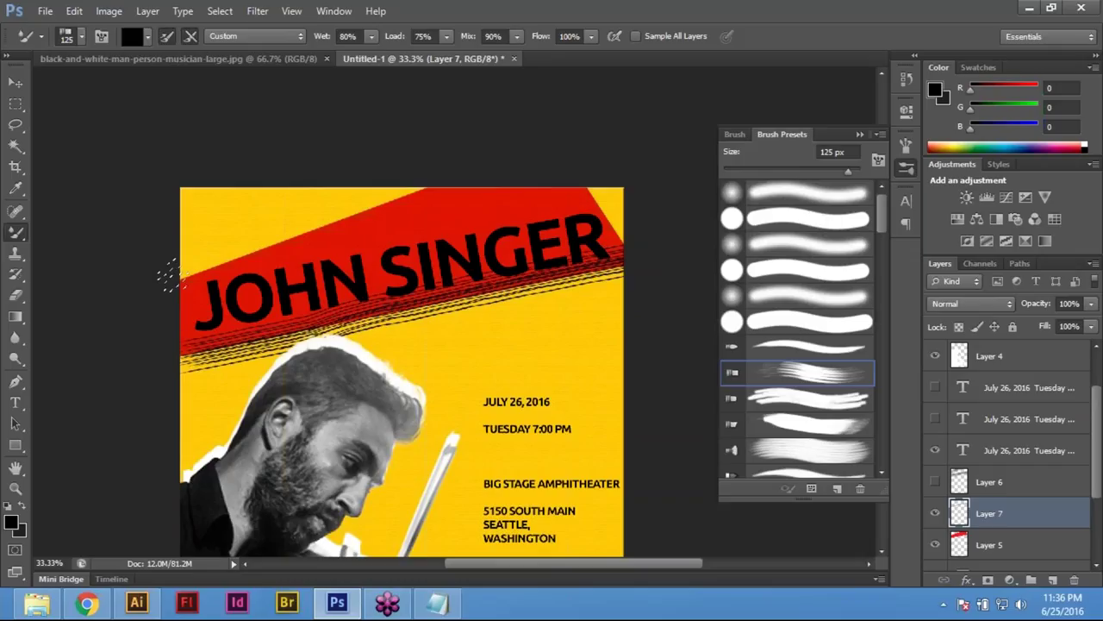
{"action": "left_click_drag", "start_coordinate": [171, 283], "coordinate": [492, 168]}
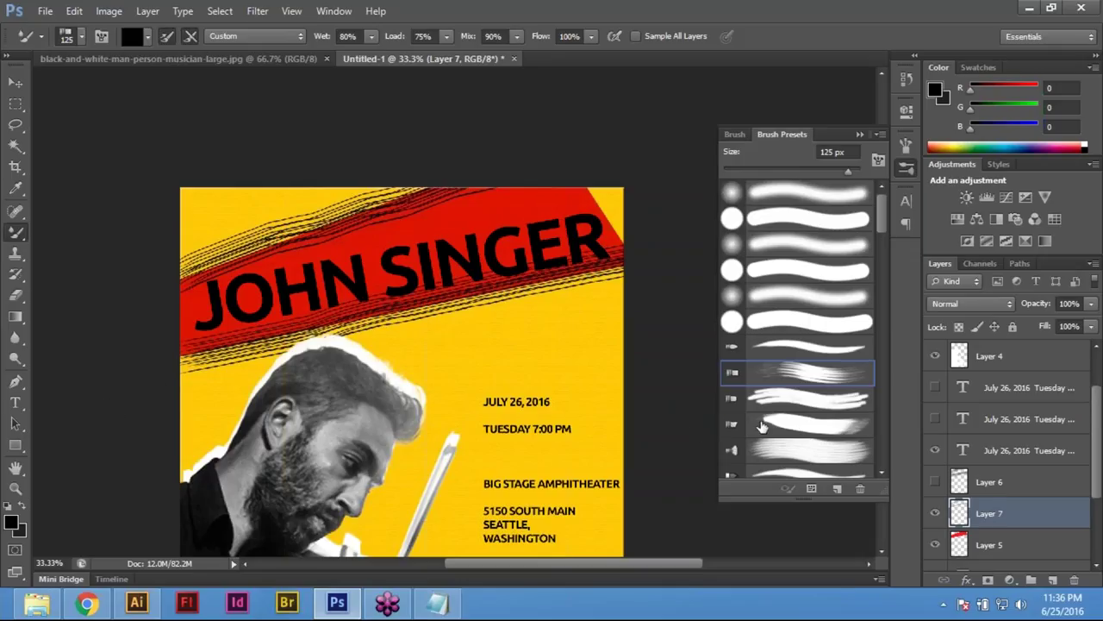
{"action": "key", "text": "ctrl+z"}
{"action": "key", "text": "ctrl+alt+z"}
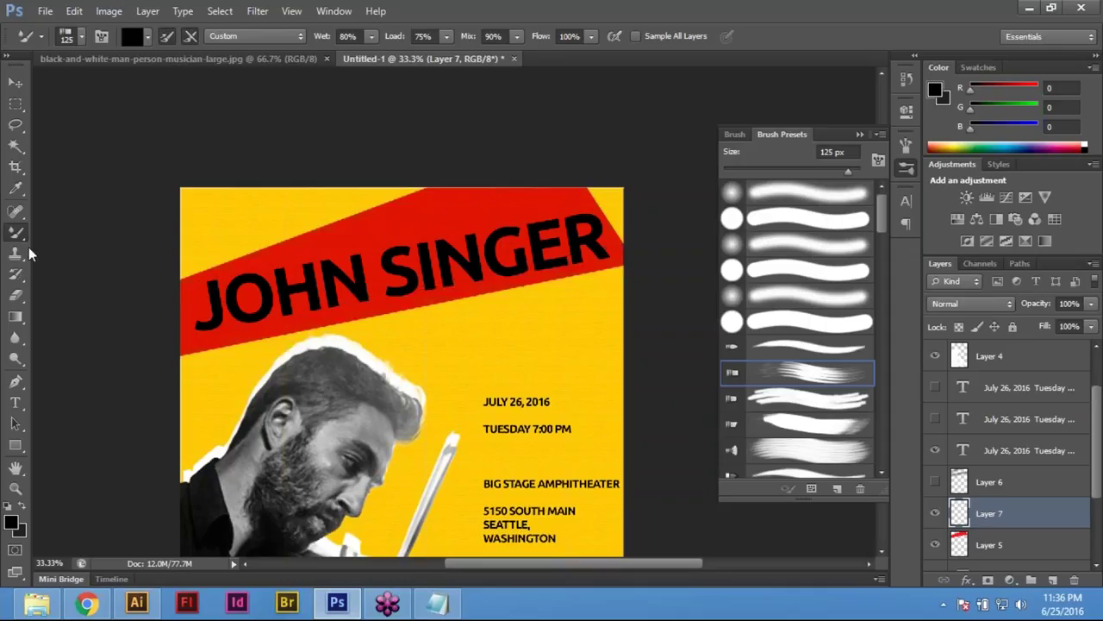
Switch back to the regular Brush tool and take a brief look at its preset picker
{"action": "right_click", "coordinate": [21, 237]}
{"action": "left_click", "coordinate": [86, 229]}
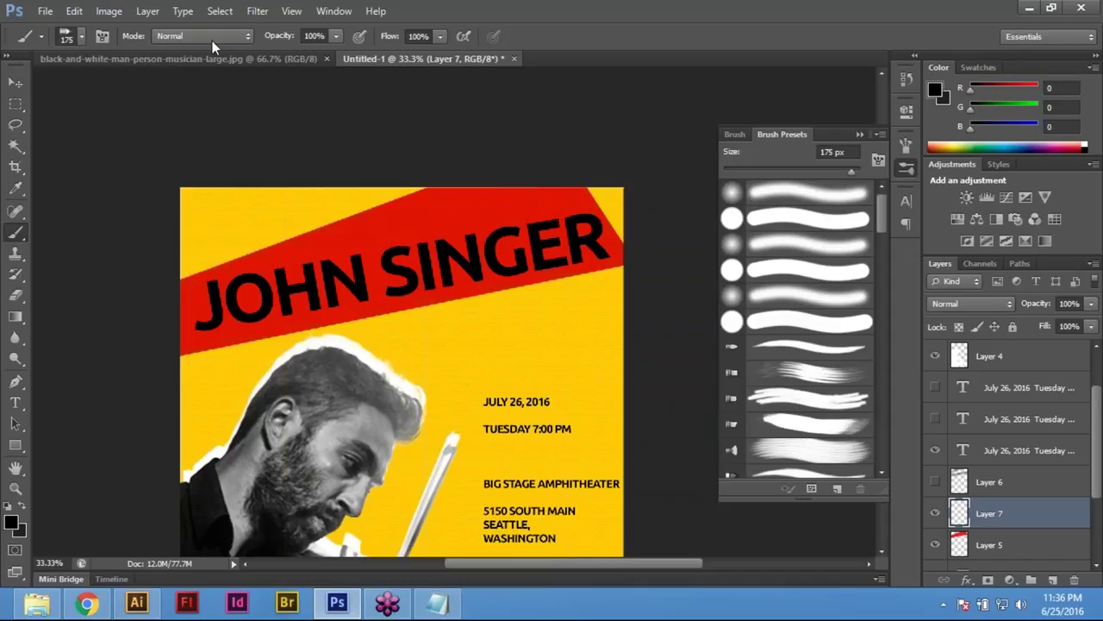
{"action": "left_click", "coordinate": [83, 35]}
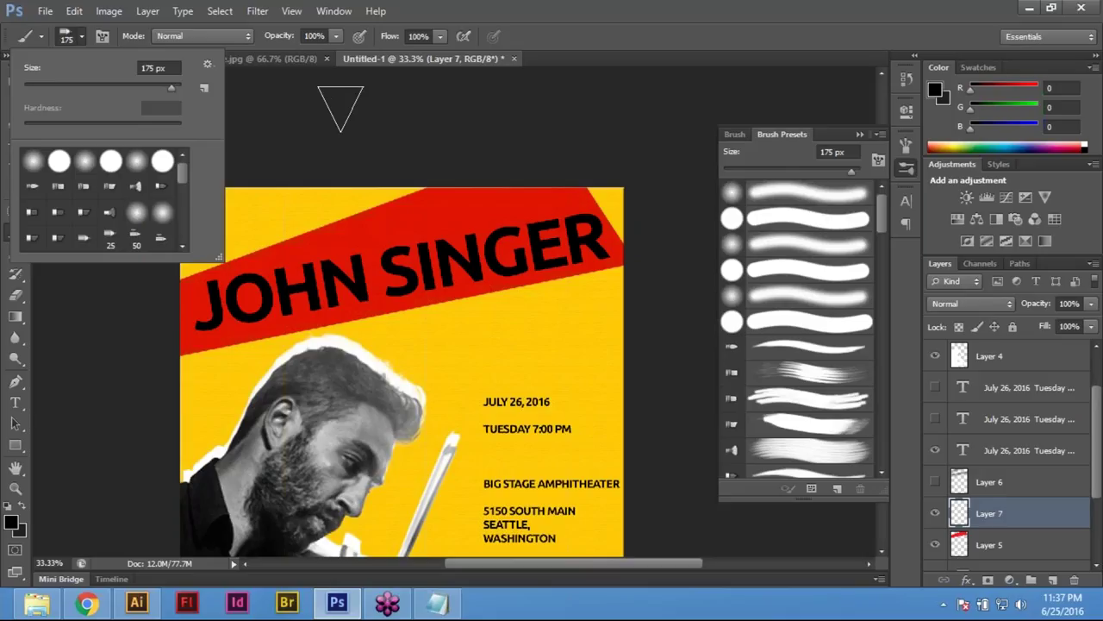
{"action": "left_click", "coordinate": [340, 105]}
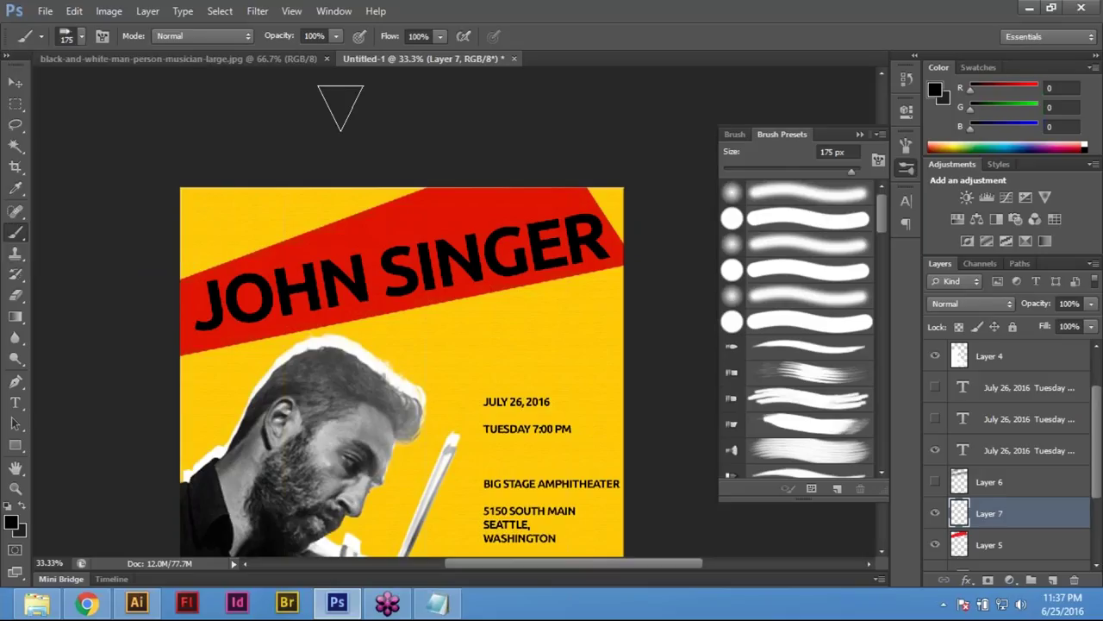
Hide the Brush Presets panel and show it again
{"action": "left_click", "coordinate": [332, 11]}
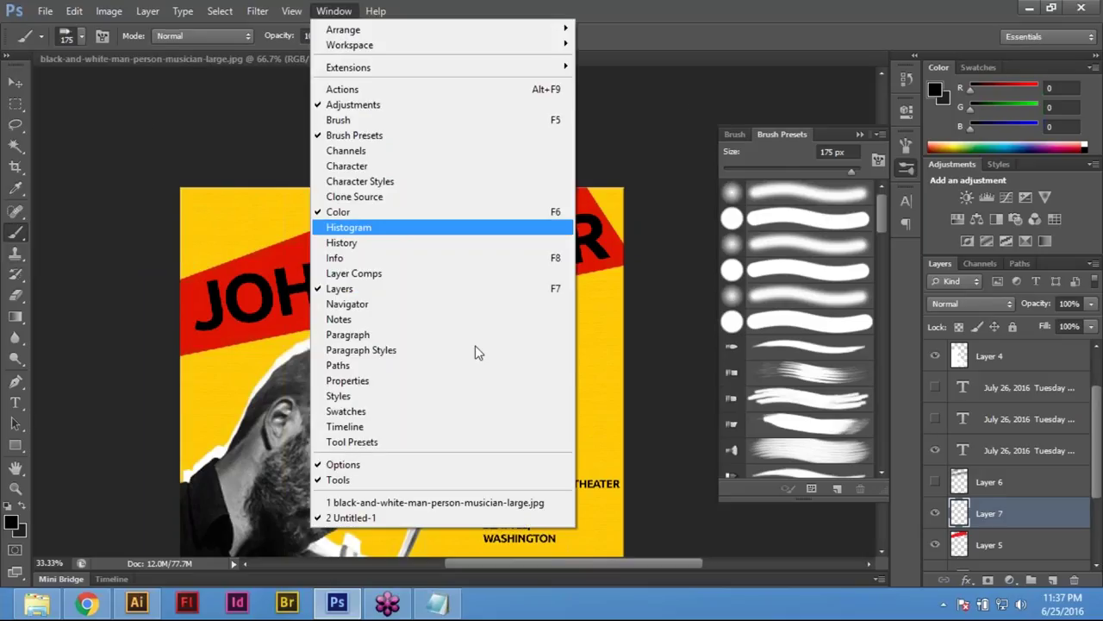
{"action": "left_click", "coordinate": [396, 138]}
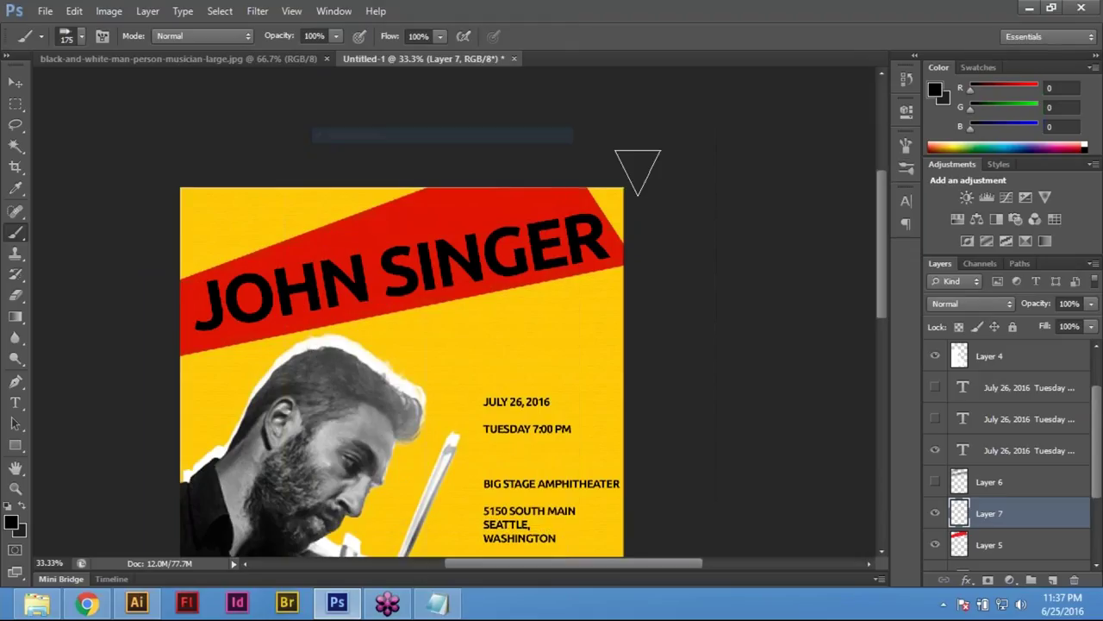
{"action": "left_click", "coordinate": [334, 10]}
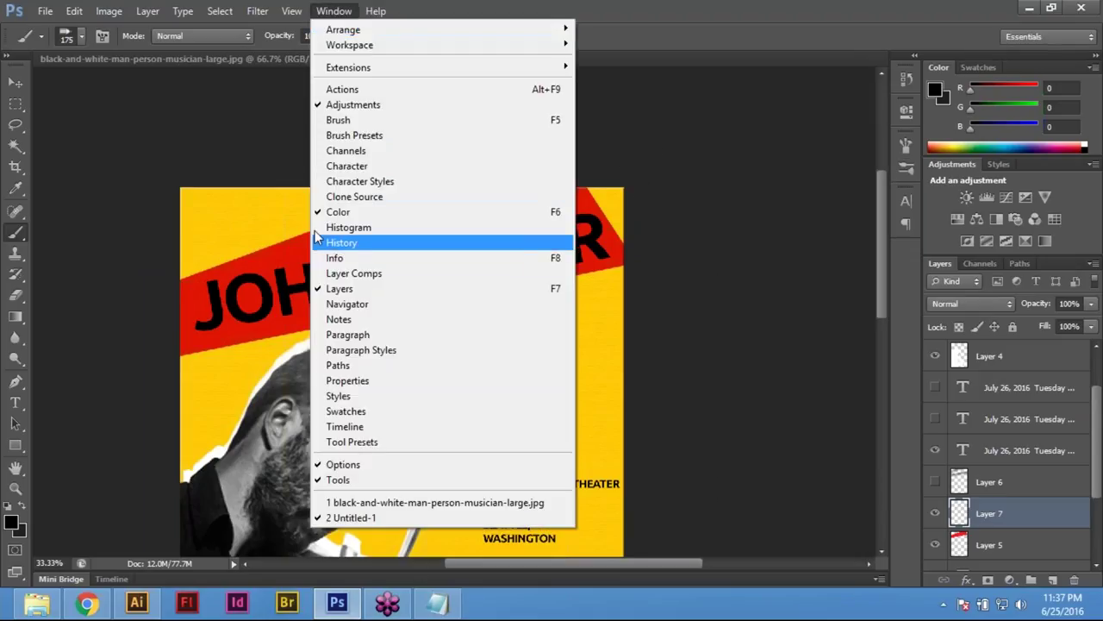
{"action": "left_click", "coordinate": [440, 136]}
Try a spatter preset, three bristle presets and the first soft round preset for the Brush tool
{"action": "left_click_drag", "start_coordinate": [881, 202], "coordinate": [894, 279]}
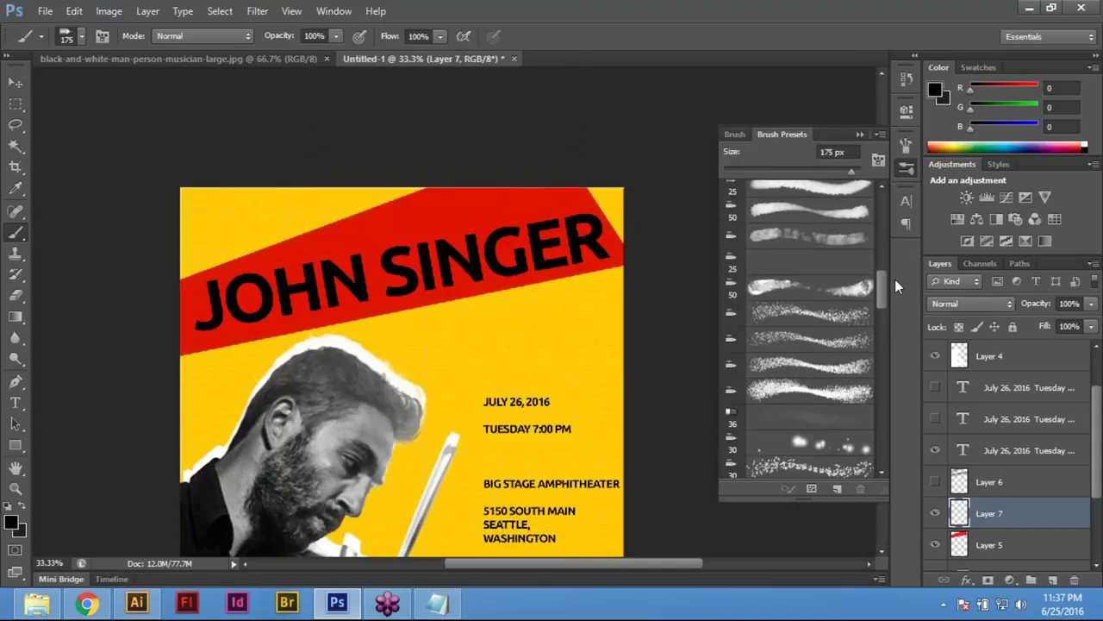
{"action": "left_click", "coordinate": [822, 318]}
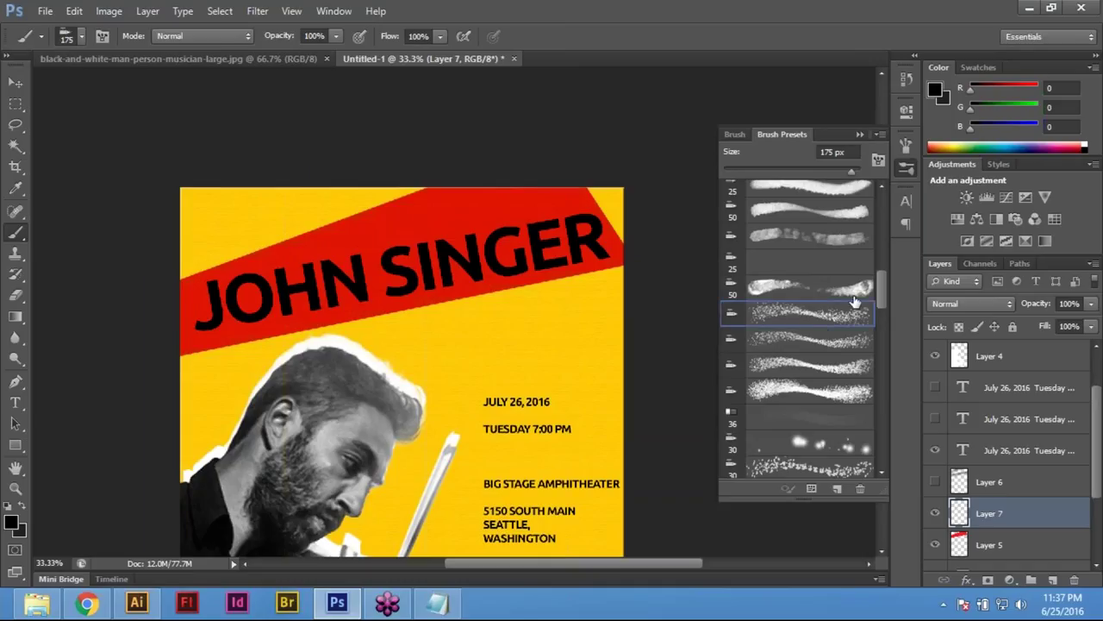
{"action": "left_click", "coordinate": [83, 37]}
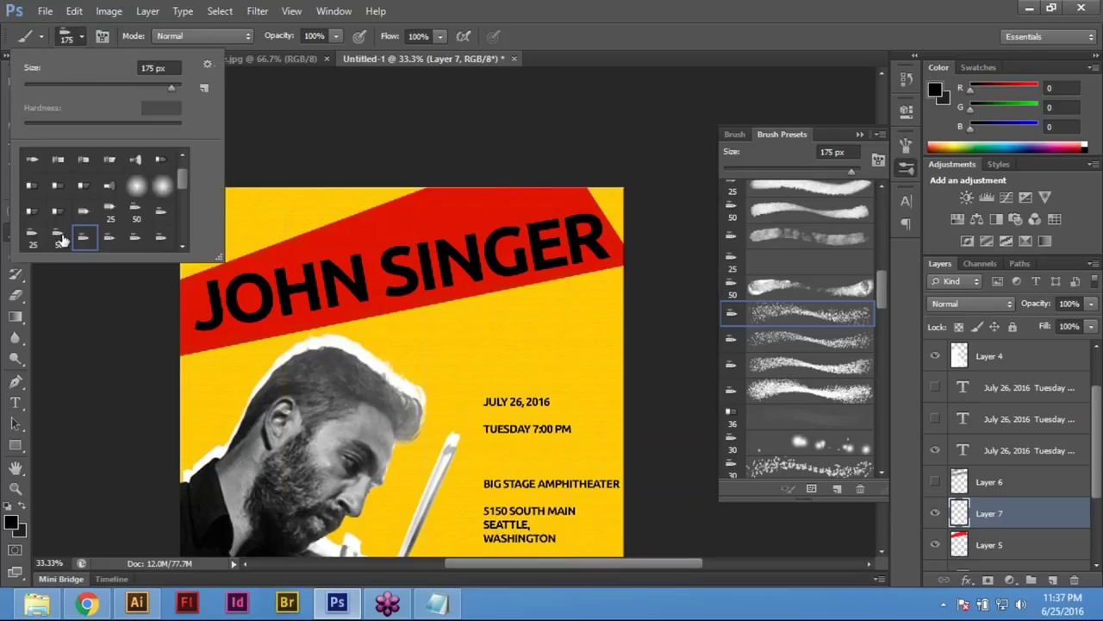
{"action": "left_click", "coordinate": [31, 187]}
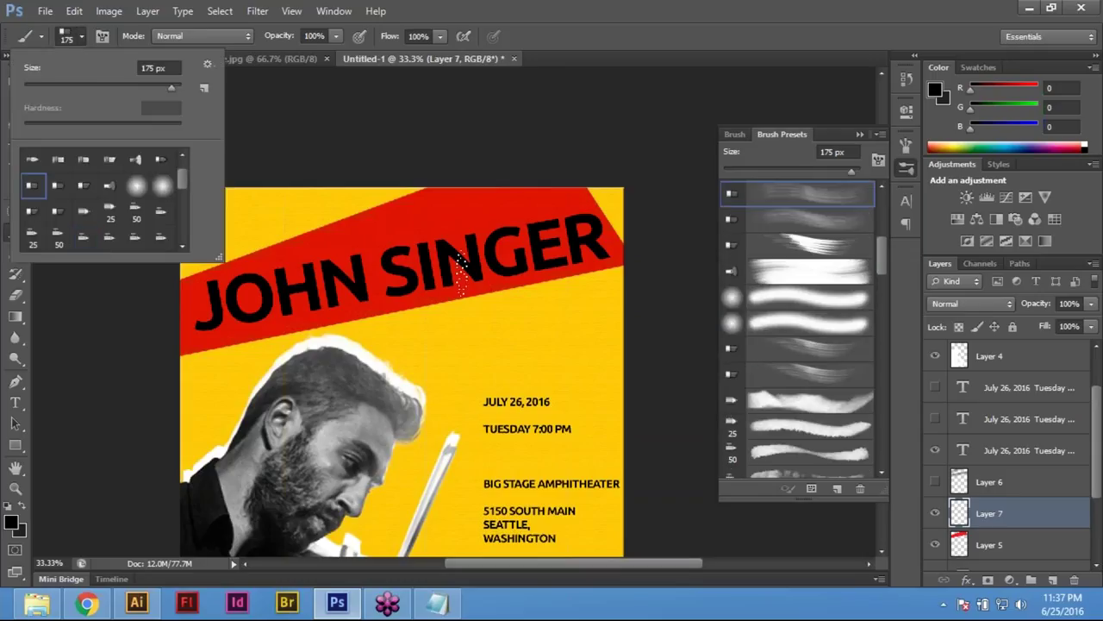
{"action": "left_click", "coordinate": [57, 159]}
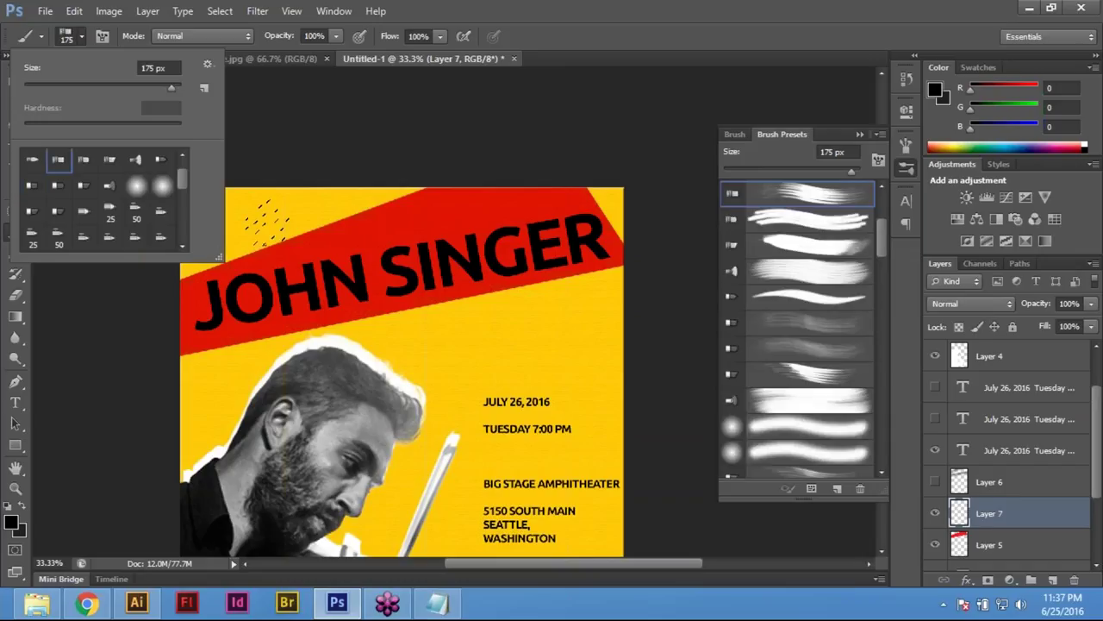
{"action": "left_click", "coordinate": [31, 159]}
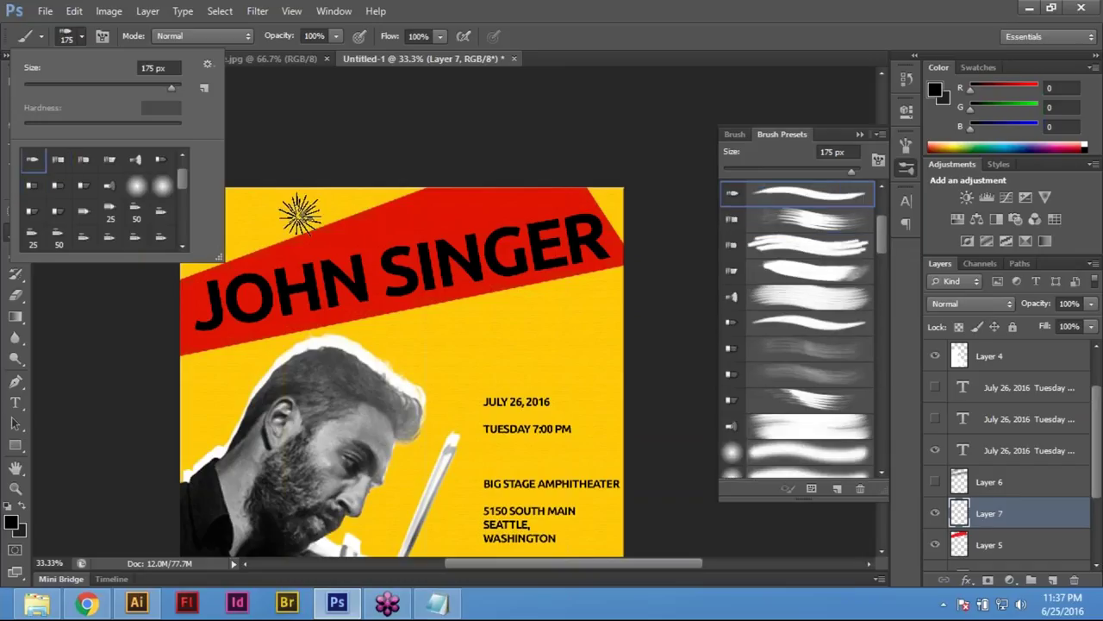
{"action": "left_click_drag", "start_coordinate": [881, 234], "coordinate": [883, 197]}
{"action": "left_click", "coordinate": [793, 199]}
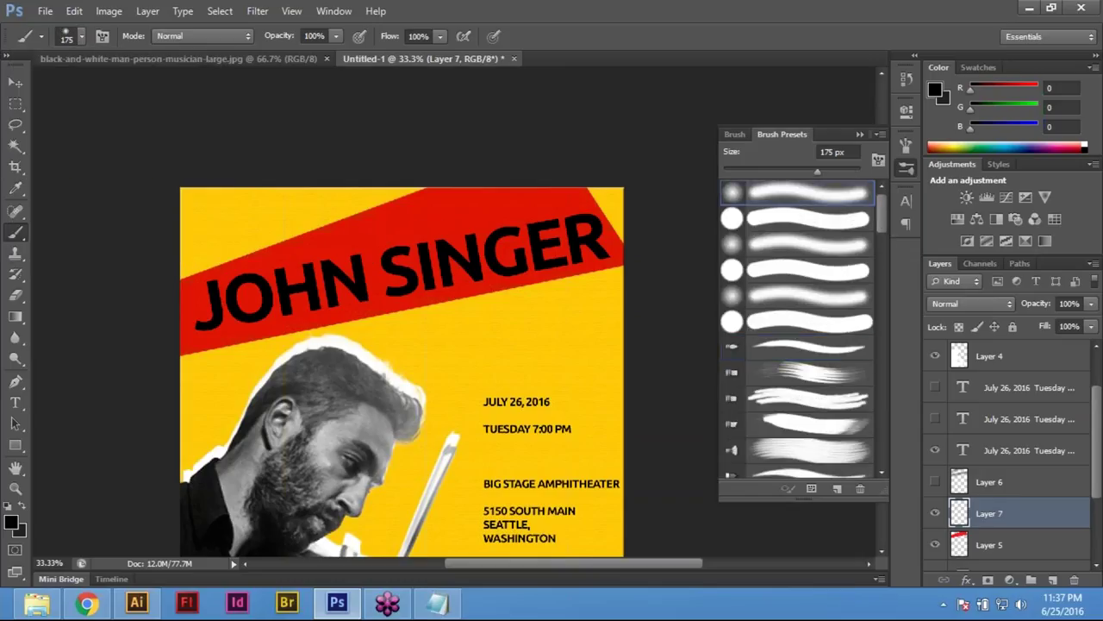
Look through the spatter, texture and grass tips in the Brush tool's preset picker
{"action": "left_click", "coordinate": [81, 36]}
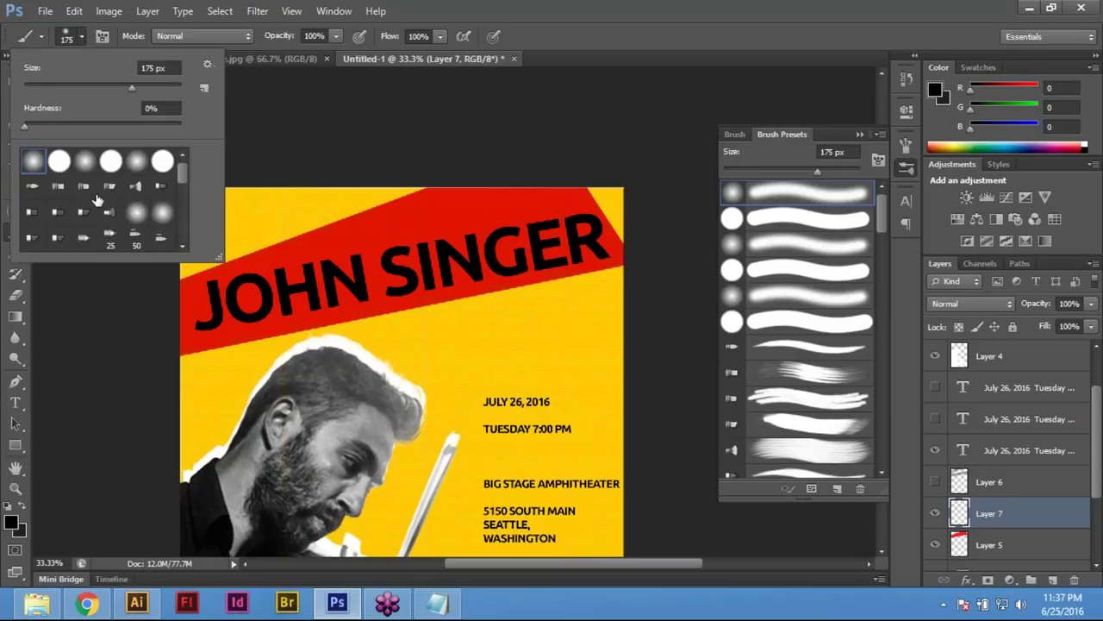
{"action": "scroll", "coordinate": [129, 231], "scroll_direction": "down", "scroll_amount": 3}
{"action": "scroll", "coordinate": [132, 248], "scroll_direction": "down", "scroll_amount": 3}
{"action": "scroll", "coordinate": [131, 248], "scroll_direction": "down", "scroll_amount": 4}
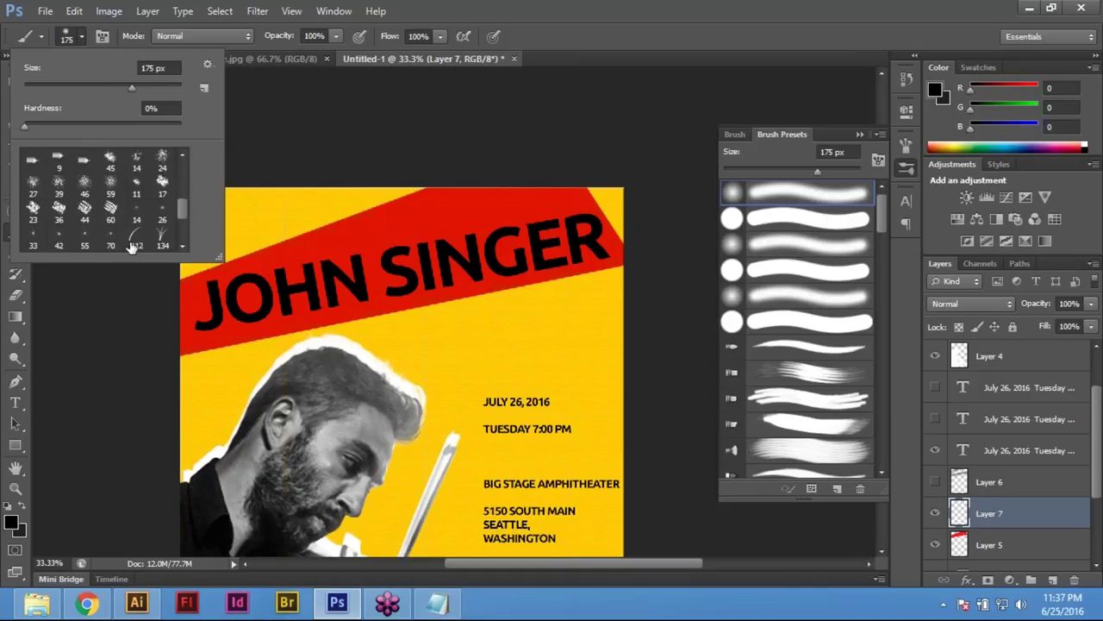
{"action": "scroll", "coordinate": [132, 246], "scroll_direction": "up", "scroll_amount": 4}
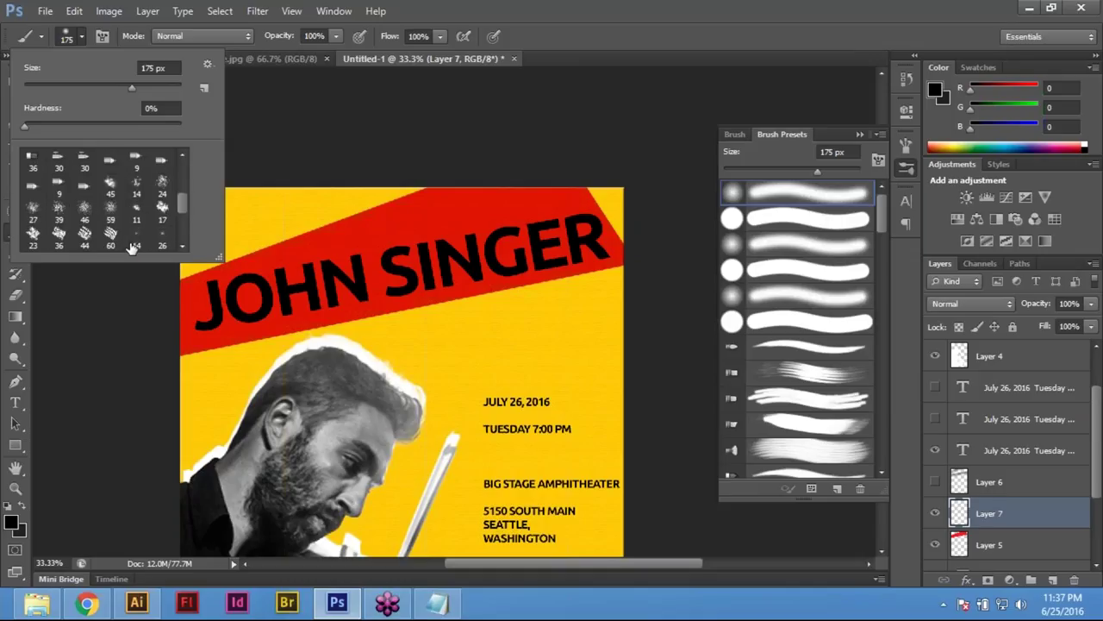
{"action": "scroll", "coordinate": [123, 262], "scroll_direction": "up", "scroll_amount": 2}
{"action": "scroll", "coordinate": [124, 262], "scroll_direction": "up", "scroll_amount": 6}
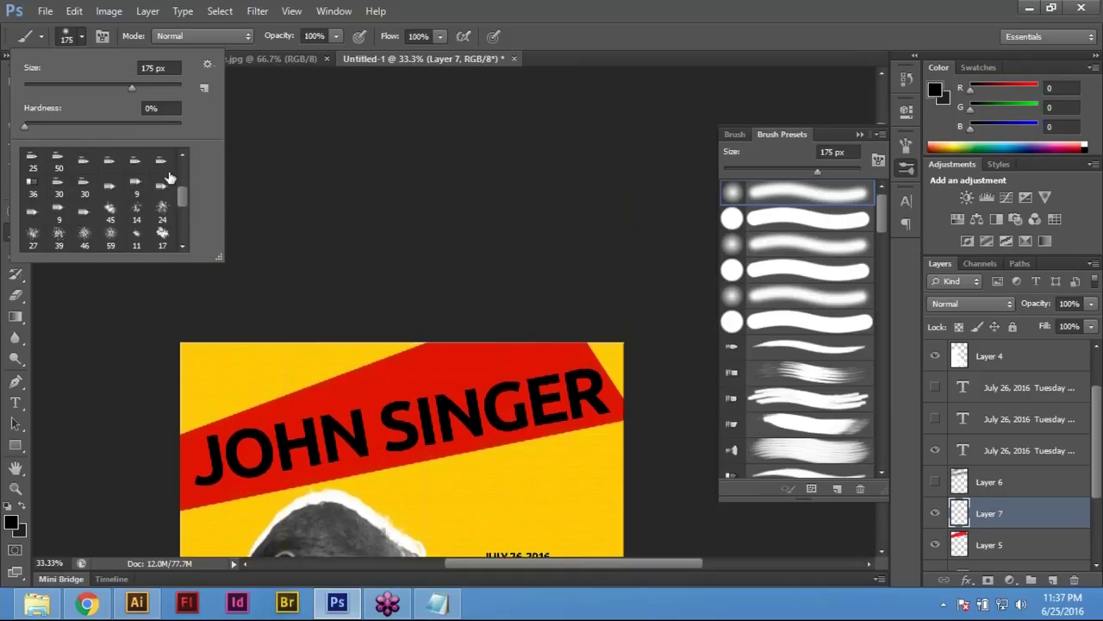
{"action": "left_click", "coordinate": [398, 210]}
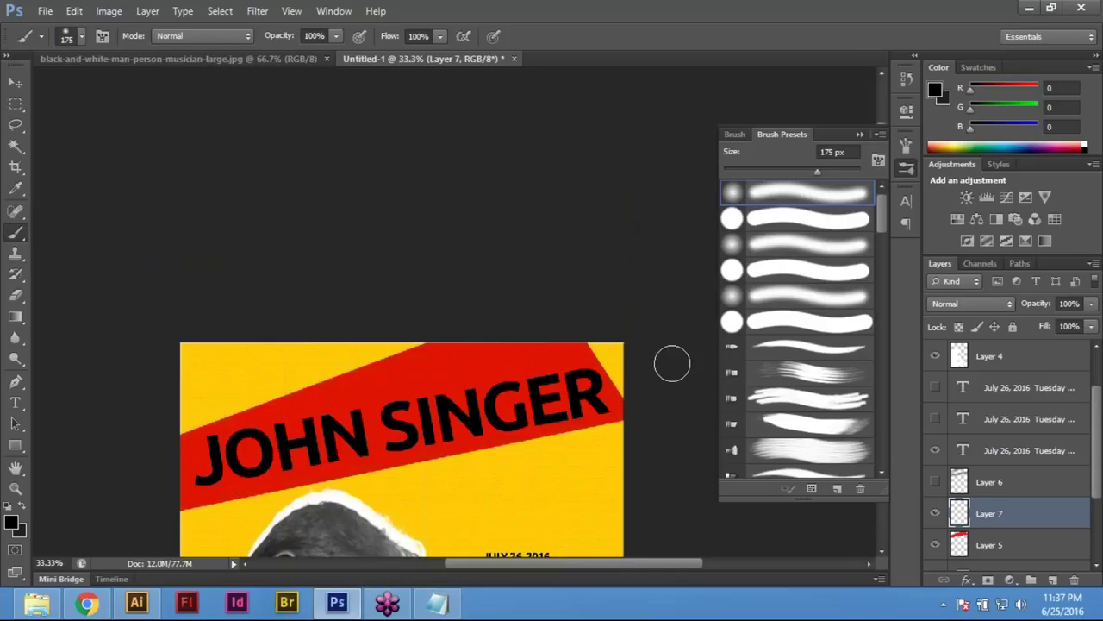
Paint black strokes along the banner's upper and lower edges with the streaky flat bristle preset at 175 px
{"action": "left_click", "coordinate": [827, 375]}
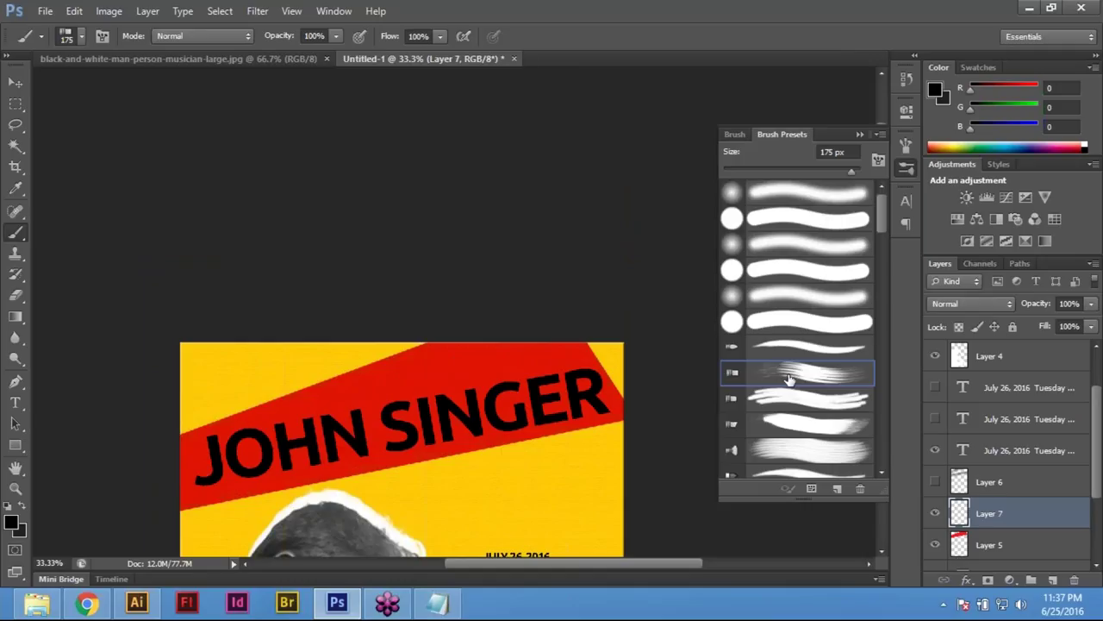
{"action": "scroll", "coordinate": [802, 418], "scroll_direction": "down", "scroll_amount": 1}
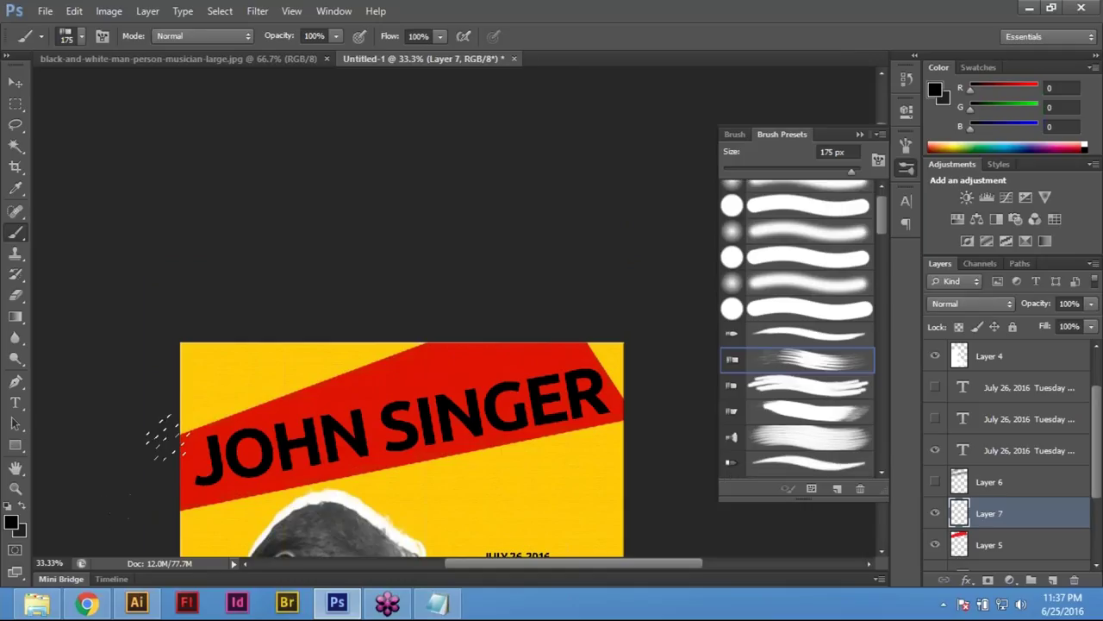
{"action": "mouse_move", "coordinate": [181, 423]}
{"action": "left_mouse_down"}
{"action": "mouse_move", "coordinate": [422, 342]}
{"action": "mouse_move", "coordinate": [484, 343]}
{"action": "left_mouse_up"}
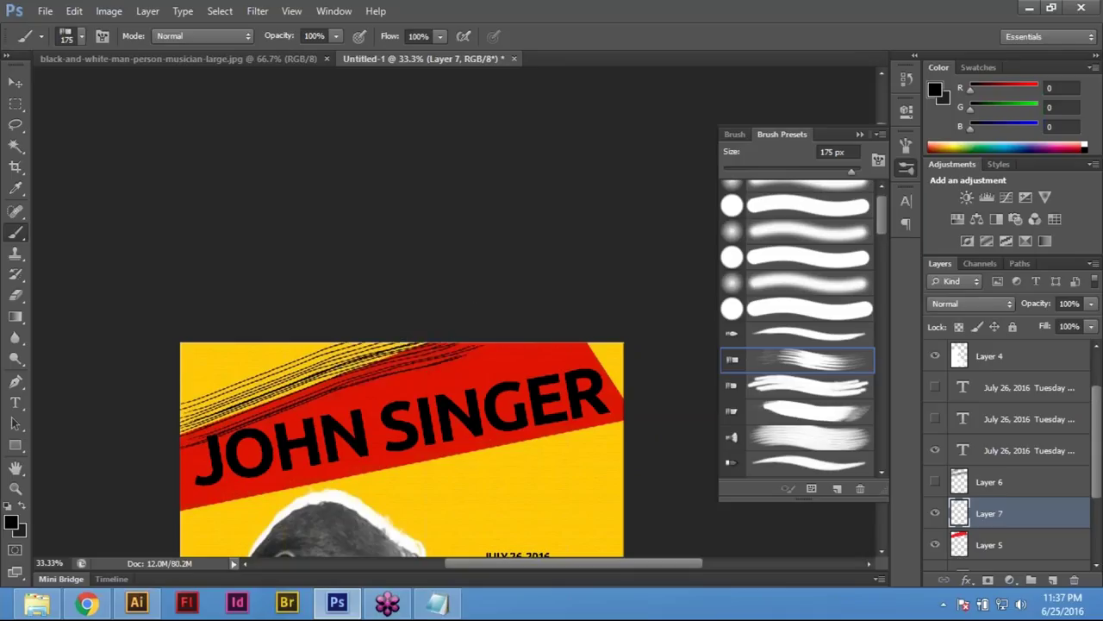
{"action": "mouse_move", "coordinate": [191, 517]}
{"action": "left_mouse_down"}
{"action": "mouse_move", "coordinate": [479, 464]}
{"action": "mouse_move", "coordinate": [655, 409]}
{"action": "left_mouse_up"}
{"action": "scroll", "coordinate": [336, 444], "scroll_direction": "down", "scroll_amount": 5}
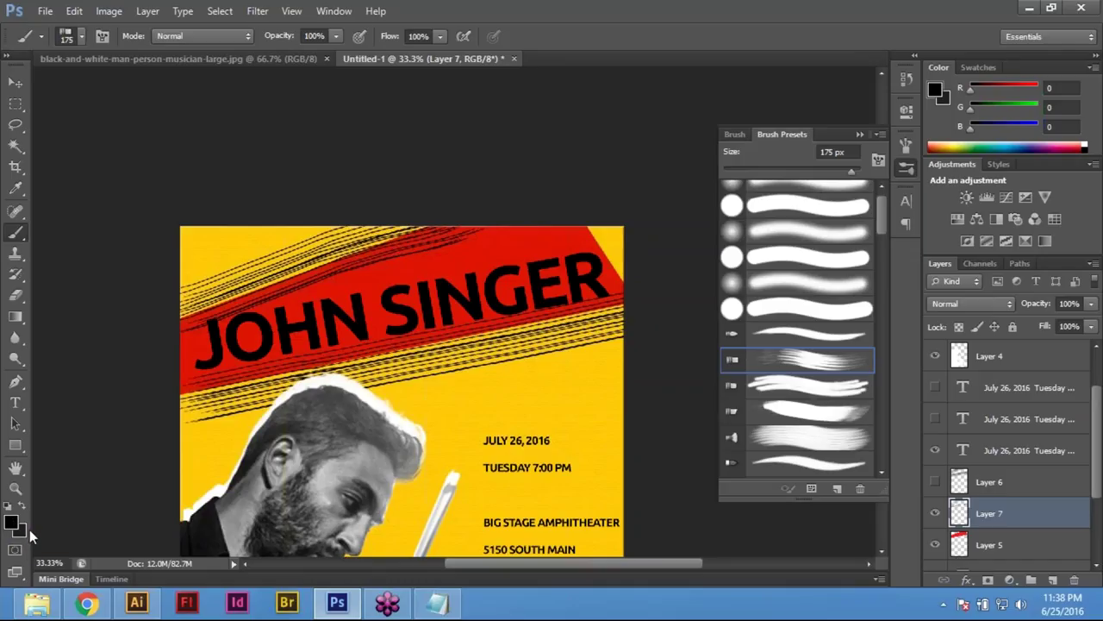
Check the background color's CMYK values in the Color Picker and leave the color as it is
{"action": "key", "text": "i"}
{"action": "left_click", "coordinate": [21, 531]}
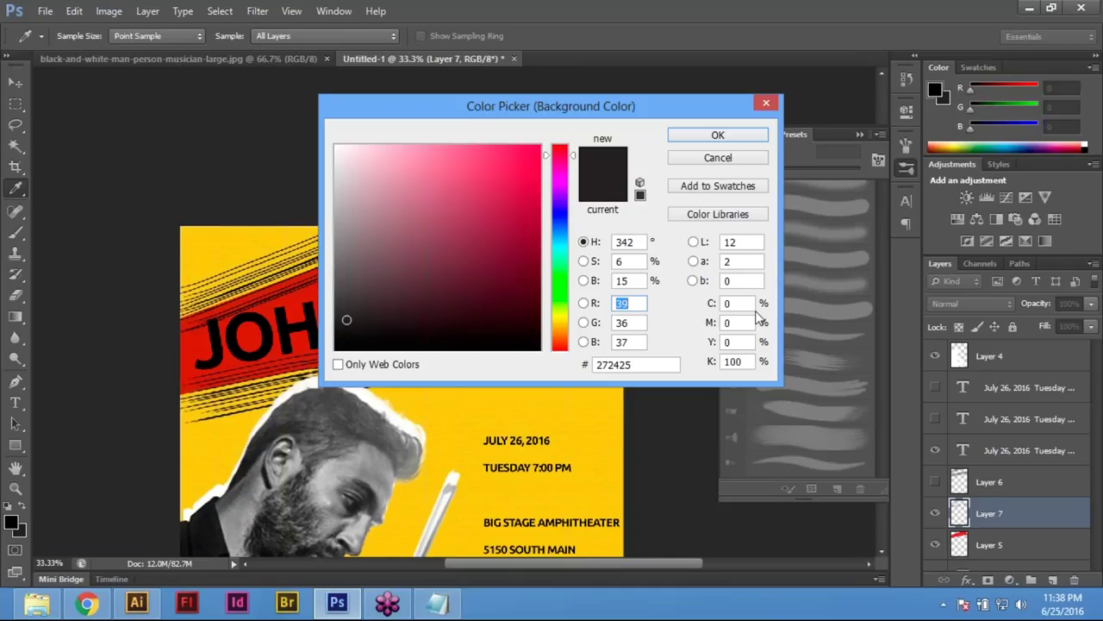
{"action": "left_click", "coordinate": [739, 303]}
{"action": "double_click", "coordinate": [733, 361]}
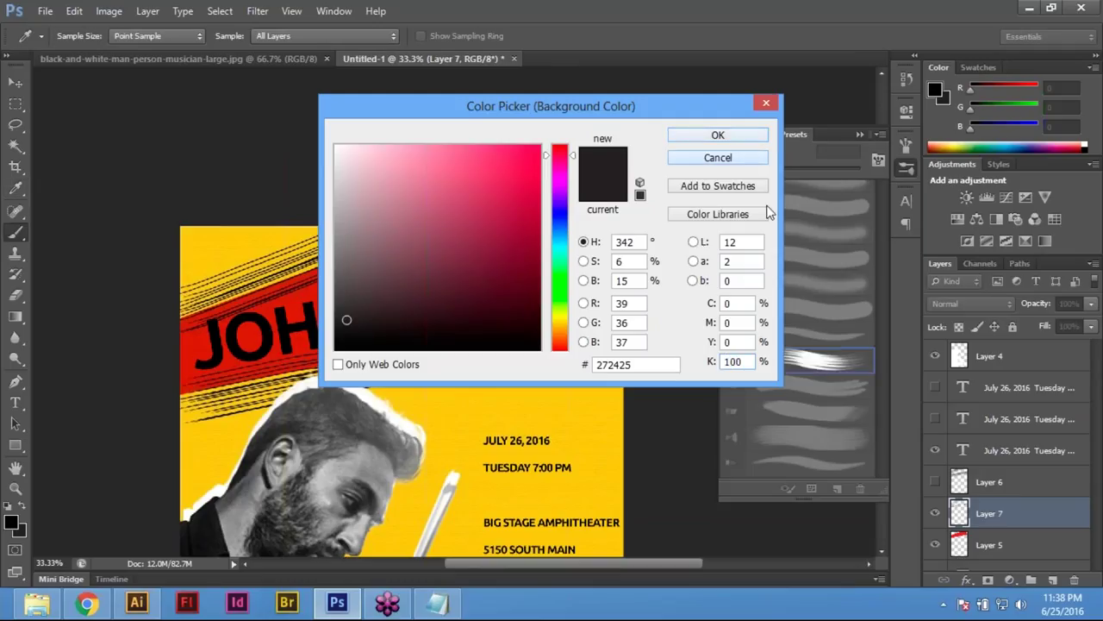
{"action": "left_click", "coordinate": [741, 159]}
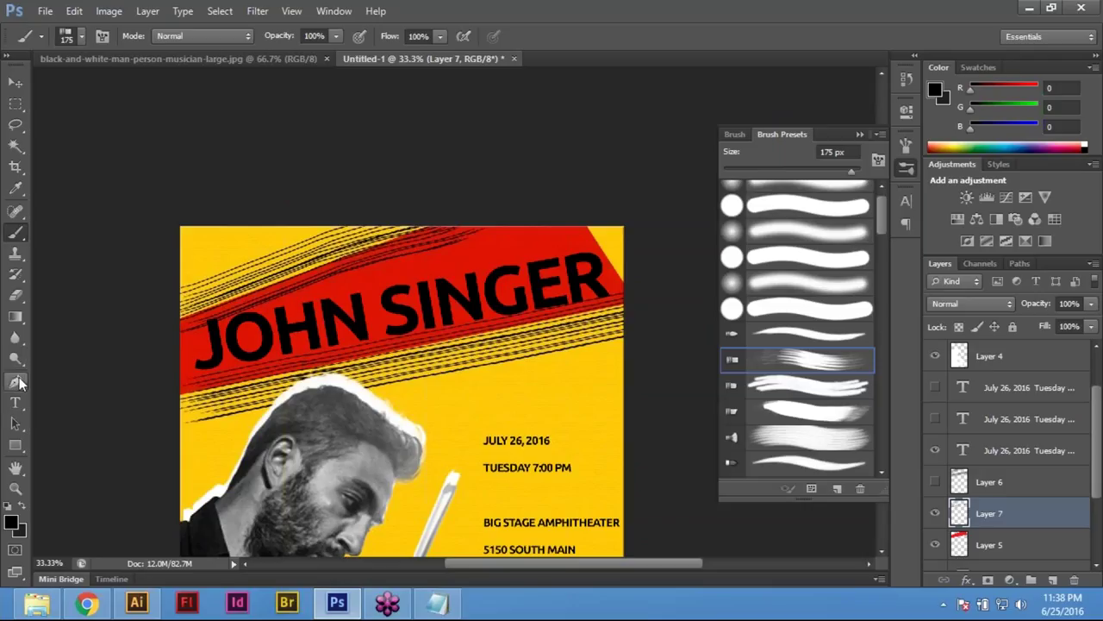
Paint short black bristle strokes on the yellow area above the event date, and switch to the Mixer Brush tool
{"action": "left_click", "coordinate": [434, 385]}
{"action": "left_click", "coordinate": [431, 405]}
{"action": "left_click_drag", "start_coordinate": [439, 398], "coordinate": [474, 400]}
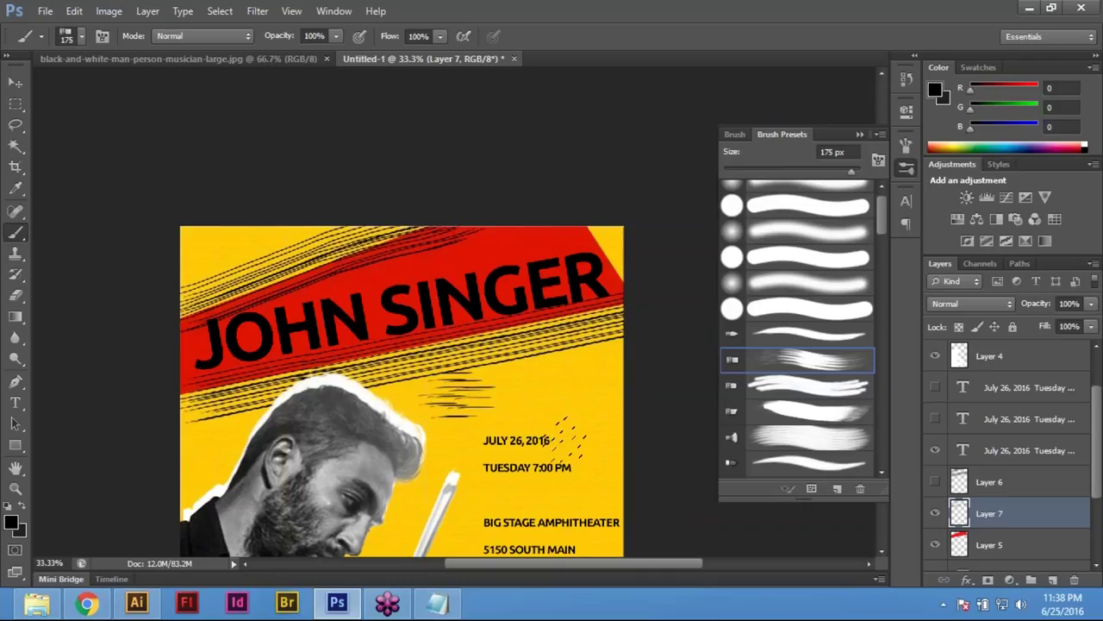
{"action": "left_click", "coordinate": [16, 233]}
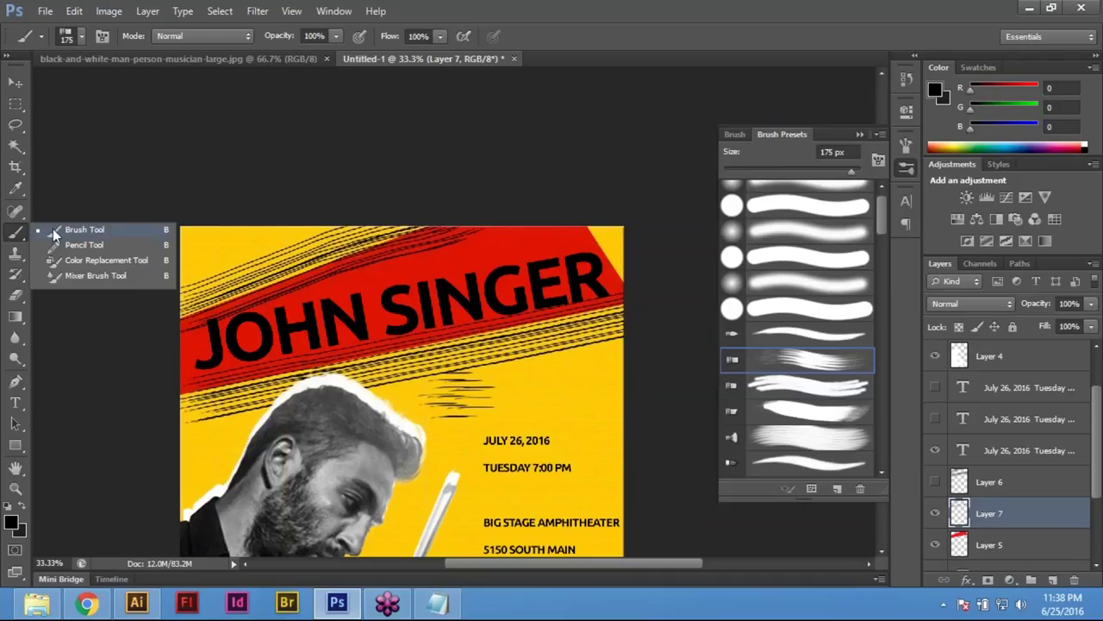
{"action": "left_click", "coordinate": [80, 277]}
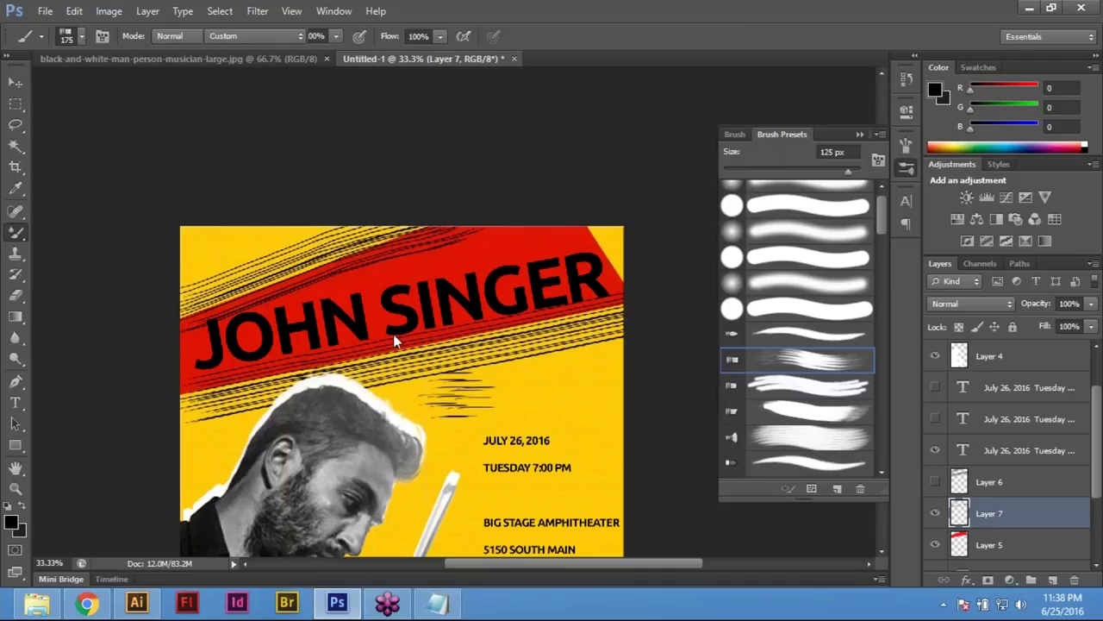
Toggle the Mixer Brush's load-after-stroke option off and on, and undo the black test strokes around the event details
{"action": "left_click", "coordinate": [44, 38]}
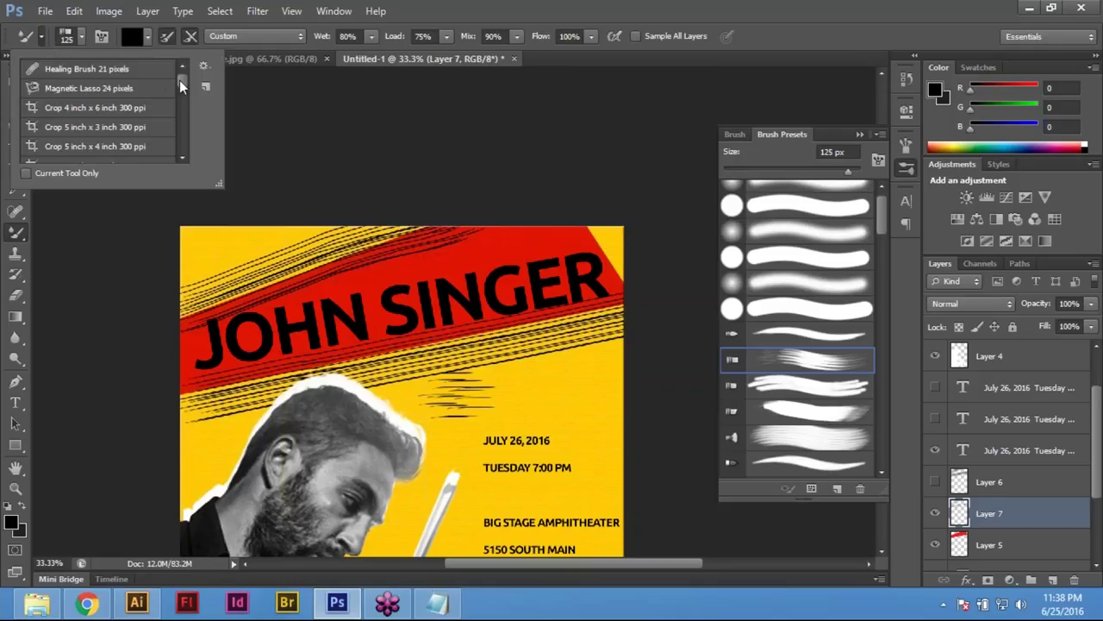
{"action": "left_click", "coordinate": [195, 41]}
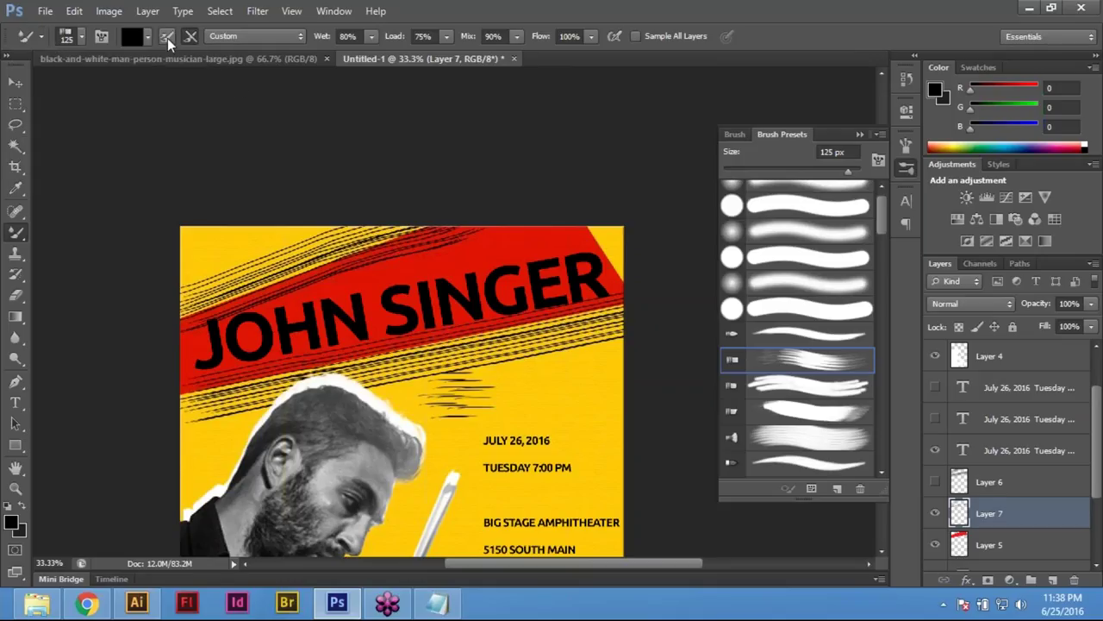
{"action": "left_click", "coordinate": [167, 38]}
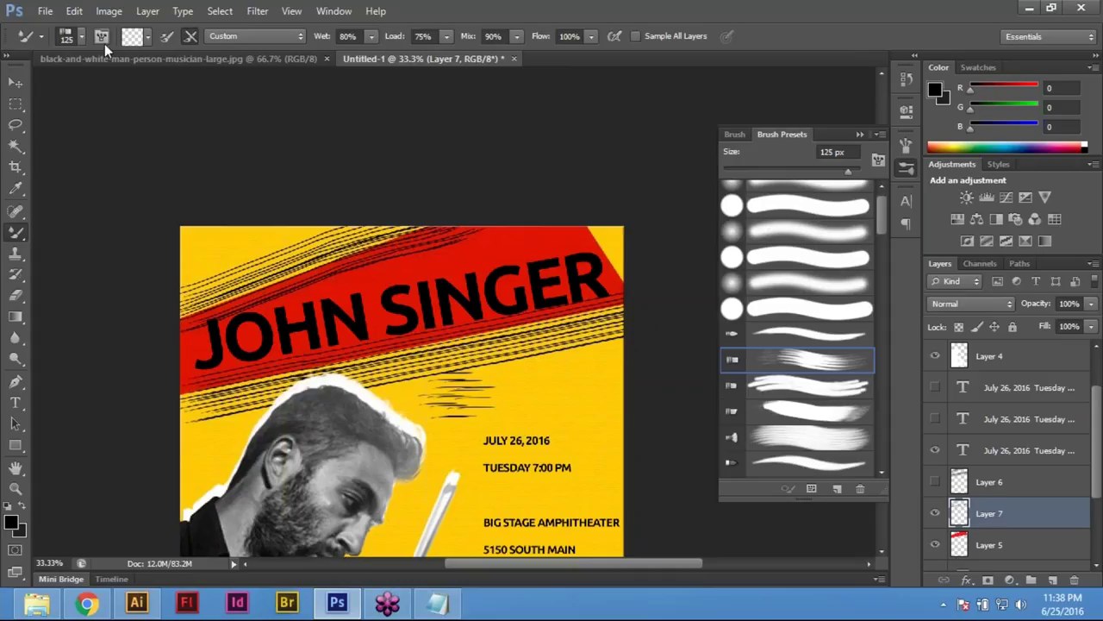
{"action": "left_click", "coordinate": [131, 36]}
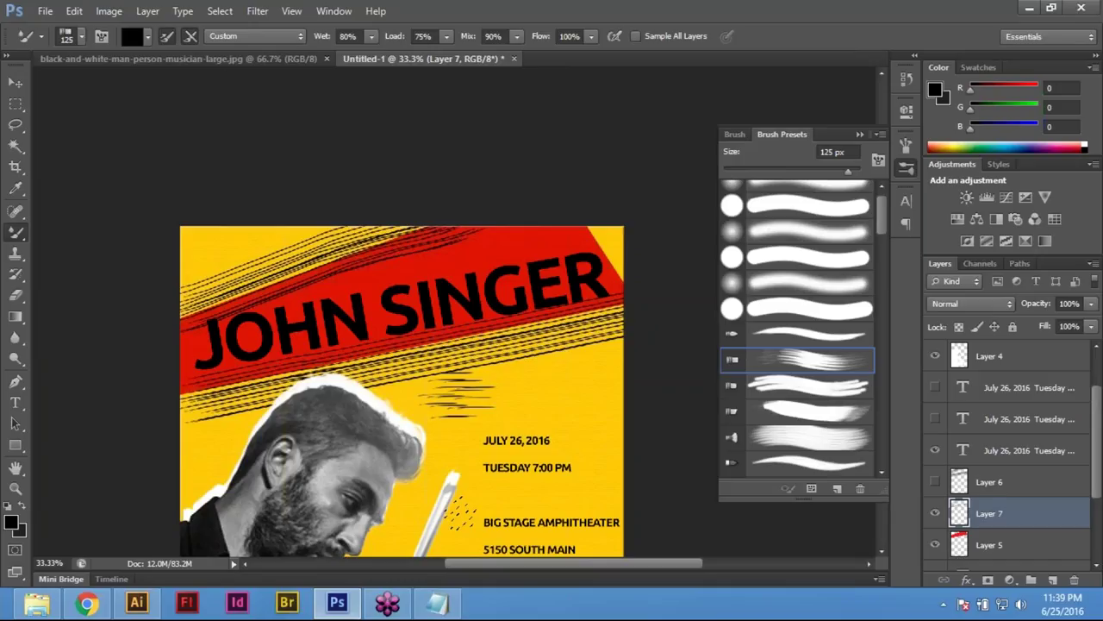
{"action": "key", "text": "ctrl+z"}
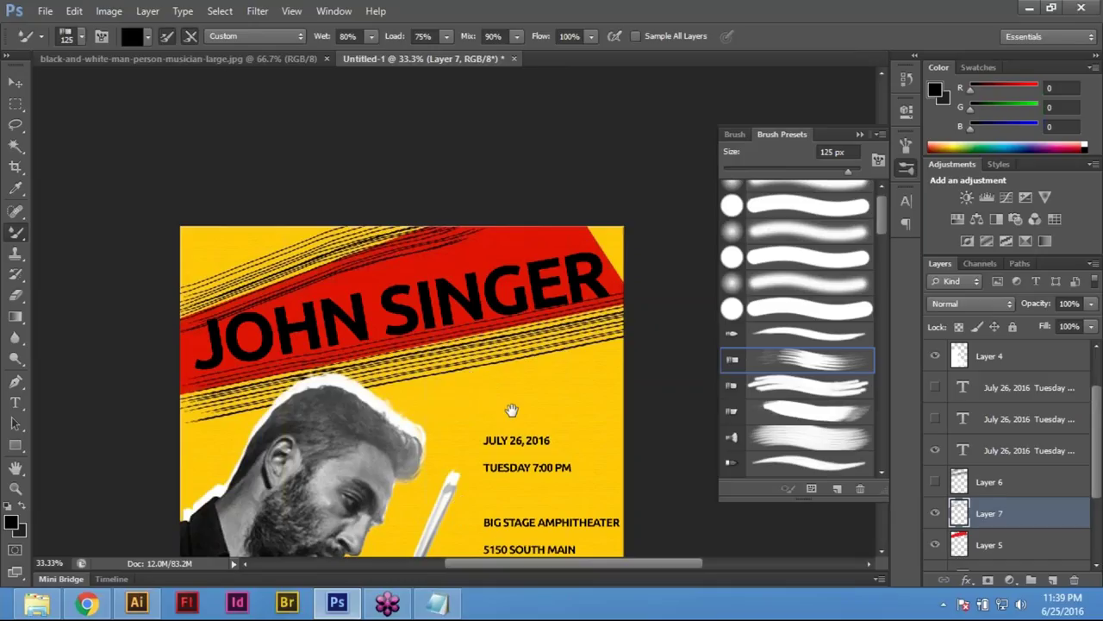
{"action": "key", "text": "ctrl+0"}
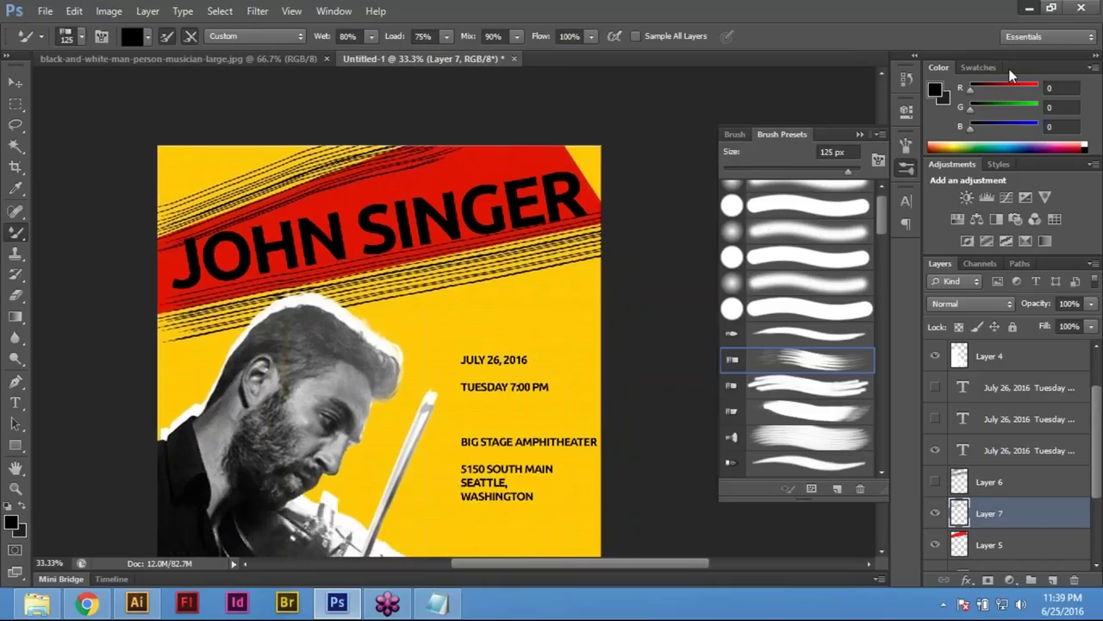
Minimize the poster workspace and the open folder windows
{"action": "left_click", "coordinate": [1030, 7]}
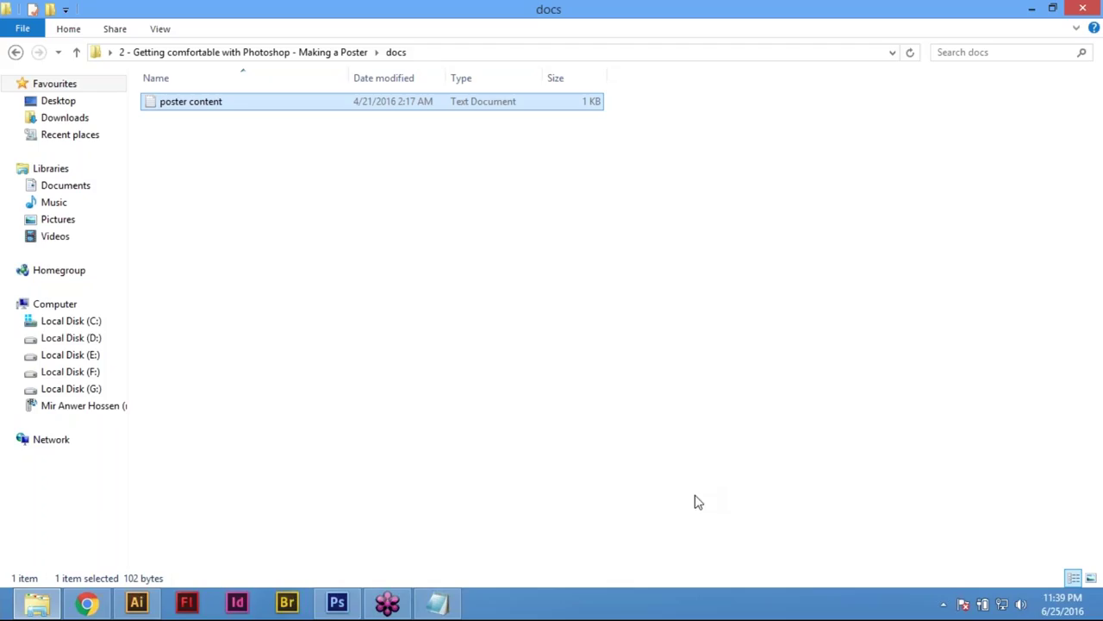
{"action": "left_click", "coordinate": [1030, 9]}
{"action": "left_click", "coordinate": [1029, 9]}
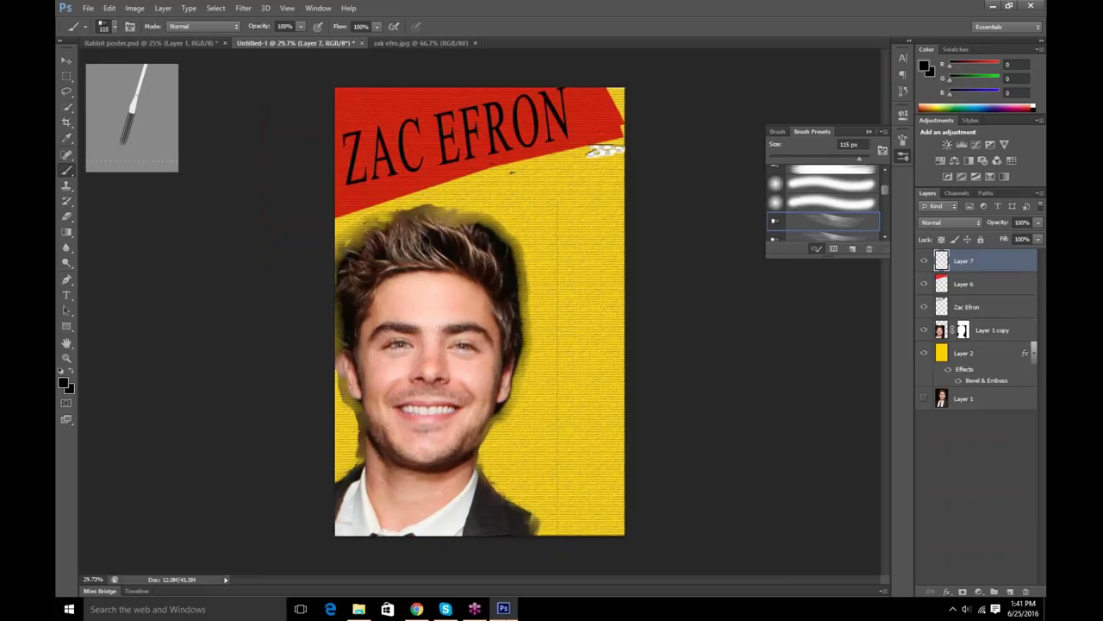
Bring the Zac Efron poster to the front and view the live bristle tip preview from different angles
{"action": "left_click", "coordinate": [476, 609]}
{"action": "left_click", "coordinate": [504, 609]}
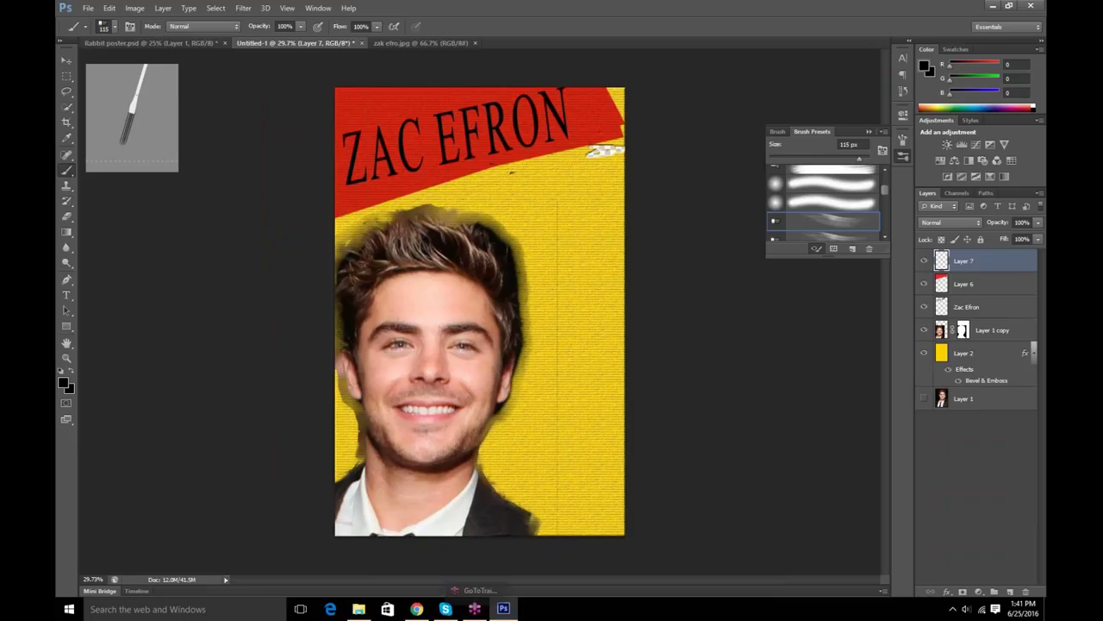
{"action": "left_click", "coordinate": [138, 114]}
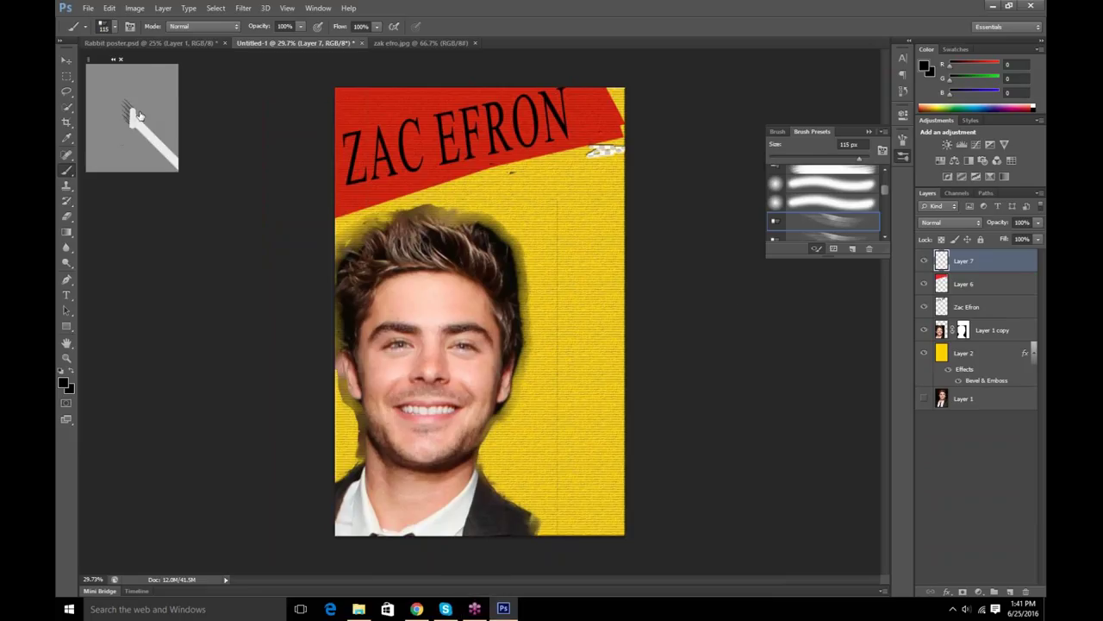
{"action": "left_click", "coordinate": [138, 114]}
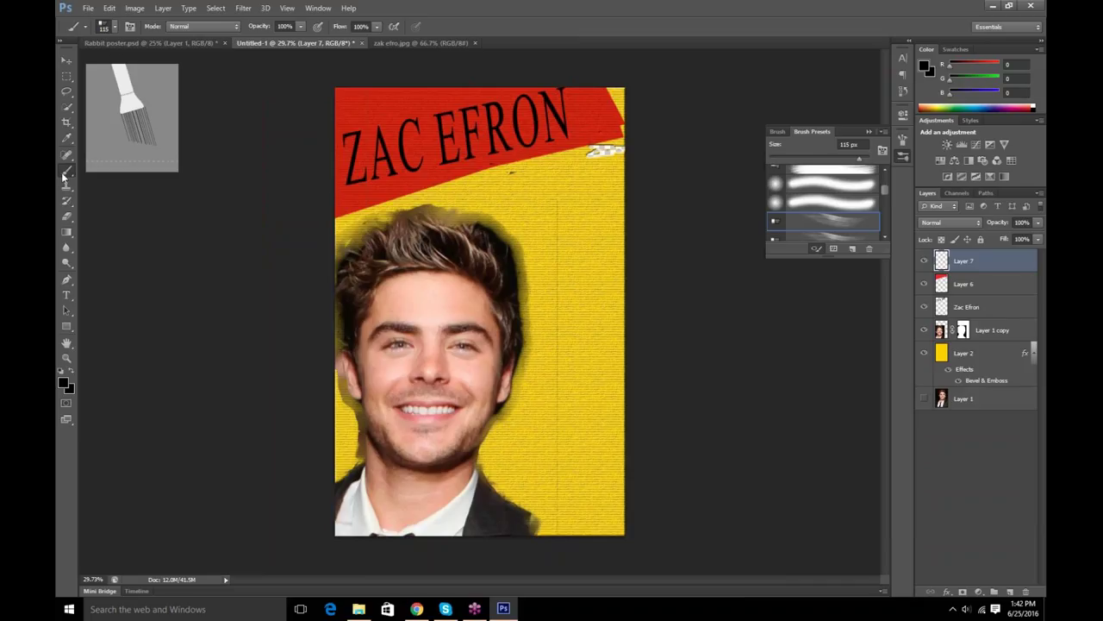
Switch the 115 px brush from the bristle tip to the Soft Round Pressure Size tip
{"action": "left_click", "coordinate": [115, 29]}
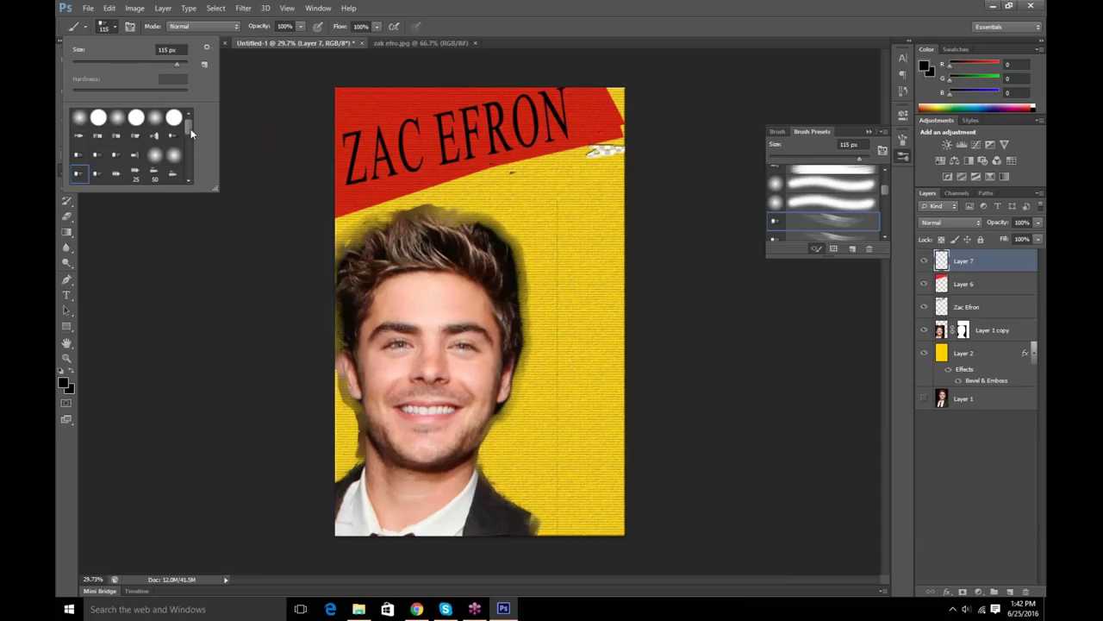
{"action": "scroll", "coordinate": [188, 133], "scroll_direction": "down", "scroll_amount": 2}
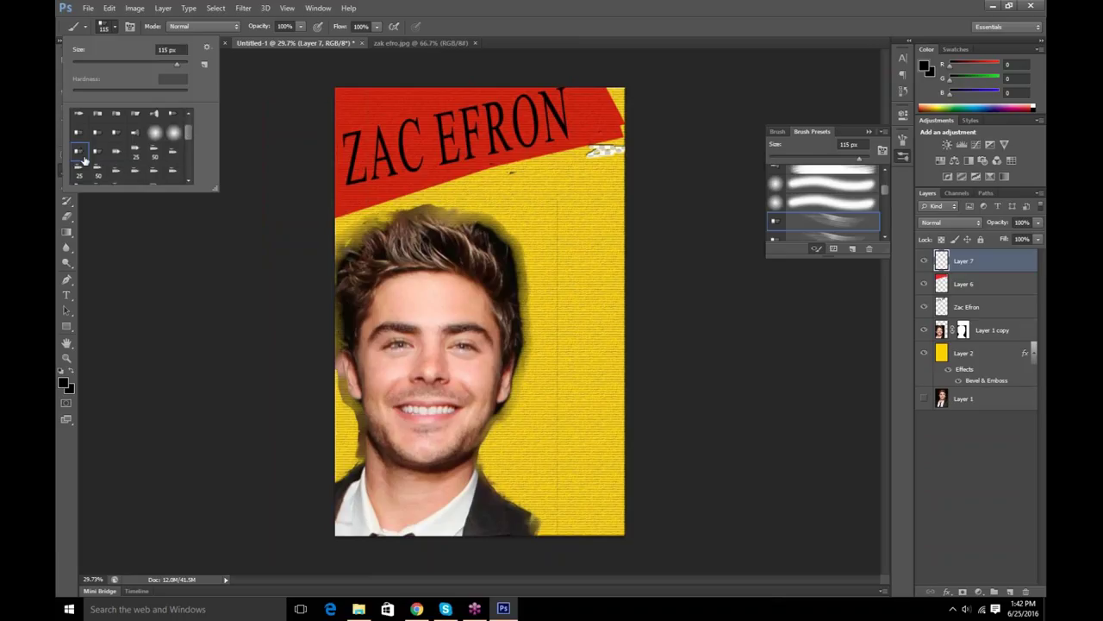
{"action": "scroll", "coordinate": [132, 162], "scroll_direction": "up", "scroll_amount": 1}
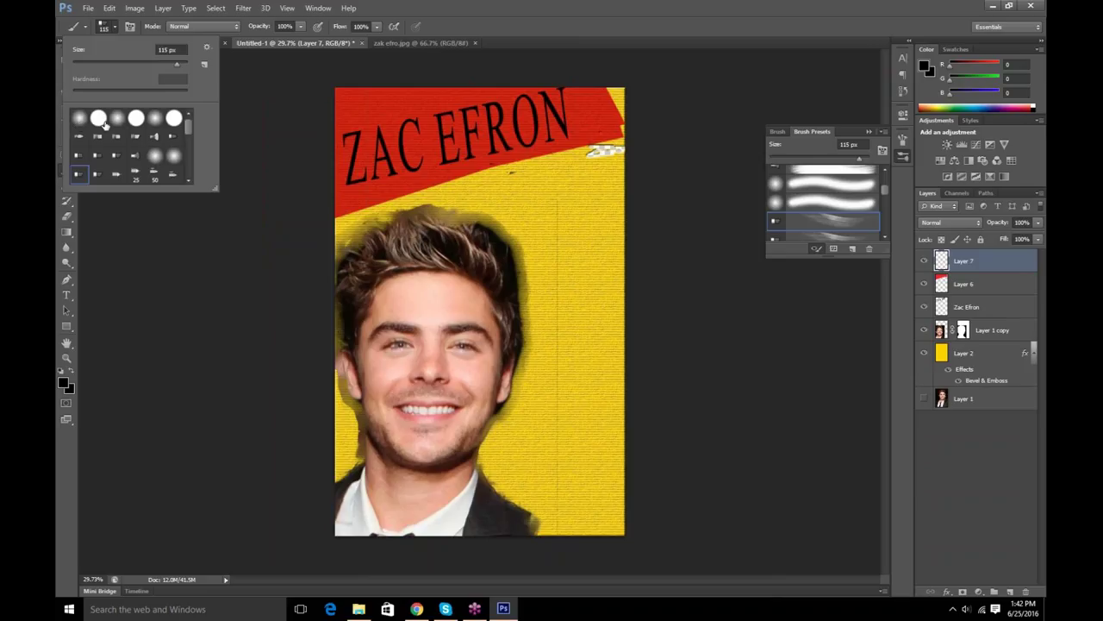
{"action": "left_click", "coordinate": [100, 120]}
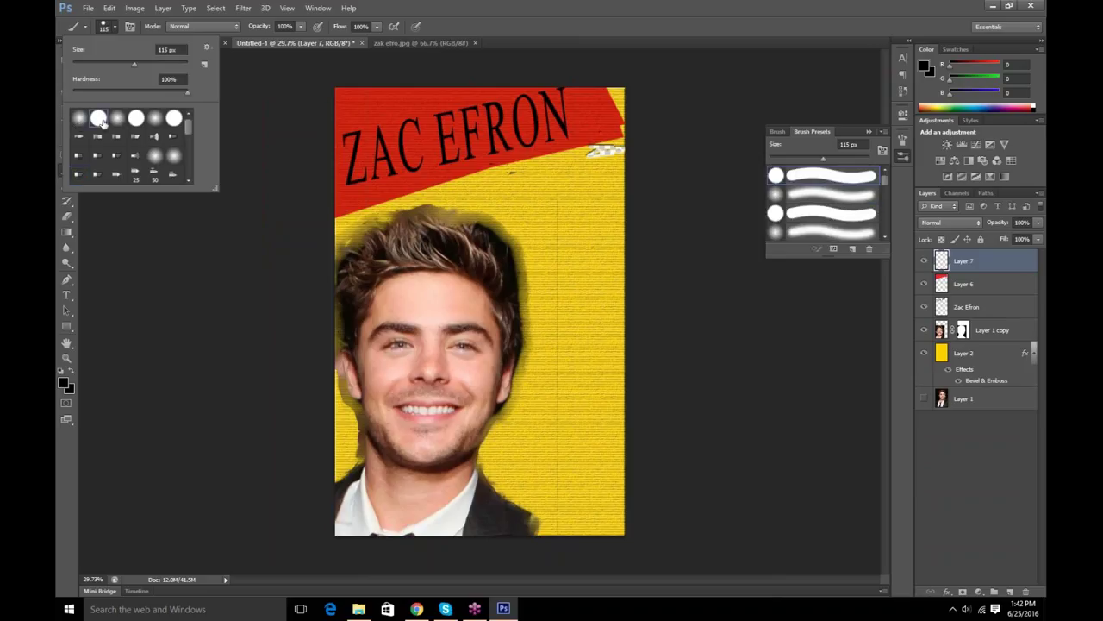
{"action": "left_click", "coordinate": [116, 121]}
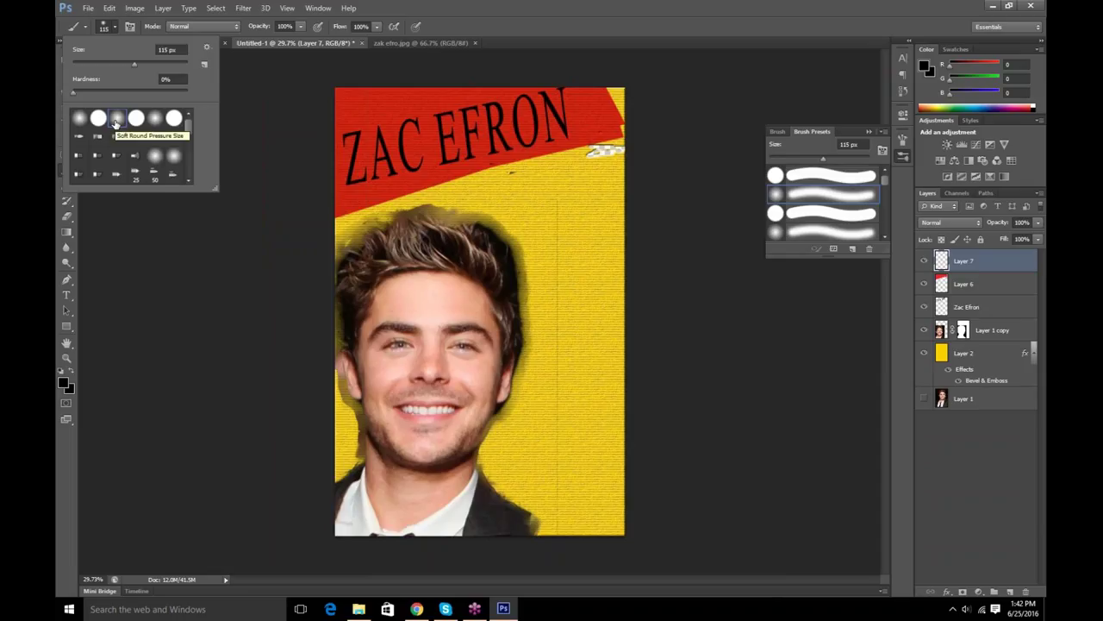
{"action": "left_click", "coordinate": [431, 200]}
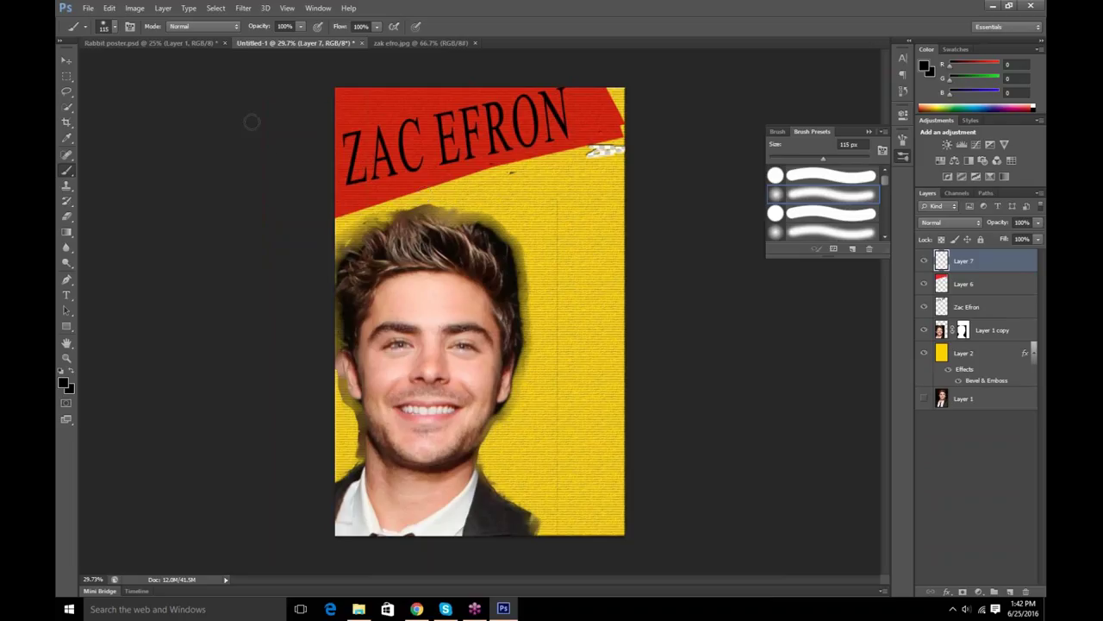
Hide and reopen the Brush Presets panel, and choose a hard round preset at 115 px
{"action": "left_click", "coordinate": [318, 7]}
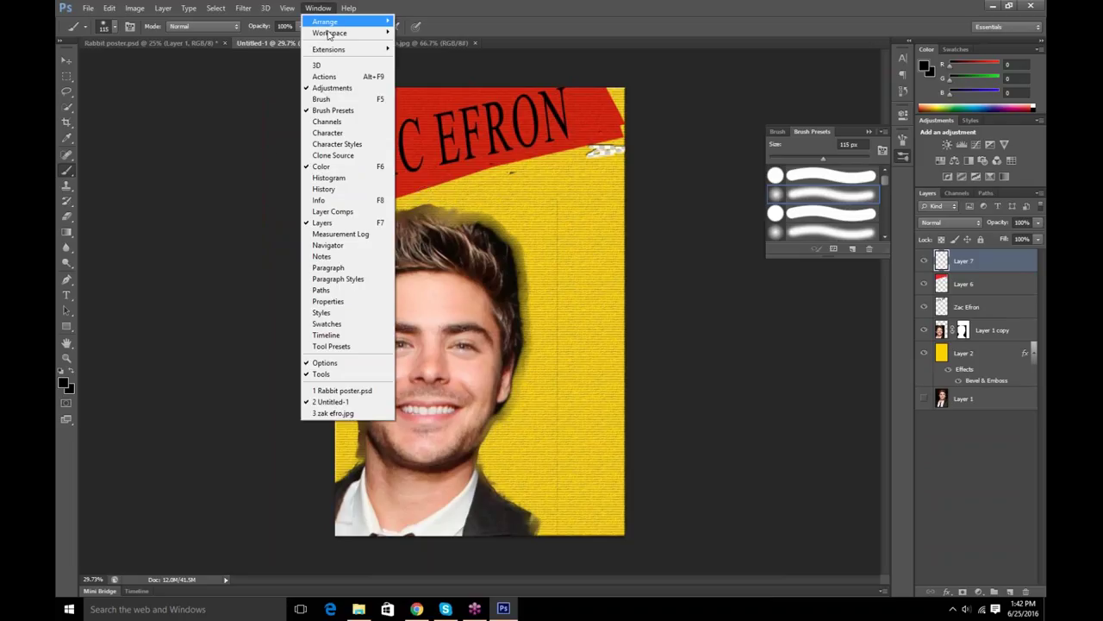
{"action": "left_click", "coordinate": [333, 110]}
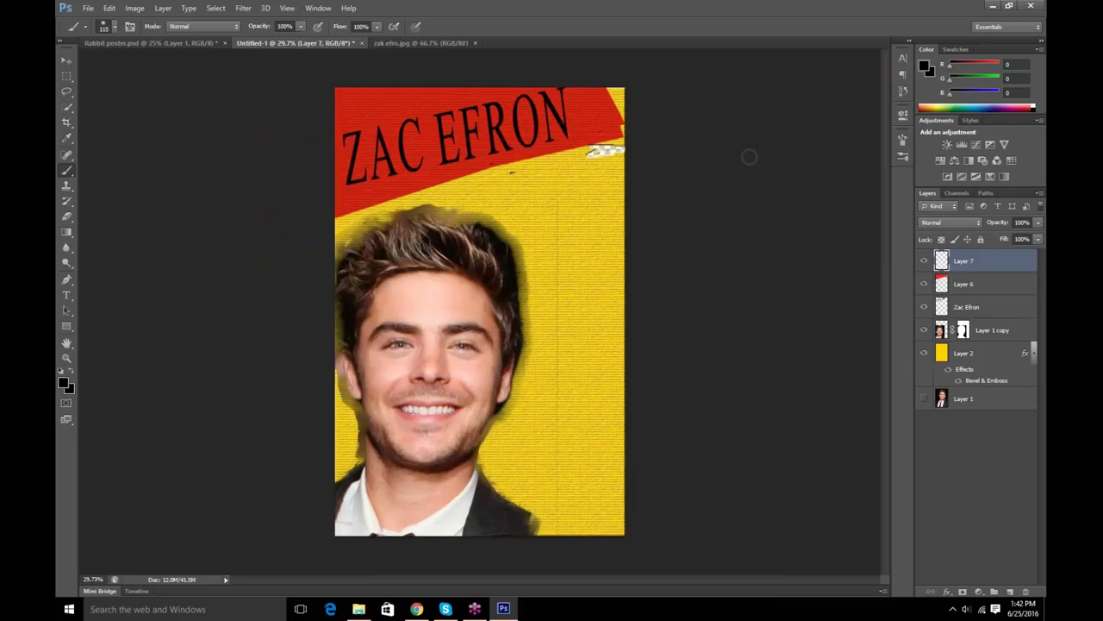
{"action": "left_click", "coordinate": [901, 155]}
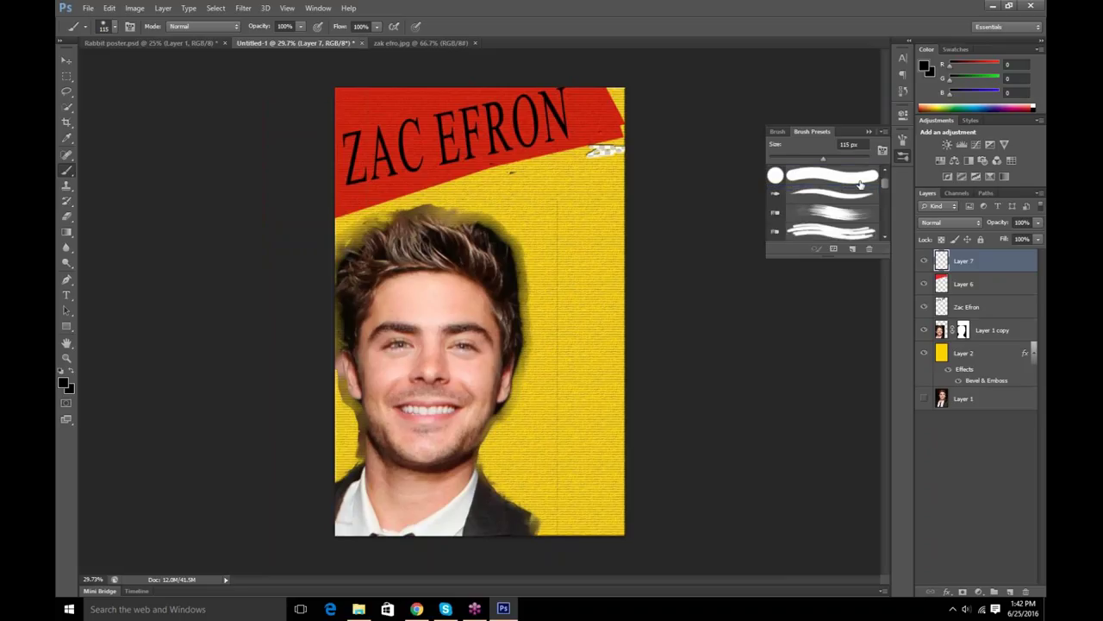
{"action": "scroll", "coordinate": [861, 185], "scroll_direction": "down", "scroll_amount": 1}
{"action": "scroll", "coordinate": [849, 191], "scroll_direction": "down", "scroll_amount": 2}
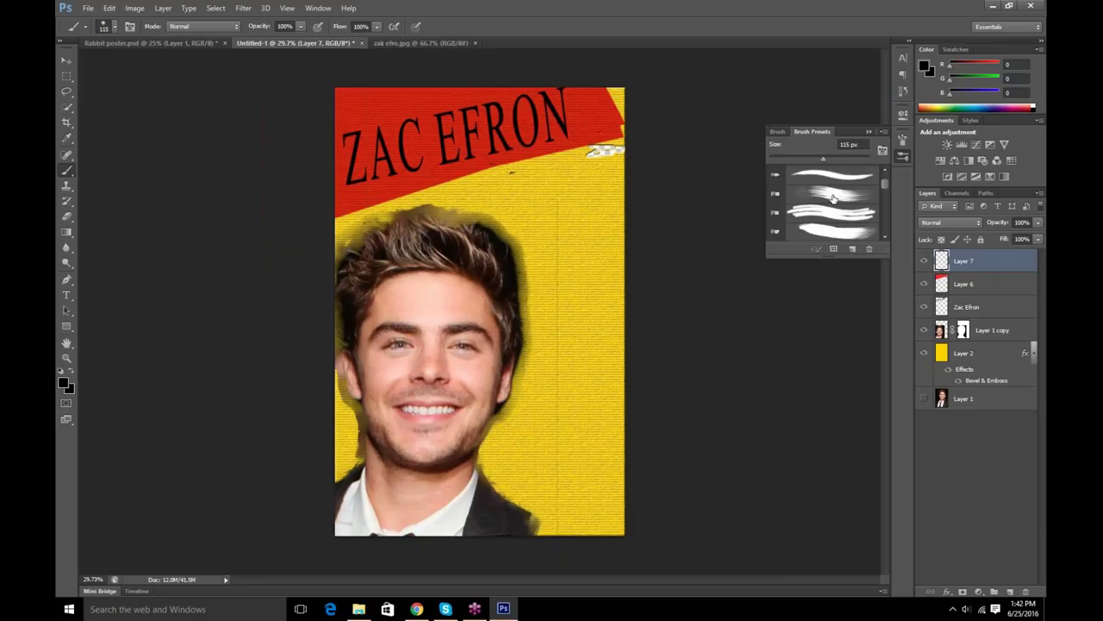
{"action": "scroll", "coordinate": [832, 198], "scroll_direction": "up", "scroll_amount": 3}
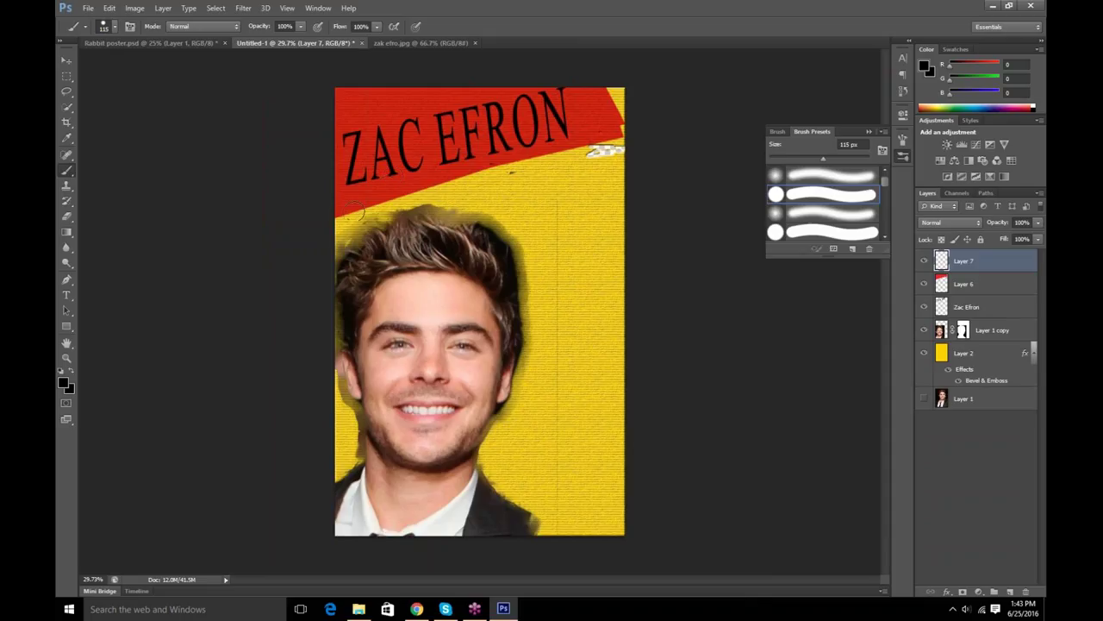
Try a hard round brush stroke along the red banner's lower edge, and reselect the Brush tool
{"action": "mouse_move", "coordinate": [361, 210]}
{"action": "left_mouse_down"}
{"action": "mouse_move", "coordinate": [600, 131]}
{"action": "mouse_move", "coordinate": [579, 149]}
{"action": "left_mouse_up"}
{"action": "right_click", "coordinate": [68, 175]}
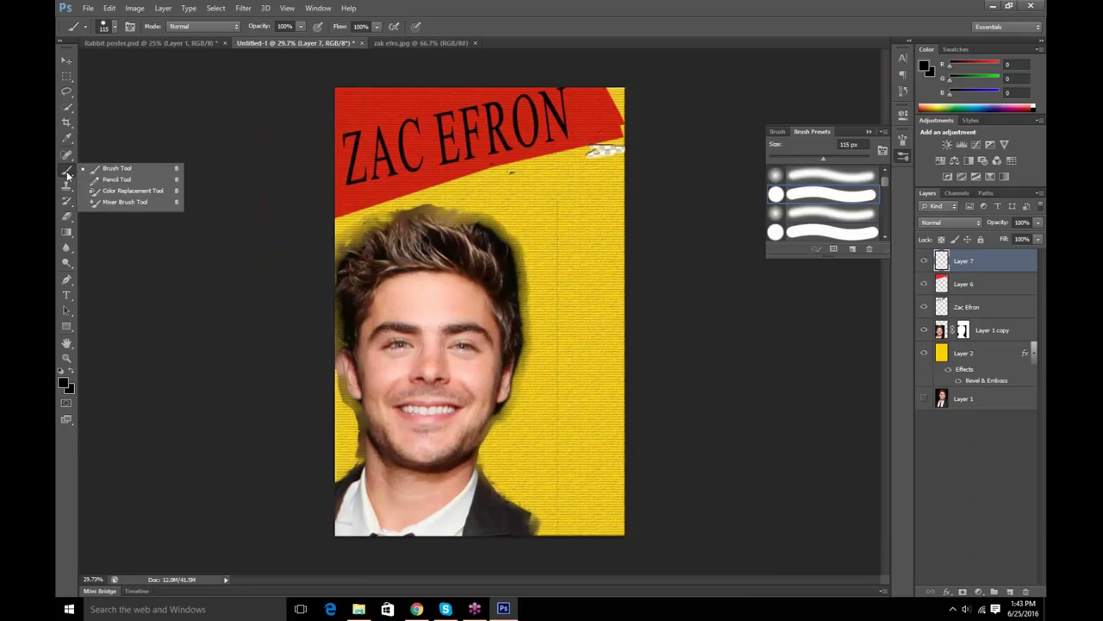
{"action": "left_click", "coordinate": [99, 175]}
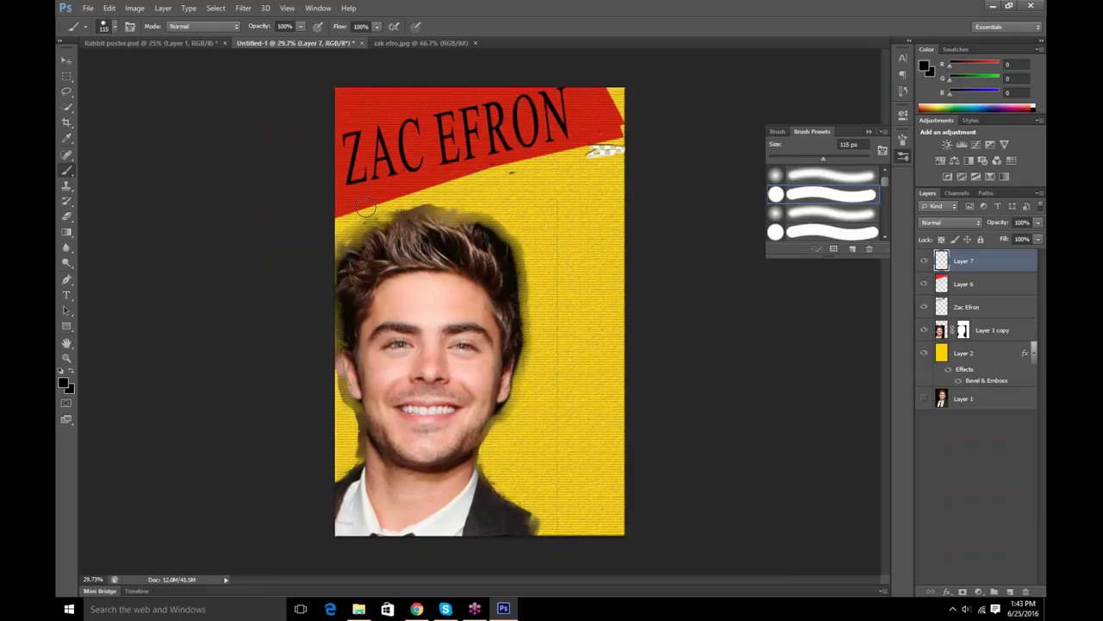
Look through the round and bristle tips in the Brush Presets panel
{"action": "scroll", "coordinate": [798, 209], "scroll_direction": "down", "scroll_amount": 1}
{"action": "scroll", "coordinate": [798, 209], "scroll_direction": "down", "scroll_amount": 2}
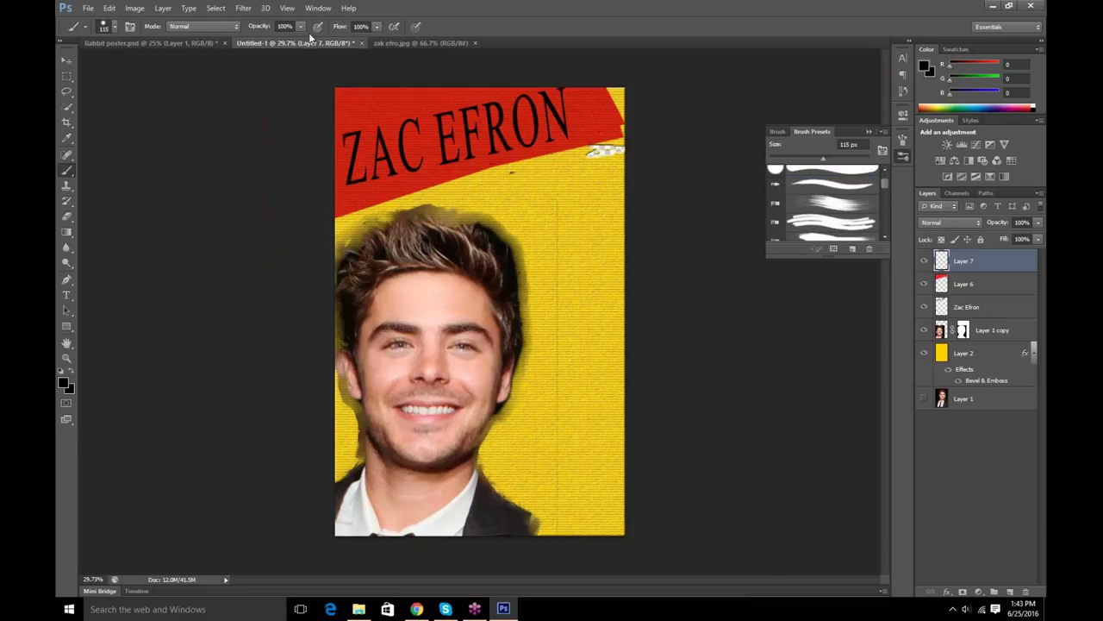
{"action": "scroll", "coordinate": [811, 187], "scroll_direction": "up", "scroll_amount": 2}
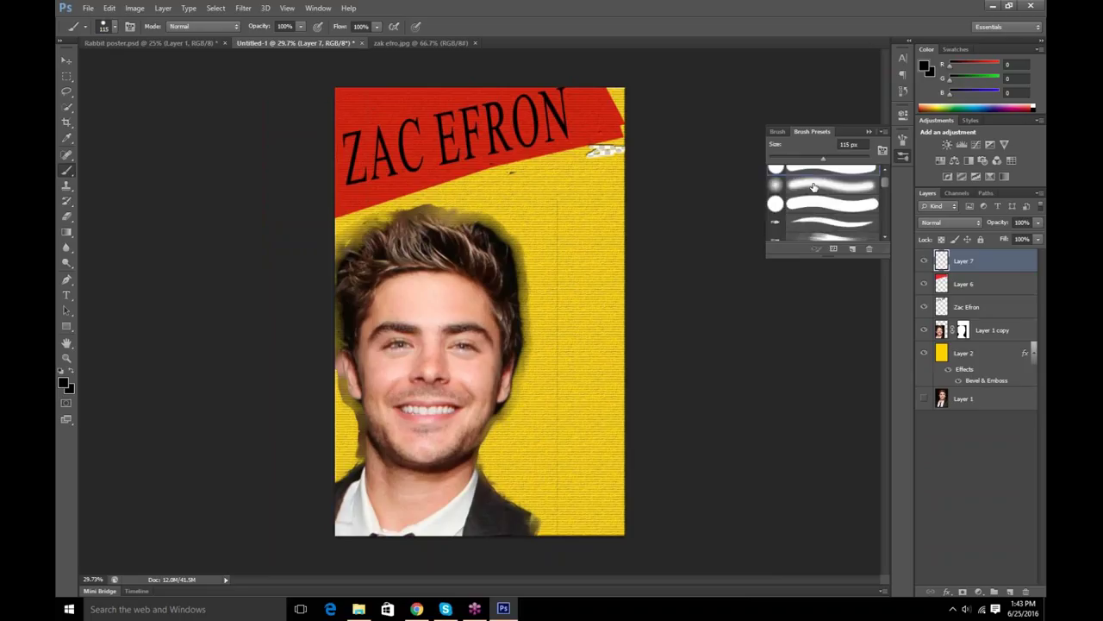
{"action": "scroll", "coordinate": [811, 187], "scroll_direction": "up", "scroll_amount": 3}
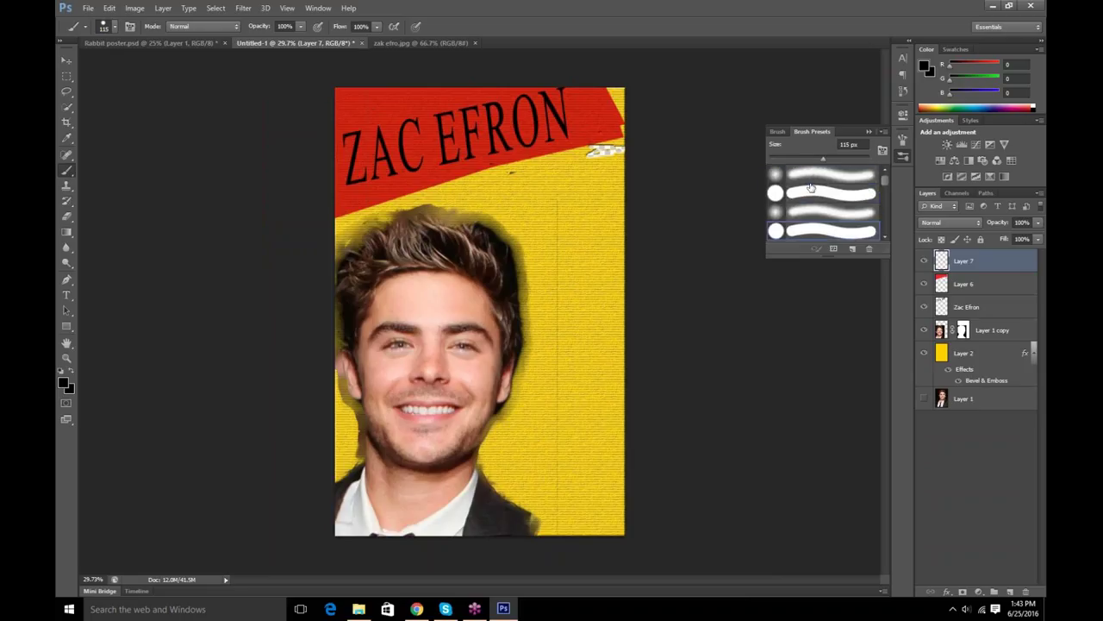
{"action": "scroll", "coordinate": [811, 187], "scroll_direction": "down", "scroll_amount": 1}
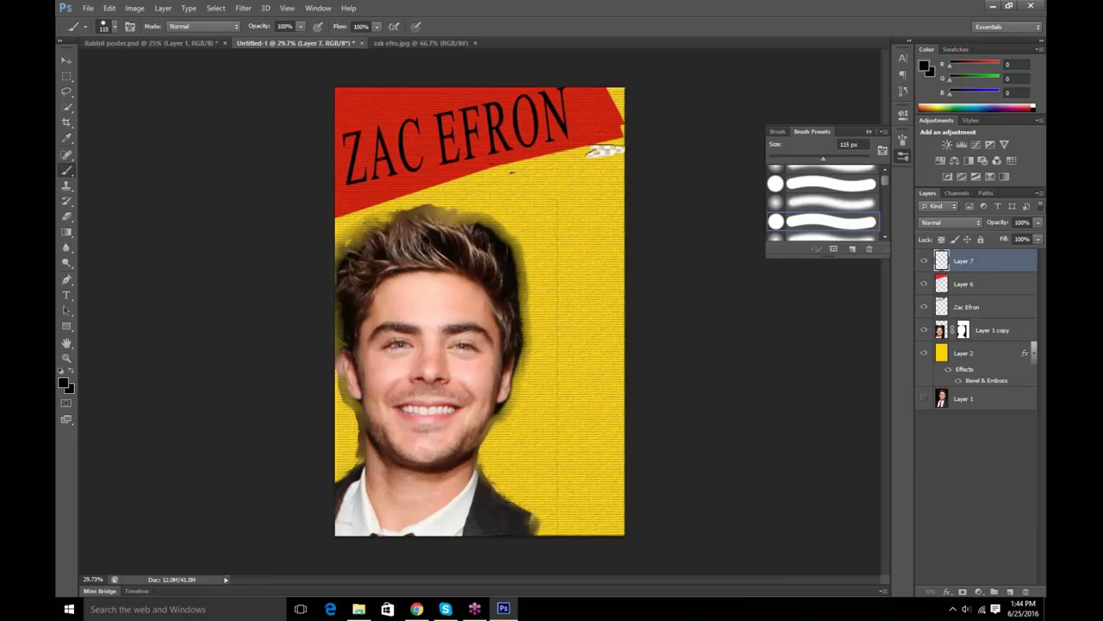
Create a new layer above Layer 7 in Normal mode at 100% opacity, and hide Layer 7
{"action": "left_click", "coordinate": [1041, 193]}
{"action": "left_click", "coordinate": [997, 203]}
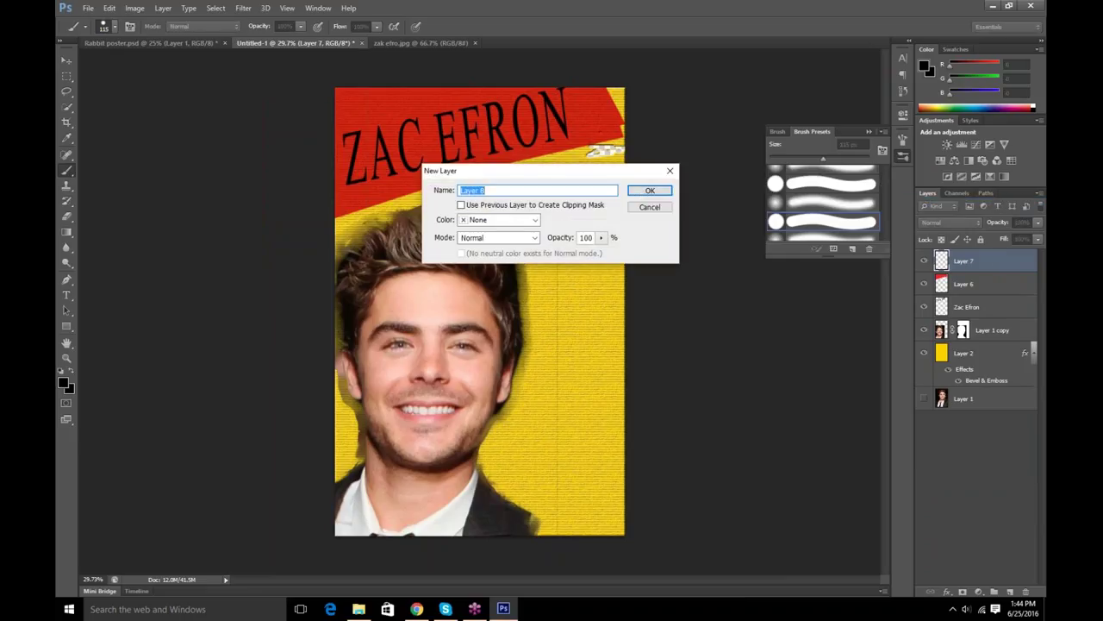
{"action": "left_click", "coordinate": [648, 187]}
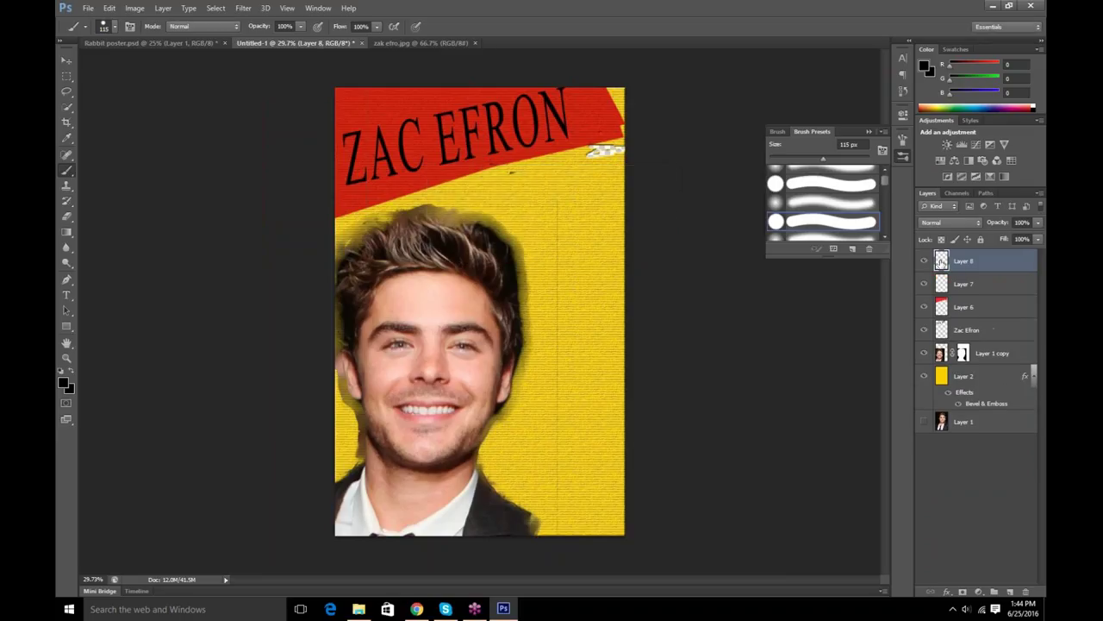
{"action": "double_click", "coordinate": [987, 261]}
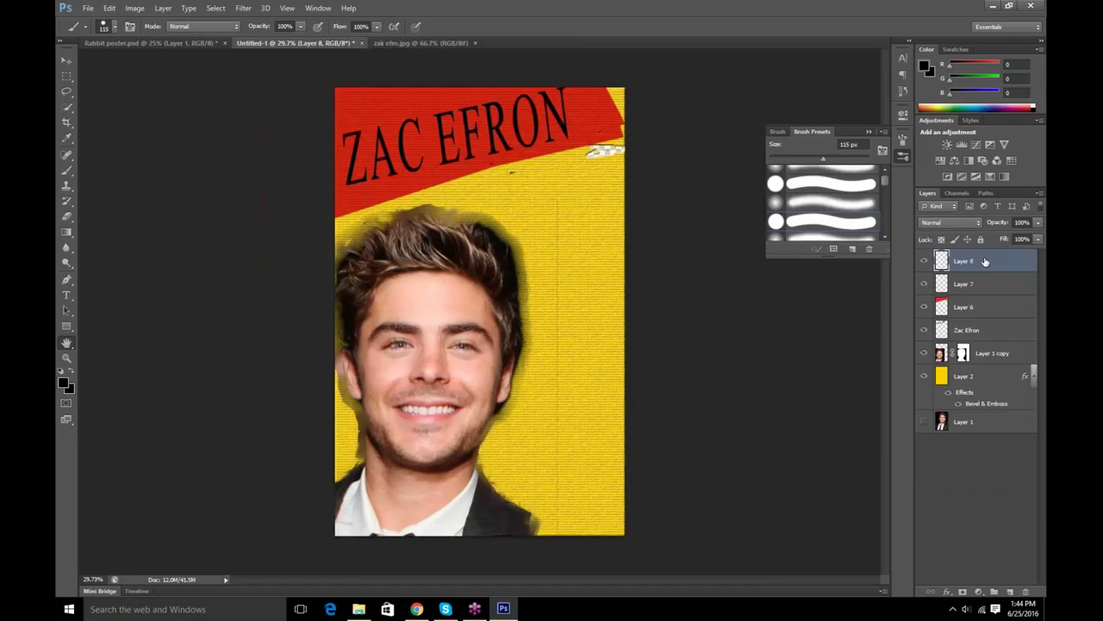
{"action": "left_click", "coordinate": [870, 181]}
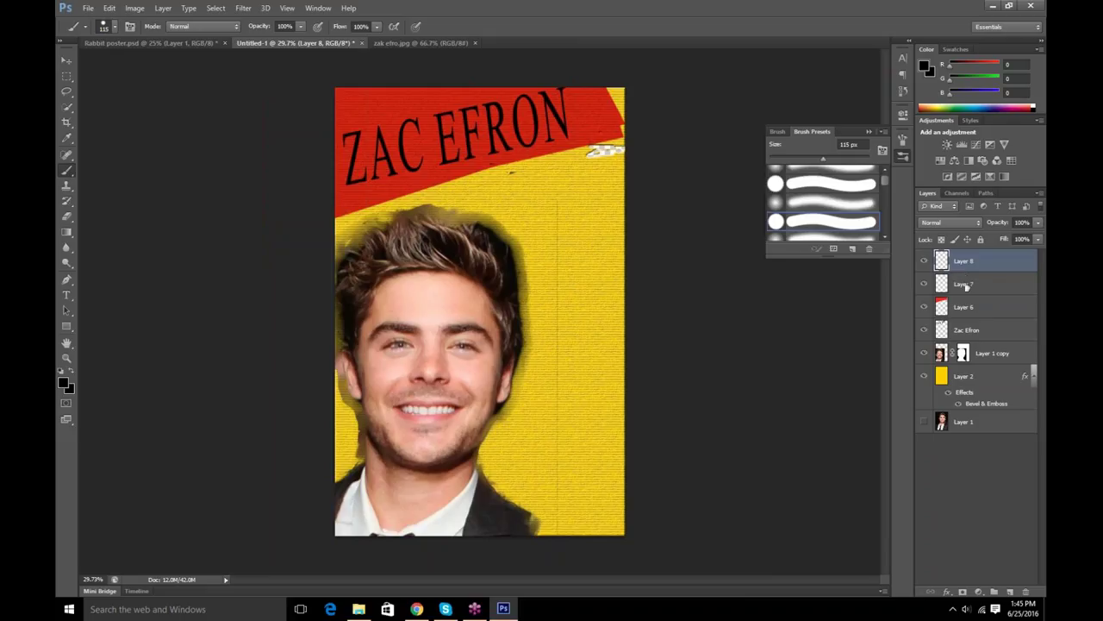
{"action": "left_click", "coordinate": [924, 283]}
{"action": "key", "text": "shift+b"}
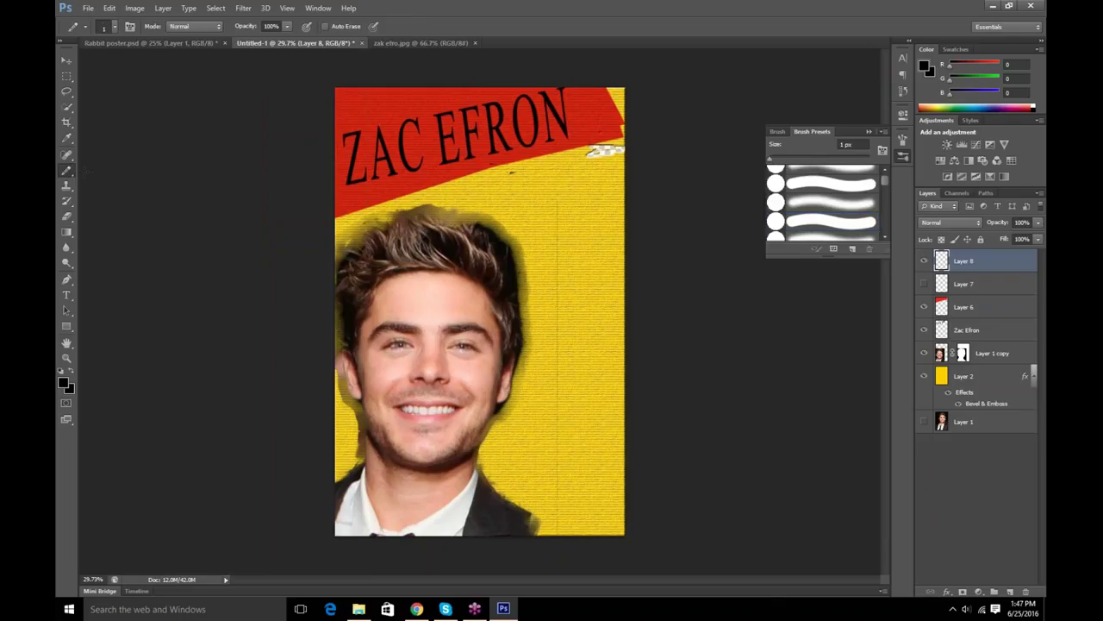
{"action": "right_click", "coordinate": [87, 181]}
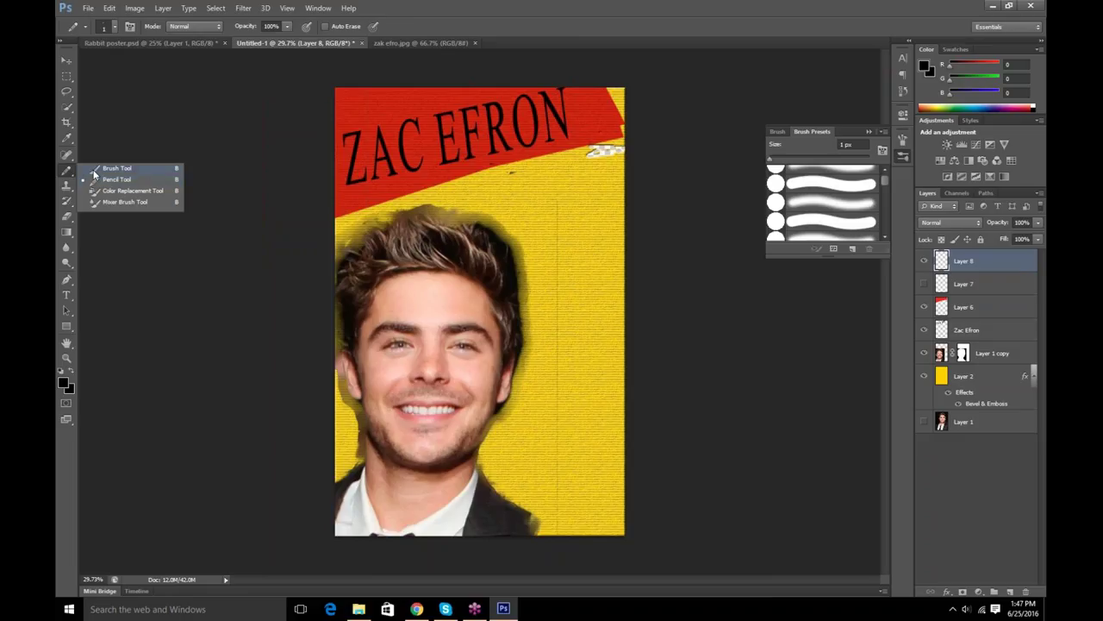
{"action": "left_click", "coordinate": [112, 168]}
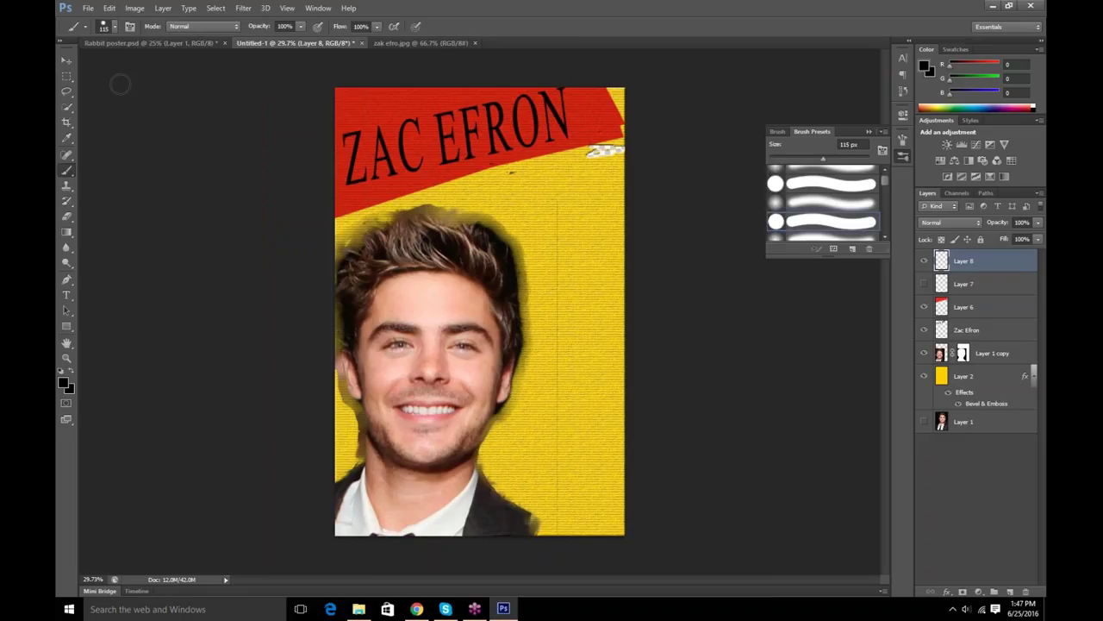
Choose the Soft Round Pressure Size brush with 0% hardness at 115 px
{"action": "left_click", "coordinate": [115, 26]}
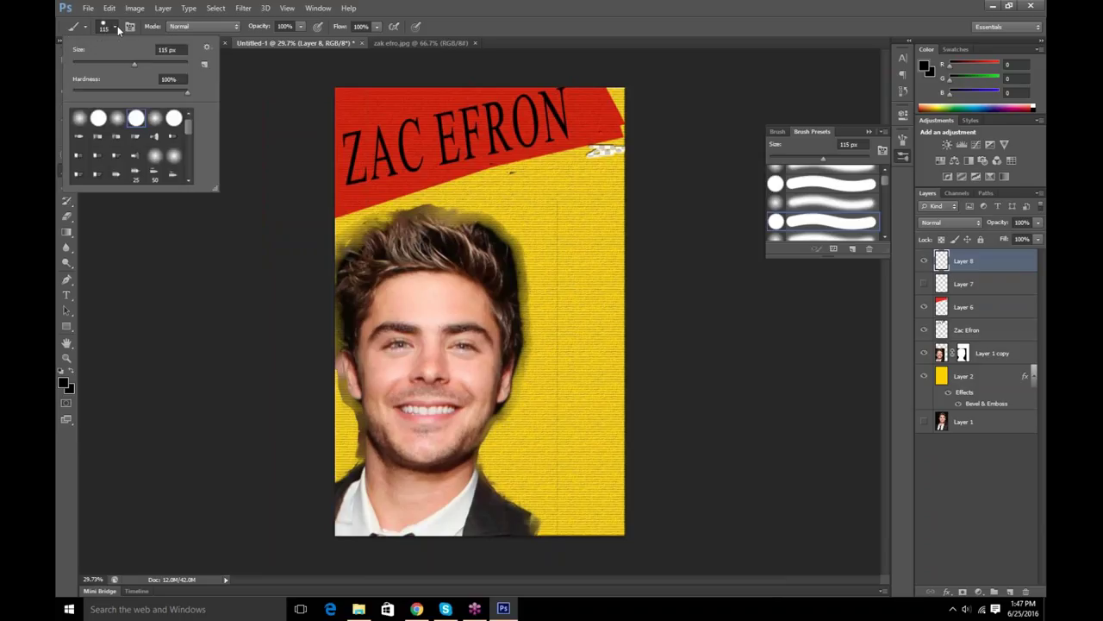
{"action": "left_click", "coordinate": [114, 121]}
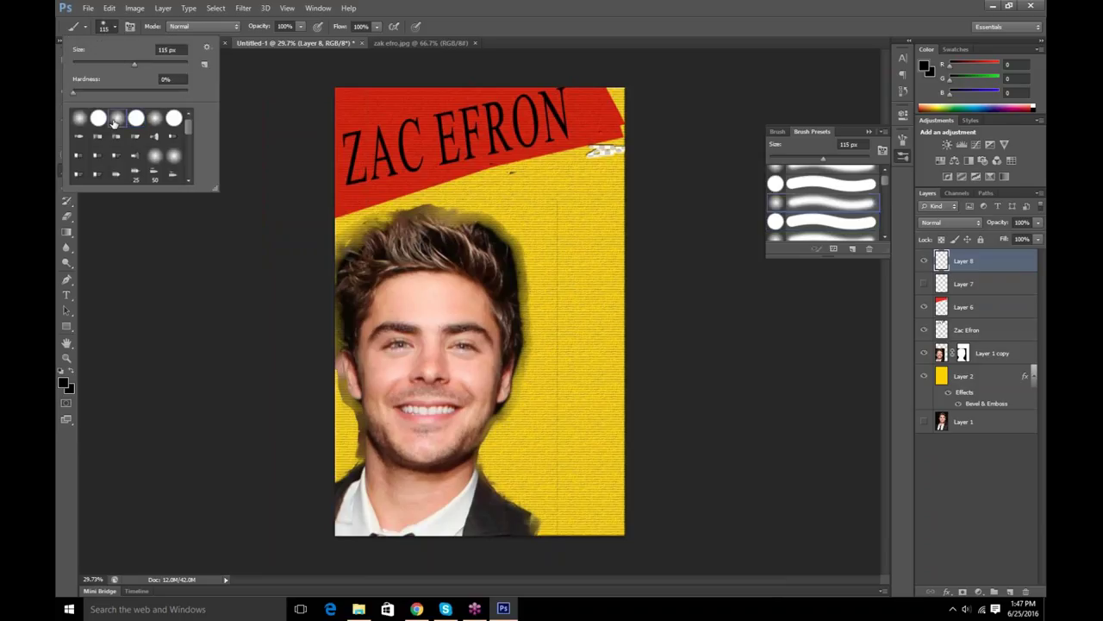
{"action": "left_click", "coordinate": [290, 158]}
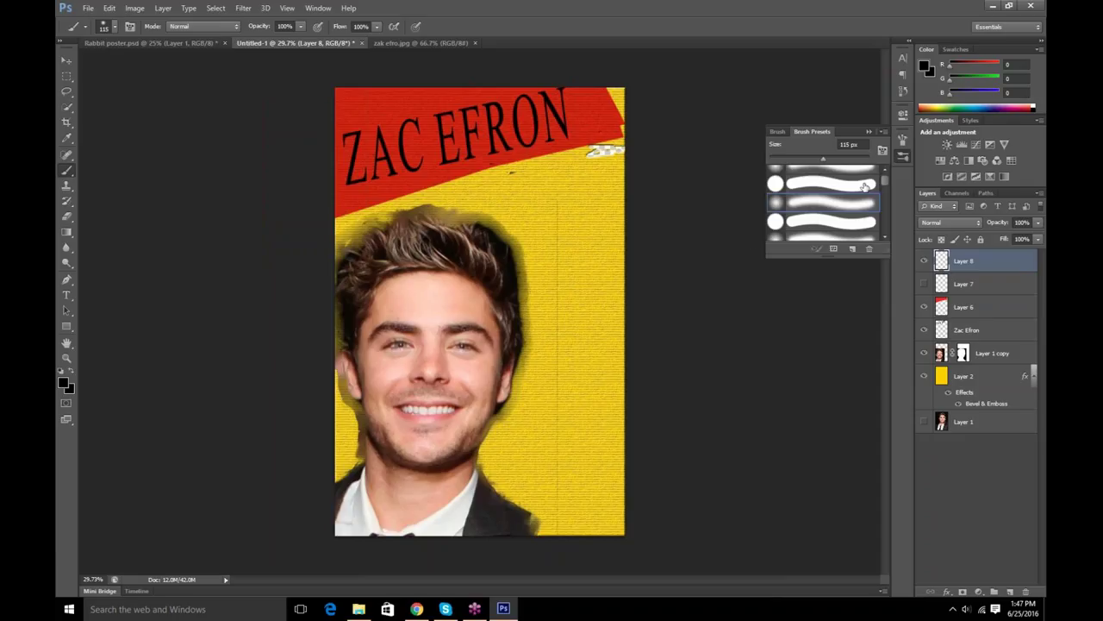
Select the first soft round brush preset and keep Soft Round as its name
{"action": "left_click_drag", "start_coordinate": [886, 185], "coordinate": [883, 175]}
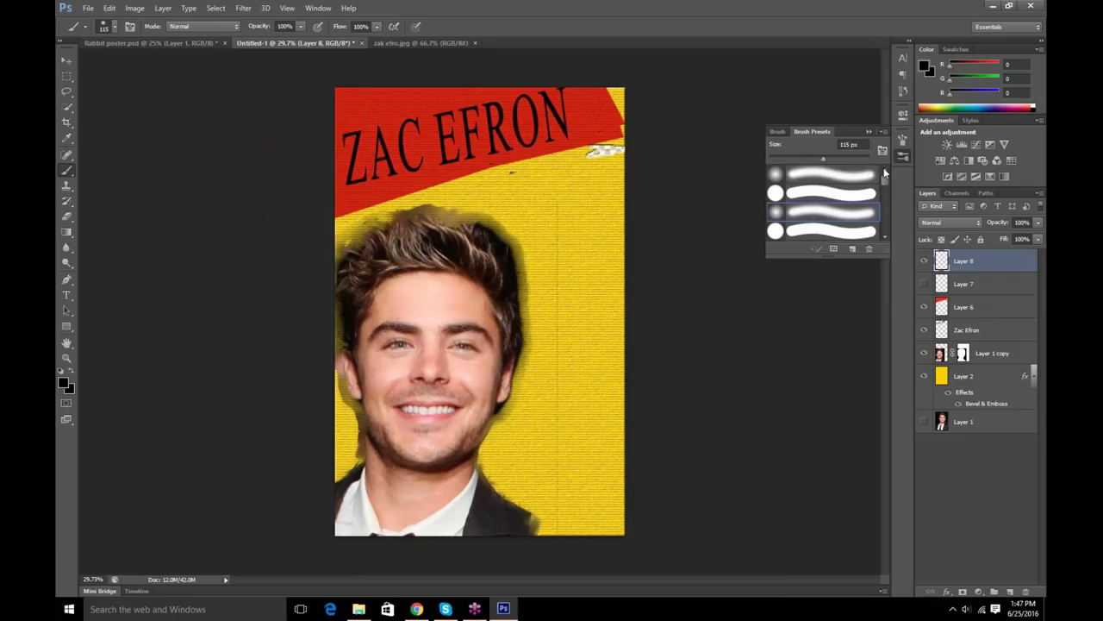
{"action": "left_click", "coordinate": [869, 173]}
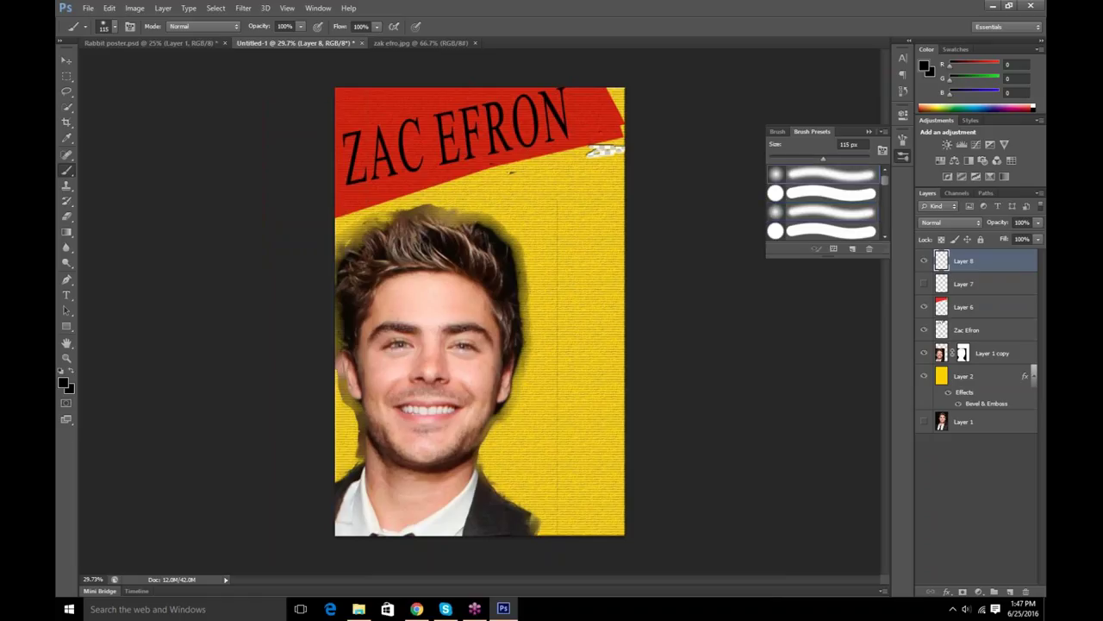
{"action": "left_click", "coordinate": [852, 248]}
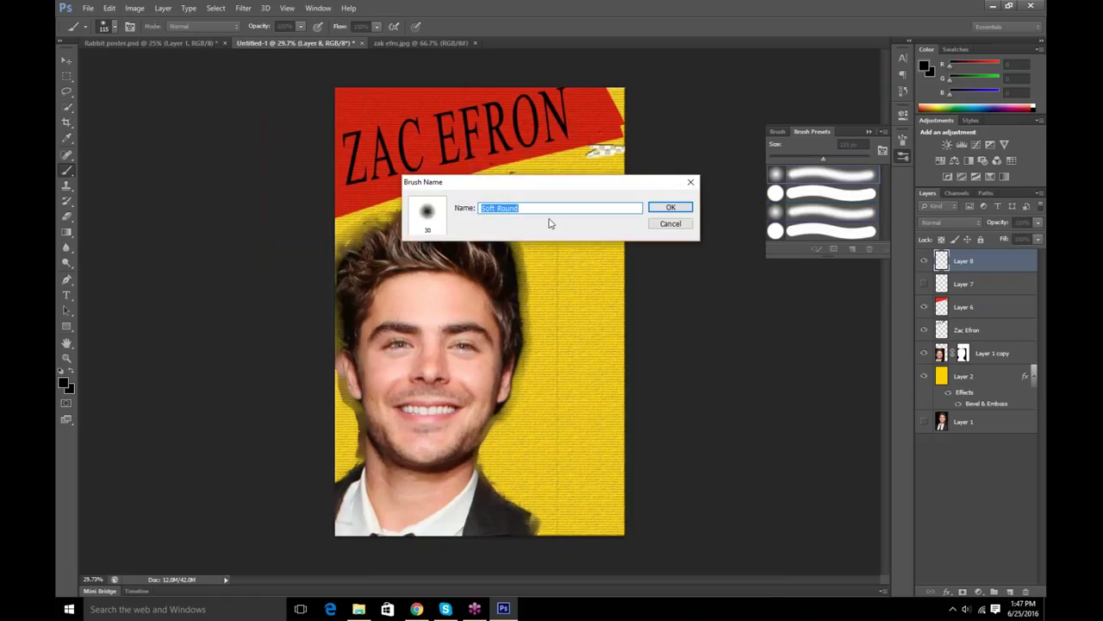
{"action": "left_click", "coordinate": [668, 206]}
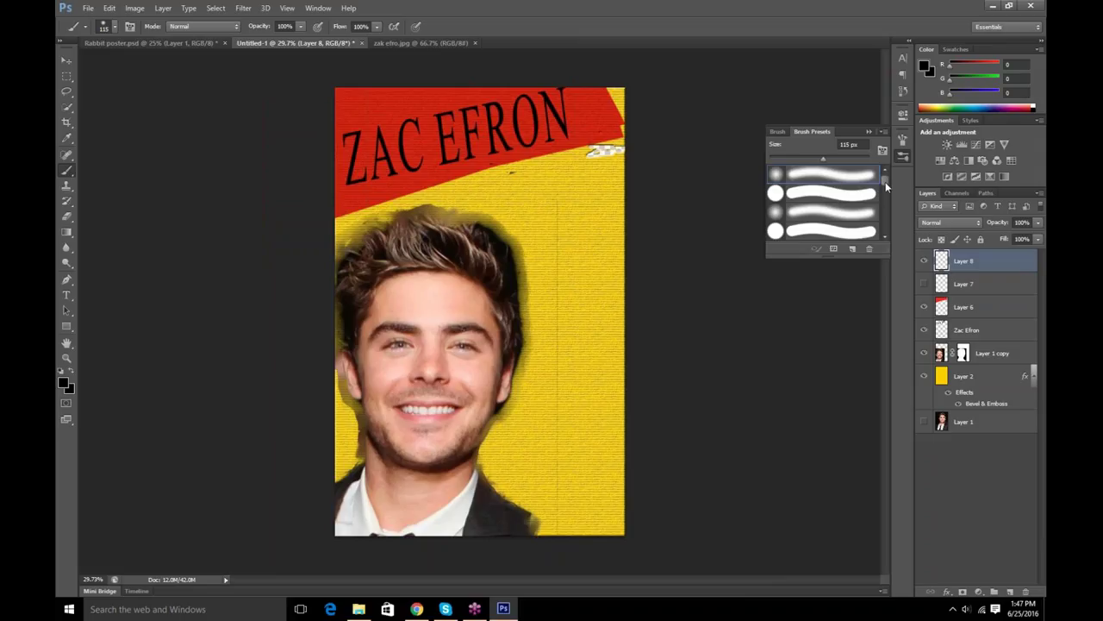
Hide the Brush Presets panel and show it again
{"action": "mouse_move", "coordinate": [885, 181]}
{"action": "left_mouse_down"}
{"action": "mouse_move", "coordinate": [892, 225]}
{"action": "mouse_move", "coordinate": [890, 183]}
{"action": "left_mouse_up"}
{"action": "left_click", "coordinate": [318, 8]}
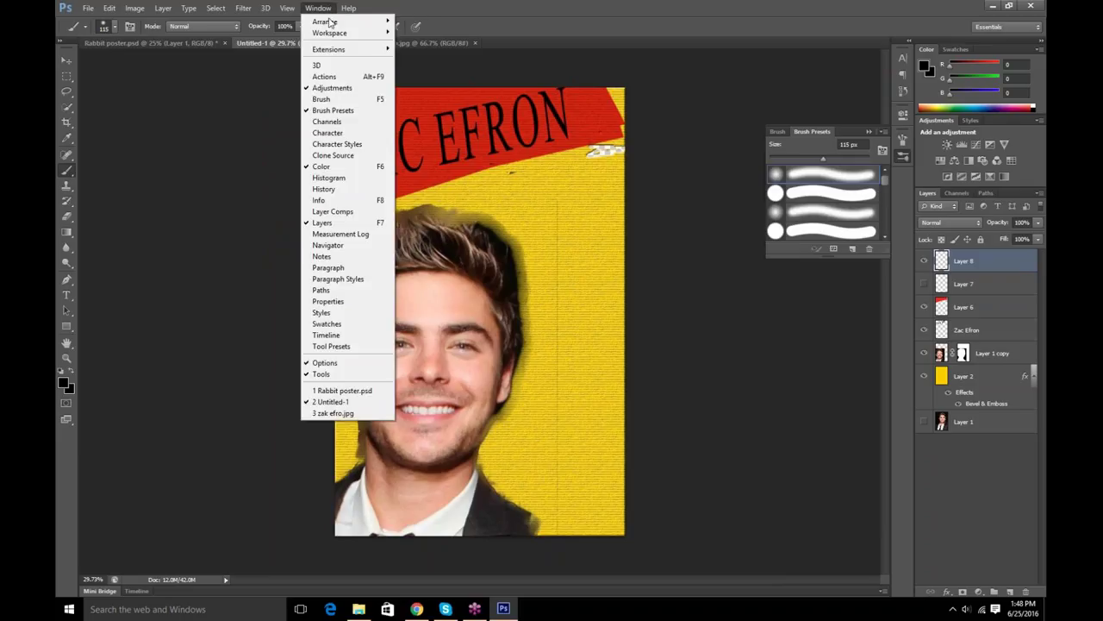
{"action": "left_click", "coordinate": [332, 110]}
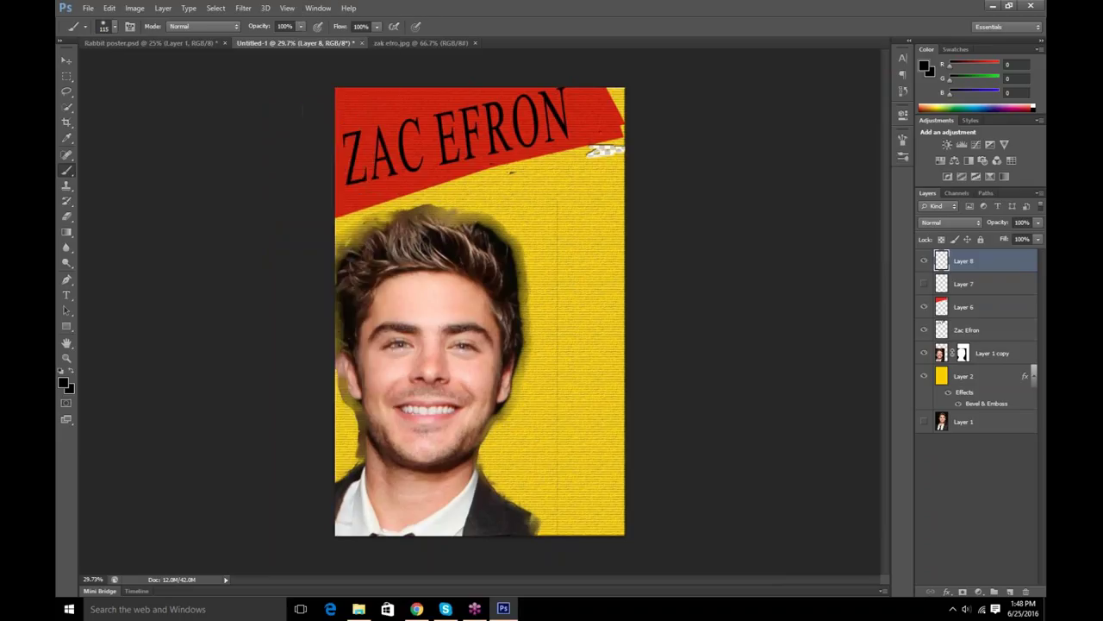
{"action": "left_click", "coordinate": [315, 8]}
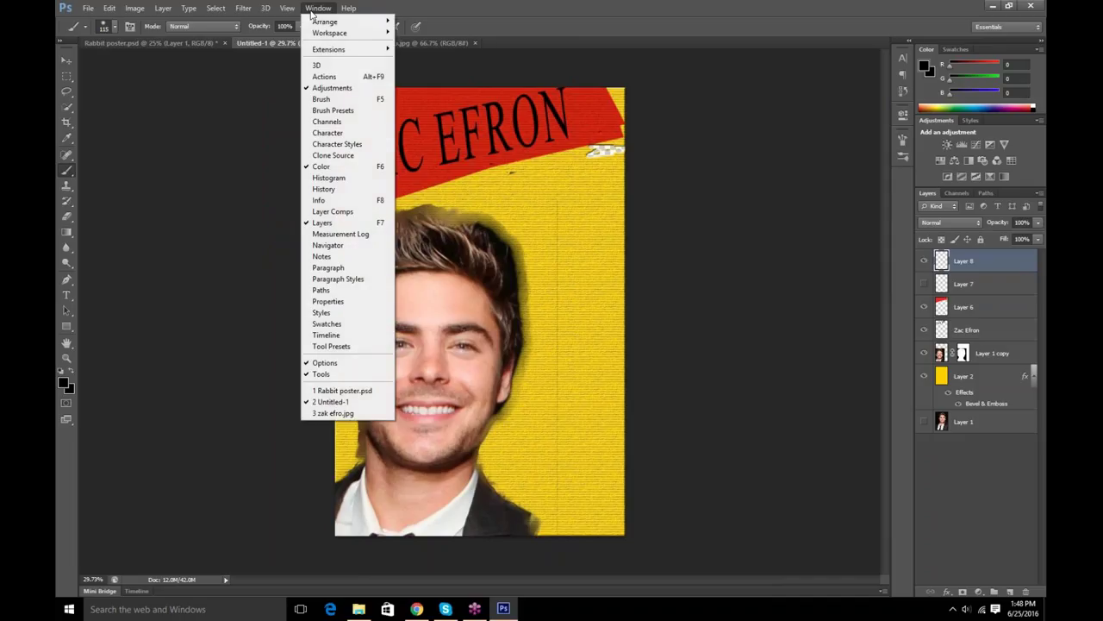
{"action": "left_click", "coordinate": [348, 111]}
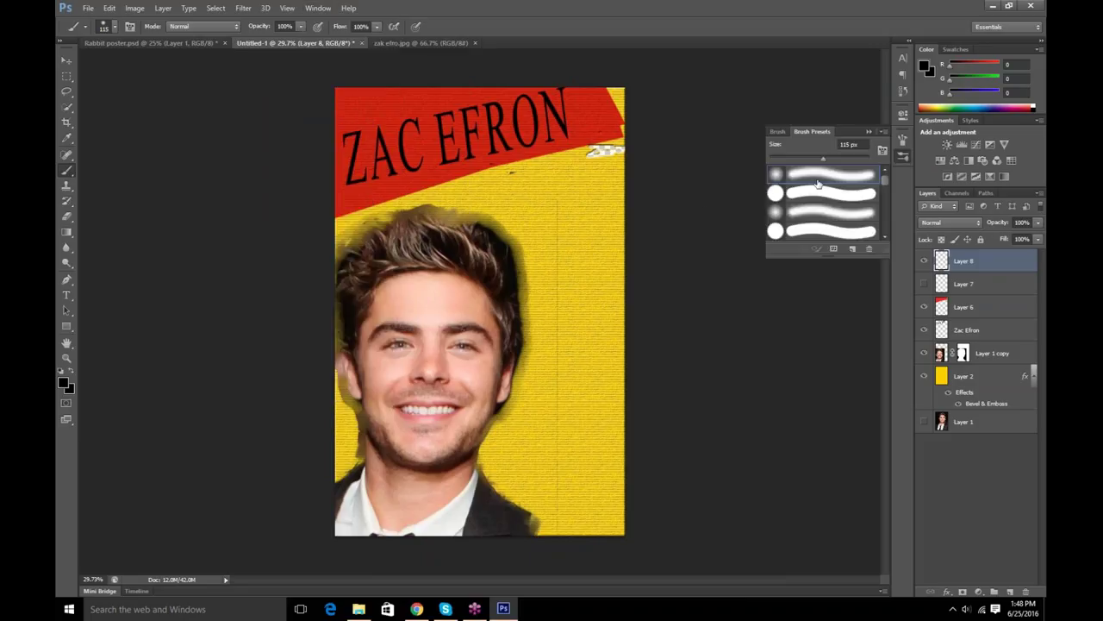
Examine the Brushes preset type and the third soft round brush's name in the Preset Manager, leaving them as they are
{"action": "left_click", "coordinate": [880, 133]}
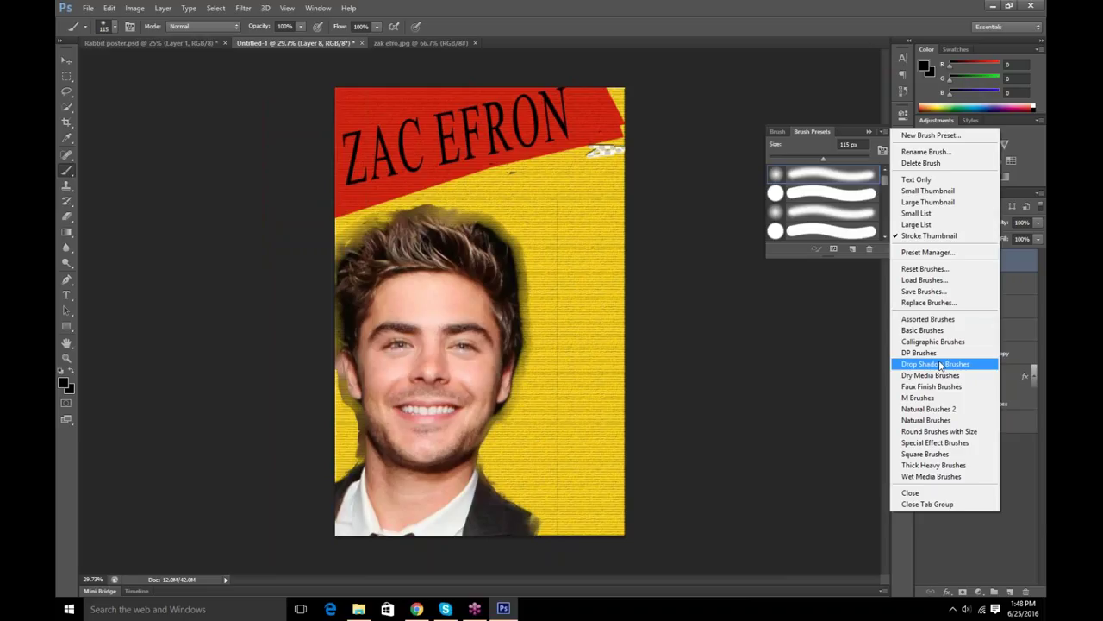
{"action": "left_click", "coordinate": [925, 252]}
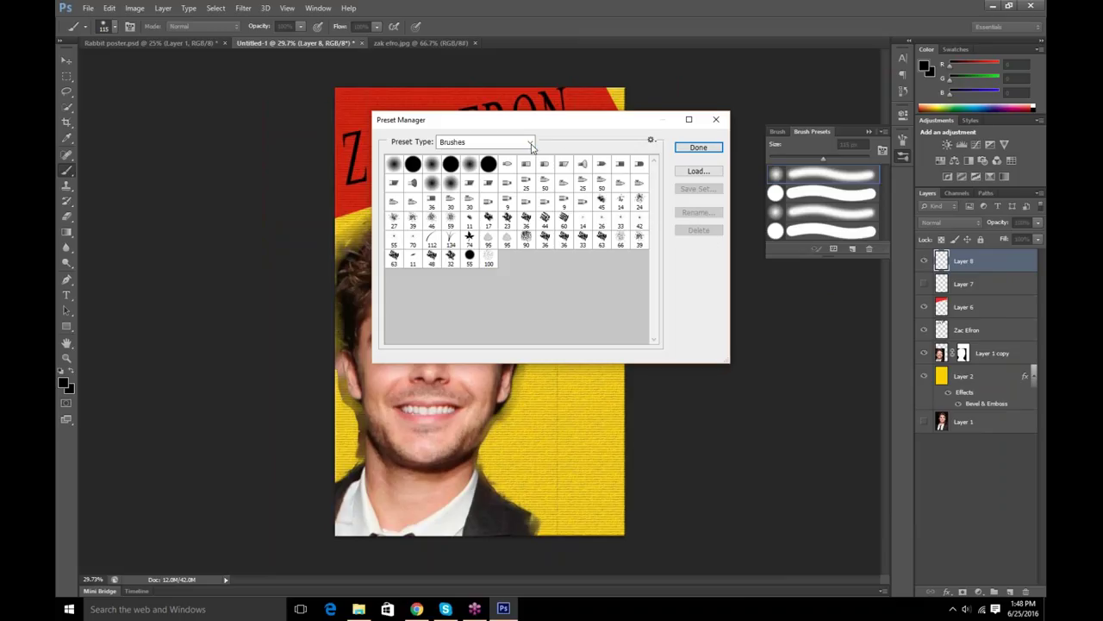
{"action": "left_click", "coordinate": [530, 143]}
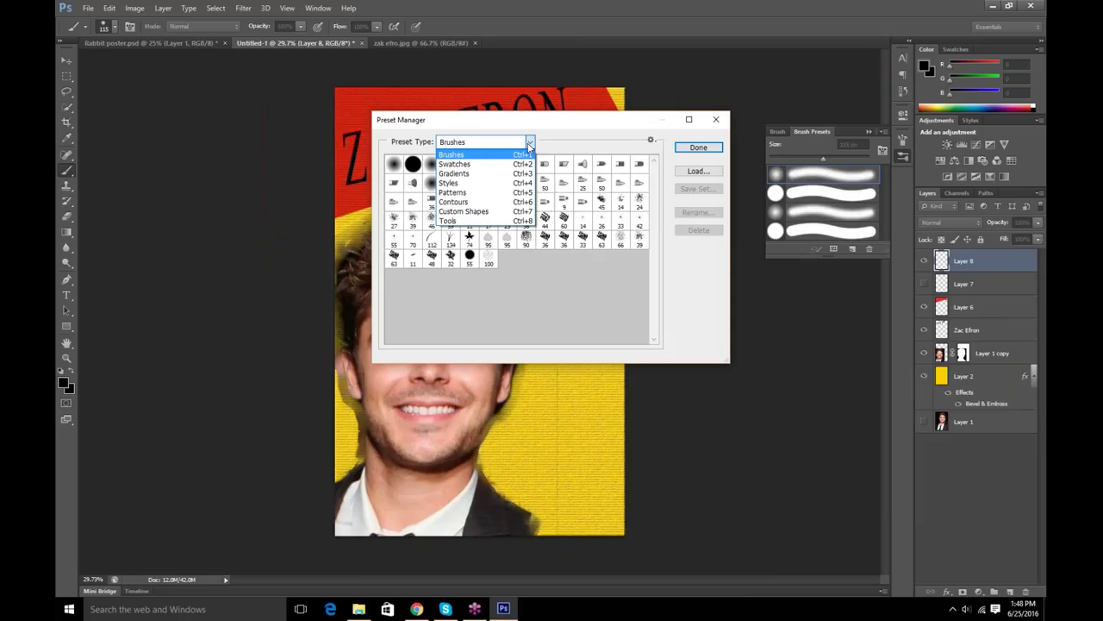
{"action": "left_click", "coordinate": [573, 128]}
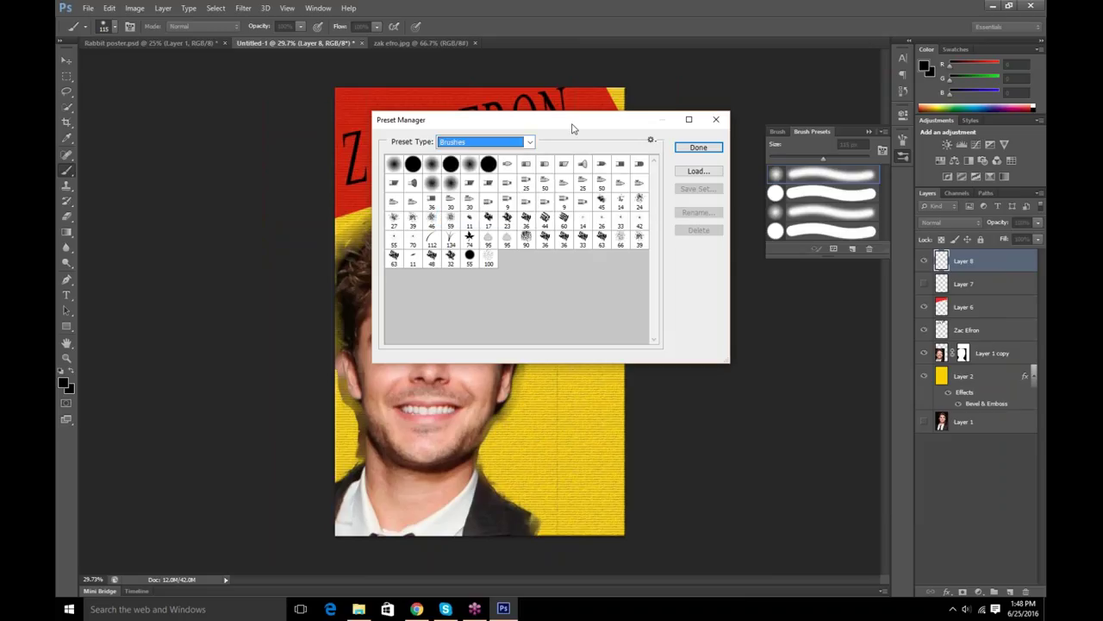
{"action": "left_click", "coordinate": [426, 166]}
{"action": "double_click", "coordinate": [431, 165]}
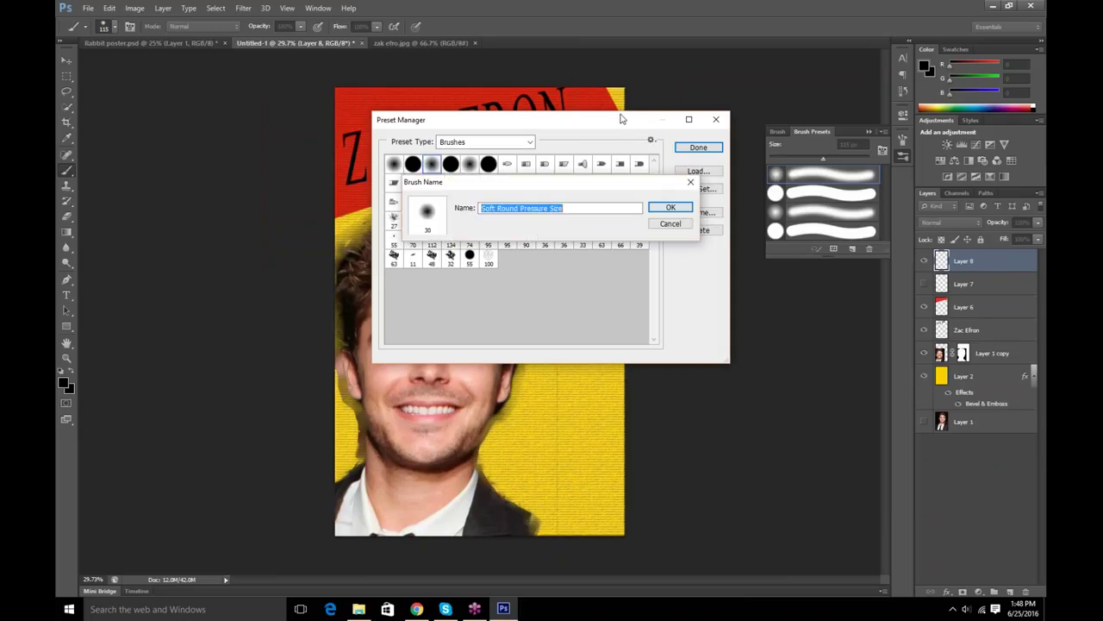
{"action": "left_click", "coordinate": [671, 211]}
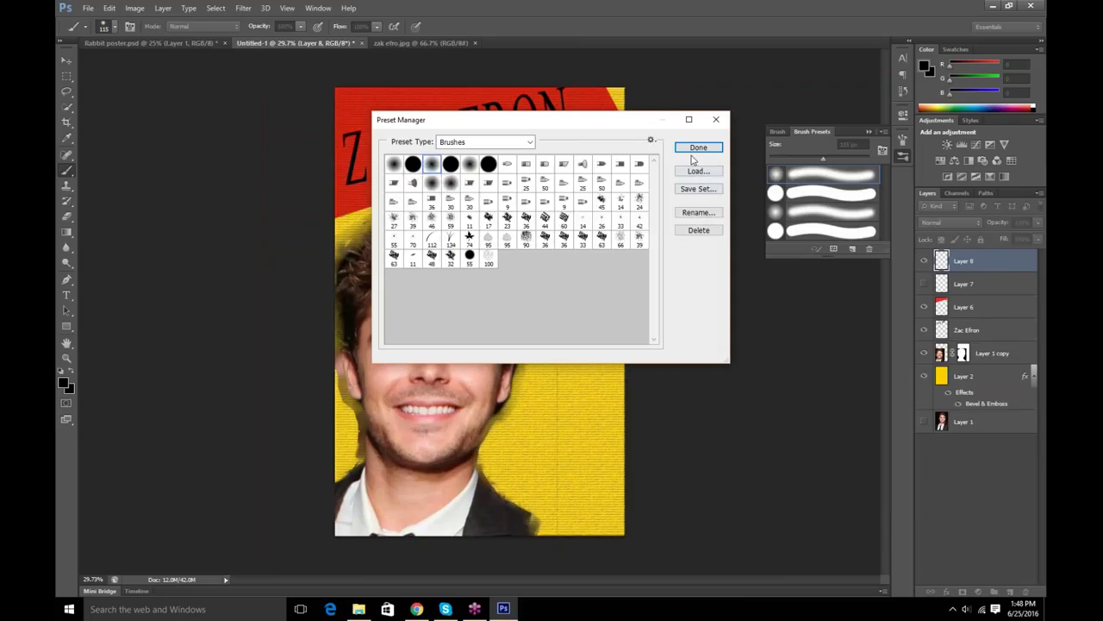
{"action": "left_click", "coordinate": [698, 149]}
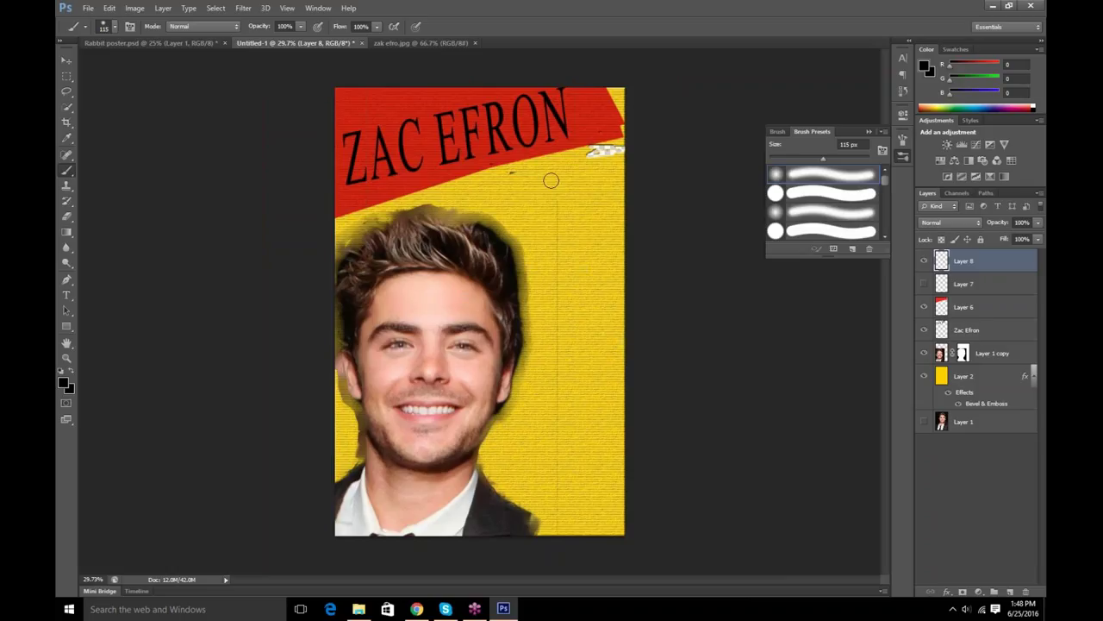
Select the Hard Round preset, keeping its name, and review its Brush Tip Shape and Smoothing options
{"action": "double_click", "coordinate": [795, 197]}
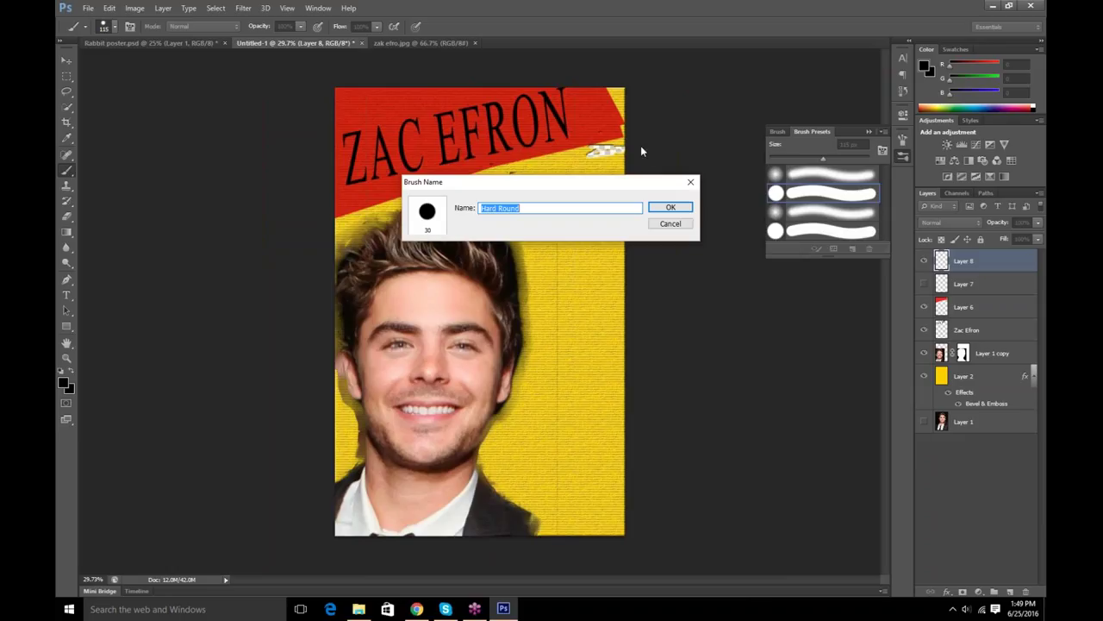
{"action": "left_click", "coordinate": [663, 207]}
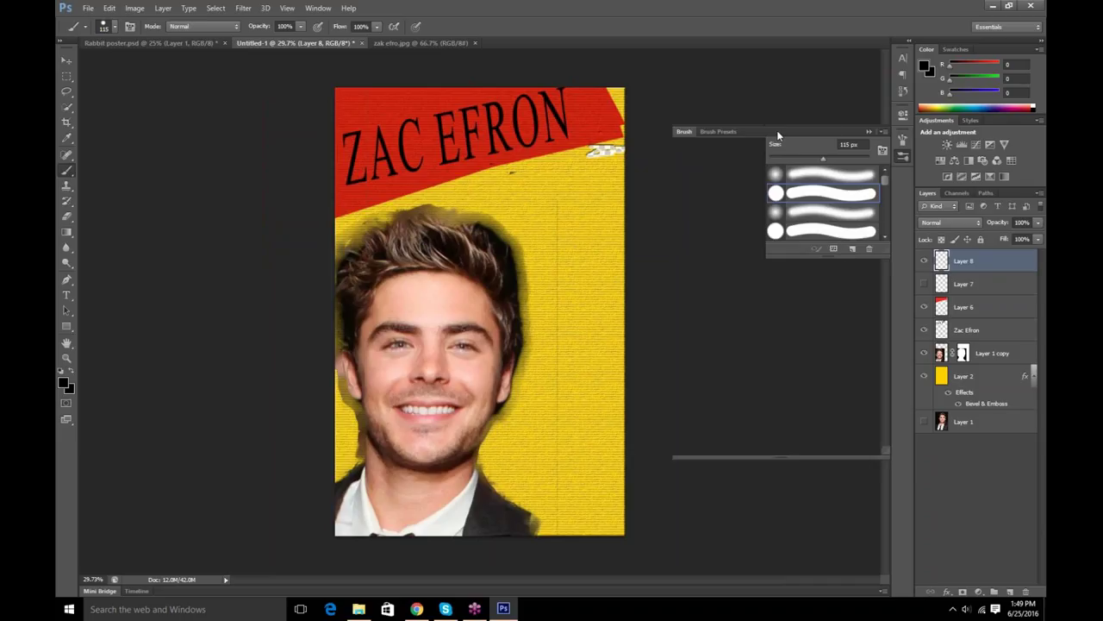
{"action": "left_click", "coordinate": [777, 131]}
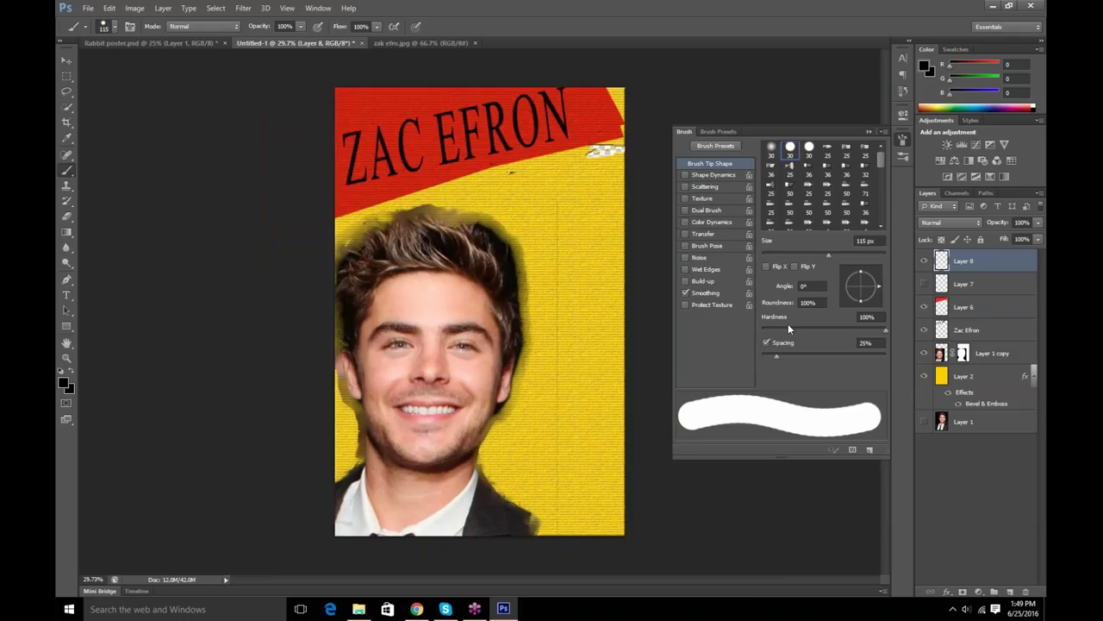
{"action": "left_click", "coordinate": [686, 294]}
{"action": "left_click", "coordinate": [867, 132]}
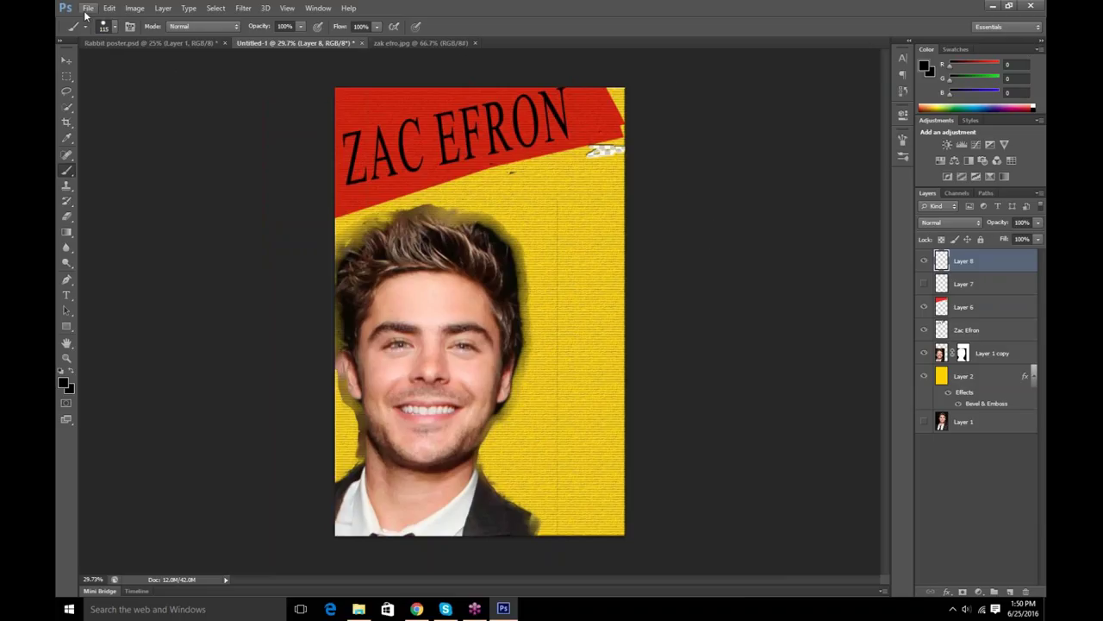
Start a new document with a width of 8 and a height of 11 pixels
{"action": "key", "text": "ctrl+n"}
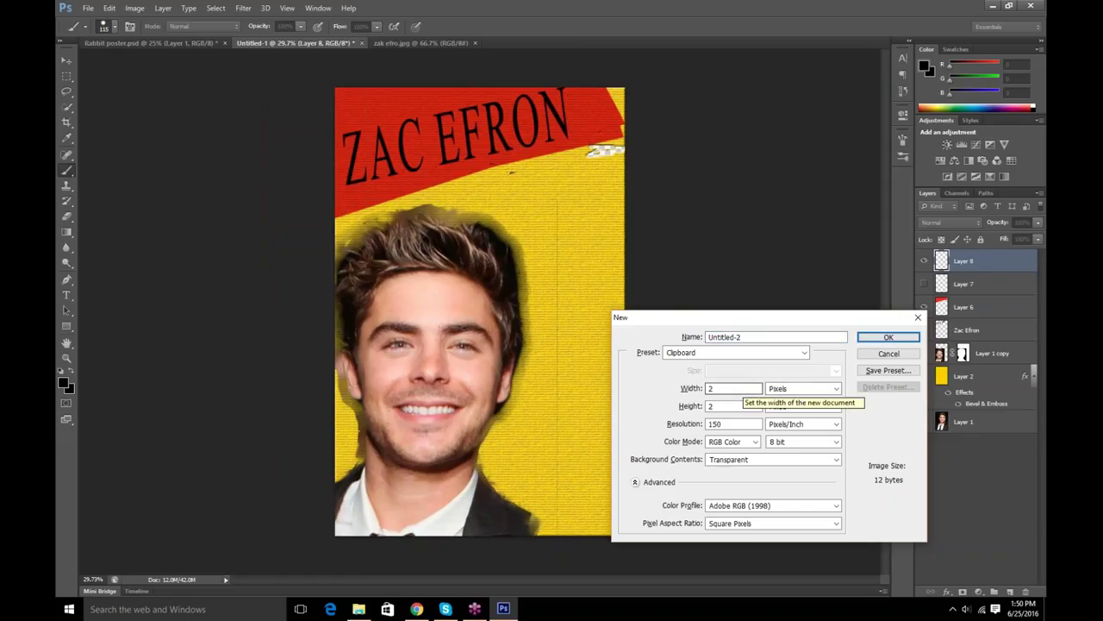
{"action": "left_click", "coordinate": [802, 388]}
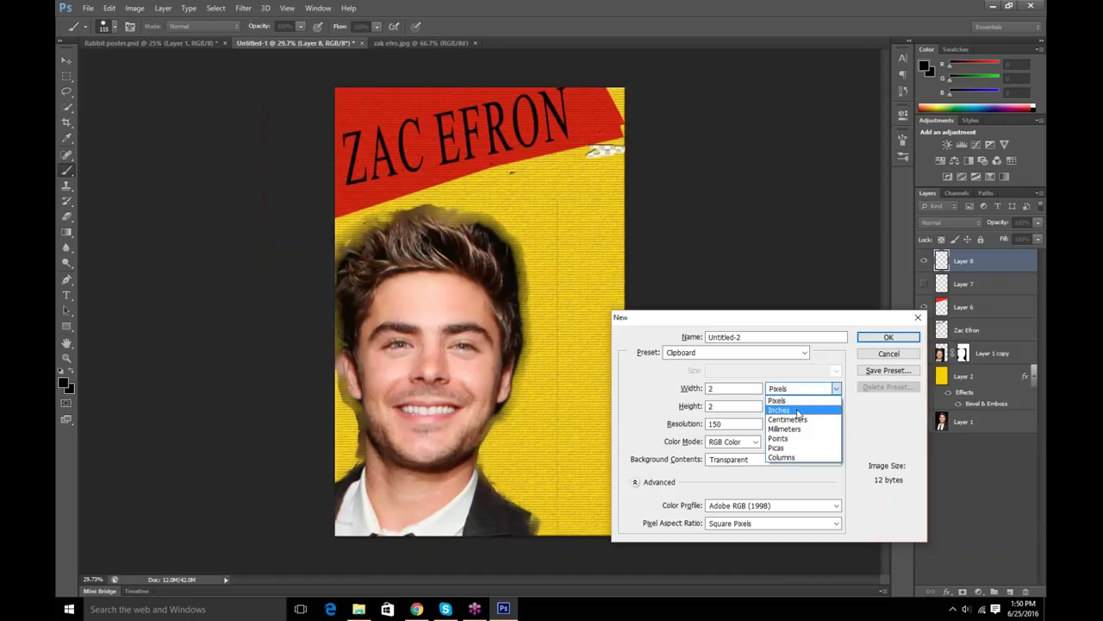
{"action": "left_click", "coordinate": [801, 385]}
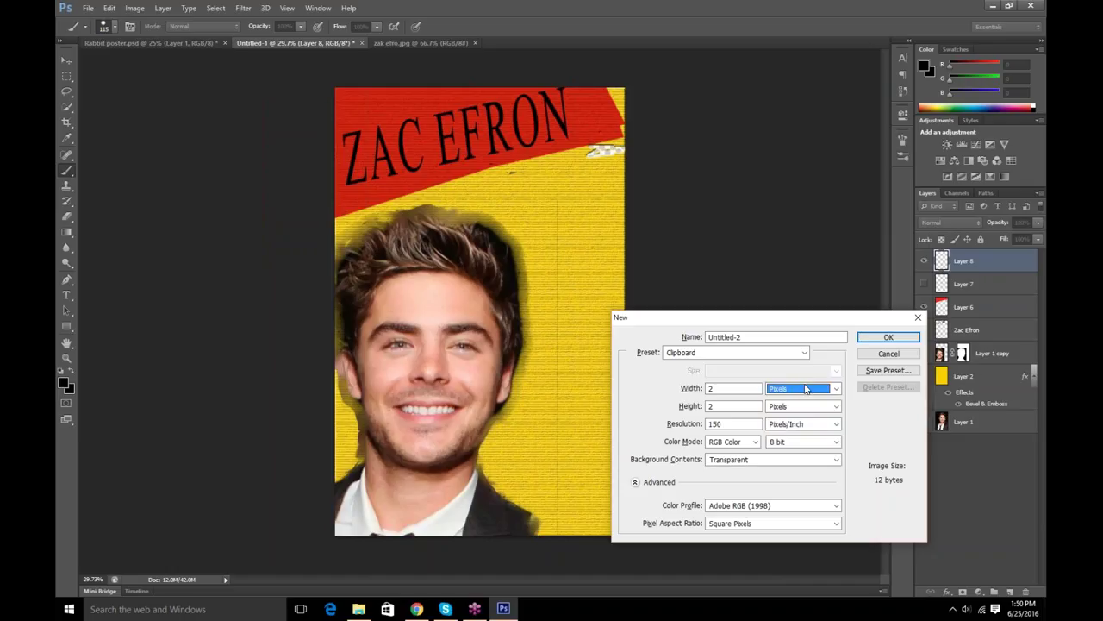
{"action": "left_click", "coordinate": [746, 385]}
{"action": "key", "text": "BackSpace"}
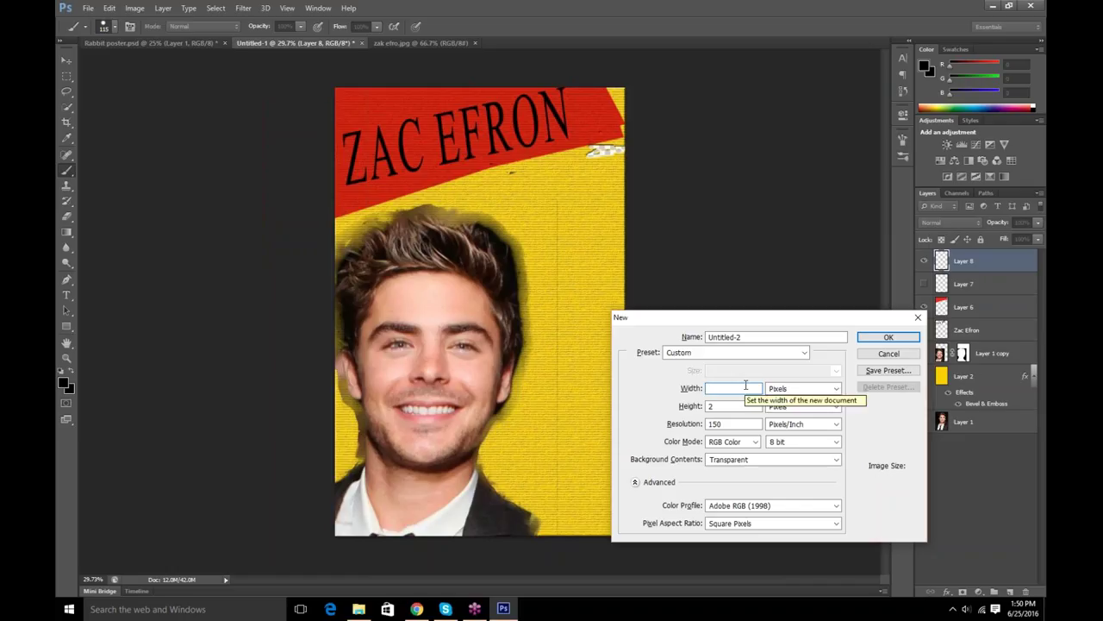
{"action": "type", "text": "8"}
{"action": "left_click", "coordinate": [733, 405]}
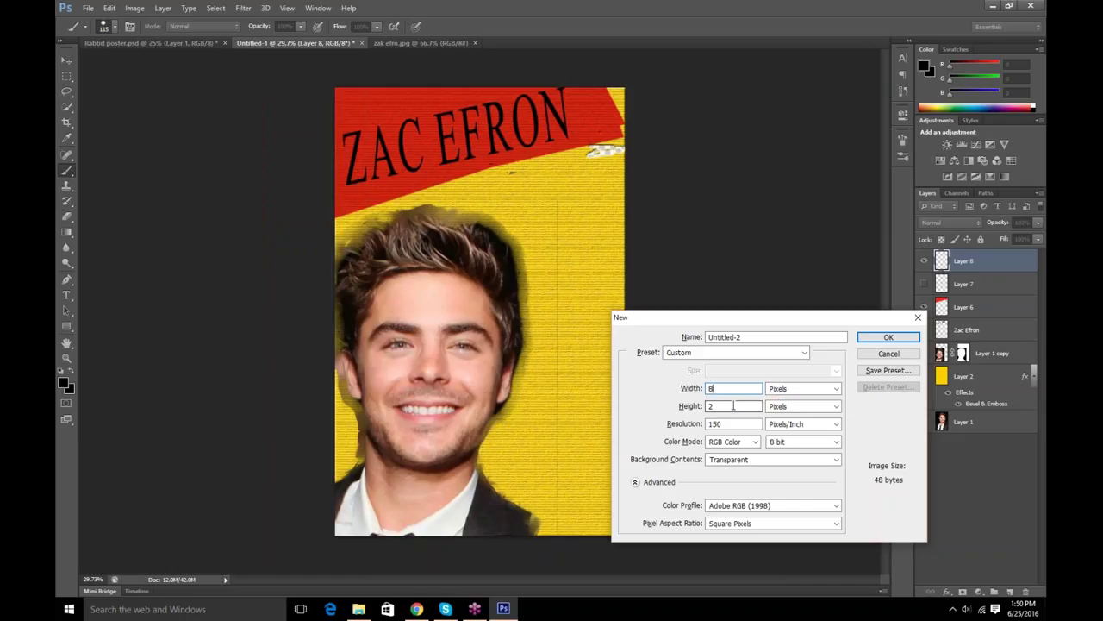
{"action": "key", "text": "BackSpace"}
{"action": "type", "text": "11"}
Try to create the new document with its units switched to inches, and close the resulting document
{"action": "left_click", "coordinate": [818, 389]}
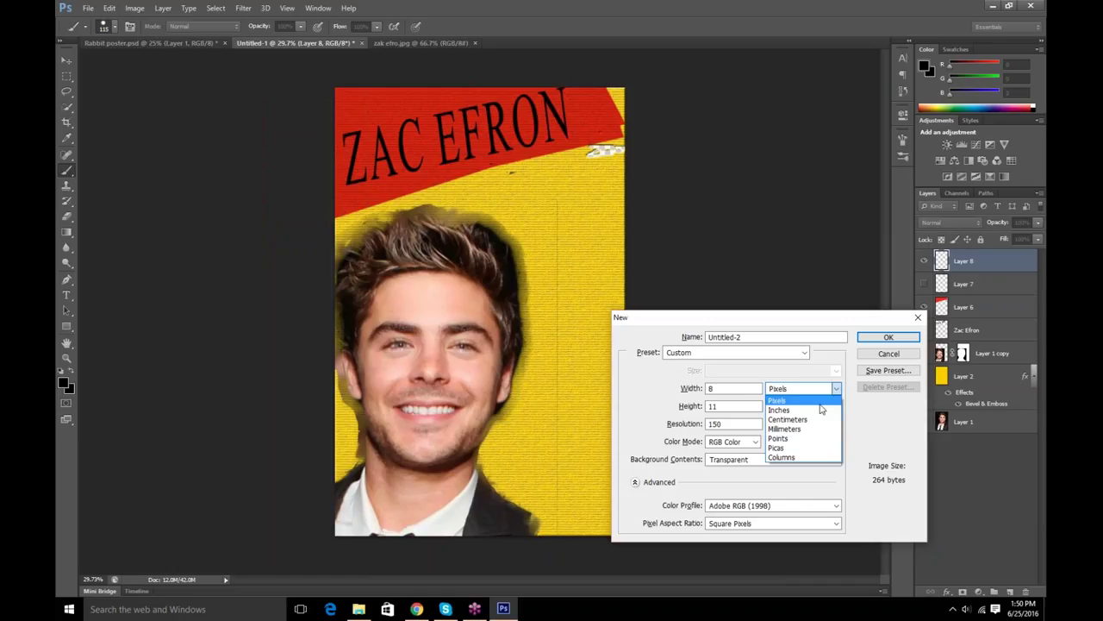
{"action": "left_click", "coordinate": [779, 410]}
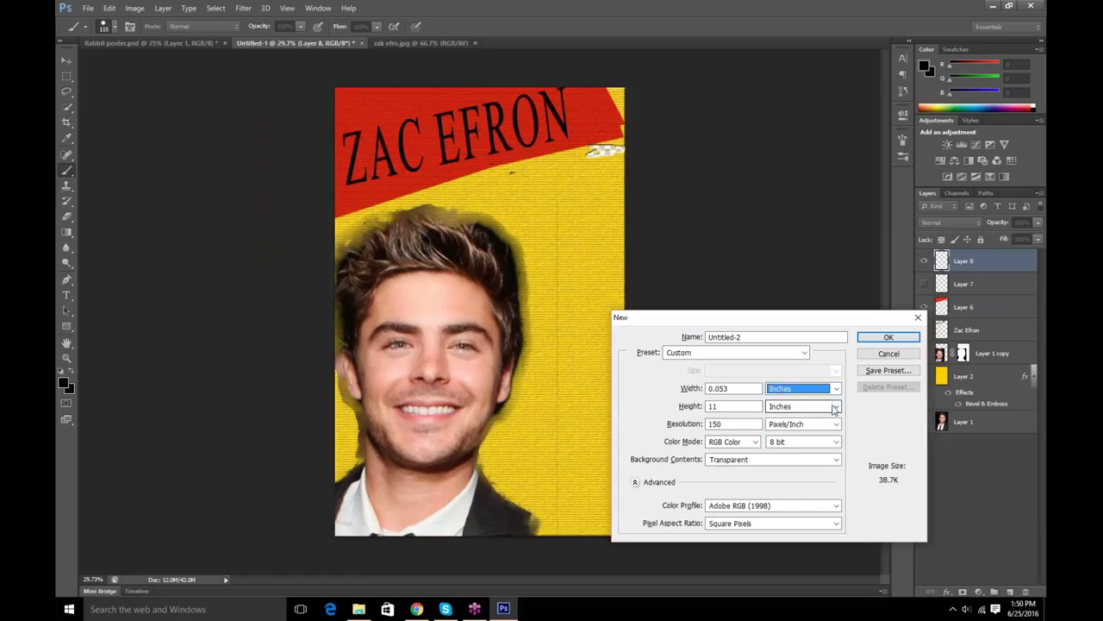
{"action": "left_click", "coordinate": [874, 343]}
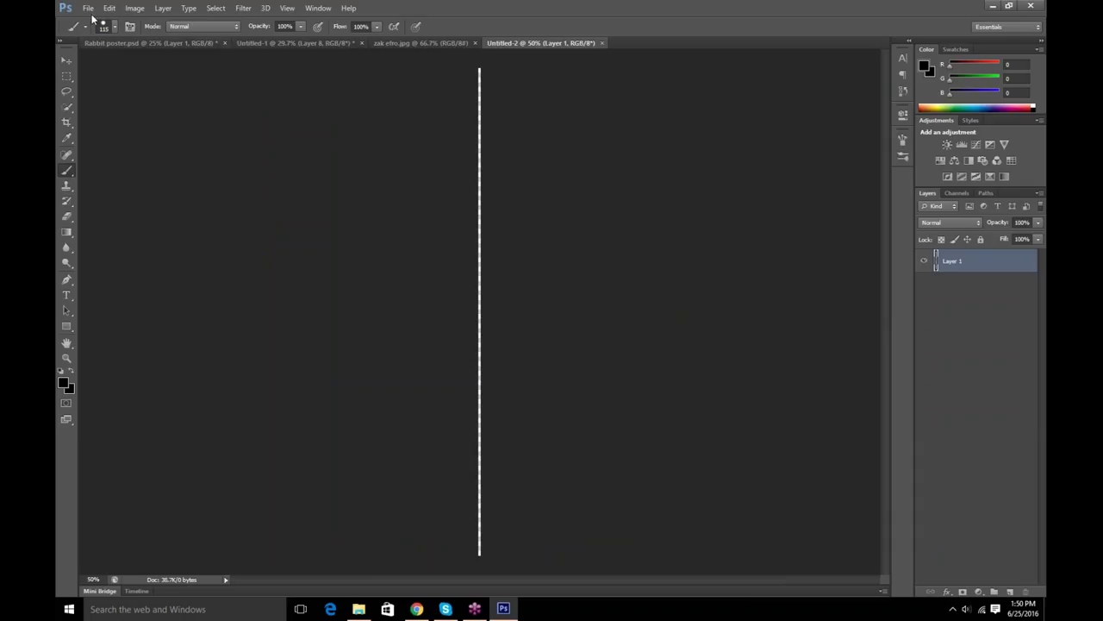
{"action": "left_click", "coordinate": [602, 43]}
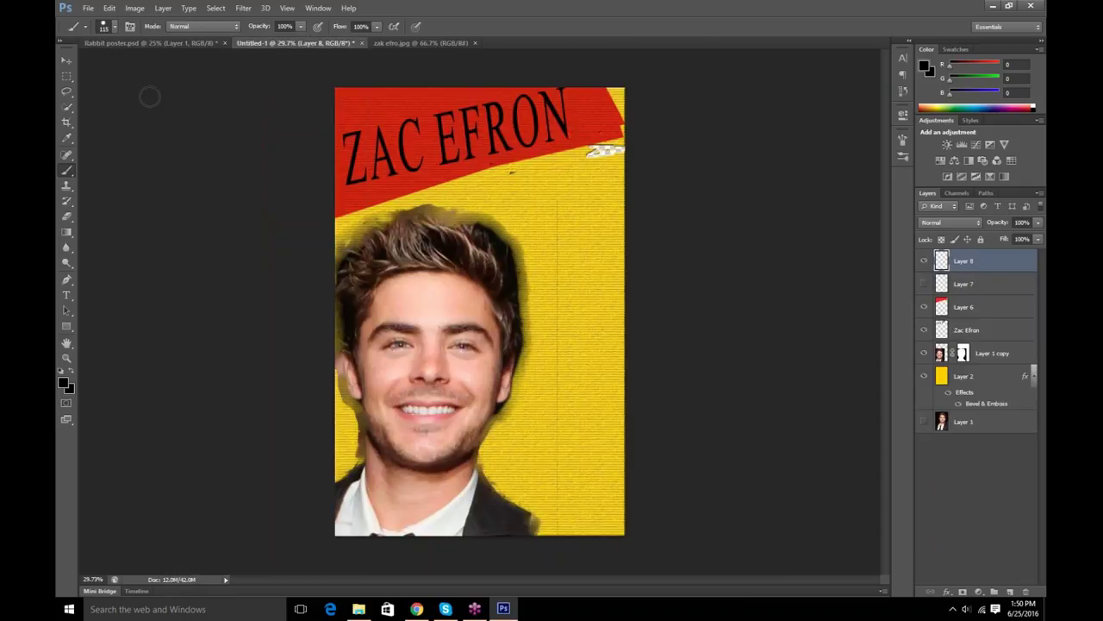
Start a new document with a width of 8 and a height of 11, and switch its units to inches
{"action": "left_click", "coordinate": [89, 7]}
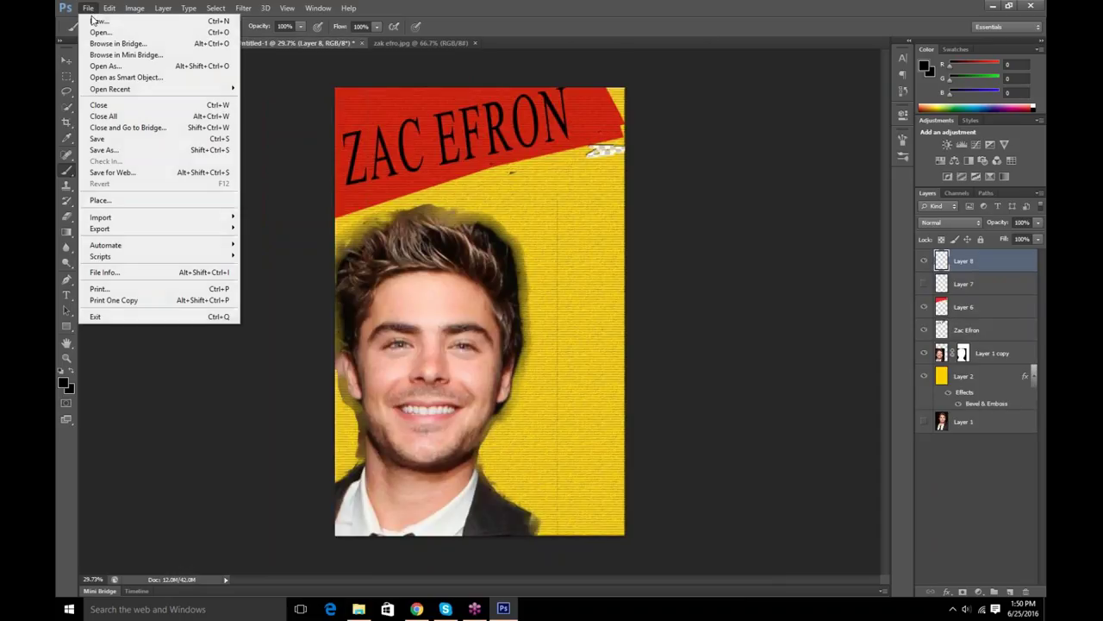
{"action": "left_click", "coordinate": [95, 22]}
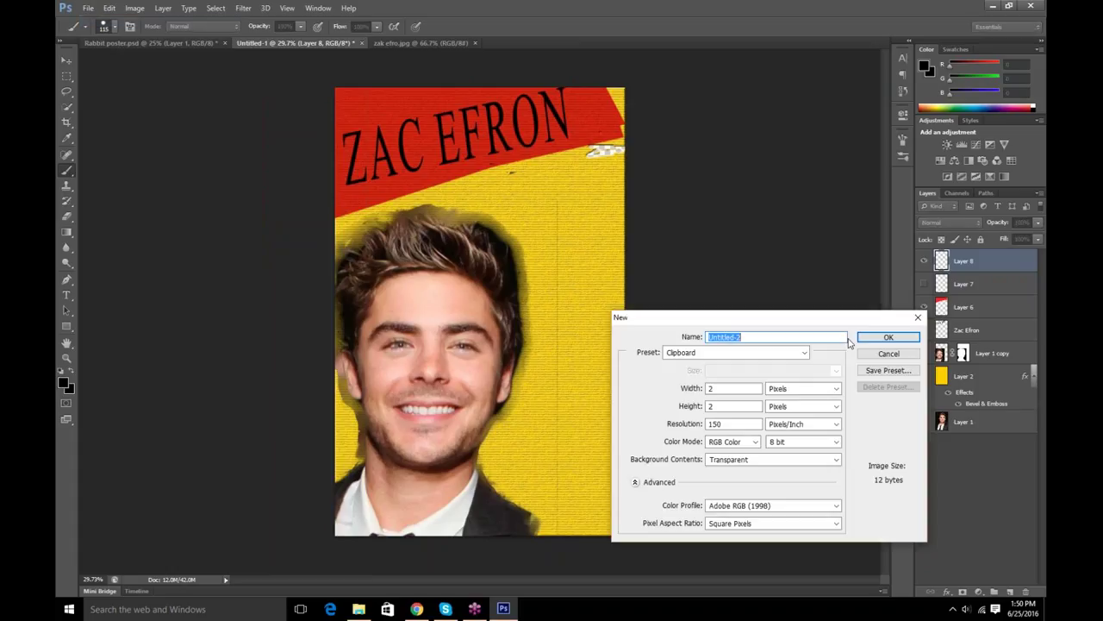
{"action": "left_click", "coordinate": [741, 387]}
{"action": "key", "text": "BackSpace"}
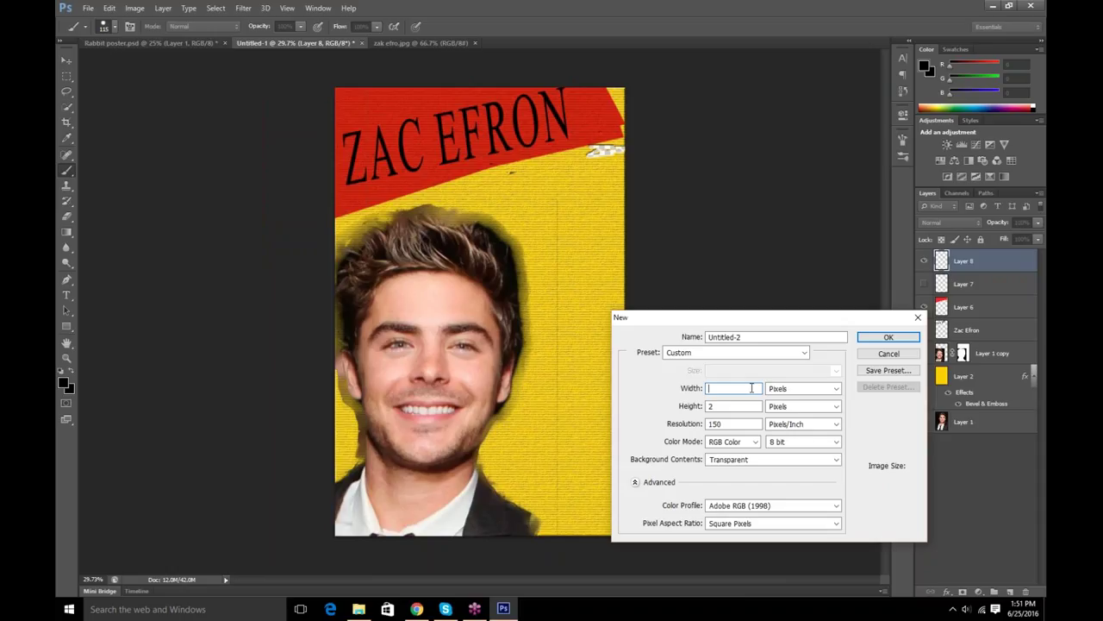
{"action": "type", "text": "8"}
{"action": "double_click", "coordinate": [750, 389]}
{"action": "key", "text": "BackSpace"}
{"action": "type", "text": "11"}
{"action": "left_click", "coordinate": [832, 389]}
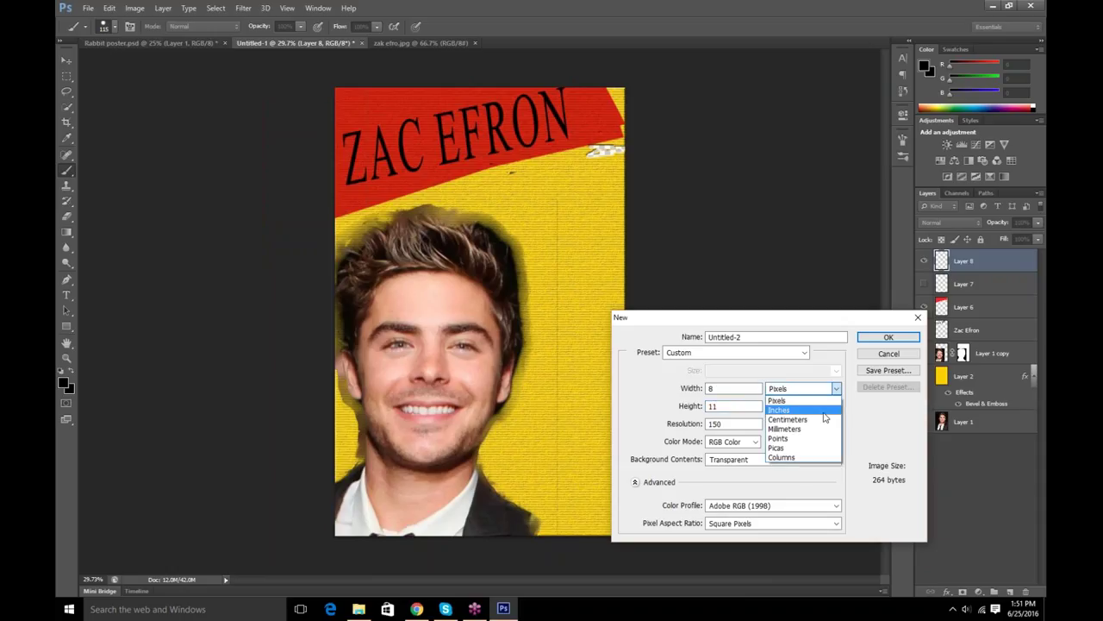
{"action": "left_click", "coordinate": [824, 411]}
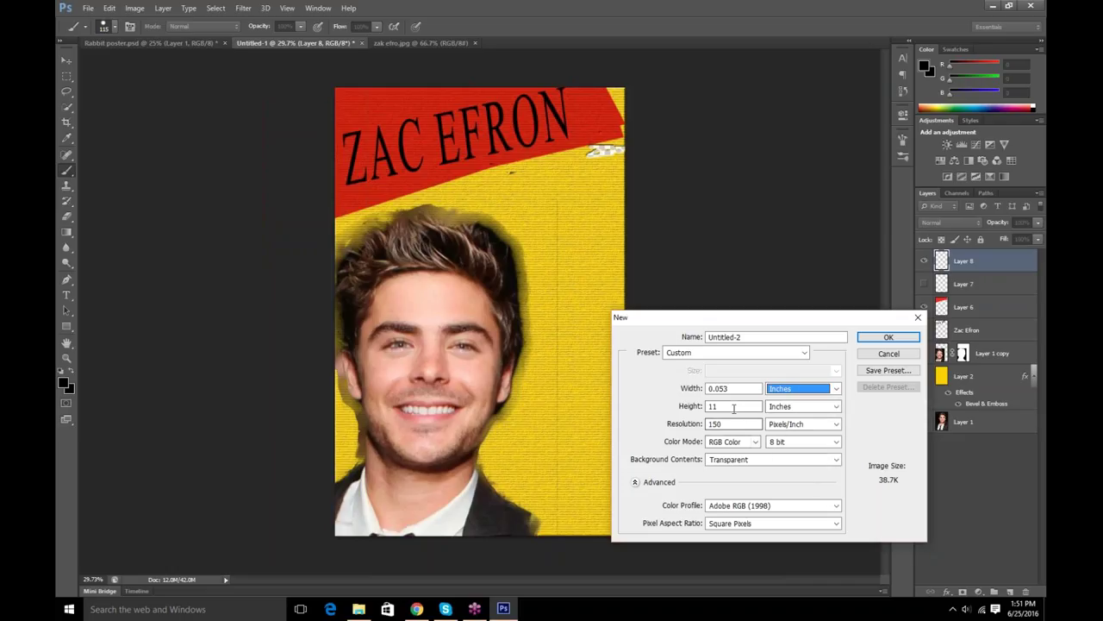
Set the new document's width and height to 2 inches and create it with a transparent background
{"action": "left_click", "coordinate": [733, 388]}
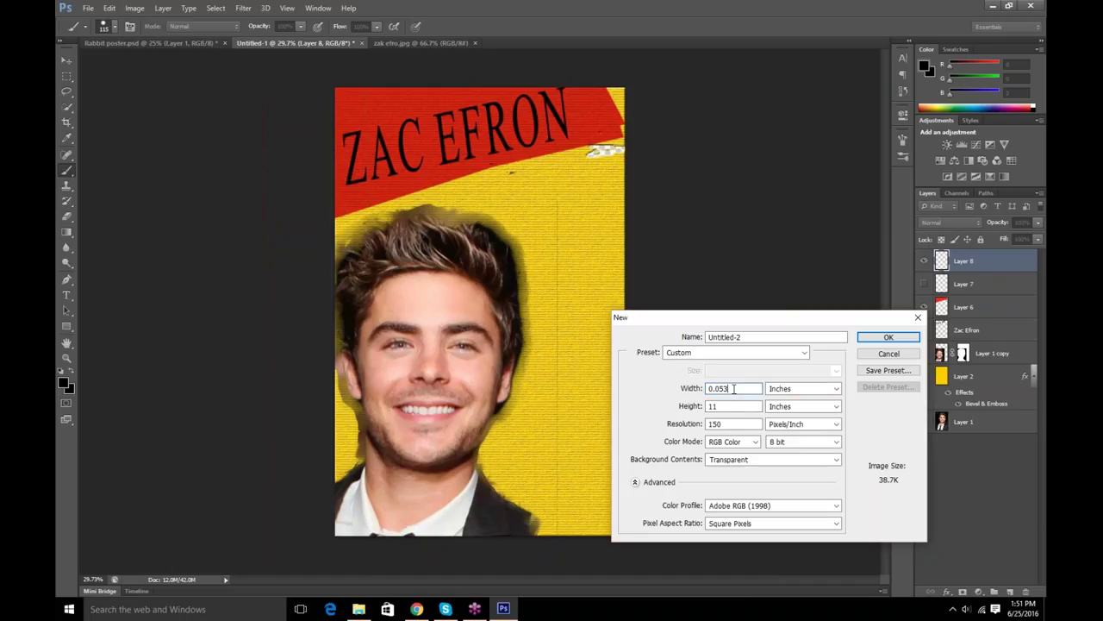
{"action": "key", "text": "BackSpace"}
{"action": "type", "text": "2"}
{"action": "left_click", "coordinate": [731, 406]}
{"action": "key", "text": "BackSpace"}
{"action": "key", "text": "BackSpace"}
{"action": "type", "text": "2"}
{"action": "left_click", "coordinate": [888, 338]}
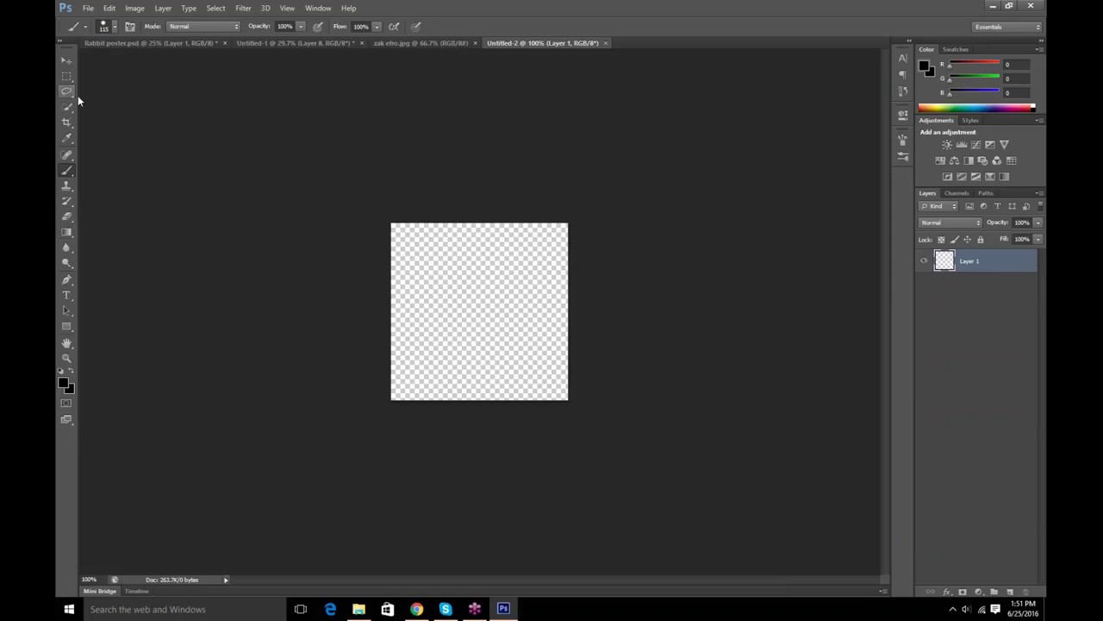
Paint a large black blob on the blank canvas with the 115-pixel brush, and close the document without saving
{"action": "left_click", "coordinate": [463, 267]}
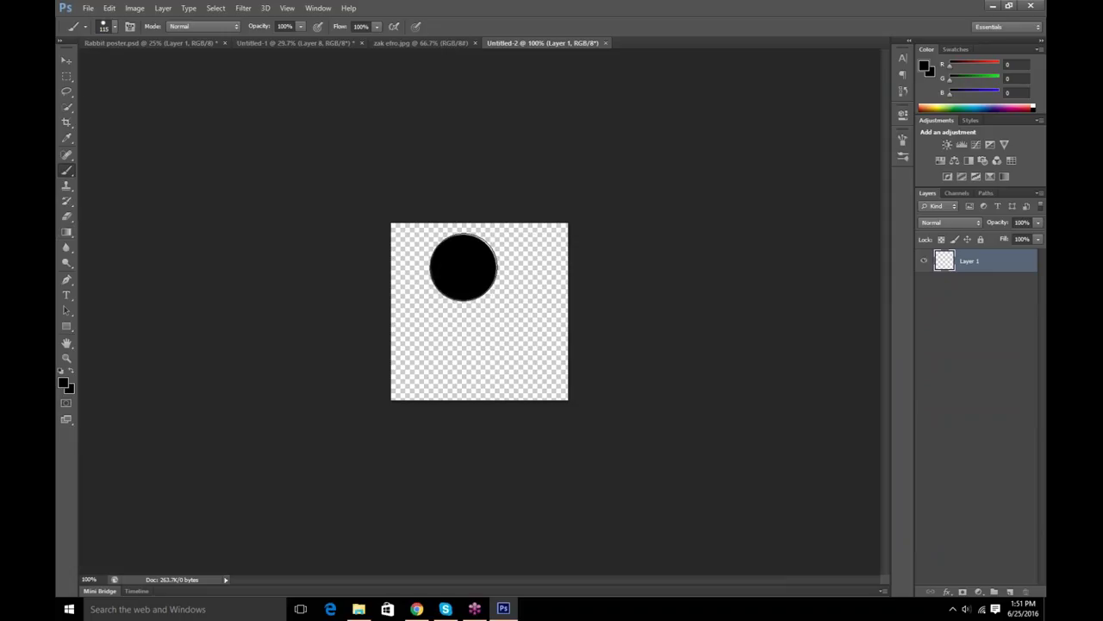
{"action": "mouse_move", "coordinate": [500, 309]}
{"action": "left_mouse_down"}
{"action": "mouse_move", "coordinate": [477, 358]}
{"action": "mouse_move", "coordinate": [447, 337]}
{"action": "mouse_move", "coordinate": [445, 308]}
{"action": "mouse_move", "coordinate": [528, 252]}
{"action": "mouse_move", "coordinate": [560, 362]}
{"action": "mouse_move", "coordinate": [494, 343]}
{"action": "left_mouse_up"}
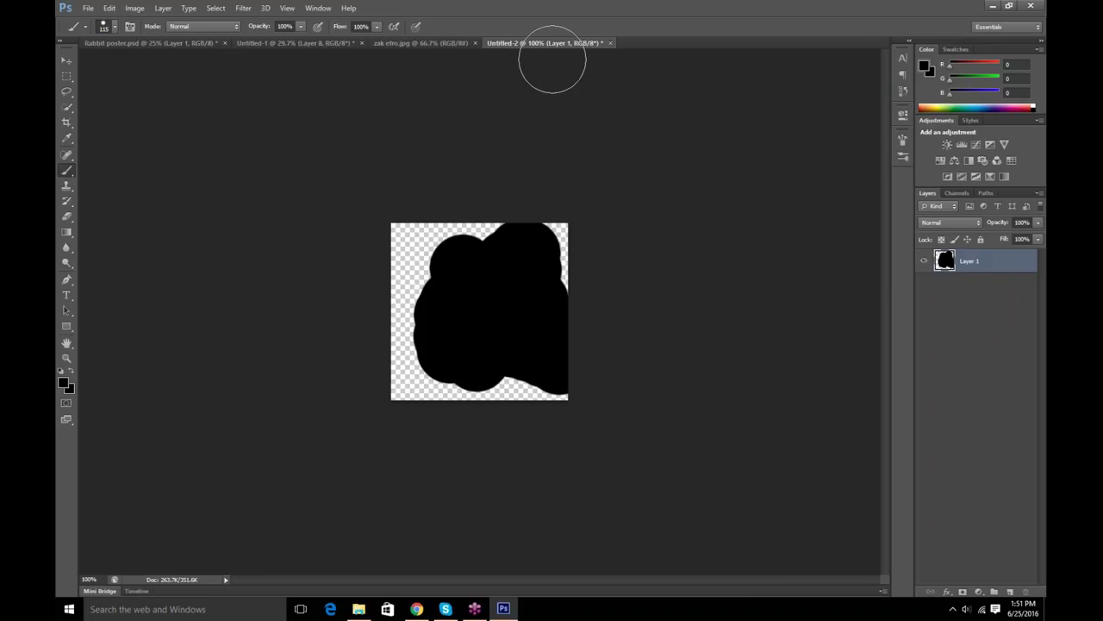
{"action": "left_click", "coordinate": [609, 43]}
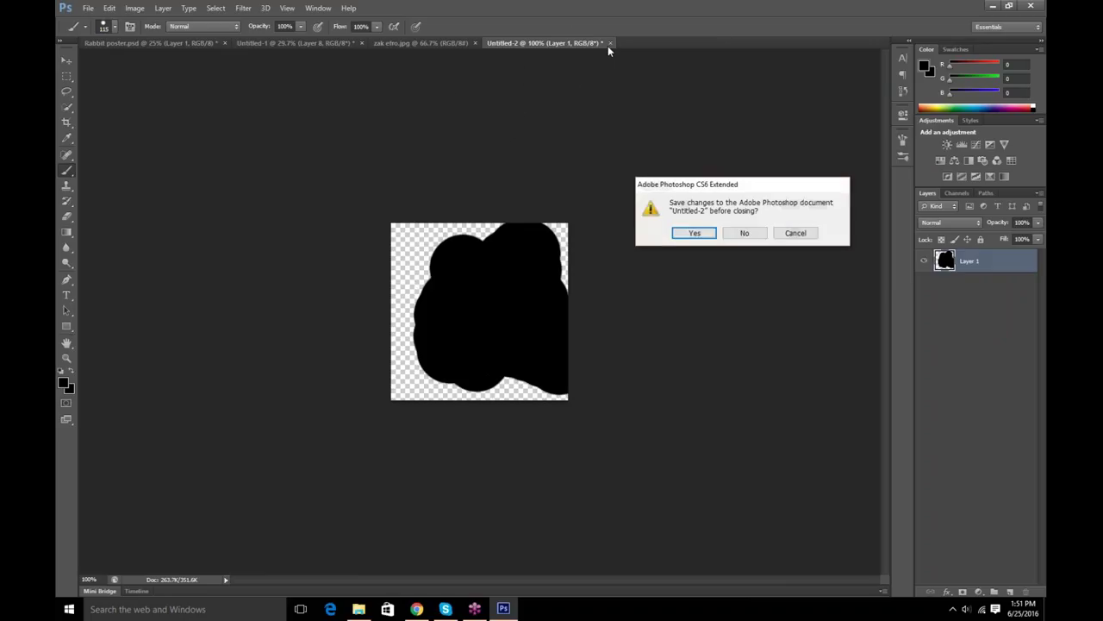
{"action": "left_click", "coordinate": [741, 239]}
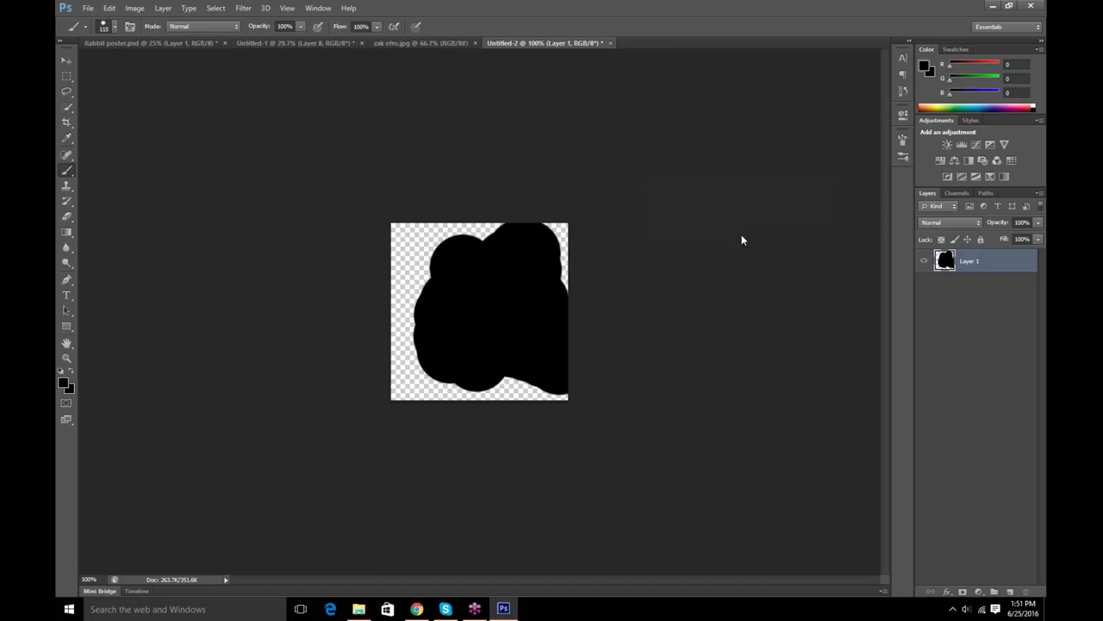
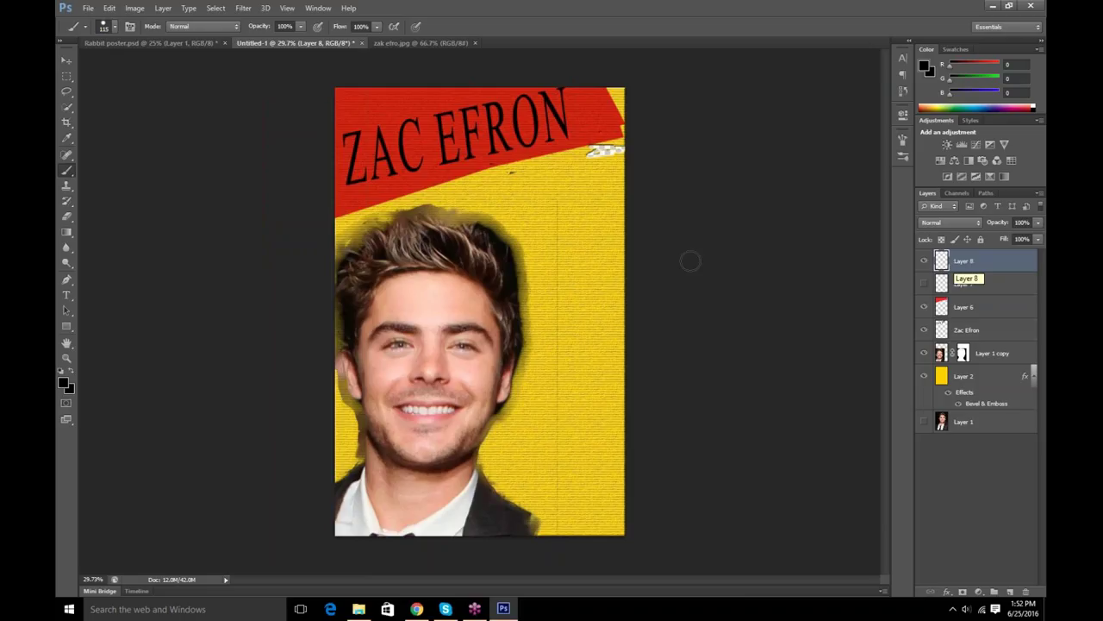
Keep Layer 8's blend mode at Normal, collapse Layer 2's effects list, and reselect Layer 8
{"action": "left_click", "coordinate": [956, 224]}
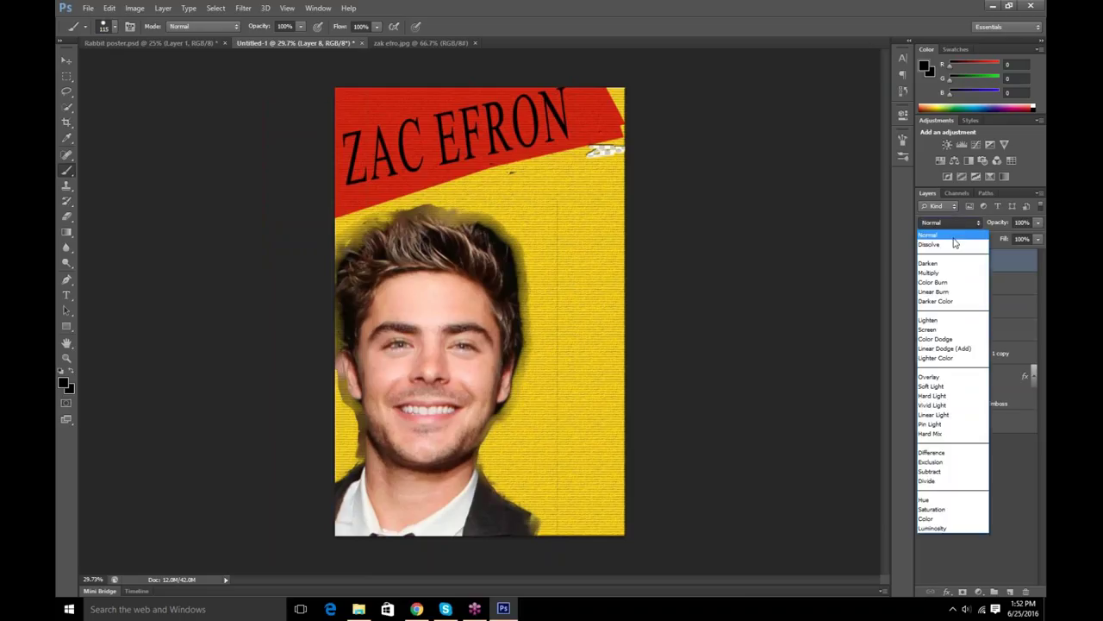
{"action": "left_click", "coordinate": [954, 237]}
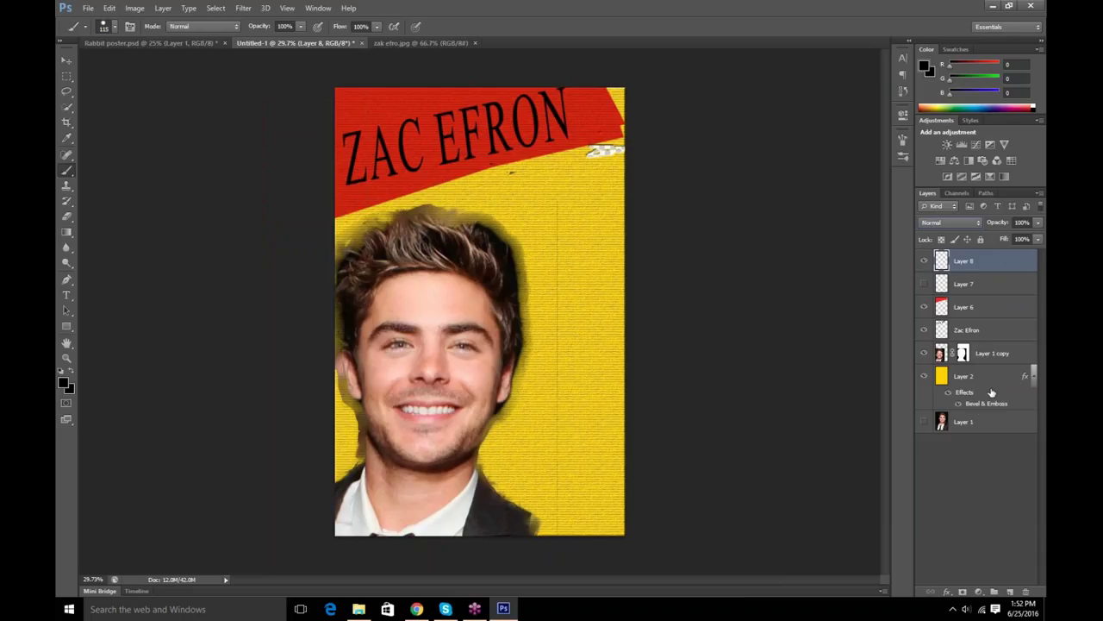
{"action": "left_click", "coordinate": [1033, 376]}
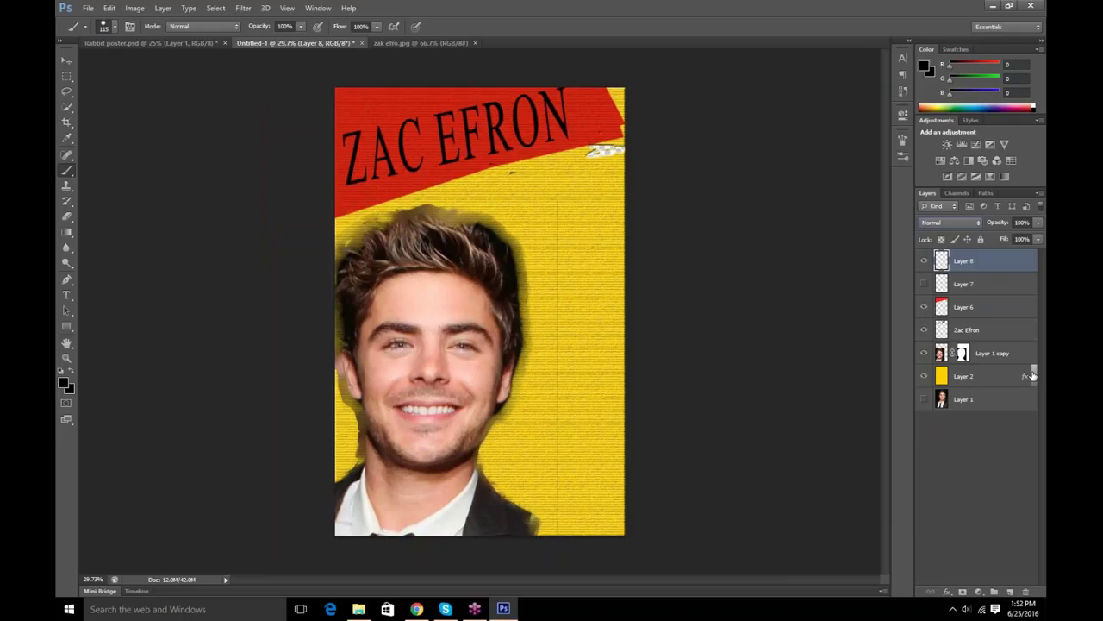
{"action": "left_click", "coordinate": [1030, 377]}
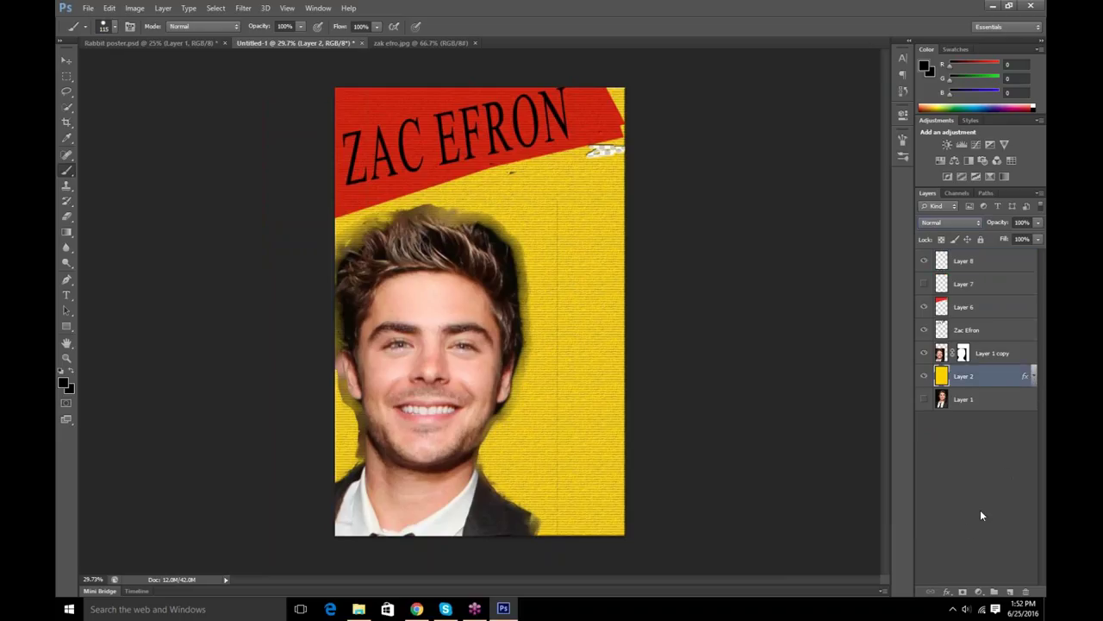
{"action": "double_click", "coordinate": [959, 260]}
{"action": "key", "text": "Return"}
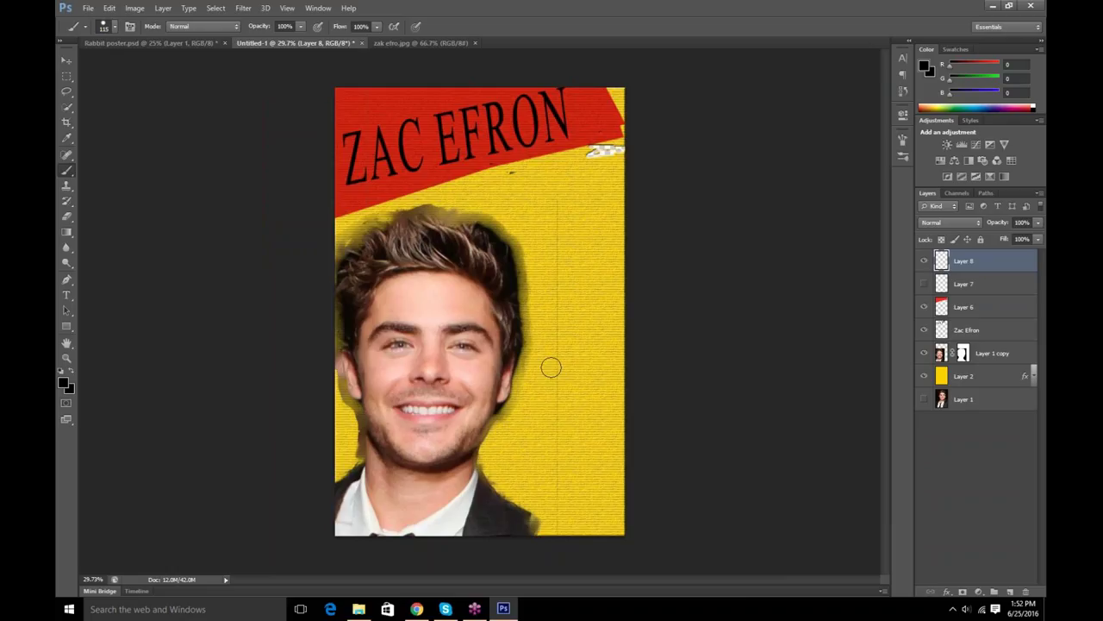
Check the background color without changing it, and create a new layer above Layer 8
{"action": "left_click", "coordinate": [72, 390]}
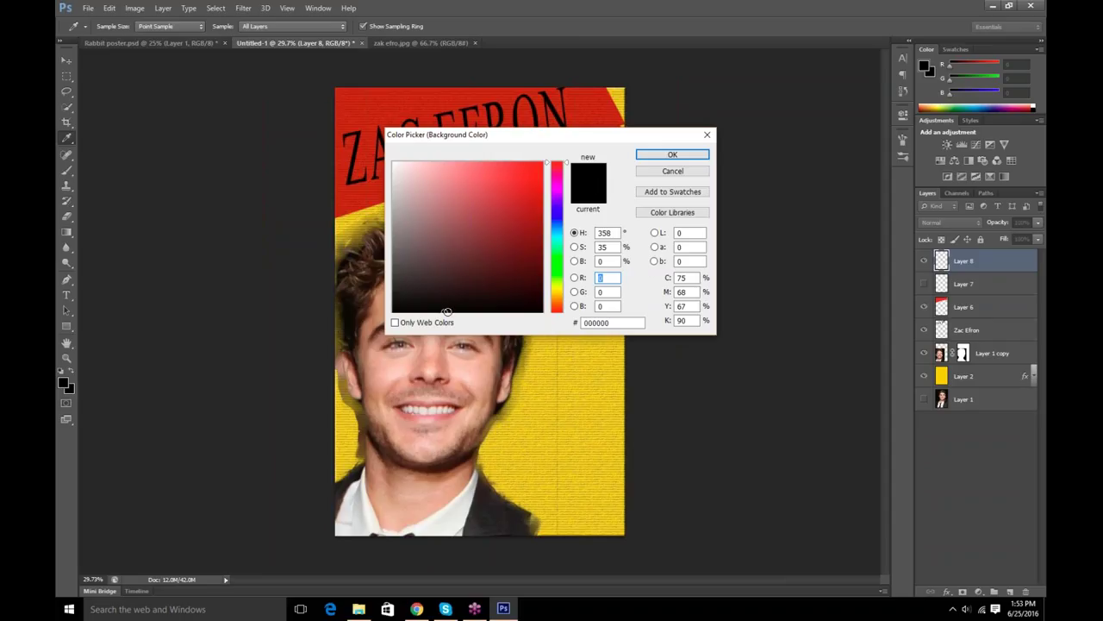
{"action": "left_click", "coordinate": [657, 171]}
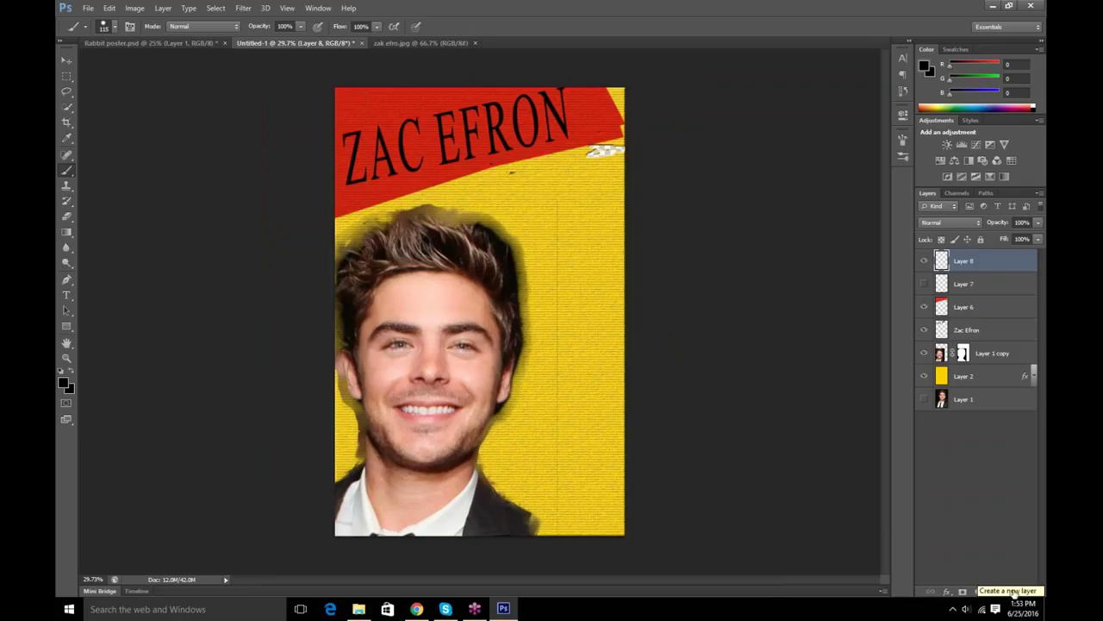
{"action": "left_click", "coordinate": [1011, 591]}
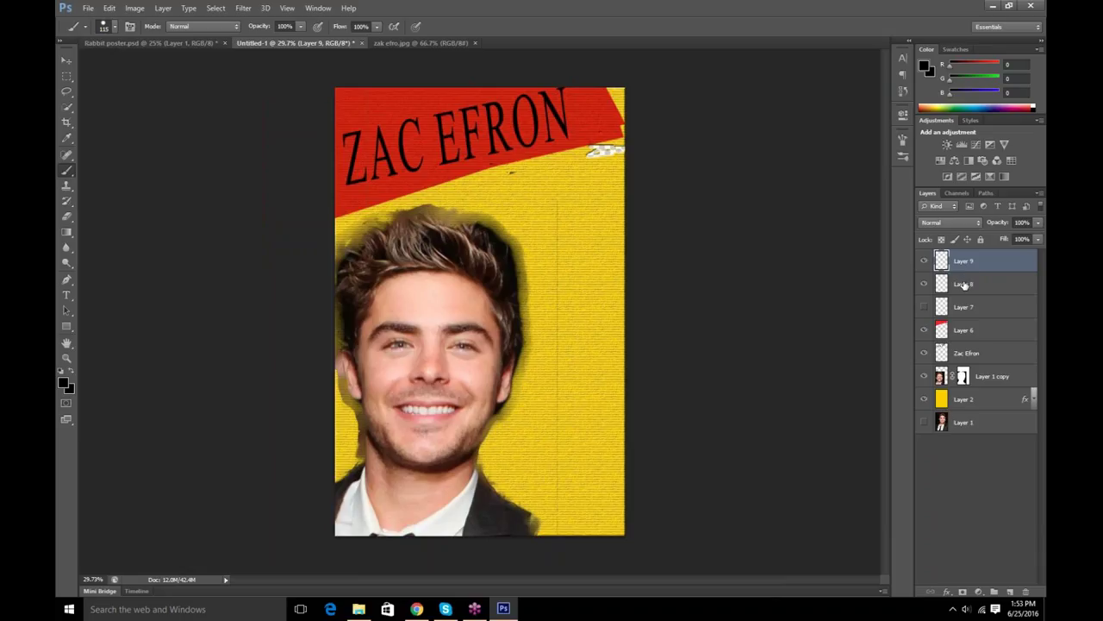
Expand Layer 2's effects, turn off their visibility while keeping the layer shown, and select Layer 2
{"action": "left_click", "coordinate": [1032, 400]}
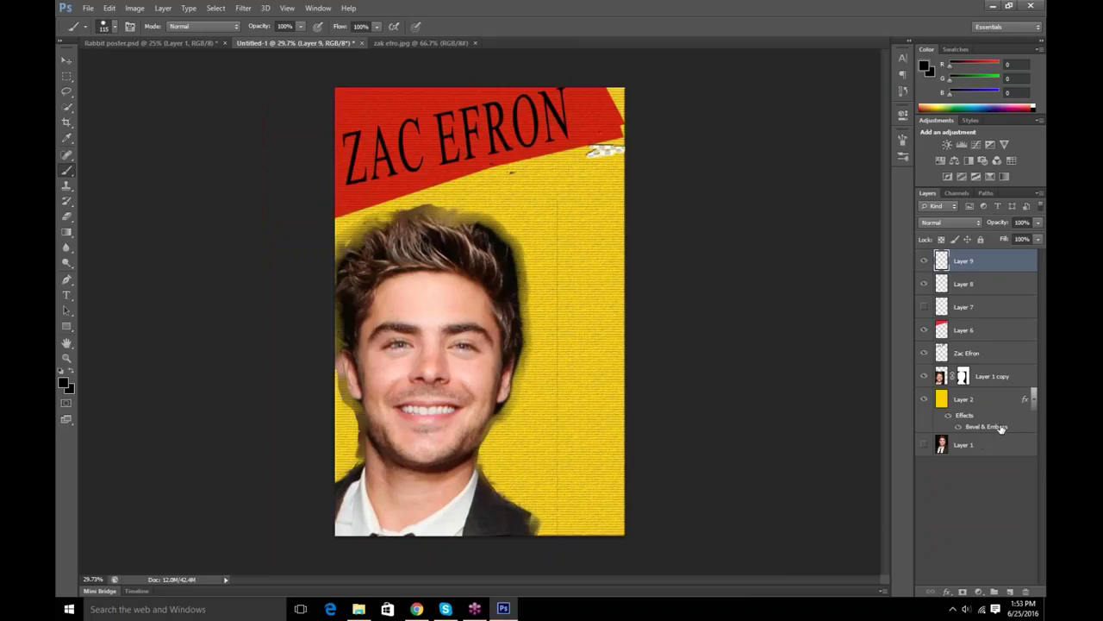
{"action": "left_click", "coordinate": [925, 401]}
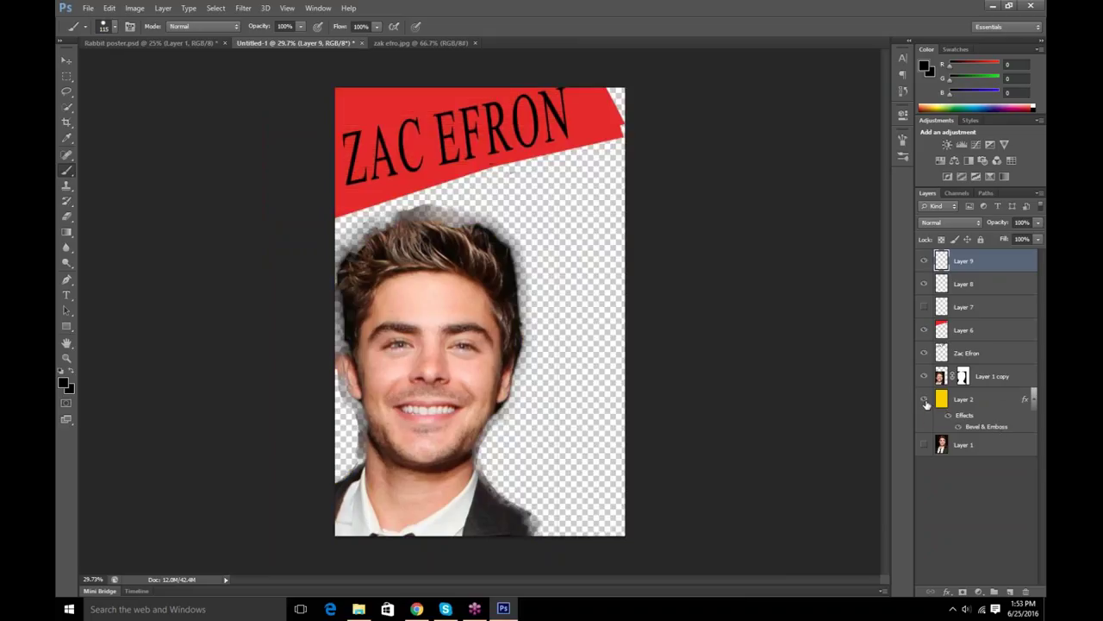
{"action": "left_click", "coordinate": [925, 402]}
{"action": "left_click", "coordinate": [951, 416]}
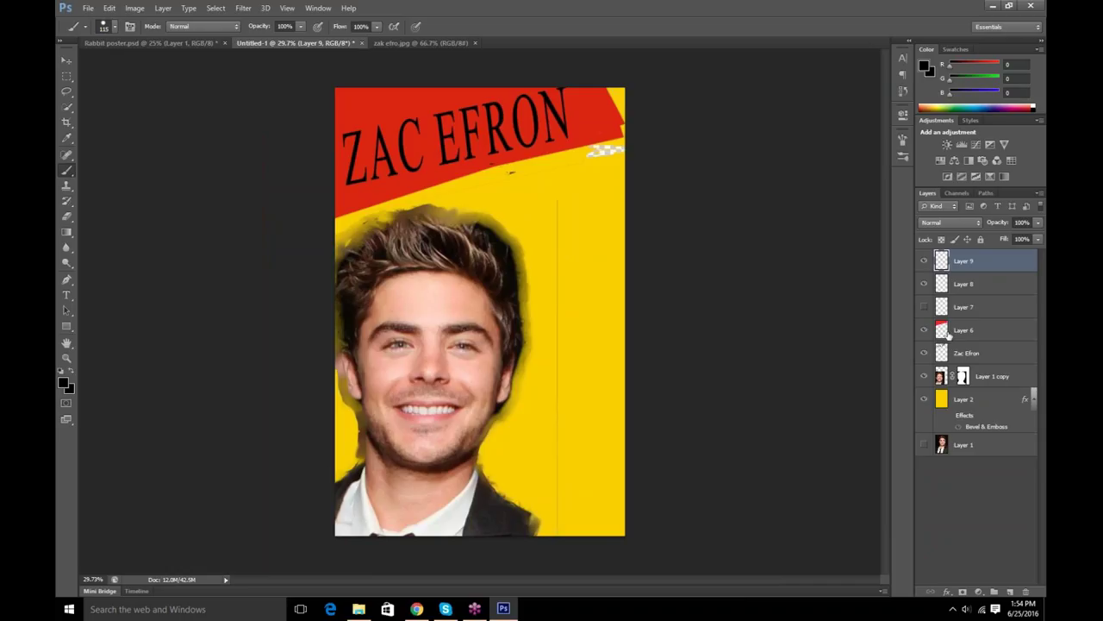
{"action": "left_click", "coordinate": [942, 402]}
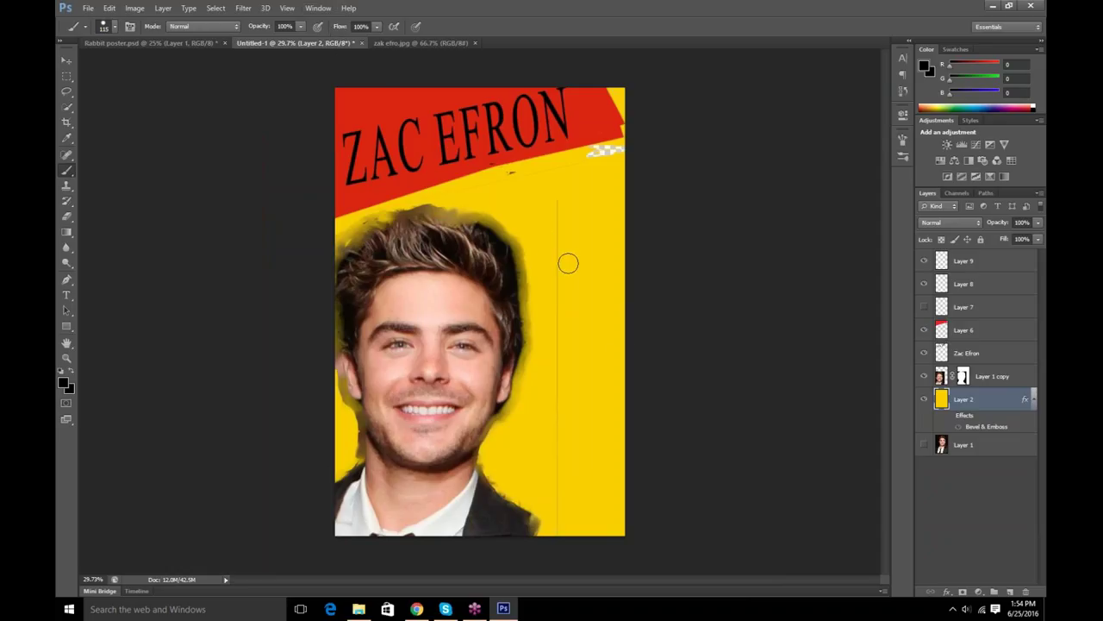
Start saving the poster under a new name and choose the Desktop as its location
{"action": "left_click", "coordinate": [89, 9]}
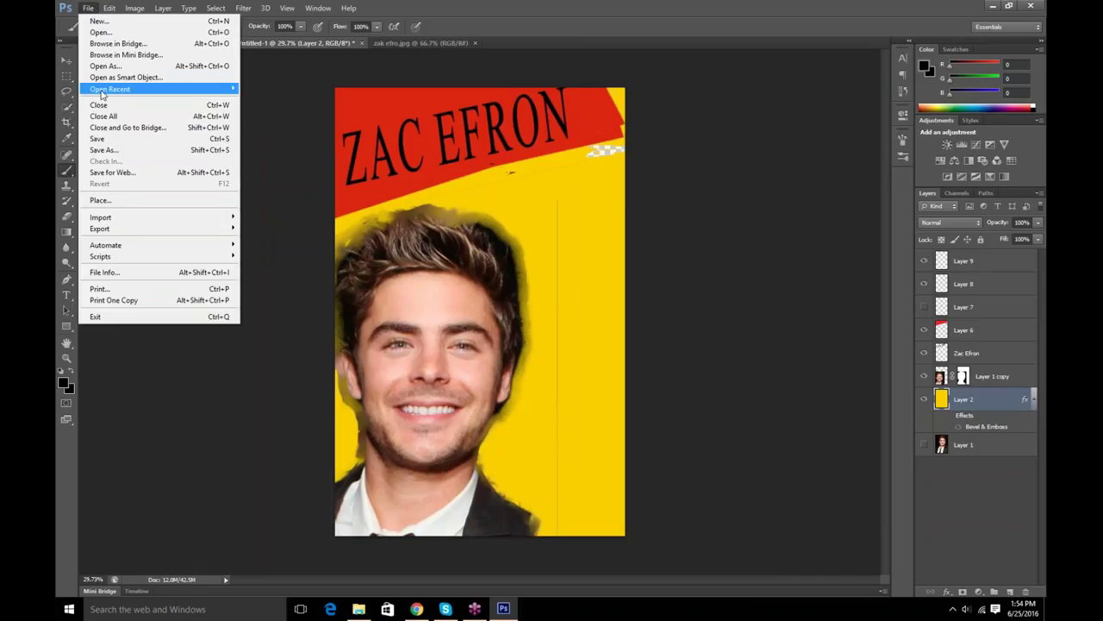
{"action": "left_click", "coordinate": [119, 150]}
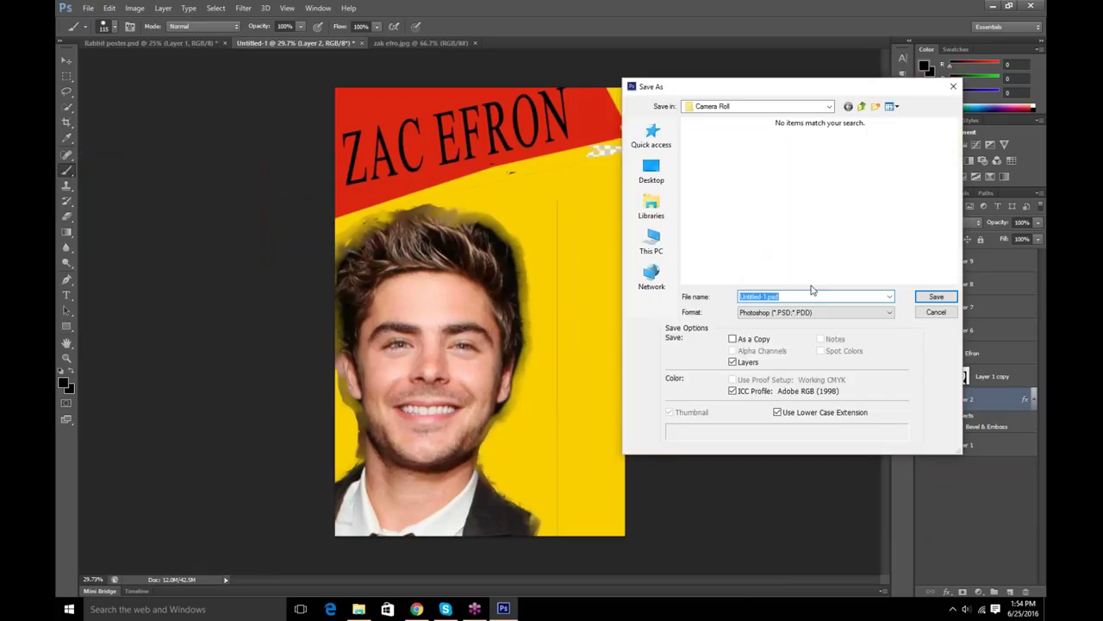
{"action": "left_click", "coordinate": [774, 106]}
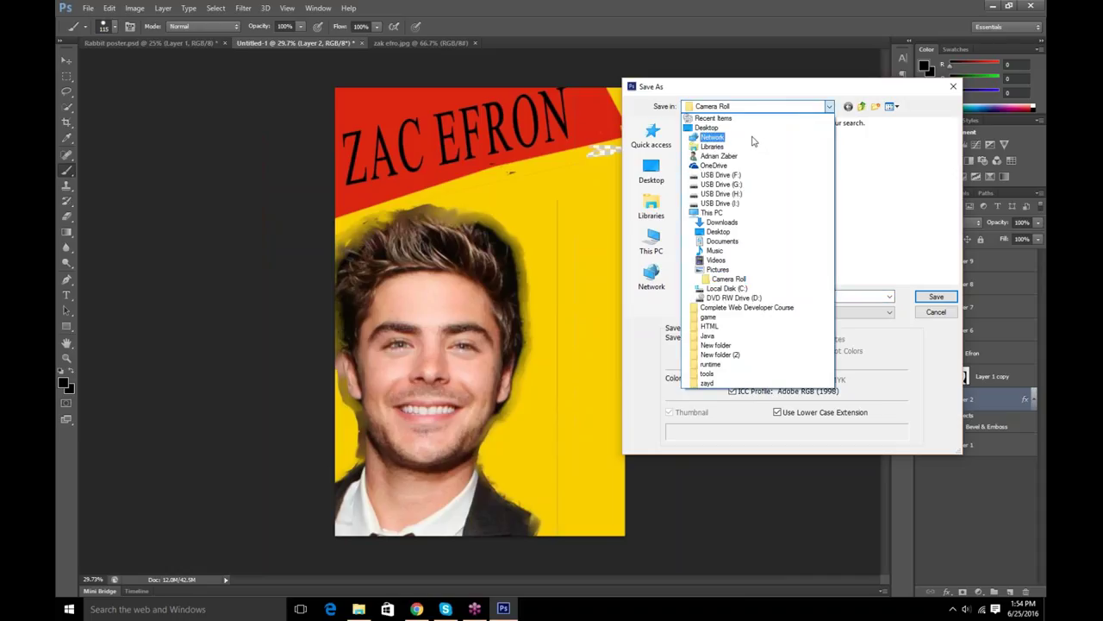
{"action": "left_click", "coordinate": [752, 127]}
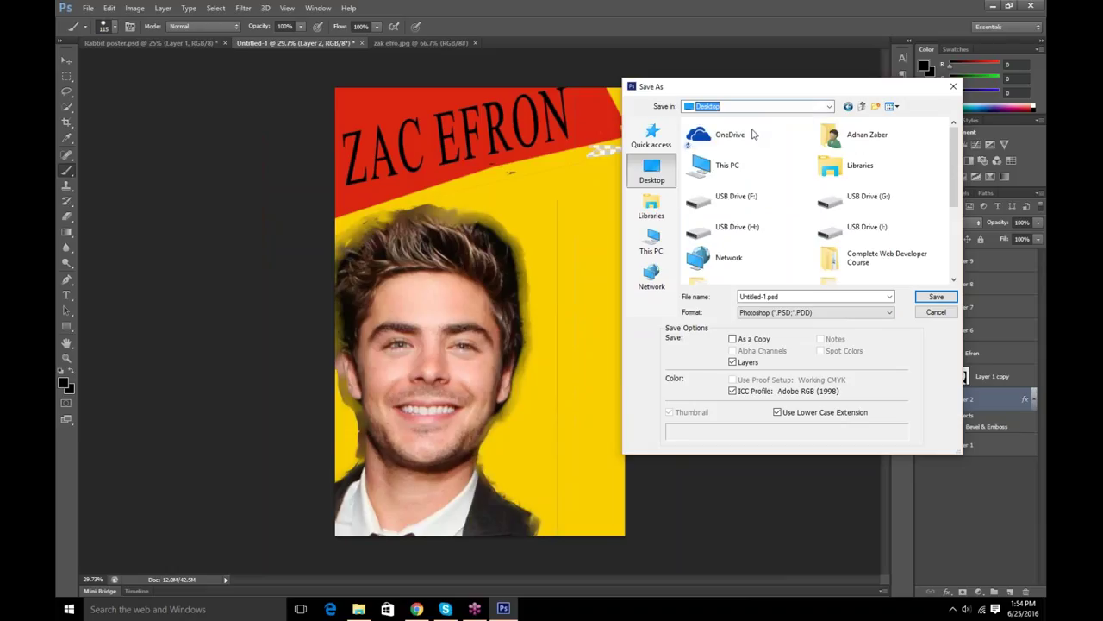
Name the file fix and save it in Photoshop format with Maximize Compatibility enabled
{"action": "double_click", "coordinate": [788, 296]}
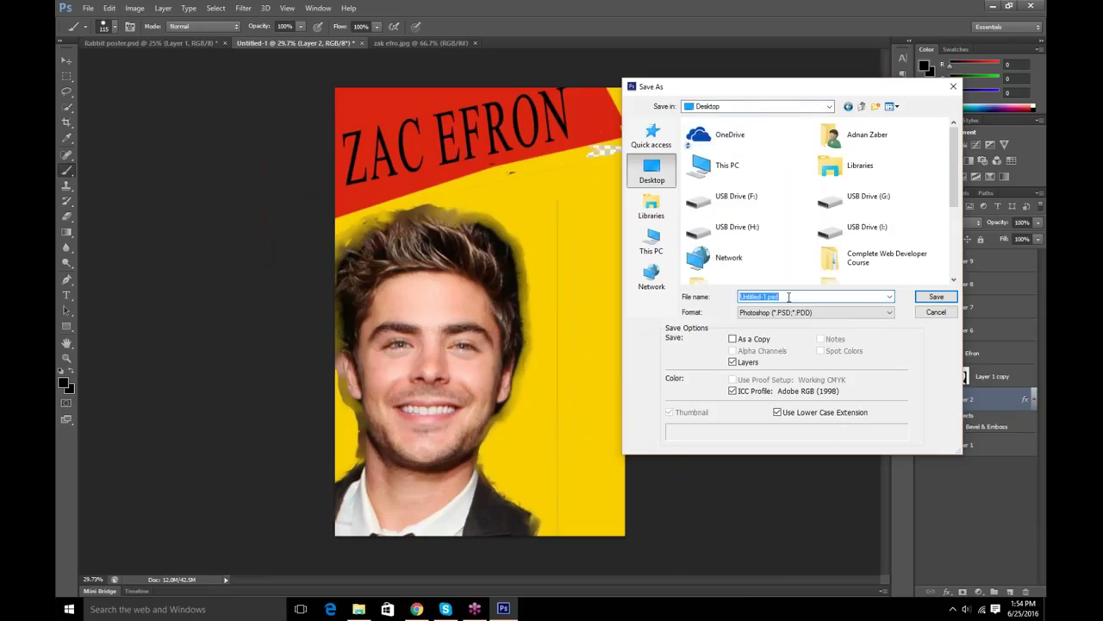
{"action": "left_click", "coordinate": [788, 297]}
{"action": "left_click", "coordinate": [740, 296]}
{"action": "type", "text": "fs"}
{"action": "key", "text": "Delete"}
{"action": "key", "text": "Delete"}
{"action": "key", "text": "Delete"}
{"action": "key", "text": "Delete"}
{"action": "key", "text": "Delete"}
{"action": "key", "text": "Delete"}
{"action": "key", "text": "Delete"}
{"action": "key", "text": "Delete"}
{"action": "key", "text": "Delete"}
{"action": "key", "text": "Delete"}
{"action": "left_click", "coordinate": [936, 297]}
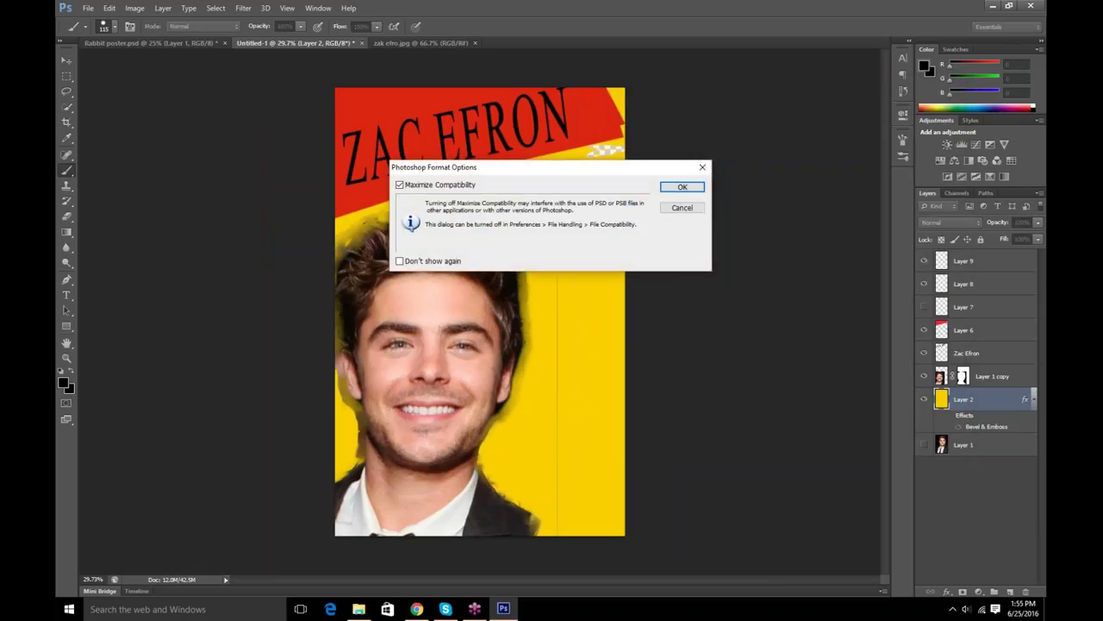
{"action": "left_click", "coordinate": [685, 188]}
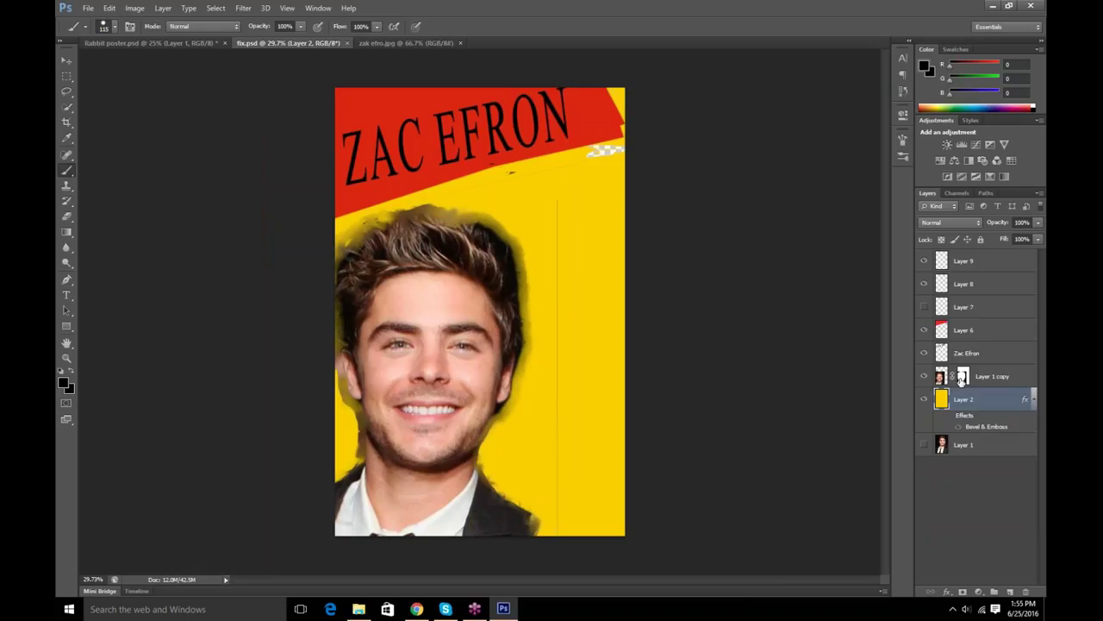
Hide the yellow Layer 2 and try to paint on it with the Brush tool
{"action": "left_click", "coordinate": [928, 399]}
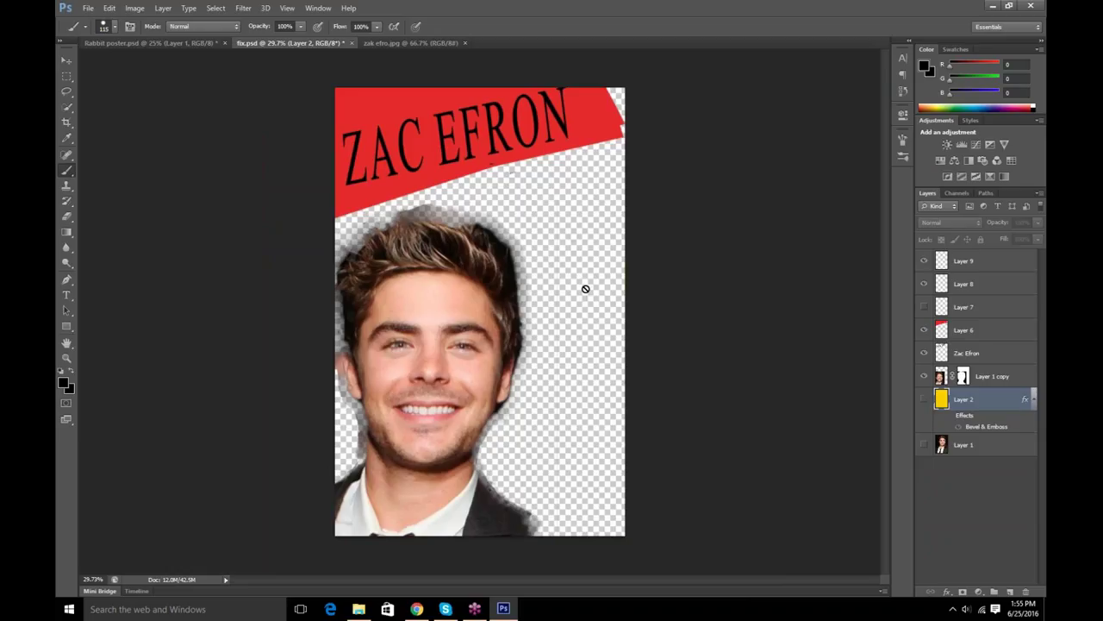
{"action": "left_click", "coordinate": [579, 221]}
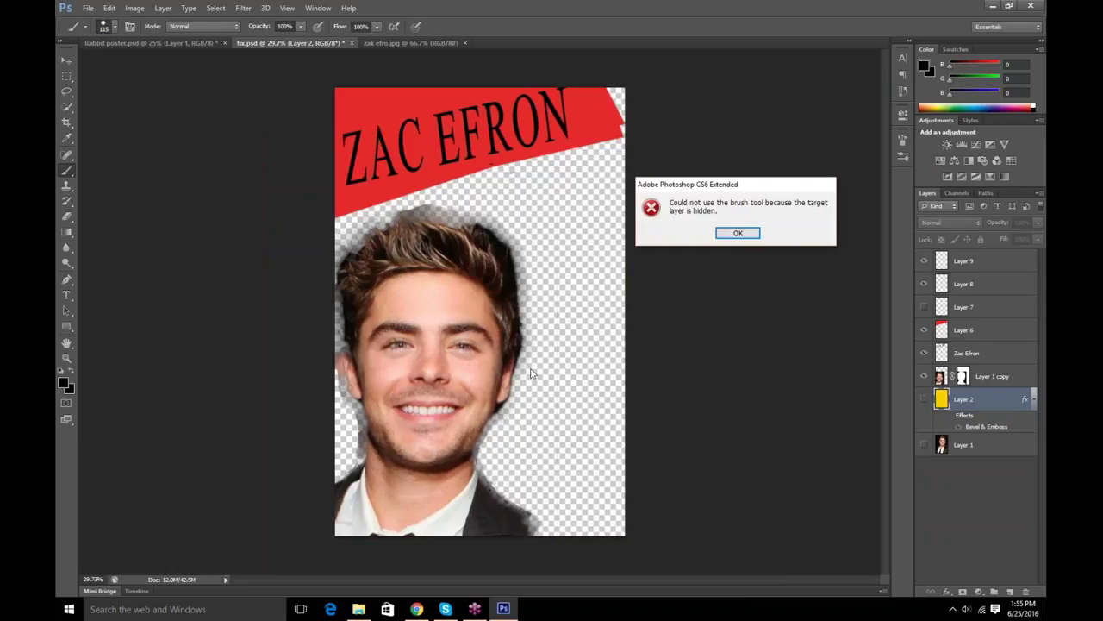
{"action": "left_click", "coordinate": [727, 232]}
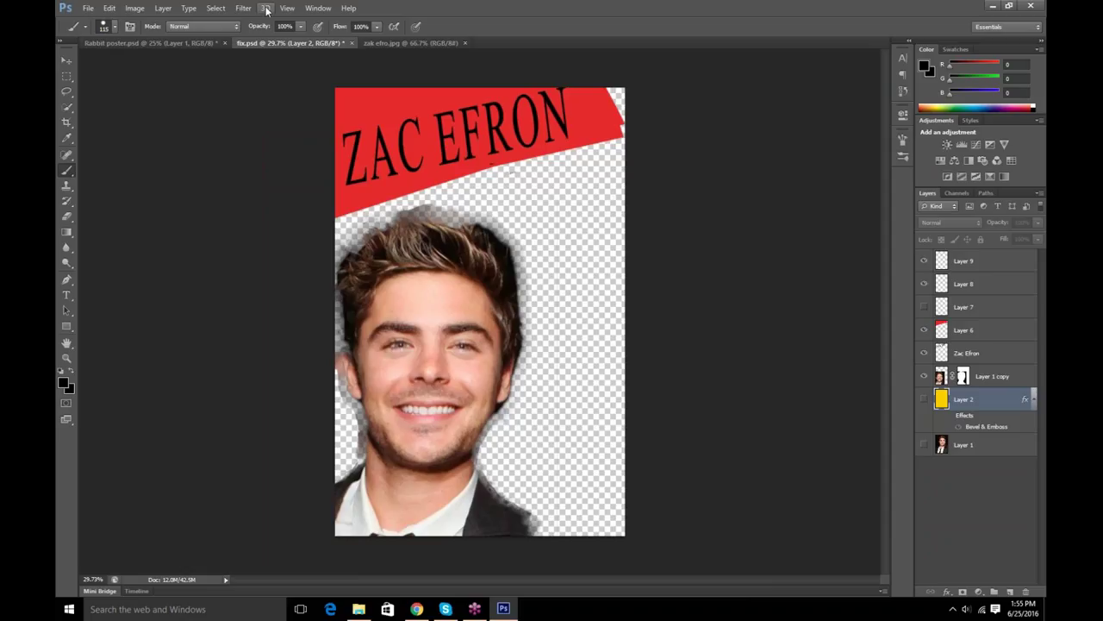
Display the brush presets, open the Preset Manager's brush loading dialog, and leave both dialogs without loading anything
{"action": "left_click", "coordinate": [311, 11]}
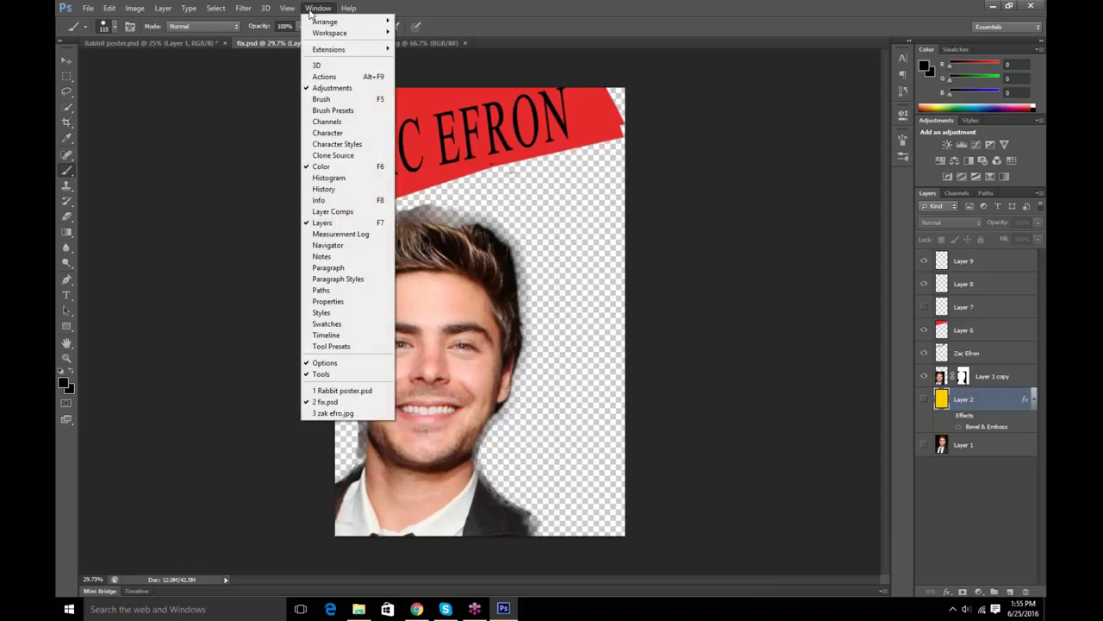
{"action": "left_click", "coordinate": [336, 112]}
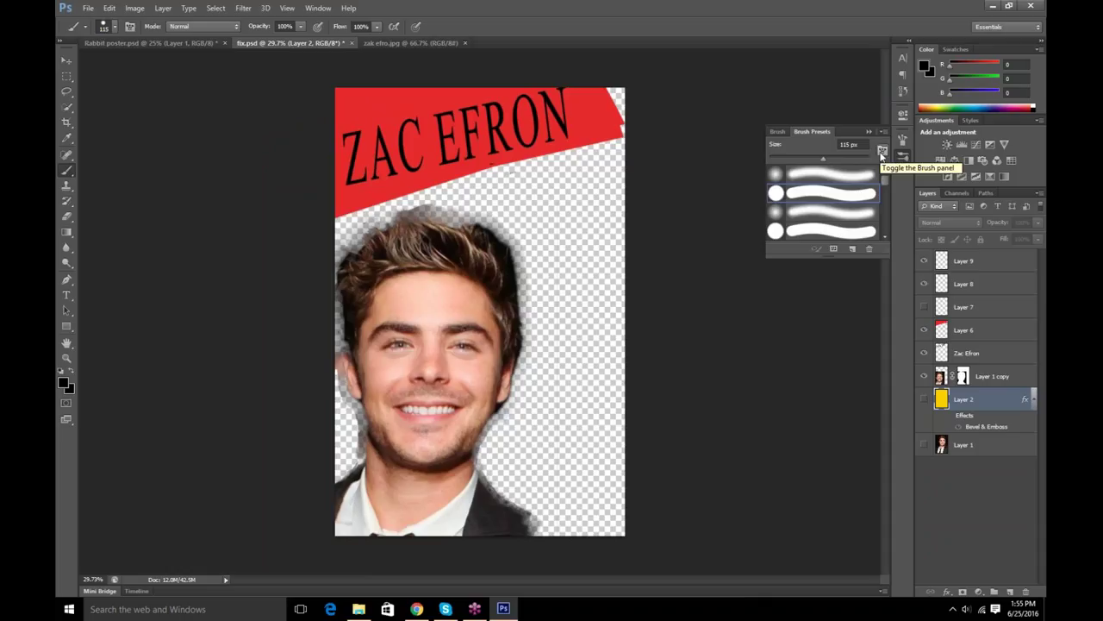
{"action": "left_click", "coordinate": [833, 249]}
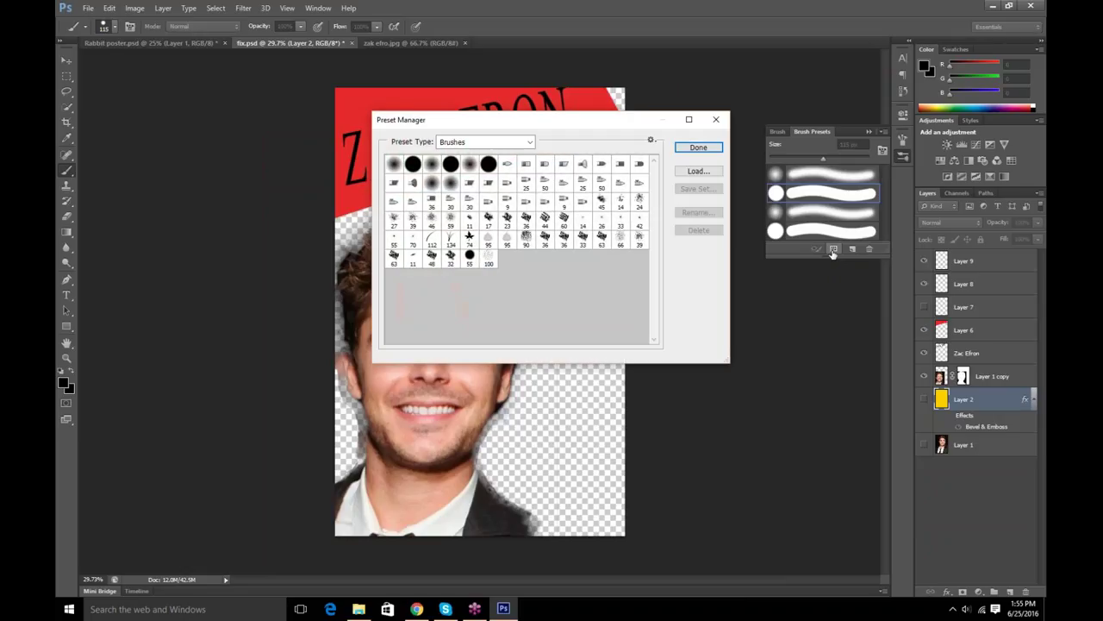
{"action": "left_click", "coordinate": [707, 172]}
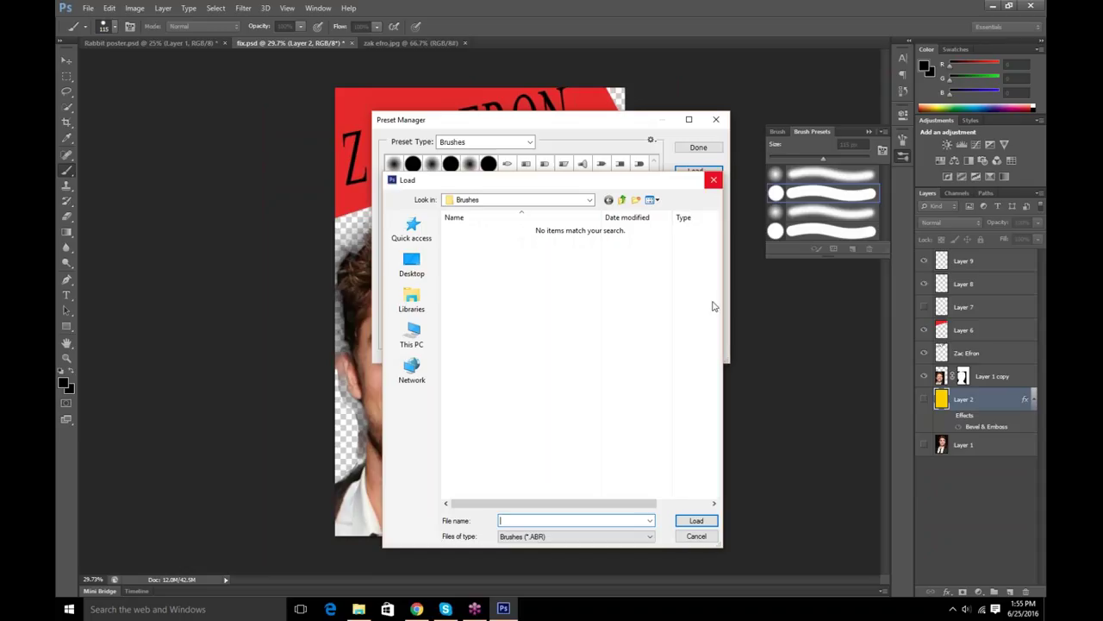
{"action": "left_click", "coordinate": [697, 535]}
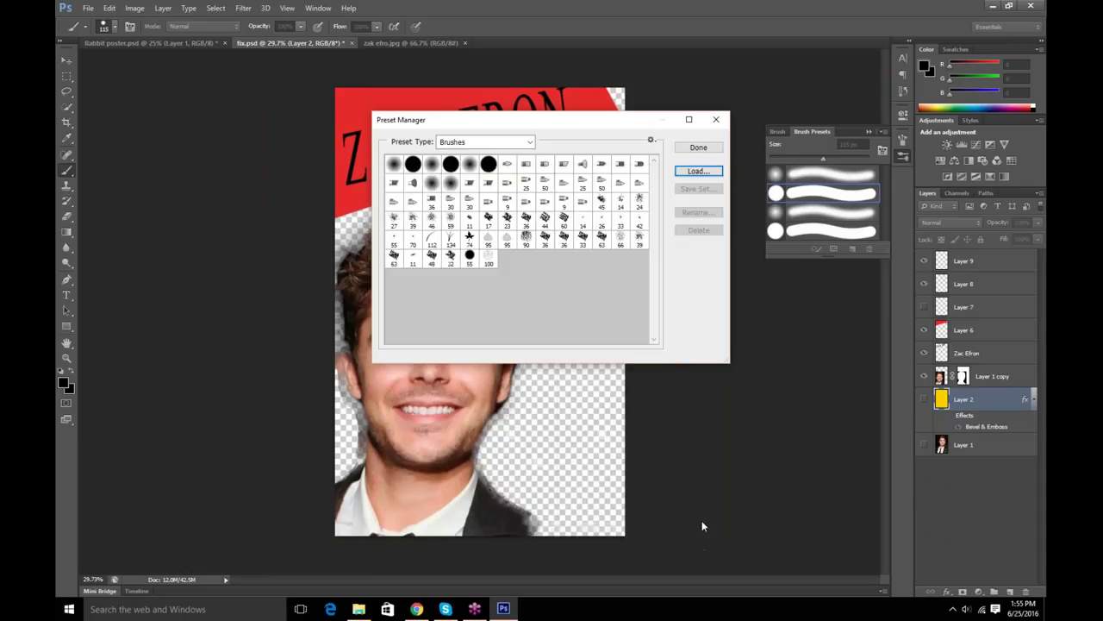
{"action": "left_click", "coordinate": [716, 119]}
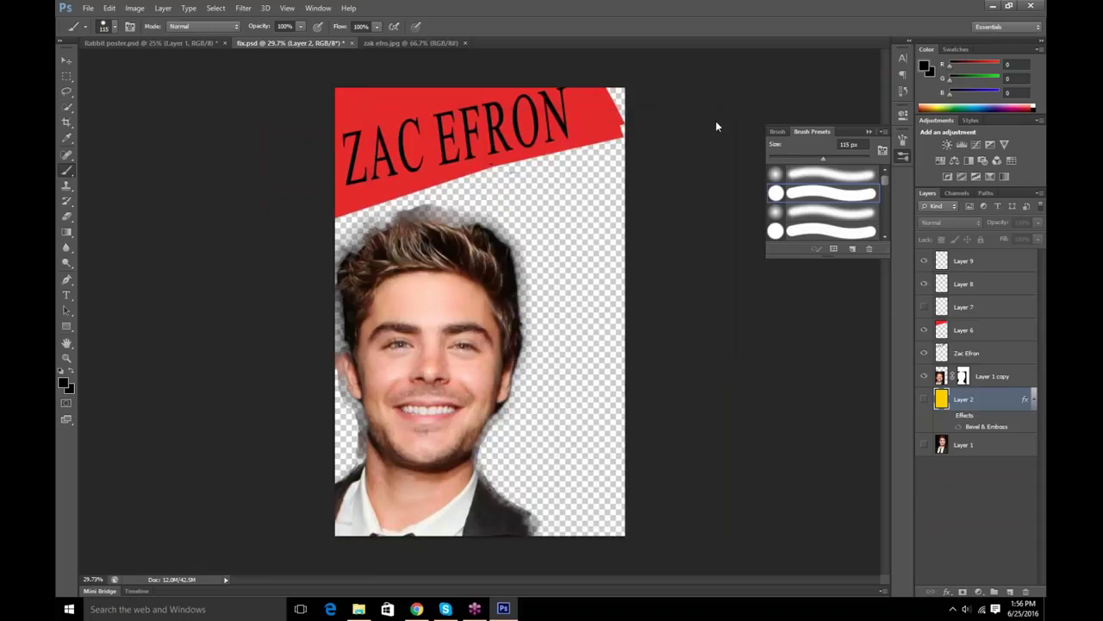
Reset the brush presets, replacing the current brushes with the default set
{"action": "left_click", "coordinate": [883, 135]}
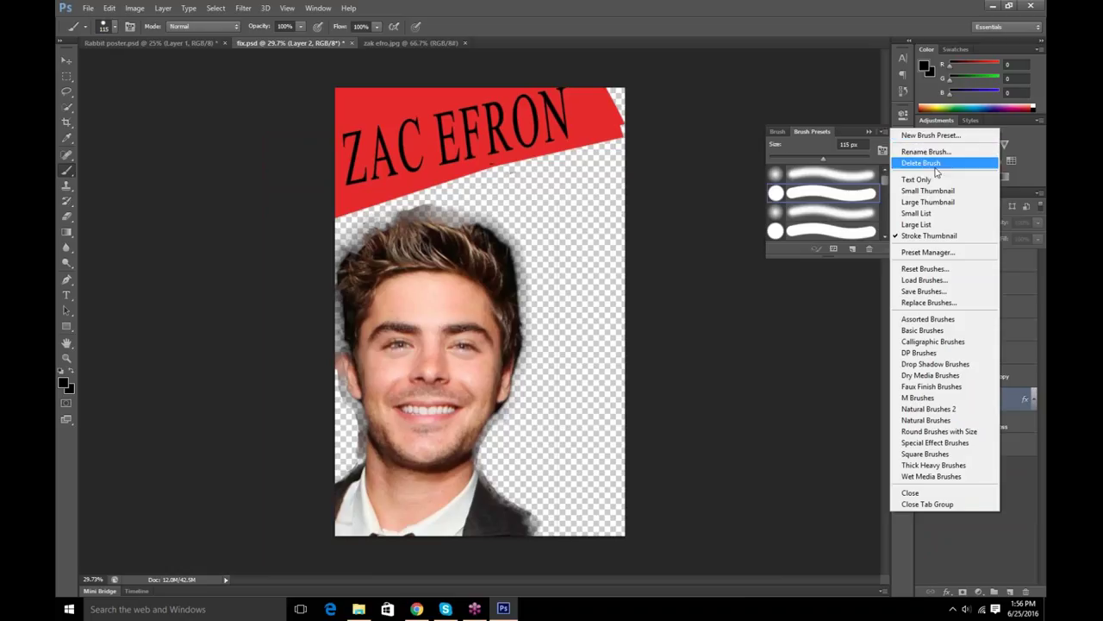
{"action": "left_click", "coordinate": [949, 271]}
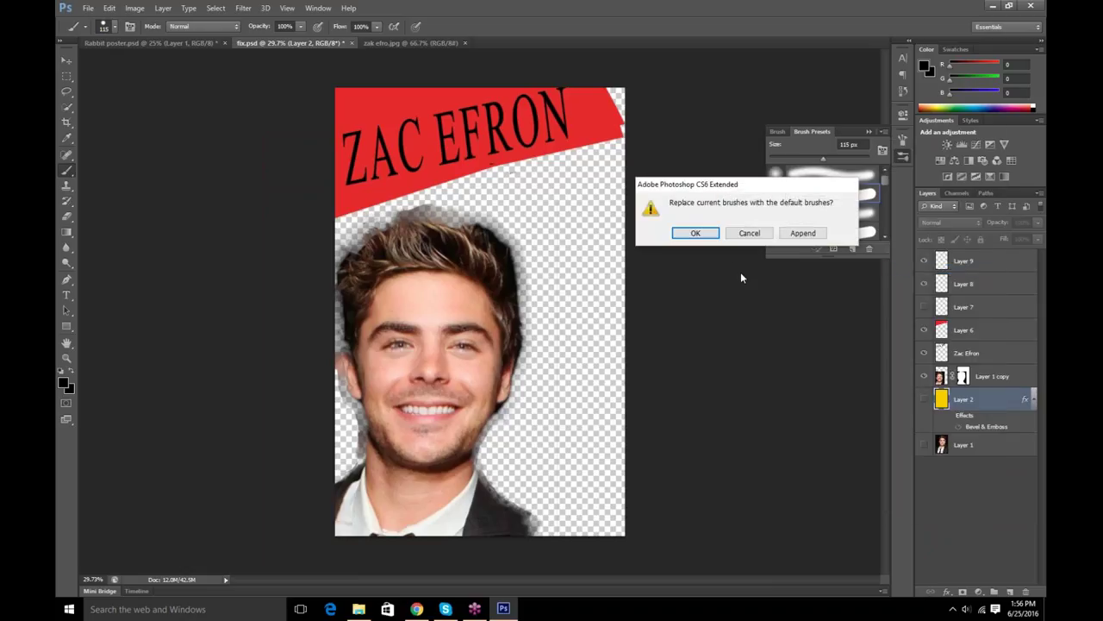
{"action": "left_click", "coordinate": [695, 232]}
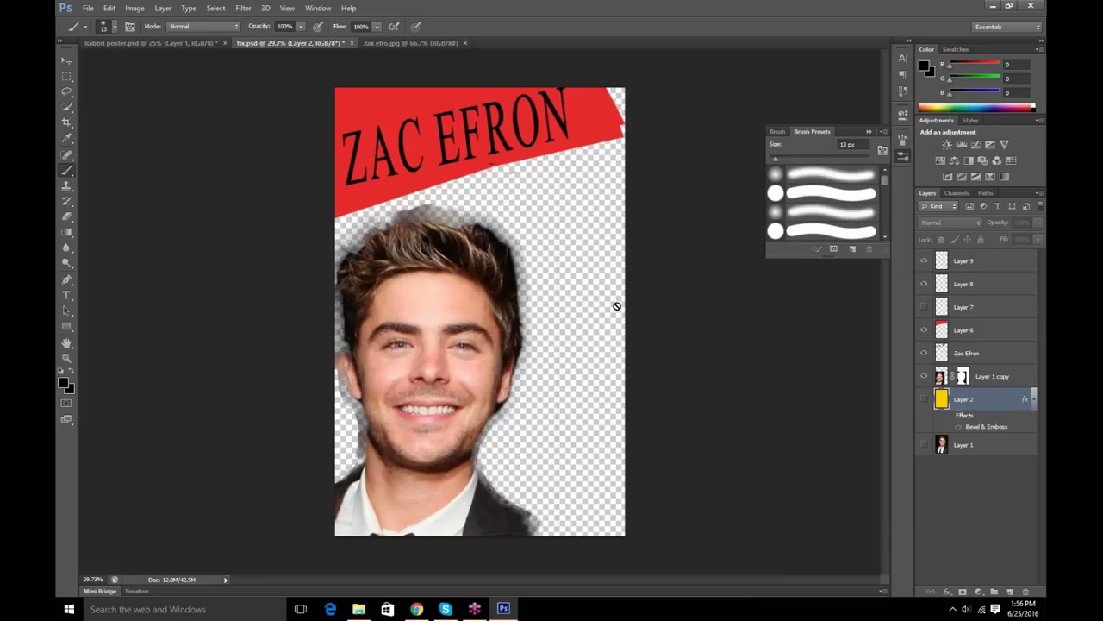
Try to paint on the hidden yellow Layer 2 and make that layer visible
{"action": "left_click", "coordinate": [557, 298]}
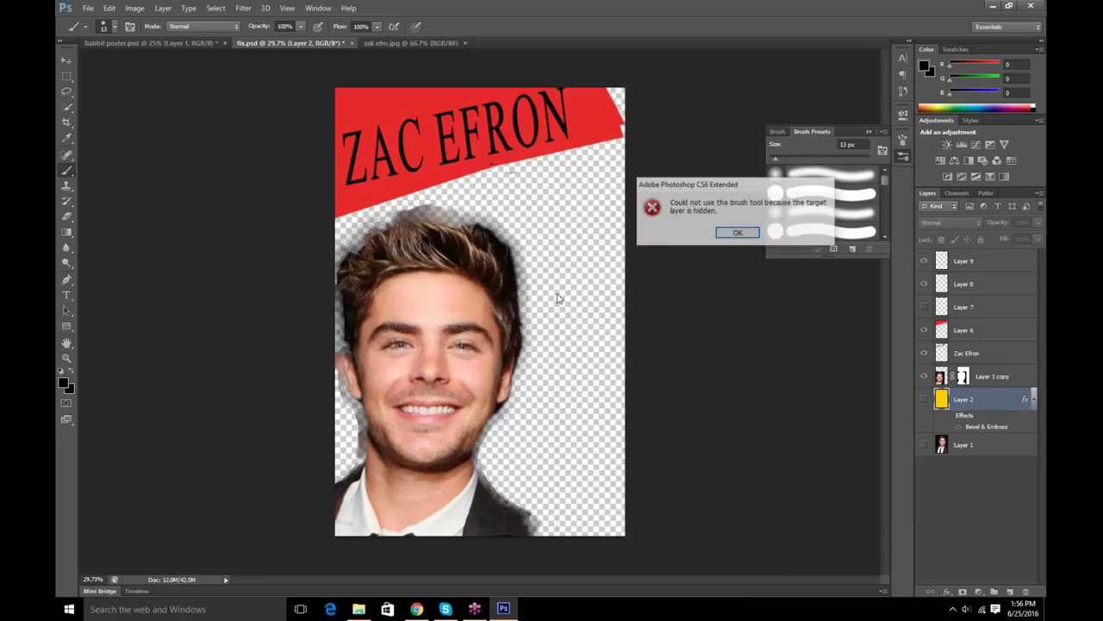
{"action": "left_click", "coordinate": [733, 233]}
{"action": "left_click", "coordinate": [924, 399]}
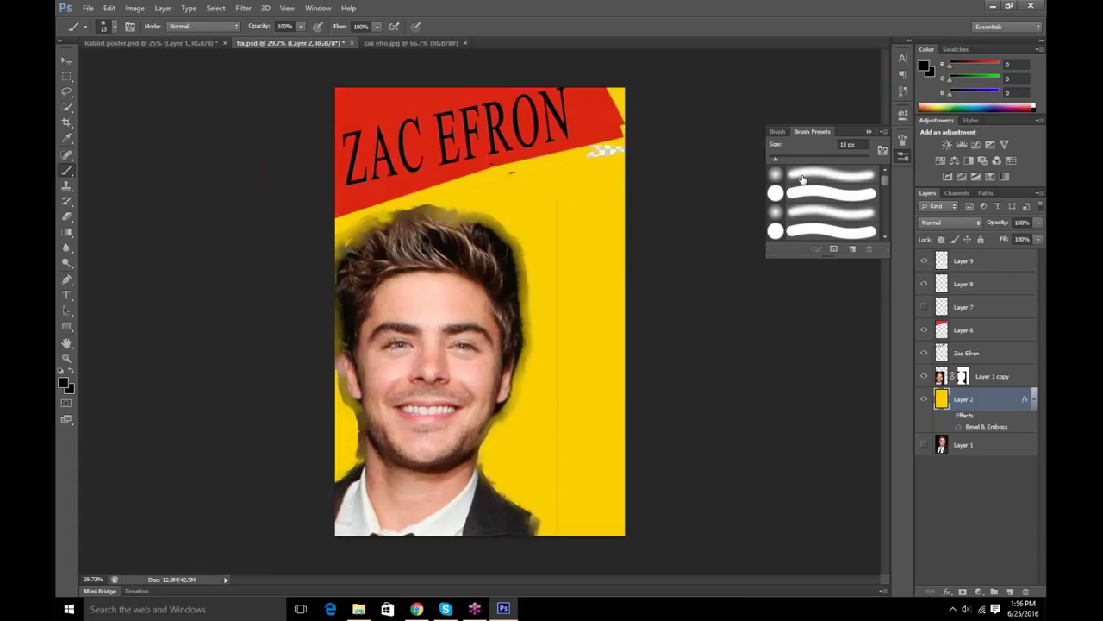
Choose the first soft round brush preset and switch to the Mixer Brush tool
{"action": "left_click", "coordinate": [798, 192]}
{"action": "left_click", "coordinate": [776, 174]}
{"action": "right_click", "coordinate": [69, 174]}
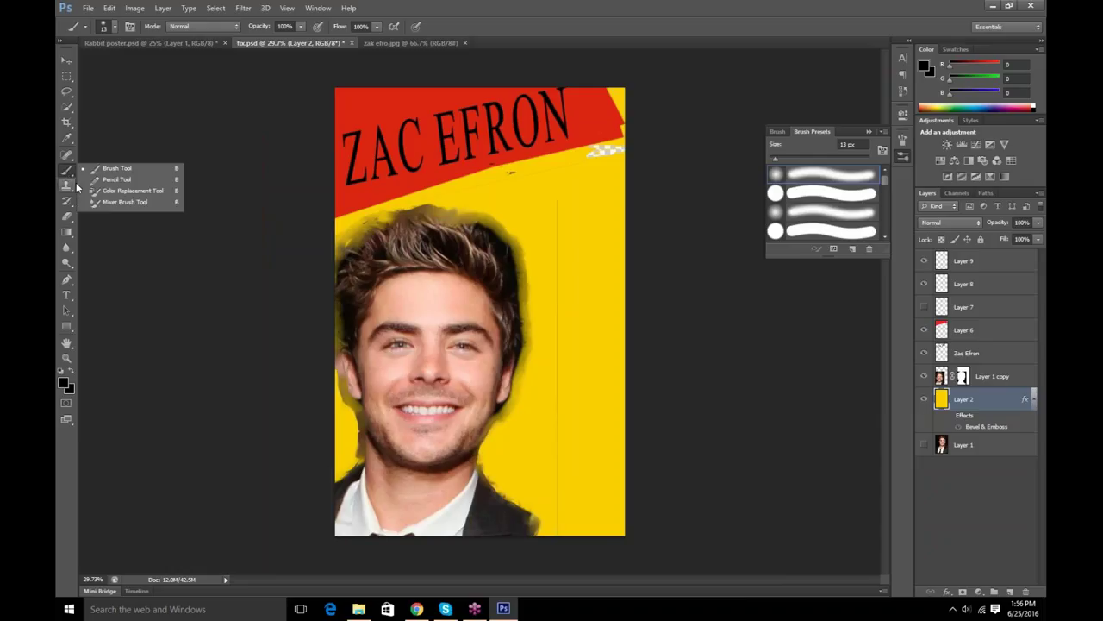
{"action": "left_click", "coordinate": [126, 201]}
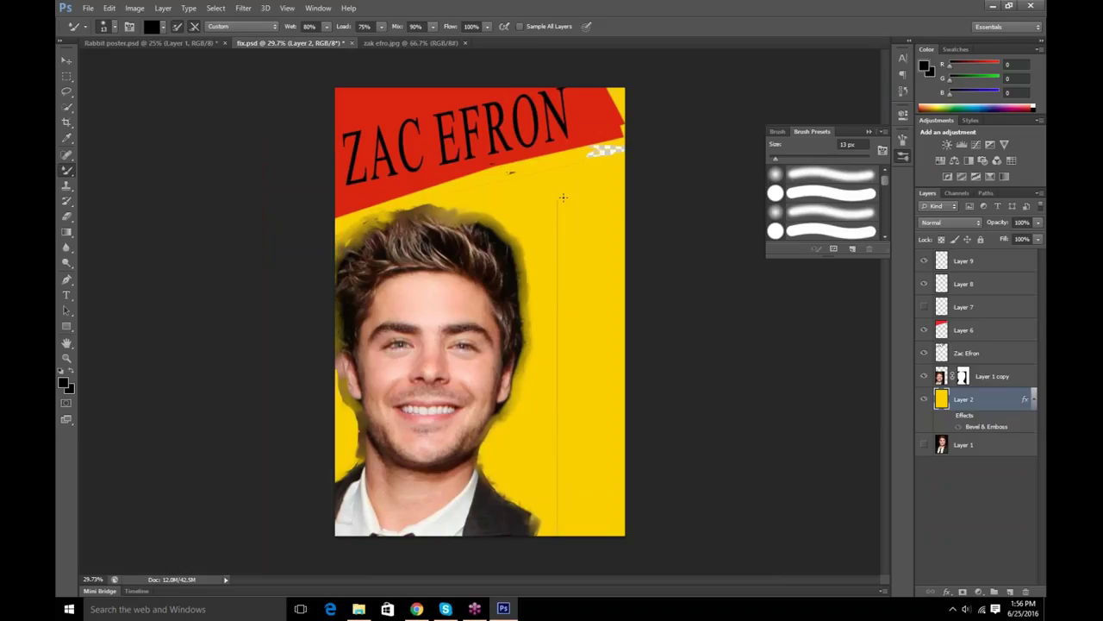
Examine the Mixer Brush's tip size against the poster up close and return to the full poster
{"action": "key", "text": "ctrl+plus"}
{"action": "key", "text": "ctrl+plus"}
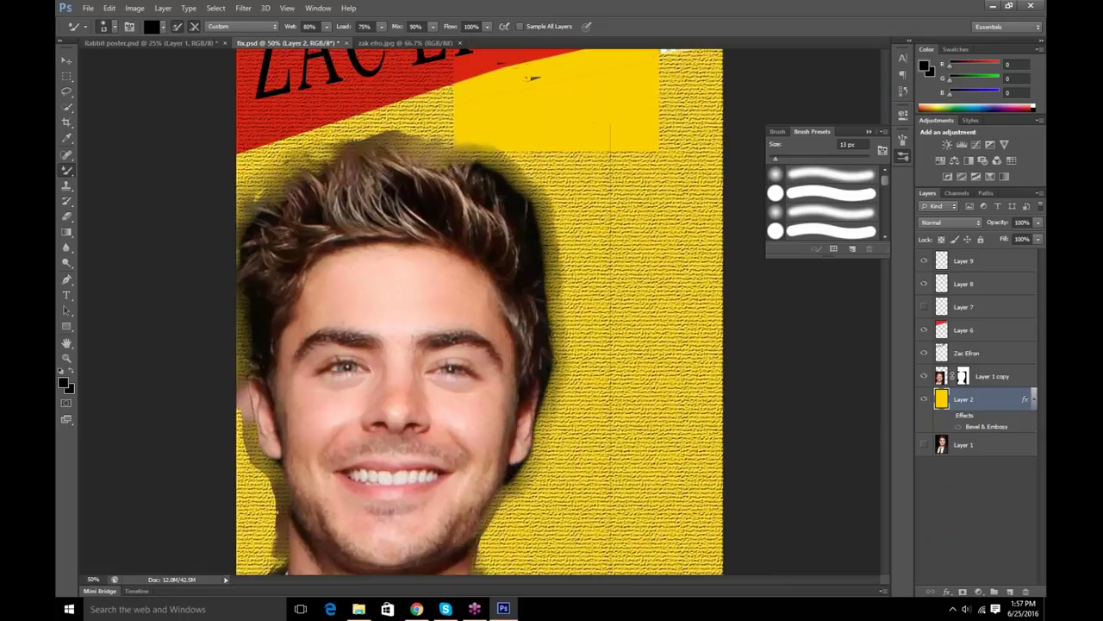
{"action": "key", "text": "ctrl+plus"}
{"action": "key", "text": "ctrl+plus"}
{"action": "key", "text": "ctrl+plus"}
{"action": "key", "text": "ctrl+plus"}
{"action": "key", "text": "ctrl+plus"}
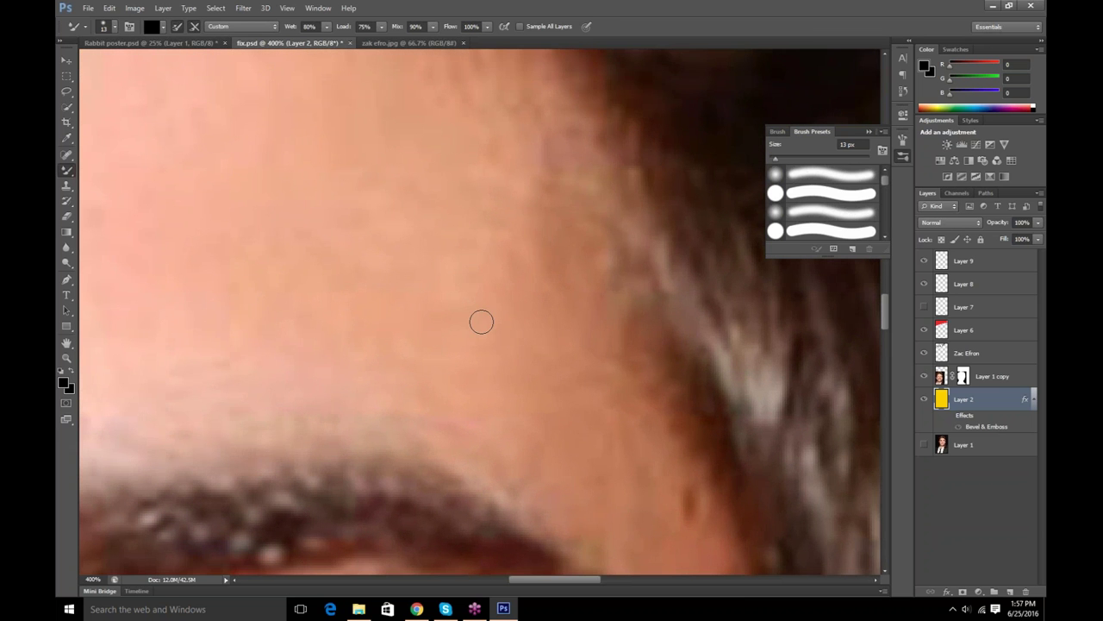
{"action": "key", "text": "ctrl+minus"}
{"action": "key", "text": "ctrl+minus"}
{"action": "key", "text": "ctrl+minus"}
{"action": "key", "text": "ctrl+minus"}
{"action": "key", "text": "ctrl+minus"}
{"action": "key", "text": "ctrl+minus"}
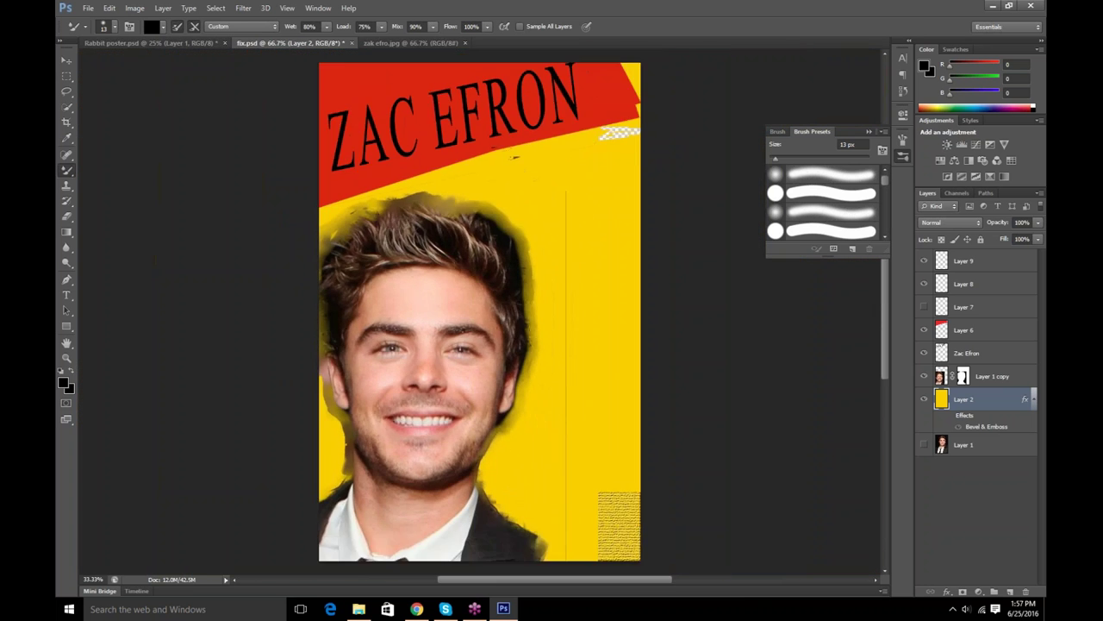
{"action": "key", "text": "ctrl+minus"}
Set the Mixer Brush size to about 453 px and its hardness to about 70%
{"action": "right_click", "coordinate": [530, 233]}
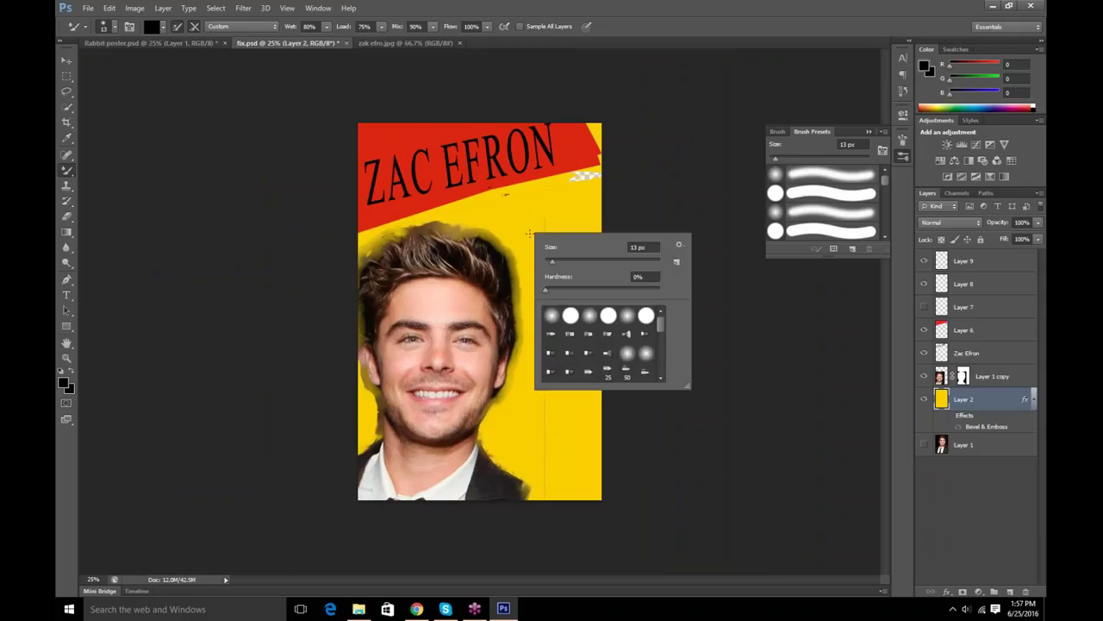
{"action": "left_click", "coordinate": [576, 262]}
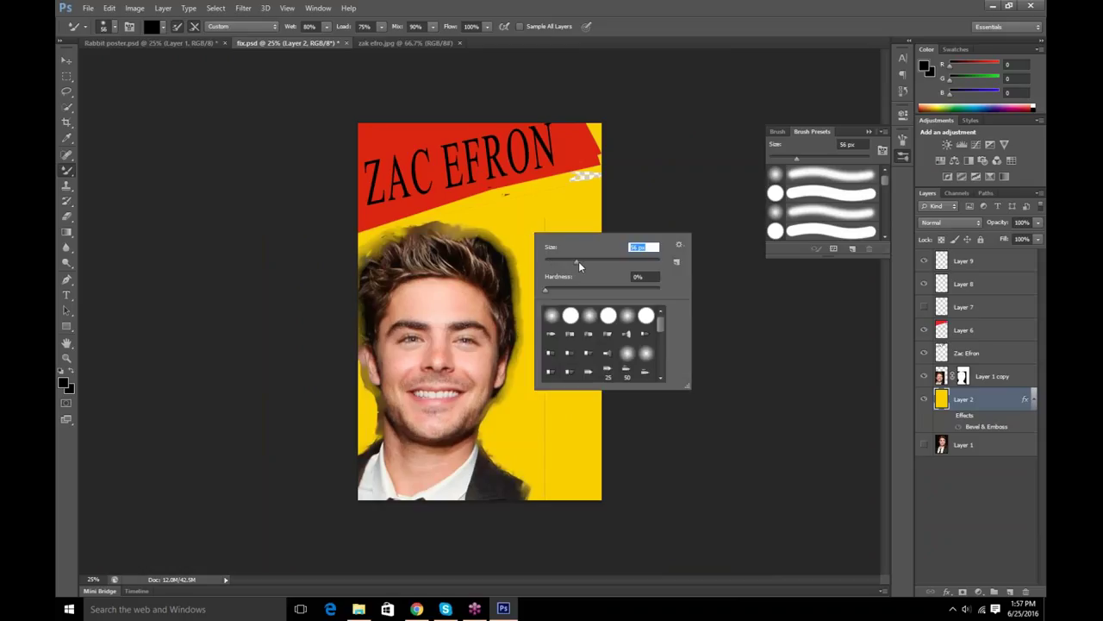
{"action": "left_click", "coordinate": [627, 262]}
{"action": "left_click", "coordinate": [583, 290]}
{"action": "left_click", "coordinate": [569, 153]}
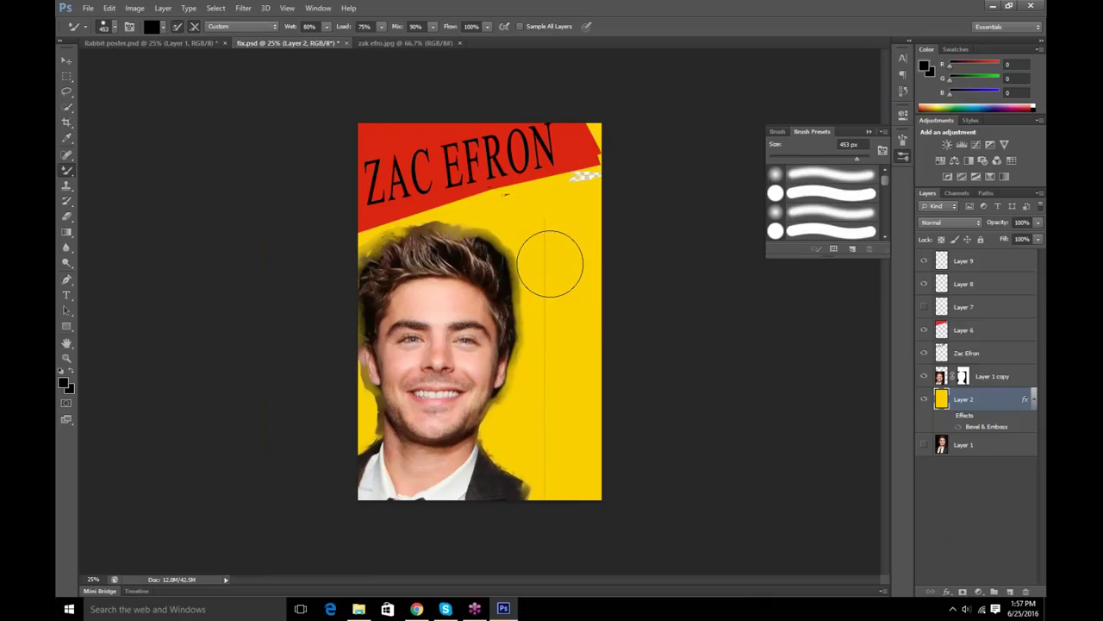
Review the Mixer Brush's tip shape options and return to the list of brush presets
{"action": "left_click", "coordinate": [781, 133]}
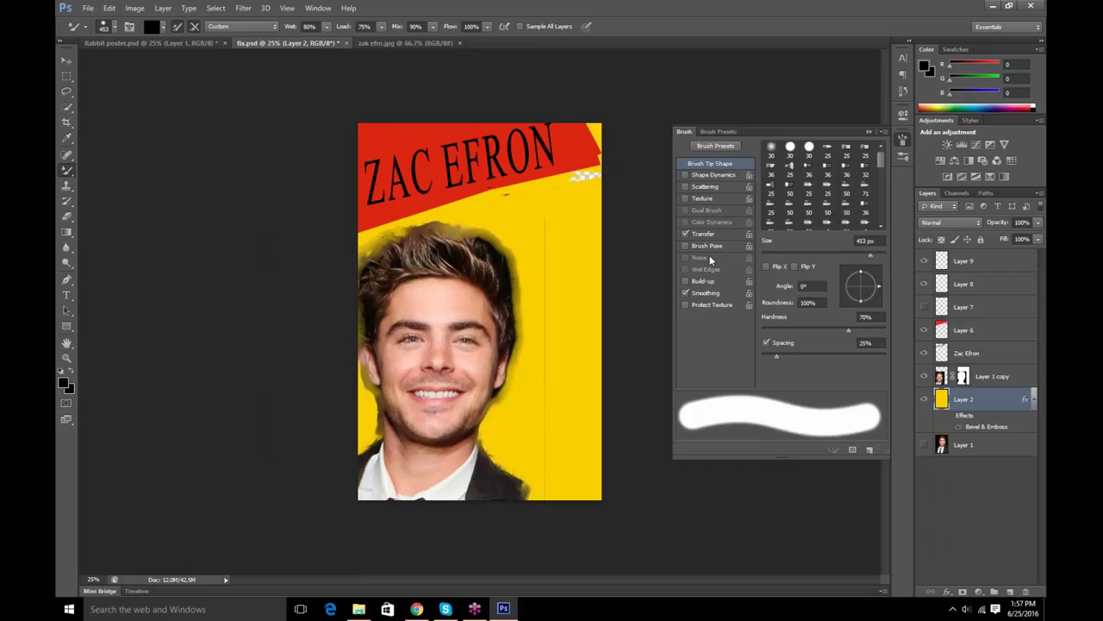
{"action": "left_click", "coordinate": [715, 147]}
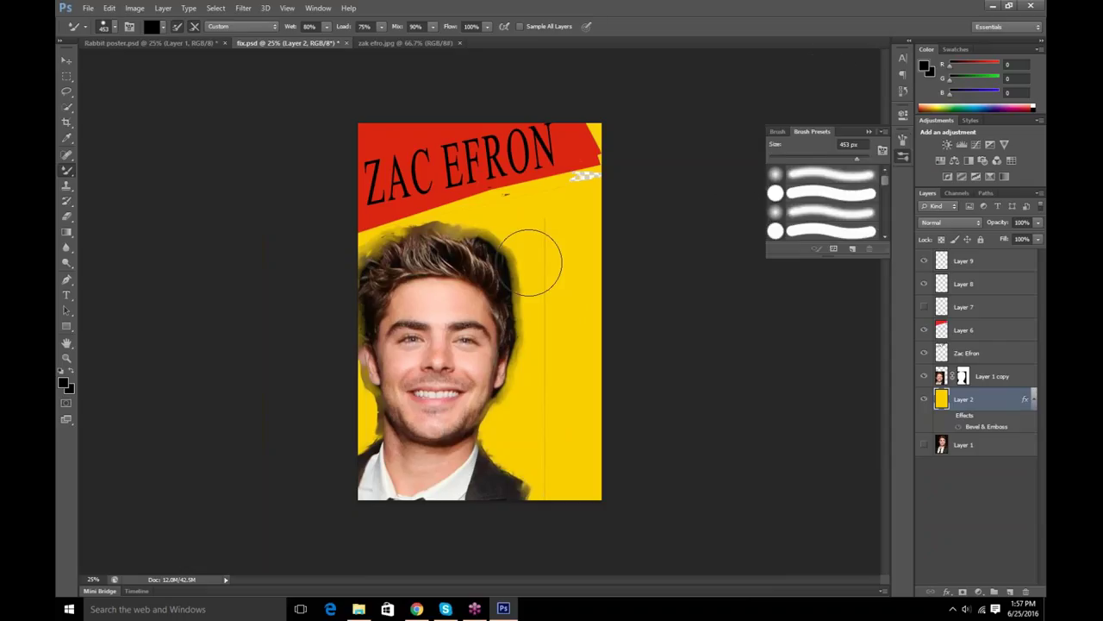
{"action": "left_click", "coordinate": [778, 132]}
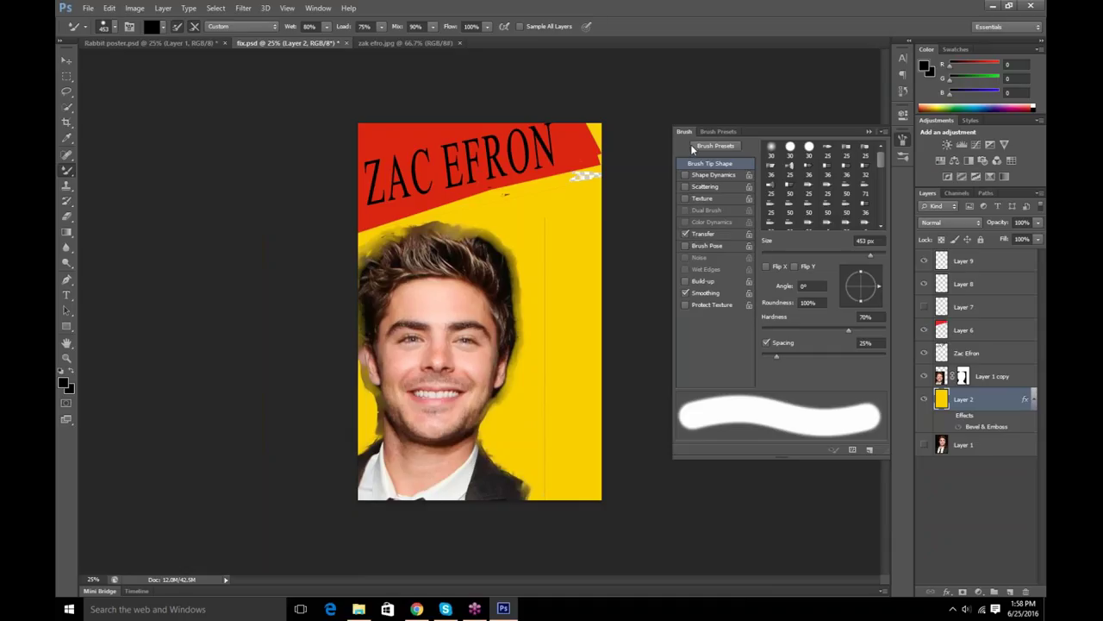
{"action": "left_click", "coordinate": [714, 132]}
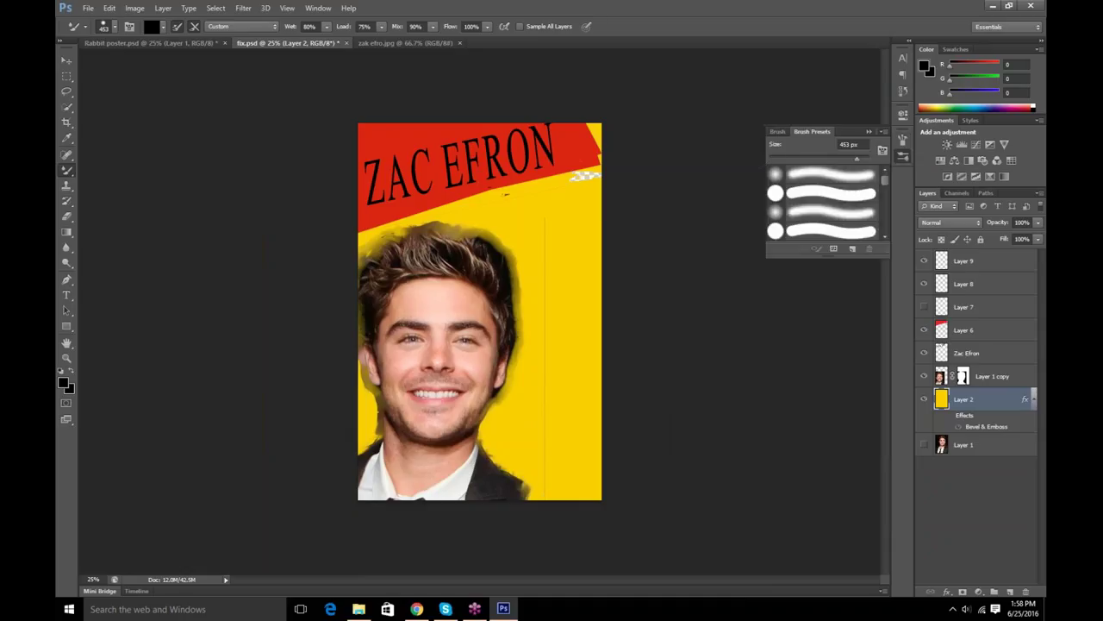
Look through the Preset Manager's brushes, view the name of the first soft round brush, and close it unchanged
{"action": "left_click", "coordinate": [849, 144]}
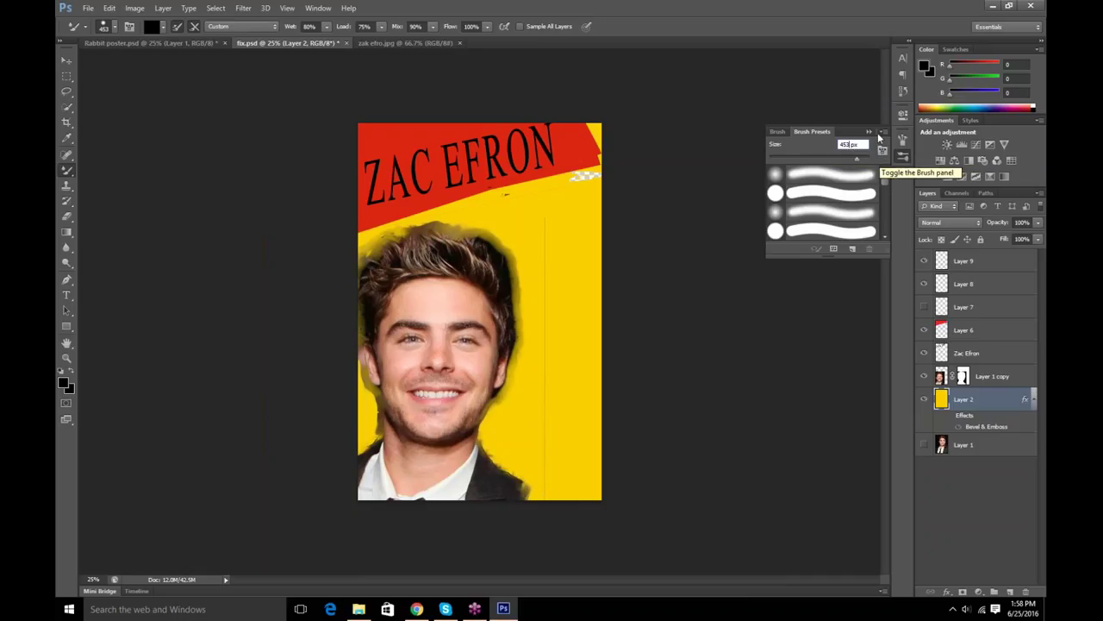
{"action": "left_click", "coordinate": [833, 249]}
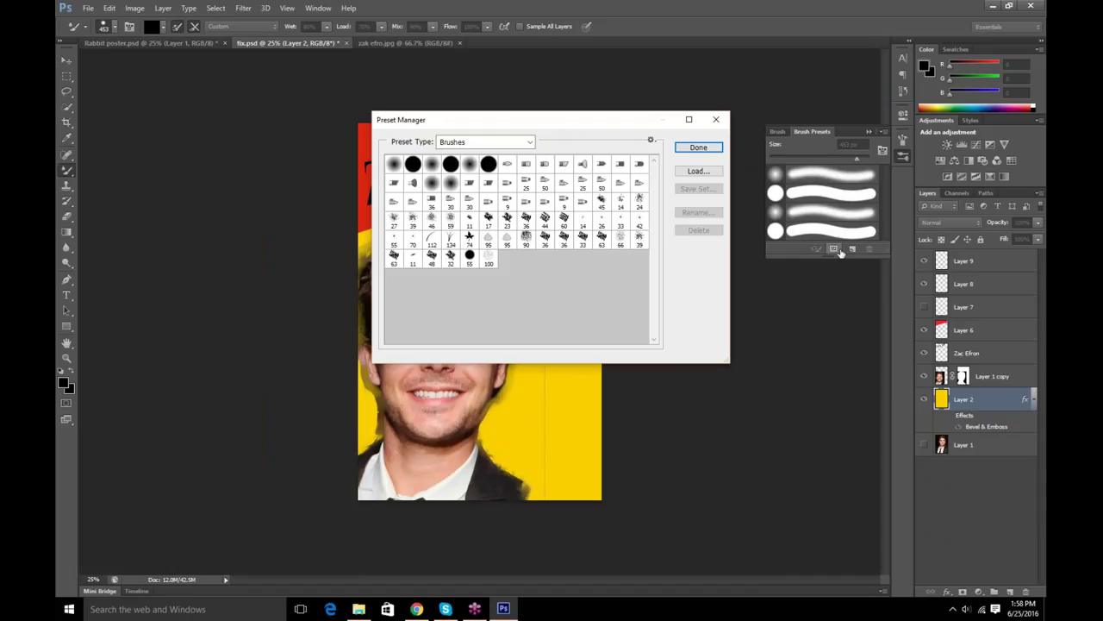
{"action": "double_click", "coordinate": [392, 164]}
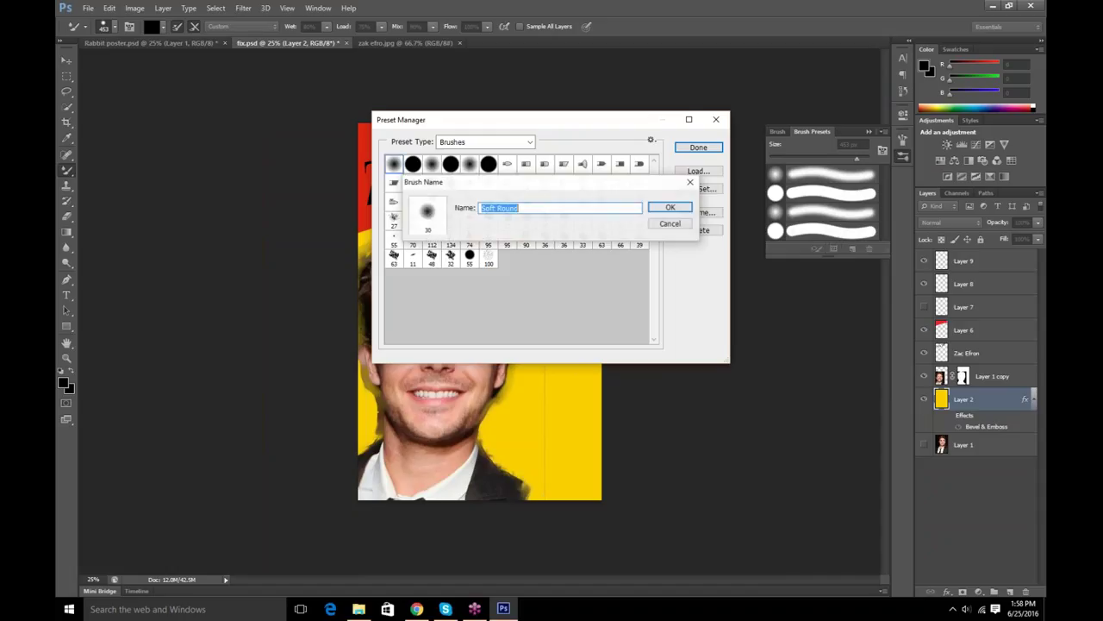
{"action": "left_click", "coordinate": [670, 223]}
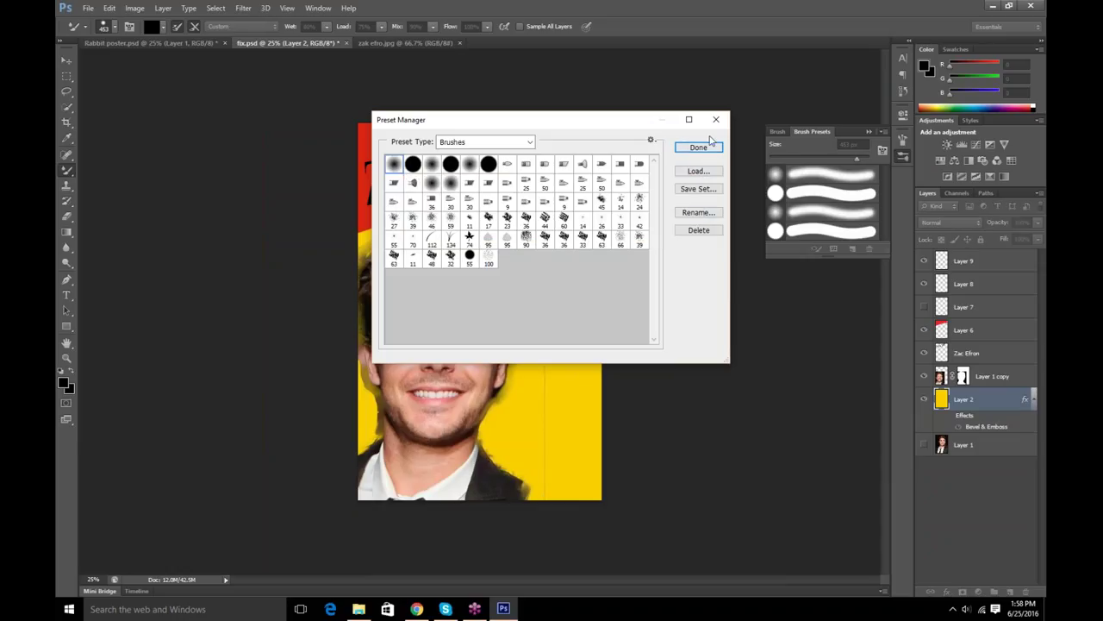
{"action": "left_click", "coordinate": [715, 120]}
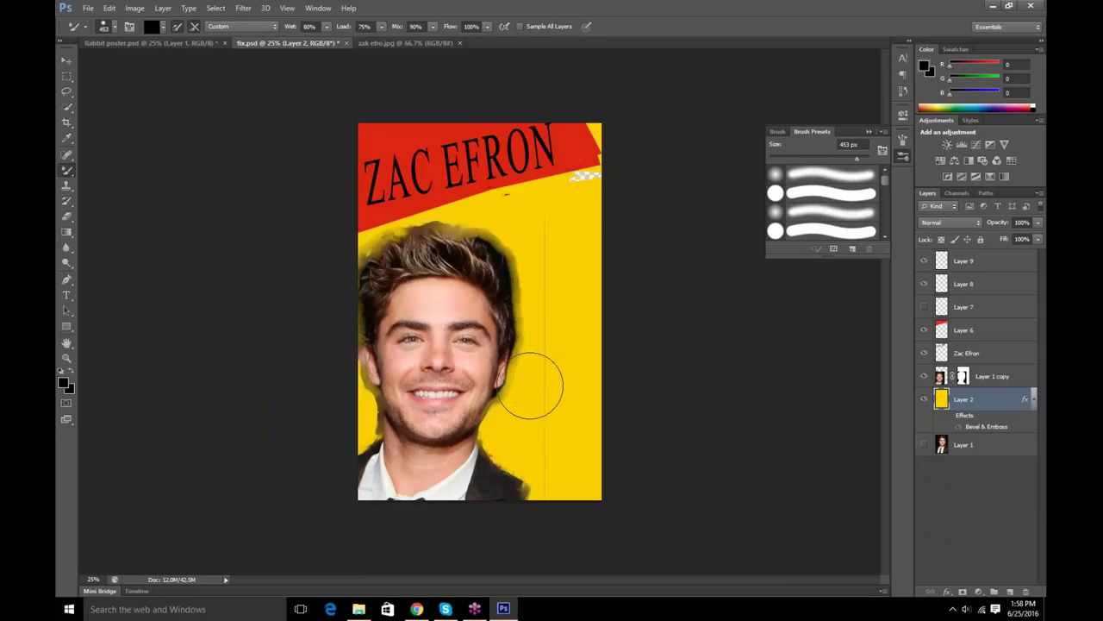
Toggle the visibility of Layer 1, the original portrait photo
{"action": "left_click", "coordinate": [925, 445]}
{"action": "left_click", "coordinate": [925, 445]}
{"action": "left_click", "coordinate": [925, 445]}
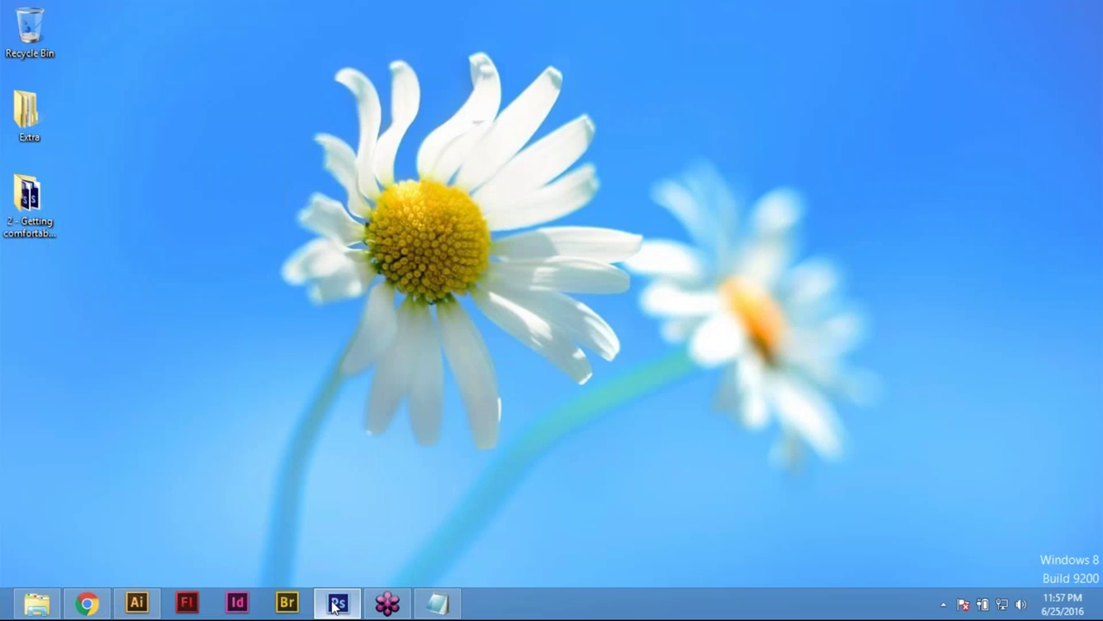
Switch to Photoshop with the violinist poster and paint a black bristle stroke on Layer 7 along the red banner's upper edge
{"action": "left_click", "coordinate": [335, 605]}
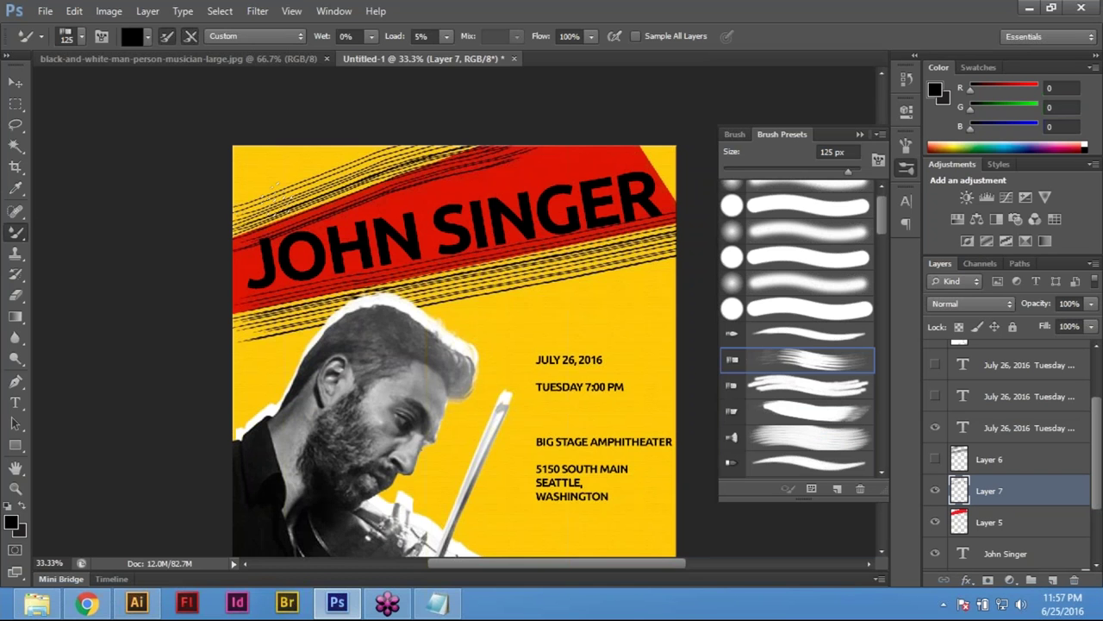
{"action": "left_click_drag", "start_coordinate": [270, 185], "coordinate": [505, 128]}
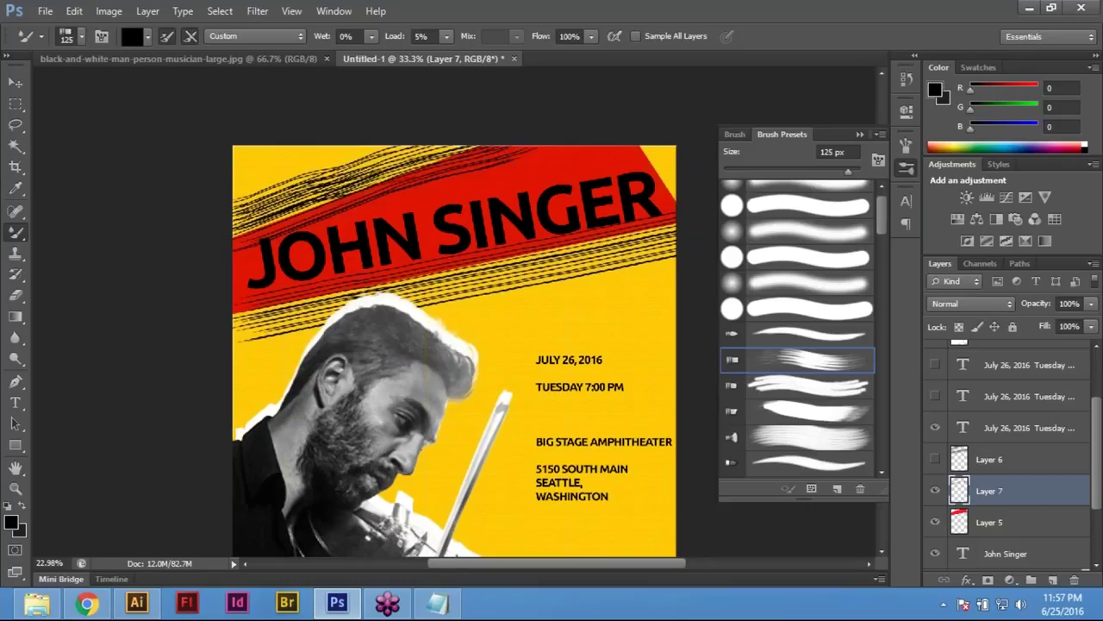
Compare the brush textures on Layer 6 and Layer 7 by toggling their visibility, leaving only Layer 7 shown
{"action": "left_click", "coordinate": [935, 490]}
{"action": "left_click", "coordinate": [936, 459]}
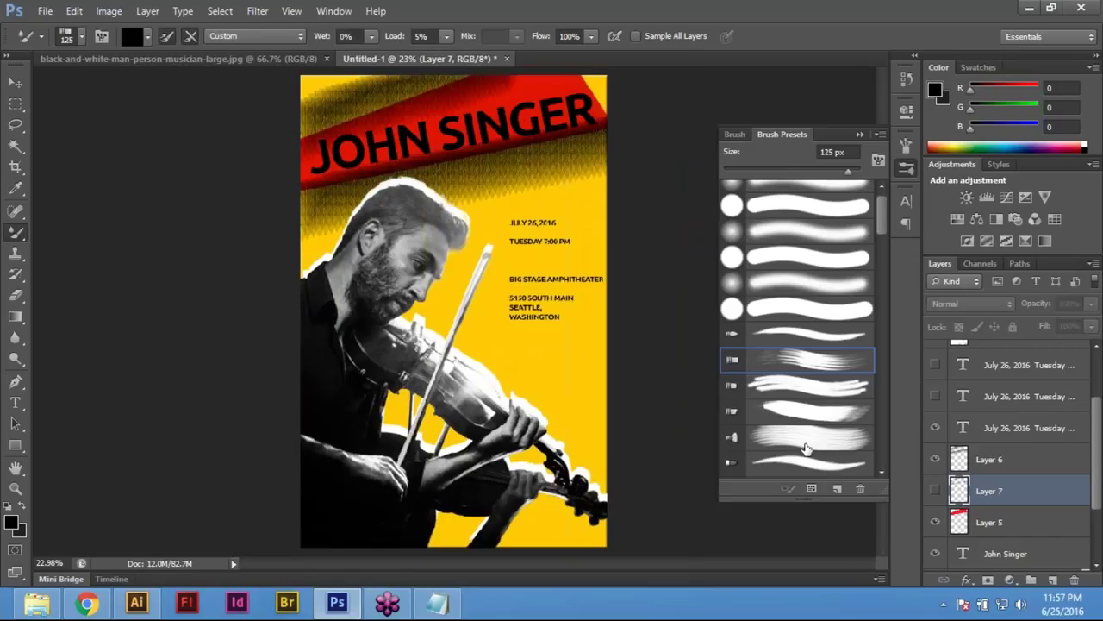
{"action": "left_click", "coordinate": [936, 458]}
{"action": "left_click", "coordinate": [936, 490]}
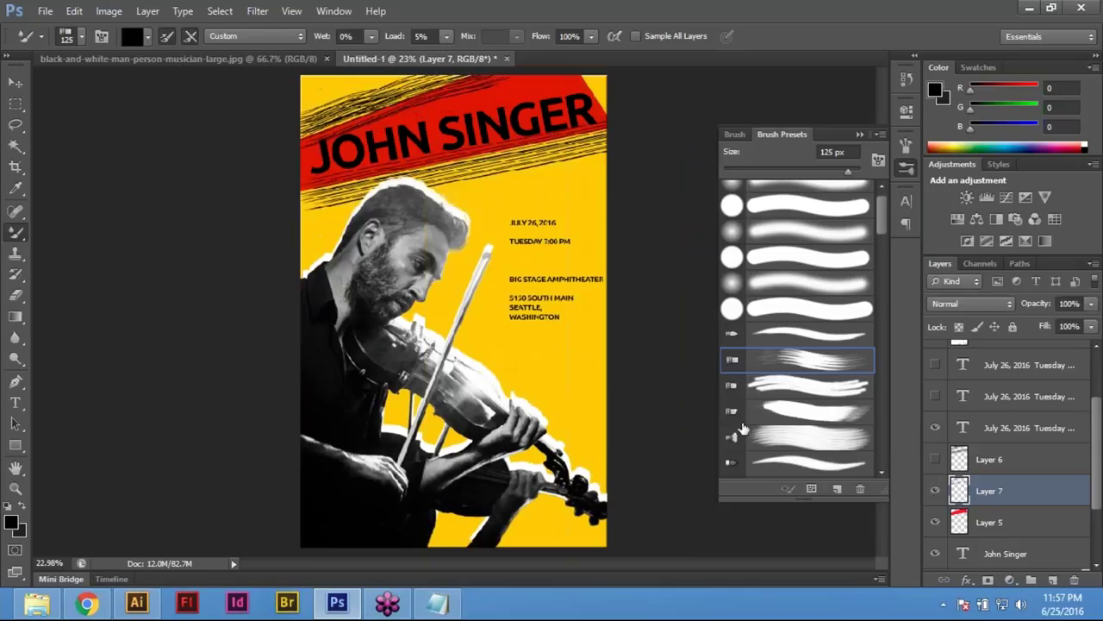
Select the visible date and venue text layer and move its text block slightly up and left on the poster
{"action": "scroll", "coordinate": [571, 299], "scroll_direction": "up", "scroll_amount": 1}
{"action": "scroll", "coordinate": [573, 285], "scroll_direction": "up", "scroll_amount": 1}
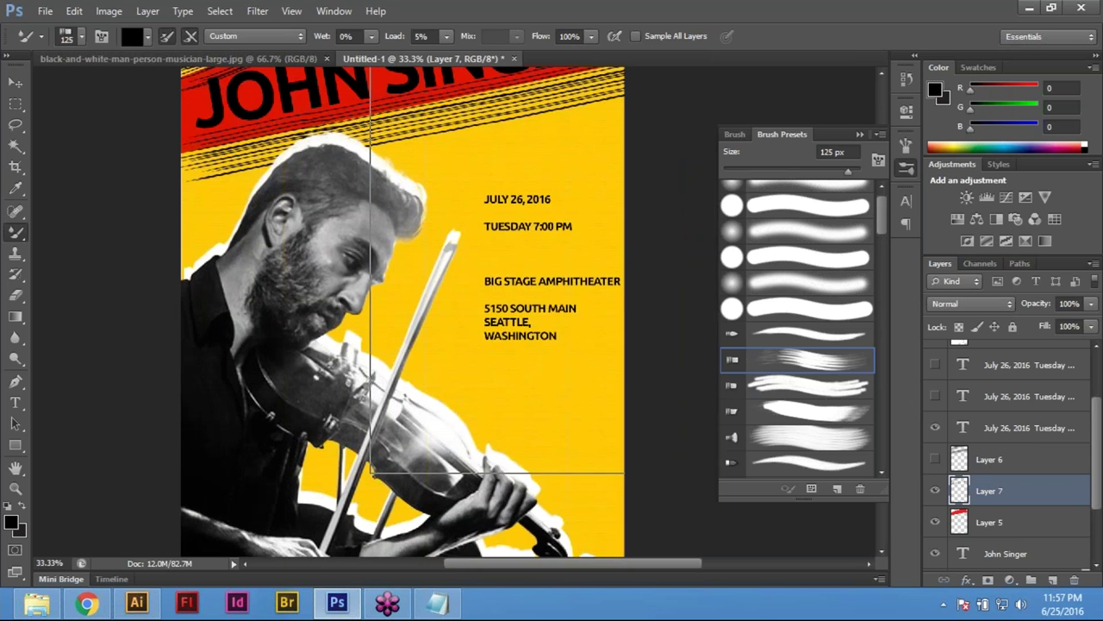
{"action": "scroll", "coordinate": [564, 258], "scroll_direction": "up", "scroll_amount": 1}
{"action": "scroll", "coordinate": [524, 271], "scroll_direction": "up", "scroll_amount": 1}
{"action": "key", "text": "v"}
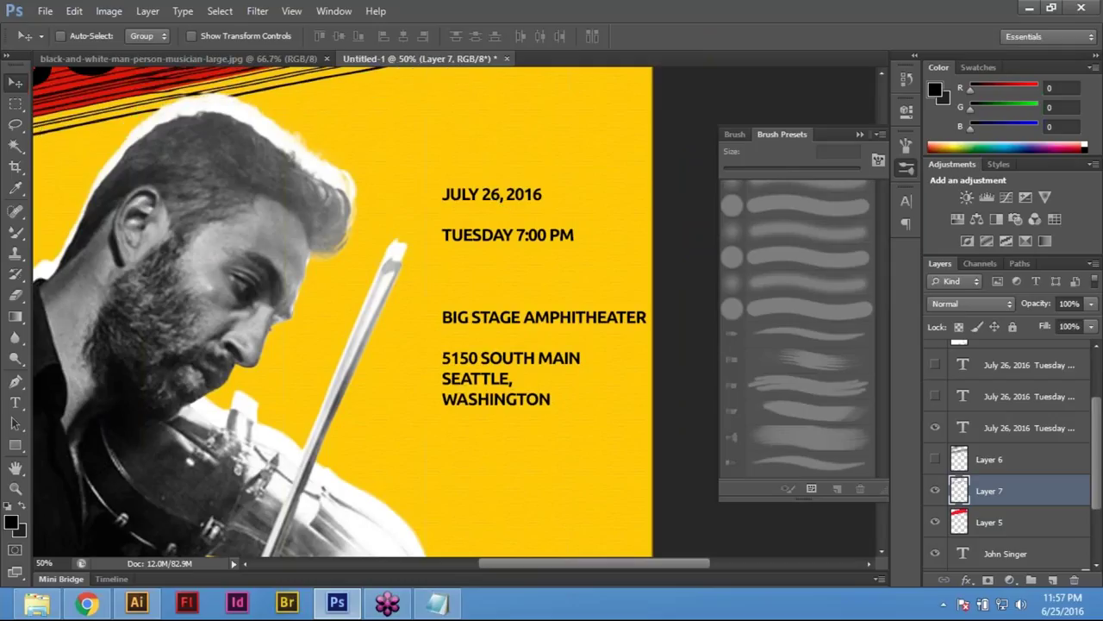
{"action": "right_click", "coordinate": [496, 195]}
{"action": "left_click", "coordinate": [595, 205]}
{"action": "left_click_drag", "start_coordinate": [490, 195], "coordinate": [478, 155]}
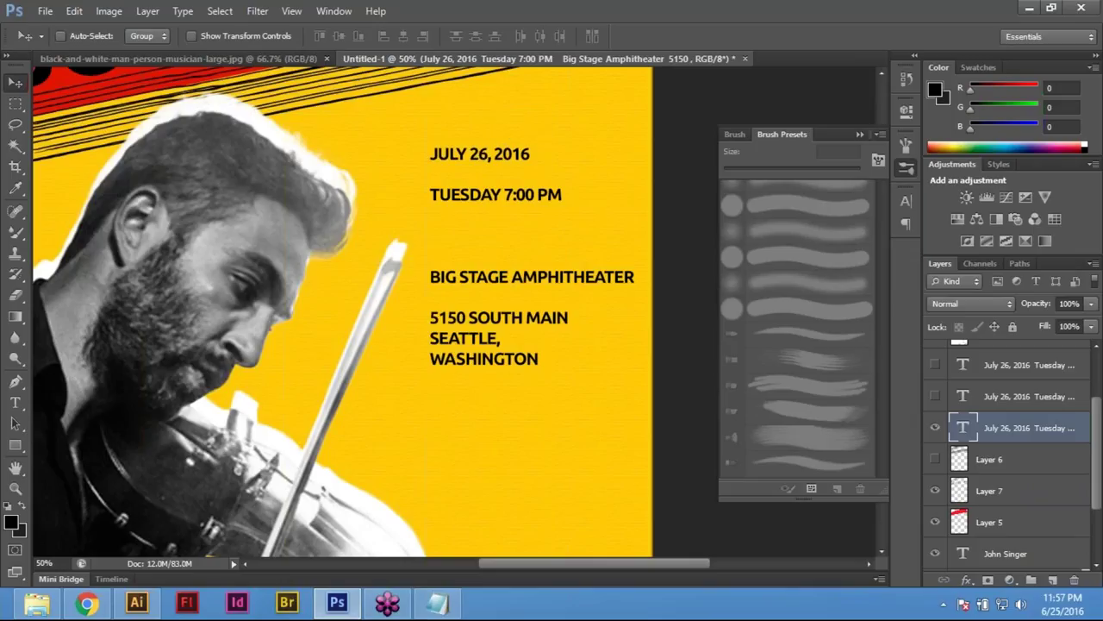
Make a rectangular marquee selection around the "JULY 26, 2016" line, extending to the poster's right edge
{"action": "key", "text": "ctrl+minus"}
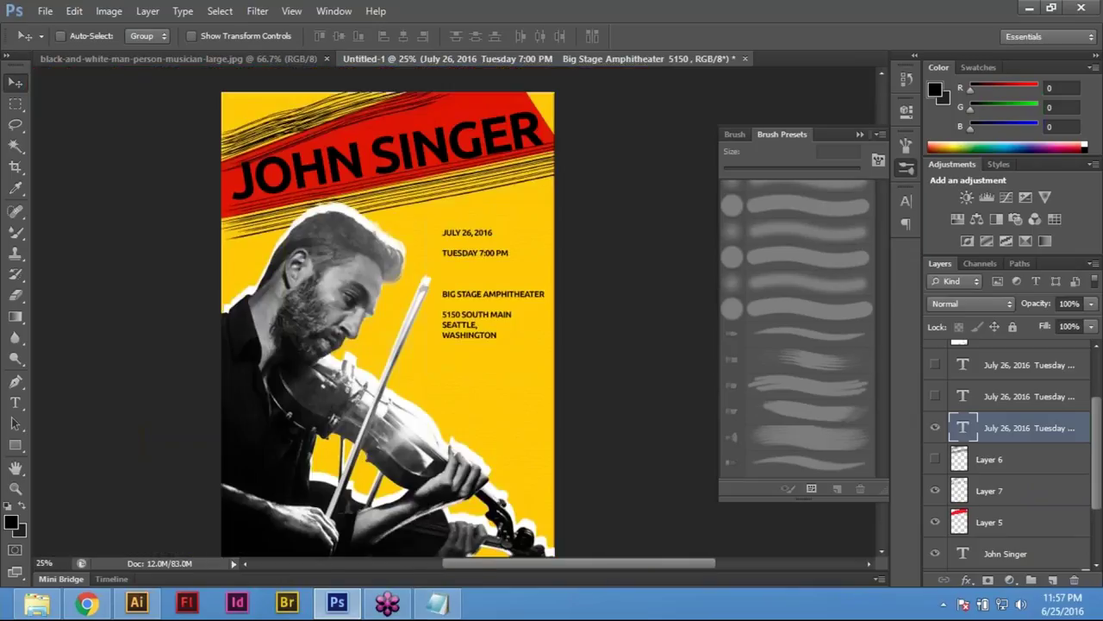
{"action": "key", "text": "ctrl+plus"}
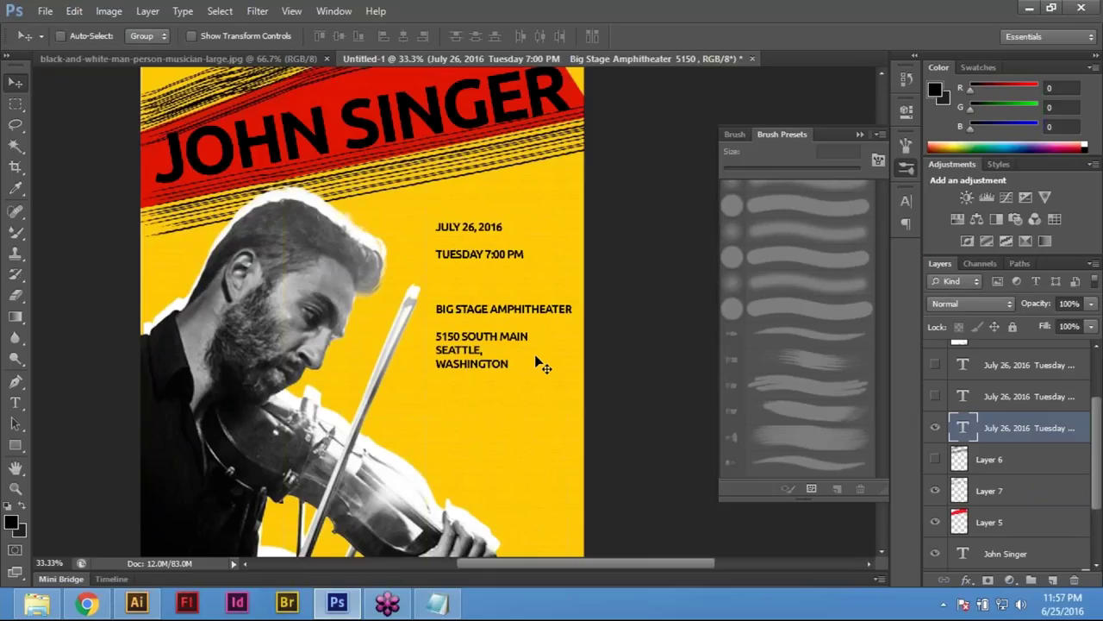
{"action": "left_click_drag", "start_coordinate": [541, 364], "coordinate": [557, 381]}
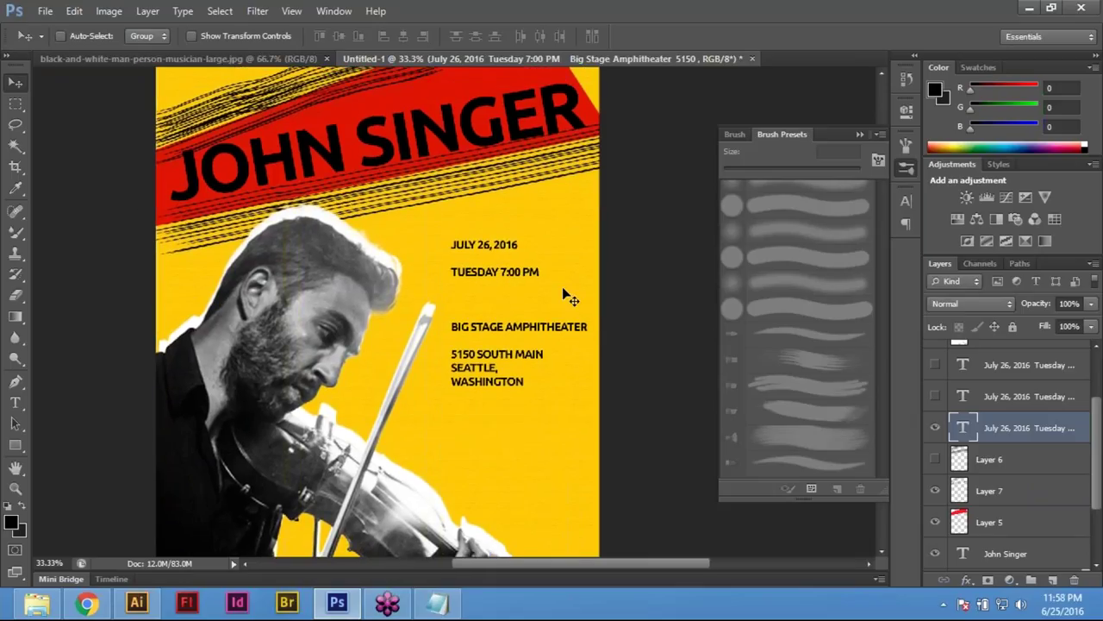
{"action": "key", "text": "ctrl+plus"}
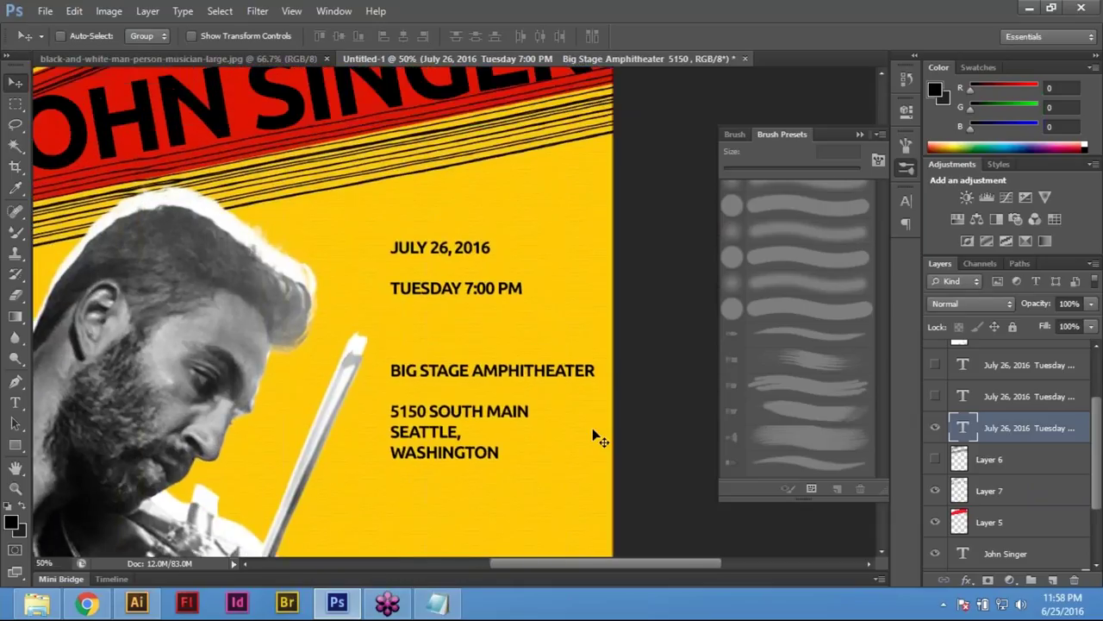
{"action": "key", "text": "space"}
{"action": "left_click_drag", "start_coordinate": [635, 369], "coordinate": [768, 274]}
{"action": "left_click_drag", "start_coordinate": [621, 380], "coordinate": [514, 399]}
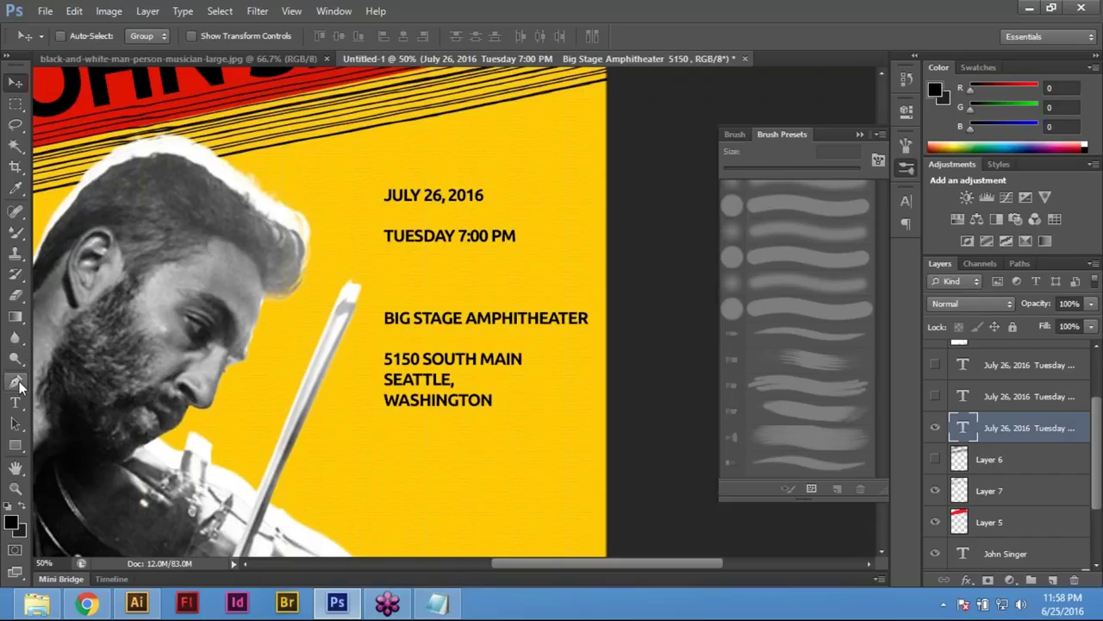
{"action": "left_click", "coordinate": [15, 382]}
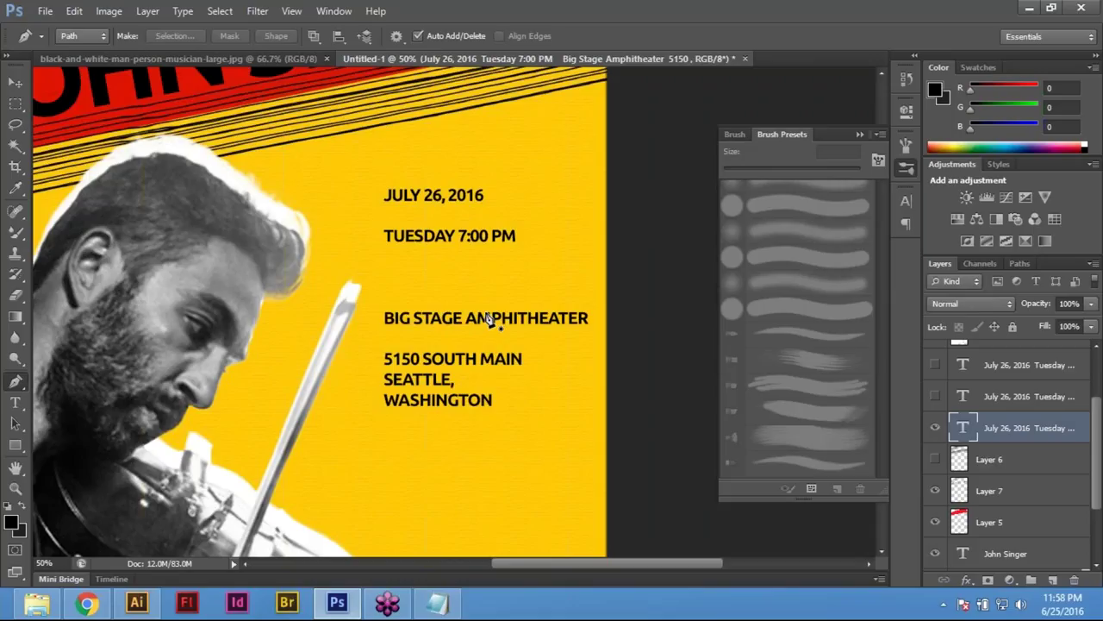
{"action": "left_click", "coordinate": [16, 103]}
{"action": "left_click_drag", "start_coordinate": [371, 178], "coordinate": [661, 212]}
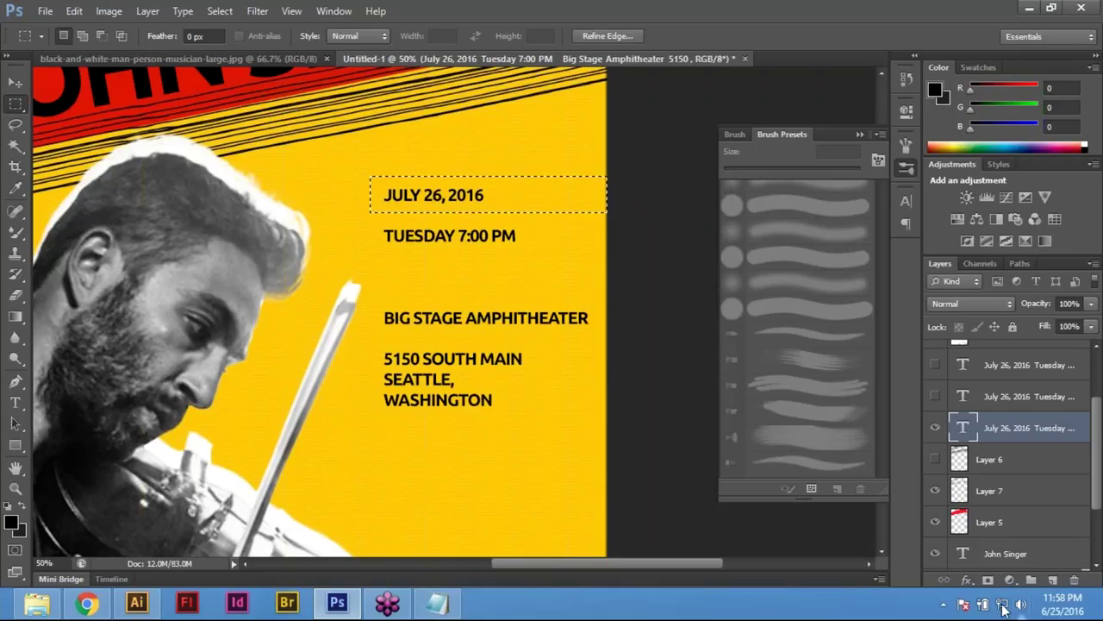
{"action": "left_click", "coordinate": [1073, 579]}
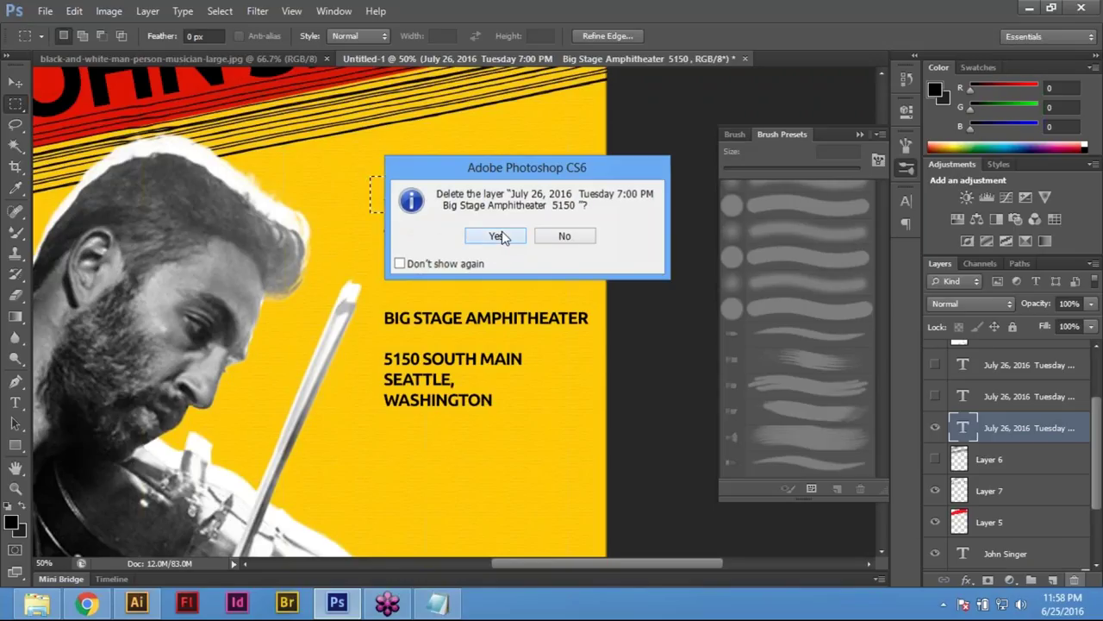
{"action": "left_click", "coordinate": [433, 234]}
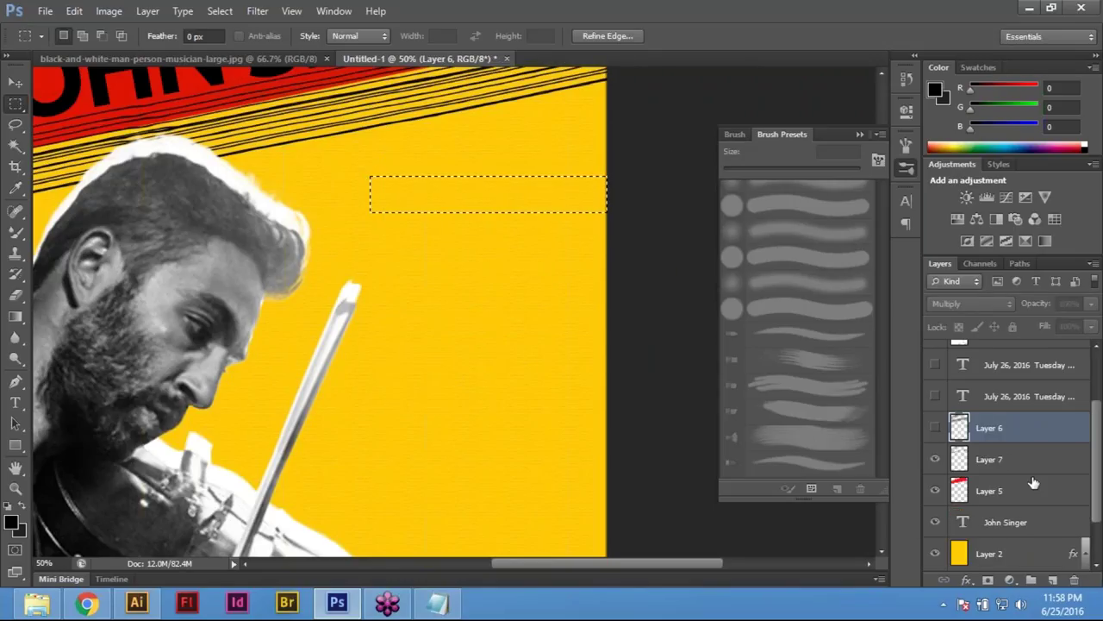
{"action": "key", "text": "ctrl+z"}
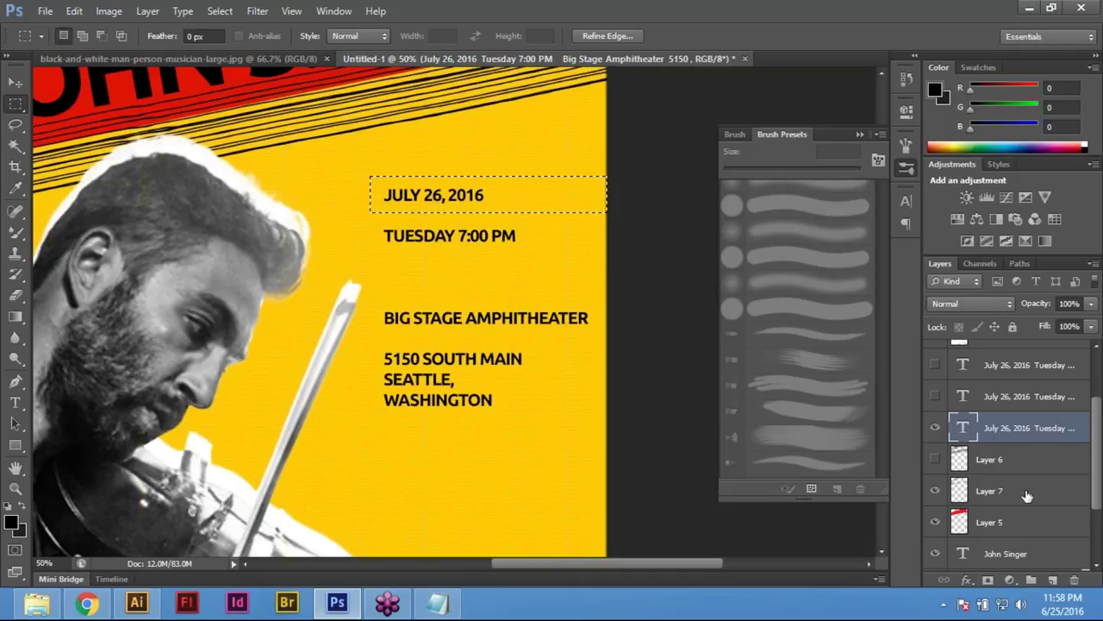
Add a new empty layer directly above Layer 4
{"action": "left_click", "coordinate": [1031, 470]}
{"action": "scroll", "coordinate": [1034, 473], "scroll_direction": "up", "scroll_amount": 3}
{"action": "left_click", "coordinate": [1024, 431]}
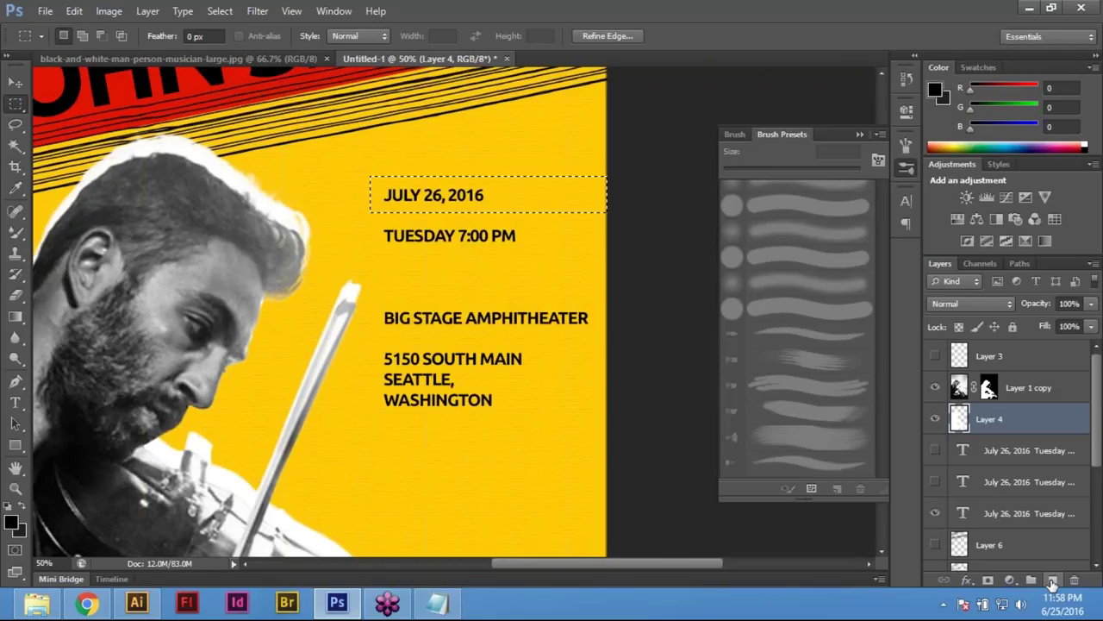
{"action": "left_click", "coordinate": [1052, 581]}
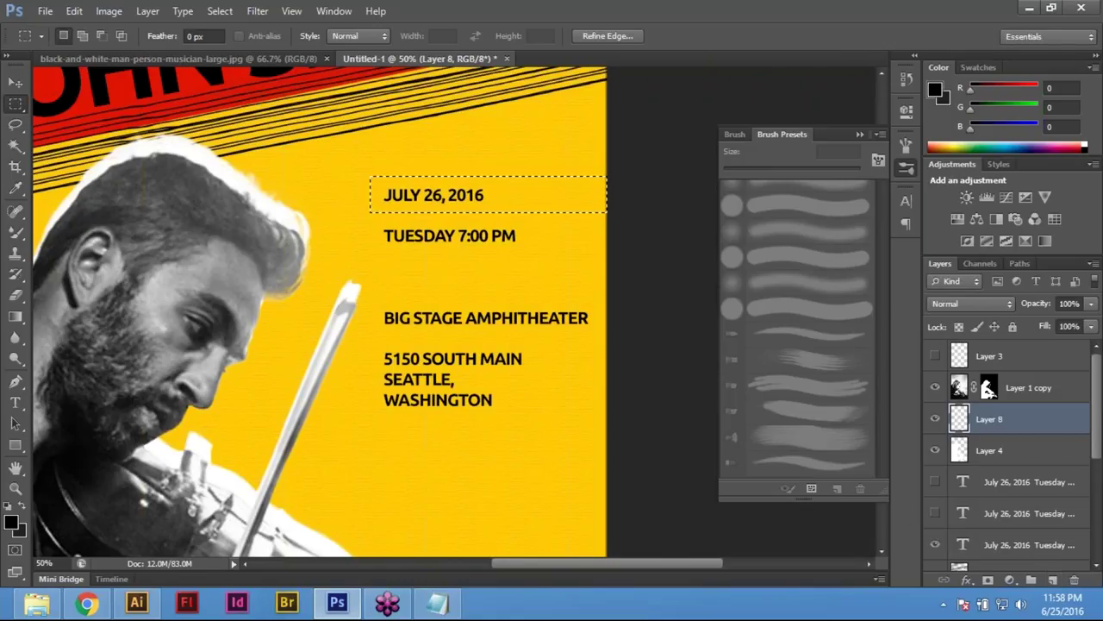
Set the background color to C 100, M 0, Y 0, K 0, fill the selection with it, and deselect
{"action": "left_click", "coordinate": [19, 529]}
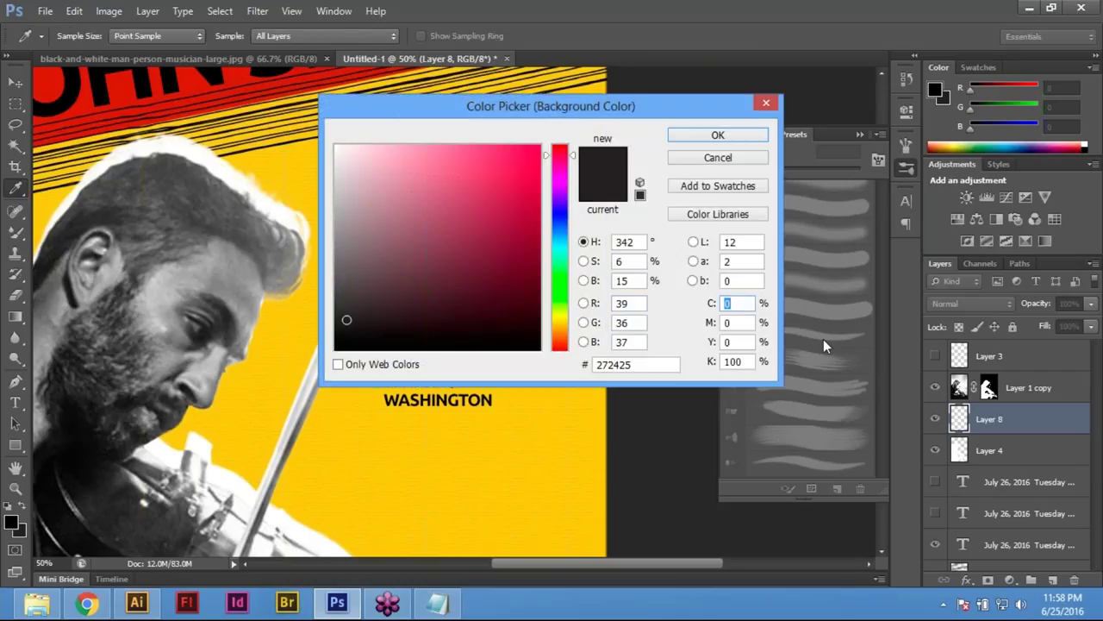
{"action": "type", "text": "100"}
{"action": "key", "text": "Tab"}
{"action": "key", "text": "Tab"}
{"action": "key", "text": "Tab"}
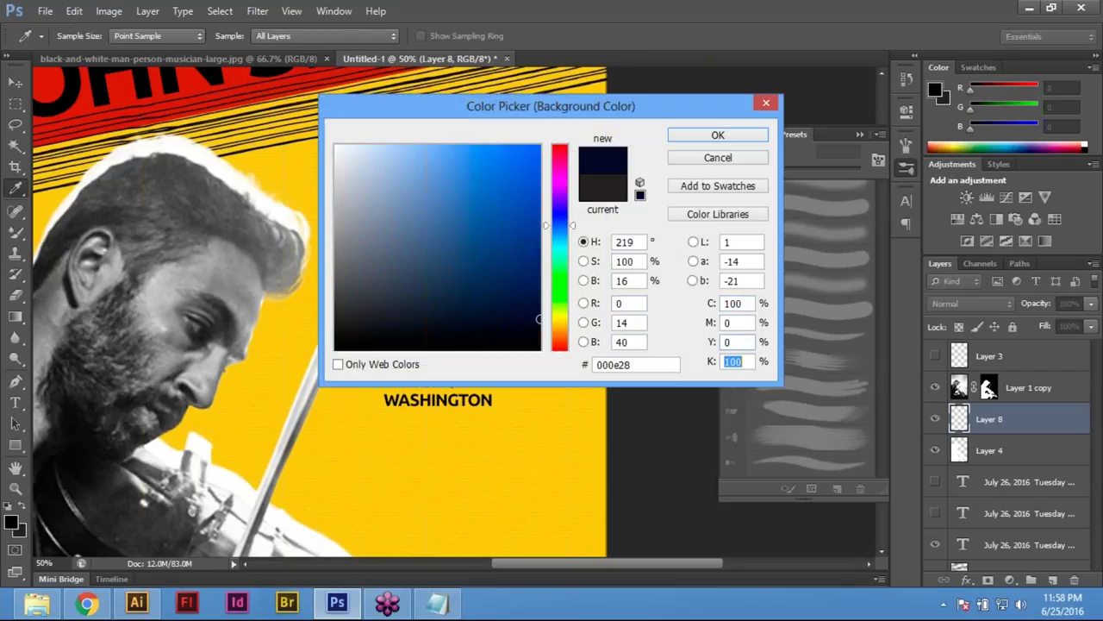
{"action": "type", "text": "0"}
{"action": "key", "text": "Return"}
{"action": "key", "text": "ctrl+BackSpace"}
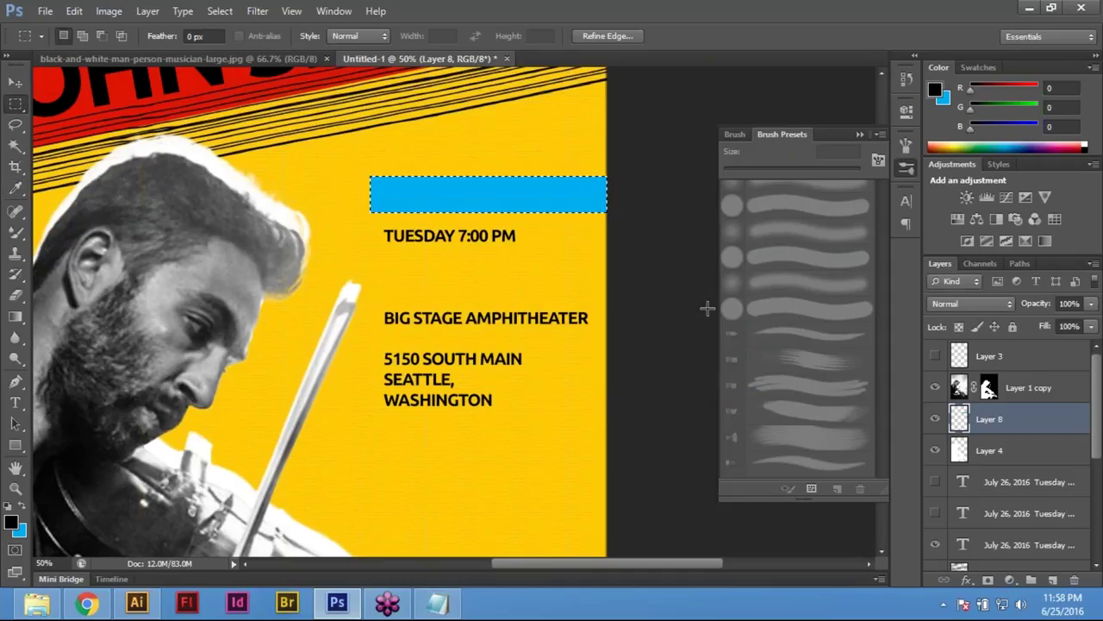
{"action": "key", "text": "ctrl+d"}
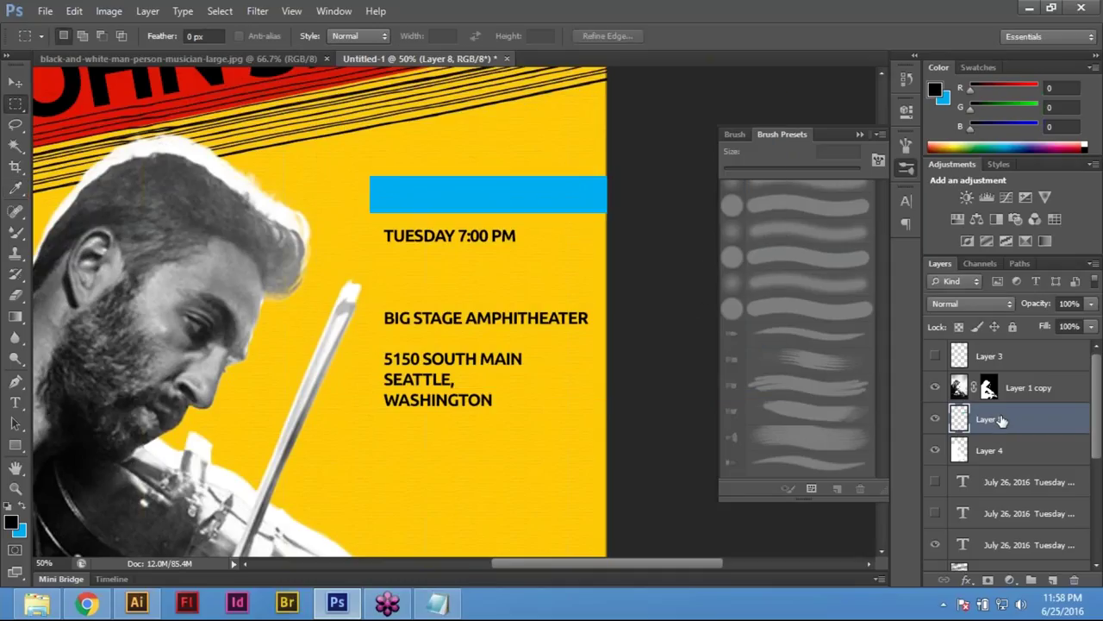
Move the cyan bar's layer above Layer 1 copy and place the uppermost hidden July 26 text layer directly above it
{"action": "left_click_drag", "start_coordinate": [1030, 420], "coordinate": [1030, 392]}
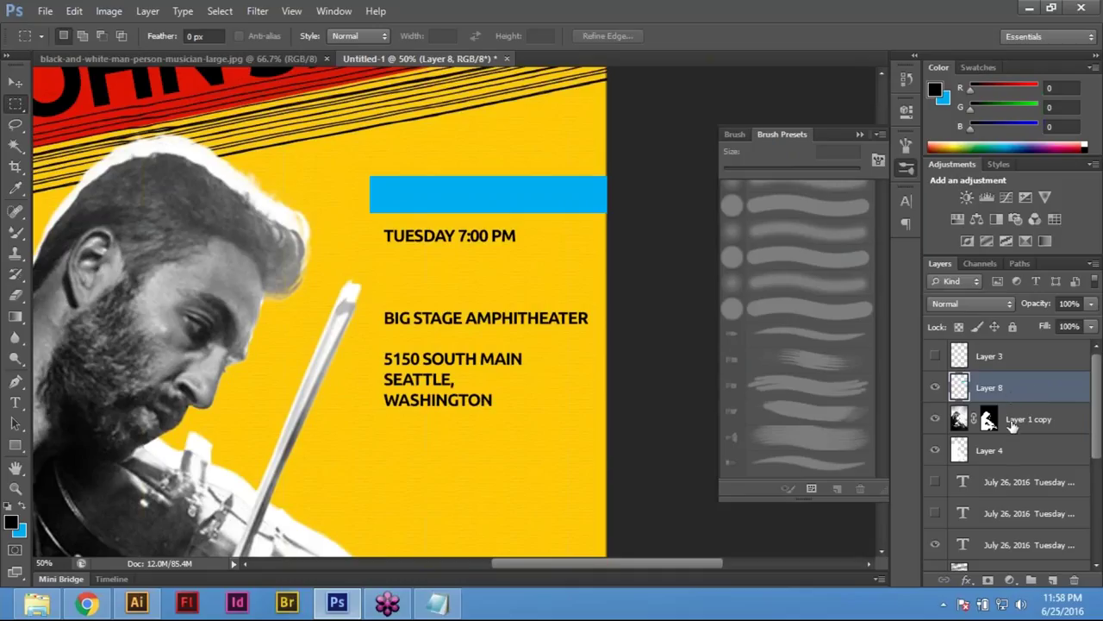
{"action": "left_click_drag", "start_coordinate": [1031, 488], "coordinate": [1034, 378]}
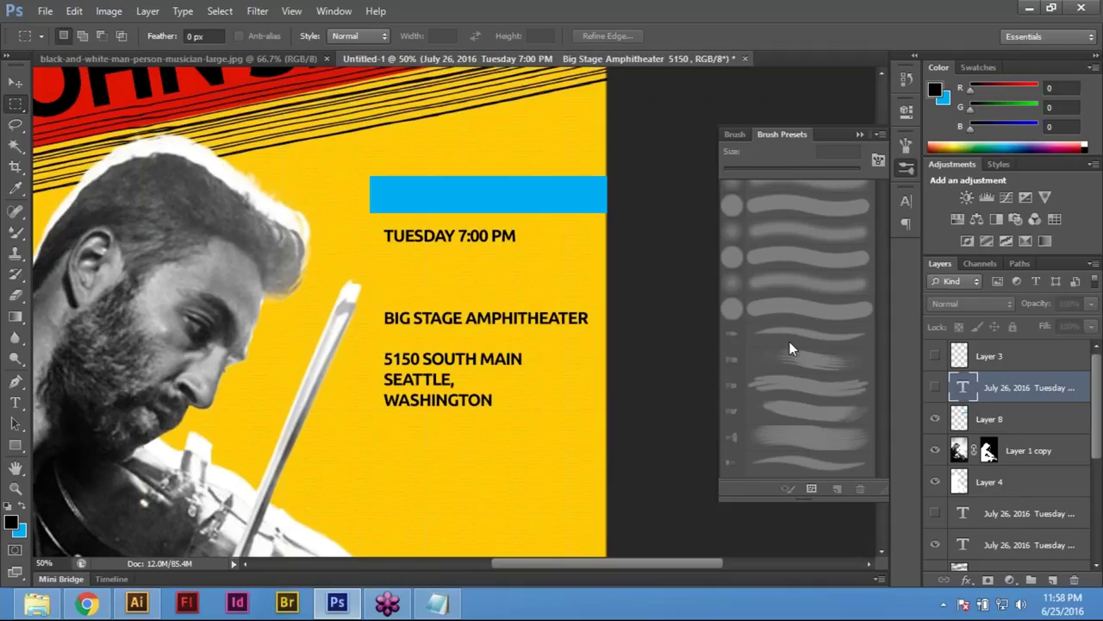
Switch to Chrome, review sections 002 and 003 of Graphic Design Bootcamp.pdf, and return to Photoshop
{"action": "left_click", "coordinate": [101, 607]}
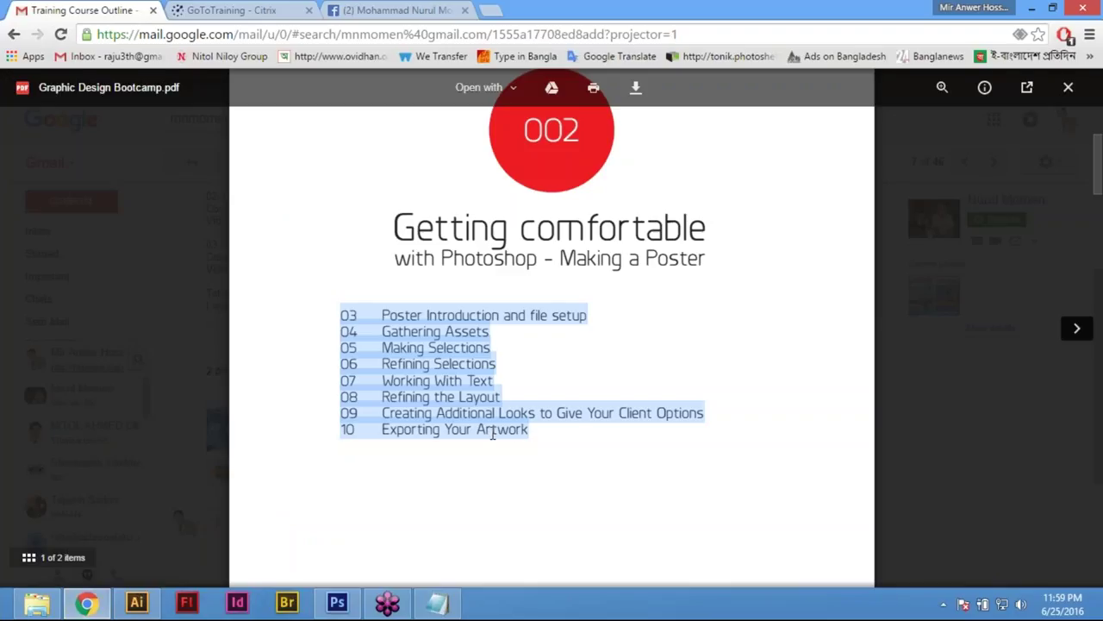
{"action": "left_click", "coordinate": [467, 430]}
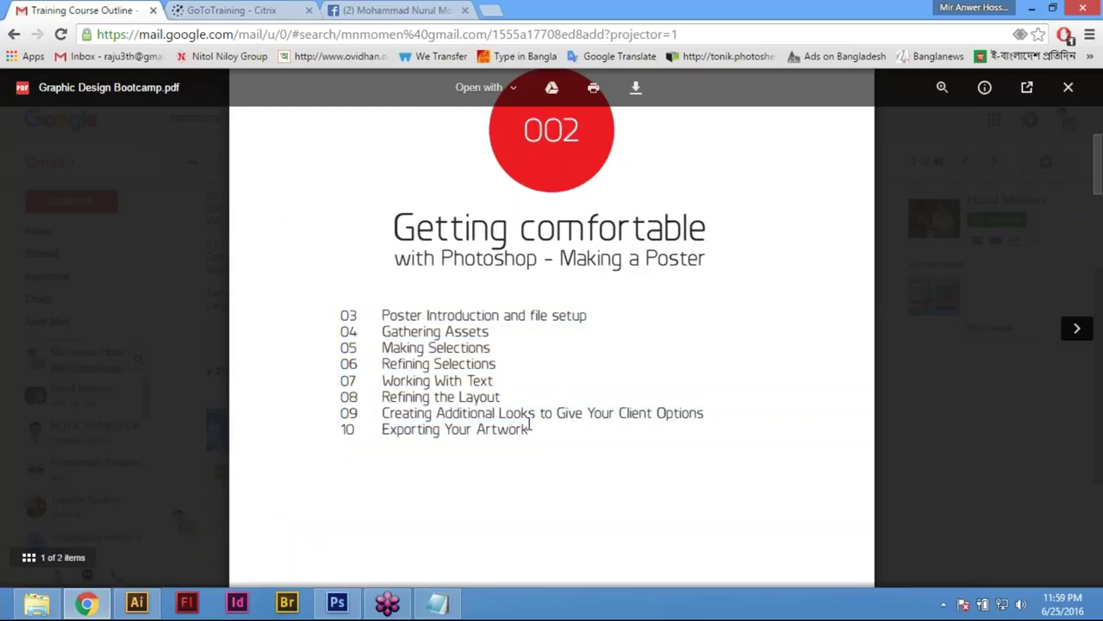
{"action": "scroll", "coordinate": [550, 440], "scroll_direction": "down", "scroll_amount": 4}
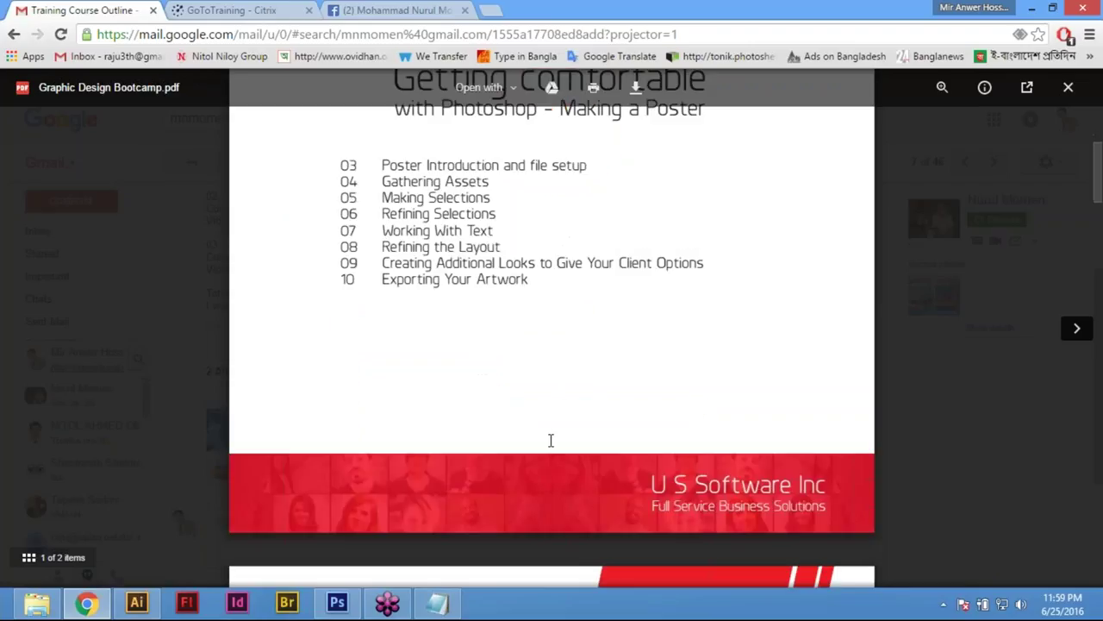
{"action": "scroll", "coordinate": [550, 440], "scroll_direction": "down", "scroll_amount": 5}
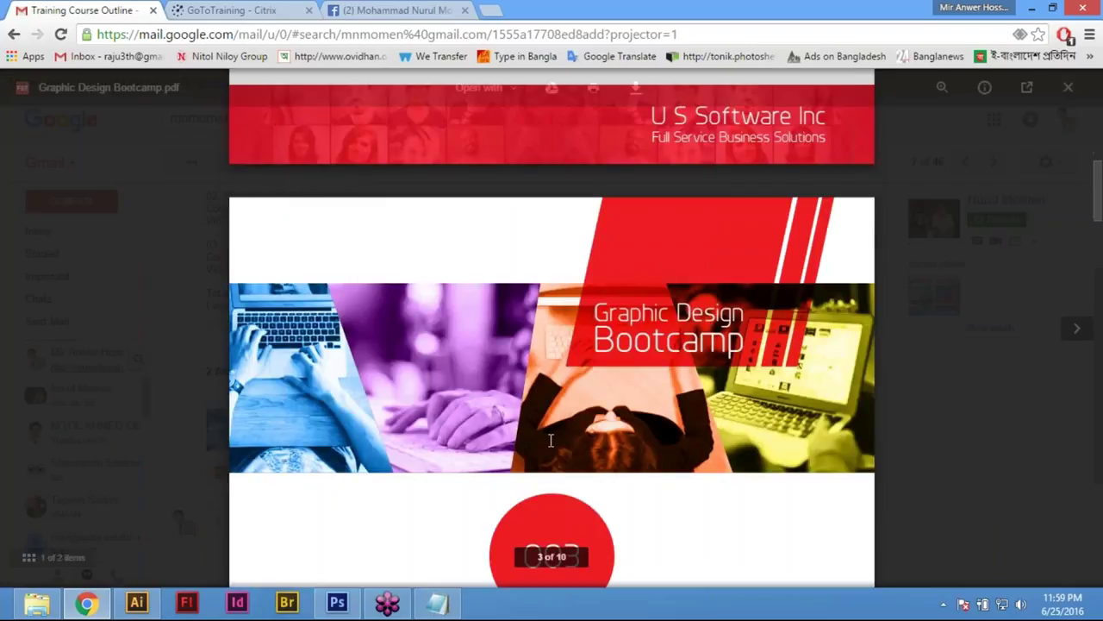
{"action": "scroll", "coordinate": [550, 440], "scroll_direction": "down", "scroll_amount": 1}
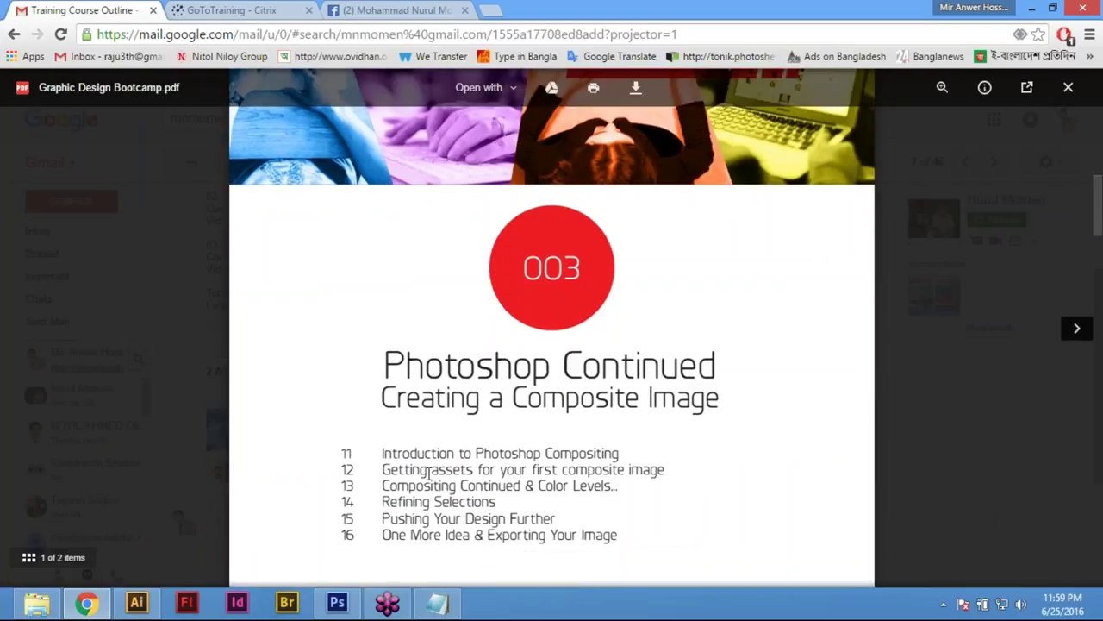
{"action": "scroll", "coordinate": [428, 473], "scroll_direction": "up", "scroll_amount": 1}
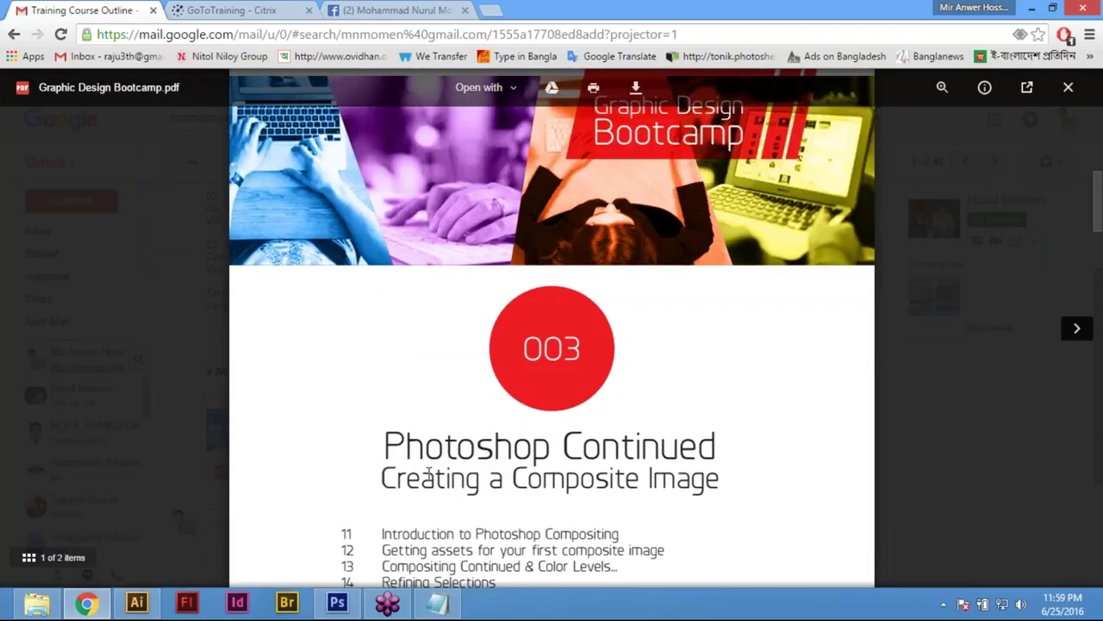
{"action": "scroll", "coordinate": [429, 474], "scroll_direction": "up", "scroll_amount": 6}
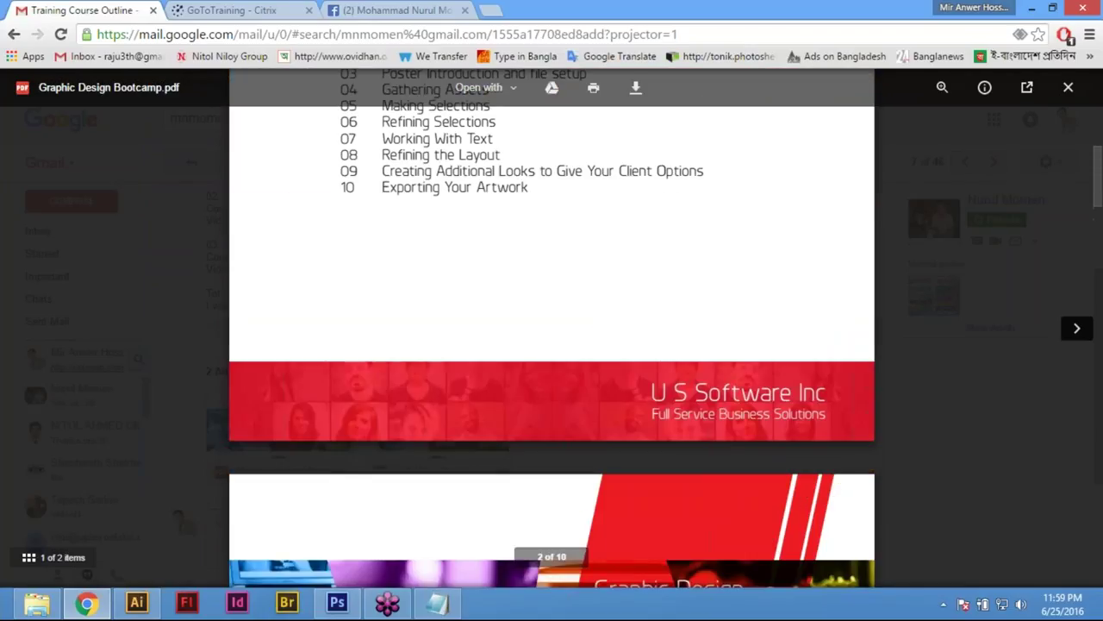
{"action": "scroll", "coordinate": [428, 474], "scroll_direction": "up", "scroll_amount": 2}
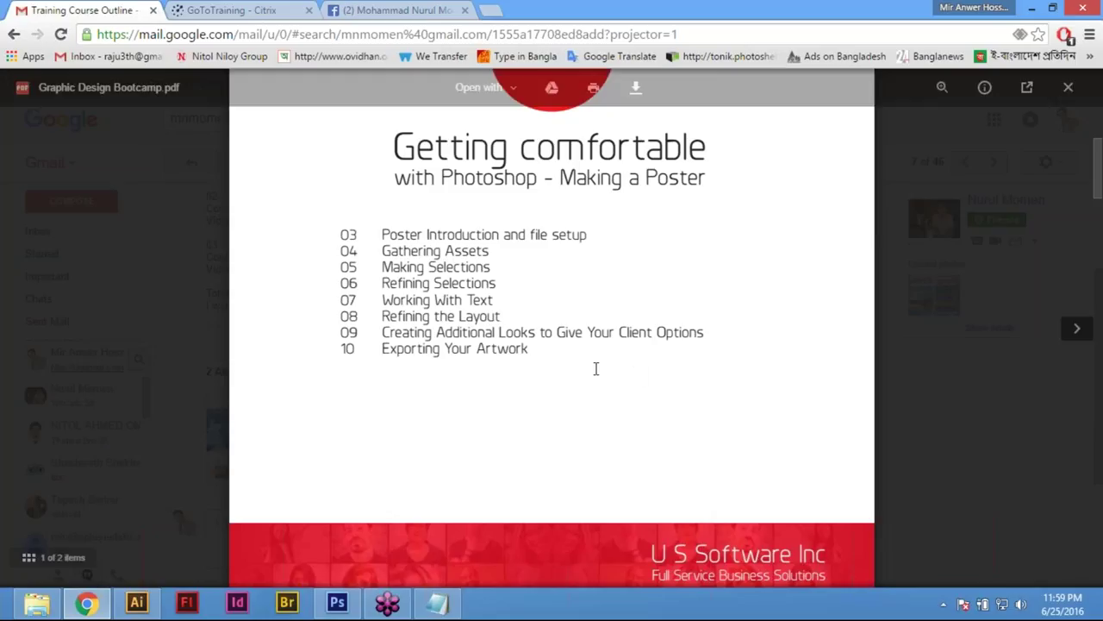
{"action": "scroll", "coordinate": [596, 372], "scroll_direction": "down", "scroll_amount": 3}
{"action": "scroll", "coordinate": [582, 390], "scroll_direction": "down", "scroll_amount": 4}
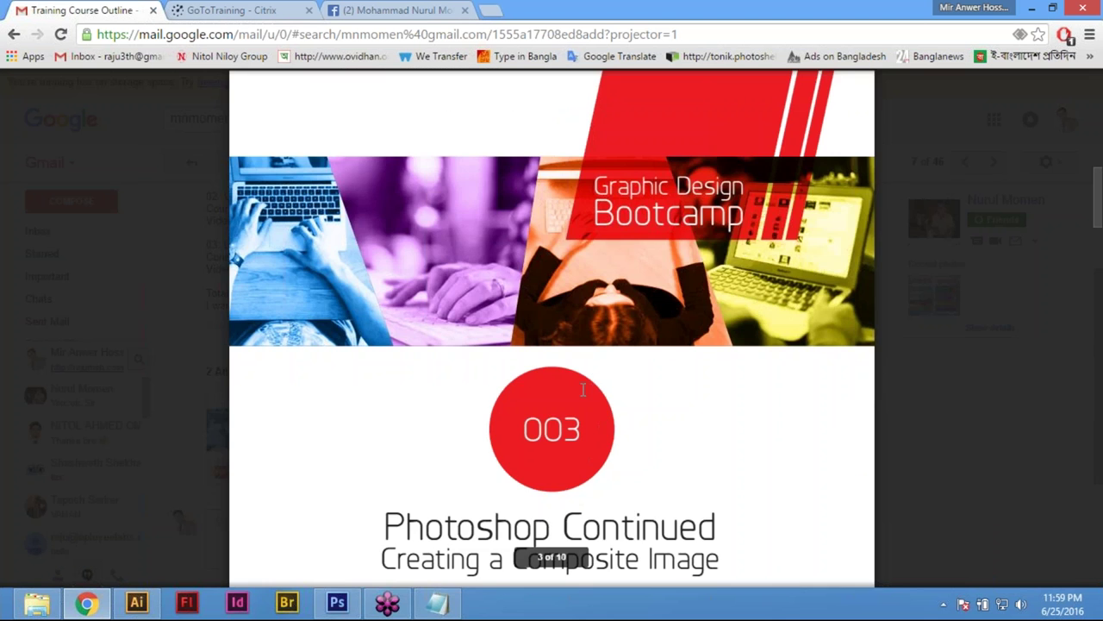
{"action": "scroll", "coordinate": [582, 390], "scroll_direction": "down", "scroll_amount": 7}
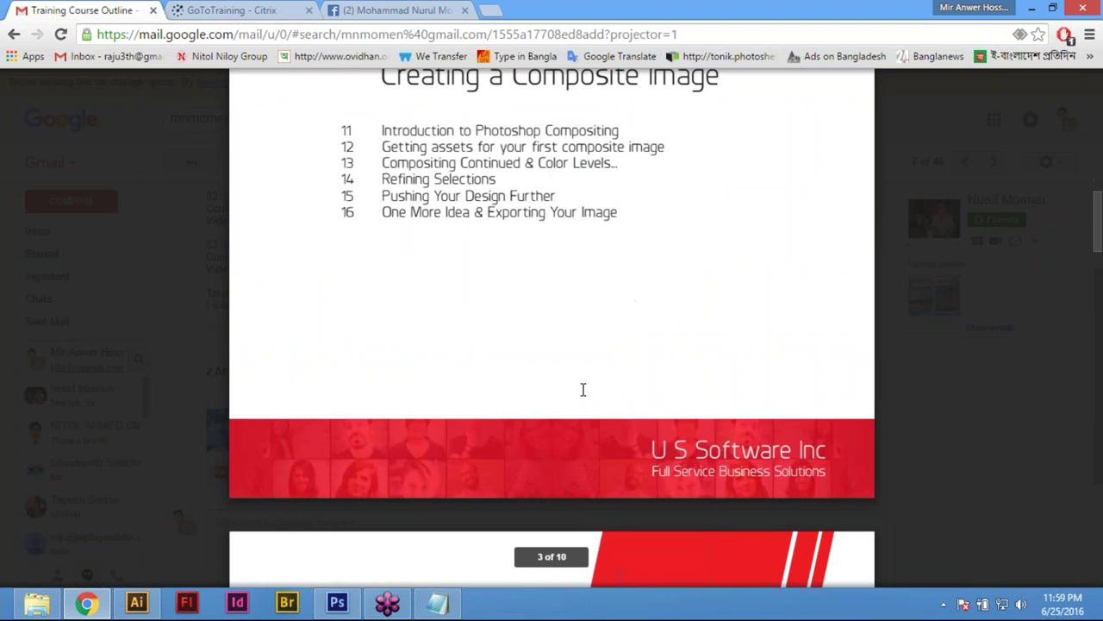
{"action": "scroll", "coordinate": [583, 389], "scroll_direction": "down", "scroll_amount": 2}
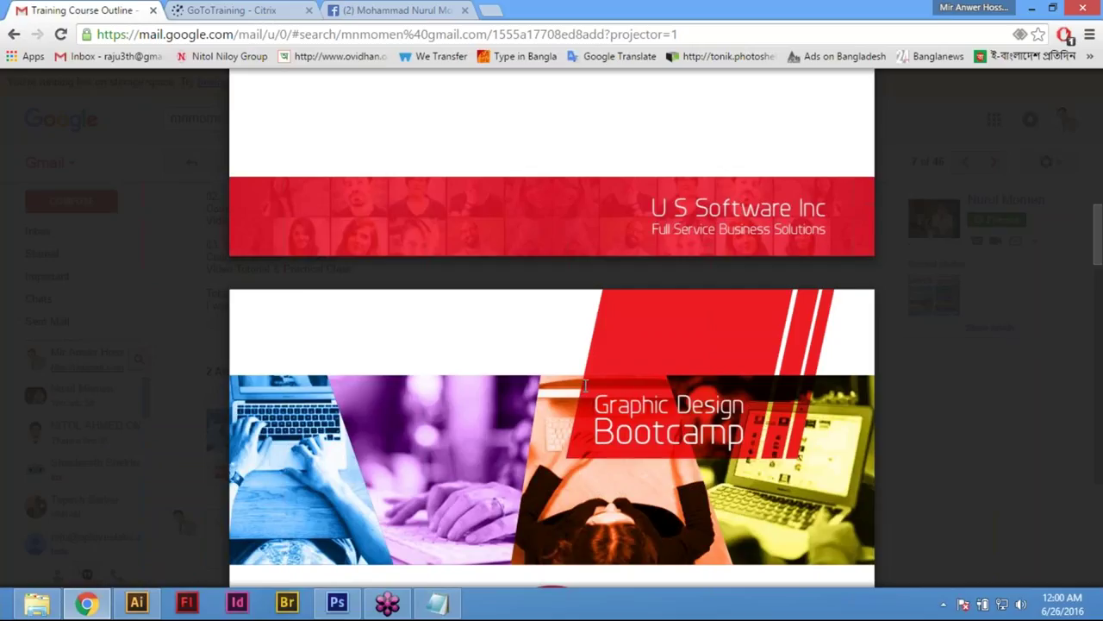
{"action": "scroll", "coordinate": [627, 390], "scroll_direction": "up", "scroll_amount": 5}
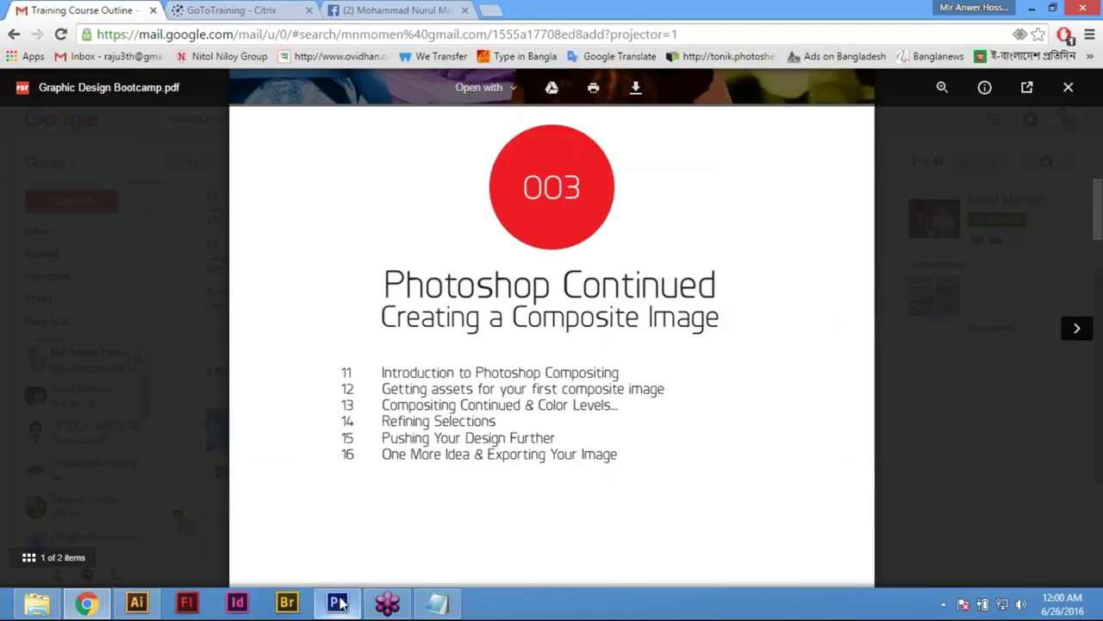
{"action": "mouse_move", "coordinate": [339, 602]}
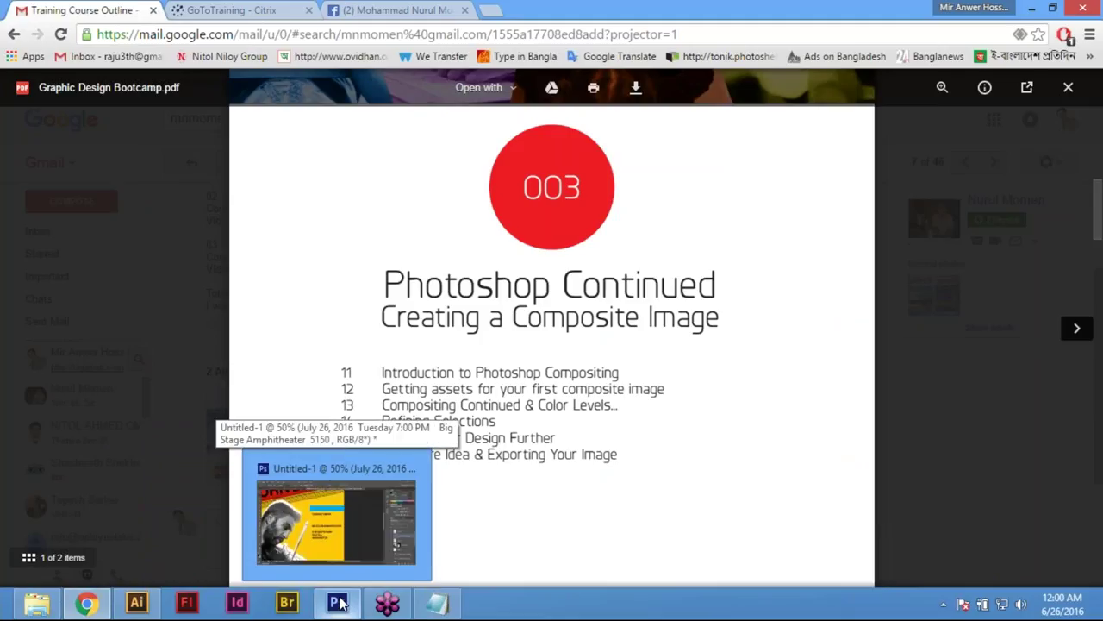
{"action": "left_click", "coordinate": [338, 603]}
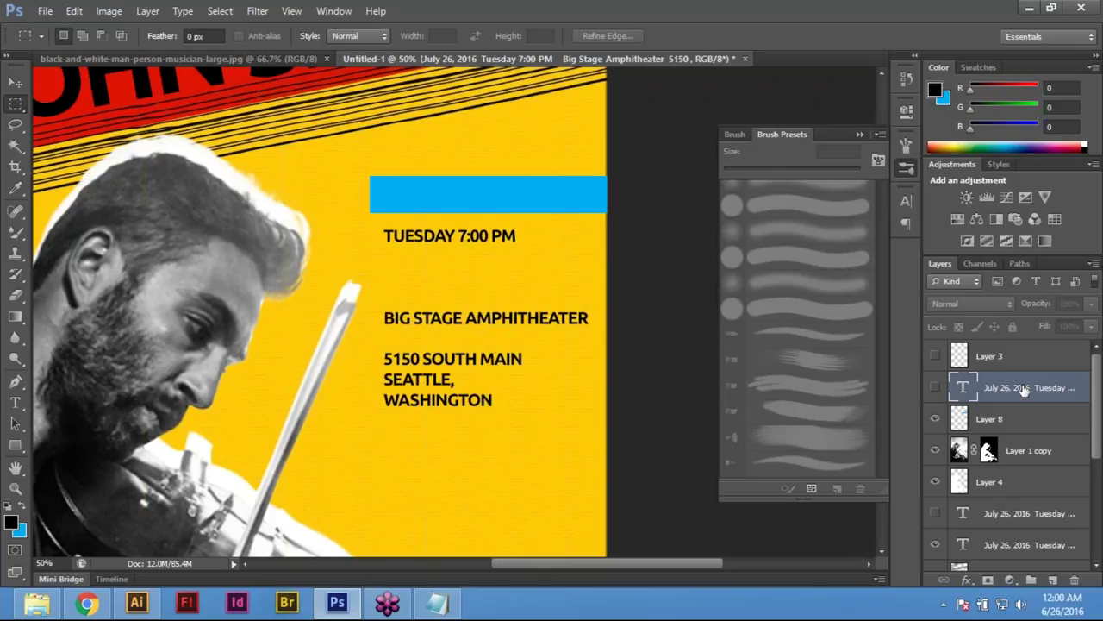
Select the cyan bar's layer from the poster and hide it so the event date beneath is uncovered
{"action": "scroll", "coordinate": [1099, 420], "scroll_direction": "down", "scroll_amount": 5}
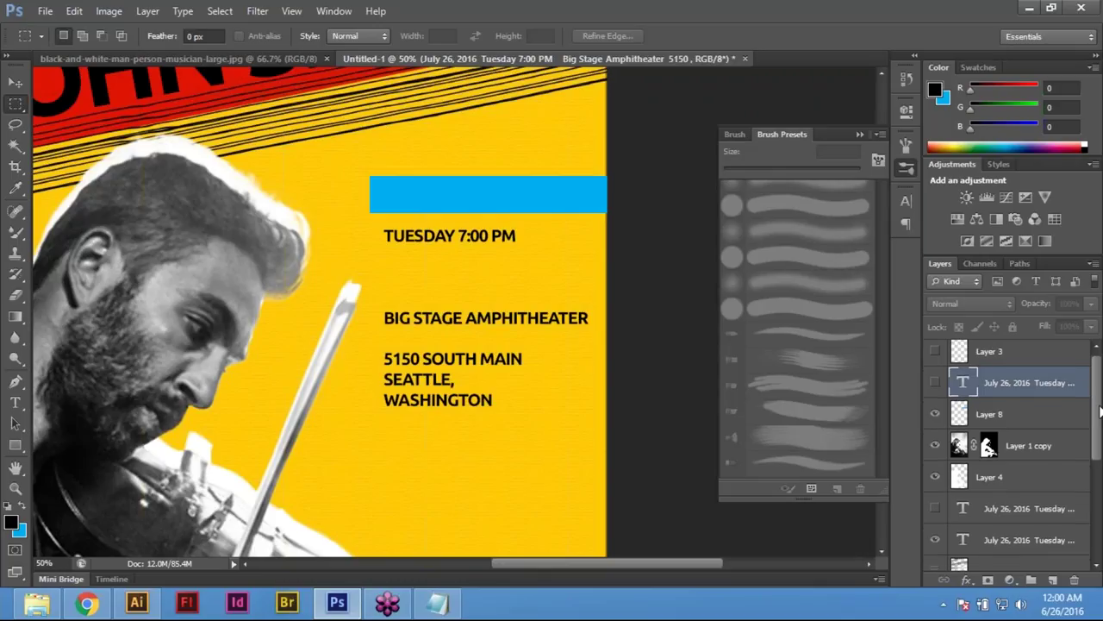
{"action": "scroll", "coordinate": [1008, 455], "scroll_direction": "down", "scroll_amount": 1}
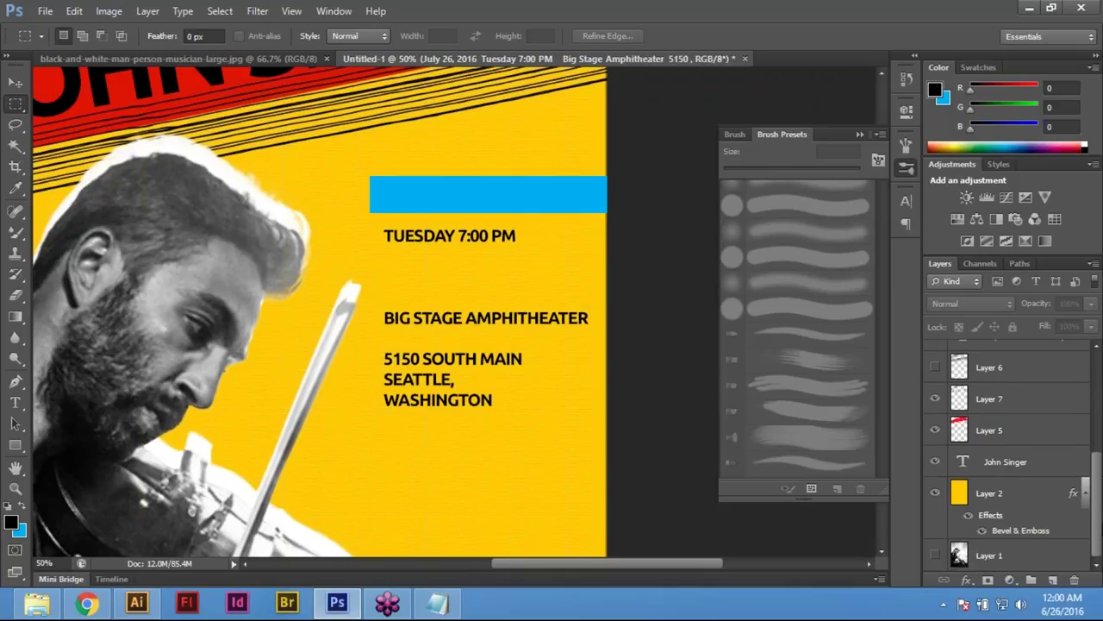
{"action": "scroll", "coordinate": [1008, 455], "scroll_direction": "up", "scroll_amount": 5}
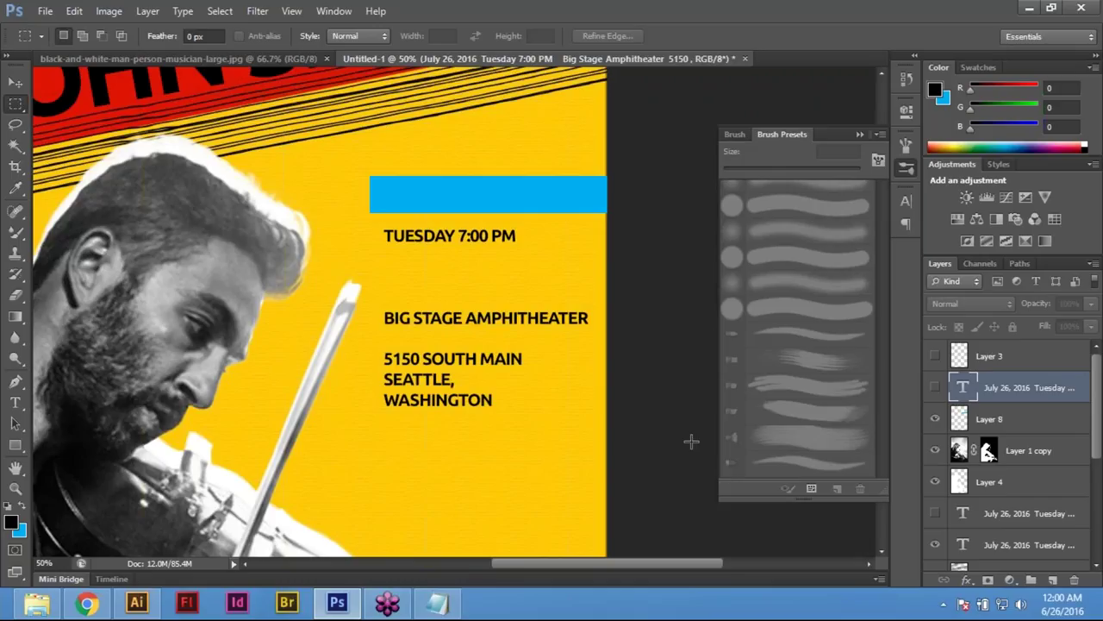
{"action": "key", "text": "ctrl+0"}
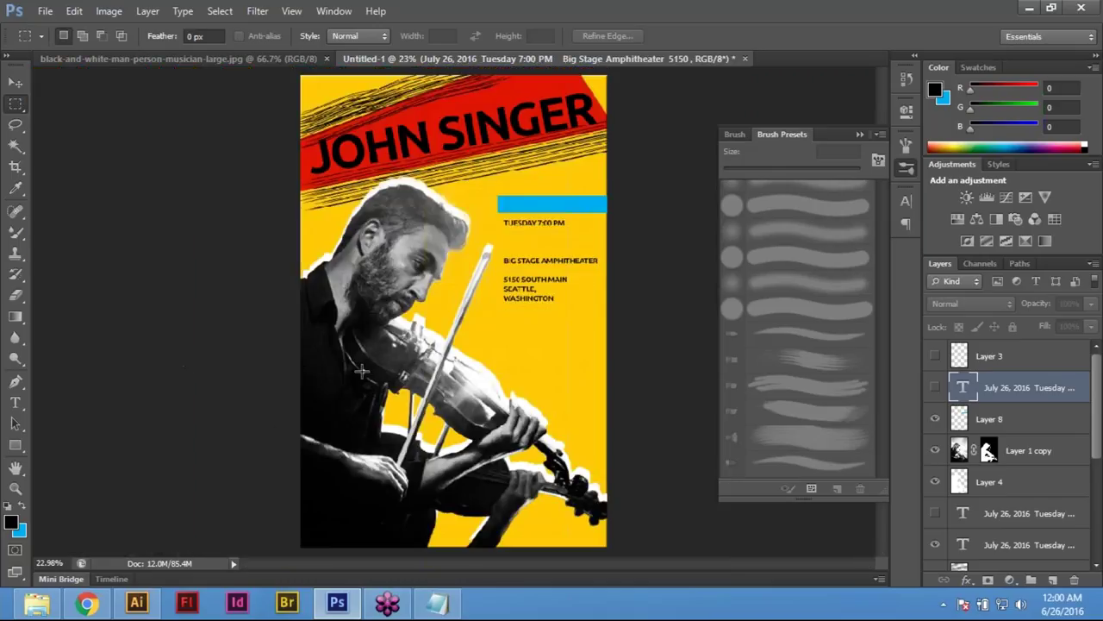
{"action": "right_click", "coordinate": [567, 205]}
{"action": "left_click", "coordinate": [628, 215]}
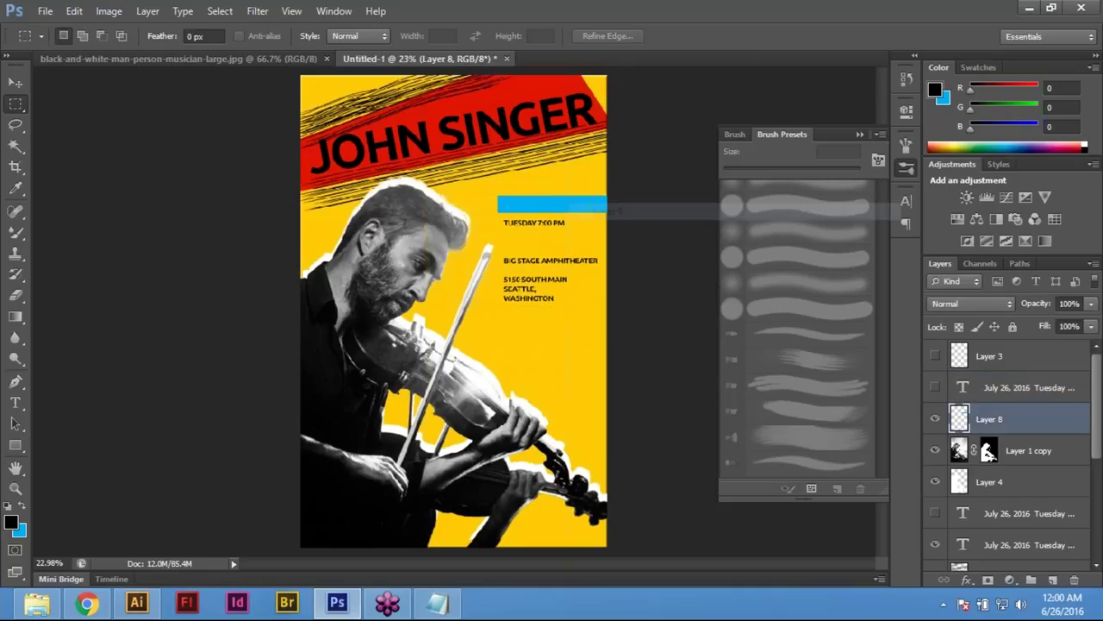
{"action": "left_click", "coordinate": [934, 419]}
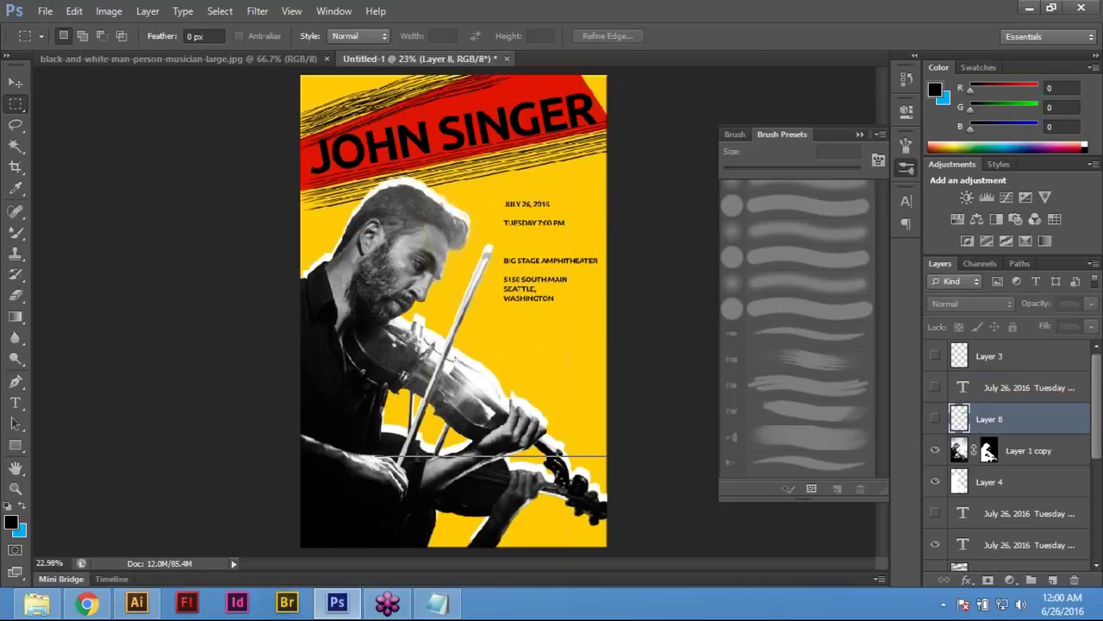
{"action": "key", "text": "ctrl+plus"}
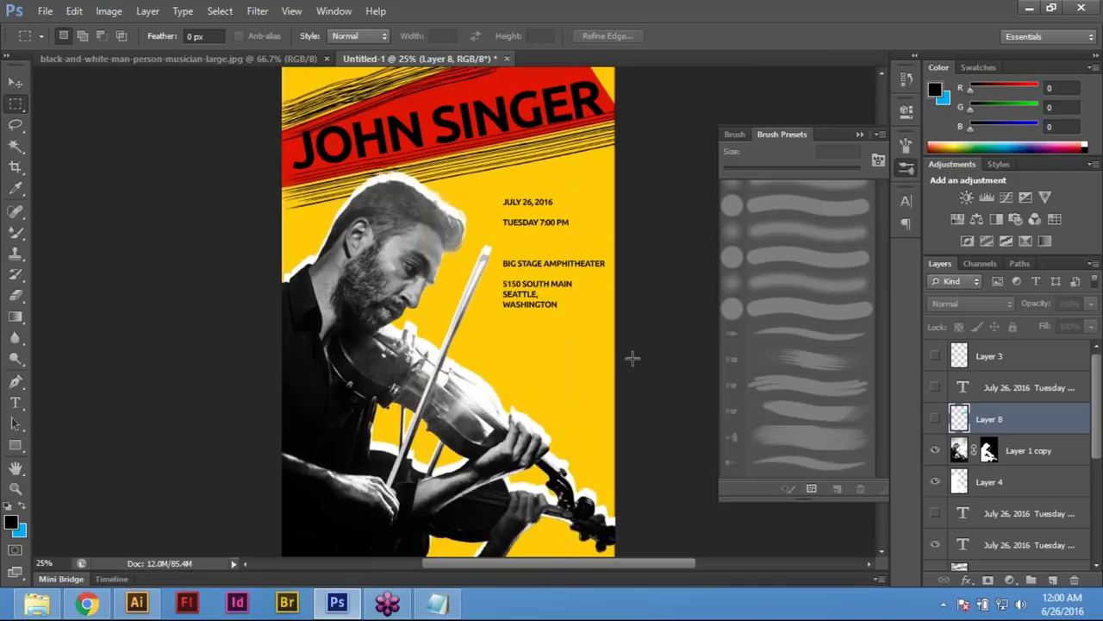
{"action": "key", "text": "ctrl+0"}
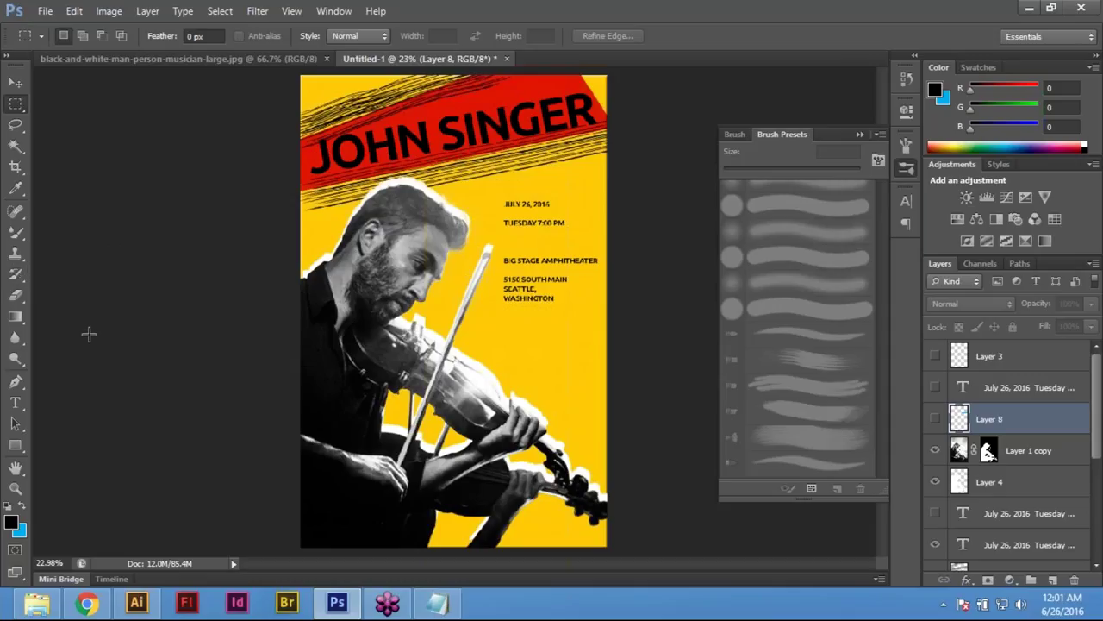
Activate the regular Brush tool in place of the Mixer Brush, and return to the Rectangular Marquee tool
{"action": "left_click_drag", "start_coordinate": [19, 242], "coordinate": [91, 234]}
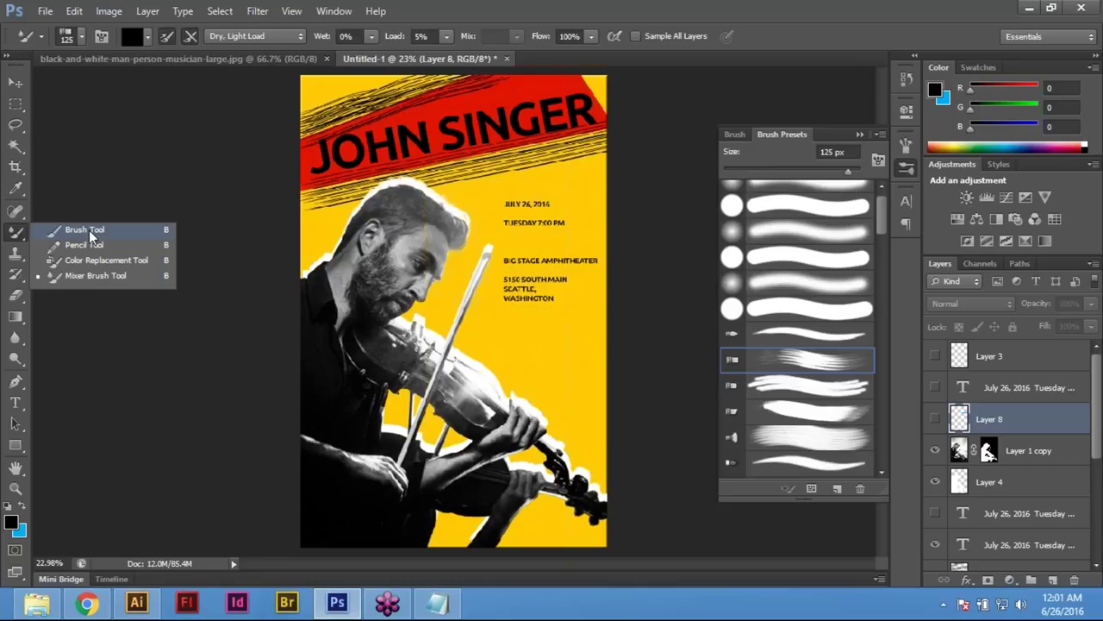
{"action": "left_click_drag", "start_coordinate": [91, 234], "coordinate": [90, 234]}
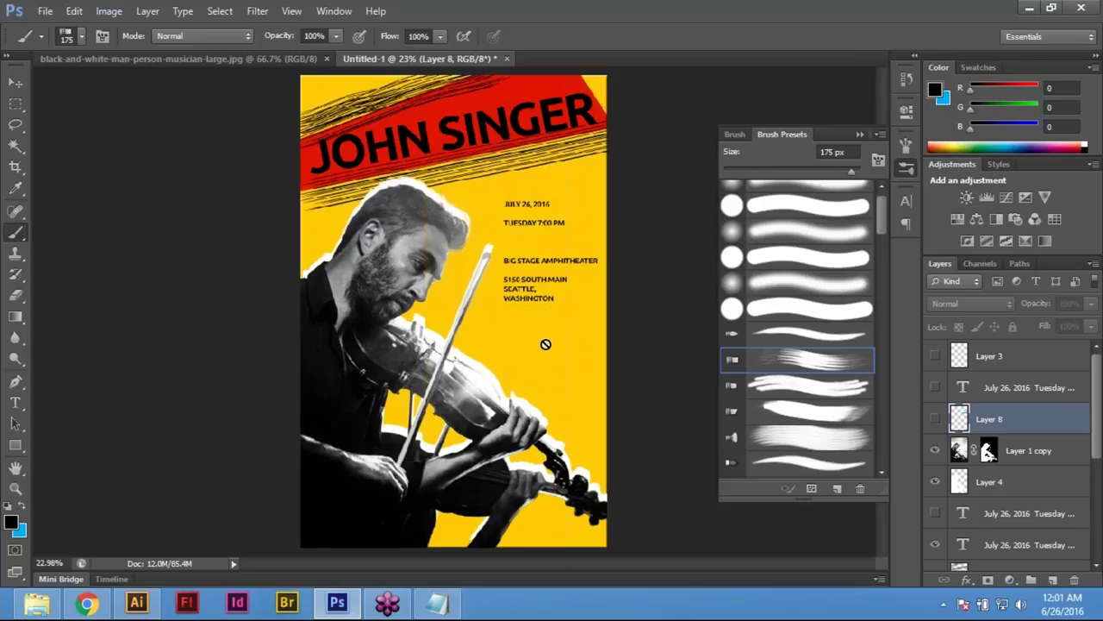
{"action": "left_click", "coordinate": [15, 104]}
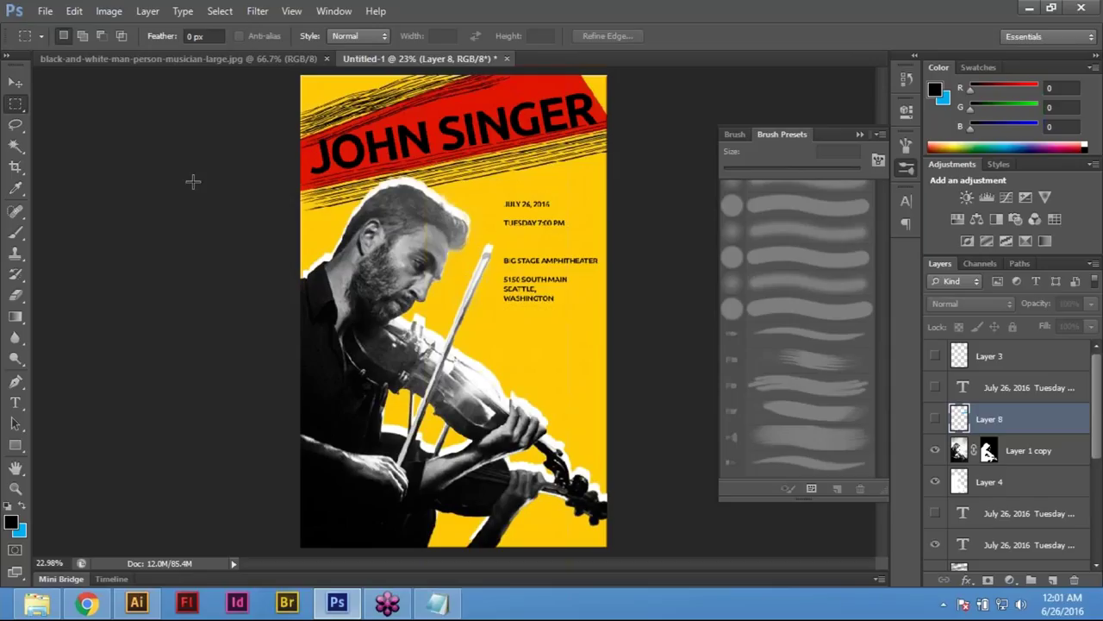